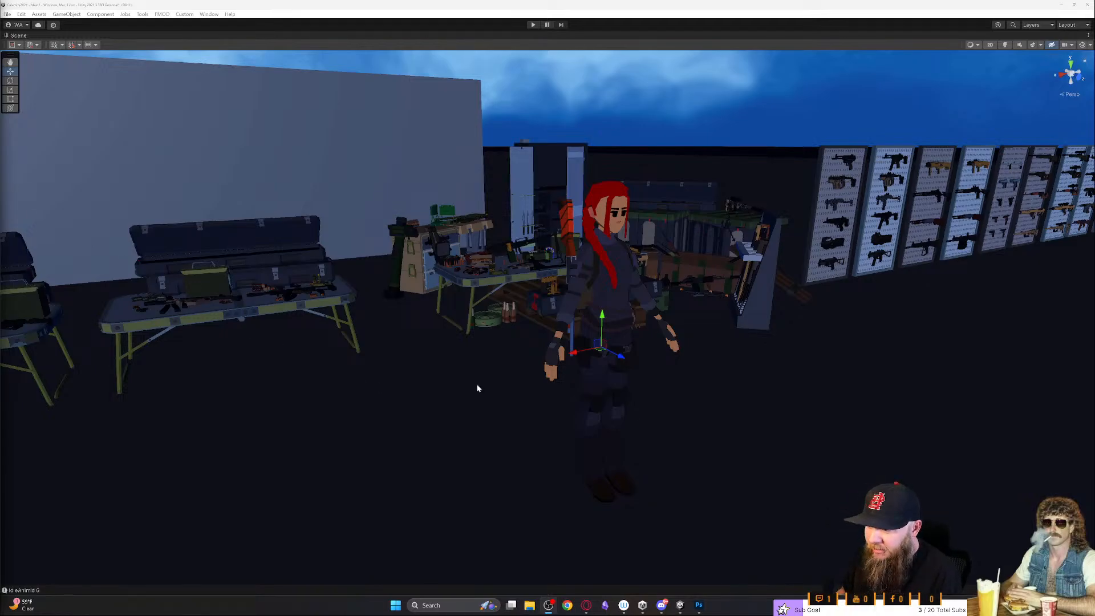
- Examine the red-haired Aisha character and the surrounding weapon tables, gun rack and wall displays from several viewpoints
{"action": "right_click_drag", "start_coordinate": [482, 378], "coordinate": [523, 385]}
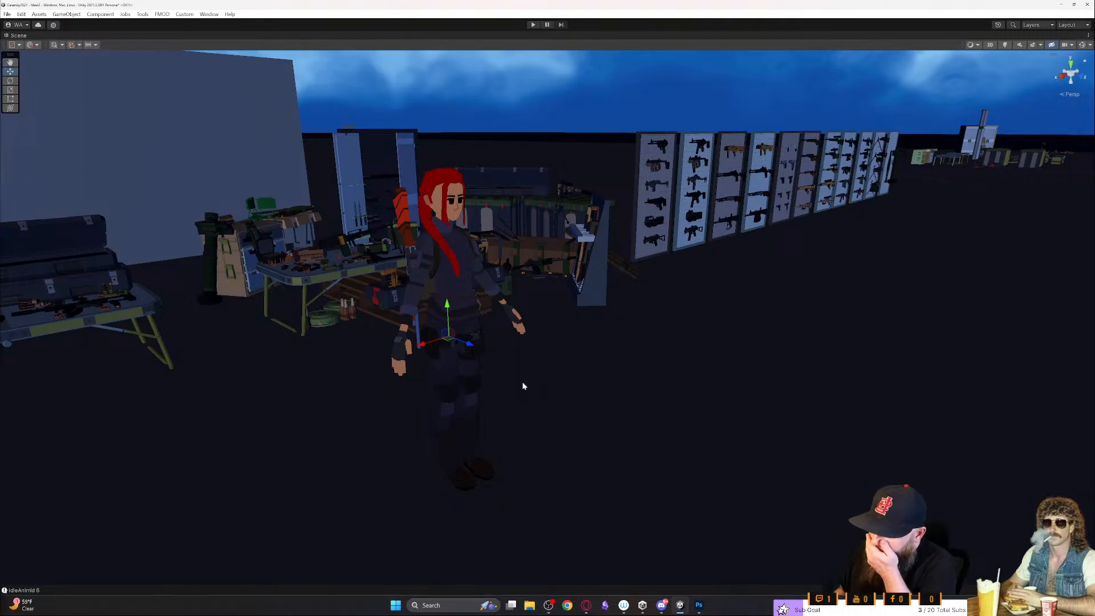
{"action": "right_click_drag", "start_coordinate": [573, 366], "coordinate": [677, 341]}
{"action": "key", "text": "w"}
{"action": "key", "text": "d"}
{"action": "right_click_drag", "start_coordinate": [676, 342], "coordinate": [601, 337]}
{"action": "key", "text": "s"}
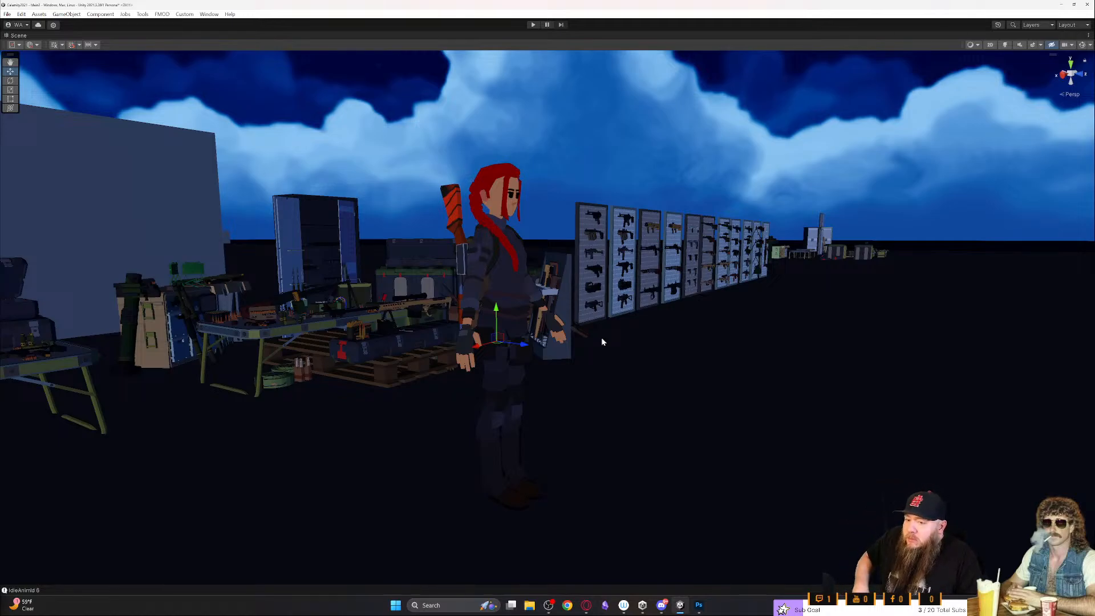
{"action": "right_click_drag", "start_coordinate": [596, 331], "coordinate": [631, 342]}
{"action": "key", "text": "w"}
{"action": "key", "text": "s"}
{"action": "key", "text": "w"}
{"action": "key", "text": "s"}
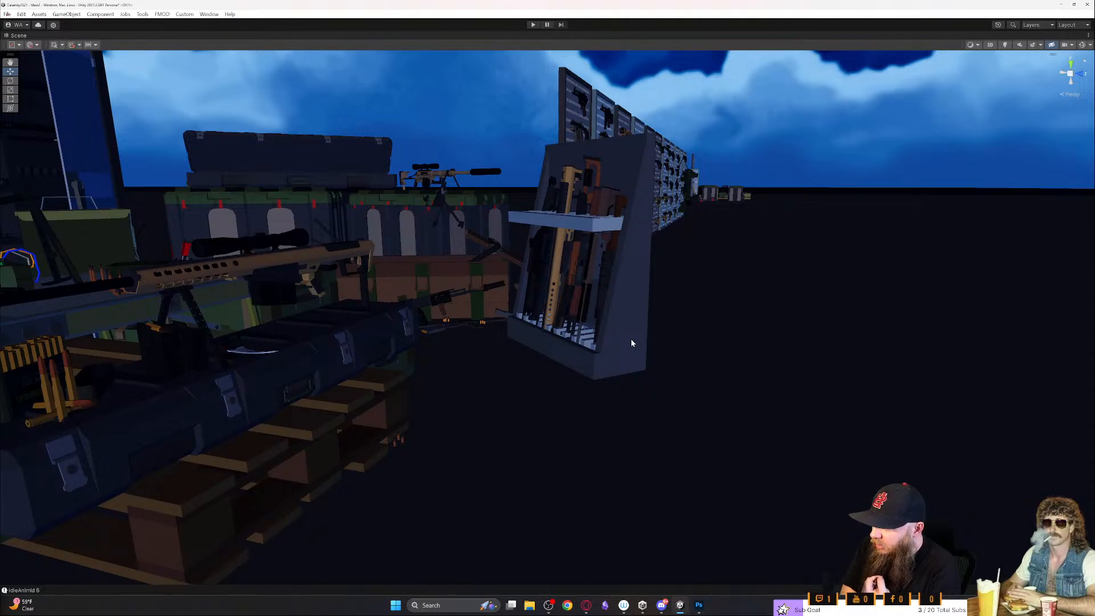
{"action": "right_click_drag", "start_coordinate": [631, 343], "coordinate": [477, 335]}
{"action": "key", "text": "w"}
{"action": "key", "text": "a"}
{"action": "right_click_drag", "start_coordinate": [233, 271], "coordinate": [573, 334]}
{"action": "key", "text": "w"}
{"action": "key", "text": "w"}
- Restore the full editor layout, frame the Aisha character and collapse the Weapons group in the hierarchy
{"action": "key", "text": "shift+space"}
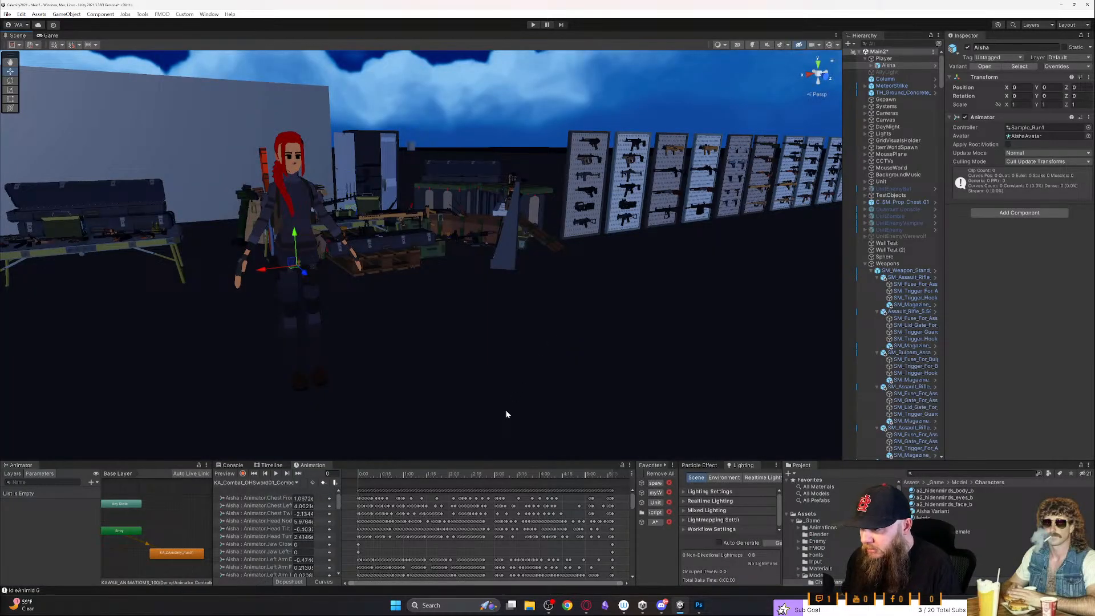
{"action": "key", "text": "f"}
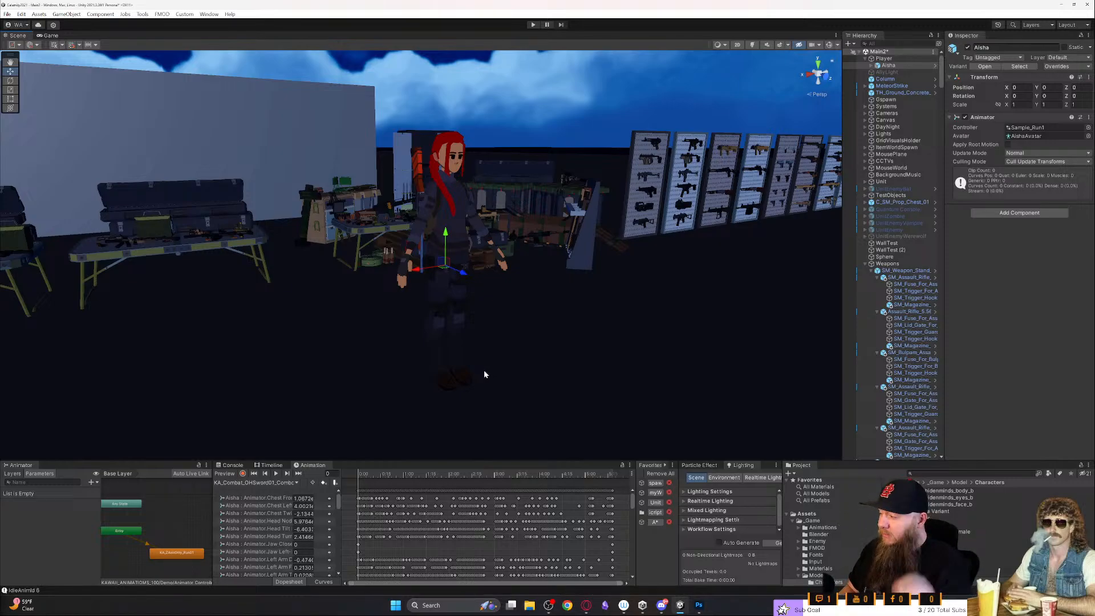
{"action": "left_click_drag", "start_coordinate": [626, 377], "coordinate": [648, 350], "text": "alt"}
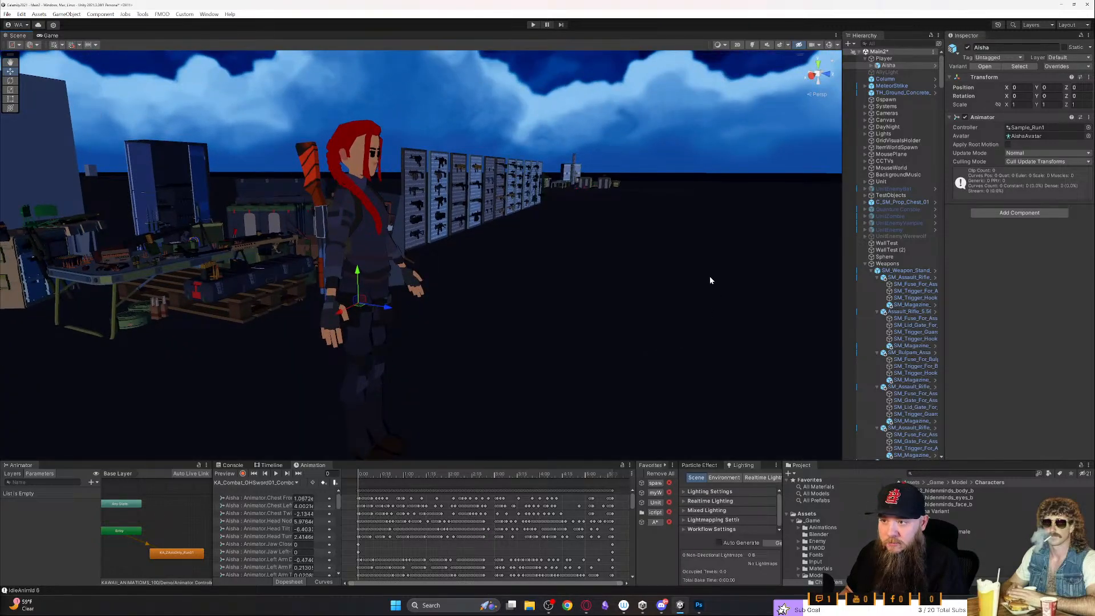
{"action": "left_click", "coordinate": [865, 264]}
{"action": "left_click", "coordinate": [865, 243]}
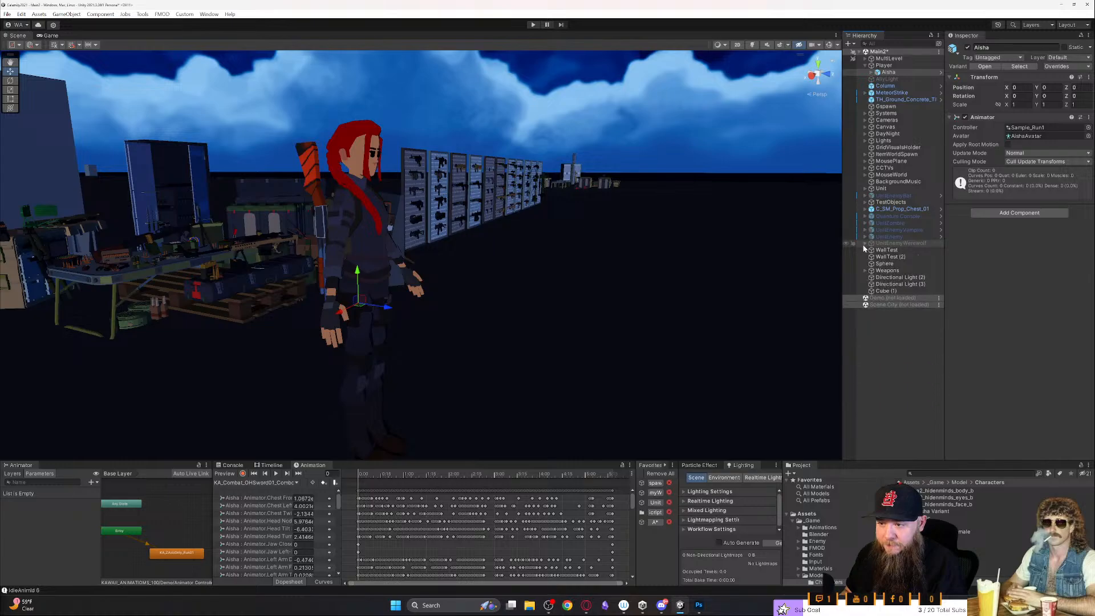
- Select the character's aisha_bag_02 mesh in the scene so that Aisha's parts are expanded in the hierarchy
{"action": "left_click", "coordinate": [377, 257]}
{"action": "left_click", "coordinate": [377, 258]}
{"action": "scroll", "coordinate": [382, 246], "scroll_direction": "up", "scroll_amount": 4}
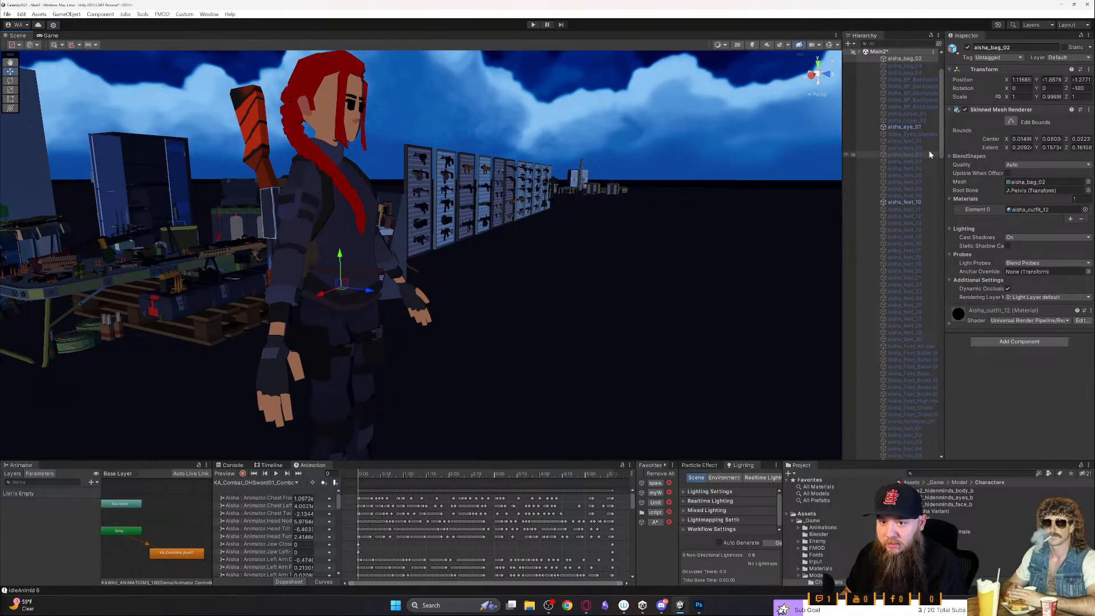
{"action": "left_click_drag", "start_coordinate": [941, 131], "coordinate": [942, 104]}
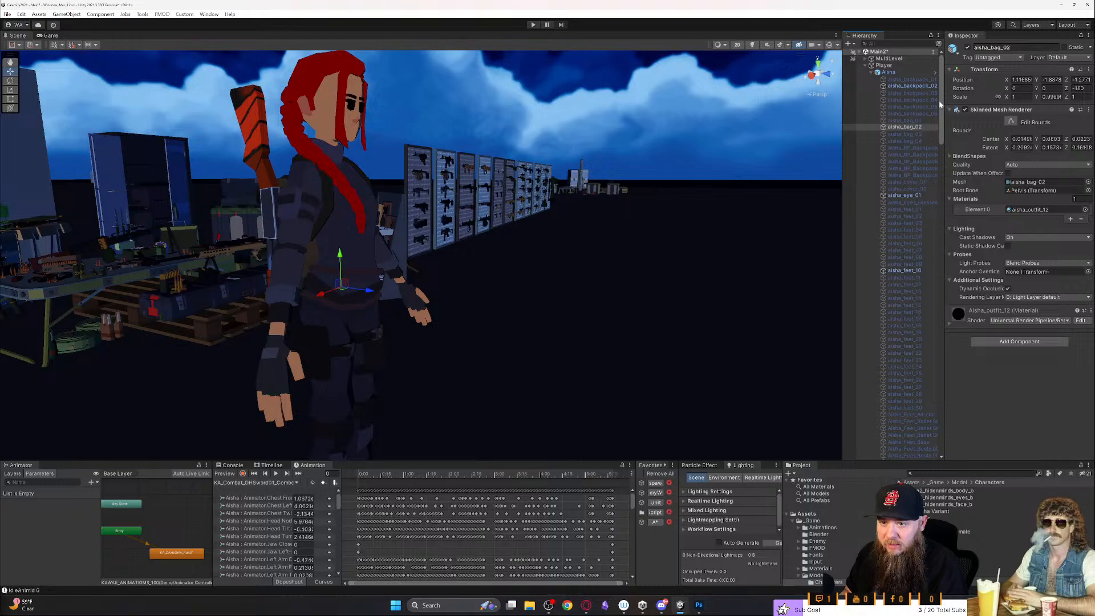
{"action": "right_click", "coordinate": [890, 73]}
{"action": "left_click", "coordinate": [916, 411]}
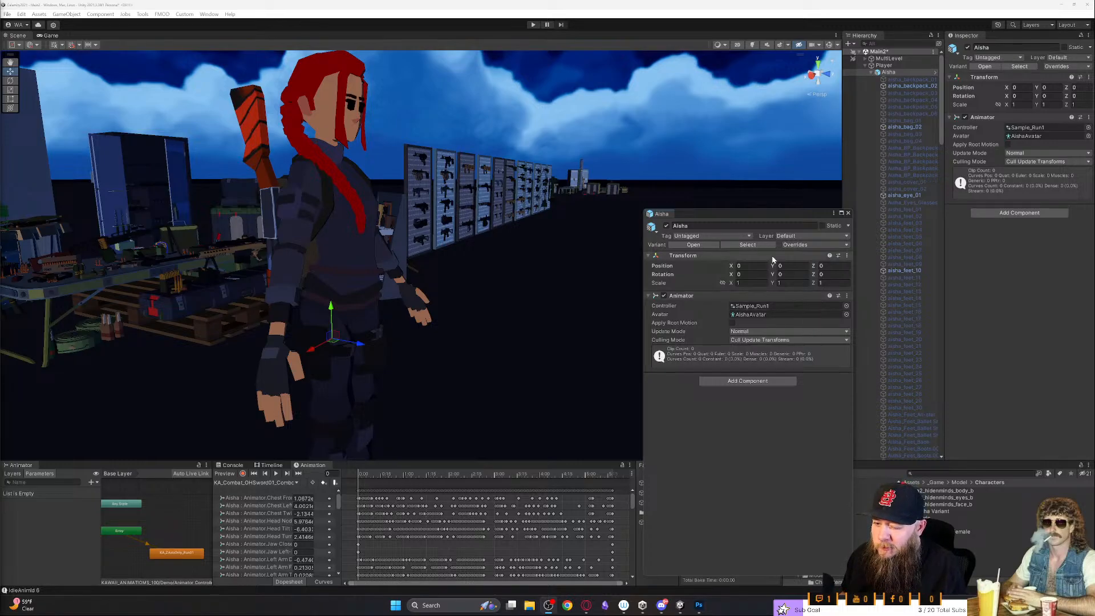
{"action": "left_click_drag", "start_coordinate": [758, 220], "coordinate": [692, 151]}
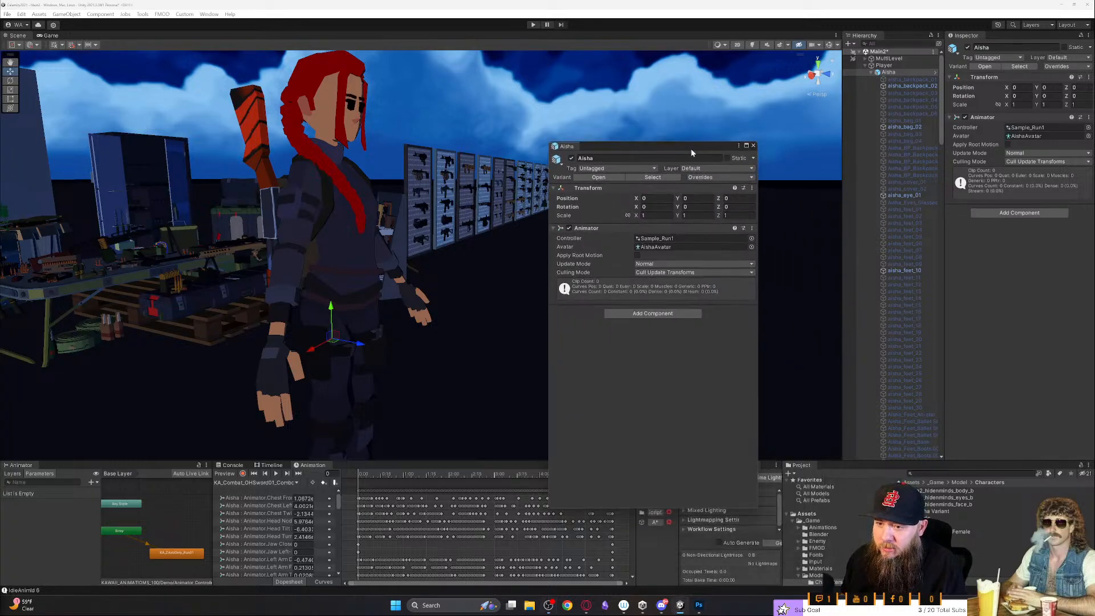
{"action": "left_click", "coordinate": [753, 146]}
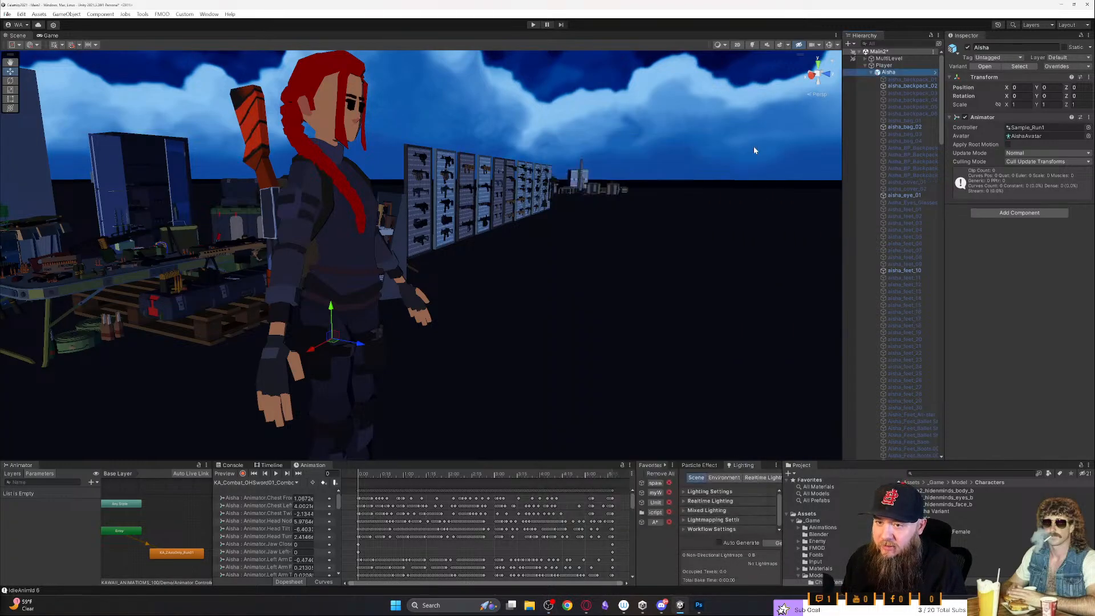
- Add a second Hierarchy window and dock it side by side with the original one
{"action": "right_click", "coordinate": [863, 36]}
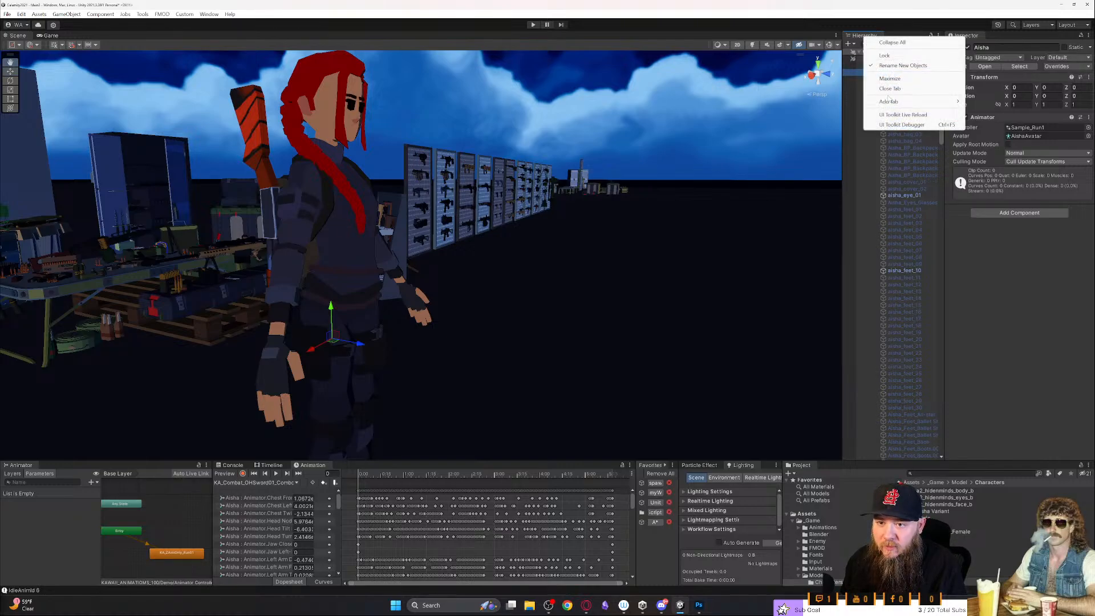
{"action": "mouse_move", "coordinate": [888, 101]}
{"action": "left_click", "coordinate": [993, 132]}
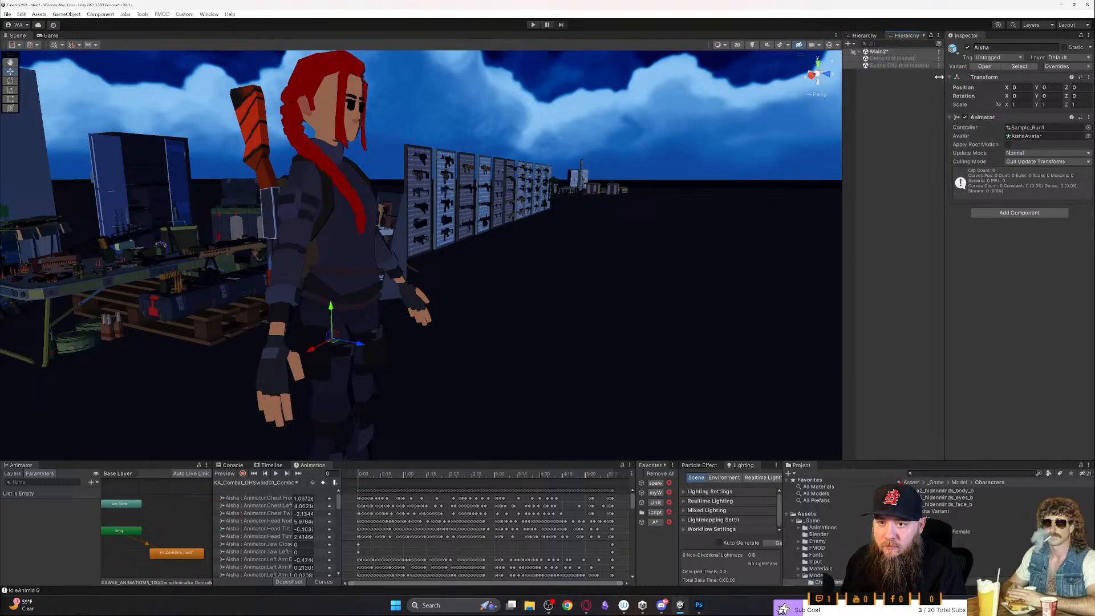
{"action": "left_click_drag", "start_coordinate": [894, 37], "coordinate": [657, 151]}
{"action": "left_click_drag", "start_coordinate": [21, 35], "coordinate": [730, 276]}
{"action": "left_click_drag", "start_coordinate": [886, 130], "coordinate": [830, 129]}
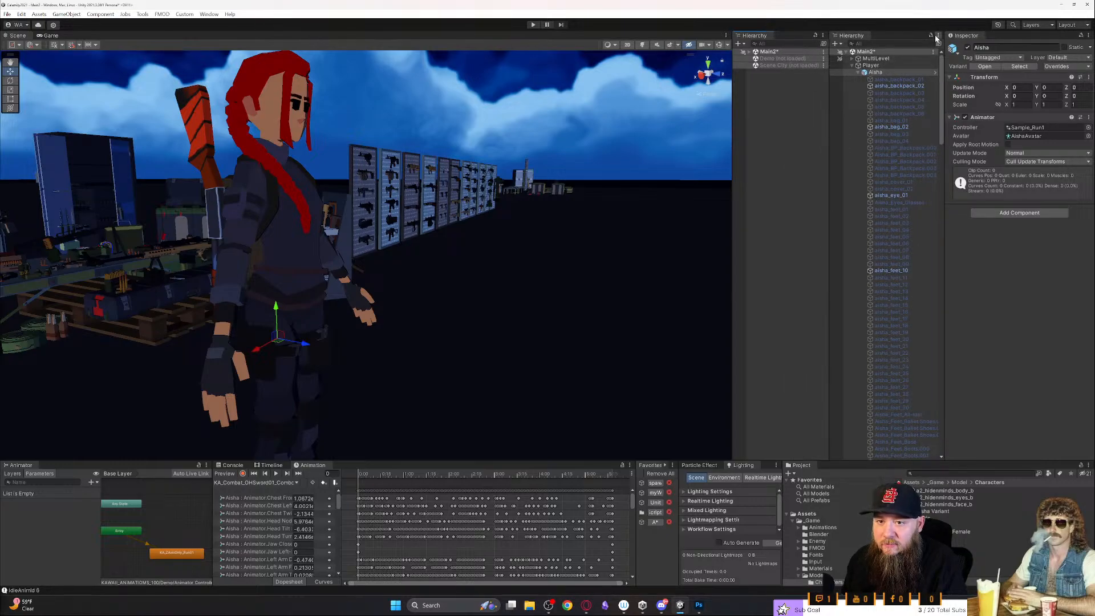
- Expand the Main2 scene, Unit and Aisha Variant in the newly added hierarchy
{"action": "left_click", "coordinate": [750, 52]}
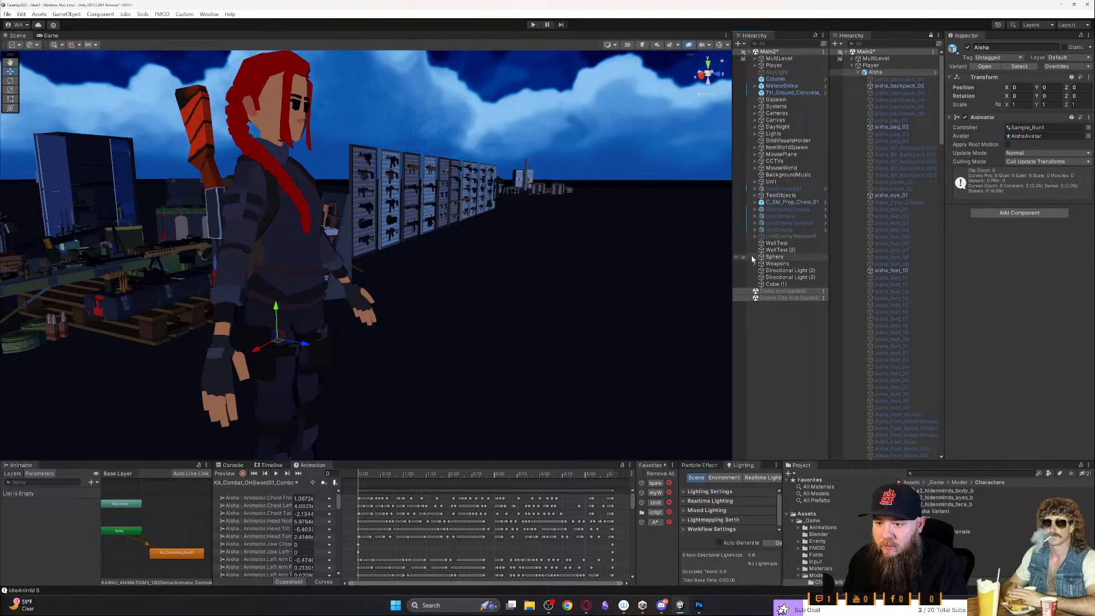
{"action": "left_click", "coordinate": [756, 182]}
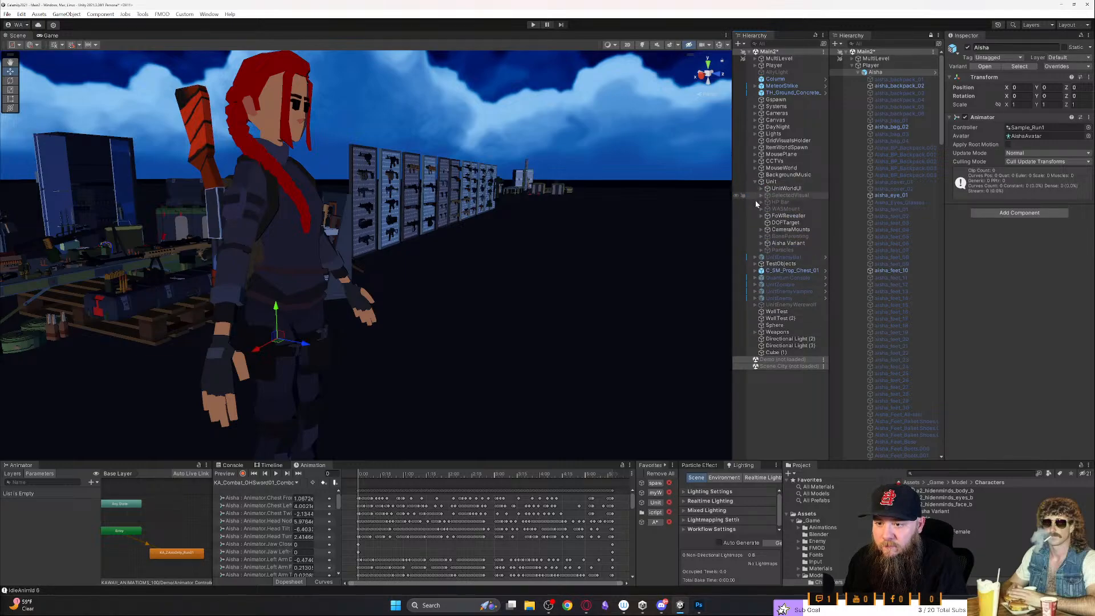
{"action": "left_click", "coordinate": [762, 243]}
{"action": "scroll", "coordinate": [761, 249], "scroll_direction": "down", "scroll_amount": 3}
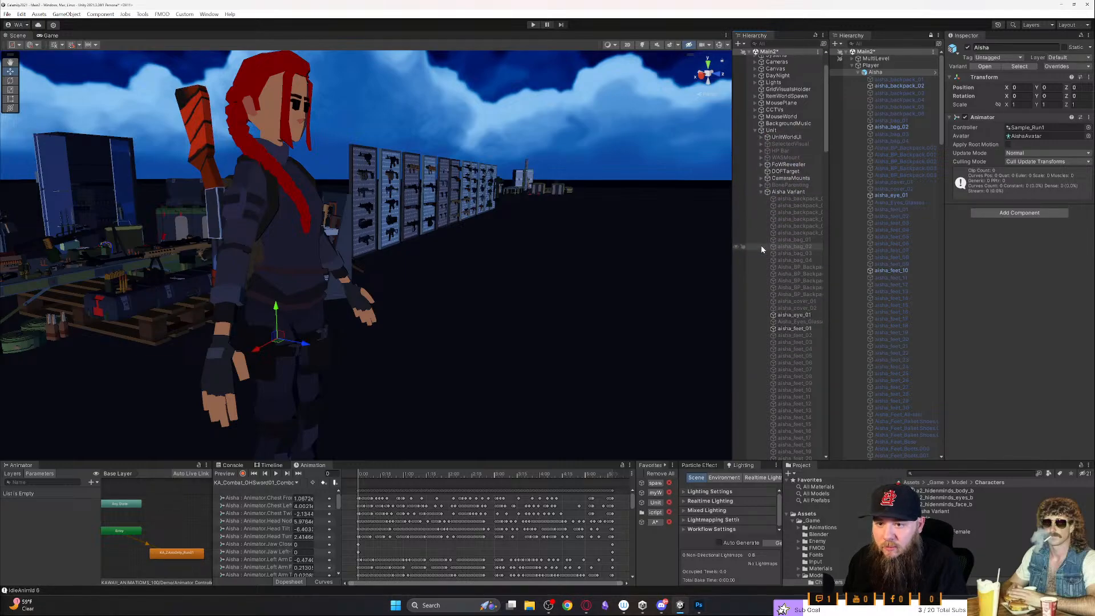
- Activate aisha_backpack_02 under Aisha Variant and widen that hierarchy so the full part names are readable
{"action": "left_click", "coordinate": [796, 206]}
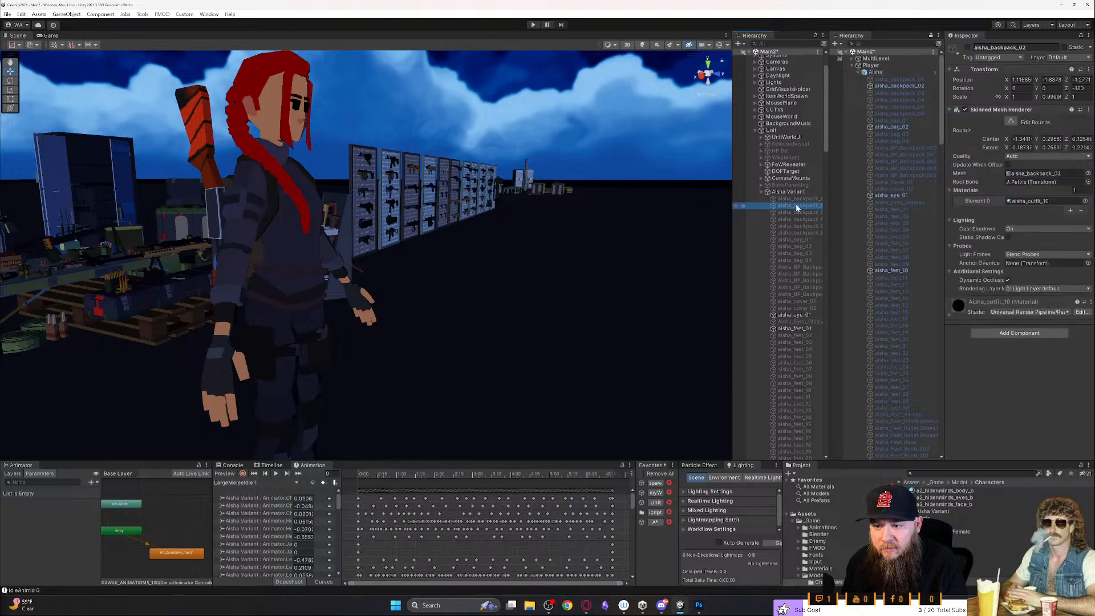
{"action": "key", "text": "alt+shift+a"}
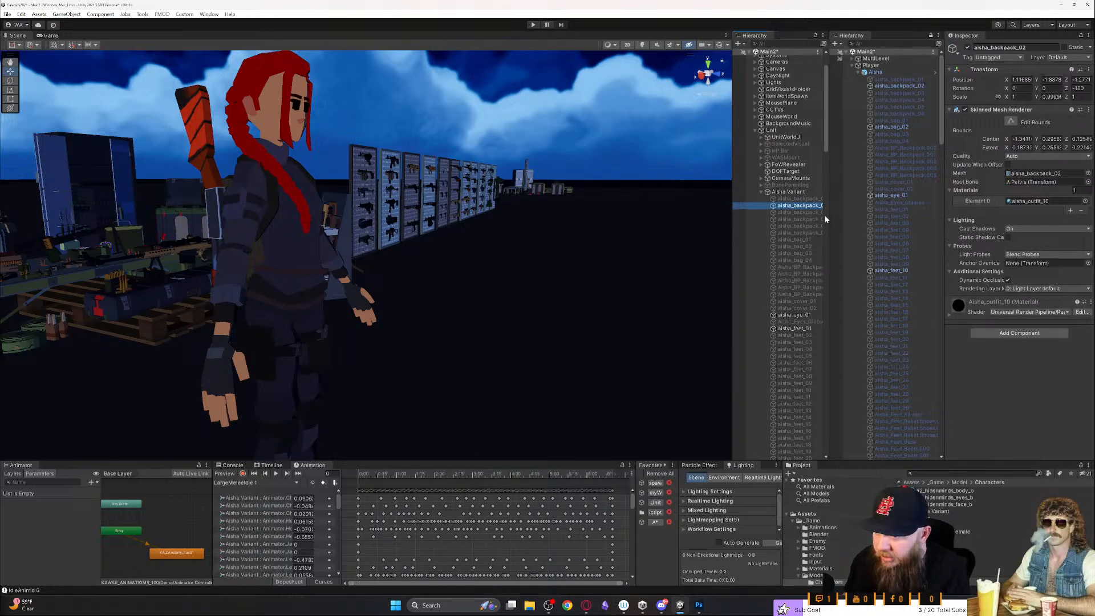
{"action": "left_click_drag", "start_coordinate": [729, 244], "coordinate": [692, 245]}
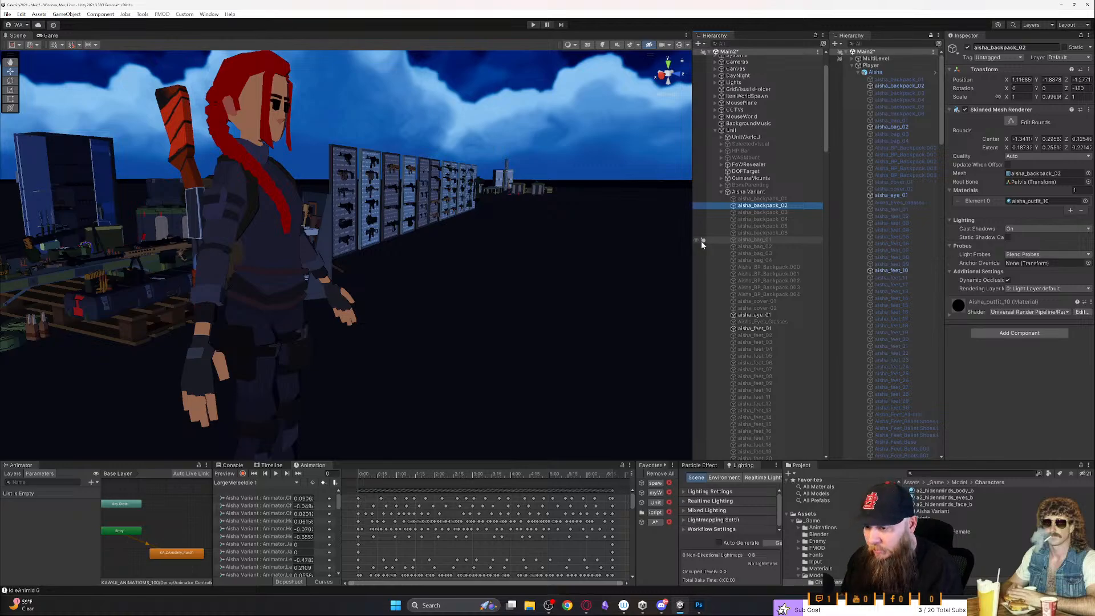
- Try aisha_backpack_04 on the Aisha Variant and inspect the framed character from the front
{"action": "left_click", "coordinate": [775, 219]}
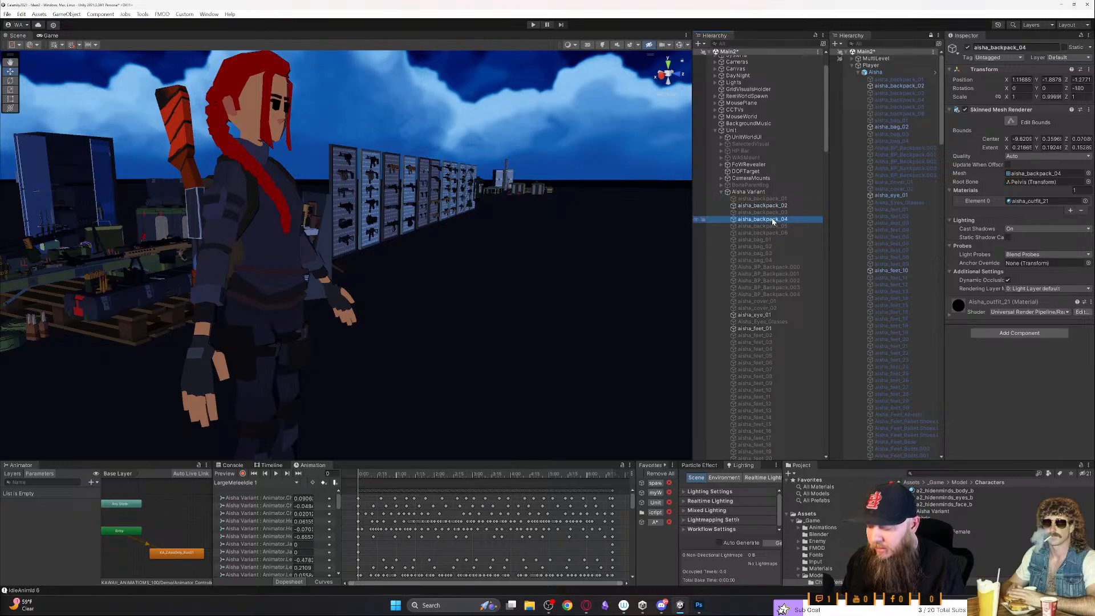
{"action": "key", "text": "alt+shift+a"}
{"action": "key", "text": "alt+shift+a"}
{"action": "key", "text": "alt+shift+a"}
{"action": "key", "text": "alt+shift+a"}
{"action": "key", "text": "alt+shift+a"}
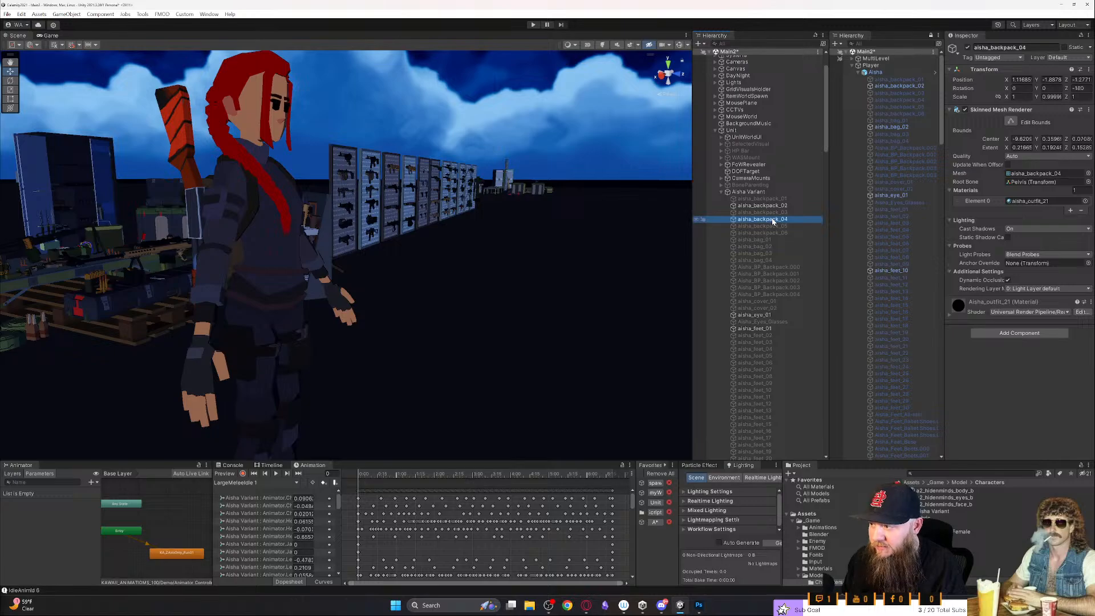
{"action": "key", "text": "f"}
{"action": "right_click_drag", "start_coordinate": [561, 240], "coordinate": [268, 231]}
{"action": "key", "text": "w"}
{"action": "key", "text": "s"}
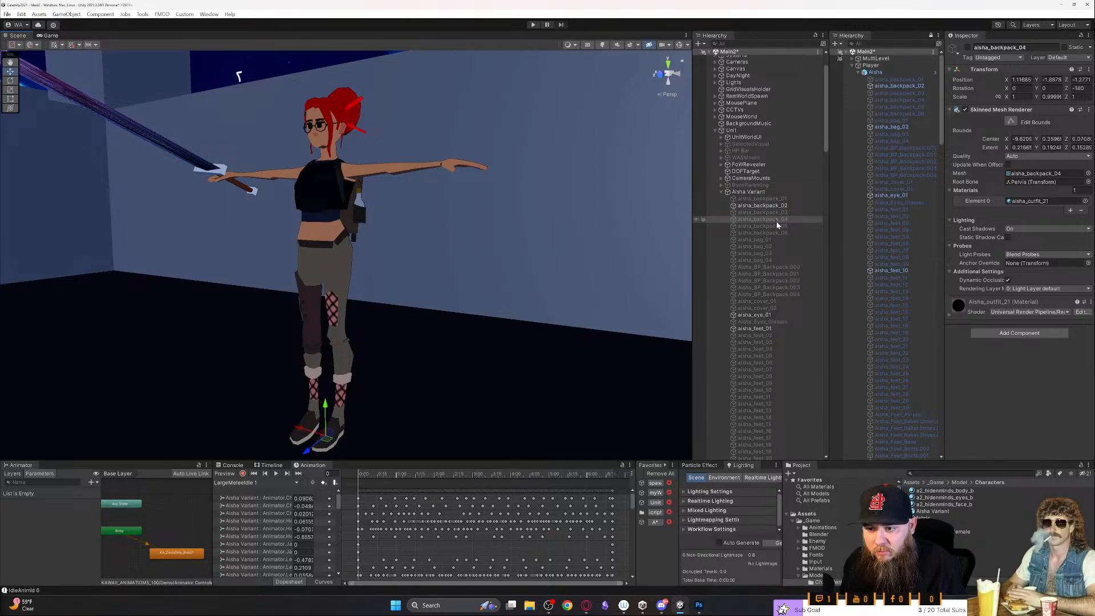
- Activate aisha_bag_02 on the Aisha Variant and replace the active aisha_feet_01 with aisha_feet_10
{"action": "left_click", "coordinate": [776, 245]}
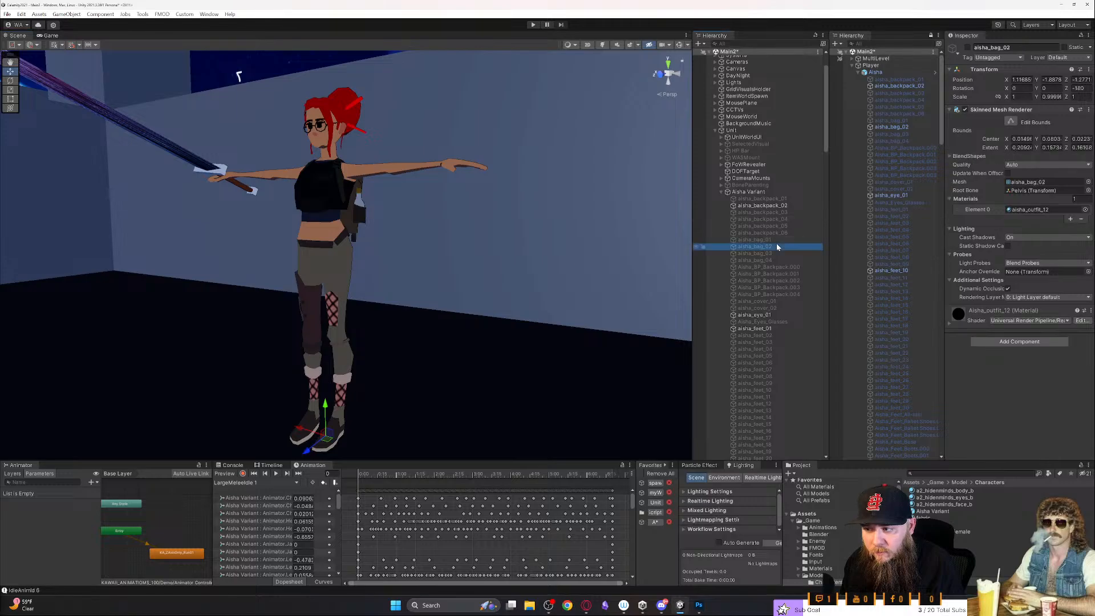
{"action": "key", "text": "alt+shift+a"}
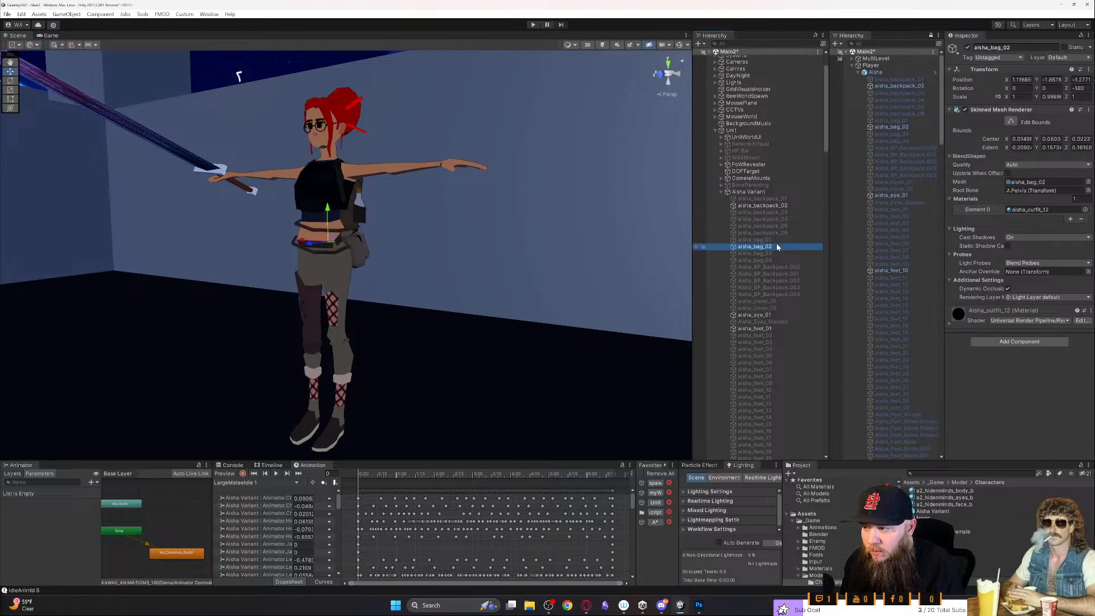
{"action": "left_click", "coordinate": [770, 329]}
{"action": "key", "text": "alt+shift+a"}
{"action": "scroll", "coordinate": [758, 340], "scroll_direction": "down", "scroll_amount": 3}
{"action": "left_click", "coordinate": [755, 339]}
{"action": "key", "text": "alt+shift+a"}
- Deactivate the aisha_fronteyes_01 glasses on the Aisha Variant
{"action": "scroll", "coordinate": [753, 351], "scroll_direction": "down", "scroll_amount": 4}
{"action": "scroll", "coordinate": [757, 351], "scroll_direction": "down", "scroll_amount": 1}
{"action": "scroll", "coordinate": [751, 353], "scroll_direction": "down", "scroll_amount": 6}
{"action": "left_click", "coordinate": [748, 328]}
{"action": "key", "text": "alt+shift+a"}
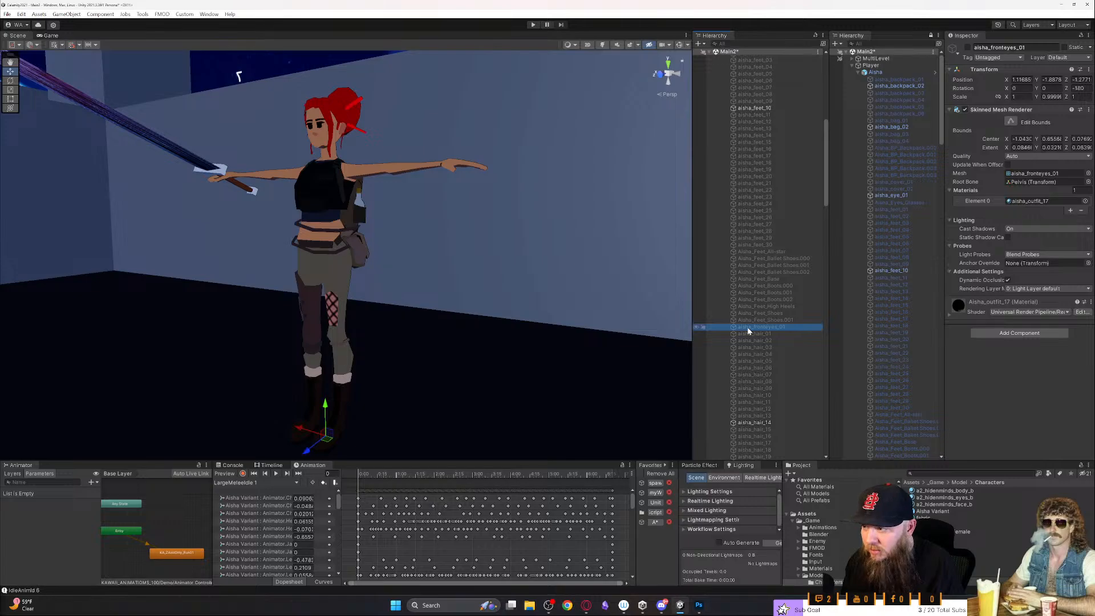
- Swap the Aisha Variant's hair by deactivating aisha_hair_14 and activating aisha_hair_18
{"action": "scroll", "coordinate": [747, 327], "scroll_direction": "down", "scroll_amount": 3}
{"action": "scroll", "coordinate": [747, 327], "scroll_direction": "down", "scroll_amount": 2}
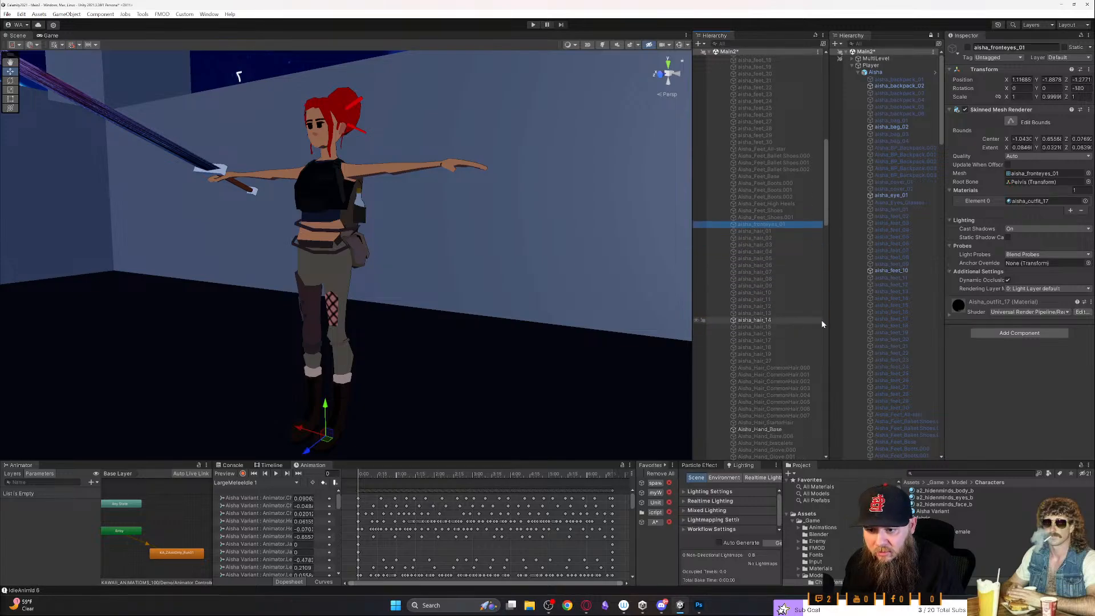
{"action": "scroll", "coordinate": [864, 323], "scroll_direction": "down", "scroll_amount": 11}
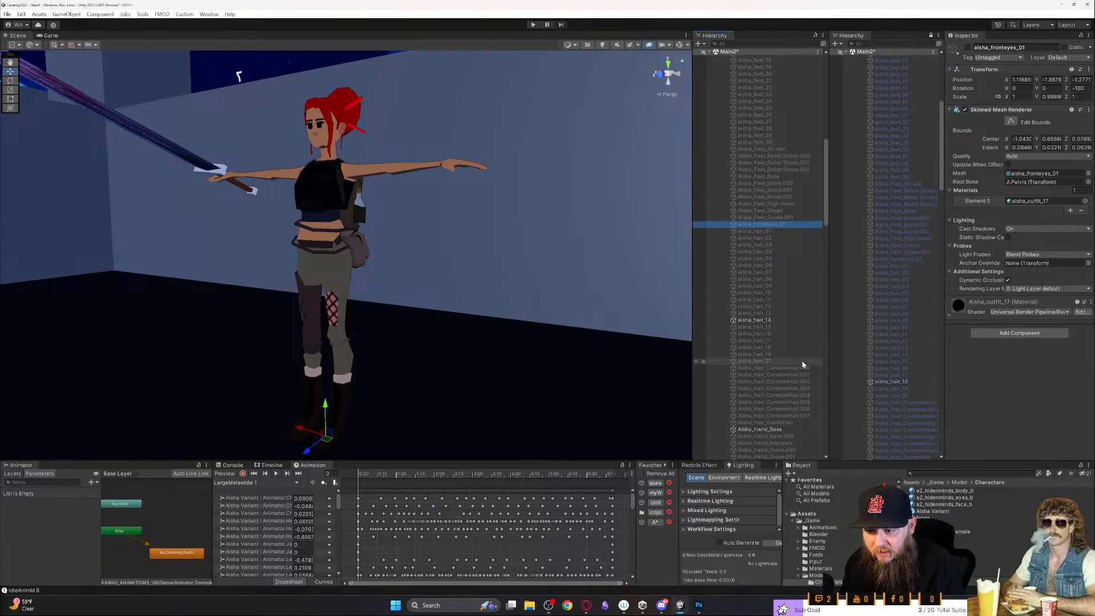
{"action": "left_click", "coordinate": [754, 320]}
{"action": "key", "text": "alt+shift+a"}
{"action": "left_click", "coordinate": [763, 341]}
{"action": "left_click", "coordinate": [763, 347]}
{"action": "key", "text": "alt+shift+a"}
- Replace the Aisha Variant's bare hands by activating aisha_hands_07 and deactivating Aisha_Hand_Base
{"action": "scroll", "coordinate": [763, 348], "scroll_direction": "down", "scroll_amount": 4}
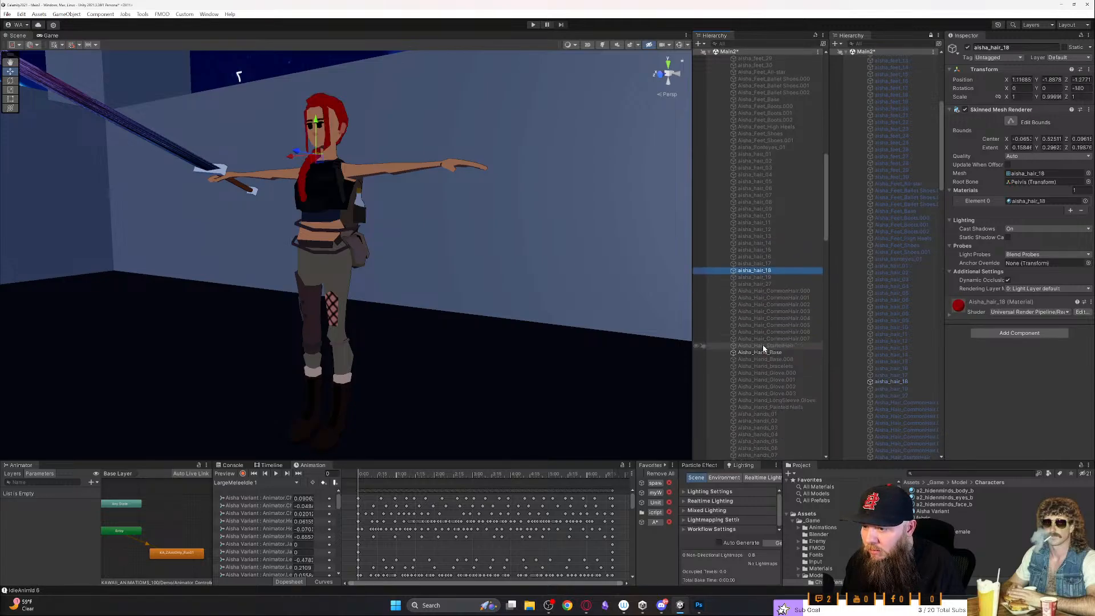
{"action": "scroll", "coordinate": [860, 355], "scroll_direction": "down", "scroll_amount": 12}
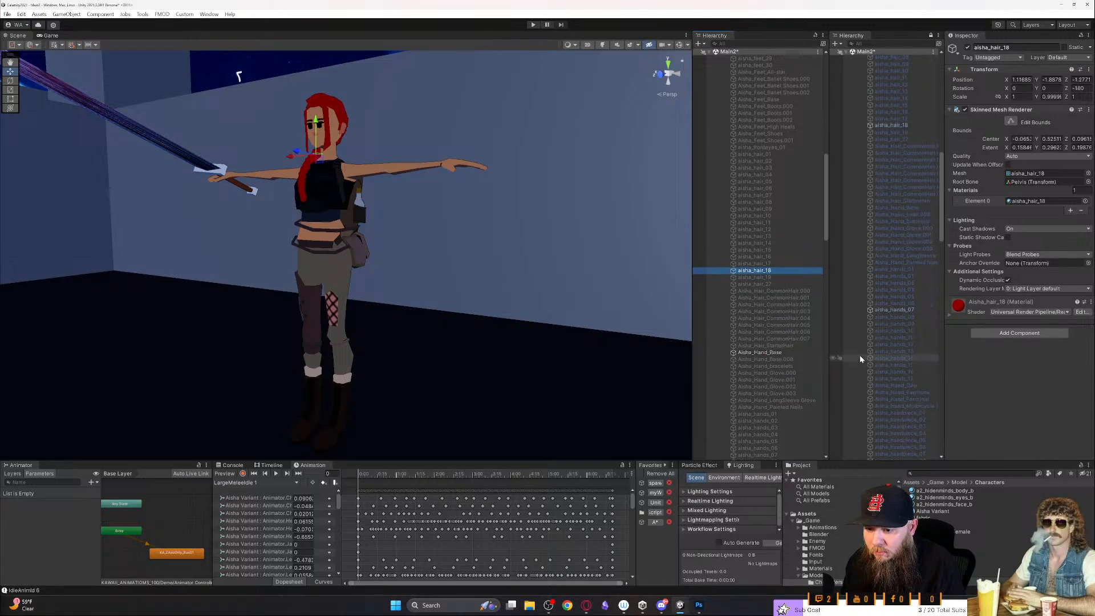
{"action": "scroll", "coordinate": [771, 302], "scroll_direction": "down", "scroll_amount": 7}
{"action": "left_click", "coordinate": [771, 303]}
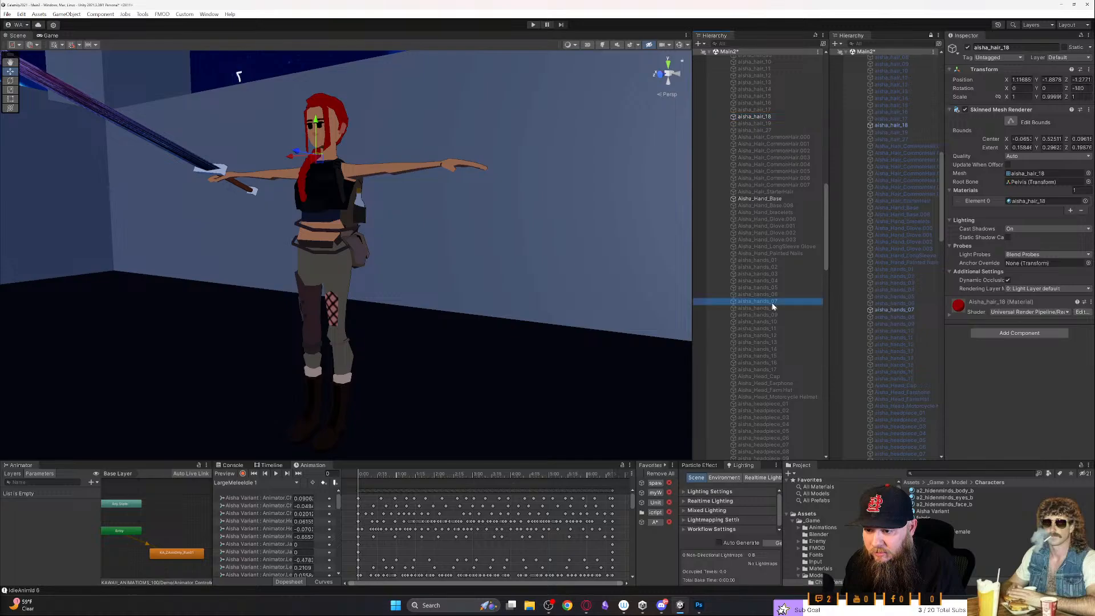
{"action": "left_click", "coordinate": [765, 200]}
- Replace the Aisha Variant's trousers by deactivating aisha_legs_01 and activating aisha_legs_19
{"action": "scroll", "coordinate": [889, 324], "scroll_direction": "down", "scroll_amount": 4}
{"action": "scroll", "coordinate": [889, 324], "scroll_direction": "down", "scroll_amount": 10}
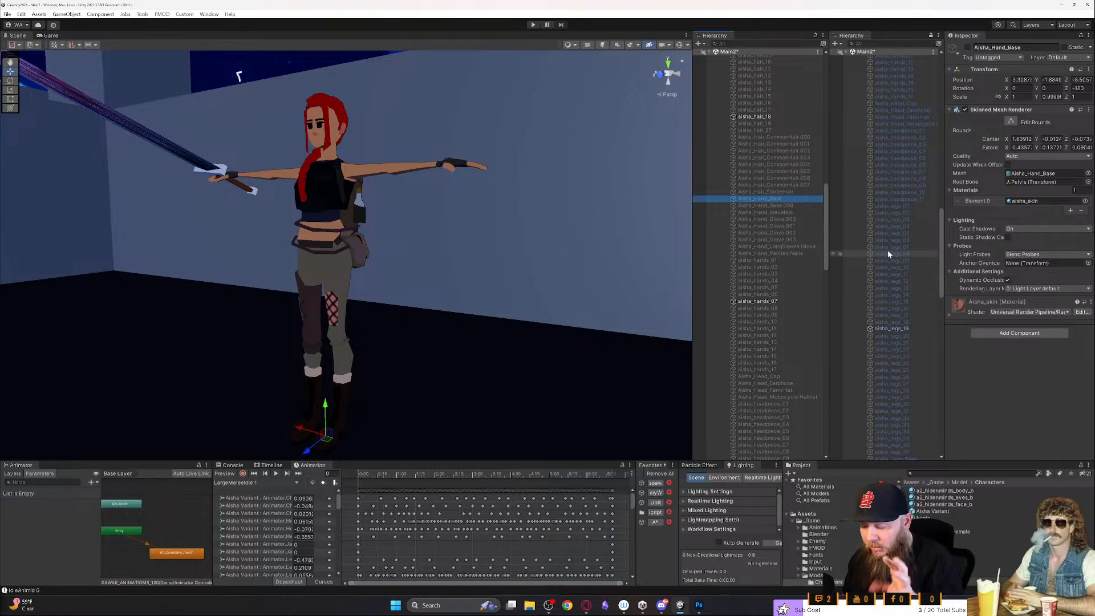
{"action": "scroll", "coordinate": [887, 250], "scroll_direction": "up", "scroll_amount": 15}
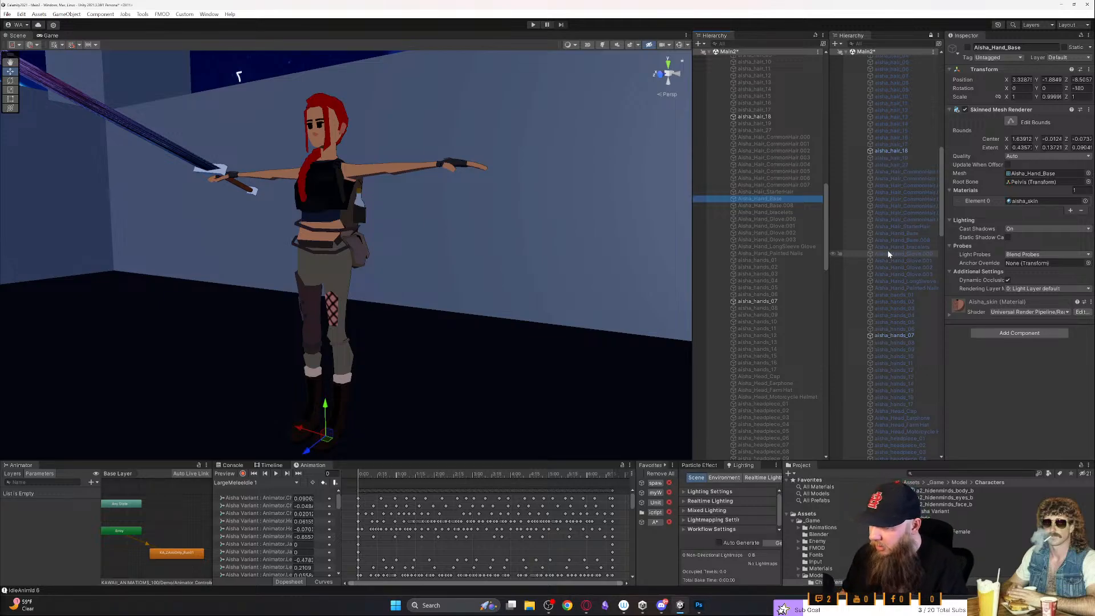
{"action": "scroll", "coordinate": [895, 328], "scroll_direction": "down", "scroll_amount": 5}
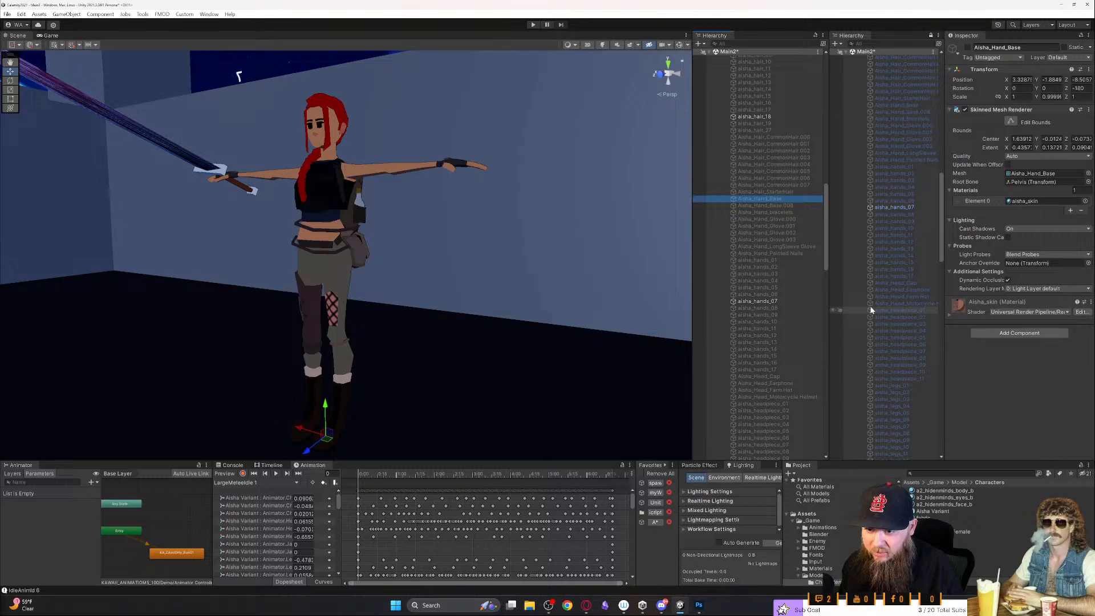
{"action": "scroll", "coordinate": [904, 317], "scroll_direction": "down", "scroll_amount": 6}
{"action": "scroll", "coordinate": [742, 346], "scroll_direction": "down", "scroll_amount": 9}
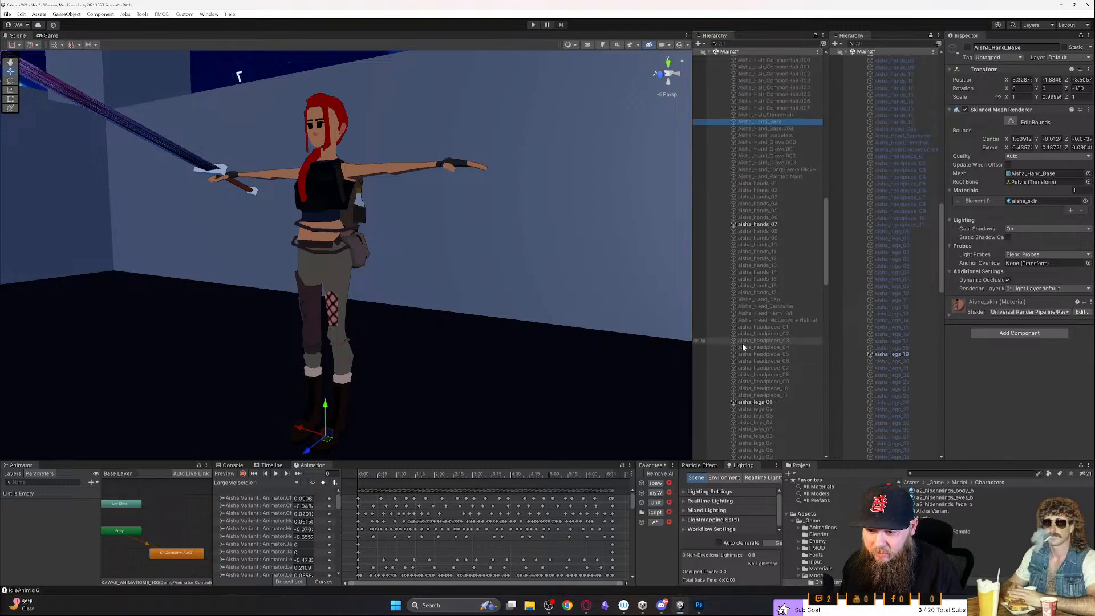
{"action": "scroll", "coordinate": [741, 343], "scroll_direction": "down", "scroll_amount": 2}
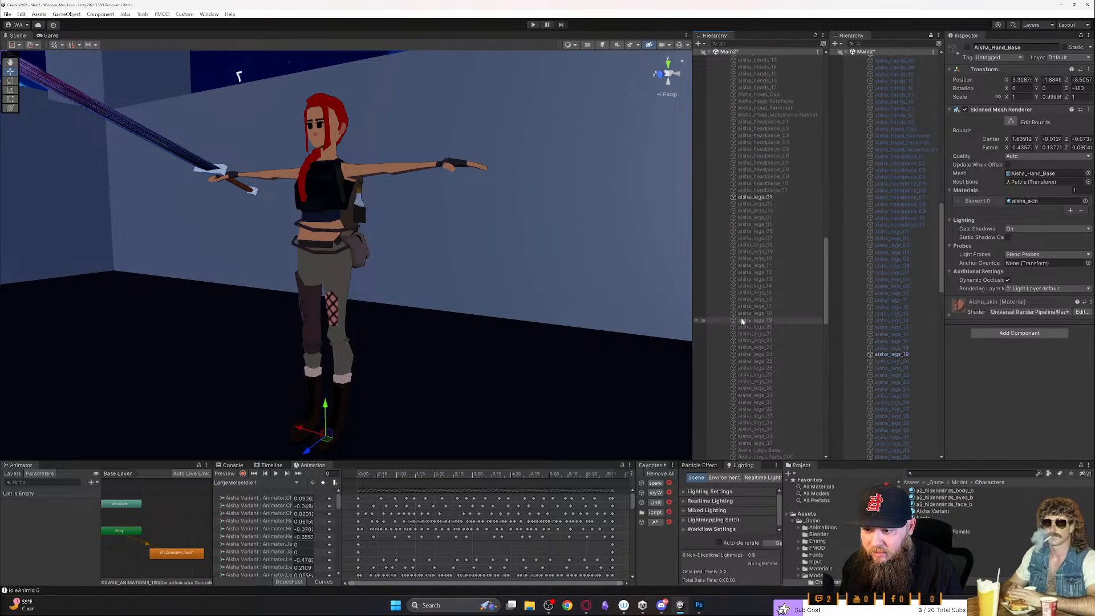
{"action": "left_click", "coordinate": [761, 197]}
{"action": "key", "text": "alt+shift+a"}
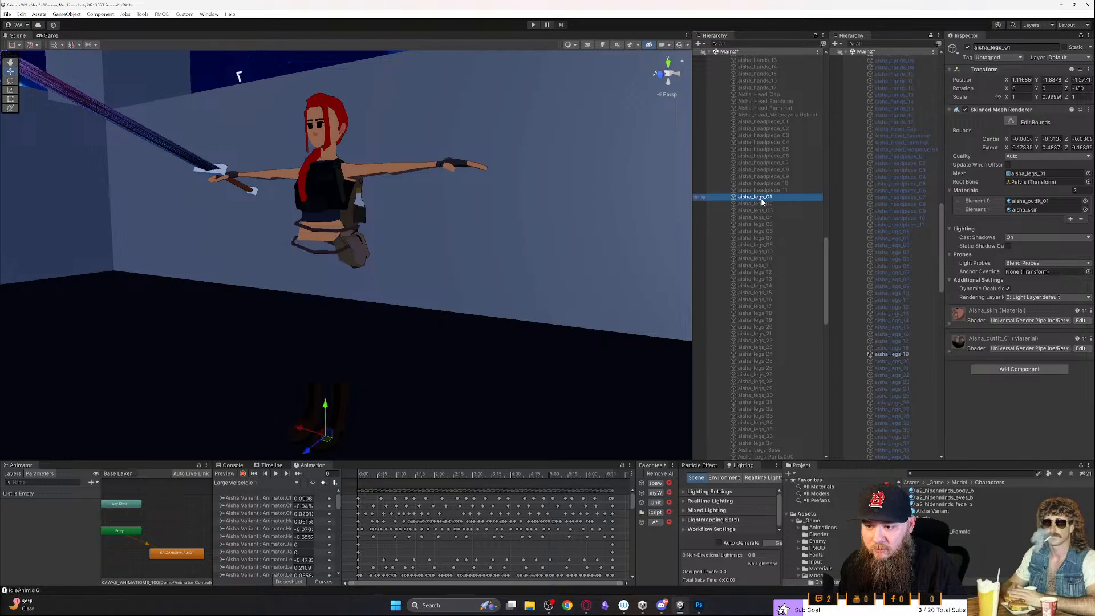
{"action": "scroll", "coordinate": [765, 256], "scroll_direction": "down", "scroll_amount": 3}
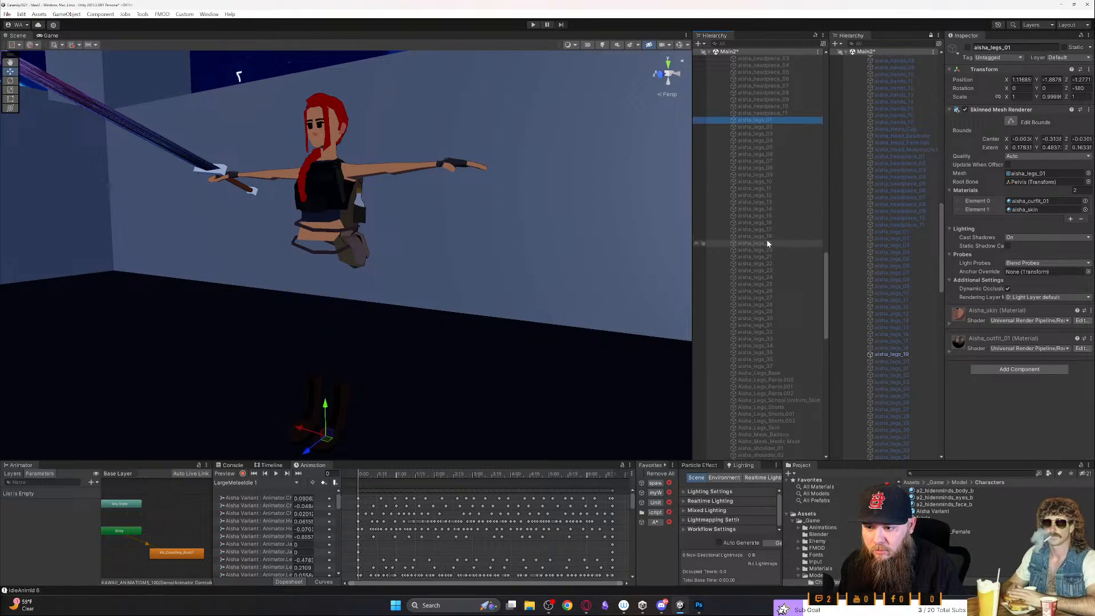
{"action": "left_click", "coordinate": [767, 243]}
{"action": "key", "text": "alt+shift+a"}
- Deactivate Aisha_Torso_Shirt and aisha_vest_01 on the Aisha Variant and activate aisha_torso_19 in their place
{"action": "scroll", "coordinate": [754, 341], "scroll_direction": "down", "scroll_amount": 6}
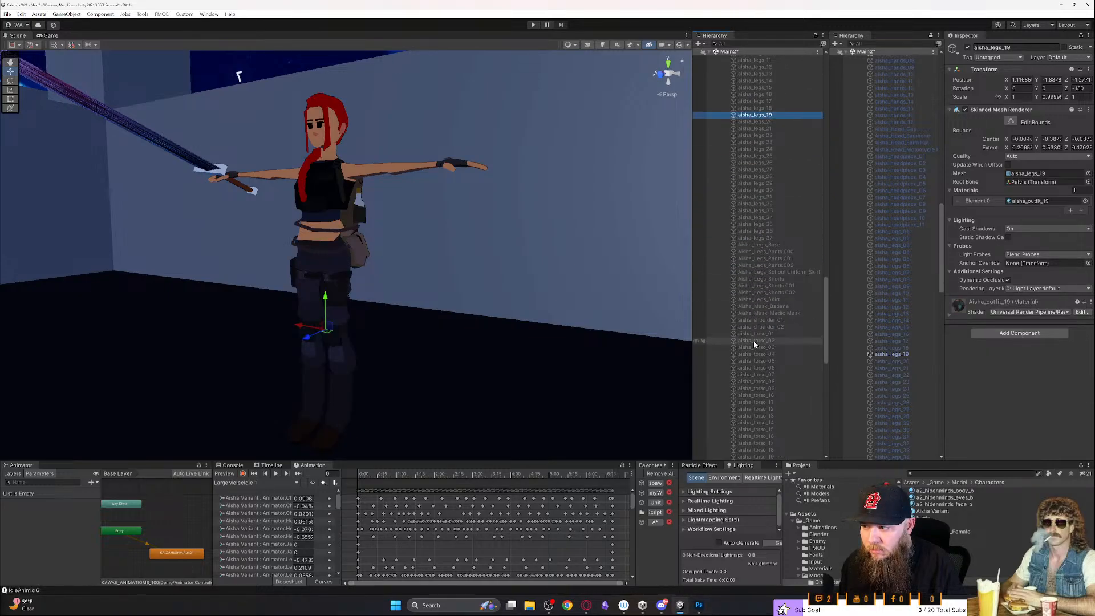
{"action": "scroll", "coordinate": [754, 341], "scroll_direction": "down", "scroll_amount": 10}
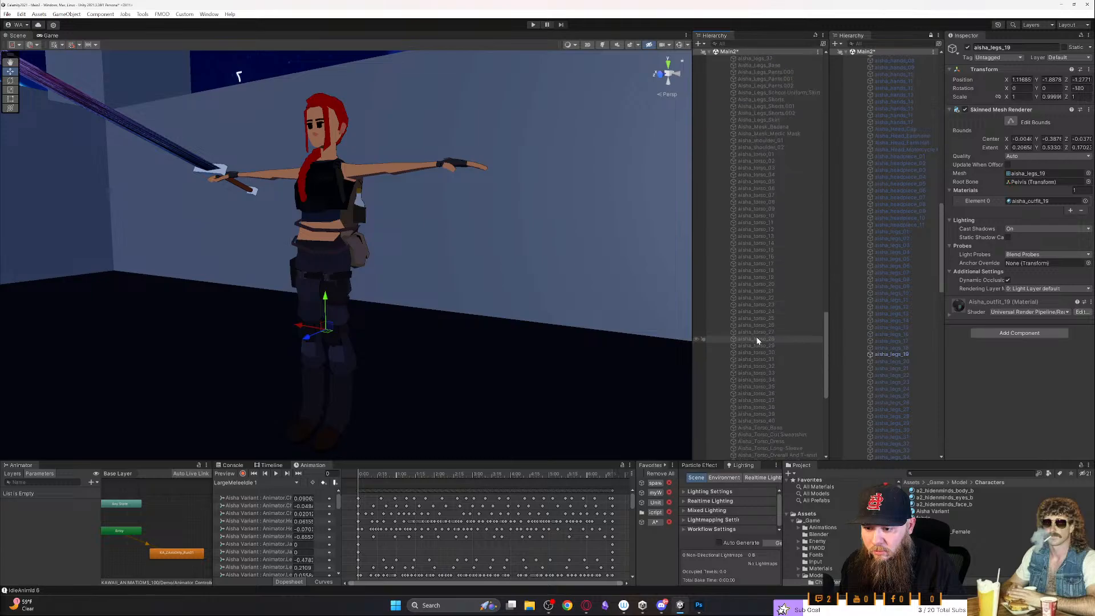
{"action": "scroll", "coordinate": [925, 364], "scroll_direction": "down", "scroll_amount": 5}
{"action": "scroll", "coordinate": [926, 364], "scroll_direction": "down", "scroll_amount": 15}
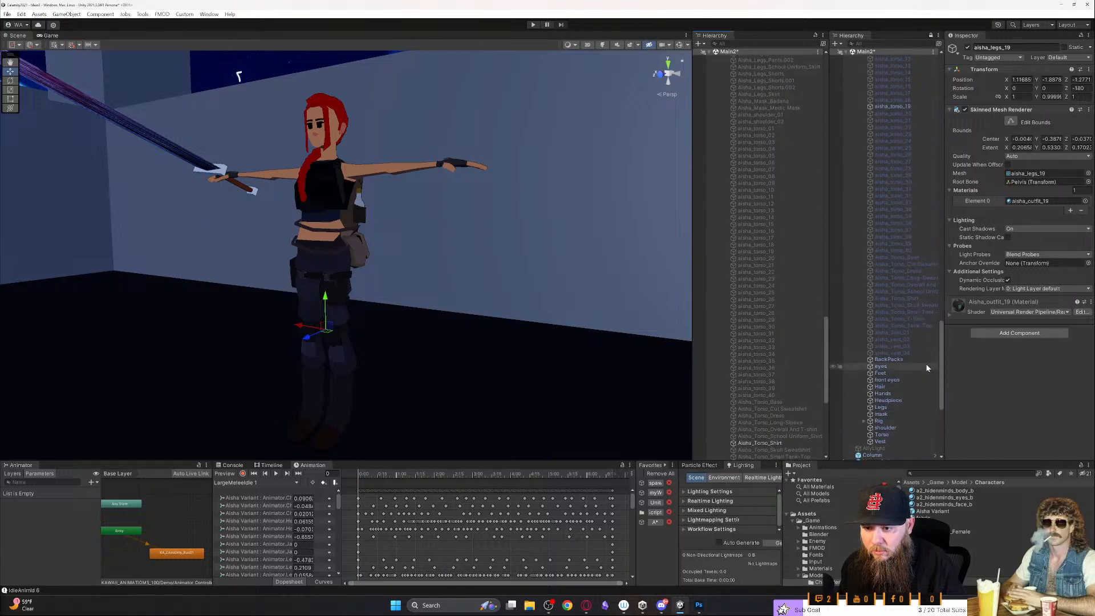
{"action": "scroll", "coordinate": [772, 343], "scroll_direction": "down", "scroll_amount": 3}
{"action": "left_click", "coordinate": [761, 392]}
{"action": "left_click", "coordinate": [754, 426]}
{"action": "scroll", "coordinate": [777, 408], "scroll_direction": "up", "scroll_amount": 5}
{"action": "left_click", "coordinate": [772, 304]}
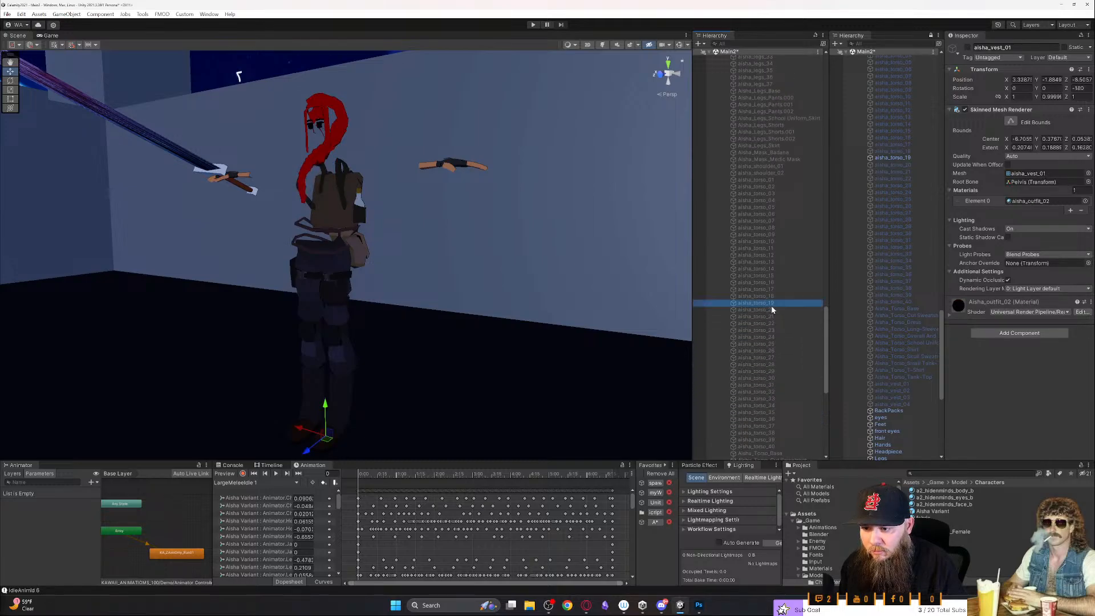
{"action": "key", "text": "a"}
{"action": "right_click_drag", "start_coordinate": [518, 320], "coordinate": [613, 316]}
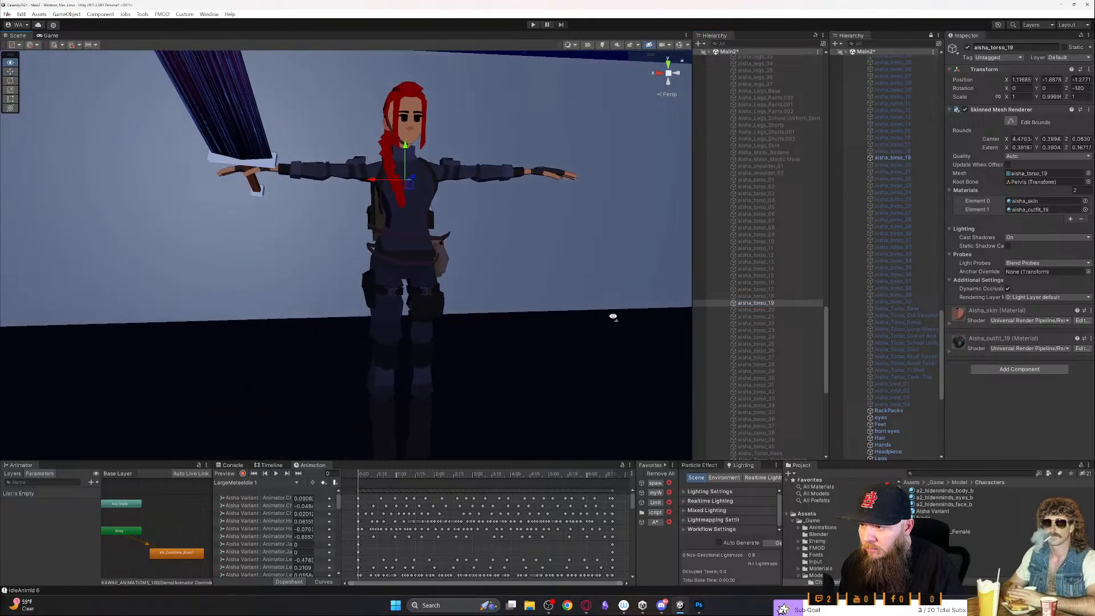
- Try aisha_torso_40 on the Aisha Variant in place of aisha_torso_19, and deactivate it after viewing it up close
{"action": "scroll", "coordinate": [779, 406], "scroll_direction": "down", "scroll_amount": 4}
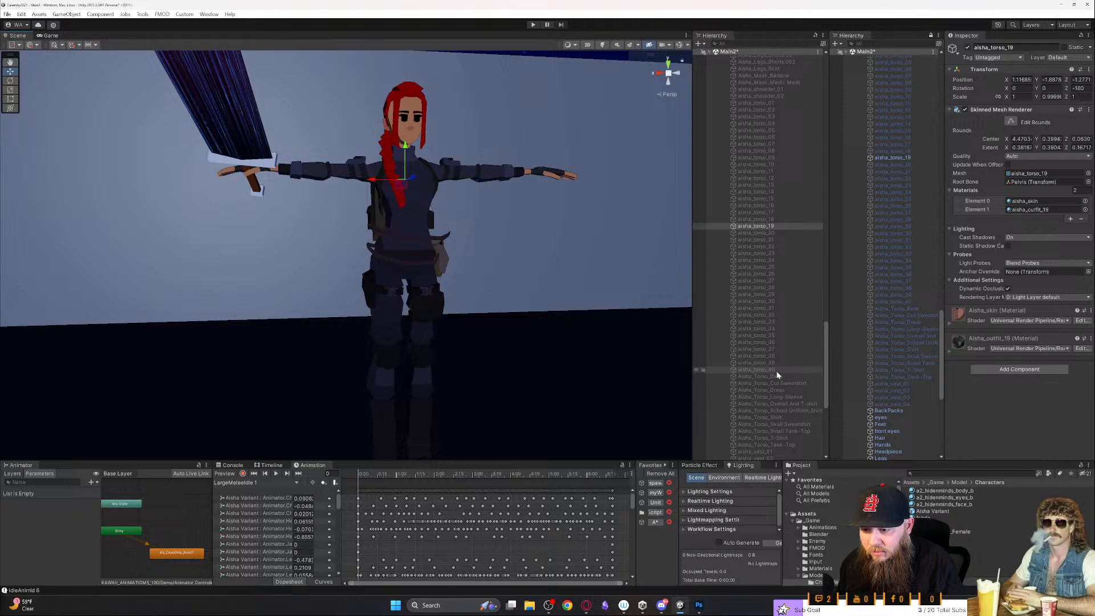
{"action": "left_click", "coordinate": [774, 371]}
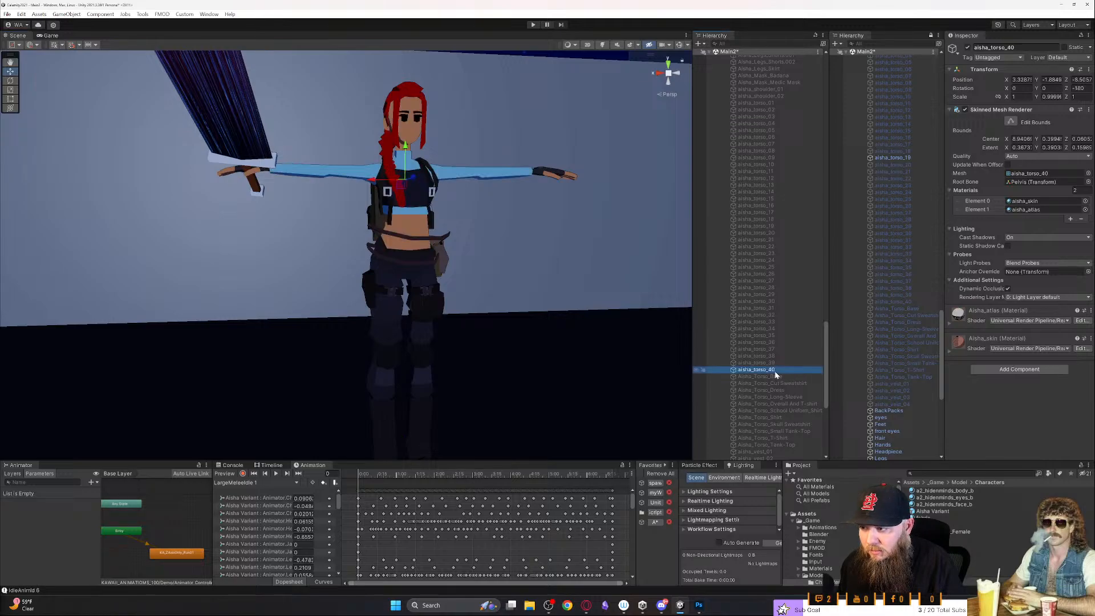
{"action": "right_click_drag", "start_coordinate": [590, 363], "coordinate": [550, 369]}
{"action": "key", "text": "w"}
{"action": "key", "text": "d"}
{"action": "key", "text": "a"}
{"action": "key", "text": "s"}
{"action": "key", "text": "alt+shift+a"}
- Try the Aisha Variant's torso meshes from aisha_torso_39 down to aisha_torso_35, activating and deactivating each one in turn
{"action": "left_click", "coordinate": [744, 364]}
{"action": "key", "text": "alt+shift+a"}
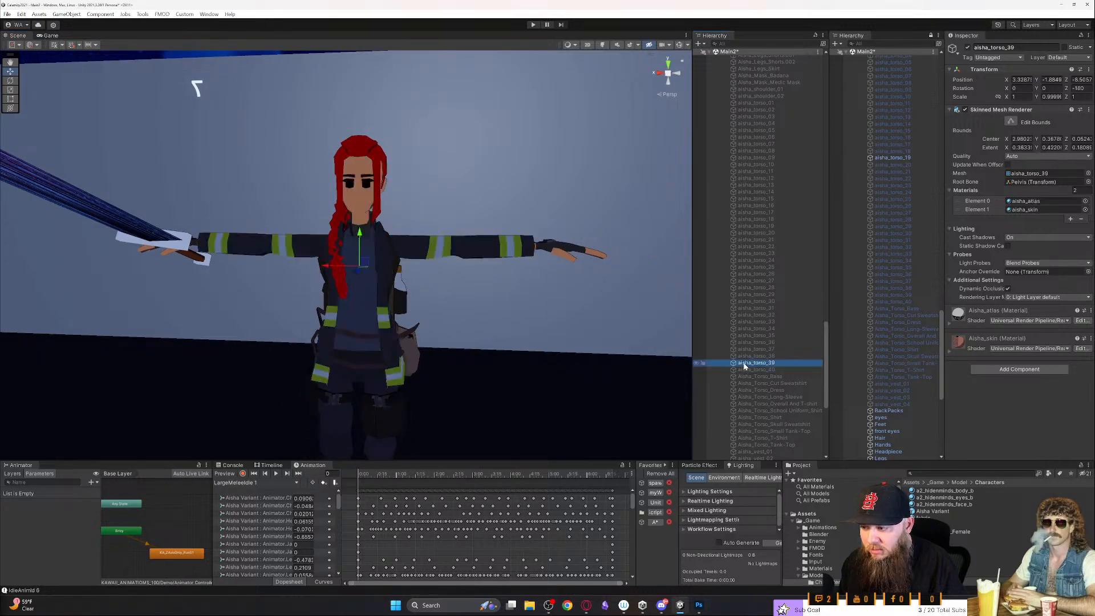
{"action": "key", "text": "alt+shift+a"}
{"action": "key", "text": "Up"}
{"action": "key", "text": "alt+shift+a"}
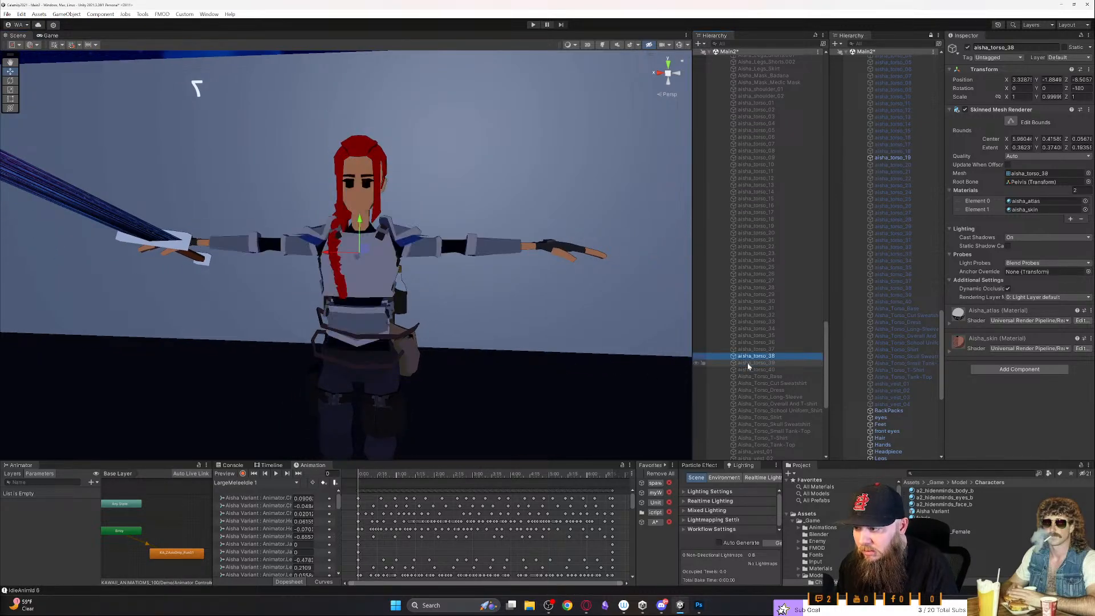
{"action": "key", "text": "alt+shift+a"}
{"action": "key", "text": "Up"}
{"action": "key", "text": "alt+shift+a"}
{"action": "key", "text": "alt+shift+a"}
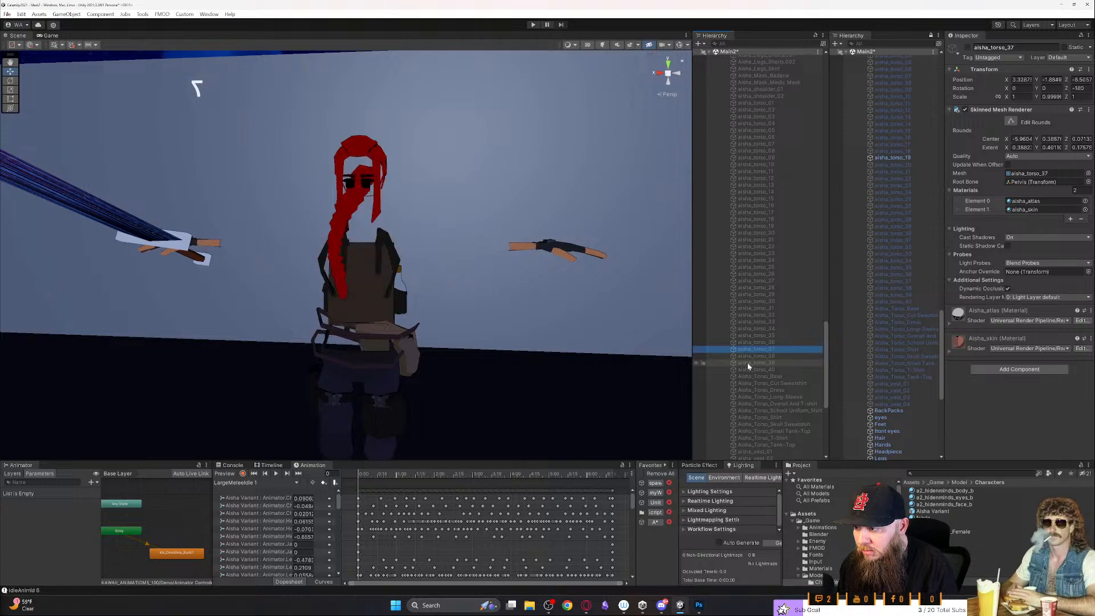
{"action": "key", "text": "Up"}
{"action": "key", "text": "alt+shift+a"}
{"action": "key", "text": "alt+shift+a"}
{"action": "key", "text": "Up"}
- Continue trying torso meshes from aisha_torso_34 down to aisha_torso_31, one at a time, on the Aisha Variant
{"action": "key", "text": "alt+shift+a"}
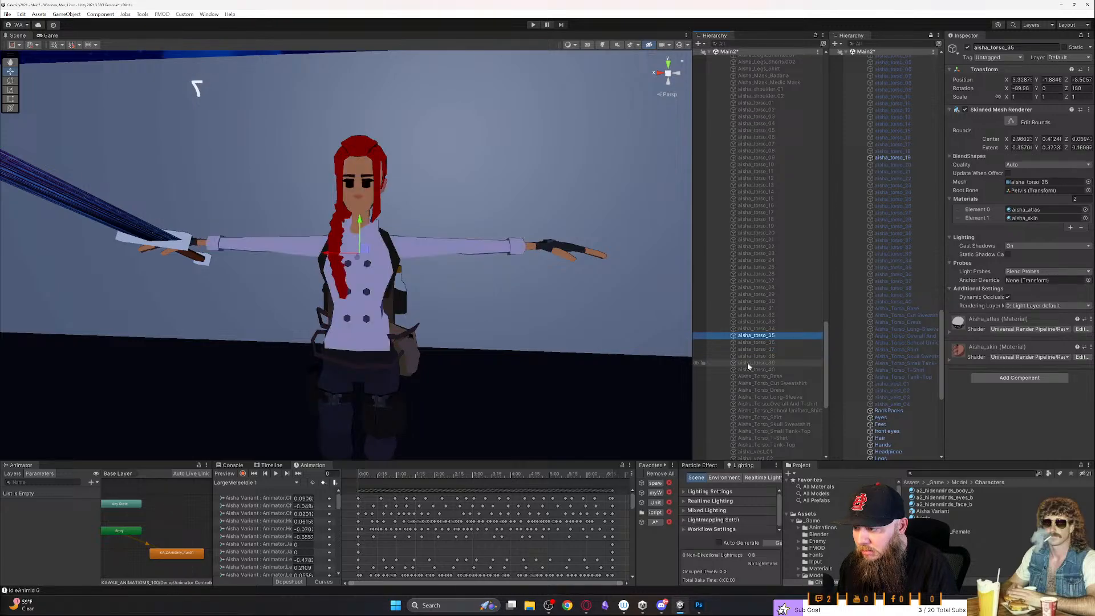
{"action": "key", "text": "alt+shift+a"}
{"action": "key", "text": "Up"}
{"action": "key", "text": "alt+shift+a"}
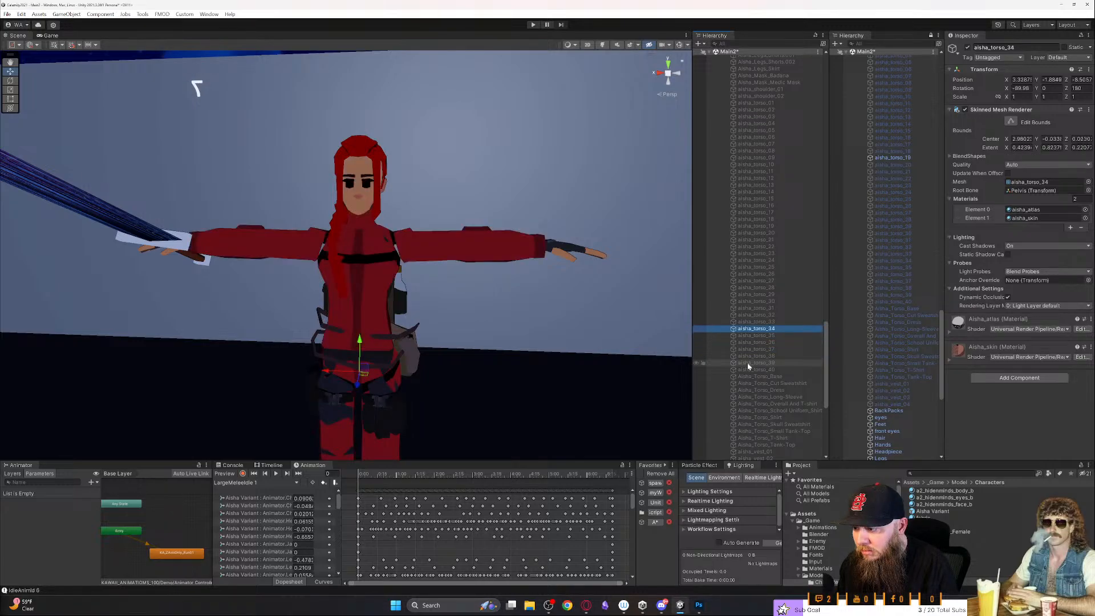
{"action": "key", "text": "alt+shift+a"}
{"action": "key", "text": "Up"}
{"action": "key", "text": "alt+shift+a"}
{"action": "key", "text": "alt+shift+a"}
{"action": "key", "text": "Up"}
{"action": "key", "text": "alt+shift+a"}
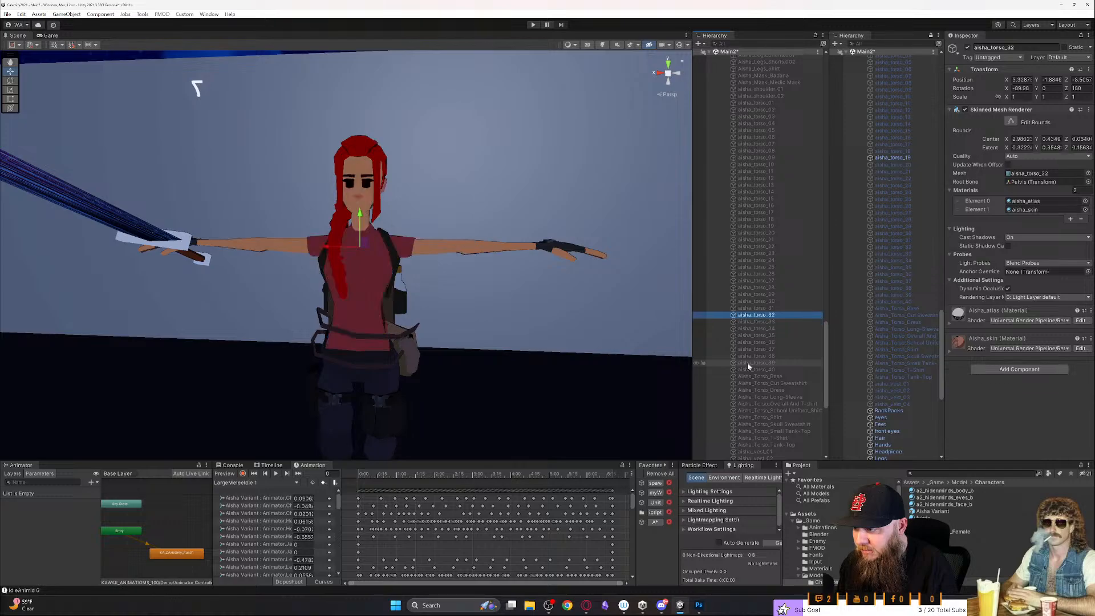
{"action": "key", "text": "alt+shift+a"}
{"action": "key", "text": "Up"}
- Try aisha_torso_30, aisha_torso_29 and aisha_torso_28 on the Aisha Variant, deactivating each after comparison
{"action": "key", "text": "alt+shift+a"}
{"action": "key", "text": "alt+shift+a"}
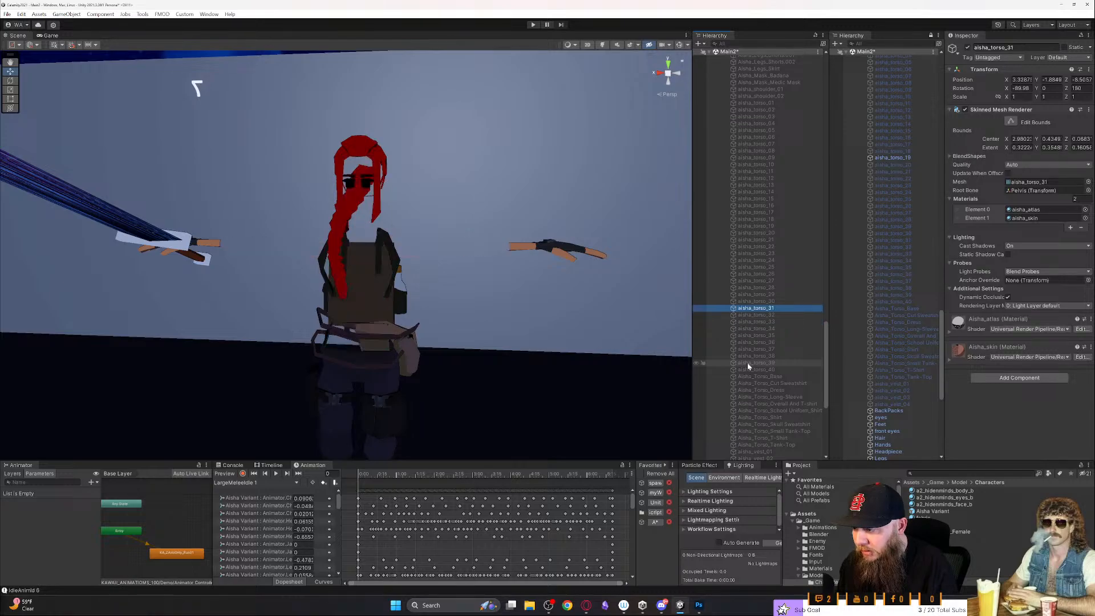
{"action": "key", "text": "Up"}
{"action": "key", "text": "alt+shift+a"}
{"action": "key", "text": "alt+shift+a"}
{"action": "key", "text": "Up"}
{"action": "key", "text": "alt+shift+a"}
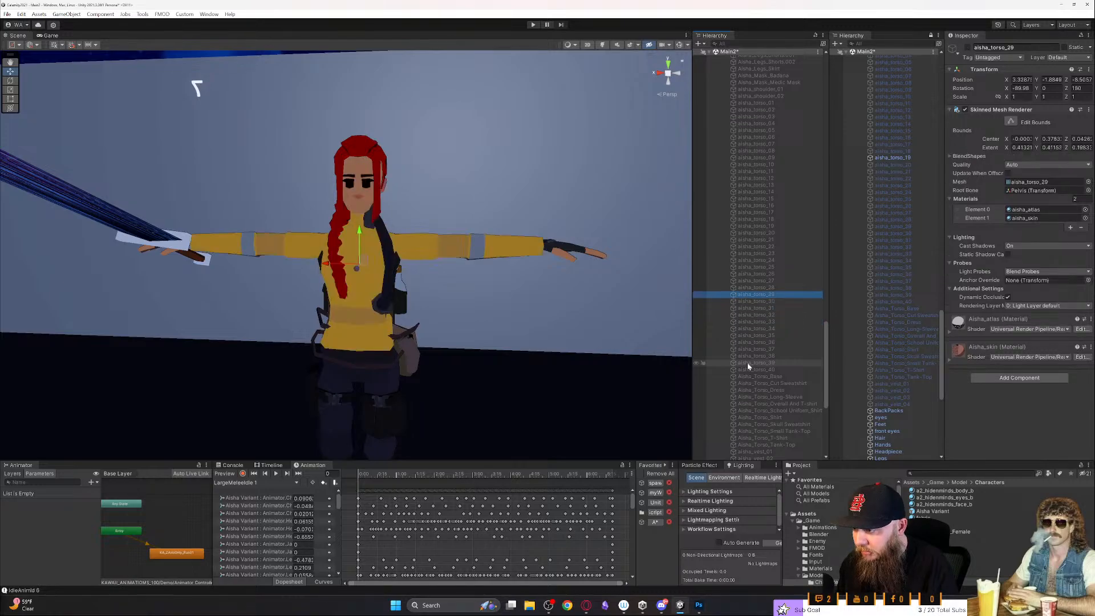
{"action": "key", "text": "Up"}
{"action": "key", "text": "alt+shift+a"}
{"action": "key", "text": "Down"}
- Try the torso meshes from aisha_torso_27 down to aisha_torso_24 on the Aisha Variant, deactivating each after comparison
{"action": "key", "text": "alt+shift+a"}
{"action": "key", "text": "Up"}
{"action": "key", "text": "alt+shift+a"}
{"action": "key", "text": "Up"}
{"action": "key", "text": "Up"}
{"action": "key", "text": "Down"}
{"action": "key", "text": "alt+shift+a"}
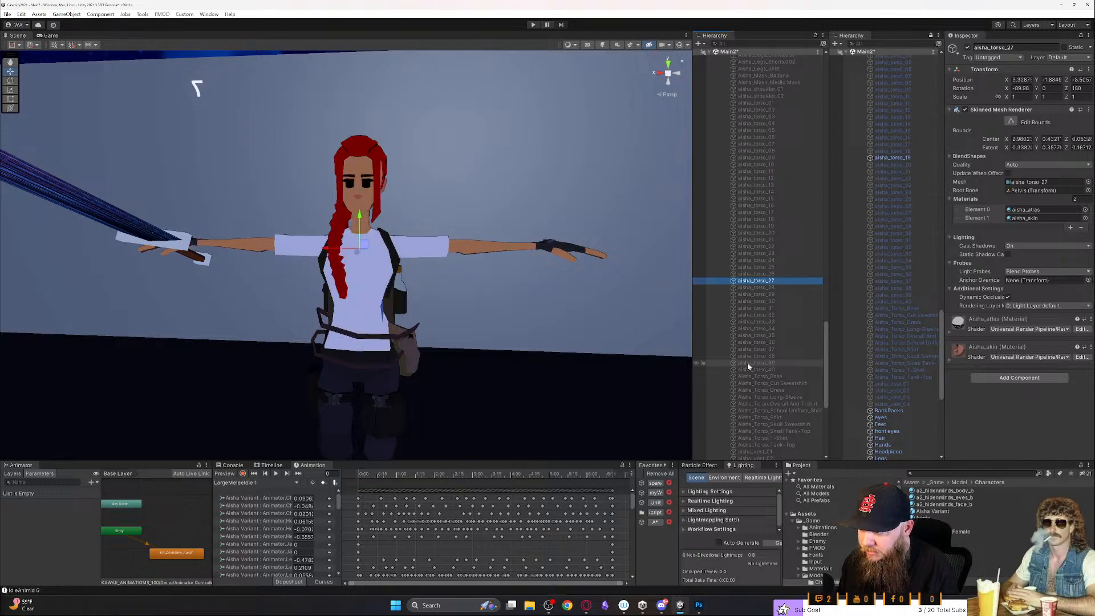
{"action": "key", "text": "alt+shift+a"}
{"action": "key", "text": "Up"}
{"action": "key", "text": "alt+shift+a"}
{"action": "key", "text": "Up"}
{"action": "key", "text": "Down"}
{"action": "key", "text": "alt+shift+a"}
{"action": "key", "text": "Up"}
{"action": "key", "text": "alt+shift+a"}
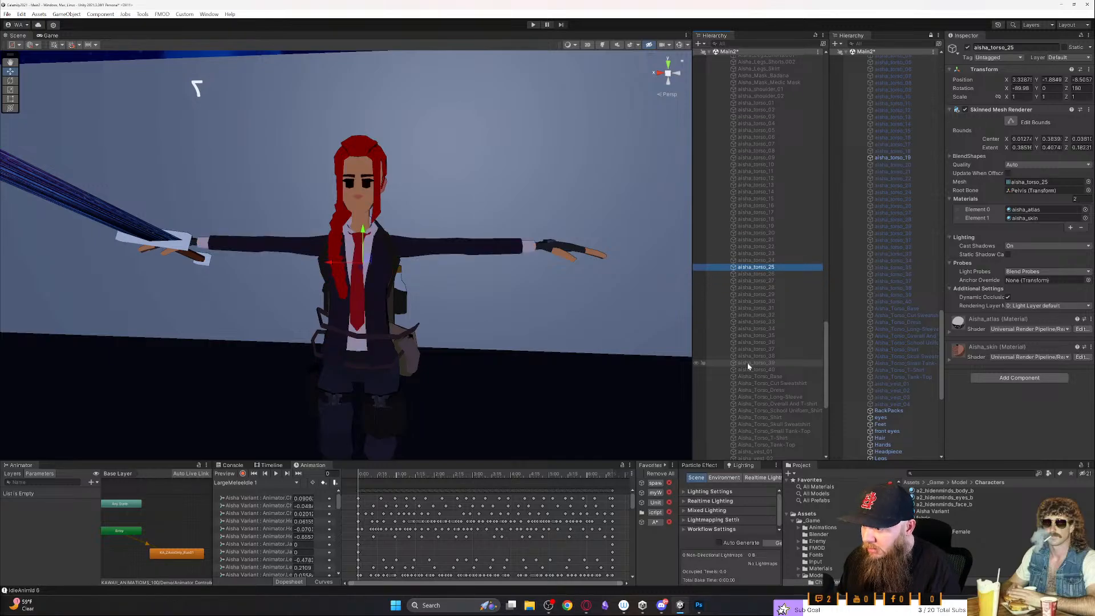
{"action": "key", "text": "Up"}
{"action": "key", "text": "alt+shift+a"}
{"action": "key", "text": "Down"}
{"action": "key", "text": "alt+shift+a"}
{"action": "key", "text": "Up"}
{"action": "key", "text": "alt+shift+a"}
- Compare aisha_torso_23 with aisha_torso_22, leave aisha_torso_23 active, and view the Aisha Variant from the side and front
{"action": "key", "text": "Up"}
{"action": "key", "text": "alt+shift+a"}
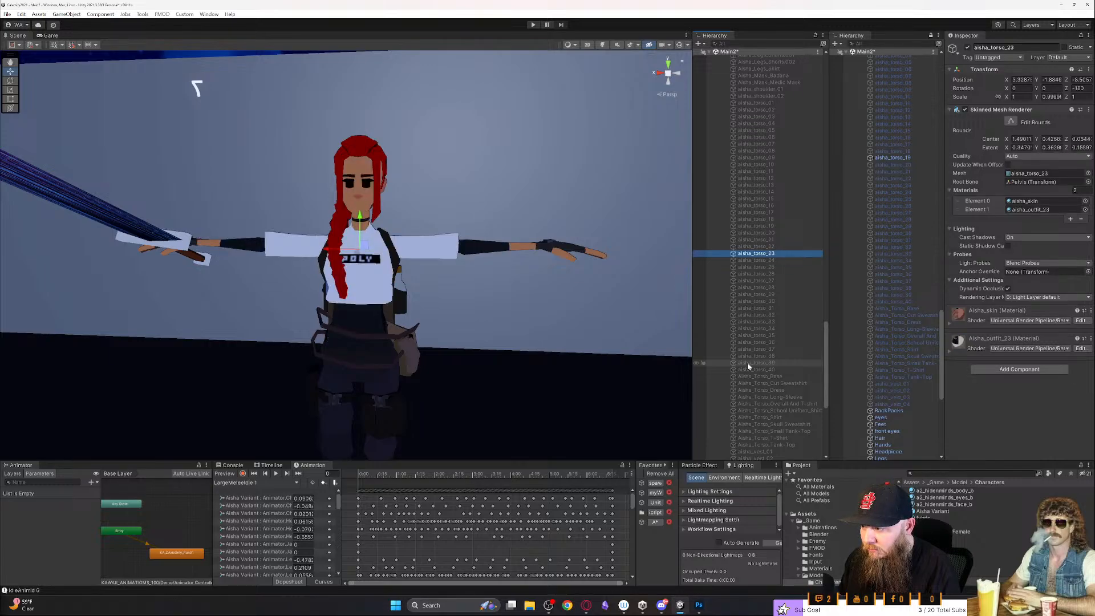
{"action": "key", "text": "alt+shift+a"}
{"action": "key", "text": "Up"}
{"action": "key", "text": "alt+shift+a"}
{"action": "key", "text": "Down"}
{"action": "key", "text": "Up"}
{"action": "key", "text": "alt+shift+a"}
{"action": "key", "text": "Down"}
{"action": "key", "text": "alt+shift+a"}
{"action": "right_click_drag", "start_coordinate": [458, 365], "coordinate": [297, 341]}
{"action": "key", "text": "d"}
{"action": "left_click", "coordinate": [358, 107]}
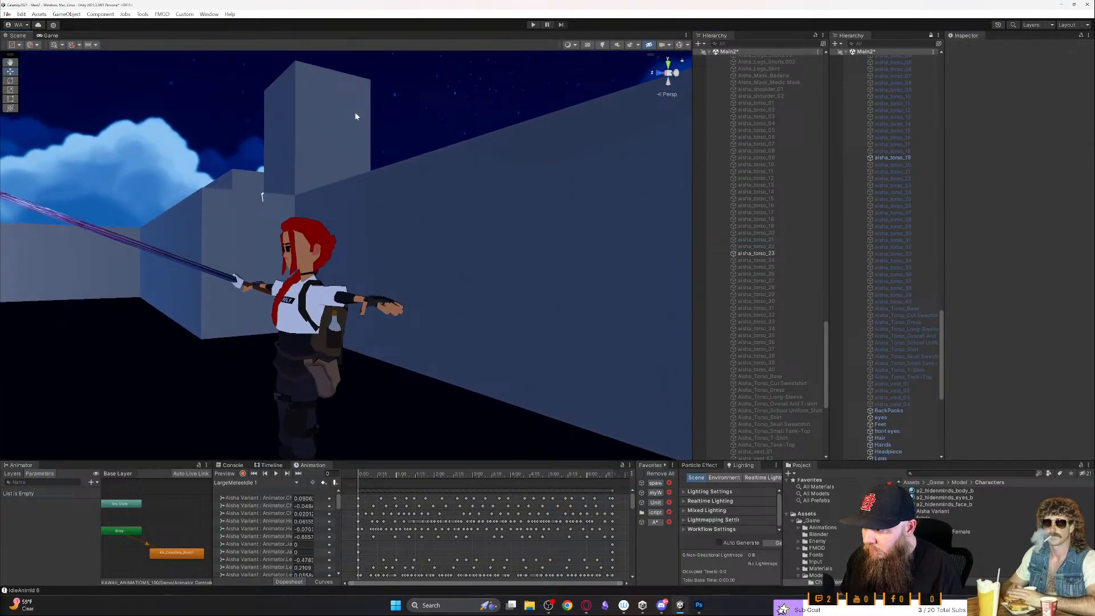
{"action": "key", "text": "a"}
{"action": "right_click_drag", "start_coordinate": [421, 211], "coordinate": [538, 235]}
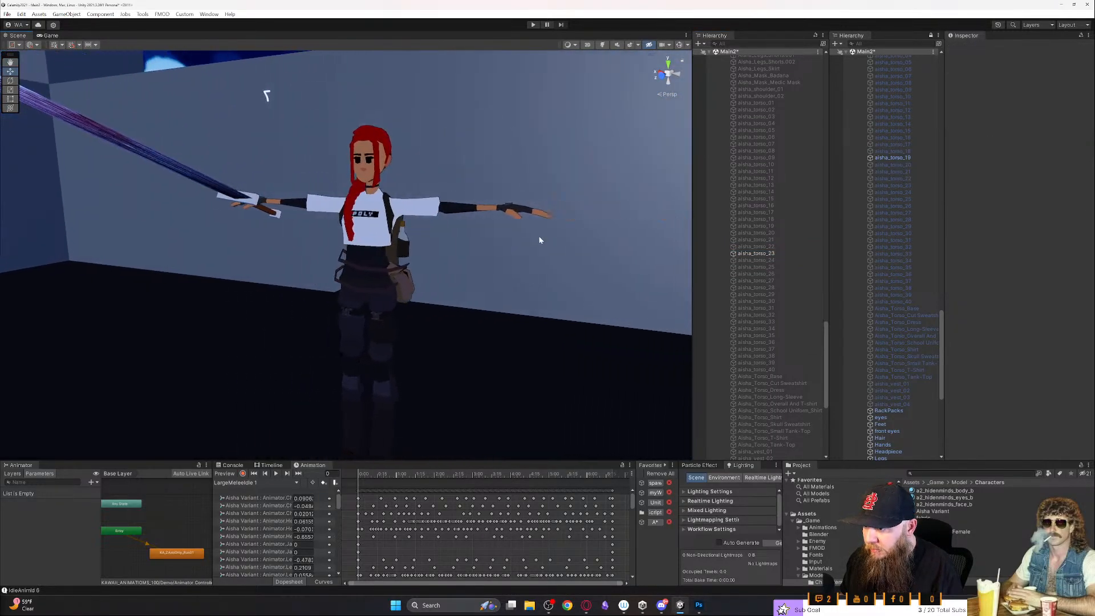
- Step from aisha_torso_23 through aisha_torso_22 and aisha_torso_20 back to aisha_torso_19, leaving only aisha_torso_19 active
{"action": "left_click", "coordinate": [728, 253]}
{"action": "key", "text": "Up"}
{"action": "key", "text": "Up"}
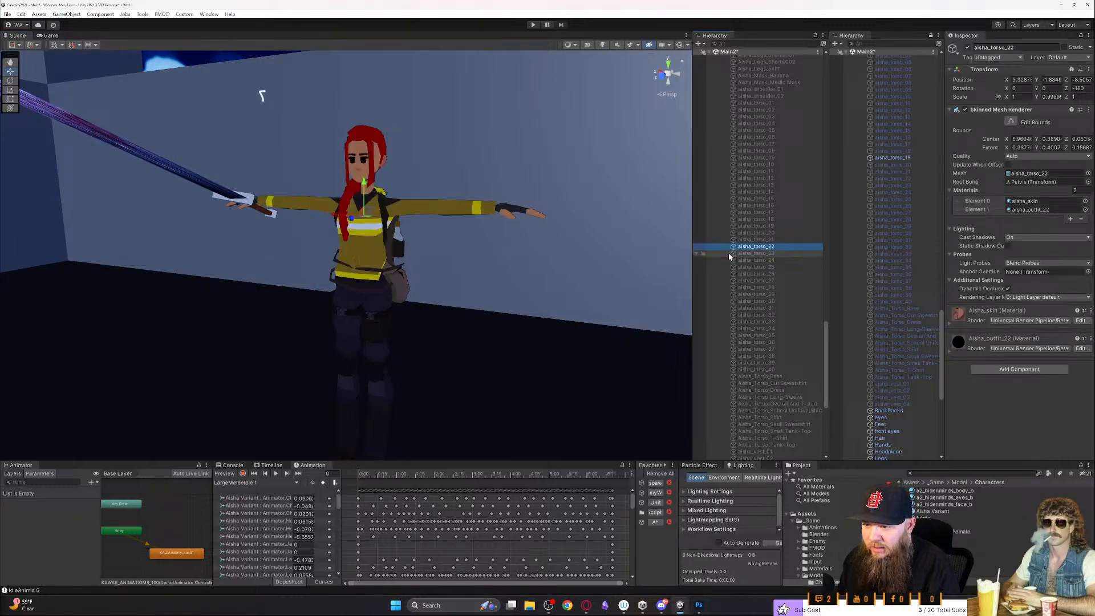
{"action": "key", "text": "Up"}
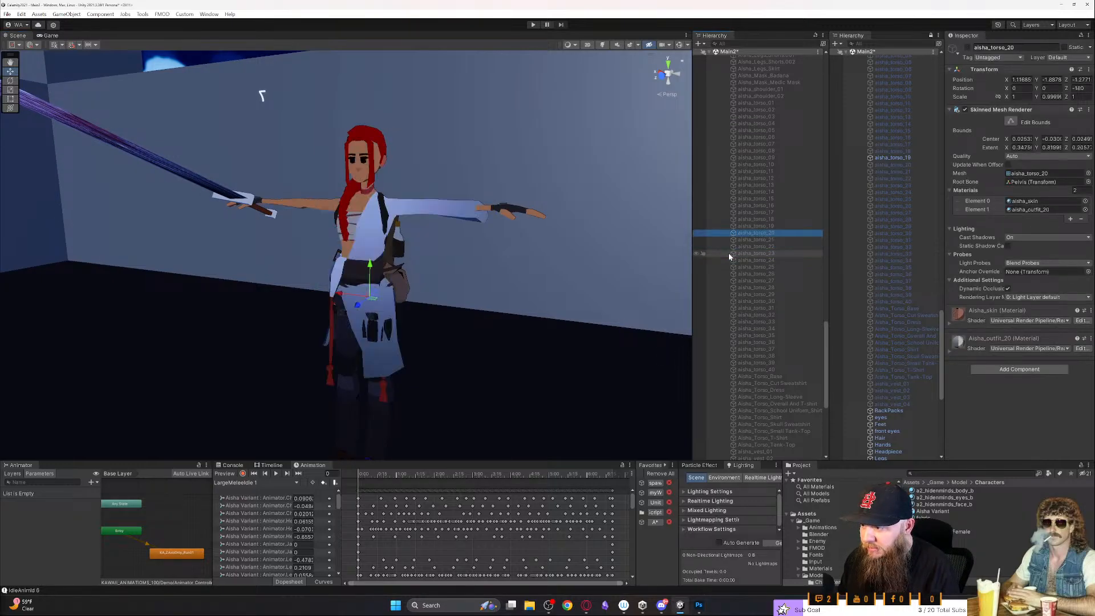
{"action": "key", "text": "Up"}
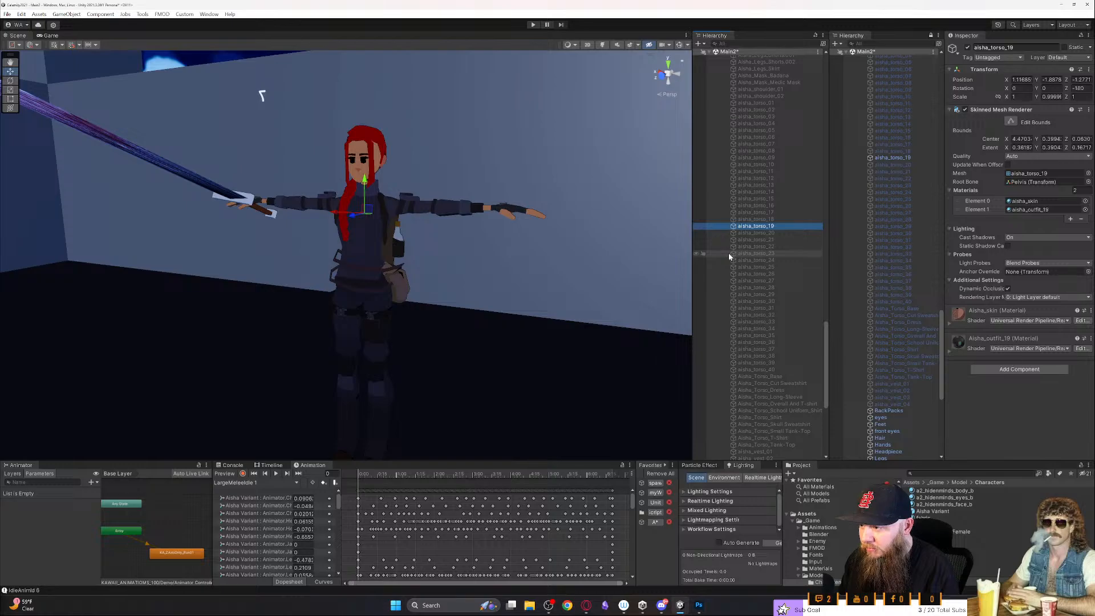
{"action": "right_click_drag", "start_coordinate": [537, 242], "coordinate": [727, 268]}
{"action": "right_click_drag", "start_coordinate": [454, 295], "coordinate": [520, 281]}
- Collapse the Aisha Variant's list of child meshes under Unit in the scene hierarchy
{"action": "scroll", "coordinate": [764, 275], "scroll_direction": "up", "scroll_amount": 6}
{"action": "left_click_drag", "start_coordinate": [826, 330], "coordinate": [859, 81]}
{"action": "left_click", "coordinate": [722, 243]}
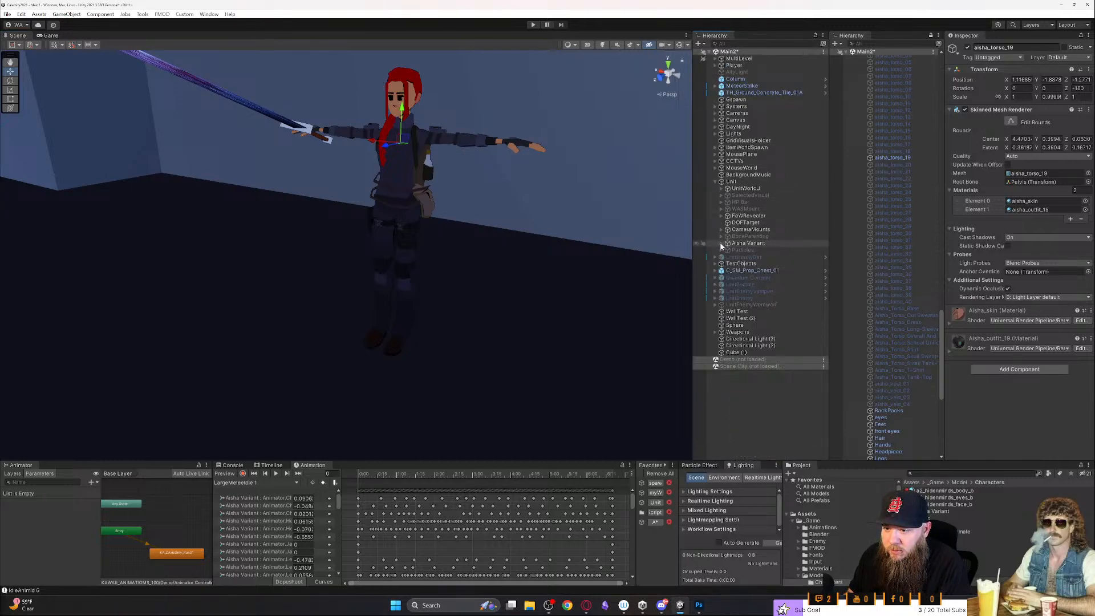
- Frame the character, select the parent Unit object, and view it from the top in the scene
{"action": "right_click_drag", "start_coordinate": [618, 245], "coordinate": [519, 229]}
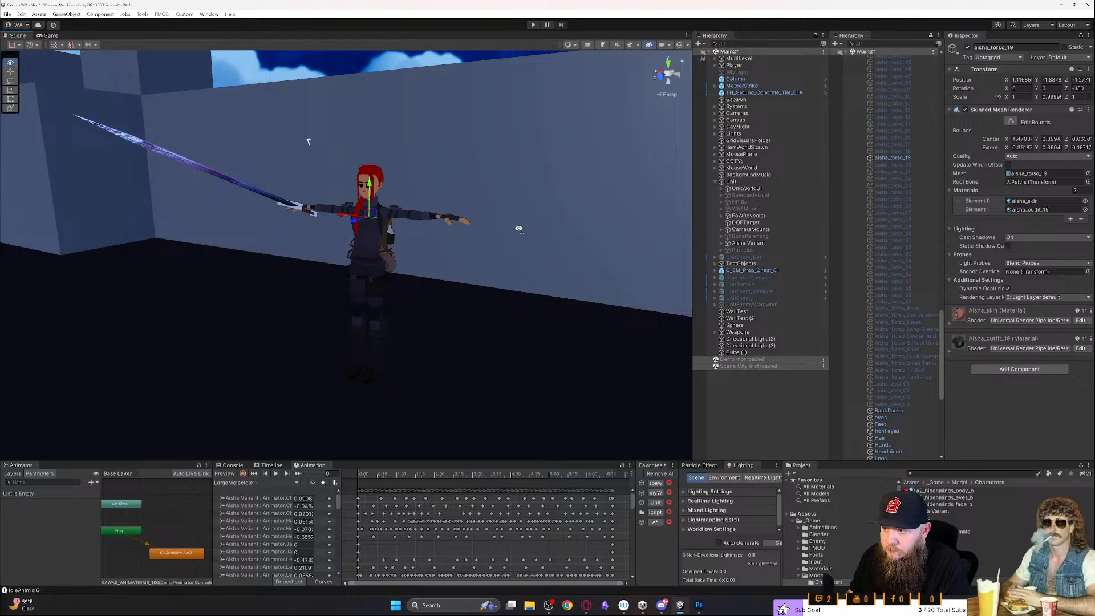
{"action": "key", "text": "f"}
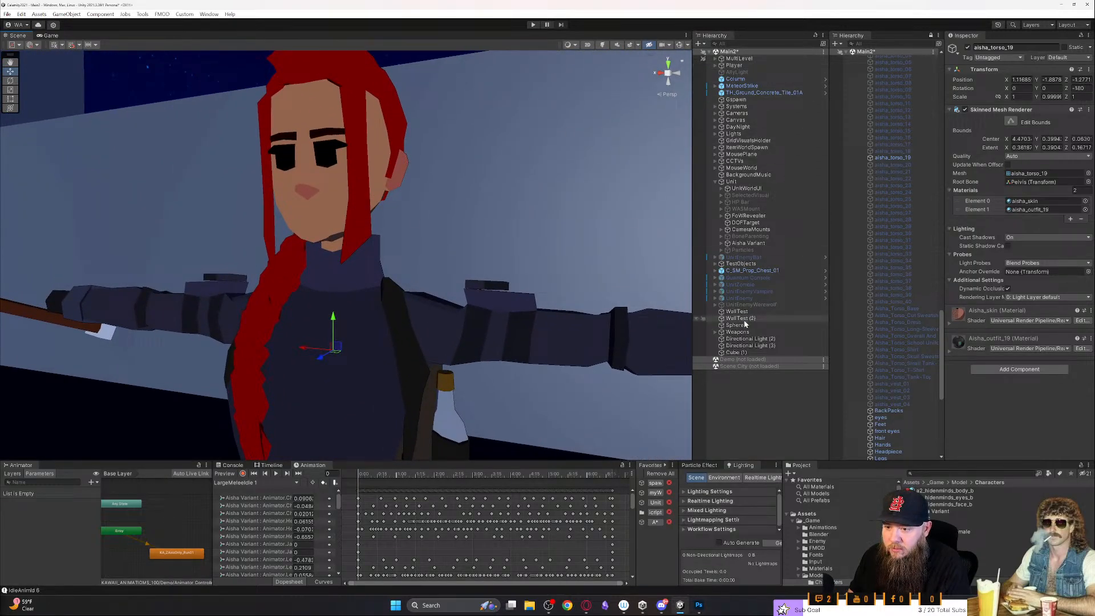
{"action": "left_click", "coordinate": [750, 181]}
{"action": "left_click", "coordinate": [670, 69]}
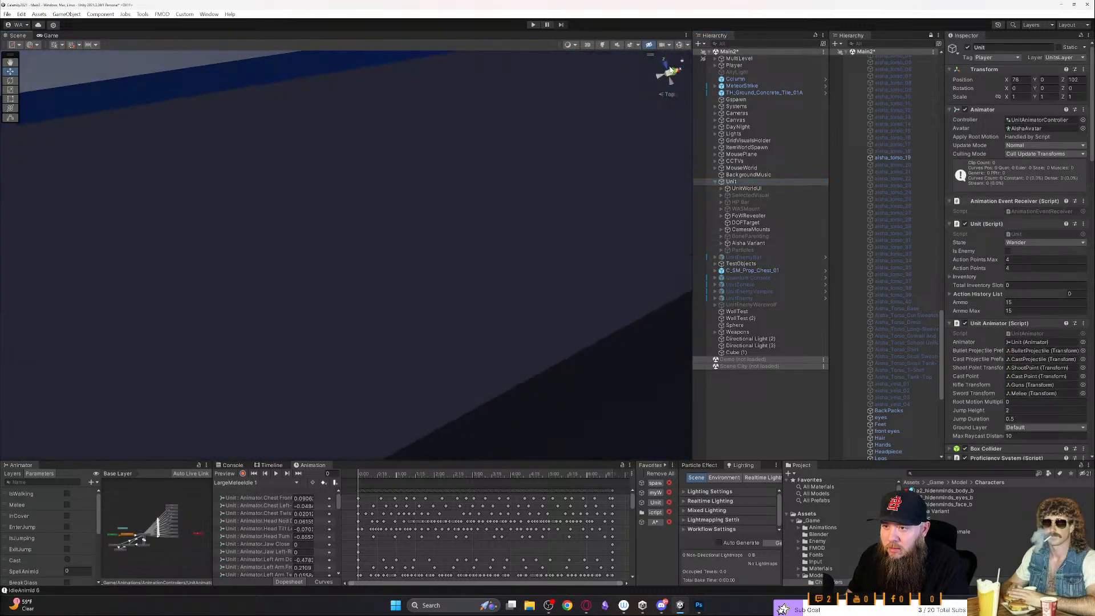
{"action": "scroll", "coordinate": [434, 273], "scroll_direction": "up", "scroll_amount": 3}
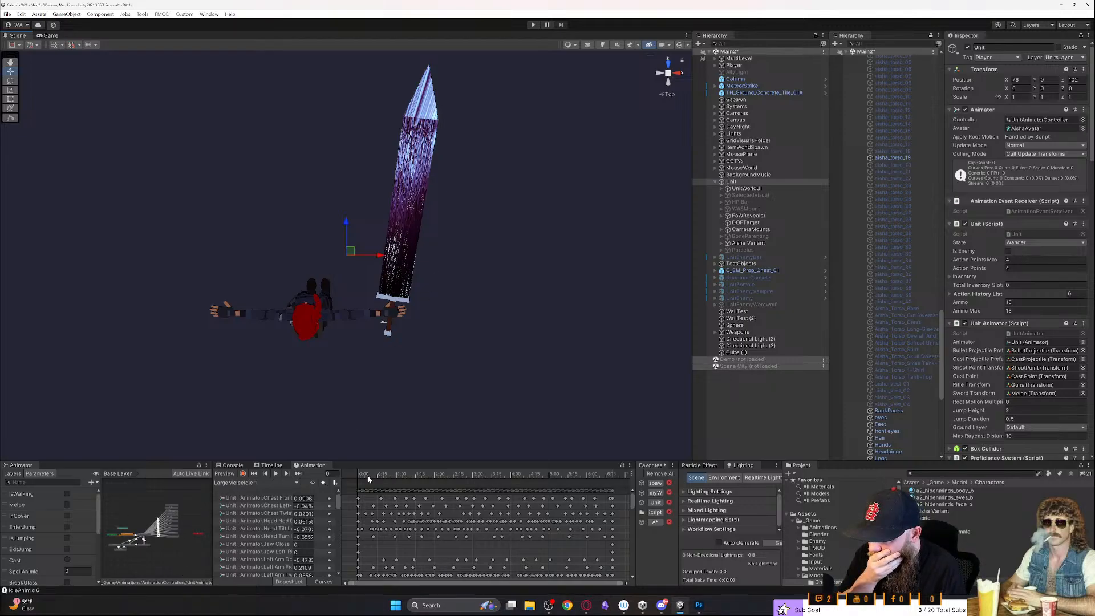
- Play the LargeMeleeIdle 1 clip on the Unit and examine the character's idle pose up close
{"action": "left_click", "coordinate": [276, 474]}
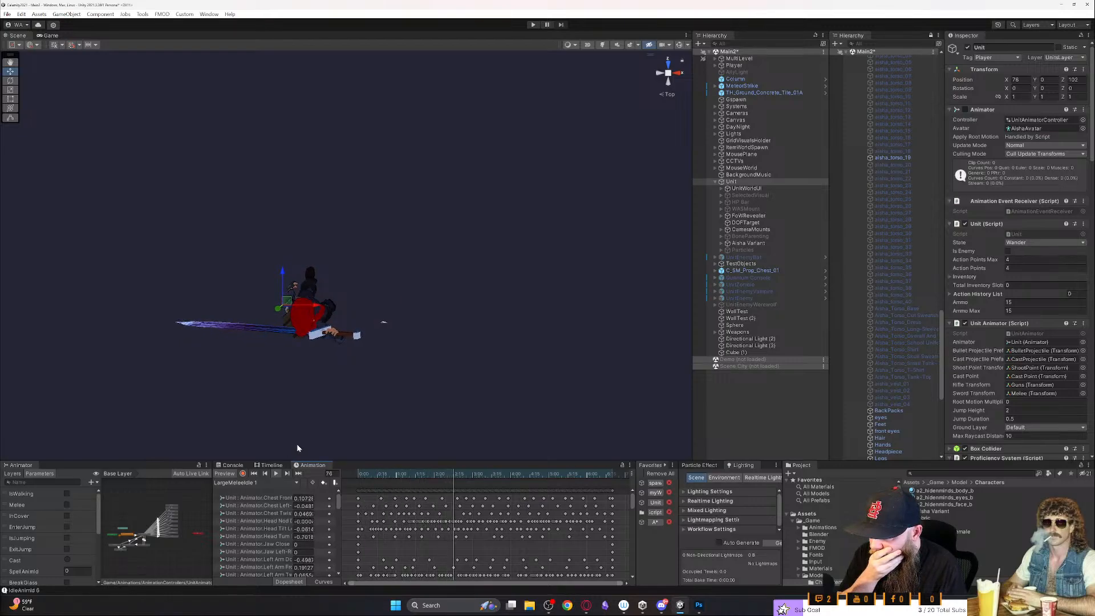
{"action": "right_click_drag", "start_coordinate": [361, 375], "coordinate": [170, 282]}
{"action": "key", "text": "w"}
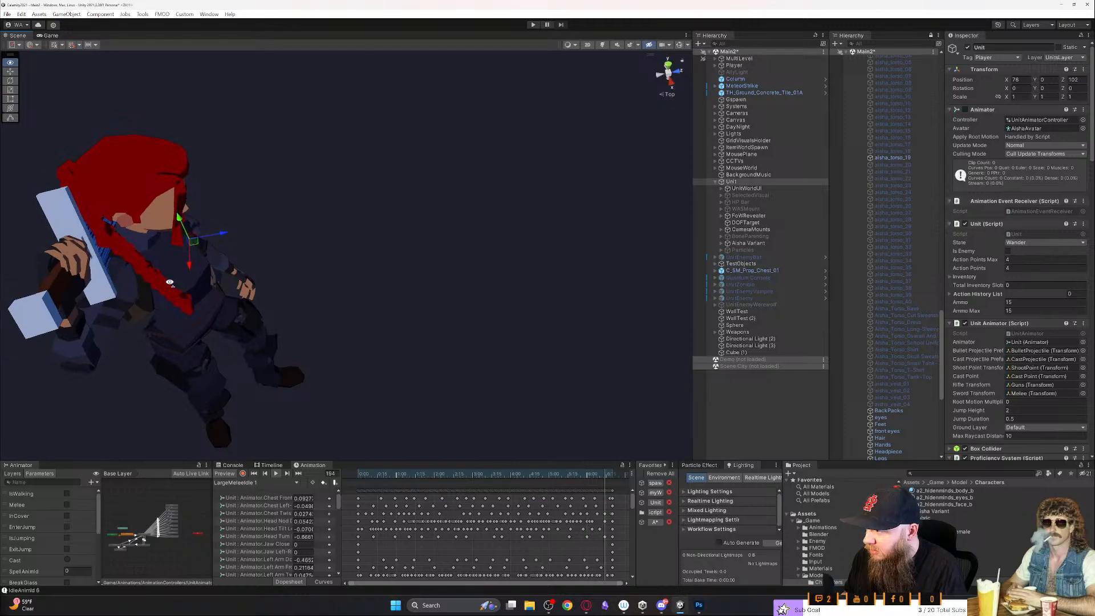
- Switch the Unit's animation preview to the Melee01 clip, play it, and watch the whole character swing the sword
{"action": "left_click", "coordinate": [251, 483]}
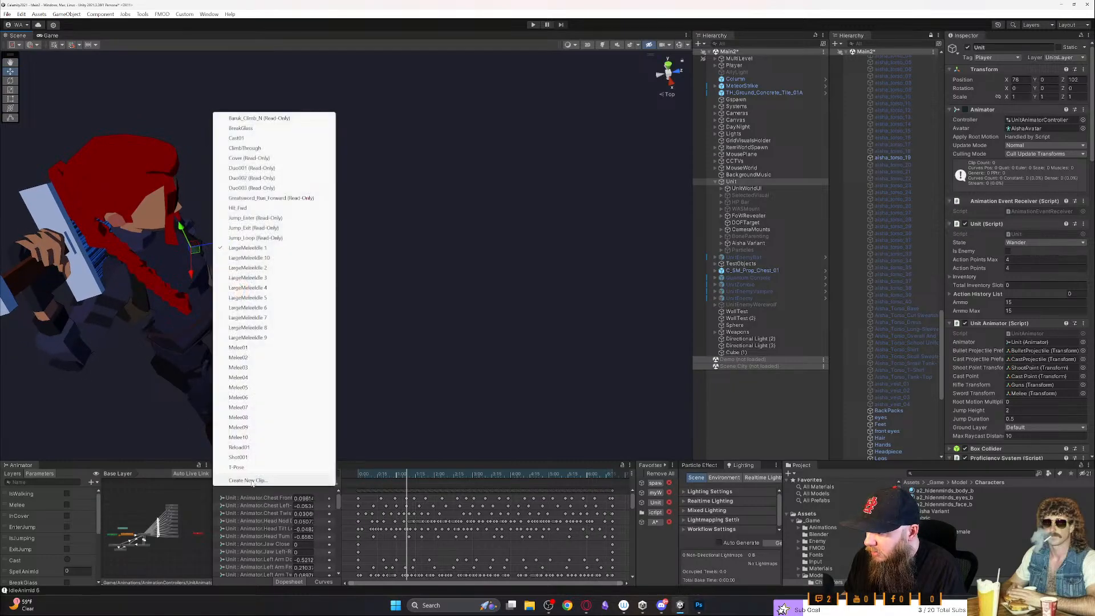
{"action": "left_click", "coordinate": [253, 348]}
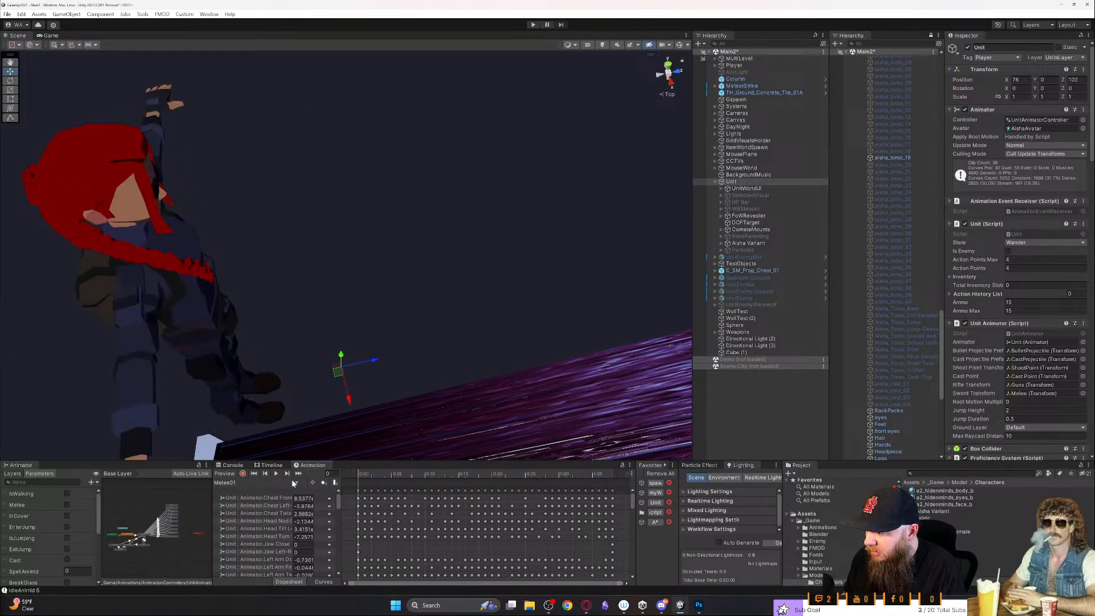
{"action": "left_click", "coordinate": [276, 473]}
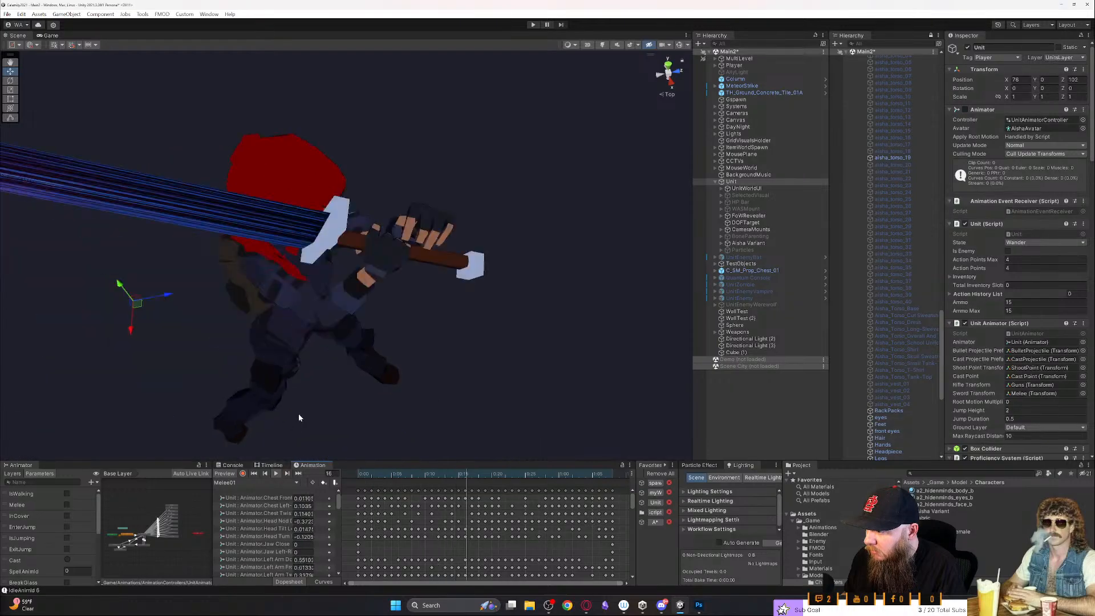
{"action": "right_click_drag", "start_coordinate": [147, 308], "coordinate": [313, 362]}
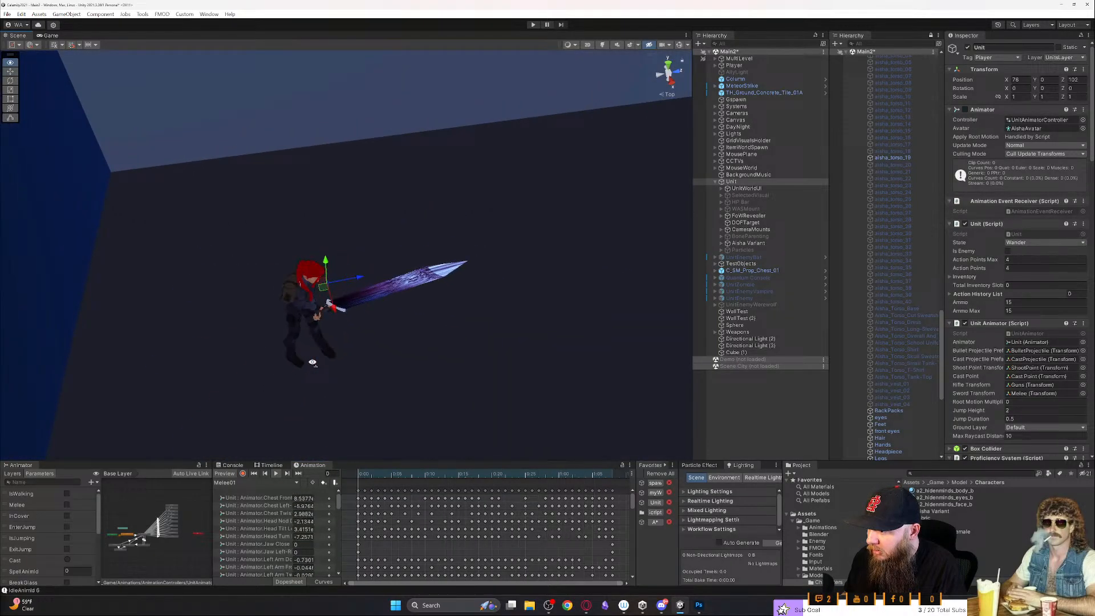
{"action": "right_click_drag", "start_coordinate": [312, 362], "coordinate": [385, 325]}
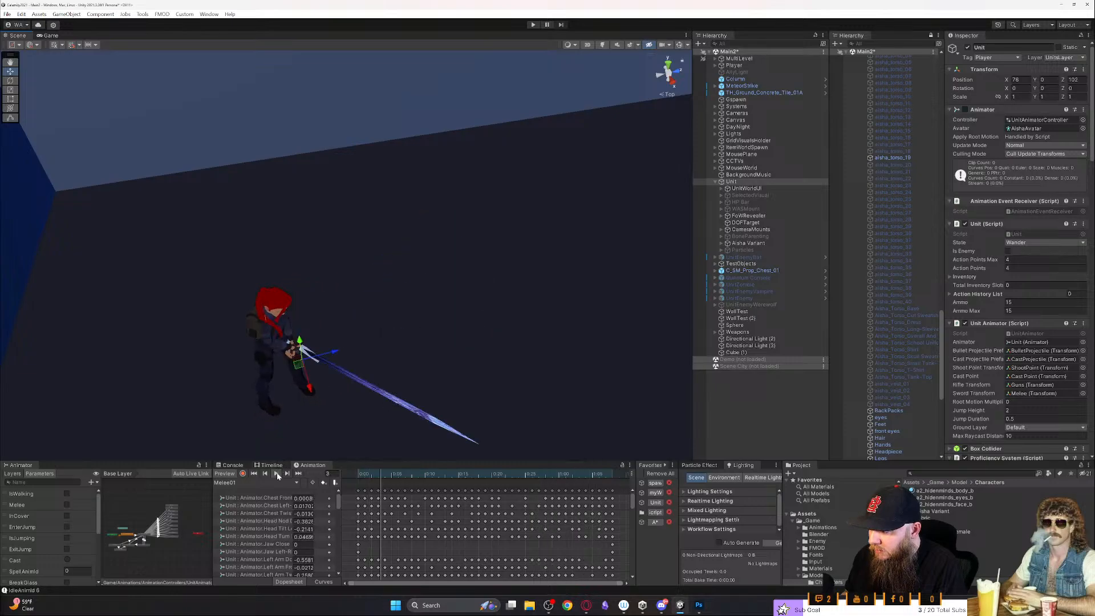
- Move the Melee01 preview to frame 20 and inspect the character's hands and sword from several angles
{"action": "left_click", "coordinate": [494, 475]}
{"action": "key", "text": "w"}
{"action": "right_click_drag", "start_coordinate": [471, 437], "coordinate": [103, 402]}
{"action": "key", "text": "d"}
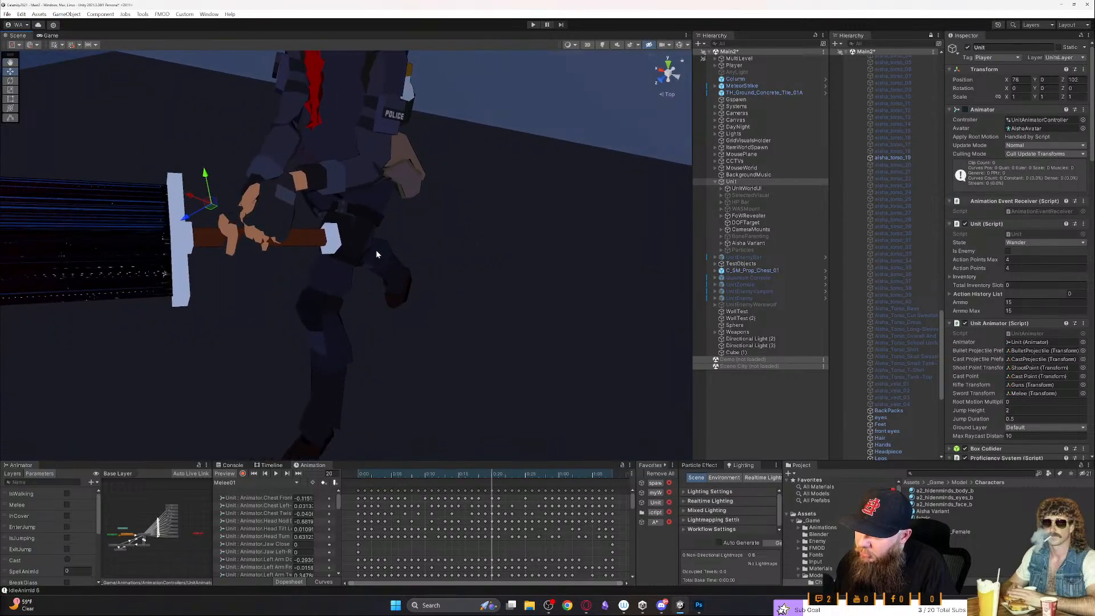
{"action": "right_click_drag", "start_coordinate": [283, 230], "coordinate": [126, 229]}
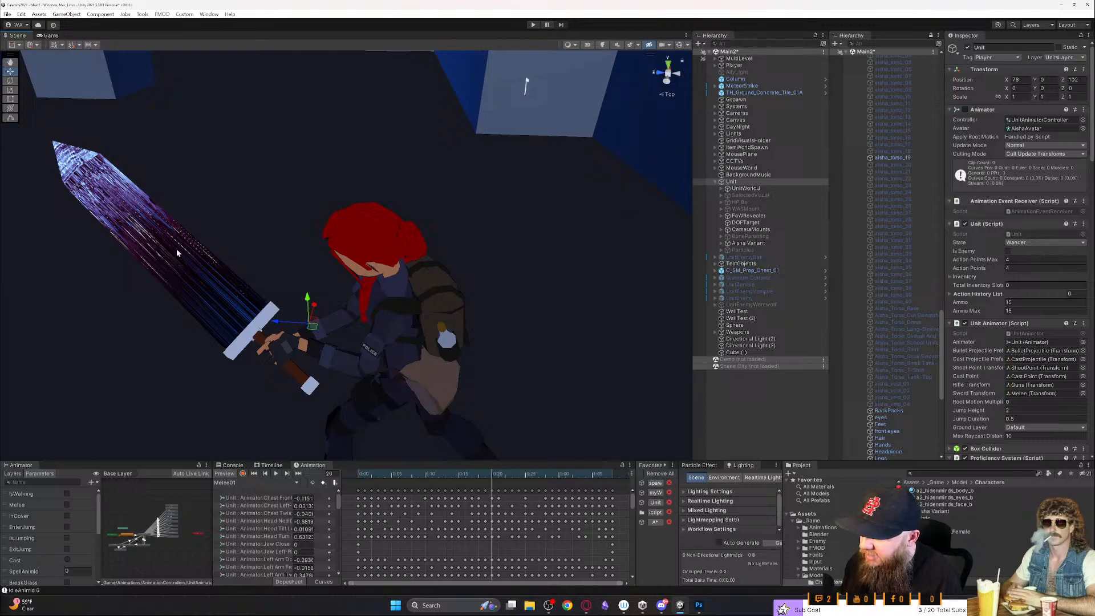
{"action": "right_click_drag", "start_coordinate": [317, 293], "coordinate": [391, 340]}
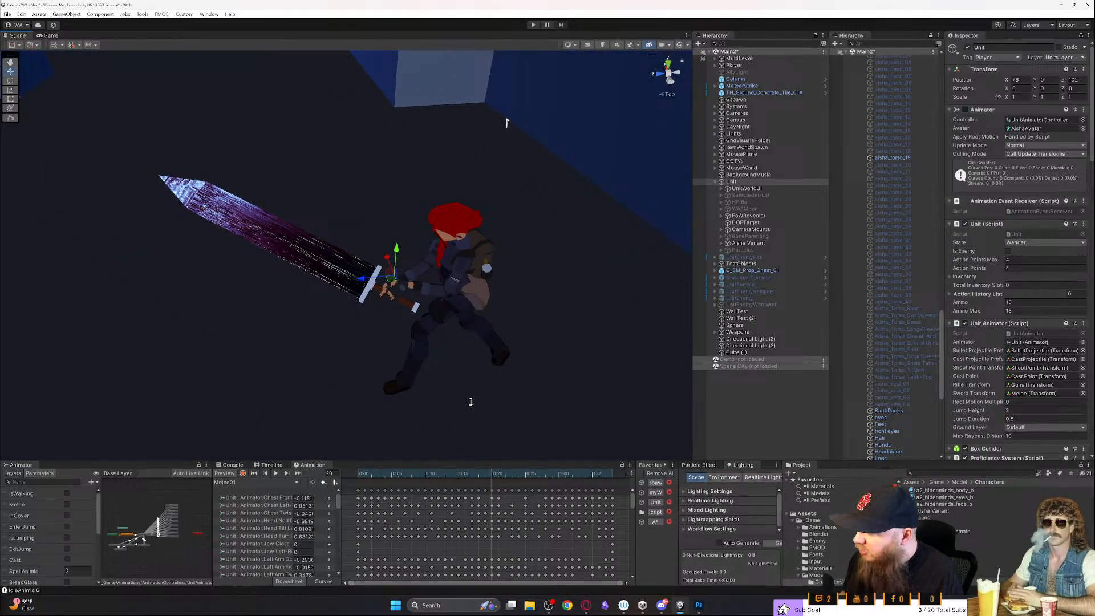
- Make the lower row of editor panels taller and inspect the character's grip on the sword handle up close
{"action": "left_click_drag", "start_coordinate": [454, 460], "coordinate": [490, 402]}
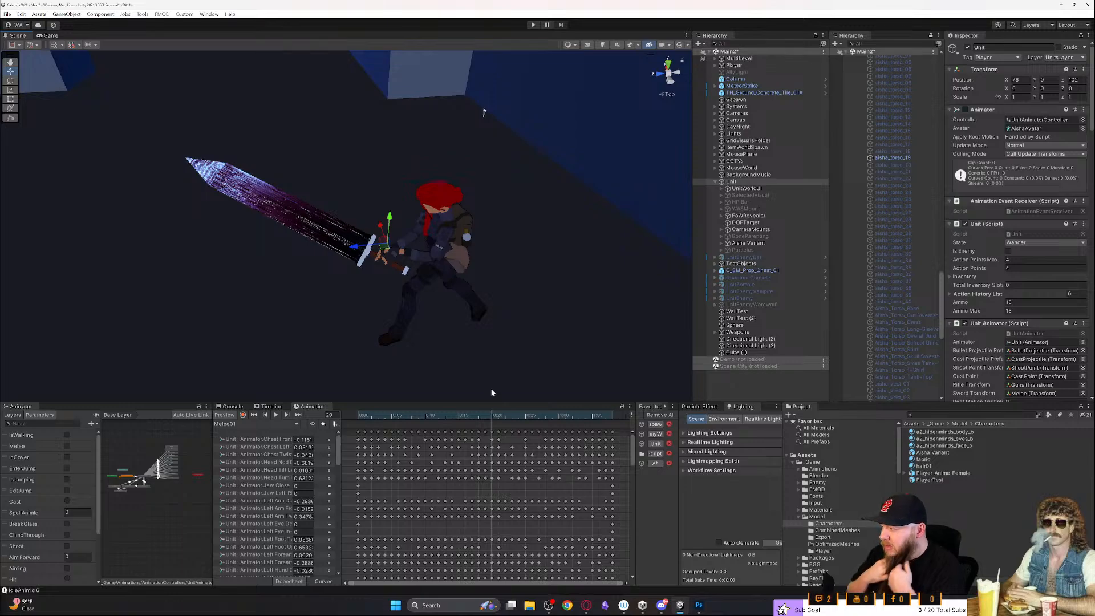
{"action": "key", "text": "w"}
{"action": "right_click_drag", "start_coordinate": [441, 309], "coordinate": [566, 317]}
{"action": "key", "text": "d"}
{"action": "key", "text": "a"}
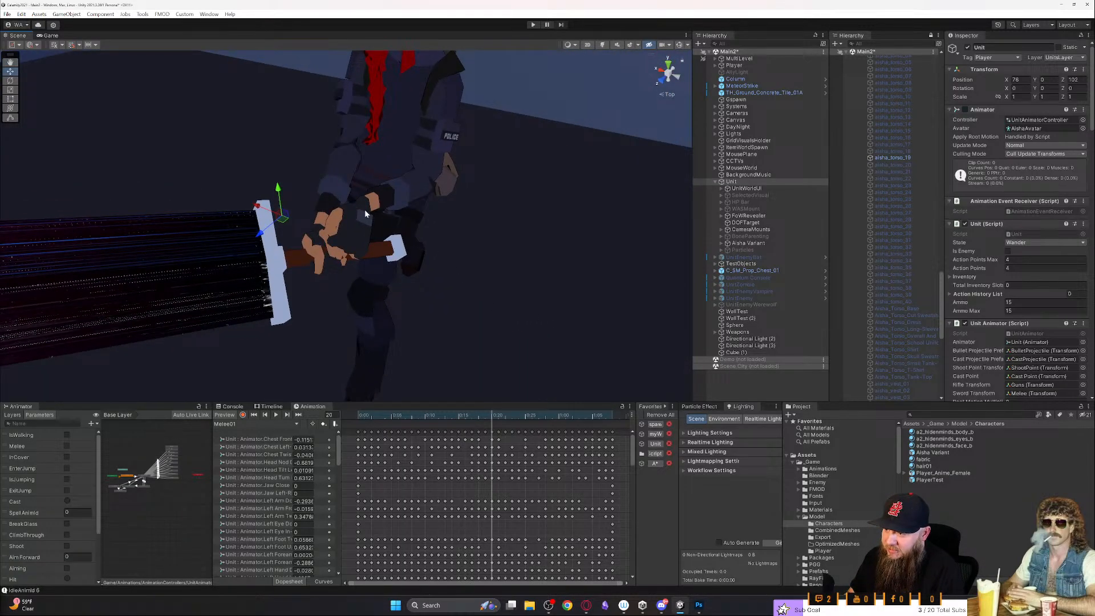
{"action": "key", "text": "d"}
- Replay the Melee01 clip with the armed character seen from the side
{"action": "right_click_drag", "start_coordinate": [369, 244], "coordinate": [350, 280]}
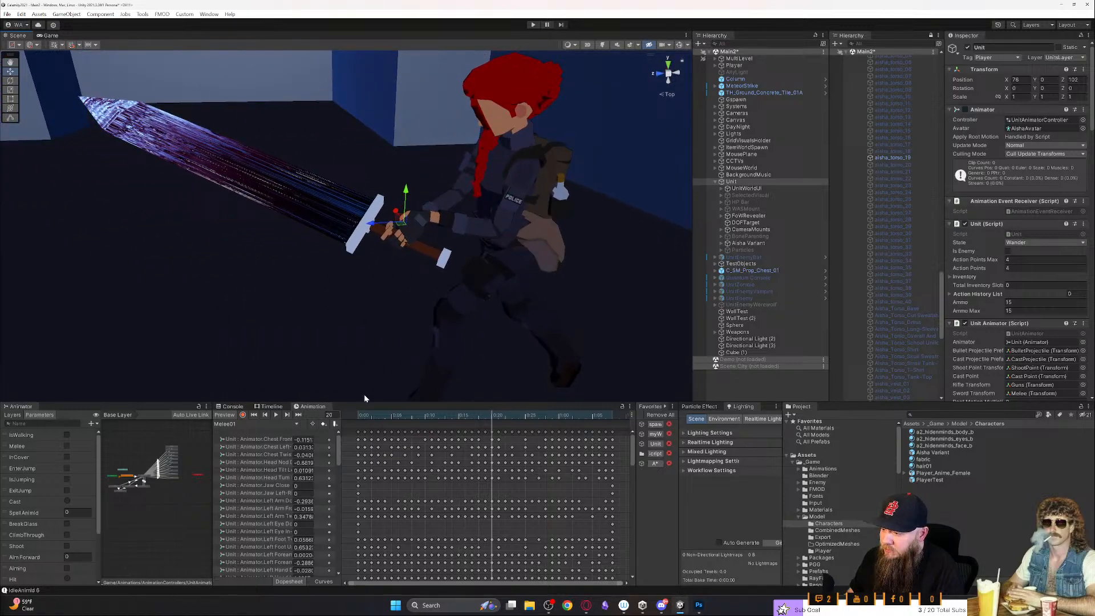
{"action": "key", "text": "grave"}
{"action": "left_click", "coordinate": [275, 414]}
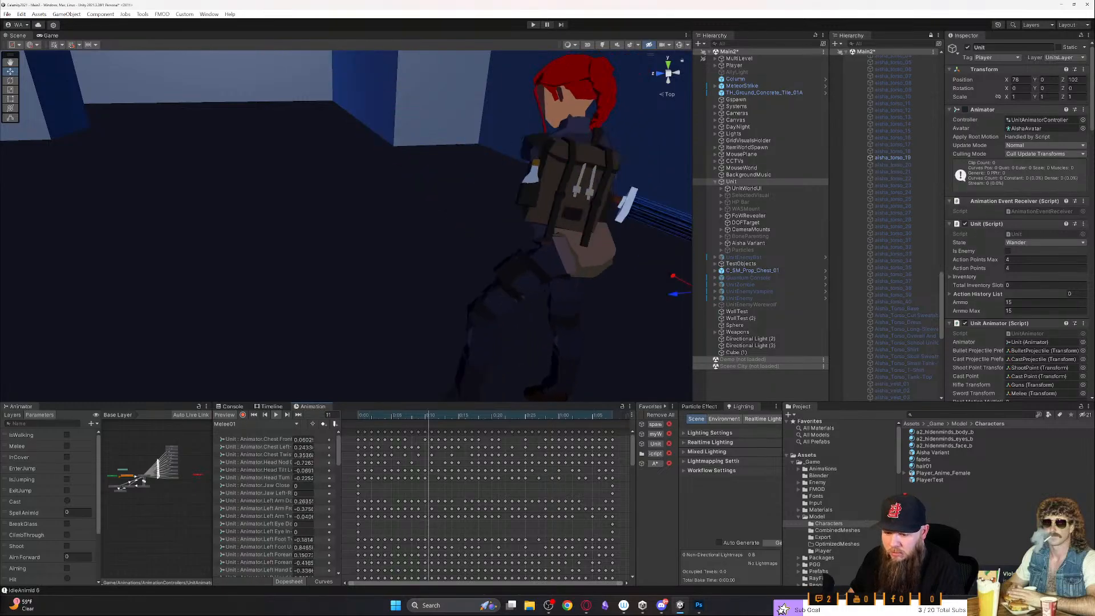
{"action": "right_click", "coordinate": [974, 600]}
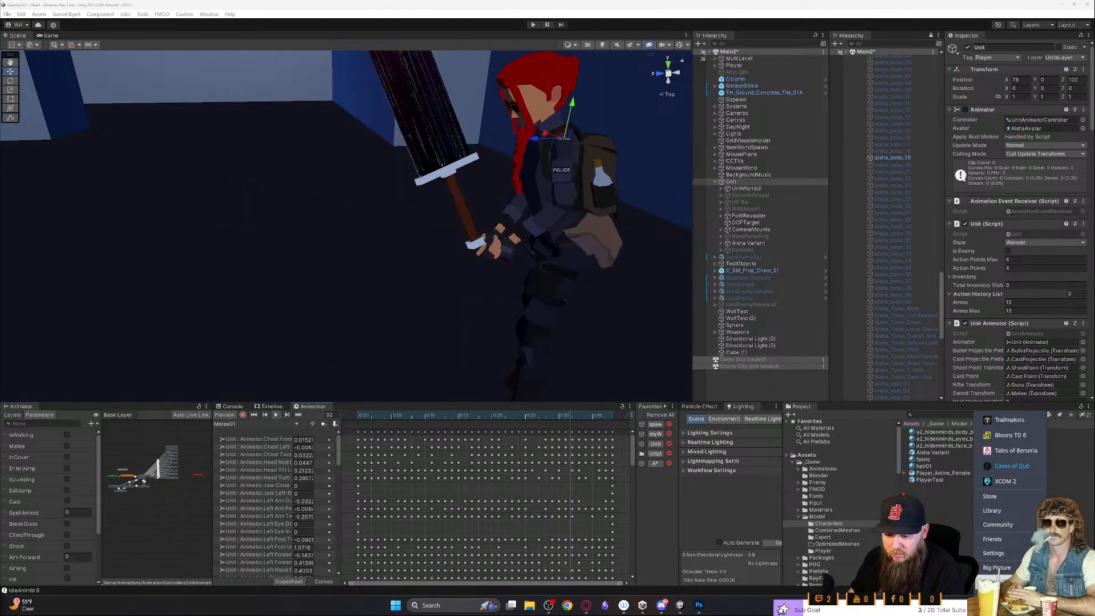
{"action": "left_click", "coordinate": [992, 596]}
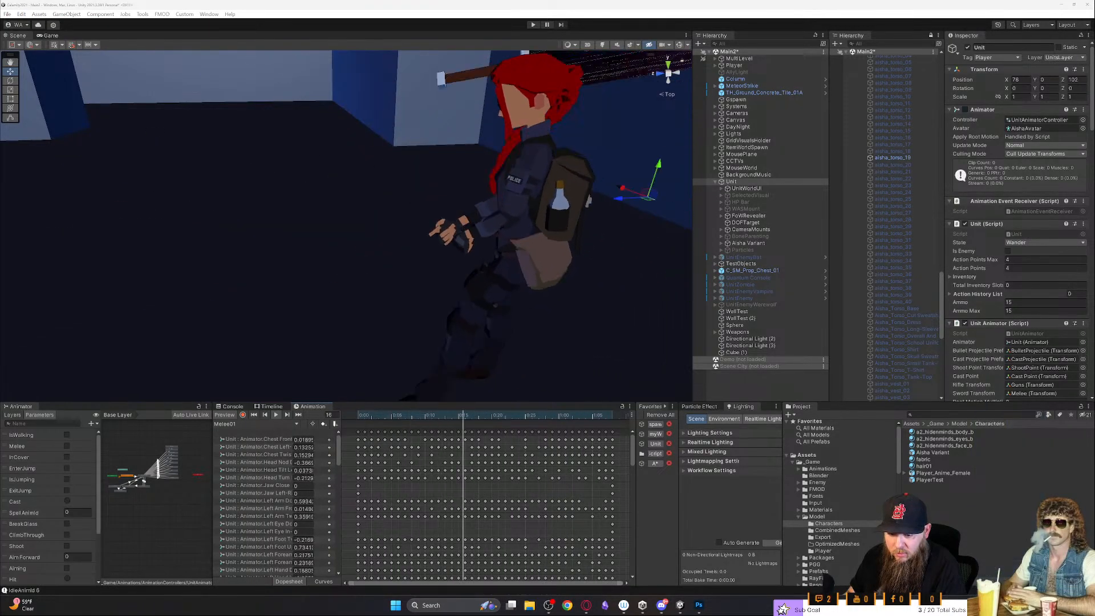
{"action": "right_click", "coordinate": [979, 600]}
{"action": "left_click", "coordinate": [993, 590]}
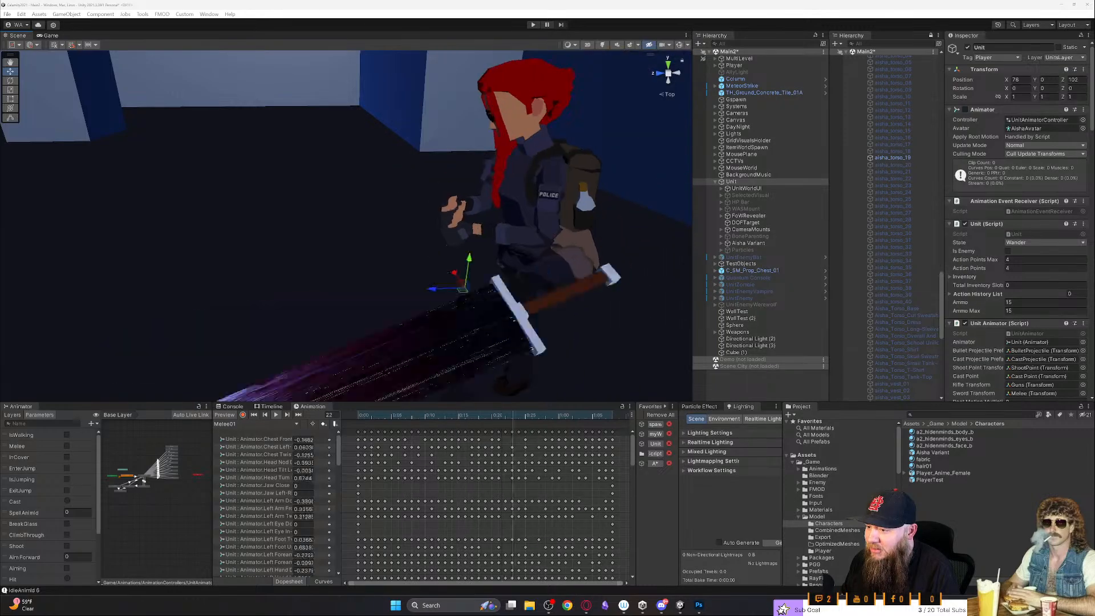
- Examine the Melee01 animation and its raised-sword pose on the full character from farther away and from other angles
{"action": "left_click_drag", "start_coordinate": [579, 344], "coordinate": [604, 342], "text": "alt"}
{"action": "scroll", "coordinate": [604, 343], "scroll_direction": "down", "scroll_amount": 3}
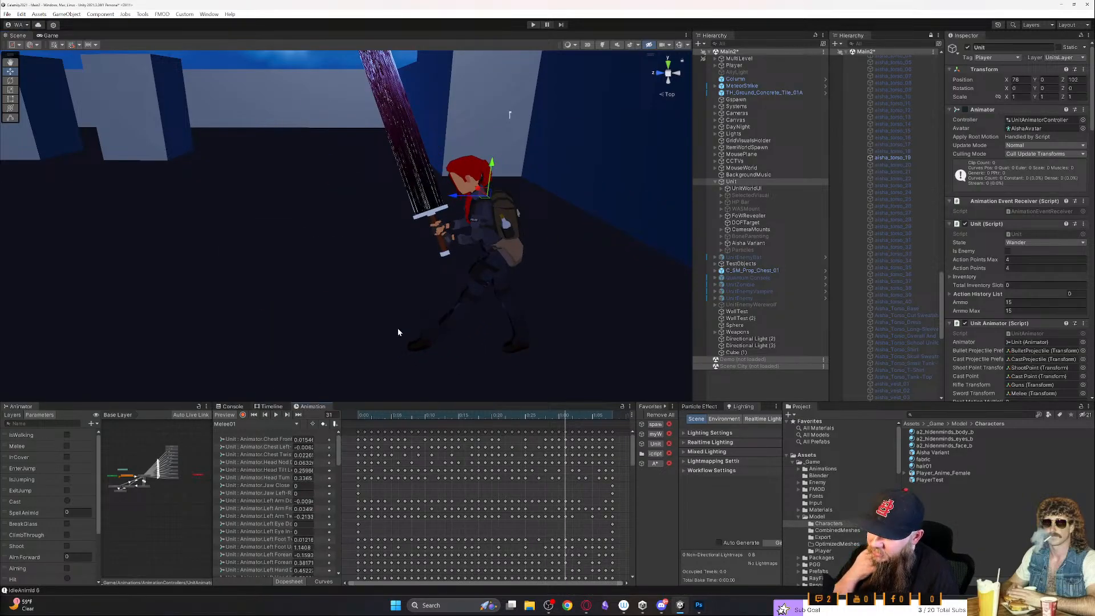
{"action": "left_click_drag", "start_coordinate": [374, 347], "coordinate": [536, 291], "text": "alt"}
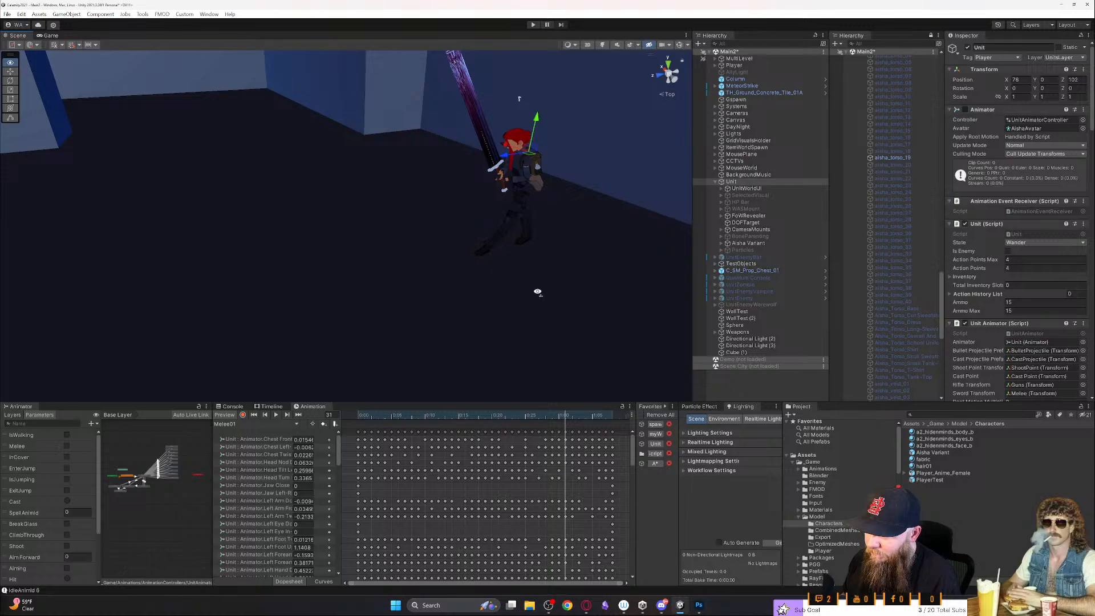
{"action": "right_click_drag", "start_coordinate": [538, 291], "coordinate": [497, 321]}
{"action": "key", "text": "w"}
{"action": "key", "text": "d"}
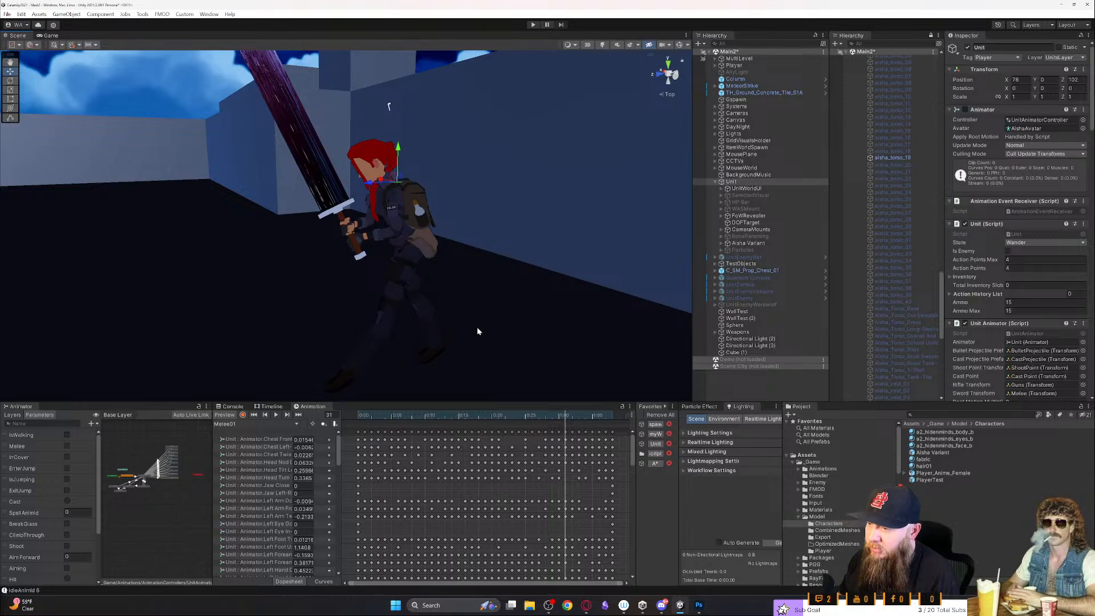
- Collapse the Model folder in the project assets and open the AnimationControllers folder under Animations
{"action": "left_click", "coordinate": [798, 517]}
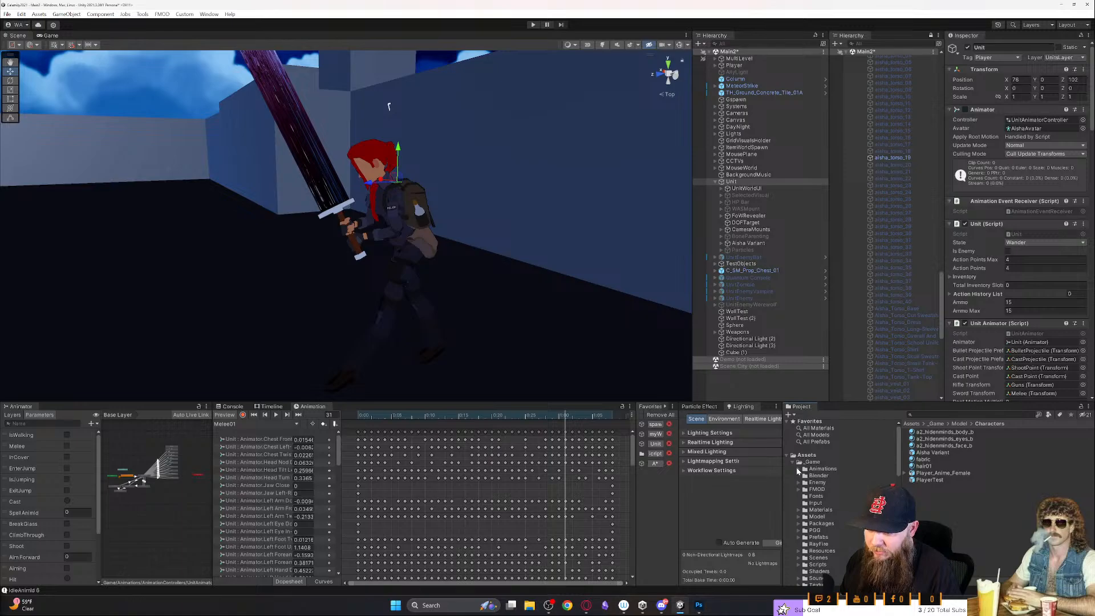
{"action": "left_click", "coordinate": [797, 469]}
{"action": "left_click", "coordinate": [811, 475]}
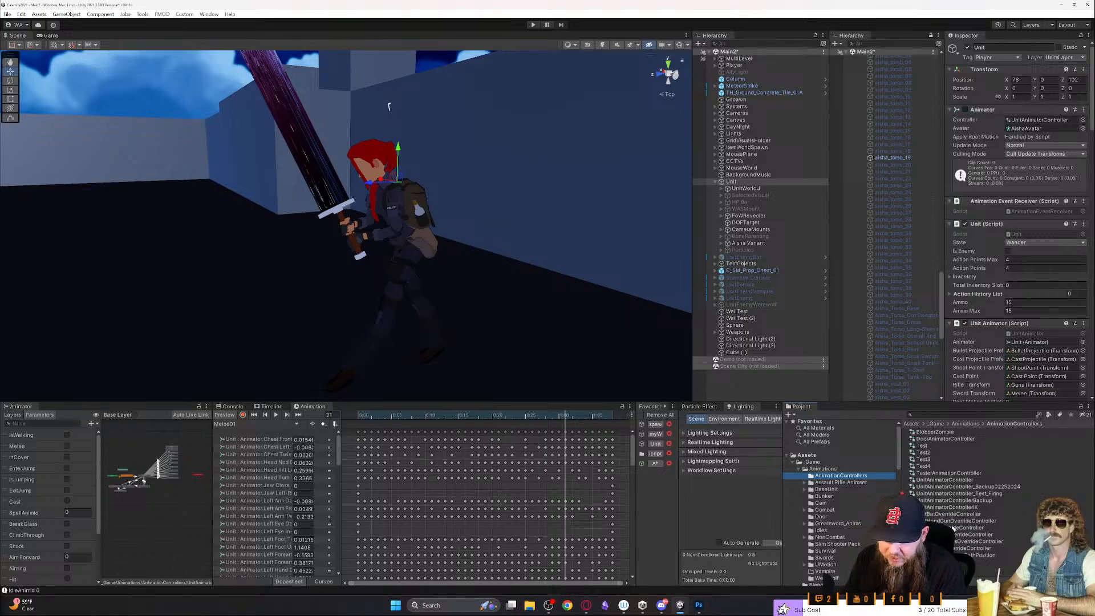
- Examine UnitAnimatorController and compare the clip overrides in UnitBatOverrideController and UnitHandGunOverrideController
{"action": "left_click", "coordinate": [956, 480]}
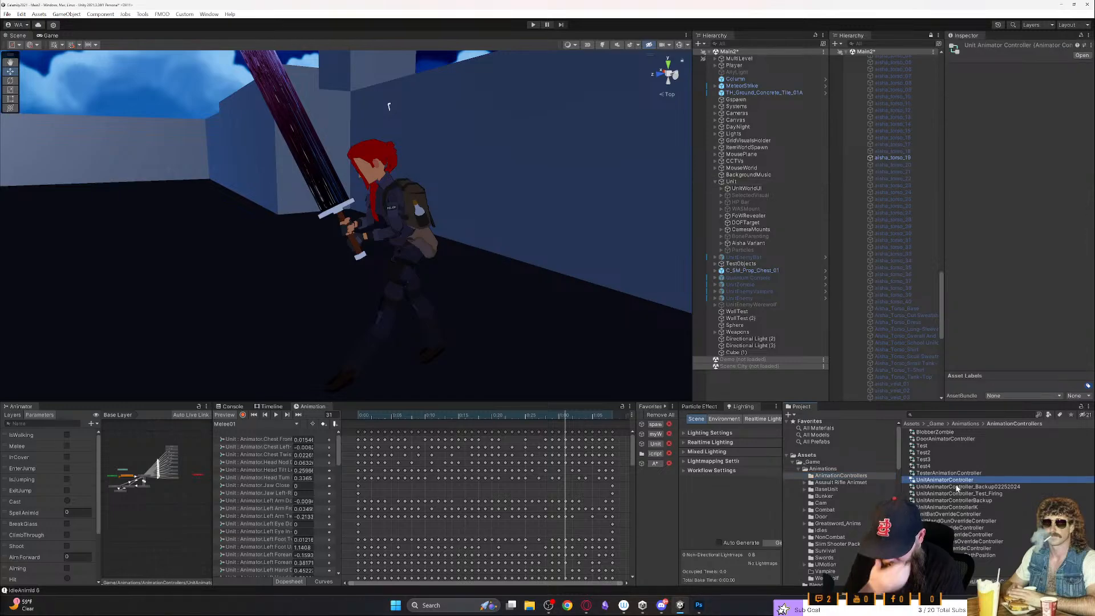
{"action": "left_click", "coordinate": [959, 515]}
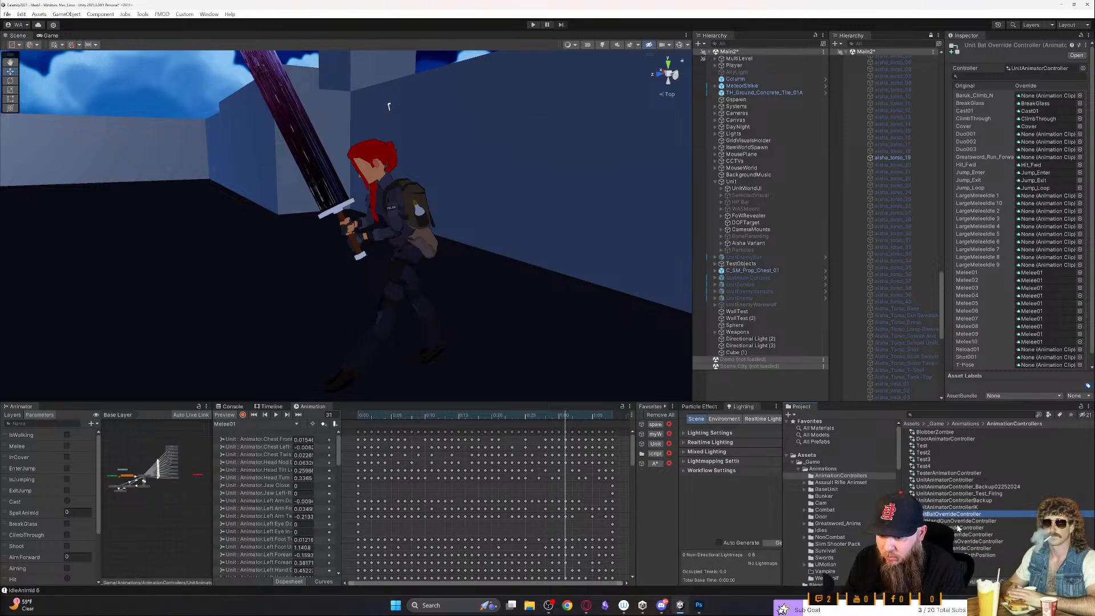
{"action": "left_click", "coordinate": [1003, 520]}
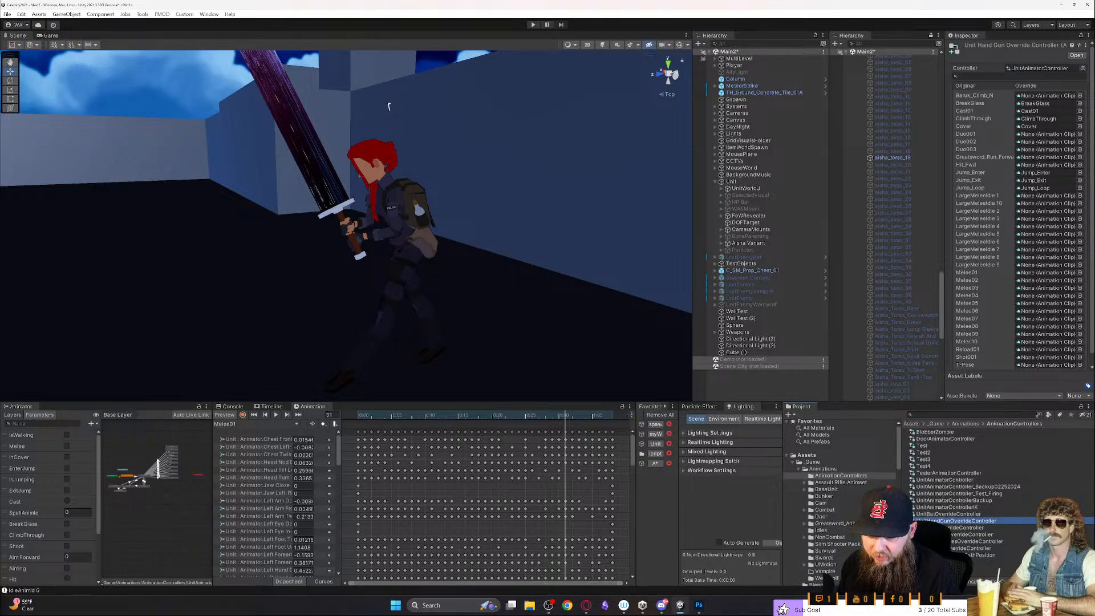
{"action": "left_click", "coordinate": [949, 569]}
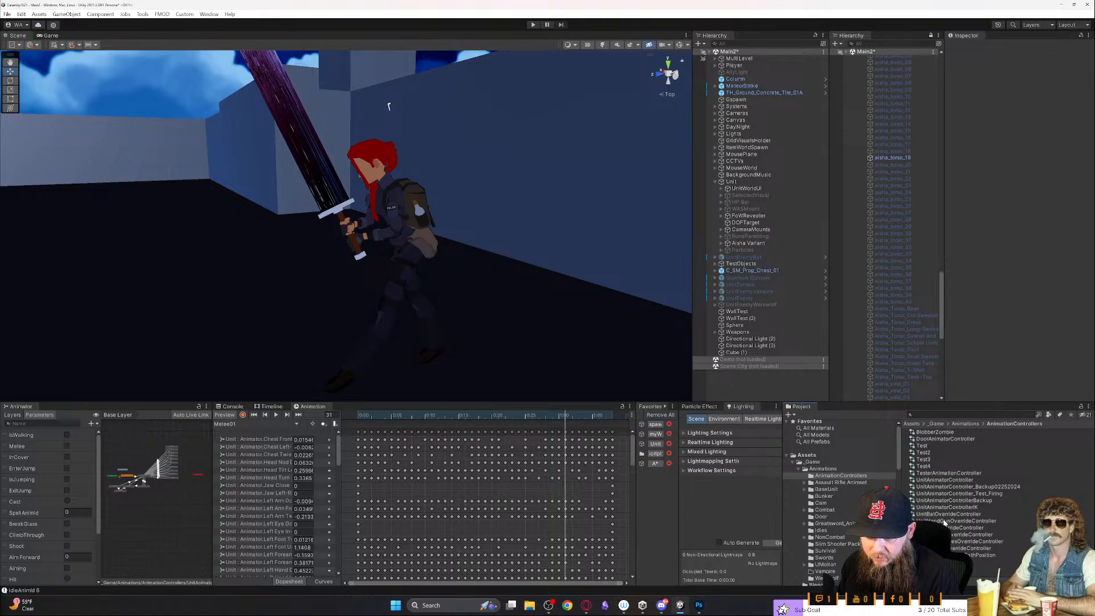
{"action": "left_click", "coordinate": [944, 515]}
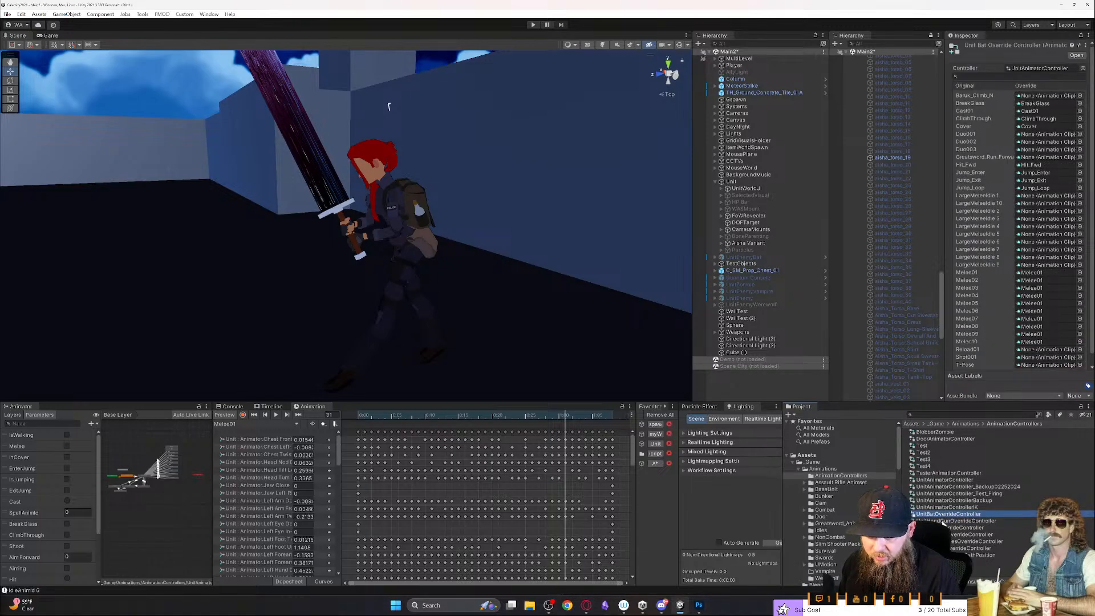
{"action": "left_click", "coordinate": [944, 521]}
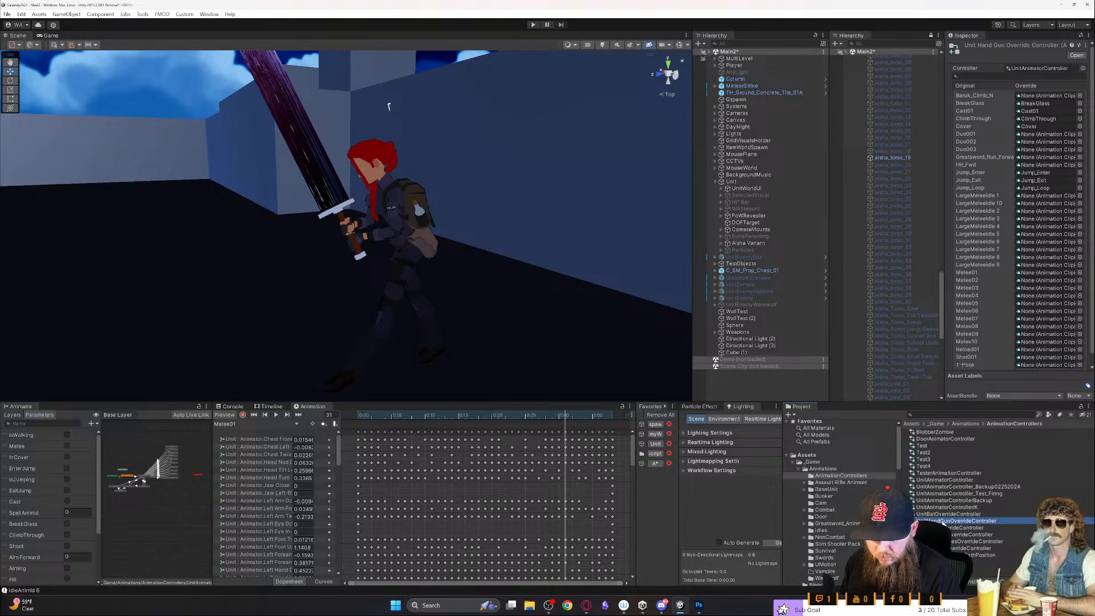
- Duplicate the unit's rifle override controller and rename the copy UnitTwoHandMeleeOverrideController
{"action": "key", "text": "ctrl+d"}
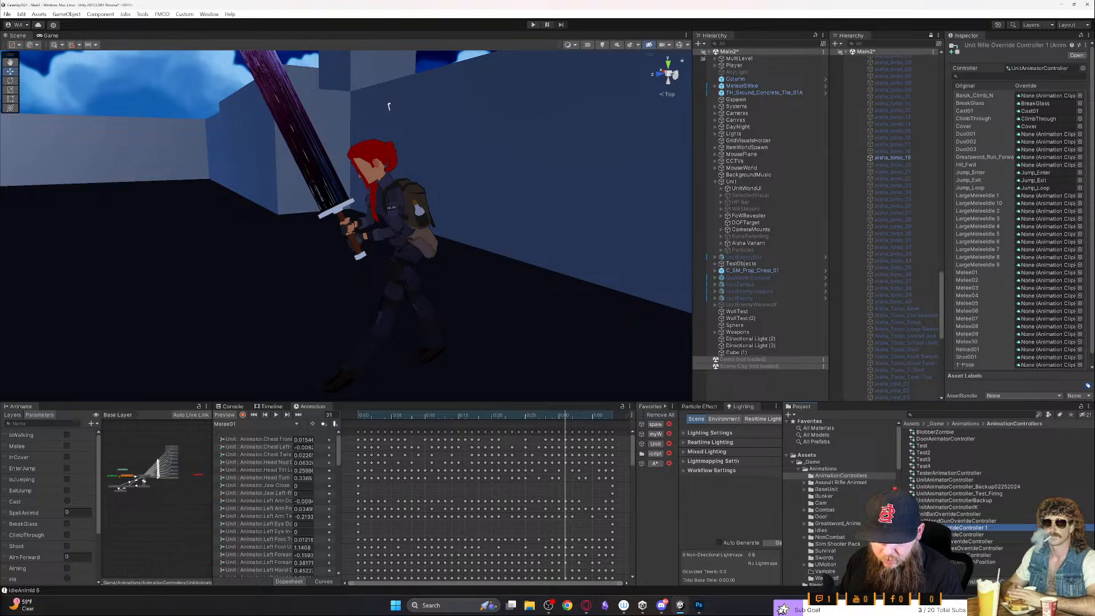
{"action": "key", "text": "F2"}
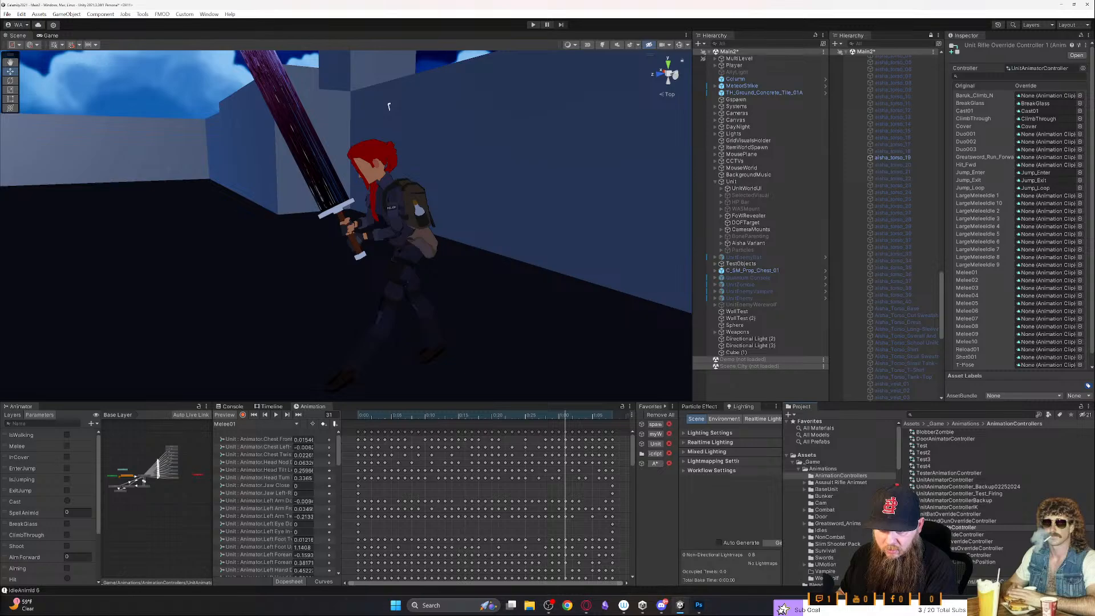
{"action": "key", "text": "Caps_Lock"}
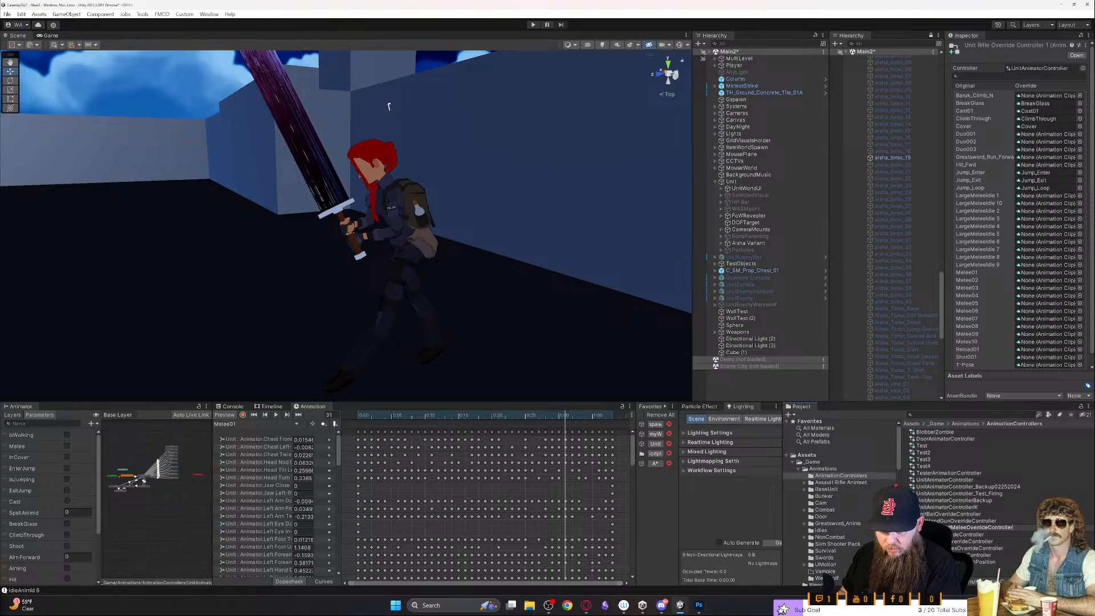
{"action": "key", "text": "Return"}
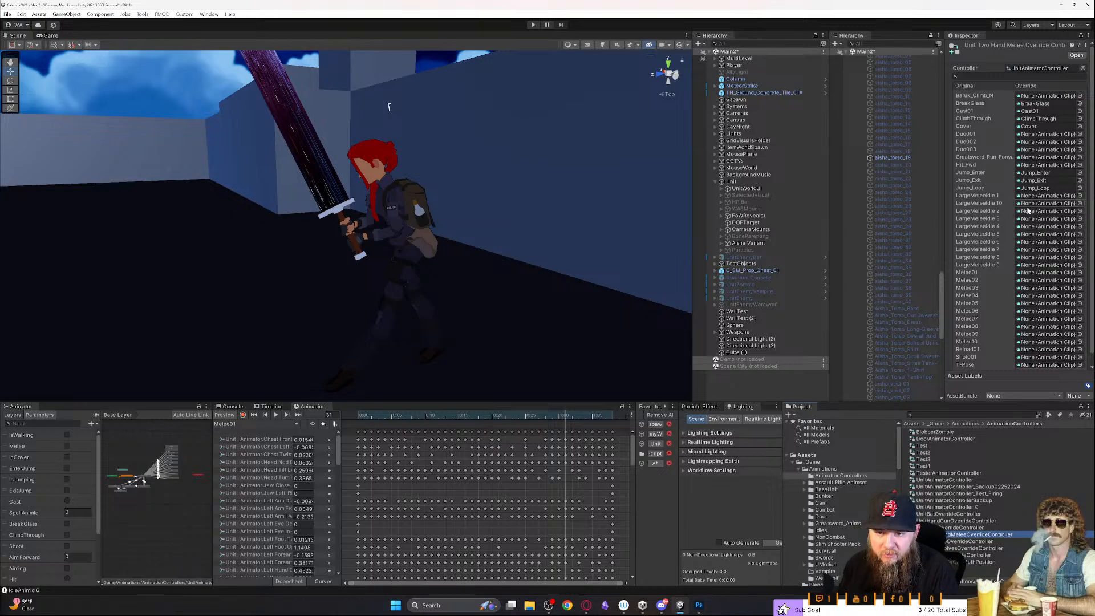
- Show UnitAnimatorController's complete Base Layer graph in a wider Animator panel and select the RifleAimingIdle state
{"action": "left_click", "coordinate": [931, 480]}
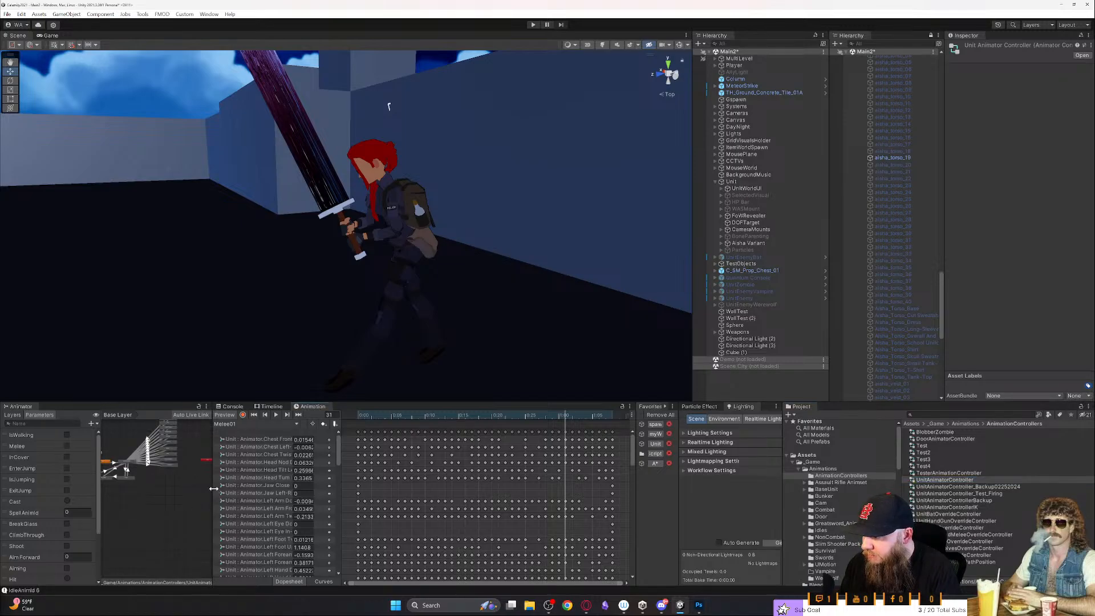
{"action": "left_click_drag", "start_coordinate": [214, 492], "coordinate": [484, 492]}
{"action": "left_click", "coordinate": [247, 497]}
{"action": "key", "text": "a"}
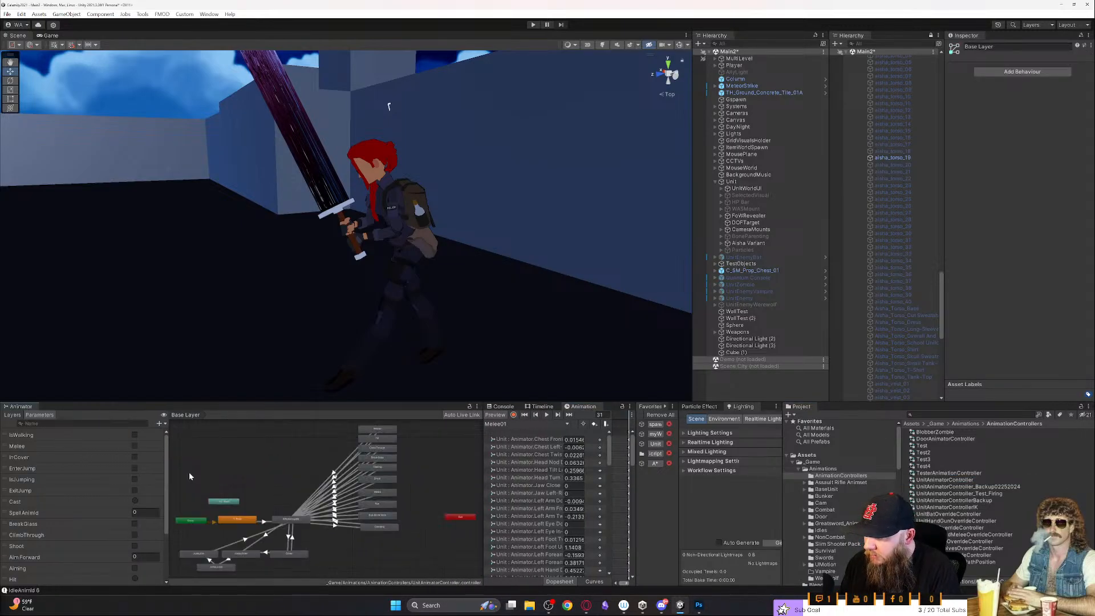
{"action": "left_click", "coordinate": [286, 520]}
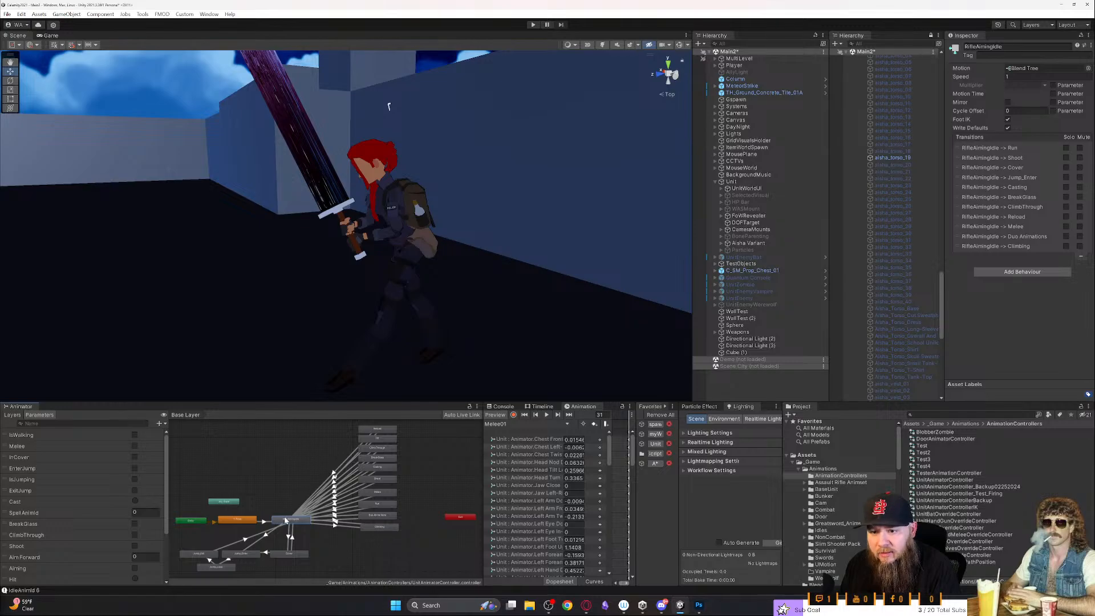
- Open the RifleAimingIdle blend tree, locate its LargeMeleeIdle 1 clip in the Idles folder and compare that clip's settings with Idle10
{"action": "double_click", "coordinate": [286, 519]}
{"action": "left_click", "coordinate": [292, 519]}
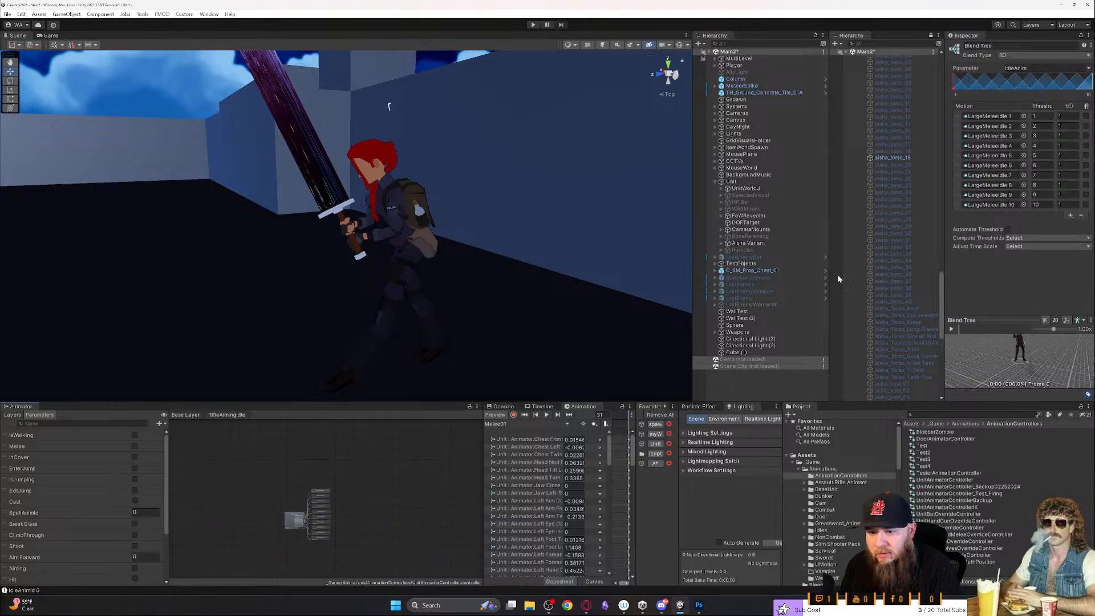
{"action": "left_click", "coordinate": [990, 116]}
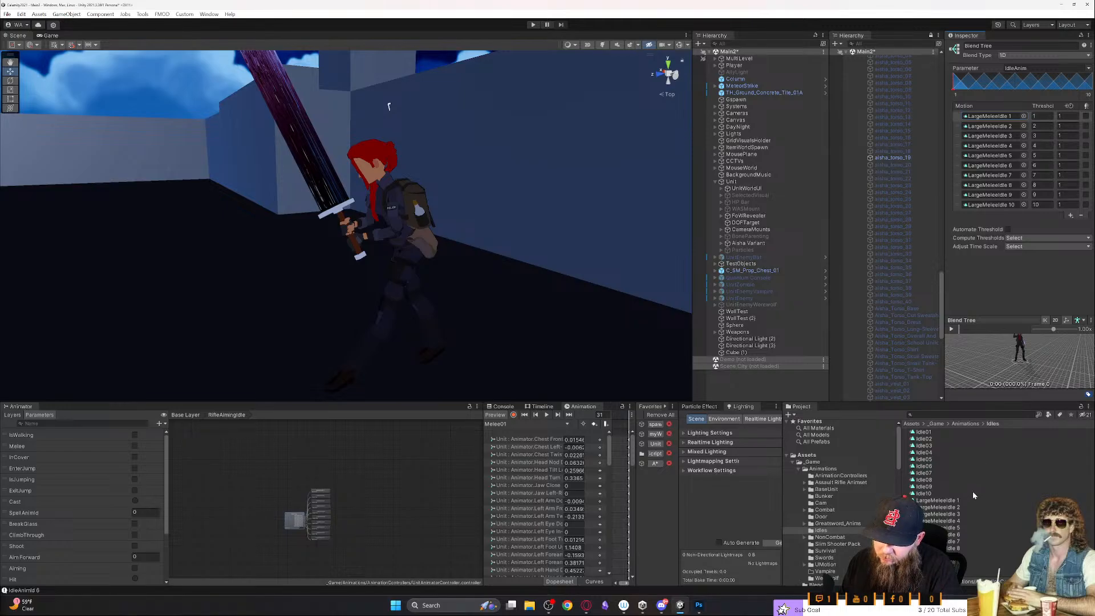
{"action": "left_click", "coordinate": [956, 501]}
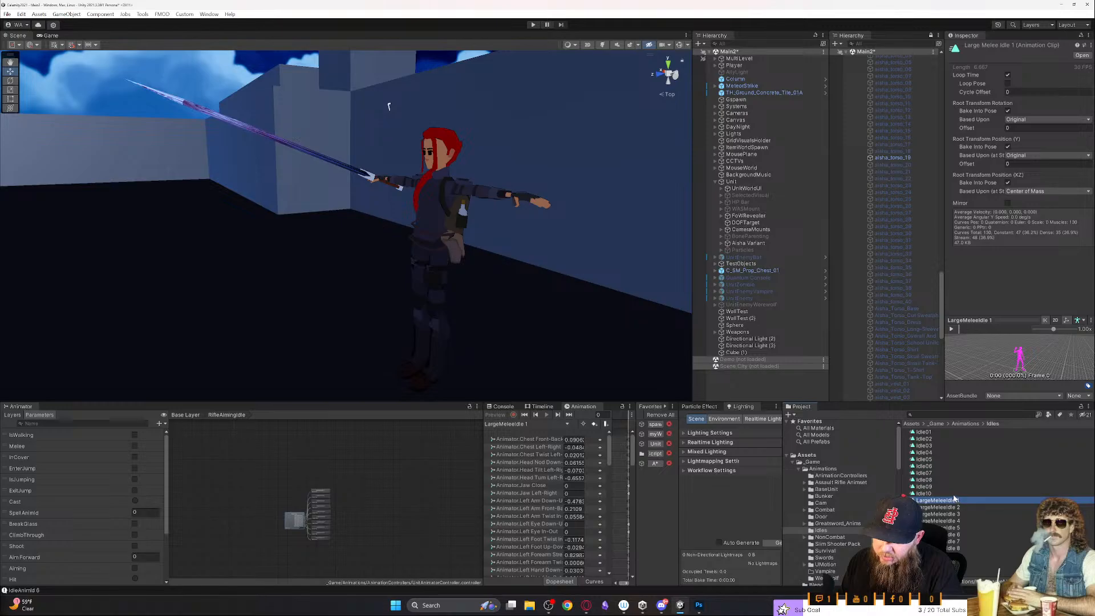
{"action": "left_click", "coordinate": [950, 494]}
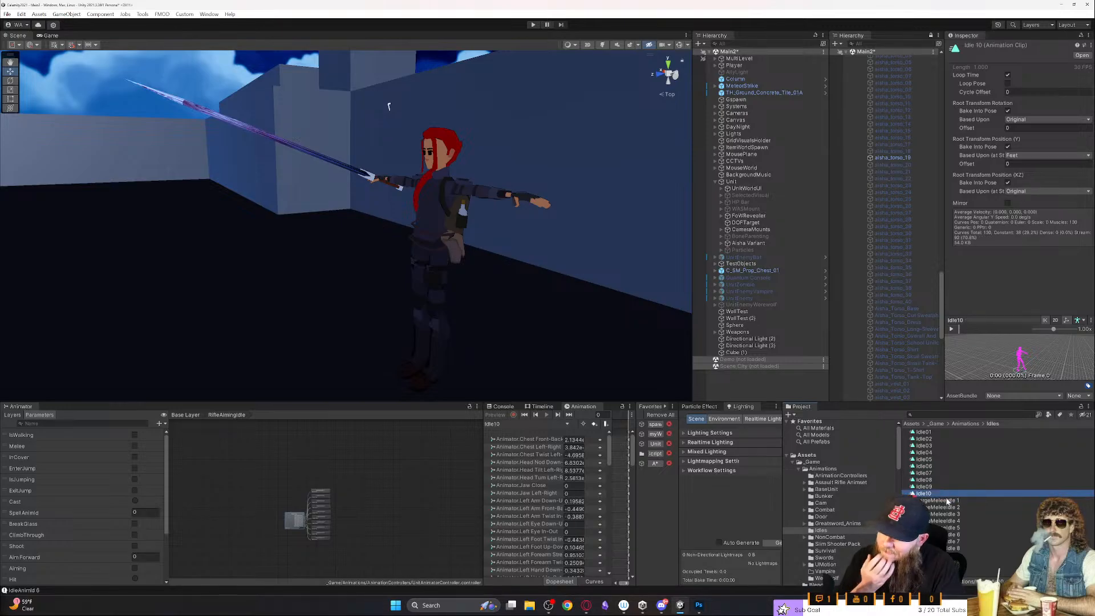
{"action": "left_click", "coordinate": [945, 501]}
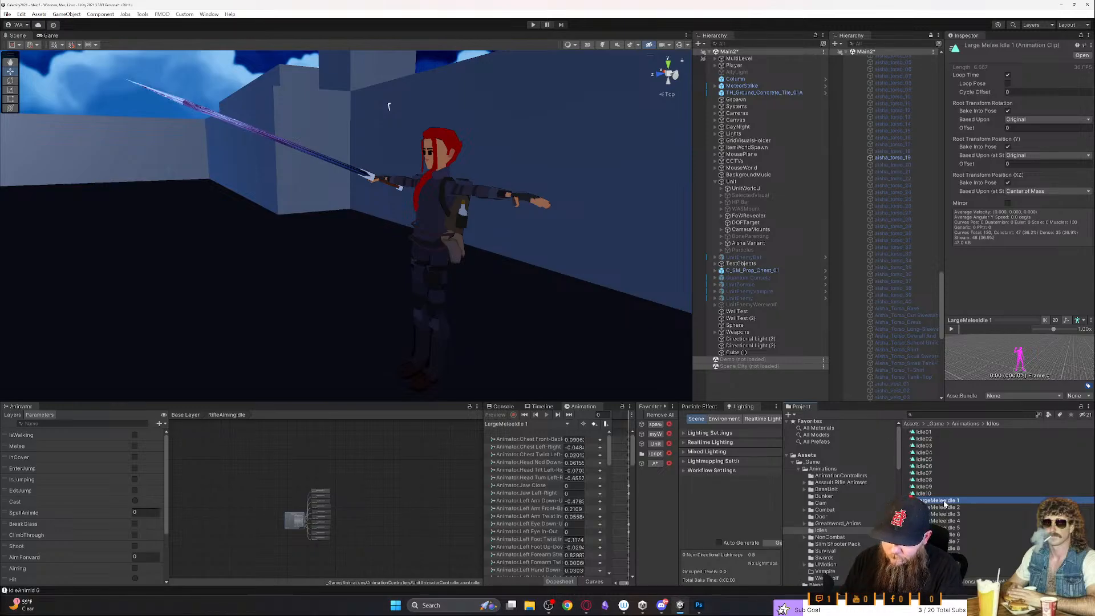
- Delete the ten clips Idle01 through Idle10 from the Idles animation folder
{"action": "left_click", "coordinate": [924, 433]}
{"action": "left_click", "coordinate": [927, 493], "text": "shift"}
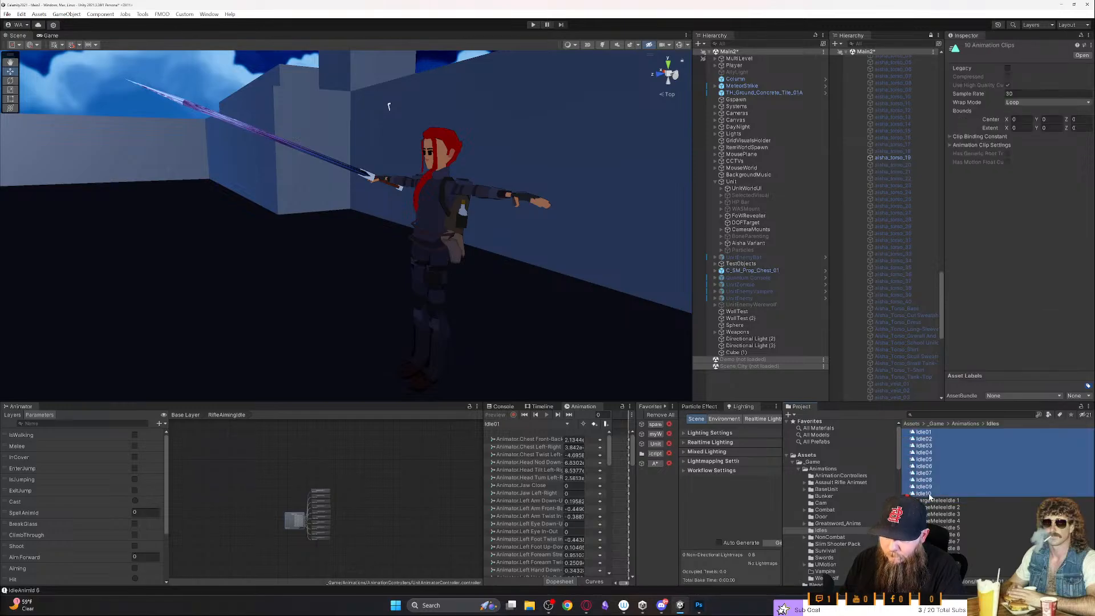
{"action": "key", "text": "Delete"}
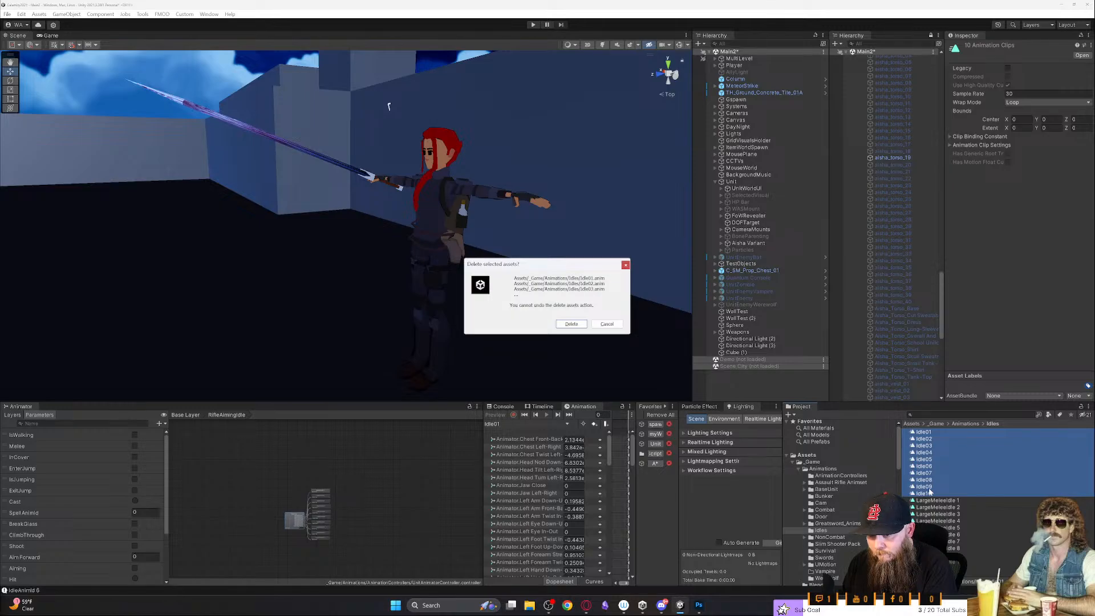
{"action": "key", "text": "Return"}
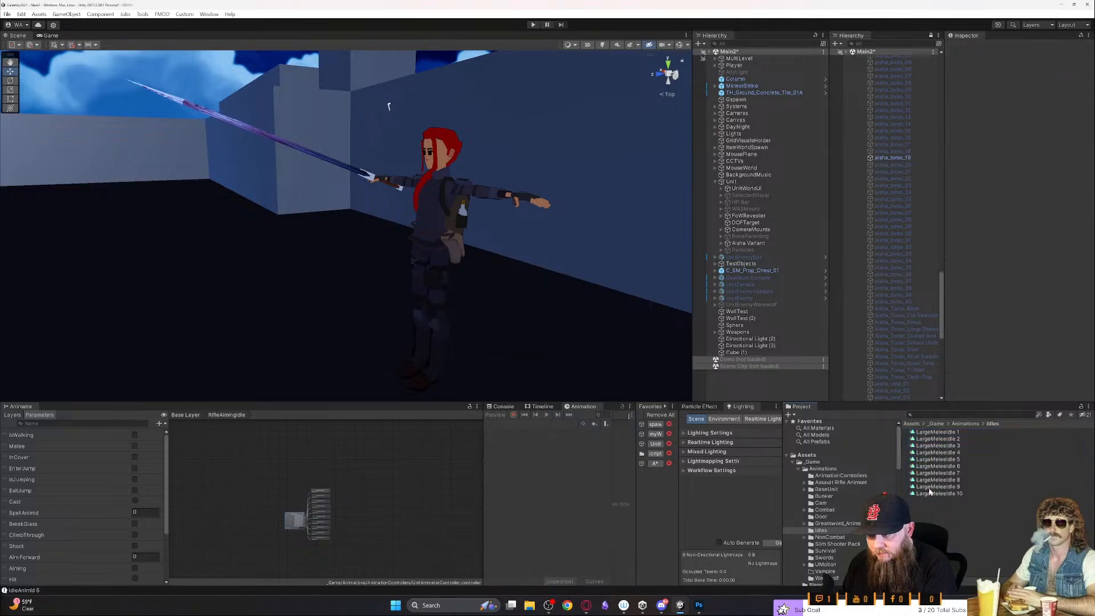
- Return to the Base Layer graph and rename the RifleAimingIdle state as Idle
{"action": "left_click", "coordinate": [931, 439]}
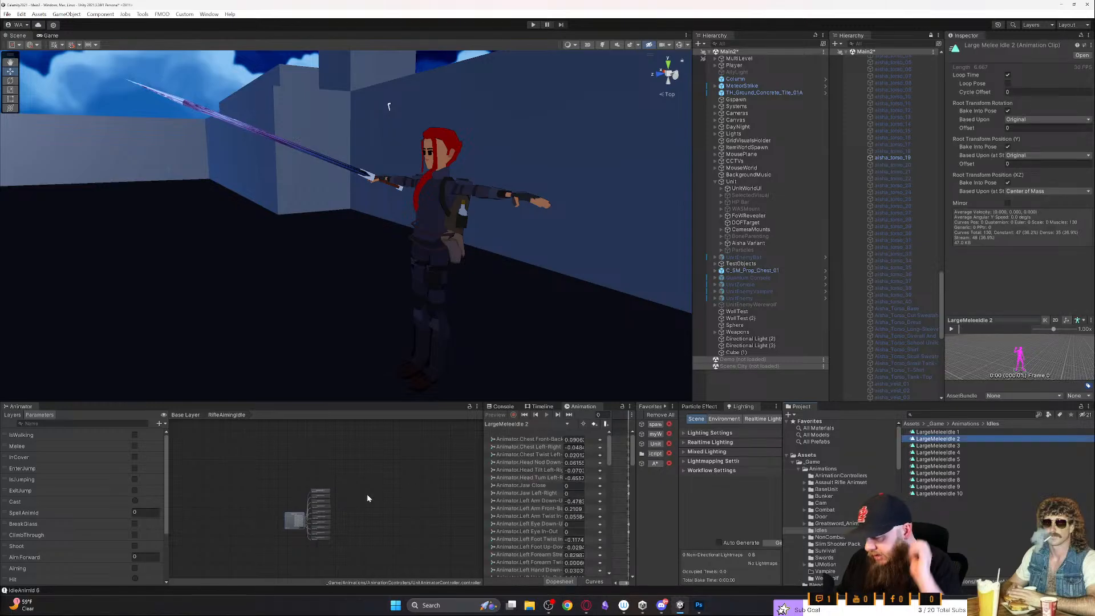
{"action": "left_click", "coordinate": [182, 415]}
{"action": "scroll", "coordinate": [352, 538], "scroll_direction": "up", "scroll_amount": 4}
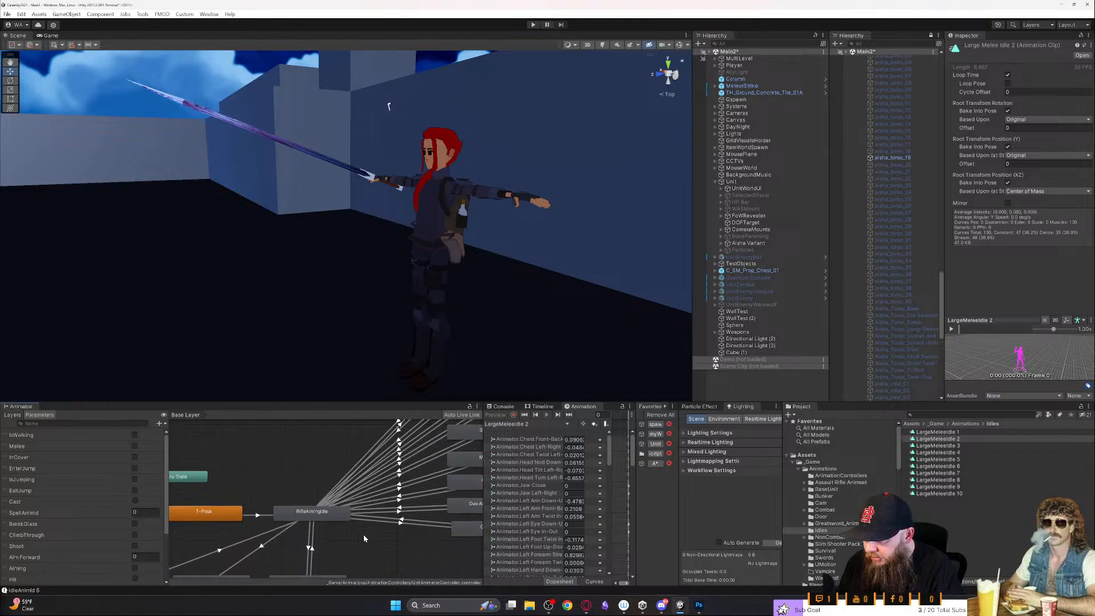
{"action": "scroll", "coordinate": [336, 524], "scroll_direction": "down", "scroll_amount": 2}
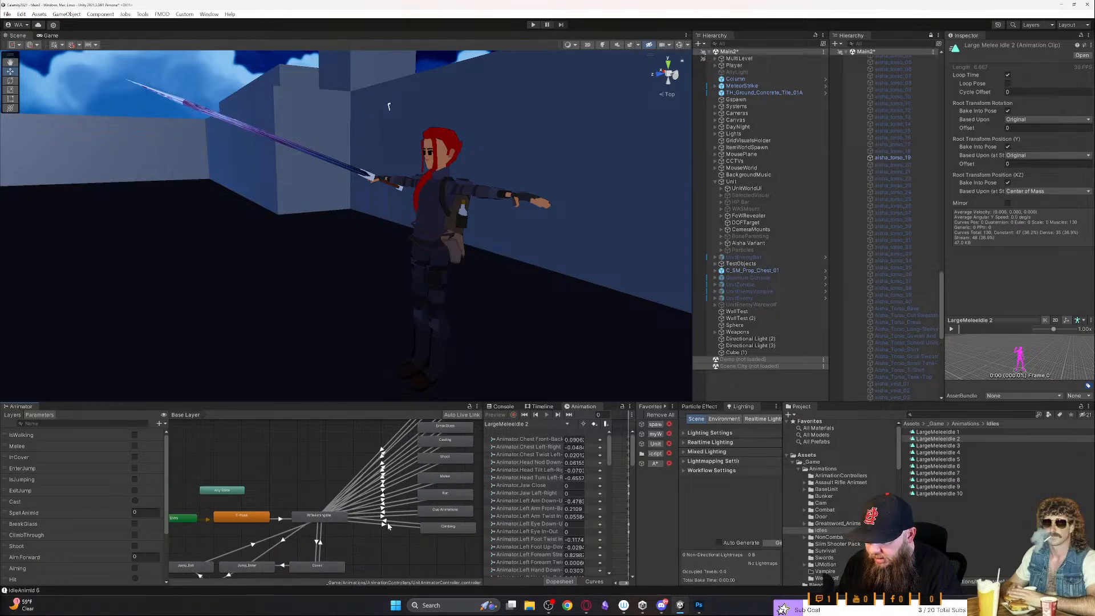
{"action": "middle_click_drag", "start_coordinate": [387, 526], "coordinate": [378, 502]}
{"action": "scroll", "coordinate": [383, 543], "scroll_direction": "down", "scroll_amount": 2}
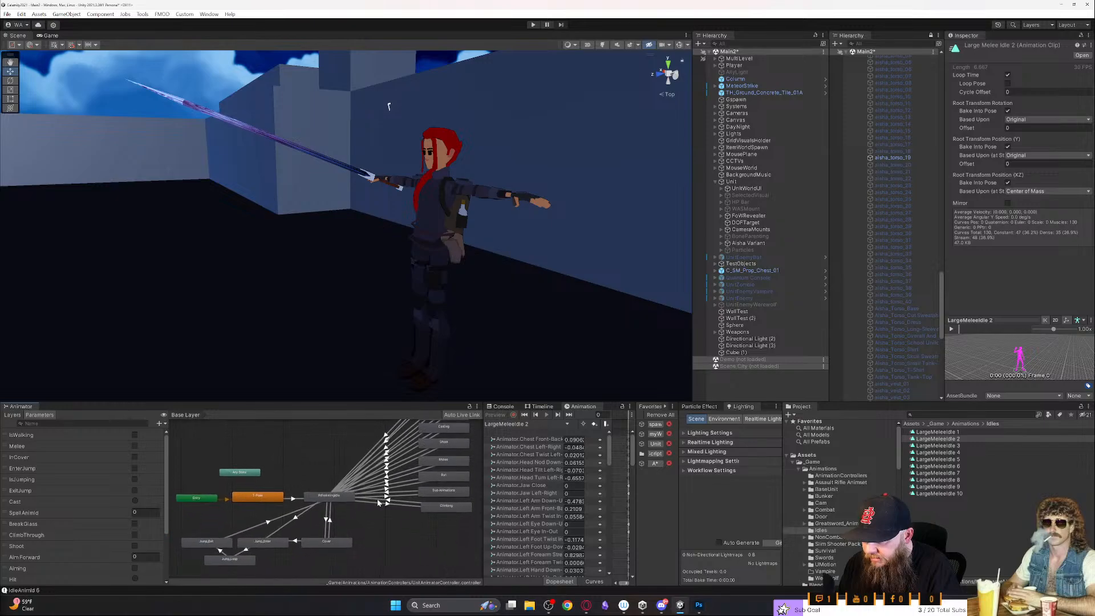
{"action": "left_click", "coordinate": [337, 508]}
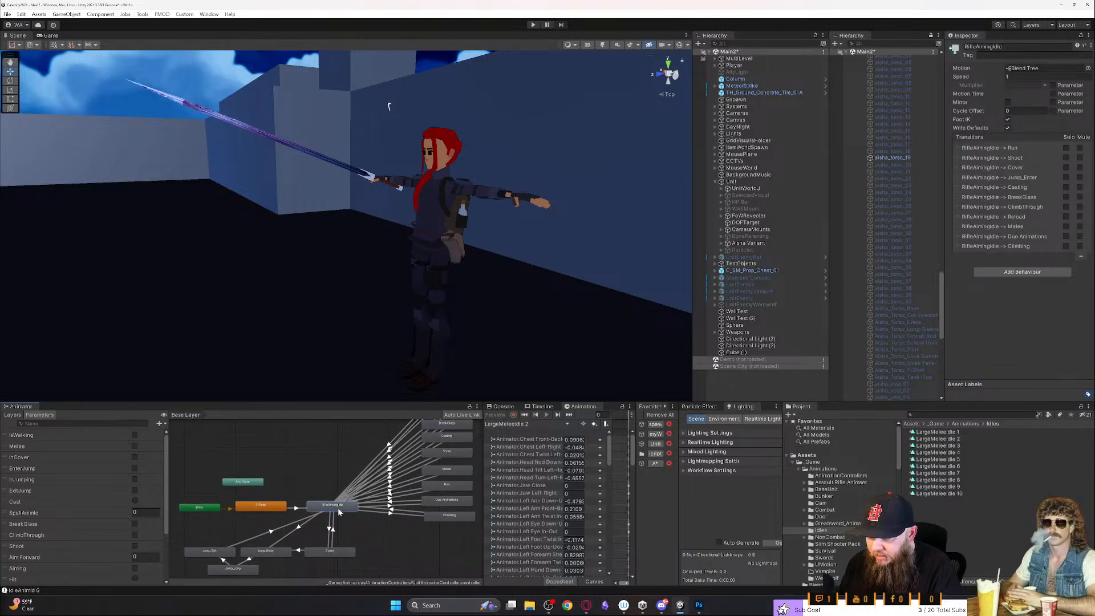
{"action": "left_click", "coordinate": [1007, 47]}
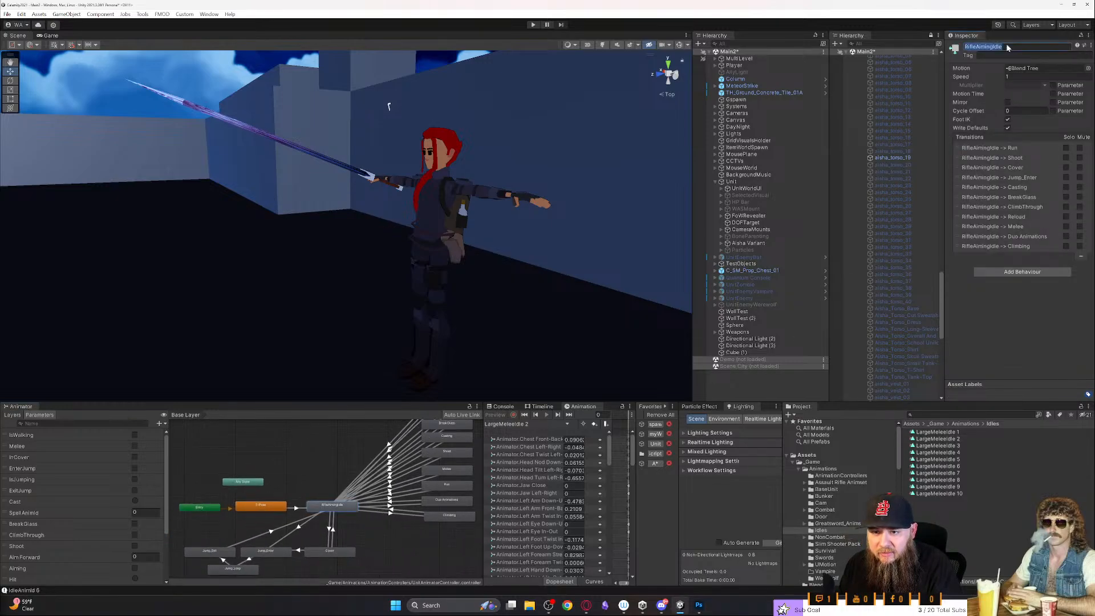
{"action": "left_click", "coordinate": [1001, 47]}
{"action": "key", "text": "BackSpace"}
{"action": "key", "text": "BackSpace"}
{"action": "key", "text": "BackSpace"}
{"action": "key", "text": "BackSpace"}
{"action": "key", "text": "BackSpace"}
{"action": "key", "text": "BackSpace"}
{"action": "key", "text": "BackSpace"}
{"action": "key", "text": "BackSpace"}
{"action": "key", "text": "BackSpace"}
{"action": "key", "text": "BackSpace"}
{"action": "key", "text": "BackSpace"}
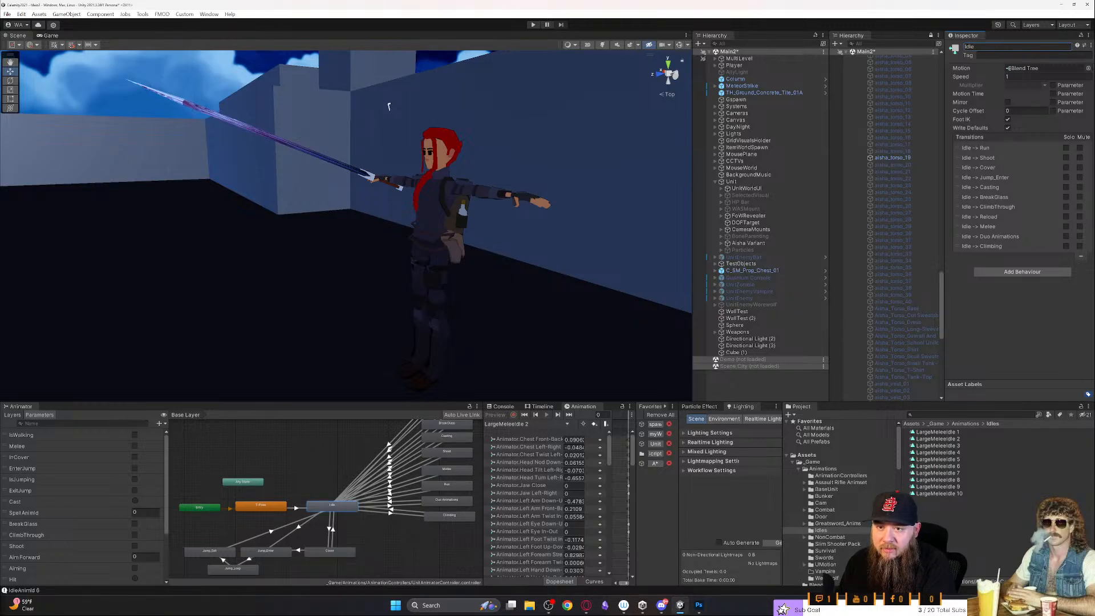
- Open the Idle state's blend tree and make the Animator panel taller to show its motion nodes
{"action": "double_click", "coordinate": [343, 511]}
{"action": "scroll", "coordinate": [290, 508], "scroll_direction": "up", "scroll_amount": 5}
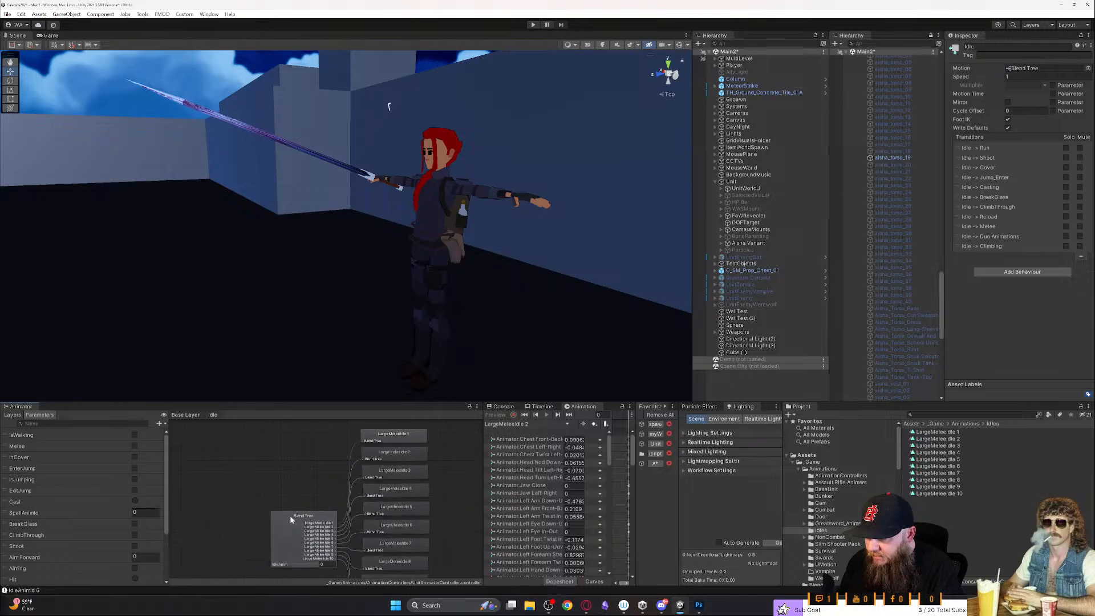
{"action": "left_click_drag", "start_coordinate": [340, 403], "coordinate": [350, 267]}
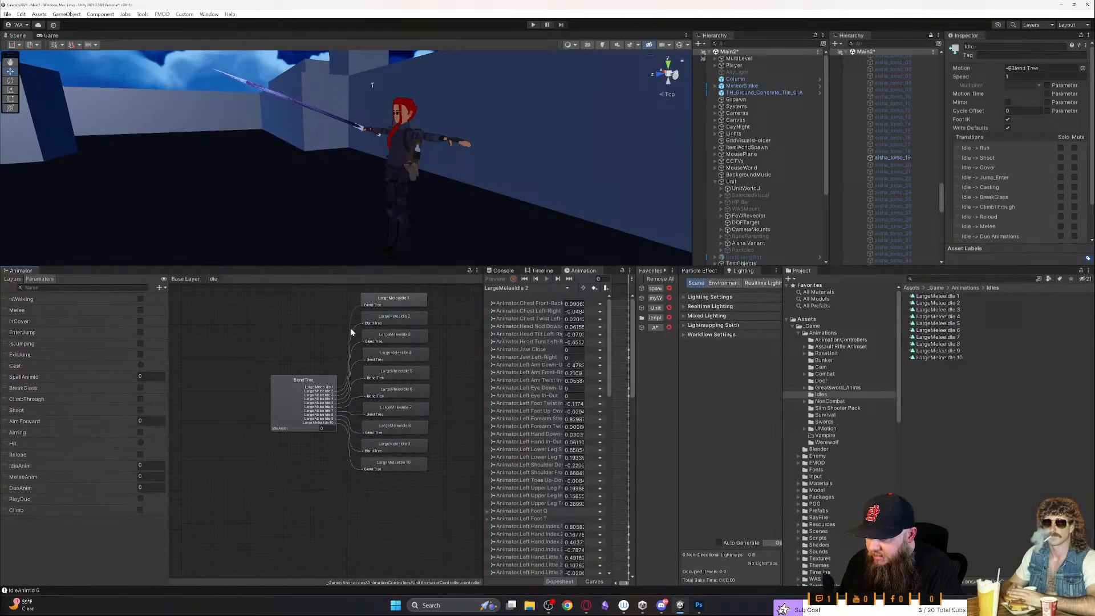
{"action": "scroll", "coordinate": [348, 357], "scroll_direction": "up", "scroll_amount": 3}
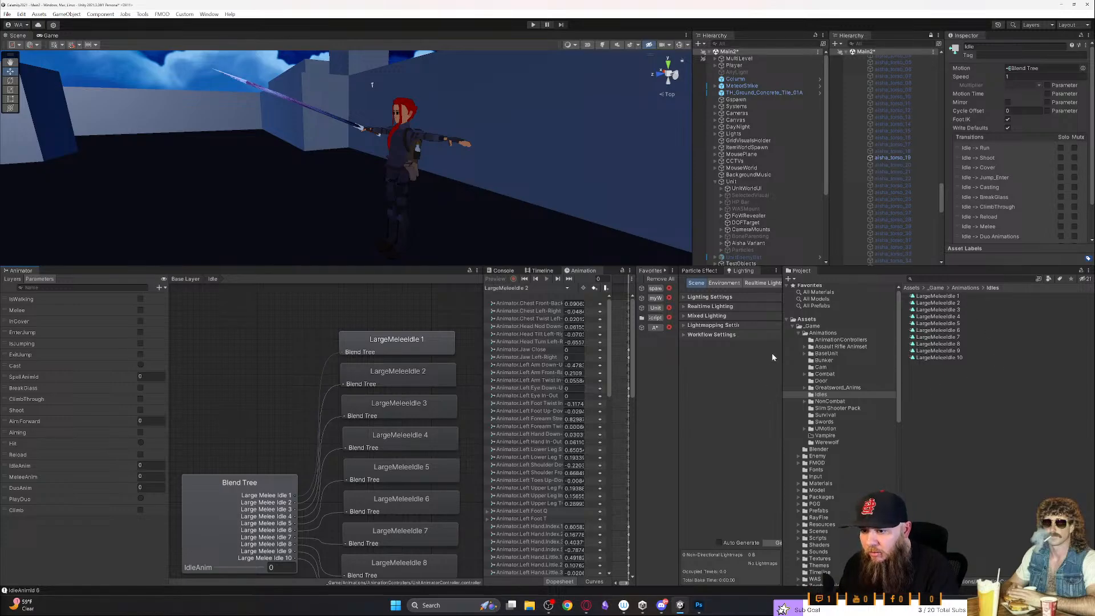
- Review the clip overrides of UnitTwoHandMeleeOverrideController against the motions in the Idle blend tree
{"action": "left_click", "coordinate": [838, 339]}
{"action": "left_click", "coordinate": [964, 398]}
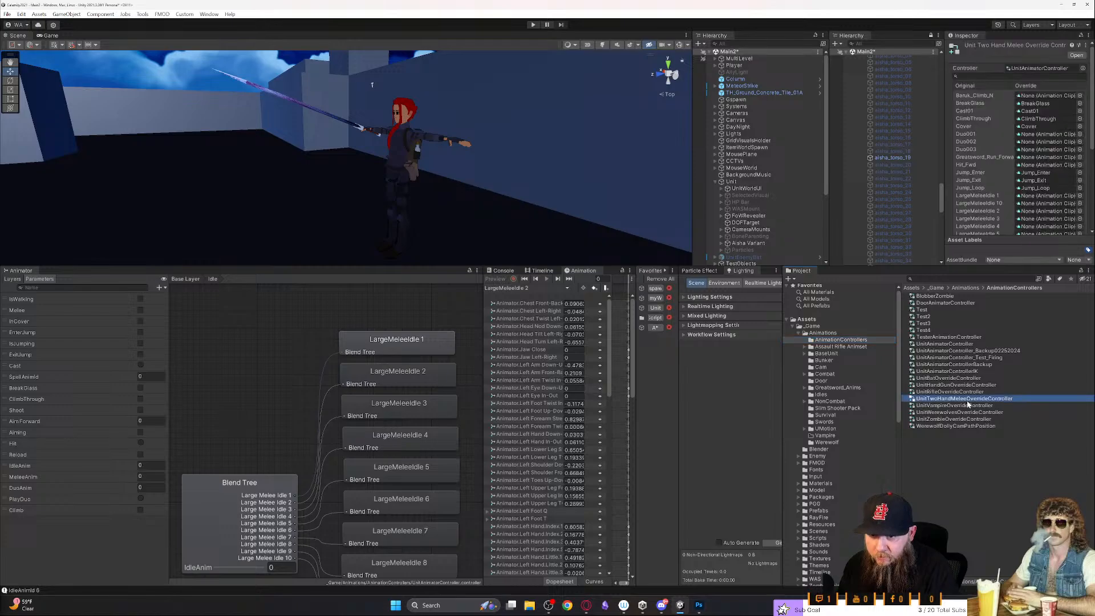
{"action": "scroll", "coordinate": [1020, 209], "scroll_direction": "down", "scroll_amount": 3}
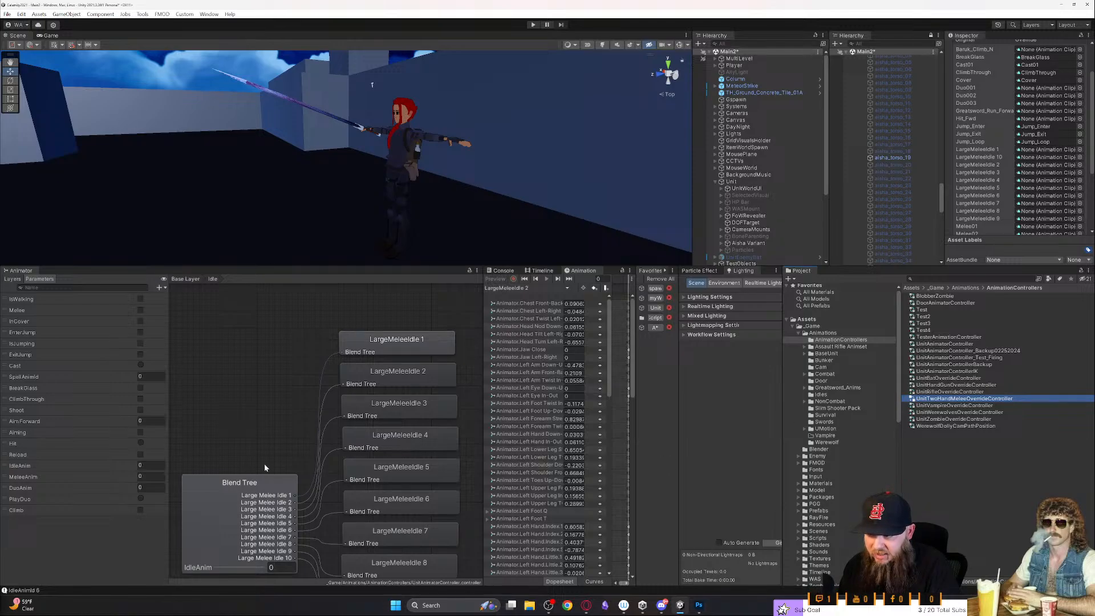
{"action": "scroll", "coordinate": [258, 369], "scroll_direction": "down", "scroll_amount": 3}
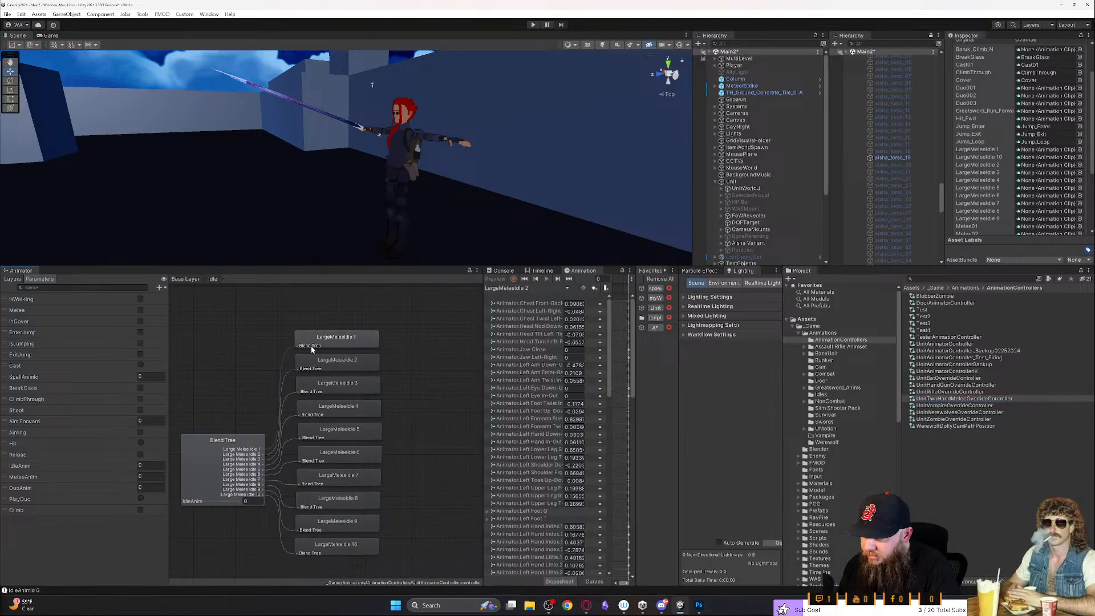
- Locate the blend tree's first motion clip, LargeMeleeIdle 1, in the Idles folder and rename it as Idle 1
{"action": "left_click", "coordinate": [314, 347]}
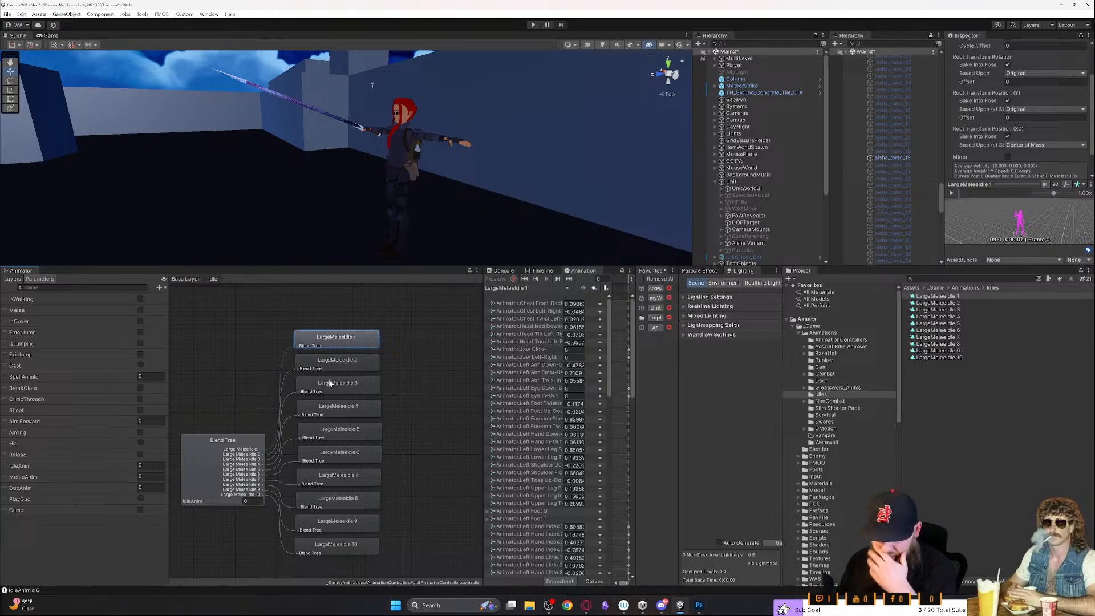
{"action": "left_click", "coordinate": [939, 296]}
{"action": "left_click", "coordinate": [938, 296]}
{"action": "key", "text": "BackSpace"}
{"action": "key", "text": "BackSpace"}
{"action": "key", "text": "BackSpace"}
{"action": "key", "text": "BackSpace"}
{"action": "key", "text": "BackSpace"}
{"action": "key", "text": "BackSpace"}
{"action": "key", "text": "BackSpace"}
{"action": "key", "text": "BackSpace"}
{"action": "key", "text": "BackSpace"}
{"action": "key", "text": "BackSpace"}
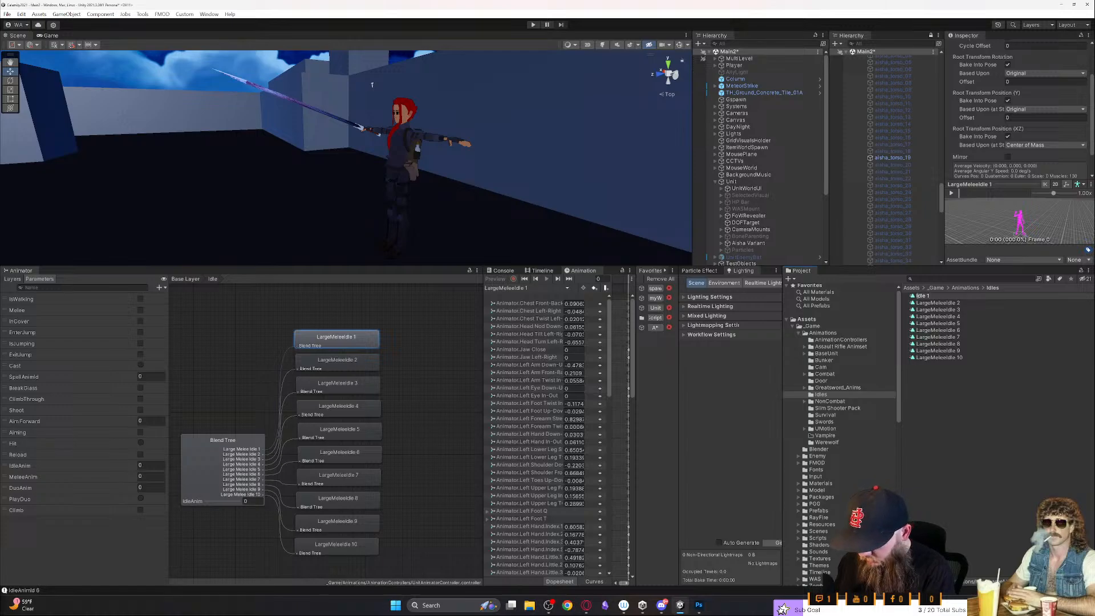
{"action": "key", "text": "Return"}
- Rename the LargeMeleeIdle 2 clip as Idle 2
{"action": "left_click", "coordinate": [938, 302]}
{"action": "key", "text": "Delete"}
{"action": "key", "text": "Delete"}
{"action": "key", "text": "Delete"}
{"action": "key", "text": "Delete"}
{"action": "key", "text": "Delete"}
{"action": "key", "text": "Delete"}
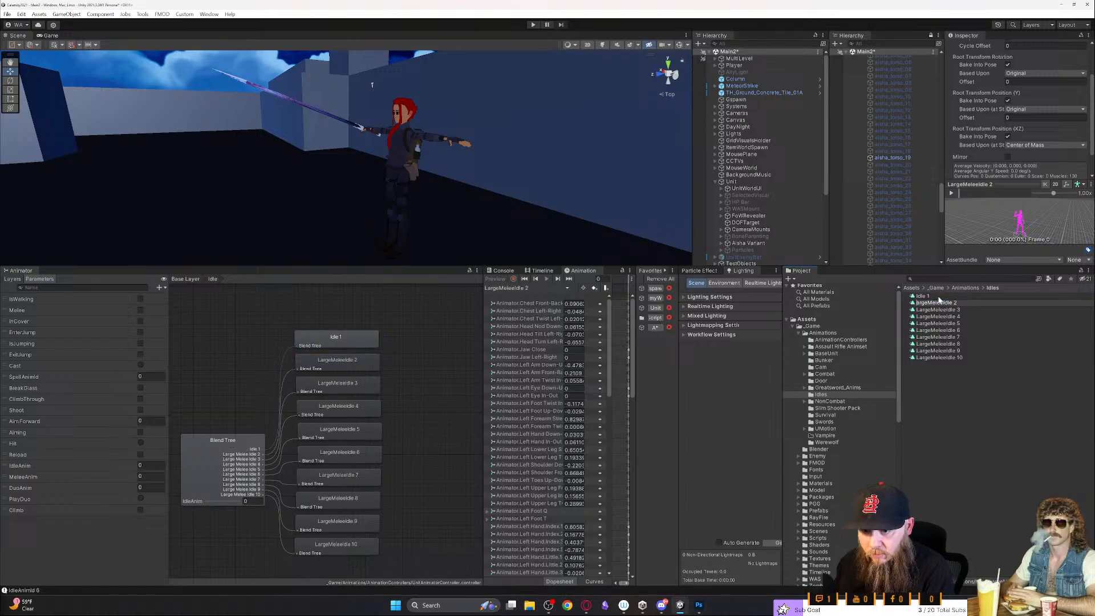
{"action": "key", "text": "Return"}
- Rename the LargeMeleeIdle 3 clip as Idle 3
{"action": "key", "text": "Down"}
{"action": "key", "text": "F2"}
{"action": "key", "text": "Home"}
{"action": "key", "text": "Delete"}
{"action": "key", "text": "Delete"}
{"action": "key", "text": "Delete"}
{"action": "key", "text": "Delete"}
{"action": "key", "text": "Delete"}
{"action": "key", "text": "Delete"}
{"action": "key", "text": "Delete"}
{"action": "key", "text": "Delete"}
{"action": "key", "text": "Delete"}
{"action": "key", "text": "Return"}
- Rename the LargeMeleeIdle 4 clip as Idle 4
{"action": "key", "text": "Down"}
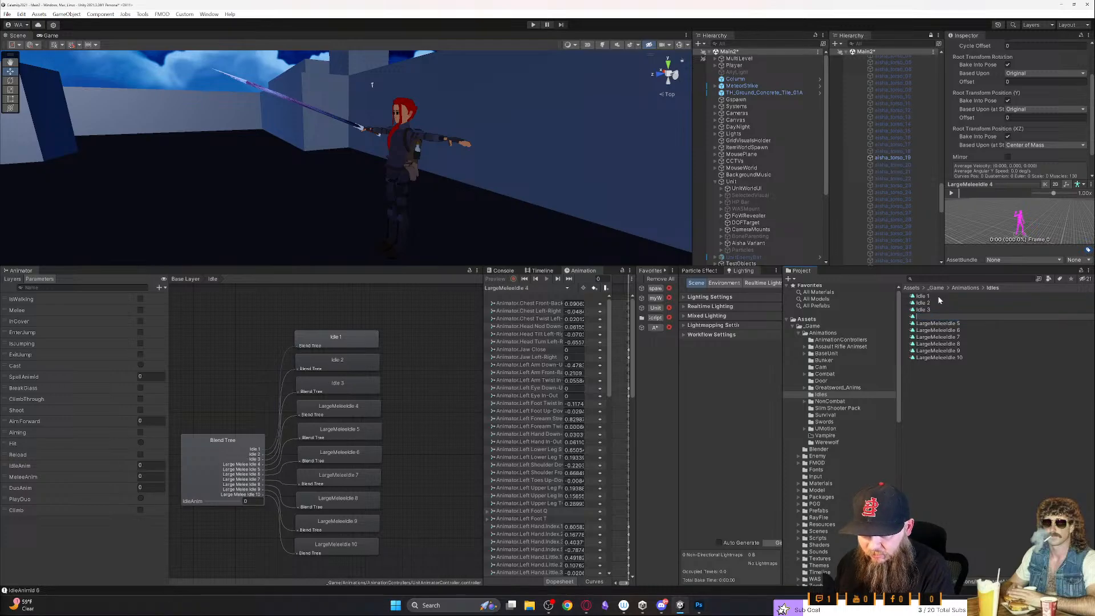
{"action": "key", "text": "Escape"}
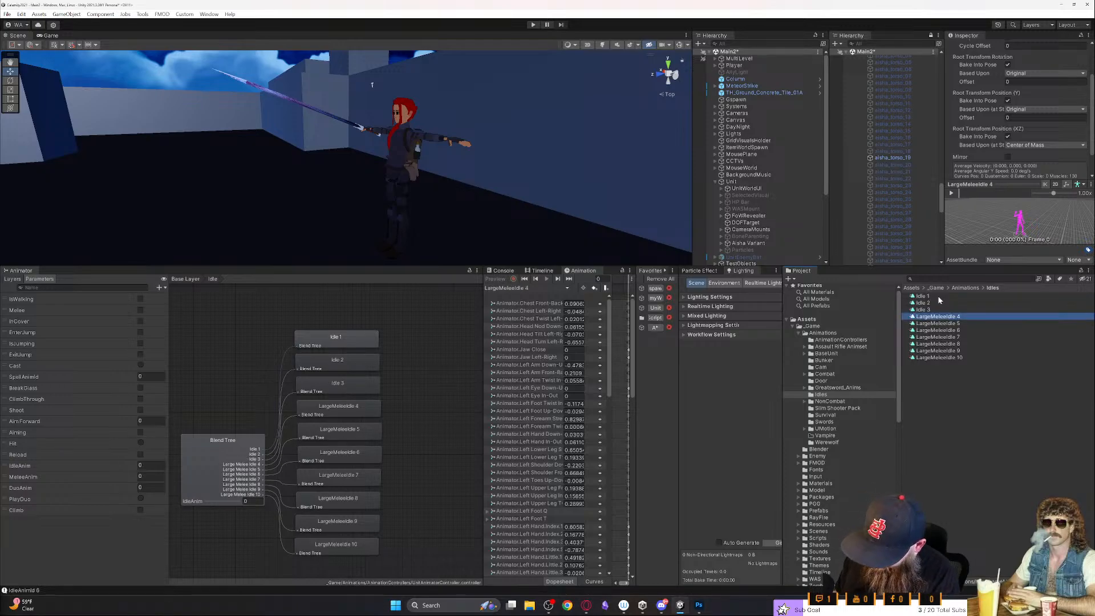
{"action": "key", "text": "F2"}
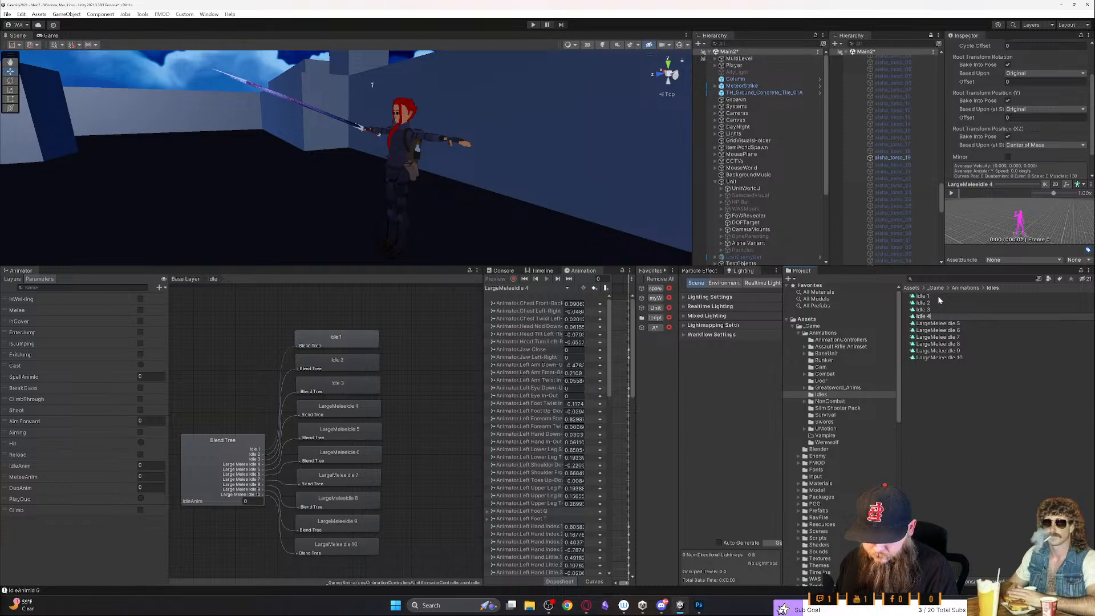
{"action": "key", "text": "Return"}
- Rename the LargeMeleeIdle 5 clip as Idle 5
{"action": "key", "text": "Down"}
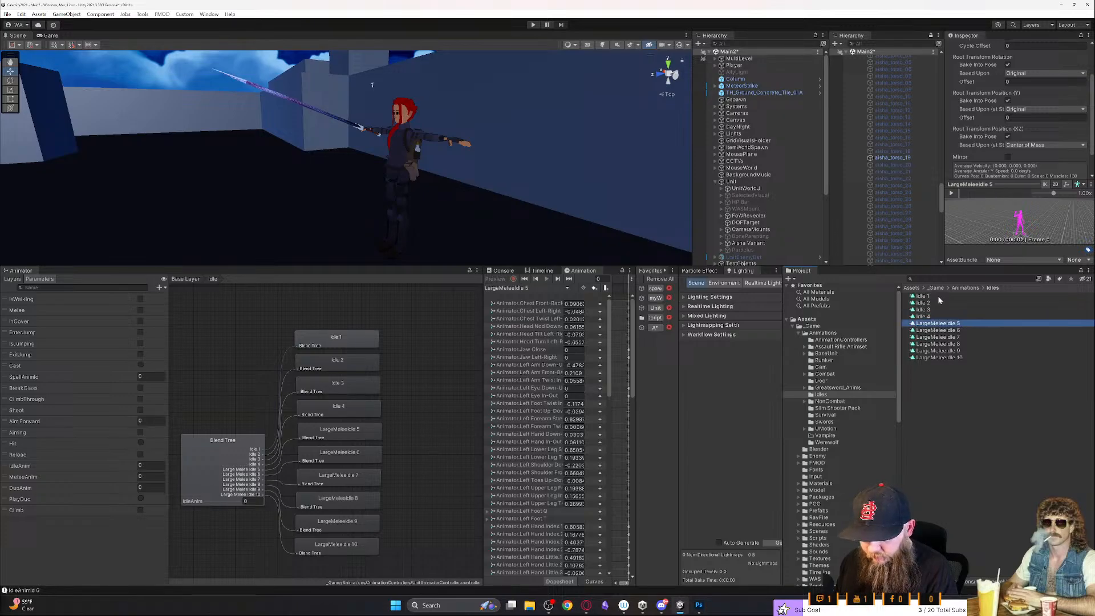
{"action": "key", "text": "F2"}
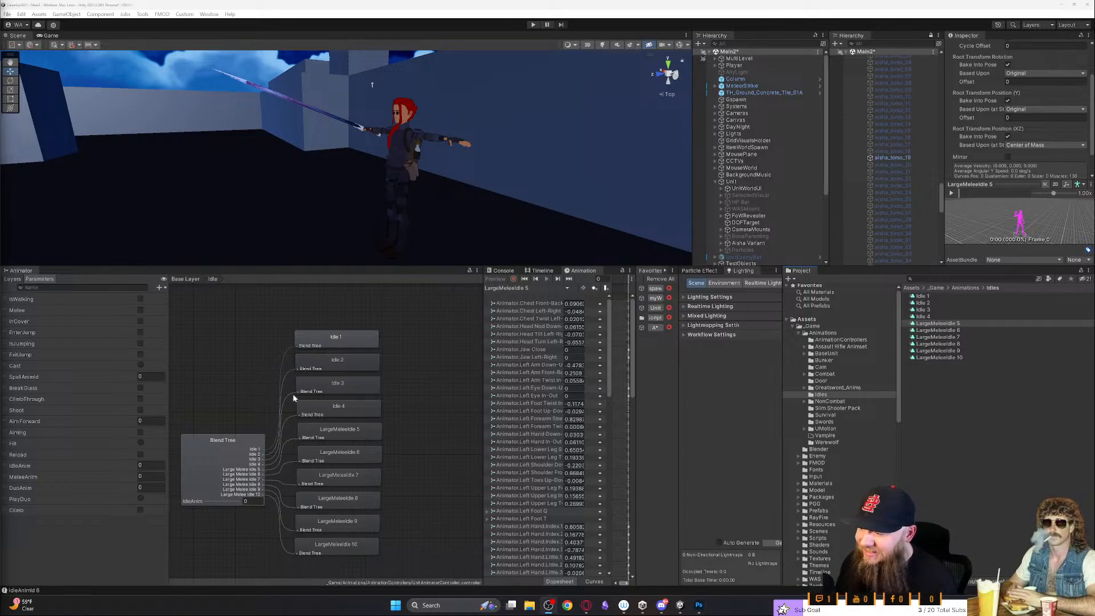
{"action": "left_click", "coordinate": [955, 324]}
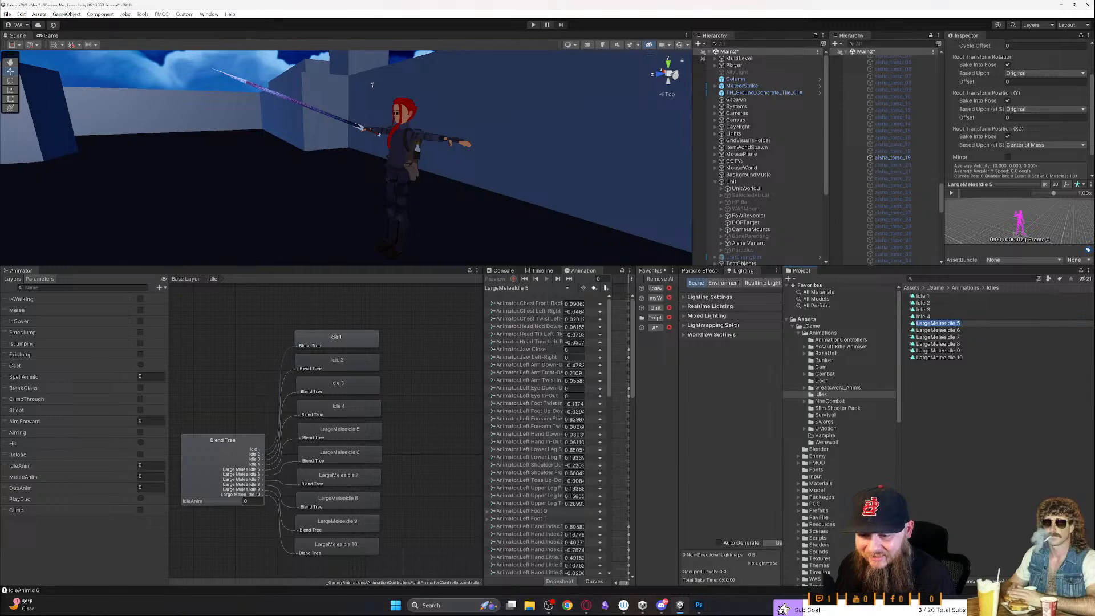
{"action": "key", "text": "Home"}
{"action": "key", "text": "Delete"}
{"action": "key", "text": "Delete"}
{"action": "key", "text": "Delete"}
{"action": "key", "text": "Delete"}
{"action": "key", "text": "Delete"}
{"action": "key", "text": "Delete"}
{"action": "key", "text": "Delete"}
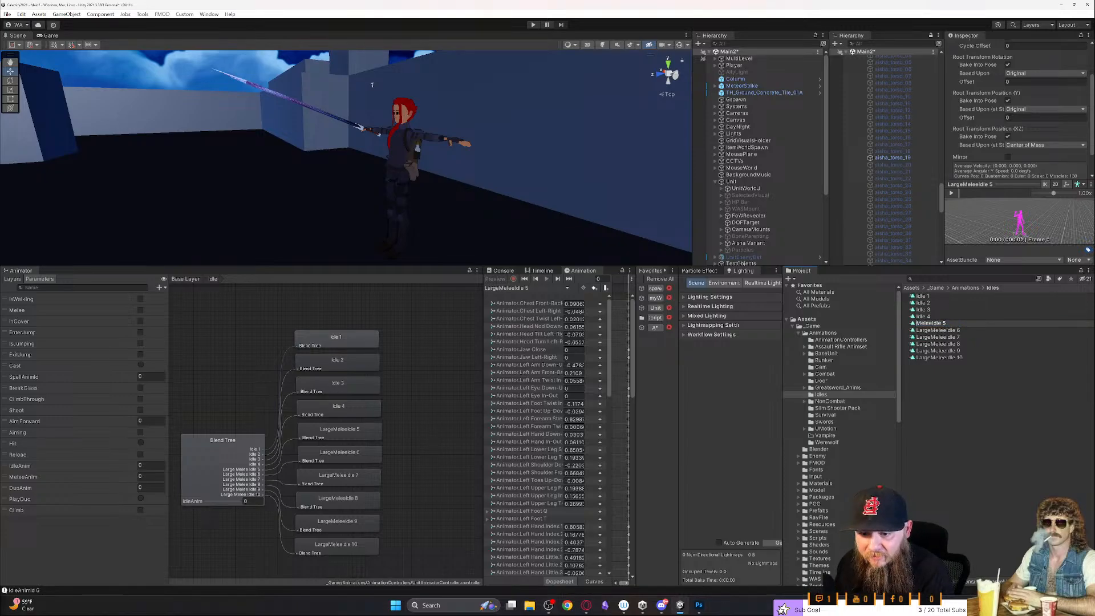
{"action": "key", "text": "Delete"}
{"action": "key", "text": "Delete"}
{"action": "key", "text": "Delete"}
{"action": "key", "text": "Return"}
- Rename the LargeMeleeIdle 6 and LargeMeleeIdle 7 clips as Idle 6 and Idle 7
{"action": "key", "text": "Down"}
{"action": "key", "text": "F2"}
{"action": "key", "text": "Home"}
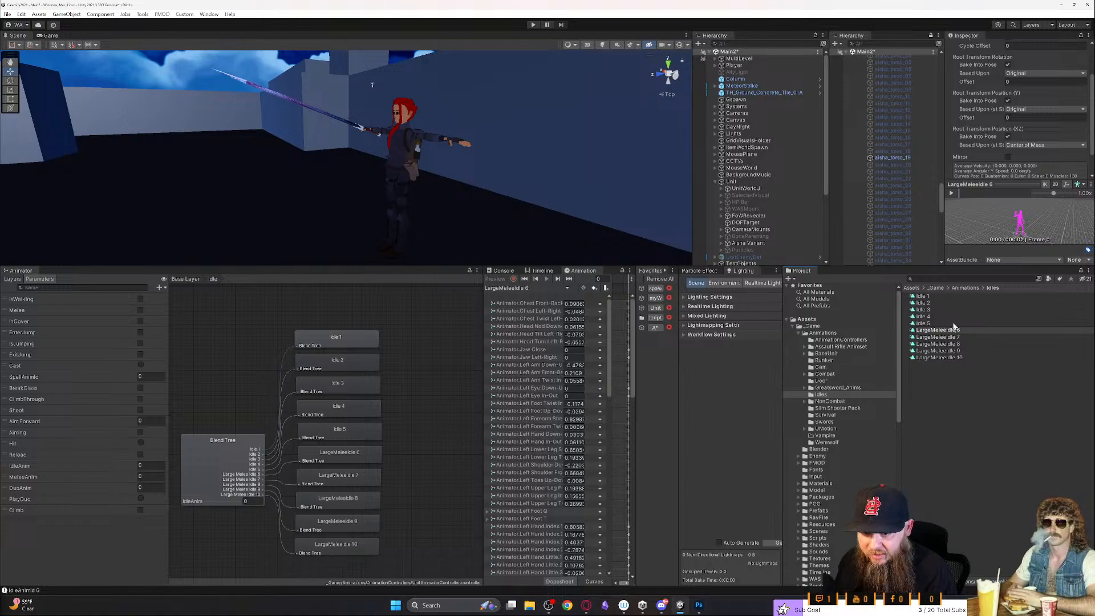
{"action": "key", "text": "Delete"}
{"action": "key", "text": "Delete"}
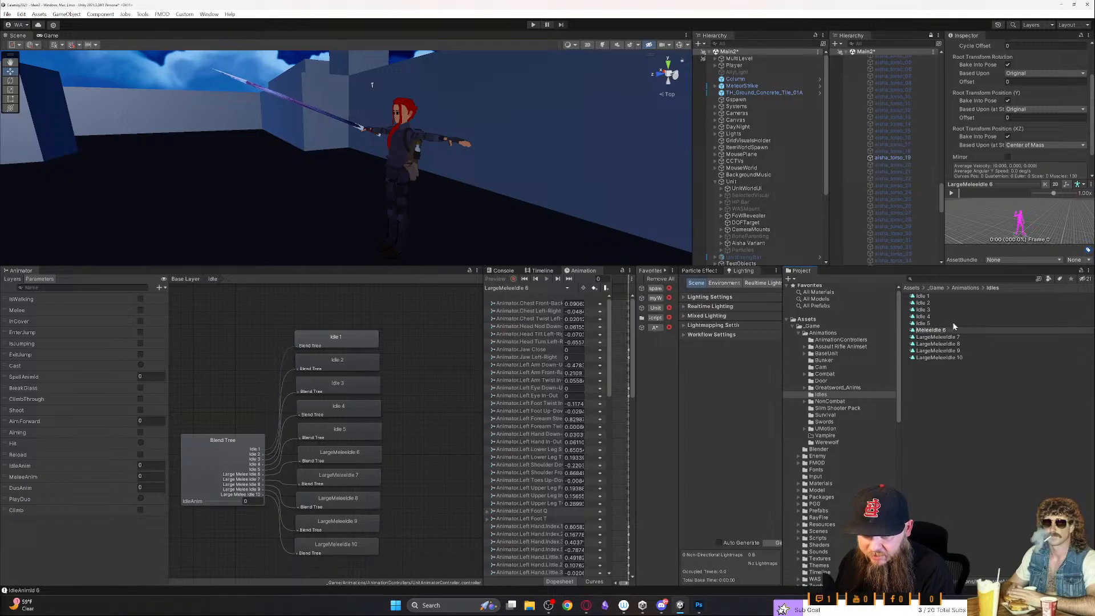
{"action": "key", "text": "Return"}
{"action": "key", "text": "Down"}
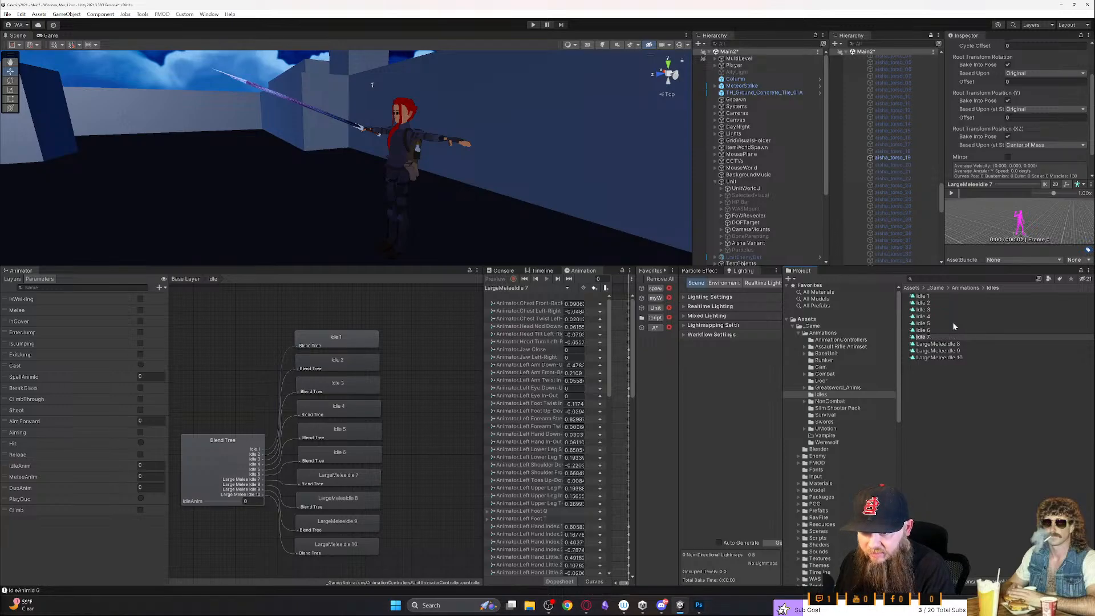
{"action": "key", "text": "Return"}
{"action": "key", "text": "Down"}
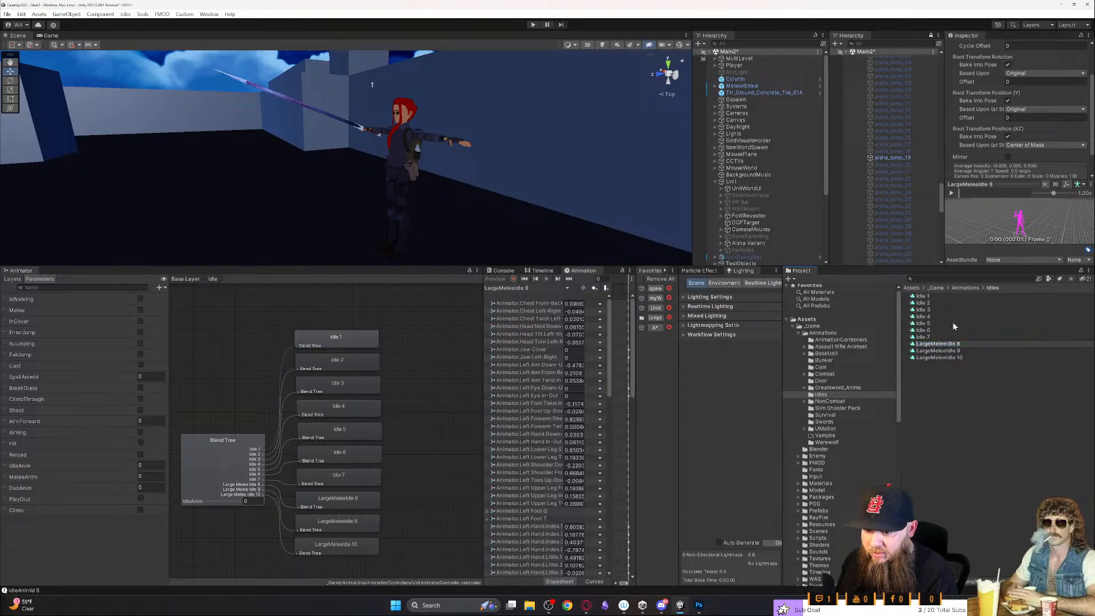
- Rename the LargeMeleeIdle 8 clip as Idle 8
{"action": "key", "text": "F2"}
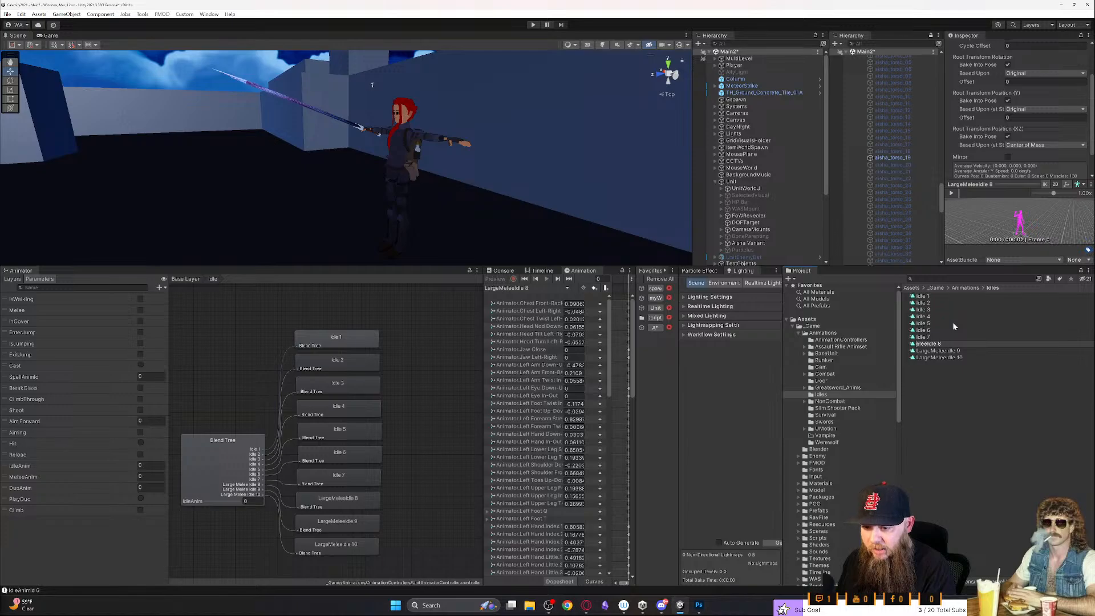
{"action": "key", "text": "Delete"}
{"action": "key", "text": "Delete"}
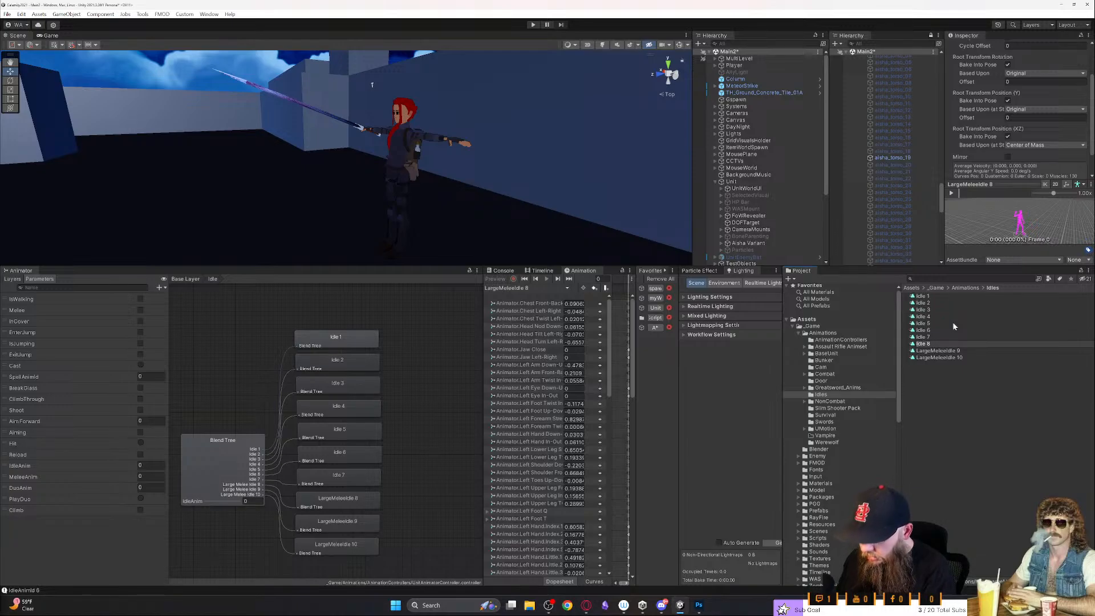
{"action": "key", "text": "Return"}
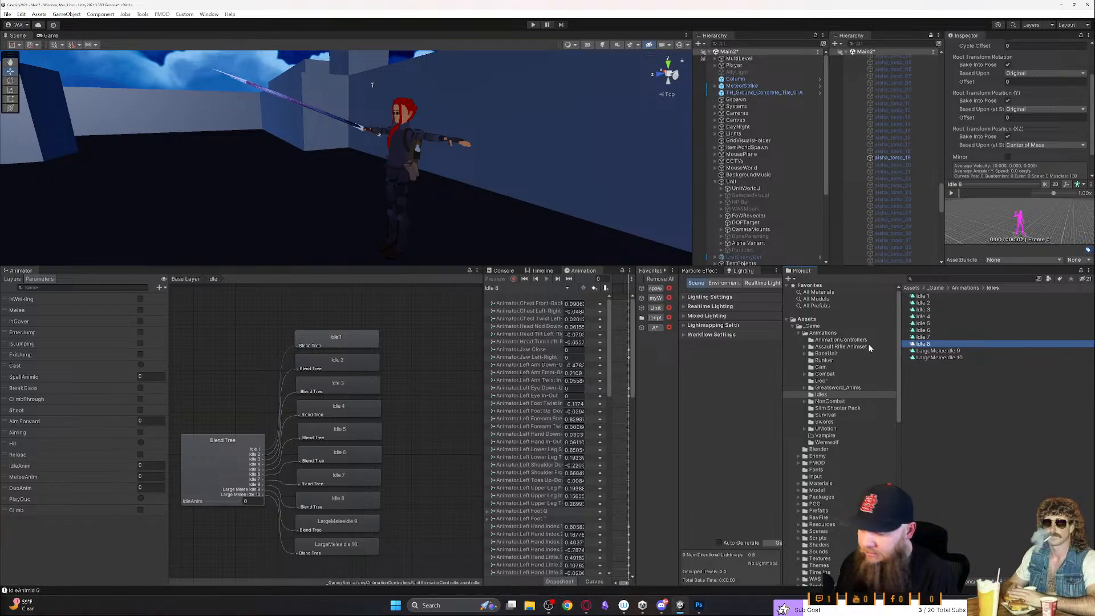
- Rename the LargeMeleeIdle 9 clip as Idle 9
{"action": "left_click", "coordinate": [941, 351]}
{"action": "left_click", "coordinate": [941, 351]}
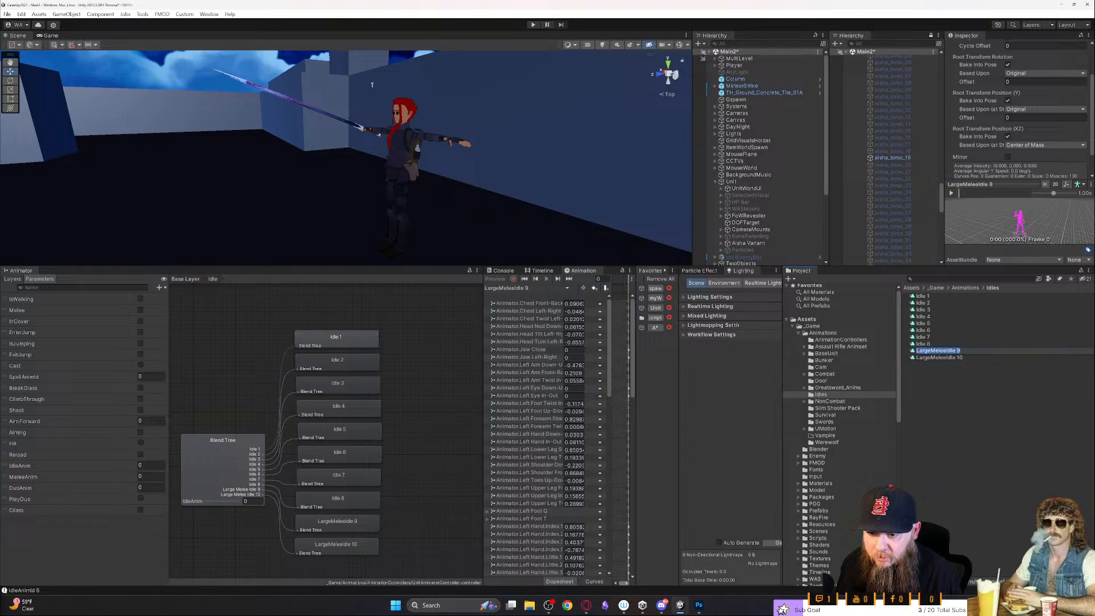
{"action": "left_click", "coordinate": [917, 351]}
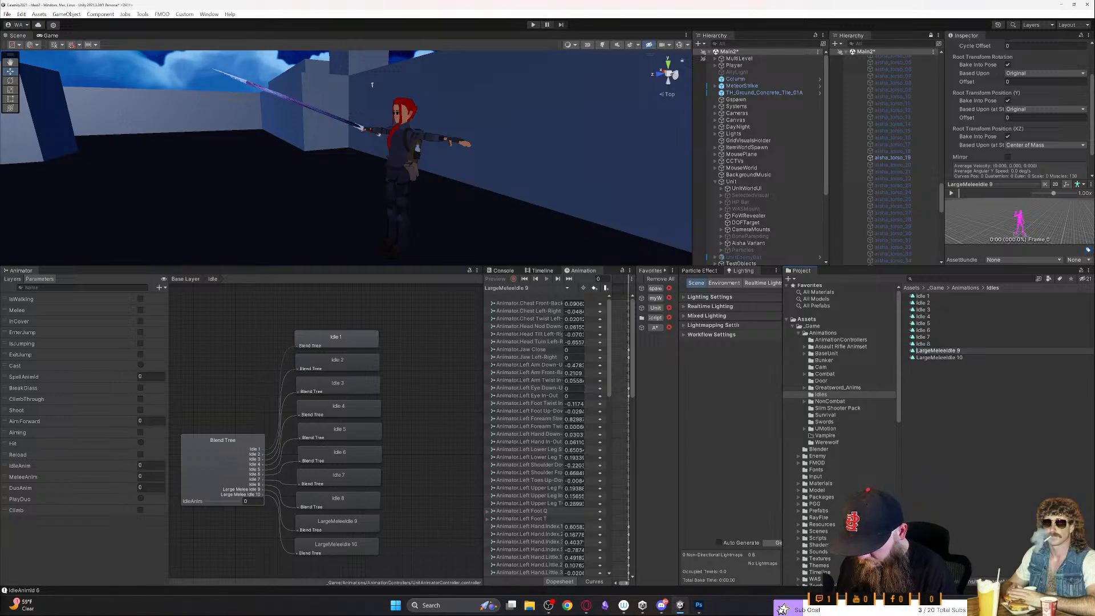
{"action": "key", "text": "Delete"}
{"action": "key", "text": "Delete"}
{"action": "key", "text": "Delete"}
{"action": "key", "text": "Delete"}
{"action": "key", "text": "Delete"}
{"action": "key", "text": "Delete"}
{"action": "key", "text": "Delete"}
{"action": "key", "text": "Delete"}
{"action": "key", "text": "Delete"}
{"action": "key", "text": "Delete"}
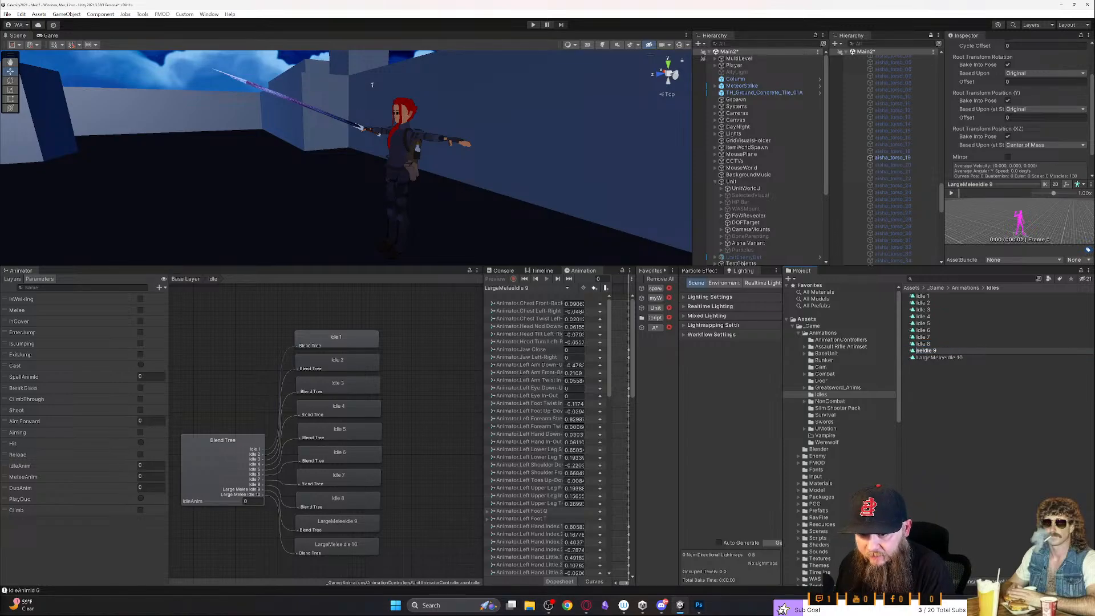
{"action": "key", "text": "Return"}
- Rename the LargeMeleeIdle 10 clip as Idle 10
{"action": "key", "text": "Down"}
{"action": "key", "text": "F2"}
{"action": "key", "text": "Left"}
{"action": "key", "text": "Delete"}
{"action": "key", "text": "Delete"}
{"action": "key", "text": "Delete"}
{"action": "key", "text": "Delete"}
{"action": "key", "text": "Delete"}
{"action": "key", "text": "Delete"}
{"action": "key", "text": "Delete"}
{"action": "key", "text": "Delete"}
{"action": "key", "text": "Delete"}
{"action": "key", "text": "Delete"}
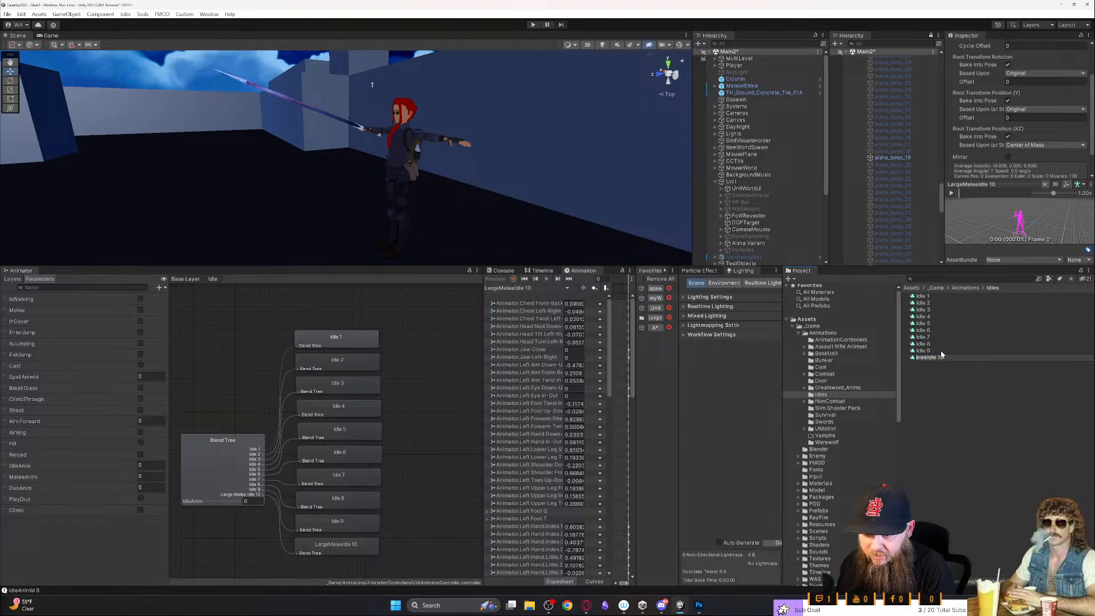
{"action": "key", "text": "Return"}
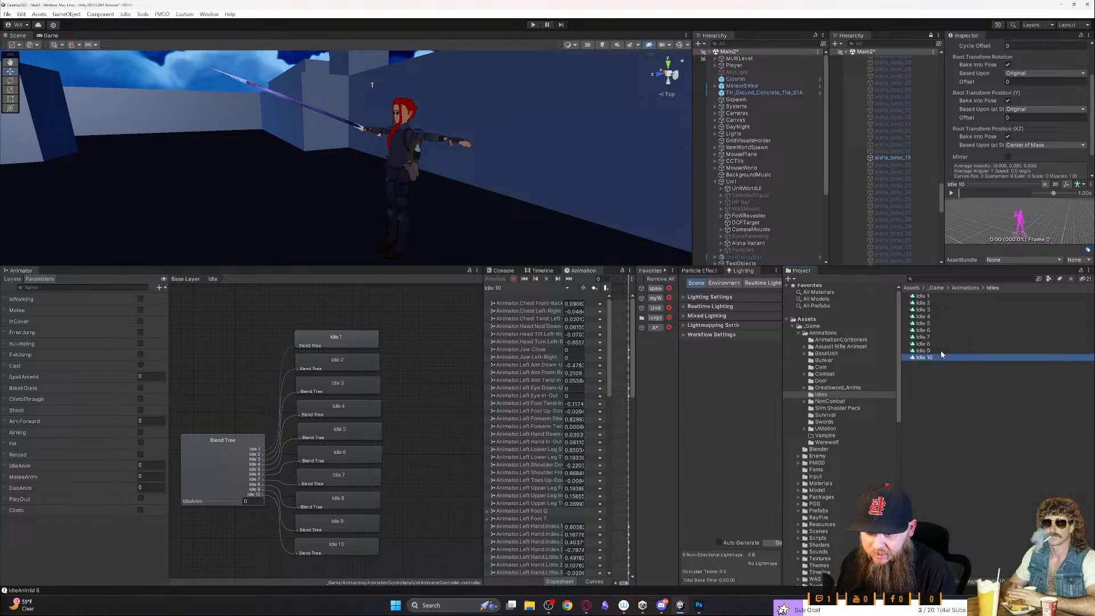
{"action": "left_click", "coordinate": [431, 407]}
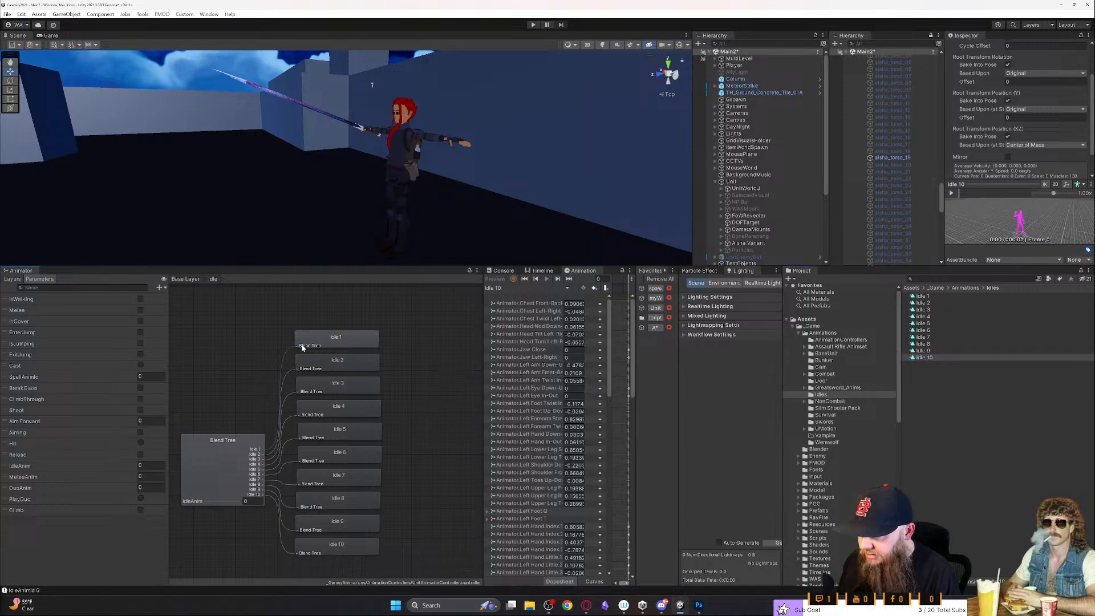
{"action": "left_click", "coordinate": [306, 311]}
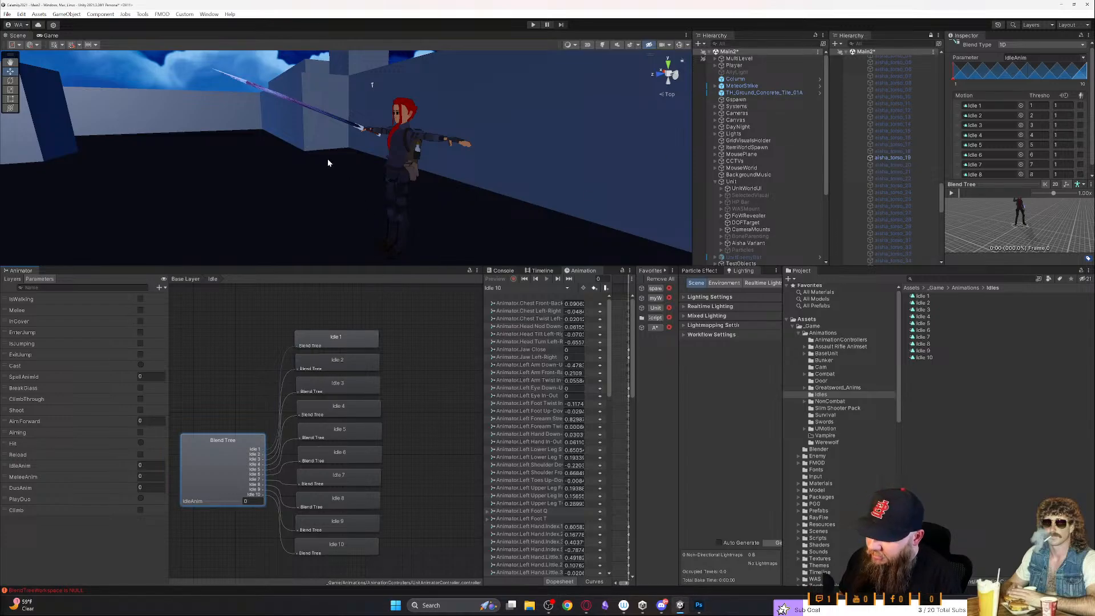
- Activate the SM_Wep_AssaultRifle_01 object in the Guns group under the character's right hand
{"action": "right_click_drag", "start_coordinate": [328, 176], "coordinate": [332, 180]}
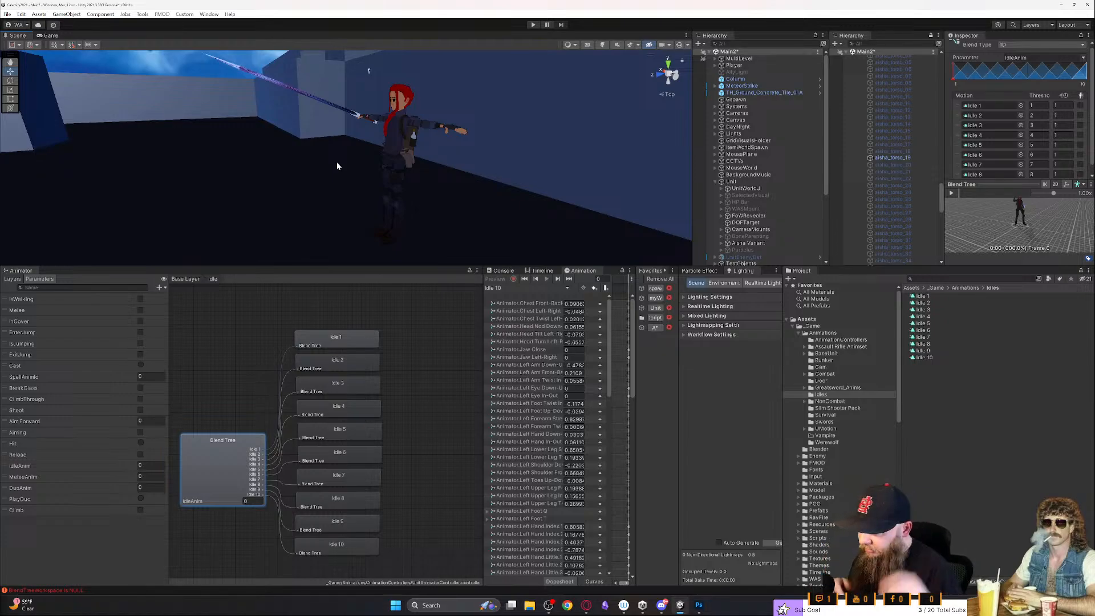
{"action": "right_click_drag", "start_coordinate": [483, 178], "coordinate": [215, 250]}
{"action": "key", "text": "w"}
{"action": "key", "text": "a"}
{"action": "key", "text": "s"}
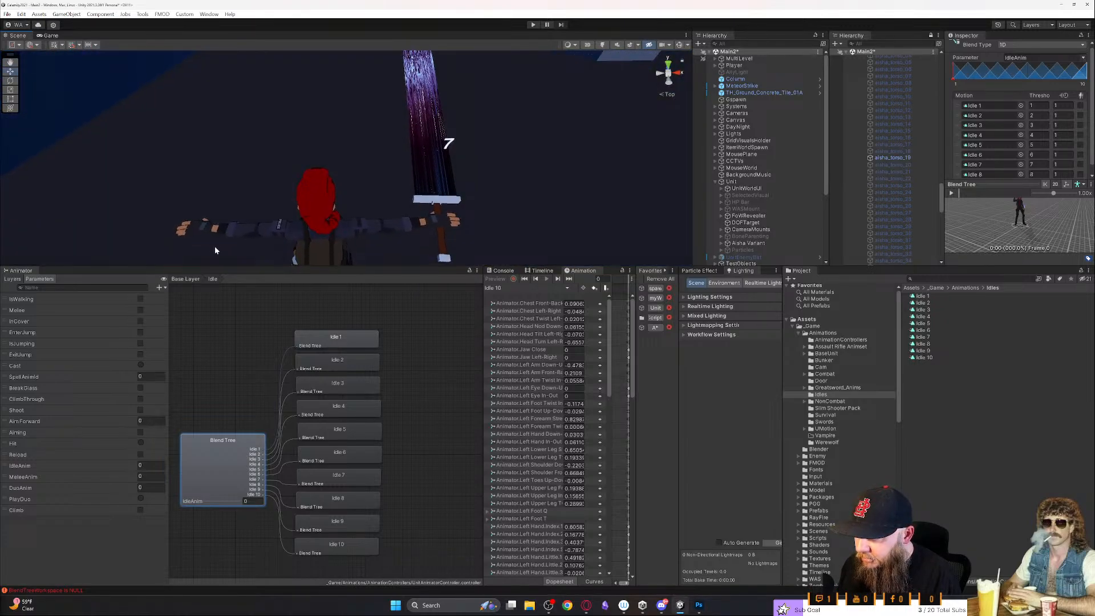
{"action": "left_click", "coordinate": [417, 118]}
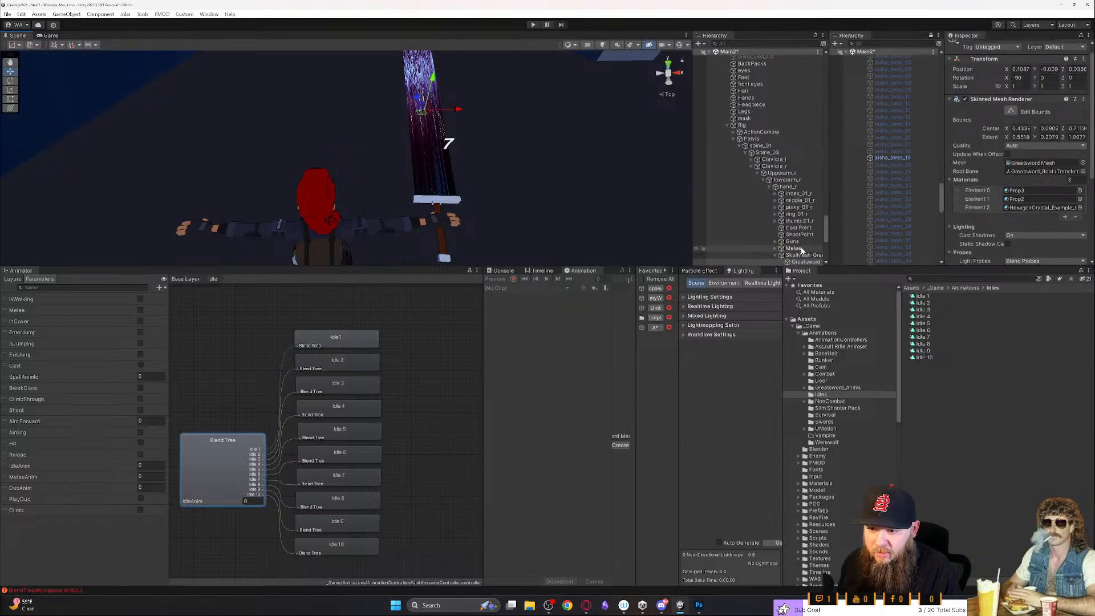
{"action": "scroll", "coordinate": [803, 250], "scroll_direction": "down", "scroll_amount": 1}
{"action": "left_click", "coordinate": [775, 217]}
{"action": "left_click", "coordinate": [792, 222]}
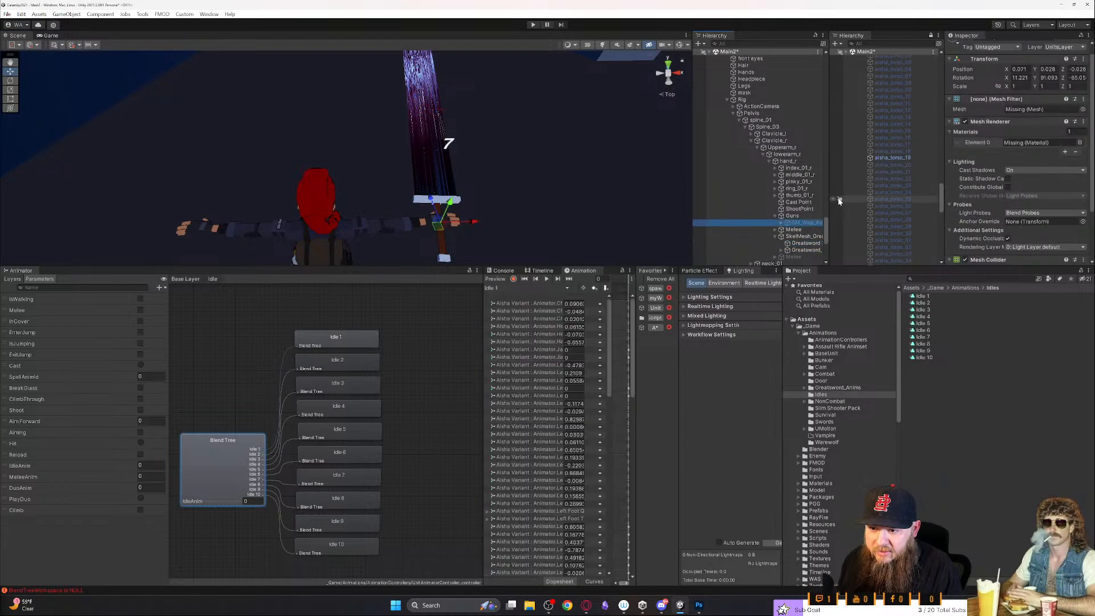
{"action": "scroll", "coordinate": [992, 142], "scroll_direction": "up", "scroll_amount": 1}
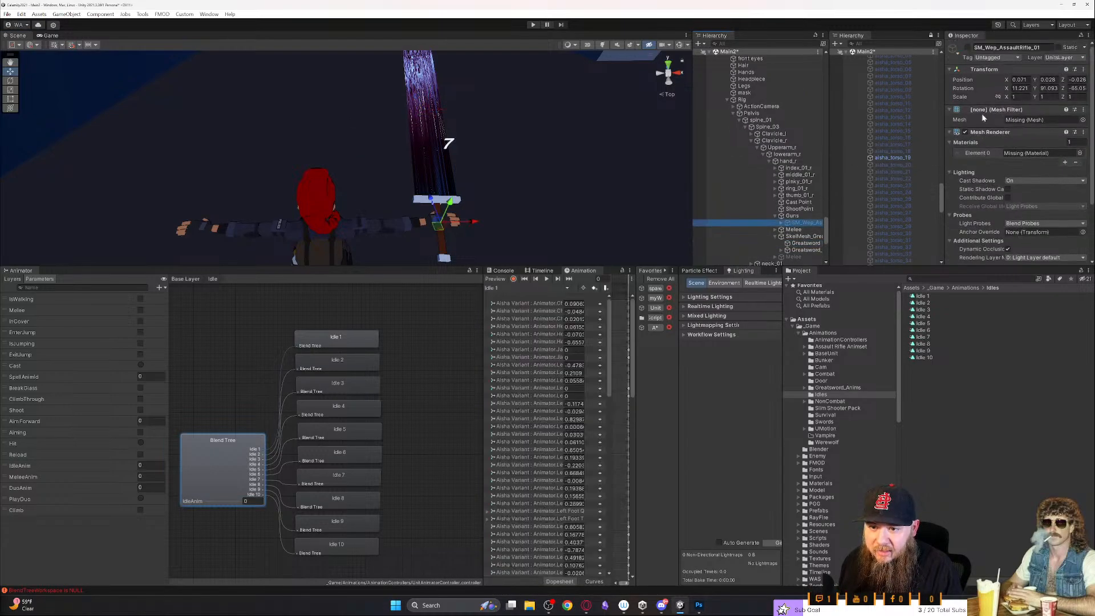
{"action": "left_click", "coordinate": [968, 50]}
- Make the Scene view and Hierarchy taller, and widen the Hierarchy so the weapon names fit
{"action": "right_click_drag", "start_coordinate": [399, 166], "coordinate": [558, 159]}
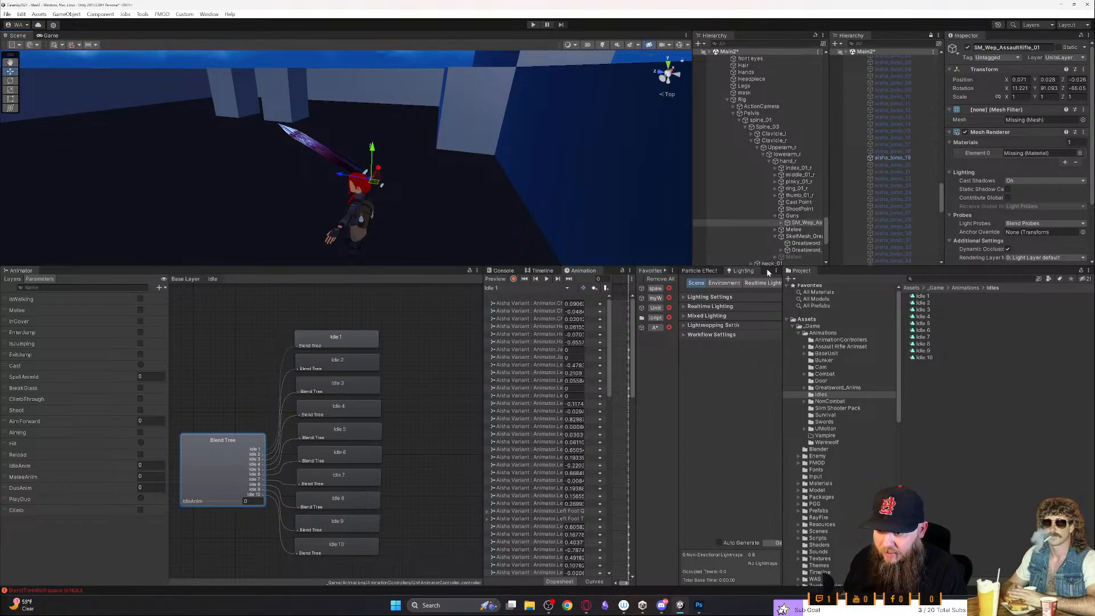
{"action": "left_click_drag", "start_coordinate": [751, 266], "coordinate": [761, 378]}
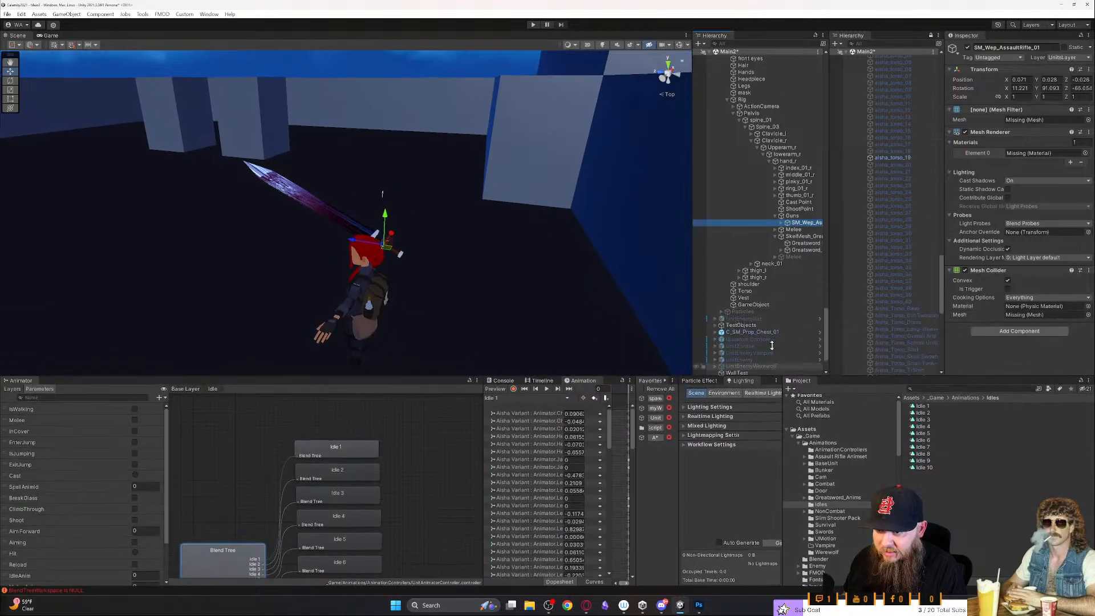
{"action": "left_click_drag", "start_coordinate": [828, 267], "coordinate": [857, 273]}
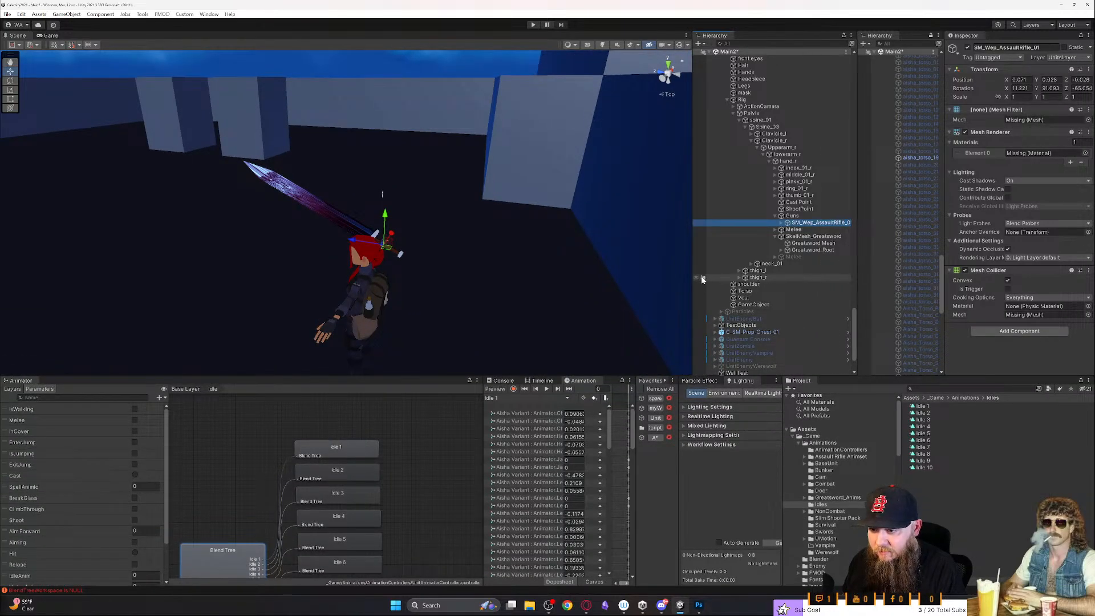
{"action": "left_click_drag", "start_coordinate": [693, 280], "coordinate": [675, 280]}
- Maximize the Scene view and turn on scene lighting at the weapon display area
{"action": "right_click_drag", "start_coordinate": [519, 283], "coordinate": [480, 364]}
{"action": "key", "text": "shift+space"}
{"action": "left_click", "coordinate": [577, 347]}
{"action": "right_click_drag", "start_coordinate": [576, 349], "coordinate": [797, 291]}
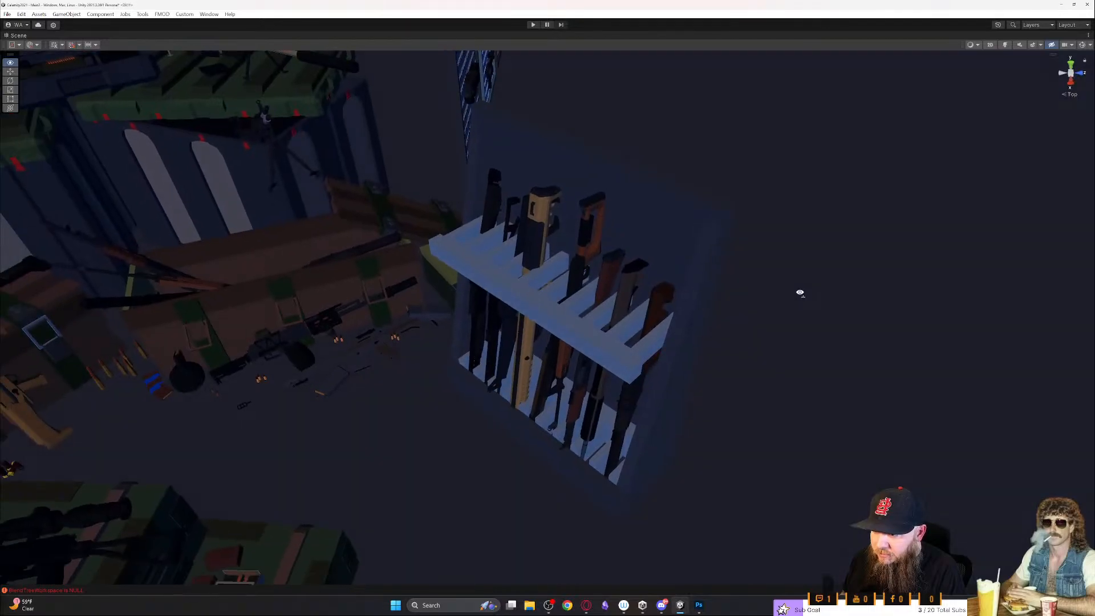
{"action": "left_click", "coordinate": [596, 394]}
{"action": "right_click_drag", "start_coordinate": [597, 393], "coordinate": [802, 289]}
{"action": "left_click", "coordinate": [1007, 46]}
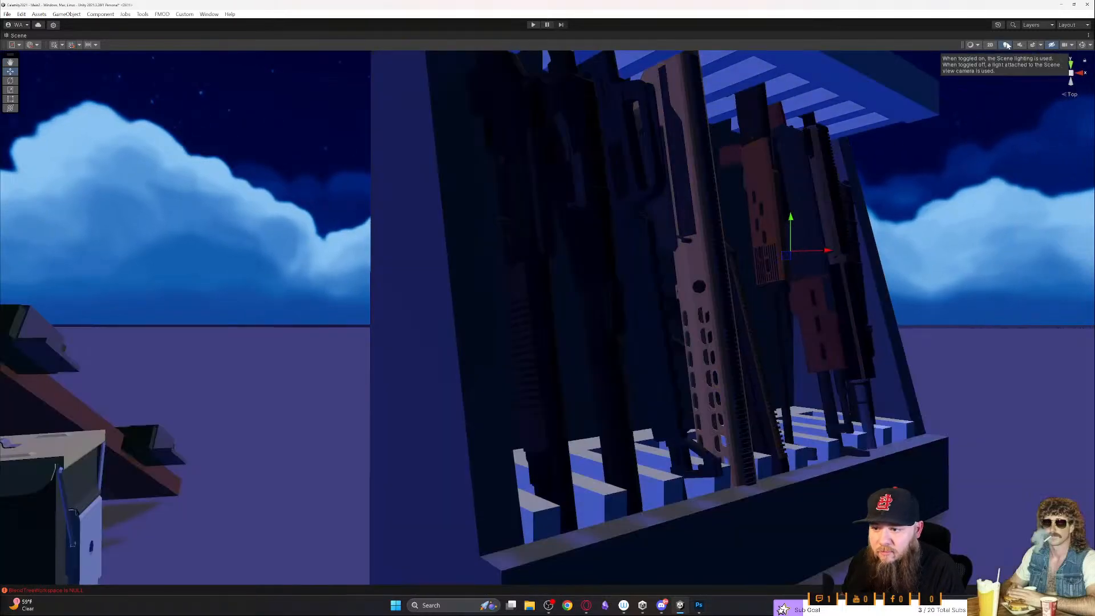
- Examine the rifles, shotguns, pistols and submachine guns mounted on the pegboard stands
{"action": "right_click_drag", "start_coordinate": [627, 361], "coordinate": [277, 393]}
{"action": "key", "text": "a"}
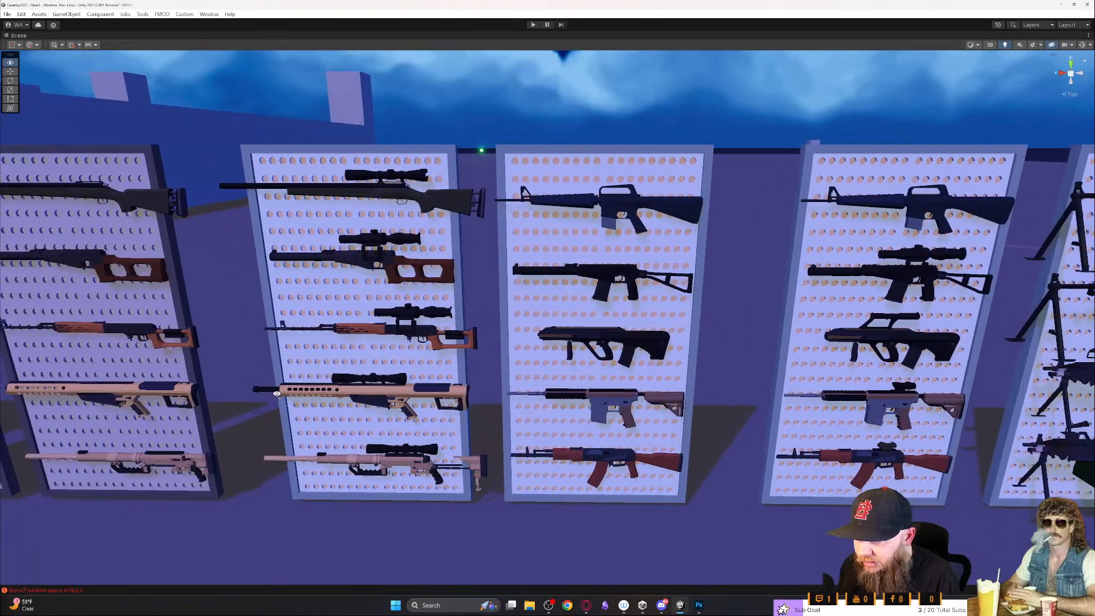
{"action": "key", "text": "a"}
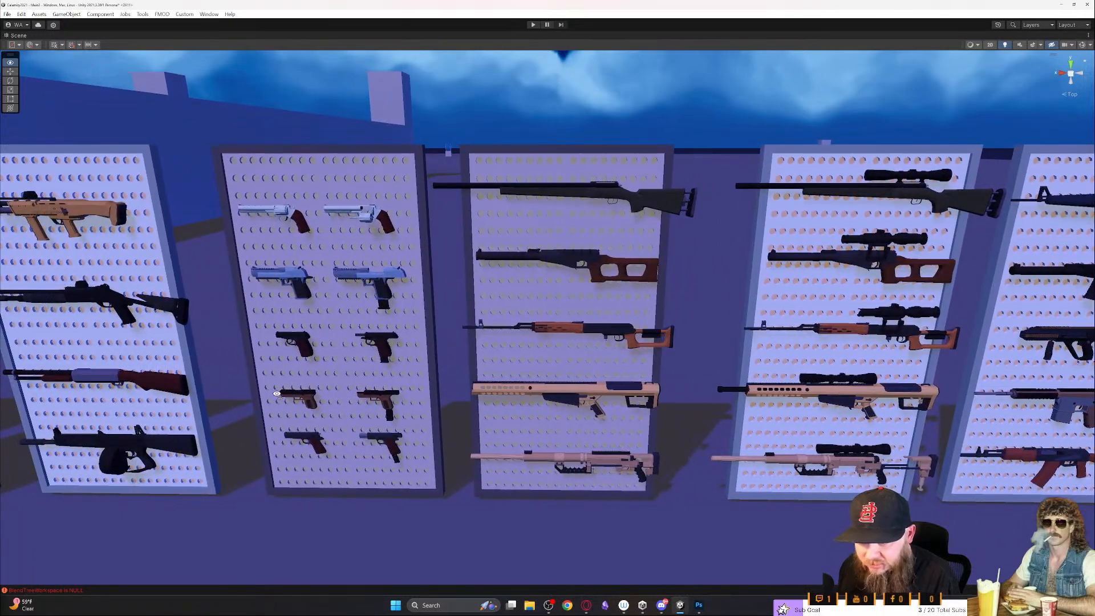
{"action": "key", "text": "a"}
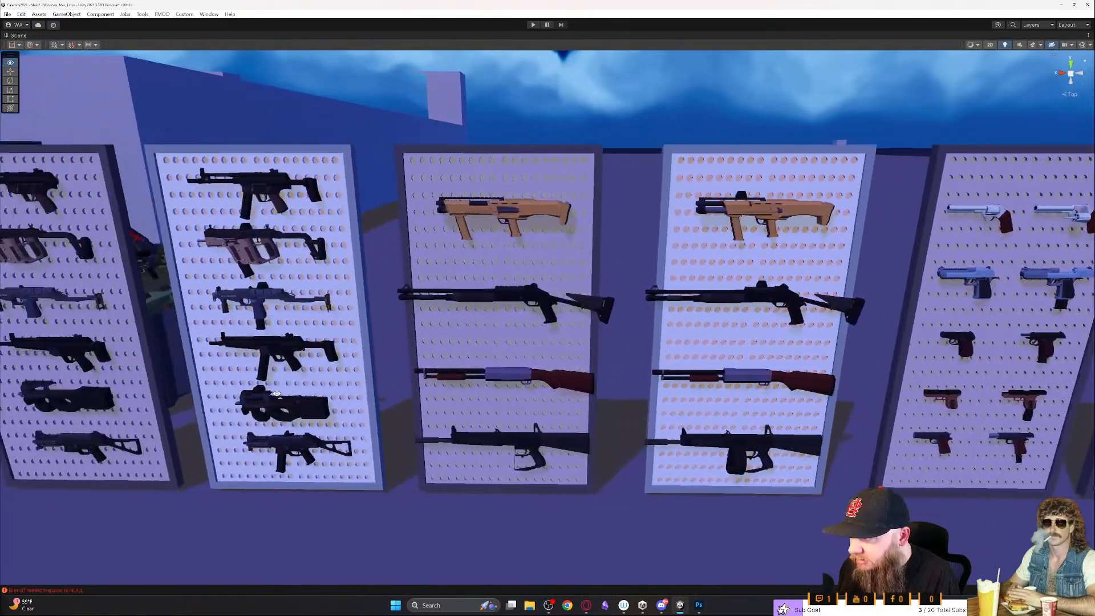
{"action": "key", "text": "d"}
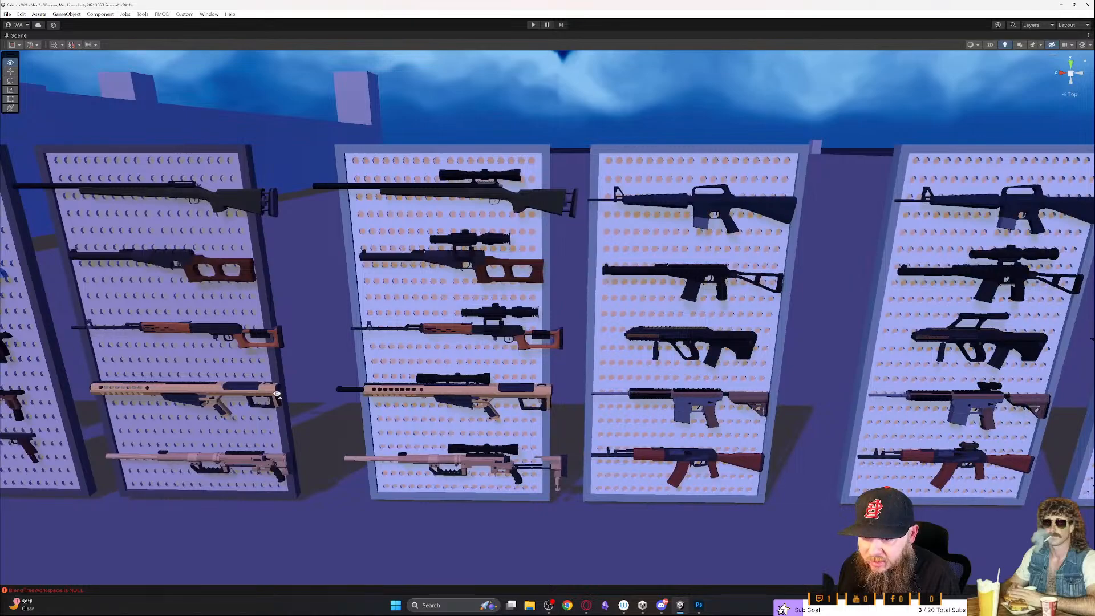
{"action": "key", "text": "d"}
{"action": "key", "text": "d"}
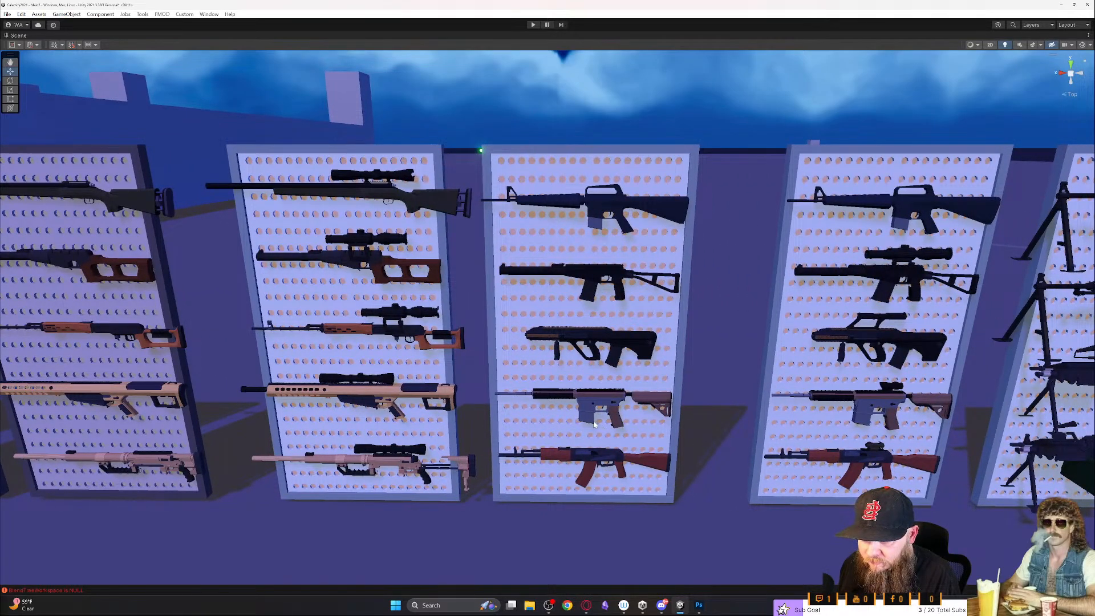
{"action": "key", "text": "s"}
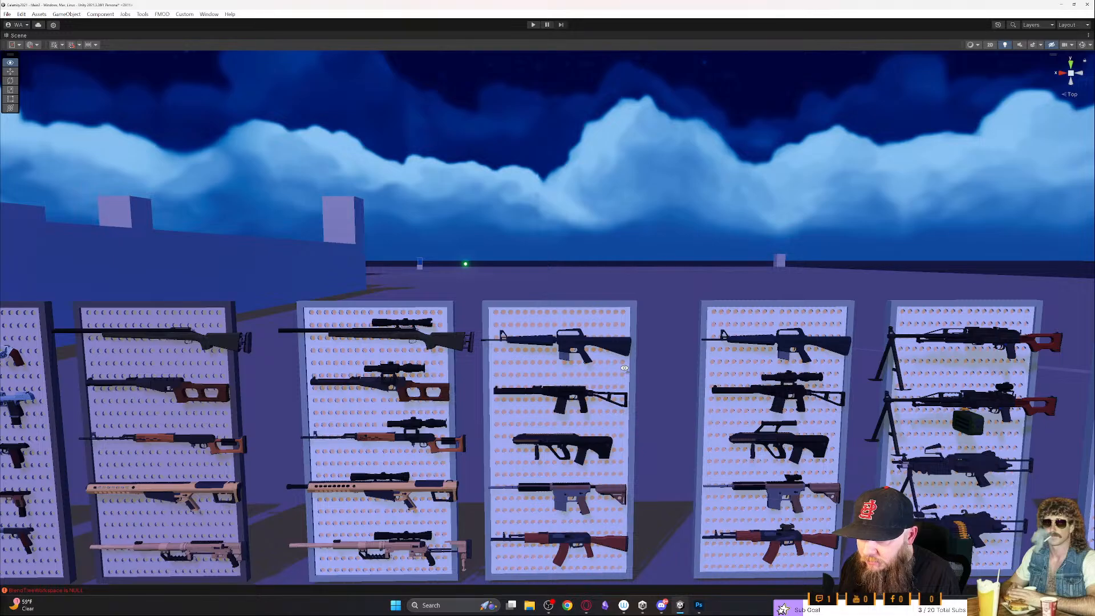
- Inspect the guns, magazines and attachments laid out on the tables for a suitable assault rifle
{"action": "key", "text": "w"}
{"action": "key", "text": "d"}
{"action": "right_click_drag", "start_coordinate": [625, 368], "coordinate": [674, 352]}
{"action": "key", "text": "s"}
{"action": "key", "text": "a"}
{"action": "key", "text": "w"}
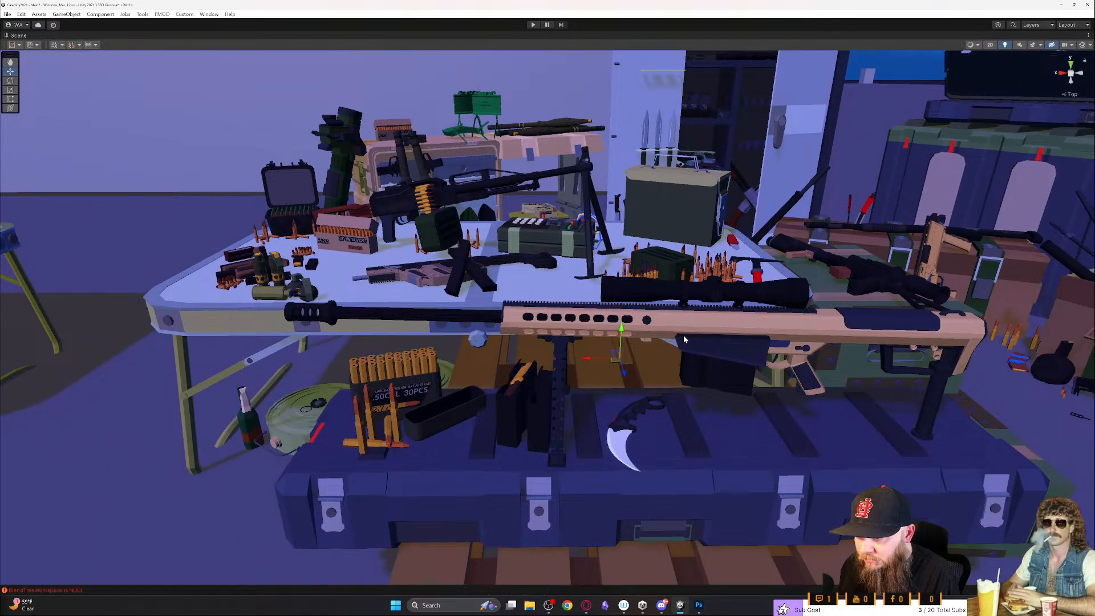
{"action": "right_click_drag", "start_coordinate": [685, 336], "coordinate": [600, 431]}
{"action": "key", "text": "d"}
{"action": "key", "text": "w"}
{"action": "key", "text": "s"}
{"action": "key", "text": "d"}
{"action": "key", "text": "a"}
{"action": "key", "text": "s"}
{"action": "key", "text": "w"}
{"action": "key", "text": "a"}
{"action": "key", "text": "d"}
{"action": "key", "text": "s"}
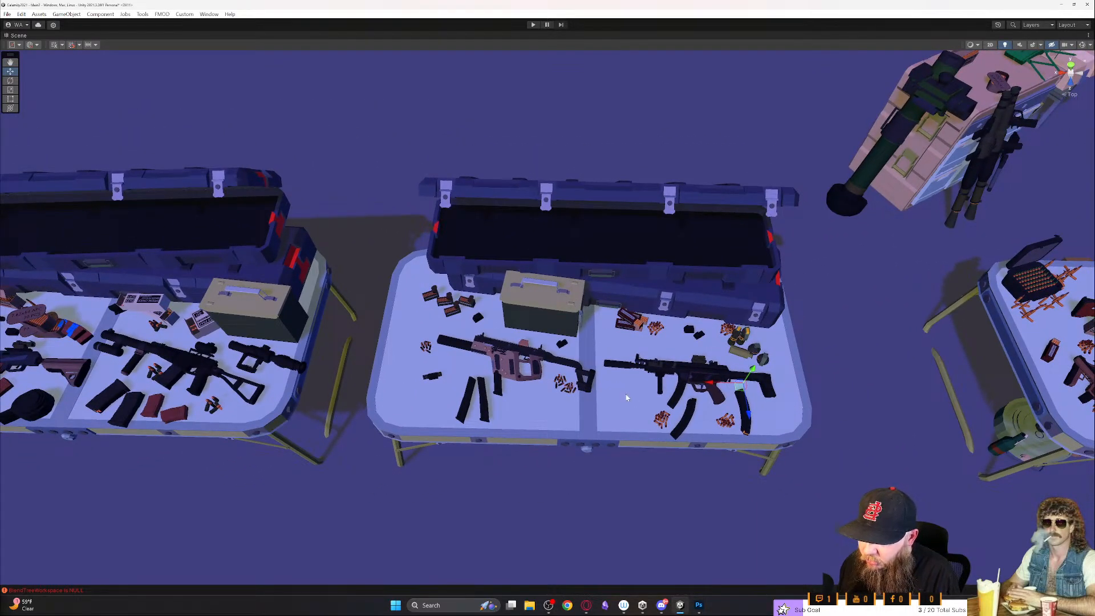
{"action": "key", "text": "a"}
{"action": "right_click_drag", "start_coordinate": [550, 392], "coordinate": [552, 394]}
{"action": "key", "text": "a"}
{"action": "key", "text": "d"}
{"action": "key", "text": "w"}
{"action": "key", "text": "a"}
{"action": "key", "text": "d"}
{"action": "key", "text": "s"}
{"action": "scroll", "coordinate": [548, 386], "scroll_direction": "up", "scroll_amount": 2}
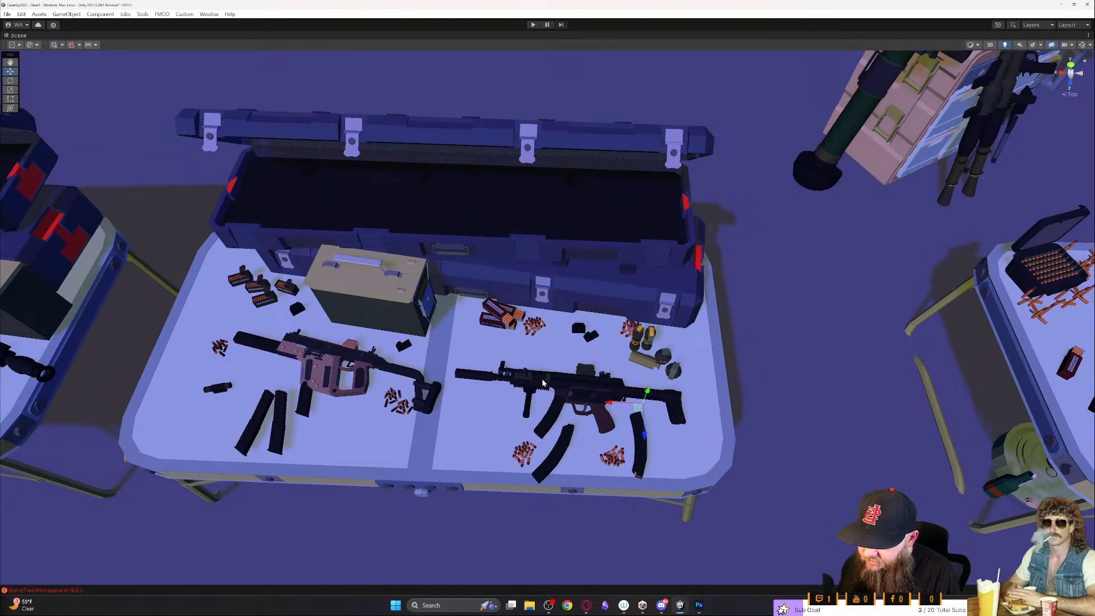
{"action": "key", "text": "a"}
{"action": "right_click_drag", "start_coordinate": [541, 400], "coordinate": [514, 388]}
{"action": "key", "text": "s"}
{"action": "key", "text": "a"}
{"action": "key", "text": "w"}
{"action": "key", "text": "w"}
{"action": "key", "text": "d"}
{"action": "right_click_drag", "start_coordinate": [702, 393], "coordinate": [685, 406]}
{"action": "key", "text": "a"}
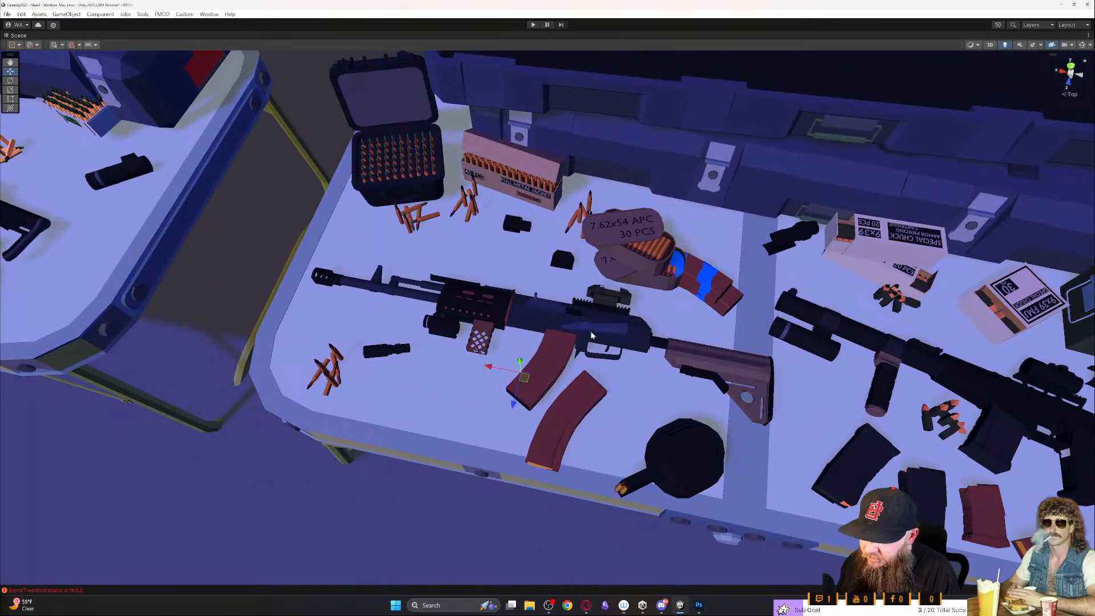
{"action": "scroll", "coordinate": [673, 349], "scroll_direction": "down", "scroll_amount": 5}
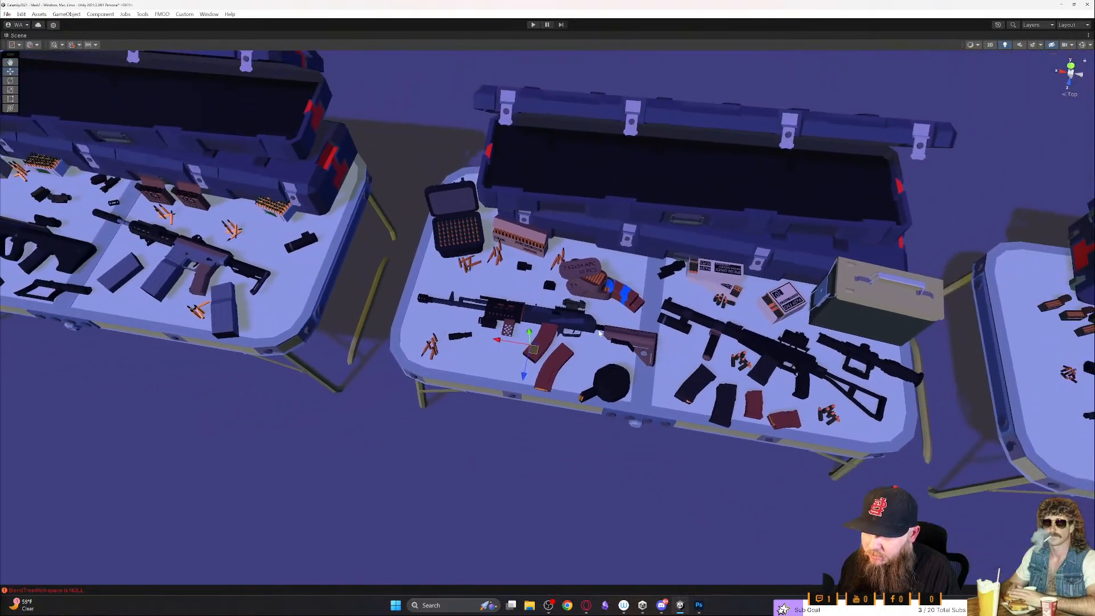
- Restore the full editor layout and duplicate the SM_Assault_Rifle_5,45_Clean (4) rifle from the table together with its attachments
{"action": "key", "text": "shift+space"}
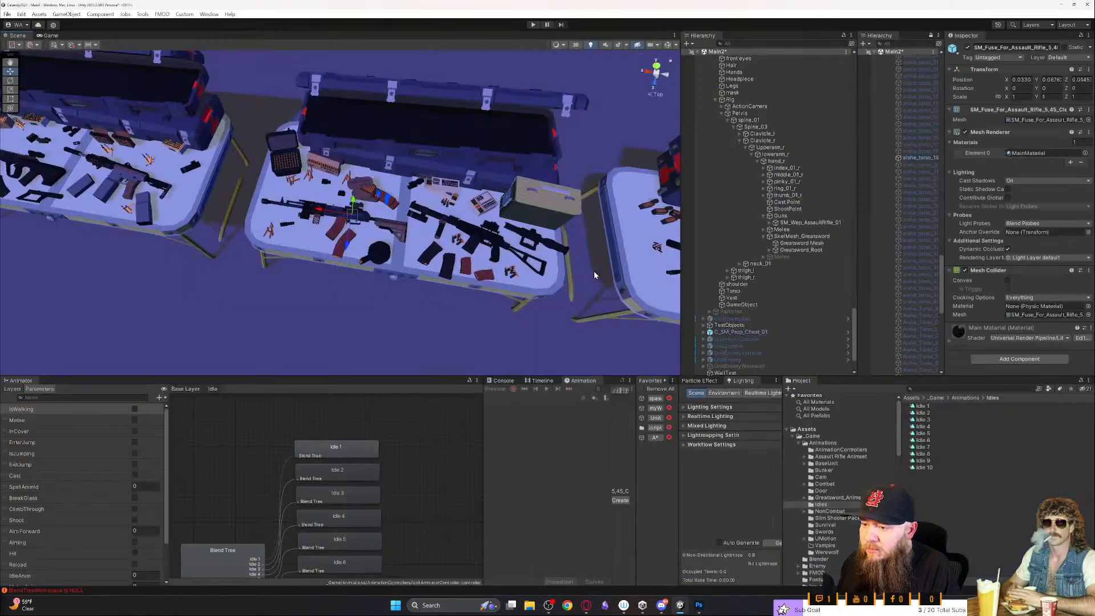
{"action": "left_click", "coordinate": [399, 227]}
{"action": "left_click", "coordinate": [767, 338]}
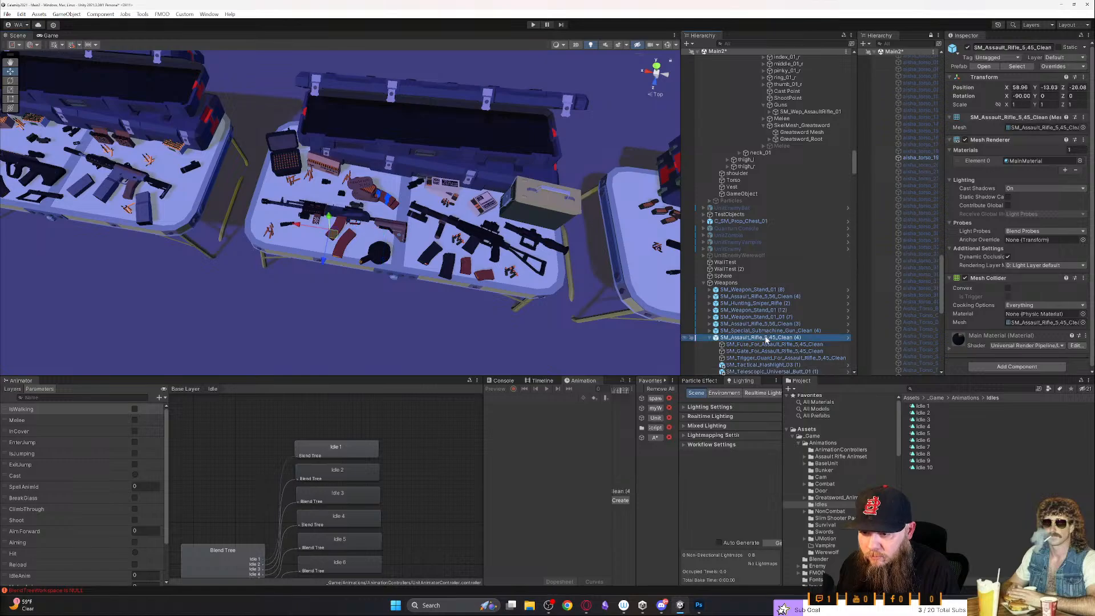
{"action": "key", "text": "w"}
{"action": "right_click_drag", "start_coordinate": [504, 295], "coordinate": [461, 271]}
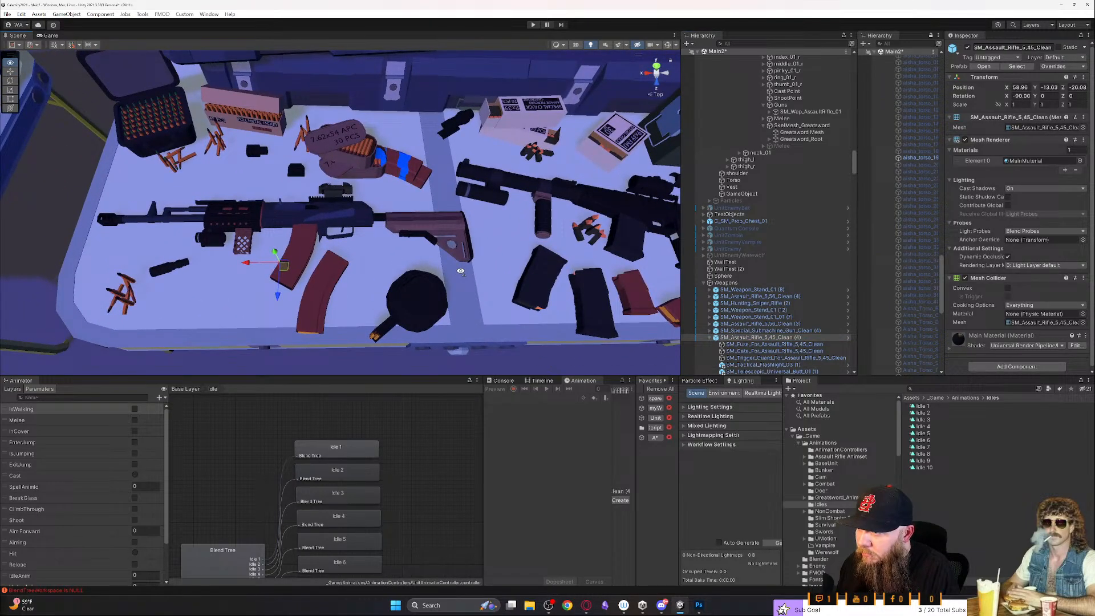
{"action": "key", "text": "ctrl+d"}
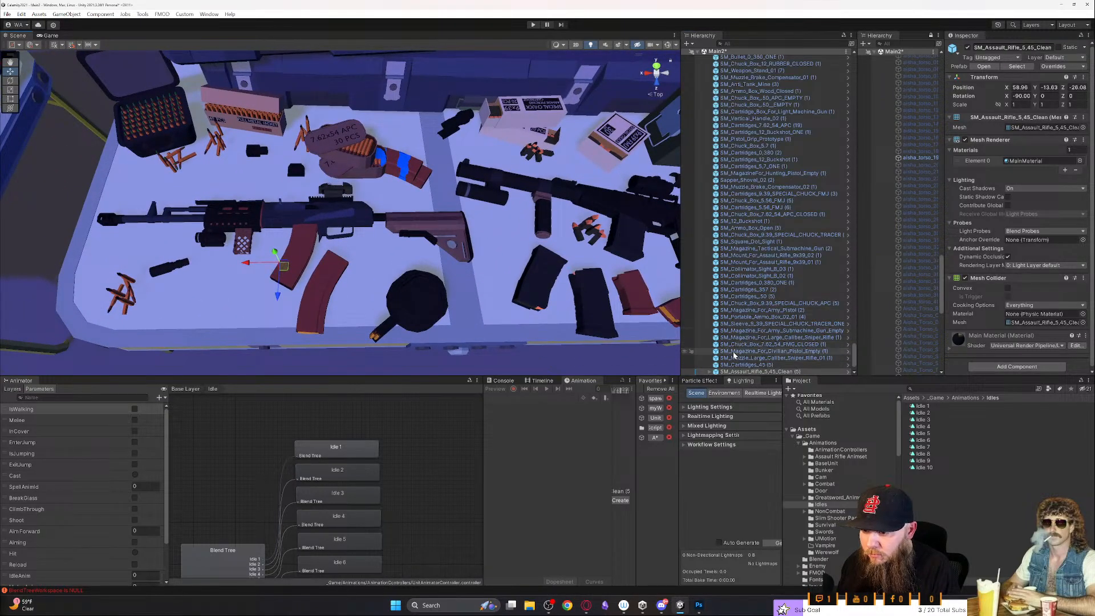
- Move the duplicated SM_Assault_Rifle_5,45_Clean (5) out of the Weapons group and parent it to Guns under the character's hand_r bone
{"action": "scroll", "coordinate": [722, 352], "scroll_direction": "down", "scroll_amount": 2}
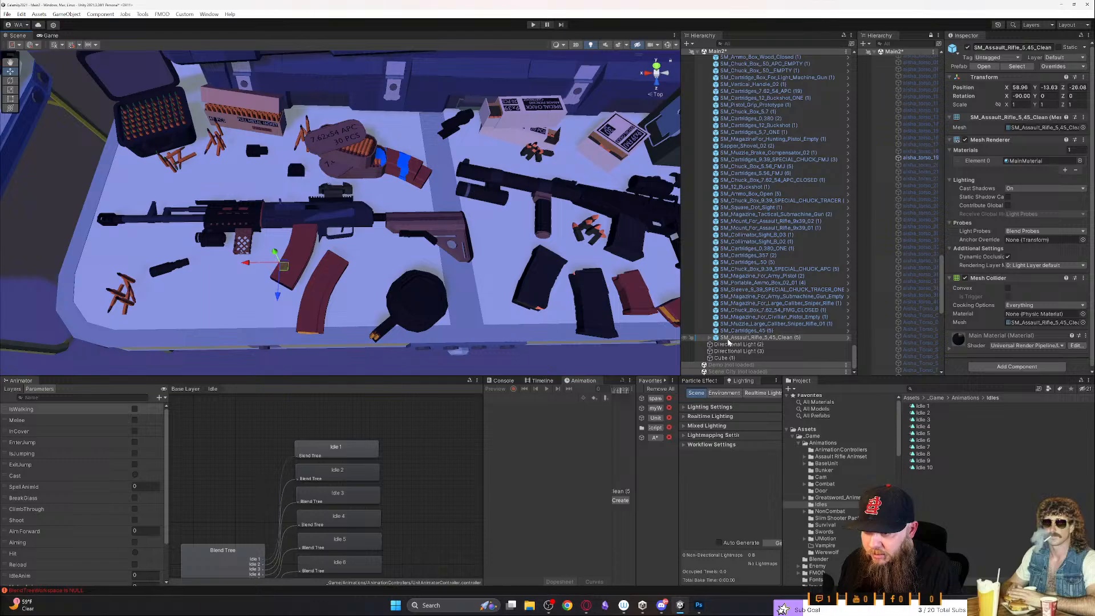
{"action": "left_click_drag", "start_coordinate": [740, 358], "coordinate": [739, 354]}
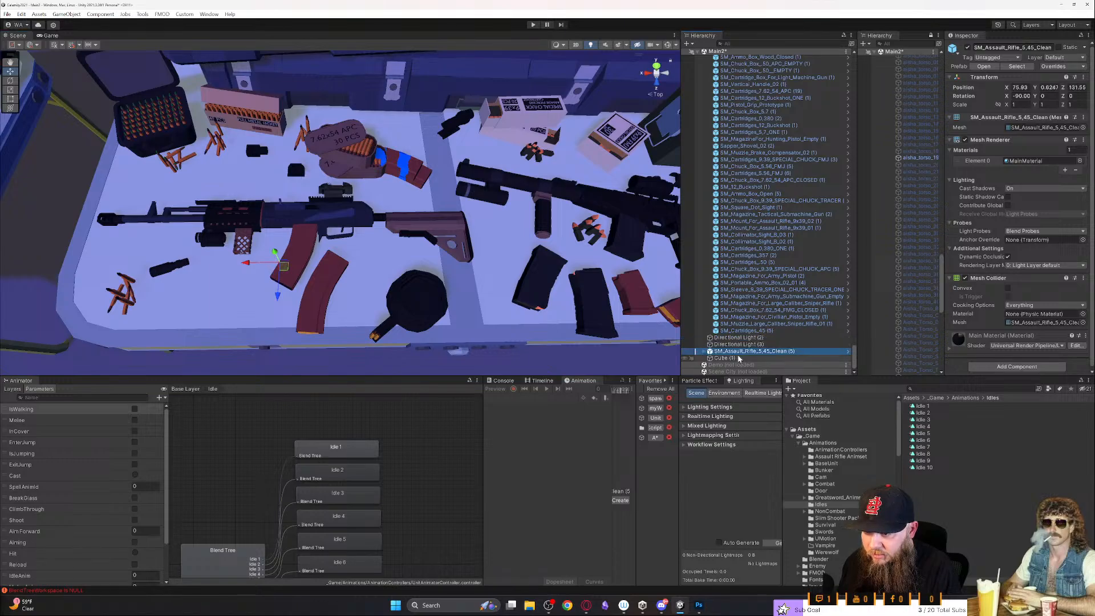
{"action": "left_click_drag", "start_coordinate": [854, 358], "coordinate": [879, 170]}
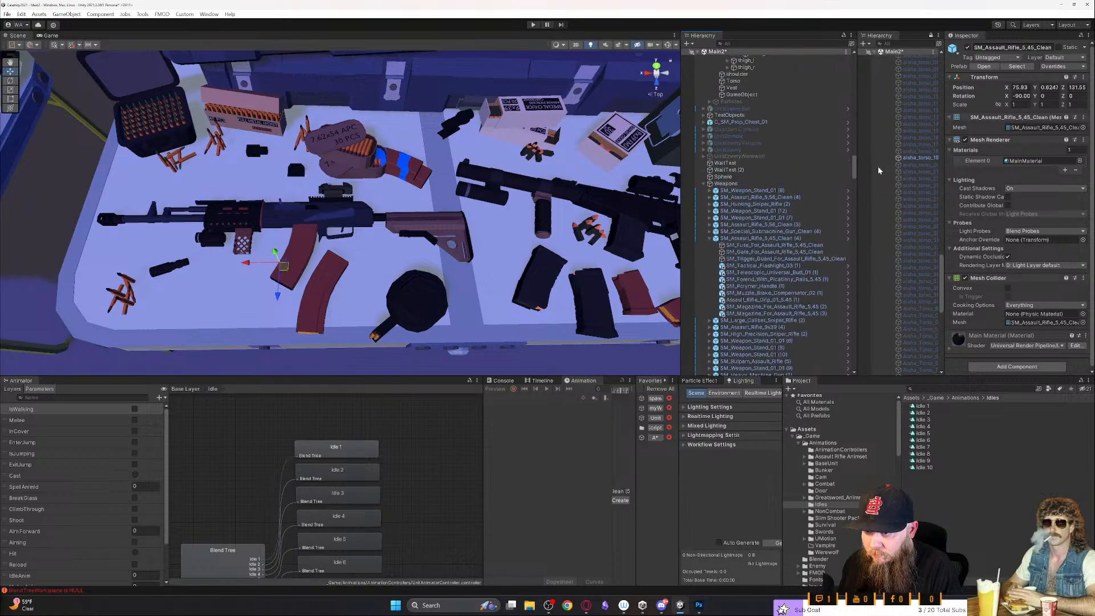
{"action": "left_click", "coordinate": [703, 184]}
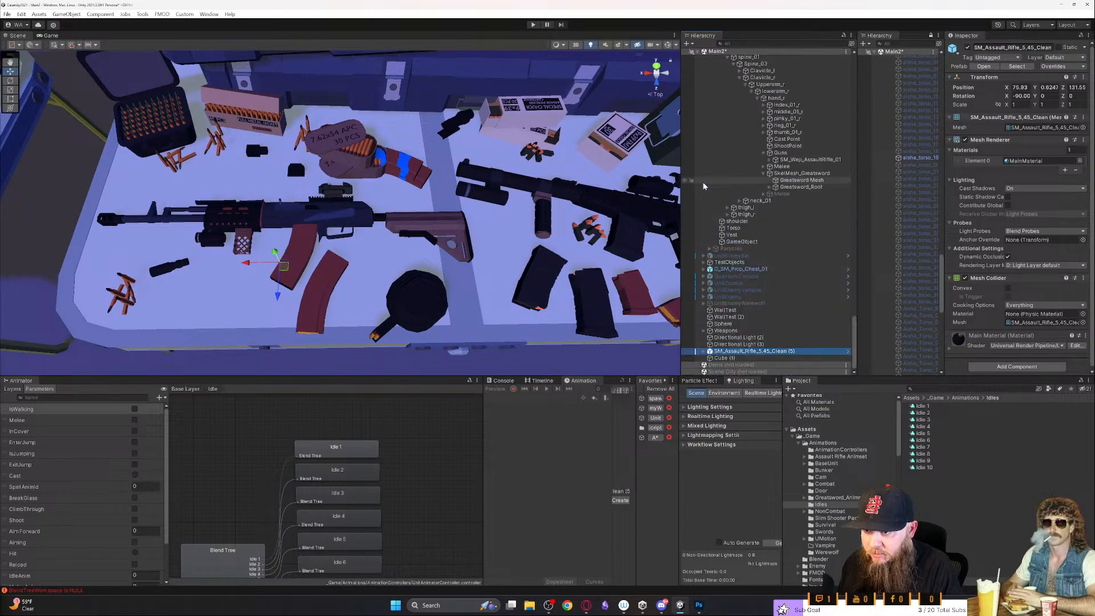
{"action": "left_click_drag", "start_coordinate": [794, 172], "coordinate": [792, 171]}
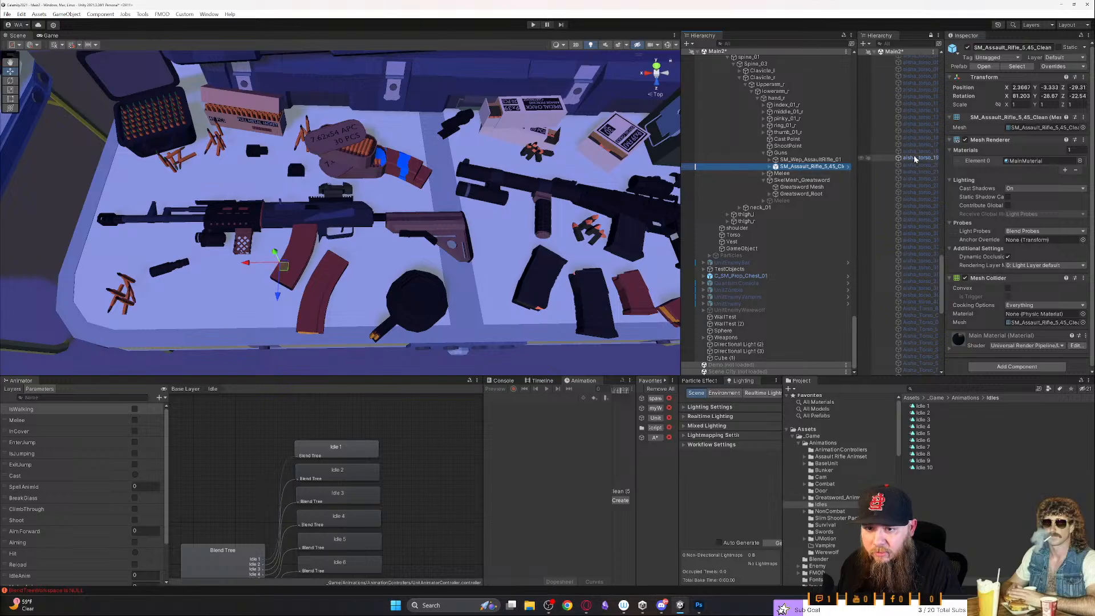
{"action": "right_click", "coordinate": [987, 80]}
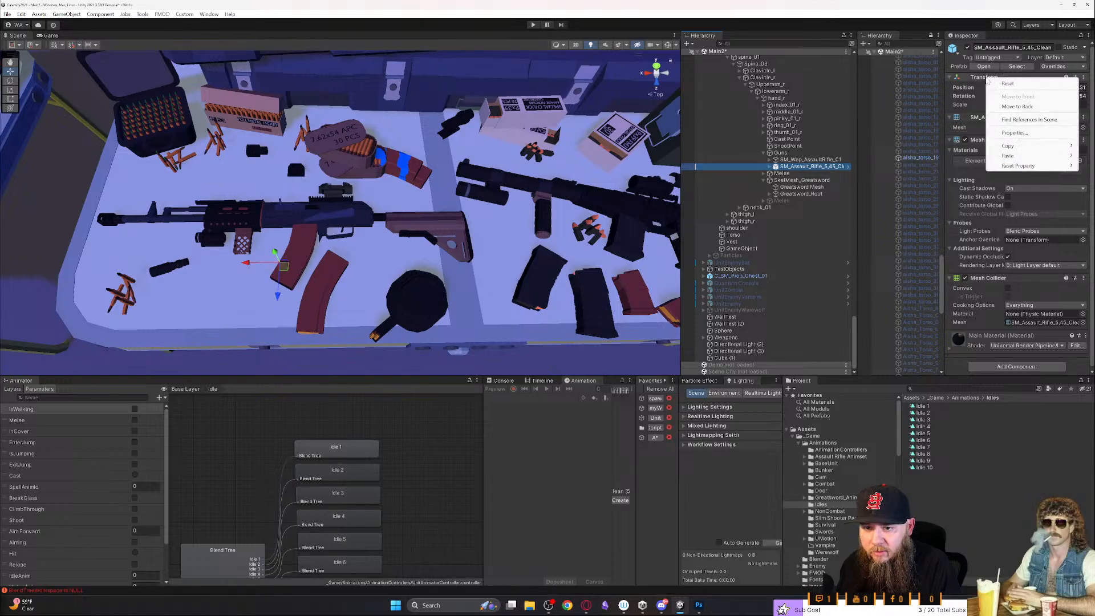
{"action": "right_click", "coordinate": [990, 86]}
{"action": "right_click", "coordinate": [993, 78]}
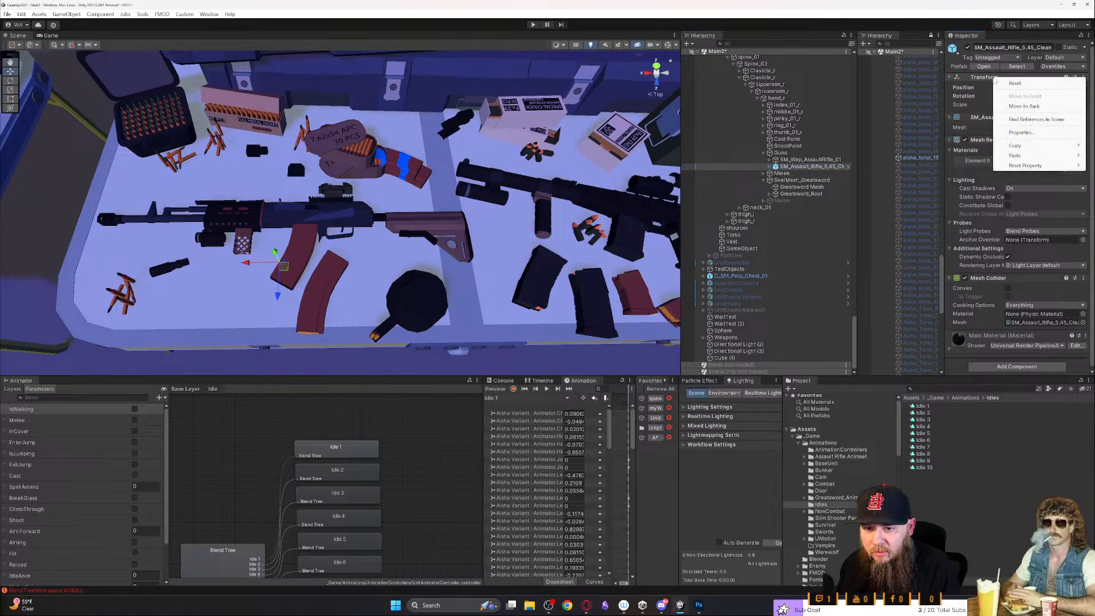
{"action": "left_click", "coordinate": [982, 90]}
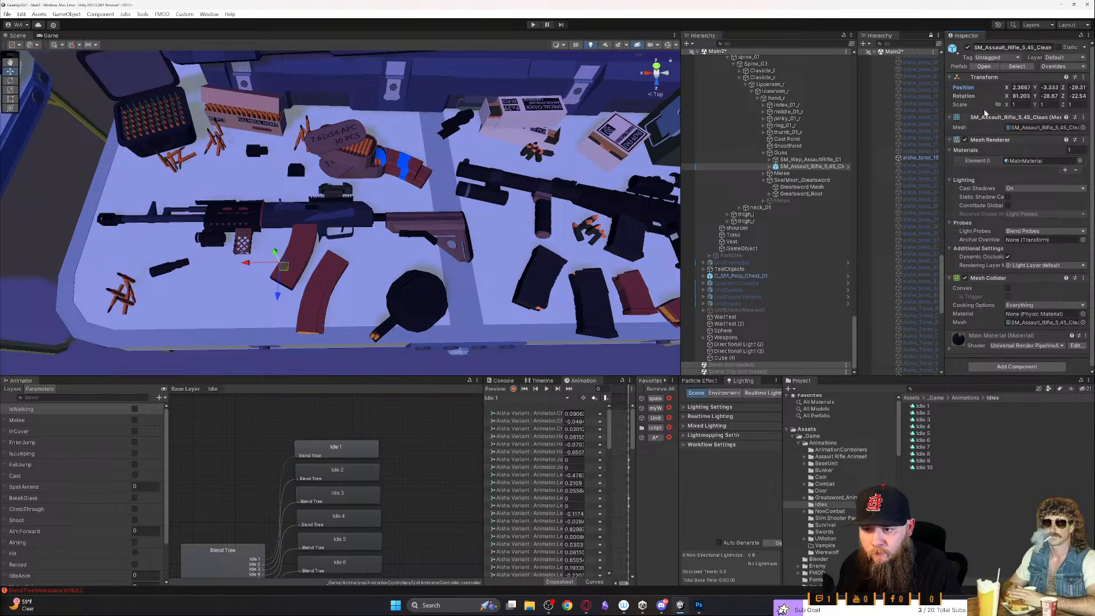
- Return to the pegboard stands and select the wooden SM_Assault_Rifle_5,45 (3) in the lowest row
{"action": "key", "text": "d"}
{"action": "right_click_drag", "start_coordinate": [499, 272], "coordinate": [498, 216]}
{"action": "key", "text": "w"}
{"action": "key", "text": "d"}
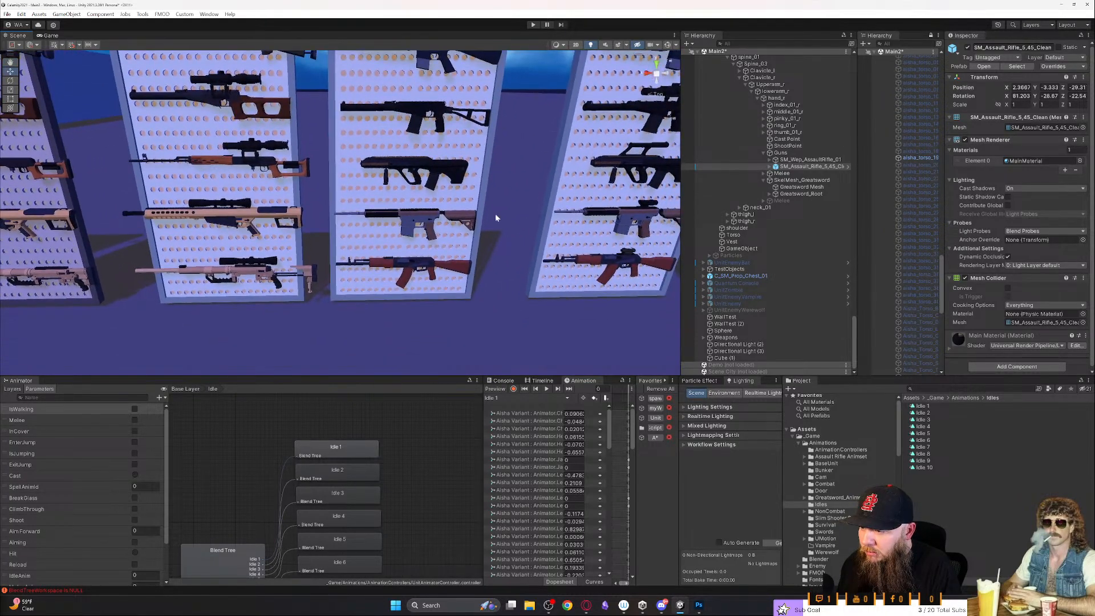
{"action": "left_click", "coordinate": [441, 280]}
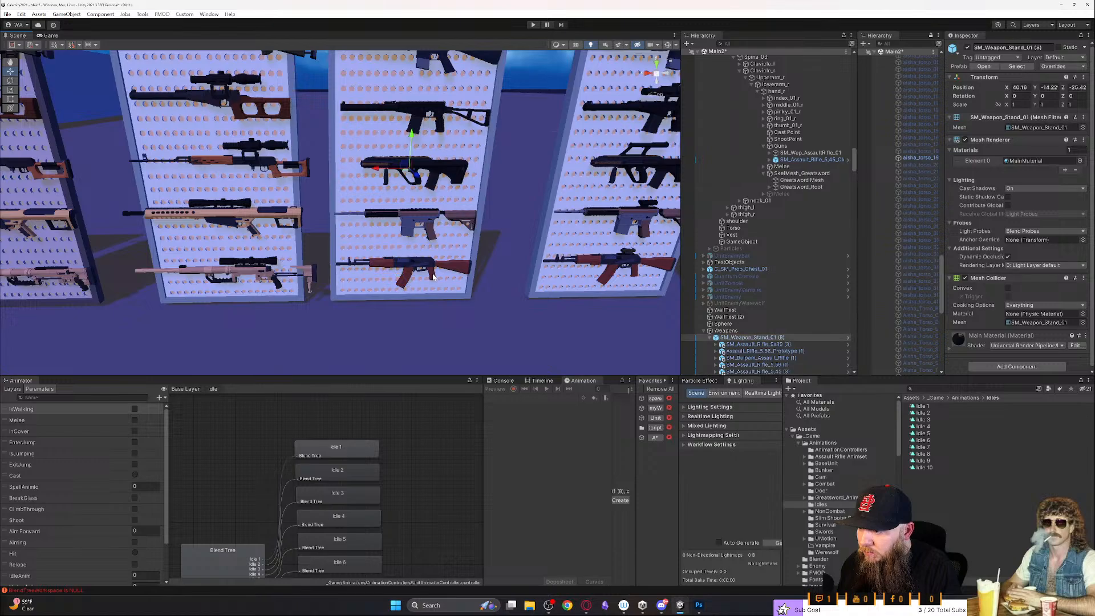
{"action": "left_click", "coordinate": [433, 277]}
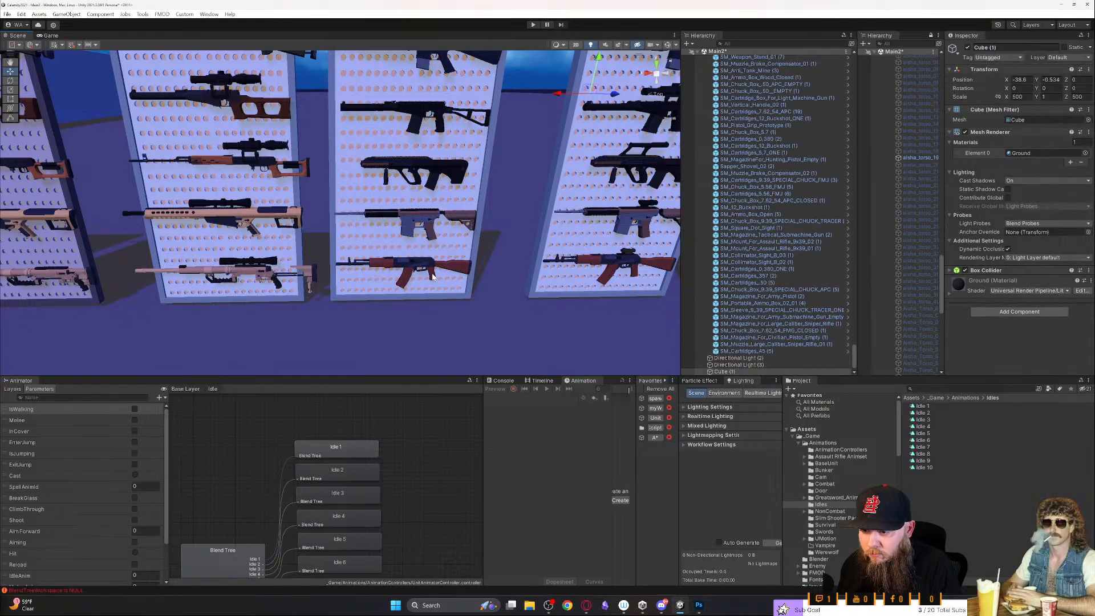
{"action": "left_click", "coordinate": [433, 276]}
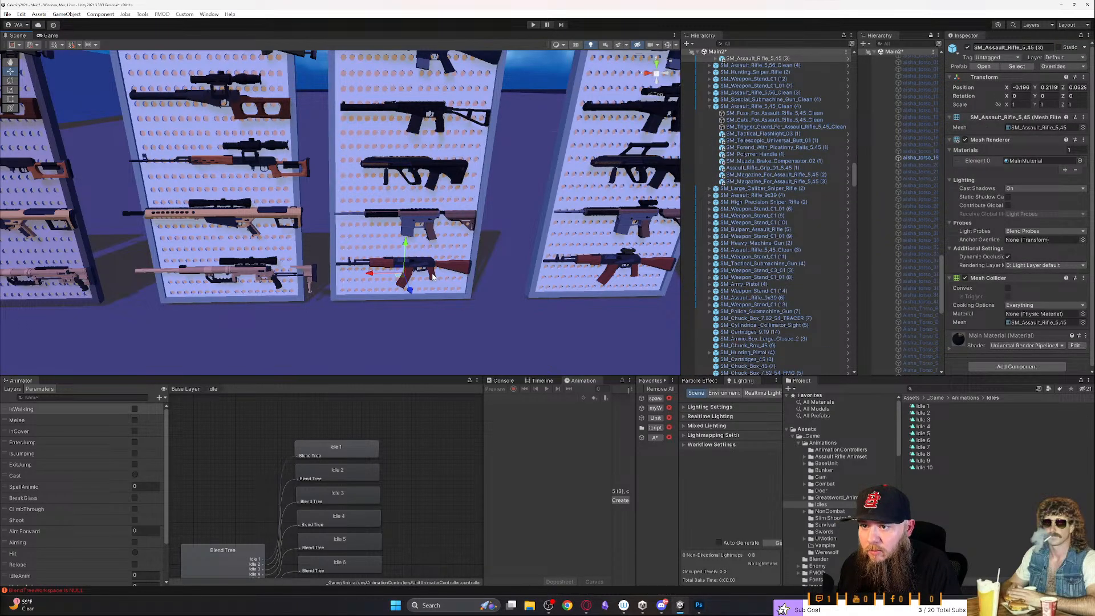
- Expand SM_Assault_Rifle_5,45 (3), inspect its fuse, gate, trigger and magazine parts, and frame the whole rifle
{"action": "left_click", "coordinate": [716, 59]}
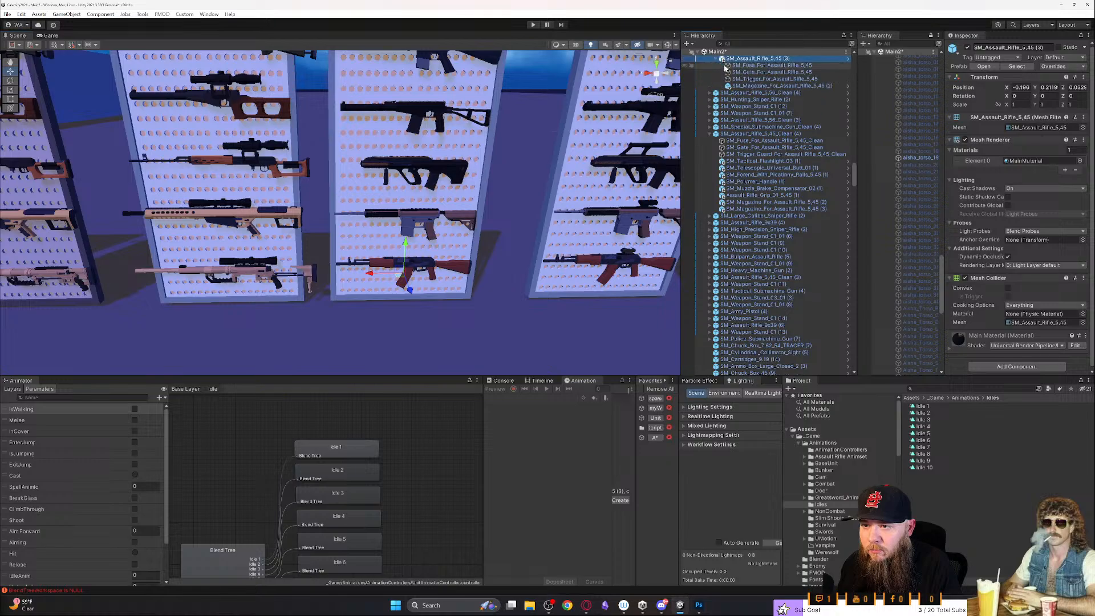
{"action": "left_click", "coordinate": [775, 72]}
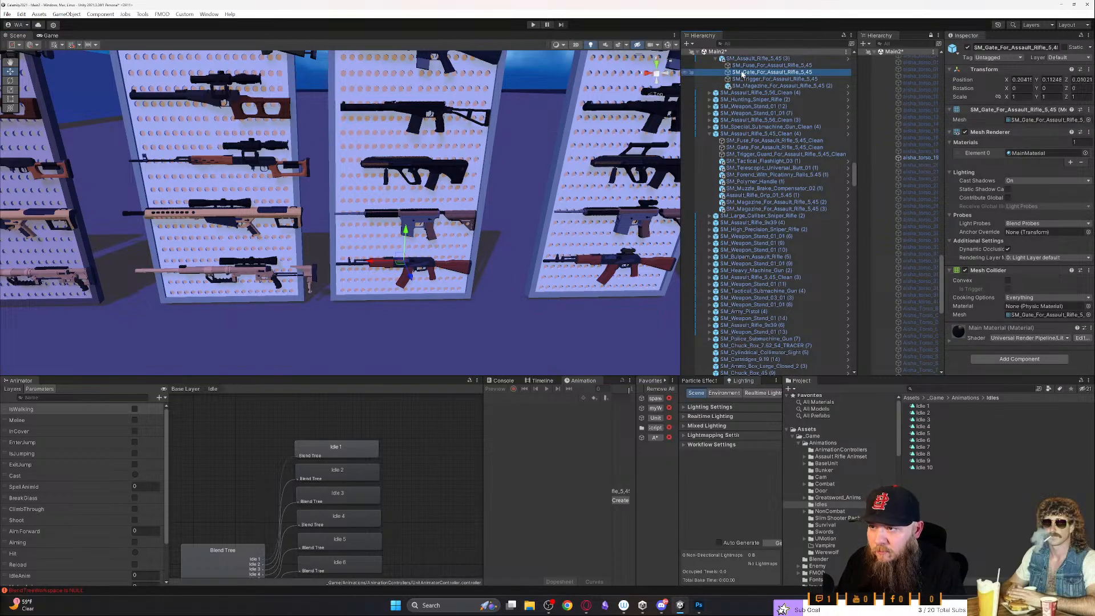
{"action": "key", "text": "Down"}
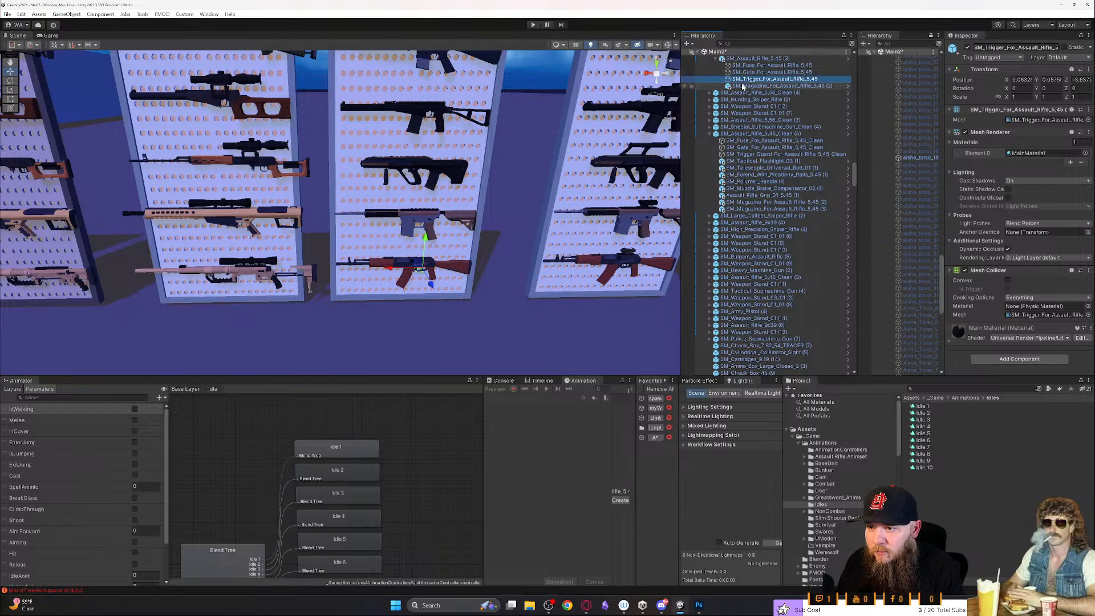
{"action": "key", "text": "Down"}
{"action": "key", "text": "Down"}
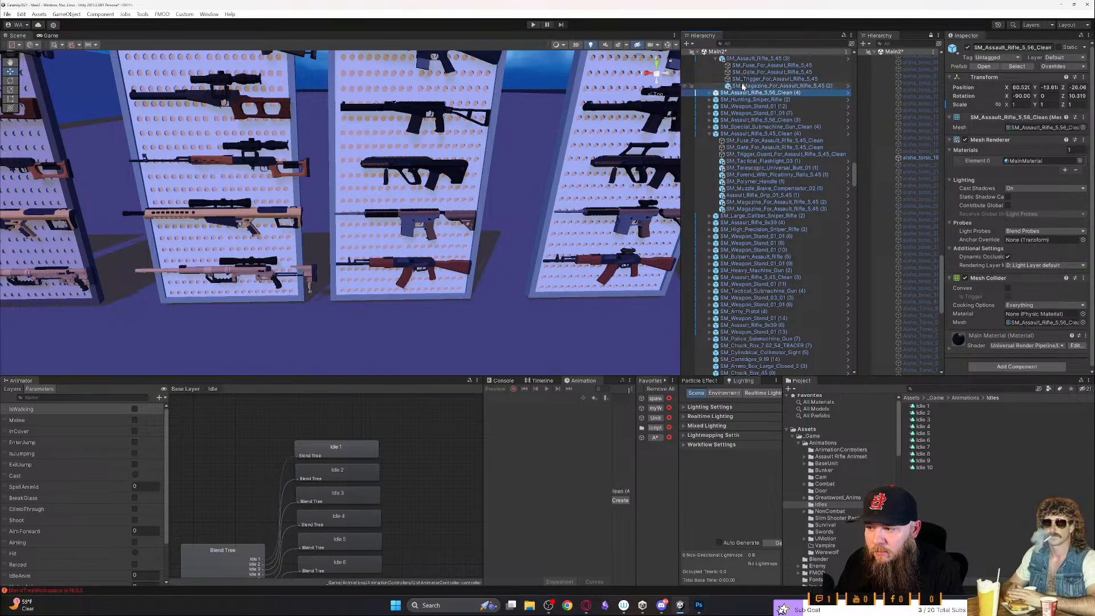
{"action": "left_click", "coordinate": [744, 86]}
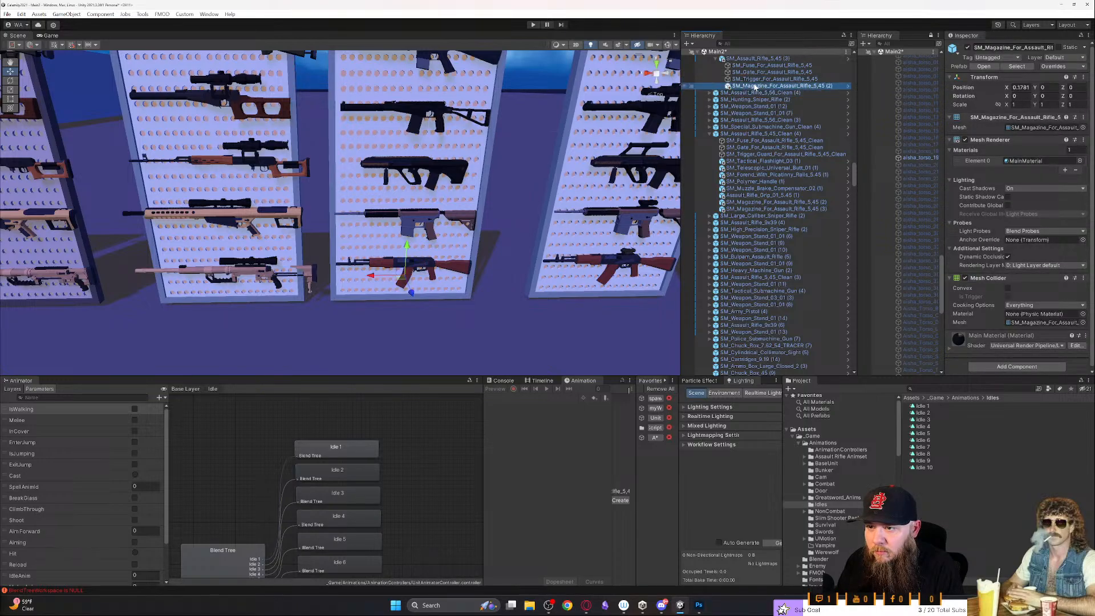
{"action": "key", "text": "Up"}
{"action": "key", "text": "Up"}
{"action": "key", "text": "Up"}
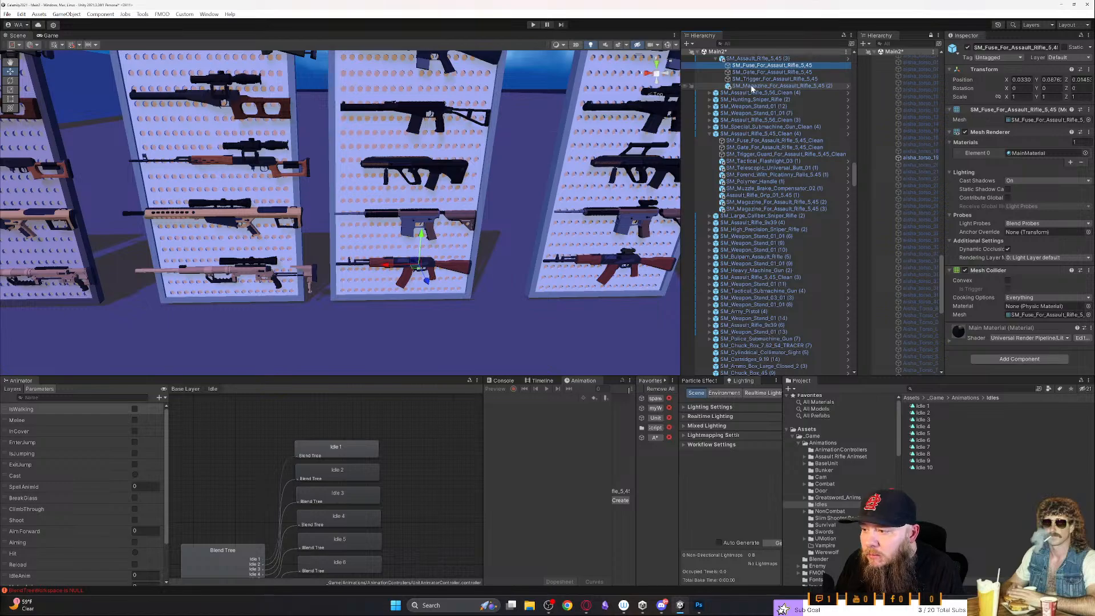
{"action": "key", "text": "Up"}
{"action": "key", "text": "f"}
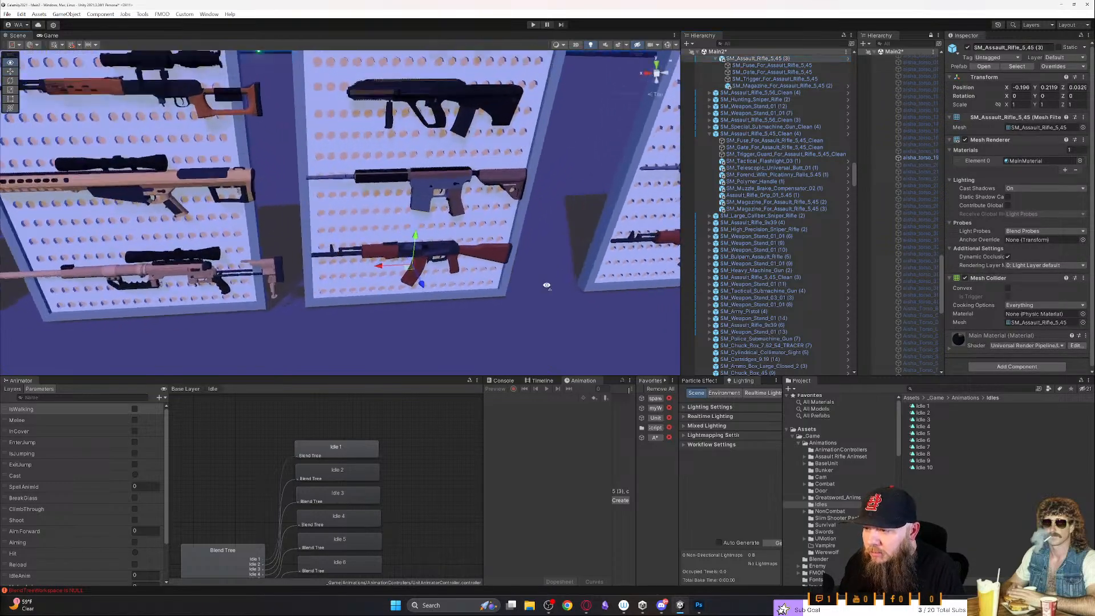
- Enable the selection outline in the Scene view gizmo settings and reselect the framed rifle on the stand
{"action": "left_click", "coordinate": [677, 46]}
{"action": "left_click", "coordinate": [670, 73]}
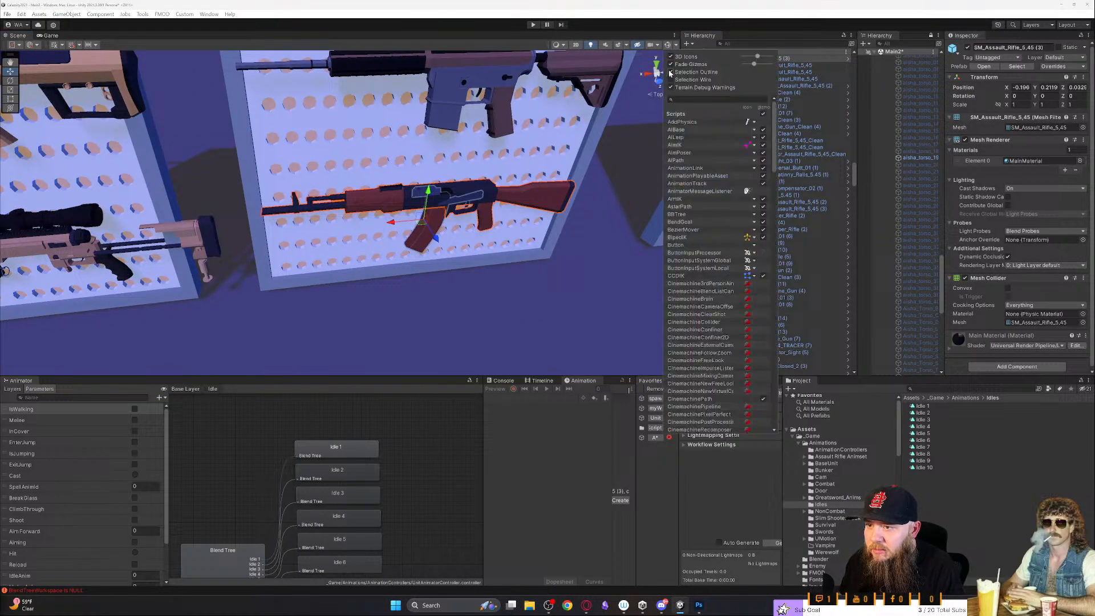
{"action": "left_click", "coordinate": [484, 223]}
{"action": "left_click", "coordinate": [484, 217]}
{"action": "left_click", "coordinate": [486, 216]}
{"action": "left_click", "coordinate": [486, 214]}
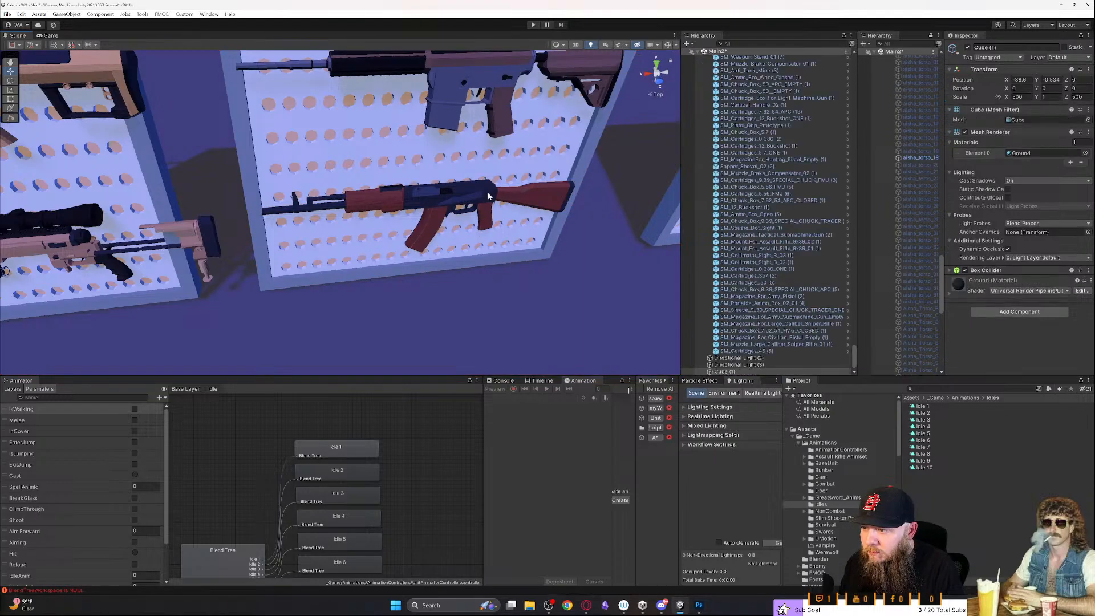
{"action": "left_click", "coordinate": [489, 197]}
- Select the sight mount of the scoped wooden assault rifle on the neighbouring pegboard stand
{"action": "right_click_drag", "start_coordinate": [488, 212], "coordinate": [482, 198]}
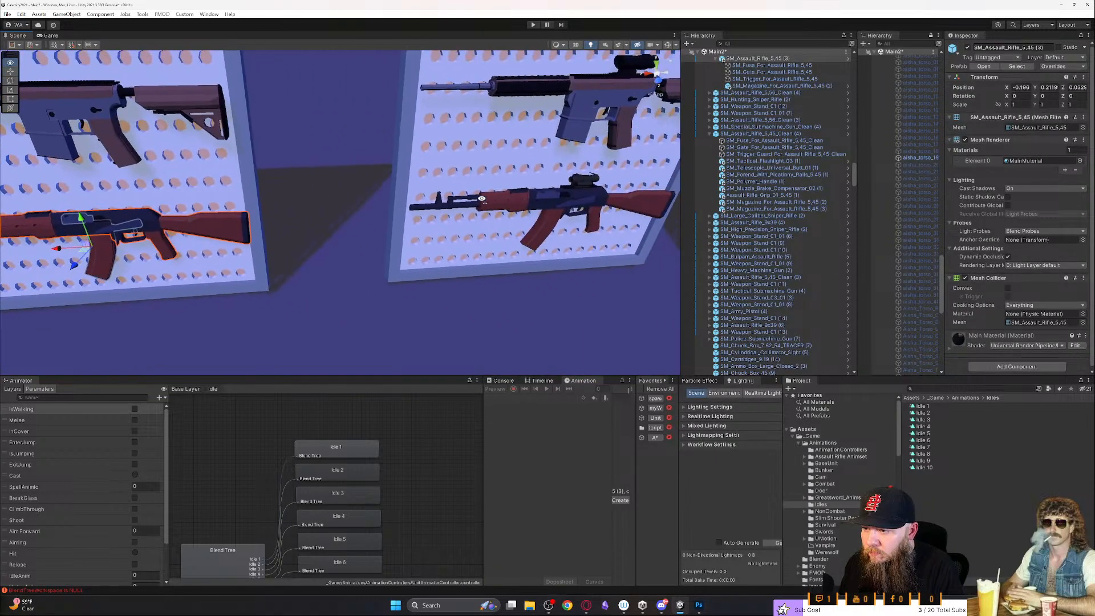
{"action": "left_click", "coordinate": [587, 218]}
{"action": "left_click", "coordinate": [589, 217]}
{"action": "right_click_drag", "start_coordinate": [588, 217], "coordinate": [454, 221]}
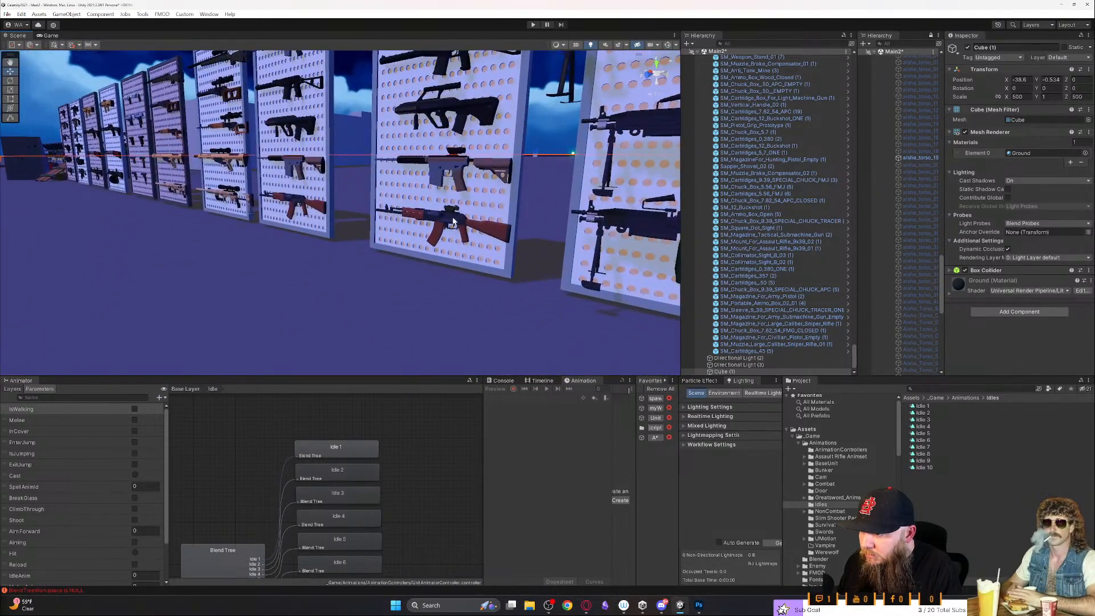
{"action": "left_click", "coordinate": [453, 222]}
{"action": "scroll", "coordinate": [838, 197], "scroll_direction": "up", "scroll_amount": 3}
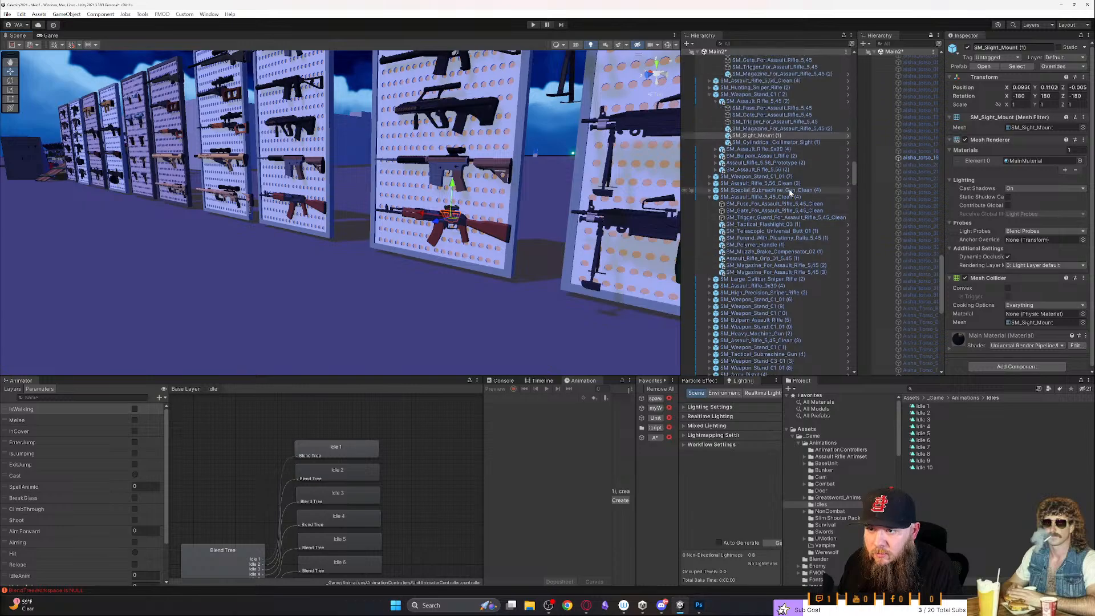
- Inspect the individual parts of SM_Assault_Rifle_5,45 (2), including its cylindrical collimator sight, and select the whole rifle
{"action": "left_click", "coordinate": [758, 142]}
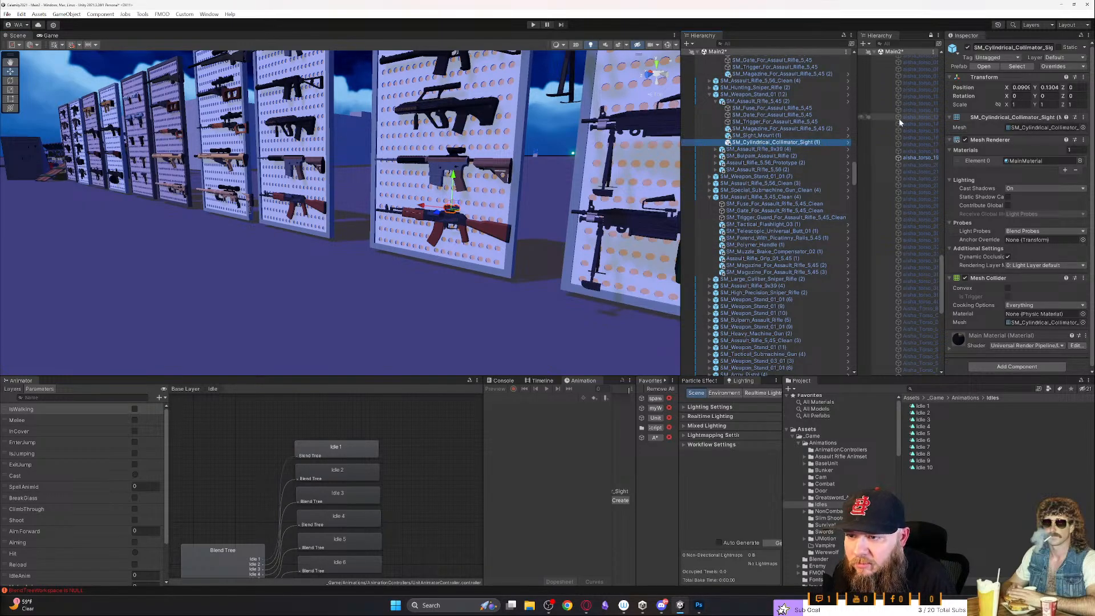
{"action": "key", "text": "Up"}
{"action": "key", "text": "Up"}
{"action": "key", "text": "Up"}
{"action": "key", "text": "Up"}
{"action": "key", "text": "Up"}
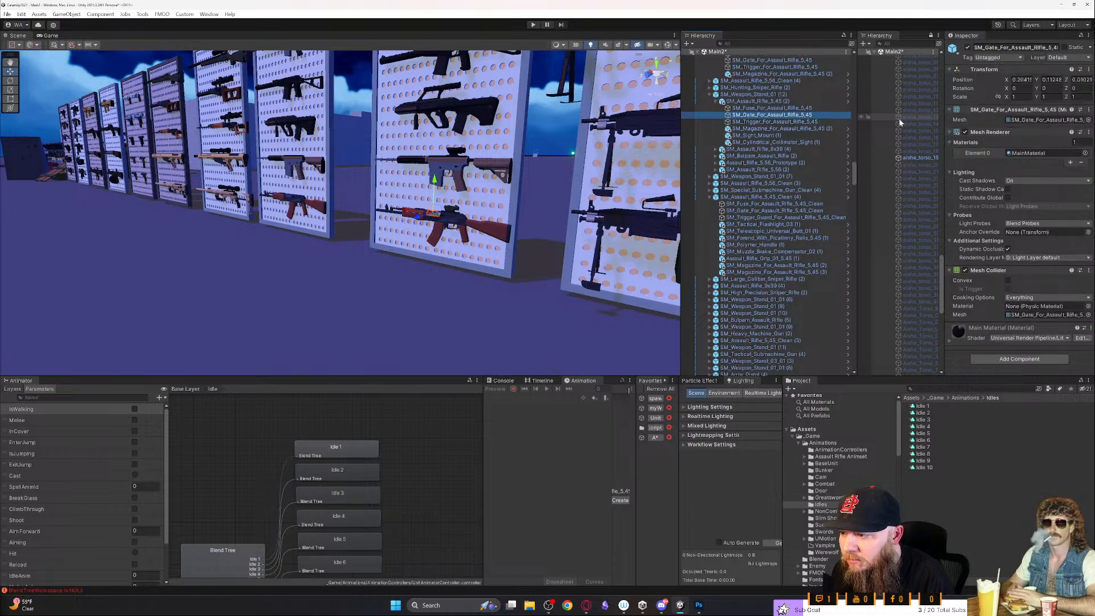
{"action": "key", "text": "Up"}
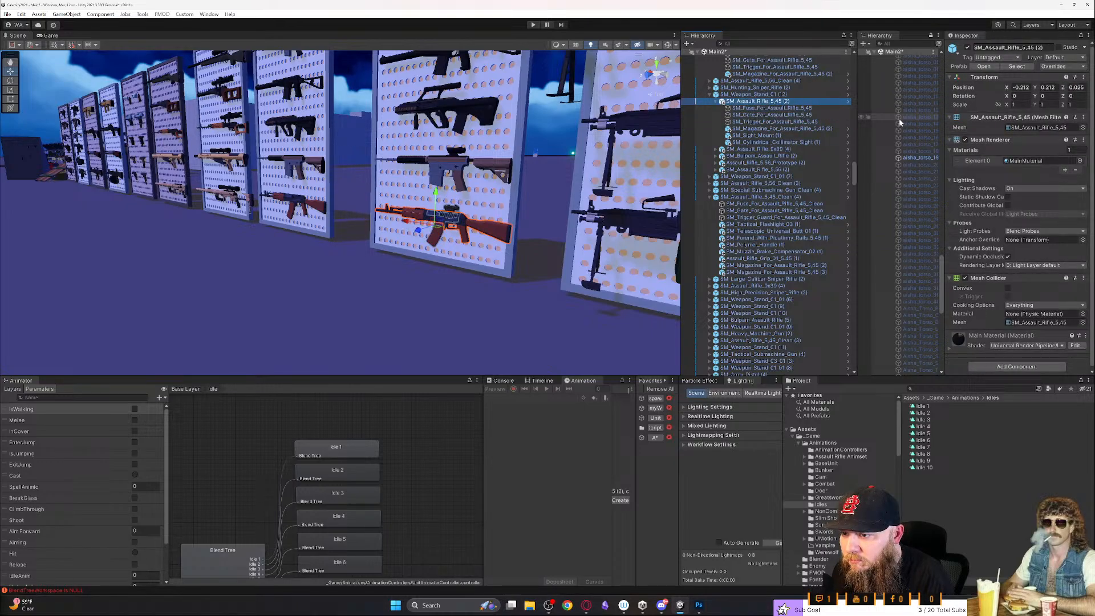
{"action": "key", "text": "Down"}
{"action": "key", "text": "Down"}
{"action": "key", "text": "Down"}
{"action": "key", "text": "Down"}
{"action": "key", "text": "Down"}
{"action": "key", "text": "Down"}
{"action": "key", "text": "Down"}
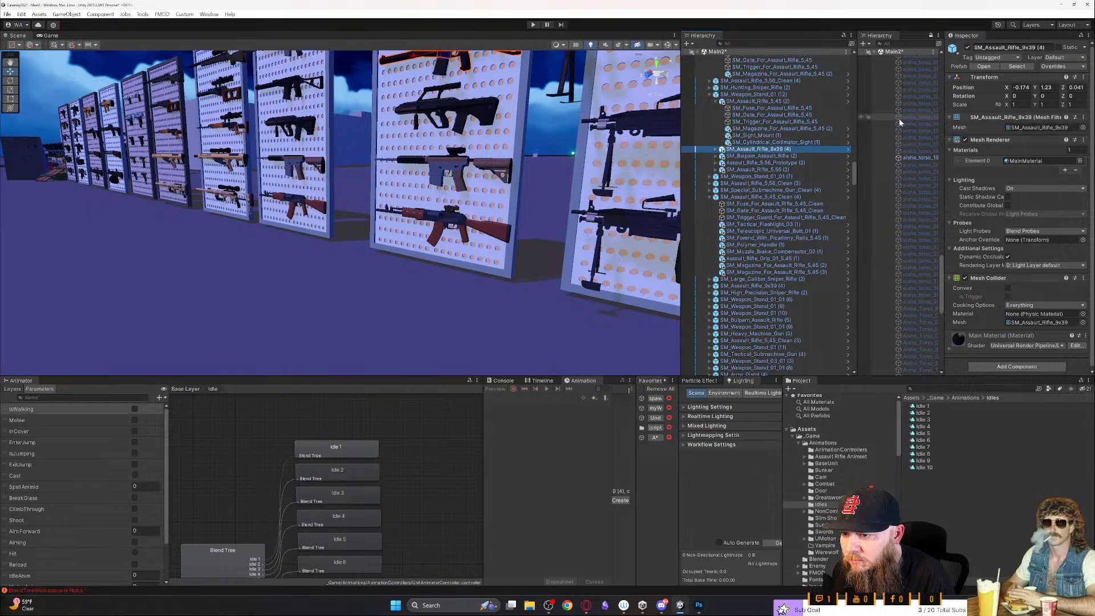
{"action": "key", "text": "Up"}
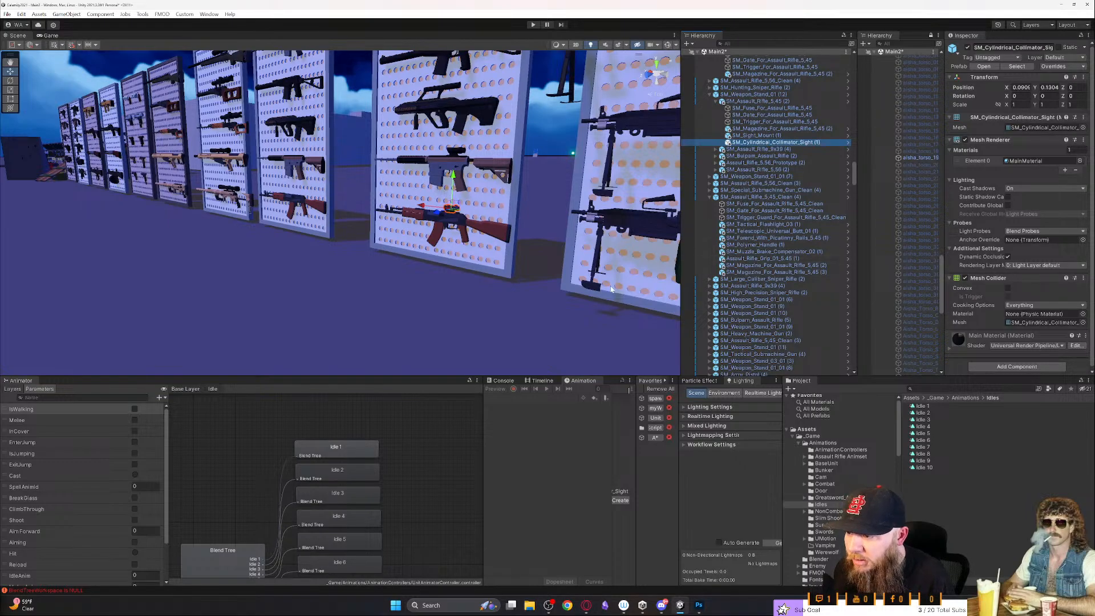
{"action": "left_click", "coordinate": [500, 235]}
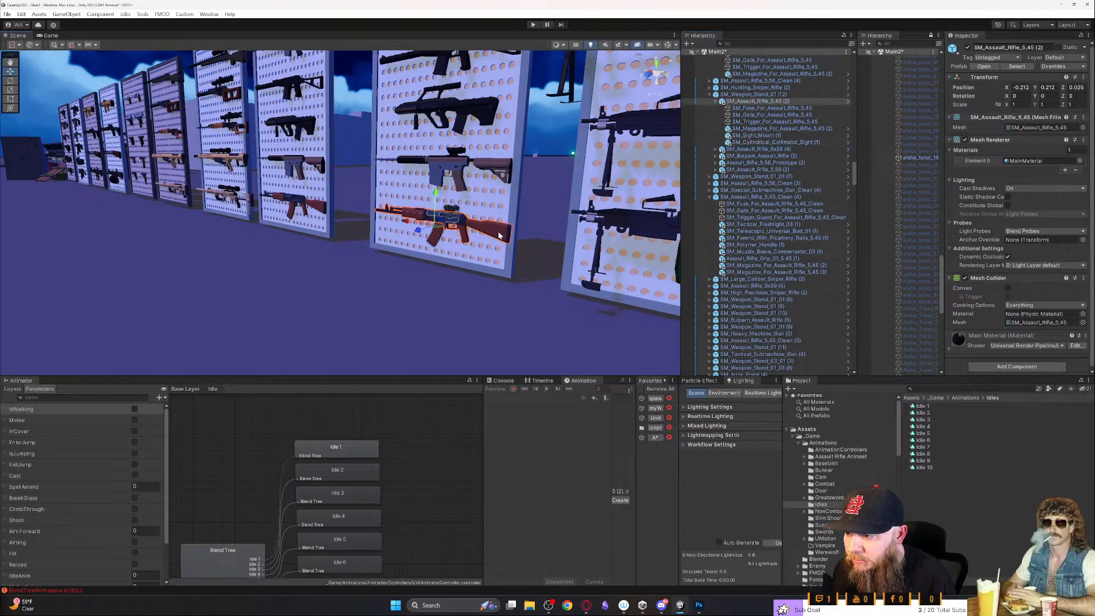
- Locate the SM_Assault_Rifle_5,45 mesh asset in the project and preview it from another angle
{"action": "left_click", "coordinate": [1010, 128]}
{"action": "left_click", "coordinate": [949, 491]}
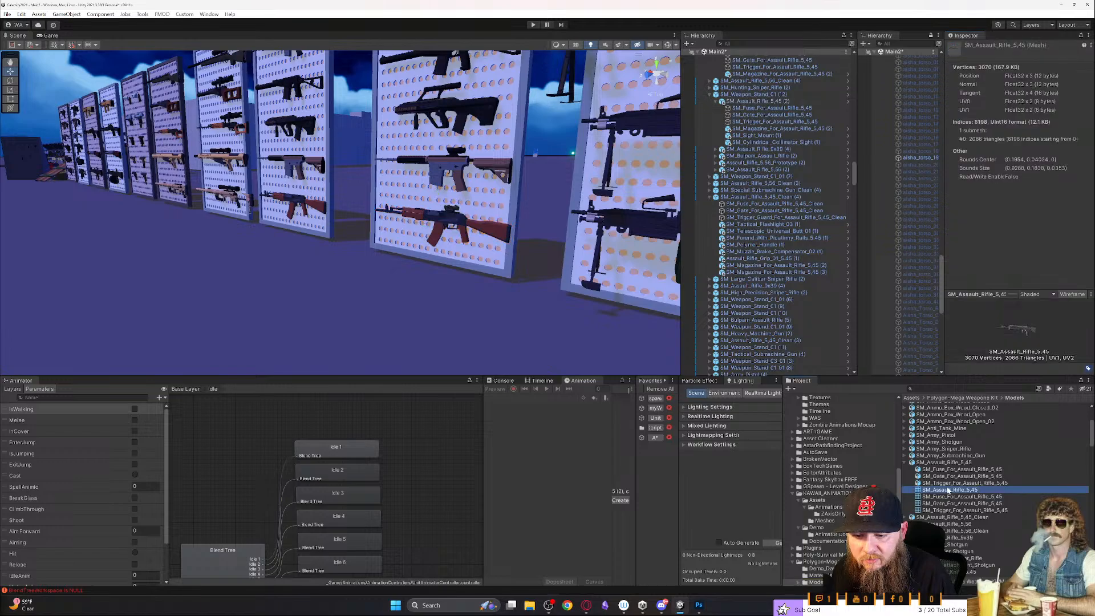
{"action": "left_click", "coordinate": [1018, 329]}
{"action": "left_click_drag", "start_coordinate": [985, 328], "coordinate": [1010, 328]}
- Go back to the rifle on the table, select the SM_Assault_Rifle_5,45_Clean (5) copy under Guns and expand its parts
{"action": "right_click_drag", "start_coordinate": [313, 310], "coordinate": [398, 419]}
{"action": "key", "text": "w"}
{"action": "left_click", "coordinate": [398, 311]}
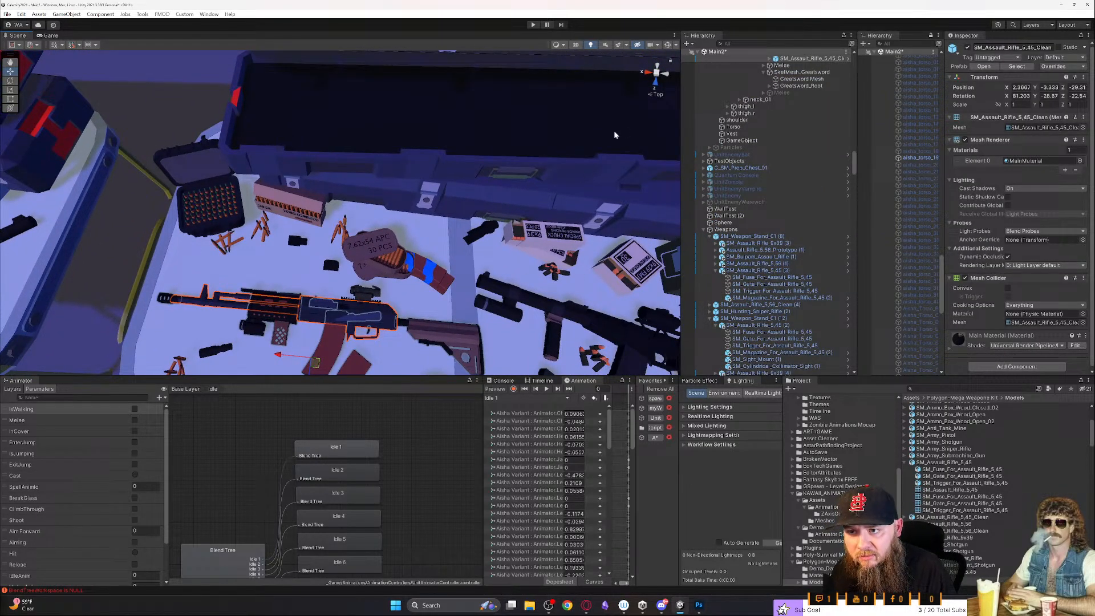
{"action": "scroll", "coordinate": [770, 165], "scroll_direction": "up", "scroll_amount": 5}
{"action": "left_click", "coordinate": [776, 161]}
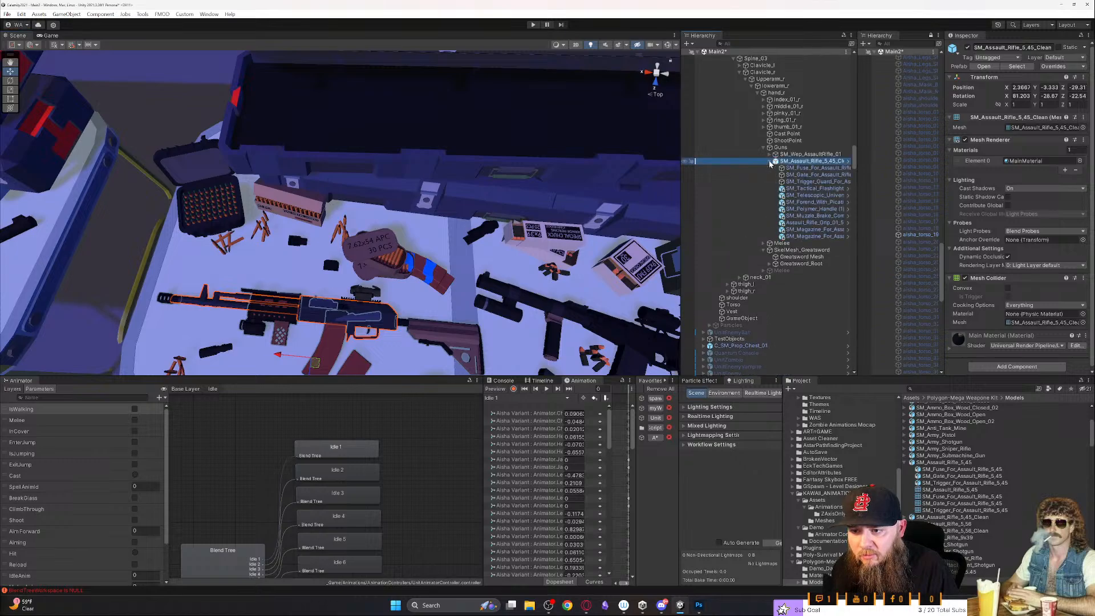
- Widen the hierarchy and go through the child parts of SM_Assault_Rifle_5,45_Clean (5), from the fuse down to SM_Polymer_Handle (1)
{"action": "left_click_drag", "start_coordinate": [680, 223], "coordinate": [579, 223]}
{"action": "left_click", "coordinate": [770, 167]}
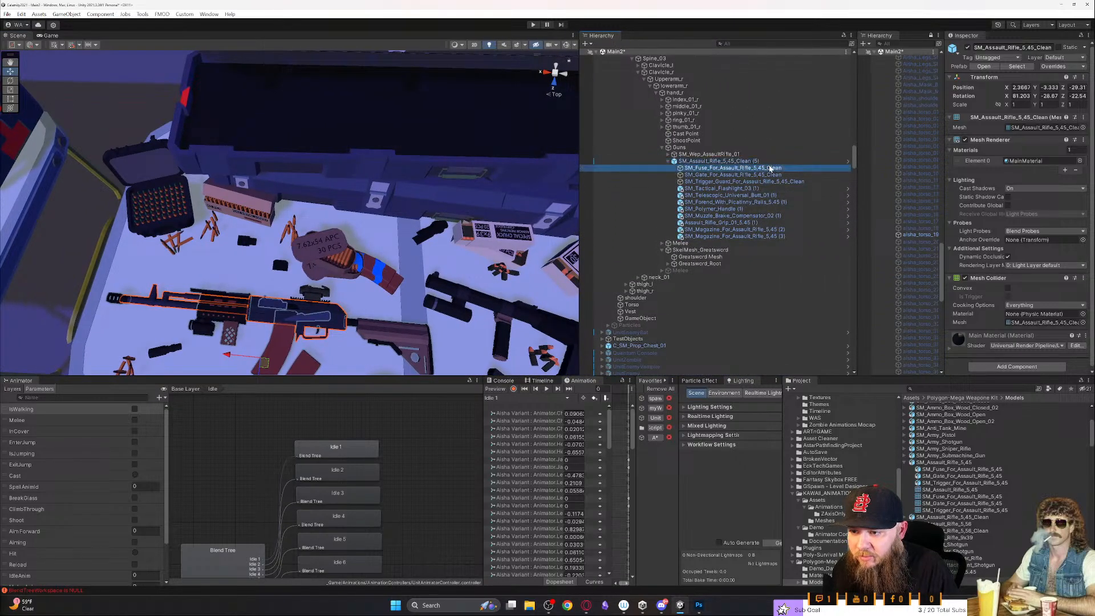
{"action": "key", "text": "Down"}
{"action": "key", "text": "Down"}
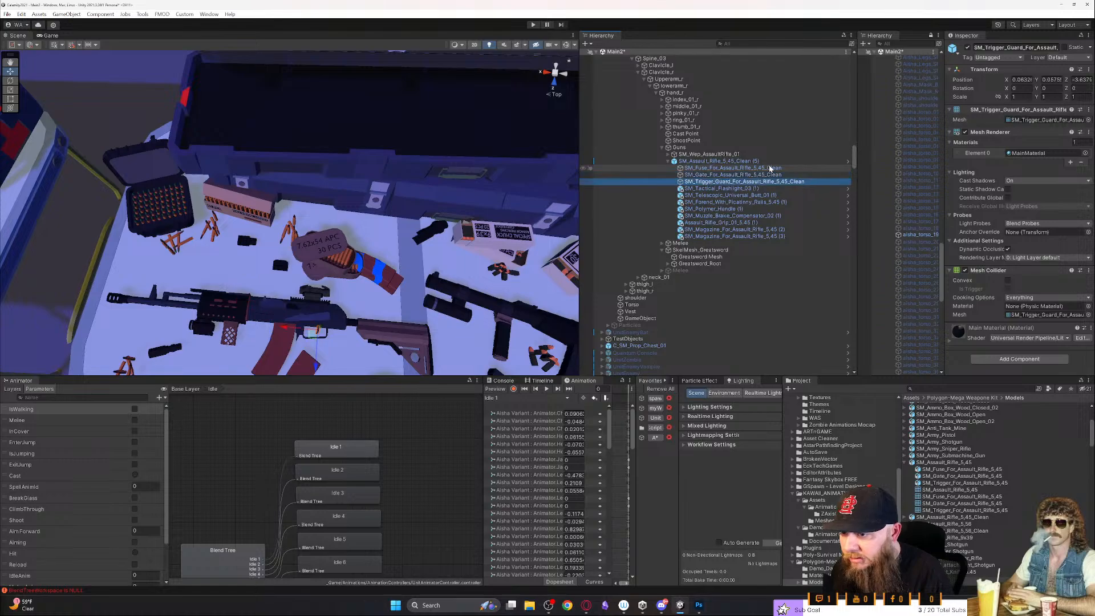
{"action": "key", "text": "Down"}
{"action": "key", "text": "Down"}
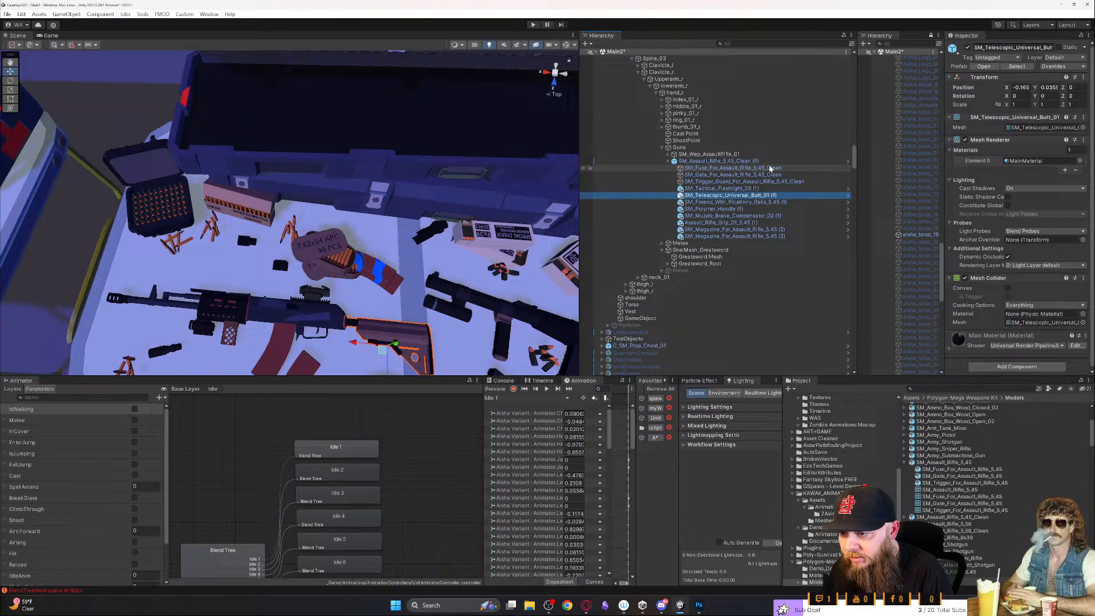
{"action": "key", "text": "Down"}
{"action": "key", "text": "Down"}
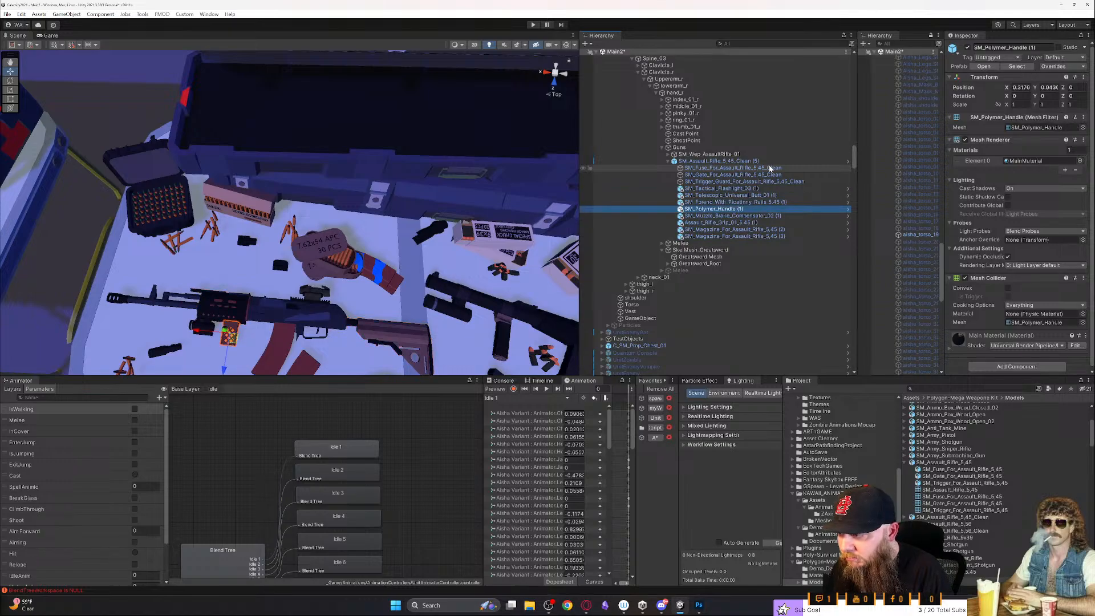
- Examine the guns on the neighbouring tables, selecting the SM_Assault_Rifle_9x39 and the SM_Tactical_Submachine_Gun
{"action": "right_click_drag", "start_coordinate": [419, 200], "coordinate": [487, 254]}
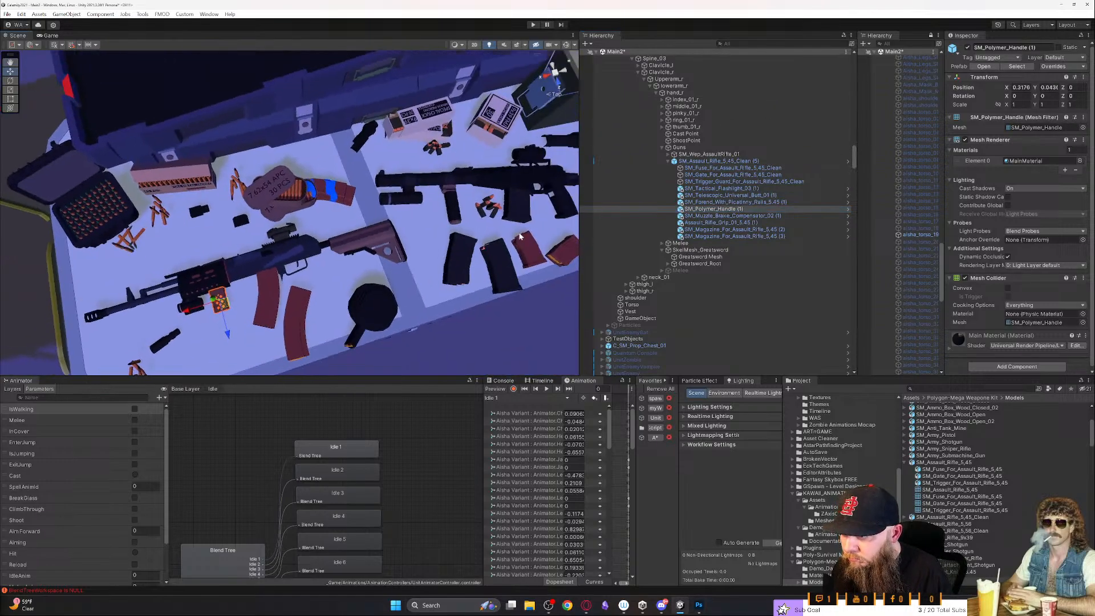
{"action": "left_click", "coordinate": [559, 203]}
{"action": "right_click_drag", "start_coordinate": [560, 203], "coordinate": [528, 205]}
{"action": "key", "text": "d"}
{"action": "key", "text": "d"}
{"action": "right_click_drag", "start_coordinate": [327, 193], "coordinate": [338, 161]}
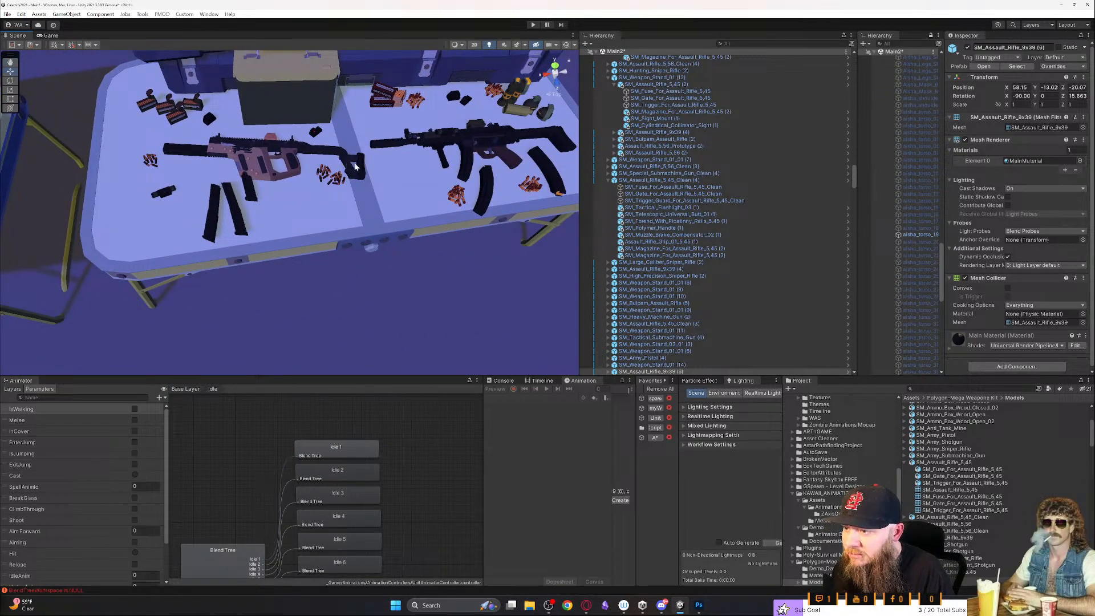
{"action": "left_click", "coordinate": [396, 158]}
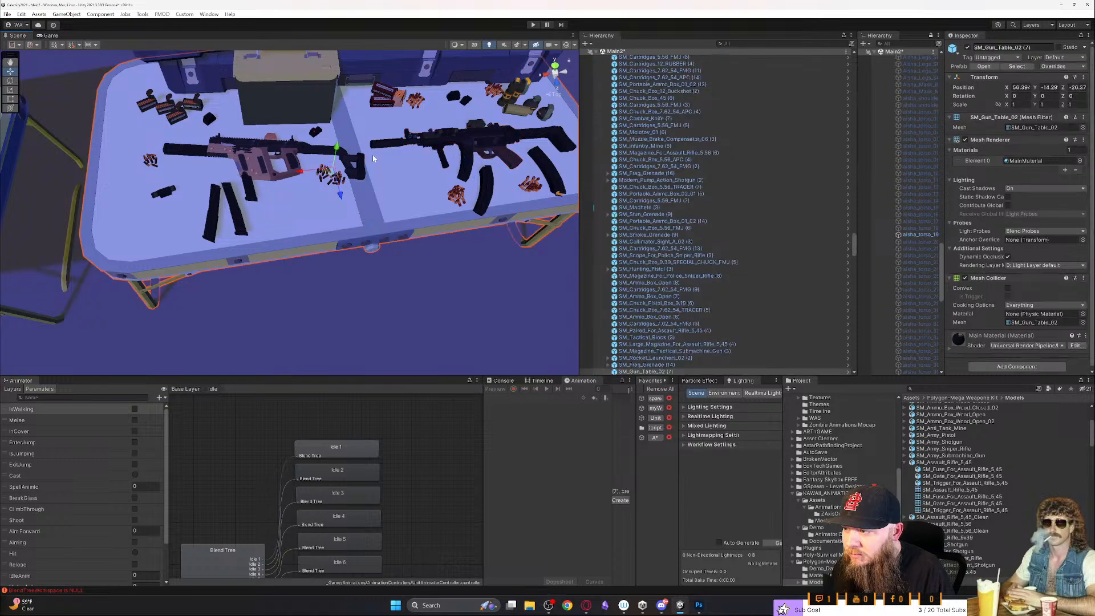
{"action": "left_click", "coordinate": [297, 167]}
{"action": "right_click_drag", "start_coordinate": [296, 168], "coordinate": [200, 150]}
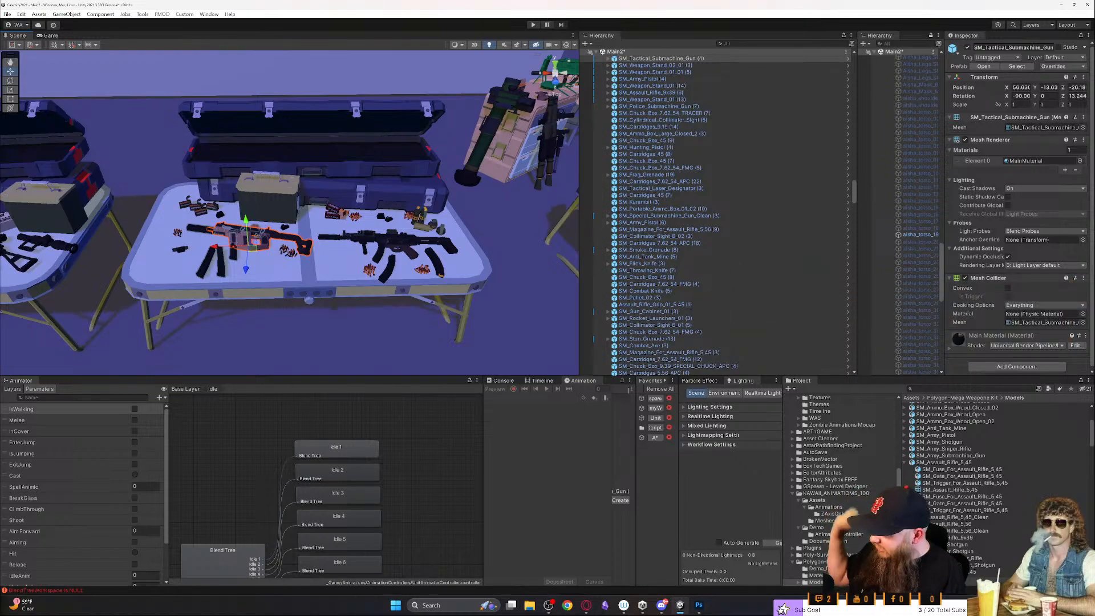
- Look over the pegboards and the loose weapon attachments, checking SM_Side_Handle (1) and SM_Pistol_Grip_Prototype (1)
{"action": "left_click_drag", "start_coordinate": [111, 371], "coordinate": [373, 281], "text": "alt"}
{"action": "right_click_drag", "start_coordinate": [373, 282], "coordinate": [232, 197]}
{"action": "key", "text": "w"}
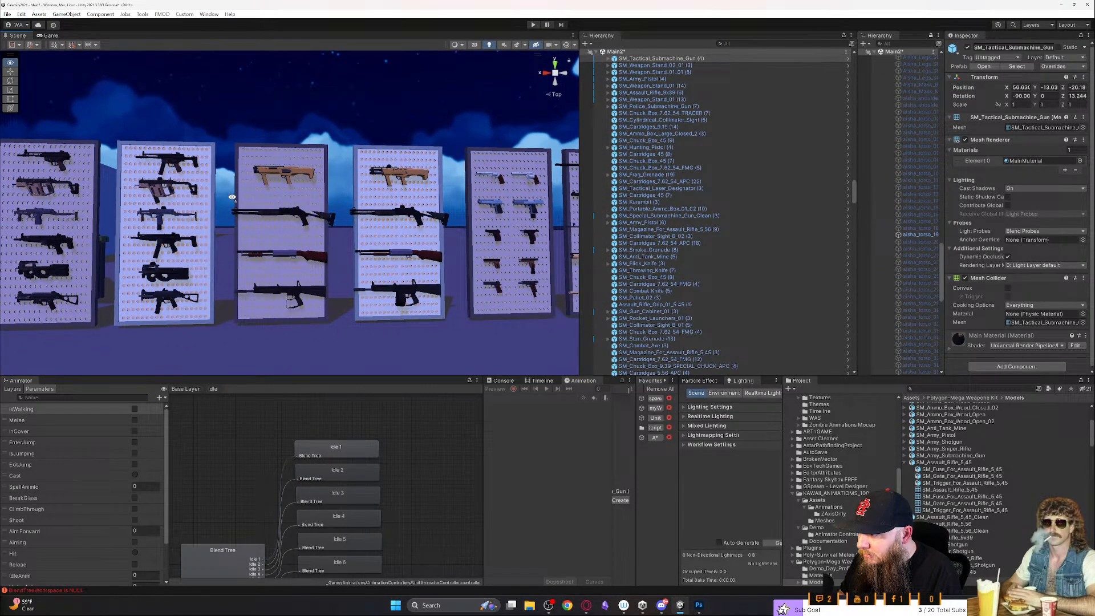
{"action": "right_click_drag", "start_coordinate": [232, 197], "coordinate": [230, 217]}
{"action": "left_click", "coordinate": [231, 298]}
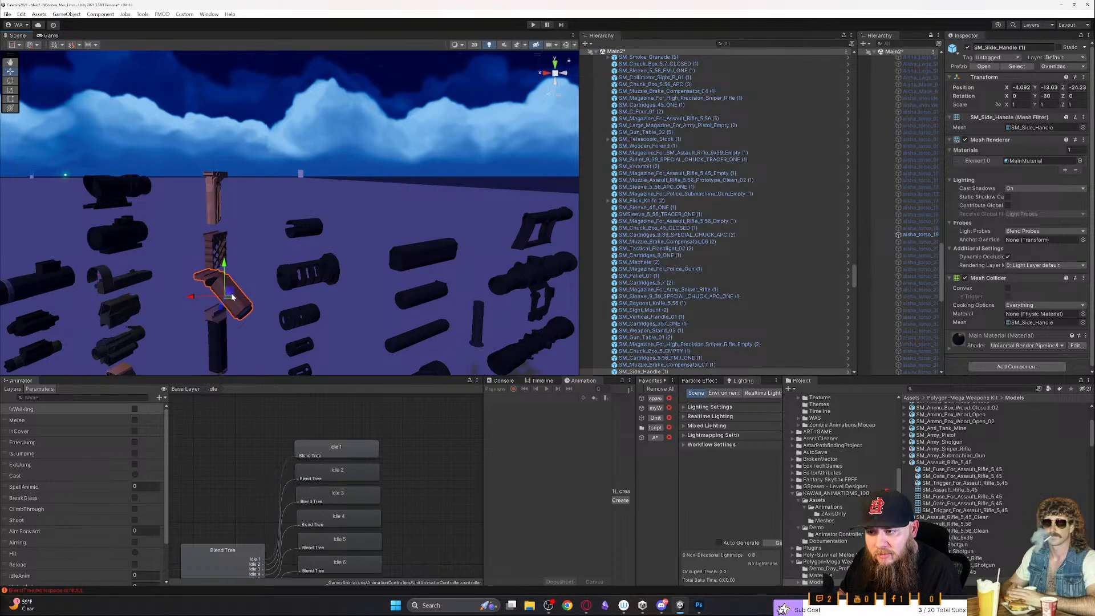
{"action": "right_click_drag", "start_coordinate": [231, 293], "coordinate": [281, 304]}
{"action": "scroll", "coordinate": [298, 288], "scroll_direction": "down", "scroll_amount": 5}
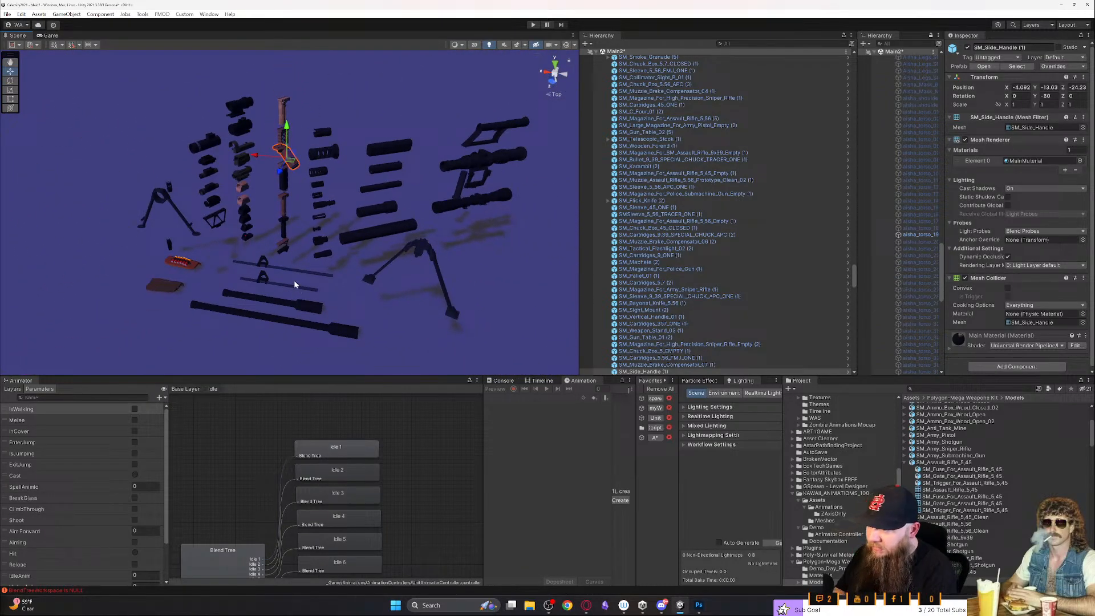
{"action": "right_click_drag", "start_coordinate": [281, 241], "coordinate": [254, 148]}
{"action": "left_click", "coordinate": [278, 114]}
{"action": "right_click_drag", "start_coordinate": [279, 114], "coordinate": [213, 107]}
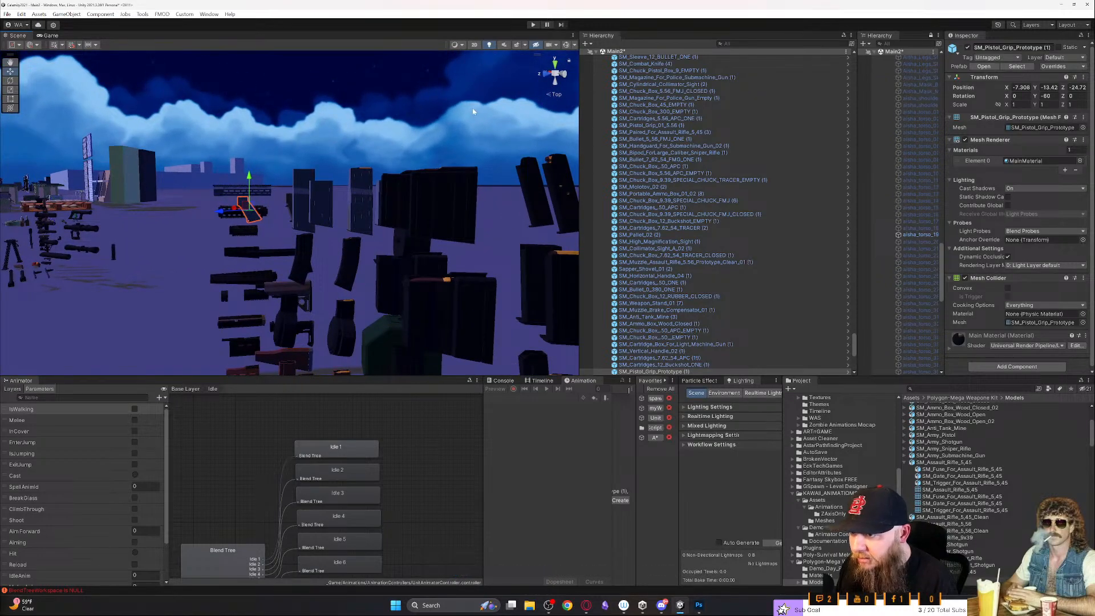
- Search the scene hierarchy for "grip" and bring the matching pistol grips into view
{"action": "left_click", "coordinate": [720, 44]}
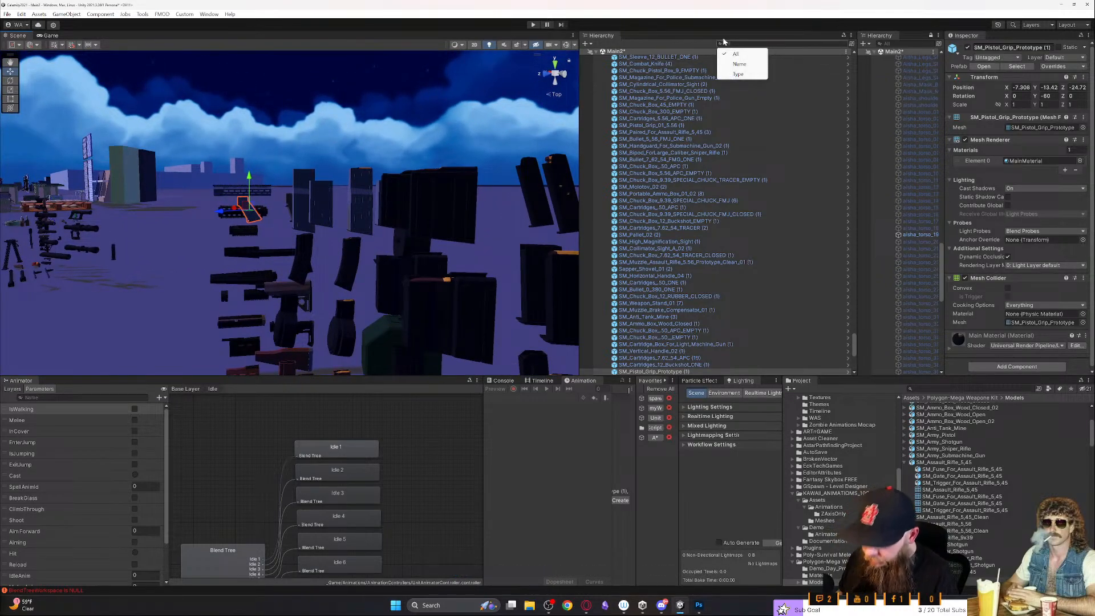
{"action": "left_click", "coordinate": [729, 44]}
{"action": "type", "text": "gri"}
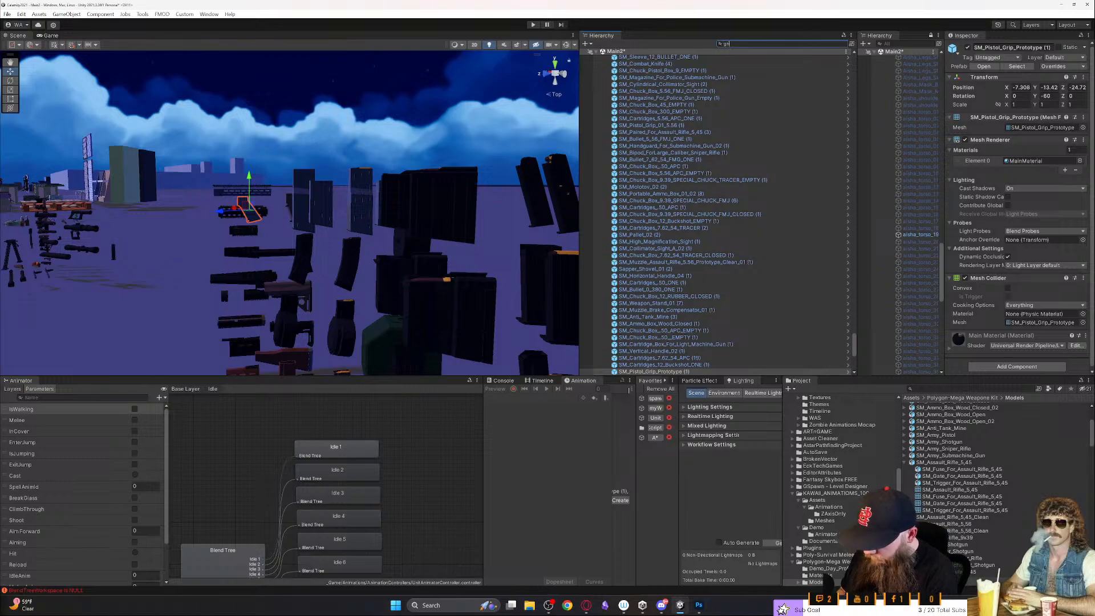
{"action": "type", "text": "p"}
{"action": "right_click_drag", "start_coordinate": [414, 231], "coordinate": [637, 327]}
{"action": "right_click_drag", "start_coordinate": [498, 294], "coordinate": [381, 302]}
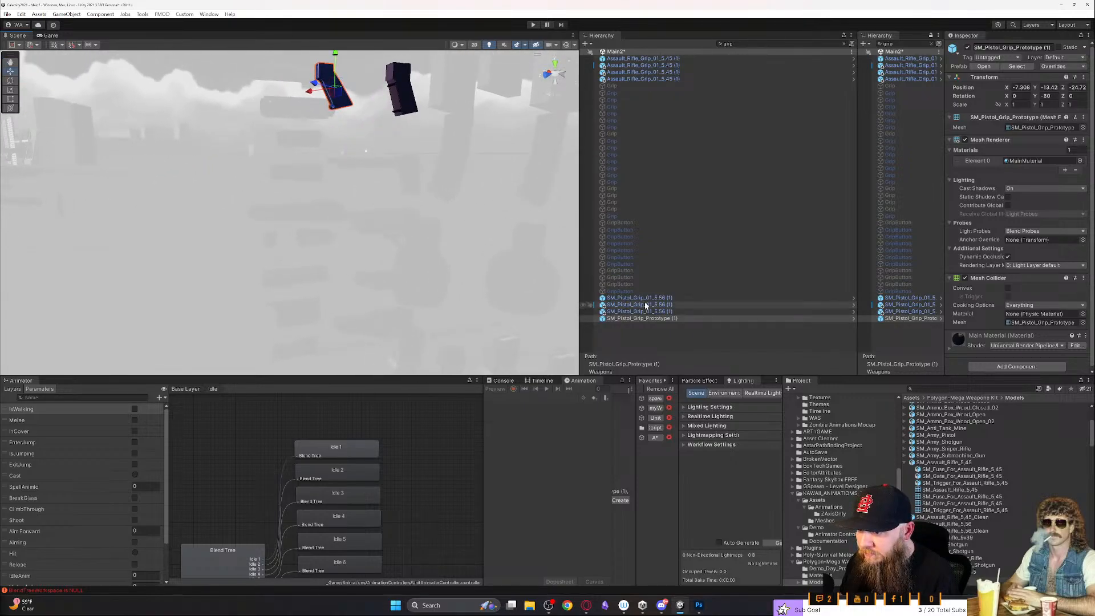
- Duplicate the SM_Pistol_Grip_01_5.56 grip and move the copy along its depth axis to about Z -24.44, clear of the other parts
{"action": "left_click", "coordinate": [645, 299]}
{"action": "key", "text": "f"}
{"action": "right_click_drag", "start_coordinate": [465, 269], "coordinate": [450, 272]}
{"action": "key", "text": "s"}
{"action": "key", "text": "ctrl+d"}
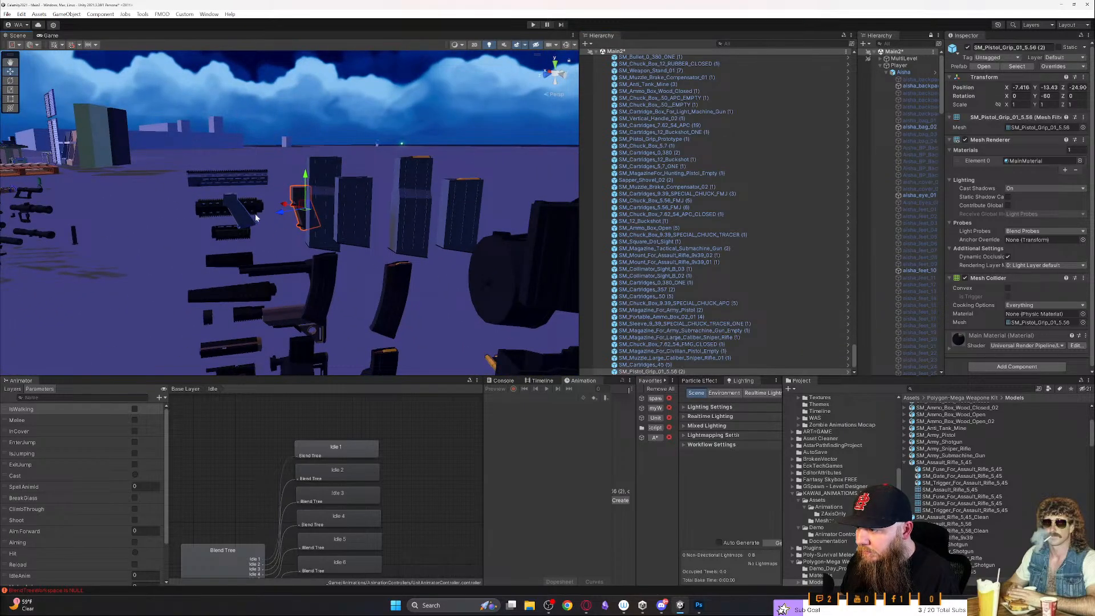
{"action": "left_click_drag", "start_coordinate": [286, 212], "coordinate": [127, 239]}
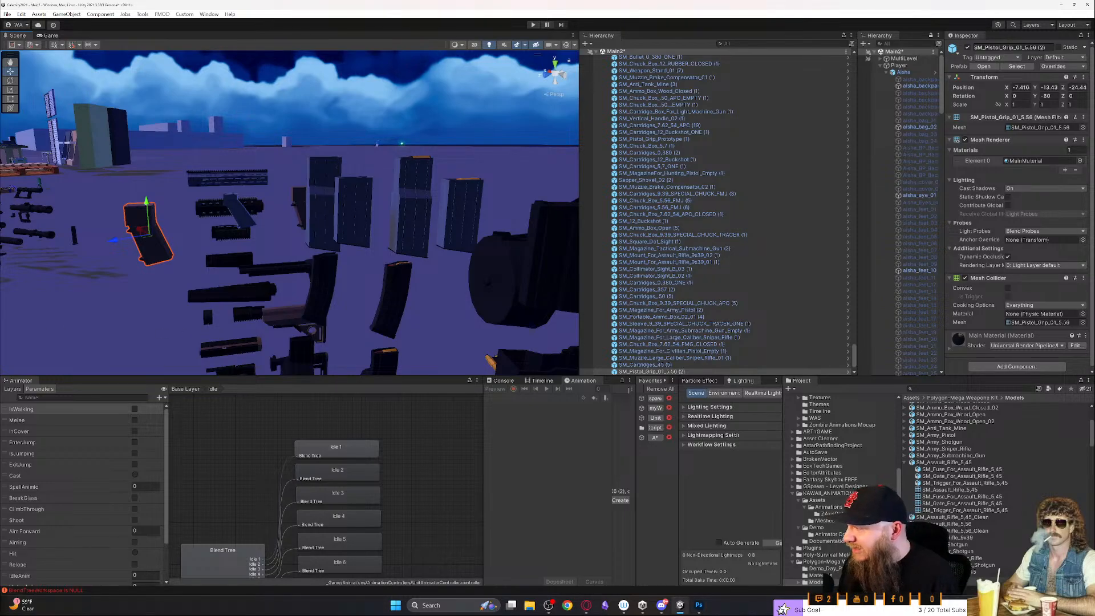
{"action": "key", "text": "s"}
{"action": "mouse_move", "coordinate": [375, 263]}
{"action": "right_mouse_down"}
{"action": "mouse_move", "coordinate": [343, 283]}
{"action": "mouse_move", "coordinate": [373, 264]}
{"action": "right_mouse_up"}
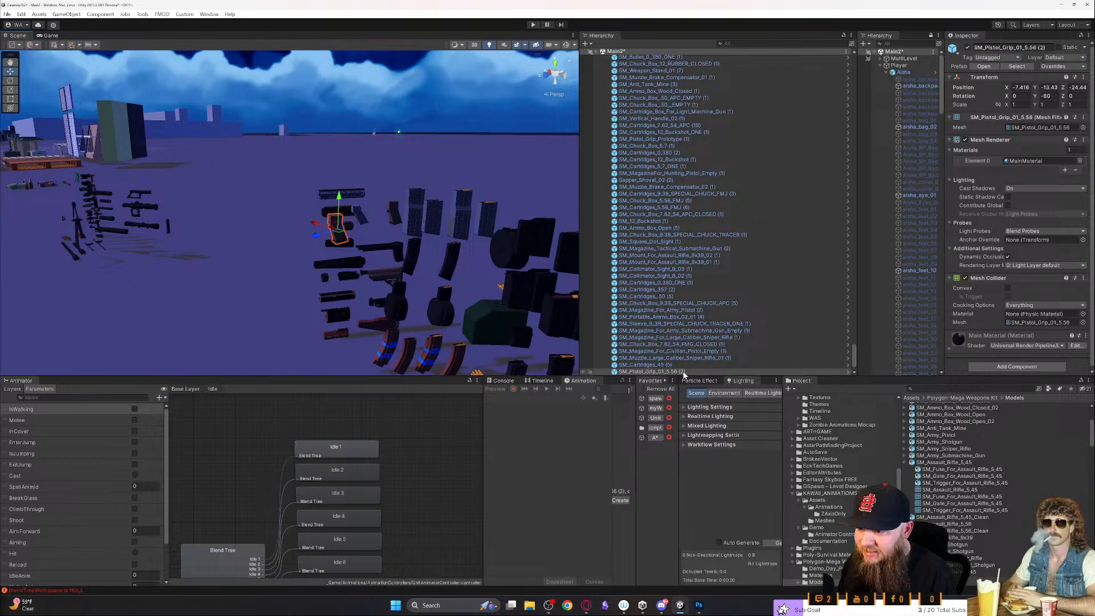
- Return to the start of the hierarchy and collapse the Aisha Variant object under Unit
{"action": "left_click_drag", "start_coordinate": [854, 352], "coordinate": [865, 55]}
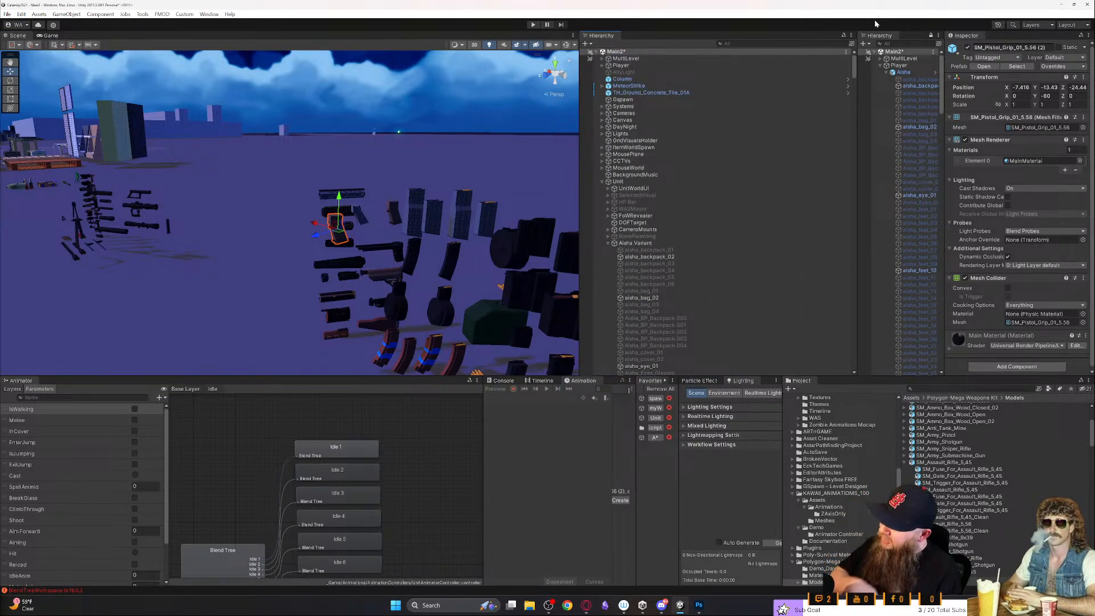
{"action": "left_click", "coordinate": [607, 243]}
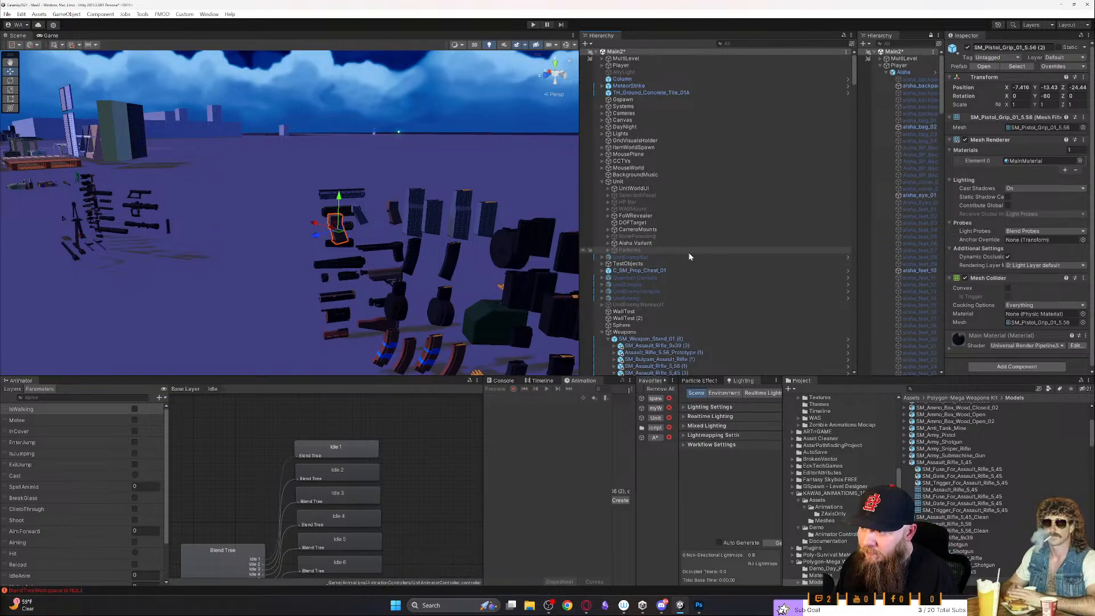
{"action": "scroll", "coordinate": [689, 253], "scroll_direction": "down", "scroll_amount": 2}
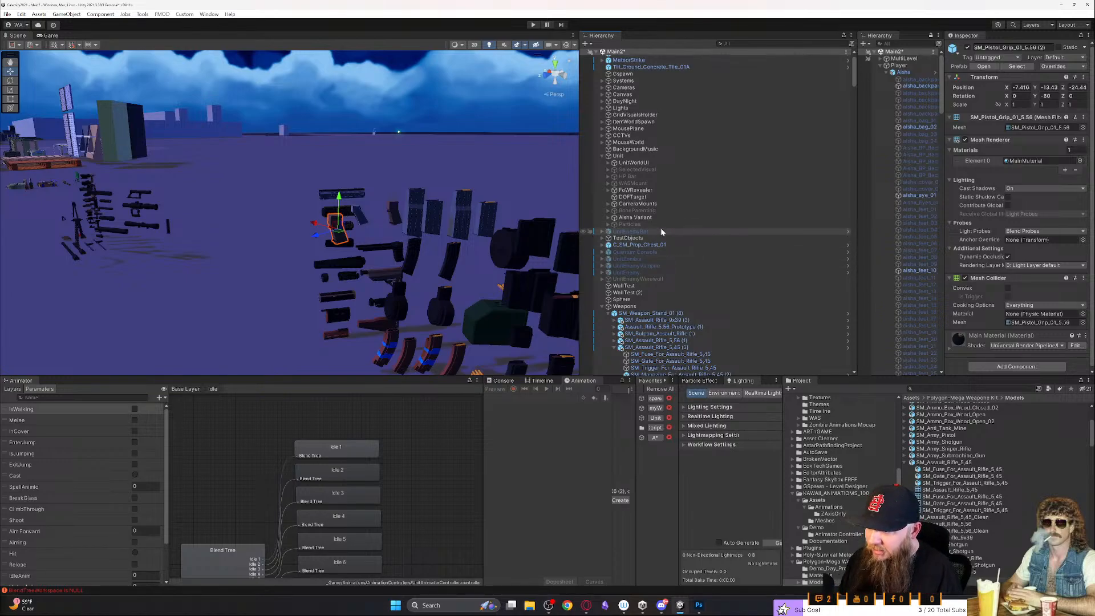
{"action": "scroll", "coordinate": [662, 231], "scroll_direction": "up", "scroll_amount": 2}
- Maximize the Scene view and examine the character with the backpack and slung weapon from several angles
{"action": "right_click_drag", "start_coordinate": [414, 228], "coordinate": [493, 356]}
{"action": "key", "text": "shift+space"}
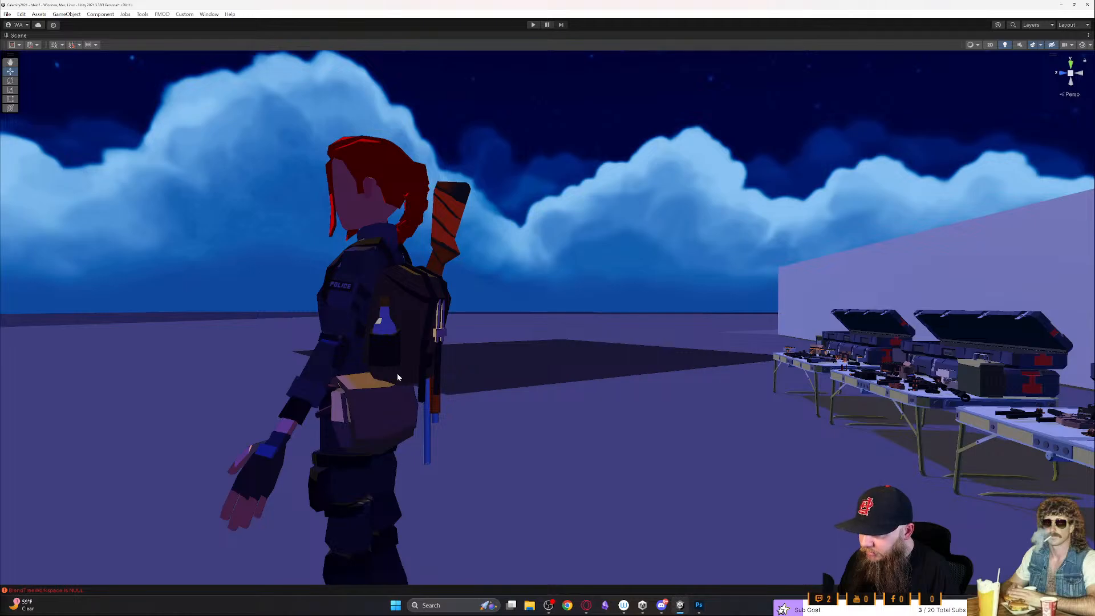
{"action": "left_click_drag", "start_coordinate": [402, 442], "coordinate": [306, 450], "text": "alt"}
{"action": "scroll", "coordinate": [579, 445], "scroll_direction": "down", "scroll_amount": 5}
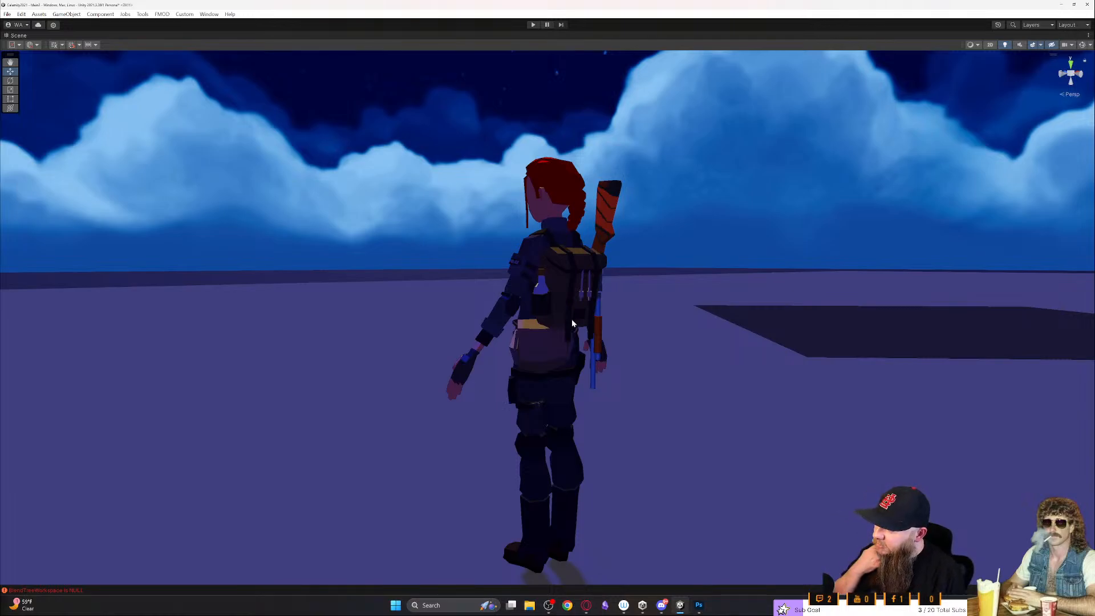
{"action": "key", "text": "w"}
{"action": "right_click_drag", "start_coordinate": [554, 376], "coordinate": [652, 373]}
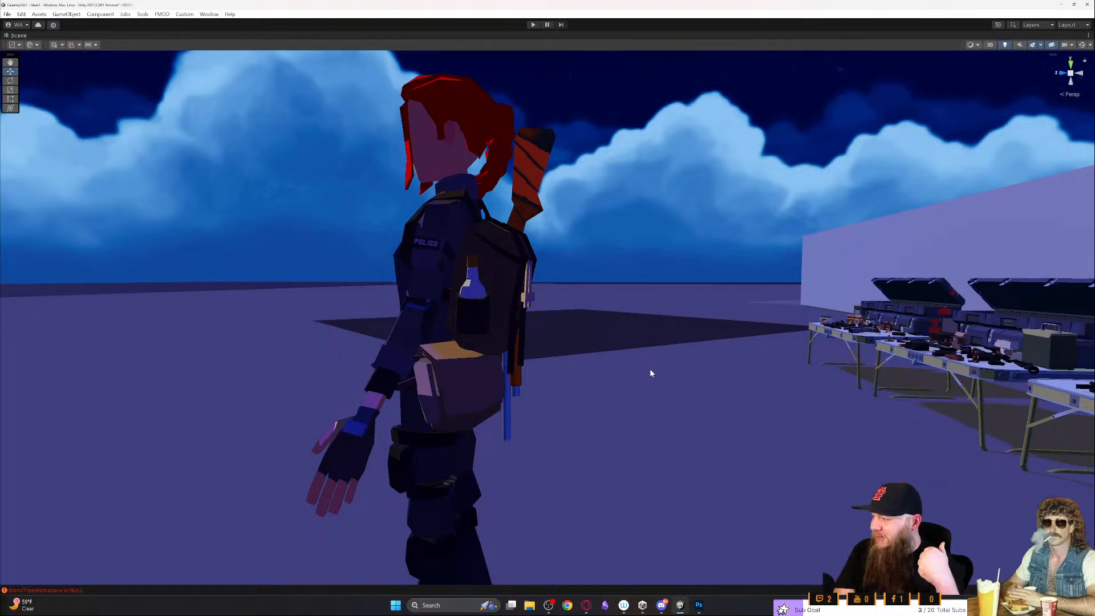
- Go back to the weapon tables and select the black skeleton-stock rifle beside the 9x39 ammo boxes for a close look
{"action": "left_click_drag", "start_coordinate": [640, 367], "coordinate": [706, 417], "text": "alt"}
{"action": "right_click_drag", "start_coordinate": [706, 418], "coordinate": [615, 471]}
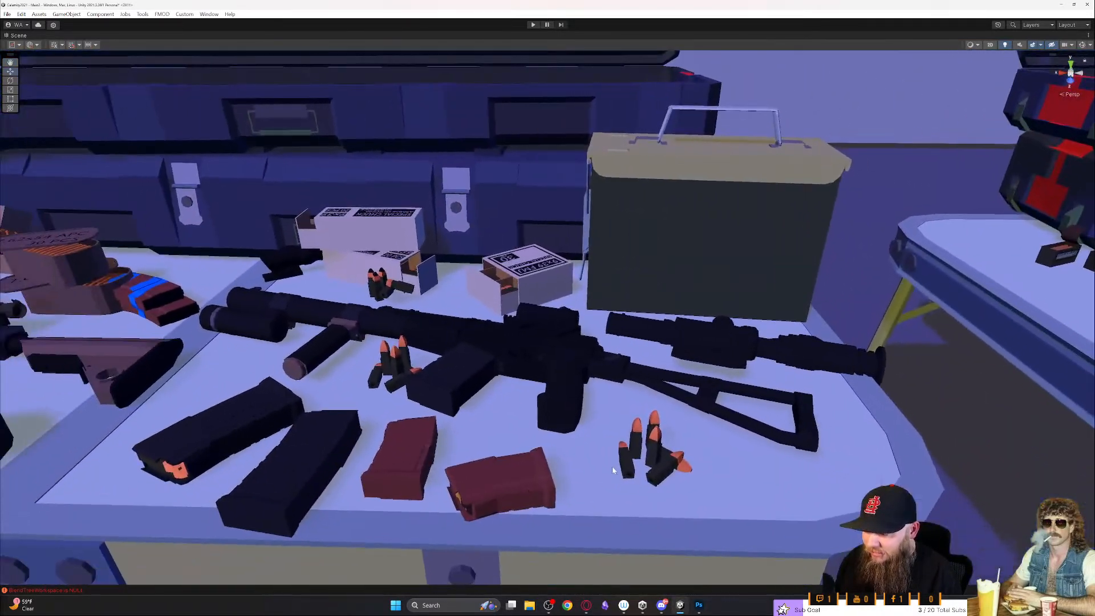
{"action": "left_click", "coordinate": [553, 363]}
{"action": "right_click_drag", "start_coordinate": [552, 362], "coordinate": [544, 442]}
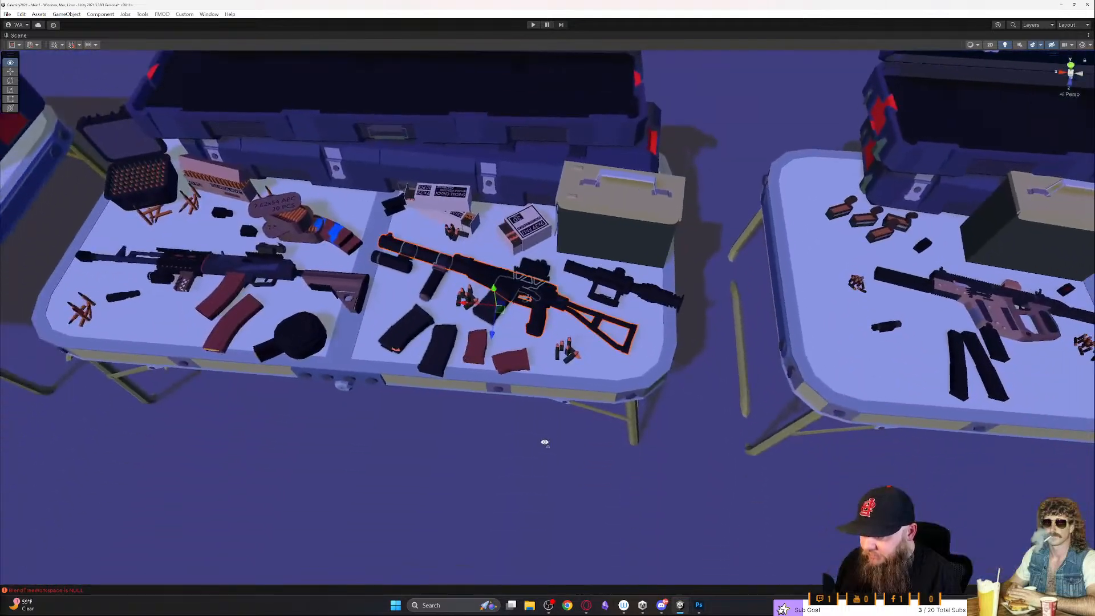
{"action": "left_click", "coordinate": [401, 266]}
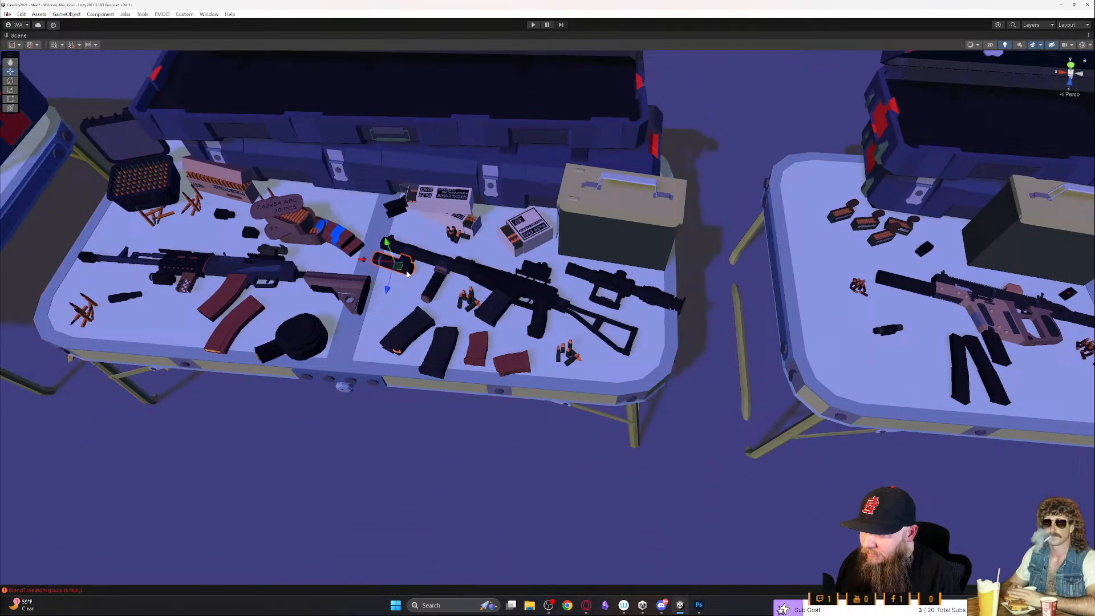
{"action": "left_click", "coordinate": [431, 266]}
{"action": "right_click_drag", "start_coordinate": [452, 277], "coordinate": [463, 277]}
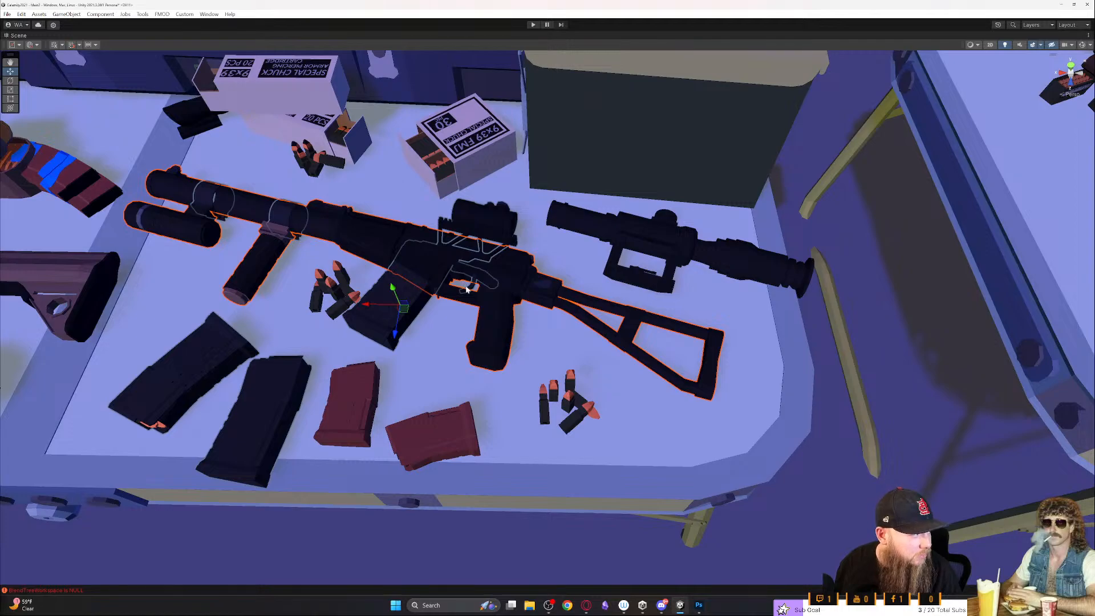
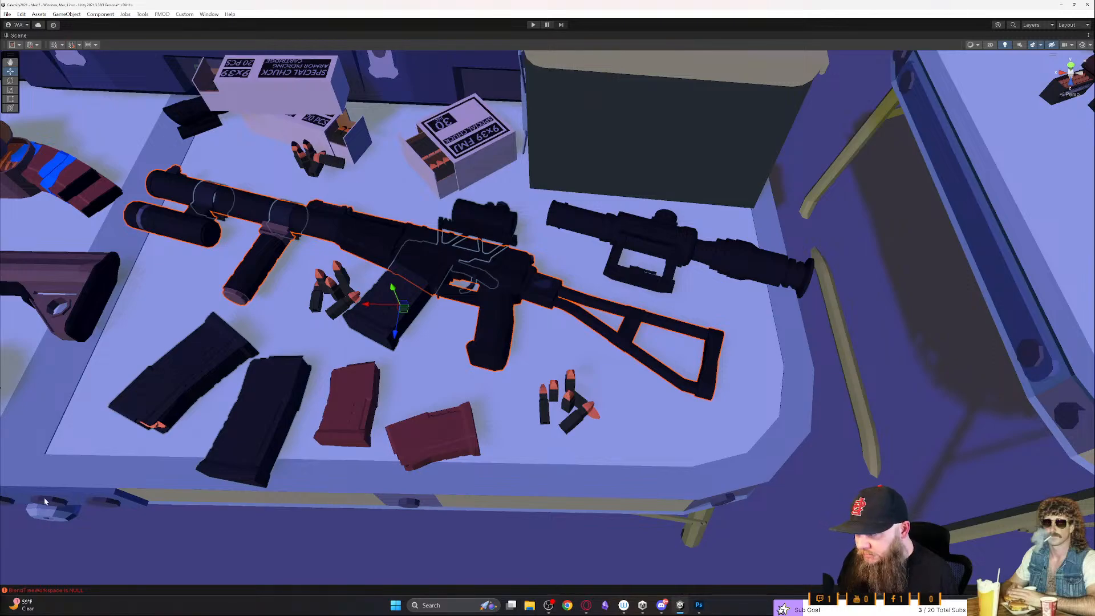
- Select the black rifle's magazine, then leave the weapon tables and examine the assault rifles on the display boards
{"action": "left_click", "coordinate": [430, 282]}
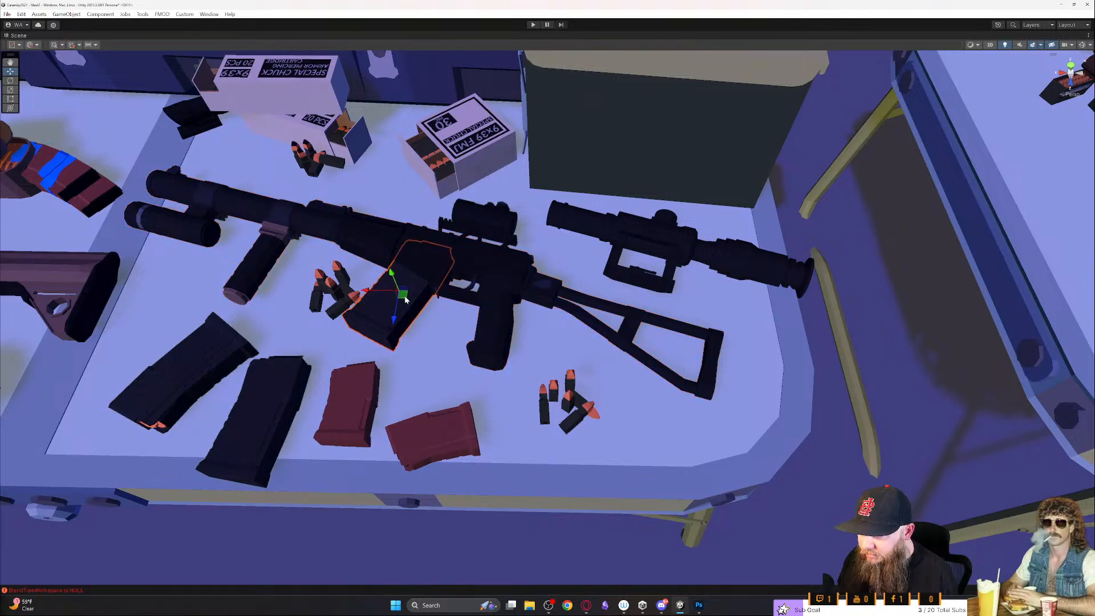
{"action": "right_click_drag", "start_coordinate": [510, 278], "coordinate": [624, 235]}
{"action": "key", "text": "s"}
{"action": "key", "text": "w"}
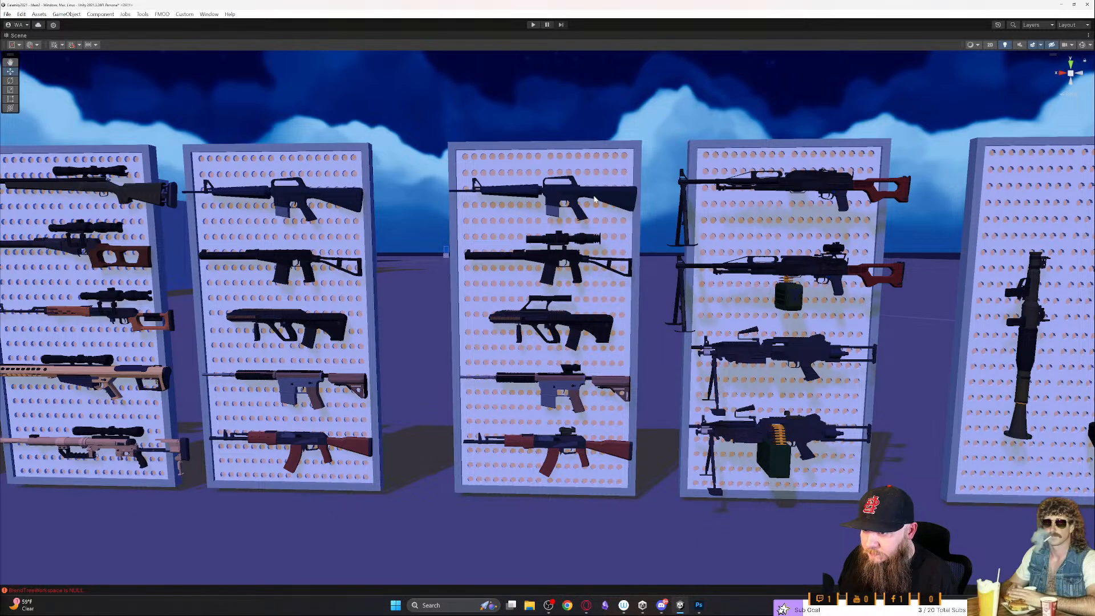
{"action": "key", "text": "Left"}
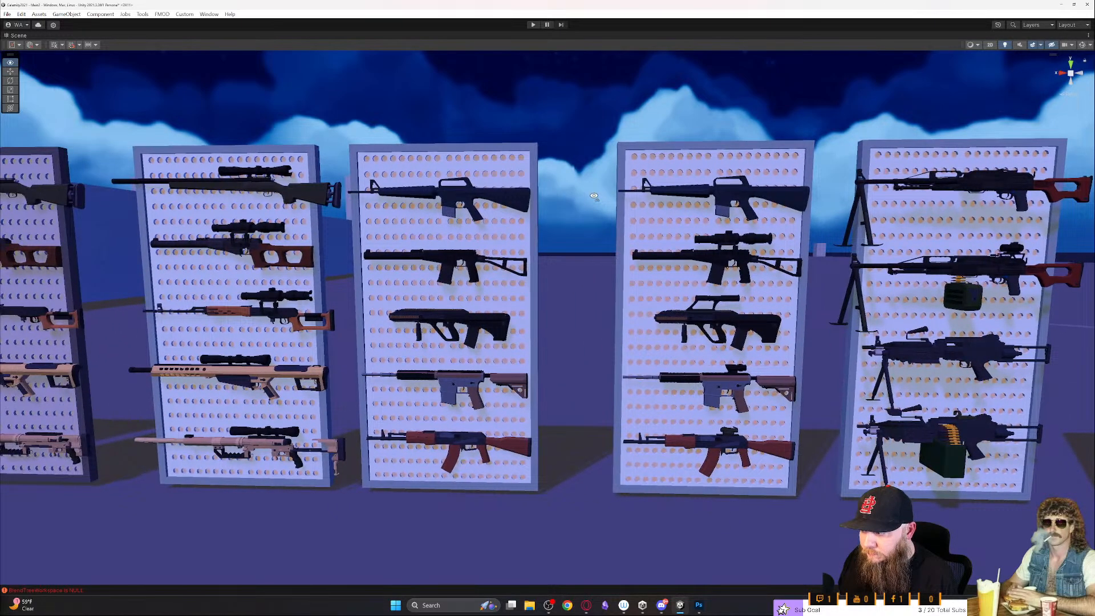
{"action": "key", "text": "Left"}
{"action": "key", "text": "Left"}
{"action": "right_click_drag", "start_coordinate": [542, 362], "coordinate": [542, 359]}
{"action": "key", "text": "a"}
{"action": "key", "text": "d"}
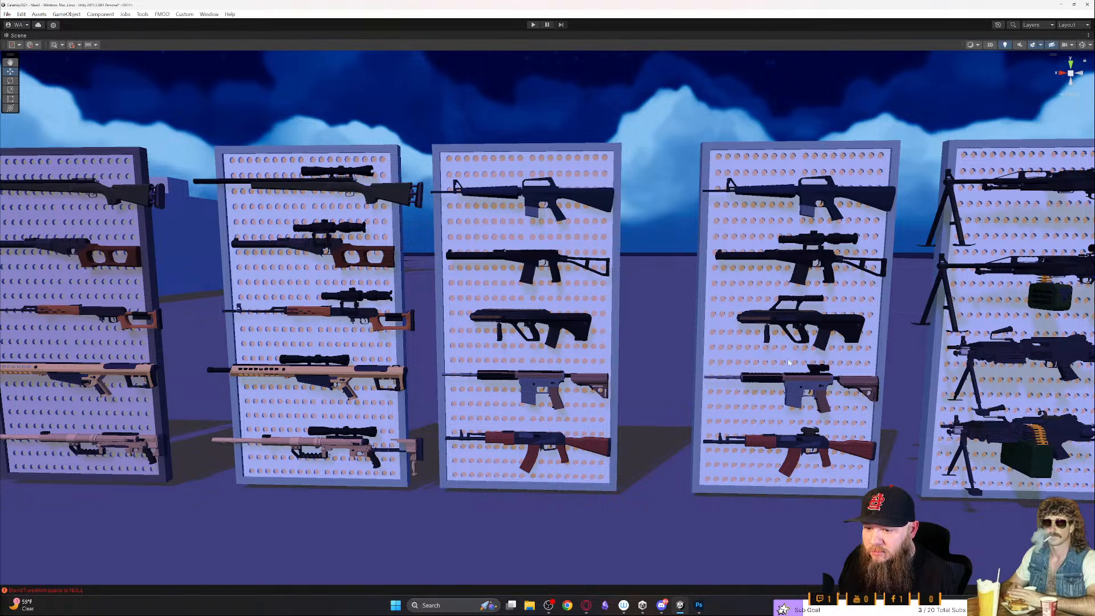
- Select the wooden-stocked assault rifle with the mounted sight in the lowest row of the display board, viewing it up close
{"action": "left_click", "coordinate": [793, 442]}
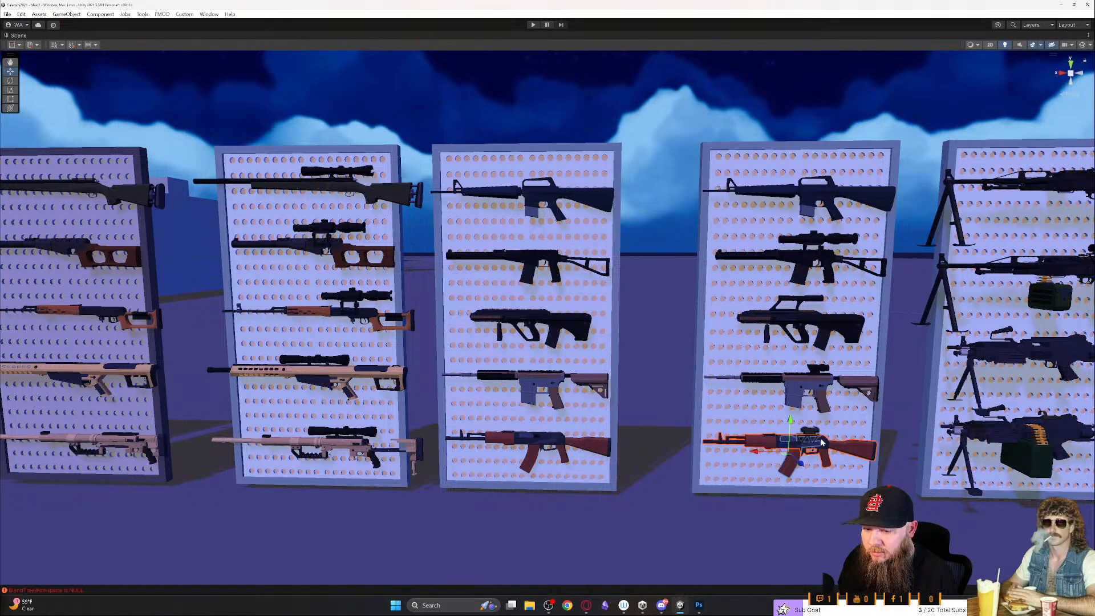
{"action": "key", "text": "d"}
{"action": "right_click_drag", "start_coordinate": [793, 443], "coordinate": [828, 461]}
{"action": "key", "text": "w"}
{"action": "left_click", "coordinate": [742, 426]}
{"action": "left_click", "coordinate": [753, 455]}
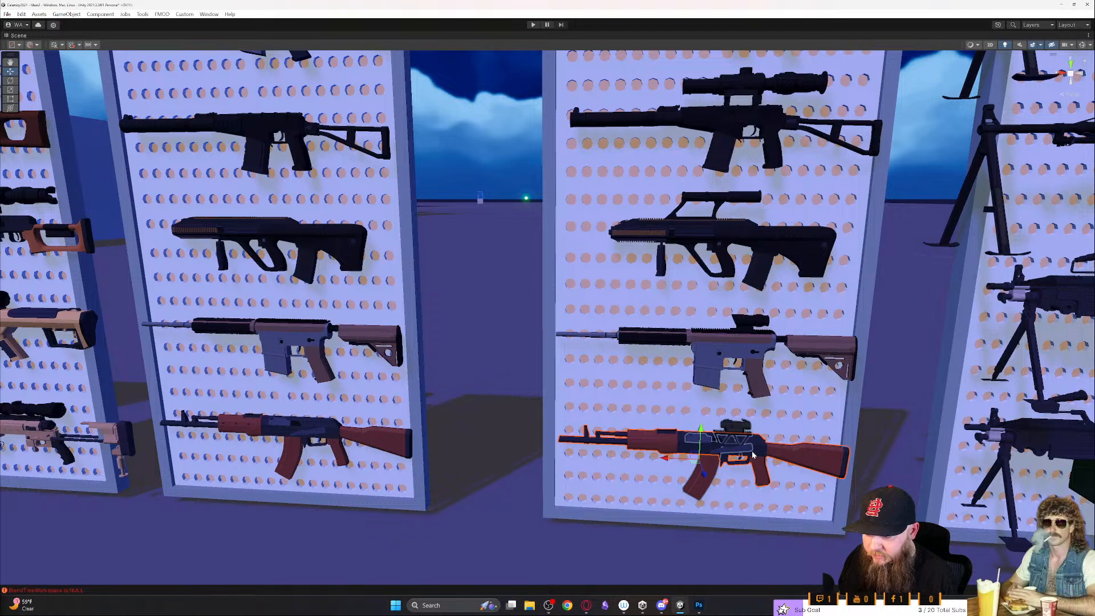
- Restore the full editor layout and copy the SM_Assault_Rifle_5,45 (2) object from its weapon stand in the hierarchy
{"action": "key", "text": "shift+space"}
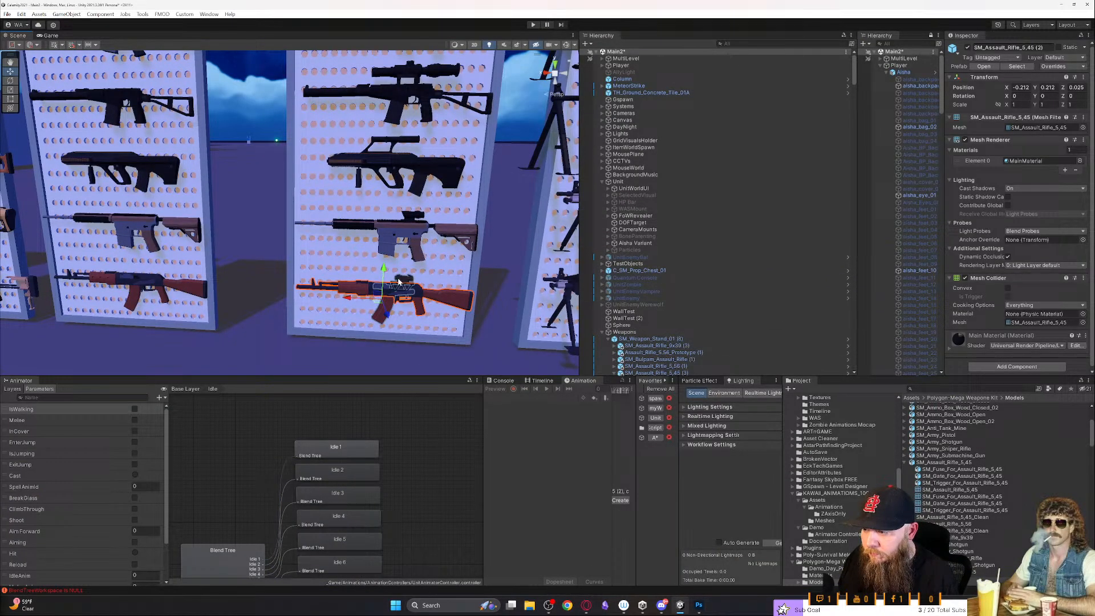
{"action": "left_click", "coordinate": [651, 324]}
{"action": "left_click", "coordinate": [653, 332]}
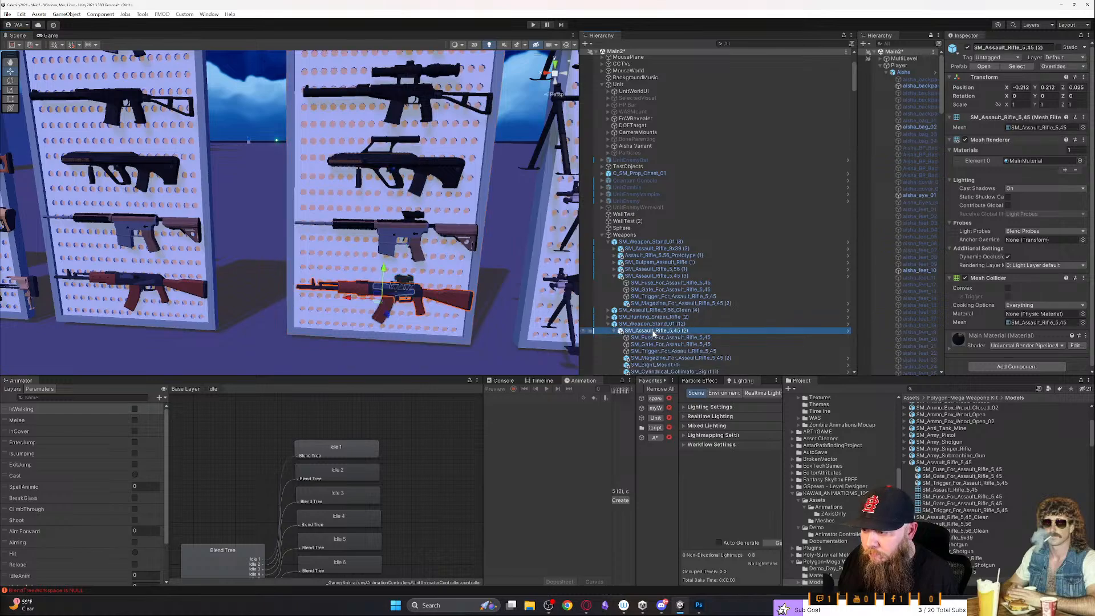
{"action": "left_click", "coordinate": [583, 332]}
{"action": "left_click", "coordinate": [583, 333]}
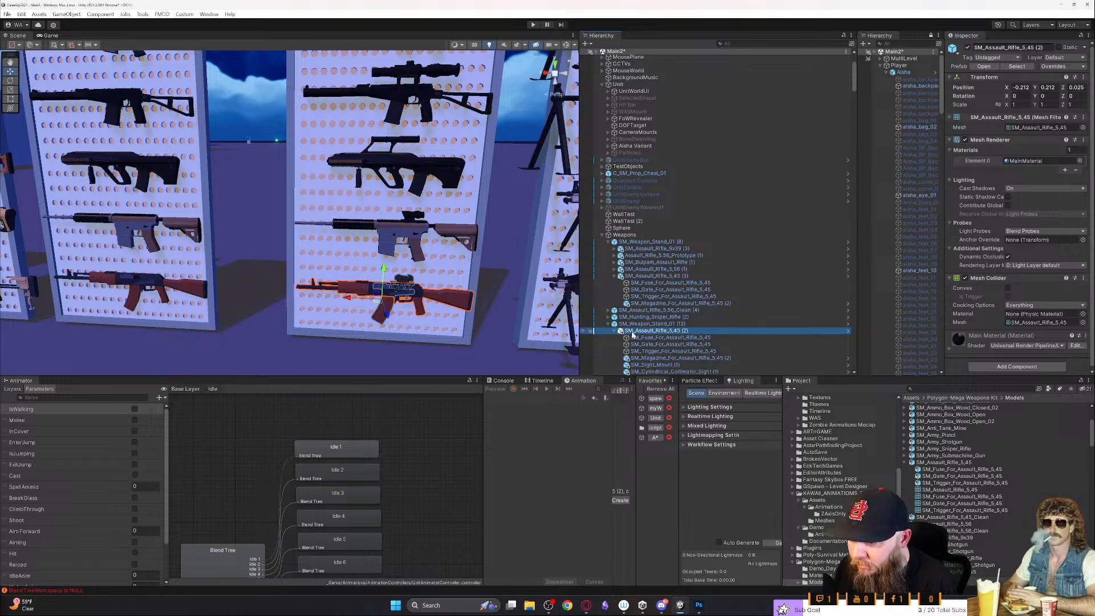
- Expand Aisha Variant under Unit, add its hand_r bone to the Favorites List and locate the bone from there
{"action": "scroll", "coordinate": [636, 197], "scroll_direction": "up", "scroll_amount": 4}
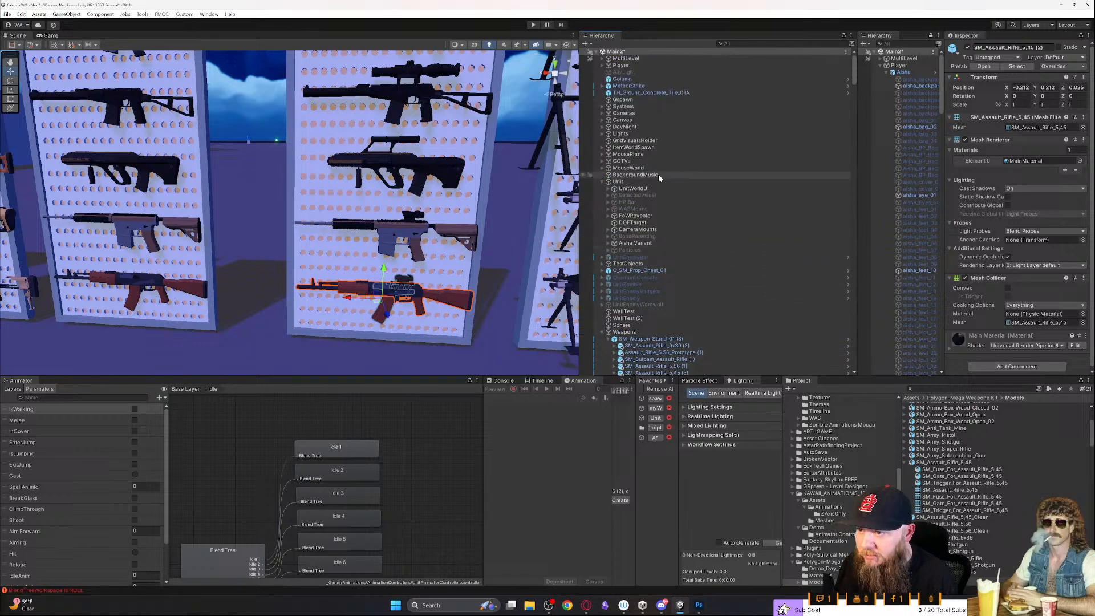
{"action": "left_click", "coordinate": [608, 244]}
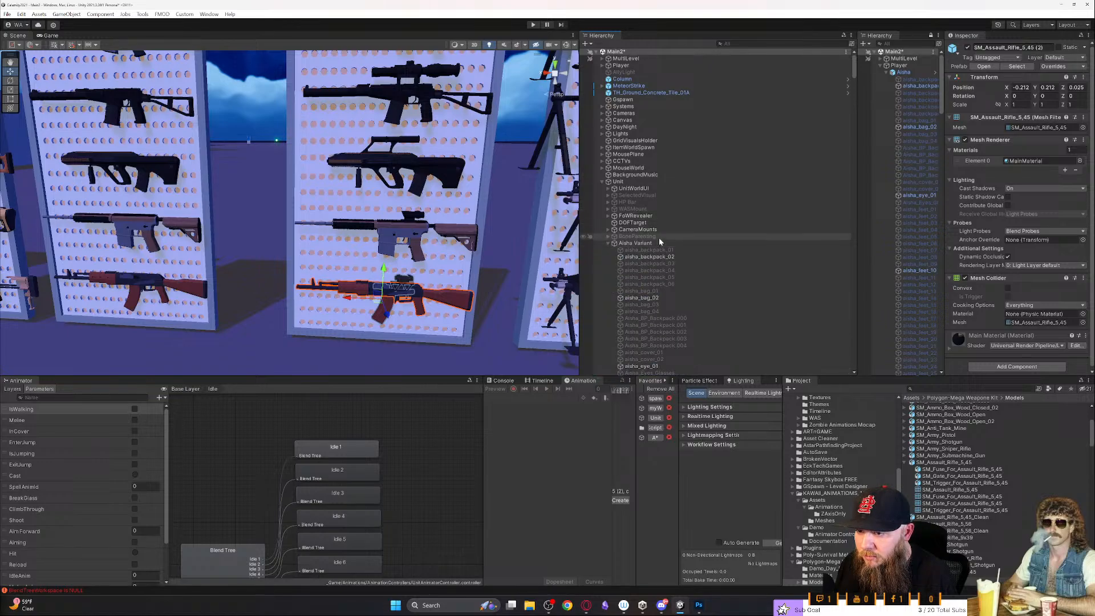
{"action": "scroll", "coordinate": [672, 226], "scroll_direction": "down", "scroll_amount": 15}
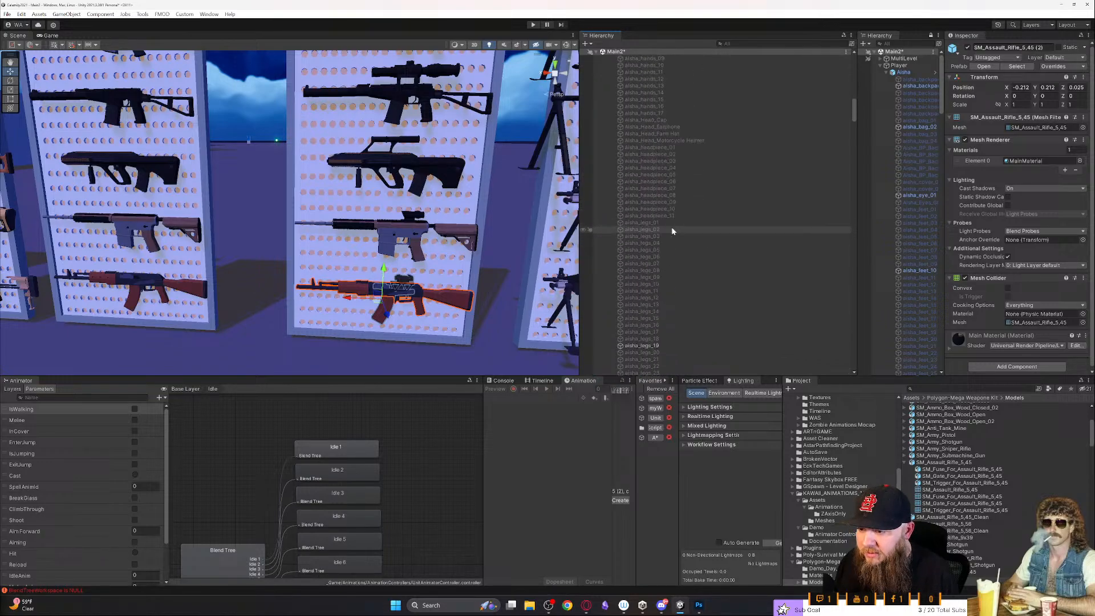
{"action": "scroll", "coordinate": [672, 231], "scroll_direction": "down", "scroll_amount": 4}
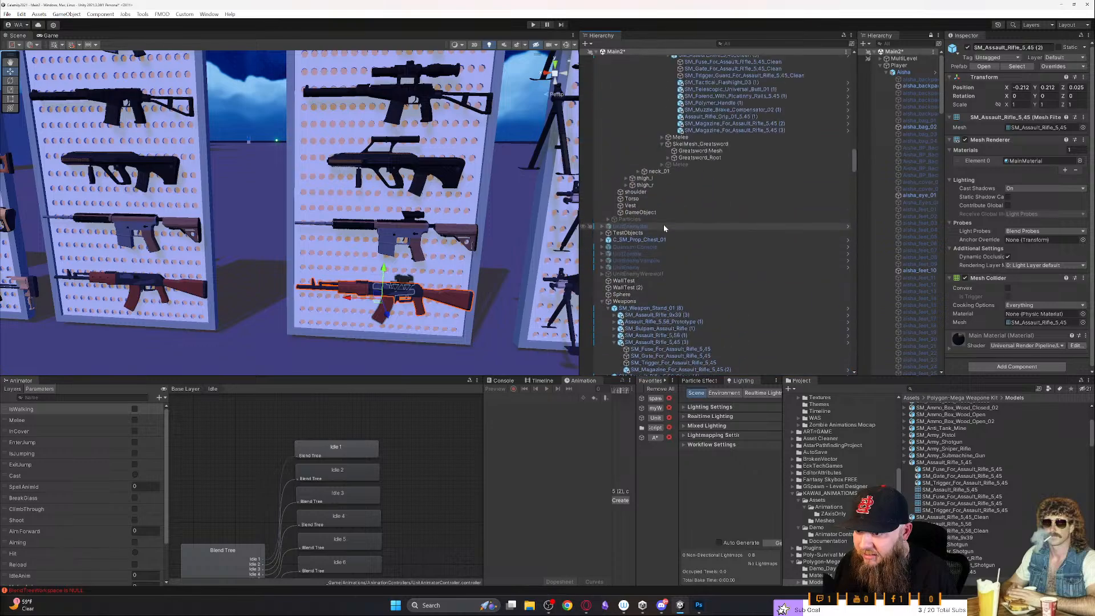
{"action": "scroll", "coordinate": [664, 227], "scroll_direction": "up", "scroll_amount": 1}
{"action": "left_click", "coordinate": [675, 217]}
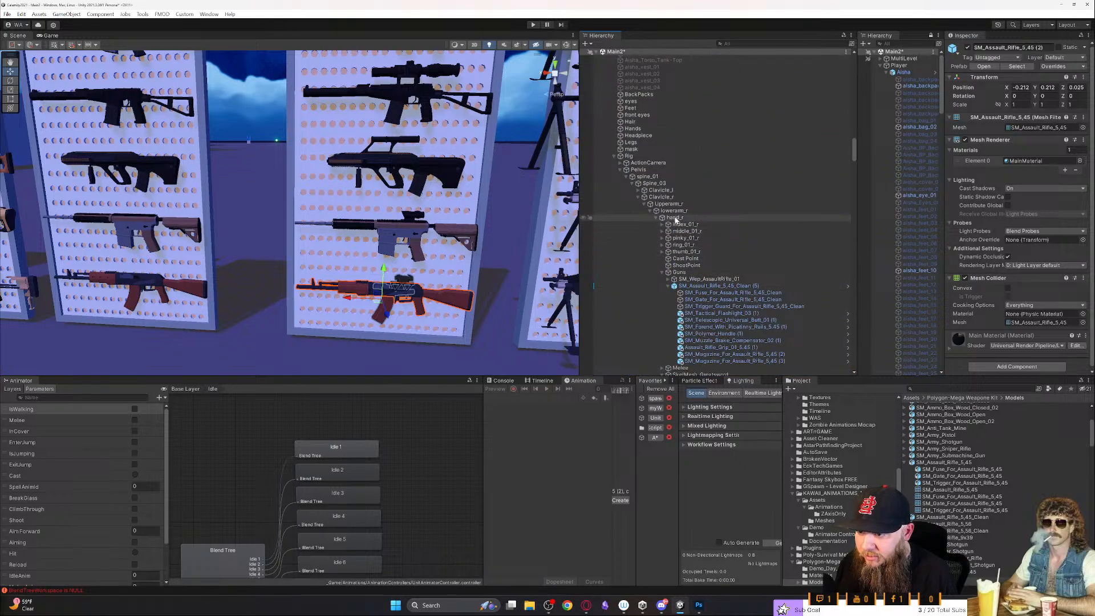
{"action": "left_click_drag", "start_coordinate": [662, 275], "coordinate": [522, 456]}
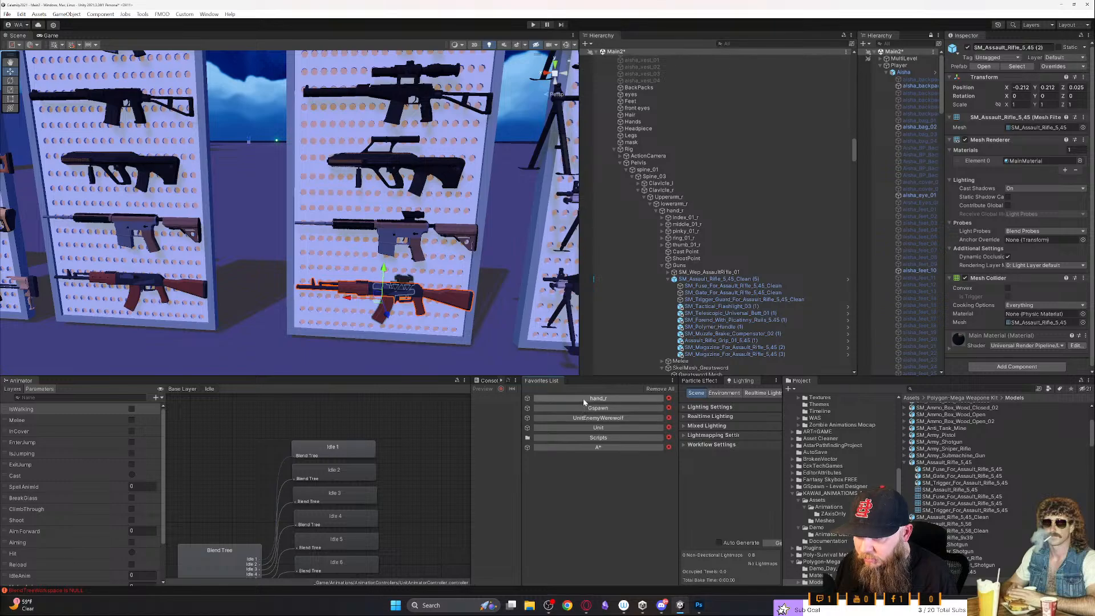
{"action": "left_click", "coordinate": [583, 399]}
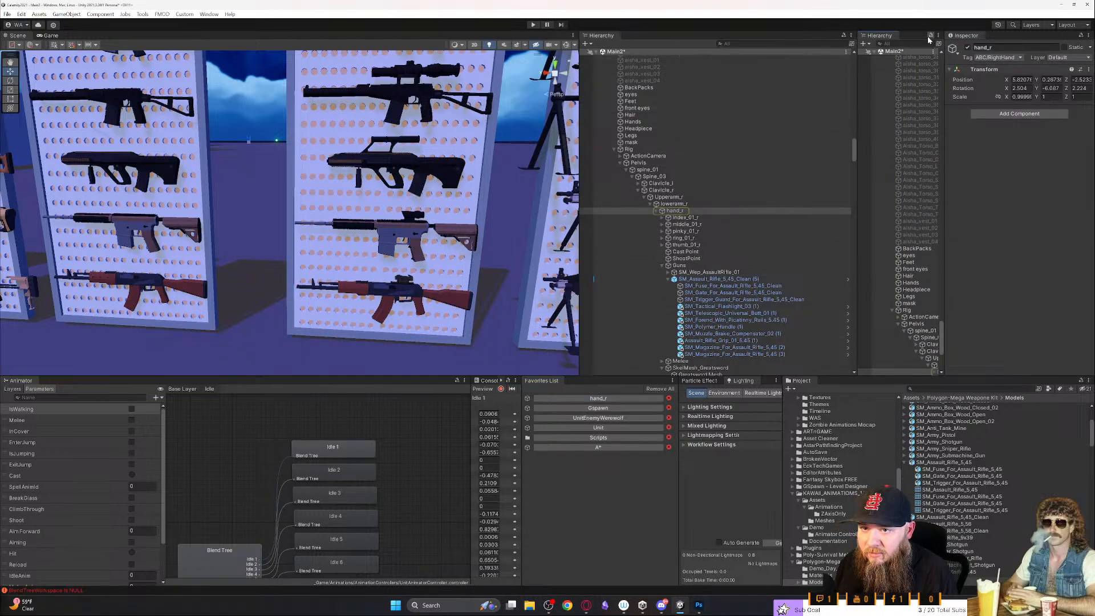
- Close the first of the two Hierarchy views and expand hand_r in the remaining one, bringing the character into view
{"action": "right_click", "coordinate": [602, 38]}
{"action": "left_click", "coordinate": [621, 109]}
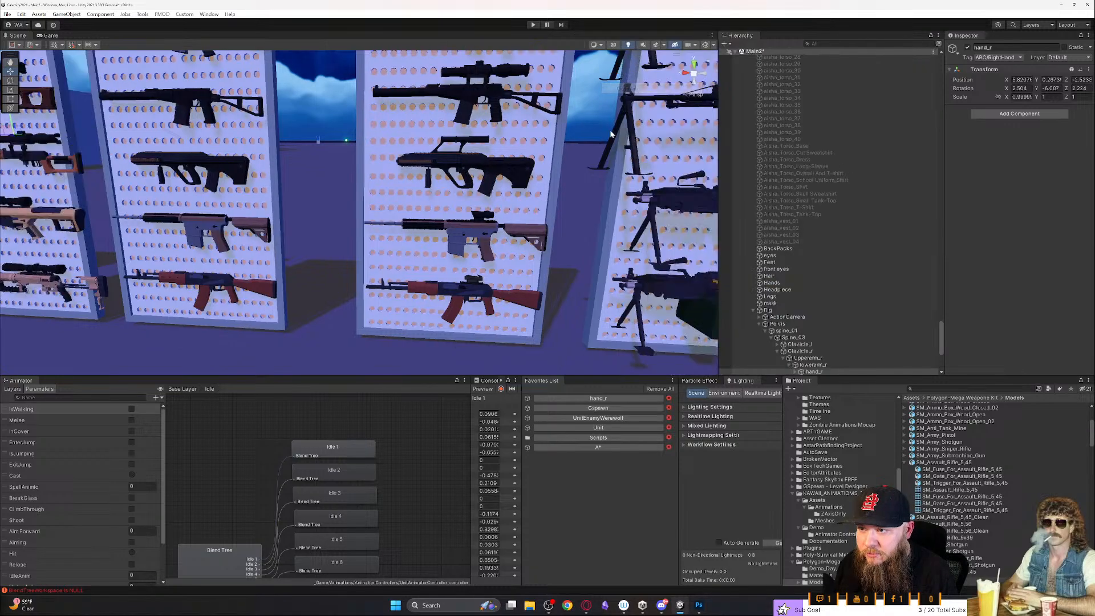
{"action": "scroll", "coordinate": [827, 319], "scroll_direction": "down", "scroll_amount": 3}
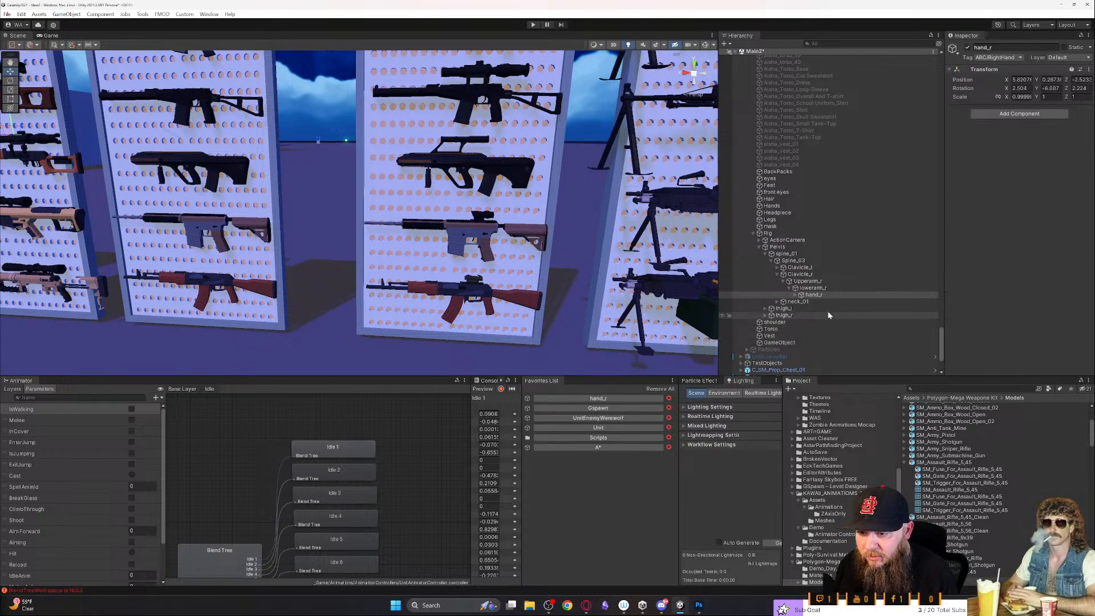
{"action": "left_click", "coordinate": [804, 288]}
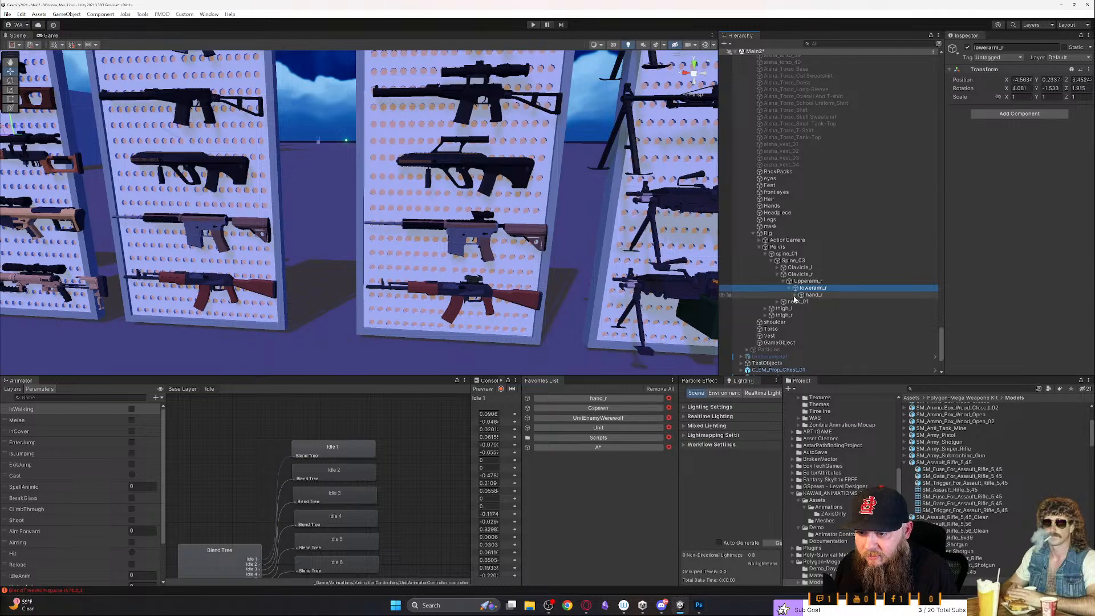
{"action": "left_click", "coordinate": [795, 295]}
{"action": "left_click", "coordinate": [812, 295]}
{"action": "key", "text": "f"}
{"action": "scroll", "coordinate": [483, 263], "scroll_direction": "up", "scroll_amount": 5}
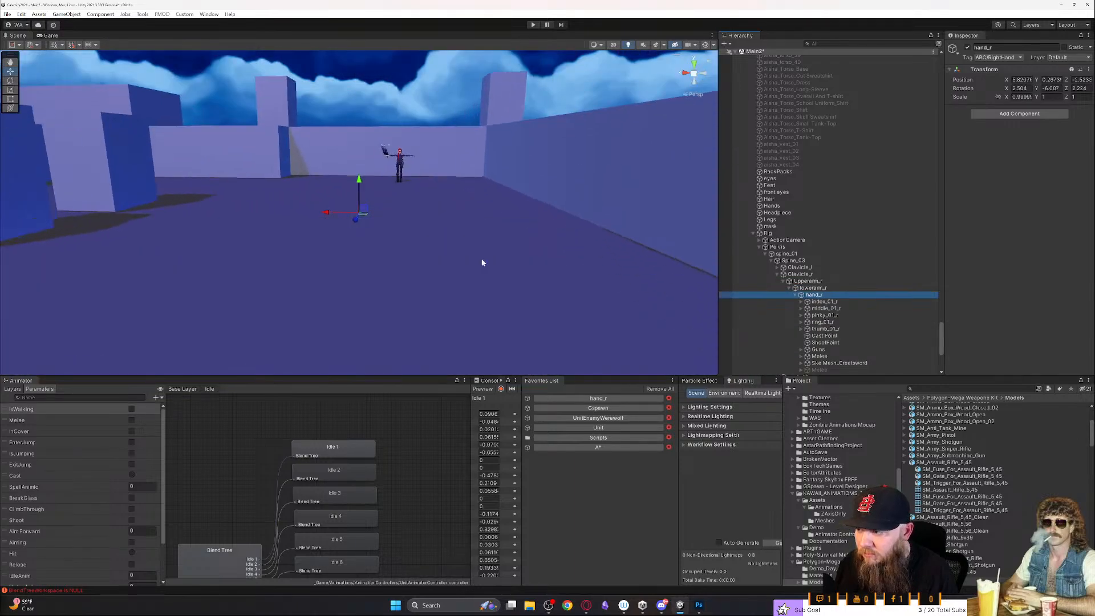
{"action": "scroll", "coordinate": [483, 263], "scroll_direction": "up", "scroll_amount": 2}
{"action": "right_click_drag", "start_coordinate": [481, 262], "coordinate": [320, 259]}
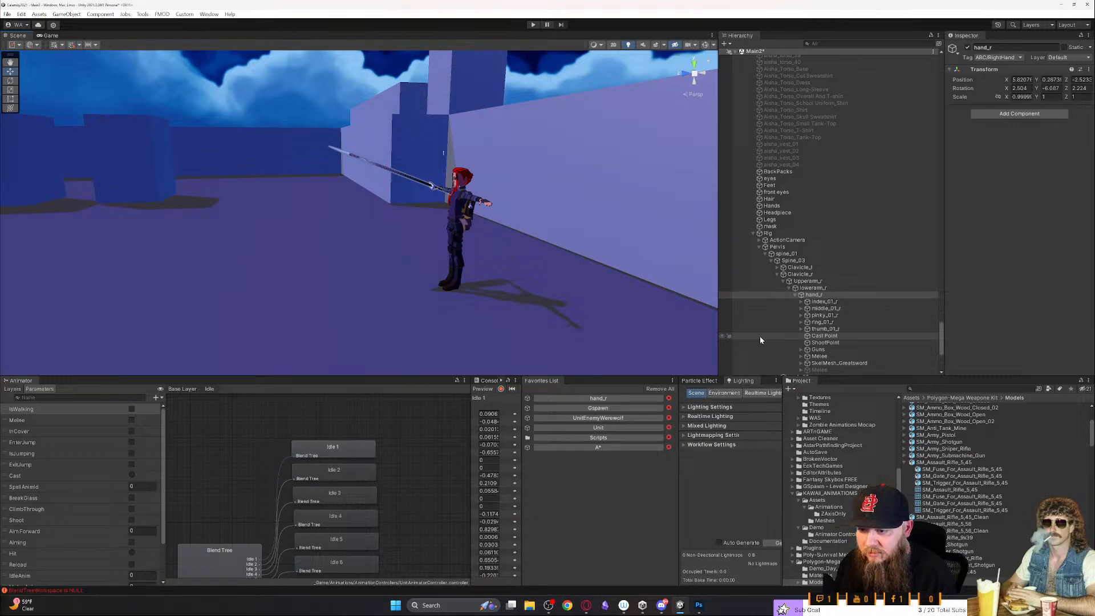
- Paste the copied SM_Assault_Rifle_5,45 (2) into Guns under hand_r and delete SM_Assault_Rifle_5,45_Clean (5) there
{"action": "left_click", "coordinate": [825, 302]}
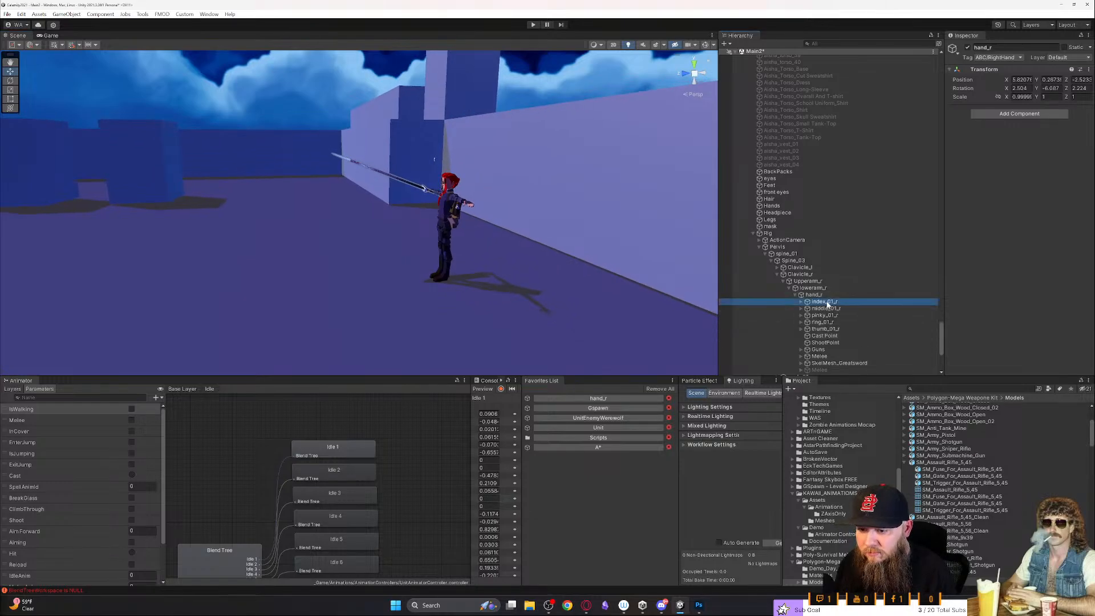
{"action": "key", "text": "Down"}
{"action": "key", "text": "Down"}
{"action": "key", "text": "Down"}
{"action": "key", "text": "Down"}
{"action": "key", "text": "Down"}
{"action": "key", "text": "Down"}
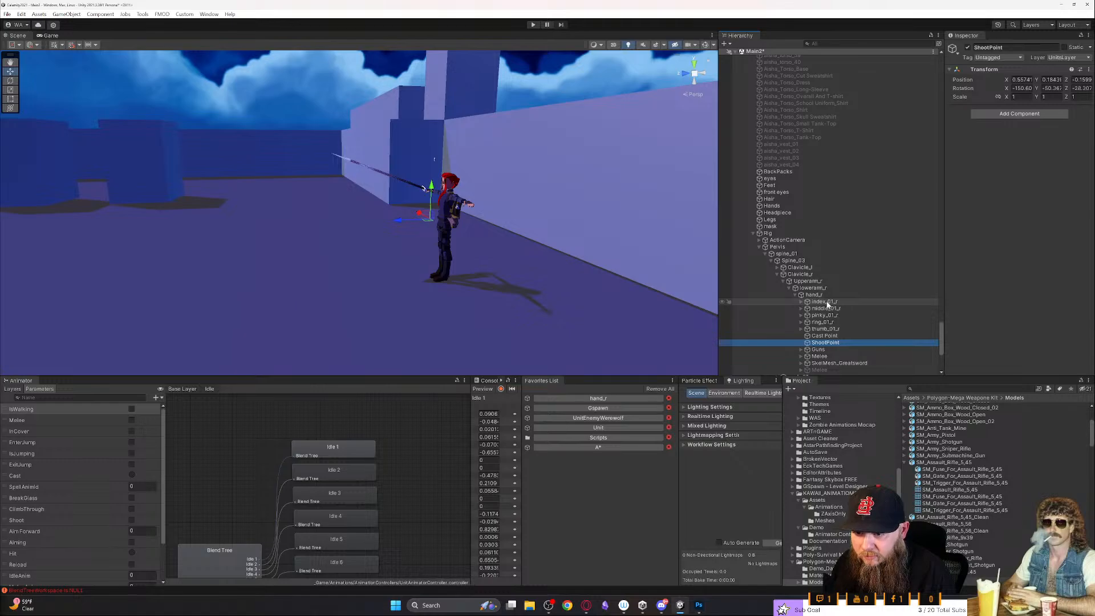
{"action": "key", "text": "Down"}
{"action": "key", "text": "Right"}
{"action": "key", "text": "Down"}
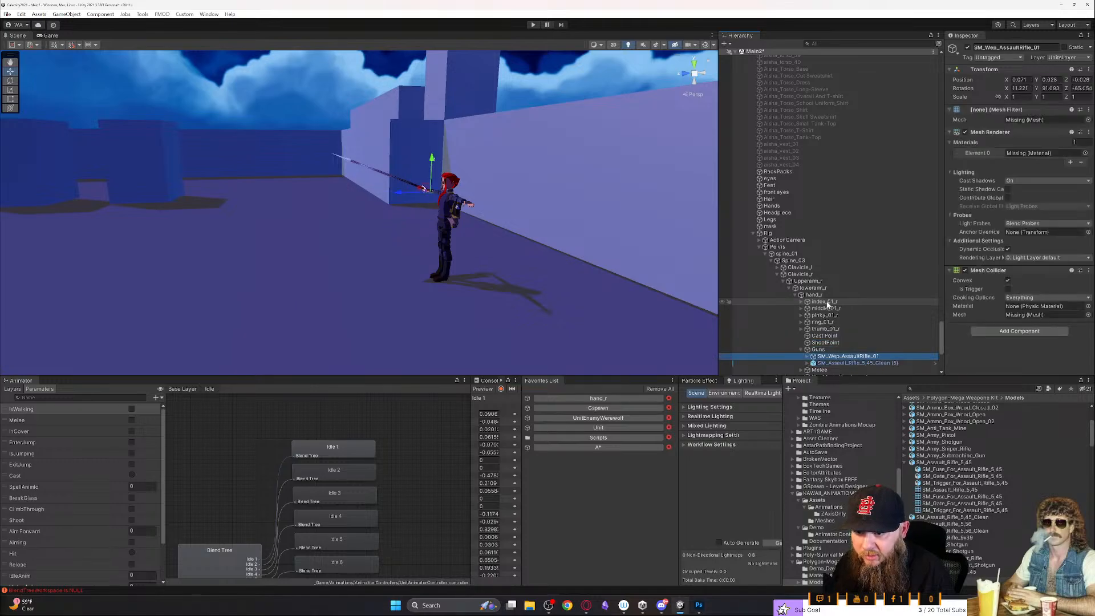
{"action": "key", "text": "ctrl+v"}
{"action": "scroll", "coordinate": [829, 305], "scroll_direction": "down", "scroll_amount": 2}
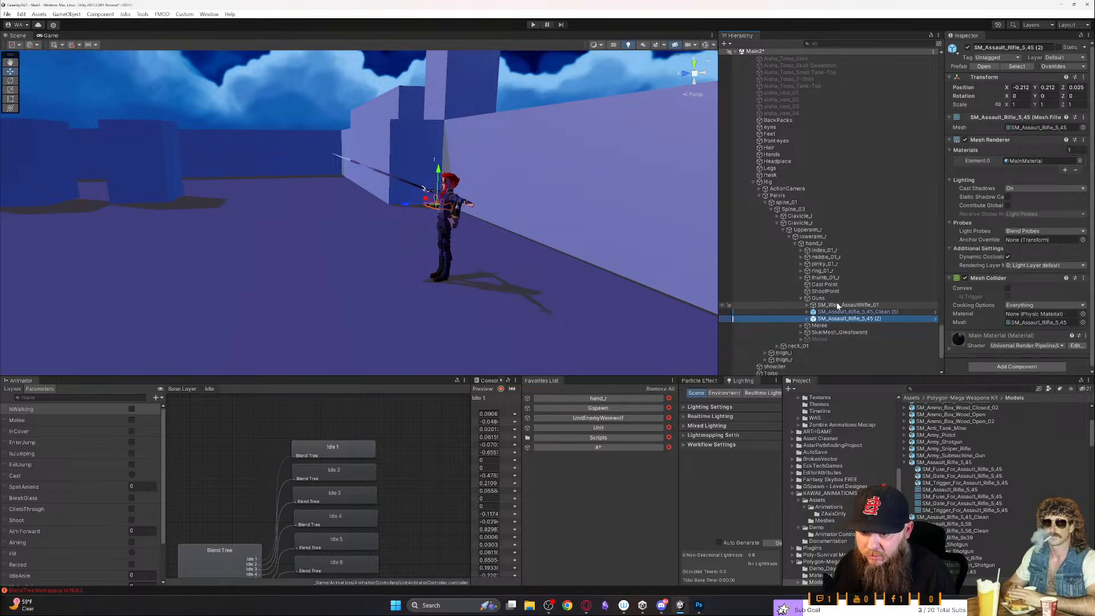
{"action": "left_click", "coordinate": [847, 312]}
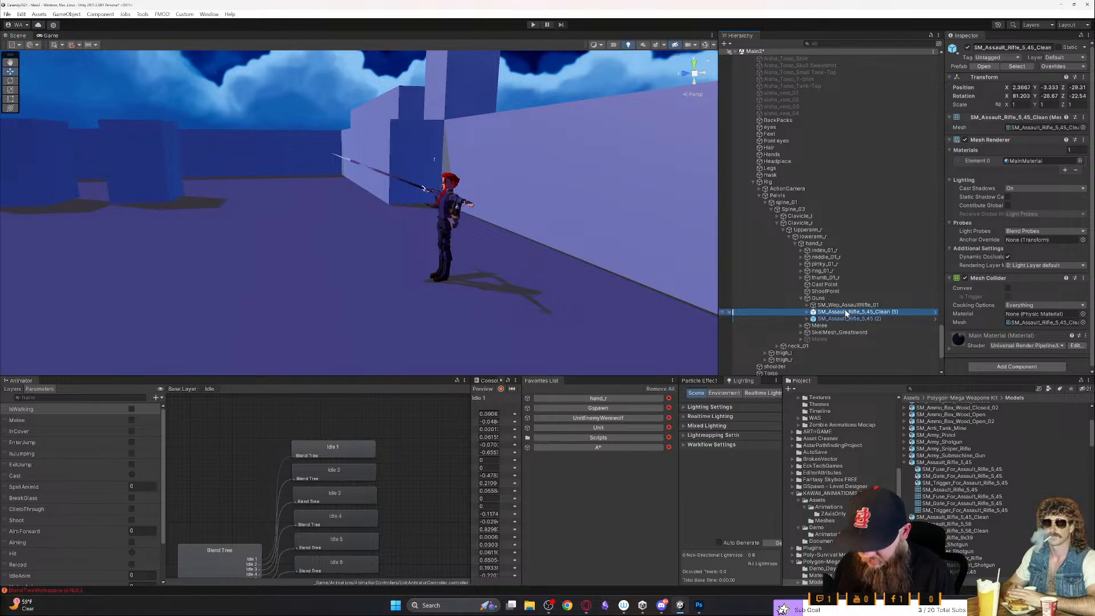
{"action": "key", "text": "Delete"}
- Examine the character's greatsword and rifle from above at several angles and set the Scene view to isometric projection
{"action": "key", "text": "w"}
{"action": "right_click_drag", "start_coordinate": [660, 269], "coordinate": [783, 289]}
{"action": "key", "text": "s"}
{"action": "right_click_drag", "start_coordinate": [633, 266], "coordinate": [528, 273]}
{"action": "key", "text": "a"}
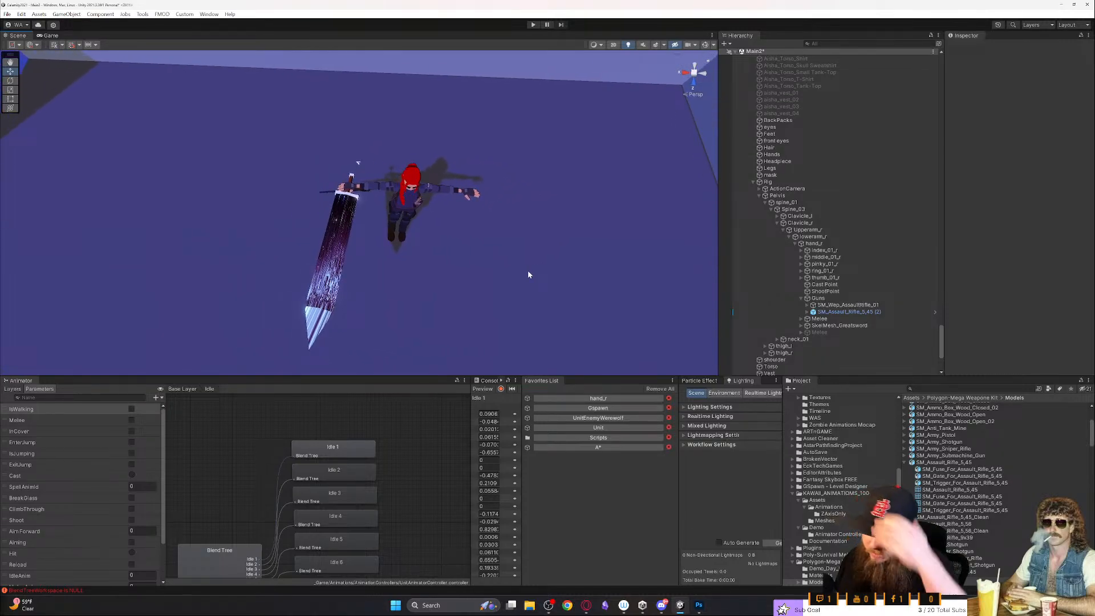
{"action": "right_click_drag", "start_coordinate": [460, 236], "coordinate": [473, 242]}
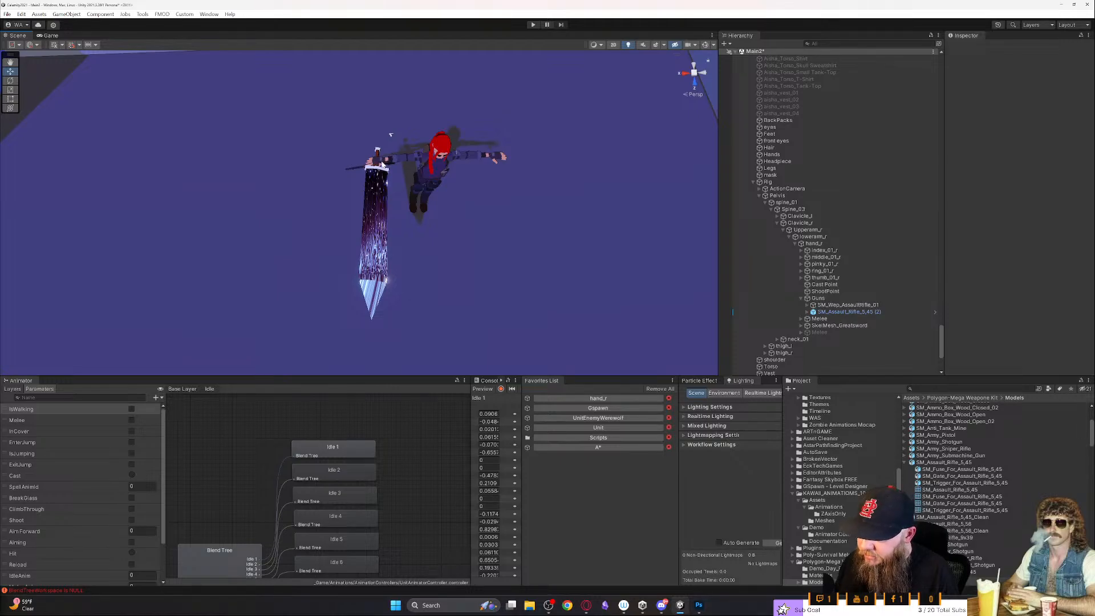
{"action": "right_click_drag", "start_coordinate": [495, 161], "coordinate": [628, 166]}
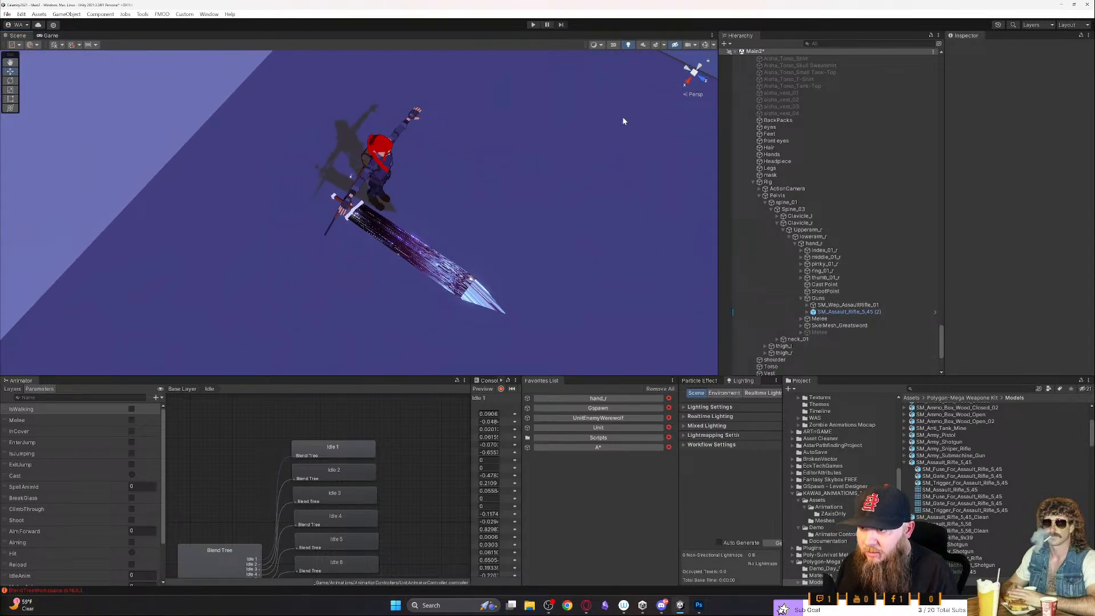
{"action": "left_click", "coordinate": [694, 73]}
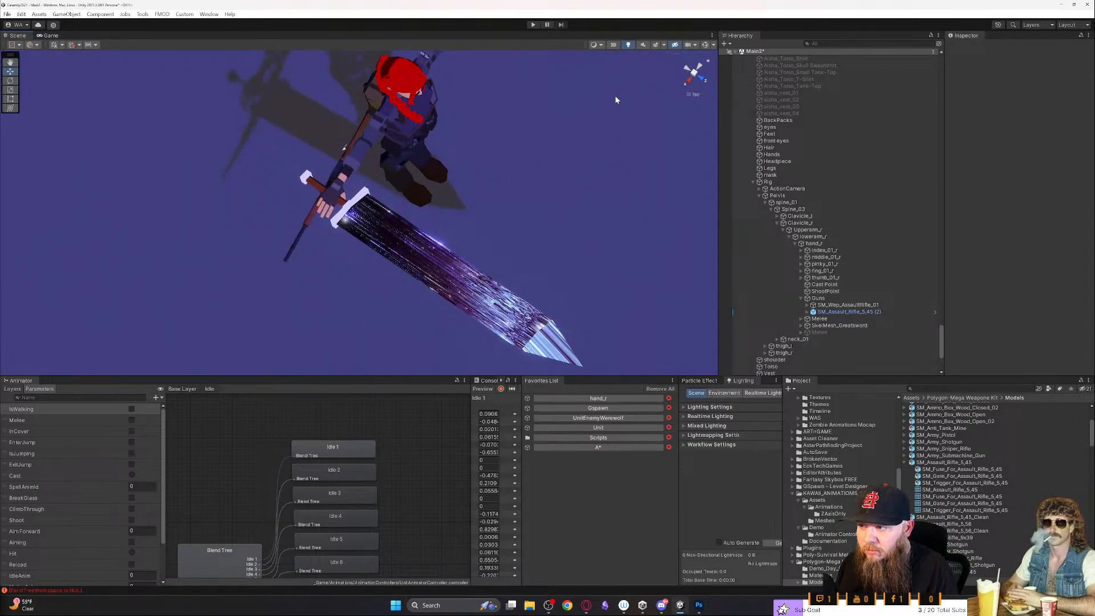
- Frame the pasted rifle in the hand, then select Rig and view the character from the front
{"action": "left_click", "coordinate": [839, 312]}
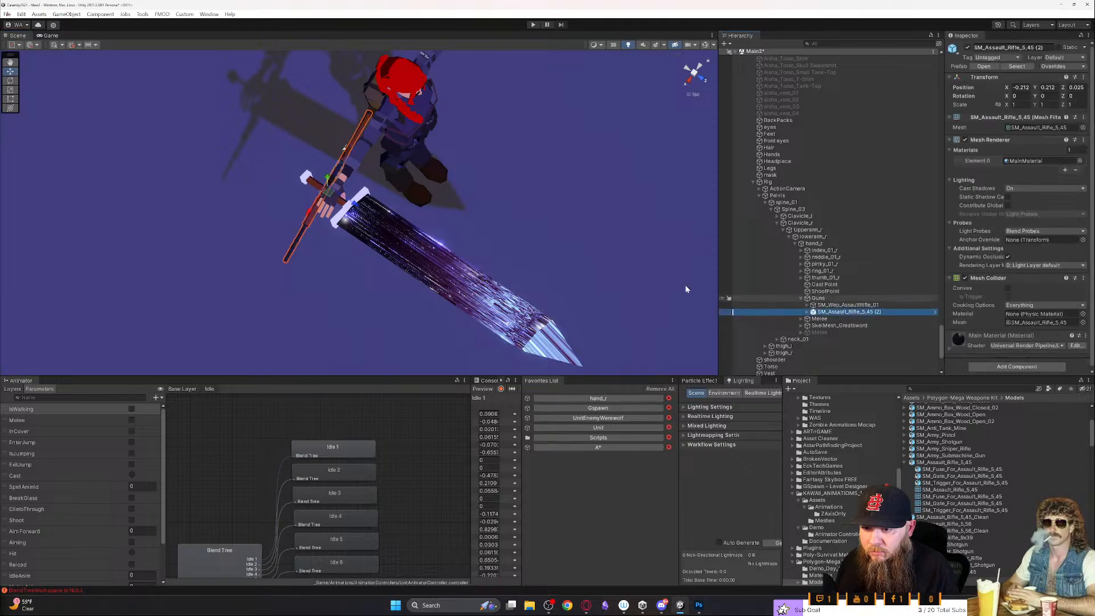
{"action": "key", "text": "f"}
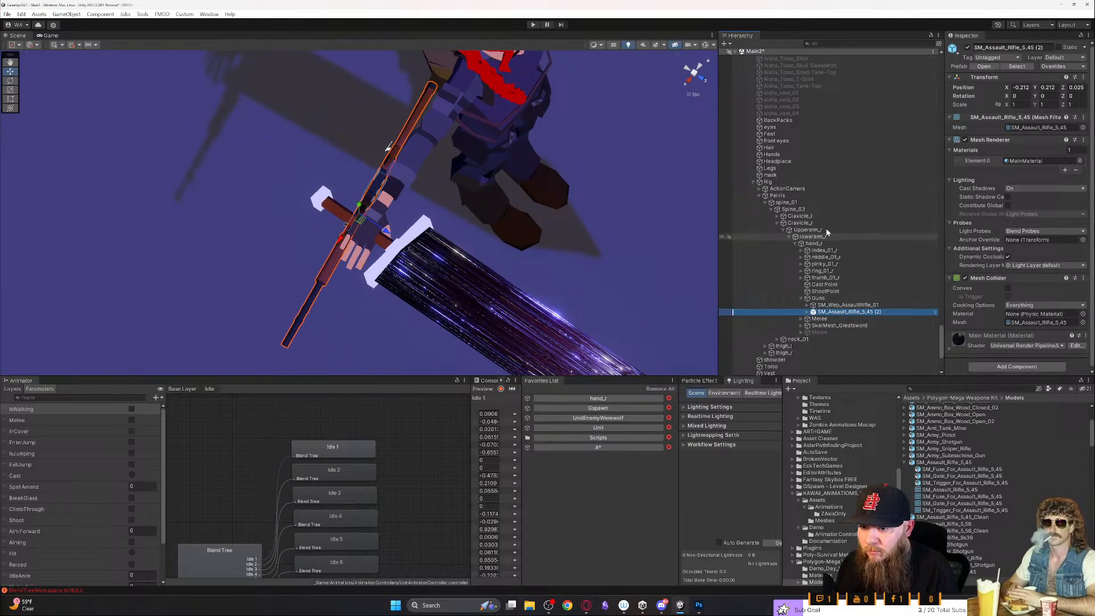
{"action": "left_click", "coordinate": [768, 182]}
{"action": "scroll", "coordinate": [489, 244], "scroll_direction": "down", "scroll_amount": 5}
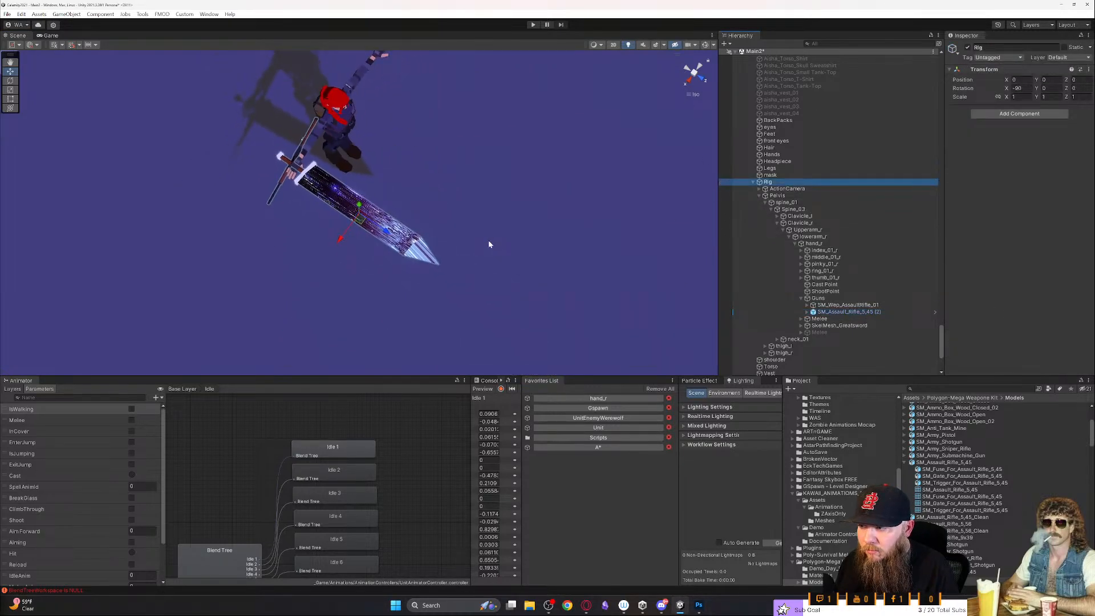
{"action": "left_click", "coordinate": [697, 84]}
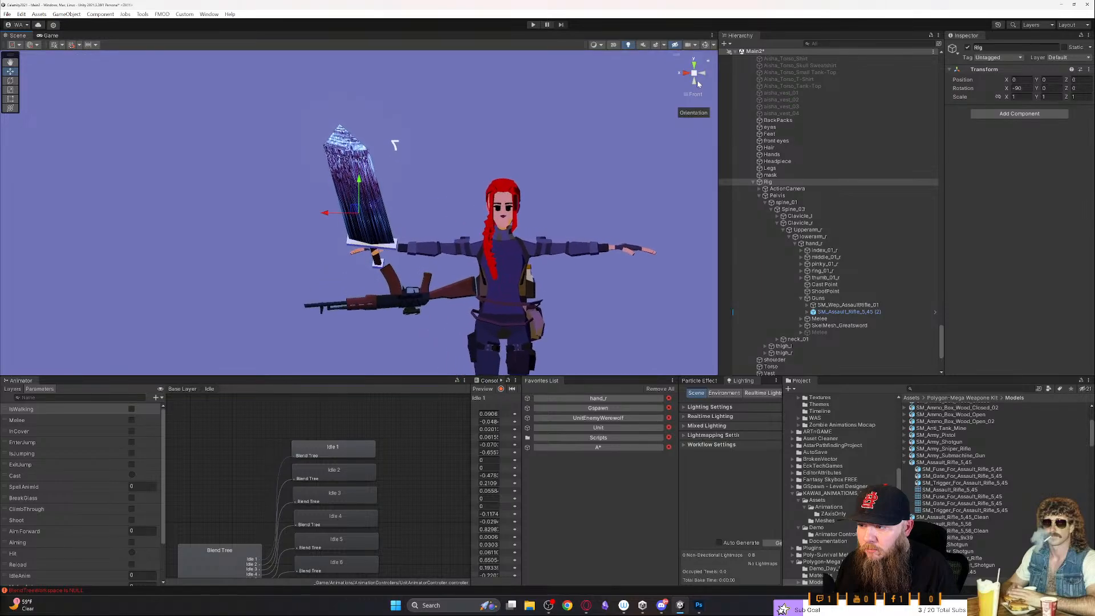
{"action": "scroll", "coordinate": [795, 165], "scroll_direction": "up", "scroll_amount": 10}
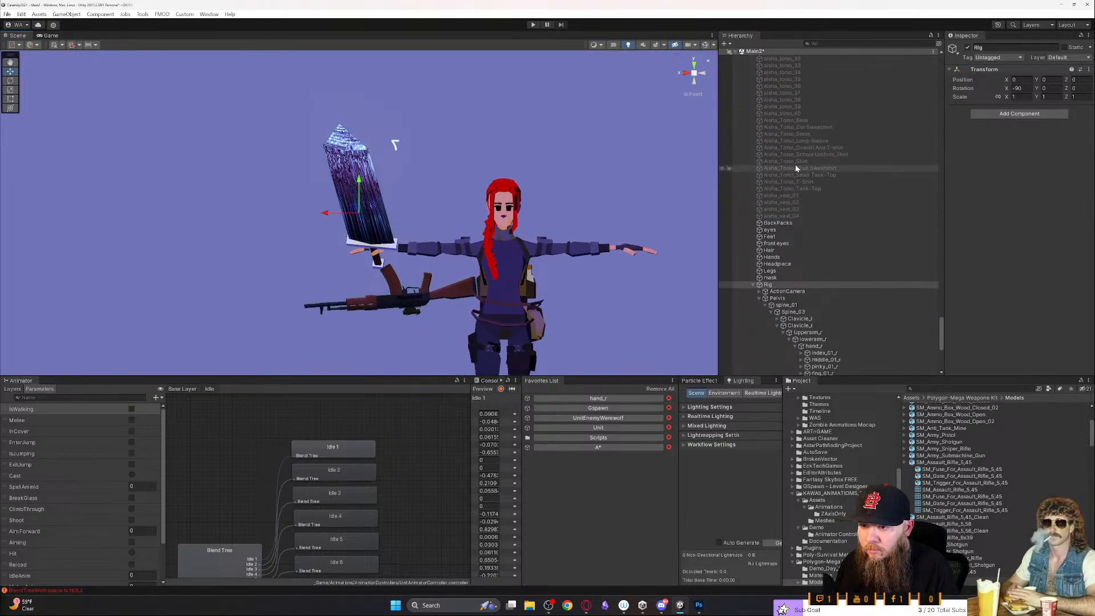
- Collapse Player in the Hierarchy, frame the Unit object in the Scene and view it from above
{"action": "scroll", "coordinate": [798, 166], "scroll_direction": "up", "scroll_amount": 3}
{"action": "left_click_drag", "start_coordinate": [943, 323], "coordinate": [899, 73]}
{"action": "key", "text": "f"}
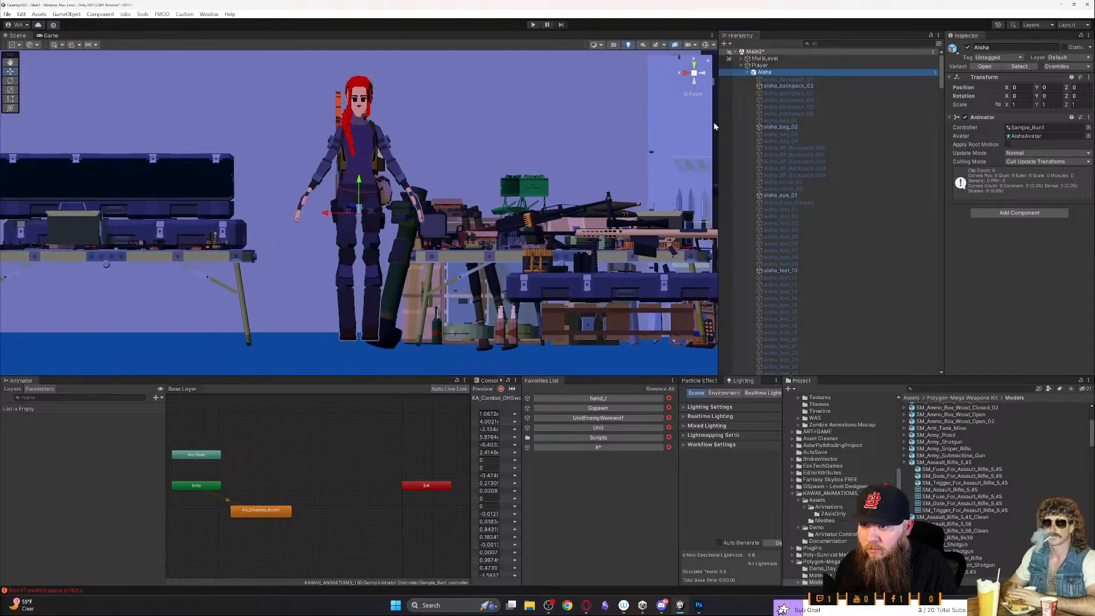
{"action": "left_click", "coordinate": [740, 69]}
{"action": "left_click", "coordinate": [742, 66]}
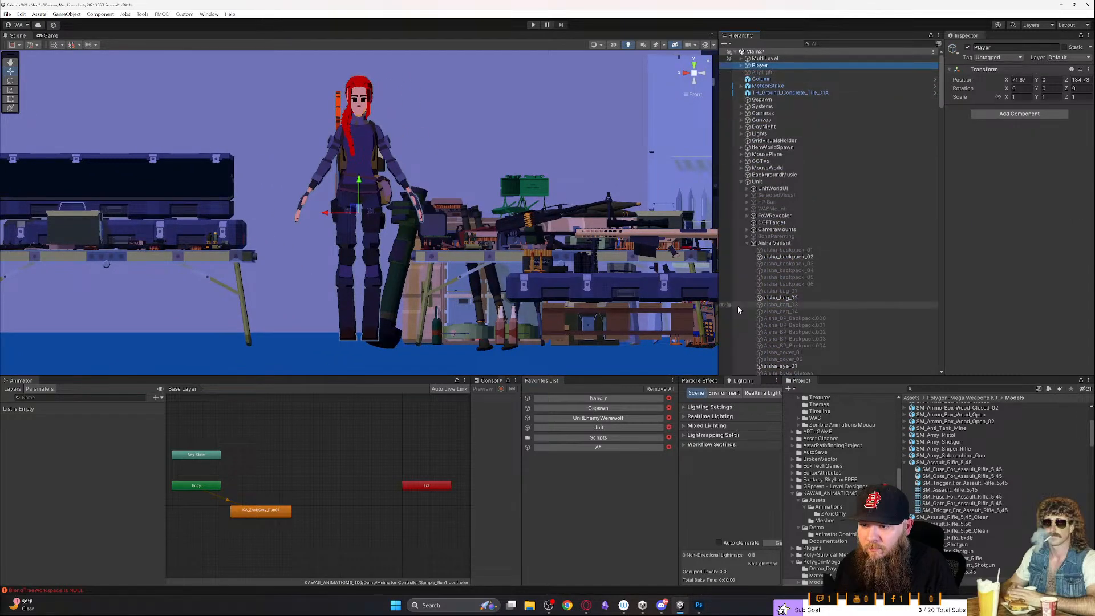
{"action": "left_click", "coordinate": [773, 182]}
{"action": "key", "text": "f"}
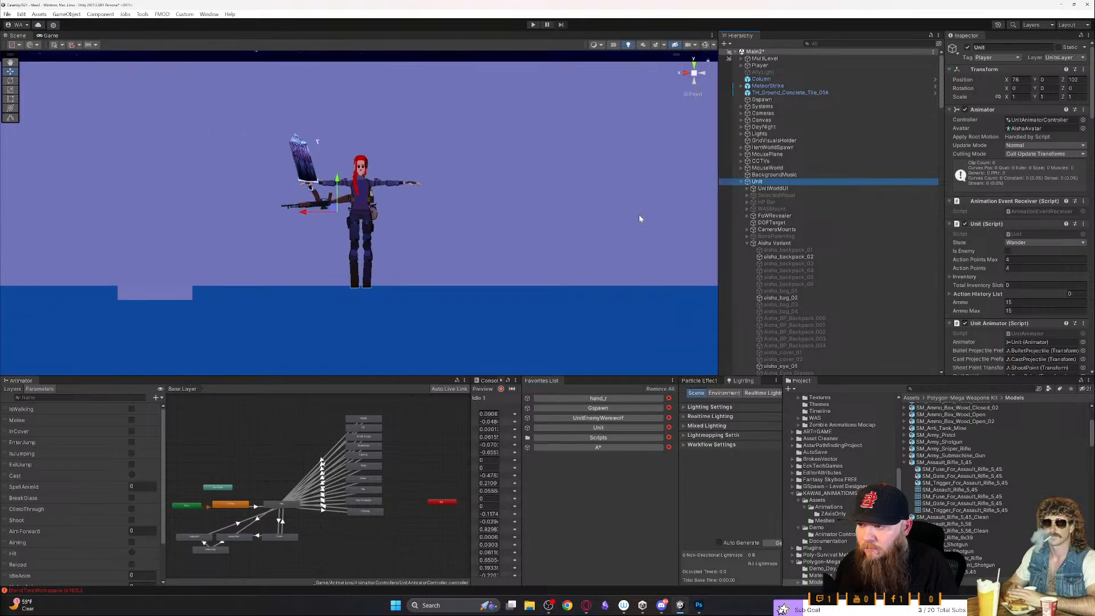
{"action": "left_click", "coordinate": [694, 65]}
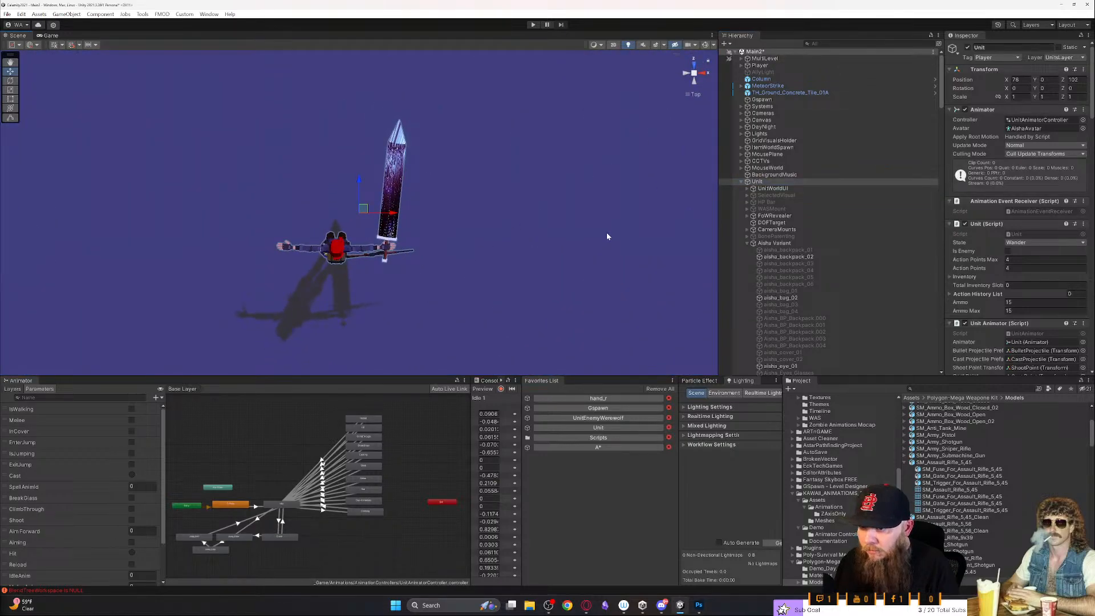
- Collapse Aisha Variant, select SM_Assault_Rifle_5,45 (2) under hand_r and rotate it in the top view to line up with the greatsword
{"action": "scroll", "coordinate": [745, 120], "scroll_direction": "down", "scroll_amount": 5}
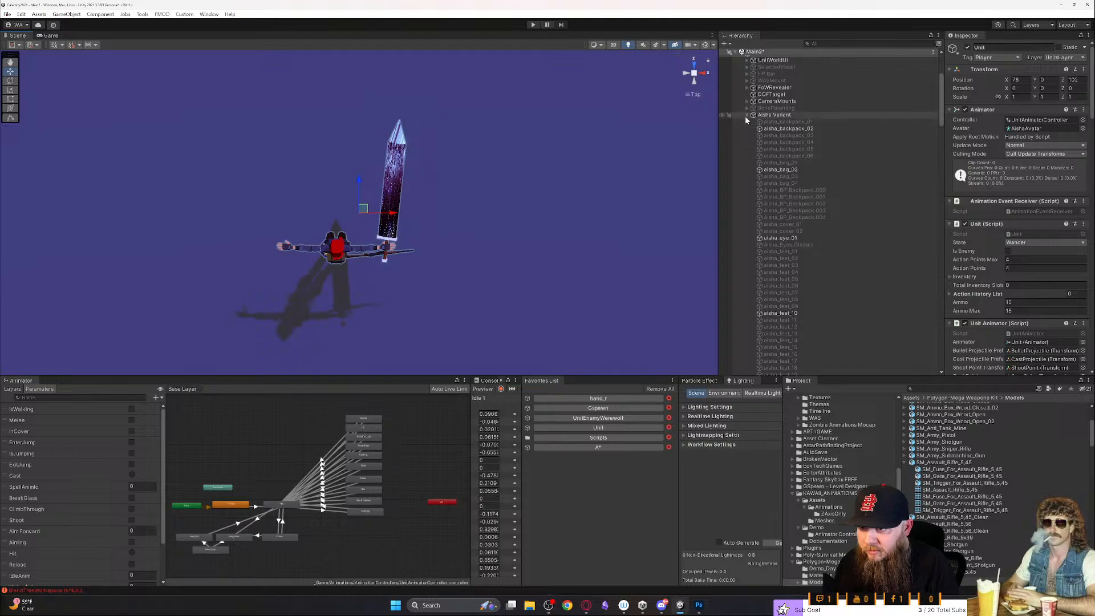
{"action": "left_click", "coordinate": [746, 116]}
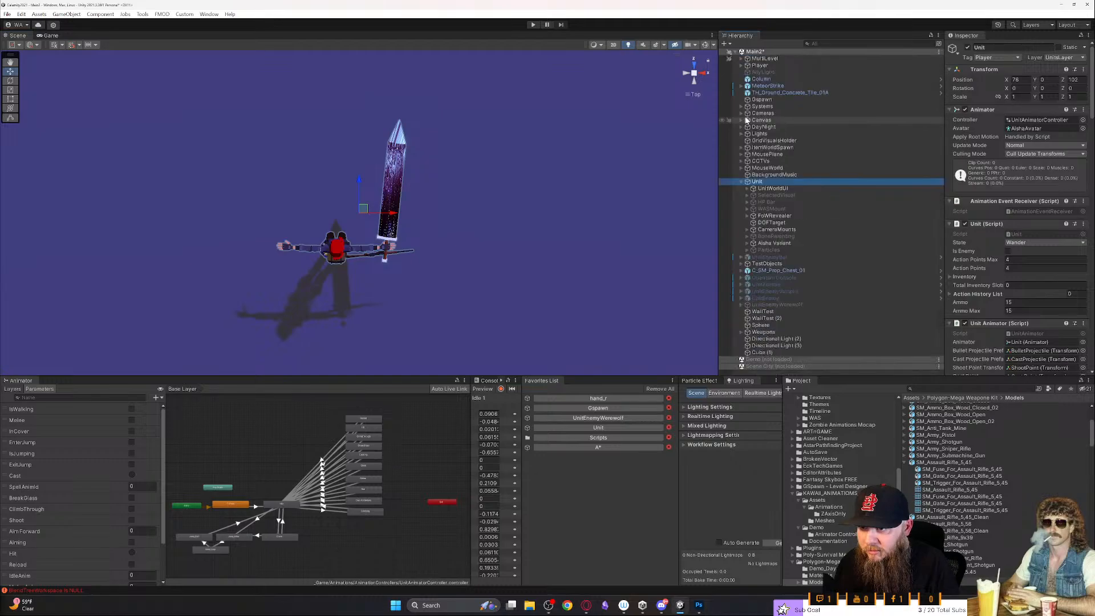
{"action": "left_click", "coordinate": [598, 398]}
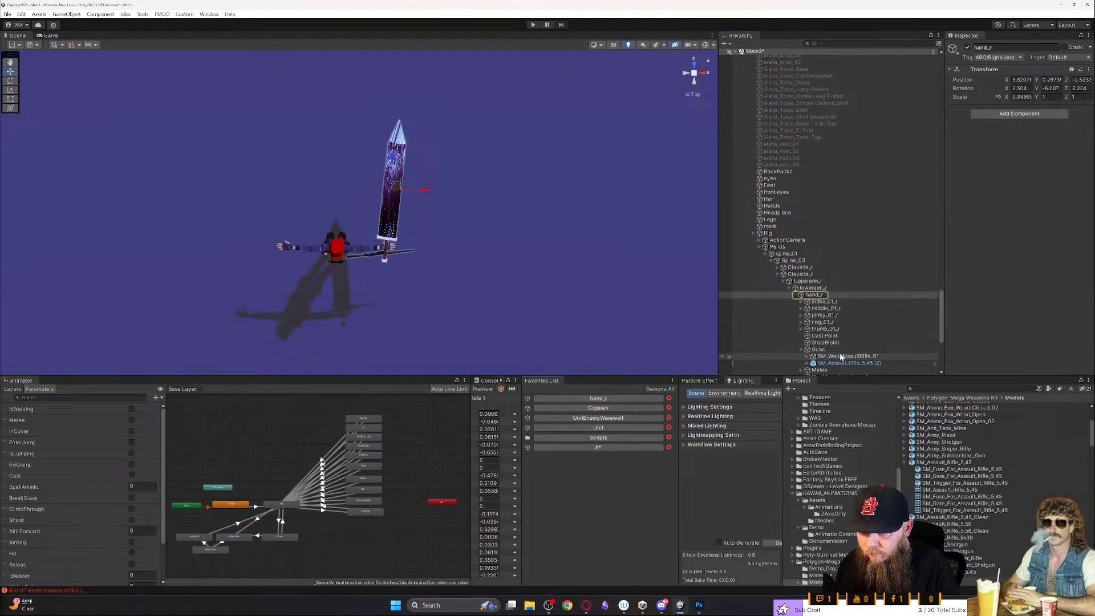
{"action": "left_click", "coordinate": [845, 364]}
{"action": "key", "text": "e"}
{"action": "left_click_drag", "start_coordinate": [390, 244], "coordinate": [278, 282]}
{"action": "left_click_drag", "start_coordinate": [391, 254], "coordinate": [270, 267]}
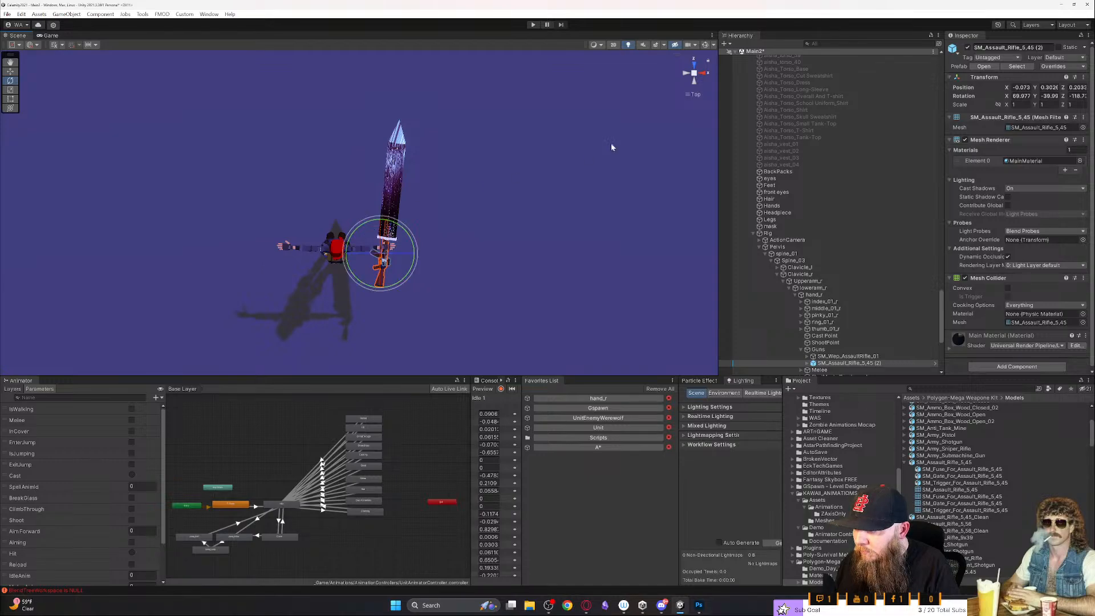
- Tilt the rifle in the side view to match the greatsword's slope and move it up to the hand
{"action": "left_click", "coordinate": [704, 74]}
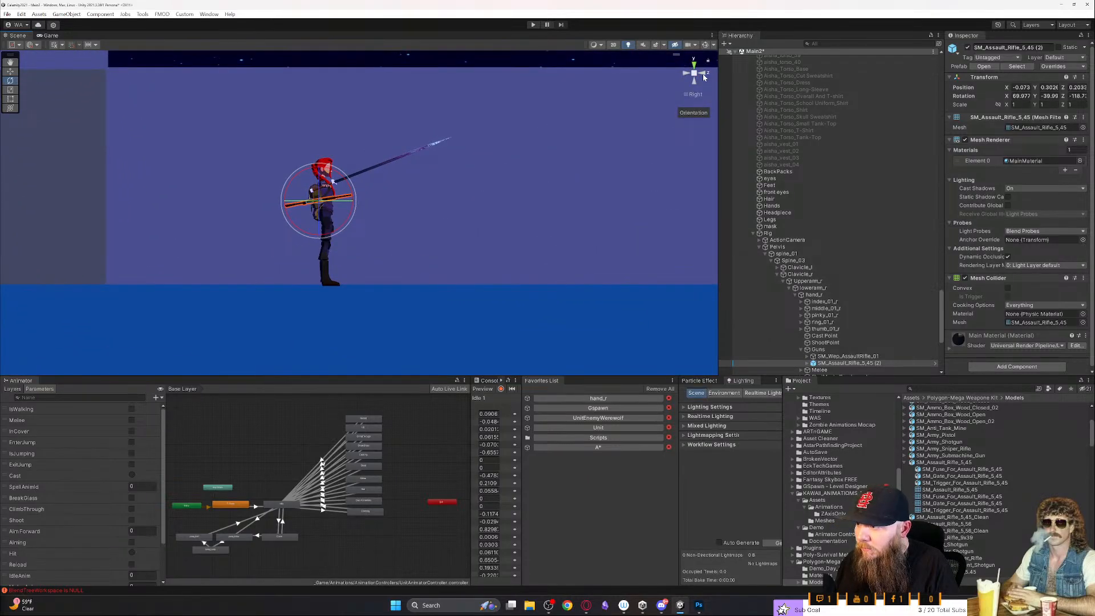
{"action": "left_click_drag", "start_coordinate": [341, 178], "coordinate": [351, 183]}
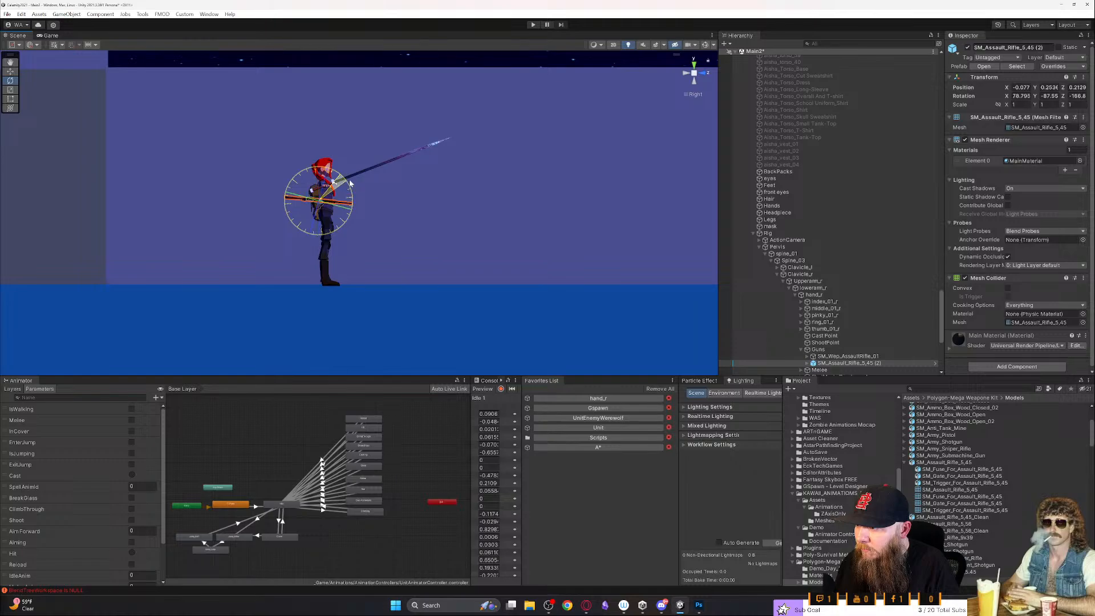
{"action": "key", "text": "ctrl+z"}
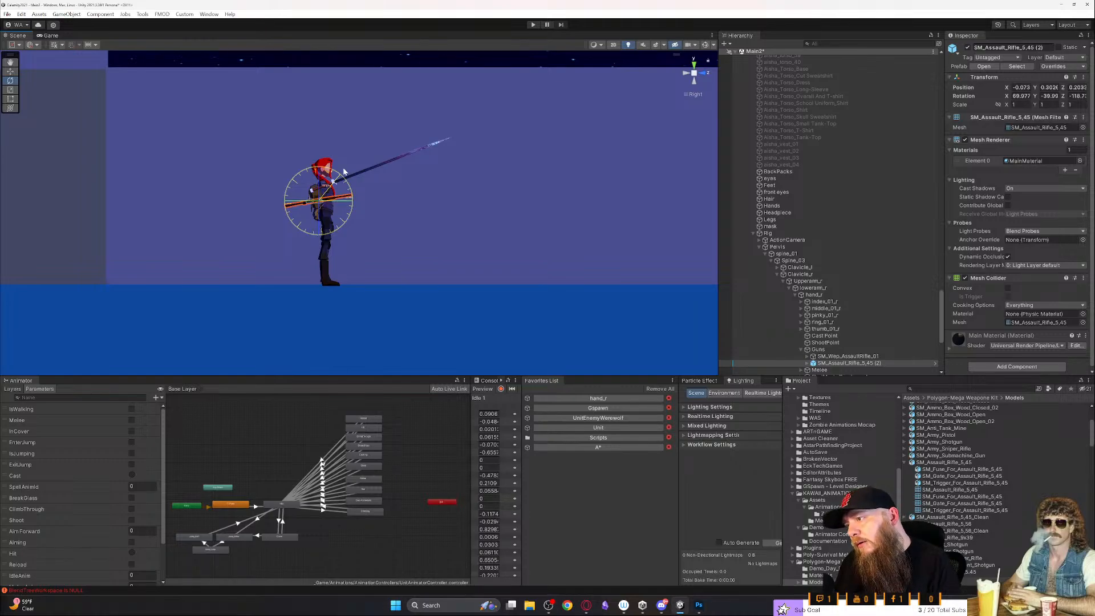
{"action": "left_click_drag", "start_coordinate": [341, 170], "coordinate": [359, 155]}
{"action": "key", "text": "w"}
{"action": "key", "text": "e"}
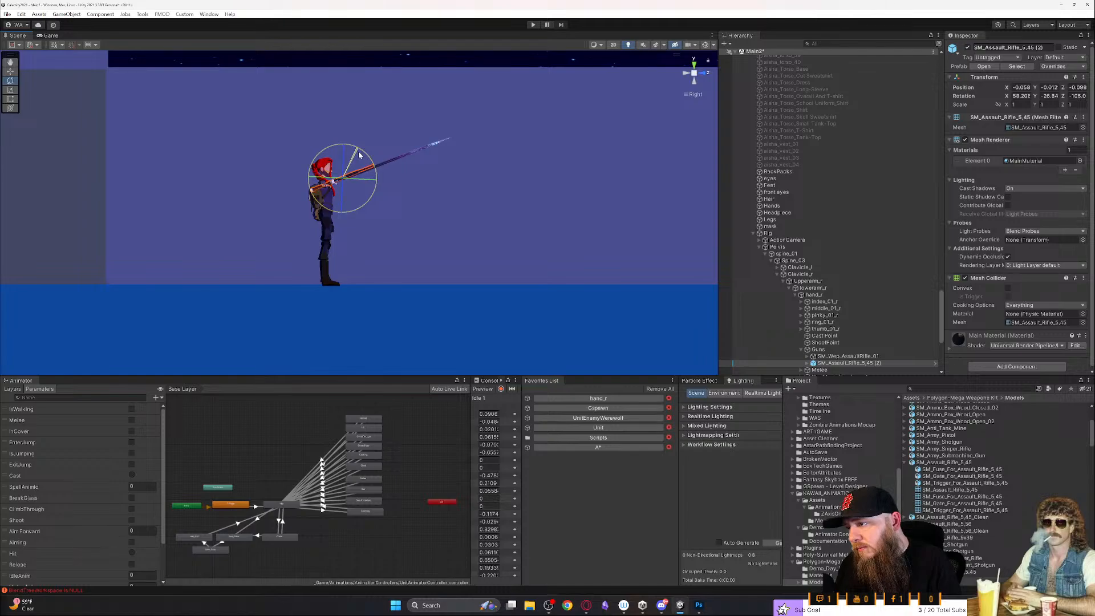
{"action": "key", "text": "w"}
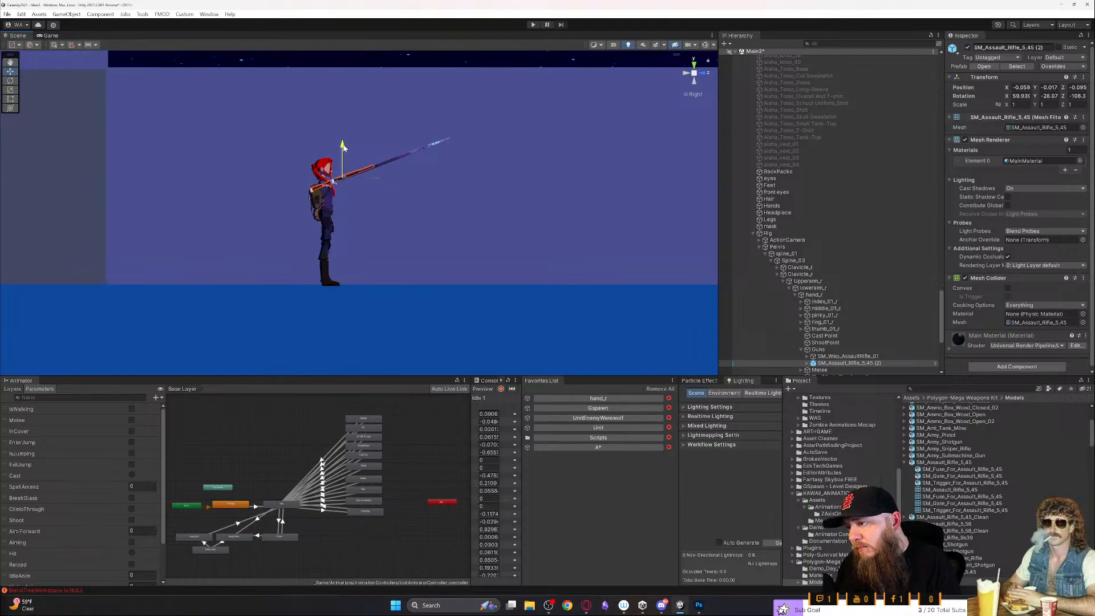
{"action": "left_click_drag", "start_coordinate": [344, 147], "coordinate": [346, 149]}
- Reposition the rifle at the hand in the top view and rotate it to about -78, -21, 113 degrees
{"action": "left_click", "coordinate": [694, 64]}
{"action": "left_click_drag", "start_coordinate": [385, 230], "coordinate": [392, 239]}
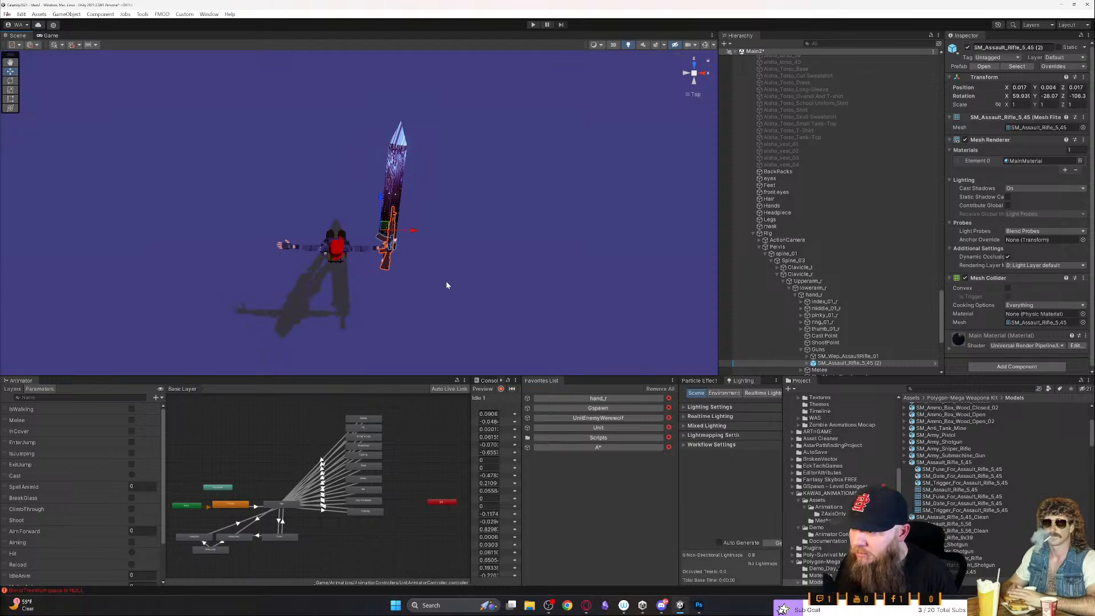
{"action": "key", "text": "e"}
{"action": "left_click_drag", "start_coordinate": [391, 234], "coordinate": [606, 252]}
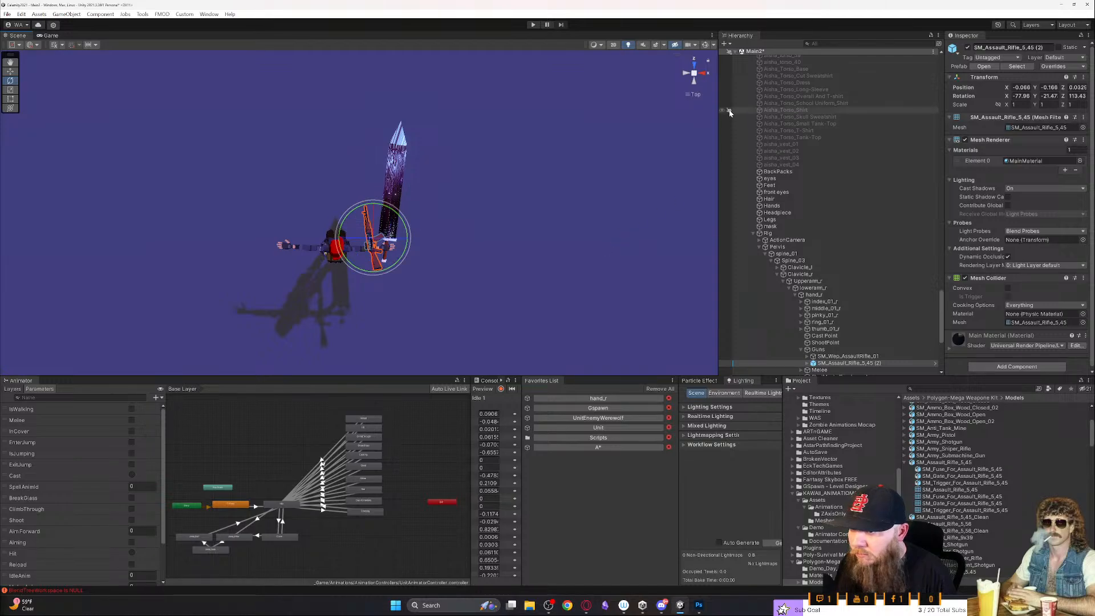
- Rotate the rifle in the side view to follow the greatsword's slope and shift it slightly forward
{"action": "left_click", "coordinate": [706, 73]}
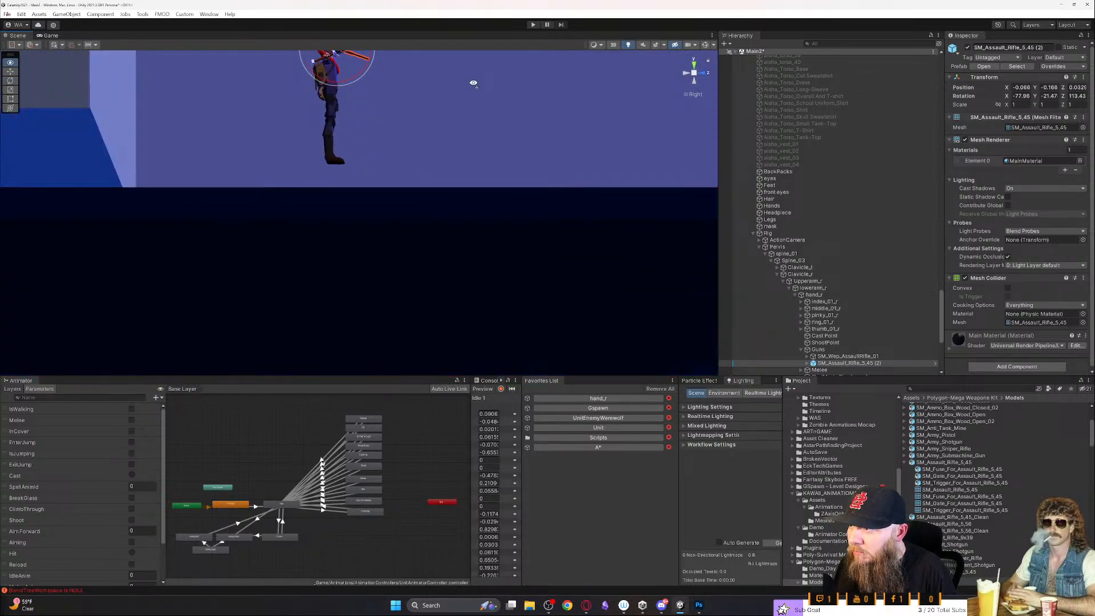
{"action": "middle_click_drag", "start_coordinate": [471, 89], "coordinate": [465, 250]}
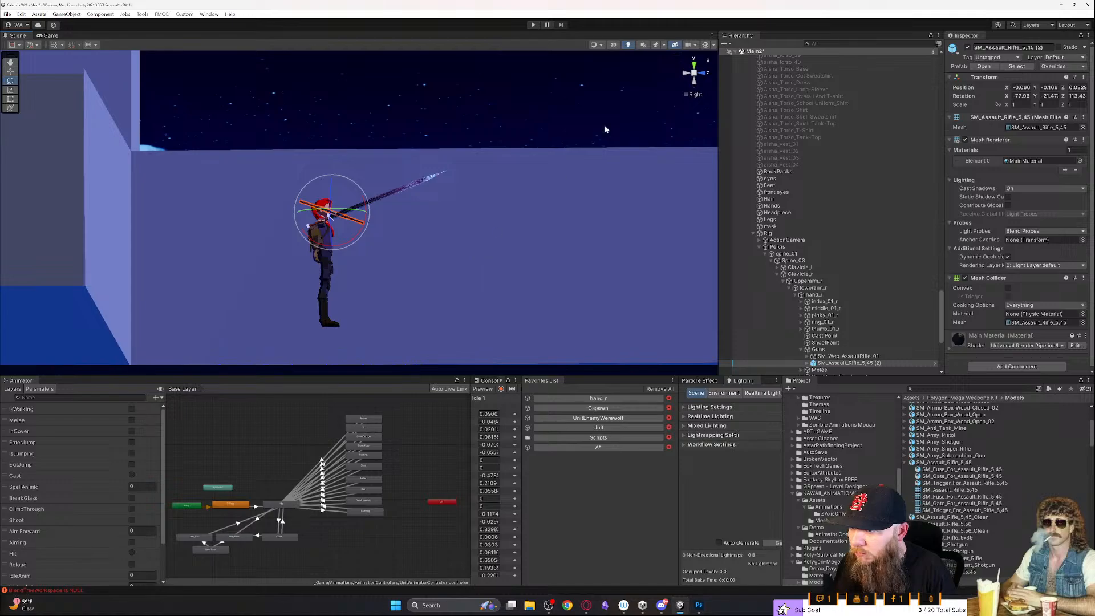
{"action": "left_click", "coordinate": [689, 75]}
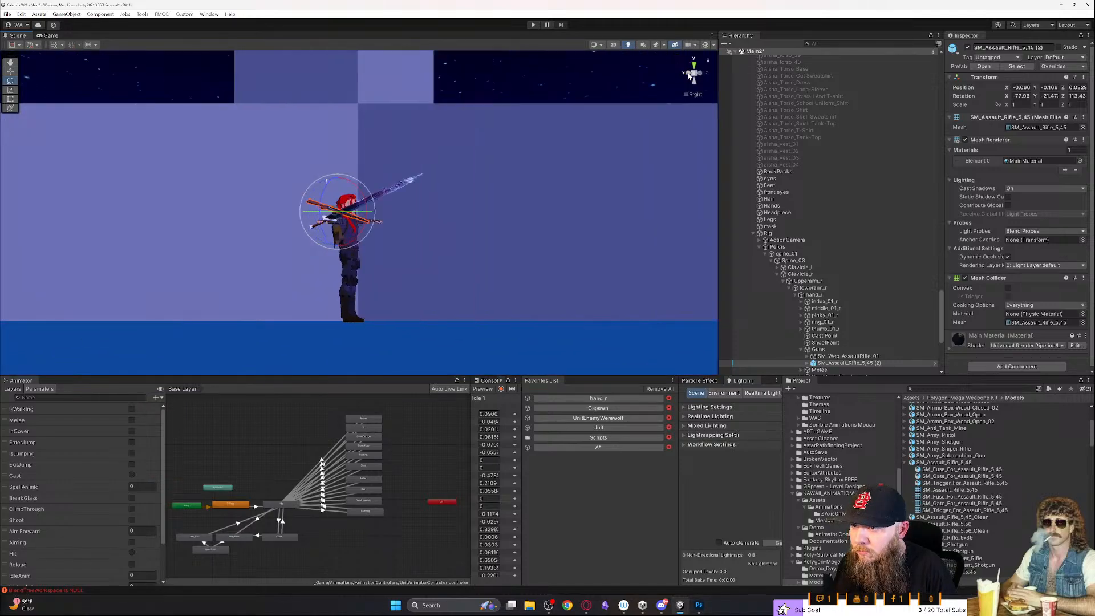
{"action": "mouse_move", "coordinate": [344, 182]}
{"action": "left_mouse_down"}
{"action": "mouse_move", "coordinate": [293, 177]}
{"action": "mouse_move", "coordinate": [333, 184]}
{"action": "left_mouse_up"}
{"action": "key", "text": "w"}
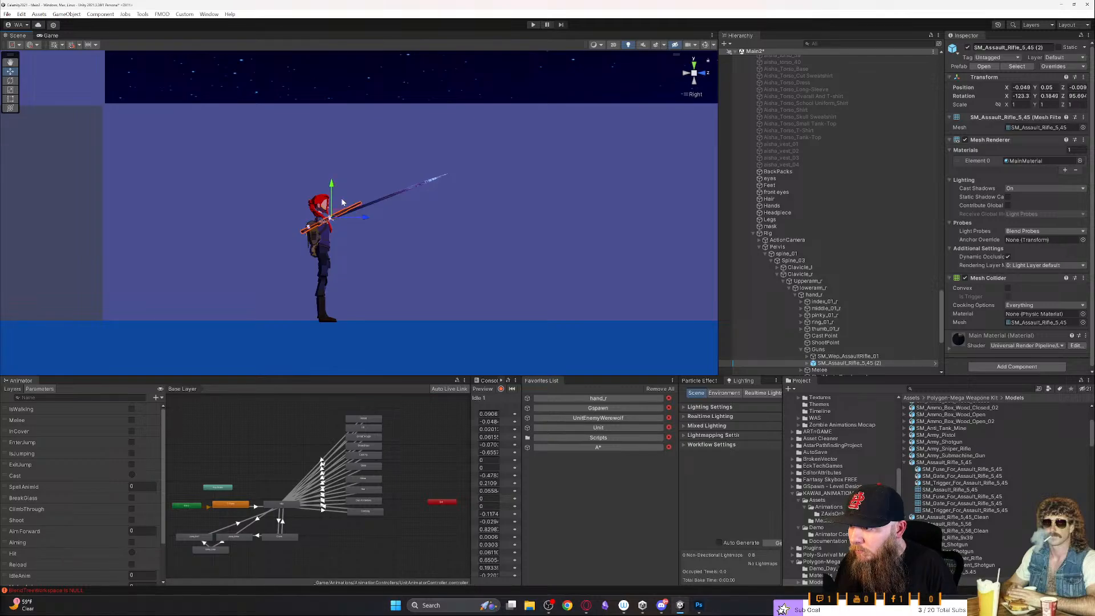
{"action": "left_click_drag", "start_coordinate": [360, 222], "coordinate": [364, 221]}
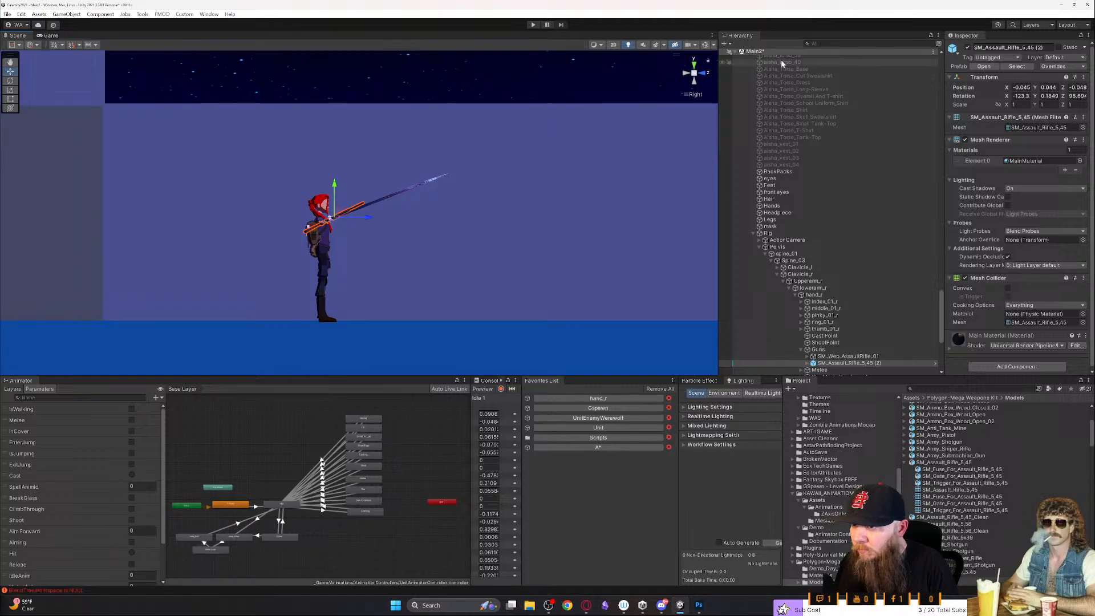
- Move the rifle outward into the hand in the top view and rotate it to about -124, -14, 91 degrees
{"action": "left_click", "coordinate": [694, 64]}
{"action": "left_click_drag", "start_coordinate": [362, 232], "coordinate": [384, 231]}
{"action": "key", "text": "e"}
{"action": "key", "text": "w"}
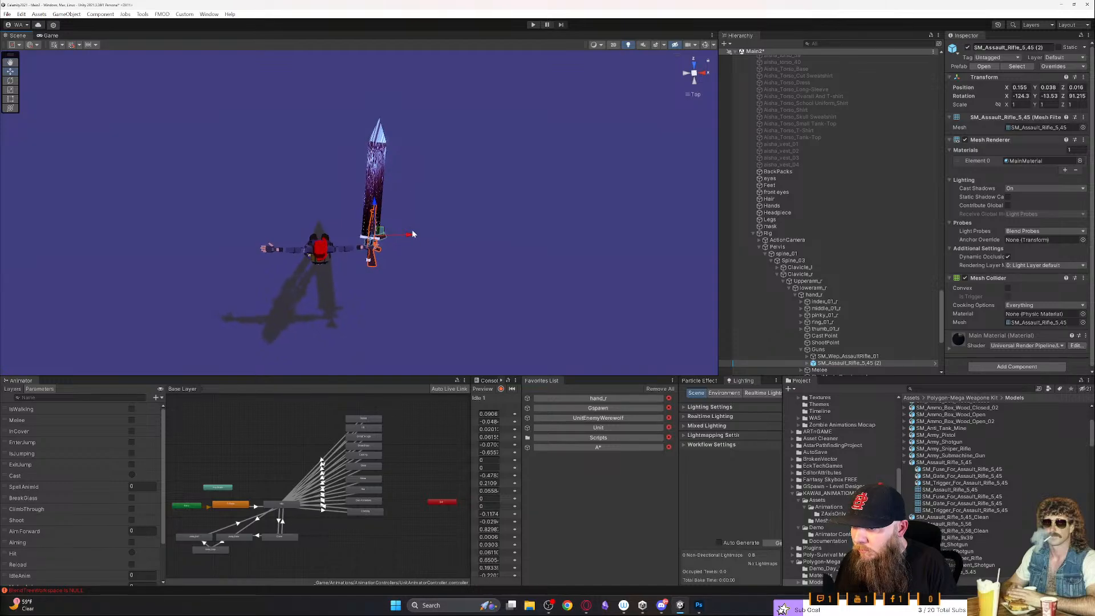
- Hide Melee and SkelMesh_Greatsword from the Scene view
{"action": "scroll", "coordinate": [736, 357], "scroll_direction": "down", "scroll_amount": 3}
{"action": "left_click", "coordinate": [734, 319]}
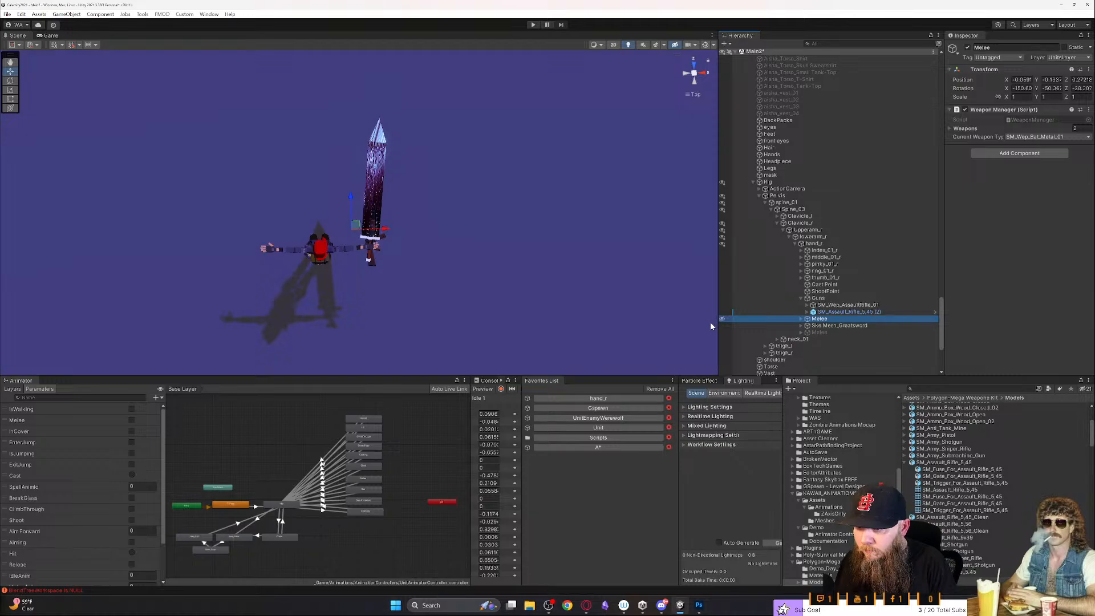
{"action": "left_click", "coordinate": [722, 326]}
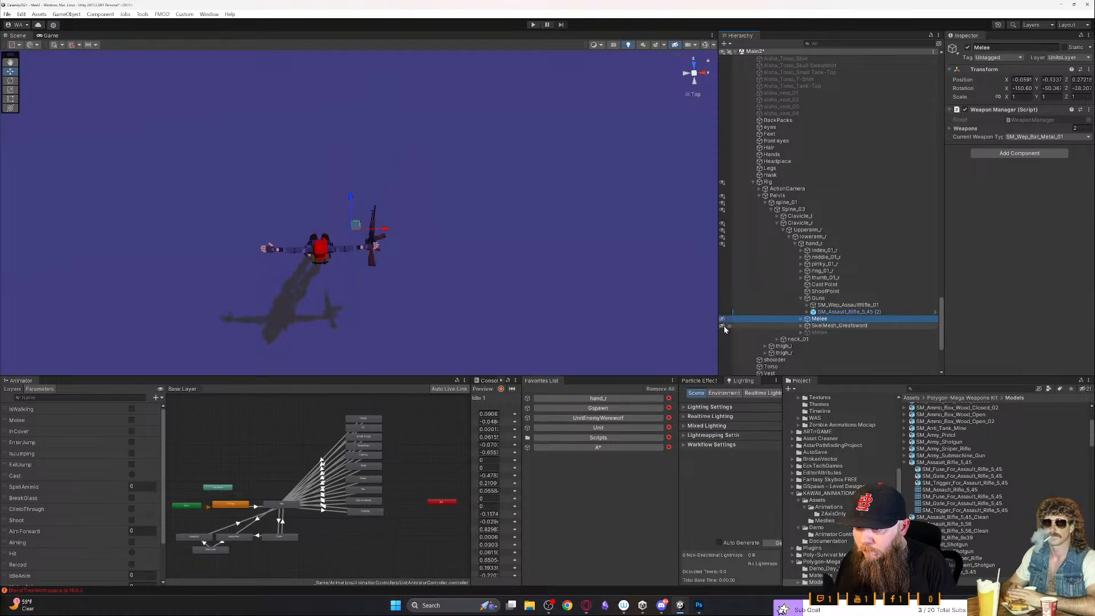
- Frame the rifle in perspective view and fine-tune its grip to about position 0.163, 0.038, 0.018 and rotation -124.5, -17, 89
{"action": "left_click_drag", "start_coordinate": [493, 279], "coordinate": [494, 278], "text": "alt"}
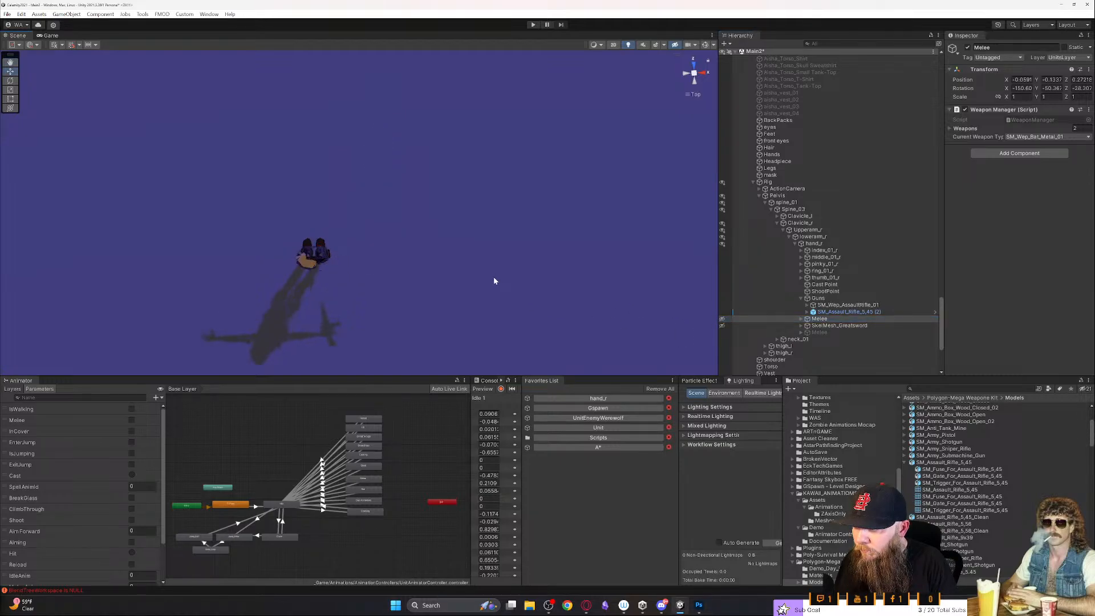
{"action": "left_click", "coordinate": [692, 71]}
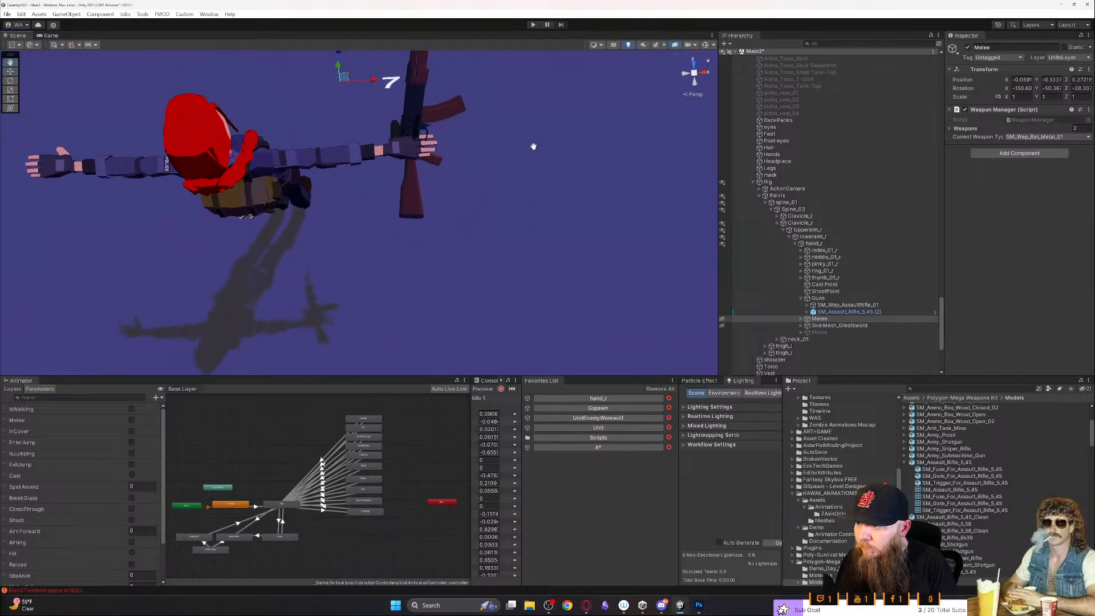
{"action": "left_click", "coordinate": [410, 179]}
{"action": "key", "text": "f"}
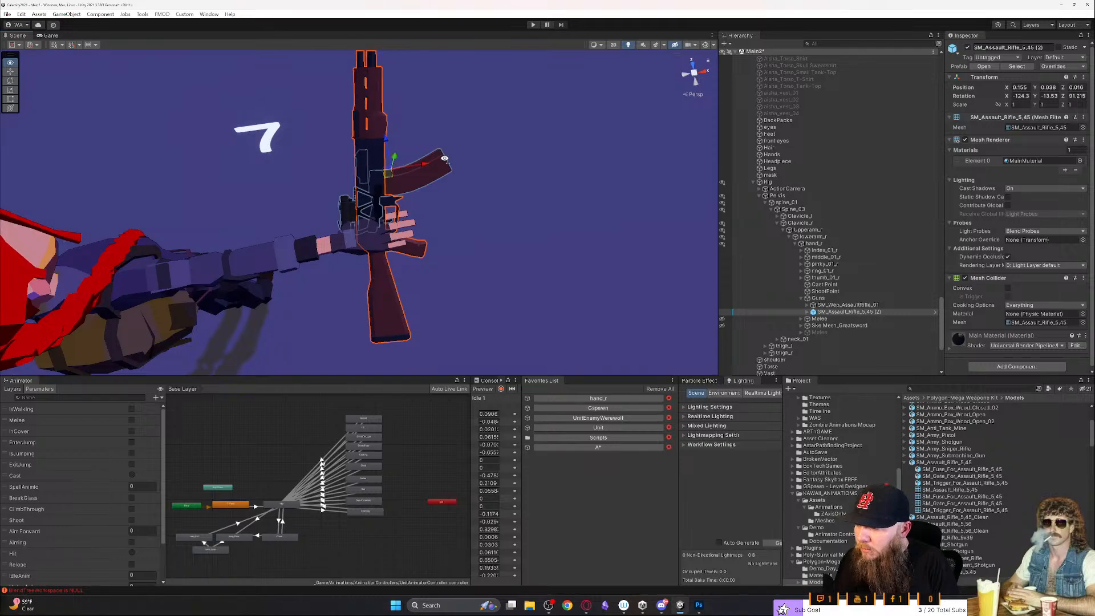
{"action": "key", "text": "e"}
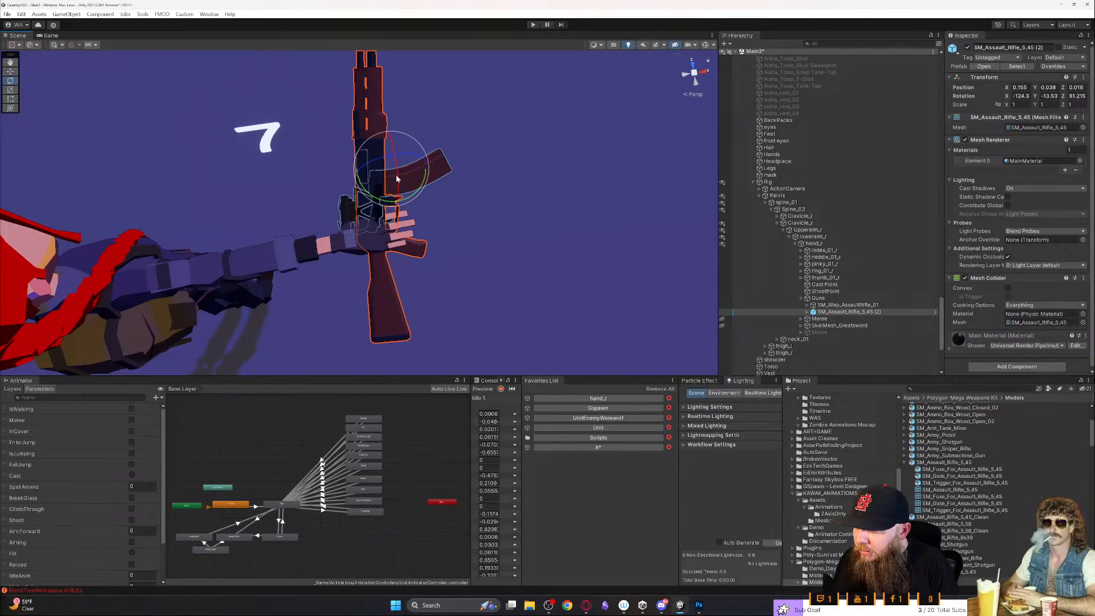
{"action": "key", "text": "w"}
{"action": "mouse_move", "coordinate": [388, 174]}
{"action": "left_mouse_down"}
{"action": "mouse_move", "coordinate": [401, 162]}
{"action": "mouse_move", "coordinate": [419, 181]}
{"action": "mouse_move", "coordinate": [393, 179]}
{"action": "left_mouse_up"}
{"action": "key", "text": "e"}
{"action": "key", "text": "w"}
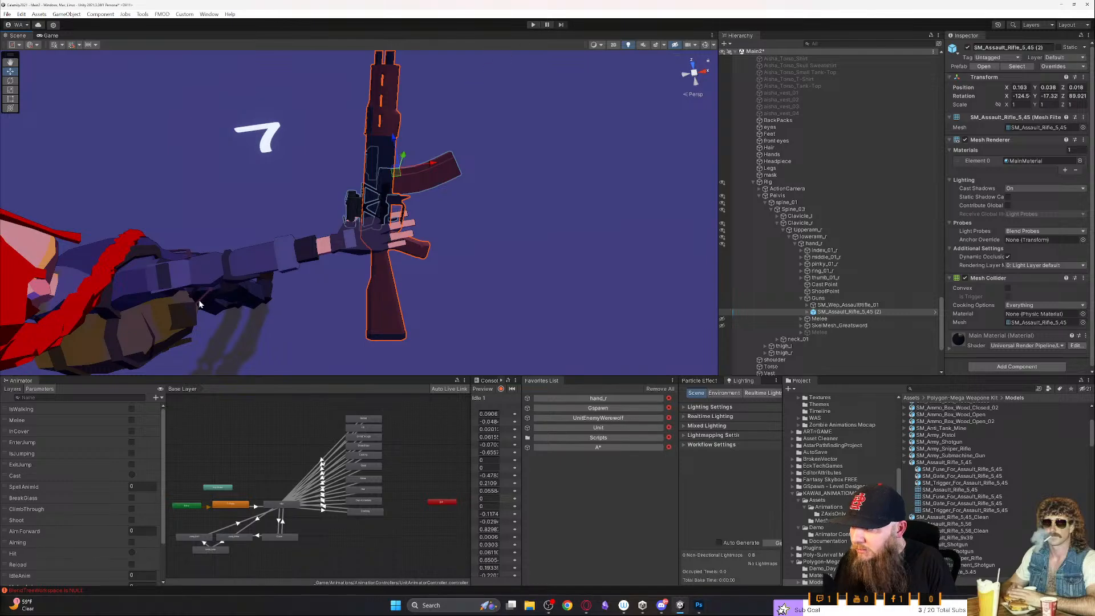
- Widen the Animation window, choose the Shot01 clip and preview it on the character
{"action": "left_click_drag", "start_coordinate": [472, 401], "coordinate": [234, 399]}
{"action": "left_click", "coordinate": [302, 398]}
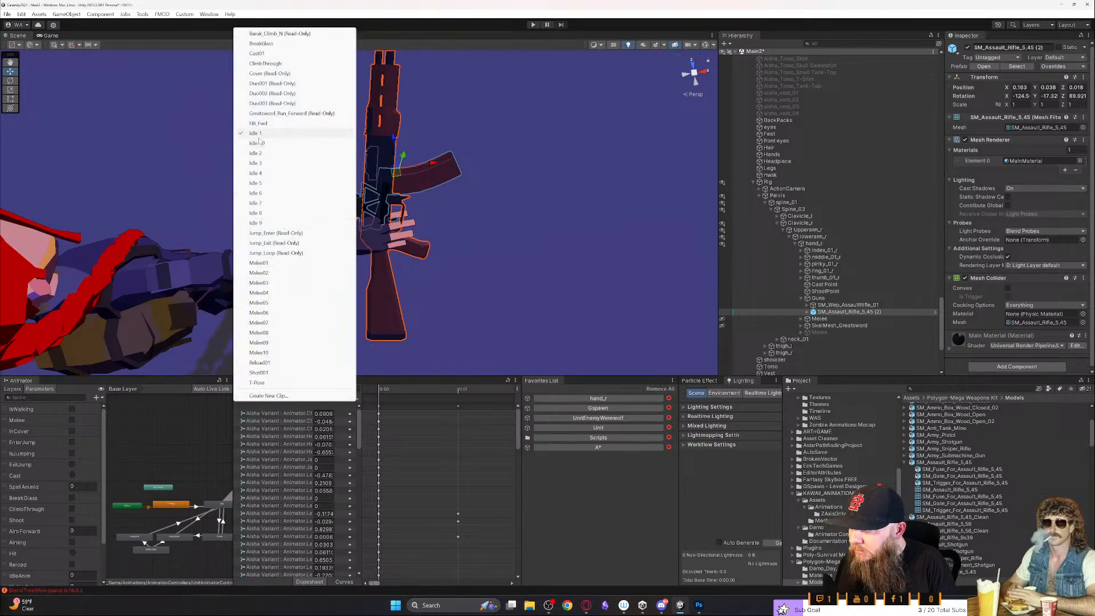
{"action": "left_click", "coordinate": [259, 373]}
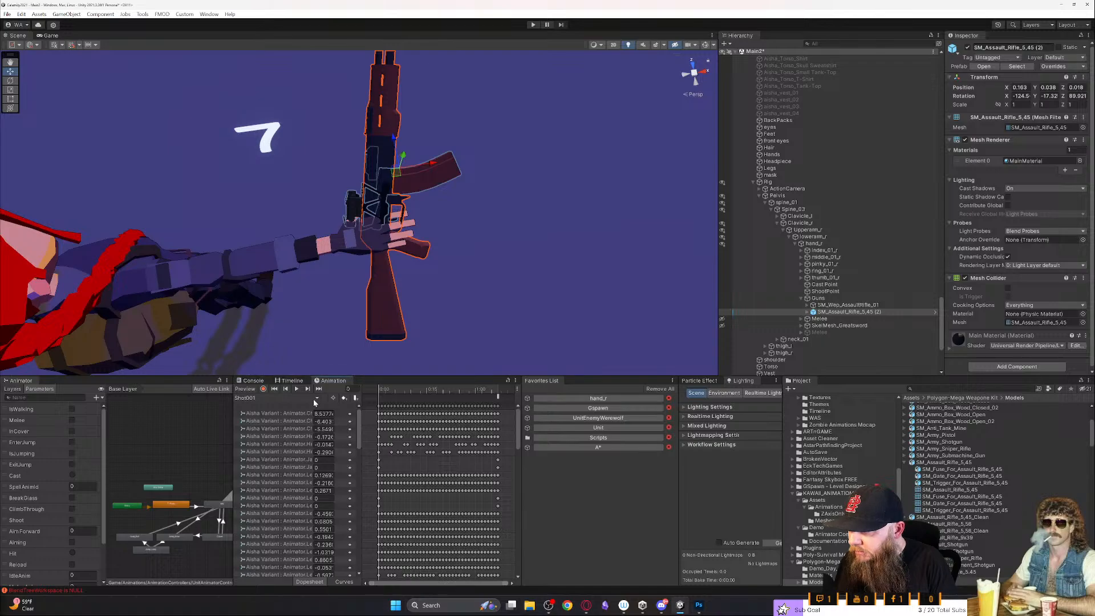
{"action": "left_click", "coordinate": [296, 389]}
{"action": "left_click_drag", "start_coordinate": [355, 286], "coordinate": [311, 232], "text": "alt"}
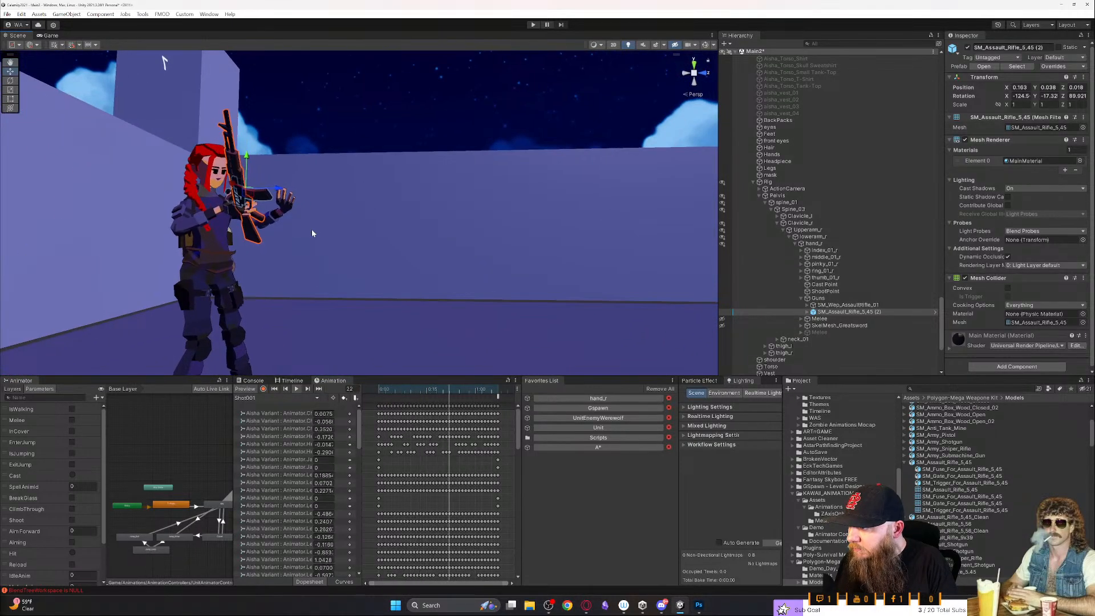
{"action": "key", "text": "a"}
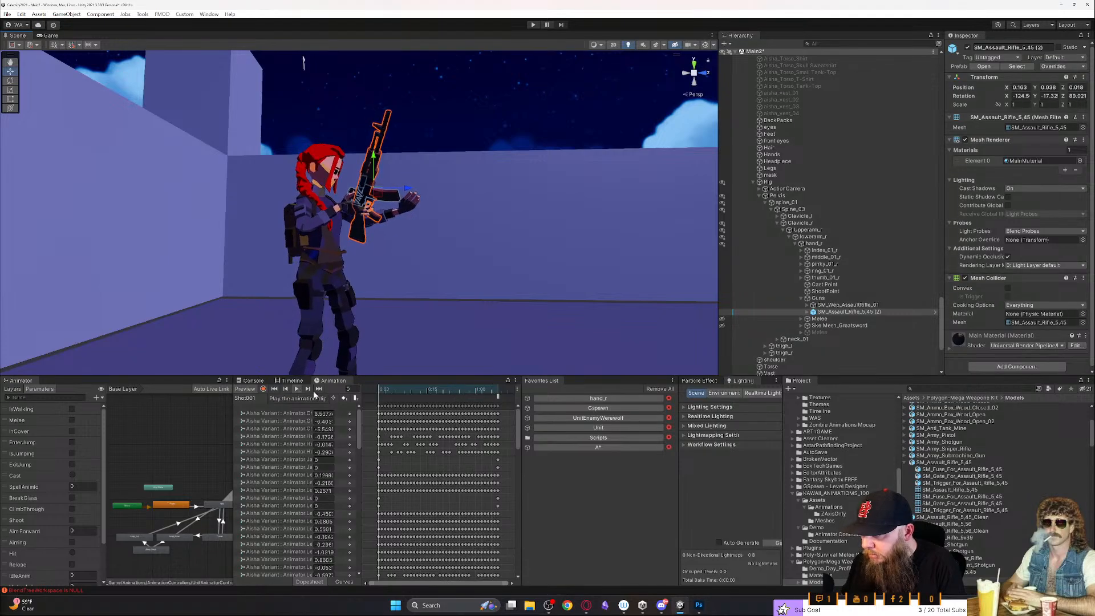
- Scrub Shot01 back to its first frame and view the character holding the rifle from the front
{"action": "left_click_drag", "start_coordinate": [399, 391], "coordinate": [365, 394]}
{"action": "right_click_drag", "start_coordinate": [348, 246], "coordinate": [194, 288]}
{"action": "key", "text": "w"}
{"action": "key", "text": "s"}
{"action": "key", "text": "d"}
{"action": "right_click_drag", "start_coordinate": [217, 66], "coordinate": [296, 218]}
{"action": "key", "text": "e"}
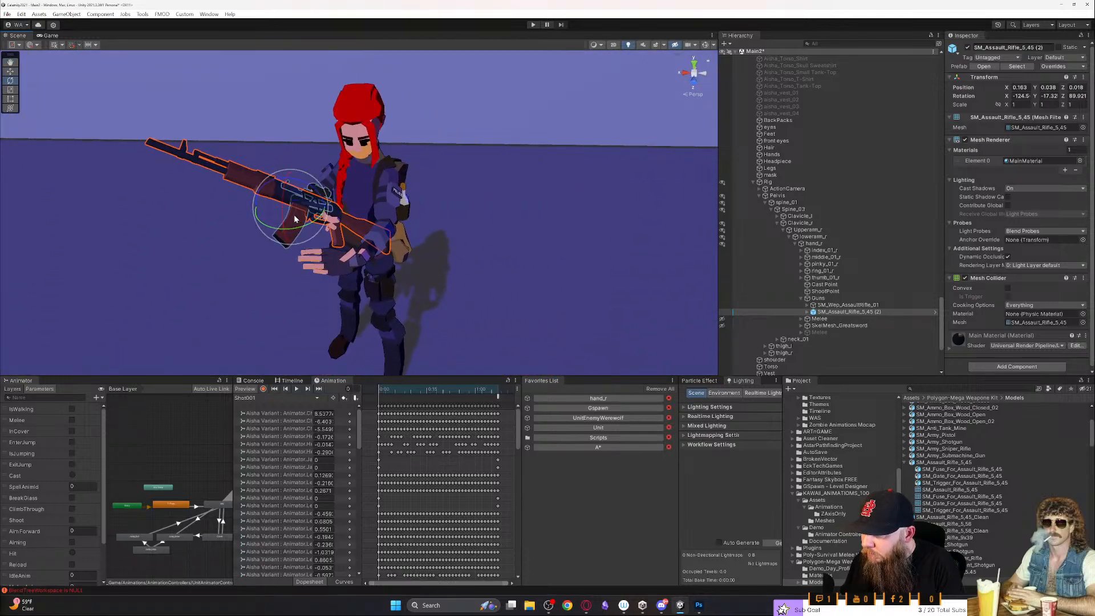
{"action": "left_click_drag", "start_coordinate": [263, 192], "coordinate": [296, 193]}
{"action": "key", "text": "ctrl+z"}
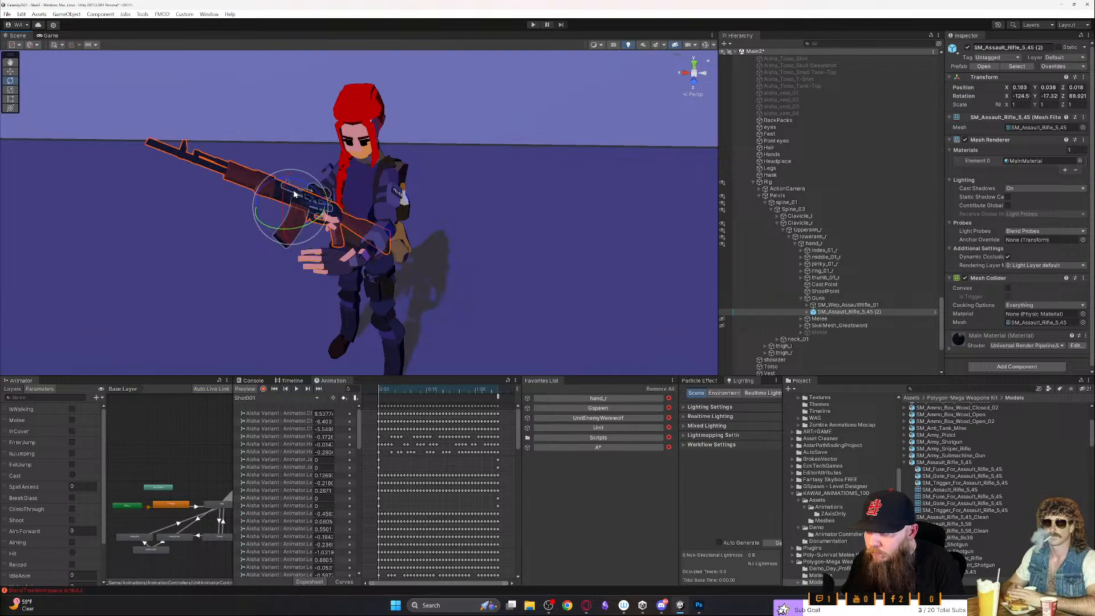
- Reset the Transform of SM_Assault_Rifle_5,45 (2) so its position and rotation are zero
{"action": "right_click", "coordinate": [994, 80]}
{"action": "left_click", "coordinate": [1010, 85]}
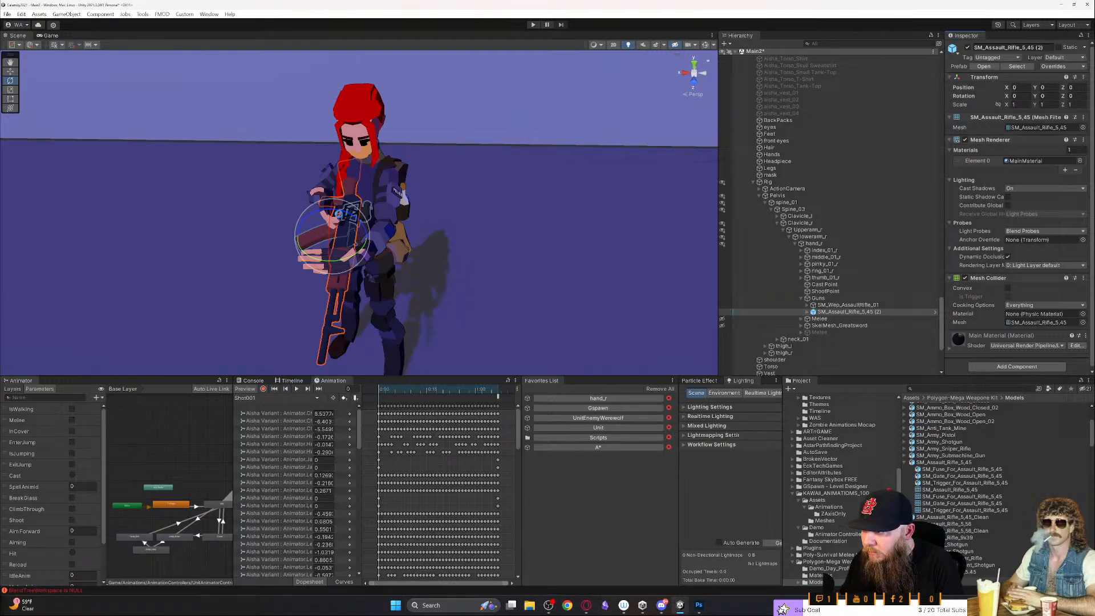
- Rotate the rifle to about -72.3, -29.9, 28.7 so its barrel points forward from Aisha's hands
{"action": "left_click_drag", "start_coordinate": [354, 217], "coordinate": [12, 221]}
{"action": "right_click_drag", "start_coordinate": [12, 222], "coordinate": [508, 183]}
{"action": "key", "text": "a"}
{"action": "key", "text": "w"}
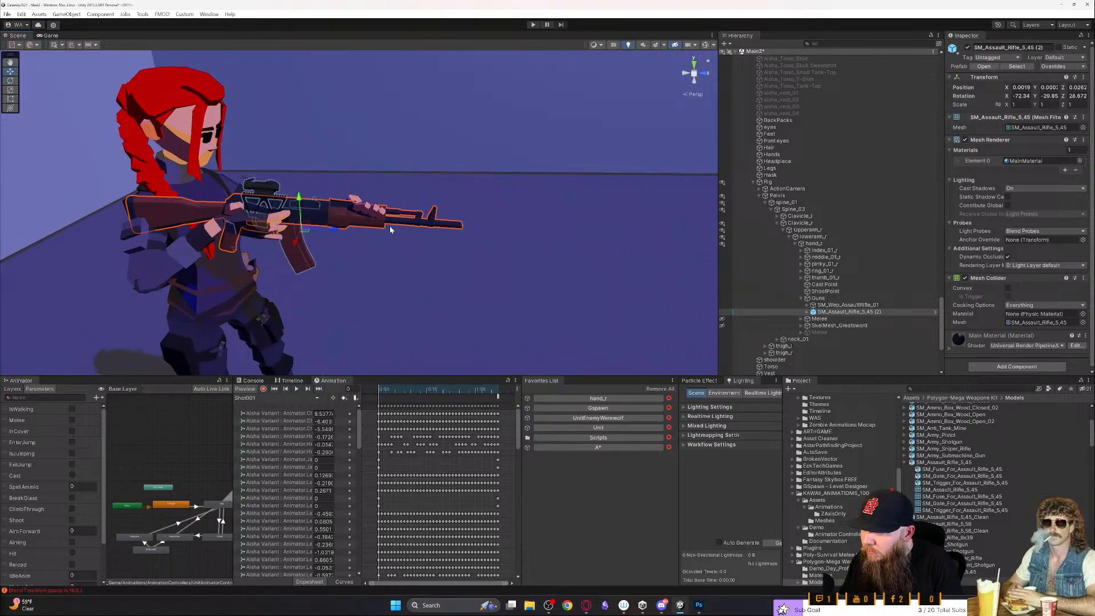
- Move the rifle into Aisha's hands and against her shoulder, at about position 0.079, 0.019, -0.018
{"action": "left_click_drag", "start_coordinate": [299, 201], "coordinate": [297, 178]}
{"action": "left_click_drag", "start_coordinate": [333, 210], "coordinate": [364, 230]}
{"action": "right_click_drag", "start_coordinate": [363, 229], "coordinate": [264, 226]}
{"action": "right_click_drag", "start_coordinate": [615, 178], "coordinate": [502, 221]}
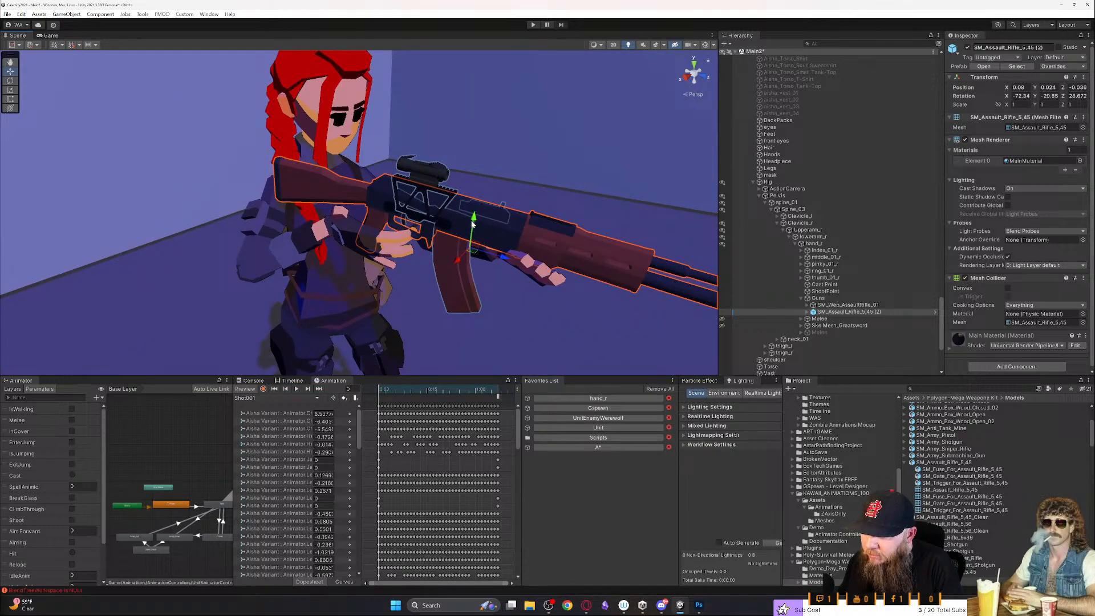
{"action": "left_click_drag", "start_coordinate": [473, 223], "coordinate": [469, 231]}
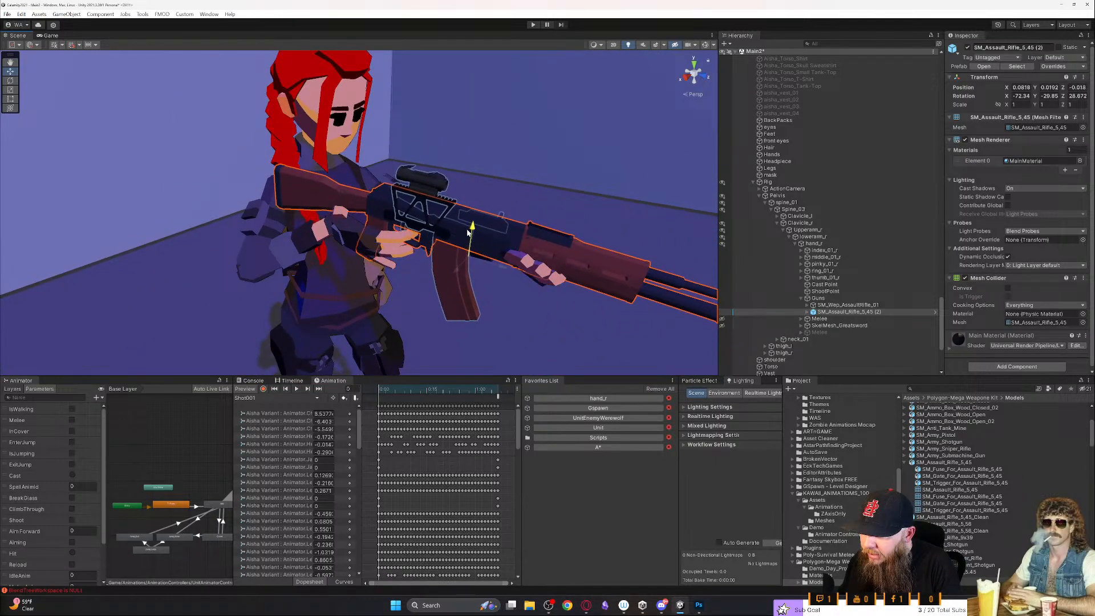
{"action": "left_click_drag", "start_coordinate": [499, 267], "coordinate": [497, 267]}
{"action": "right_click_drag", "start_coordinate": [492, 274], "coordinate": [367, 280]}
{"action": "left_click_drag", "start_coordinate": [277, 274], "coordinate": [544, 294], "text": "alt"}
{"action": "left_click", "coordinate": [593, 177]}
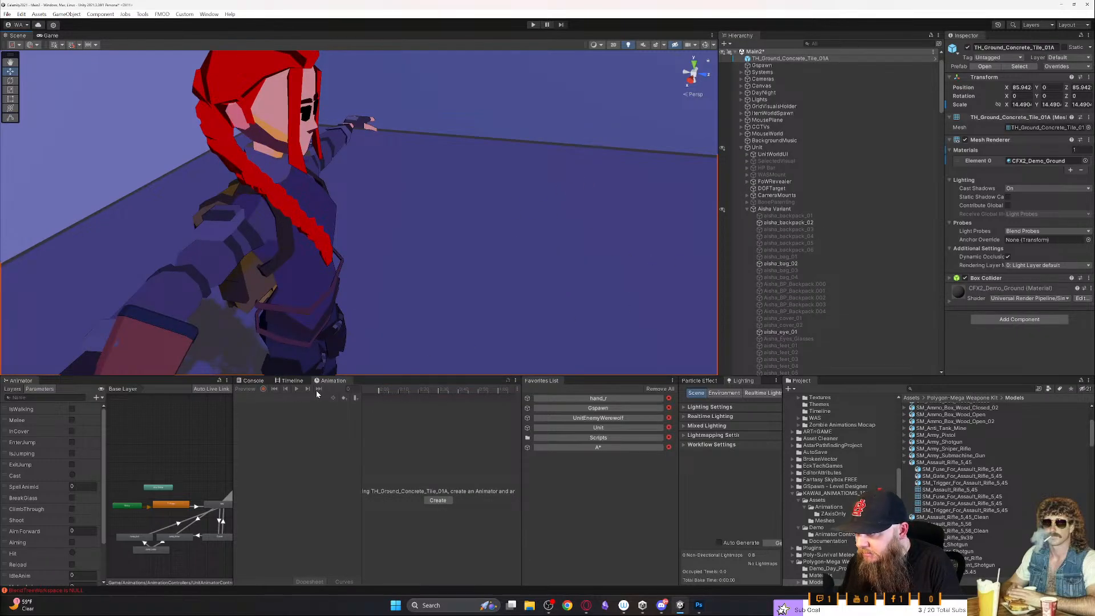
{"action": "key", "text": "ctrl+z"}
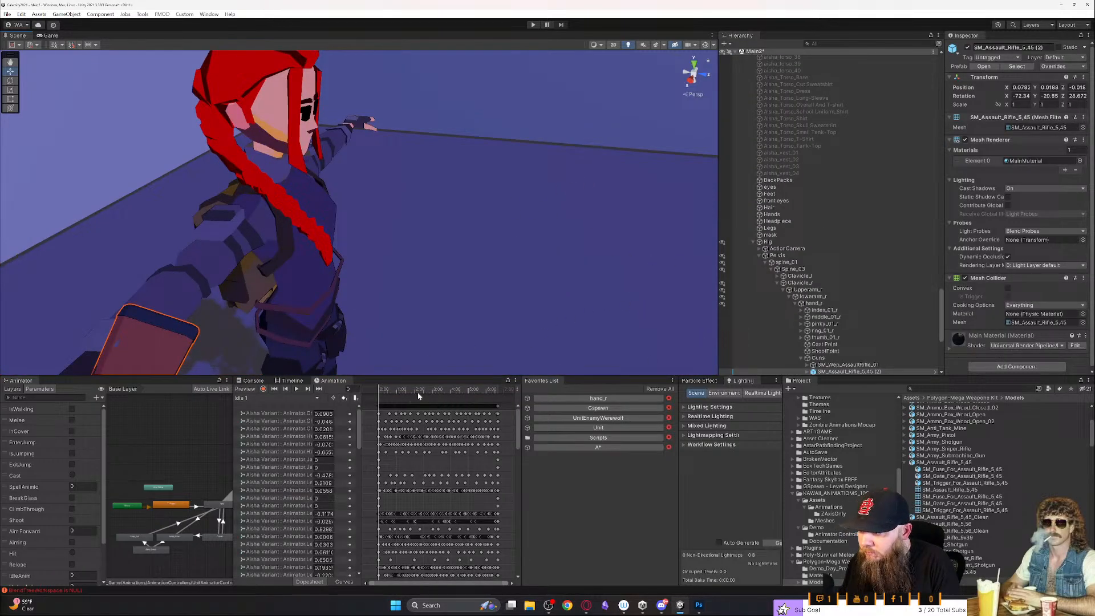
- Scrub the Idle 1 clip to about frame 30 and view the whole character with the rifle from the front
{"action": "left_click", "coordinate": [398, 389]}
{"action": "left_click", "coordinate": [302, 398]}
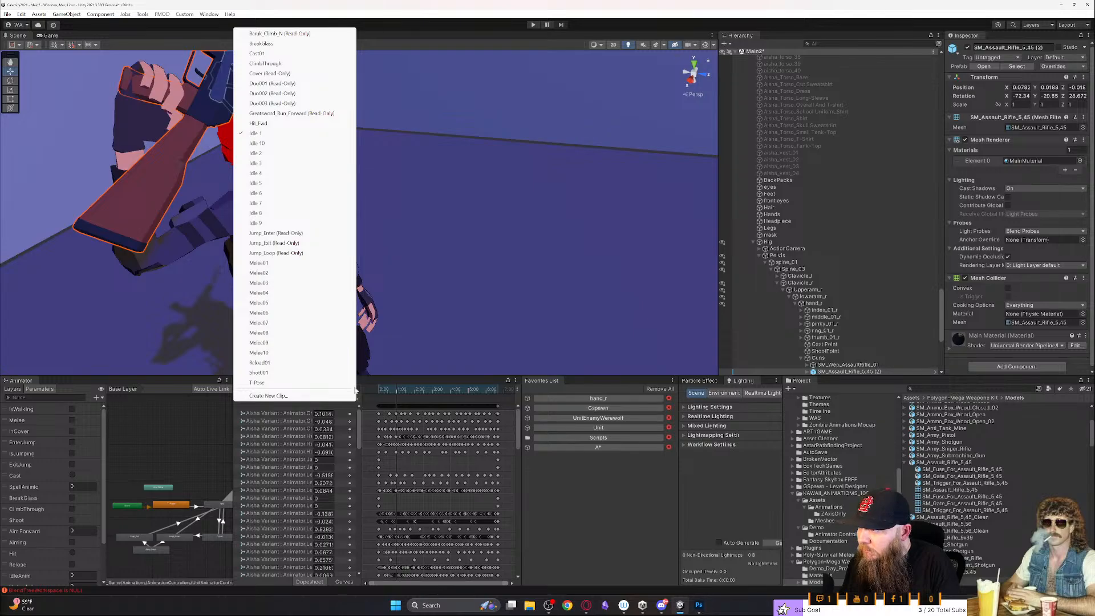
{"action": "left_click", "coordinate": [504, 266]}
{"action": "key", "text": "f"}
{"action": "left_click_drag", "start_coordinate": [490, 262], "coordinate": [350, 211], "text": "alt"}
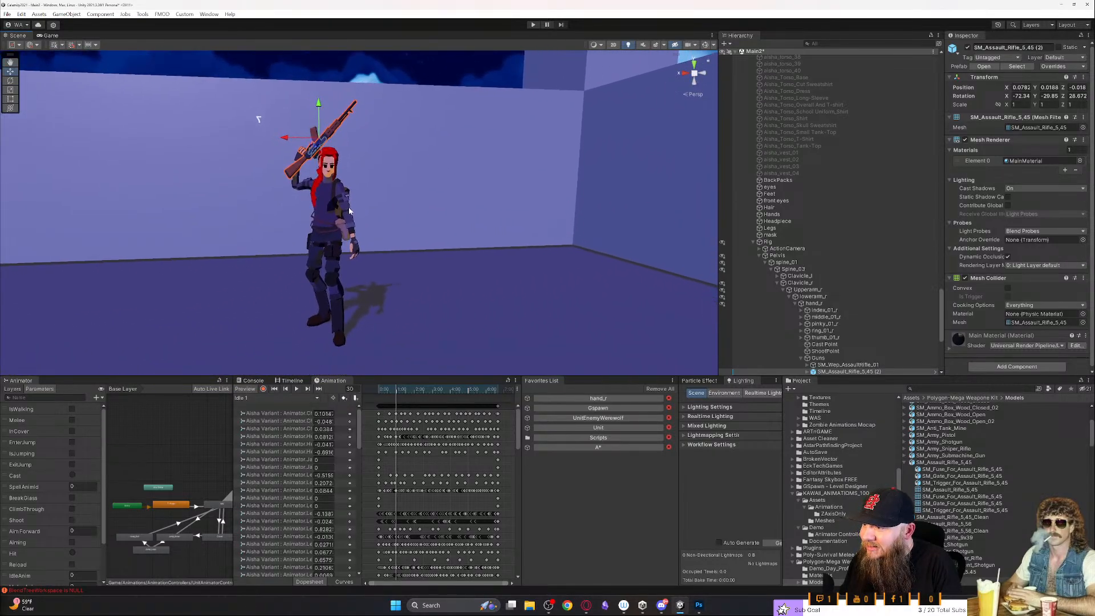
- Deselect the rifle and capture a screen snip of the character in the Idle 1 pose
{"action": "left_click", "coordinate": [434, 70]}
{"action": "key", "text": "super+shift+s"}
{"action": "left_click_drag", "start_coordinate": [202, 69], "coordinate": [412, 355]}
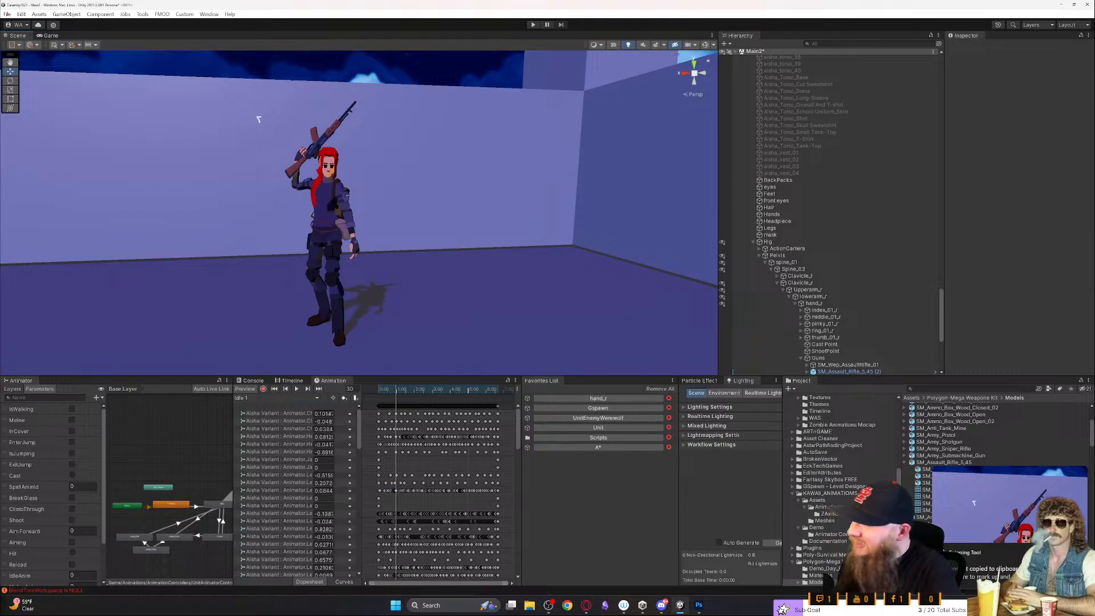
- Switch the previewed clip to Shot001 and scrub it back to the first frame
{"action": "right_click_drag", "start_coordinate": [184, 244], "coordinate": [367, 330]}
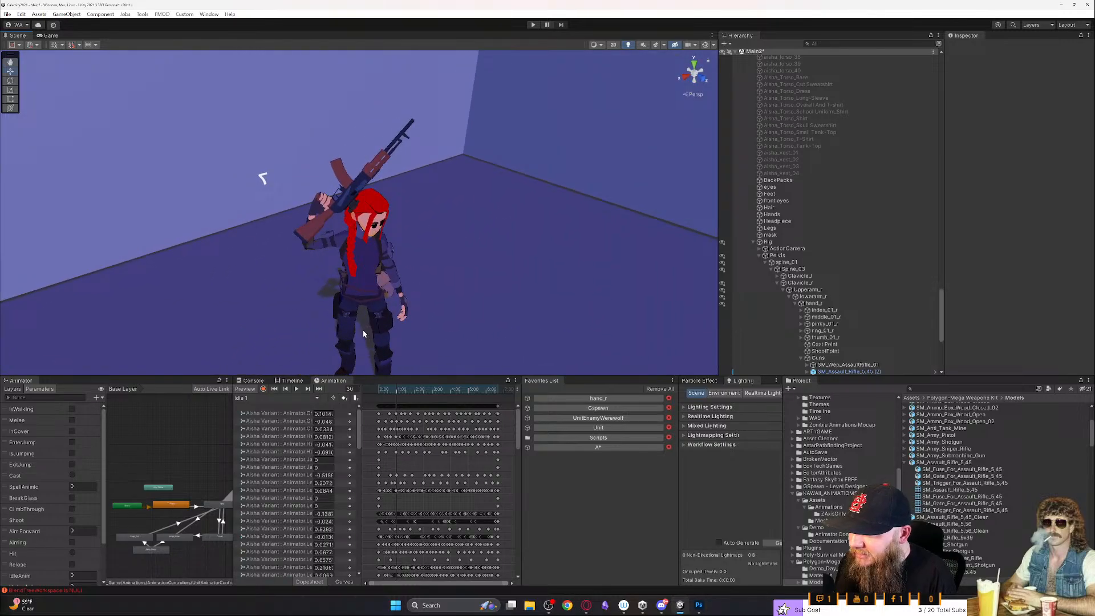
{"action": "left_click", "coordinate": [319, 399]}
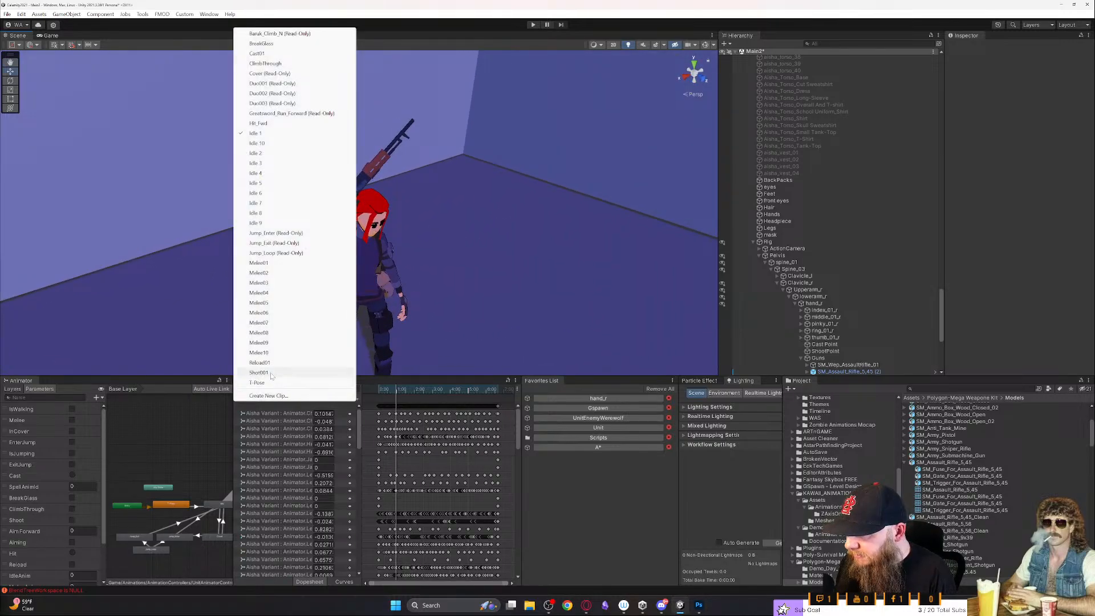
{"action": "left_click", "coordinate": [272, 373]}
{"action": "left_click_drag", "start_coordinate": [384, 391], "coordinate": [302, 392]}
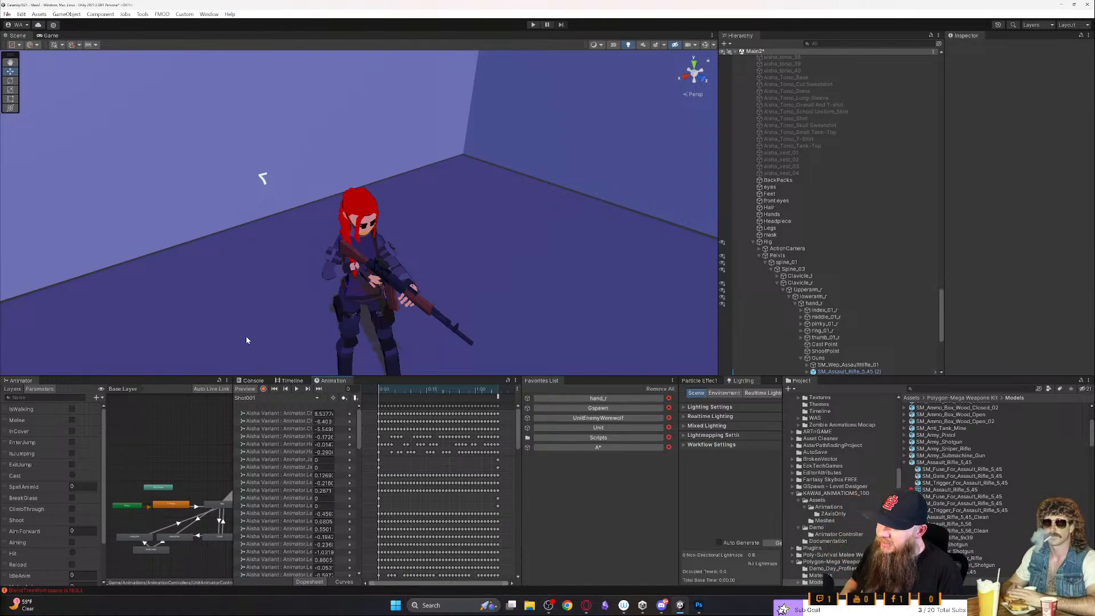
- Examine the character's rifle hold from the front during the Shot001 preview
{"action": "key", "text": "w"}
{"action": "right_click_drag", "start_coordinate": [421, 281], "coordinate": [383, 358]}
{"action": "key", "text": "s"}
{"action": "key", "text": "w"}
{"action": "key", "text": "s"}
{"action": "key", "text": "w"}
{"action": "key", "text": "d"}
{"action": "key", "text": "s"}
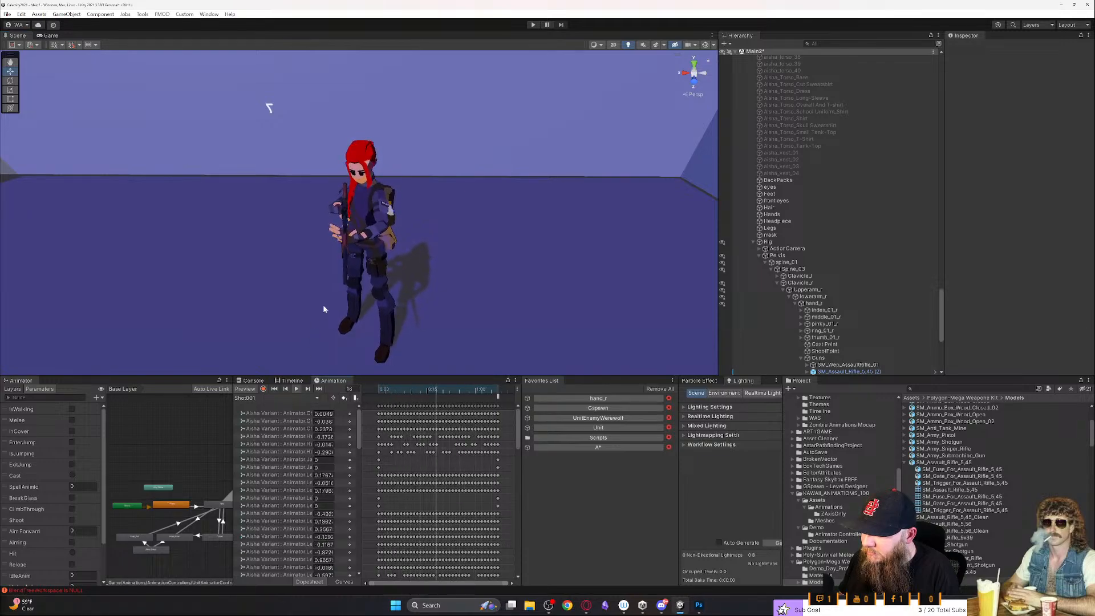
{"action": "right_click_drag", "start_coordinate": [323, 309], "coordinate": [322, 258]}
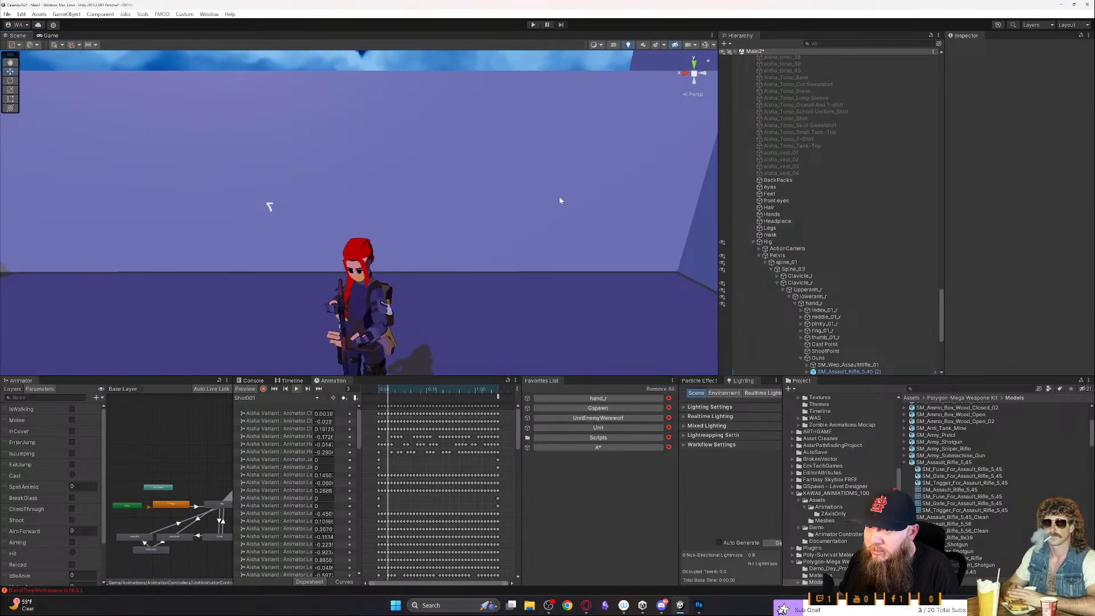
- Select the root Unit object in the scene hierarchy and align the scene view to its front
{"action": "scroll", "coordinate": [838, 85], "scroll_direction": "up", "scroll_amount": 9}
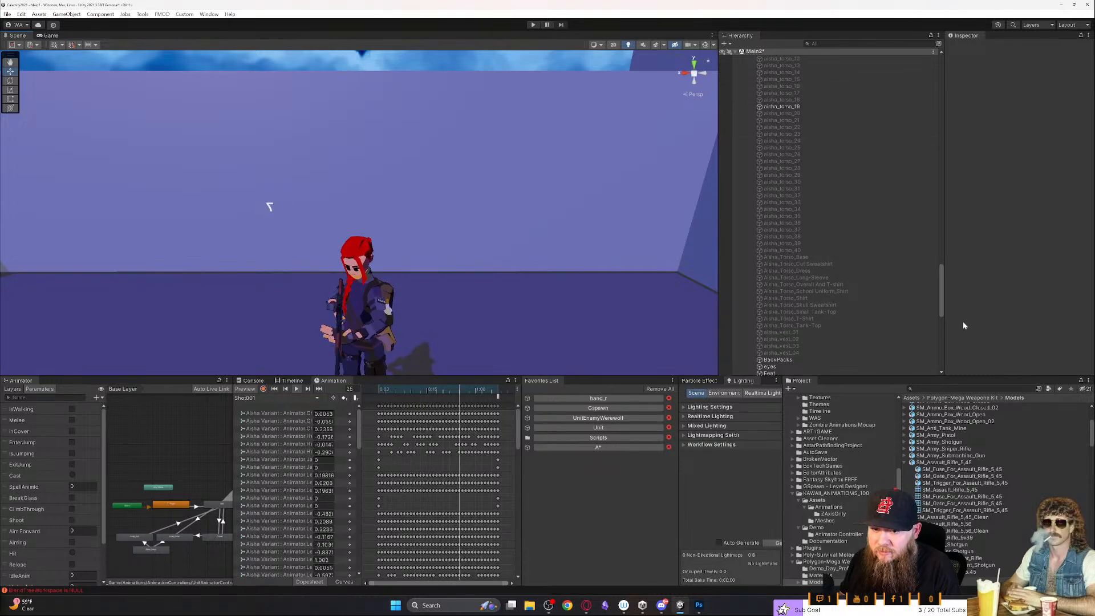
{"action": "left_click_drag", "start_coordinate": [941, 309], "coordinate": [933, 86]}
{"action": "left_click", "coordinate": [762, 181]}
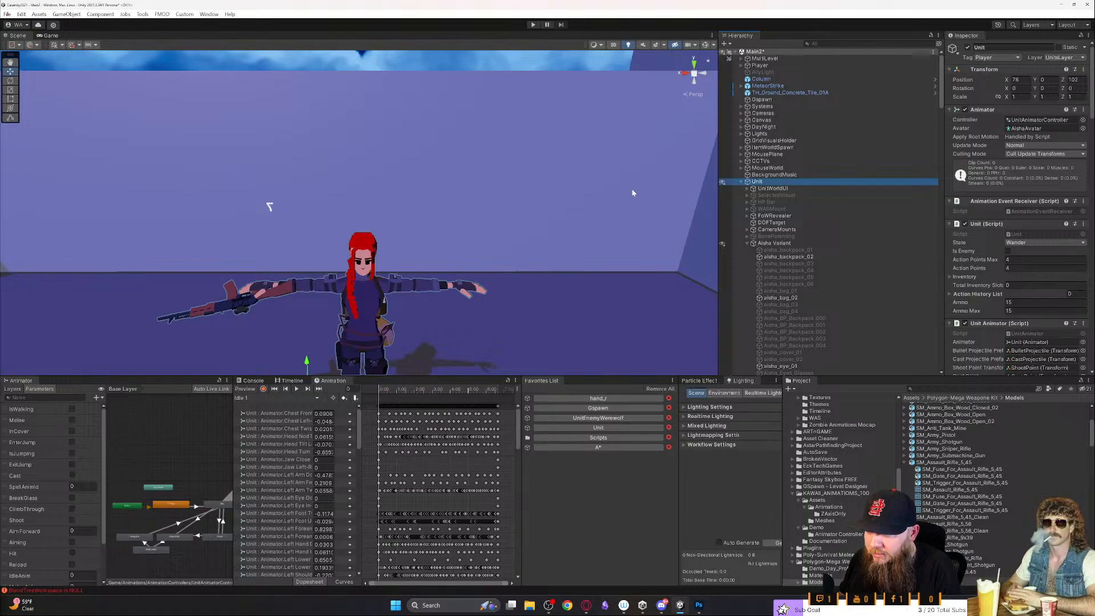
{"action": "left_click", "coordinate": [683, 74]}
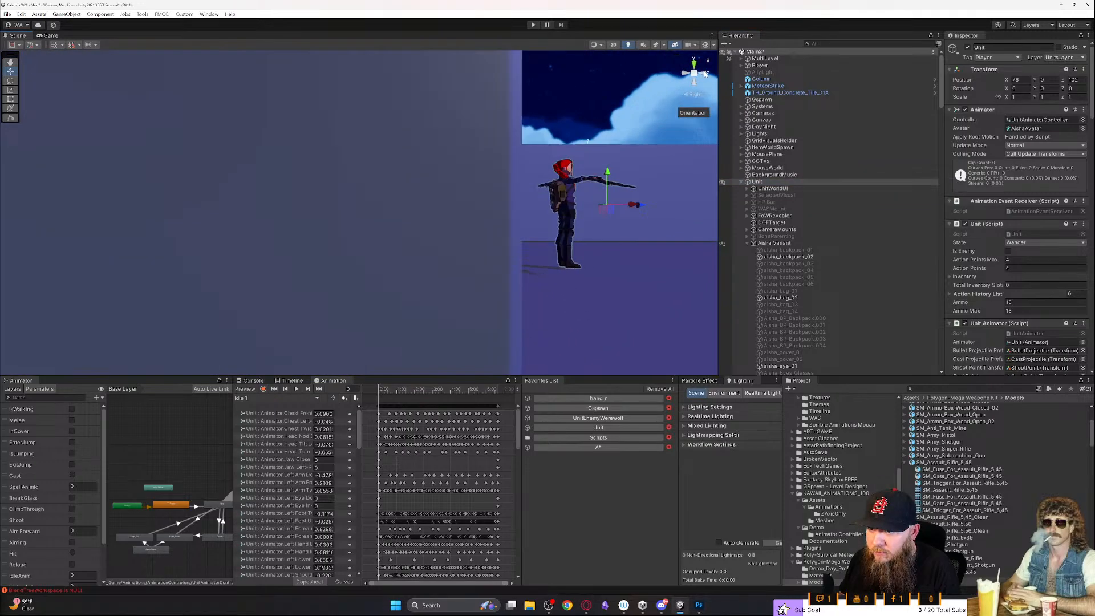
{"action": "left_click", "coordinate": [682, 73]}
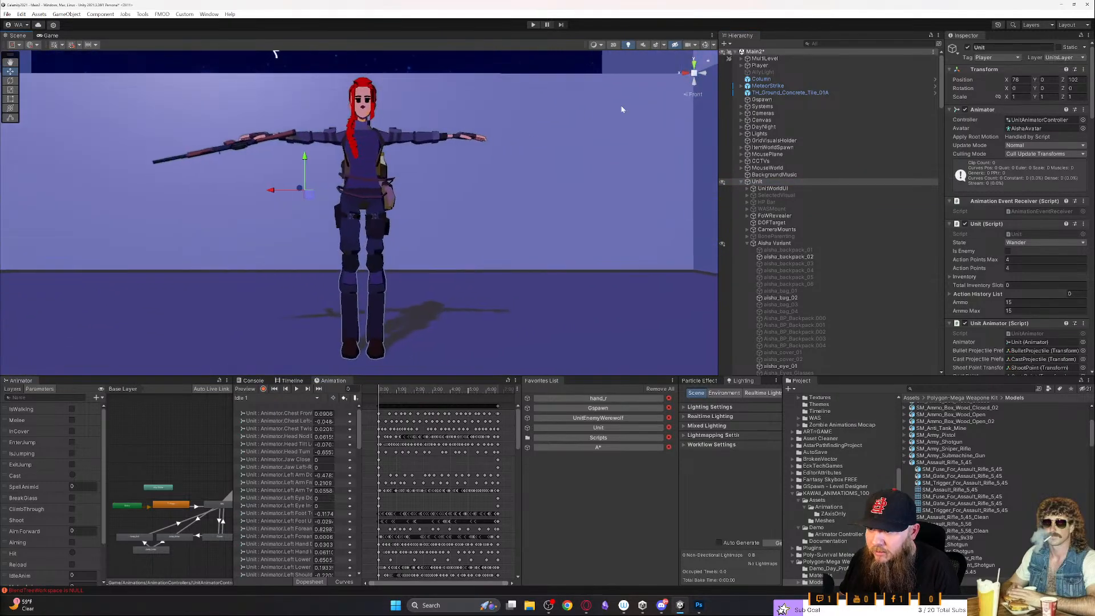
- Choose the Shot001 clip for the Unit and play it
{"action": "left_click", "coordinate": [264, 398]}
{"action": "key", "text": "Escape"}
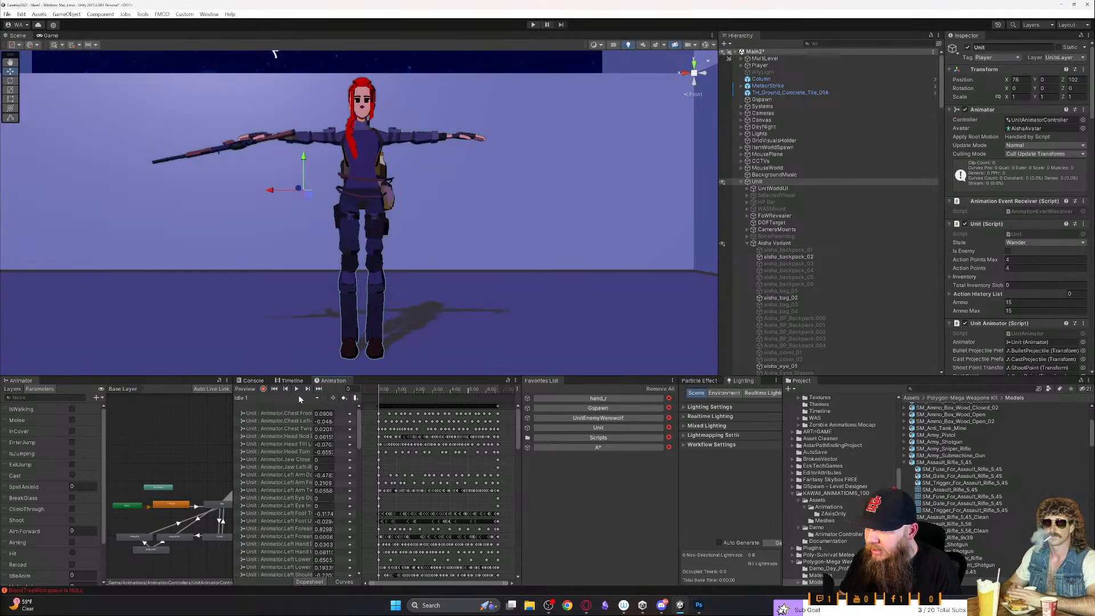
{"action": "left_click", "coordinate": [299, 397]}
{"action": "left_click", "coordinate": [293, 374]}
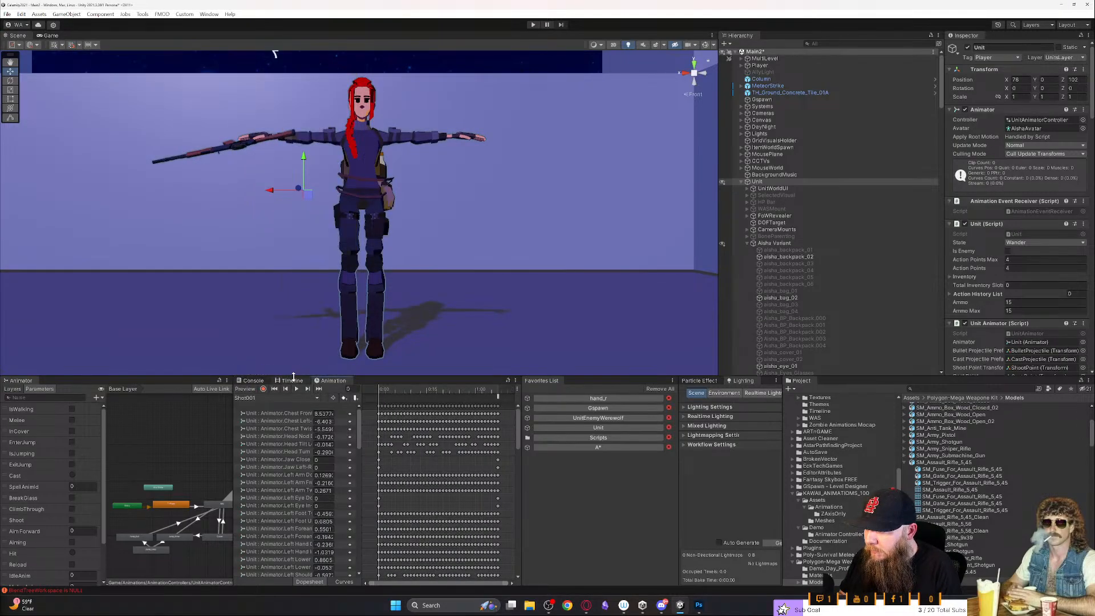
{"action": "left_click", "coordinate": [297, 391]}
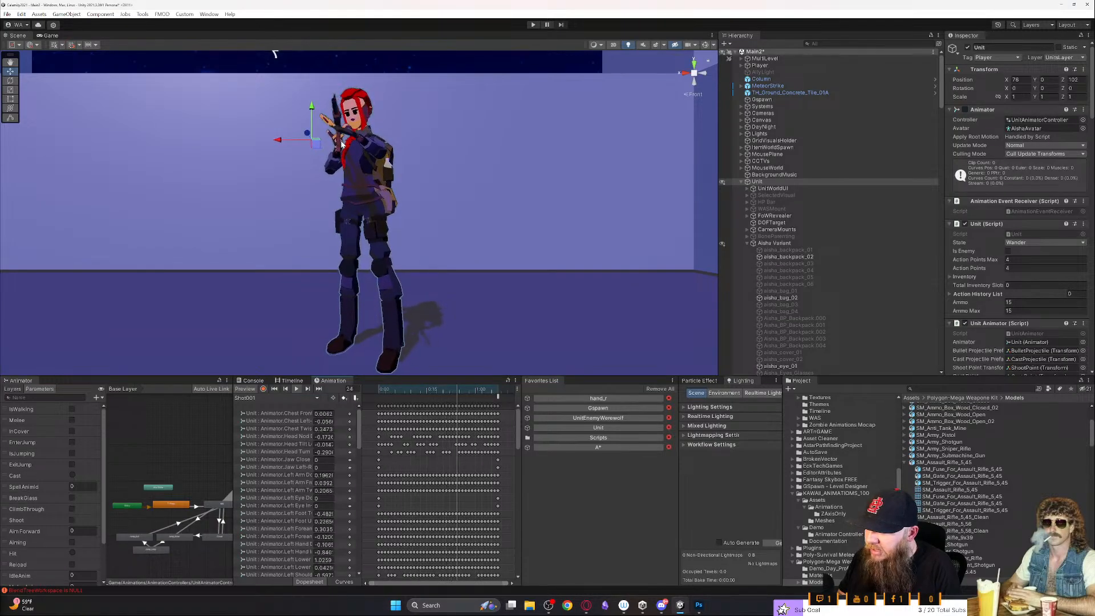
- Examine the Unit's shooting pose from the front, side and back while Shot001 plays
{"action": "mouse_move", "coordinate": [340, 145]}
{"action": "right_mouse_down"}
{"action": "mouse_move", "coordinate": [341, 105]}
{"action": "mouse_move", "coordinate": [337, 180]}
{"action": "mouse_move", "coordinate": [341, 166]}
{"action": "right_mouse_up"}
{"action": "key", "text": "w"}
{"action": "key", "text": "s"}
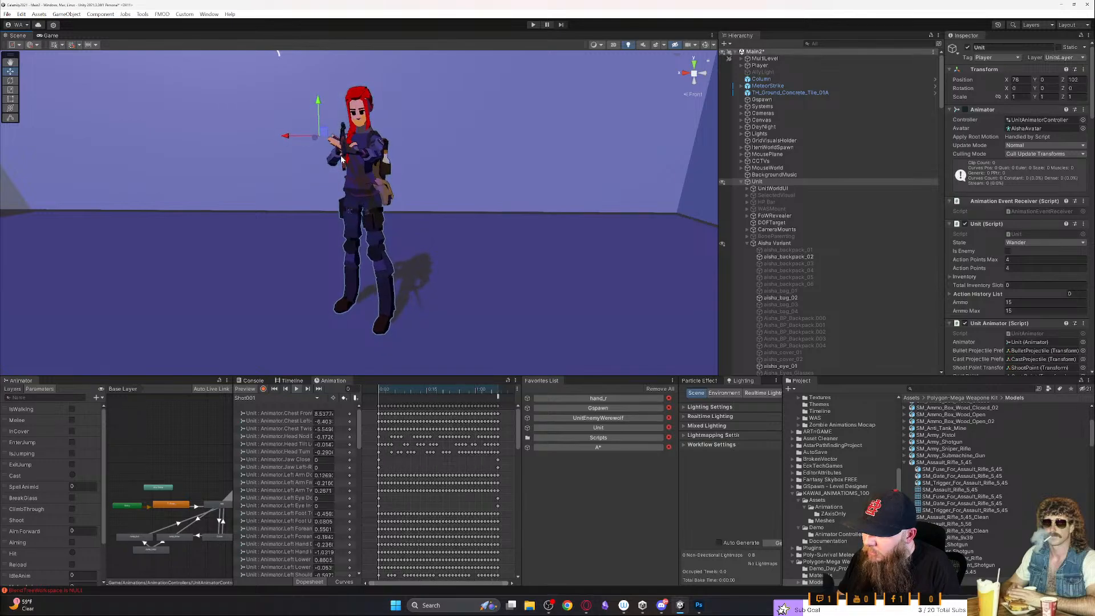
{"action": "right_click_drag", "start_coordinate": [341, 155], "coordinate": [505, 142]}
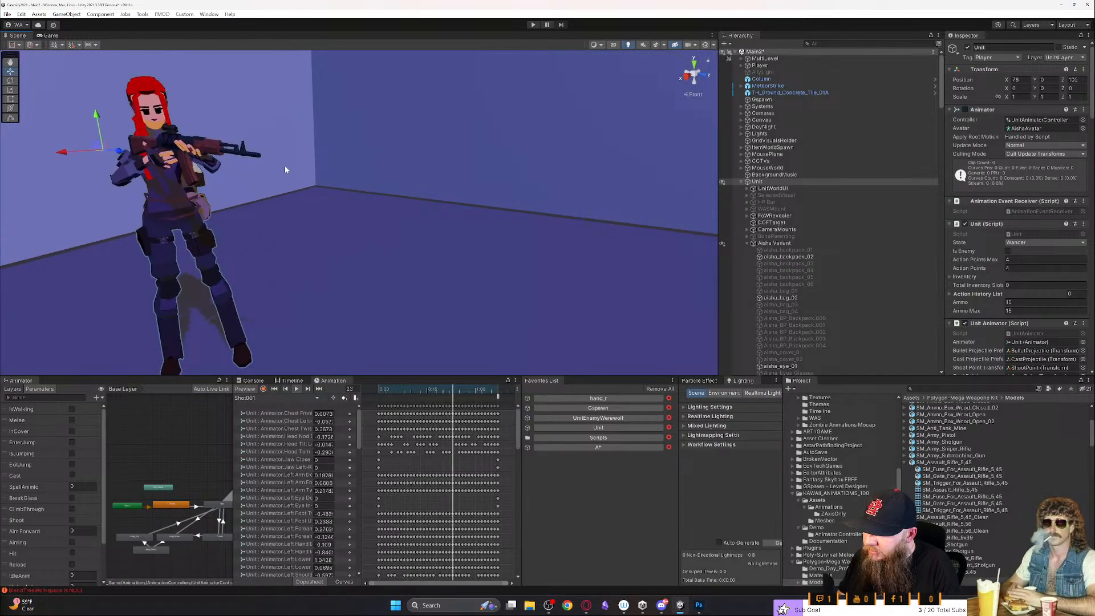
{"action": "right_click_drag", "start_coordinate": [278, 162], "coordinate": [597, 203]}
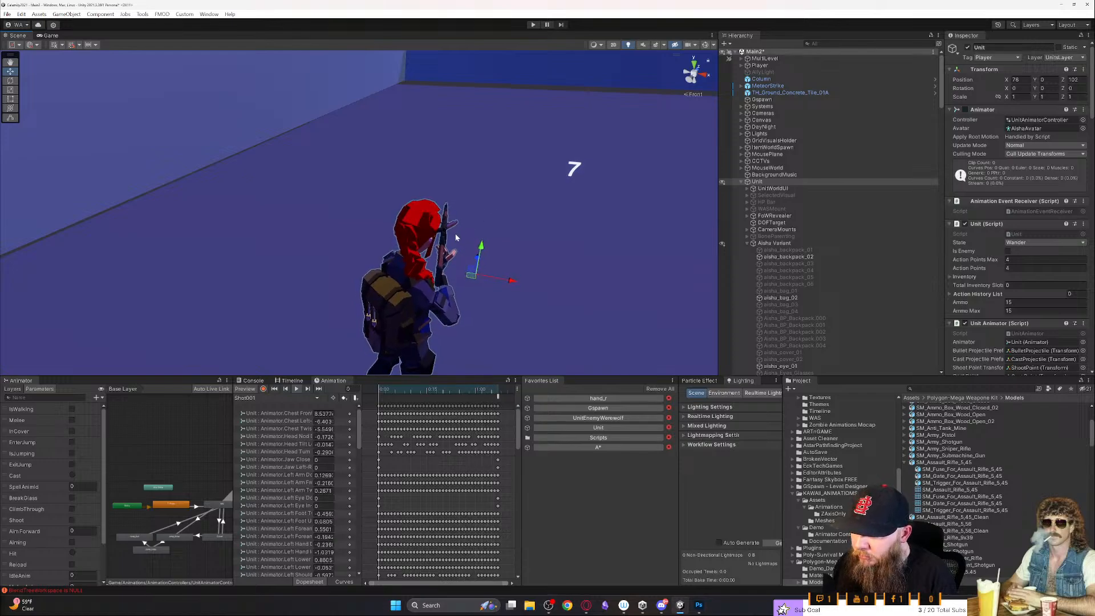
{"action": "right_click_drag", "start_coordinate": [453, 237], "coordinate": [268, 258]}
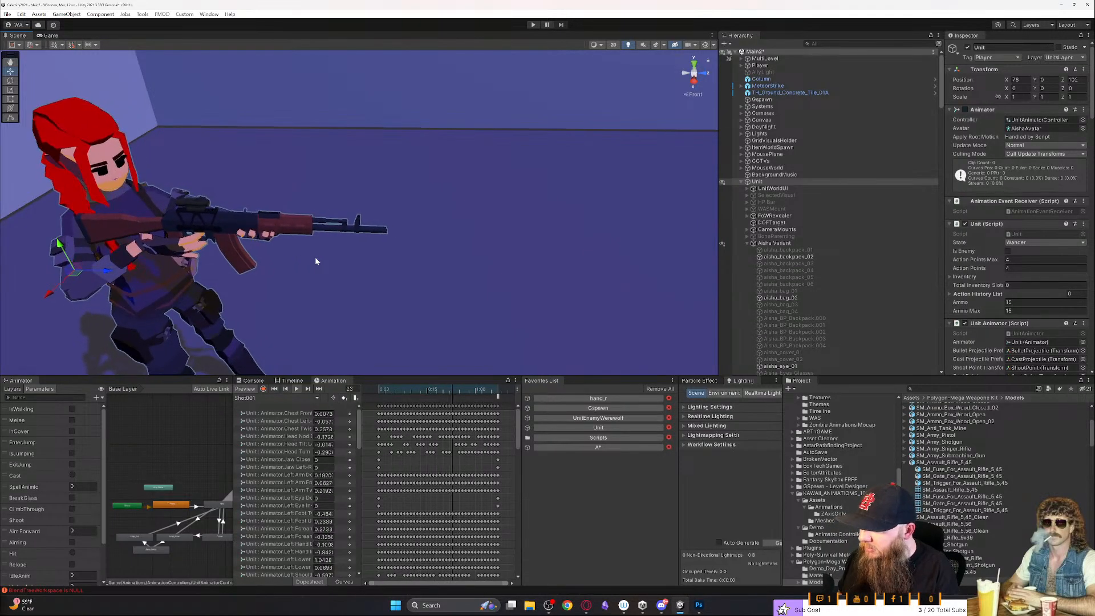
- Inspect both hands' grip on the rifle up close from each side, ending on a full front view of the character
{"action": "right_click_drag", "start_coordinate": [327, 241], "coordinate": [424, 252]}
{"action": "key", "text": "a"}
{"action": "key", "text": "w"}
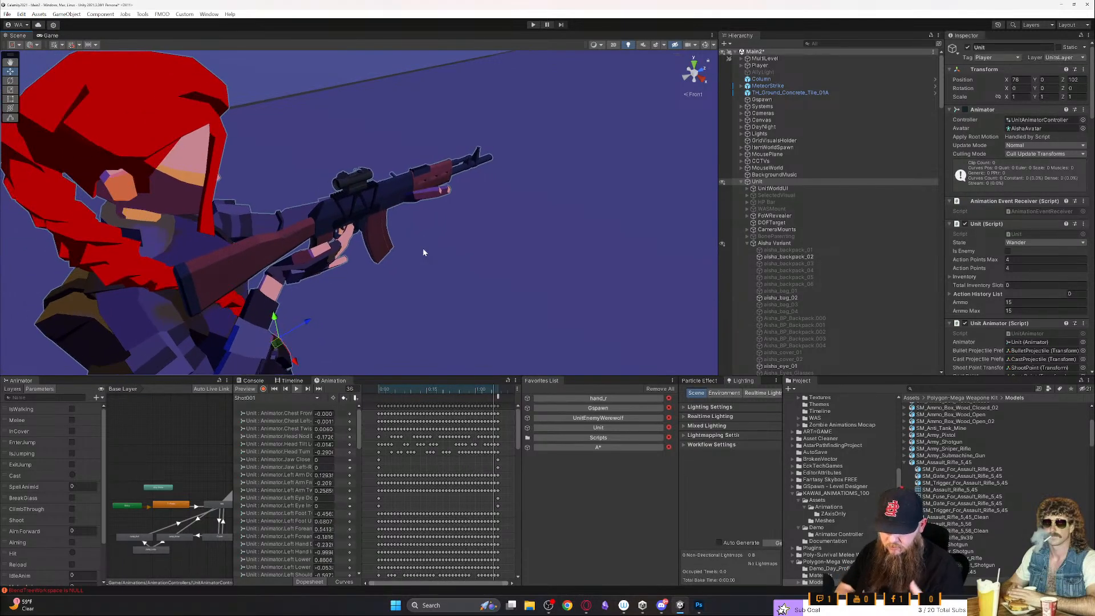
{"action": "key", "text": "w"}
{"action": "right_click_drag", "start_coordinate": [408, 282], "coordinate": [754, 258]}
{"action": "key", "text": "a"}
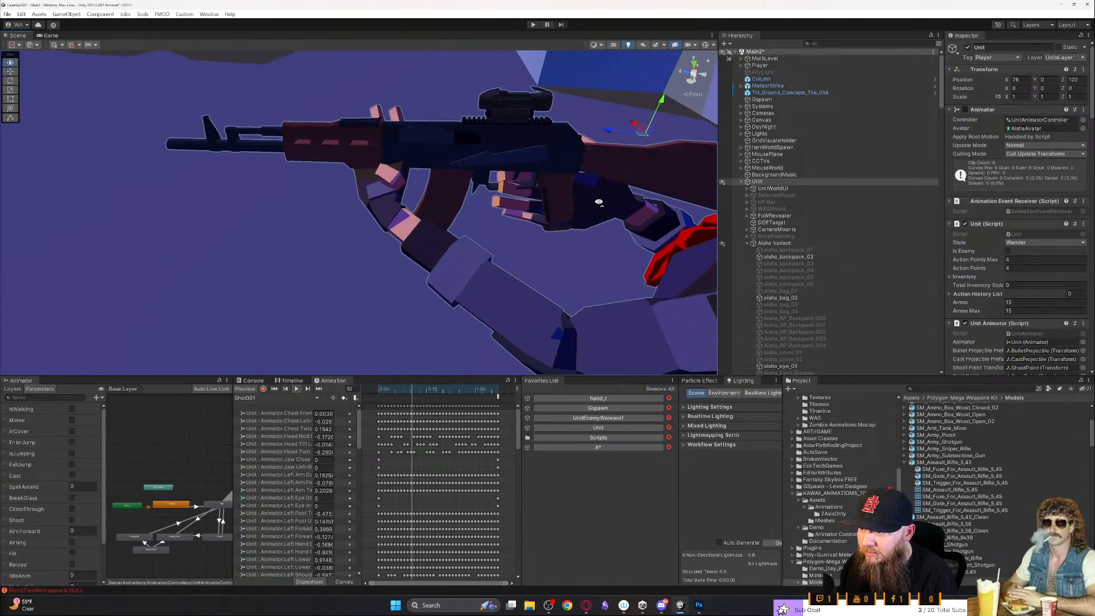
{"action": "right_click_drag", "start_coordinate": [594, 200], "coordinate": [708, 208]}
{"action": "middle_click_drag", "start_coordinate": [507, 219], "coordinate": [521, 171]}
{"action": "scroll", "coordinate": [521, 171], "scroll_direction": "down", "scroll_amount": 4}
{"action": "right_click_drag", "start_coordinate": [521, 171], "coordinate": [669, 179]}
{"action": "key", "text": "a"}
{"action": "key", "text": "s"}
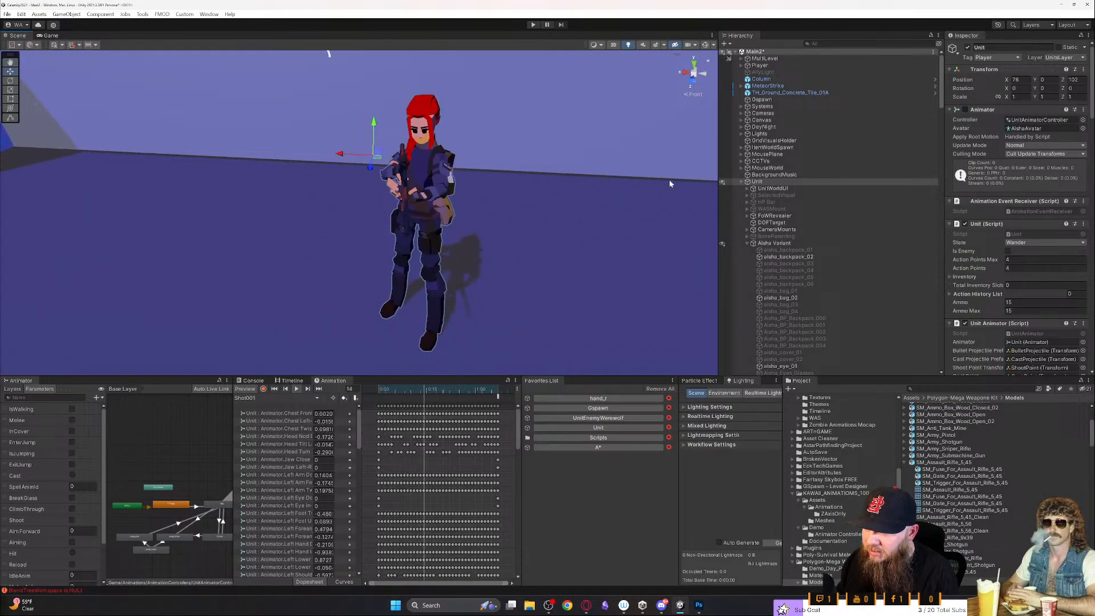
{"action": "right_click_drag", "start_coordinate": [566, 217], "coordinate": [583, 223]}
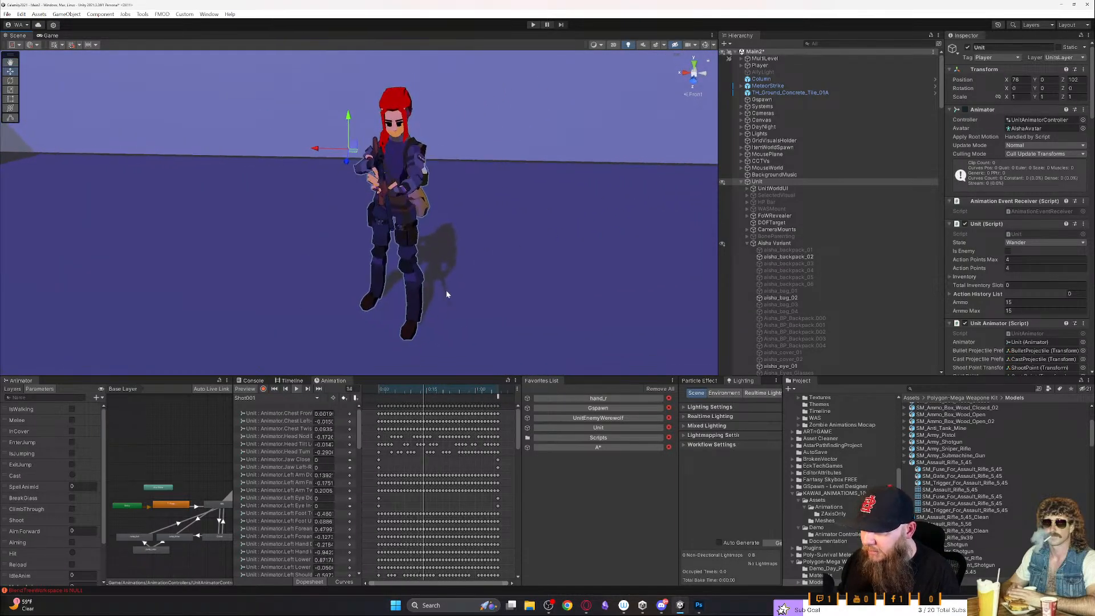
{"action": "left_click", "coordinate": [304, 400]}
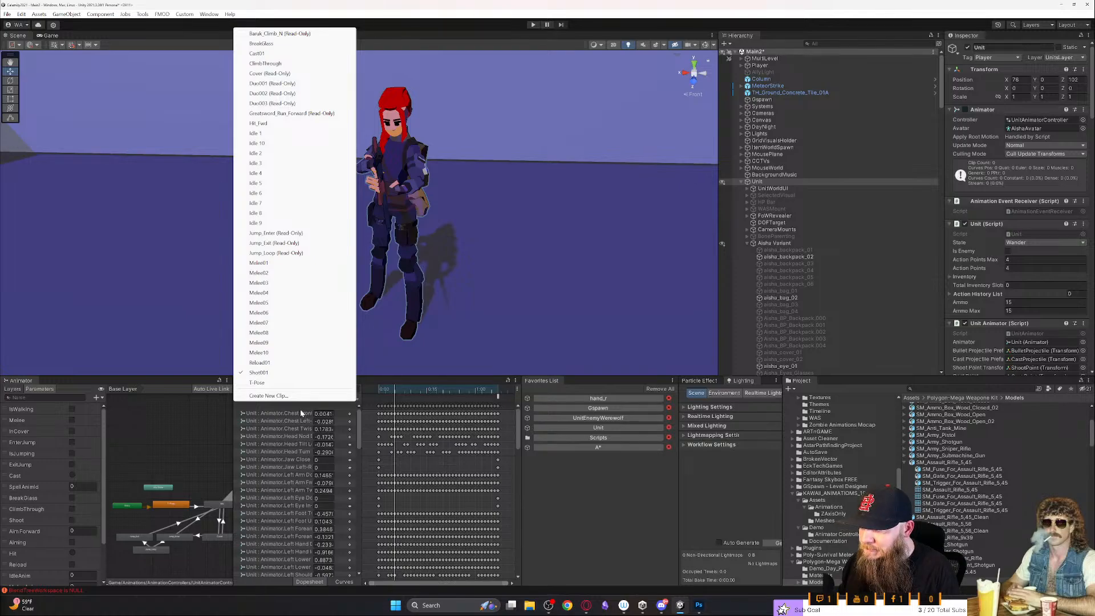
{"action": "left_click", "coordinate": [301, 409]}
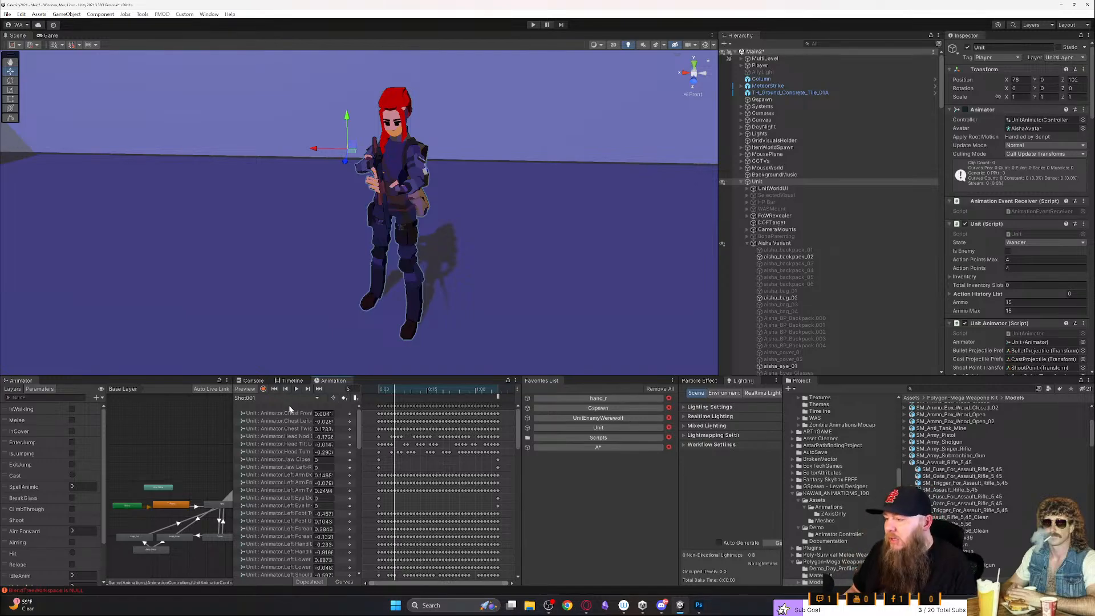
{"action": "left_click", "coordinate": [291, 399]}
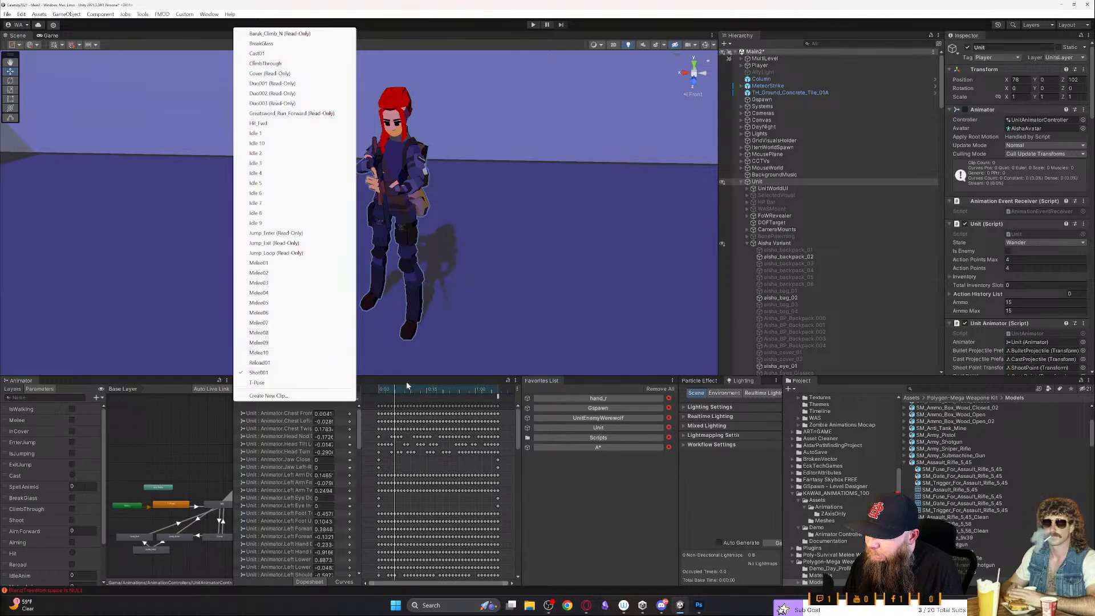
{"action": "left_click", "coordinate": [298, 373]}
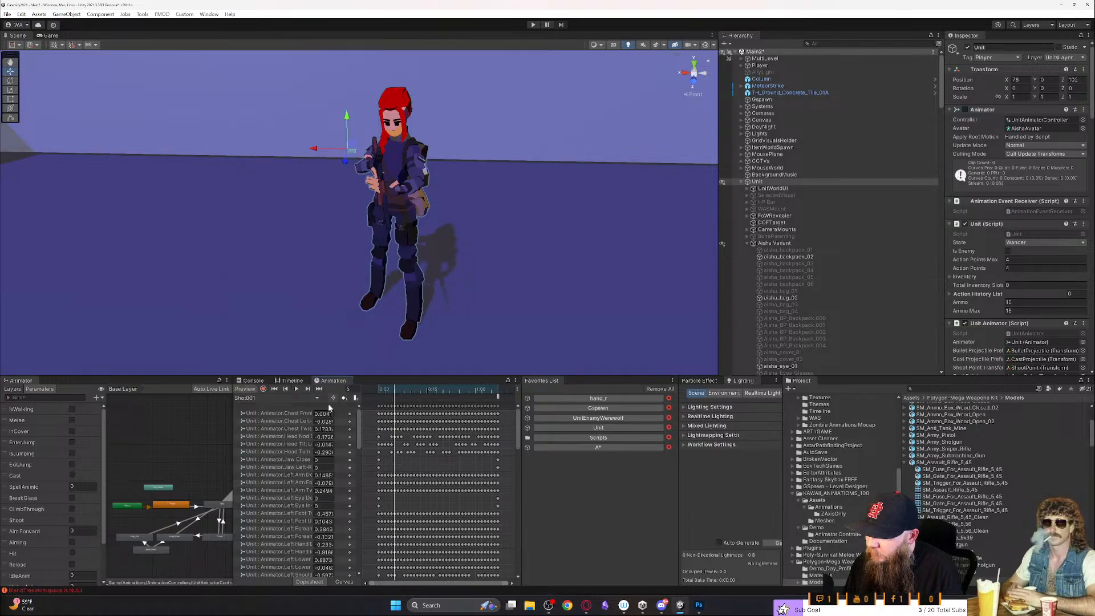
- Maximize the Animator window, bring all Base Layer states into view and select the Idle state to examine its transitions
{"action": "double_click", "coordinate": [21, 381]}
{"action": "scroll", "coordinate": [412, 266], "scroll_direction": "up", "scroll_amount": 1}
{"action": "middle_click_drag", "start_coordinate": [431, 261], "coordinate": [545, 435]}
{"action": "scroll", "coordinate": [547, 436], "scroll_direction": "up", "scroll_amount": 5}
{"action": "middle_click_drag", "start_coordinate": [533, 269], "coordinate": [617, 473]}
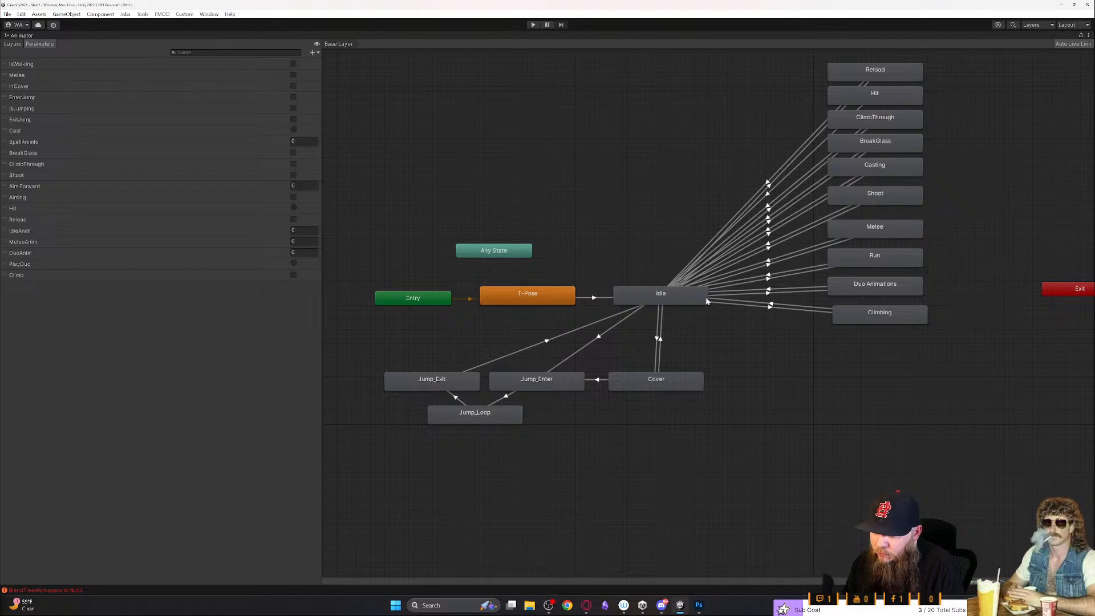
{"action": "left_click", "coordinate": [679, 304]}
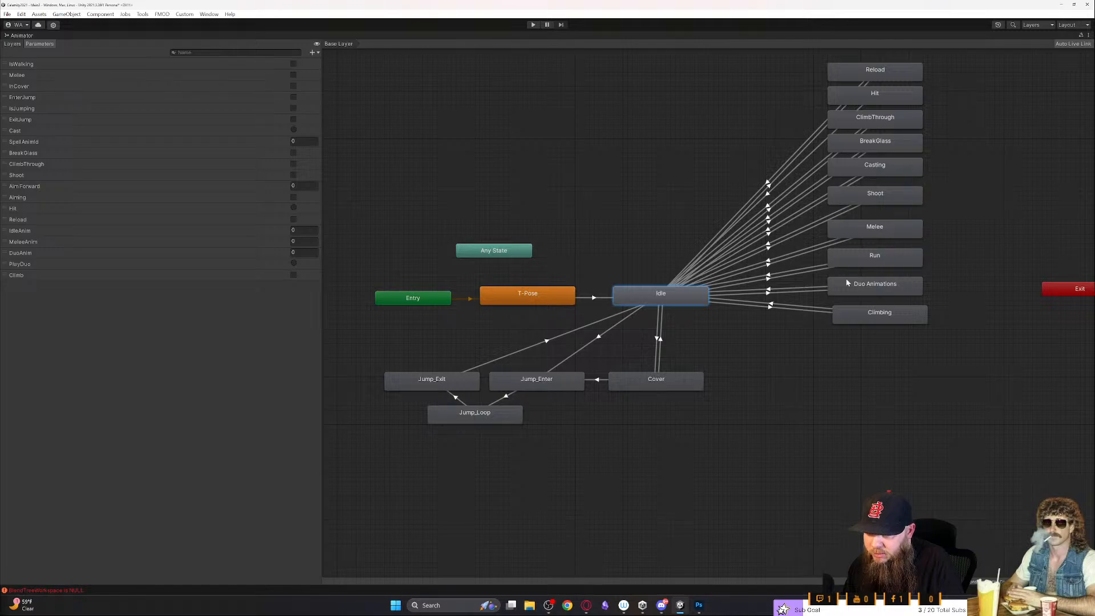
{"action": "middle_click_drag", "start_coordinate": [966, 186], "coordinate": [961, 254]}
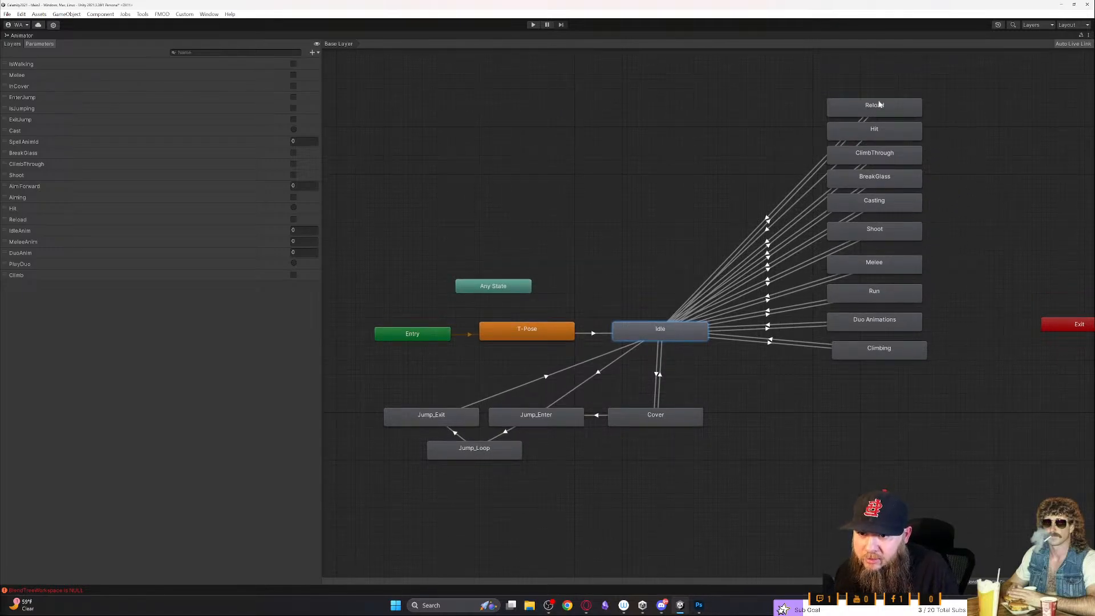
- Select the Shoot state, restore the window layout, dock the Animator beside the Scene and Game views and locate the state's Shot001 clip
{"action": "left_click", "coordinate": [859, 236]}
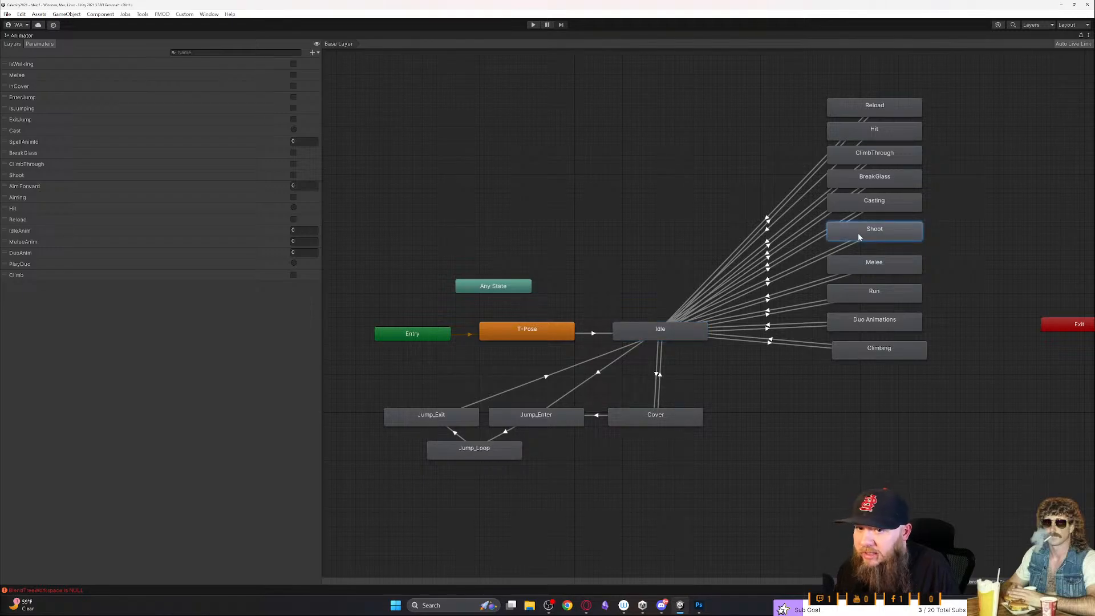
{"action": "key", "text": "shift+space"}
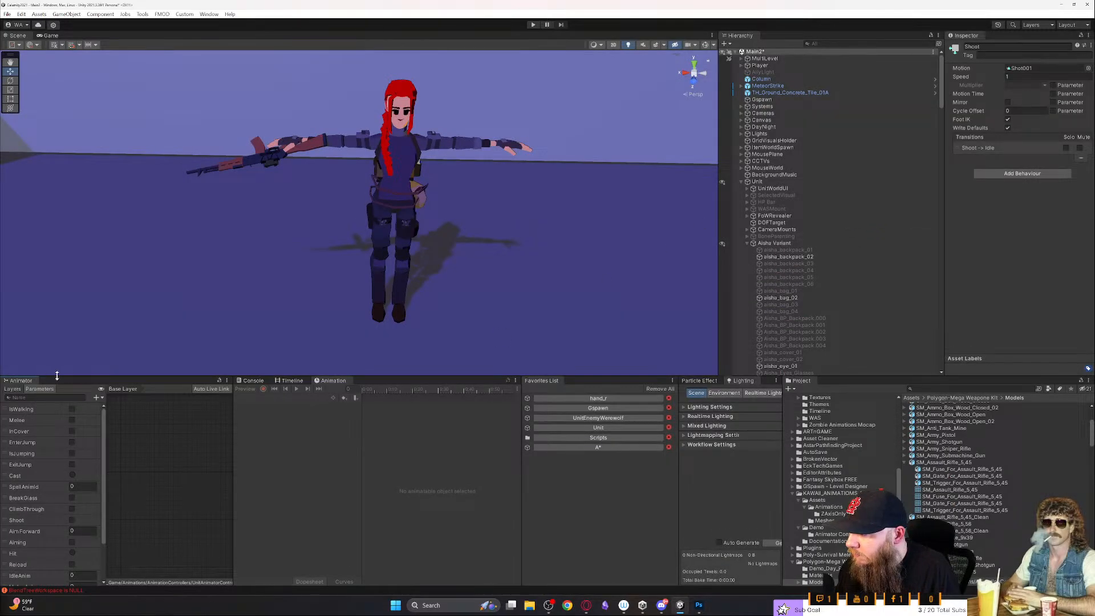
{"action": "left_click_drag", "start_coordinate": [26, 380], "coordinate": [120, 41]}
{"action": "middle_click_drag", "start_coordinate": [571, 242], "coordinate": [373, 191]}
{"action": "middle_click_drag", "start_coordinate": [617, 183], "coordinate": [584, 232]}
{"action": "left_click", "coordinate": [1033, 68]}
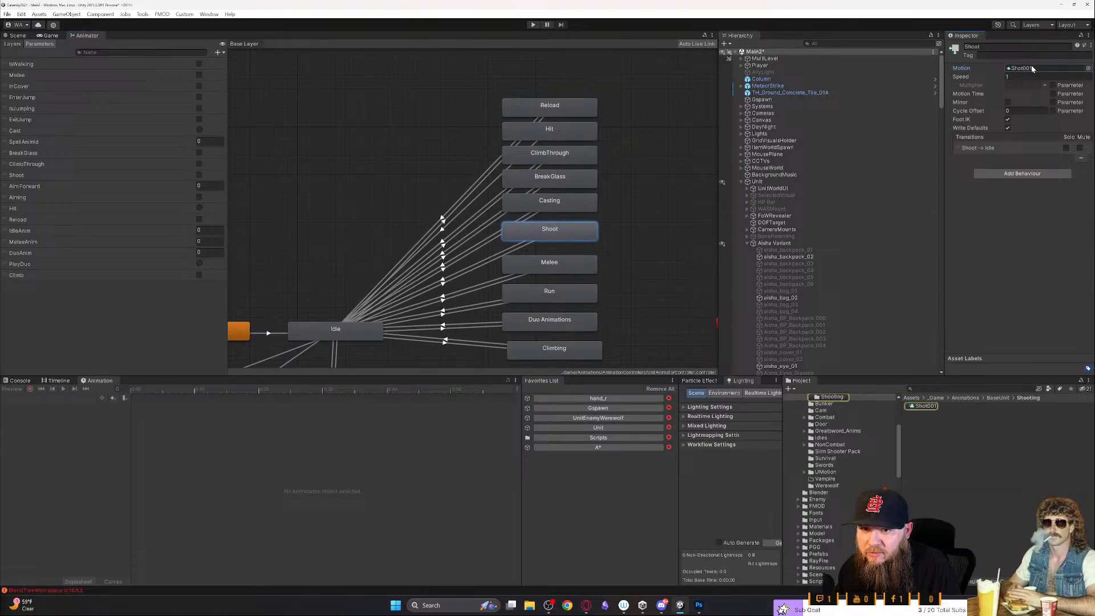
{"action": "right_click", "coordinate": [542, 228]}
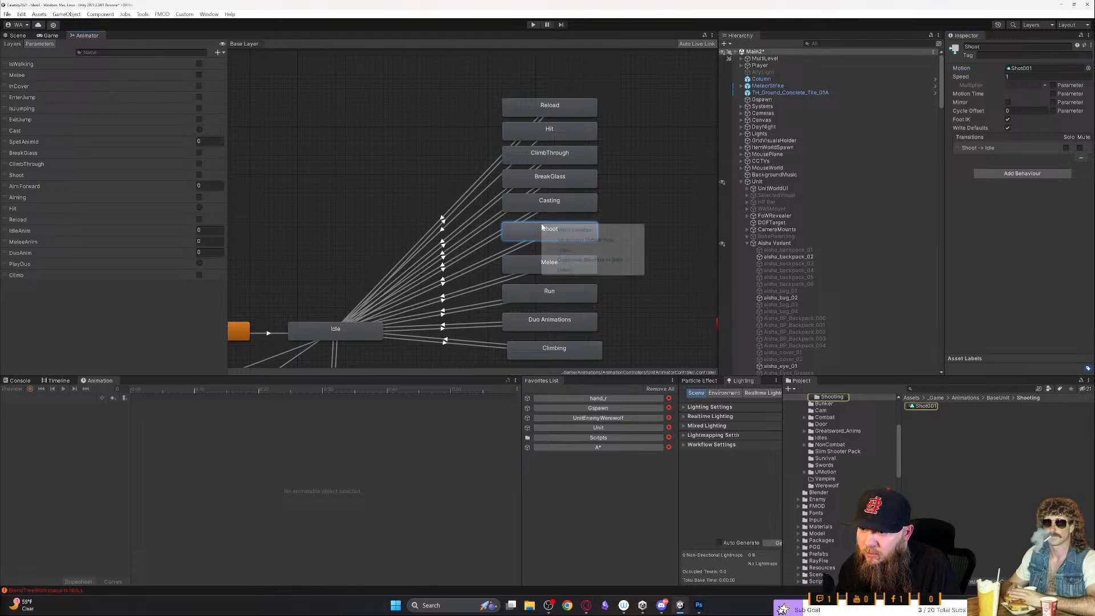
{"action": "left_click", "coordinate": [568, 260]}
{"action": "double_click", "coordinate": [568, 229]}
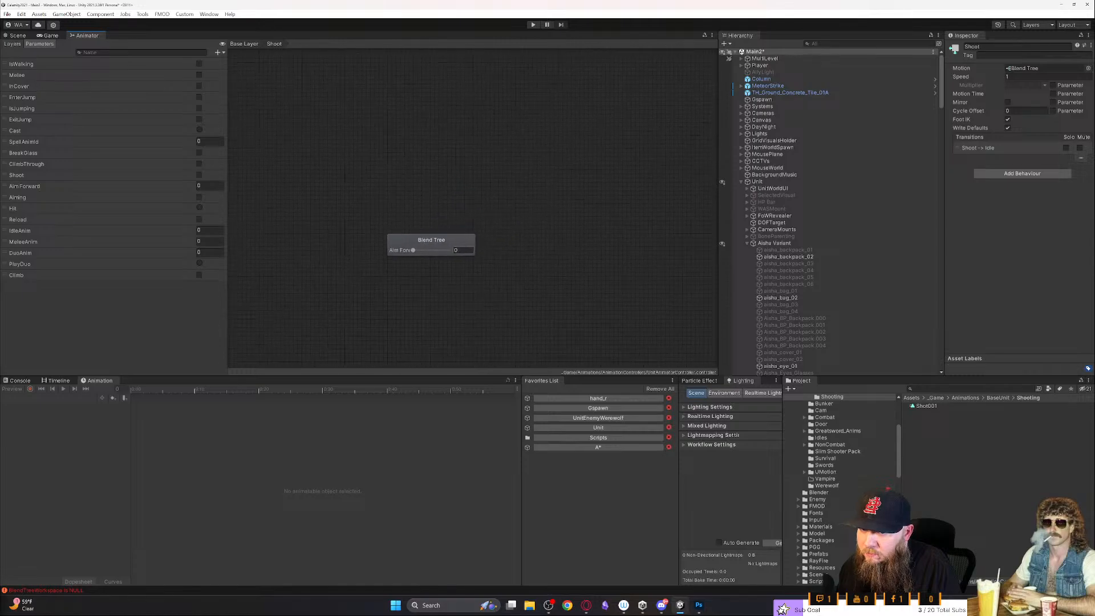
{"action": "right_click", "coordinate": [462, 247]}
{"action": "left_click", "coordinate": [438, 290]}
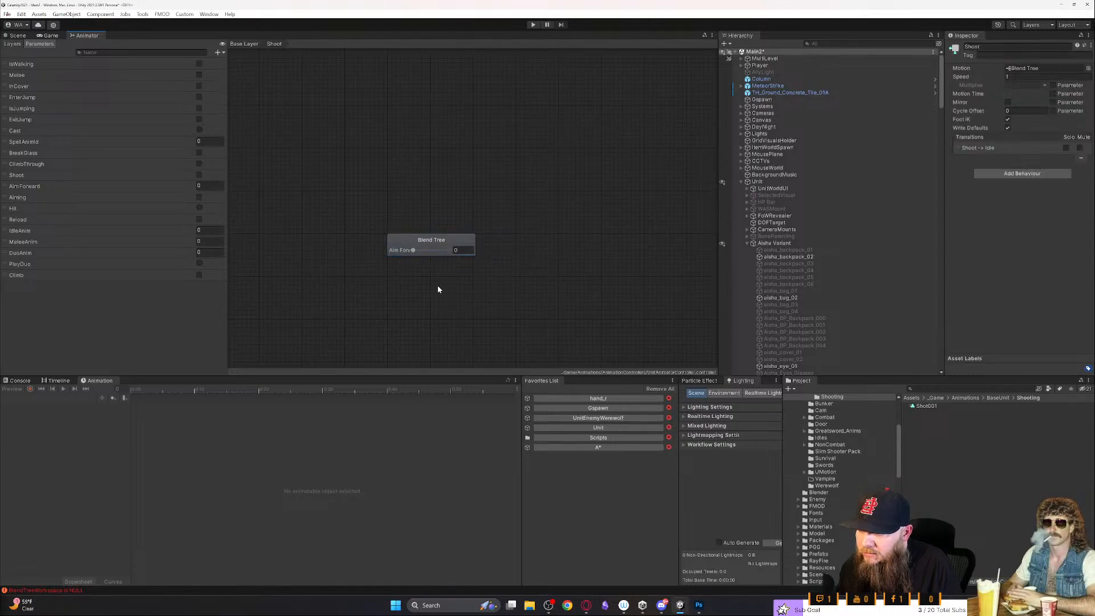
{"action": "key", "text": "ctrl+z"}
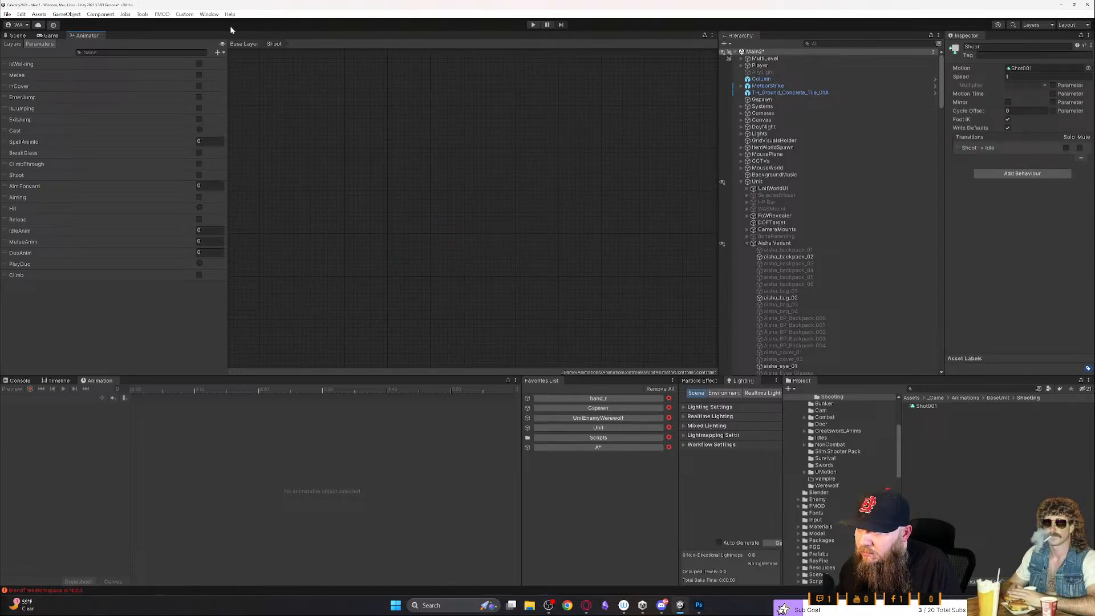
{"action": "left_click", "coordinate": [244, 45]}
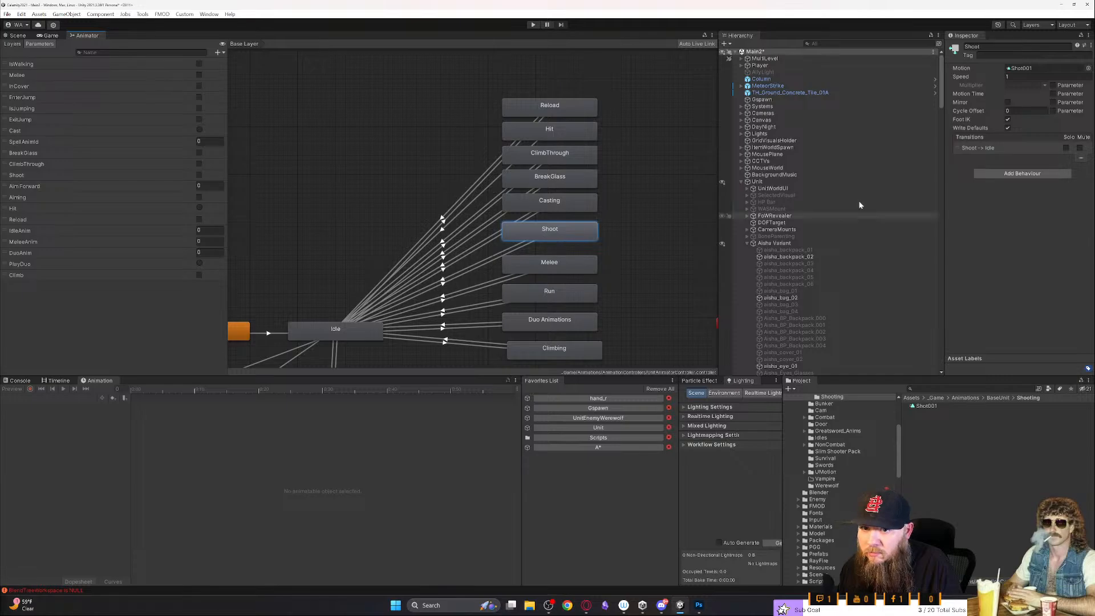
- Locate the Shoot state's clip in the project folders, create a new blend tree in that state and open it
{"action": "left_click", "coordinate": [1022, 68]}
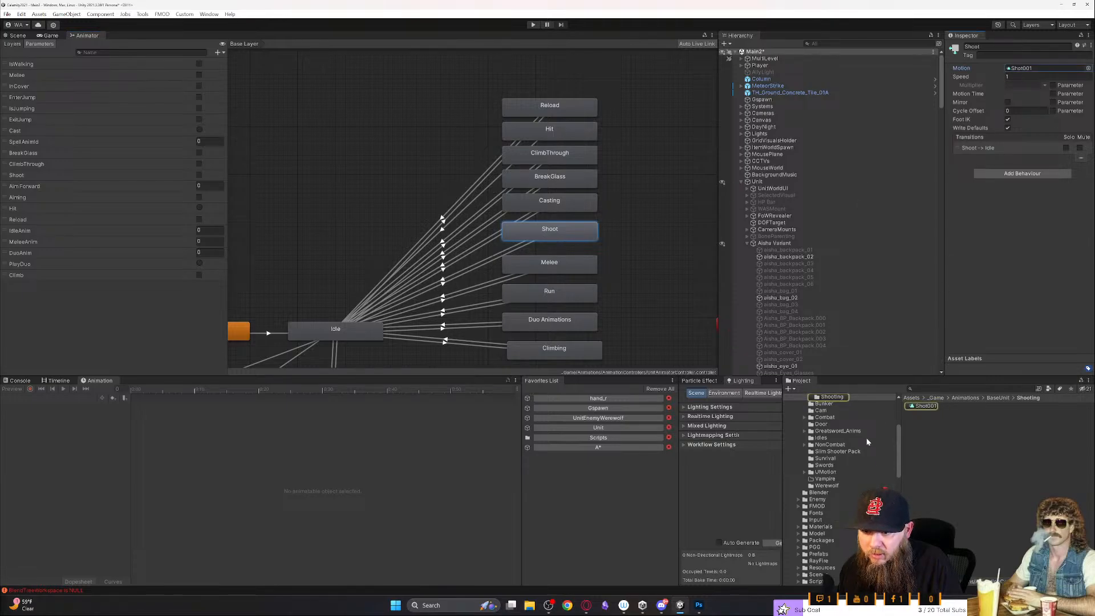
{"action": "scroll", "coordinate": [867, 429], "scroll_direction": "up", "scroll_amount": 2}
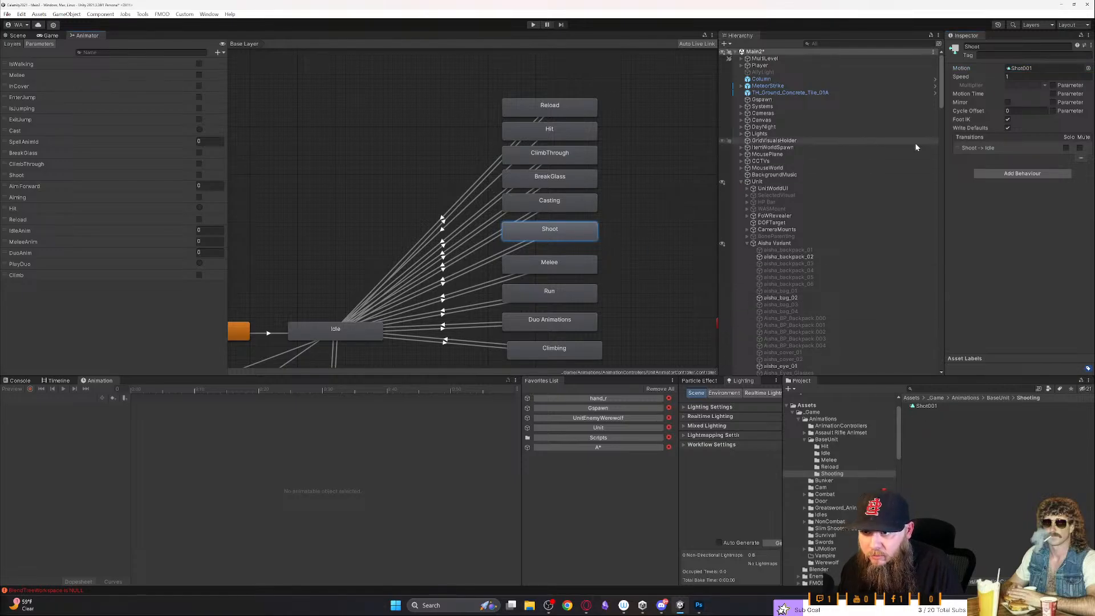
{"action": "right_click", "coordinate": [593, 235]}
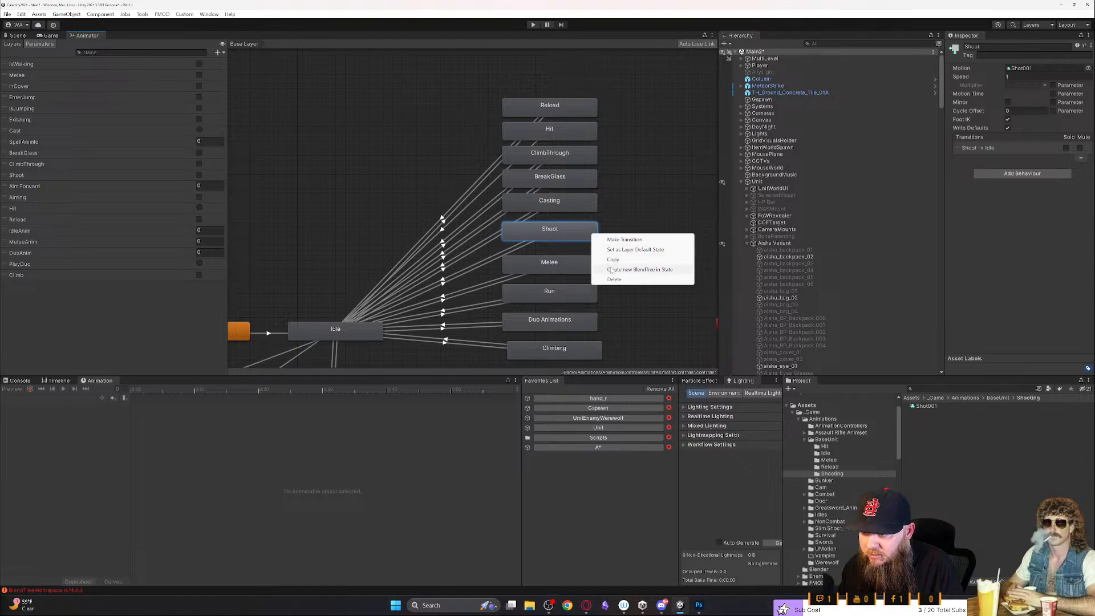
{"action": "left_click", "coordinate": [651, 268]}
{"action": "double_click", "coordinate": [574, 233]}
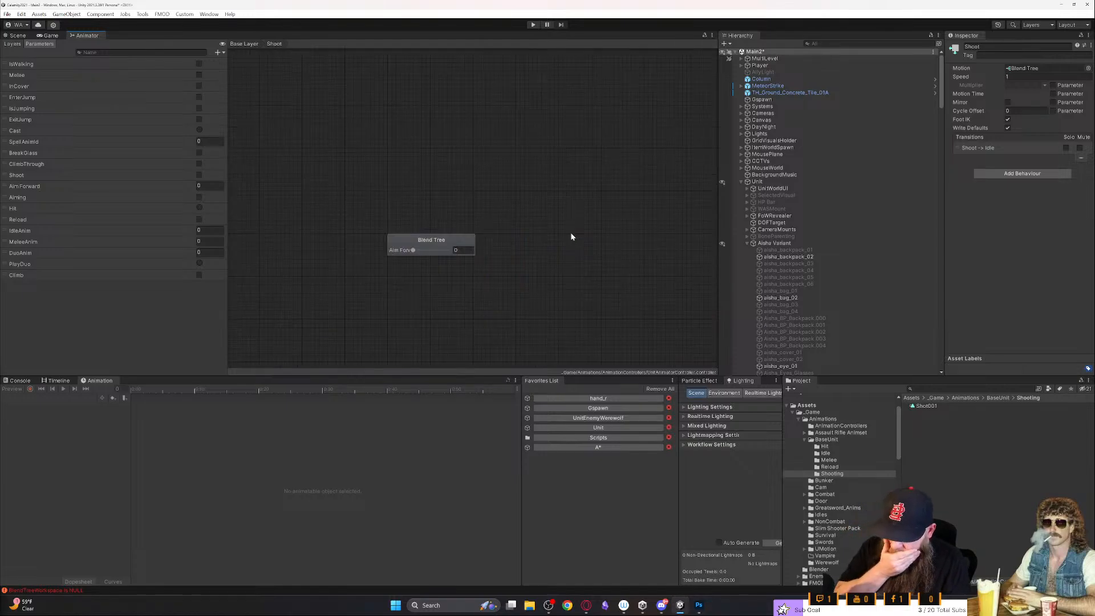
- Select the new Blend Tree node and check which parameters are available to drive it
{"action": "left_click", "coordinate": [442, 244]}
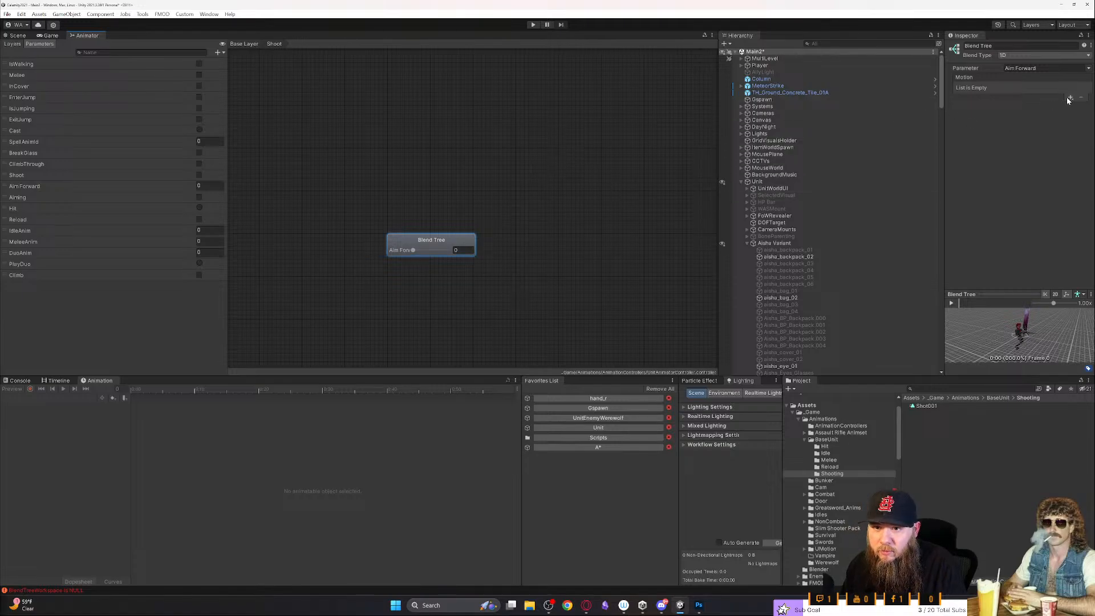
{"action": "left_click", "coordinate": [1065, 69]}
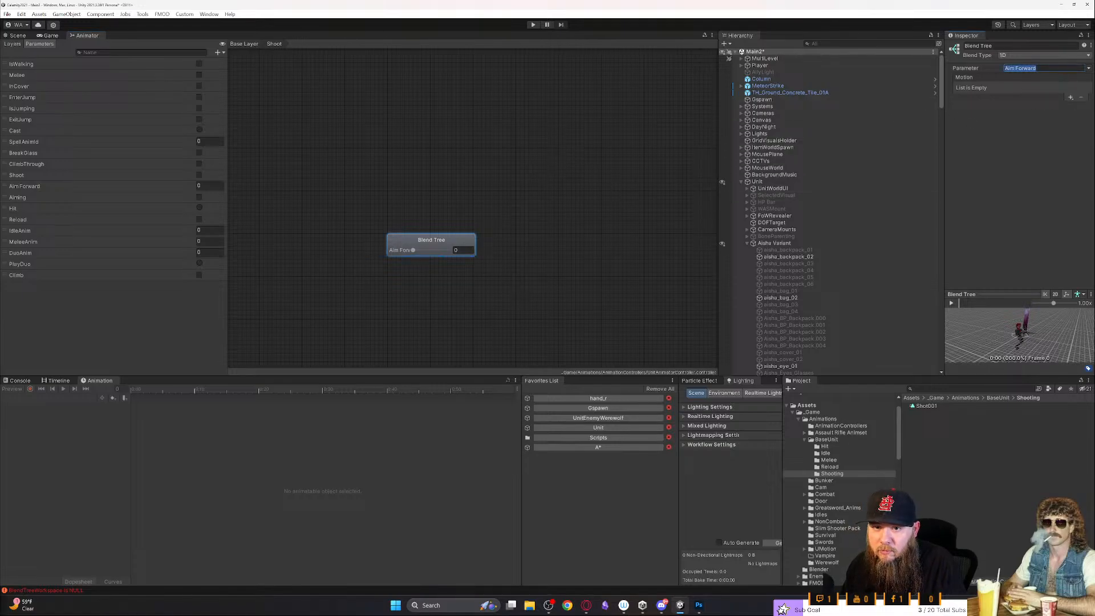
{"action": "left_click", "coordinate": [1088, 69]}
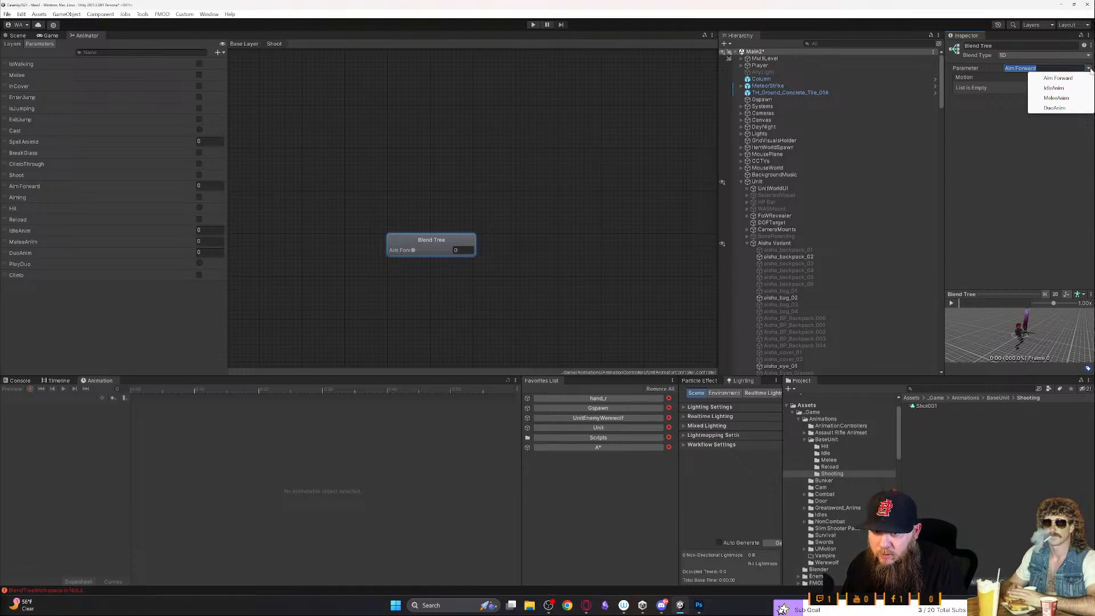
{"action": "left_click", "coordinate": [976, 115]}
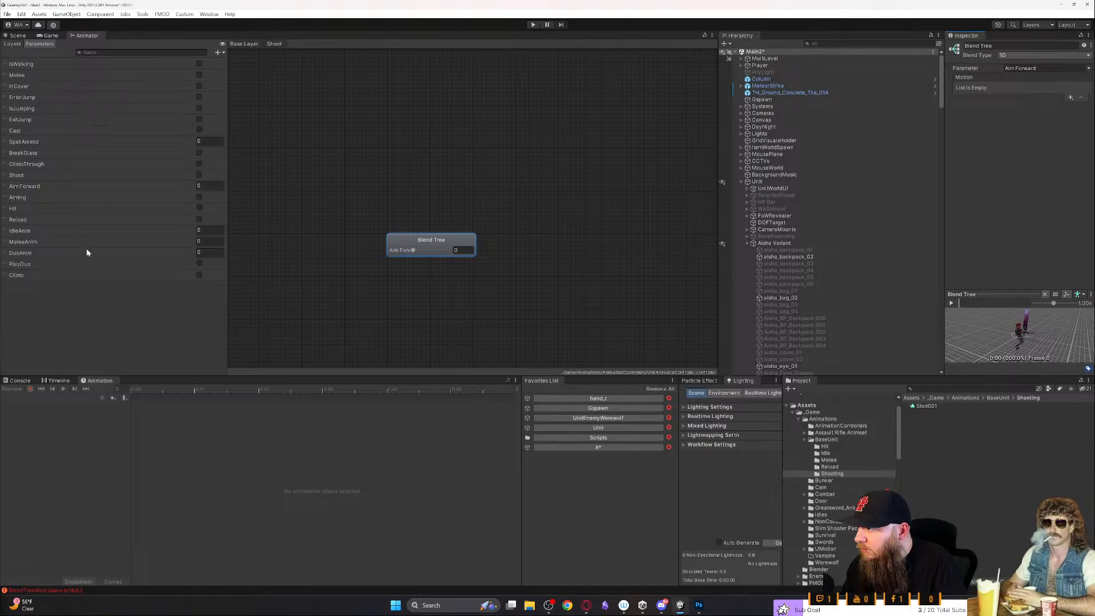
- Add an Int animator parameter named ShootAnim
{"action": "left_click", "coordinate": [254, 82]}
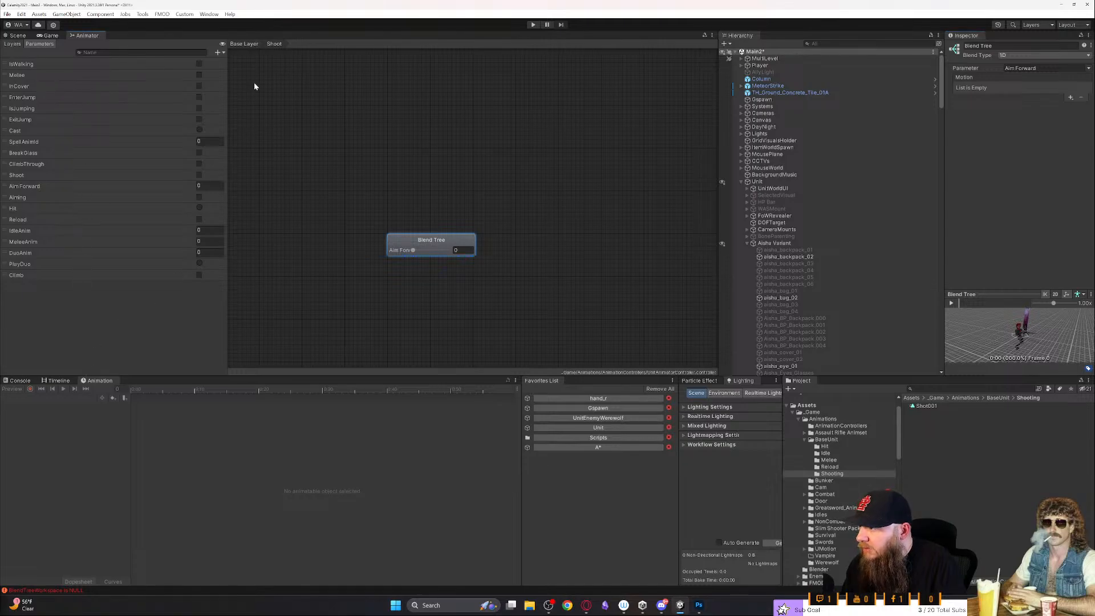
{"action": "left_click", "coordinate": [219, 52]}
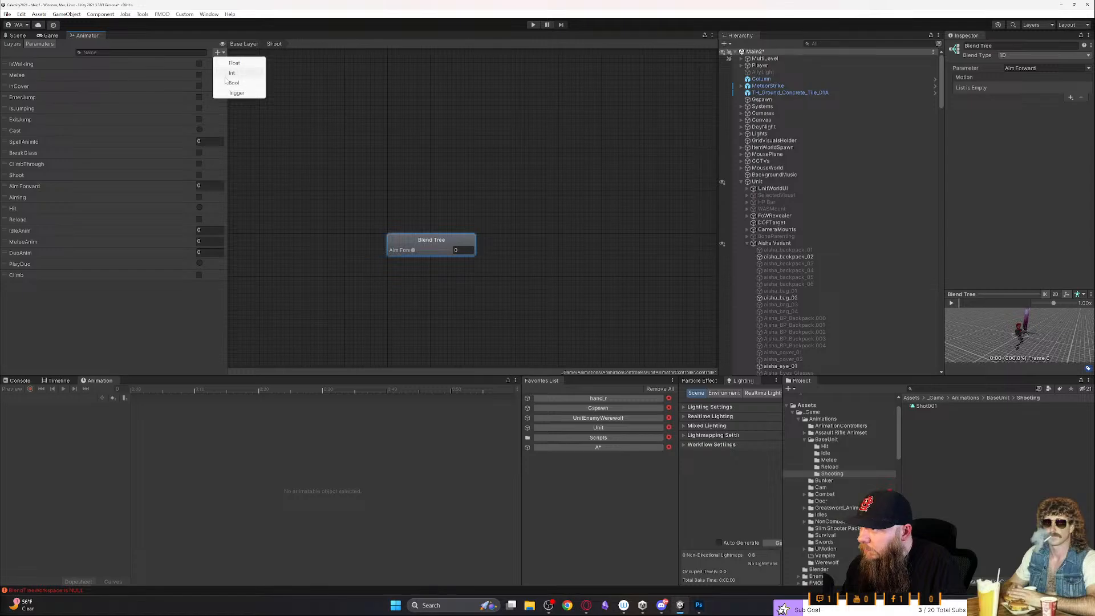
{"action": "left_click", "coordinate": [231, 73]}
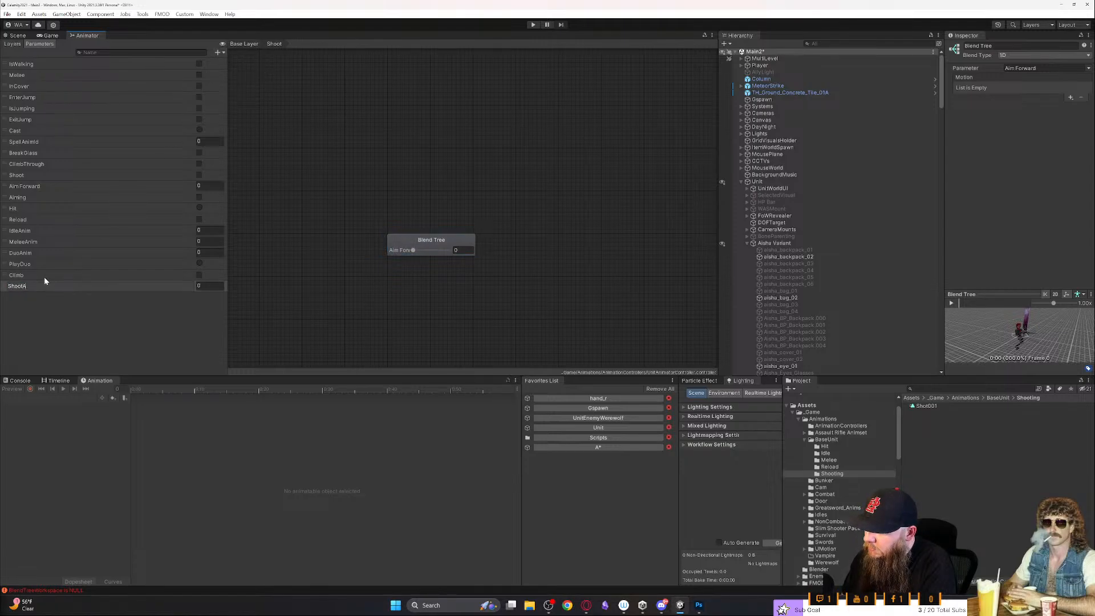
{"action": "key", "text": "Return"}
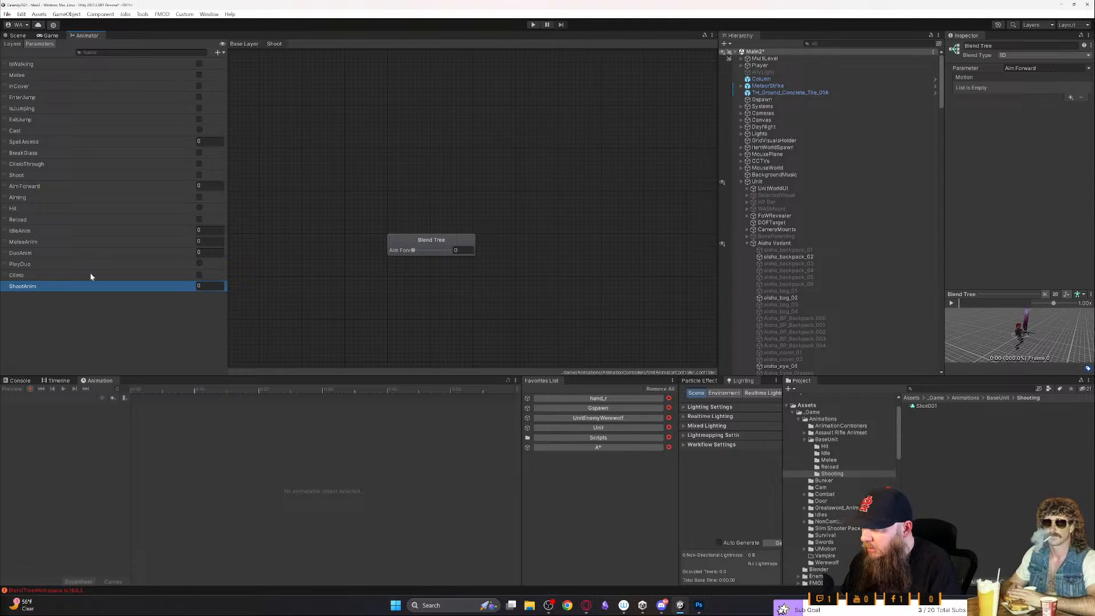
- Look for ShootAnim among the blend tree's parameter options, reopening the tree from the Base Layer to check again
{"action": "left_click", "coordinate": [432, 241]}
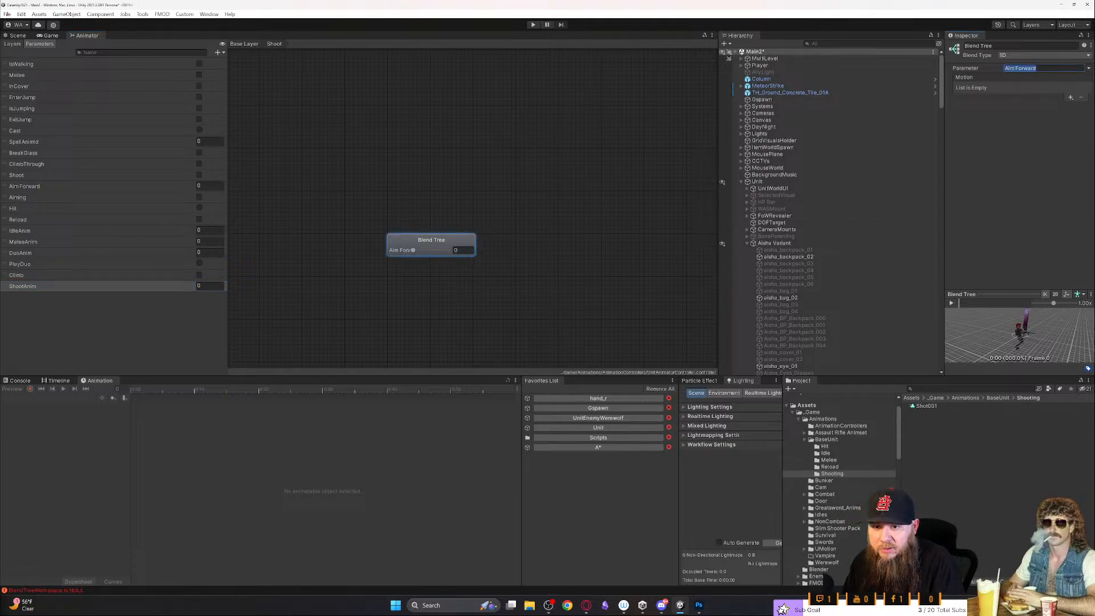
{"action": "left_click", "coordinate": [1088, 69]}
{"action": "left_click", "coordinate": [994, 118]}
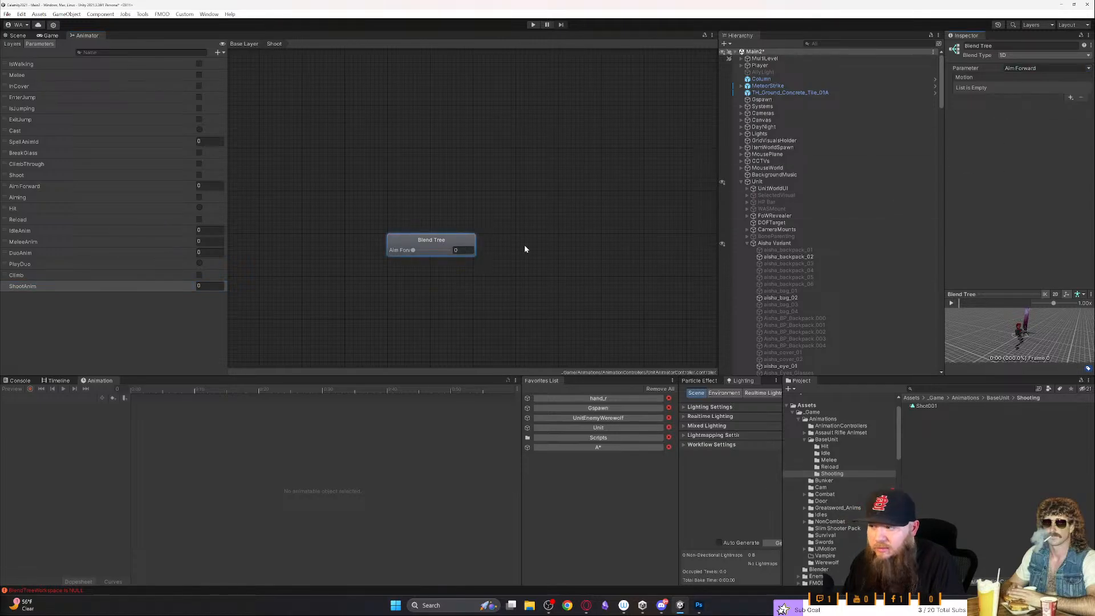
{"action": "left_click", "coordinate": [249, 45]}
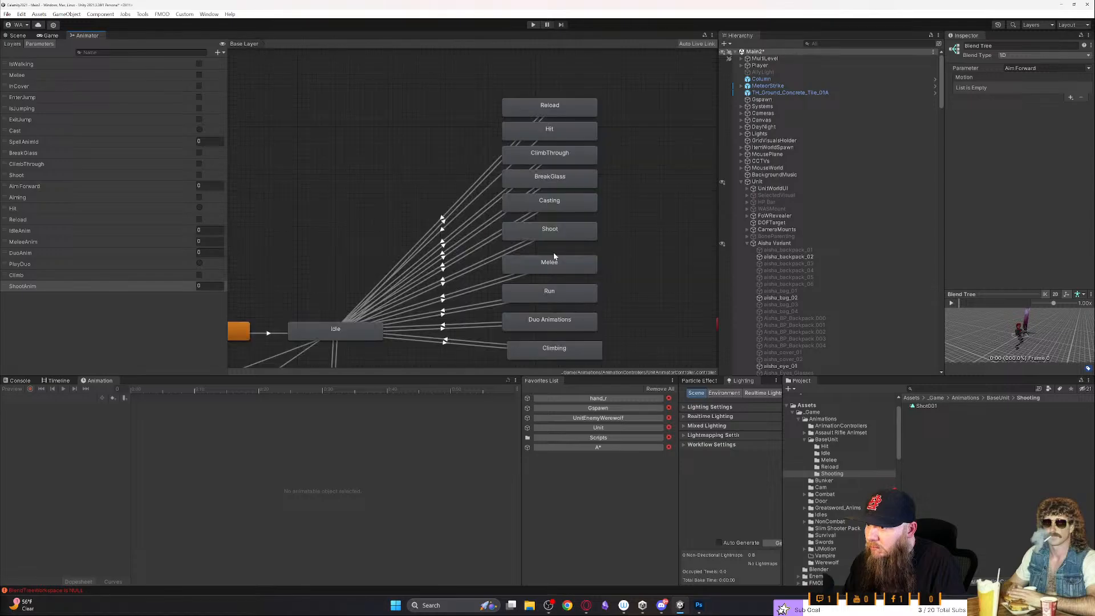
{"action": "left_click", "coordinate": [554, 230]}
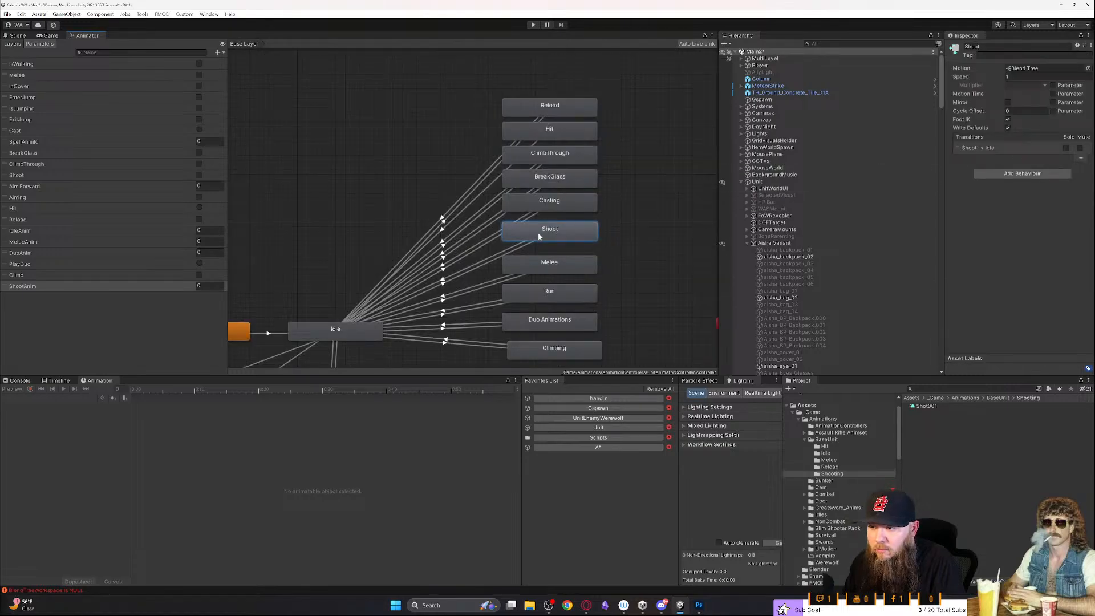
{"action": "double_click", "coordinate": [538, 235]}
{"action": "left_click", "coordinate": [442, 239]}
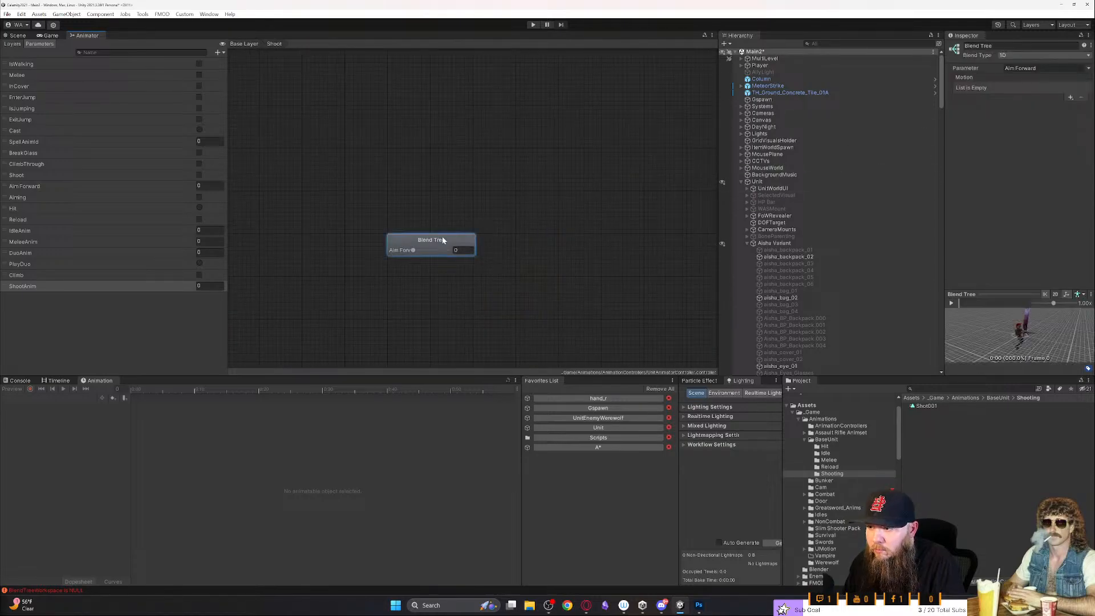
{"action": "left_click", "coordinate": [1087, 68]}
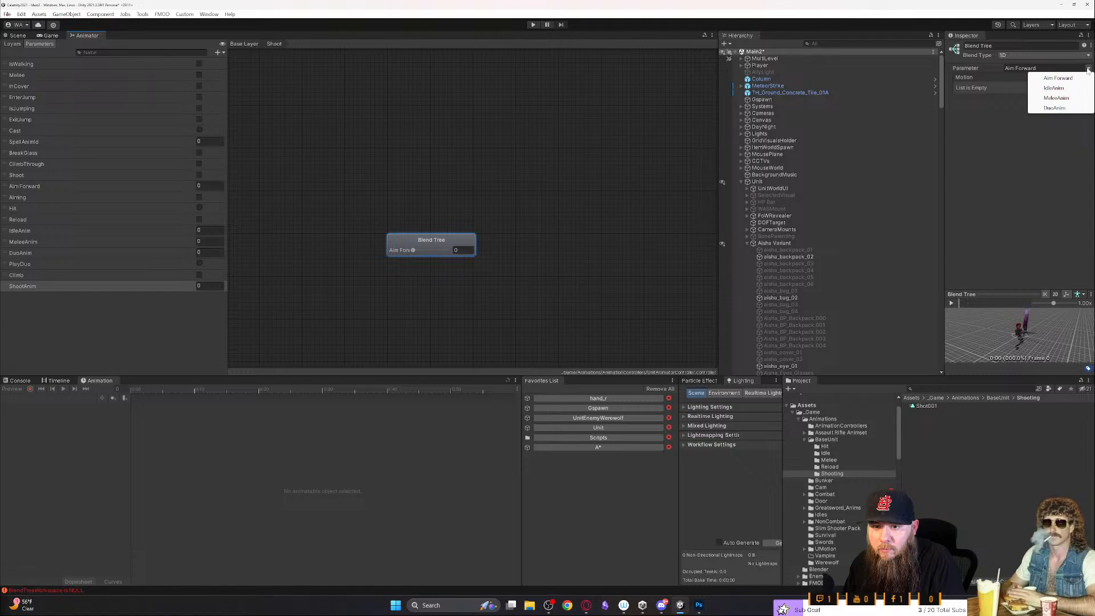
- Review the blend tree's blend type choices and its list of available parameters
{"action": "left_click", "coordinate": [1060, 46]}
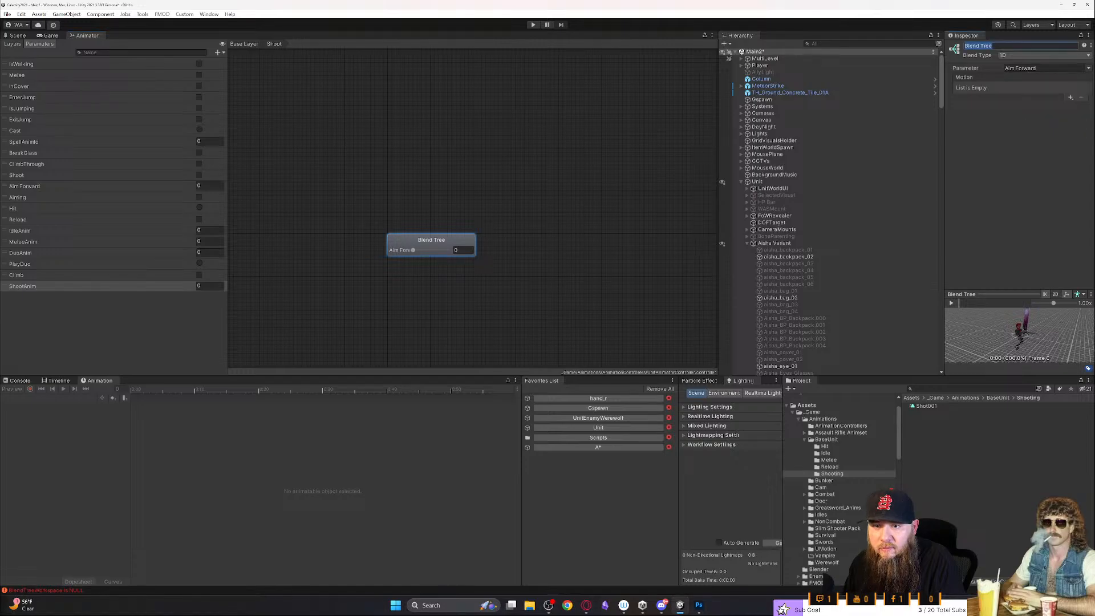
{"action": "left_click", "coordinate": [1057, 56]}
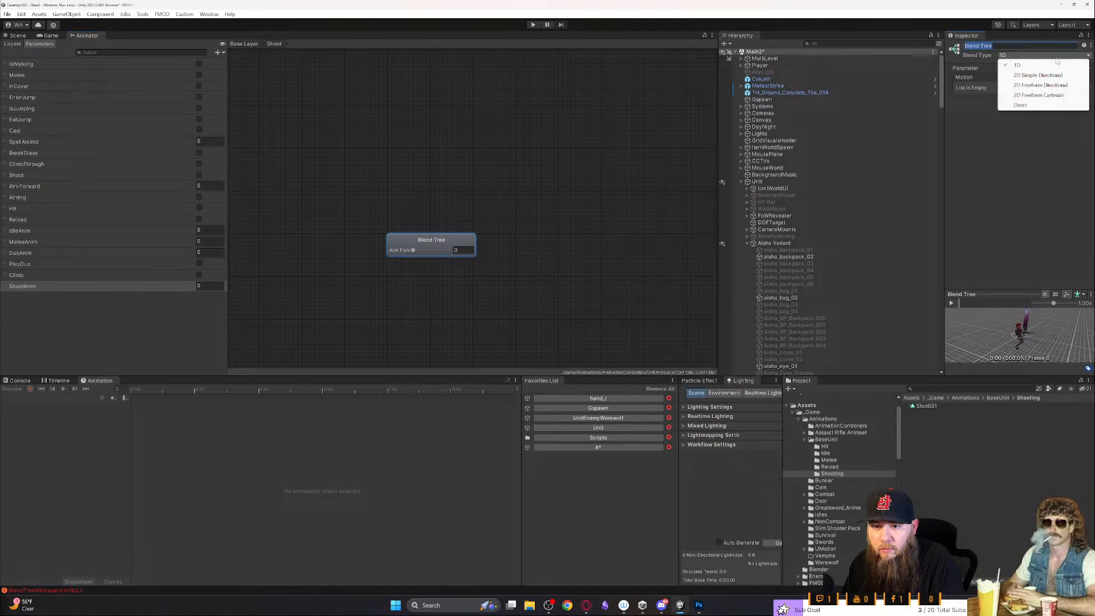
{"action": "left_click", "coordinate": [1057, 58]}
{"action": "left_click", "coordinate": [964, 79]}
{"action": "left_click", "coordinate": [1088, 68]}
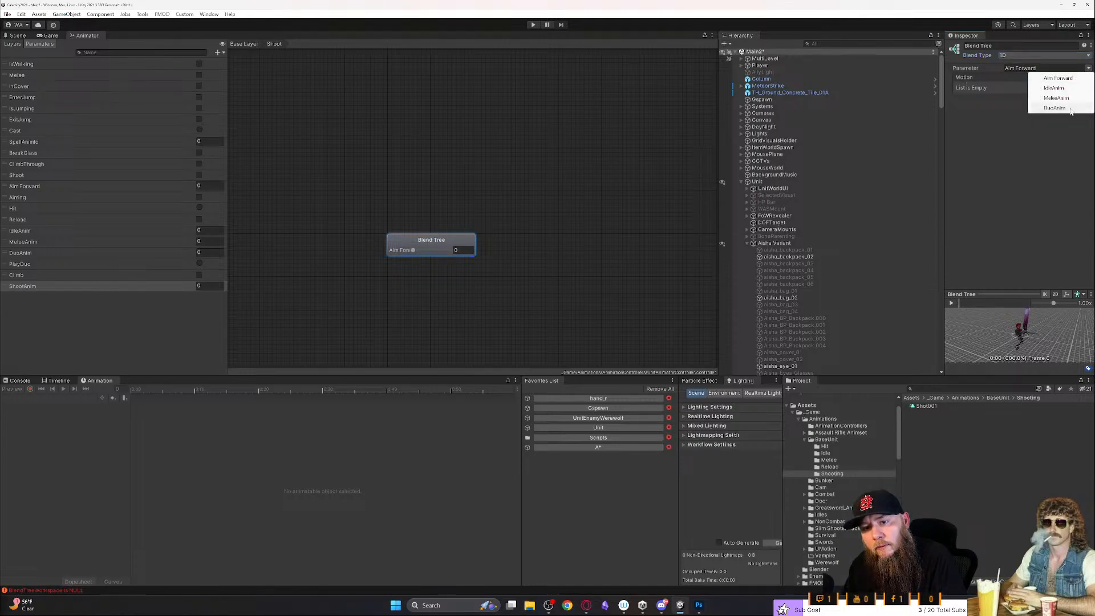
{"action": "left_click", "coordinate": [1040, 160]}
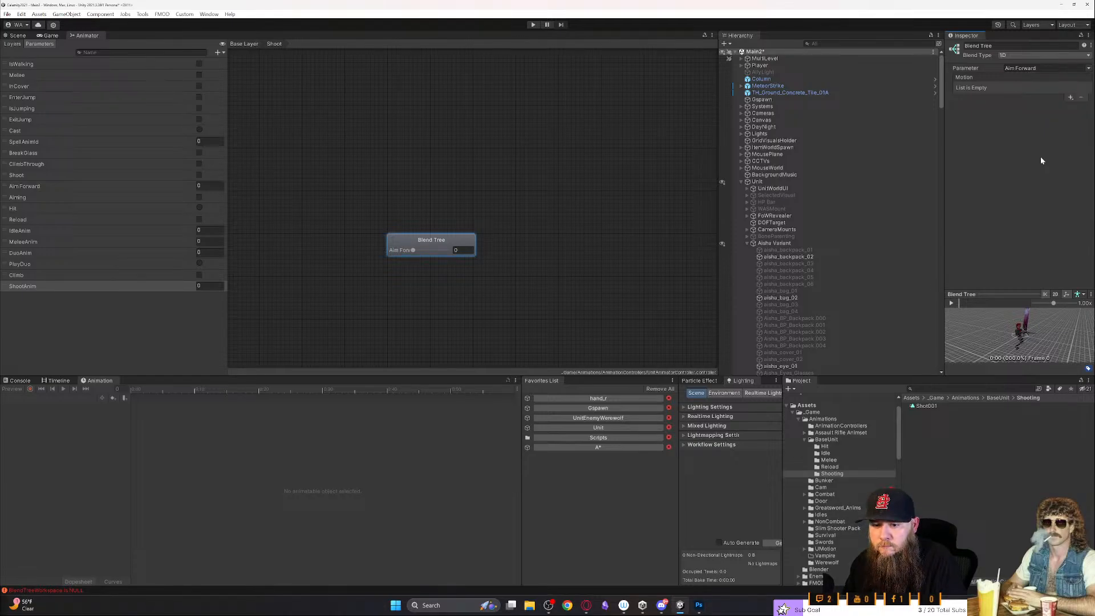
- Save the scene, set the blend tree's parameter to IdleAnim and recheck the available parameter options
{"action": "left_click", "coordinate": [97, 36]}
{"action": "left_click", "coordinate": [422, 252]}
{"action": "left_click", "coordinate": [413, 251]}
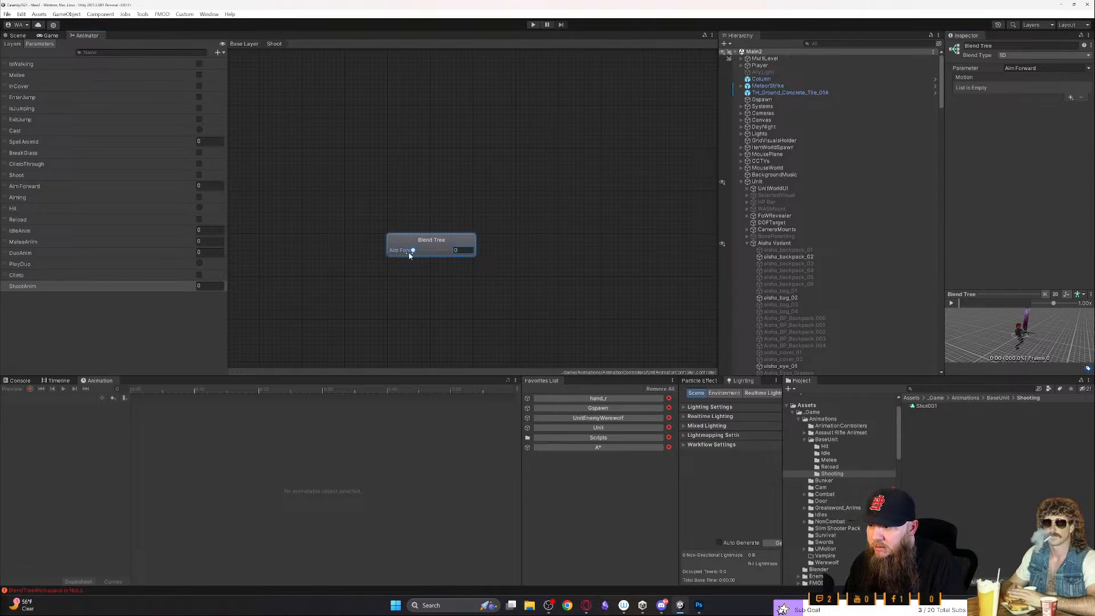
{"action": "left_click", "coordinate": [1087, 69]}
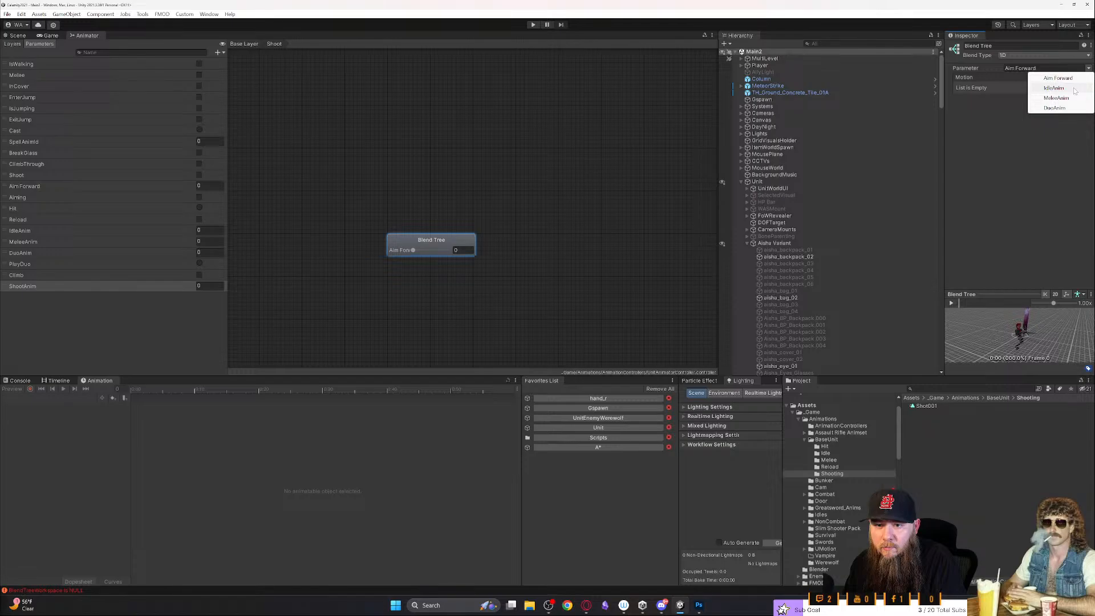
{"action": "left_click", "coordinate": [1055, 88]}
{"action": "left_click", "coordinate": [1089, 69]}
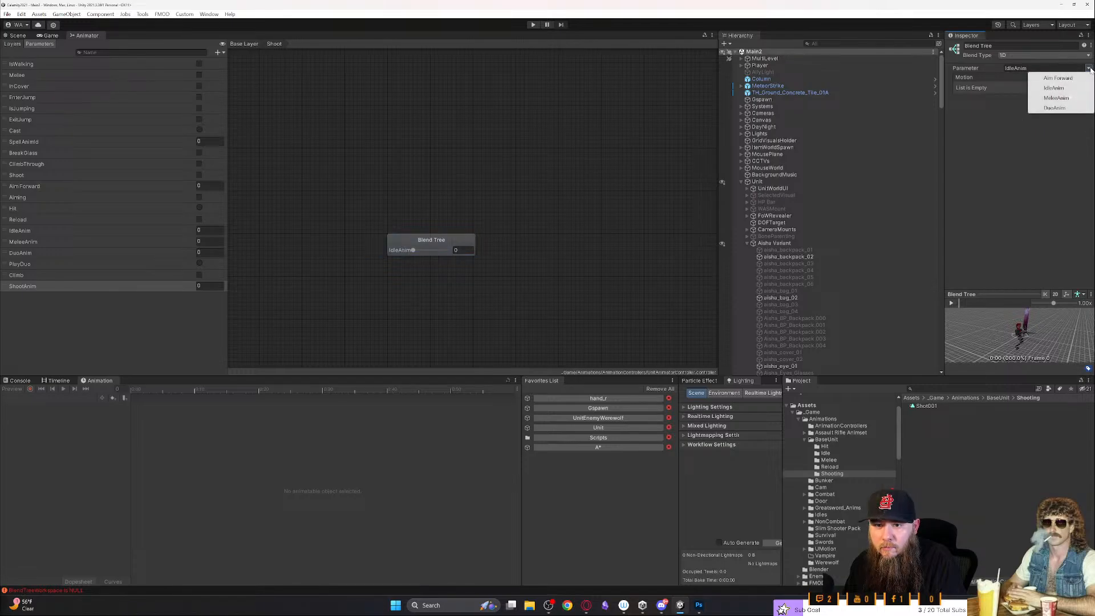
{"action": "left_click", "coordinate": [1007, 152]}
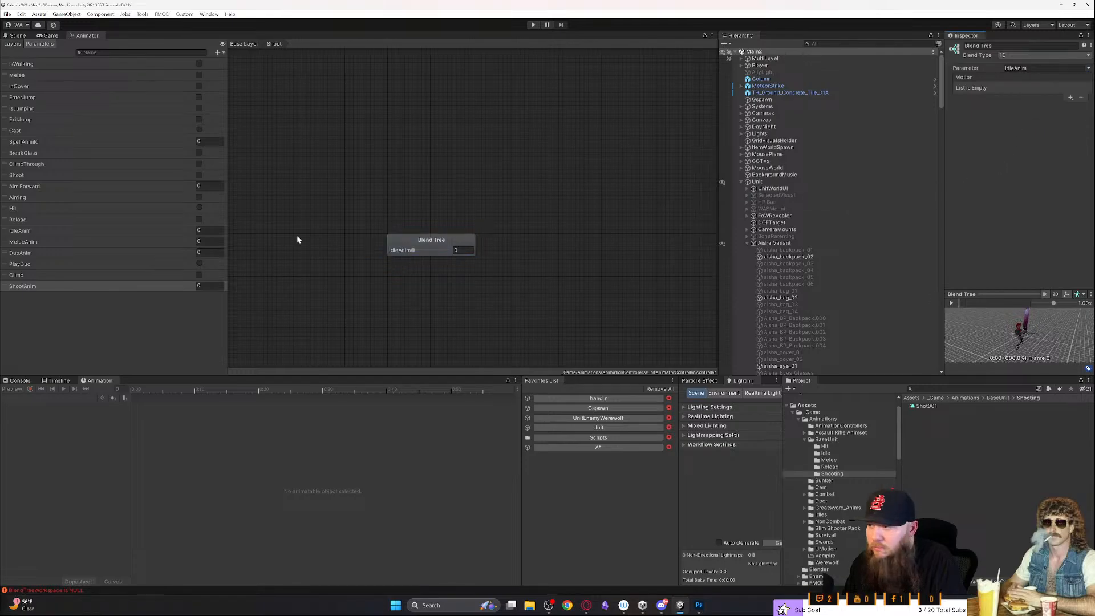
{"action": "left_click", "coordinate": [32, 45]}
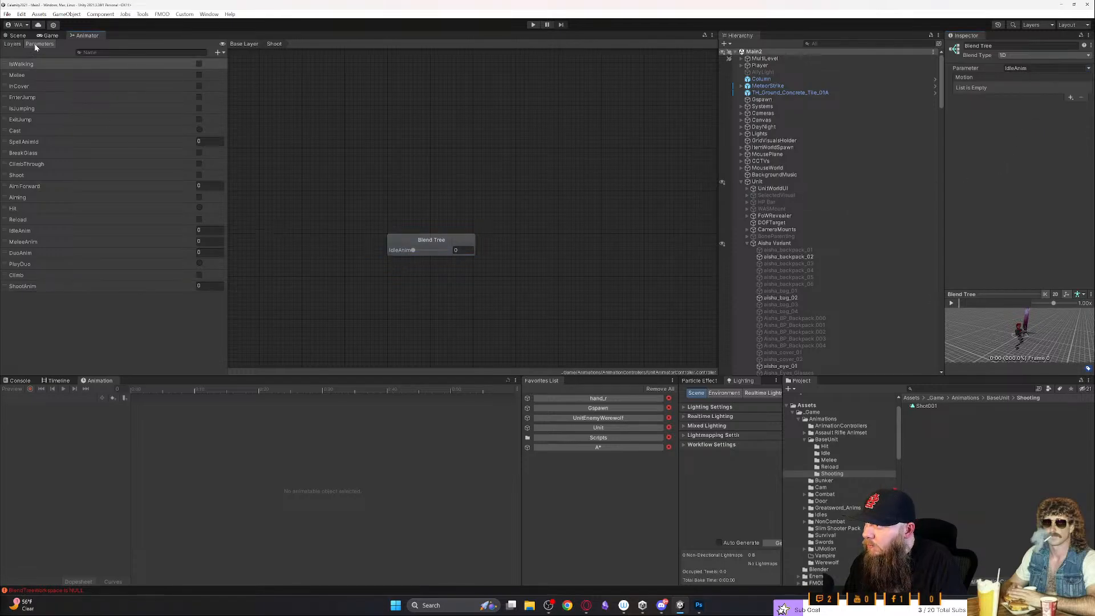
- Reorder the animator parameters so ShootAnim sits directly below DuoAnim and above PlayDuo
{"action": "left_click", "coordinate": [30, 289]}
{"action": "left_click", "coordinate": [43, 253]}
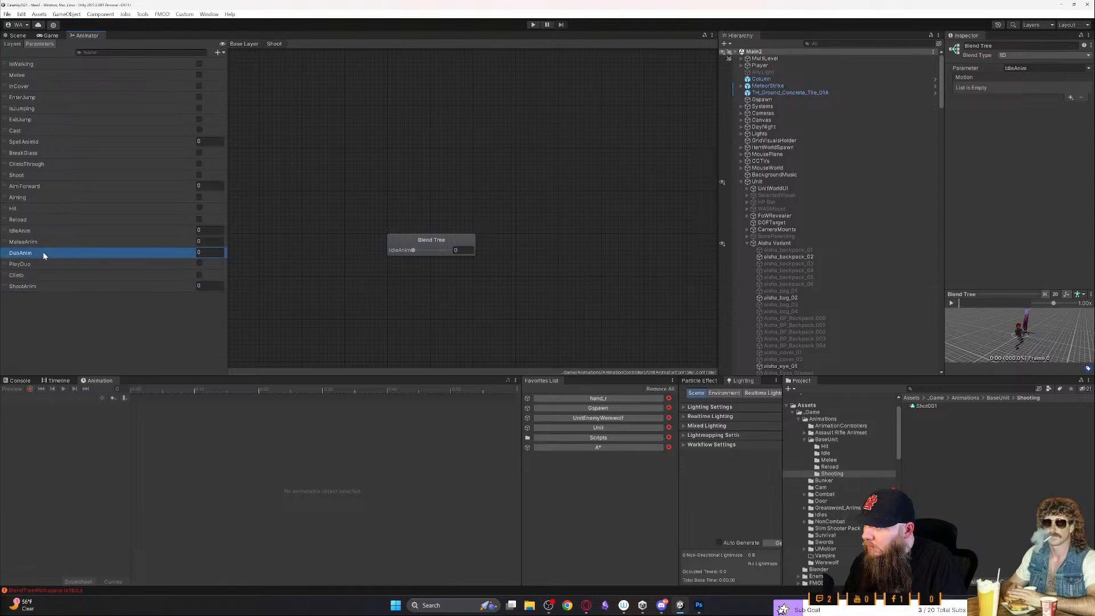
{"action": "left_click", "coordinate": [36, 245]}
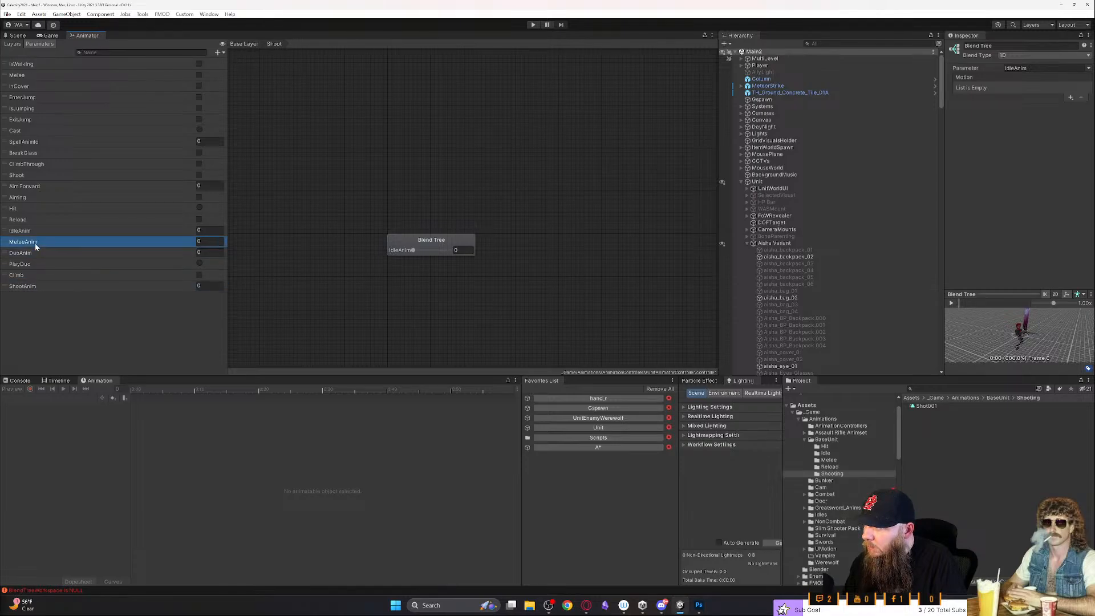
{"action": "left_click", "coordinate": [36, 243]}
{"action": "left_click", "coordinate": [46, 254]}
{"action": "left_click", "coordinate": [43, 286]}
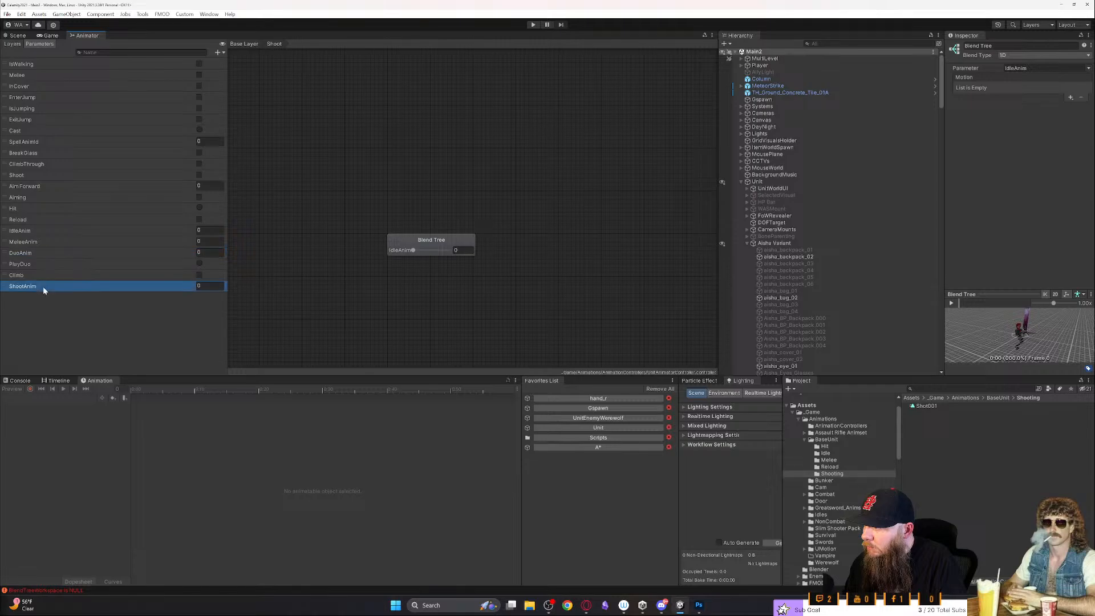
{"action": "mouse_move", "coordinate": [9, 289]}
{"action": "left_mouse_down"}
{"action": "mouse_move", "coordinate": [10, 258]}
{"action": "mouse_move", "coordinate": [14, 268]}
{"action": "left_mouse_up"}
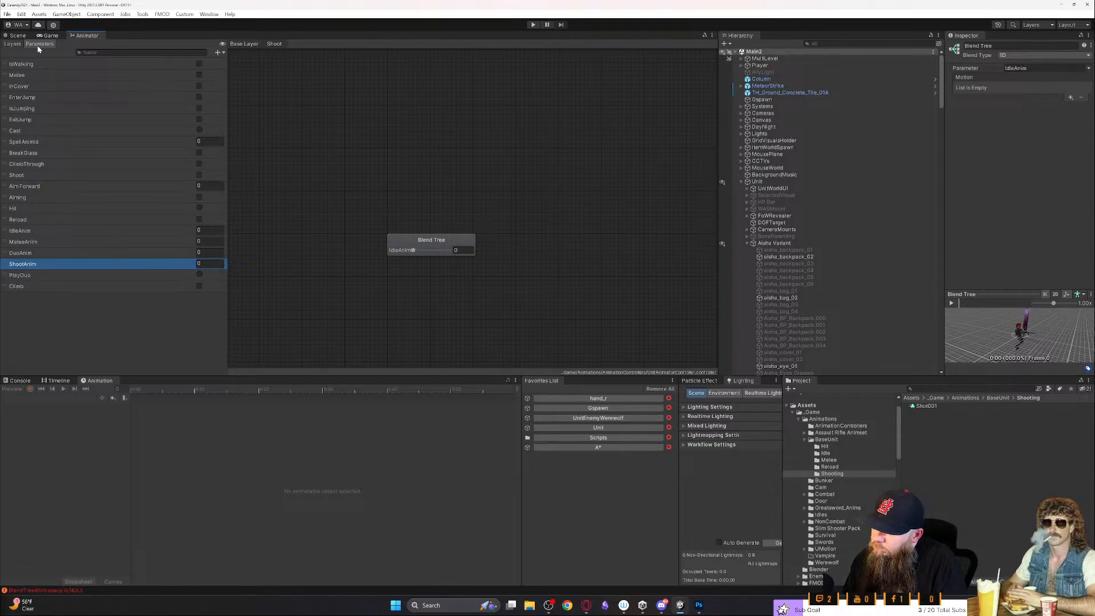
- Inspect the Idle state's blend tree on the Base Layer, checking its blend type choices and available parameter options
{"action": "left_click", "coordinate": [13, 44]}
{"action": "left_click", "coordinate": [65, 81]}
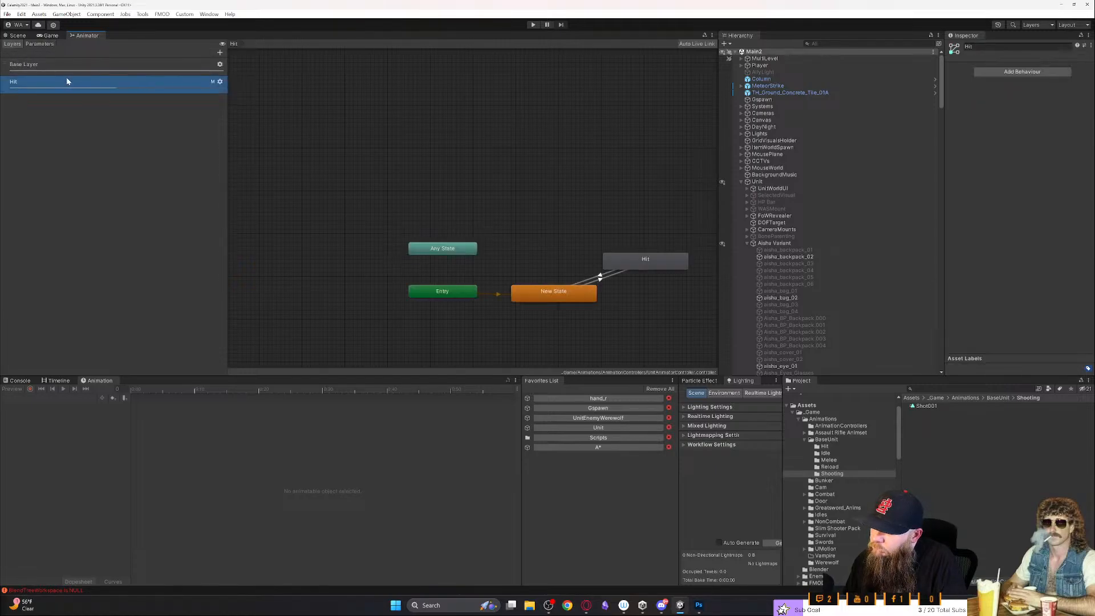
{"action": "left_click", "coordinate": [63, 64]}
{"action": "double_click", "coordinate": [589, 294]}
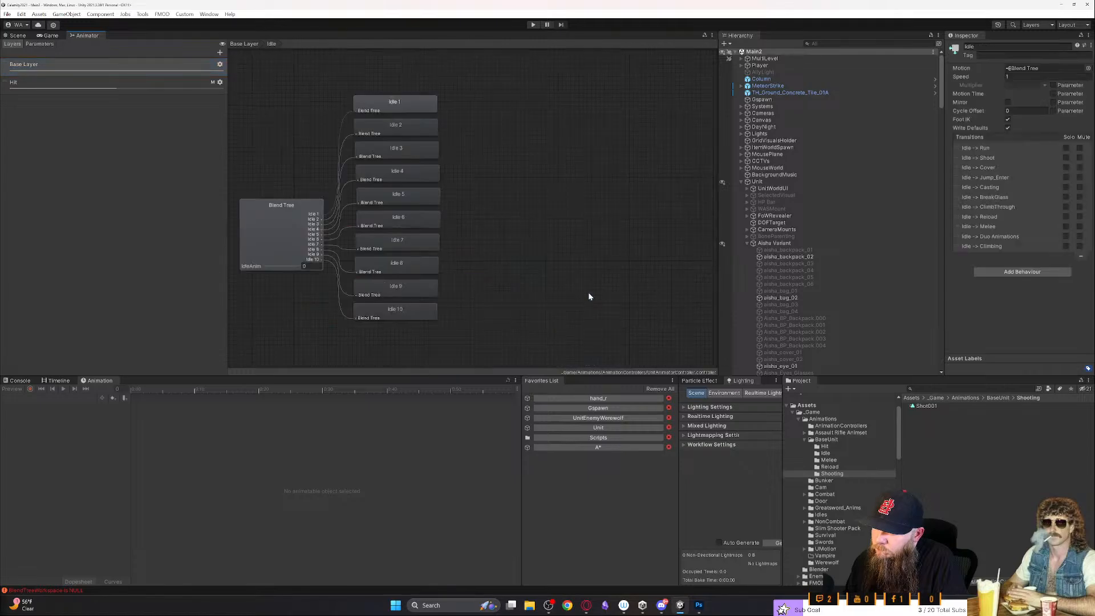
{"action": "left_click", "coordinate": [397, 242]}
{"action": "left_click", "coordinate": [299, 239]}
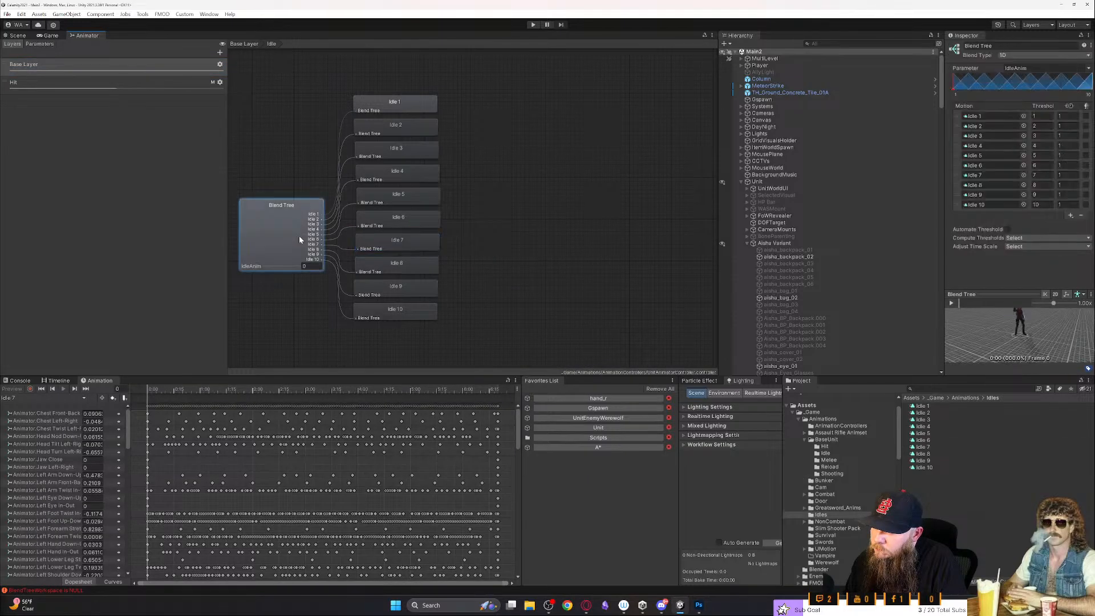
{"action": "left_click", "coordinate": [1046, 57]}
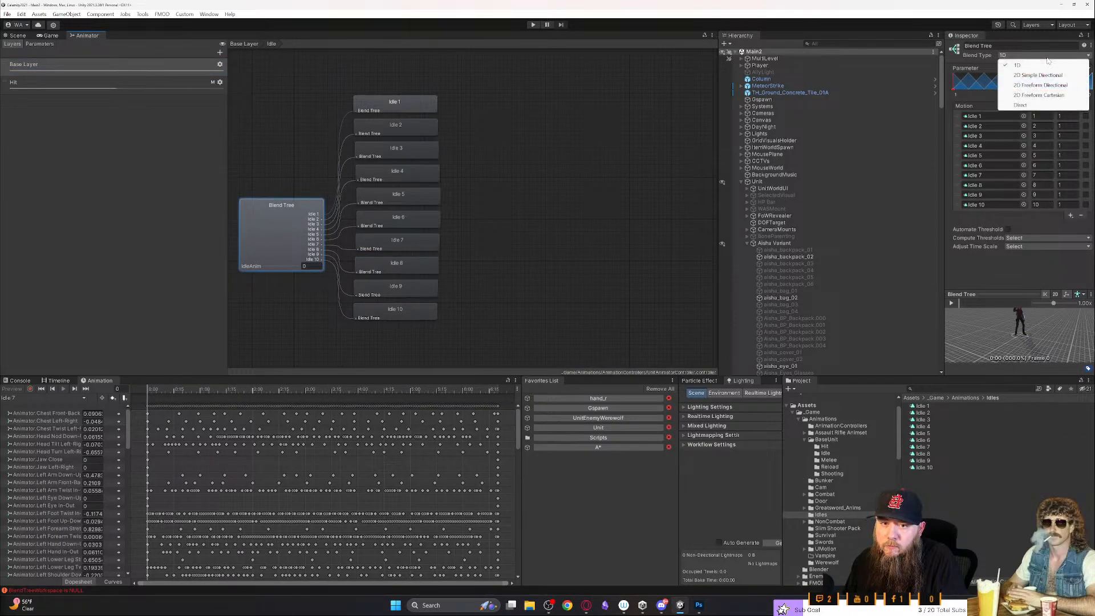
{"action": "left_click", "coordinate": [1053, 43]}
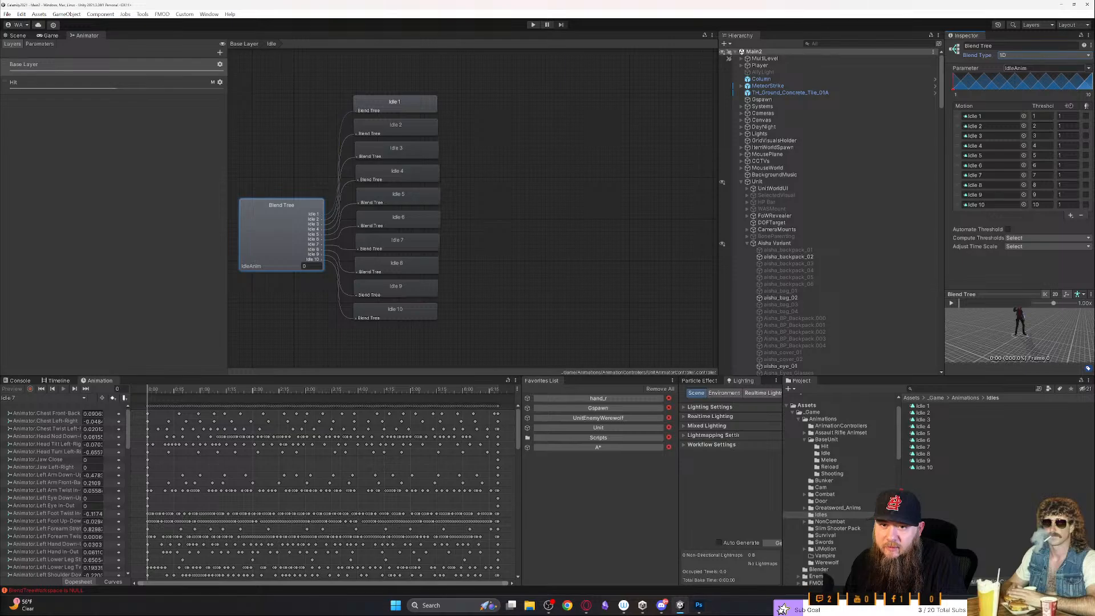
{"action": "left_click", "coordinate": [1090, 69]}
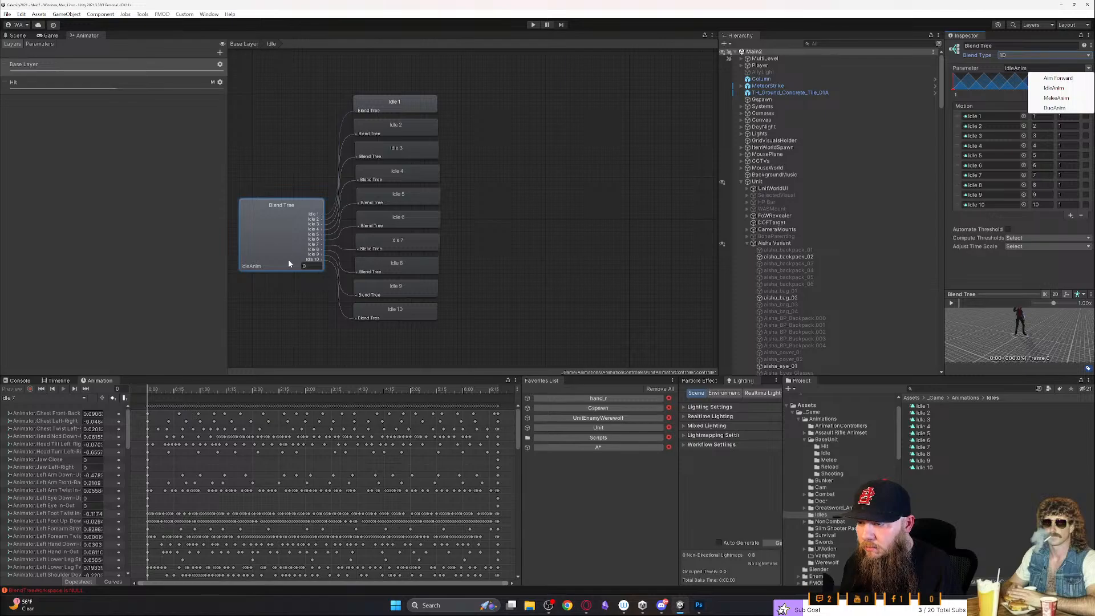
{"action": "left_click", "coordinate": [630, 221]}
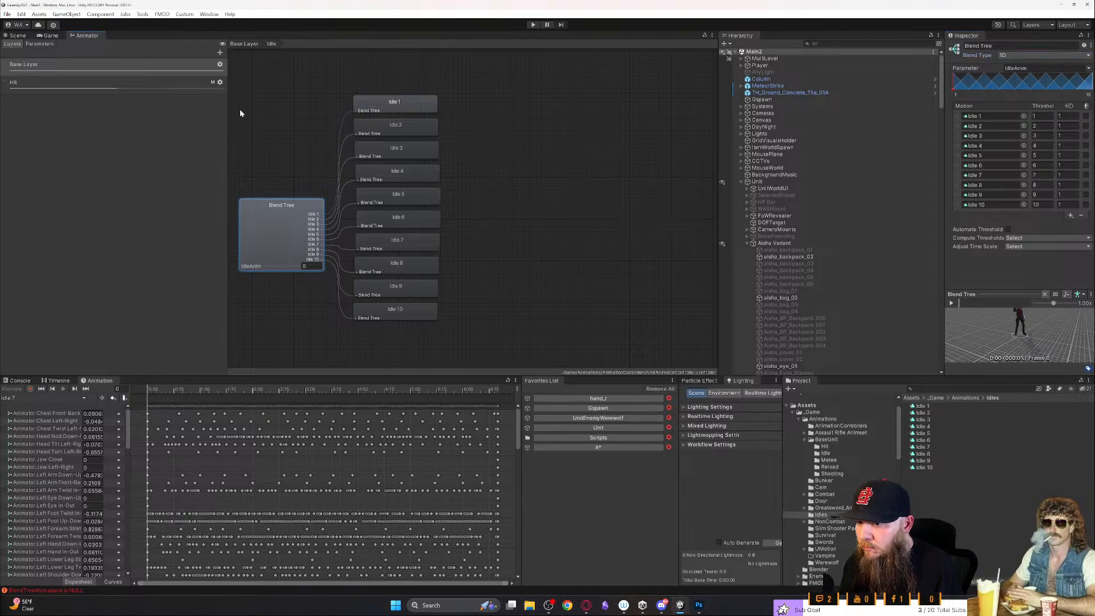
- Close the Animator window and reopen the animator controller from the Unit object
{"action": "right_click", "coordinate": [93, 39]}
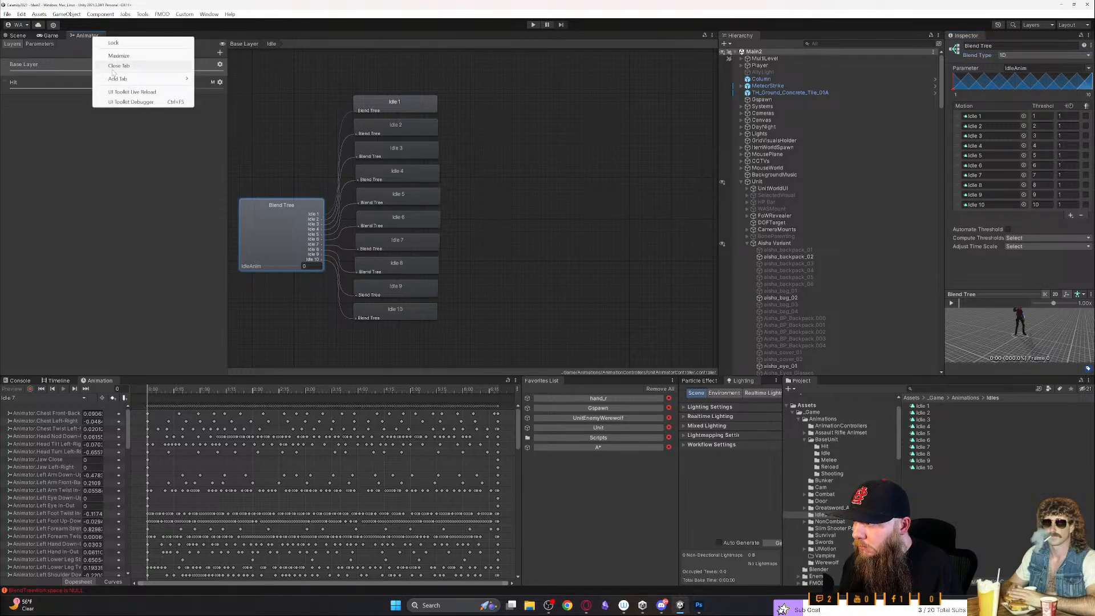
{"action": "left_click", "coordinate": [88, 108]}
{"action": "right_click", "coordinate": [84, 35]}
{"action": "left_click", "coordinate": [137, 62]}
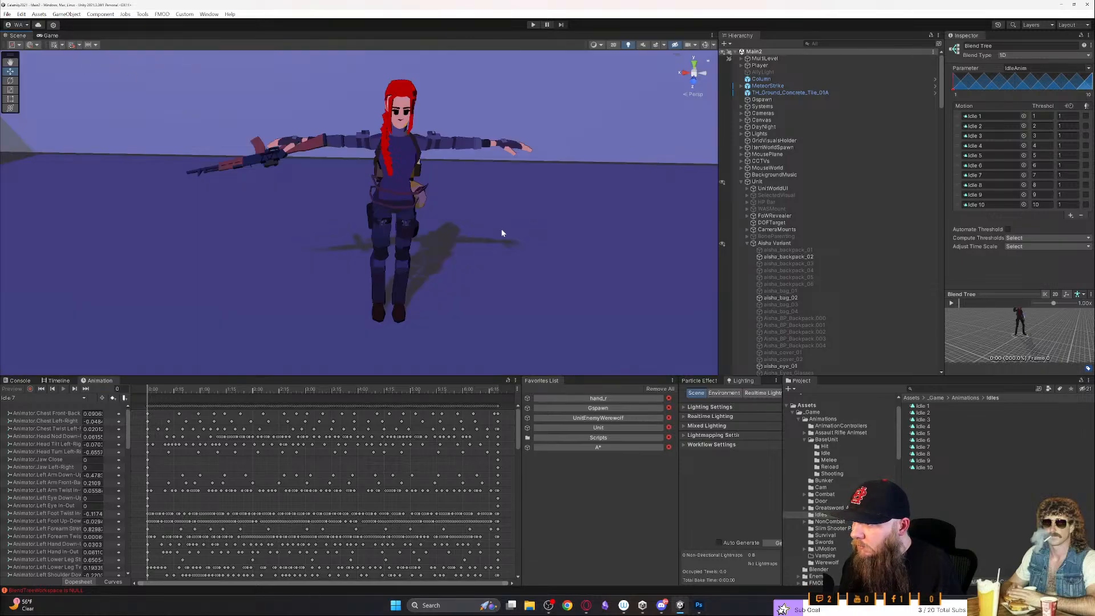
{"action": "left_click", "coordinate": [399, 171]}
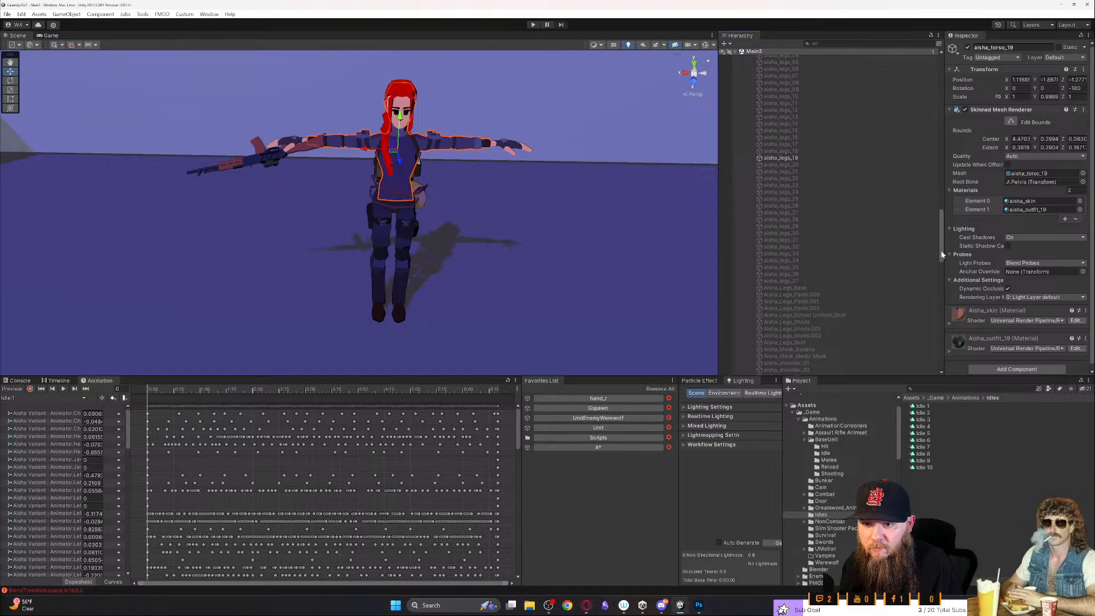
{"action": "left_click_drag", "start_coordinate": [942, 256], "coordinate": [941, 98]}
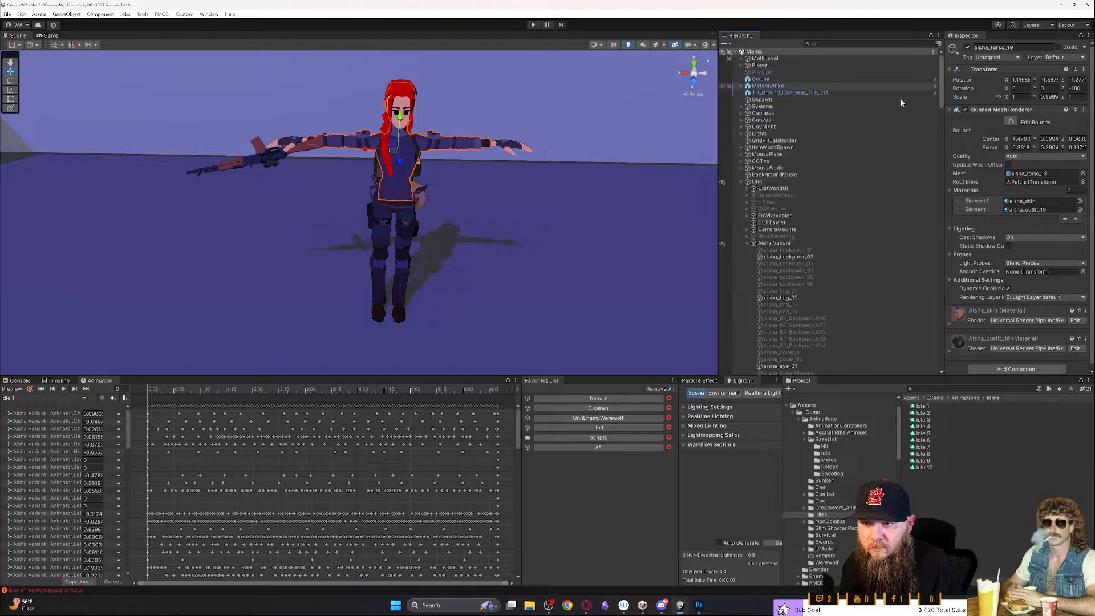
{"action": "left_click", "coordinate": [770, 181]}
{"action": "double_click", "coordinate": [1035, 121]}
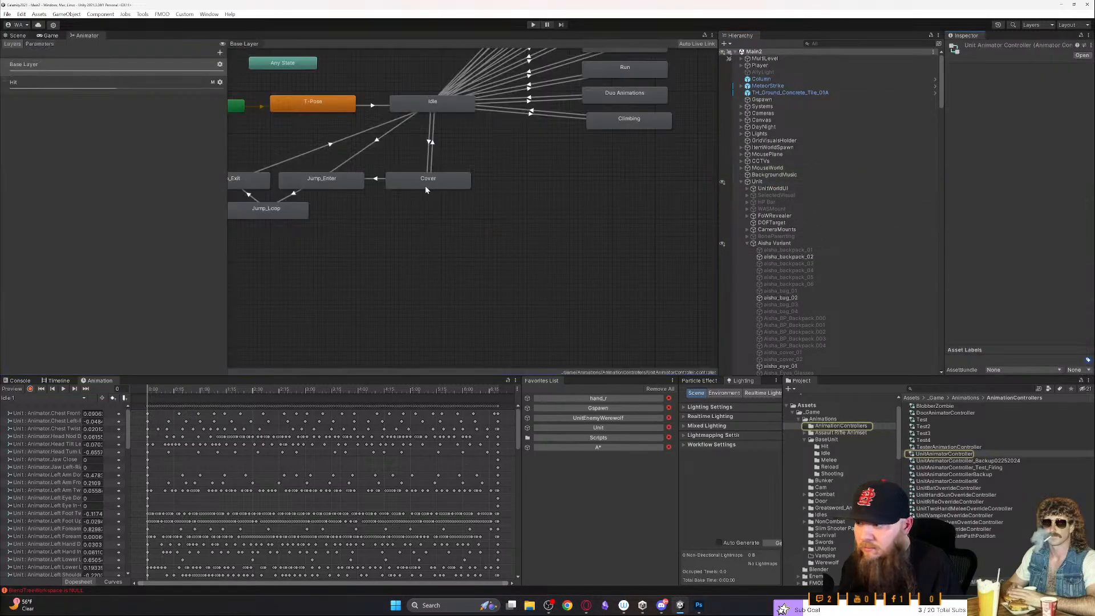
- Compare the settings of the Shoot and Idle states on the Base Layer
{"action": "middle_click_drag", "start_coordinate": [434, 155], "coordinate": [446, 341]}
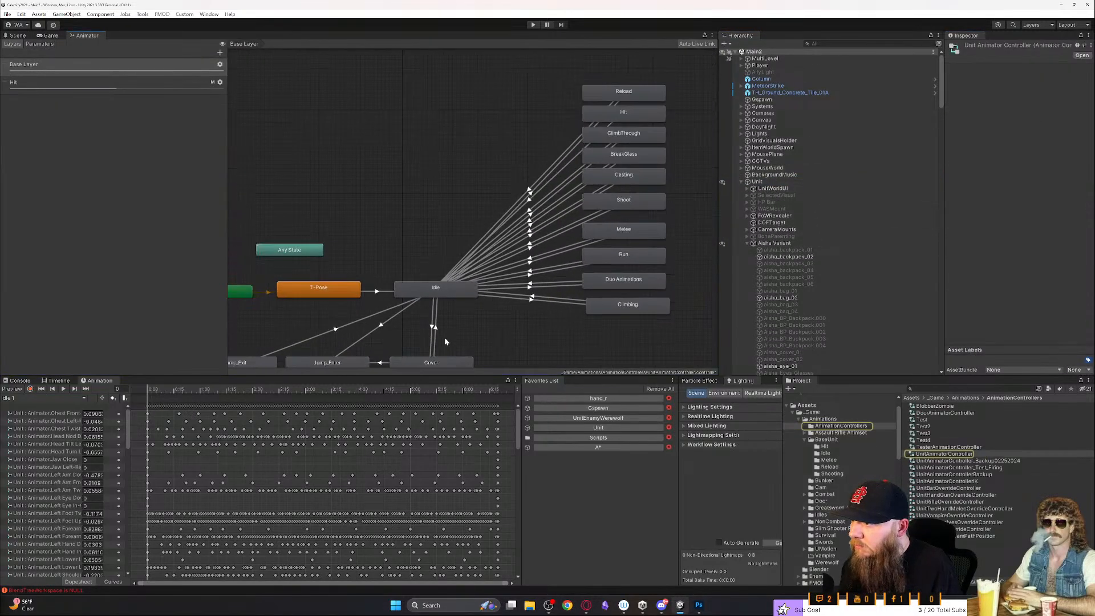
{"action": "left_click", "coordinate": [634, 207]}
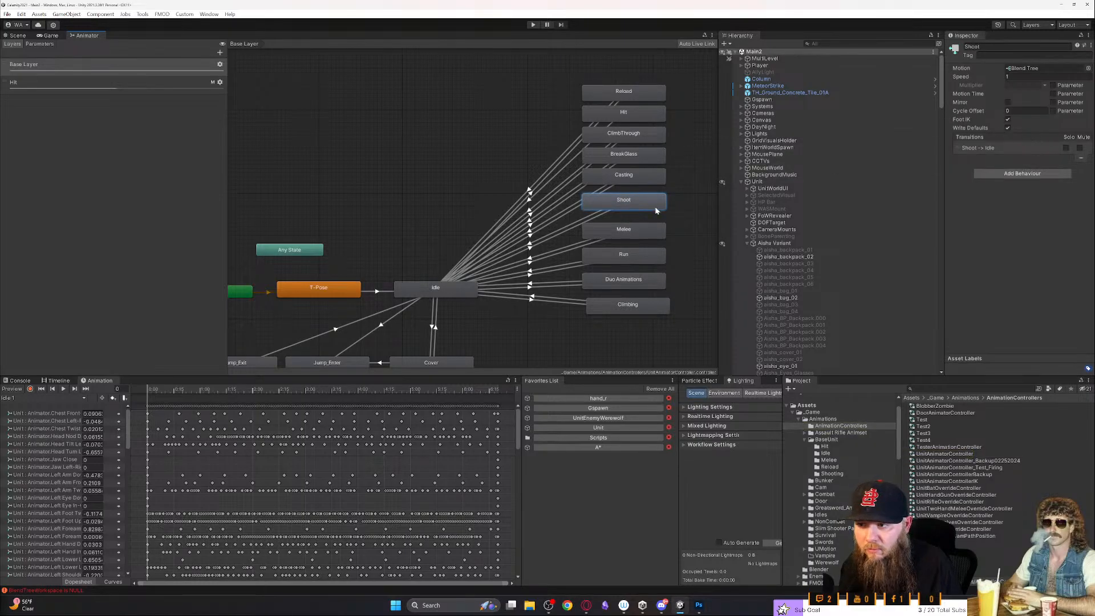
{"action": "left_click", "coordinate": [445, 288]}
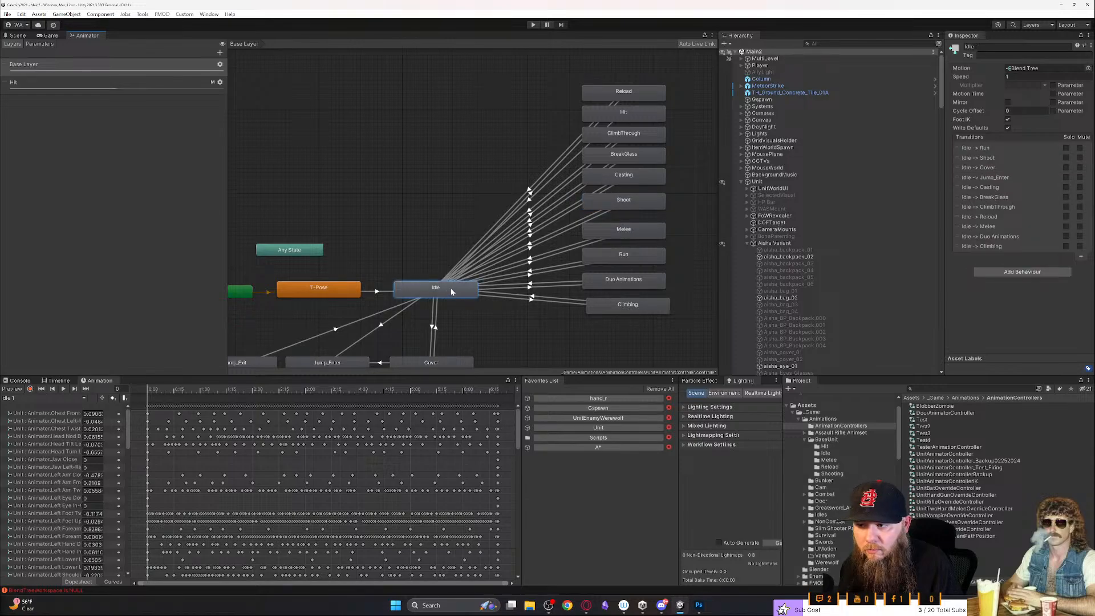
{"action": "left_click", "coordinate": [622, 204]}
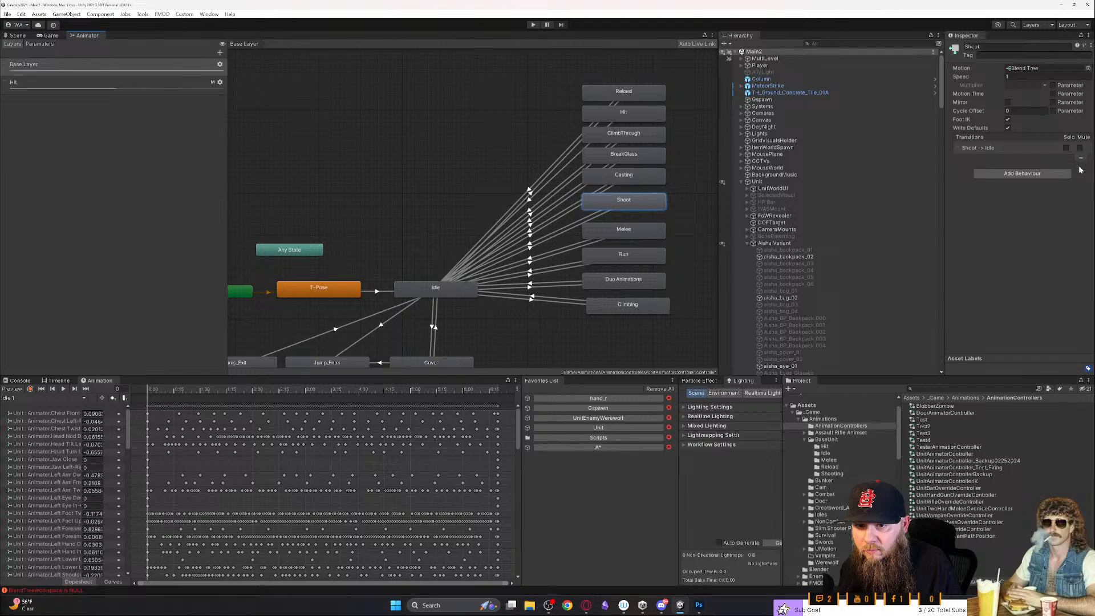
{"action": "left_click", "coordinate": [460, 293]}
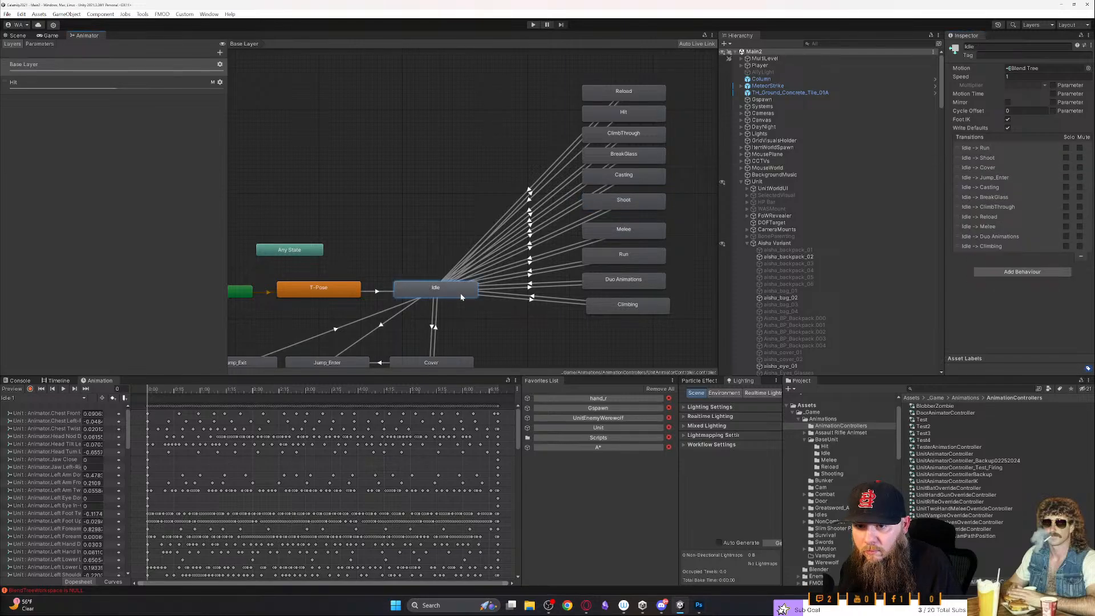
- Open the Shoot state's blend tree and check its parameter options for ShootAnim
{"action": "double_click", "coordinate": [615, 206]}
{"action": "left_click", "coordinate": [502, 202]}
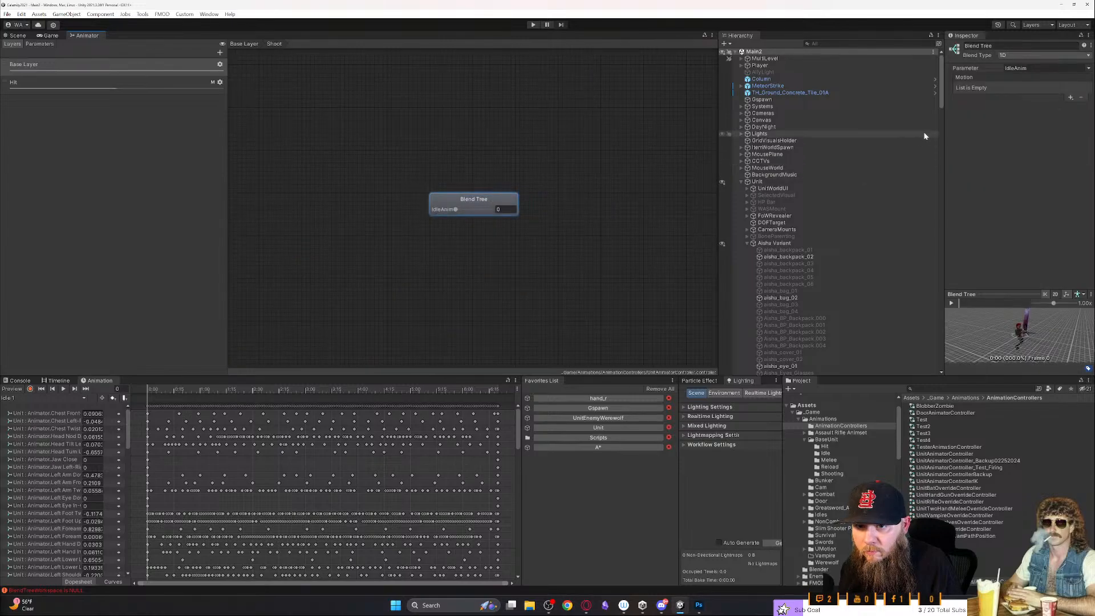
{"action": "left_click", "coordinate": [1086, 67]}
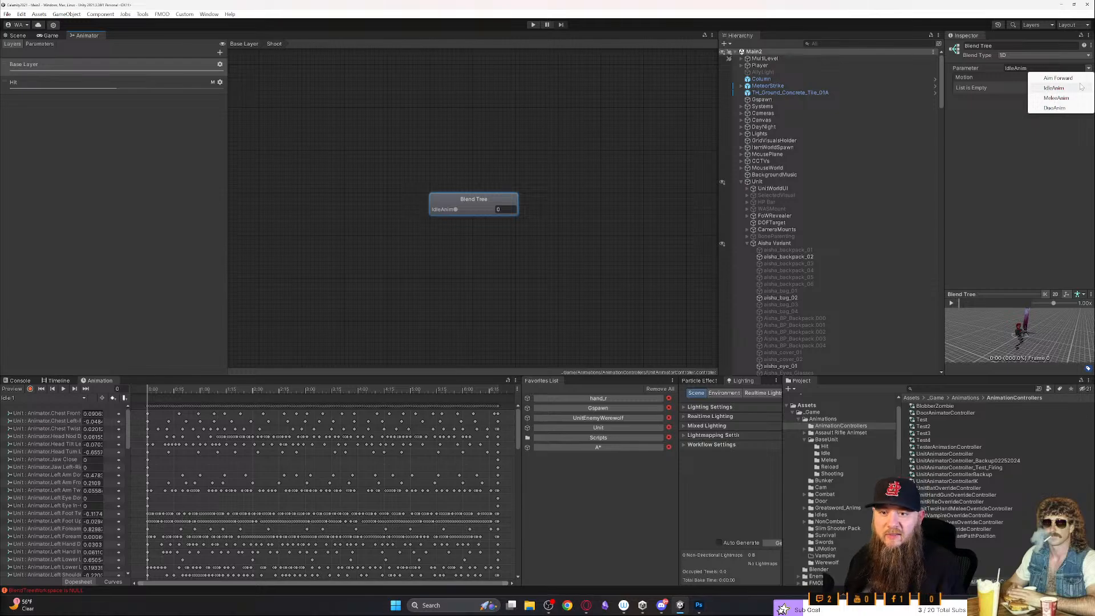
{"action": "left_click", "coordinate": [1049, 131]}
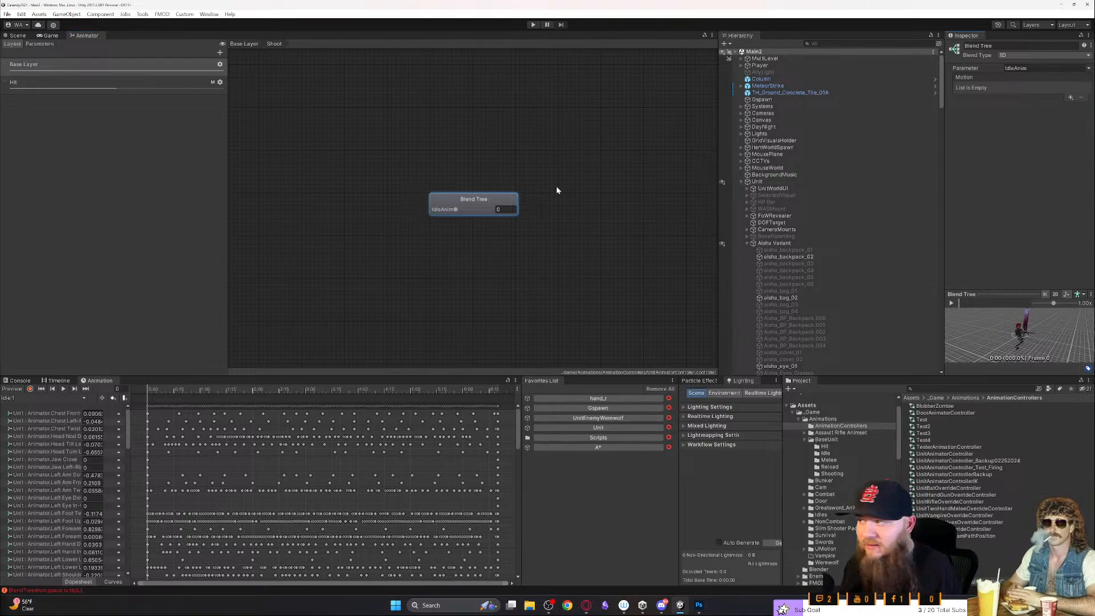
- Check the ShootAnim entry in the animator's parameter list and inspect the UnitAnimatorController asset
{"action": "left_click", "coordinate": [39, 44]}
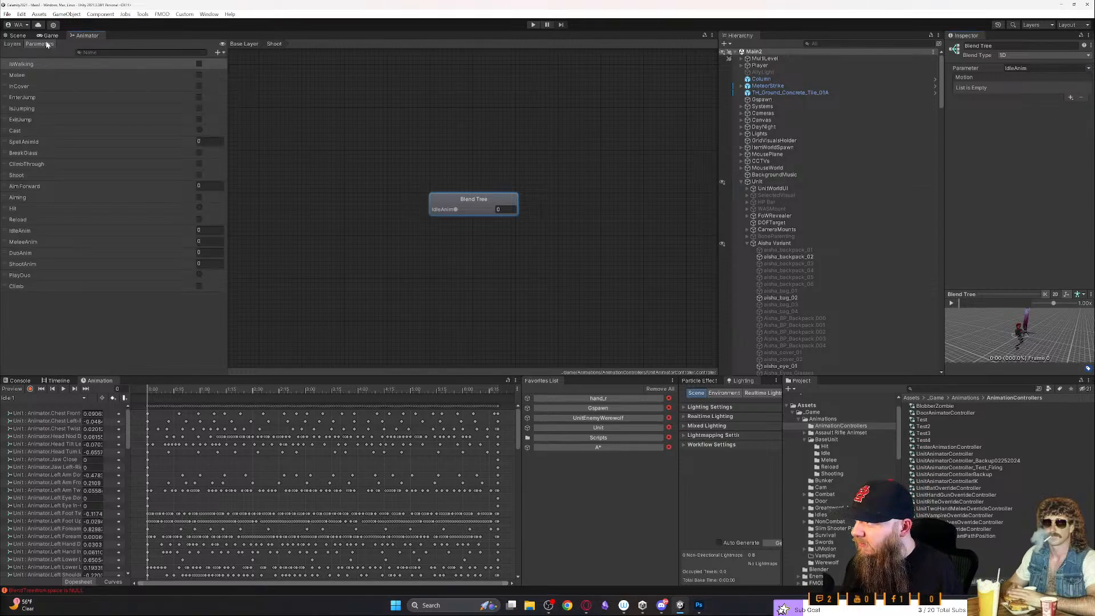
{"action": "left_click", "coordinate": [67, 266]}
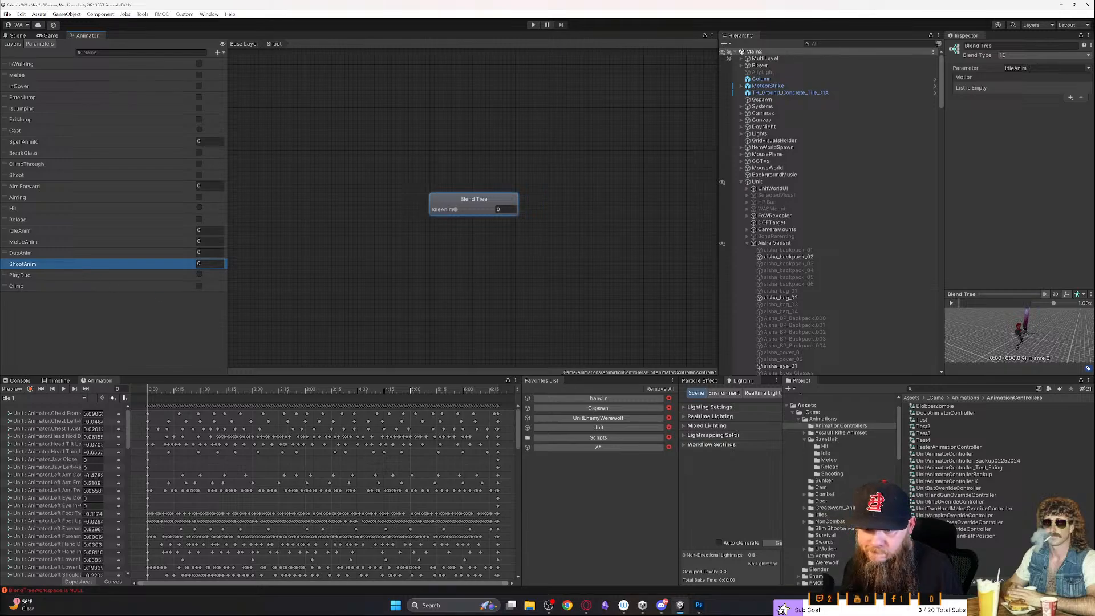
{"action": "left_click", "coordinate": [931, 455]}
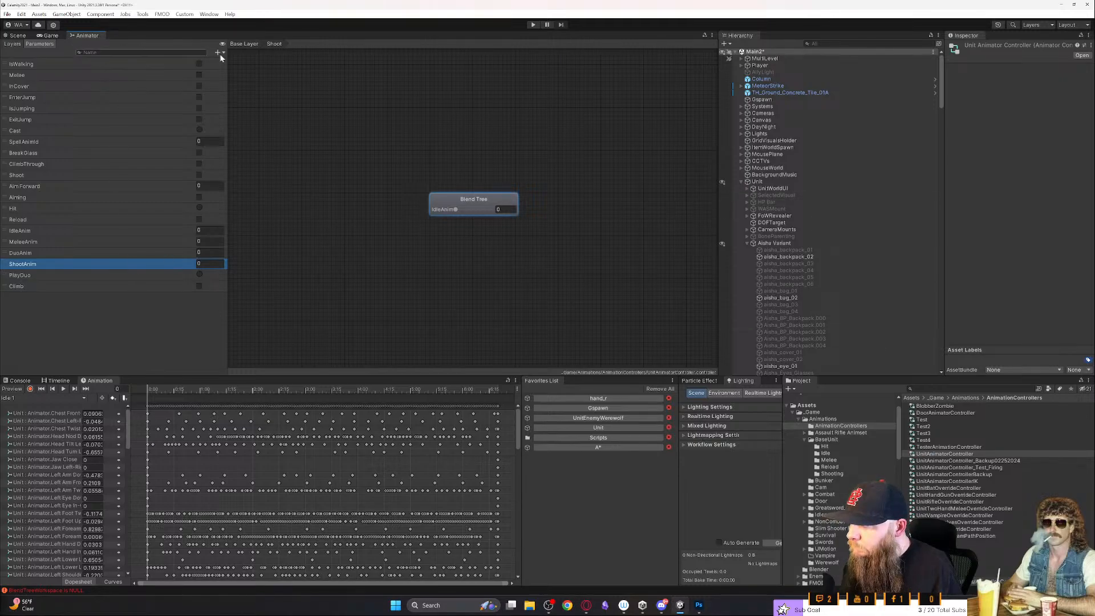
- Reopen the Shoot blend tree from the Base Layer and look through its parameter options again
{"action": "left_click", "coordinate": [244, 44]}
{"action": "left_click", "coordinate": [628, 205]}
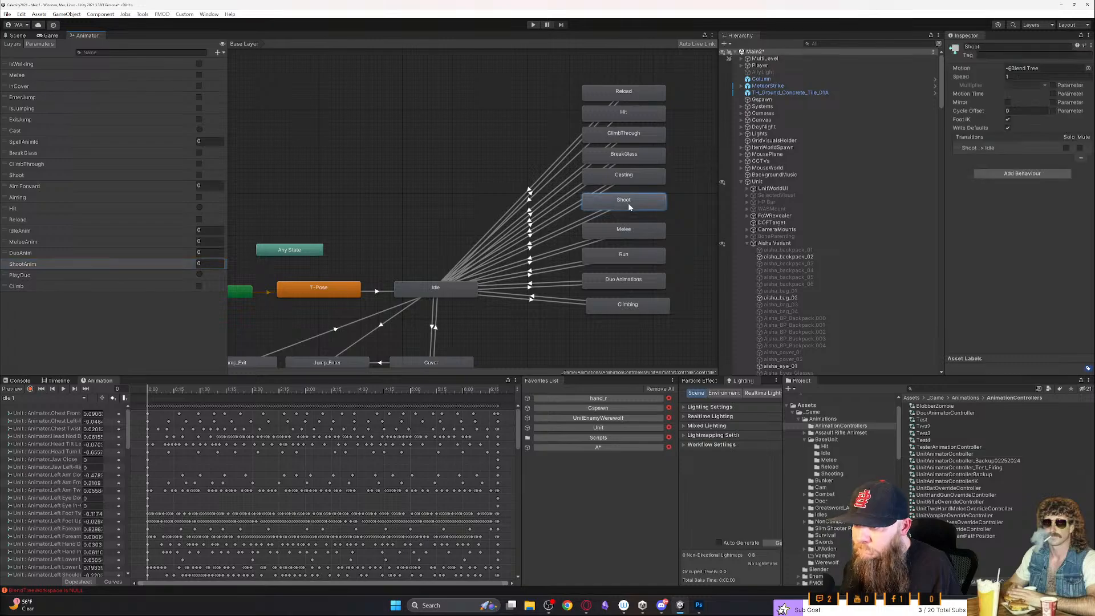
{"action": "double_click", "coordinate": [630, 205]}
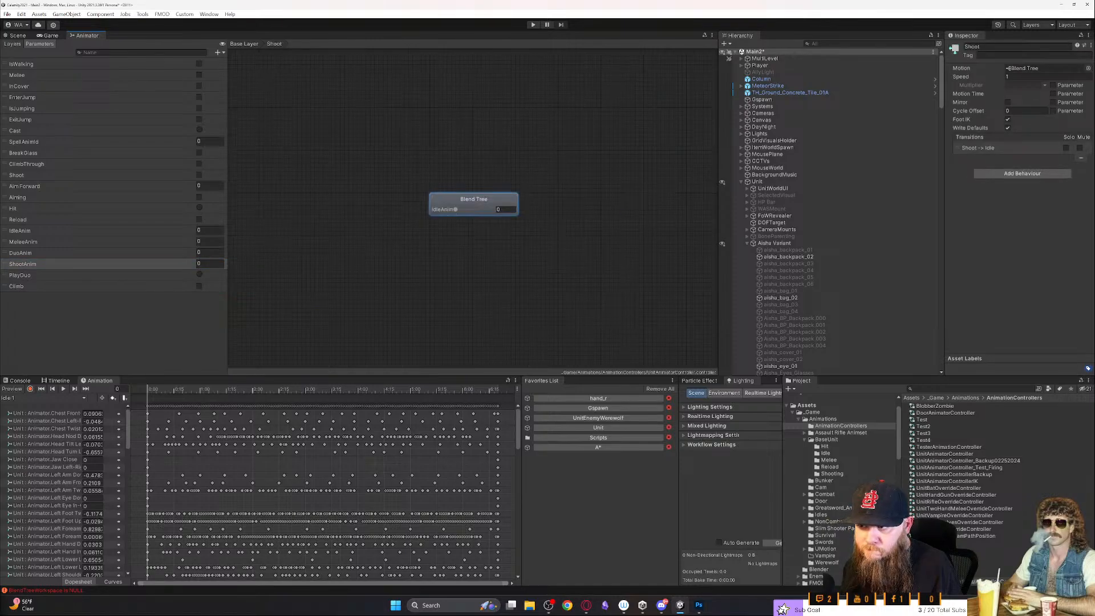
{"action": "left_click", "coordinate": [452, 201]}
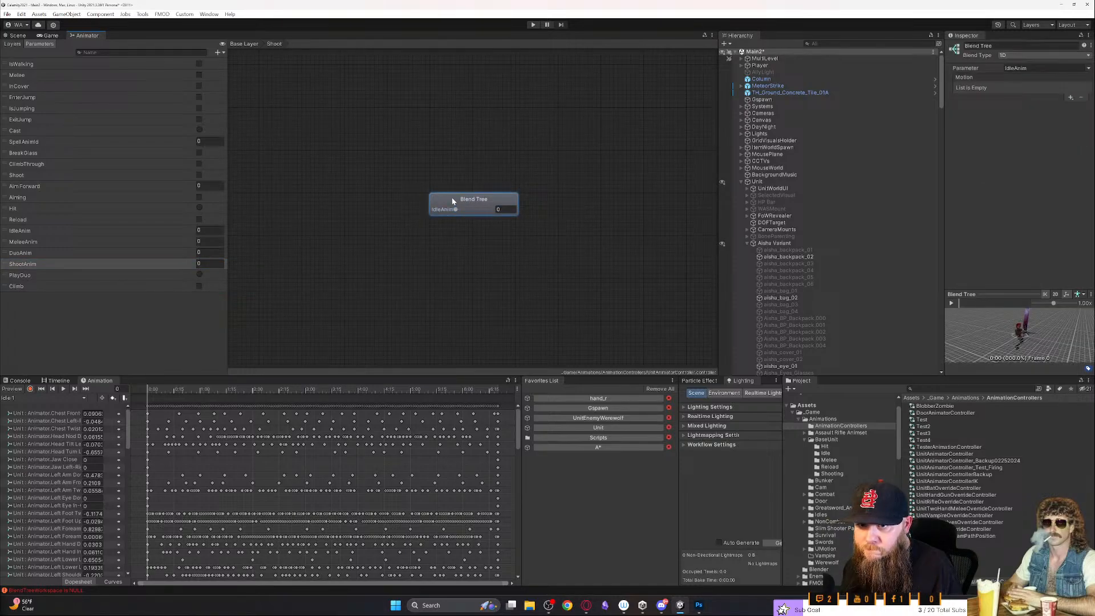
{"action": "left_click", "coordinate": [1088, 69]}
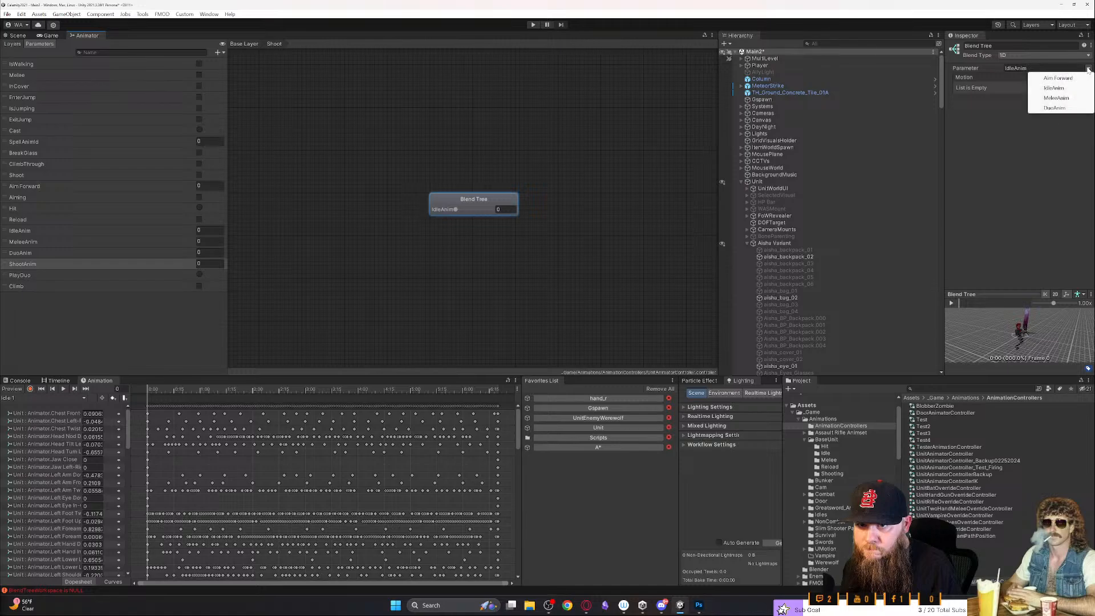
{"action": "left_click", "coordinate": [1035, 193]}
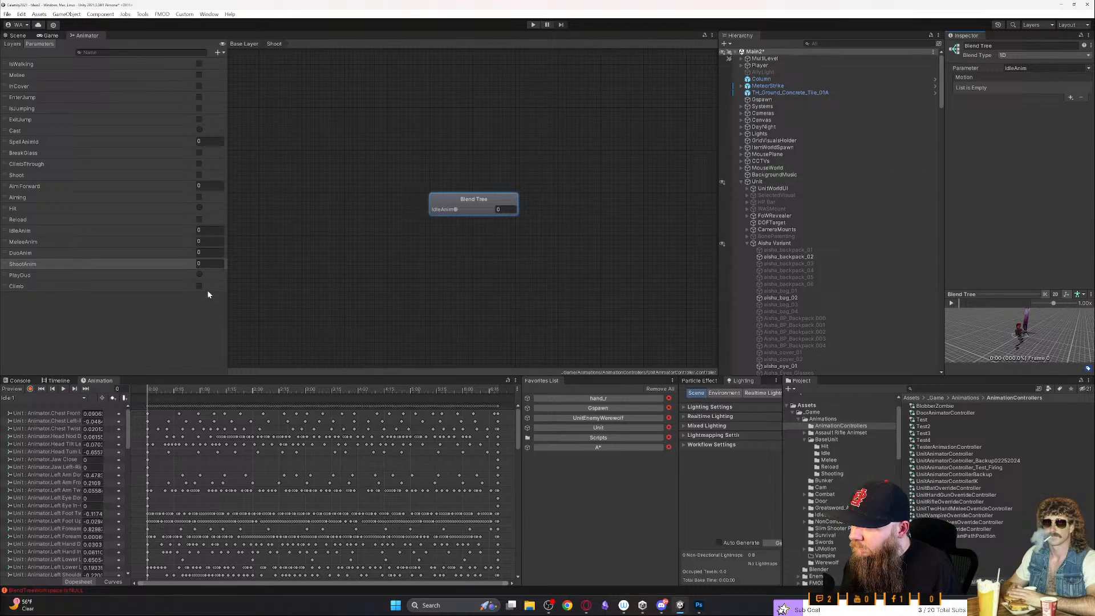
- Return to the Base Layer and inspect the transition from Melee to Idle
{"action": "left_click", "coordinate": [255, 45]}
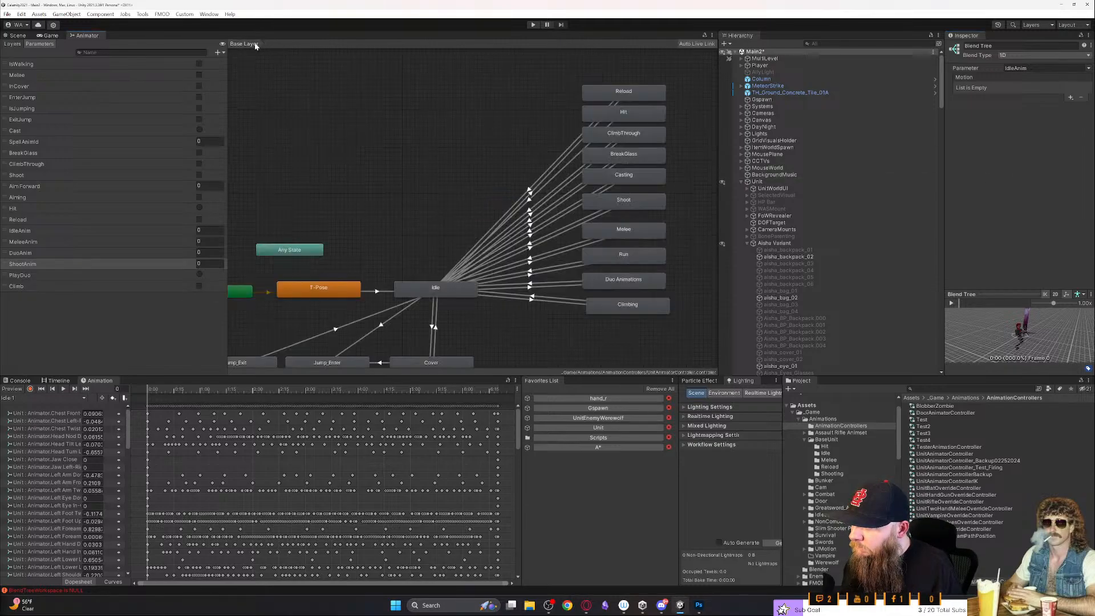
{"action": "mouse_move", "coordinate": [459, 238]}
{"action": "middle_mouse_down"}
{"action": "mouse_move", "coordinate": [429, 238]}
{"action": "mouse_move", "coordinate": [447, 227]}
{"action": "middle_mouse_up"}
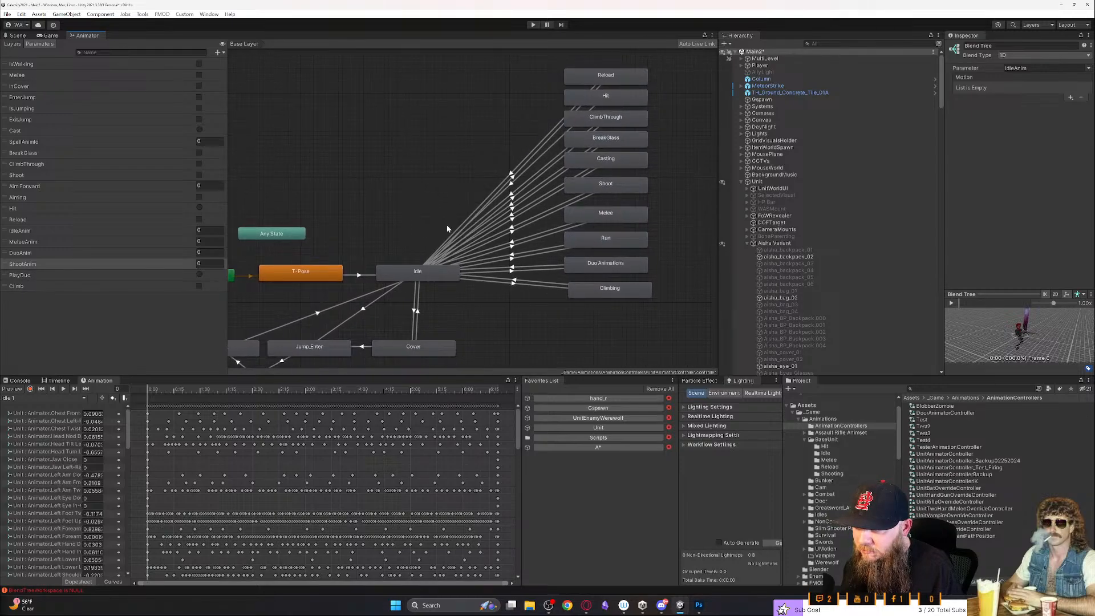
{"action": "left_click", "coordinate": [546, 228]}
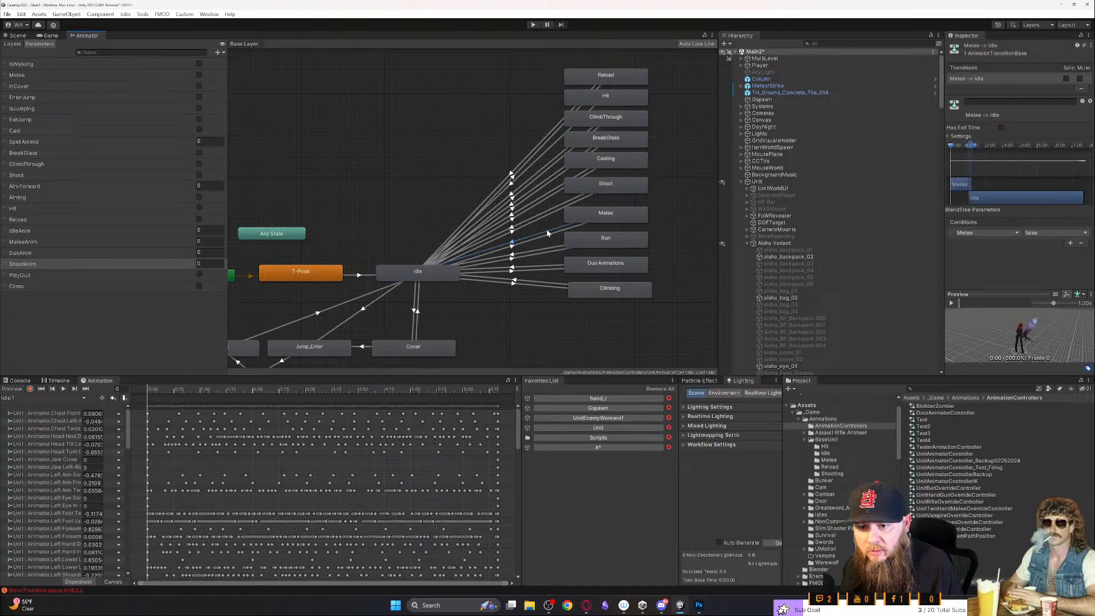
- Inspect the transitions from Idle to Melee and from Idle to Shoot
{"action": "left_click", "coordinate": [548, 237]}
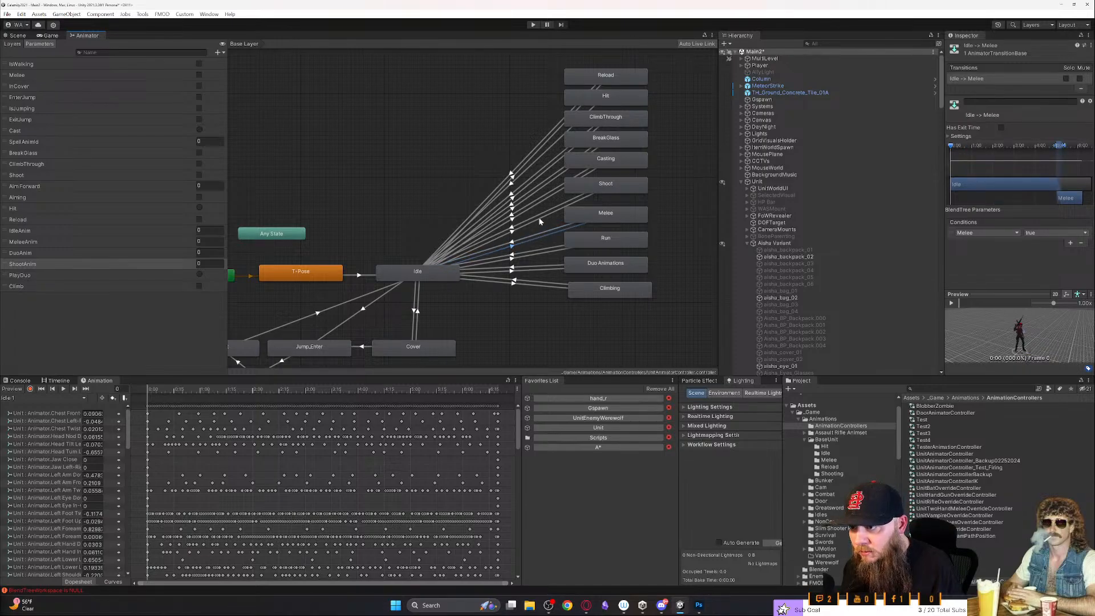
{"action": "left_click", "coordinate": [545, 217]}
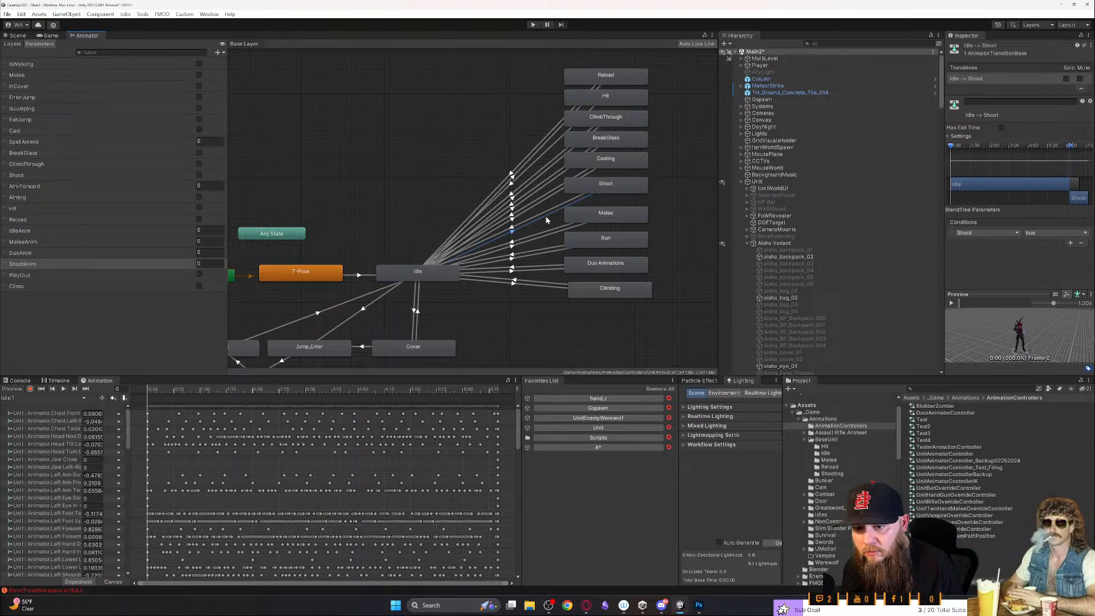
- Open the Shoot state's blend tree and add an empty motion field to it
{"action": "double_click", "coordinate": [609, 184]}
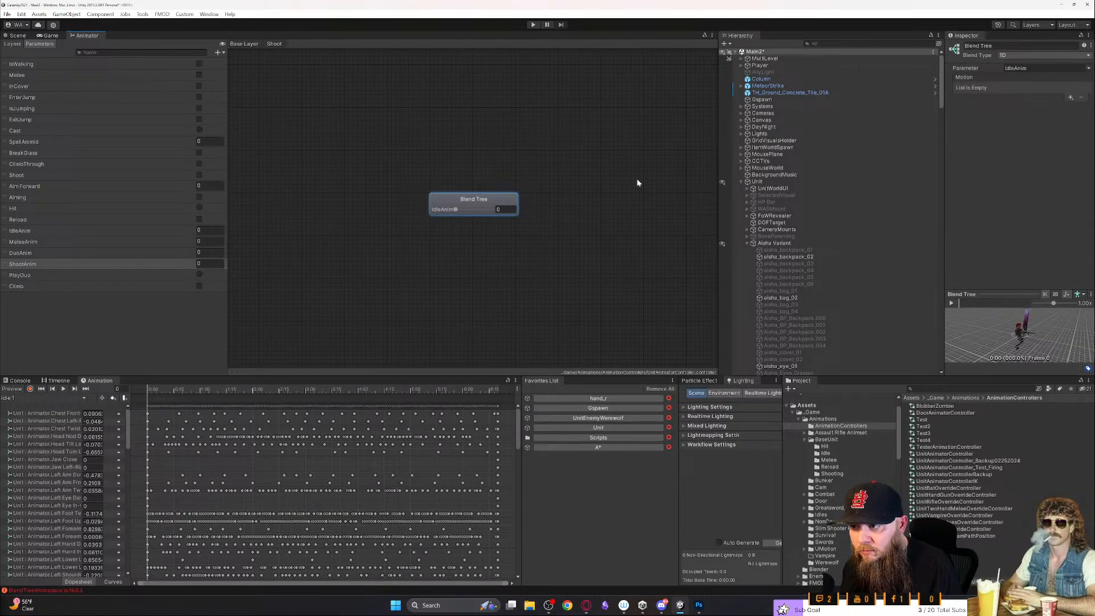
{"action": "left_click", "coordinate": [1071, 98]}
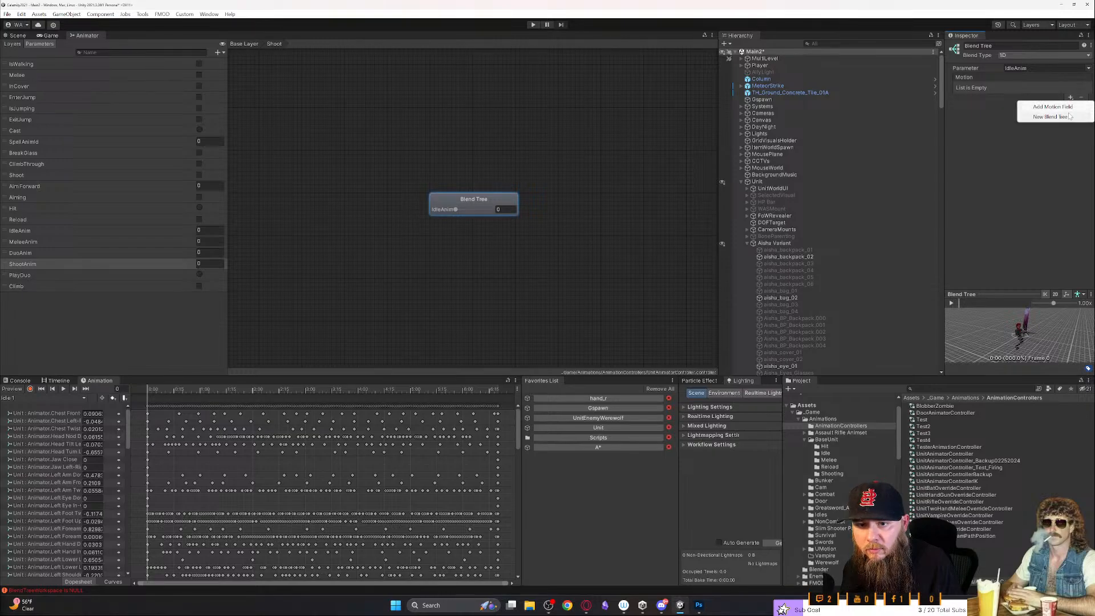
{"action": "left_click", "coordinate": [1061, 108]}
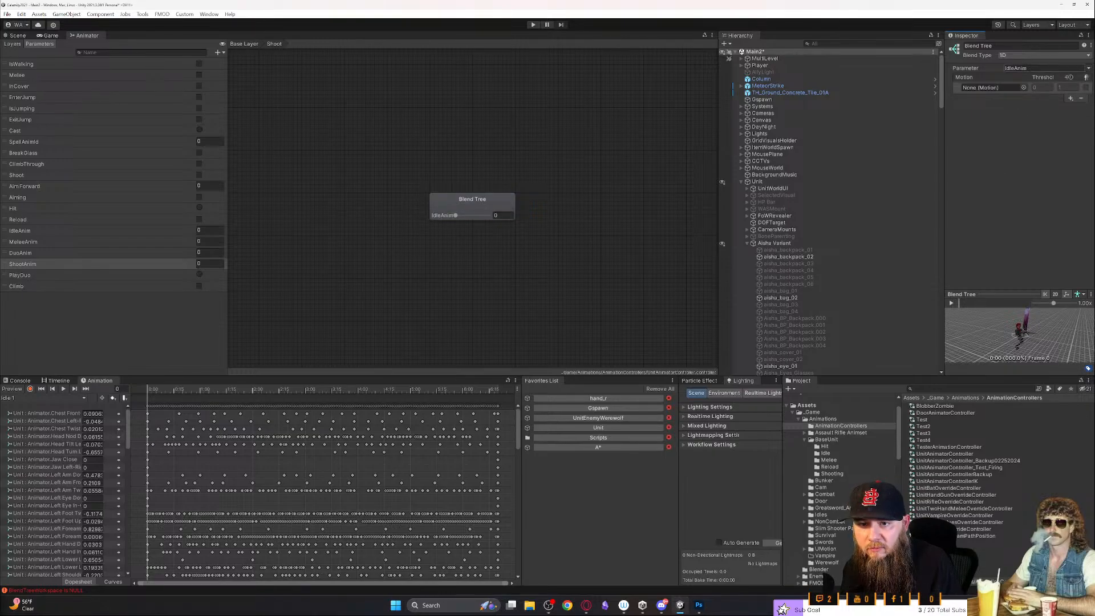
- Look through the Shoot blend tree's parameter choices and node options for a way to use ShootAnim
{"action": "left_click", "coordinate": [1089, 68]}
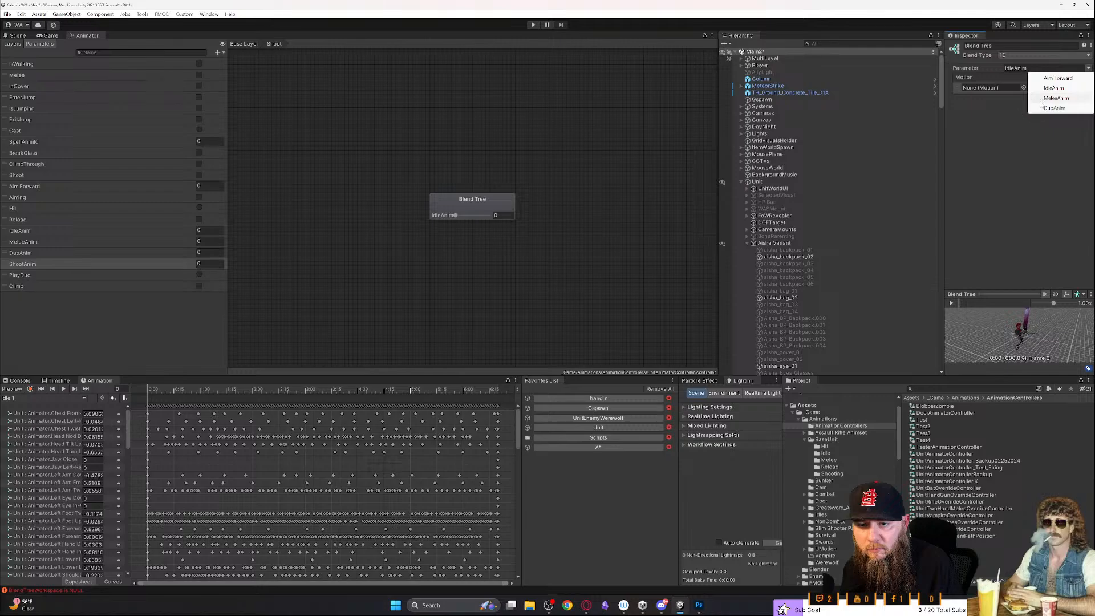
{"action": "left_click", "coordinate": [1025, 156]}
{"action": "left_click", "coordinate": [1088, 68]}
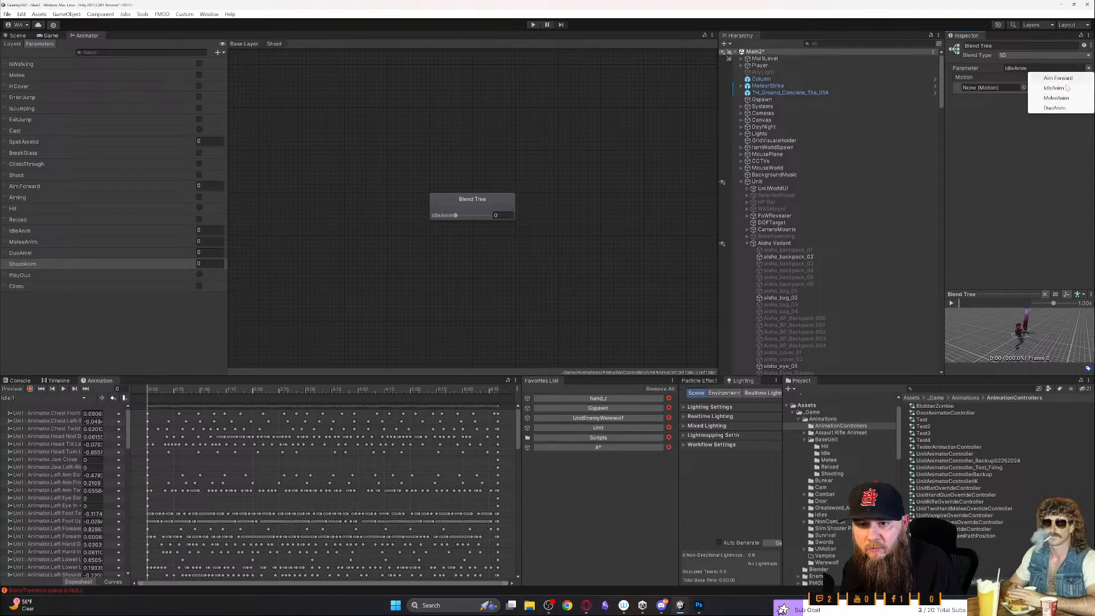
{"action": "left_click", "coordinate": [1025, 151]}
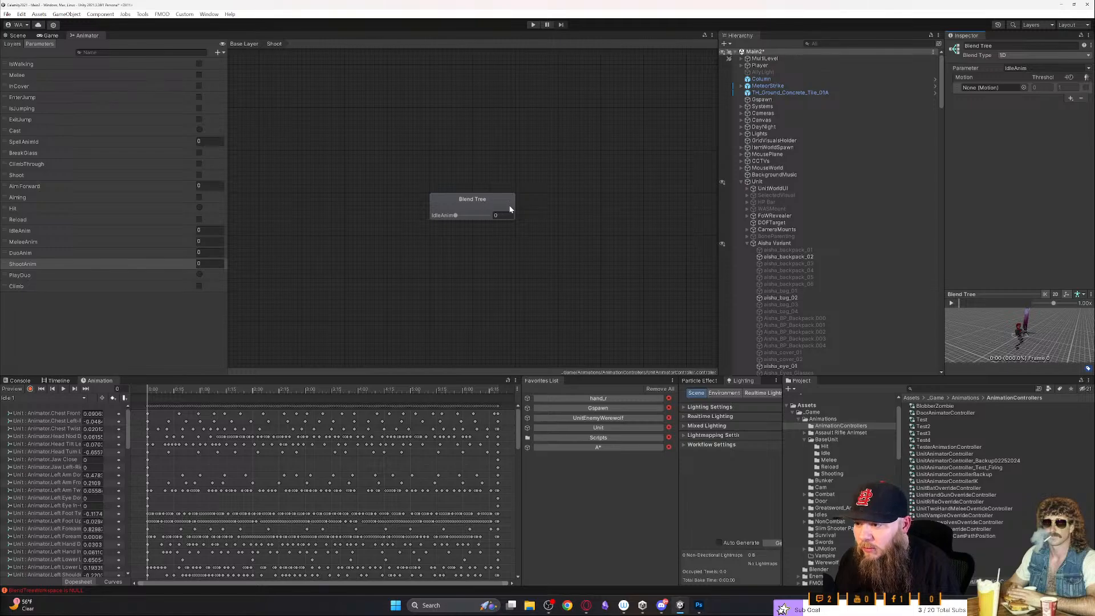
{"action": "right_click", "coordinate": [477, 205]}
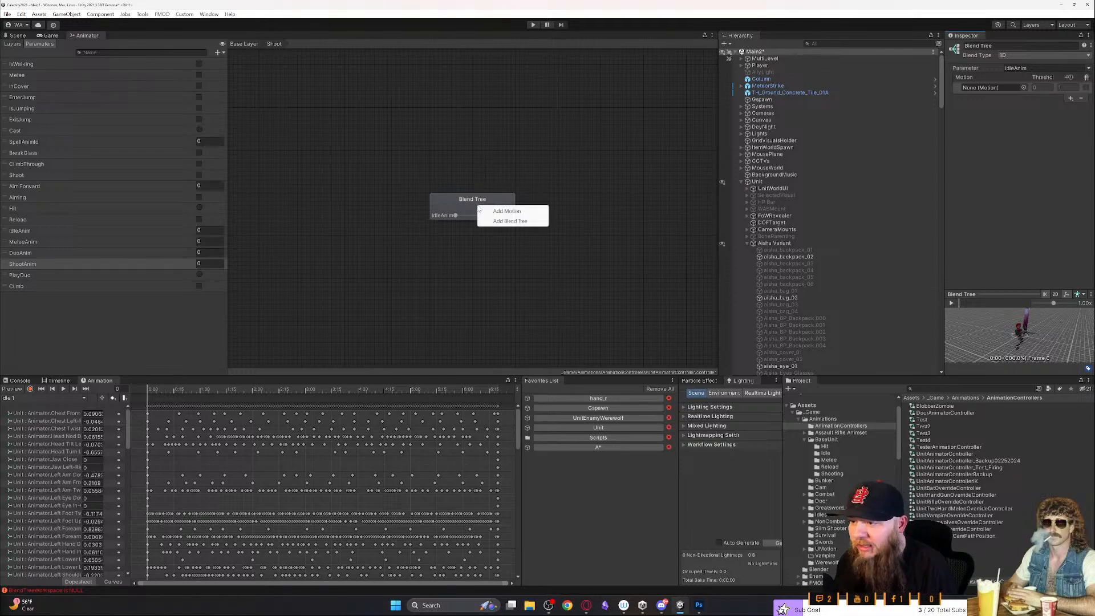
{"action": "left_click", "coordinate": [997, 88]}
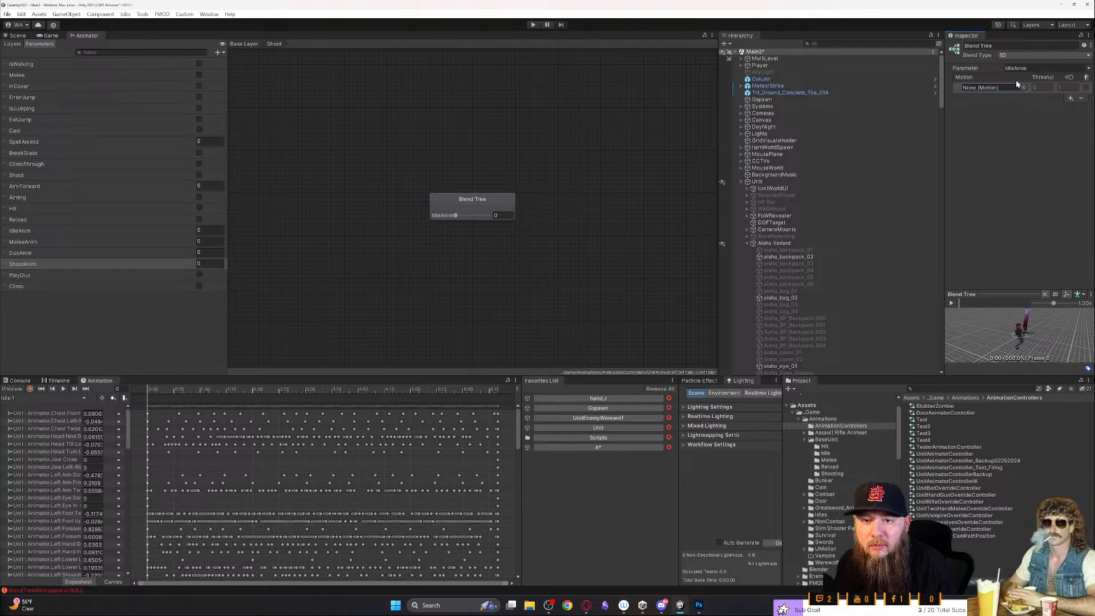
{"action": "left_click", "coordinate": [1062, 68]}
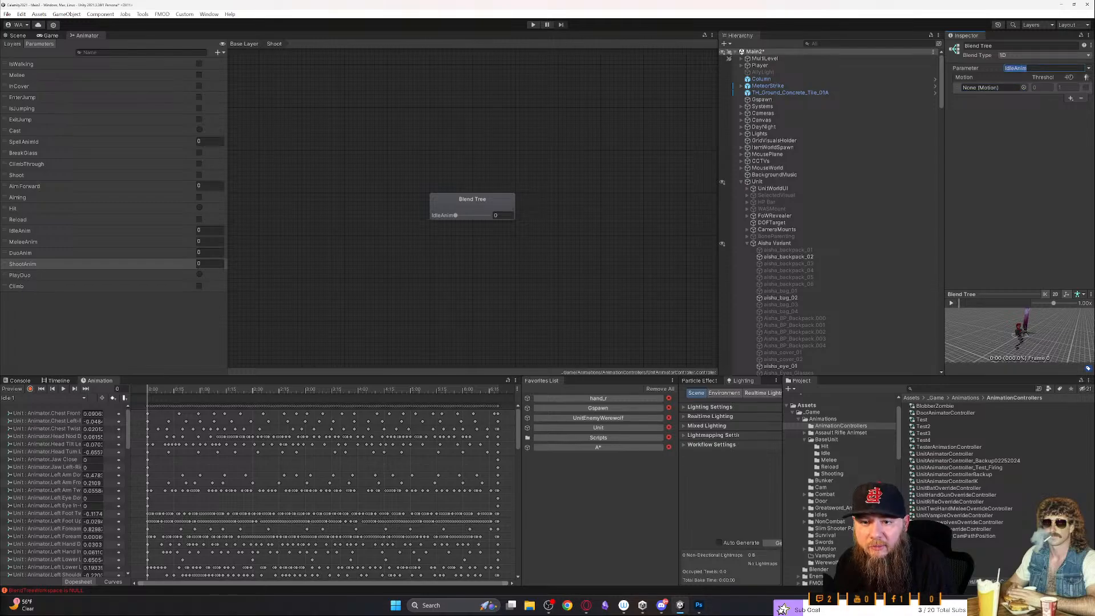
{"action": "left_click", "coordinate": [1088, 68]}
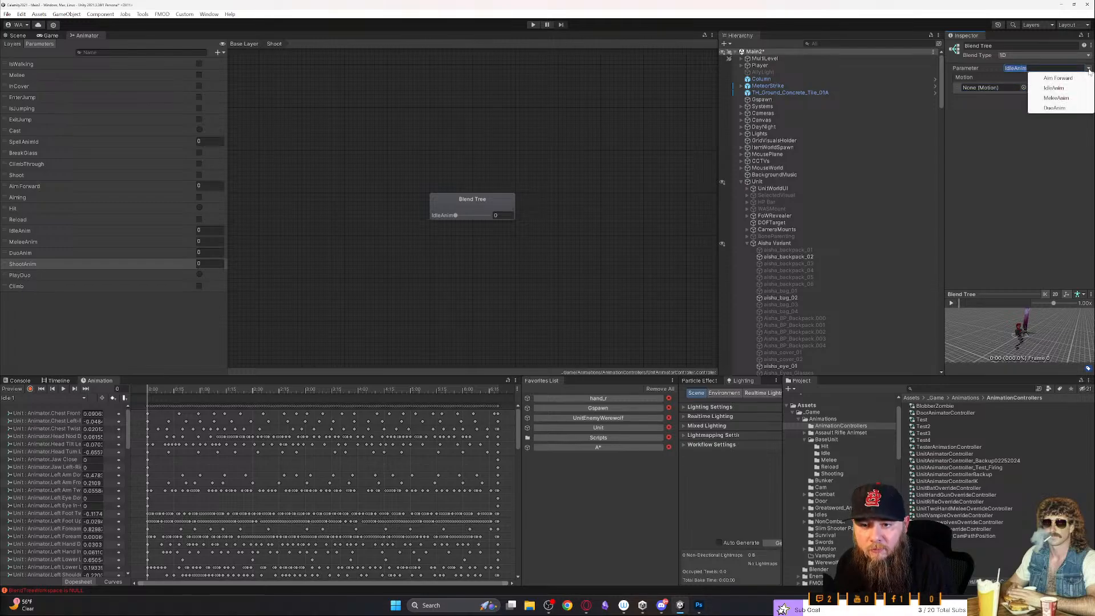
- Try the 2D Simple Directional, 2D Freeform Directional, 2D Freeform Cartesian and Direct blend types, return to 1D and recheck the parameter choices
{"action": "left_click", "coordinate": [1034, 56]}
{"action": "left_click", "coordinate": [1038, 75]}
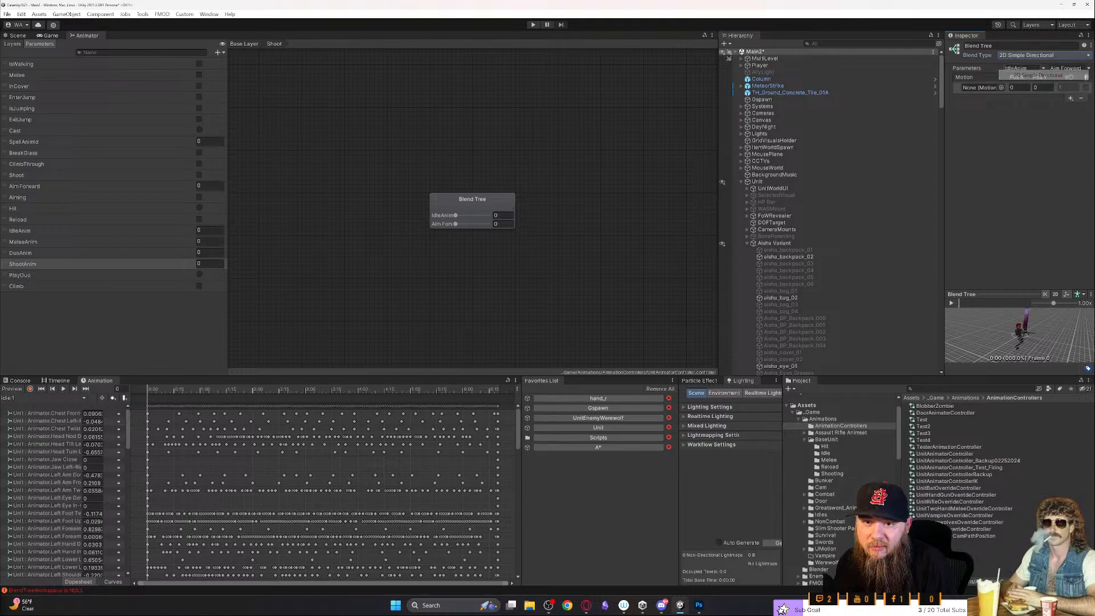
{"action": "left_click", "coordinate": [1053, 68]}
{"action": "left_click", "coordinate": [1050, 67]}
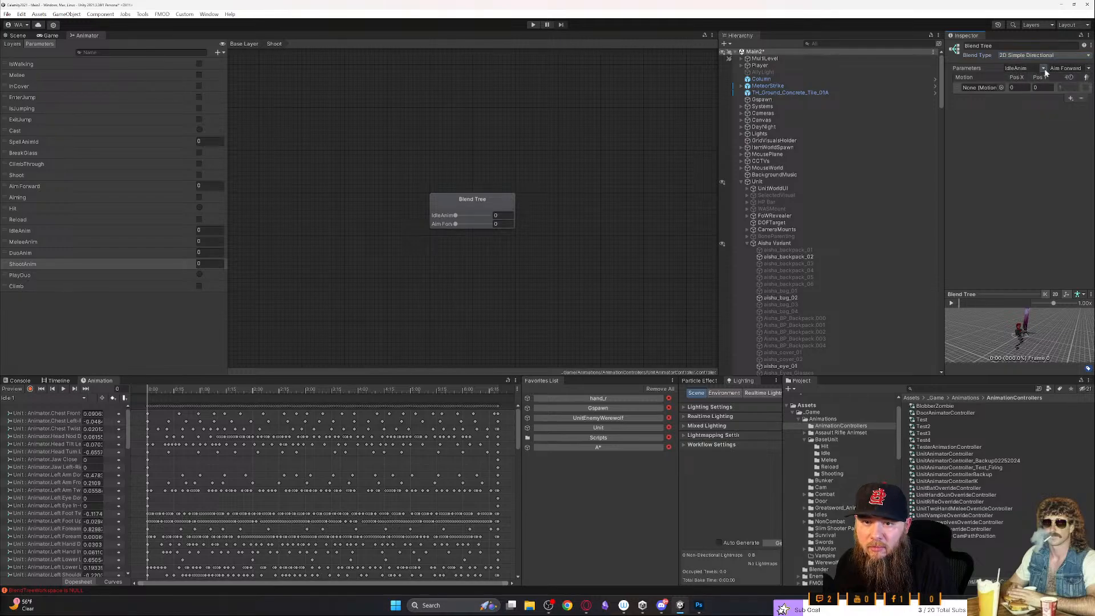
{"action": "left_click", "coordinate": [1056, 57]}
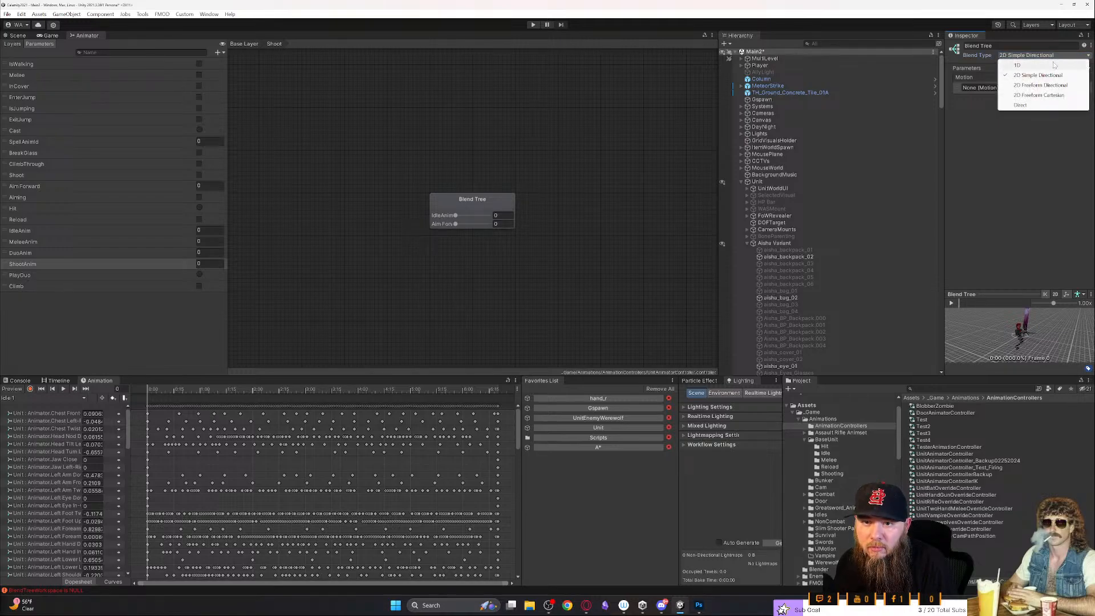
{"action": "left_click", "coordinate": [1041, 85]}
{"action": "left_click", "coordinate": [1030, 56]}
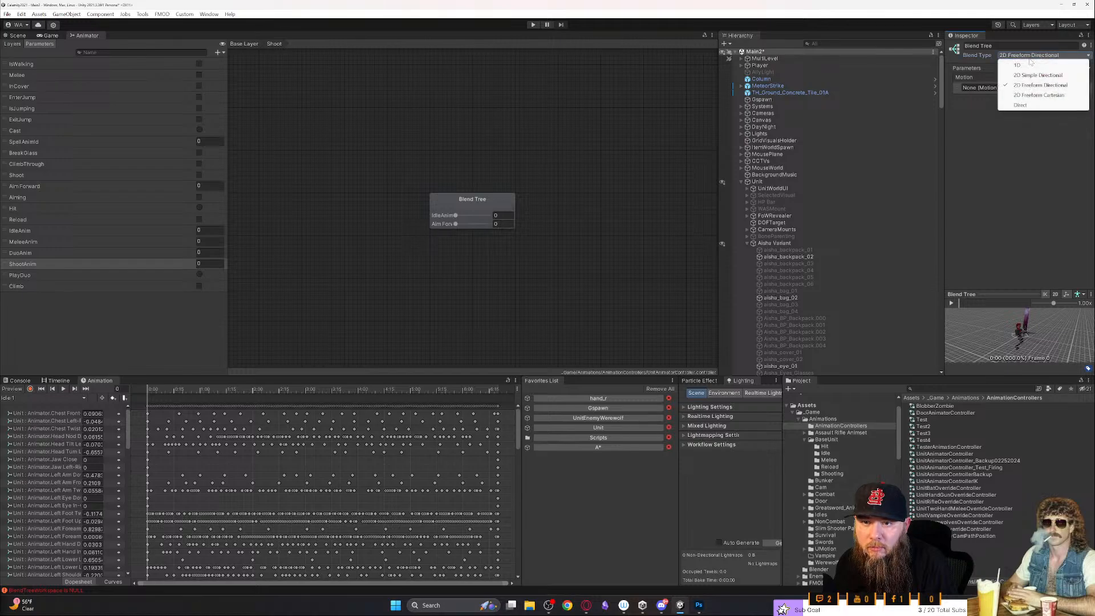
{"action": "left_click", "coordinate": [1035, 95]}
{"action": "left_click", "coordinate": [1032, 57]}
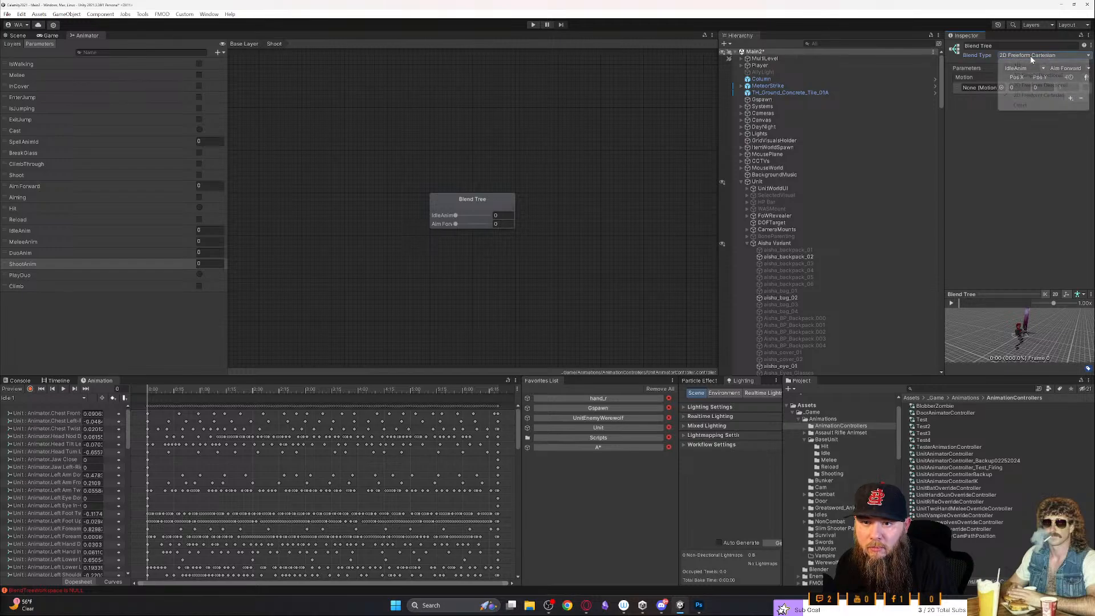
{"action": "left_click", "coordinate": [1027, 105]}
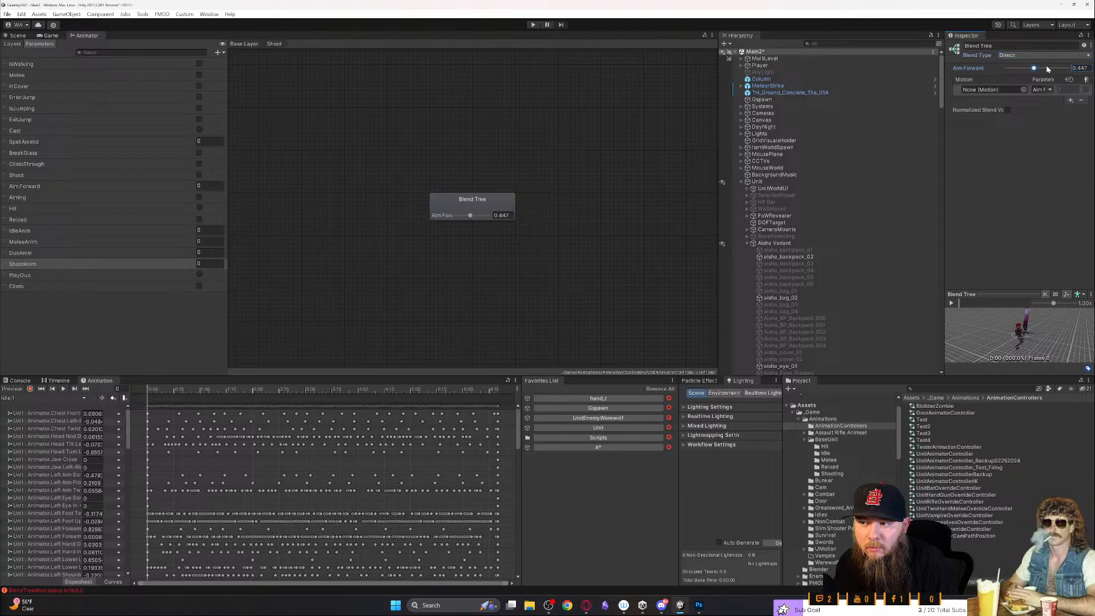
{"action": "left_click", "coordinate": [1018, 57]}
{"action": "left_click", "coordinate": [1018, 56]}
{"action": "left_click", "coordinate": [1018, 57]}
{"action": "left_click", "coordinate": [1019, 65]}
{"action": "left_click", "coordinate": [1018, 68]}
{"action": "left_click", "coordinate": [1089, 69]}
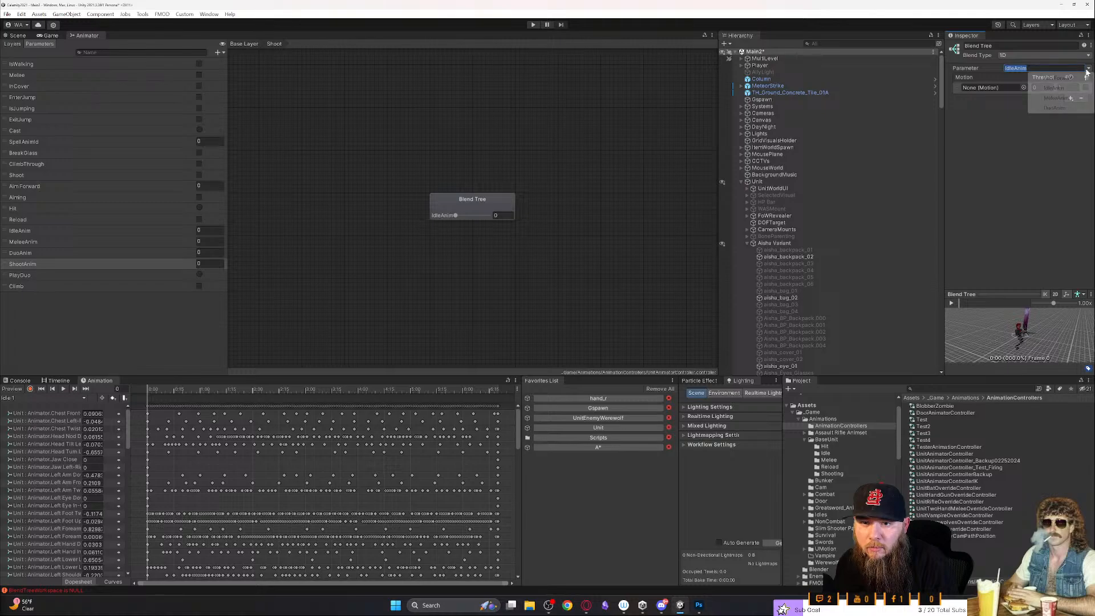
{"action": "left_click", "coordinate": [1008, 155]}
{"action": "key", "text": "alt+Tab"}
{"action": "key", "text": "alt+Tab"}
{"action": "key", "text": "alt+Tab"}
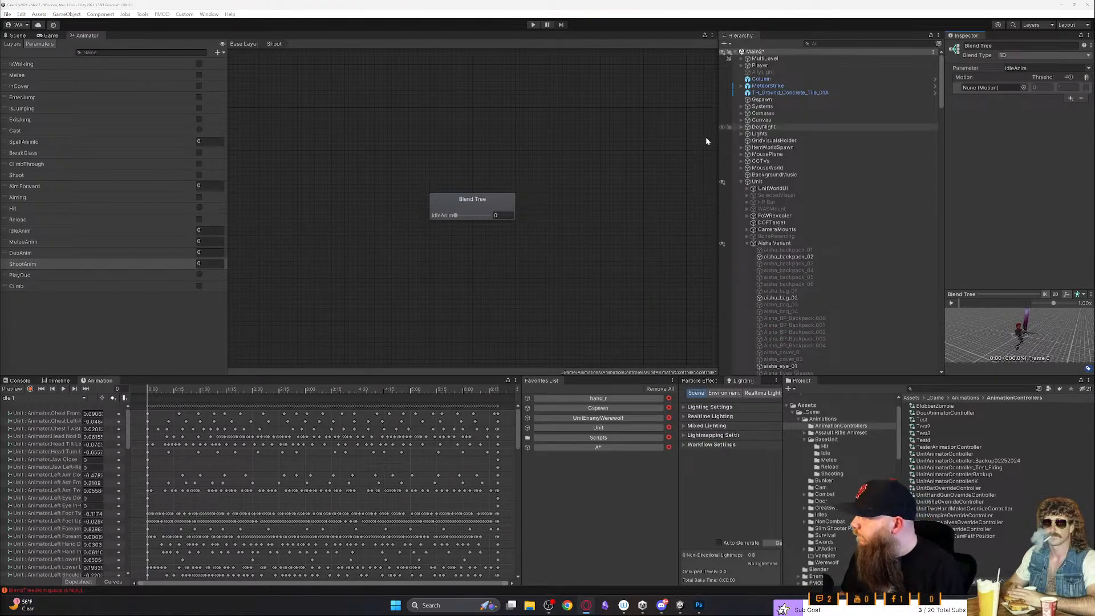
{"action": "left_click_drag", "start_coordinate": [492, 216], "coordinate": [508, 194]}
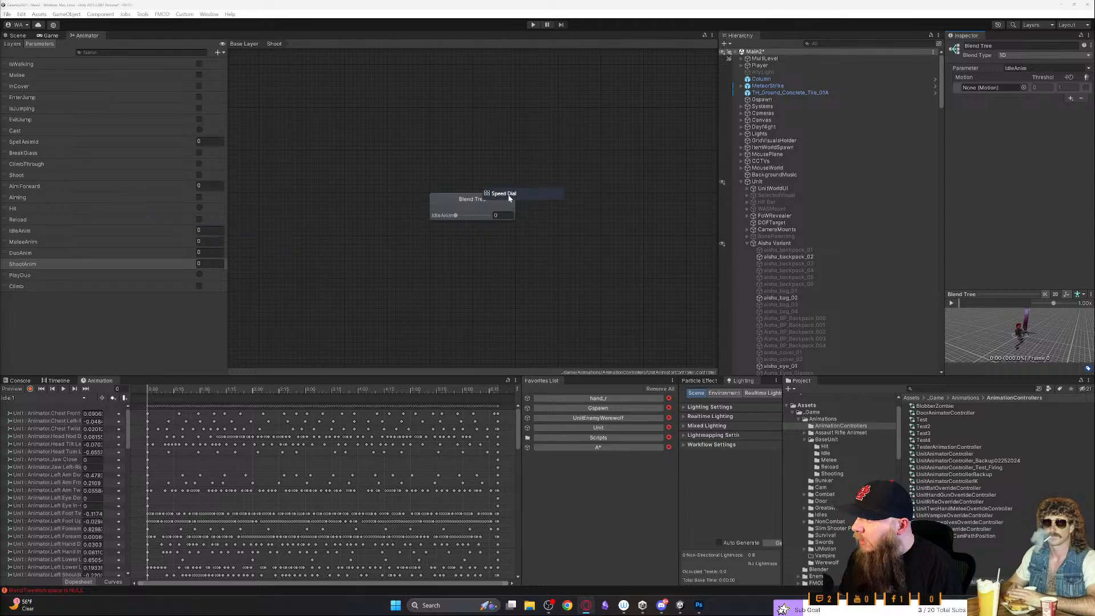
{"action": "left_click_drag", "start_coordinate": [445, 9], "coordinate": [745, 196]}
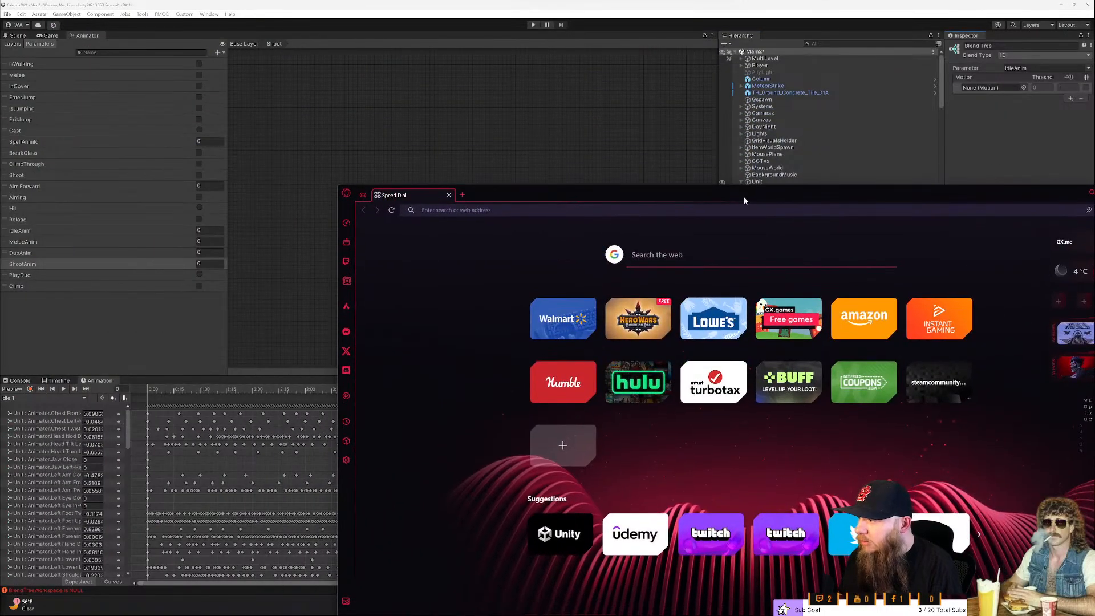
- Delete the existing ShootAnim parameter from the animator controller
{"action": "right_click", "coordinate": [105, 268]}
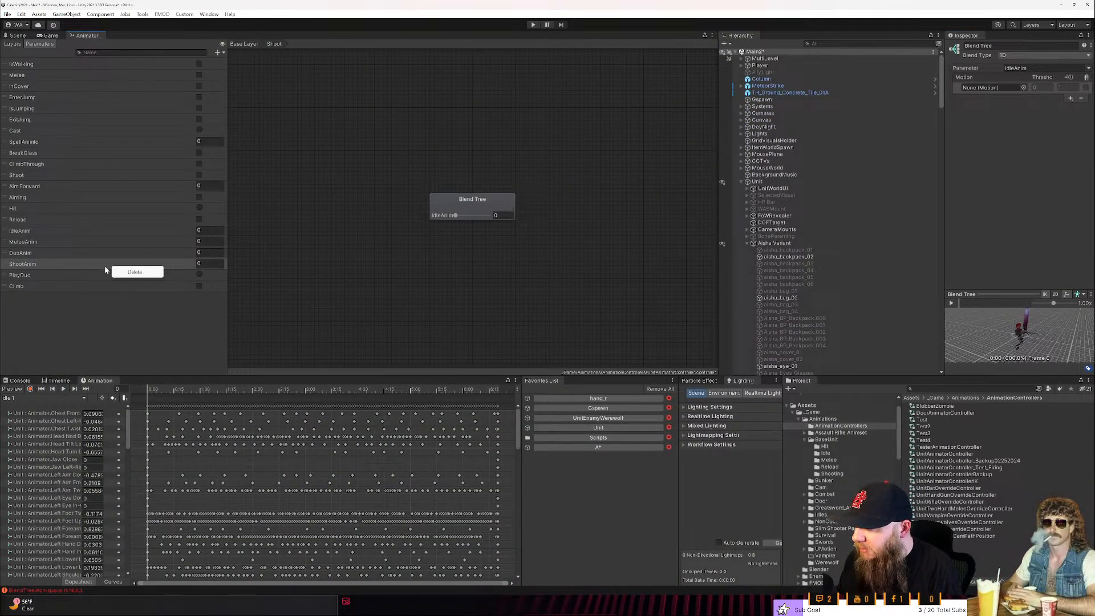
{"action": "left_click", "coordinate": [73, 256]}
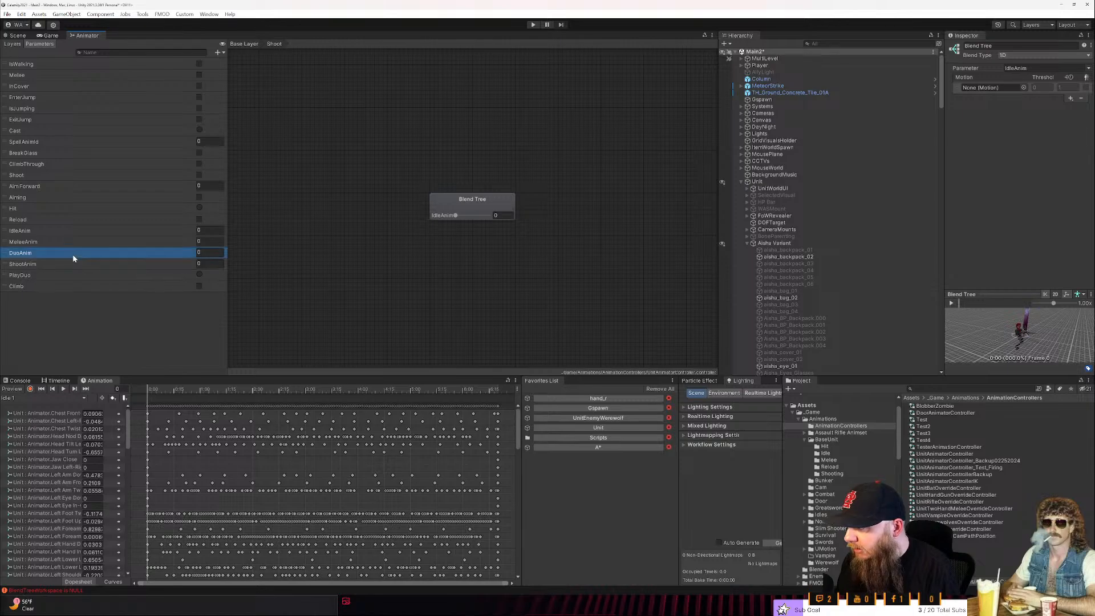
{"action": "right_click", "coordinate": [79, 258]}
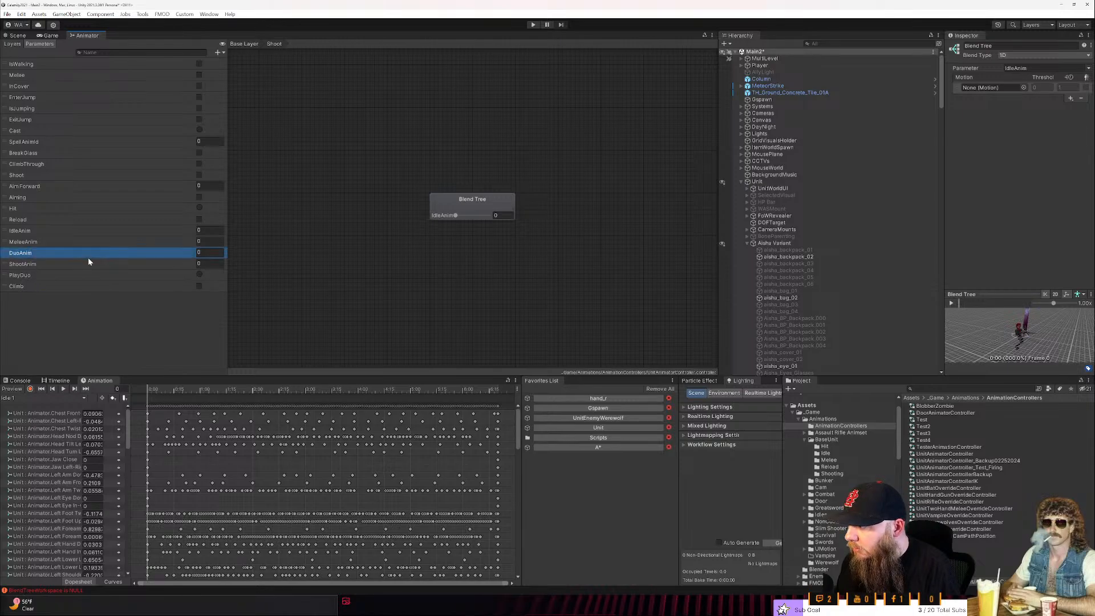
{"action": "left_click", "coordinate": [89, 264]}
{"action": "right_click", "coordinate": [89, 264]}
{"action": "left_click", "coordinate": [112, 268]}
- Add a Float parameter named ShootAnim and move it directly below DuoAnim in the parameter list
{"action": "left_click", "coordinate": [218, 52]}
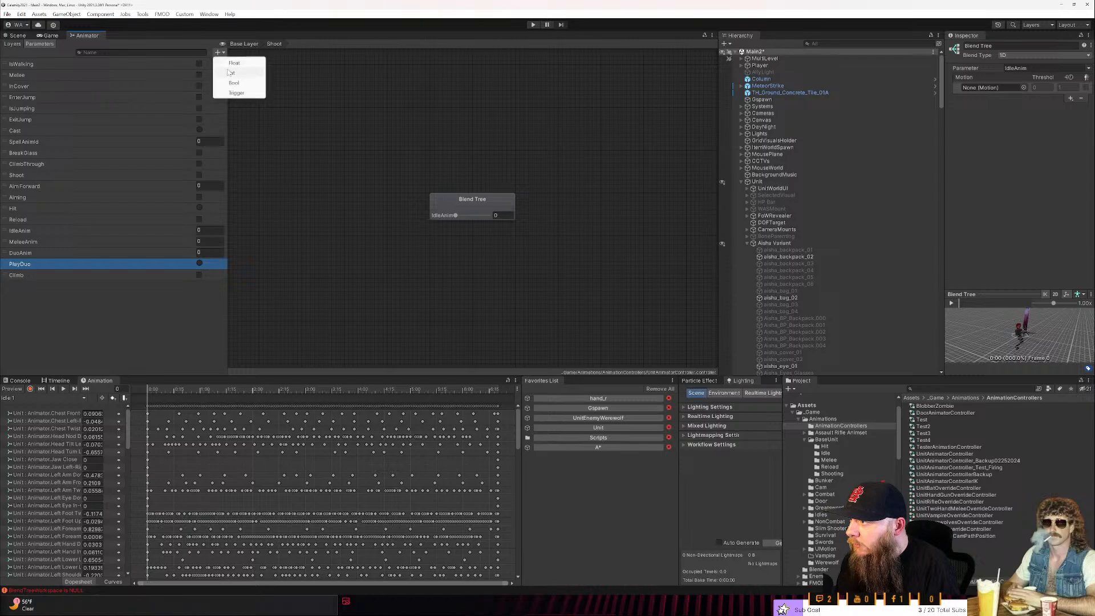
{"action": "left_click", "coordinate": [231, 63]}
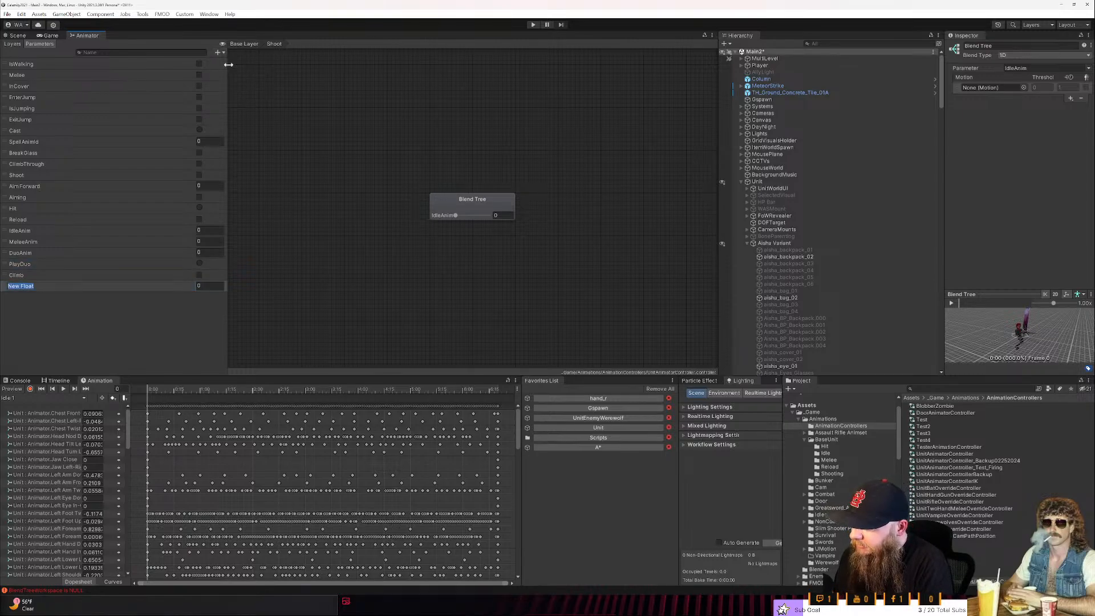
{"action": "type", "text": "ShootANim"}
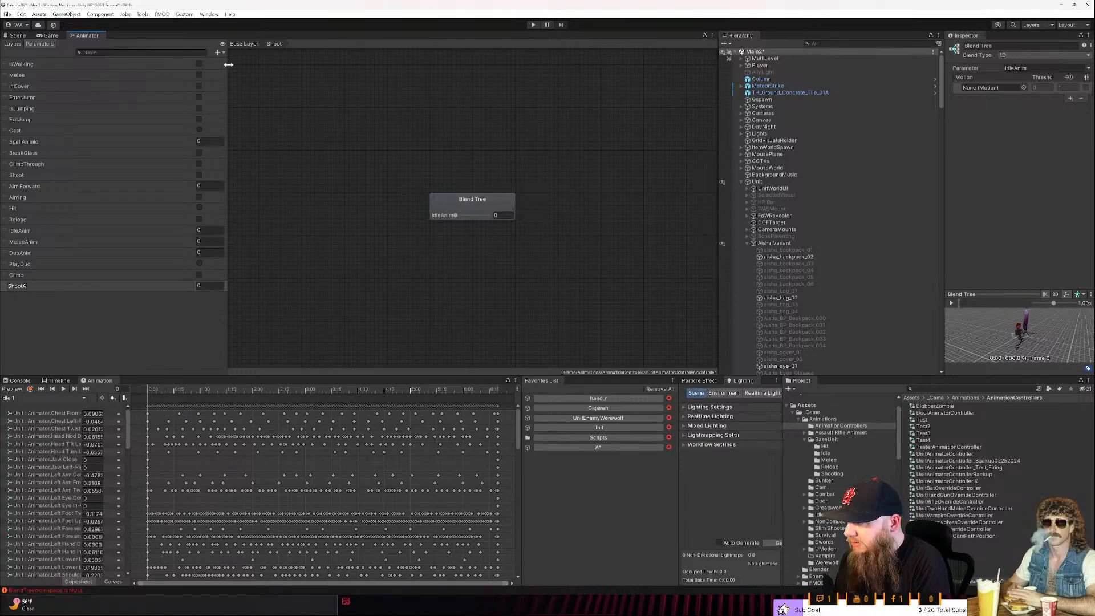
{"action": "key", "text": "BackSpace"}
{"action": "key", "text": "BackSpace"}
{"action": "key", "text": "BackSpace"}
{"action": "type", "text": "nim"}
{"action": "key", "text": "Return"}
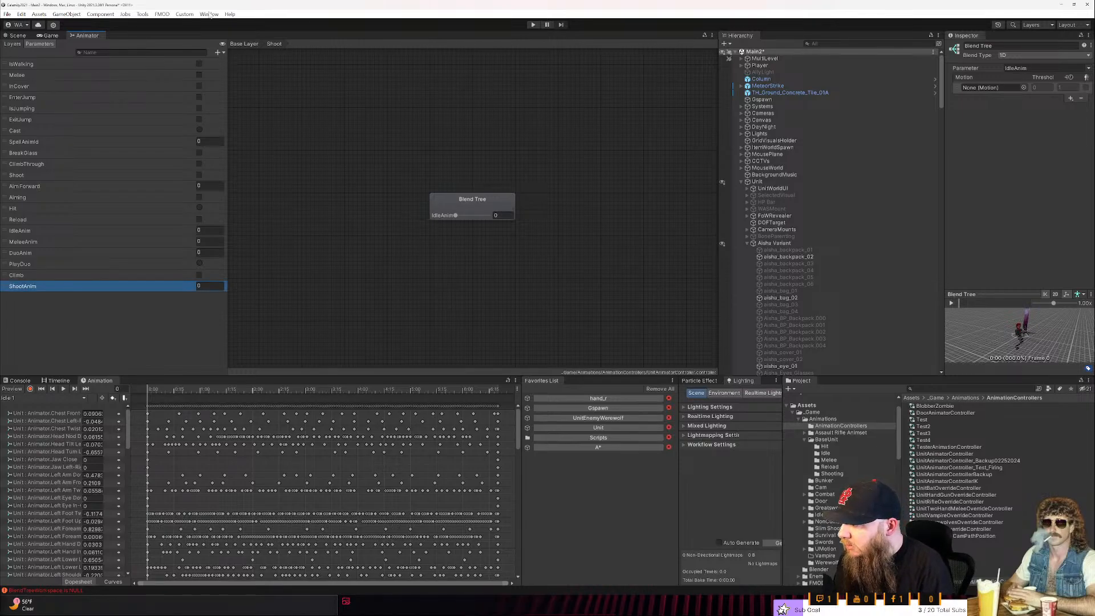
{"action": "left_click_drag", "start_coordinate": [5, 284], "coordinate": [6, 264]}
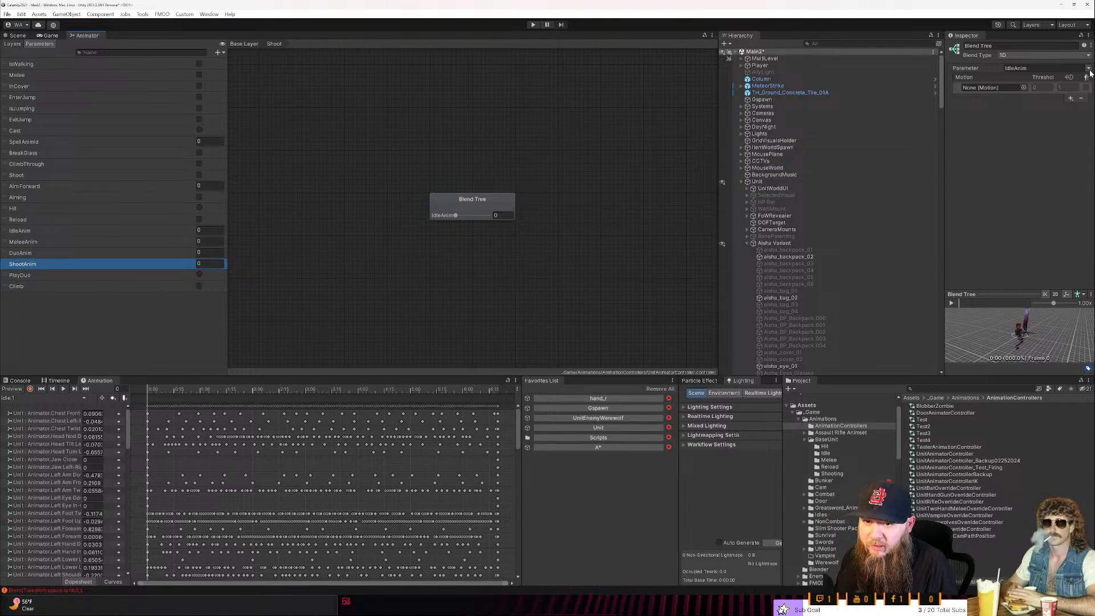
- Set the Shoot blend tree's parameter to ShootAnim and assign the Shot001 clip from the BaseUnit Shooting folder to its motion field
{"action": "left_click", "coordinate": [1066, 68]}
{"action": "left_click", "coordinate": [1057, 118]}
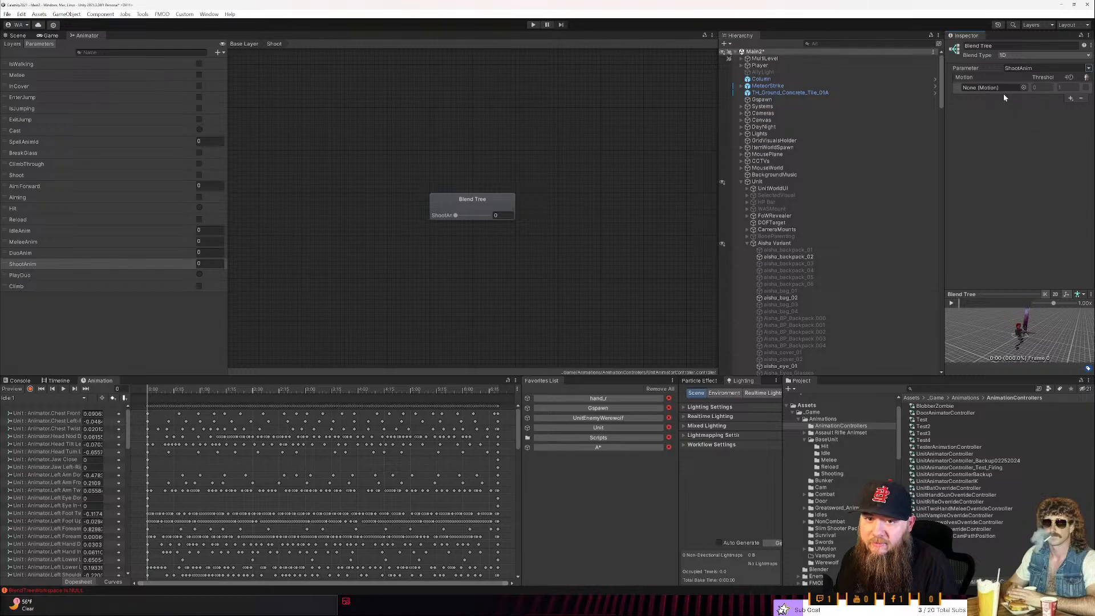
{"action": "left_click", "coordinate": [832, 474]}
{"action": "left_click_drag", "start_coordinate": [926, 406], "coordinate": [994, 85]}
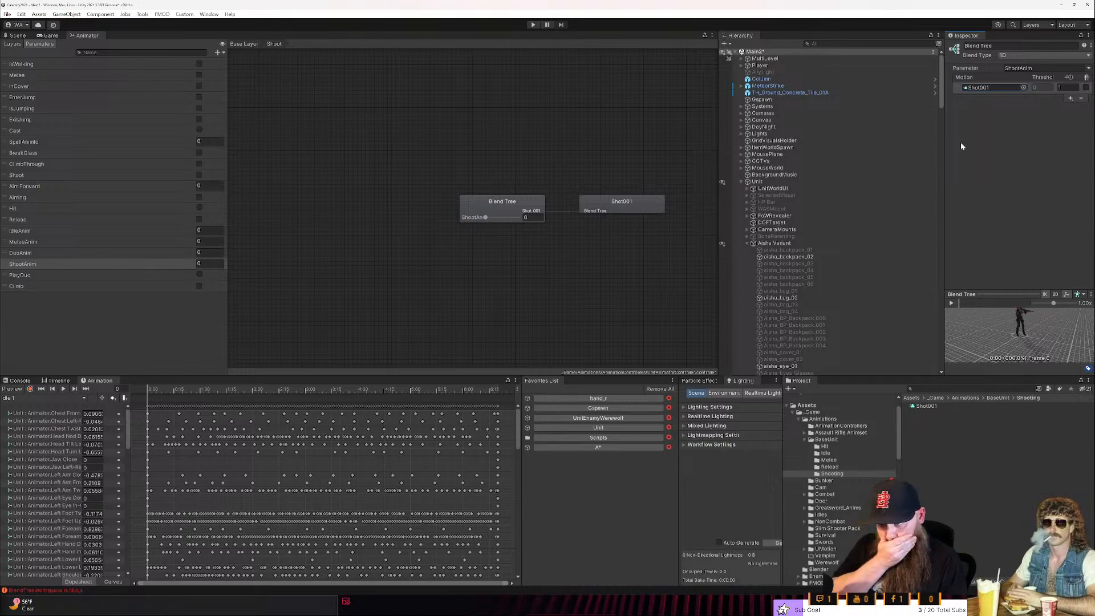
- Add a second, empty motion field to the Shoot blend tree below Shot001
{"action": "left_click", "coordinate": [1069, 99]}
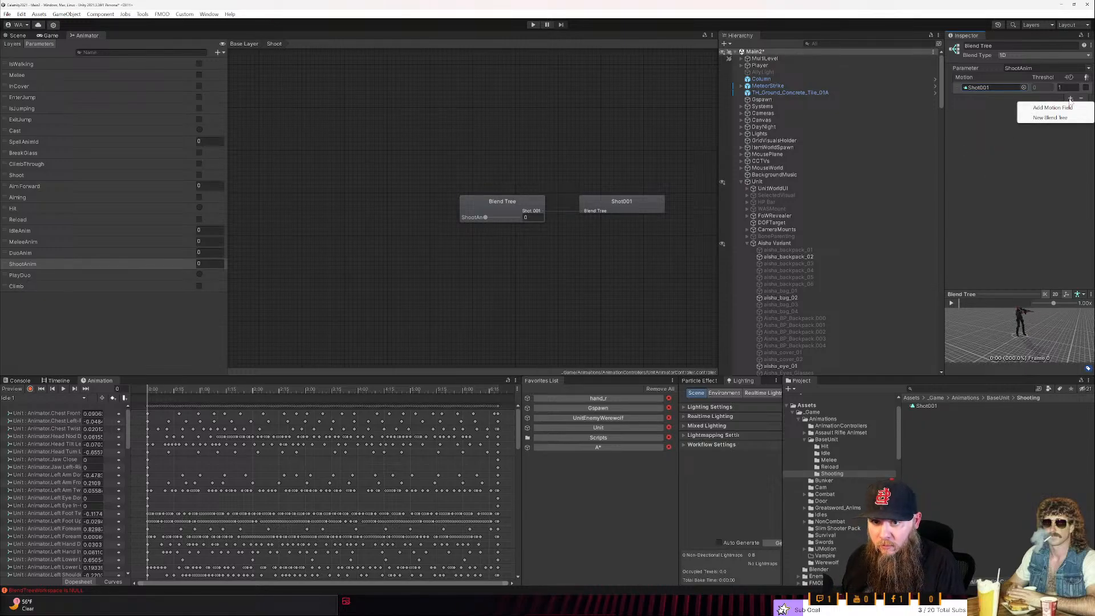
{"action": "left_click", "coordinate": [1056, 100]}
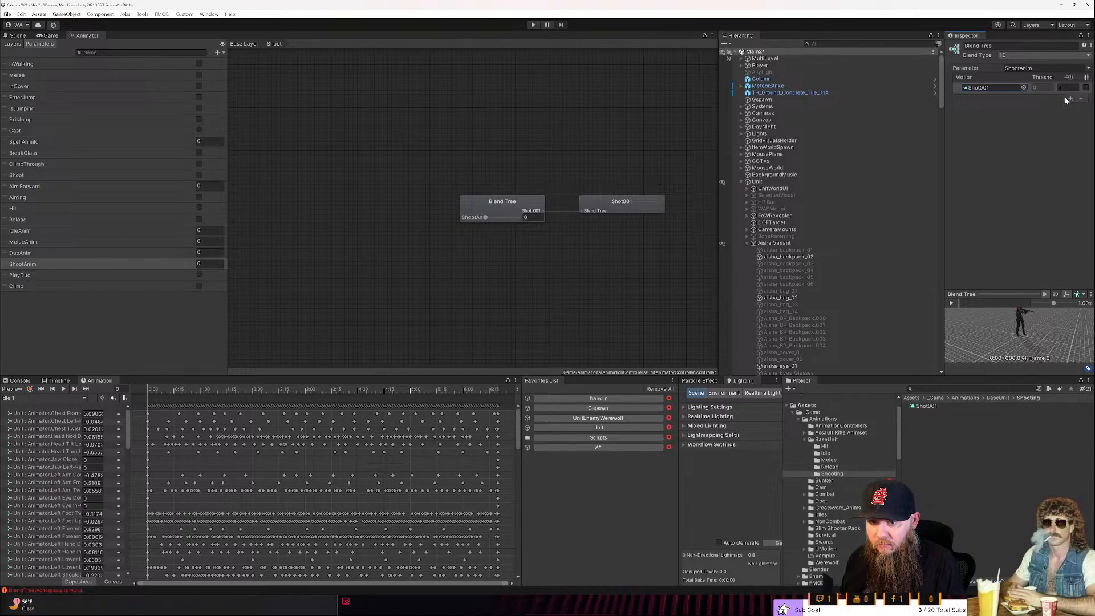
{"action": "left_click", "coordinate": [1070, 99]}
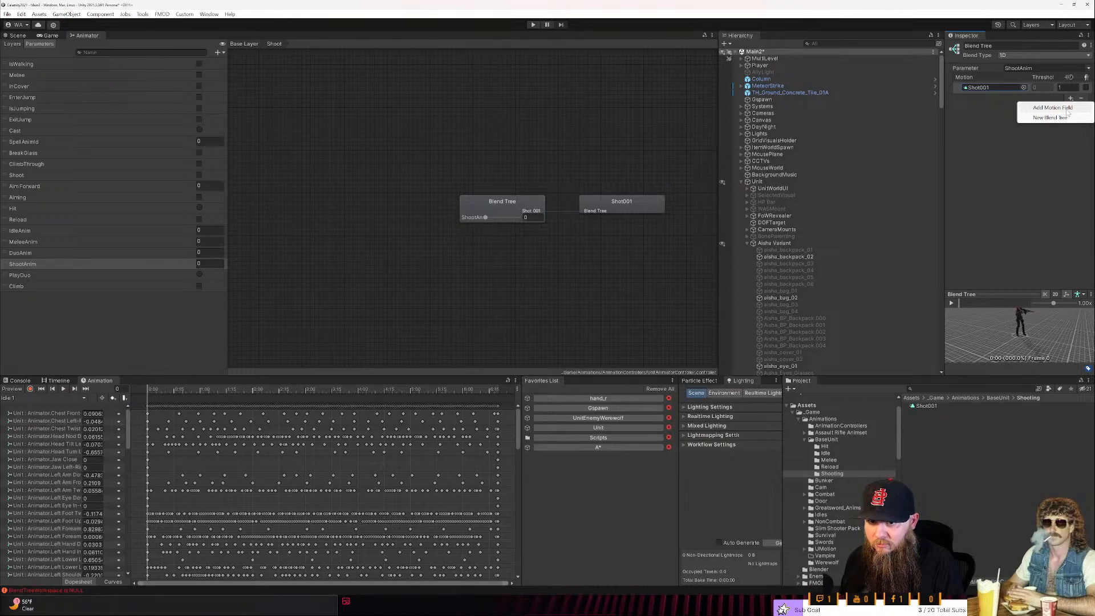
{"action": "left_click", "coordinate": [1066, 109]}
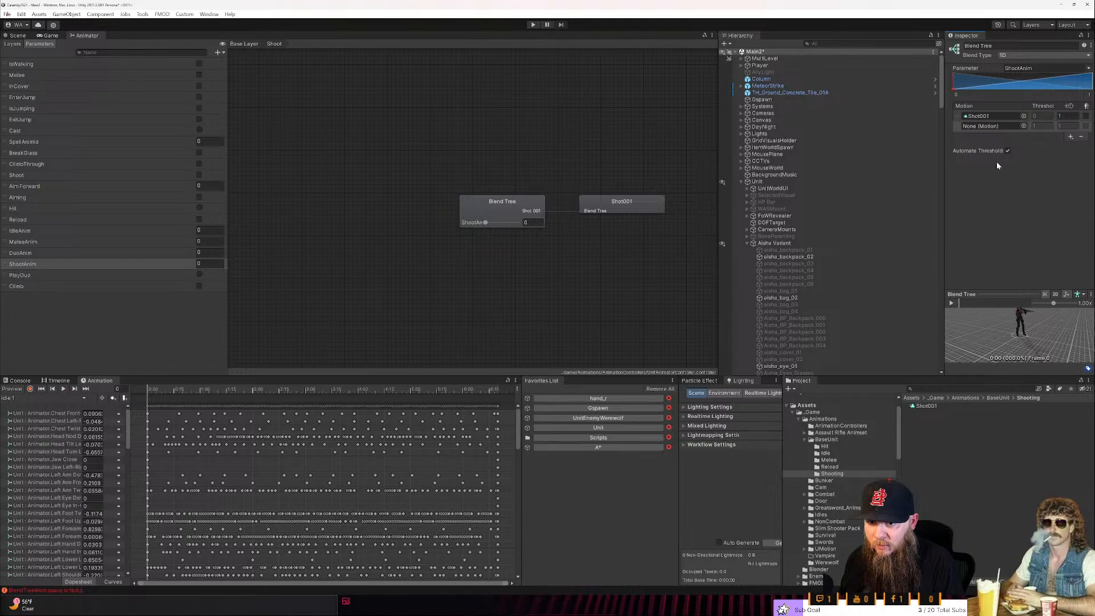
- Duplicate the Shot001 clip in the BaseUnit Shooting folder and rename the copy Shot002
{"action": "left_click", "coordinate": [927, 406]}
{"action": "key", "text": "ctrl+d"}
{"action": "key", "text": "F2"}
{"action": "key", "text": "Right"}
{"action": "key", "text": "BackSpace"}
{"action": "key", "text": "BackSpace"}
{"action": "key", "text": "BackSpace"}
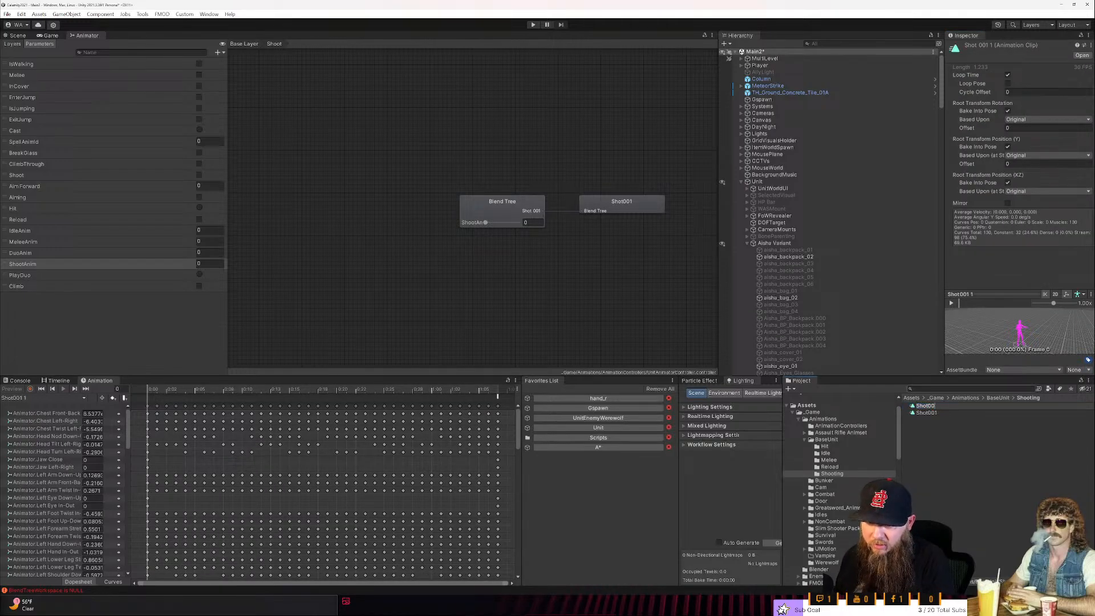
{"action": "type", "text": "2"}
{"action": "key", "text": "Return"}
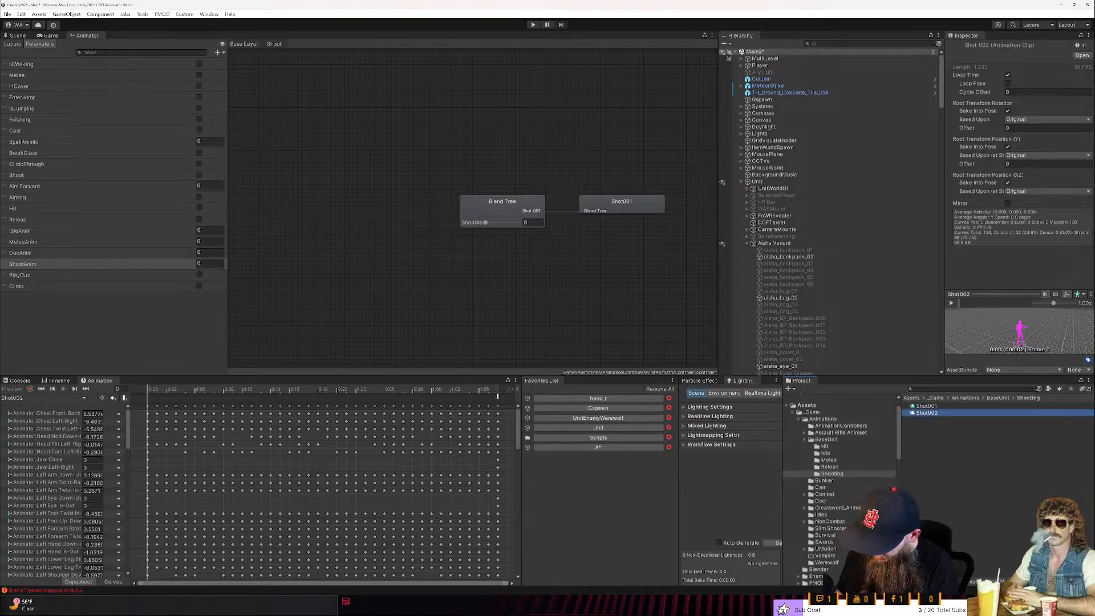
- Duplicate the Shot002 clip and rename the copy Shot003
{"action": "key", "text": "ctrl+d"}
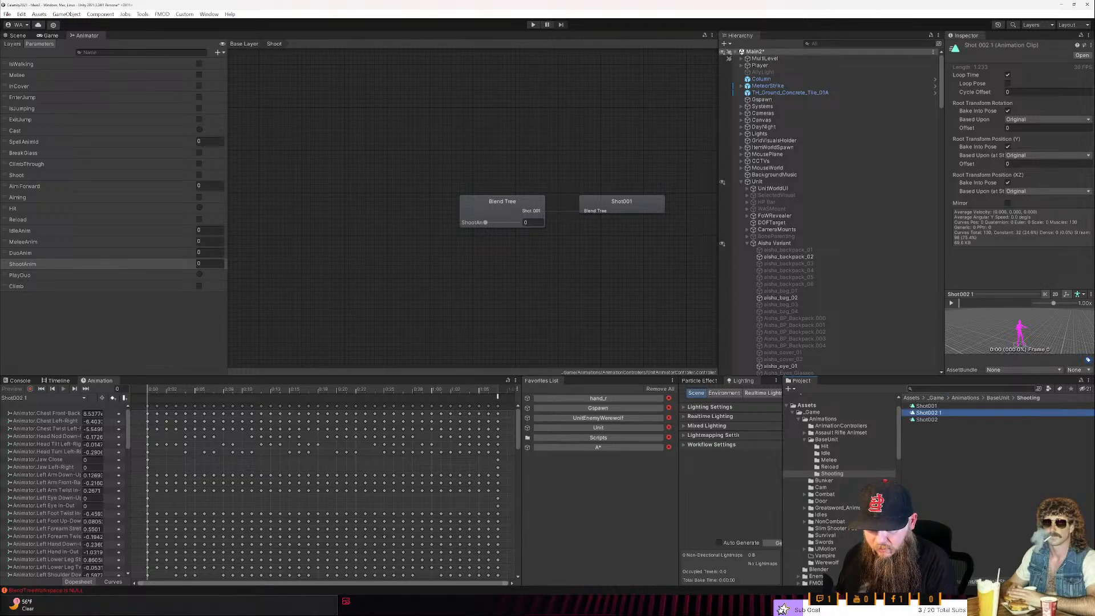
{"action": "key", "text": "F2"}
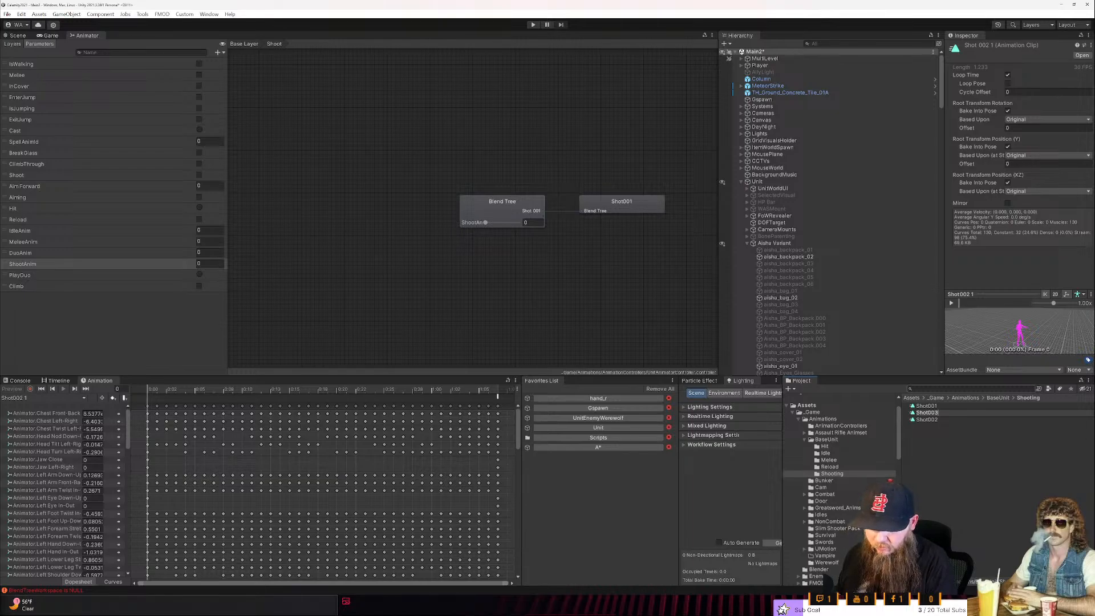
{"action": "type", "text": "Shot003"}
{"action": "key", "text": "Return"}
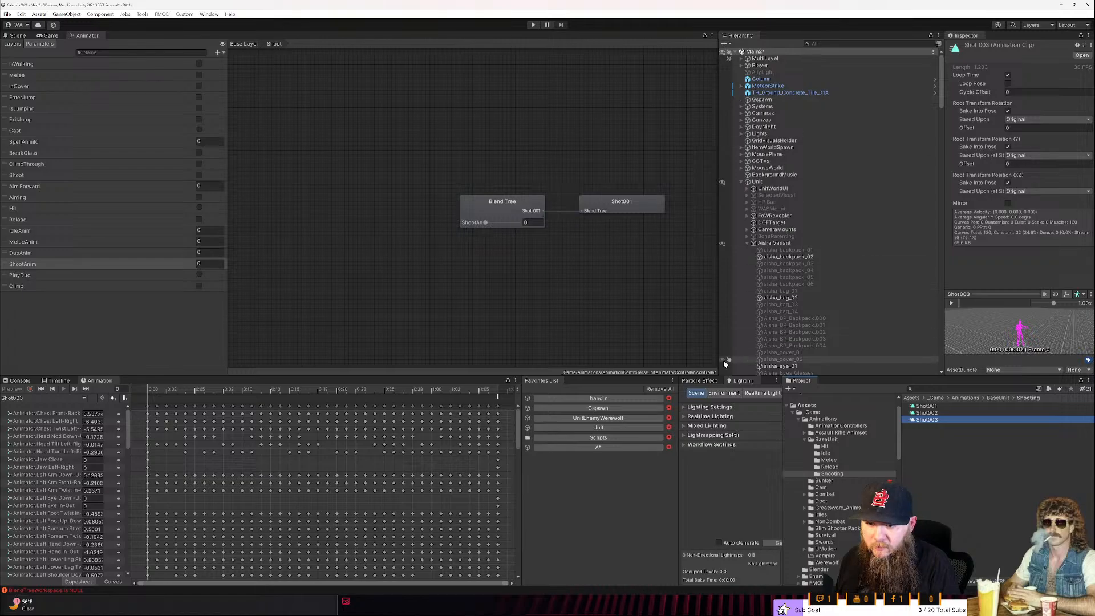
- Assign Shot002 to the Shoot blend tree's second motion field and manually set the thresholds to 1 for Shot001 and 2 for Shot002
{"action": "left_click", "coordinate": [490, 206]}
{"action": "left_click_drag", "start_coordinate": [920, 413], "coordinate": [996, 126]}
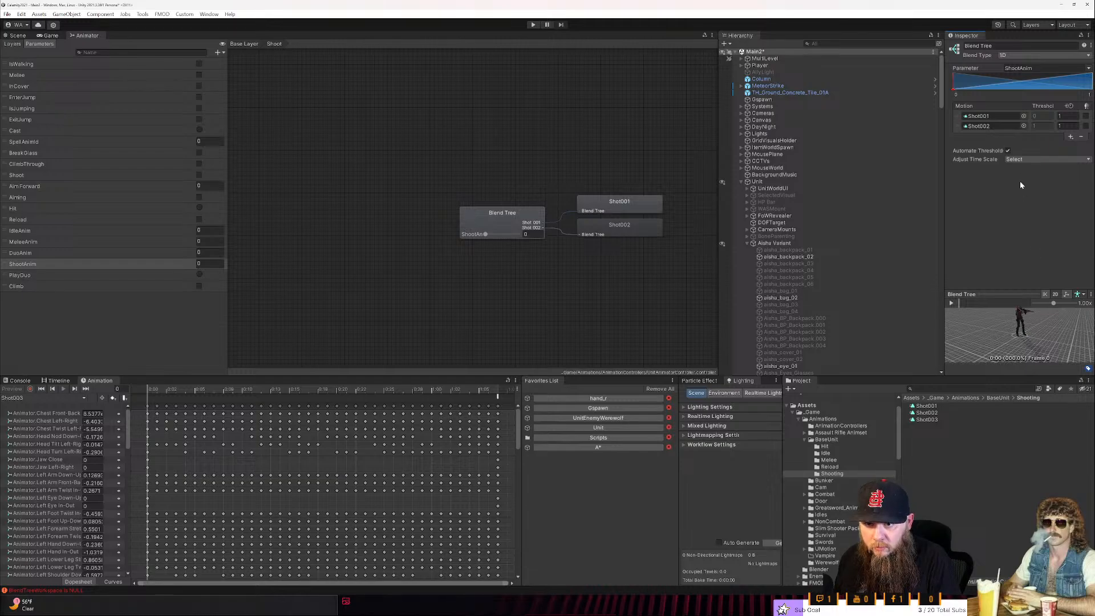
{"action": "left_click", "coordinate": [1009, 151]}
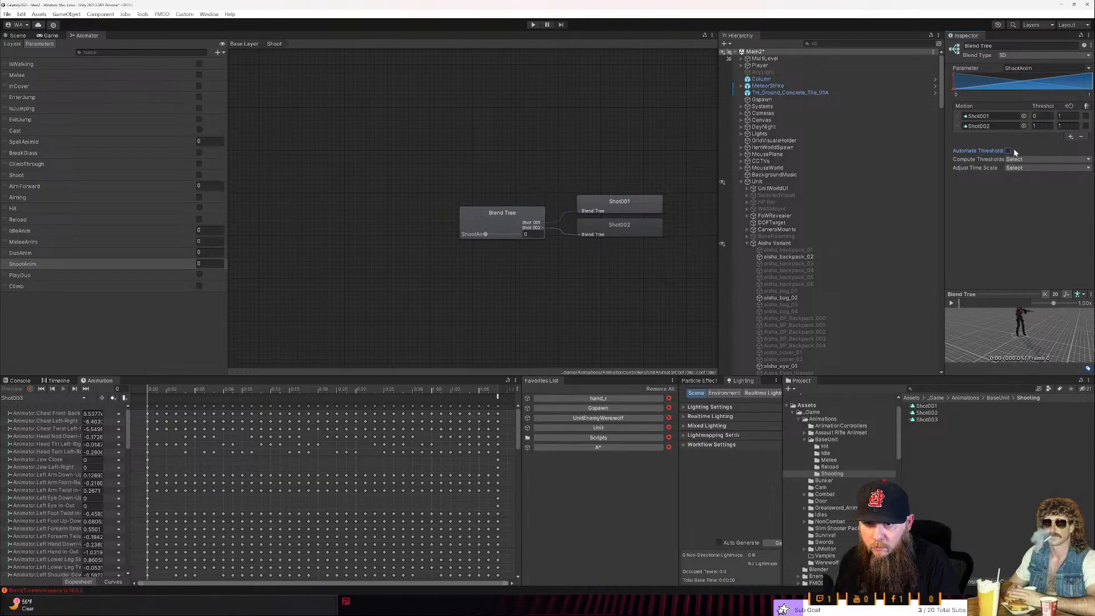
{"action": "left_click", "coordinate": [1042, 116]}
{"action": "type", "text": "1"}
{"action": "key", "text": "Tab"}
{"action": "key", "text": "Tab"}
{"action": "key", "text": "Tab"}
{"action": "key", "text": "Tab"}
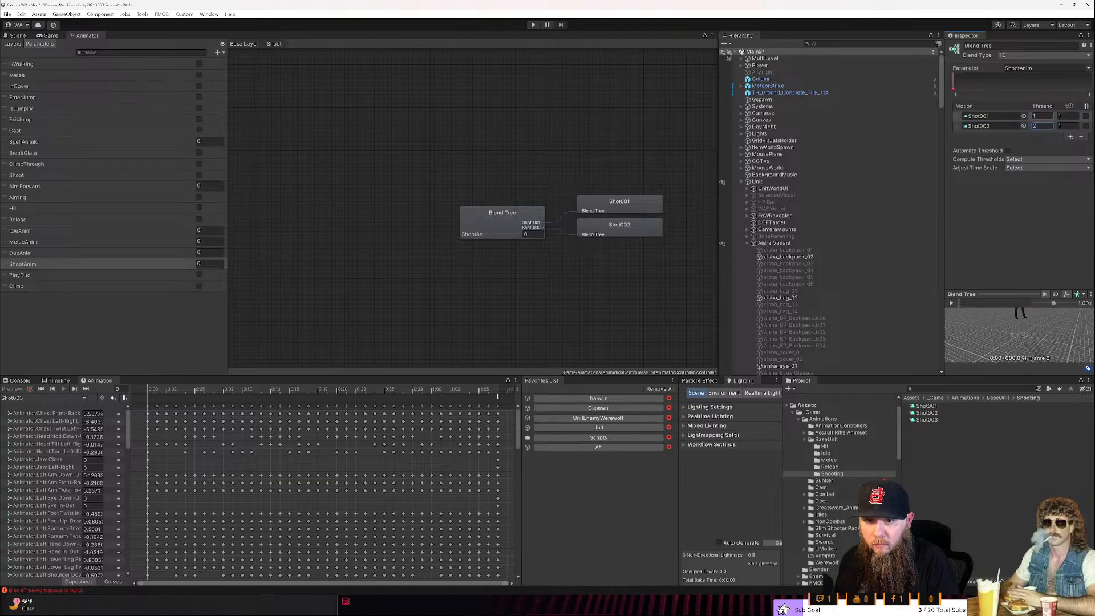
{"action": "type", "text": "2"}
{"action": "key", "text": "Return"}
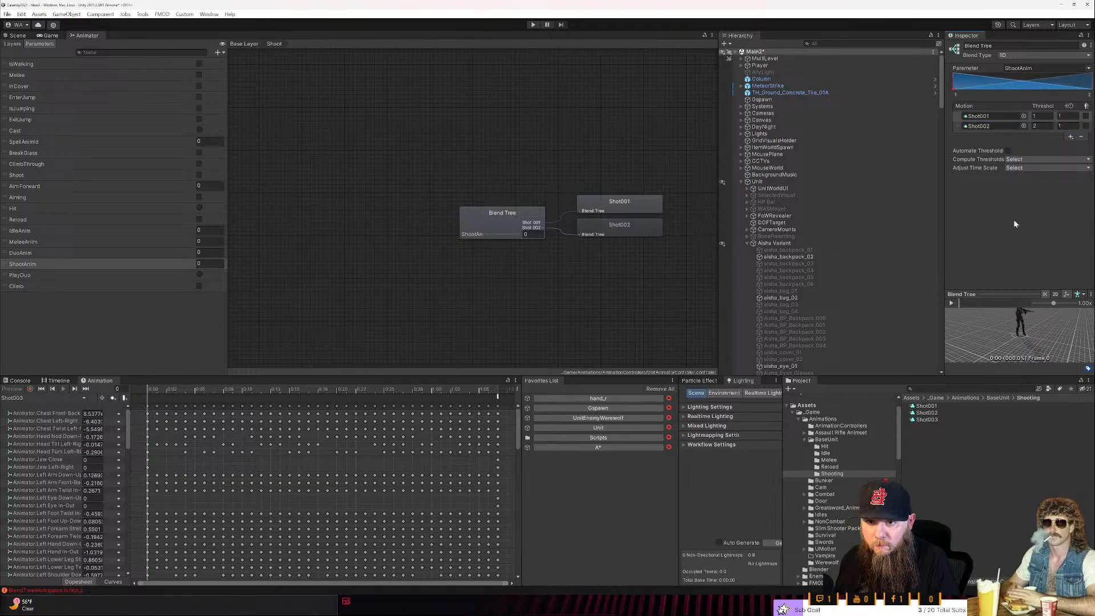
- Add a third motion field to the Shoot blend tree and assign the Shot003 clip to it
{"action": "left_click_drag", "start_coordinate": [937, 420], "coordinate": [1083, 137]}
{"action": "left_click", "coordinate": [1070, 137]}
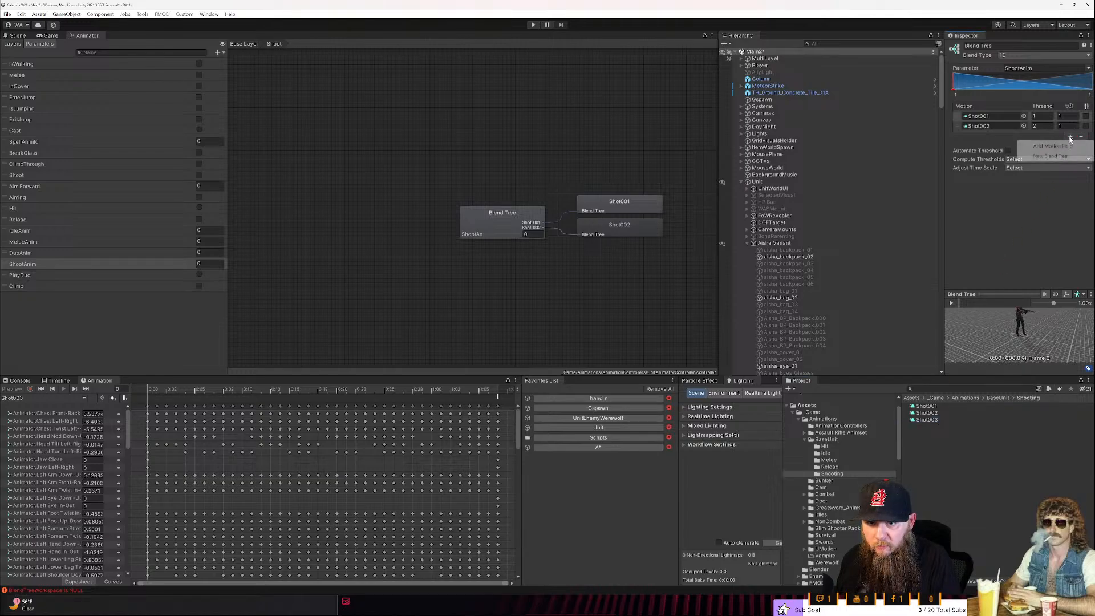
{"action": "left_click", "coordinate": [1064, 146]}
{"action": "left_click_drag", "start_coordinate": [923, 420], "coordinate": [993, 140]}
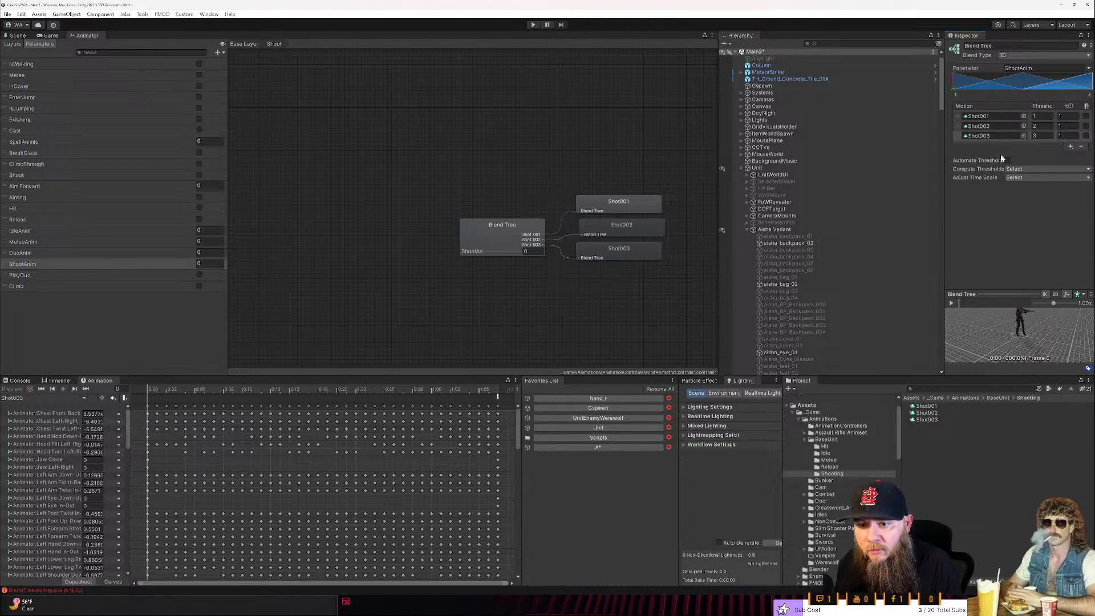
{"action": "middle_click_drag", "start_coordinate": [525, 186], "coordinate": [446, 178]}
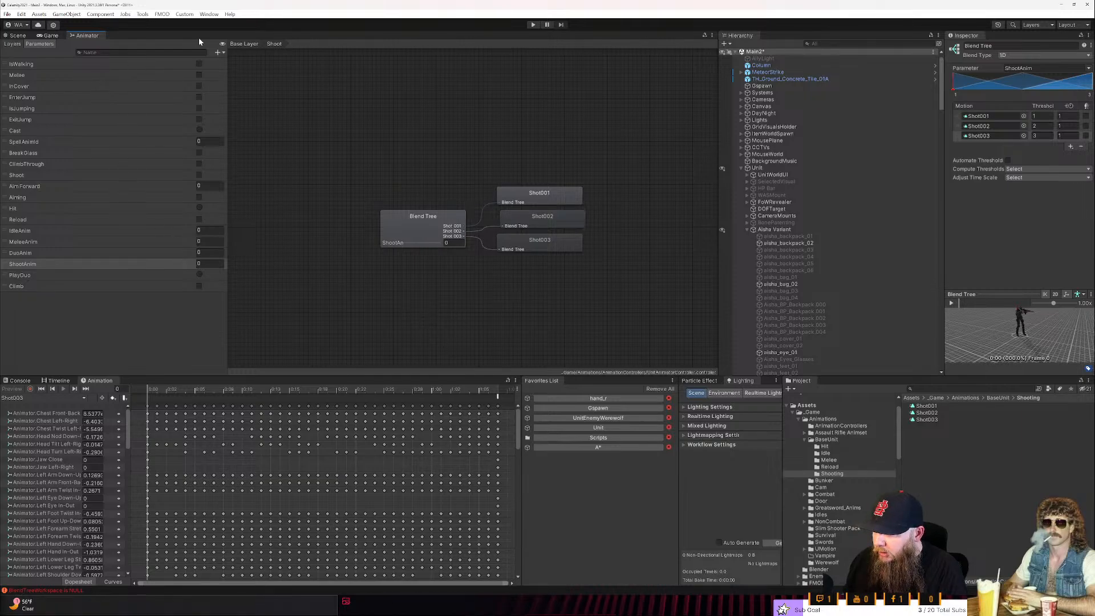
- Return to the Base Layer and display the clip overrides of UnitTwoHandMeleeOverrideController from the AnimationControllers folder
{"action": "left_click", "coordinate": [244, 44]}
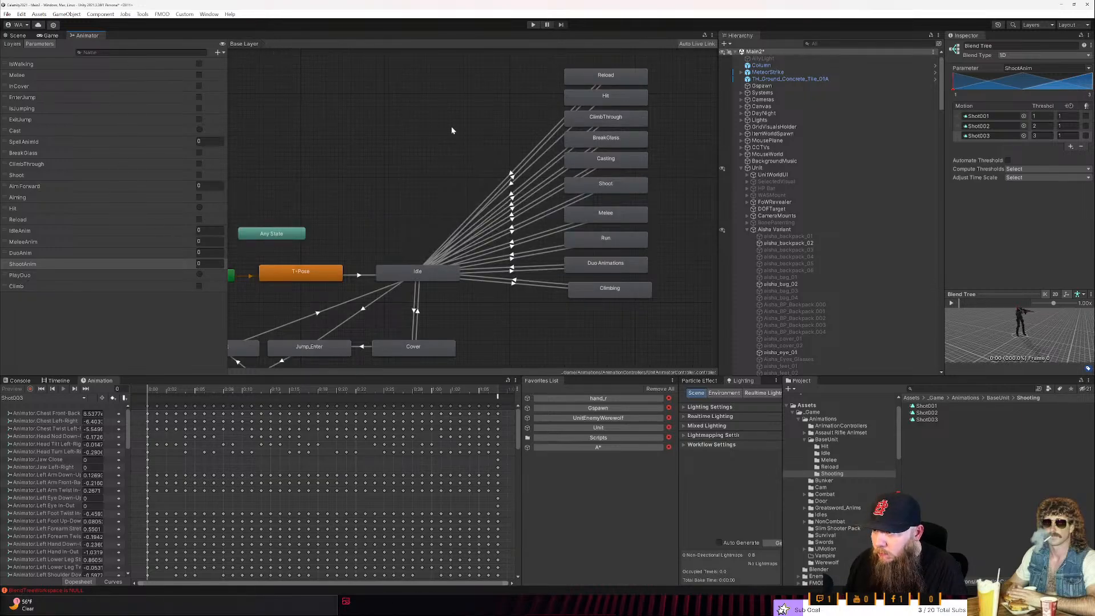
{"action": "left_click", "coordinate": [748, 229]}
{"action": "left_click", "coordinate": [844, 427]}
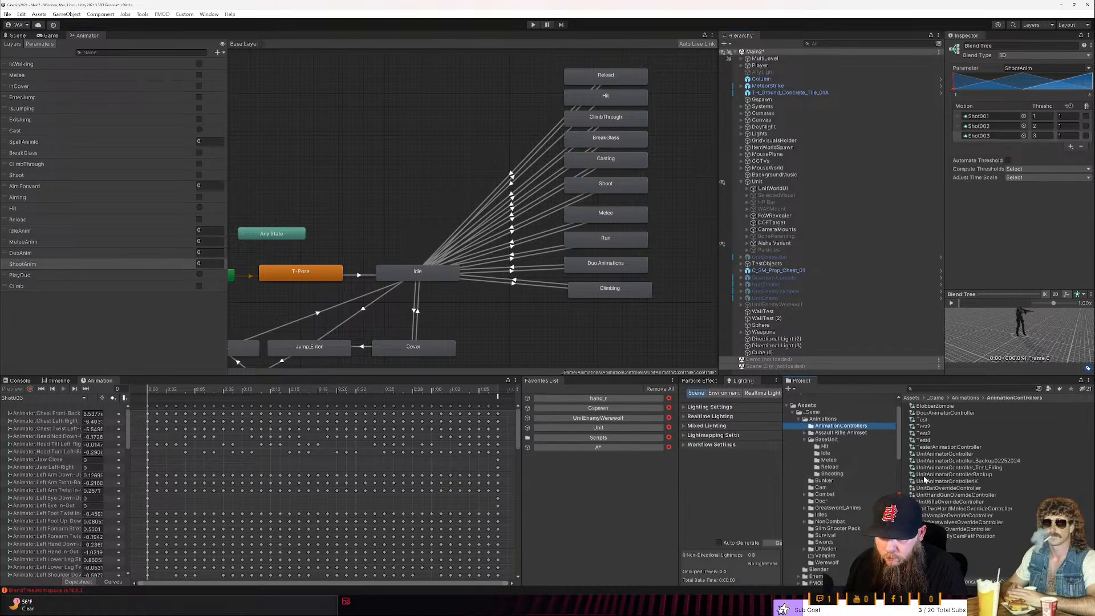
{"action": "left_click", "coordinate": [958, 509]}
{"action": "left_click_drag", "start_coordinate": [945, 278], "coordinate": [916, 277]}
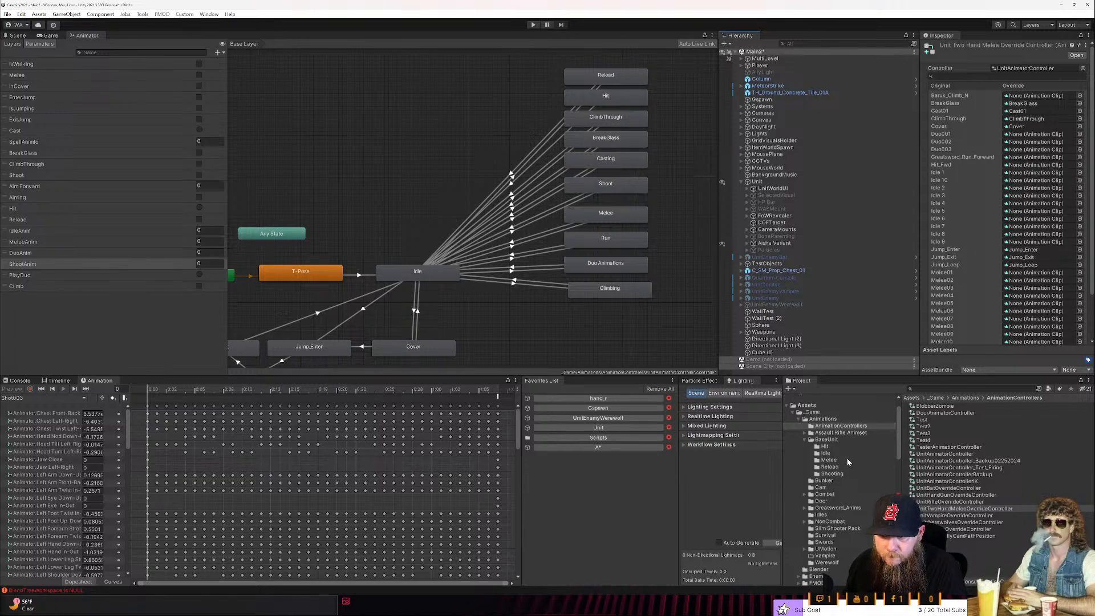
- Preview BaseUnit's Idle03 clip, open the Idle state's blend tree, and locate its fifth idle clip in the project
{"action": "left_click", "coordinate": [408, 280]}
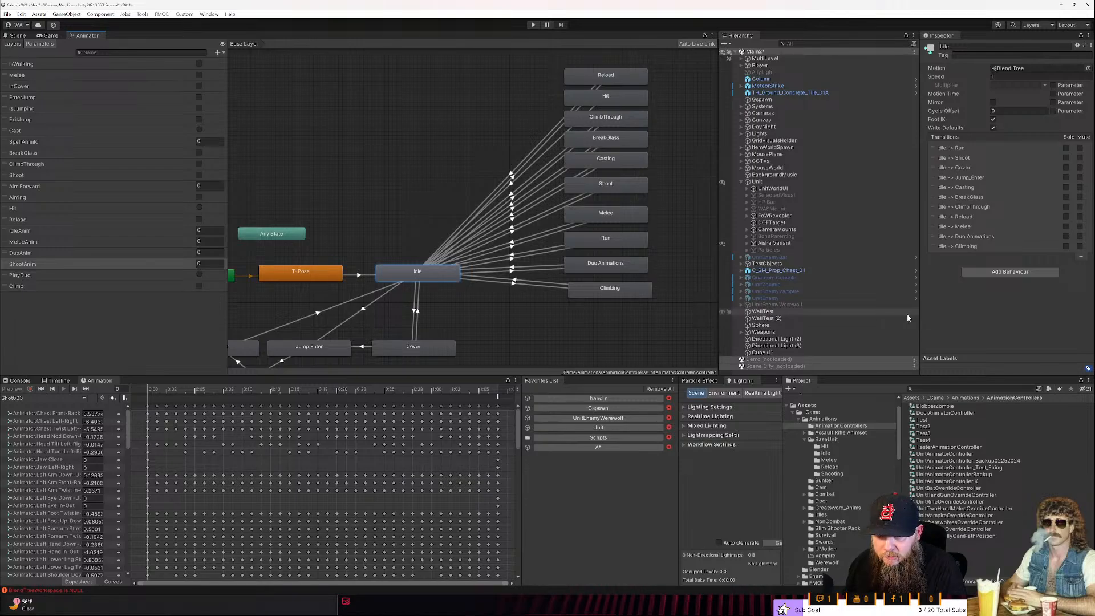
{"action": "left_click", "coordinate": [826, 453]}
{"action": "left_click", "coordinate": [927, 421]}
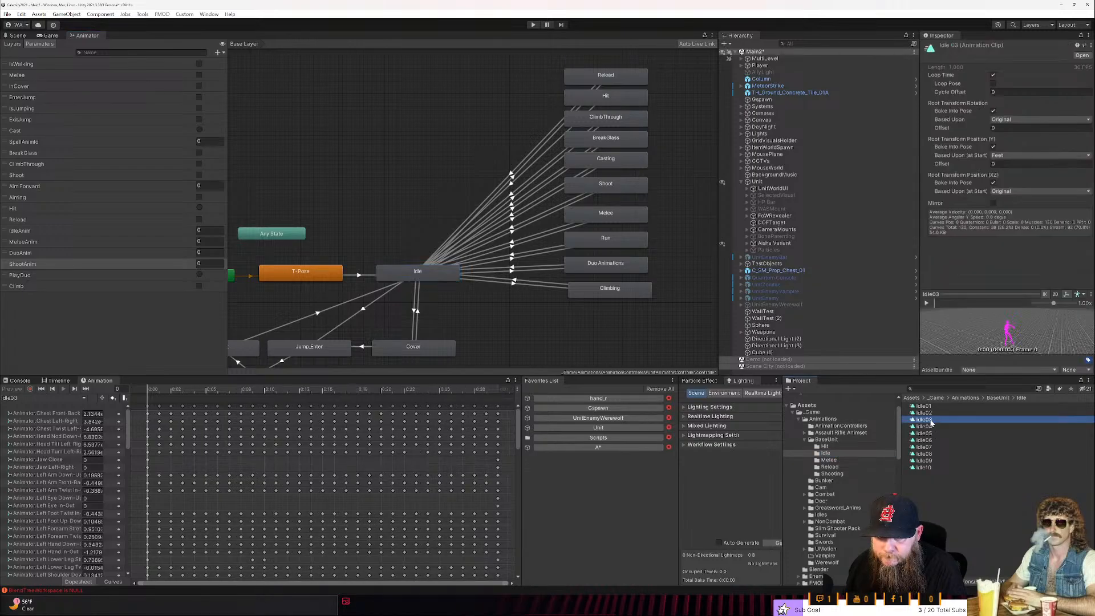
{"action": "left_click", "coordinate": [930, 303]}
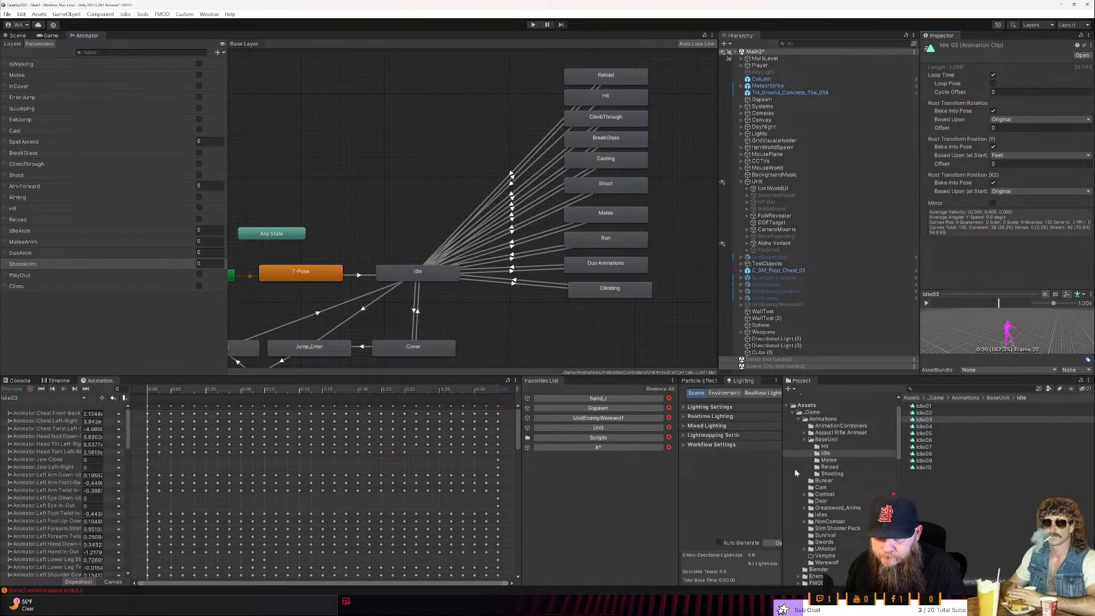
{"action": "double_click", "coordinate": [406, 272]}
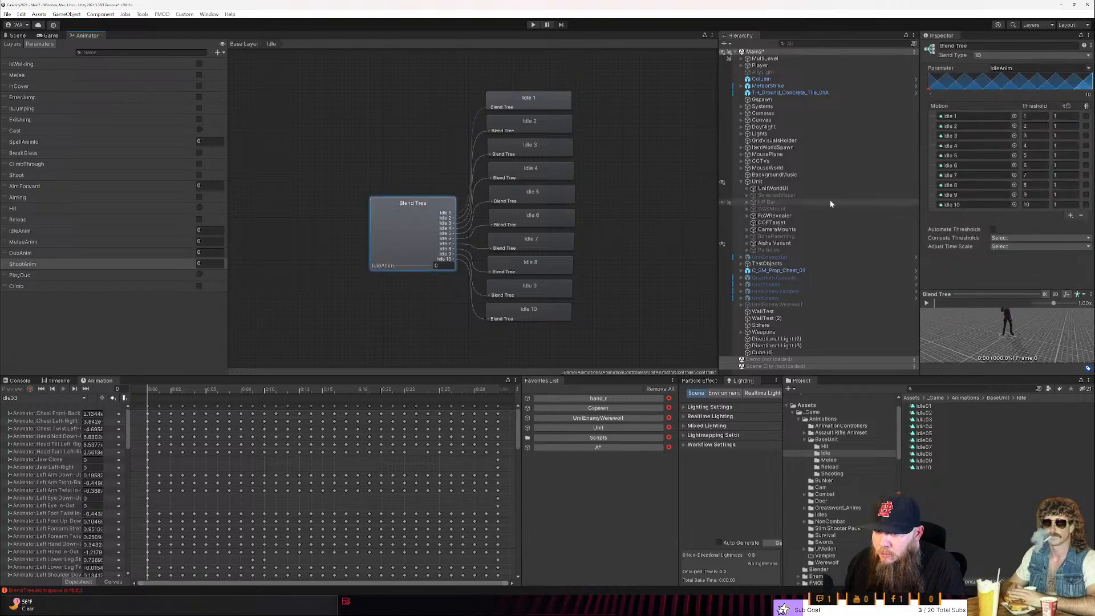
{"action": "left_click", "coordinate": [956, 154]}
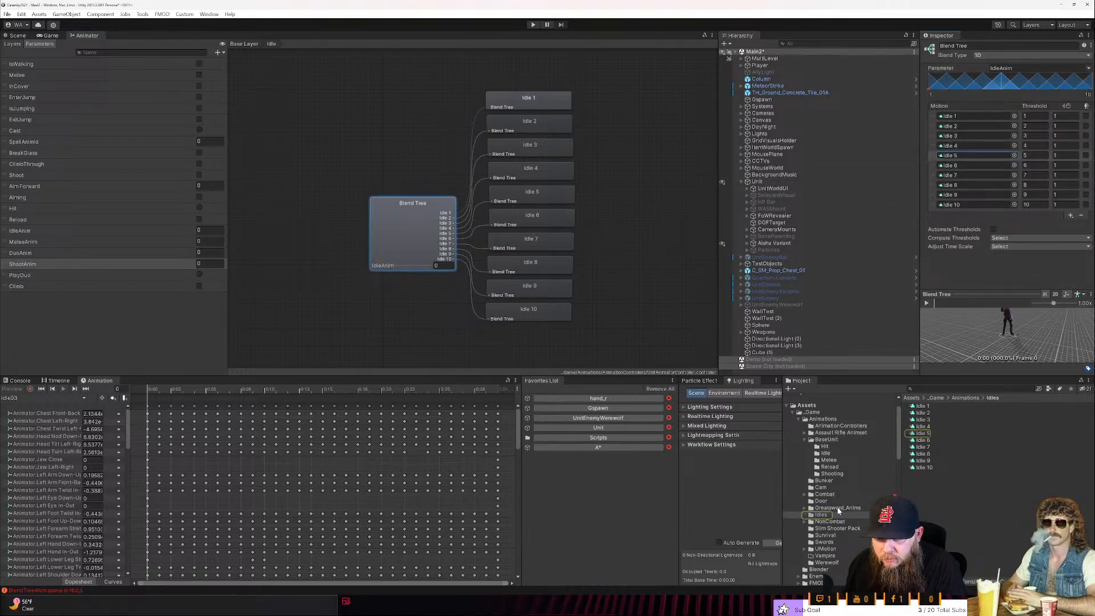
- Duplicate the Idle 1 clip in the Idles folder and rename the copy TwoHandedMeleeIdle 1
{"action": "left_click", "coordinate": [921, 486]}
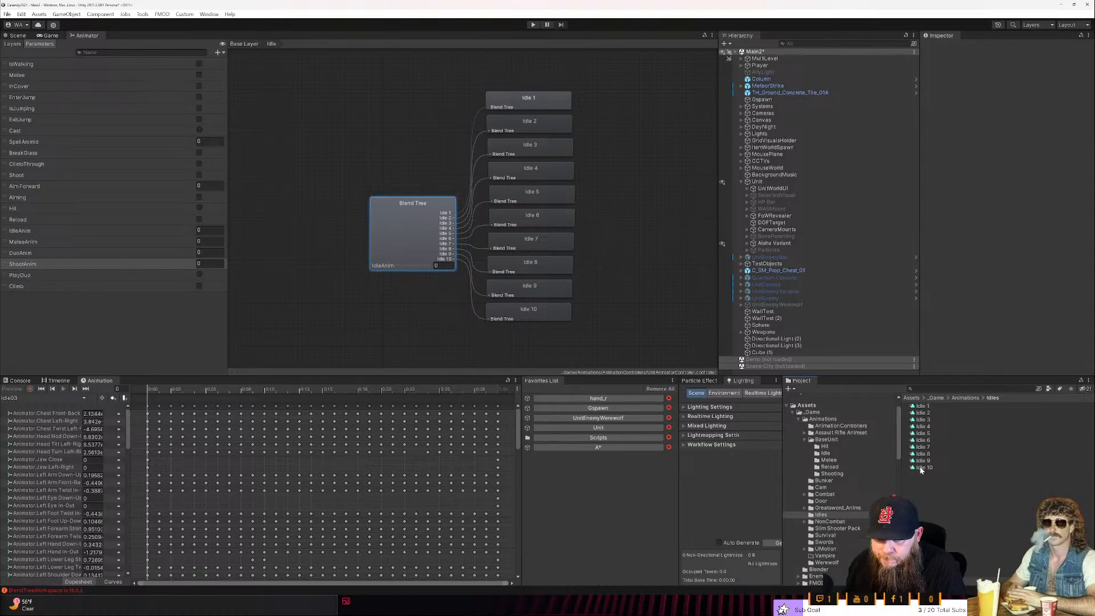
{"action": "left_click", "coordinate": [922, 409]}
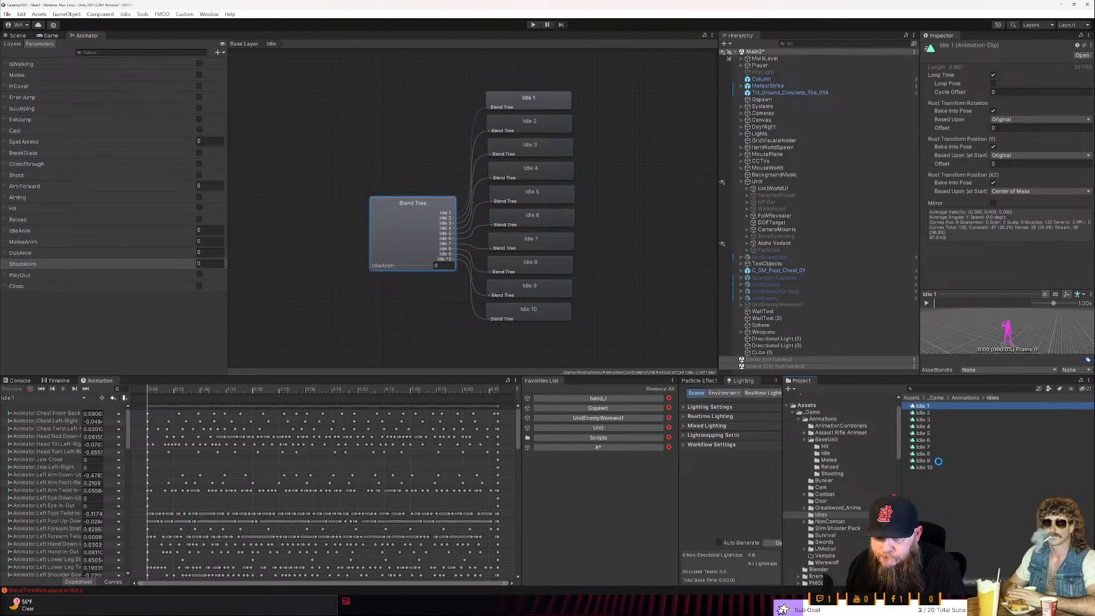
{"action": "key", "text": "ctrl+d"}
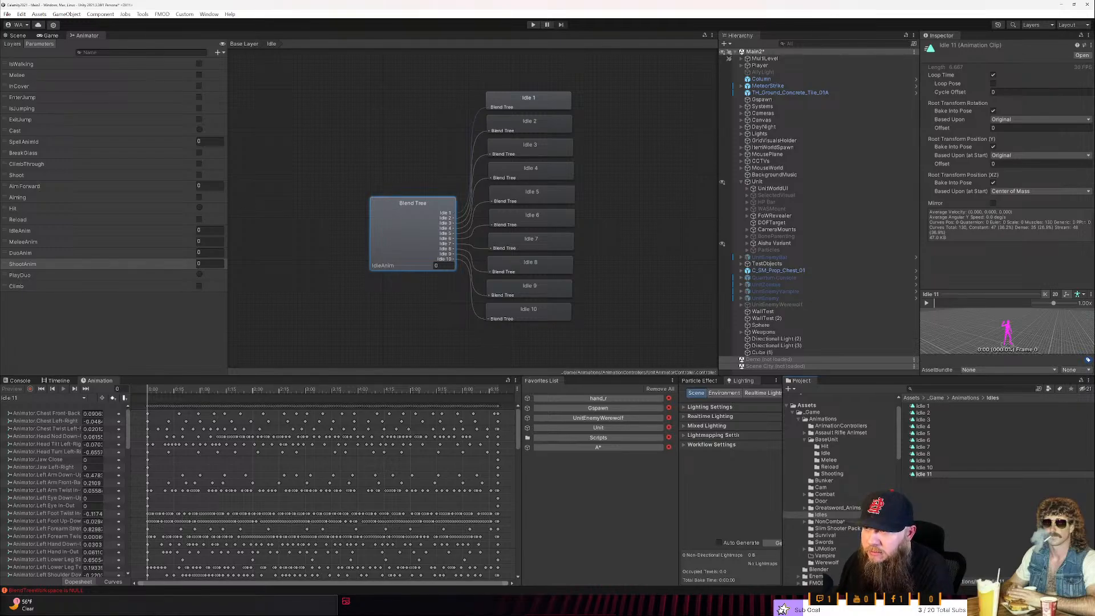
{"action": "type", "text": "TwoHandedMelee"}
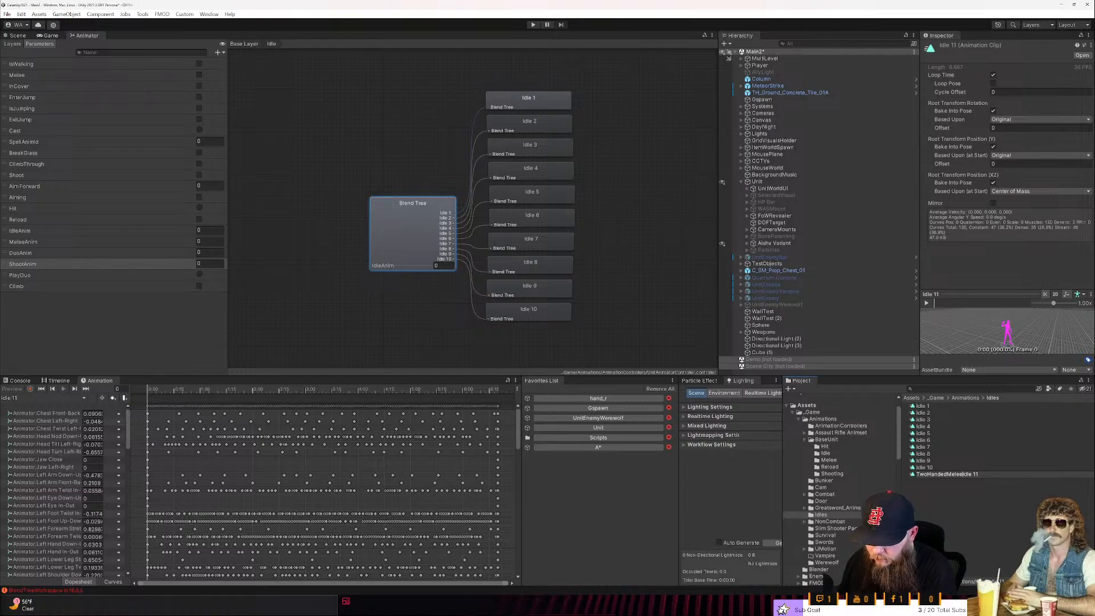
{"action": "key", "text": "End"}
{"action": "key", "text": "BackSpace"}
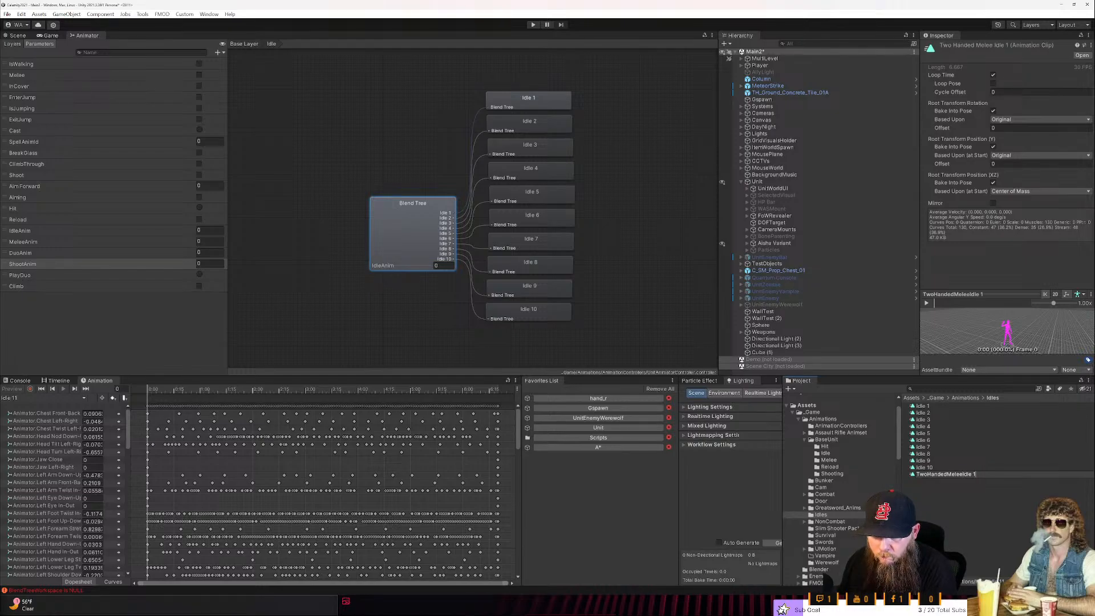
{"action": "key", "text": "Return"}
- Duplicate the two-handed melee idle clip repeatedly to create TwoHandedMeleeIdle 2 through TwoHandedMeleeIdle 10
{"action": "key", "text": "ctrl+d"}
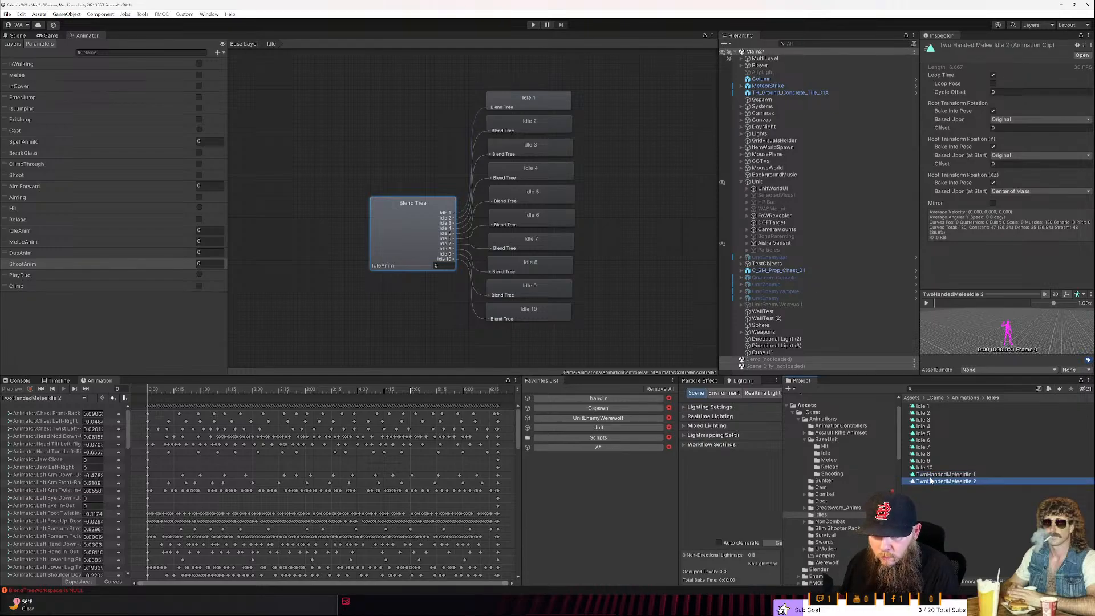
{"action": "key", "text": "ctrl+d"}
{"action": "key", "text": "ctrl+d"}
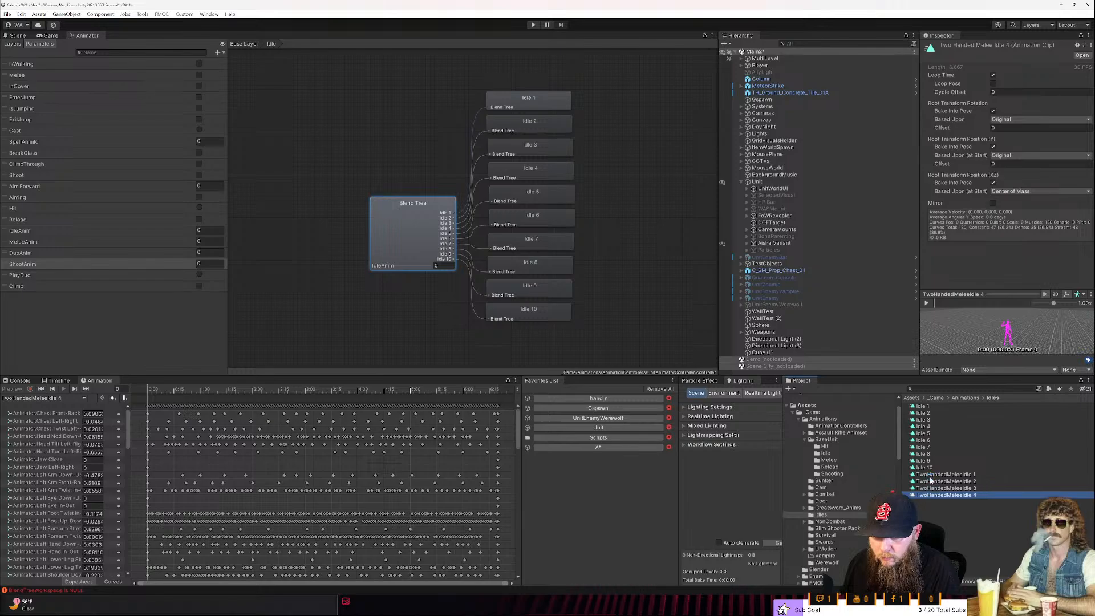
{"action": "key", "text": "ctrl+d"}
{"action": "key", "text": "ctrl+d"}
{"action": "key", "text": "ctrl+d"}
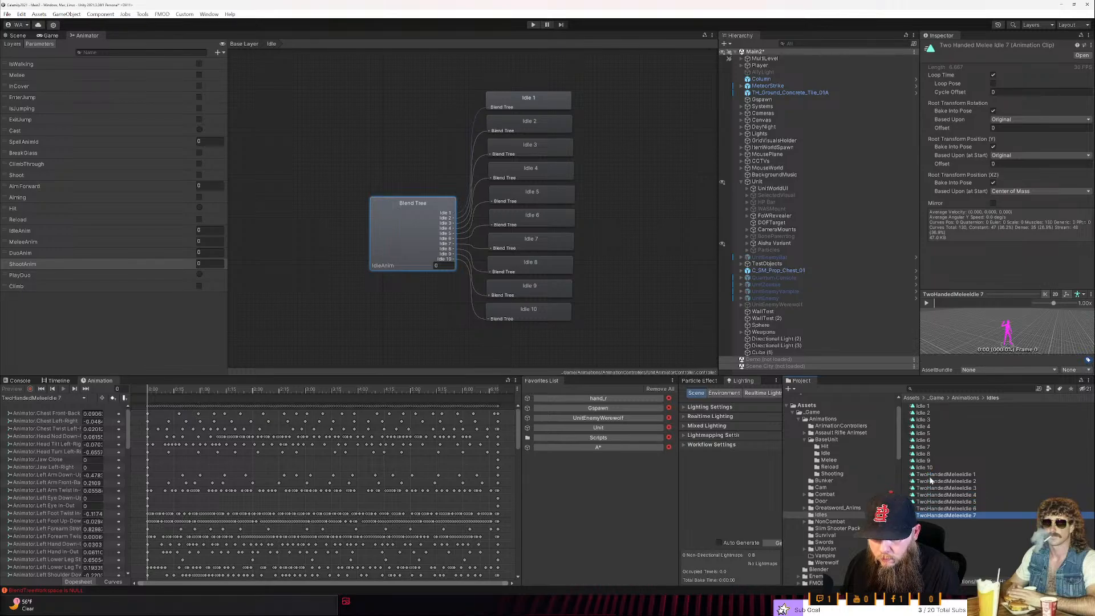
{"action": "key", "text": "ctrl+d"}
{"action": "key", "text": "ctrl+d"}
{"action": "key", "text": "ctrl+d"}
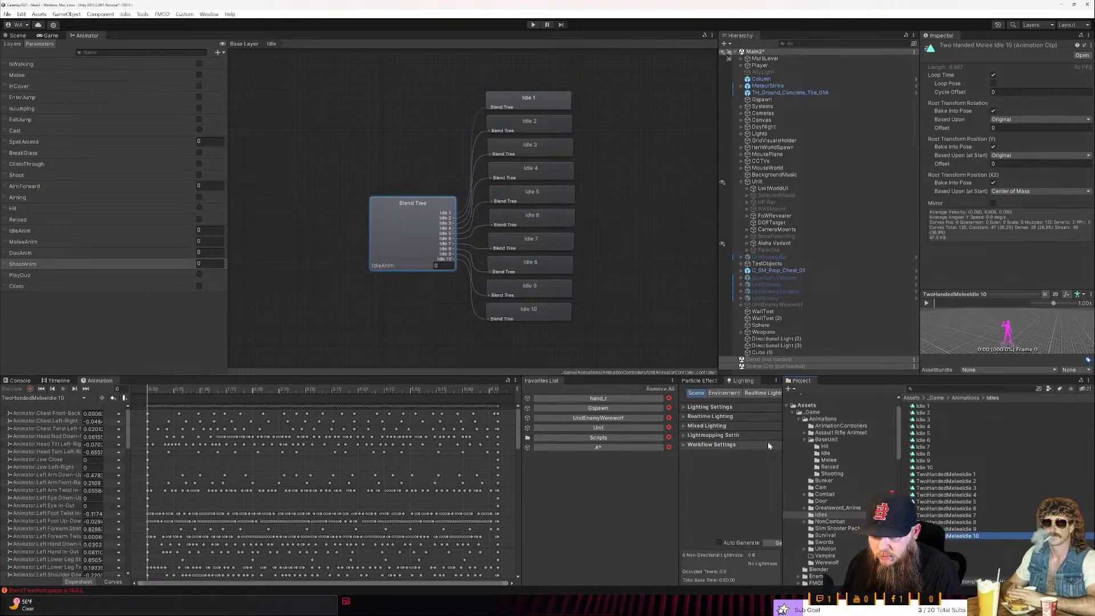
- Open the Animations folder under Greatsword_Anims/Art and preview the Greatsword_Attack_ForwardSpinSlash animation
{"action": "left_click", "coordinate": [804, 440]}
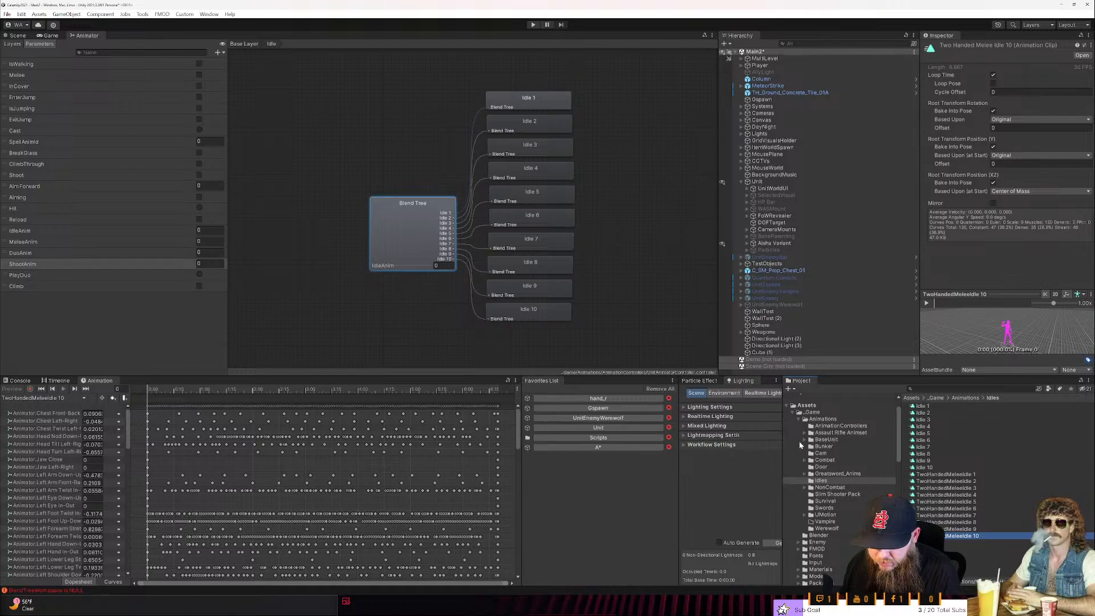
{"action": "left_click", "coordinate": [805, 474]}
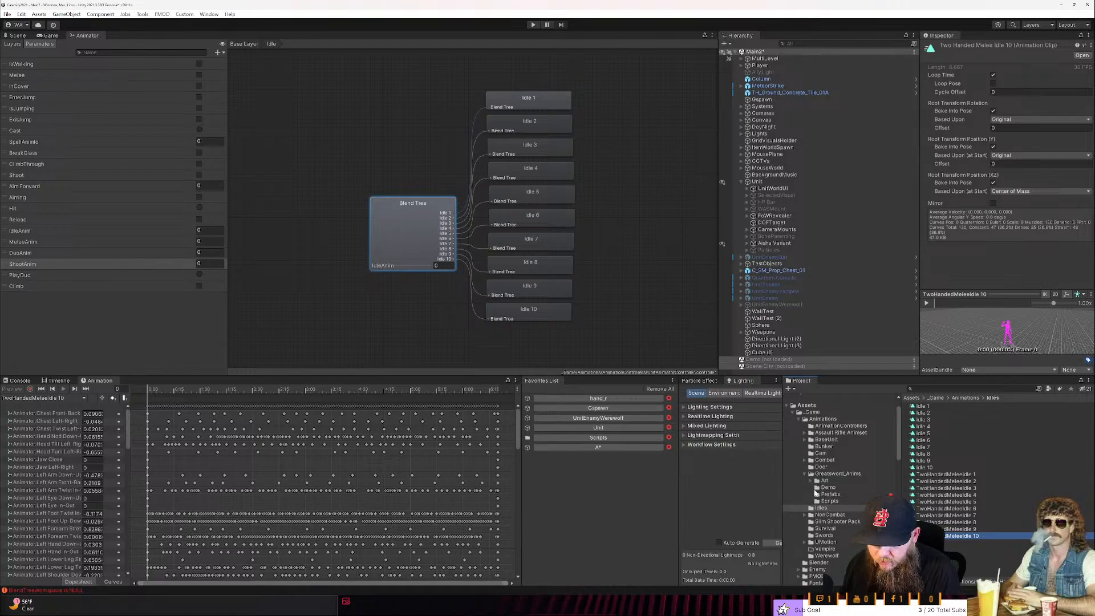
{"action": "left_click", "coordinate": [824, 481]}
{"action": "left_click", "coordinate": [817, 480]}
{"action": "left_click", "coordinate": [824, 487]}
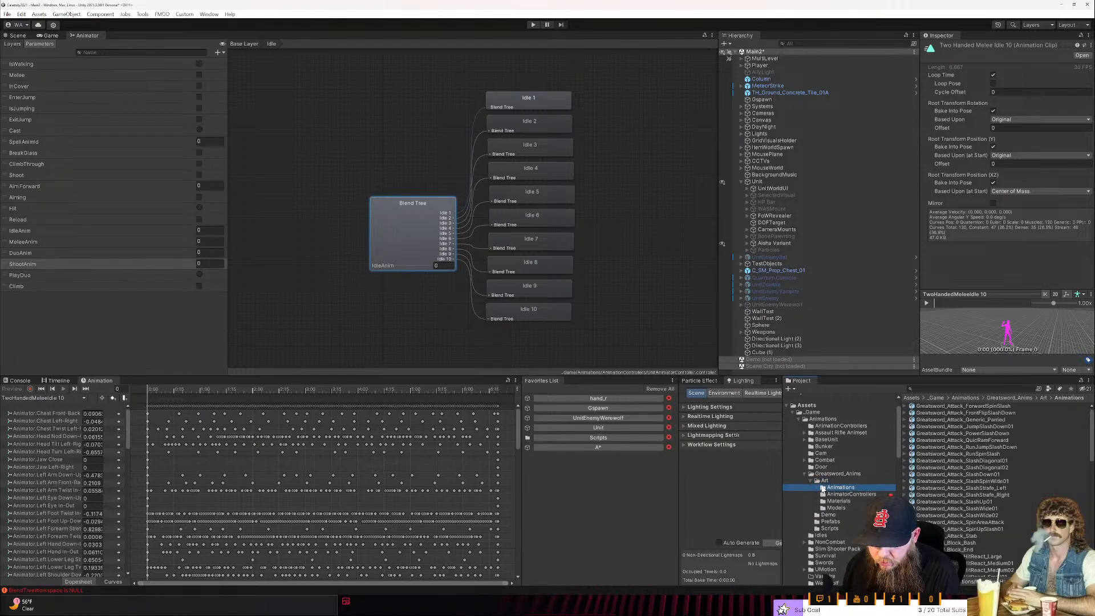
{"action": "left_click", "coordinate": [981, 406]}
{"action": "left_click", "coordinate": [926, 304]}
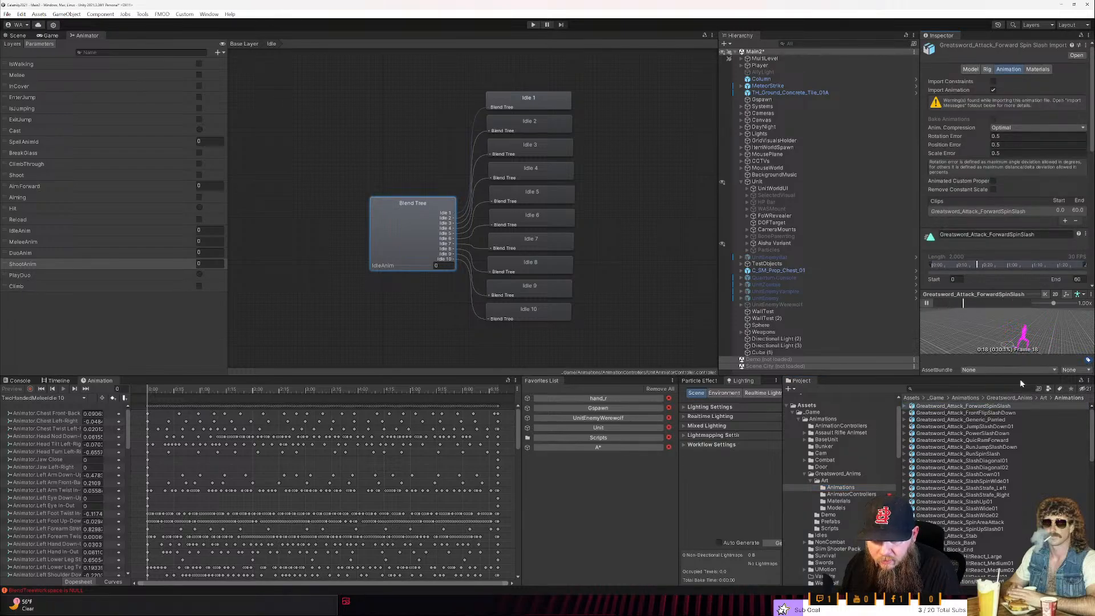
- Enlarge the inspector area above the project browser and look through the greatsword animations for usable clips
{"action": "left_click_drag", "start_coordinate": [999, 375], "coordinate": [1000, 432]}
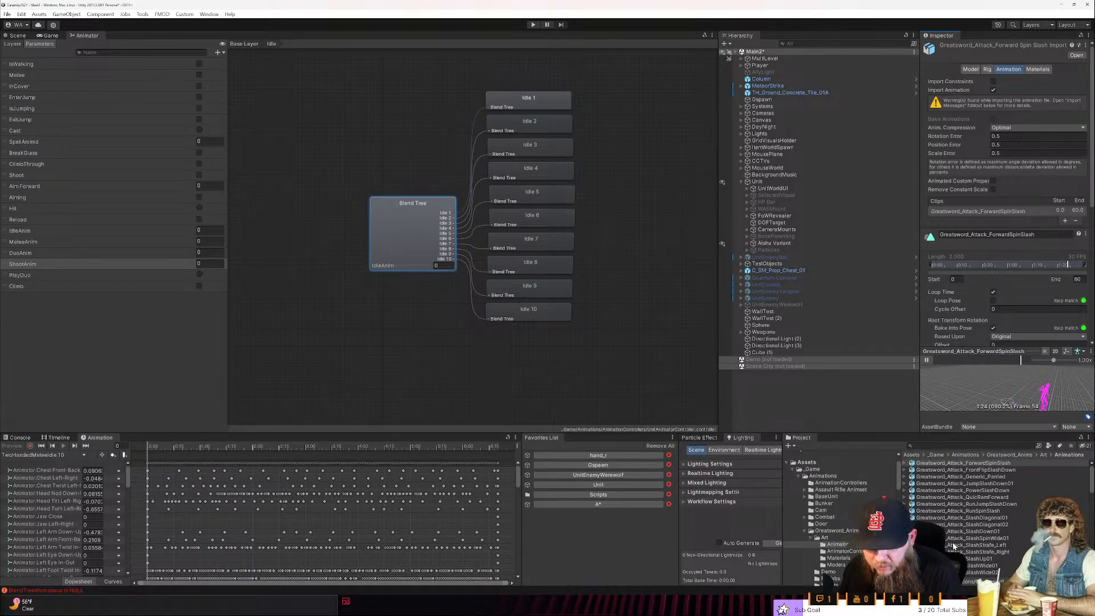
{"action": "scroll", "coordinate": [827, 485], "scroll_direction": "up", "scroll_amount": 2}
{"action": "scroll", "coordinate": [963, 500], "scroll_direction": "down", "scroll_amount": 8}
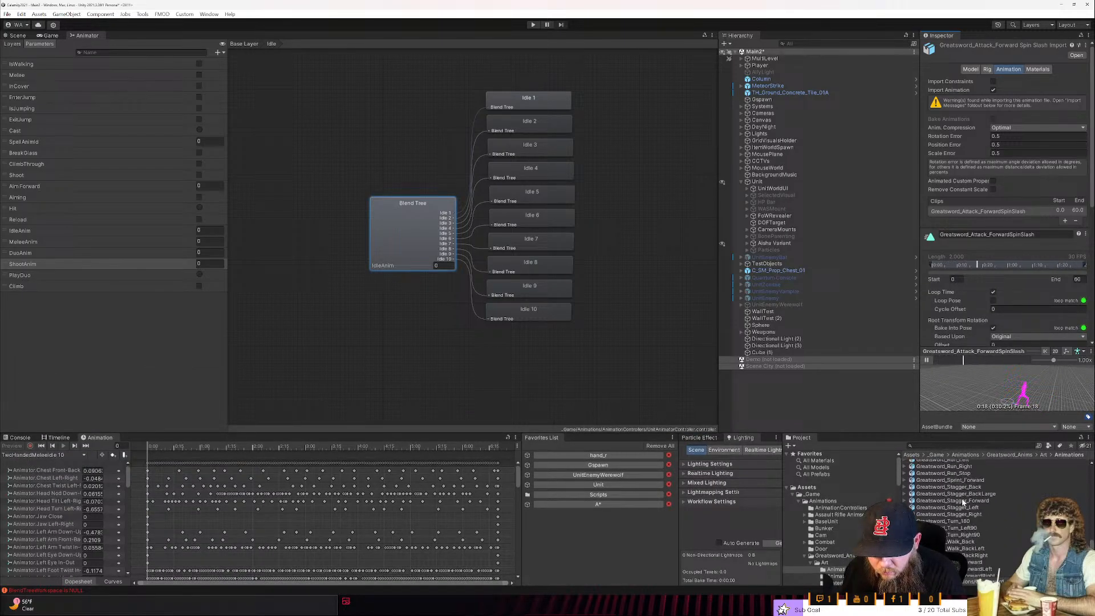
{"action": "scroll", "coordinate": [963, 499], "scroll_direction": "up", "scroll_amount": 2}
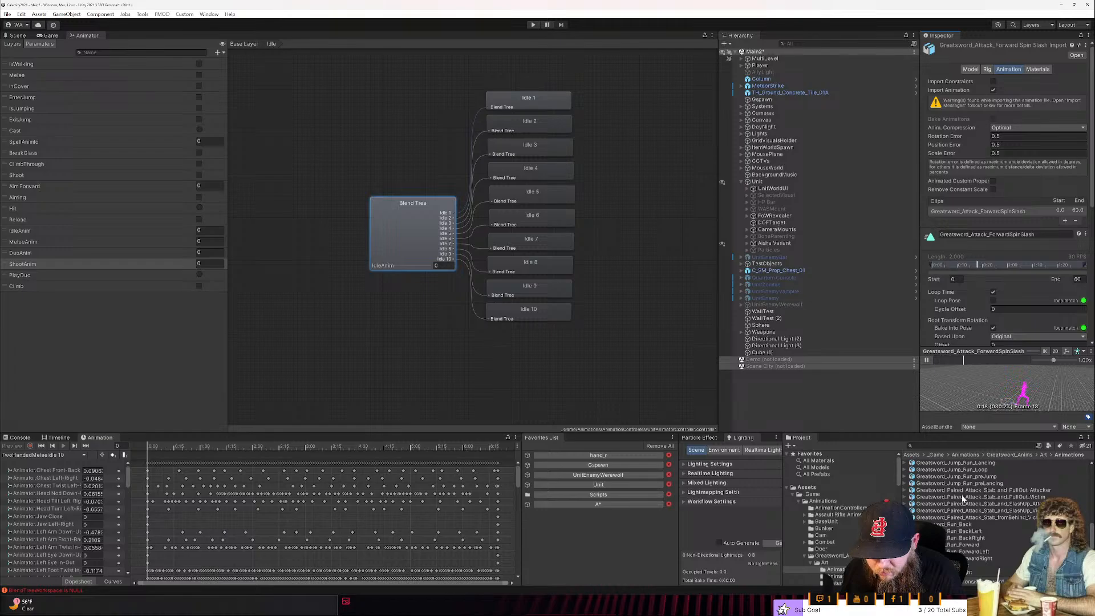
{"action": "scroll", "coordinate": [963, 499], "scroll_direction": "down", "scroll_amount": 2}
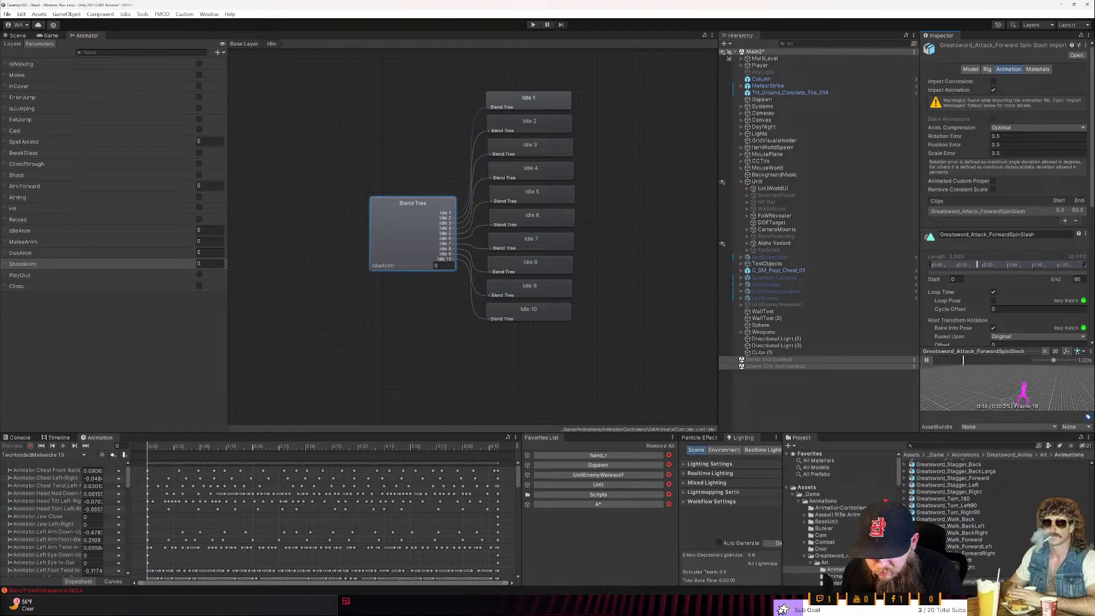
{"action": "scroll", "coordinate": [963, 499], "scroll_direction": "up", "scroll_amount": 8}
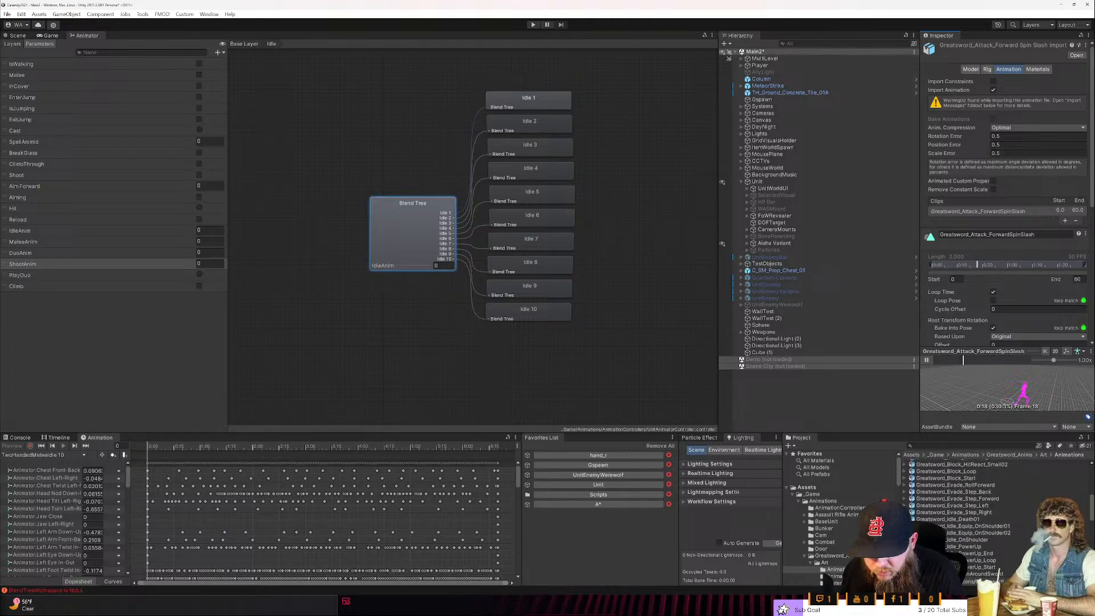
{"action": "scroll", "coordinate": [963, 499], "scroll_direction": "up", "scroll_amount": 8}
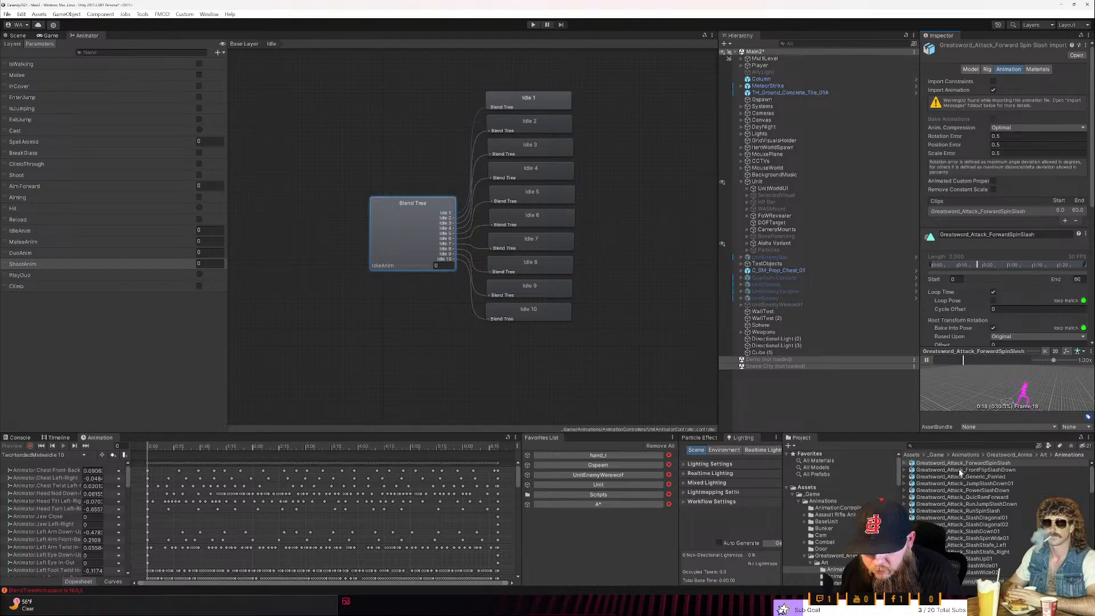
- Preview the Greatsword_Attack_FrontFlipSlashDown animation, review its import settings, and expand the asset to select the animation clip inside
{"action": "left_click", "coordinate": [961, 470]}
{"action": "left_click", "coordinate": [924, 354]}
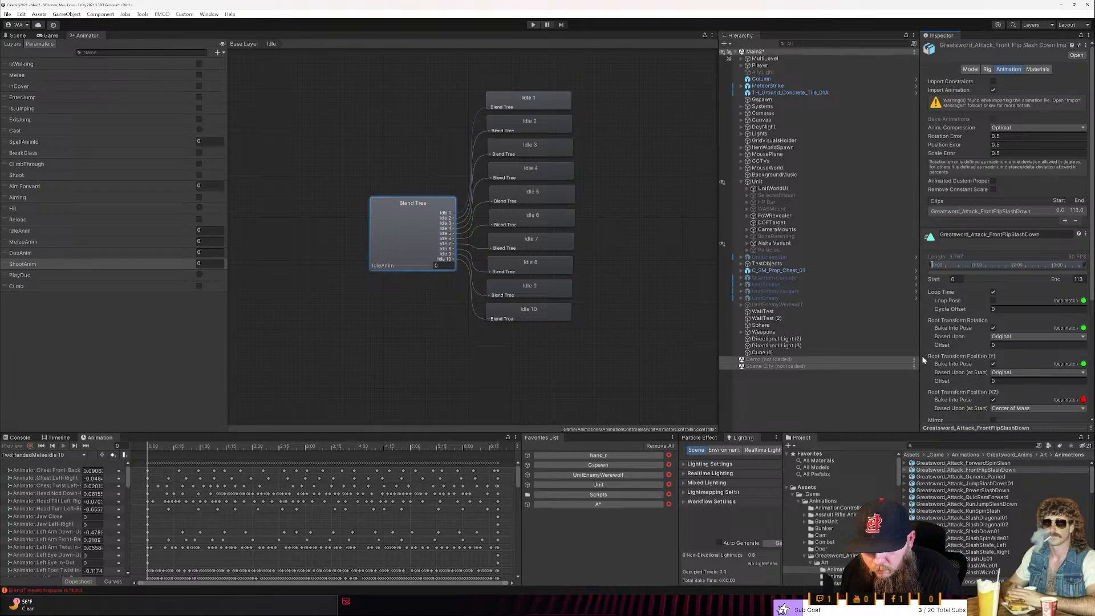
{"action": "left_click", "coordinate": [970, 427]}
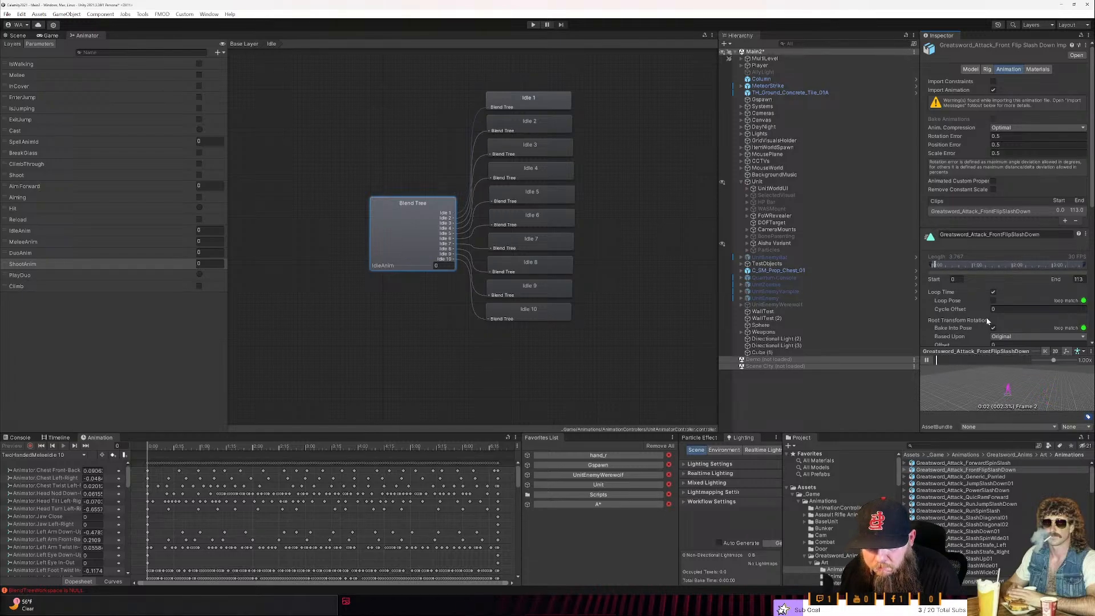
{"action": "scroll", "coordinate": [983, 324], "scroll_direction": "down", "scroll_amount": 5}
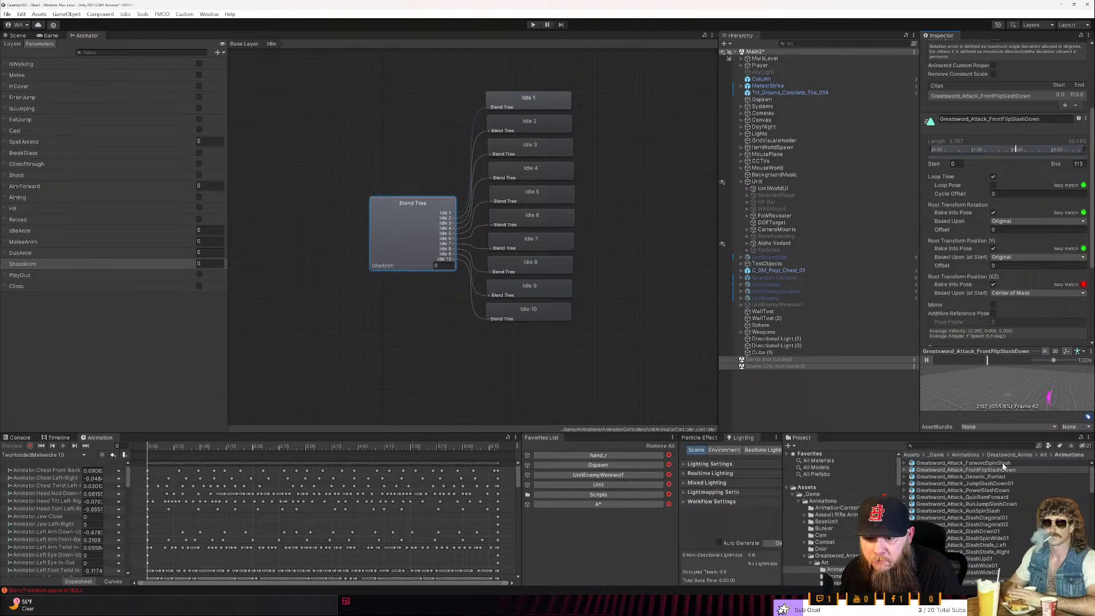
{"action": "left_click", "coordinate": [906, 470]}
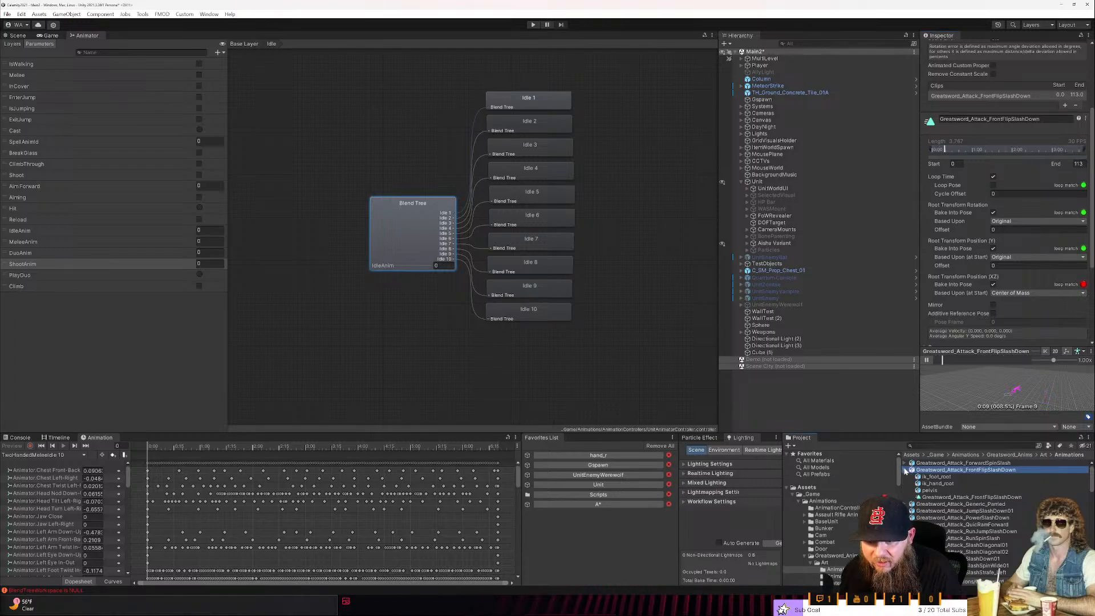
{"action": "left_click", "coordinate": [941, 498]}
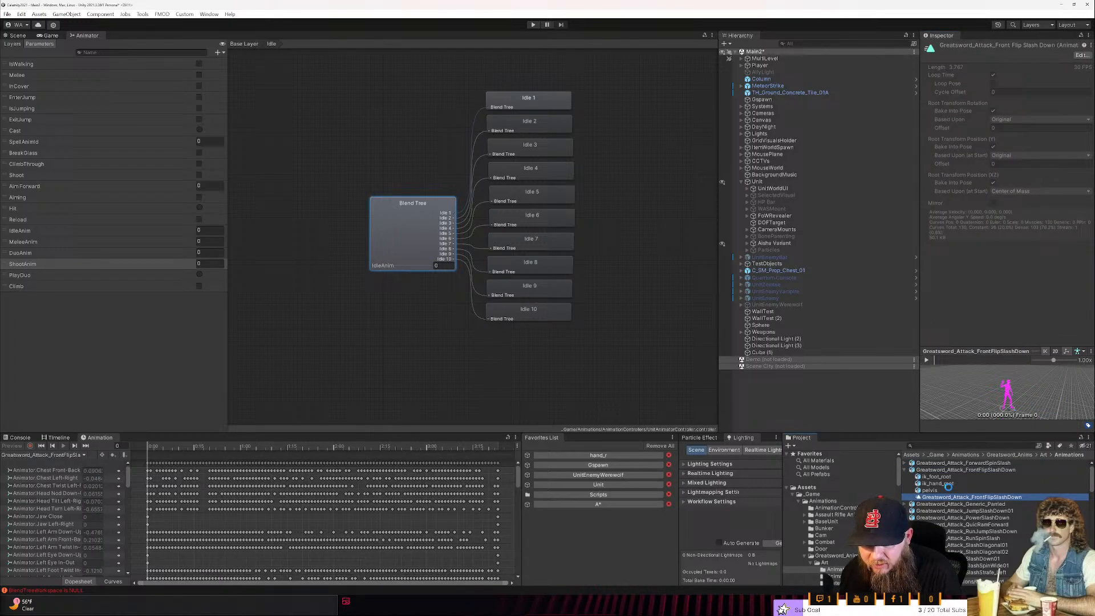
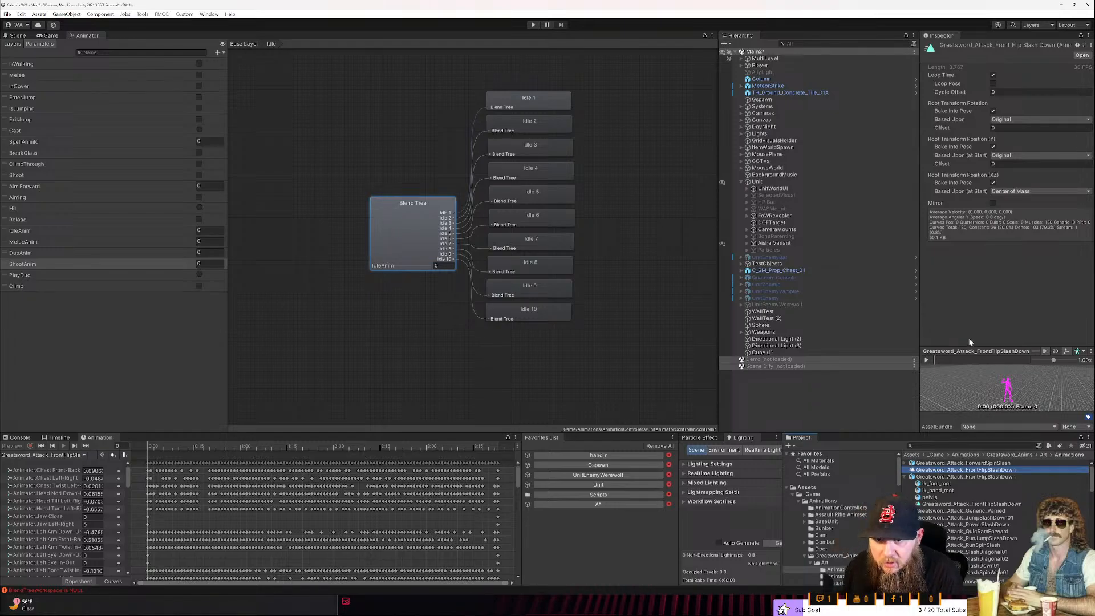
- Open the duplicated Greatsword_Attack_FrontFlipSlashDown clip's curves, expand its Root T property, and play the clip in an enlarged preview
{"action": "double_click", "coordinate": [949, 472]}
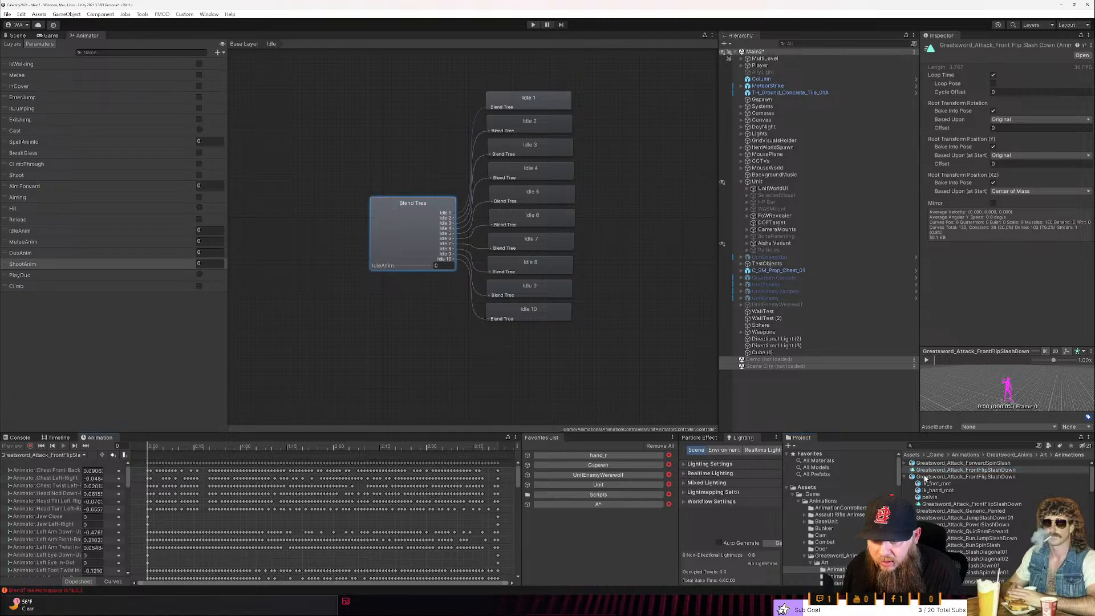
{"action": "scroll", "coordinate": [293, 496], "scroll_direction": "down", "scroll_amount": 5}
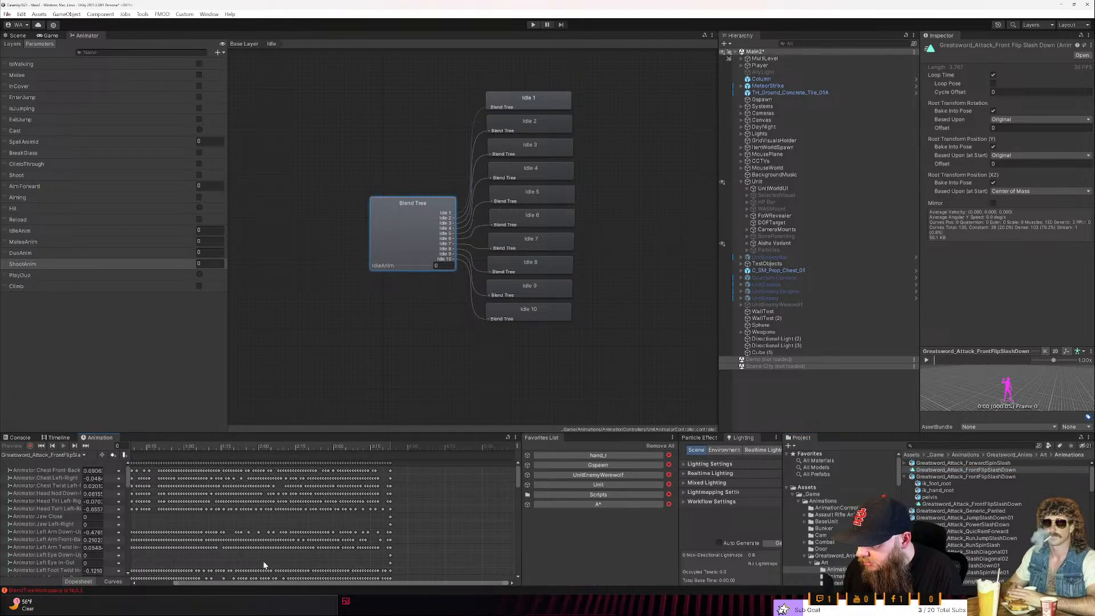
{"action": "left_click_drag", "start_coordinate": [256, 585], "coordinate": [196, 548]}
{"action": "left_click_drag", "start_coordinate": [518, 475], "coordinate": [509, 569]}
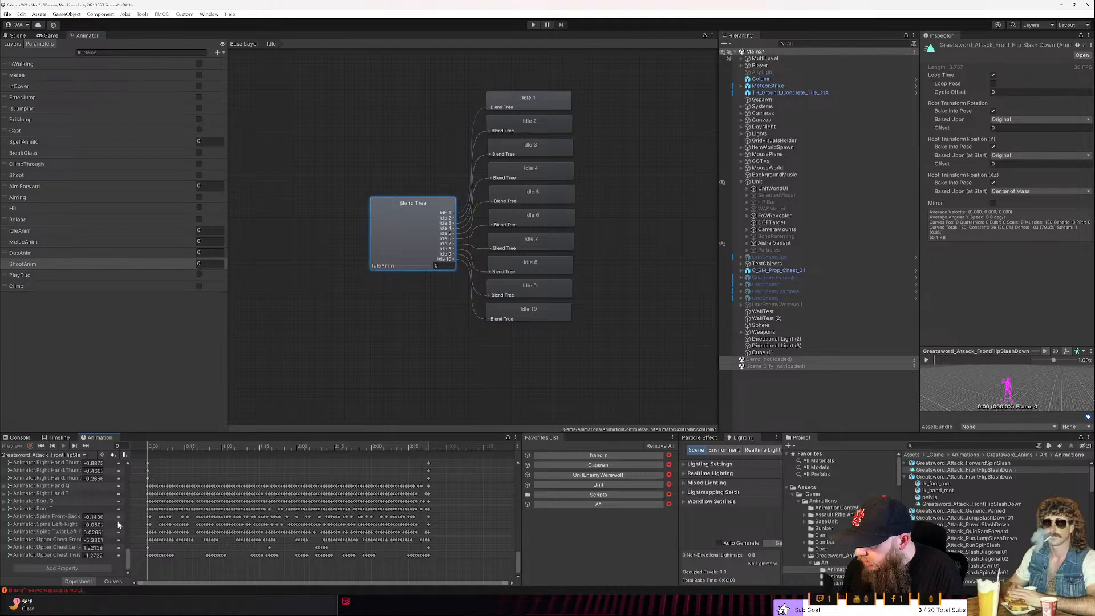
{"action": "left_click", "coordinate": [5, 510]}
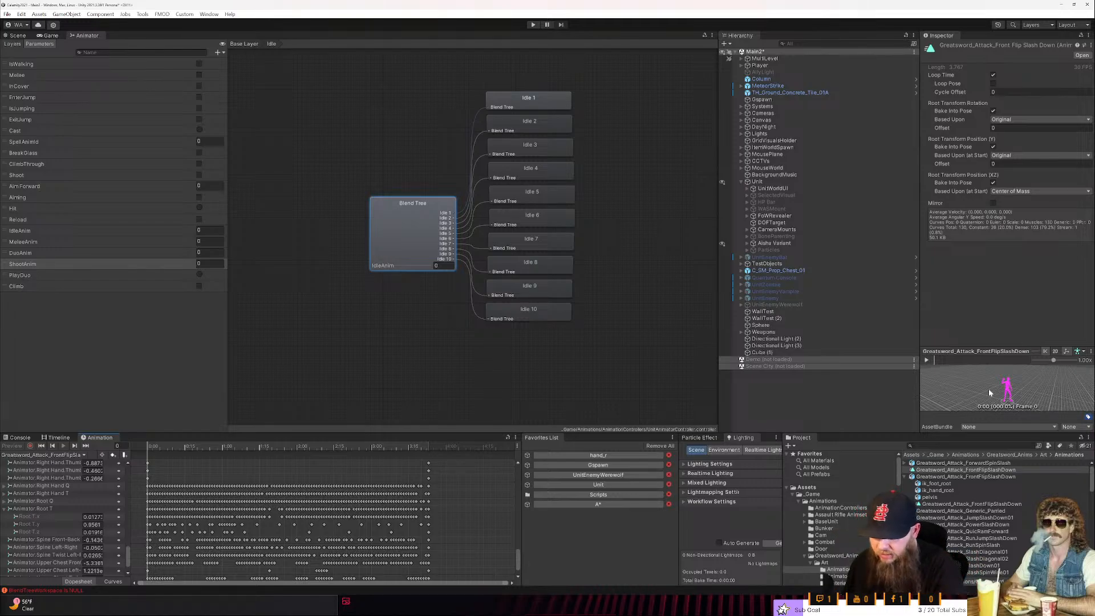
{"action": "left_click_drag", "start_coordinate": [1027, 354], "coordinate": [1027, 291]}
{"action": "left_click", "coordinate": [926, 299]}
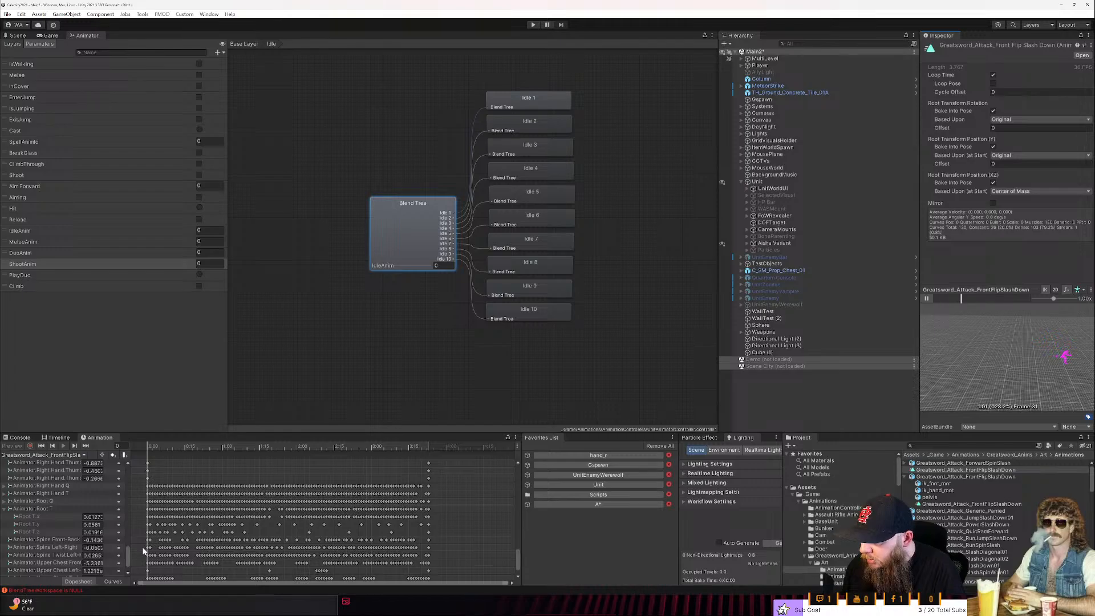
- Delete the Root T.x and Root T.z keyframes from the duplicated FrontFlipSlashDown clip and check its motion in the preview
{"action": "left_click", "coordinate": [54, 517]}
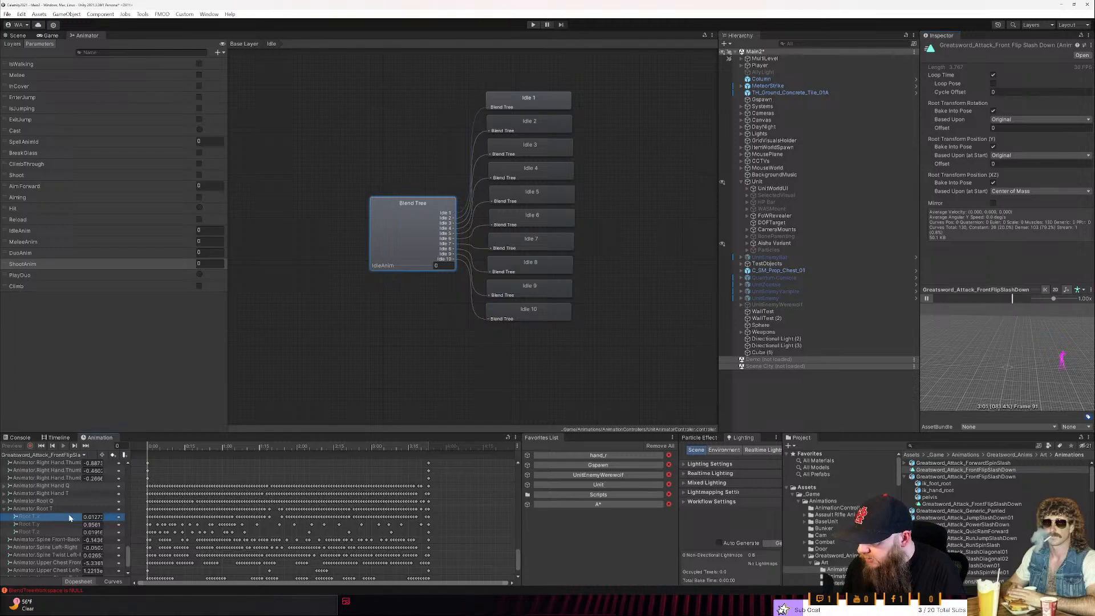
{"action": "mouse_move", "coordinate": [145, 517]}
{"action": "left_mouse_down"}
{"action": "mouse_move", "coordinate": [458, 518]}
{"action": "mouse_move", "coordinate": [143, 508]}
{"action": "left_mouse_up"}
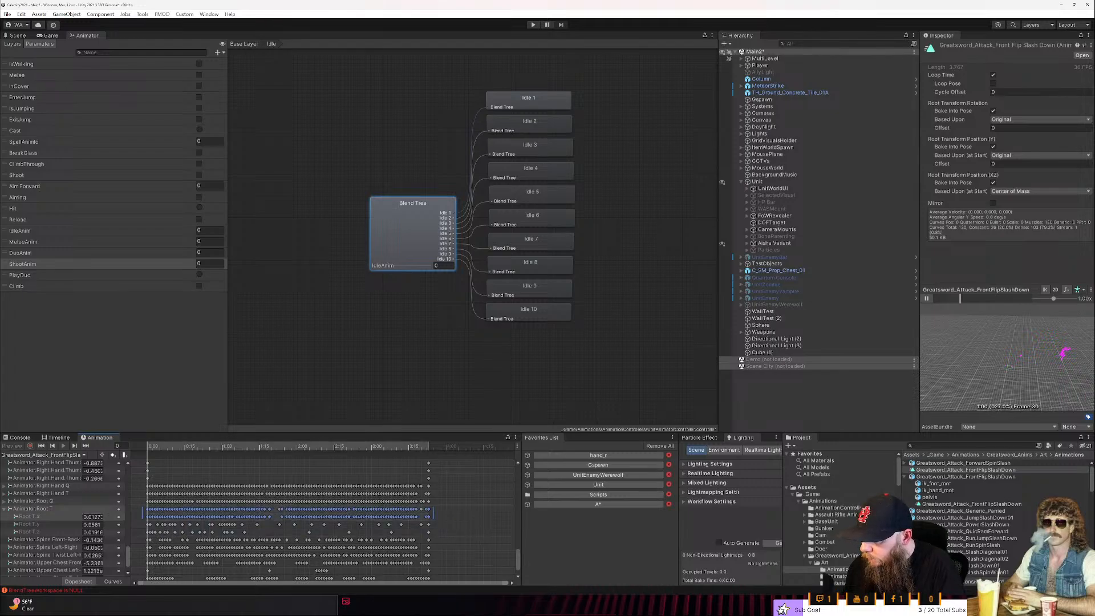
{"action": "key", "text": "Delete"}
{"action": "left_click_drag", "start_coordinate": [453, 521], "coordinate": [125, 531]}
{"action": "right_click", "coordinate": [125, 530]}
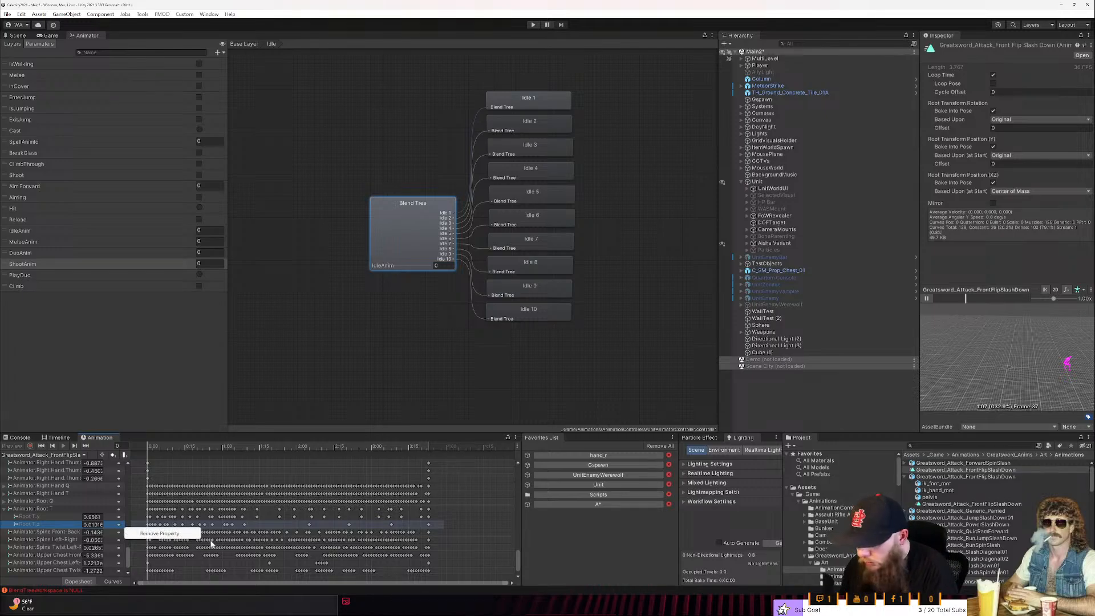
{"action": "left_click", "coordinate": [239, 527]}
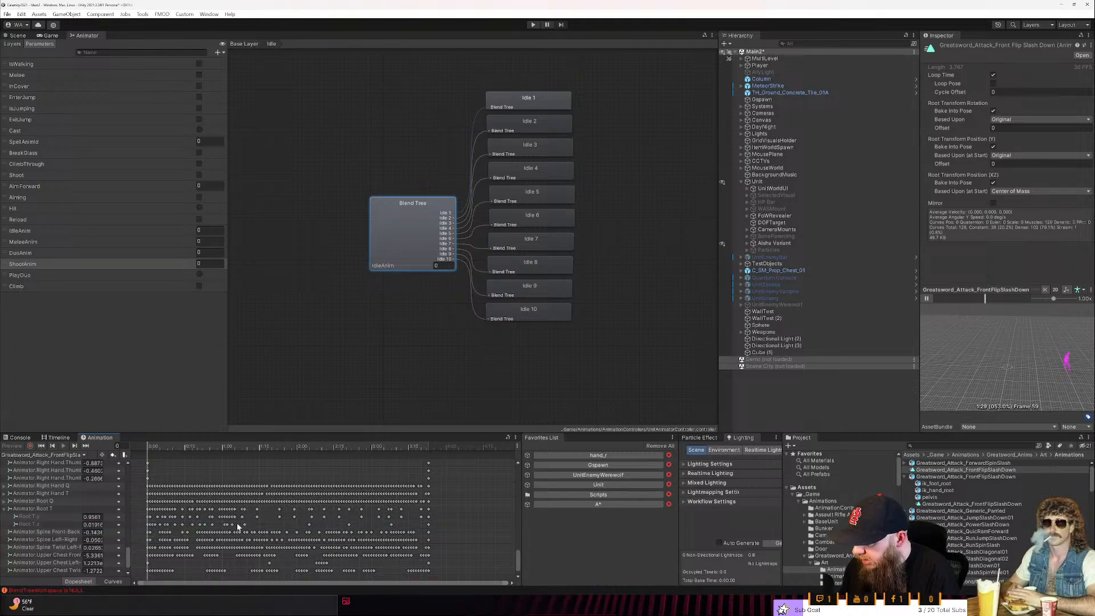
{"action": "left_click_drag", "start_coordinate": [439, 526], "coordinate": [145, 507]}
{"action": "key", "text": "Delete"}
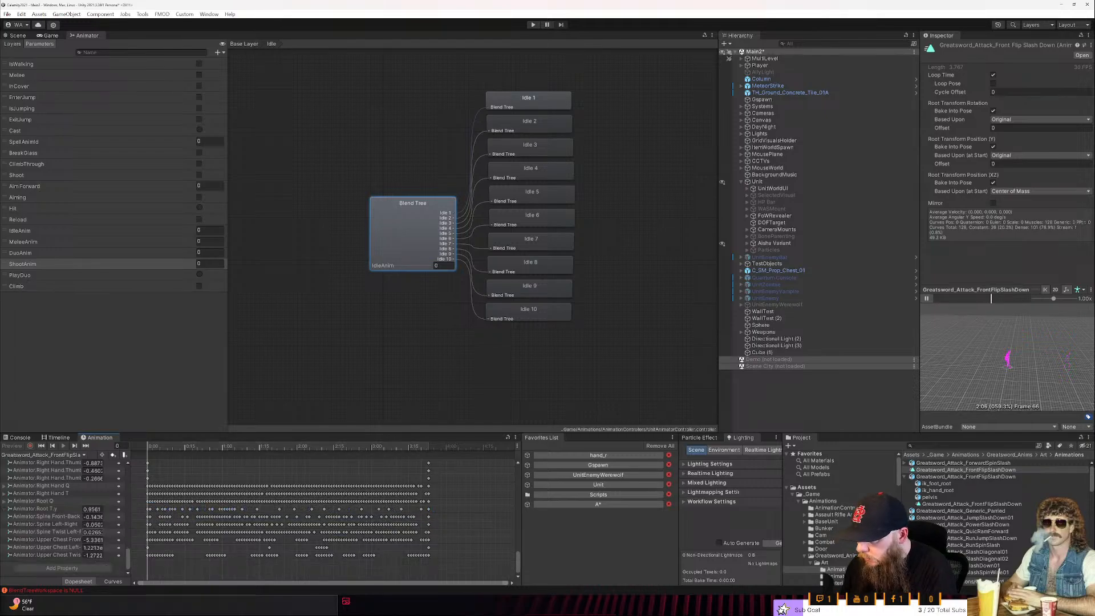
{"action": "left_click", "coordinate": [67, 509]}
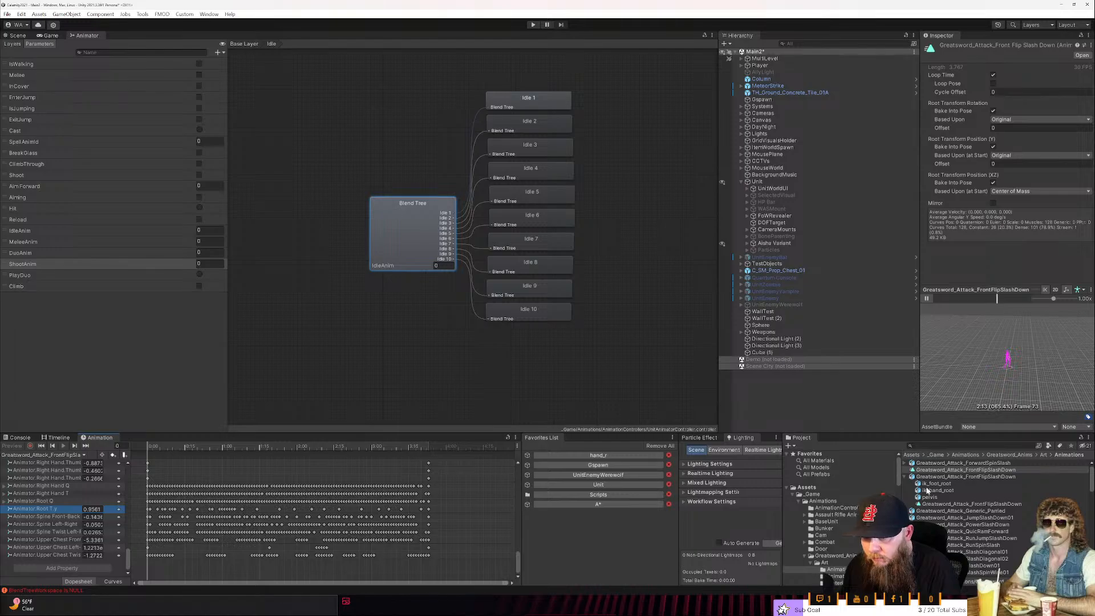
{"action": "left_click", "coordinate": [951, 471]}
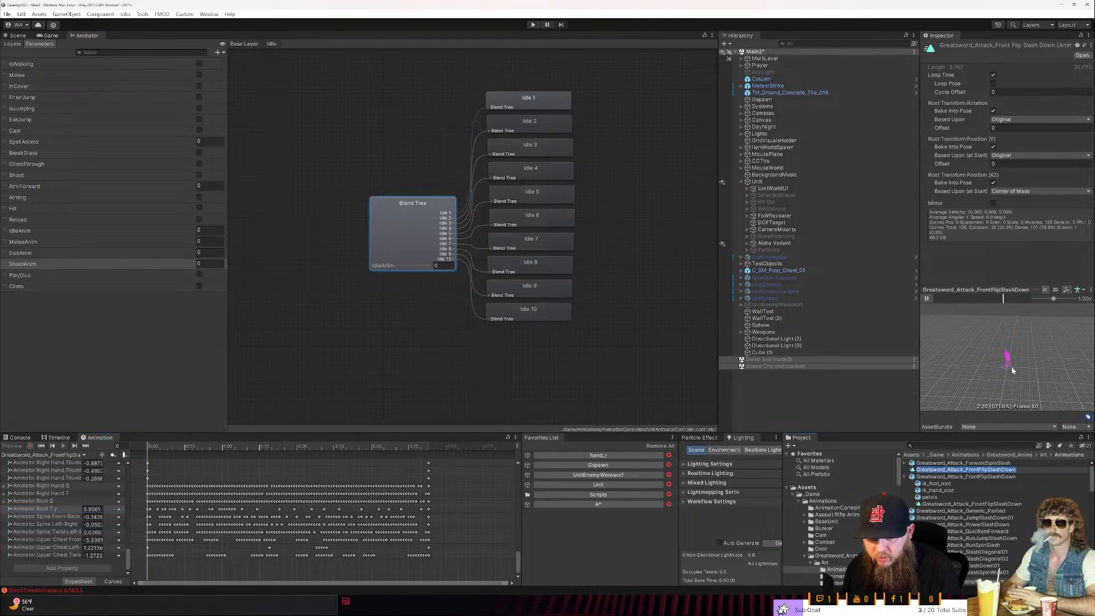
{"action": "scroll", "coordinate": [1012, 369], "scroll_direction": "up", "scroll_amount": 3}
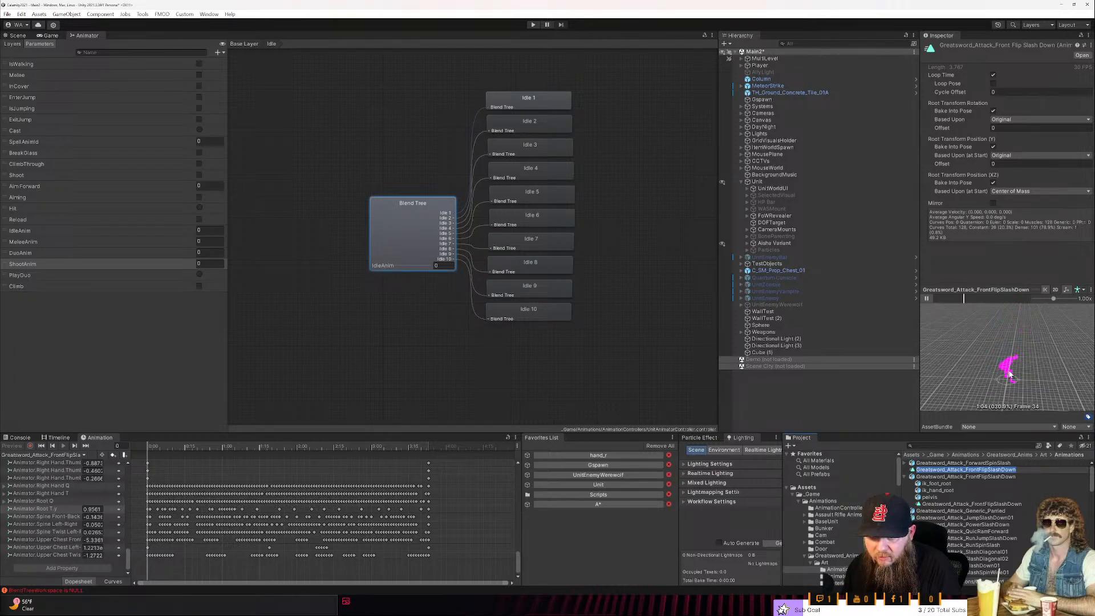
- Expand the ForwardSpinSlash asset and rename the edited front flip clip as Greatsword_Attack_FrontFlipSlashDown_In_Place
{"action": "left_click", "coordinate": [904, 464]}
{"action": "left_click", "coordinate": [904, 463]}
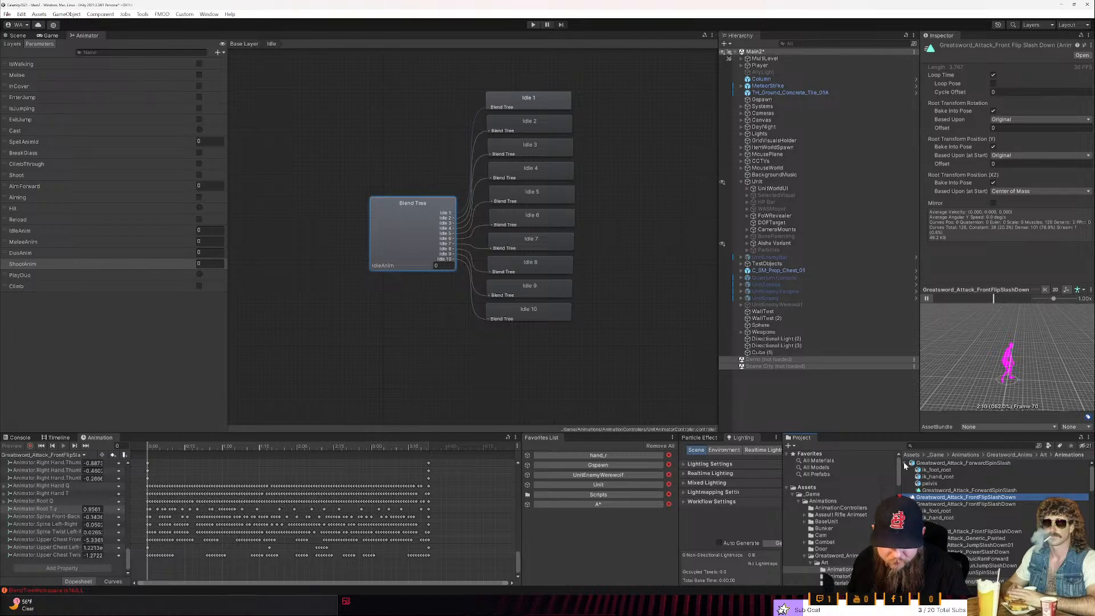
{"action": "left_click", "coordinate": [948, 498]}
{"action": "type", "text": "_In"}
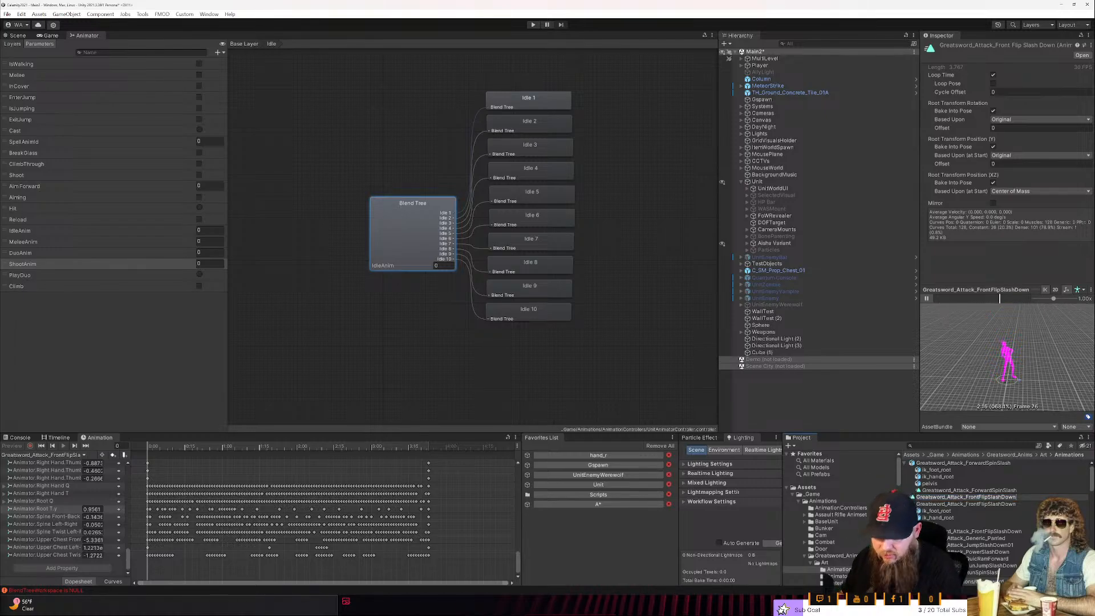
{"action": "key", "text": "BackSpace"}
{"action": "key", "text": "BackSpace"}
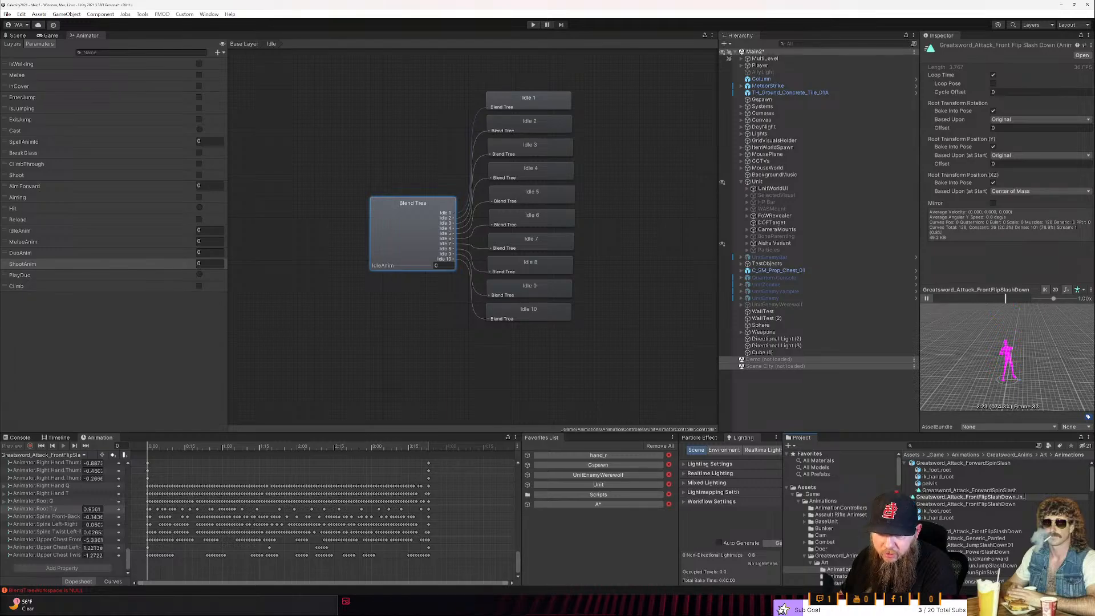
{"action": "type", "text": "In_Place"}
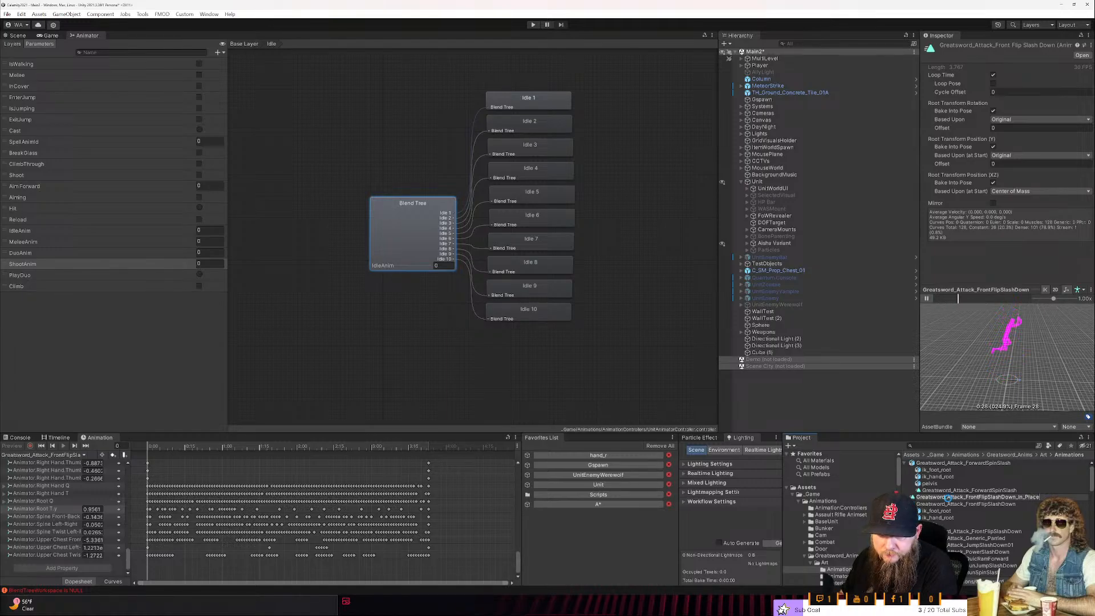
{"action": "key", "text": "Return"}
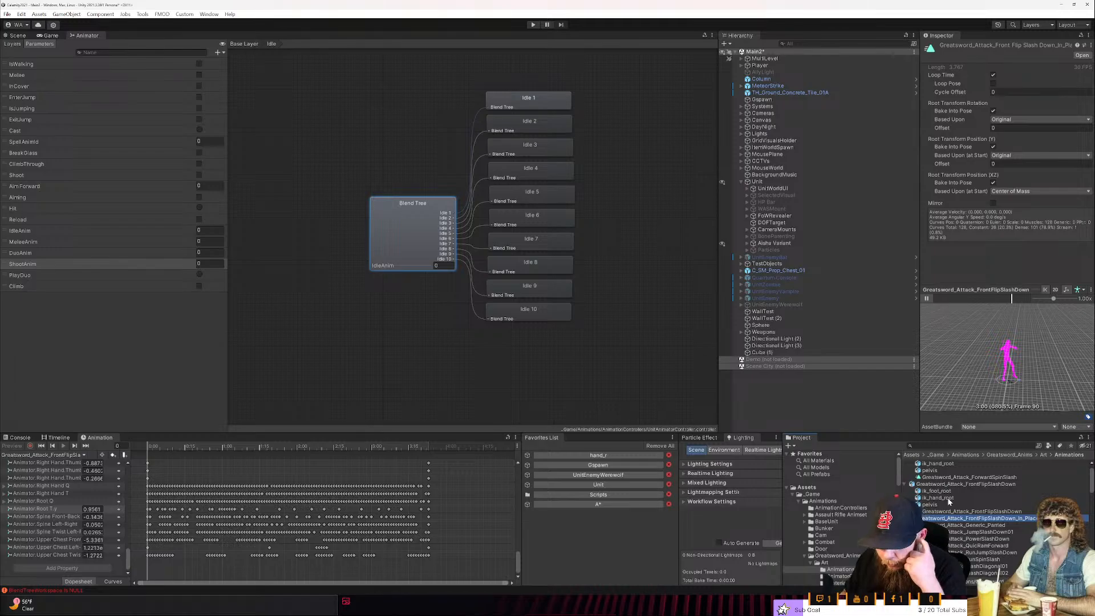
{"action": "scroll", "coordinate": [918, 491], "scroll_direction": "up", "scroll_amount": 1}
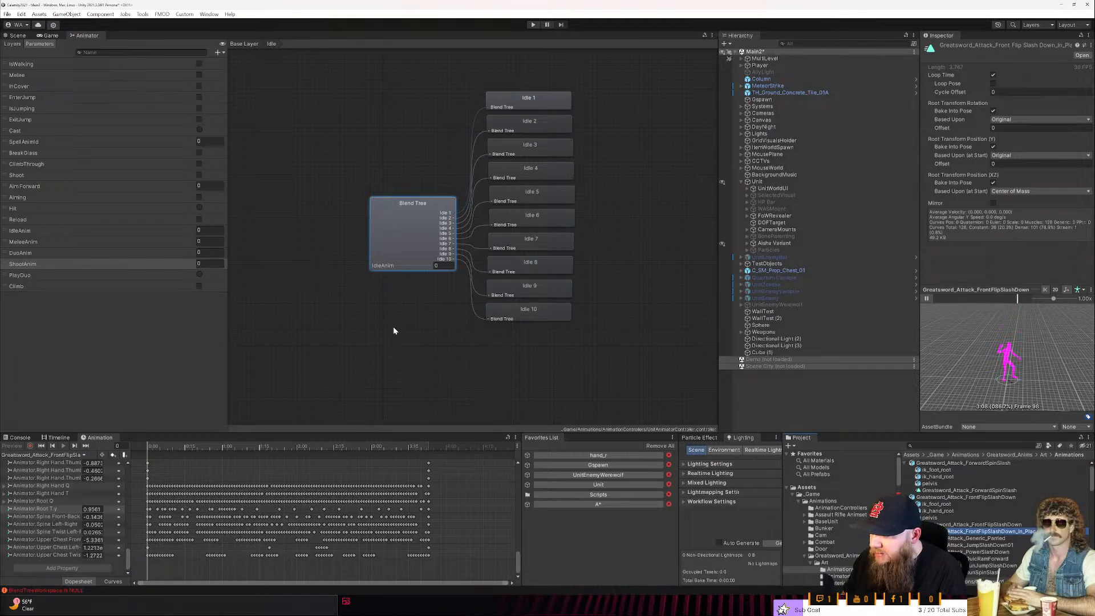
- Return to the Base Layer, then open the two-hand melee override controller's properties in a separate inspector docked beside the Hierarchy
{"action": "left_click", "coordinate": [241, 44]}
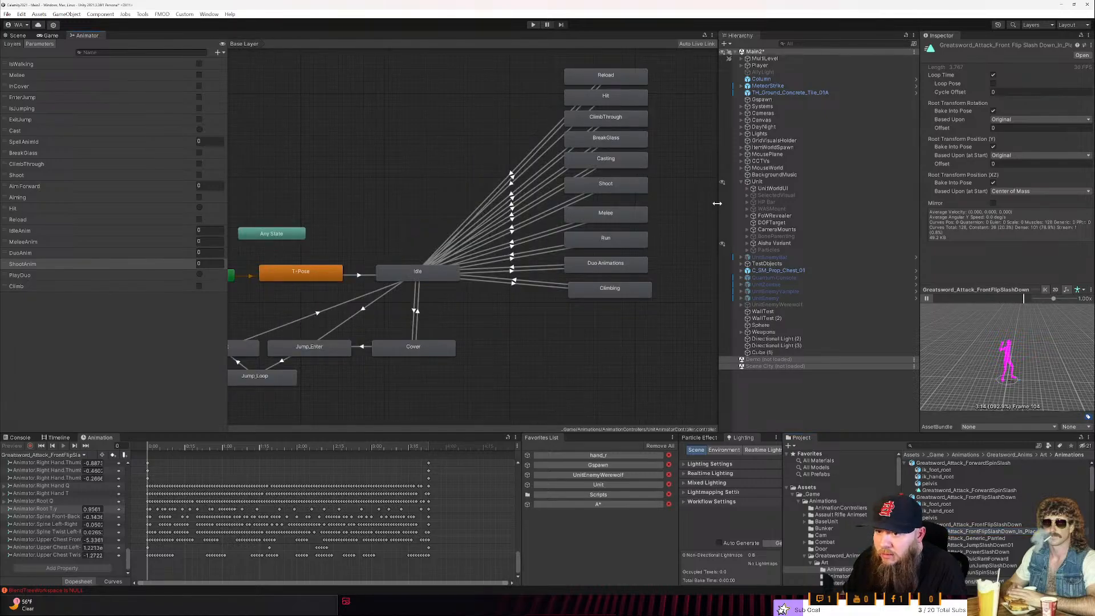
{"action": "left_click", "coordinate": [841, 507]}
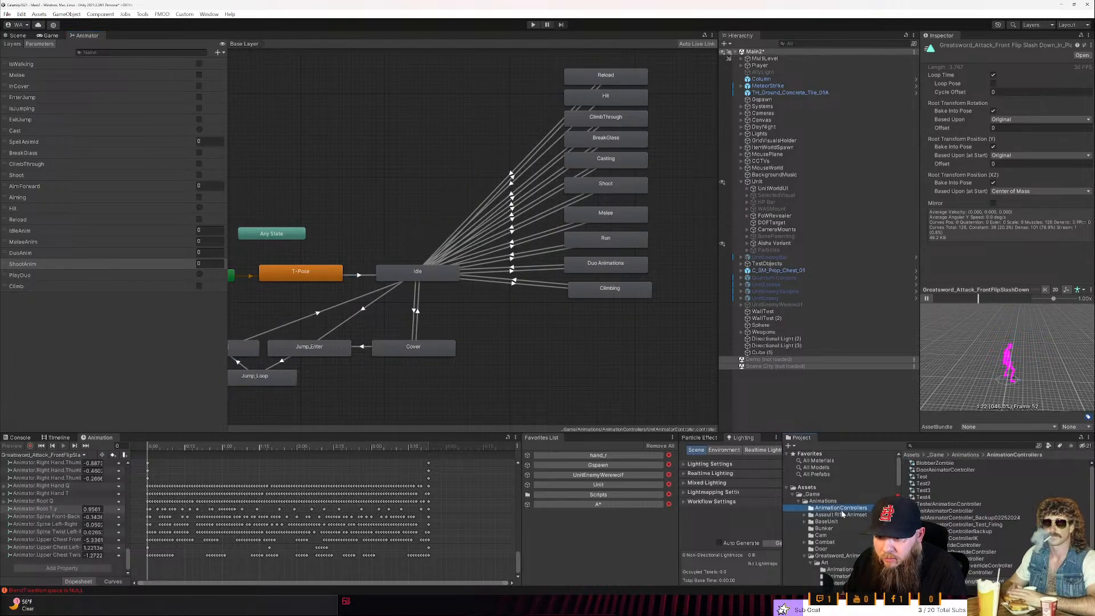
{"action": "right_click", "coordinate": [970, 567]}
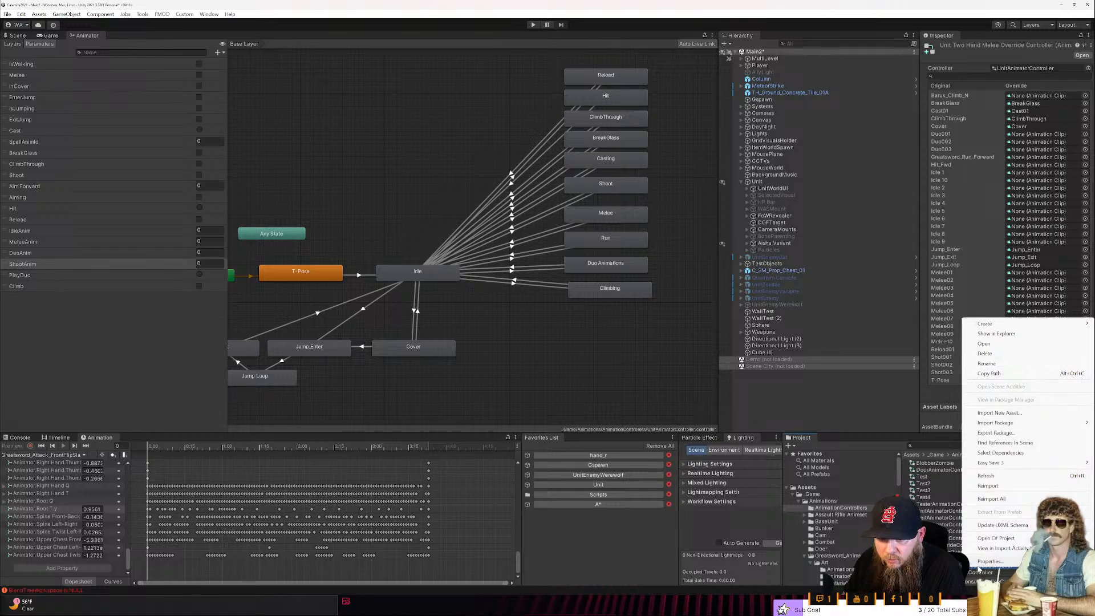
{"action": "left_click", "coordinate": [995, 567]}
{"action": "left_click_drag", "start_coordinate": [607, 147], "coordinate": [710, 87]}
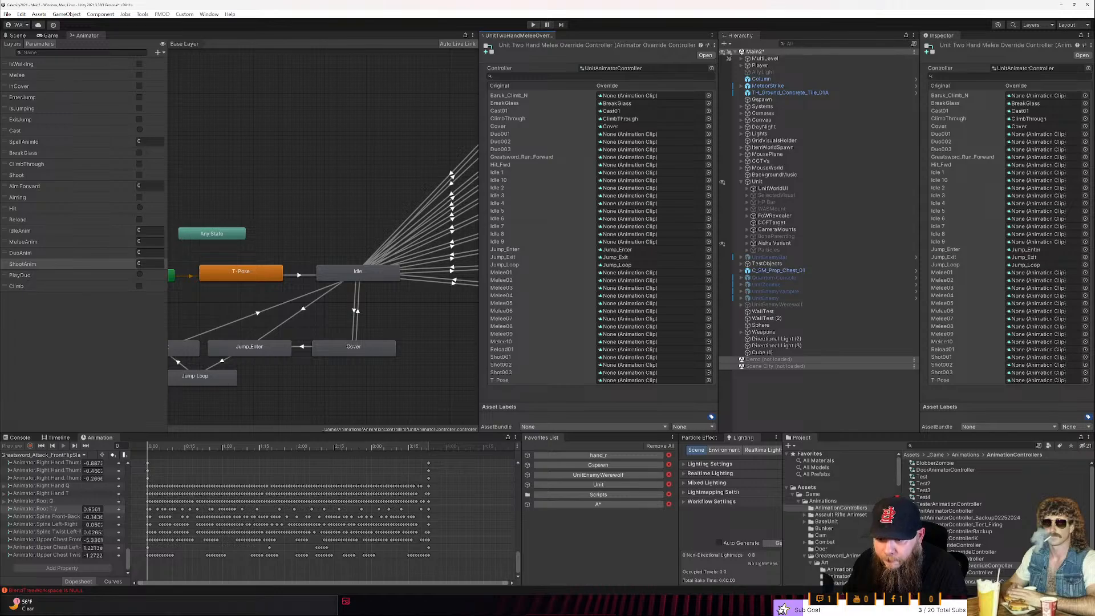
- Assign the Greatsword_Attack_FrontFlipSlashDown_In_Place clip from the greatsword Animations folder as the override for Melee04
{"action": "scroll", "coordinate": [822, 566], "scroll_direction": "down", "scroll_amount": 2}
{"action": "left_click", "coordinate": [838, 545]}
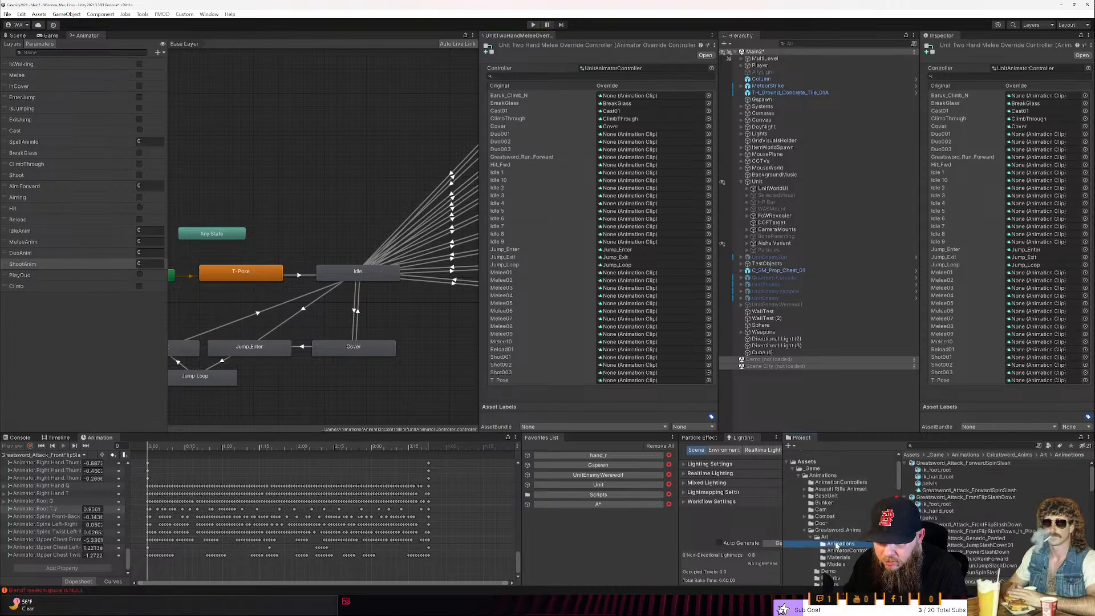
{"action": "left_click", "coordinate": [987, 532]}
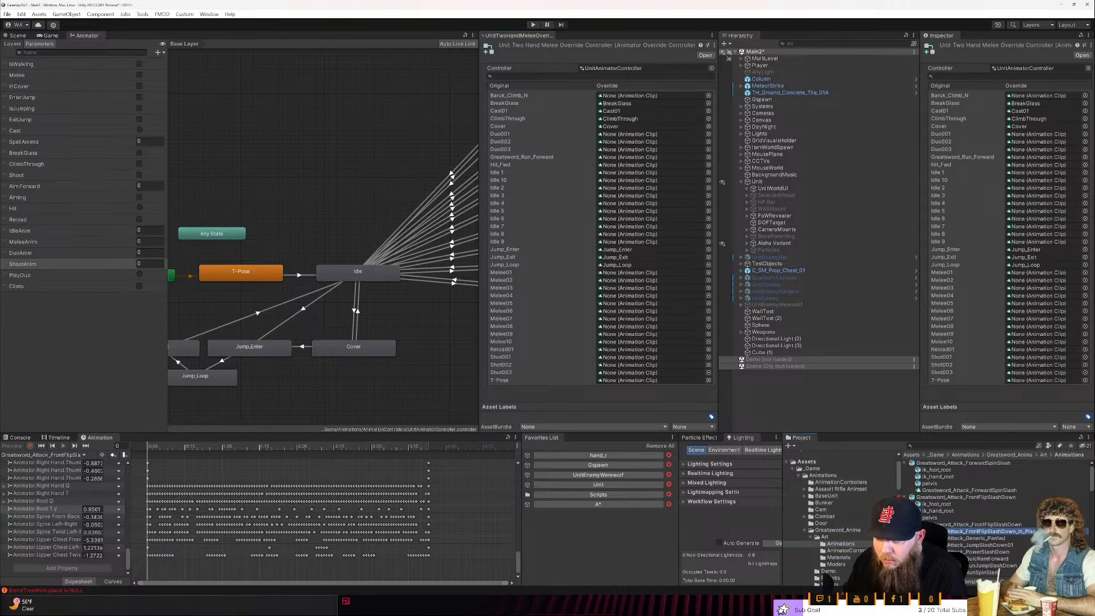
{"action": "left_click_drag", "start_coordinate": [987, 532], "coordinate": [631, 301]}
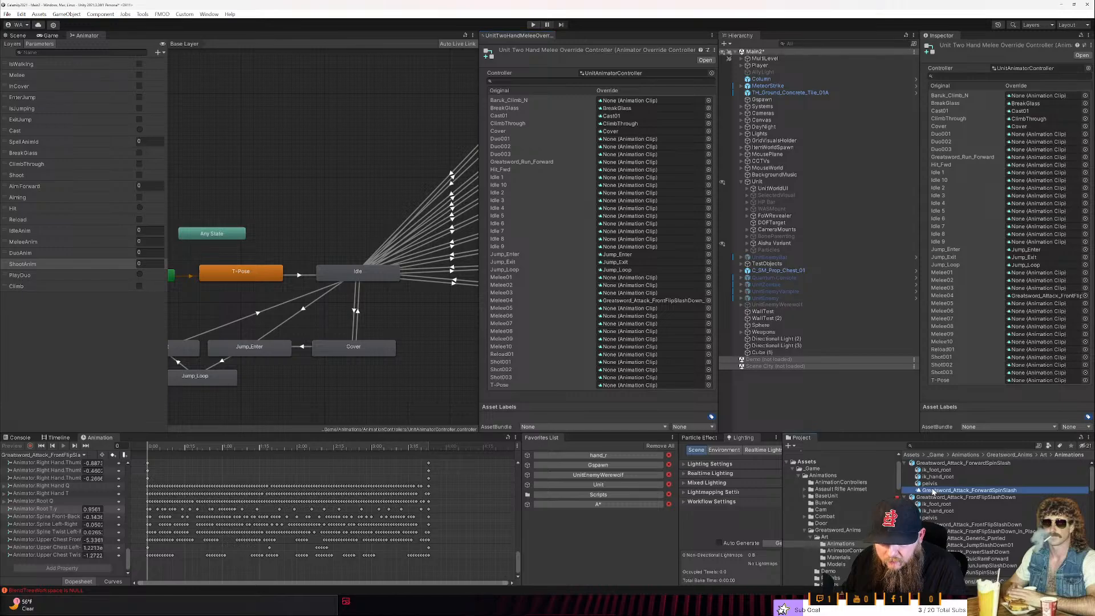
- Preview the Greatsword_Attack_ForwardSpinSlash clip inside its asset and duplicate it as a standalone clip
{"action": "left_click", "coordinate": [933, 491]}
{"action": "left_click", "coordinate": [927, 298]}
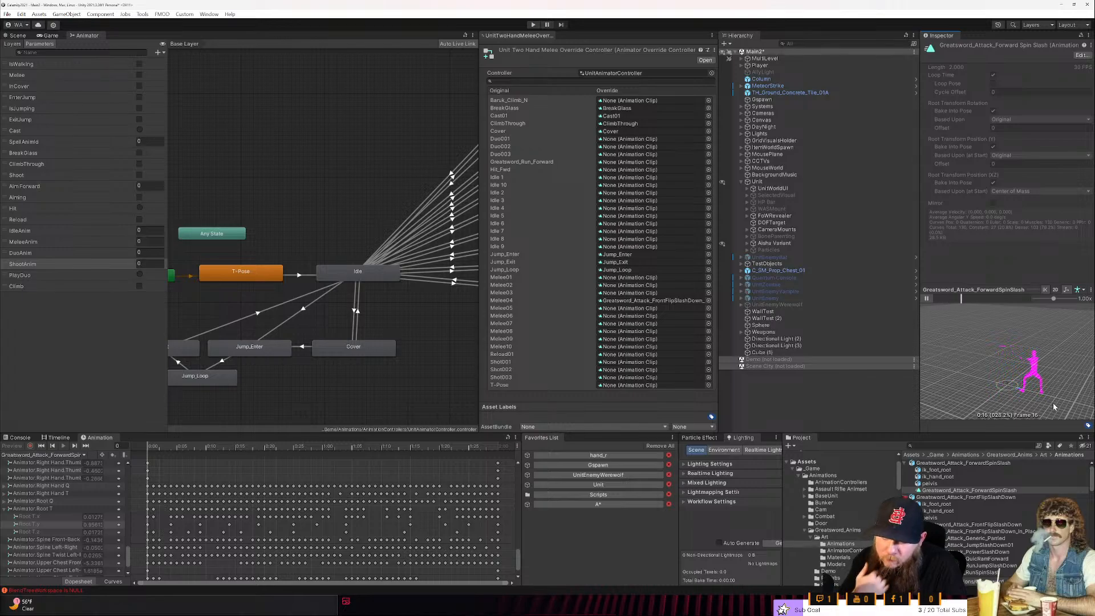
{"action": "left_click", "coordinate": [949, 491]}
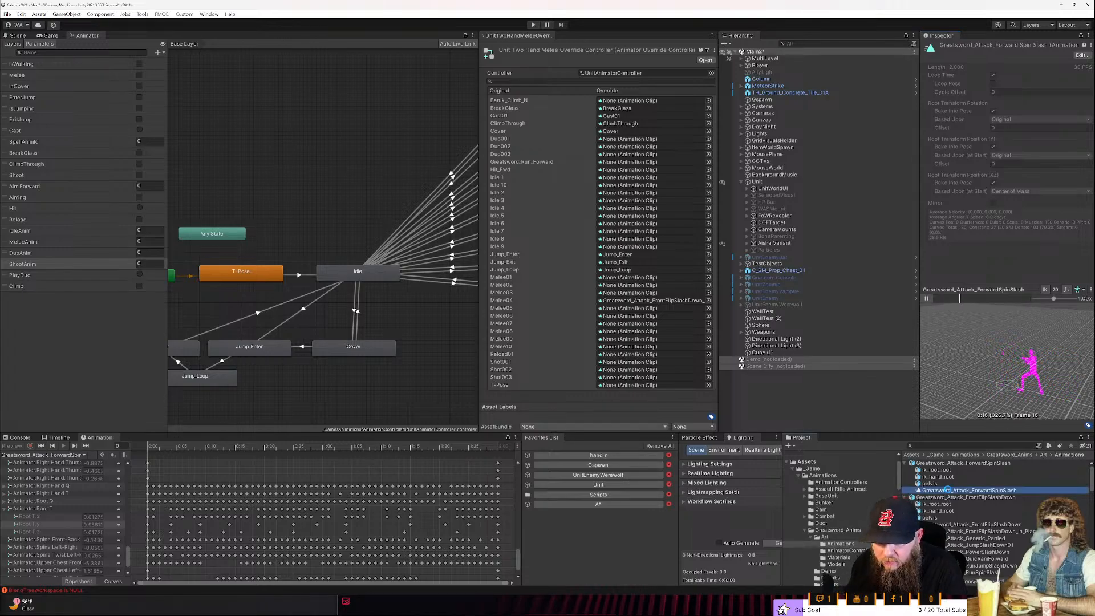
{"action": "key", "text": "ctrl+d"}
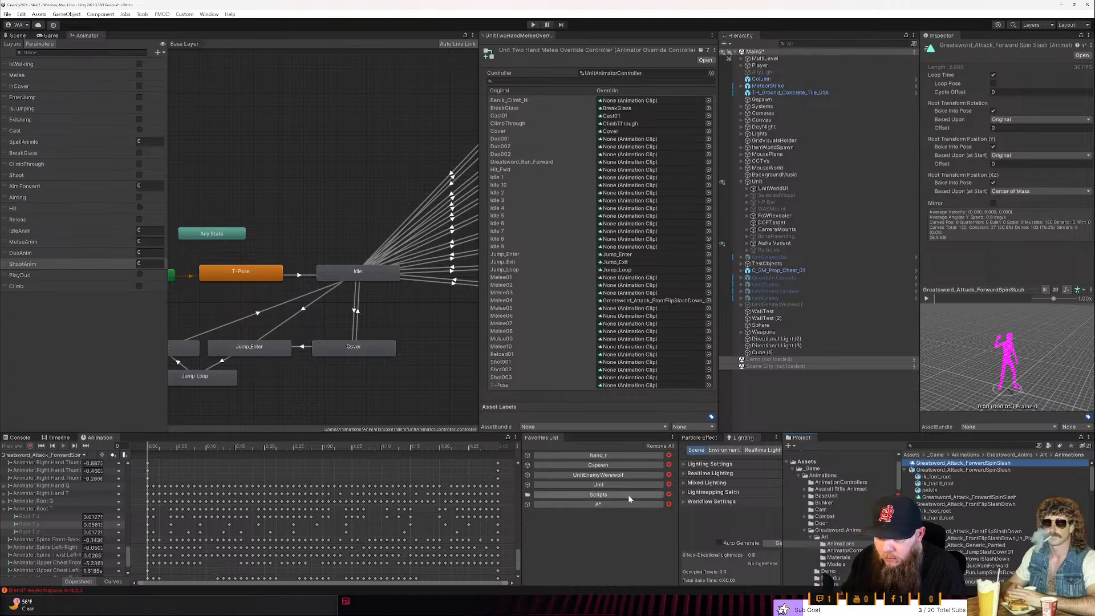
- Open the duplicated ForwardSpinSlash clip's curves and remove its Root T.x and Root T.z keyframes
{"action": "double_click", "coordinate": [925, 465]}
{"action": "scroll", "coordinate": [365, 537], "scroll_direction": "down", "scroll_amount": 2}
{"action": "left_click", "coordinate": [49, 515]}
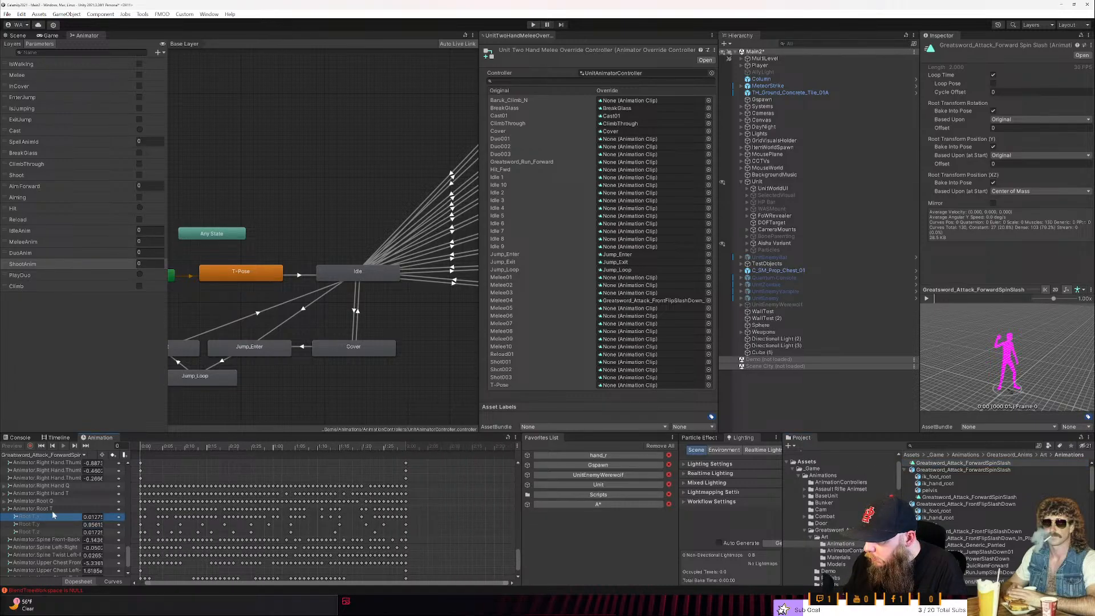
{"action": "key", "text": "Delete"}
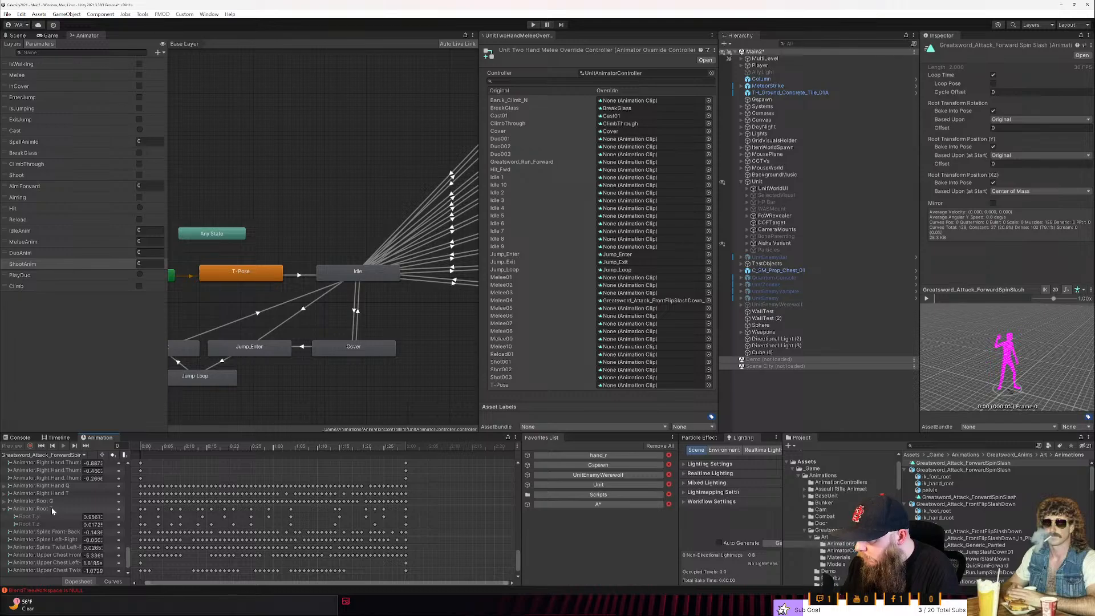
{"action": "left_click", "coordinate": [60, 524]}
{"action": "key", "text": "Delete"}
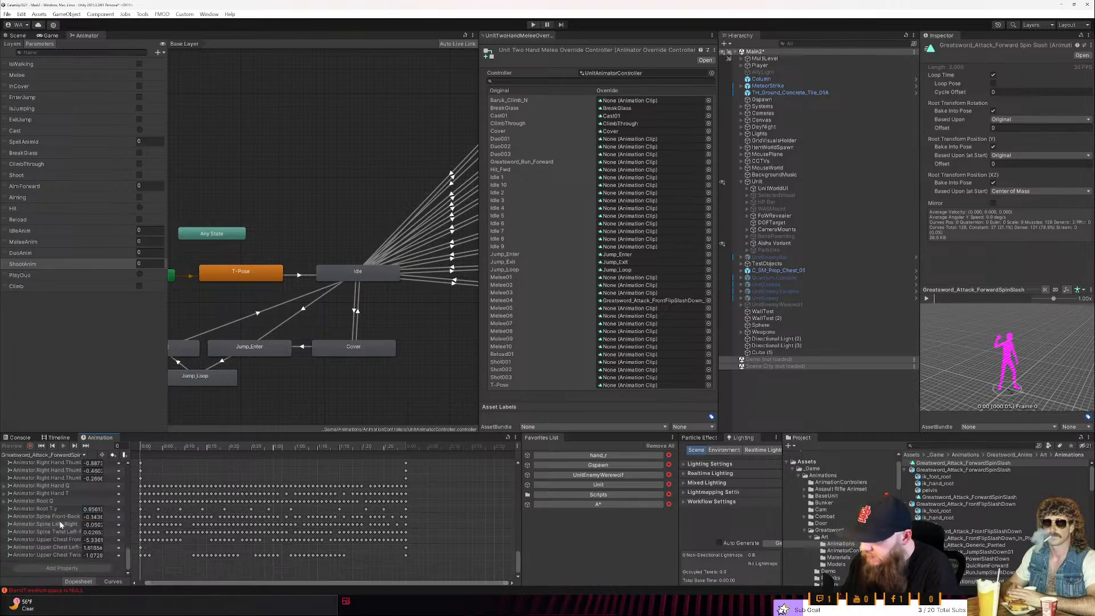
- Play the edited ForwardSpinSlash clip and enlarge the inspector preview to examine its in-place motion
{"action": "left_click", "coordinate": [930, 292]}
{"action": "left_click", "coordinate": [1019, 427]}
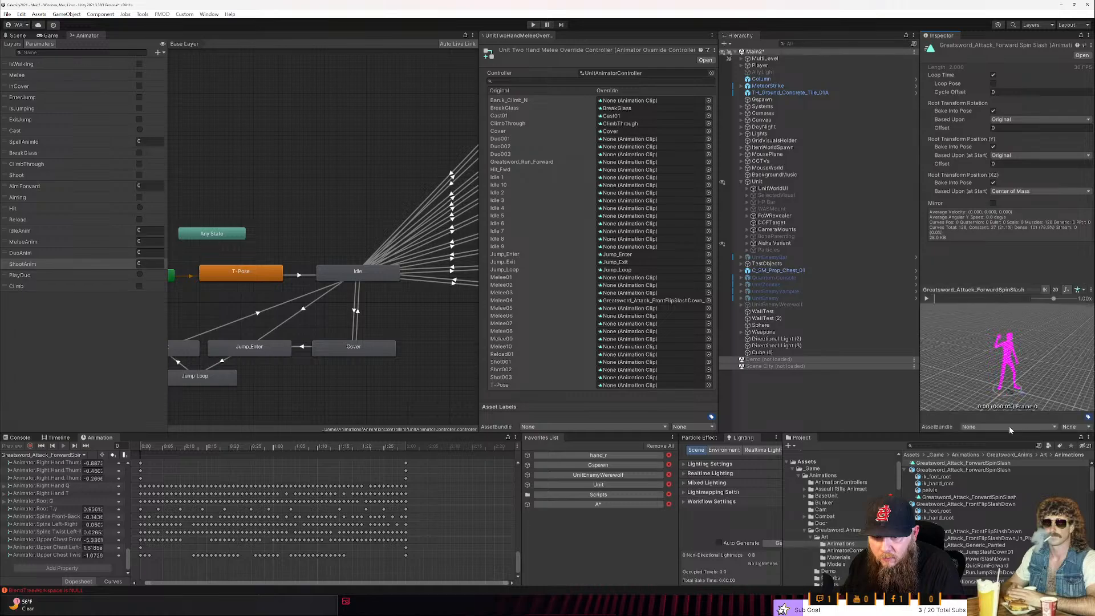
{"action": "left_click", "coordinate": [928, 299]}
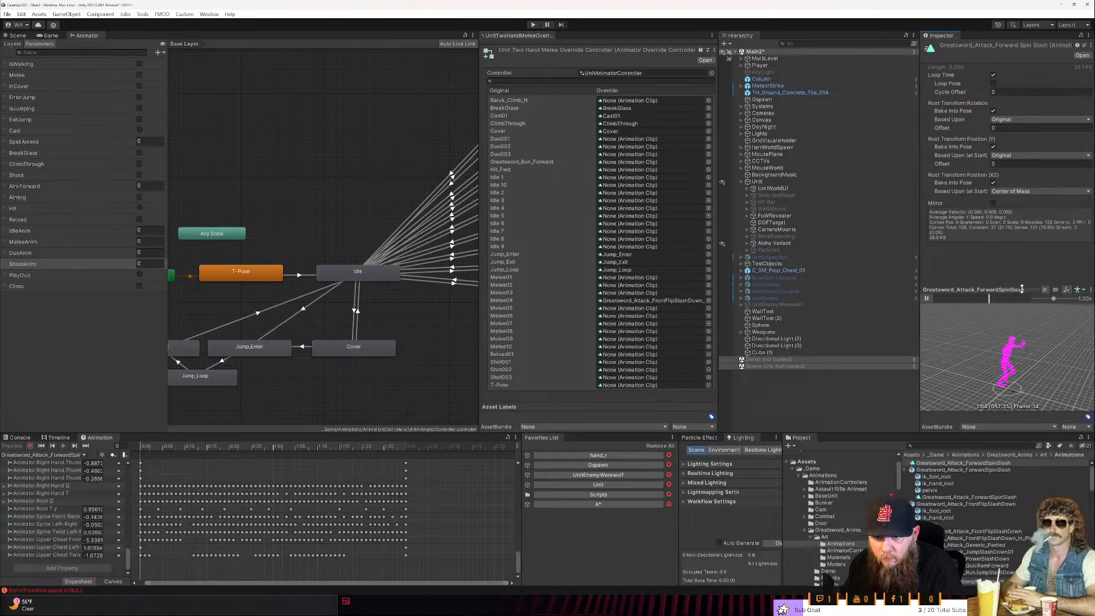
{"action": "left_click_drag", "start_coordinate": [1019, 286], "coordinate": [1019, 221]}
{"action": "left_click_drag", "start_coordinate": [920, 290], "coordinate": [838, 291]}
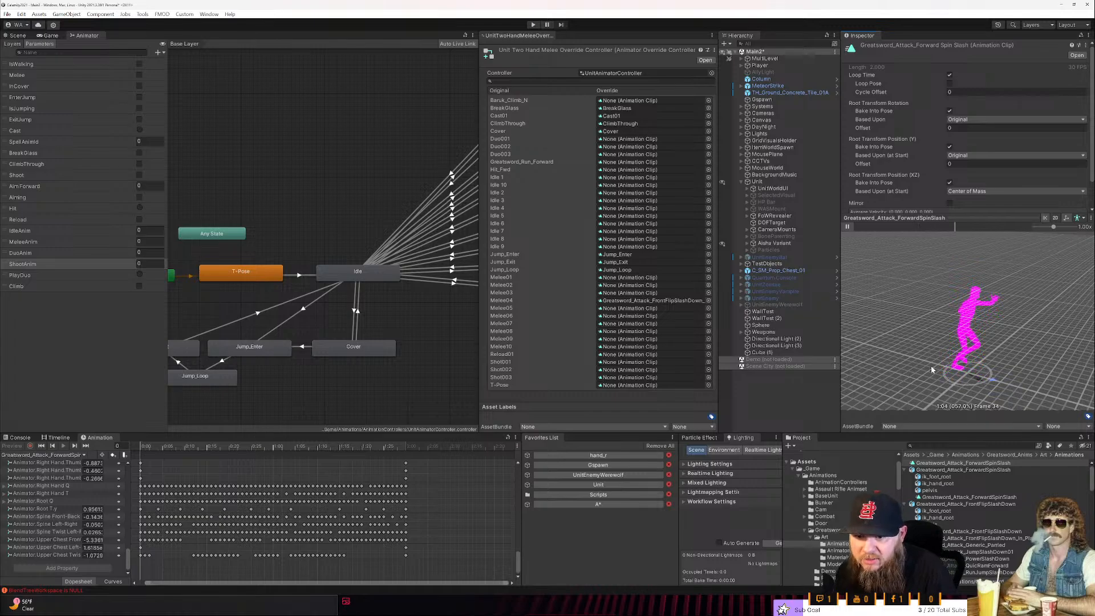
- Rename the duplicated ForwardSpinSlash clip as Greatsword_Attack_ForwardSpinSlash_In_Place
{"action": "left_click", "coordinate": [996, 462]}
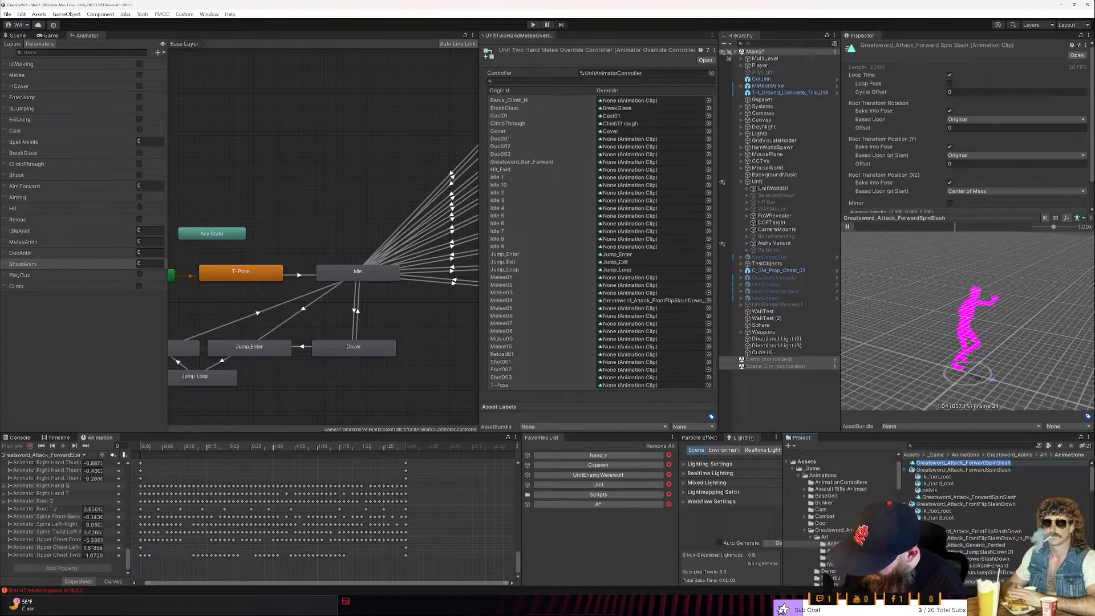
{"action": "key", "text": "Right"}
{"action": "type", "text": ")__In_+"}
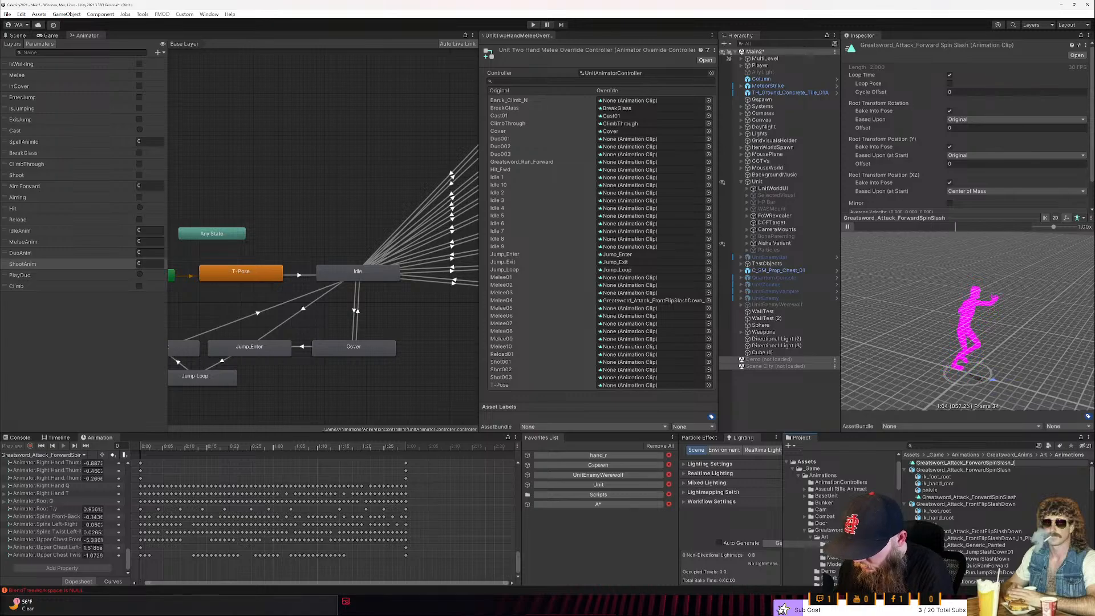
{"action": "type", "text": "lace"}
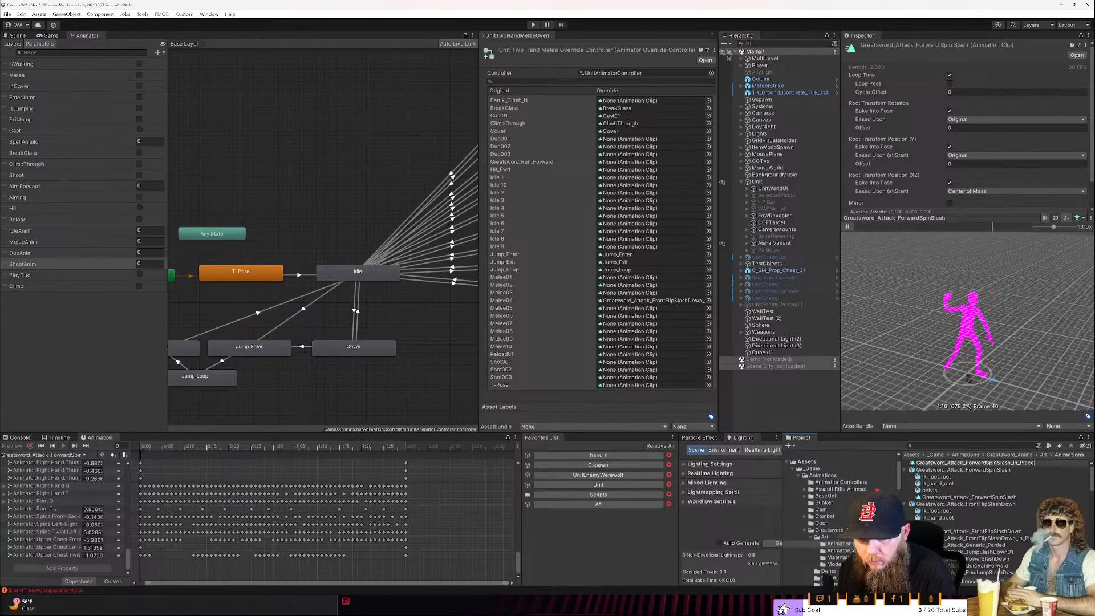
{"action": "key", "text": "Return"}
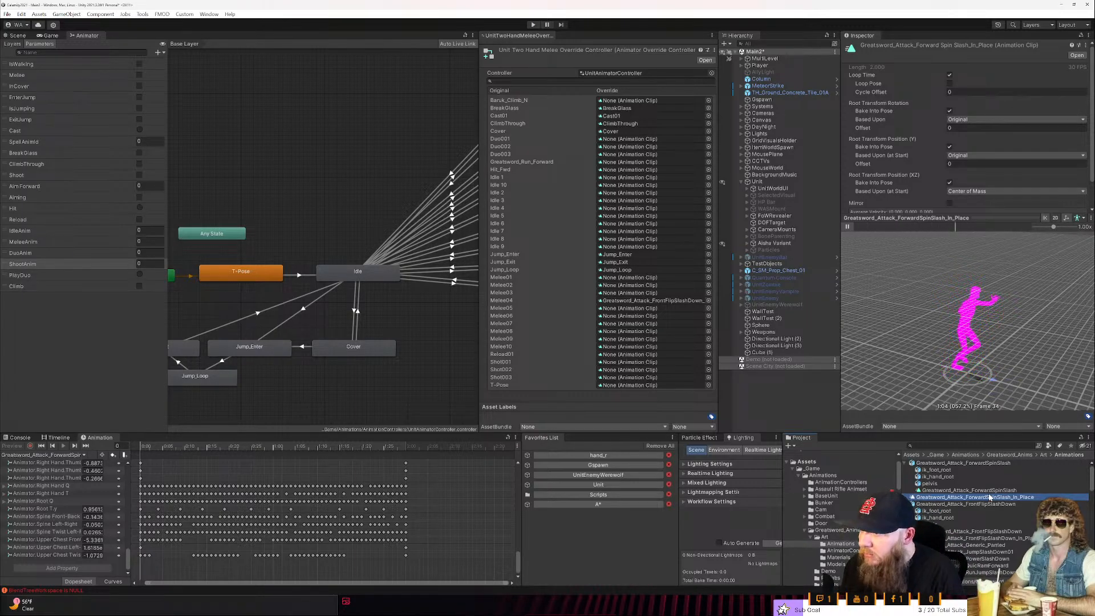
{"action": "mouse_move", "coordinate": [990, 498]}
{"action": "left_mouse_down"}
{"action": "mouse_move", "coordinate": [659, 282]}
{"action": "mouse_move", "coordinate": [996, 498]}
{"action": "left_mouse_up"}
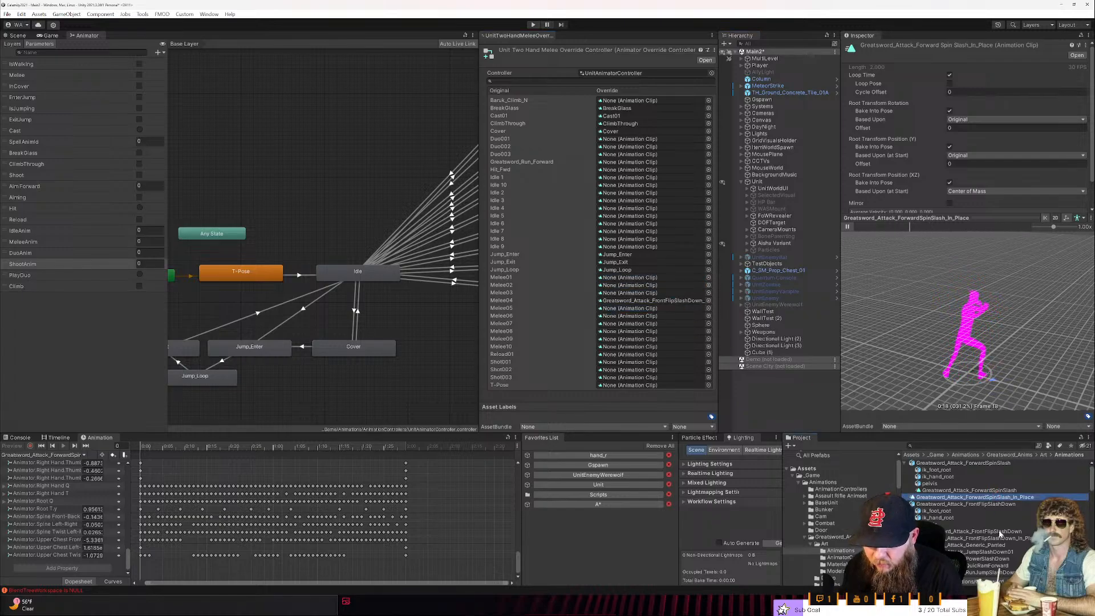
- Preview the Greatsword_Attack_JumpSlashDown01 and Greatsword_Attack_PowerSlashDown animations to compare their motion
{"action": "left_click", "coordinate": [996, 546]}
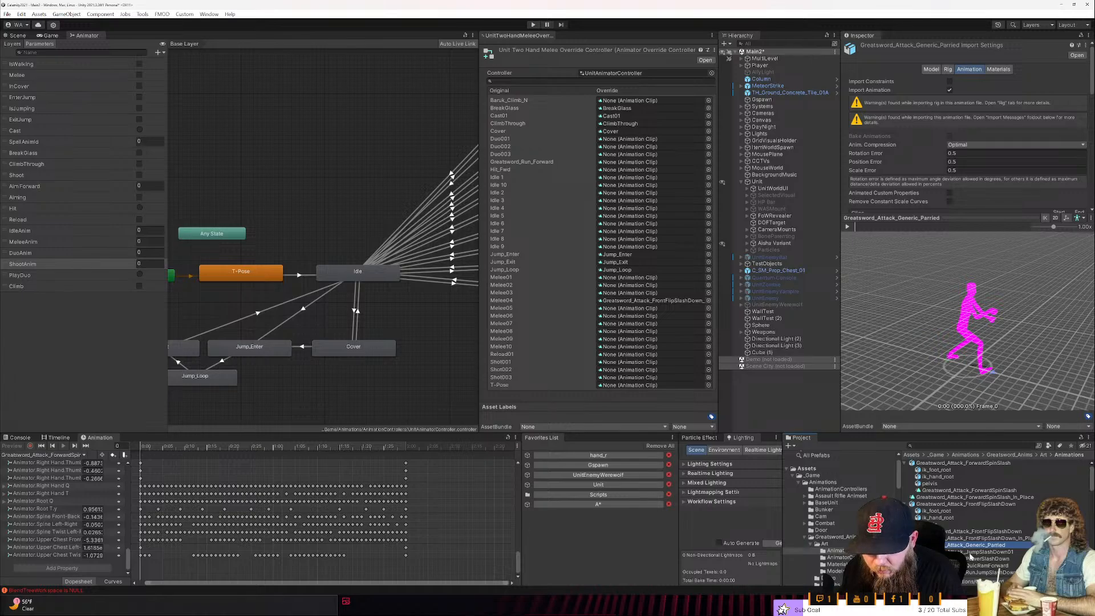
{"action": "left_click", "coordinate": [975, 552]}
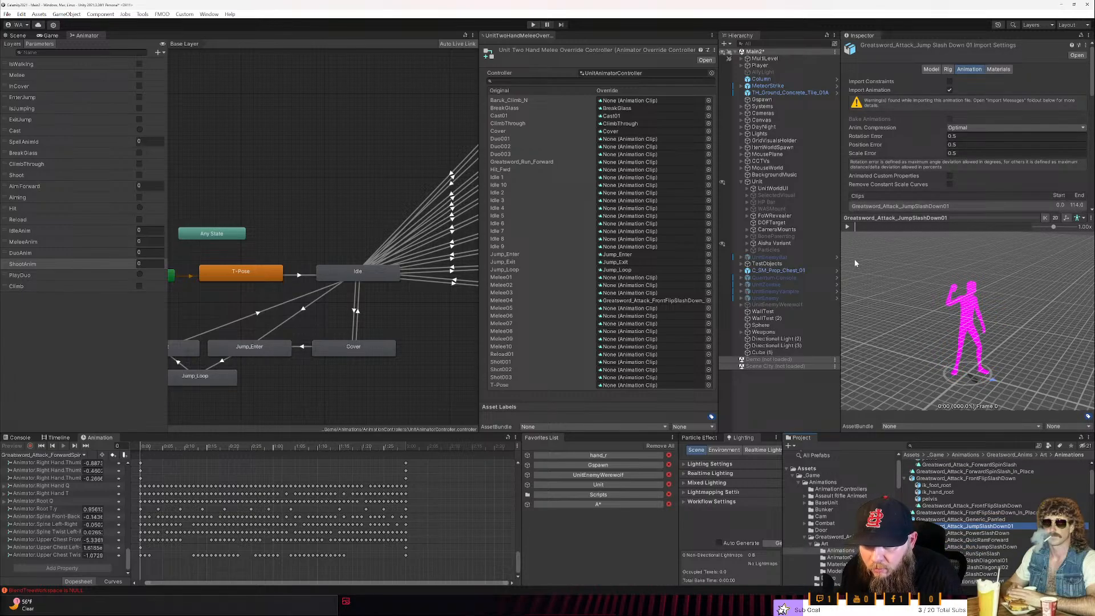
{"action": "left_click", "coordinate": [848, 227]}
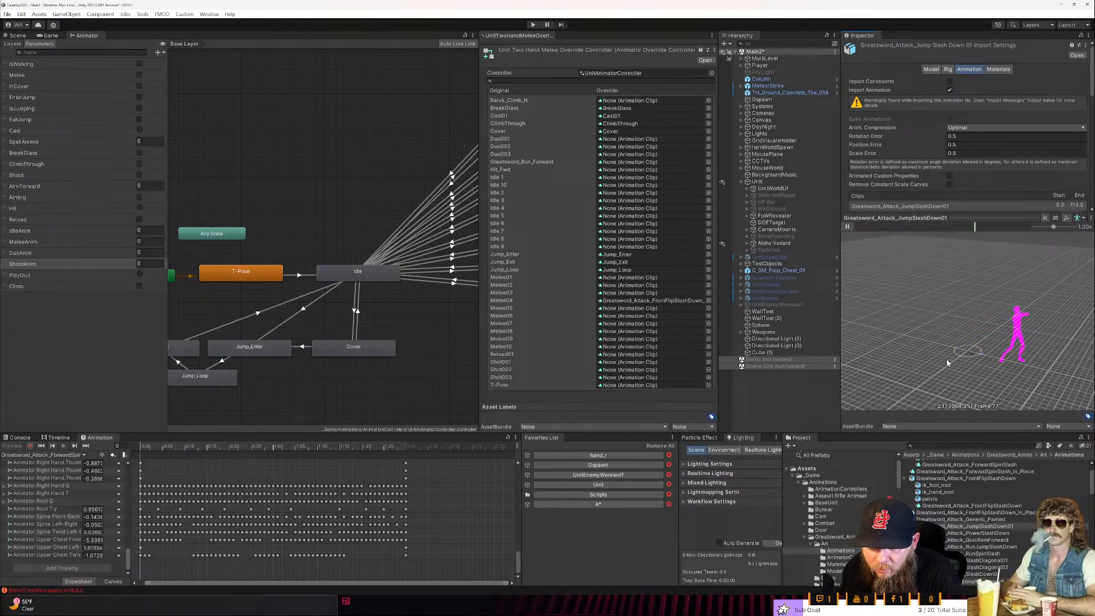
{"action": "scroll", "coordinate": [993, 512], "scroll_direction": "down", "scroll_amount": 2}
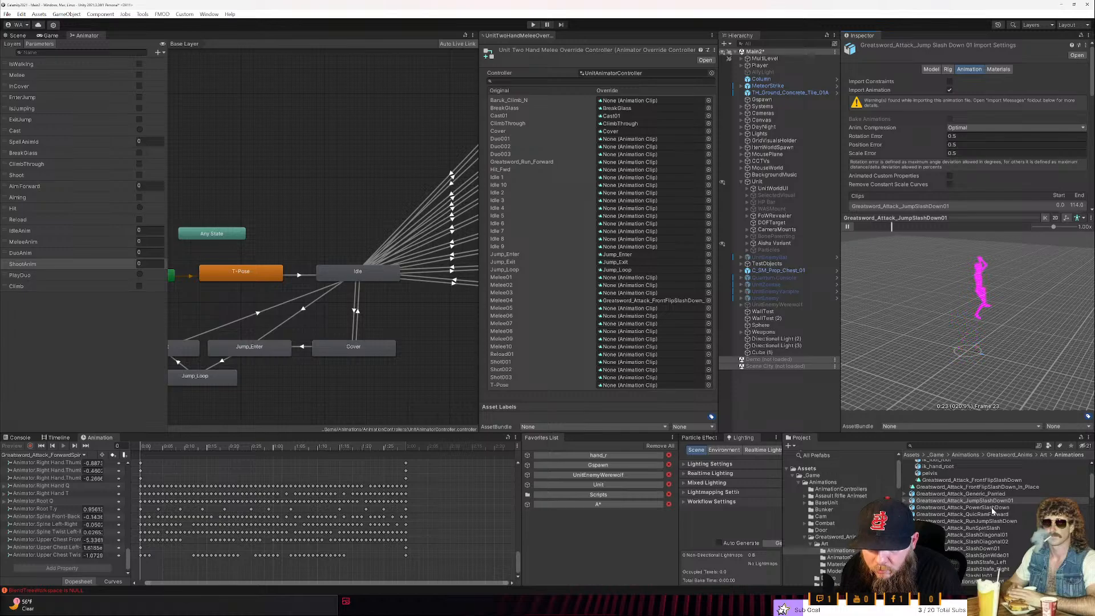
{"action": "left_click", "coordinate": [991, 508]}
{"action": "left_click", "coordinate": [850, 228]}
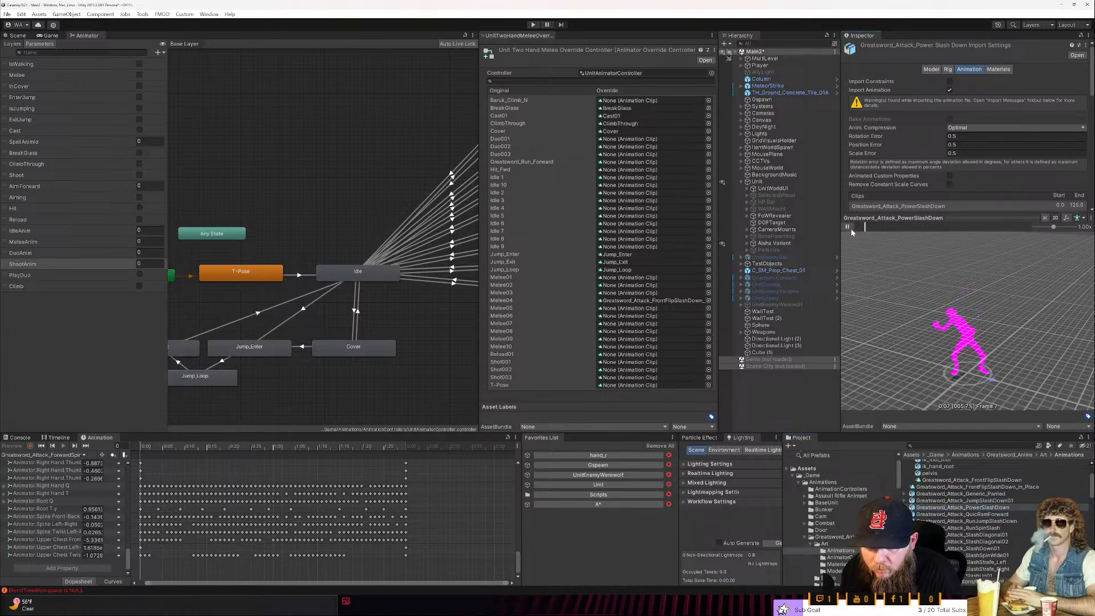
{"action": "scroll", "coordinate": [1014, 362], "scroll_direction": "down", "scroll_amount": 10}
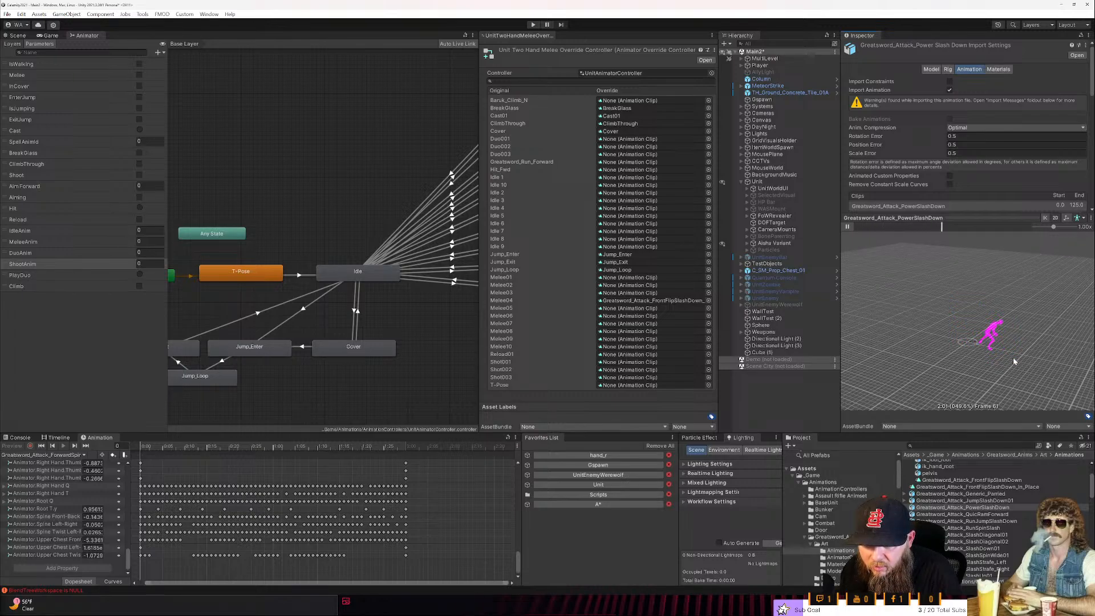
- Preview the Greatsword_Attack_QuicRamForward and Greatsword_Attack_SlashDiagonal01 animations
{"action": "left_click", "coordinate": [1006, 515]}
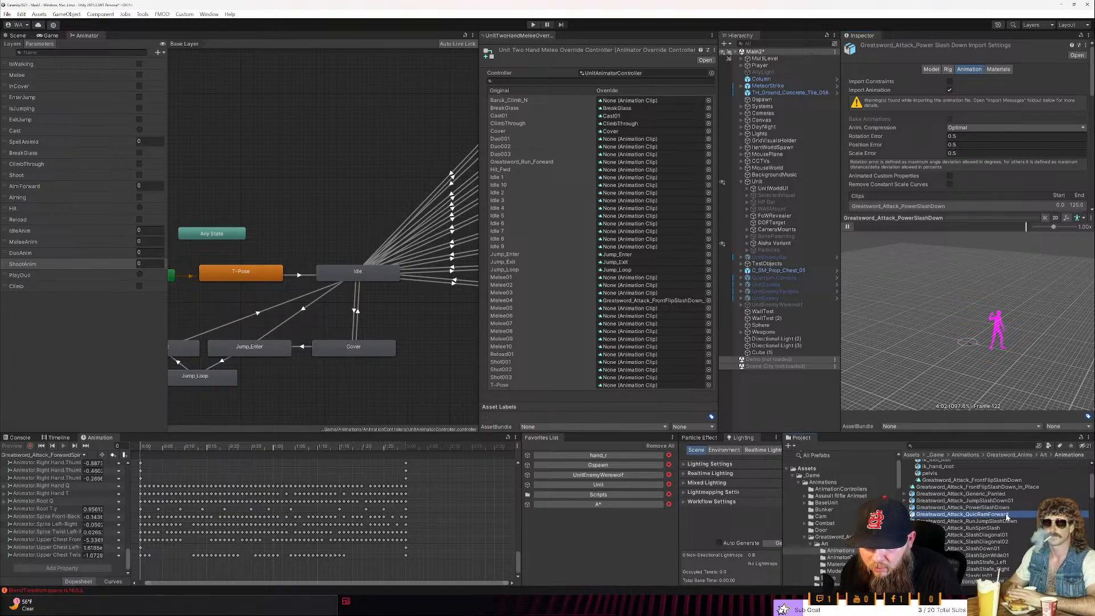
{"action": "left_click", "coordinate": [848, 227]}
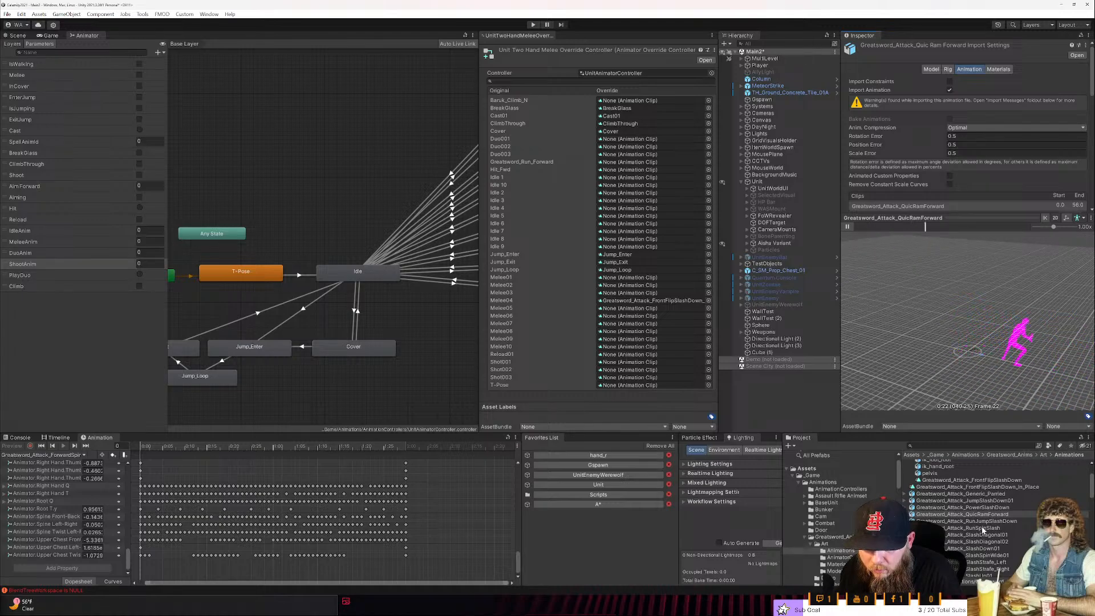
{"action": "left_click", "coordinate": [986, 536]}
{"action": "left_click", "coordinate": [848, 227]}
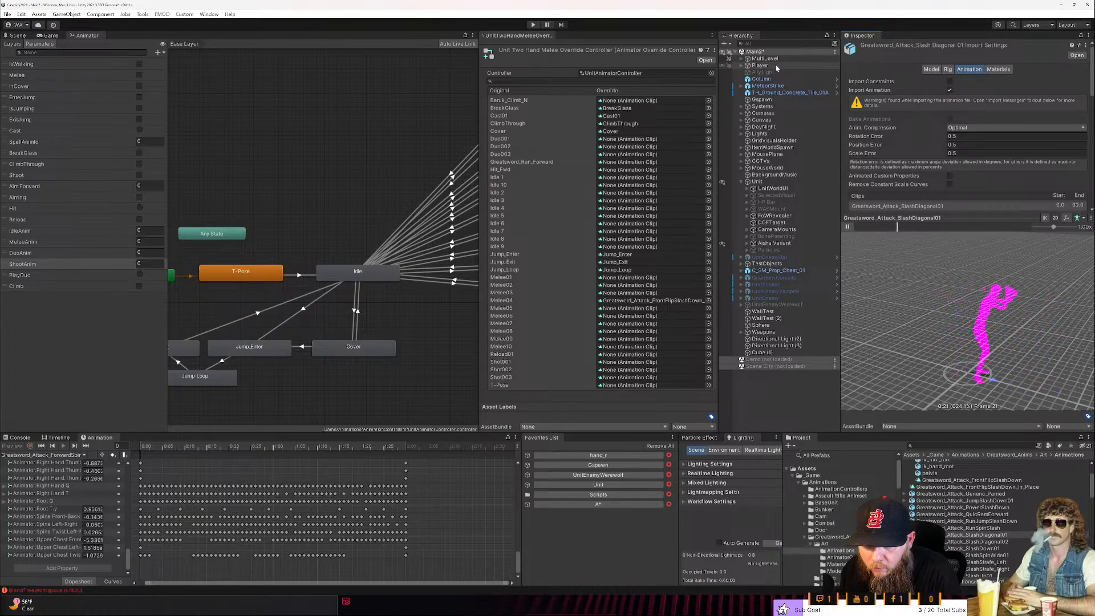
- Use the Aisha model under Player as the animation preview character and play Greatsword_Attack_SlashDiagonal01 on it
{"action": "left_click", "coordinate": [741, 65]}
{"action": "left_click", "coordinate": [752, 72]}
{"action": "left_click", "coordinate": [749, 71]}
{"action": "key", "text": "ctrl+z"}
{"action": "left_click_drag", "start_coordinate": [762, 74], "coordinate": [967, 331]}
{"action": "scroll", "coordinate": [976, 348], "scroll_direction": "up", "scroll_amount": 3}
{"action": "scroll", "coordinate": [977, 342], "scroll_direction": "down", "scroll_amount": 1}
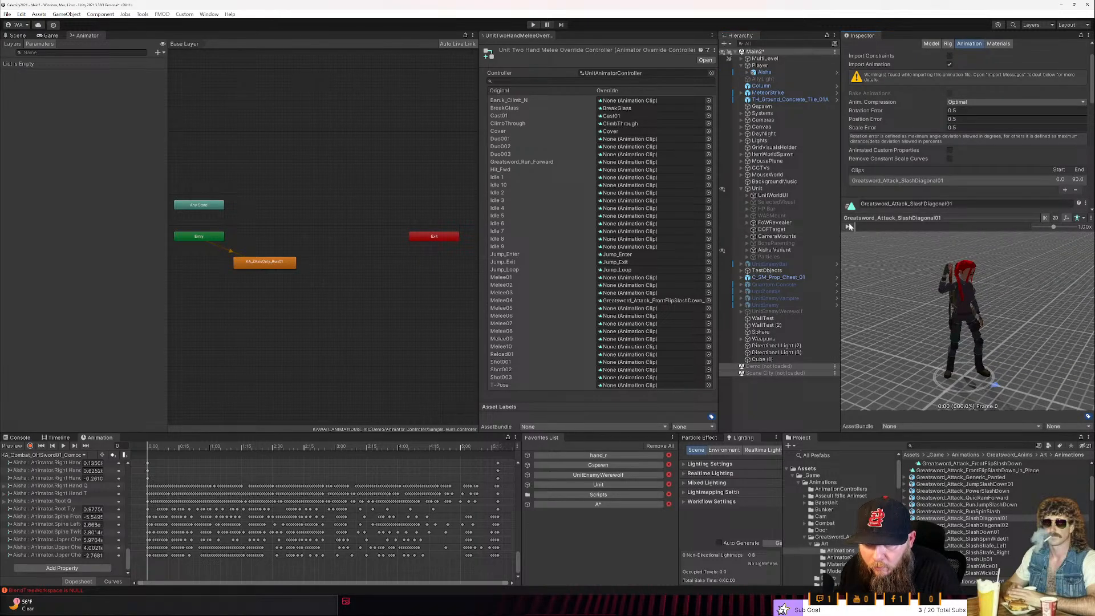
{"action": "left_click", "coordinate": [849, 226]}
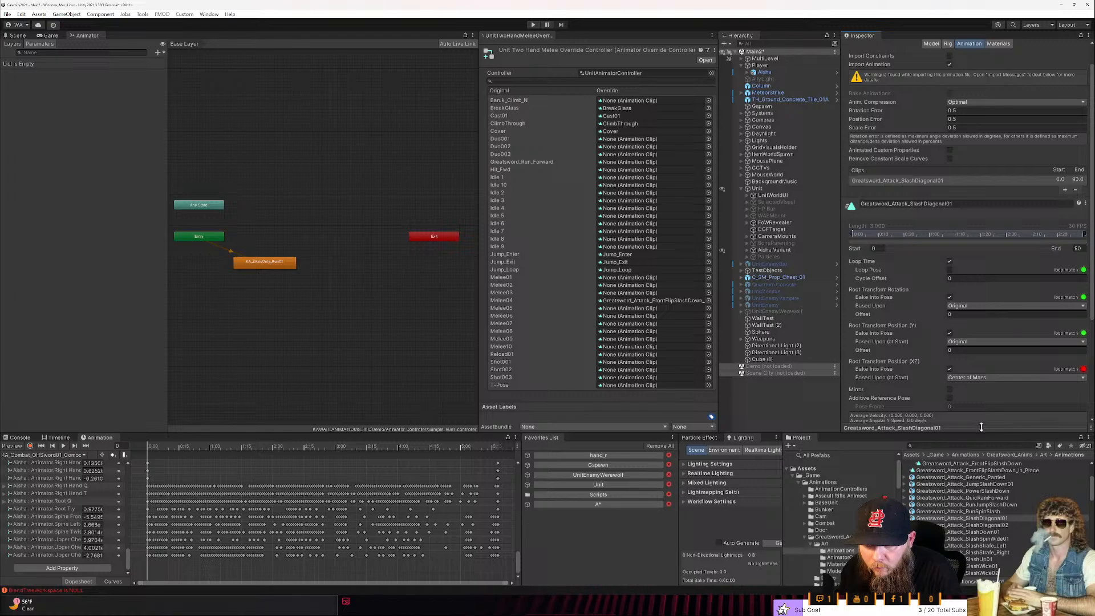
{"action": "left_click", "coordinate": [982, 427]}
{"action": "left_click", "coordinate": [848, 227]}
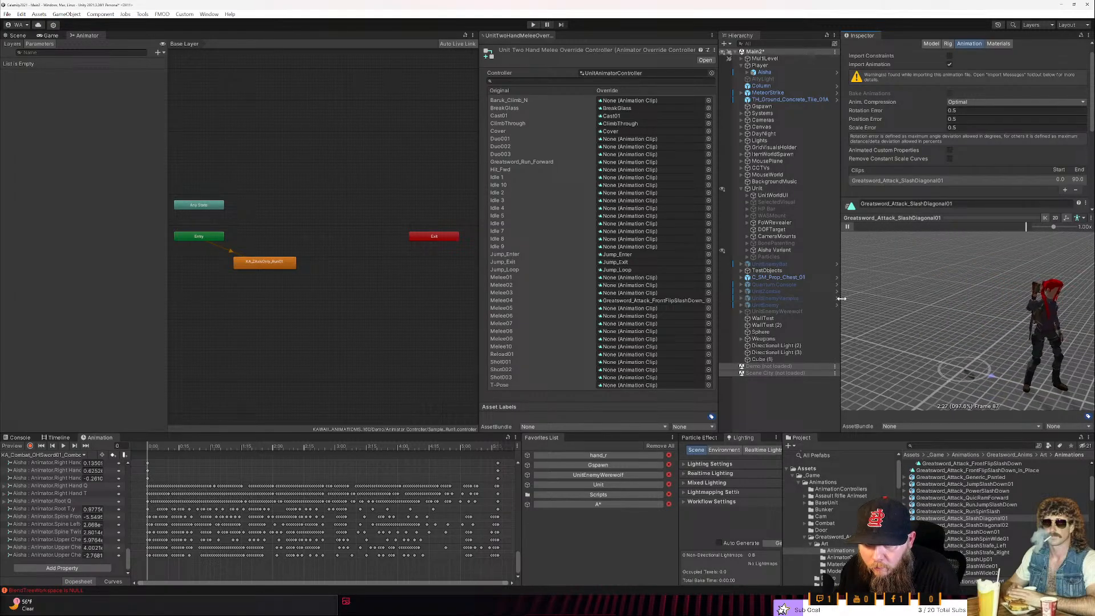
- Widen the animation preview area and play the Greatsword_Attack_SlashDiagonal02 animation in it
{"action": "left_click_drag", "start_coordinate": [838, 296], "coordinate": [822, 302]}
{"action": "left_click_drag", "start_coordinate": [720, 311], "coordinate": [657, 315]}
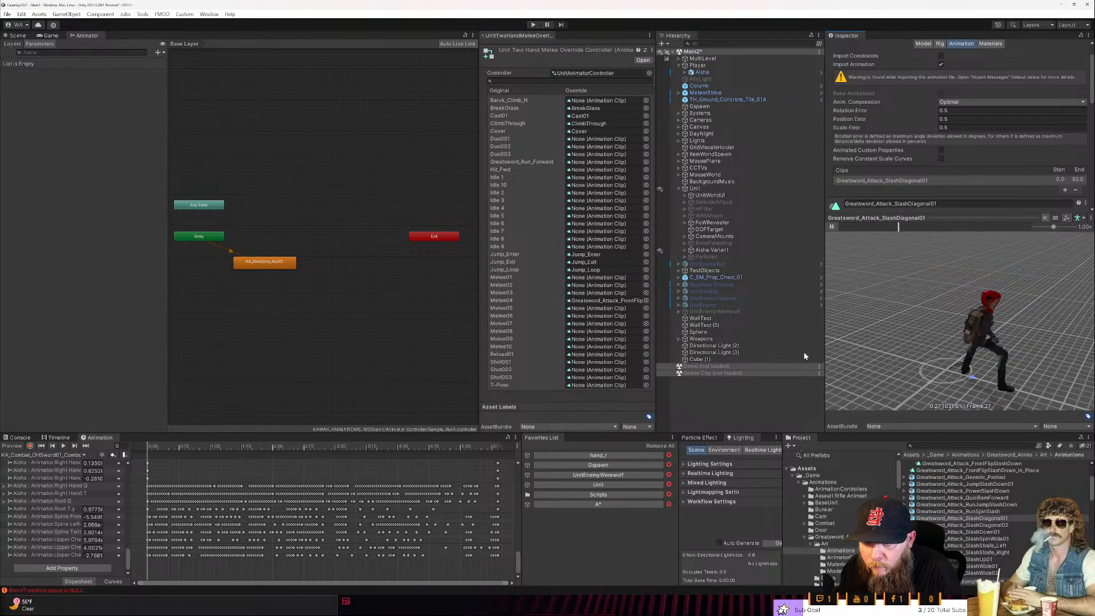
{"action": "left_click_drag", "start_coordinate": [823, 351], "coordinate": [788, 353]}
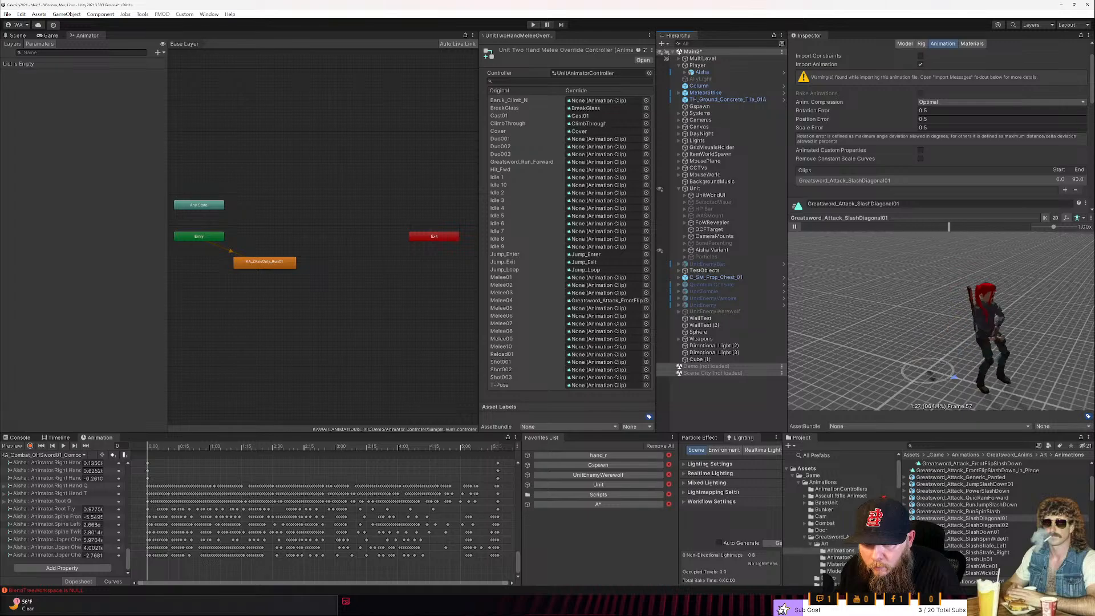
{"action": "key", "text": "Down"}
{"action": "left_click", "coordinate": [796, 227]}
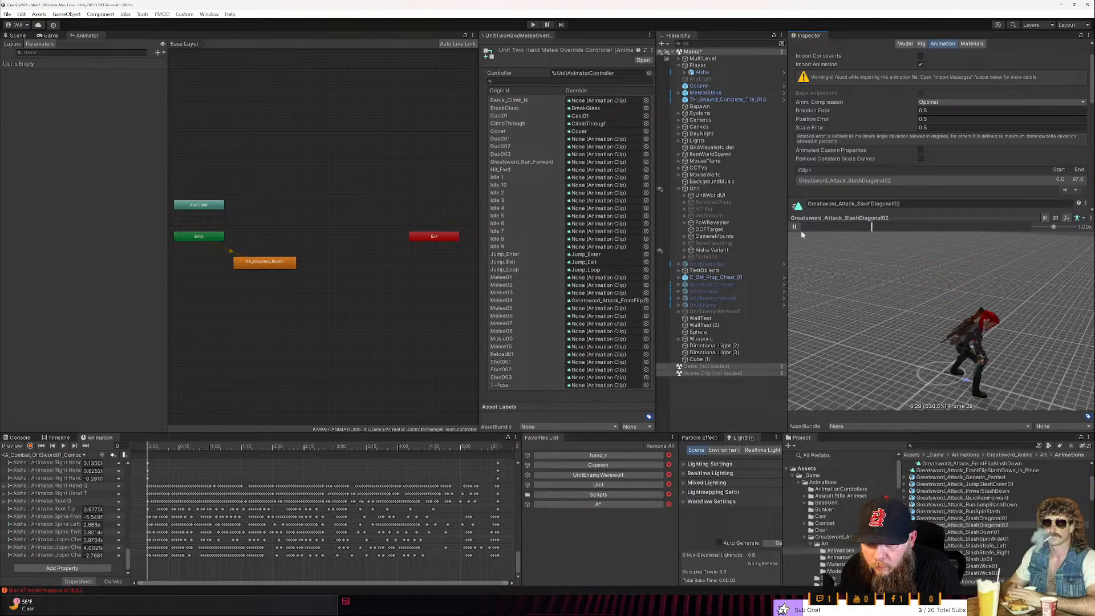
- Dock the Project window beneath the Hierarchy with a wider asset list, and preview Greatsword_Attack_SlashDown01
{"action": "left_click_drag", "start_coordinate": [804, 438], "coordinate": [736, 391]}
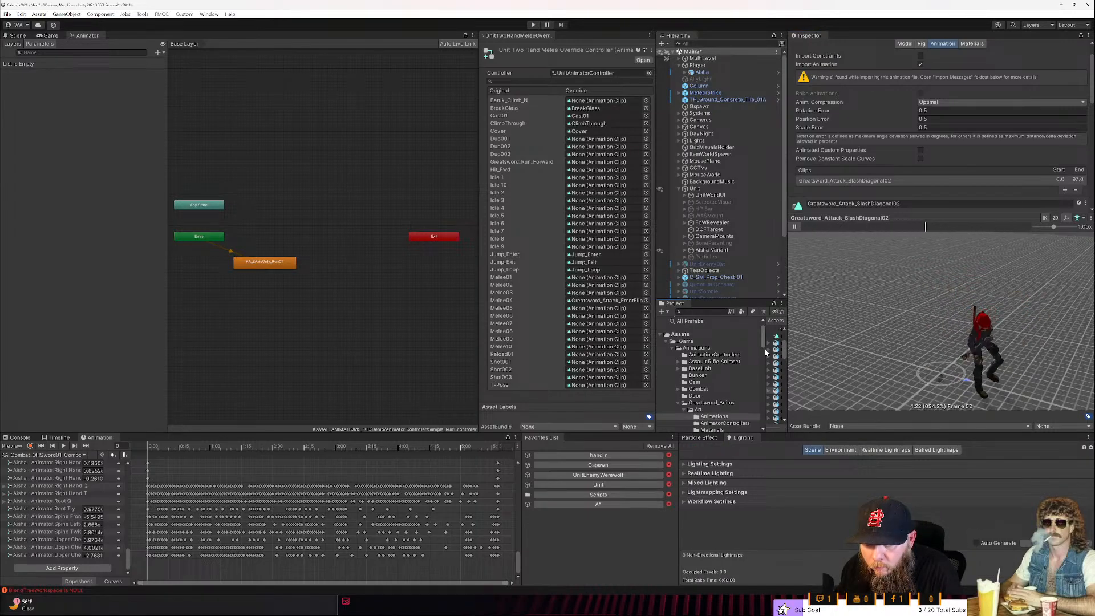
{"action": "left_click_drag", "start_coordinate": [766, 349], "coordinate": [673, 360]}
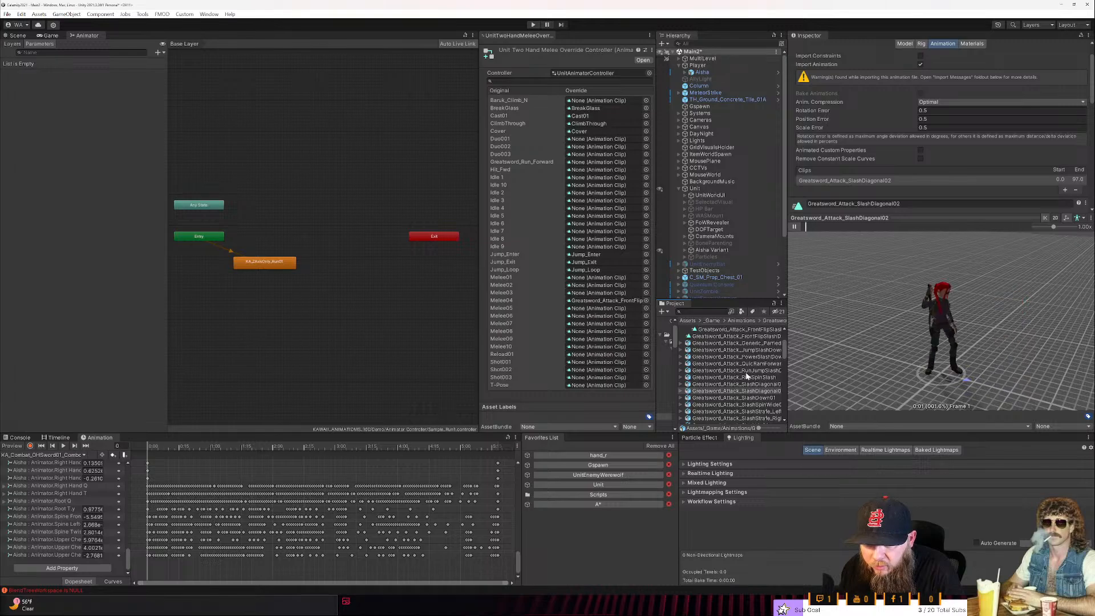
{"action": "left_click", "coordinate": [728, 399]}
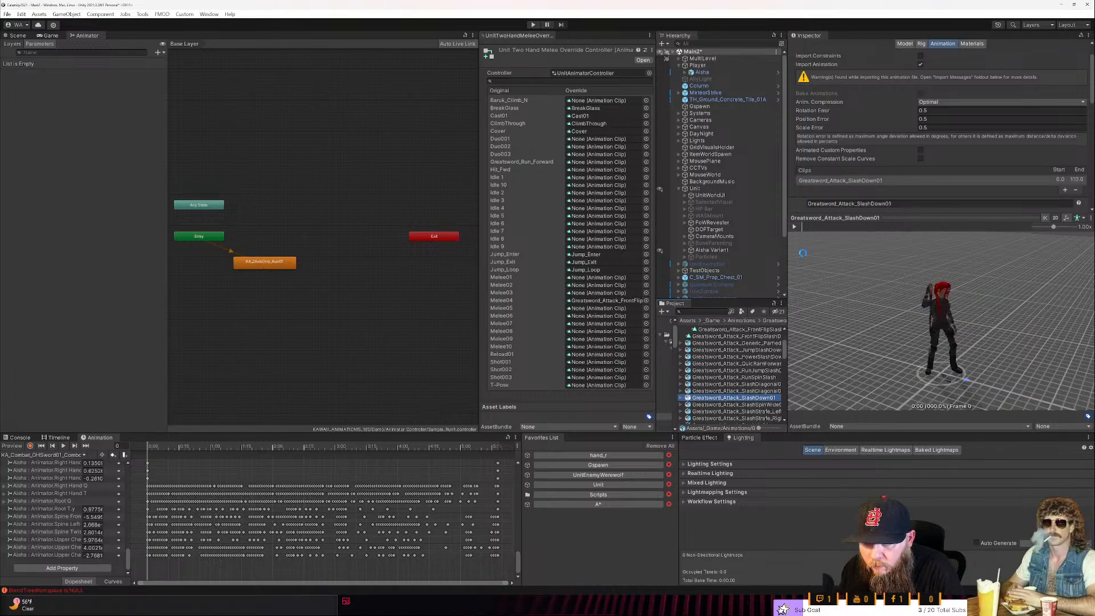
{"action": "left_click", "coordinate": [796, 227]}
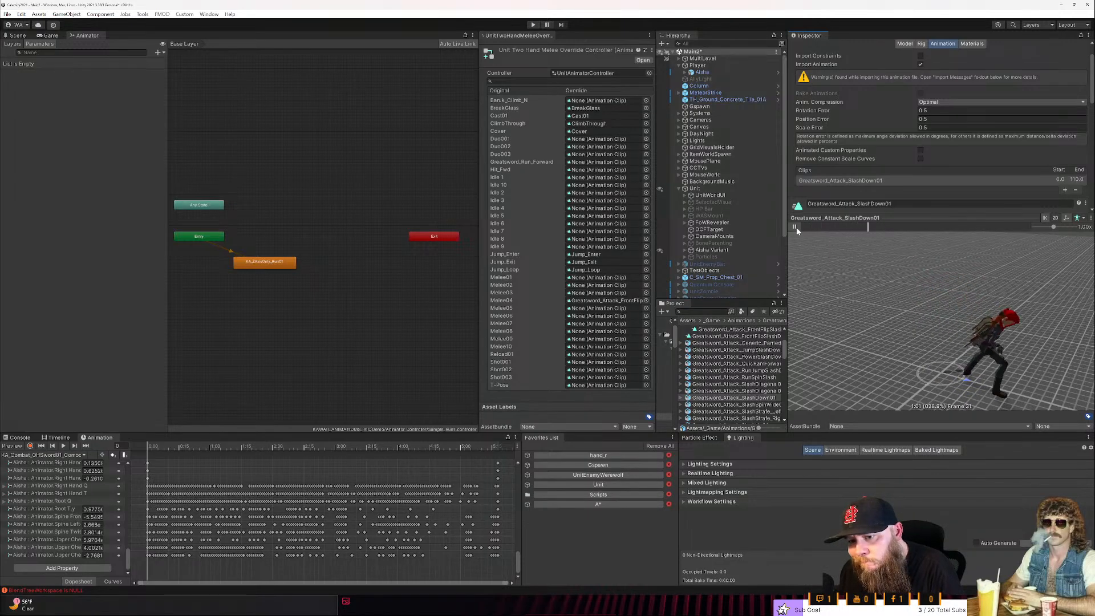
- Duplicate the clip inside the SlashDown01 asset and rename the copy Greatsword_Attack_SlashDown01_In_Place
{"action": "left_click", "coordinate": [681, 398]}
{"action": "scroll", "coordinate": [686, 400], "scroll_direction": "down", "scroll_amount": 1}
{"action": "left_click", "coordinate": [707, 399]}
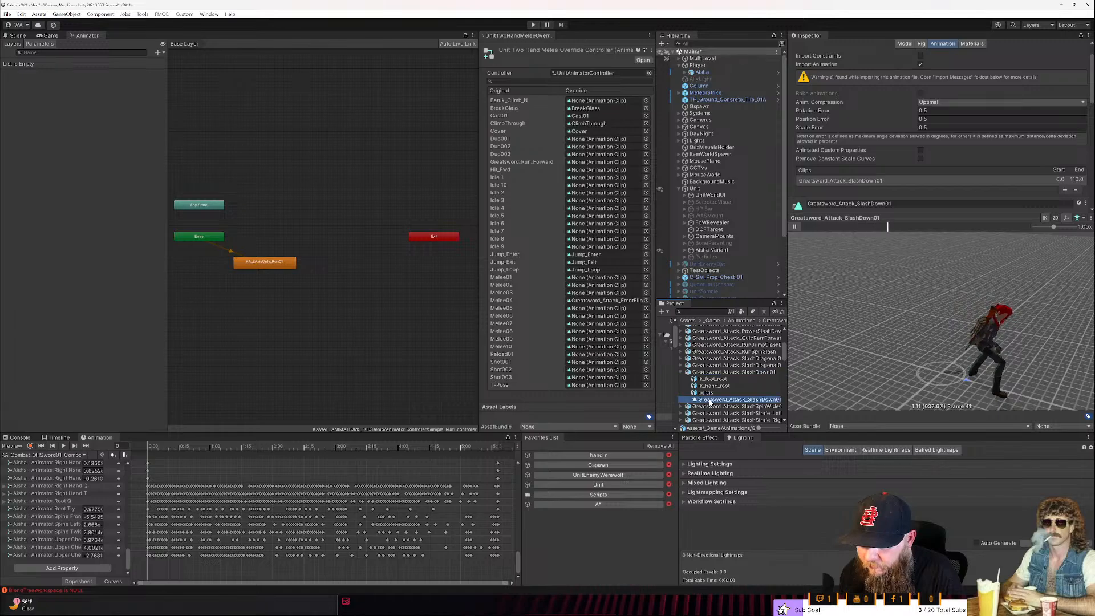
{"action": "key", "text": "ctrl+d"}
{"action": "key", "text": "F2"}
{"action": "key", "text": "Right"}
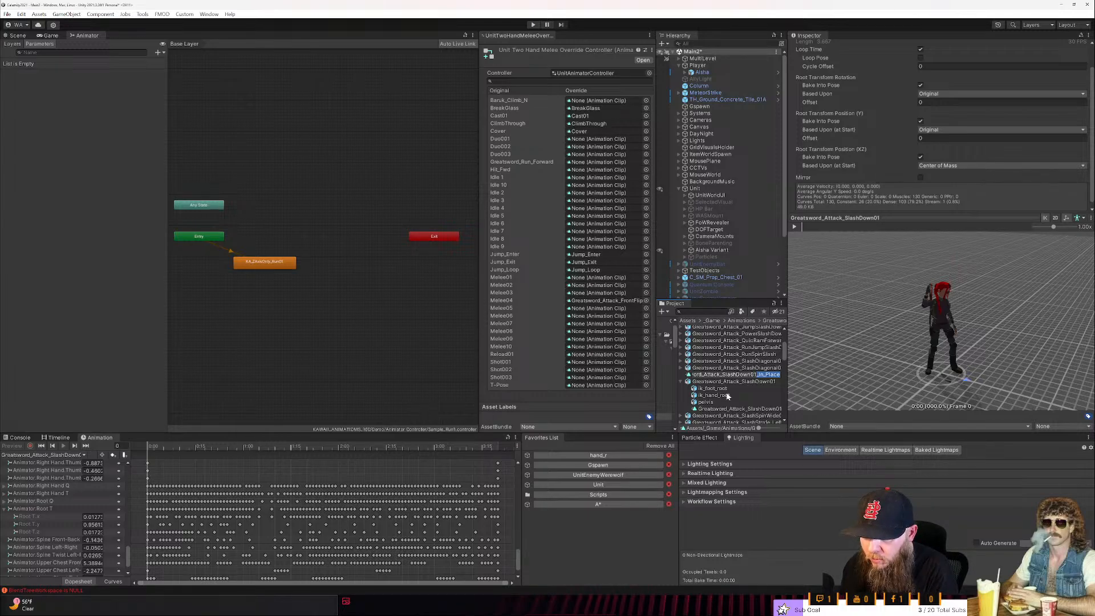
{"action": "key", "text": "Return"}
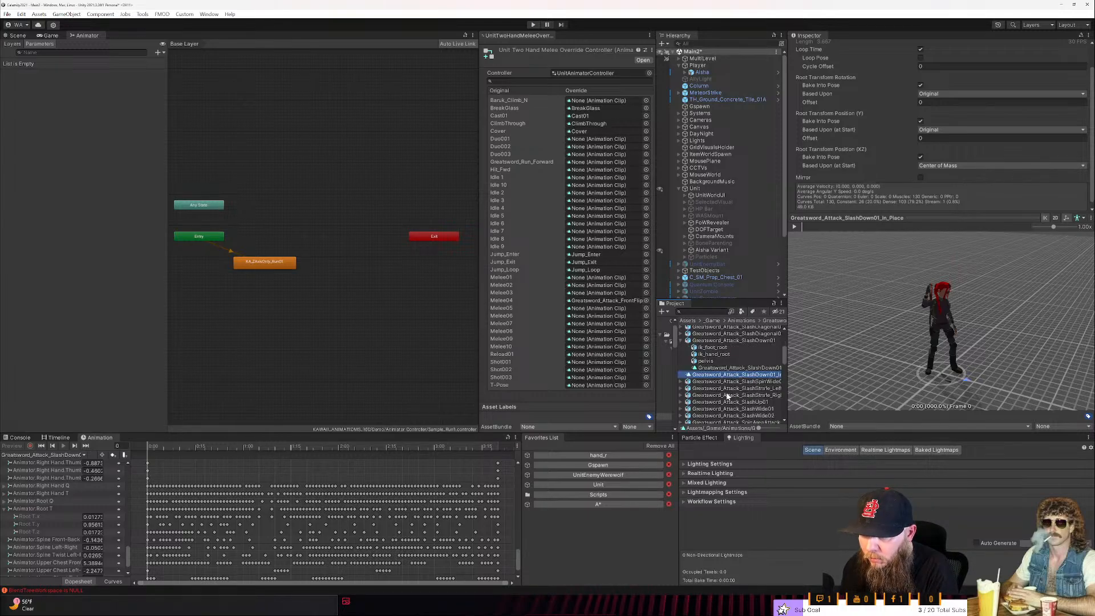
- Prefix the in-place SlashDown01 clip's name with 1, making it 1Greatsword_Attack_SlashDown01_In_Place
{"action": "key", "text": "Home"}
{"action": "type", "text": "1"}
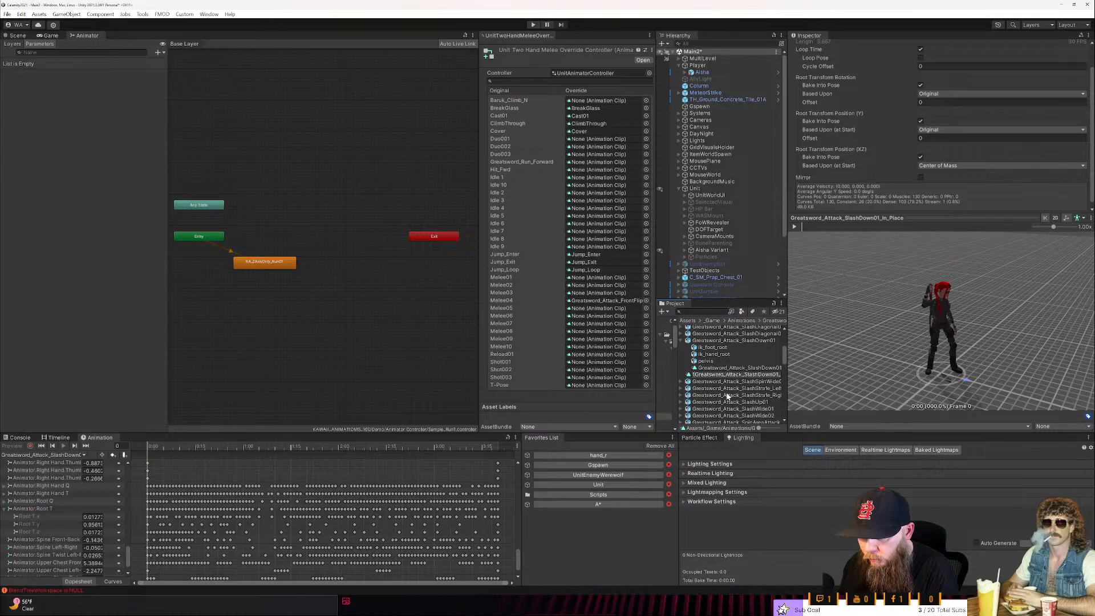
{"action": "key", "text": "Return"}
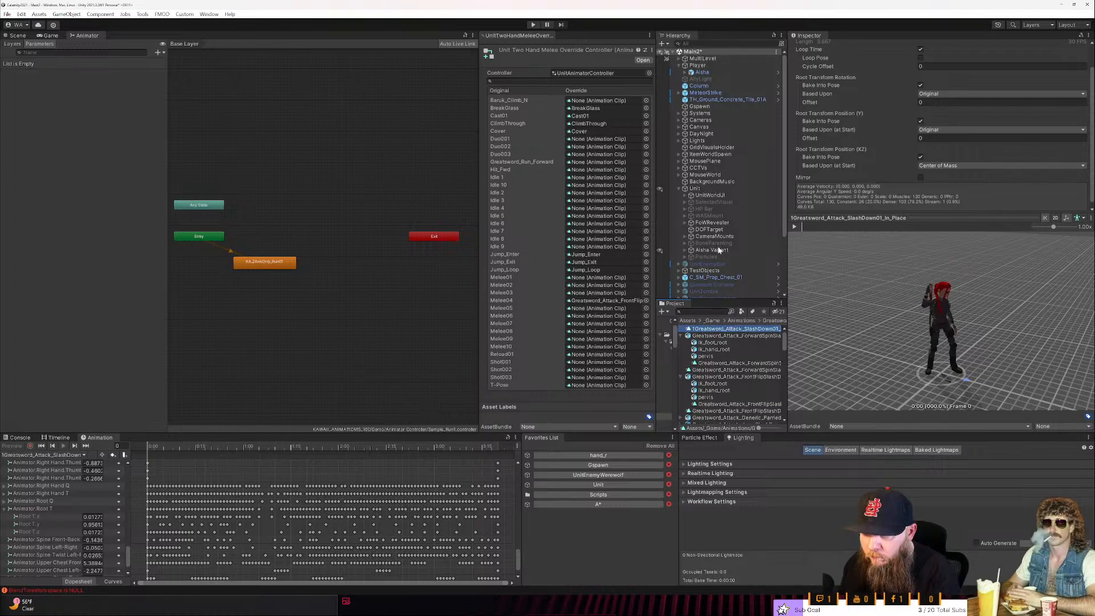
- Rename the in-place ForwardSpinSlash clip as 2Greatsword_Attack_ForwardSpinSlash_In_Place
{"action": "left_click", "coordinate": [737, 377]}
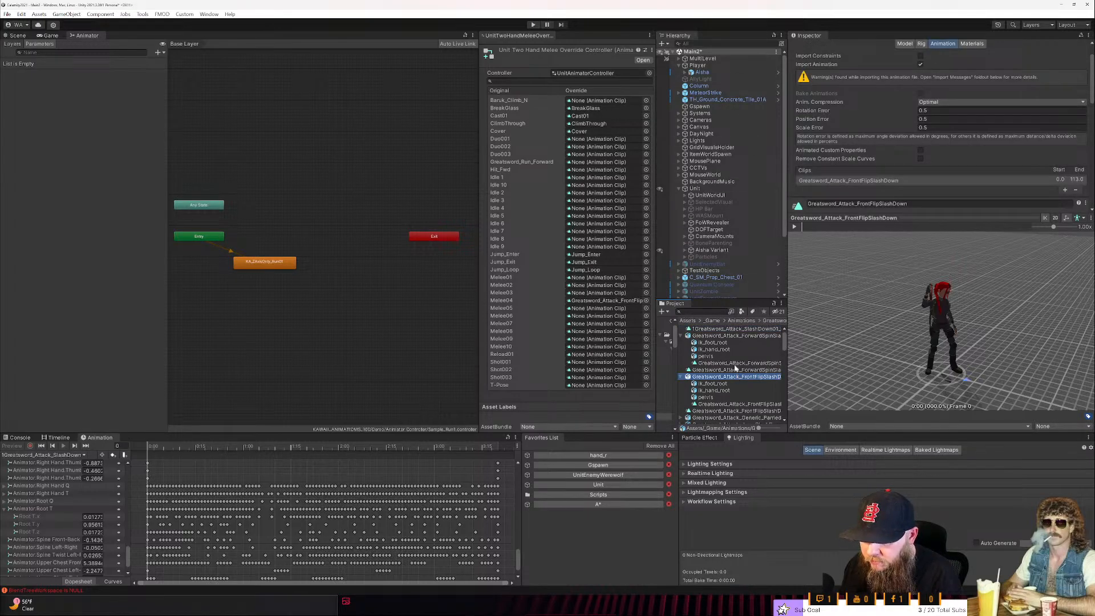
{"action": "left_click", "coordinate": [736, 369]}
{"action": "key", "text": "F2"}
{"action": "type", "text": "2"}
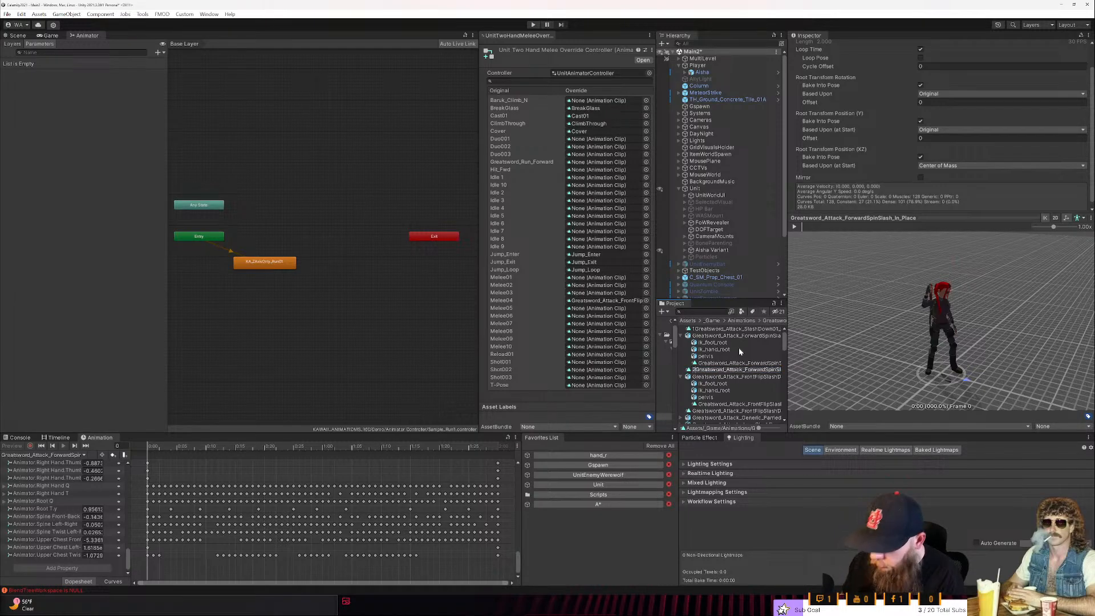
{"action": "key", "text": "Return"}
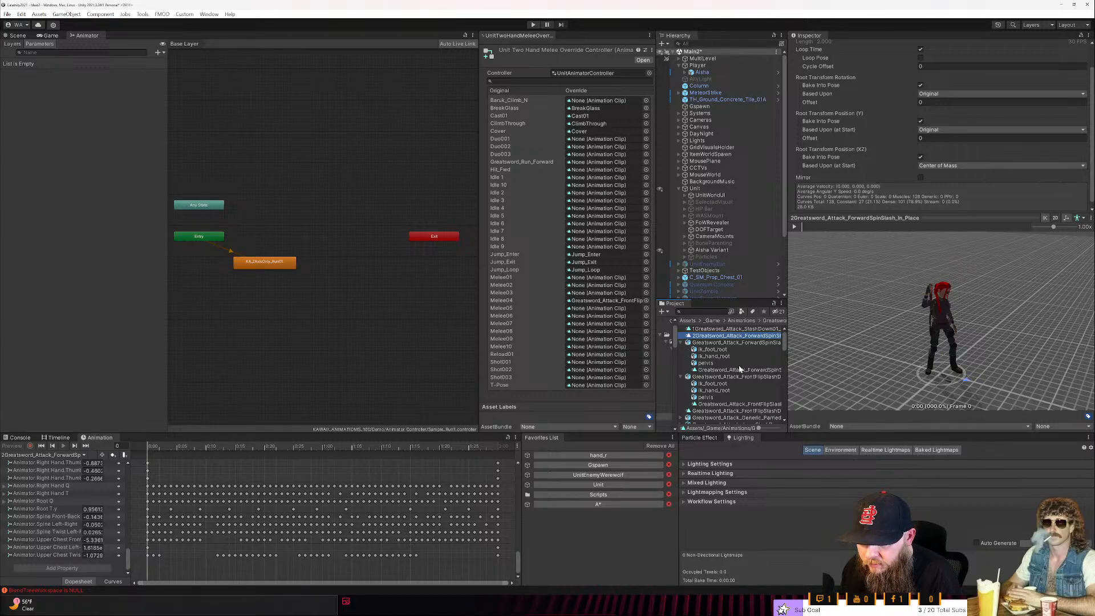
- Collapse the expanded ForwardSpinSlash and FrontFlipSlashDown assets, and rename the in-place FrontFlipSlashDown clip as 3Greatsword_Attack_FrontFlipSlashDown_In_Place
{"action": "left_click", "coordinate": [681, 344]}
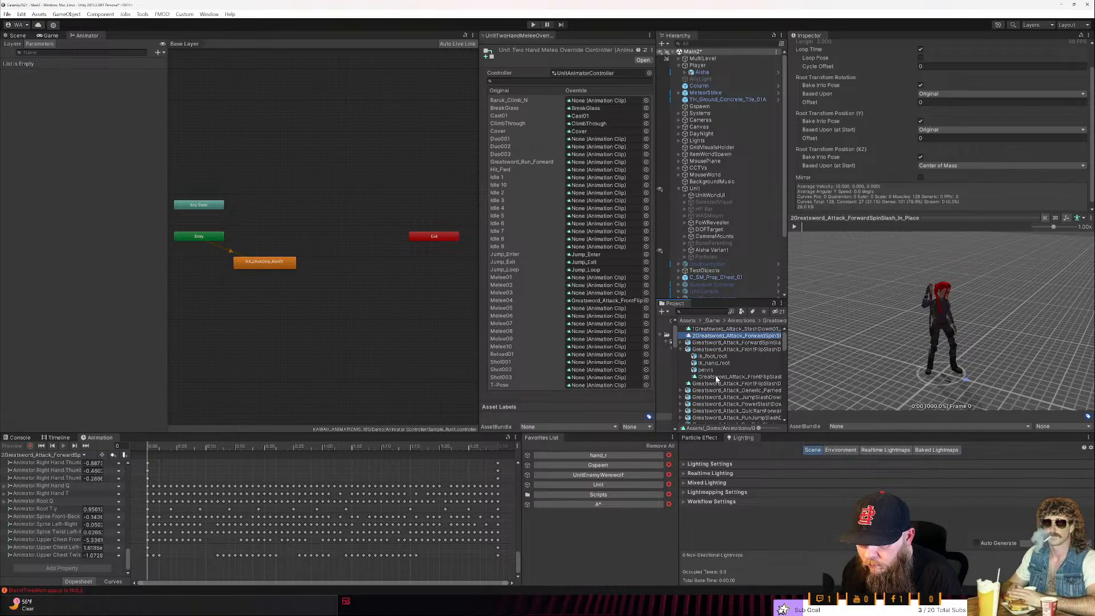
{"action": "left_click", "coordinate": [681, 350]}
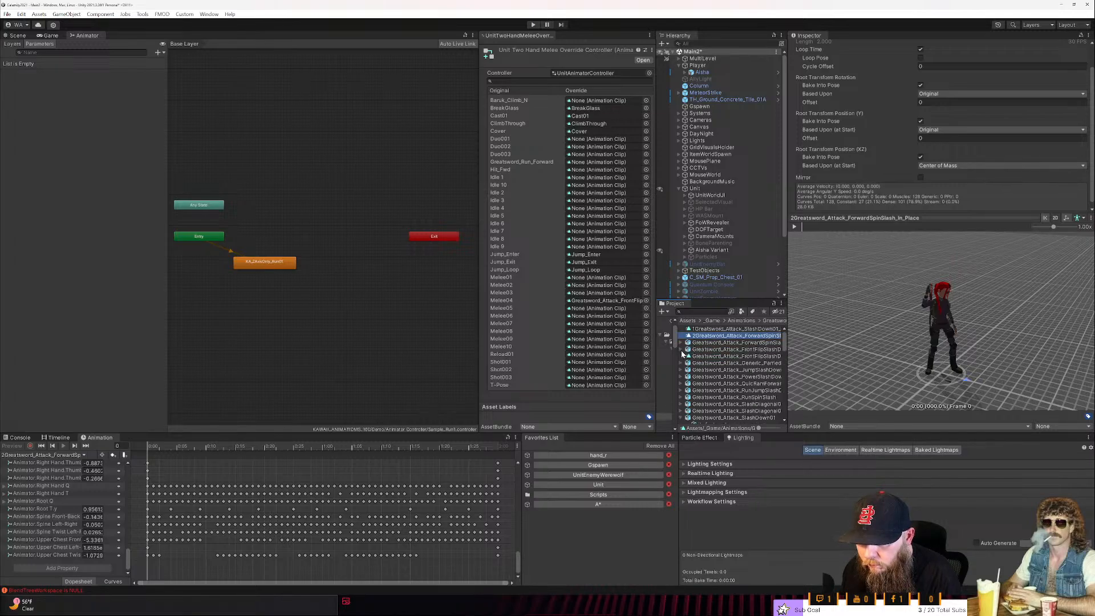
{"action": "left_click", "coordinate": [693, 356]}
{"action": "left_click", "coordinate": [693, 355]}
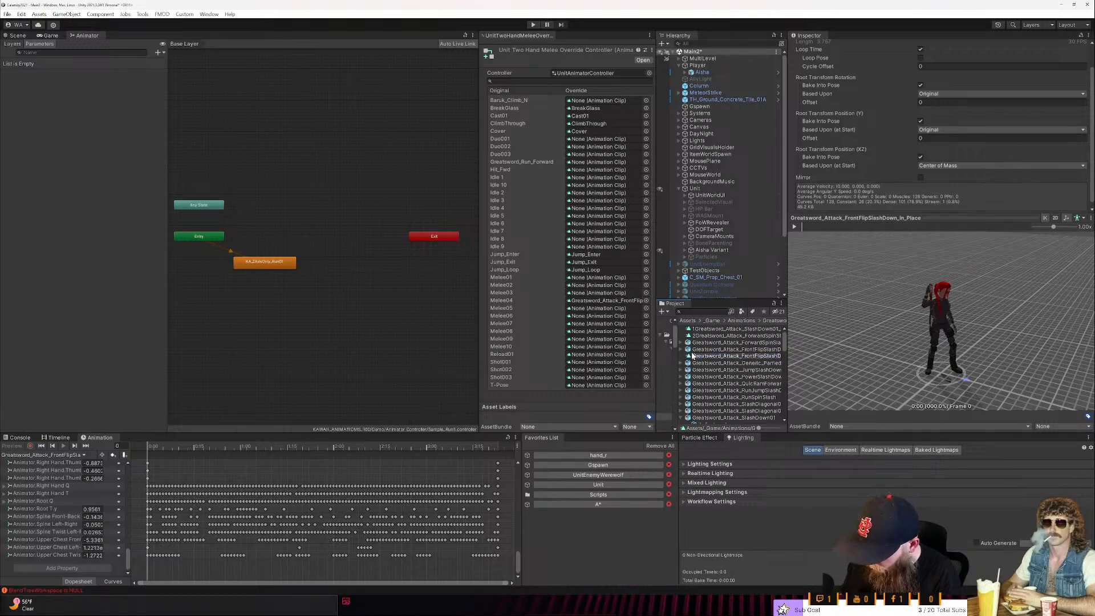
{"action": "type", "text": "3"}
{"action": "key", "text": "Return"}
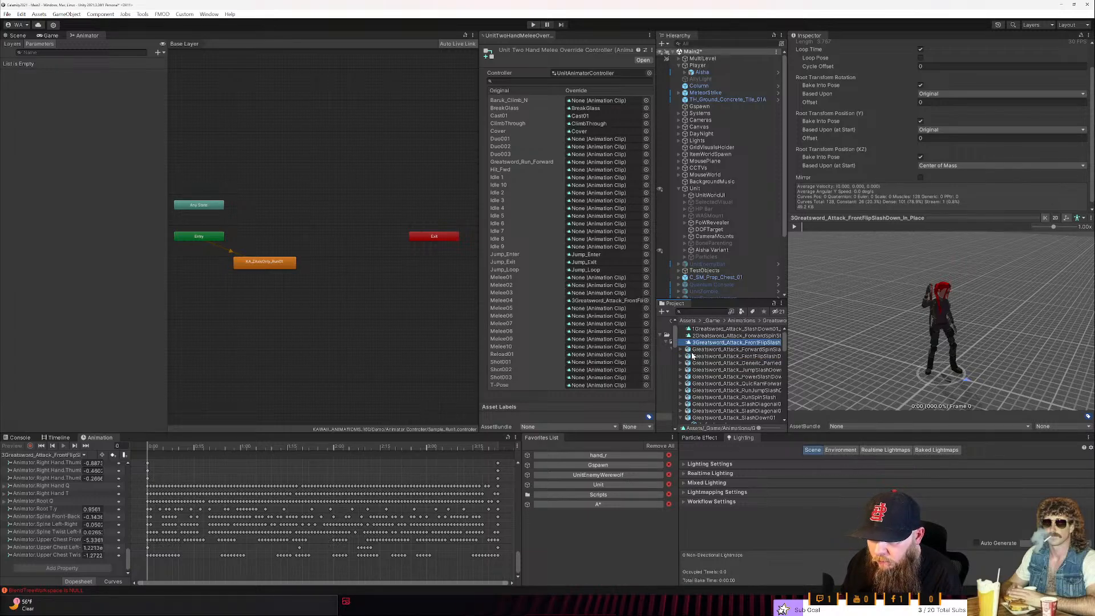
- Widen the Project window and play the previews of the three numbered in-place attack clips to check for root movement
{"action": "left_click_drag", "start_coordinate": [788, 367], "coordinate": [809, 367]}
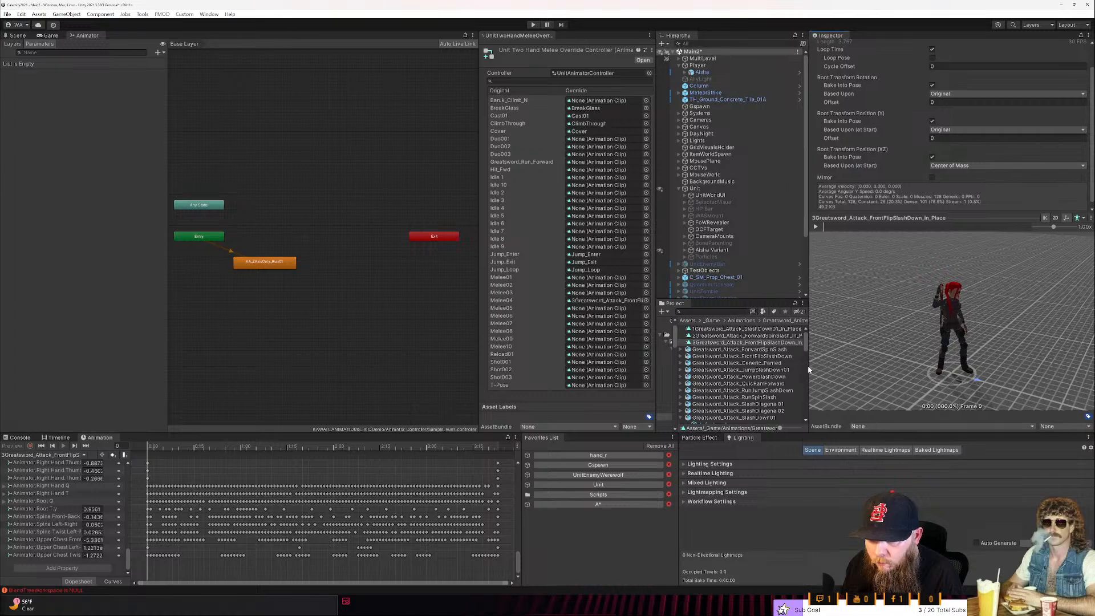
{"action": "left_click", "coordinate": [816, 227]}
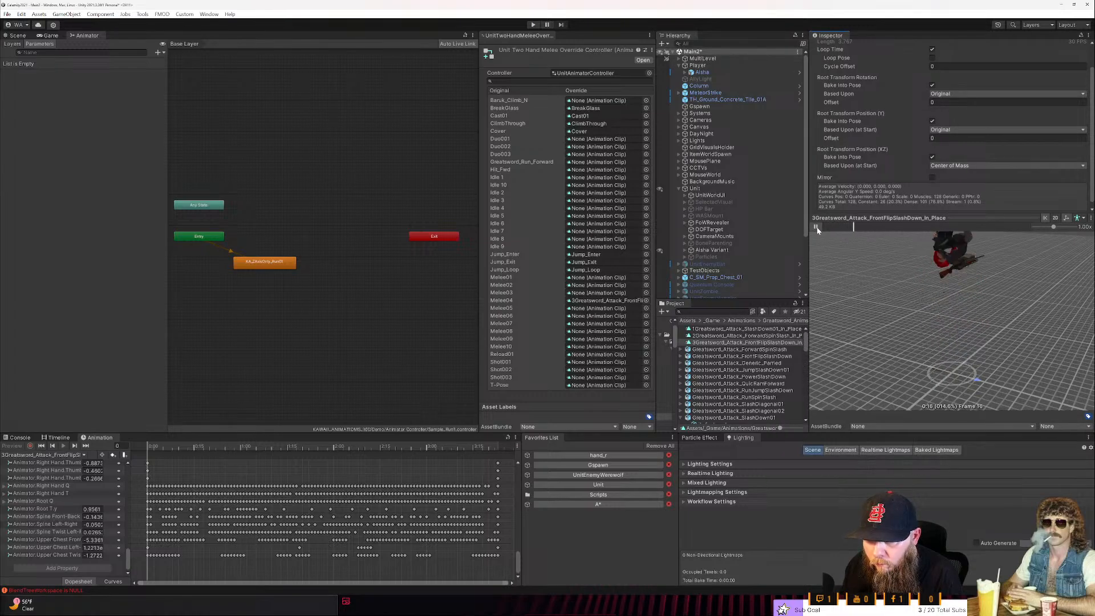
{"action": "left_click", "coordinate": [753, 329]}
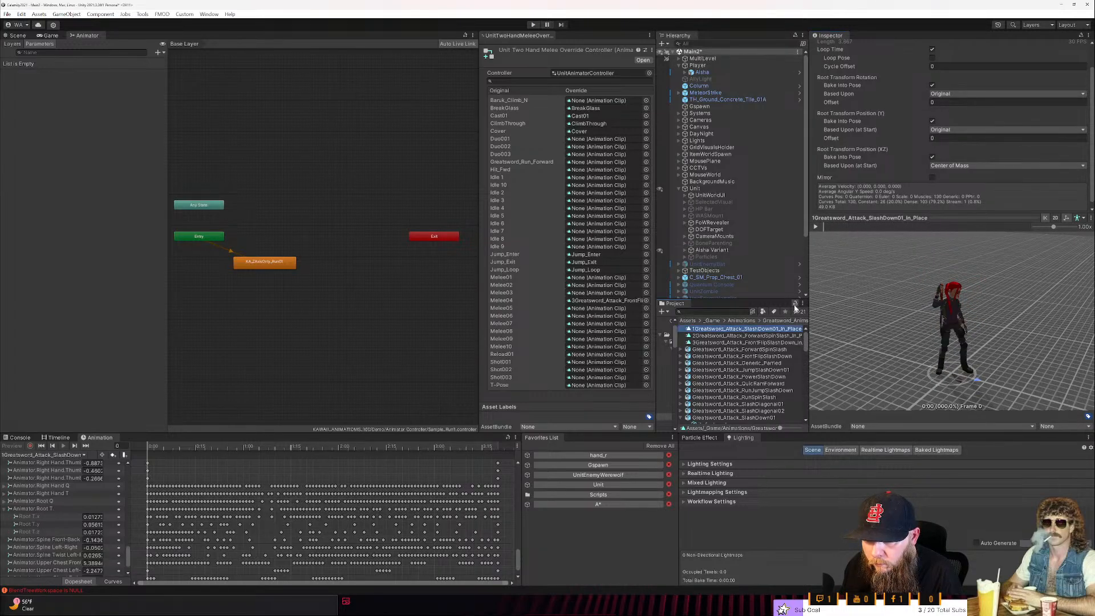
{"action": "left_click", "coordinate": [815, 227]}
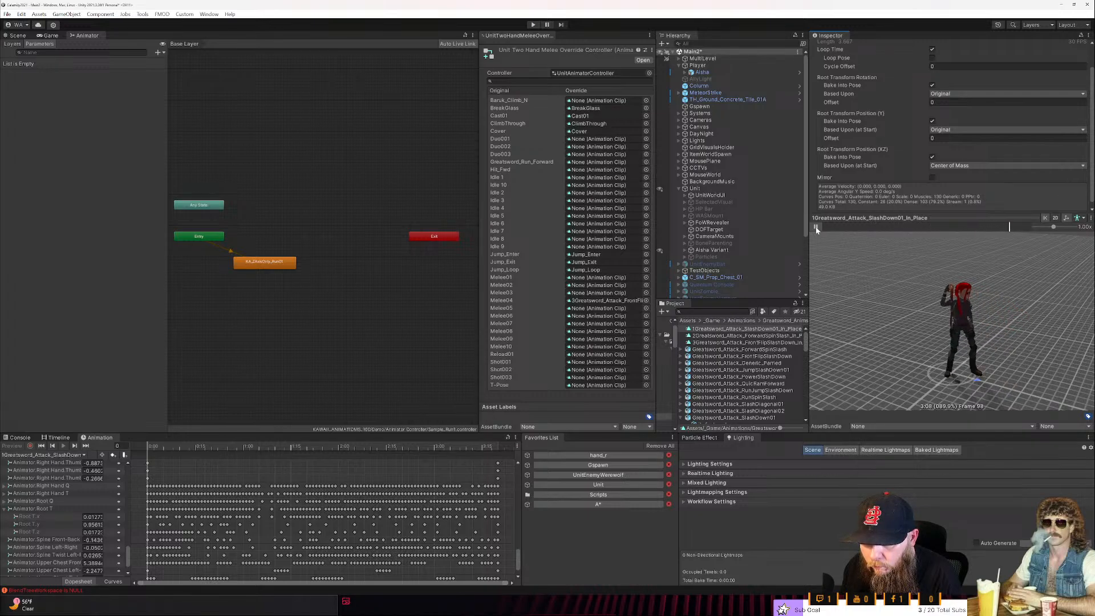
{"action": "left_click", "coordinate": [815, 227]}
{"action": "left_click", "coordinate": [815, 227]}
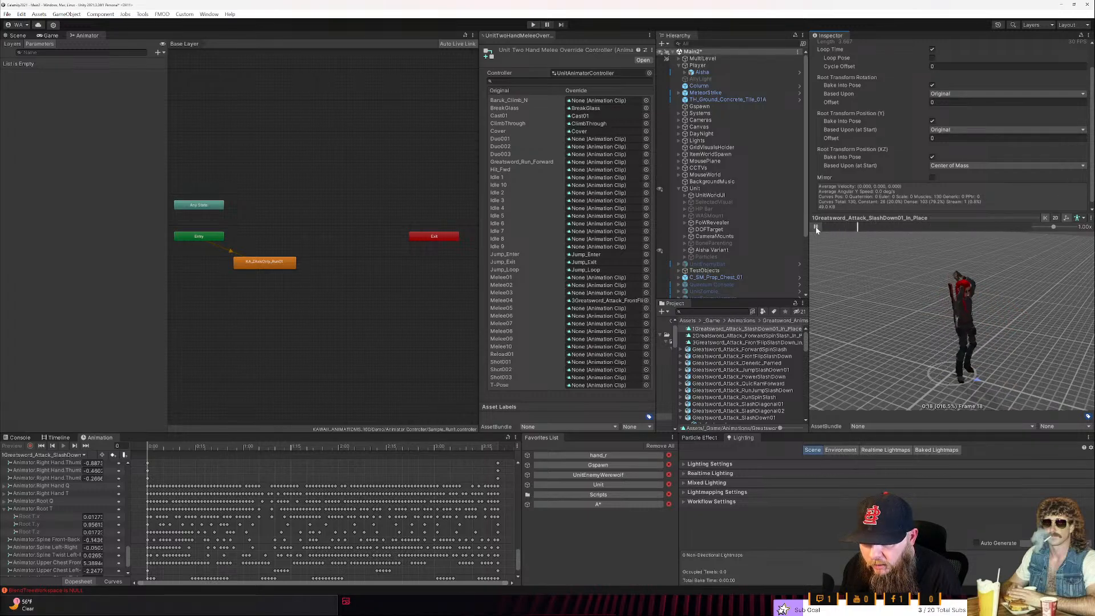
{"action": "left_click", "coordinate": [815, 227]}
{"action": "left_click", "coordinate": [746, 336]}
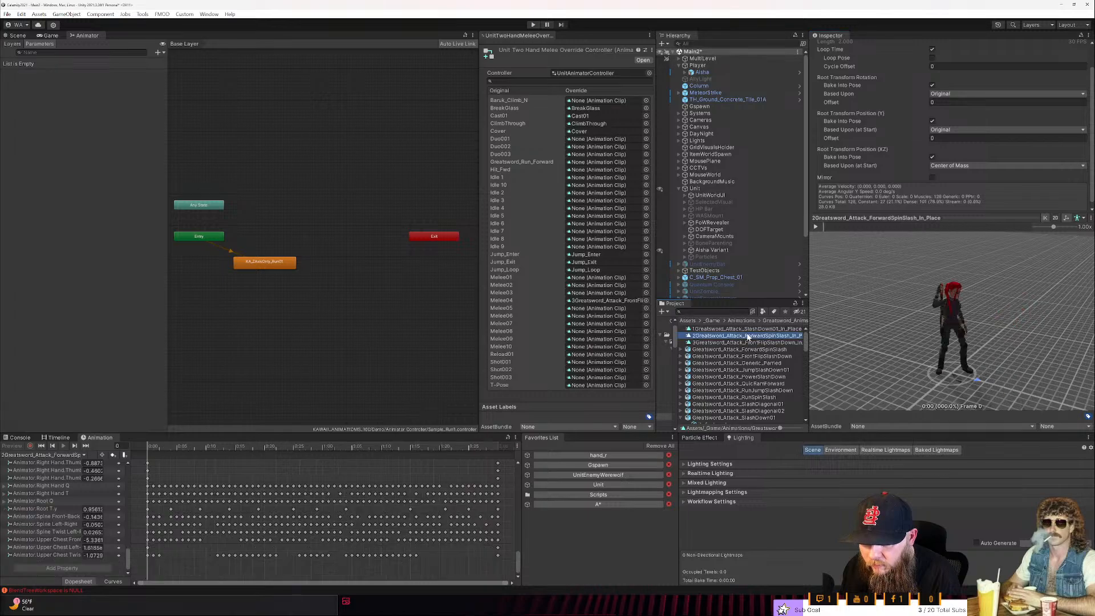
{"action": "left_click", "coordinate": [815, 227]}
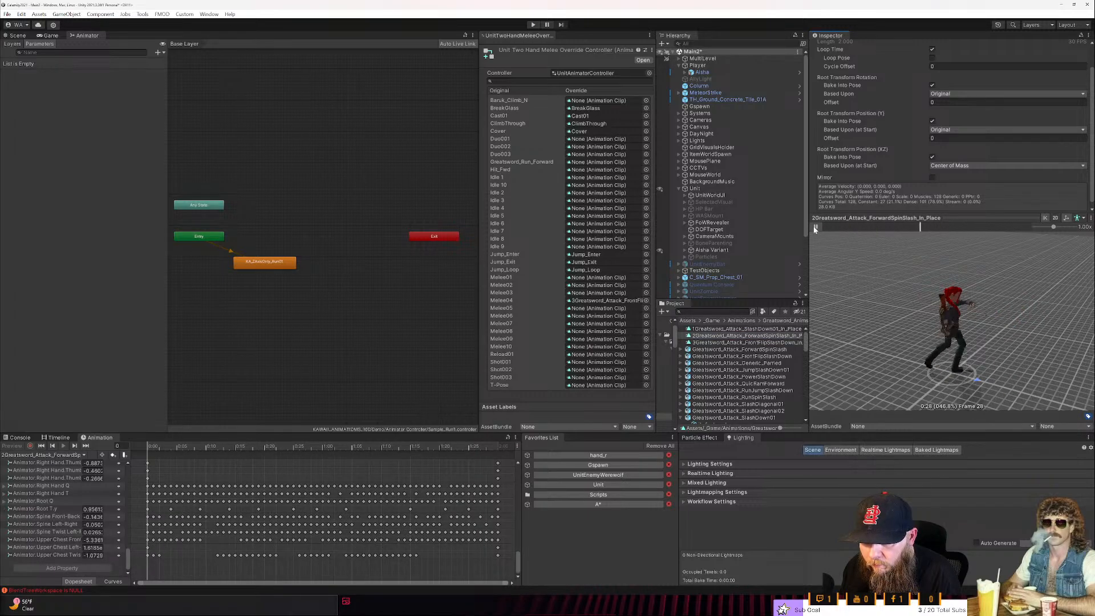
{"action": "left_click", "coordinate": [815, 227]}
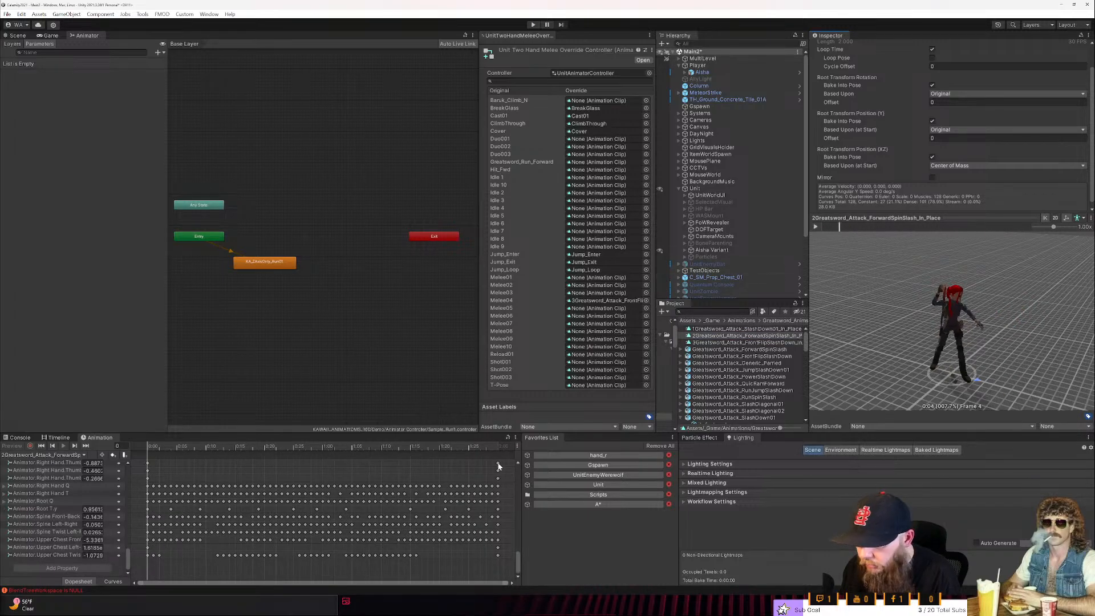
- Delete the Root T.x and Root T.z curves from 1Greatsword_Attack_SlashDown01_In_Place and play its preview
{"action": "left_click", "coordinate": [704, 329]}
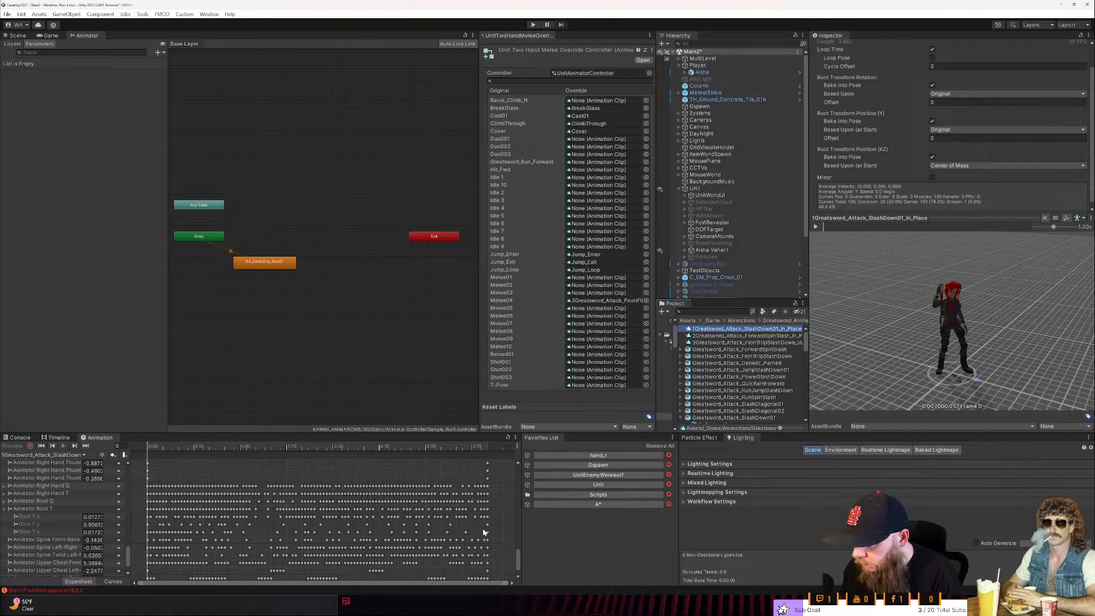
{"action": "left_click", "coordinate": [70, 516]}
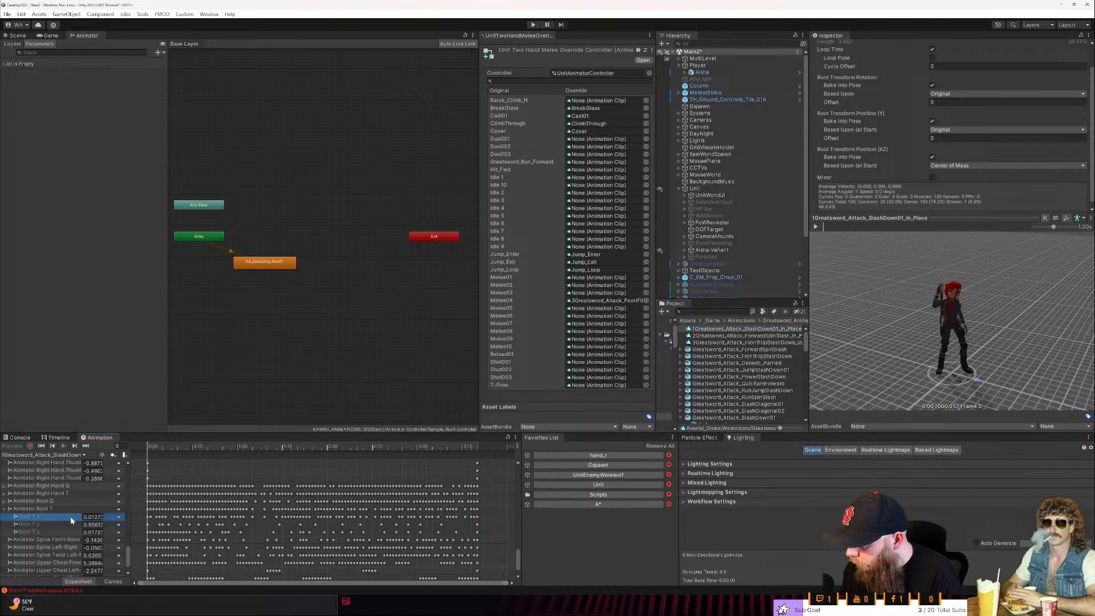
{"action": "key", "text": "Delete"}
{"action": "left_click", "coordinate": [62, 524]}
{"action": "key", "text": "Delete"}
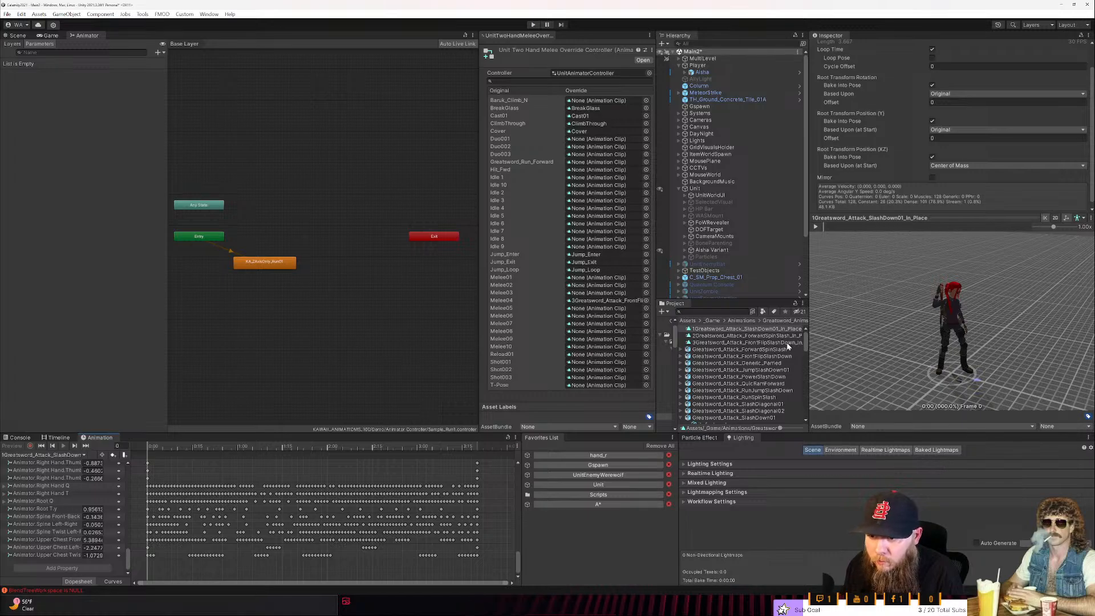
{"action": "left_click", "coordinate": [815, 227]}
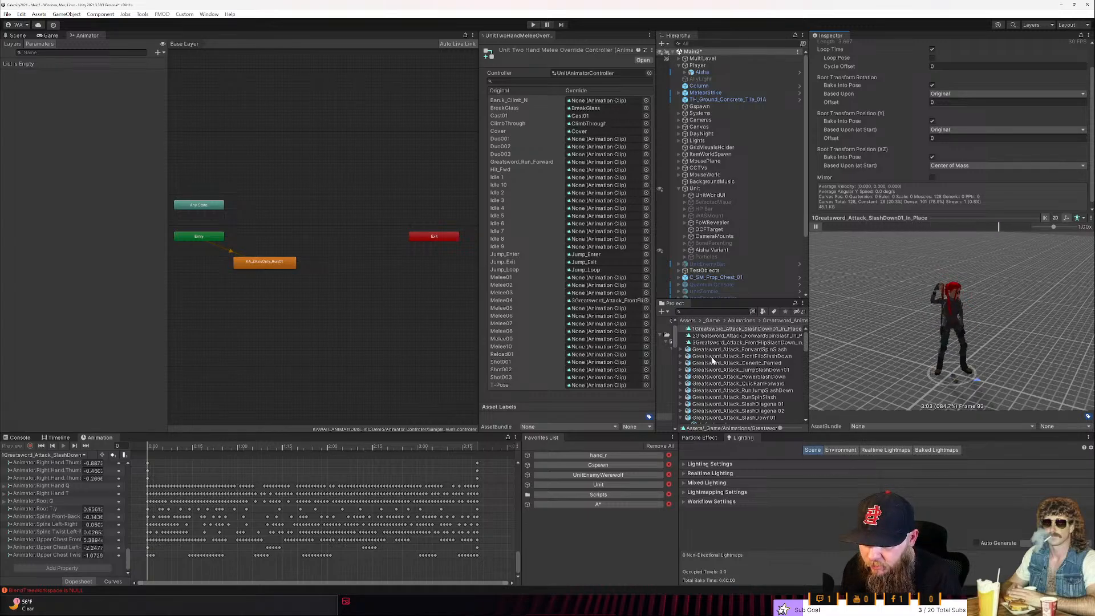
- Enlarge the Project window and preview the Greatsword_Attack_Generic_Parried, Greatsword_Block_HitReact_Large and Greatsword_Attack_SlashUp01 animations
{"action": "left_click_drag", "start_coordinate": [787, 303], "coordinate": [787, 202]}
{"action": "left_click_drag", "start_coordinate": [809, 247], "coordinate": [850, 248]}
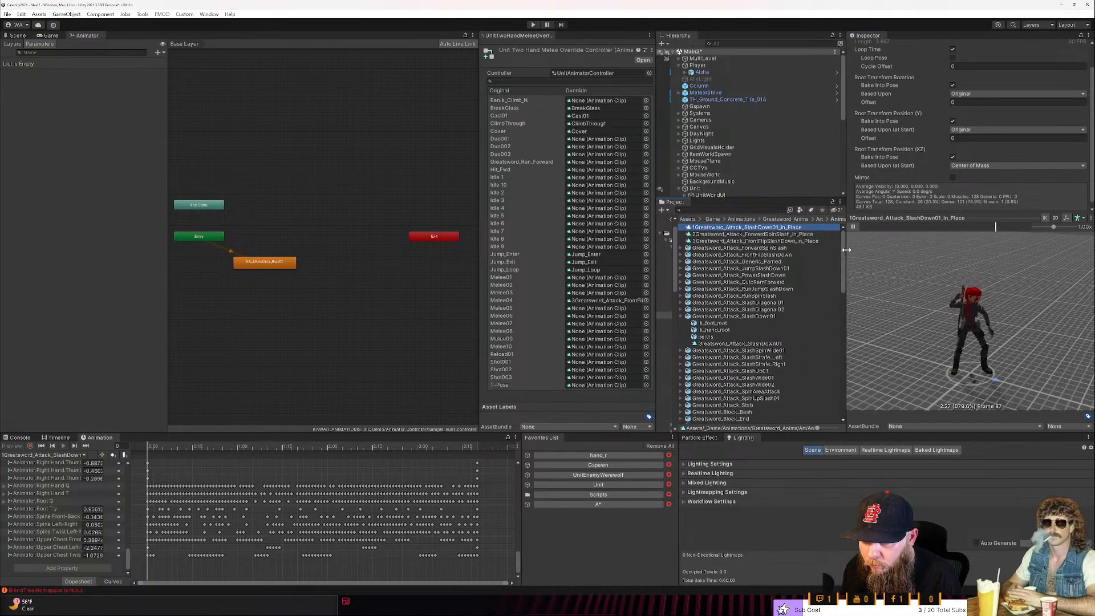
{"action": "left_click", "coordinate": [781, 262]}
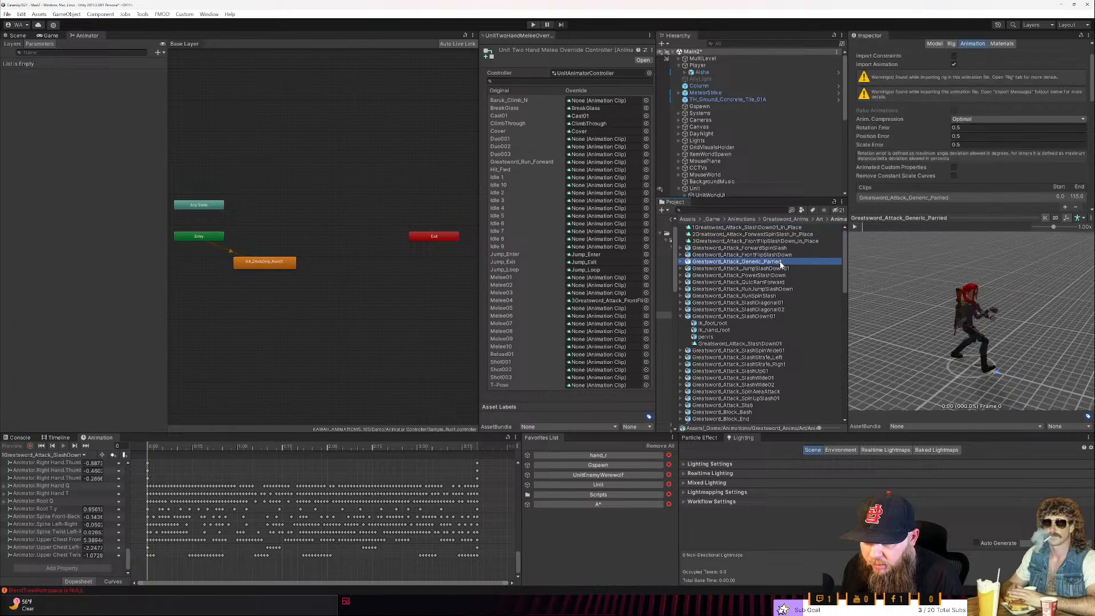
{"action": "left_click", "coordinate": [855, 227]}
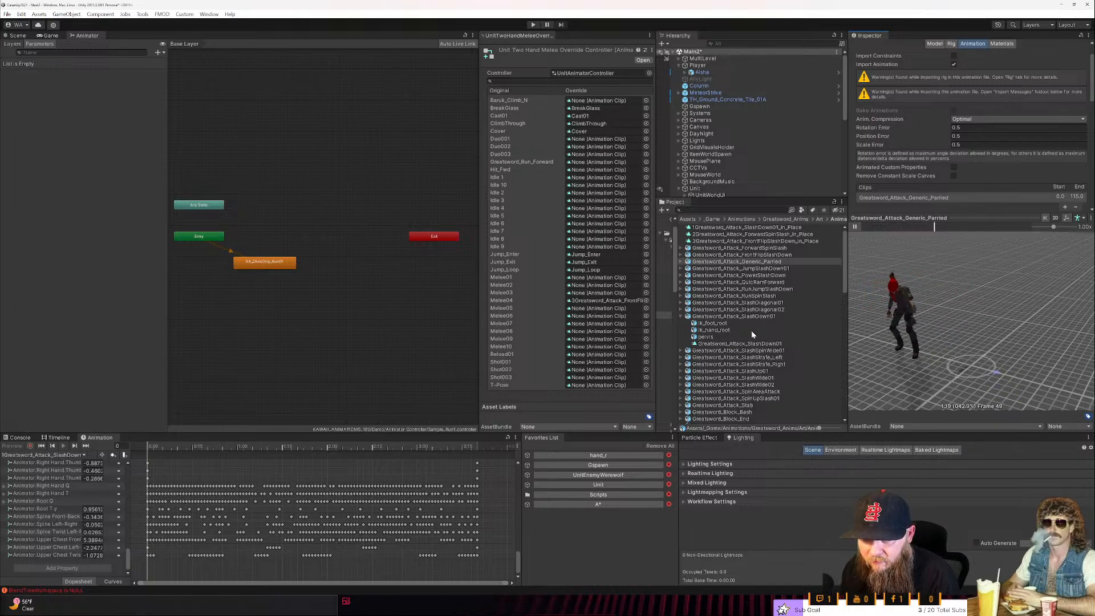
{"action": "scroll", "coordinate": [751, 330], "scroll_direction": "down", "scroll_amount": 5}
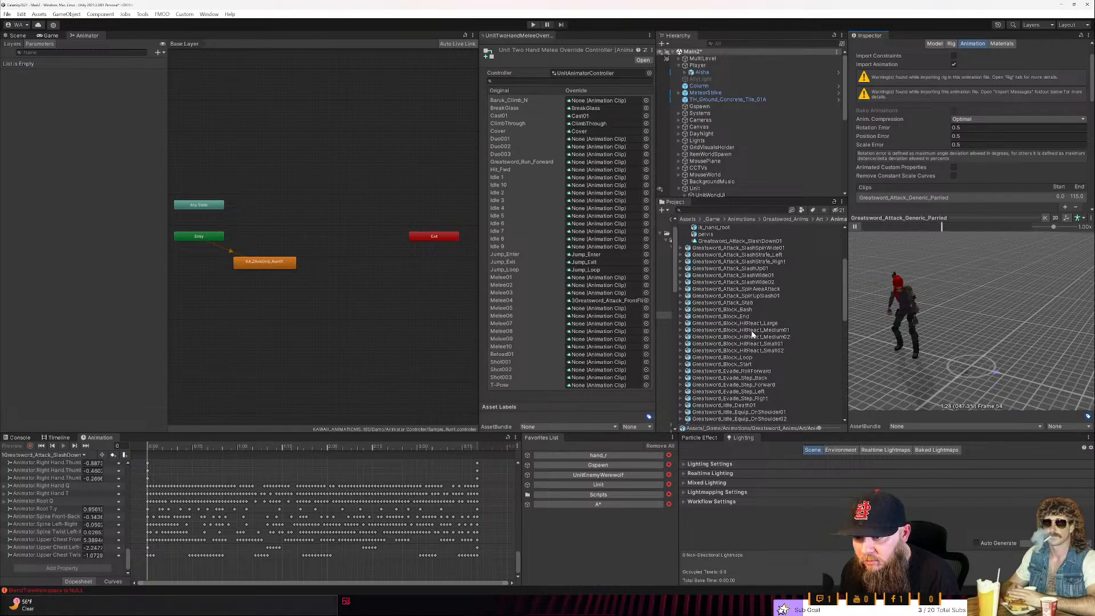
{"action": "left_click", "coordinate": [752, 324]}
{"action": "left_click", "coordinate": [856, 227]}
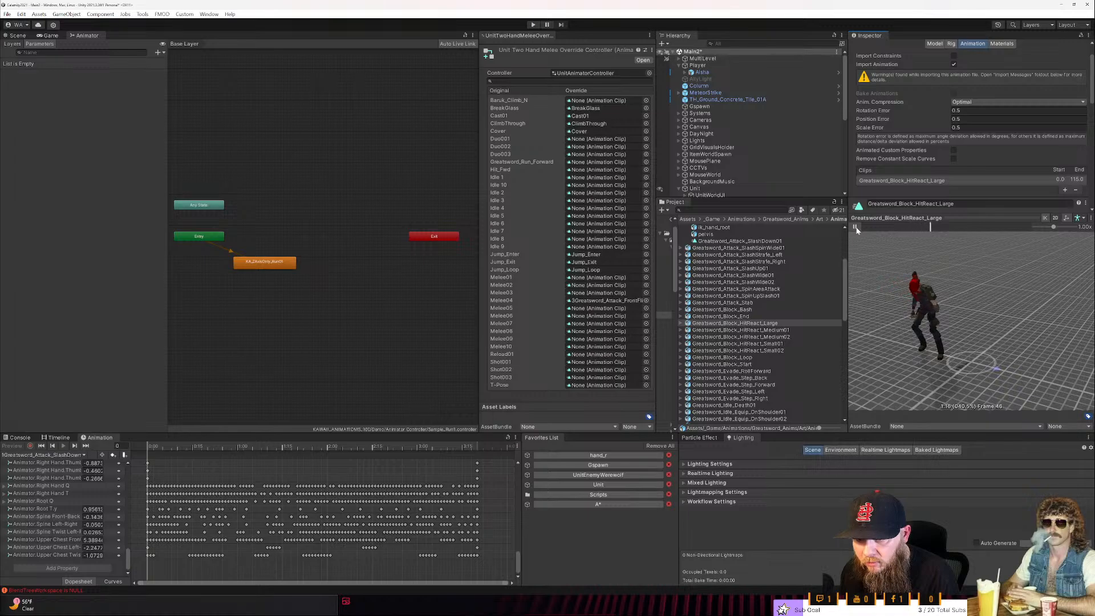
{"action": "scroll", "coordinate": [741, 349], "scroll_direction": "up", "scroll_amount": 2}
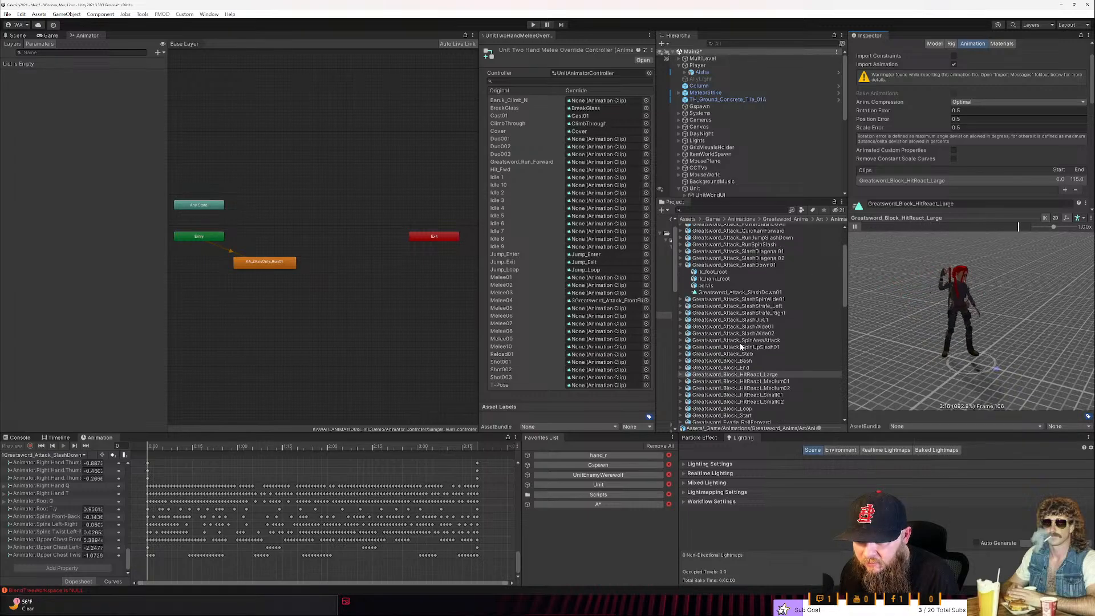
{"action": "left_click", "coordinate": [743, 321]}
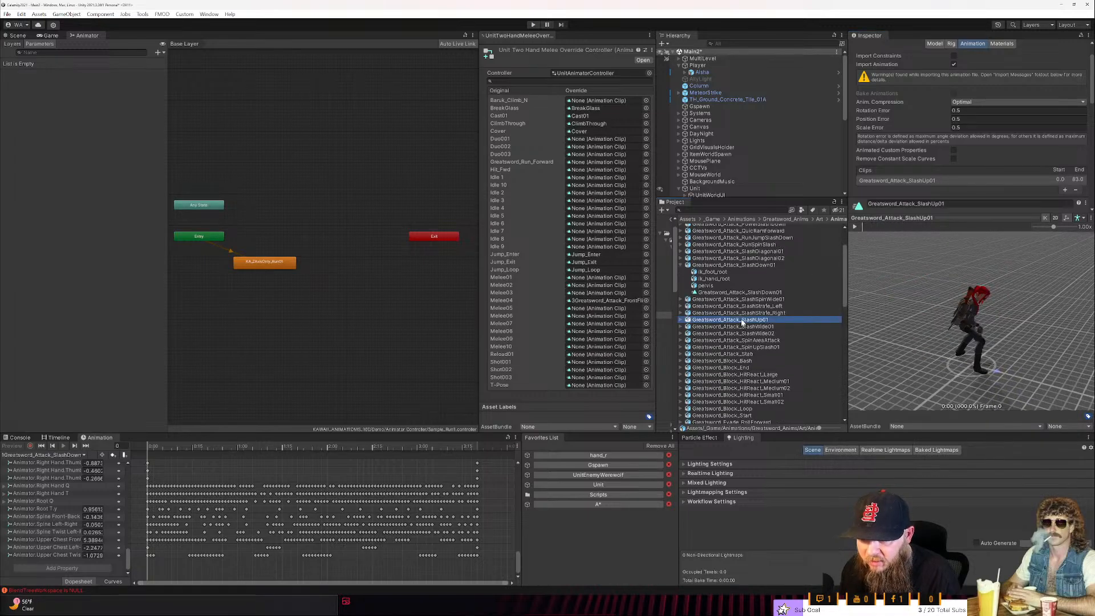
{"action": "scroll", "coordinate": [743, 323], "scroll_direction": "up", "scroll_amount": 2}
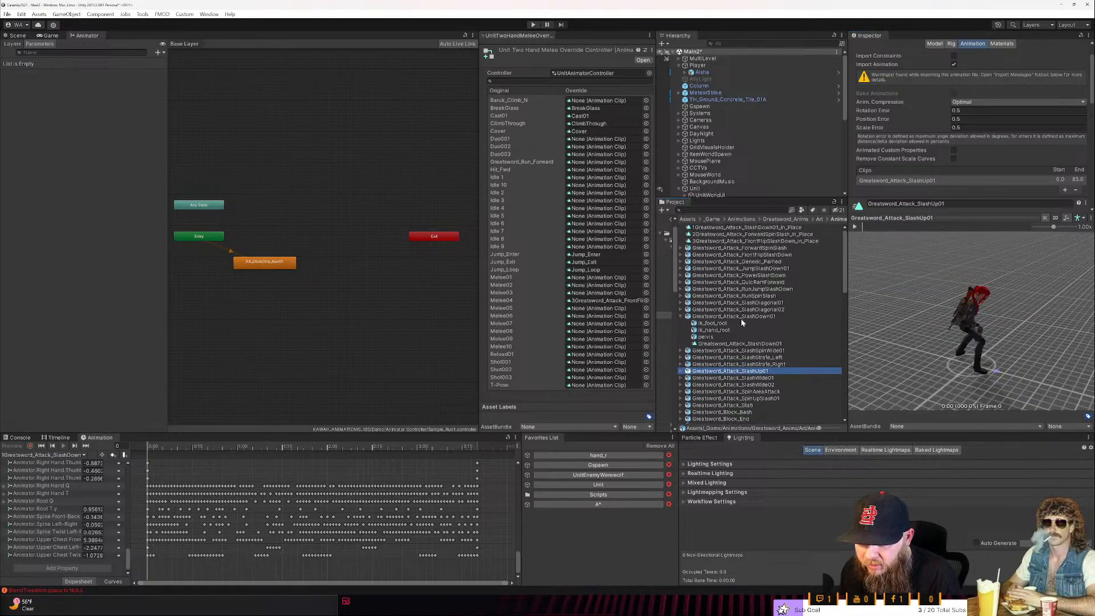
- Collapse the SlashDown01 asset, then preview and duplicate the clip inside Greatsword_Attack_SlashDiagonal01
{"action": "left_click", "coordinate": [697, 317]}
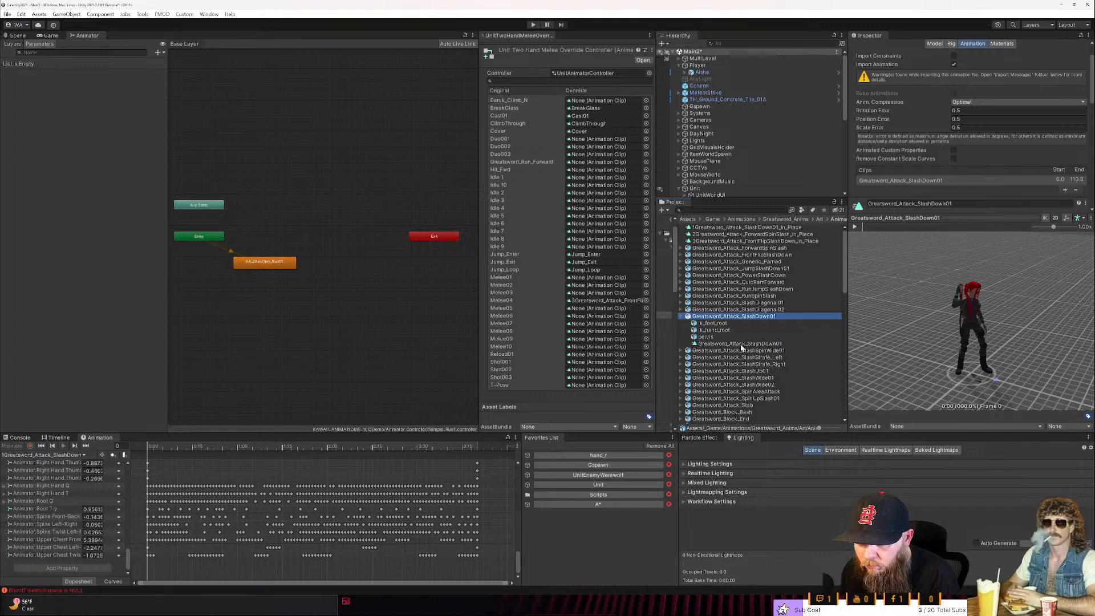
{"action": "left_click", "coordinate": [684, 318]}
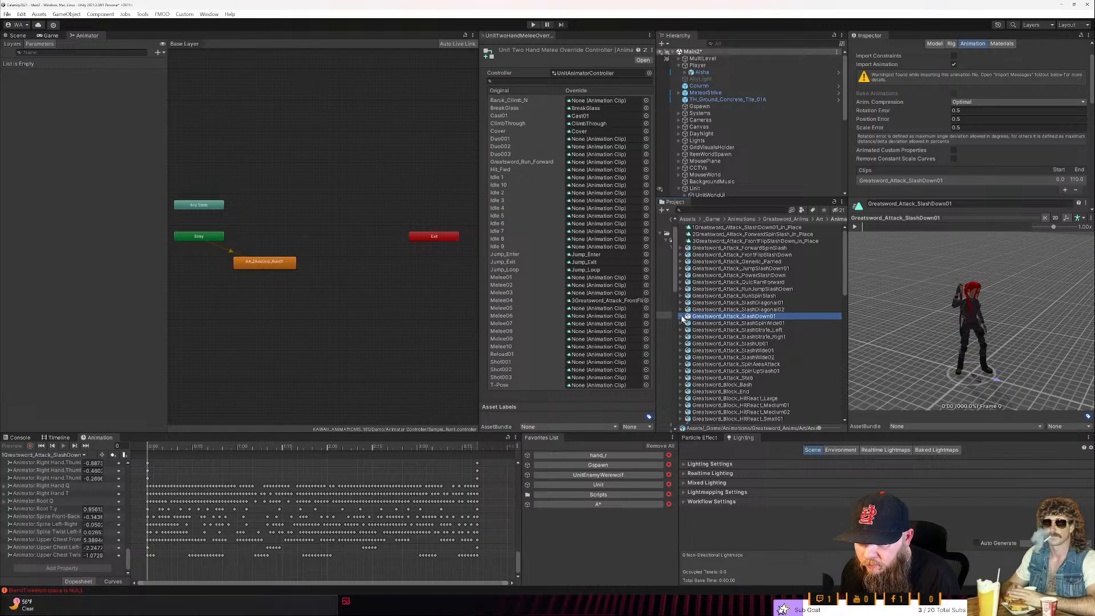
{"action": "left_click", "coordinate": [682, 303]}
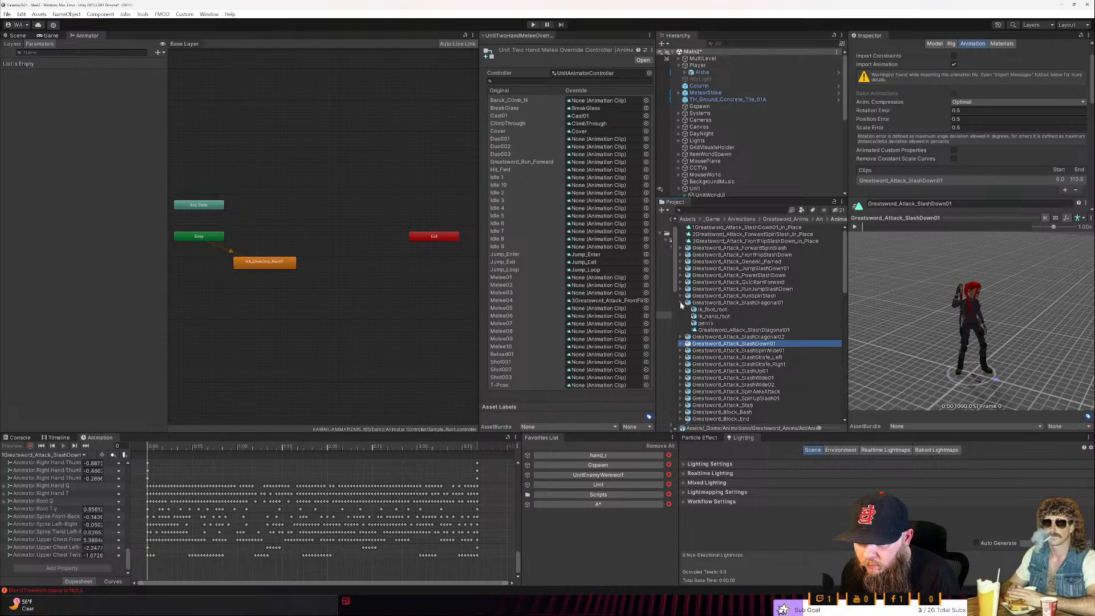
{"action": "left_click", "coordinate": [708, 331]}
{"action": "left_click", "coordinate": [855, 227]}
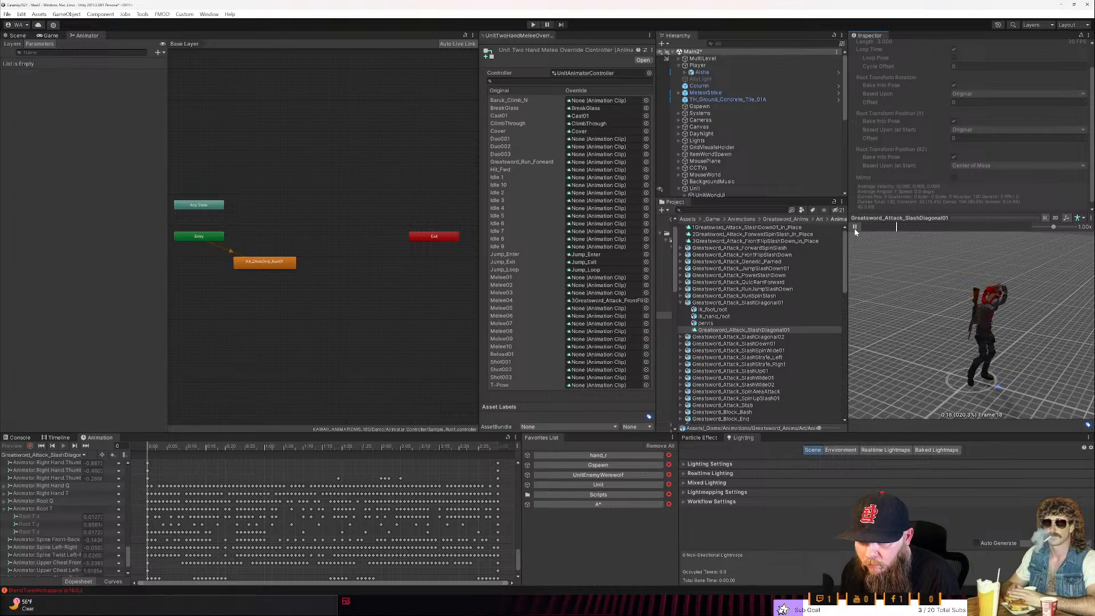
{"action": "left_click", "coordinate": [767, 331]}
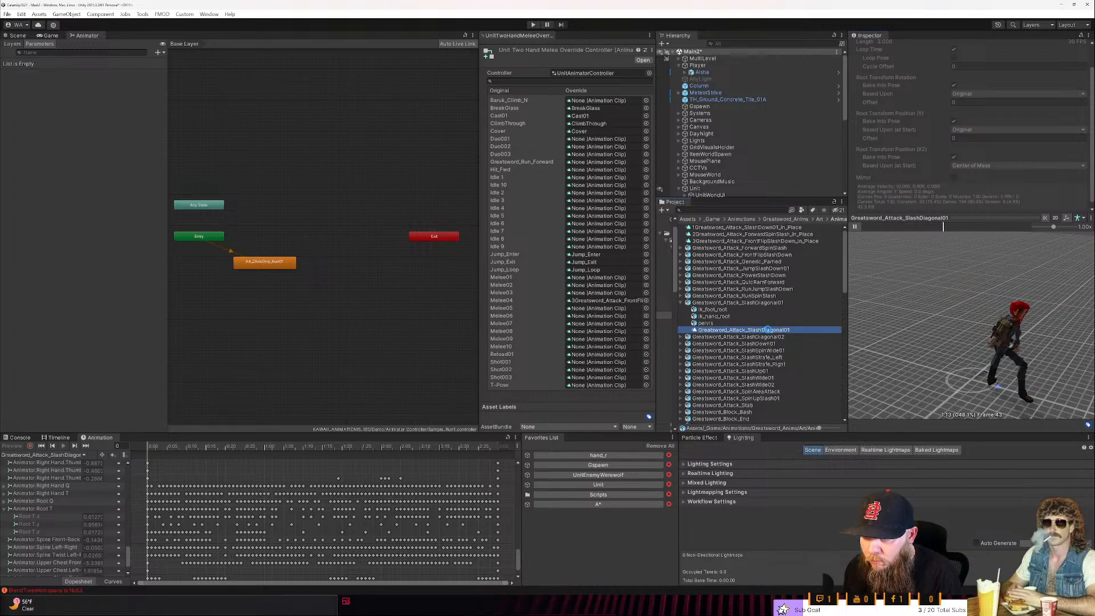
{"action": "key", "text": "ctrl+d"}
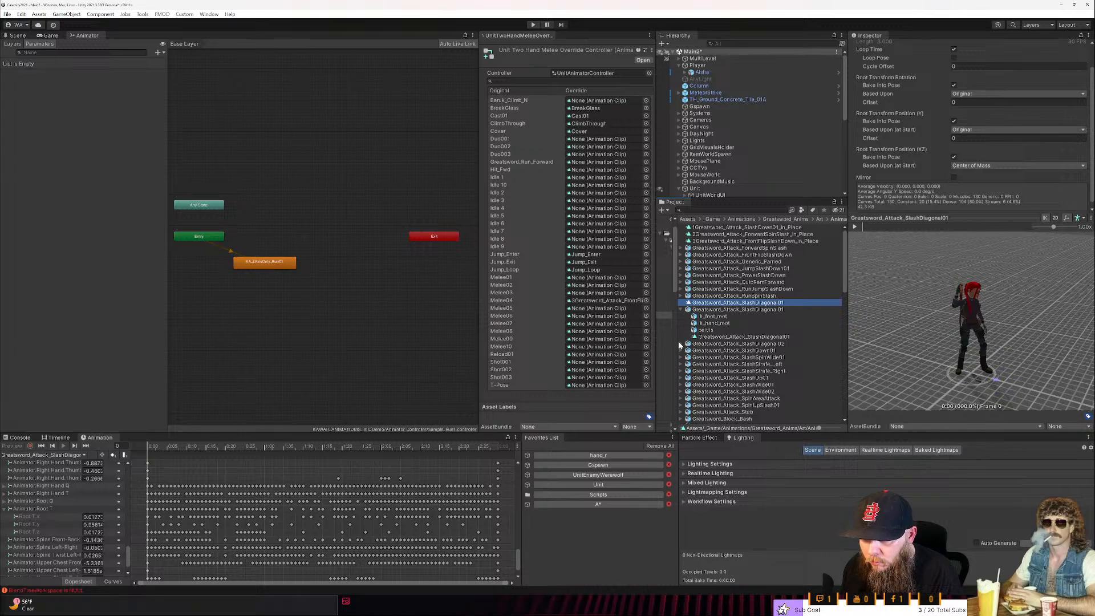
- Duplicate the clip inside the Greatsword_Attack_SlashDiagonal02 asset and select the copy
{"action": "left_click", "coordinate": [681, 345]}
{"action": "left_click", "coordinate": [742, 371]}
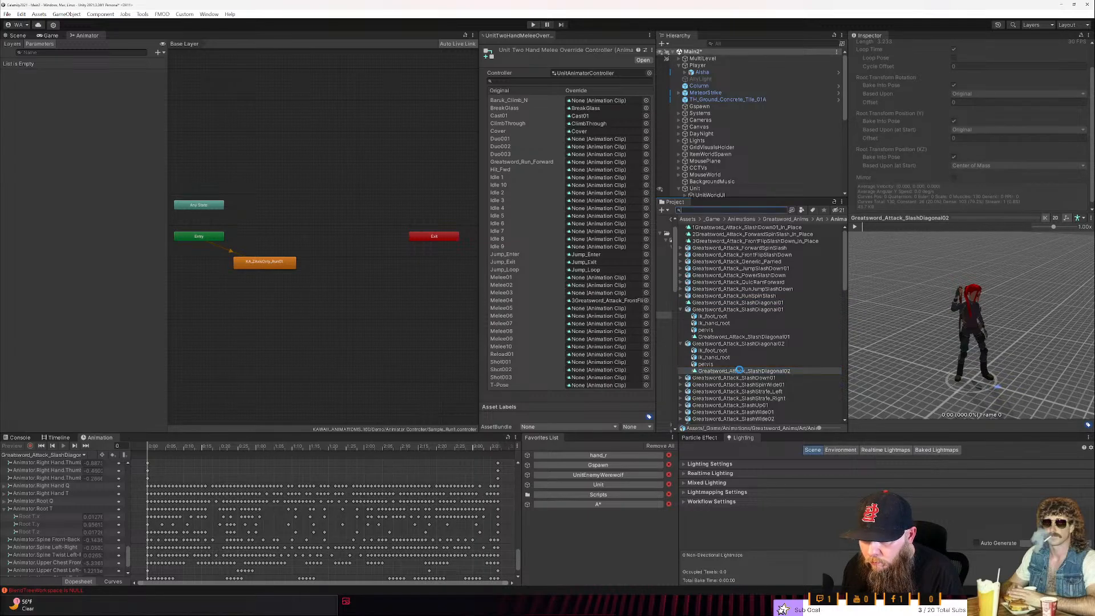
{"action": "key", "text": "ctrl+d"}
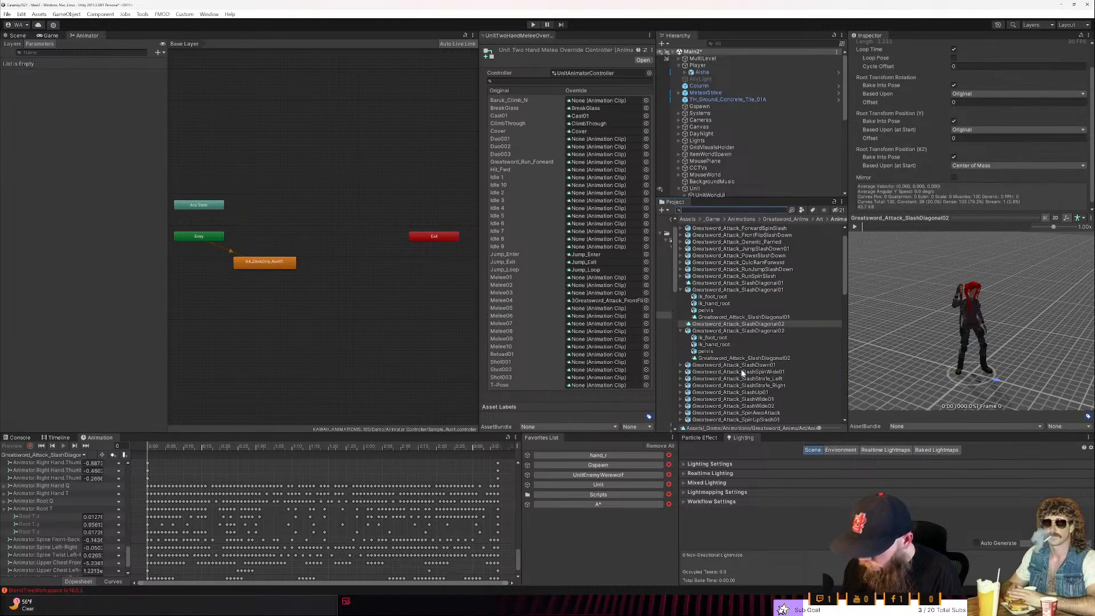
{"action": "left_click", "coordinate": [748, 329]}
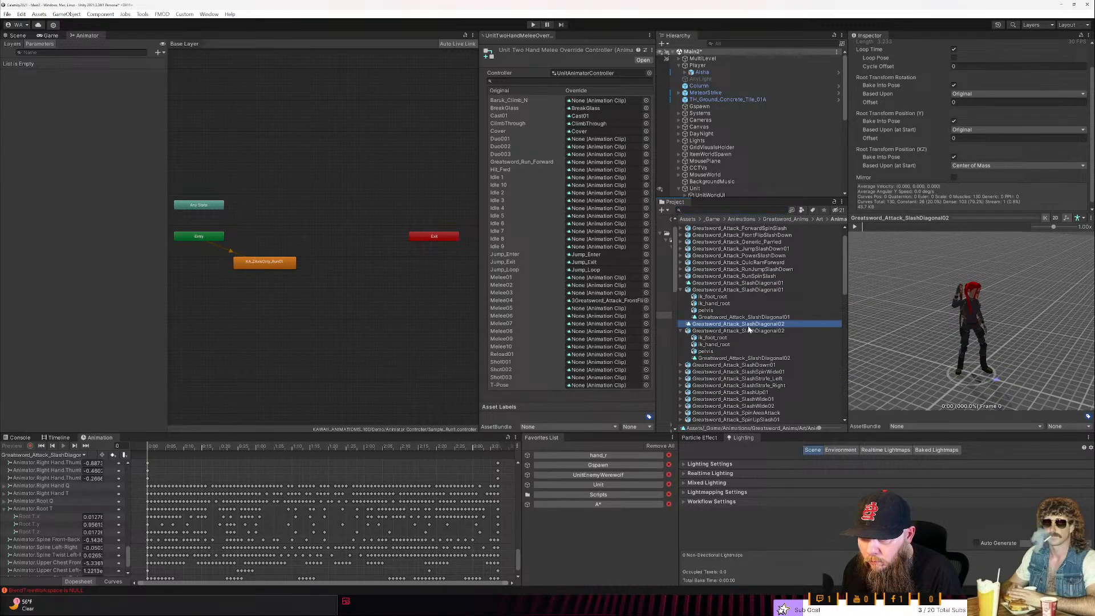
- Delete the Root T.x and Root T.z curves from the duplicated Greatsword_Attack_SlashDiagonal01 clip
{"action": "left_click", "coordinate": [743, 284], "text": "ctrl"}
{"action": "left_click", "coordinate": [744, 284]}
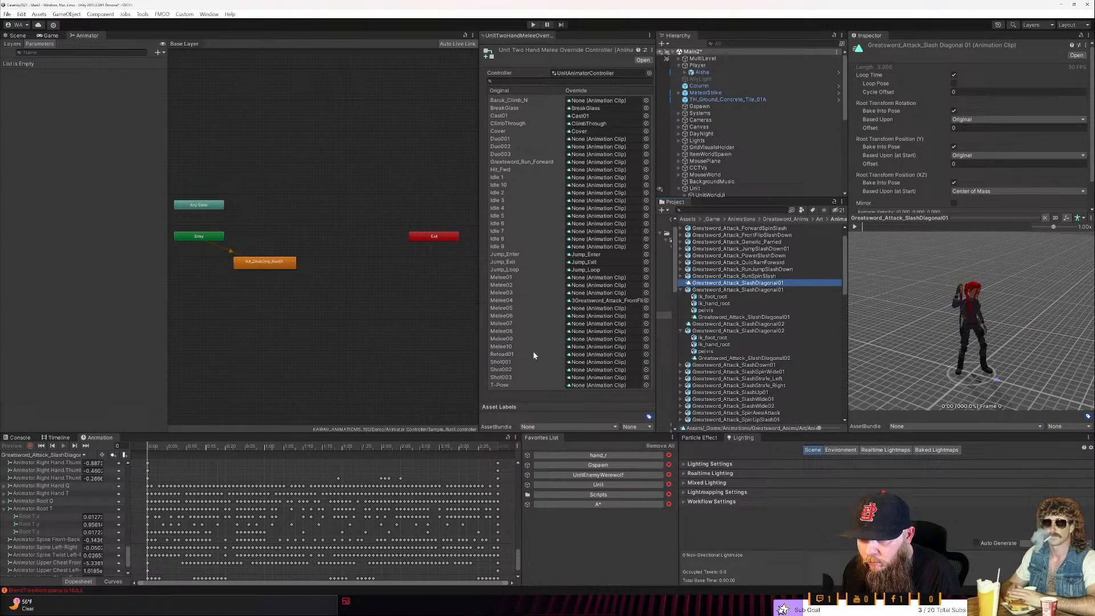
{"action": "left_click", "coordinate": [50, 512]}
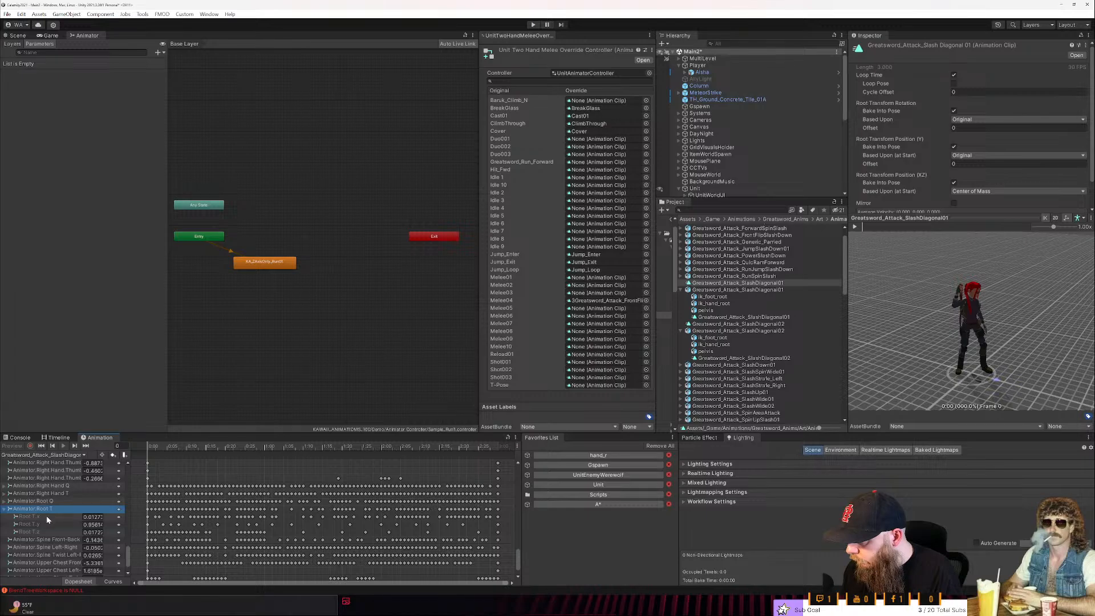
{"action": "left_click", "coordinate": [47, 515]}
{"action": "key", "text": "Delete"}
{"action": "left_click", "coordinate": [51, 523]}
{"action": "key", "text": "Delete"}
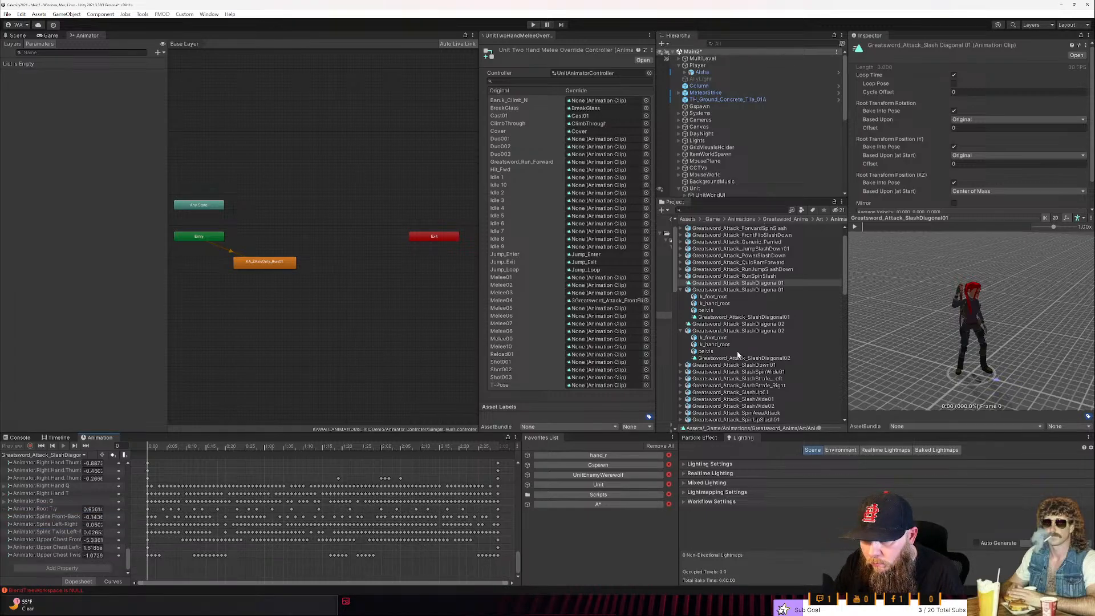
- Delete the Root T.x and Root T.z curves from the duplicated Greatsword_Attack_SlashDiagonal02 clip and save
{"action": "left_click", "coordinate": [728, 324]}
{"action": "left_click", "coordinate": [50, 516]}
{"action": "key", "text": "Delete"}
{"action": "left_click", "coordinate": [53, 522]}
{"action": "key", "text": "Delete"}
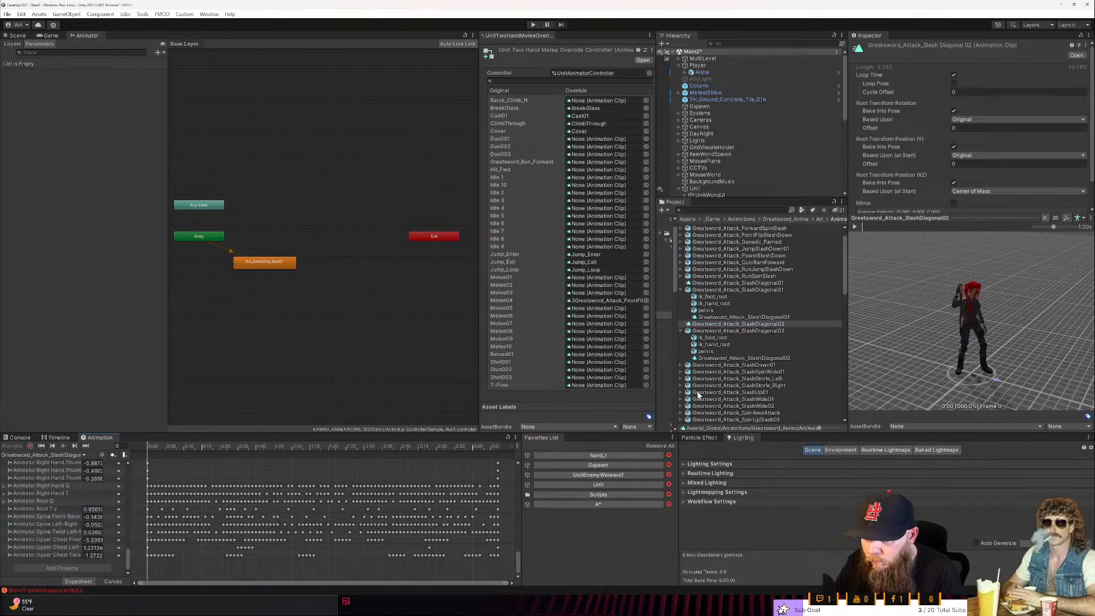
{"action": "key", "text": "ctrl+s"}
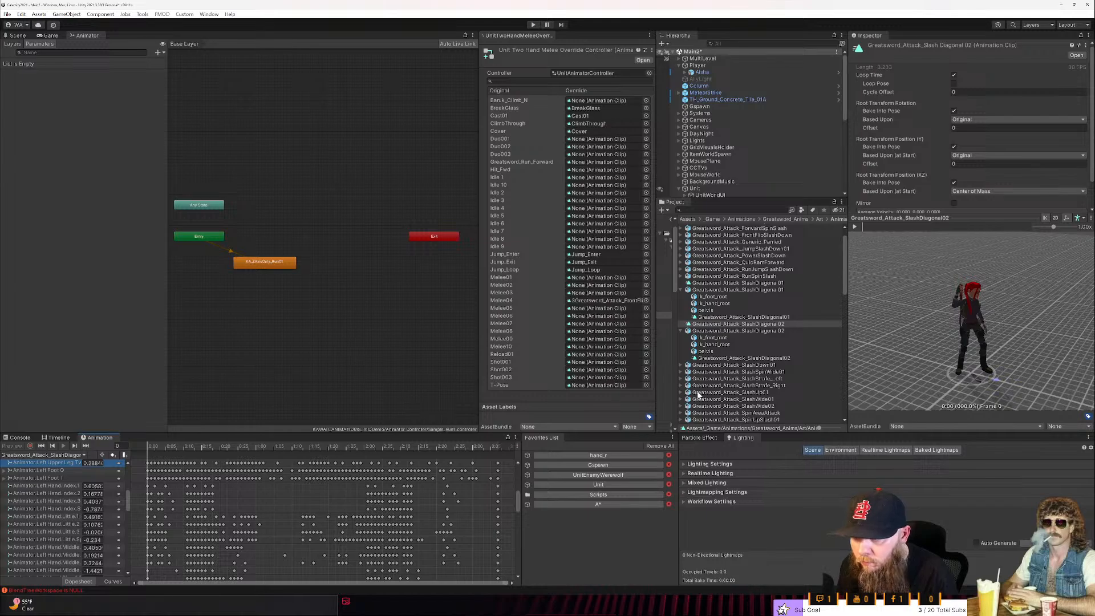
- Rename the duplicated SlashDiagonal02 clip as 4Greatsword_Attack_SlashDiagonal02_In_Place
{"action": "left_click", "coordinate": [737, 324]}
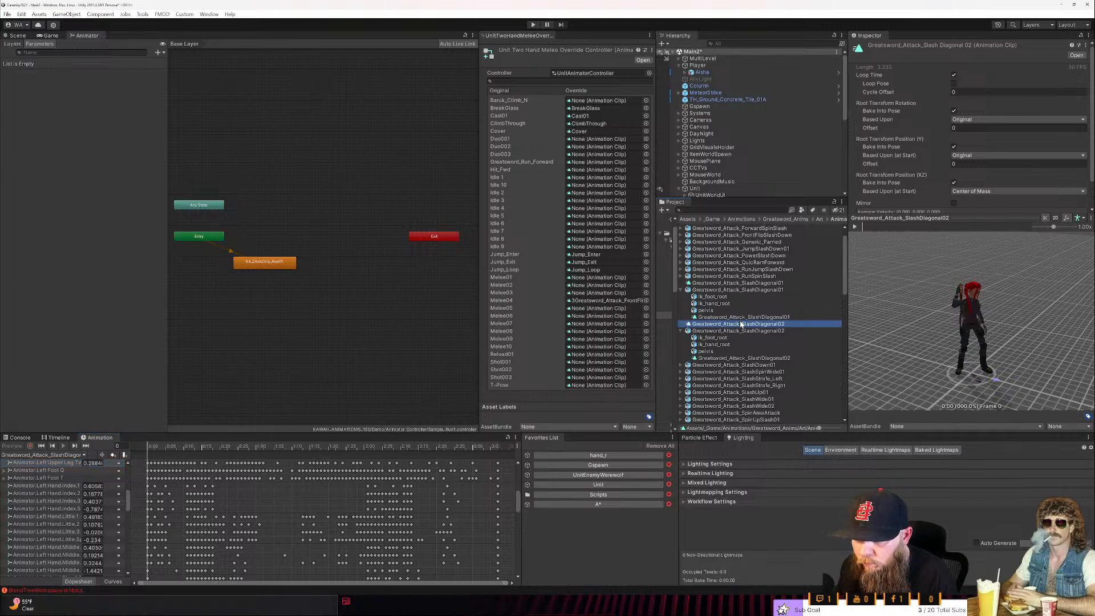
{"action": "key", "text": "End"}
{"action": "type", "text": "_In_Place"}
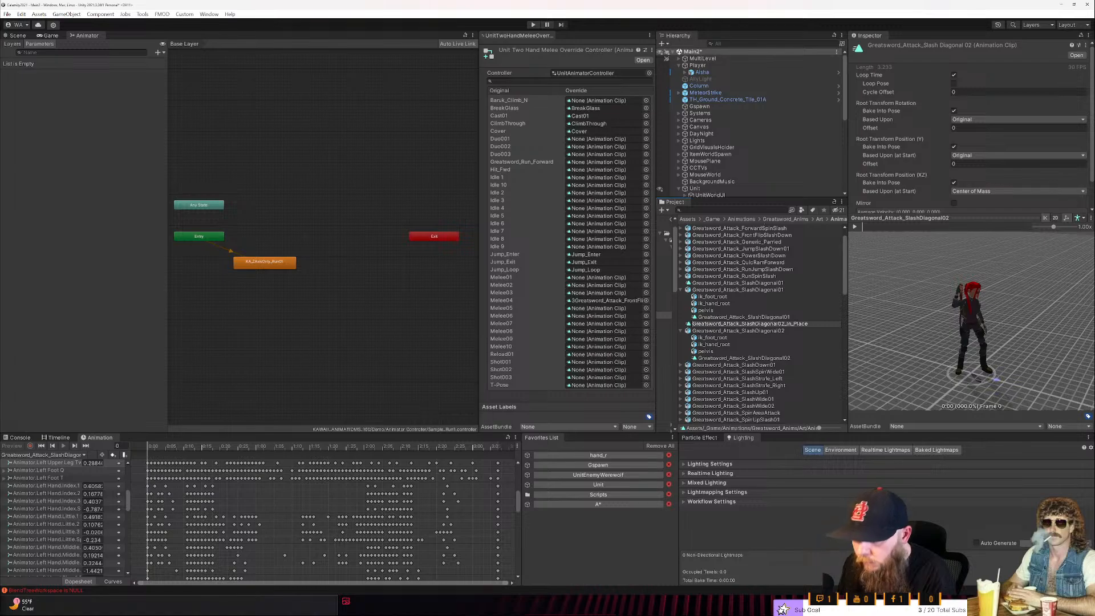
{"action": "key", "text": "Home"}
{"action": "type", "text": "4"}
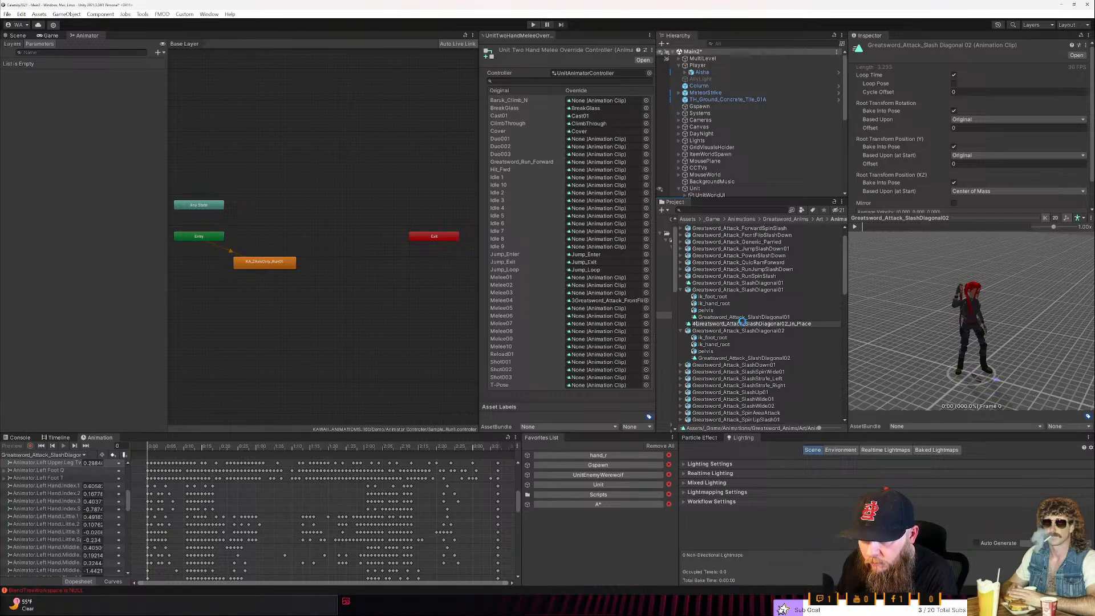
{"action": "key", "text": "Return"}
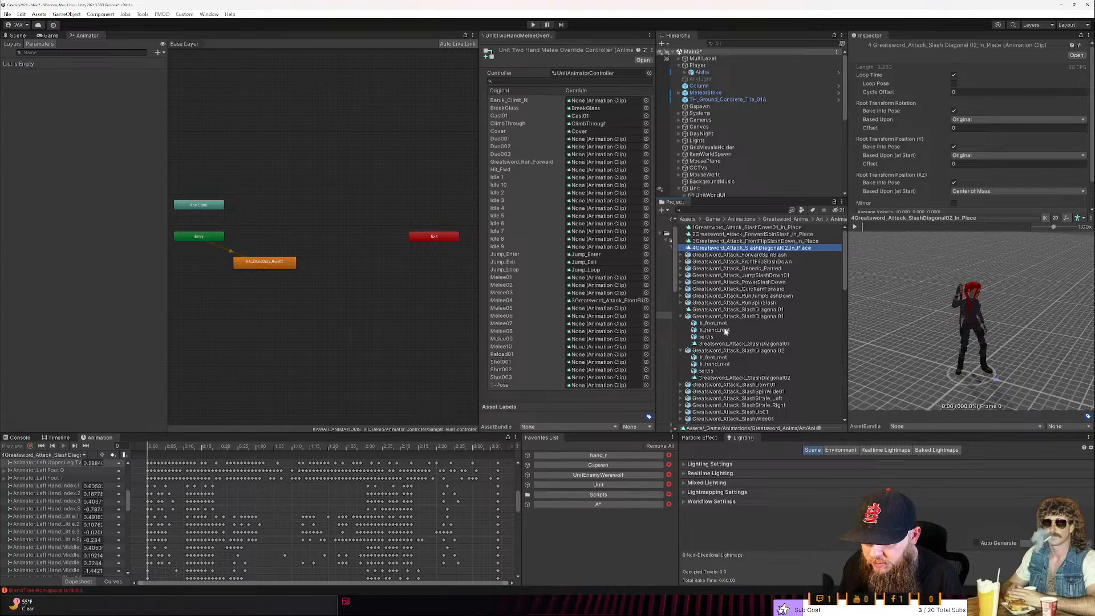
- Add a 5 at the start of the in-place SlashDiagonal02 clip's name
{"action": "key", "text": "F2"}
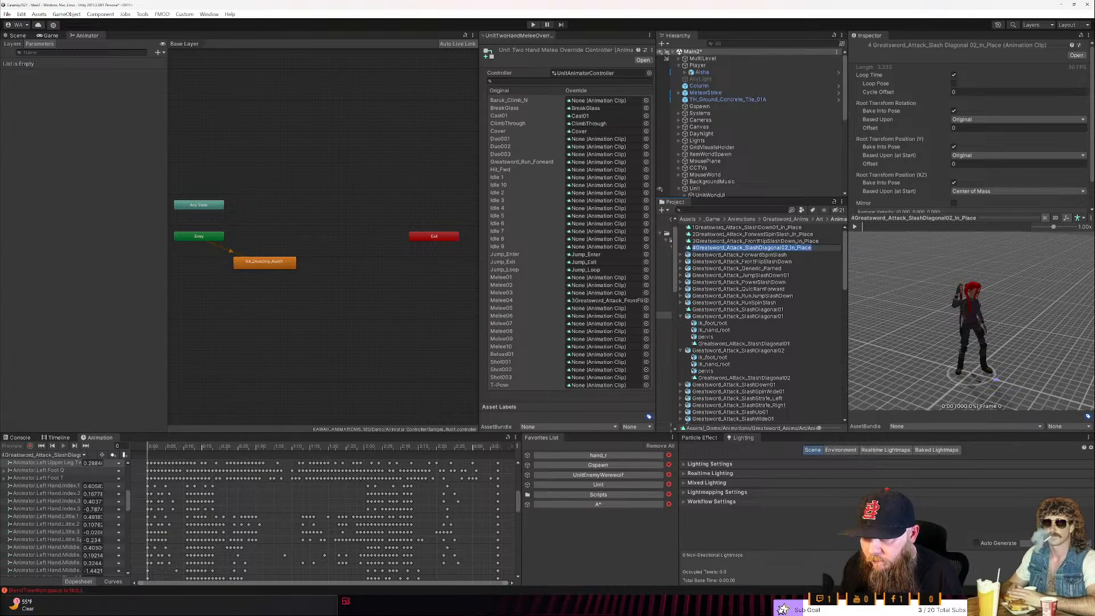
{"action": "key", "text": "Home"}
{"action": "type", "text": "5"}
{"action": "key", "text": "Return"}
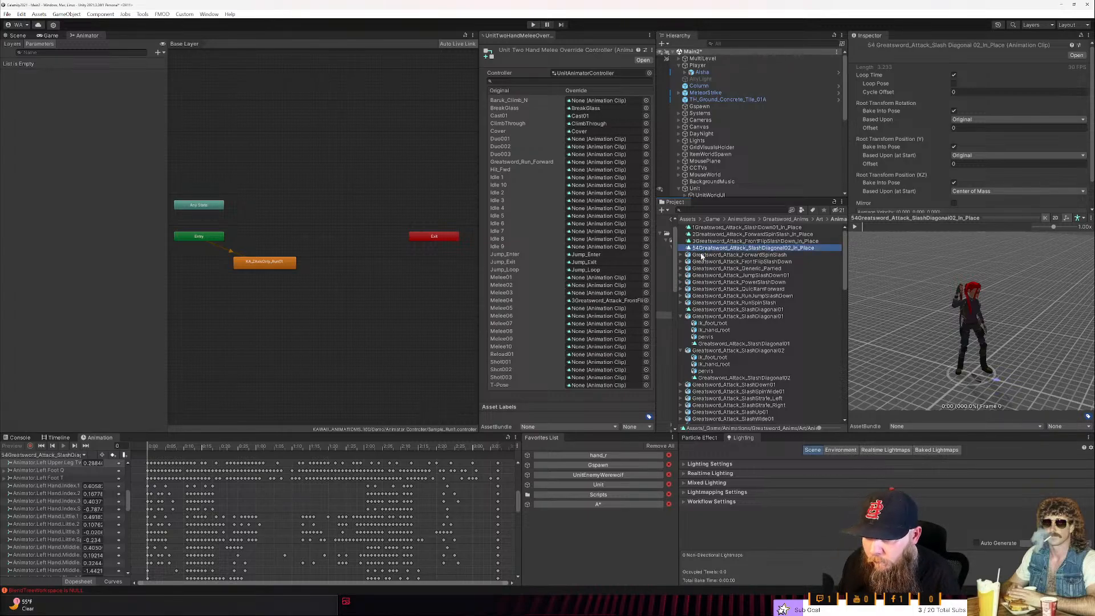
- Rename the duplicated SlashDiagonal01 clip as 4Greatsword_Attack_SlashDiagonal01_In_Place
{"action": "left_click", "coordinate": [727, 345]}
{"action": "left_click", "coordinate": [722, 311]}
{"action": "left_click", "coordinate": [722, 310]}
{"action": "key", "text": "Home"}
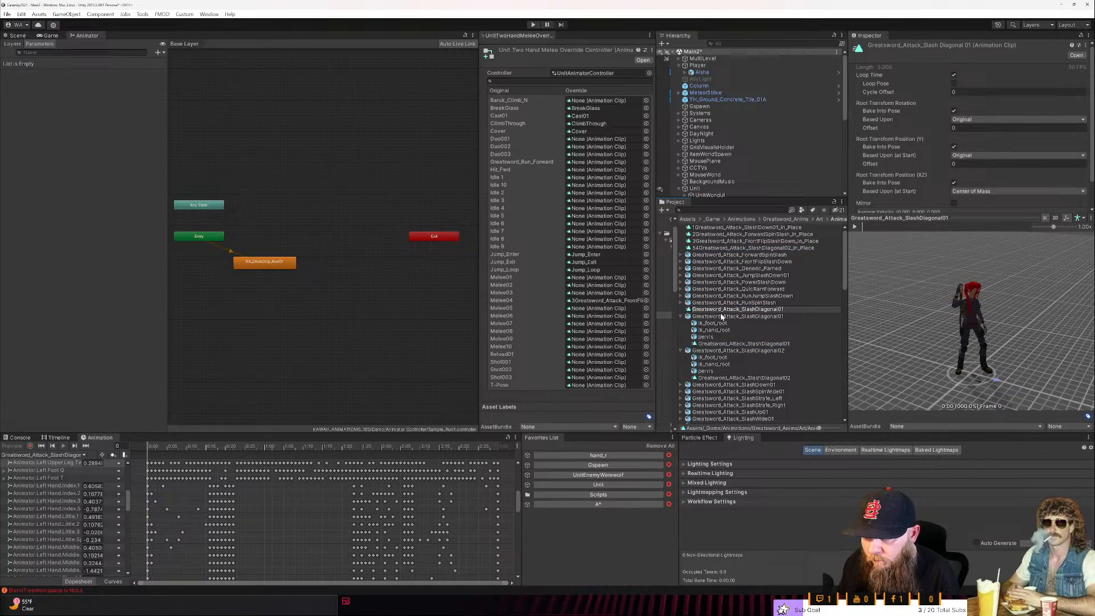
{"action": "type", "text": "4"}
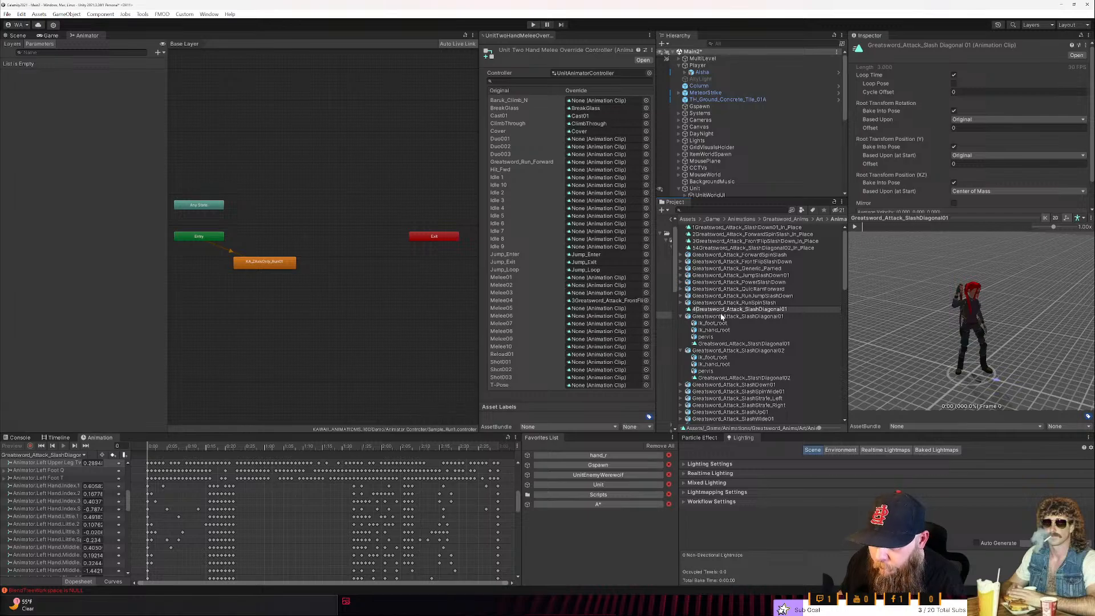
{"action": "type", "text": "_In_Place"}
{"action": "key", "text": "Return"}
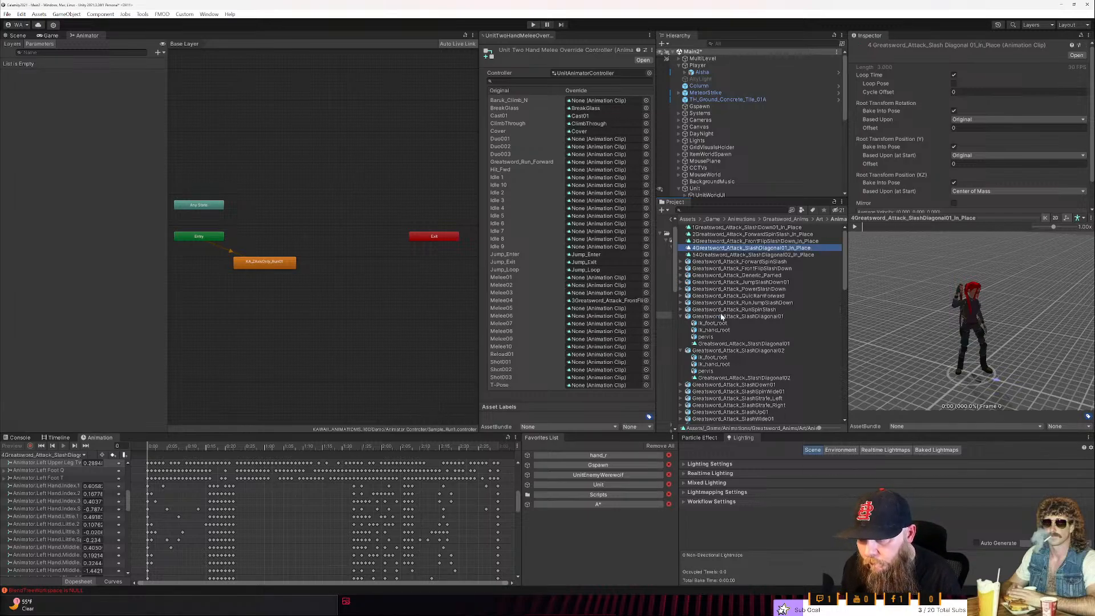
- Remove the extra 4 so the in-place SlashDiagonal02 clip is named 5Greatsword_Attack_SlashDiagonal02_In_Place
{"action": "left_click", "coordinate": [706, 256]}
{"action": "key", "text": "F2"}
{"action": "key", "text": "Home"}
{"action": "key", "text": "Right"}
{"action": "key", "text": "Delete"}
{"action": "key", "text": "Return"}
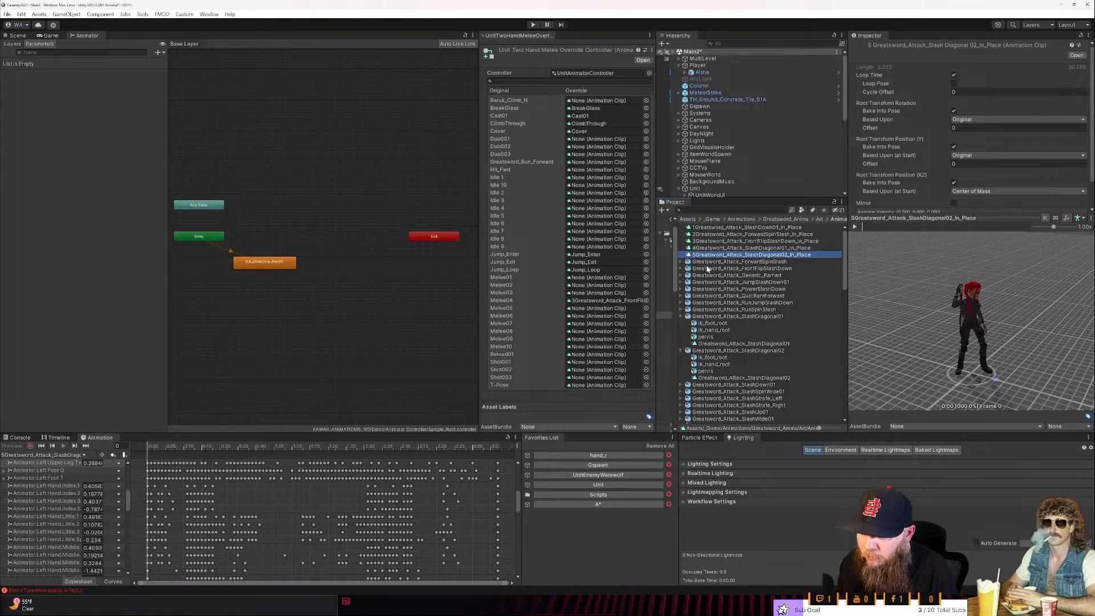
- Collapse the Greatsword_Attack_SlashDiagonal01 and Greatsword_Attack_SlashDiagonal02 assets
{"action": "left_click", "coordinate": [683, 318]}
{"action": "key", "text": "Left"}
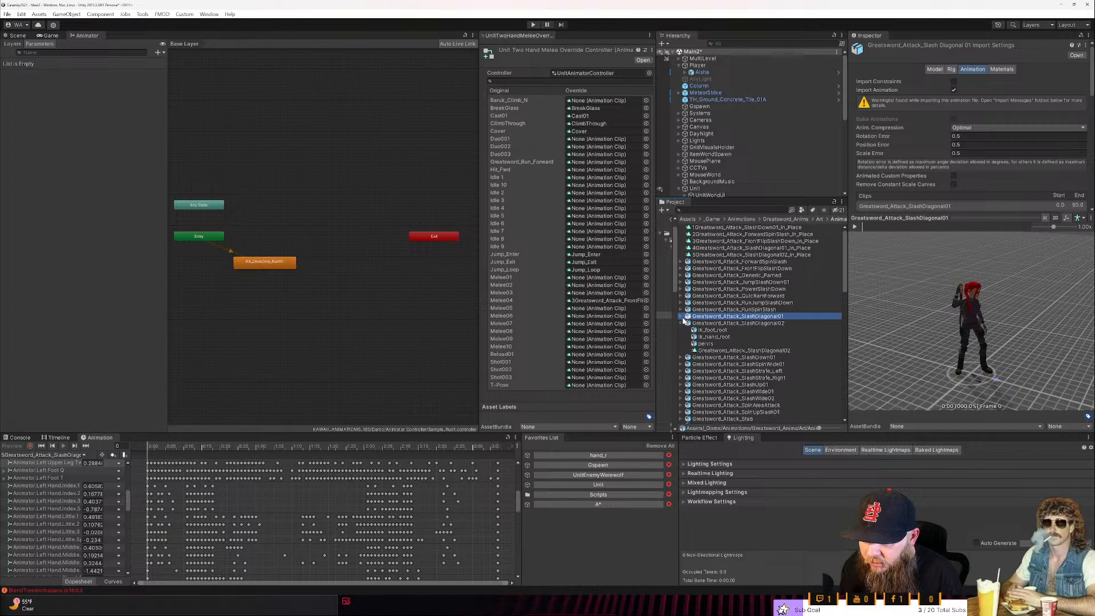
{"action": "left_click", "coordinate": [681, 322]}
- Preview the Greatsword_Attack_RunSpinSlash animation and duplicate the clip inside its asset
{"action": "left_click", "coordinate": [741, 310]}
{"action": "left_click", "coordinate": [855, 227]}
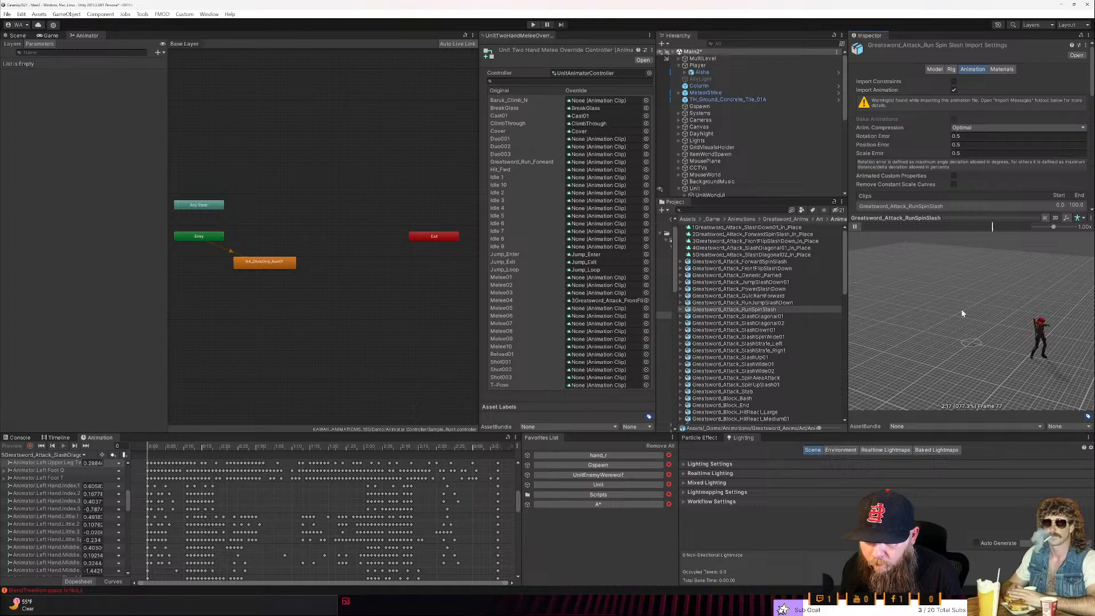
{"action": "left_click", "coordinate": [681, 309]}
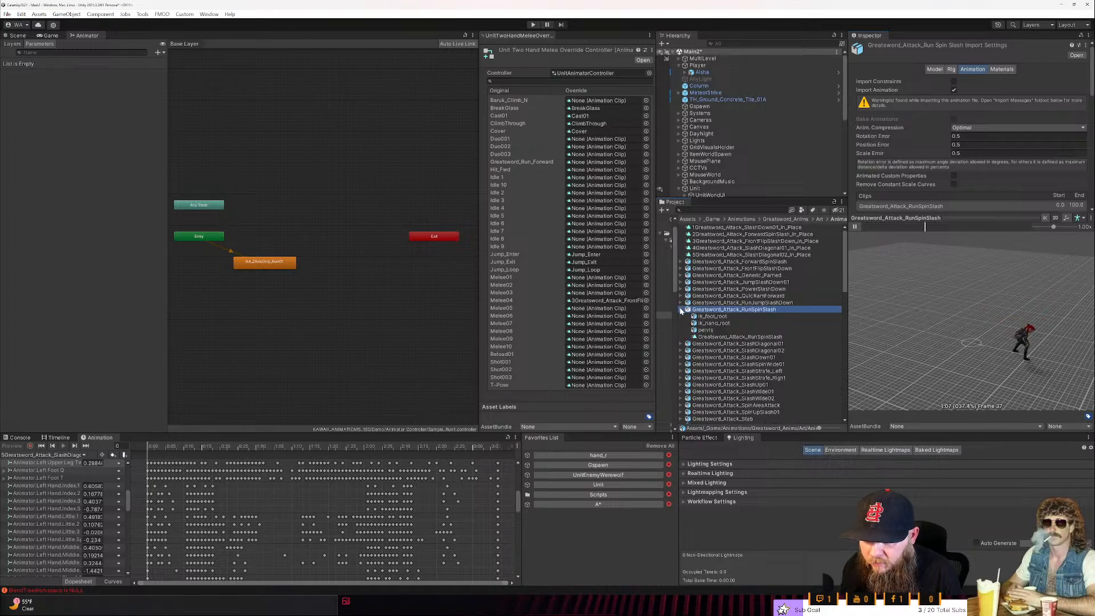
{"action": "left_click", "coordinate": [721, 337]}
{"action": "key", "text": "ctrl+d"}
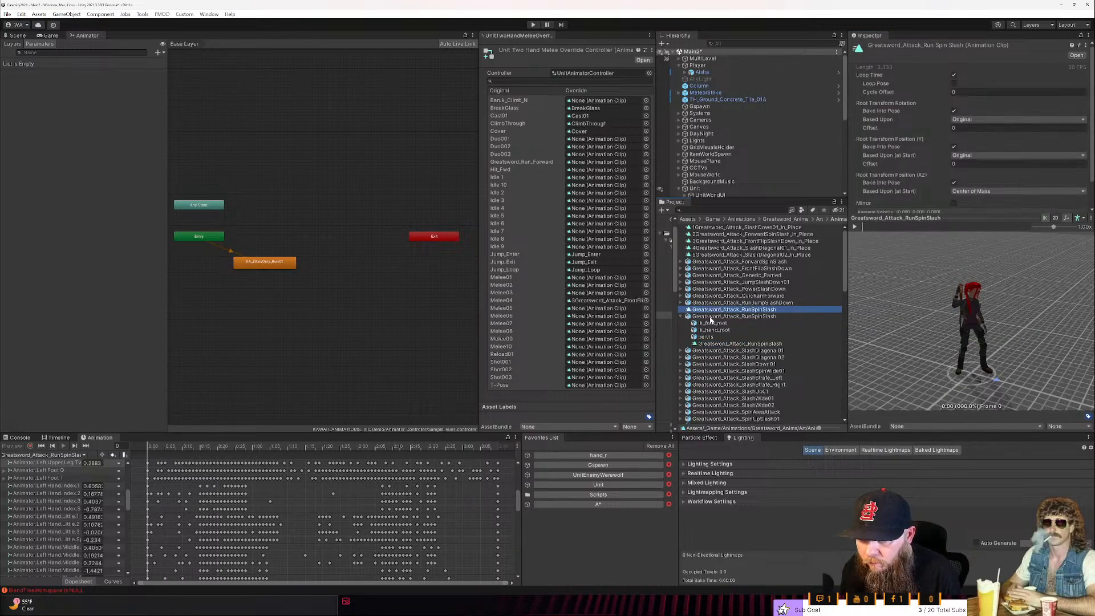
- Preview Greatsword_Attack_RunJumpSlashDown and duplicate its clip, then collapse the RunJumpSlashDown and RunSpinSlash assets
{"action": "left_click", "coordinate": [702, 303]}
{"action": "left_click", "coordinate": [860, 226]}
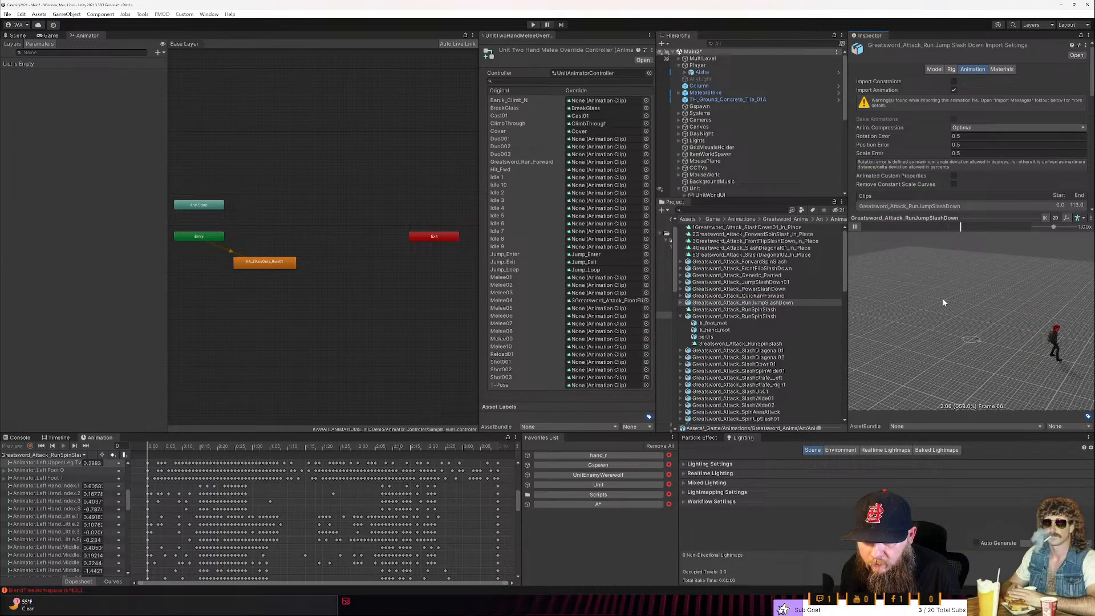
{"action": "left_click", "coordinate": [682, 304]}
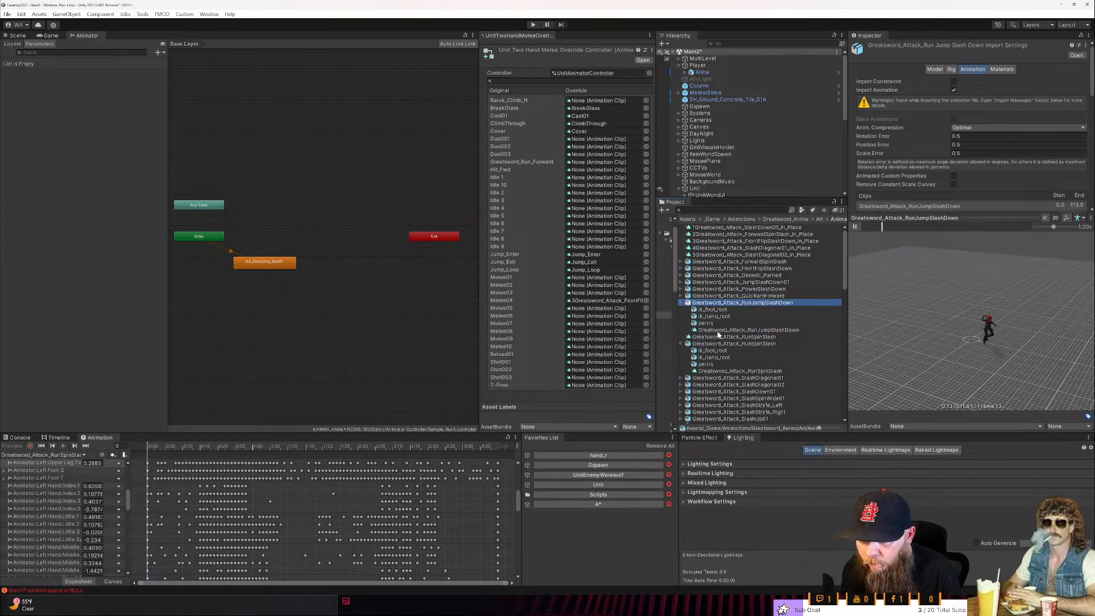
{"action": "left_click", "coordinate": [716, 330]}
{"action": "key", "text": "ctrl+d"}
{"action": "left_click", "coordinate": [682, 310]}
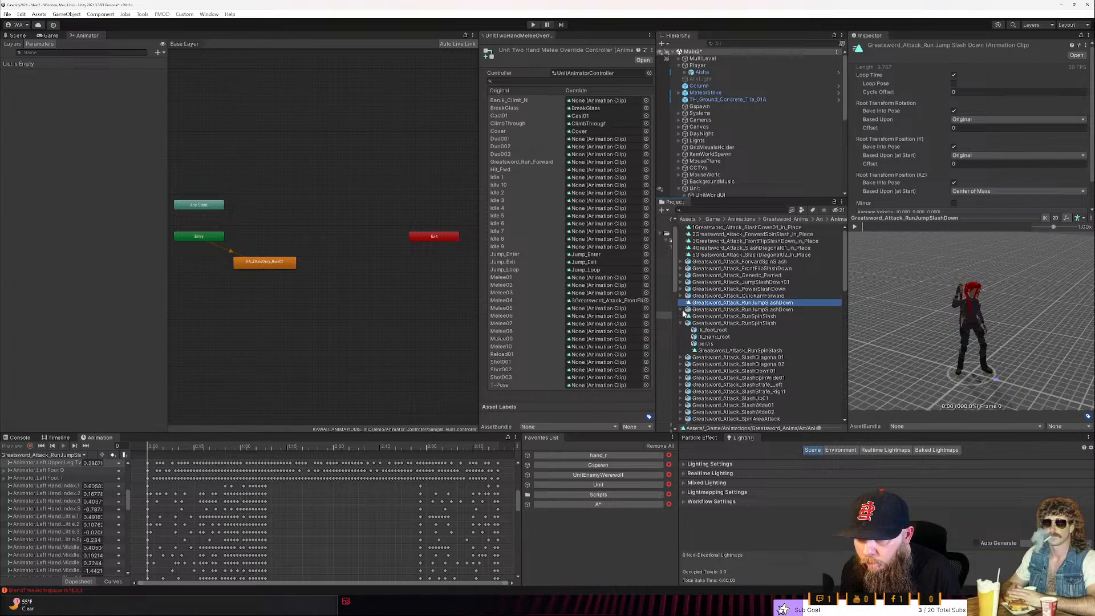
{"action": "left_click", "coordinate": [682, 323]}
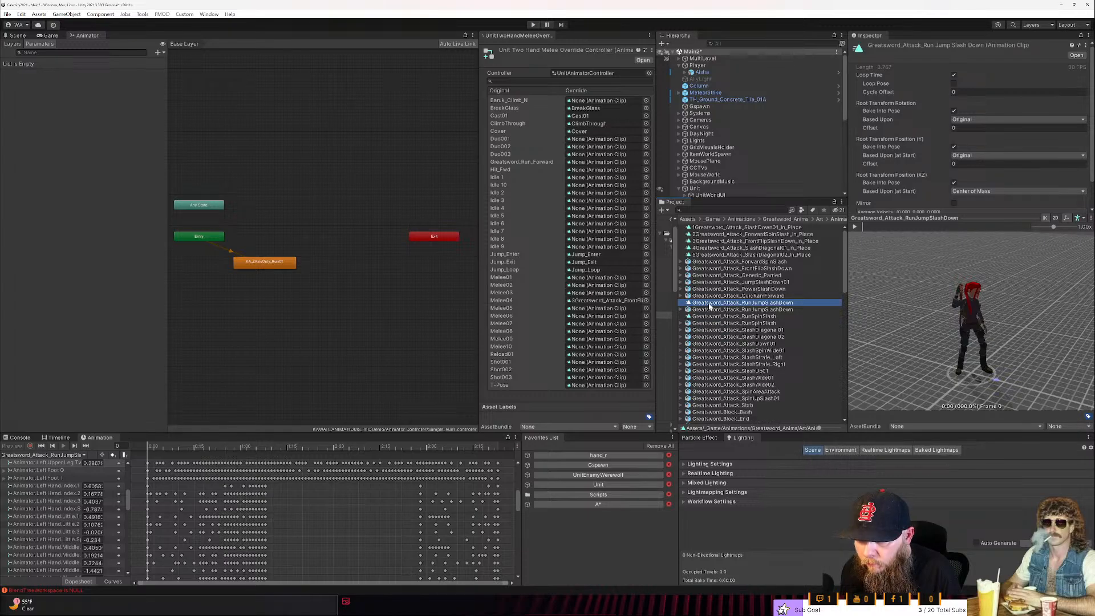
- Rename the duplicated RunJumpSlashDown clip as 6Greatsword_Attack_RunJumpSlashDown_In_Place
{"action": "left_click", "coordinate": [693, 302]}
{"action": "type", "text": "6"}
{"action": "type", "text": "_In_Place"}
{"action": "key", "text": "Return"}
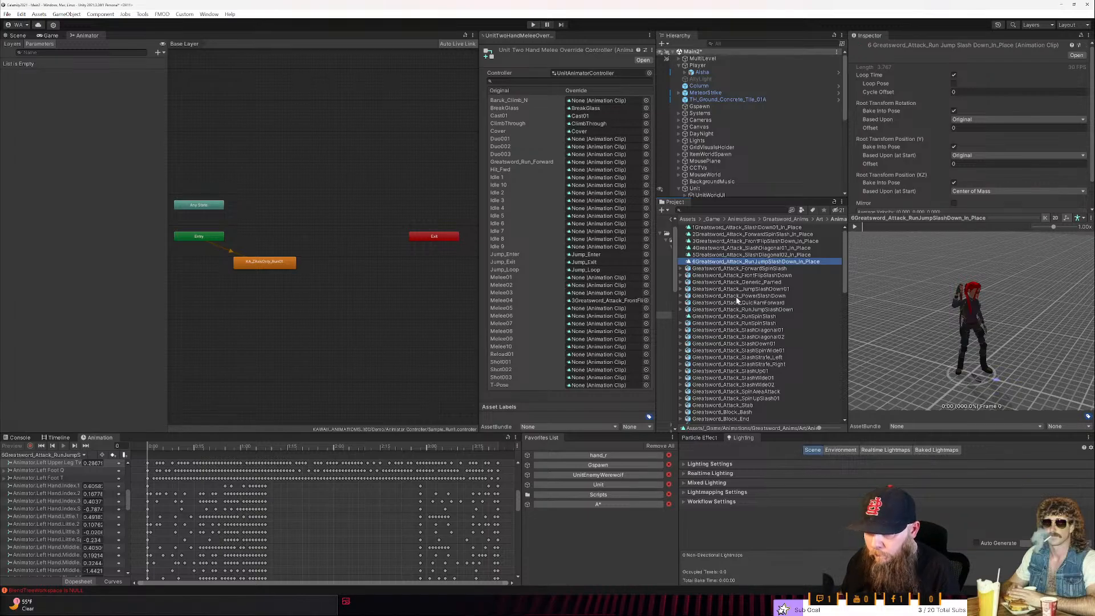
- Delete the Root T.x and Root T.z curves from 6Greatsword_Attack_RunJumpSlashDown_In_Place
{"action": "left_click_drag", "start_coordinate": [123, 495], "coordinate": [122, 569]}
{"action": "left_click", "coordinate": [47, 494]}
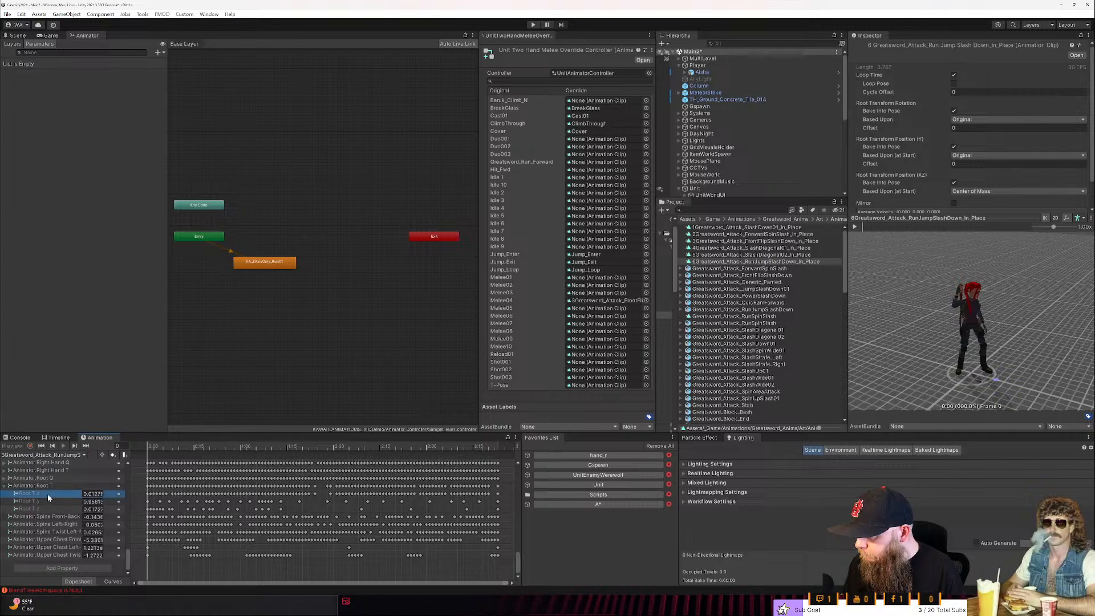
{"action": "key", "text": "Delete"}
{"action": "key", "text": "Down"}
{"action": "key", "text": "Down"}
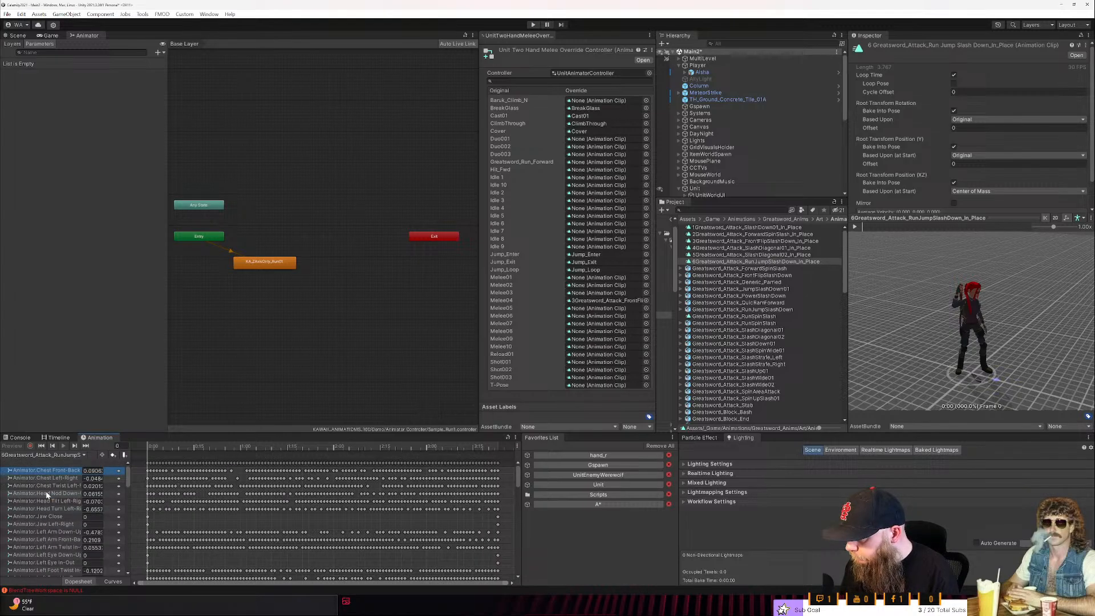
{"action": "scroll", "coordinate": [48, 495], "scroll_direction": "down", "scroll_amount": 3}
{"action": "scroll", "coordinate": [134, 491], "scroll_direction": "down", "scroll_amount": 1}
{"action": "left_click_drag", "start_coordinate": [130, 483], "coordinate": [128, 562]}
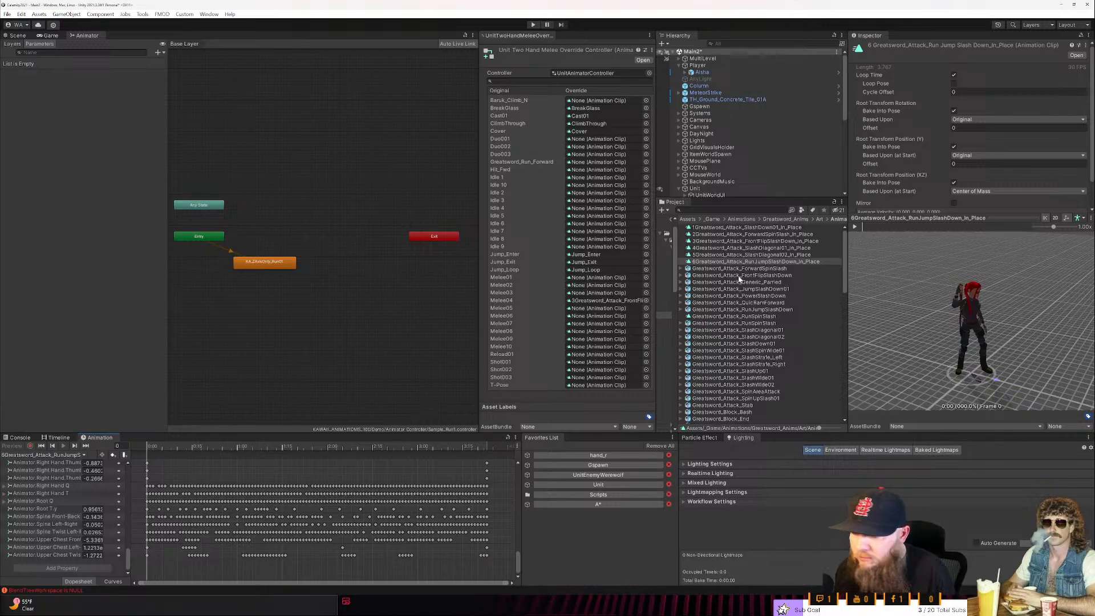
{"action": "left_click", "coordinate": [742, 263]}
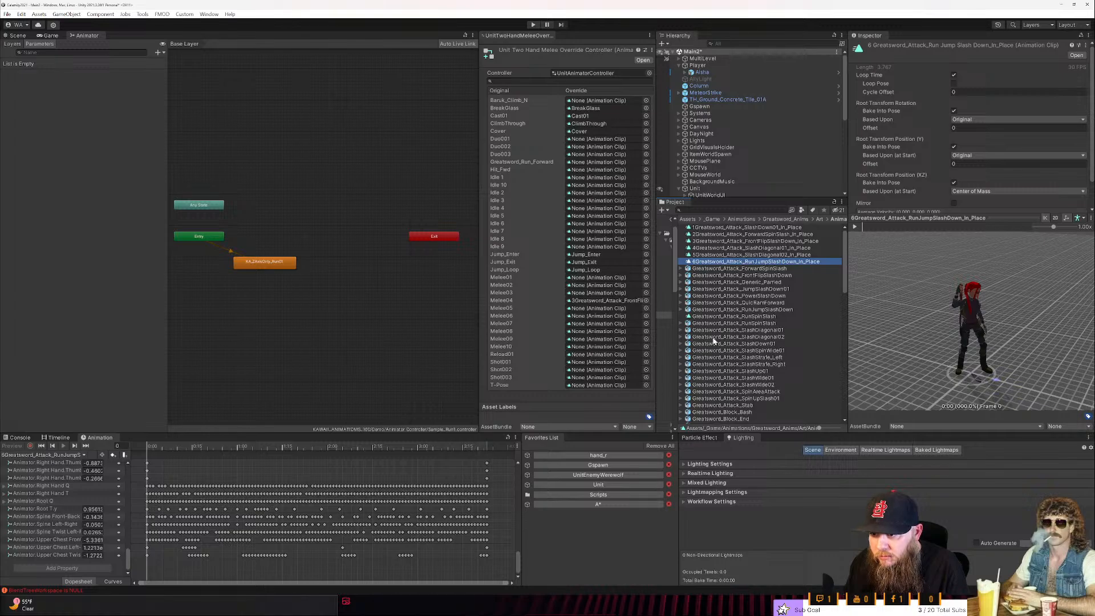
- Rename the duplicated RunSpinSlash clip as 7Greatsword_Attack_RunSpinSlash_In_Place
{"action": "left_click", "coordinate": [717, 317]}
{"action": "key", "text": "F2"}
{"action": "key", "text": "Left"}
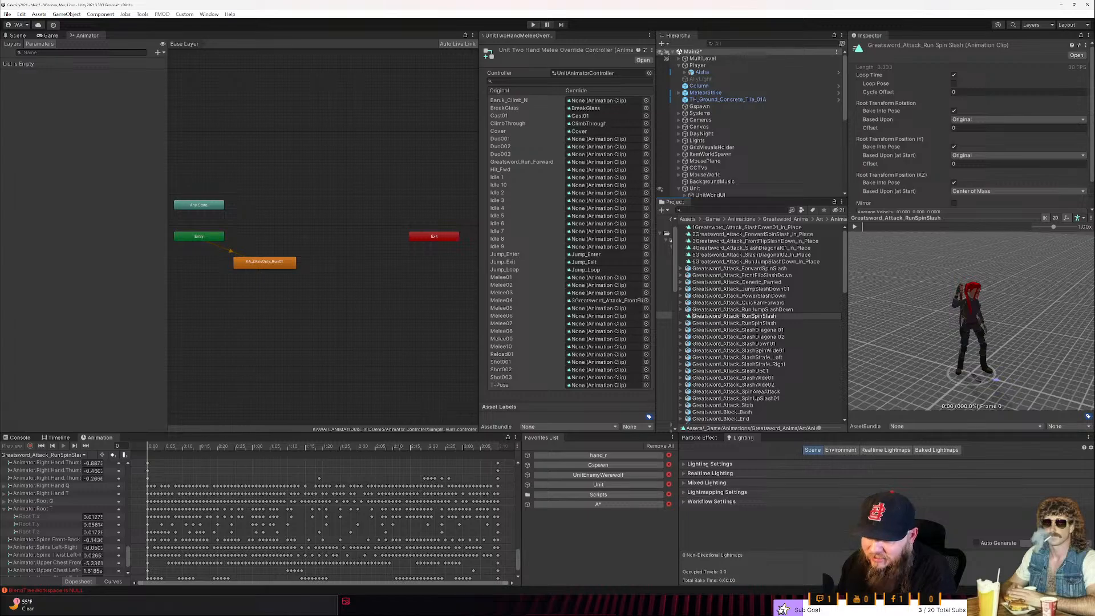
{"action": "type", "text": "7"}
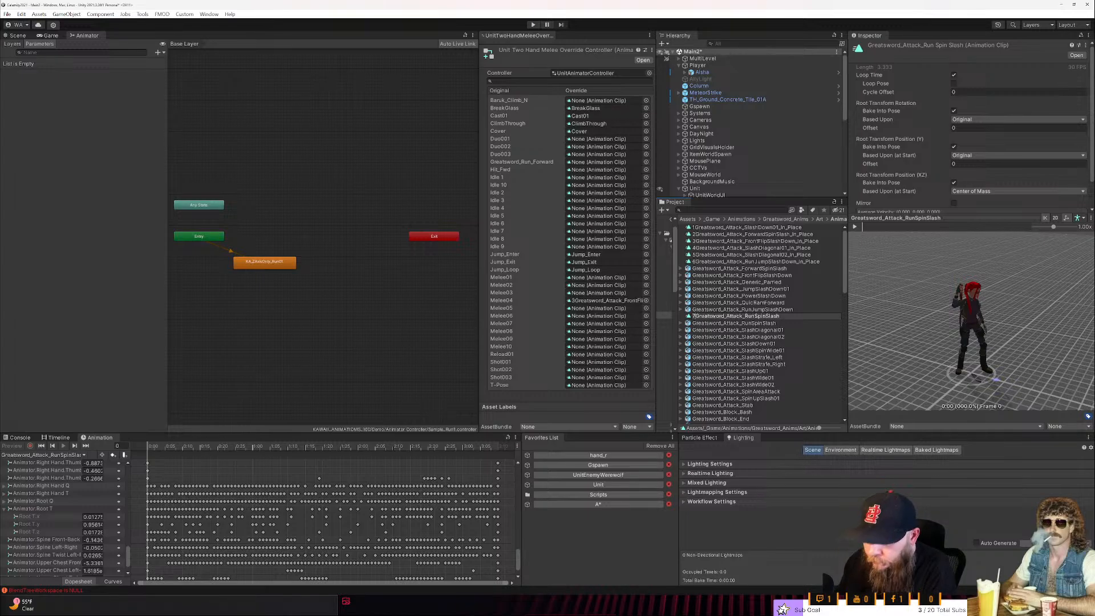
{"action": "key", "text": "Return"}
{"action": "key", "text": "F2"}
{"action": "type", "text": "_In_Place"}
{"action": "key", "text": "Return"}
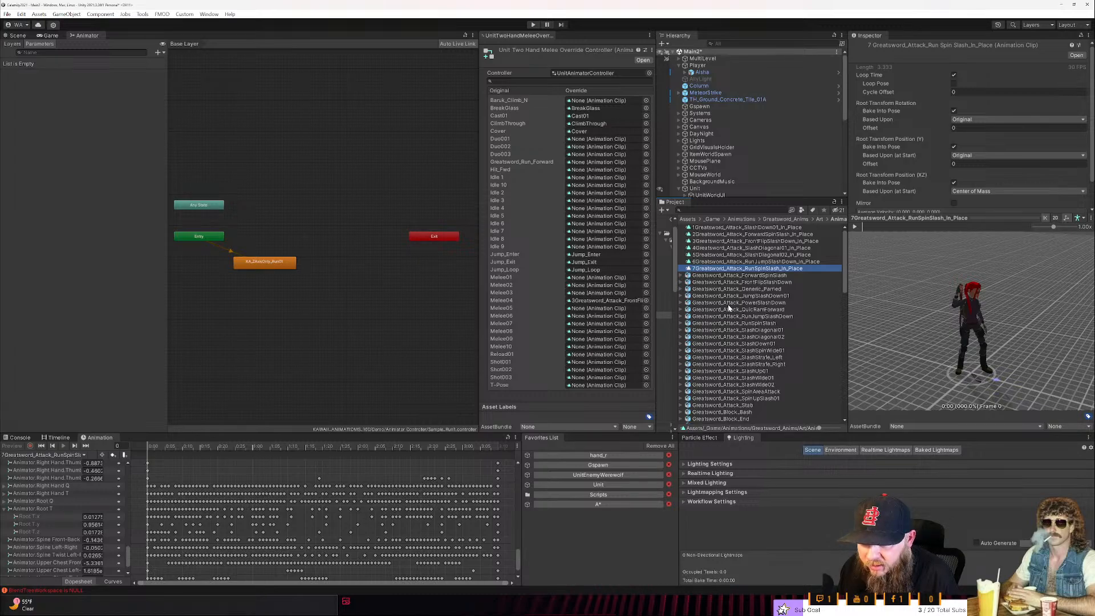
- Preview Greatsword_Attack_PowerSlashDown and duplicate the clip inside it, then collapse the asset
{"action": "left_click", "coordinate": [731, 303]}
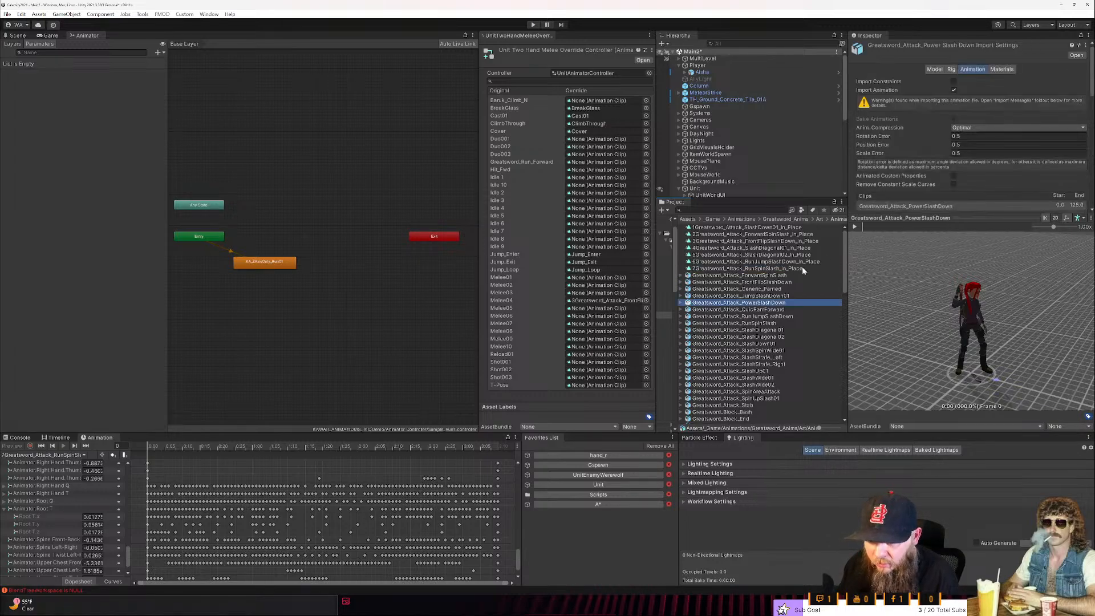
{"action": "left_click", "coordinate": [854, 227]}
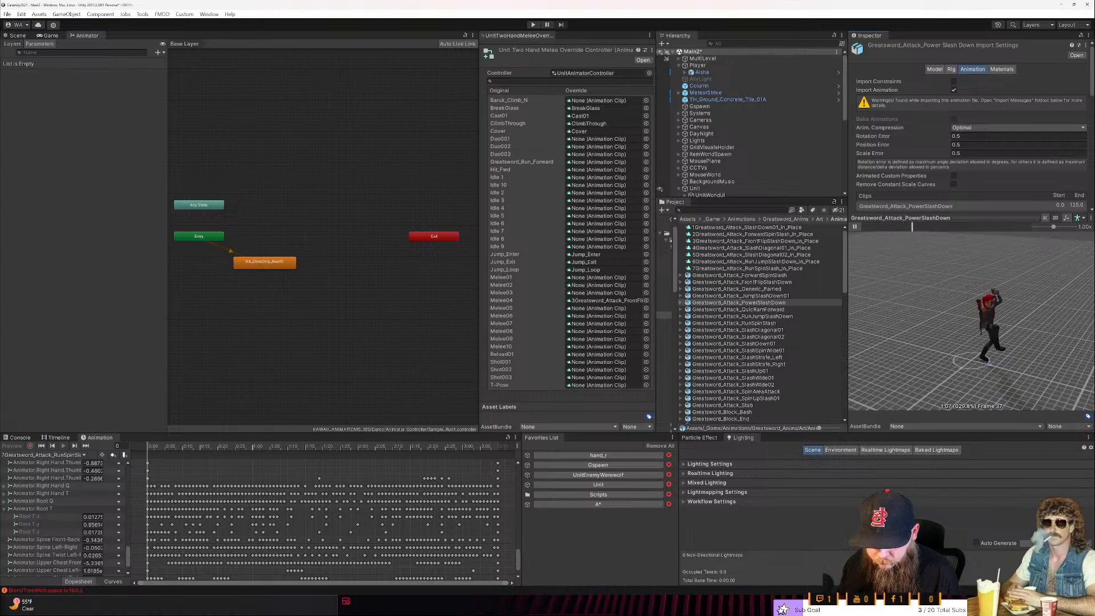
{"action": "left_click", "coordinate": [680, 302]}
{"action": "left_click", "coordinate": [720, 331]}
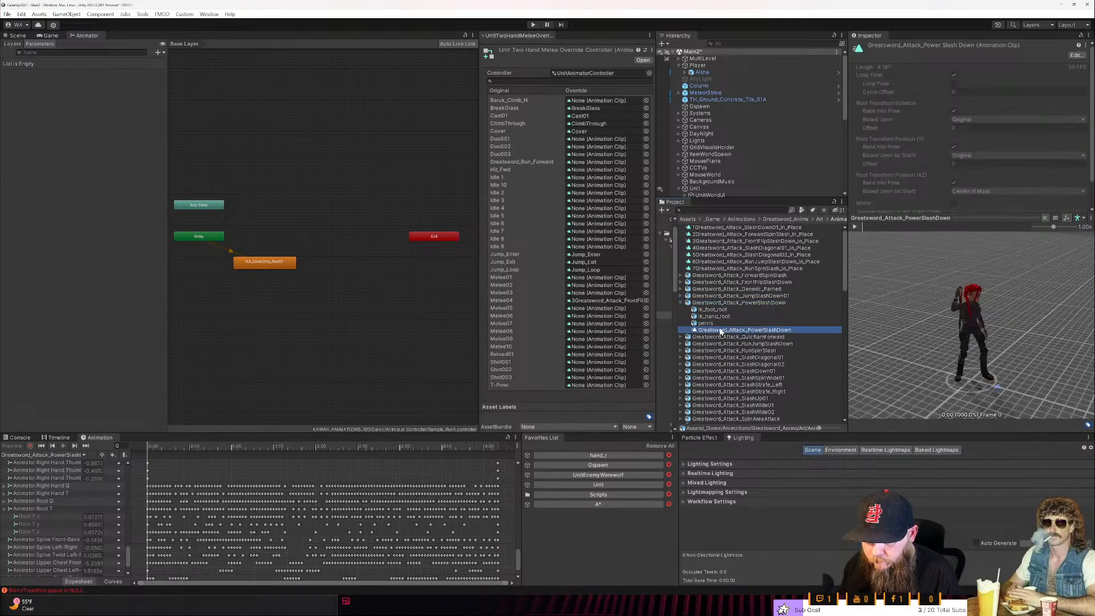
{"action": "key", "text": "ctrl+d"}
{"action": "left_click", "coordinate": [681, 309]}
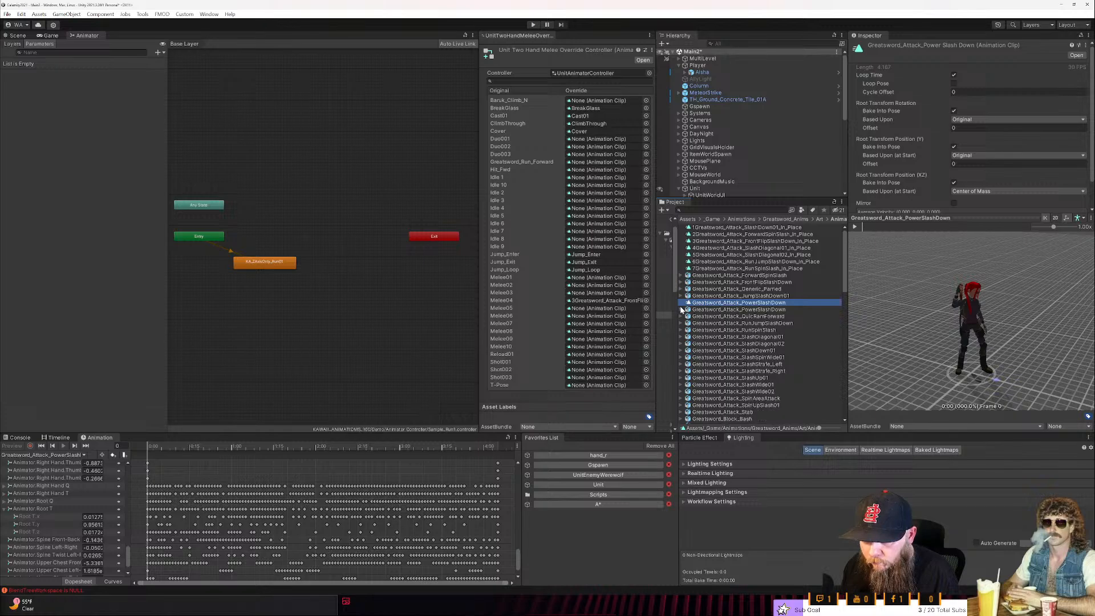
- Preview Greatsword_Attack_JumpSlashDown01 and duplicate the clip inside it, then collapse the asset
{"action": "left_click", "coordinate": [731, 297]}
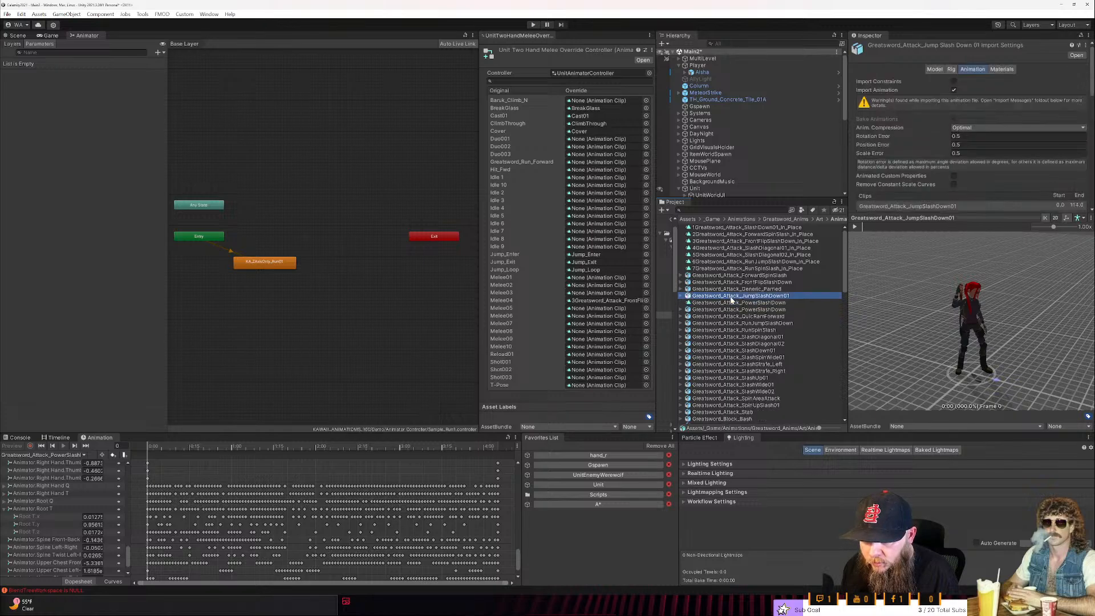
{"action": "left_click", "coordinate": [857, 227]}
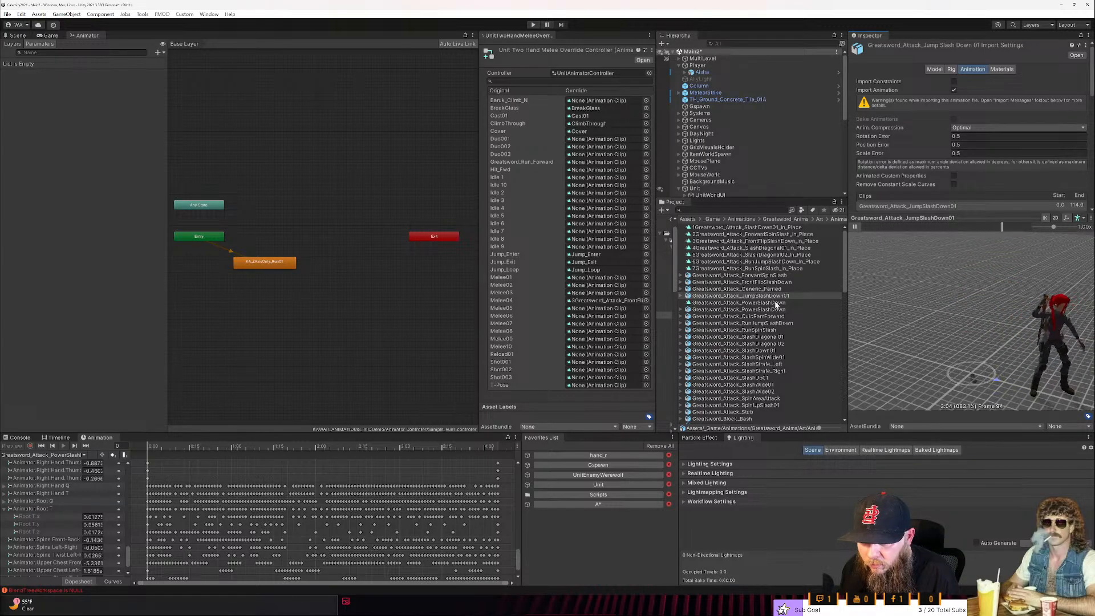
{"action": "left_click", "coordinate": [681, 296]}
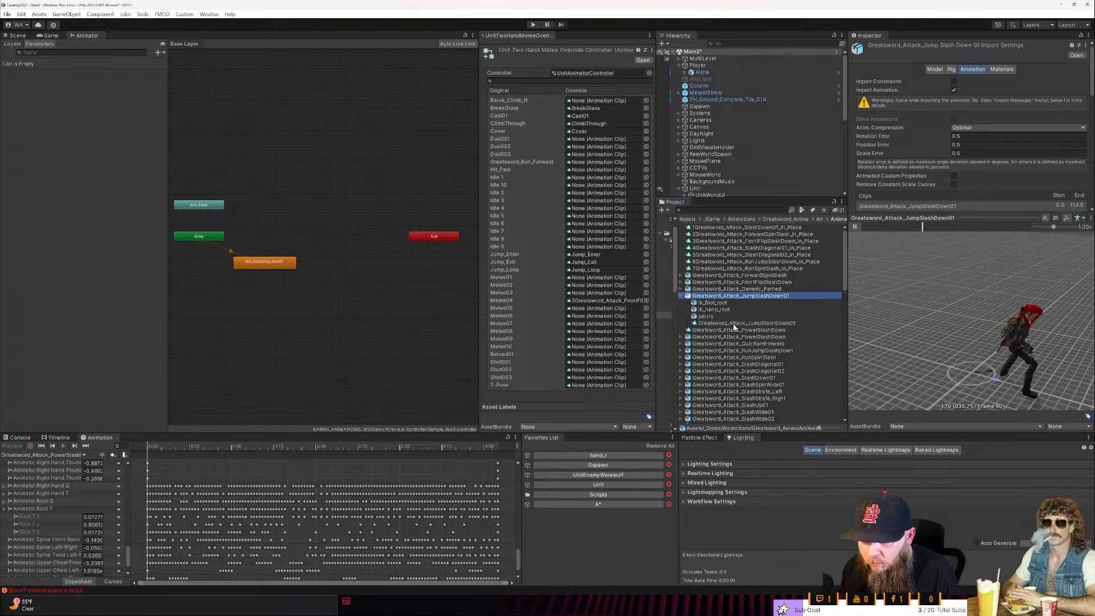
{"action": "left_click", "coordinate": [734, 323]}
{"action": "left_click", "coordinate": [681, 295]}
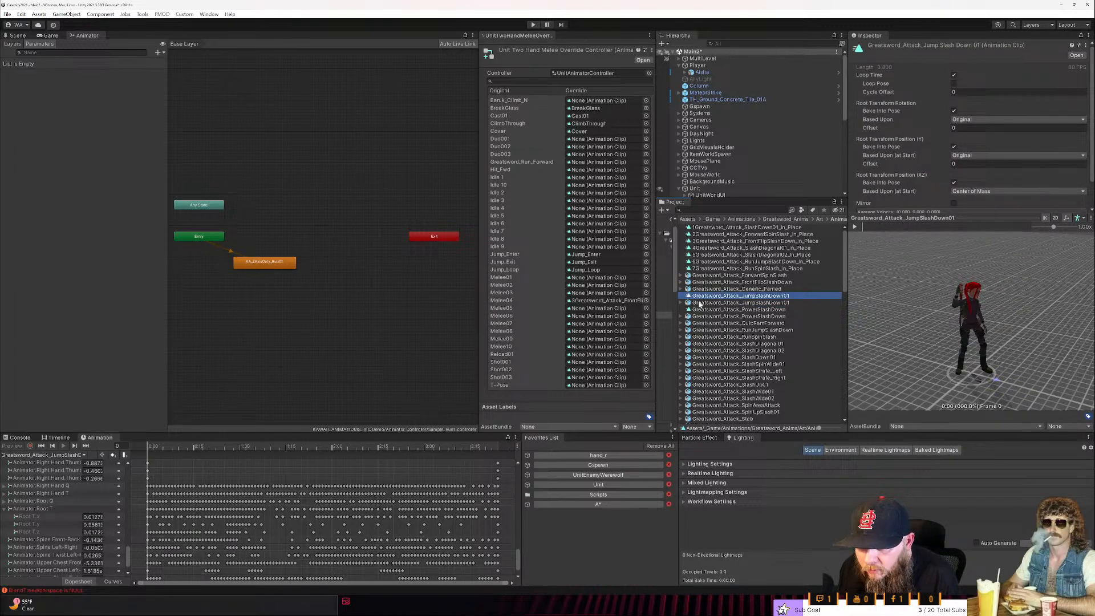
- Preview the Greatsword_Attack_FrontFlipSlashDown and Greatsword_Attack_SlashWide02 animations to judge their motion
{"action": "left_click", "coordinate": [743, 282]}
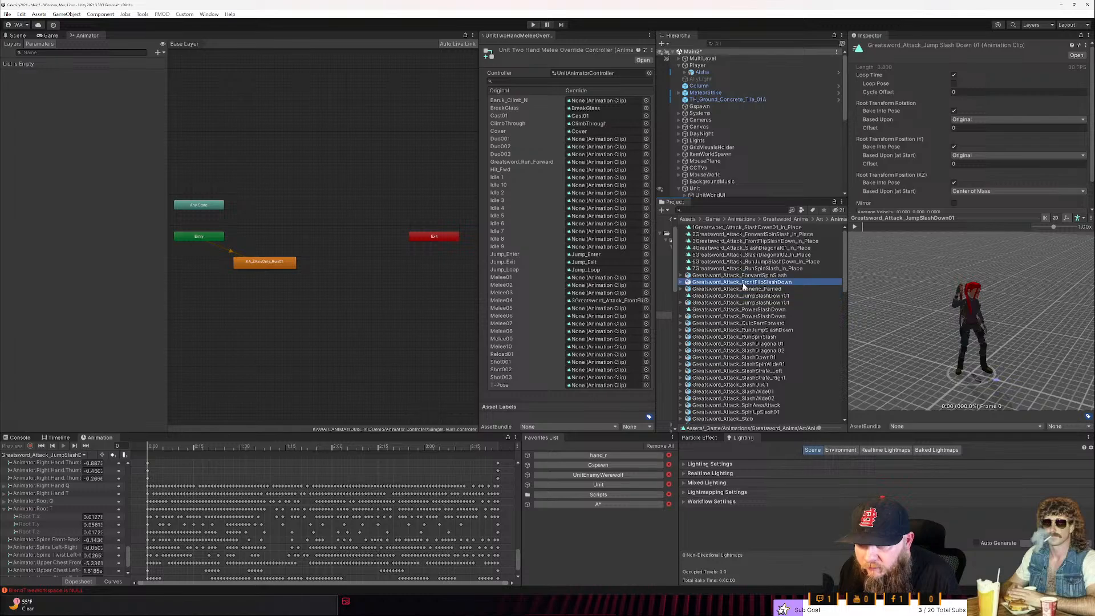
{"action": "left_click", "coordinate": [855, 227]}
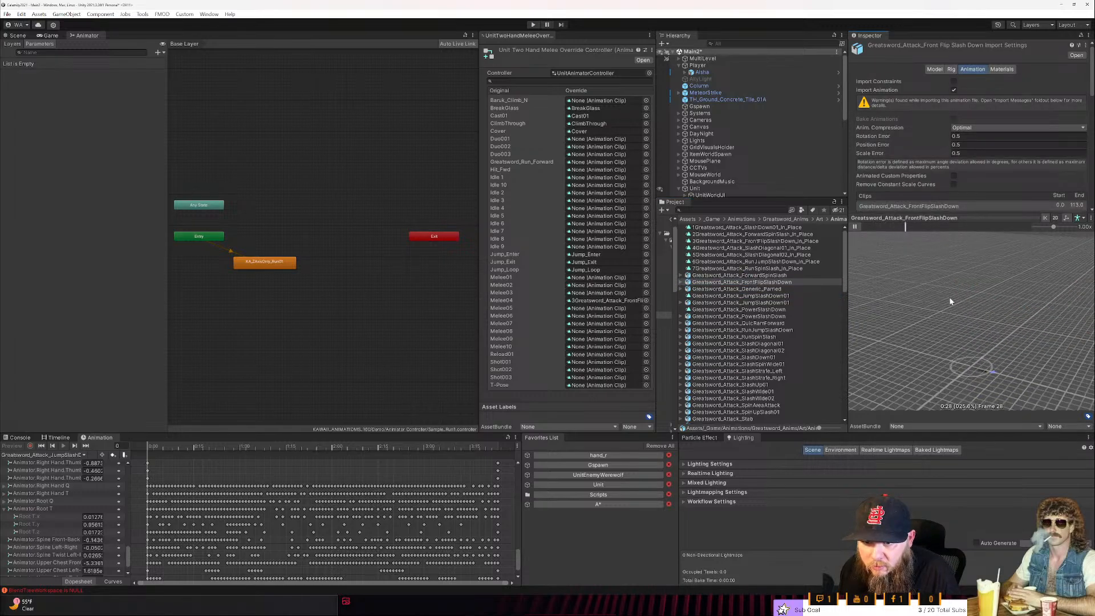
{"action": "scroll", "coordinate": [944, 296], "scroll_direction": "down", "scroll_amount": 5}
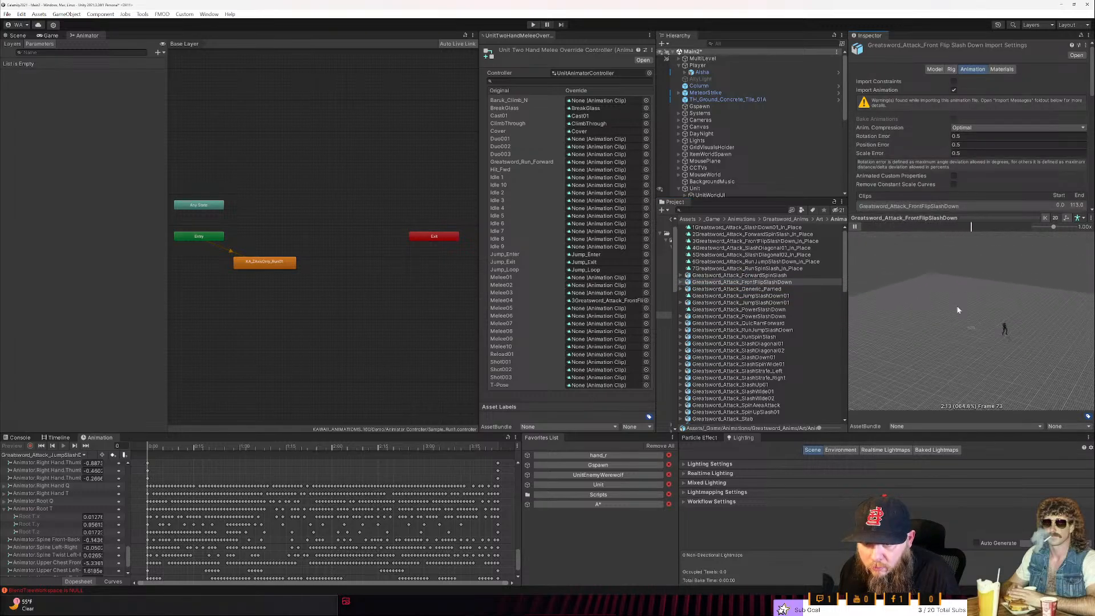
{"action": "scroll", "coordinate": [961, 311], "scroll_direction": "up", "scroll_amount": 3}
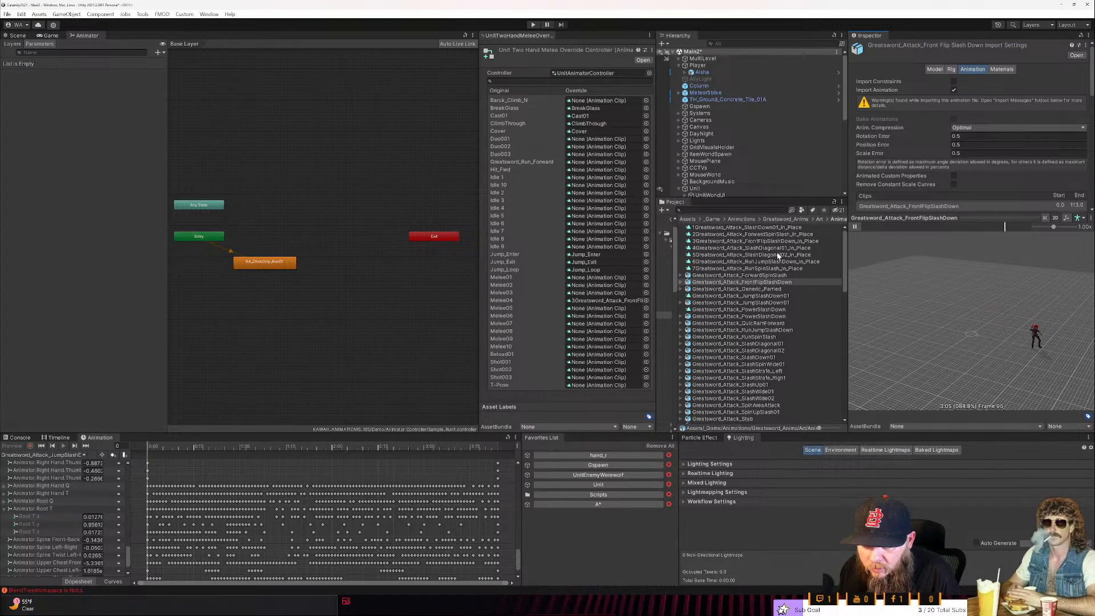
{"action": "scroll", "coordinate": [773, 318], "scroll_direction": "down", "scroll_amount": 2}
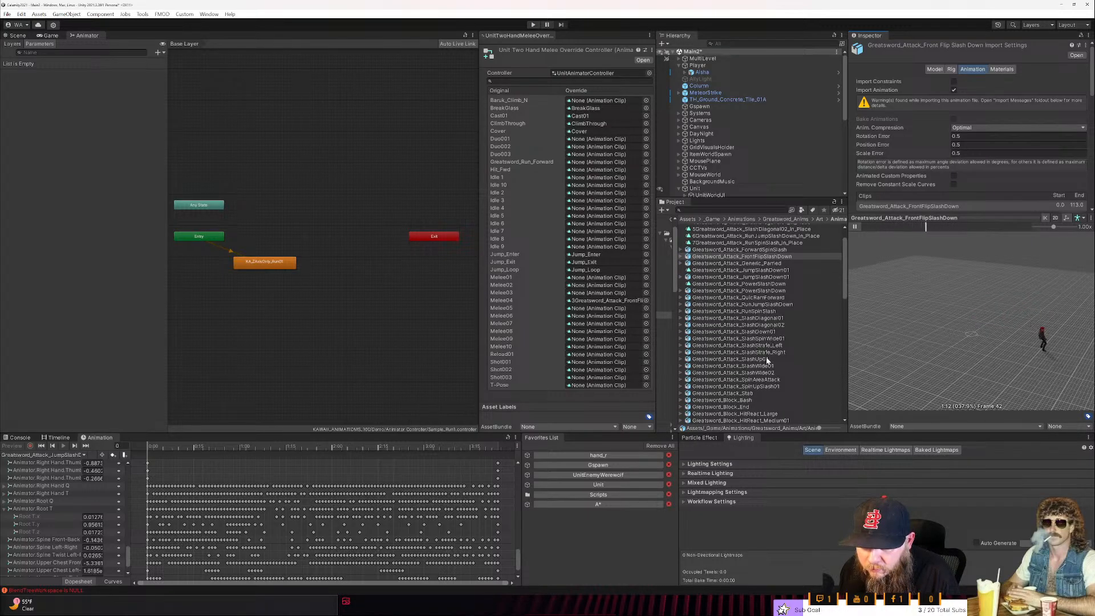
{"action": "scroll", "coordinate": [763, 374], "scroll_direction": "down", "scroll_amount": 2}
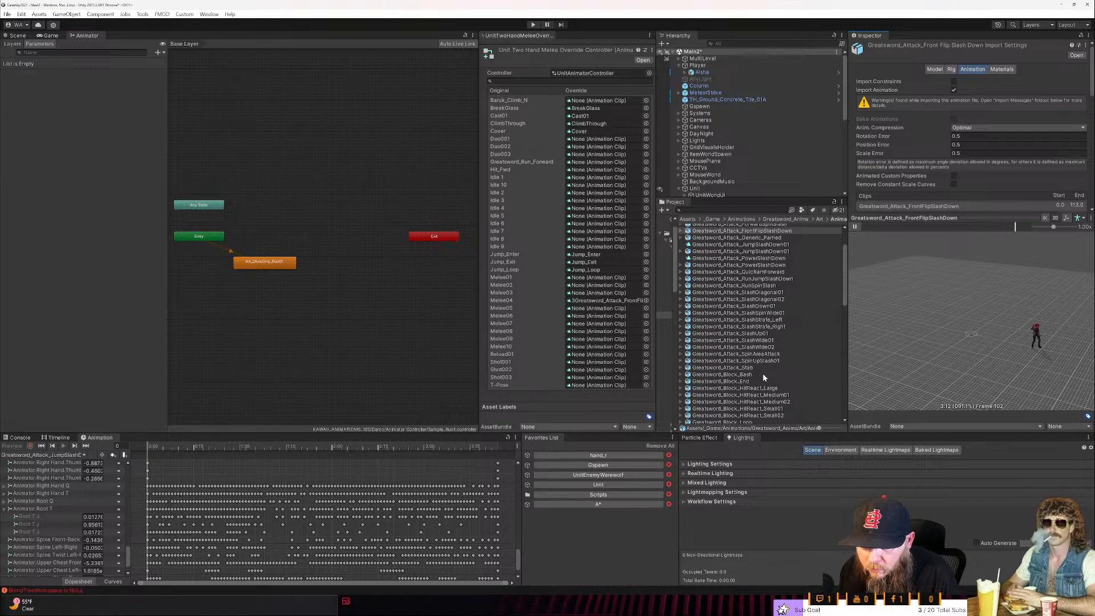
{"action": "left_click", "coordinate": [764, 347]}
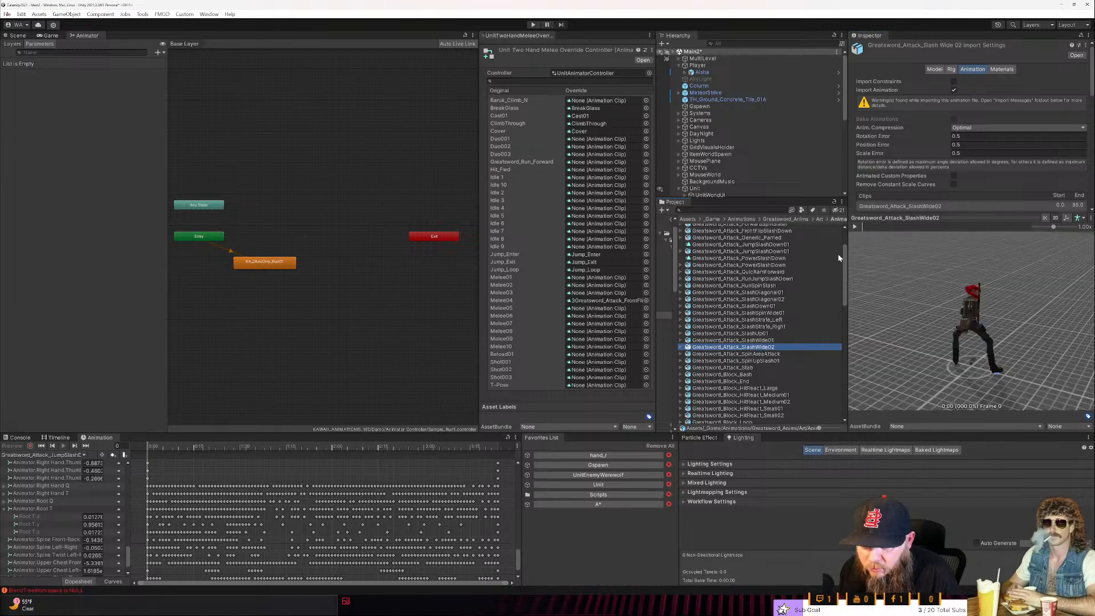
{"action": "left_click", "coordinate": [854, 227]}
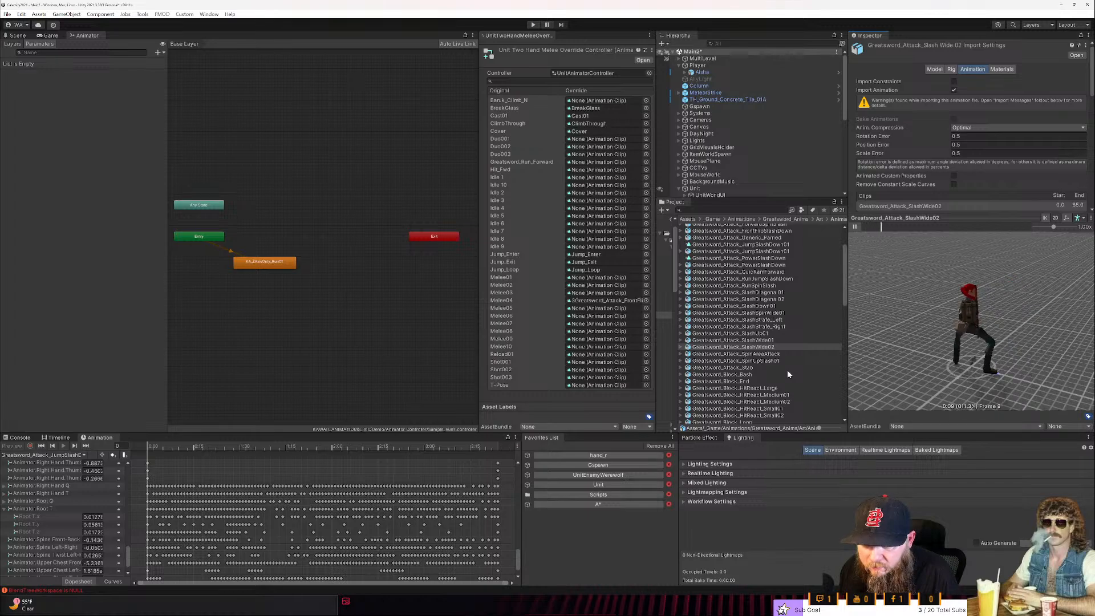
- Preview Greatsword_Attack_SpinAreaAttack and duplicate the animation clip inside it
{"action": "scroll", "coordinate": [758, 354], "scroll_direction": "up", "scroll_amount": 2}
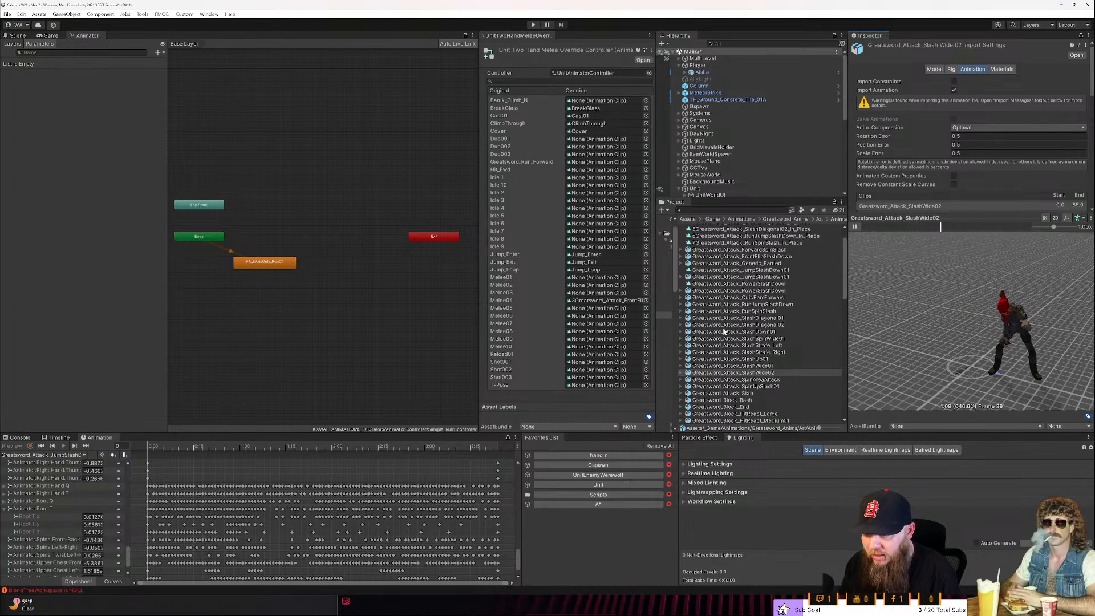
{"action": "left_click", "coordinate": [771, 380]}
{"action": "left_click", "coordinate": [855, 227]}
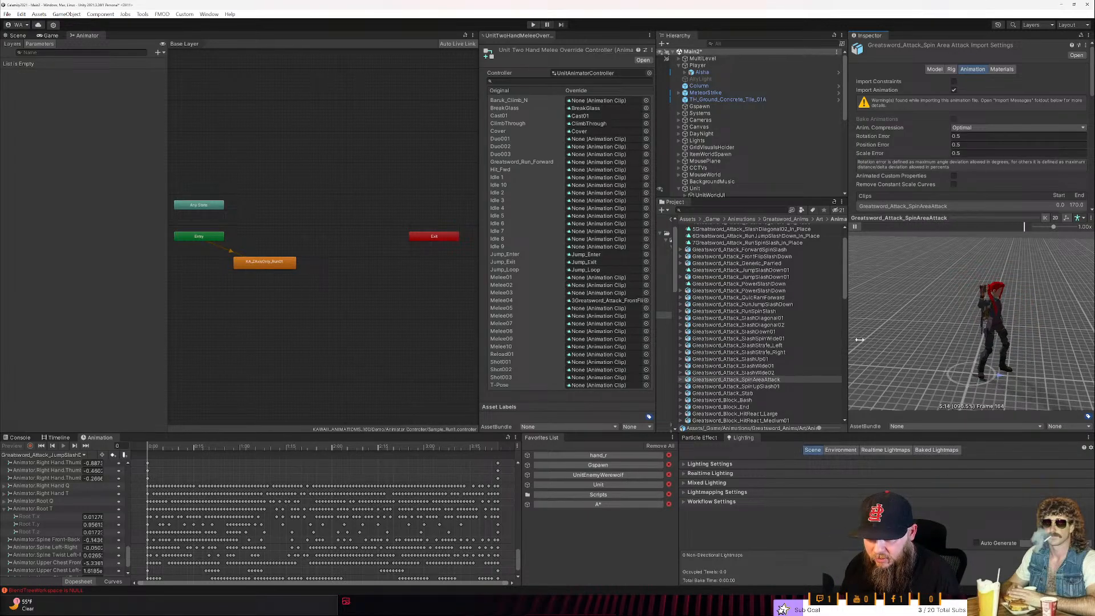
{"action": "left_click", "coordinate": [681, 379]}
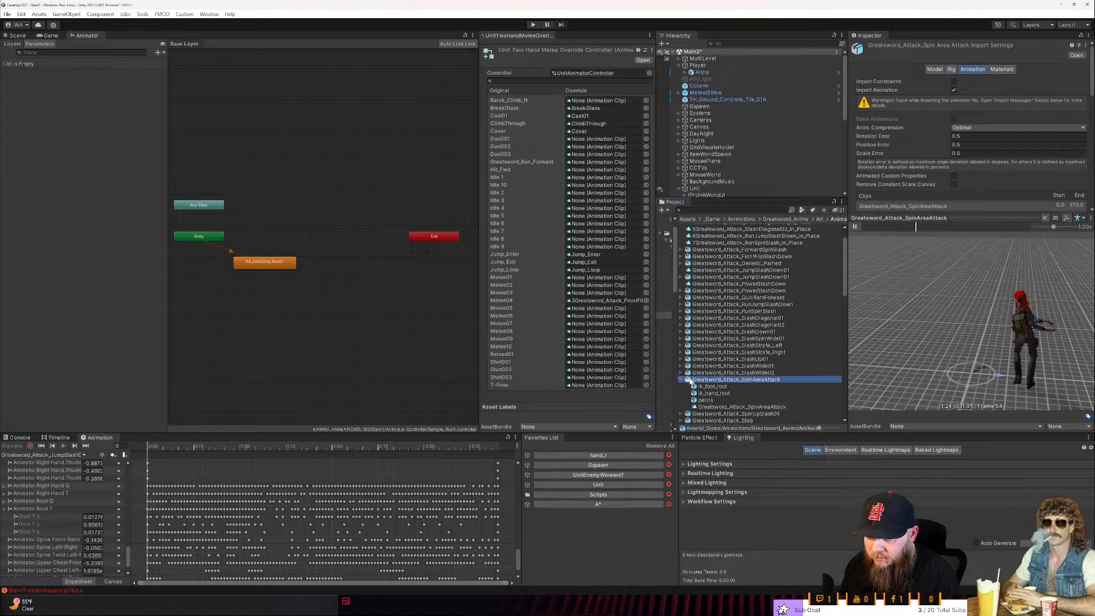
{"action": "left_click", "coordinate": [728, 407]}
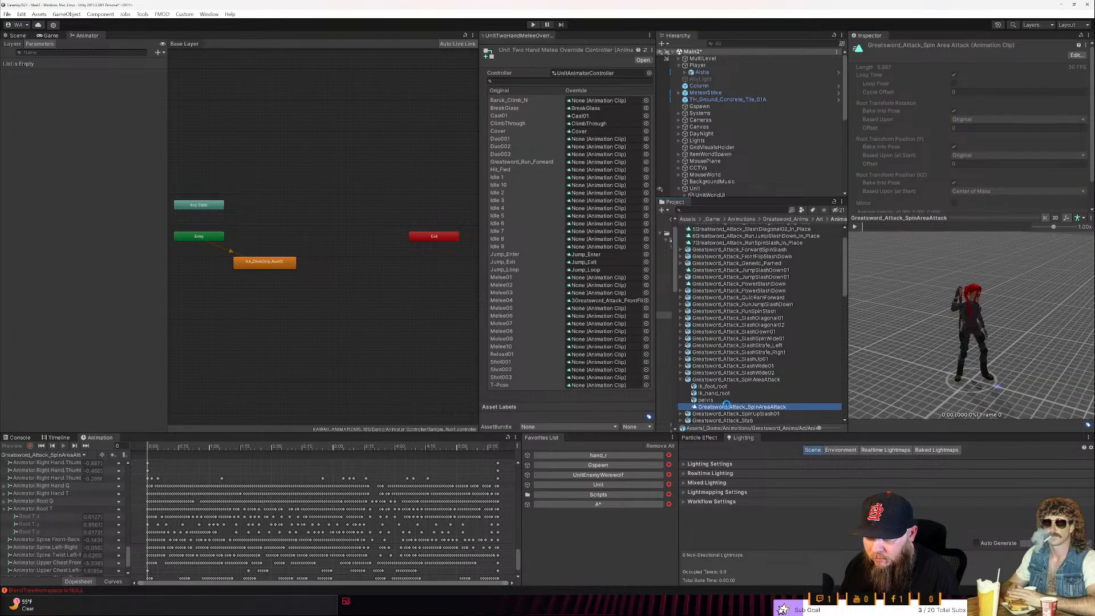
{"action": "key", "text": "ctrl+d"}
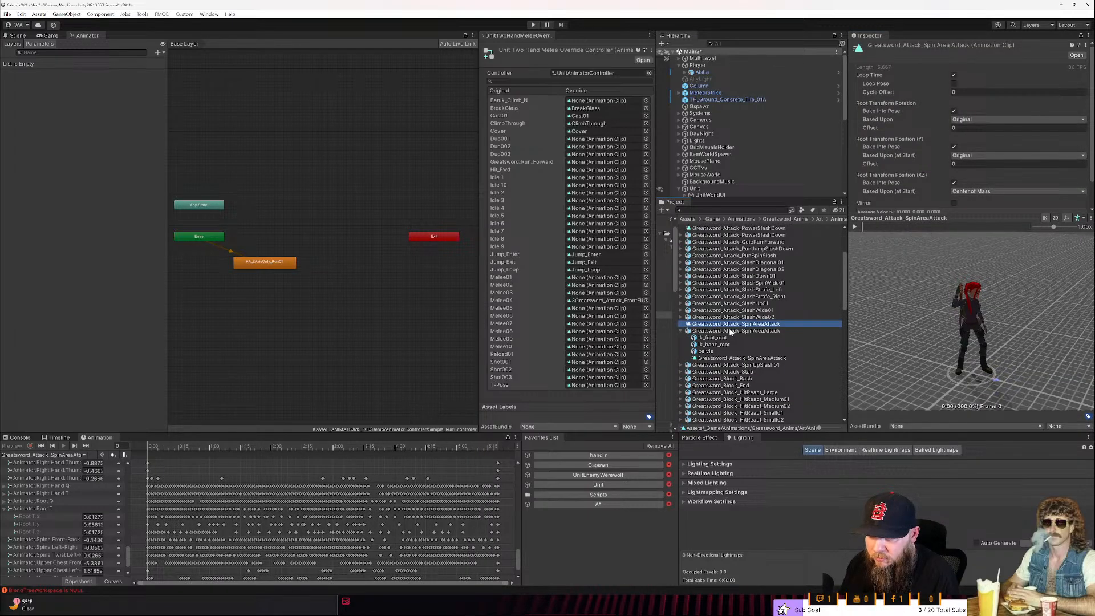
- Rename the duplicated SpinAreaAttack clip as 8Greatsword_Attack_SpinAreaAttack_In_Place
{"action": "scroll", "coordinate": [731, 332], "scroll_direction": "up", "scroll_amount": 3}
{"action": "key", "text": "Left"}
{"action": "type", "text": "8"}
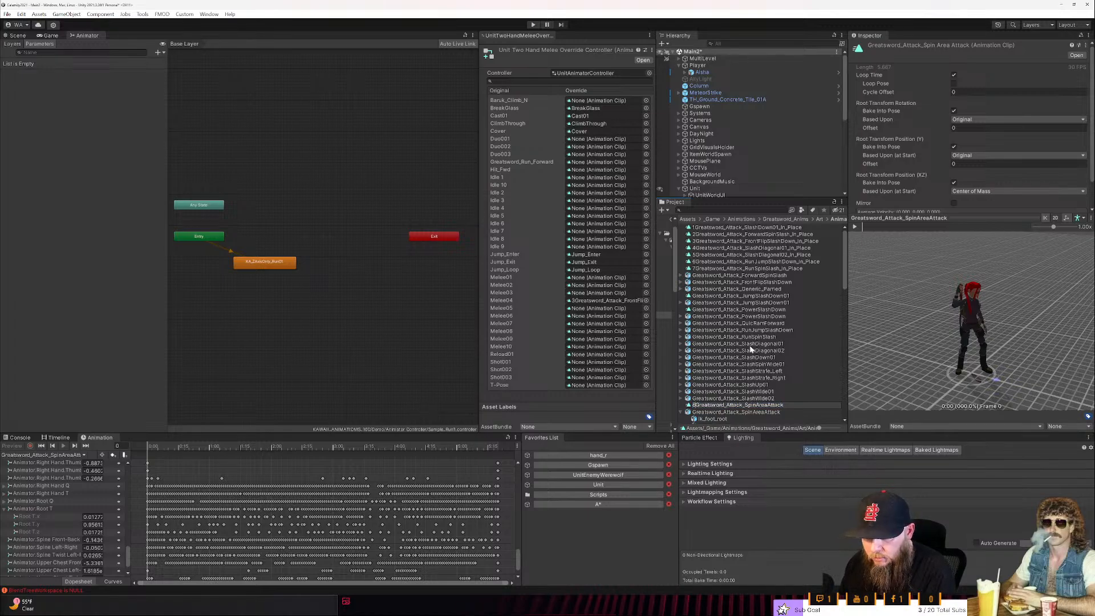
{"action": "type", "text": "_In_Place"}
{"action": "key", "text": "Return"}
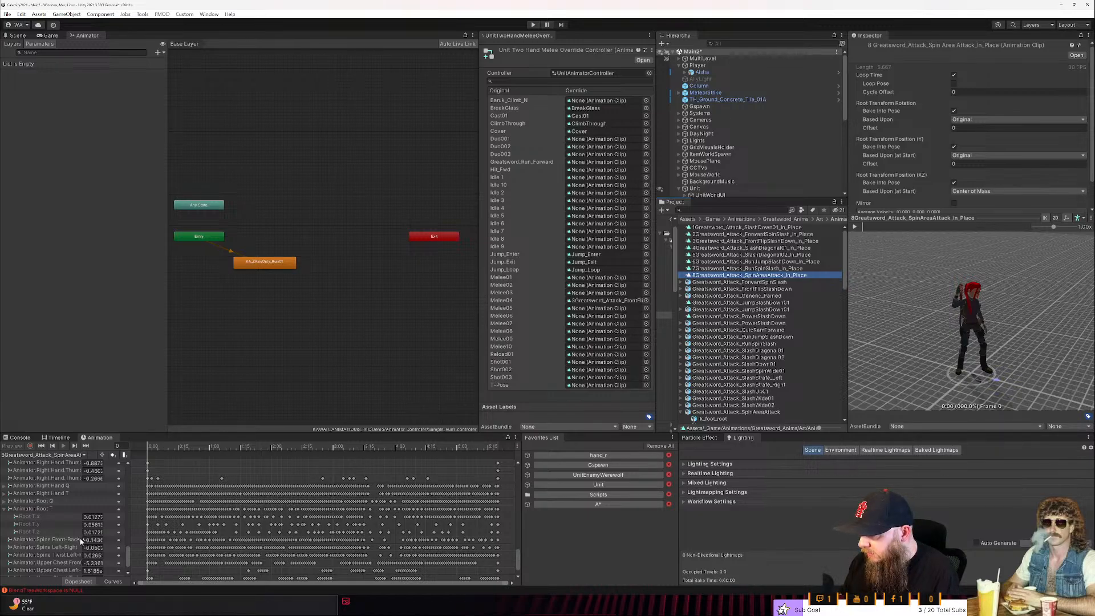
- Delete the Root T.x and Root T.z curves from 8Greatsword_Attack_SpinAreaAttack_In_Place
{"action": "left_click", "coordinate": [62, 518]}
{"action": "key", "text": "Delete"}
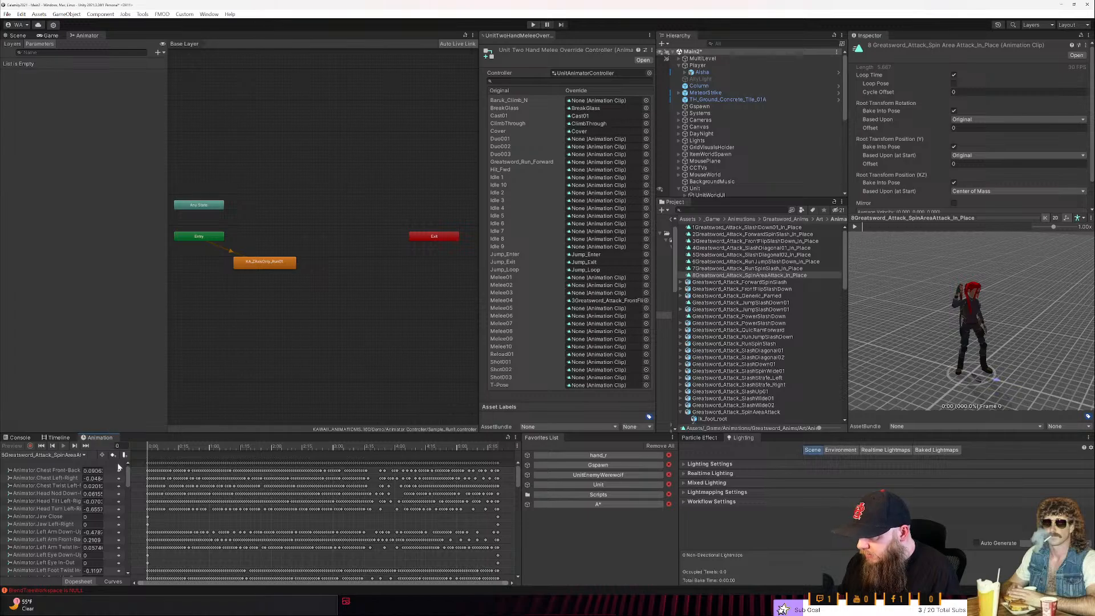
{"action": "left_click_drag", "start_coordinate": [125, 471], "coordinate": [126, 561]}
{"action": "left_click", "coordinate": [60, 510]}
{"action": "key", "text": "Delete"}
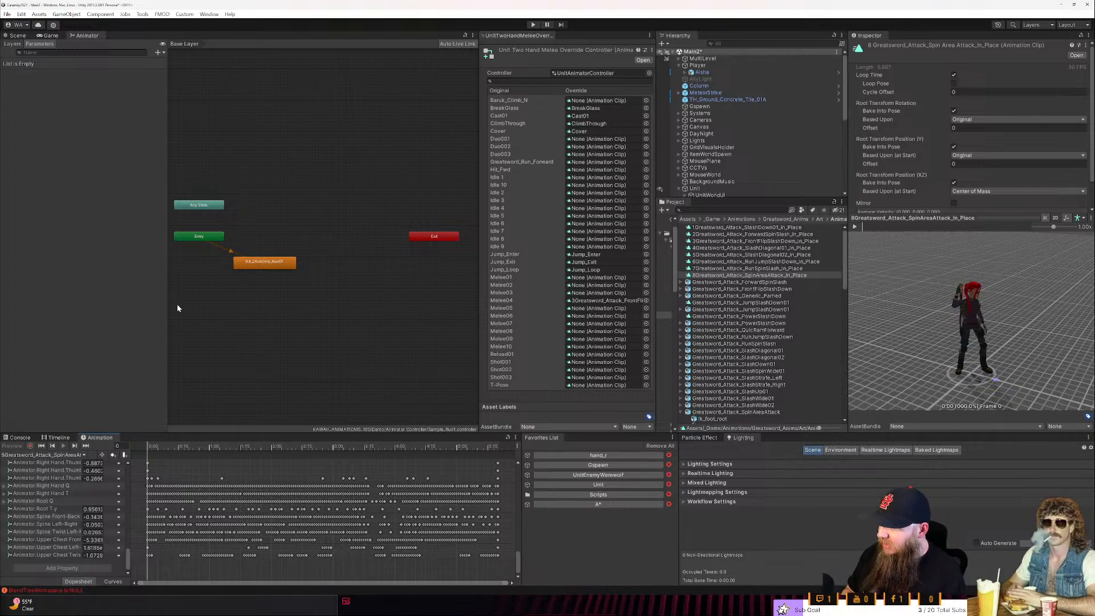
{"action": "middle_click_drag", "start_coordinate": [406, 351], "coordinate": [425, 349]}
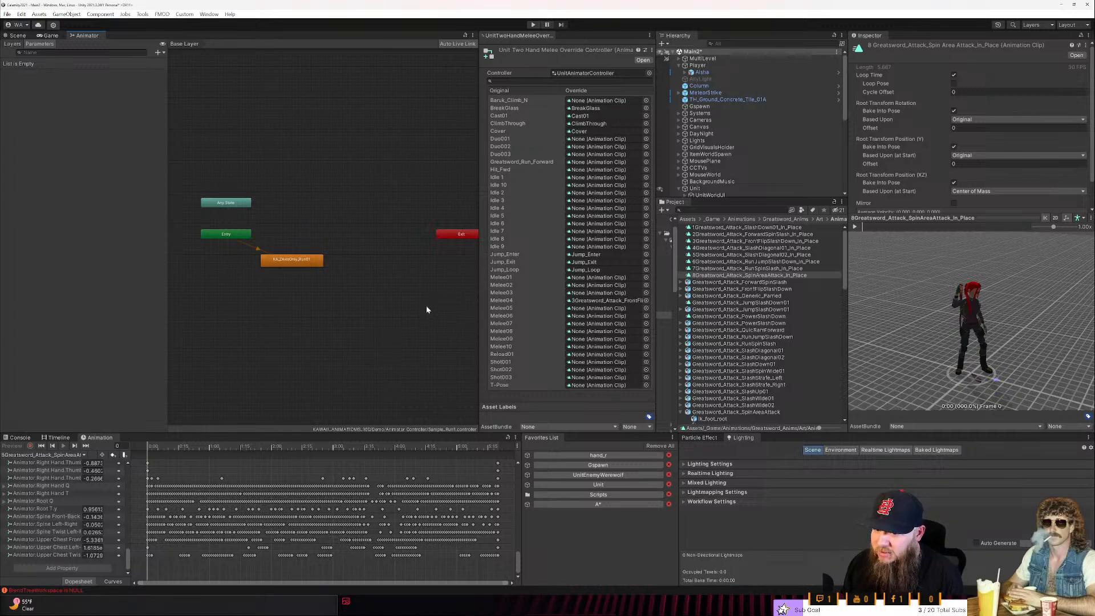
{"action": "middle_click_drag", "start_coordinate": [428, 307], "coordinate": [402, 316]}
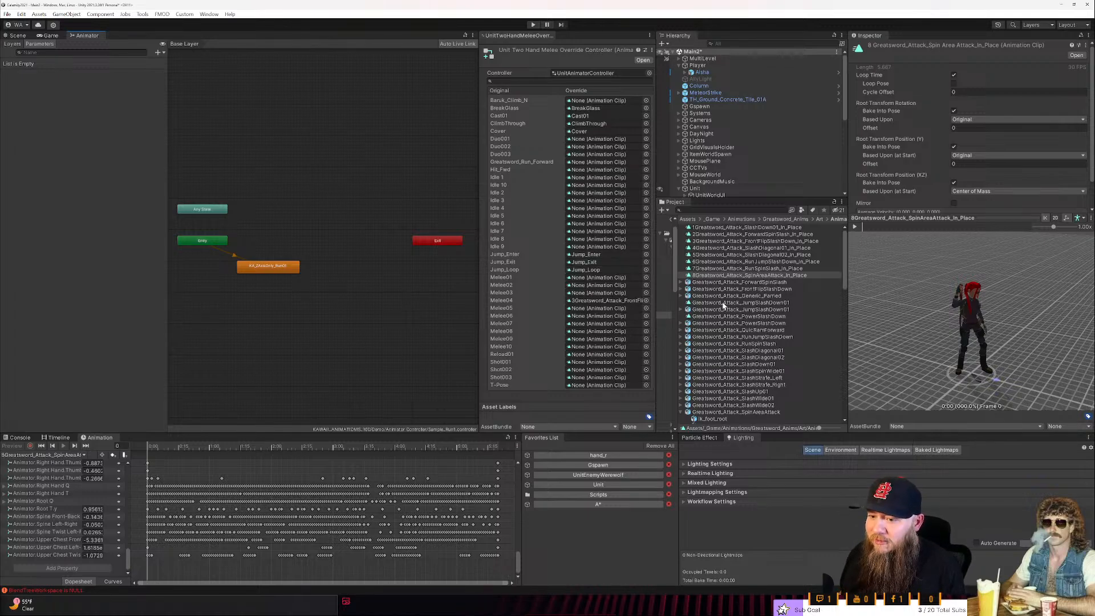
{"action": "scroll", "coordinate": [728, 303], "scroll_direction": "down", "scroll_amount": 3}
{"action": "scroll", "coordinate": [730, 354], "scroll_direction": "up", "scroll_amount": 3}
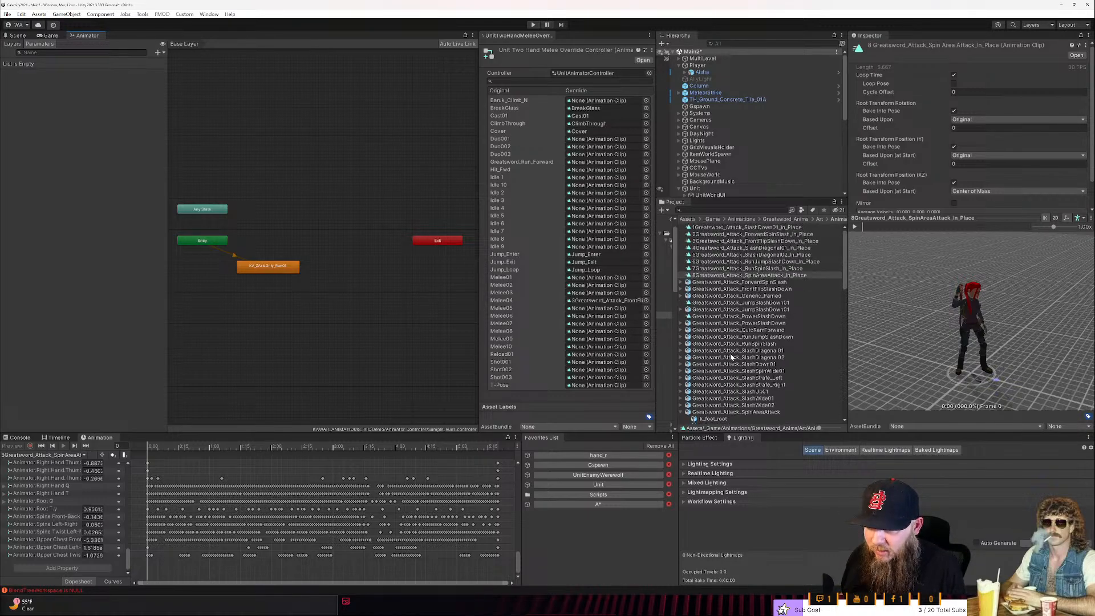
{"action": "left_click", "coordinate": [753, 227]}
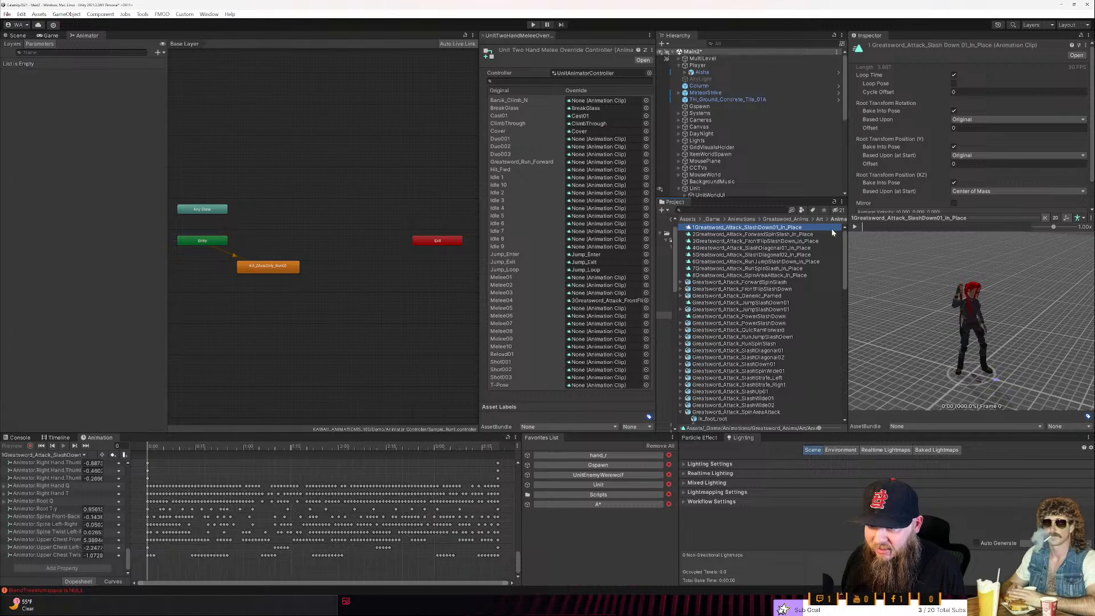
- Collapse the SpinAreaAttack asset, then preview Greatsword_Attack_SlashUp01 and duplicate the clip inside it
{"action": "scroll", "coordinate": [776, 334], "scroll_direction": "down", "scroll_amount": 2}
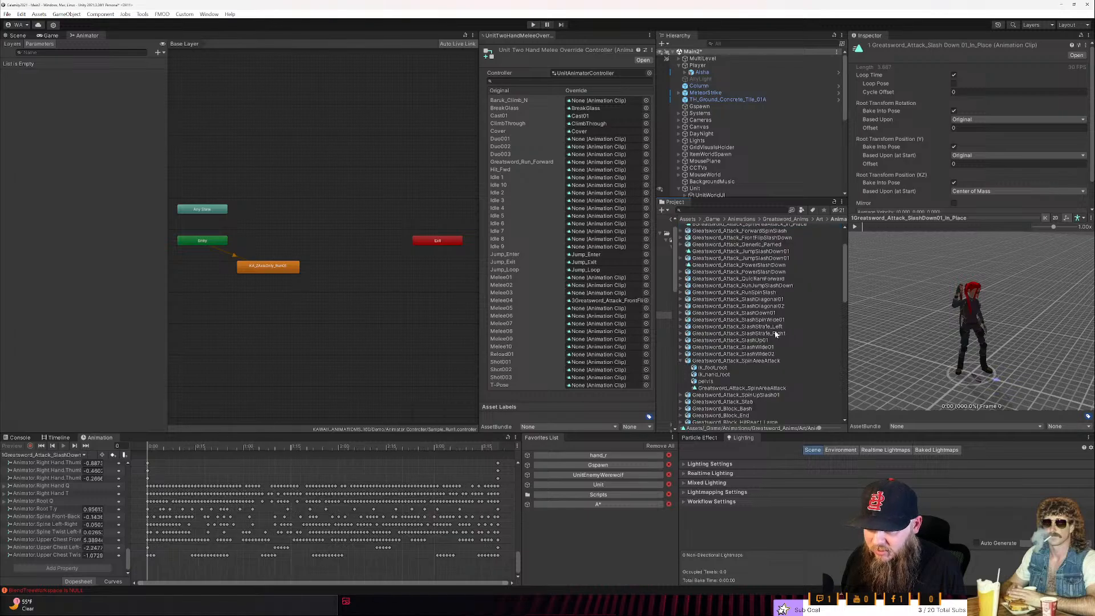
{"action": "left_click", "coordinate": [681, 361]}
{"action": "left_click", "coordinate": [727, 340]}
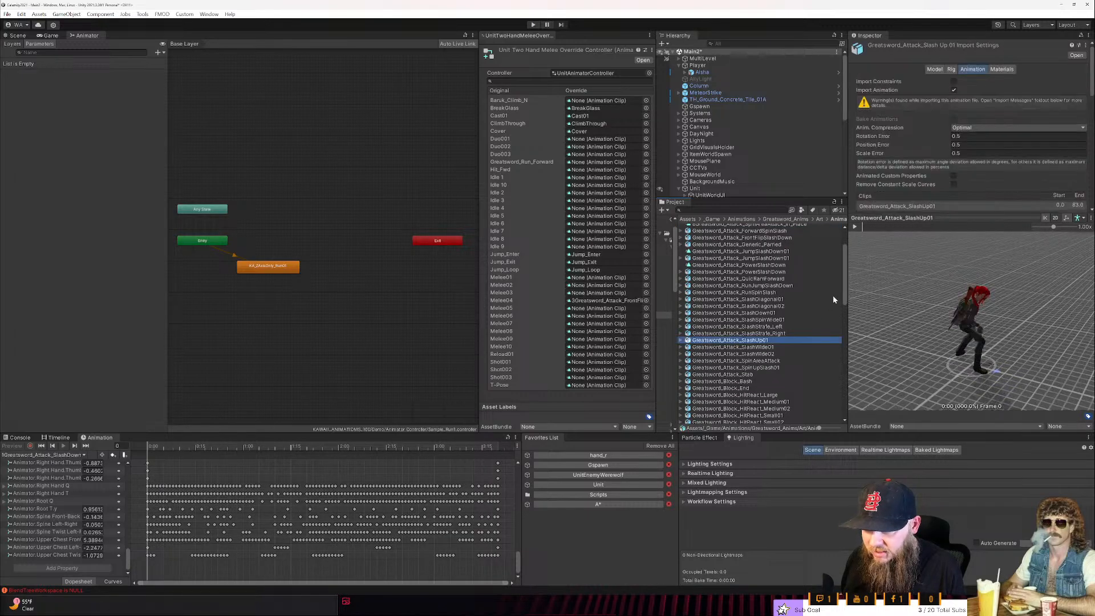
{"action": "left_click", "coordinate": [855, 227]}
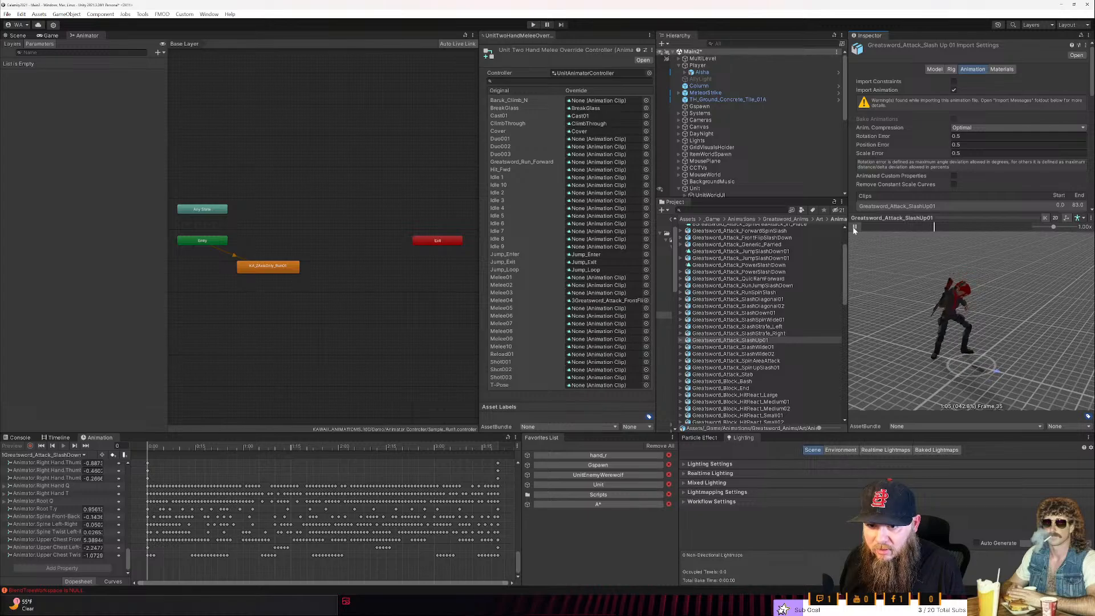
{"action": "left_click", "coordinate": [681, 340]}
{"action": "left_click", "coordinate": [714, 367]}
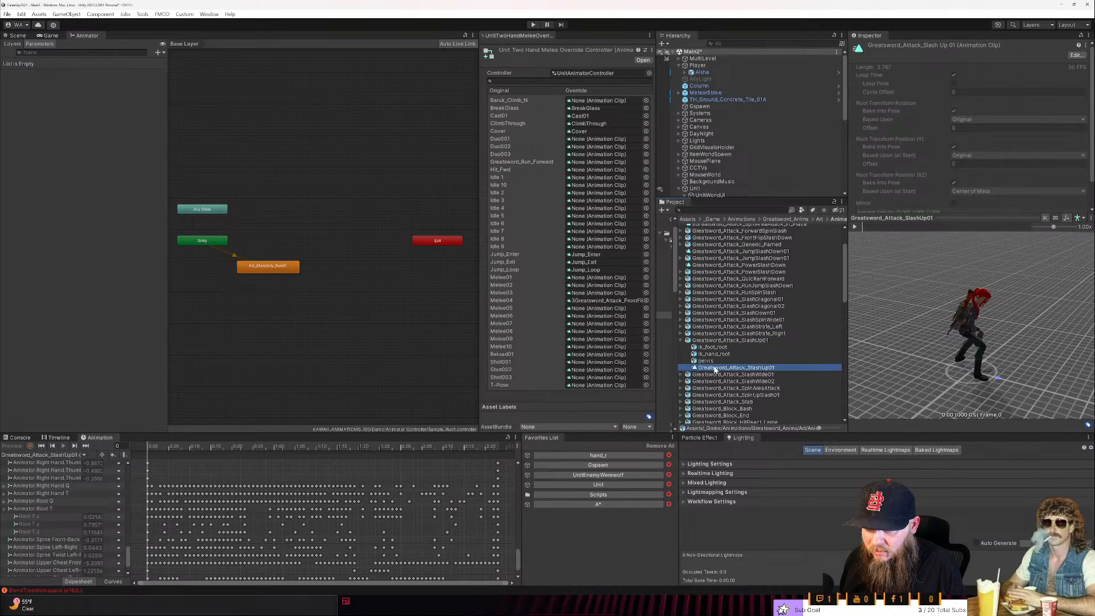
- Preview 7Greatsword_Attack_RunSpinSlash_In_Place and delete its Root T.x and Root T.z curves
{"action": "scroll", "coordinate": [730, 353], "scroll_direction": "up", "scroll_amount": 3}
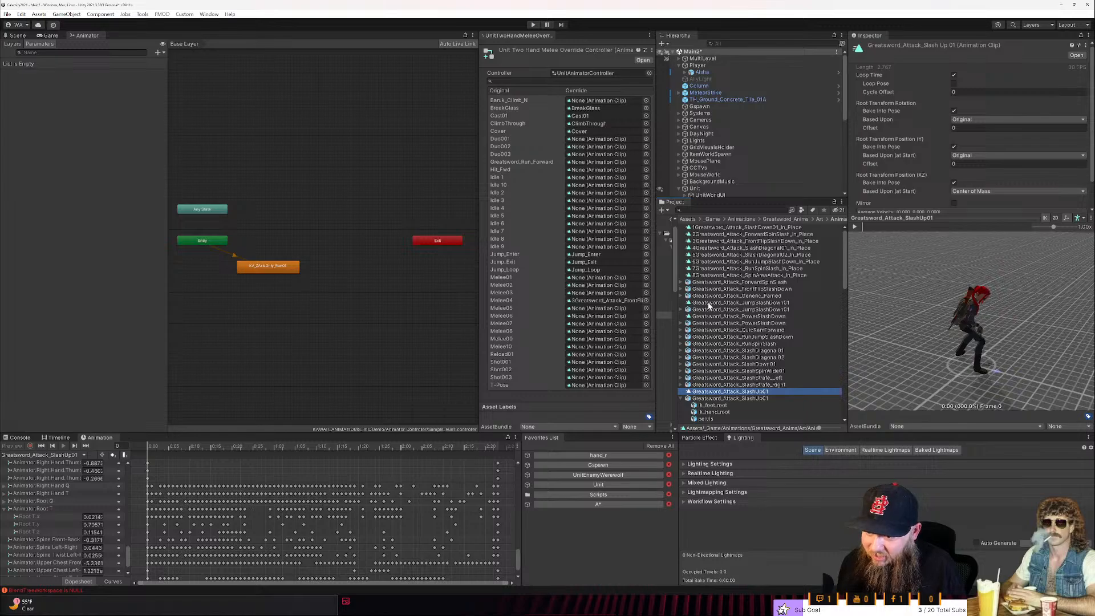
{"action": "left_click", "coordinate": [722, 269]}
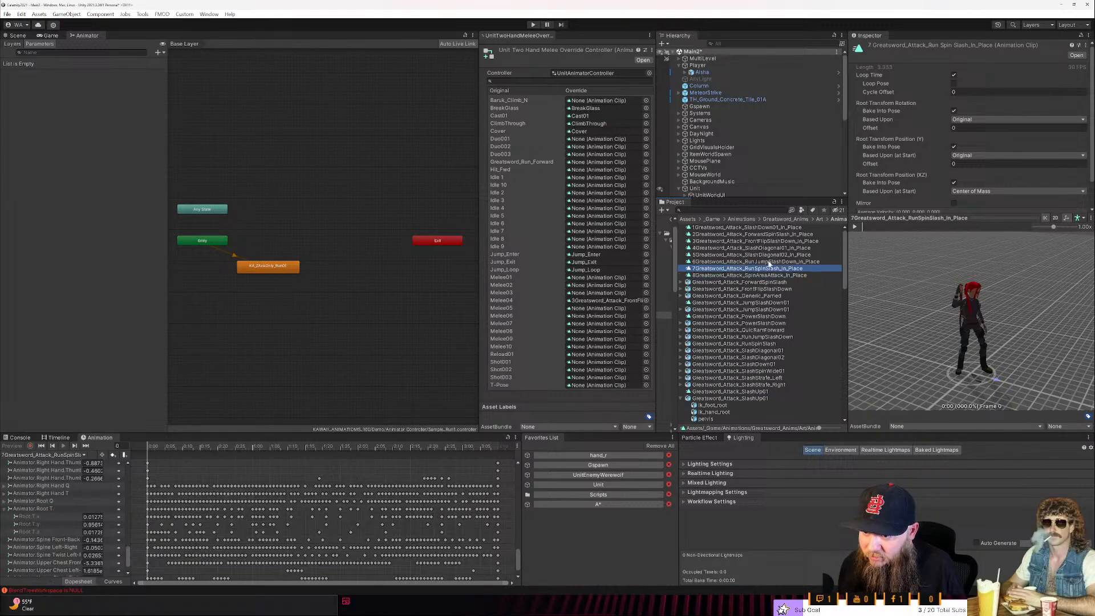
{"action": "left_click", "coordinate": [855, 226]}
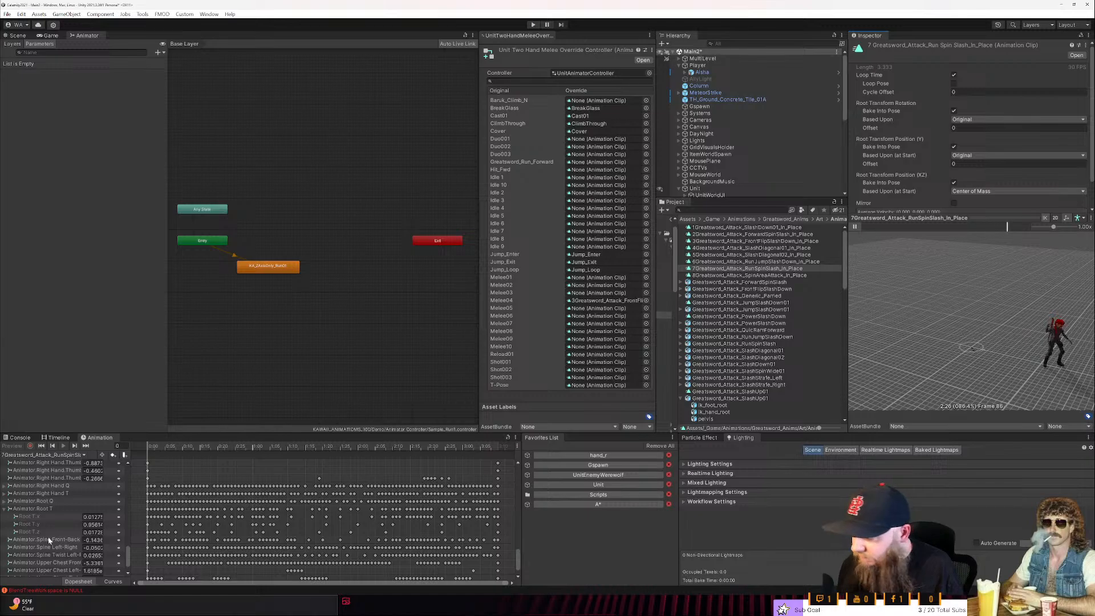
{"action": "left_click", "coordinate": [40, 518]}
{"action": "key", "text": "Delete"}
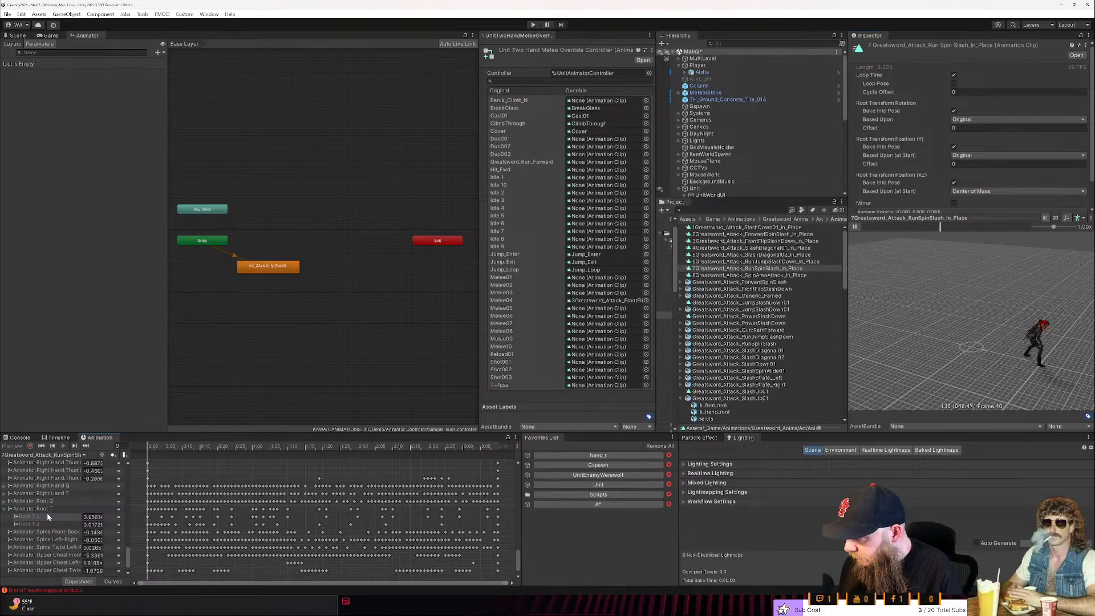
{"action": "left_click", "coordinate": [46, 522]}
{"action": "key", "text": "Delete"}
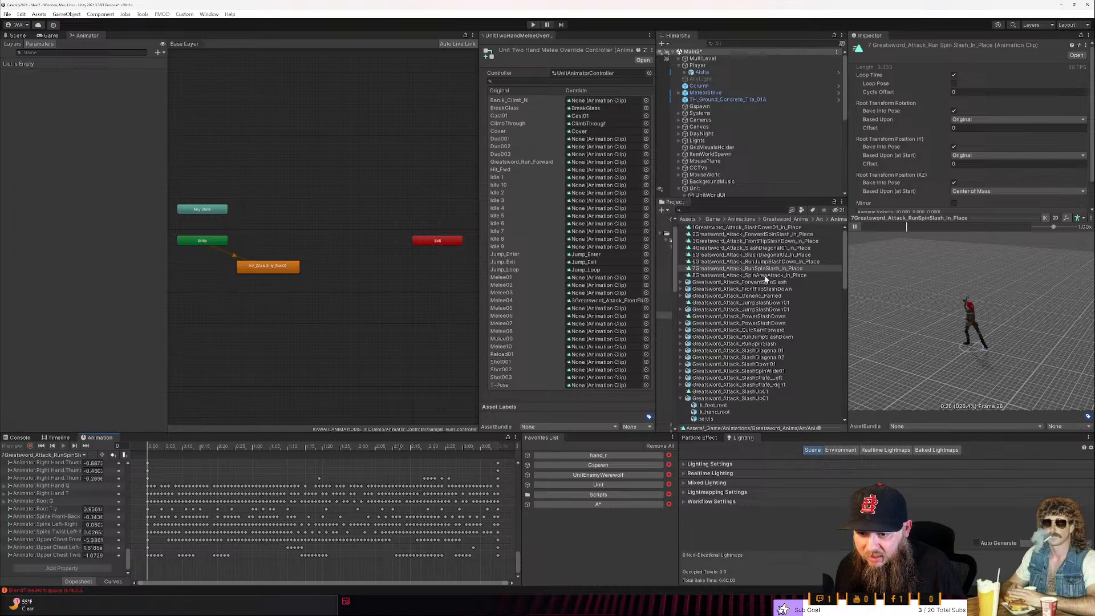
- Preview the in-place clips 6Greatsword_Attack_RunJumpSlashDown and 5Greatsword_Attack_SlashDiagonal02 to check for horizontal root motion
{"action": "left_click", "coordinate": [766, 262]}
{"action": "left_click", "coordinate": [854, 227]}
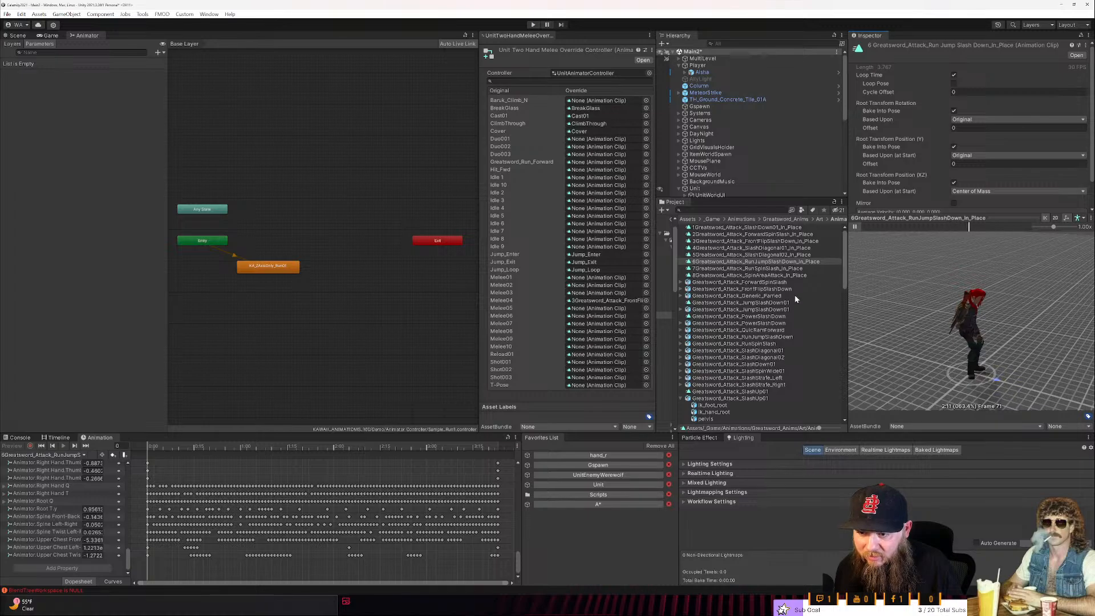
{"action": "left_click", "coordinate": [773, 255]}
{"action": "left_click", "coordinate": [855, 228]}
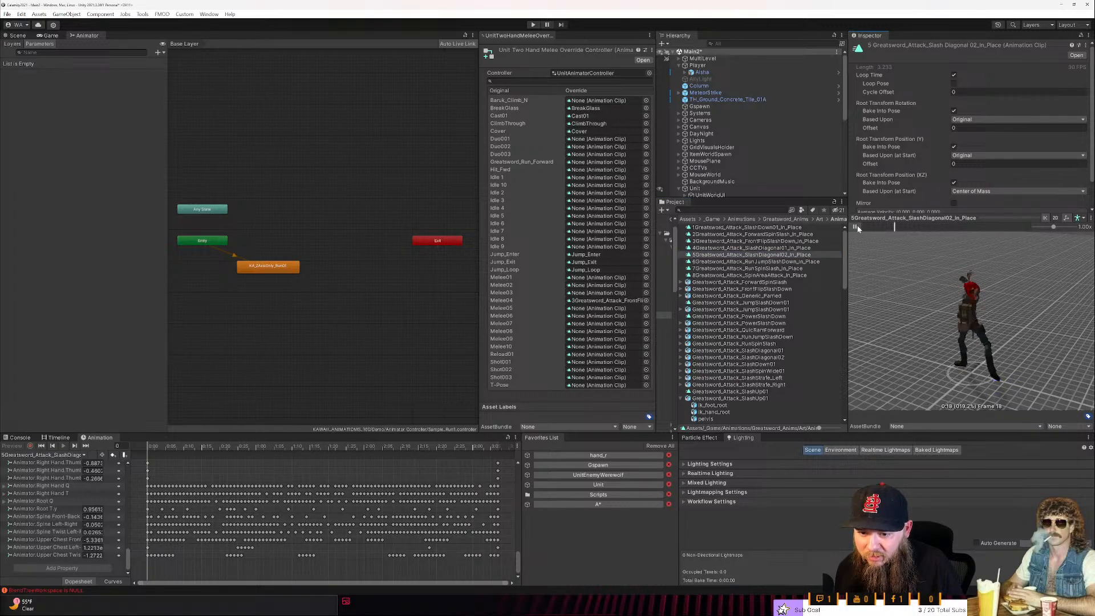
- Rename the 6Greatsword_Attack_RunJumpSlashDown_In_Place clip as 66Greatsword_Attack_RunJumpSlashDown_In_Place
{"action": "left_click", "coordinate": [783, 262]}
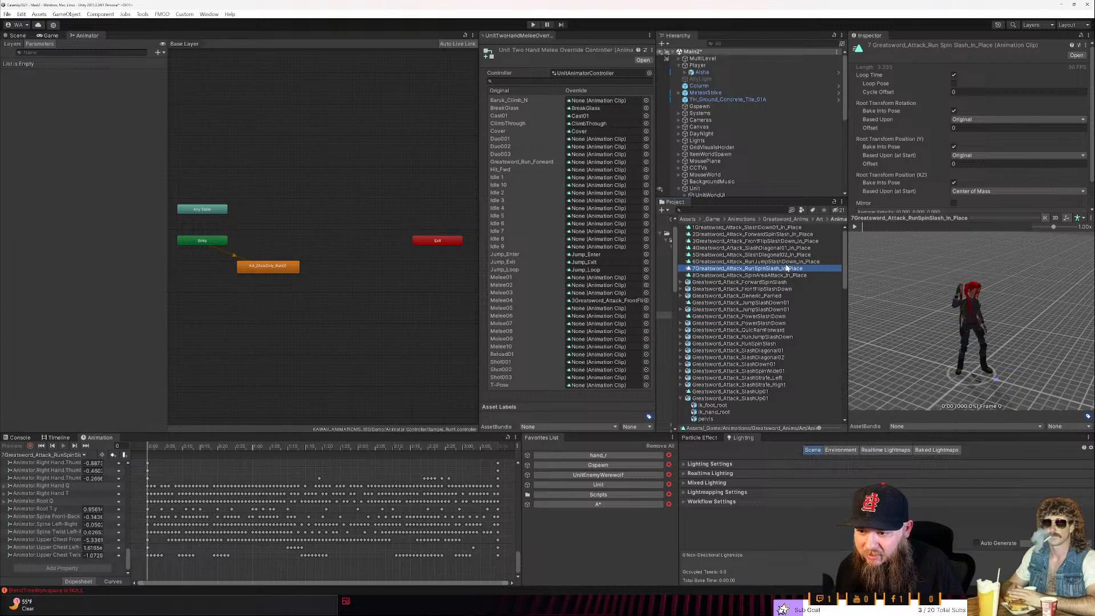
{"action": "left_click", "coordinate": [786, 267], "text": "shift"}
{"action": "left_click", "coordinate": [786, 267], "text": "ctrl"}
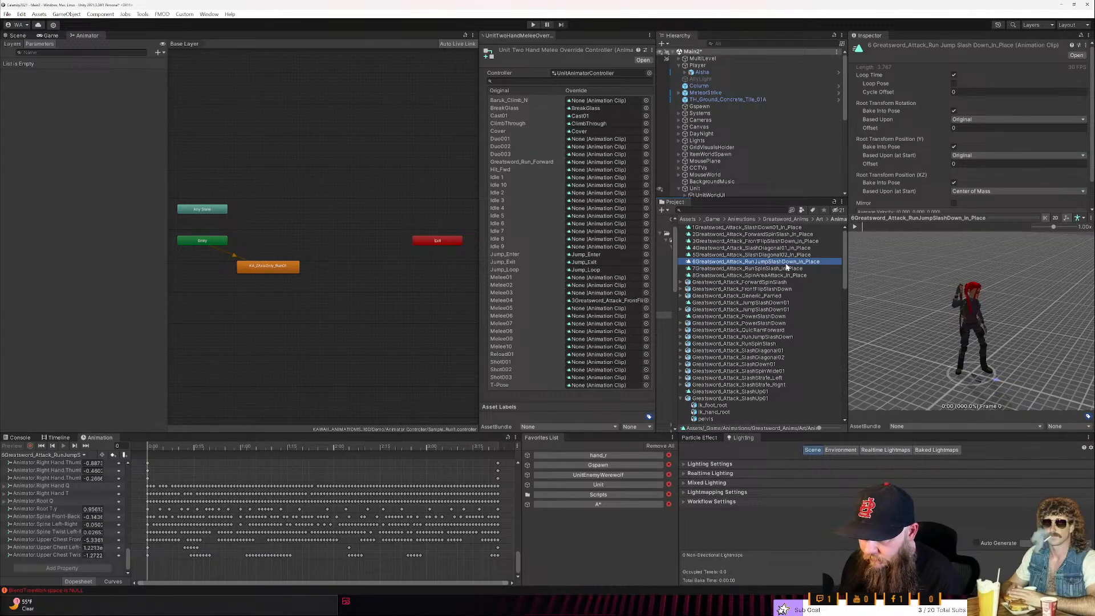
{"action": "key", "text": "F2"}
{"action": "key", "text": "Left"}
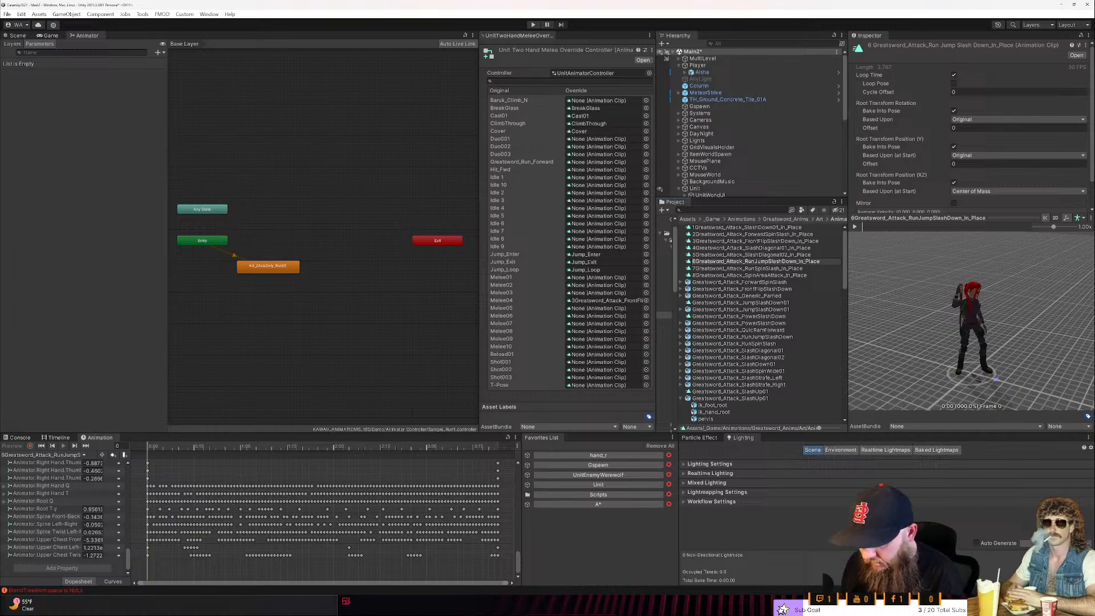
{"action": "type", "text": "x"}
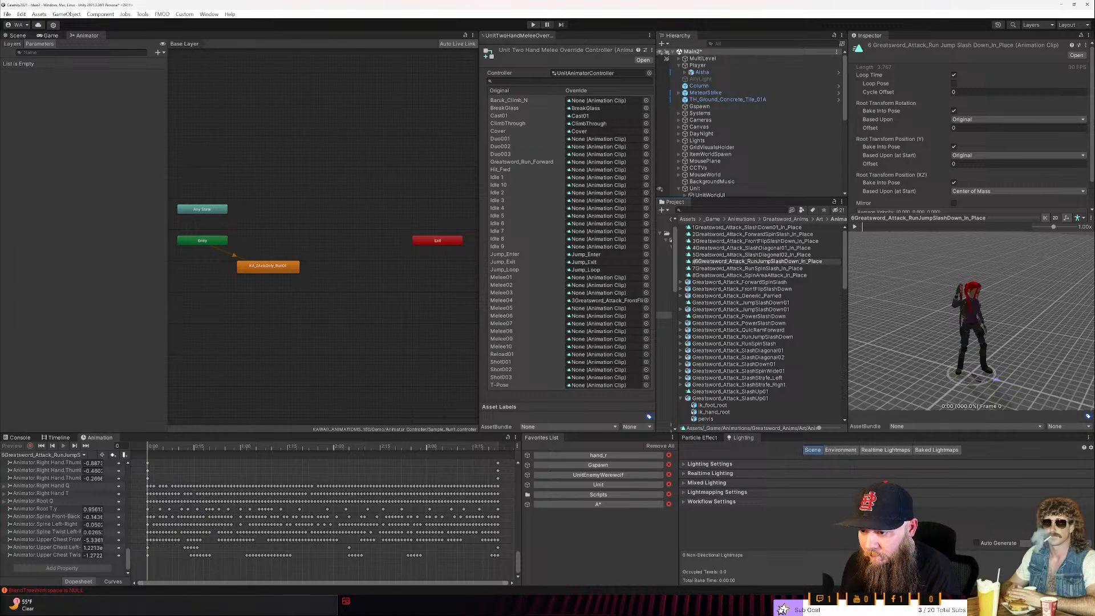
{"action": "key", "text": "BackSpace"}
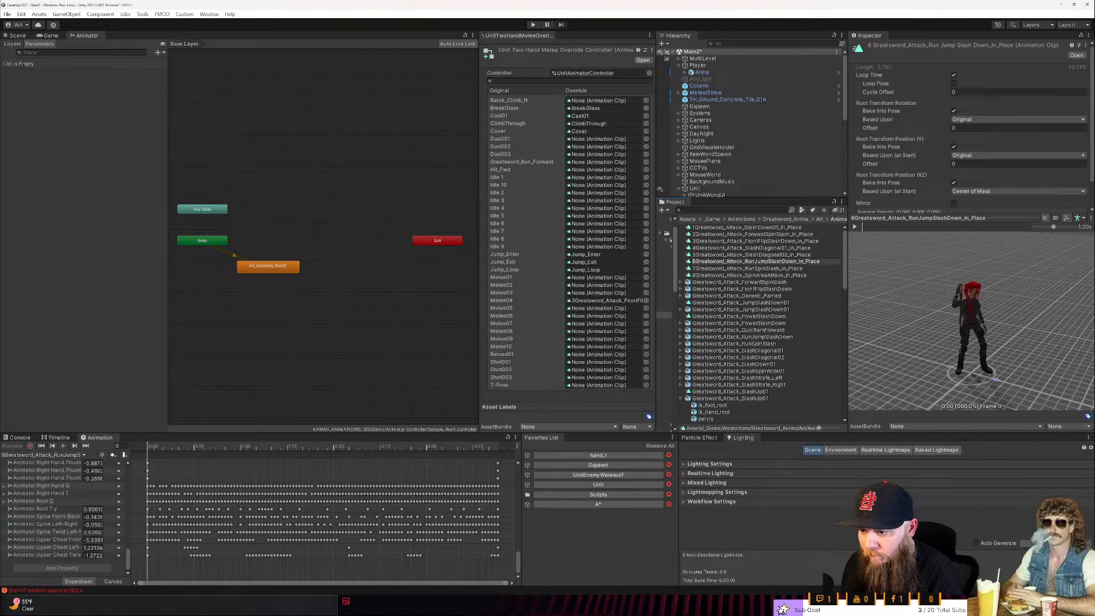
{"action": "type", "text": "6"}
{"action": "left_click", "coordinate": [787, 266]}
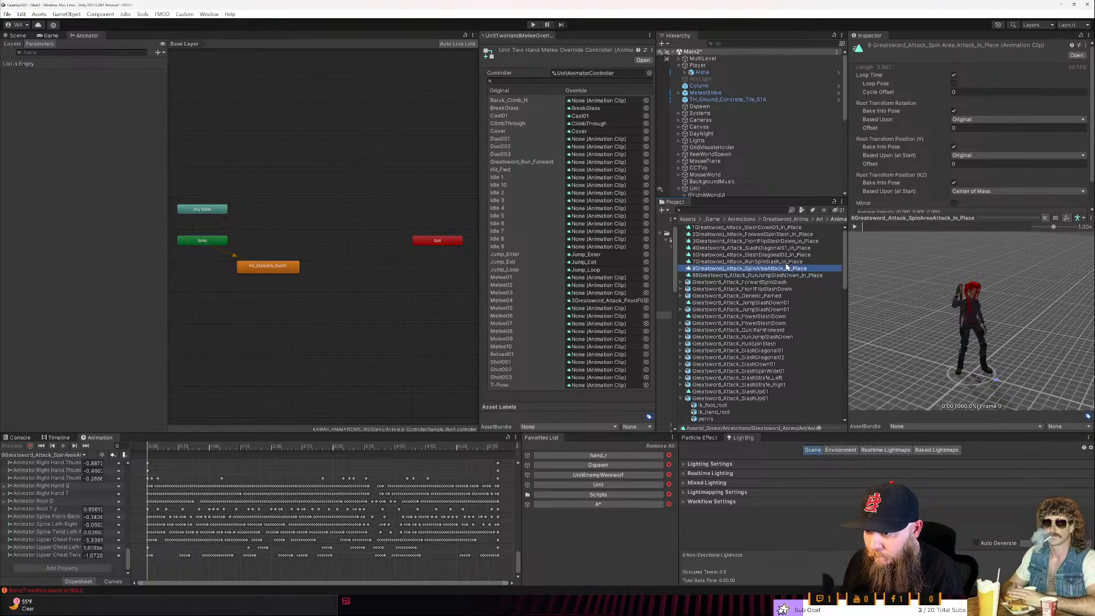
- Rename the 7Greatsword_Attack_RunSpinSlash_In_Place clip as 77Greatsword_Attack_RunSpinSlash_In_Place
{"action": "key", "text": "Up"}
{"action": "key", "text": "F2"}
{"action": "key", "text": "Home"}
{"action": "type", "text": "7"}
{"action": "key", "text": "Return"}
{"action": "key", "text": "Down"}
{"action": "key", "text": "Down"}
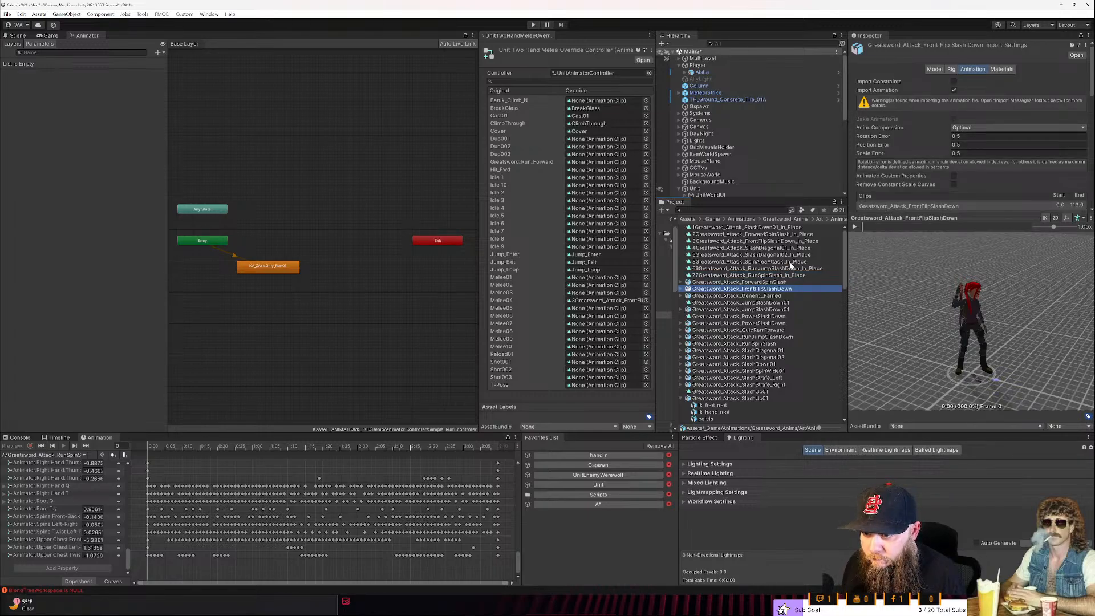
- Preview the PowerSlashDown clip and its source asset, followed by the Greatsword_Attack_JumpSlashDown01 asset
{"action": "left_click", "coordinate": [766, 317]}
{"action": "left_click", "coordinate": [855, 228]}
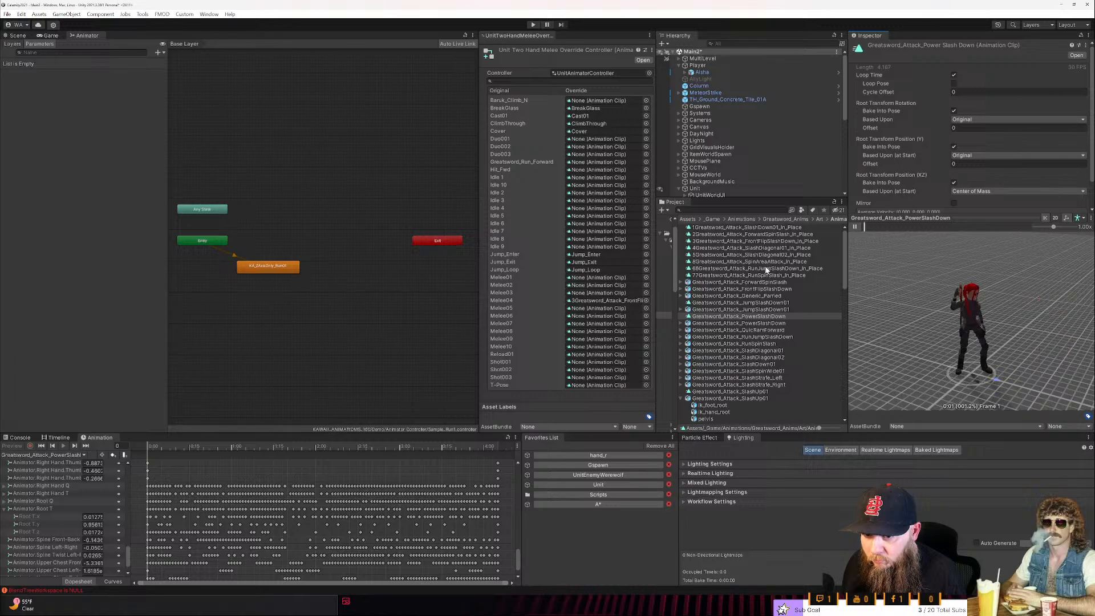
{"action": "left_click", "coordinate": [739, 323]}
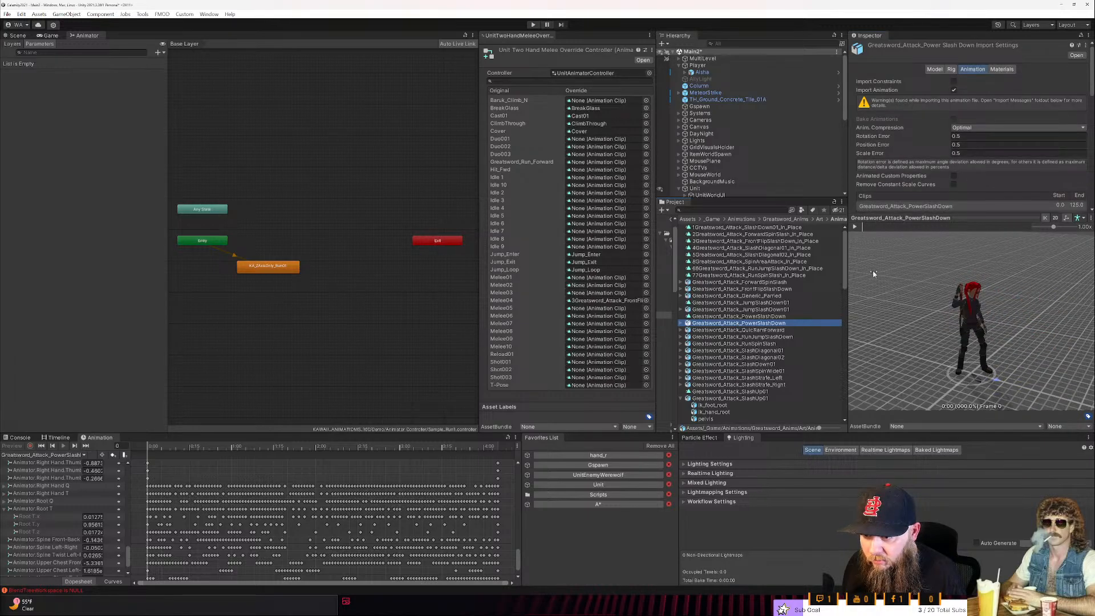
{"action": "left_click", "coordinate": [855, 227]}
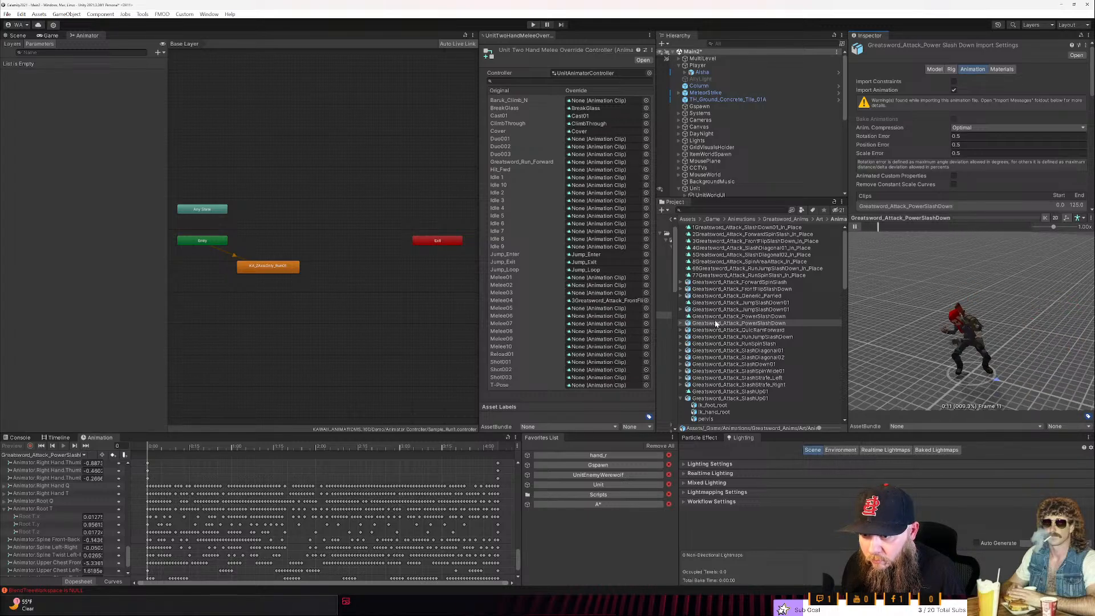
{"action": "left_click", "coordinate": [734, 310]}
{"action": "left_click", "coordinate": [854, 227]}
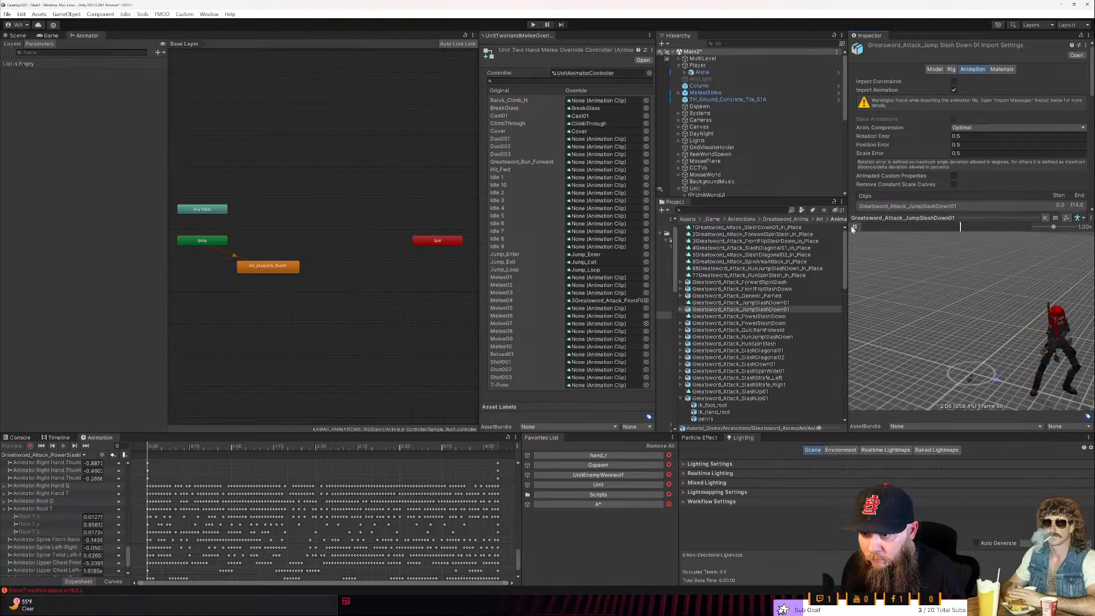
- Rename the standalone Greatsword_Attack_PowerSlashDown clip as 6Greatsword_Attack_PowerSlashDown
{"action": "left_click", "coordinate": [707, 318]}
{"action": "left_click", "coordinate": [707, 317]}
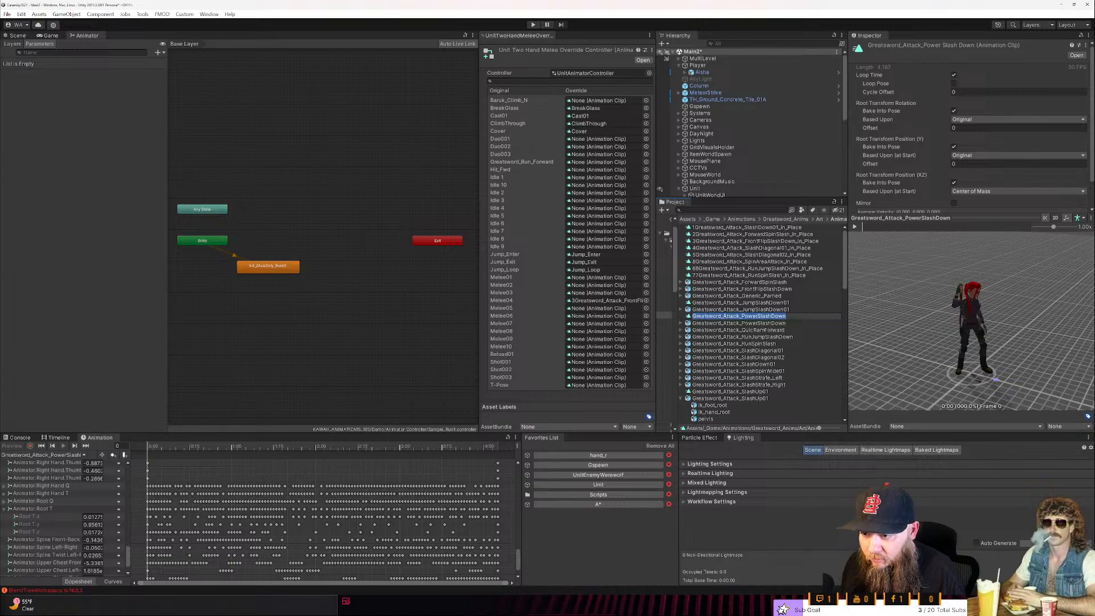
{"action": "key", "text": "Home"}
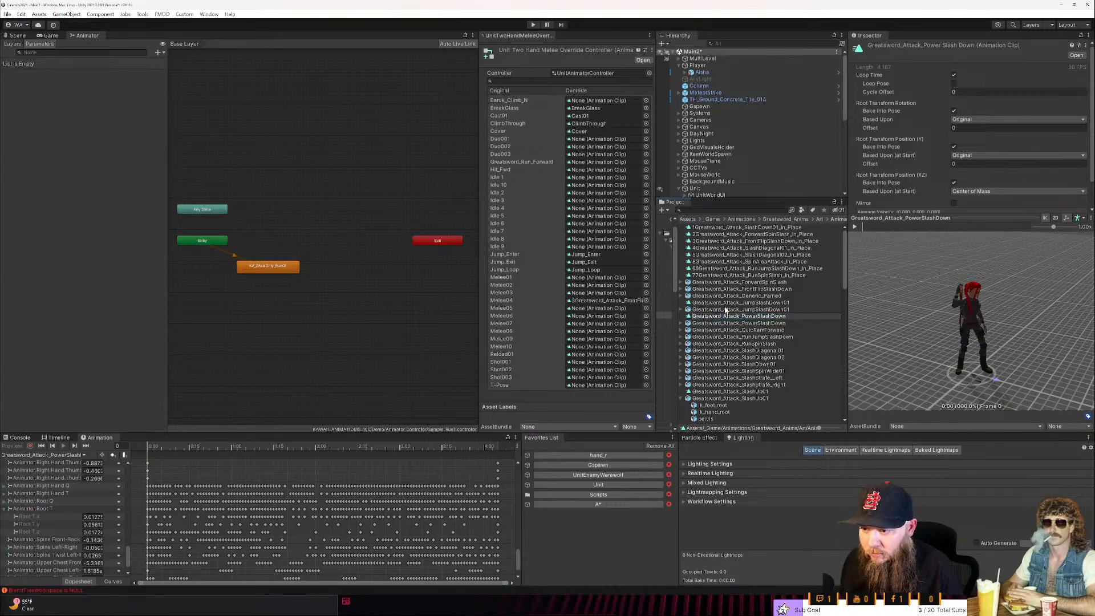
{"action": "type", "text": "8"}
{"action": "key", "text": "Return"}
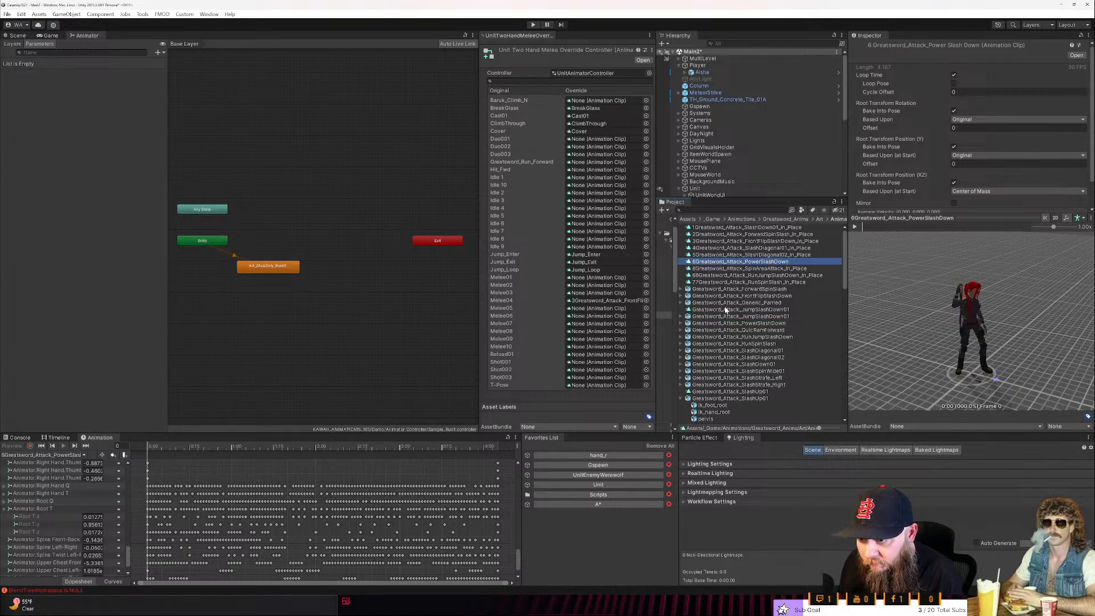
- Delete the Root T.x and Root T.z curves from 6Greatsword_Attack_PowerSlashDown
{"action": "left_click", "coordinate": [61, 515]}
{"action": "key", "text": "Delete"}
{"action": "left_click", "coordinate": [58, 525]}
{"action": "key", "text": "Delete"}
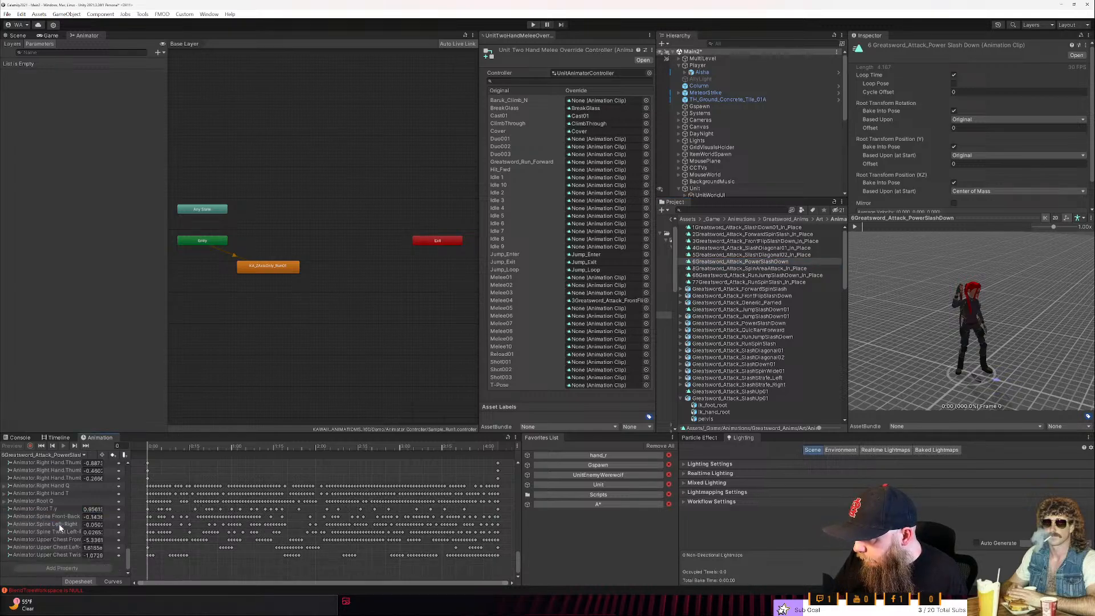
- Dock the Animation window on the other side of the Favorites List and fit the clip's full key range in its timeline
{"action": "left_click_drag", "start_coordinate": [94, 438], "coordinate": [368, 500]}
{"action": "scroll", "coordinate": [547, 518], "scroll_direction": "down", "scroll_amount": 4}
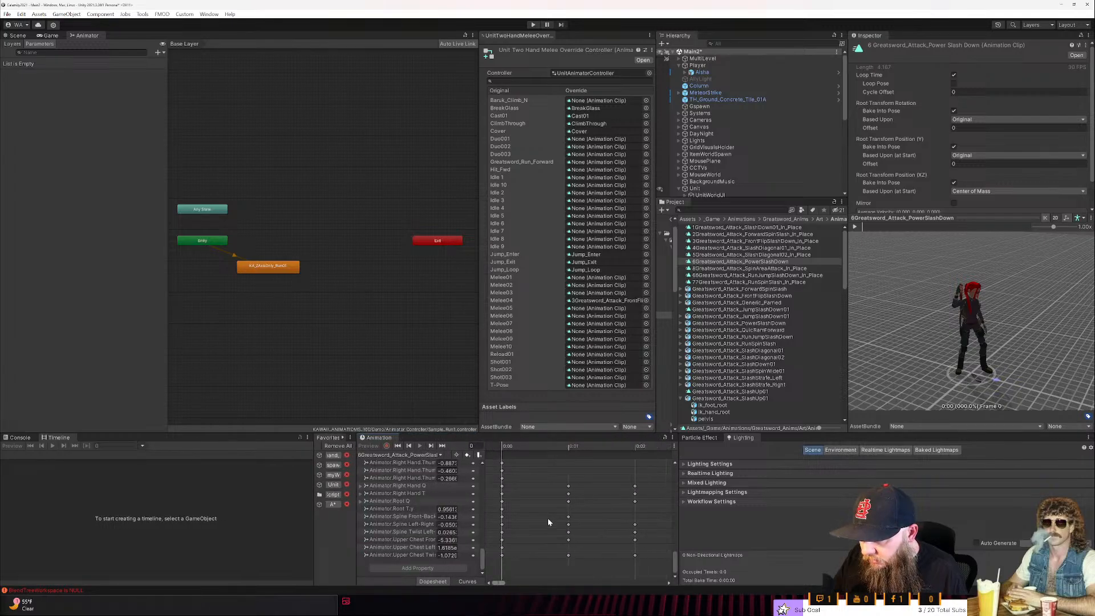
{"action": "left_click_drag", "start_coordinate": [502, 584], "coordinate": [725, 589]}
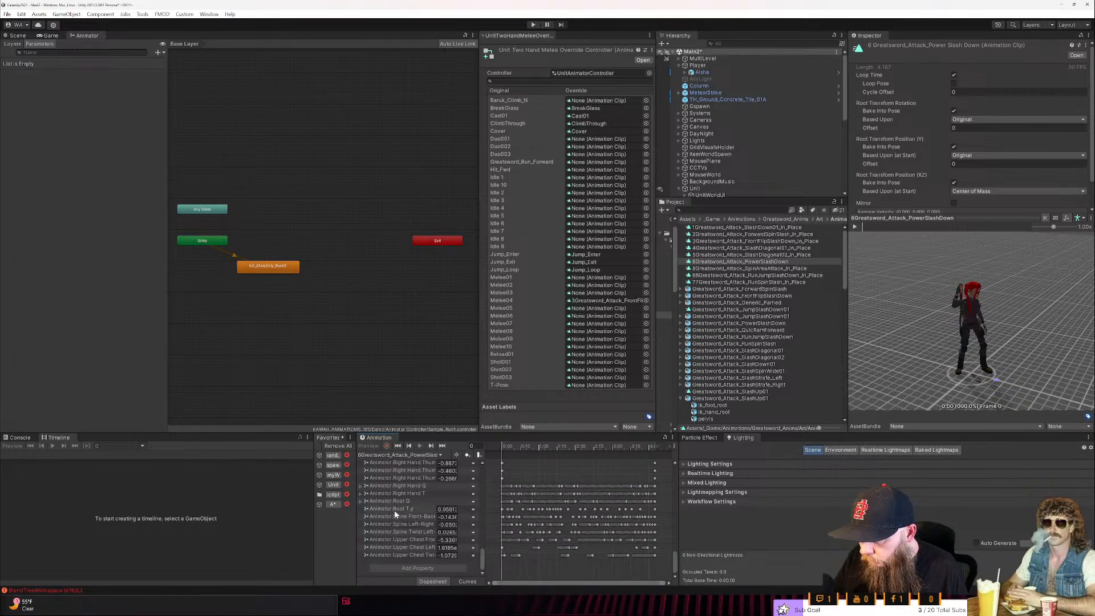
- Rename the standalone Greatsword_Attack_JumpSlashDown01 clip as 7Greatsword_Attack_JumpSlashDown01
{"action": "left_click", "coordinate": [783, 269]}
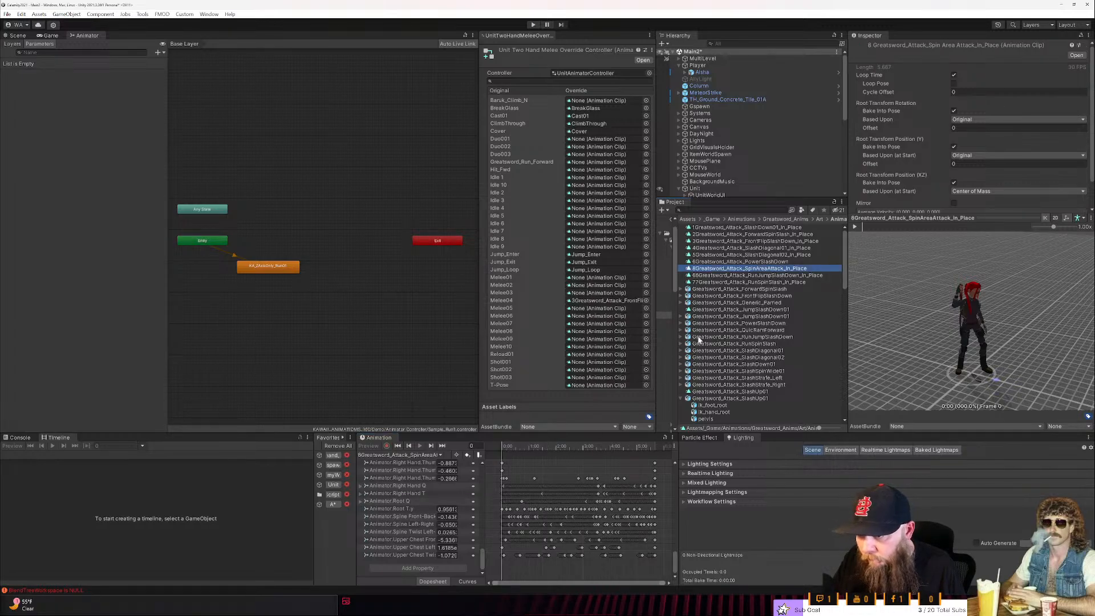
{"action": "left_click", "coordinate": [713, 310]}
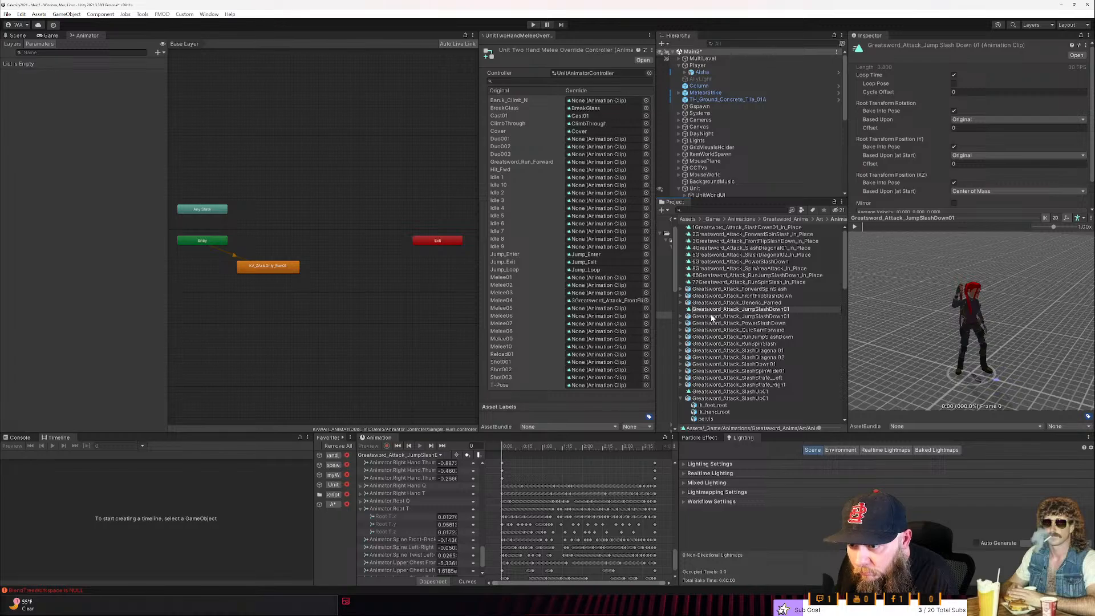
{"action": "type", "text": "7"}
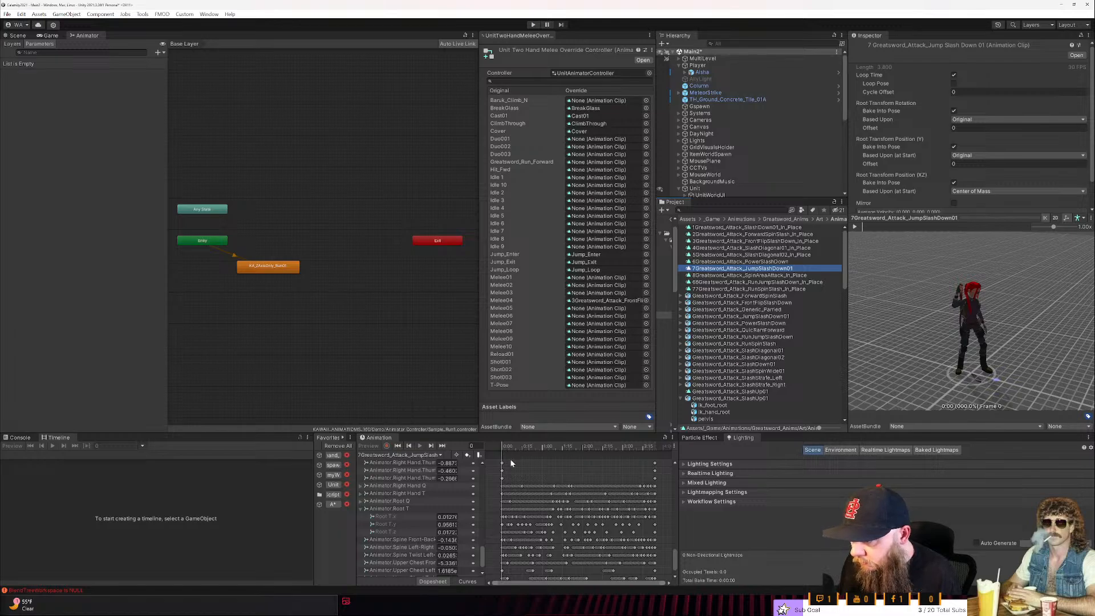
- Delete the Root T.x and Root T.z curves from 7Greatsword_Attack_JumpSlashDown01
{"action": "left_click", "coordinate": [415, 516]}
{"action": "key", "text": "Delete"}
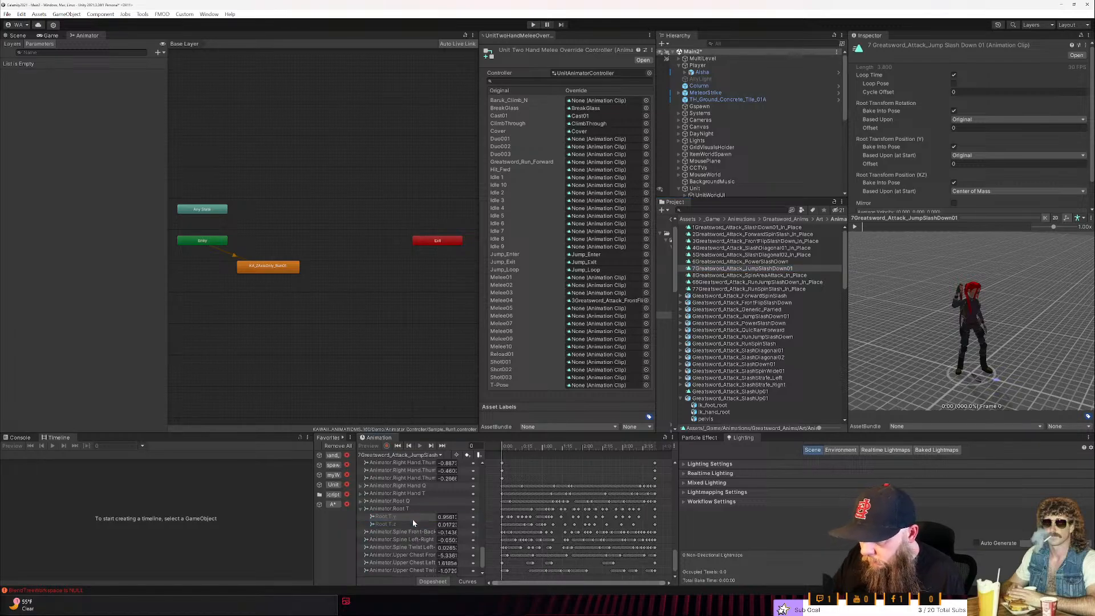
{"action": "left_click", "coordinate": [412, 523]}
{"action": "key", "text": "Delete"}
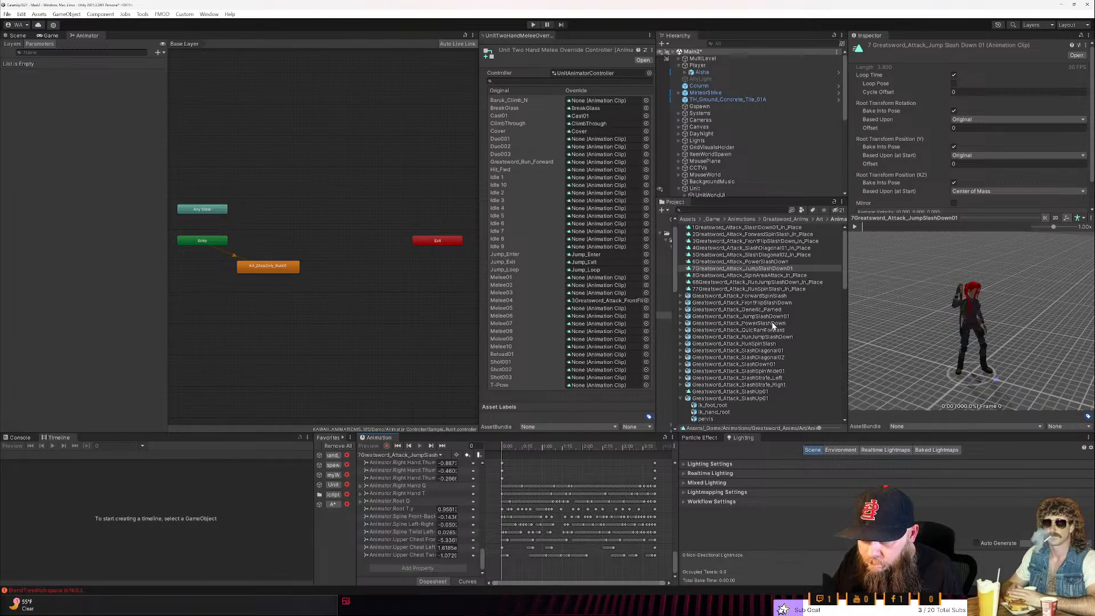
- Play the Greatsword_Attack_SlashDown01 and Greatsword_Attack_PowerSlashDown assets in the preview to compare their motion
{"action": "left_click", "coordinate": [777, 364]}
{"action": "left_click", "coordinate": [857, 227]}
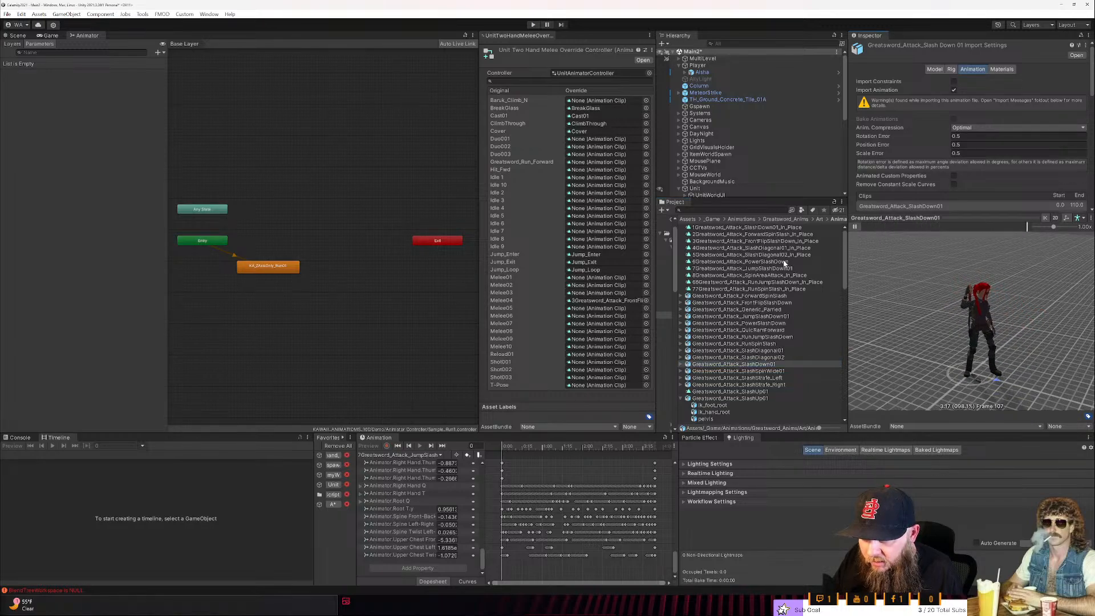
{"action": "scroll", "coordinate": [767, 351], "scroll_direction": "down", "scroll_amount": 2}
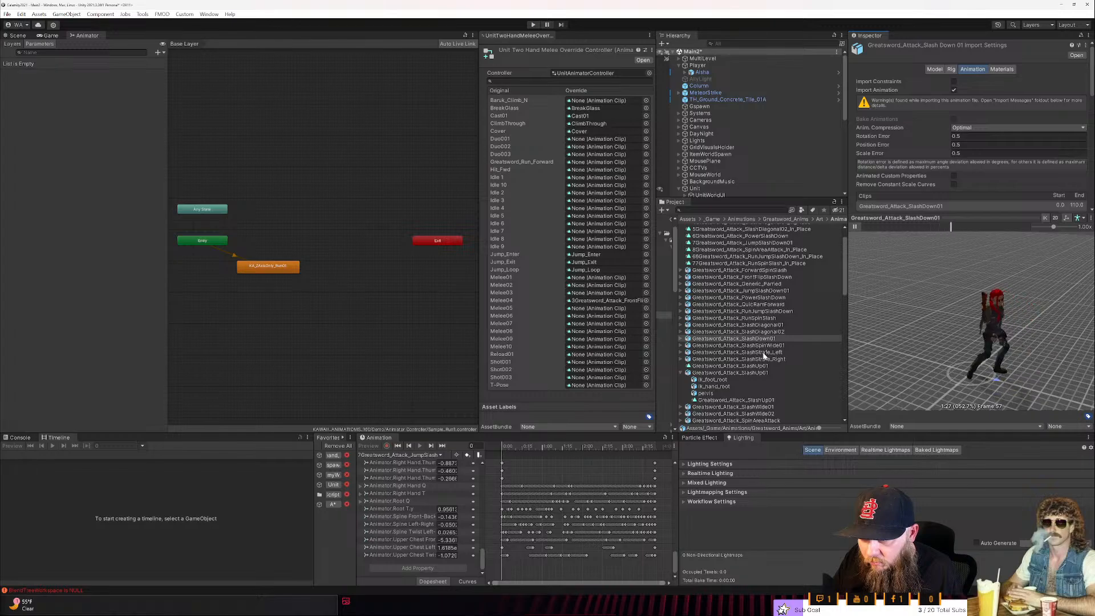
{"action": "left_click", "coordinate": [787, 297]}
{"action": "left_click", "coordinate": [856, 227]}
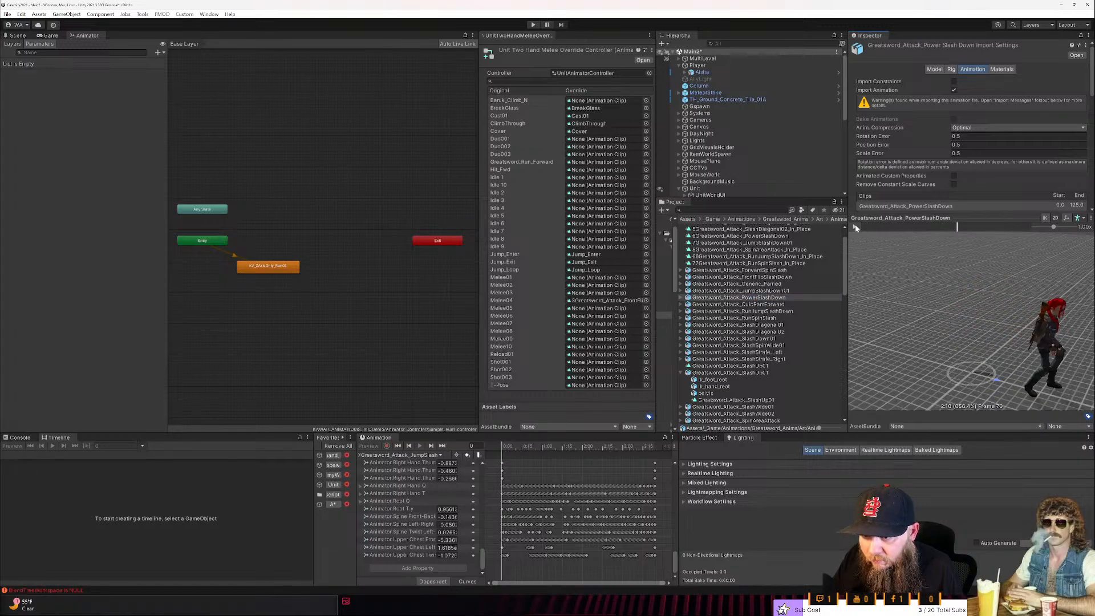
{"action": "left_click", "coordinate": [768, 339]}
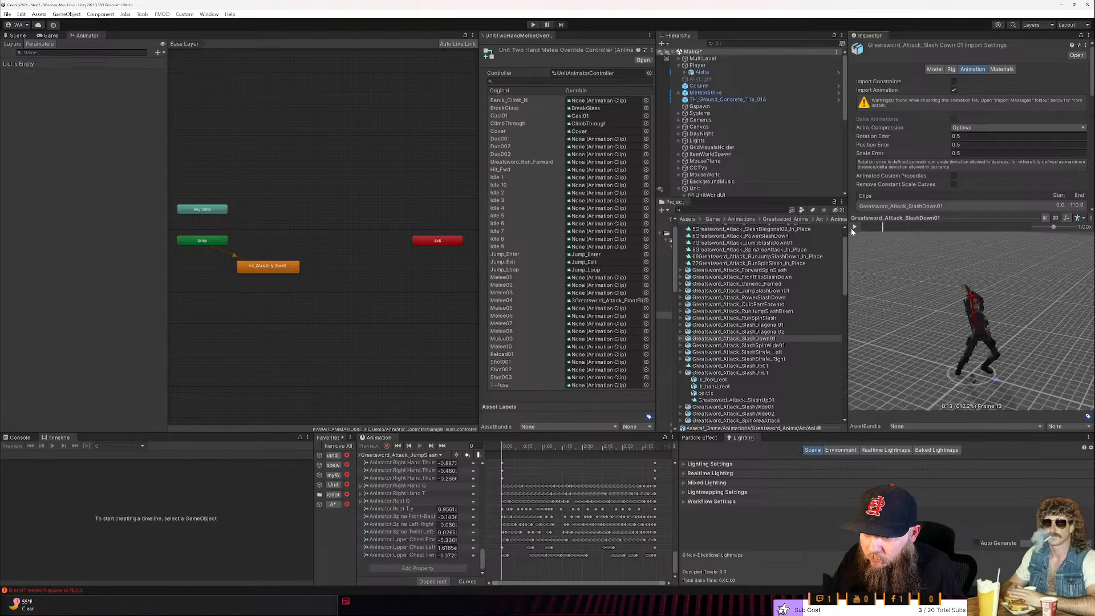
{"action": "left_click", "coordinate": [852, 229]}
{"action": "left_click", "coordinate": [852, 229]}
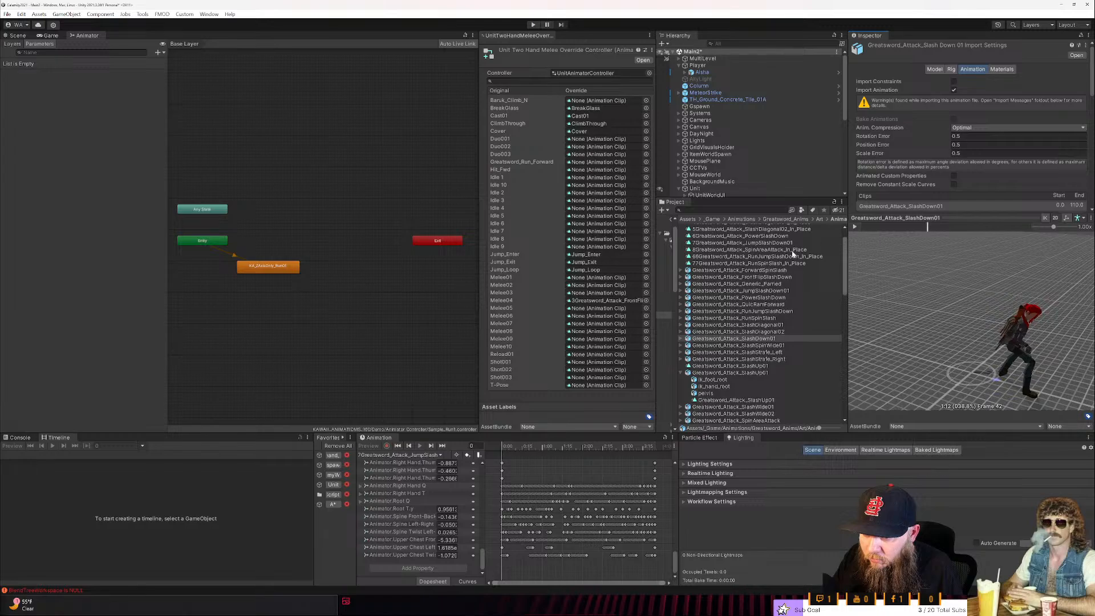
- Replay PowerSlashDown and SlashDown01 for comparison, then expand the SlashDown01 asset and select the clip inside it
{"action": "left_click", "coordinate": [739, 297]}
{"action": "left_click", "coordinate": [854, 228]}
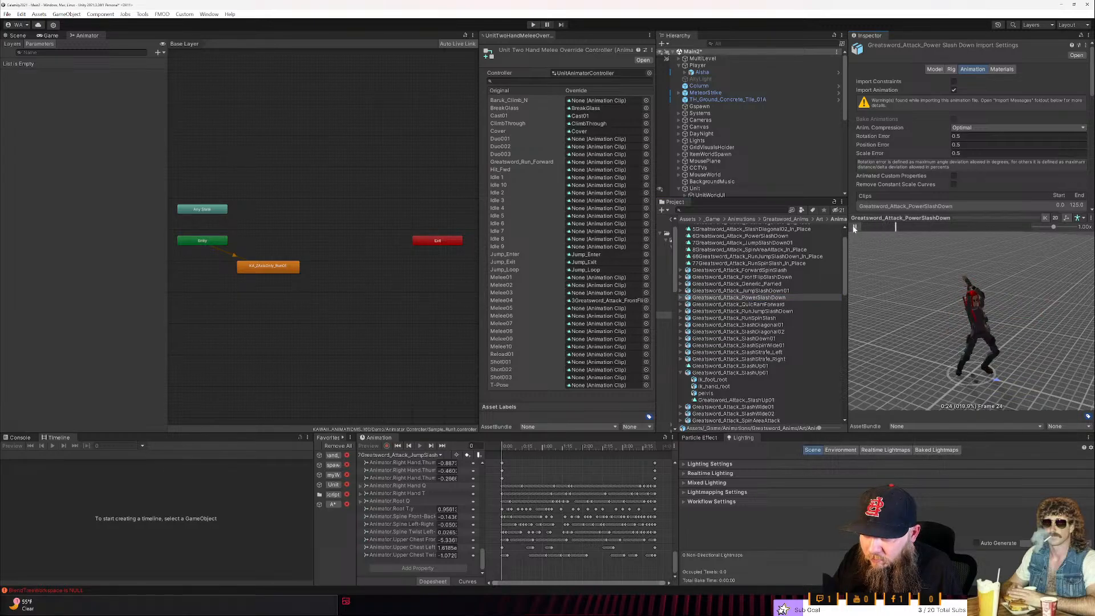
{"action": "left_click", "coordinate": [759, 339]}
{"action": "left_click", "coordinate": [855, 227]}
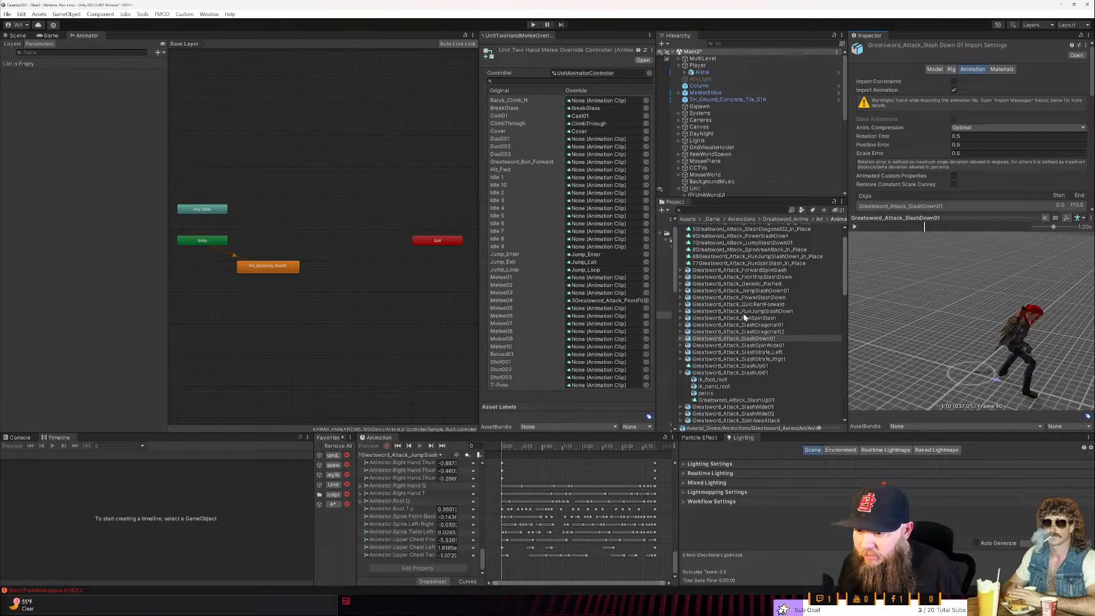
{"action": "left_click", "coordinate": [681, 339]}
{"action": "left_click", "coordinate": [736, 367]}
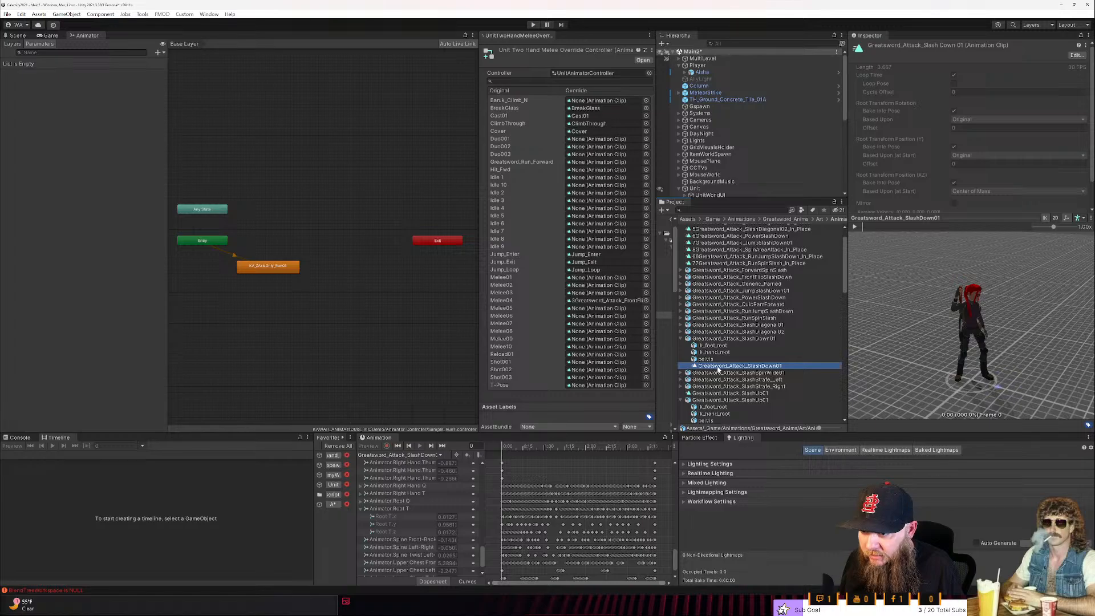
- Preview the Greatsword_Attack_SlashSpinWide01 and Greatsword_Attack_SlashStrafe_Left animations, then select the standalone SlashUp01 clip
{"action": "left_click", "coordinate": [733, 373]}
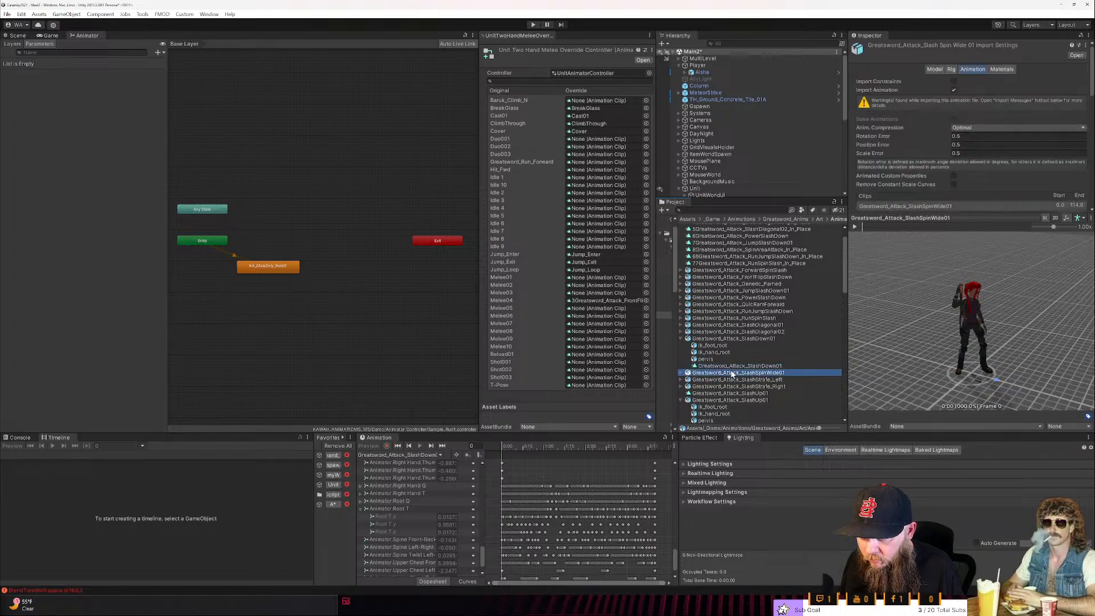
{"action": "left_click", "coordinate": [855, 227]}
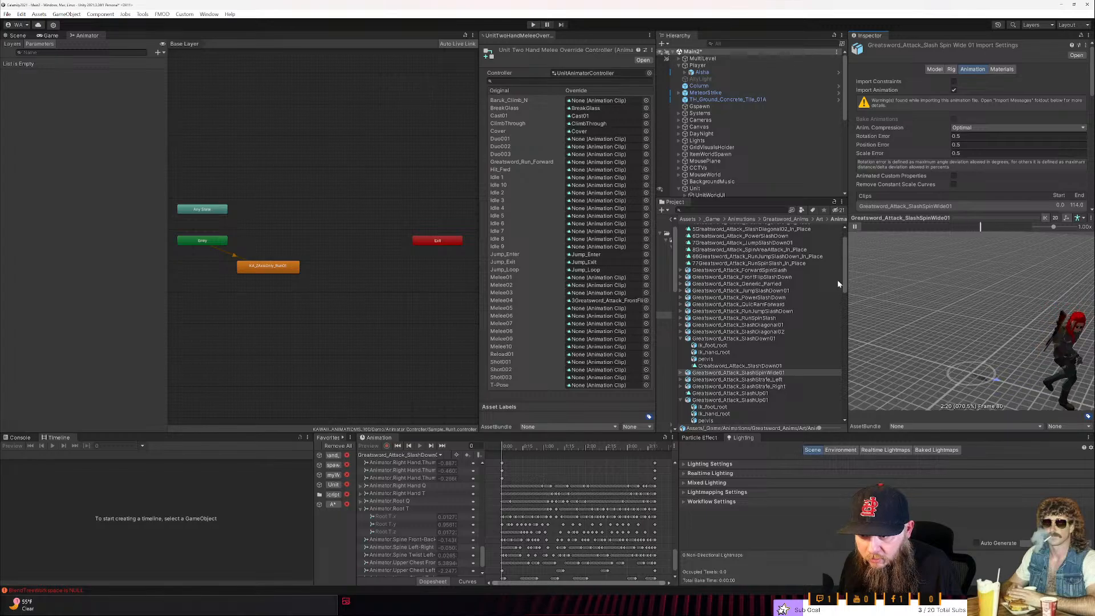
{"action": "left_click", "coordinate": [781, 380]}
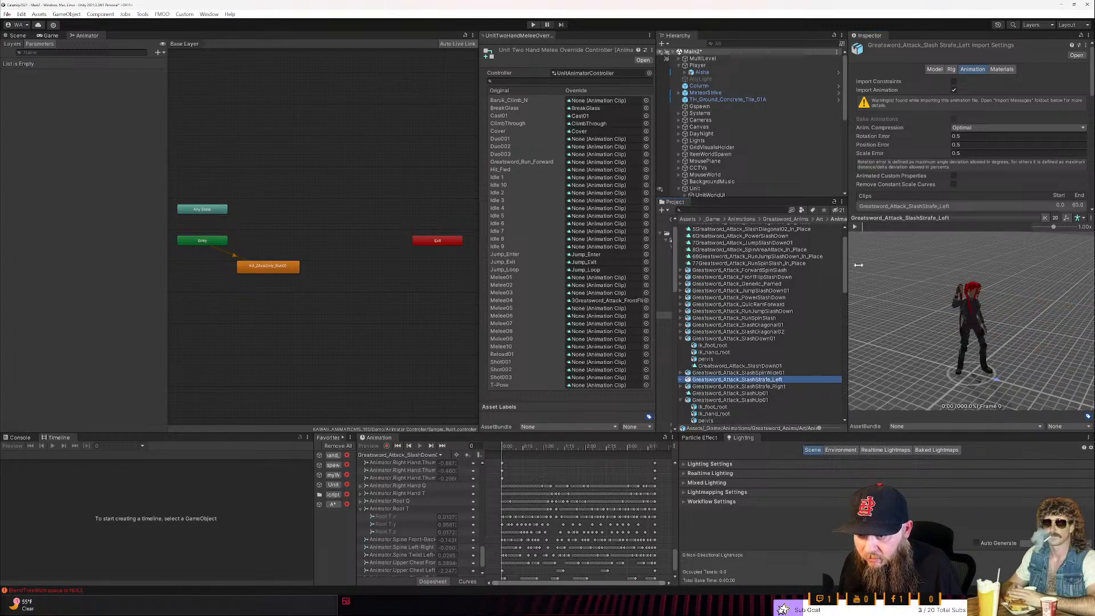
{"action": "left_click", "coordinate": [857, 227]}
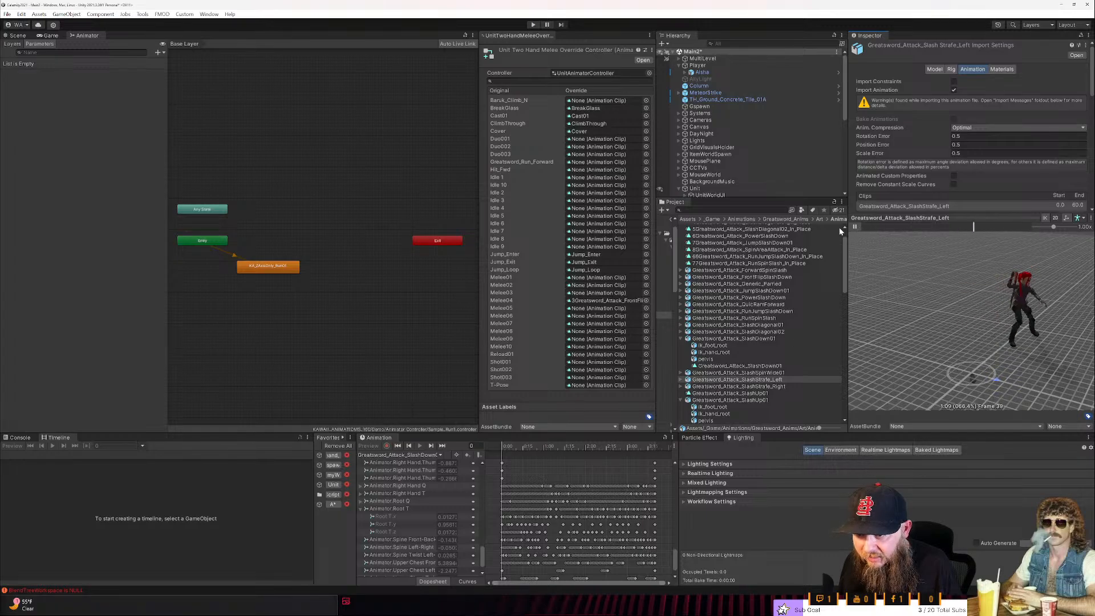
{"action": "left_click", "coordinate": [854, 228]}
{"action": "left_click", "coordinate": [757, 393]}
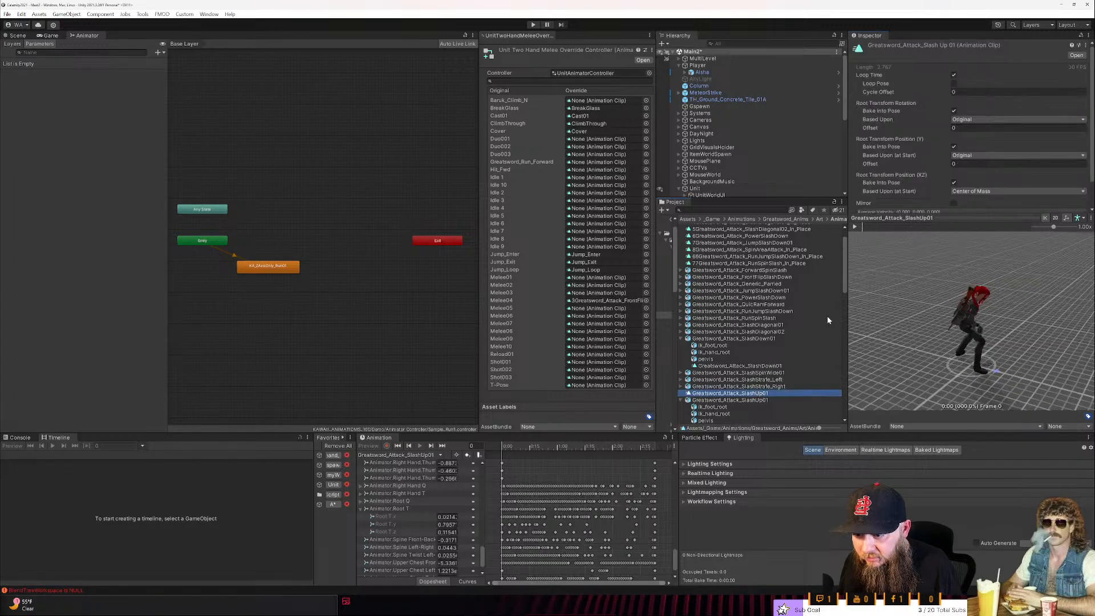
- Play the standalone Greatsword_Attack_SlashUp01 clip in the preview and delete its Root T.x and Root T.z curves
{"action": "left_click", "coordinate": [857, 227]}
{"action": "scroll", "coordinate": [762, 394], "scroll_direction": "down", "scroll_amount": 2}
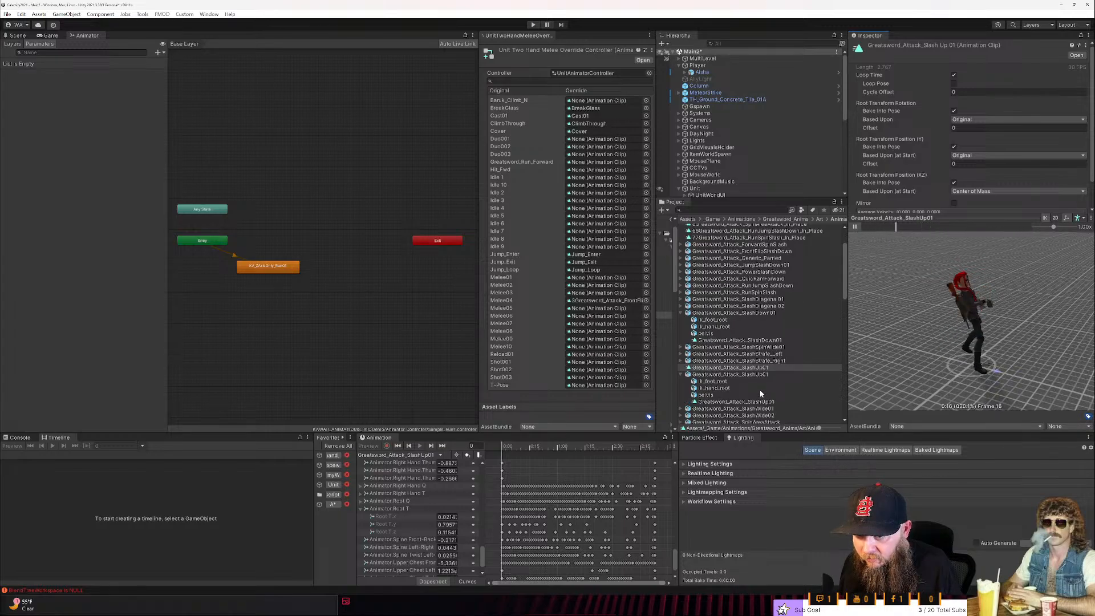
{"action": "left_click", "coordinate": [418, 514]}
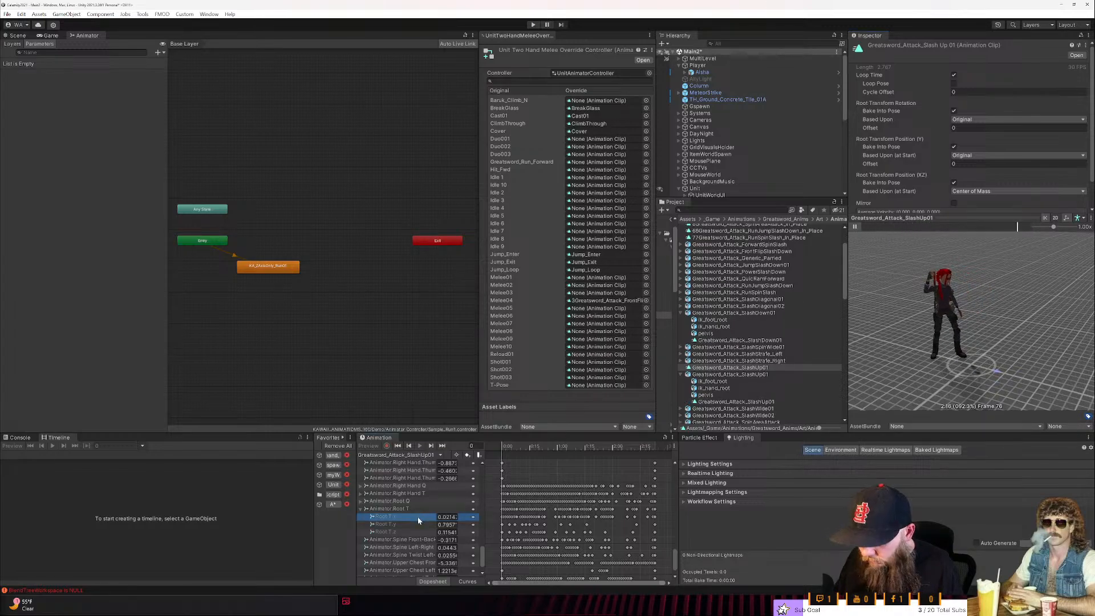
{"action": "key", "text": "Delete"}
{"action": "left_click", "coordinate": [421, 524]}
{"action": "key", "text": "Delete"}
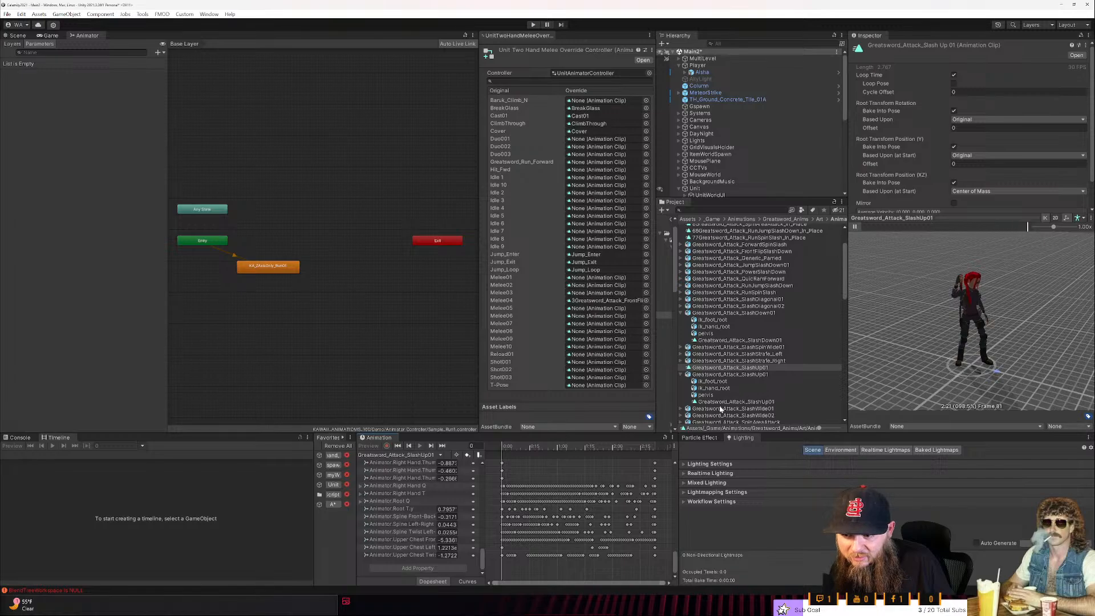
{"action": "left_click", "coordinate": [693, 369]}
{"action": "left_click", "coordinate": [693, 369]}
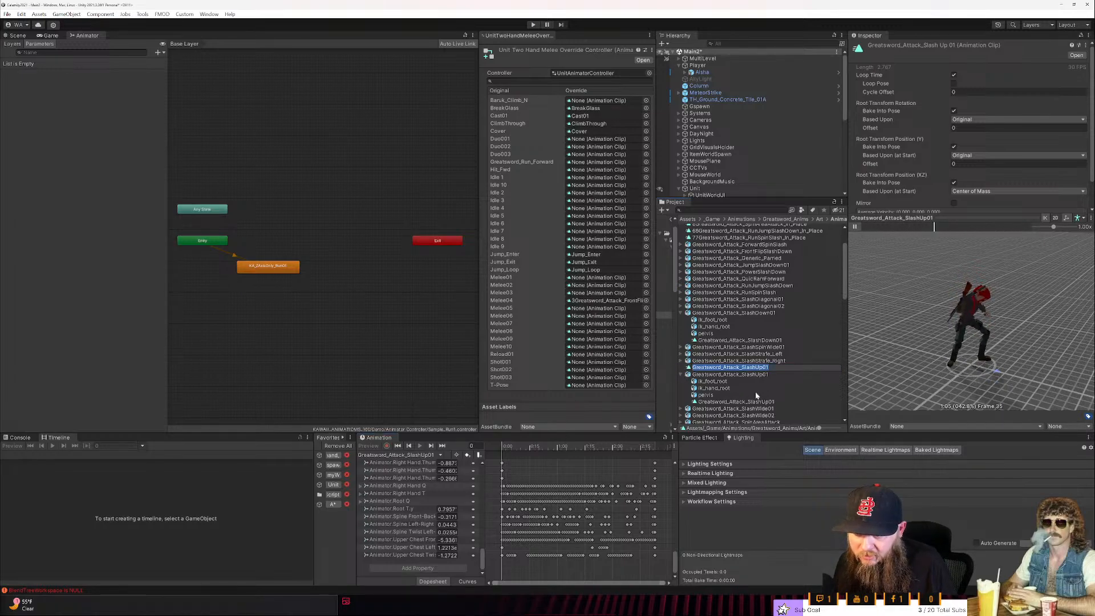
- Preview the Greatsword_Attack_Stab animation, then duplicate the clip inside its asset as a standalone clip
{"action": "scroll", "coordinate": [838, 312], "scroll_direction": "down", "scroll_amount": 2}
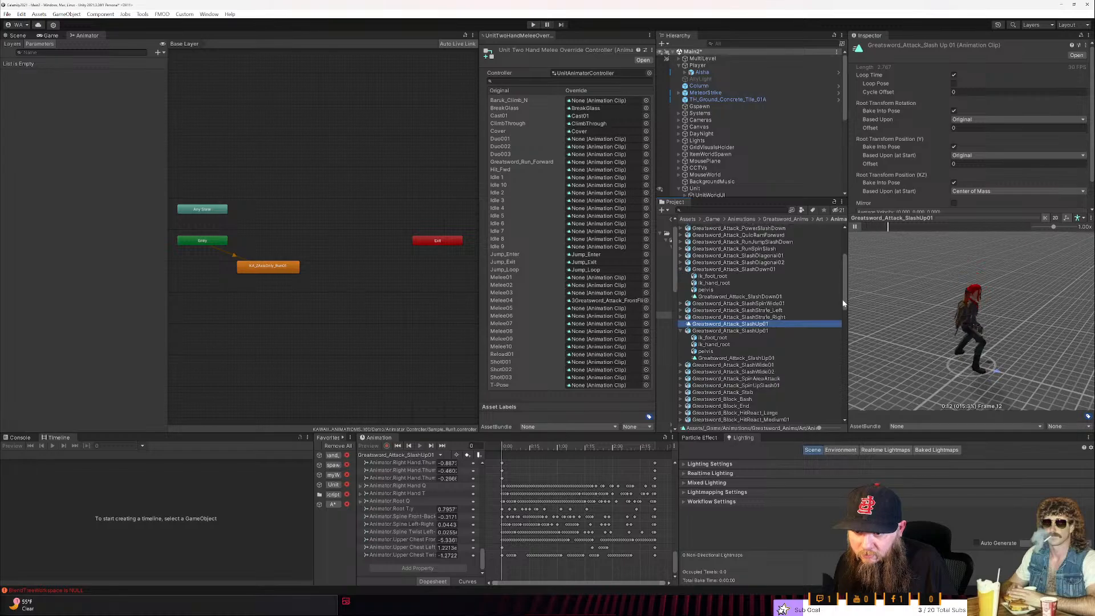
{"action": "left_click", "coordinate": [751, 393]}
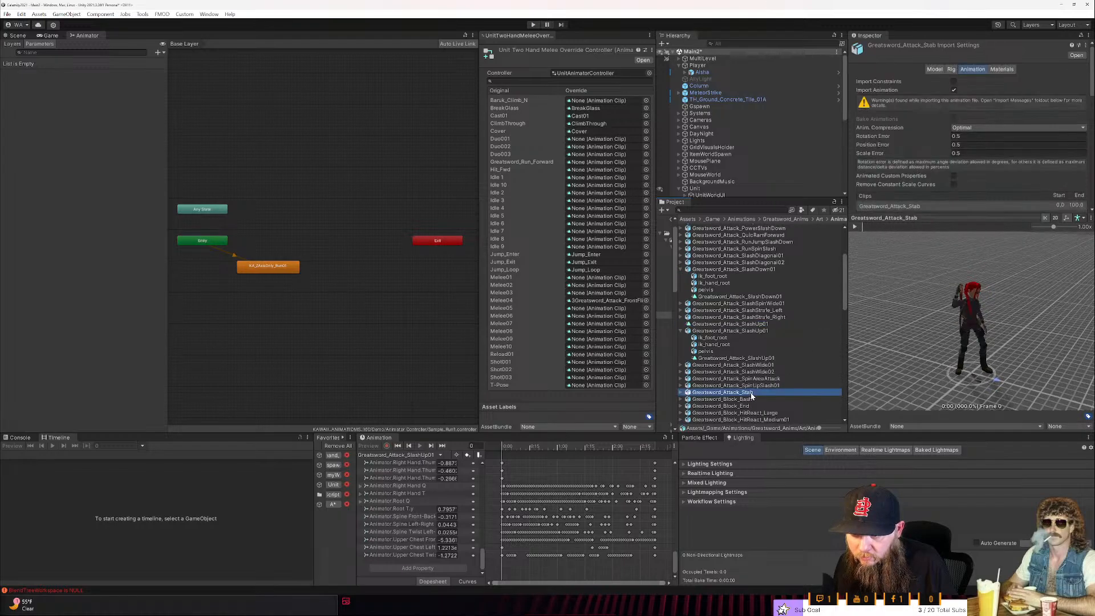
{"action": "left_click", "coordinate": [854, 228]}
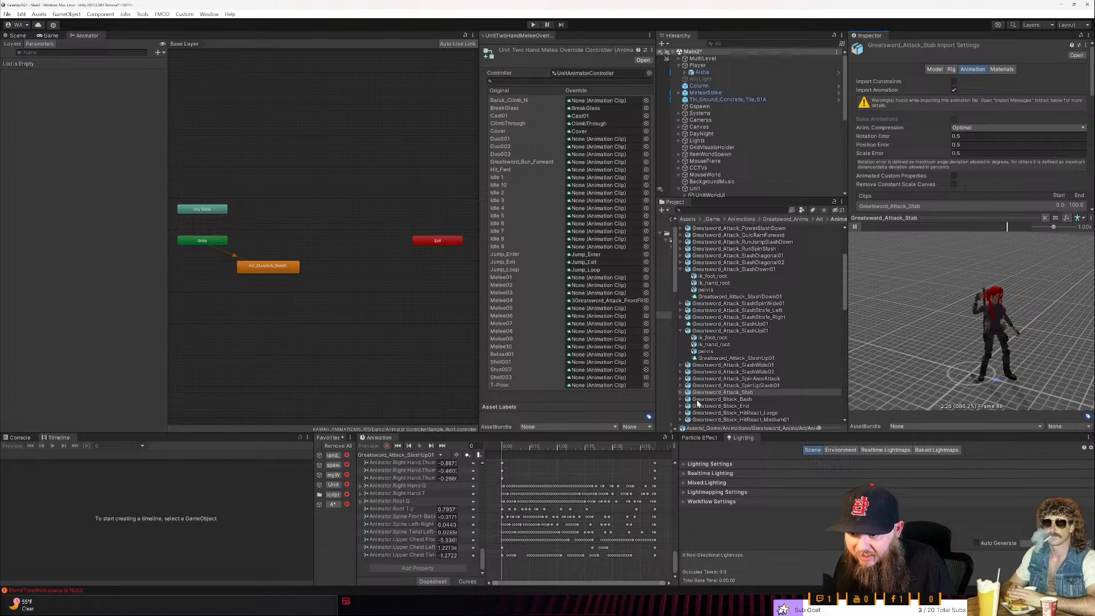
{"action": "left_click", "coordinate": [680, 392]}
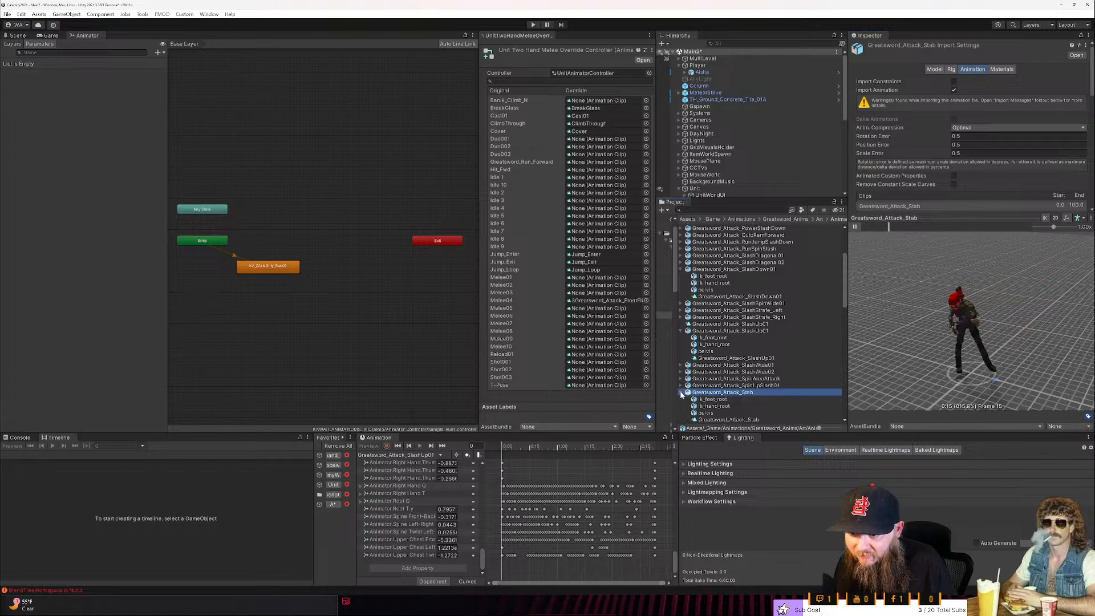
{"action": "left_click", "coordinate": [716, 414]}
{"action": "key", "text": "ctrl+d"}
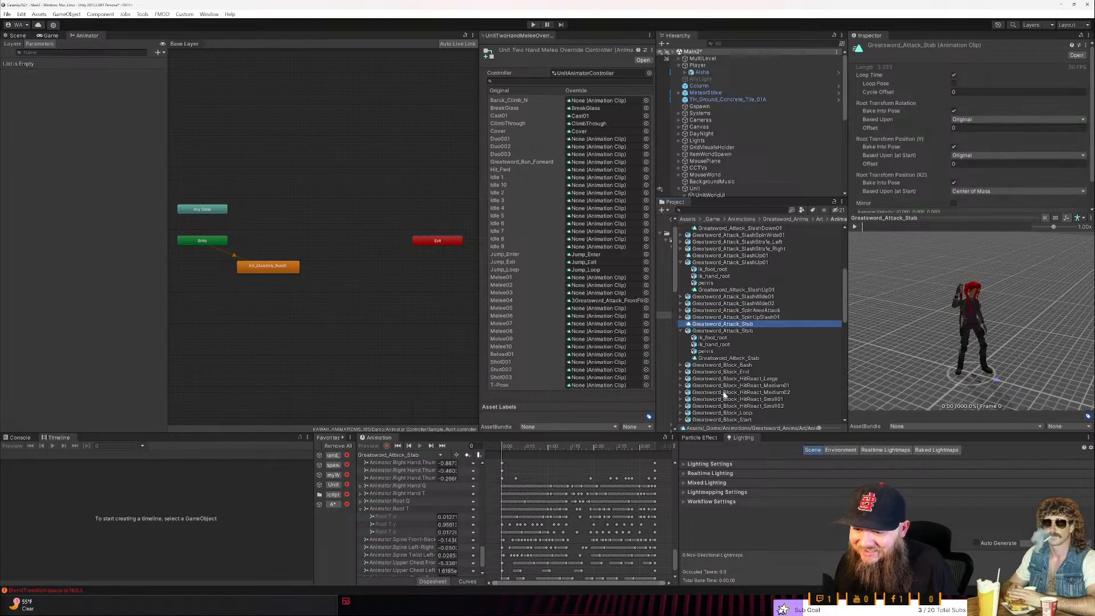
- Rename the duplicated stab clip to 9Greatsword_Attack_Stab_In_Place
{"action": "key", "text": "F2"}
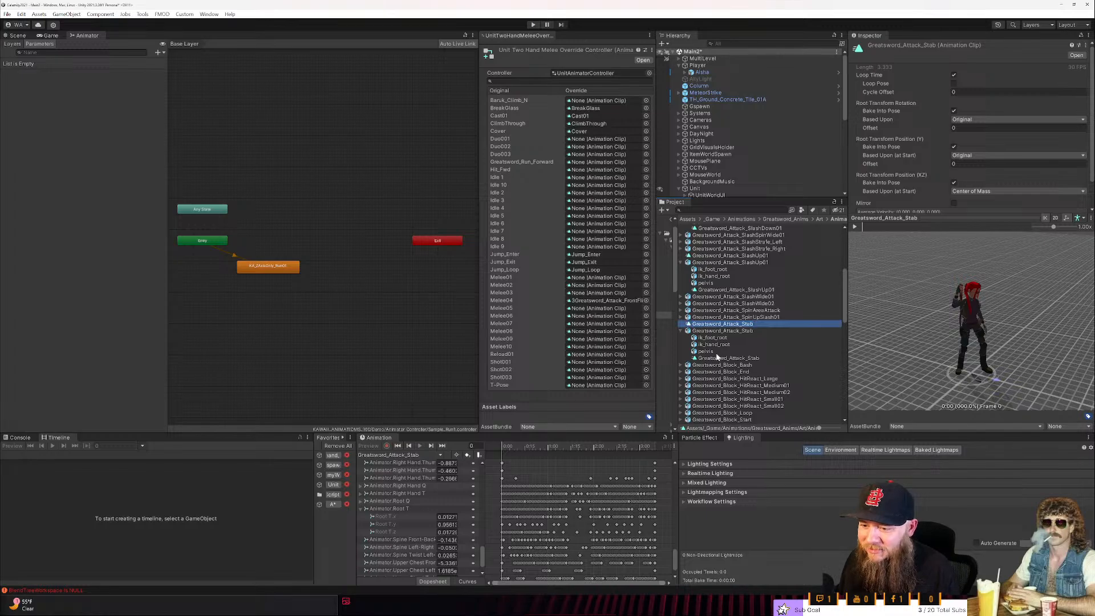
{"action": "scroll", "coordinate": [717, 294], "scroll_direction": "up", "scroll_amount": 5}
{"action": "scroll", "coordinate": [717, 293], "scroll_direction": "down", "scroll_amount": 6}
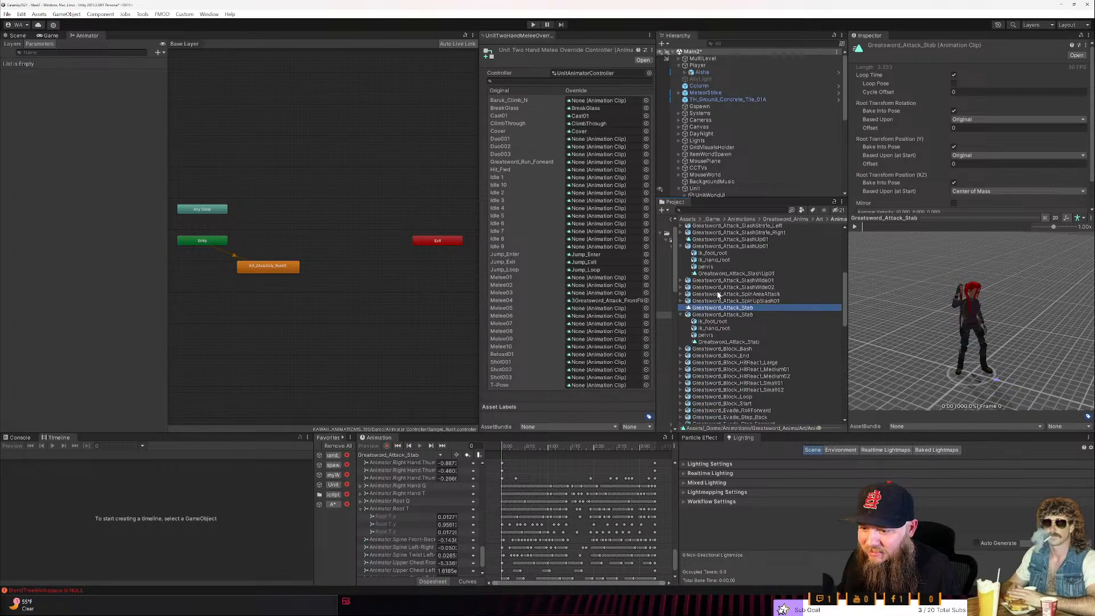
{"action": "key", "text": "Left"}
{"action": "type", "text": "3"}
{"action": "type", "text": "_In_Place"}
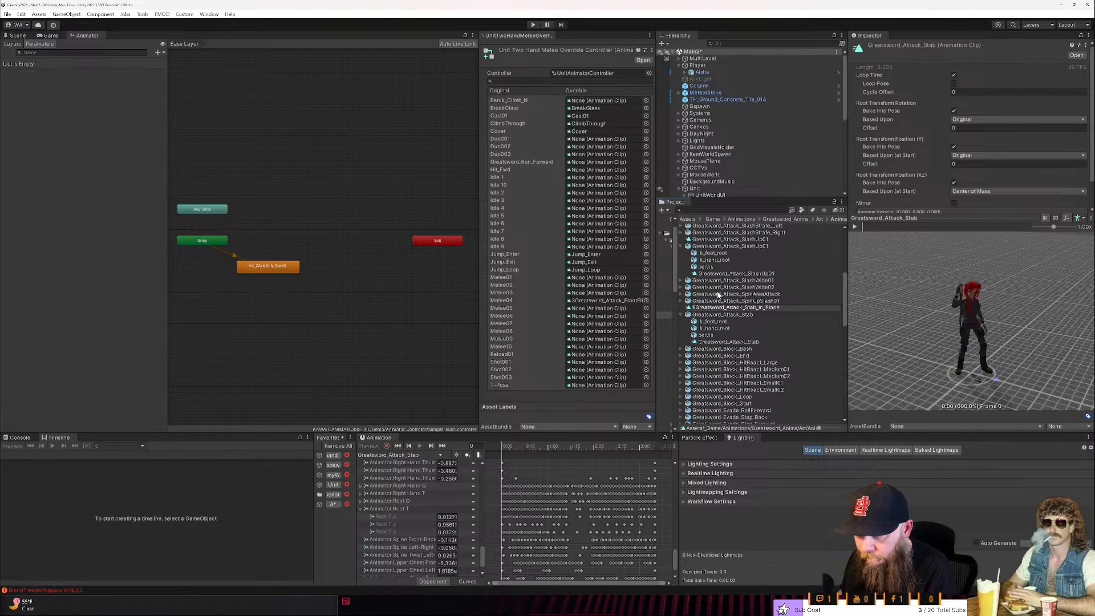
{"action": "key", "text": "Return"}
- Check the Greatsword_Block_Bash asset, then play the 8Greatsword_Attack_SpinAreaAttack_In_Place clip in the preview
{"action": "scroll", "coordinate": [746, 354], "scroll_direction": "down", "scroll_amount": 8}
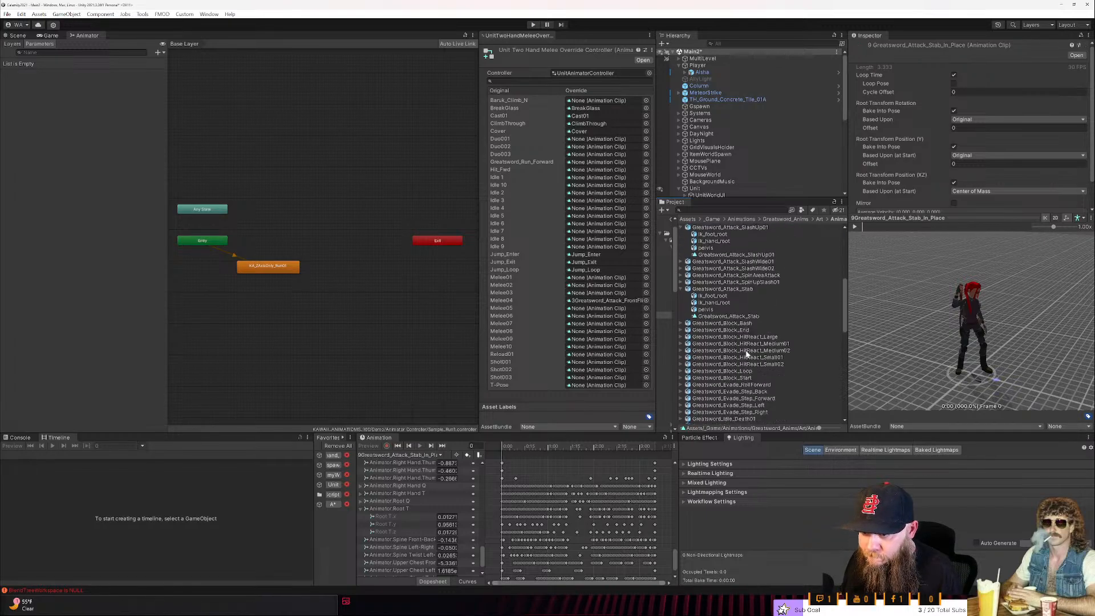
{"action": "left_click", "coordinate": [732, 324]}
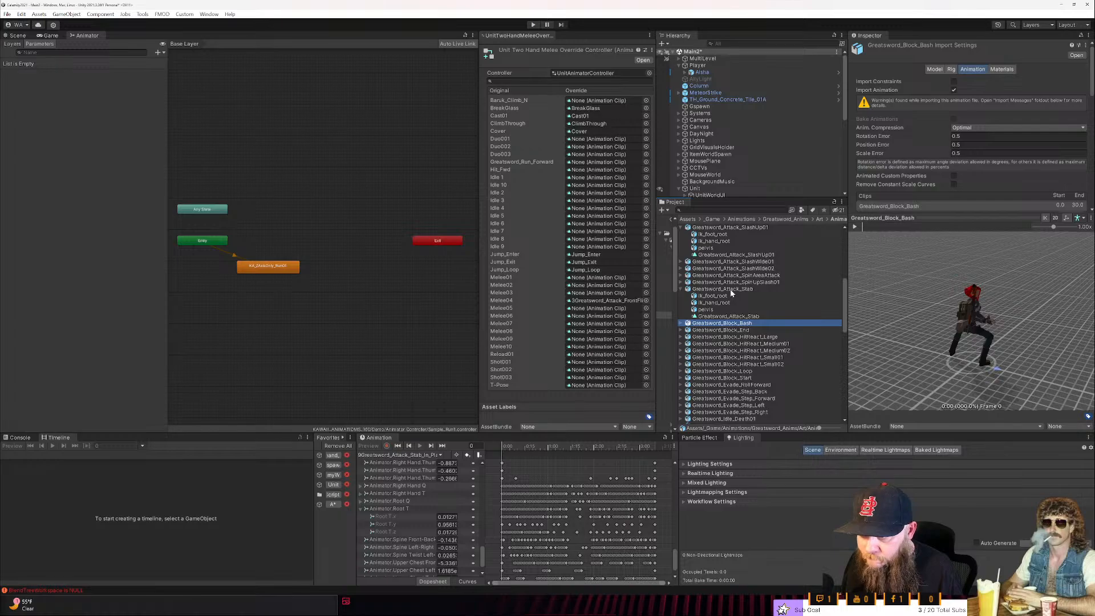
{"action": "scroll", "coordinate": [739, 285], "scroll_direction": "up", "scroll_amount": 6}
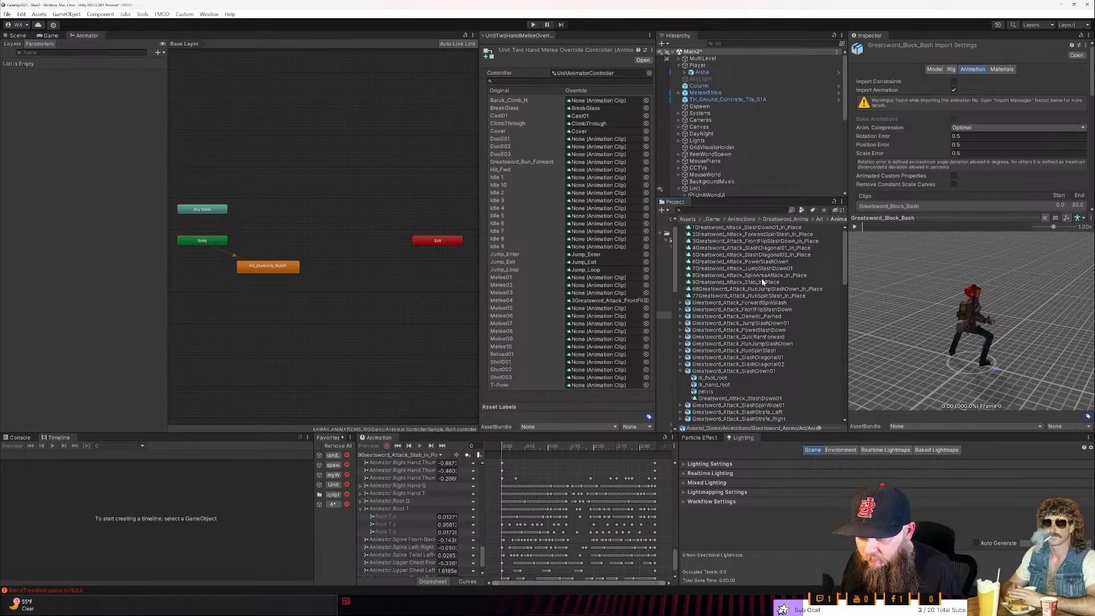
{"action": "left_click", "coordinate": [763, 275]}
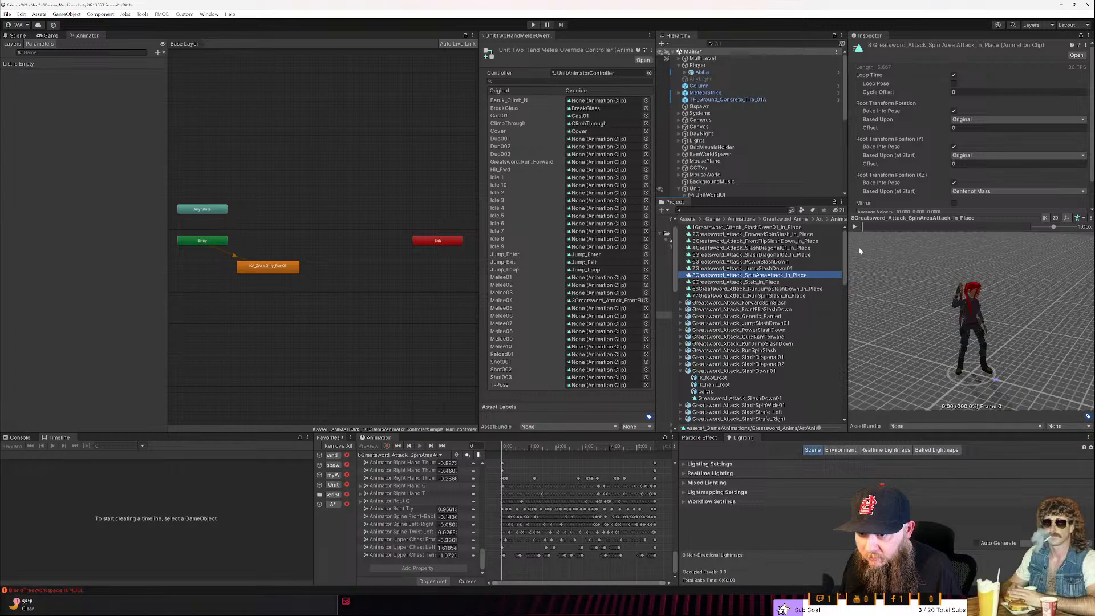
{"action": "left_click", "coordinate": [855, 227]}
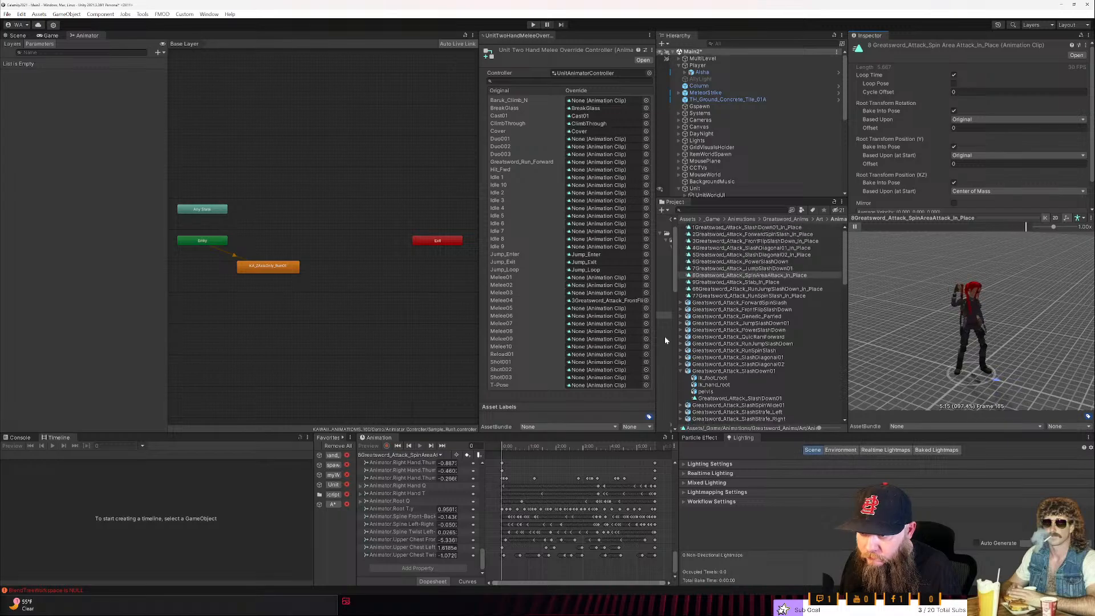
- Collapse the SlashDown01 asset and look through the remaining greatsword animations for another attack candidate
{"action": "left_click", "coordinate": [680, 371]}
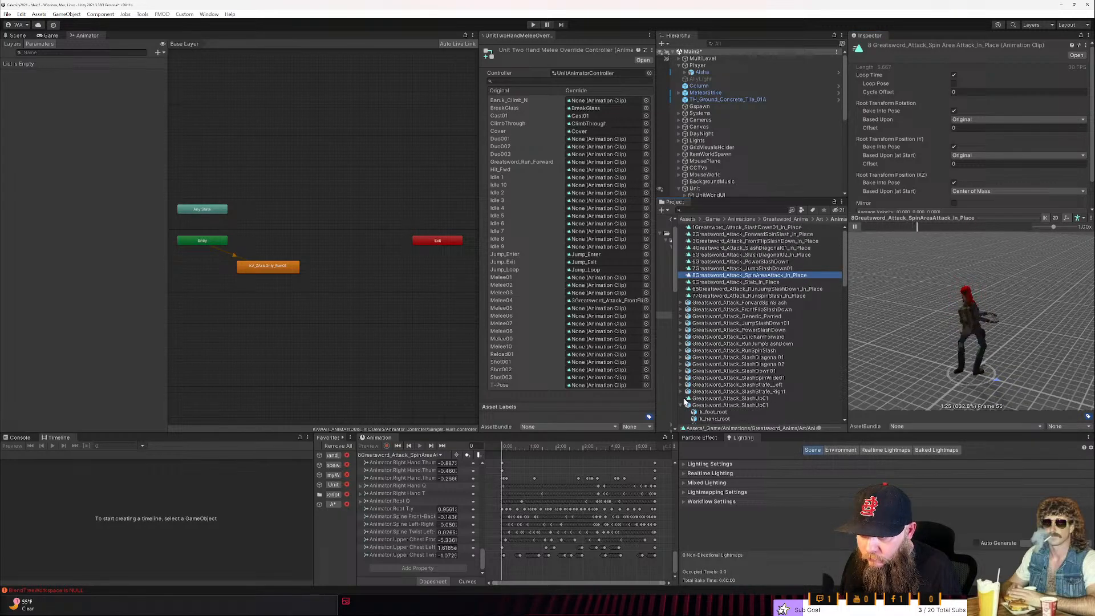
{"action": "scroll", "coordinate": [713, 376], "scroll_direction": "down", "scroll_amount": 3}
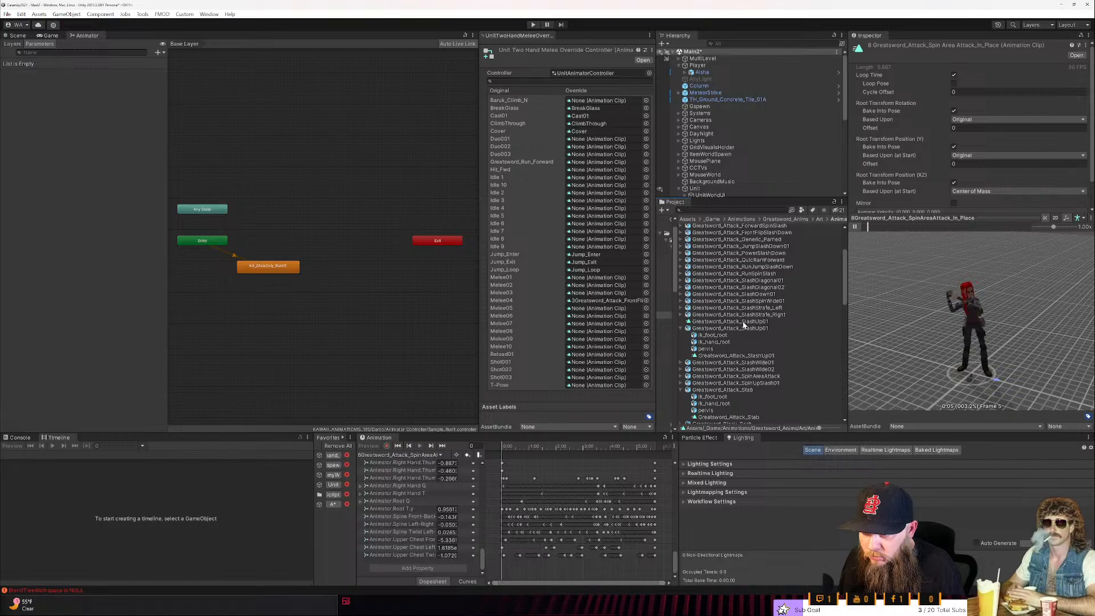
{"action": "scroll", "coordinate": [743, 325], "scroll_direction": "down", "scroll_amount": 5}
{"action": "scroll", "coordinate": [748, 325], "scroll_direction": "down", "scroll_amount": 2}
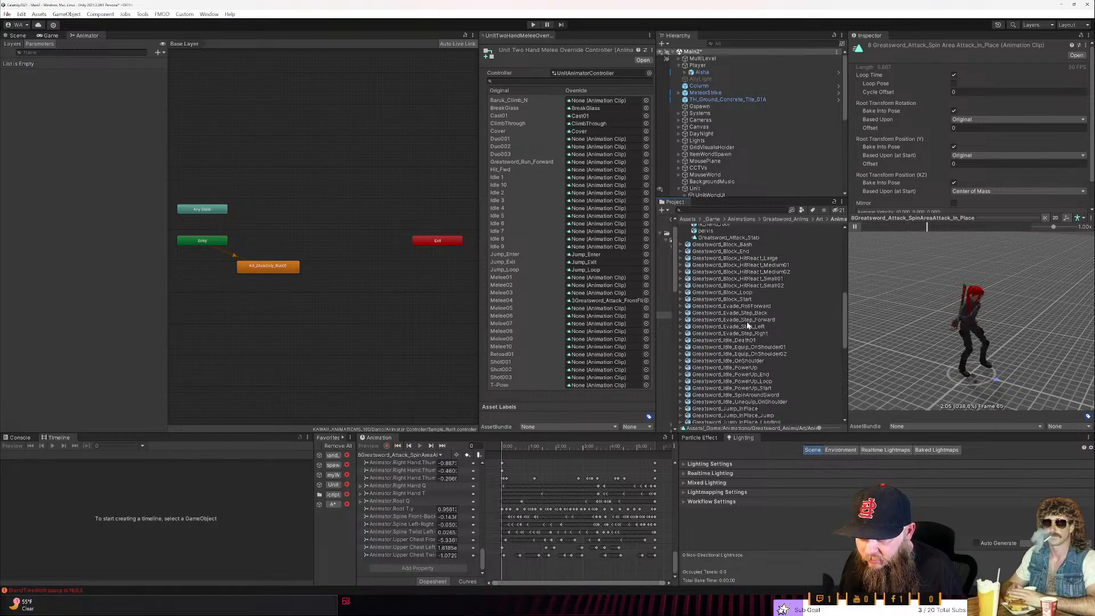
{"action": "scroll", "coordinate": [774, 344], "scroll_direction": "down", "scroll_amount": 7}
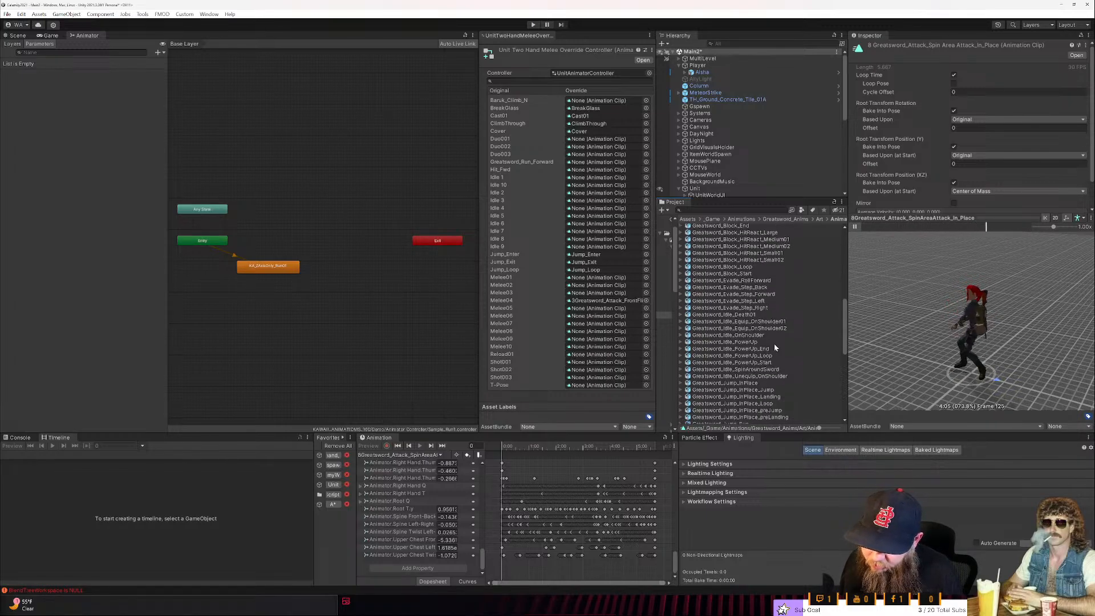
{"action": "scroll", "coordinate": [775, 346], "scroll_direction": "down", "scroll_amount": 3}
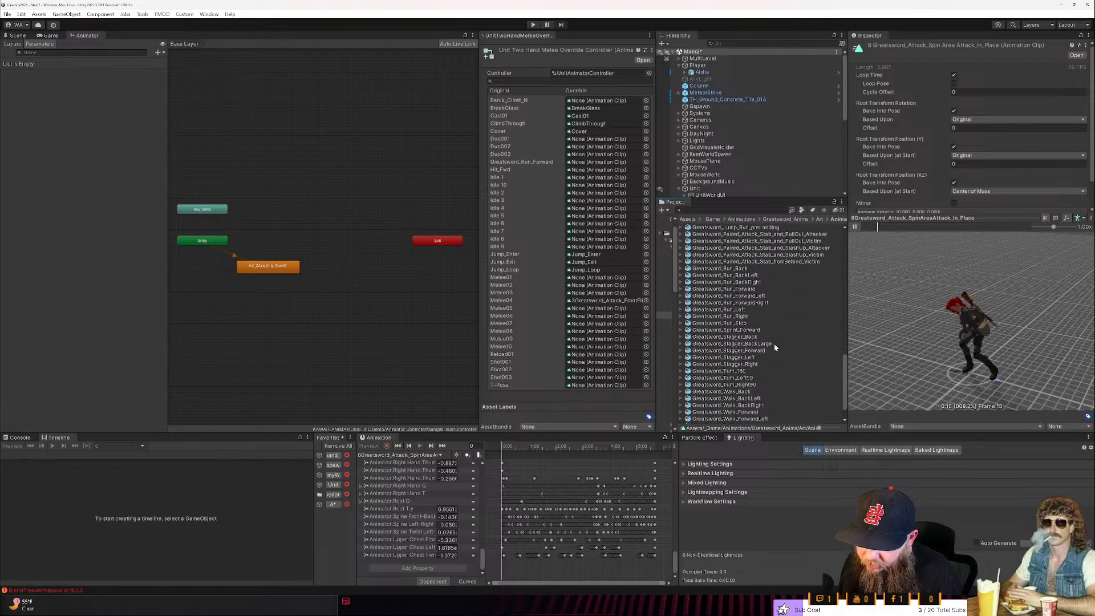
{"action": "scroll", "coordinate": [775, 347], "scroll_direction": "down", "scroll_amount": 2}
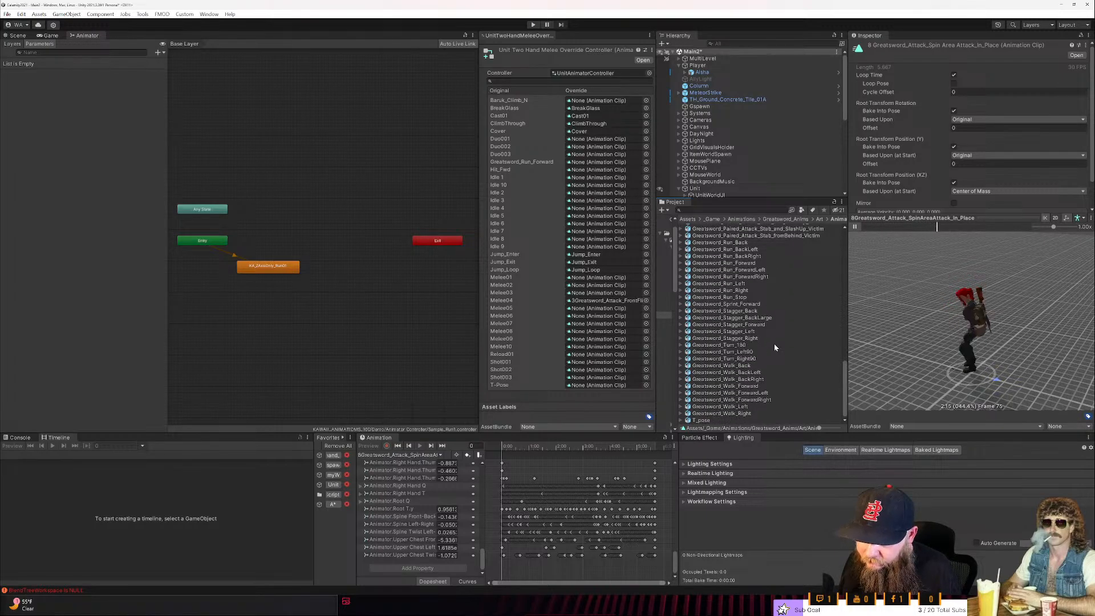
{"action": "scroll", "coordinate": [775, 344], "scroll_direction": "up", "scroll_amount": 12}
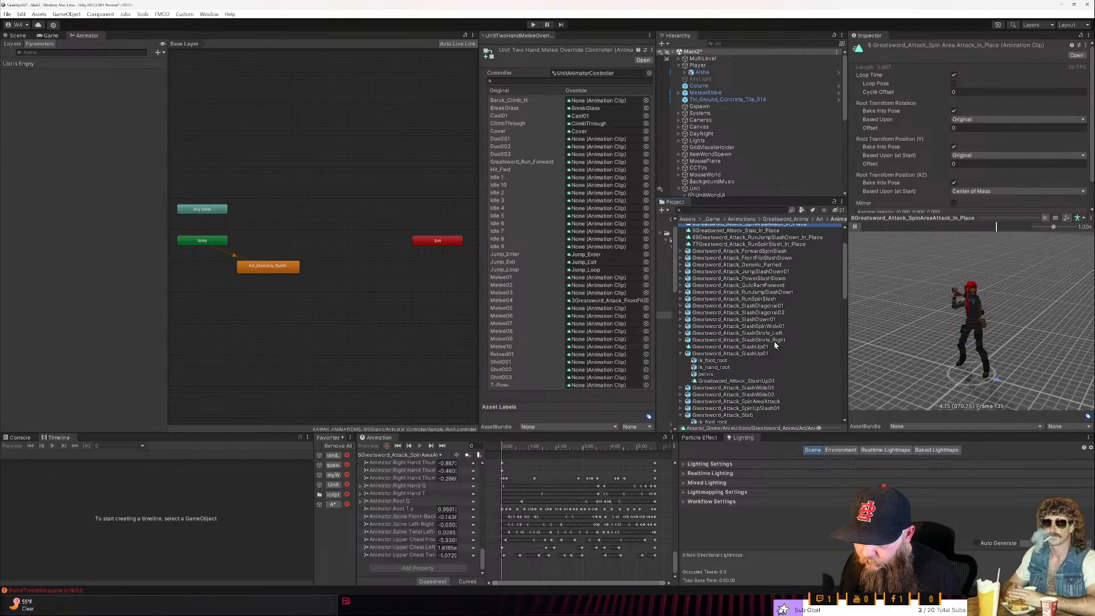
- Rename the standalone Greatsword_Attack_SlashUp01 clip to 10Greatsword_Attack_SlashUp01_In_Place
{"action": "left_click", "coordinate": [762, 381]}
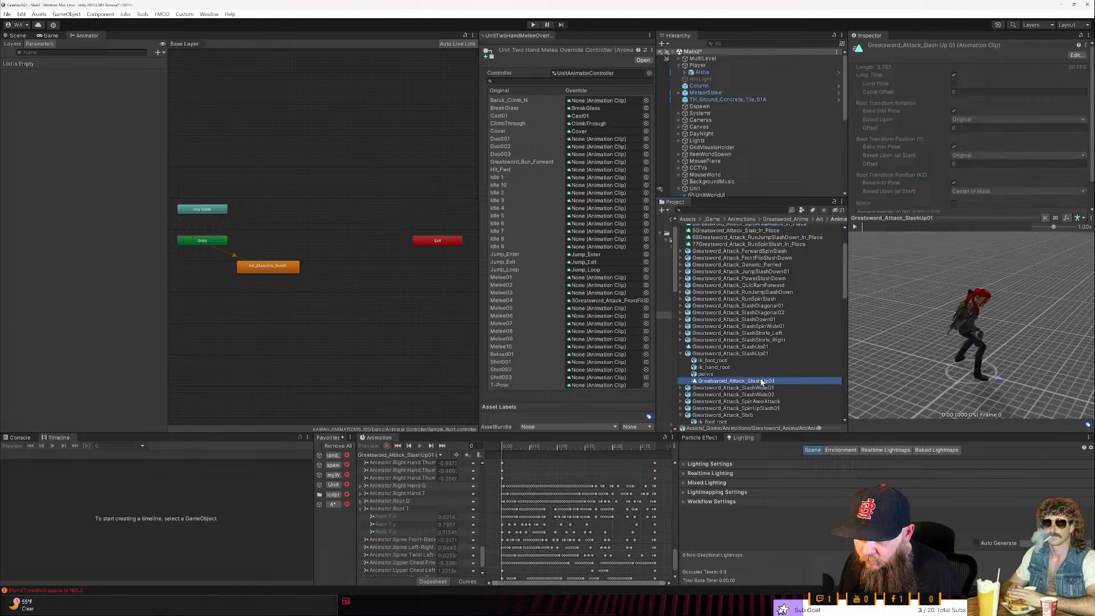
{"action": "left_click", "coordinate": [730, 347]}
{"action": "key", "text": "Home"}
{"action": "type", "text": "10"}
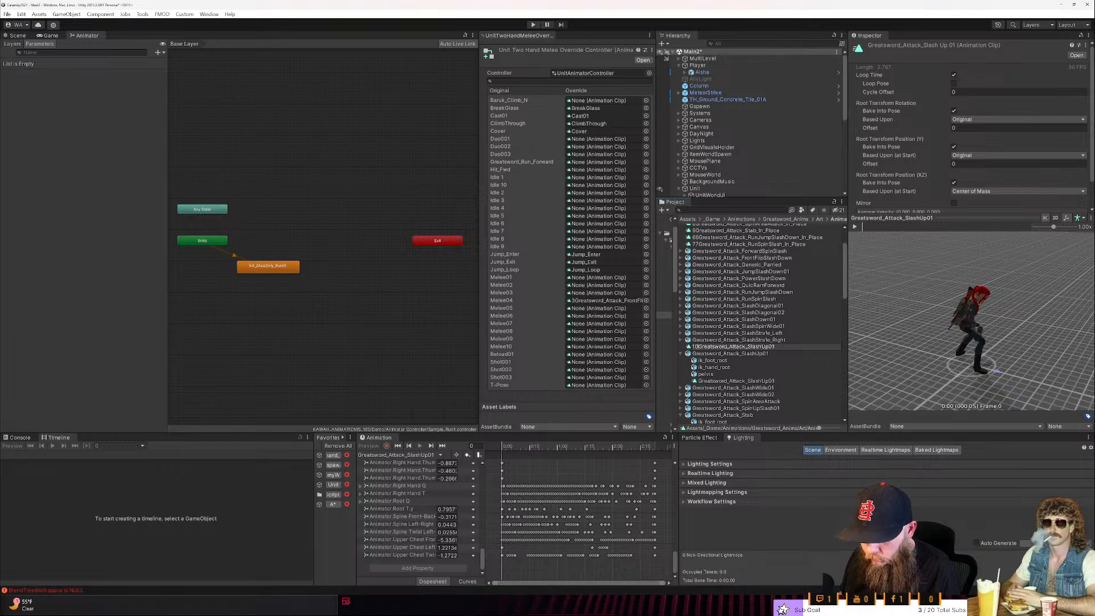
{"action": "type", "text": "_In_Place"}
{"action": "key", "text": "Return"}
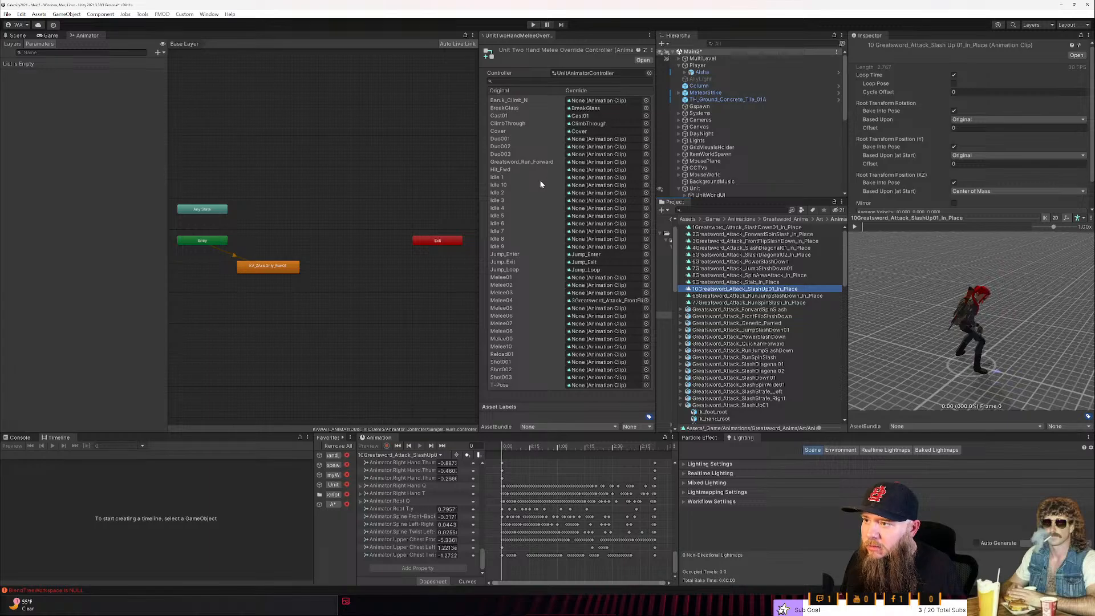
- Assign the greatsword attack clips numbered 1 through 10 to the Melee01 through Melee10 overrides in matching order
{"action": "left_click_drag", "start_coordinate": [711, 228], "coordinate": [596, 277]}
{"action": "left_click_drag", "start_coordinate": [689, 236], "coordinate": [597, 285]}
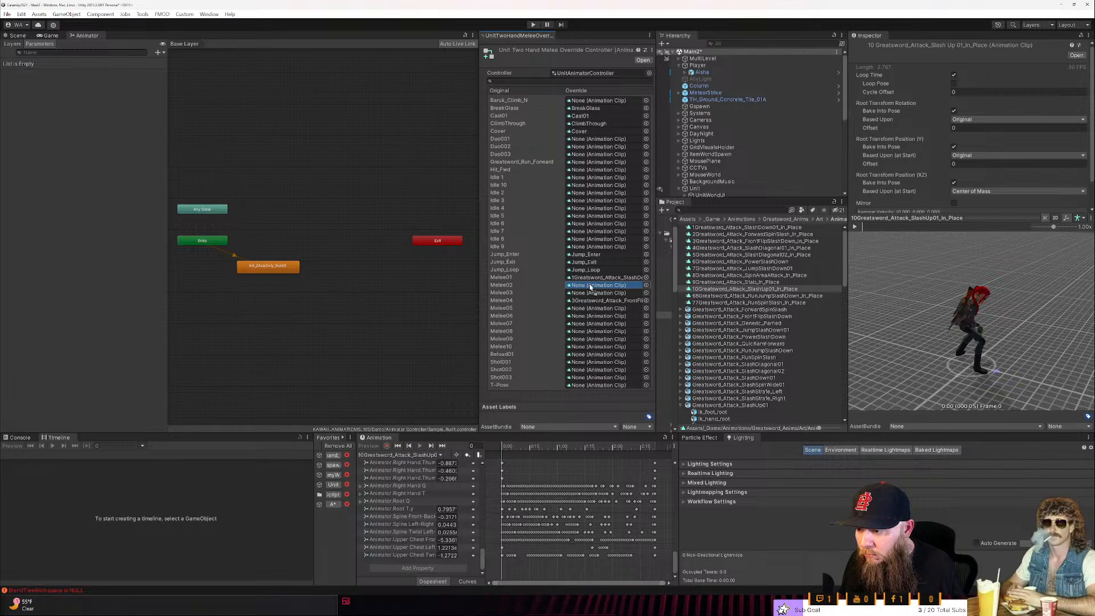
{"action": "left_click", "coordinate": [693, 243]}
{"action": "left_click_drag", "start_coordinate": [693, 248], "coordinate": [598, 292]}
{"action": "left_click_drag", "start_coordinate": [709, 249], "coordinate": [597, 300]}
{"action": "left_click_drag", "start_coordinate": [701, 255], "coordinate": [622, 308]}
{"action": "left_click_drag", "start_coordinate": [697, 261], "coordinate": [622, 316]}
{"action": "left_click_drag", "start_coordinate": [697, 269], "coordinate": [621, 324]}
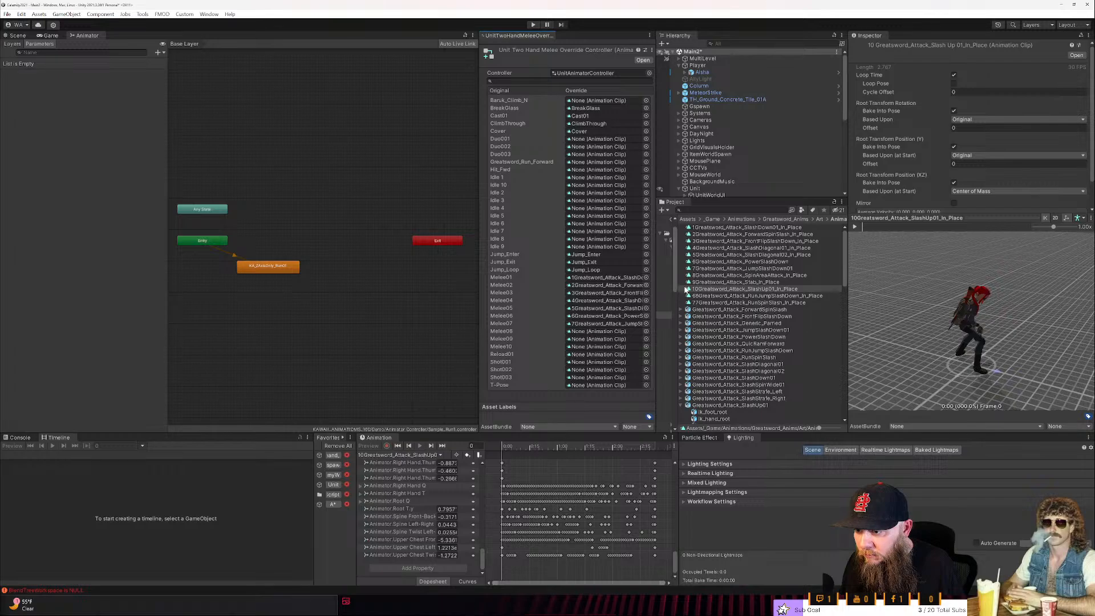
{"action": "left_click_drag", "start_coordinate": [702, 275], "coordinate": [629, 331]}
{"action": "left_click_drag", "start_coordinate": [700, 283], "coordinate": [625, 340]}
{"action": "left_click_drag", "start_coordinate": [703, 292], "coordinate": [622, 347]}
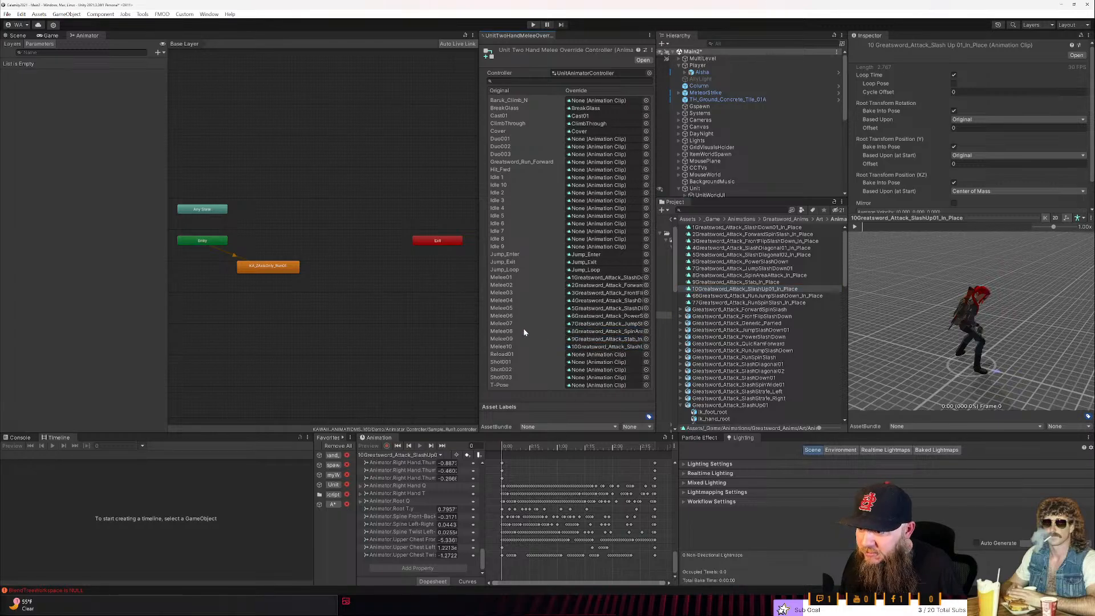
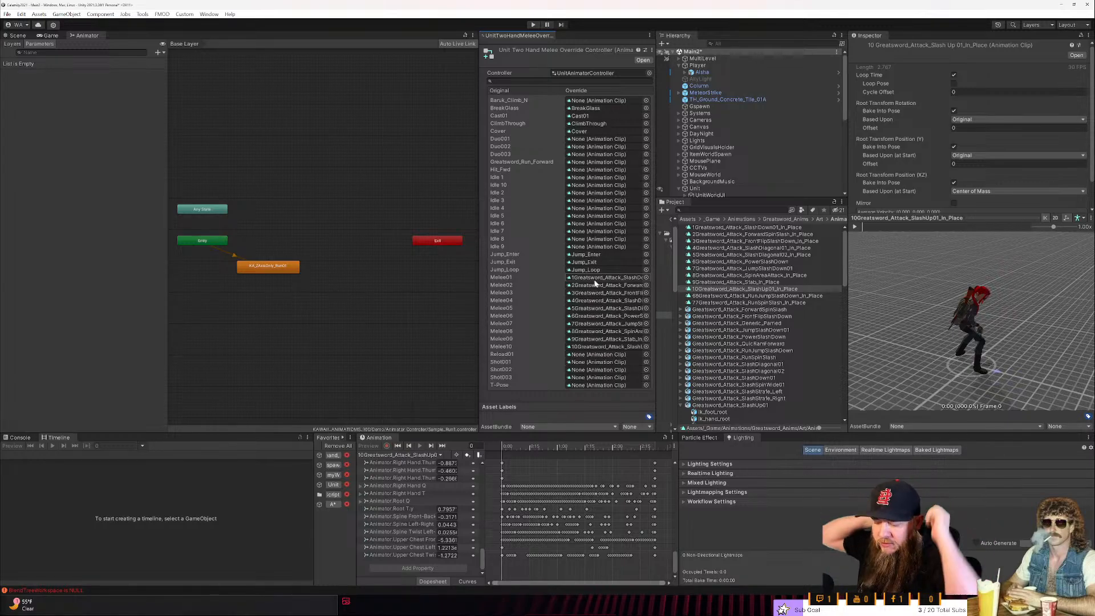
- Open Notepad and start a new note with the lines "Melee action" and "Start Action"
{"action": "key", "text": "super"}
{"action": "type", "text": "notepad"}
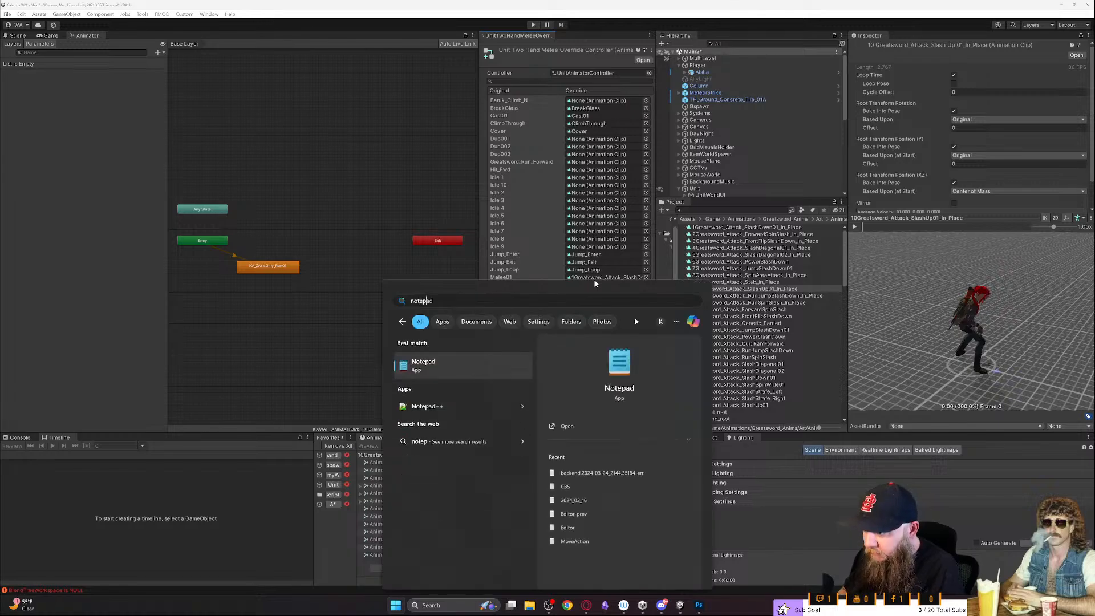
{"action": "key", "text": "Return"}
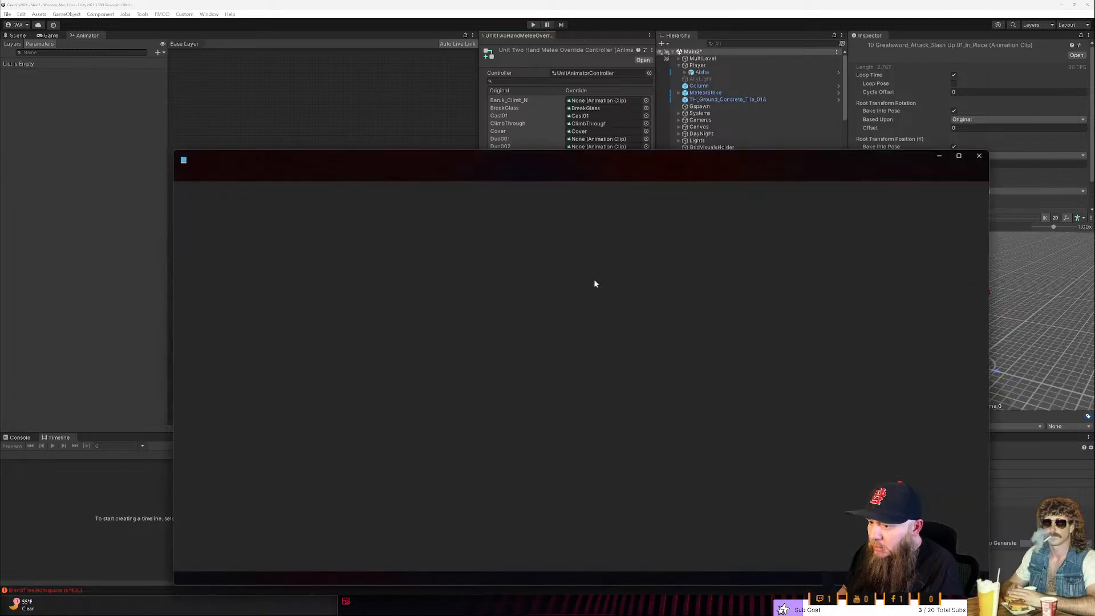
{"action": "key", "text": "ctrl+n"}
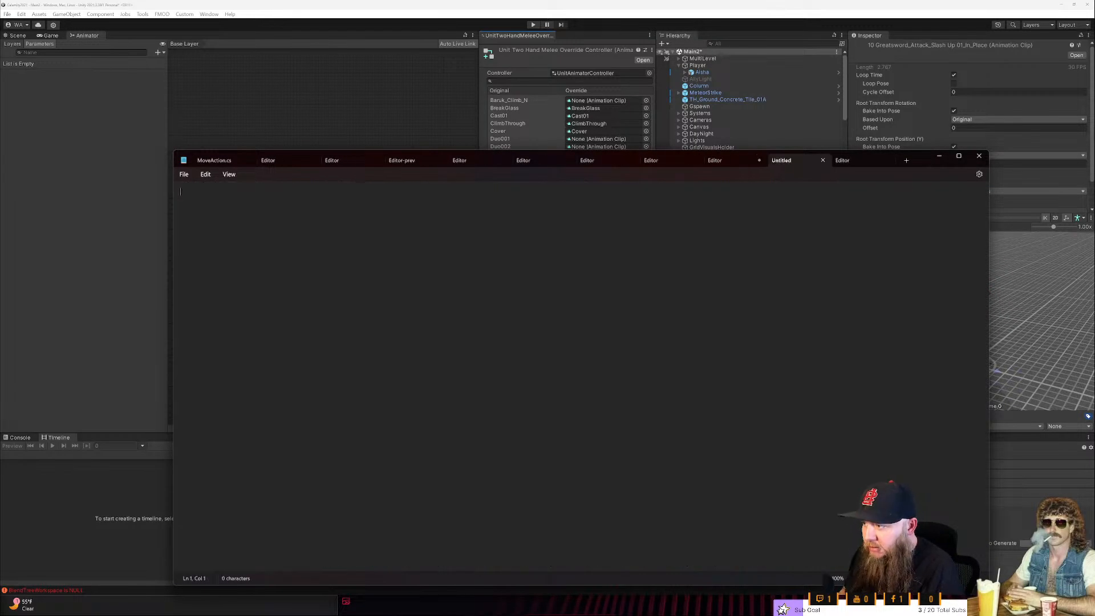
{"action": "type", "text": "Melee action"}
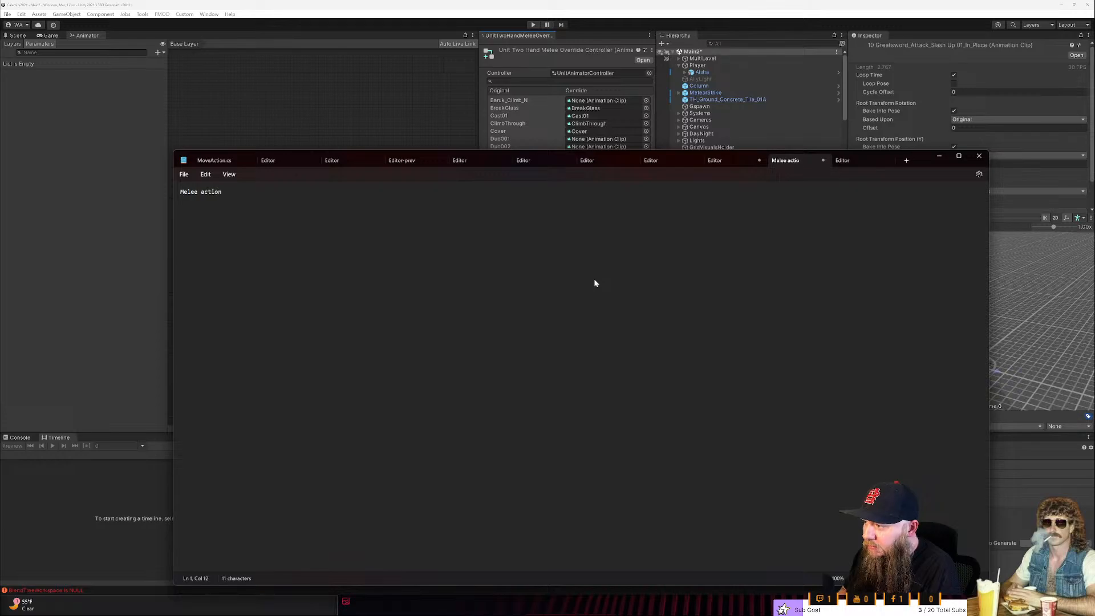
{"action": "key", "text": "Return"}
{"action": "type", "text": "Start"}
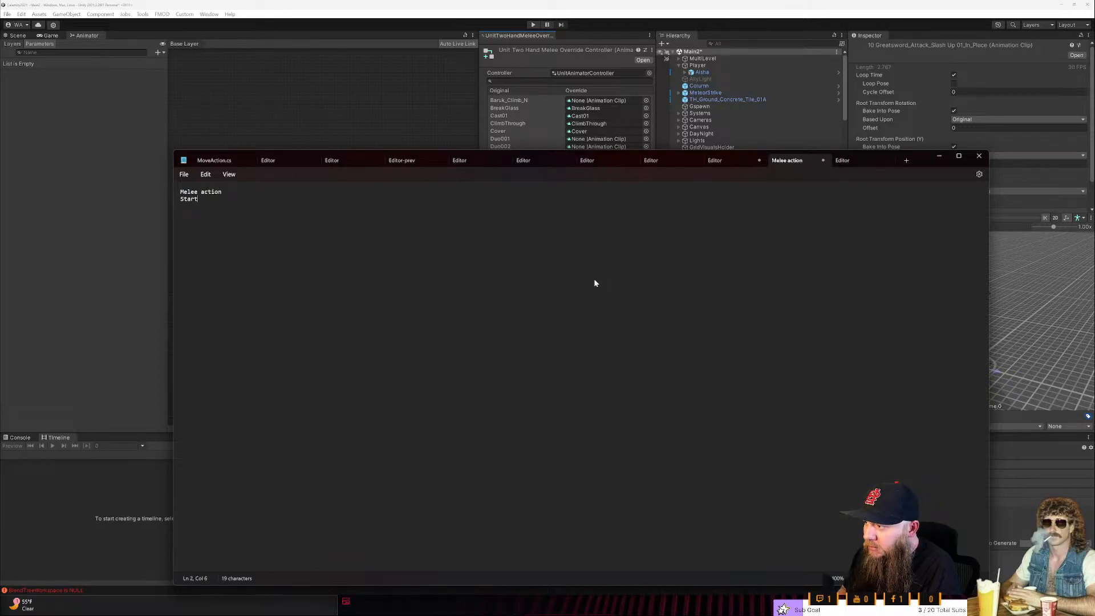
{"action": "type", "text": " Action"}
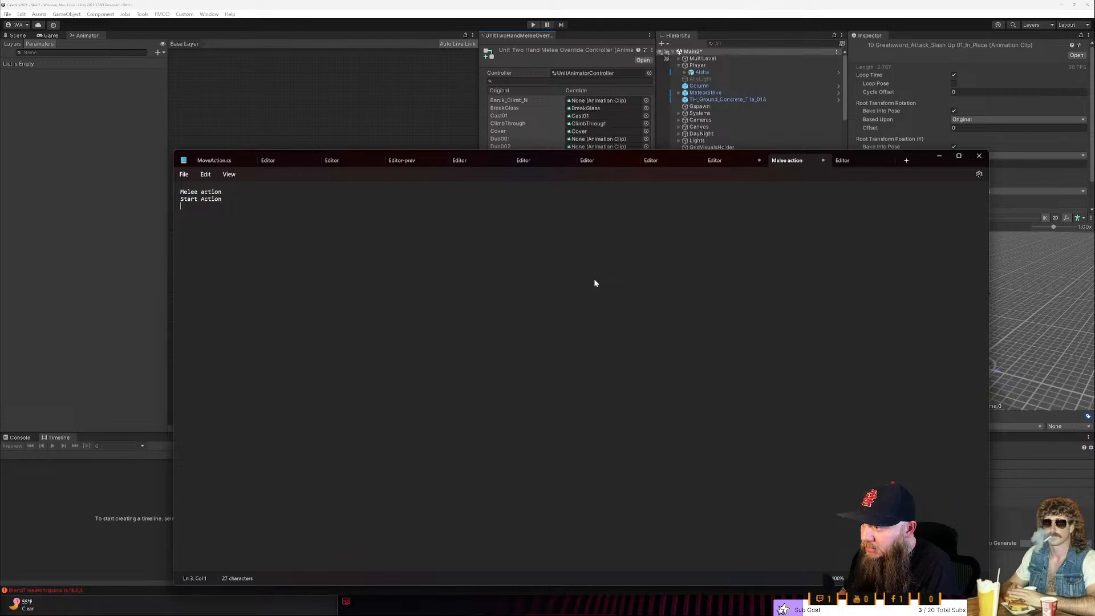
{"action": "type", "text": "Apply"}
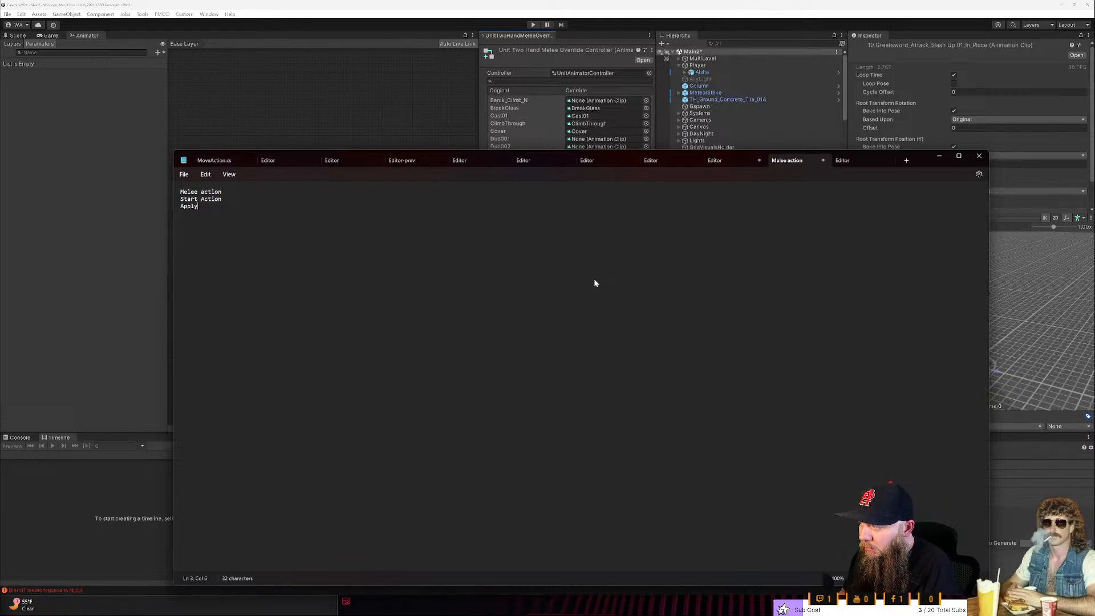
{"action": "key", "text": "BackSpace"}
{"action": "key", "text": "BackSpace"}
{"action": "key", "text": "BackSpace"}
{"action": "key", "text": "BackSpace"}
{"action": "key", "text": "BackSpace"}
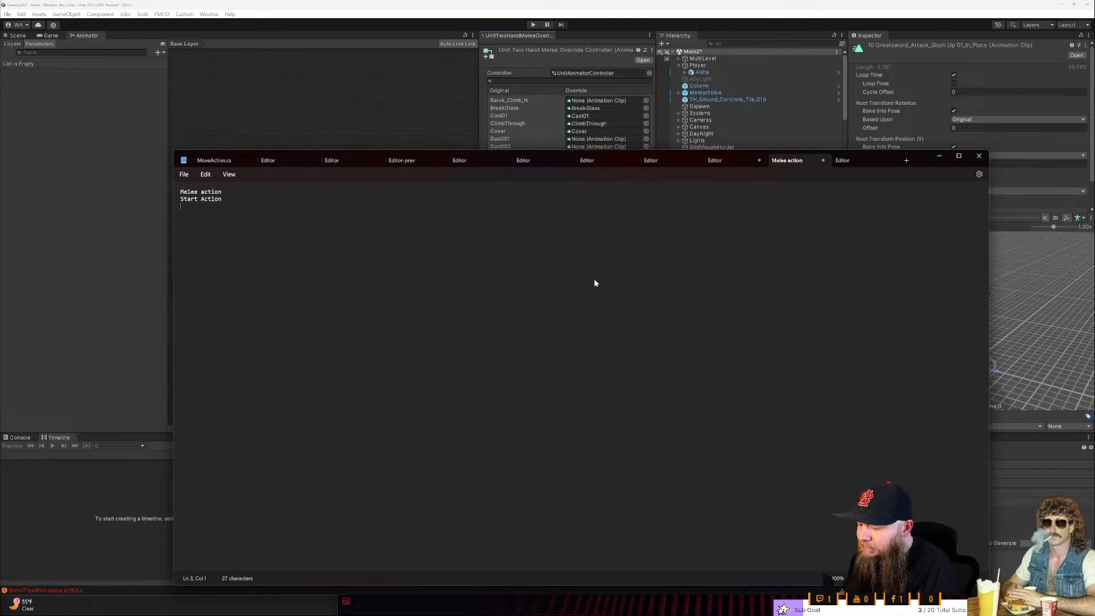
- Add the lines "SkillCheckToDetermineAttack", "SEt it in the animator" and "Apply Damage" below Start Action
{"action": "type", "text": "SkillChe"}
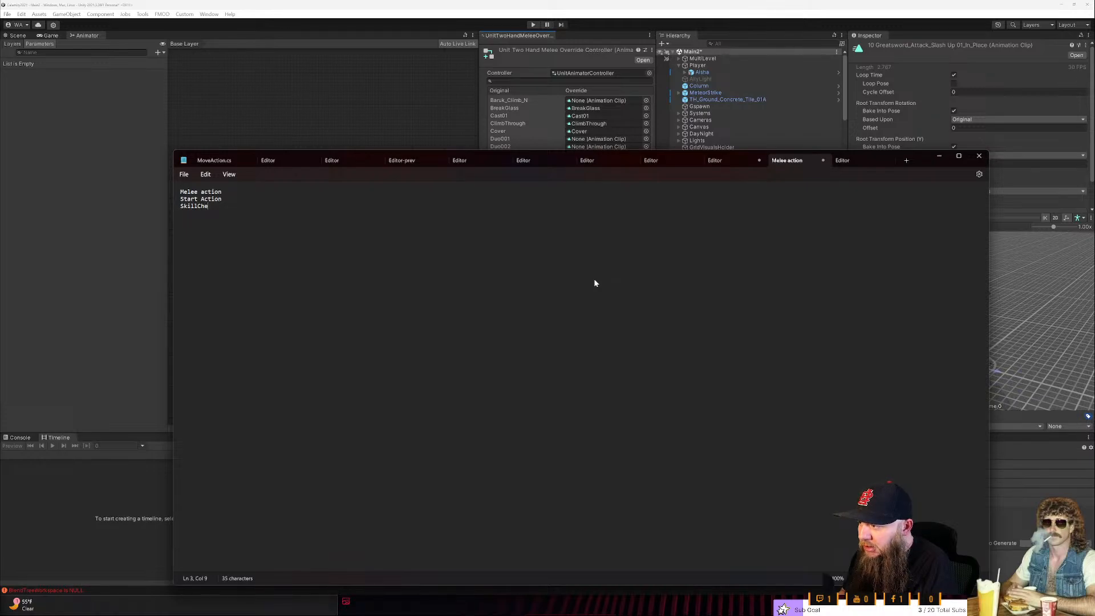
{"action": "type", "text": "ckToDetermine "}
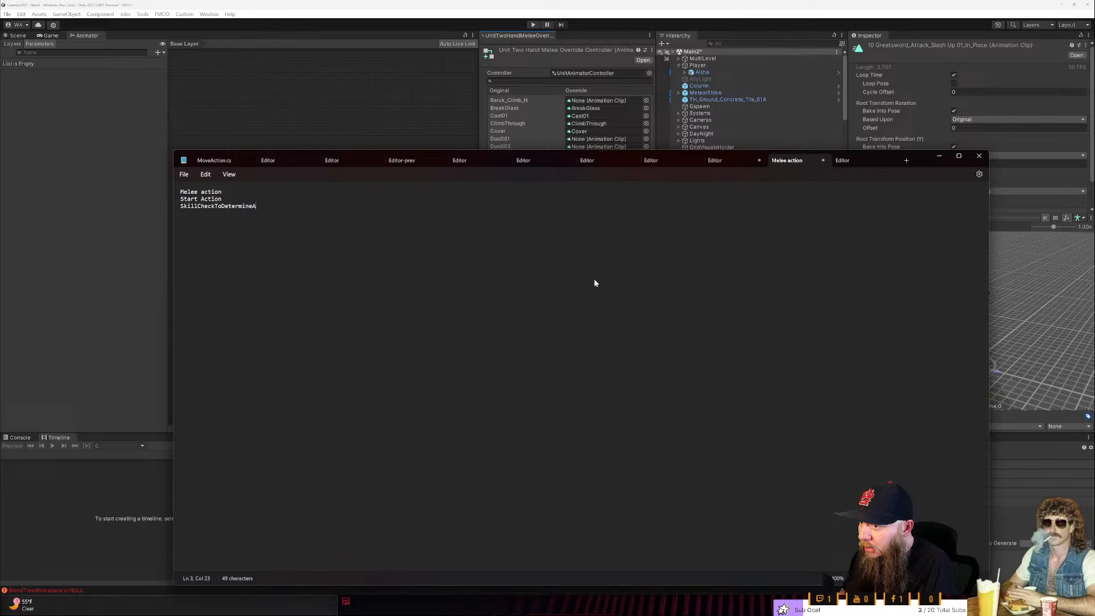
{"action": "type", "text": "ttack"}
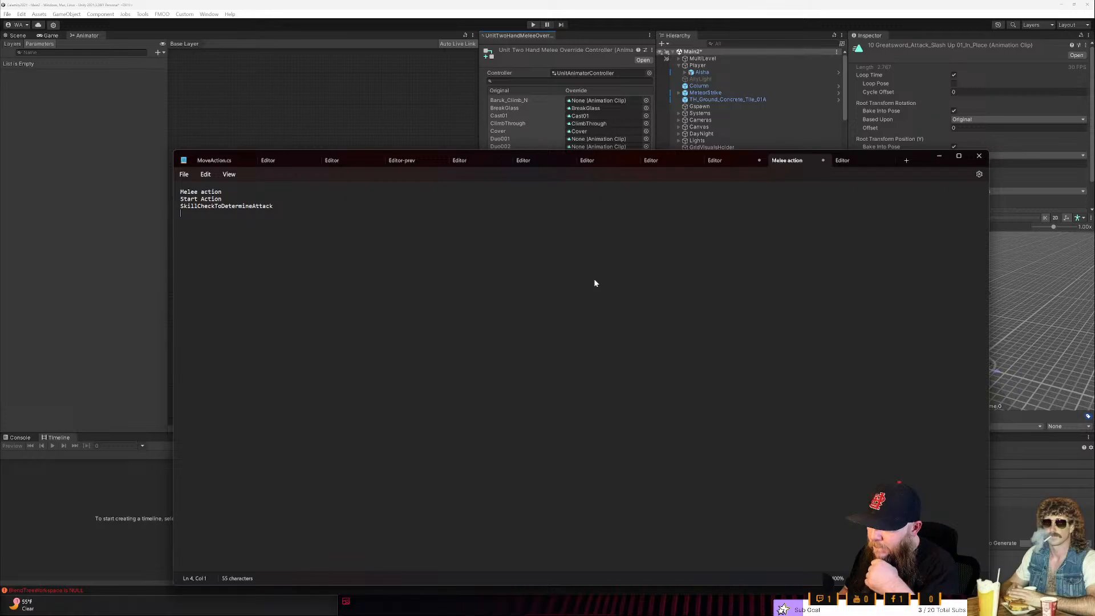
{"action": "type", "text": "Et iti "}
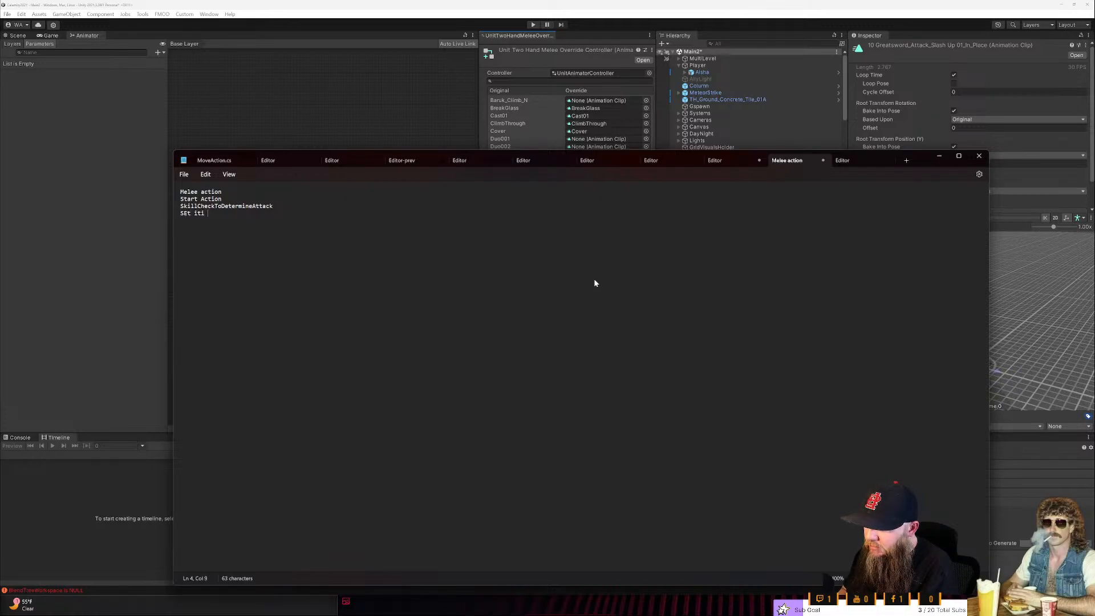
{"action": "key", "text": "BackSpace"}
{"action": "key", "text": "BackSpace"}
{"action": "type", "text": " in the animator"}
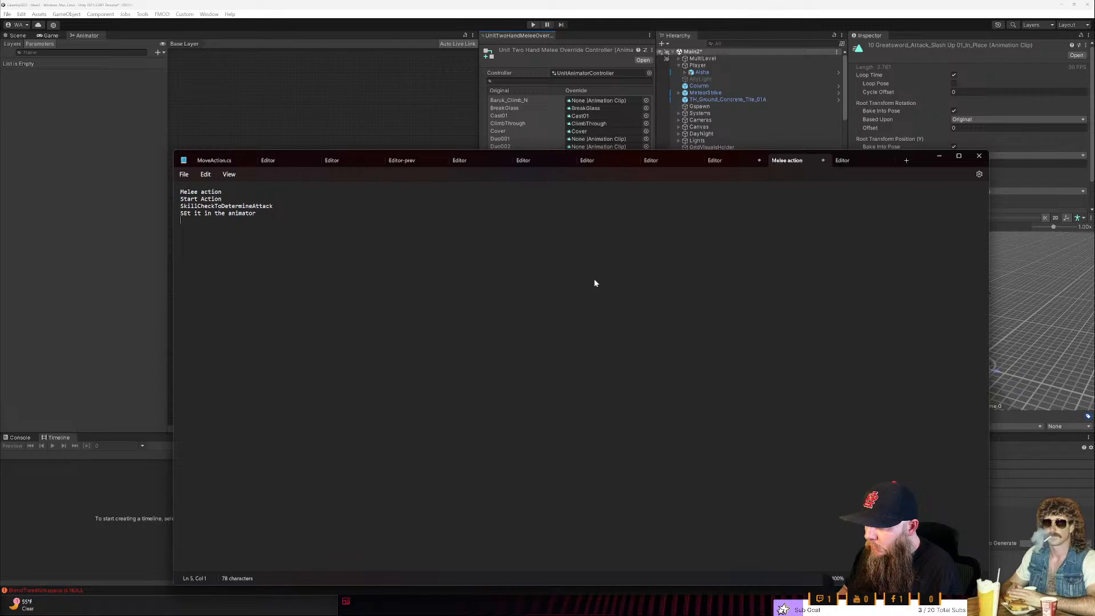
{"action": "type", "text": "Apply D"}
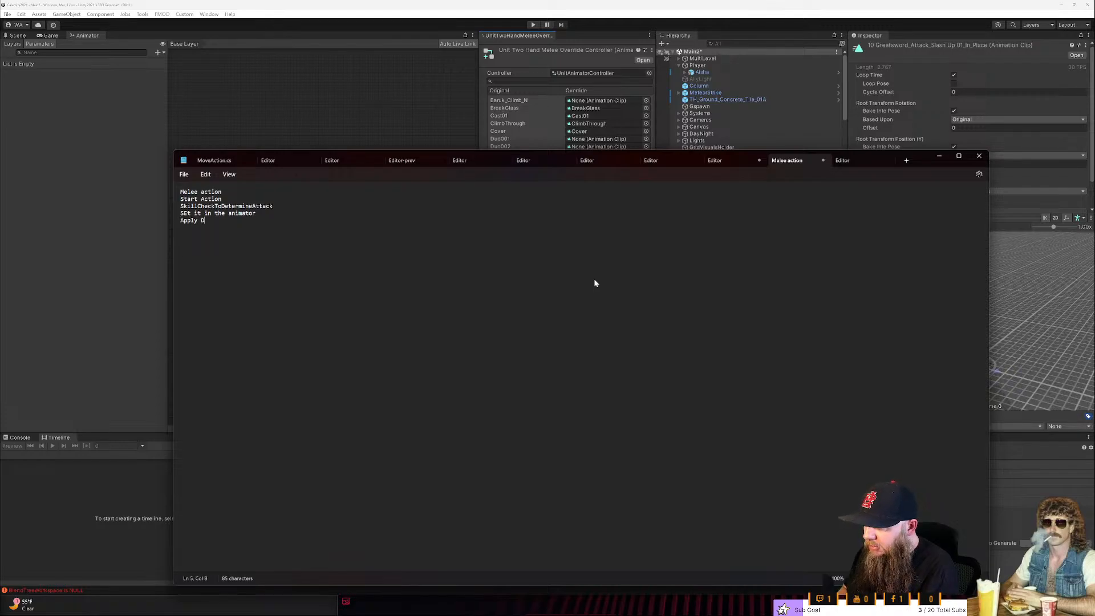
{"action": "type", "text": "amage ("}
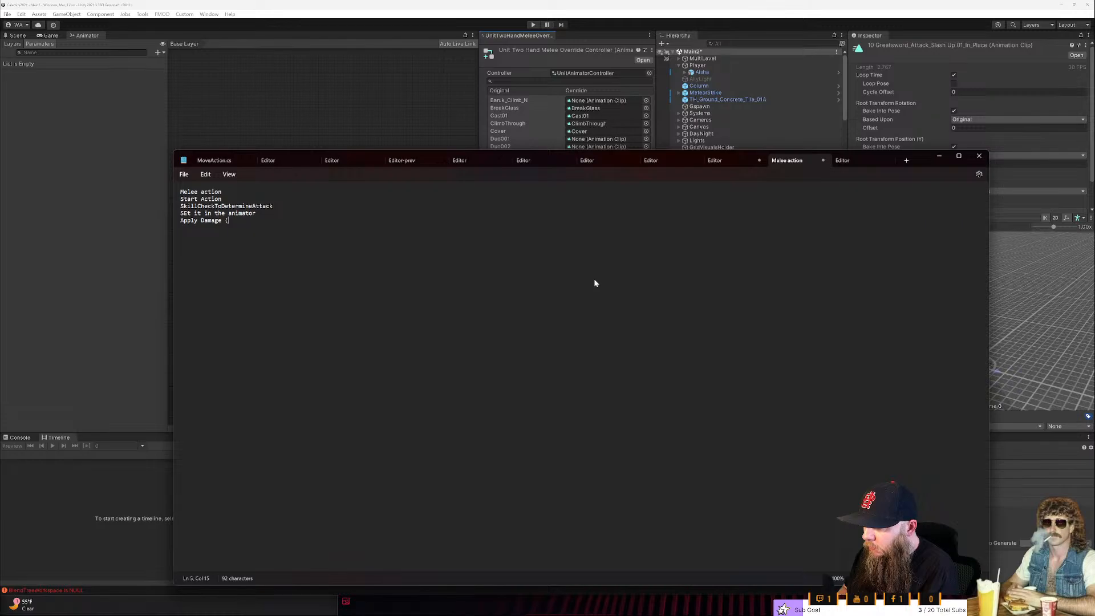
{"action": "type", "text": "Cehc"}
{"action": "key", "text": "BackSpace"}
{"action": "key", "text": "BackSpace"}
{"action": "key", "text": "BackSpace"}
{"action": "key", "text": "BackSpace"}
{"action": "key", "text": "BackSpace"}
{"action": "key", "text": "BackSpace"}
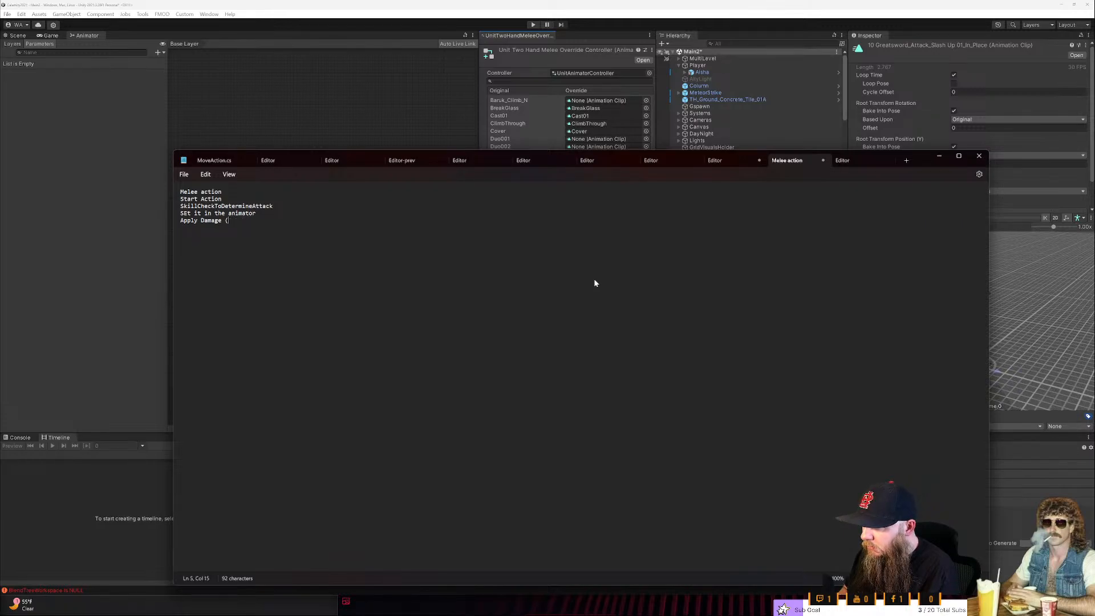
{"action": "key", "text": "BackSpace"}
{"action": "key", "text": "BackSpace"}
- Add the unindented line "Check chosen attack for unique actions. (stun, multi hit, etc)" below Apply Damage
{"action": "key", "text": "Return"}
{"action": "key", "text": "Tab"}
{"action": "type", "text": "Check chosen attack "}
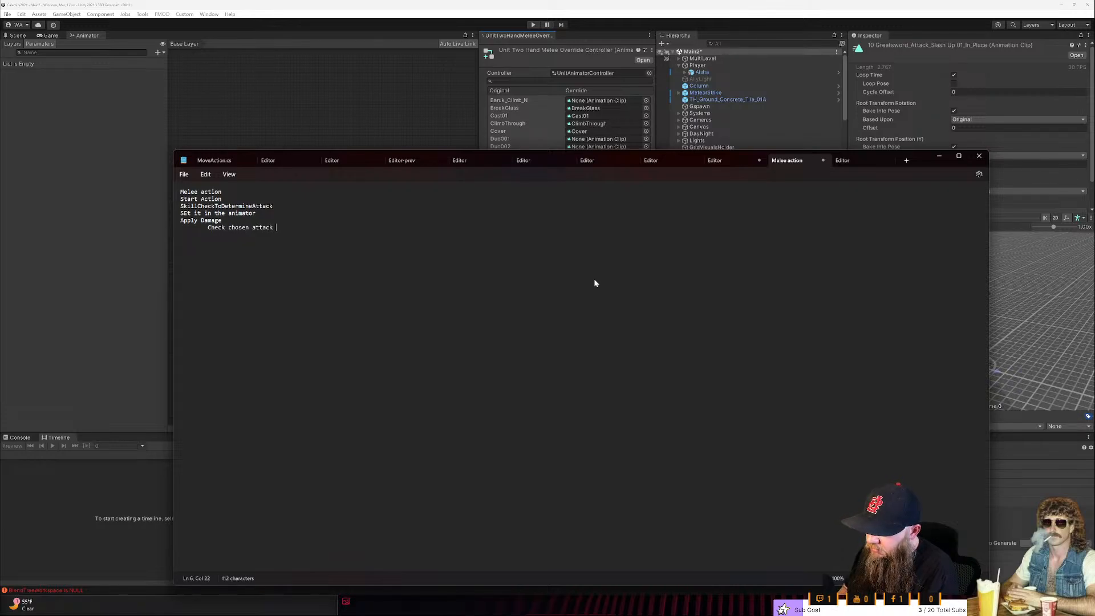
{"action": "type", "text": "for speical"}
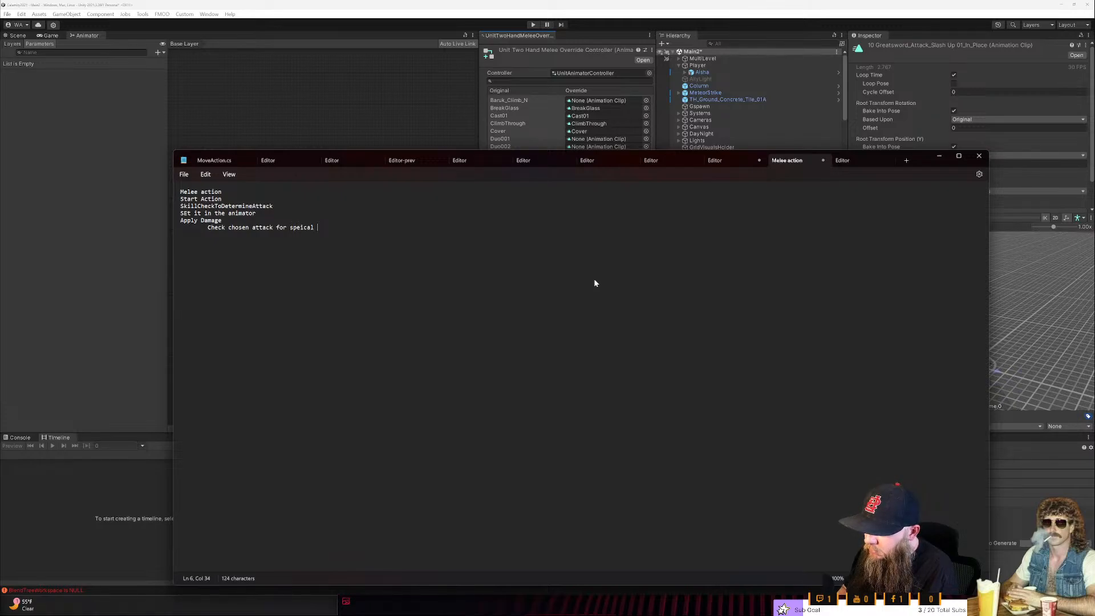
{"action": "key", "text": "ctrl+BackSpace"}
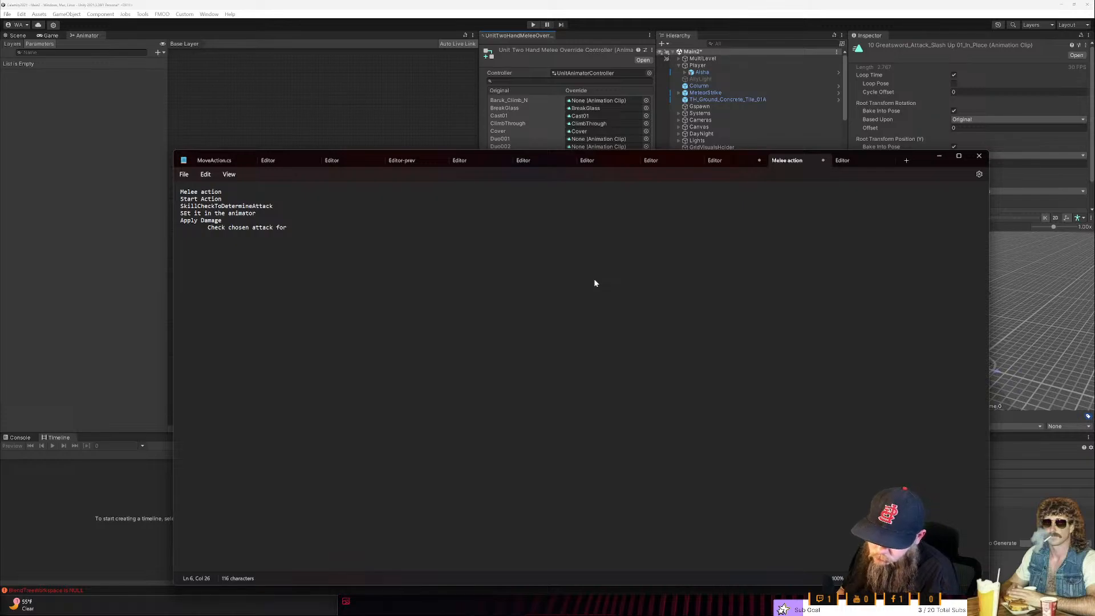
{"action": "type", "text": "unique act"}
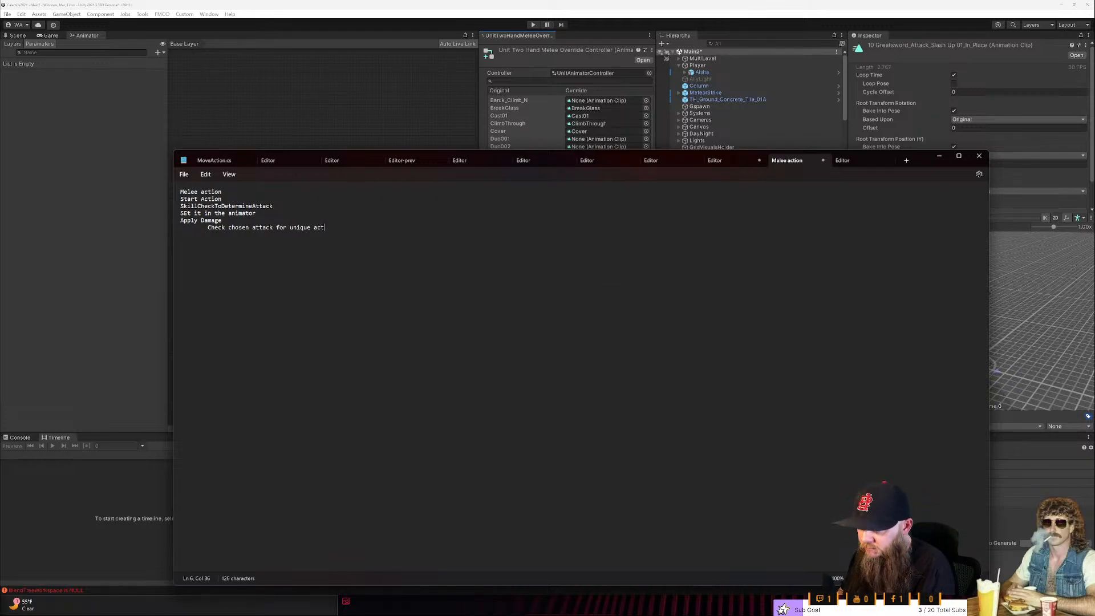
{"action": "type", "text": "ions. (stun,"}
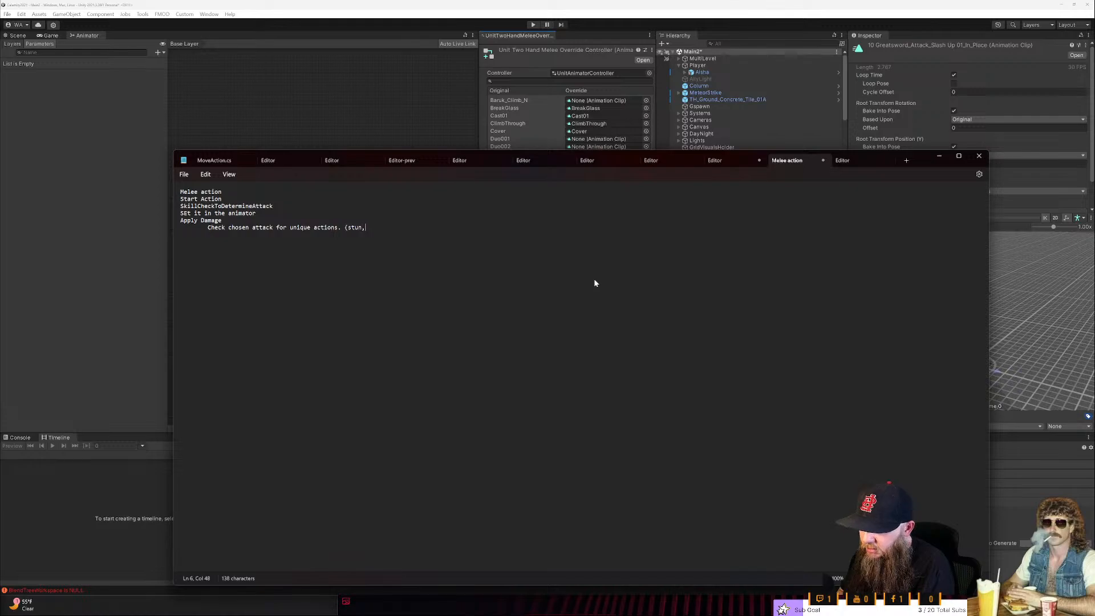
{"action": "type", "text": " multi hit, etc)"}
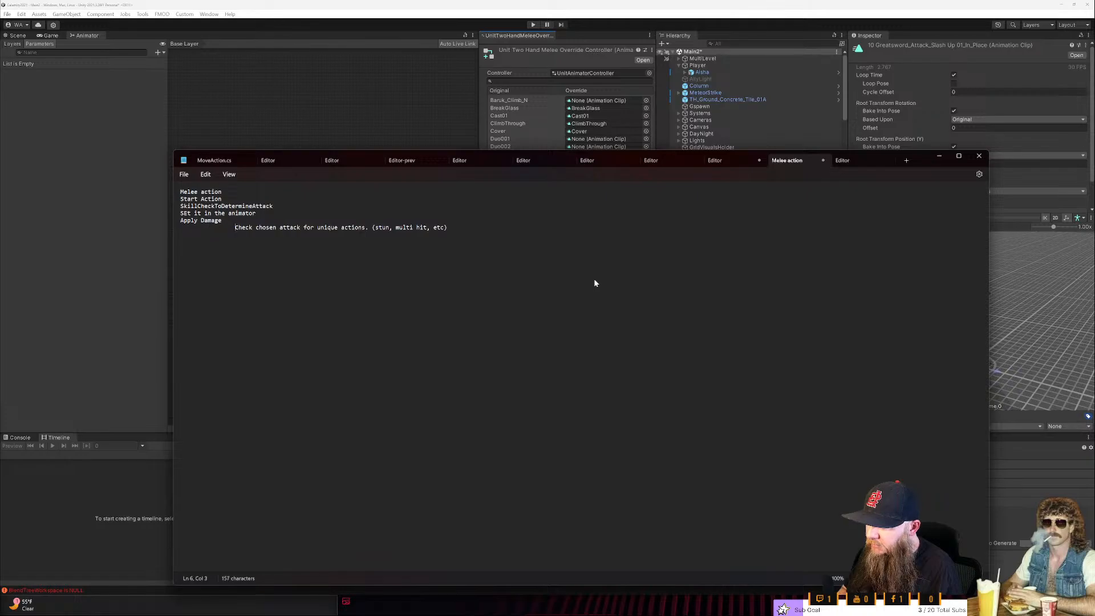
{"action": "key", "text": "BackSpace"}
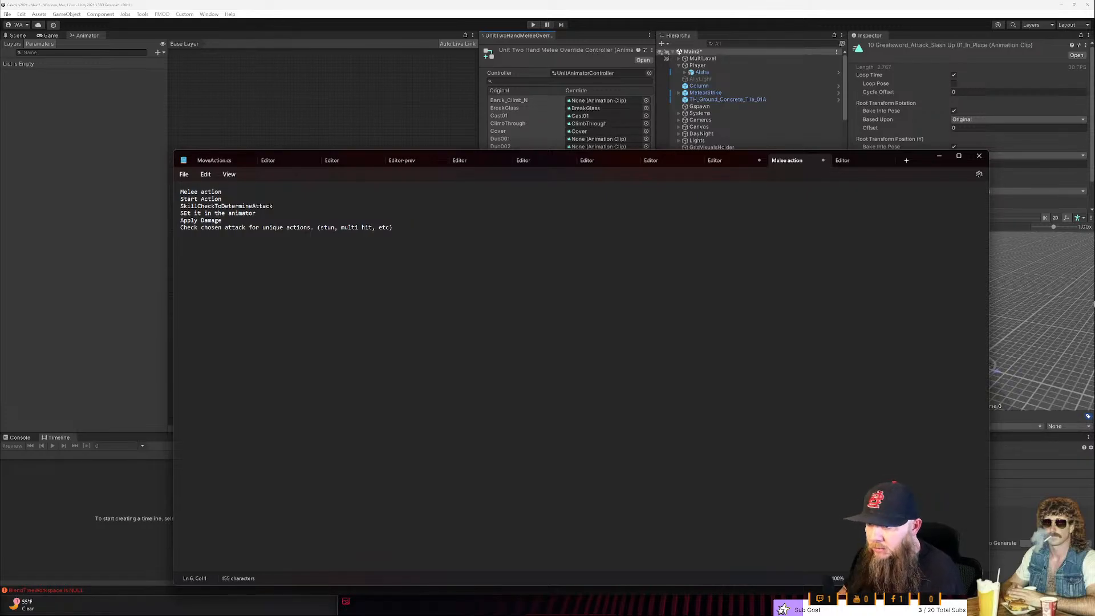
- Switch back to Unity and collapse the Greatsword_Attack_SlashUp01 and Greatsword_Attack_Stab assets
{"action": "left_click", "coordinate": [939, 156]}
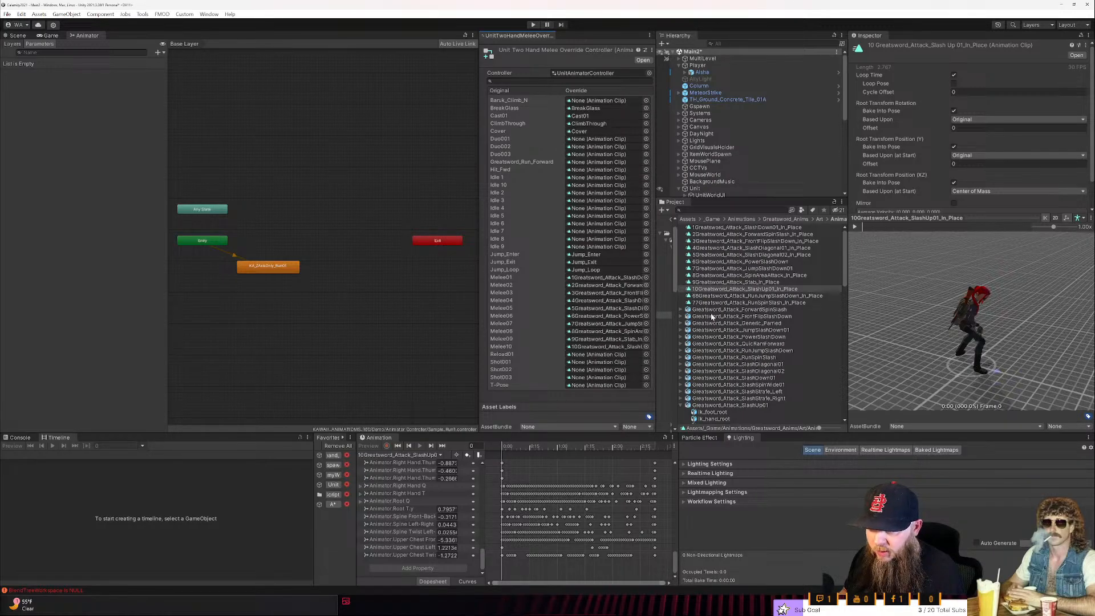
{"action": "scroll", "coordinate": [712, 316], "scroll_direction": "down", "scroll_amount": 5}
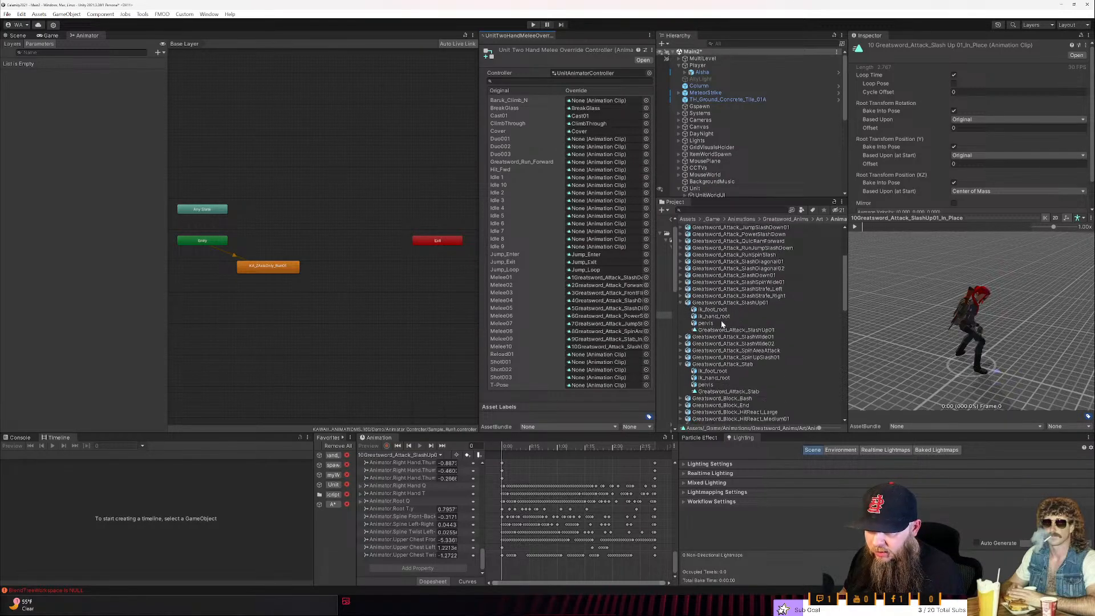
{"action": "left_click", "coordinate": [681, 303]}
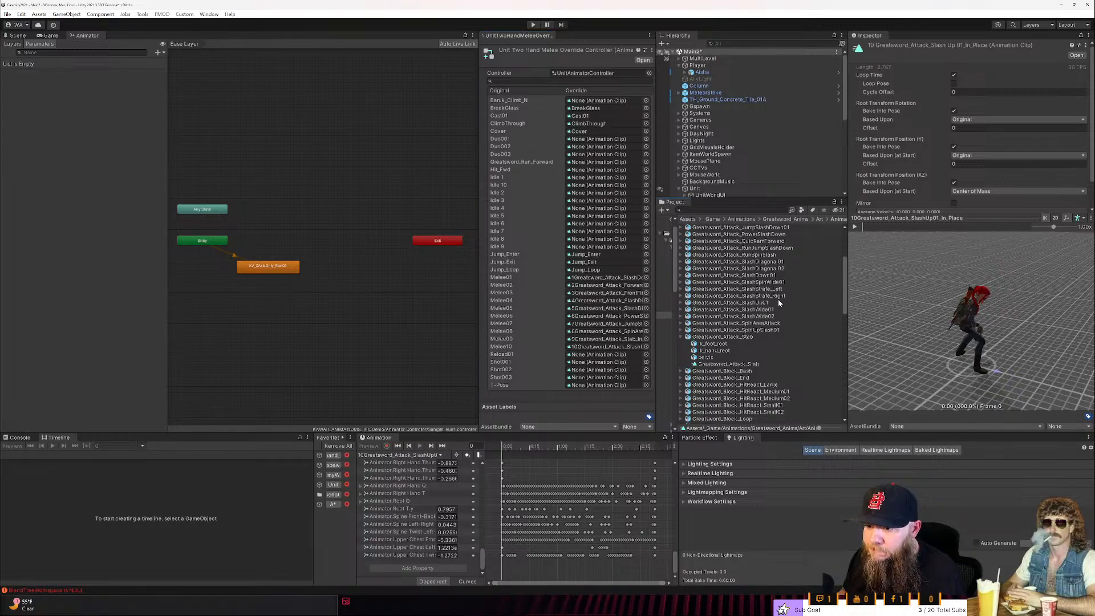
{"action": "scroll", "coordinate": [778, 303], "scroll_direction": "down", "scroll_amount": 4}
{"action": "left_click", "coordinate": [683, 260]}
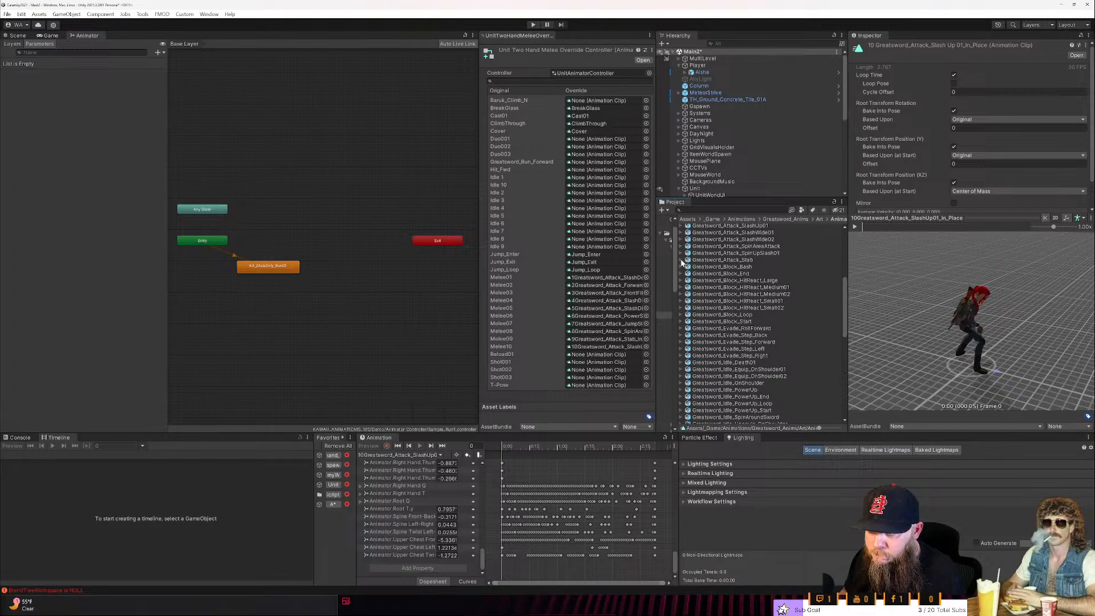
- Play the Greatsword_Sprint_Forward animation in the preview and scrub back to its beginning
{"action": "scroll", "coordinate": [717, 302], "scroll_direction": "down", "scroll_amount": 9}
{"action": "scroll", "coordinate": [717, 302], "scroll_direction": "down", "scroll_amount": 6}
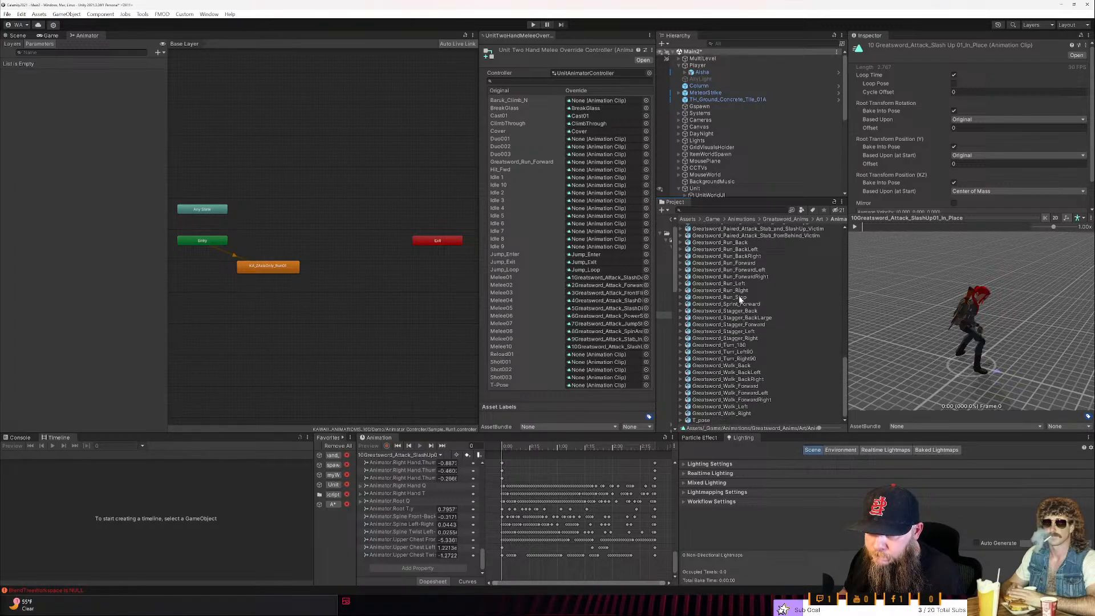
{"action": "left_click", "coordinate": [743, 304]}
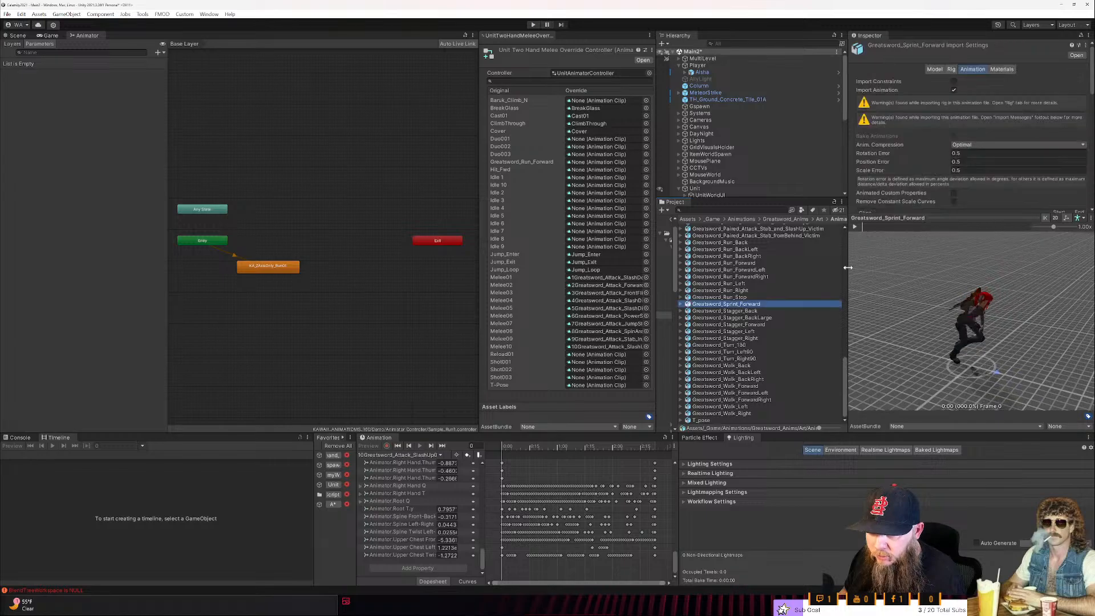
{"action": "left_click", "coordinate": [855, 226]}
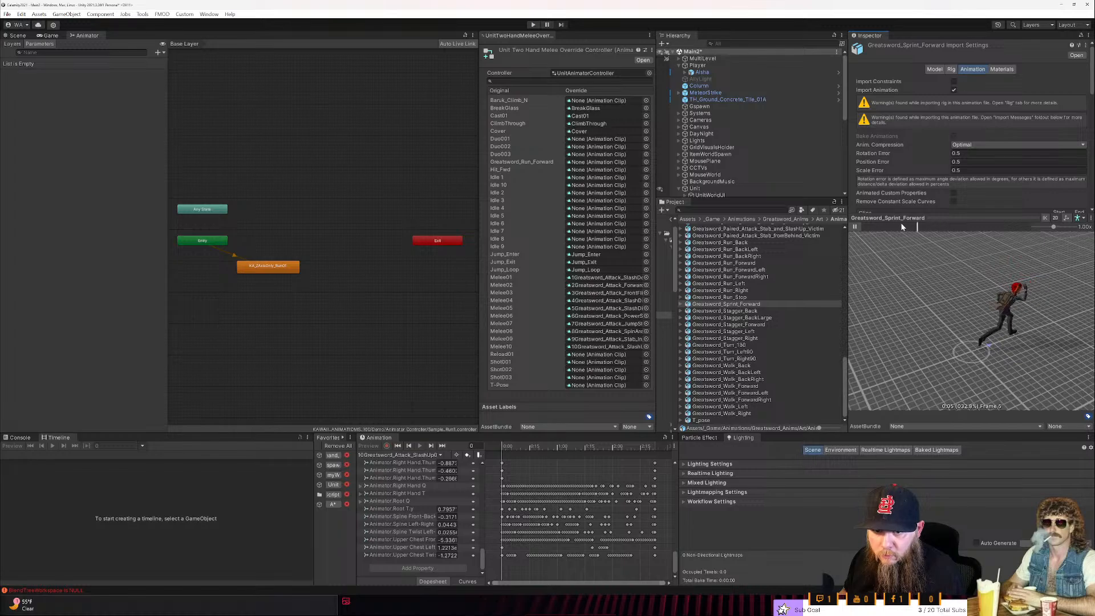
{"action": "left_click", "coordinate": [883, 228]}
{"action": "mouse_move", "coordinate": [883, 229]}
{"action": "left_mouse_down"}
{"action": "mouse_move", "coordinate": [994, 225]}
{"action": "mouse_move", "coordinate": [868, 229]}
{"action": "left_mouse_up"}
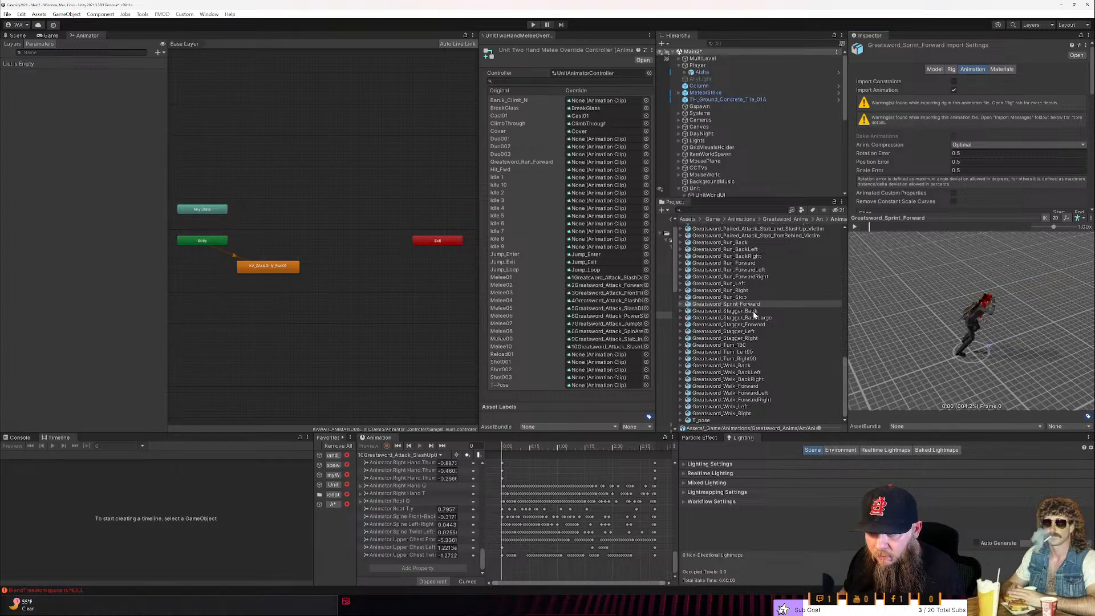
- Preview the Greatsword_Run_Forward animation and assign its clip as the override for the Greatsword_Run_Forward entry
{"action": "left_click", "coordinate": [739, 263]}
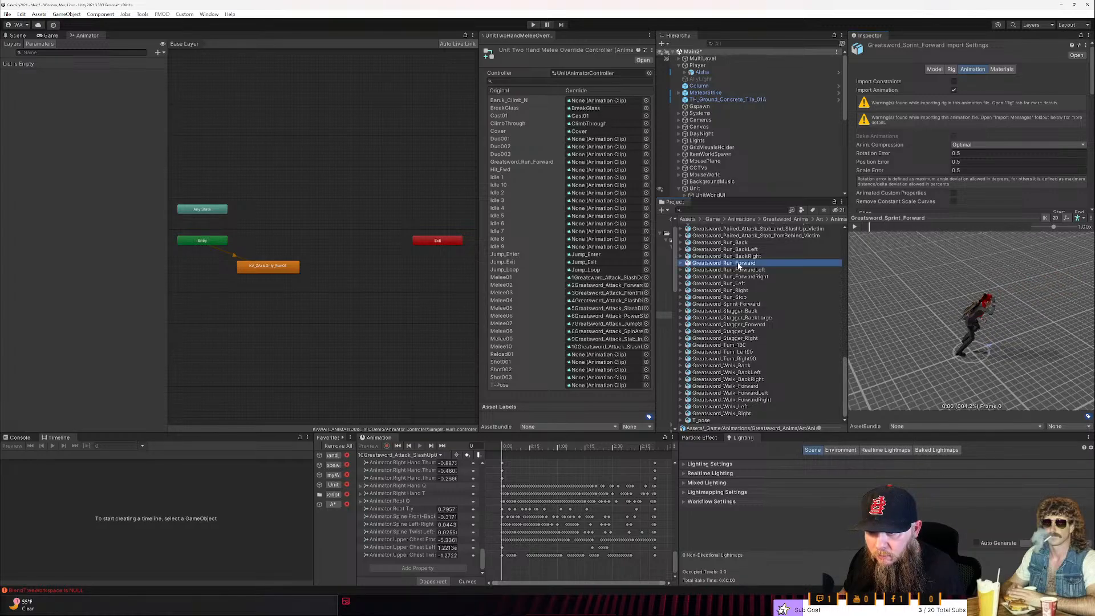
{"action": "left_click", "coordinate": [856, 228]}
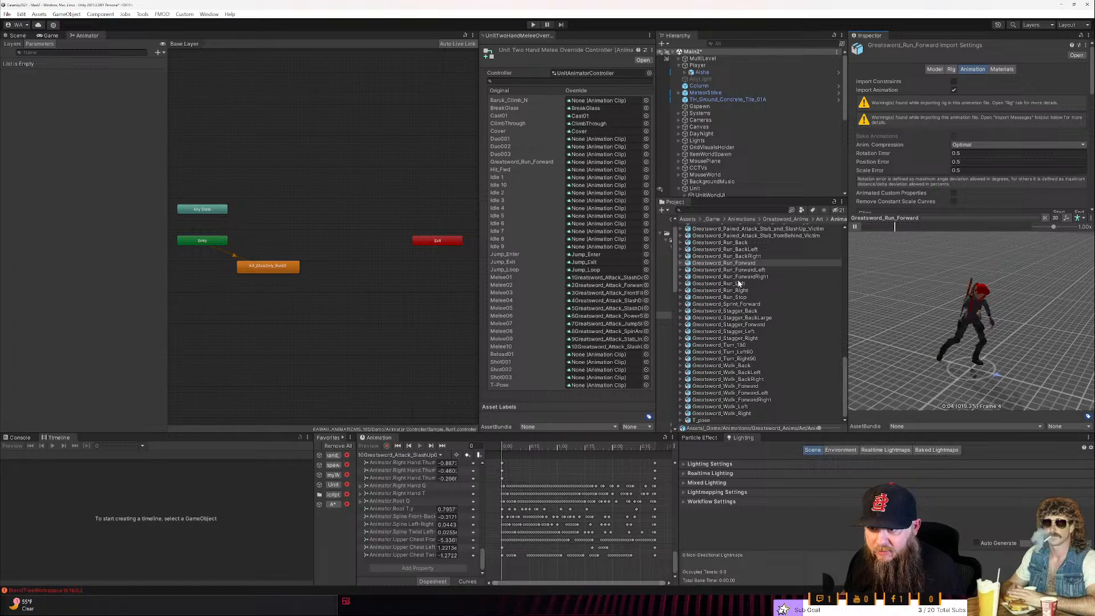
{"action": "left_click", "coordinate": [682, 263]}
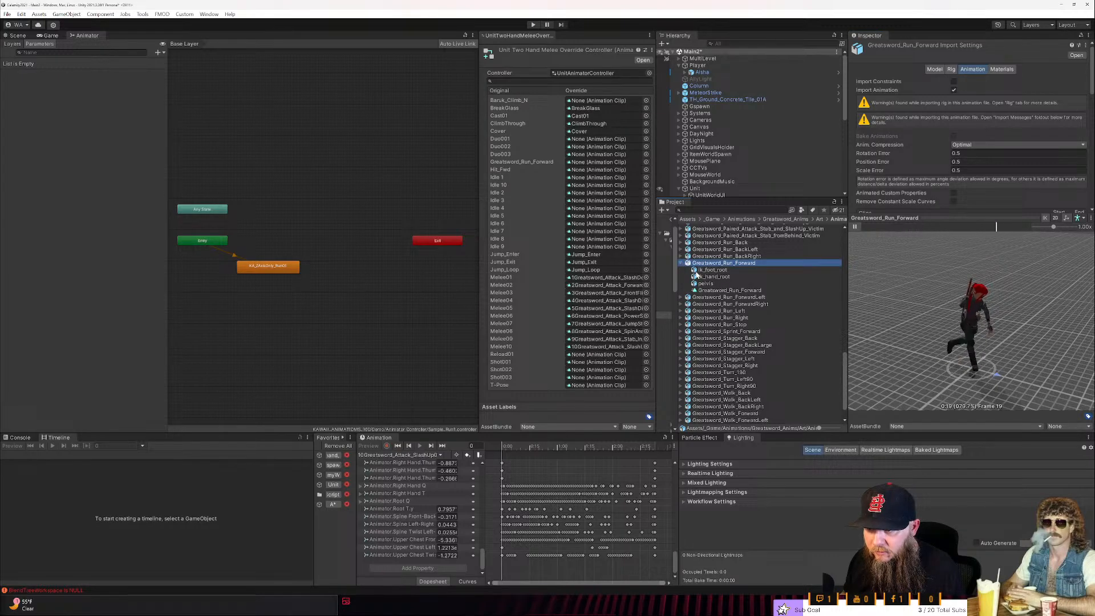
{"action": "left_click", "coordinate": [708, 290]}
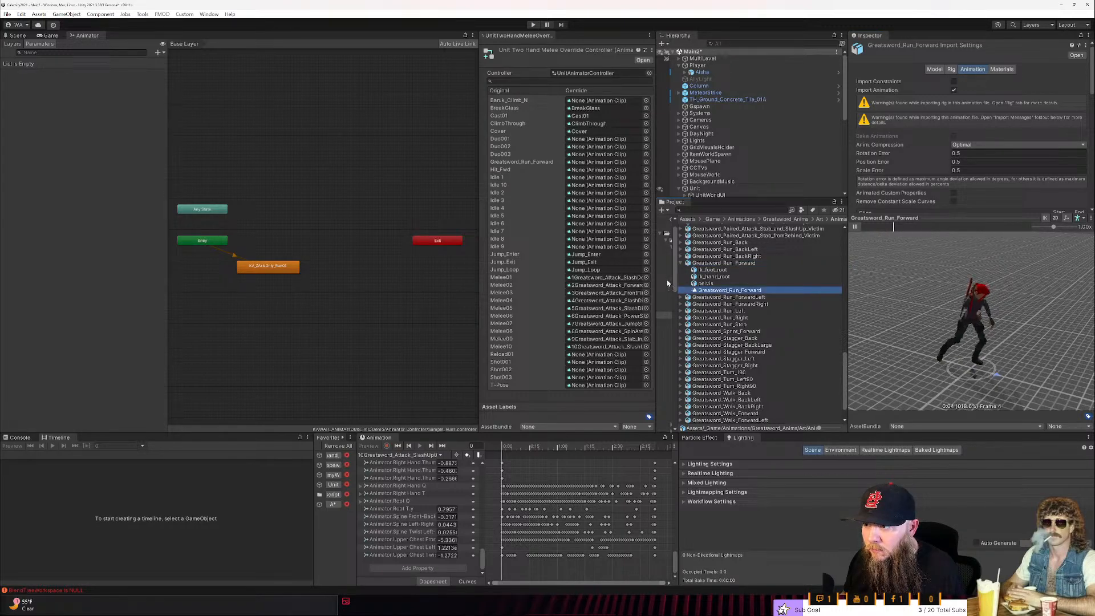
{"action": "left_click_drag", "start_coordinate": [665, 279], "coordinate": [603, 164]}
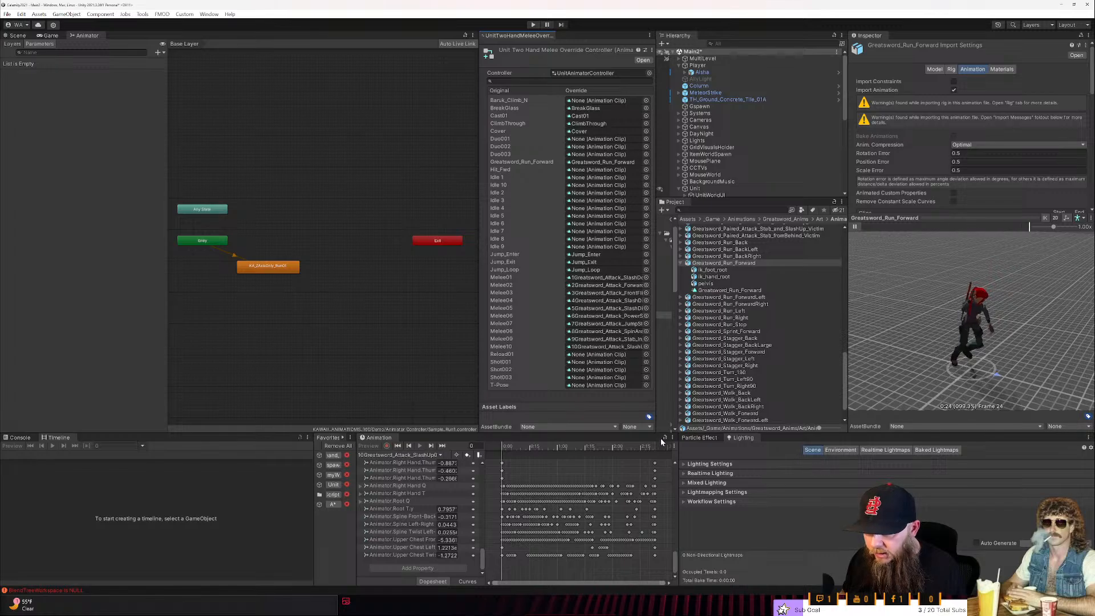
- Dock the Project window beside the Lighting window and widen it to reveal the folder tree
{"action": "scroll", "coordinate": [735, 257], "scroll_direction": "up", "scroll_amount": 15}
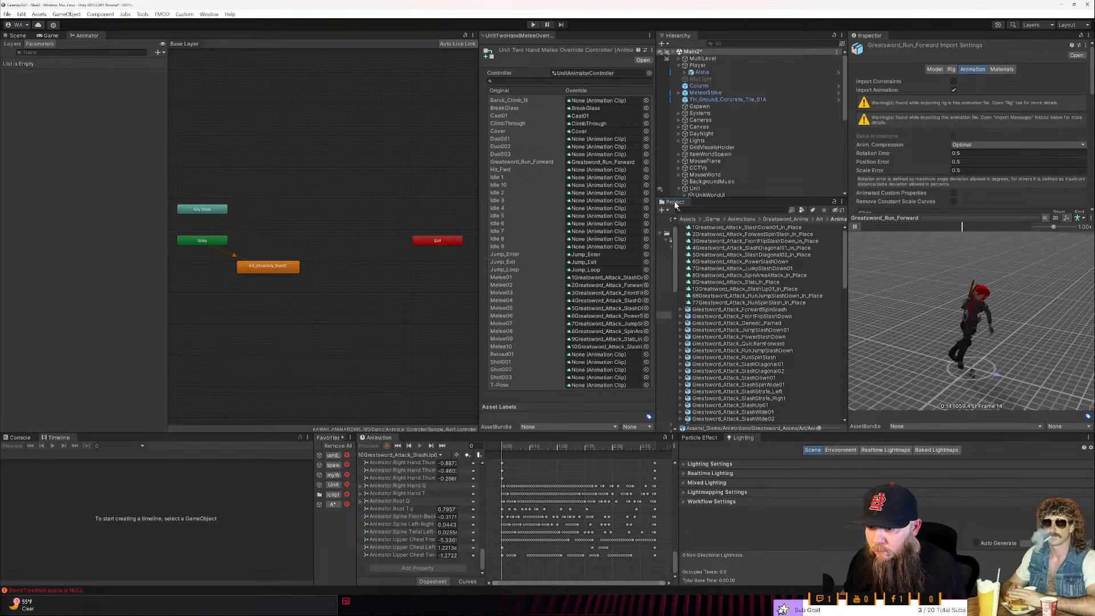
{"action": "left_click_drag", "start_coordinate": [676, 203], "coordinate": [1004, 457]}
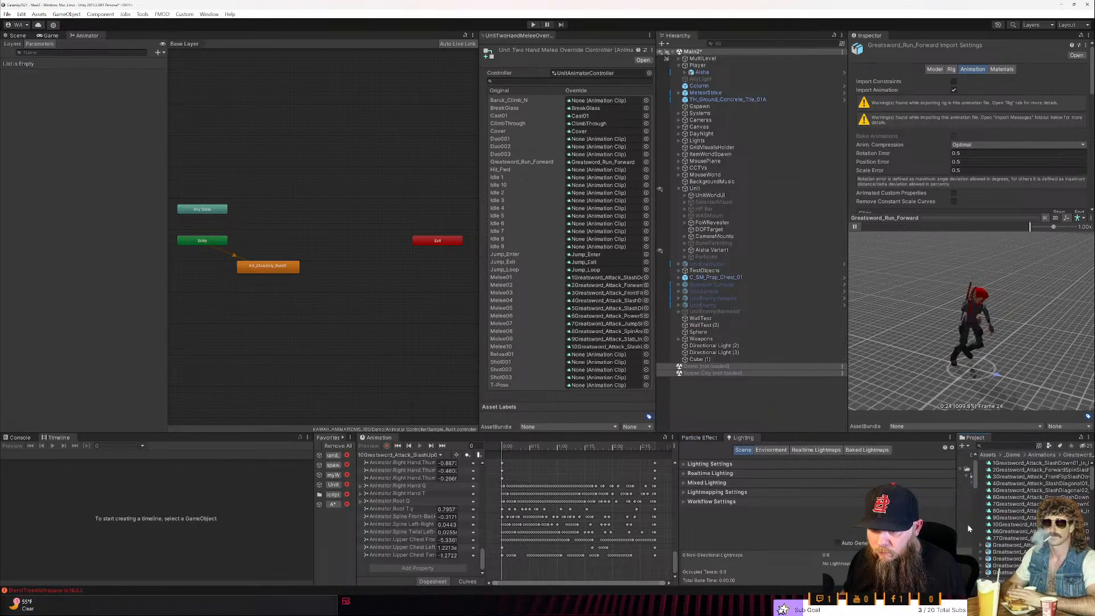
{"action": "left_click_drag", "start_coordinate": [958, 521], "coordinate": [834, 536]}
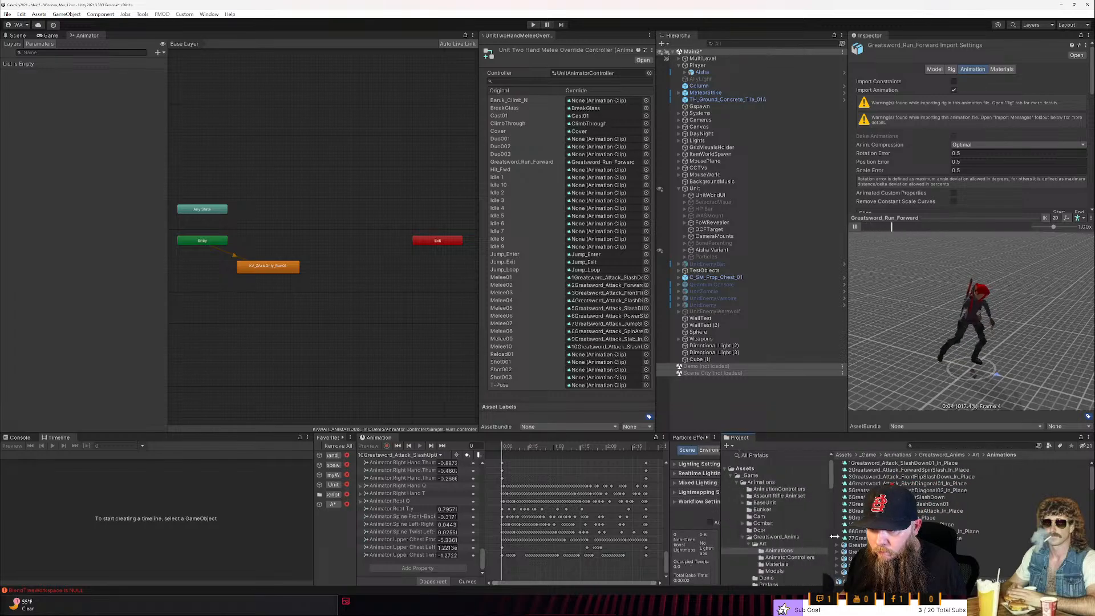
- Open UnitAnimatorController from the AnimationControllers folder and locate the clip used as the Run state's motion
{"action": "left_click", "coordinate": [779, 489]}
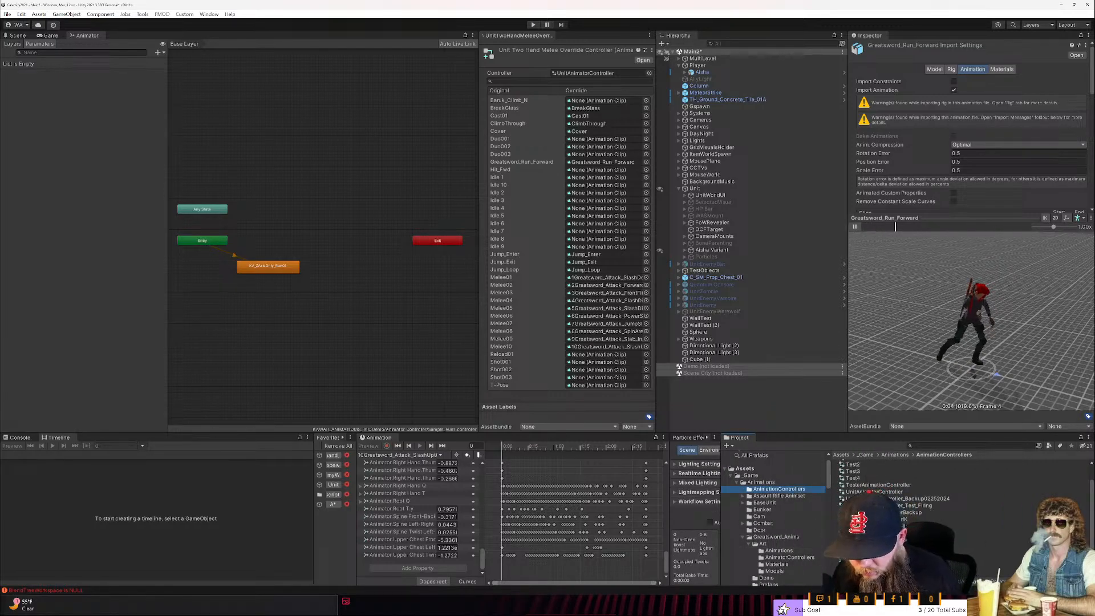
{"action": "left_click", "coordinate": [855, 492]}
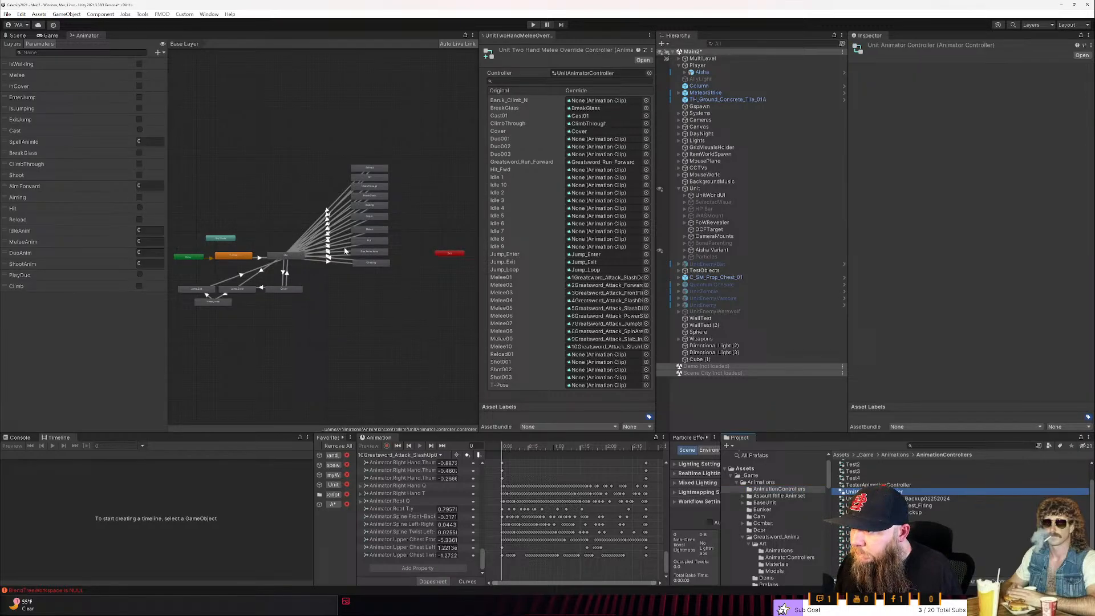
{"action": "double_click", "coordinate": [373, 241]}
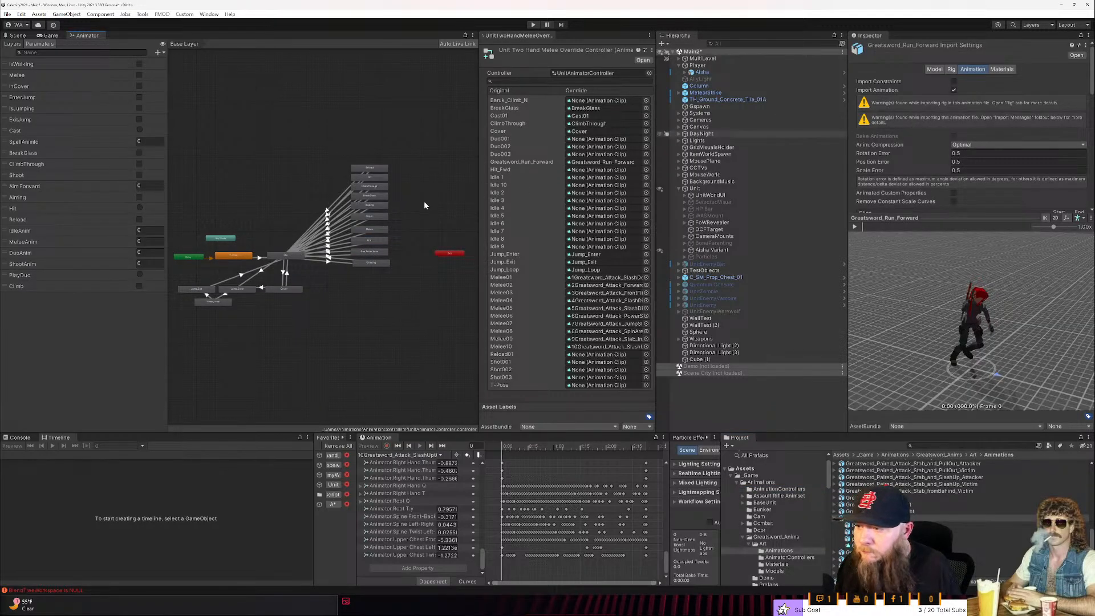
{"action": "left_click", "coordinate": [379, 241]}
{"action": "left_click", "coordinate": [1035, 69]}
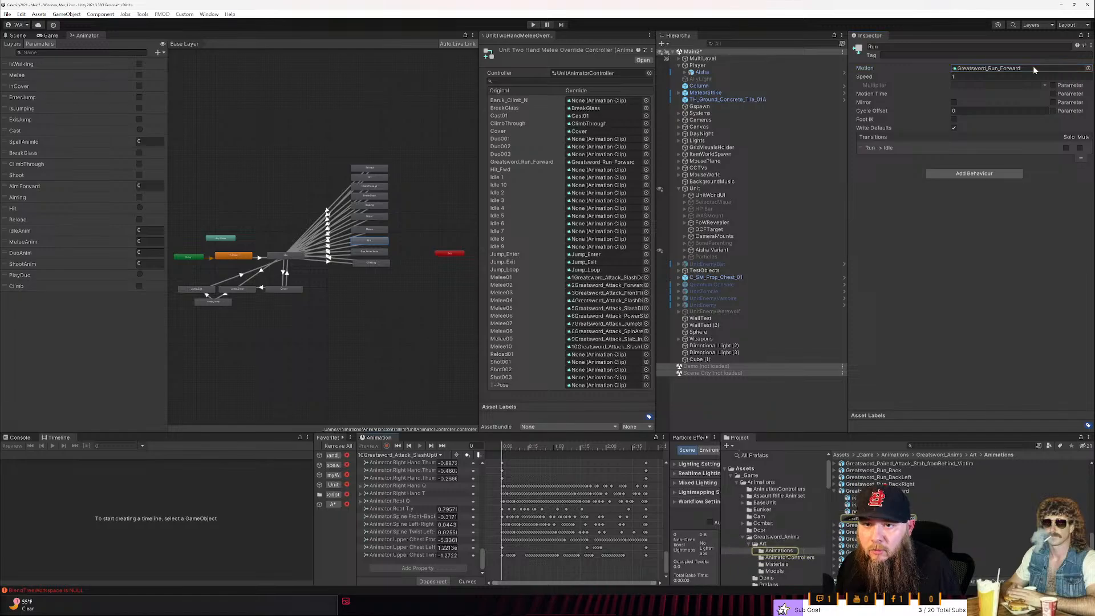
- Duplicate the Greatsword_Run_Forward clip as Run01 and move the copy into the BaseUnit folder
{"action": "left_click", "coordinate": [883, 518]}
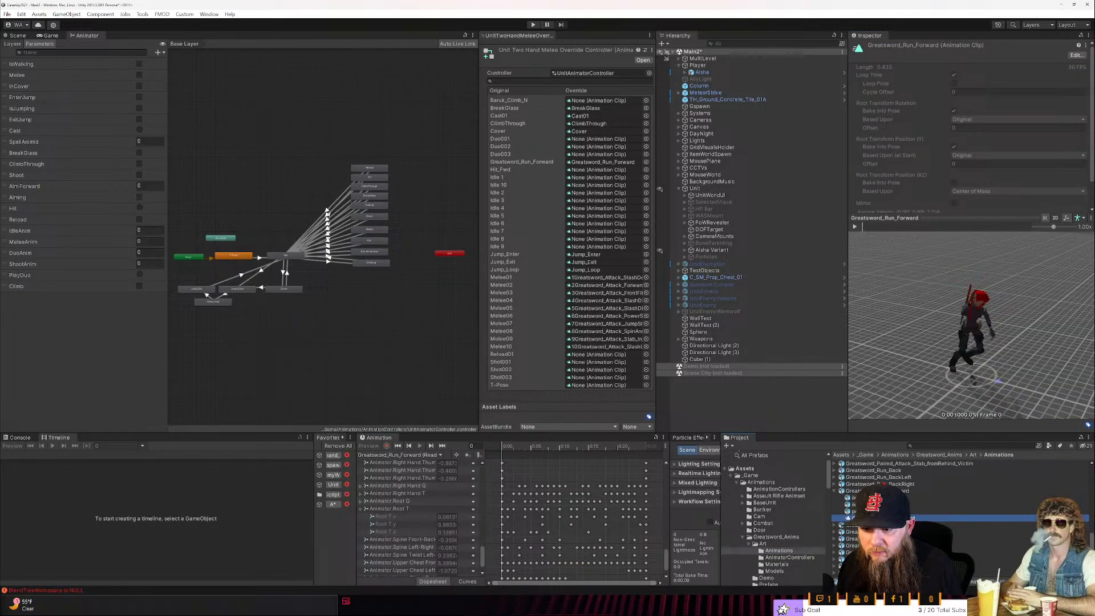
{"action": "key", "text": "ctrl+d"}
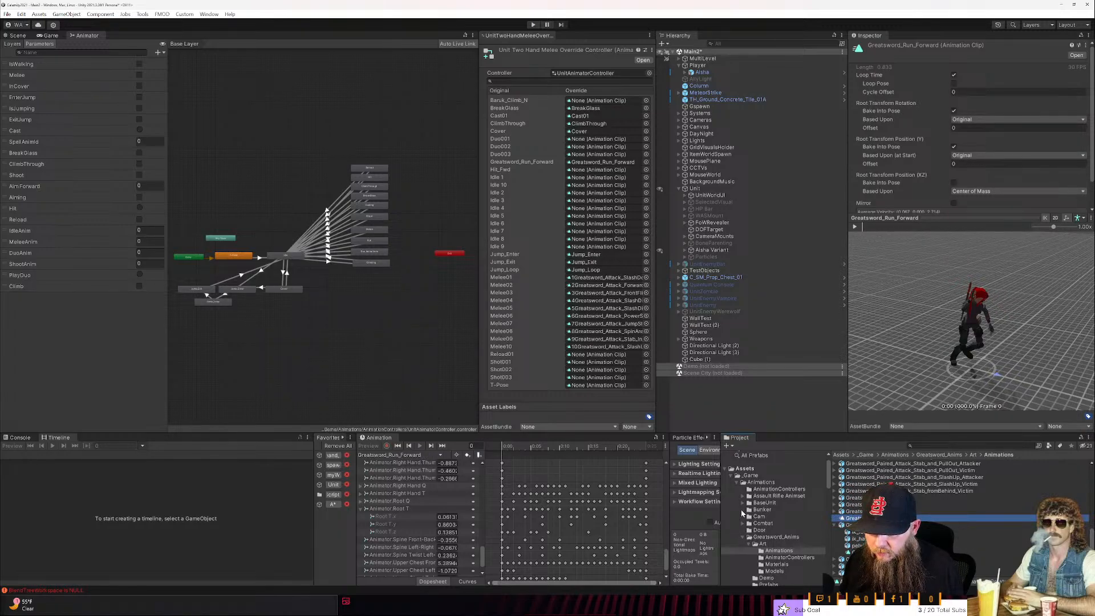
{"action": "left_click", "coordinate": [744, 503]}
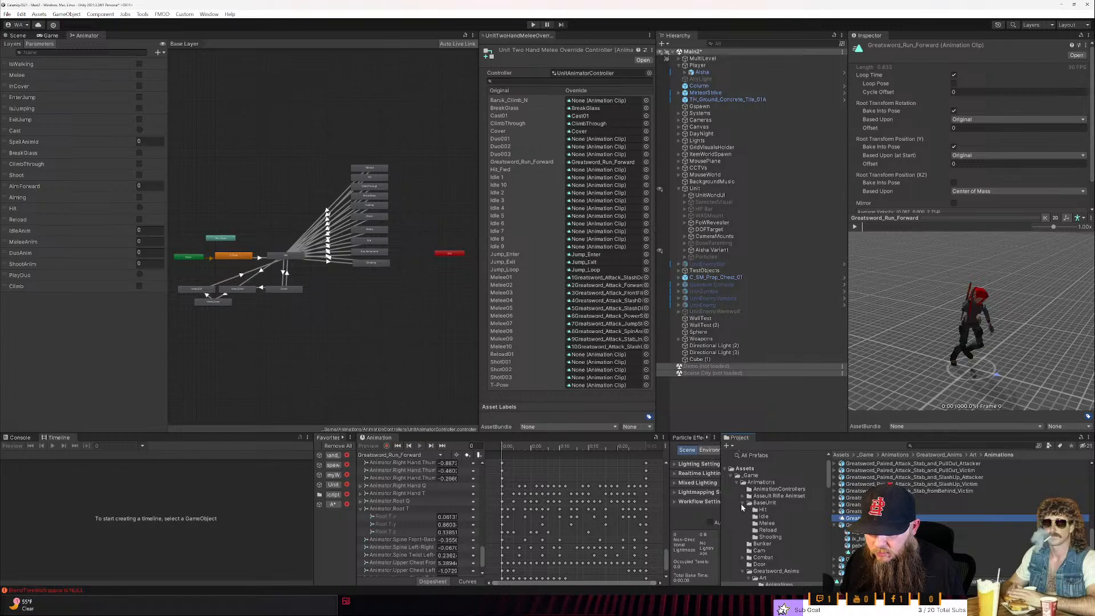
{"action": "key", "text": "F2"}
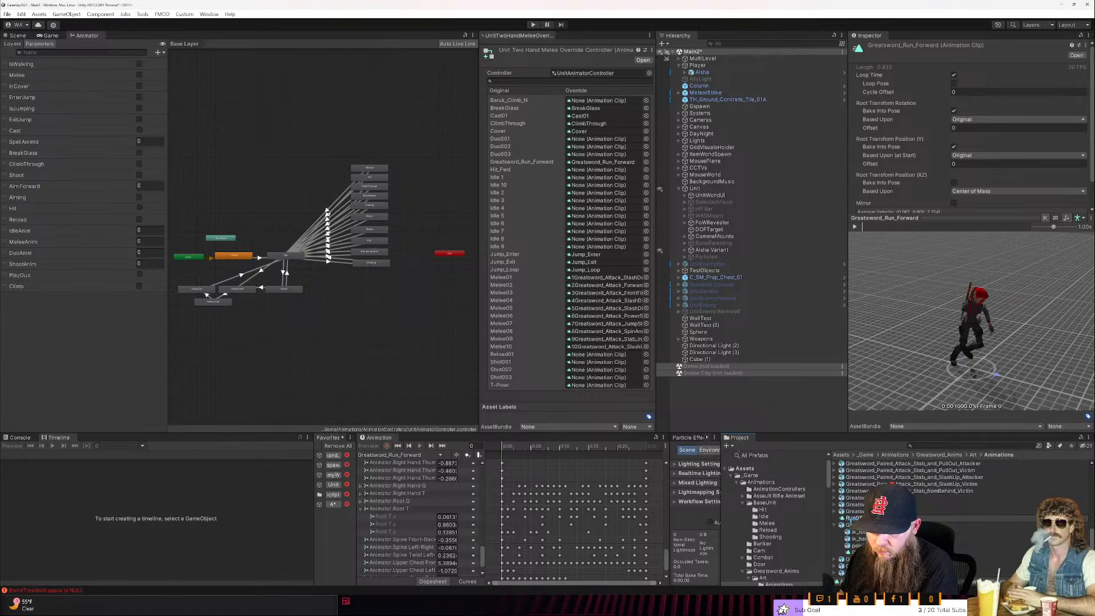
{"action": "type", "text": "Run01"}
{"action": "key", "text": "Return"}
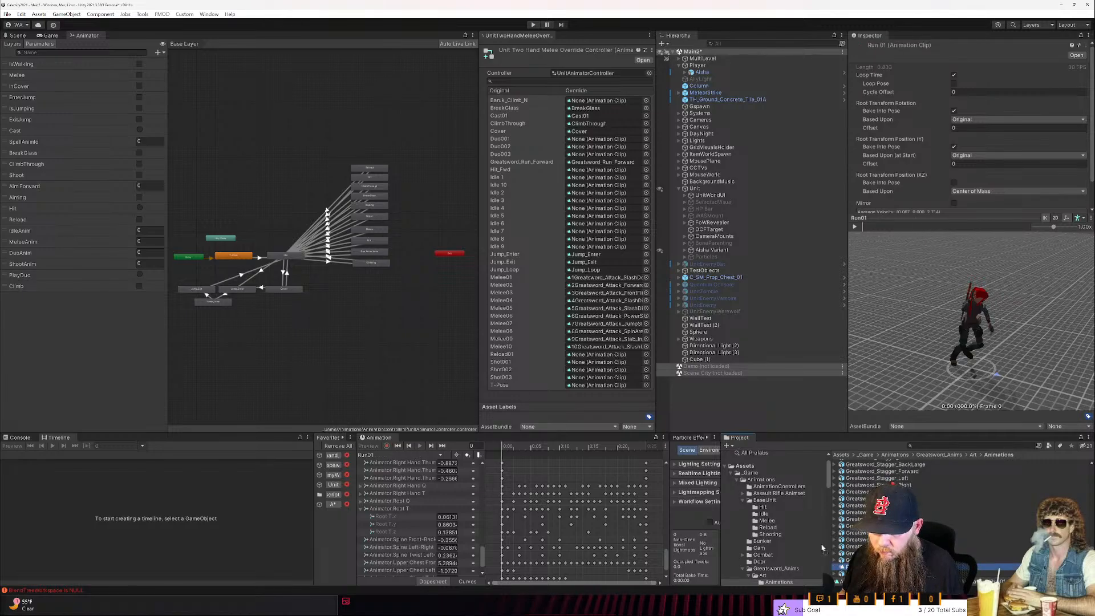
{"action": "left_click", "coordinate": [766, 501]}
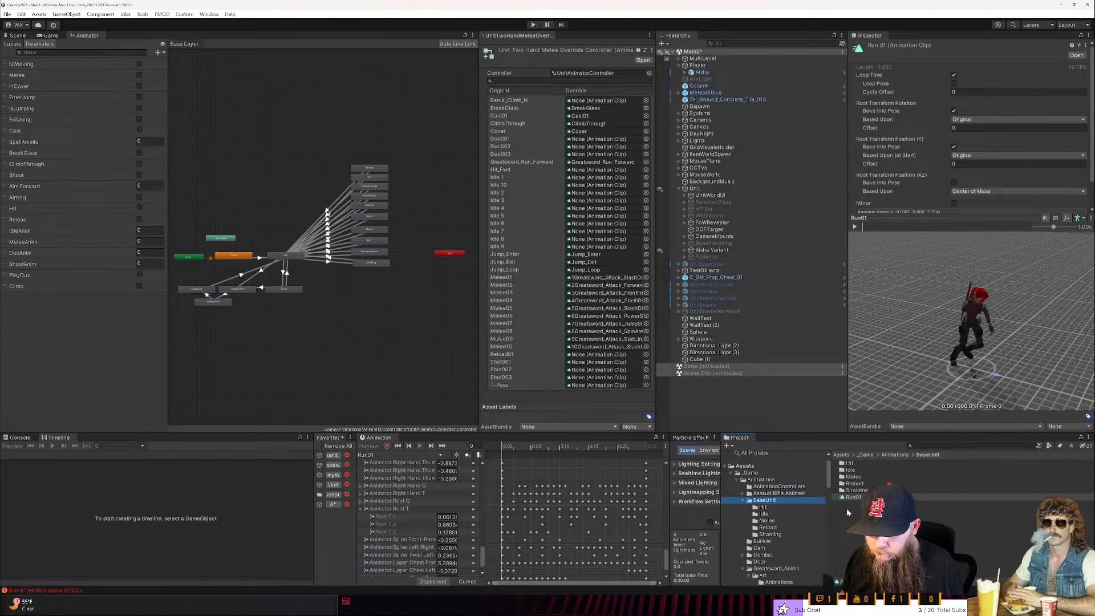
{"action": "mouse_move", "coordinate": [851, 502]}
{"action": "left_mouse_down"}
{"action": "mouse_move", "coordinate": [713, 371]}
{"action": "mouse_move", "coordinate": [606, 164]}
{"action": "mouse_move", "coordinate": [856, 498]}
{"action": "left_mouse_up"}
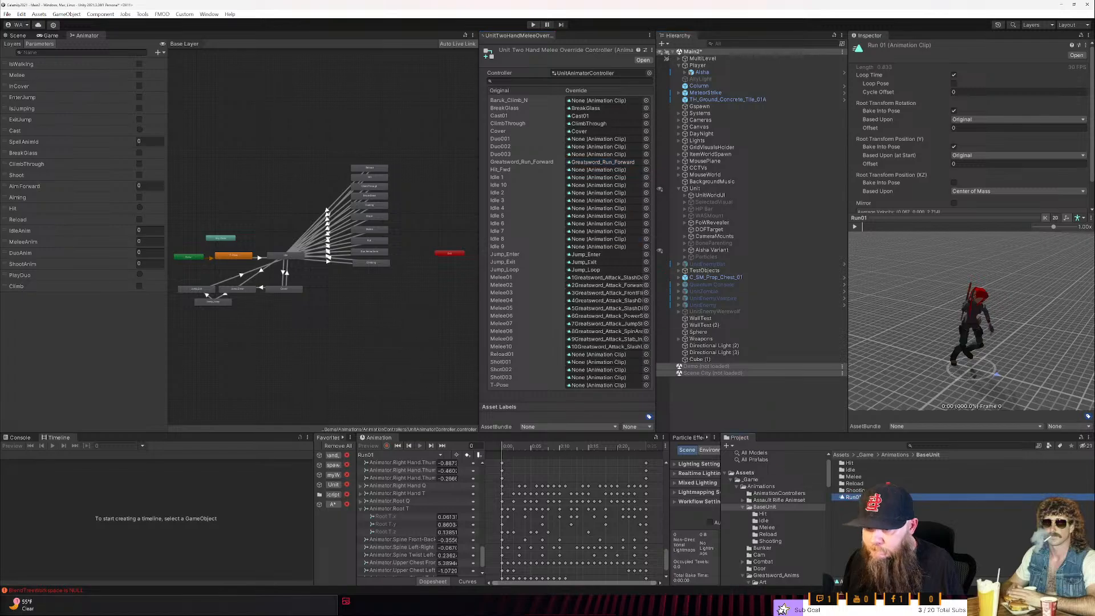
- Assign the Run01 clip from the BaseUnit folder as the motion of the Run state in UnitAnimatorController
{"action": "left_click", "coordinate": [776, 493]}
{"action": "double_click", "coordinate": [854, 511]}
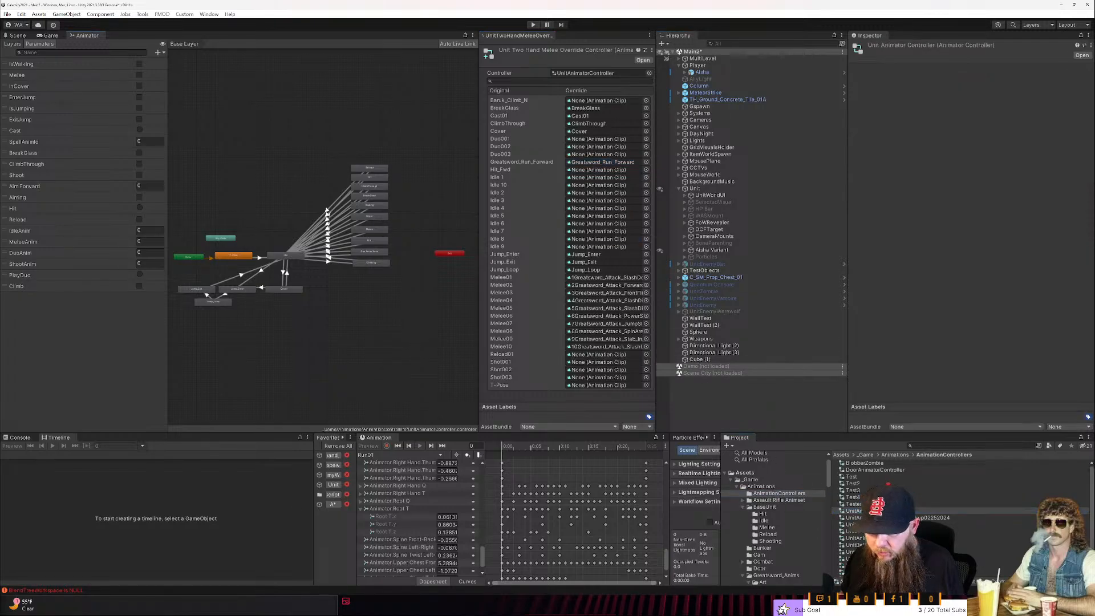
{"action": "left_click", "coordinate": [373, 239]}
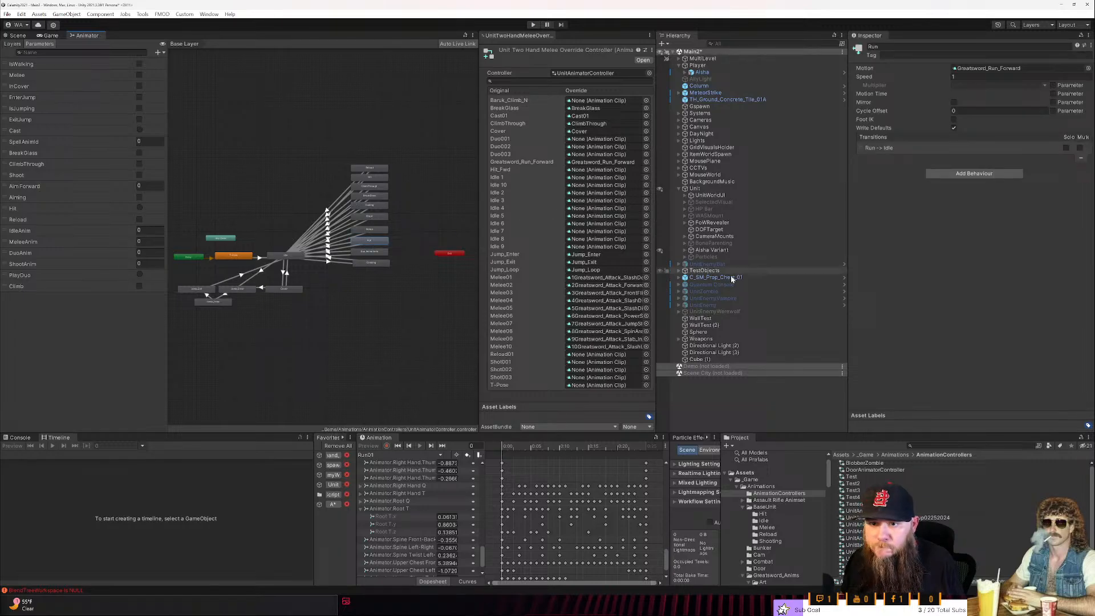
{"action": "left_click", "coordinate": [767, 507]}
{"action": "left_click_drag", "start_coordinate": [853, 498], "coordinate": [981, 68]}
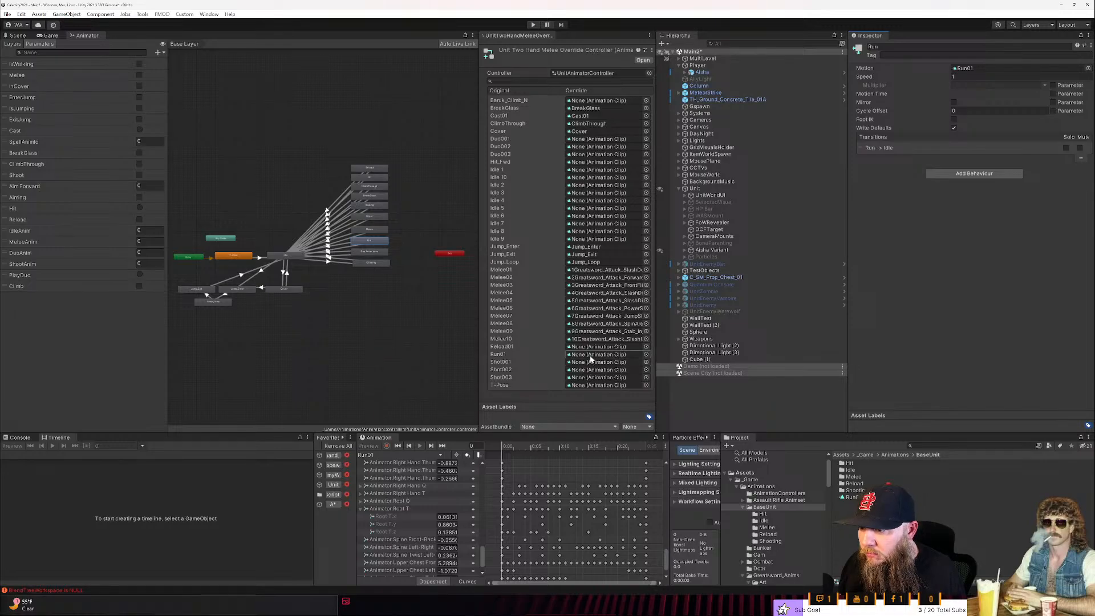
- Set the Run01 clip as the override for the Run01 entry in the two-handed melee override controller
{"action": "left_click", "coordinate": [642, 377]}
{"action": "left_click_drag", "start_coordinate": [642, 377], "coordinate": [617, 358]}
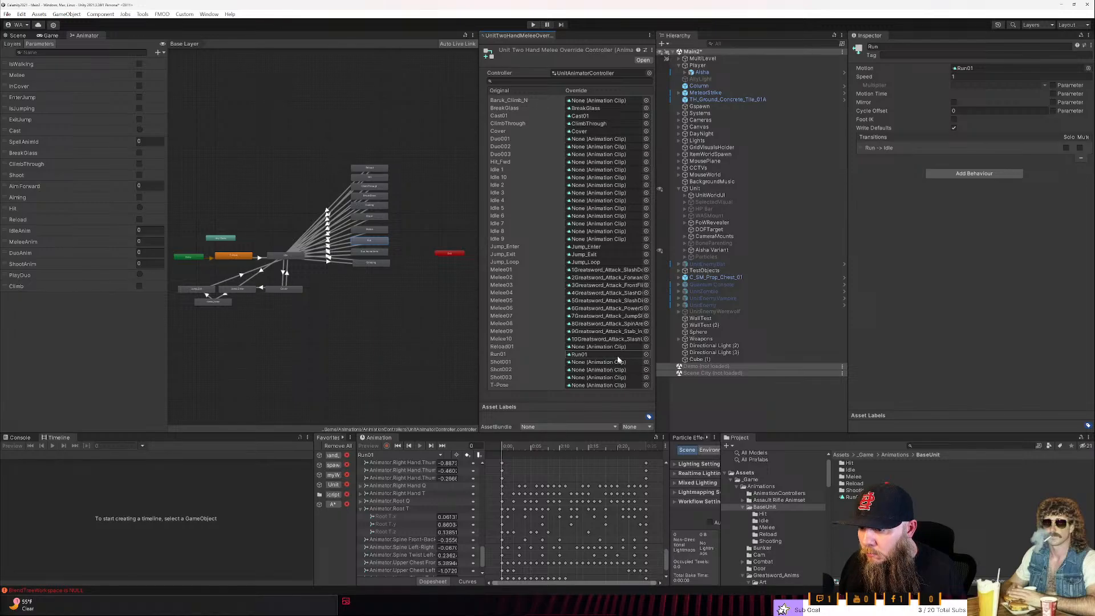
- Inspect the two-handed melee override controller and UnitAnimatorController in the AnimationControllers folder
{"action": "left_click", "coordinate": [775, 494]}
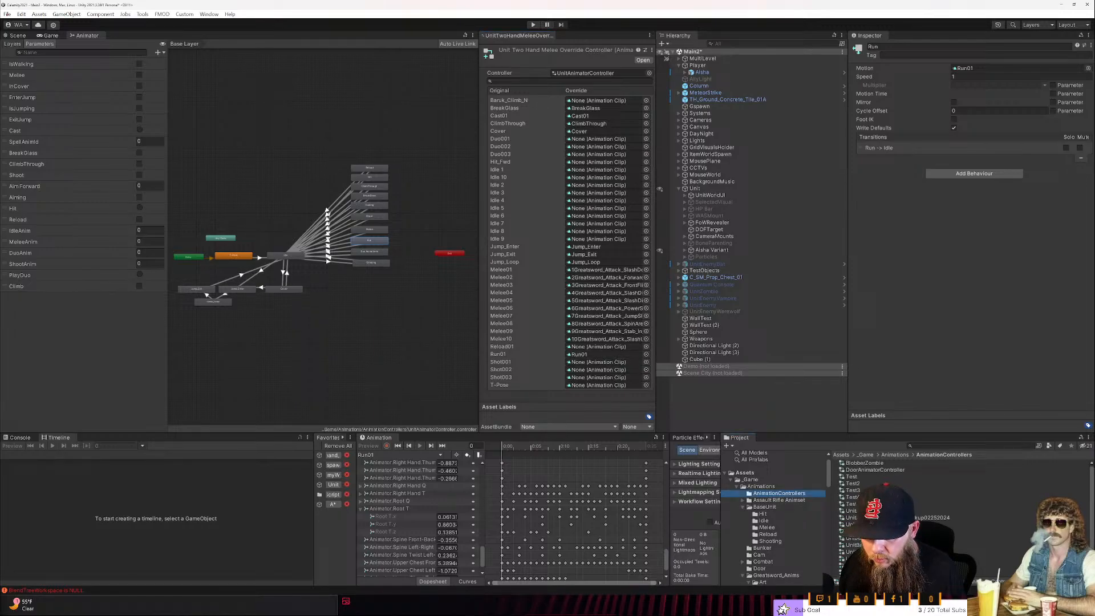
{"action": "left_click", "coordinate": [873, 565]}
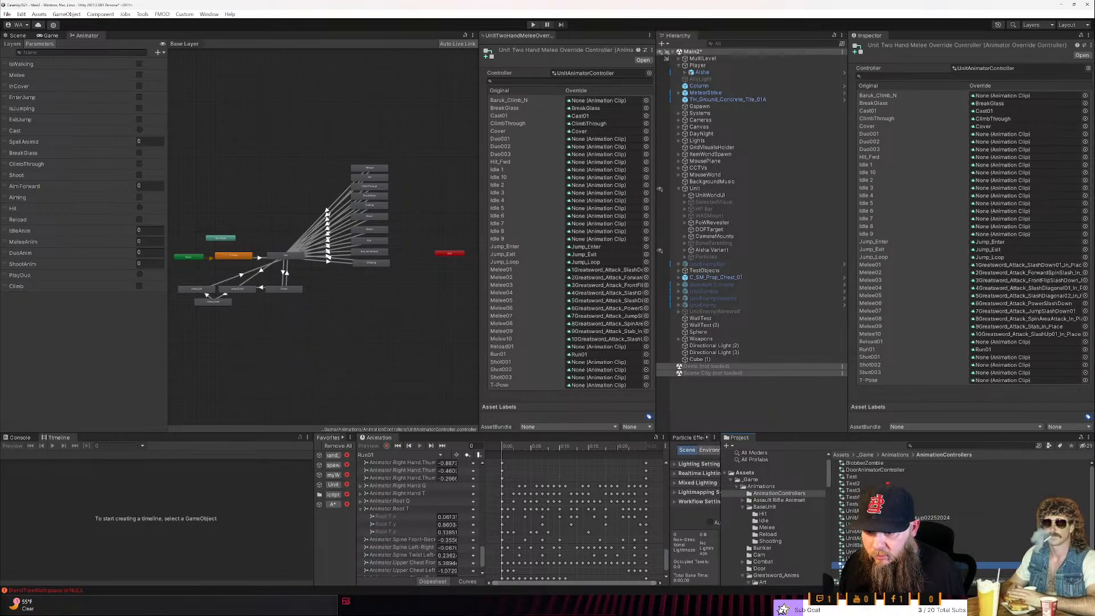
{"action": "left_click", "coordinate": [872, 511]}
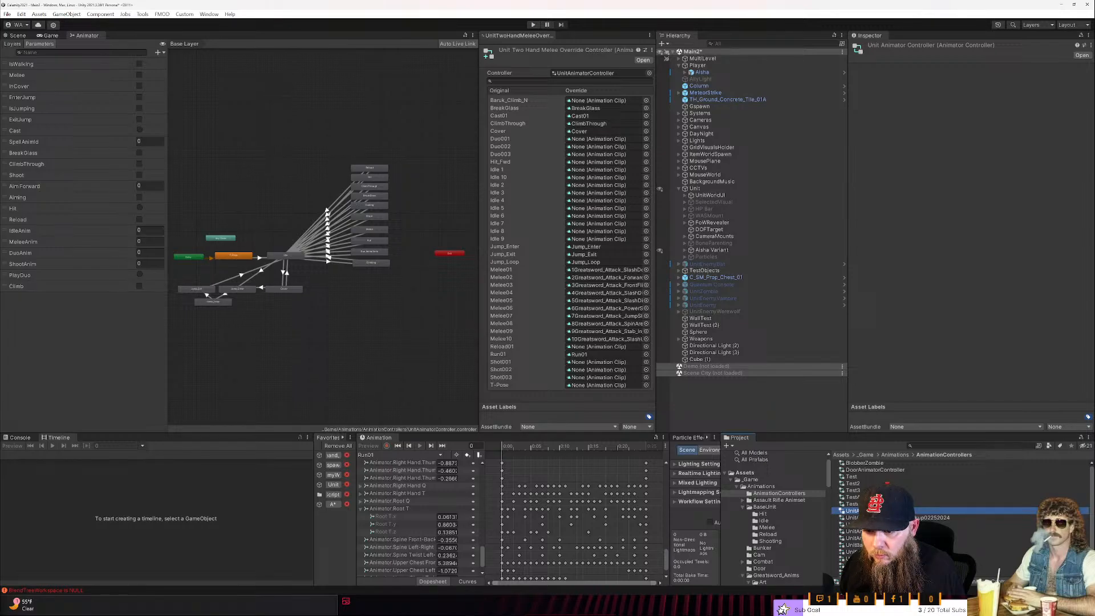
{"action": "left_click", "coordinate": [873, 565]}
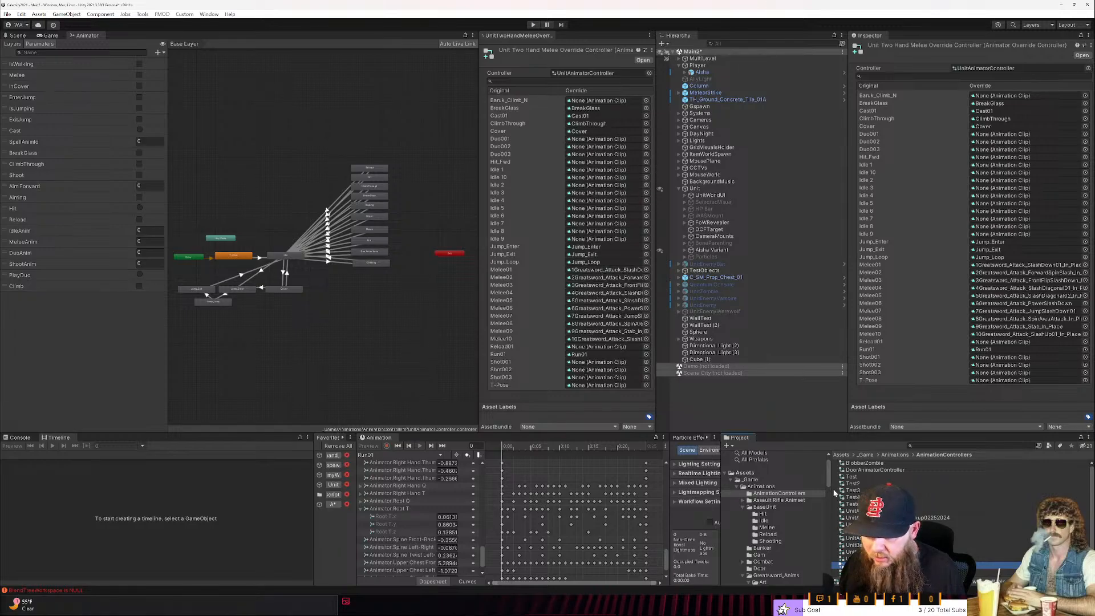
- Look through the greatsword clips in the Animations folder under Greatsword_Anims for ones suited to the remaining override entries
{"action": "scroll", "coordinate": [783, 549], "scroll_direction": "down", "scroll_amount": 3}
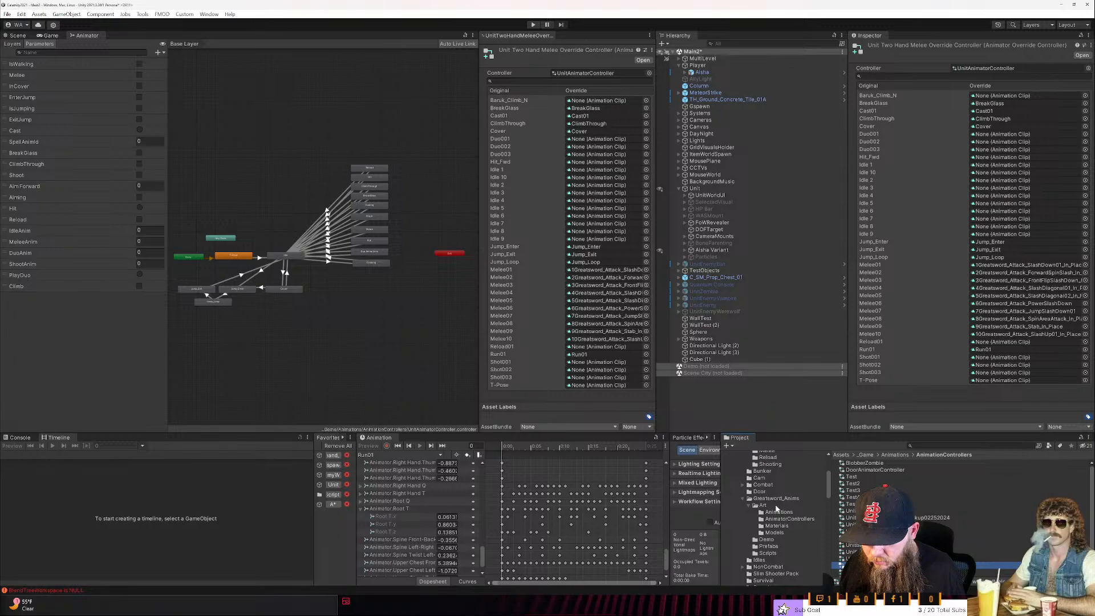
{"action": "left_click", "coordinate": [777, 512]}
{"action": "scroll", "coordinate": [913, 501], "scroll_direction": "down", "scroll_amount": 3}
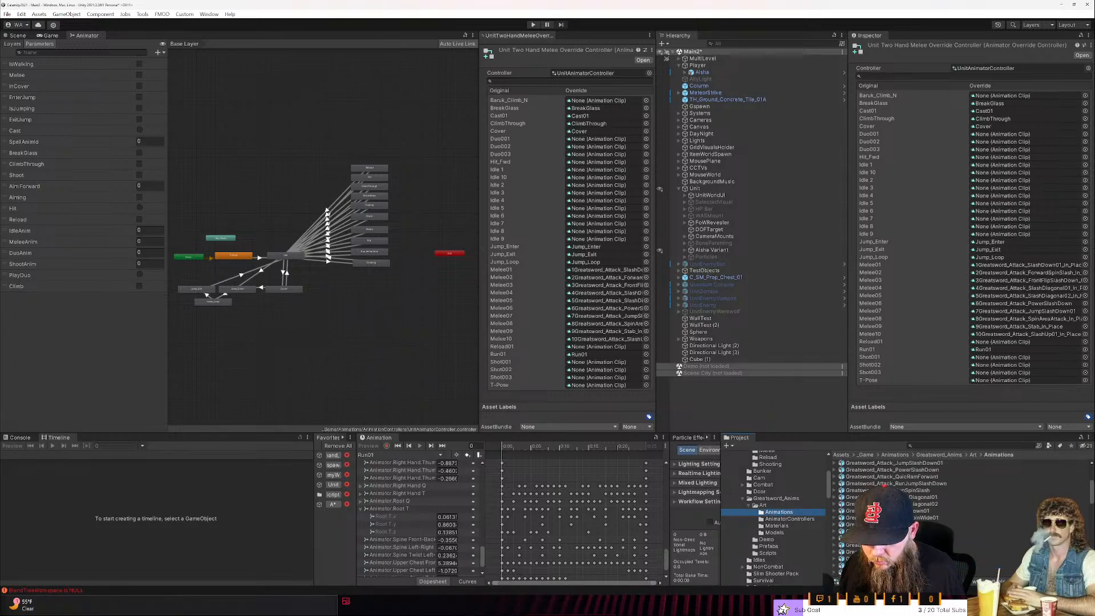
{"action": "scroll", "coordinate": [890, 502], "scroll_direction": "down", "scroll_amount": 5}
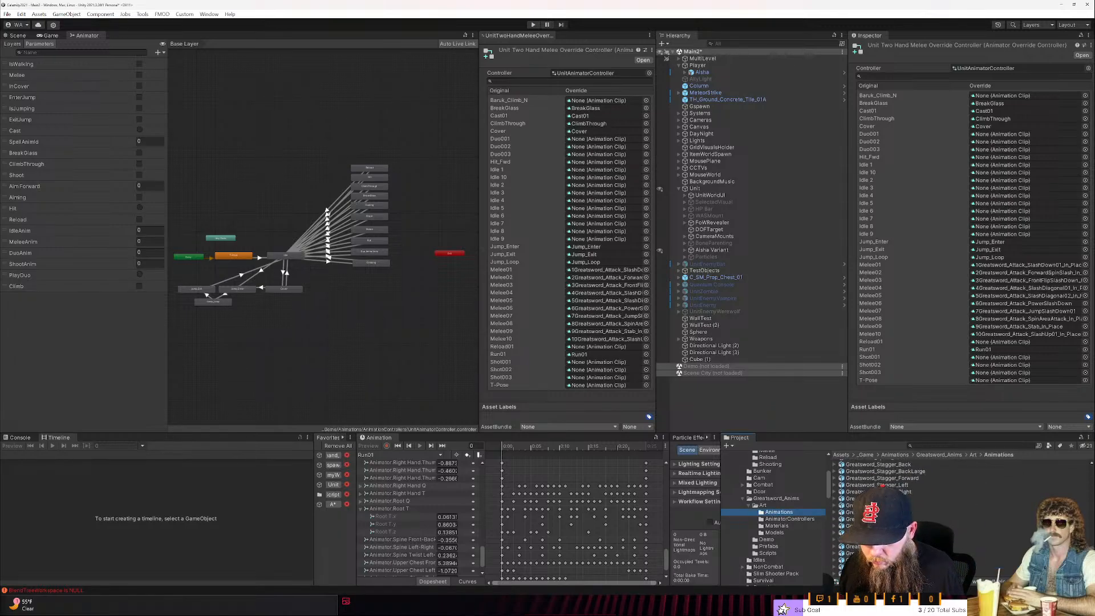
{"action": "scroll", "coordinate": [890, 502], "scroll_direction": "down", "scroll_amount": 3}
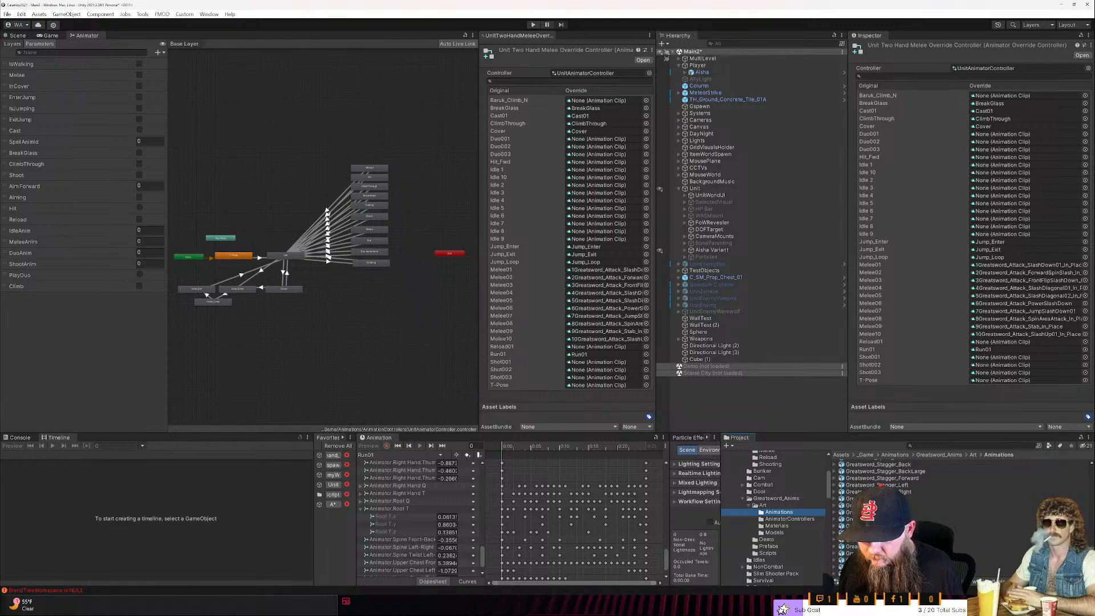
{"action": "scroll", "coordinate": [912, 502], "scroll_direction": "up", "scroll_amount": 3}
{"action": "scroll", "coordinate": [913, 501], "scroll_direction": "up", "scroll_amount": 5}
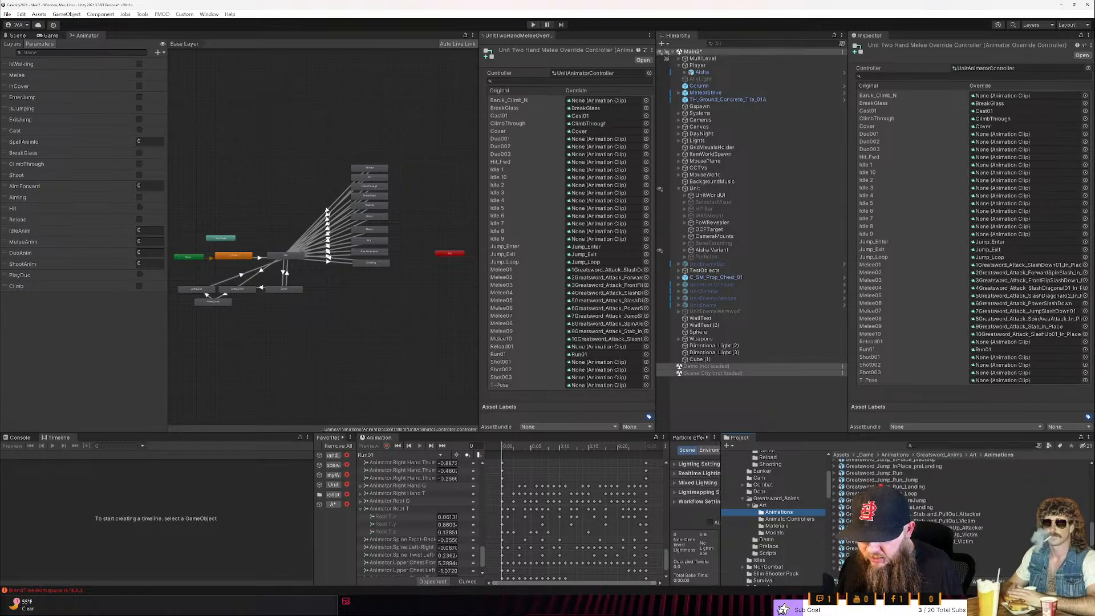
{"action": "scroll", "coordinate": [913, 502], "scroll_direction": "up", "scroll_amount": 3}
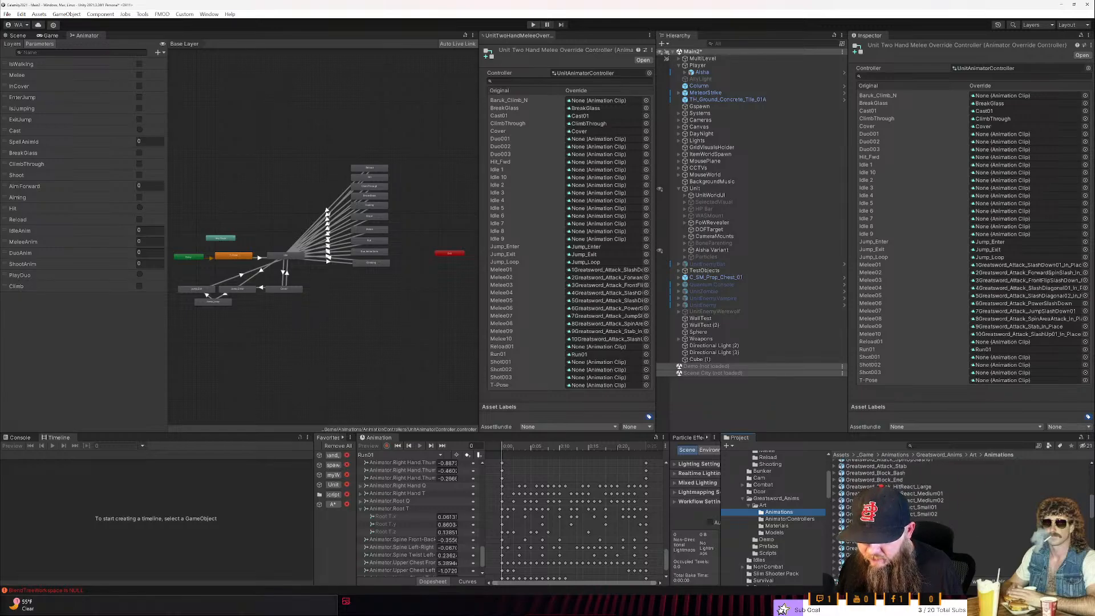
{"action": "scroll", "coordinate": [890, 491], "scroll_direction": "down", "scroll_amount": 2}
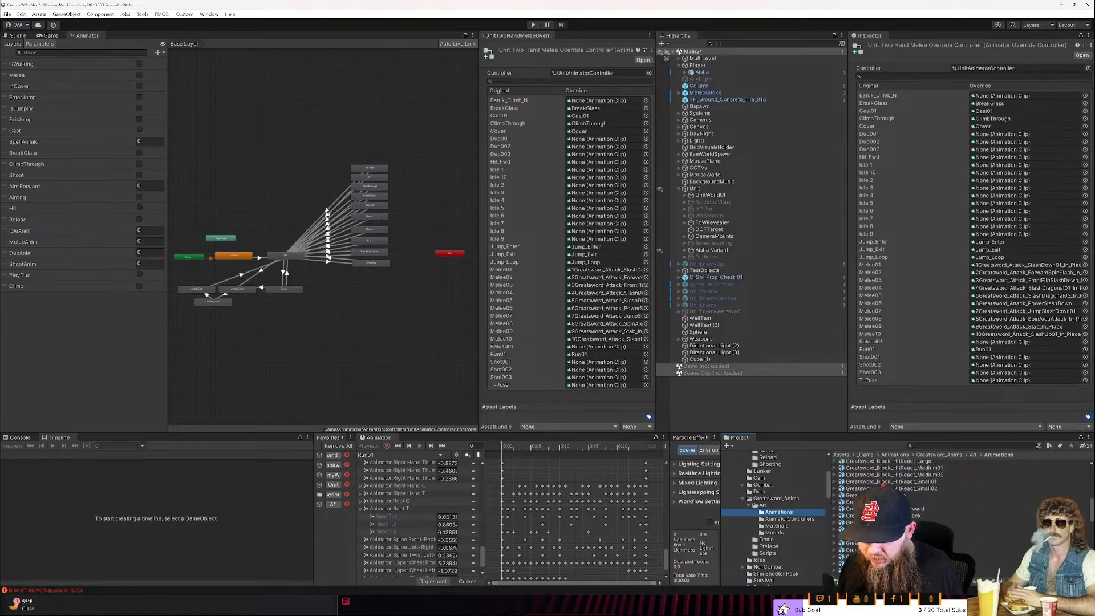
{"action": "scroll", "coordinate": [890, 491], "scroll_direction": "up", "scroll_amount": 2}
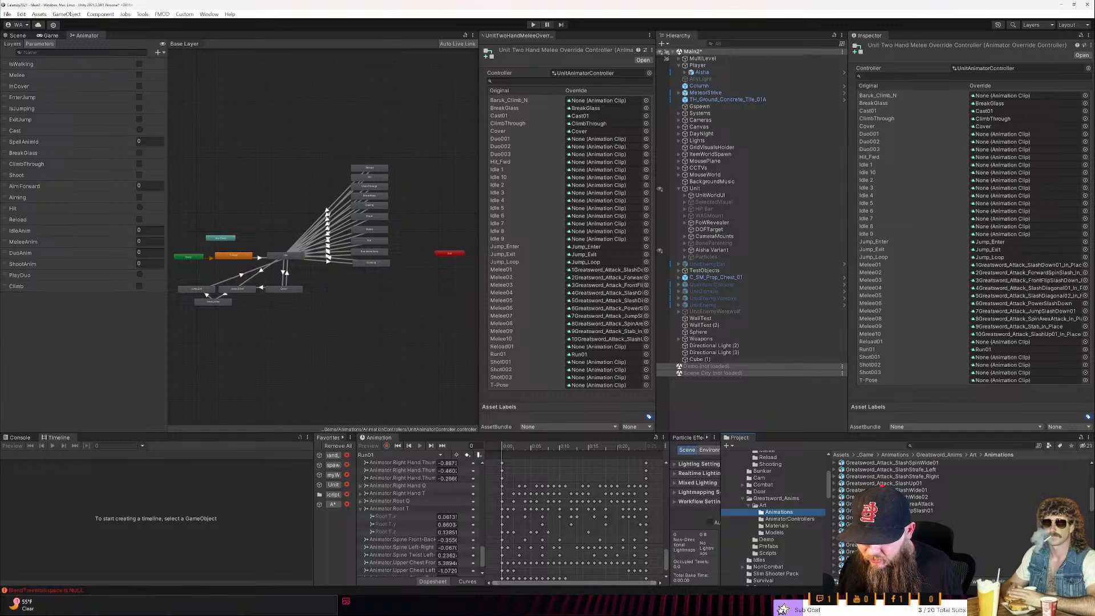
{"action": "scroll", "coordinate": [890, 491], "scroll_direction": "up", "scroll_amount": 3}
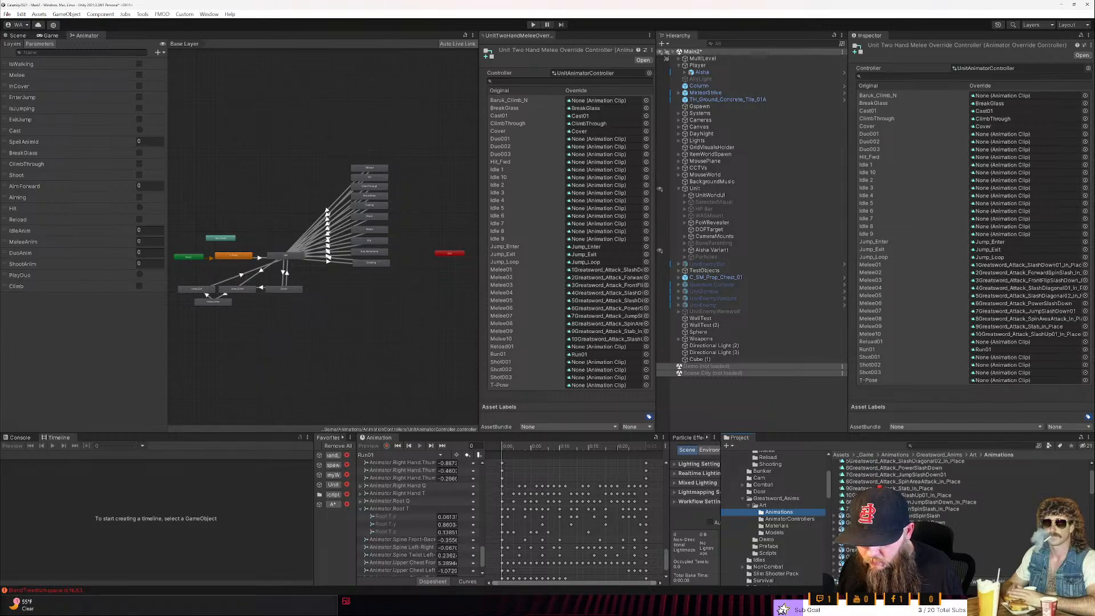
{"action": "scroll", "coordinate": [807, 509], "scroll_direction": "up", "scroll_amount": 3}
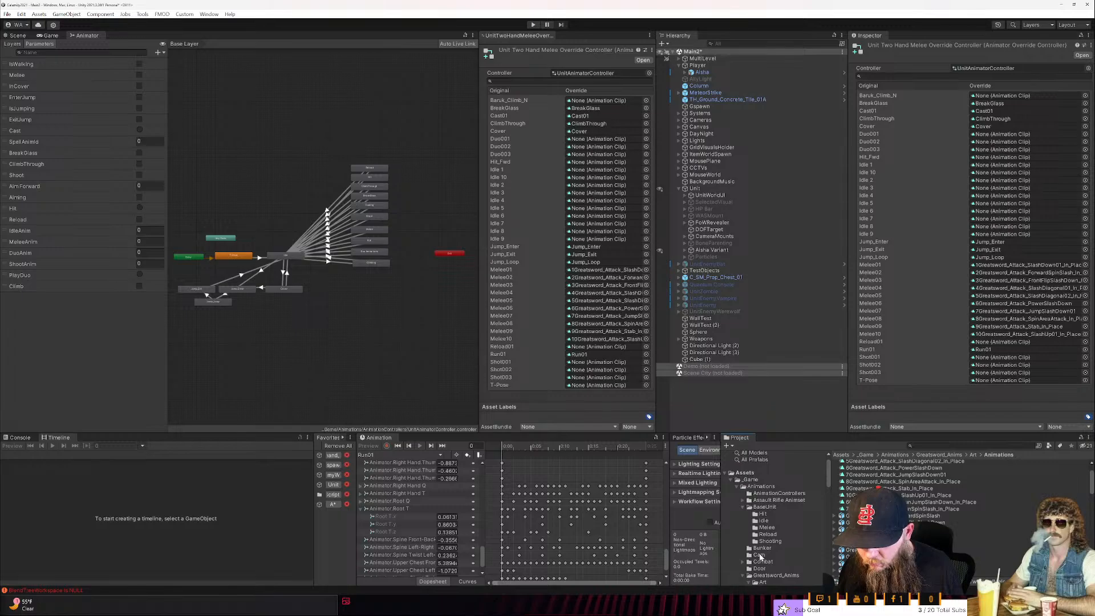
- From the Idles folder, set TwoHandedMeleeIdle 1 as the override for Idle 10 and TwoHandedMeleeIdle 2 for Idle 2
{"action": "scroll", "coordinate": [759, 555], "scroll_direction": "down", "scroll_amount": 2}
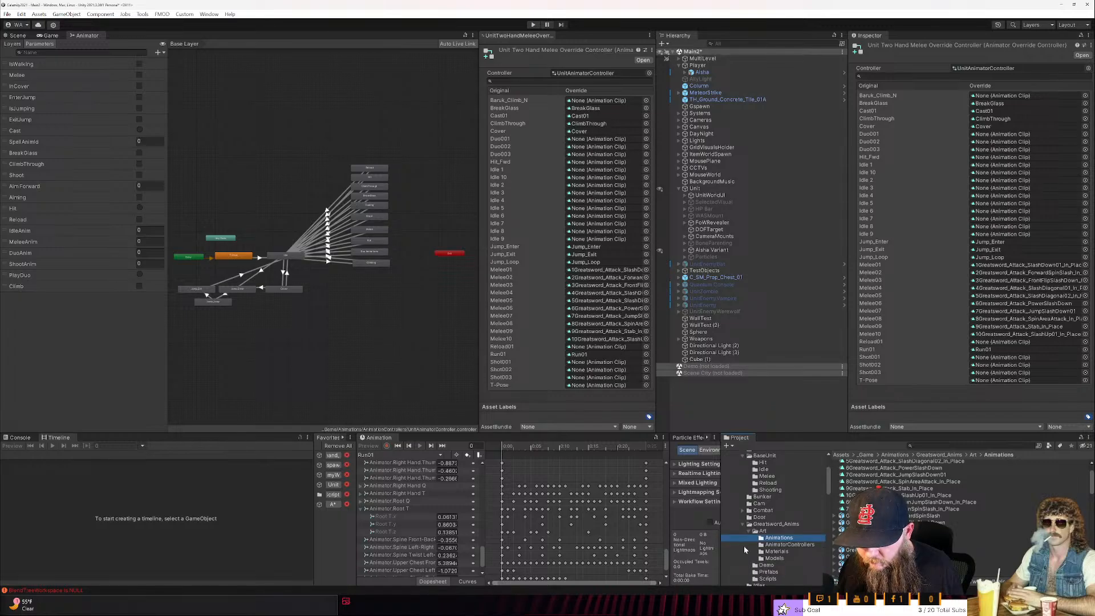
{"action": "scroll", "coordinate": [744, 549], "scroll_direction": "down", "scroll_amount": 1}
{"action": "left_click", "coordinate": [757, 561]}
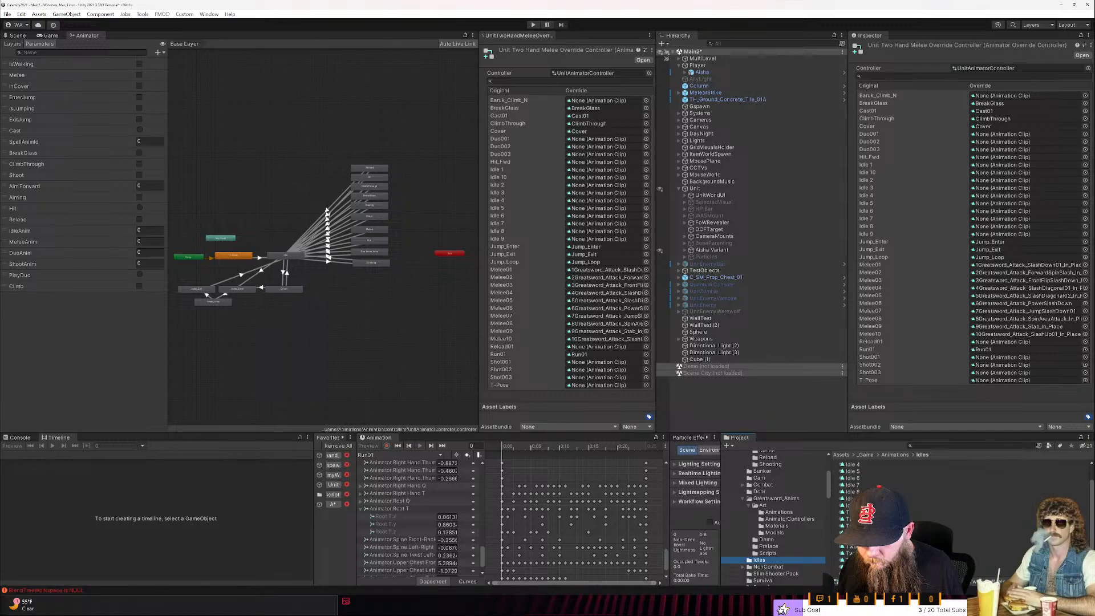
{"action": "left_click", "coordinate": [868, 512]}
{"action": "left_click_drag", "start_coordinate": [868, 512], "coordinate": [606, 180]}
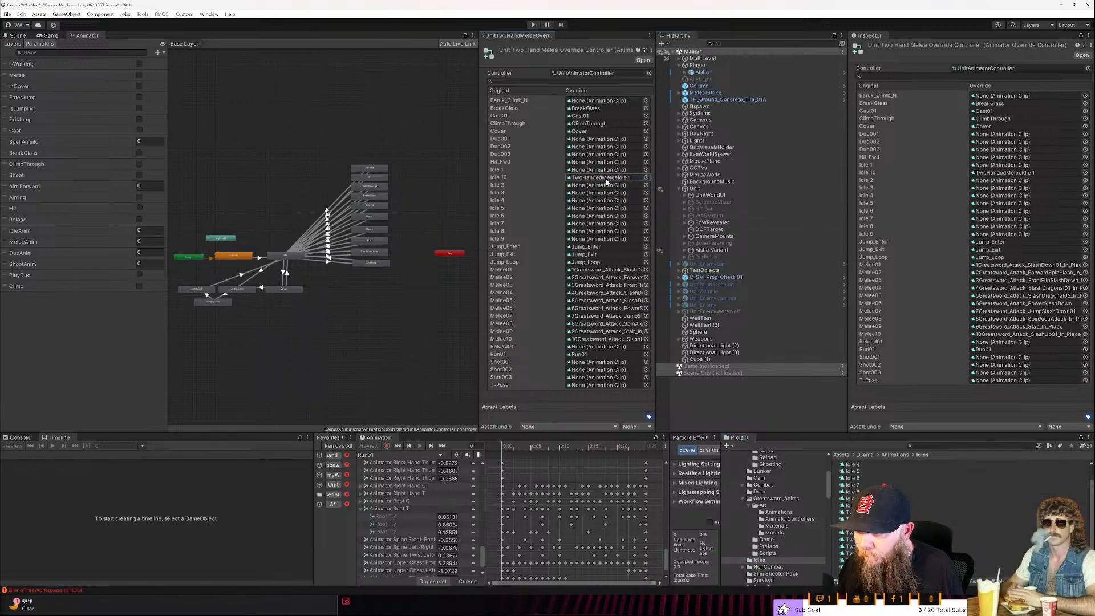
{"action": "left_click_drag", "start_coordinate": [864, 519], "coordinate": [608, 186]}
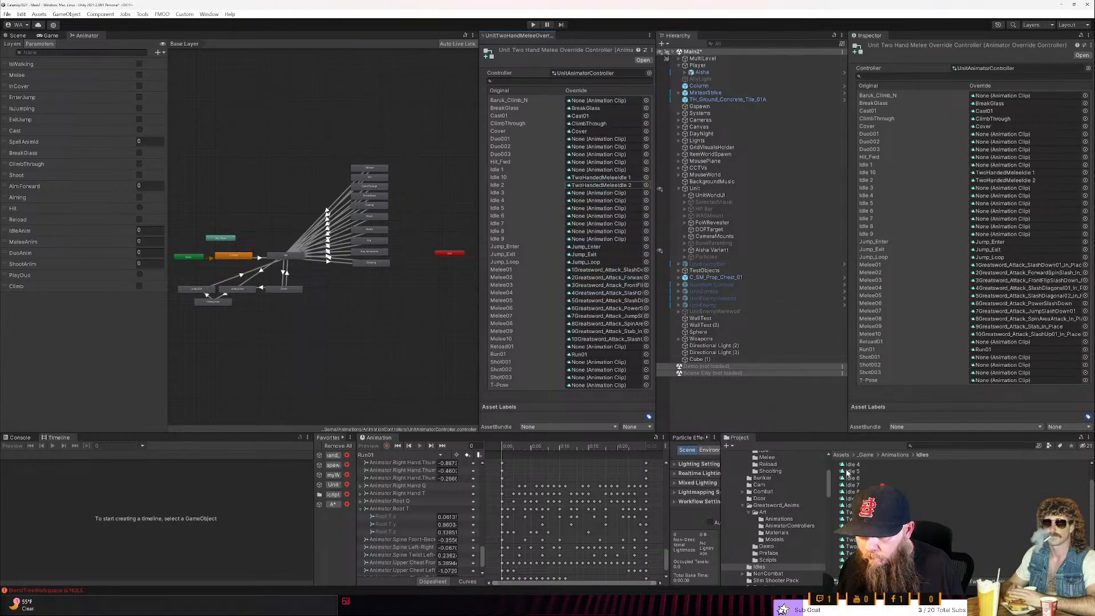
- Float the Project window beside the override list and set TwoHandedMeleeIdle 3 through 9 as the overrides for Idle 3 through Idle 9
{"action": "left_click_drag", "start_coordinate": [739, 437], "coordinate": [718, 295]}
{"action": "left_click_drag", "start_coordinate": [693, 247], "coordinate": [553, 285]}
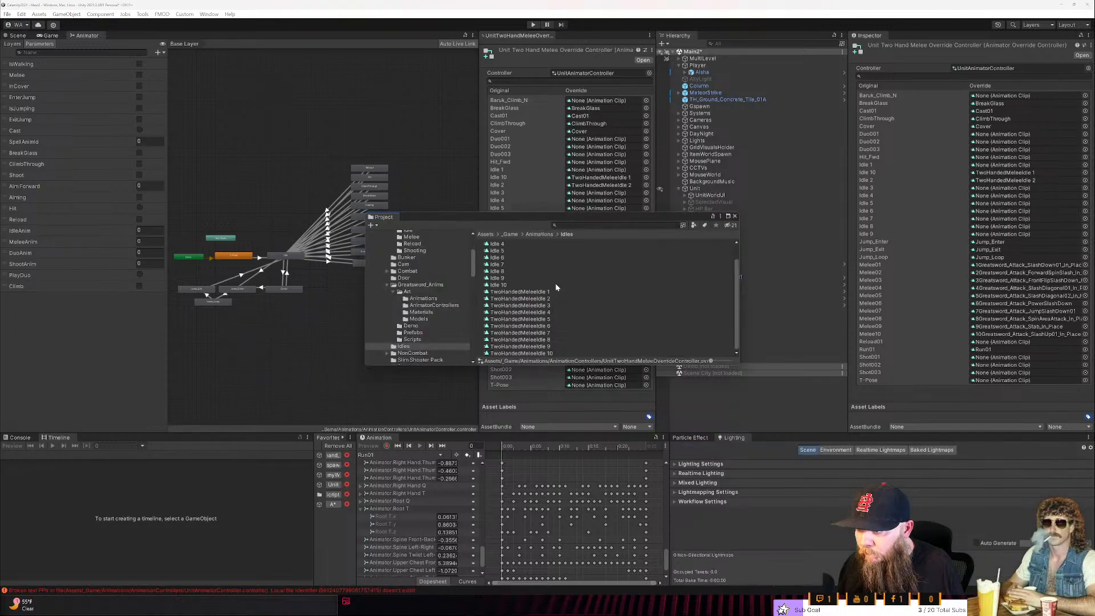
{"action": "left_click_drag", "start_coordinate": [546, 218], "coordinate": [879, 146]}
{"action": "left_click_drag", "start_coordinate": [864, 229], "coordinate": [605, 194]}
{"action": "left_click_drag", "start_coordinate": [847, 239], "coordinate": [605, 200]}
{"action": "left_click_drag", "start_coordinate": [866, 243], "coordinate": [607, 208]}
{"action": "left_click_drag", "start_coordinate": [867, 250], "coordinate": [606, 215]}
{"action": "left_click_drag", "start_coordinate": [843, 260], "coordinate": [606, 231]}
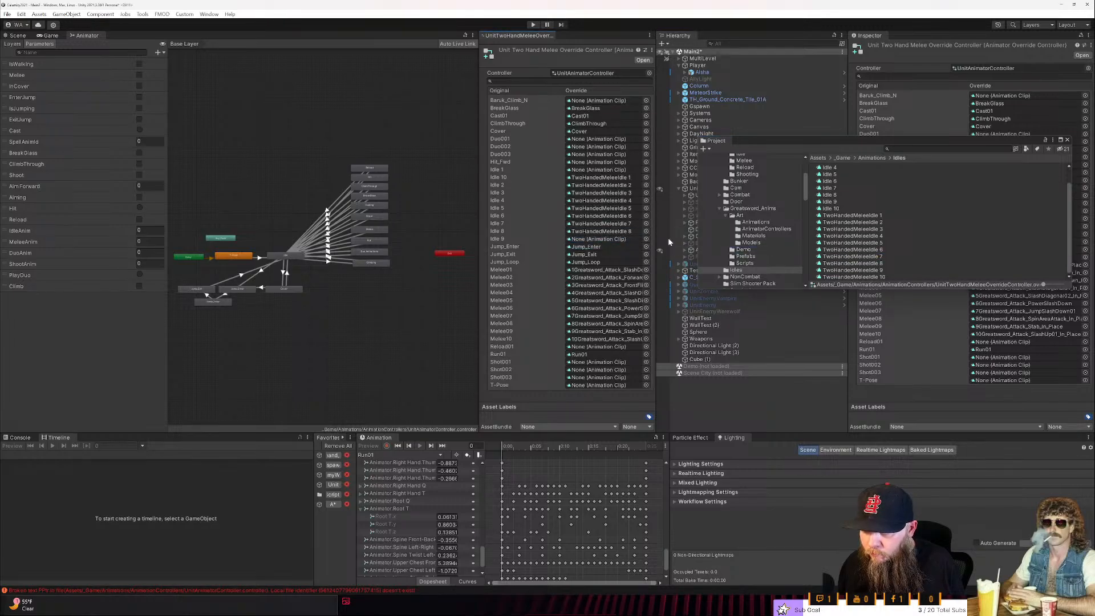
{"action": "left_click_drag", "start_coordinate": [842, 272], "coordinate": [606, 239]}
- Set TwoHandedMeleeIdle 10 as the override for Idle 10 and TwoHandedMeleeIdle 1 for Idle 1
{"action": "left_click_drag", "start_coordinate": [843, 278], "coordinate": [621, 244]}
{"action": "left_click_drag", "start_coordinate": [621, 243], "coordinate": [609, 178]}
{"action": "left_click_drag", "start_coordinate": [862, 215], "coordinate": [608, 175]}
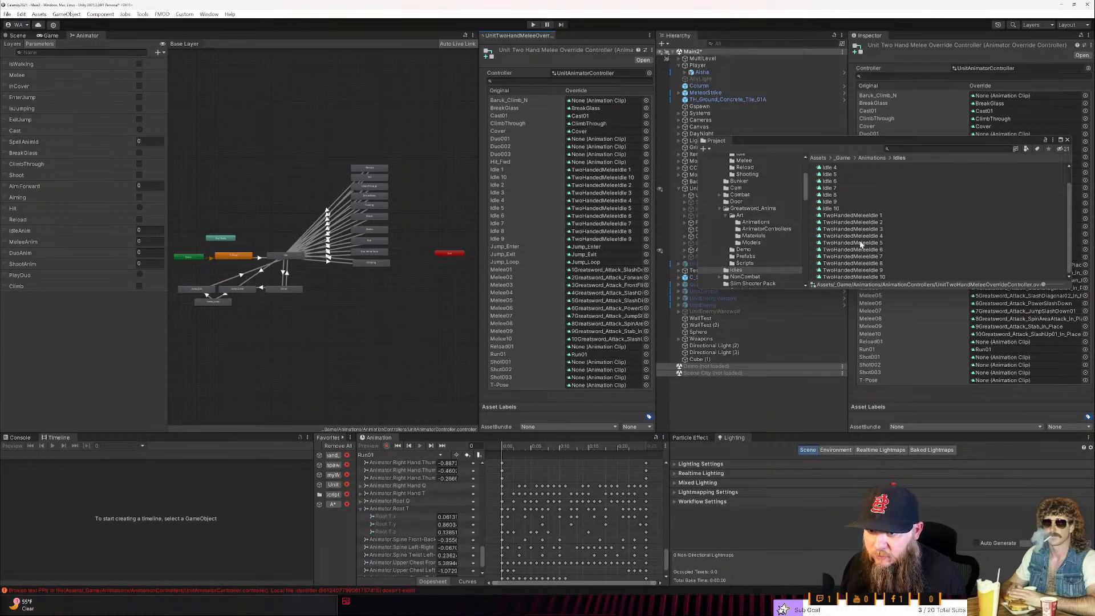
- Preview the Greatsword_Block_HitReact_Large and Greatsword_Block_HitReact_Medium01 animations from the Greatsword_Anims Animations folder
{"action": "left_click", "coordinate": [755, 222]}
{"action": "scroll", "coordinate": [876, 250], "scroll_direction": "down", "scroll_amount": 5}
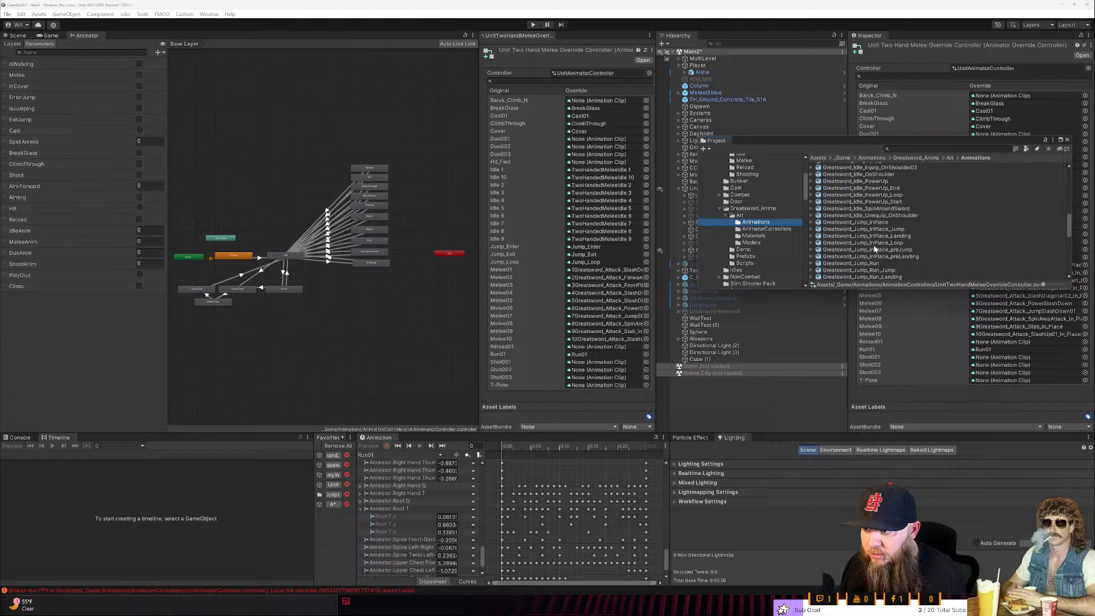
{"action": "scroll", "coordinate": [876, 249], "scroll_direction": "up", "scroll_amount": 5}
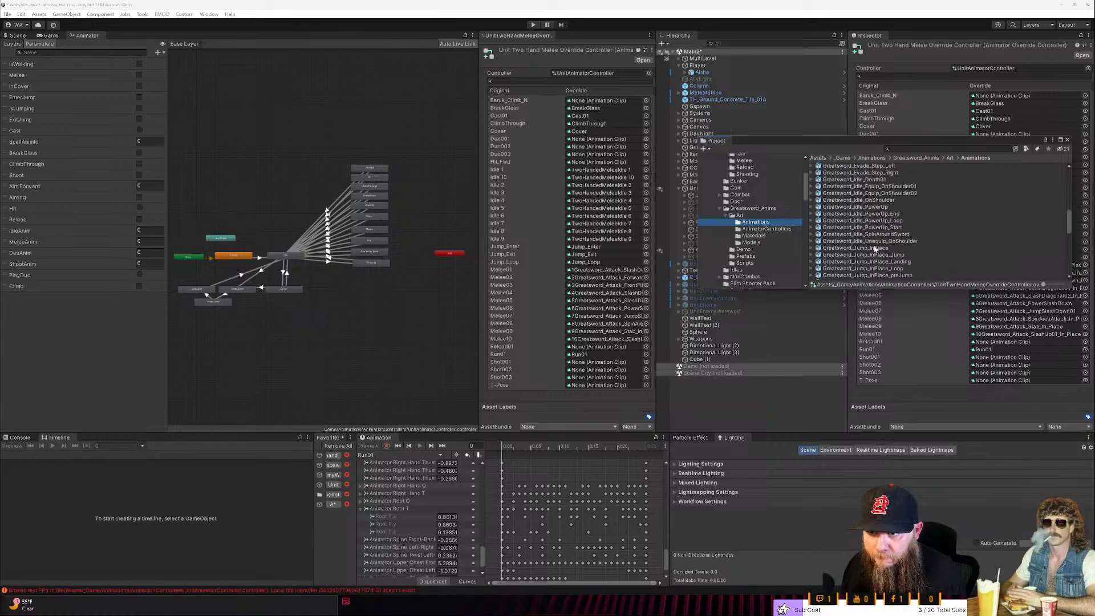
{"action": "scroll", "coordinate": [876, 250], "scroll_direction": "up", "scroll_amount": 3}
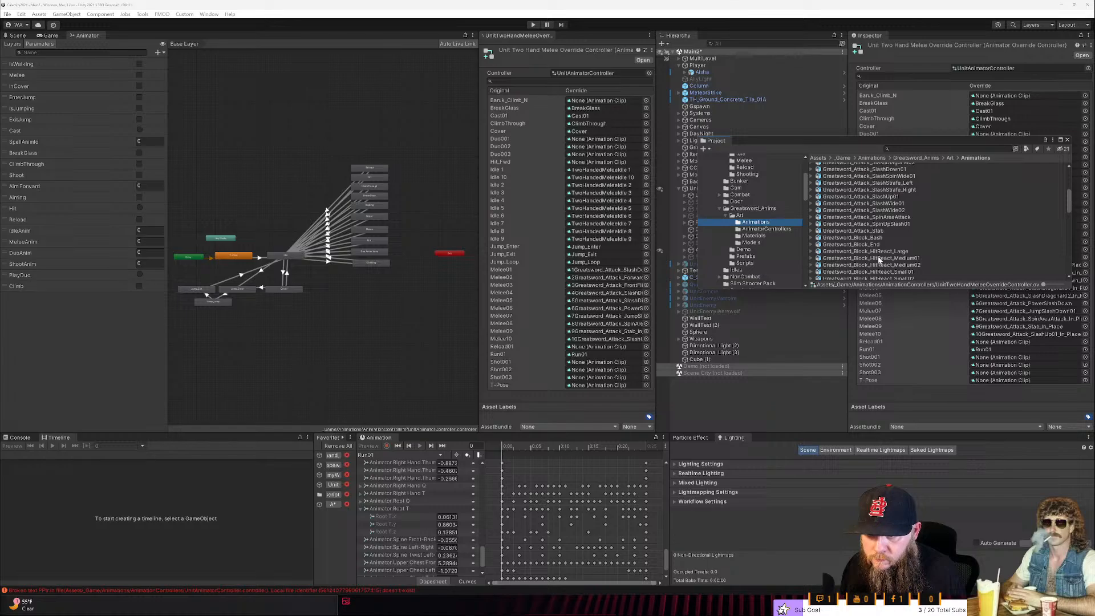
{"action": "left_click", "coordinate": [882, 251]}
{"action": "left_click_drag", "start_coordinate": [898, 138], "coordinate": [525, 385]}
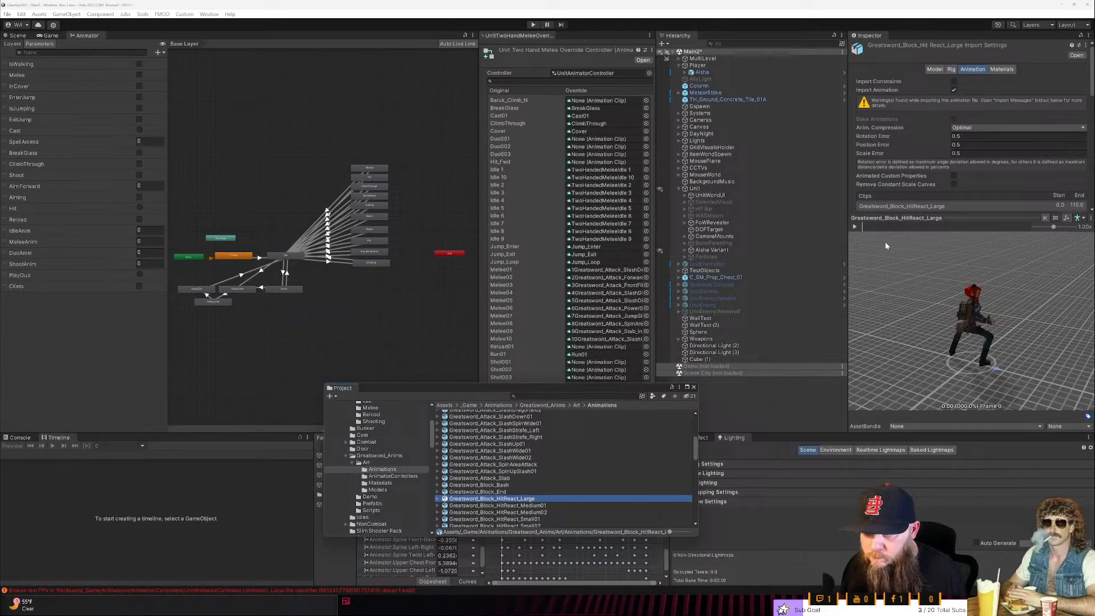
{"action": "left_click", "coordinate": [854, 226]}
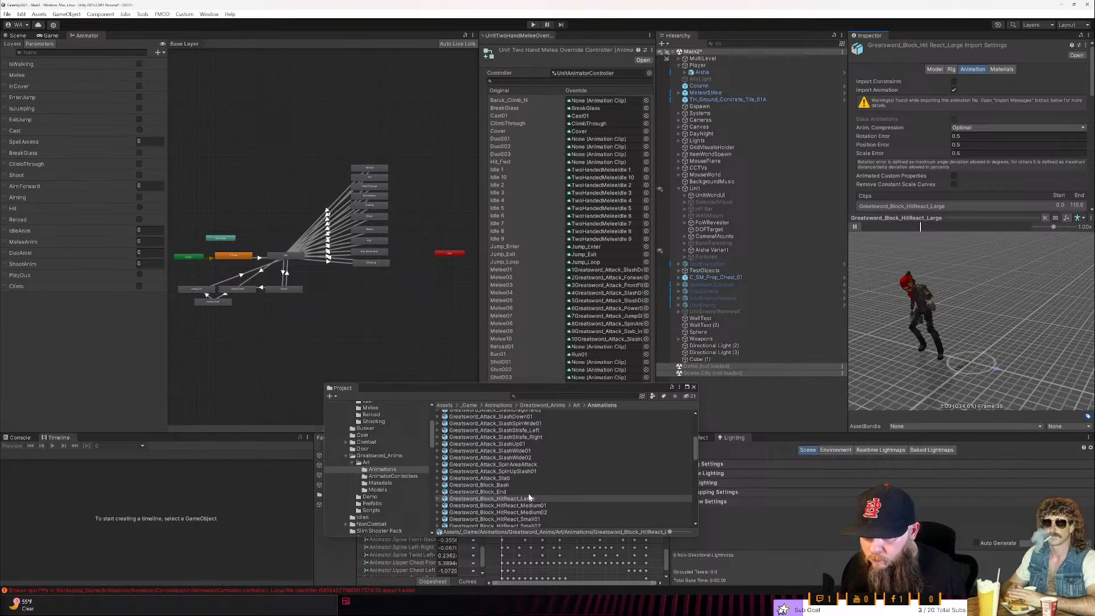
{"action": "left_click", "coordinate": [521, 506]}
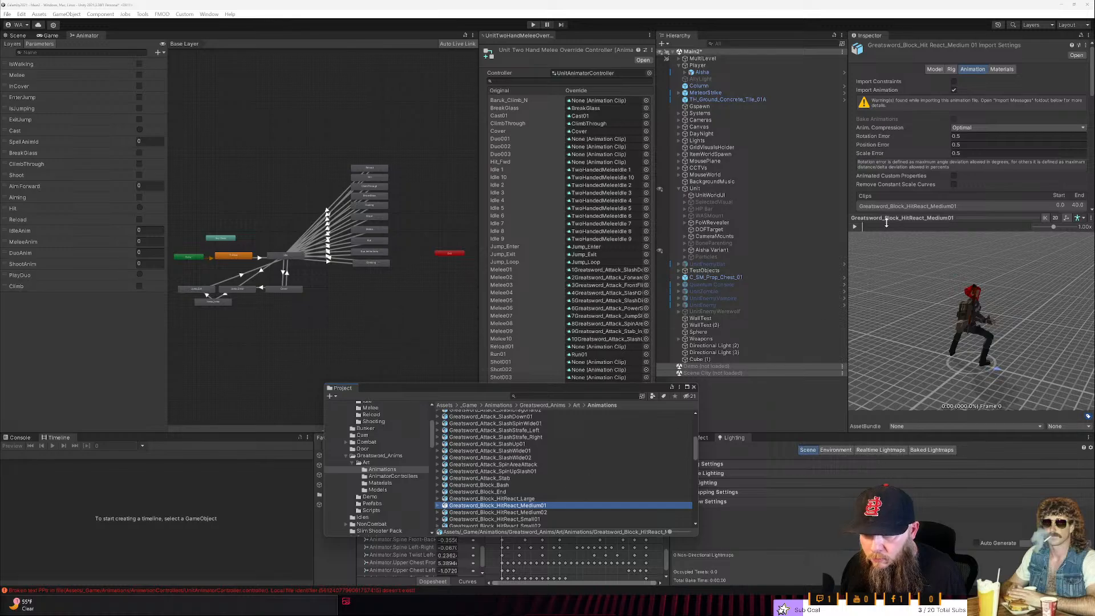
{"action": "left_click", "coordinate": [855, 227]}
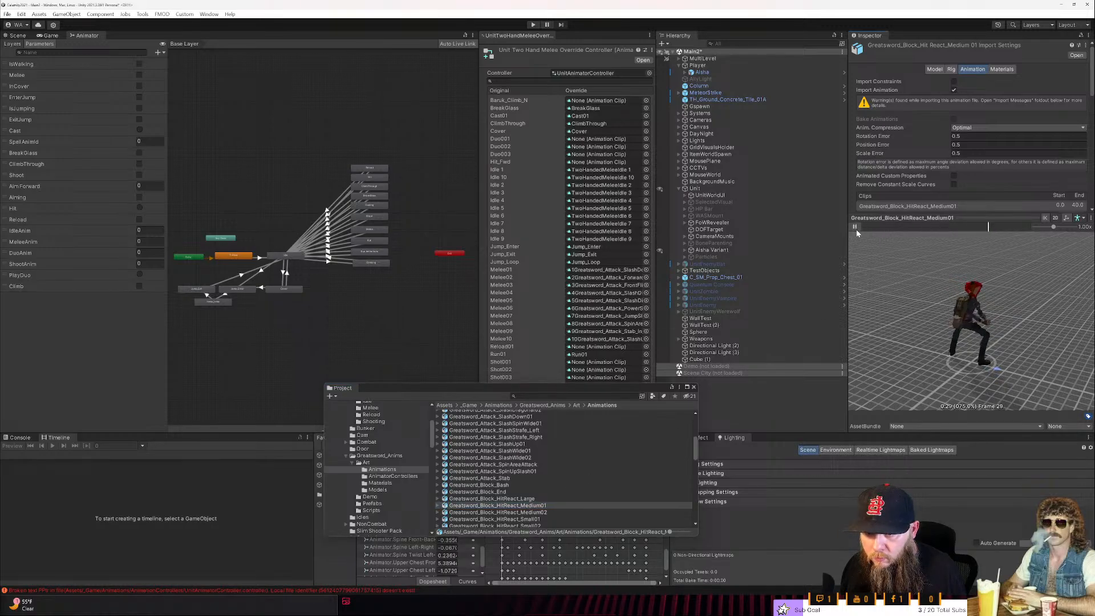
- Preview the Greatsword_Block_HitReact Medium02, Small01 and Small02 animations
{"action": "left_click", "coordinate": [565, 512]}
{"action": "left_click", "coordinate": [855, 227]}
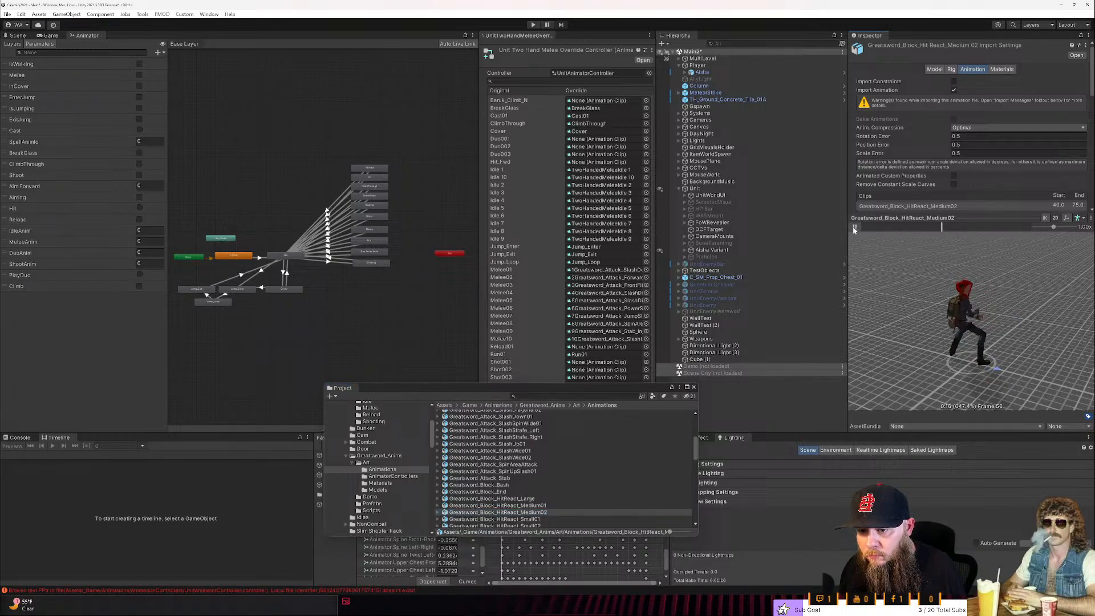
{"action": "scroll", "coordinate": [536, 495], "scroll_direction": "down", "scroll_amount": 2}
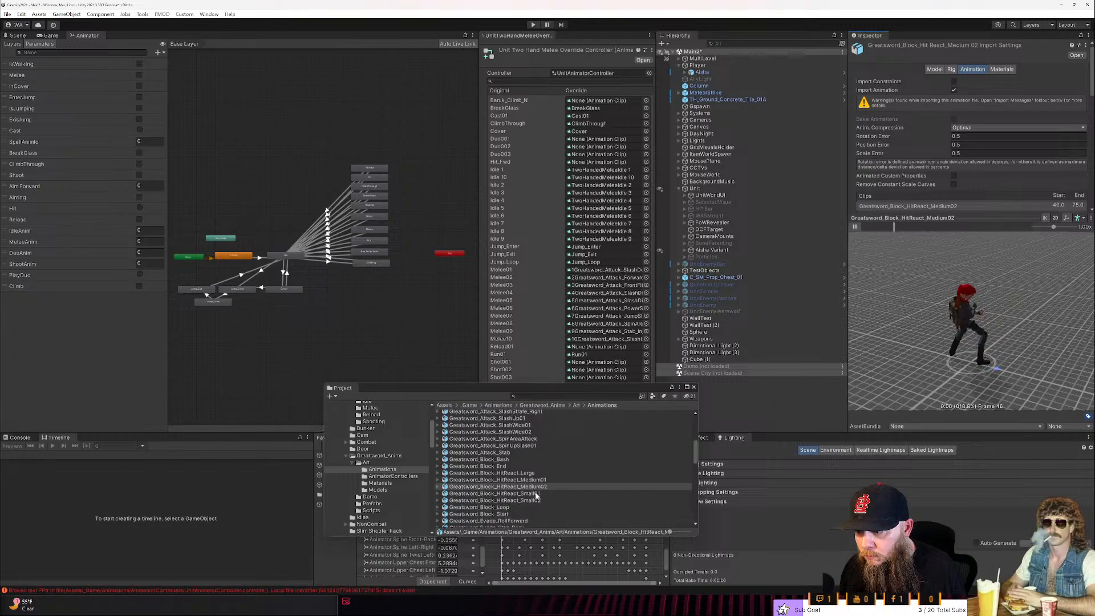
{"action": "left_click", "coordinate": [537, 494]}
{"action": "left_click", "coordinate": [854, 227]}
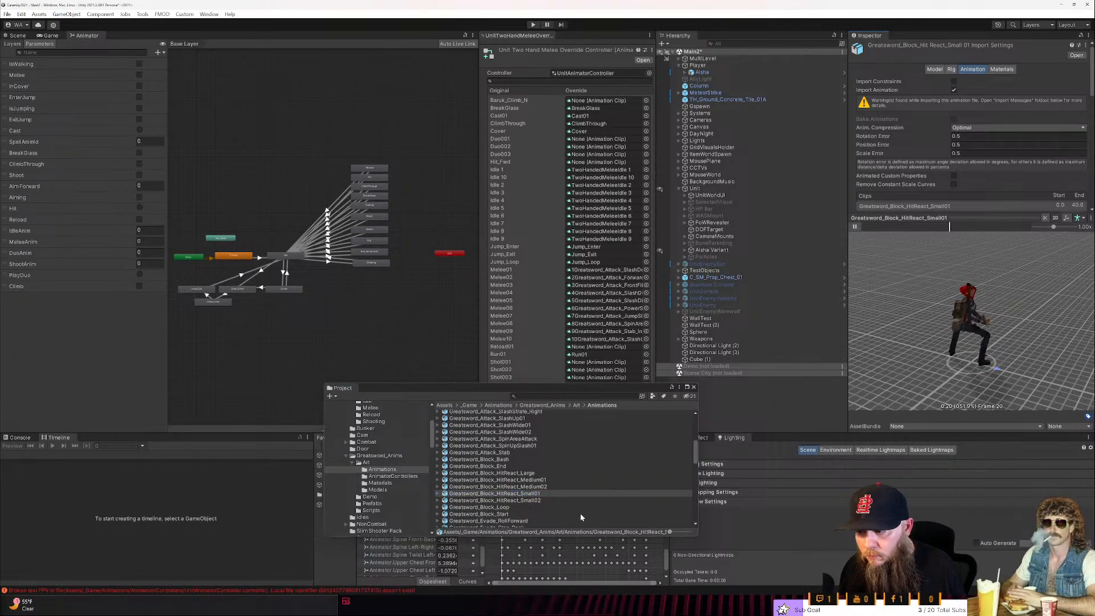
{"action": "left_click", "coordinate": [550, 501]}
{"action": "left_click", "coordinate": [855, 226]}
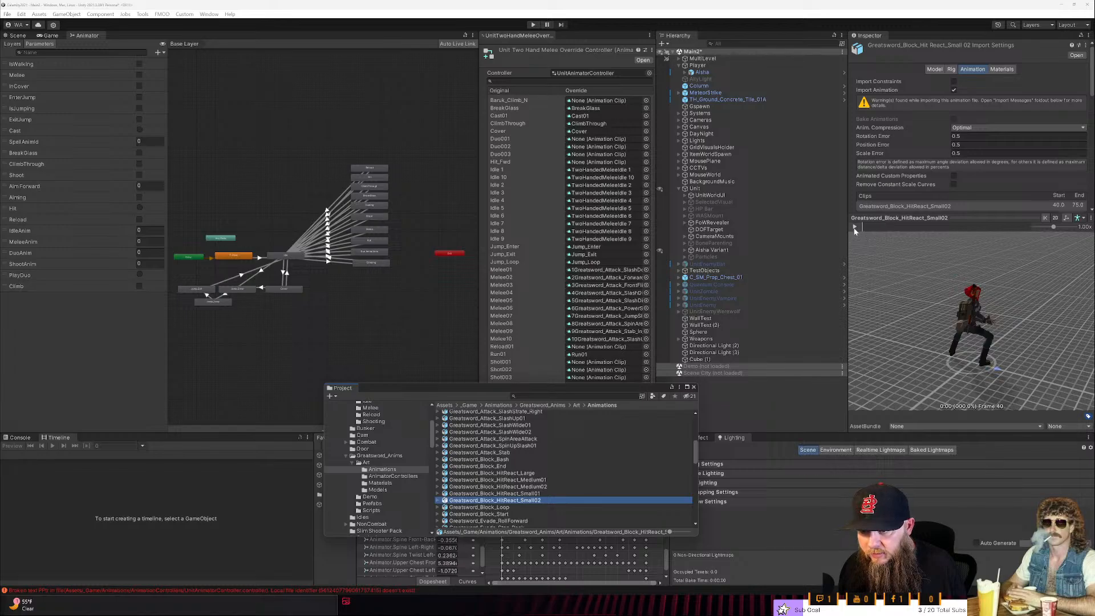
- Compare the Greatsword_Block_HitReact_Large and Medium01 animations by previewing both again
{"action": "left_click", "coordinate": [496, 473]}
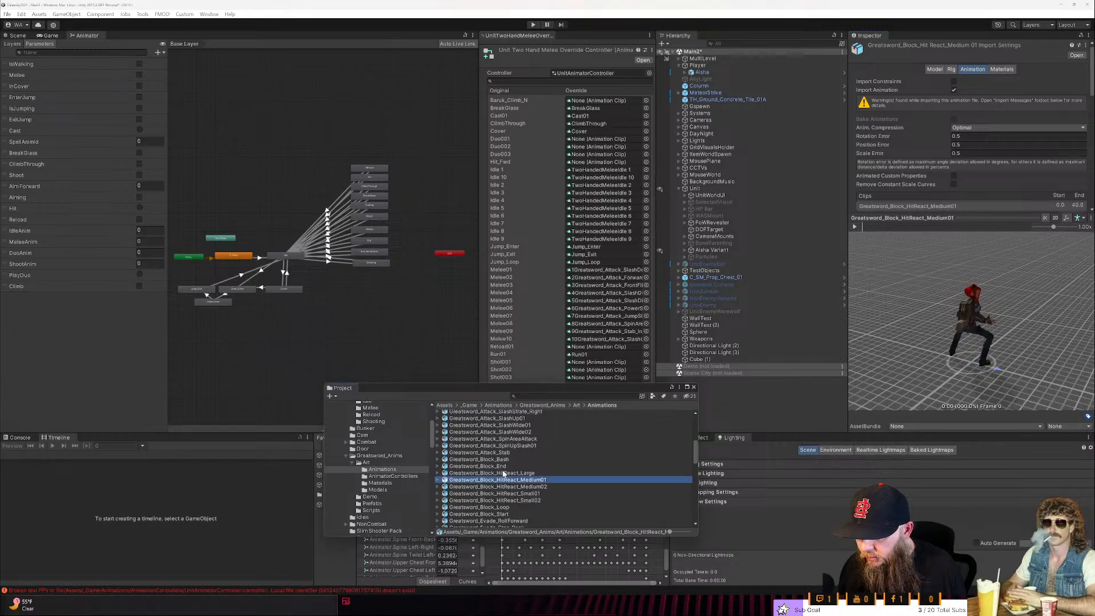
{"action": "left_click", "coordinate": [855, 227]}
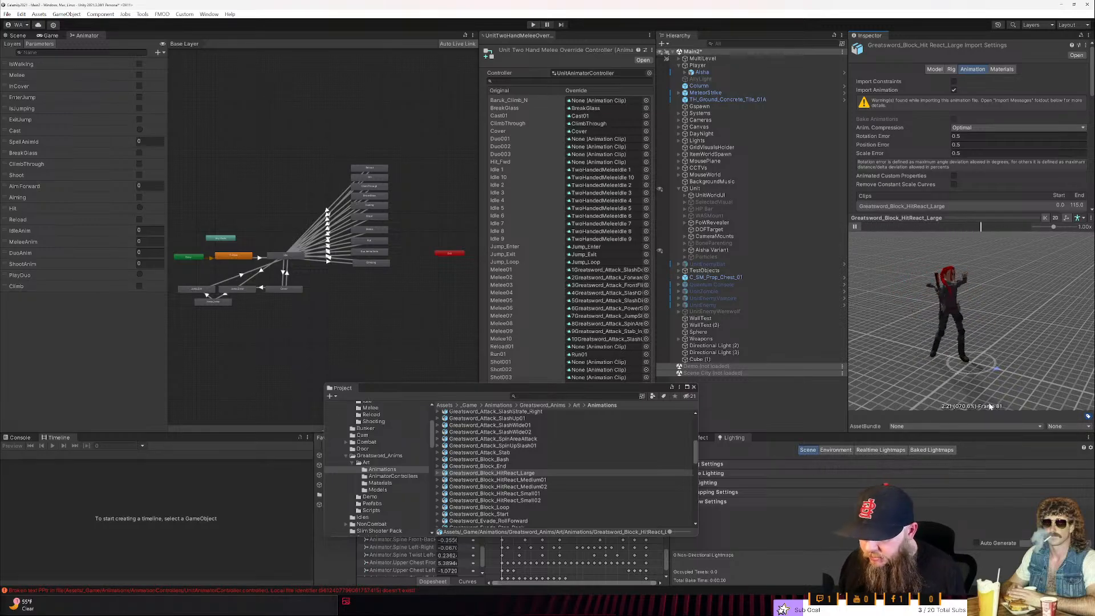
{"action": "left_click", "coordinate": [647, 480]}
{"action": "left_click", "coordinate": [855, 228]}
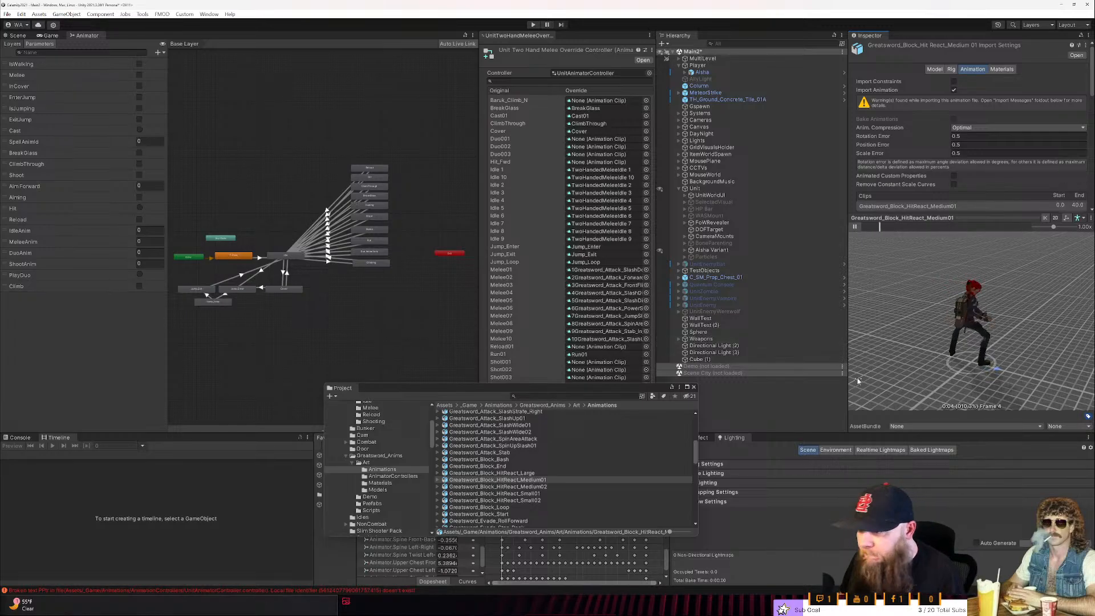
- Set the Greatsword_Block_HitReact_Medium01 clip as the override for Hit_Fwd and play its preview
{"action": "left_click", "coordinate": [438, 480]}
{"action": "left_click", "coordinate": [472, 508]}
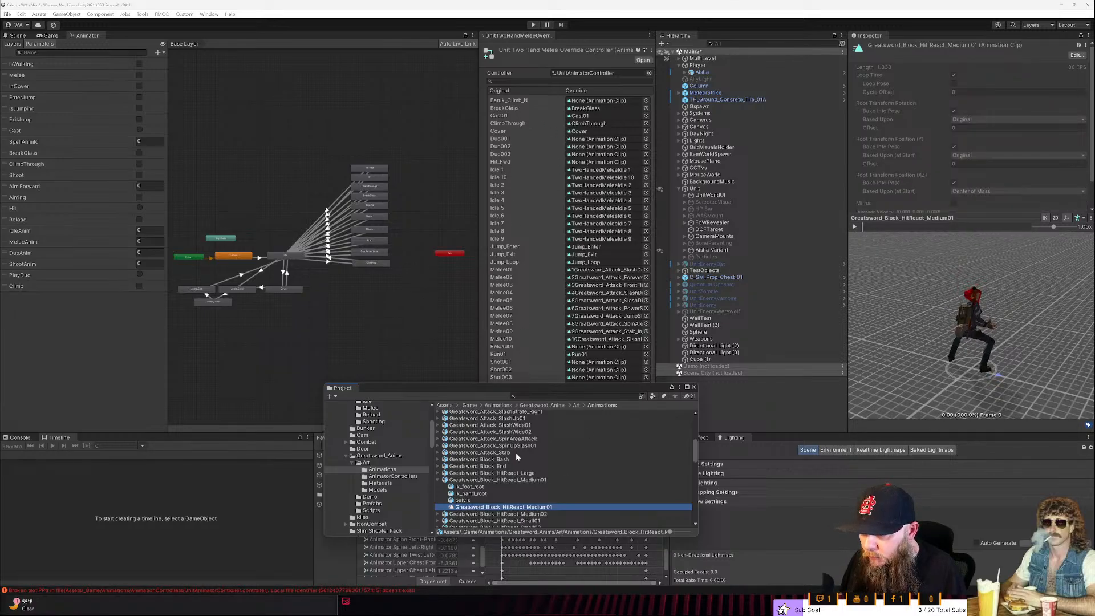
{"action": "left_click_drag", "start_coordinate": [513, 508], "coordinate": [604, 162]}
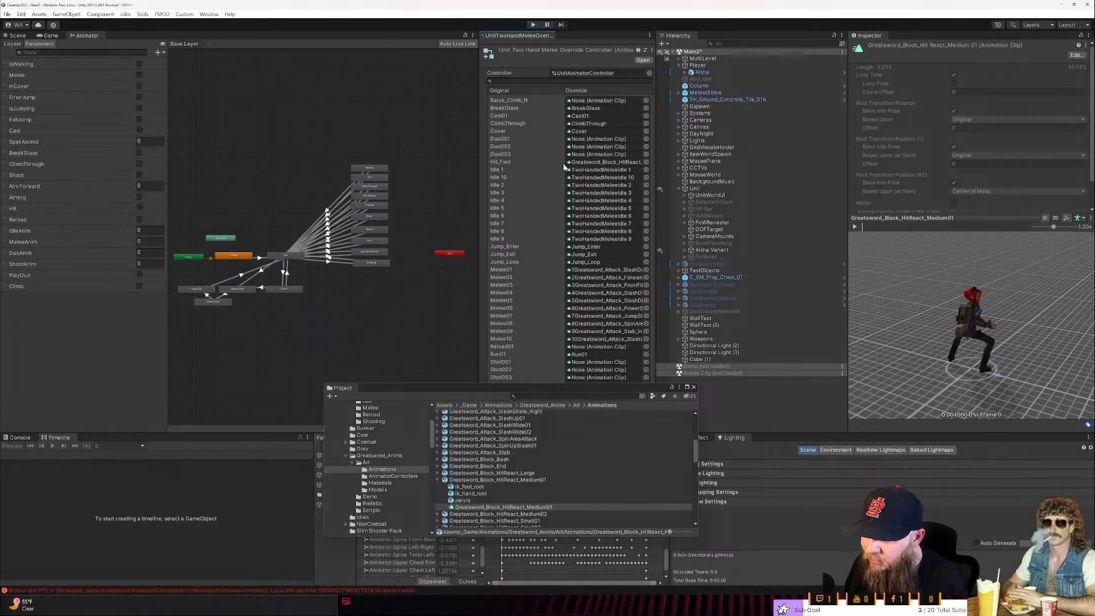
{"action": "left_click", "coordinate": [855, 228]}
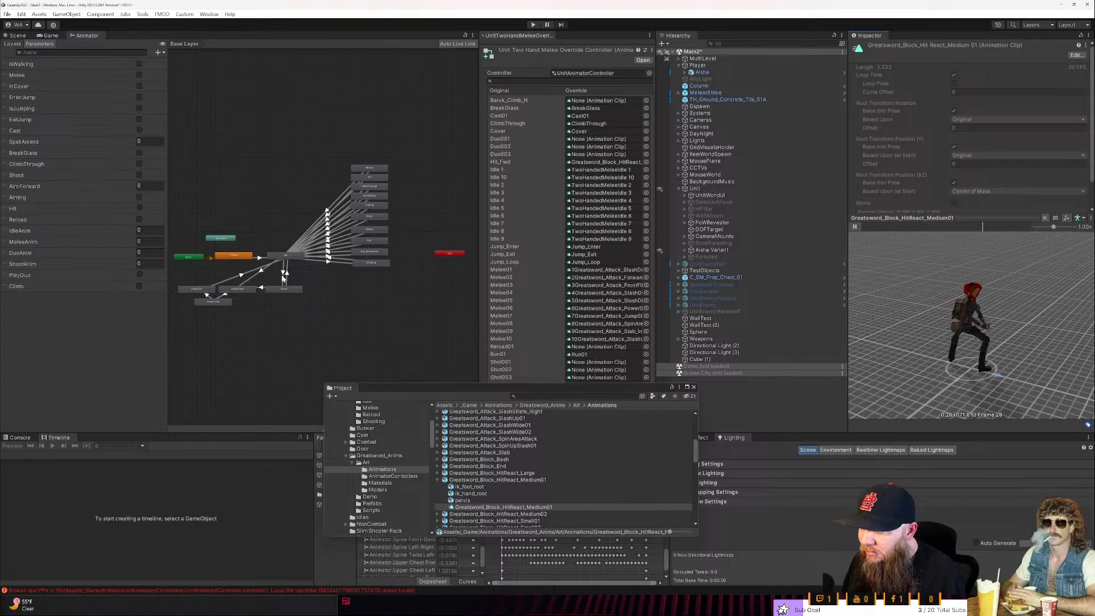
- Inspect the Hit layer of the unit's animator controller and return to the Base Layer
{"action": "left_click", "coordinate": [11, 45]}
{"action": "left_click", "coordinate": [54, 86]}
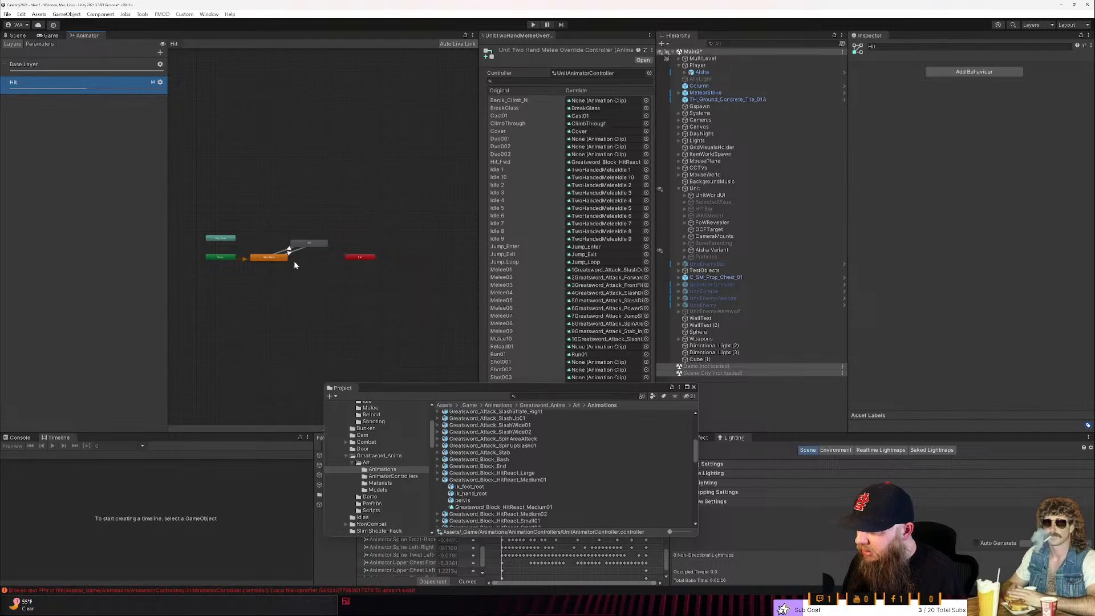
{"action": "left_click", "coordinate": [64, 69]}
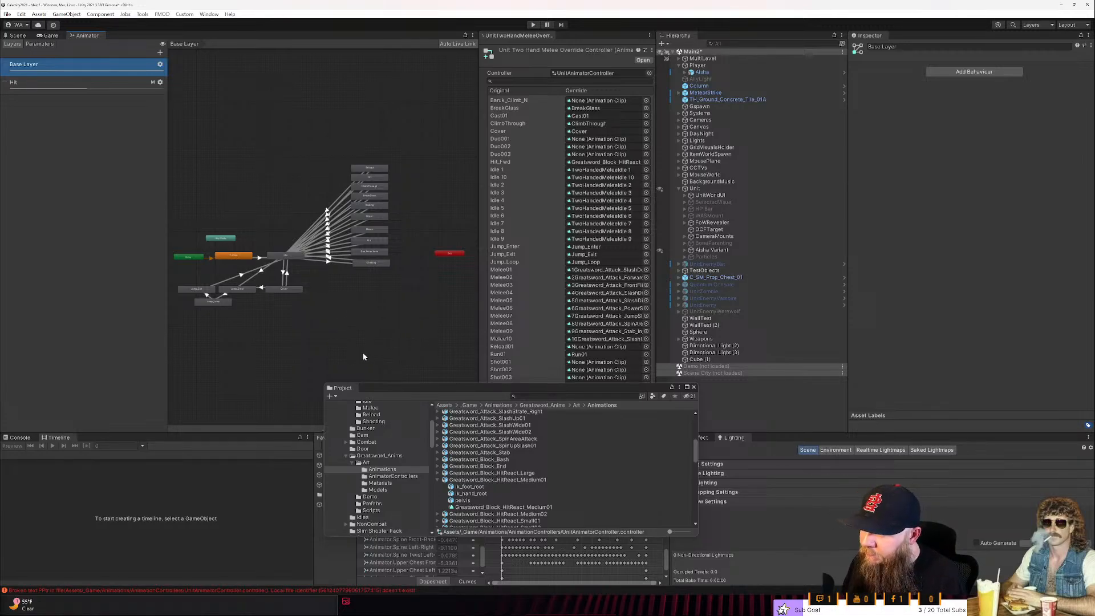
- Uncover the full override list and preview the Greatsword_Paired_Attack_Stab_and_PullOut_Attacker animation
{"action": "left_click_drag", "start_coordinate": [592, 390], "coordinate": [490, 424]}
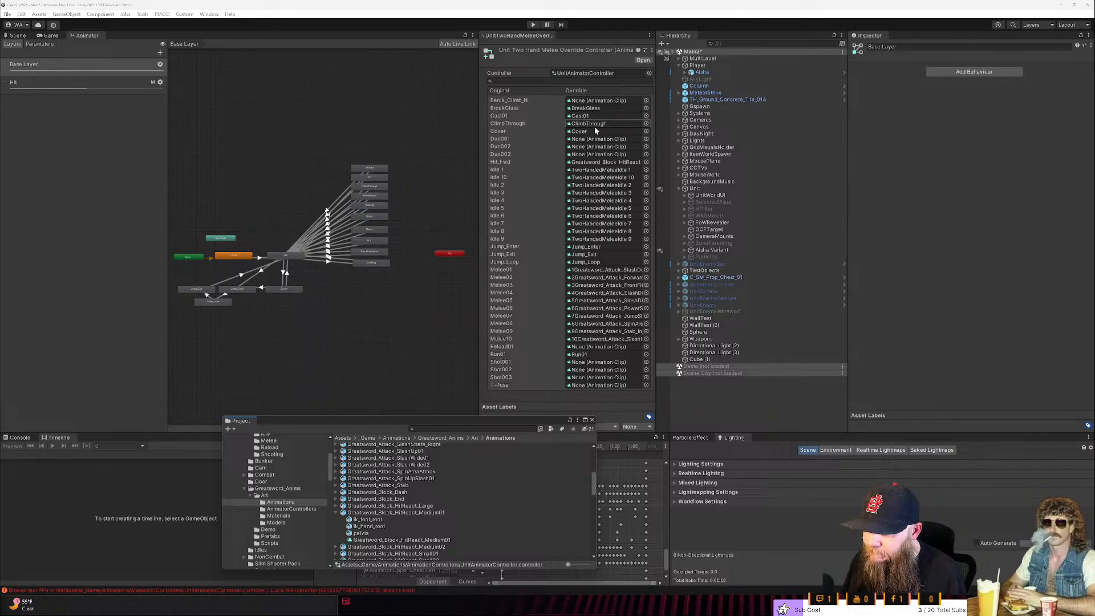
{"action": "scroll", "coordinate": [454, 505], "scroll_direction": "down", "scroll_amount": 5}
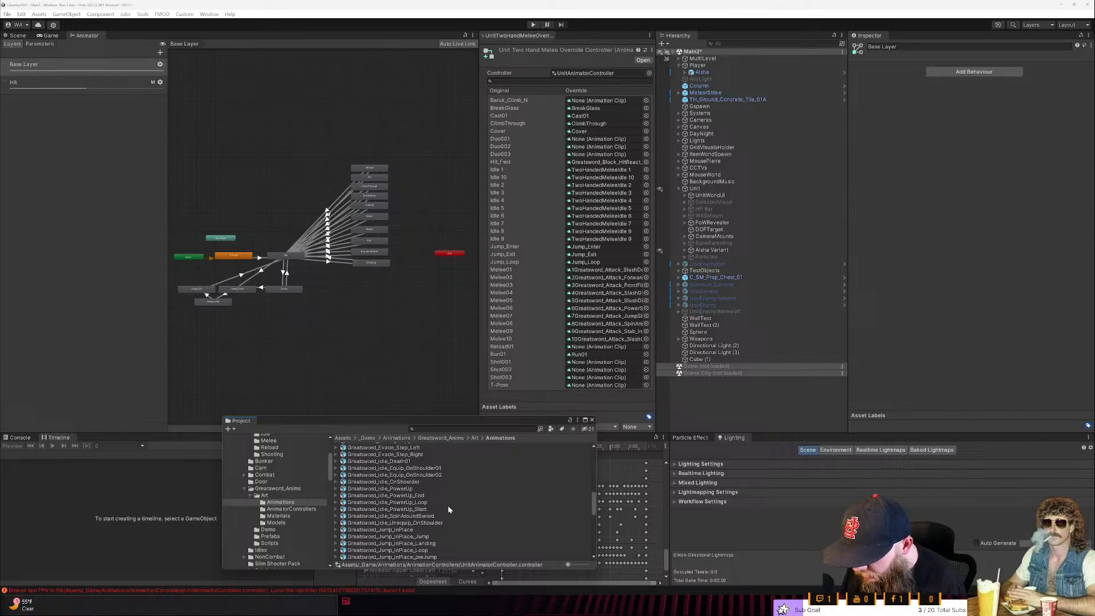
{"action": "scroll", "coordinate": [448, 508], "scroll_direction": "down", "scroll_amount": 2}
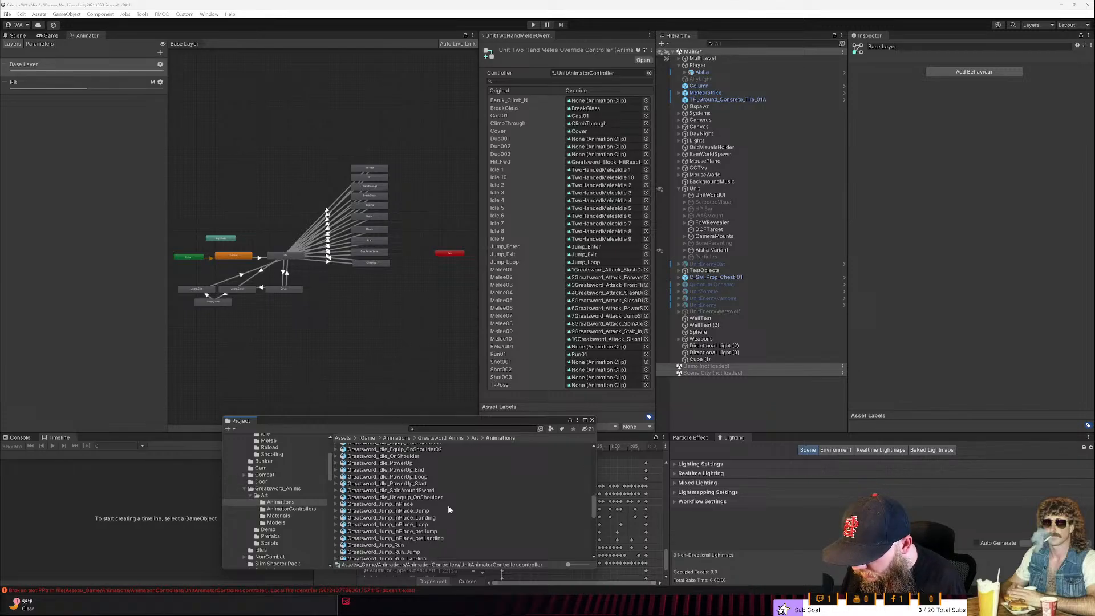
{"action": "scroll", "coordinate": [448, 510], "scroll_direction": "down", "scroll_amount": 5}
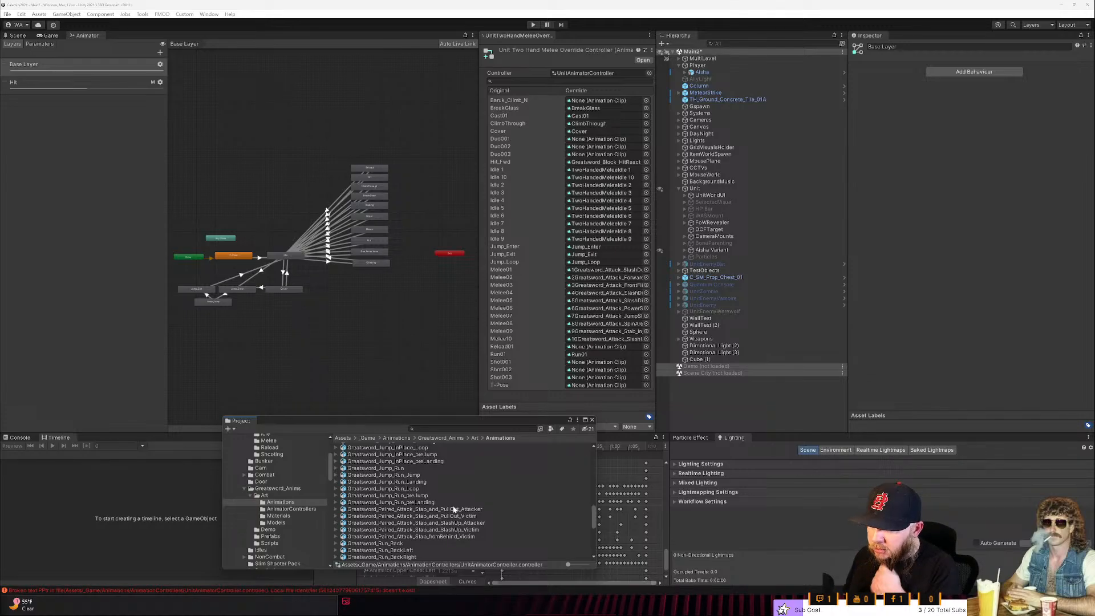
{"action": "scroll", "coordinate": [454, 510], "scroll_direction": "down", "scroll_amount": 2}
{"action": "scroll", "coordinate": [455, 512], "scroll_direction": "down", "scroll_amount": 2}
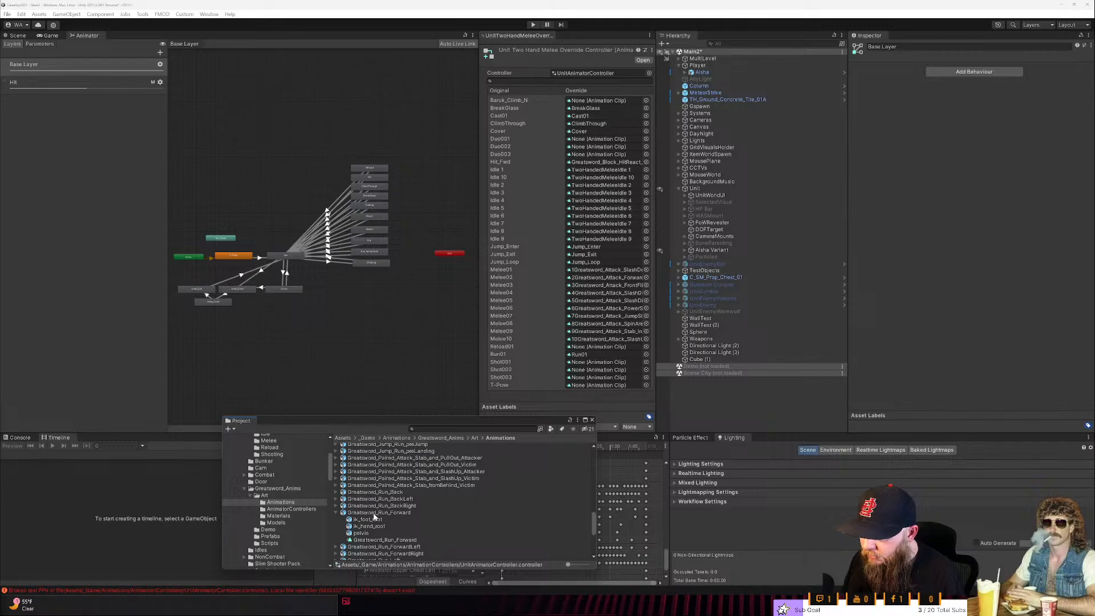
{"action": "left_click", "coordinate": [336, 512]}
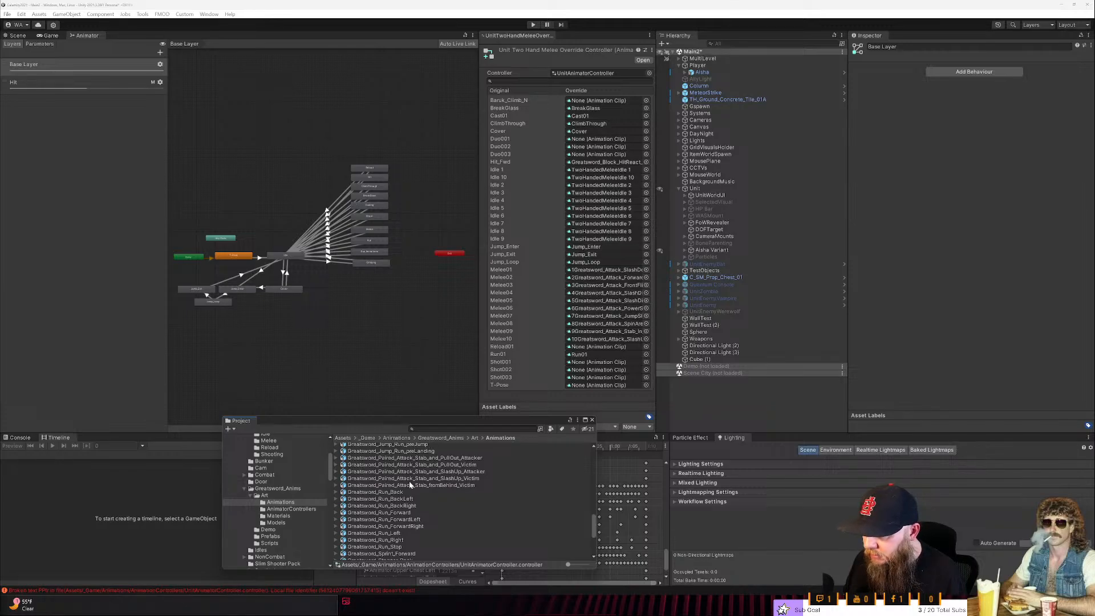
{"action": "left_click", "coordinate": [410, 458]}
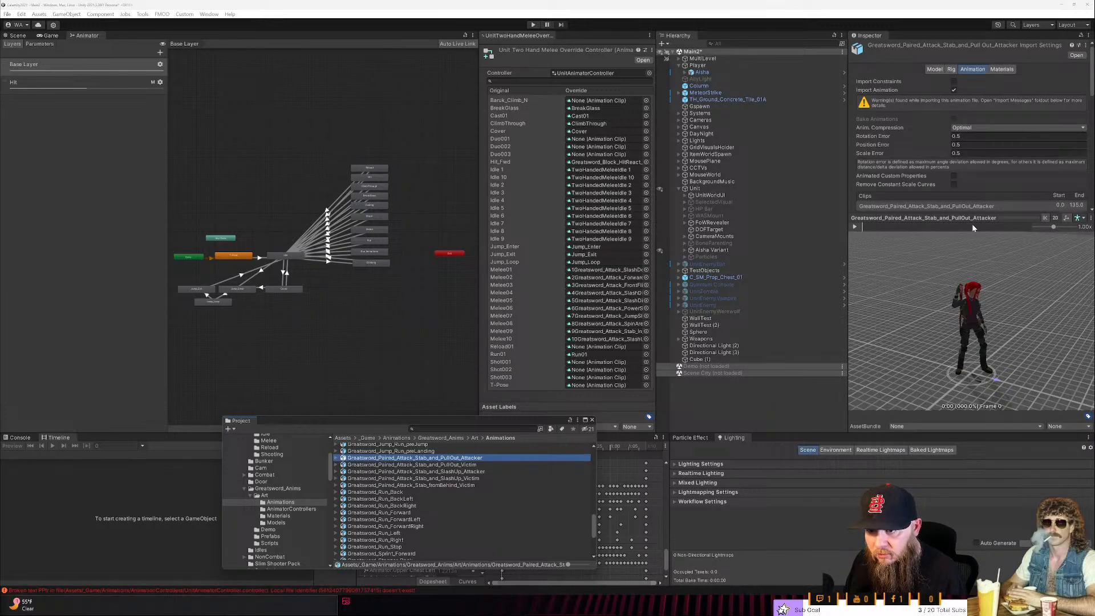
{"action": "left_click", "coordinate": [855, 226]}
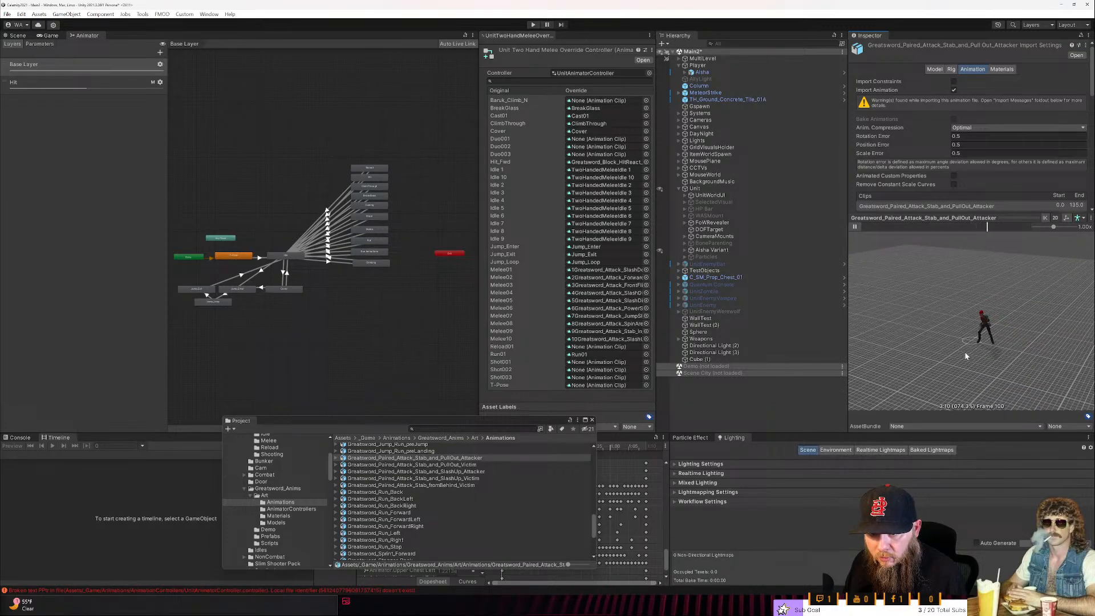
- Preview the matching Greatsword_Paired_Attack_Stab_and_PullOut_Victim animation
{"action": "left_click", "coordinate": [508, 465]}
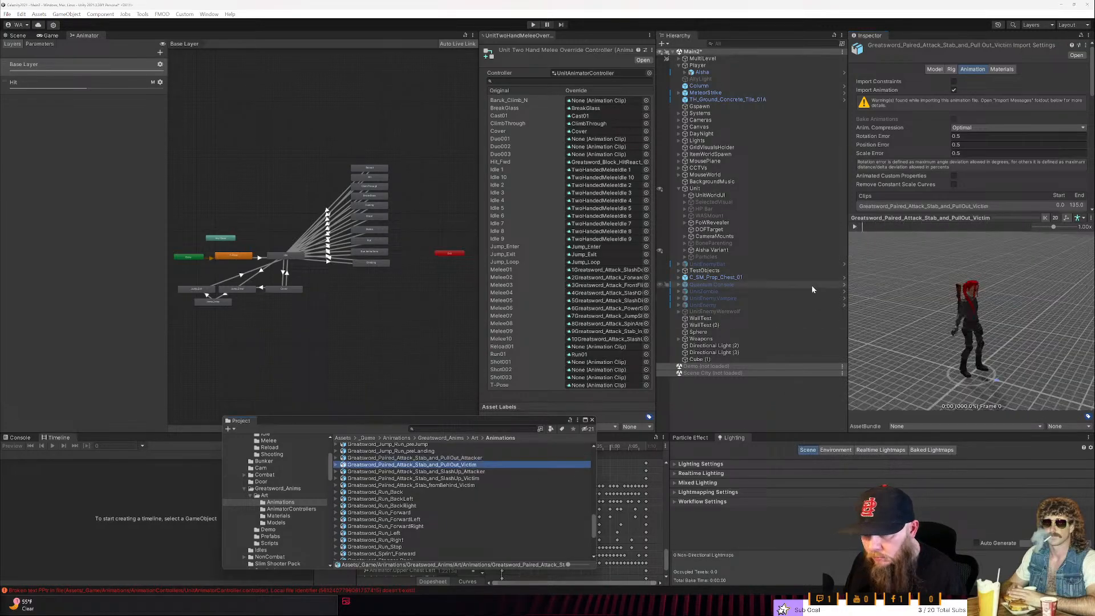
{"action": "left_click", "coordinate": [860, 227]}
{"action": "left_click", "coordinate": [955, 428]}
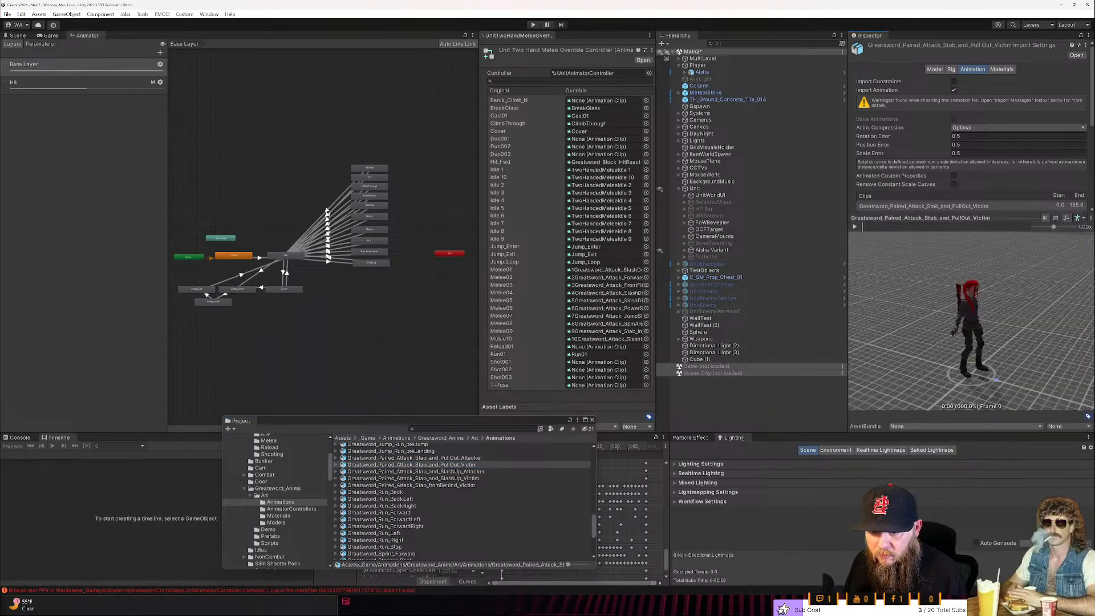
{"action": "left_click", "coordinate": [856, 228]}
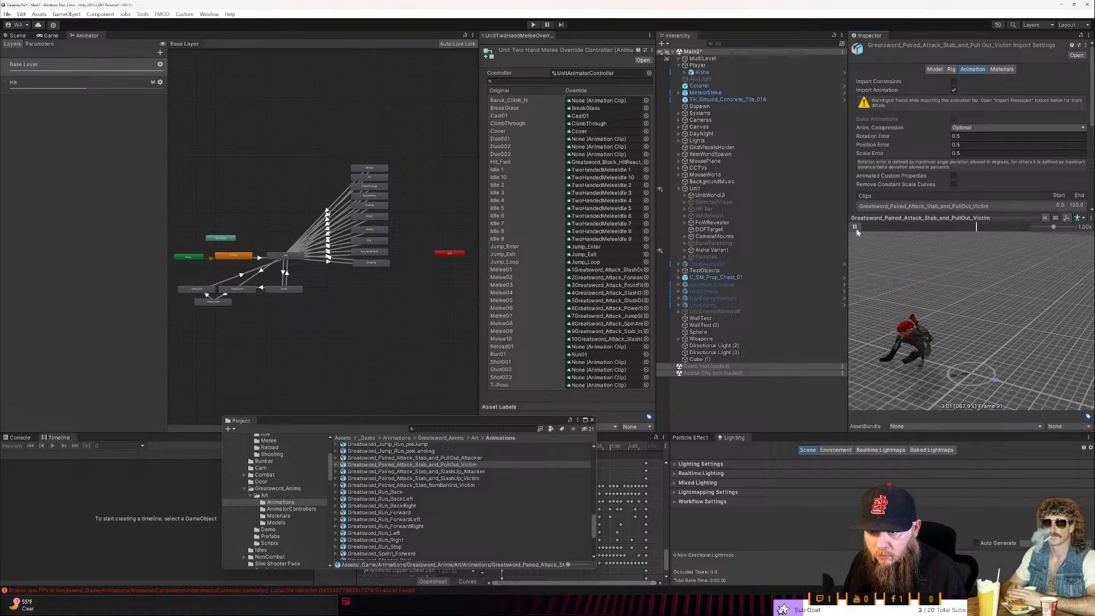
- Preview the Greatsword_Paired_Attack_Stab_and_PullOut_Attacker animation again, followed by the Stab_and_SlashUp_Attacker animation
{"action": "left_click", "coordinate": [346, 458]}
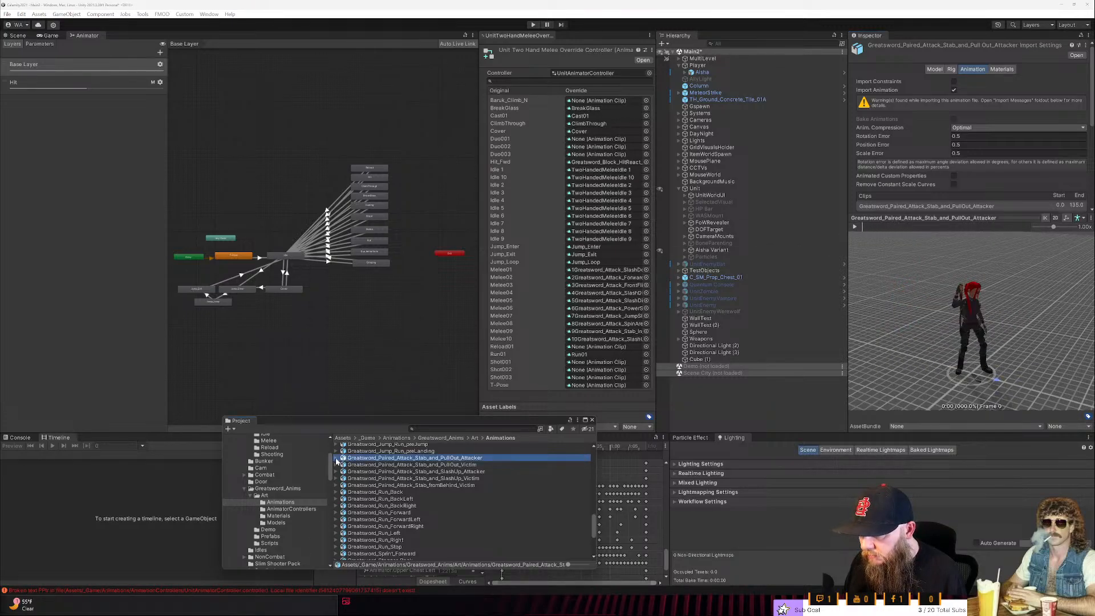
{"action": "left_click", "coordinate": [337, 458]}
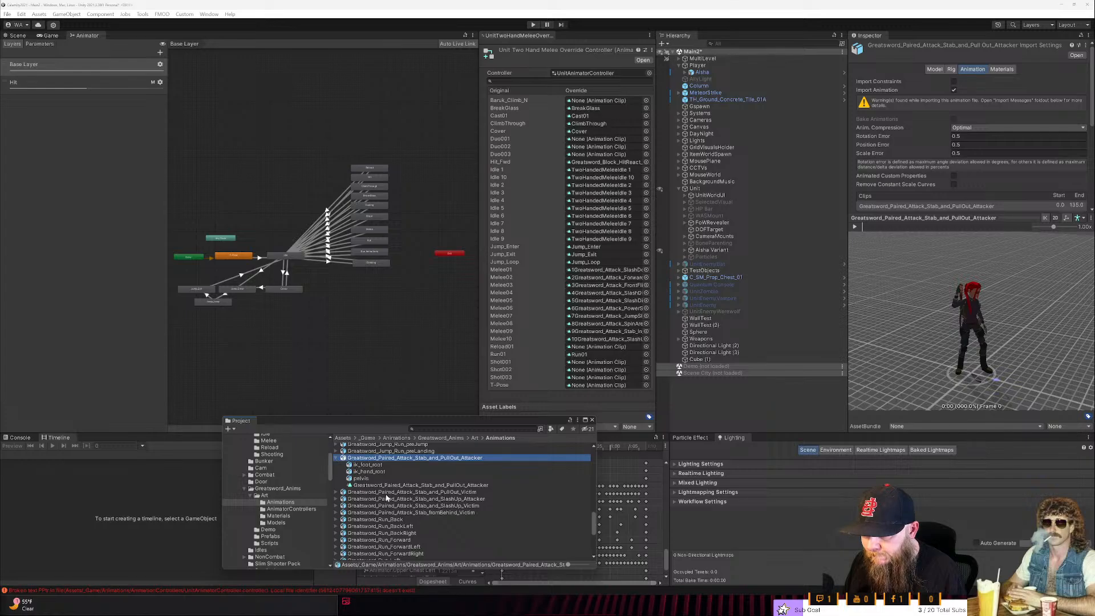
{"action": "left_click", "coordinate": [854, 226]}
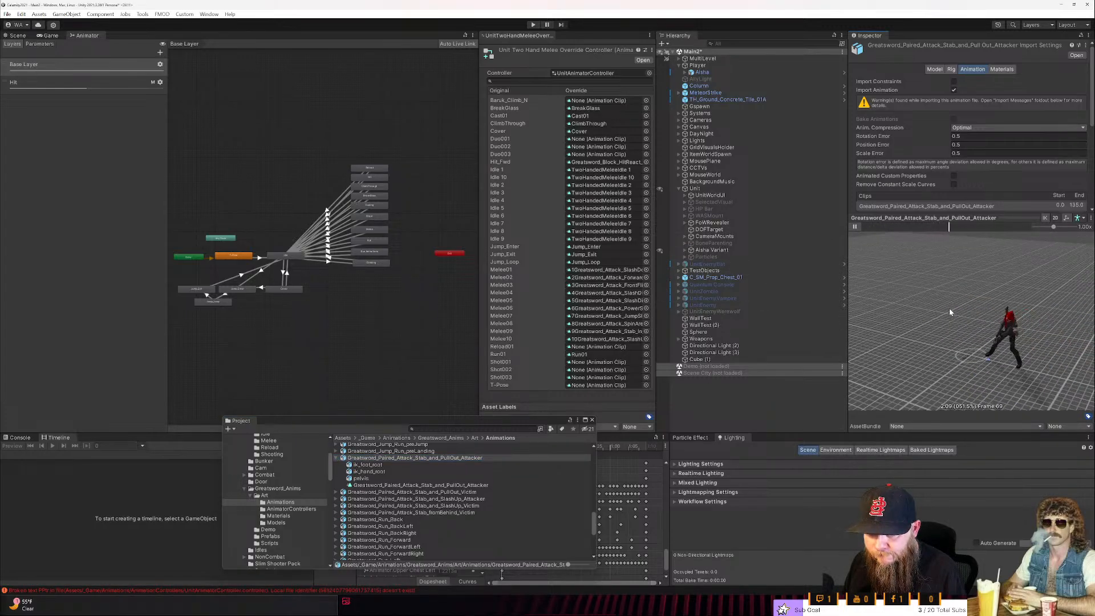
{"action": "left_click", "coordinate": [473, 492]}
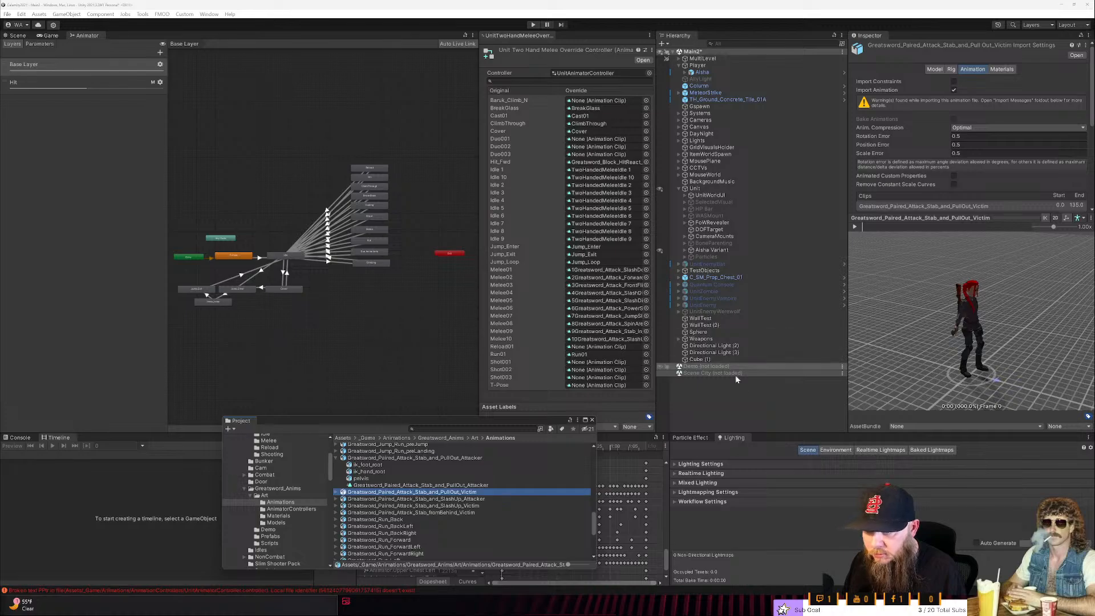
{"action": "left_click", "coordinate": [473, 499]}
{"action": "left_click", "coordinate": [855, 226]}
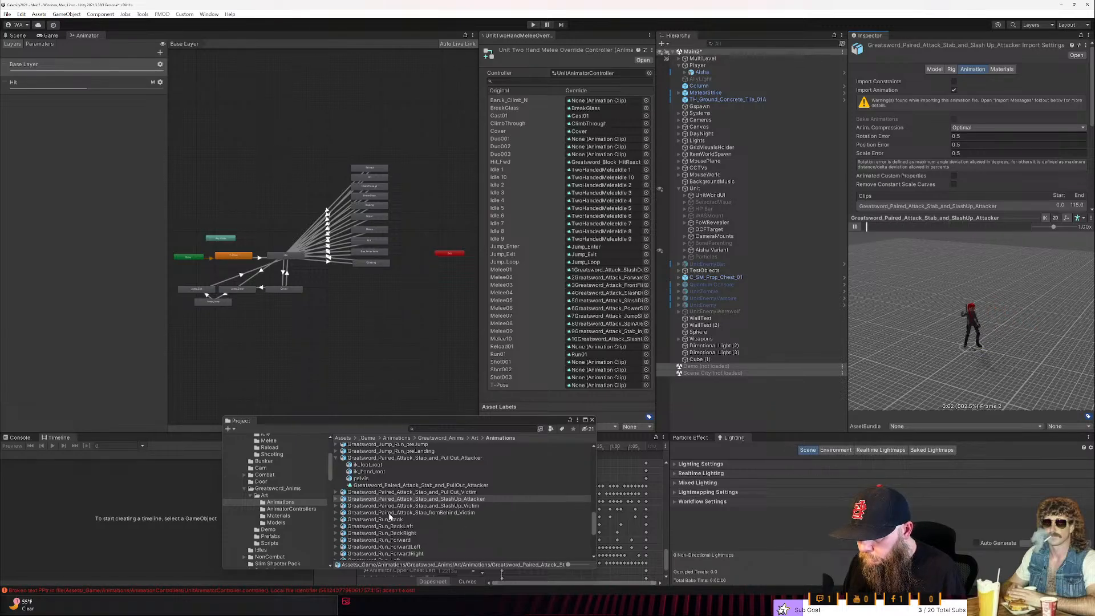
- Preview the Greatsword_Paired_Attack_Stab_fromBehind_Victim animation and collapse the expanded PullOut_Attacker asset
{"action": "left_click", "coordinate": [390, 514]}
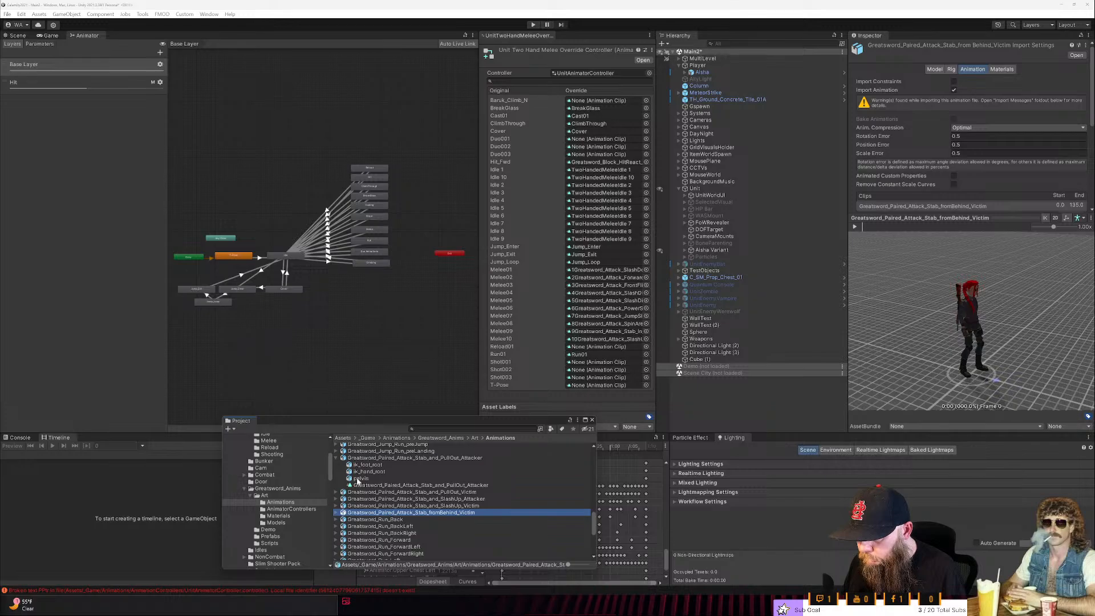
{"action": "left_click", "coordinate": [335, 456]}
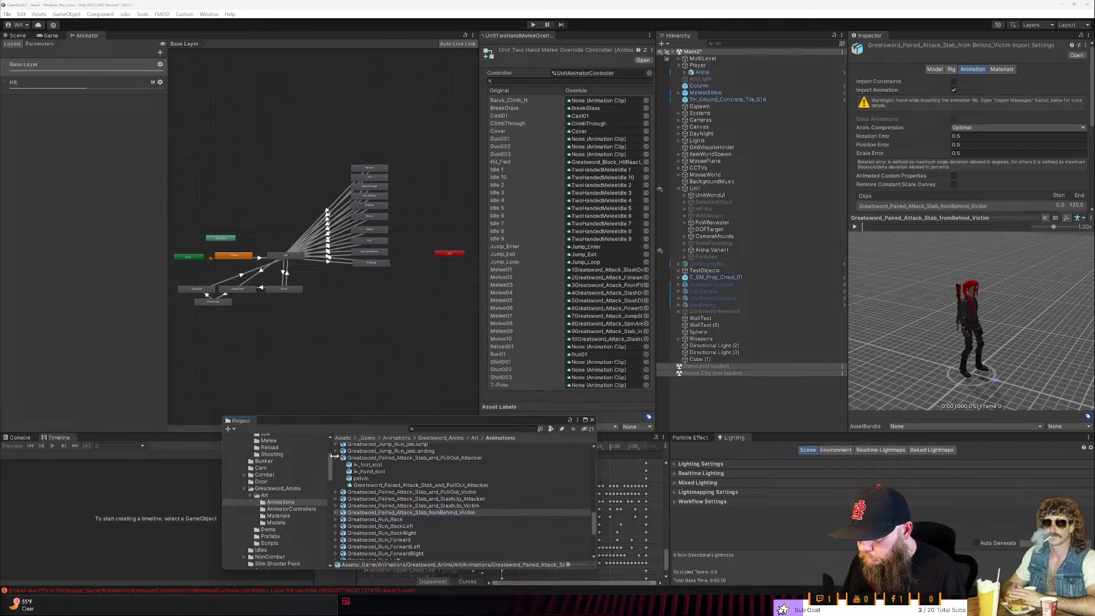
{"action": "left_click", "coordinate": [336, 458]}
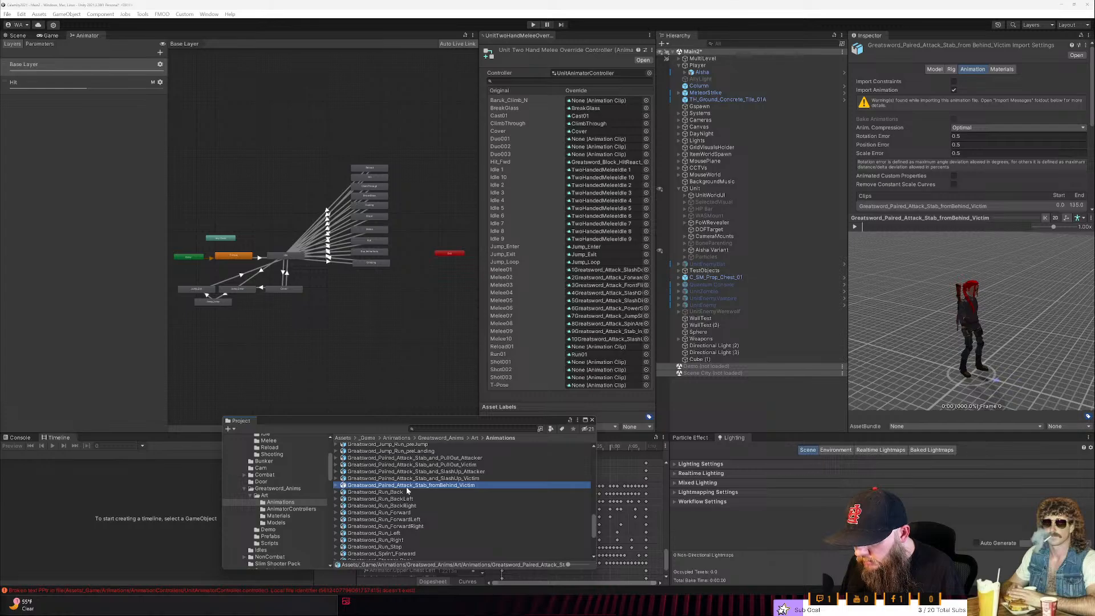
{"action": "left_click", "coordinate": [854, 227]}
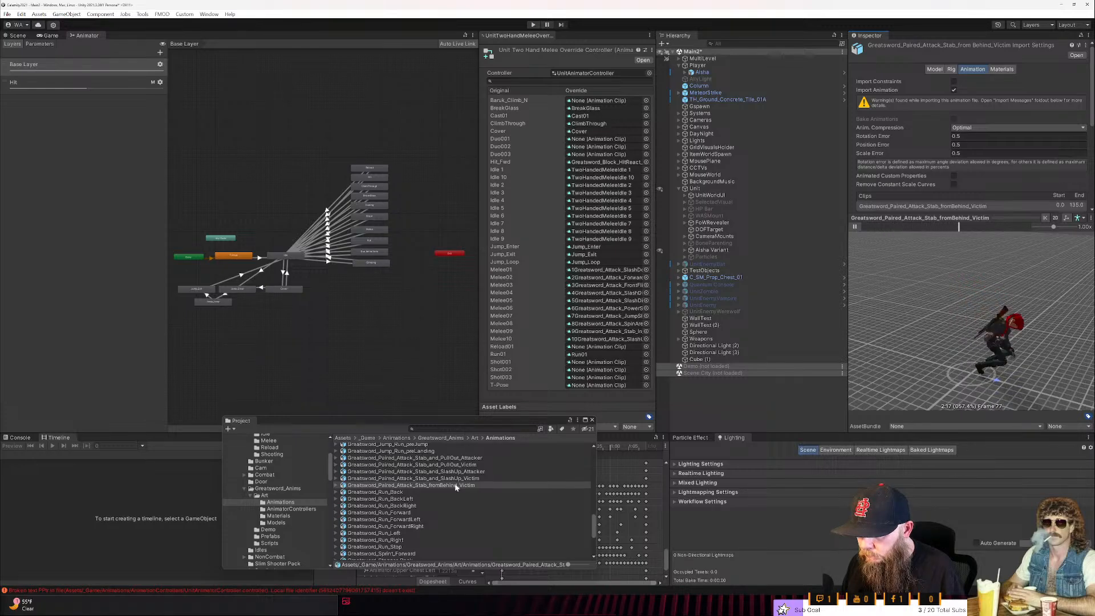
- Look through the Greatsword animation list above and below the paired attacks for further paired attack clips
{"action": "scroll", "coordinate": [456, 486], "scroll_direction": "up", "scroll_amount": 2}
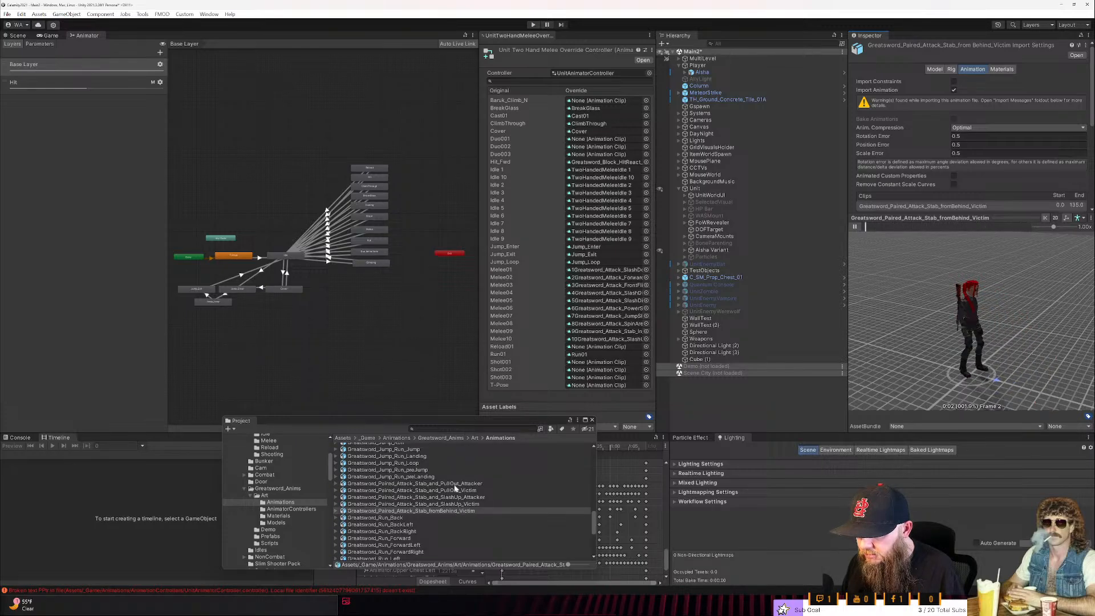
{"action": "scroll", "coordinate": [454, 488], "scroll_direction": "up", "scroll_amount": 6}
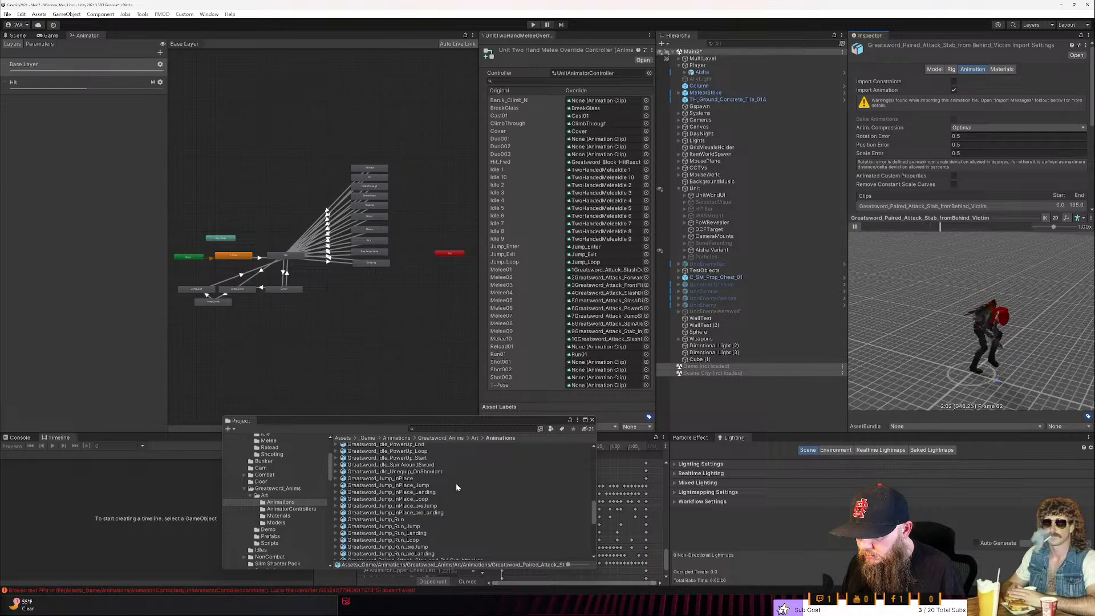
{"action": "scroll", "coordinate": [457, 488], "scroll_direction": "up", "scroll_amount": 4}
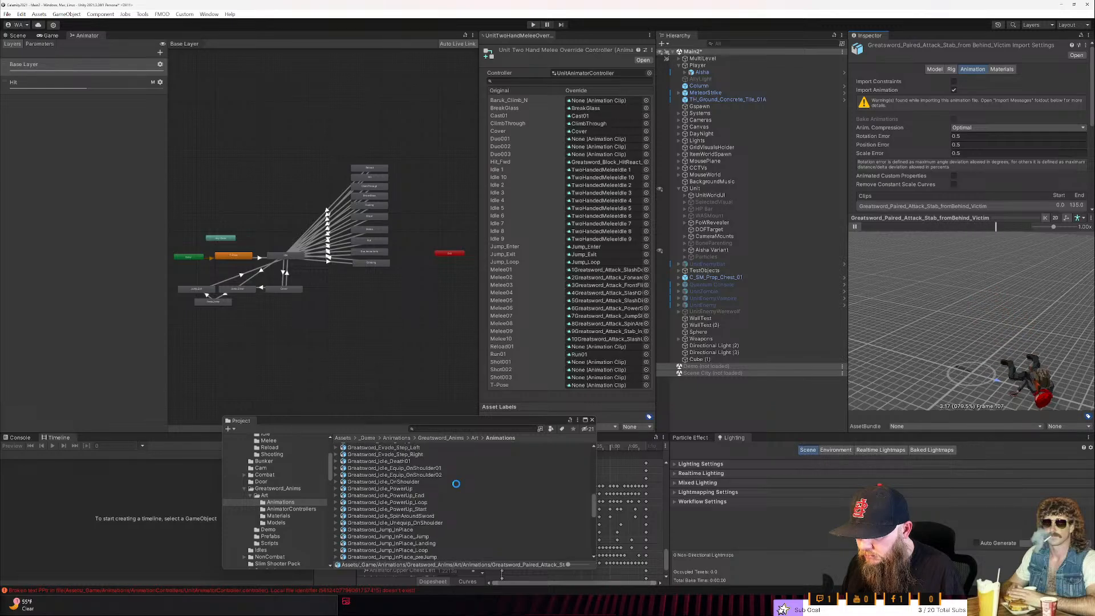
{"action": "scroll", "coordinate": [456, 483], "scroll_direction": "down", "scroll_amount": 8}
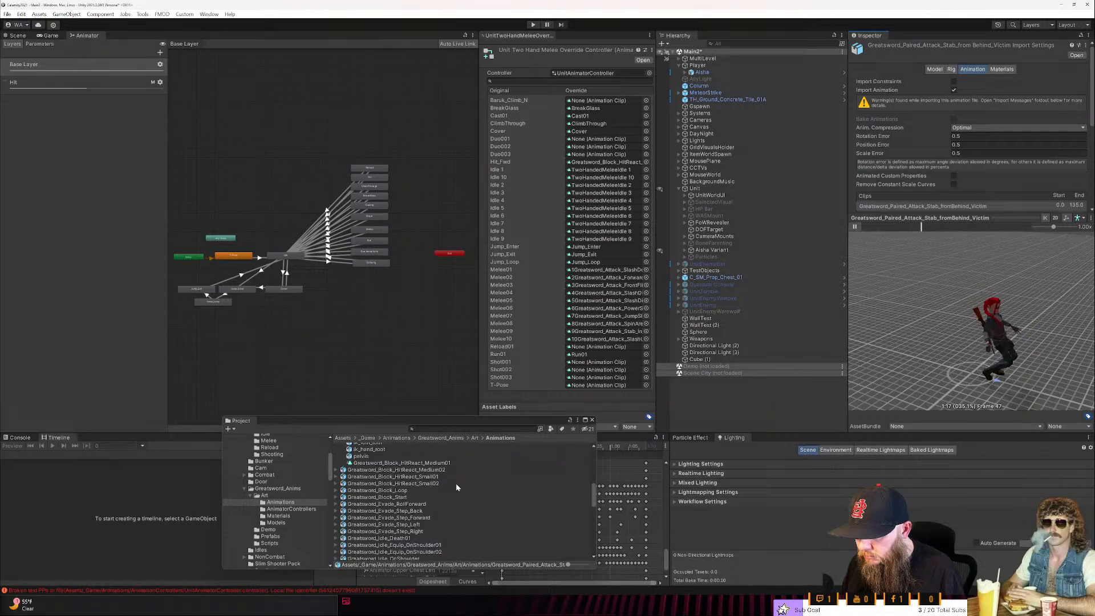
{"action": "scroll", "coordinate": [460, 474], "scroll_direction": "down", "scroll_amount": 5}
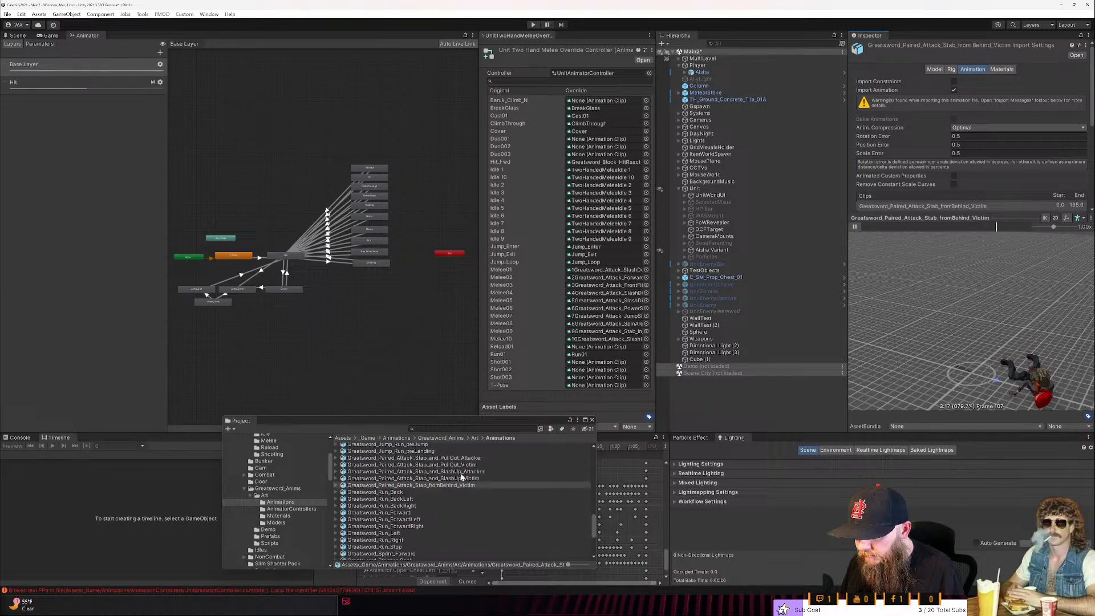
{"action": "scroll", "coordinate": [460, 473], "scroll_direction": "down", "scroll_amount": 5}
{"action": "scroll", "coordinate": [460, 477], "scroll_direction": "down", "scroll_amount": 2}
{"action": "scroll", "coordinate": [460, 477], "scroll_direction": "down", "scroll_amount": 1}
{"action": "scroll", "coordinate": [461, 477], "scroll_direction": "up", "scroll_amount": 6}
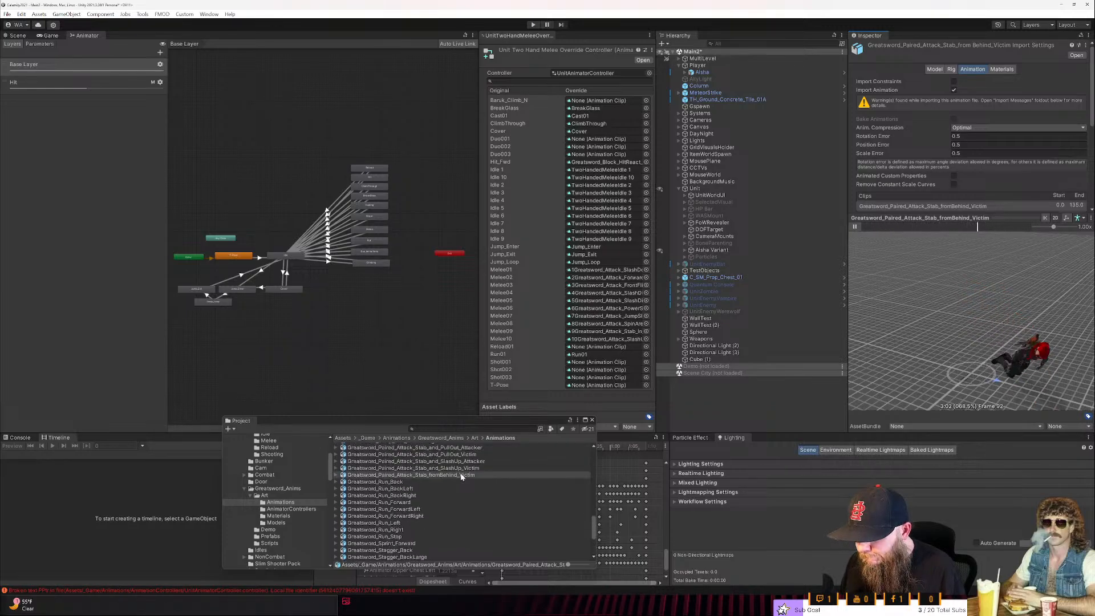
- Replay the Greatsword_Paired_Attack_Stab_and_PullOut_Attacker preview and set its clip as the override for Duo001
{"action": "left_click", "coordinate": [467, 474]}
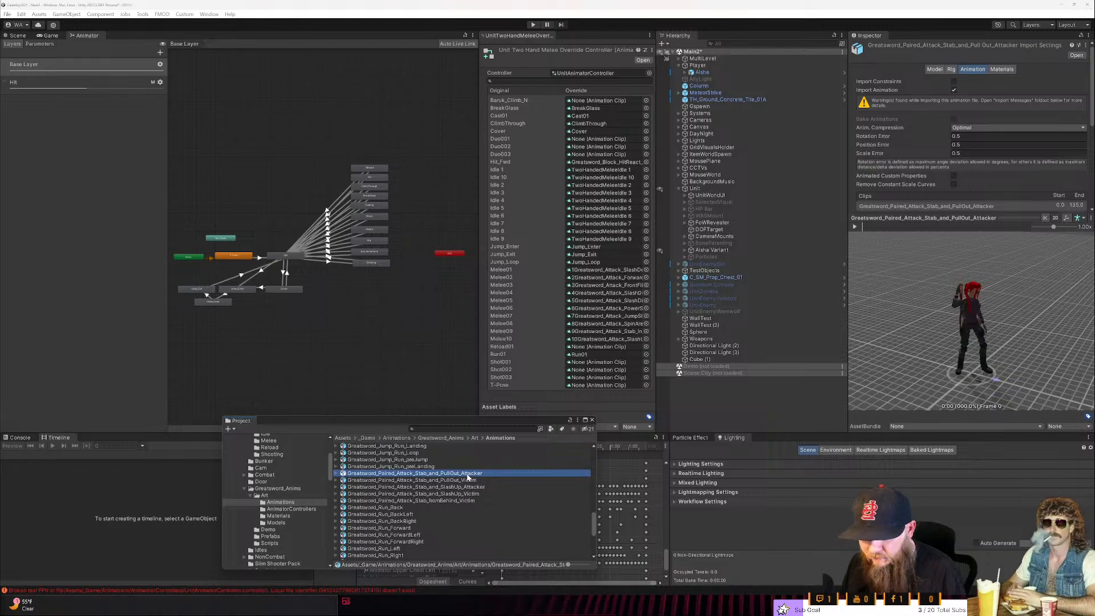
{"action": "left_click", "coordinate": [855, 227]}
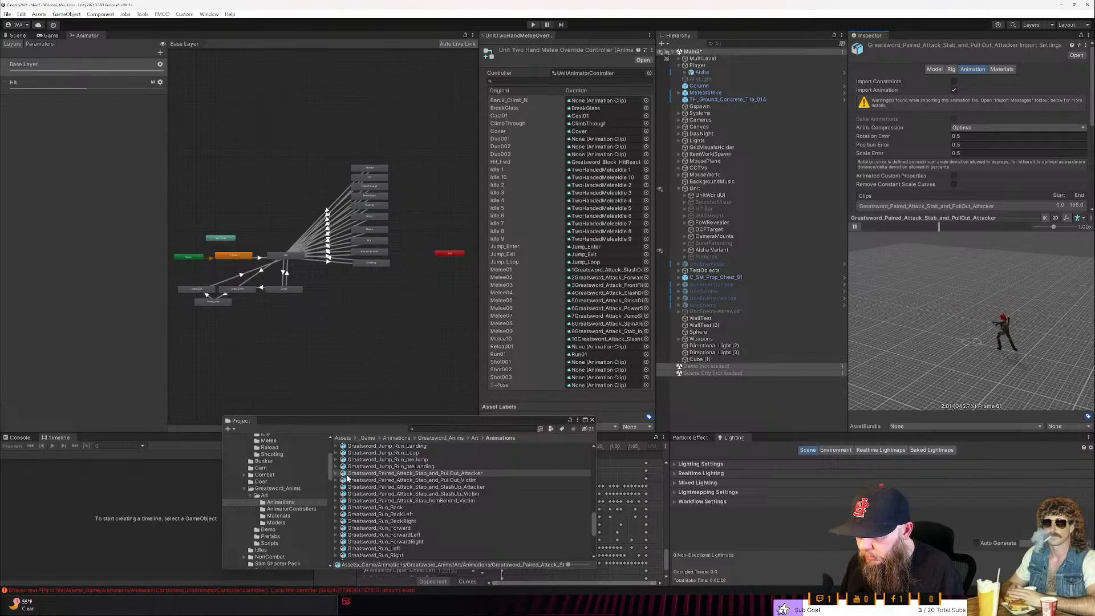
{"action": "left_click", "coordinate": [336, 474]}
{"action": "left_click_drag", "start_coordinate": [368, 500], "coordinate": [605, 140]}
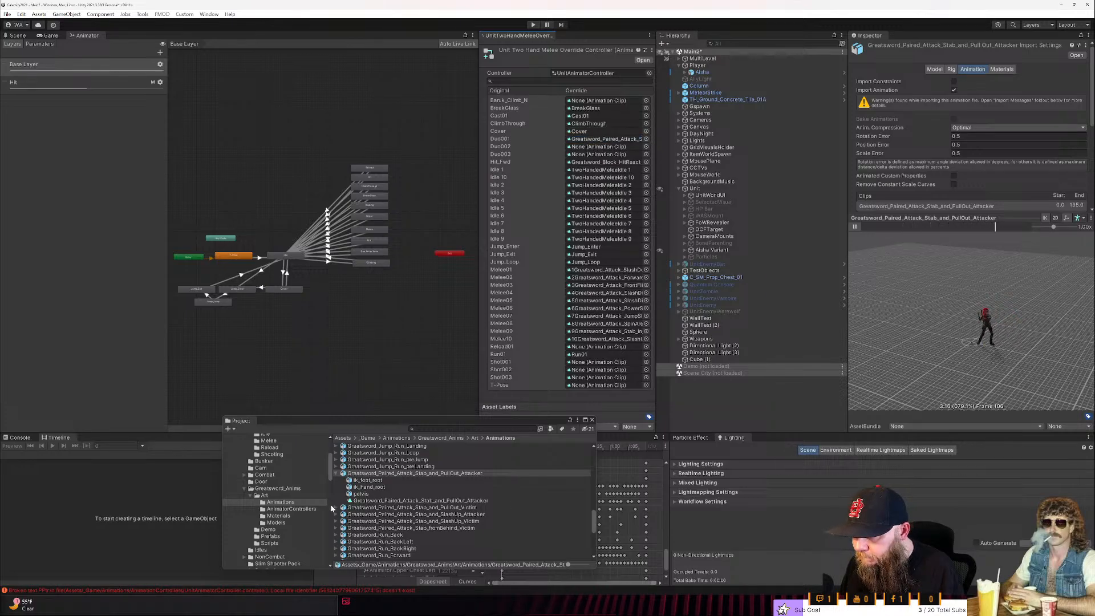
- Set the Greatsword_Paired_Attack_Stab_and_SlashUp_Attacker clip as the override for Duo002
{"action": "left_click", "coordinate": [337, 508]}
{"action": "left_click", "coordinate": [336, 541]}
{"action": "scroll", "coordinate": [377, 527], "scroll_direction": "down", "scroll_amount": 3}
{"action": "left_click", "coordinate": [378, 519]}
{"action": "left_click_drag", "start_coordinate": [378, 521], "coordinate": [592, 149]}
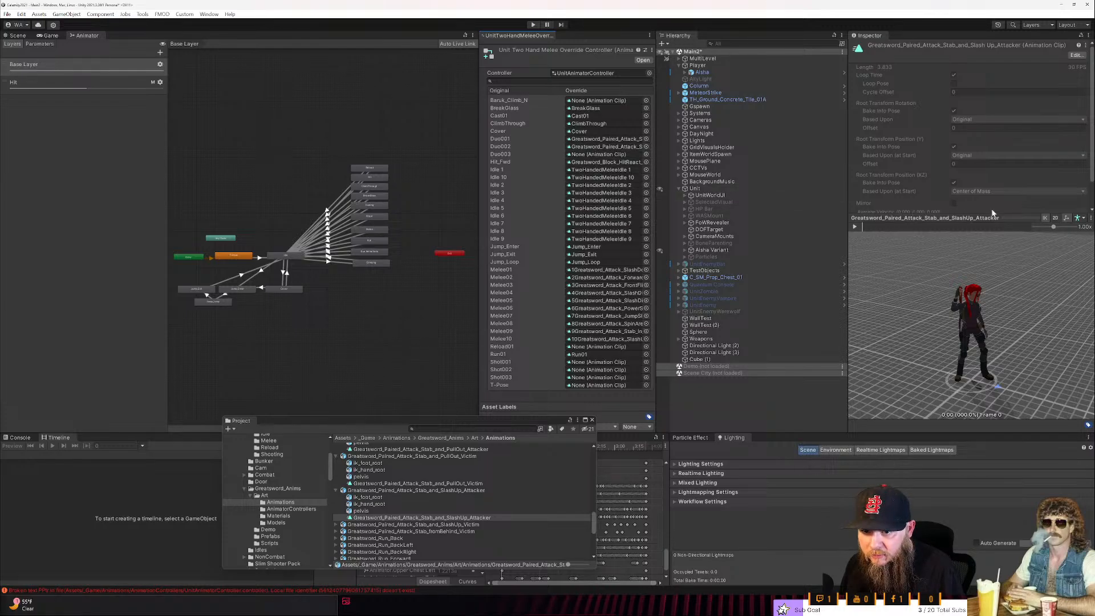
- Collapse the clip preview, dock the Animator window beside the Console and Timeline, and resize it
{"action": "left_click", "coordinate": [1023, 218]}
{"action": "left_click_drag", "start_coordinate": [1017, 432], "coordinate": [1006, 431]}
{"action": "left_click_drag", "start_coordinate": [83, 39], "coordinate": [35, 518]}
{"action": "left_click_drag", "start_coordinate": [106, 508], "coordinate": [201, 517]}
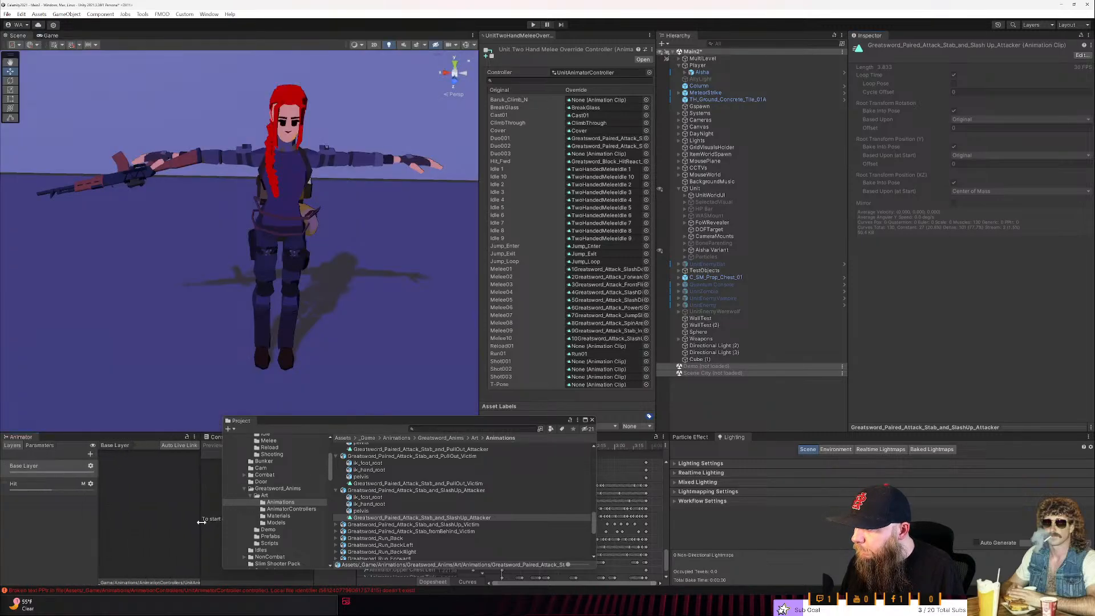
- Dock the Project window in place of the Particle Effect and Lighting windows, closing both, and widen the Hierarchy
{"action": "left_click_drag", "start_coordinate": [245, 423], "coordinate": [755, 534]}
{"action": "right_click", "coordinate": [720, 441]}
{"action": "left_click", "coordinate": [736, 454]}
{"action": "right_click", "coordinate": [697, 438]}
{"action": "left_click", "coordinate": [702, 451]}
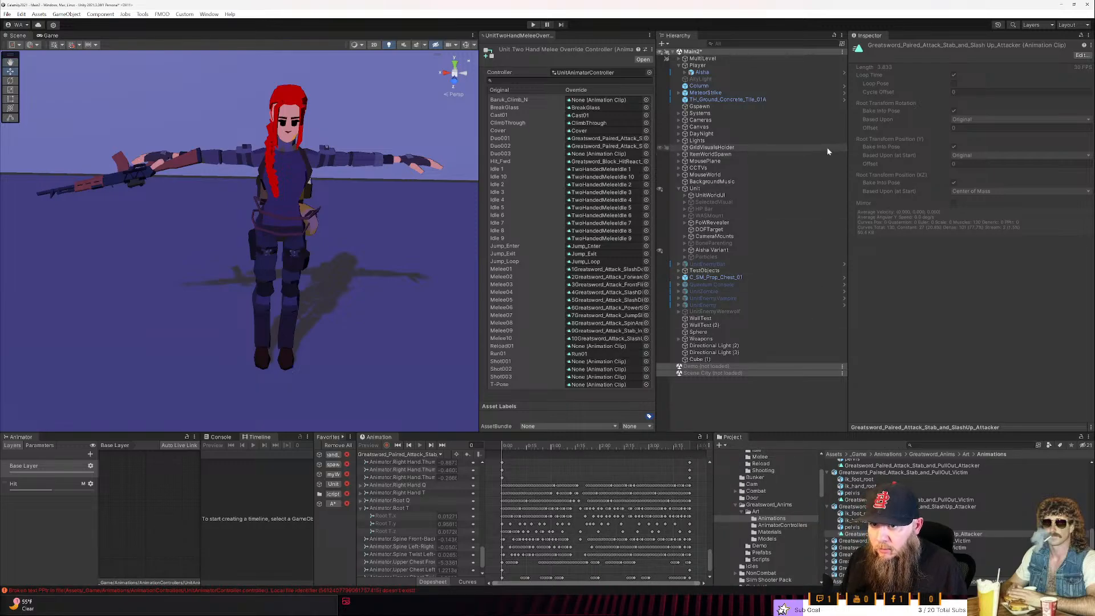
{"action": "left_click_drag", "start_coordinate": [850, 81], "coordinate": [923, 81]}
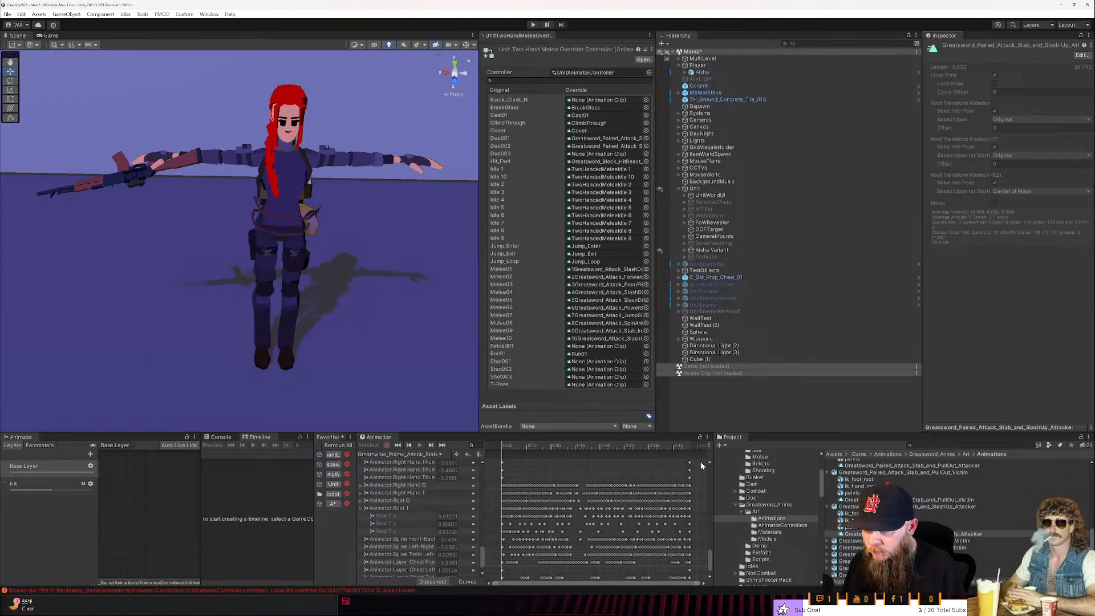
- Open the AnimationControllers folder of the project's animations
{"action": "scroll", "coordinate": [849, 516], "scroll_direction": "up", "scroll_amount": 5}
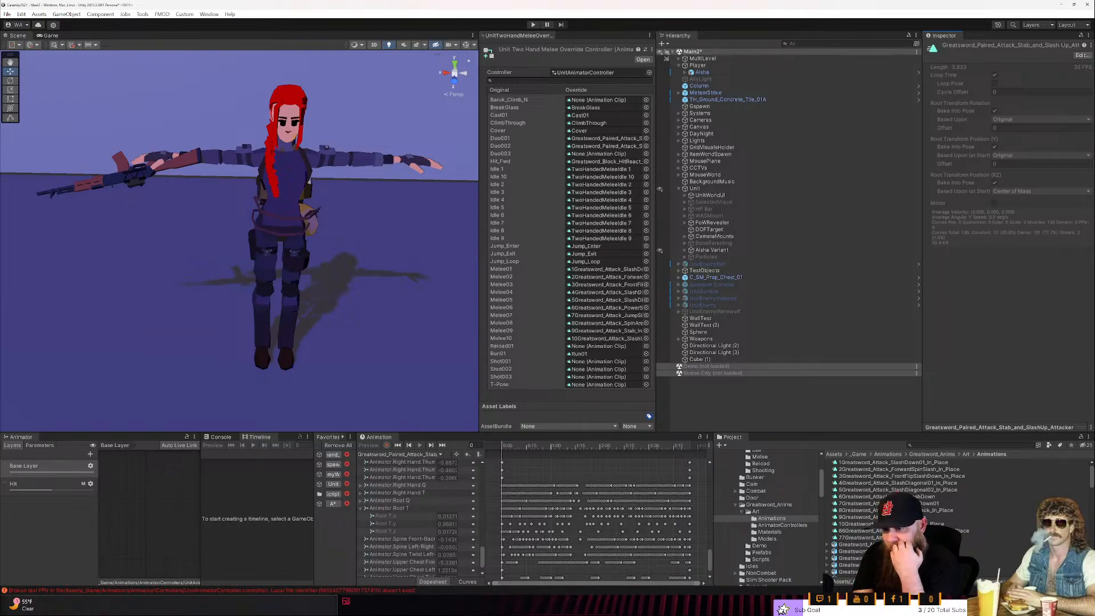
{"action": "key", "text": "s"}
{"action": "right_click_drag", "start_coordinate": [264, 242], "coordinate": [386, 214]}
{"action": "key", "text": "w"}
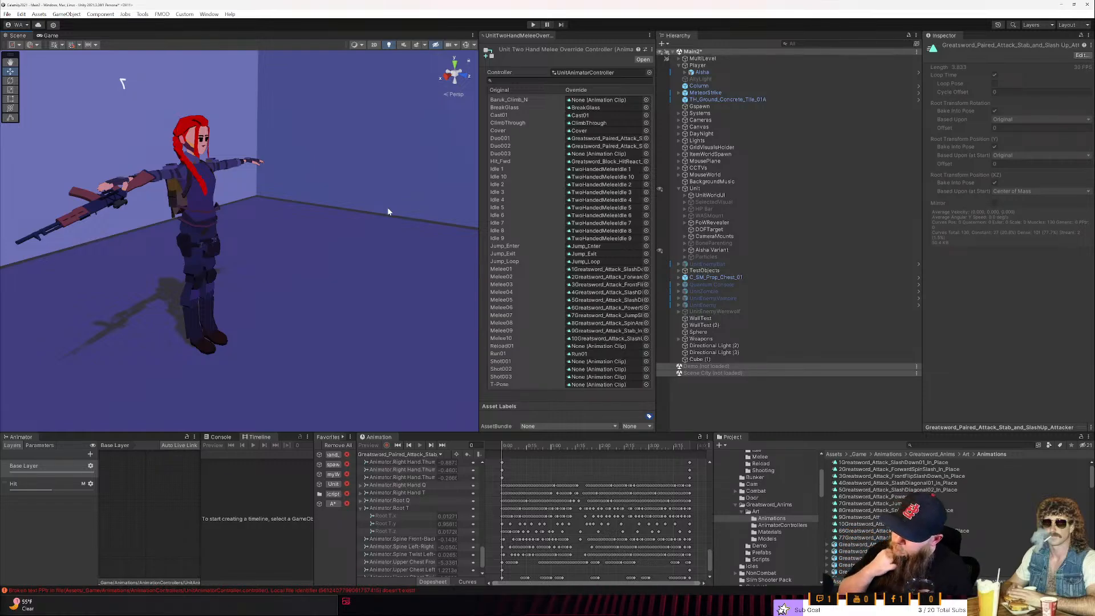
{"action": "scroll", "coordinate": [796, 483], "scroll_direction": "up", "scroll_amount": 4}
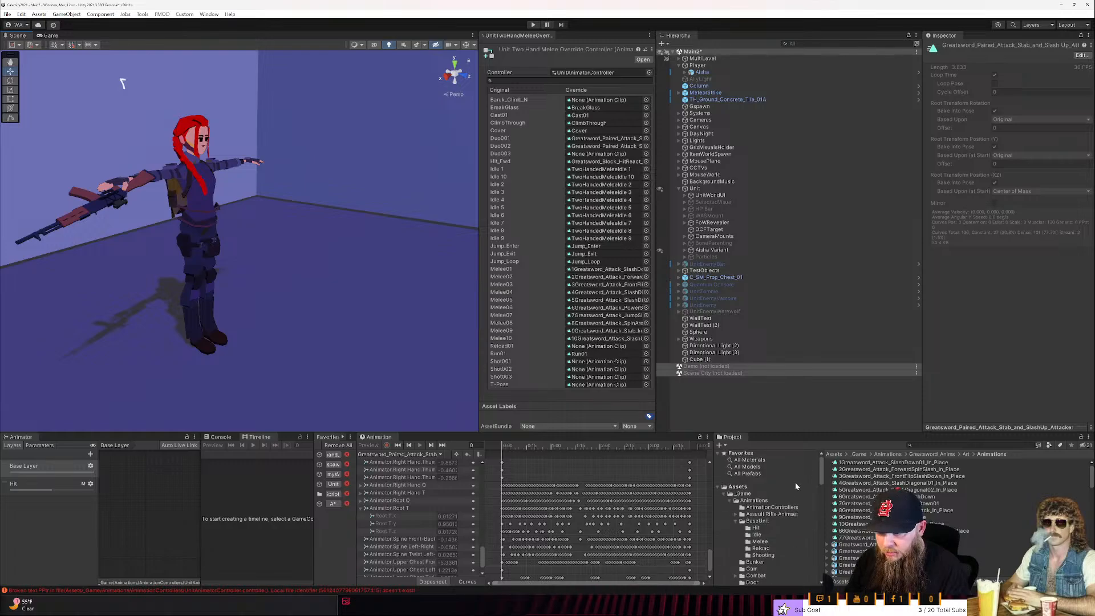
{"action": "left_click", "coordinate": [789, 508]}
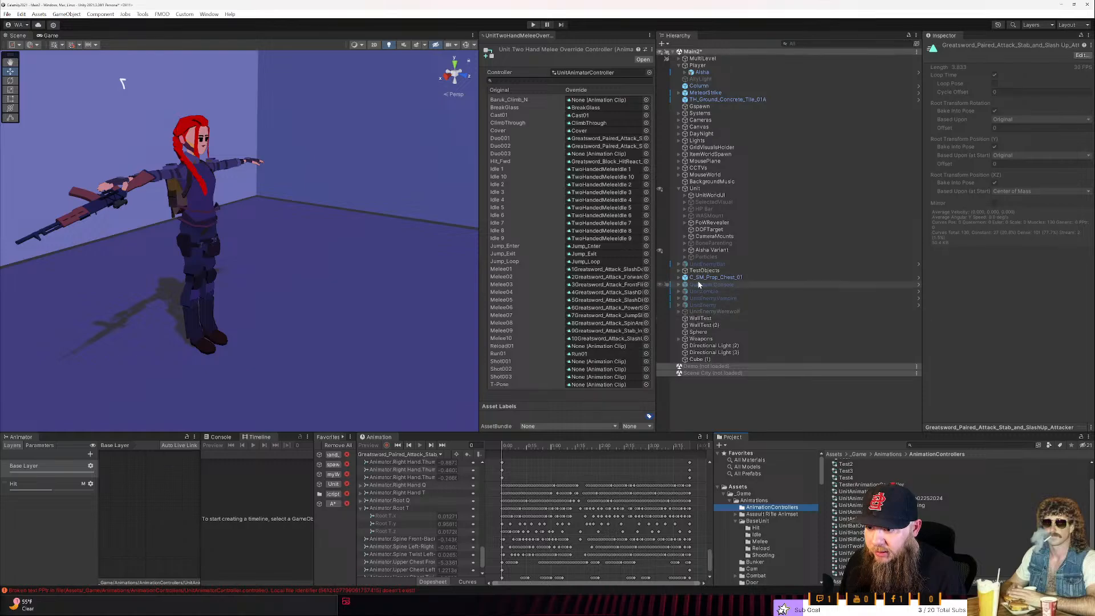
- Add one element to the Unit's Melee Action Configs list and expand its settings
{"action": "left_click", "coordinate": [695, 188]}
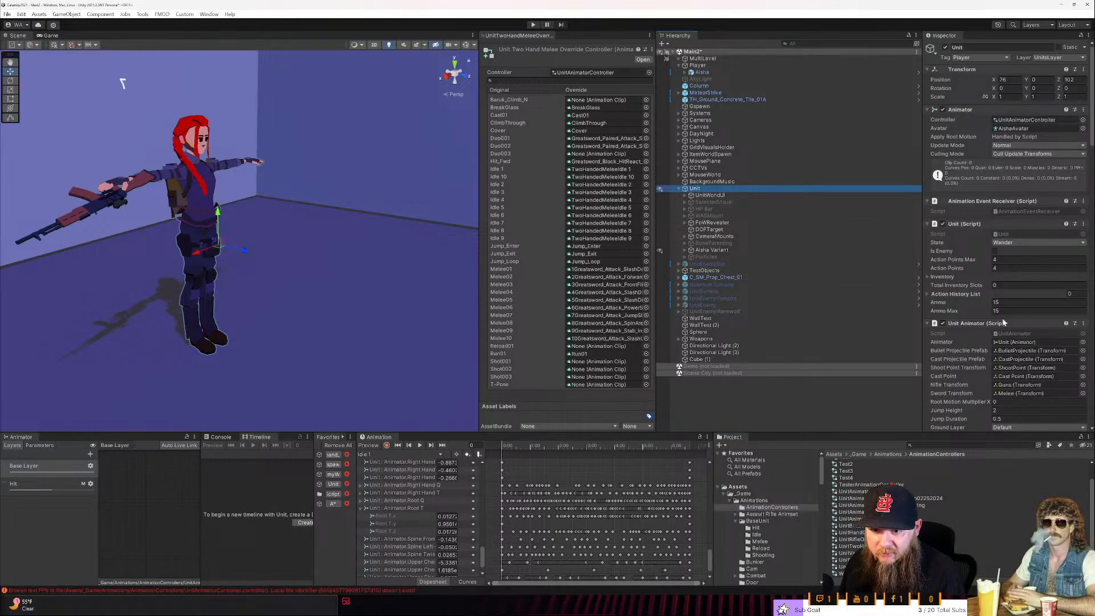
{"action": "scroll", "coordinate": [1001, 317], "scroll_direction": "down", "scroll_amount": 6}
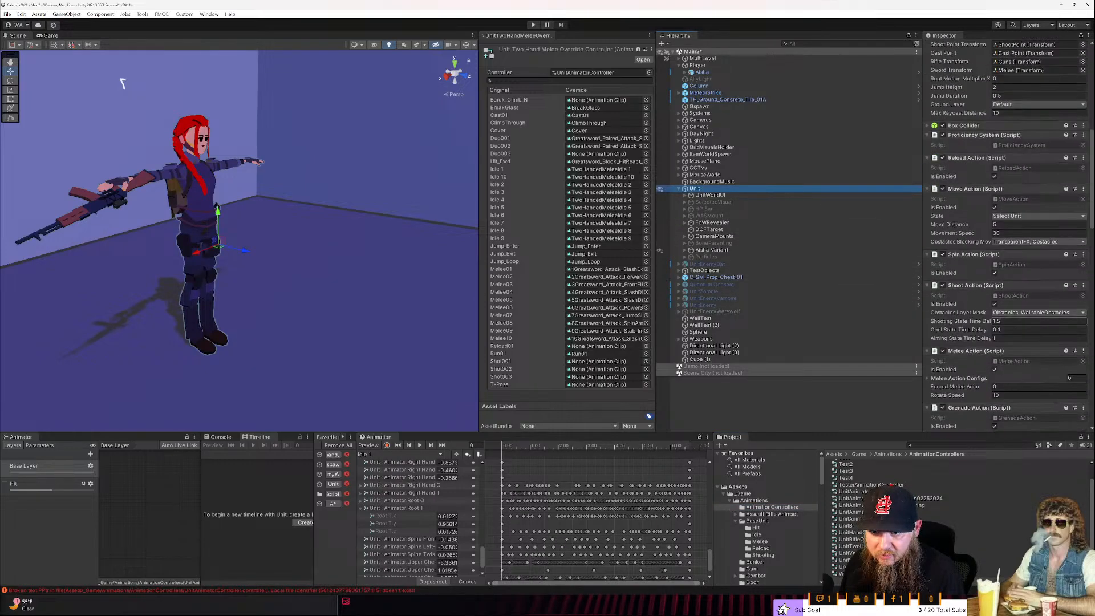
{"action": "scroll", "coordinate": [976, 334], "scroll_direction": "down", "scroll_amount": 1}
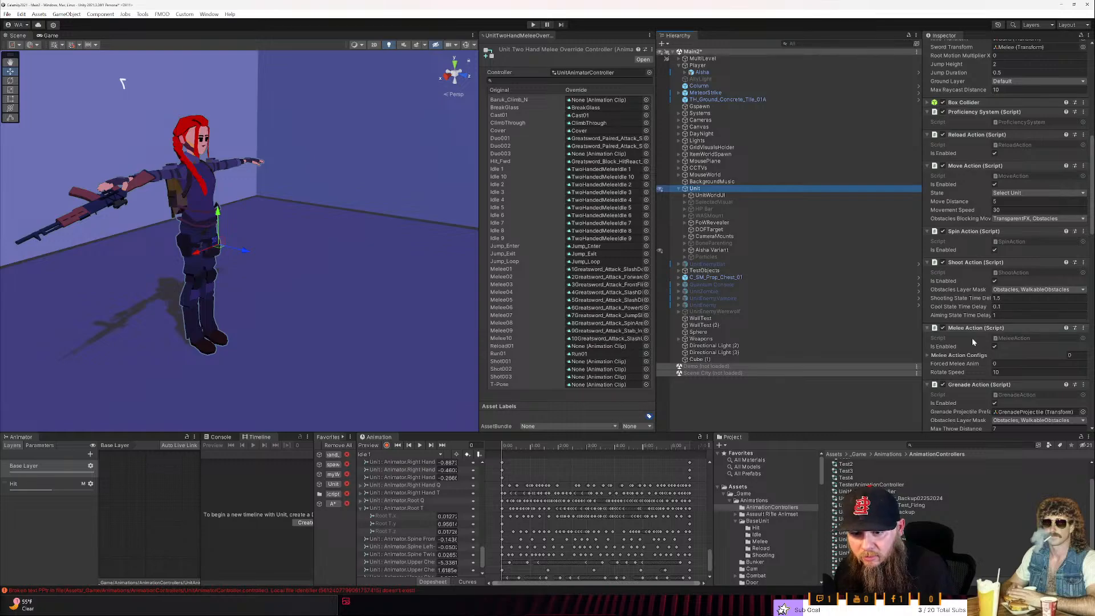
{"action": "left_click", "coordinate": [926, 354]}
{"action": "scroll", "coordinate": [941, 348], "scroll_direction": "down", "scroll_amount": 3}
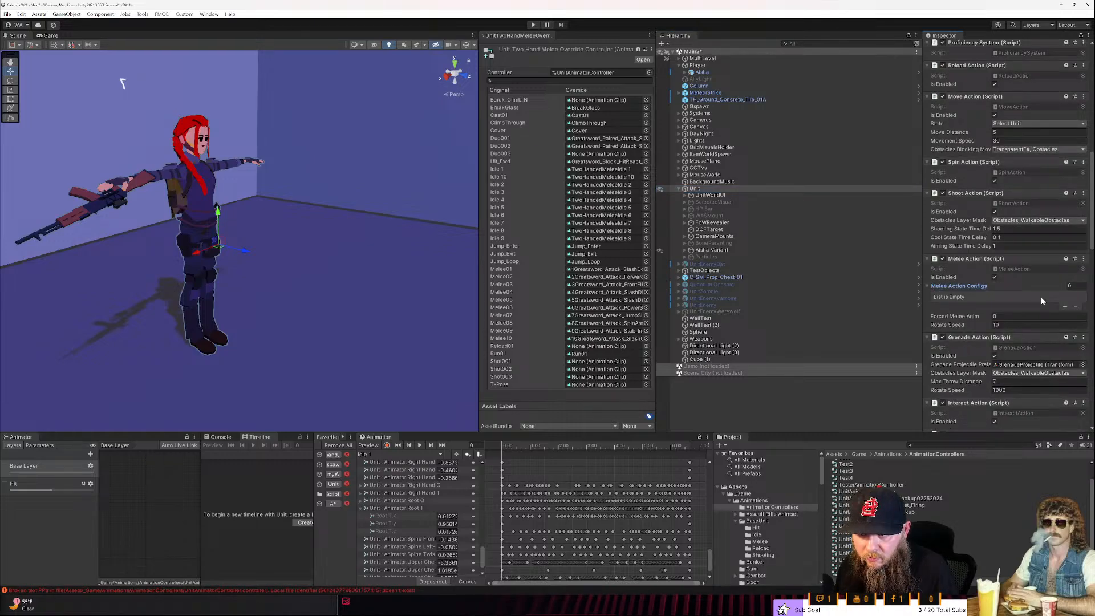
{"action": "left_click", "coordinate": [1065, 307]}
{"action": "left_click", "coordinate": [942, 297]}
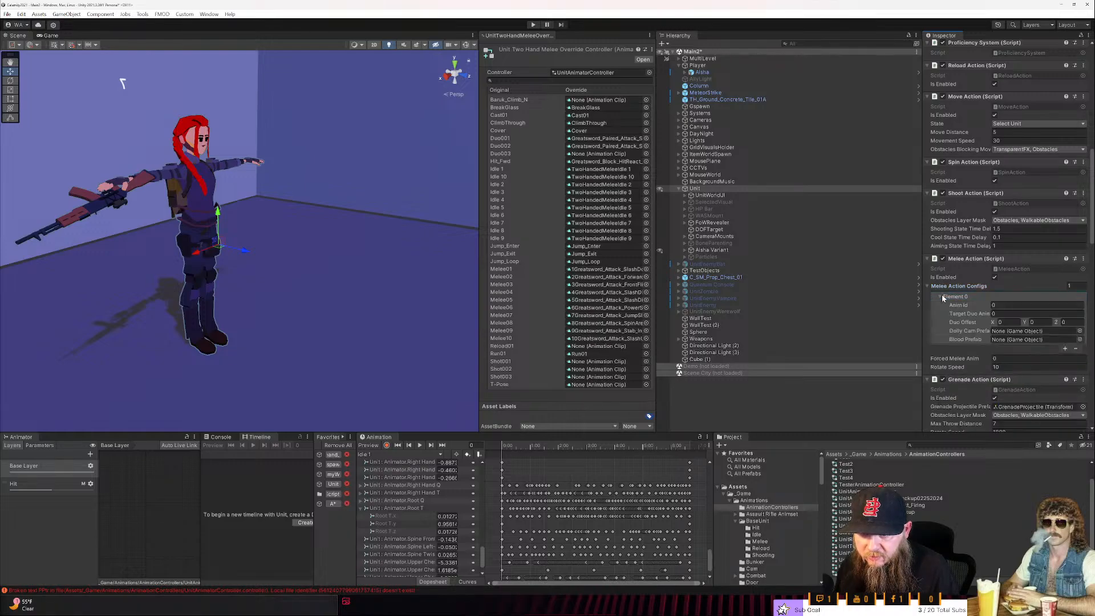
- Set the Anim Id of the Unit's first melee action config to 1
{"action": "left_click", "coordinate": [995, 306]}
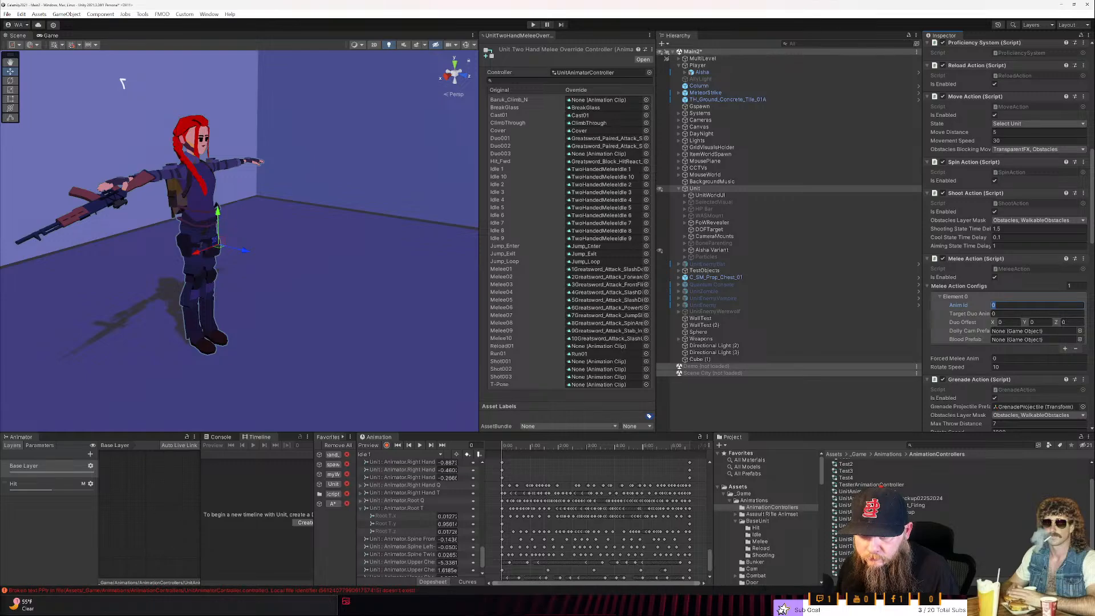
{"action": "key", "text": "Tab"}
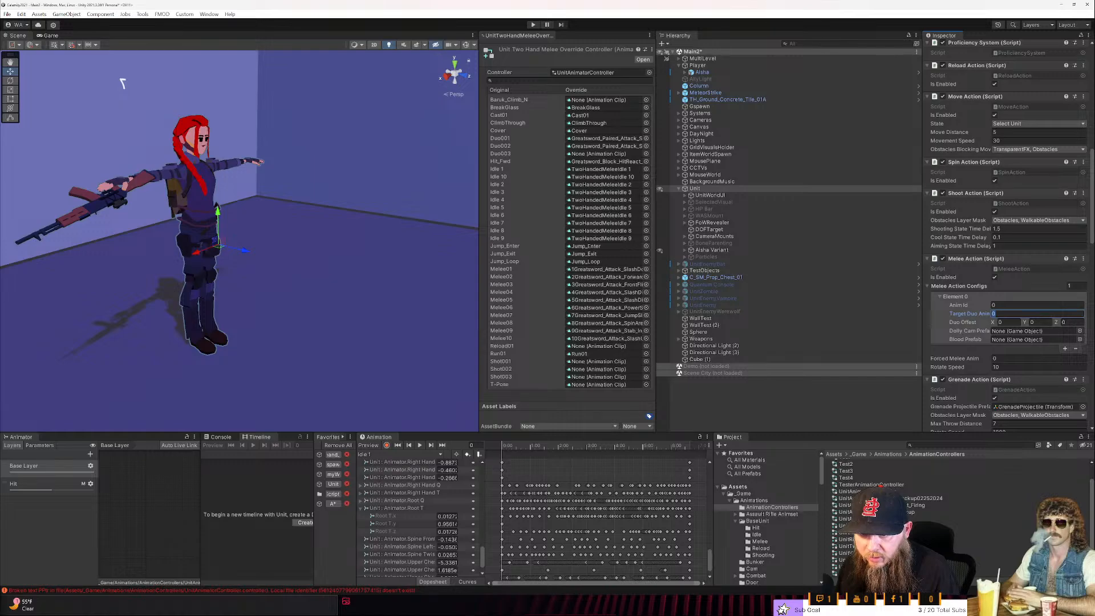
{"action": "key", "text": "shift+Tab"}
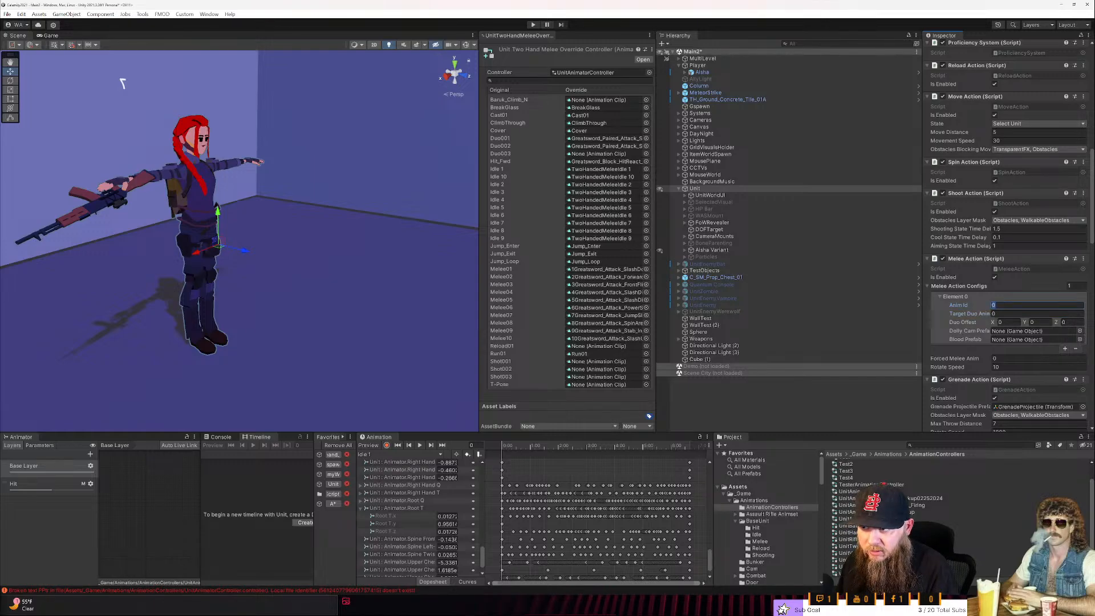
{"action": "key", "text": "Tab"}
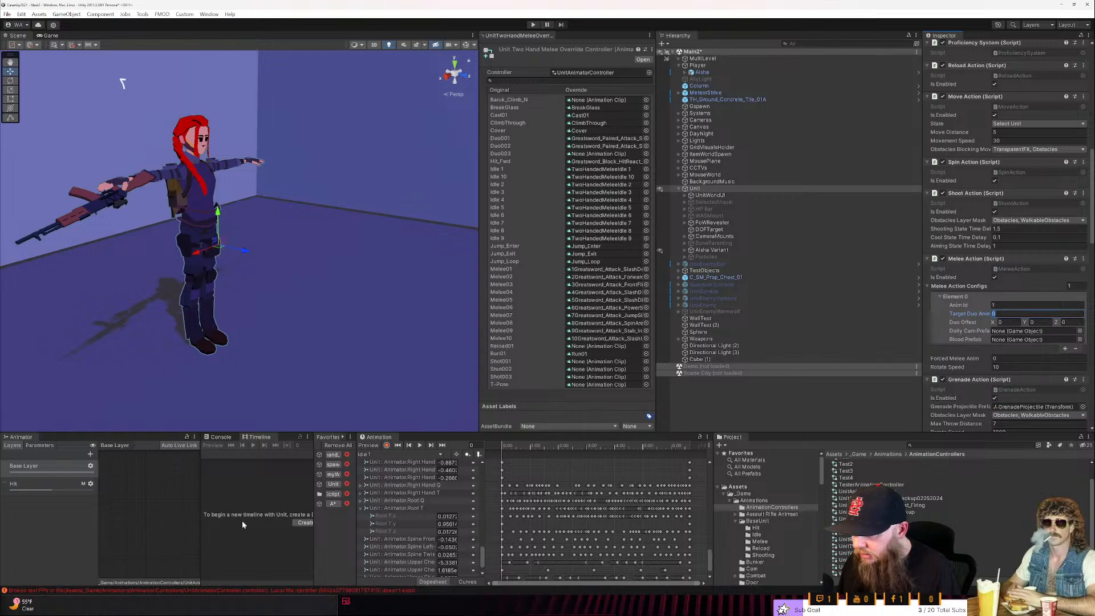
- Widen the Animator window and examine the Duo Animations blend tree's motions and thresholds in the Base Layer
{"action": "left_click", "coordinate": [175, 515]}
{"action": "left_click_drag", "start_coordinate": [201, 515], "coordinate": [232, 514]}
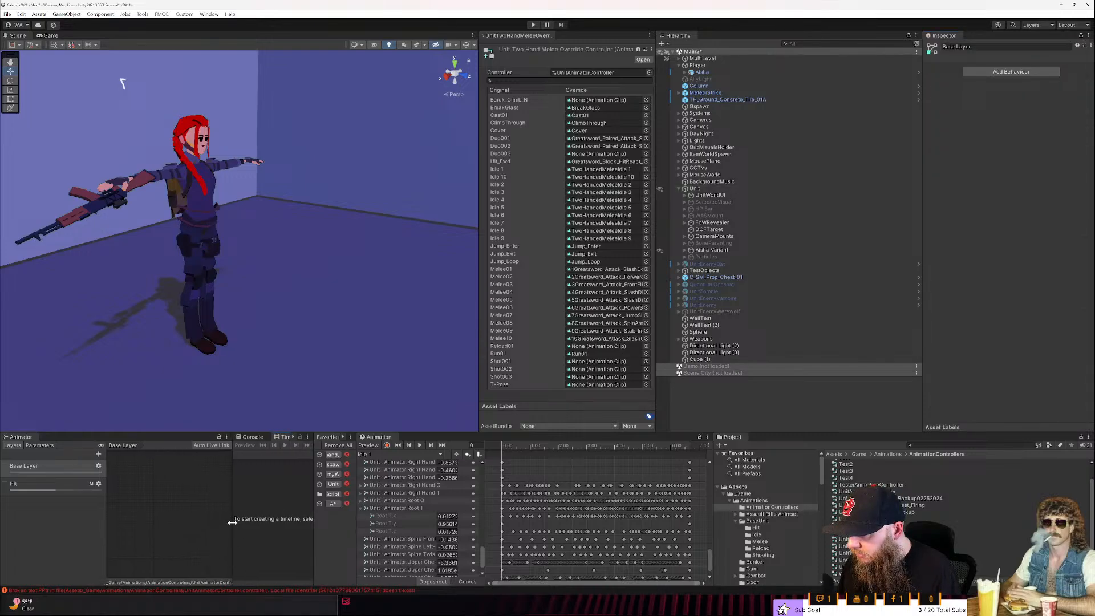
{"action": "double_click", "coordinate": [25, 437]}
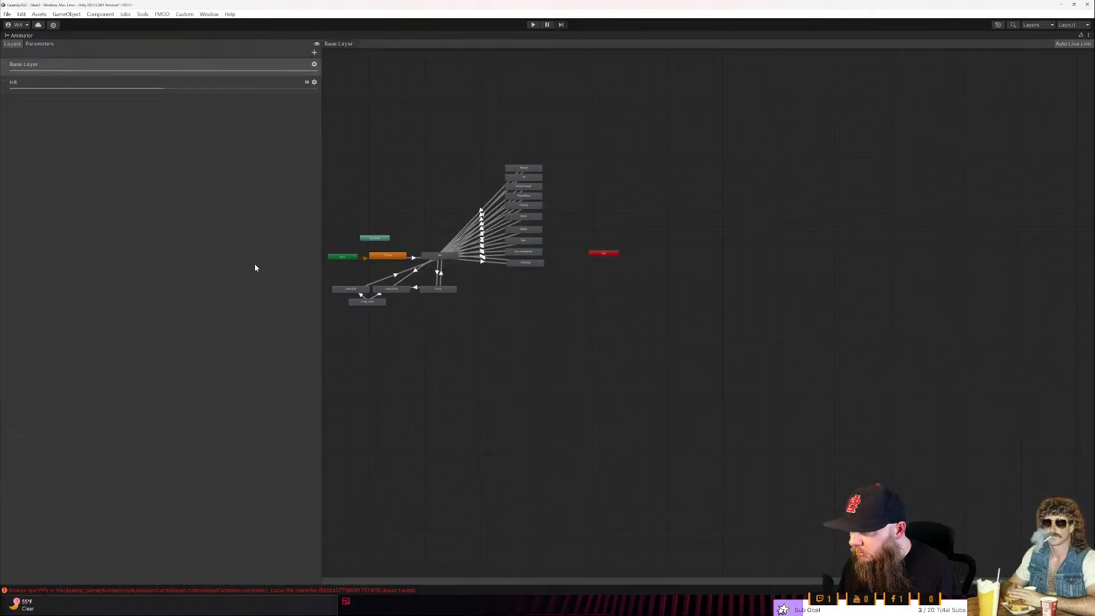
{"action": "scroll", "coordinate": [354, 302], "scroll_direction": "up", "scroll_amount": 5}
{"action": "middle_click_drag", "start_coordinate": [814, 279], "coordinate": [770, 417]}
{"action": "scroll", "coordinate": [772, 380], "scroll_direction": "down", "scroll_amount": 5}
{"action": "middle_click_drag", "start_coordinate": [795, 371], "coordinate": [776, 429]}
{"action": "double_click", "coordinate": [837, 354]}
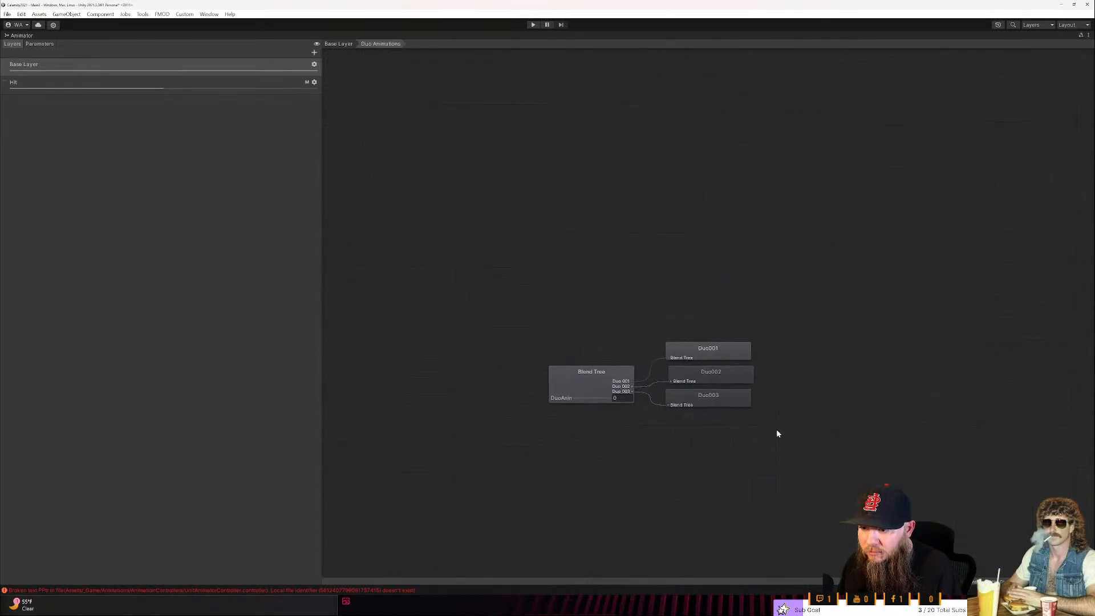
{"action": "left_click", "coordinate": [558, 371]}
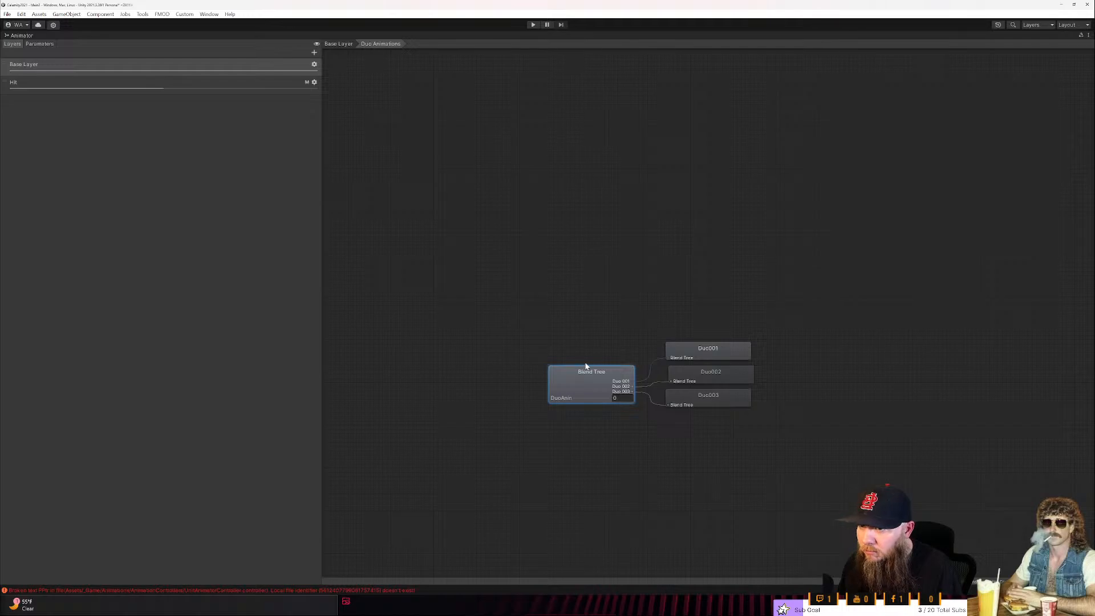
{"action": "key", "text": "shift+space"}
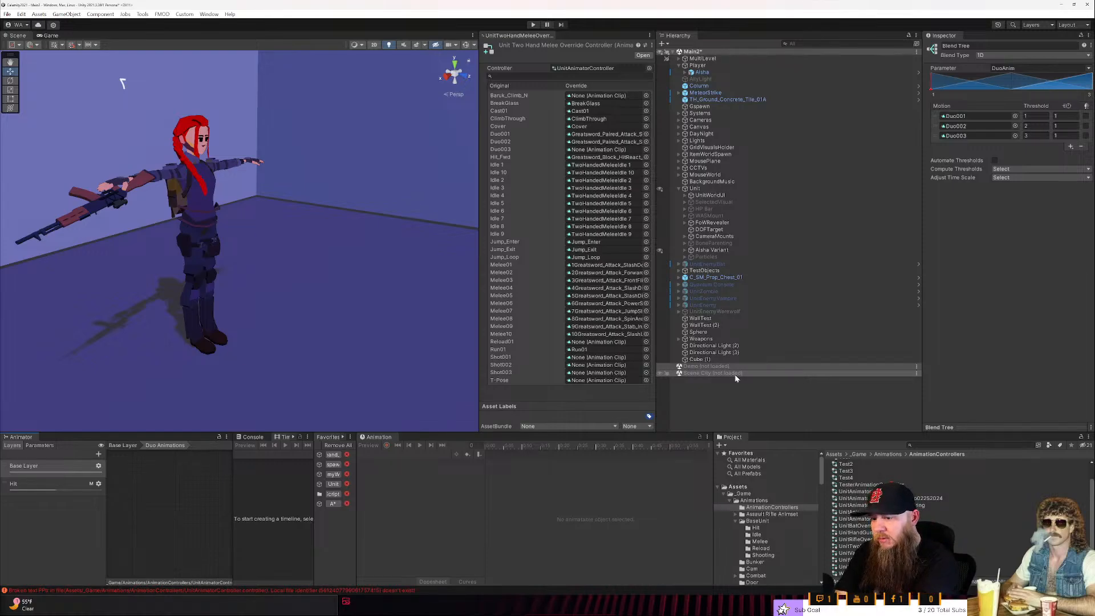
- Locate the Duo001 override clip in the project and view the Unit's Melee Action settings in a widened floating properties window
{"action": "left_click", "coordinate": [613, 136]}
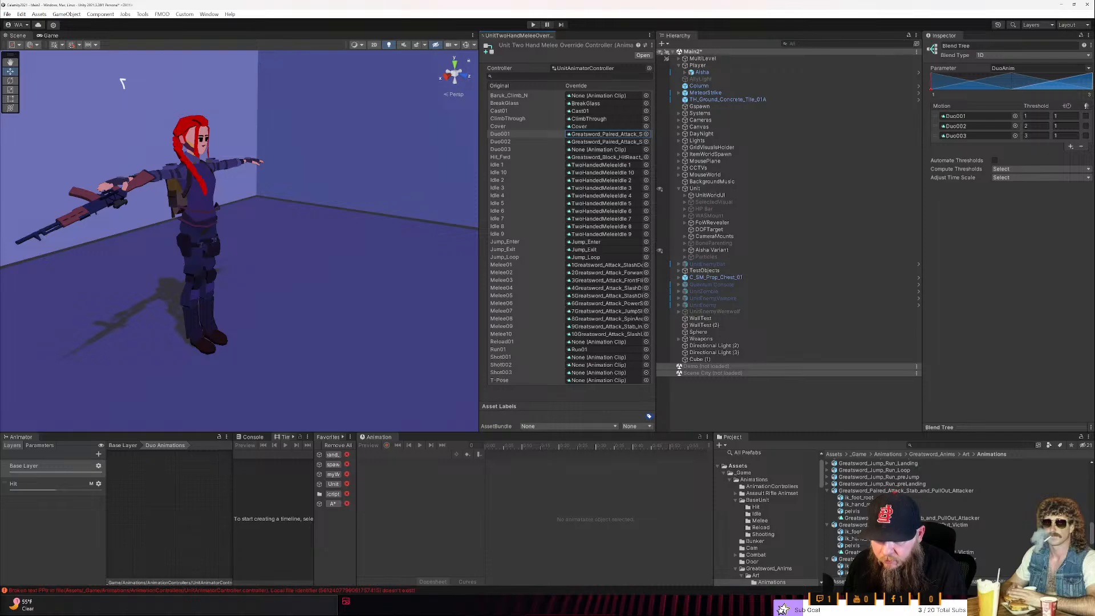
{"action": "right_click", "coordinate": [699, 189]}
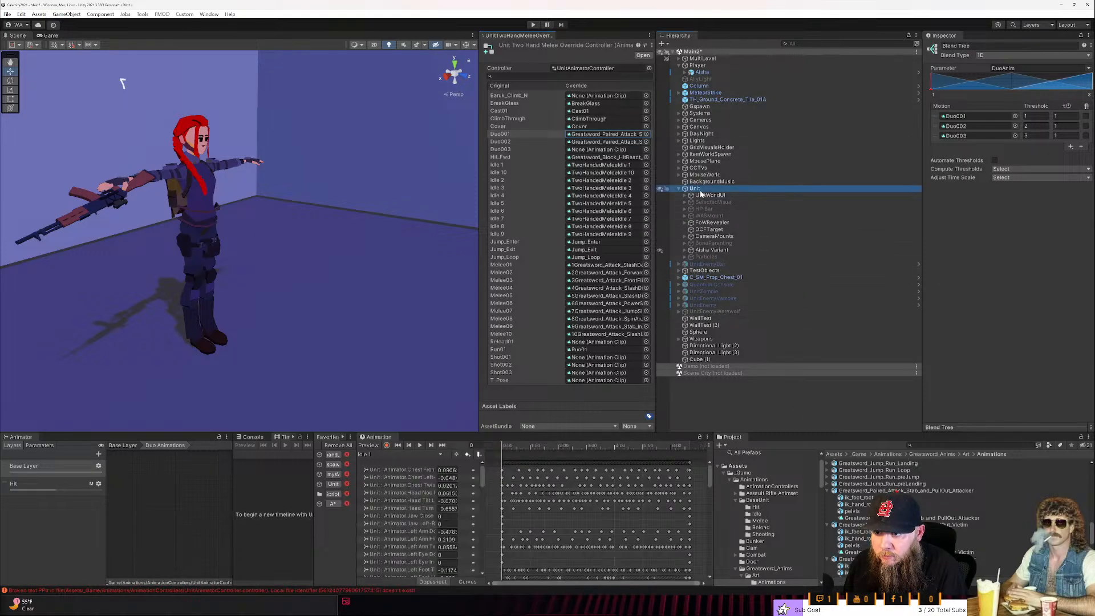
{"action": "left_click", "coordinate": [729, 504]}
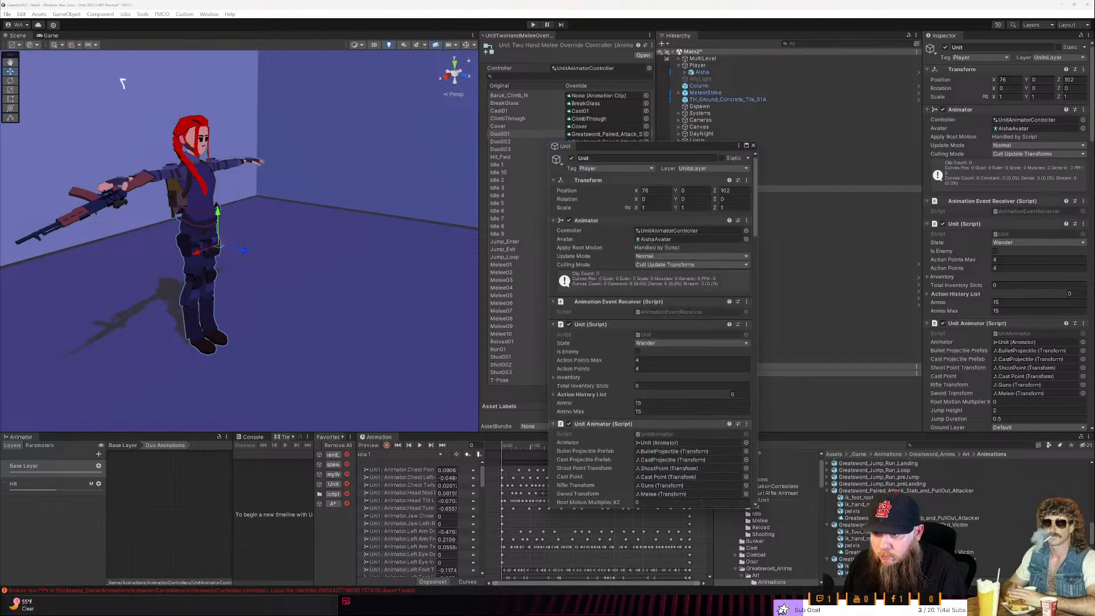
{"action": "scroll", "coordinate": [614, 430], "scroll_direction": "down", "scroll_amount": 15}
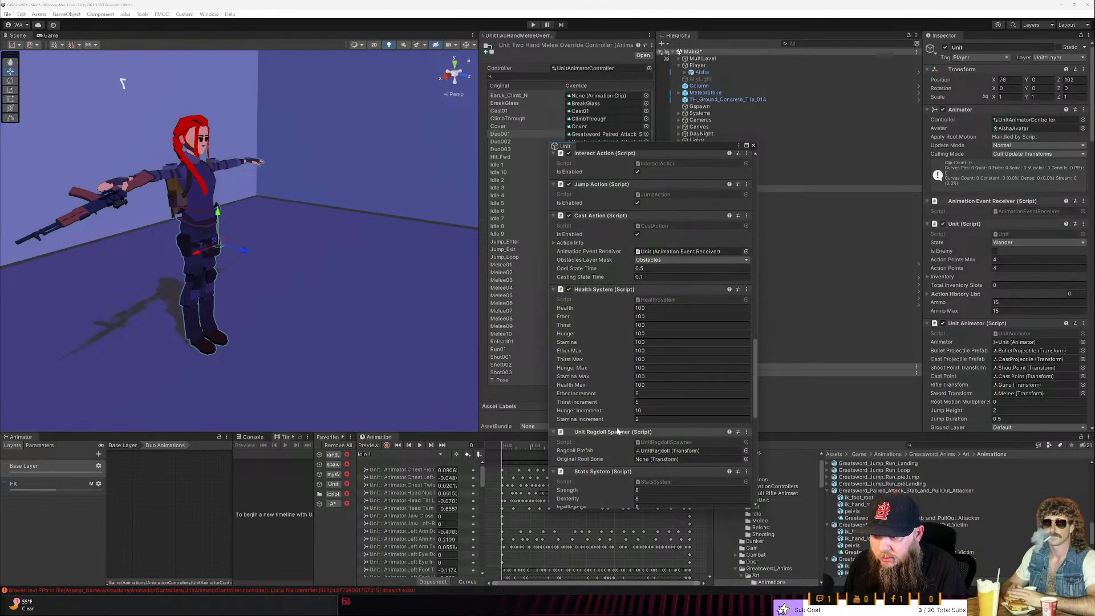
{"action": "scroll", "coordinate": [618, 425], "scroll_direction": "up", "scroll_amount": 5}
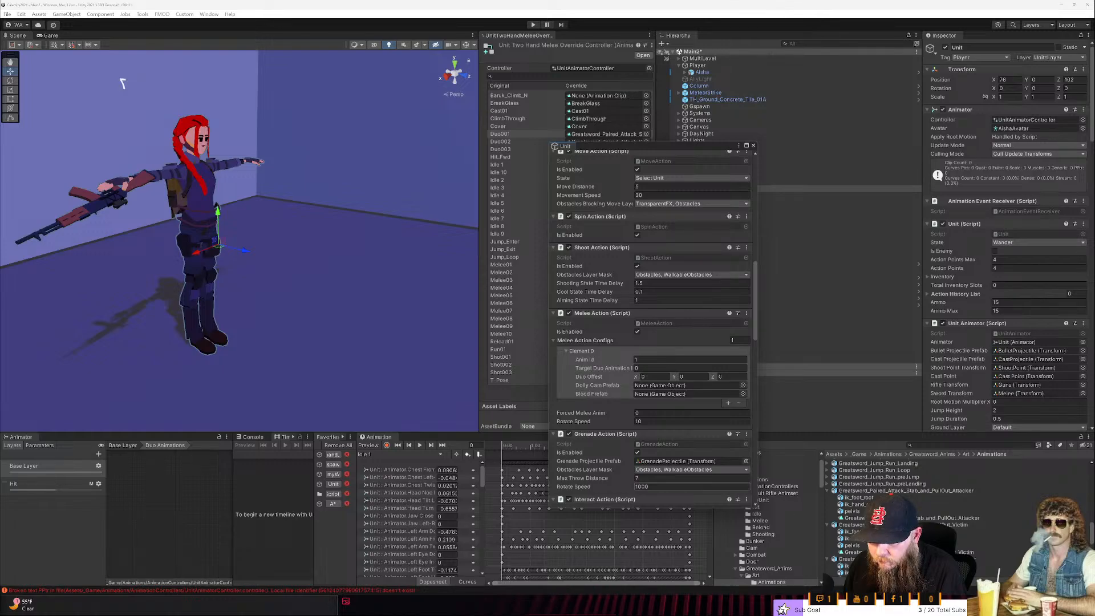
{"action": "left_click_drag", "start_coordinate": [550, 402], "coordinate": [497, 423]}
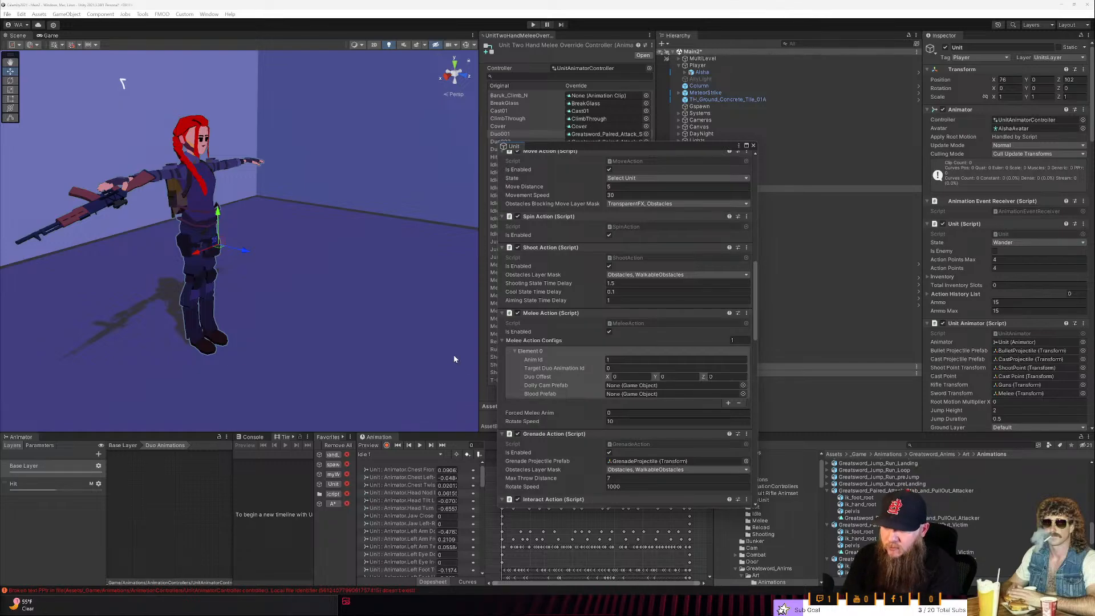
- Save the Main2 scene and close the Unit's floating properties window
{"action": "left_click", "coordinate": [7, 15]}
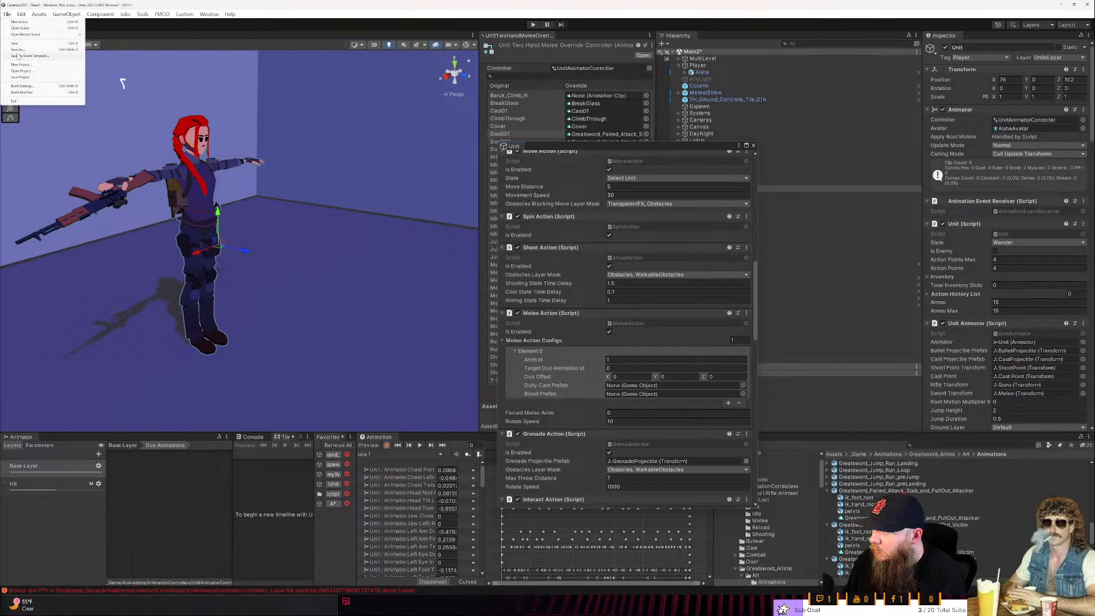
{"action": "left_click", "coordinate": [19, 43]}
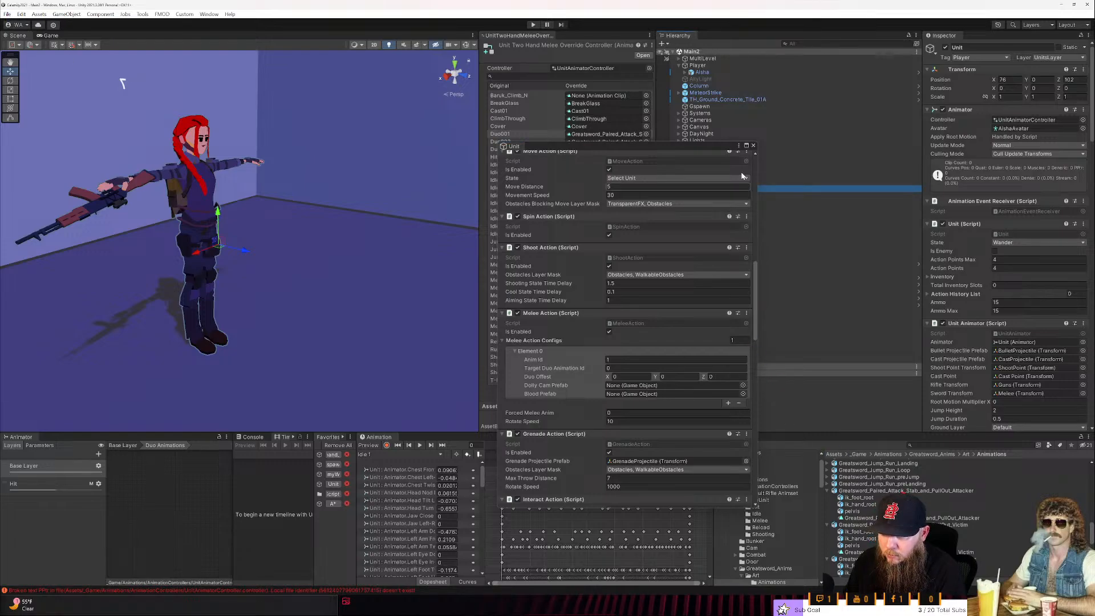
{"action": "left_click", "coordinate": [753, 145]}
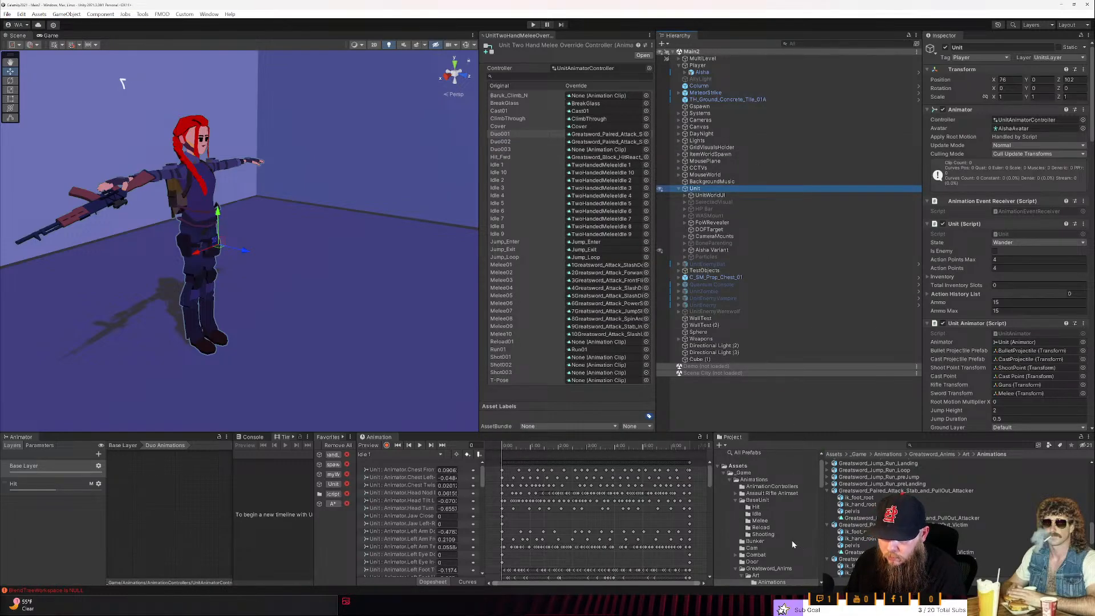
- Collapse the Animations folder and open the Main3 scene from the project's Scenes folder
{"action": "left_click", "coordinate": [727, 477]}
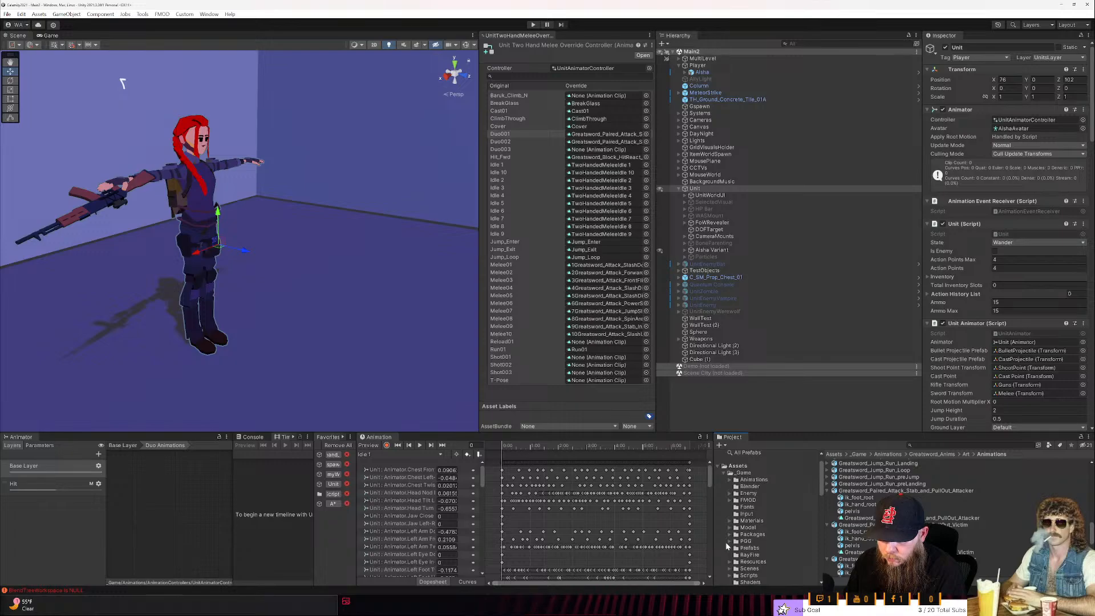
{"action": "scroll", "coordinate": [728, 501], "scroll_direction": "down", "scroll_amount": 4}
{"action": "left_click", "coordinate": [728, 492]}
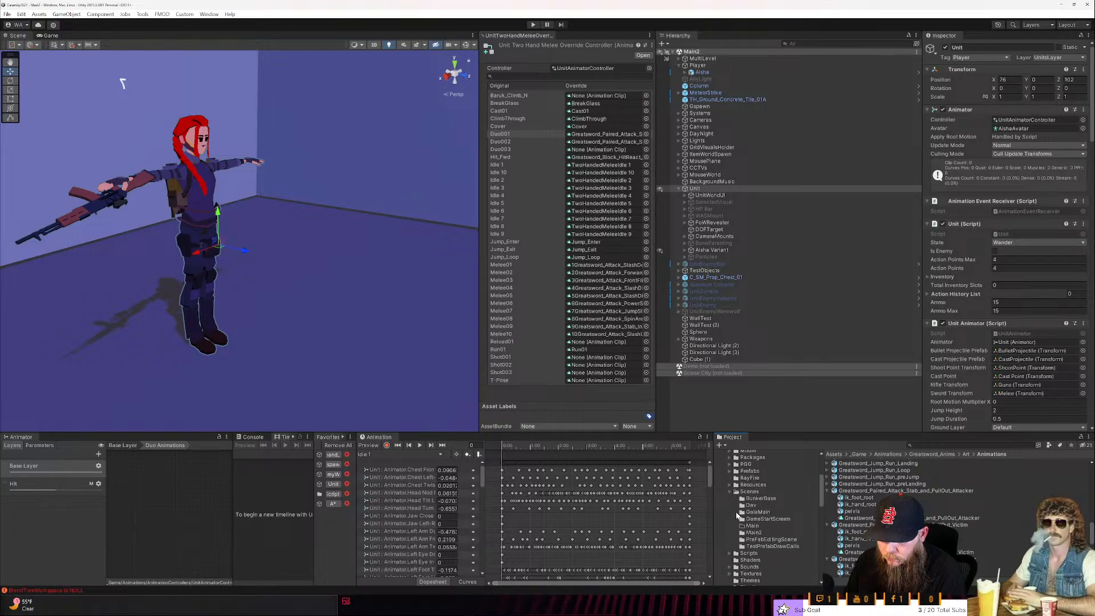
{"action": "left_click", "coordinate": [748, 491]}
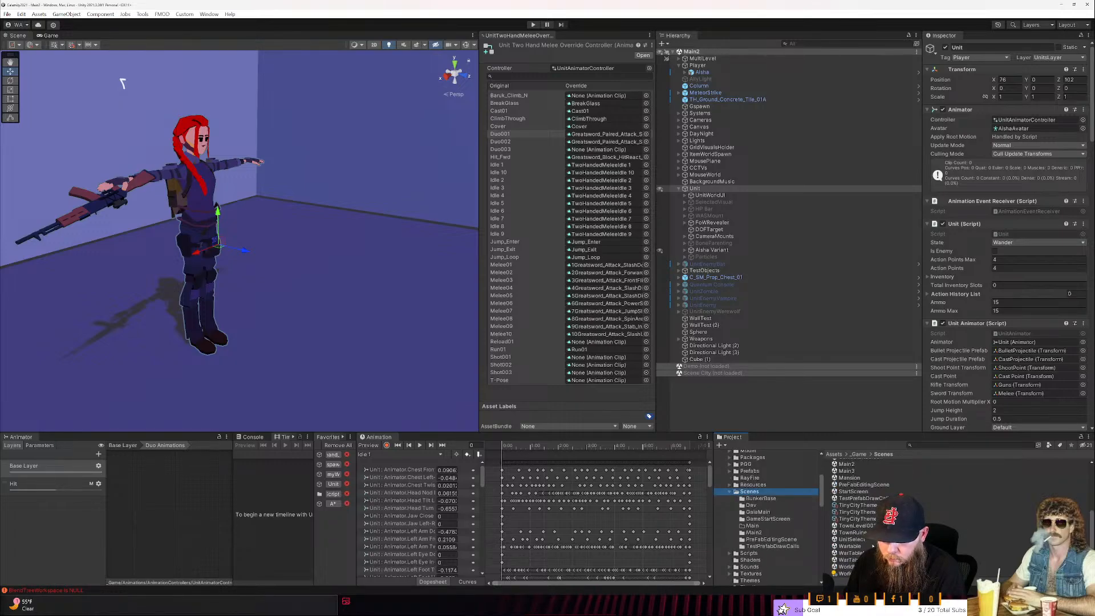
{"action": "scroll", "coordinate": [846, 520], "scroll_direction": "down", "scroll_amount": 2}
{"action": "left_click", "coordinate": [846, 521]}
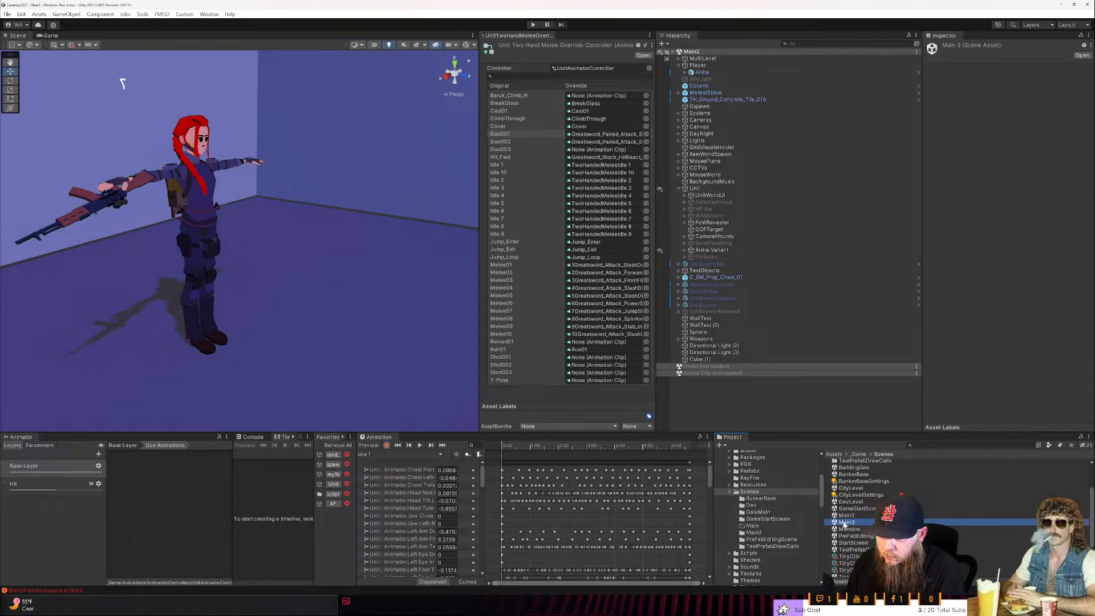
{"action": "double_click", "coordinate": [846, 522]}
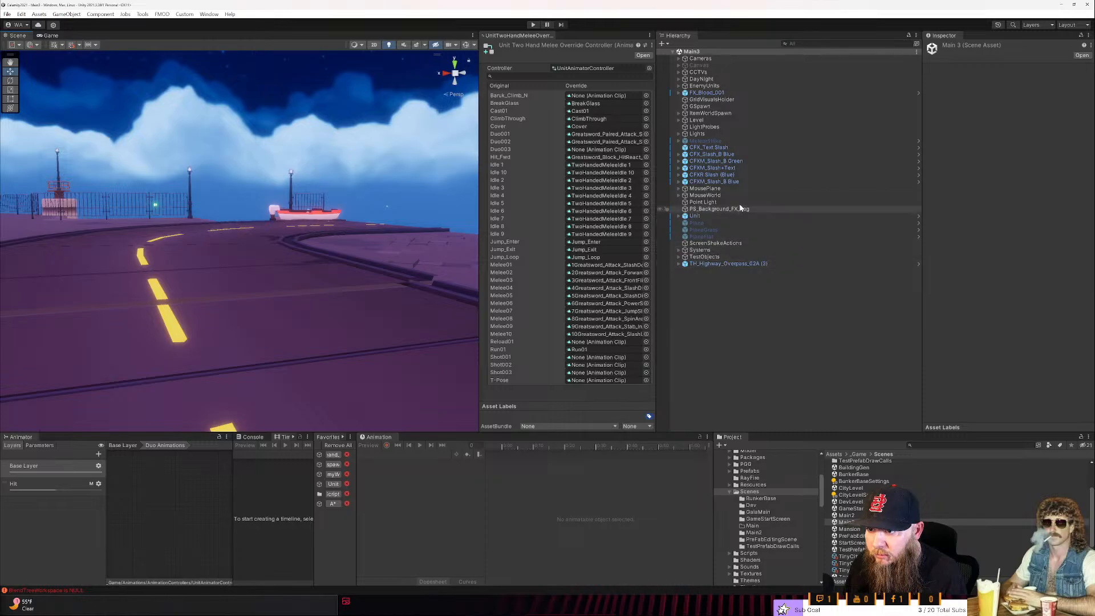
- Select the UnitEnemyWerewolf in the scene and examine its Melee Action config as a reference for duo attacks
{"action": "right_click_drag", "start_coordinate": [303, 215], "coordinate": [383, 219]}
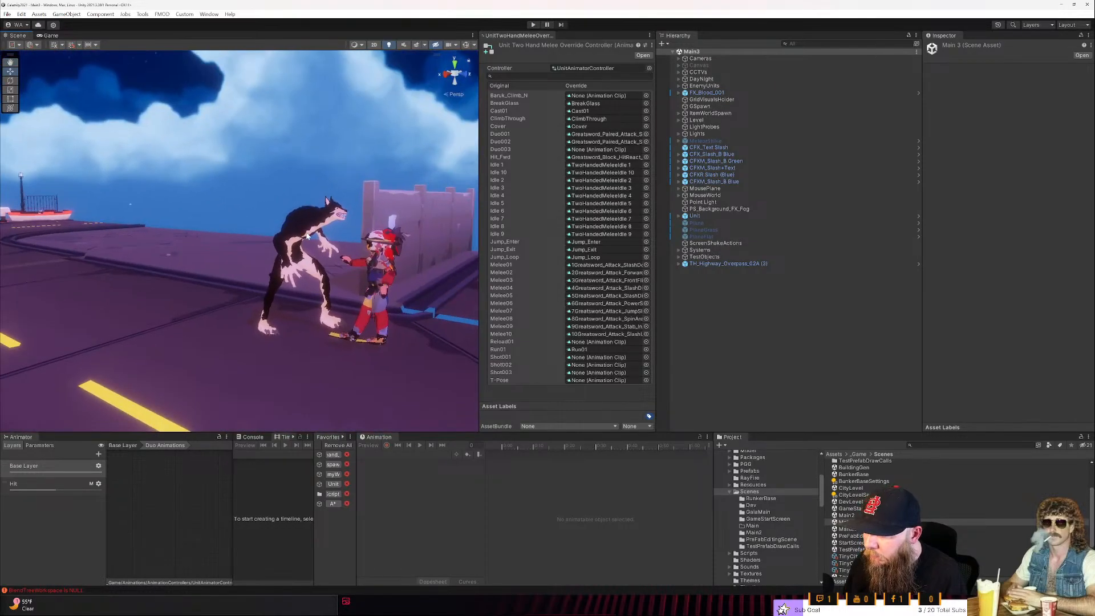
{"action": "left_click", "coordinate": [311, 234]}
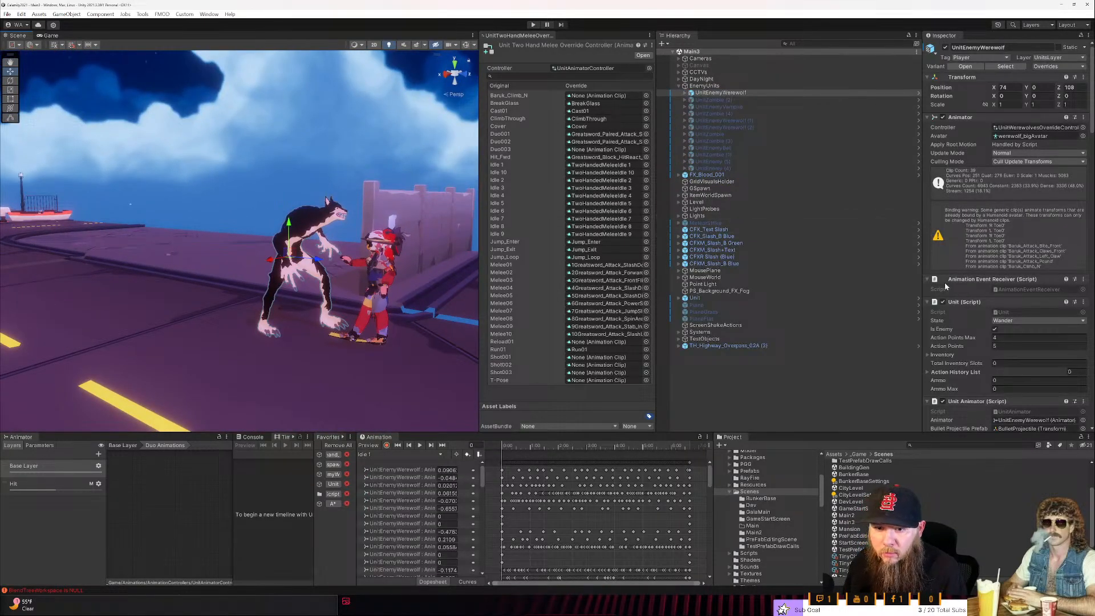
{"action": "scroll", "coordinate": [960, 290], "scroll_direction": "down", "scroll_amount": 6}
{"action": "scroll", "coordinate": [960, 291], "scroll_direction": "down", "scroll_amount": 6}
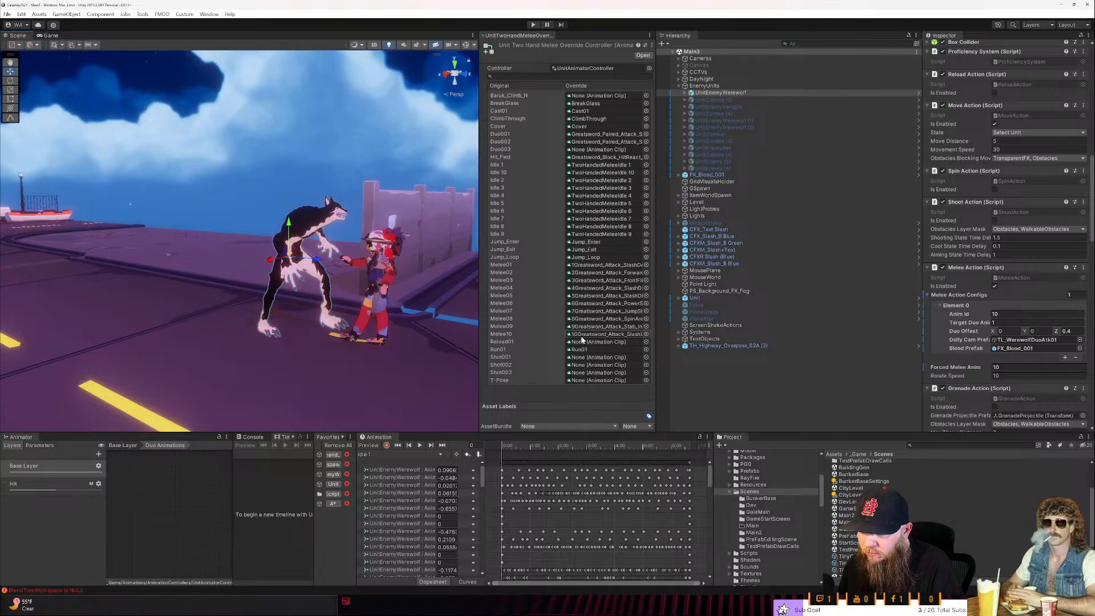
- In the widened override controller view, assign the Greatsword_Paired_Attack_Stab_and_PullOut Attacker clip to Melee10 and its Victim clip to Duo001
{"action": "left_click", "coordinate": [615, 137]}
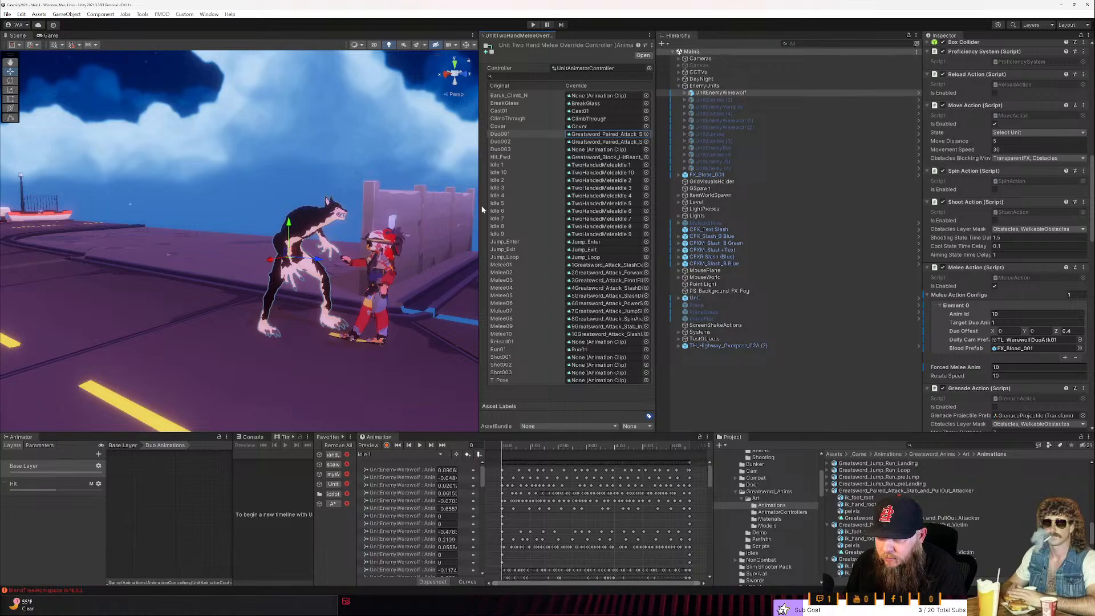
{"action": "left_click_drag", "start_coordinate": [481, 210], "coordinate": [355, 218]}
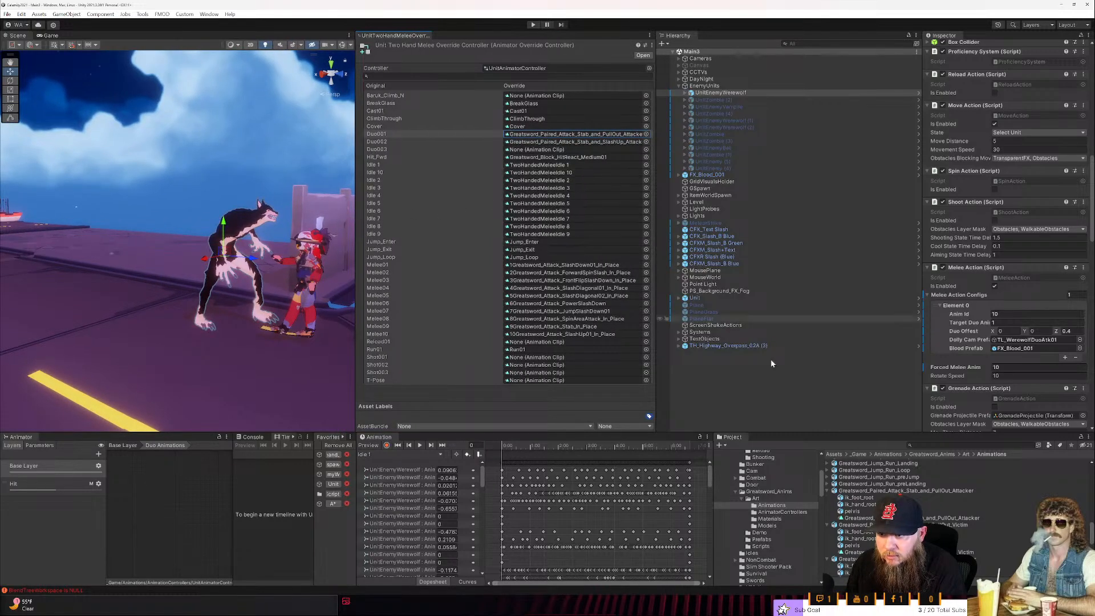
{"action": "left_click_drag", "start_coordinate": [935, 518], "coordinate": [585, 342]}
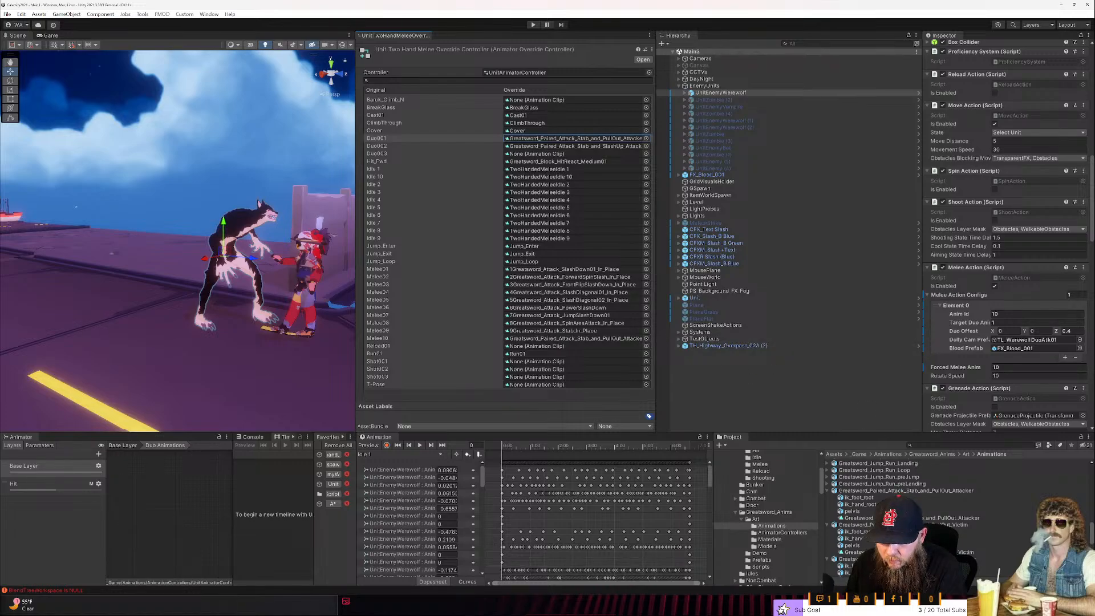
{"action": "left_click_drag", "start_coordinate": [854, 552], "coordinate": [557, 140]}
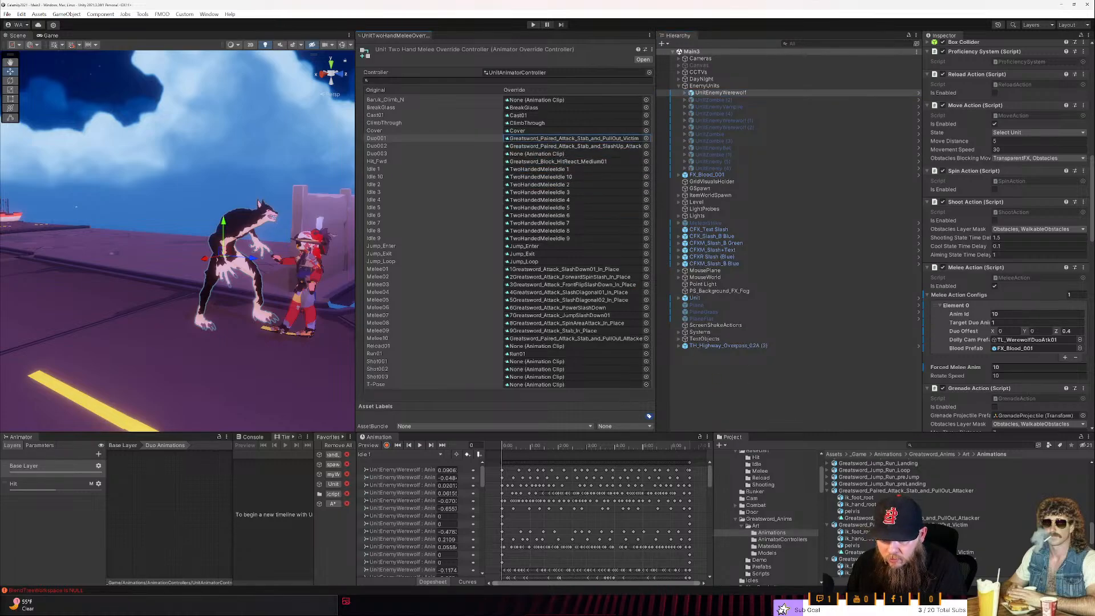
- Assign the Greatsword_Paired_Attack_Stab_and_SlashUp Victim clip to the Duo002 override and its Attacker clip to Melee05
{"action": "scroll", "coordinate": [890, 531], "scroll_direction": "down", "scroll_amount": 2}
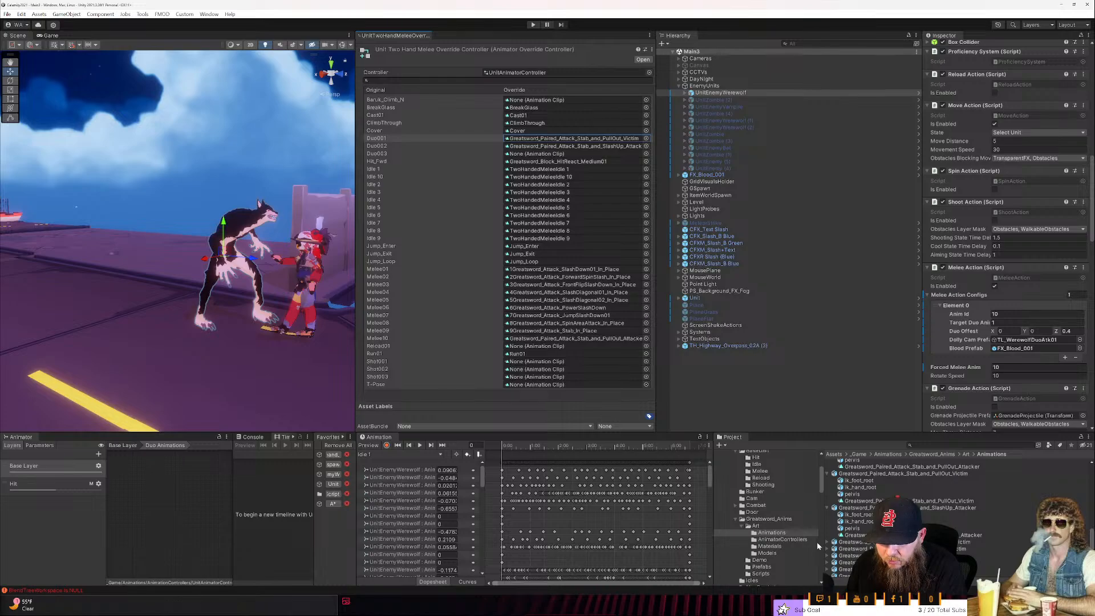
{"action": "left_click", "coordinate": [827, 542]}
{"action": "left_click_drag", "start_coordinate": [861, 569], "coordinate": [599, 147]}
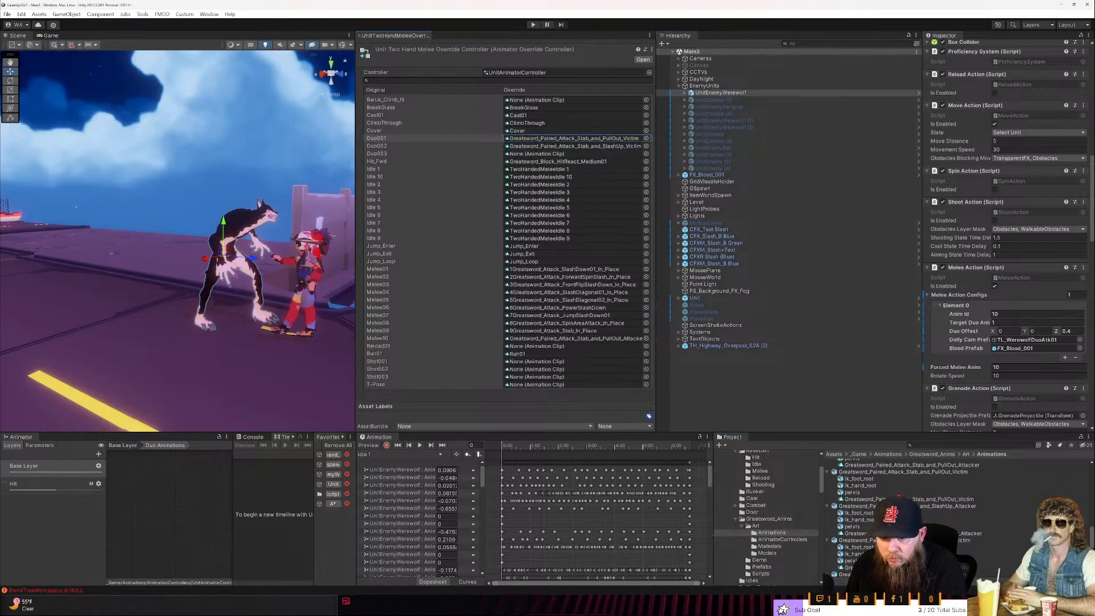
{"action": "left_click_drag", "start_coordinate": [860, 533], "coordinate": [615, 305]}
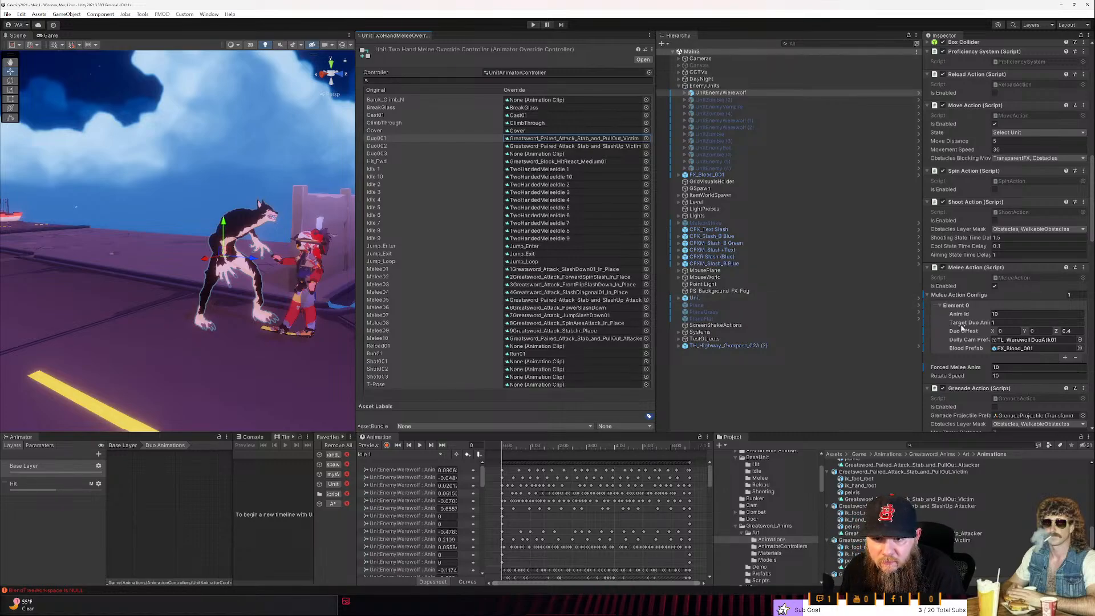
{"action": "left_click", "coordinate": [1063, 358]}
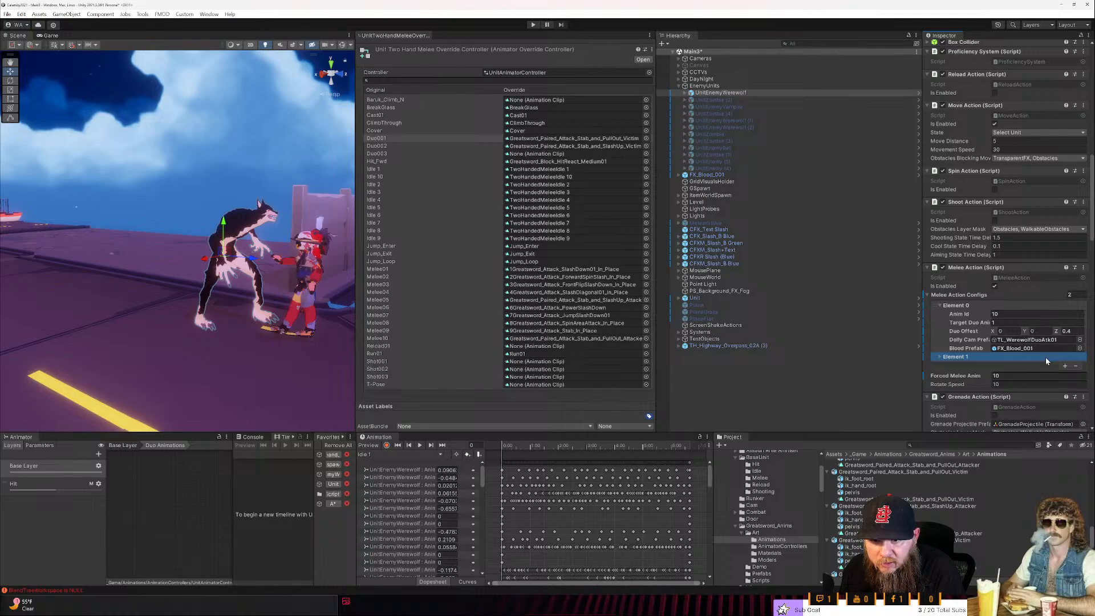
{"action": "left_click", "coordinate": [1001, 356]}
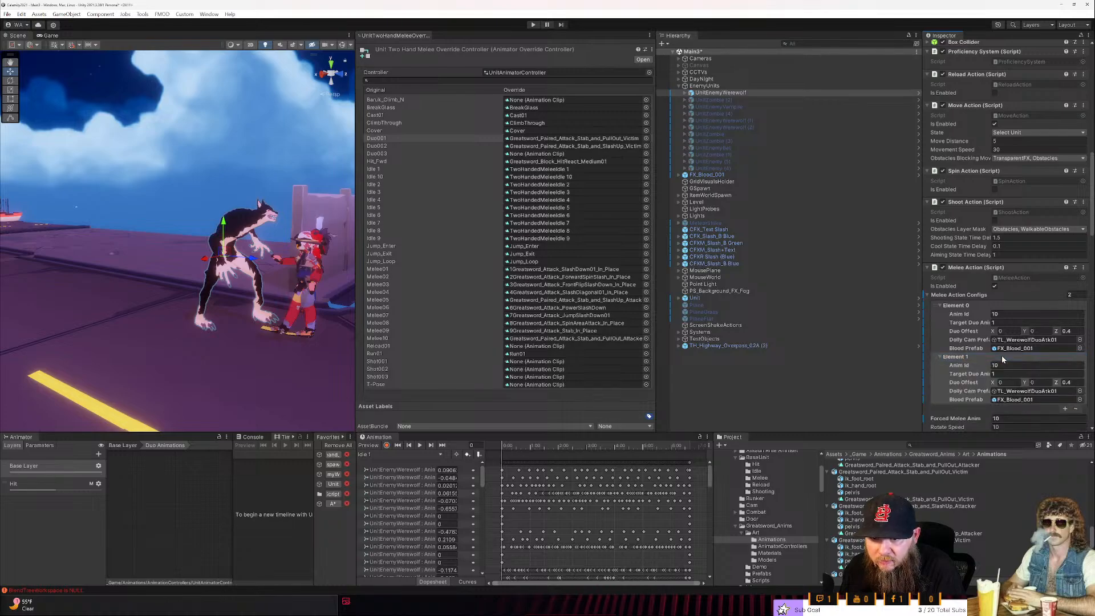
{"action": "left_click", "coordinate": [956, 358]}
{"action": "left_click", "coordinate": [1076, 366]}
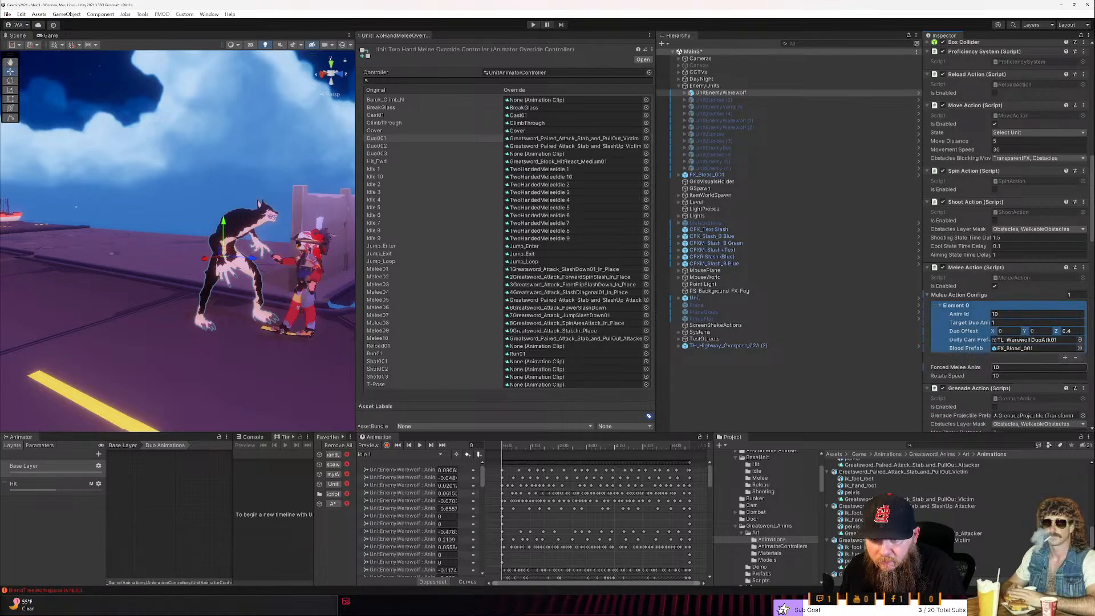
- Reopen the recent Main2 scene, discarding the changes made to Main3
{"action": "left_click", "coordinate": [19, 15]}
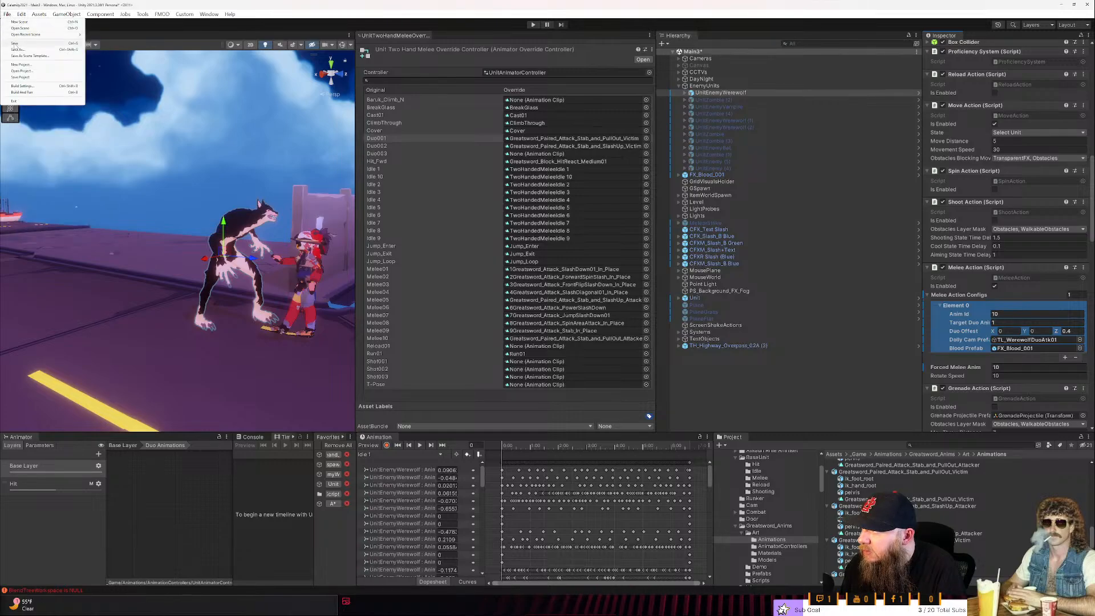
{"action": "mouse_move", "coordinate": [52, 34]}
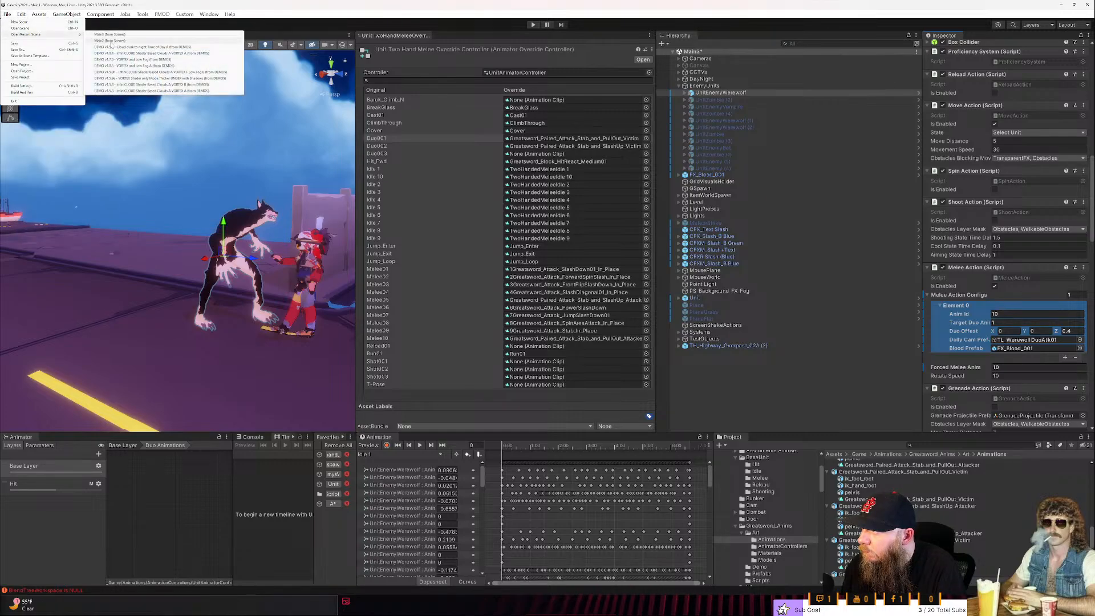
{"action": "left_click", "coordinate": [109, 41]}
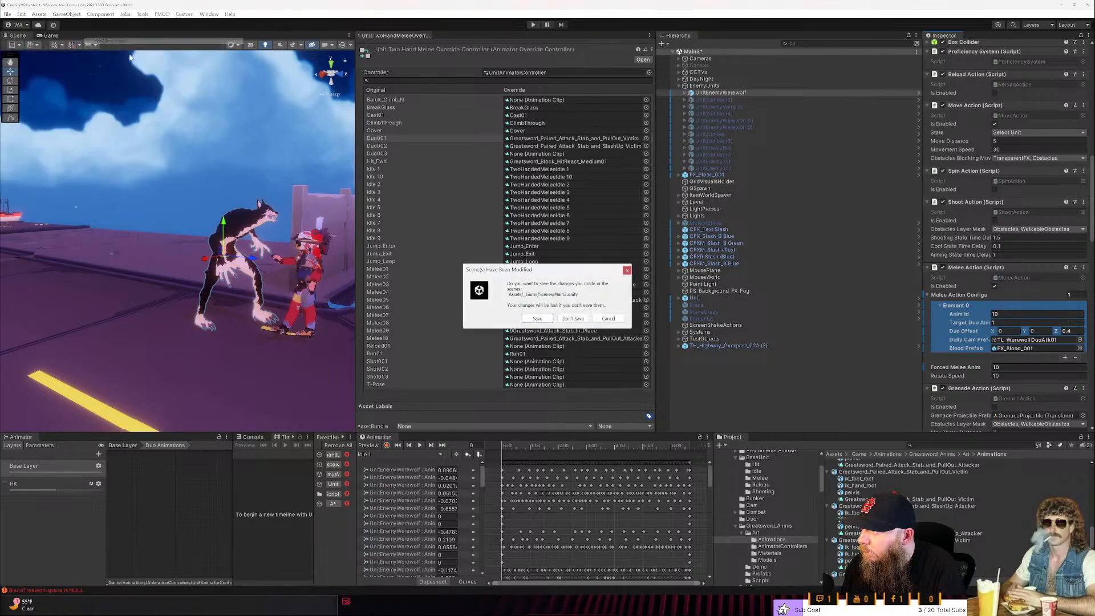
{"action": "left_click", "coordinate": [567, 319]}
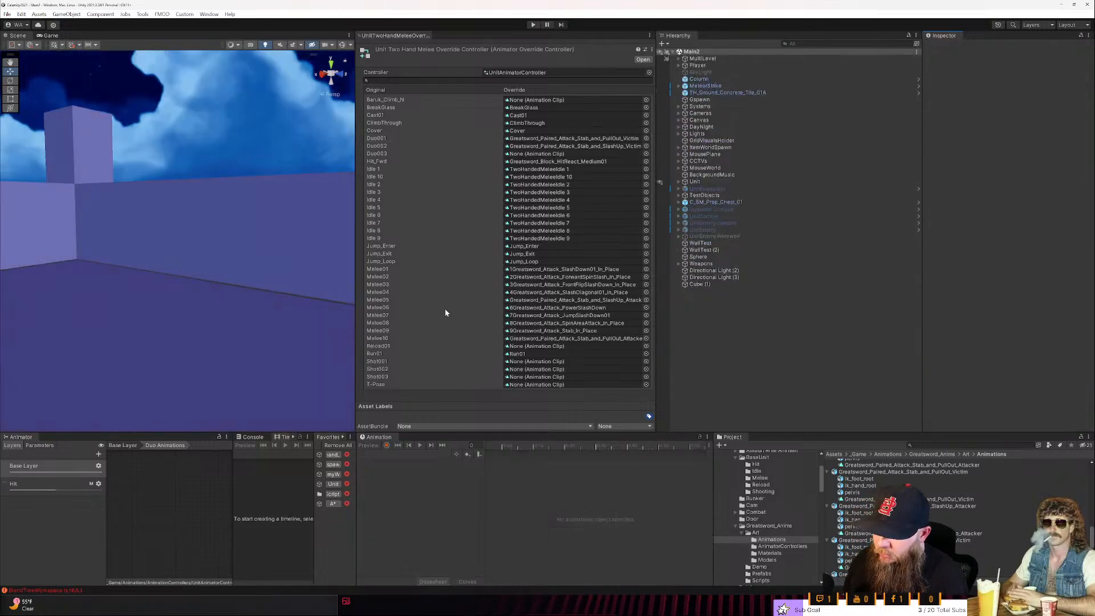
- Set the Unit's first Melee Action config to Anim Id 10 and Target Duo Animation Id 1
{"action": "left_click", "coordinate": [707, 181]}
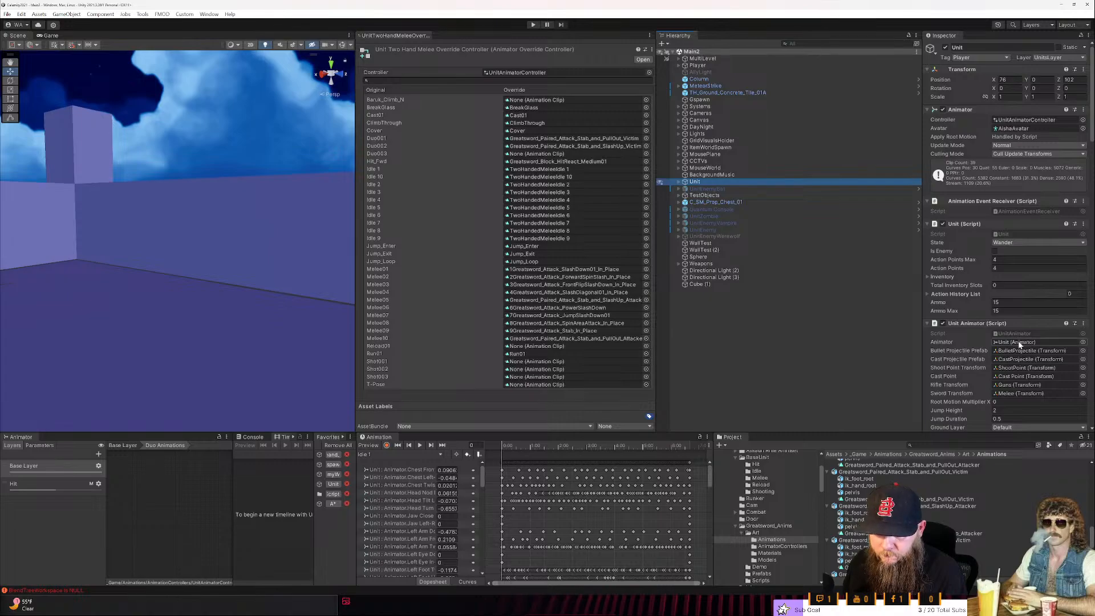
{"action": "scroll", "coordinate": [1020, 343], "scroll_direction": "down", "scroll_amount": 2}
{"action": "scroll", "coordinate": [1019, 341], "scroll_direction": "down", "scroll_amount": 12}
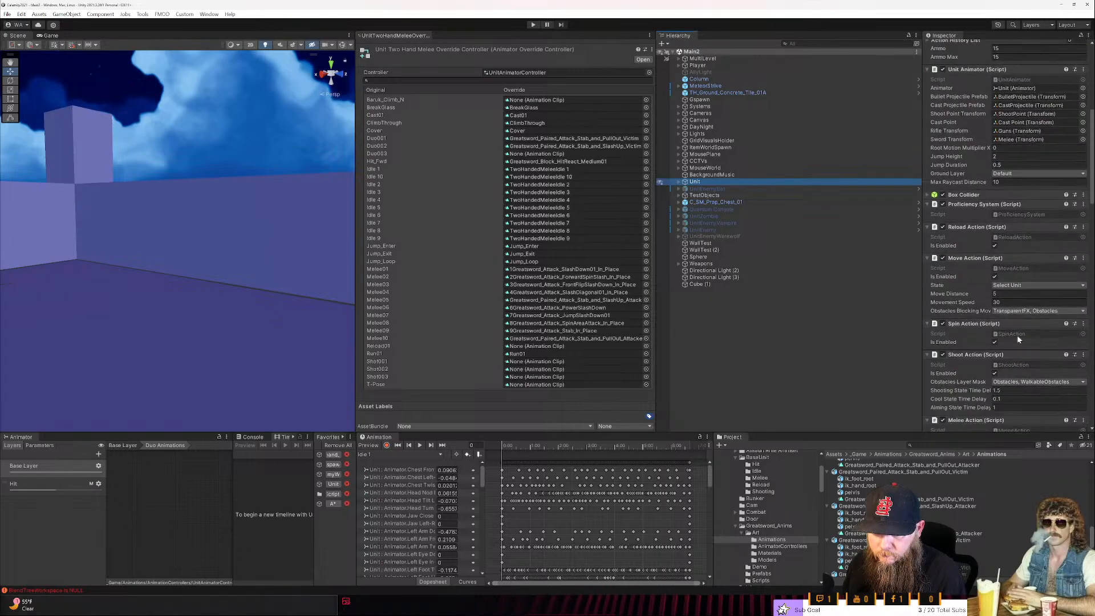
{"action": "scroll", "coordinate": [1018, 334], "scroll_direction": "down", "scroll_amount": 3}
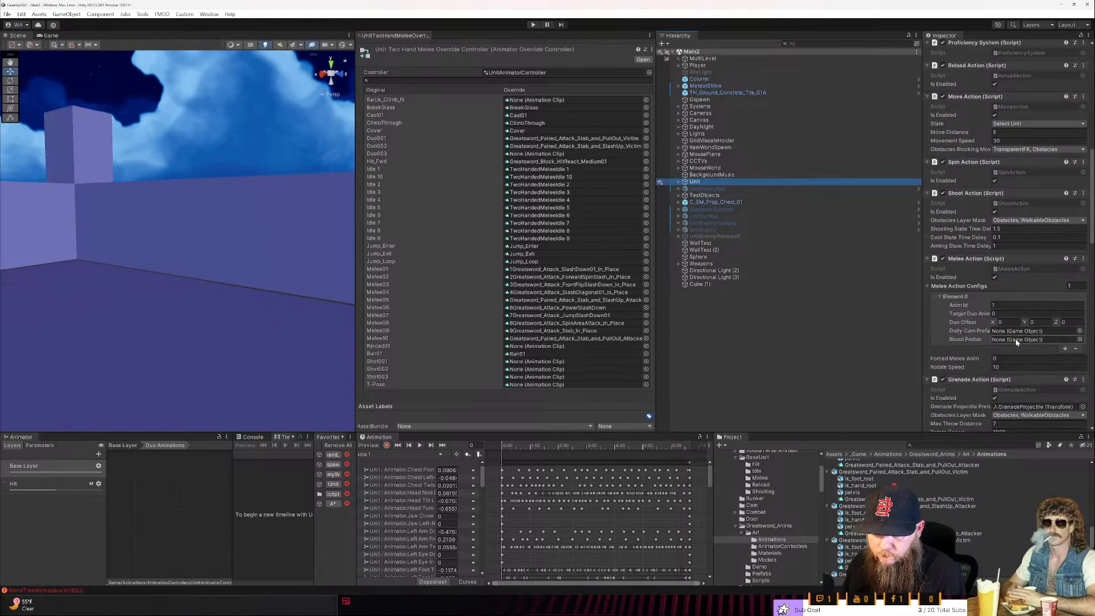
{"action": "left_click", "coordinate": [1015, 305]}
{"action": "type", "text": "10"}
{"action": "key", "text": "Tab"}
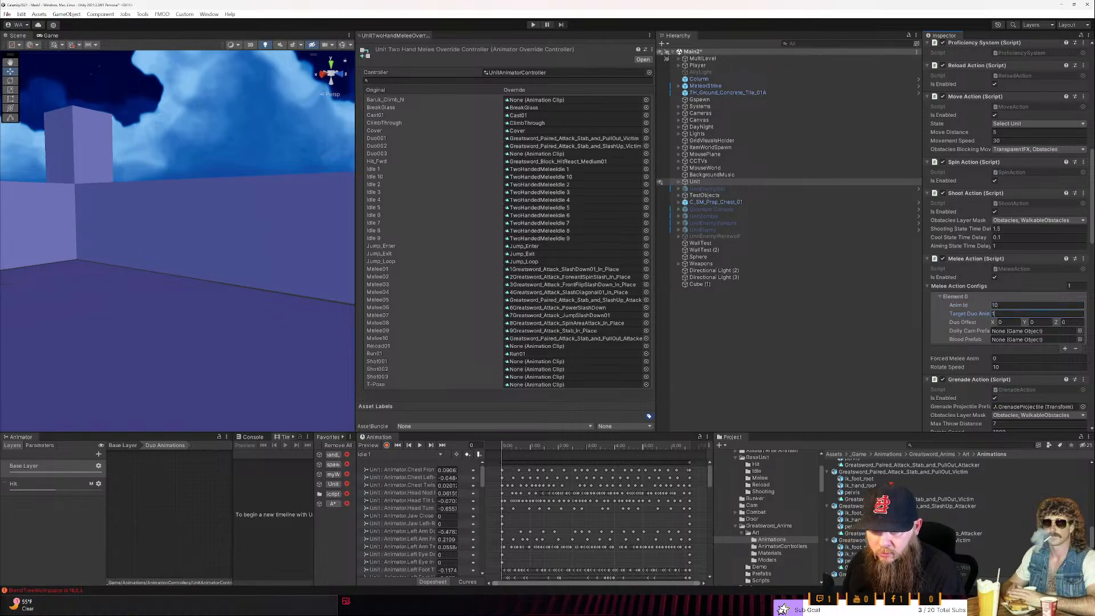
- Add a second Melee Action config to the Unit with Anim Id 5 and Target Duo Animation Id 2
{"action": "left_click", "coordinate": [1065, 348]}
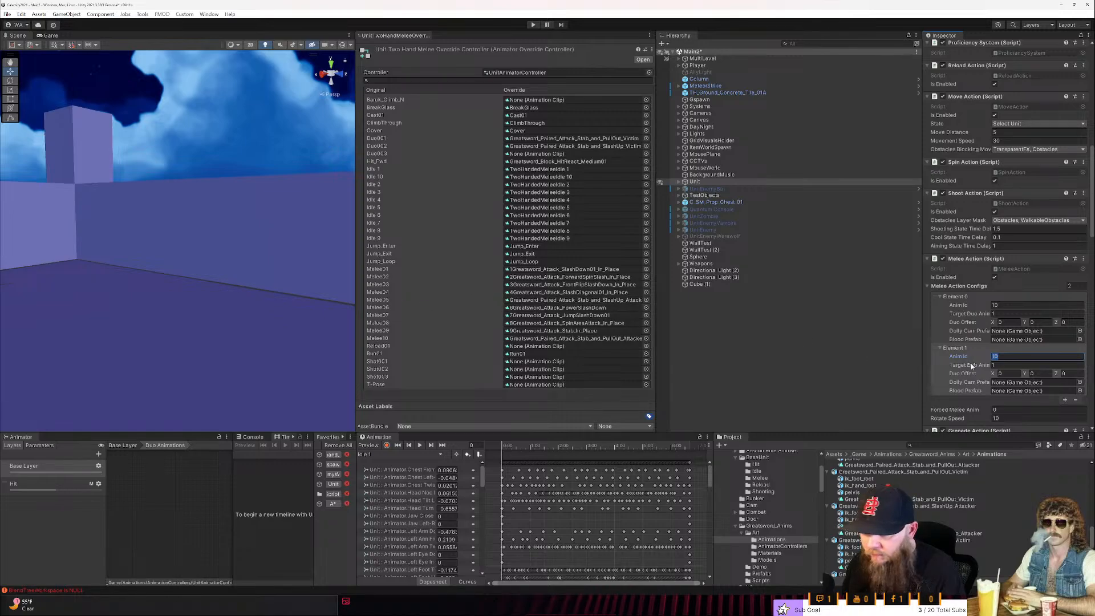
{"action": "type", "text": "5"}
{"action": "key", "text": "Tab"}
{"action": "type", "text": "2"}
{"action": "key", "text": "Return"}
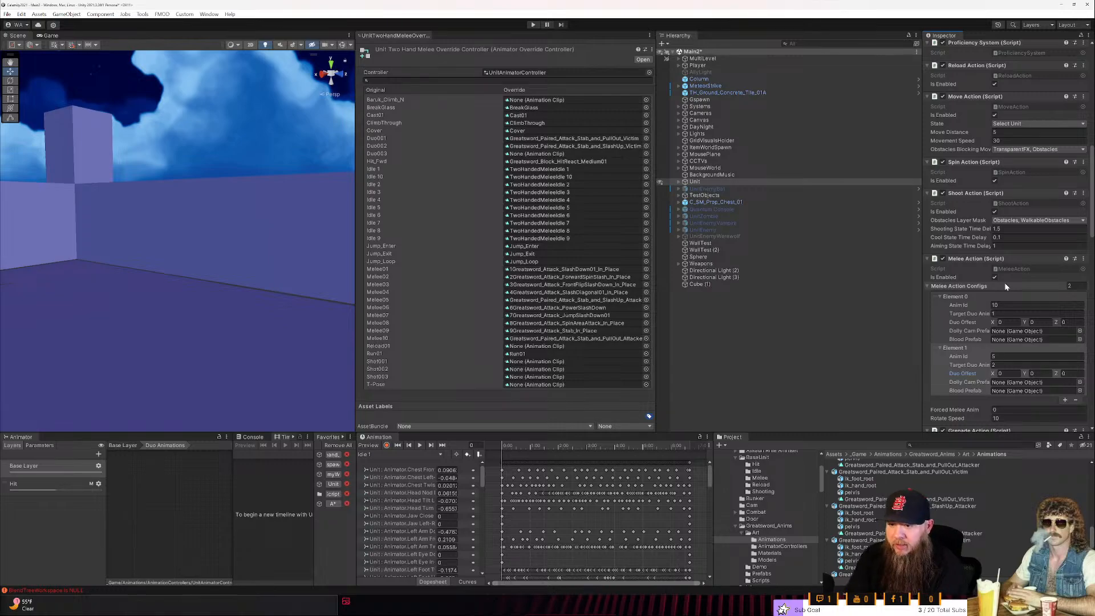
- Widen the Inspector to read the full field names and review both of the Unit's Melee Action configs
{"action": "left_click_drag", "start_coordinate": [922, 308], "coordinate": [852, 320]}
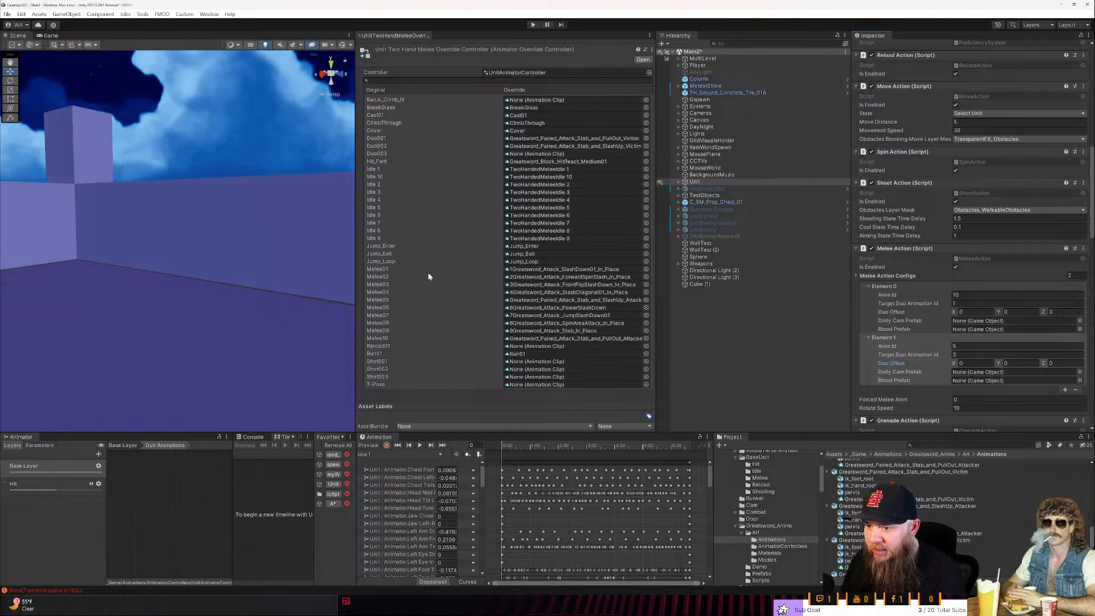
{"action": "scroll", "coordinate": [972, 349], "scroll_direction": "down", "scroll_amount": 2}
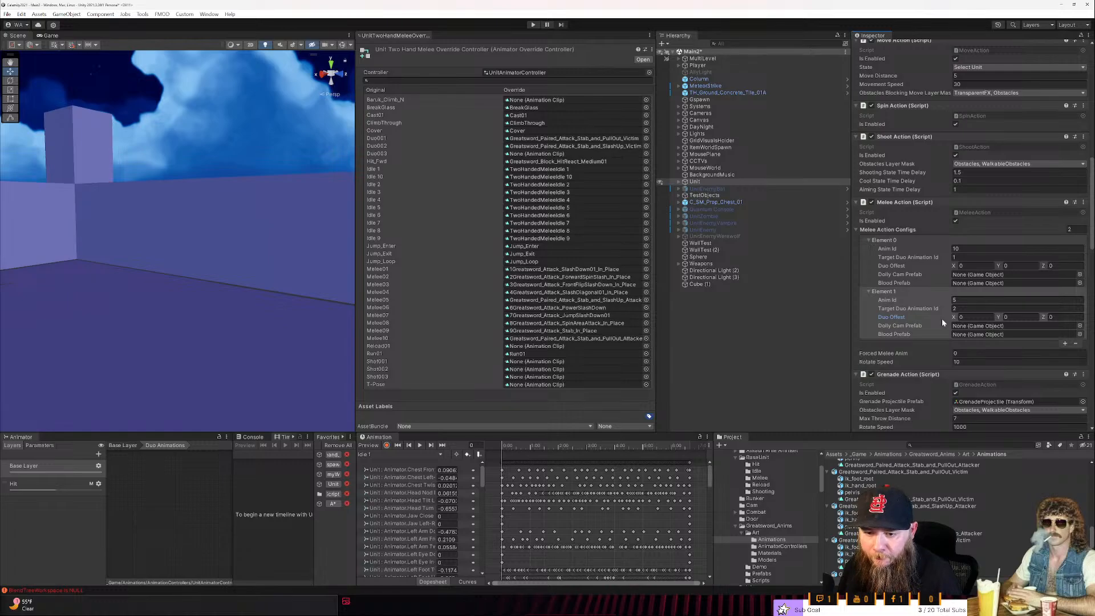
{"action": "scroll", "coordinate": [942, 318], "scroll_direction": "down", "scroll_amount": 1}
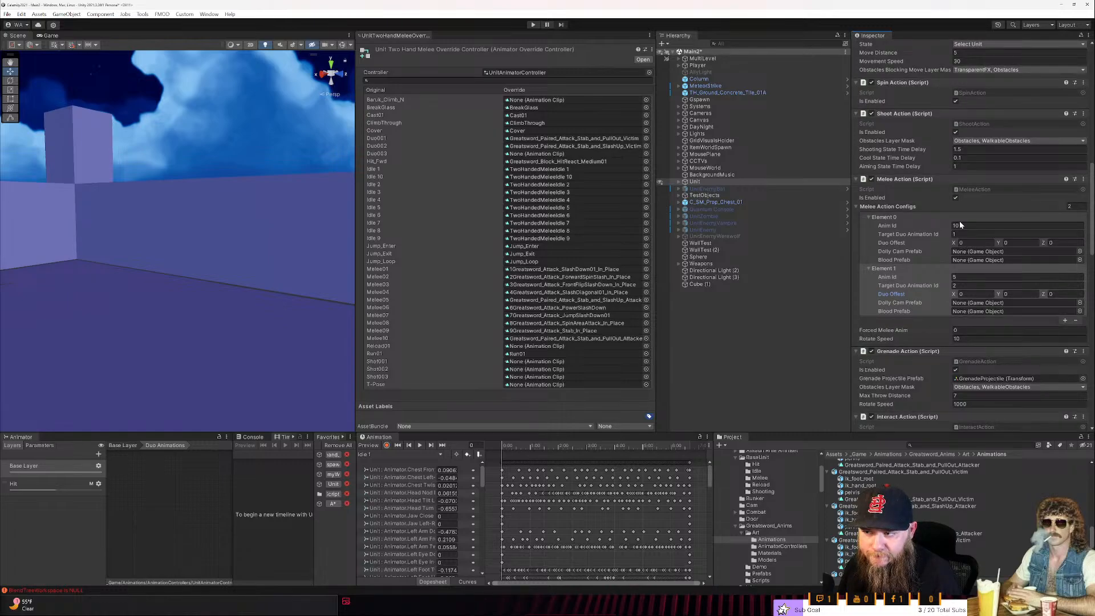
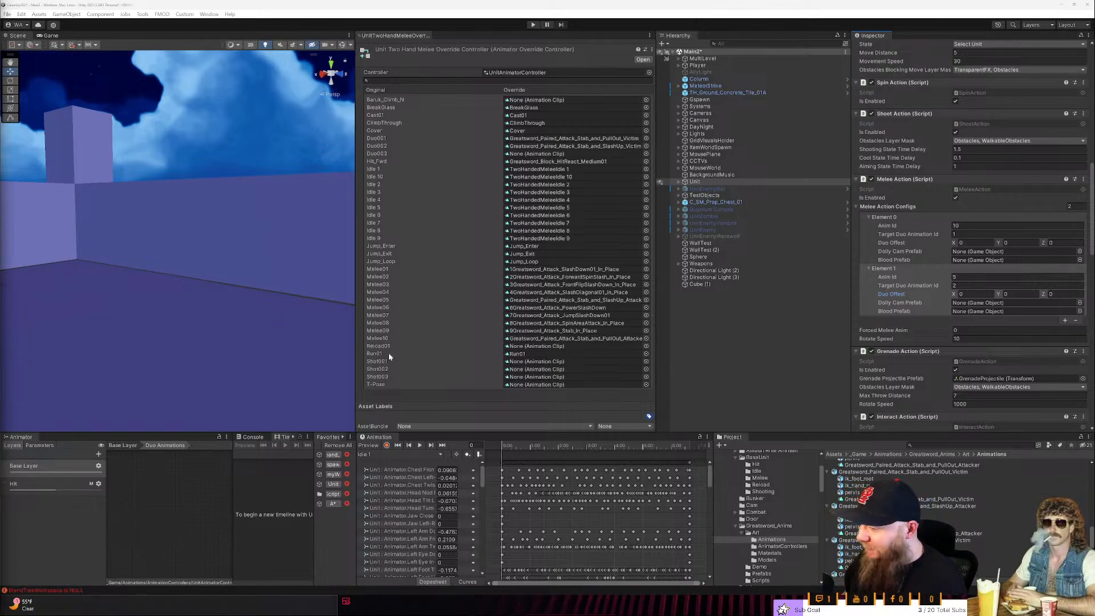
- Widen the override controller view and show the KAWAII_ANIMATIONS_100 Animations folder in an enlarged project browser
{"action": "left_click_drag", "start_coordinate": [354, 355], "coordinate": [465, 362]}
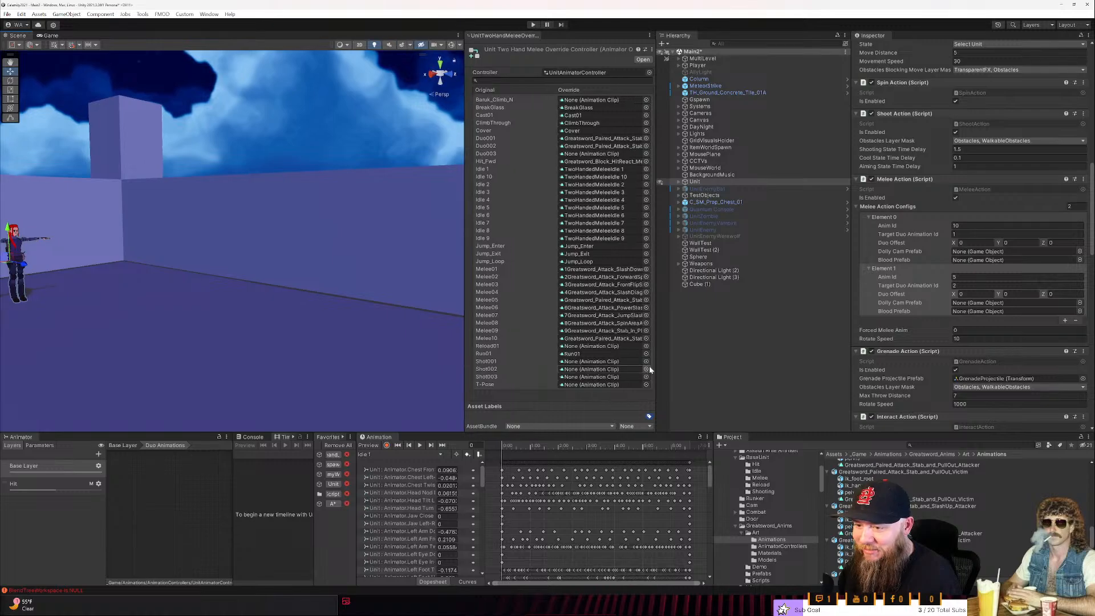
{"action": "left_click_drag", "start_coordinate": [654, 366], "coordinate": [680, 368]}
{"action": "scroll", "coordinate": [791, 516], "scroll_direction": "down", "scroll_amount": 10}
{"action": "scroll", "coordinate": [791, 516], "scroll_direction": "up", "scroll_amount": 6}
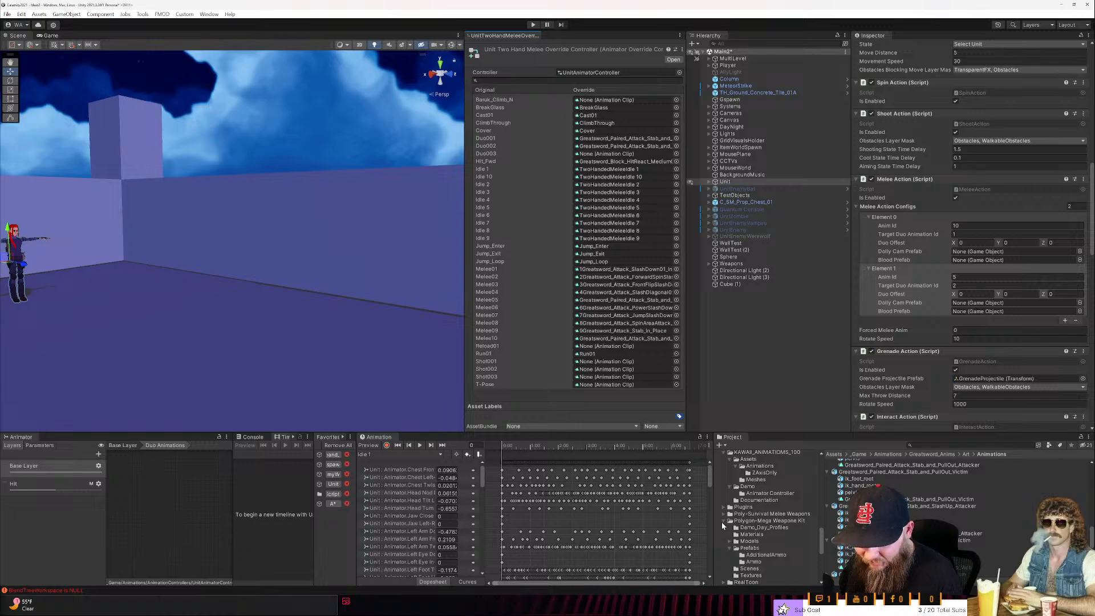
{"action": "left_click", "coordinate": [751, 494]}
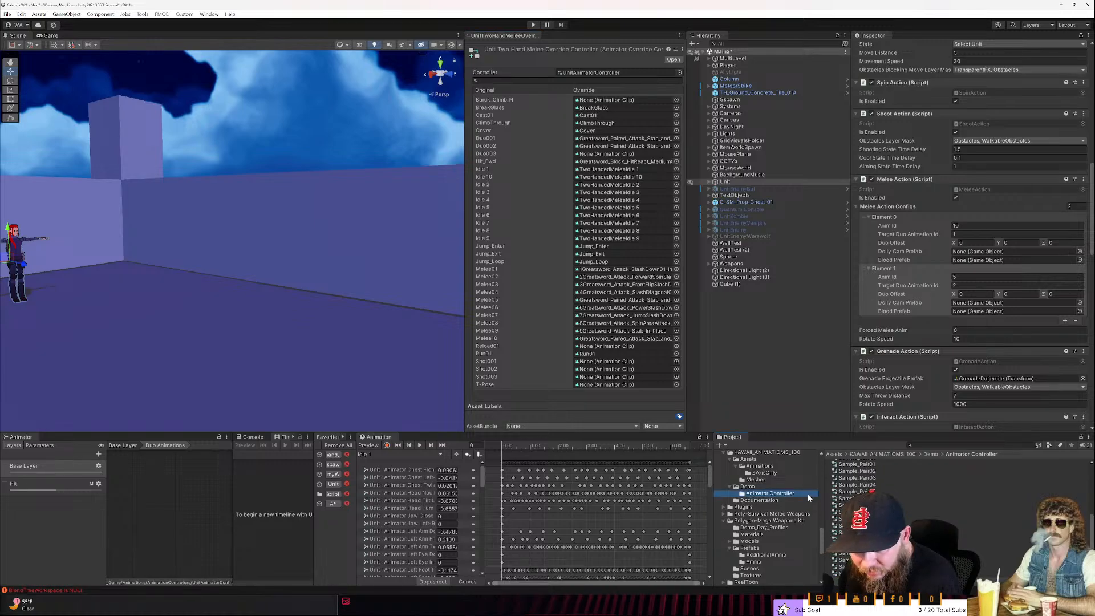
{"action": "left_click", "coordinate": [757, 467]}
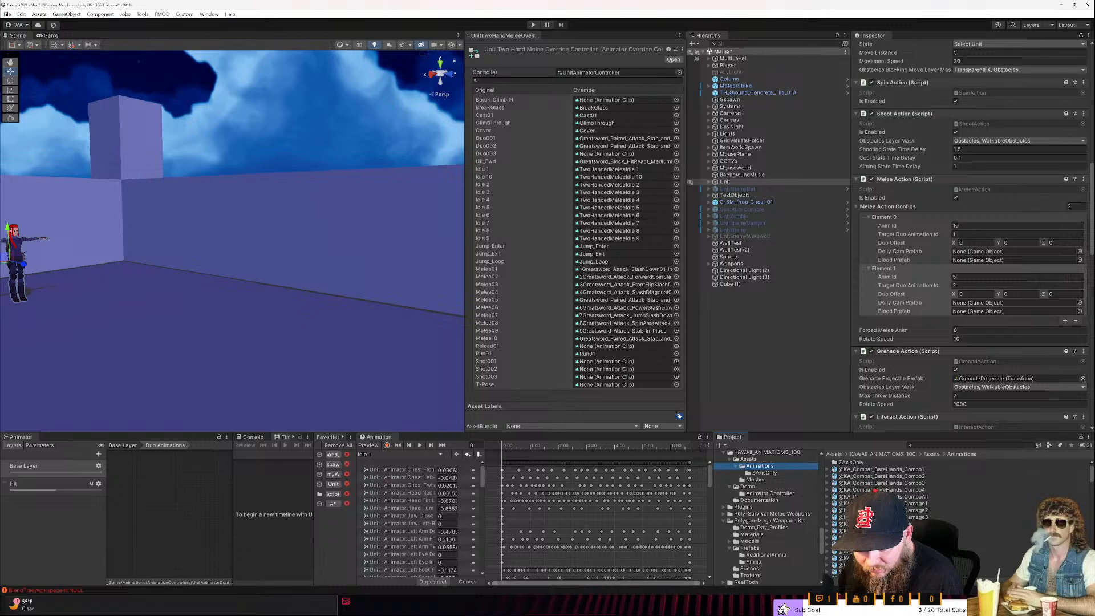
{"action": "left_click_drag", "start_coordinate": [843, 431], "coordinate": [843, 379]}
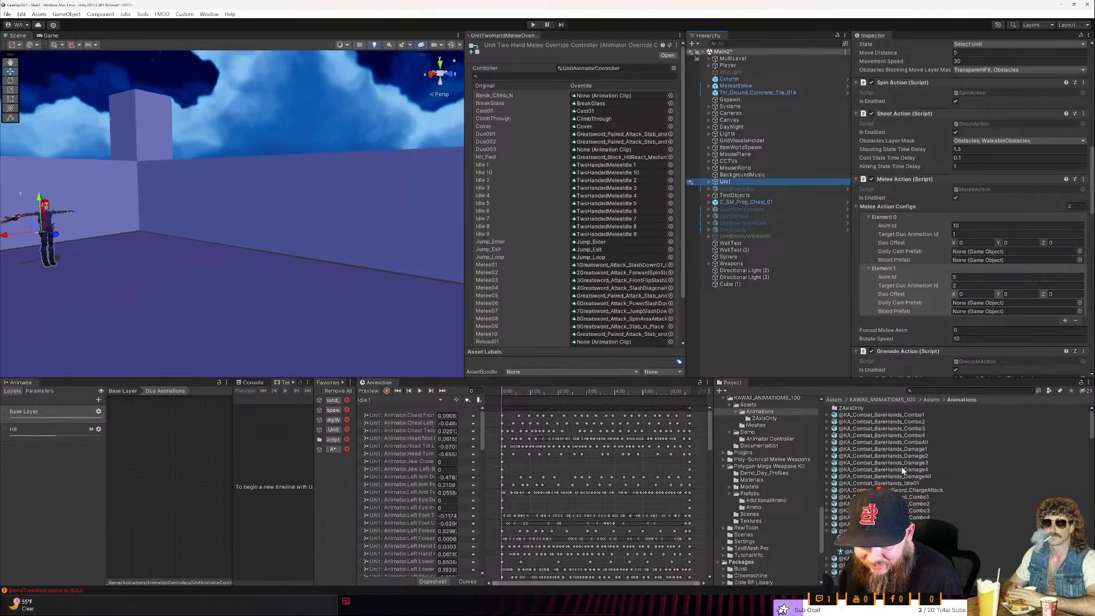
- Browse the KAWAII animation clips and open the preview of the KA_Idle39_CuteArmUp clip
{"action": "scroll", "coordinate": [890, 457], "scroll_direction": "down", "scroll_amount": 10}
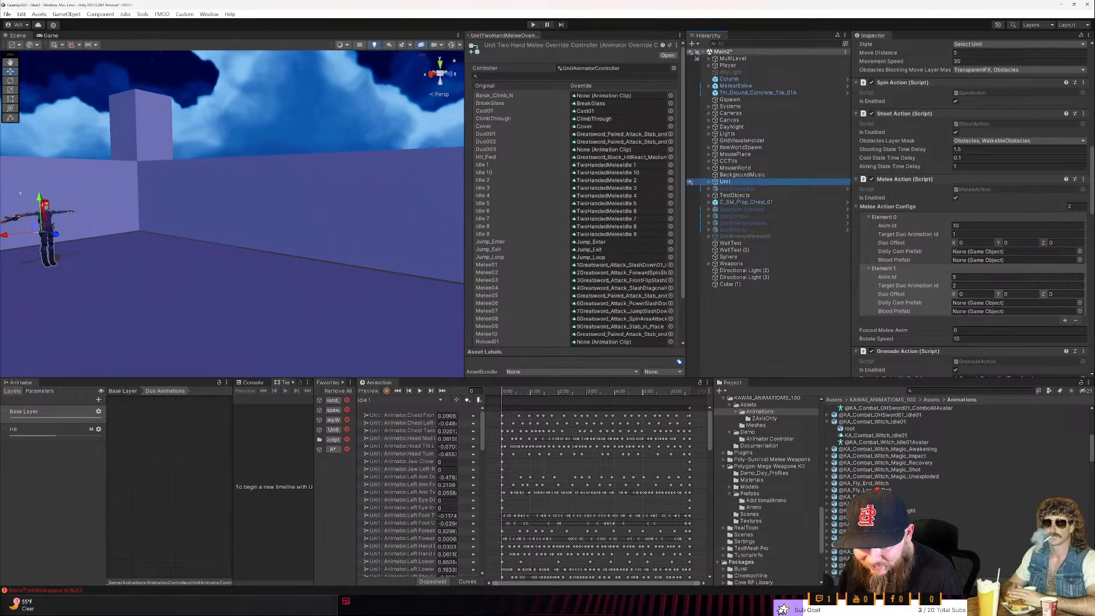
{"action": "scroll", "coordinate": [889, 457], "scroll_direction": "up", "scroll_amount": 5}
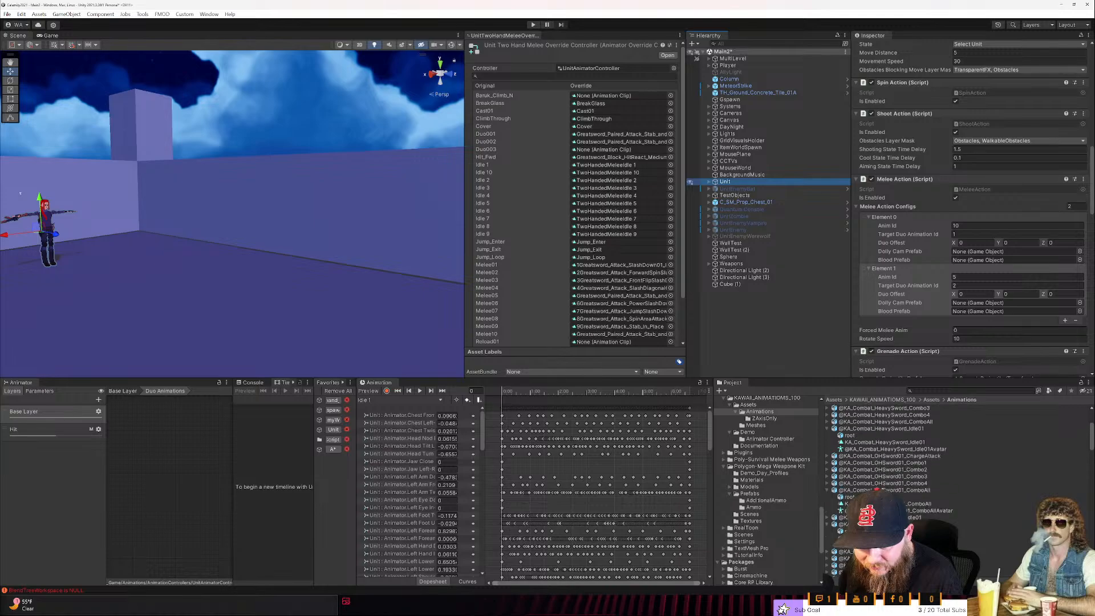
{"action": "scroll", "coordinate": [890, 456], "scroll_direction": "up", "scroll_amount": 5}
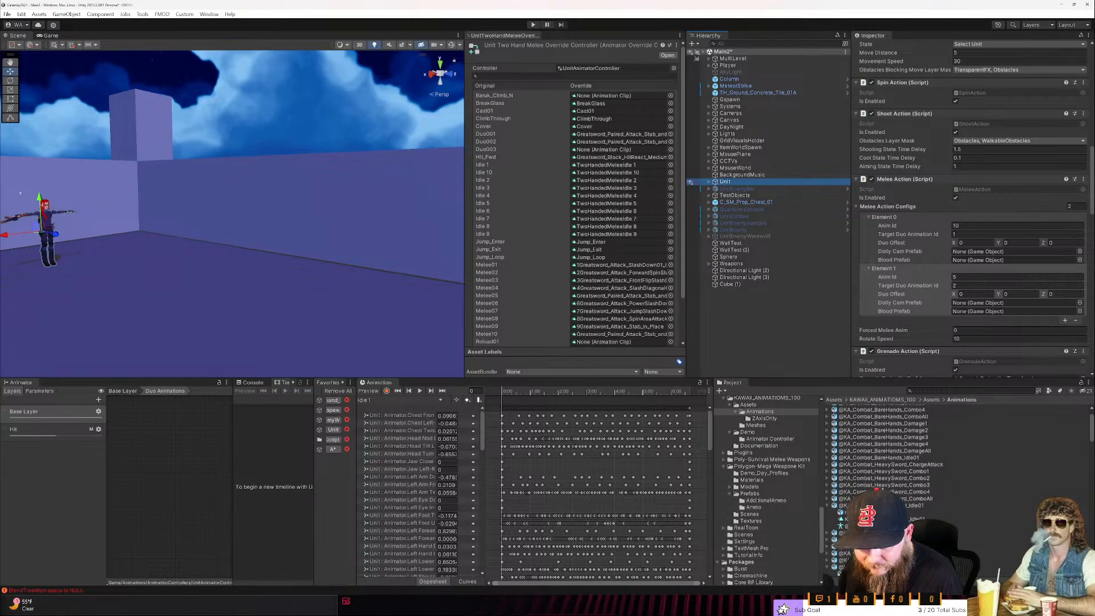
{"action": "scroll", "coordinate": [887, 445], "scroll_direction": "down", "scroll_amount": 15}
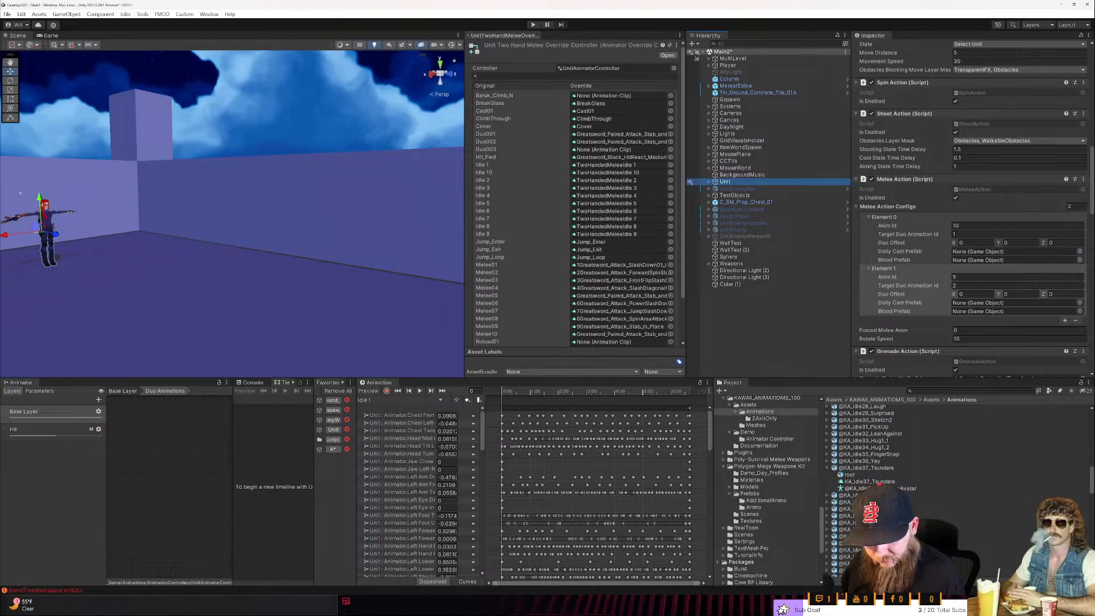
{"action": "left_click", "coordinate": [850, 502]}
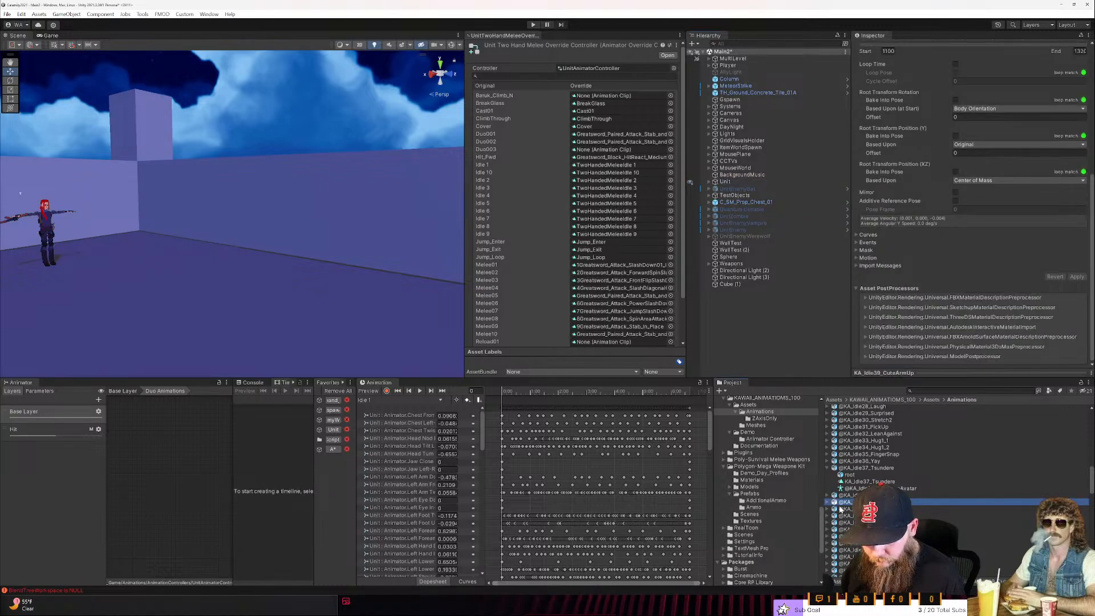
{"action": "left_click", "coordinate": [828, 503]}
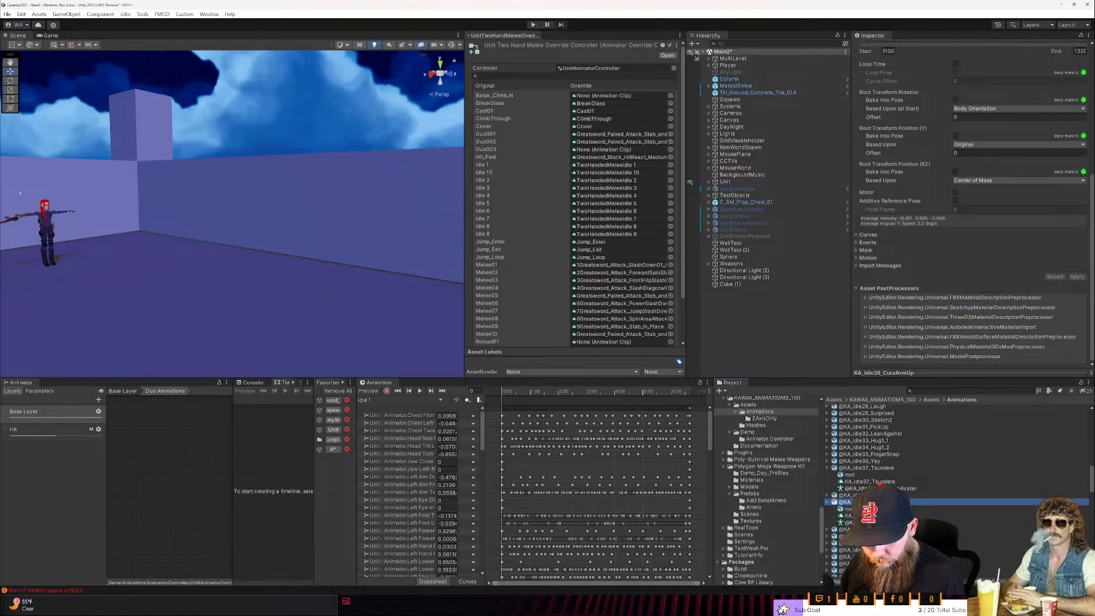
{"action": "left_click", "coordinate": [851, 515]}
{"action": "left_click", "coordinate": [923, 374]}
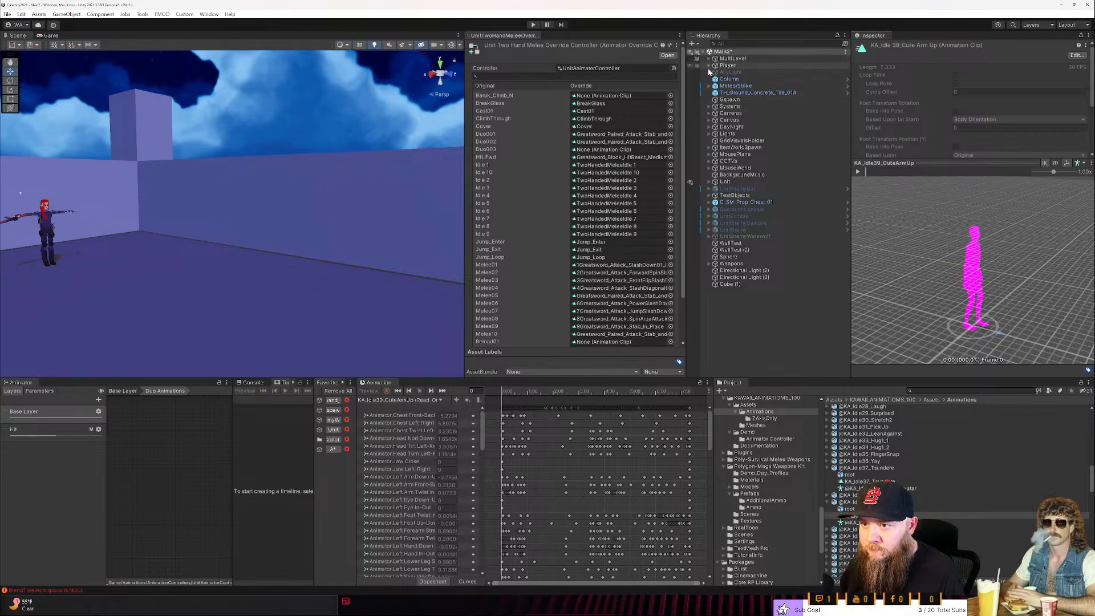
- Use the character model under Player as the preview model and play the KA_Idle39_CuteArmUp clip
{"action": "left_click", "coordinate": [709, 66]}
{"action": "left_click_drag", "start_coordinate": [733, 72], "coordinate": [981, 263]}
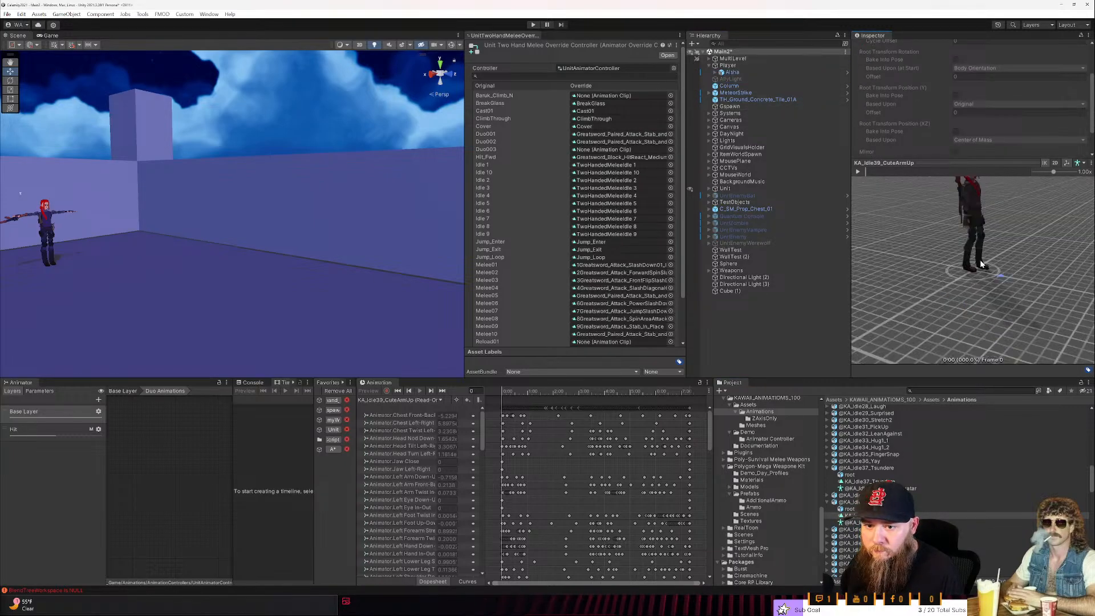
{"action": "middle_click_drag", "start_coordinate": [977, 255], "coordinate": [980, 297]}
{"action": "left_click", "coordinate": [858, 171]}
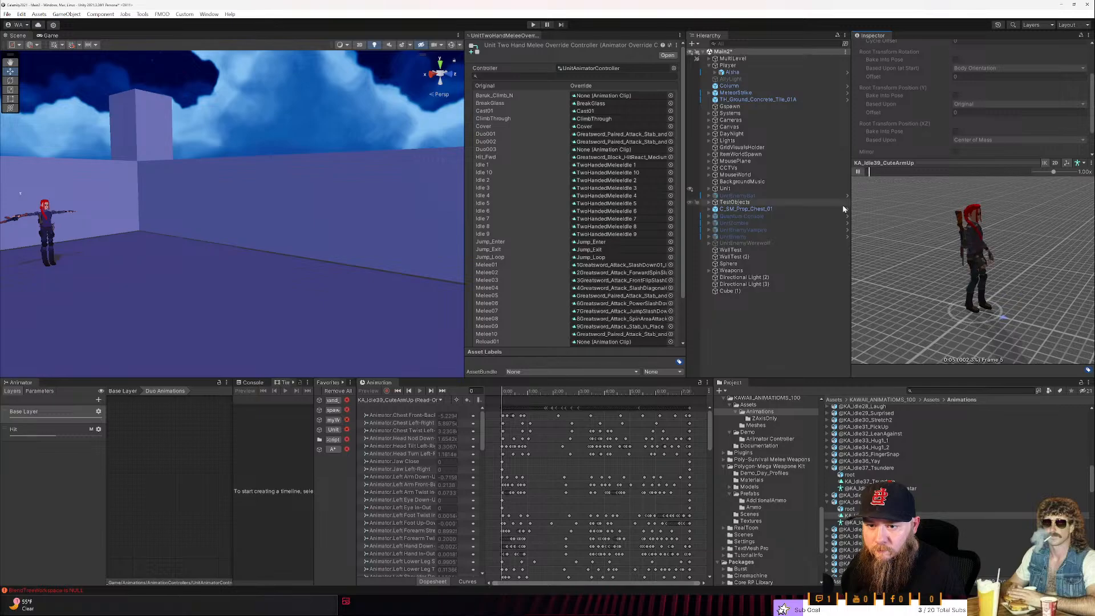
- Enlarge the animation preview and examine the playing KA_Idle39_CuteArmUp clip up close from the character's front
{"action": "left_click_drag", "start_coordinate": [851, 278], "coordinate": [774, 279]}
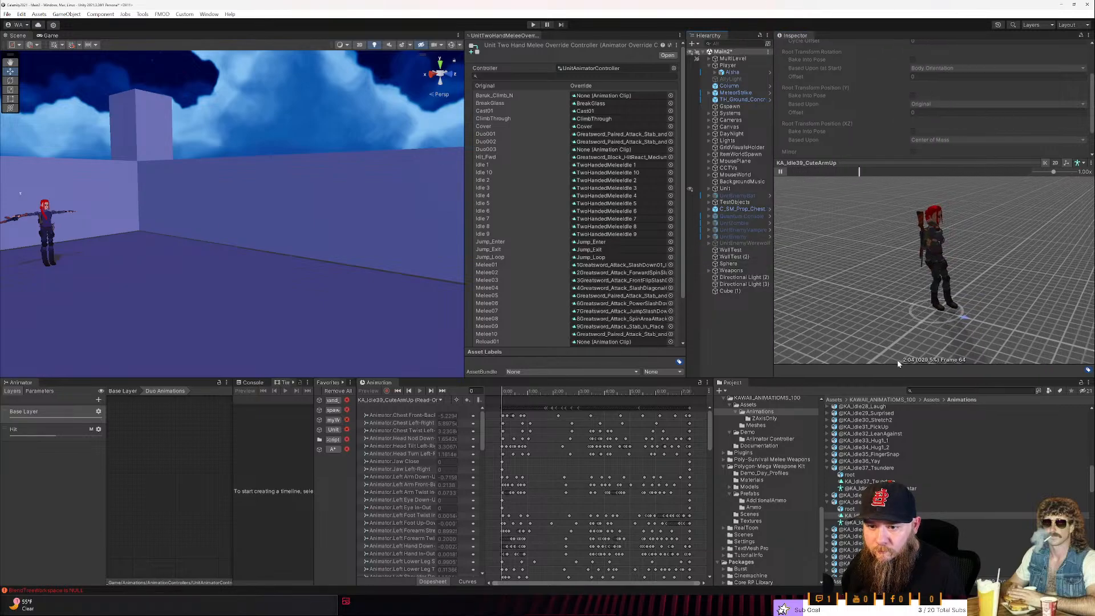
{"action": "left_click_drag", "start_coordinate": [898, 377], "coordinate": [901, 503]}
{"action": "left_click_drag", "start_coordinate": [912, 290], "coordinate": [904, 85]}
{"action": "scroll", "coordinate": [970, 310], "scroll_direction": "up", "scroll_amount": 5}
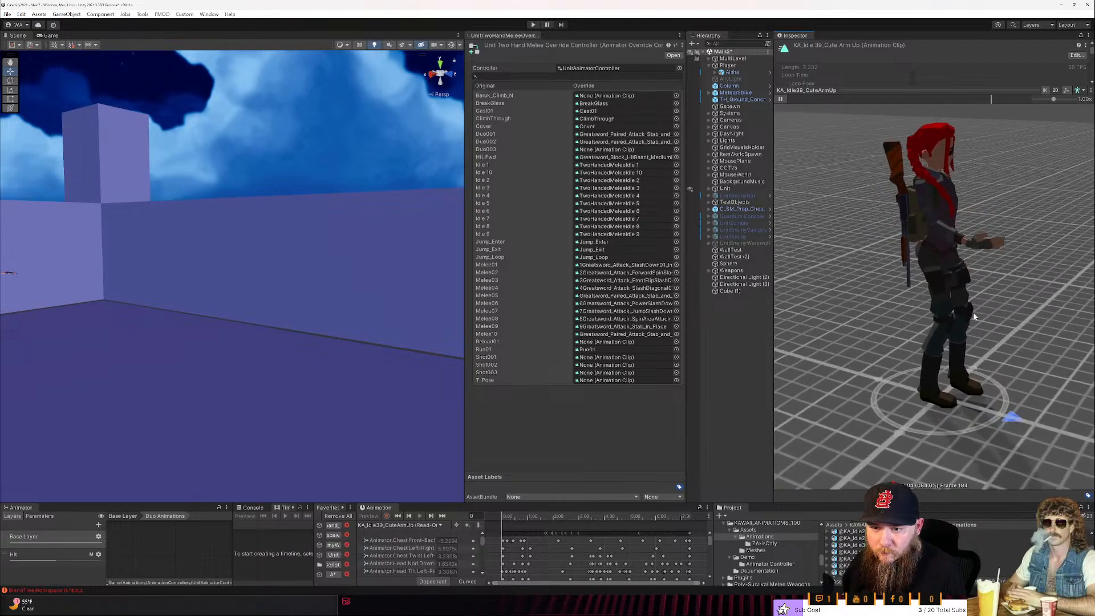
{"action": "scroll", "coordinate": [989, 307], "scroll_direction": "down", "scroll_amount": 3}
{"action": "right_click_drag", "start_coordinate": [995, 296], "coordinate": [850, 270]}
{"action": "left_click_drag", "start_coordinate": [787, 502], "coordinate": [787, 441]}
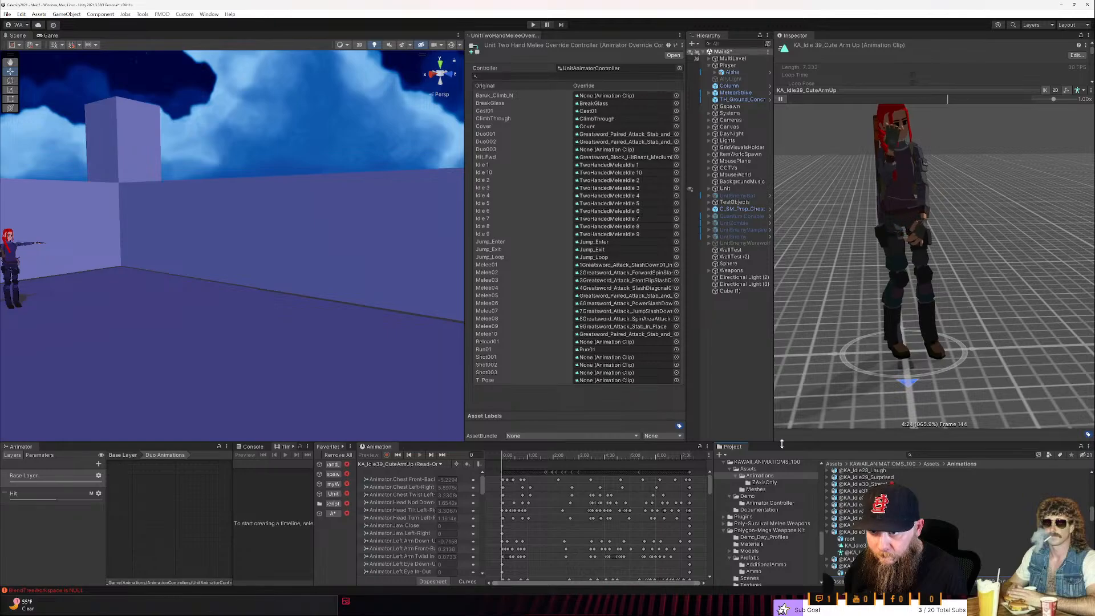
- Play the KA_Idle37_Tsundere clip in the preview and look through its import settings
{"action": "left_click", "coordinate": [860, 546]}
{"action": "left_click", "coordinate": [780, 100]}
{"action": "left_click_drag", "start_coordinate": [838, 228], "coordinate": [873, 228]}
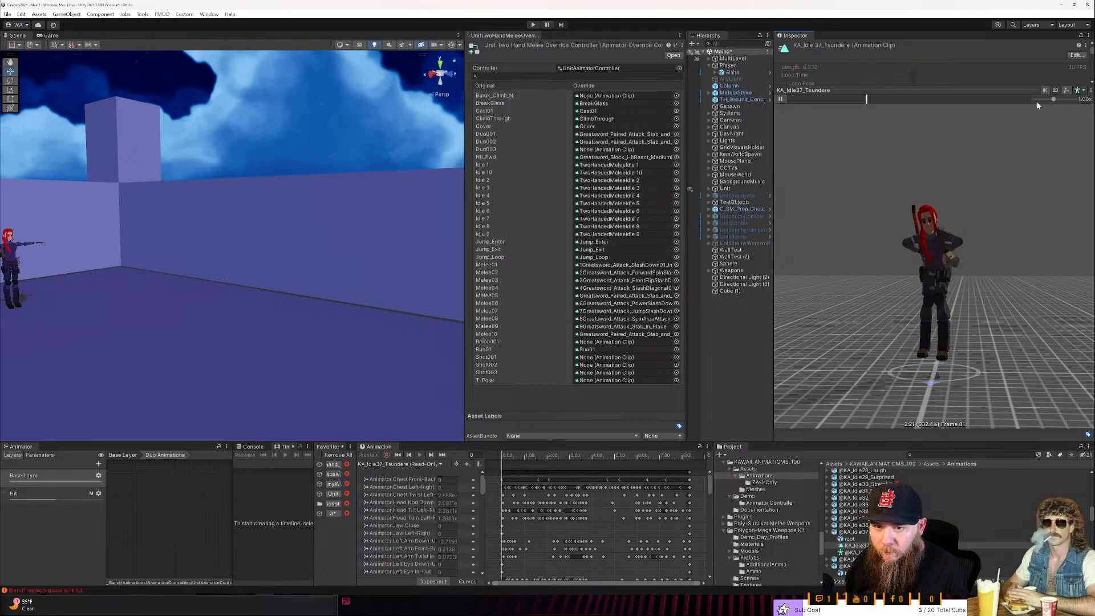
{"action": "left_click_drag", "start_coordinate": [1015, 91], "coordinate": [996, 243]}
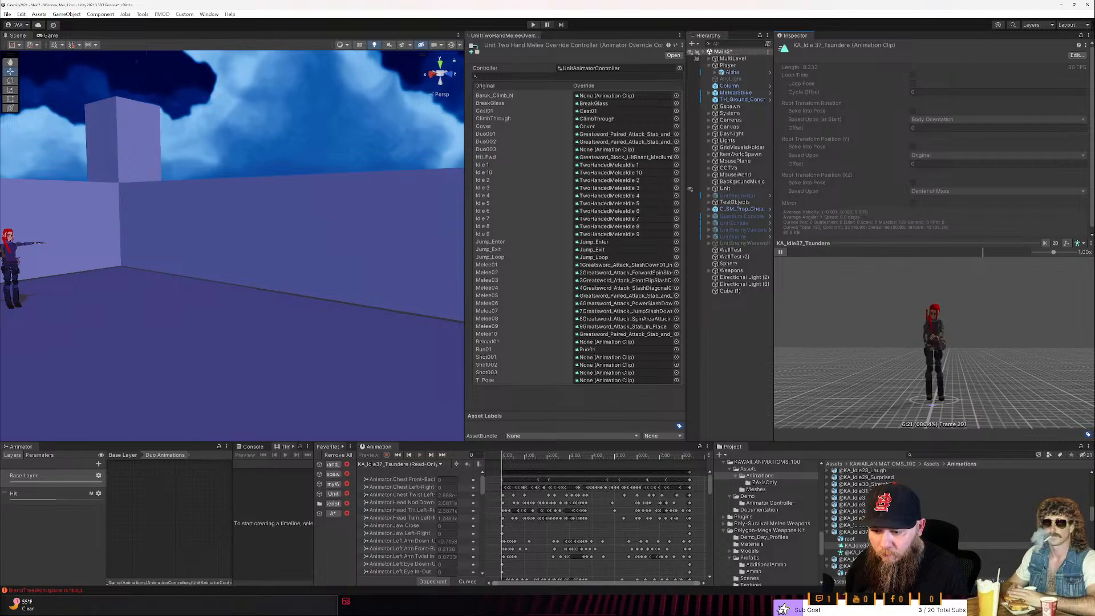
{"action": "left_click", "coordinate": [855, 533]}
{"action": "scroll", "coordinate": [915, 166], "scroll_direction": "down", "scroll_amount": 7}
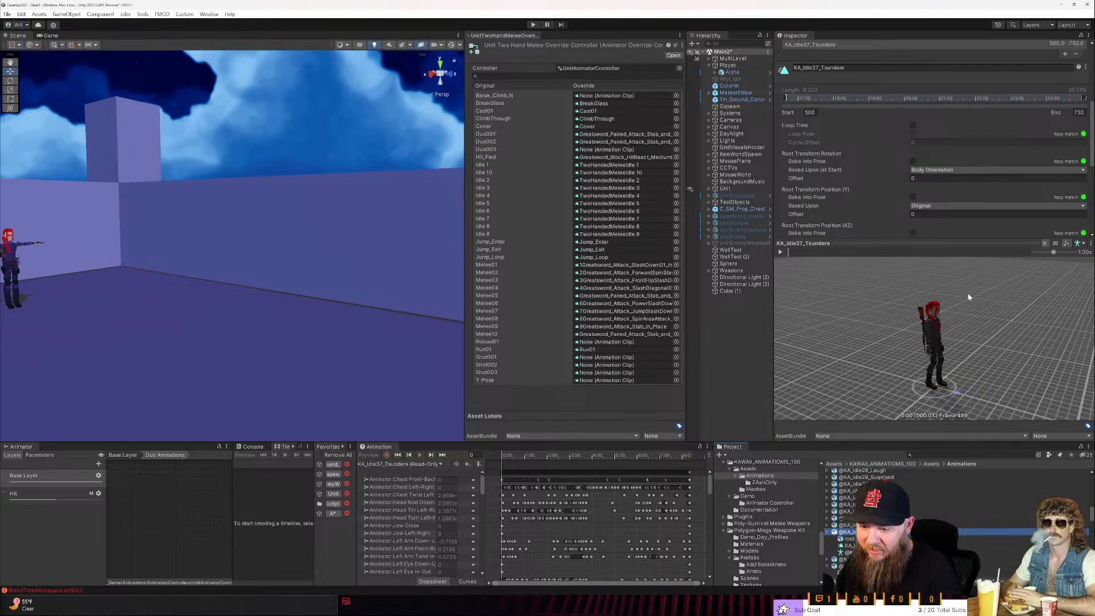
- Find the KA_Idle48_TriplePose1_1 clip and play its preview, viewed from the character's front
{"action": "scroll", "coordinate": [956, 190], "scroll_direction": "down", "scroll_amount": 1}
{"action": "scroll", "coordinate": [856, 514], "scroll_direction": "down", "scroll_amount": 5}
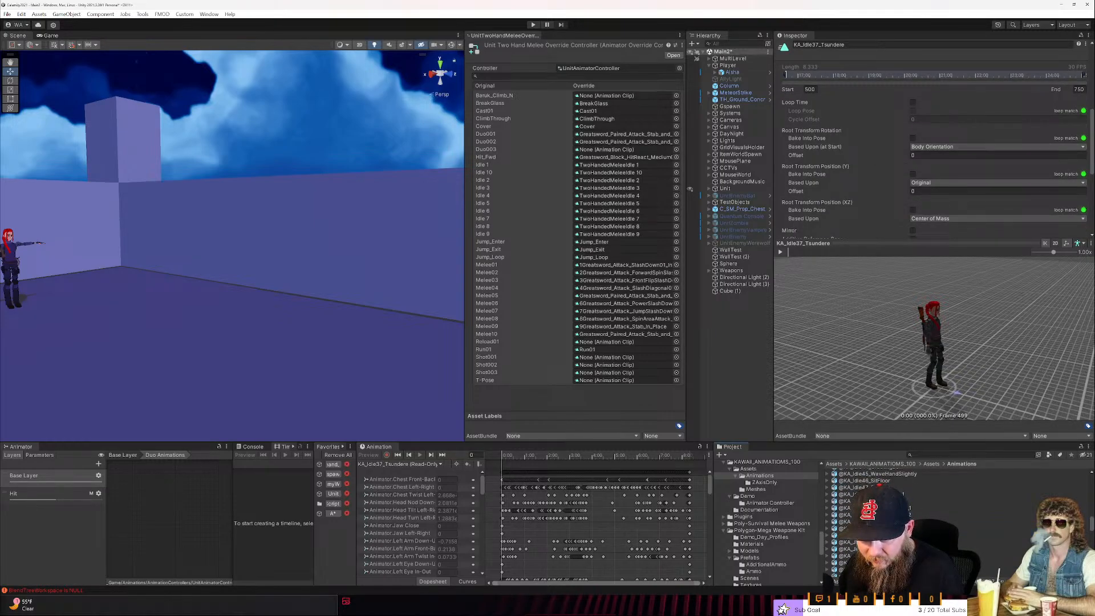
{"action": "left_click", "coordinate": [827, 495]}
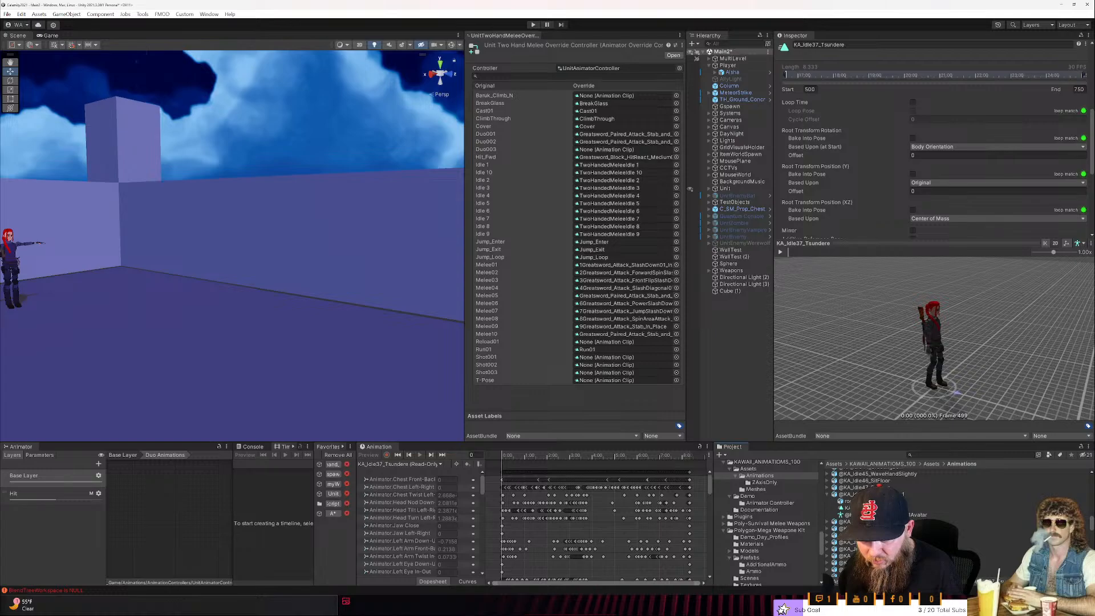
{"action": "left_click", "coordinate": [847, 507]}
{"action": "left_click", "coordinate": [781, 251]}
{"action": "left_click_drag", "start_coordinate": [975, 386], "coordinate": [900, 368]}
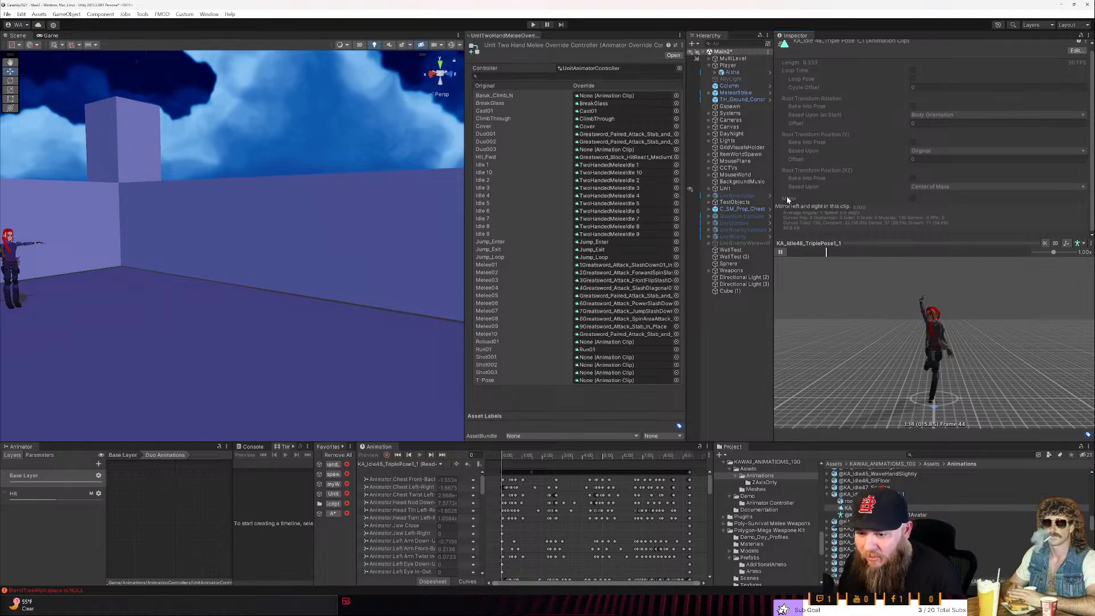
- Preview the KA_Run03 and KA_Run_Left running animations
{"action": "scroll", "coordinate": [890, 514], "scroll_direction": "down", "scroll_amount": 6}
{"action": "left_click", "coordinate": [873, 510]}
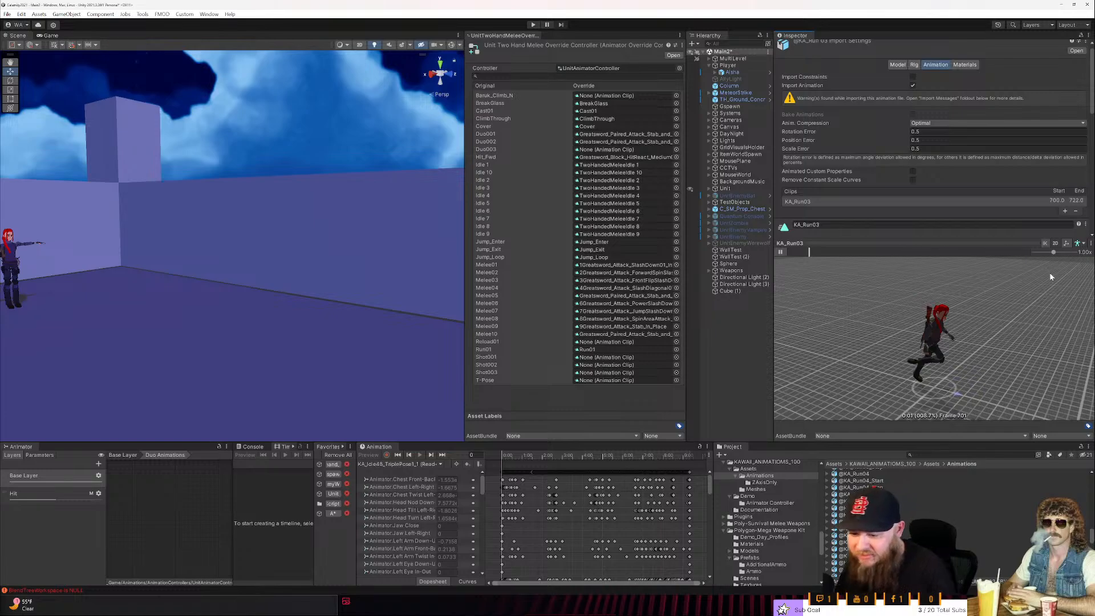
{"action": "left_click", "coordinate": [853, 542]}
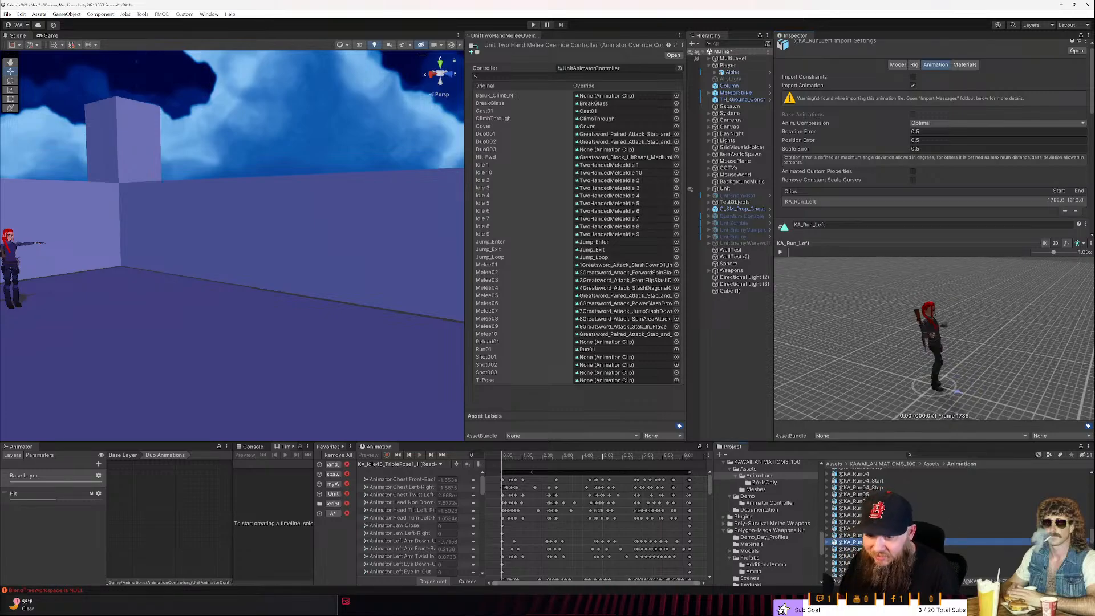
{"action": "left_click", "coordinate": [780, 253]}
{"action": "scroll", "coordinate": [949, 511], "scroll_direction": "down", "scroll_amount": 3}
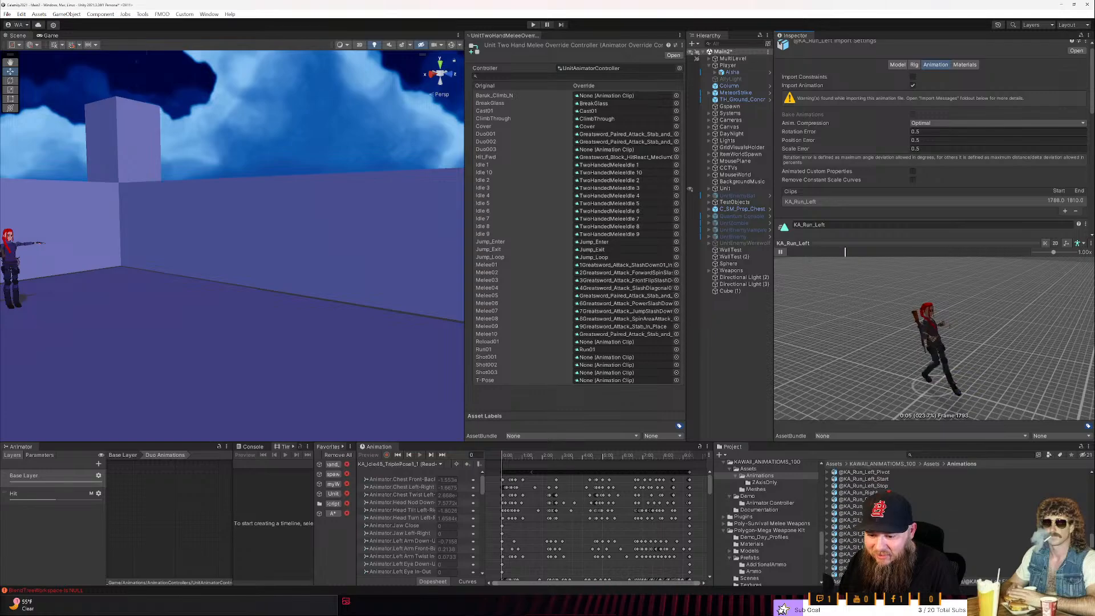
- Play the KA_Sit_LookAtToes animation in the preview and examine the sitting pose from the side
{"action": "left_click", "coordinate": [852, 540]}
{"action": "left_click", "coordinate": [782, 252]}
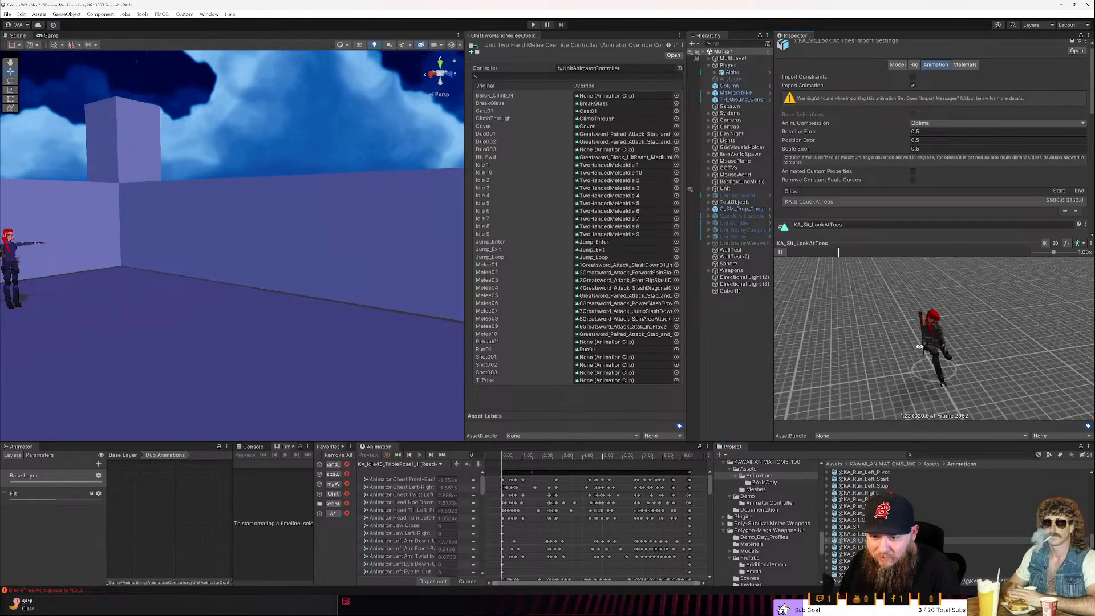
{"action": "left_click_drag", "start_coordinate": [933, 346], "coordinate": [993, 351]}
{"action": "left_click_drag", "start_coordinate": [982, 352], "coordinate": [800, 340]}
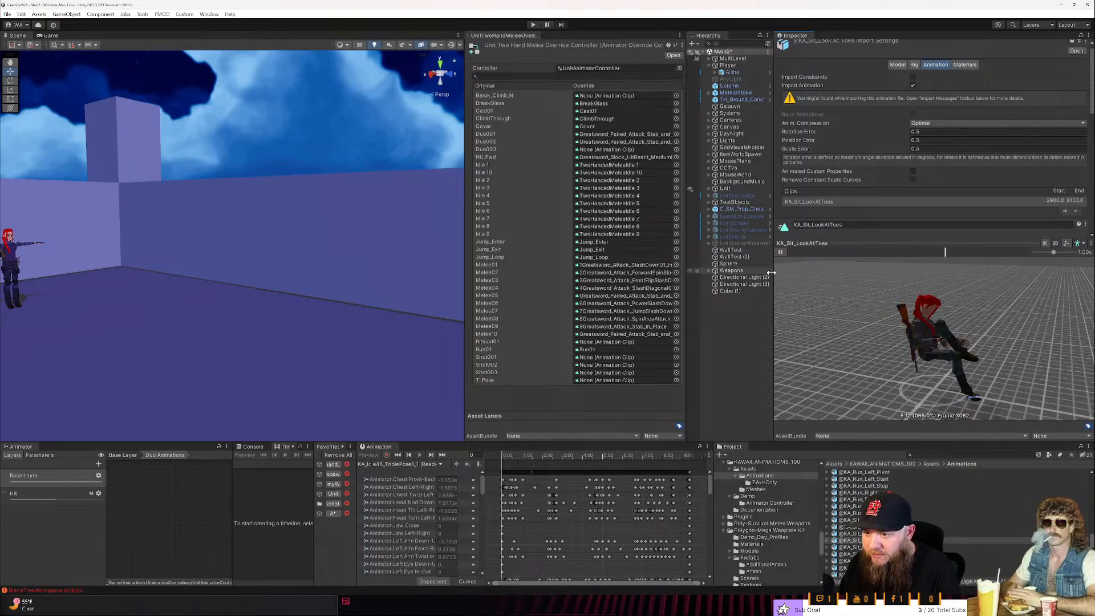
- Narrow the animation preview, widen the hierarchy and override controller views, and clear the asset selection
{"action": "left_click_drag", "start_coordinate": [771, 249], "coordinate": [862, 319]}
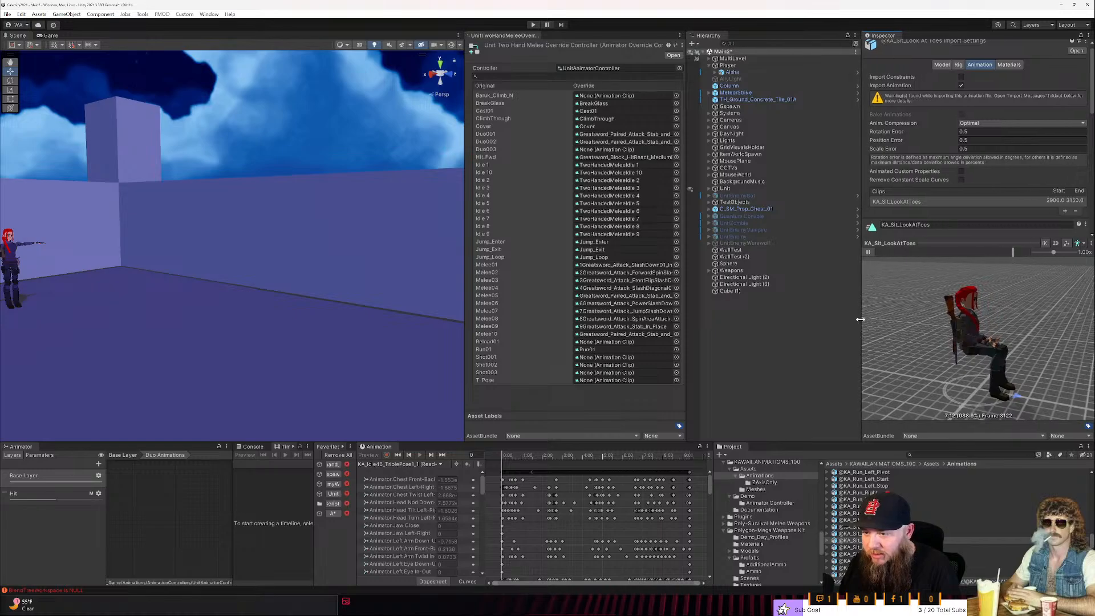
{"action": "left_click_drag", "start_coordinate": [685, 319], "coordinate": [718, 319]}
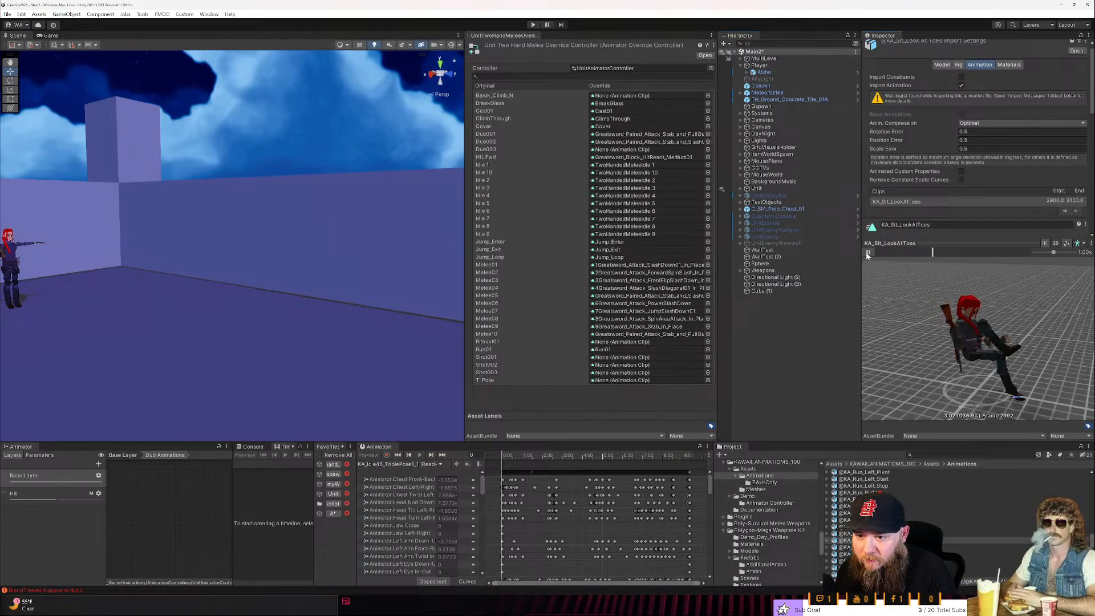
{"action": "left_click", "coordinate": [764, 347]}
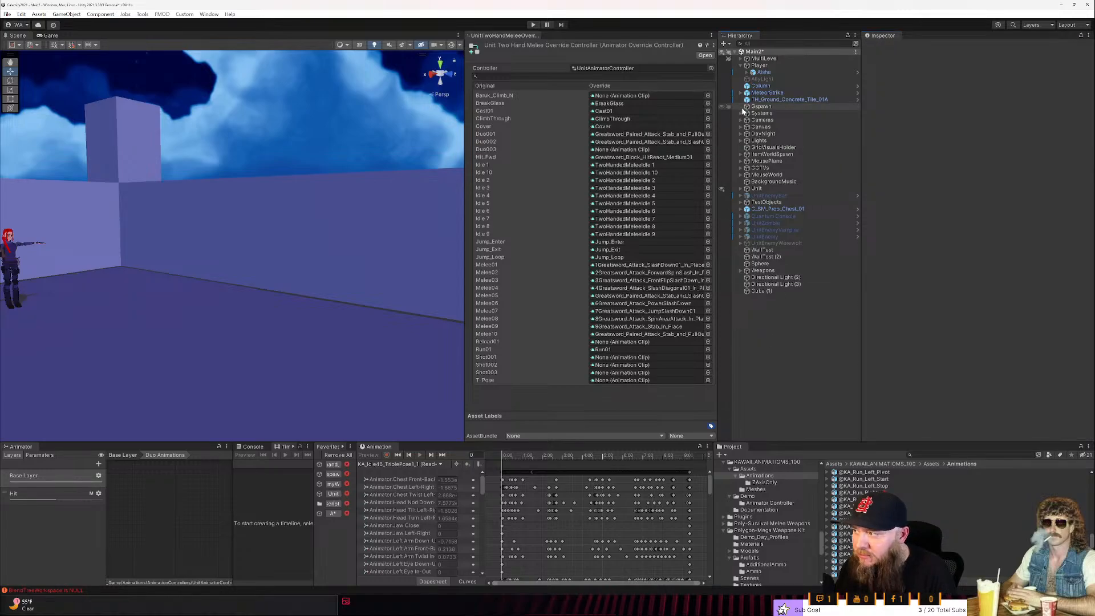
- Duplicate the SM_Gun_Table_02 weapon table and move the copy to an empty spot at about X 55.6, Z -34.1
{"action": "right_click_drag", "start_coordinate": [349, 280], "coordinate": [239, 392]}
{"action": "left_click", "coordinate": [375, 375]}
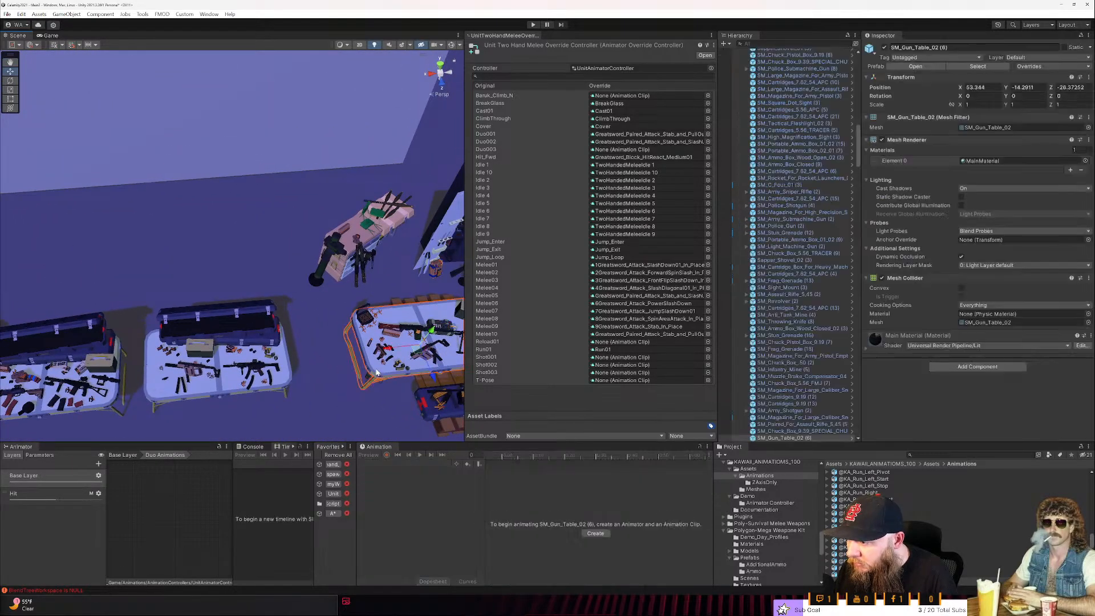
{"action": "left_click_drag", "start_coordinate": [417, 352], "coordinate": [220, 95]}
{"action": "right_click_drag", "start_coordinate": [220, 96], "coordinate": [348, 136]}
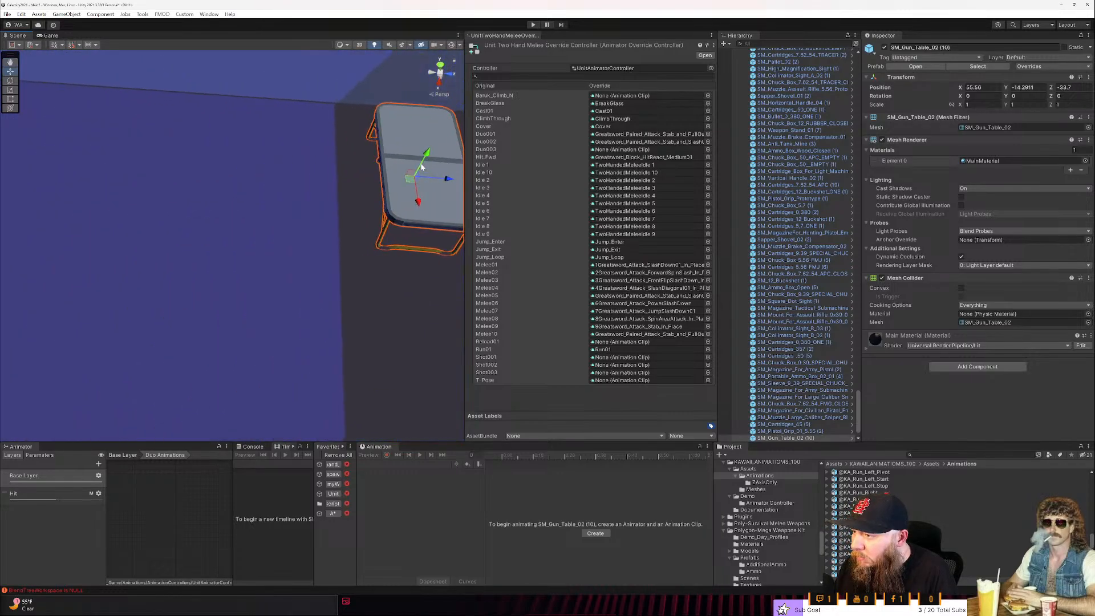
{"action": "left_click_drag", "start_coordinate": [411, 177], "coordinate": [382, 181]}
- Search the project assets for sword prefabs using "sword t:Prefab"
{"action": "left_click", "coordinate": [912, 455]}
{"action": "type", "text": "sword"}
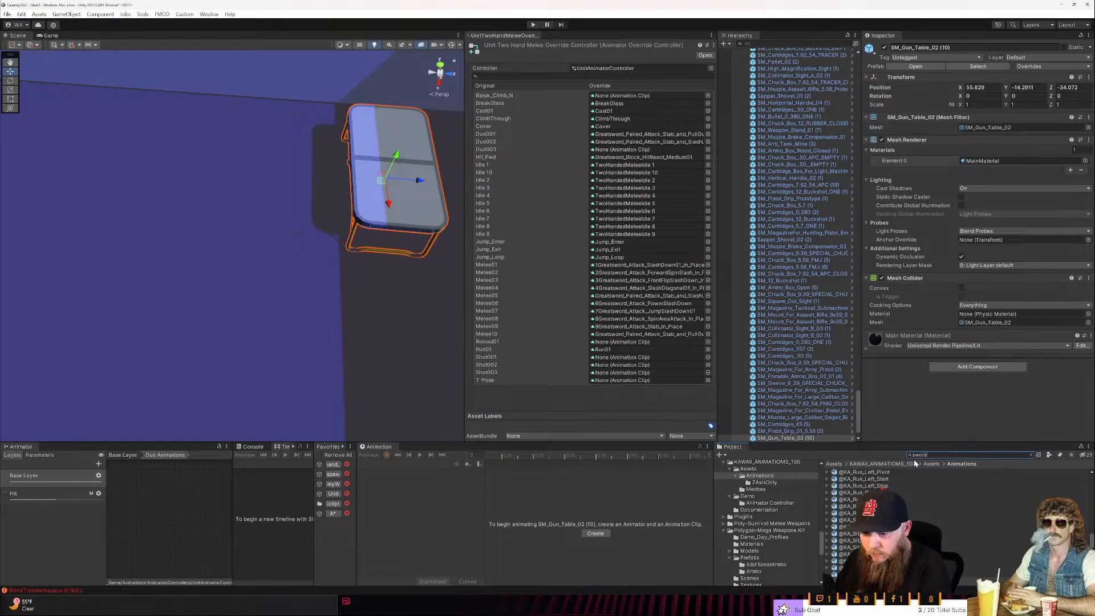
{"action": "type", "text": " t:Prefab"}
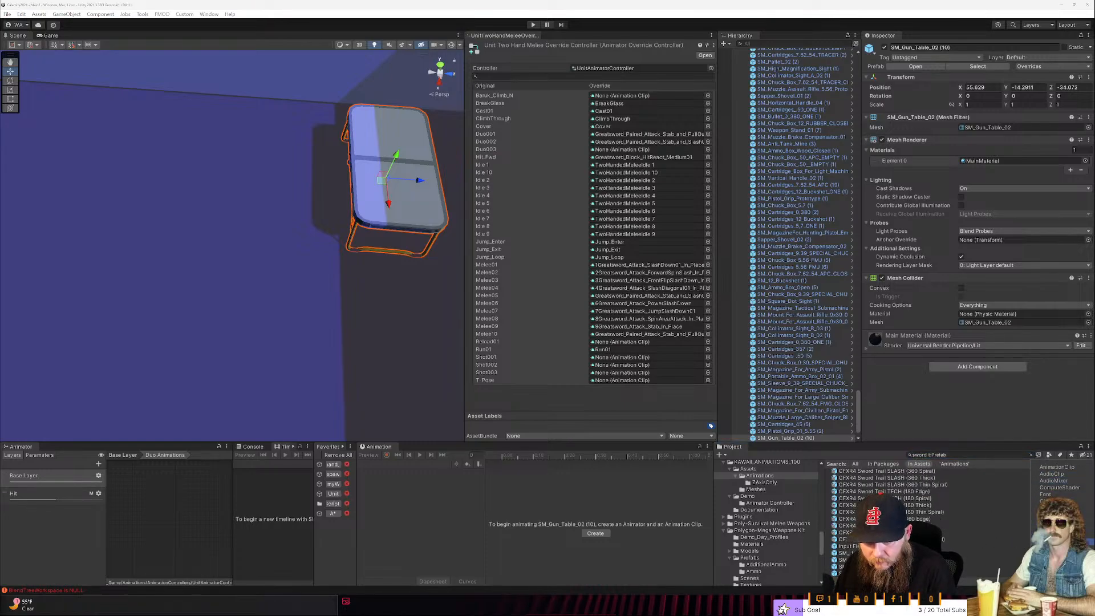
- Compare the handcrafted curved sword, handcrafted sword, tactical sword and tactical sword sheath prefabs in the preview
{"action": "left_click", "coordinate": [846, 552]}
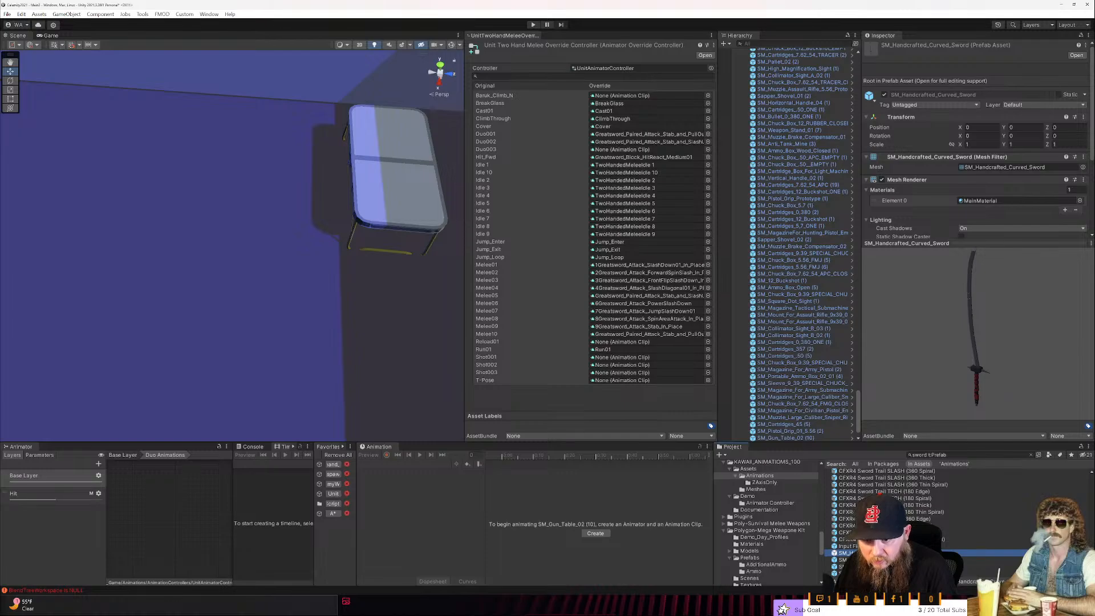
{"action": "left_click", "coordinate": [847, 560]}
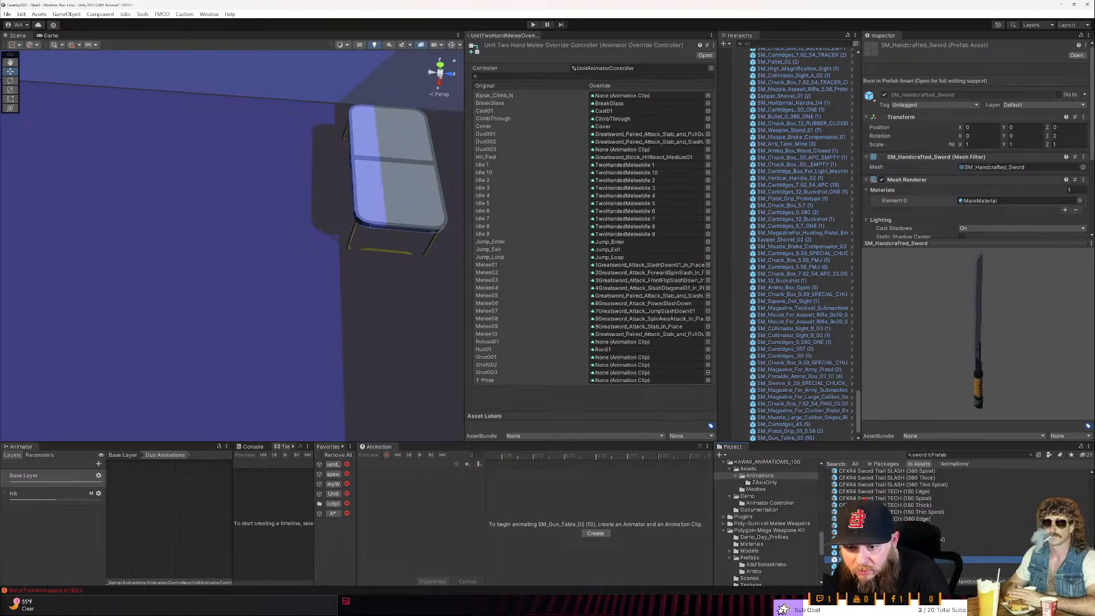
{"action": "left_click", "coordinate": [846, 566]}
{"action": "left_click", "coordinate": [847, 574]}
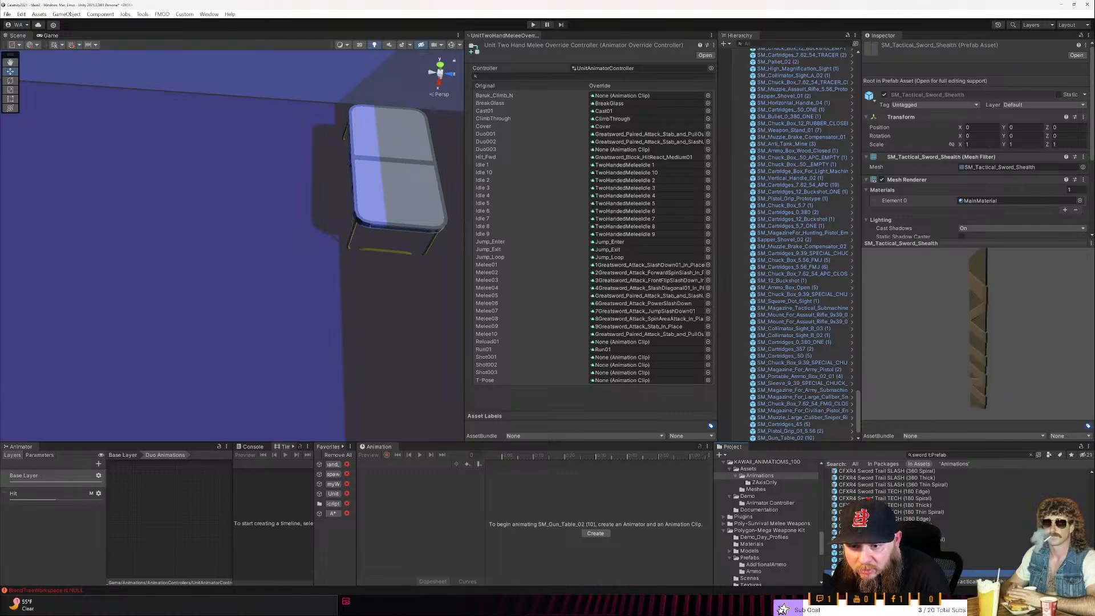
{"action": "left_click", "coordinate": [847, 567]}
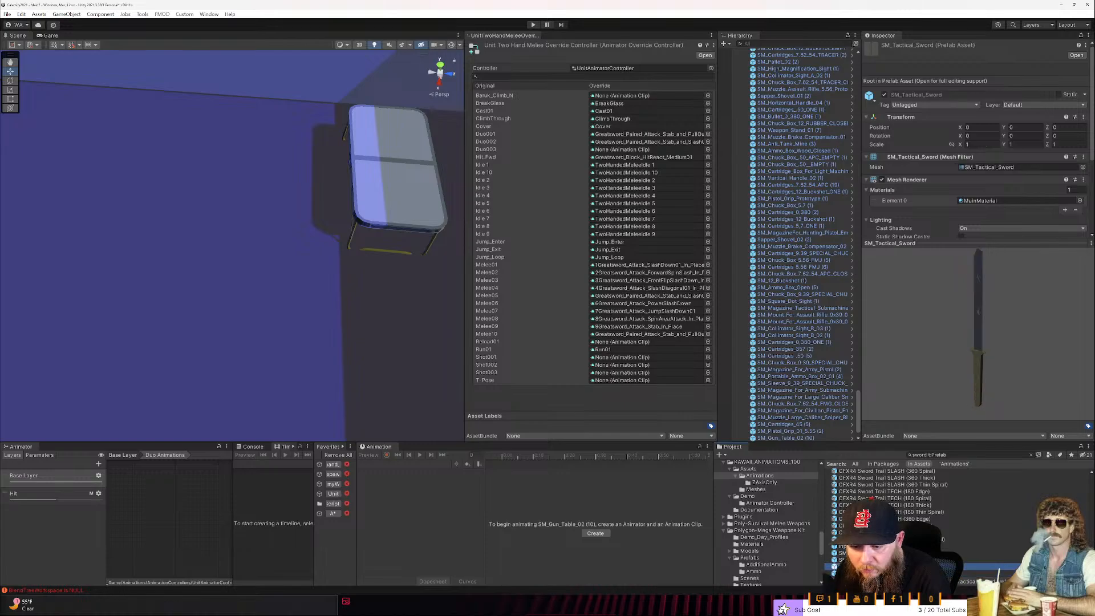
{"action": "left_click", "coordinate": [847, 560]}
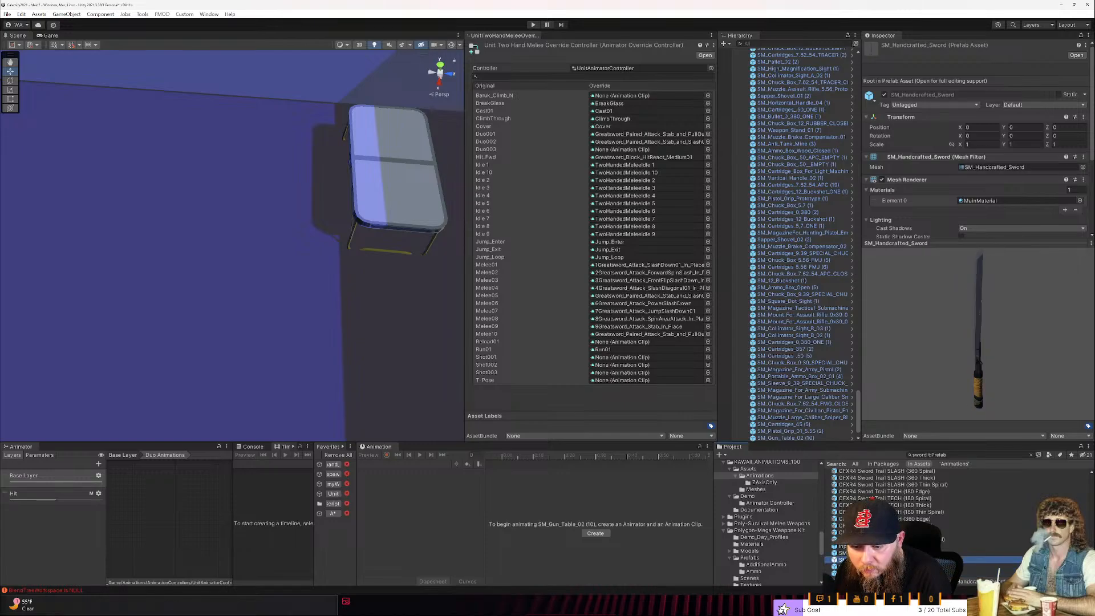
{"action": "left_click", "coordinate": [862, 552]}
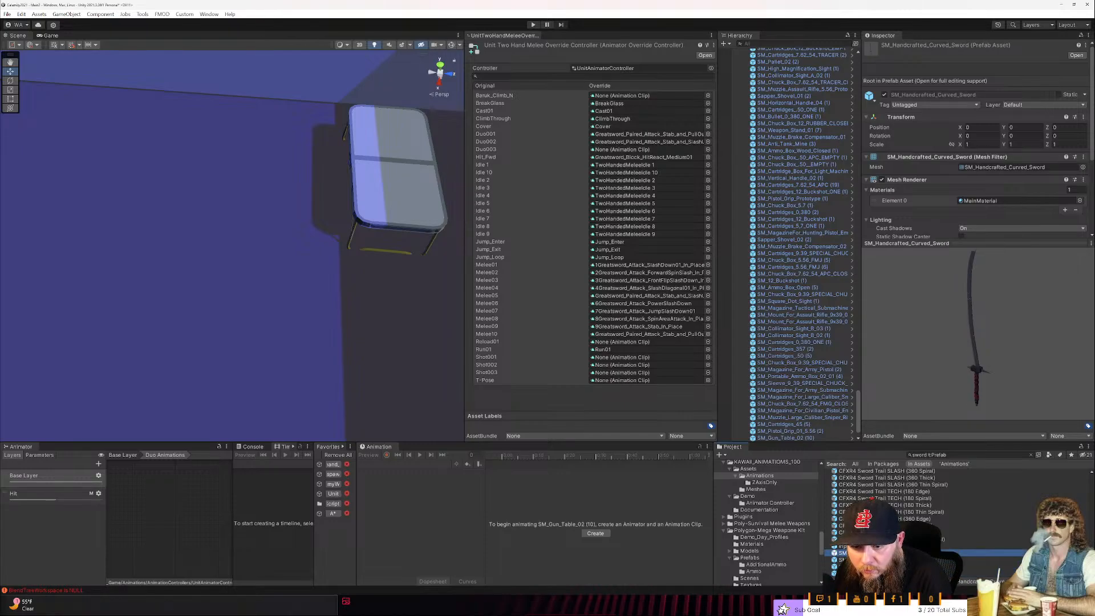
{"action": "left_click", "coordinate": [862, 559]}
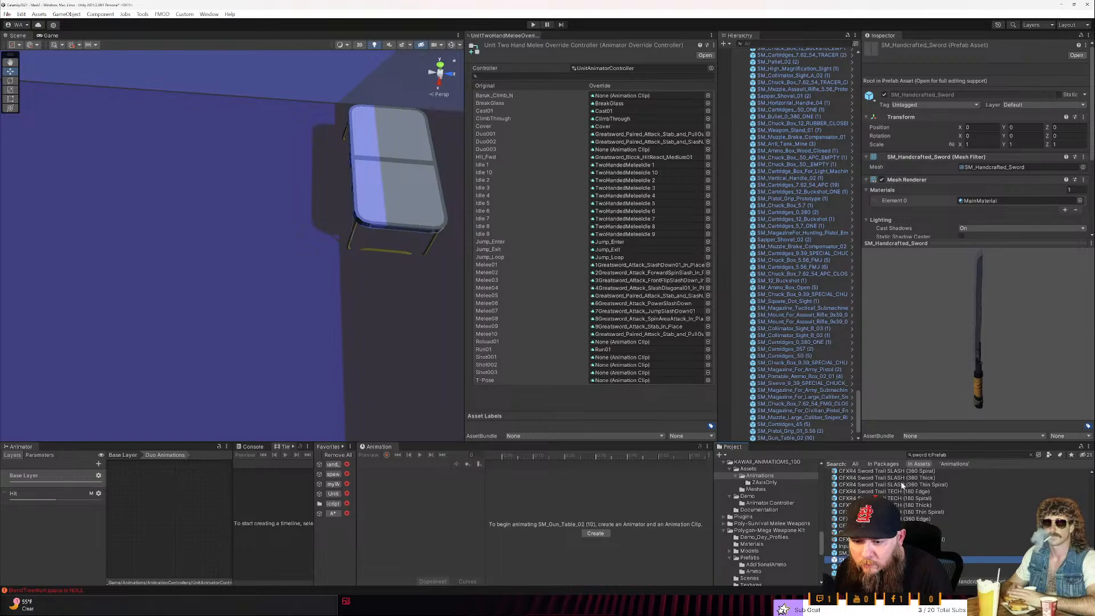
- Place the SM_Handcrafted_Sword prefab upright on the empty table in the scene and frame it
{"action": "left_click_drag", "start_coordinate": [720, 478], "coordinate": [391, 177]}
{"action": "right_click_drag", "start_coordinate": [392, 178], "coordinate": [273, 242]}
{"action": "key", "text": "d"}
{"action": "key", "text": "s"}
{"action": "key", "text": "f"}
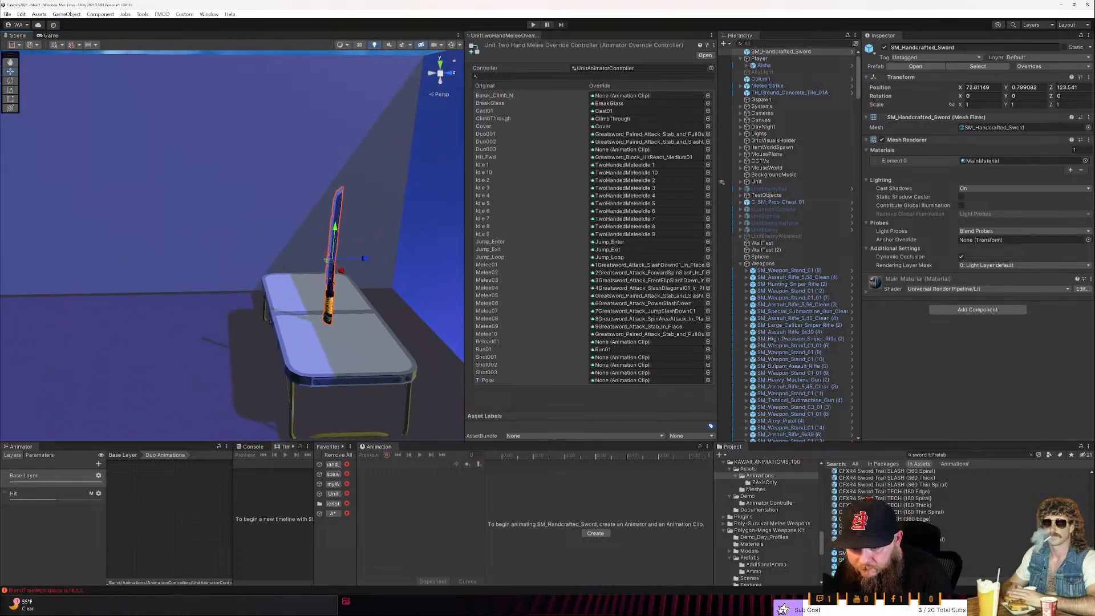
- Place the SM_Handcrafted_Curved_Sword prefab on the table beside the straight handcrafted sword
{"action": "left_click_drag", "start_coordinate": [873, 553], "coordinate": [340, 394]}
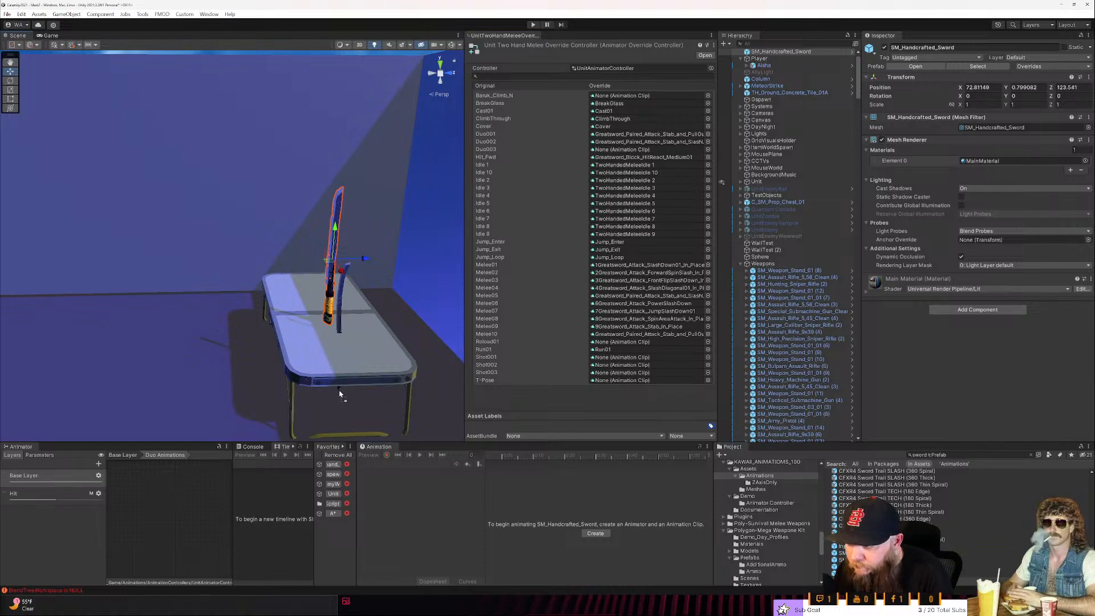
{"action": "left_click_drag", "start_coordinate": [322, 341], "coordinate": [298, 312]}
{"action": "right_click_drag", "start_coordinate": [299, 312], "coordinate": [355, 308]}
{"action": "left_click", "coordinate": [282, 323]}
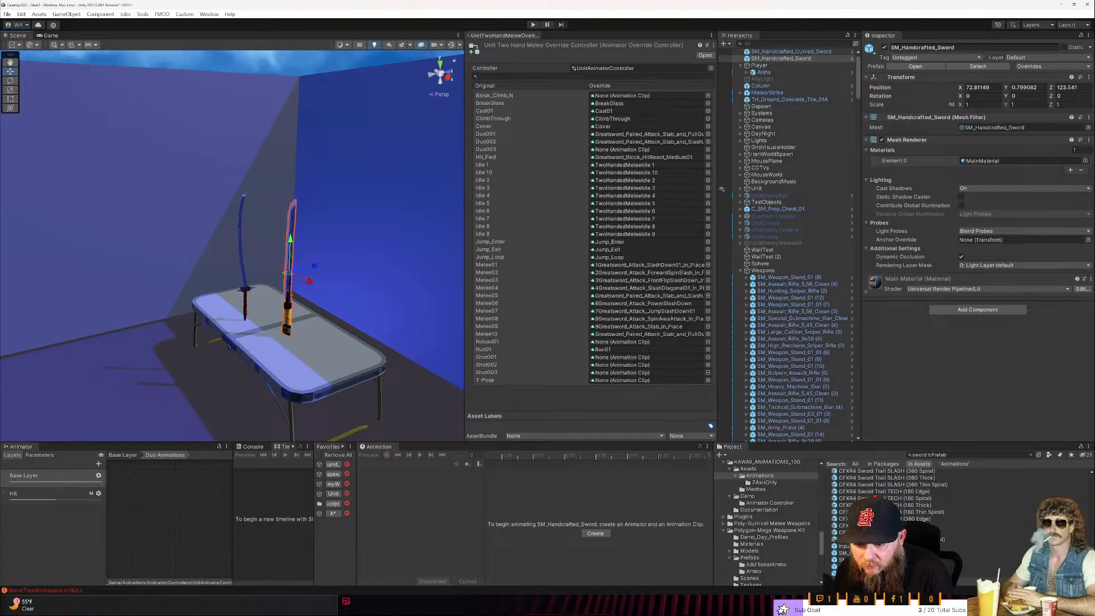
- Clear the sword search via SM_Tactical_Sword and pick SM_Handcrafted_Knife(witch_fire) in the Poly-Survival Melee Weapons Prefab folder
{"action": "left_click", "coordinate": [855, 567]}
{"action": "left_click", "coordinate": [959, 455]}
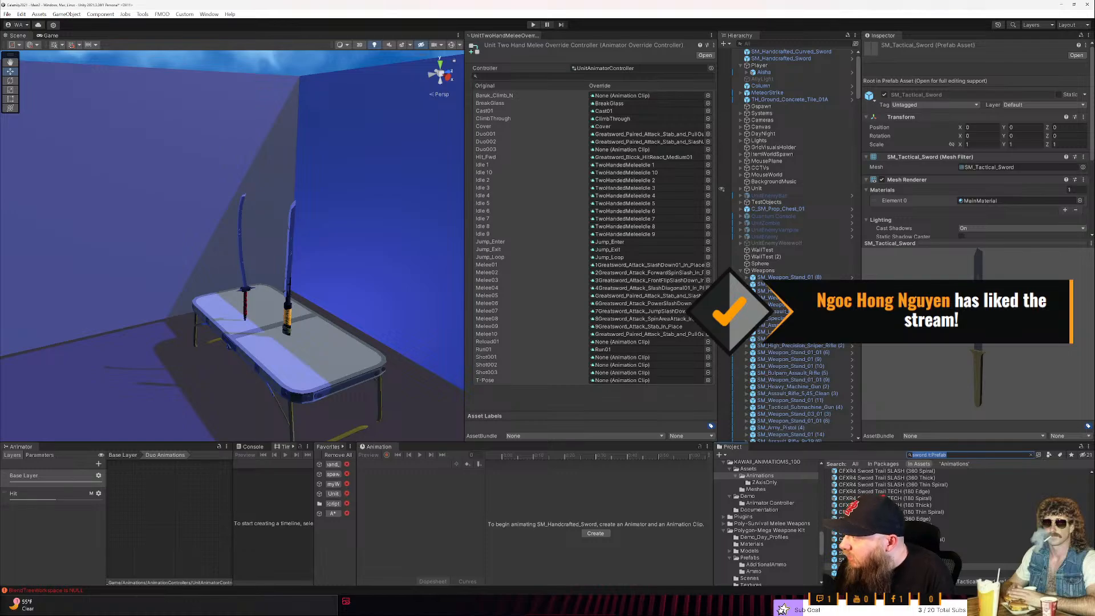
{"action": "left_click", "coordinate": [1031, 455]}
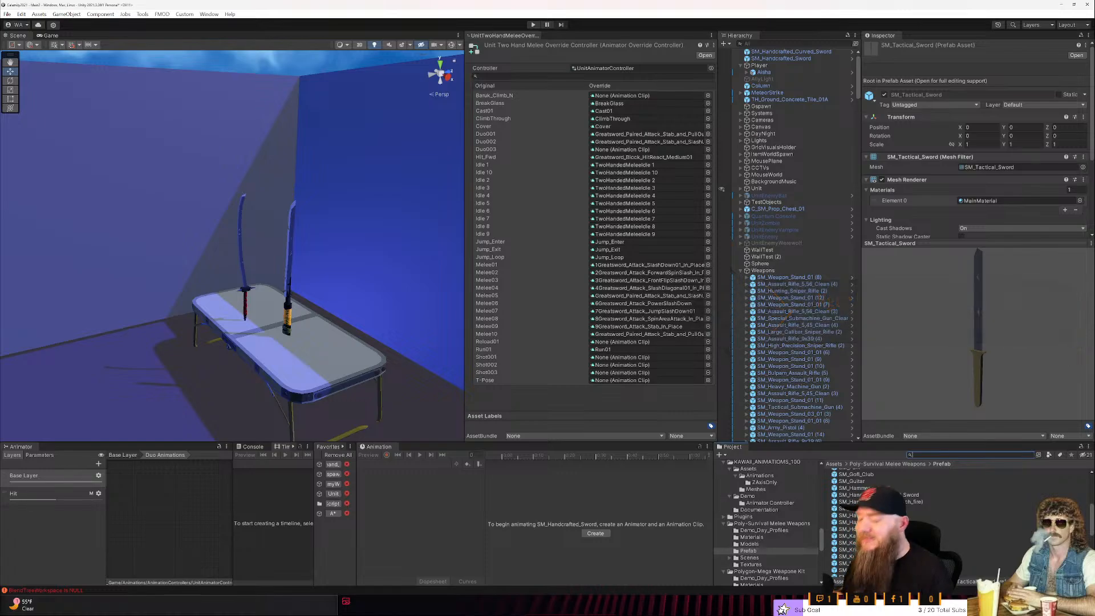
{"action": "scroll", "coordinate": [873, 531], "scroll_direction": "up", "scroll_amount": 2}
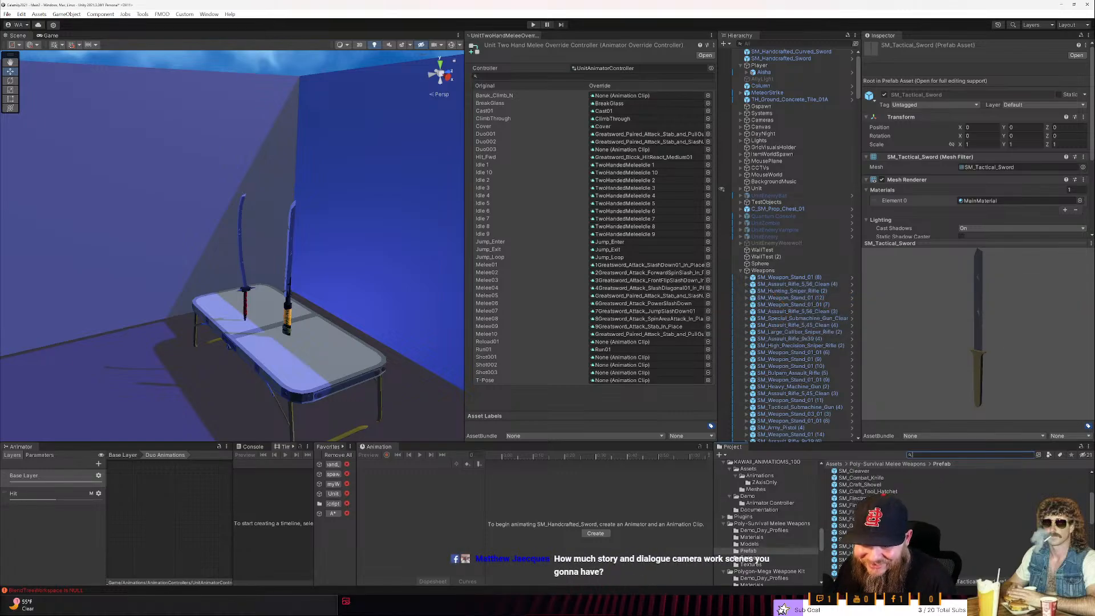
{"action": "left_click", "coordinate": [861, 552]}
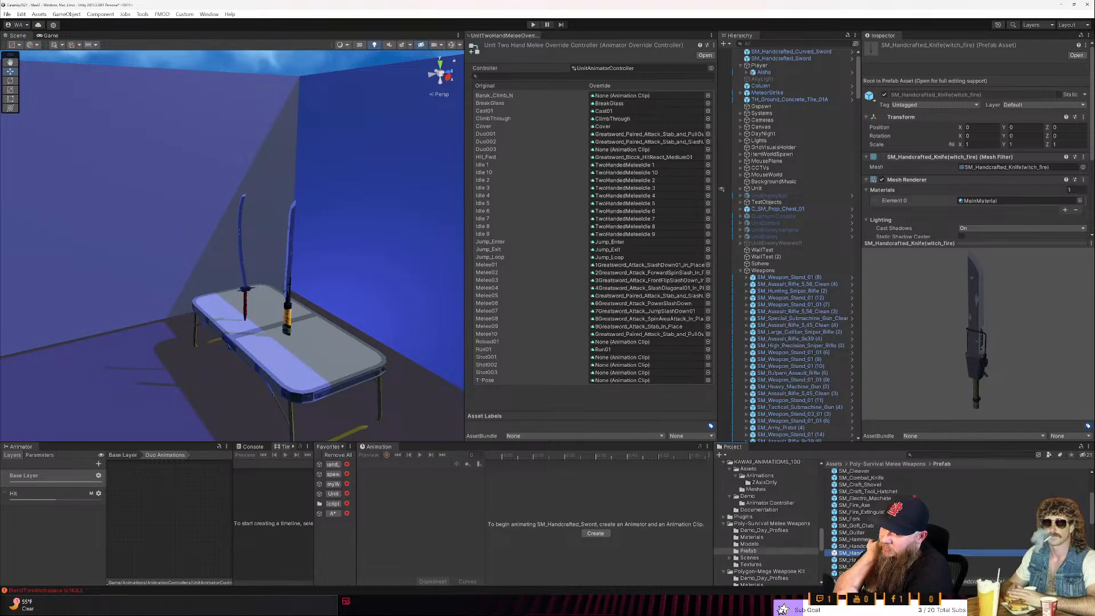
- Place the SM_Handcrafted_Knife(witch_fire) prefab on the near end of the table, in front of the two swords
{"action": "middle_click_drag", "start_coordinate": [405, 377], "coordinate": [392, 355]}
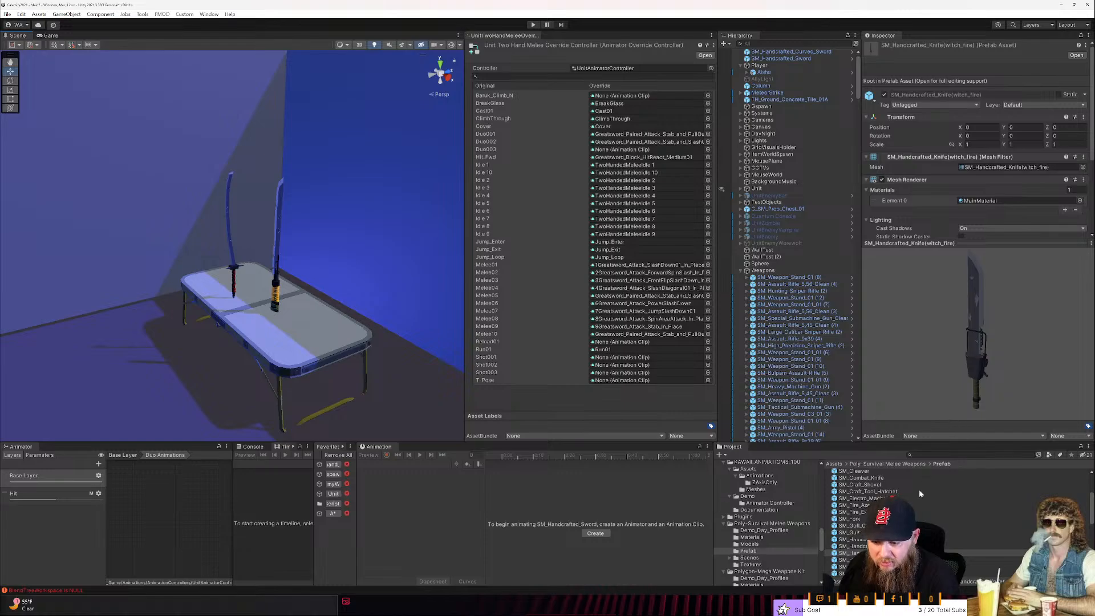
{"action": "left_click_drag", "start_coordinate": [850, 553], "coordinate": [300, 343]}
{"action": "key", "text": "w"}
{"action": "right_click_drag", "start_coordinate": [301, 344], "coordinate": [248, 360]}
{"action": "key", "text": "d"}
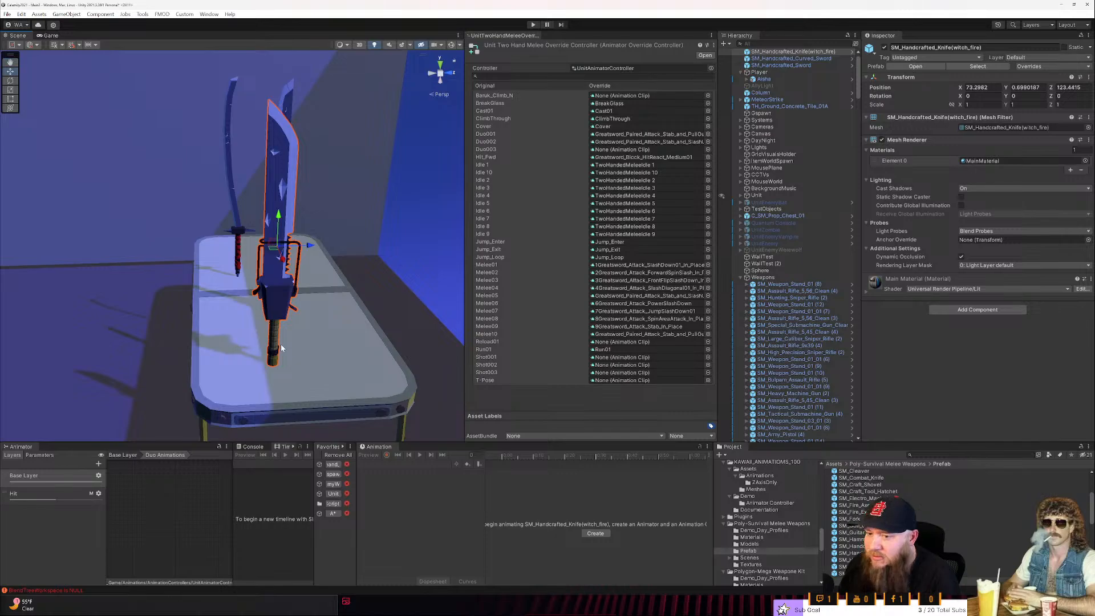
- Collapse the Weapons group and locate the weapon objects under the character's hand_r bone through the held rifle's sight mount
{"action": "scroll", "coordinate": [770, 276], "scroll_direction": "up", "scroll_amount": 1}
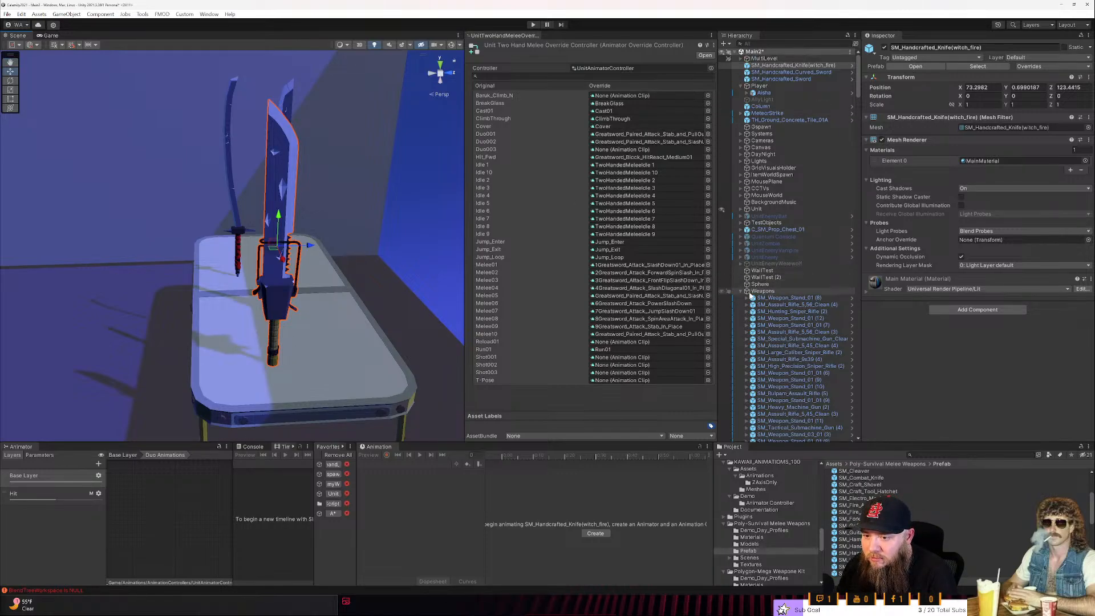
{"action": "left_click", "coordinate": [740, 291]}
{"action": "right_click_drag", "start_coordinate": [257, 308], "coordinate": [226, 262]}
{"action": "key", "text": "w"}
{"action": "left_click", "coordinate": [251, 260]}
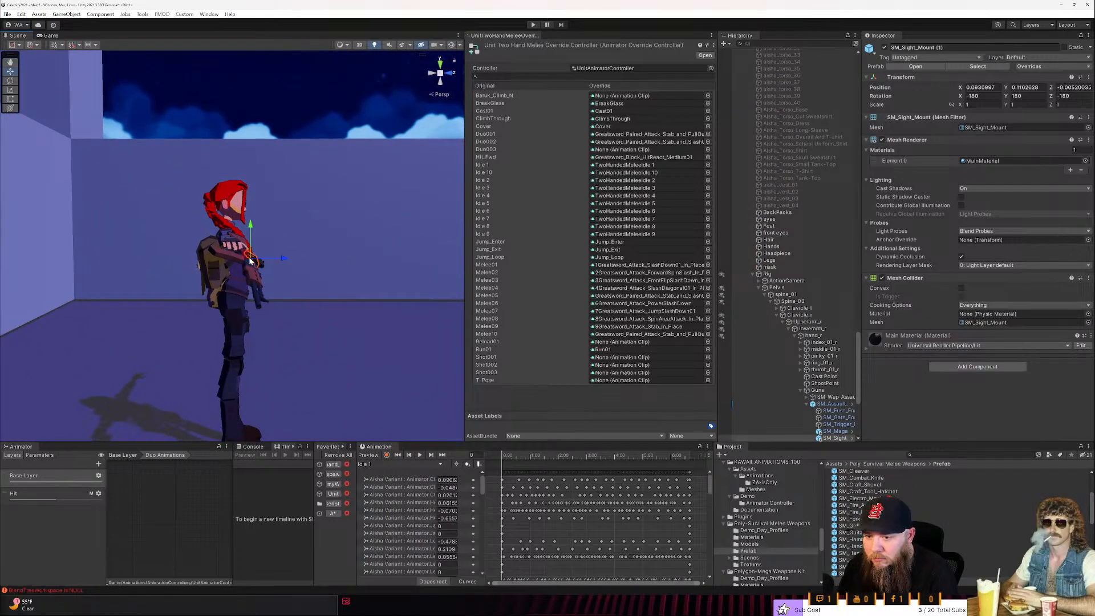
{"action": "left_click", "coordinate": [808, 404]}
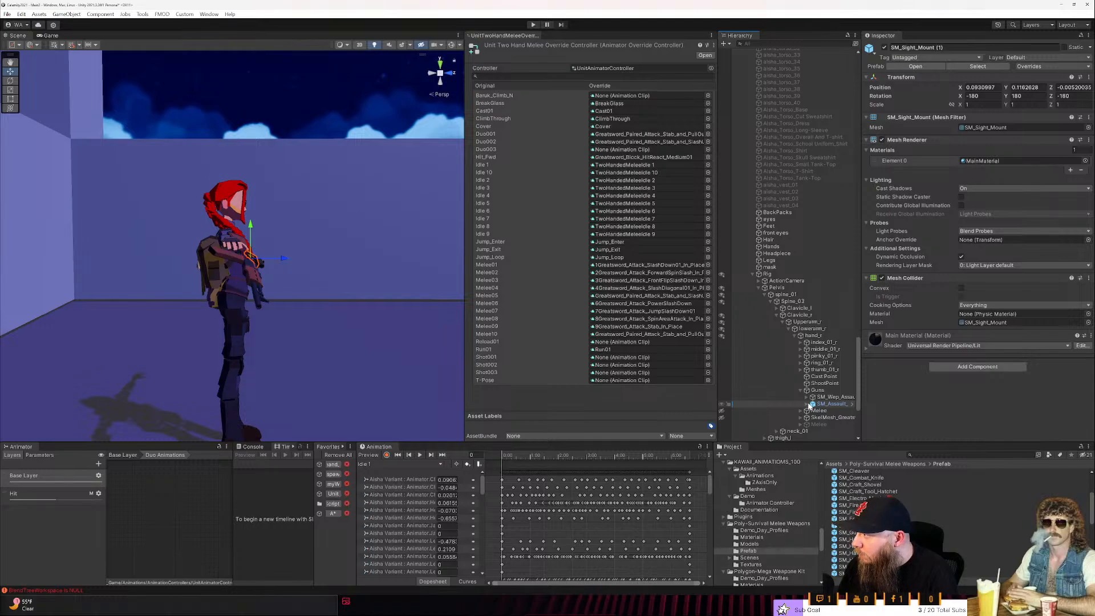
{"action": "scroll", "coordinate": [808, 405], "scroll_direction": "down", "scroll_amount": 1}
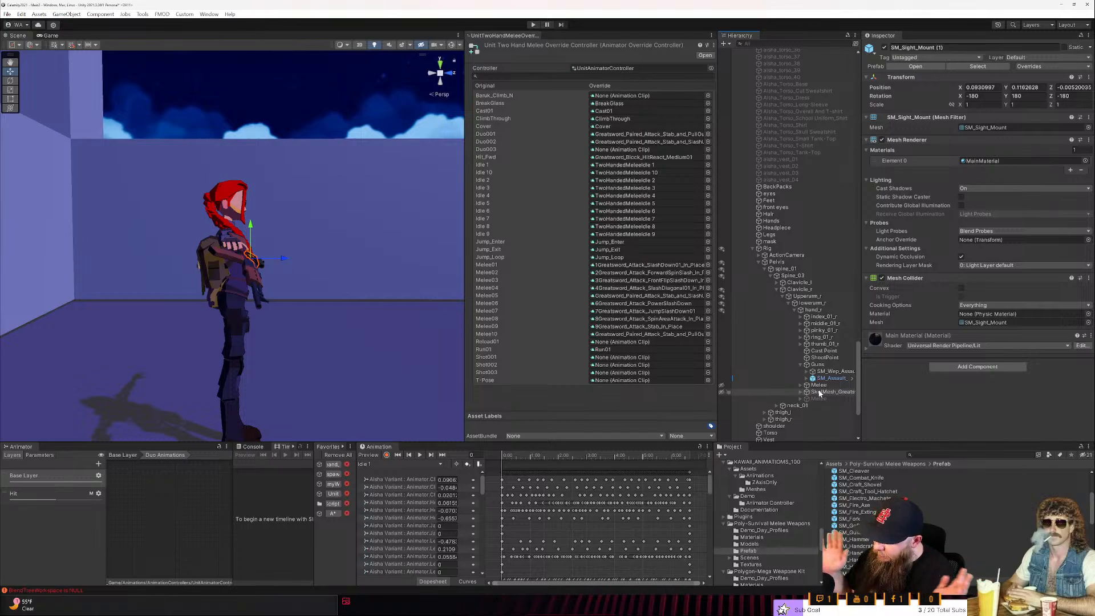
{"action": "right_click_drag", "start_coordinate": [348, 270], "coordinate": [246, 262]}
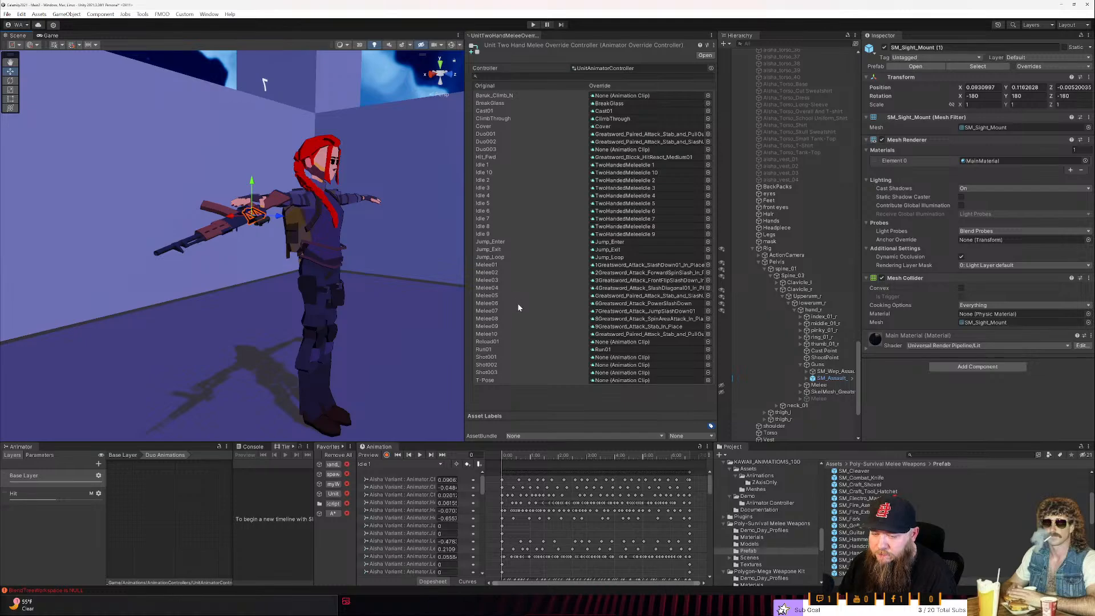
{"action": "left_click_drag", "start_coordinate": [429, 316], "coordinate": [251, 333], "text": "alt"}
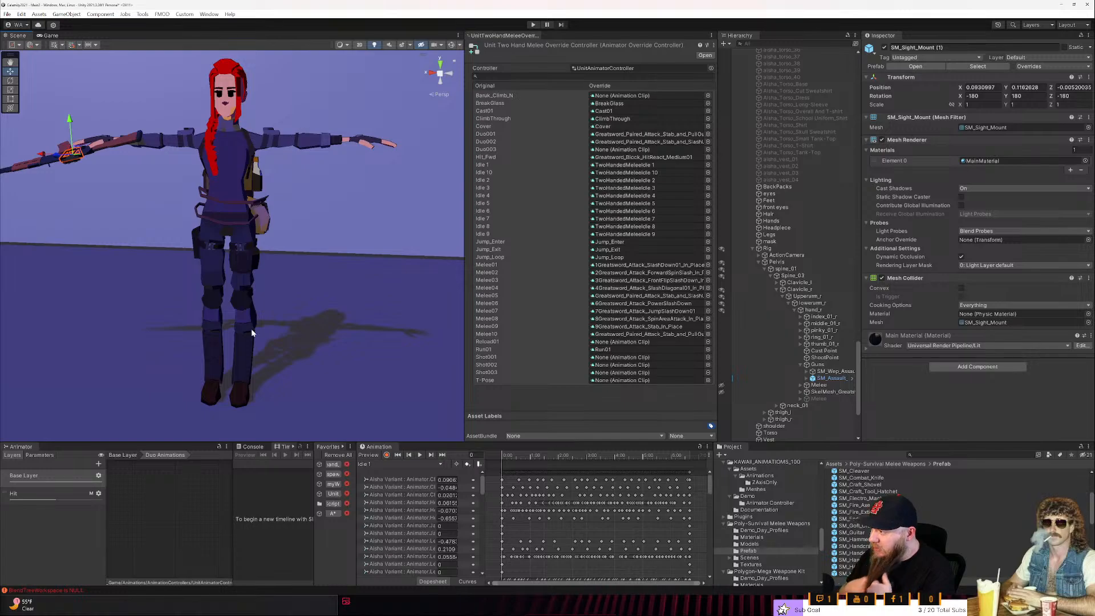
{"action": "right_click_drag", "start_coordinate": [251, 329], "coordinate": [281, 233]}
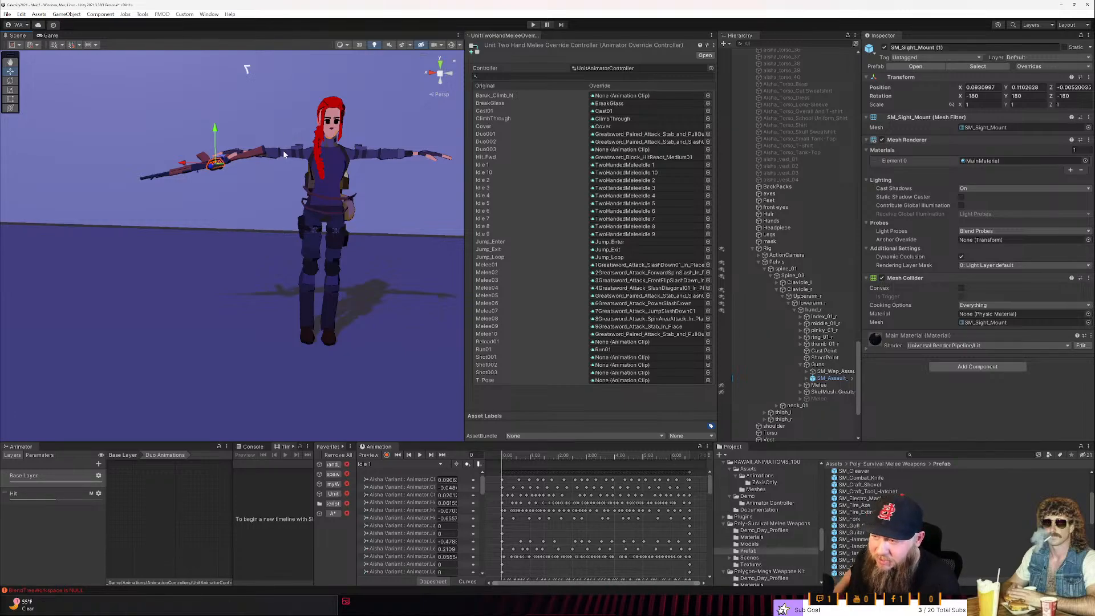
- Activate the inactive Melee object with the Weapon Manager script under the character's right hand
{"action": "right_click_drag", "start_coordinate": [275, 174], "coordinate": [299, 169]}
{"action": "key", "text": "d"}
{"action": "key", "text": "s"}
{"action": "key", "text": "w"}
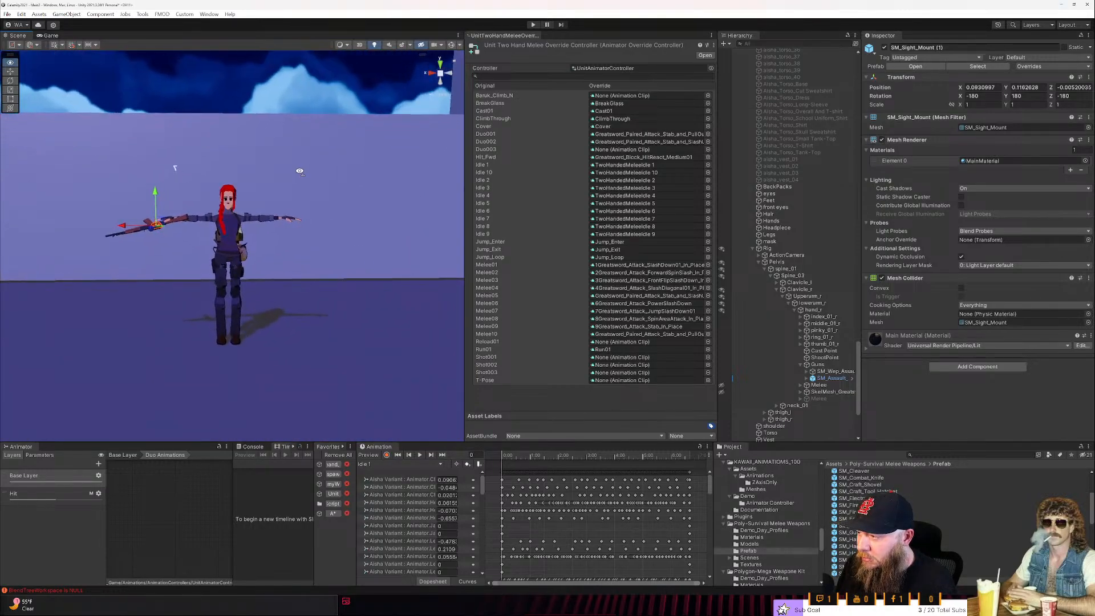
{"action": "left_click", "coordinate": [728, 400]}
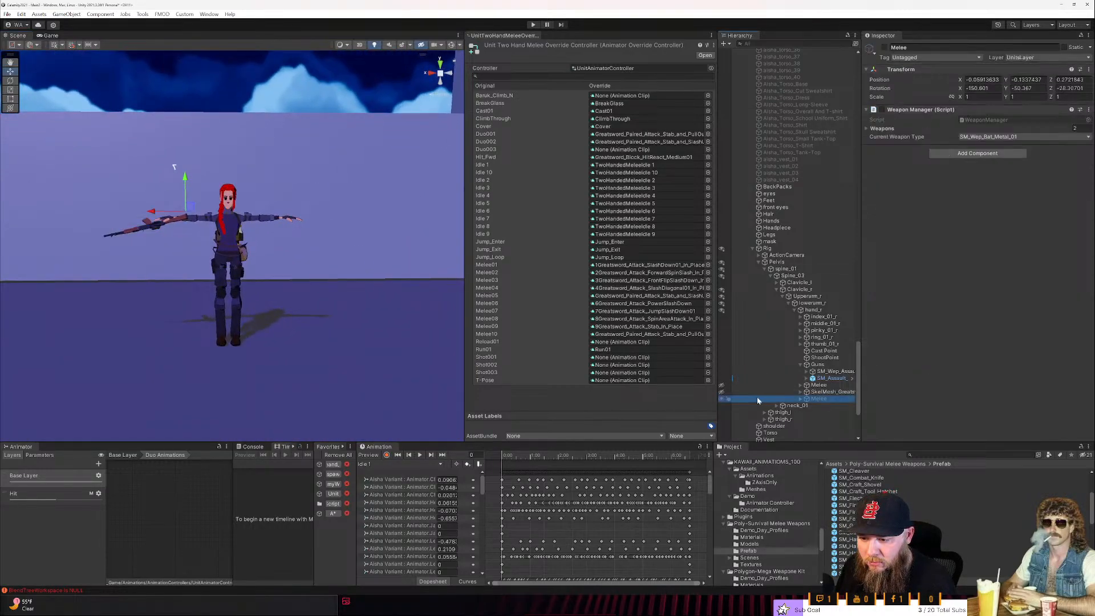
{"action": "left_click", "coordinate": [884, 48]}
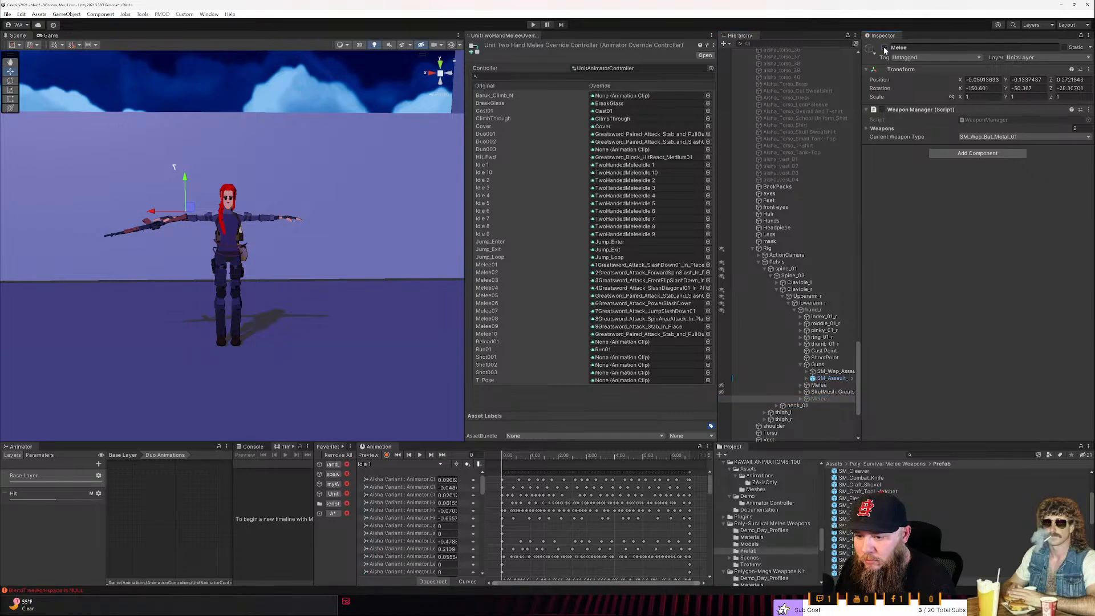
- Unhide SkelMesh_Greatsword in the scene and parent it under the activated Melee object
{"action": "left_click", "coordinate": [825, 393]}
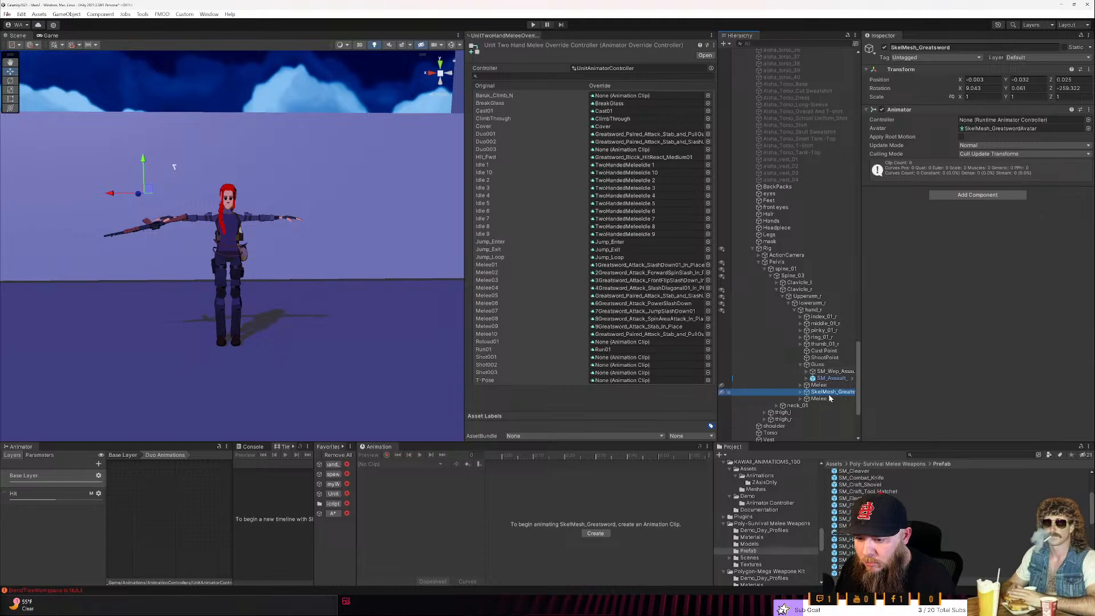
{"action": "left_click", "coordinate": [801, 400]}
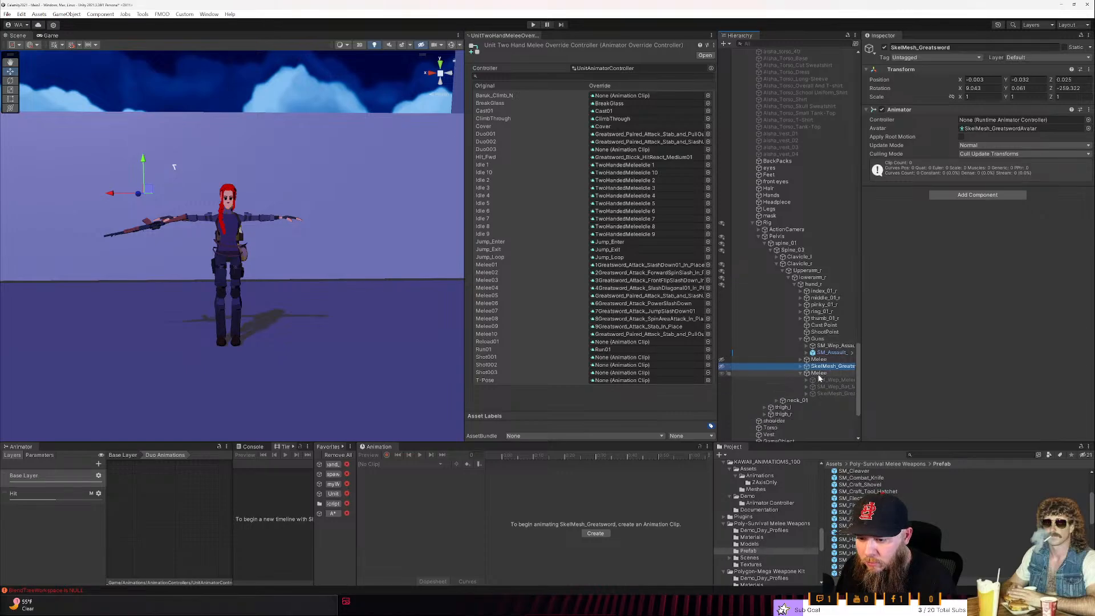
{"action": "left_click", "coordinate": [721, 367]}
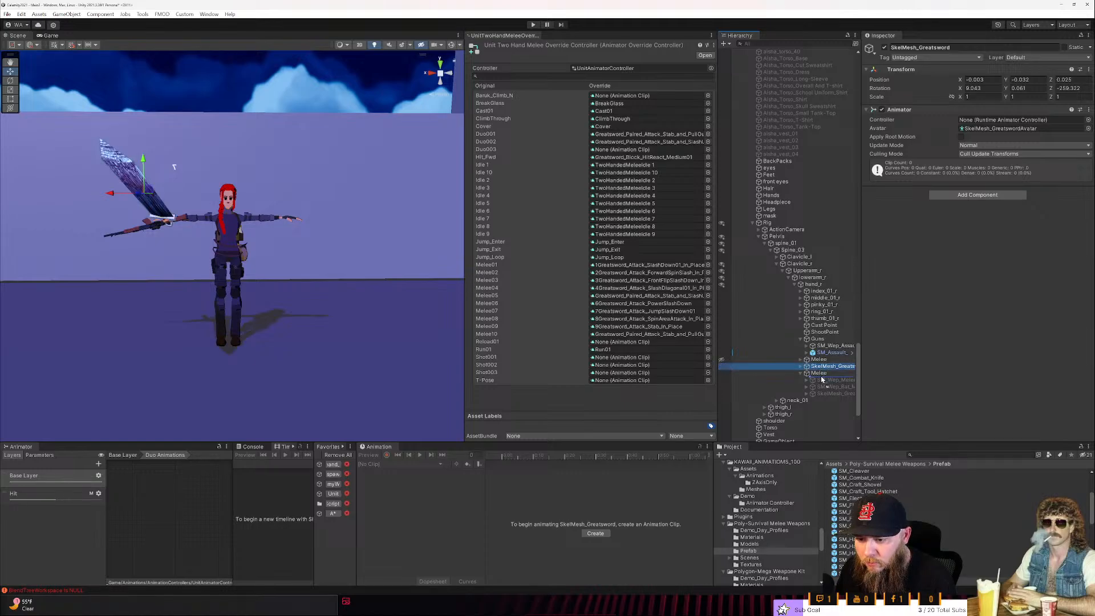
{"action": "left_click_drag", "start_coordinate": [822, 374], "coordinate": [823, 374]}
- Copy SM_Handcrafted_Knife(witch_fire) from the table to the character's hand_r, alongside the Melee object holding the greatsword
{"action": "right_click_drag", "start_coordinate": [313, 312], "coordinate": [654, 303]}
{"action": "key", "text": "s"}
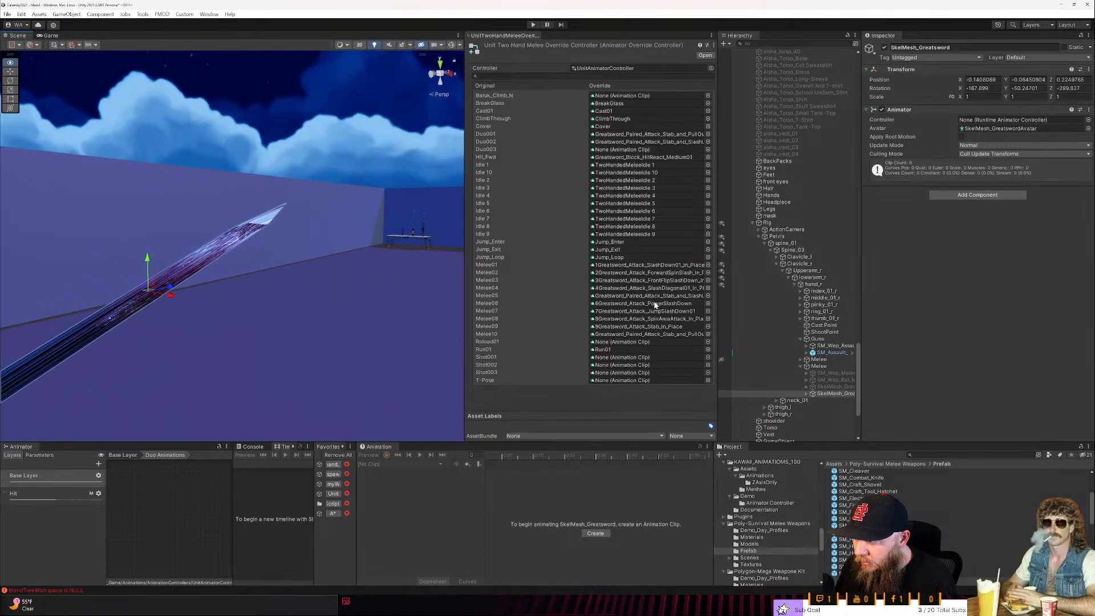
{"action": "left_click", "coordinate": [424, 232]}
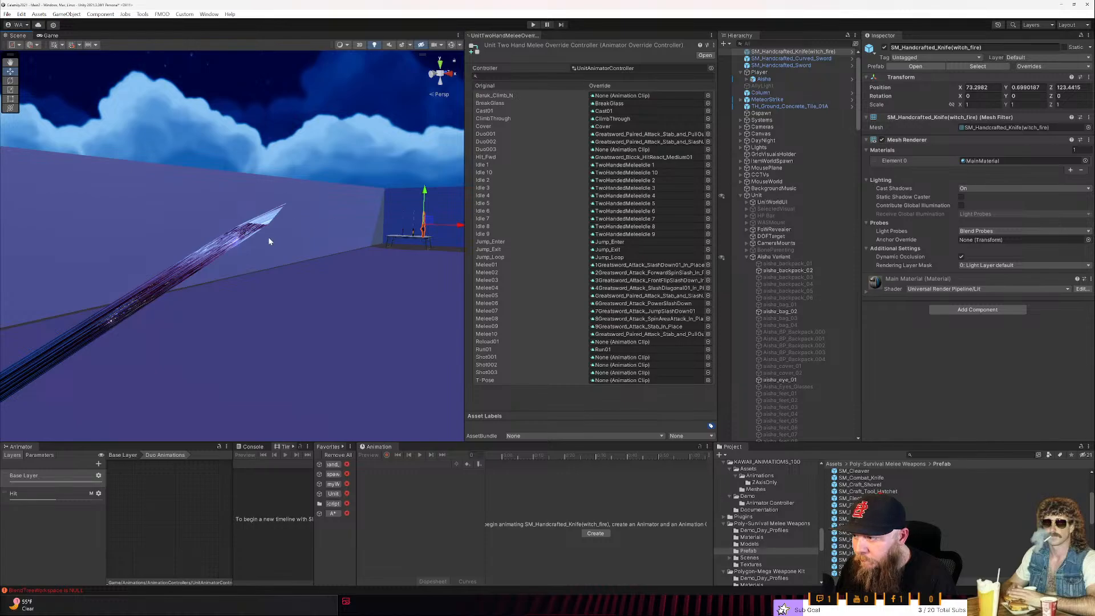
{"action": "left_click", "coordinate": [131, 309]}
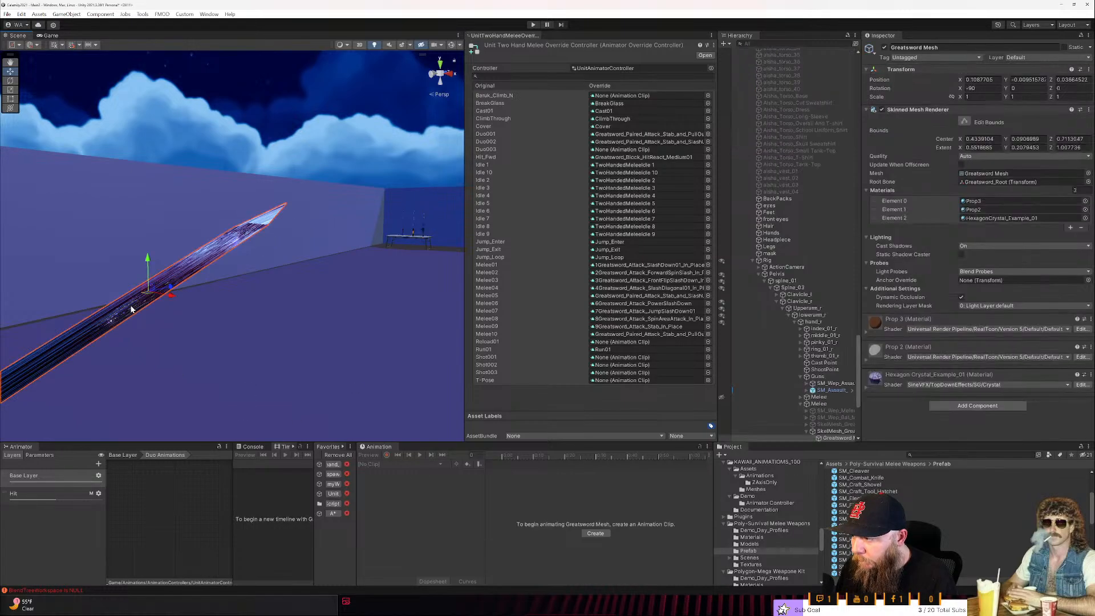
{"action": "scroll", "coordinate": [821, 394], "scroll_direction": "down", "scroll_amount": 1}
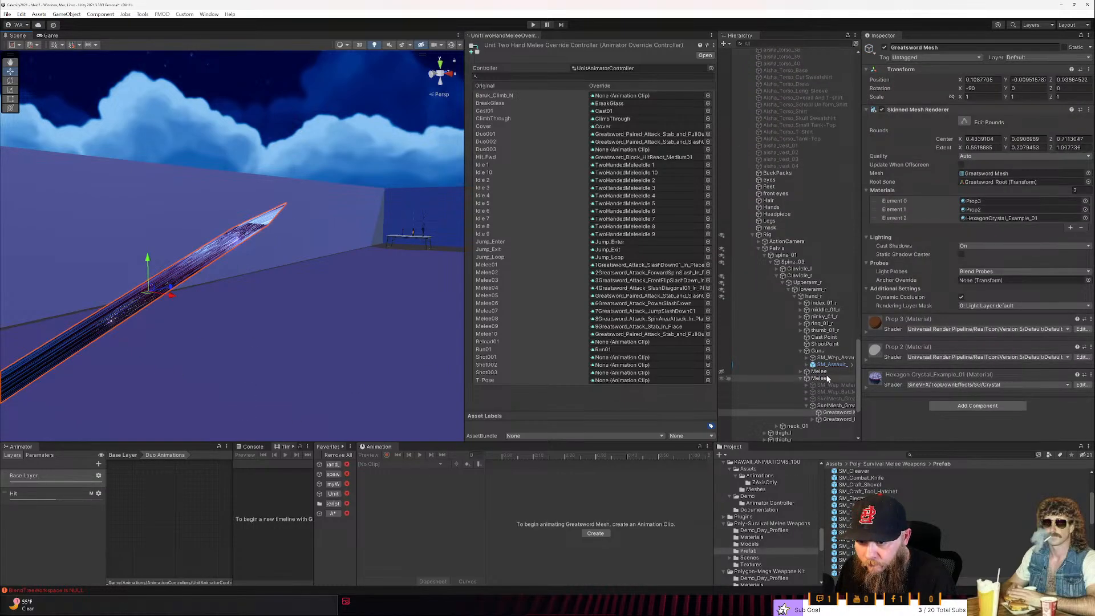
{"action": "left_click", "coordinate": [821, 379]}
- Deactivate the SkelMesh_Greatsword object that was moved into the Melee group
{"action": "left_click", "coordinate": [833, 399]}
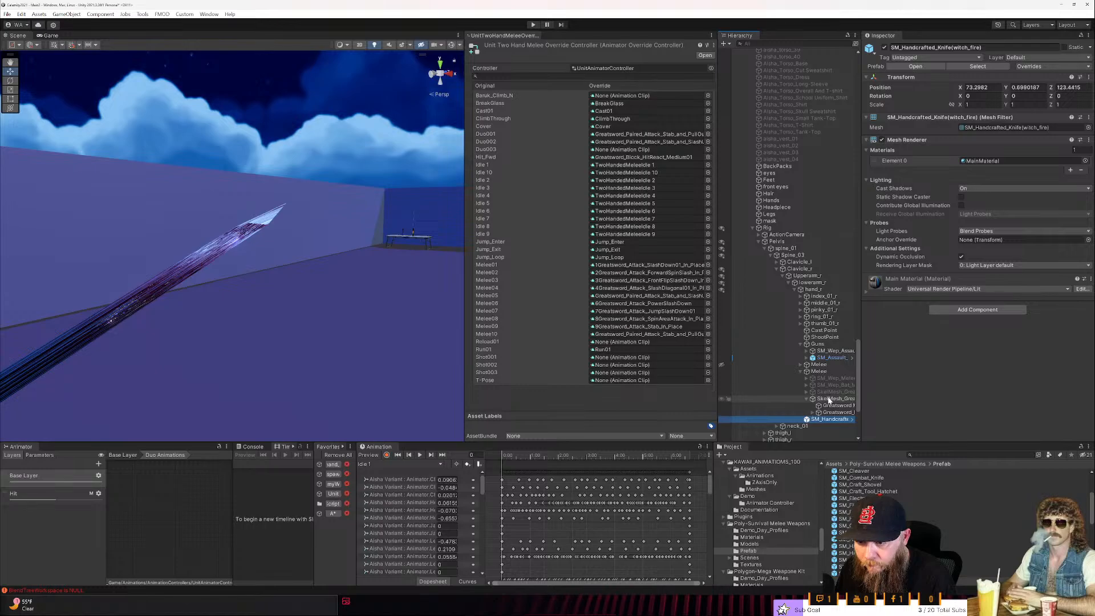
{"action": "left_click", "coordinate": [886, 49]}
{"action": "left_click", "coordinate": [885, 49]}
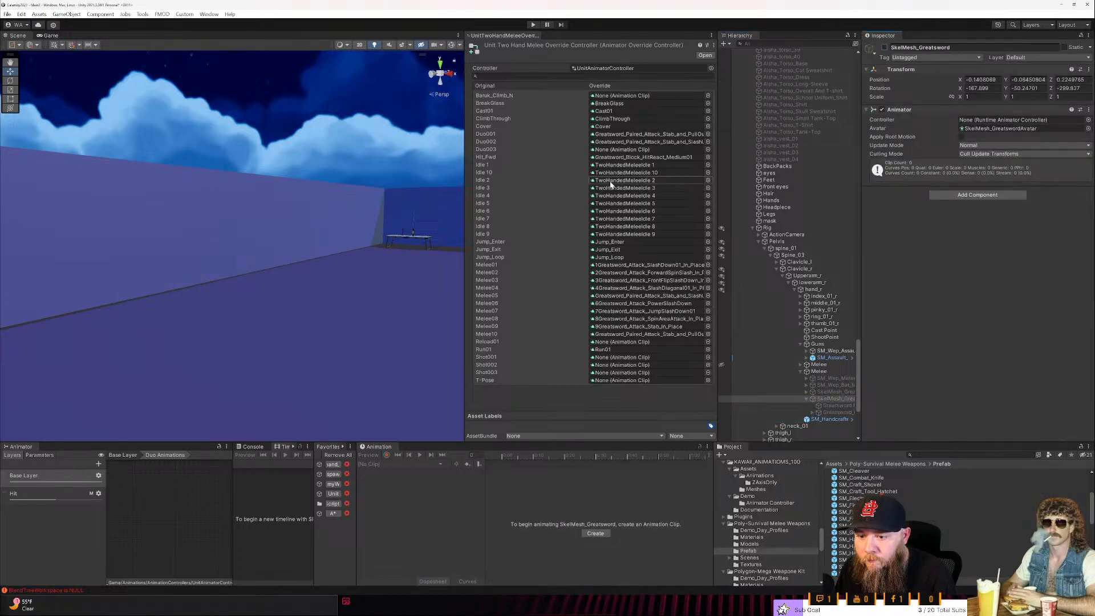
- Reset the transform of SM_Handcrafted_Knife(witch_fire) in the character's hand and reactivate SkelMesh_Greatsword as an alignment reference
{"action": "key", "text": "a"}
{"action": "right_click_drag", "start_coordinate": [229, 316], "coordinate": [340, 316]}
{"action": "left_click", "coordinate": [830, 419]}
{"action": "right_click", "coordinate": [967, 79]}
{"action": "left_click", "coordinate": [977, 83]}
{"action": "right_click_drag", "start_coordinate": [354, 193], "coordinate": [356, 194]}
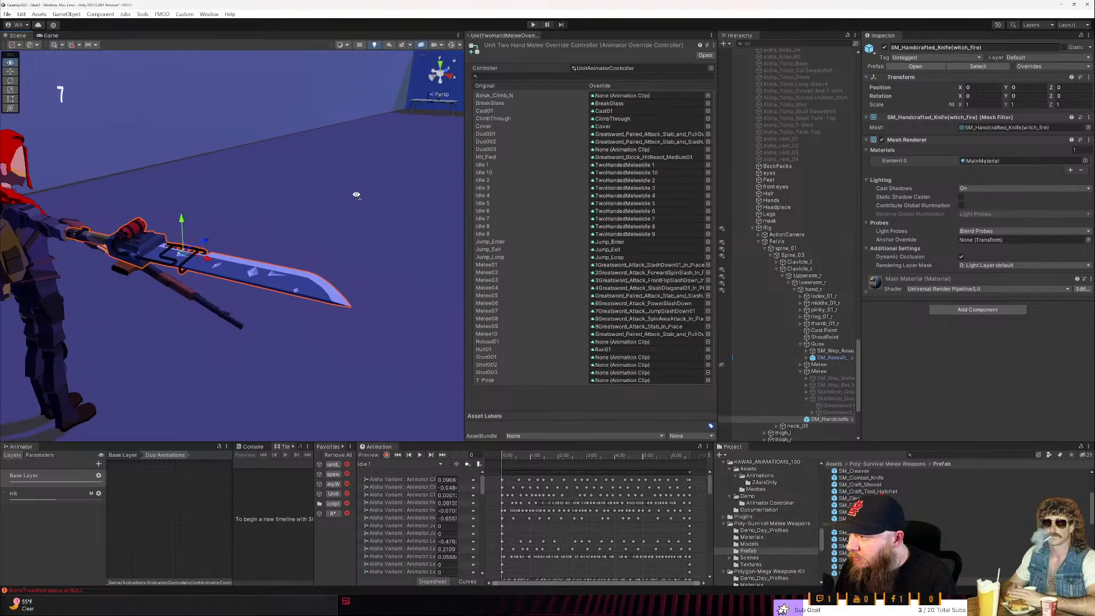
{"action": "left_click", "coordinate": [835, 398]}
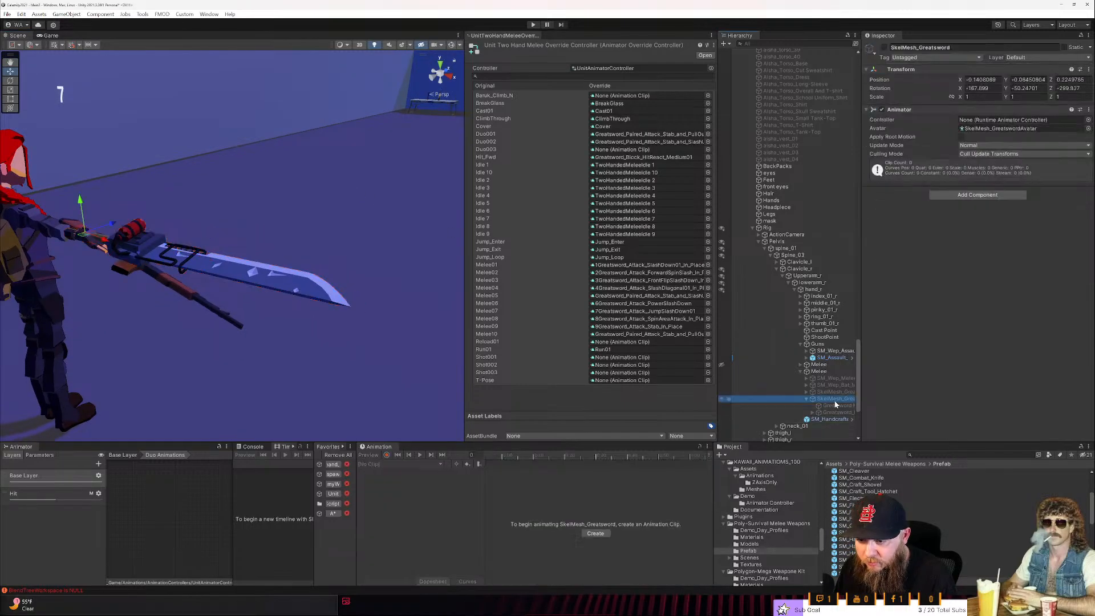
{"action": "left_click", "coordinate": [884, 48]}
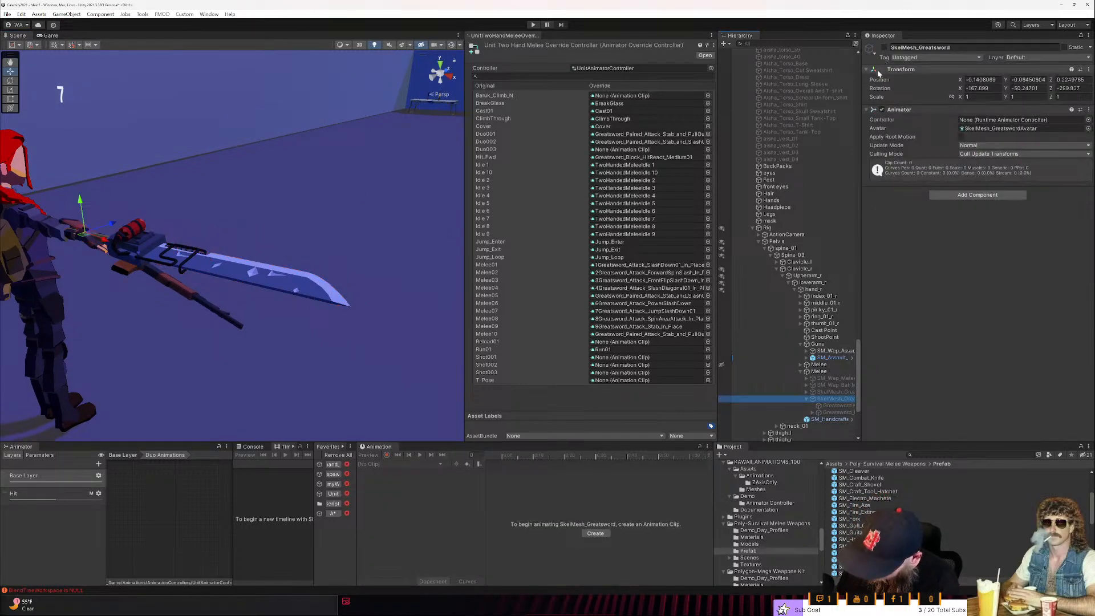
- Rotate the handcrafted knife to about 77.993, -49.686, -53.897 and move it to 0.022, 0.055, -0.078, lined up with the greatsword
{"action": "left_click", "coordinate": [223, 267]}
{"action": "key", "text": "e"}
{"action": "left_click_drag", "start_coordinate": [181, 266], "coordinate": [303, 252]}
{"action": "right_click_drag", "start_coordinate": [303, 252], "coordinate": [180, 354]}
{"action": "key", "text": "w"}
{"action": "key", "text": "s"}
{"action": "key", "text": "w"}
{"action": "key", "text": "s"}
{"action": "key", "text": "w"}
{"action": "left_click_drag", "start_coordinate": [140, 327], "coordinate": [201, 232]}
{"action": "key", "text": "e"}
{"action": "key", "text": "w"}
{"action": "left_click_drag", "start_coordinate": [206, 277], "coordinate": [207, 272]}
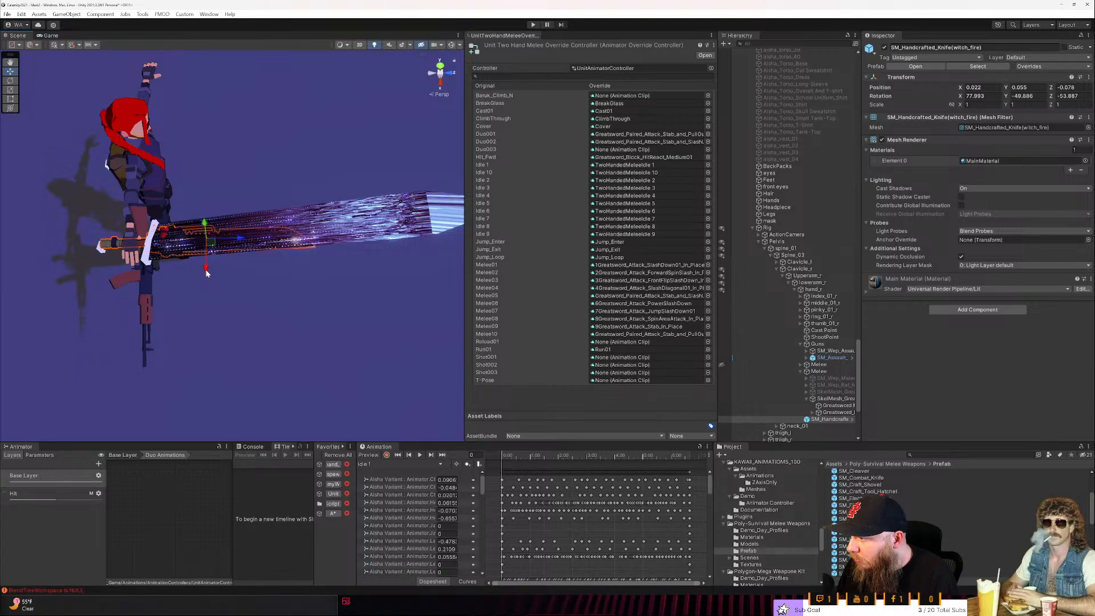
- Shift the handcrafted knife to about 0.044, 0.054, -0.081, checking its alignment with the greatsword's grip from behind
{"action": "left_click", "coordinate": [431, 73]}
{"action": "middle_click_drag", "start_coordinate": [278, 238], "coordinate": [359, 81]}
{"action": "middle_click_drag", "start_coordinate": [186, 313], "coordinate": [210, 272]}
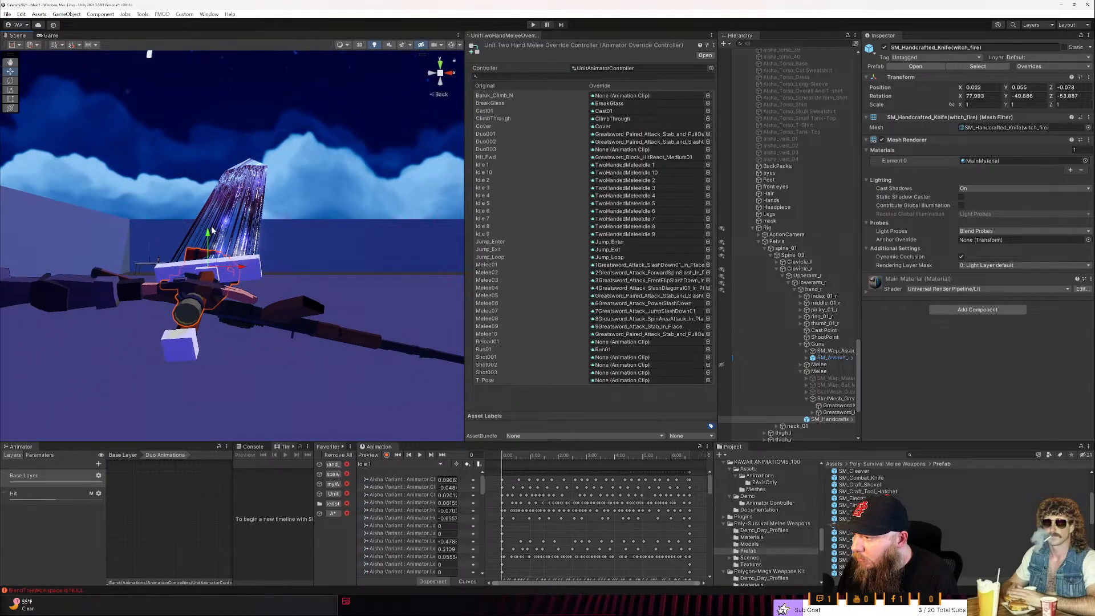
{"action": "left_click_drag", "start_coordinate": [208, 235], "coordinate": [214, 241]}
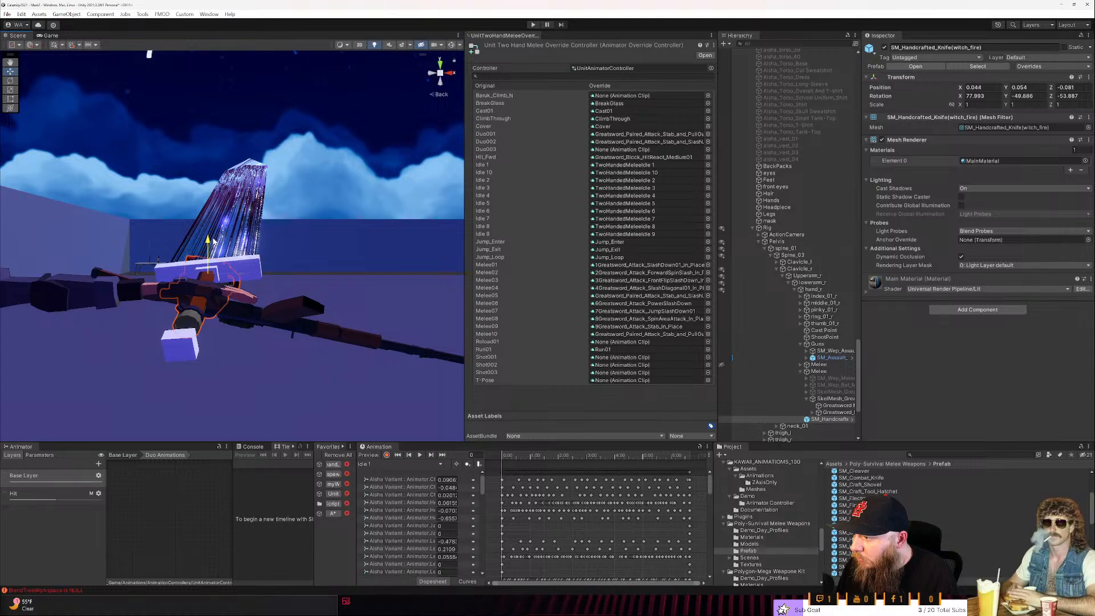
{"action": "right_click_drag", "start_coordinate": [225, 245], "coordinate": [41, 281]}
- Tilt the handcrafted knife to about 79.199, -57.725, -45.924 along the greatsword's blade and move it to 0.042, 0.054, -0.048
{"action": "key", "text": "e"}
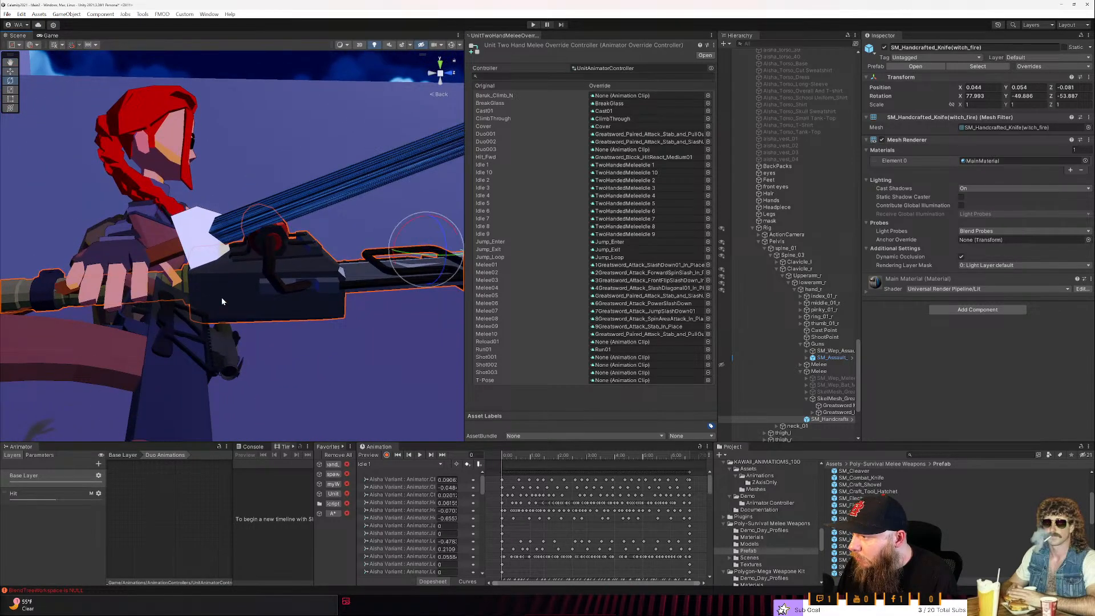
{"action": "left_click_drag", "start_coordinate": [395, 239], "coordinate": [414, 124]}
{"action": "key", "text": "w"}
{"action": "key", "text": "e"}
{"action": "key", "text": "w"}
{"action": "key", "text": "e"}
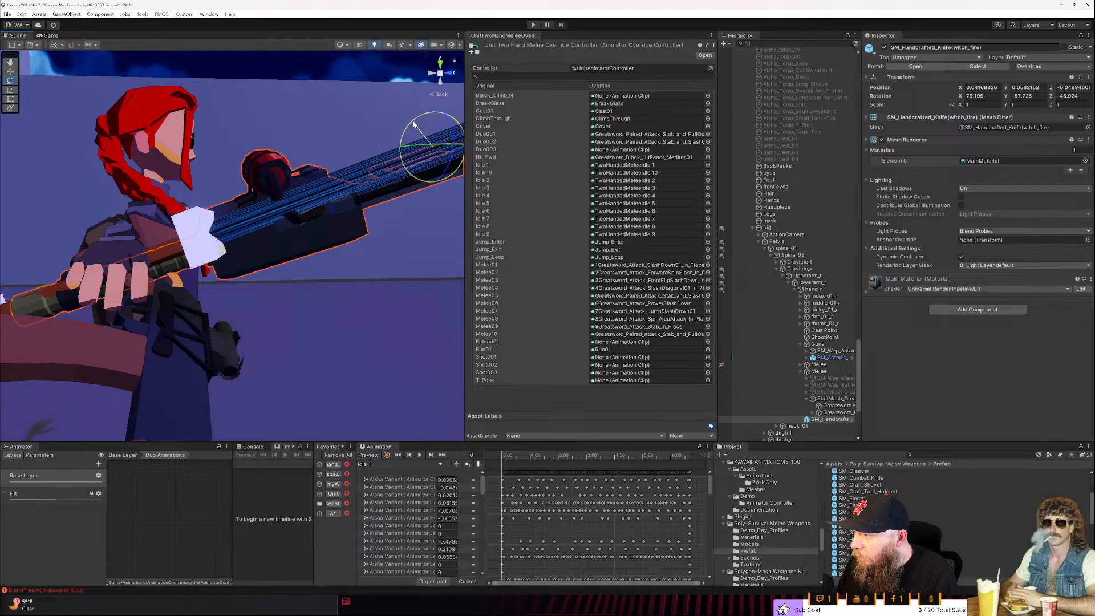
{"action": "left_click_drag", "start_coordinate": [256, 180], "coordinate": [343, 258], "text": "alt"}
{"action": "key", "text": "w"}
{"action": "left_click_drag", "start_coordinate": [334, 99], "coordinate": [332, 99]}
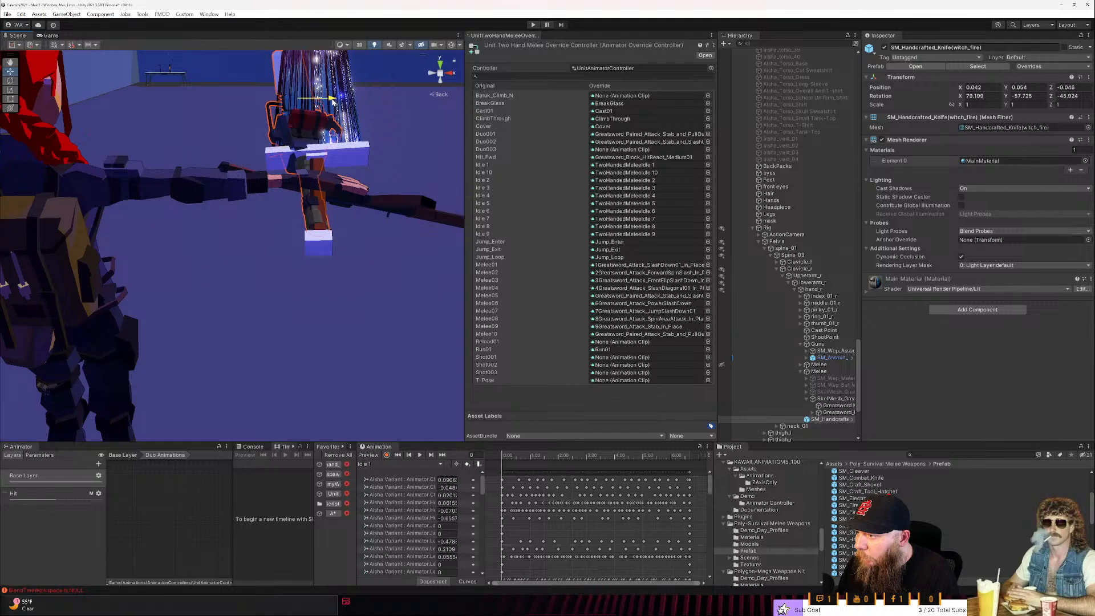
- Switch the gizmo to the object's pivot, rotate the knife to about 76.111, -37.616, -25.631 and move it to 0.042, 0.086, -0.047
{"action": "key", "text": "e"}
{"action": "right_click", "coordinate": [305, 215]}
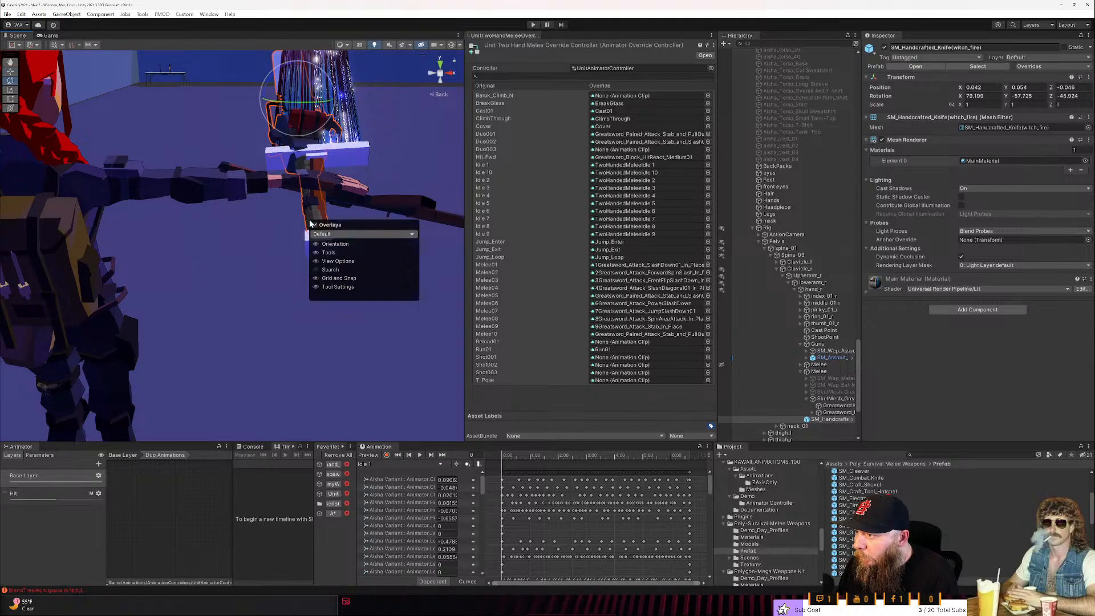
{"action": "right_click_drag", "start_coordinate": [316, 215], "coordinate": [321, 205]}
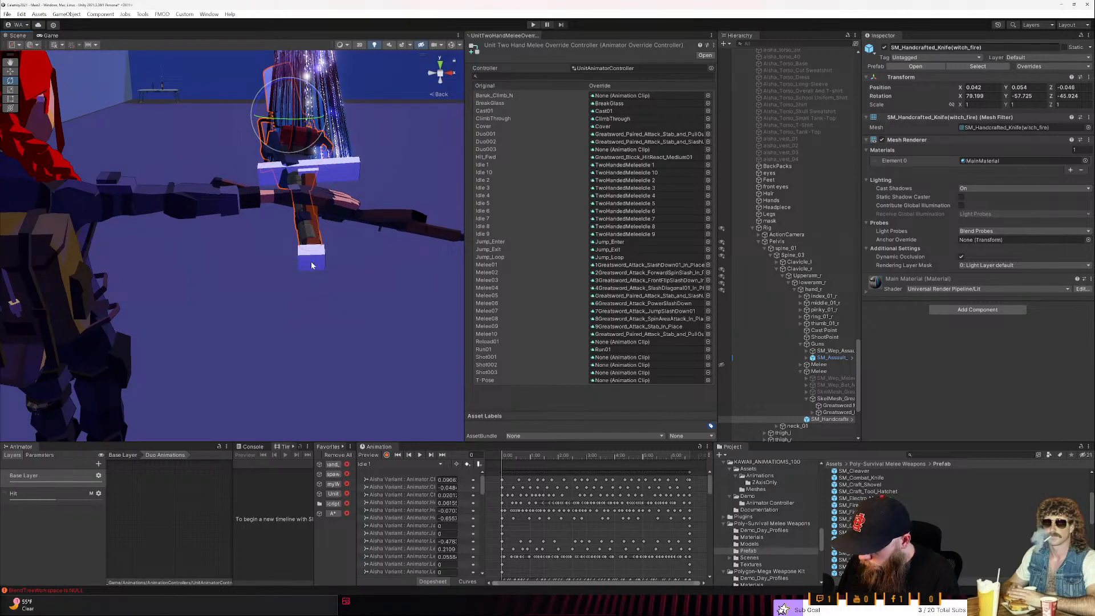
{"action": "right_click_drag", "start_coordinate": [312, 230], "coordinate": [314, 249]}
{"action": "key", "text": "z"}
{"action": "left_click_drag", "start_coordinate": [353, 230], "coordinate": [375, 218]}
{"action": "key", "text": "w"}
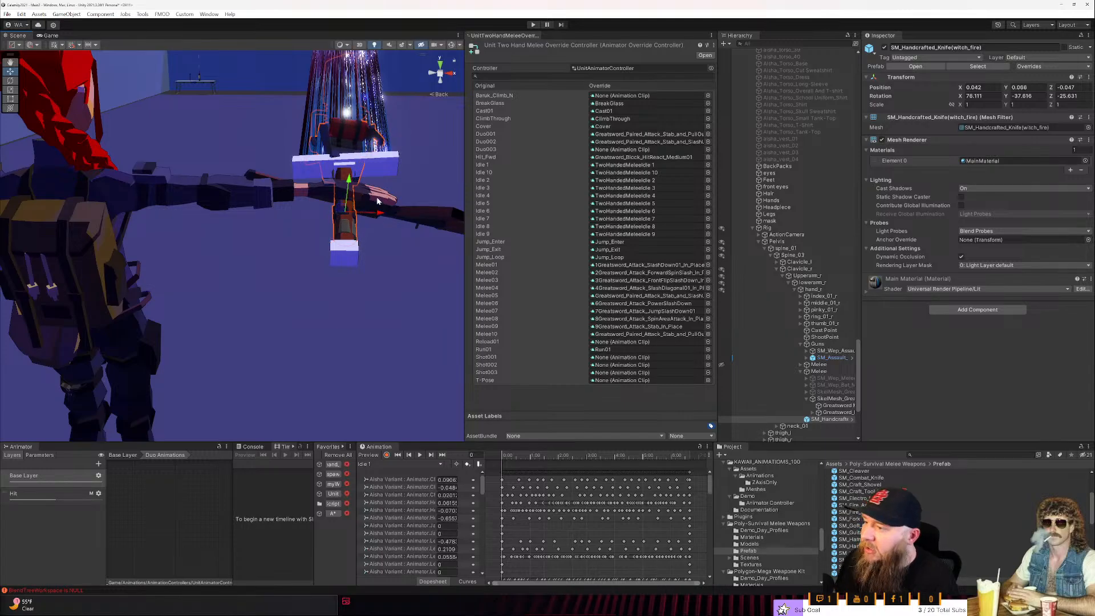
- Deactivate the SkelMesh_Greatsword reference and check how the handcrafted knife sits in the hand
{"action": "right_click_drag", "start_coordinate": [395, 225], "coordinate": [367, 230]}
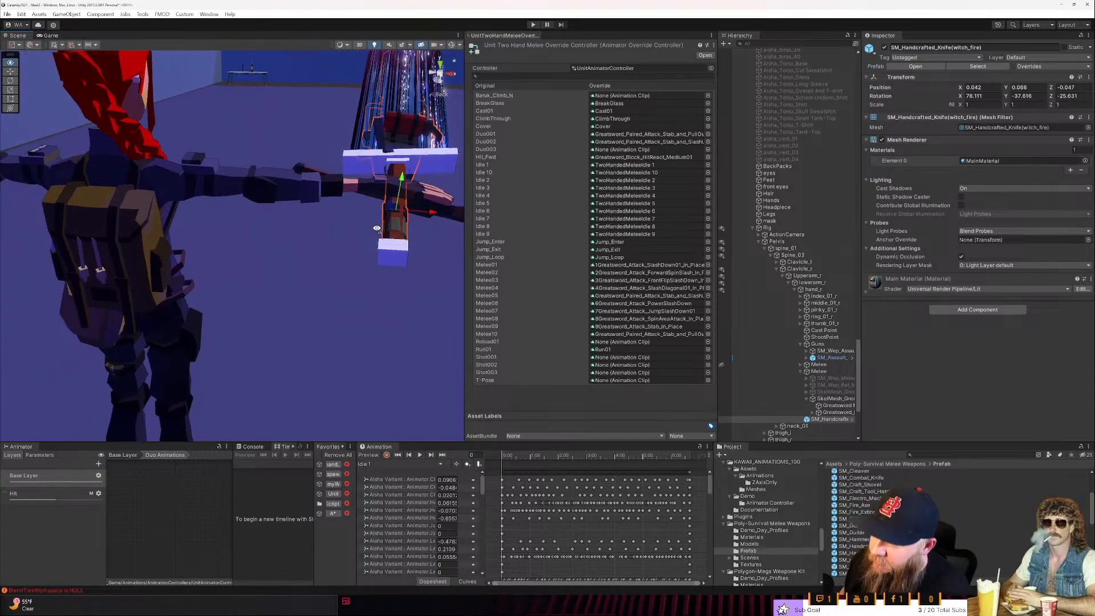
{"action": "left_click", "coordinate": [823, 399]}
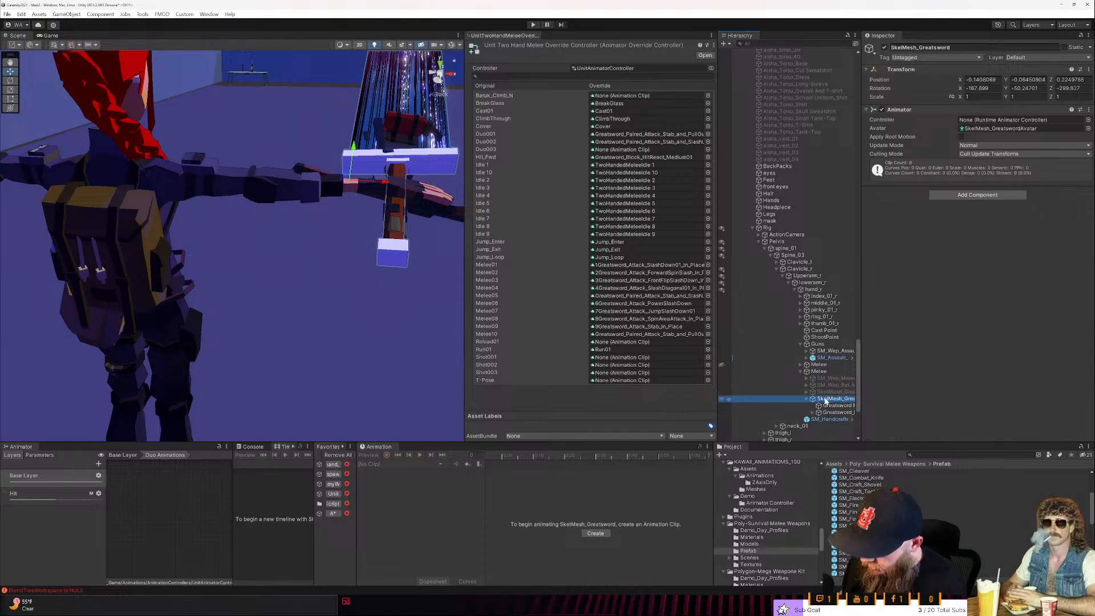
{"action": "right_click_drag", "start_coordinate": [388, 302], "coordinate": [215, 265]}
{"action": "key", "text": "d"}
{"action": "key", "text": "w"}
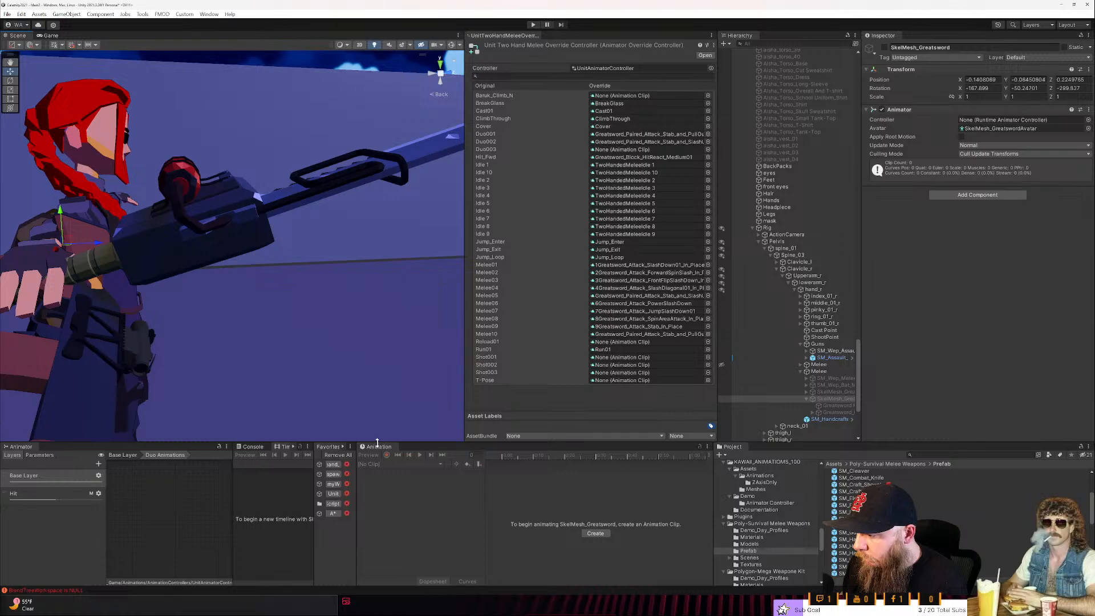
- Preview the Idle 1 animation on the Unit object and examine the held blade in a maximized Scene view
{"action": "scroll", "coordinate": [840, 201], "scroll_direction": "up", "scroll_amount": 10}
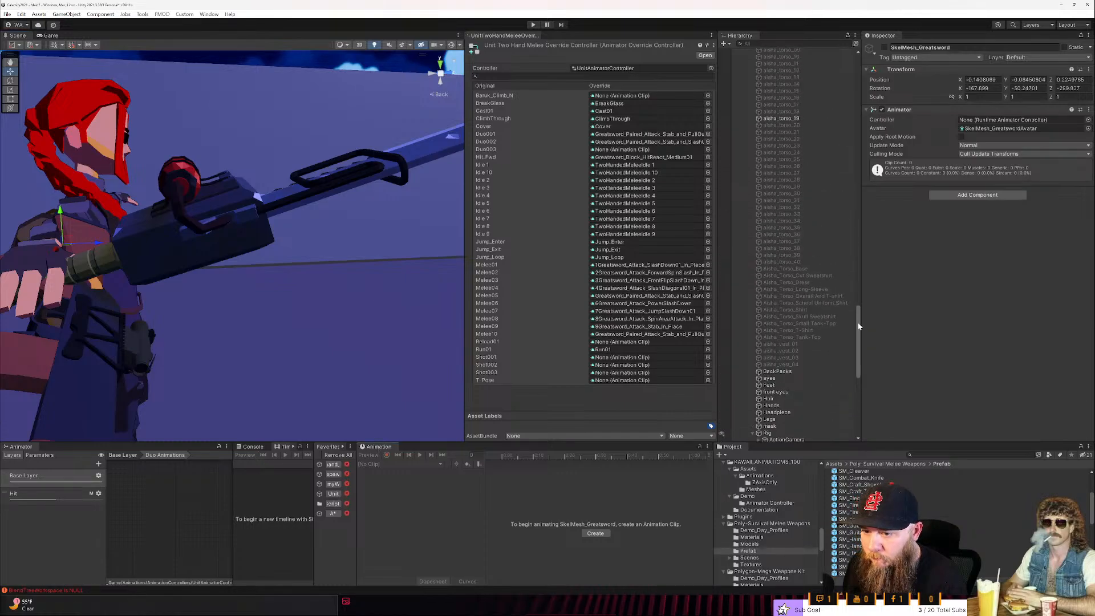
{"action": "left_click_drag", "start_coordinate": [858, 327], "coordinate": [858, 70]}
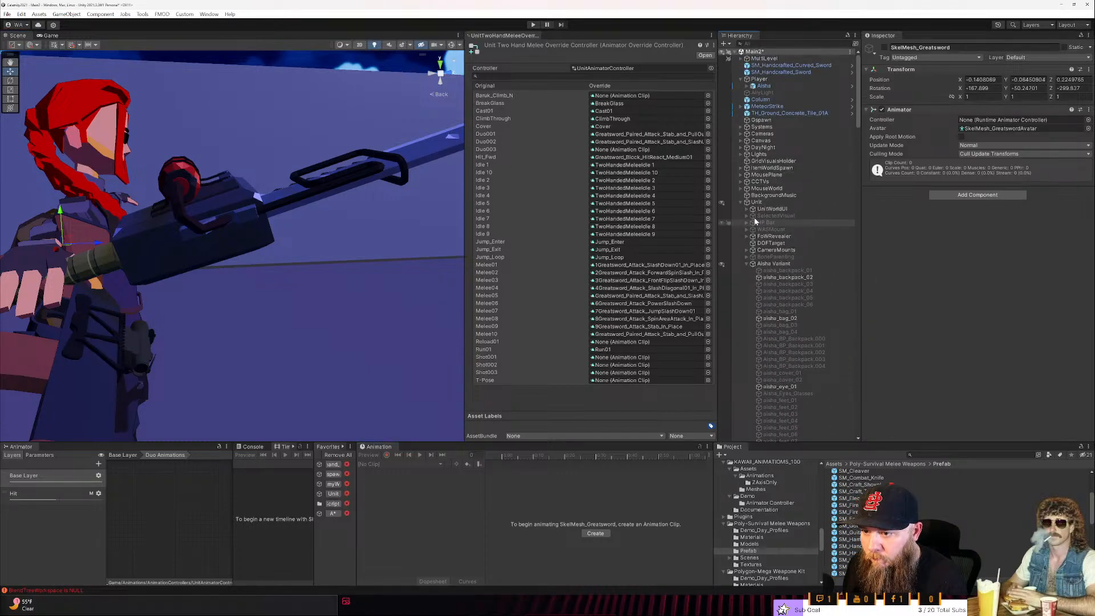
{"action": "left_click", "coordinate": [757, 203]}
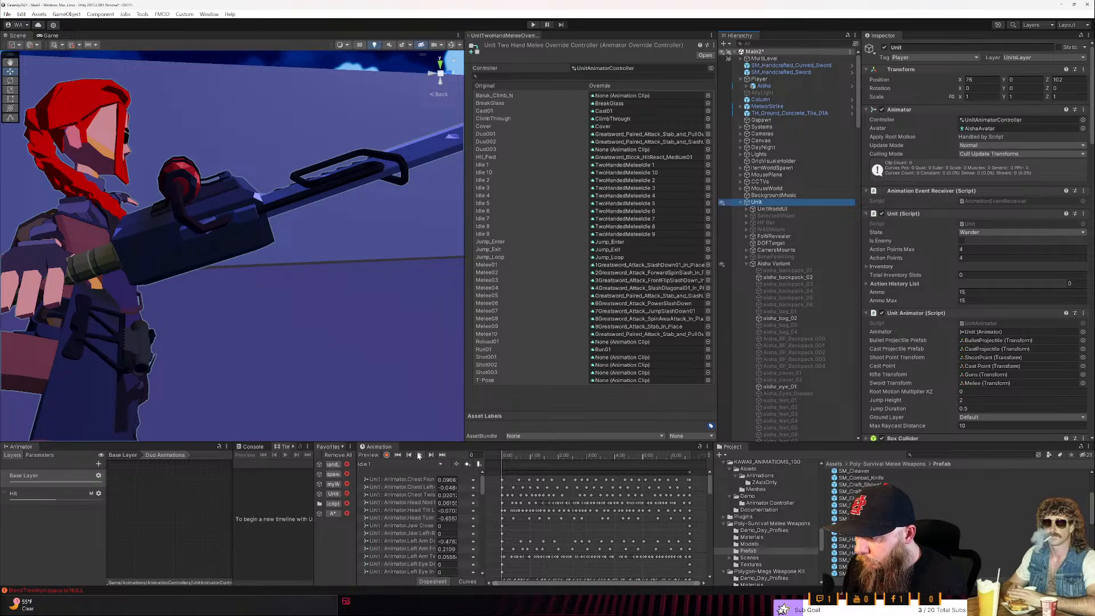
{"action": "left_click", "coordinate": [418, 455]}
{"action": "right_click_drag", "start_coordinate": [211, 279], "coordinate": [151, 292]}
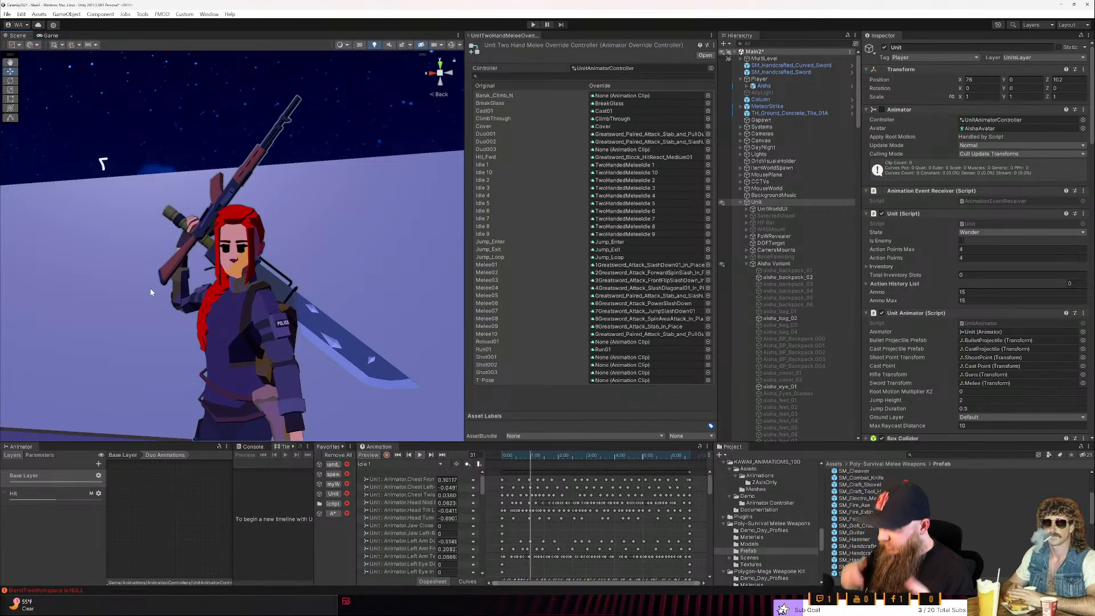
{"action": "key", "text": "shift+space"}
{"action": "right_click_drag", "start_coordinate": [576, 395], "coordinate": [510, 343]}
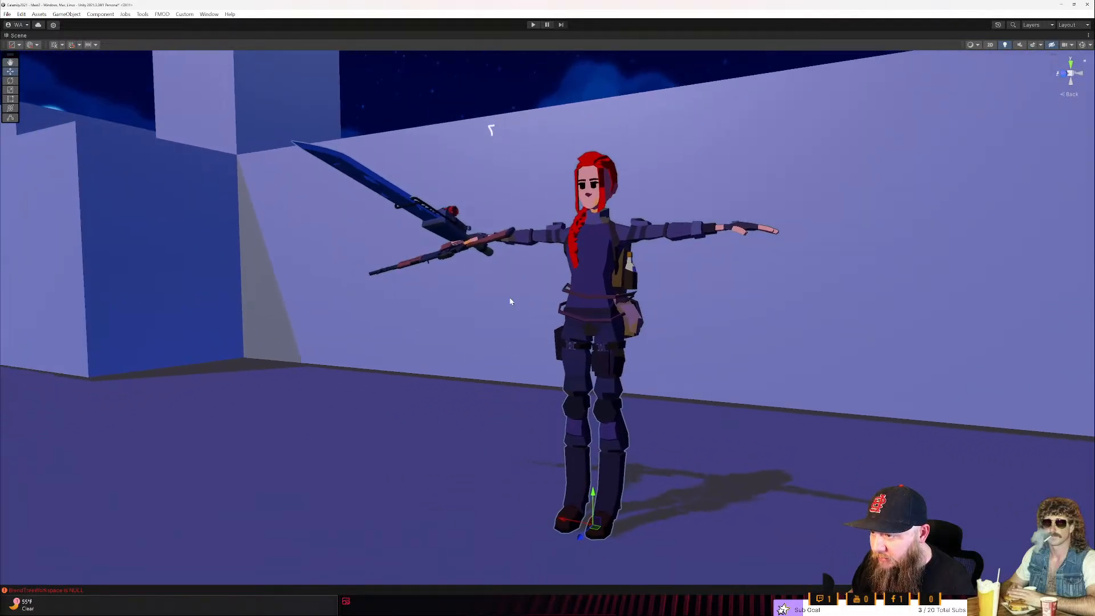
{"action": "key", "text": "shift+space"}
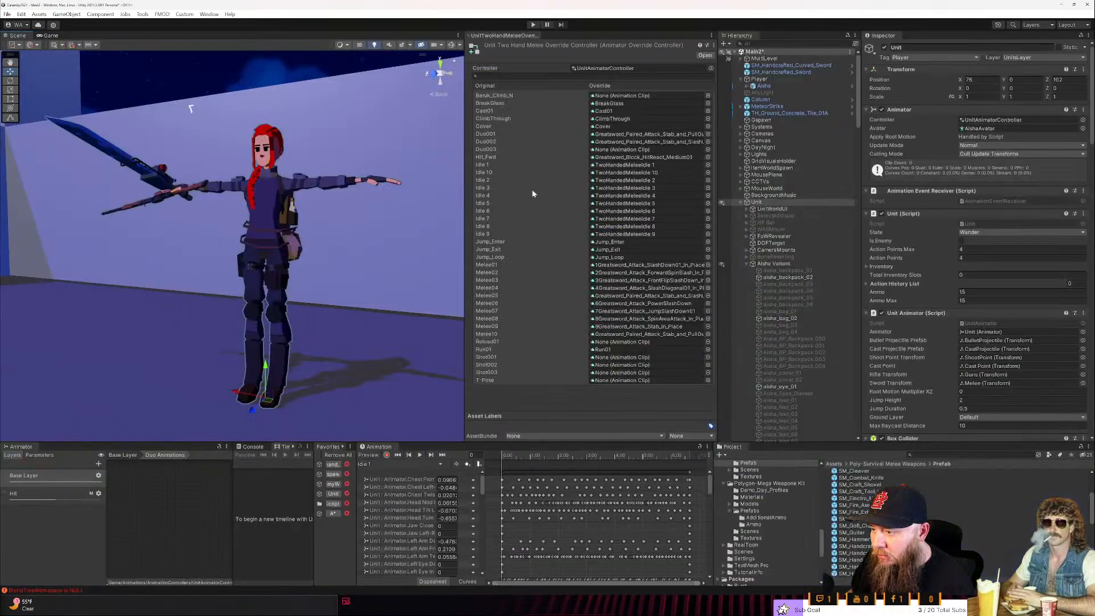
- Replay the Unit's Idle 1 animation, examining the blade from several sides and the Unit's Melee Action settings
{"action": "left_click", "coordinate": [421, 455]}
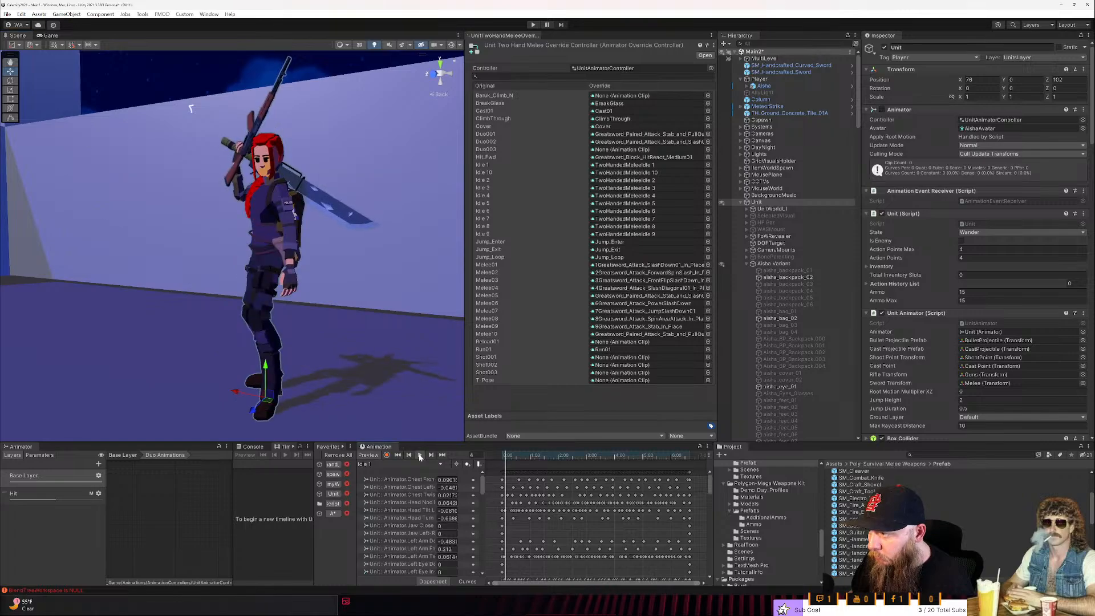
{"action": "key", "text": "f"}
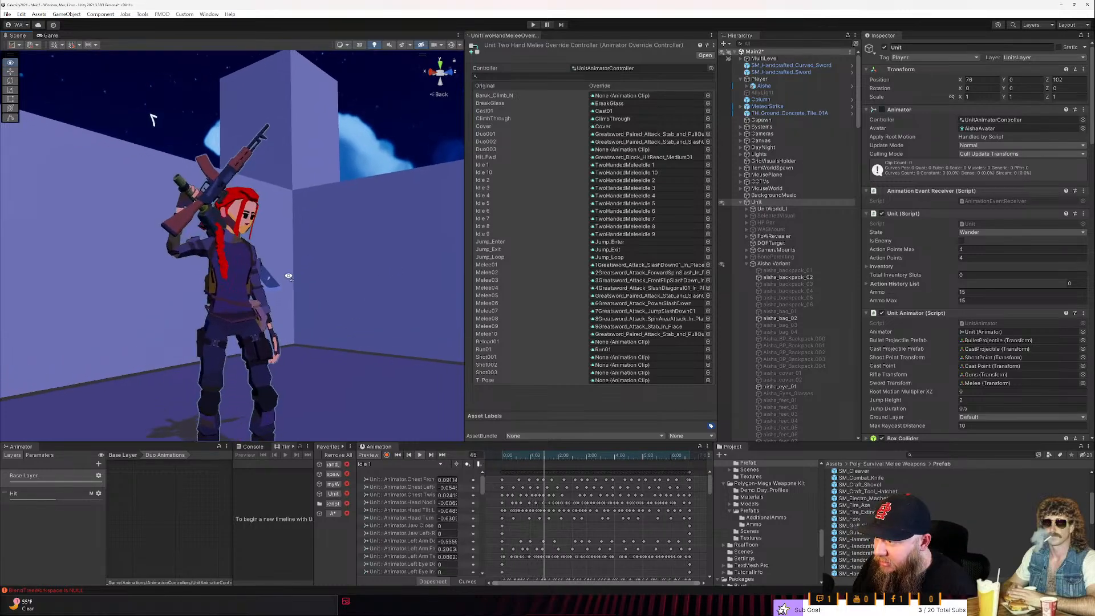
{"action": "right_click_drag", "start_coordinate": [292, 278], "coordinate": [365, 301]}
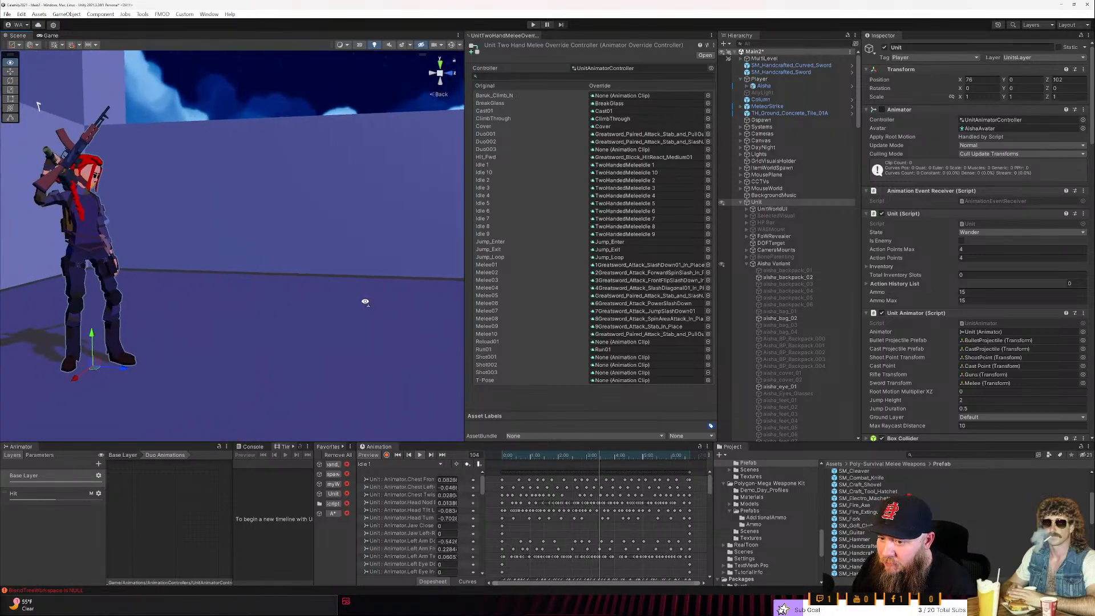
{"action": "left_click", "coordinate": [746, 263]}
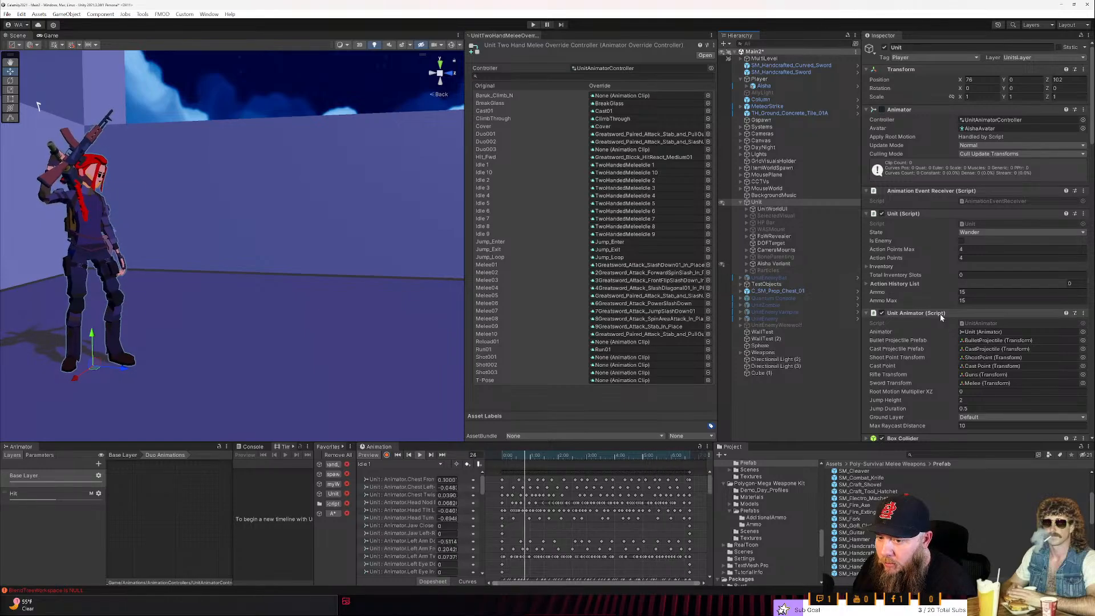
{"action": "scroll", "coordinate": [940, 313], "scroll_direction": "down", "scroll_amount": 15}
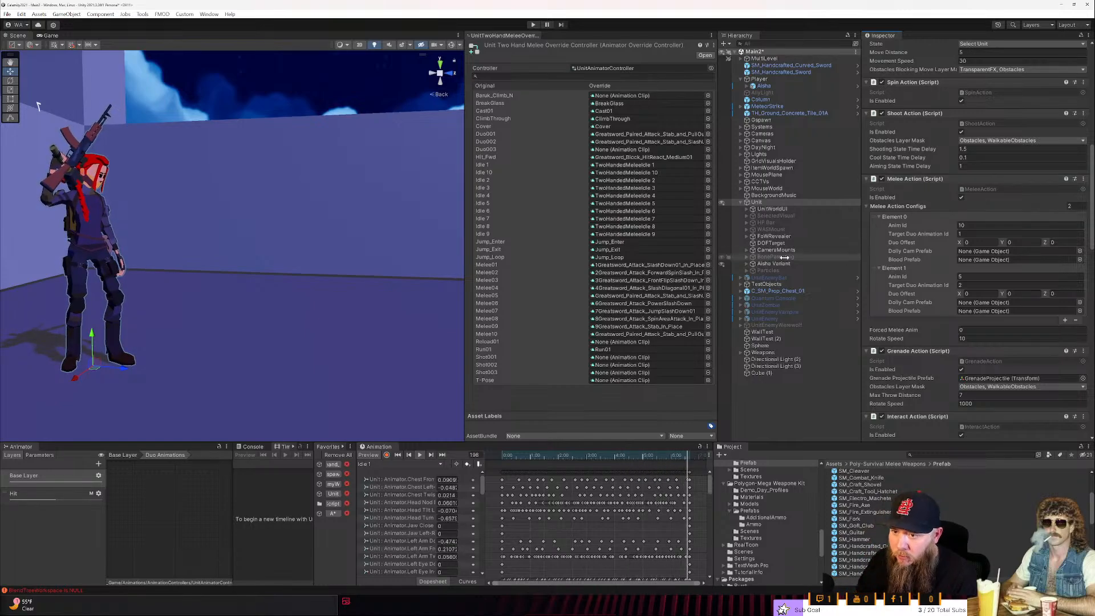
{"action": "right_click_drag", "start_coordinate": [213, 218], "coordinate": [151, 216]}
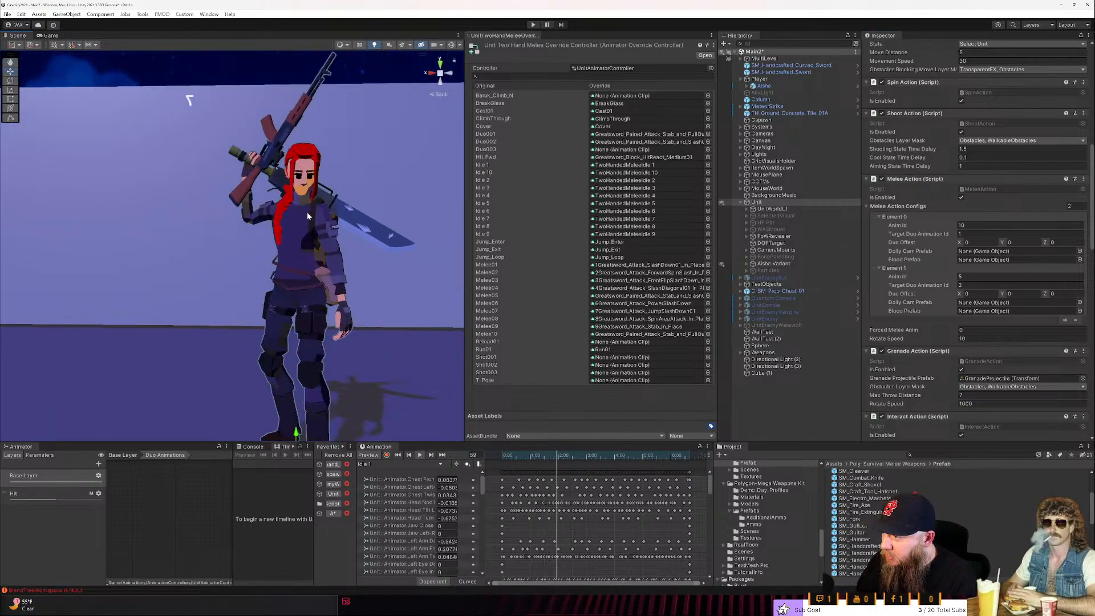
- Expand SM_Assault_Rifle_5,45 (2) under the hand's Guns group and look through its attached parts
{"action": "left_click", "coordinate": [372, 231]}
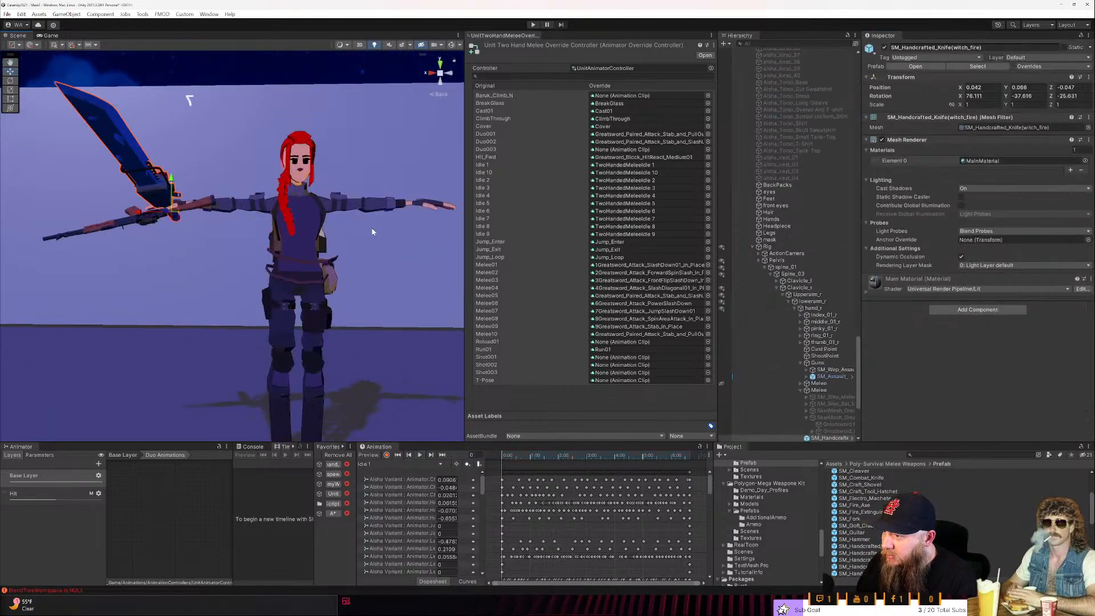
{"action": "left_click", "coordinate": [824, 376]}
{"action": "left_click", "coordinate": [807, 377]}
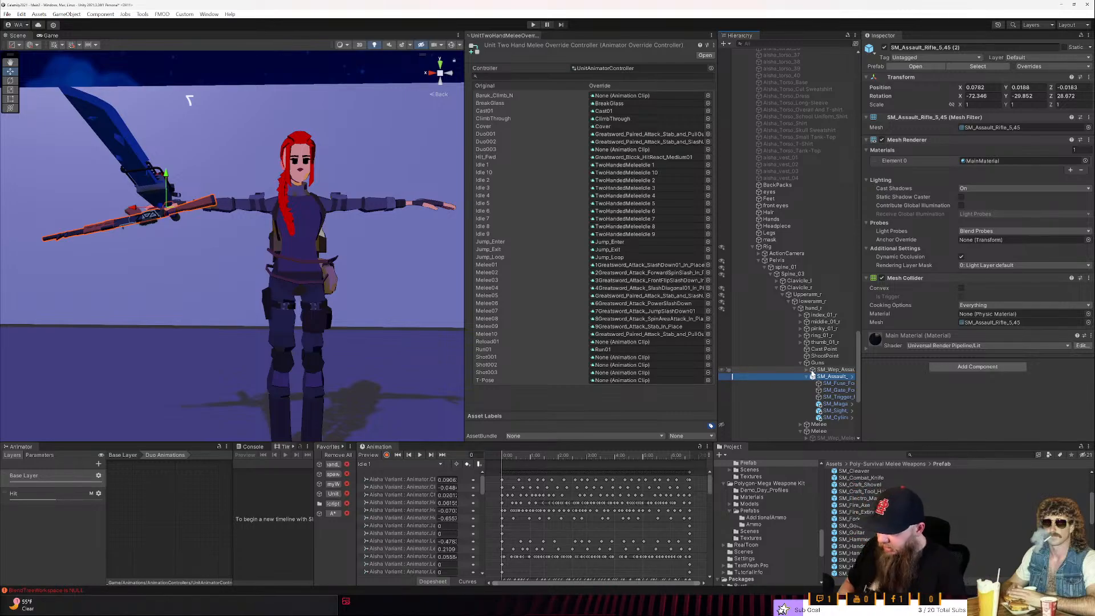
{"action": "key", "text": "F2"}
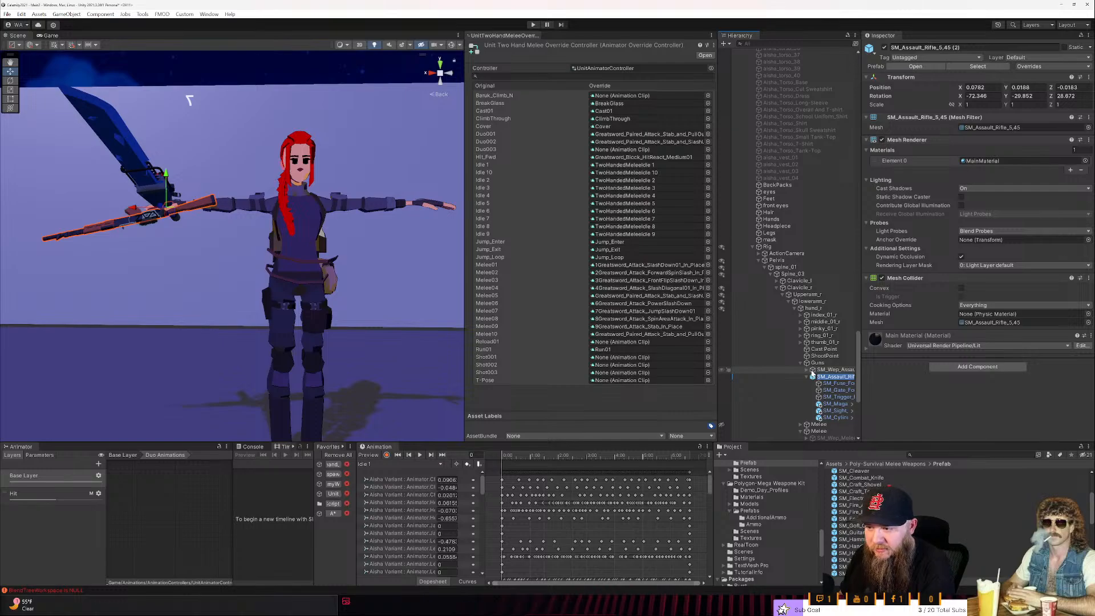
{"action": "key", "text": "Left"}
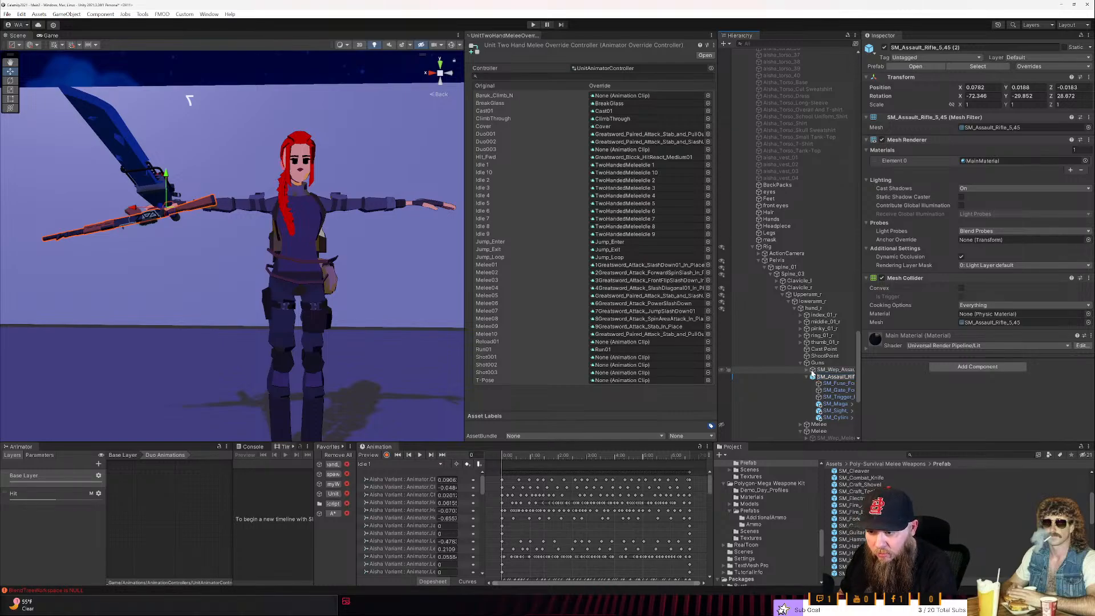
{"action": "key", "text": "Return"}
{"action": "key", "text": "Down"}
{"action": "key", "text": "Down"}
{"action": "key", "text": "Down"}
{"action": "key", "text": "Down"}
{"action": "key", "text": "Down"}
{"action": "key", "text": "Down"}
{"action": "key", "text": "Down"}
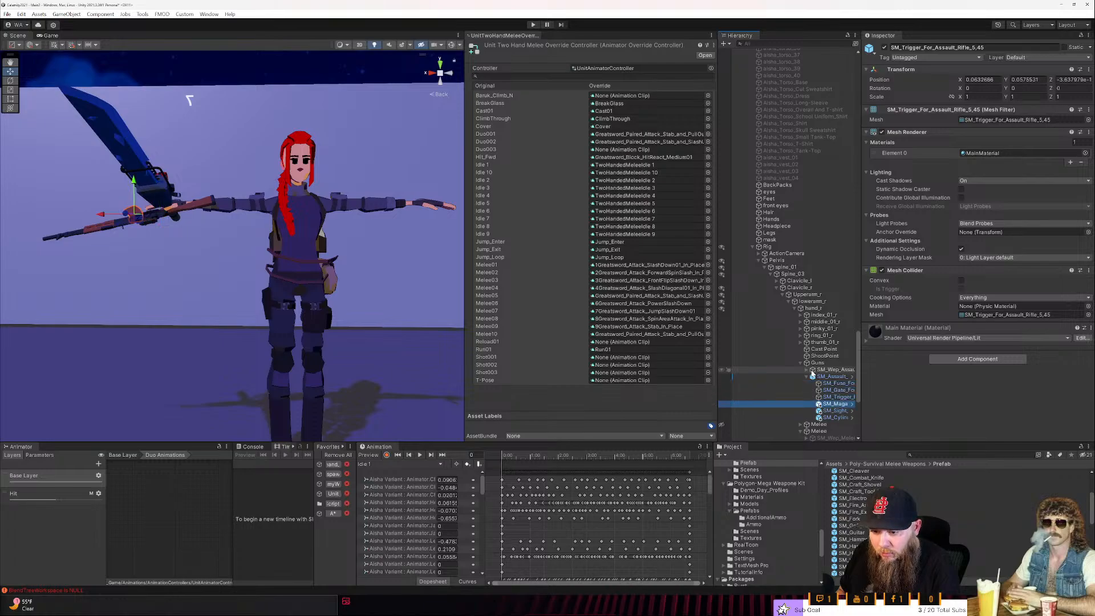
- Expand the hand's hidden Melee group and inspect its SM_Wep_Bat_Metal_01 weapon alongside the second Melee object's Weapon Manager
{"action": "key", "text": "Right"}
{"action": "key", "text": "Down"}
{"action": "key", "text": "Down"}
{"action": "key", "text": "Down"}
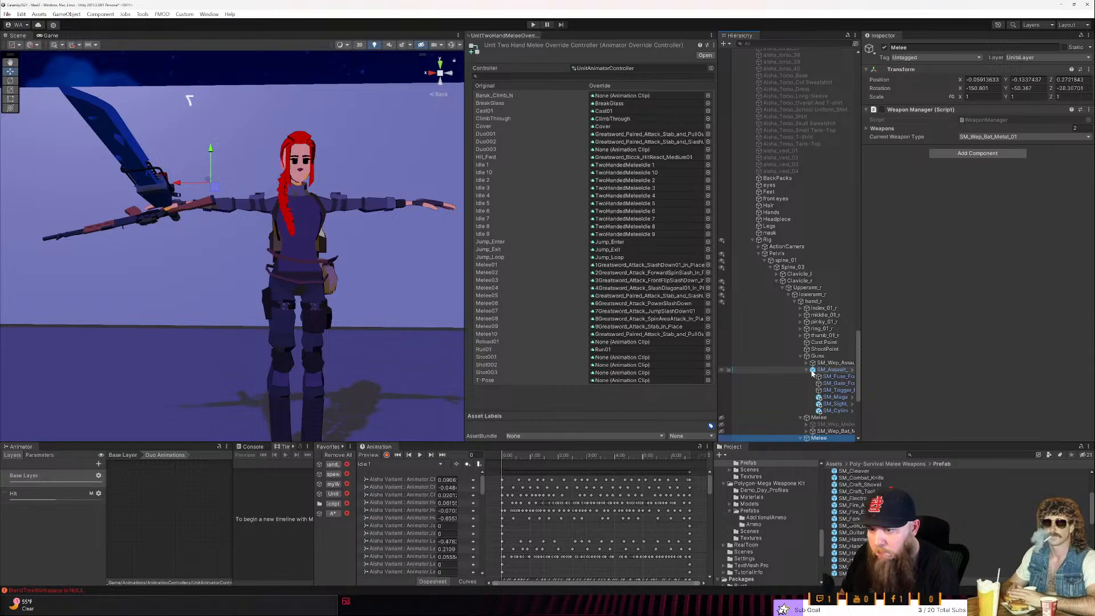
{"action": "key", "text": "Up"}
{"action": "key", "text": "Up"}
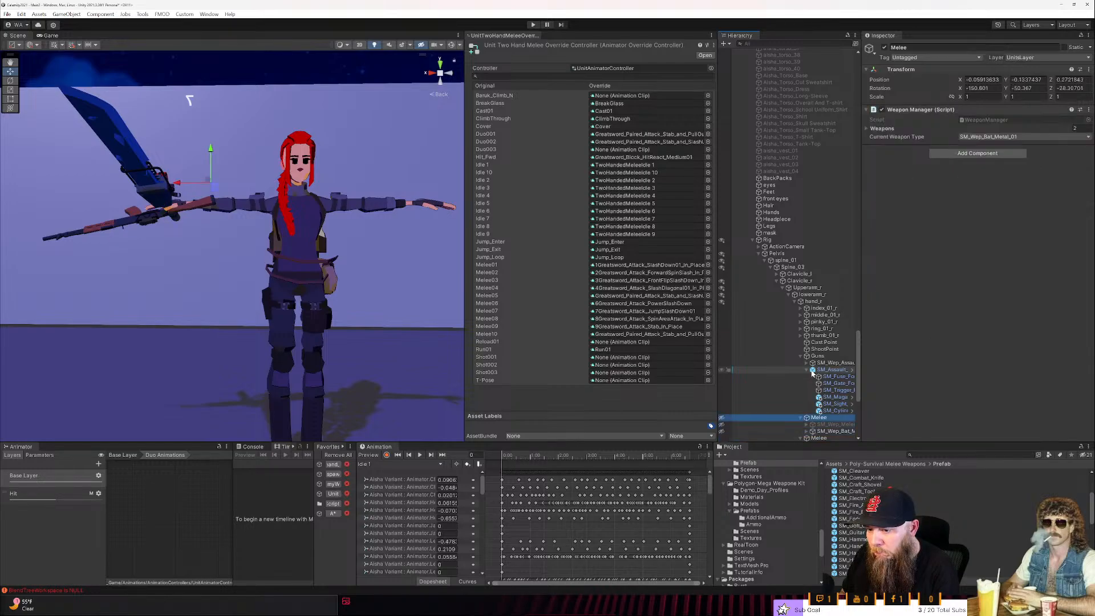
{"action": "key", "text": "Down"}
{"action": "key", "text": "Down"}
{"action": "key", "text": "Down"}
{"action": "key", "text": "Down"}
{"action": "key", "text": "Down"}
{"action": "key", "text": "Down"}
{"action": "key", "text": "Down"}
{"action": "key", "text": "Down"}
{"action": "key", "text": "Down"}
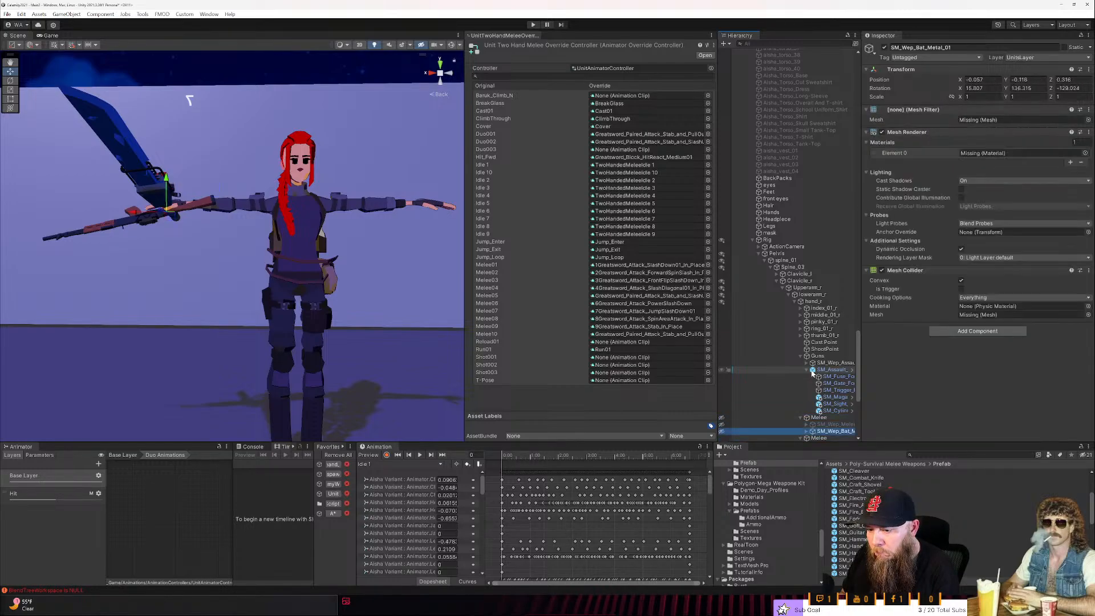
- Inspect the greatsword mesh and witch_fire knife, and trace which Melee object the Unit Animator's Sword Transform references
{"action": "key", "text": "Up"}
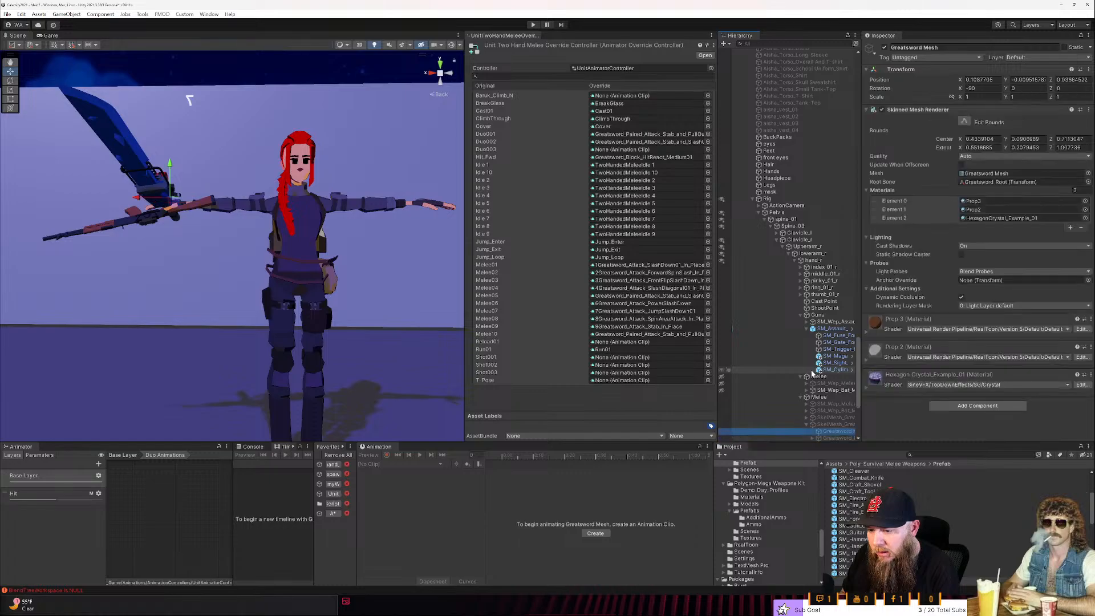
{"action": "key", "text": "Down"}
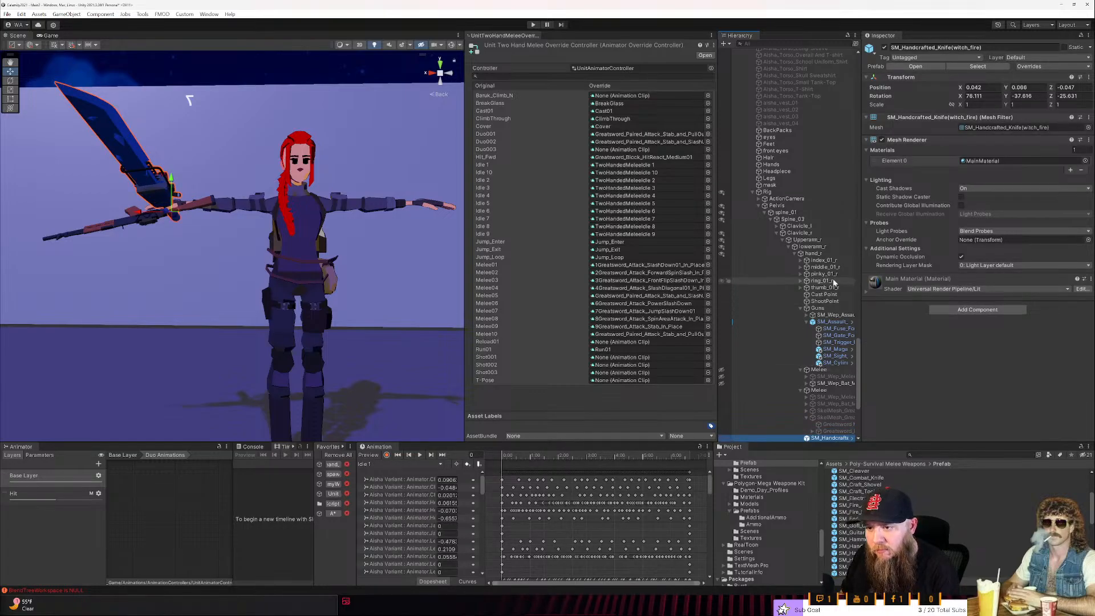
{"action": "scroll", "coordinate": [840, 265], "scroll_direction": "up", "scroll_amount": 2}
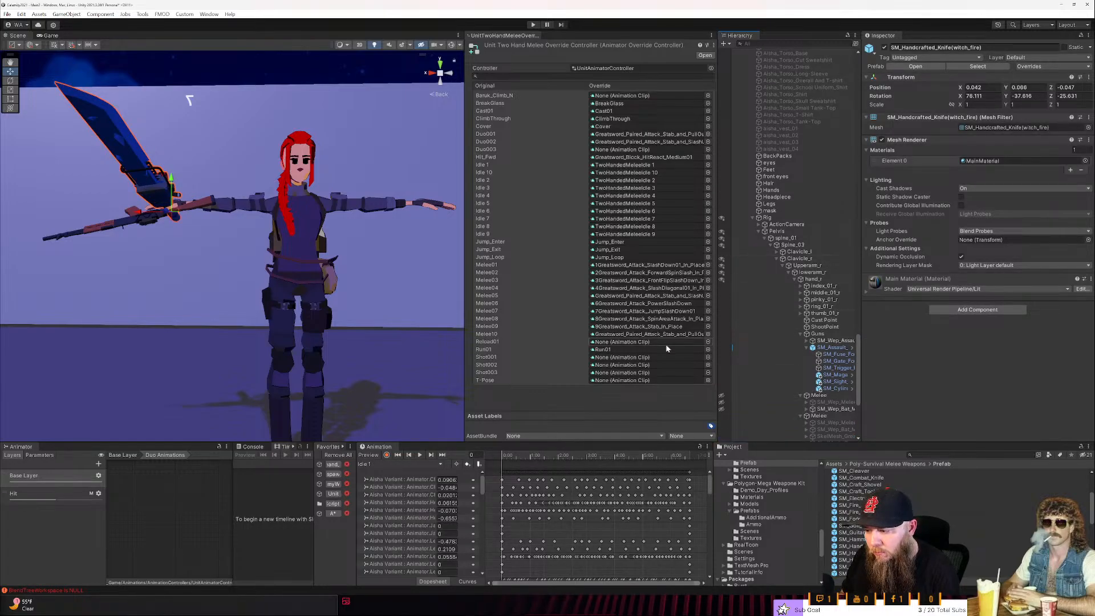
{"action": "left_click", "coordinate": [330, 495]}
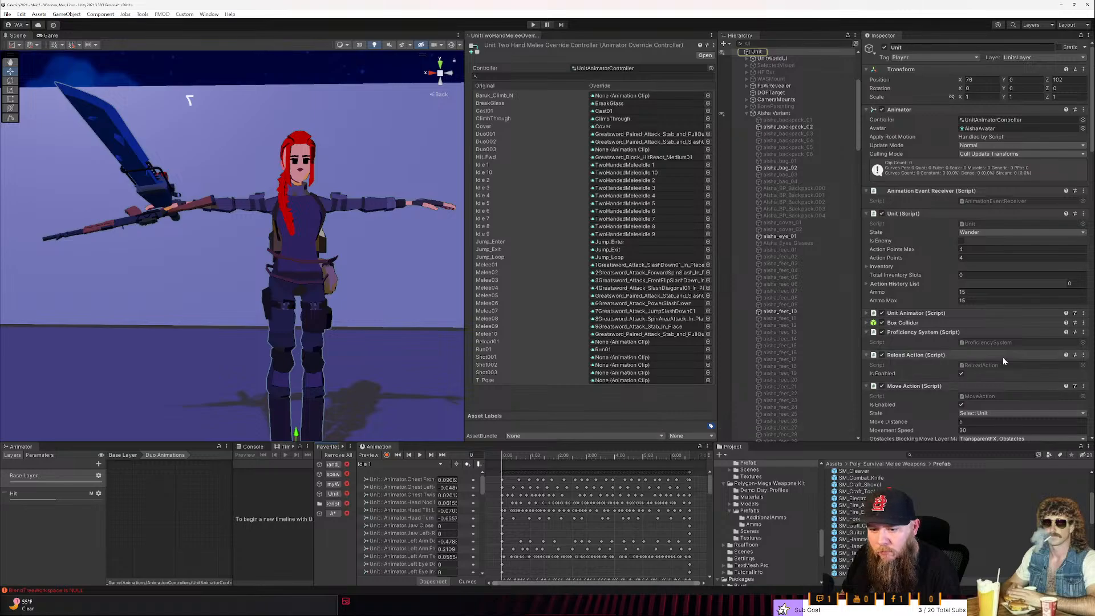
{"action": "scroll", "coordinate": [1003, 357], "scroll_direction": "down", "scroll_amount": 2}
{"action": "scroll", "coordinate": [1003, 357], "scroll_direction": "up", "scroll_amount": 2}
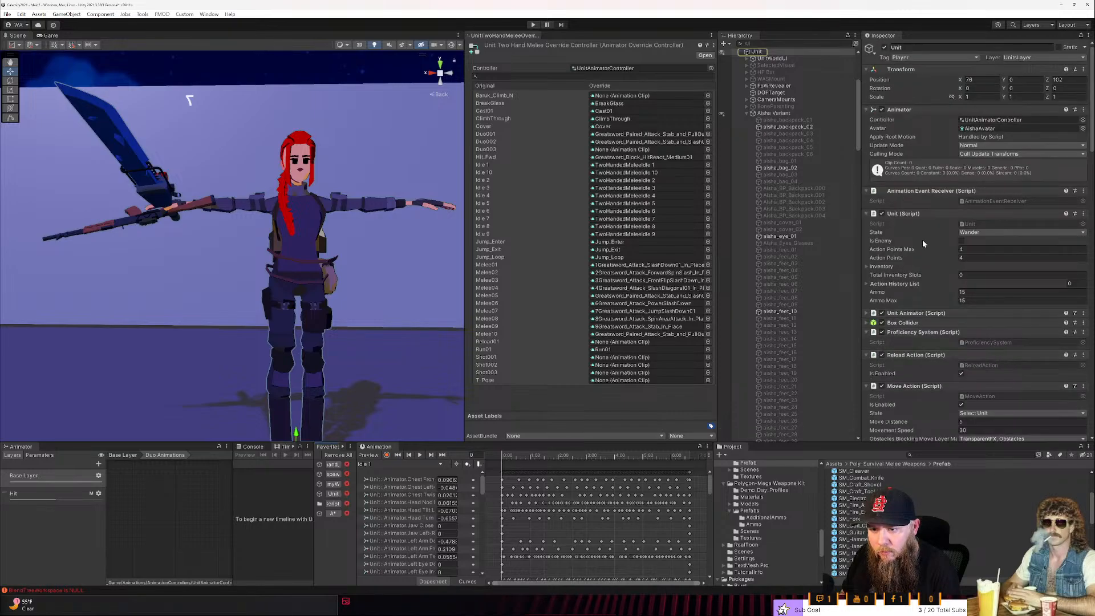
{"action": "left_click", "coordinate": [934, 313]}
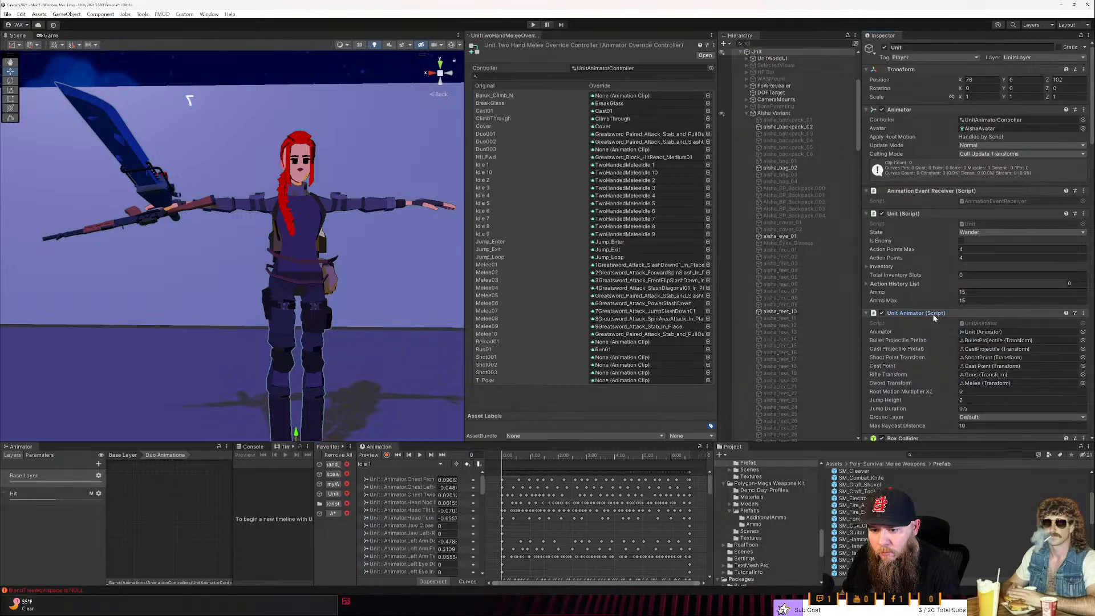
{"action": "left_click", "coordinate": [976, 383]}
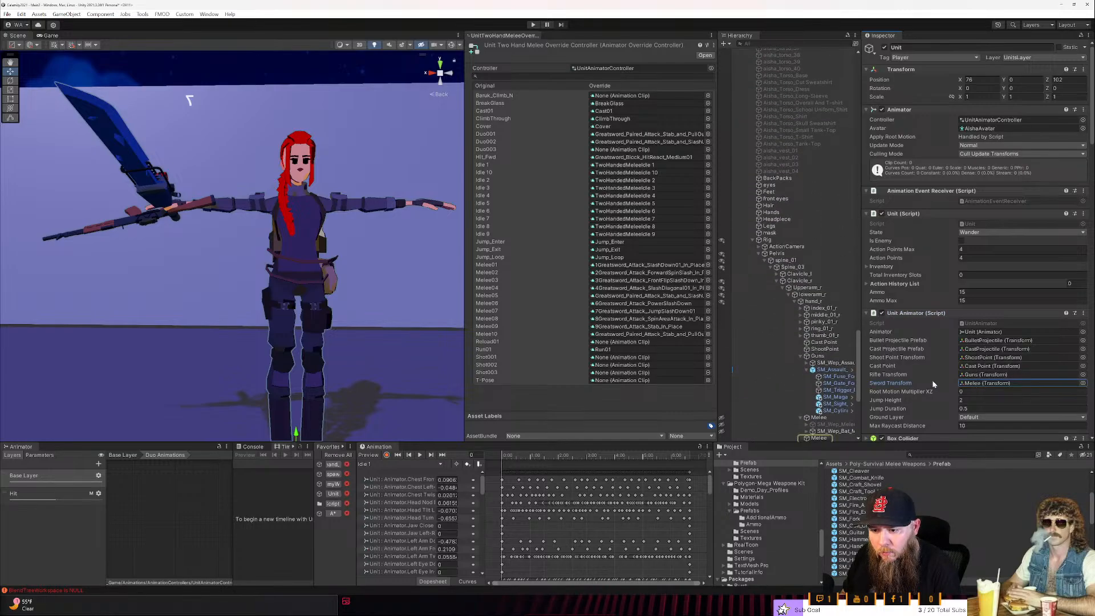
- Delete the duplicate hidden Melee group under hand_r, collapse the remaining group's greatsword and widen the Hierarchy to show full object names
{"action": "left_click", "coordinate": [818, 341]}
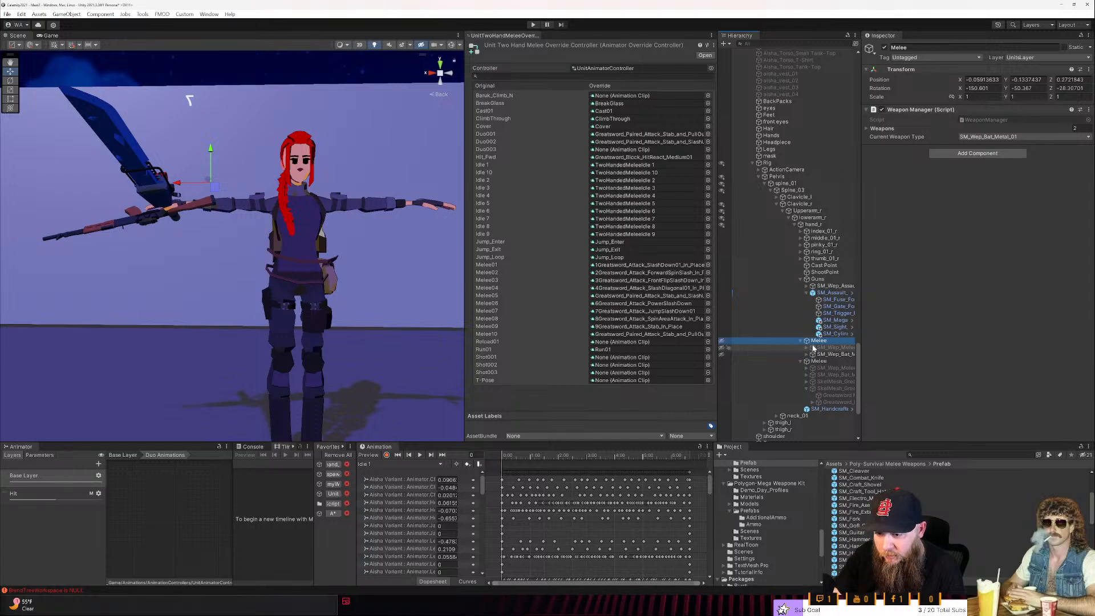
{"action": "key", "text": "Delete"}
{"action": "left_click", "coordinate": [820, 341]}
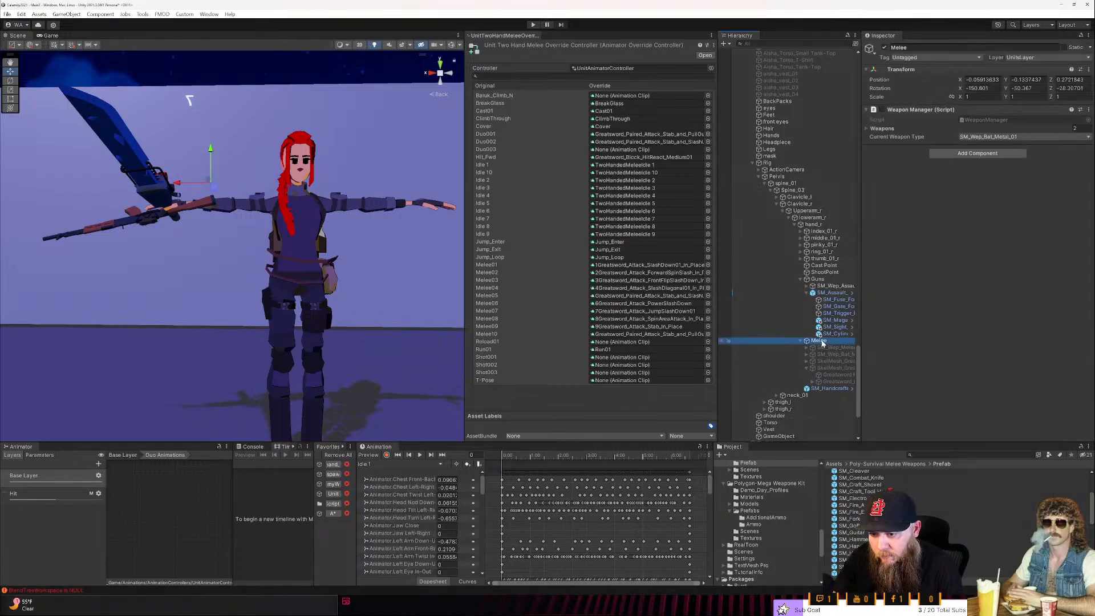
{"action": "left_click", "coordinate": [806, 368]}
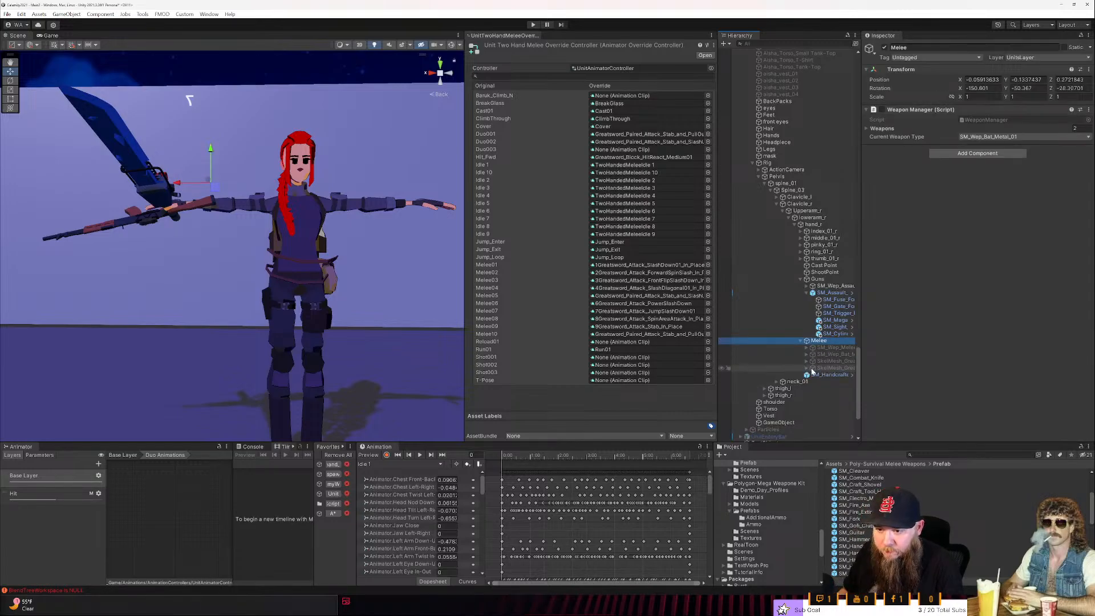
{"action": "left_click", "coordinate": [850, 375]}
{"action": "left_click_drag", "start_coordinate": [859, 375], "coordinate": [945, 375]}
- Create a folder named Melee inside _Game/Prefabs/Weapons and open it
{"action": "scroll", "coordinate": [766, 536], "scroll_direction": "up", "scroll_amount": 10}
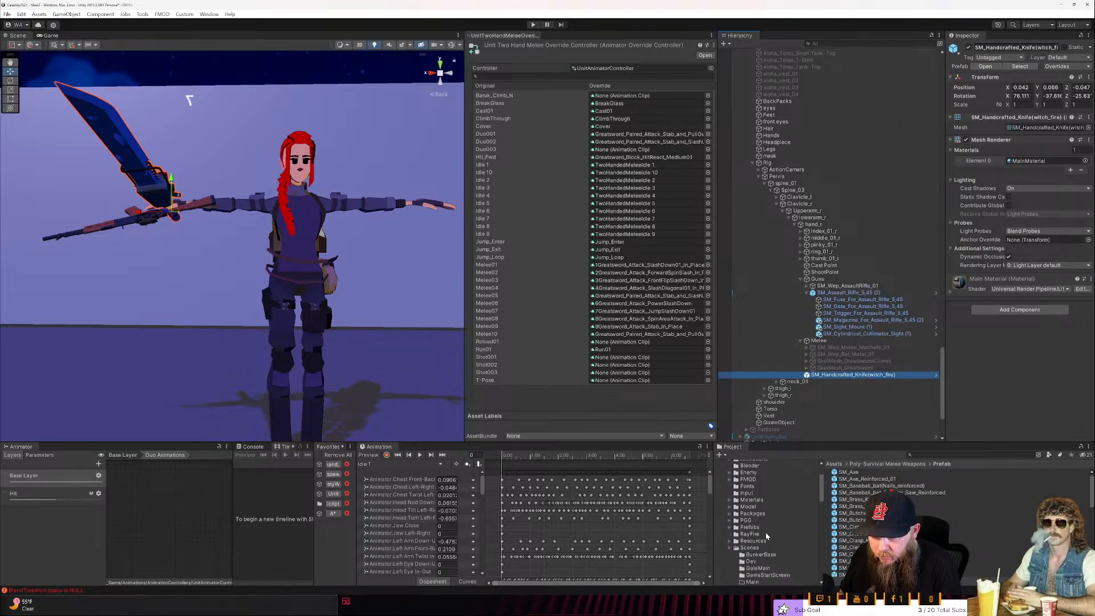
{"action": "left_click", "coordinate": [750, 528]}
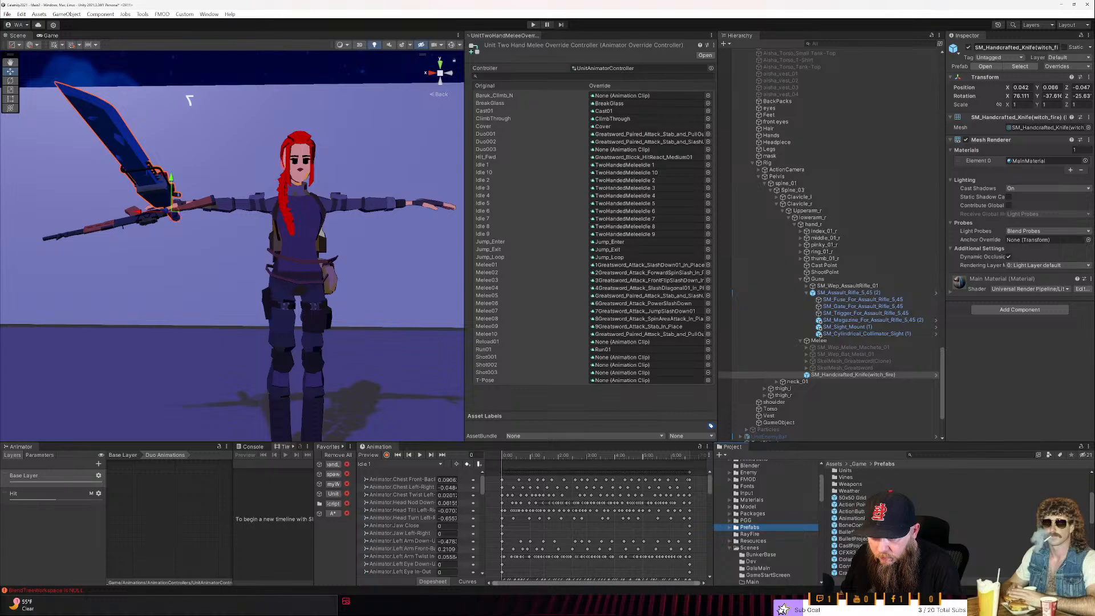
{"action": "double_click", "coordinate": [849, 484]}
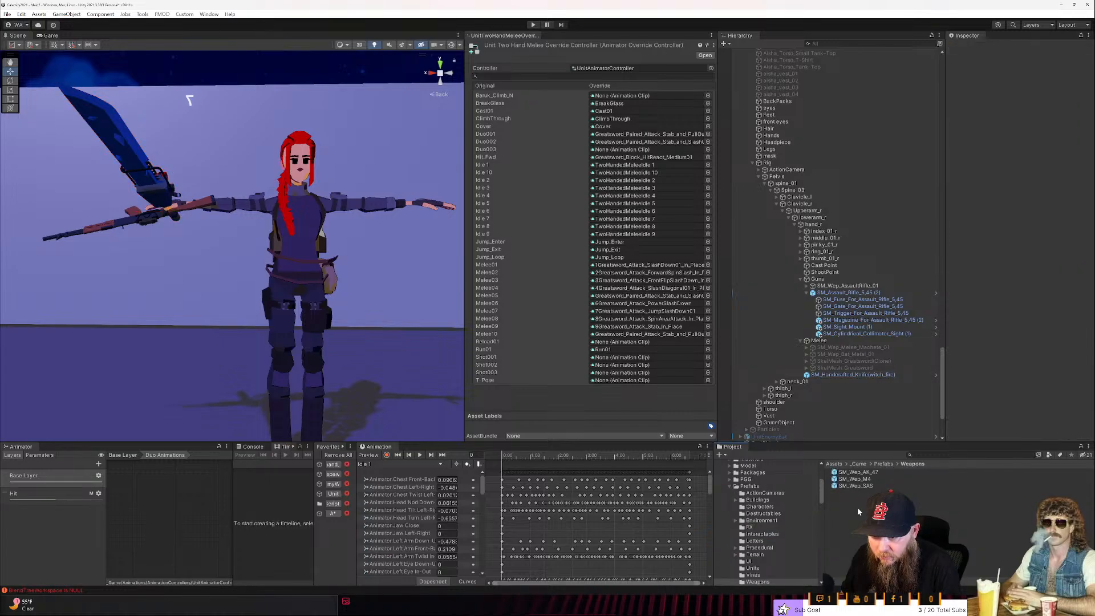
{"action": "right_click", "coordinate": [864, 504]}
{"action": "mouse_move", "coordinate": [890, 260]}
{"action": "left_click", "coordinate": [788, 120]}
{"action": "type", "text": "Melee"}
{"action": "key", "text": "Return"}
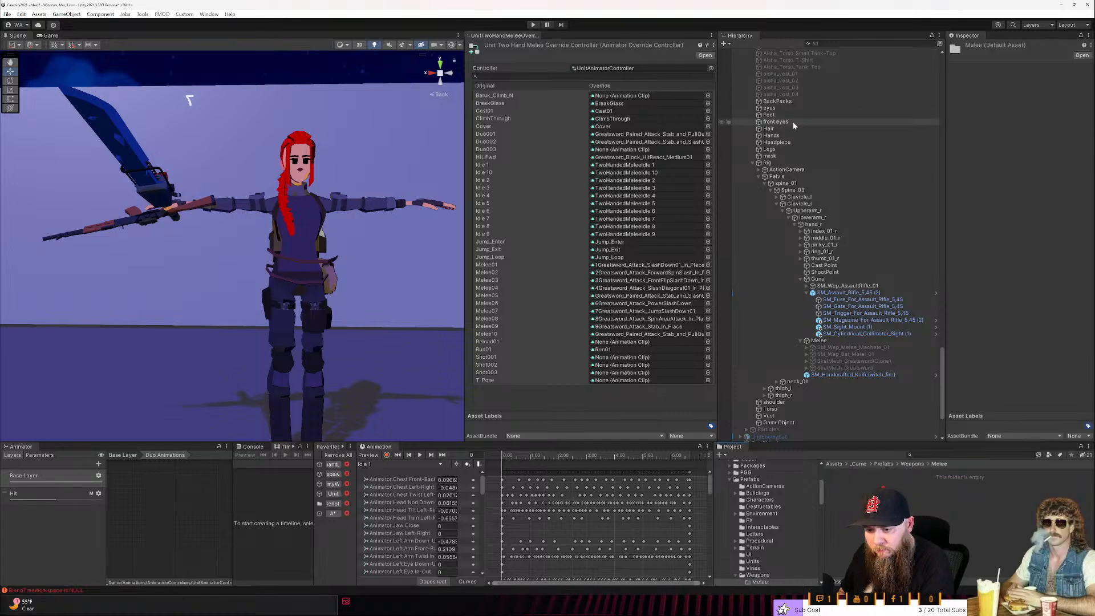
- Rename the SM_Handcrafted_Knife(witch_fire) object in the hand's Melee group as W_BusterSaw_Sword
{"action": "left_click", "coordinate": [853, 375]}
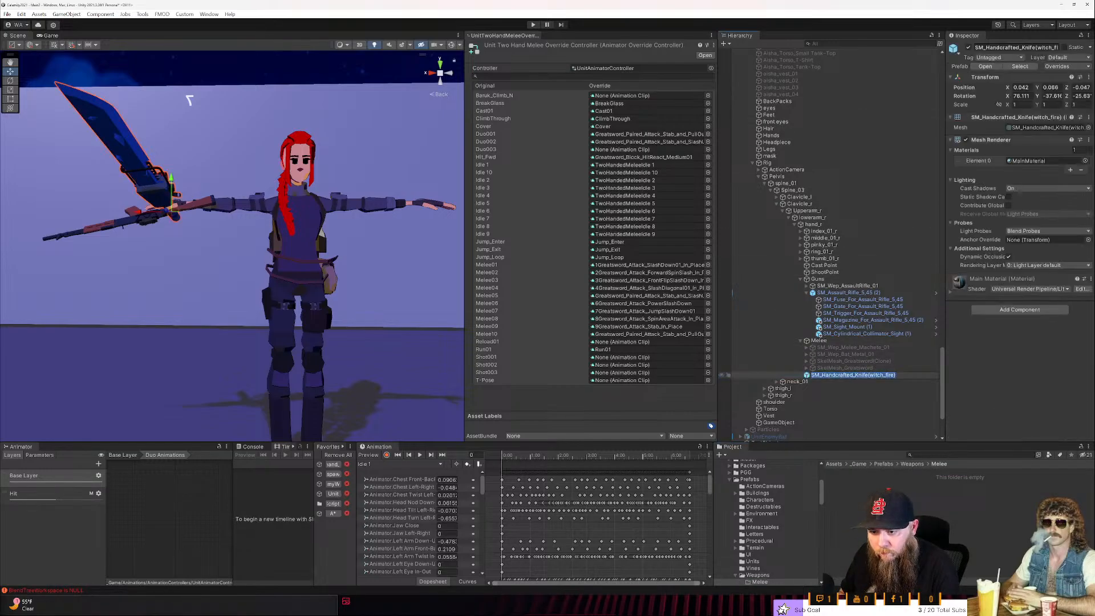
{"action": "key", "text": "Left"}
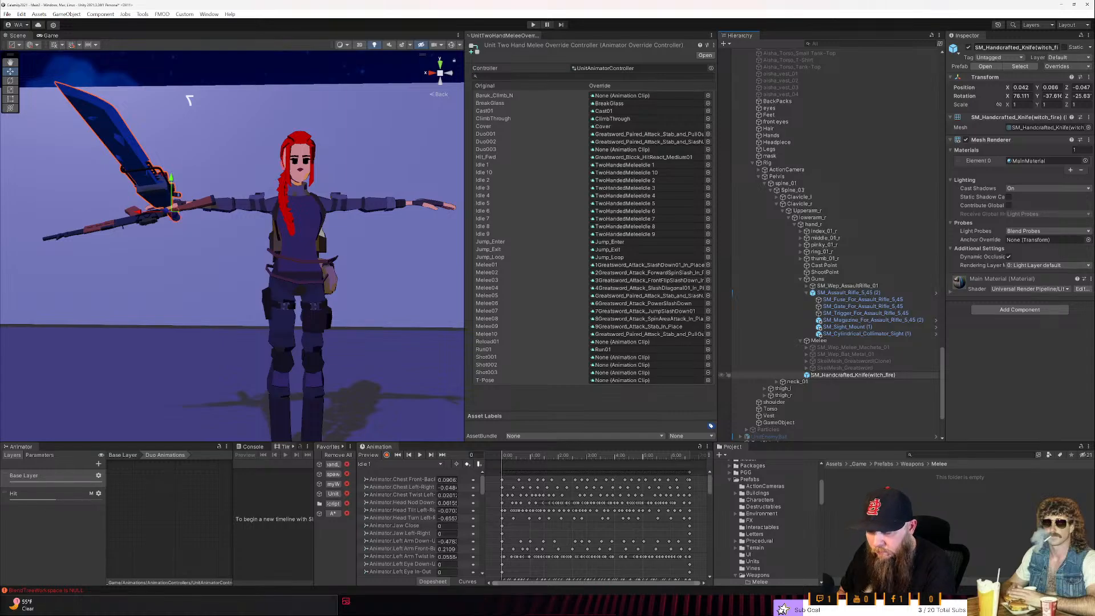
{"action": "key", "text": "Delete"}
{"action": "key", "text": "Delete"}
{"action": "key", "text": "Delete"}
{"action": "key", "text": "Delete"}
{"action": "key", "text": "Delete"}
{"action": "key", "text": "Delete"}
{"action": "key", "text": "Delete"}
{"action": "key", "text": "Delete"}
{"action": "key", "text": "Delete"}
{"action": "key", "text": "Delete"}
{"action": "key", "text": "Delete"}
{"action": "key", "text": "Delete"}
{"action": "key", "text": "Delete"}
{"action": "key", "text": "Delete"}
{"action": "key", "text": "Delete"}
{"action": "key", "text": "Delete"}
{"action": "key", "text": "Delete"}
{"action": "key", "text": "Delete"}
{"action": "key", "text": "Delete"}
{"action": "key", "text": "Delete"}
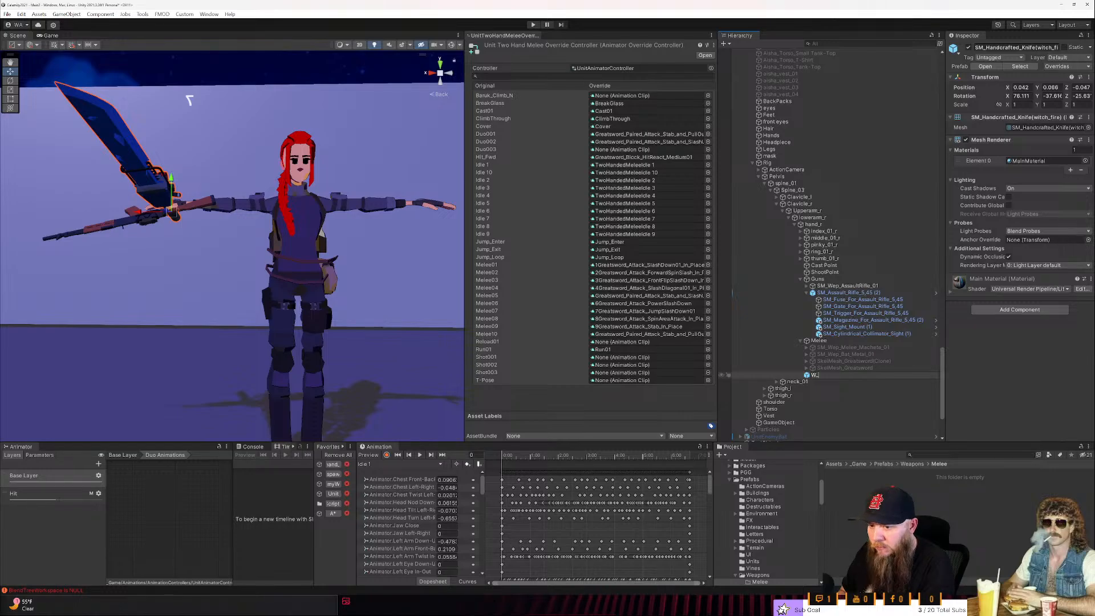
{"action": "type", "text": "erSaw"}
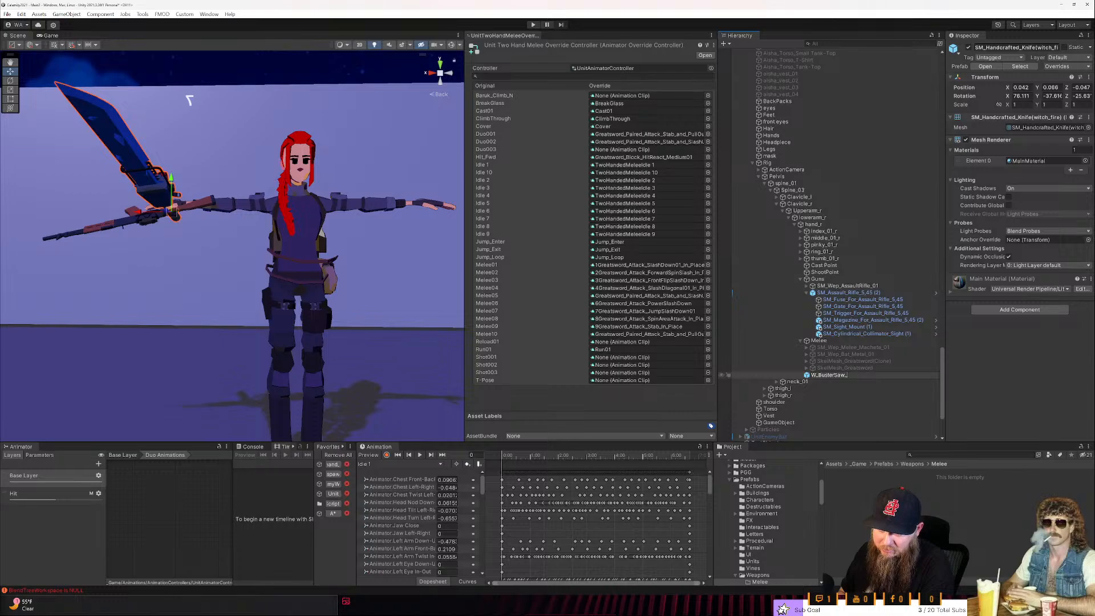
{"action": "type", "text": "_Sword"}
{"action": "key", "text": "Return"}
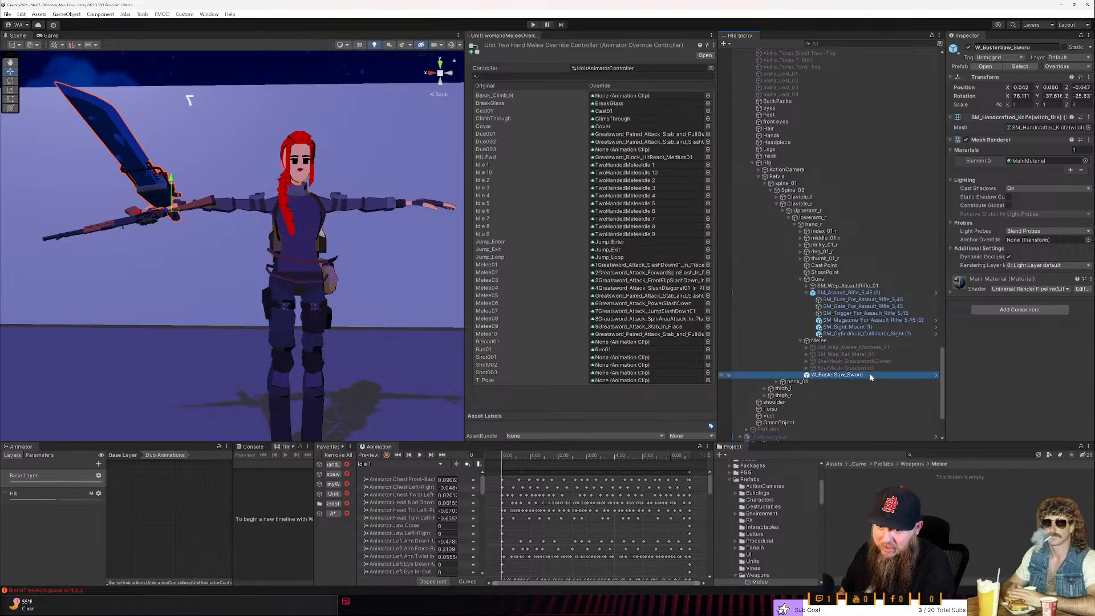
- Save W_BusterSaw_Sword as an original prefab in the Weapons/Melee folder and reselect its instance in the hand
{"action": "left_click_drag", "start_coordinate": [871, 377], "coordinate": [960, 502]}
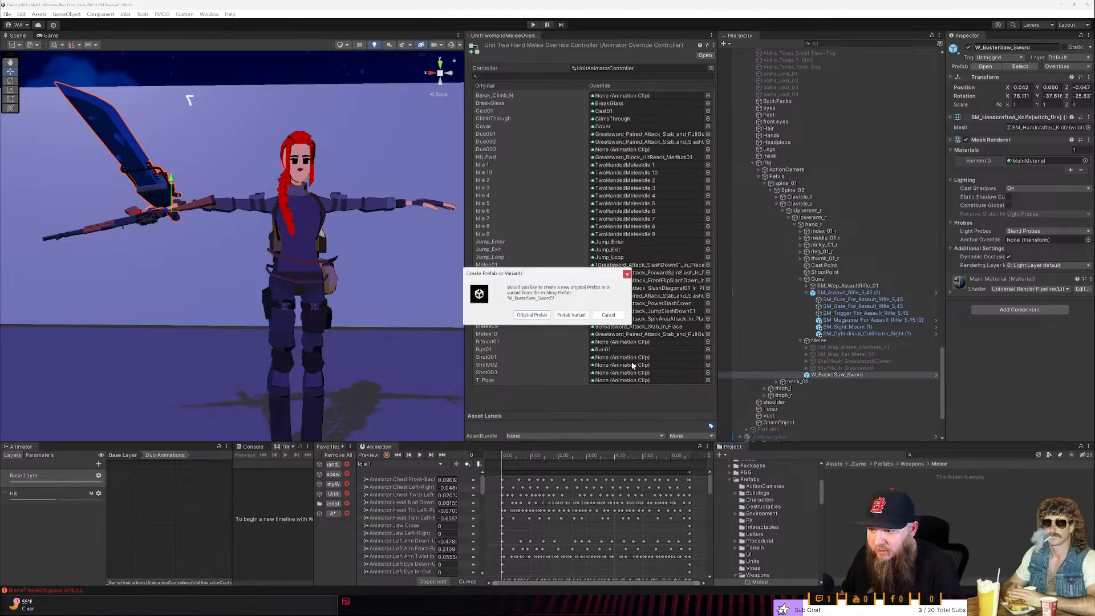
{"action": "left_click", "coordinate": [532, 314]}
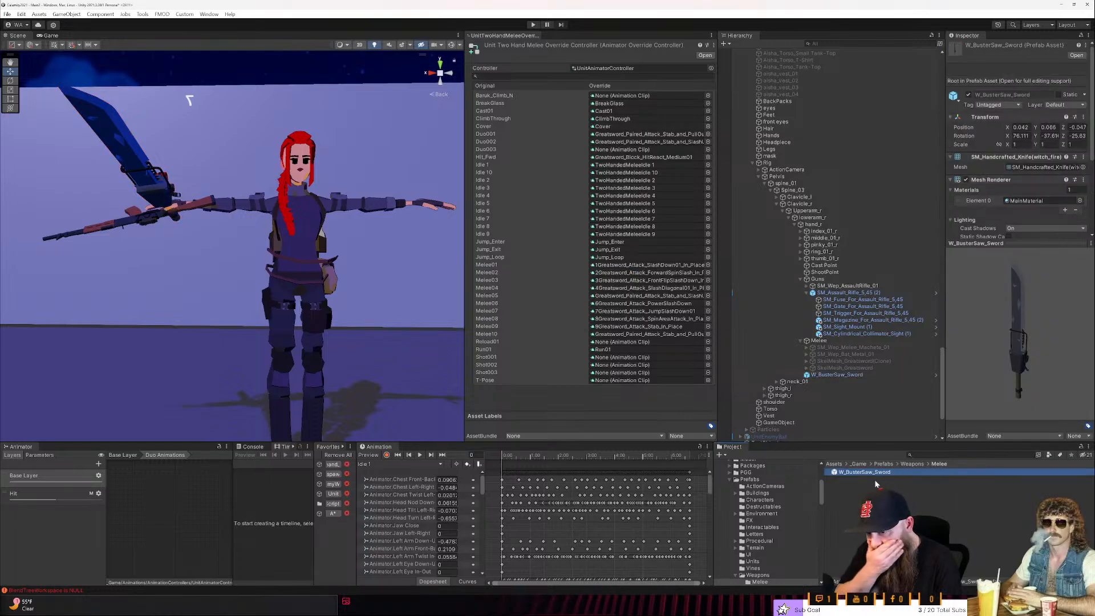
{"action": "left_click", "coordinate": [833, 376]}
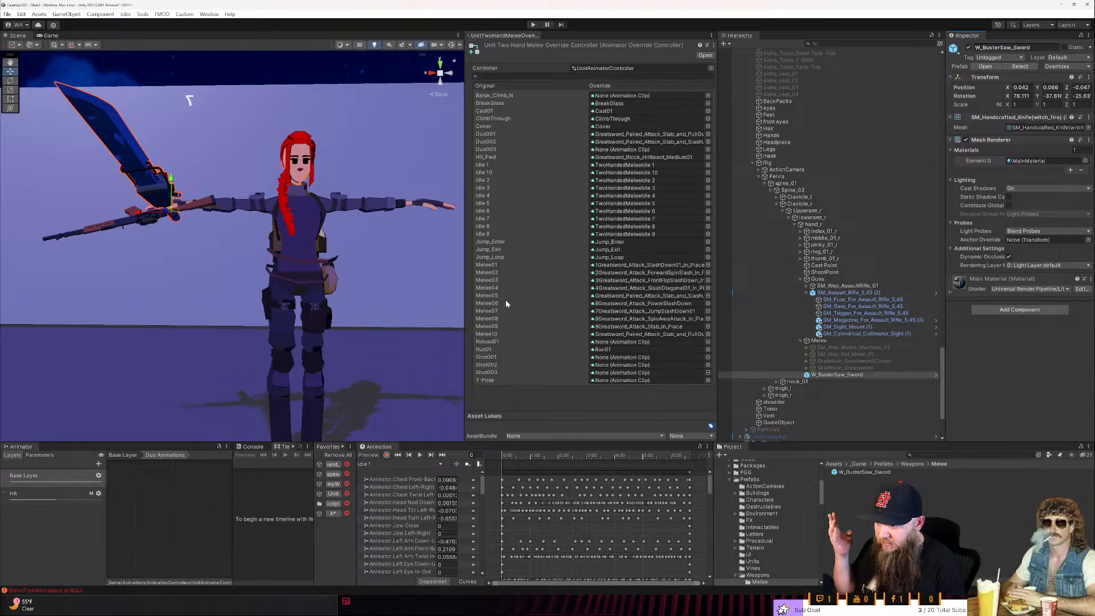
{"action": "left_click", "coordinate": [520, 335]}
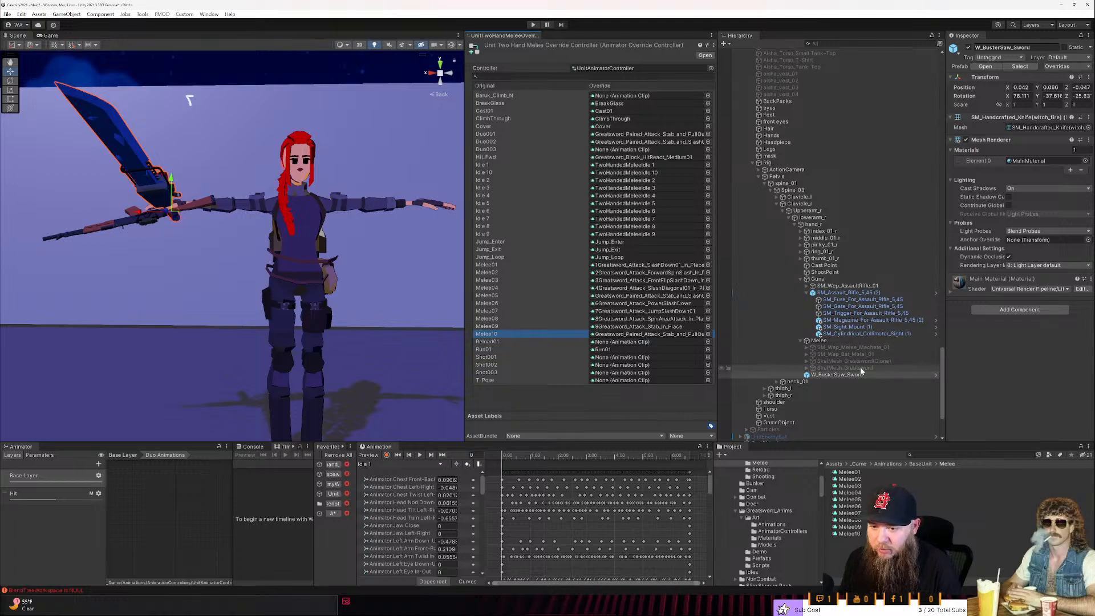
{"action": "left_click", "coordinate": [956, 344]}
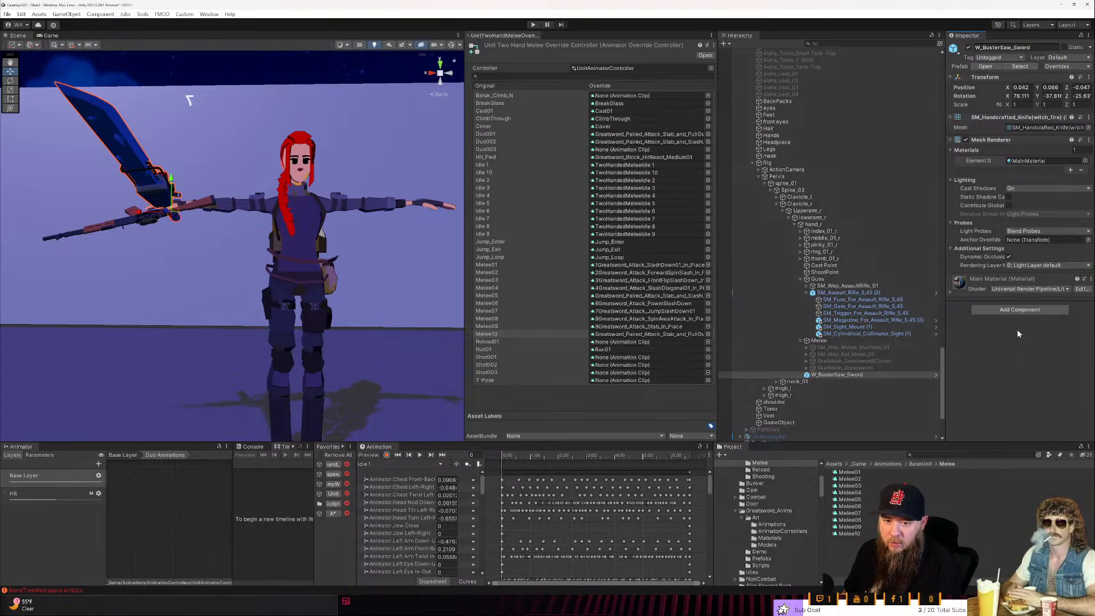
- Collapse the Animations and Scenes folders in the project tree and open the _Game/Scripts folder
{"action": "scroll", "coordinate": [770, 496], "scroll_direction": "up", "scroll_amount": 4}
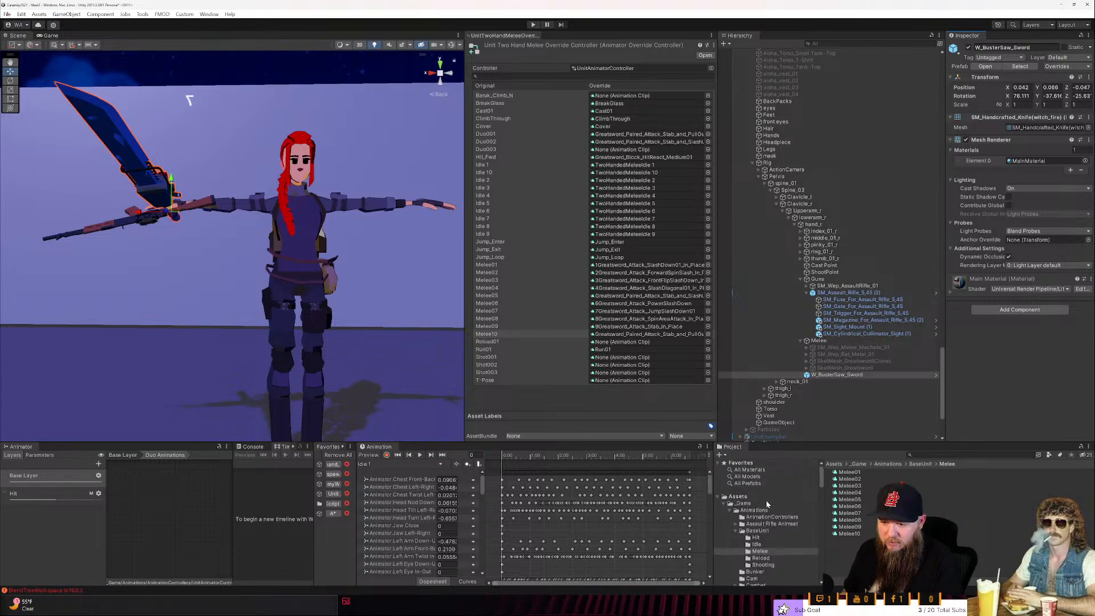
{"action": "left_click", "coordinate": [734, 510]}
{"action": "scroll", "coordinate": [731, 513], "scroll_direction": "down", "scroll_amount": 3}
{"action": "left_click", "coordinate": [732, 528]}
{"action": "scroll", "coordinate": [734, 508], "scroll_direction": "down", "scroll_amount": 3}
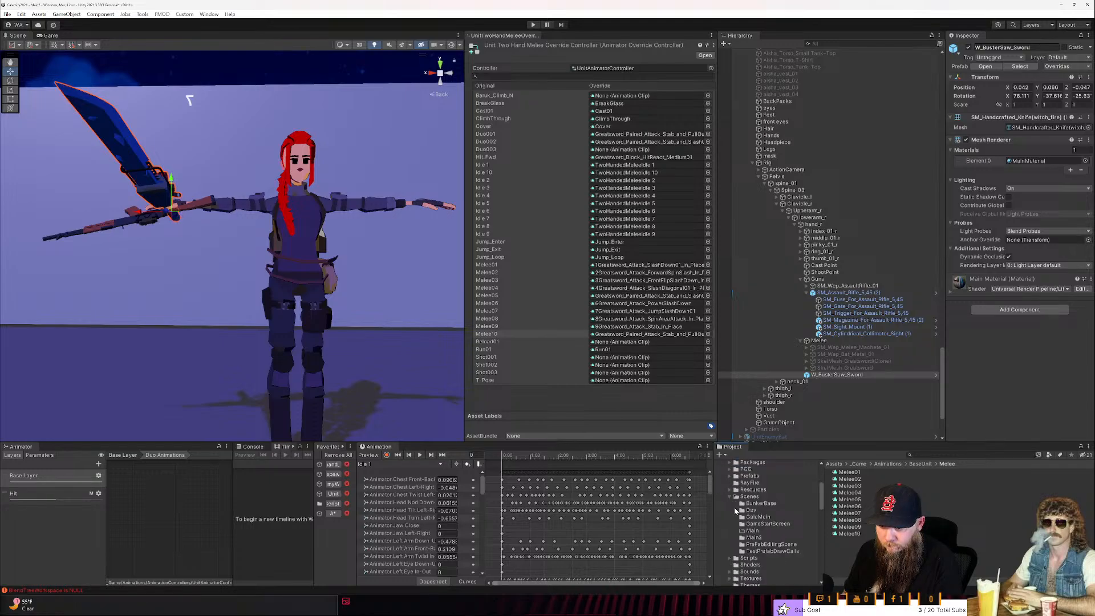
{"action": "left_click", "coordinate": [733, 504]}
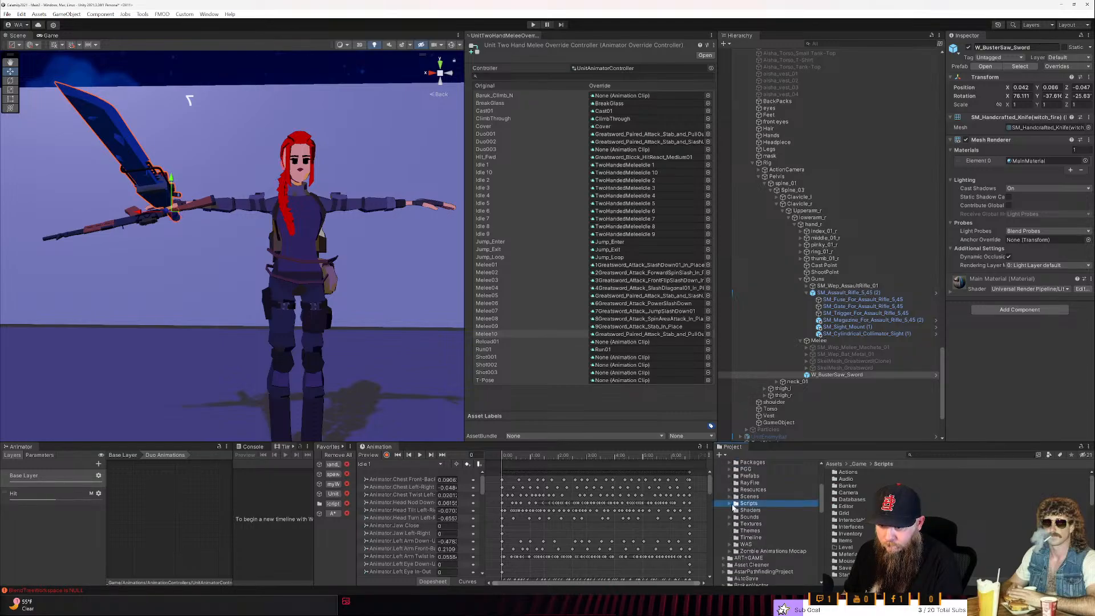
- Look through the Scripts subfolders and examine the contents of the Items folder
{"action": "scroll", "coordinate": [863, 529], "scroll_direction": "down", "scroll_amount": 3}
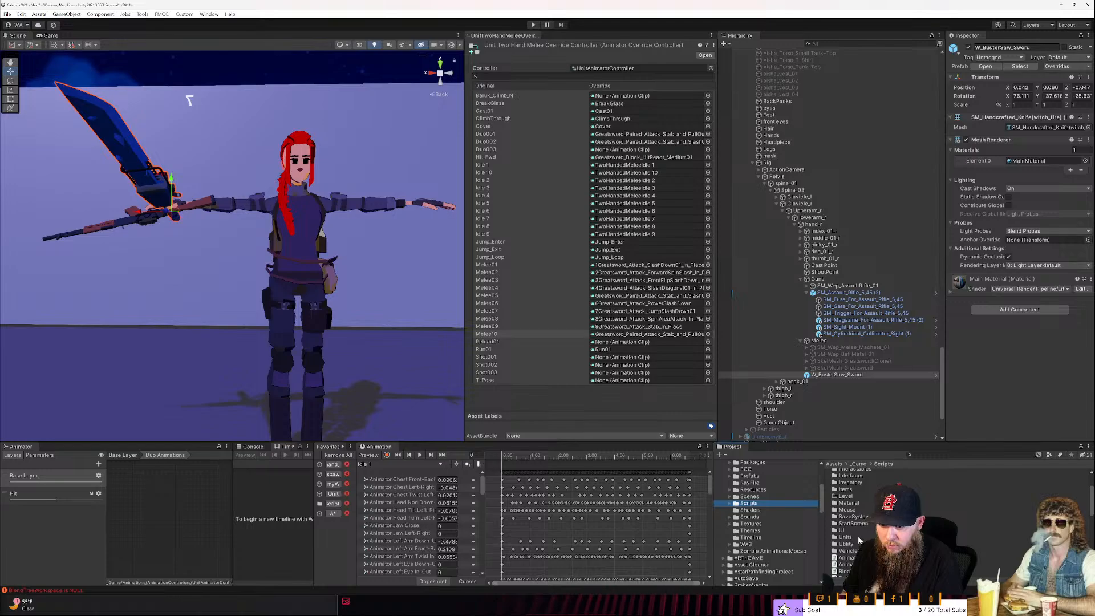
{"action": "scroll", "coordinate": [860, 539], "scroll_direction": "up", "scroll_amount": 3}
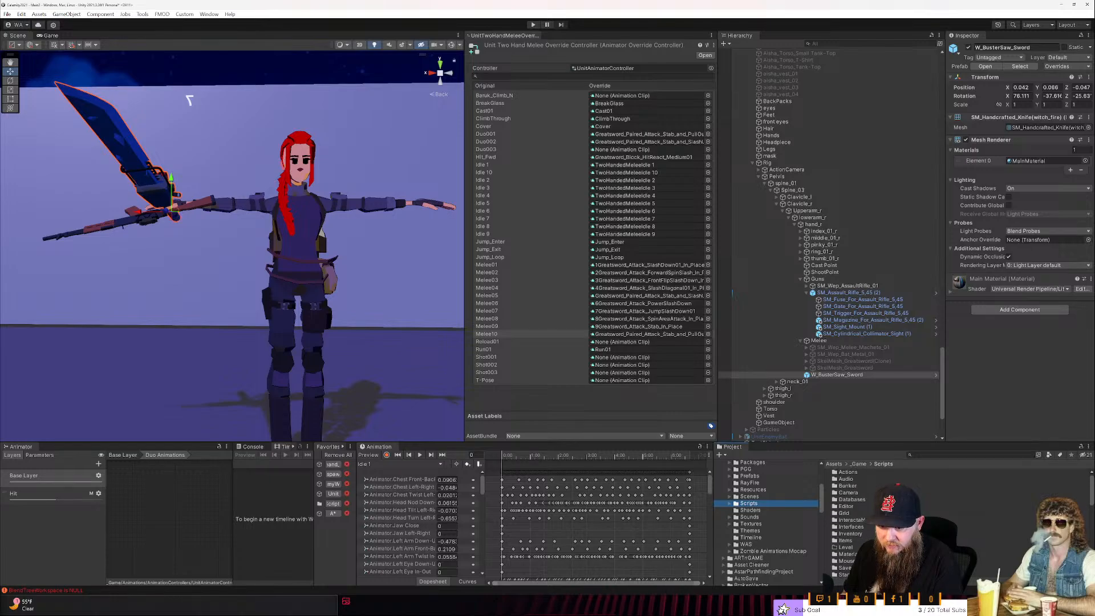
{"action": "scroll", "coordinate": [856, 531], "scroll_direction": "down", "scroll_amount": 3}
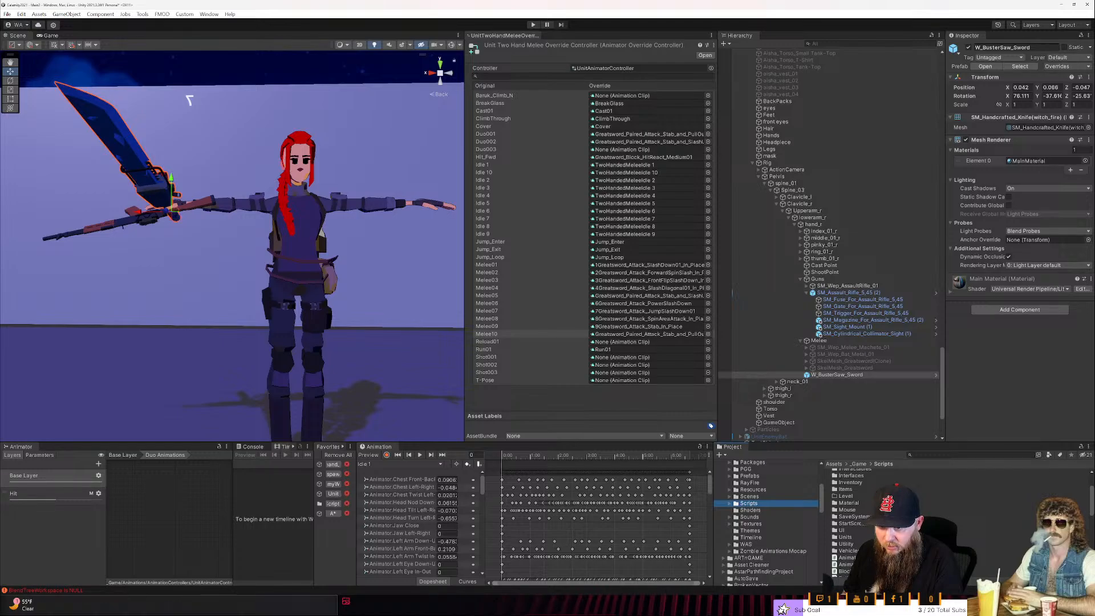
{"action": "scroll", "coordinate": [844, 530], "scroll_direction": "up", "scroll_amount": 3}
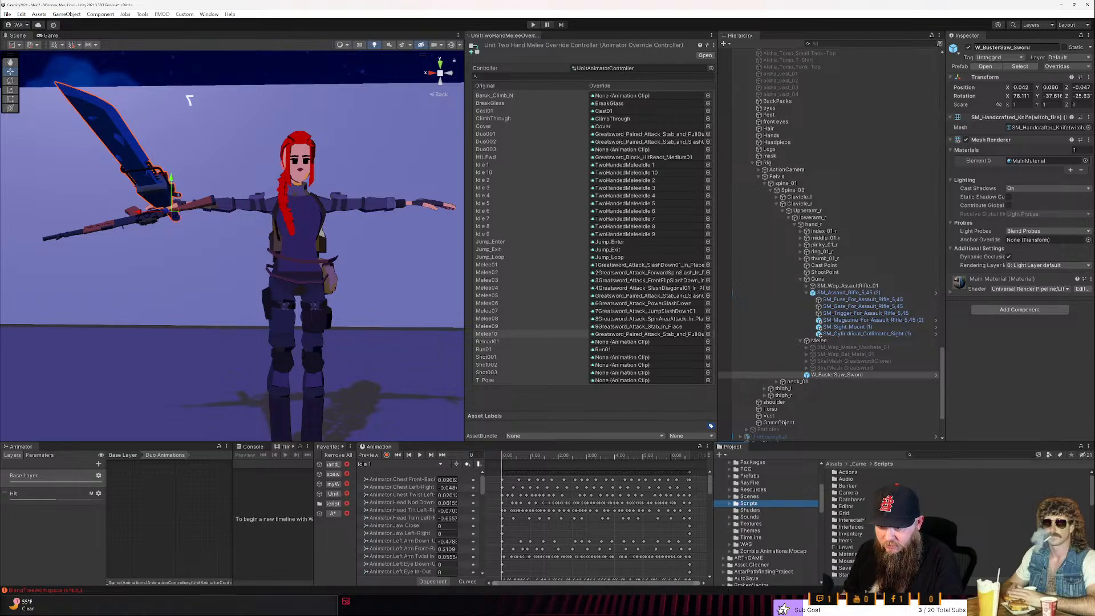
{"action": "left_click", "coordinate": [844, 540]}
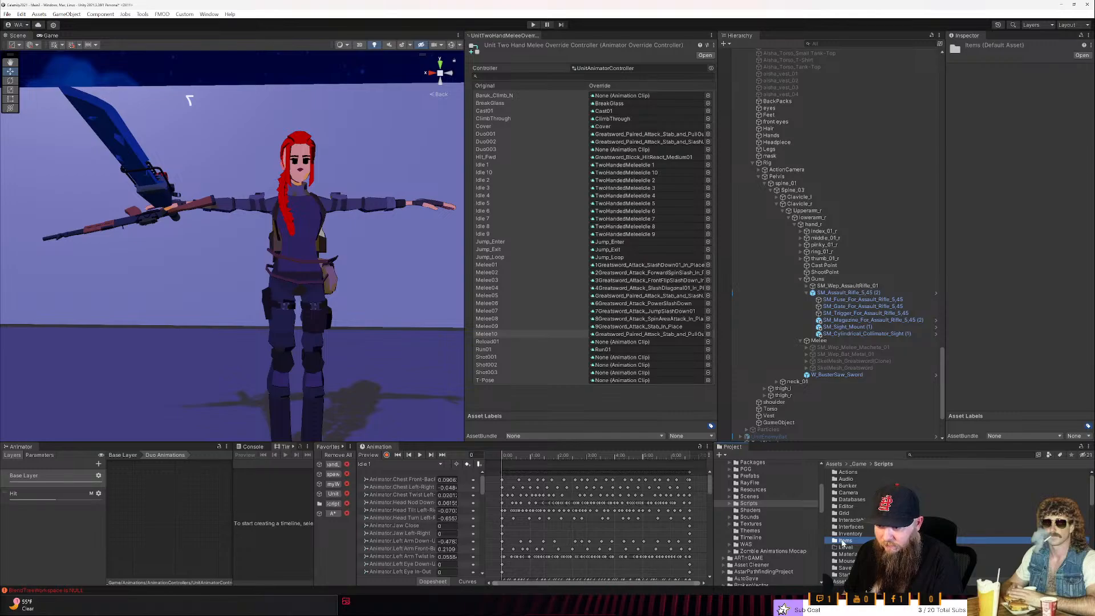
{"action": "double_click", "coordinate": [843, 541]}
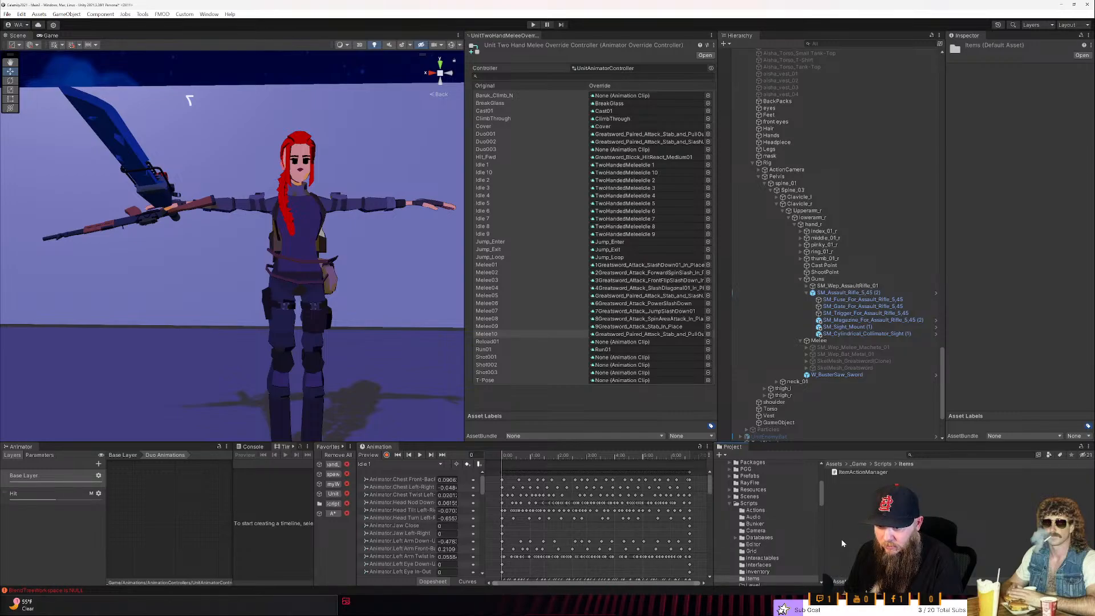
{"action": "left_click", "coordinate": [843, 543]}
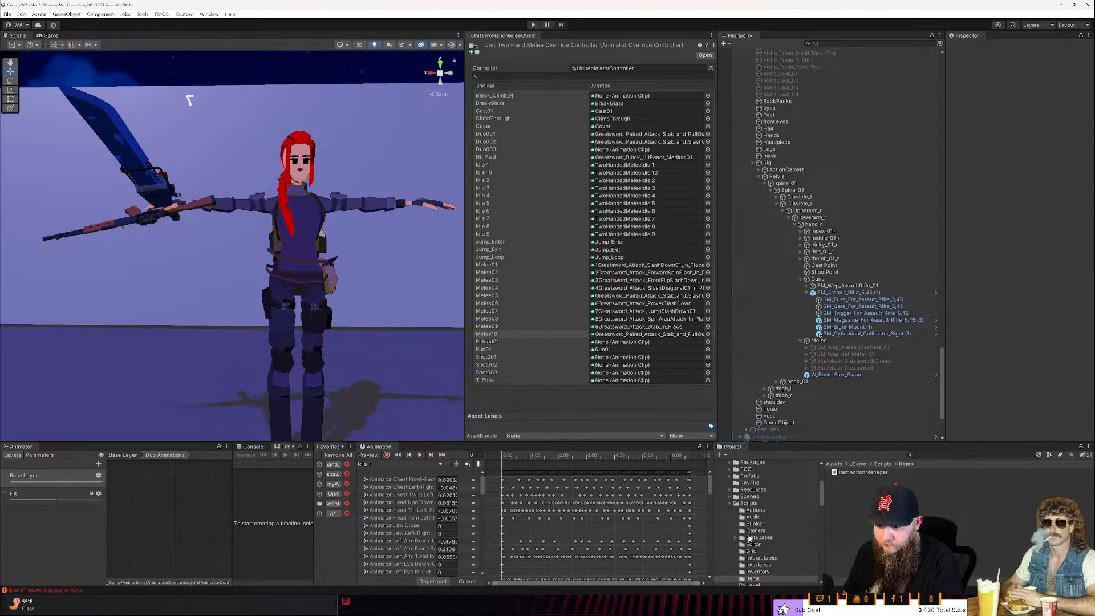
- Create a new folder named Weapons inside the _Game/Scripts folder
{"action": "right_click", "coordinate": [749, 504]}
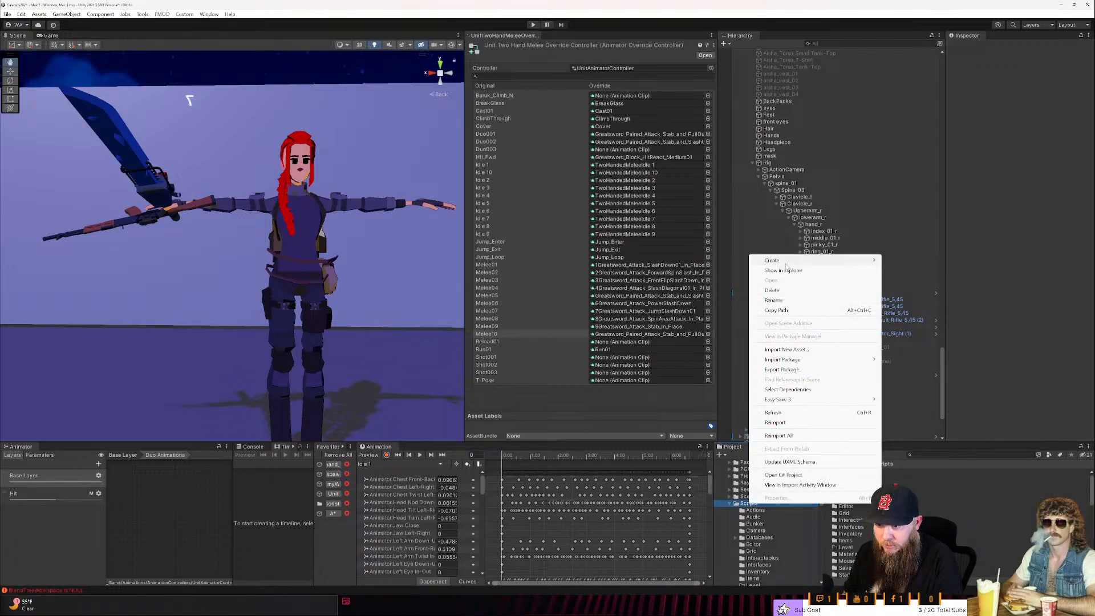
{"action": "mouse_move", "coordinate": [786, 263]}
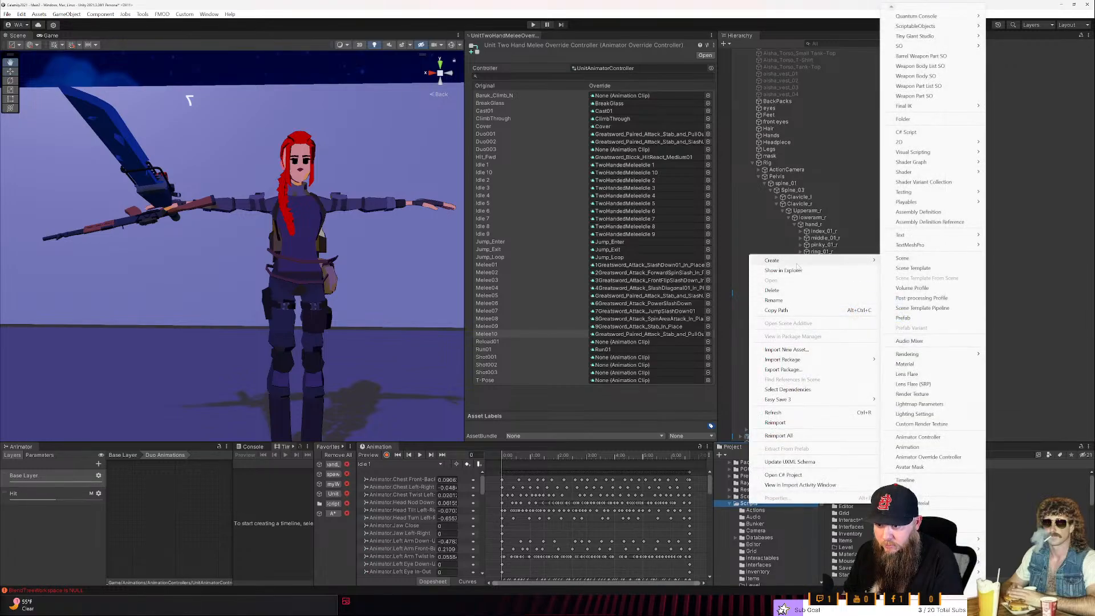
{"action": "left_click", "coordinate": [914, 118]}
{"action": "type", "text": "Weapons"}
{"action": "key", "text": "Return"}
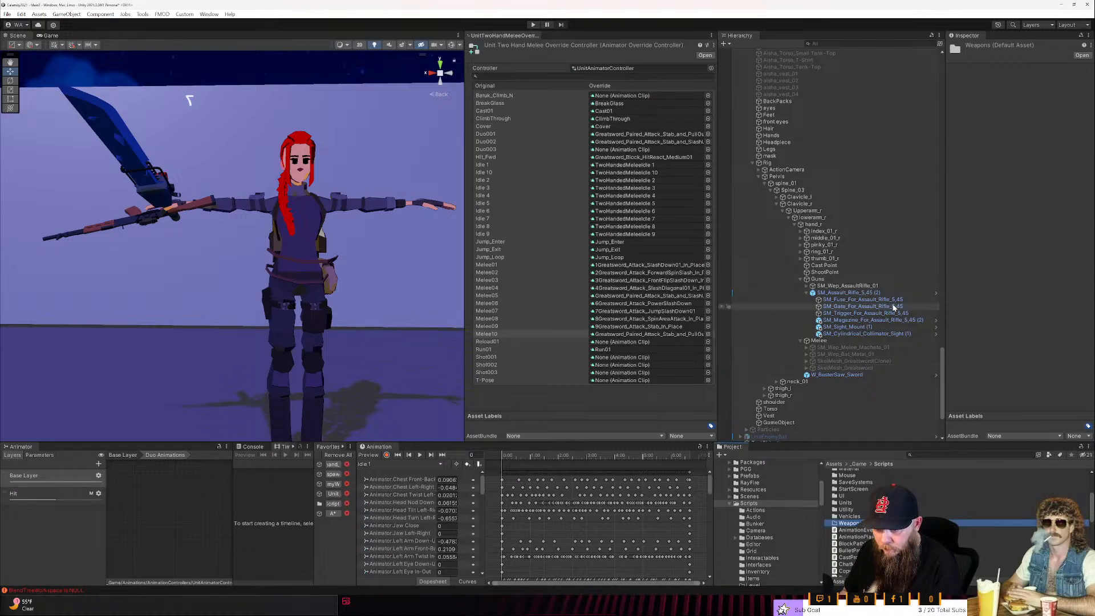
- Create a C# script named WeaponSkillsData in the Scripts/Weapons folder
{"action": "left_click", "coordinate": [854, 530]}
{"action": "right_click", "coordinate": [853, 530]}
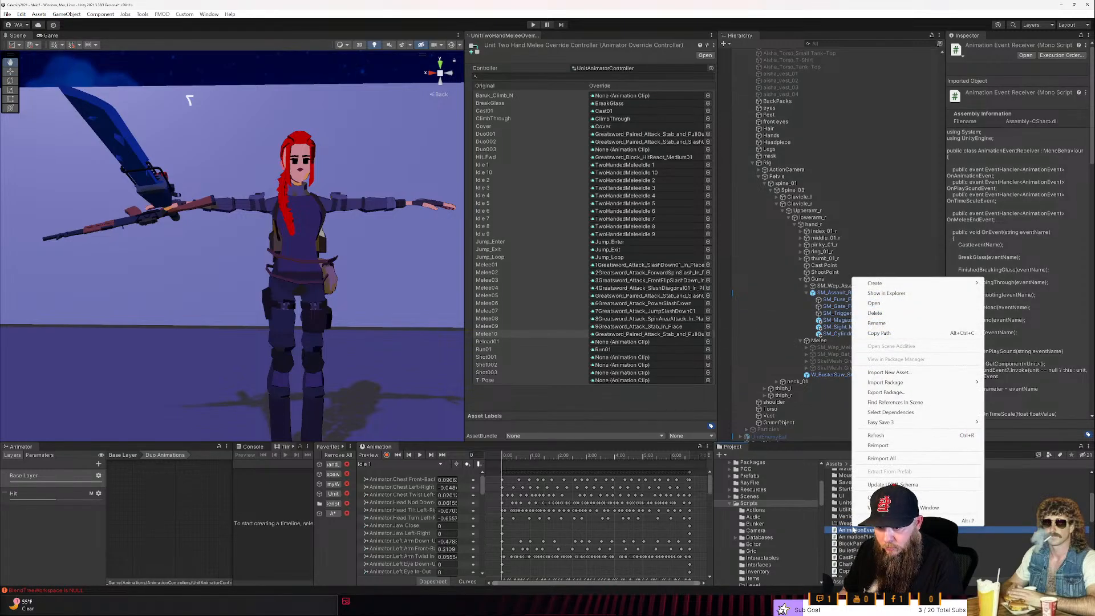
{"action": "right_click", "coordinate": [837, 523]}
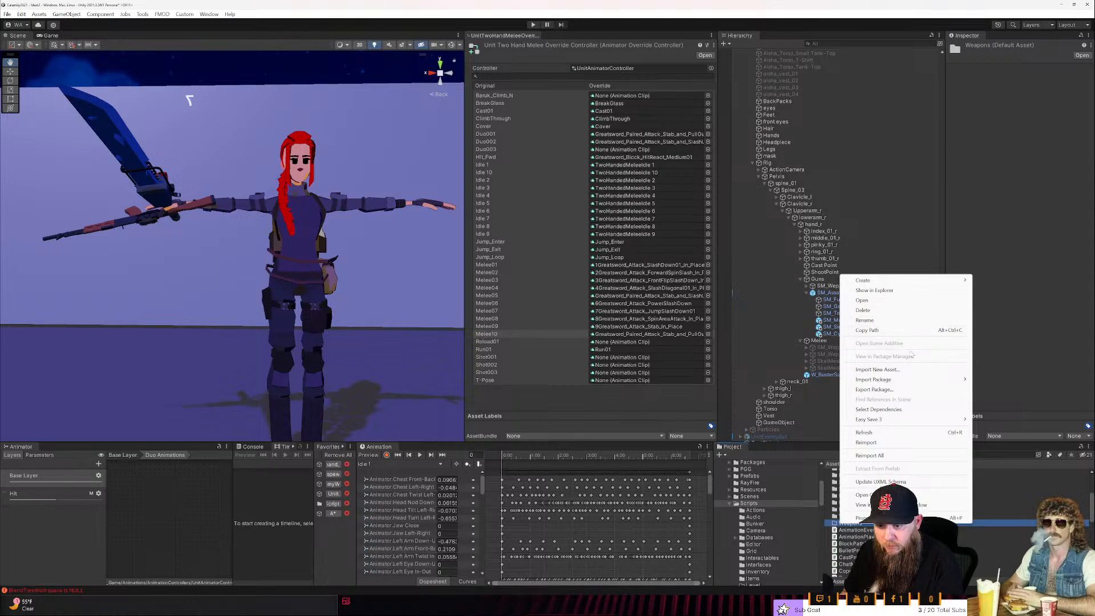
{"action": "mouse_move", "coordinate": [913, 280]}
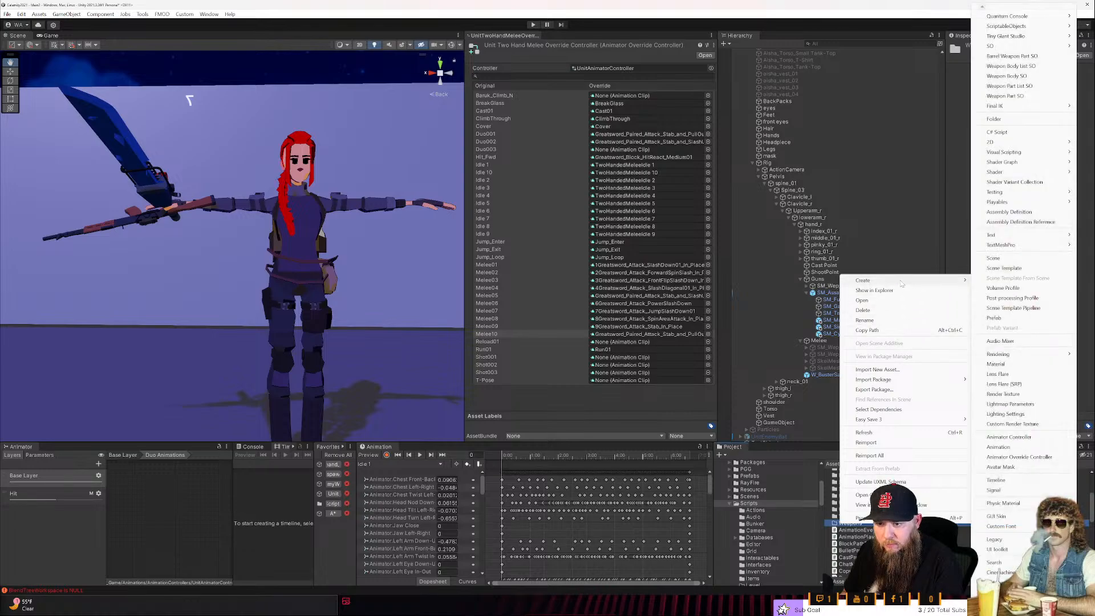
{"action": "left_click", "coordinate": [1021, 134]}
{"action": "type", "text": "Weapon"}
{"action": "type", "text": "killsDat"}
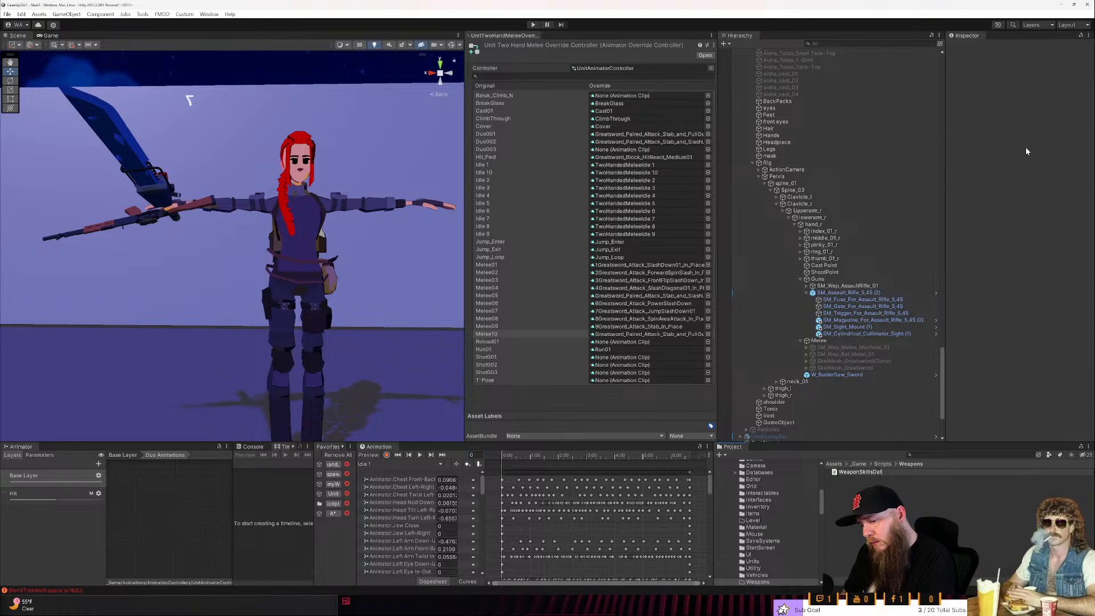
{"action": "key", "text": "Return"}
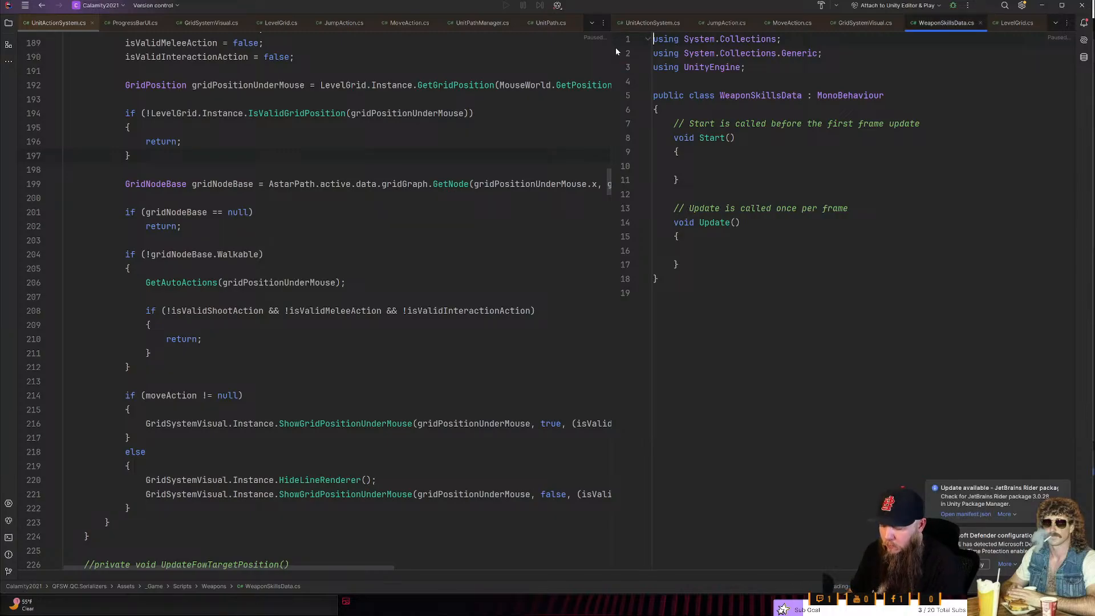
- Tile the code editor on the left half of the screen and Unity on the right half
{"action": "key", "text": "super+Left"}
{"action": "key", "text": "Return"}
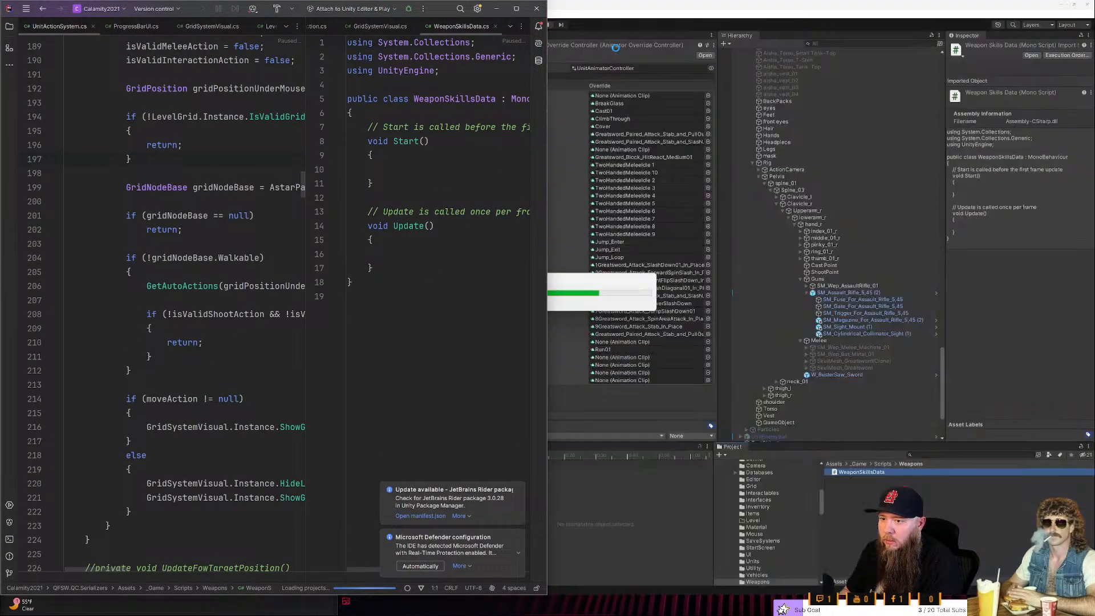
{"action": "left_click", "coordinate": [663, 24]}
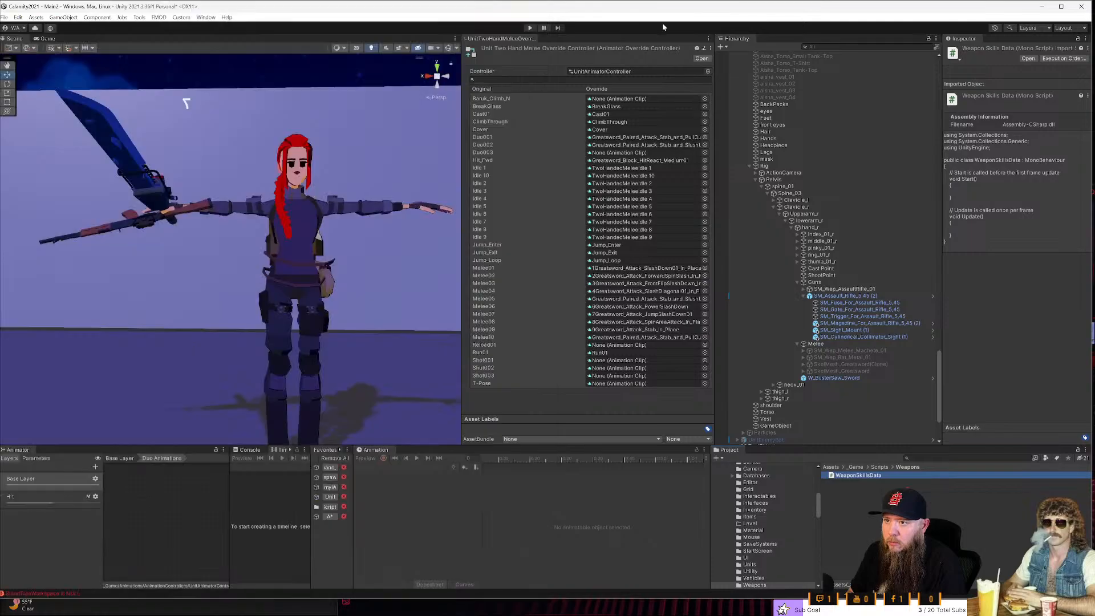
{"action": "key", "text": "super+Right"}
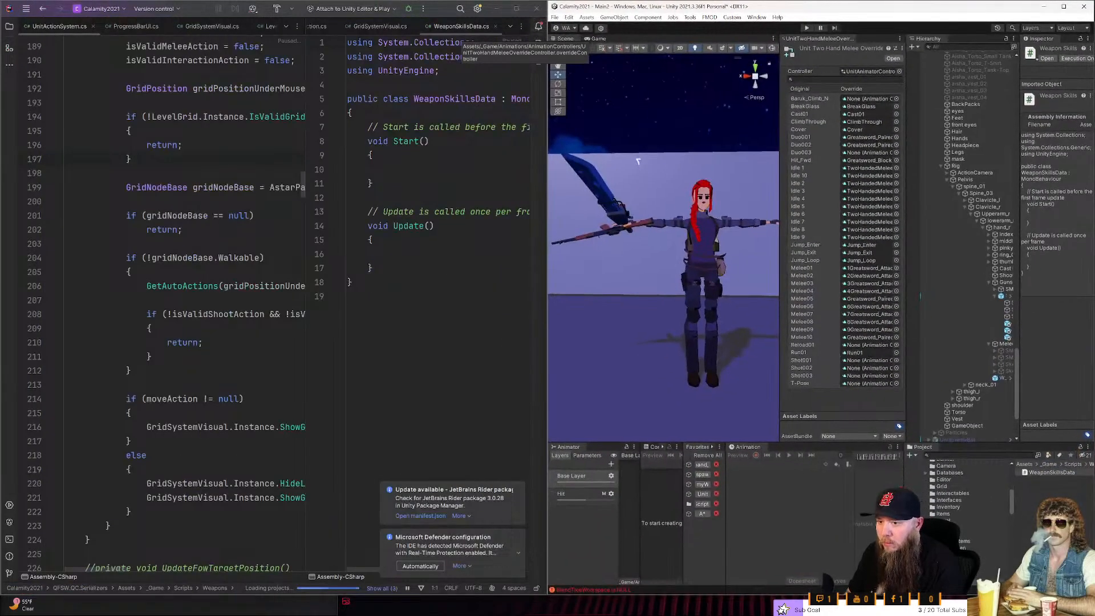
- Close the UnitTwoHandMeleeOverrideController inspector and widen the Hierarchy next to the scene view
{"action": "right_click", "coordinate": [817, 39]}
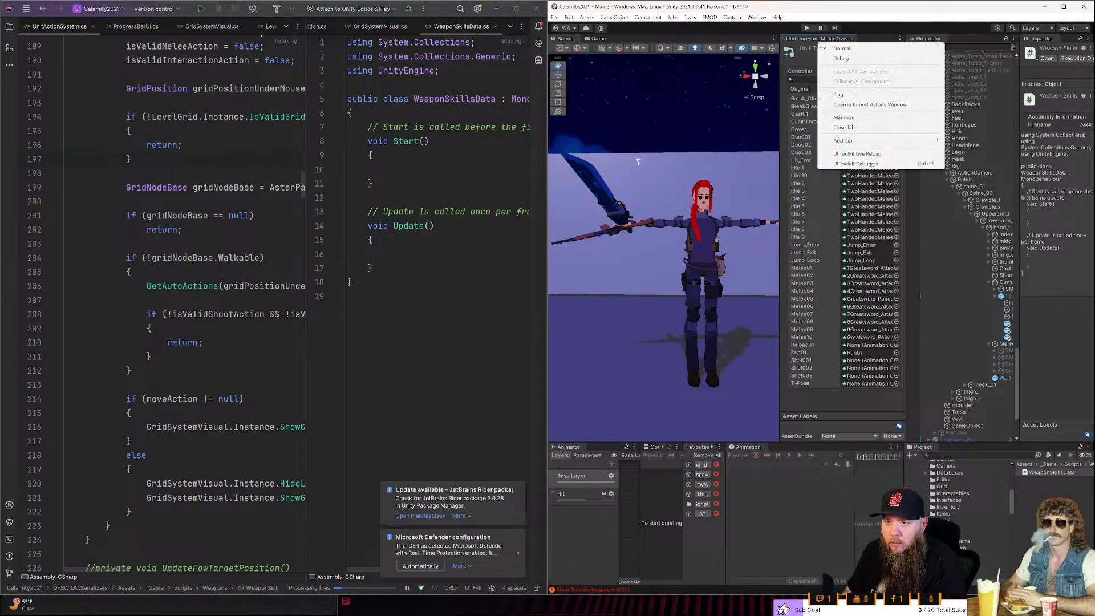
{"action": "left_click", "coordinate": [844, 128]}
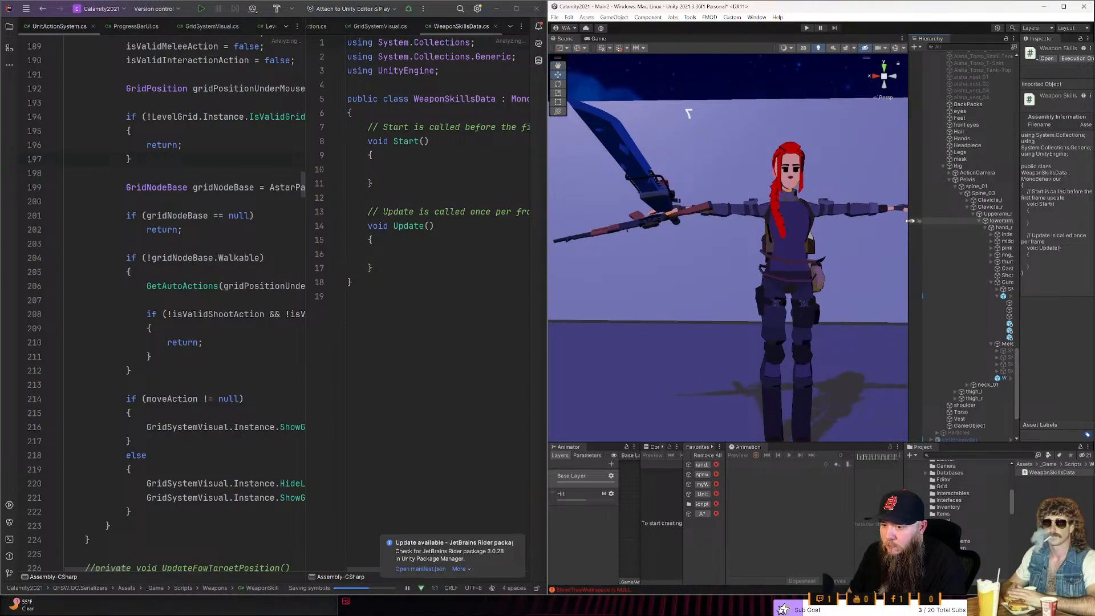
{"action": "left_click_drag", "start_coordinate": [911, 220], "coordinate": [891, 236]}
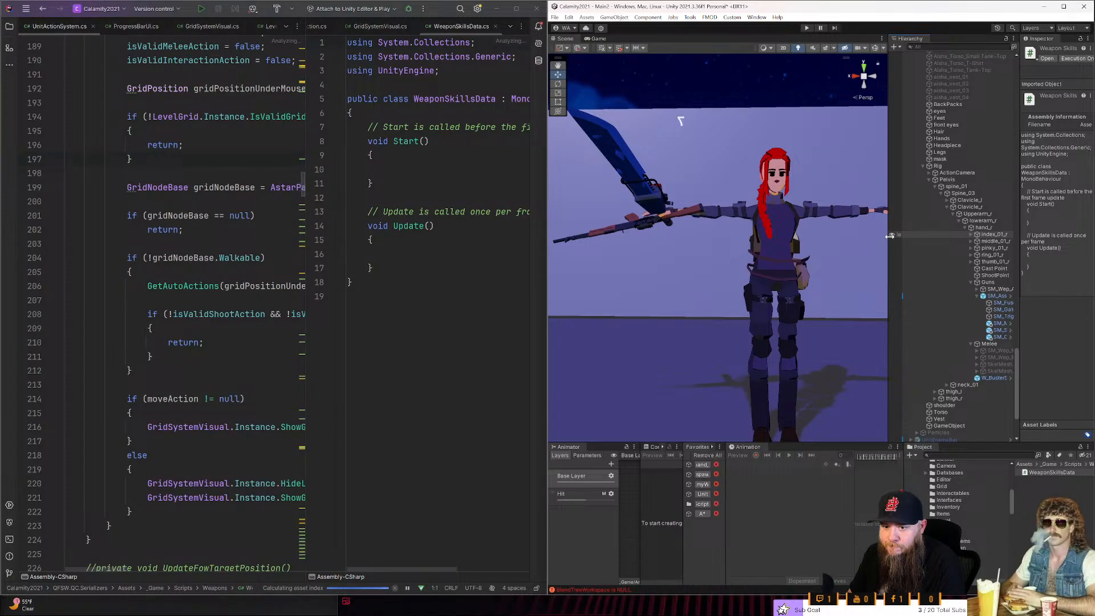
- Select the favorited Unit object, widen its Inspector and bring the Melee Action configs into view
{"action": "scroll", "coordinate": [930, 160], "scroll_direction": "up", "scroll_amount": 8}
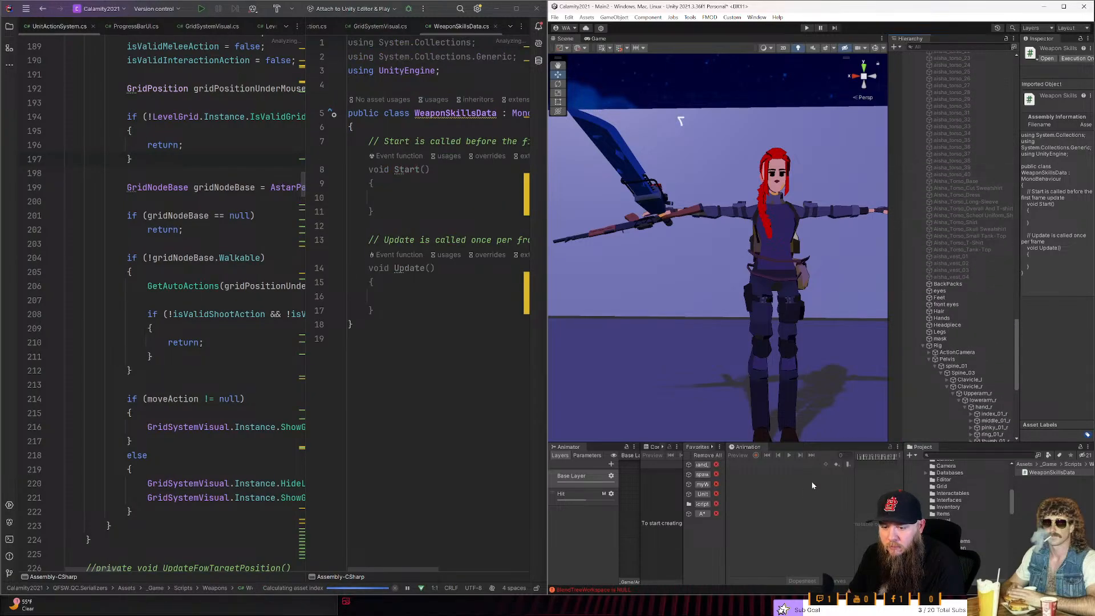
{"action": "left_click", "coordinate": [703, 494]}
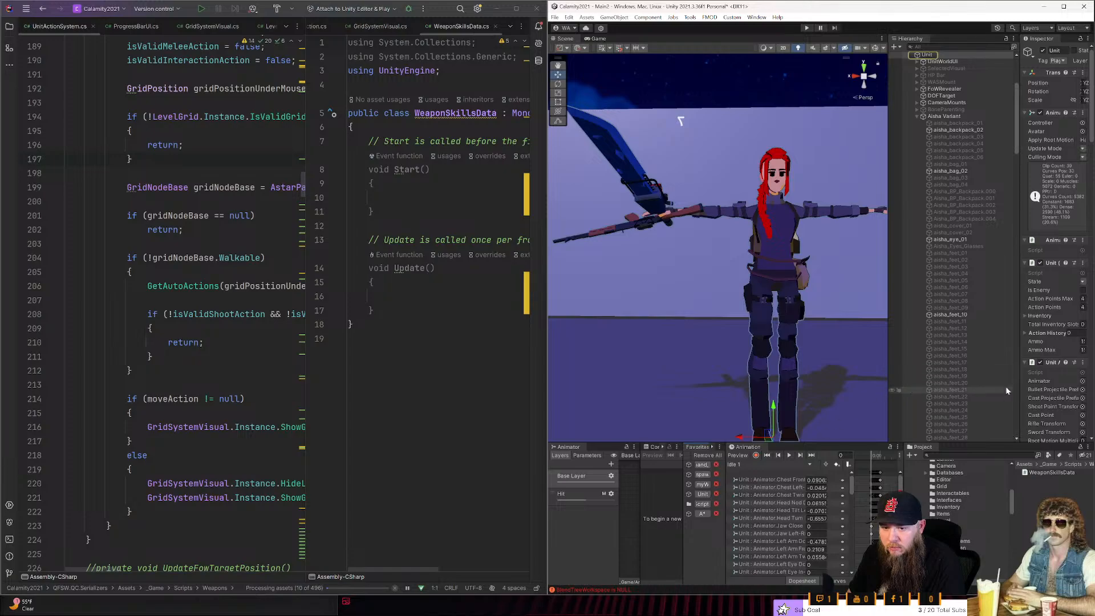
{"action": "left_click_drag", "start_coordinate": [1019, 388], "coordinate": [950, 391]}
{"action": "scroll", "coordinate": [993, 365], "scroll_direction": "down", "scroll_amount": 5}
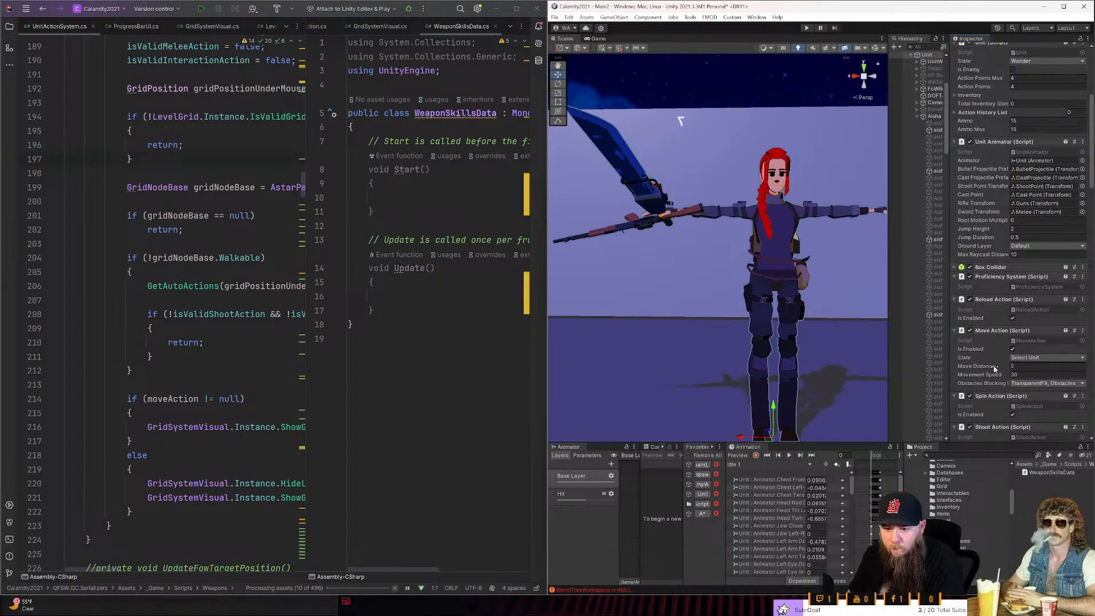
{"action": "scroll", "coordinate": [994, 368], "scroll_direction": "down", "scroll_amount": 6}
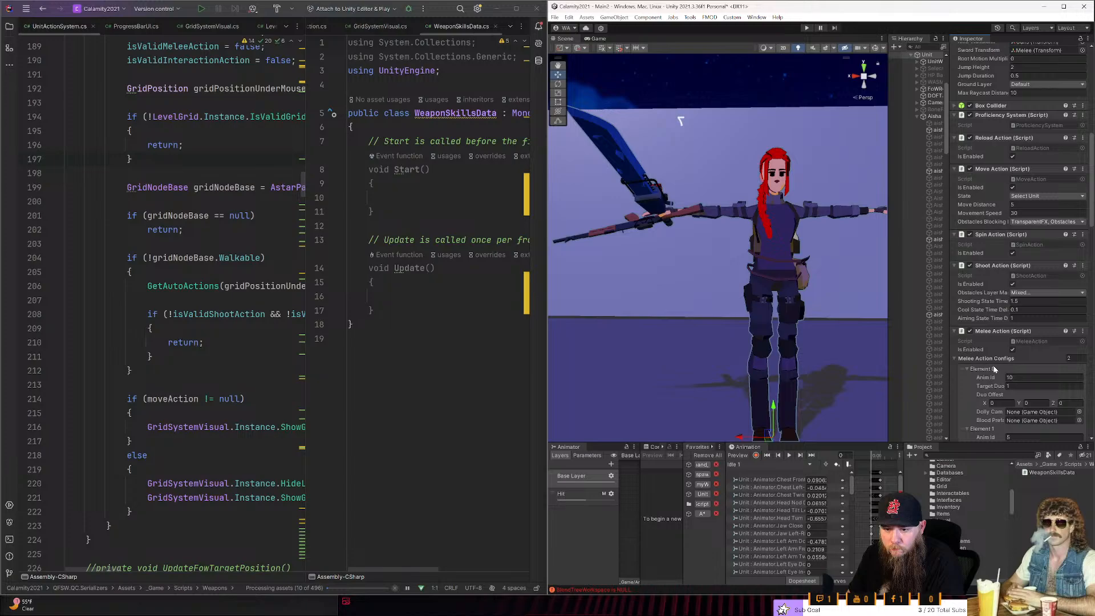
- Delete the Start and Update methods from the WeaponSkillsData class, leaving an indented empty line
{"action": "left_click", "coordinate": [374, 310]}
{"action": "left_click_drag", "start_coordinate": [374, 310], "coordinate": [348, 141]}
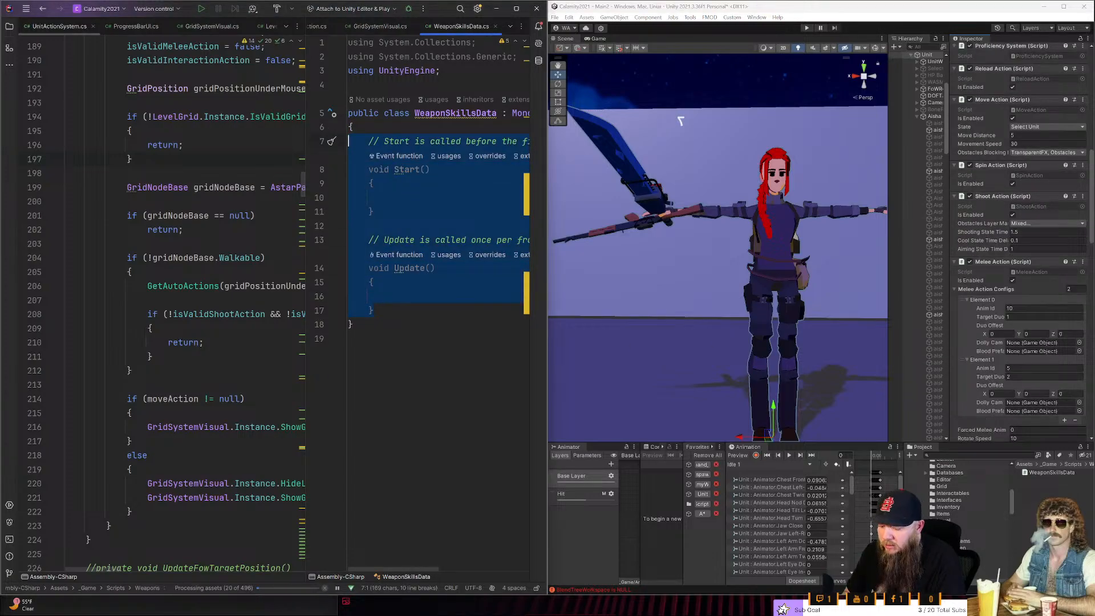
{"action": "key", "text": "BackSpace"}
{"action": "key", "text": "Tab"}
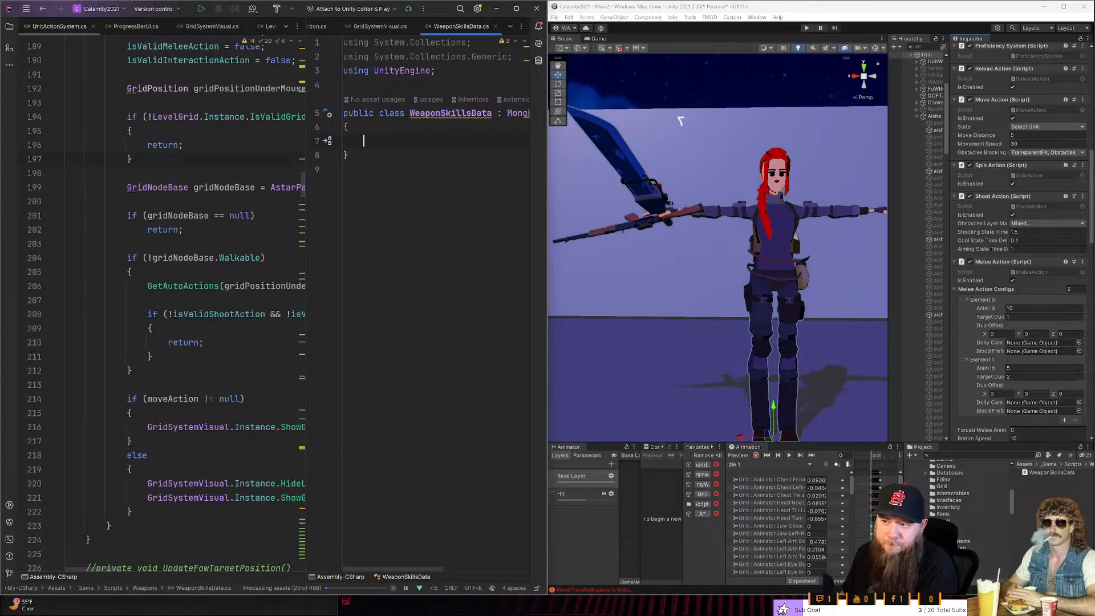
- Unsplit the code editor so WeaponSkillsData.cs fills the whole editor area
{"action": "left_click_drag", "start_coordinate": [307, 62], "coordinate": [87, 89]}
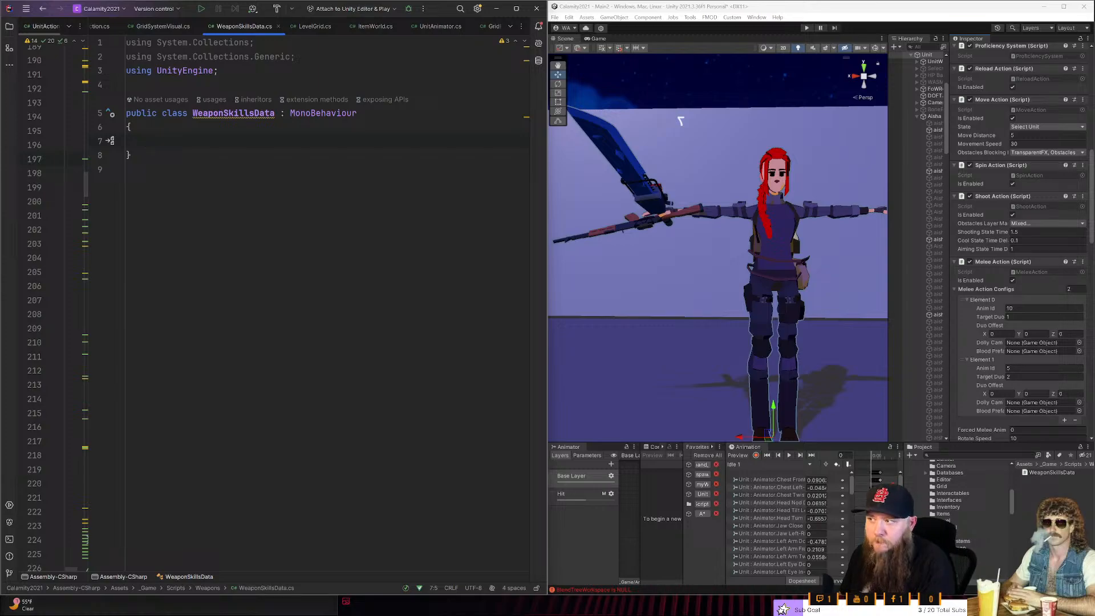
{"action": "left_click", "coordinate": [521, 28]}
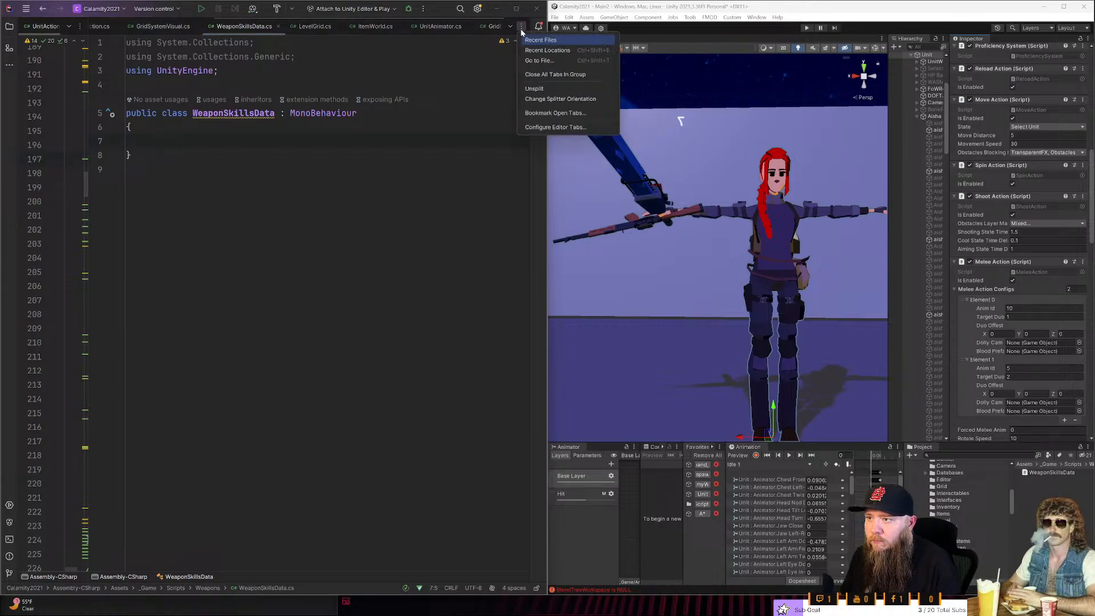
{"action": "left_click", "coordinate": [534, 88]}
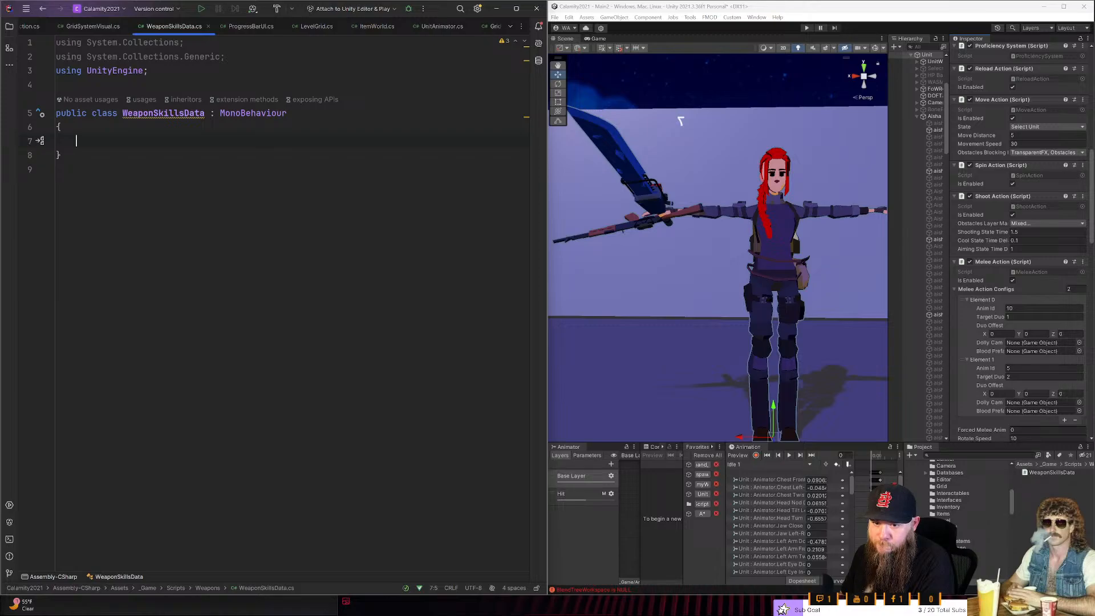
- Start an AnimId member in the body of the WeaponSkillsData class
{"action": "type", "text": "AnimId"}
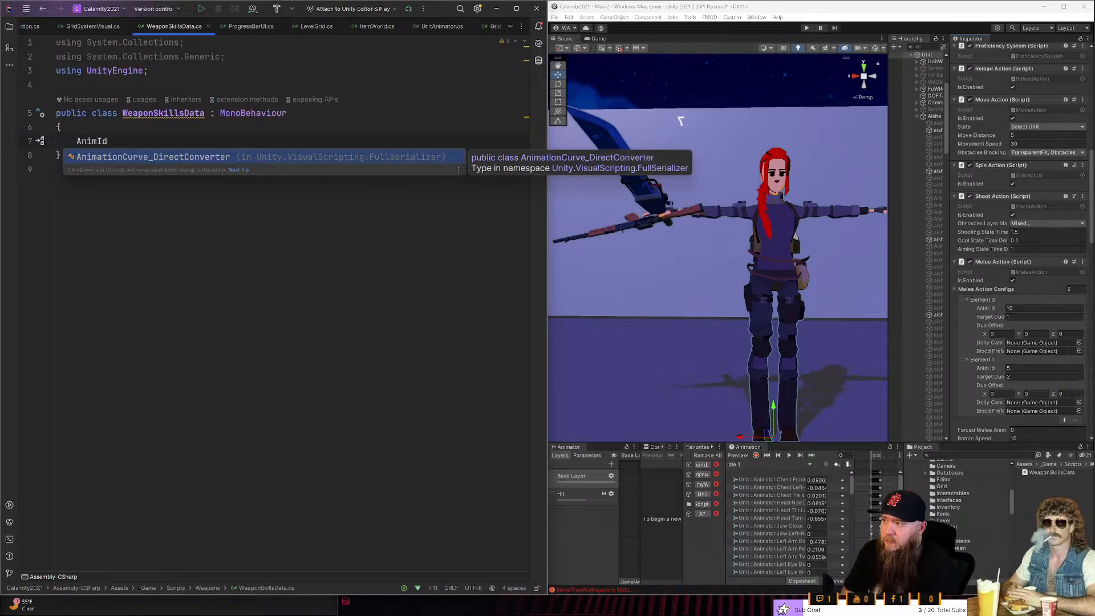
{"action": "left_click", "coordinate": [149, 113]}
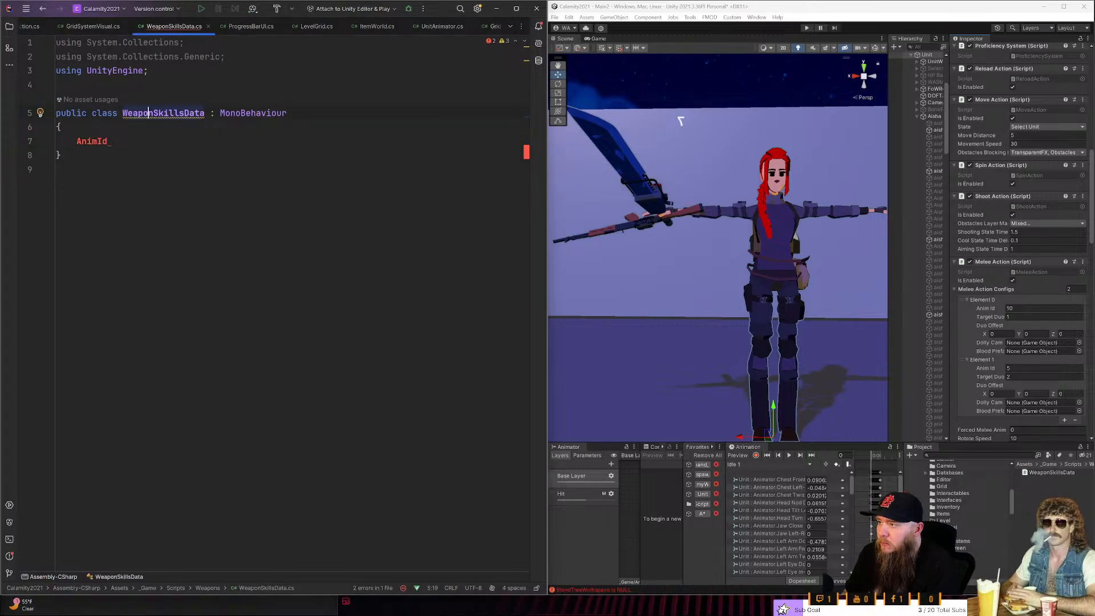
{"action": "key", "text": "F2"}
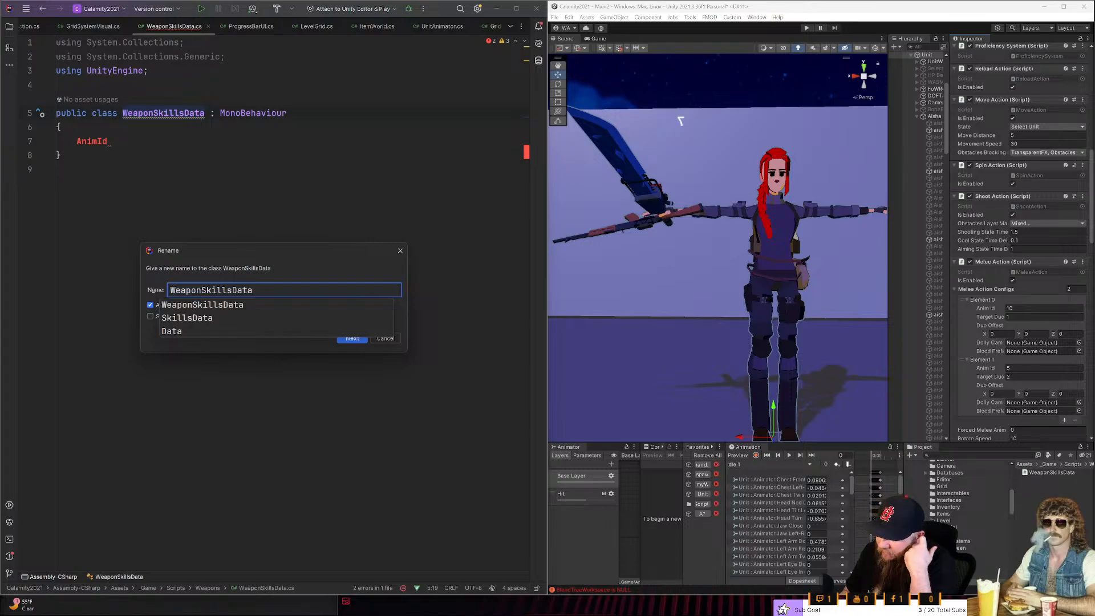
{"action": "key", "text": "Escape"}
{"action": "key", "text": "Escape"}
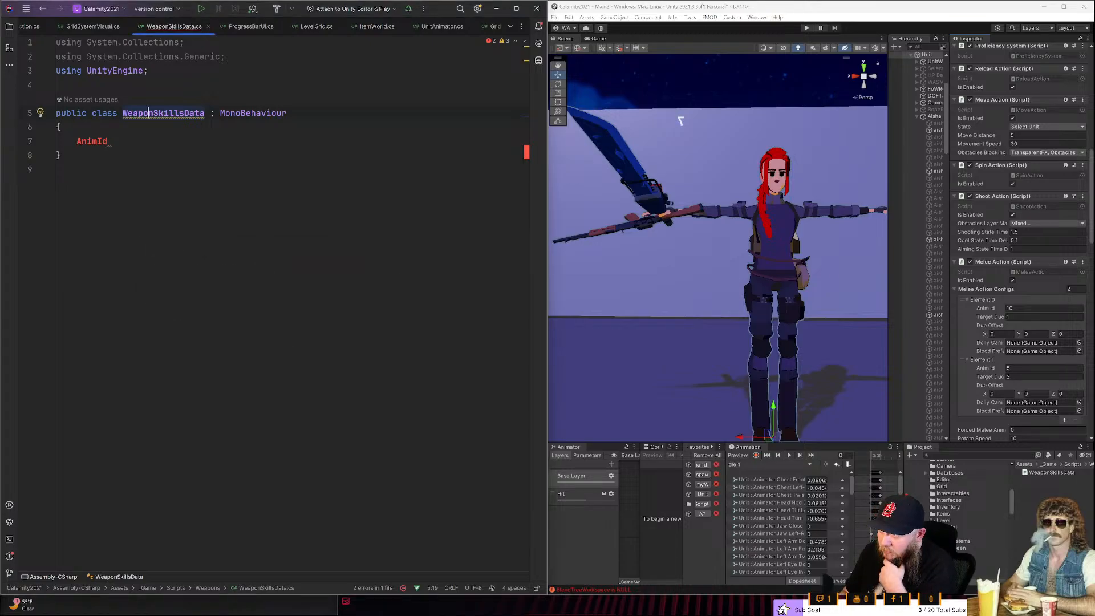
{"action": "key", "text": "Down"}
{"action": "key", "text": "Down"}
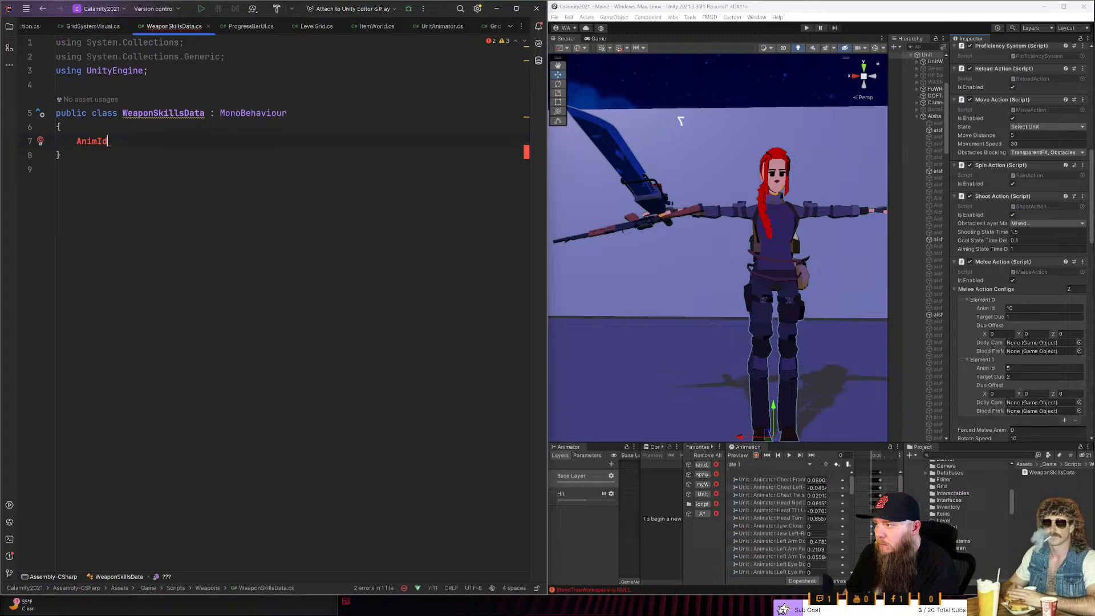
{"action": "key", "text": "Up"}
{"action": "key", "text": "Up"}
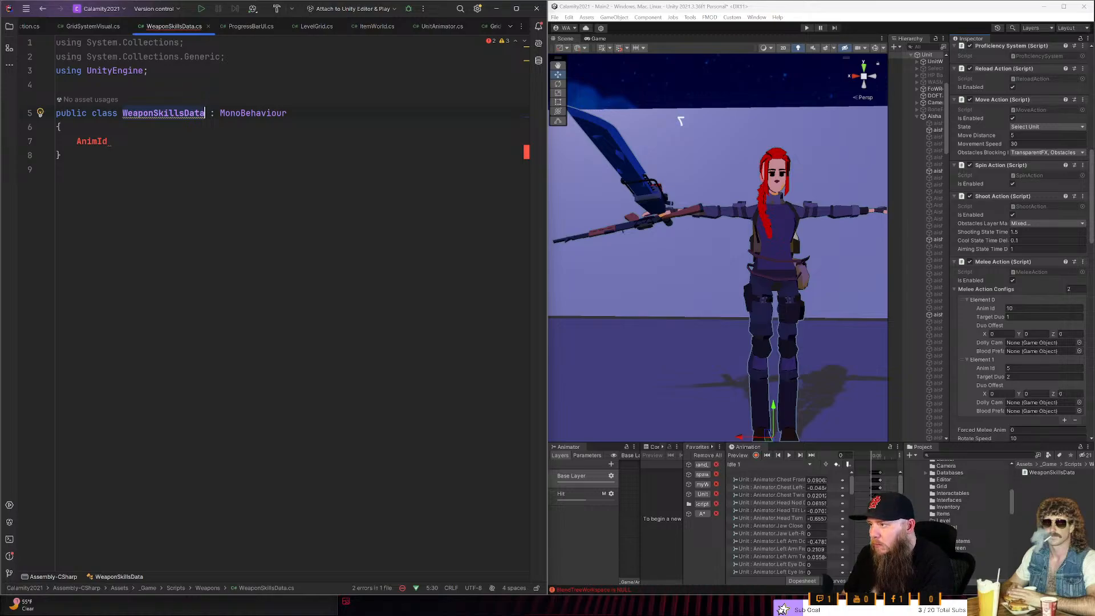
- Remove AnimId from the class body and try int and float as the start of a field declaration
{"action": "key", "text": "Down"}
{"action": "key", "text": "Down"}
{"action": "key", "text": "Down"}
{"action": "key", "text": "Up"}
{"action": "key", "text": "ctrl+BackSpace"}
{"action": "type", "text": "int"}
{"action": "key", "text": "ctrl+BackSpace"}
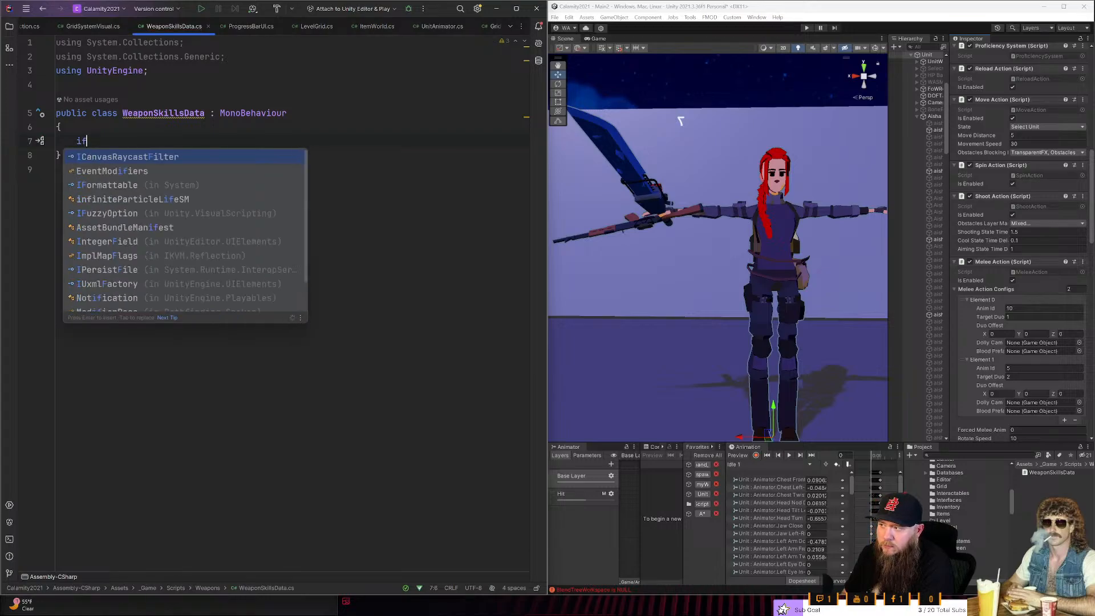
{"action": "type", "text": "float"}
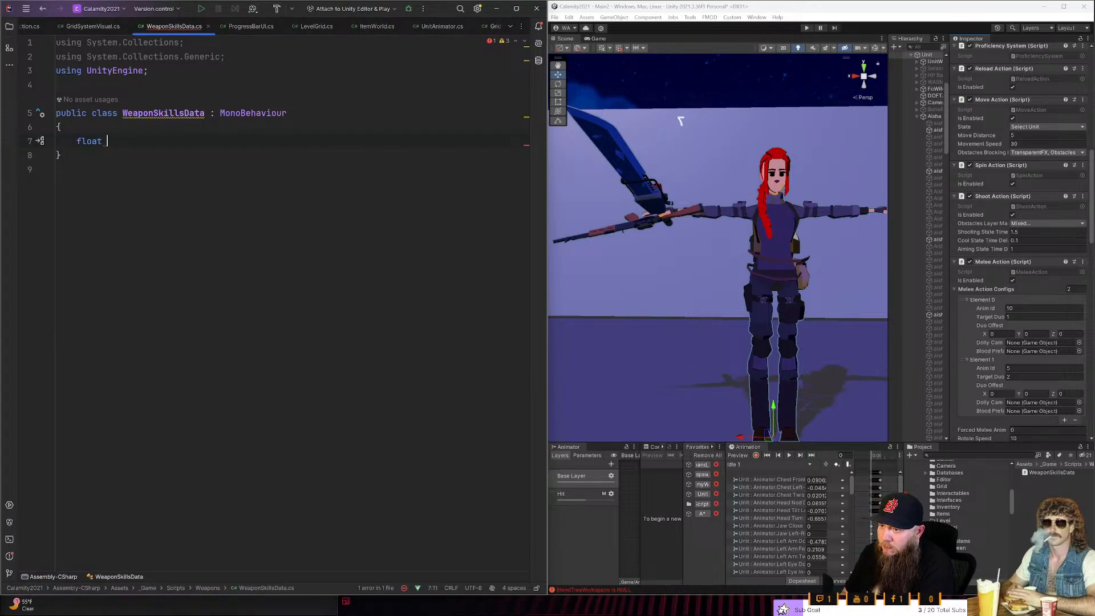
{"action": "key", "text": "ctrl+BackSpace"}
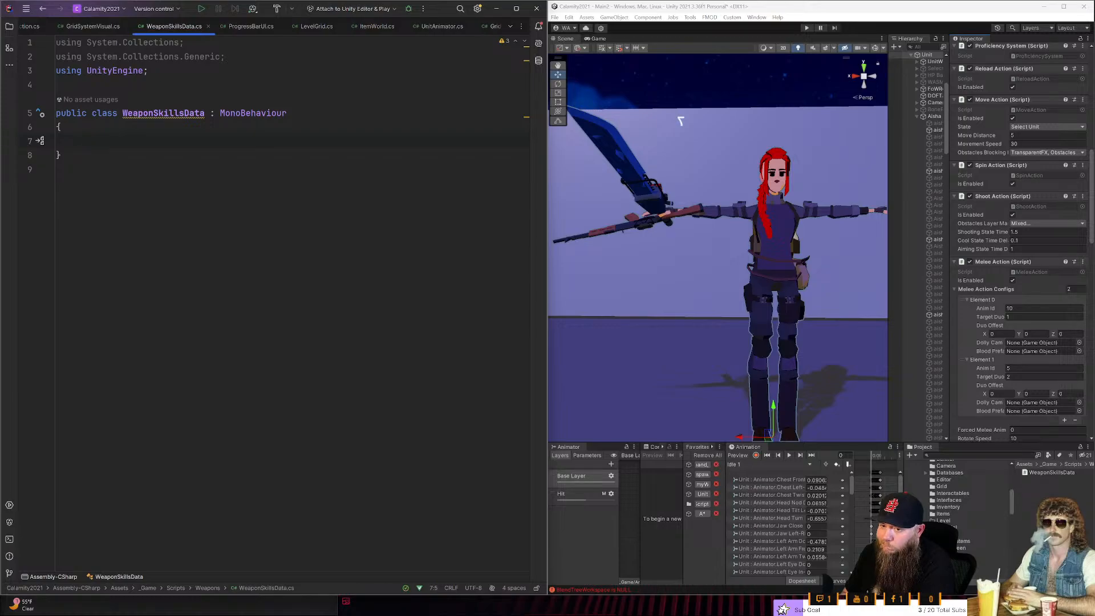
- Try a public float declaration in the WeaponSkillsData class body and clear it back to an empty line
{"action": "type", "text": "pb"}
{"action": "key", "text": "BackSpace"}
{"action": "type", "text": "ublic float"}
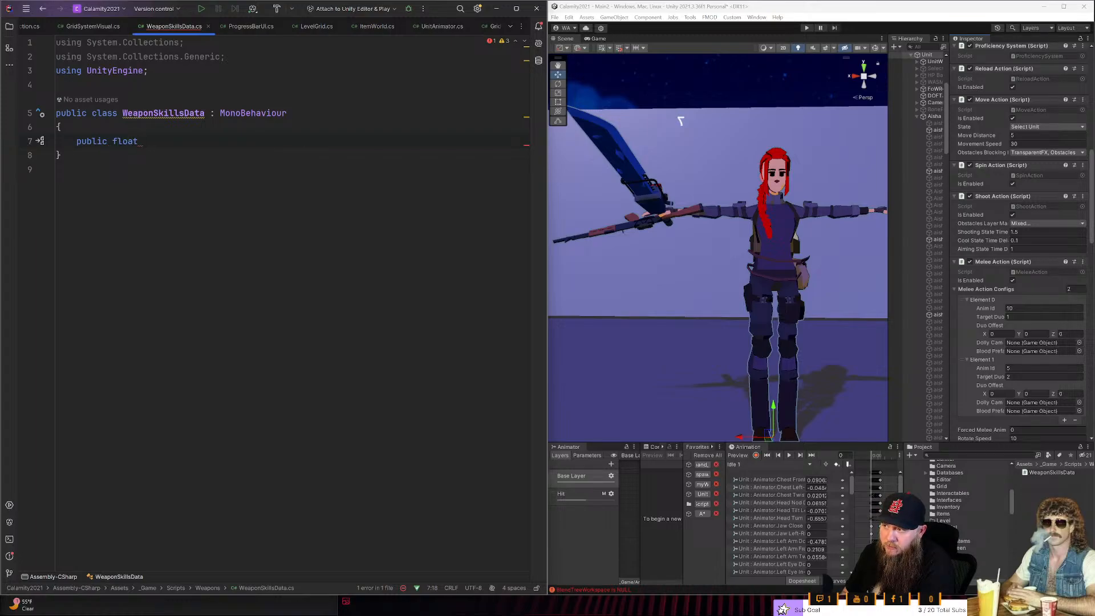
{"action": "key", "text": "ctrl+BackSpace"}
{"action": "key", "text": "ctrl+BackSpace"}
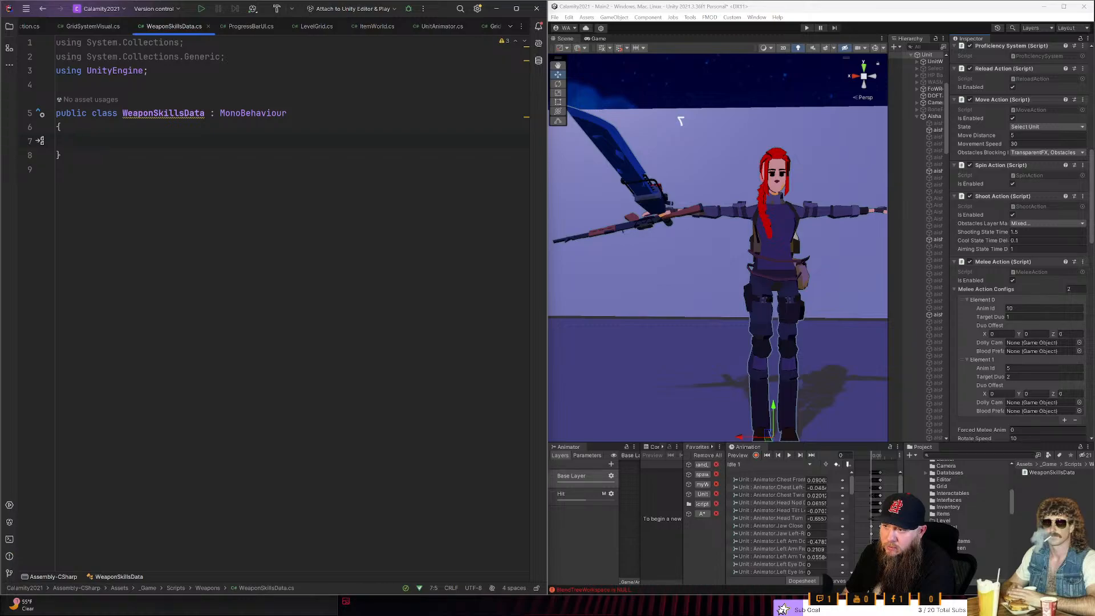
{"action": "key", "text": "BackSpace"}
{"action": "key", "text": "BackSpace"}
{"action": "key", "text": "BackSpace"}
{"action": "type", "text": "{"}
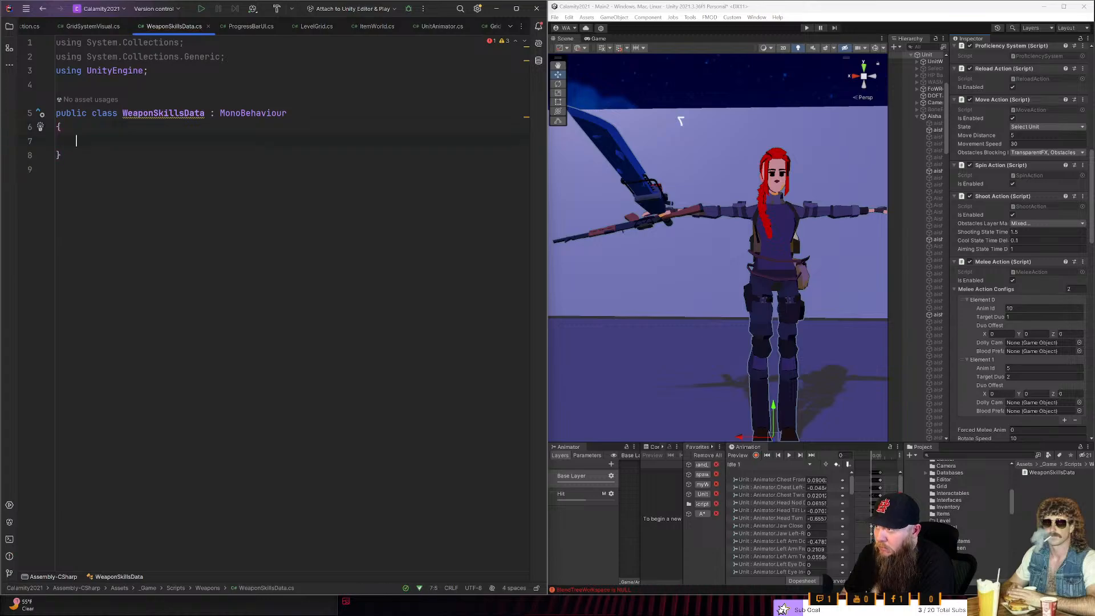
- Start a list field of type List<MeleeAction.MeleeActionConfig> in the WeaponSkillsData class body
{"action": "key", "text": "Return"}
{"action": "type", "text": "List<"}
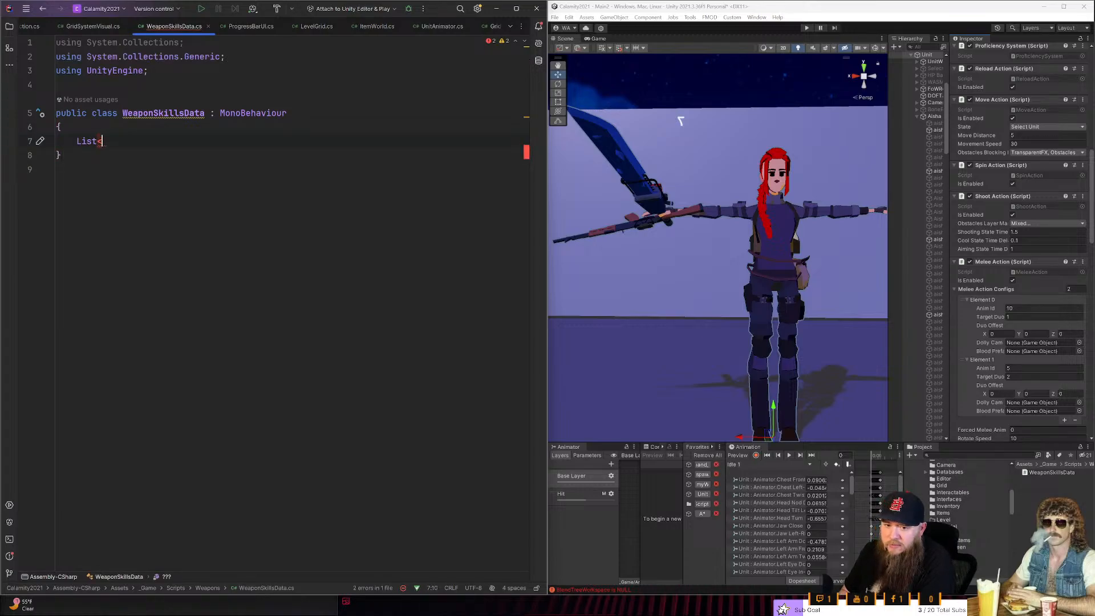
{"action": "type", "text": "mele"}
{"action": "key", "text": "Down"}
{"action": "key", "text": "Down"}
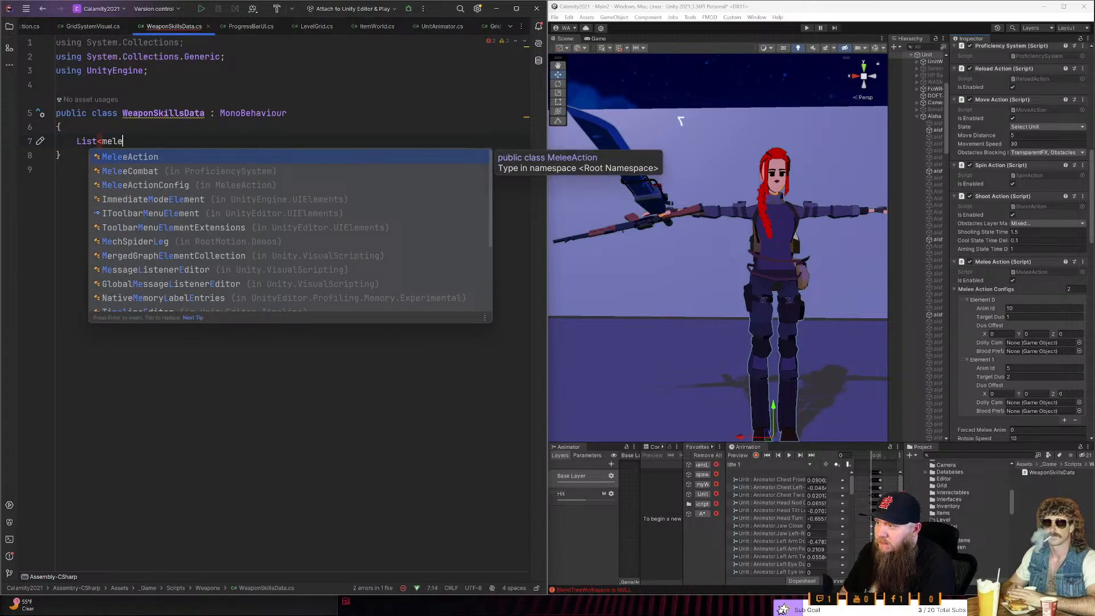
{"action": "key", "text": "Return"}
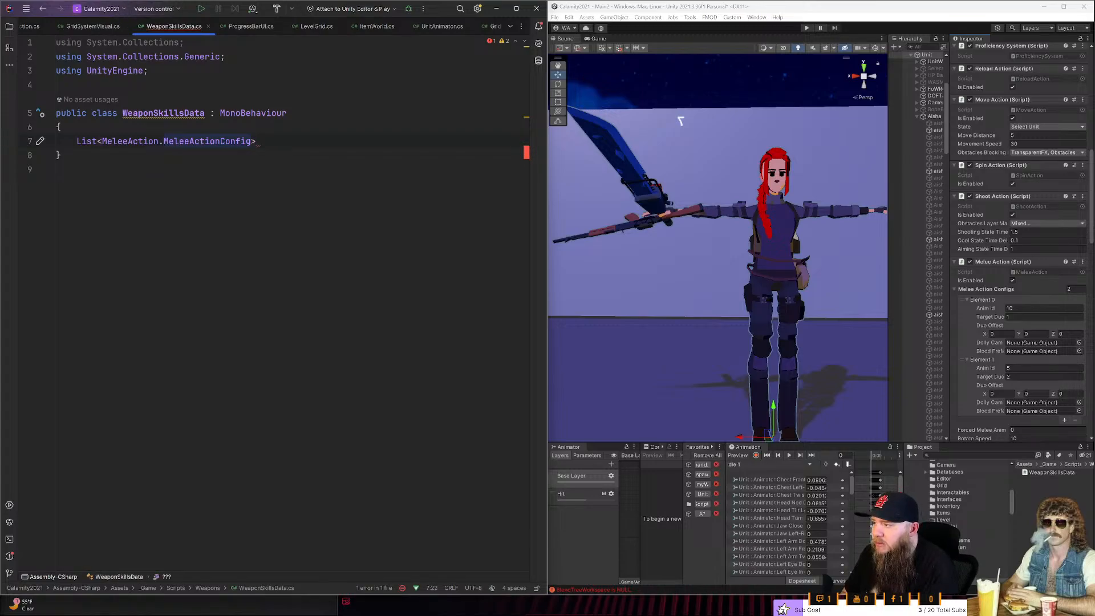
- Move the serializable MeleeActionConfig class out of MeleeAction.cs into WeaponSkillsData, above the unfinished list field
{"action": "left_click", "coordinate": [199, 142], "text": "ctrl"}
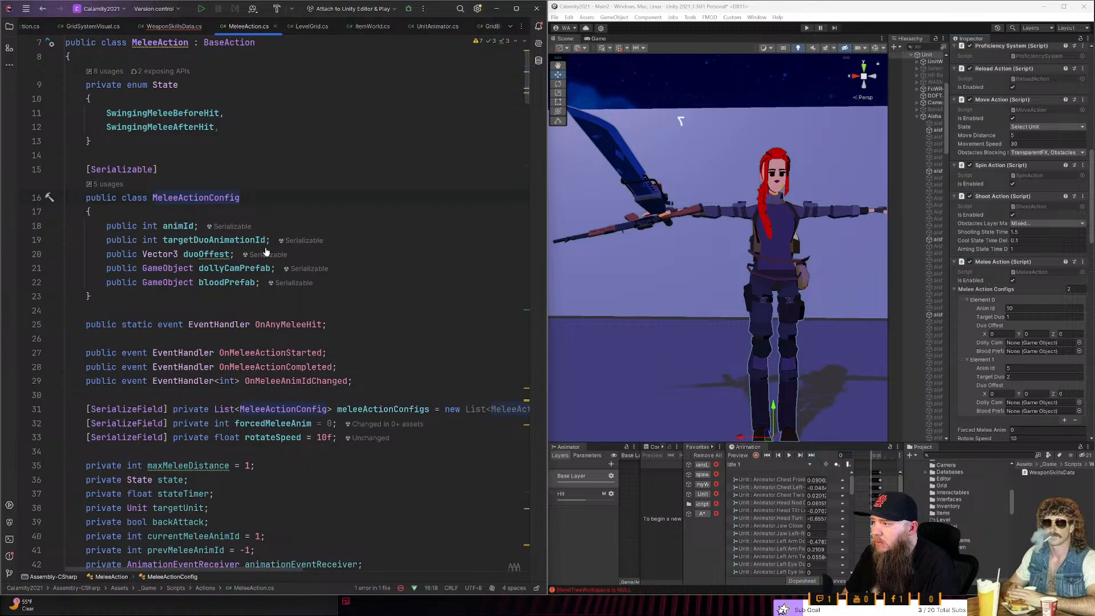
{"action": "left_click_drag", "start_coordinate": [92, 296], "coordinate": [14, 165]}
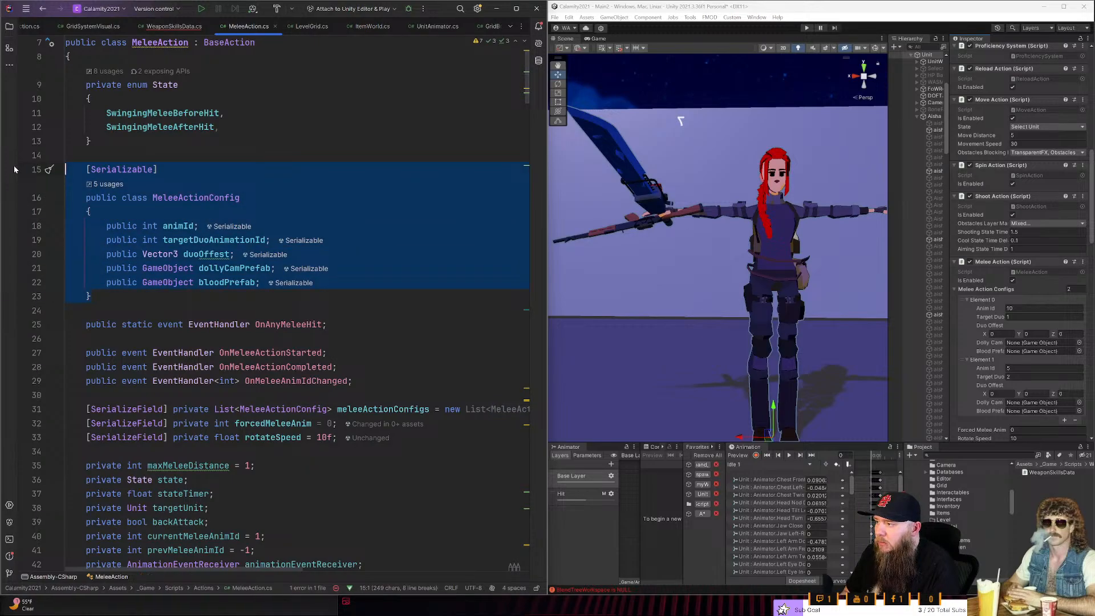
{"action": "key", "text": "ctrl+x"}
{"action": "key", "text": "ctrl+Tab"}
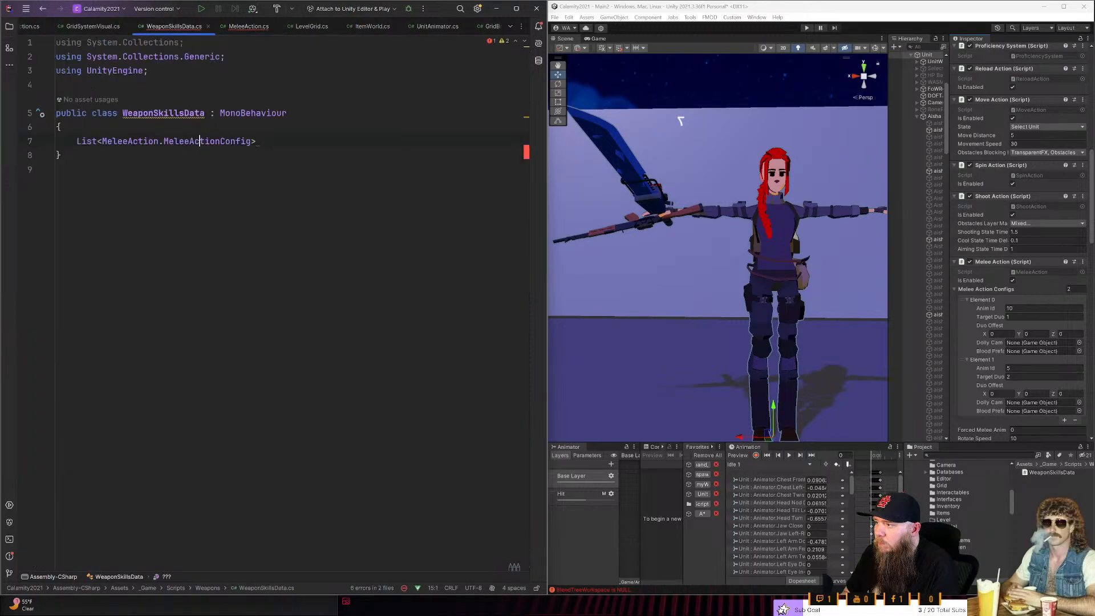
{"action": "key", "text": "Up"}
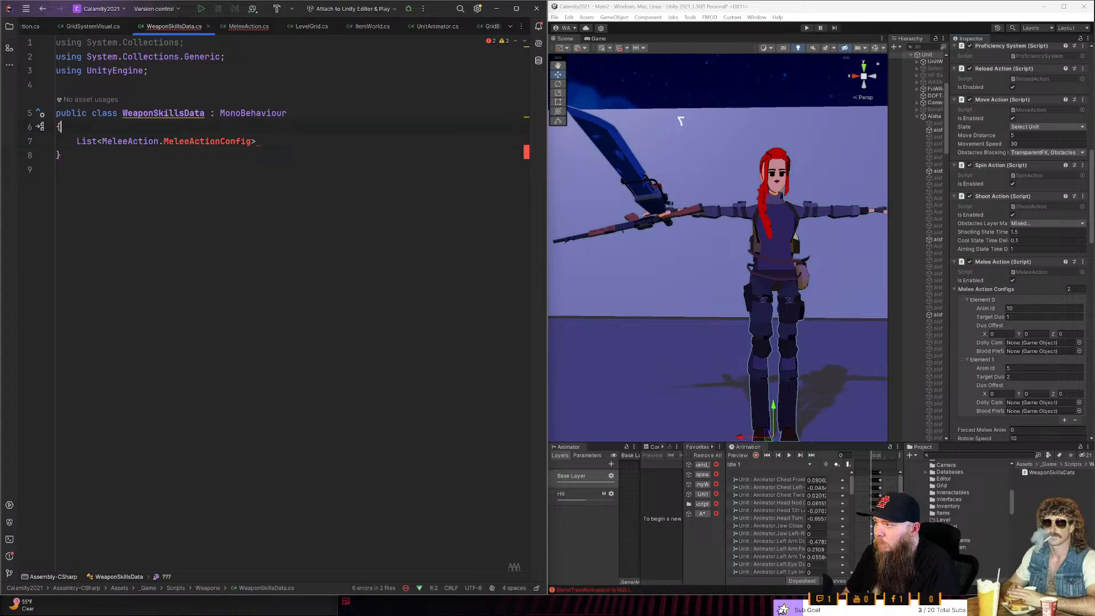
{"action": "key", "text": "Return"}
{"action": "key", "text": "Return"}
{"action": "key", "text": "ctrl+v"}
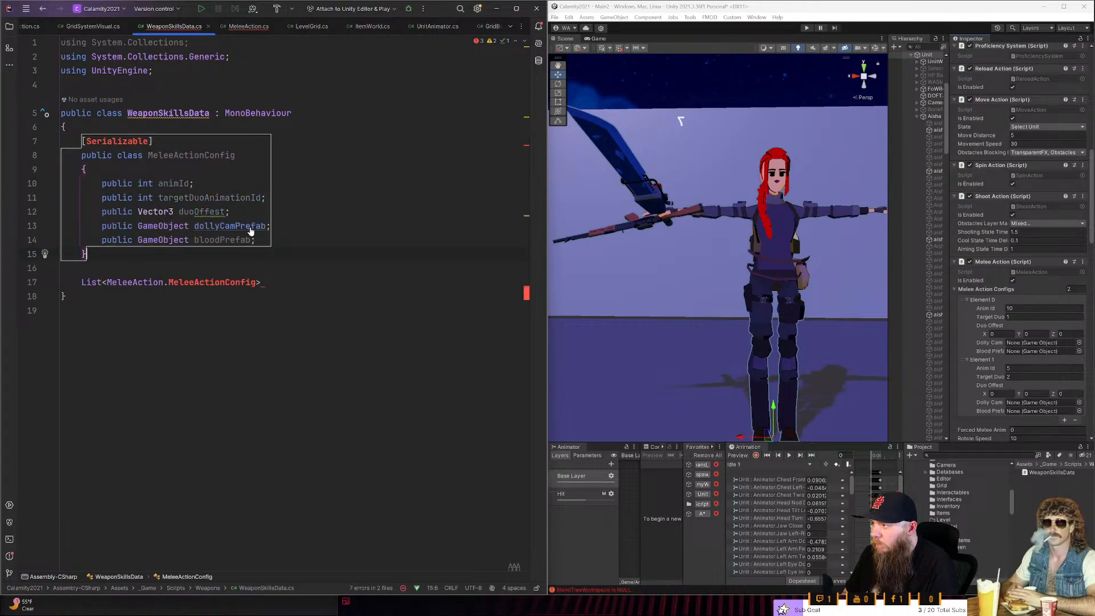
- Import the type System.SerializableAttribute to resolve the Serializable attribute in WeaponSkillsData.cs
{"action": "left_click", "coordinate": [270, 225]}
{"action": "left_click", "coordinate": [81, 268]}
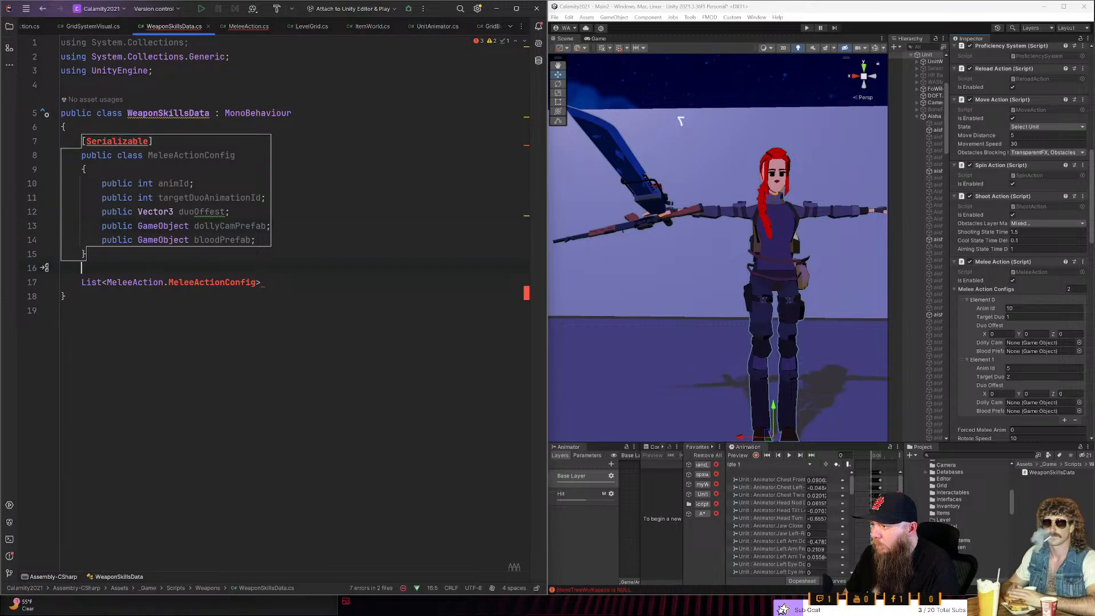
{"action": "left_click", "coordinate": [128, 141]}
{"action": "key", "text": "alt+Return"}
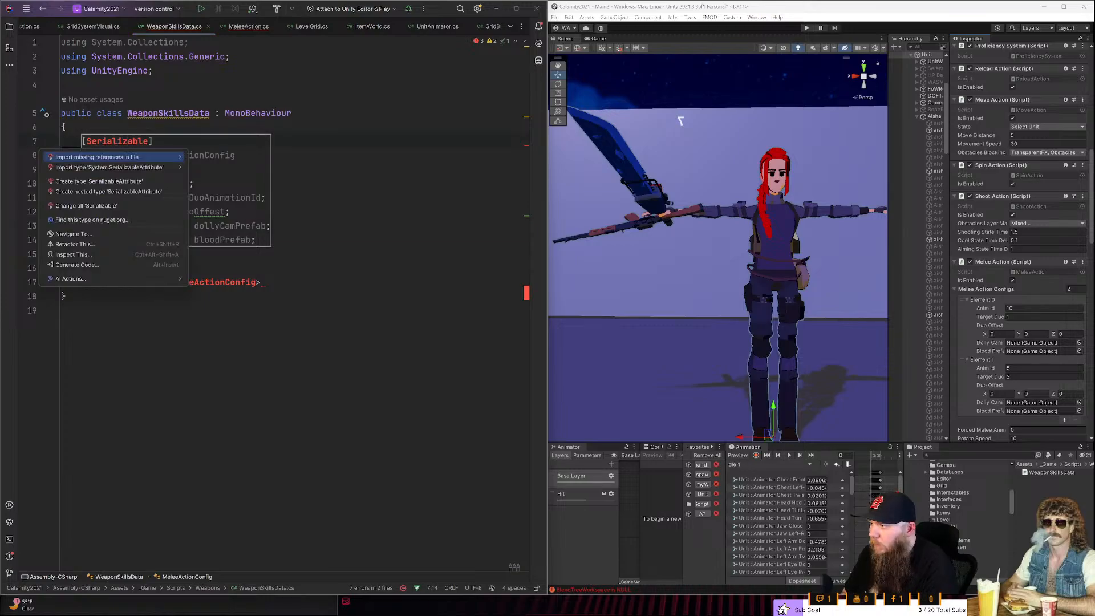
{"action": "key", "text": "Right"}
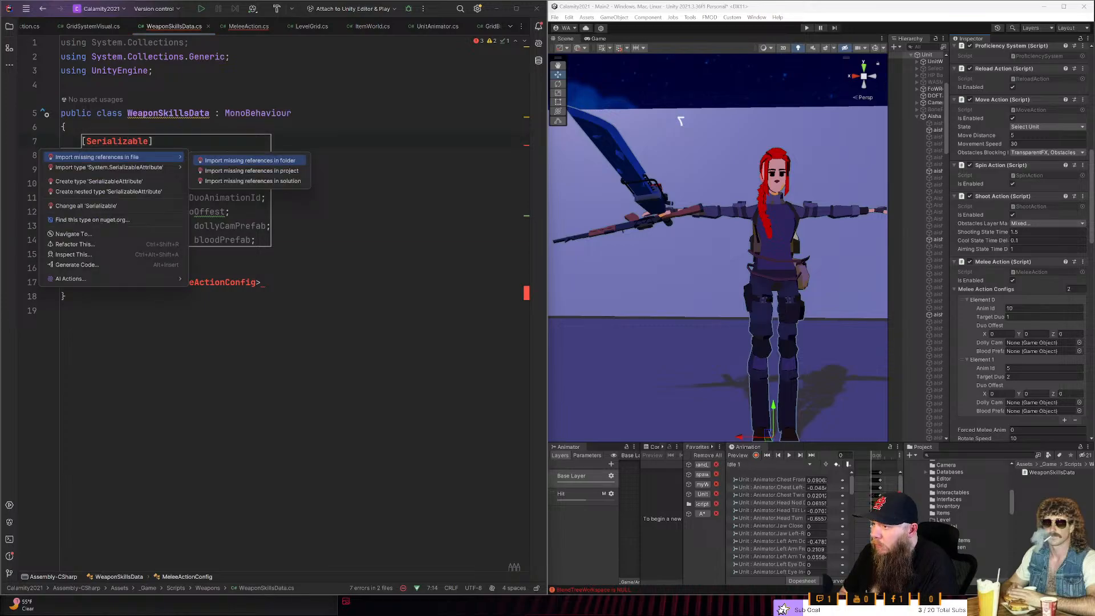
{"action": "key", "text": "Left"}
{"action": "key", "text": "Down"}
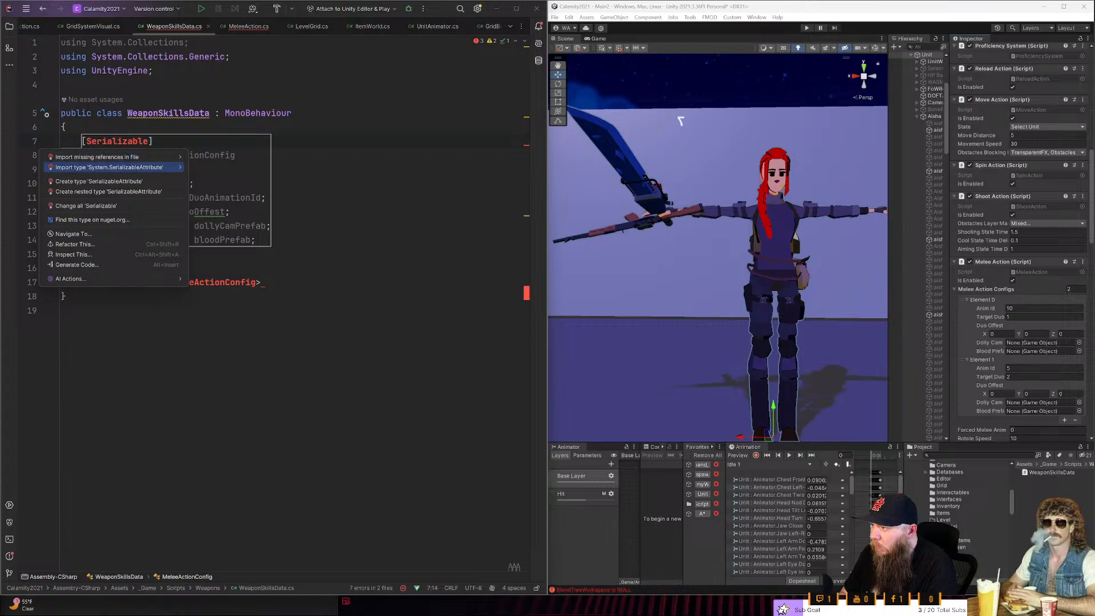
{"action": "key", "text": "Return"}
- Remove the MeleeAction qualifier from the list's element type so it reads List<MeleeActionConfig>
{"action": "key", "text": "Down"}
{"action": "key", "text": "Down"}
{"action": "key", "text": "Down"}
{"action": "key", "text": "Down"}
{"action": "key", "text": "Down"}
{"action": "key", "text": "Down"}
{"action": "key", "text": "Down"}
{"action": "key", "text": "Down"}
{"action": "key", "text": "Down"}
{"action": "key", "text": "Down"}
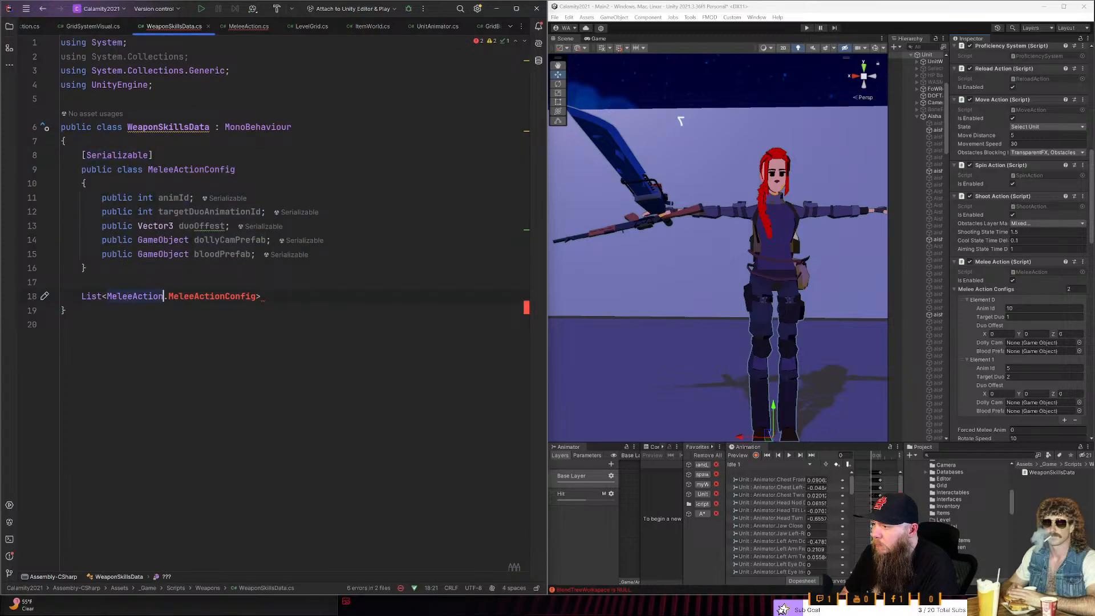
{"action": "key", "text": "Delete"}
{"action": "key", "text": "ctrl+BackSpace"}
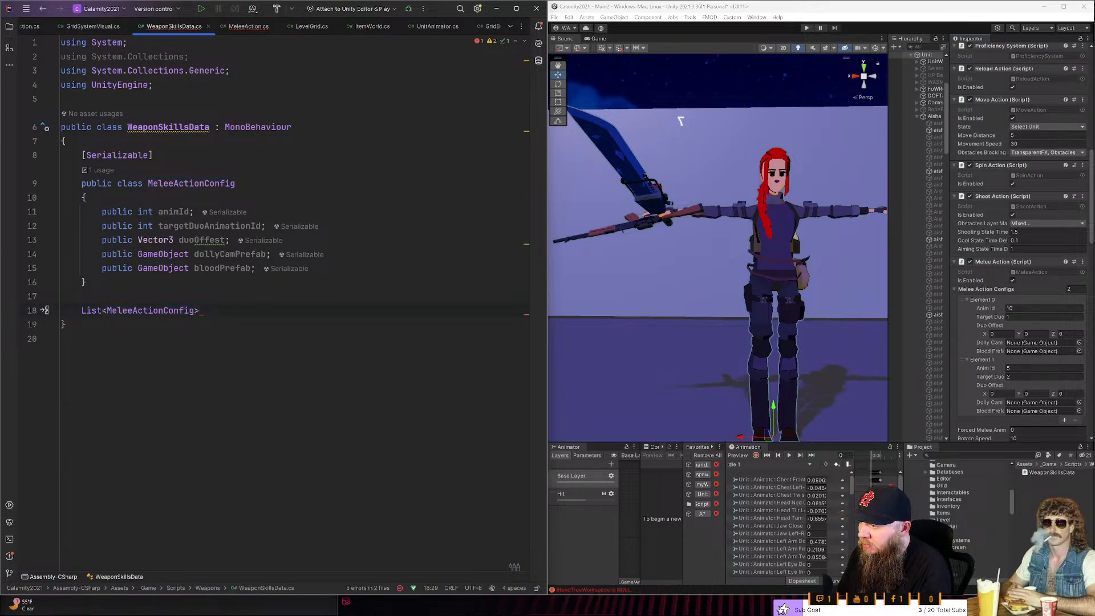
- Name the MeleeActionConfig list field weaponsActionConfigs
{"action": "type", "text": "me"}
{"action": "key", "text": "BackSpace"}
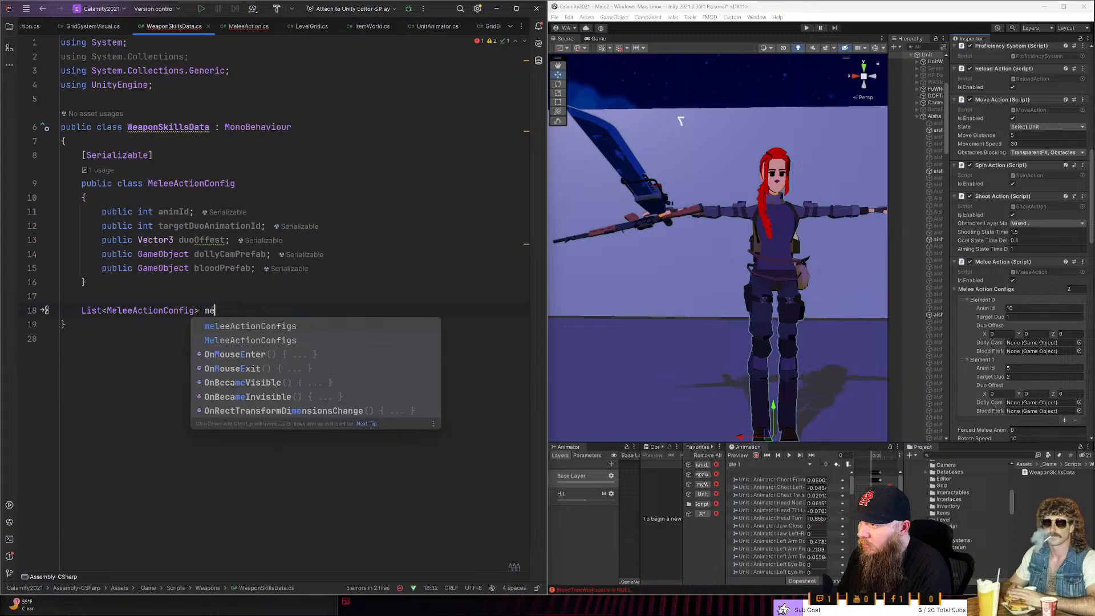
{"action": "key", "text": "BackSpace"}
{"action": "type", "text": "w"}
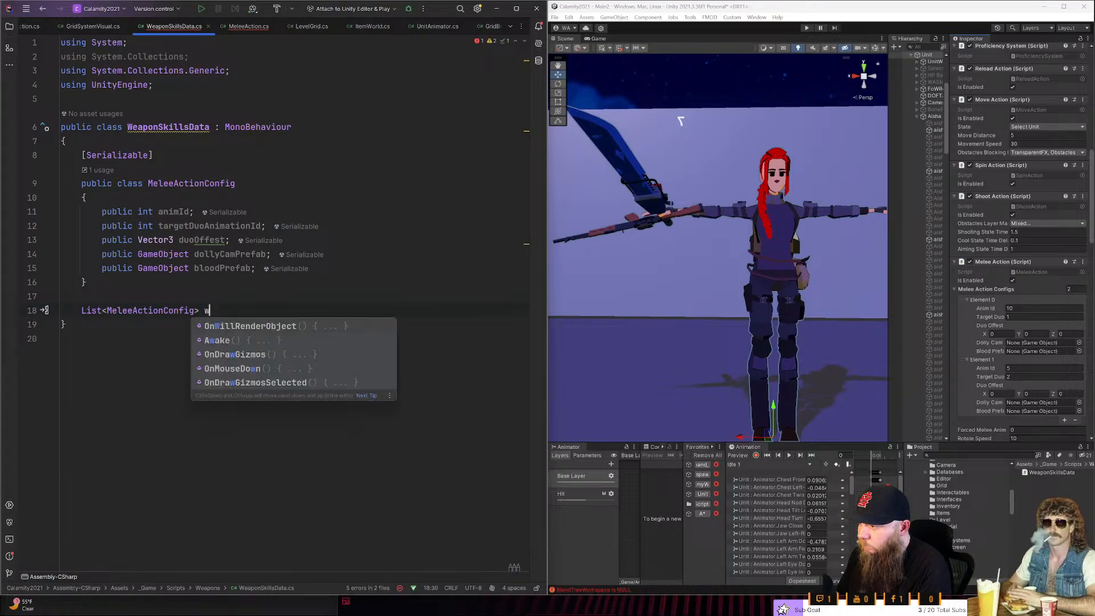
{"action": "type", "text": "eaponsAc"}
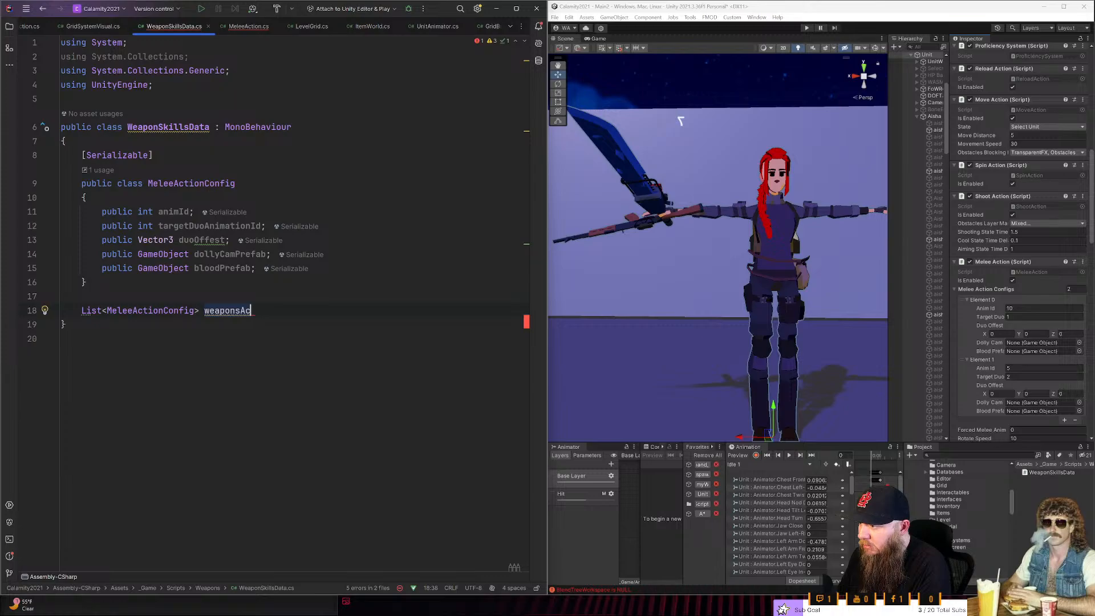
{"action": "type", "text": "tionConfigs"}
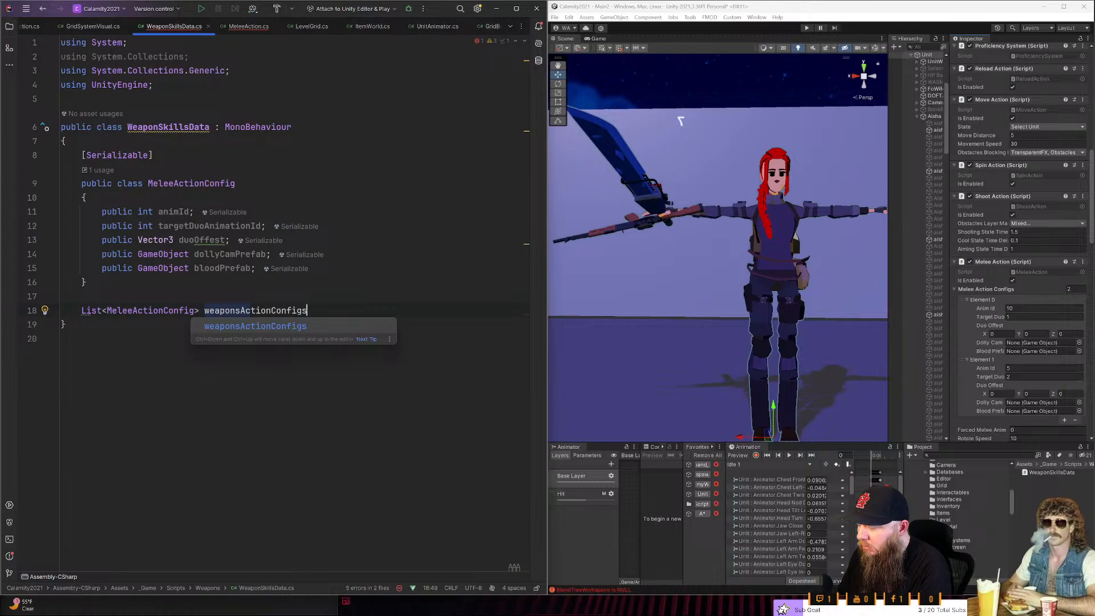
{"action": "key", "text": "Escape"}
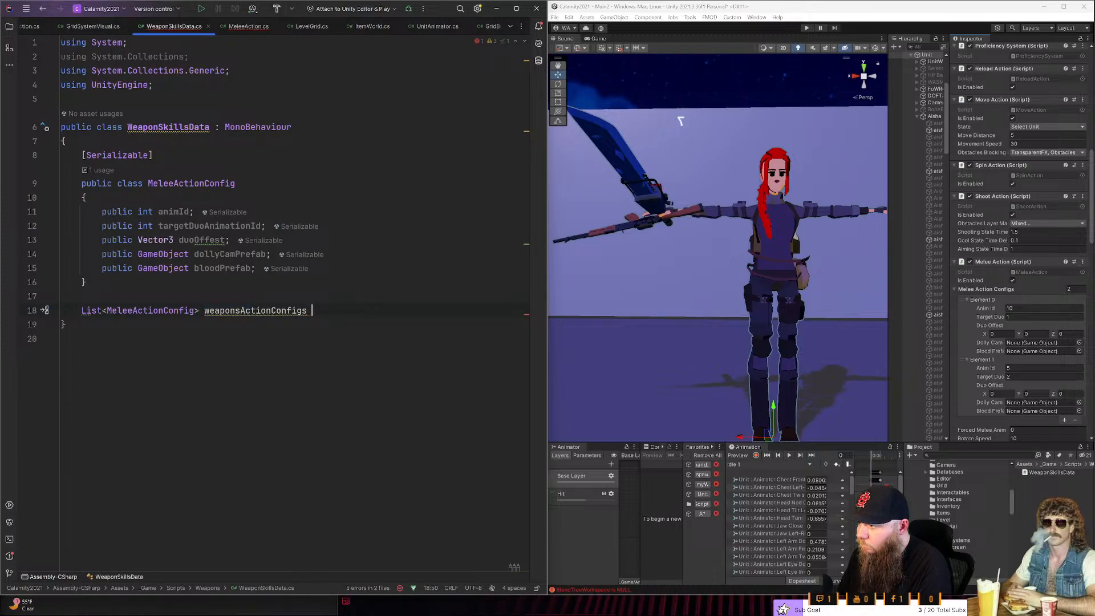
- Initialize weaponsActionConfigs with new List<MeleeActionConfig>(), end the statement and make the field private
{"action": "type", "text": "= new"}
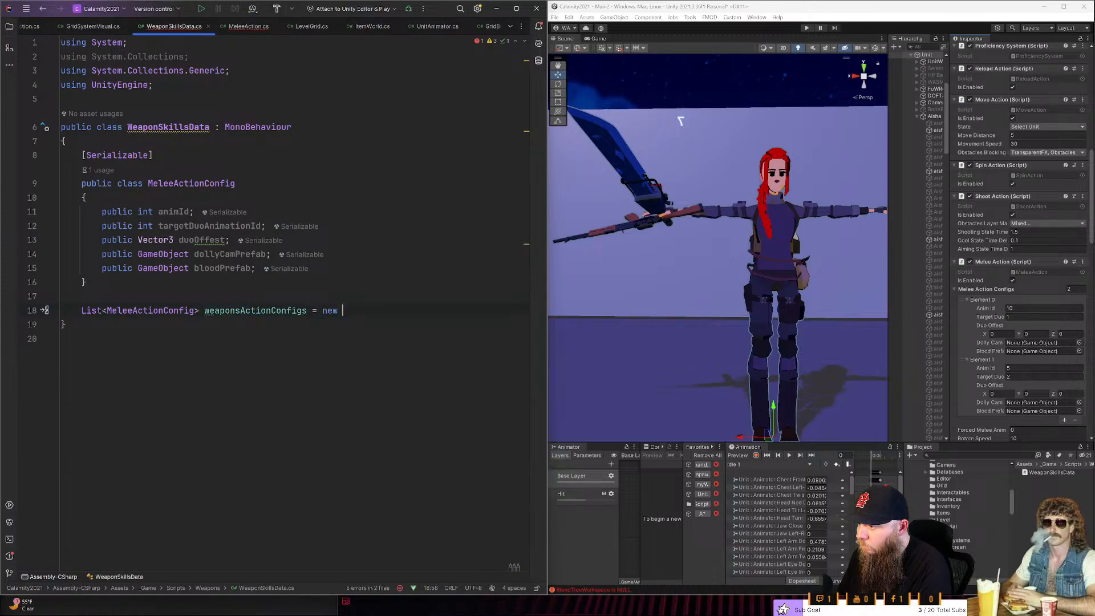
{"action": "key", "text": "Return"}
{"action": "type", "text": "("}
{"action": "key", "text": "BackSpace"}
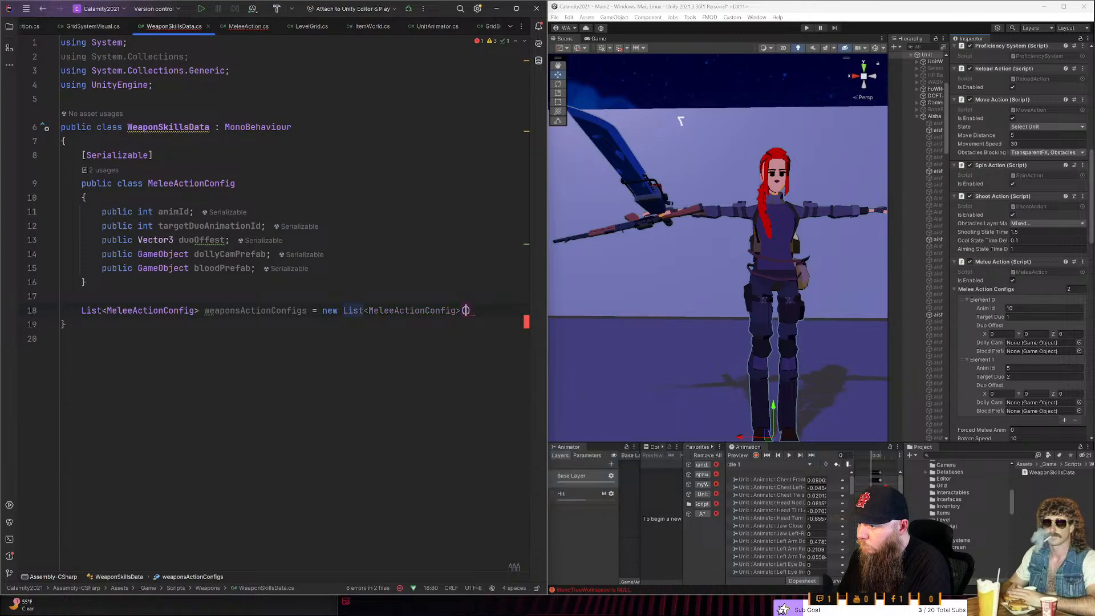
{"action": "key", "text": "Right"}
{"action": "type", "text": "l"}
{"action": "key", "text": "BackSpace"}
{"action": "type", "text": ";"}
{"action": "key", "text": "Home"}
{"action": "type", "text": "private"}
{"action": "key", "text": "End"}
{"action": "key", "text": "Return"}
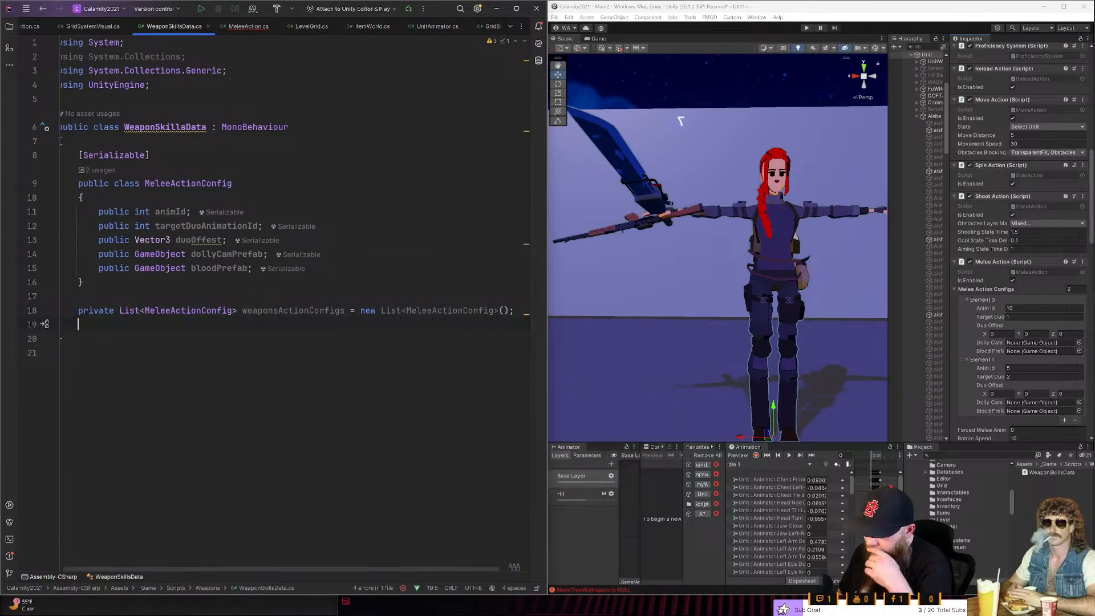
- Rename the MeleeActionConfig class in WeaponSkillsData to WeaponActionConfig, including all its usages
{"action": "left_click", "coordinate": [170, 311]}
{"action": "key", "text": "shift+F6"}
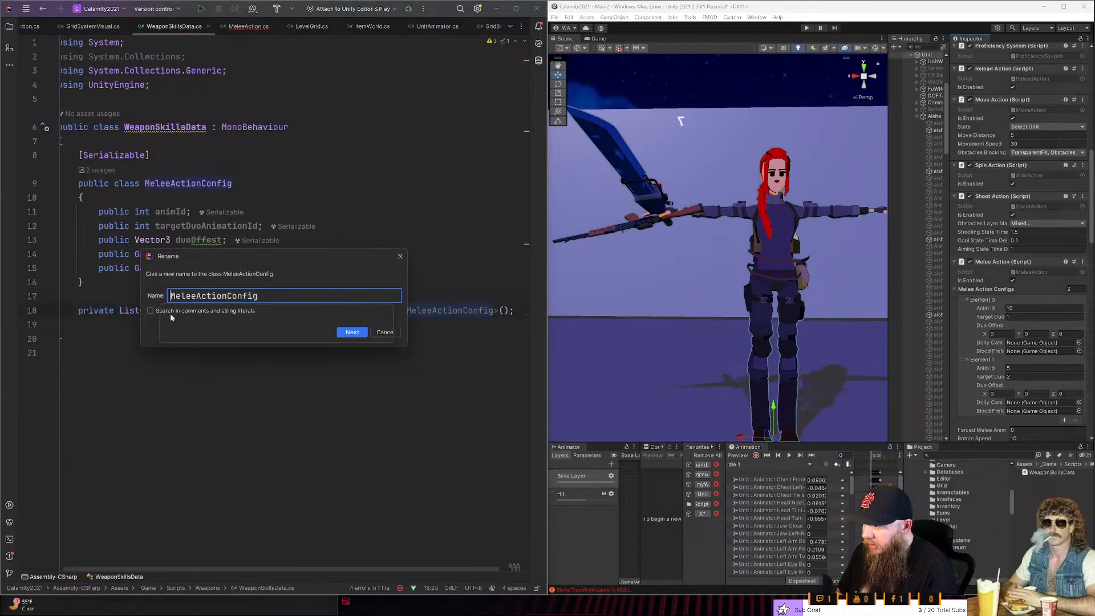
{"action": "key", "text": "BackSpace"}
{"action": "key", "text": "BackSpace"}
{"action": "key", "text": "BackSpace"}
{"action": "key", "text": "BackSpace"}
{"action": "key", "text": "BackSpace"}
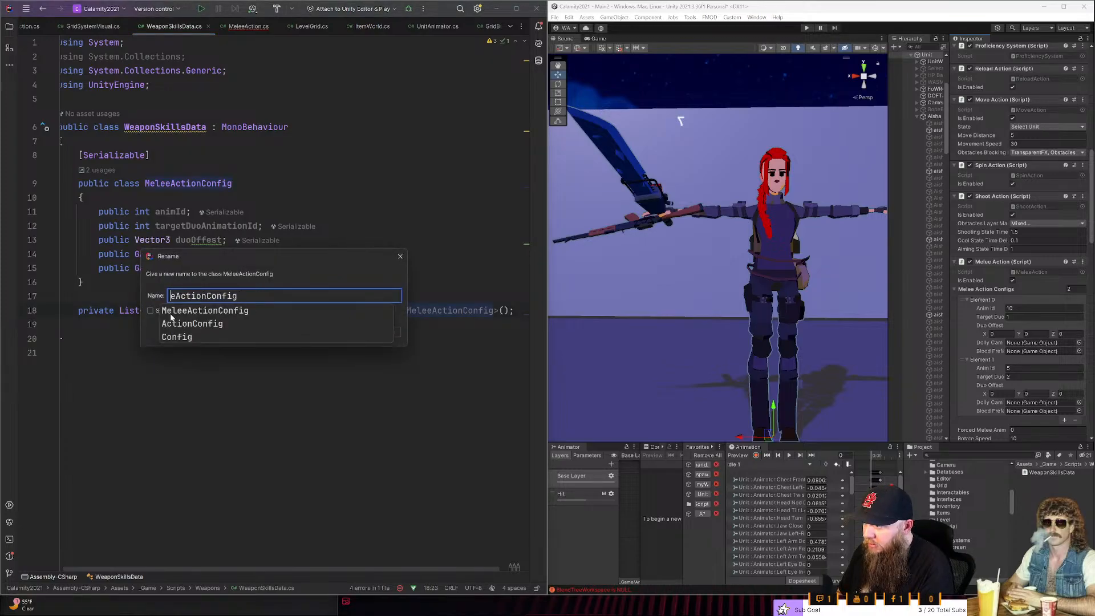
{"action": "type", "text": "wea"}
{"action": "key", "text": "BackSpace"}
{"action": "key", "text": "BackSpace"}
{"action": "key", "text": "BackSpace"}
{"action": "type", "text": "Weapo"}
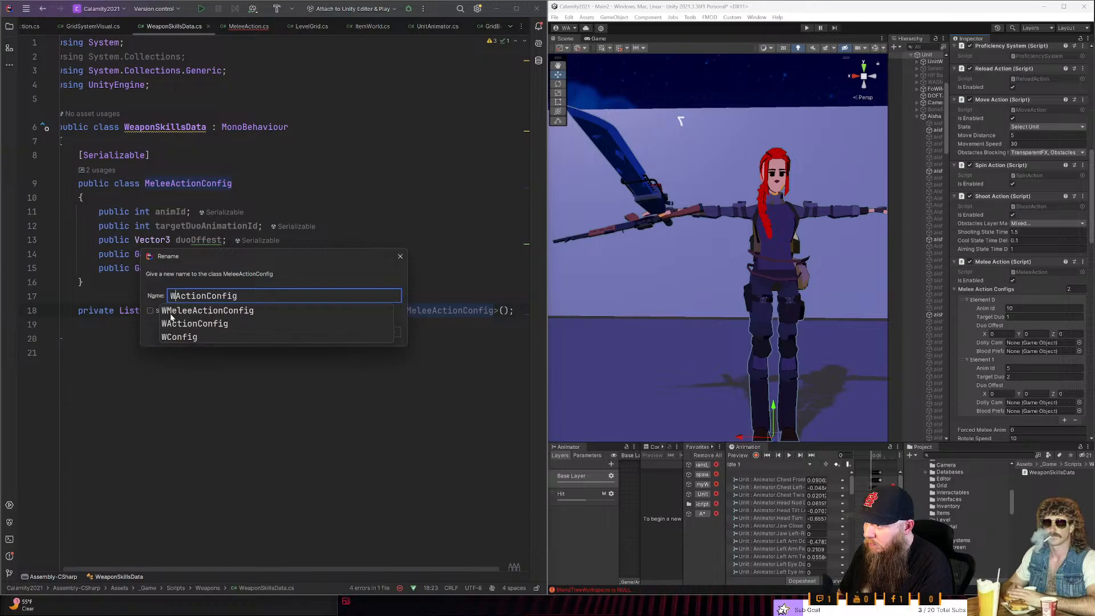
{"action": "type", "text": "n"}
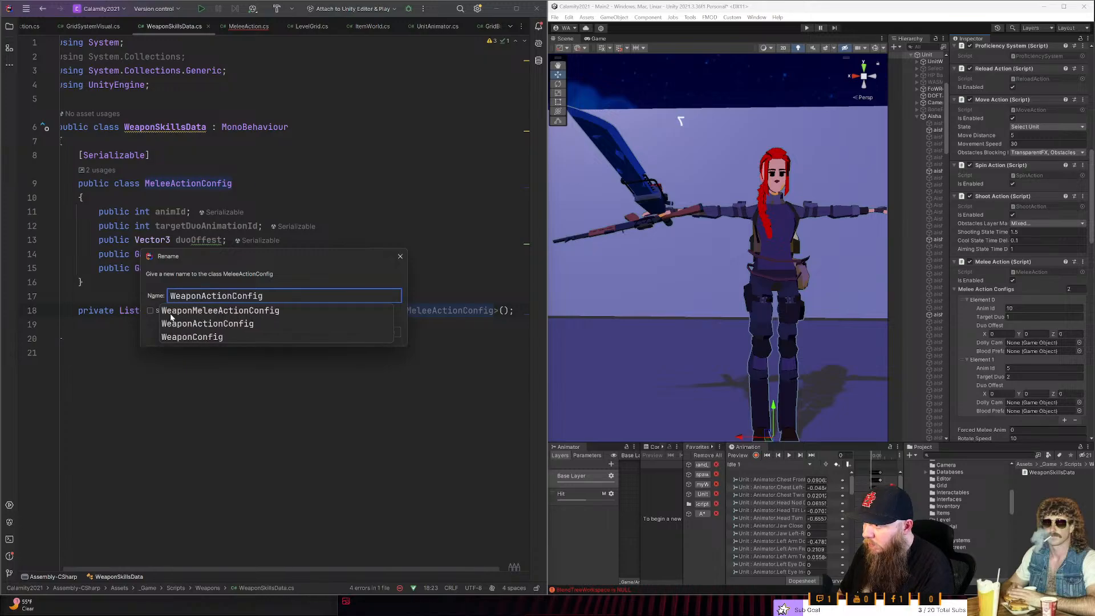
{"action": "key", "text": "Return"}
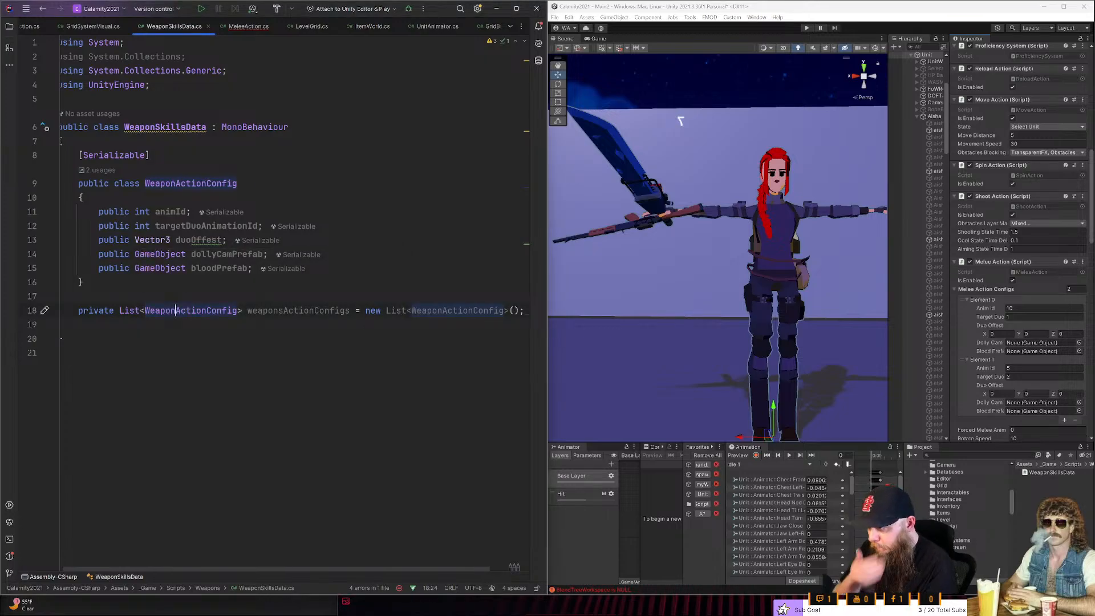
- Add two blank lines below the weaponsActionConfigs field
{"action": "key", "text": "End"}
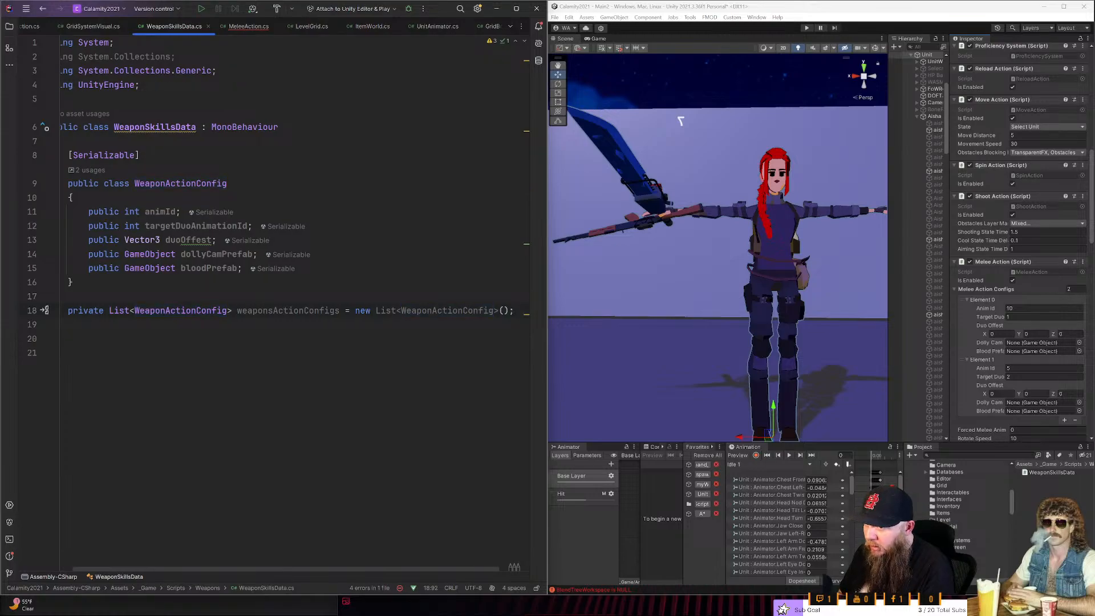
{"action": "key", "text": "Return"}
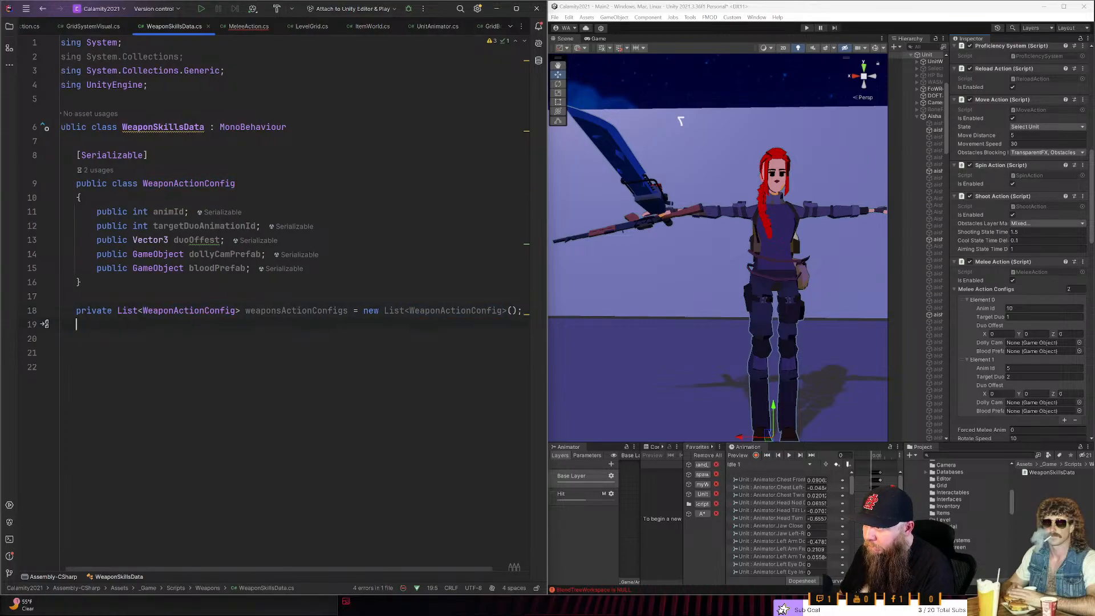
{"action": "key", "text": "Return"}
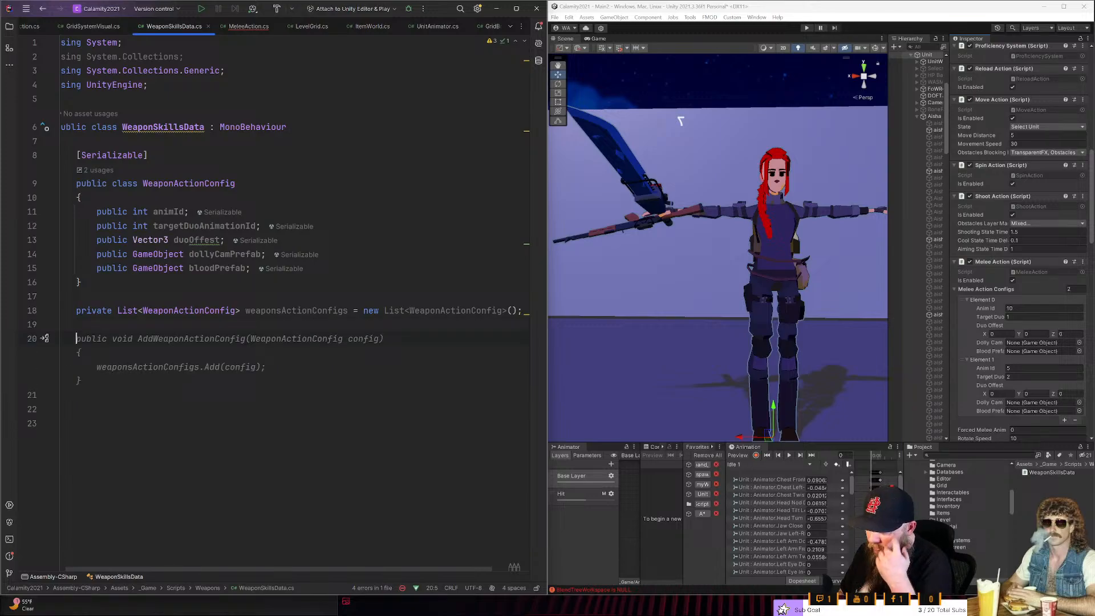
- Add two blank lines between the WeaponActionConfig class and the list field, trying and removing a public declaration there
{"action": "left_click", "coordinate": [213, 311], "text": "ctrl"}
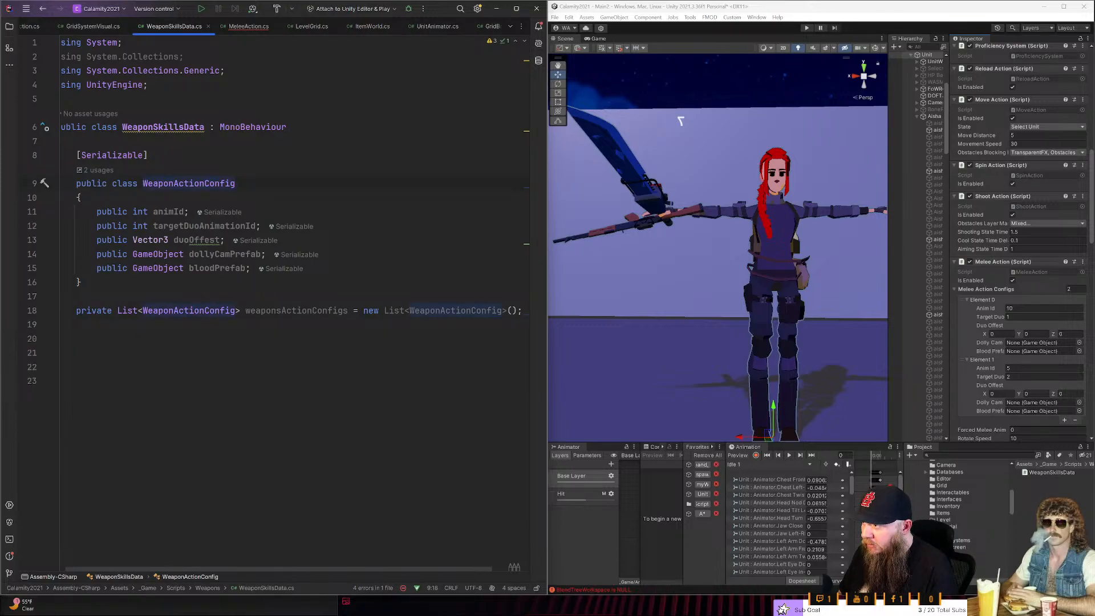
{"action": "double_click", "coordinate": [169, 211]}
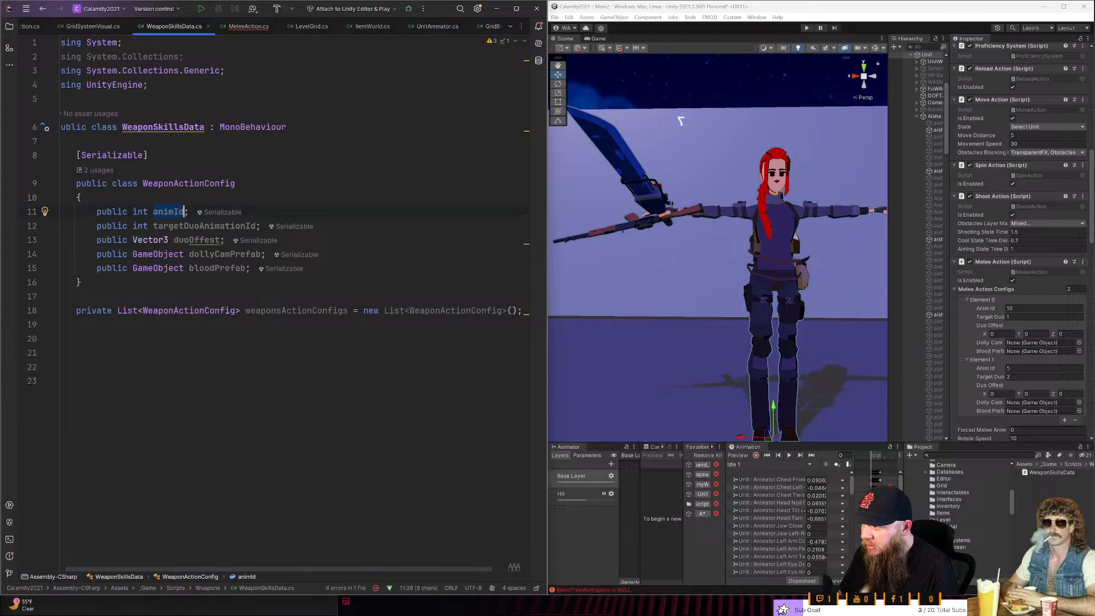
{"action": "key", "text": "Up"}
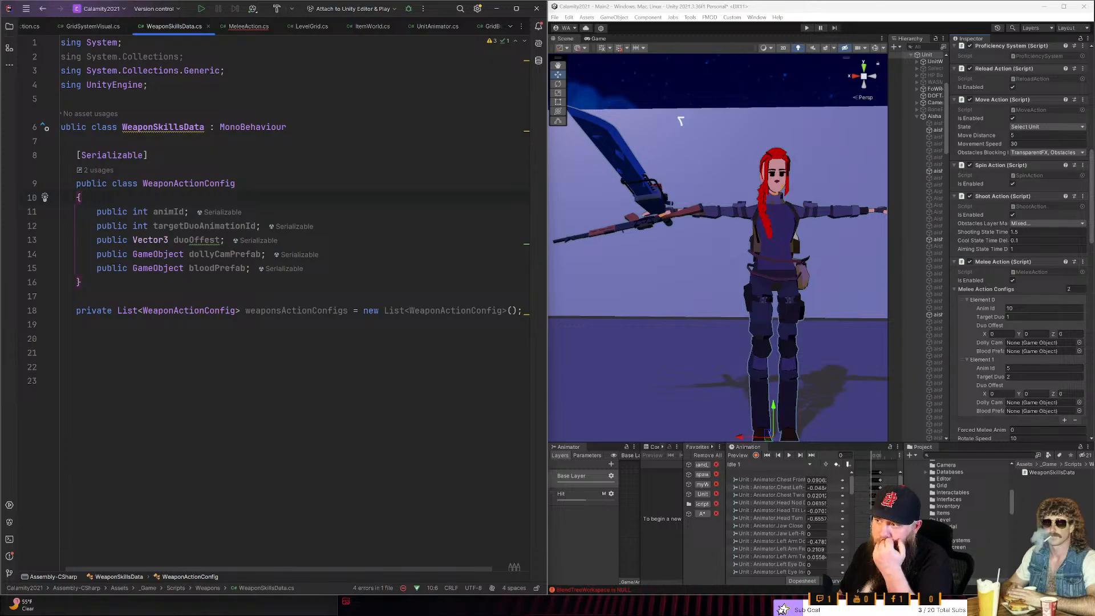
{"action": "key", "text": "Down"}
{"action": "key", "text": "Down"}
{"action": "key", "text": "Down"}
{"action": "key", "text": "Down"}
{"action": "key", "text": "Down"}
{"action": "key", "text": "Down"}
{"action": "key", "text": "Return"}
{"action": "key", "text": "Return"}
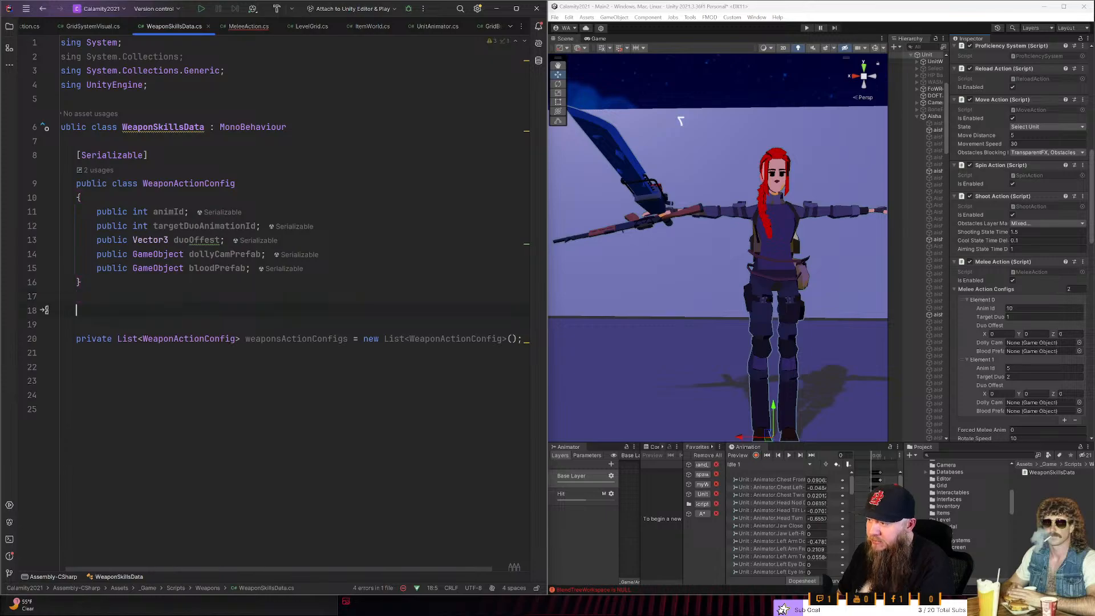
{"action": "type", "text": "public"}
{"action": "key", "text": "ctrl+BackSpace"}
- Open an empty line at the top of the WeaponSkillsData class body, above the Serializable attribute
{"action": "key", "text": "Up"}
{"action": "key", "text": "Up"}
{"action": "key", "text": "Up"}
{"action": "key", "text": "Up"}
{"action": "key", "text": "Up"}
{"action": "key", "text": "Up"}
{"action": "key", "text": "Up"}
{"action": "key", "text": "Up"}
{"action": "key", "text": "Up"}
{"action": "key", "text": "Up"}
{"action": "key", "text": "Up"}
{"action": "key", "text": "Return"}
{"action": "key", "text": "Return"}
{"action": "key", "text": "Up"}
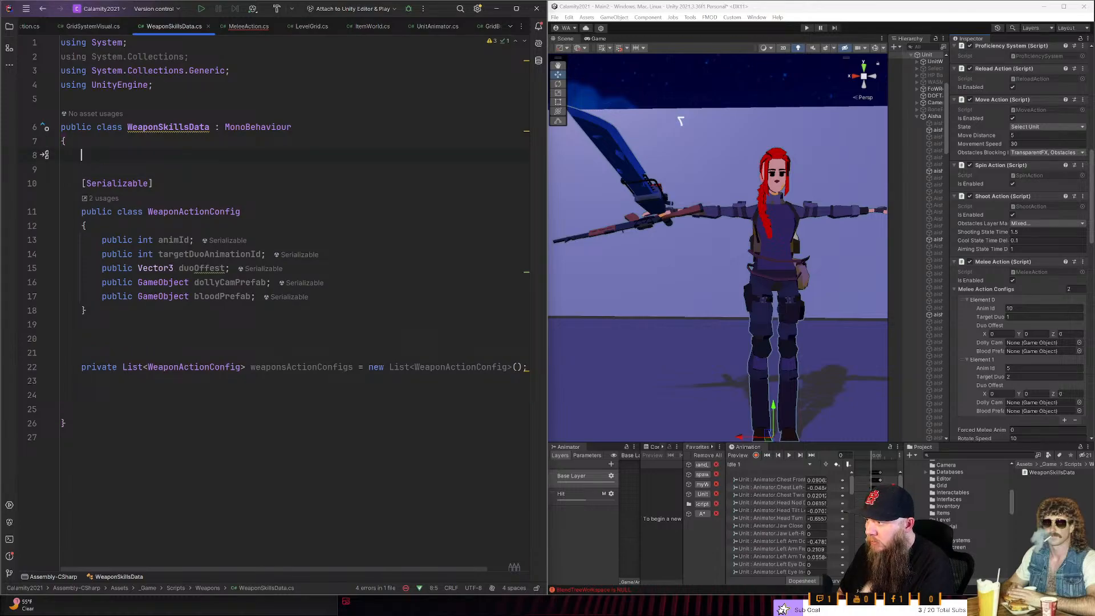
{"action": "type", "text": "pul"}
{"action": "key", "text": "BackSpace"}
{"action": "key", "text": "BackSpace"}
{"action": "key", "text": "BackSpace"}
{"action": "type", "text": "spu"}
{"action": "key", "text": "BackSpace"}
{"action": "key", "text": "BackSpace"}
{"action": "key", "text": "BackSpace"}
- Inspect the globals class G through a temporary reference in the WeaponSkillsData class body, return to the script and remove the reference
{"action": "type", "text": "G"}
{"action": "key", "text": "Escape"}
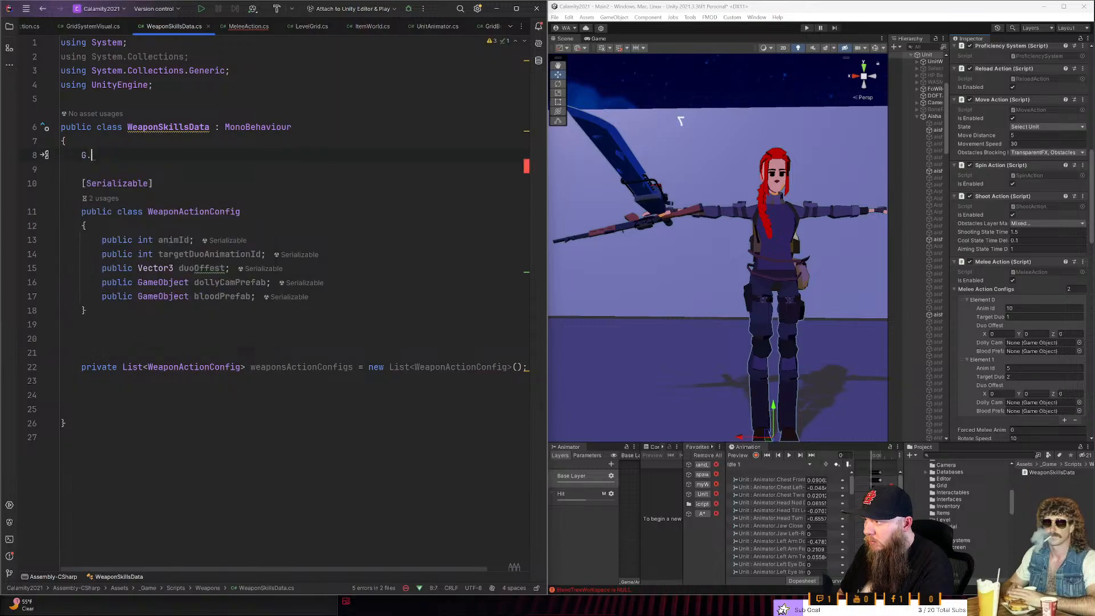
{"action": "key", "text": "BackSpace"}
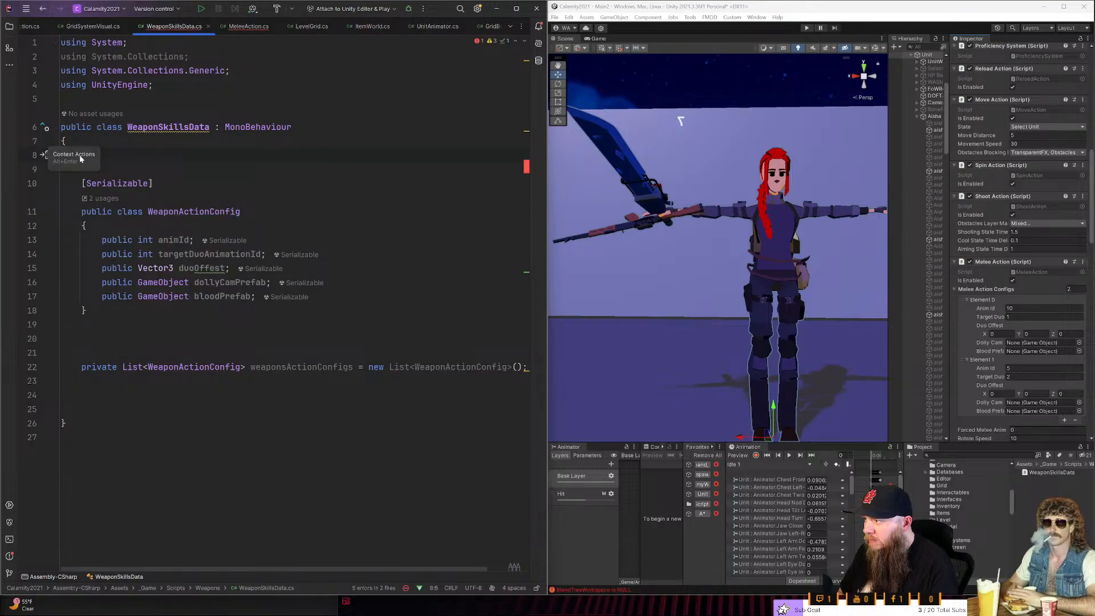
{"action": "type", "text": "G"}
{"action": "key", "text": "ctrl+b"}
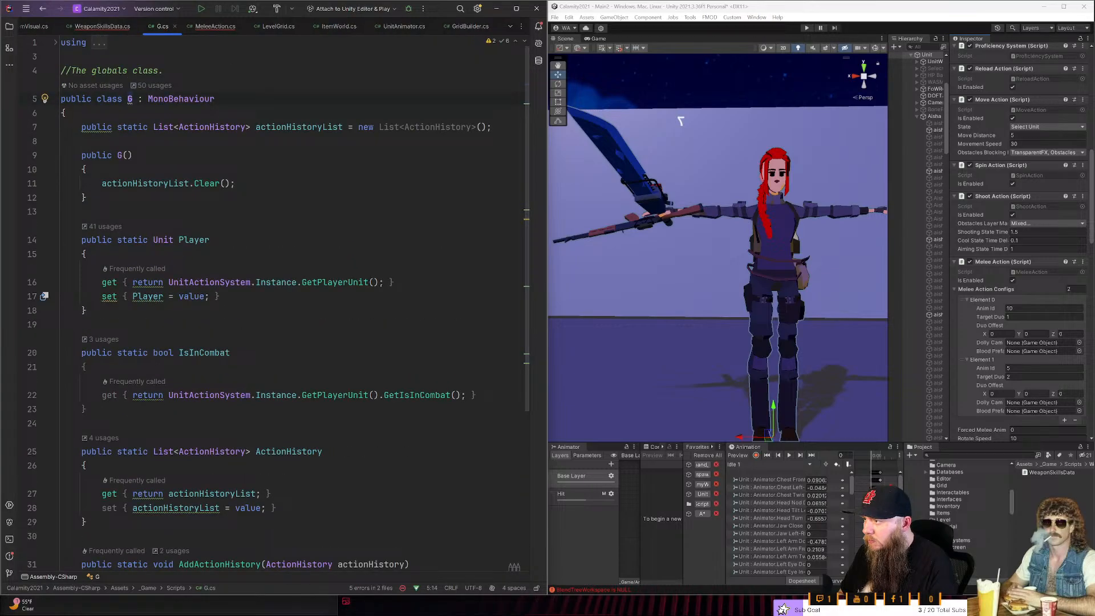
{"action": "key", "text": "ctrl+alt+Left"}
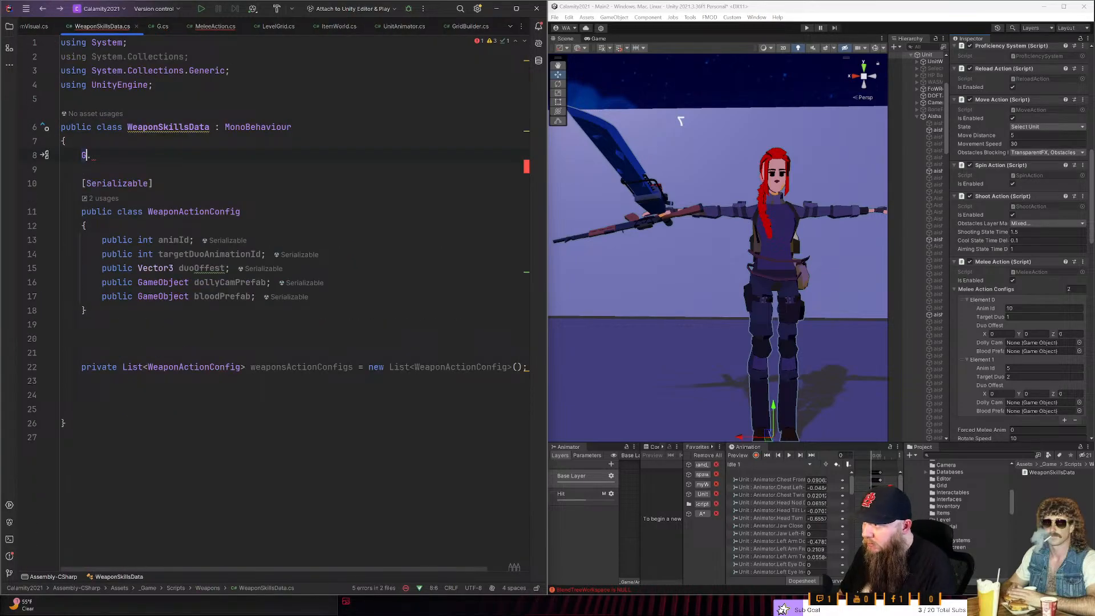
{"action": "key", "text": "BackSpace"}
{"action": "key", "text": "BackSpace"}
- Declare an enum WeaponType above the Serializable attribute in WeaponSkillsData, with 2handed as its first entry
{"action": "type", "text": "enu"}
{"action": "key", "text": "Return"}
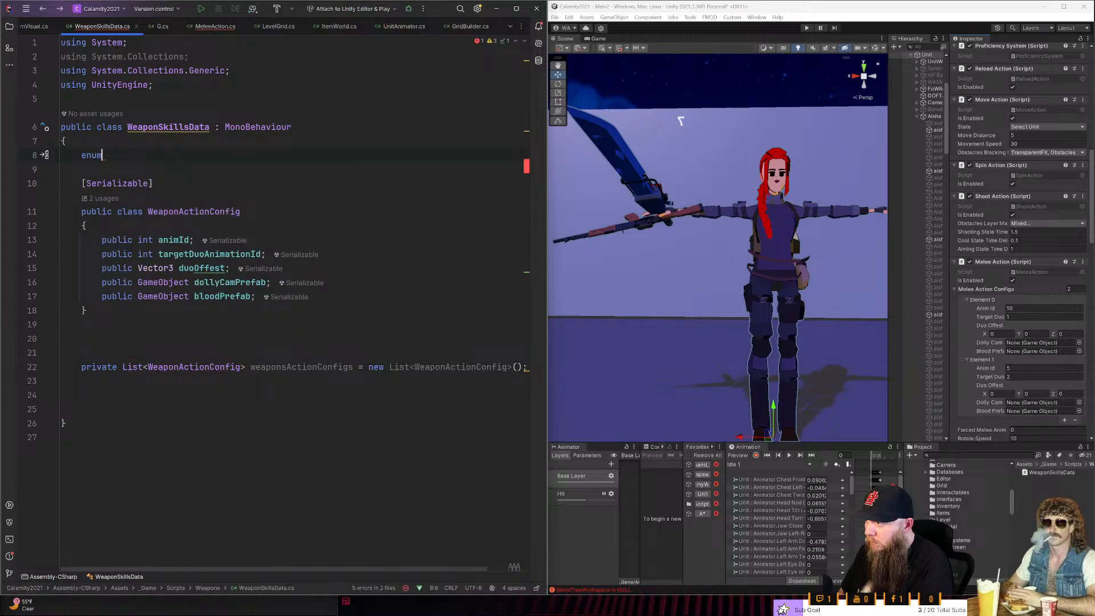
{"action": "type", "text": "Weapon"}
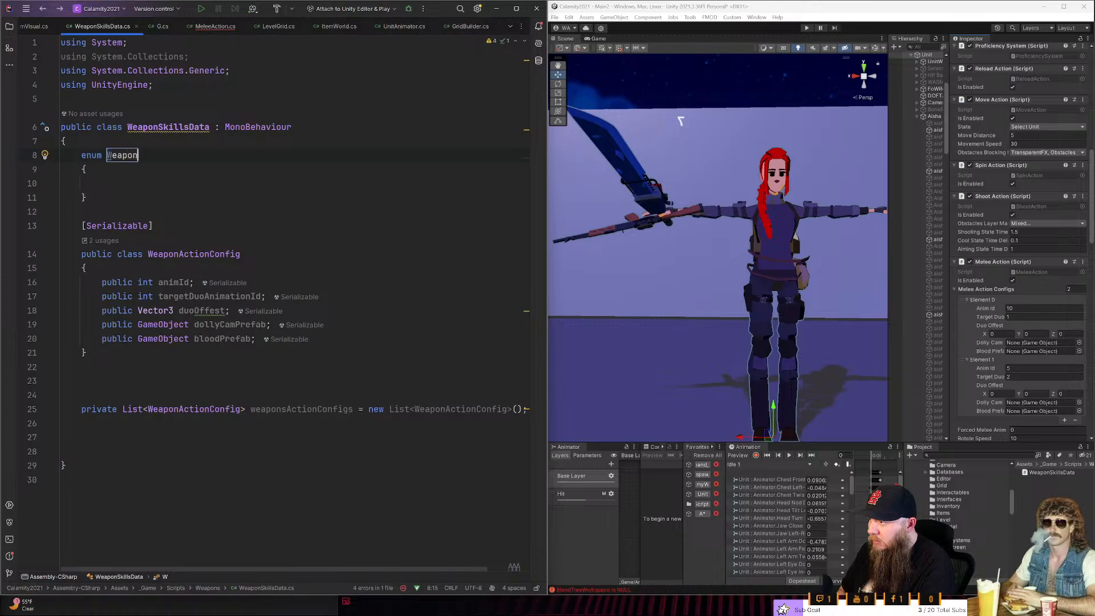
{"action": "type", "text": "Type"}
{"action": "key", "text": "Return"}
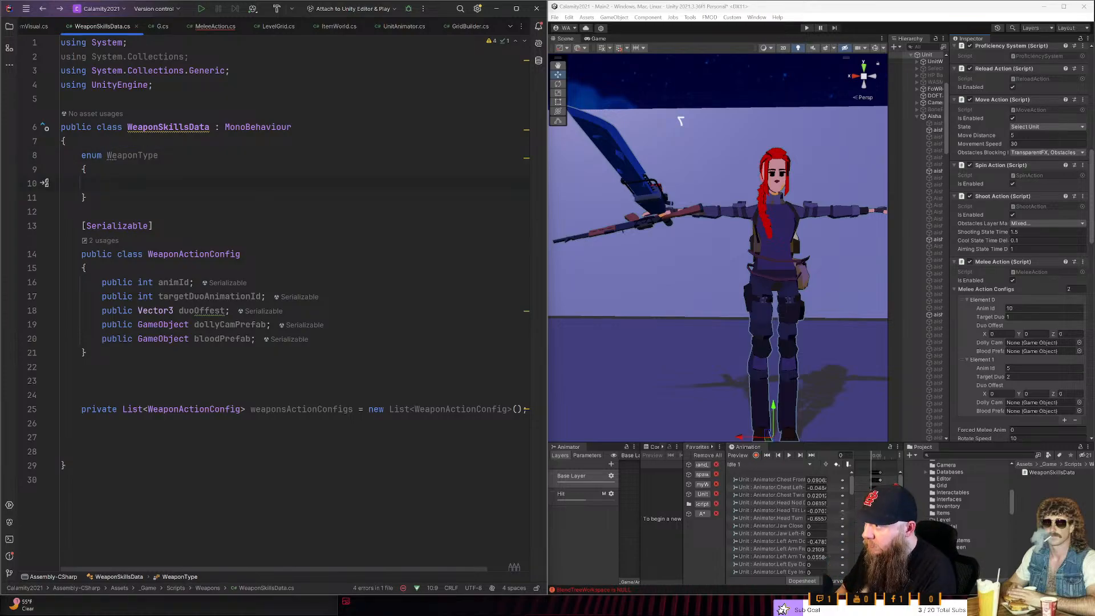
{"action": "type", "text": "2handed,"}
{"action": "key", "text": "Return"}
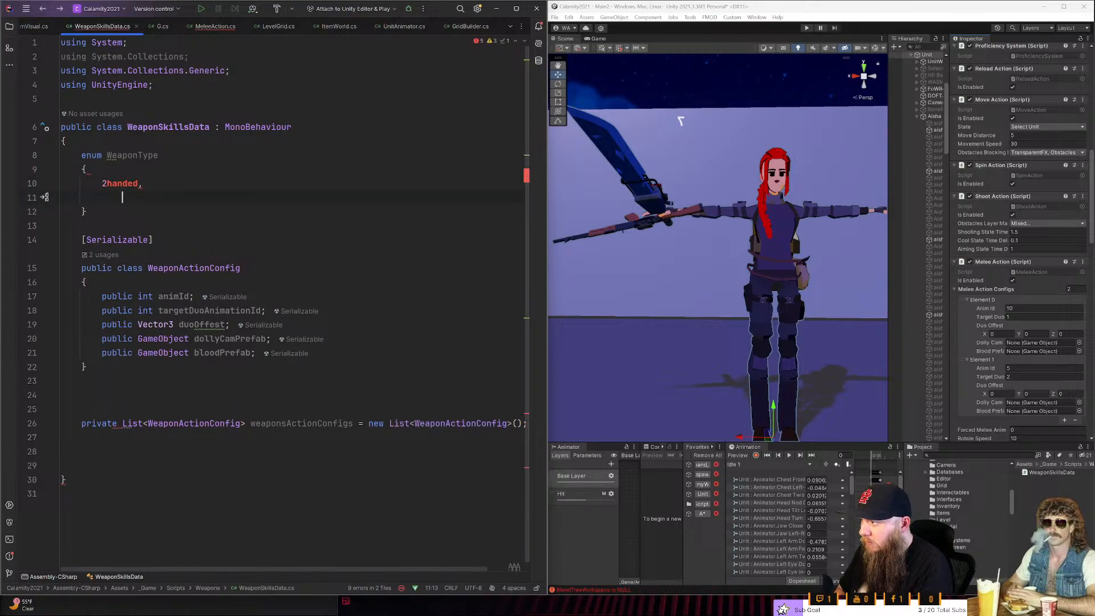
{"action": "key", "text": "BackSpace"}
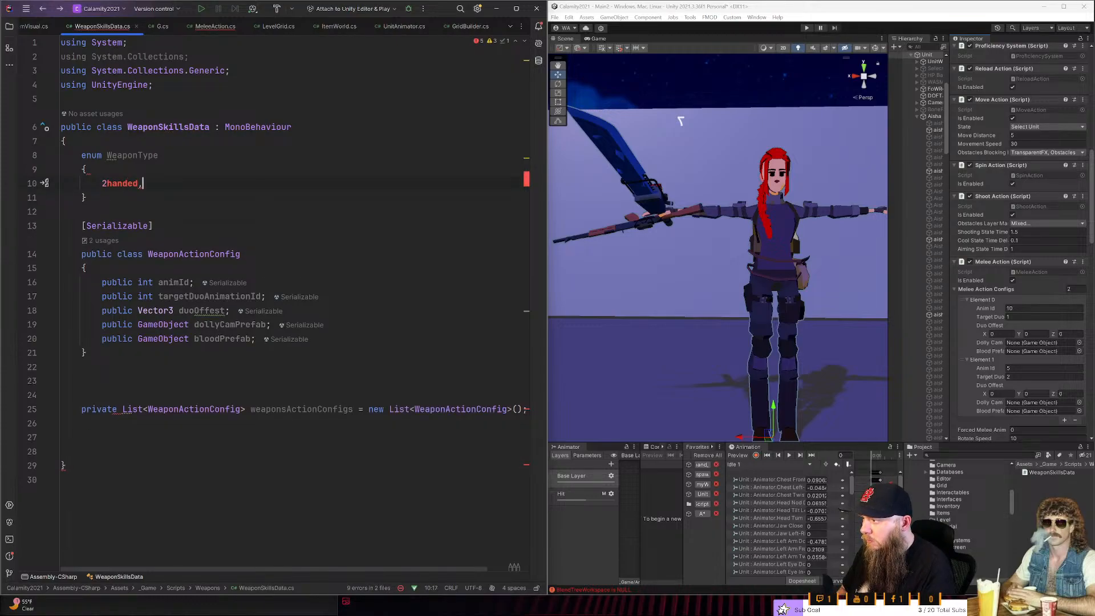
- Make the WeaponType enum public
{"action": "key", "text": "Up"}
{"action": "key", "text": "Up"}
{"action": "key", "text": "Home"}
{"action": "type", "text": "pub li"}
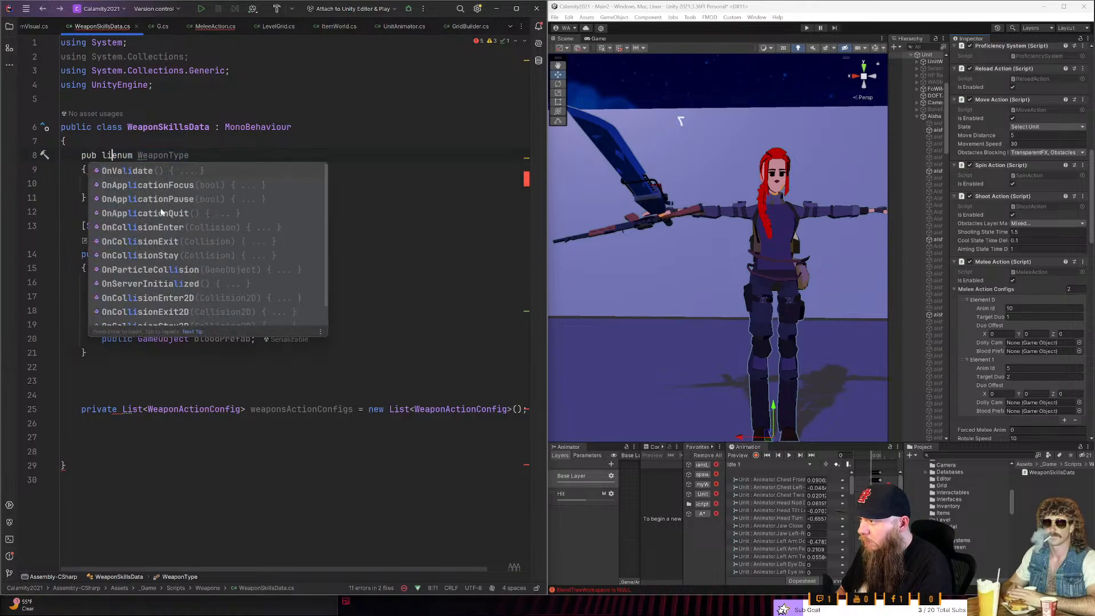
{"action": "key", "text": "BackSpace"}
{"action": "key", "text": "BackSpace"}
{"action": "key", "text": "BackSpace"}
{"action": "type", "text": "lic"}
- Replace the 2handed entry of the WeaponType enum with '2Handed' in single quotes
{"action": "key", "text": "Down"}
{"action": "key", "text": "Down"}
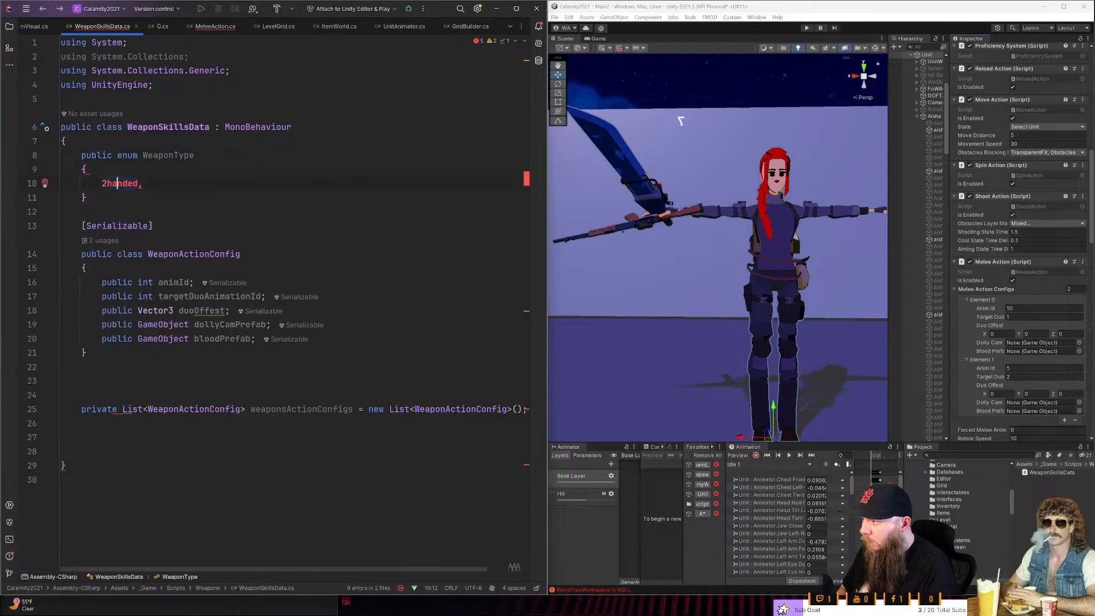
{"action": "key", "text": "BackSpace"}
{"action": "key", "text": "BackSpace"}
{"action": "key", "text": "BackSpace"}
{"action": "key", "text": "BackSpace"}
{"action": "key", "text": "BackSpace"}
{"action": "key", "text": "BackSpace"}
{"action": "key", "text": "BackSpace"}
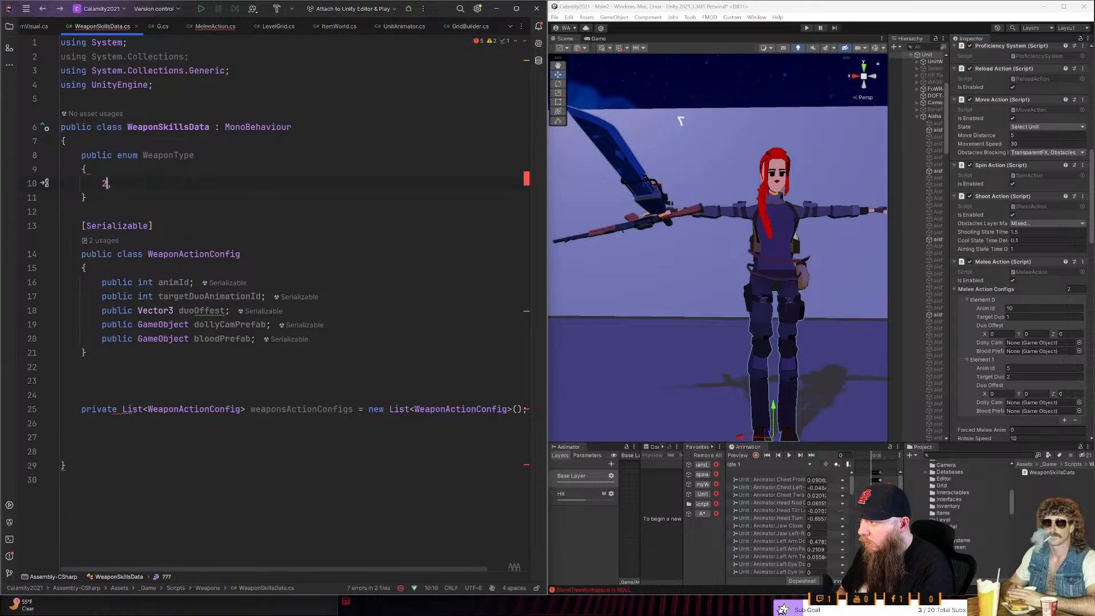
{"action": "type", "text": "'"}
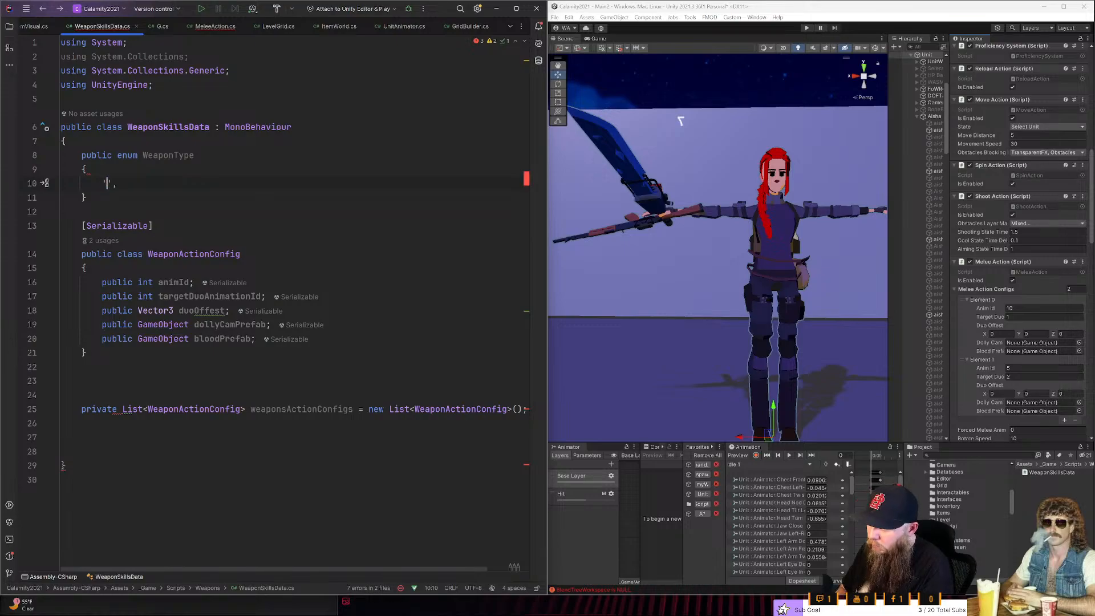
{"action": "type", "text": "2Hande"}
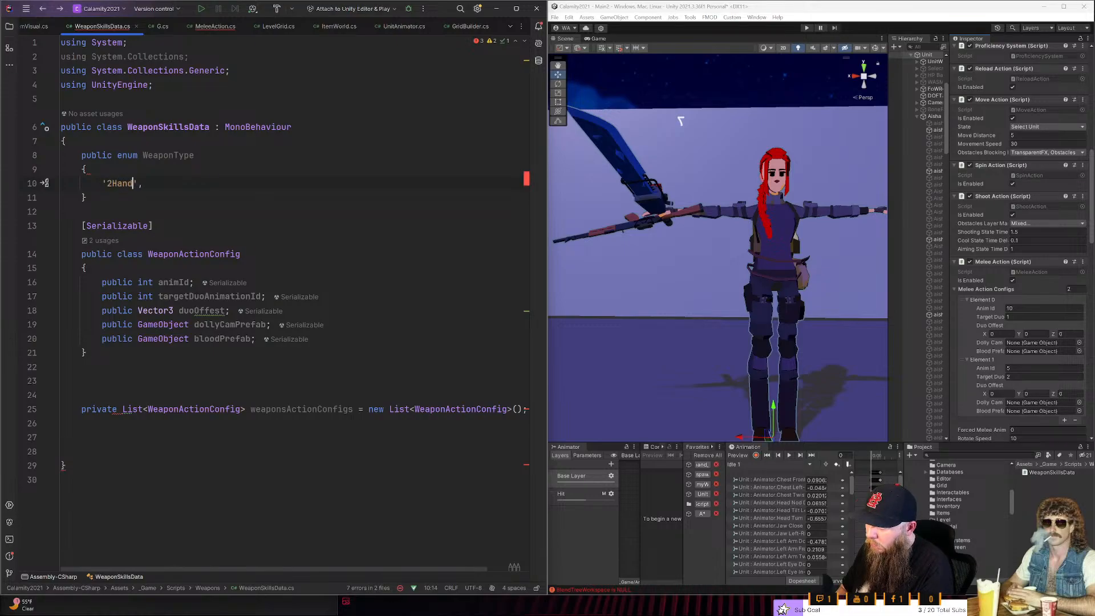
{"action": "type", "text": "d"}
- Add a '1Handed' entry in single quotes below '2Handed' in the WeaponType enum and start a new line after it
{"action": "key", "text": "End"}
{"action": "key", "text": "Return"}
{"action": "type", "text": "'Sin"}
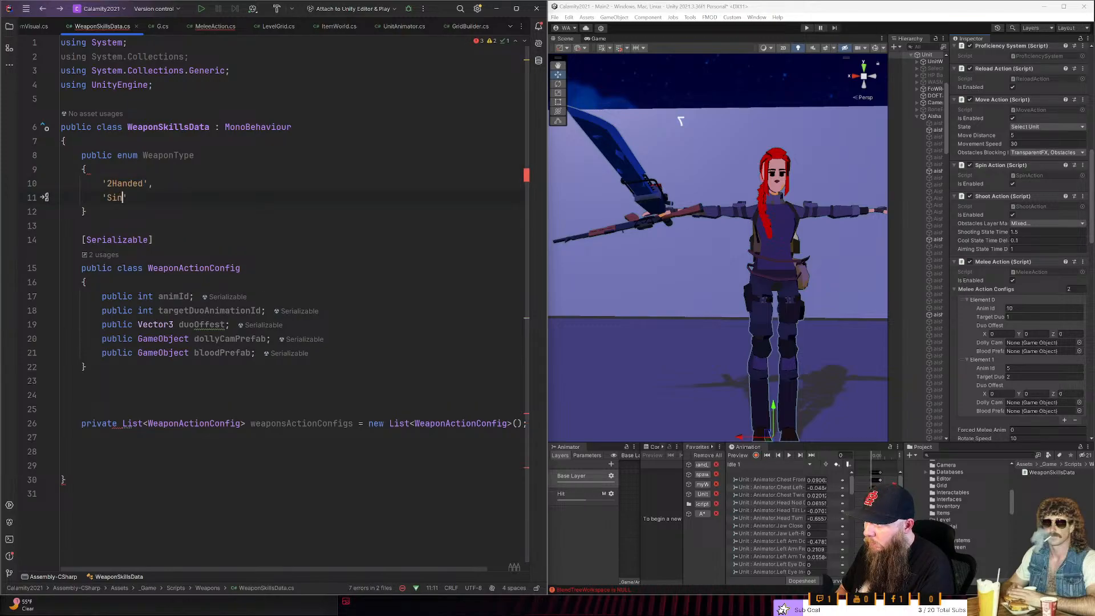
{"action": "key", "text": "BackSpace"}
{"action": "key", "text": "BackSpace"}
{"action": "key", "text": "BackSpace"}
{"action": "type", "text": "1Handed'"}
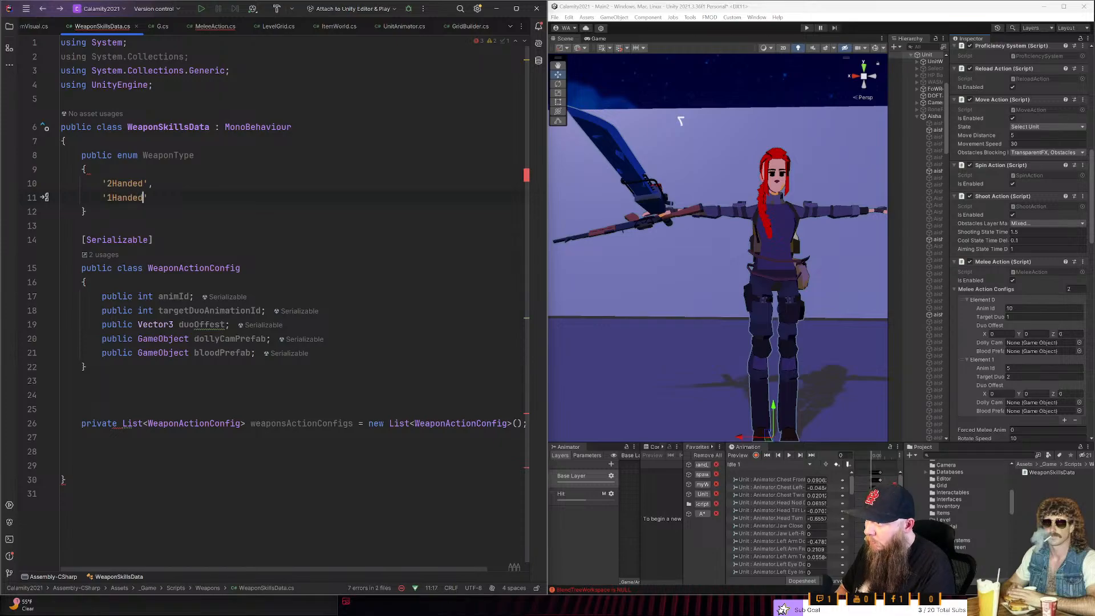
{"action": "type", "text": ","}
{"action": "key", "text": "Return"}
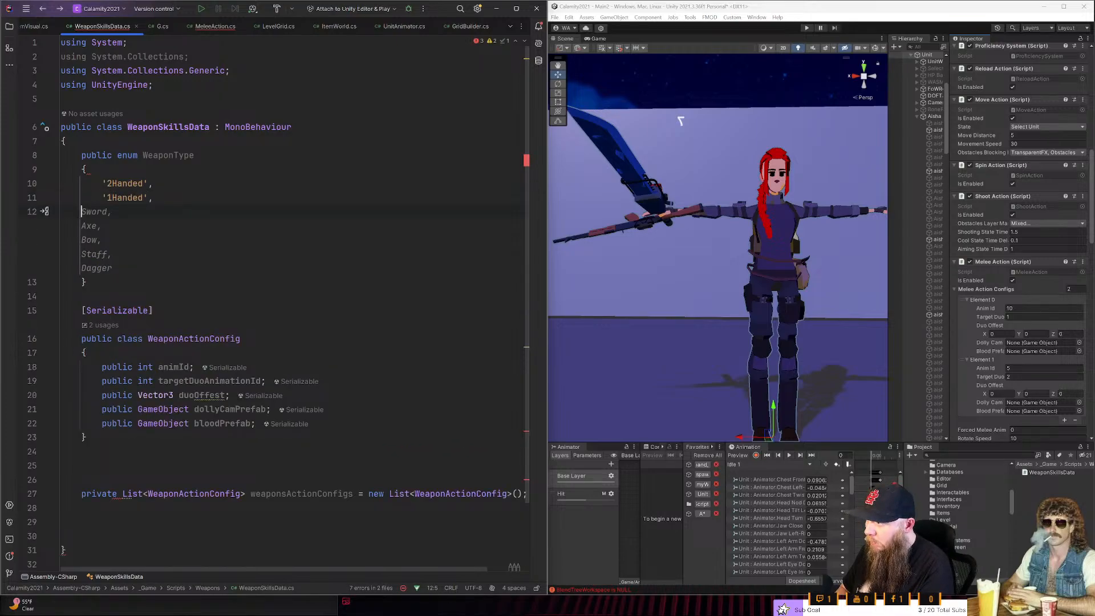
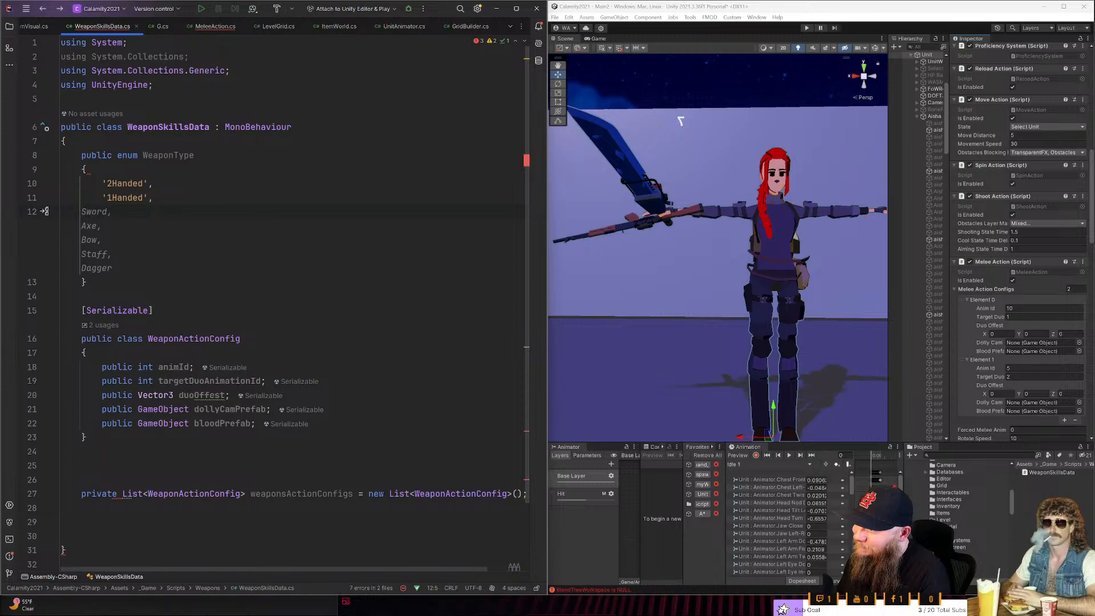
- Add a 'Ranged' entry in single quotes below '1Handed' in the WeaponType enum and start a new line after it
{"action": "key", "text": "Tab"}
{"action": "key", "text": "ctrl+z"}
{"action": "key", "text": "Tab"}
{"action": "type", "text": "'Ranged"}
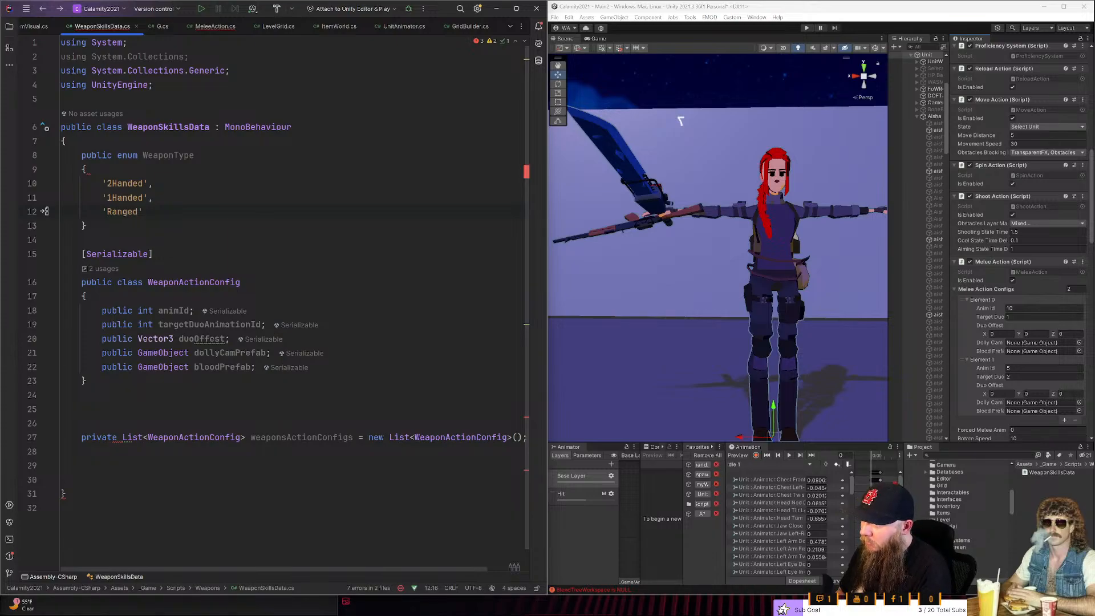
{"action": "type", "text": "Bow"}
{"action": "key", "text": "BackSpace"}
{"action": "key", "text": "BackSpace"}
{"action": "key", "text": "BackSpace"}
{"action": "type", "text": "',"}
{"action": "key", "text": "Return"}
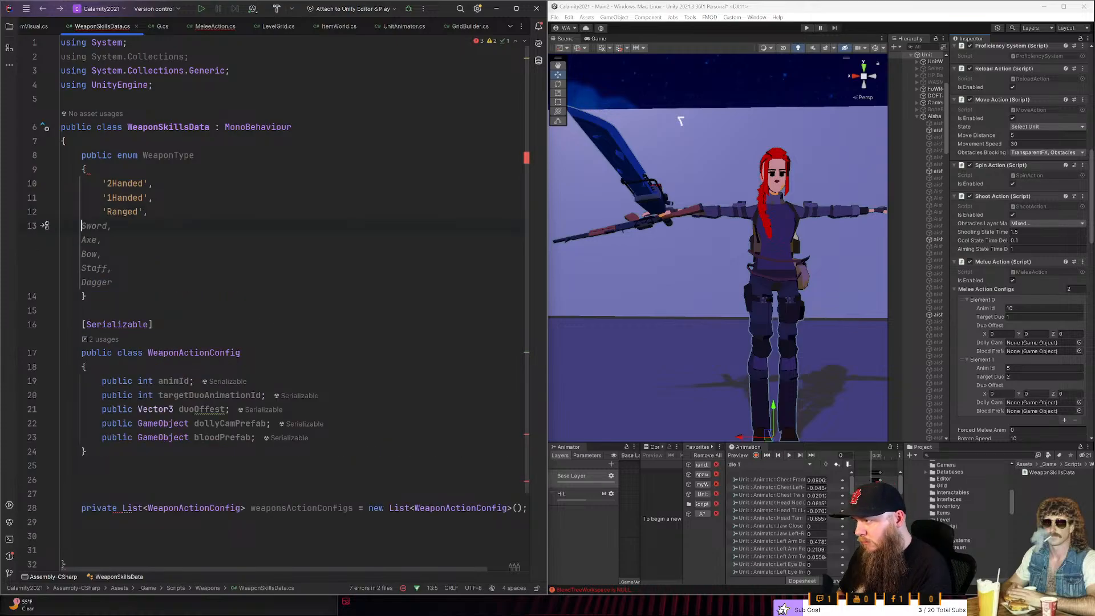
- Add a 'Rifle' entry in single quotes, followed by a comma, below 'Ranged'
{"action": "type", "text": "'"}
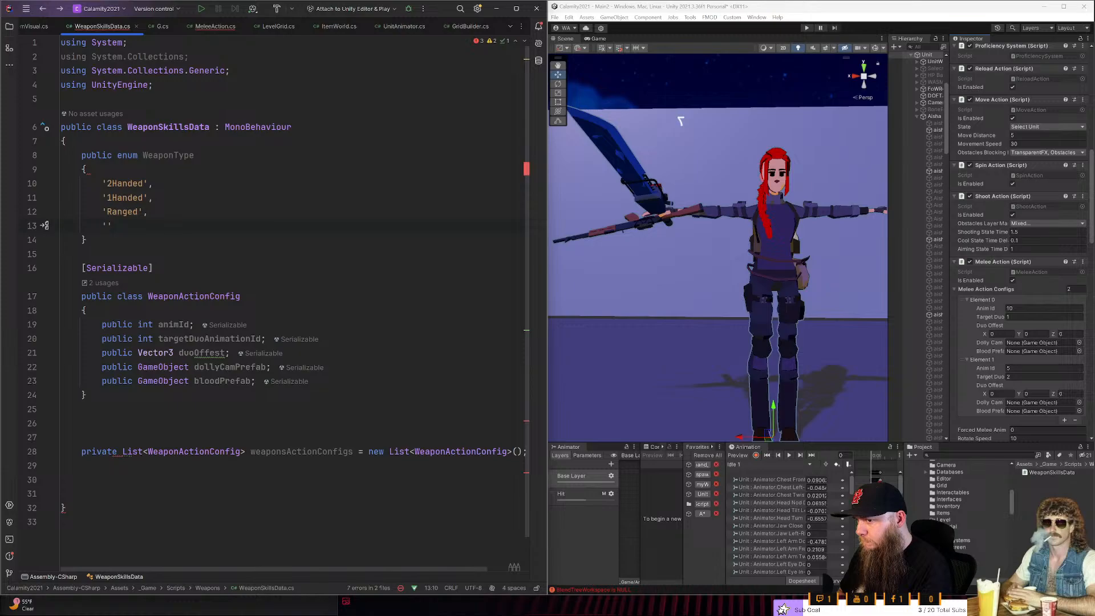
{"action": "type", "text": "Rifle'"}
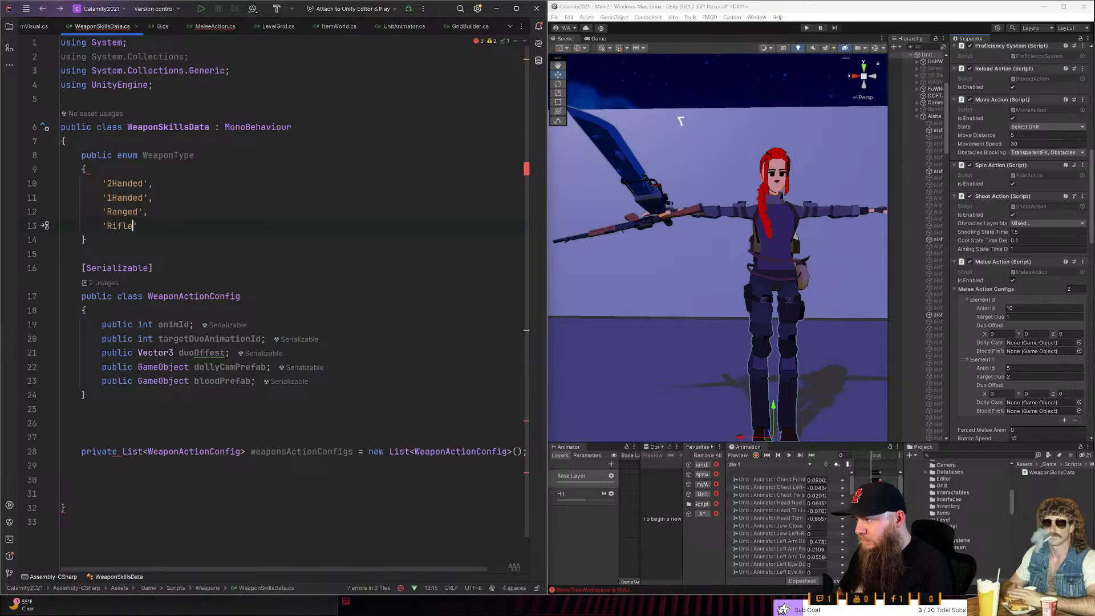
{"action": "type", "text": ","}
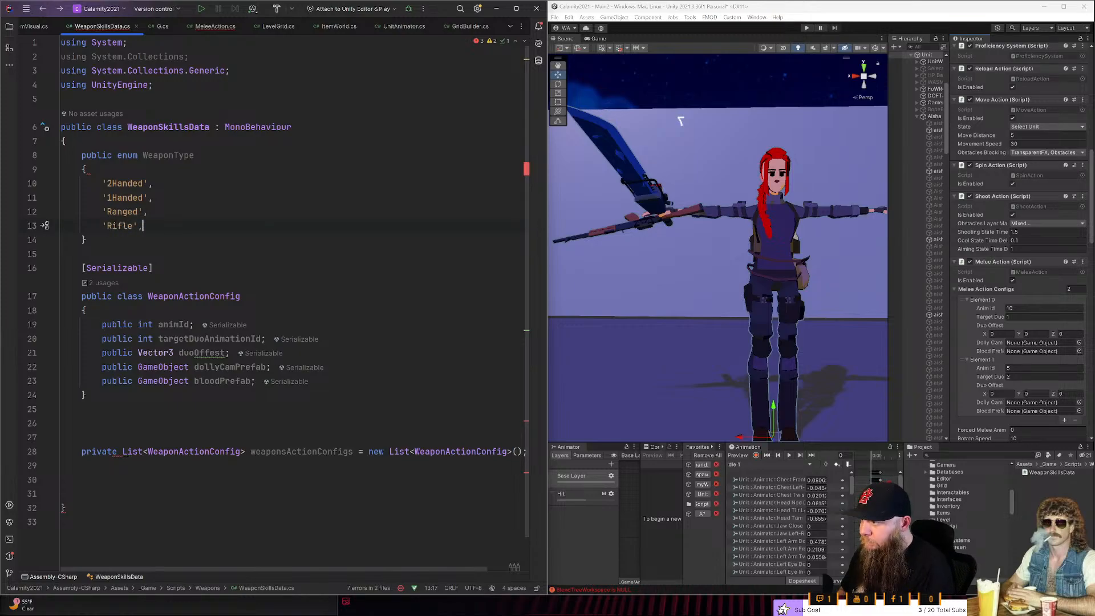
- Copy the 'Rifle' entry onto the line below it and change the copy to 'Handgun'
{"action": "key", "text": "ctrl+shift+Left"}
{"action": "key", "text": "ctrl+shift+Left"}
{"action": "key", "text": "Right"}
{"action": "key", "text": "ctrl+d"}
{"action": "key", "text": "Left"}
{"action": "key", "text": "Left"}
{"action": "key", "text": "ctrl+BackSpace"}
{"action": "type", "text": "Handgu"}
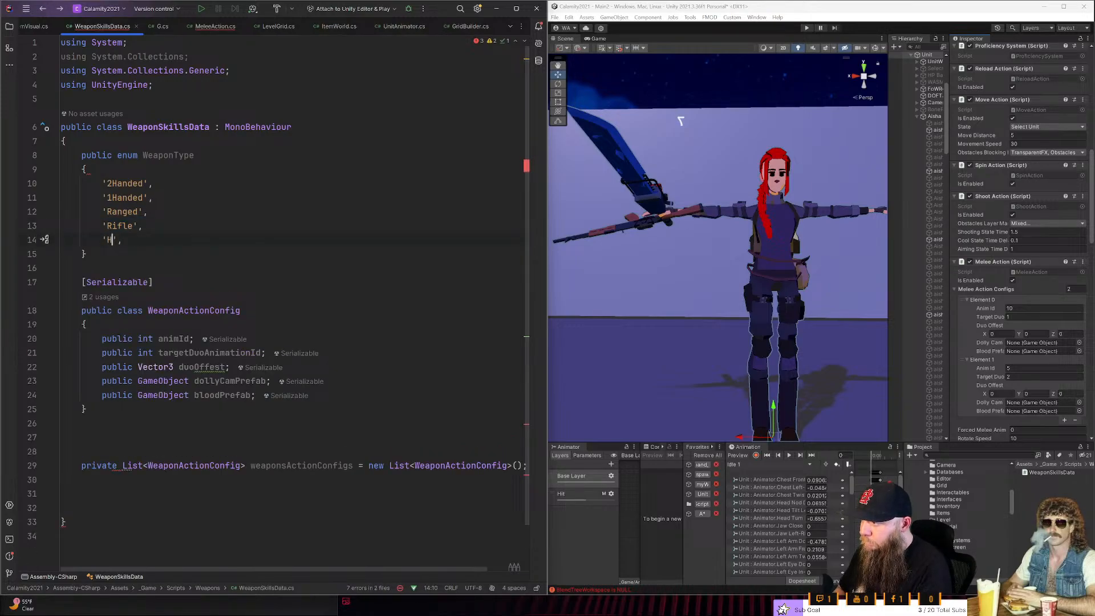
{"action": "type", "text": "n"}
- Paste three copies of the 'Rifle' entry on separate lines below 'Handgun'
{"action": "key", "text": "Right"}
{"action": "key", "text": "Right"}
{"action": "type", "text": "'"}
{"action": "type", "text": "'Rifle',"}
{"action": "key", "text": "ctrl+z"}
{"action": "key", "text": "ctrl+z"}
{"action": "key", "text": "Return"}
{"action": "type", "text": "'Rifle',"}
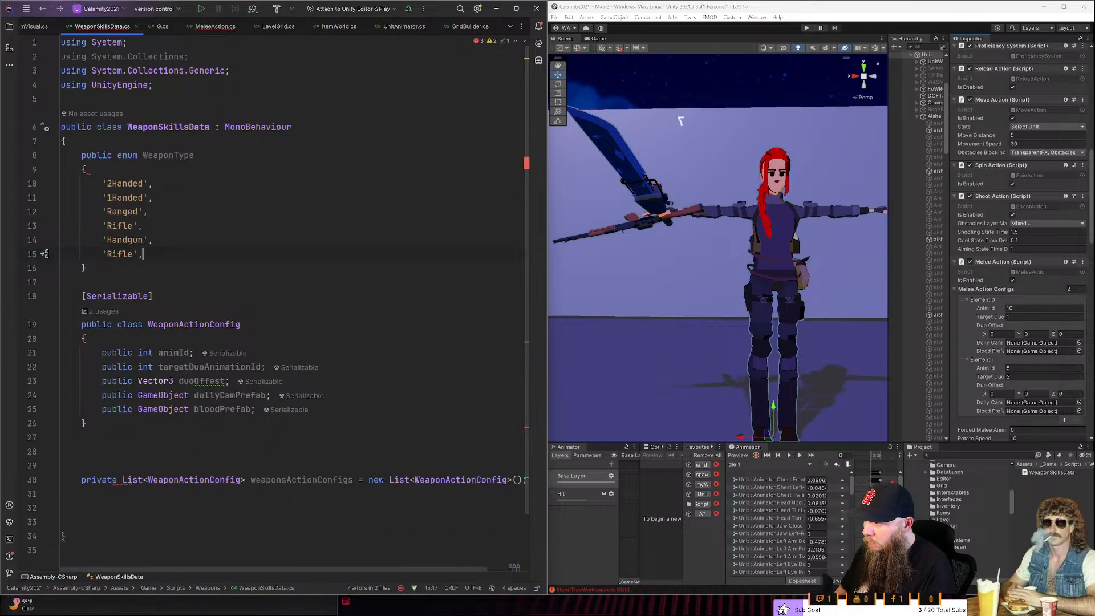
{"action": "key", "text": "End"}
{"action": "key", "text": "Return"}
{"action": "type", "text": "'Rifle',"}
{"action": "key", "text": "Return"}
{"action": "type", "text": "'Rifle',"}
- Change the pasted 'Rifle' entry directly below 'Handgun' to 'RocketLauncher'
{"action": "key", "text": "Up"}
{"action": "key", "text": "Up"}
{"action": "key", "text": "Up"}
{"action": "key", "text": "ctrl+BackSpace"}
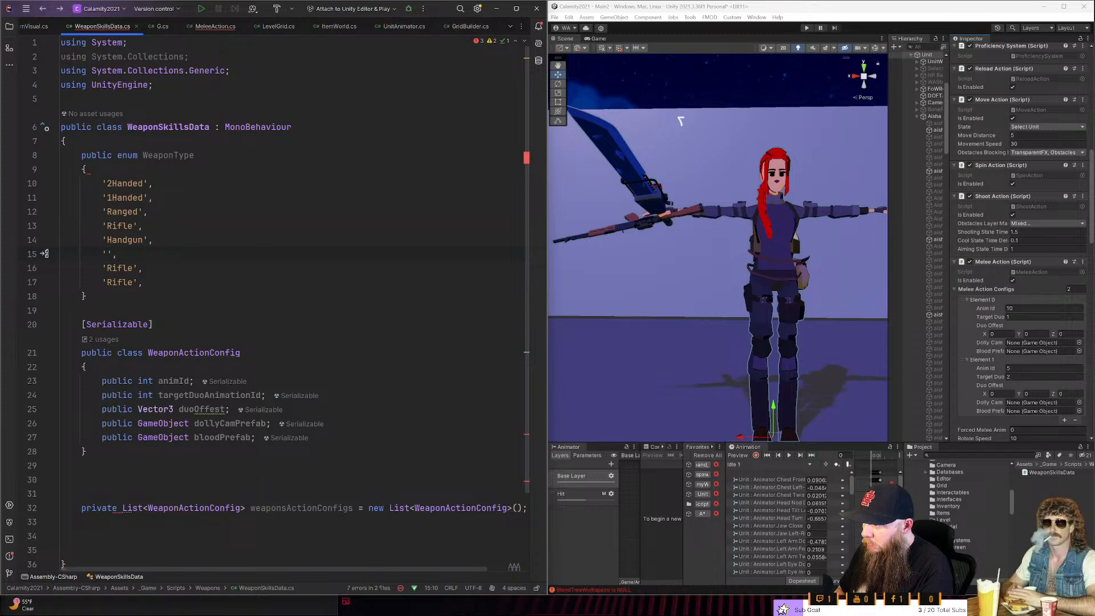
{"action": "type", "text": "RocketL"}
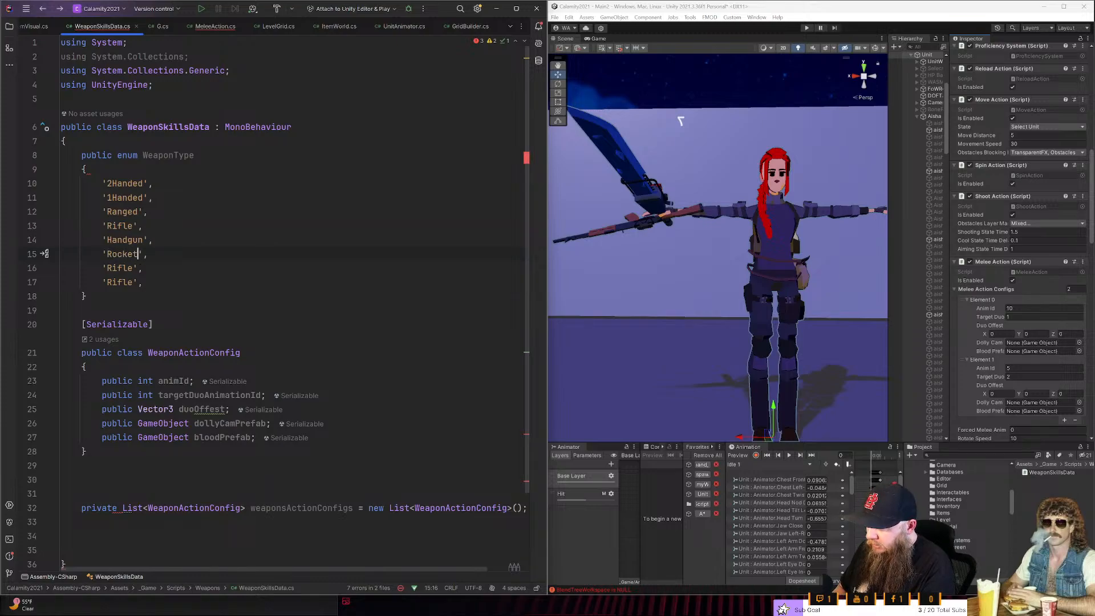
{"action": "type", "text": "auncher"}
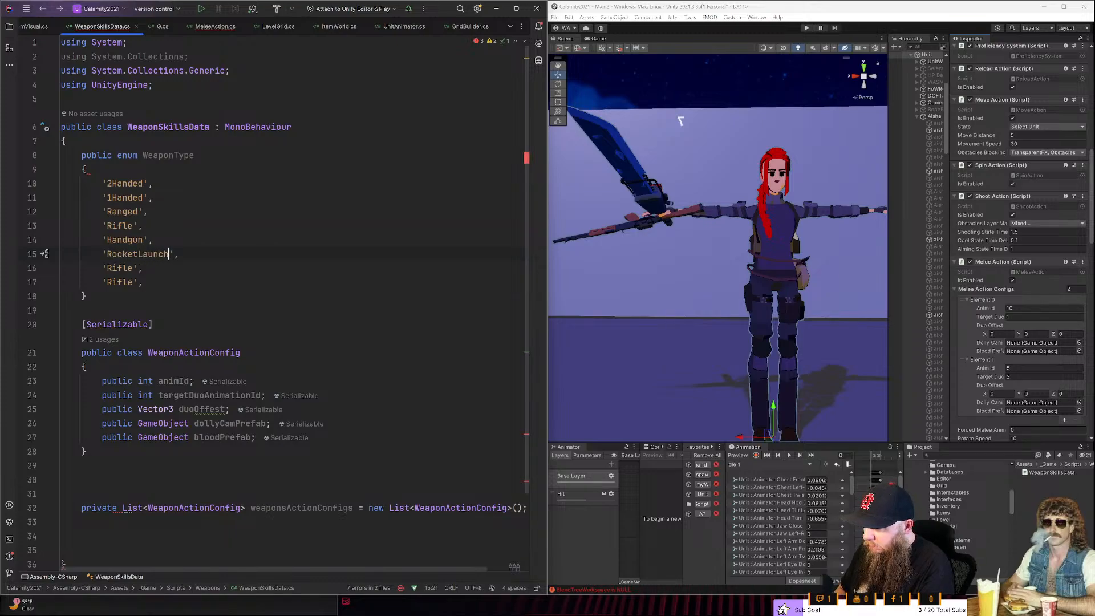
- Change the 'Rifle' entry directly below 'RocketLauncher' to 'SubmachineGun'
{"action": "key", "text": "Down"}
{"action": "key", "text": "Left"}
{"action": "key", "text": "Left"}
{"action": "key", "text": "Left"}
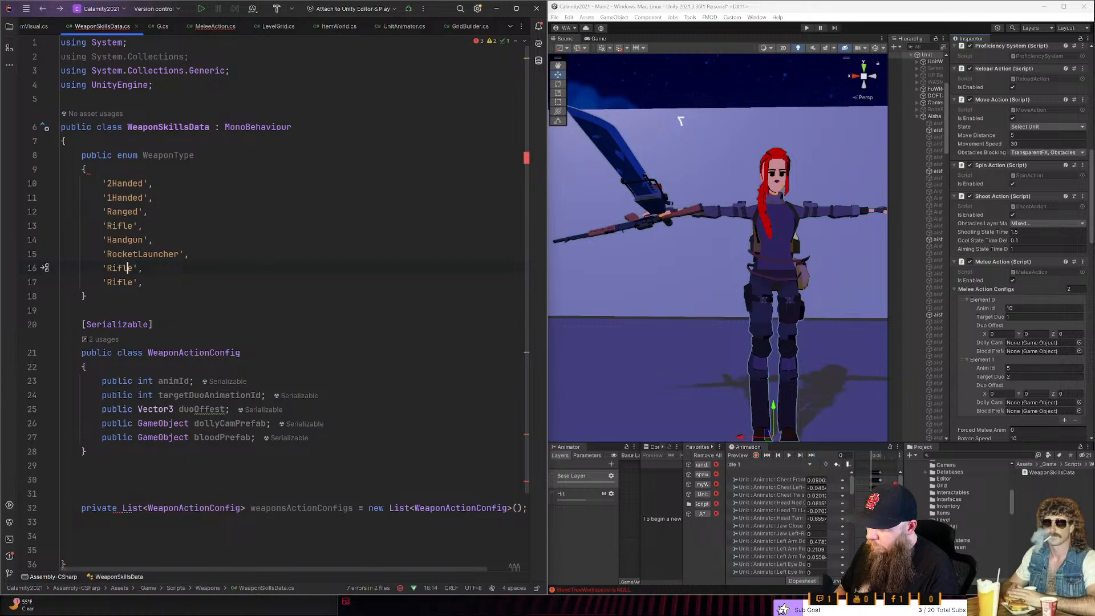
{"action": "key", "text": "ctrl+BackSpace"}
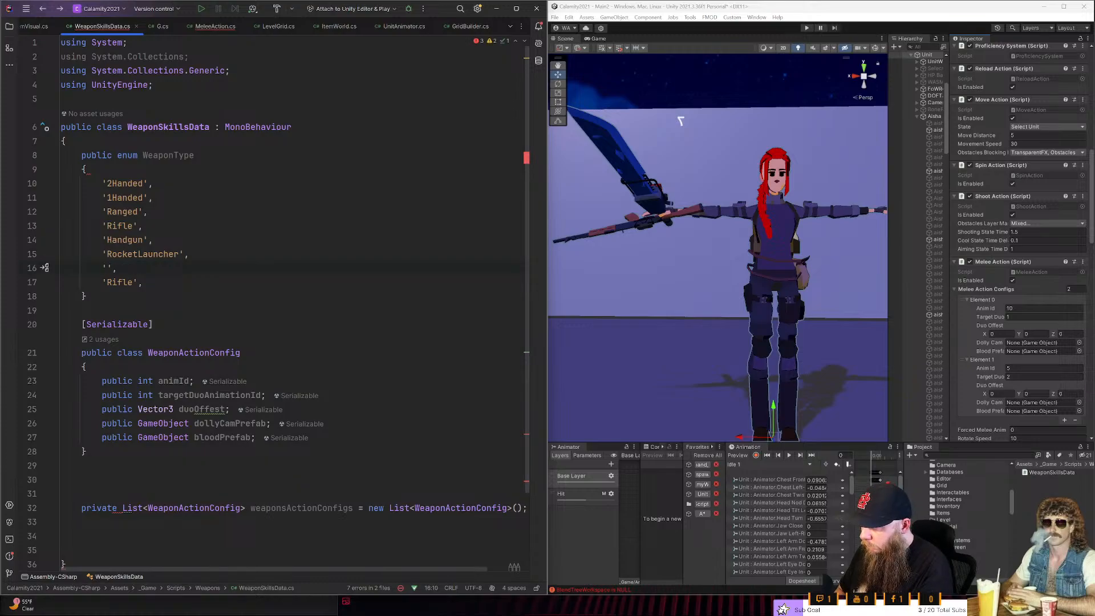
{"action": "type", "text": "Sub"}
{"action": "type", "text": "machineG"}
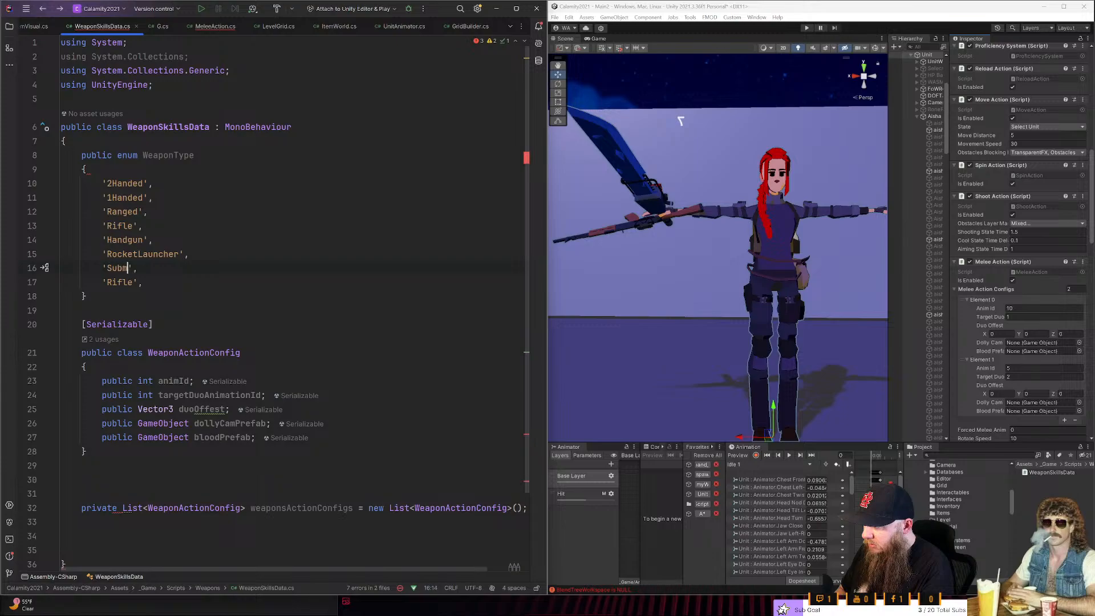
{"action": "type", "text": "un"}
- Change the last 'Rifle' entry of the WeaponType enum to 'Sniper'
{"action": "key", "text": "Down"}
{"action": "key", "text": "Left"}
{"action": "key", "text": "Left"}
{"action": "key", "text": "ctrl+BackSpace"}
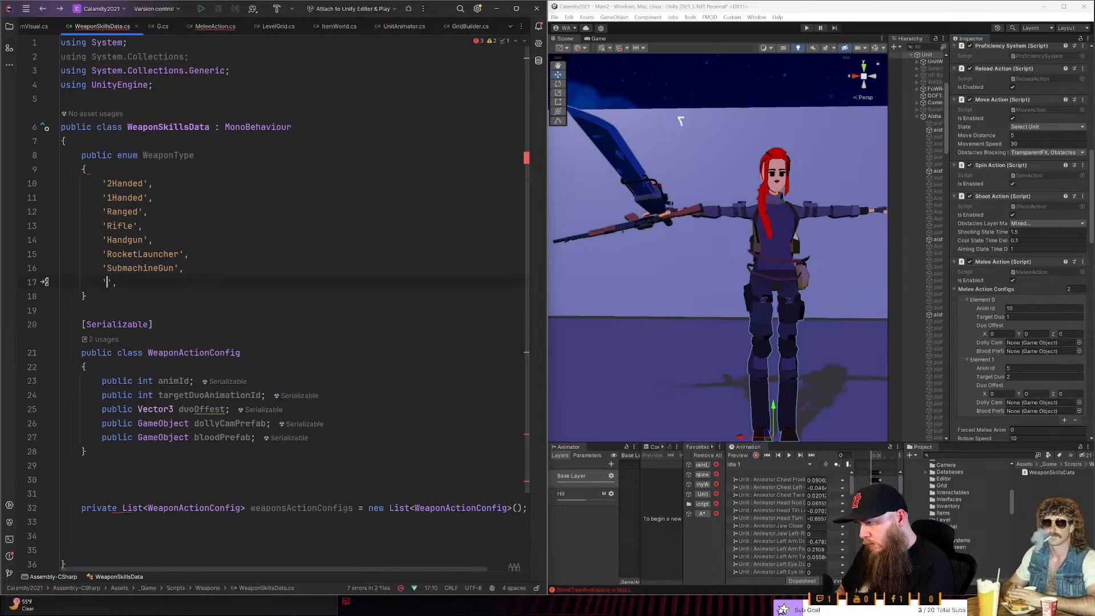
{"action": "type", "text": "Sin"}
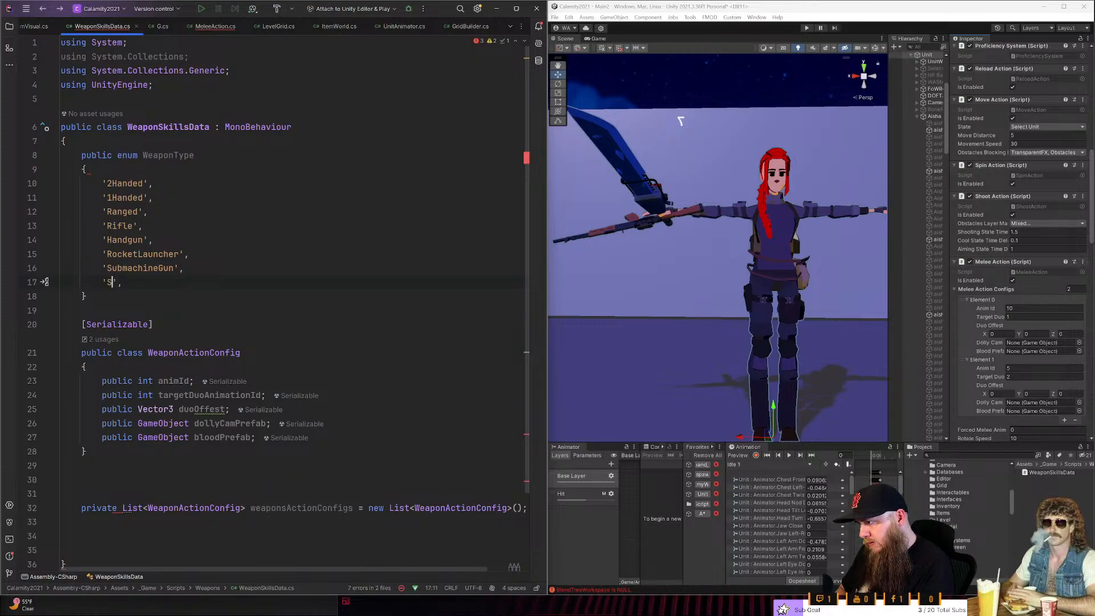
{"action": "key", "text": "BackSpace"}
{"action": "key", "text": "BackSpace"}
{"action": "type", "text": "niper"}
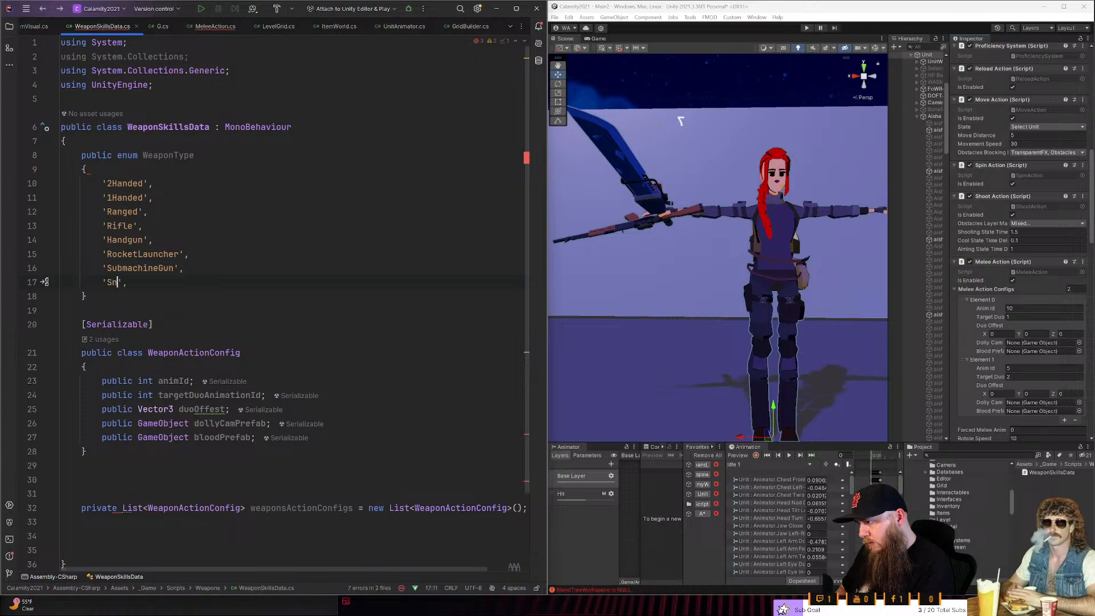
- Add an 'LMG' entry in single quotes, followed by a comma, below 'Sniper'
{"action": "key", "text": "End"}
{"action": "key", "text": "Return"}
{"action": "type", "text": "'Rifle',"}
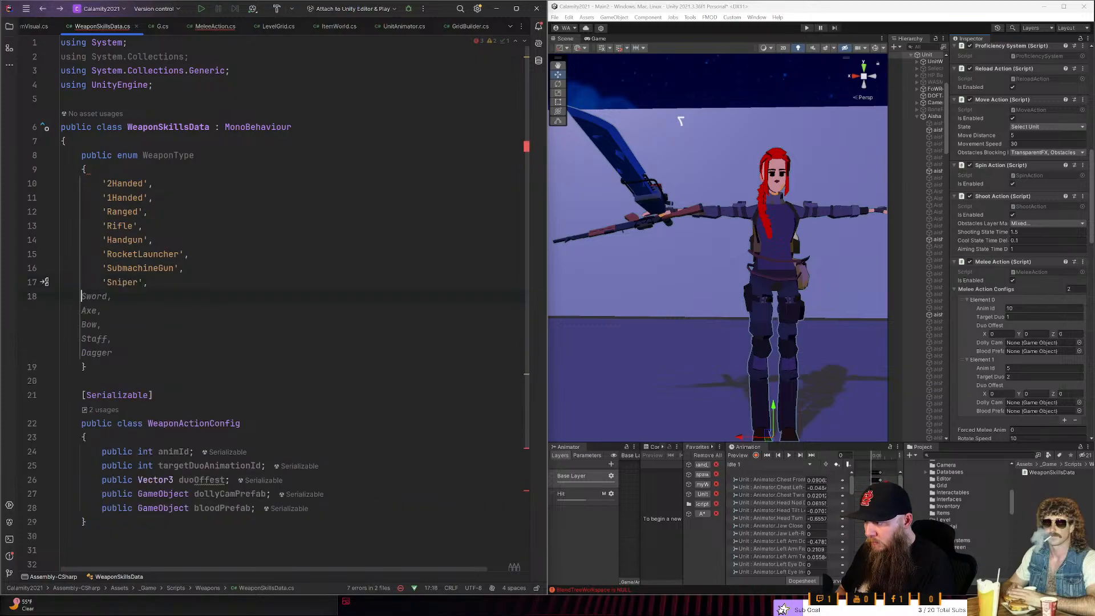
{"action": "key", "text": "Left"}
{"action": "key", "text": "Left"}
{"action": "key", "text": "ctrl+BackSpace"}
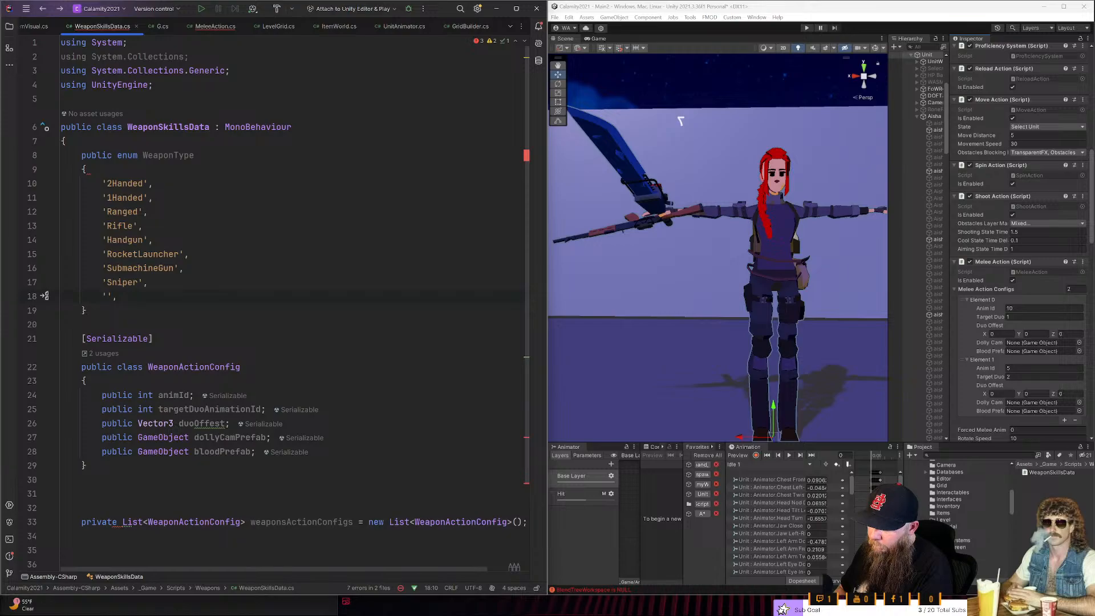
{"action": "type", "text": "LMG"}
- Add 'MiniGun' in single quotes below 'LMG' as the final enum entry, without a trailing comma
{"action": "key", "text": "End"}
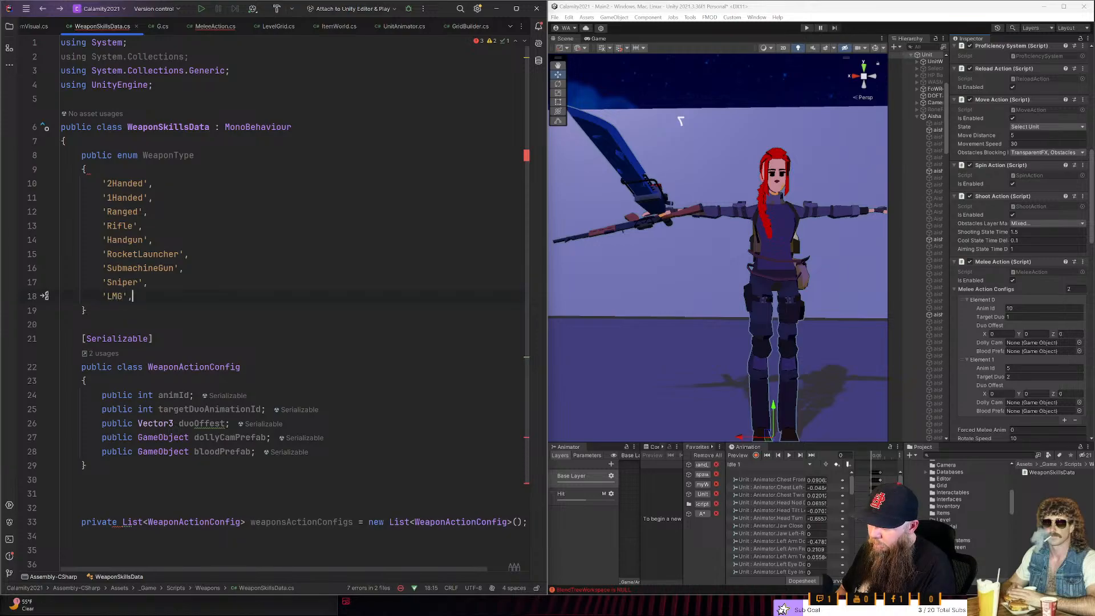
{"action": "type", "text": "'Rifle',"}
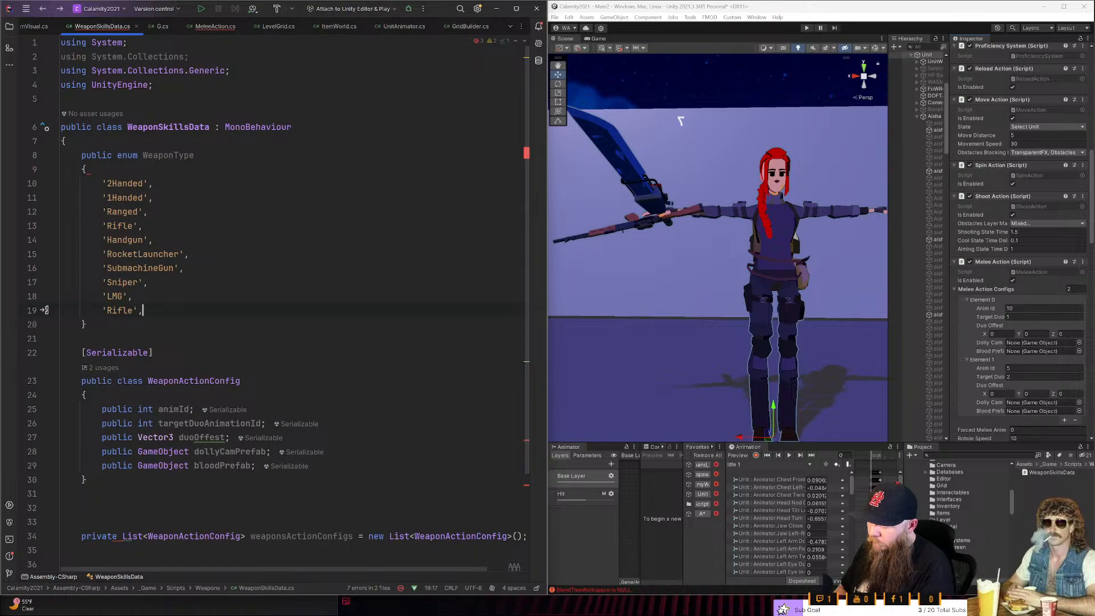
{"action": "key", "text": "ctrl+BackSpace"}
{"action": "type", "text": "MiniGu"}
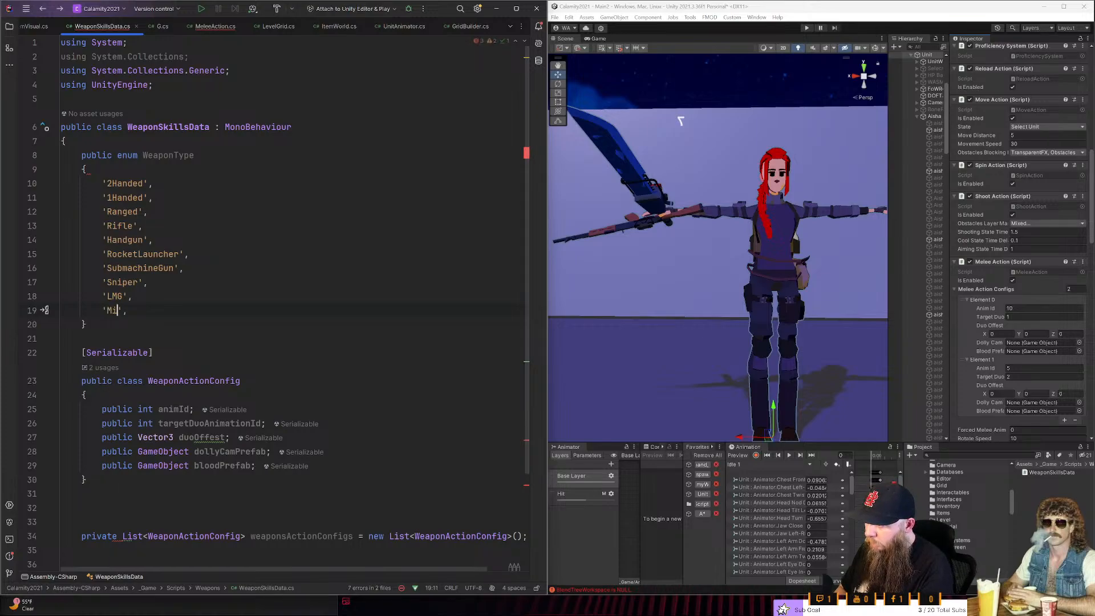
{"action": "type", "text": "n"}
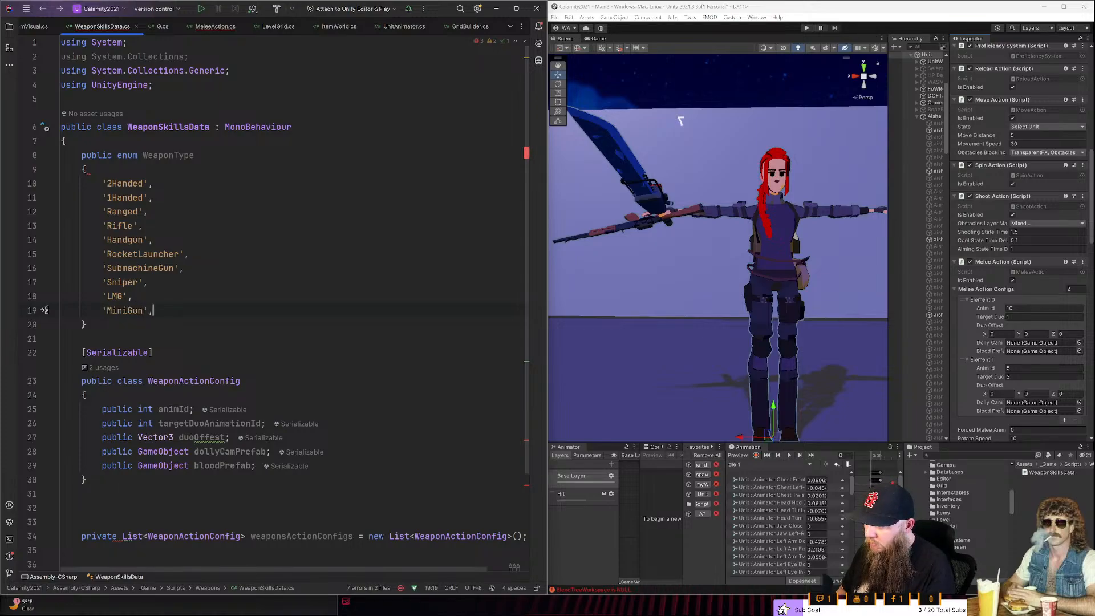
{"action": "key", "text": "Return"}
{"action": "key", "text": "Escape"}
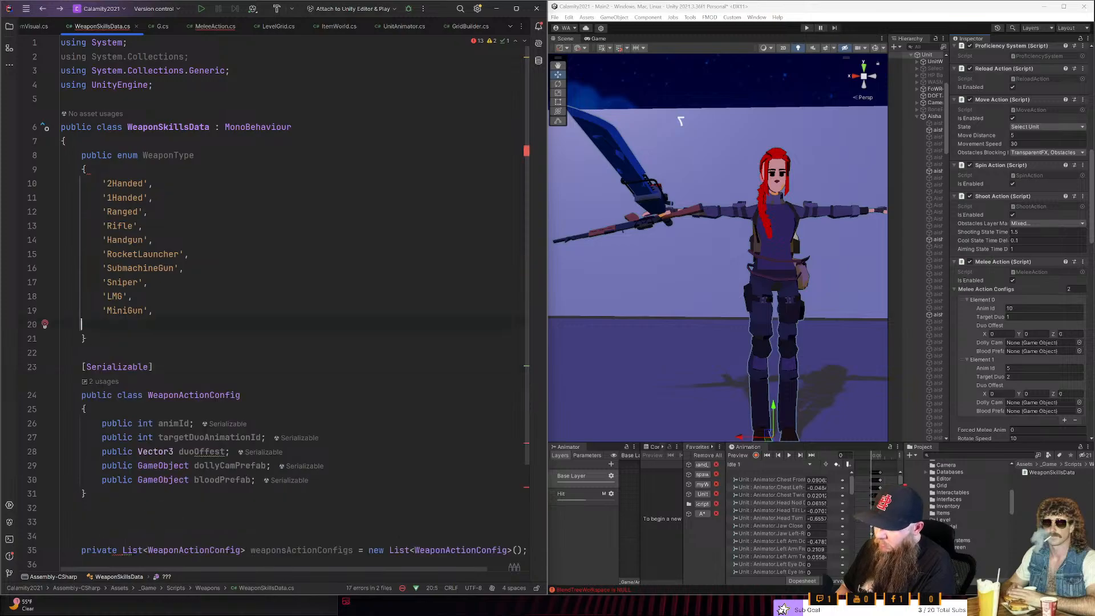
{"action": "key", "text": "BackSpace"}
{"action": "key", "text": "BackSpace"}
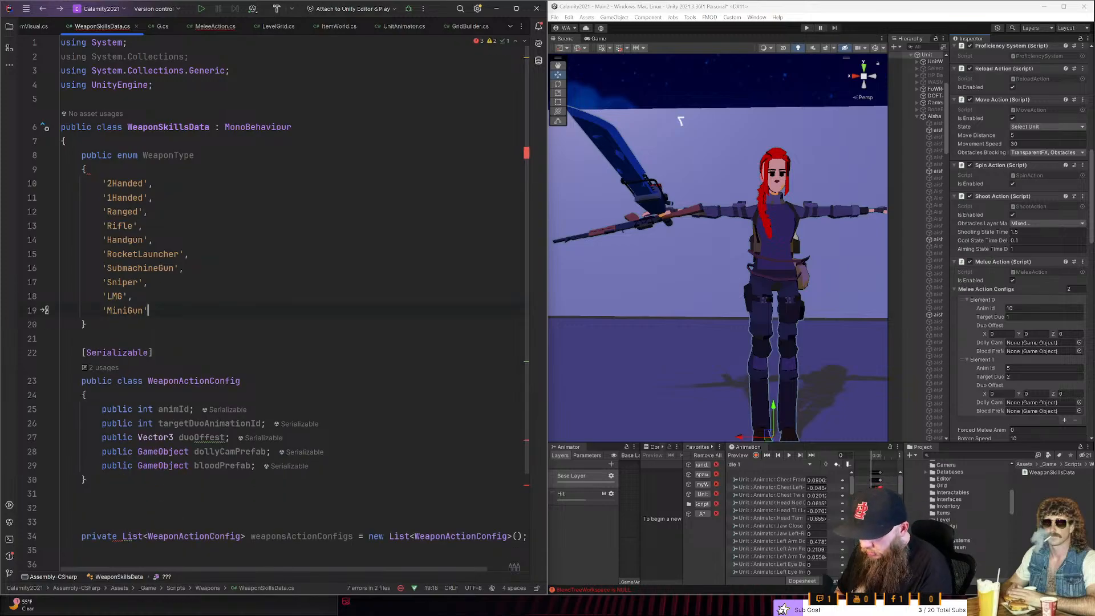
- Insert a '1HandedWithShield' entry in single quotes between '1Handed' and 'Ranged' in the WeaponType enum
{"action": "key", "text": "Up"}
{"action": "key", "text": "Up"}
{"action": "key", "text": "Up"}
{"action": "key", "text": "Up"}
{"action": "key", "text": "Up"}
{"action": "key", "text": "Up"}
{"action": "key", "text": "Up"}
{"action": "key", "text": "Up"}
{"action": "key", "text": "Up"}
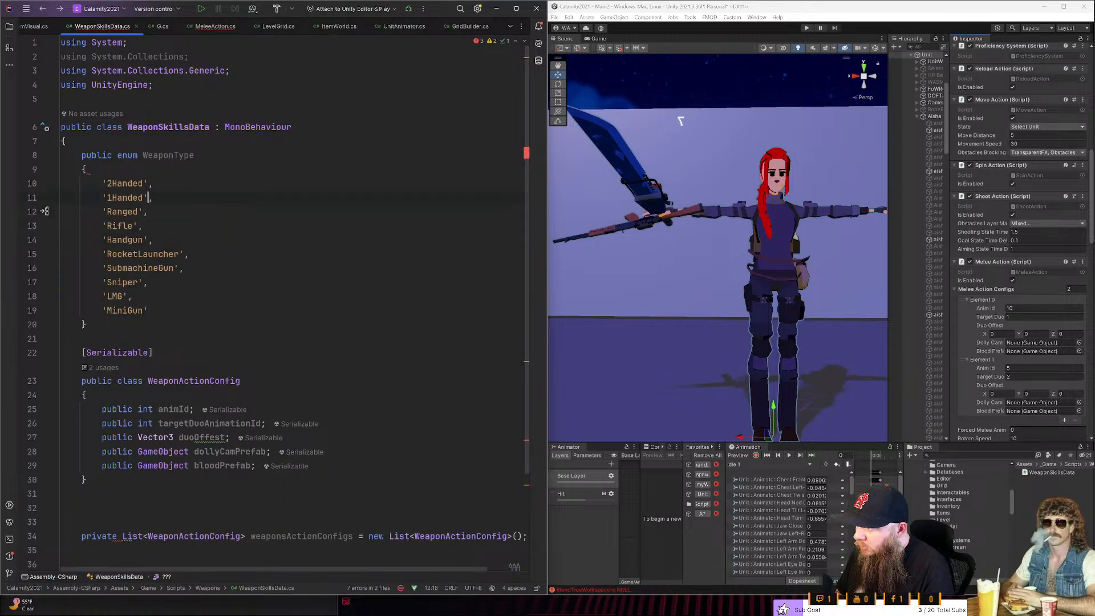
{"action": "key", "text": "Down"}
{"action": "key", "text": "Up"}
{"action": "key", "text": "Down"}
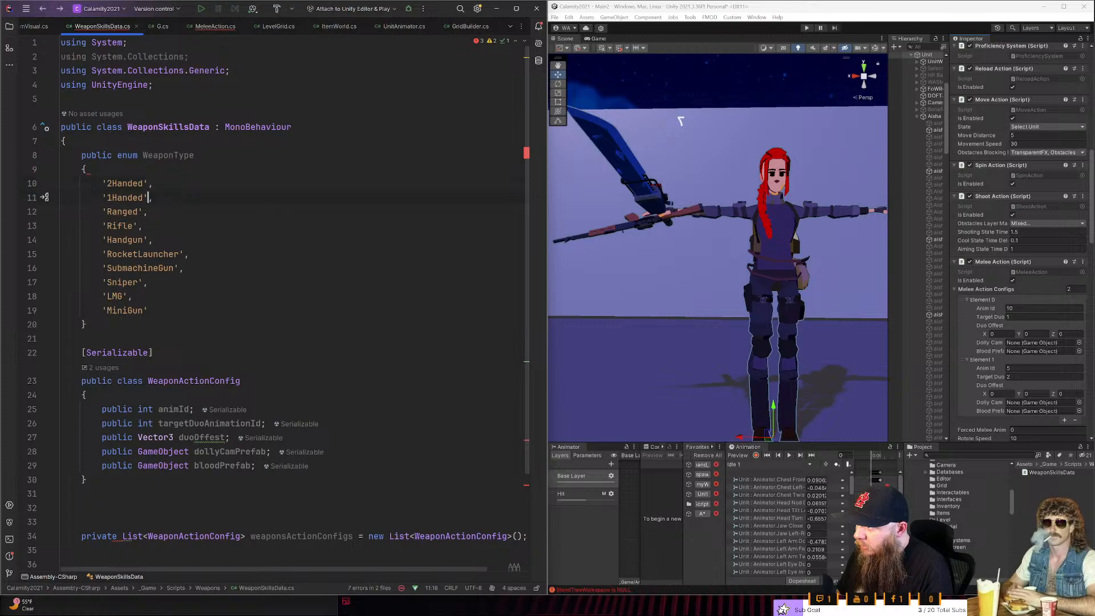
{"action": "key", "text": "Up"}
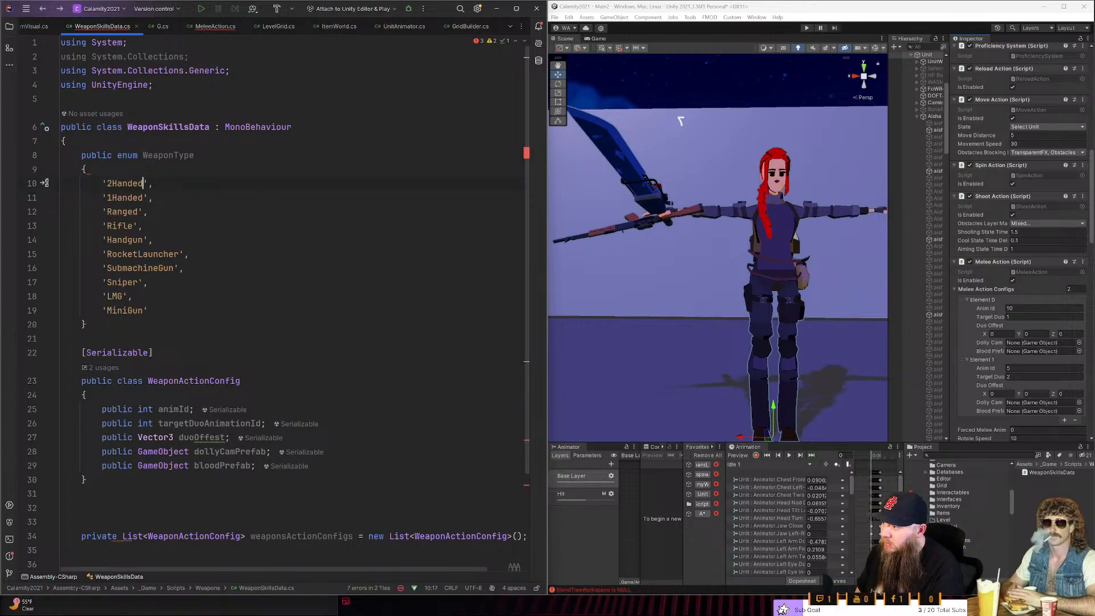
{"action": "key", "text": "Down"}
{"action": "key", "text": "Up"}
{"action": "key", "text": "Down"}
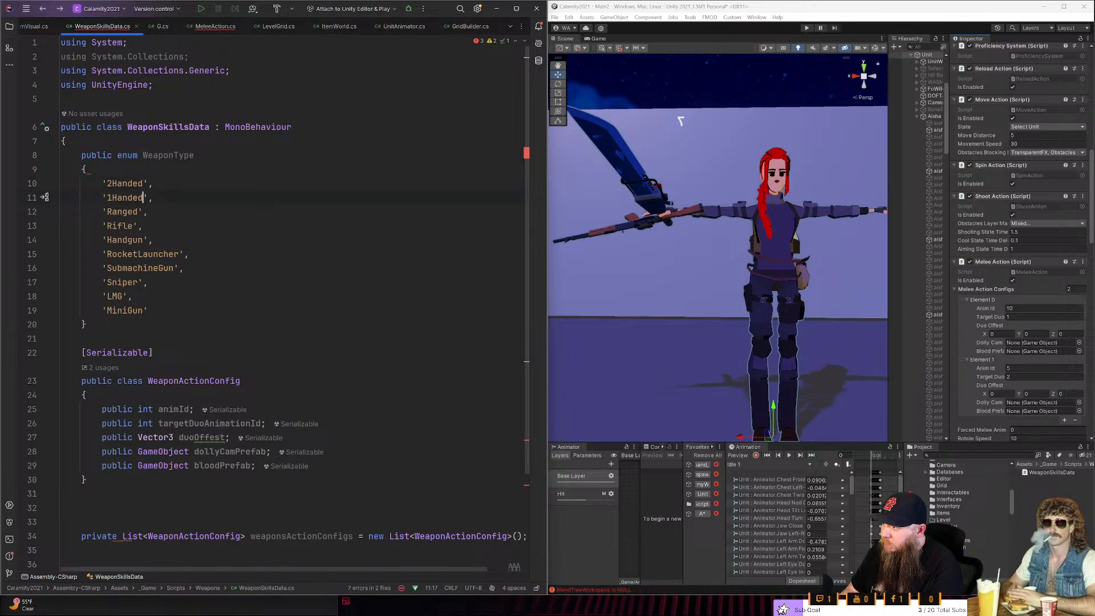
{"action": "key", "text": "Return"}
{"action": "type", "text": "'Rifle',"}
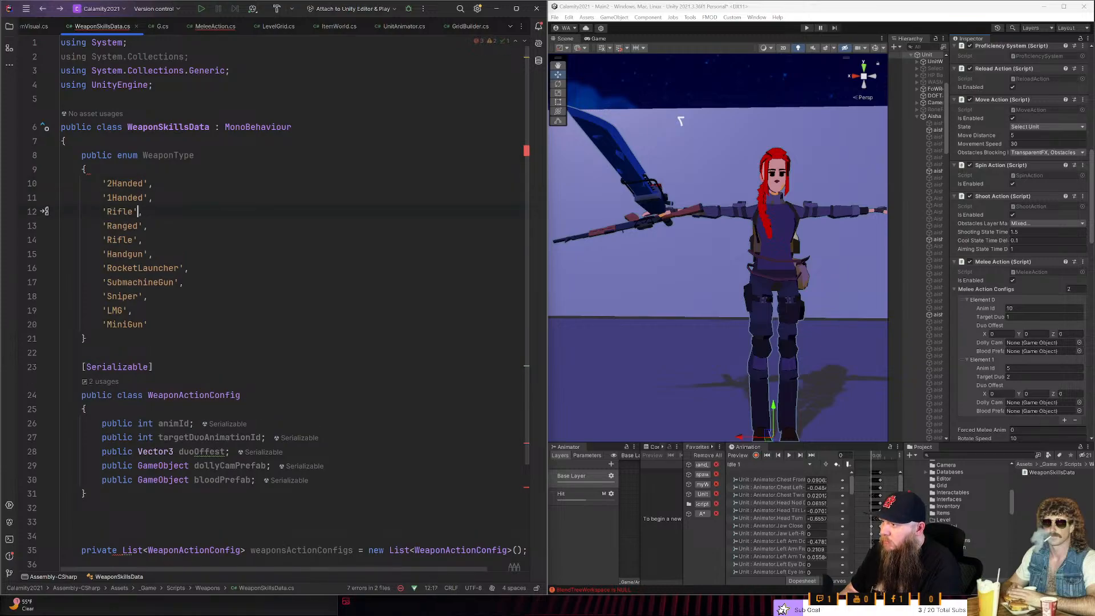
{"action": "key", "text": "ctrl+BackSpace"}
{"action": "type", "text": "1"}
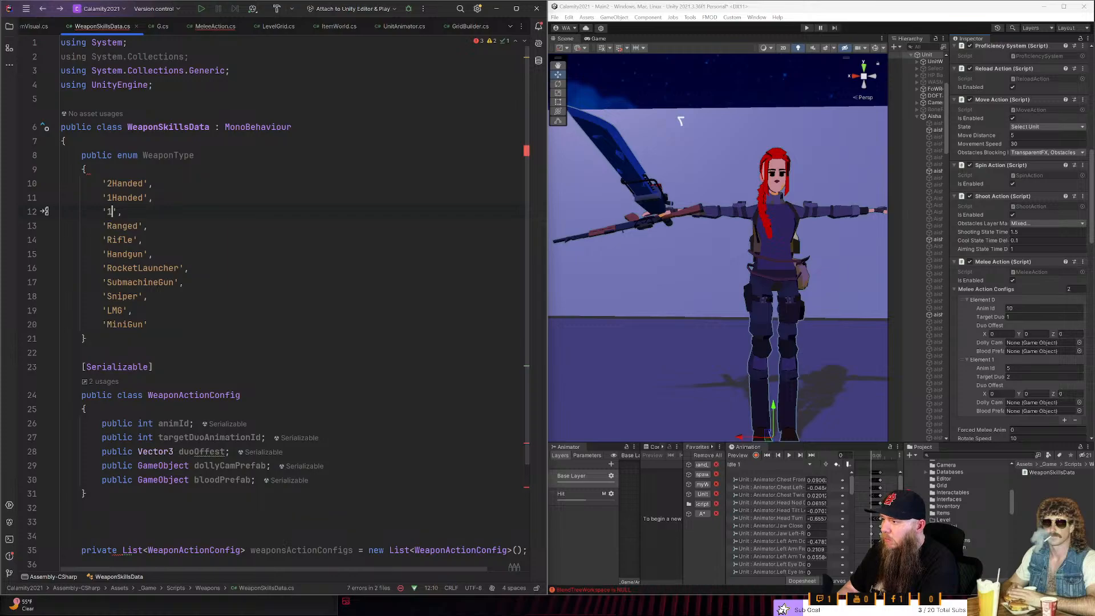
{"action": "type", "text": "Handed"}
{"action": "type", "text": "WithSh"}
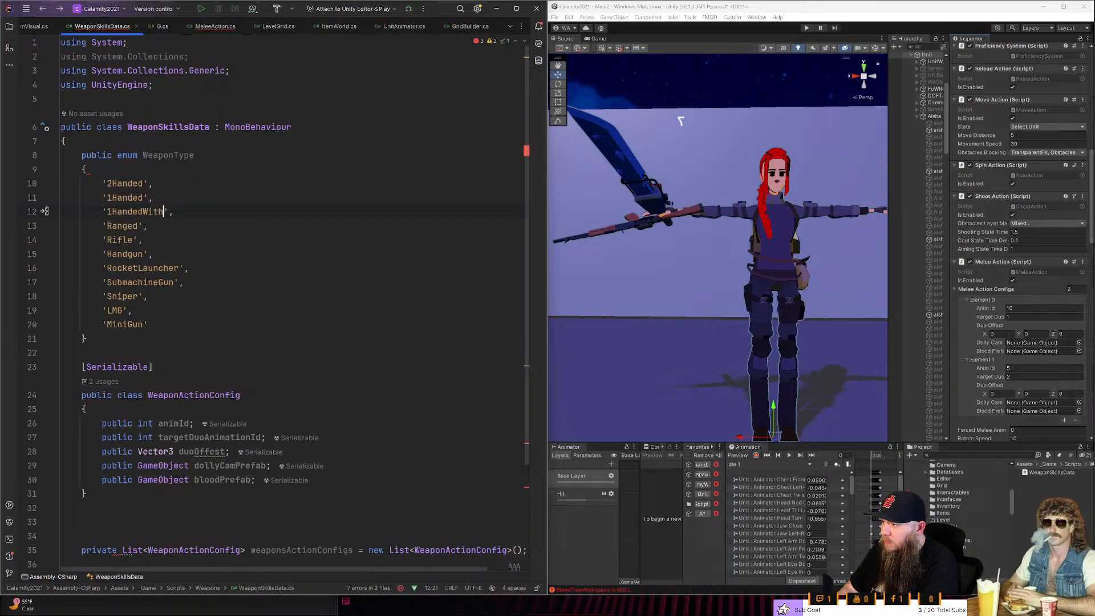
{"action": "type", "text": "ield"}
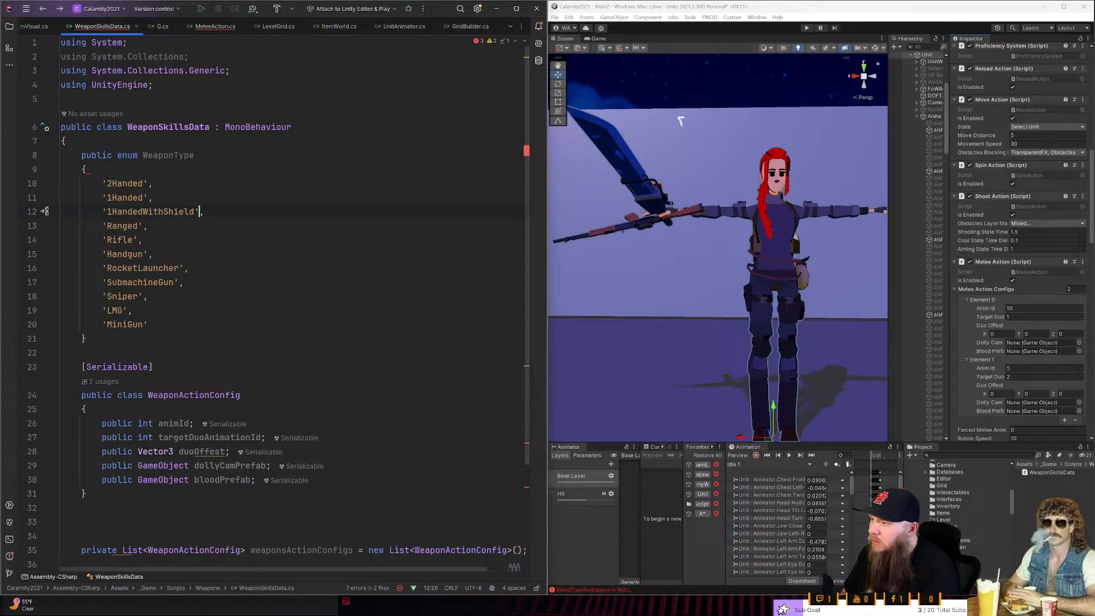
- Examine the WeaponType enum's entries and its opening and closing braces for the syntax error
{"action": "key", "text": "Down"}
{"action": "key", "text": "Down"}
{"action": "key", "text": "Down"}
{"action": "key", "text": "Down"}
{"action": "key", "text": "Down"}
{"action": "key", "text": "End"}
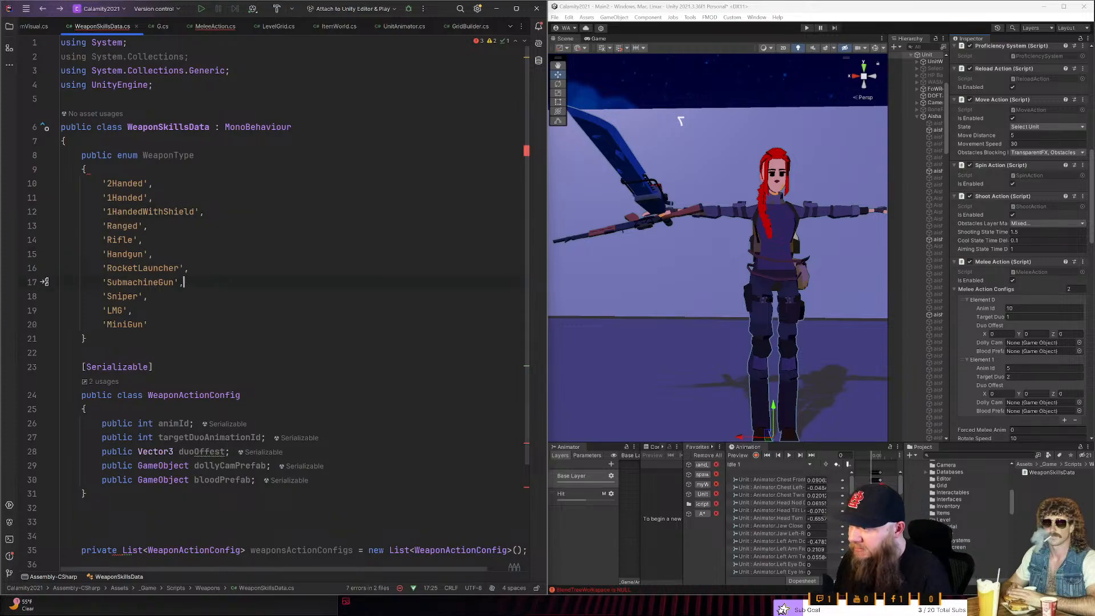
{"action": "left_click", "coordinate": [86, 169]}
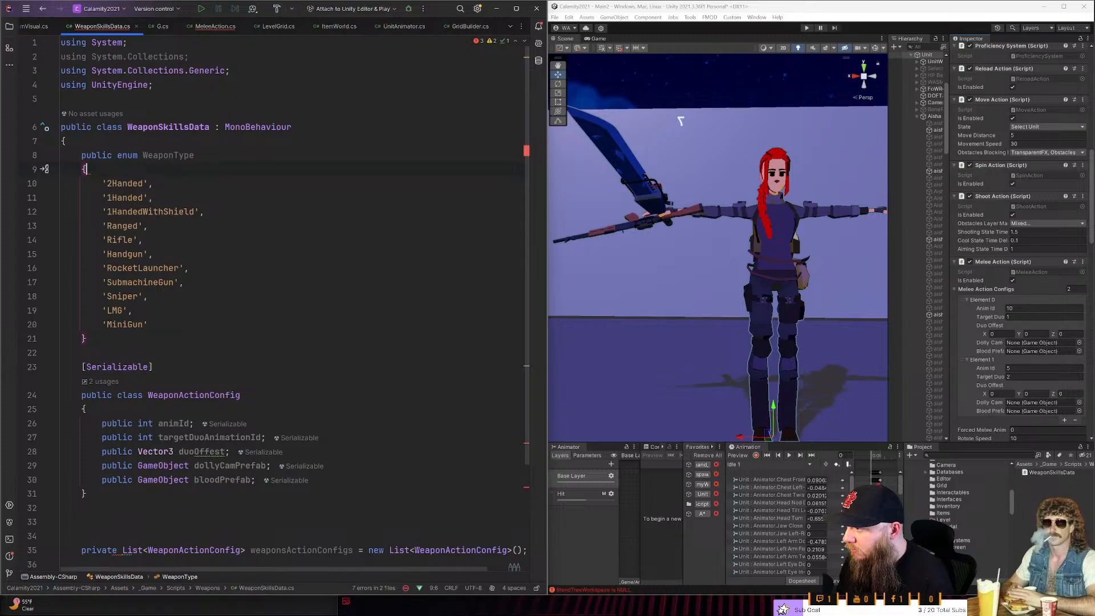
{"action": "left_click", "coordinate": [133, 324]}
{"action": "left_click", "coordinate": [87, 338]}
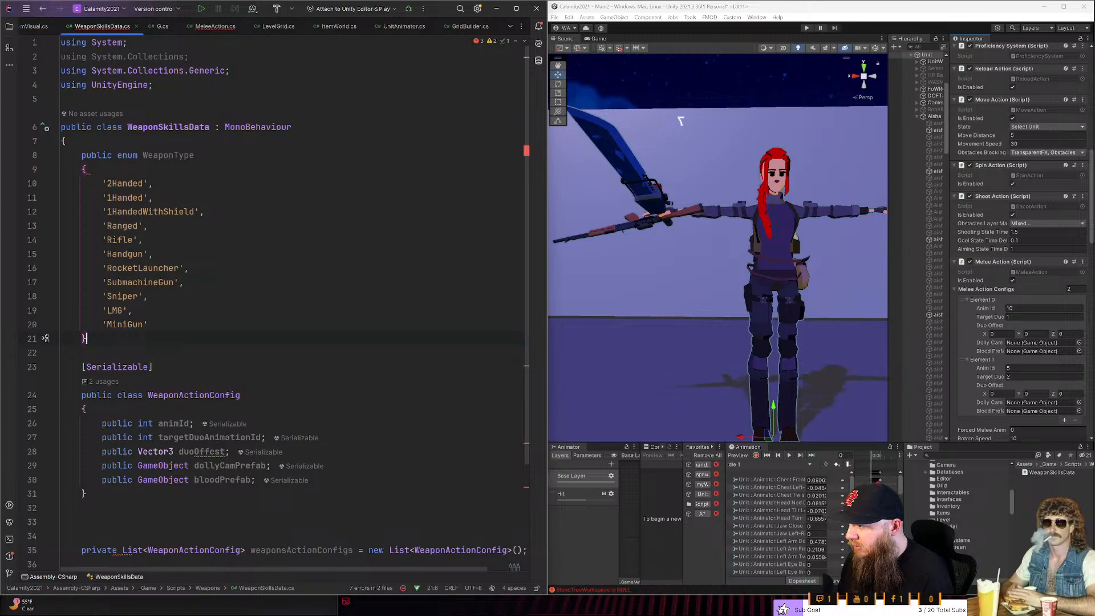
- Try an extra closing brace on the line above the WeaponSkillsData class's closing brace
{"action": "key", "text": "ctrl+z"}
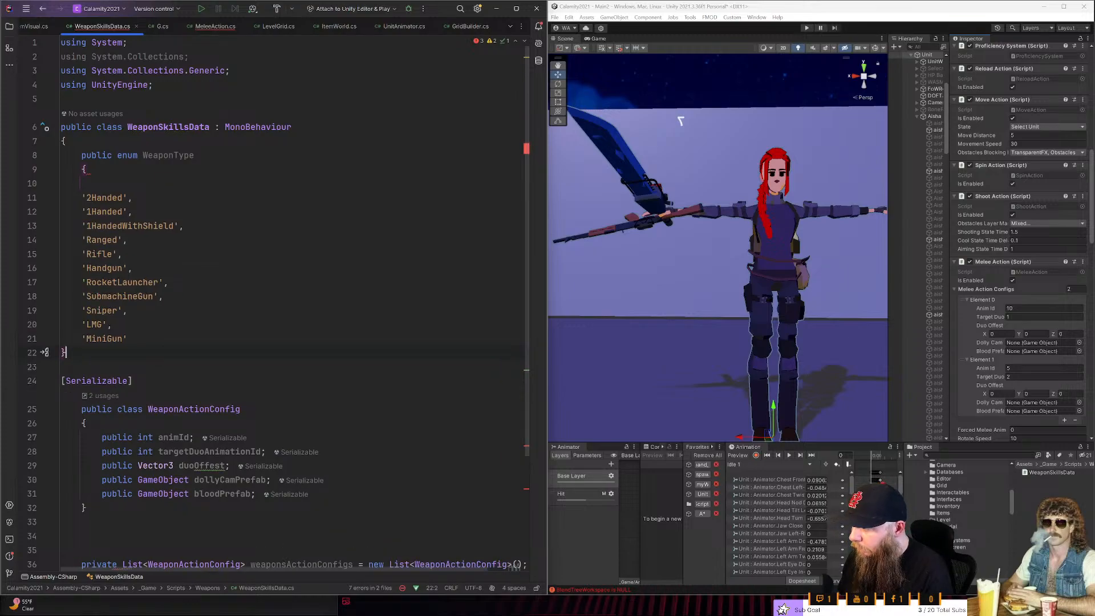
{"action": "key", "text": "ctrl+shift+z"}
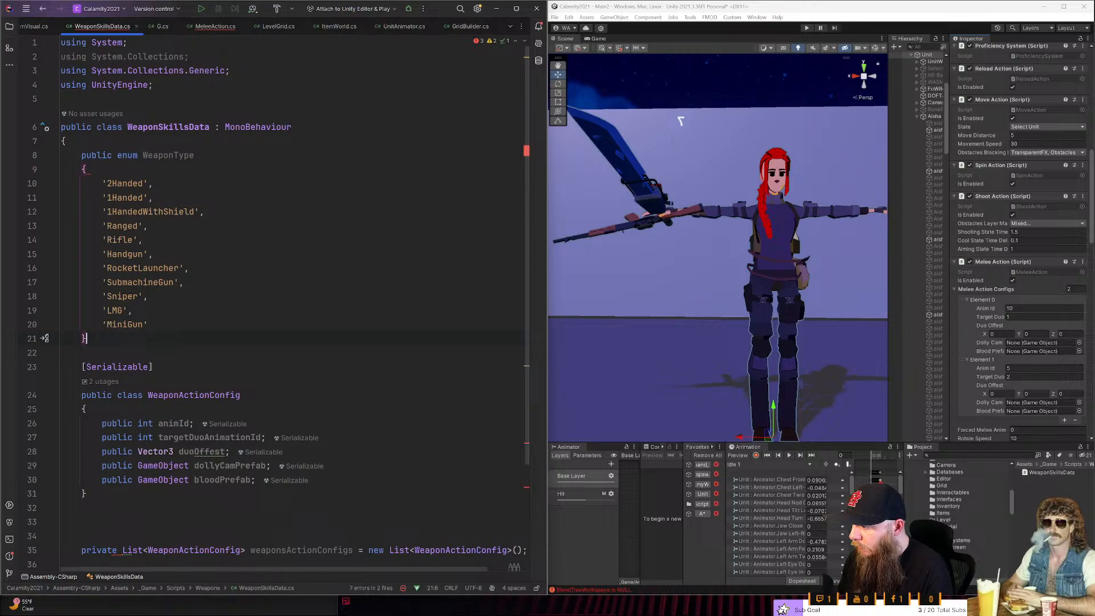
{"action": "key", "text": "ctrl+End"}
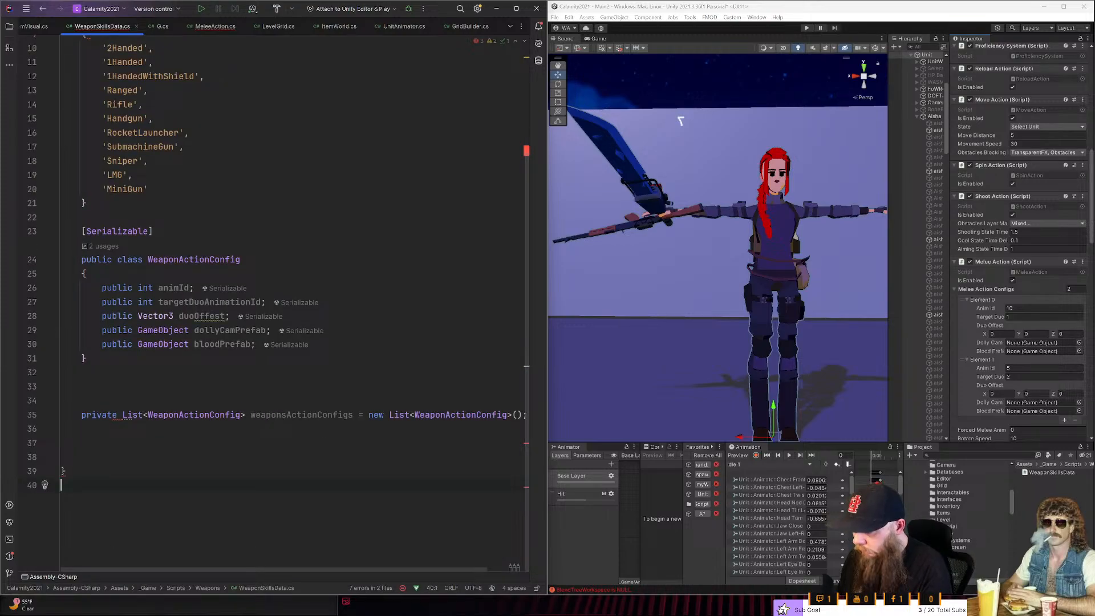
{"action": "key", "text": "Up"}
{"action": "key", "text": "Up"}
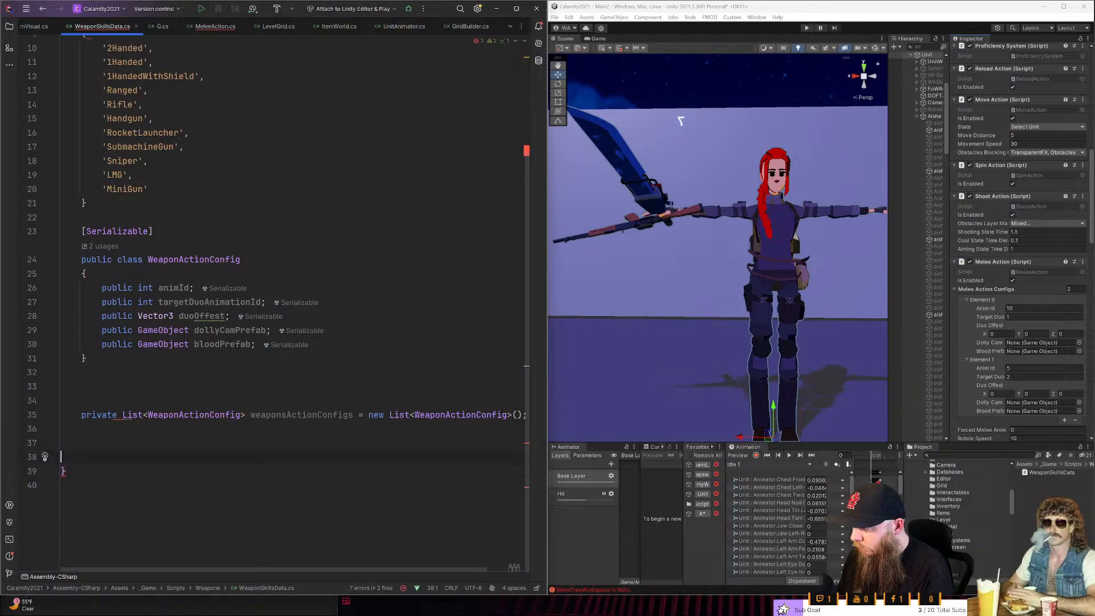
{"action": "type", "text": "}"}
{"action": "key", "text": "BackSpace"}
- Insert a template enum named MyEnum above the WeaponType enum at the start of the WeaponSkillsData class
{"action": "key", "text": "Up"}
{"action": "key", "text": "Up"}
{"action": "key", "text": "Up"}
{"action": "key", "text": "Up"}
{"action": "key", "text": "Up"}
{"action": "key", "text": "Up"}
{"action": "key", "text": "Up"}
{"action": "key", "text": "Up"}
{"action": "key", "text": "Up"}
{"action": "key", "text": "Up"}
{"action": "key", "text": "Up"}
{"action": "key", "text": "Up"}
{"action": "key", "text": "Up"}
{"action": "key", "text": "Up"}
{"action": "key", "text": "Up"}
{"action": "key", "text": "Up"}
{"action": "key", "text": "Up"}
{"action": "key", "text": "Up"}
{"action": "key", "text": "Up"}
{"action": "key", "text": "Up"}
{"action": "key", "text": "Up"}
{"action": "key", "text": "Up"}
{"action": "key", "text": "Up"}
{"action": "key", "text": "Up"}
{"action": "key", "text": "Up"}
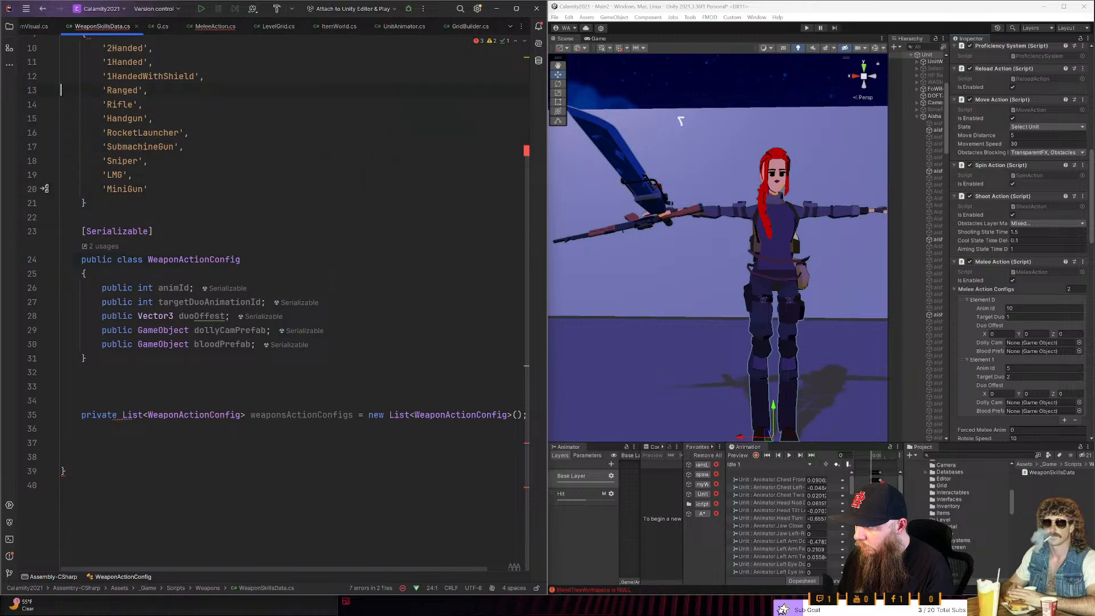
{"action": "key", "text": "Up"}
{"action": "key", "text": "Up"}
{"action": "key", "text": "Up"}
{"action": "key", "text": "Up"}
{"action": "key", "text": "Up"}
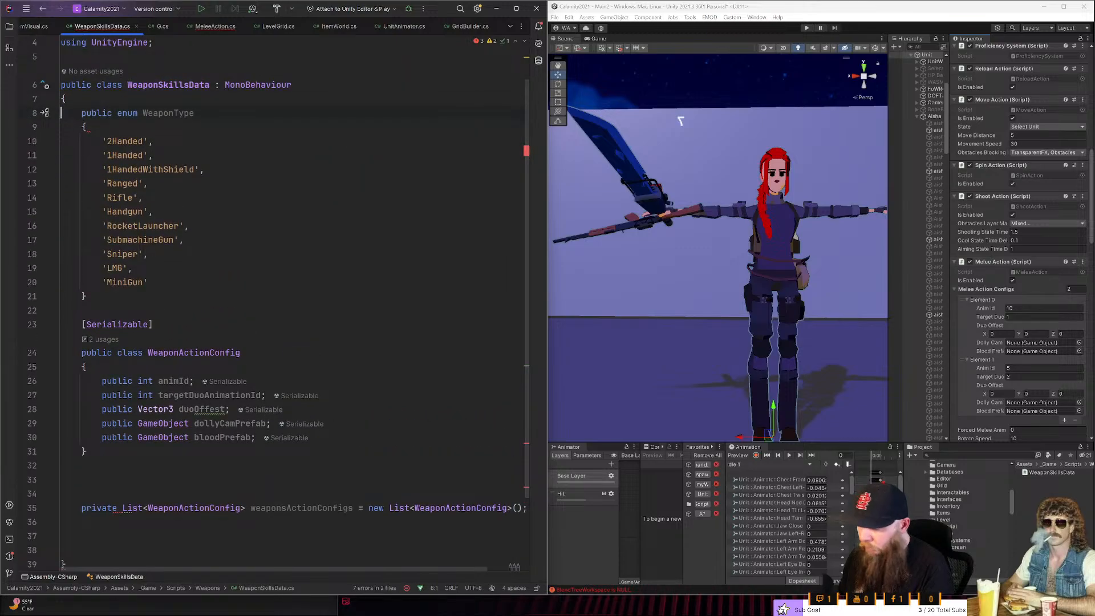
{"action": "key", "text": "End"}
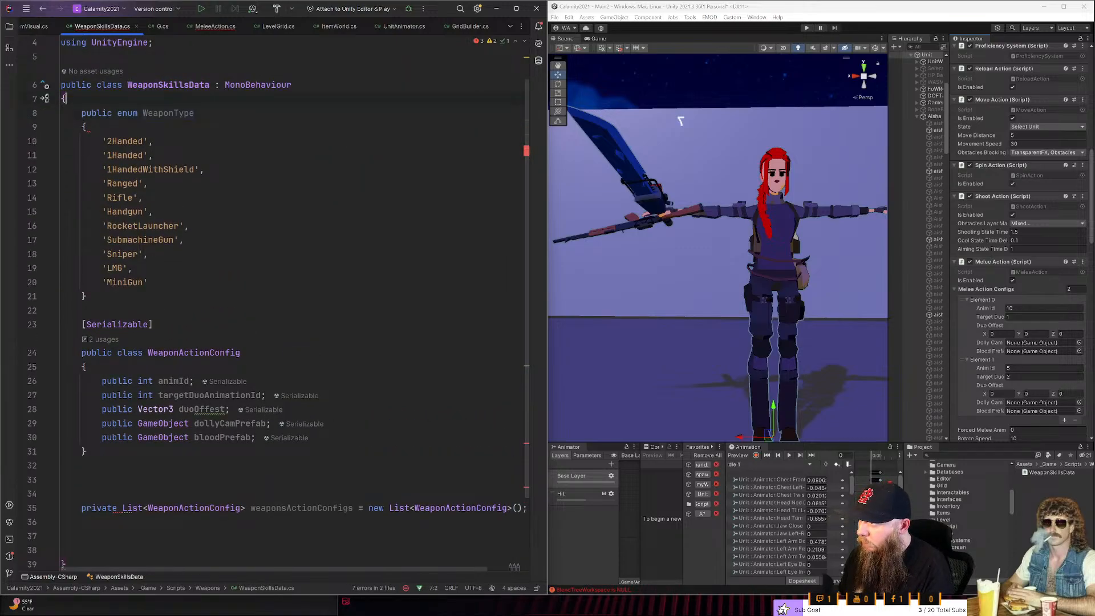
{"action": "key", "text": "Home"}
{"action": "key", "text": "Return"}
{"action": "key", "text": "Return"}
{"action": "key", "text": "Up"}
{"action": "key", "text": "Up"}
{"action": "type", "text": "pu"}
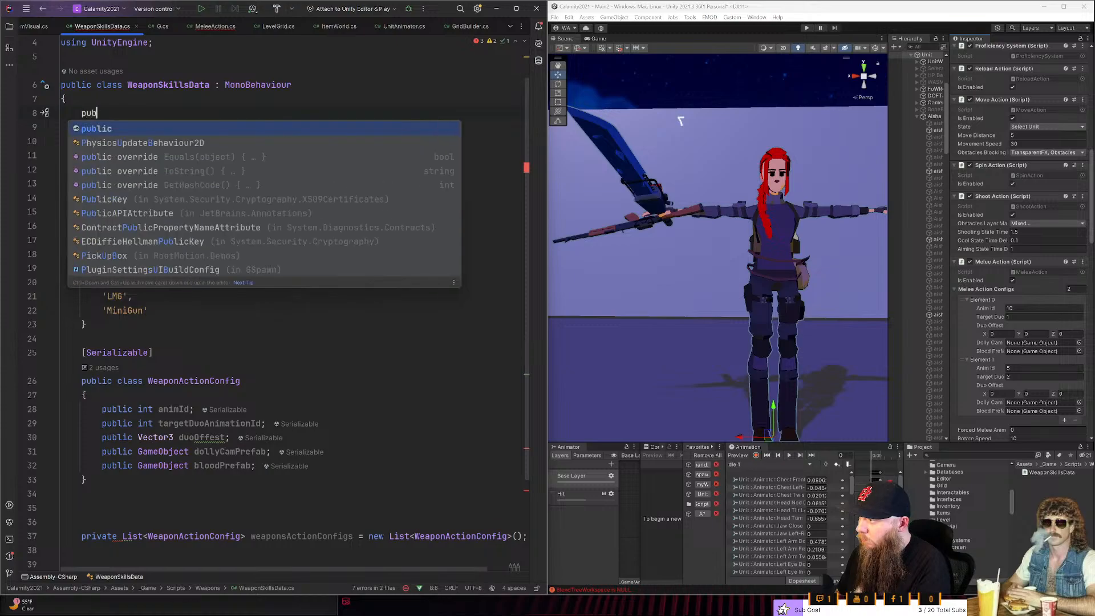
{"action": "key", "text": "BackSpace"}
{"action": "key", "text": "BackSpace"}
{"action": "type", "text": "enu"}
{"action": "key", "text": "Return"}
{"action": "key", "text": "Return"}
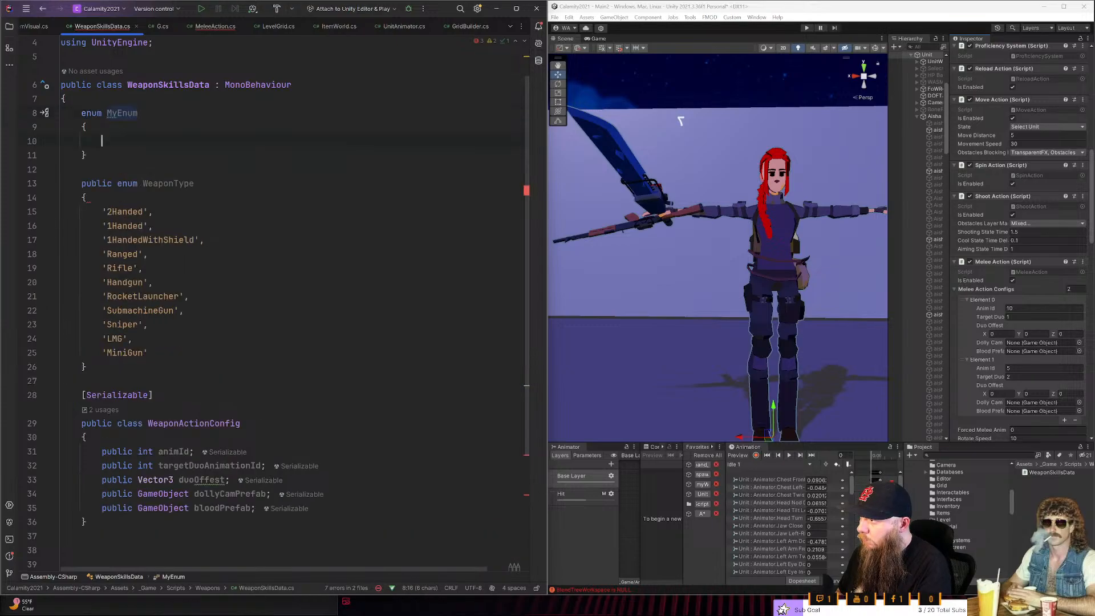
- Add an unquoted test entry followed by a comma to MyEnum, rejecting the suggested extra entries
{"action": "type", "text": "test,"}
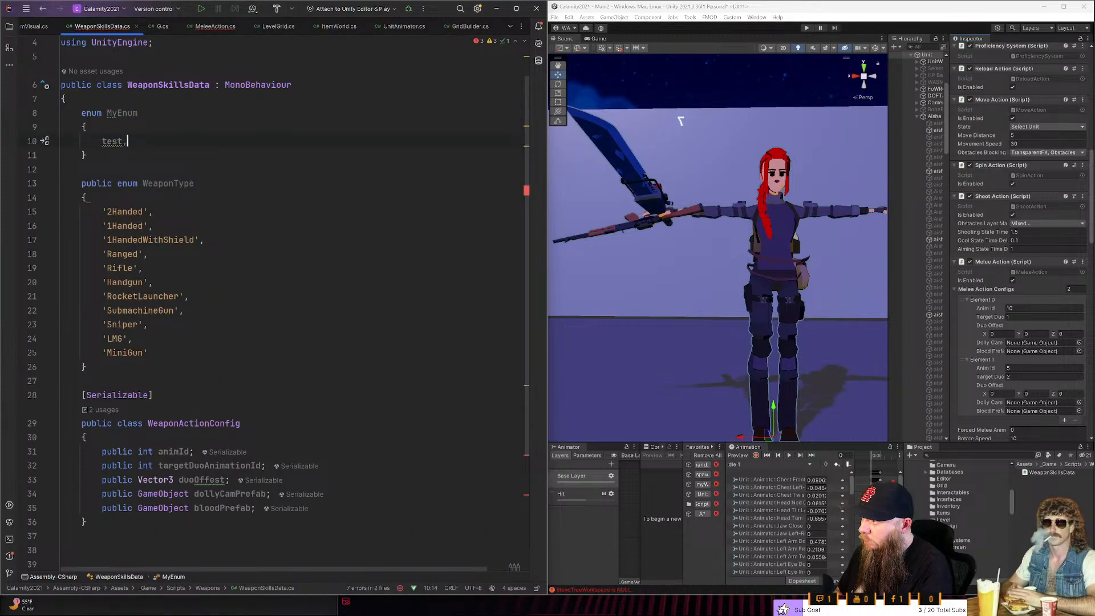
{"action": "key", "text": "Return"}
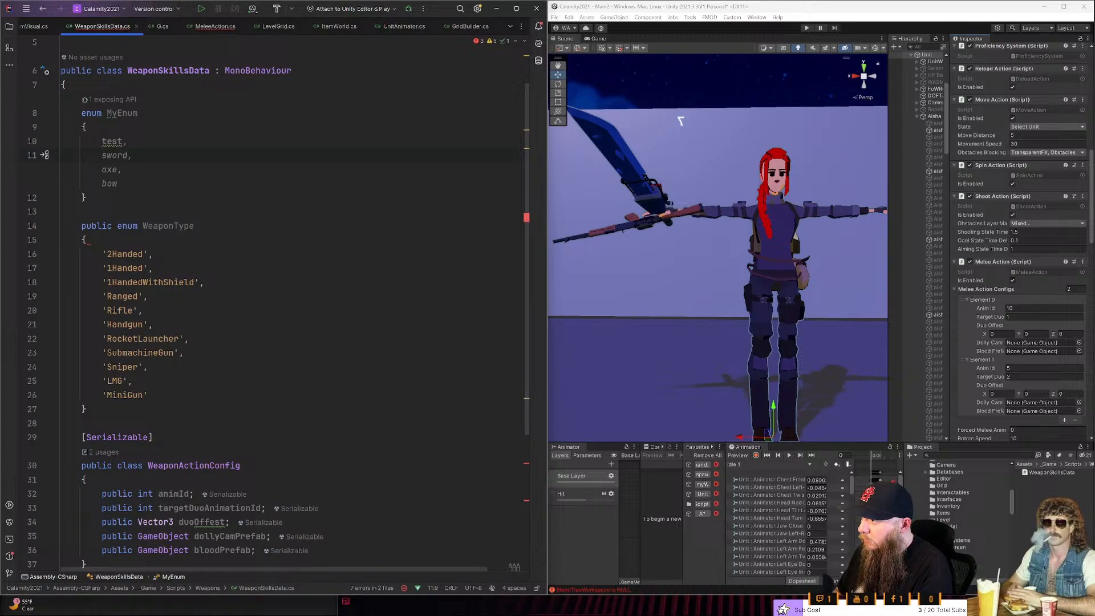
{"action": "key", "text": "Escape"}
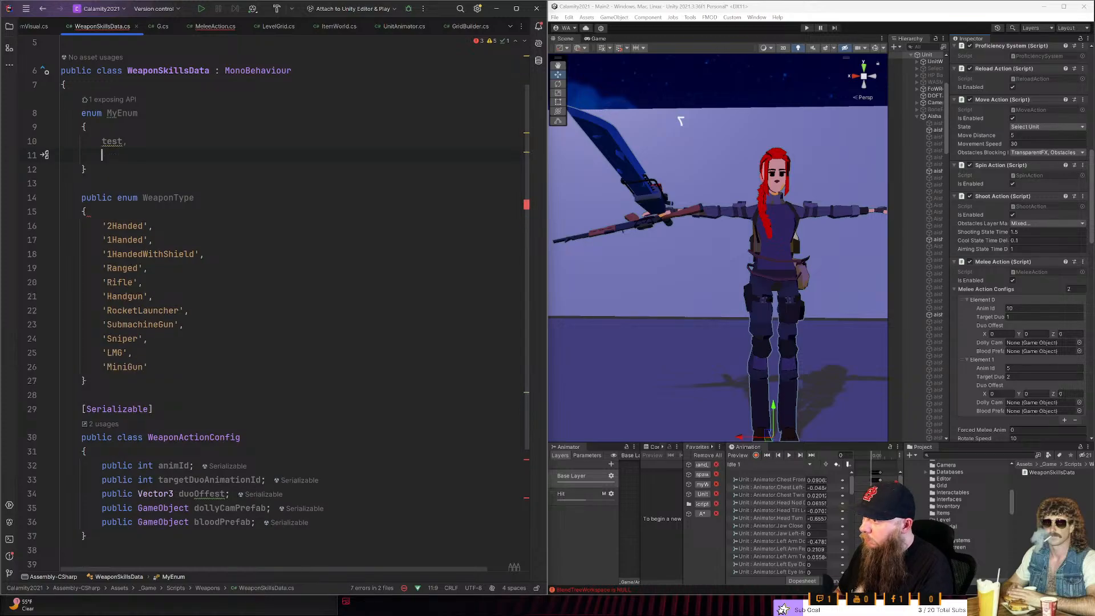
{"action": "key", "text": "Down"}
{"action": "key", "text": "Up"}
{"action": "left_click", "coordinate": [106, 141]}
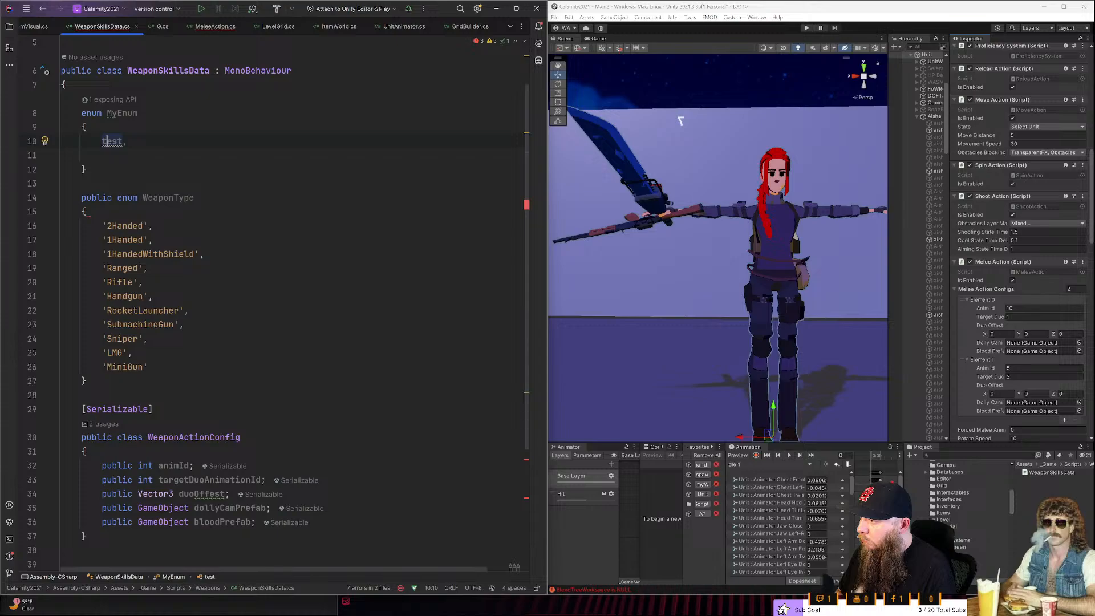
- Remove the opening single quote from every WeaponType entry at once, from 2Handed through MiniGun
{"action": "left_click", "coordinate": [107, 225]}
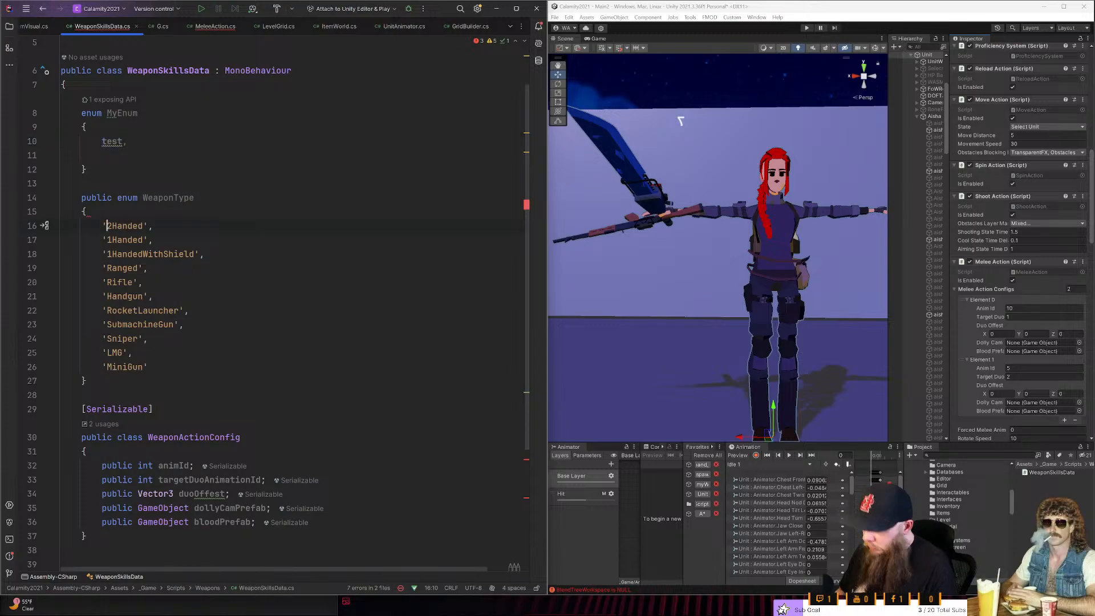
{"action": "key", "text": "alt+shift+Down"}
{"action": "key", "text": "alt+shift+Down"}
{"action": "key", "text": "alt+shift+Down"}
{"action": "key", "text": "alt+shift+Down"}
{"action": "key", "text": "alt+shift+Down"}
{"action": "key", "text": "alt+shift+Down"}
{"action": "key", "text": "alt+shift+Down"}
{"action": "key", "text": "alt+shift+Down"}
{"action": "key", "text": "Left"}
{"action": "key", "text": "Delete"}
- Remove the closing single quotes from the 2Handed, 1Handed and 1HandedWithShield entries
{"action": "key", "text": "ctrl+Right"}
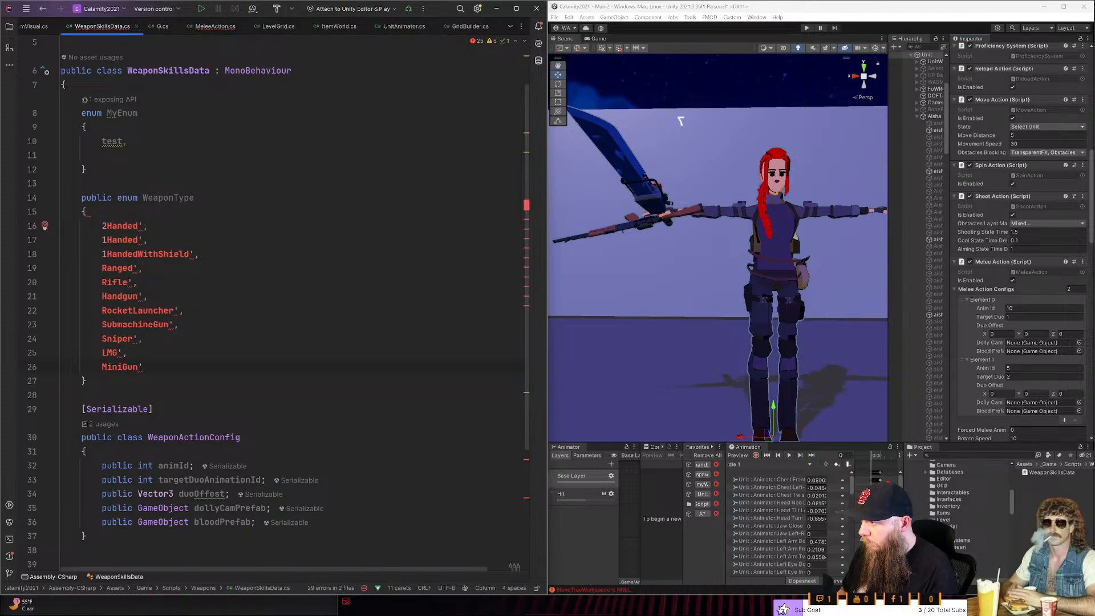
{"action": "key", "text": "Delete"}
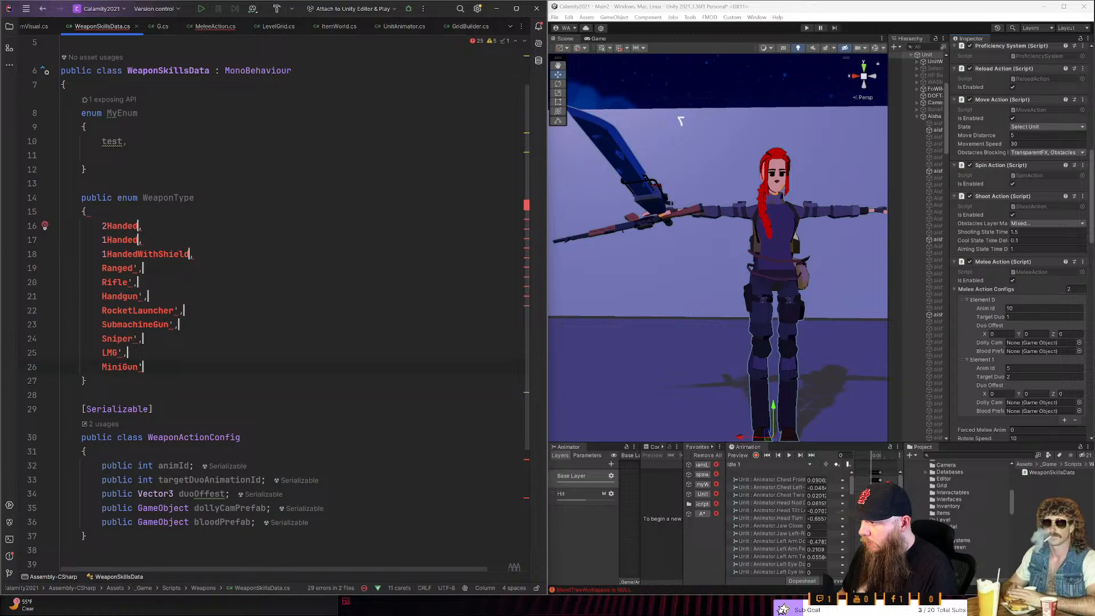
{"action": "key", "text": "Left"}
{"action": "key", "text": "Left"}
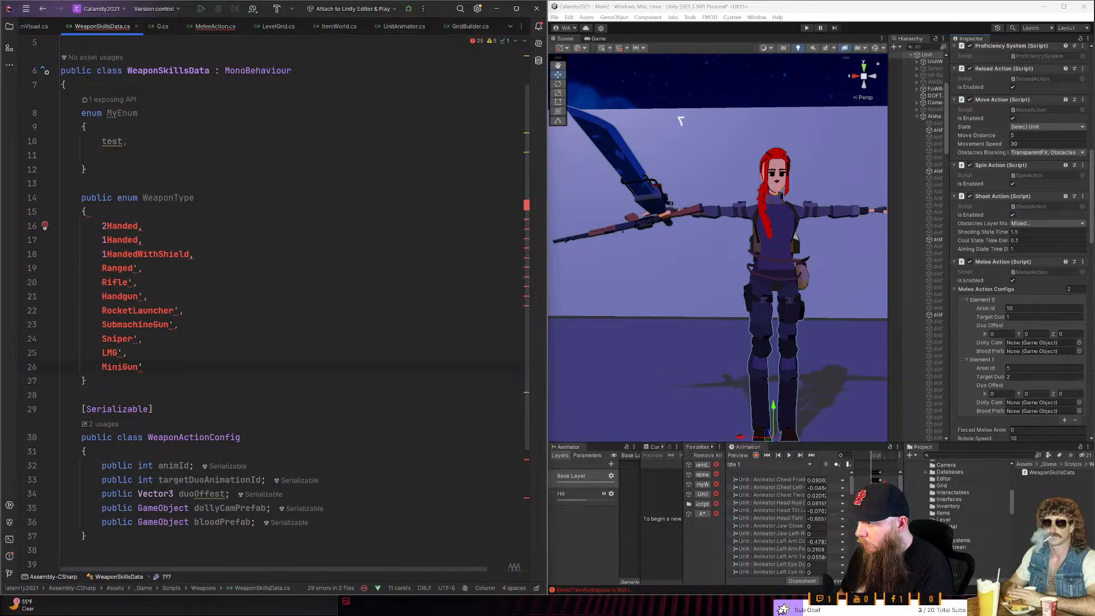
{"action": "key", "text": "Escape"}
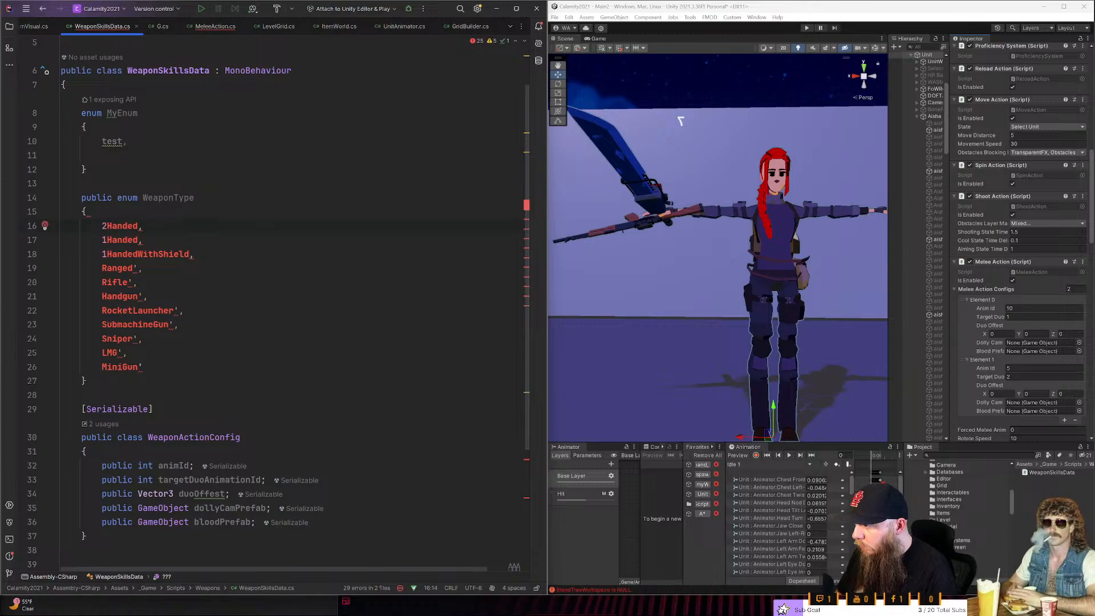
- Remove the closing single quotes from the Ranged and Rifle entries, keeping their commas
{"action": "left_click", "coordinate": [143, 268]}
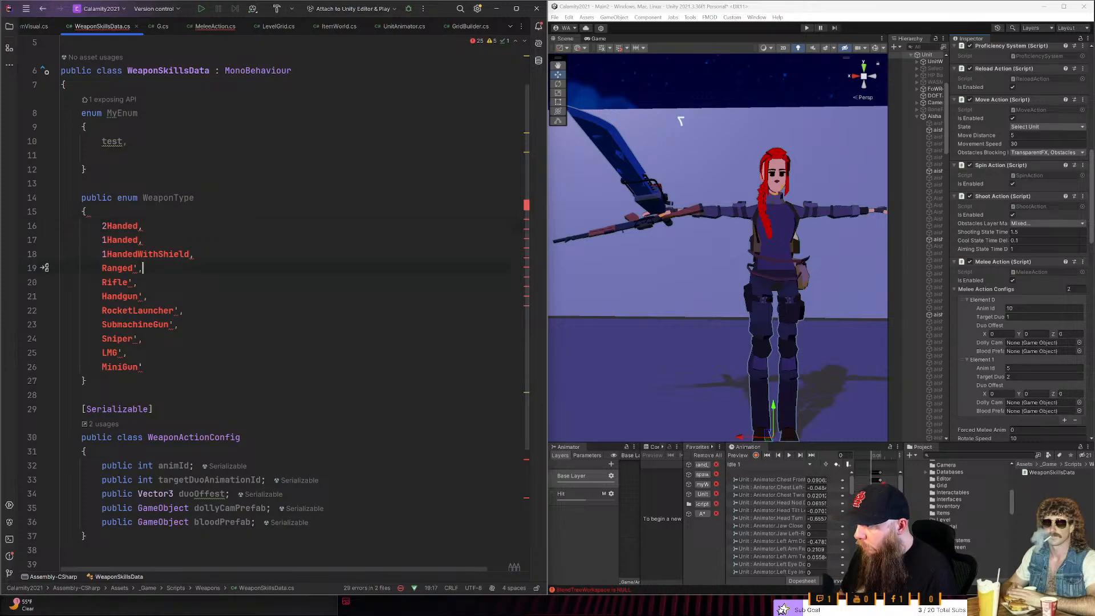
{"action": "key", "text": "BackSpace"}
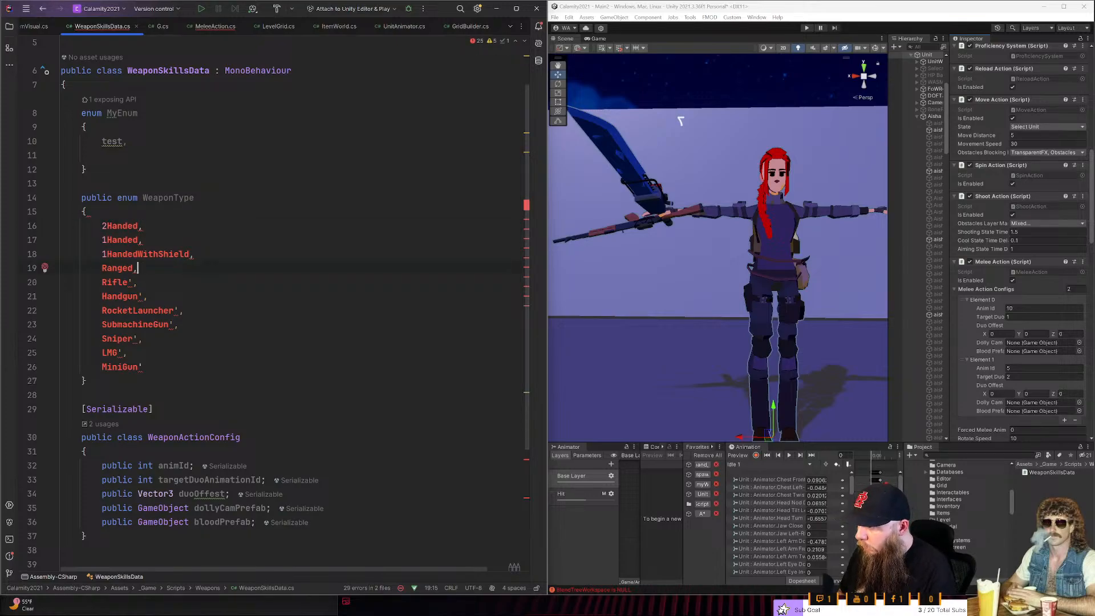
{"action": "key", "text": "Down"}
{"action": "key", "text": "BackSpace"}
- Spell out the leading digits of the first three WeaponType entries as TwoHanded, OneHanded and OneHandedWithShield
{"action": "key", "text": "Up"}
{"action": "key", "text": "Up"}
{"action": "key", "text": "Up"}
{"action": "key", "text": "Up"}
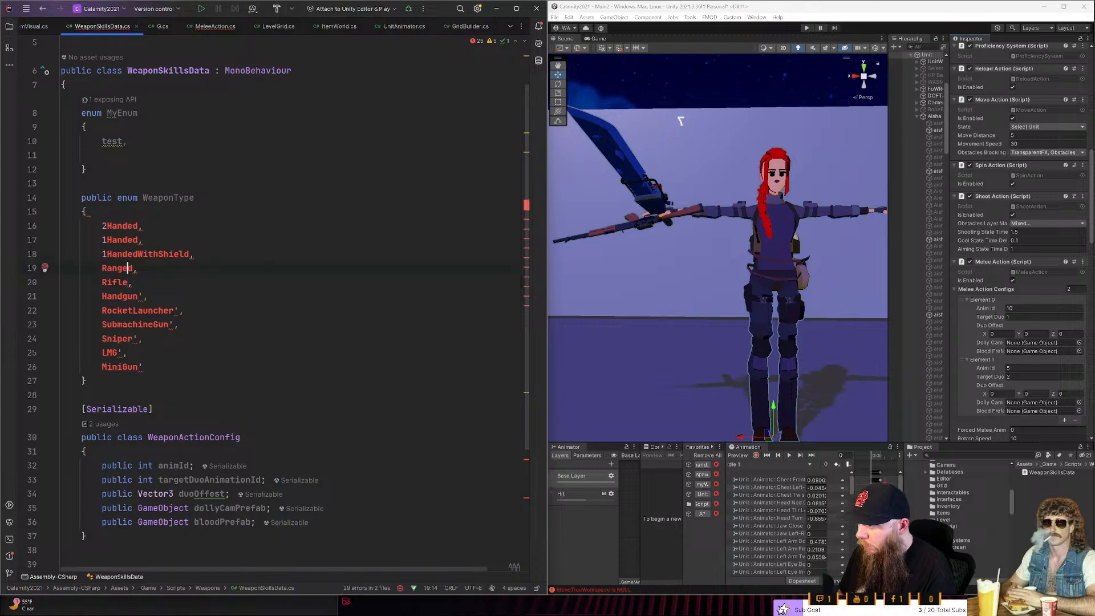
{"action": "key", "text": "Left"}
{"action": "key", "text": "Left"}
{"action": "key", "text": "Left"}
{"action": "key", "text": "Left"}
{"action": "key", "text": "BackSpace"}
{"action": "type", "text": "Two"}
{"action": "key", "text": "Down"}
{"action": "key", "text": "Left"}
{"action": "key", "text": "Left"}
{"action": "key", "text": "BackSpace"}
{"action": "type", "text": "One"}
{"action": "key", "text": "Down"}
{"action": "key", "text": "Left"}
{"action": "key", "text": "Left"}
{"action": "key", "text": "BackSpace"}
{"action": "type", "text": "One"}
- Remove the closing single quotes from the Handgun and RocketLauncher entries
{"action": "key", "text": "Down"}
{"action": "key", "text": "Down"}
{"action": "key", "text": "Right"}
{"action": "key", "text": "Down"}
{"action": "key", "text": "Right"}
{"action": "key", "text": "Right"}
{"action": "key", "text": "Right"}
{"action": "key", "text": "Right"}
{"action": "key", "text": "BackSpace"}
{"action": "key", "text": "Down"}
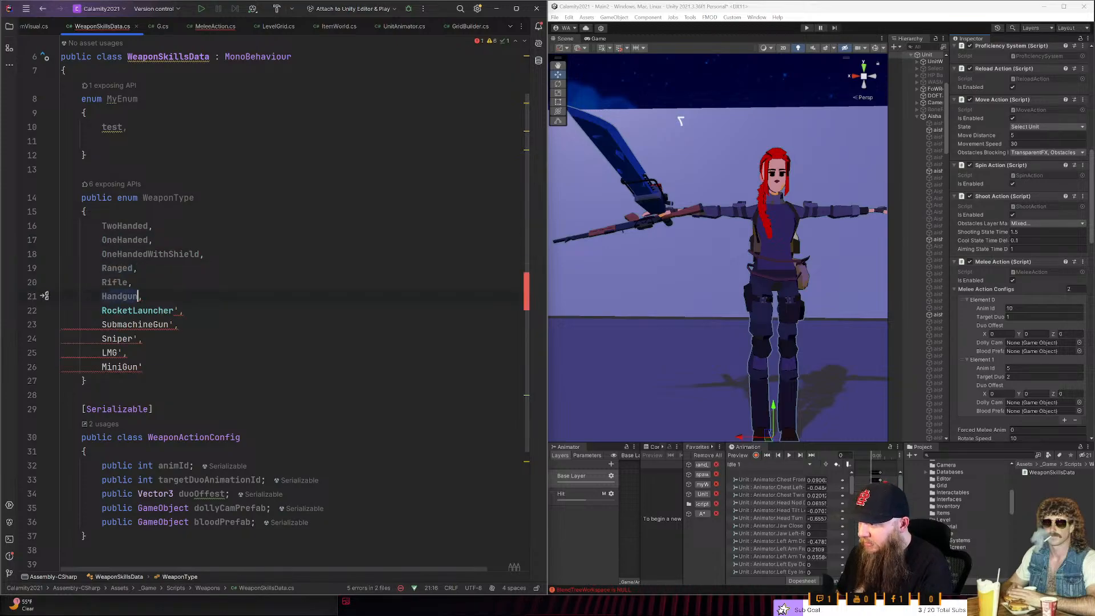
{"action": "key", "text": "Right"}
{"action": "key", "text": "Right"}
{"action": "key", "text": "Right"}
{"action": "key", "text": "Right"}
{"action": "key", "text": "Right"}
{"action": "key", "text": "Right"}
{"action": "key", "text": "Right"}
{"action": "key", "text": "Right"}
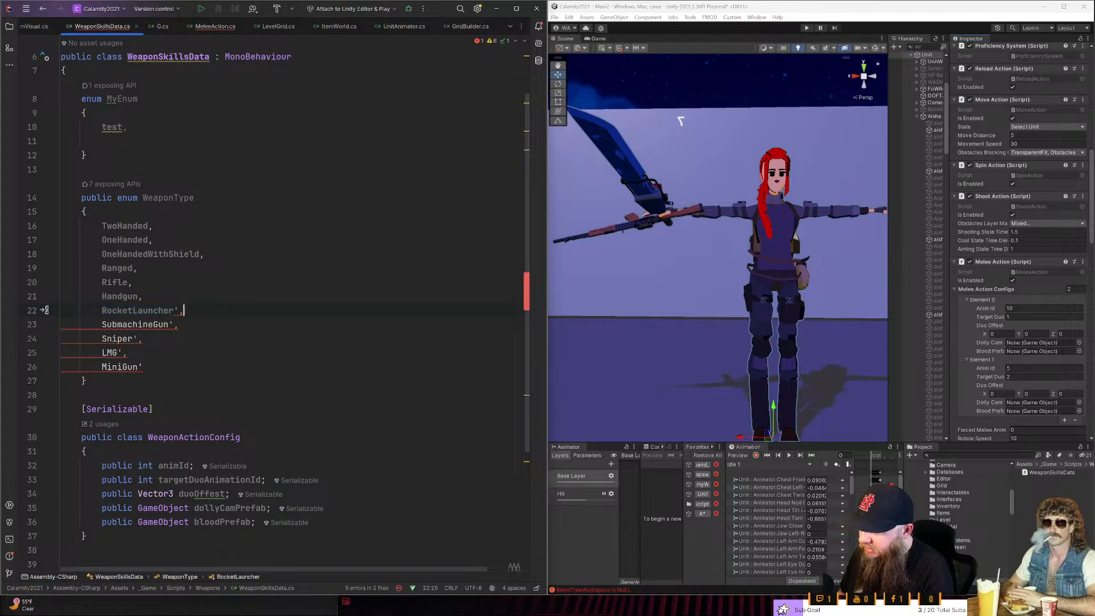
{"action": "key", "text": "BackSpace"}
- Remove the closing single quotes from the SubmachineGun, Sniper and LMG entries
{"action": "key", "text": "Down"}
{"action": "key", "text": "BackSpace"}
{"action": "key", "text": "Down"}
{"action": "key", "text": "Left"}
{"action": "key", "text": "BackSpace"}
{"action": "key", "text": "Down"}
{"action": "key", "text": "Up"}
{"action": "key", "text": "Down"}
{"action": "key", "text": "Left"}
{"action": "key", "text": "BackSpace"}
{"action": "key", "text": "Up"}
{"action": "key", "text": "Up"}
- Remove the closing single quote from the final MiniGun entry, leaving it without a trailing comma
{"action": "key", "text": "Up"}
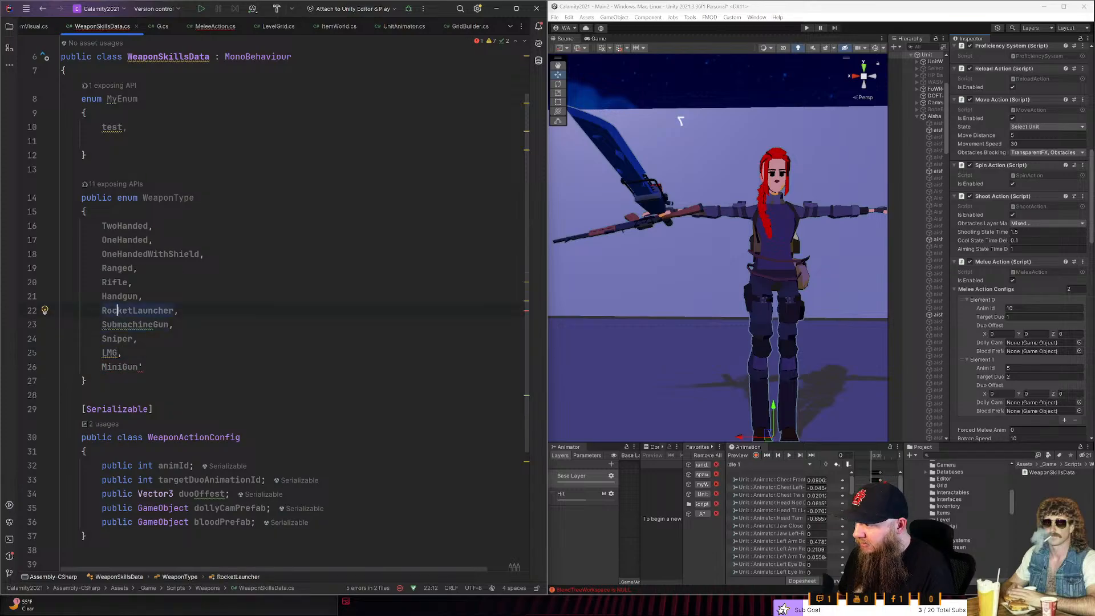
{"action": "key", "text": "Down"}
{"action": "key", "text": "Down"}
{"action": "key", "text": "Down"}
{"action": "key", "text": "Down"}
{"action": "key", "text": "End"}
{"action": "key", "text": "BackSpace"}
{"action": "type", "text": ","}
{"action": "key", "text": "Up"}
{"action": "key", "text": "Down"}
{"action": "key", "text": "BackSpace"}
{"action": "key", "text": "Up"}
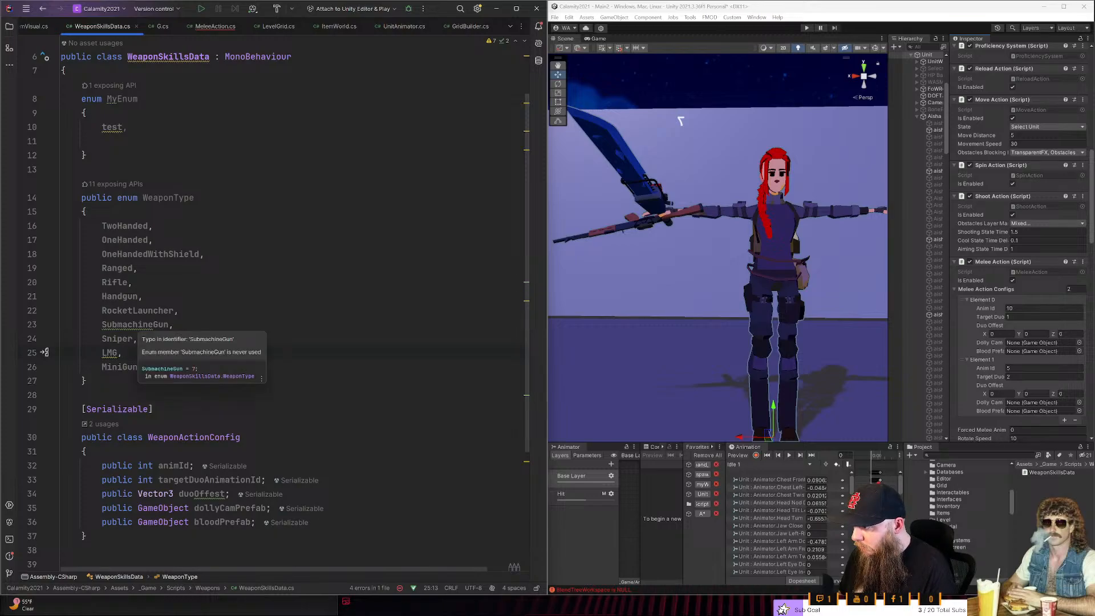
- Delete the whole MyEnum test enum above the WeaponType enum
{"action": "left_click", "coordinate": [107, 367]}
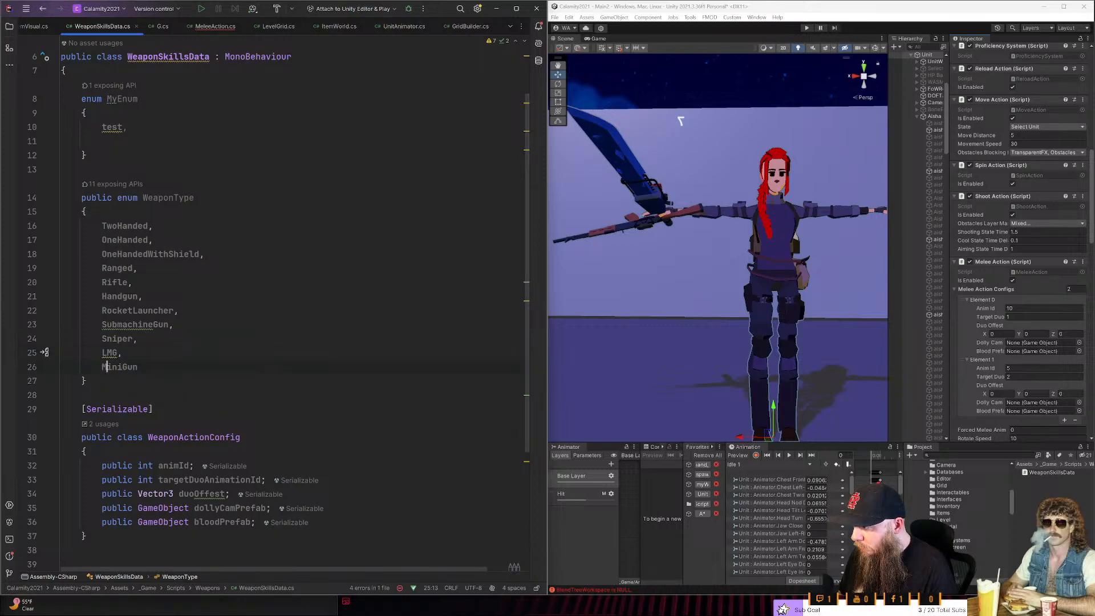
{"action": "left_click", "coordinate": [112, 353]}
{"action": "scroll", "coordinate": [111, 352], "scroll_direction": "up", "scroll_amount": 2}
{"action": "left_click", "coordinate": [153, 310]}
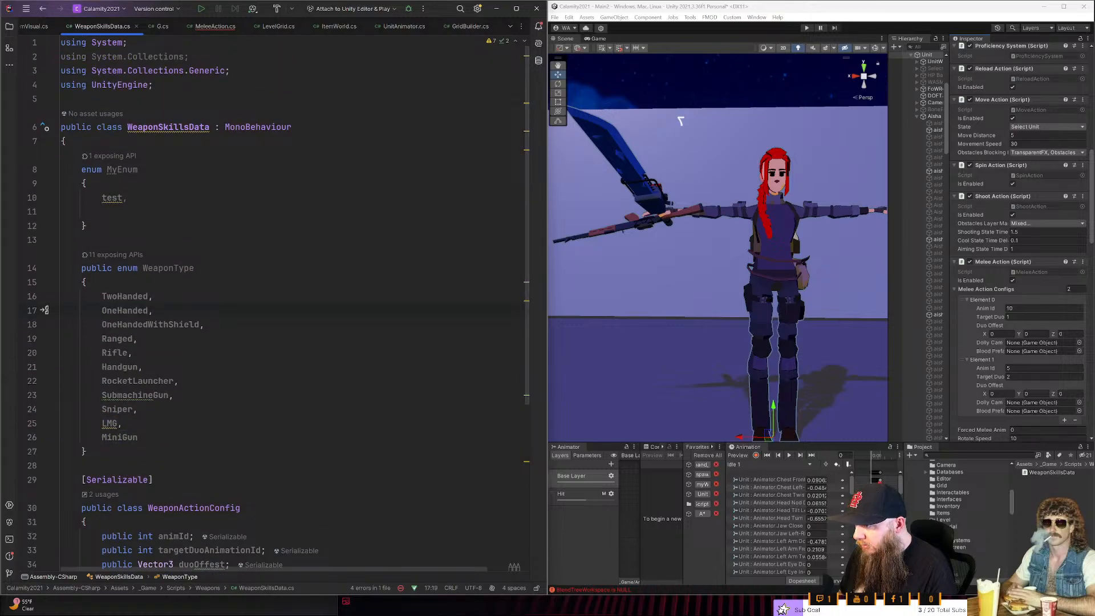
{"action": "left_click_drag", "start_coordinate": [82, 240], "coordinate": [56, 171]}
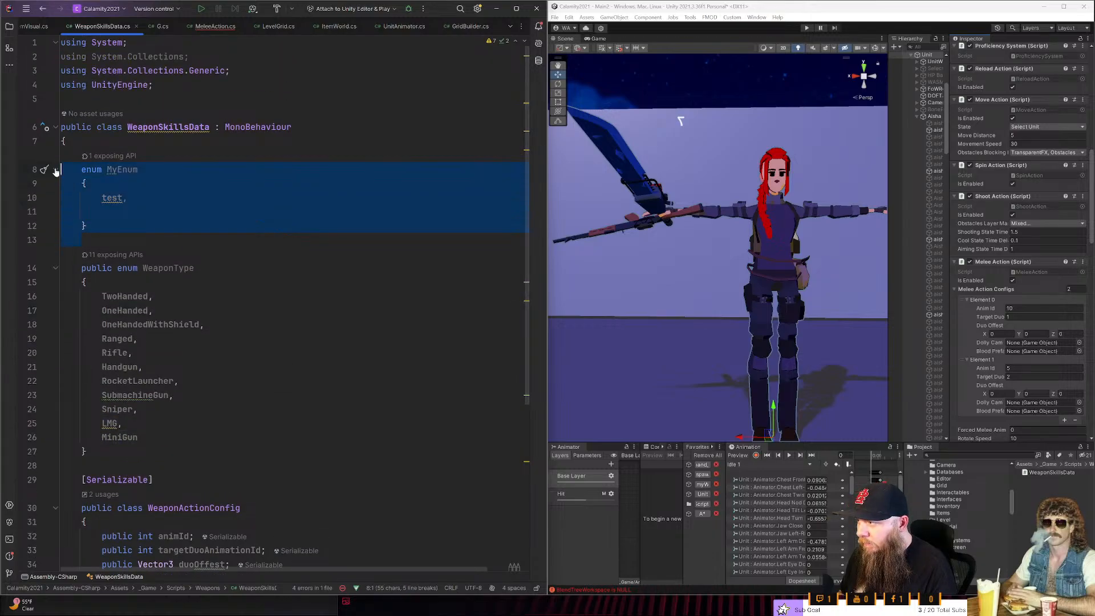
{"action": "key", "text": "Delete"}
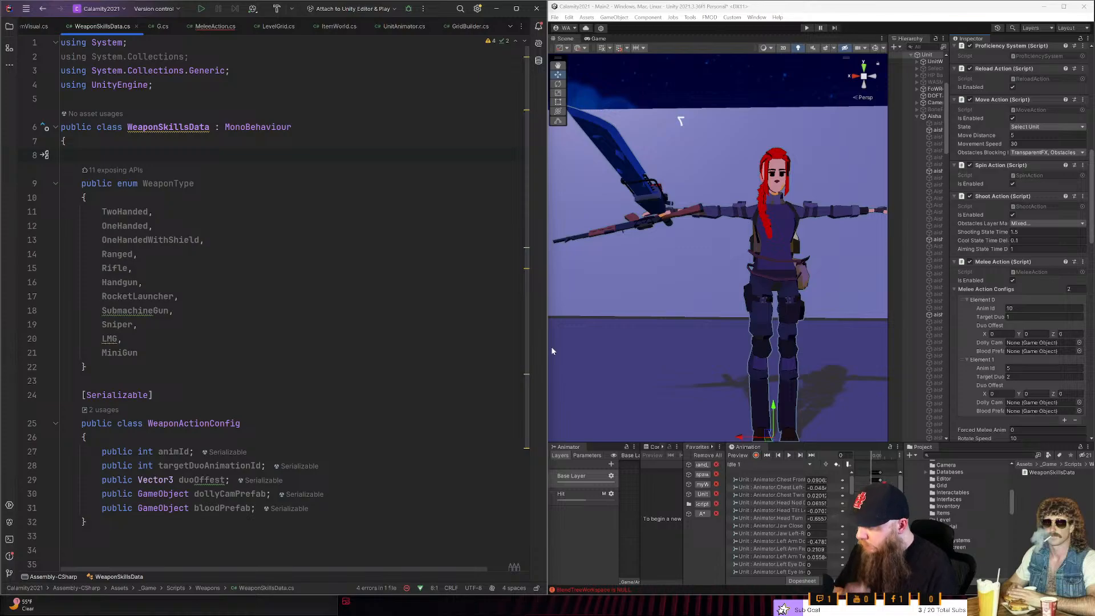
{"action": "left_click", "coordinate": [128, 310]}
{"action": "scroll", "coordinate": [128, 310], "scroll_direction": "down", "scroll_amount": 3}
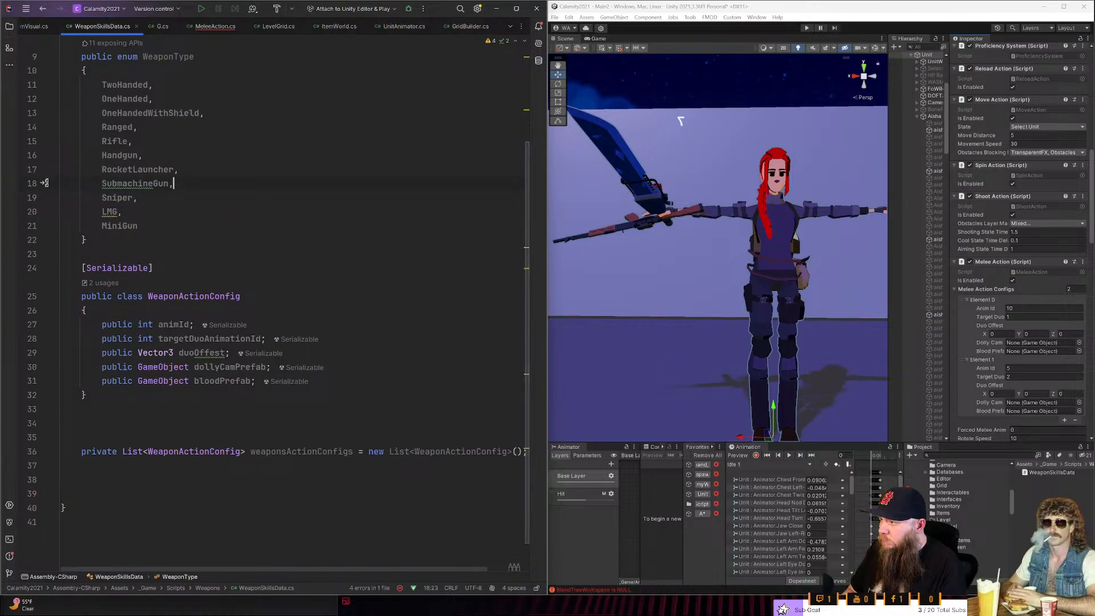
{"action": "key", "text": "alt+Return"}
{"action": "key", "text": "Down"}
{"action": "key", "text": "Return"}
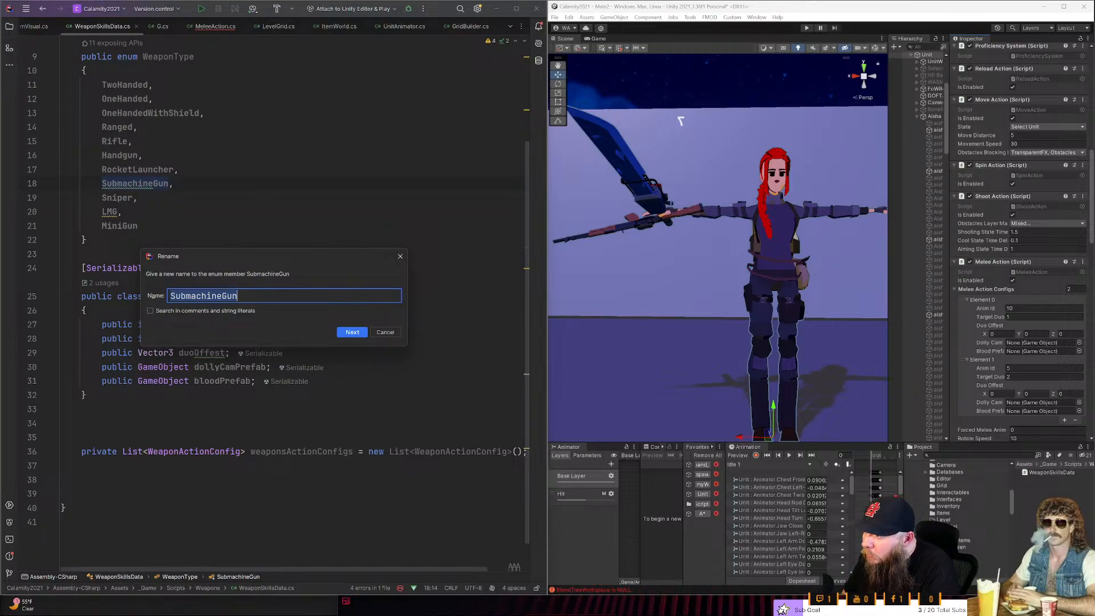
{"action": "key", "text": "Escape"}
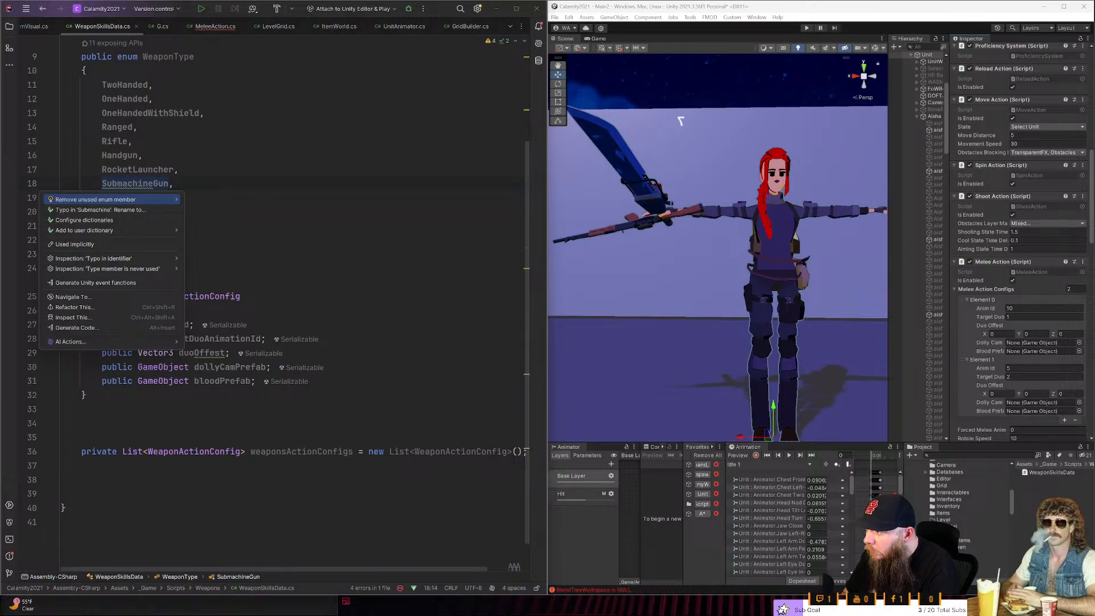
{"action": "key", "text": "Escape"}
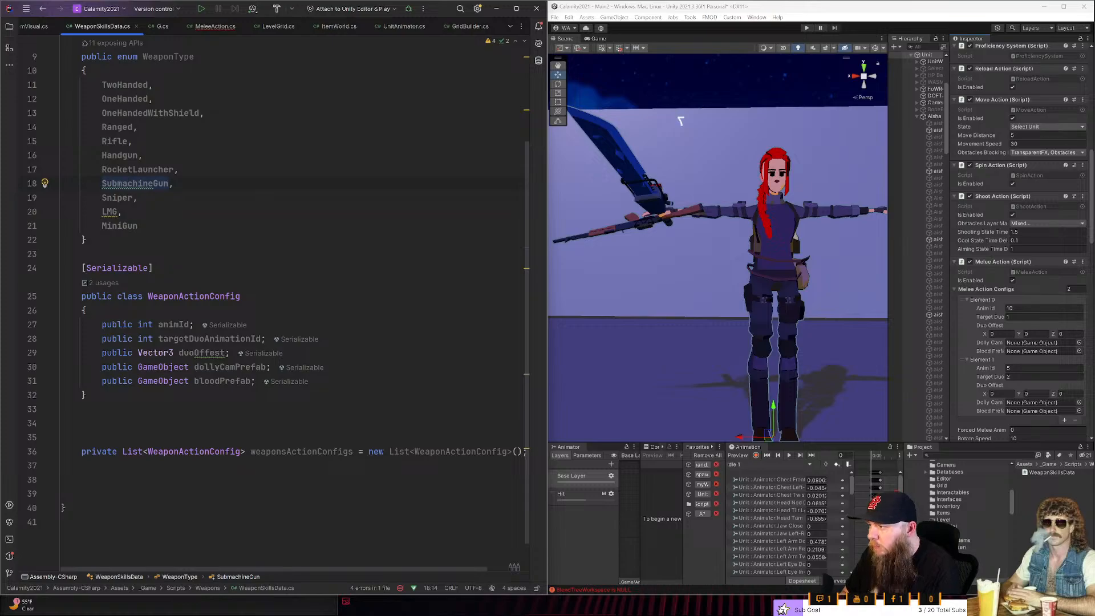
{"action": "scroll", "coordinate": [279, 302], "scroll_direction": "down", "scroll_amount": 1}
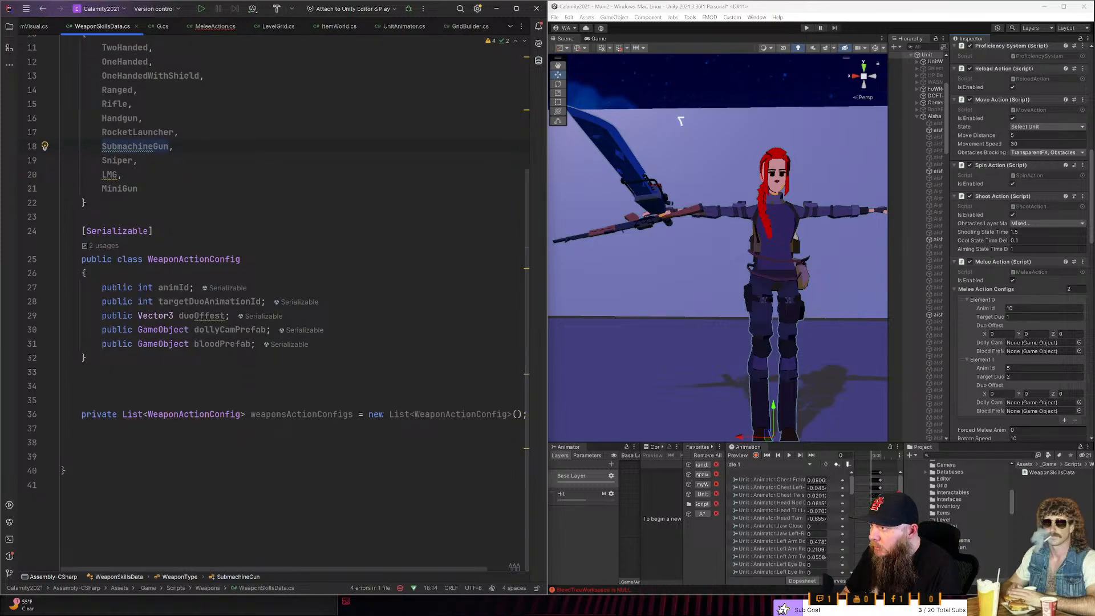
{"action": "scroll", "coordinate": [279, 302], "scroll_direction": "up", "scroll_amount": 3}
{"action": "left_click", "coordinate": [88, 400]}
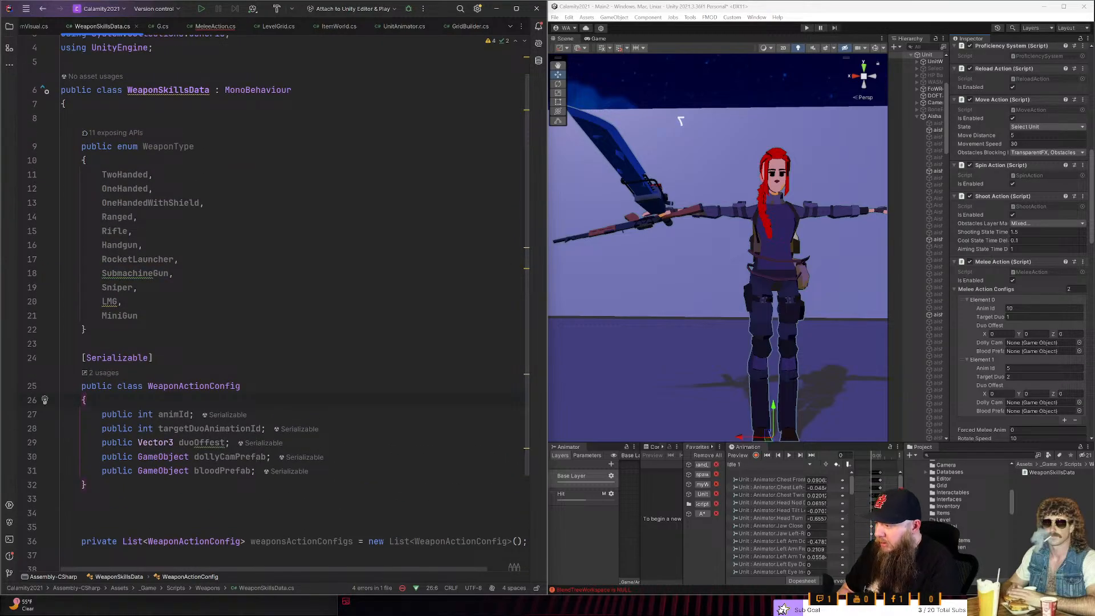
- Add a public WeaponType field named type as the first member of the WeaponActionConfig class
{"action": "key", "text": "Return"}
{"action": "type", "text": "pb"}
{"action": "key", "text": "BackSpace"}
{"action": "type", "text": "ublic "}
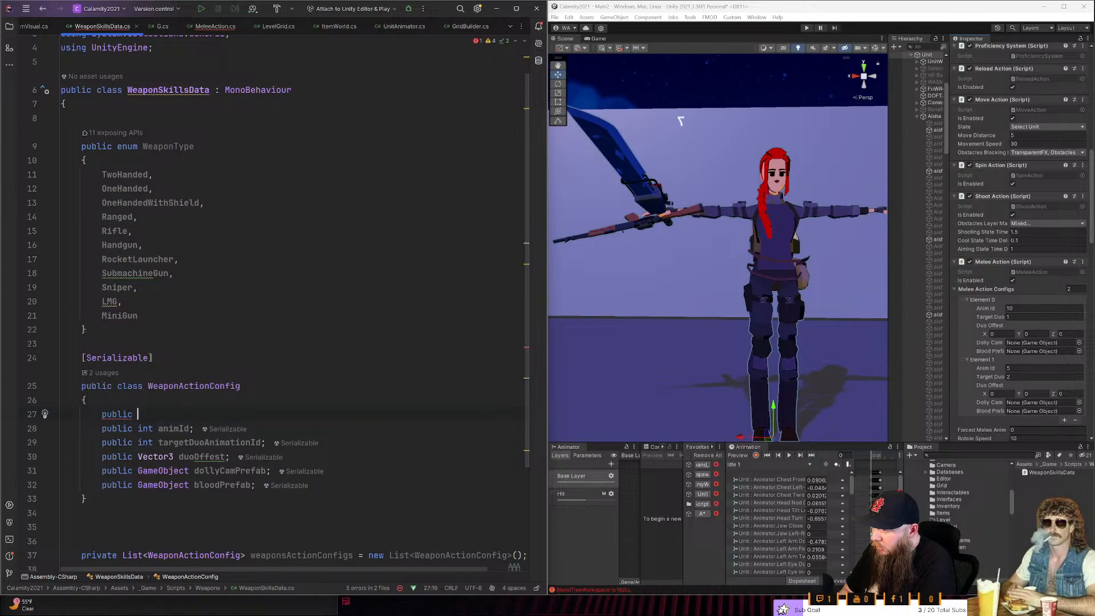
{"action": "type", "text": "enum"}
{"action": "key", "text": "Escape"}
{"action": "key", "text": "ctrl+BackSpace"}
{"action": "type", "text": "Weap"}
{"action": "key", "text": "Down"}
{"action": "key", "text": "Down"}
{"action": "key", "text": "Down"}
{"action": "key", "text": "Down"}
{"action": "key", "text": "Return"}
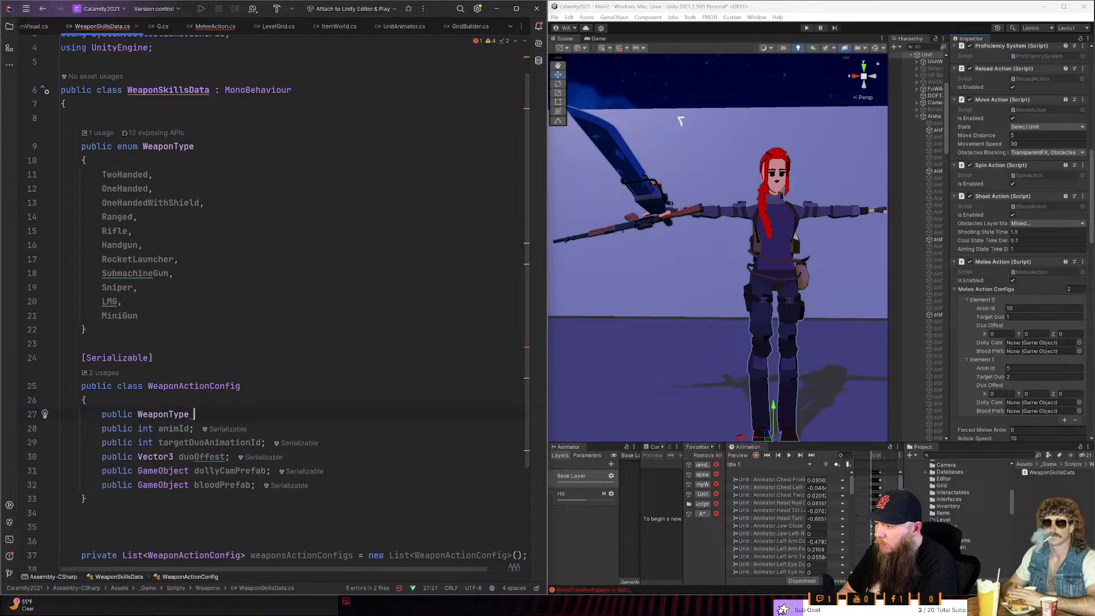
{"action": "type", "text": "type"}
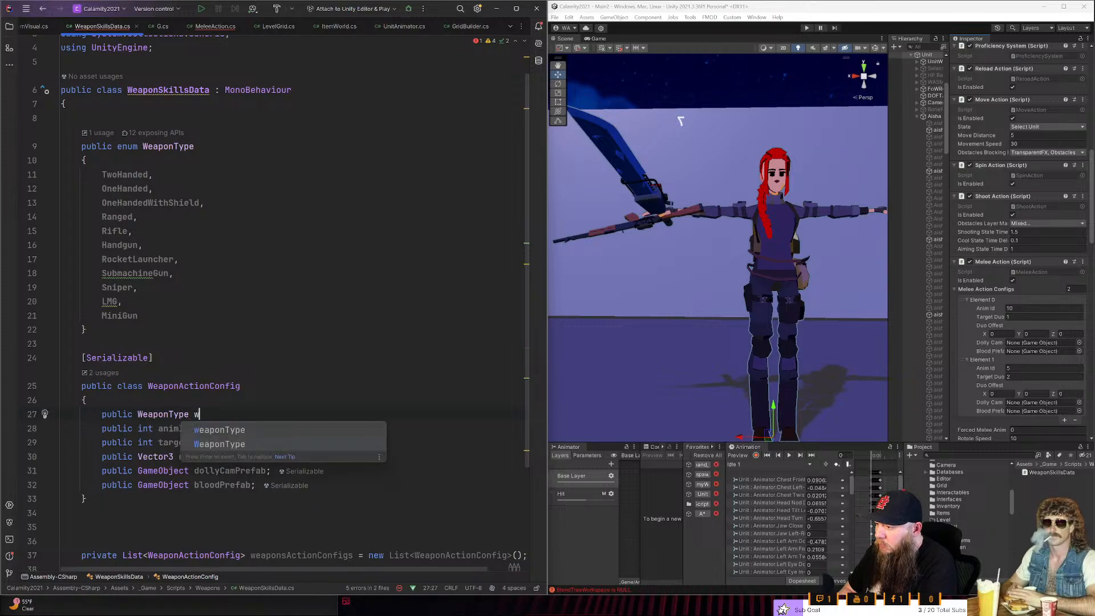
{"action": "type", "text": ";"}
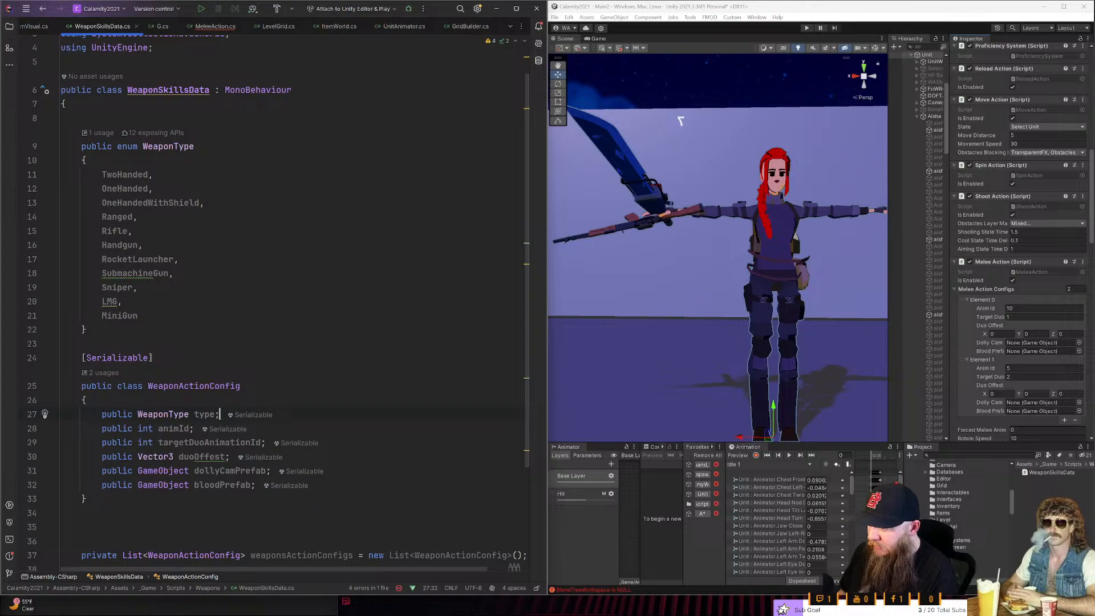
- Move the public WeaponType type field out of WeaponActionConfig to the line between that class and the weaponsActionConfigs list
{"action": "key", "text": "Left"}
{"action": "key", "text": "Down"}
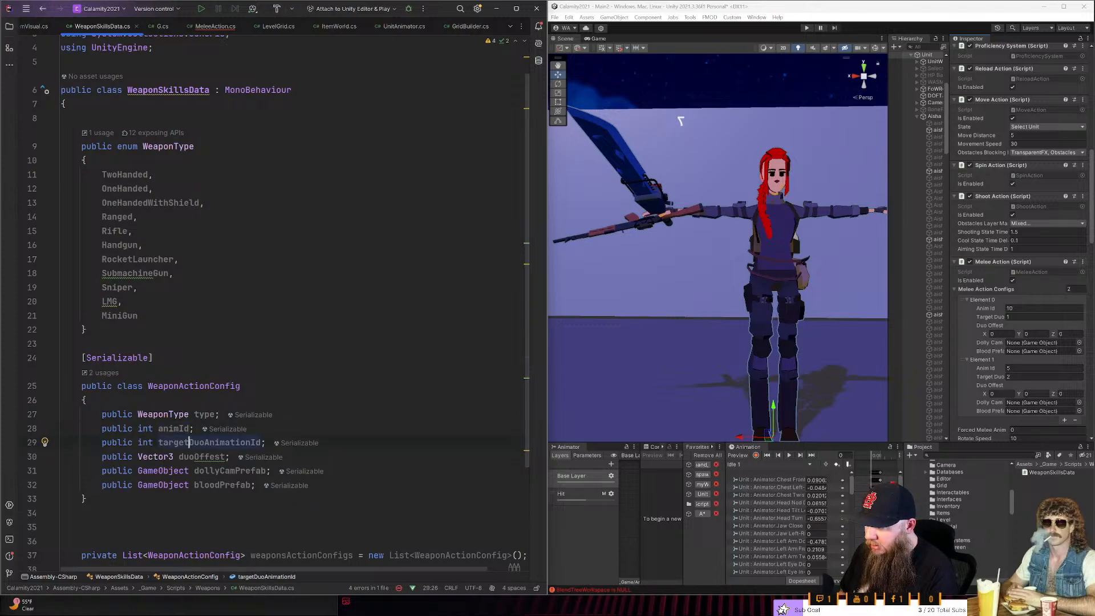
{"action": "key", "text": "ctrl+Right"}
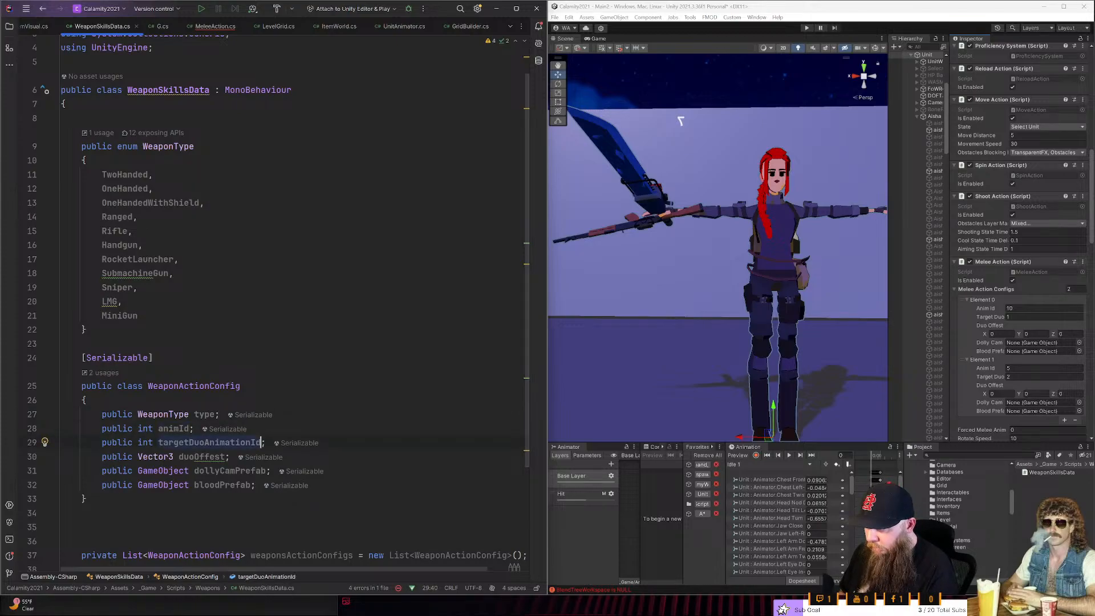
{"action": "key", "text": "Up"}
{"action": "key", "text": "Up"}
{"action": "key", "text": "ctrl+shift+Left"}
{"action": "key", "text": "ctrl+shift+Left"}
{"action": "key", "text": "shift+Home"}
{"action": "key", "text": "ctrl+c"}
{"action": "key", "text": "BackSpace"}
{"action": "key", "text": "BackSpace"}
{"action": "key", "text": "Down"}
{"action": "key", "text": "Down"}
{"action": "key", "text": "Down"}
{"action": "key", "text": "Down"}
{"action": "key", "text": "Down"}
{"action": "key", "text": "Down"}
{"action": "key", "text": "Down"}
{"action": "key", "text": "Down"}
{"action": "key", "text": "ctrl+v"}
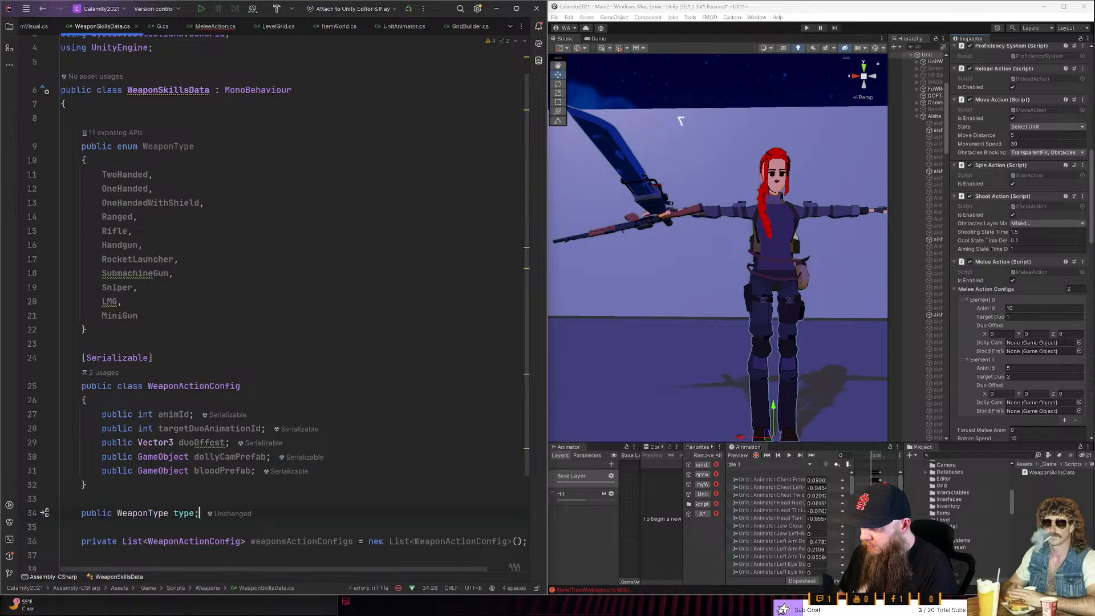
{"action": "key", "text": "Up"}
{"action": "key", "text": "Down"}
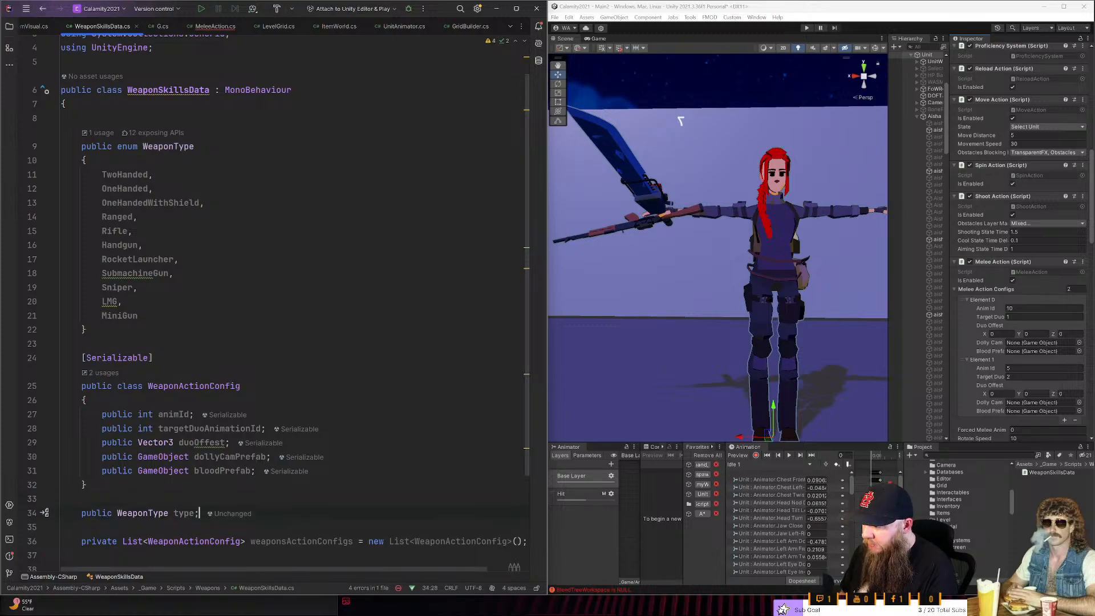
{"action": "key", "text": "Up"}
{"action": "key", "text": "Up"}
{"action": "key", "text": "Up"}
{"action": "key", "text": "Down"}
{"action": "key", "text": "Down"}
{"action": "key", "text": "Down"}
{"action": "key", "text": "Down"}
{"action": "key", "text": "Down"}
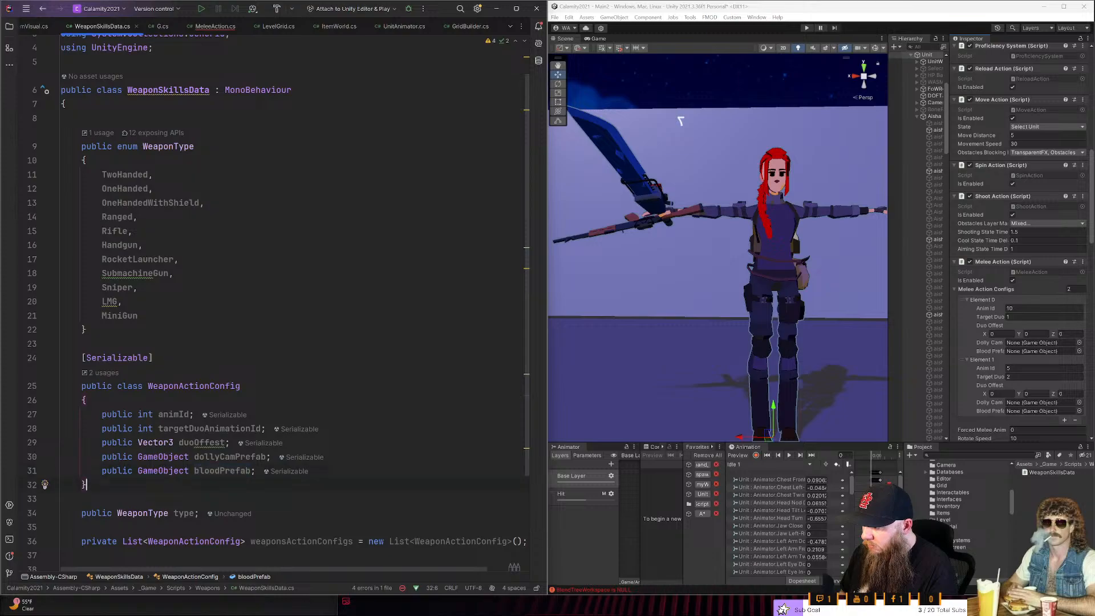
- Try to insert SerializeField after the private modifier of the weaponsActionConfigs list, and undo it
{"action": "key", "text": "Home"}
{"action": "key", "text": "ctrl+shift+Right"}
{"action": "key", "text": "shift+Left"}
{"action": "key", "text": "shift+Right"}
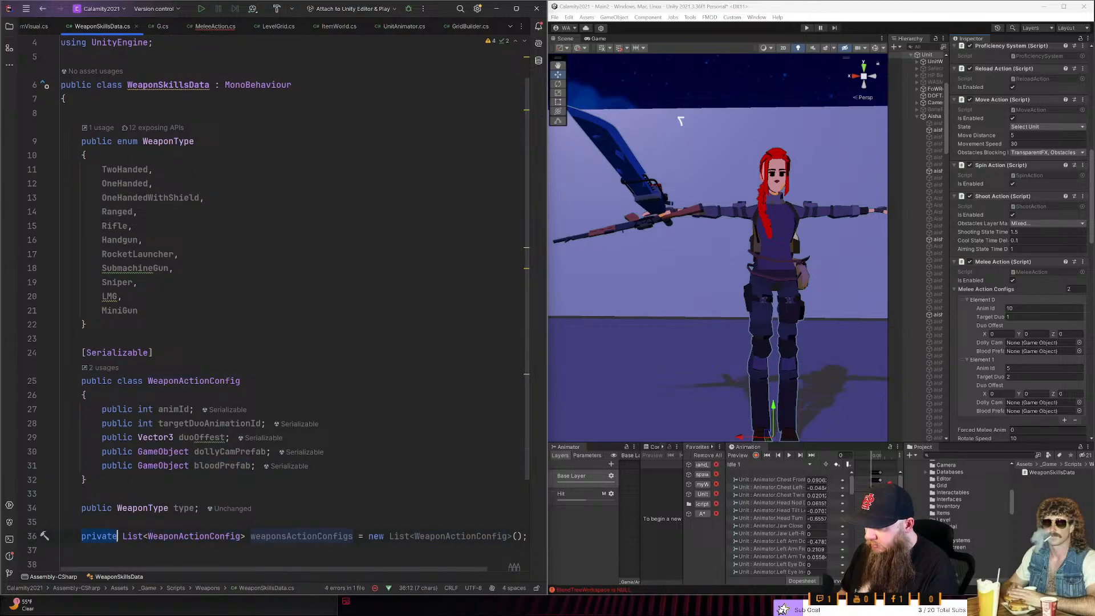
{"action": "type", "text": "private"}
{"action": "key", "text": "Return"}
{"action": "type", "text": "ser"}
{"action": "key", "text": "Tab"}
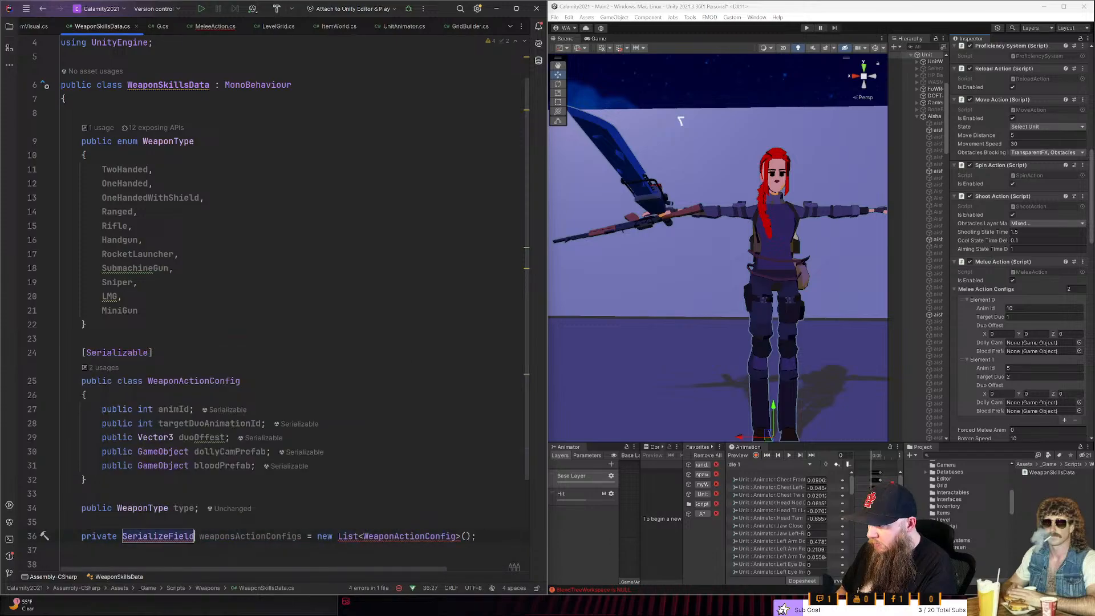
{"action": "key", "text": "ctrl+z"}
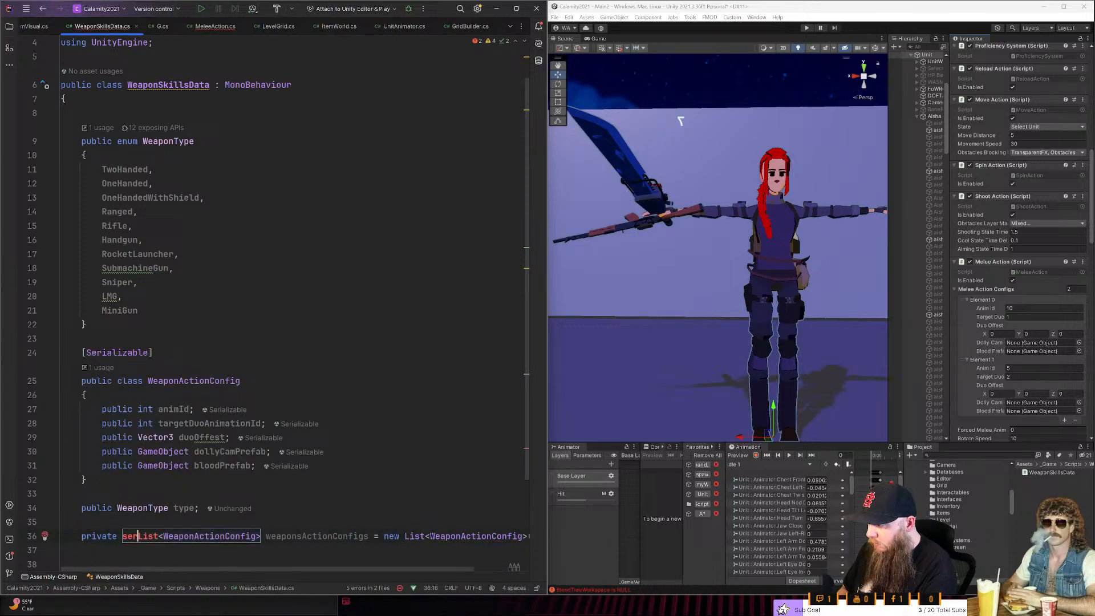
{"action": "key", "text": "ctrl+z"}
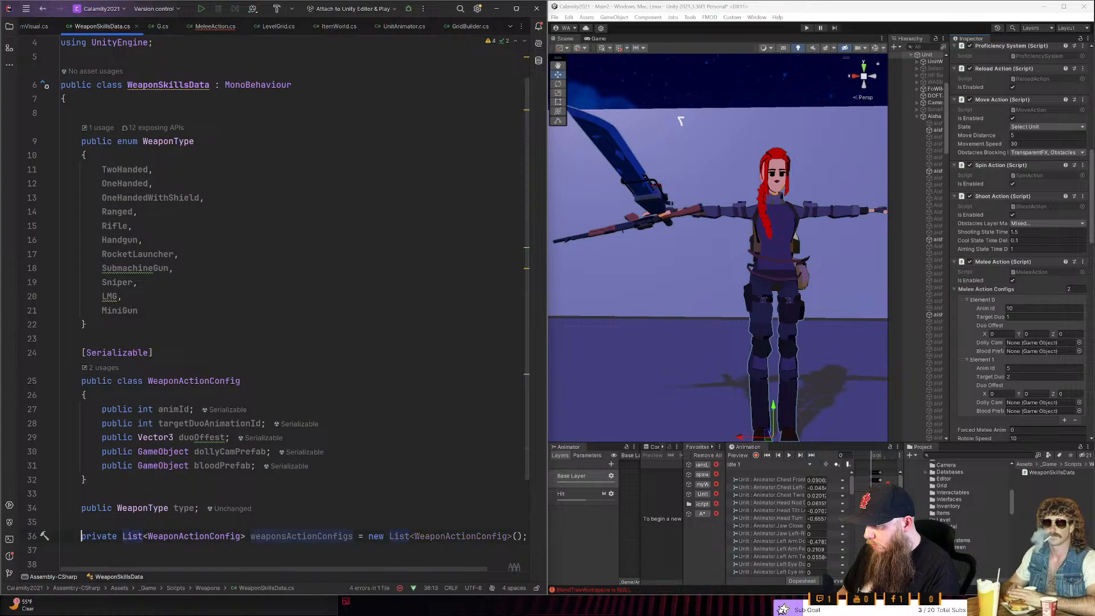
- Add the [SerializeField] attribute in front of the private weaponsActionConfigs list declaration
{"action": "type", "text": "[ser"}
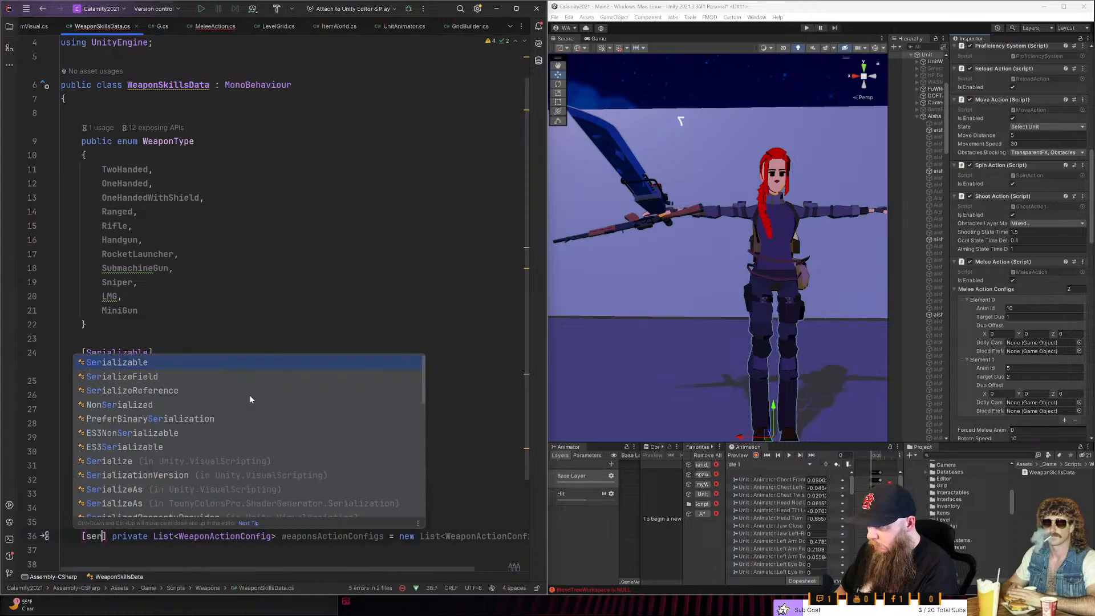
{"action": "key", "text": "Down"}
{"action": "key", "text": "Tab"}
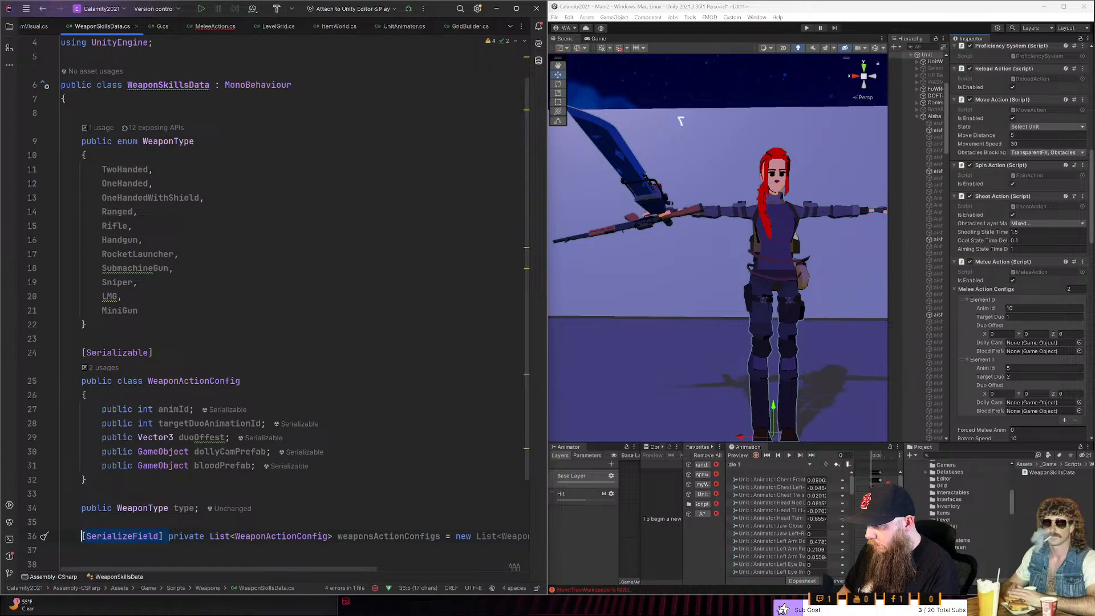
- Replace the public modifier of the WeaponType type field with [SerializeField] private, reusing the attribute from the list declaration
{"action": "key", "text": "ctrl+c"}
{"action": "key", "text": "Up"}
{"action": "key", "text": "Up"}
{"action": "key", "text": "ctrl+shift+Right"}
{"action": "key", "text": "ctrl+v"}
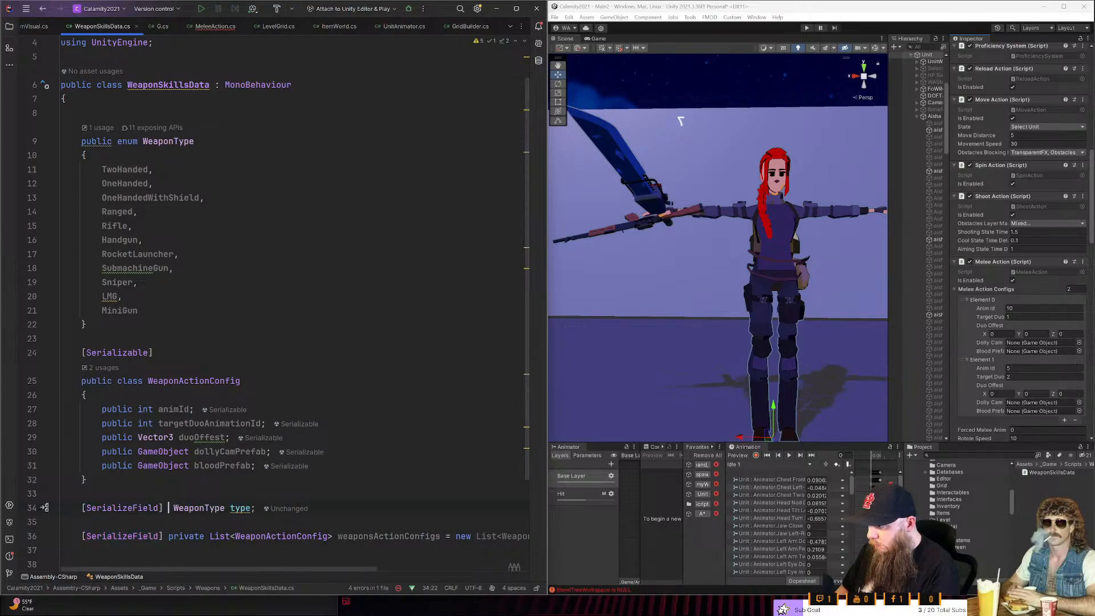
{"action": "type", "text": "private"}
{"action": "key", "text": "Down"}
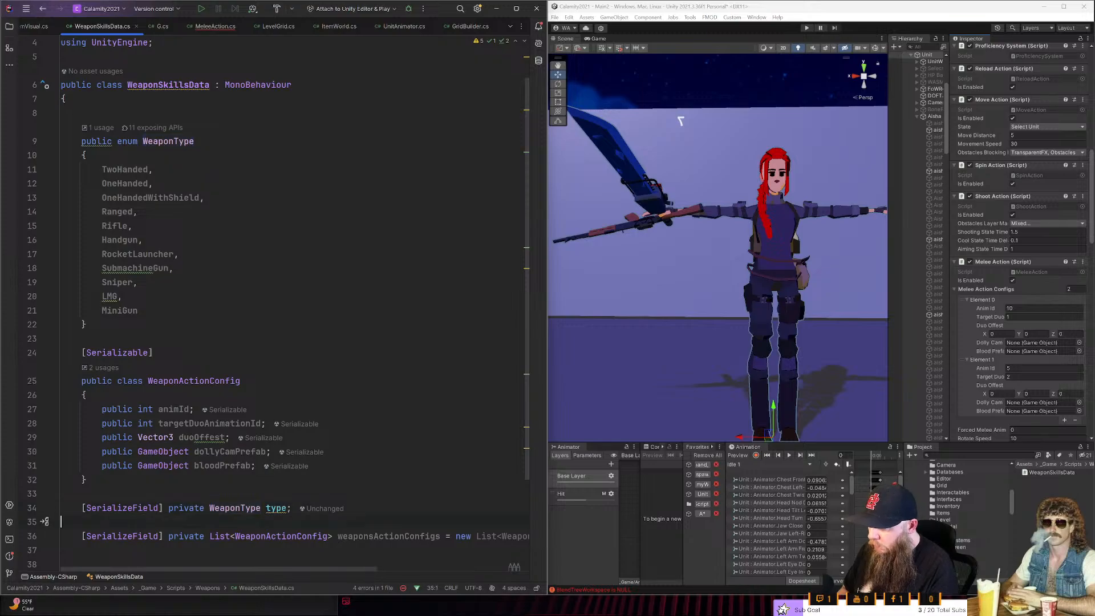
- Remove the blank line between the two serialized fields and rename the type field to weaponType
{"action": "key", "text": "BackSpace"}
{"action": "key", "text": "Up"}
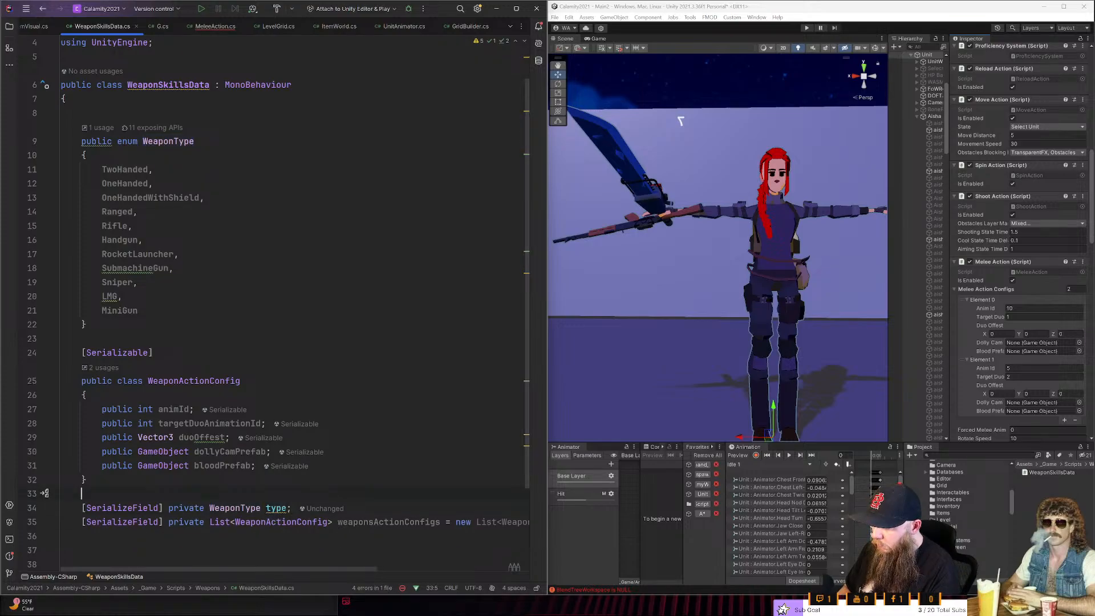
{"action": "key", "text": "Down"}
{"action": "key", "text": "Down"}
{"action": "key", "text": "Up"}
{"action": "key", "text": "Left"}
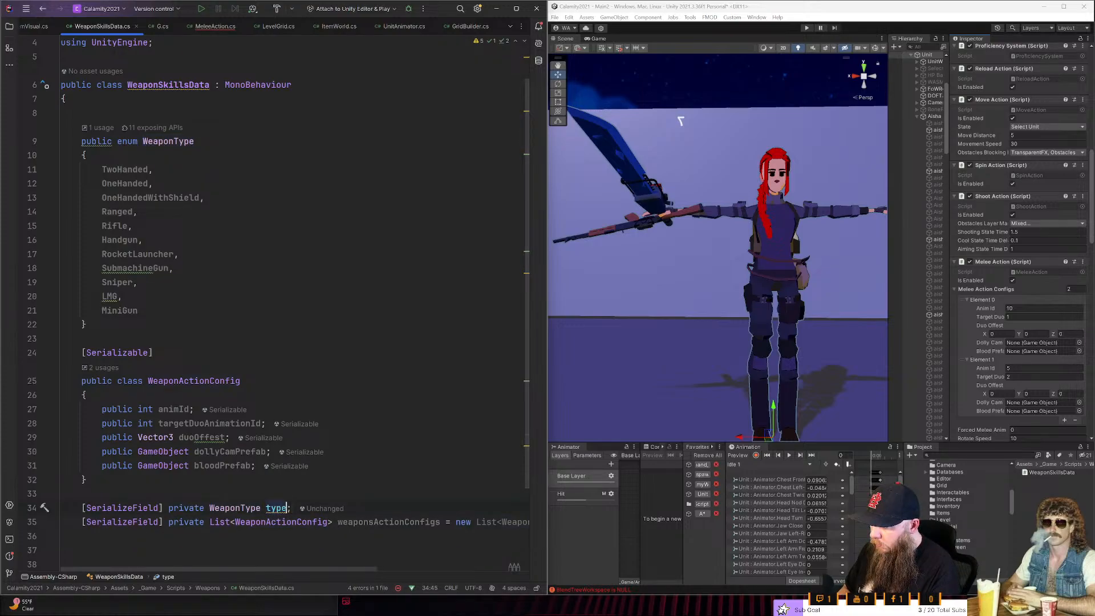
{"action": "key", "text": "ctrl+BackSpace"}
{"action": "type", "text": "weaponT"}
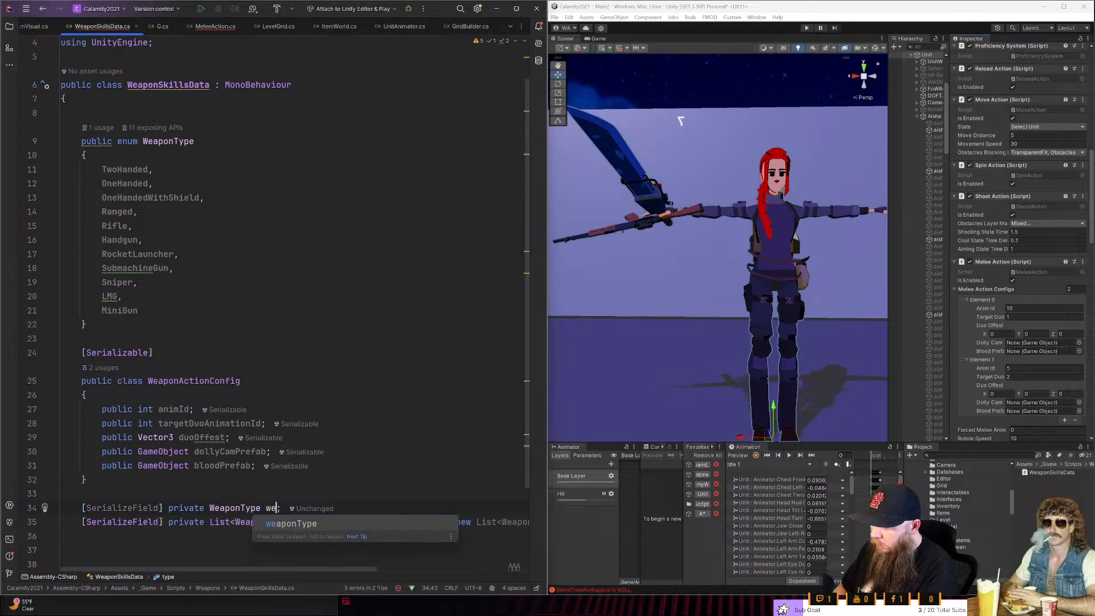
{"action": "type", "text": "ype"}
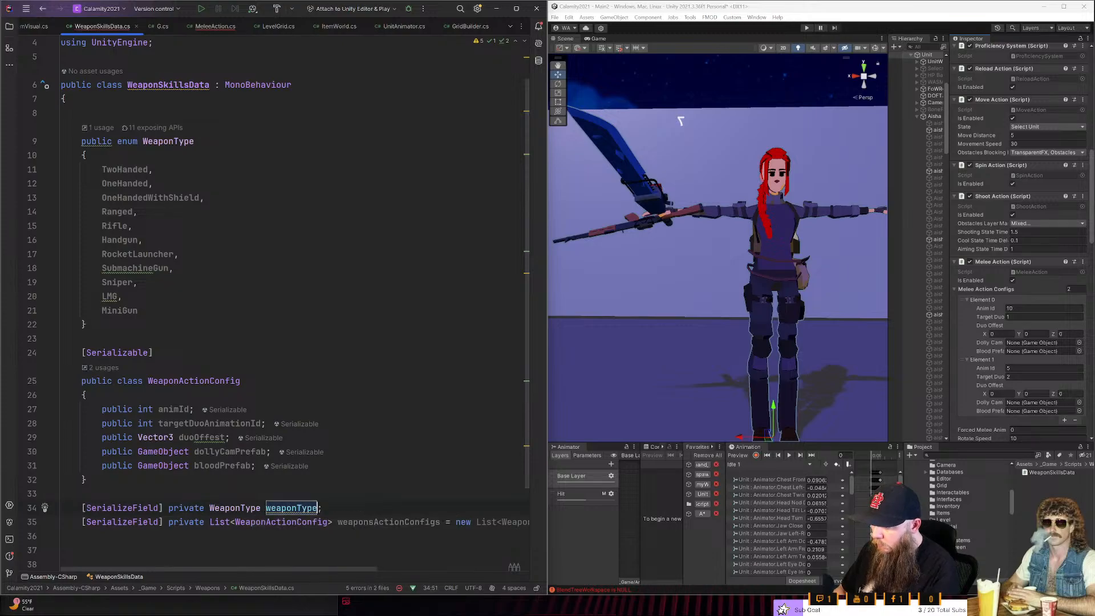
{"action": "key", "text": "Left"}
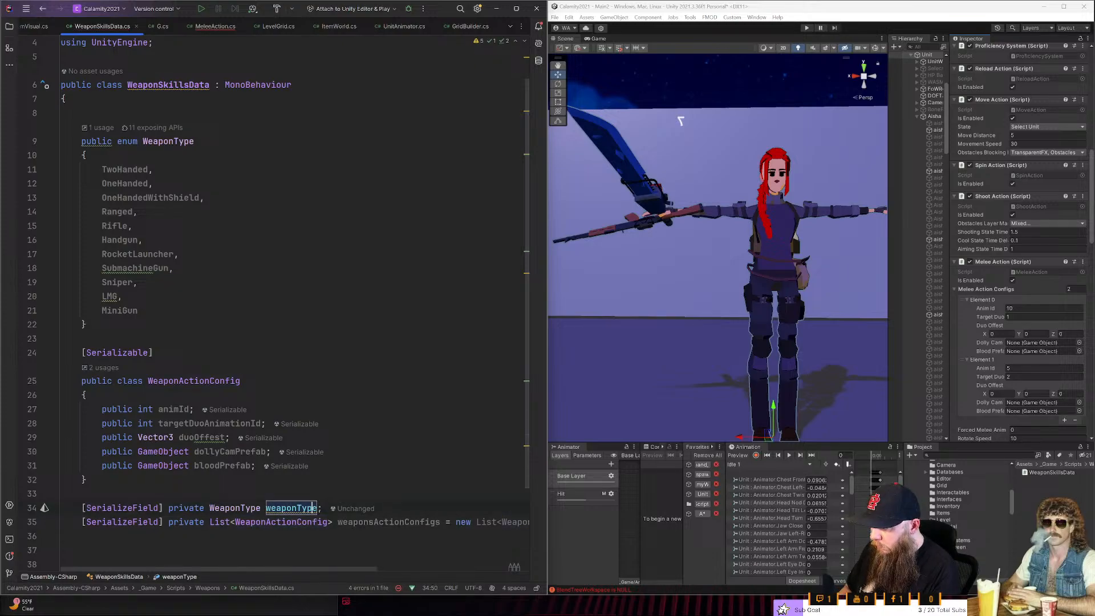
- Insert blank lines below the weaponsActionConfigs list declaration
{"action": "key", "text": "Down"}
{"action": "key", "text": "End"}
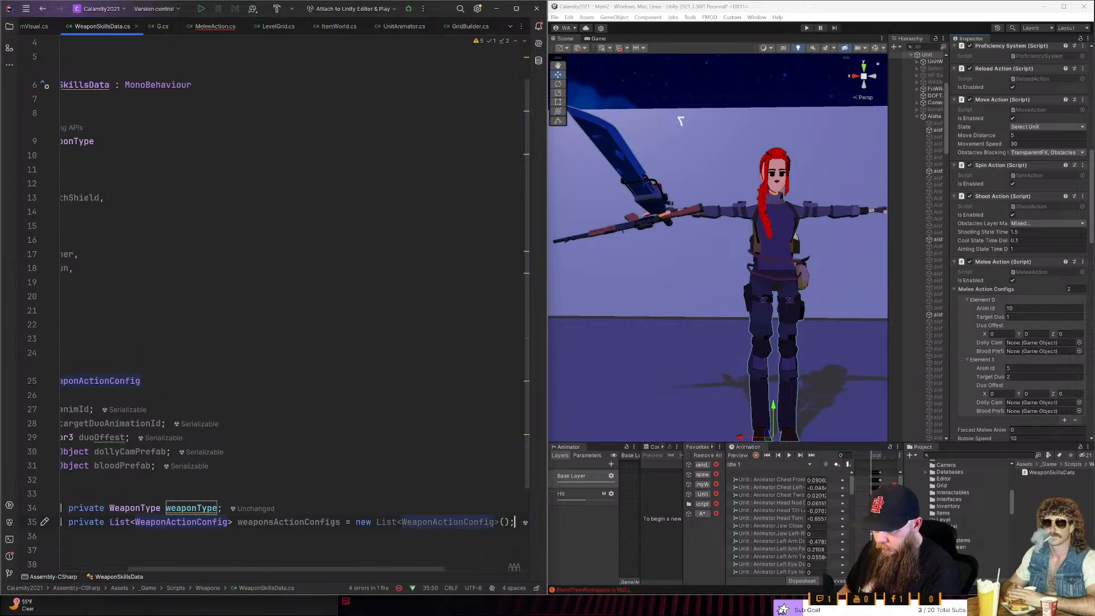
{"action": "key", "text": "Return"}
{"action": "key", "text": "Return"}
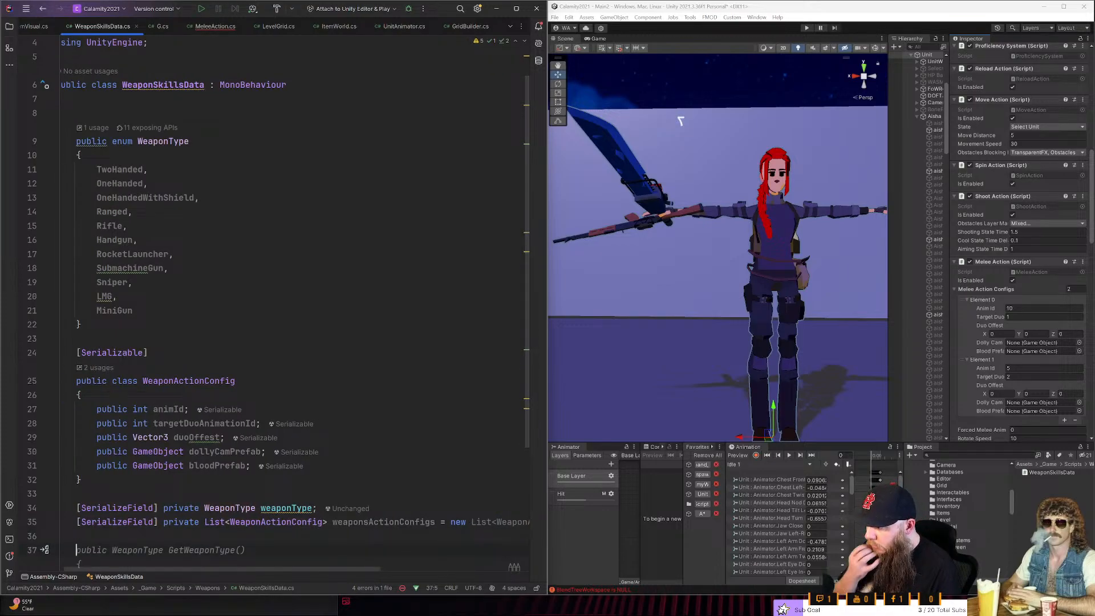
{"action": "left_click", "coordinate": [276, 508]}
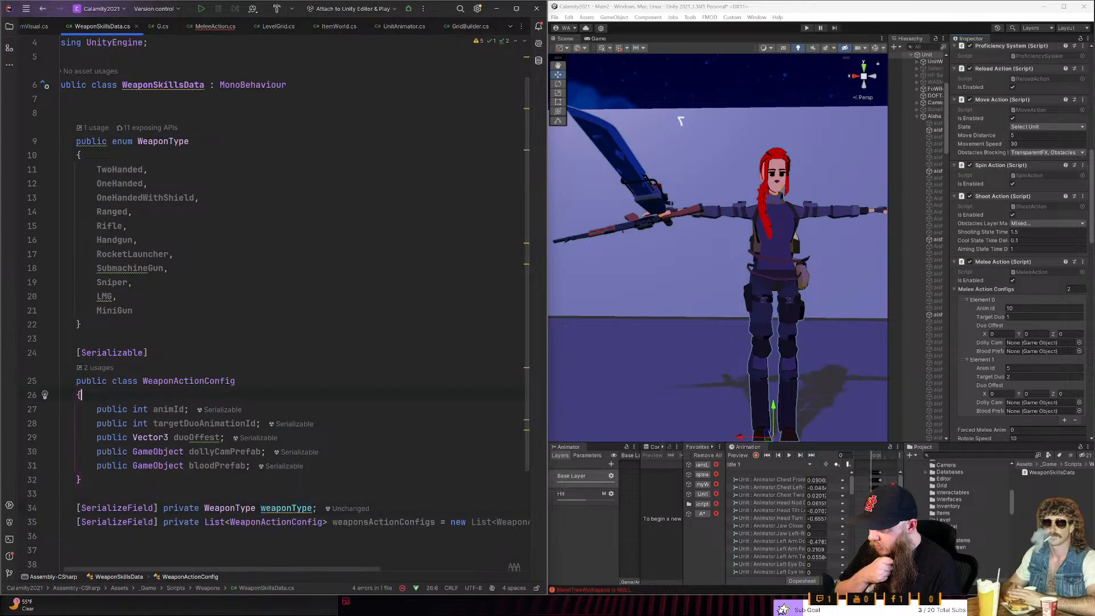
{"action": "left_click_drag", "start_coordinate": [191, 410], "coordinate": [204, 465]}
{"action": "left_click", "coordinate": [183, 409]}
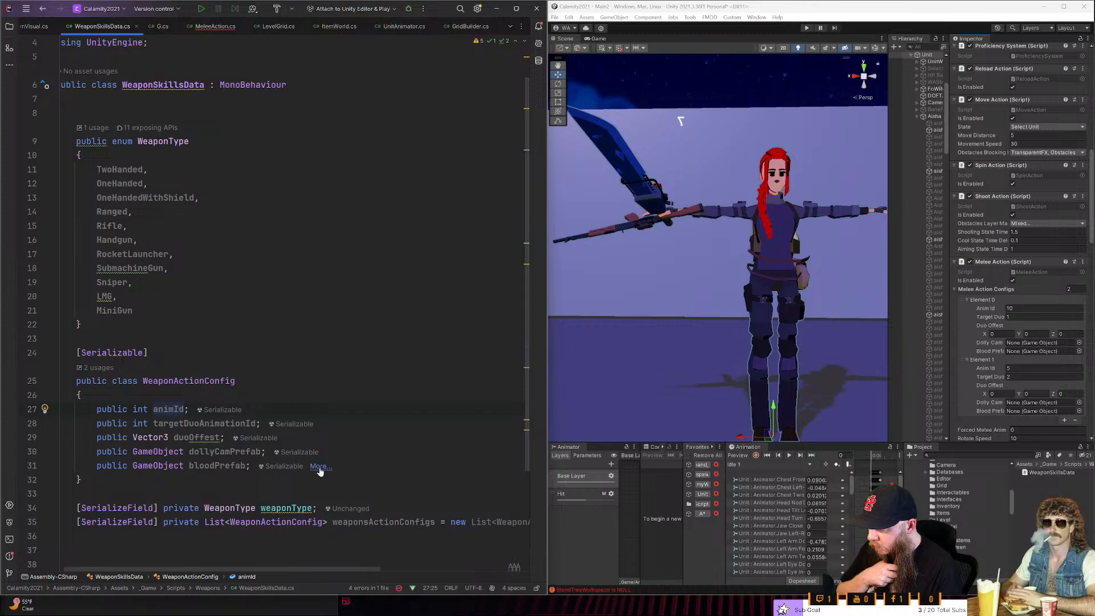
- Add a public int skillLevelRequired field after bloodPrefab in the WeaponActionConfig class
{"action": "left_click", "coordinate": [318, 466]}
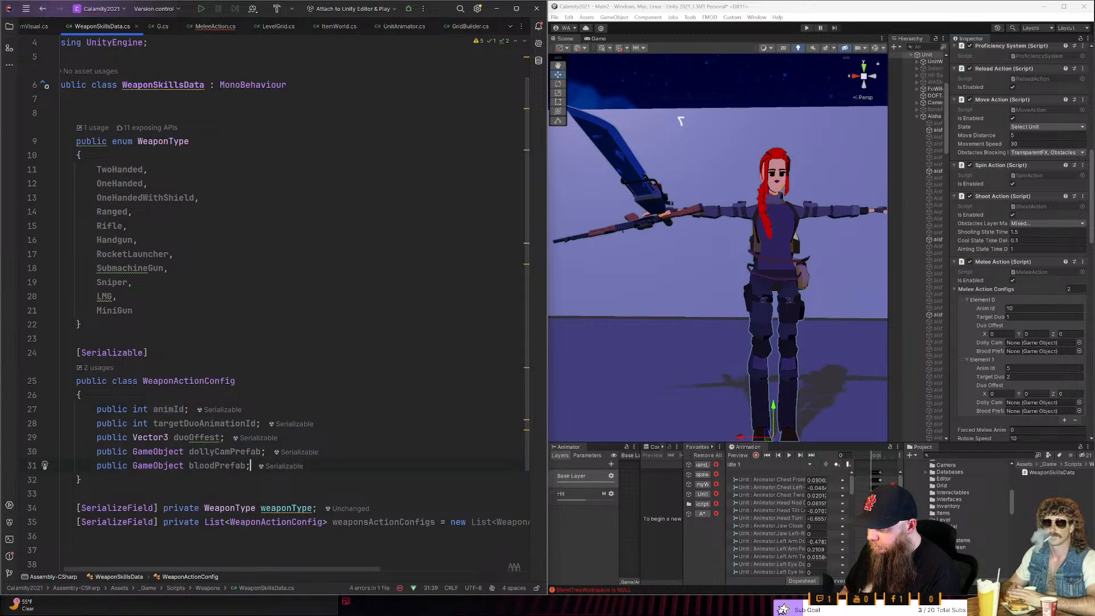
{"action": "key", "text": "Return"}
{"action": "type", "text": "public"}
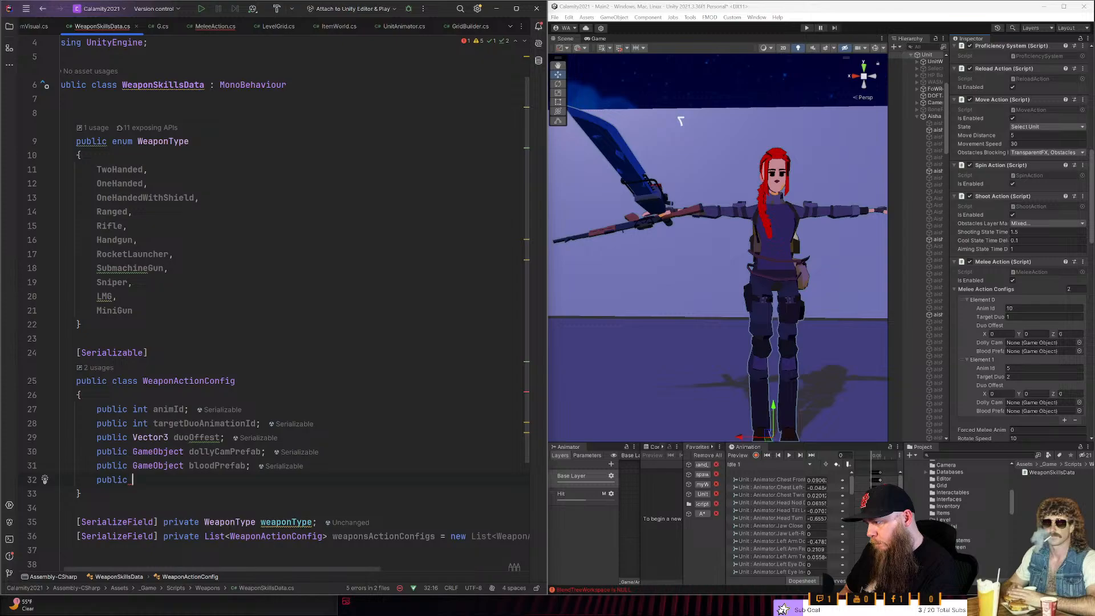
{"action": "type", "text": " int "}
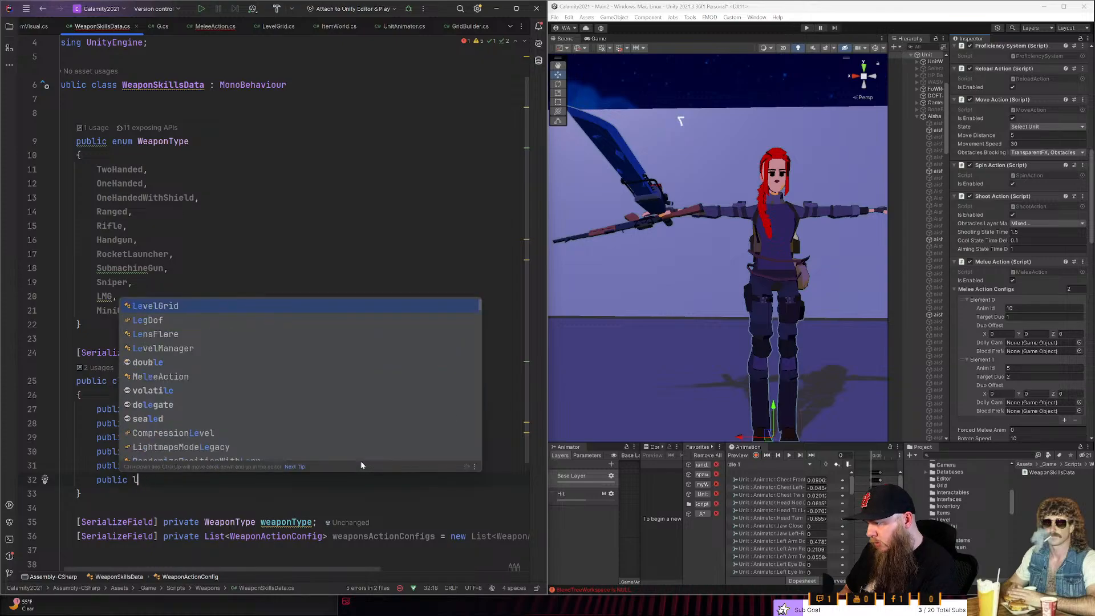
{"action": "type", "text": "sk"}
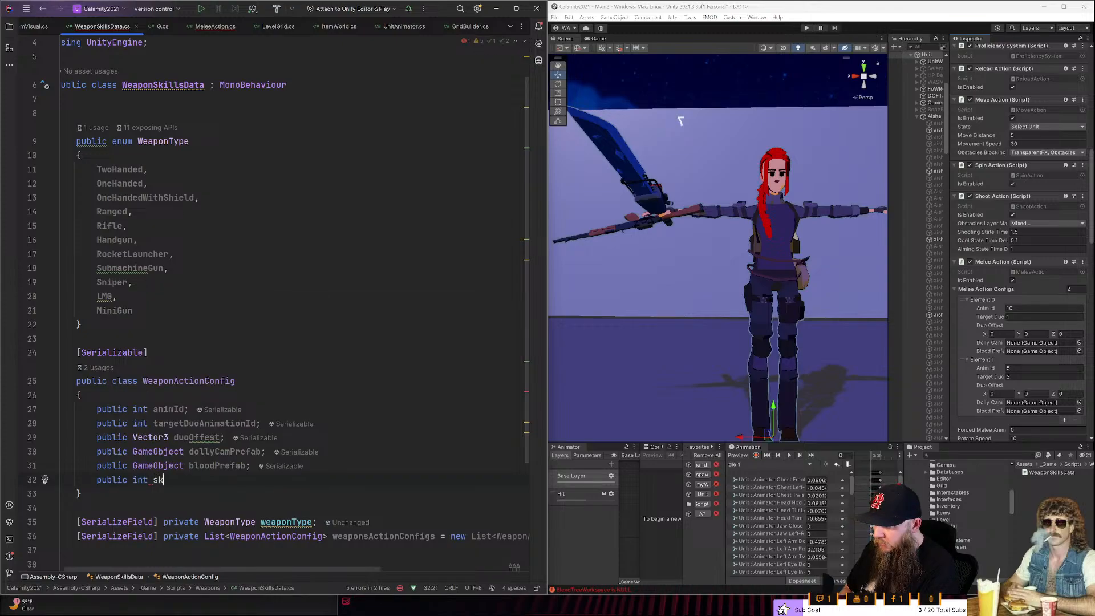
{"action": "type", "text": "illLevelR"}
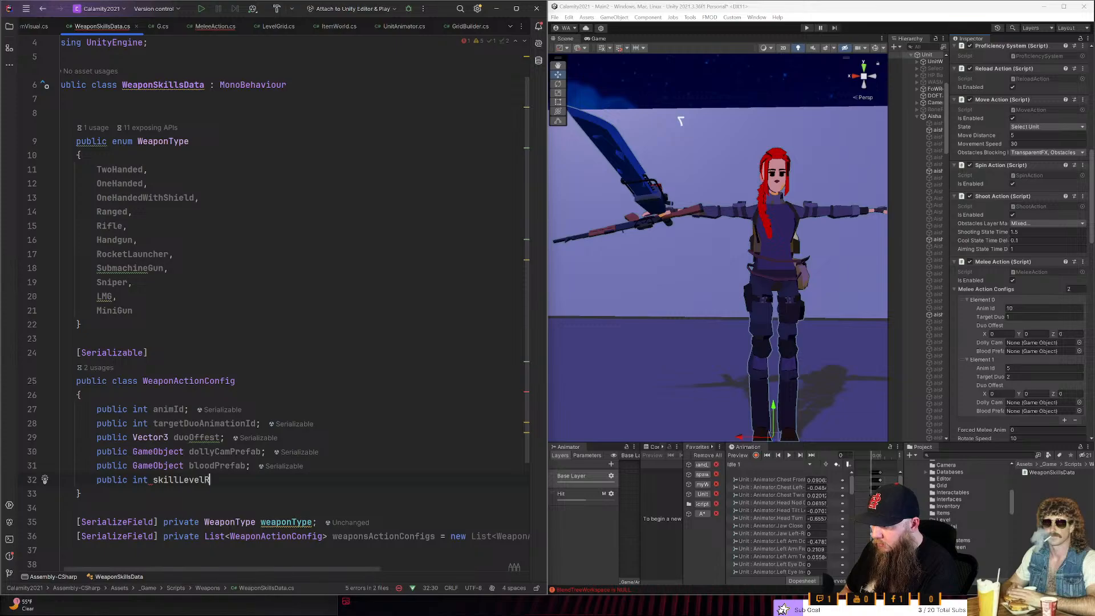
{"action": "type", "text": "equired;"}
{"action": "key", "text": "Return"}
{"action": "type", "text": "public"}
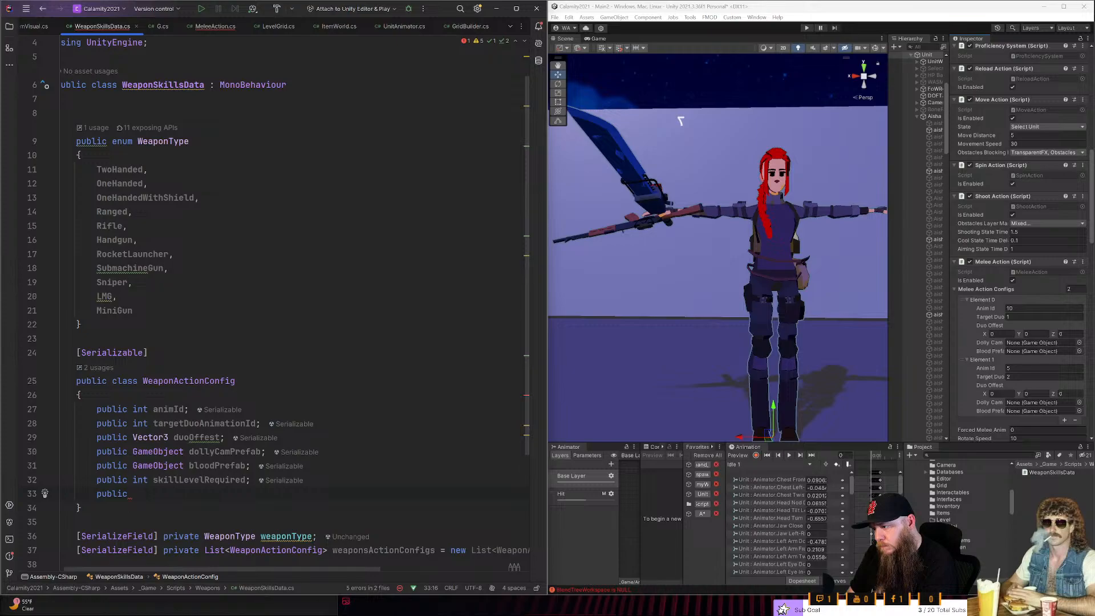
{"action": "key", "text": "ctrl+BackSpace"}
{"action": "key", "text": "alt+Return"}
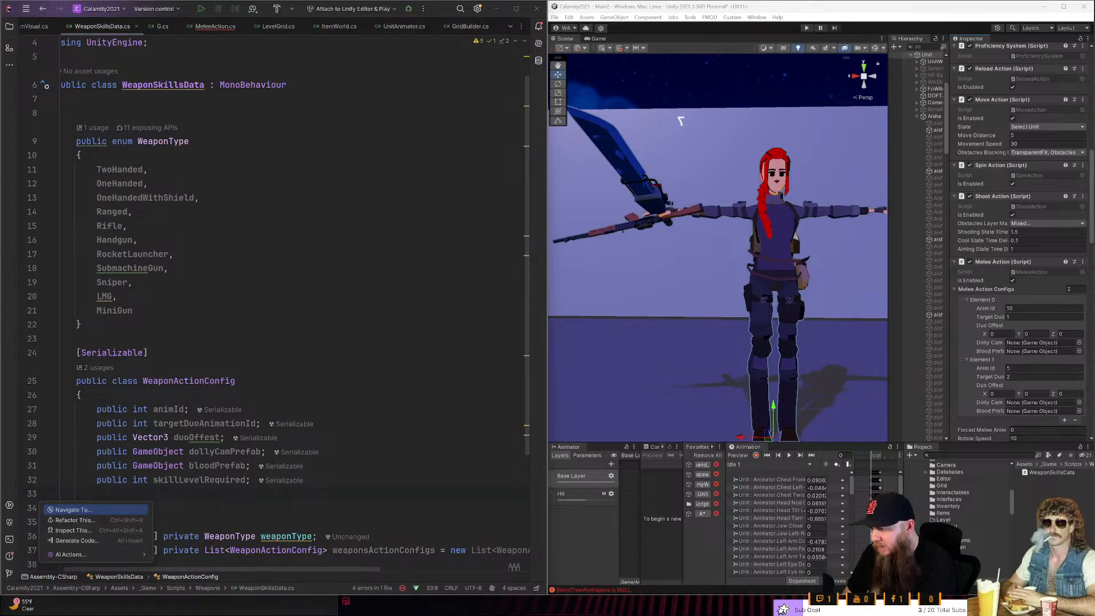
{"action": "key", "text": "Down"}
{"action": "key", "text": "Down"}
{"action": "key", "text": "Down"}
{"action": "key", "text": "Escape"}
{"action": "key", "text": "alt+Insert"}
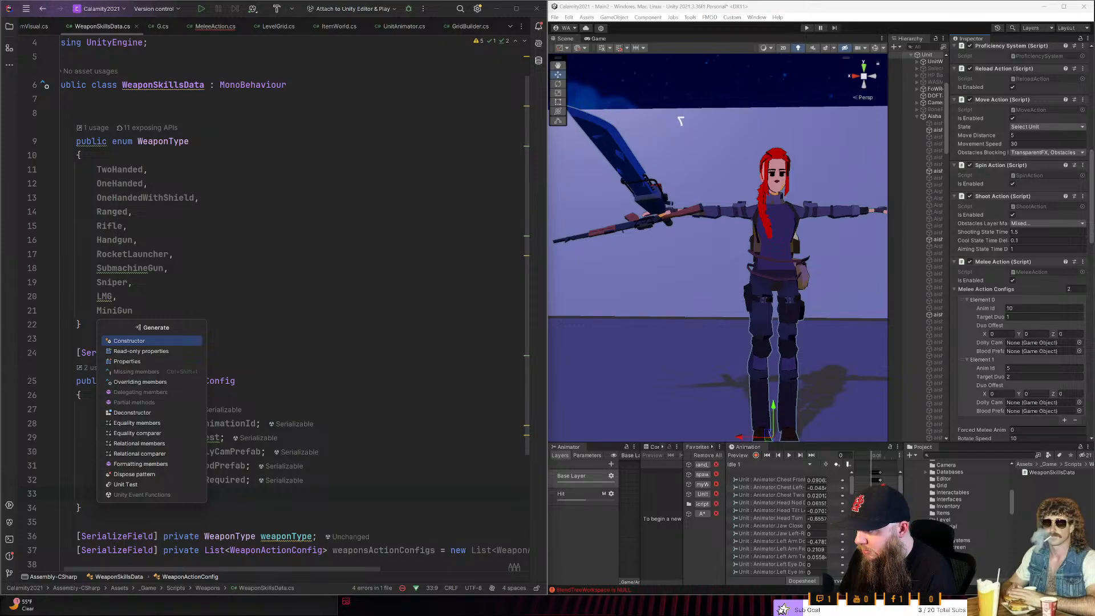
{"action": "key", "text": "Escape"}
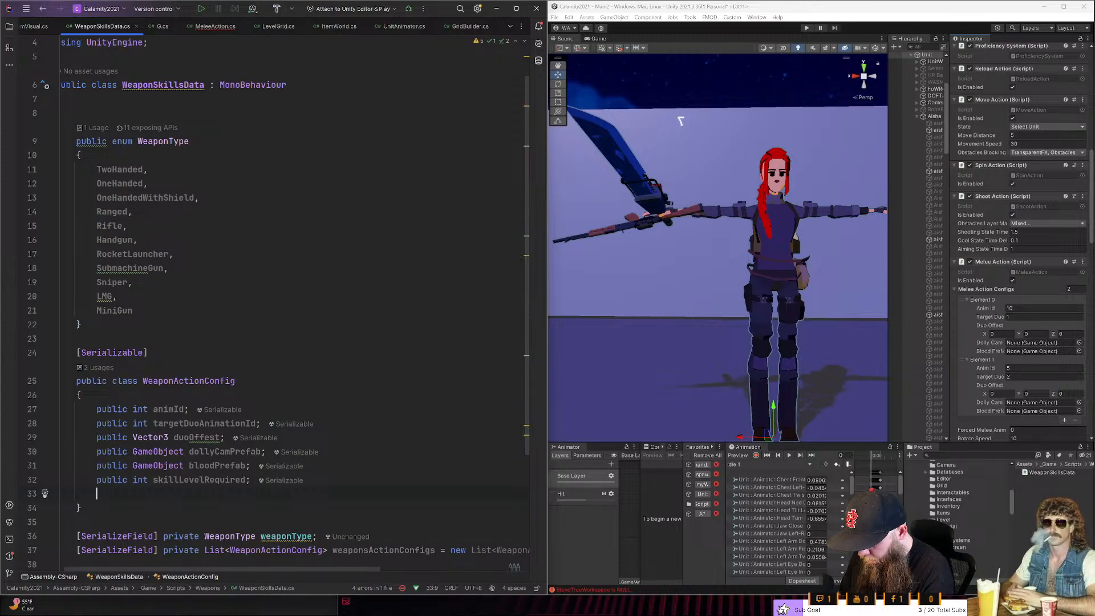
- Add a public int flags field after skillLevelRequired in the WeaponActionConfig class
{"action": "type", "text": "public"}
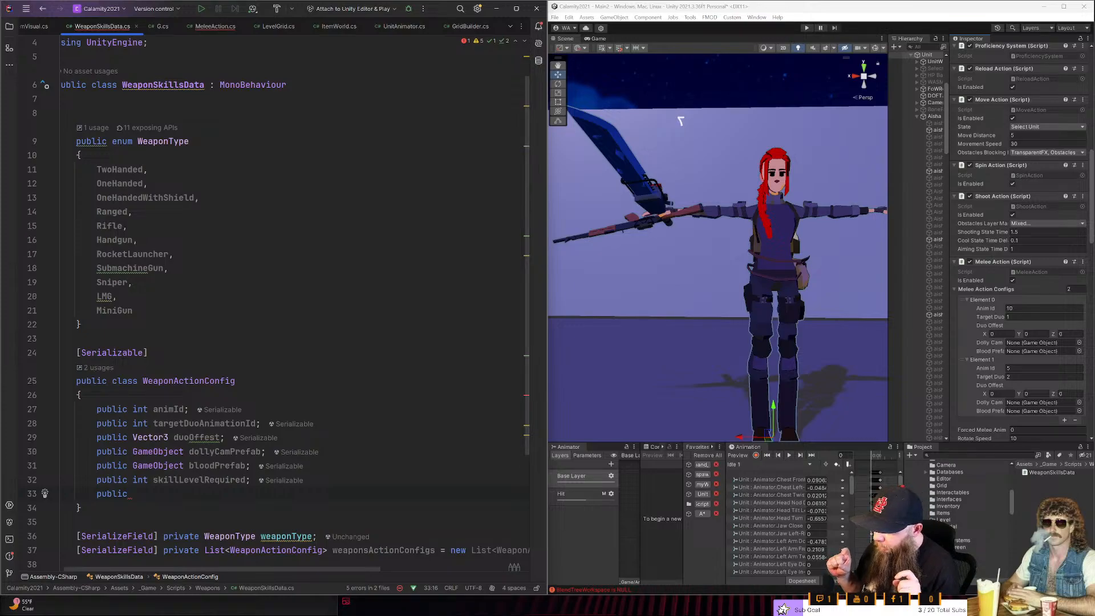
{"action": "type", "text": "int "}
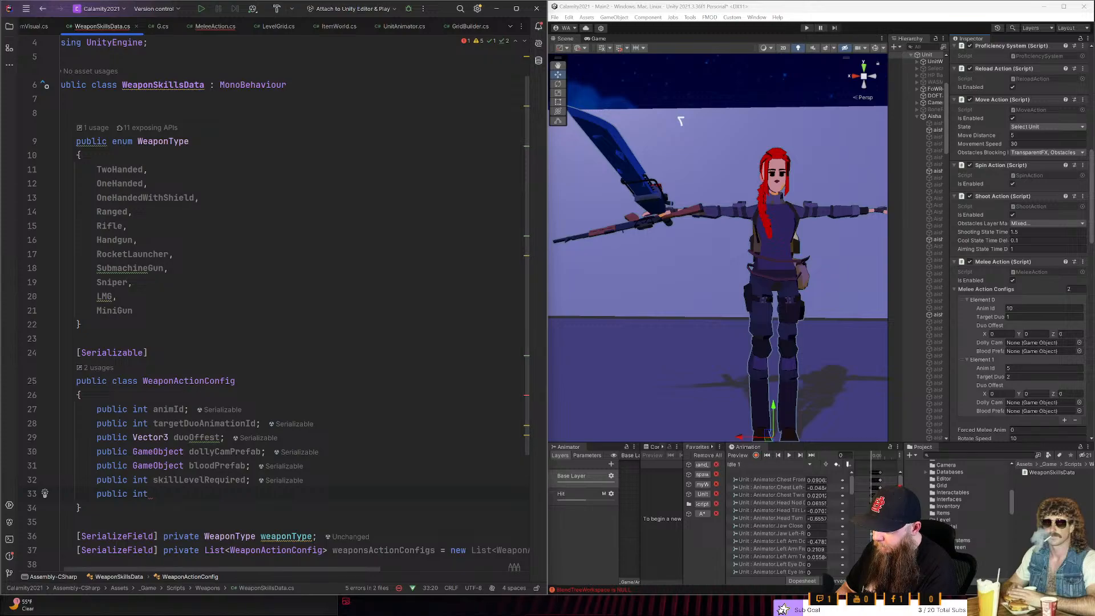
{"action": "type", "text": "flags;"}
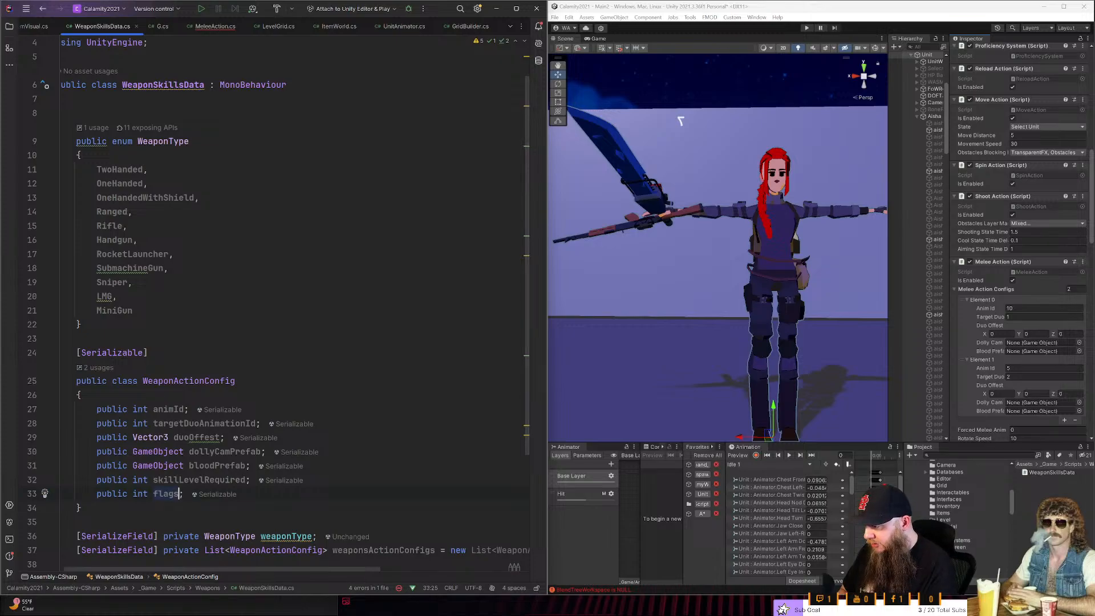
{"action": "double_click", "coordinate": [166, 494]}
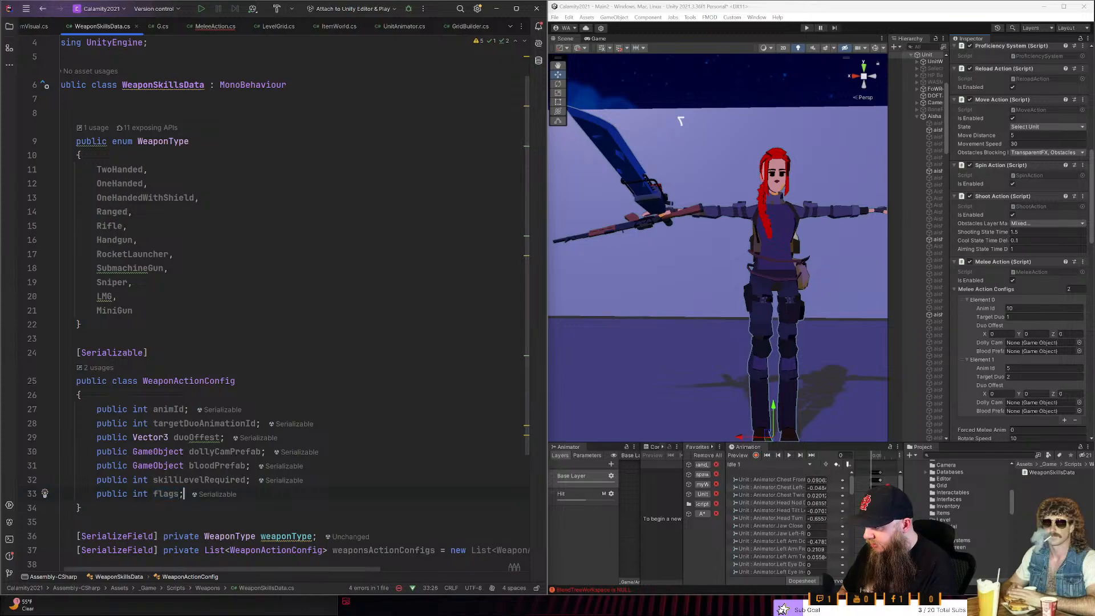
{"action": "key", "text": "End"}
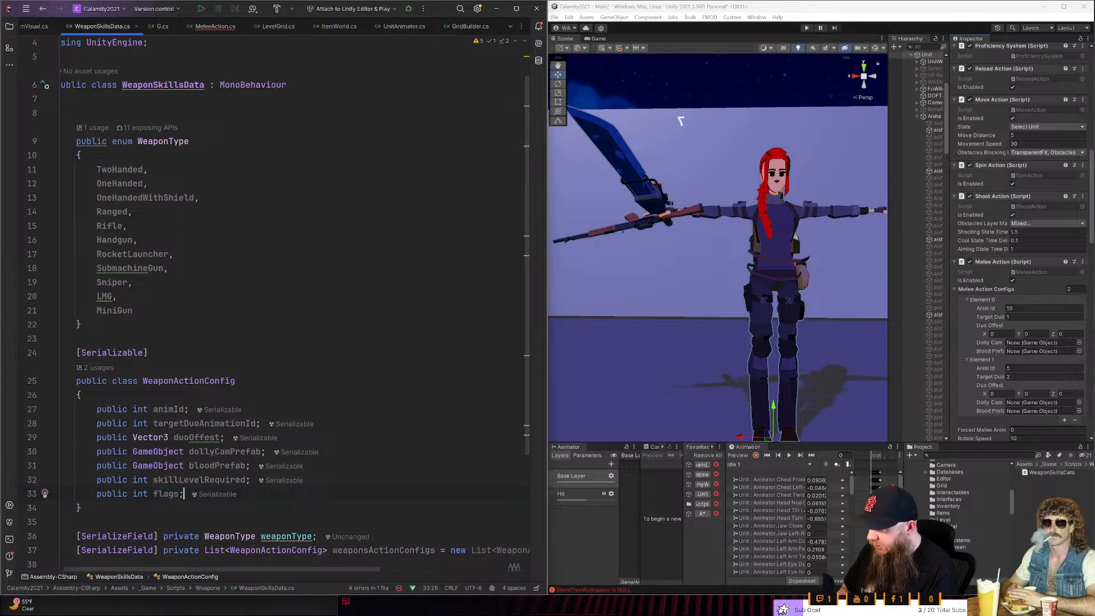
{"action": "key", "text": "Left"}
{"action": "key", "text": "Left"}
{"action": "key", "text": "Left"}
{"action": "key", "text": "Left"}
{"action": "key", "text": "Left"}
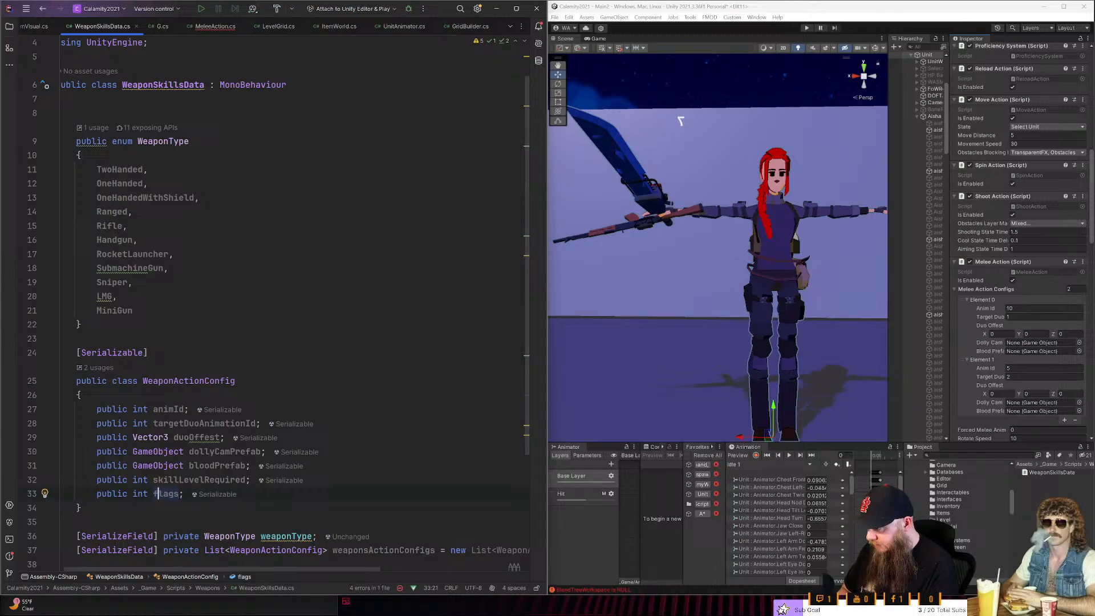
{"action": "key", "text": "ctrl+w"}
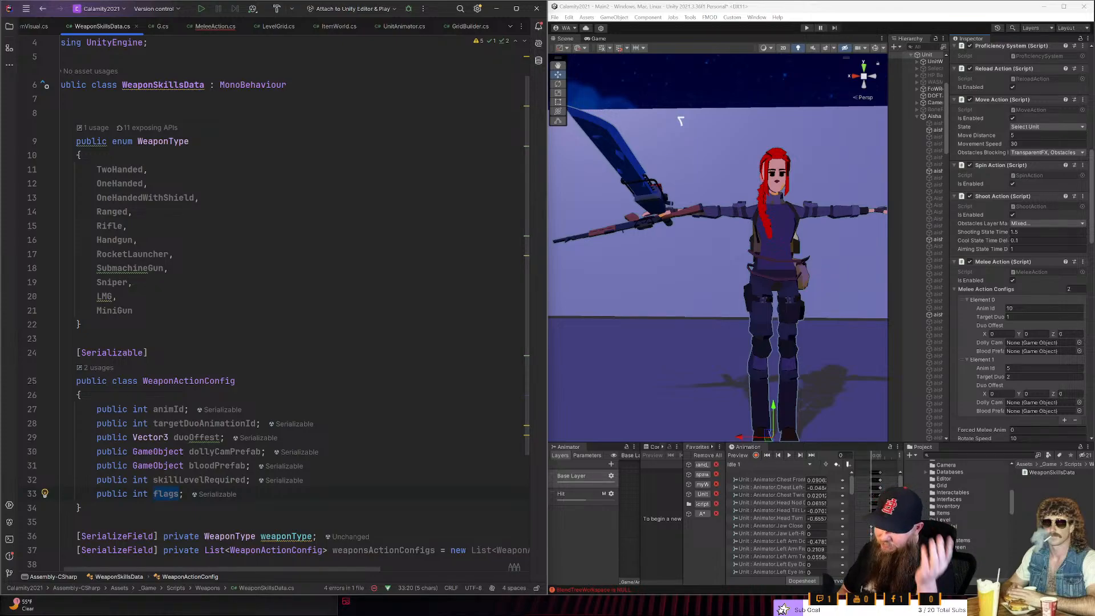
{"action": "scroll", "coordinate": [272, 431], "scroll_direction": "down", "scroll_amount": 1}
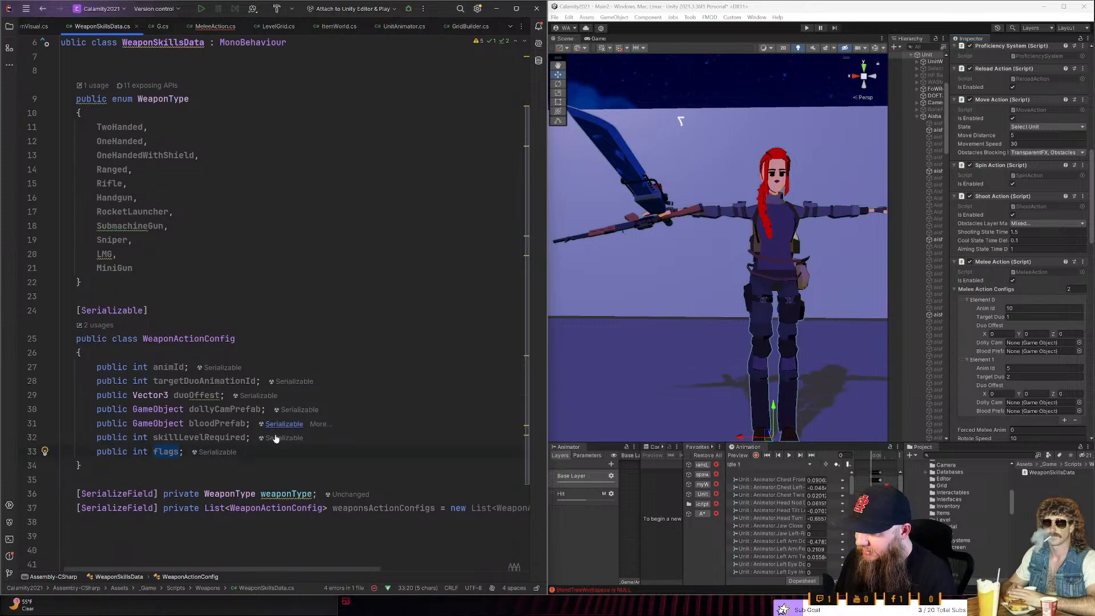
- Add a public int probability field after the flags field in WeaponActionConfig
{"action": "left_click", "coordinate": [184, 452]}
{"action": "scroll", "coordinate": [184, 452], "scroll_direction": "down", "scroll_amount": 3}
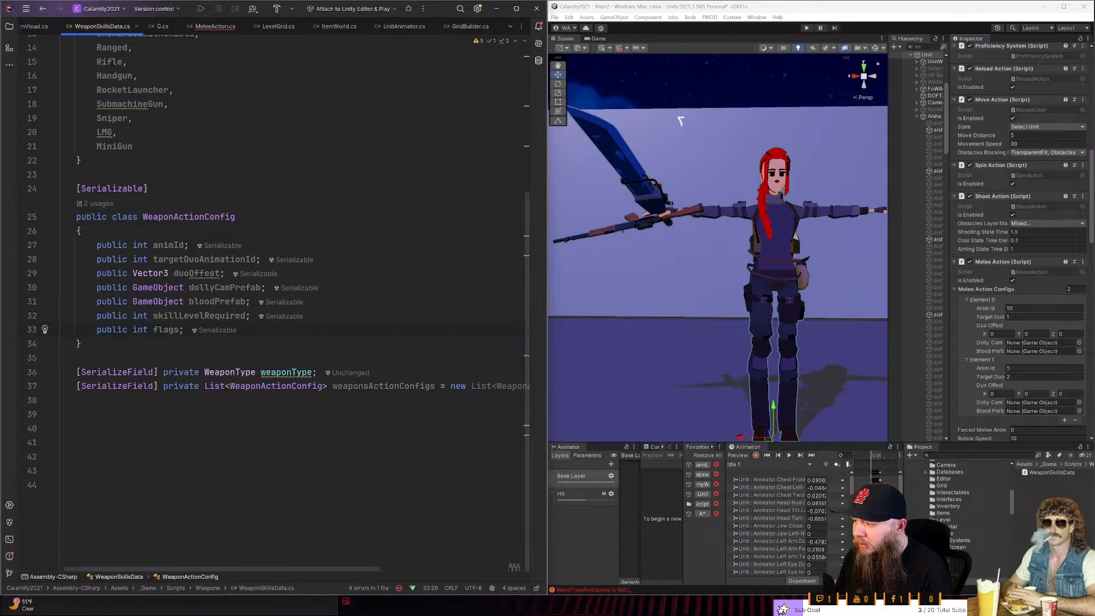
{"action": "key", "text": "Up"}
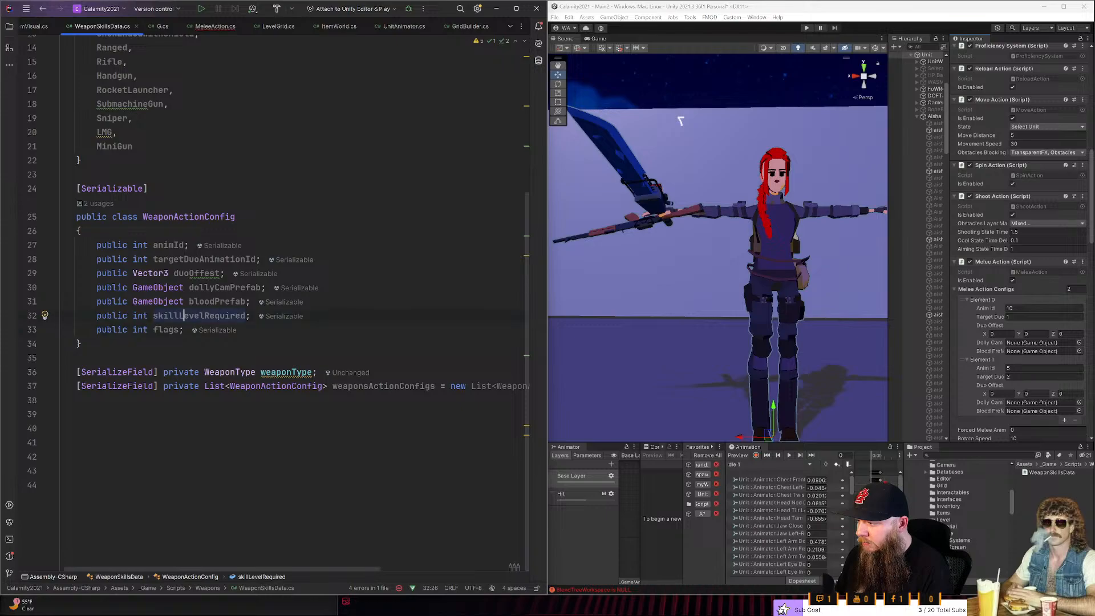
{"action": "key", "text": "Return"}
{"action": "type", "text": "pubi"}
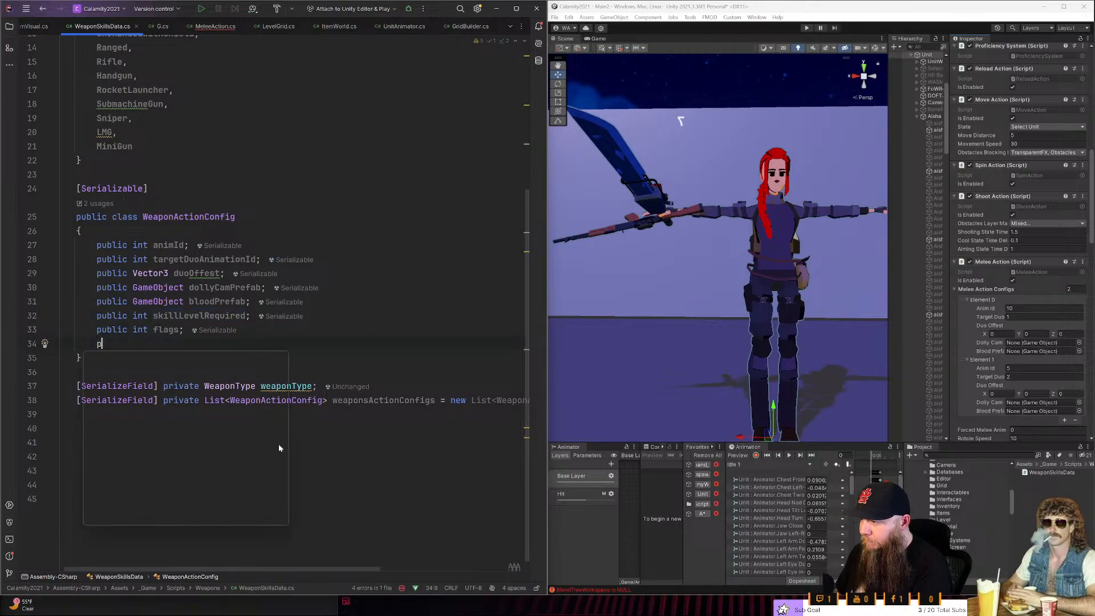
{"action": "key", "text": "Return"}
{"action": "type", "text": "ic i"}
{"action": "key", "text": "Return"}
{"action": "type", "text": "prob"}
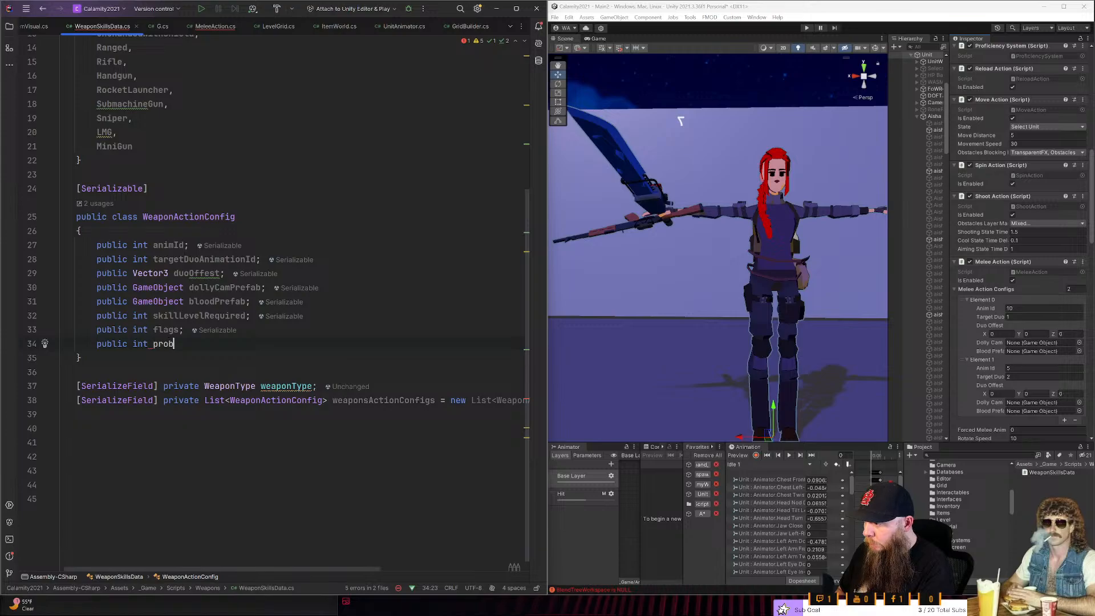
{"action": "type", "text": "abitli"}
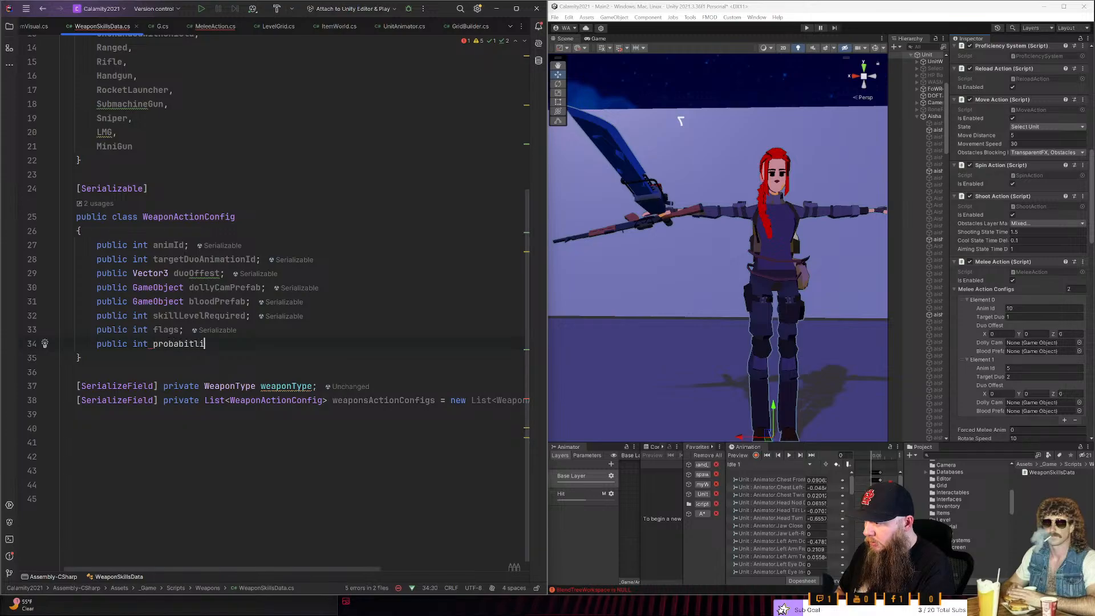
{"action": "key", "text": "BackSpace"}
{"action": "key", "text": "BackSpace"}
{"action": "key", "text": "BackSpace"}
{"action": "type", "text": "lity"}
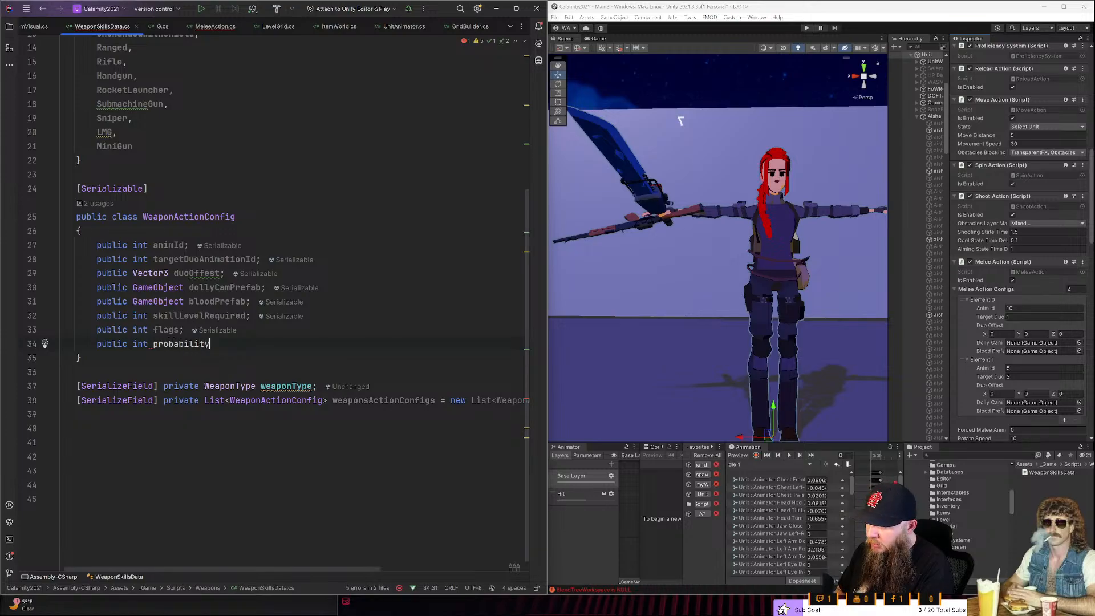
{"action": "type", "text": ";"}
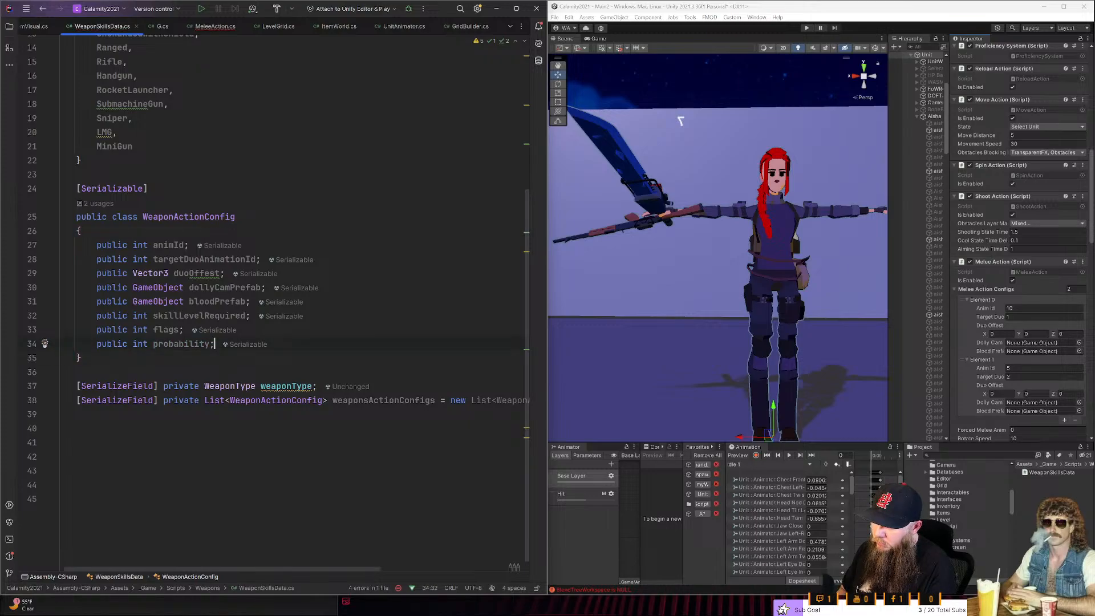
- Change the type of the probability field to float
{"action": "key", "text": "ctrl+Left"}
{"action": "key", "text": "ctrl+Left"}
{"action": "key", "text": "ctrl+Left"}
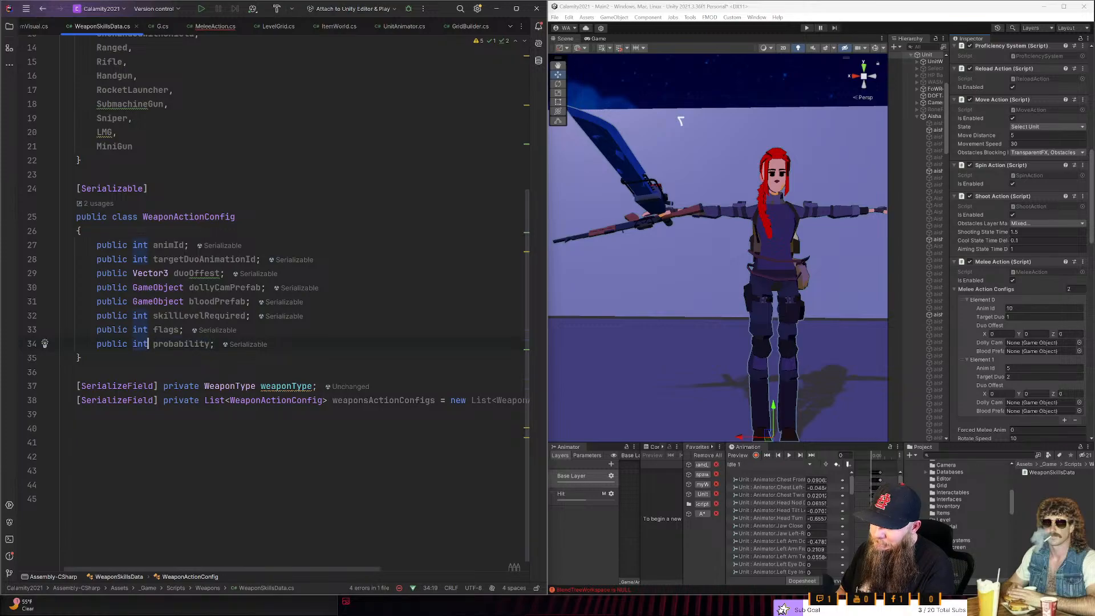
{"action": "key", "text": "ctrl+BackSpace"}
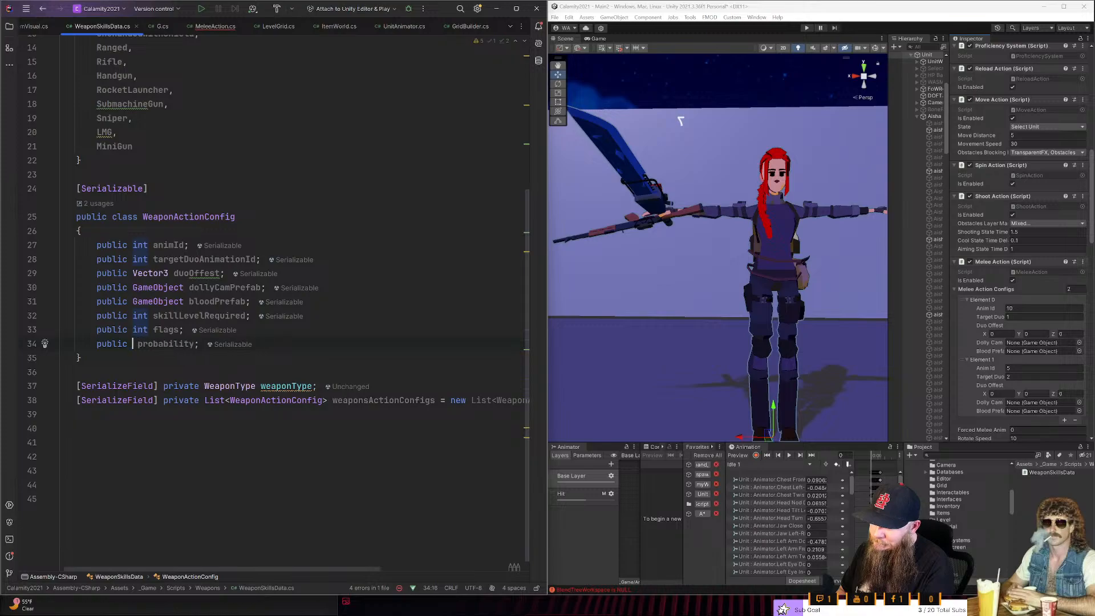
{"action": "type", "text": "float."}
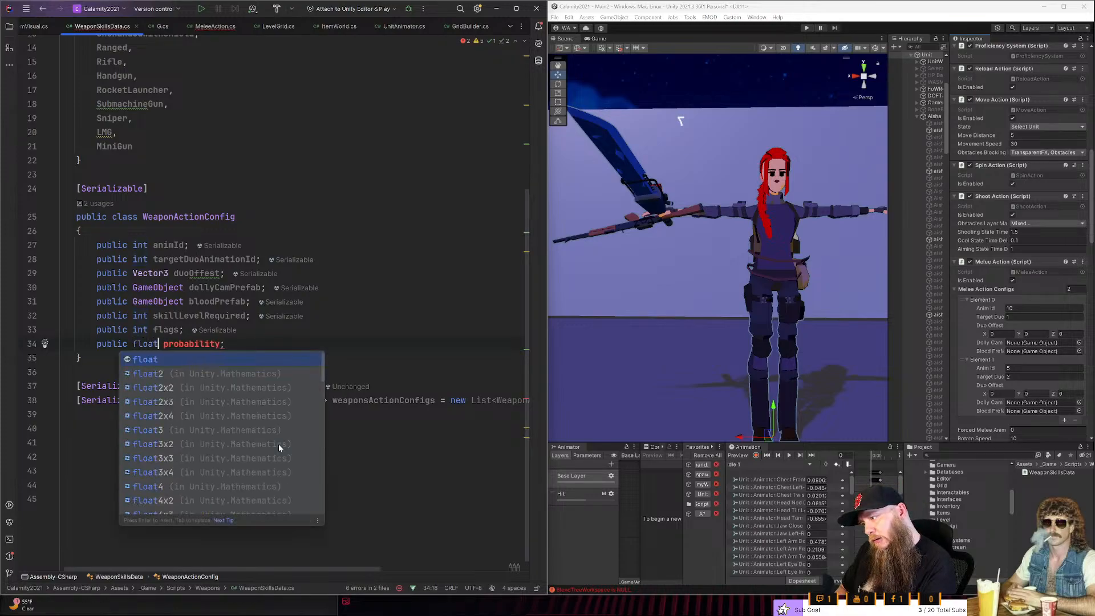
{"action": "key", "text": "BackSpace"}
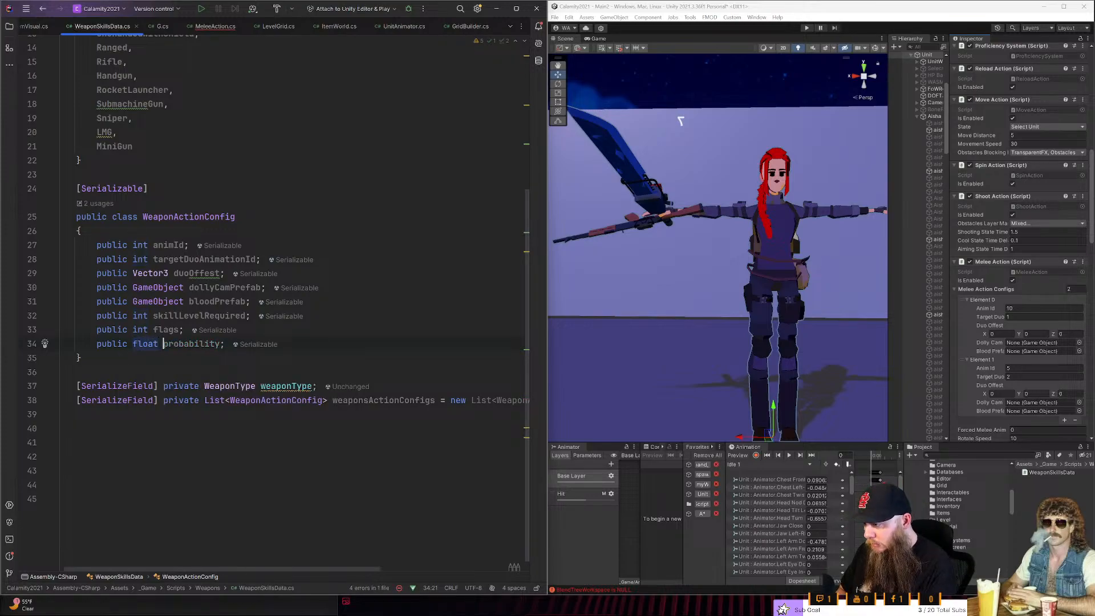
{"action": "key", "text": "alt+Return"}
{"action": "key", "text": "Down"}
{"action": "key", "text": "Down"}
{"action": "key", "text": "Down"}
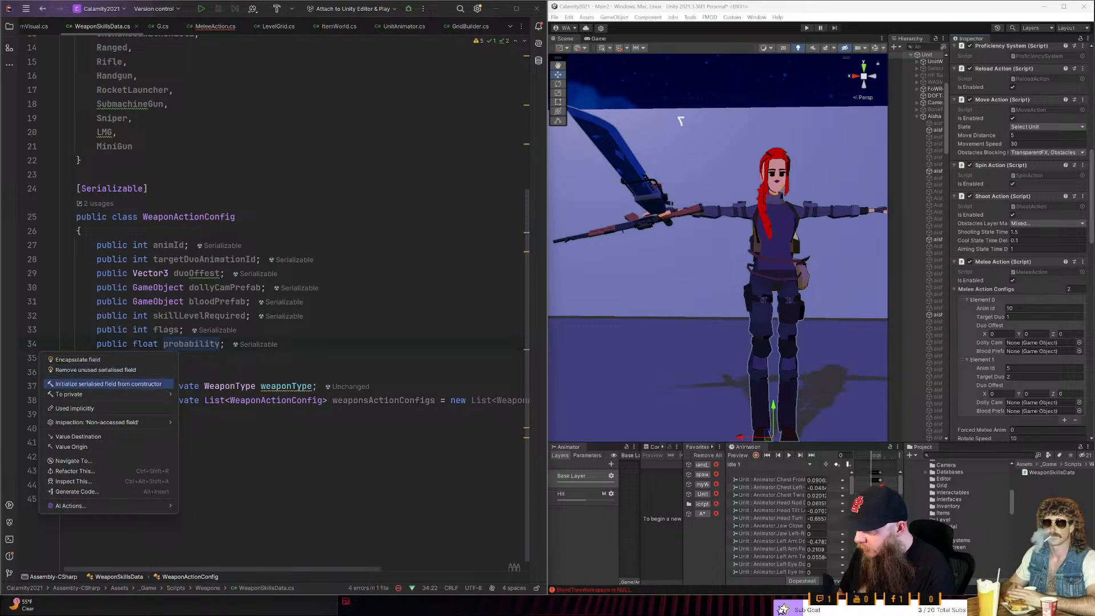
{"action": "key", "text": "Down"}
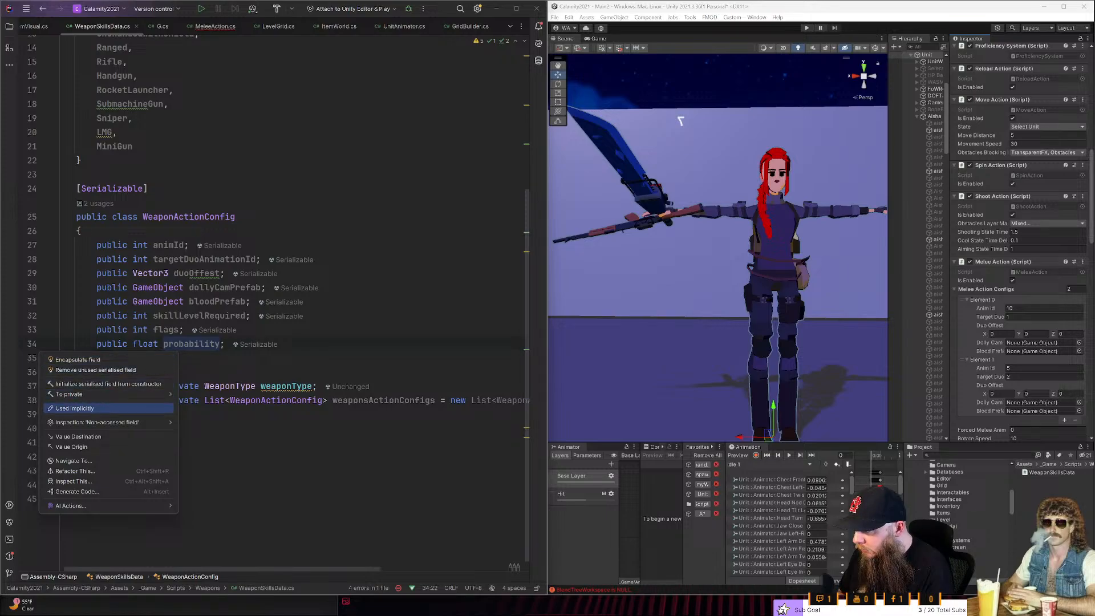
{"action": "key", "text": "Down"}
{"action": "key", "text": "Right"}
{"action": "key", "text": "Left"}
{"action": "key", "text": "Down"}
{"action": "key", "text": "Down"}
{"action": "key", "text": "Down"}
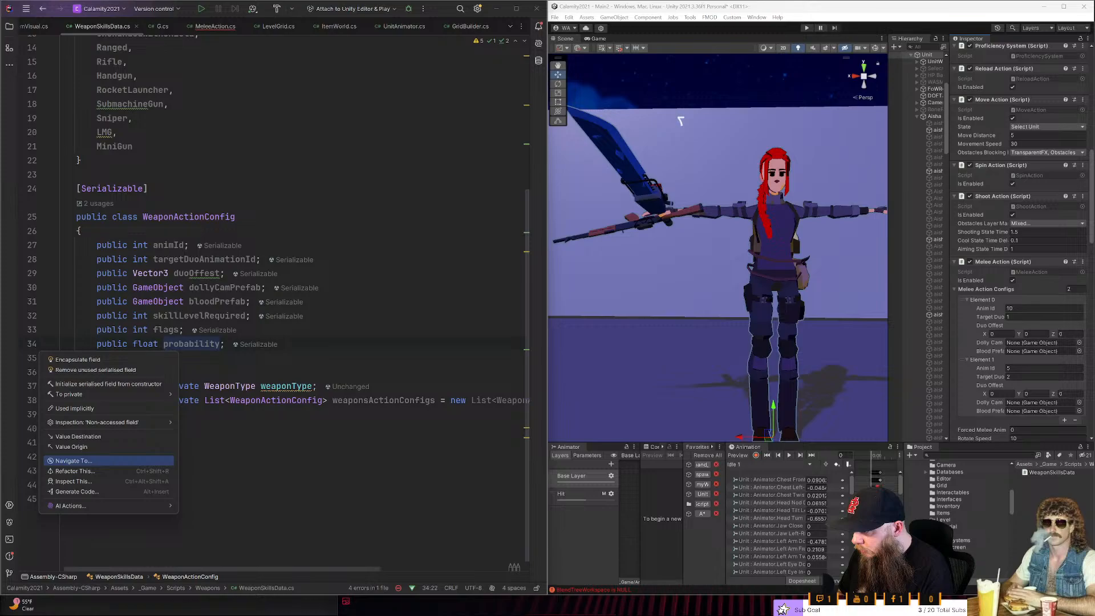
{"action": "key", "text": "Escape"}
- Add a [Range(0,1)] attribute on its own line above the probability field
{"action": "key", "text": "Up"}
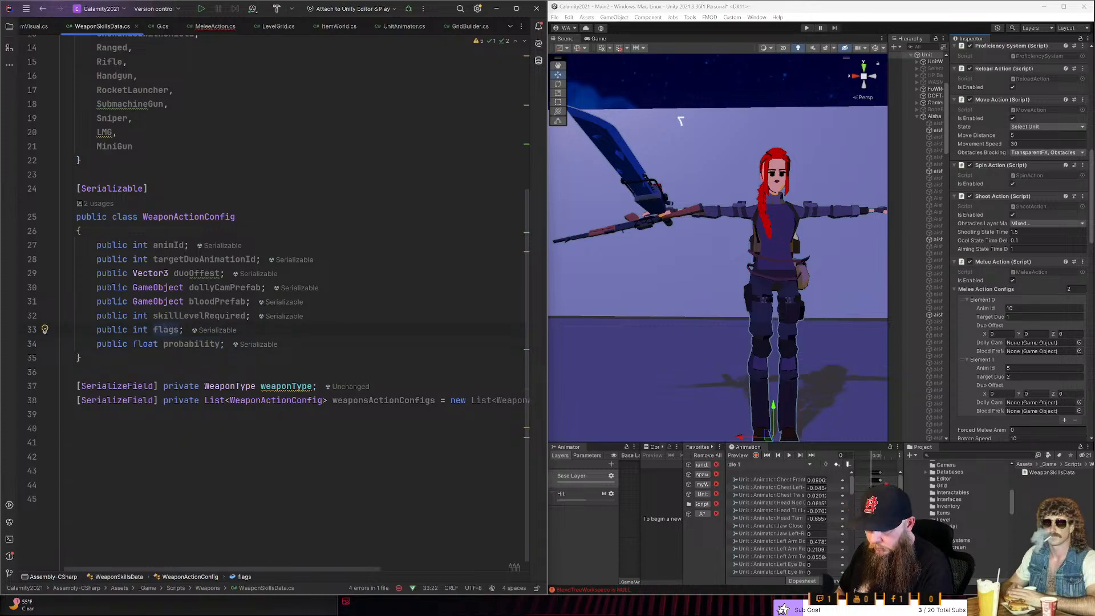
{"action": "key", "text": "End"}
{"action": "key", "text": "Return"}
{"action": "type", "text": "["}
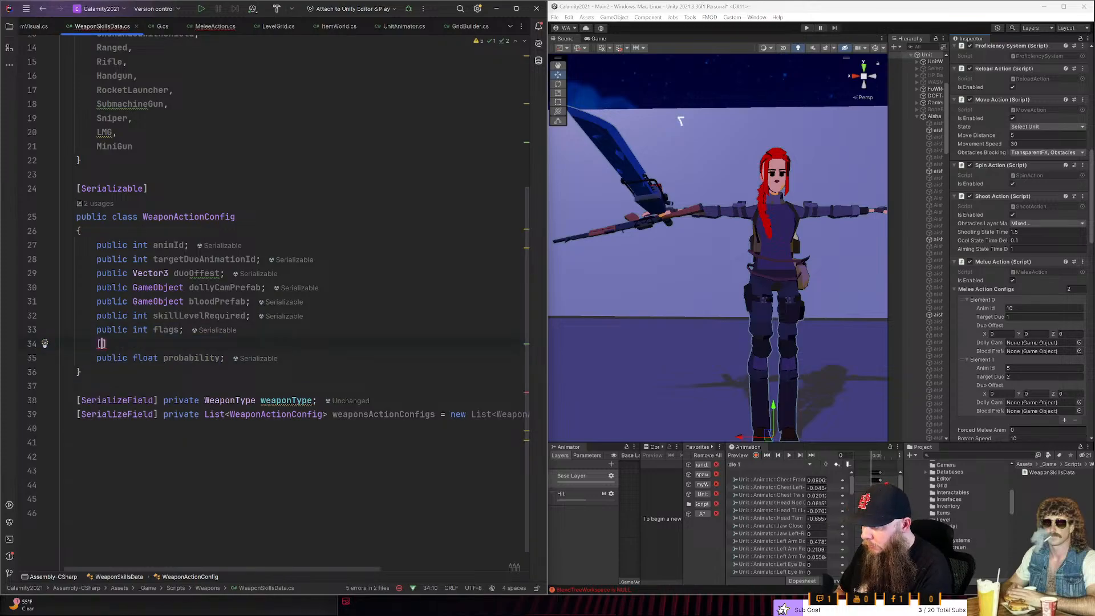
{"action": "type", "text": "Range("}
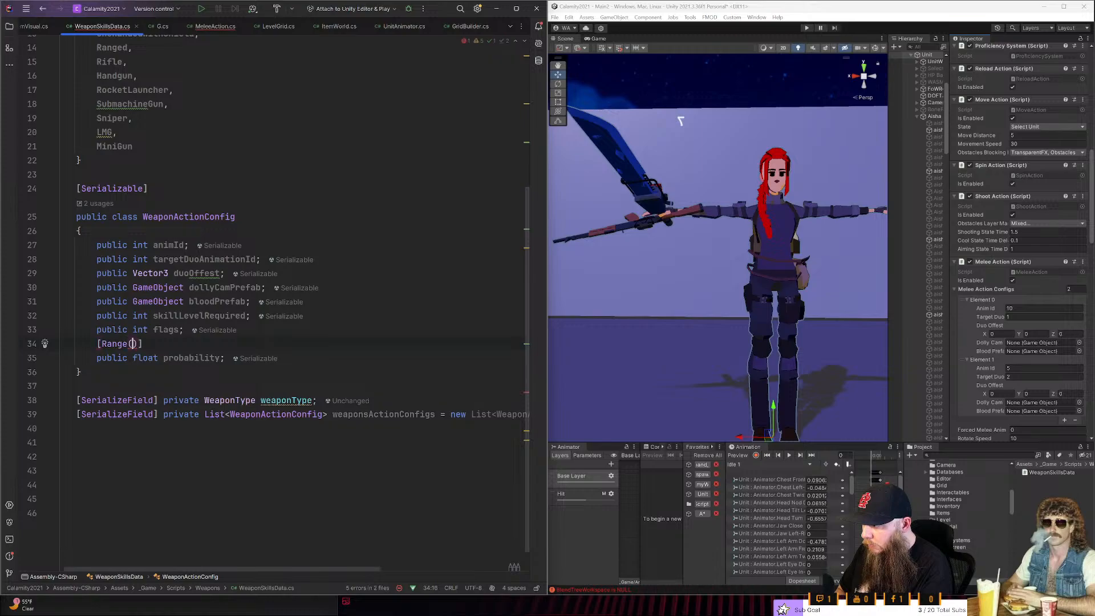
{"action": "type", "text": "0m,"}
{"action": "key", "text": "Left"}
{"action": "key", "text": "BackSpace"}
{"action": "key", "text": "Right"}
{"action": "type", "text": "1"}
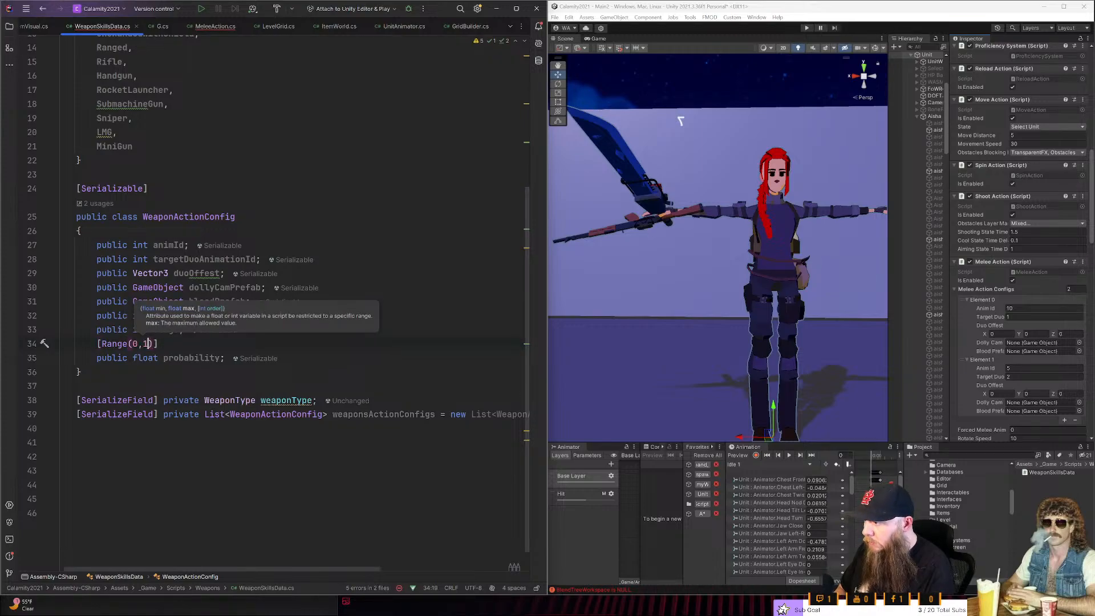
{"action": "key", "text": "Right"}
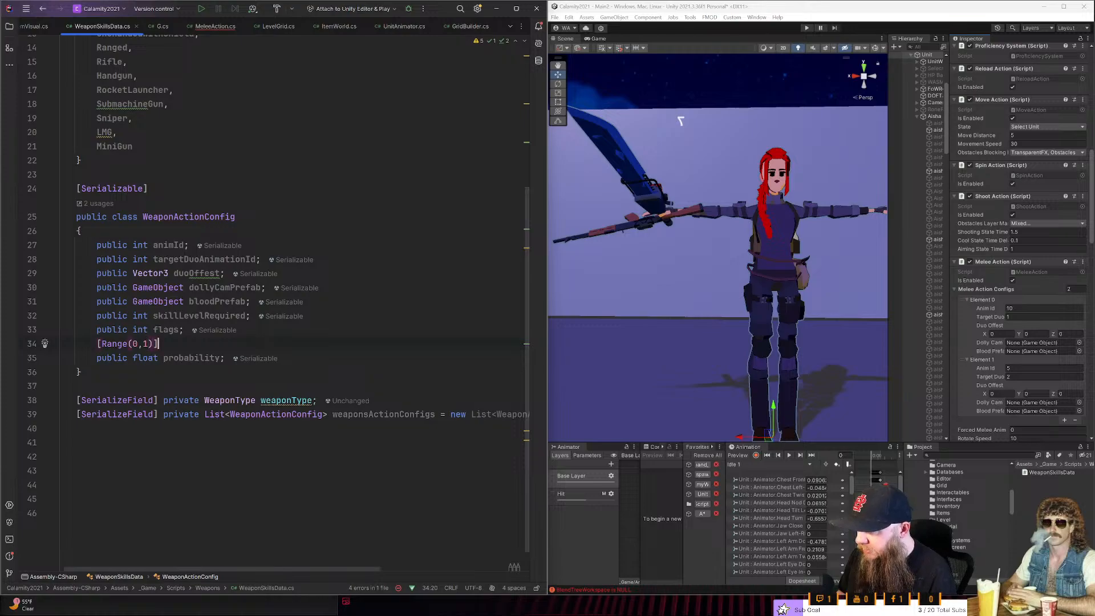
{"action": "key", "text": "shift+Left"}
{"action": "key", "text": "shift+Left"}
{"action": "key", "text": "shift+Left"}
{"action": "key", "text": "shift+Left"}
{"action": "key", "text": "shift+Left"}
{"action": "key", "text": "shift+Left"}
{"action": "key", "text": "shift+Left"}
{"action": "key", "text": "shift+Left"}
{"action": "key", "text": "shift+Left"}
{"action": "key", "text": "shift+Left"}
{"action": "key", "text": "shift+Left"}
{"action": "key", "text": "shift+Left"}
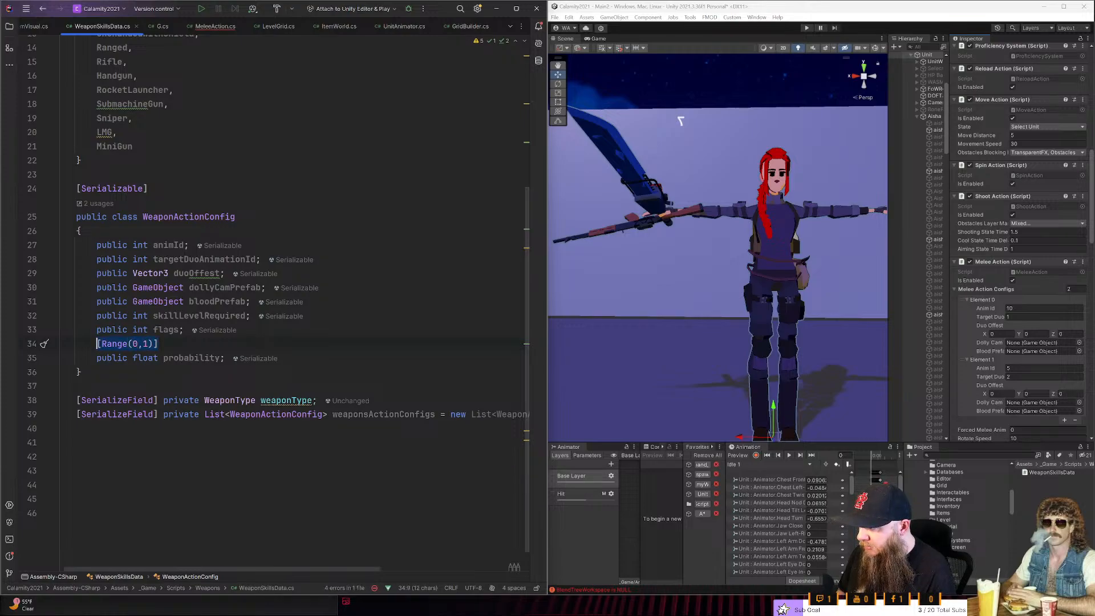
{"action": "key", "text": "Down"}
{"action": "key", "text": "ctrl+Right"}
{"action": "key", "text": "ctrl+shift+Left"}
{"action": "key", "text": "Up"}
{"action": "key", "text": "Left"}
{"action": "key", "text": "Left"}
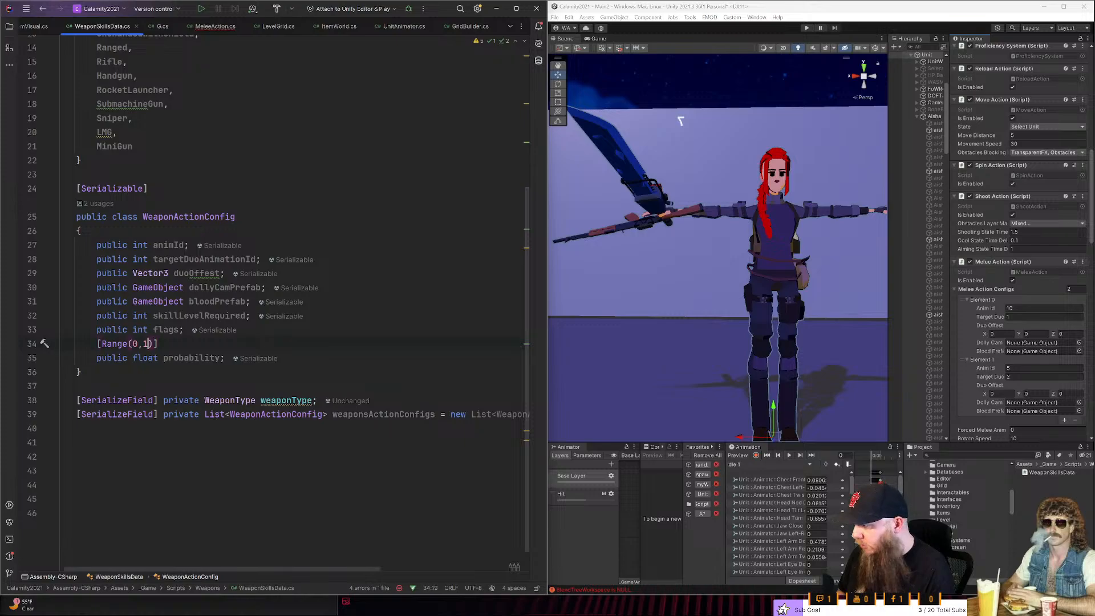
{"action": "key", "text": "Right"}
{"action": "key", "text": "Down"}
{"action": "key", "text": "Up"}
{"action": "key", "text": "Left"}
{"action": "key", "text": "Down"}
{"action": "key", "text": "Right"}
{"action": "key", "text": "Right"}
{"action": "key", "text": "Right"}
{"action": "key", "text": "Right"}
{"action": "key", "text": "End"}
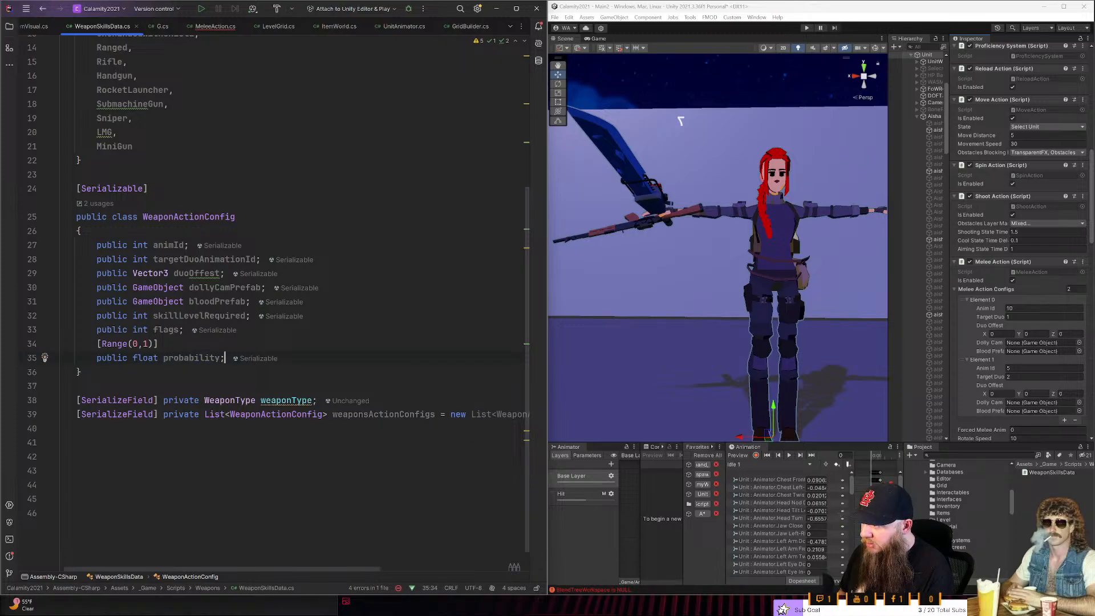
{"action": "key", "text": "Up"}
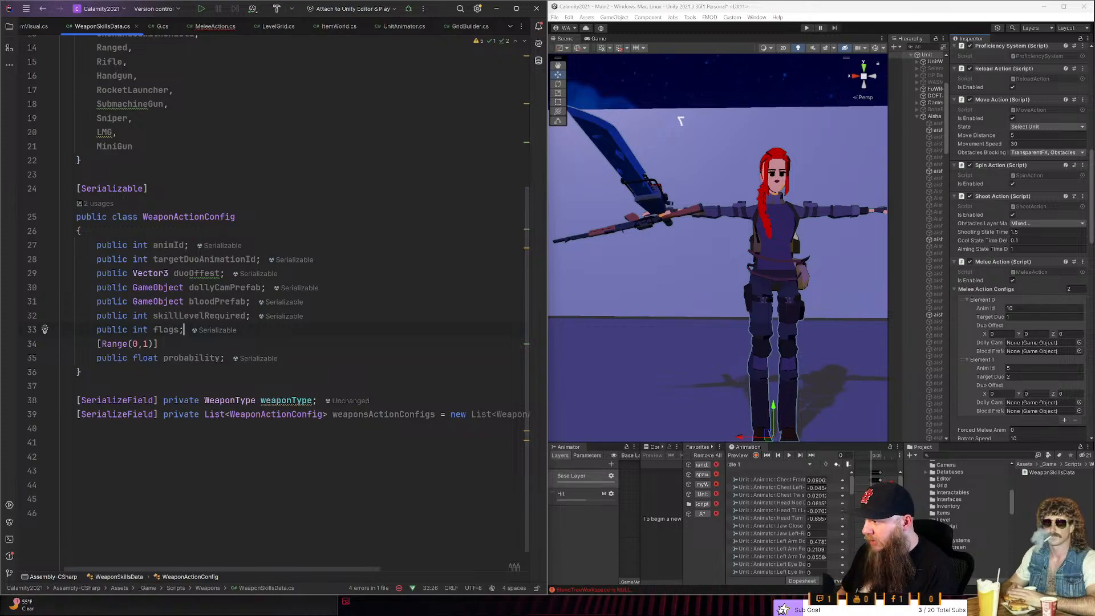
{"action": "key", "text": "Left"}
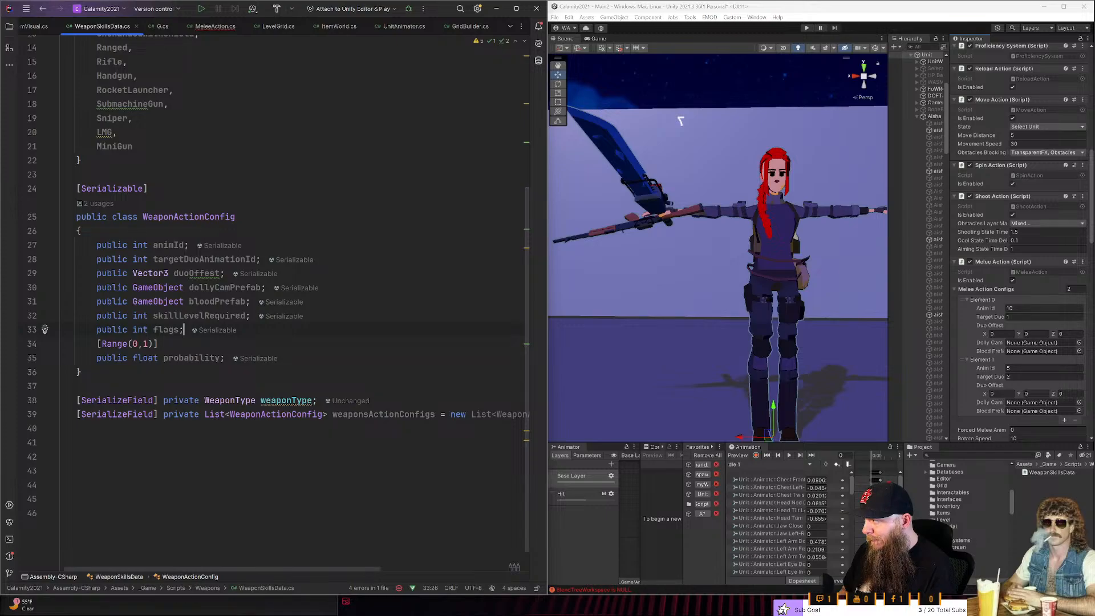
{"action": "key", "text": "shift+Left"}
{"action": "key", "text": "shift+Left"}
{"action": "key", "text": "shift+Left"}
{"action": "key", "text": "shift+Left"}
{"action": "key", "text": "shift+Left"}
{"action": "key", "text": "shift+Left"}
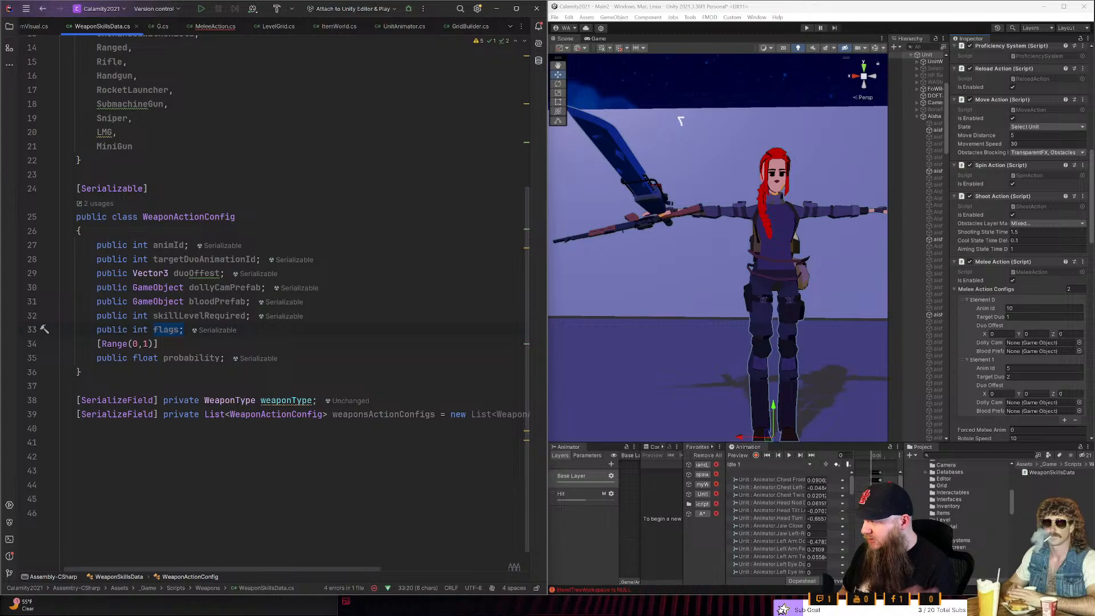
- Insert a blank line after the weaponsActionConfigs list declaration in WeaponSkillsData
{"action": "key", "text": "Down"}
{"action": "key", "text": "Down"}
{"action": "key", "text": "Down"}
{"action": "key", "text": "Down"}
{"action": "key", "text": "Down"}
{"action": "key", "text": "End"}
{"action": "key", "text": "End"}
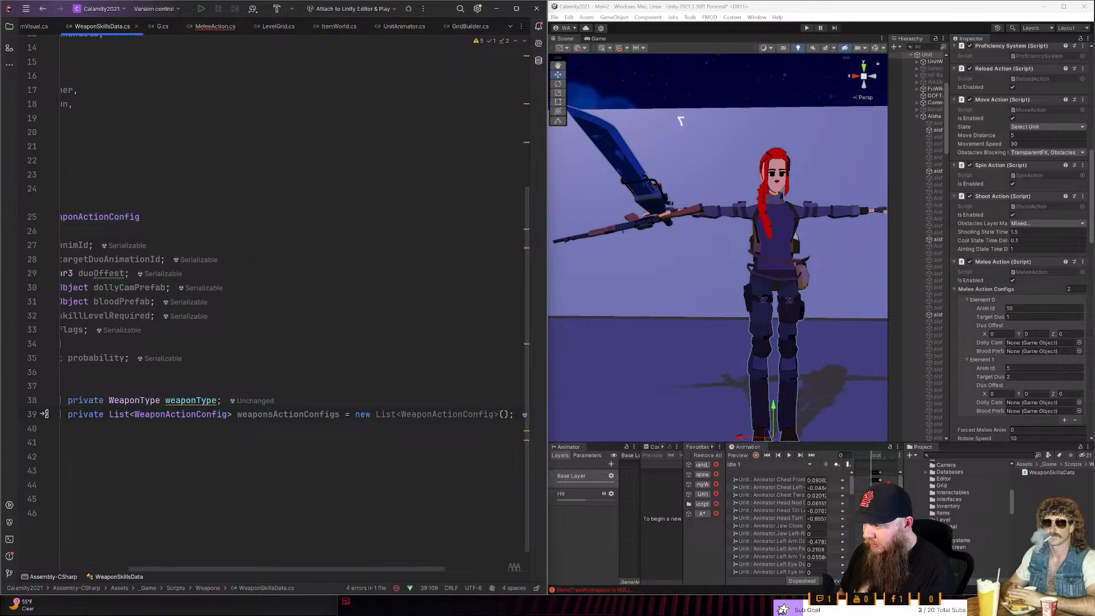
{"action": "key", "text": "Return"}
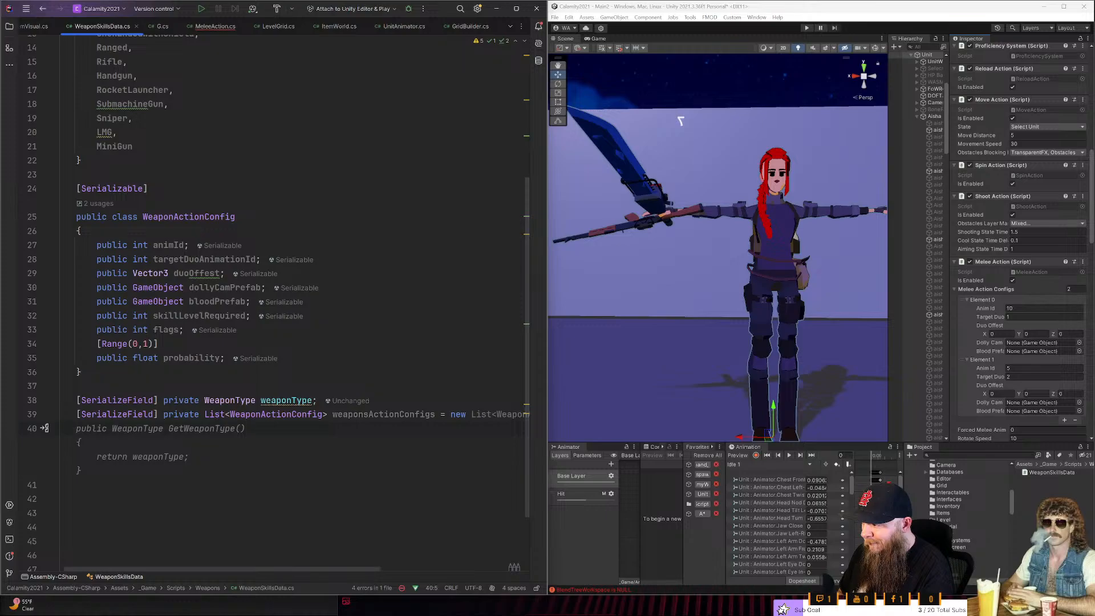
- Declare a public float StamniaCost field below probability in the WeaponActionConfig class
{"action": "key", "text": "Up"}
{"action": "key", "text": "Up"}
{"action": "key", "text": "Up"}
{"action": "key", "text": "Up"}
{"action": "key", "text": "Up"}
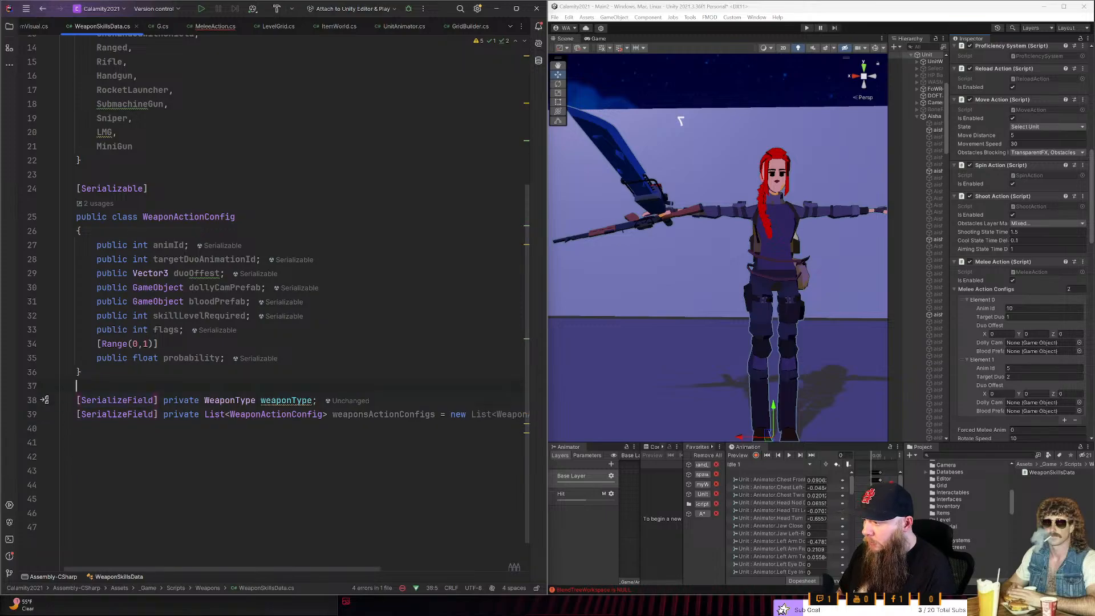
{"action": "key", "text": "End"}
{"action": "key", "text": "Return"}
{"action": "type", "text": "public float ST"}
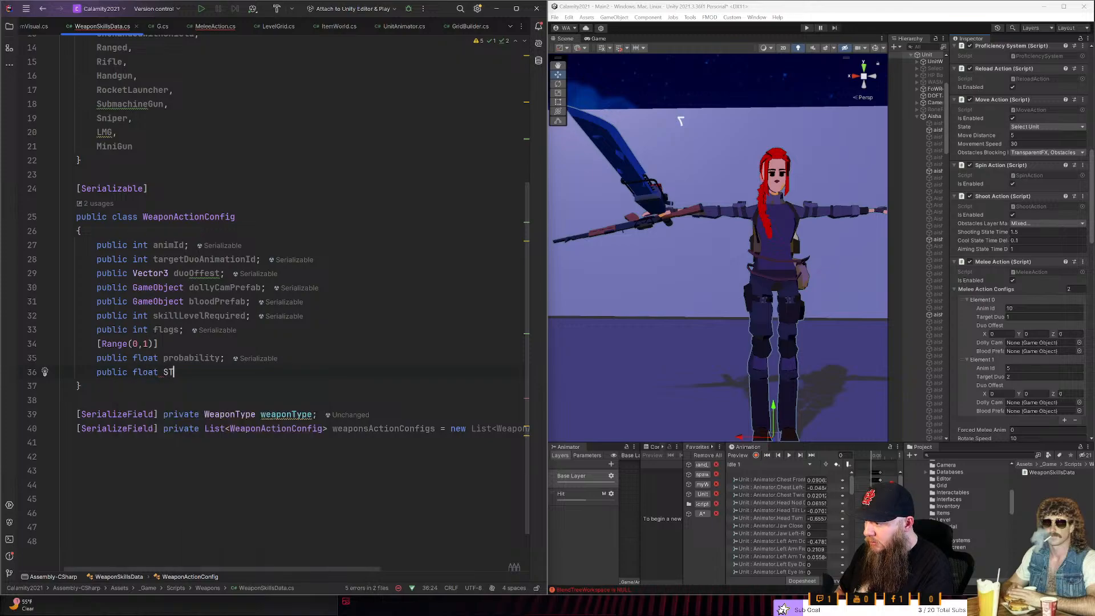
{"action": "key", "text": "BackSpace"}
{"action": "type", "text": "tamniaCost"}
- Rename the StamniaCost field to stamniaCost and end the declaration with a semicolon, without an empty line above it
{"action": "key", "text": "ctrl+Left"}
{"action": "key", "text": "BackSpace"}
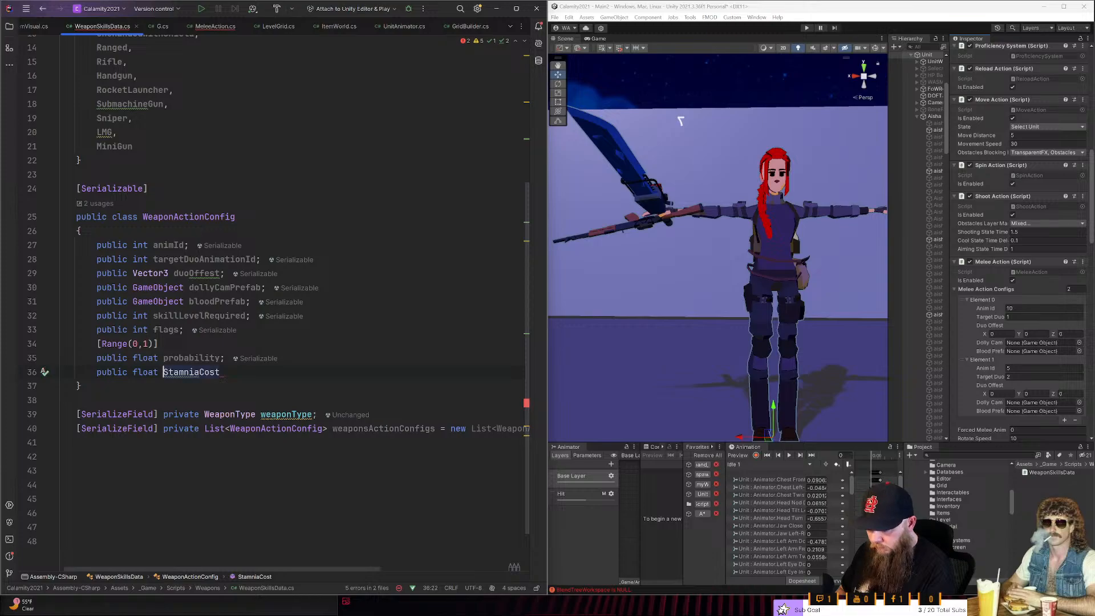
{"action": "key", "text": "Delete"}
{"action": "type", "text": "s"}
{"action": "key", "text": "End"}
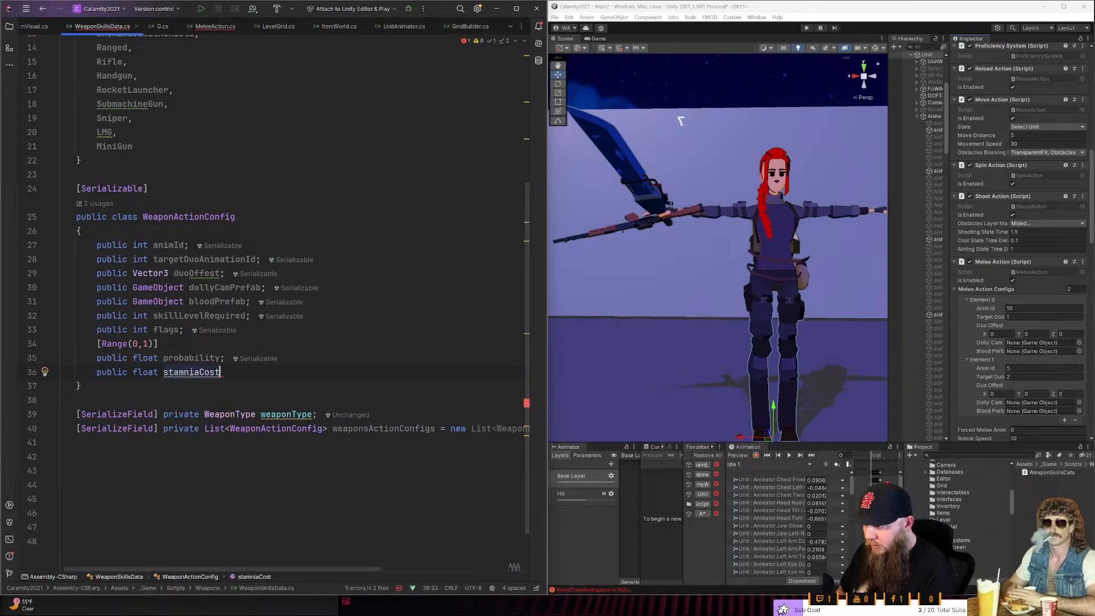
{"action": "type", "text": ";"}
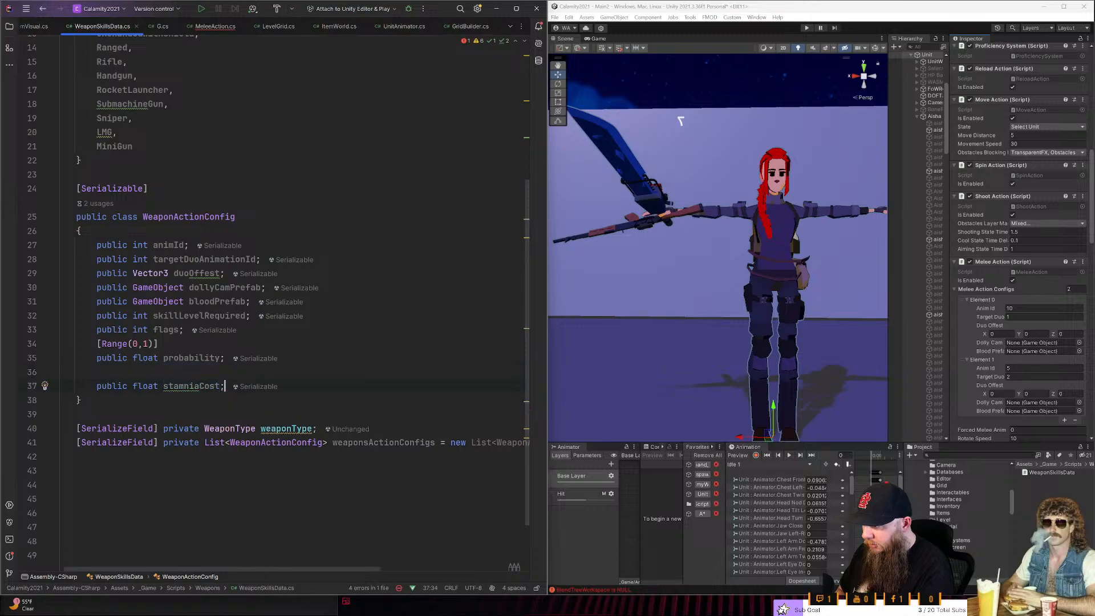
{"action": "key", "text": "Up"}
{"action": "key", "text": "Down"}
- Add a public int actionPointCost field below stamniaCost in WeaponActionConfig
{"action": "key", "text": "Return"}
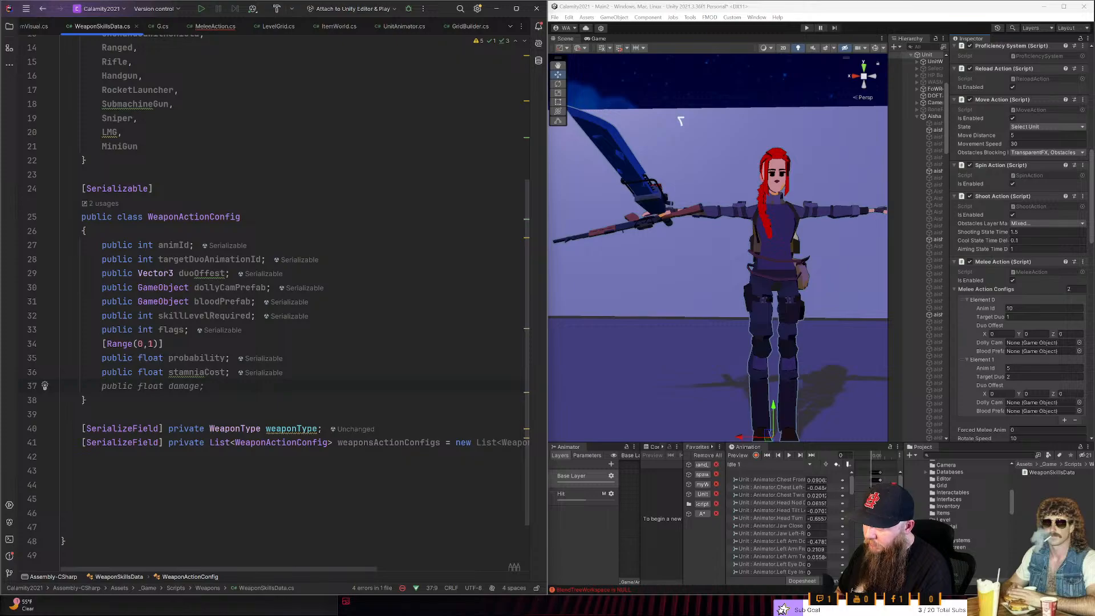
{"action": "type", "text": "p"}
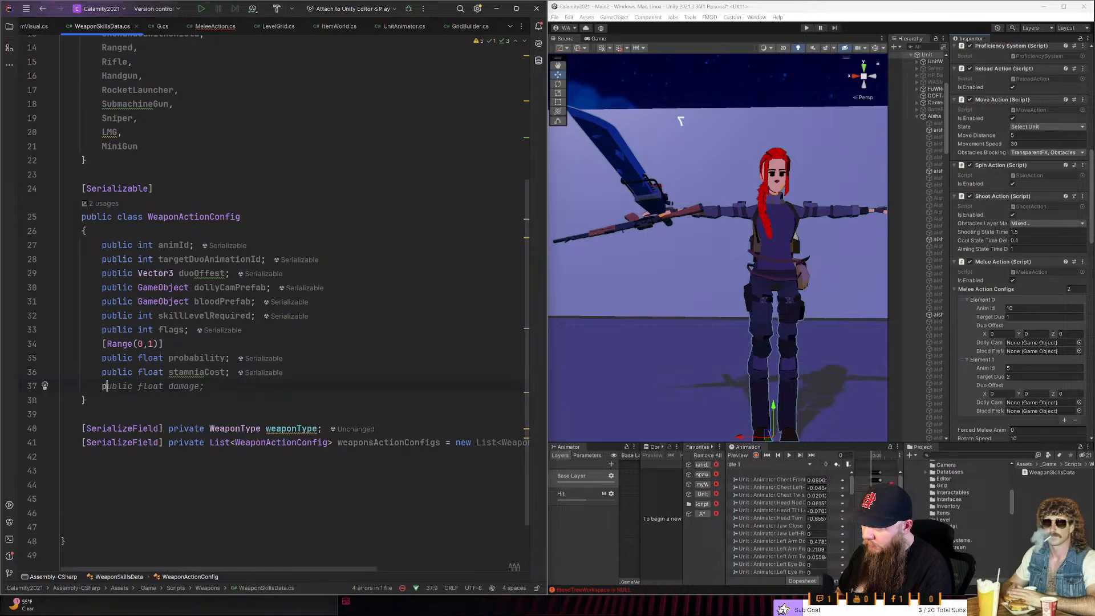
{"action": "type", "text": "ublic fl"}
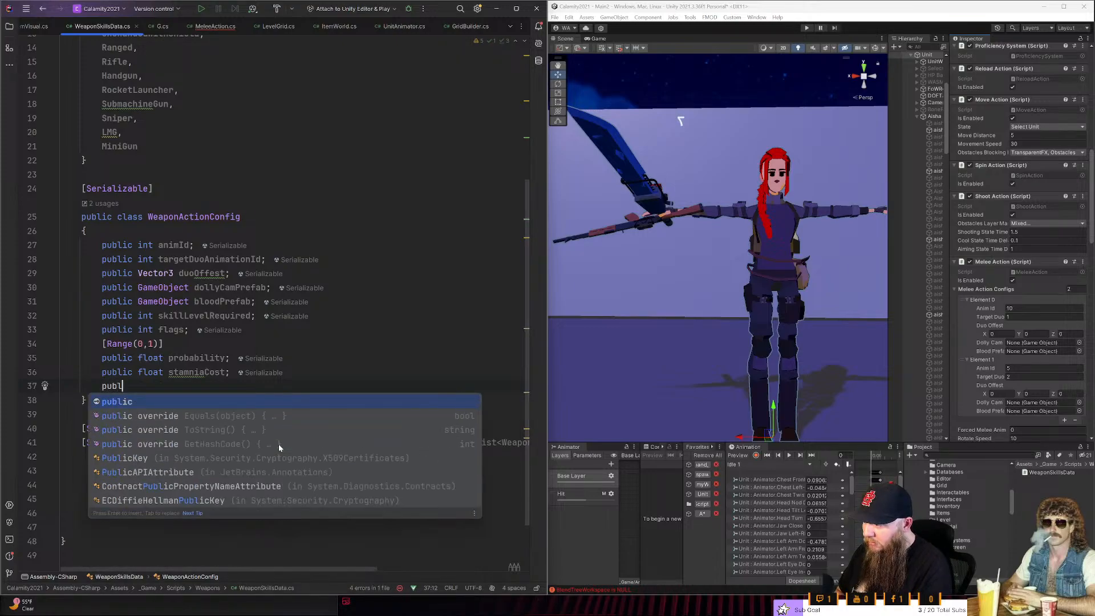
{"action": "key", "text": "BackSpace"}
{"action": "key", "text": "BackSpace"}
{"action": "type", "text": "int action"}
{"action": "type", "text": "Point"}
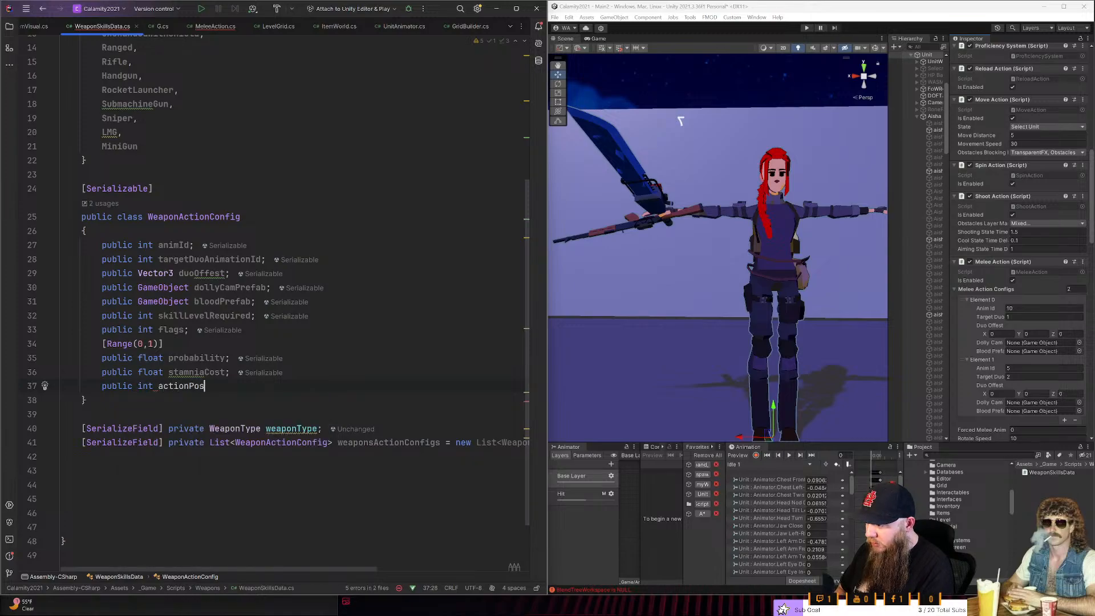
{"action": "type", "text": "Cost;"}
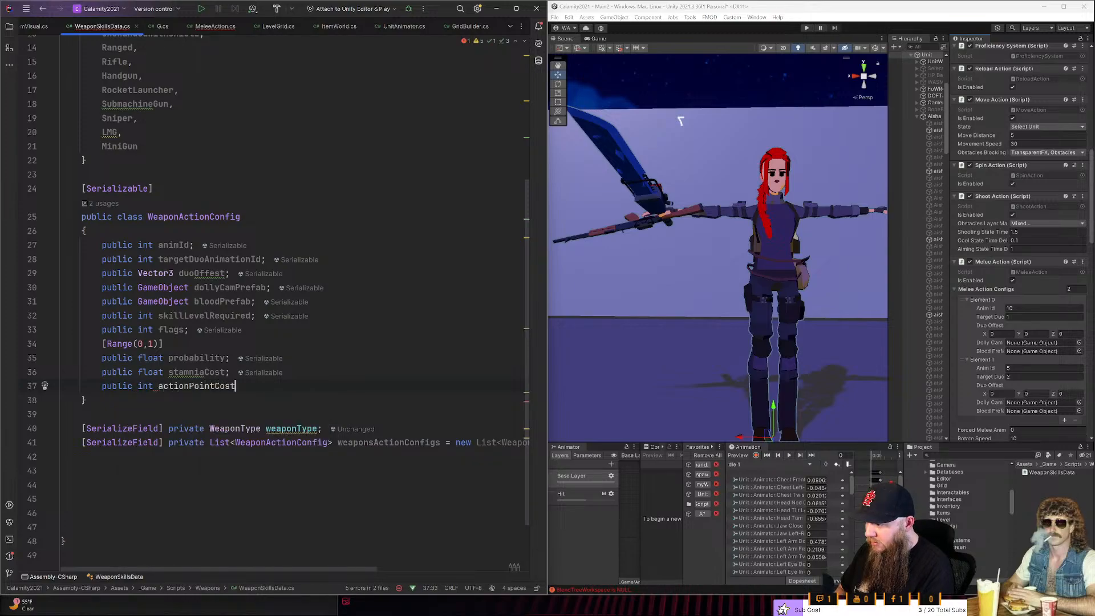
- Insert a blank line below actionPointCost, dismiss the suggested method and save the WeaponSkillsData script
{"action": "key", "text": "Return"}
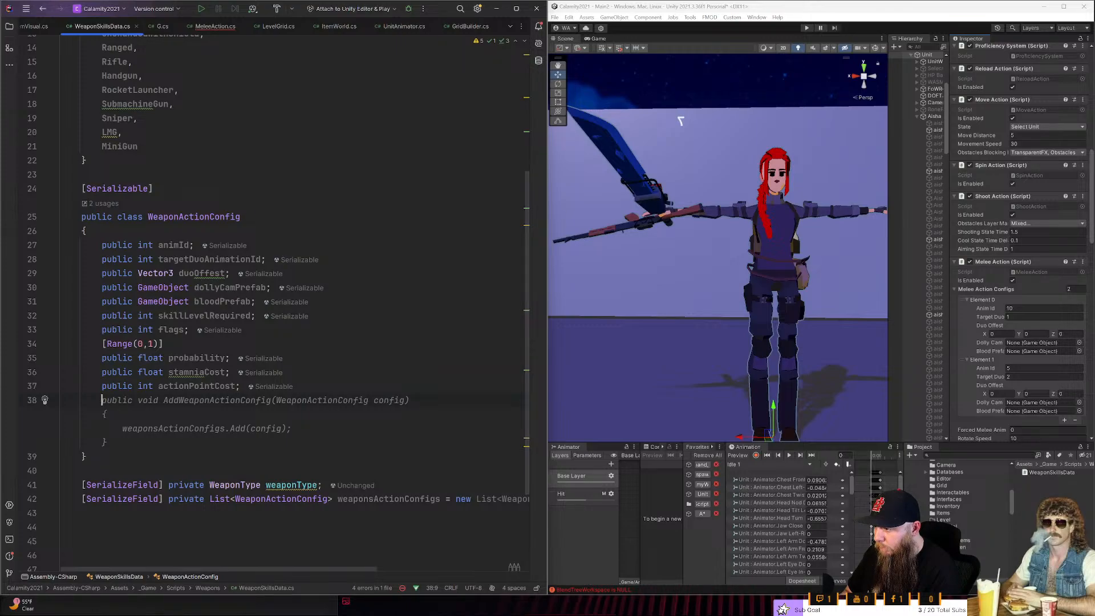
{"action": "key", "text": "Escape"}
{"action": "key", "text": "Down"}
{"action": "key", "text": "Down"}
{"action": "key", "text": "ctrl+s"}
{"action": "scroll", "coordinate": [296, 303], "scroll_direction": "up", "scroll_amount": 5}
{"action": "scroll", "coordinate": [279, 315], "scroll_direction": "down", "scroll_amount": 5}
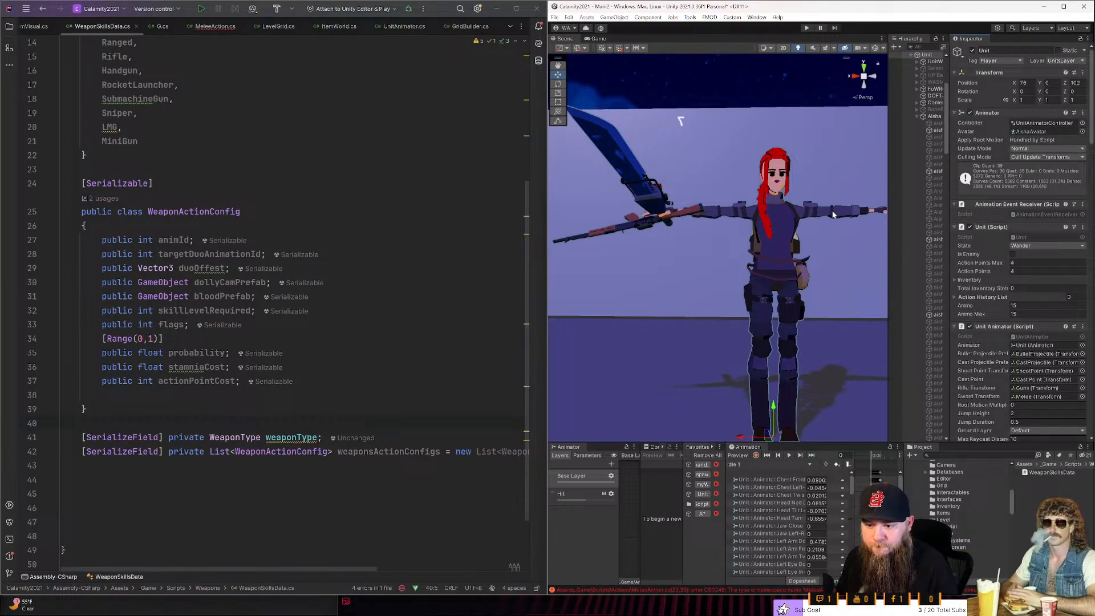
- Switch to a maximized Unity editor, select the W_BusterSaw_Sword in the scene and add the Weapon Skills Data component
{"action": "left_click", "coordinate": [1063, 7]}
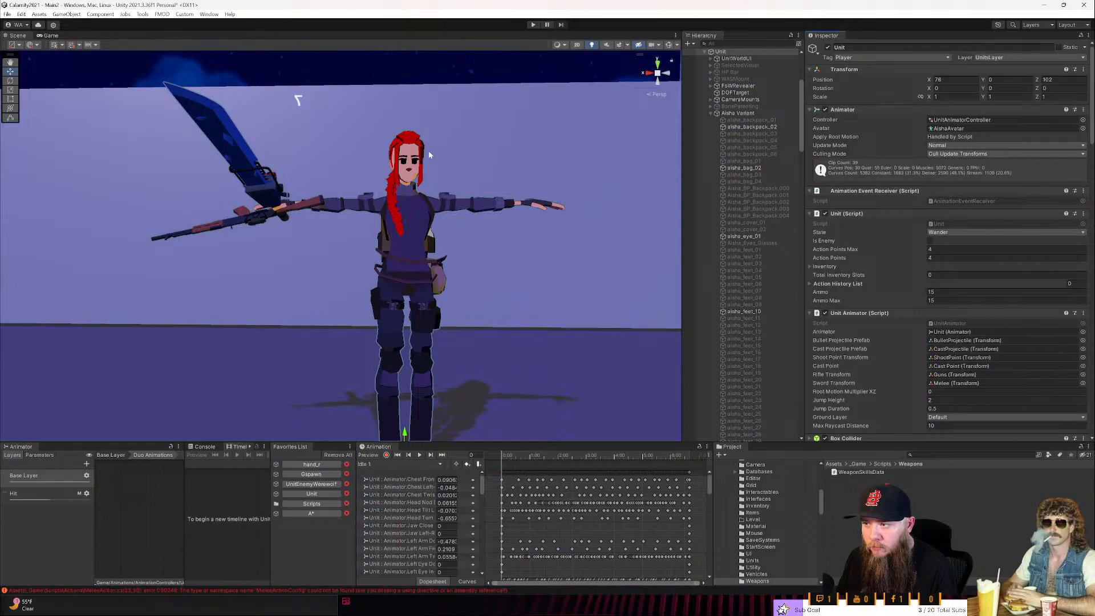
{"action": "left_click", "coordinate": [228, 132]}
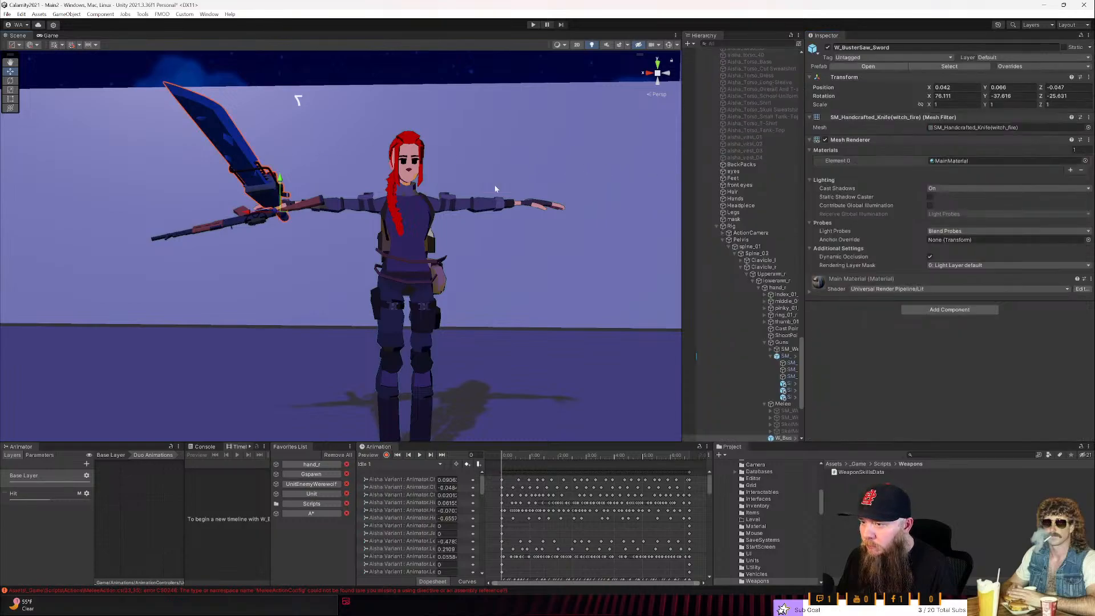
{"action": "left_click", "coordinate": [951, 314]}
{"action": "type", "text": "weapon"}
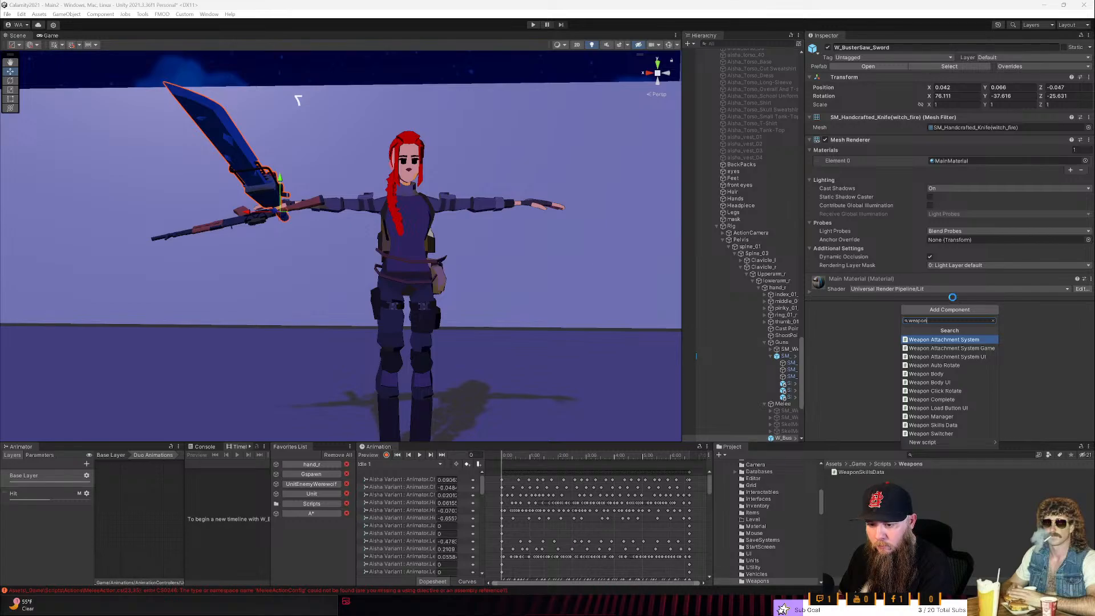
{"action": "key", "text": "Down"}
{"action": "key", "text": "Down"}
{"action": "key", "text": "Down"}
{"action": "key", "text": "Down"}
{"action": "key", "text": "Down"}
{"action": "key", "text": "Down"}
{"action": "key", "text": "Down"}
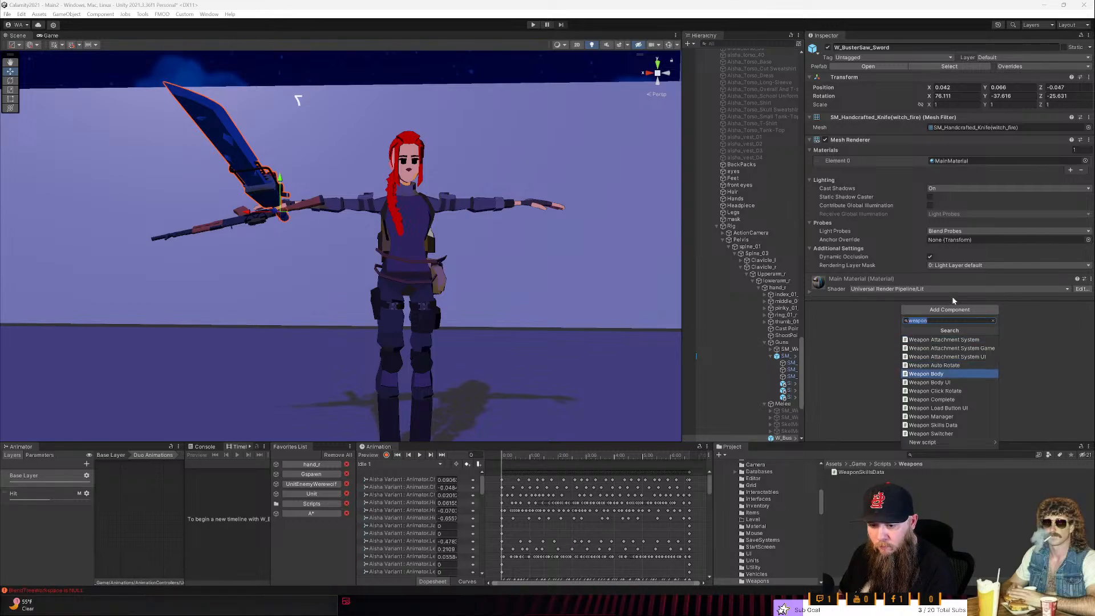
{"action": "key", "text": "Down"}
{"action": "key", "text": "Down"}
{"action": "key", "text": "Down"}
{"action": "key", "text": "Return"}
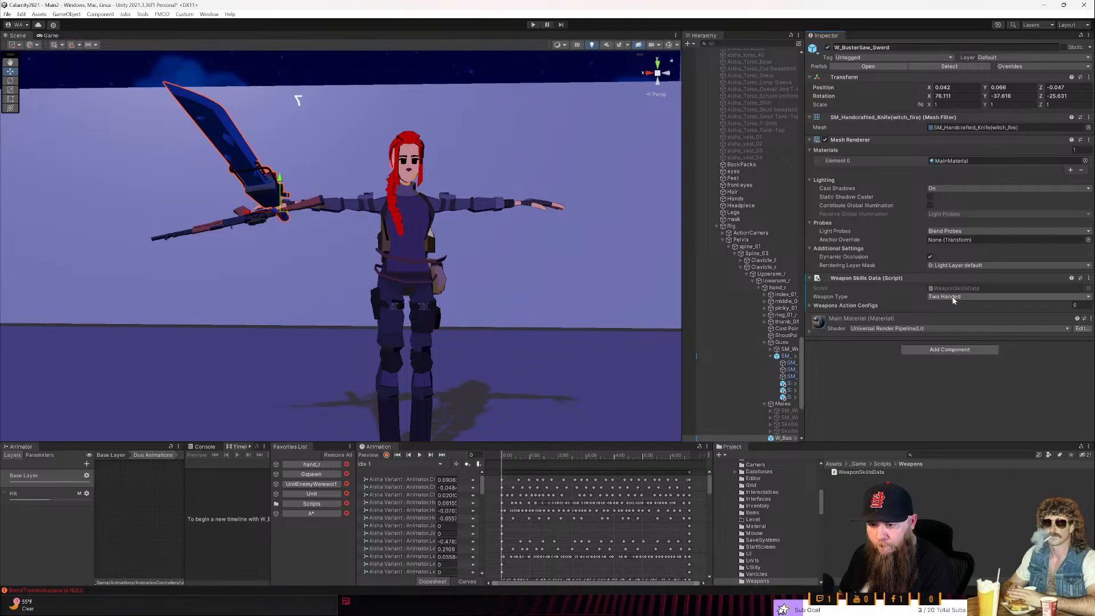
- Choose Two Handed as the sword's weapon type and add ten elements to Weapons Action Configs, expanding Element 0
{"action": "left_click", "coordinate": [946, 299]}
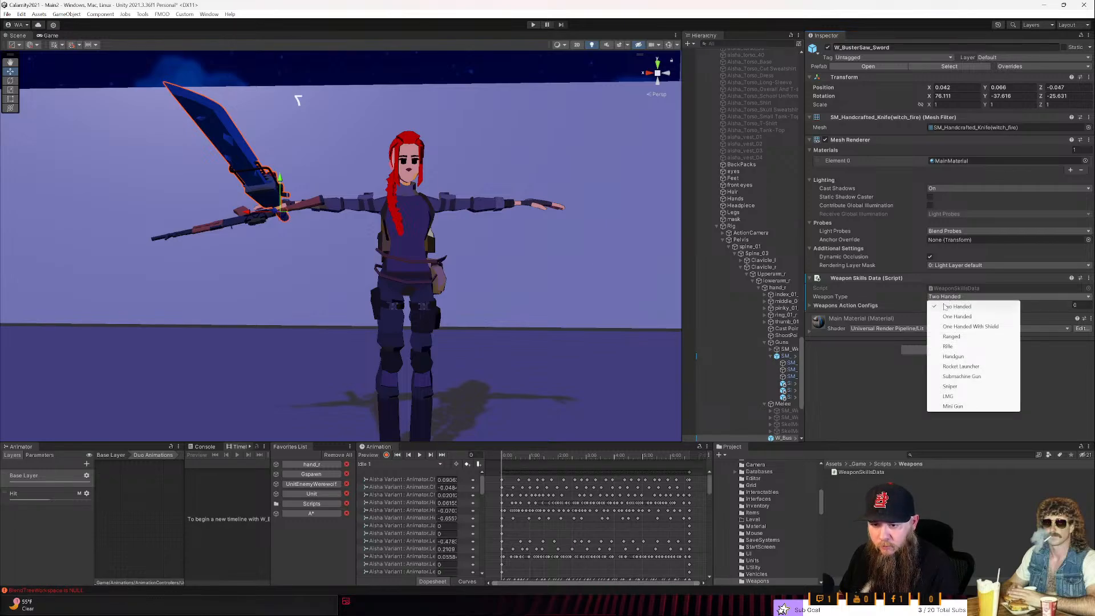
{"action": "left_click", "coordinate": [944, 307]}
{"action": "left_click", "coordinate": [822, 305]}
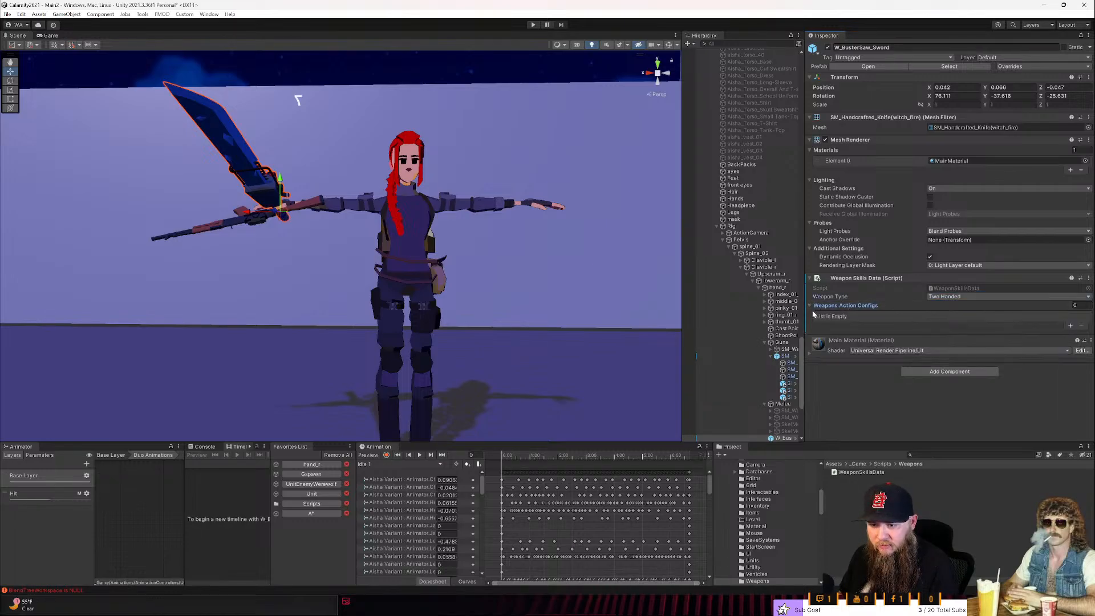
{"action": "left_click", "coordinate": [1070, 325]}
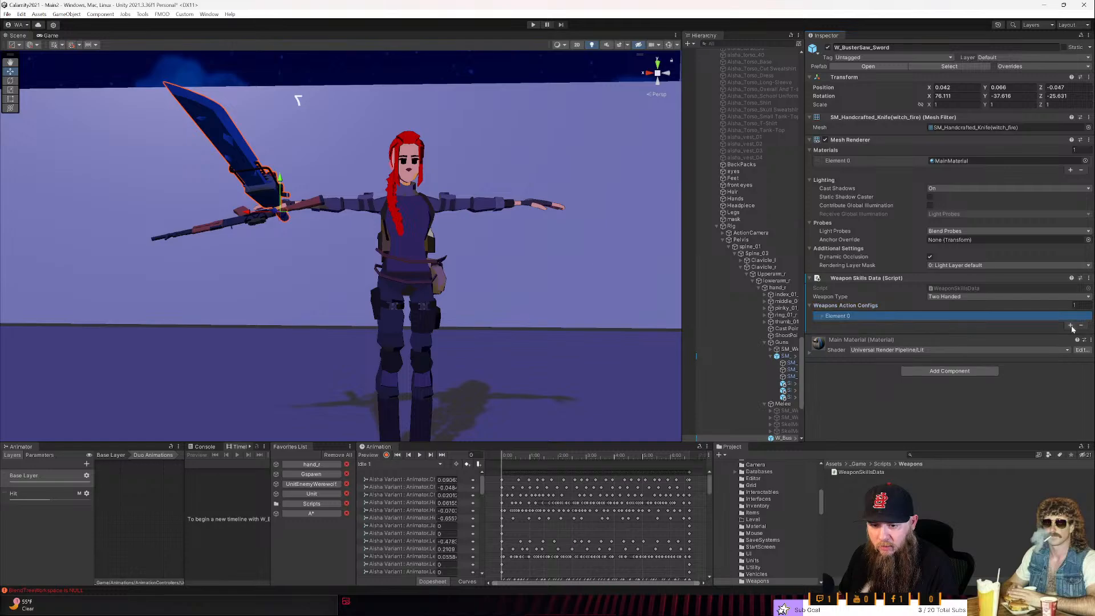
{"action": "left_click", "coordinate": [1071, 326]}
{"action": "left_click", "coordinate": [1071, 334]}
{"action": "left_click", "coordinate": [1071, 343]}
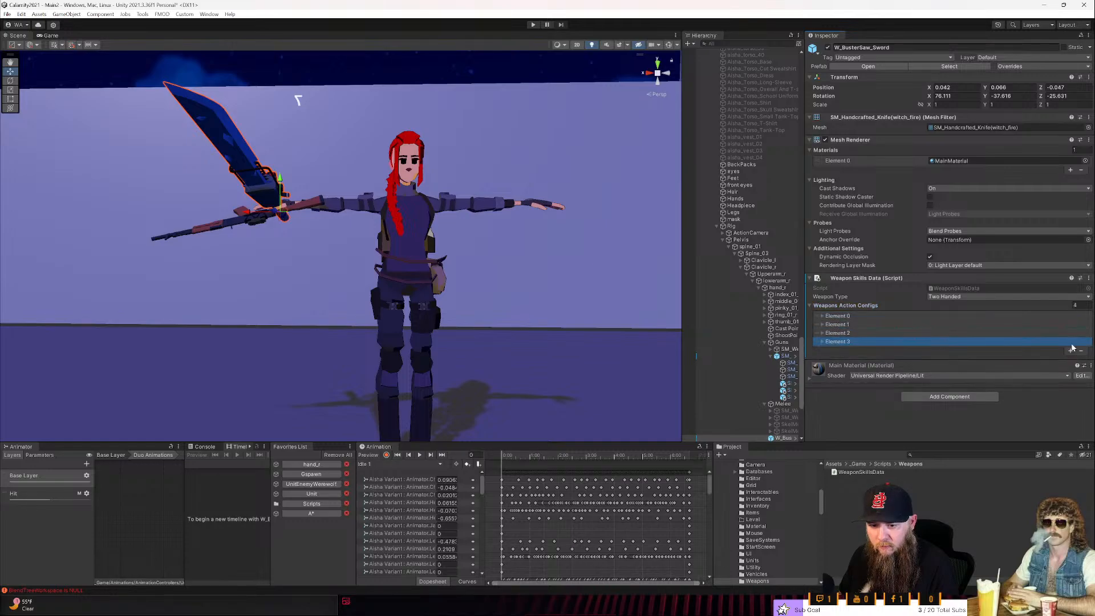
{"action": "left_click", "coordinate": [1070, 351]}
{"action": "left_click", "coordinate": [1072, 360]}
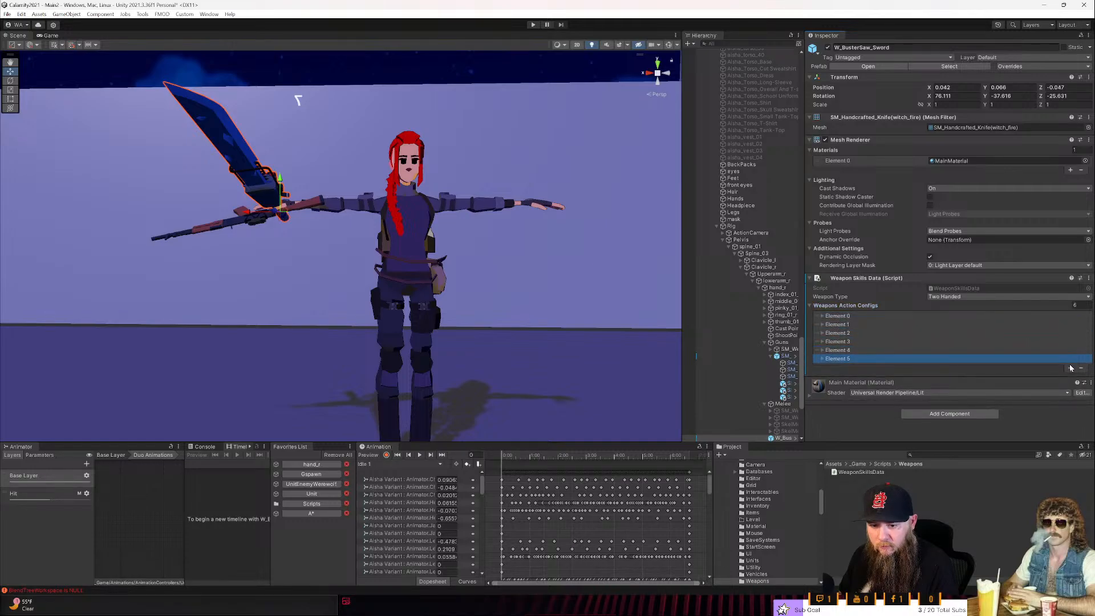
{"action": "left_click", "coordinate": [1071, 369]}
{"action": "left_click", "coordinate": [1072, 377]}
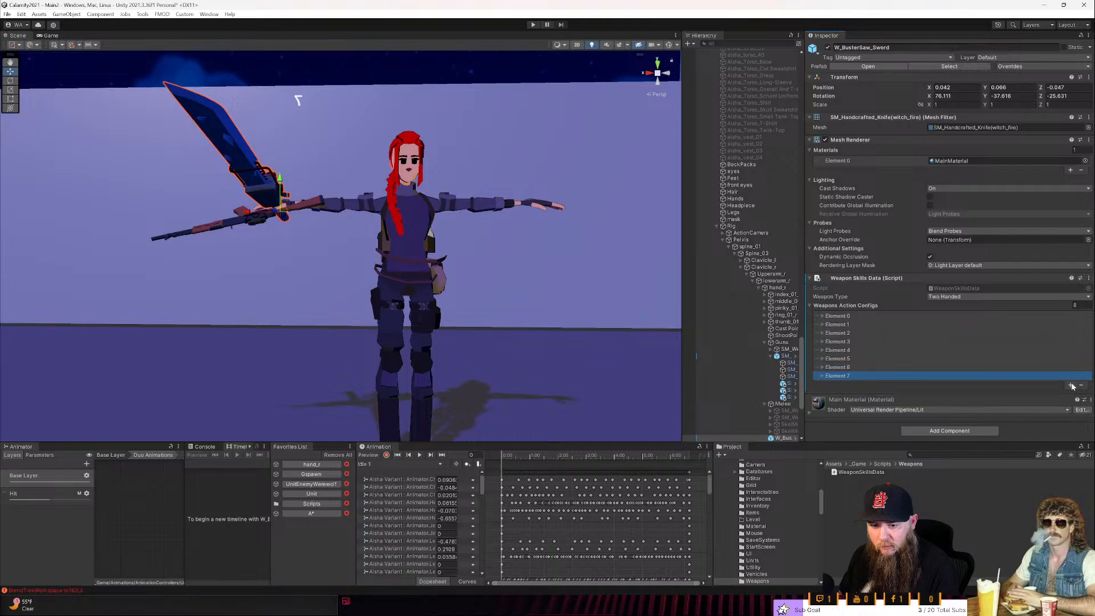
{"action": "left_click", "coordinate": [1071, 385]}
{"action": "left_click", "coordinate": [1065, 394]}
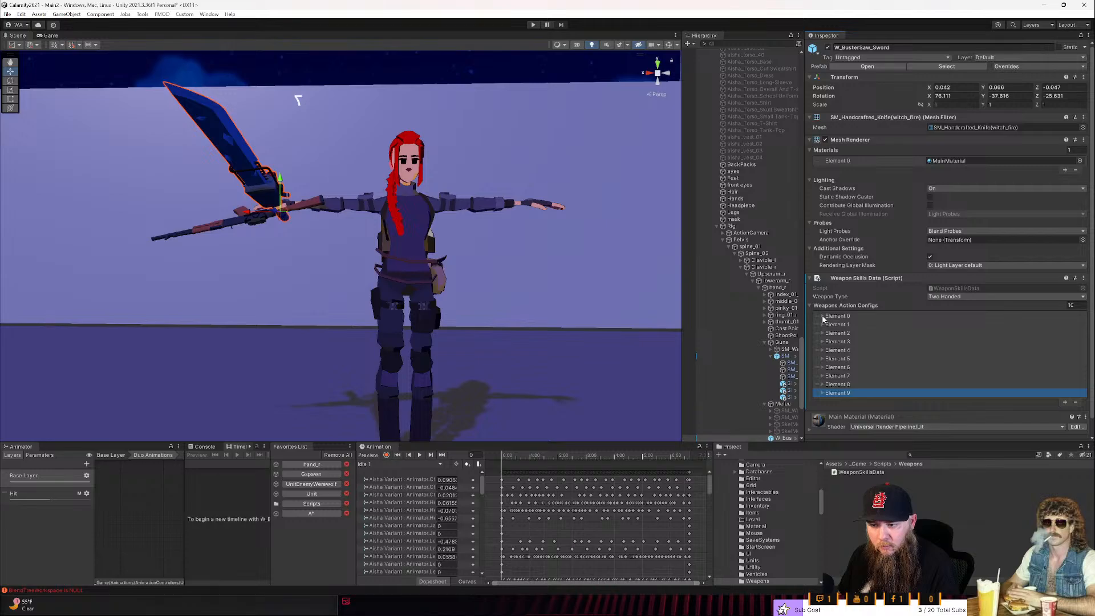
{"action": "left_click", "coordinate": [822, 316]}
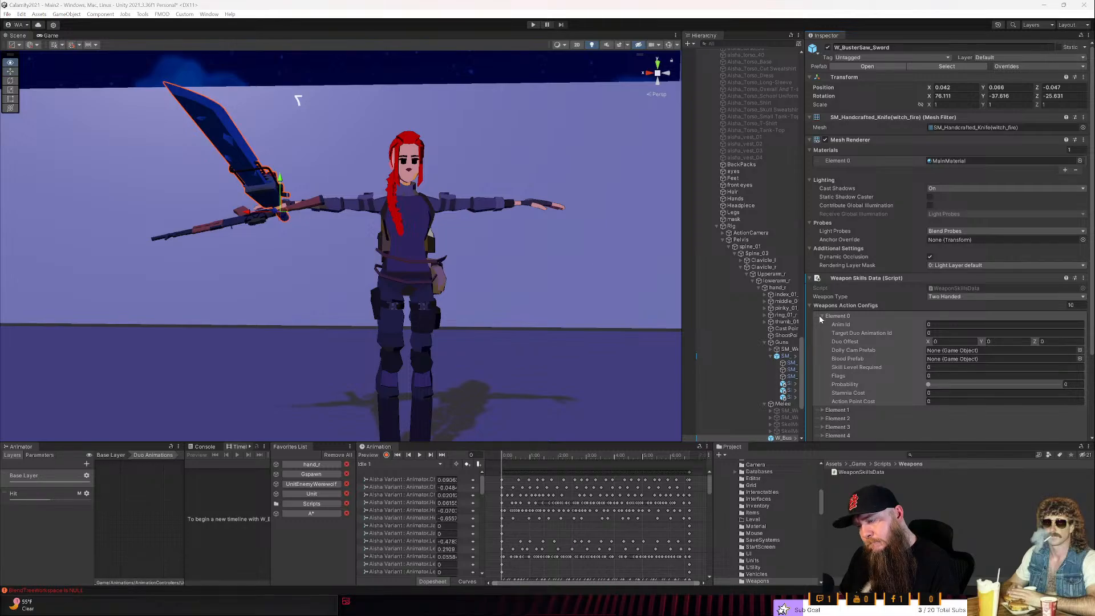
- Switch to Rider, add a private string name field above animId in WeaponActionConfig, save the script and check the sword's component in Unity
{"action": "key", "text": "alt+Tab"}
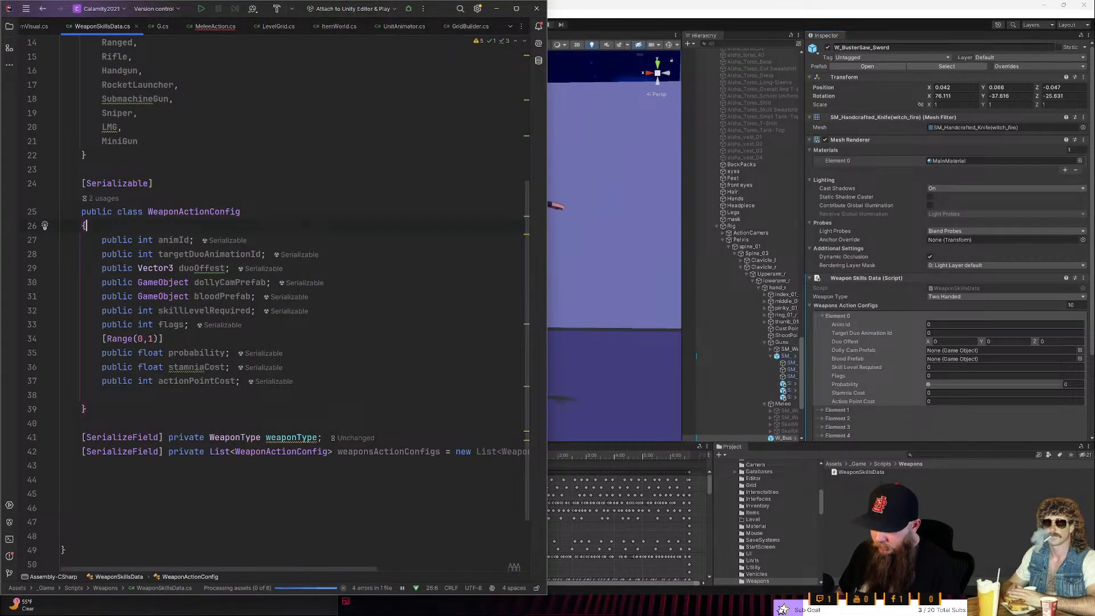
{"action": "key", "text": "Return"}
{"action": "type", "text": "str"}
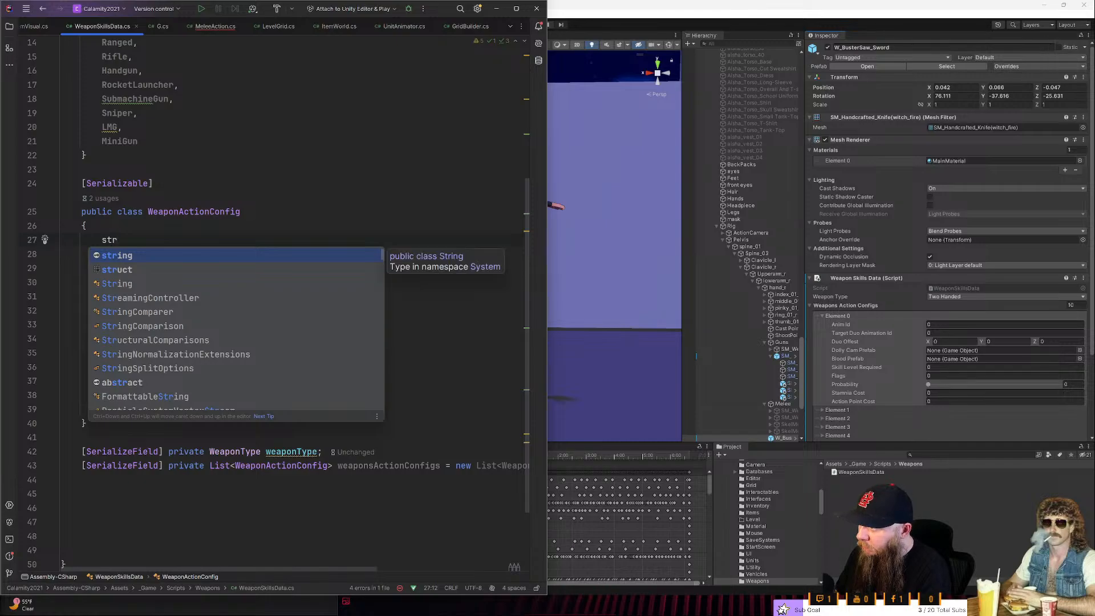
{"action": "type", "text": "ing "}
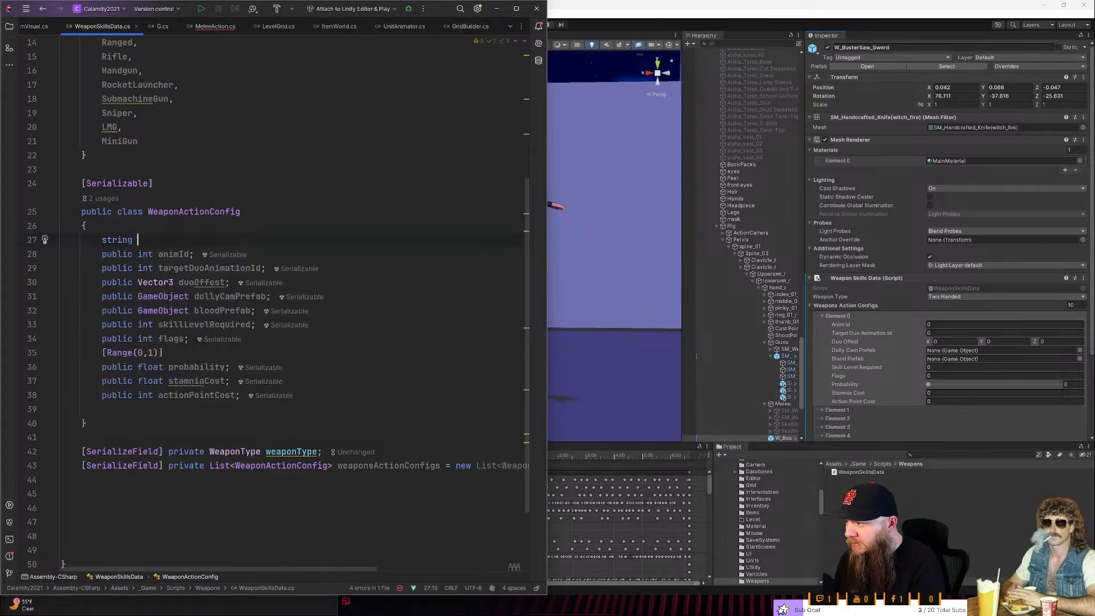
{"action": "type", "text": "name;"}
{"action": "key", "text": "Up"}
{"action": "key", "text": "Down"}
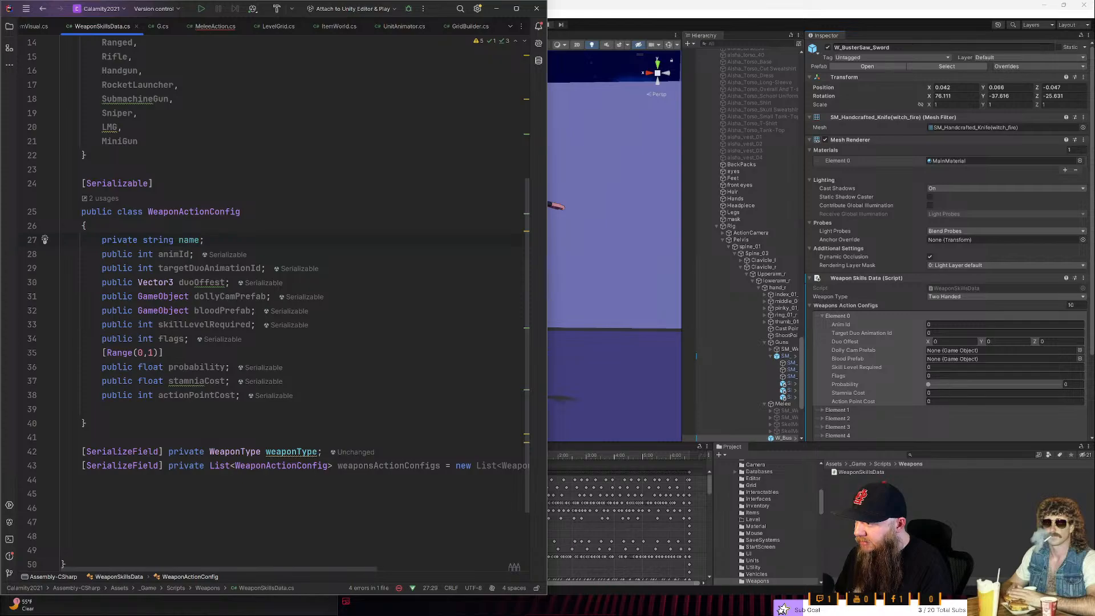
{"action": "key", "text": "ctrl+s"}
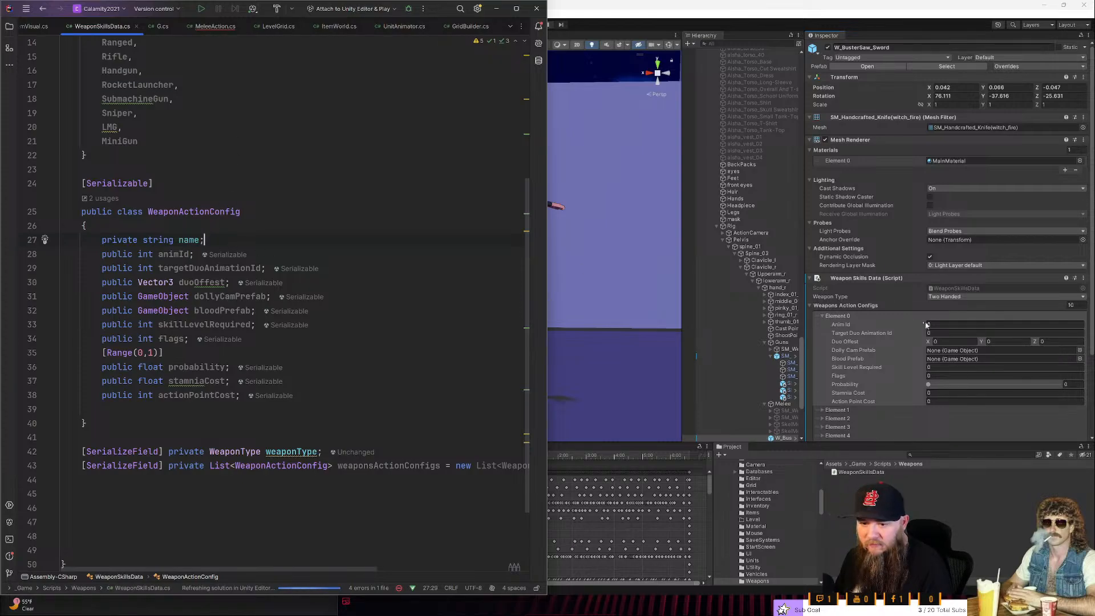
{"action": "left_click", "coordinate": [902, 307]}
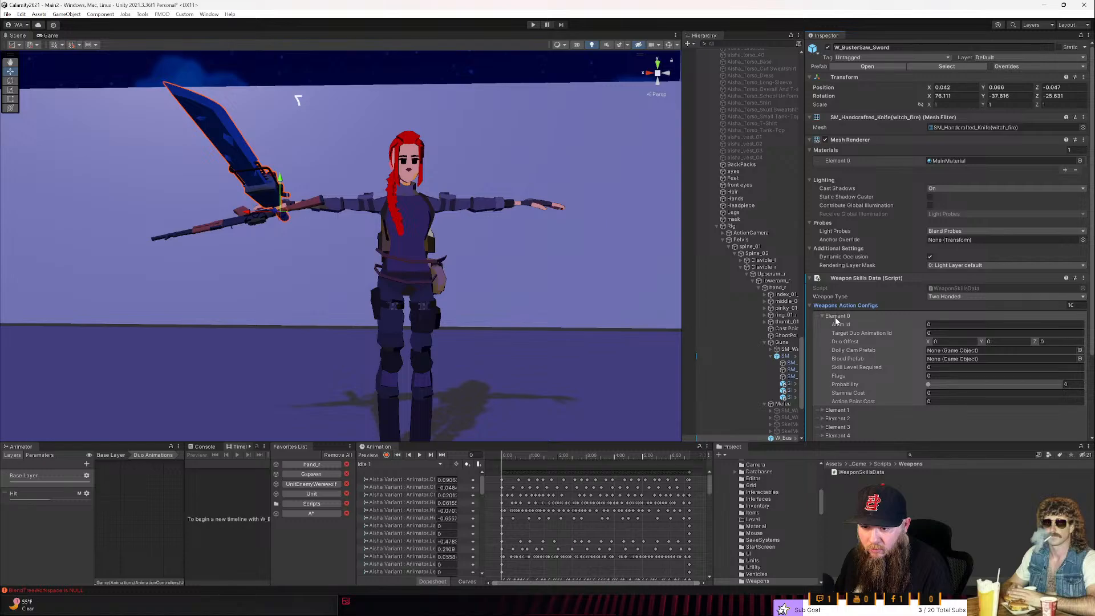
{"action": "key", "text": "alt+Tab"}
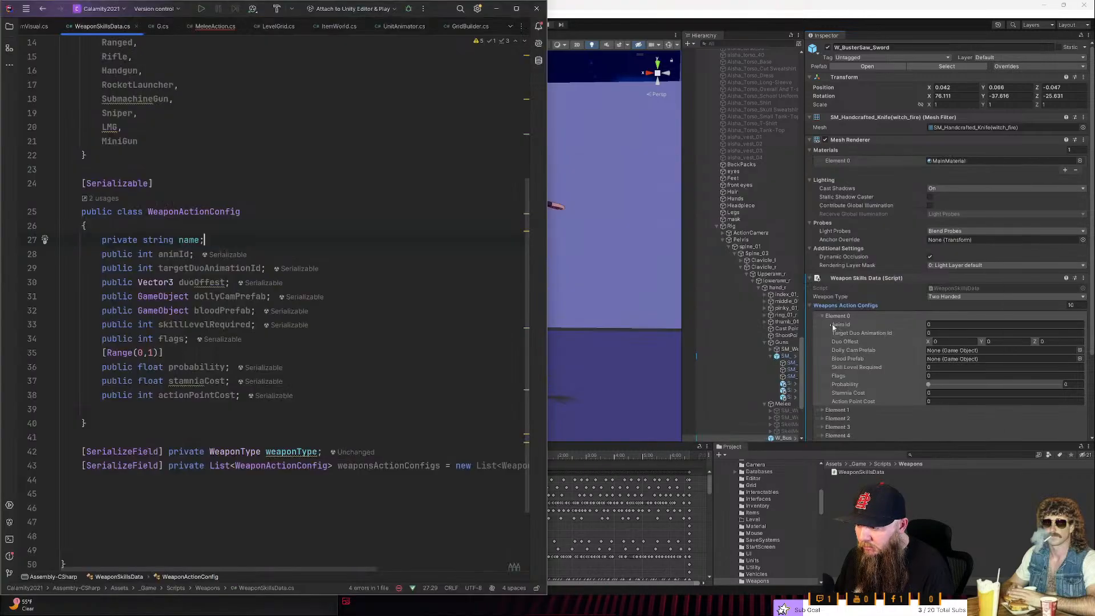
- Switch to Unity, expand Element 1 of the sword's Weapons Action Configs, and return to Rider
{"action": "key", "text": "alt+Tab"}
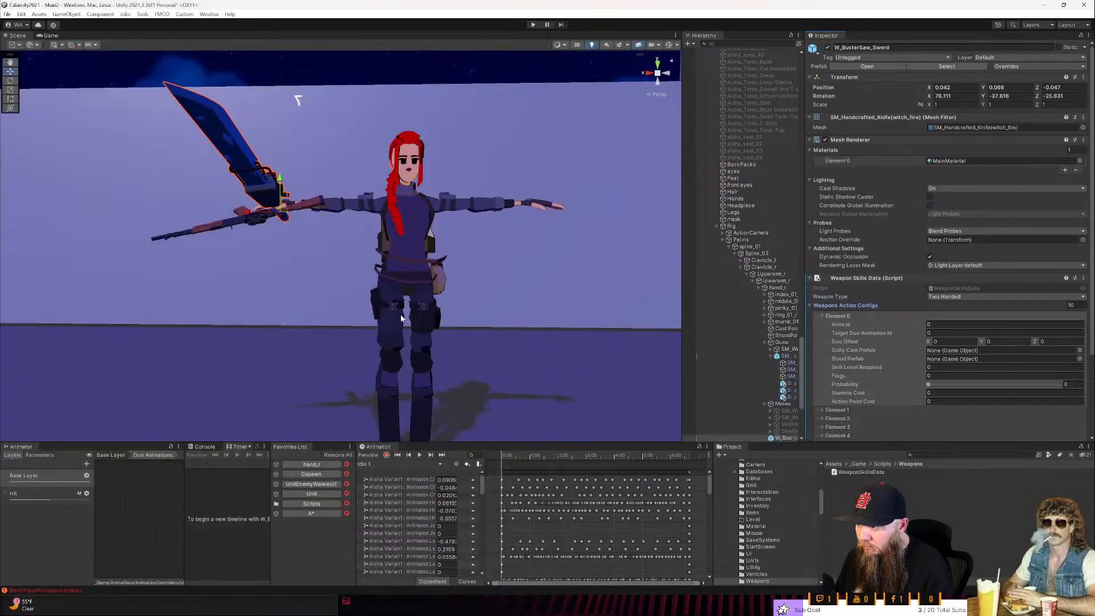
{"action": "left_click", "coordinate": [885, 410]}
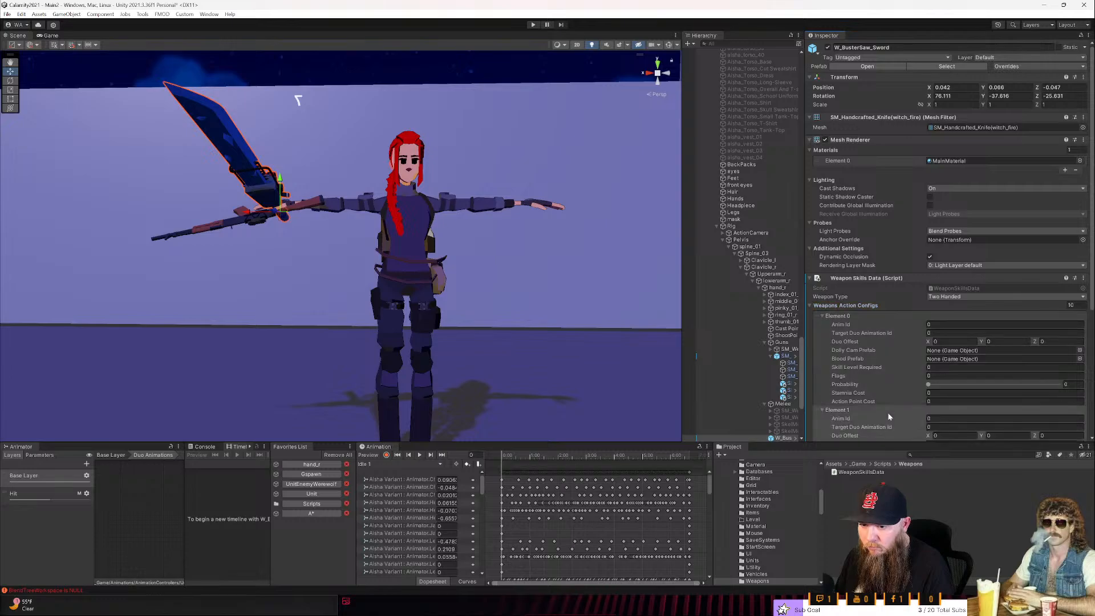
{"action": "key", "text": "alt+Tab"}
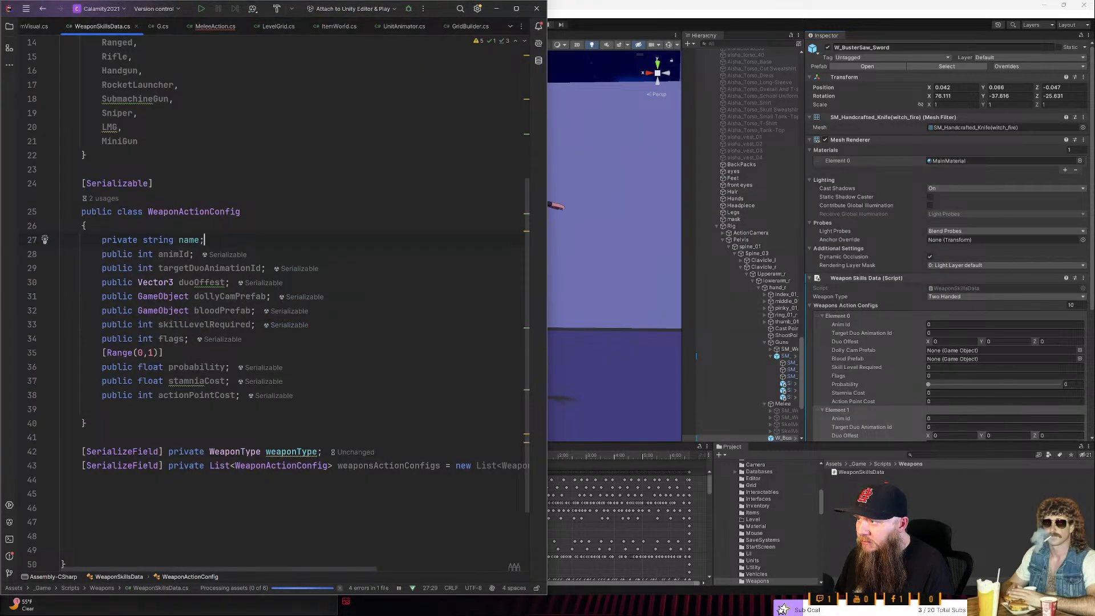
- Inspect the quick fixes for the MeleeActionConfig type in MeleeAction and compare it with the WeaponSkillsData class
{"action": "left_click", "coordinate": [216, 27]}
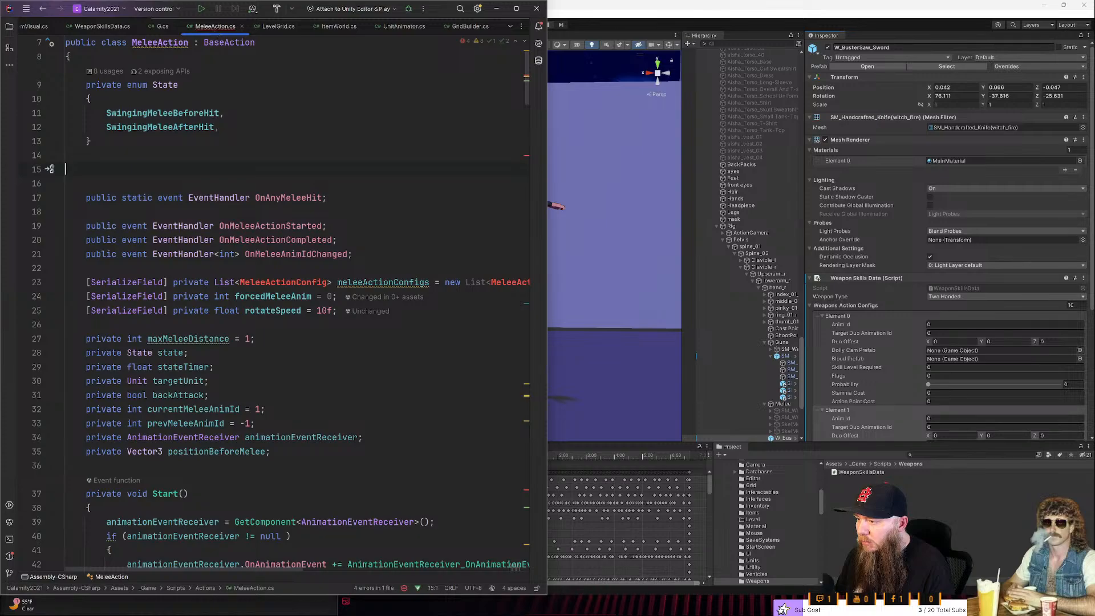
{"action": "left_click", "coordinate": [243, 282]}
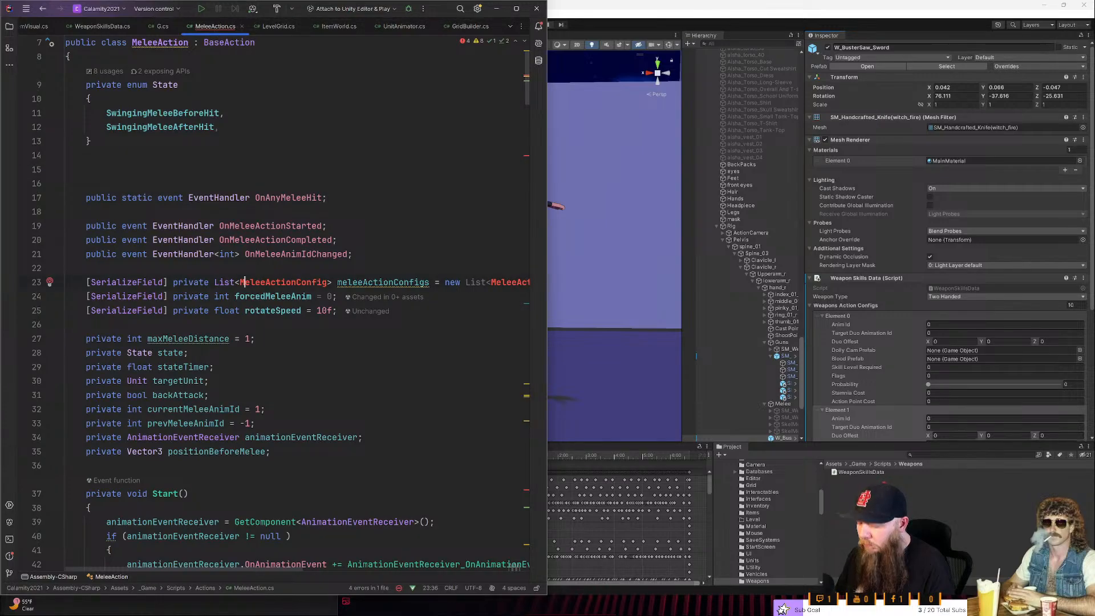
{"action": "key", "text": "alt+Return"}
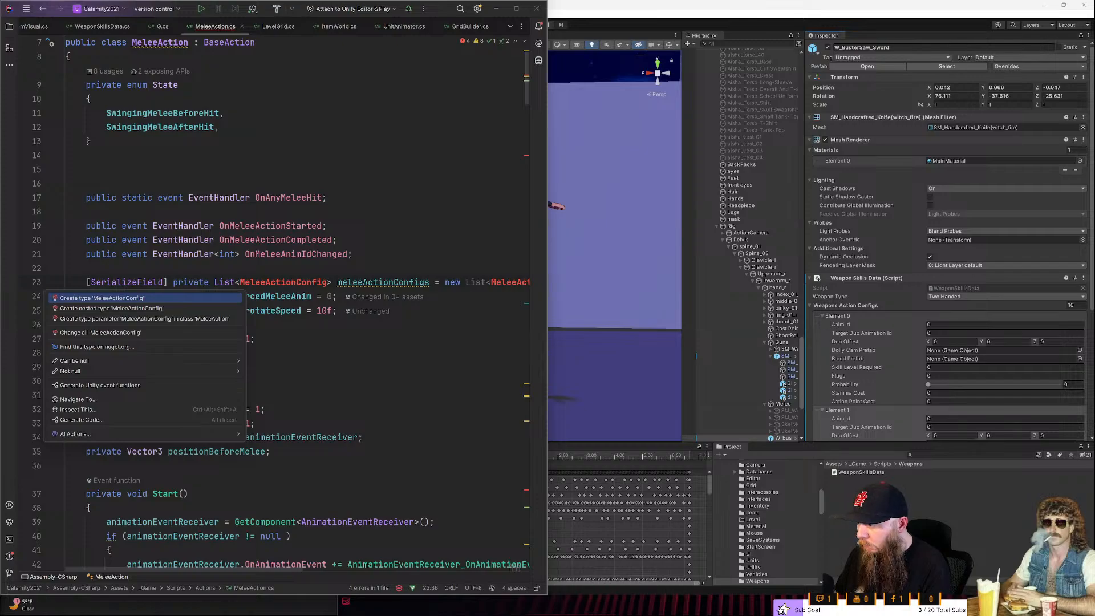
{"action": "key", "text": "Escape"}
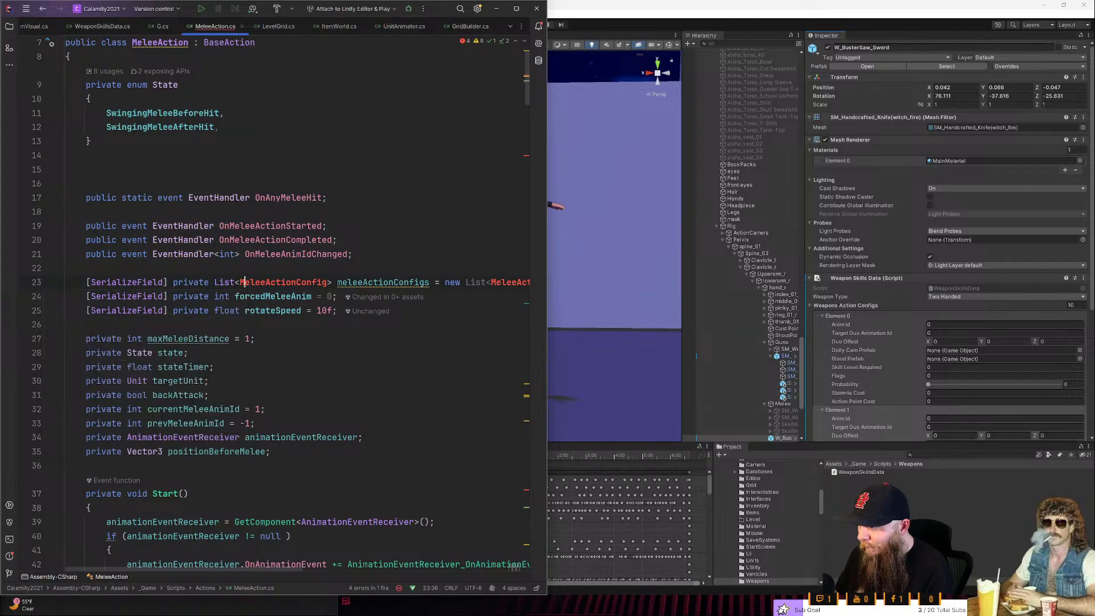
{"action": "key", "text": "ctrl+Tab"}
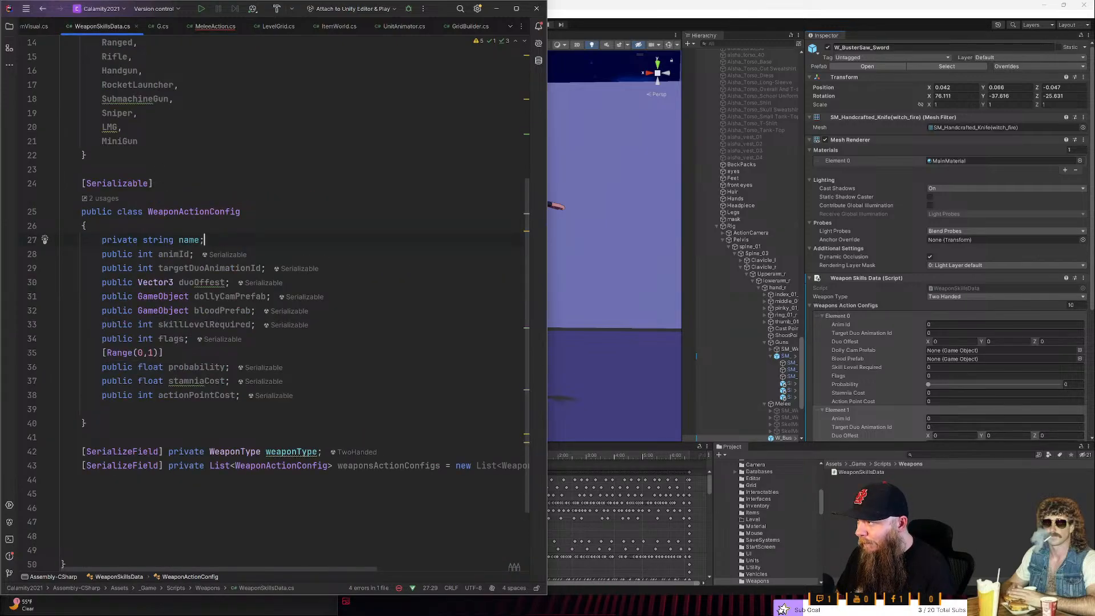
{"action": "scroll", "coordinate": [278, 305], "scroll_direction": "up", "scroll_amount": 5}
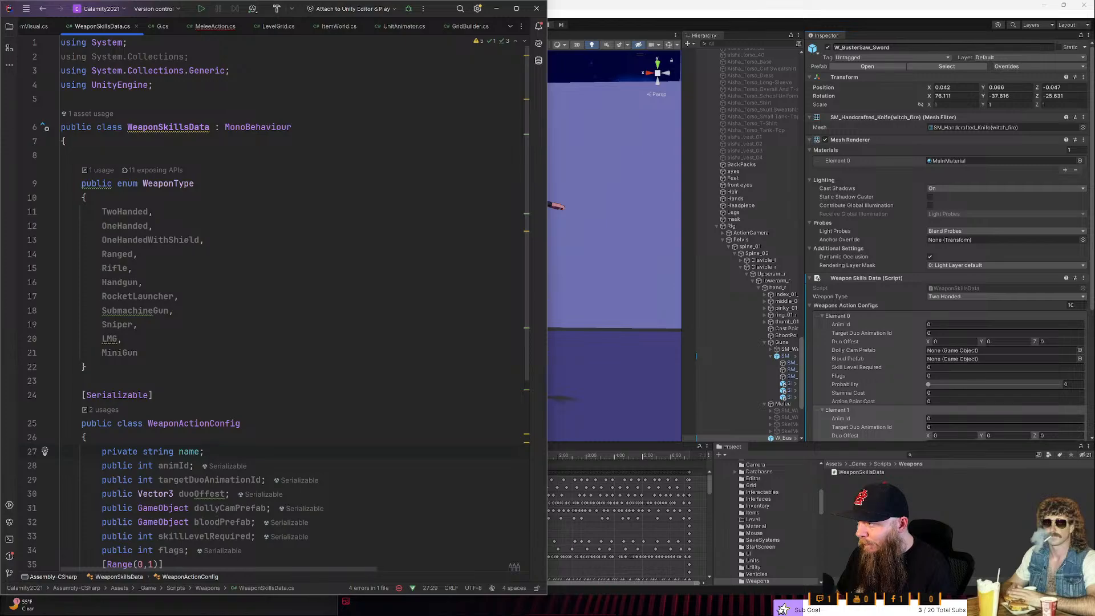
{"action": "key", "text": "ctrl+Tab"}
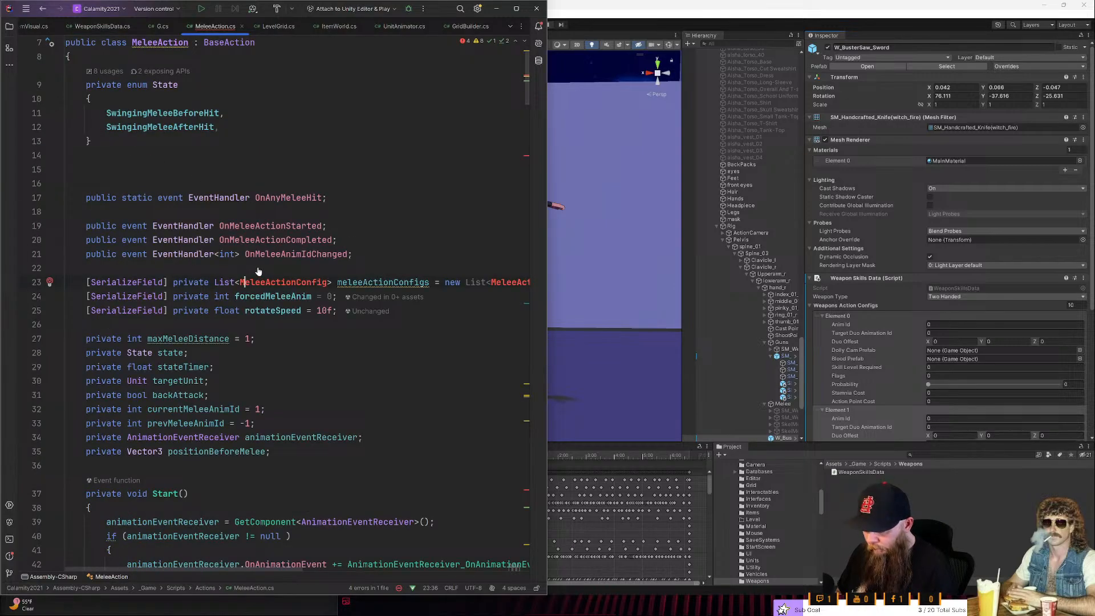
- Change the declared element type of the meleeActionConfigs list to WeaponSkillsData.WeaponActionConfig
{"action": "type", "text": "Weapon "}
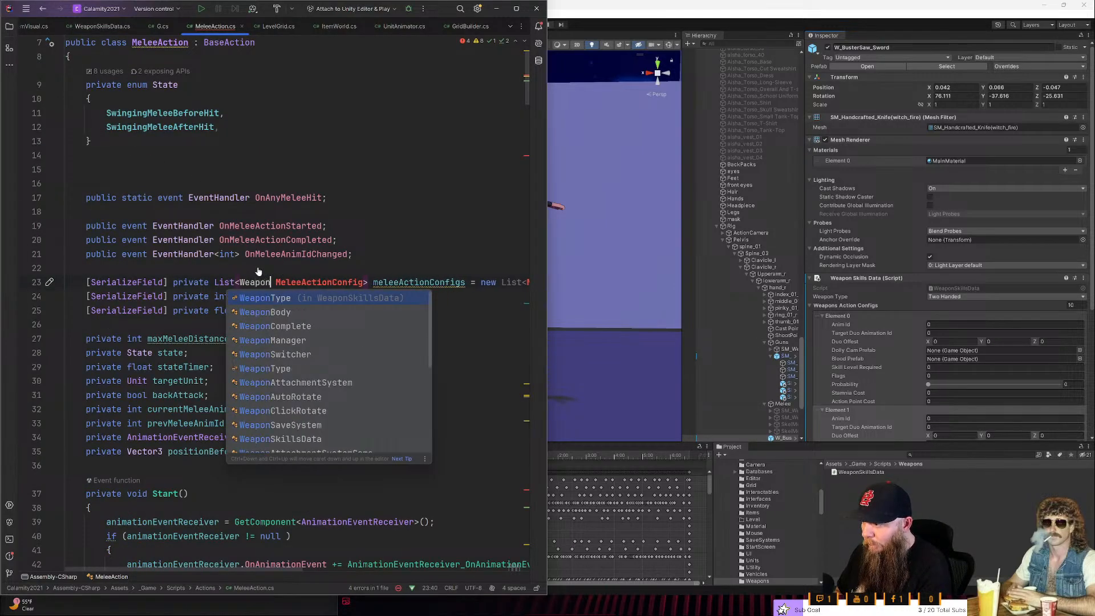
{"action": "type", "text": "Sk"}
{"action": "key", "text": "Return"}
{"action": "type", "text": "."}
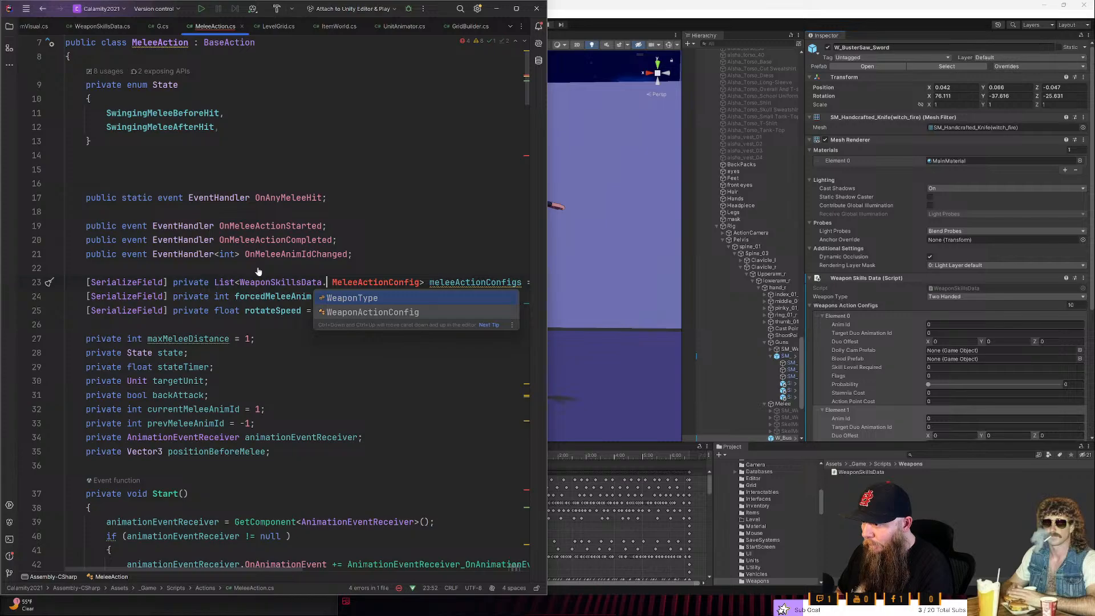
{"action": "key", "text": "Home"}
{"action": "key", "text": "ctrl+Right"}
{"action": "key", "text": "ctrl+Right"}
{"action": "key", "text": "ctrl+Right"}
{"action": "key", "text": "ctrl+Right"}
{"action": "key", "text": "ctrl+Right"}
{"action": "key", "text": "ctrl+Right"}
{"action": "key", "text": "ctrl+Right"}
{"action": "key", "text": "ctrl+Right"}
{"action": "key", "text": "ctrl+shift+Right"}
{"action": "type", "text": "WEa"}
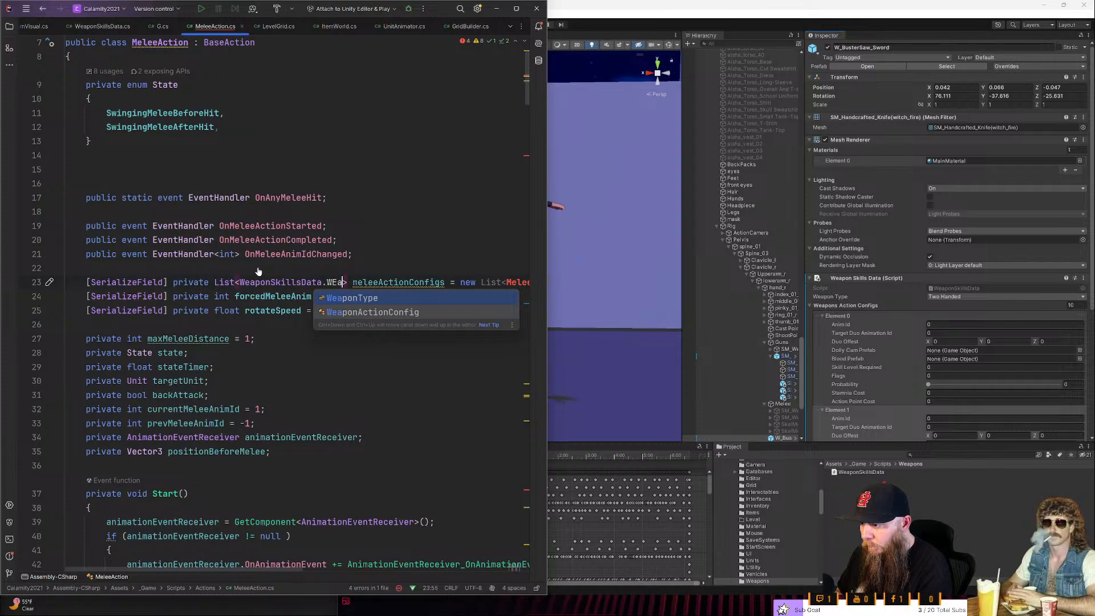
{"action": "key", "text": "Down"}
{"action": "key", "text": "Return"}
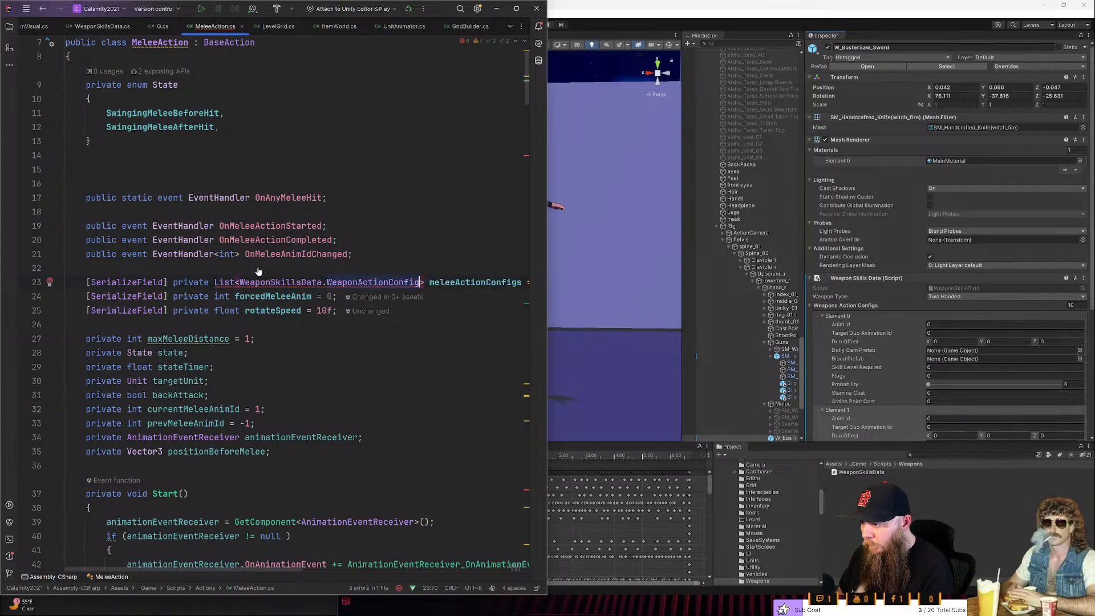
- Replace MeleeActionConfig in the new List initializer of meleeActionConfigs with the copied WeaponSkillsData.WeaponActionConfig type
{"action": "key", "text": "ctrl+shift+Left"}
{"action": "key", "text": "ctrl+shift+Left"}
{"action": "key", "text": "ctrl+Right"}
{"action": "key", "text": "ctrl+Right"}
{"action": "key", "text": "ctrl+Right"}
{"action": "key", "text": "ctrl+Right"}
{"action": "key", "text": "ctrl+Right"}
{"action": "key", "text": "ctrl+Right"}
{"action": "key", "text": "ctrl+Right"}
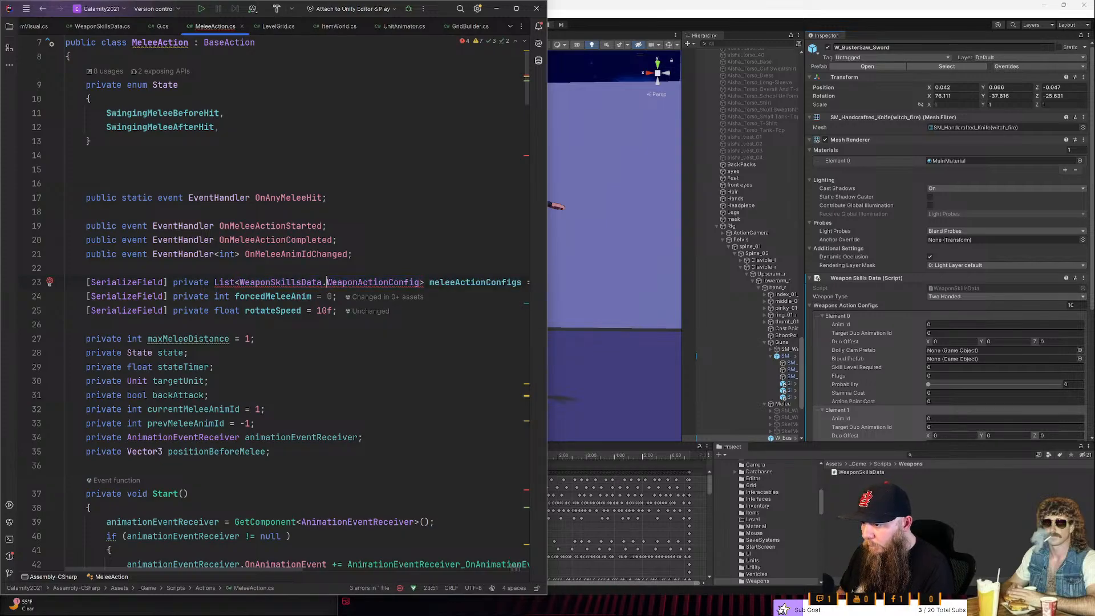
{"action": "key", "text": "ctrl+Right"}
{"action": "key", "text": "ctrl+Right"}
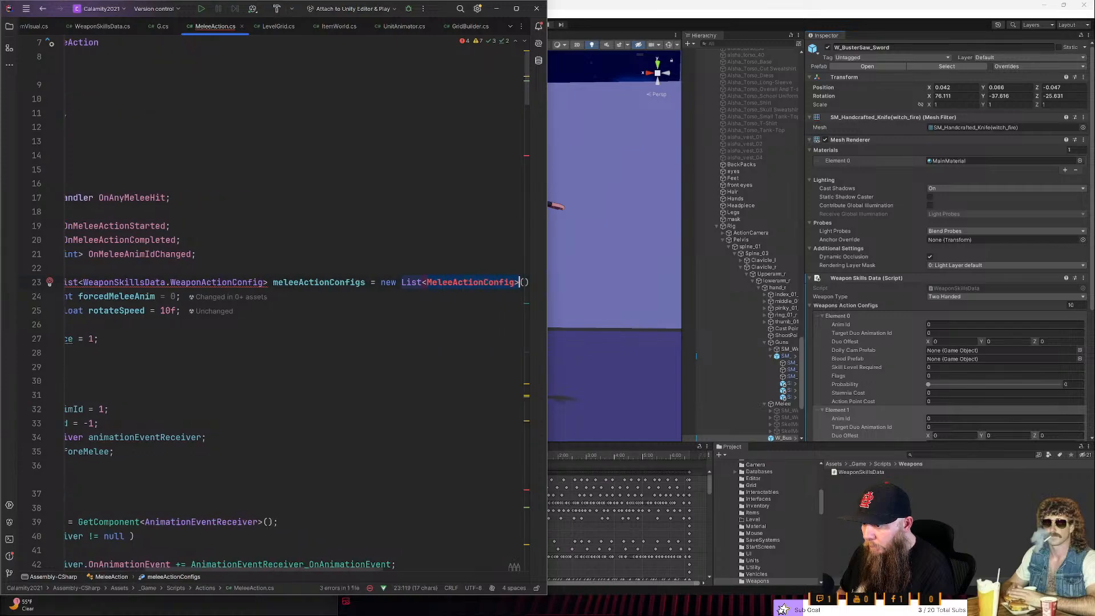
{"action": "key", "text": "ctrl+shift+Right"}
{"action": "key", "text": "ctrl+c"}
{"action": "key", "text": "ctrl+shift+Left"}
{"action": "key", "text": "ctrl+v"}
{"action": "key", "text": "ctrl+shift+Left"}
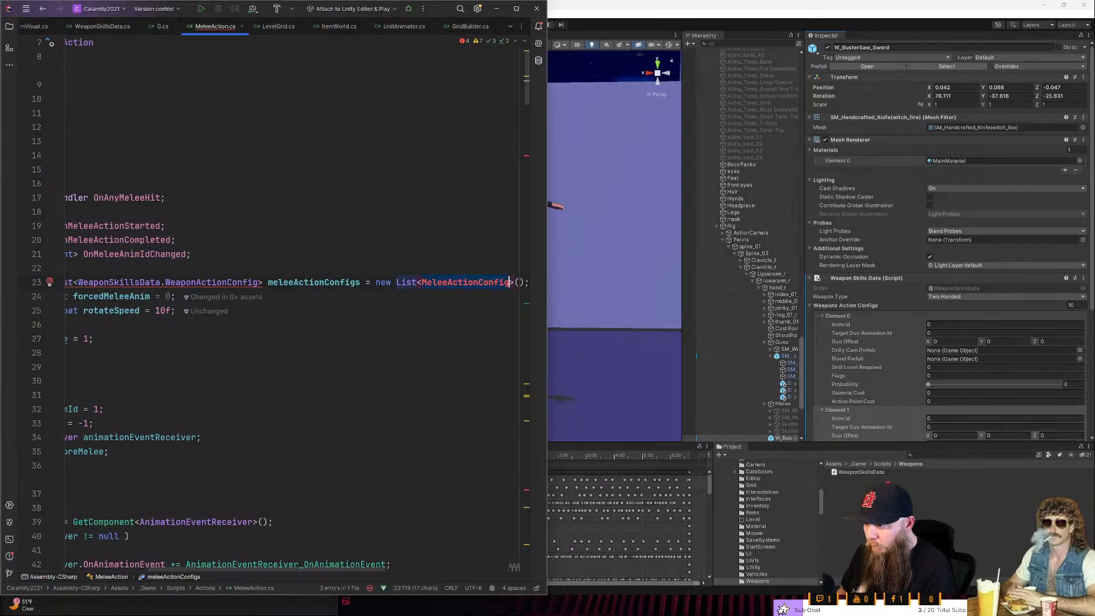
{"action": "key", "text": "ctrl+shift+v"}
{"action": "key", "text": "Down"}
{"action": "key", "text": "Return"}
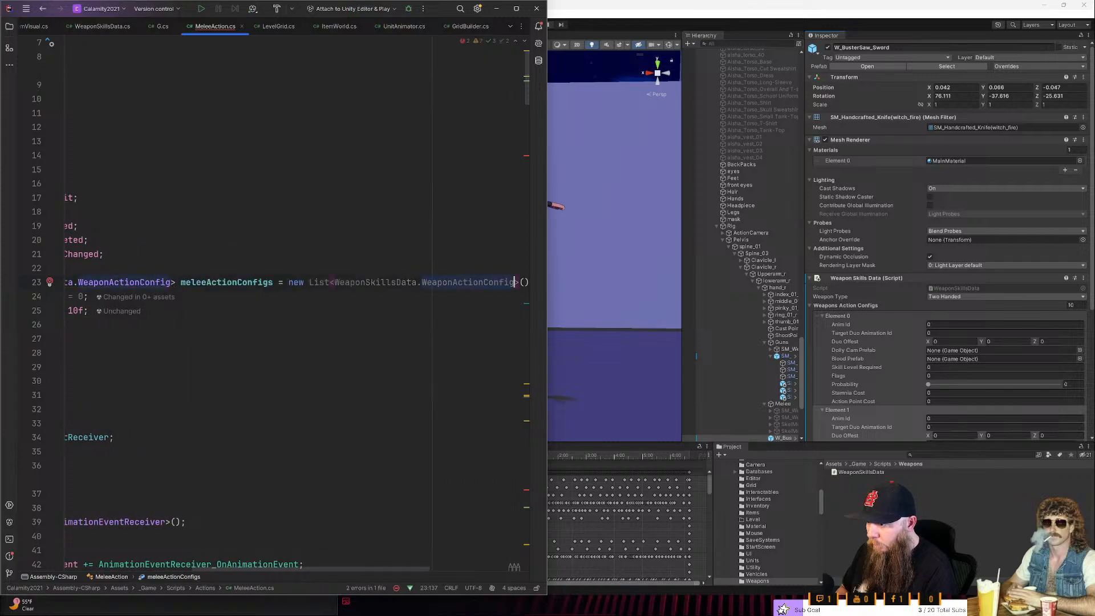
- Open the file's problem list and change the unresolved type in AnimationEventReceiver_OnPlaySoundEvent to WeaponSkillsData.WeaponActionConfig
{"action": "key", "text": "Down"}
{"action": "key", "text": "Down"}
{"action": "key", "text": "Up"}
{"action": "key", "text": "Up"}
{"action": "key", "text": "Up"}
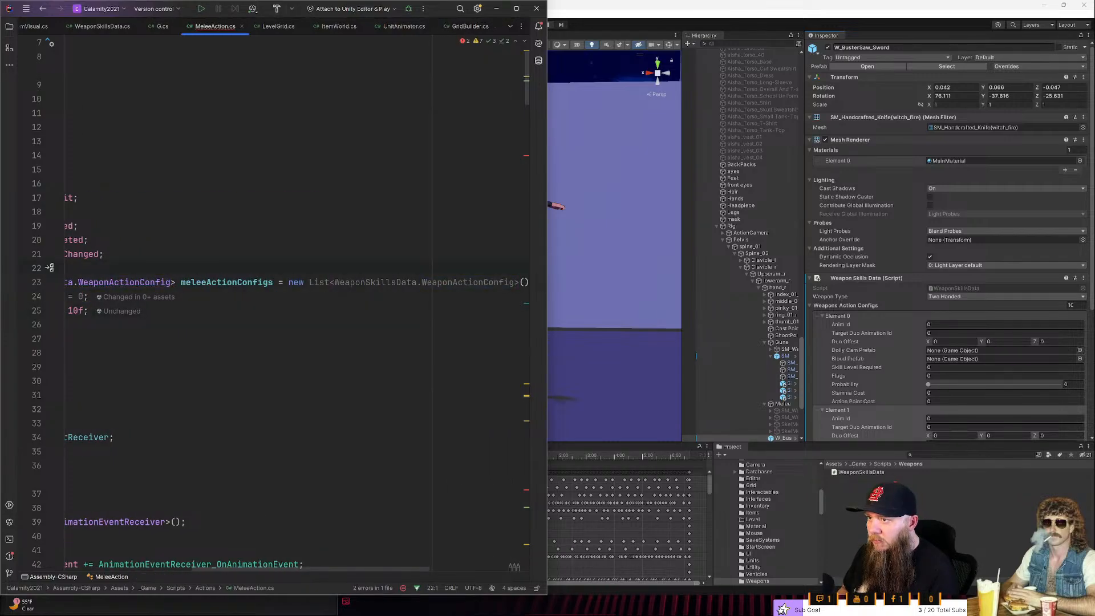
{"action": "left_click", "coordinate": [484, 41]}
{"action": "double_click", "coordinate": [156, 465]}
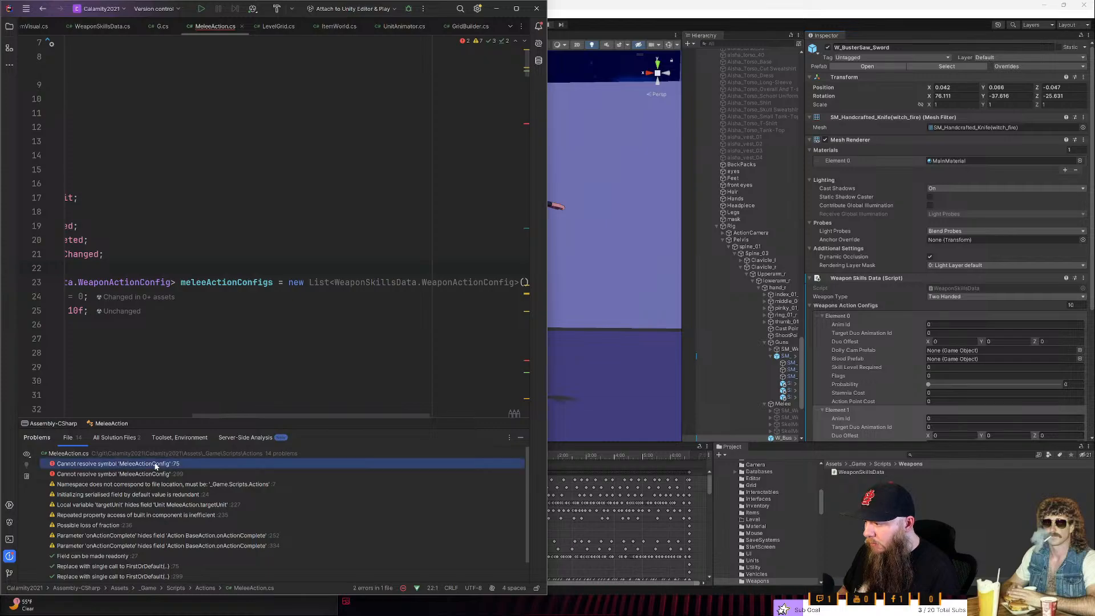
{"action": "double_click", "coordinate": [106, 170]}
{"action": "type", "text": "WeaponSkillsData.WeaponActionConfig"}
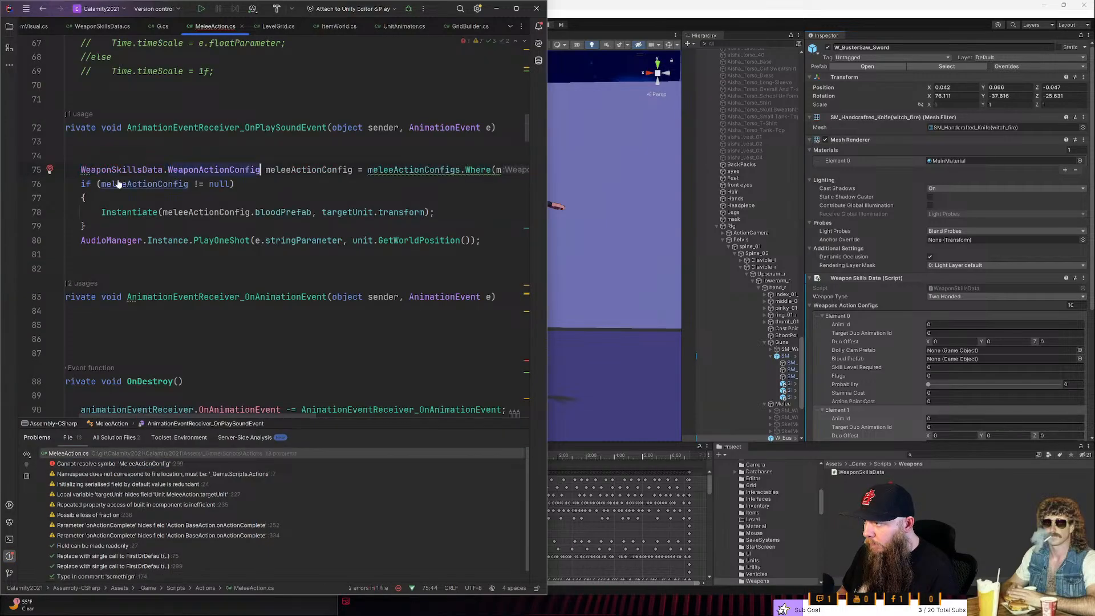
- Go to the remaining unresolved symbol in CheckForDuoAnimation and replace its MeleeActionConfig type with WeaponSkillsData.WeaponActionConfig
{"action": "double_click", "coordinate": [126, 463]}
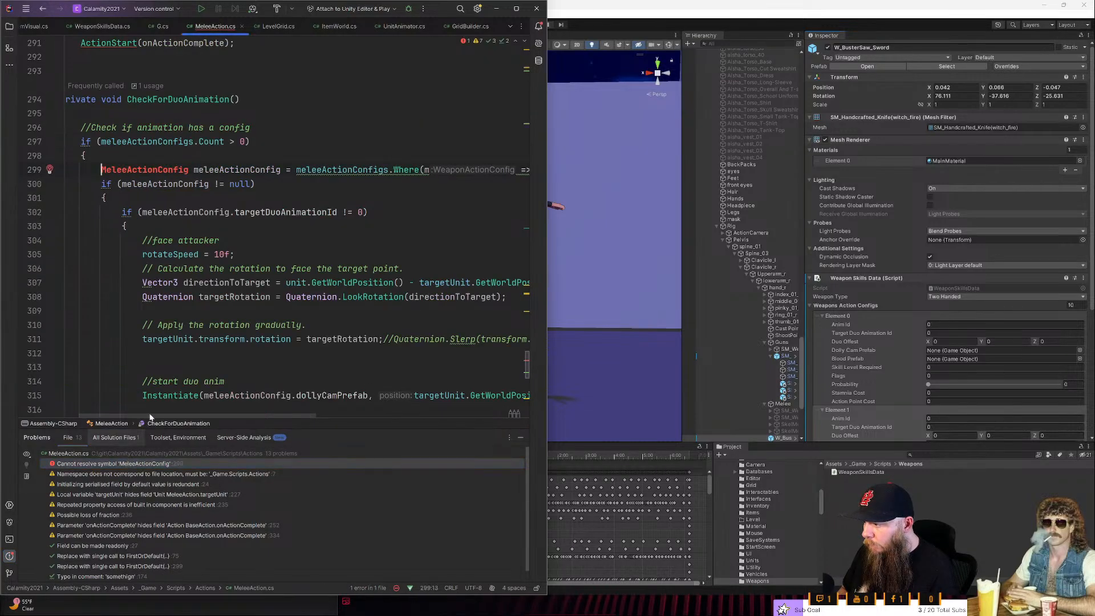
{"action": "double_click", "coordinate": [137, 170]}
{"action": "type", "text": "WeaponSkillsData.WeaponActionConfig"}
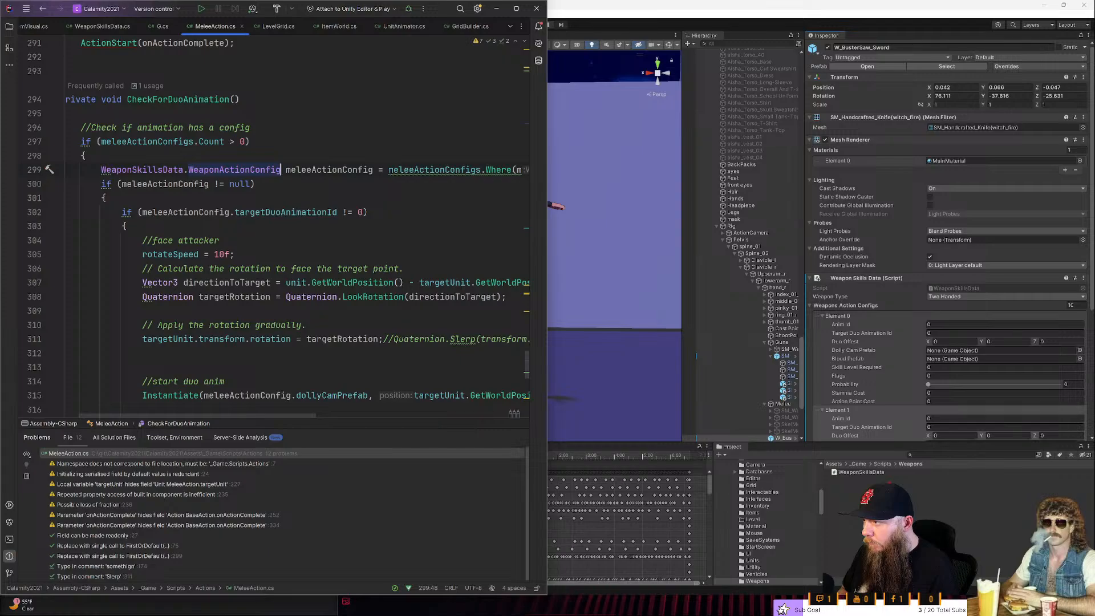
{"action": "scroll", "coordinate": [280, 228], "scroll_direction": "up", "scroll_amount": 2}
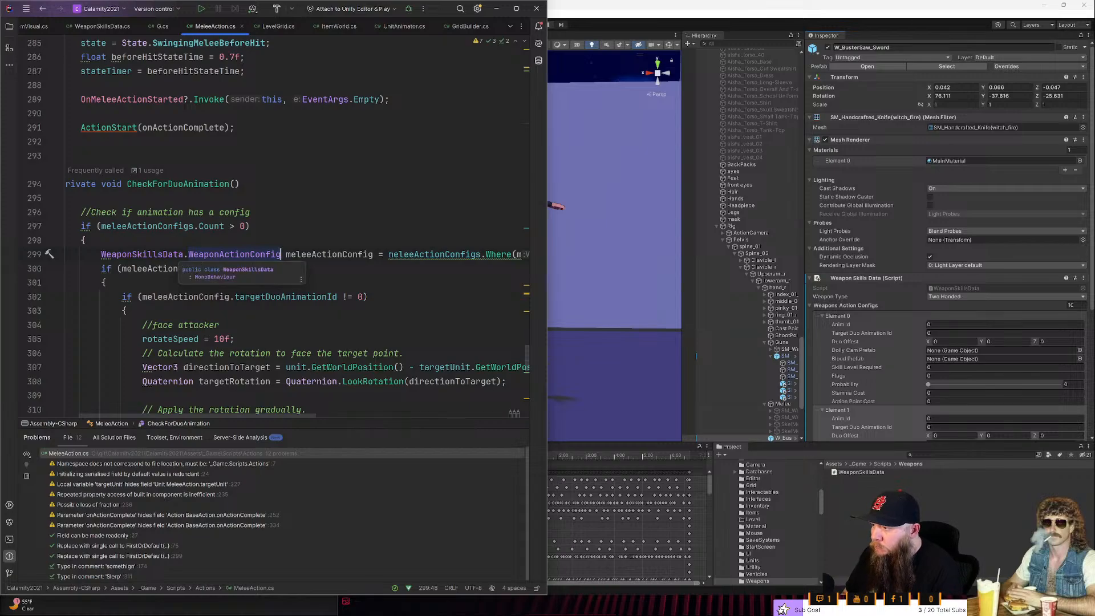
{"action": "scroll", "coordinate": [281, 255], "scroll_direction": "down", "scroll_amount": 1}
{"action": "scroll", "coordinate": [279, 257], "scroll_direction": "down", "scroll_amount": 1}
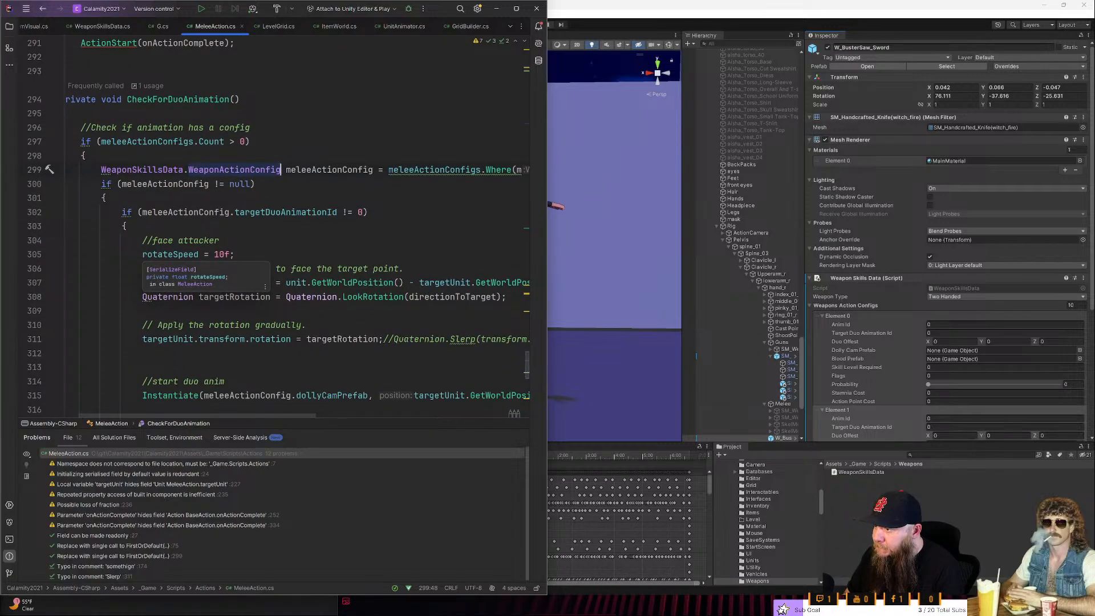
{"action": "scroll", "coordinate": [280, 256], "scroll_direction": "up", "scroll_amount": 2}
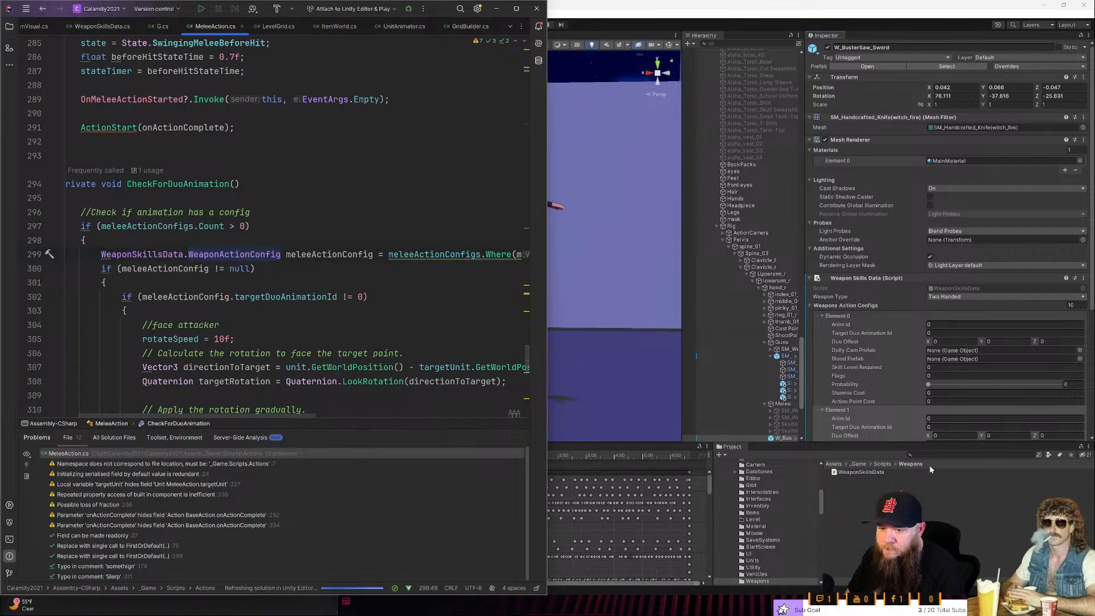
- Switch to Unity to examine the sword's Weapon Skills Data component, and check the name field in WeaponActionConfig in Rider
{"action": "left_click", "coordinate": [881, 459]}
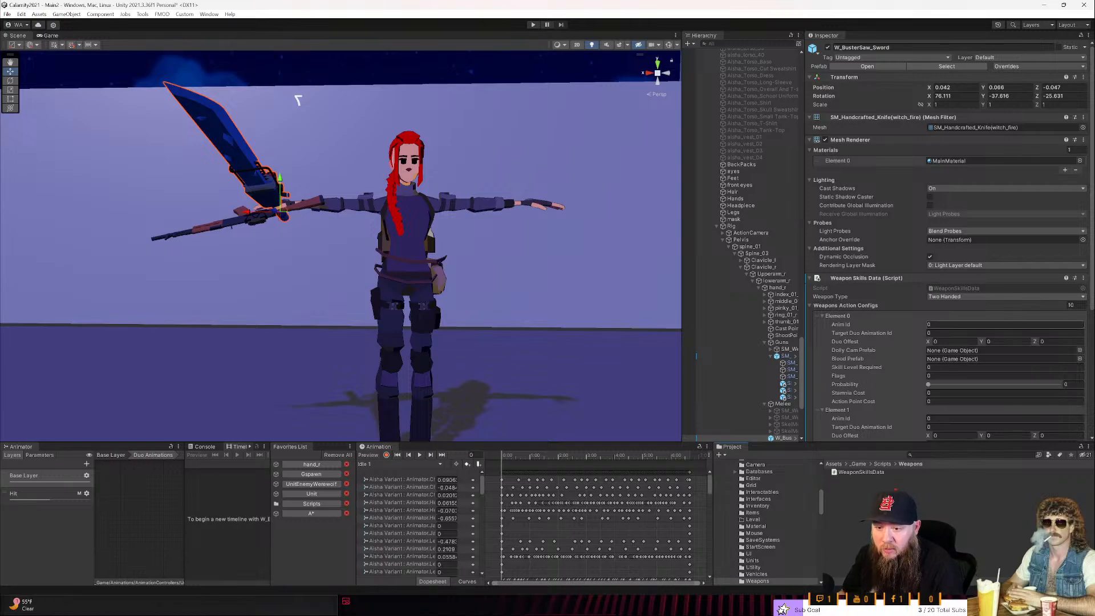
{"action": "scroll", "coordinate": [883, 331], "scroll_direction": "down", "scroll_amount": 1}
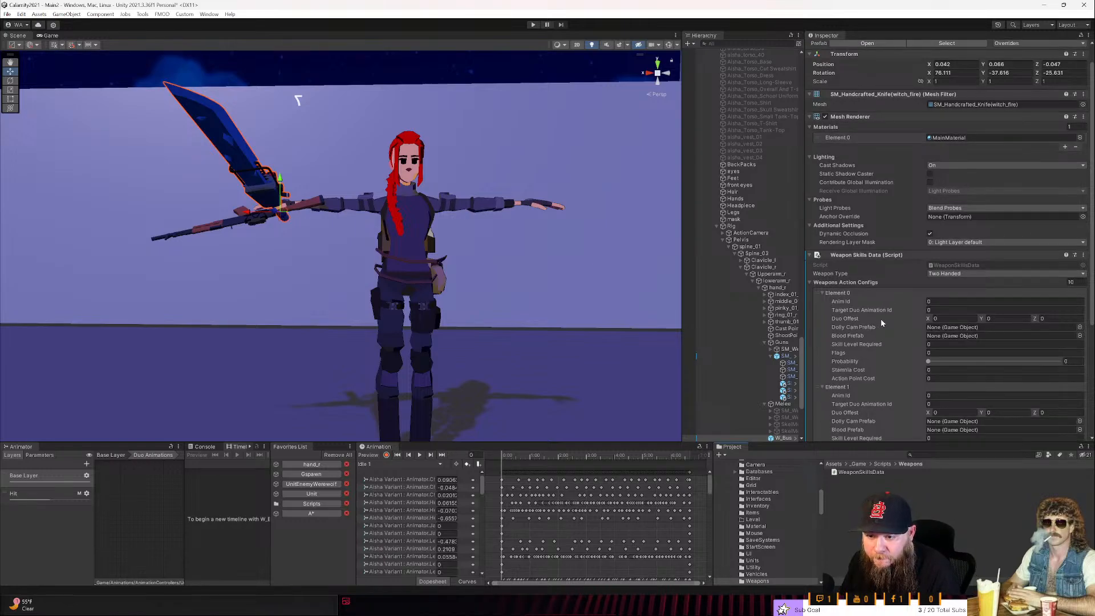
{"action": "scroll", "coordinate": [881, 323], "scroll_direction": "down", "scroll_amount": 1}
{"action": "key", "text": "alt+Tab"}
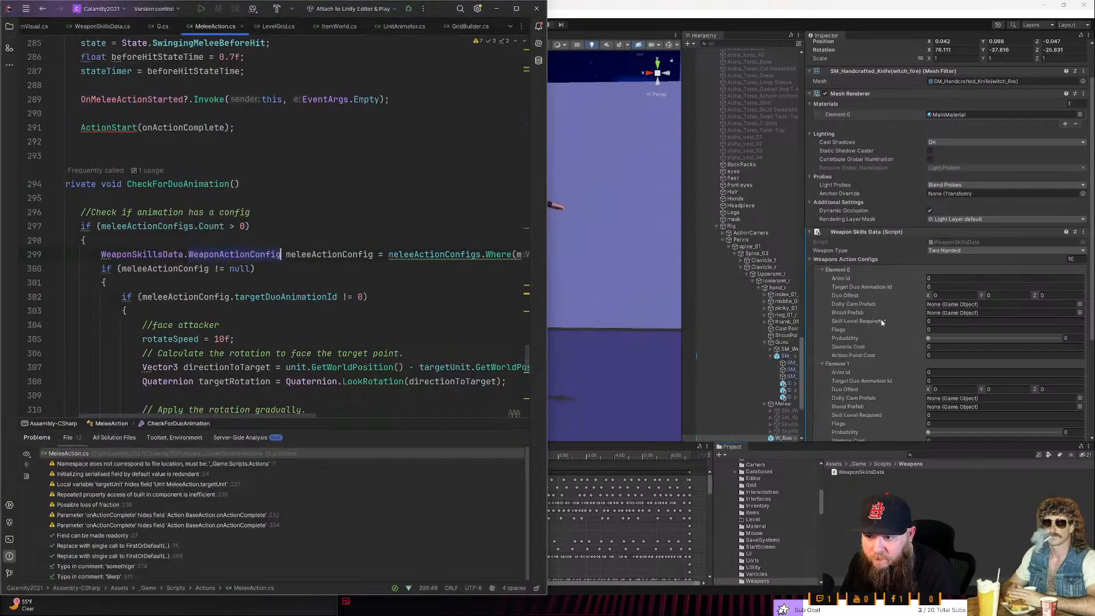
{"action": "key", "text": "F12"}
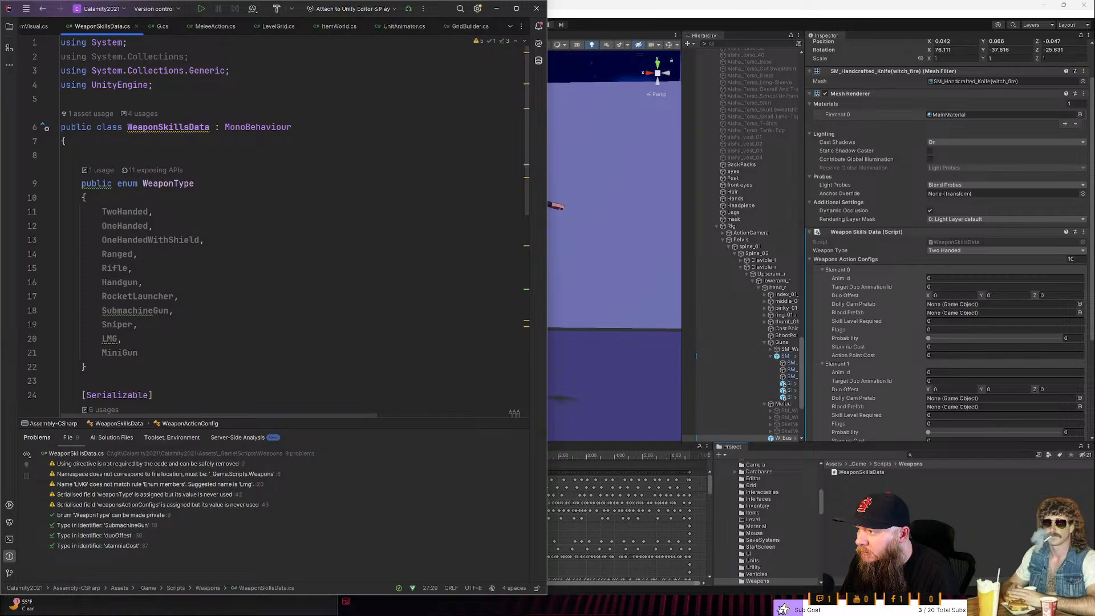
{"action": "left_click", "coordinate": [157, 197]}
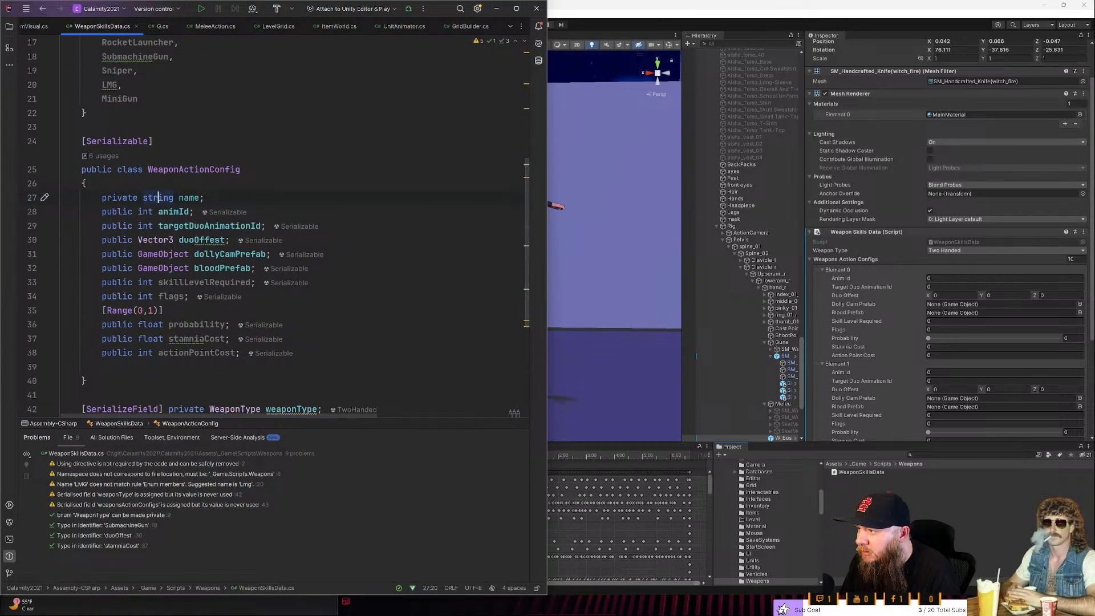
- Return to Unity and examine the fields of the sword's Weapons Action Configs elements for the name field
{"action": "left_click", "coordinate": [933, 258]}
{"action": "left_click", "coordinate": [859, 306]}
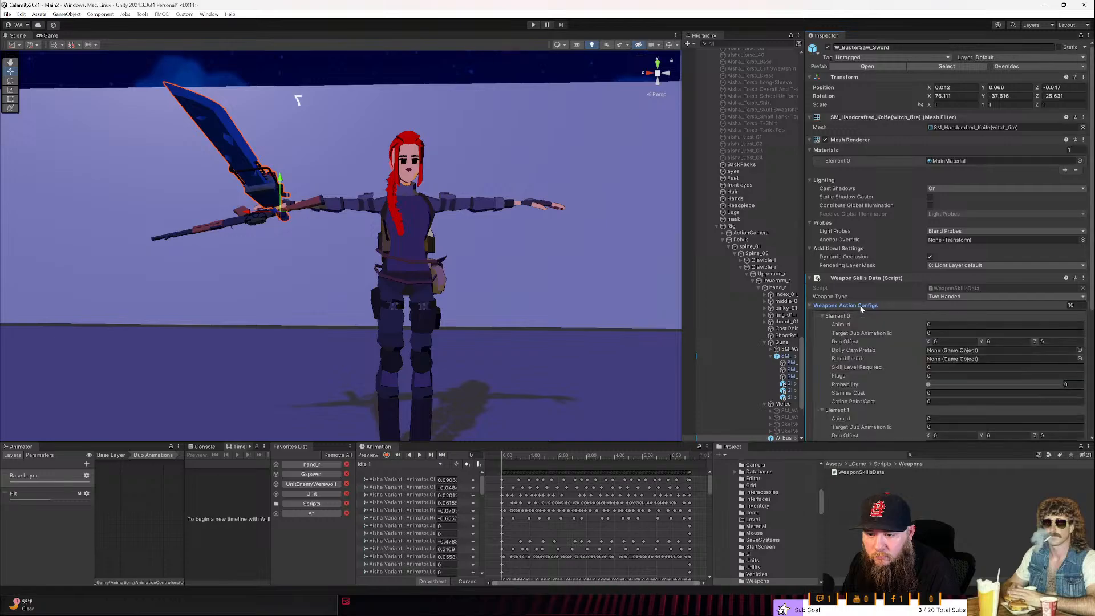
{"action": "left_click", "coordinate": [850, 313]}
{"action": "left_click", "coordinate": [850, 314]}
{"action": "left_click", "coordinate": [835, 316]}
{"action": "left_click", "coordinate": [835, 316]}
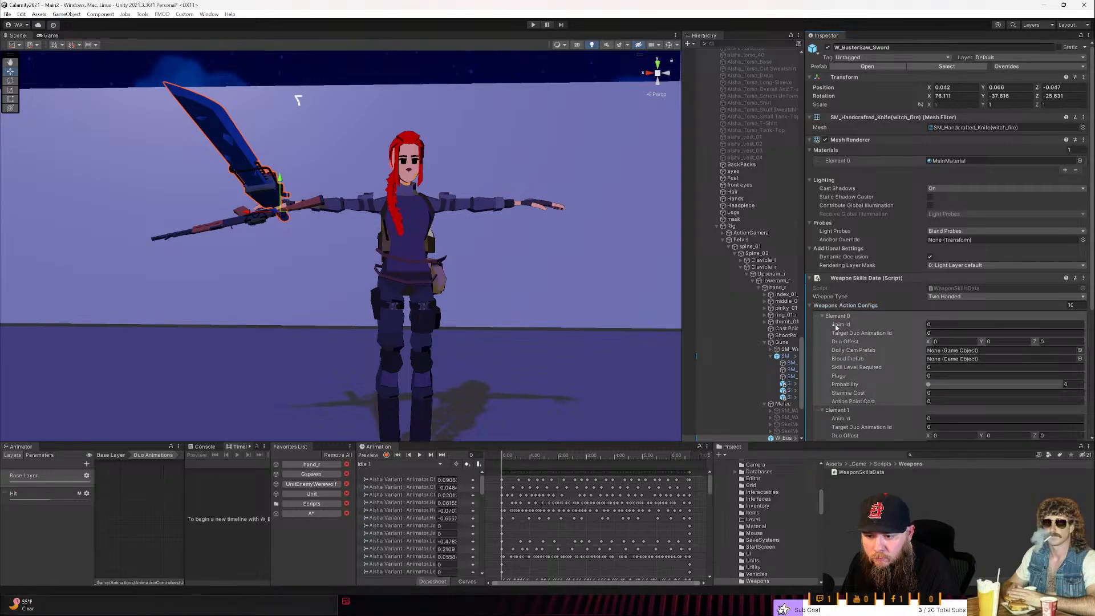
{"action": "scroll", "coordinate": [847, 366], "scroll_direction": "down", "scroll_amount": 3}
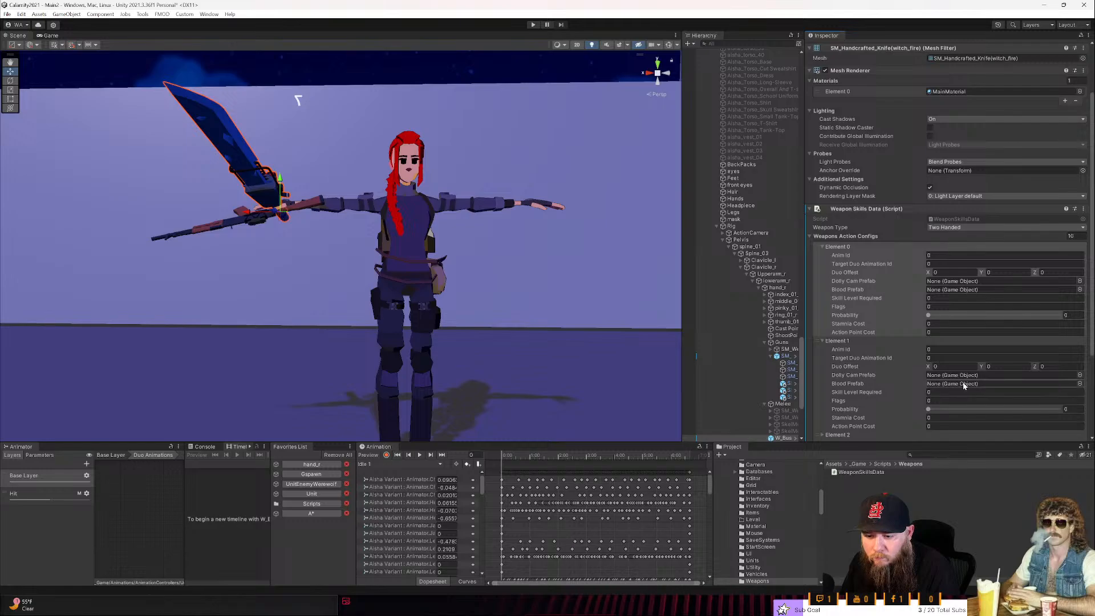
{"action": "scroll", "coordinate": [964, 385], "scroll_direction": "down", "scroll_amount": 3}
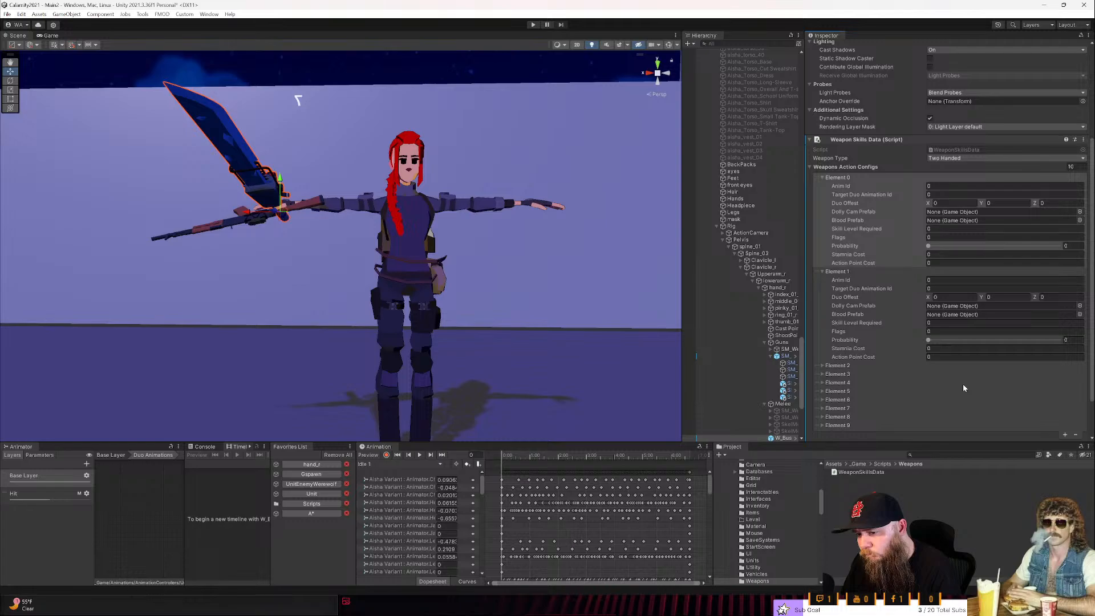
- Switch to Rider and change the name field in WeaponActionConfig from private to public
{"action": "key", "text": "alt+Tab"}
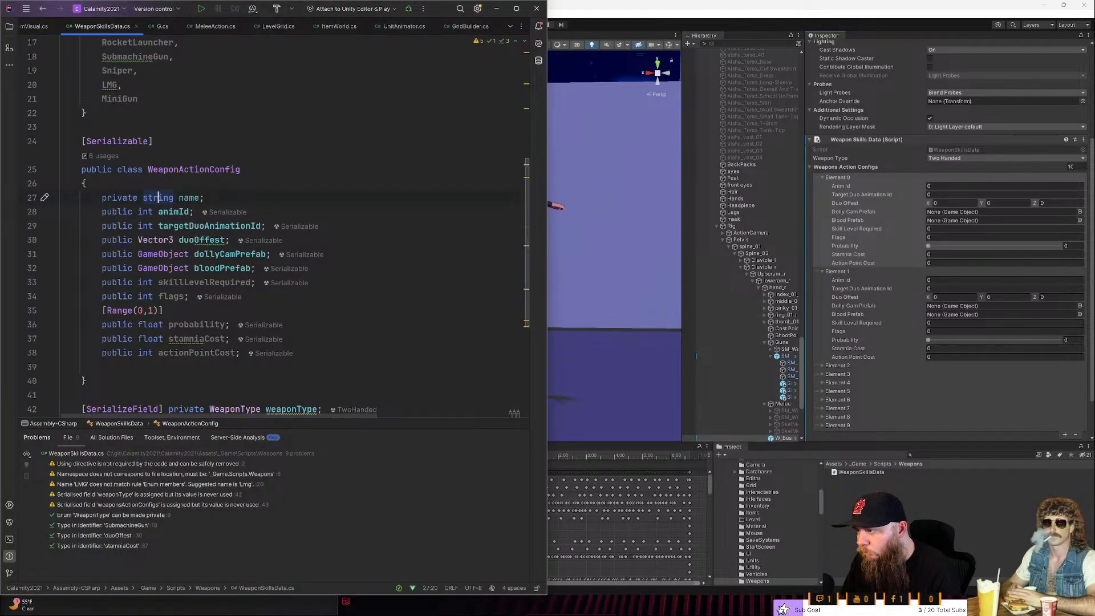
{"action": "double_click", "coordinate": [181, 198]}
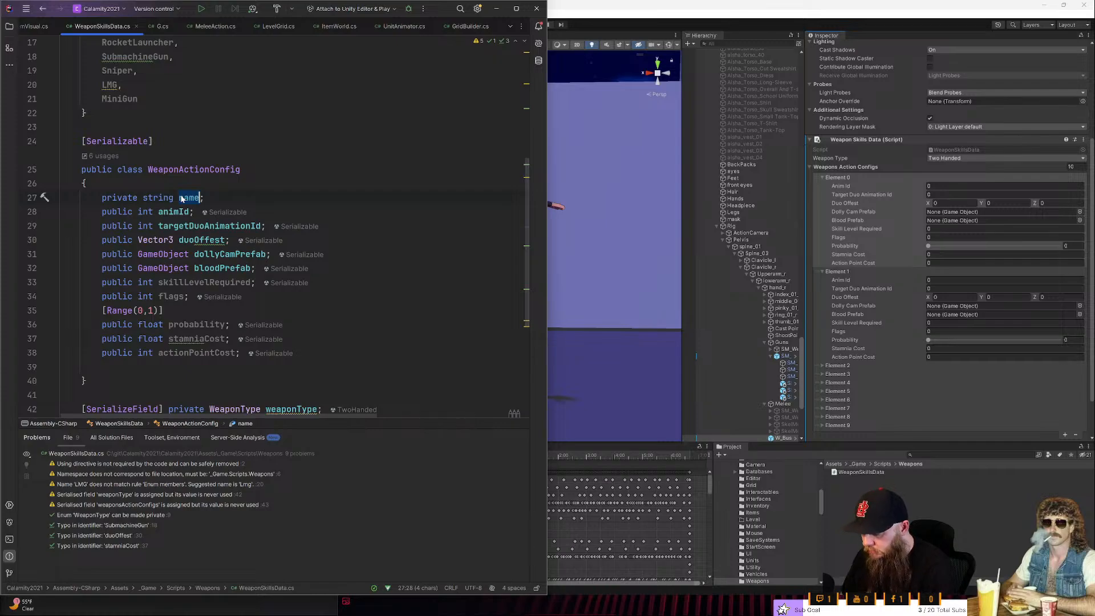
{"action": "key", "text": "Home"}
{"action": "key", "text": "ctrl+Delete"}
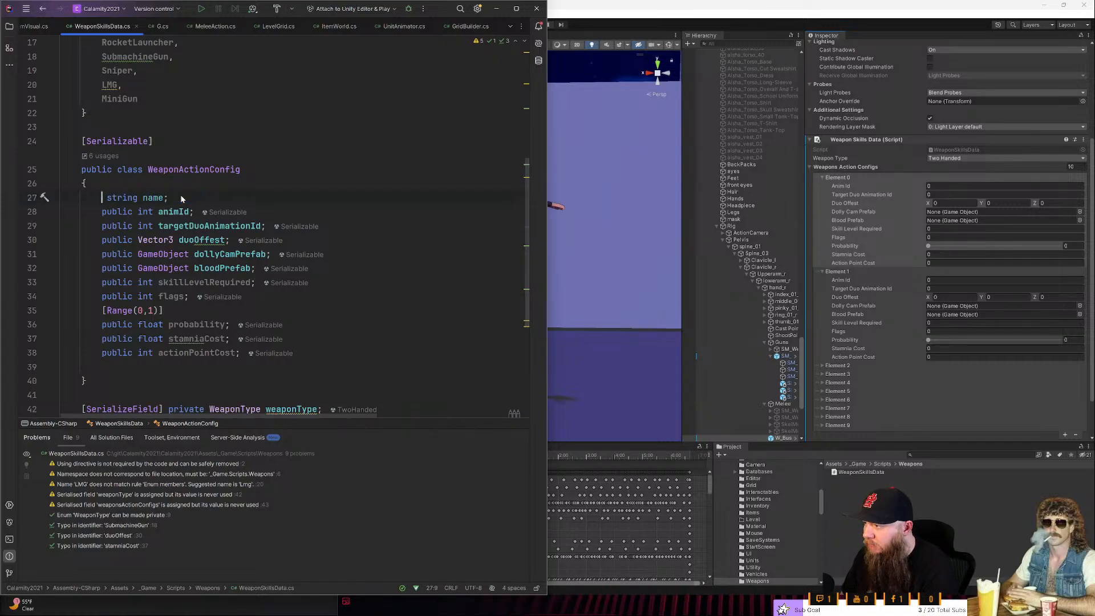
{"action": "type", "text": "public"}
{"action": "key", "text": "BackSpace"}
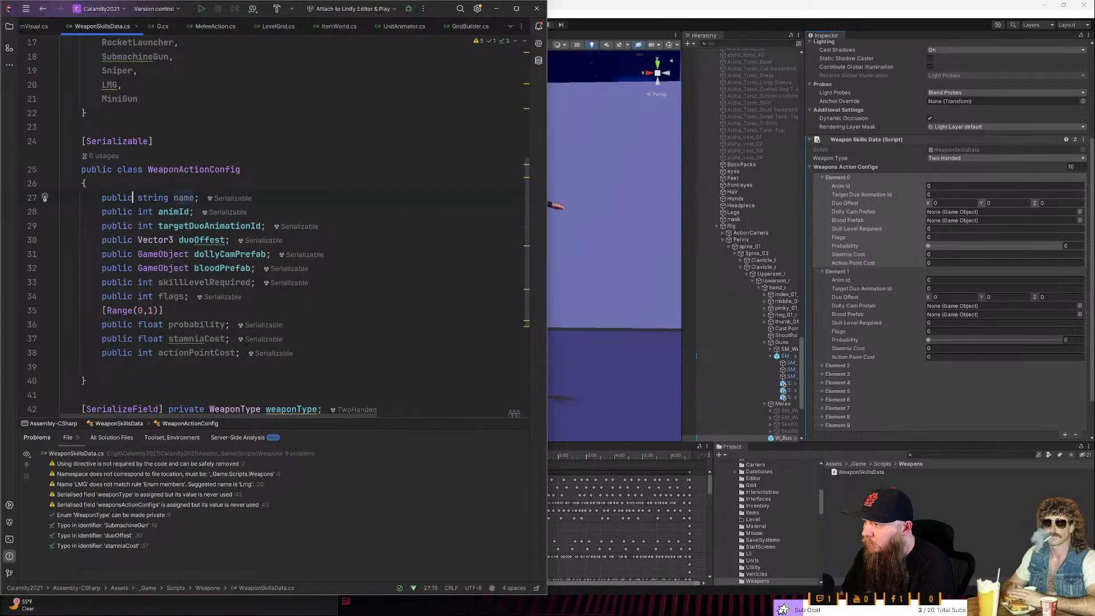
- Return to Unity and name the sword's first Weapons Action Configs element Anim 1
{"action": "key", "text": "alt+Tab"}
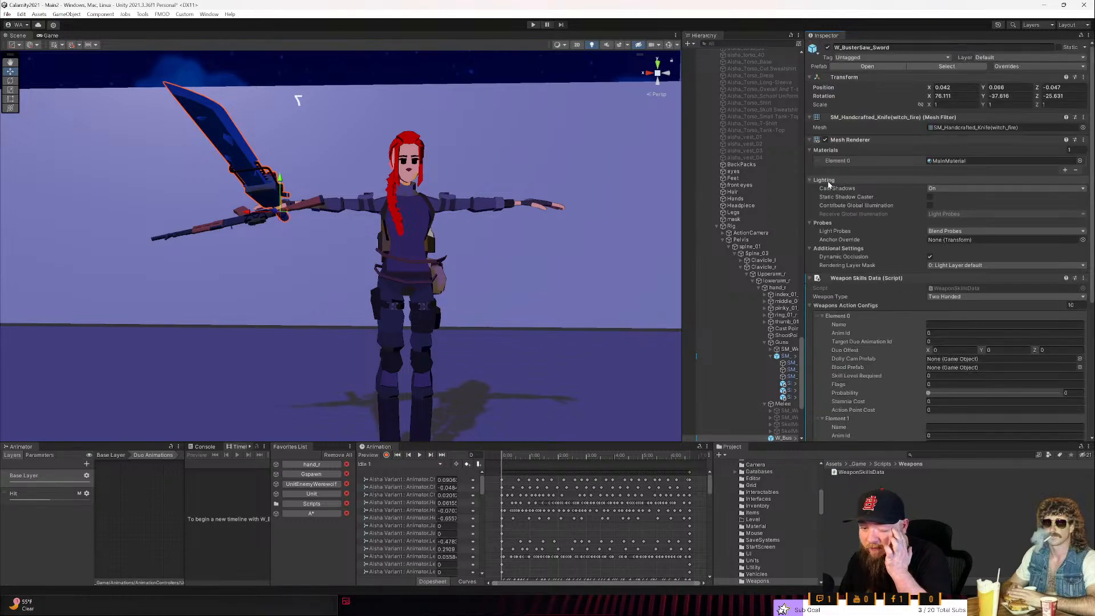
{"action": "left_click", "coordinate": [958, 324]}
{"action": "type", "text": "Ani"}
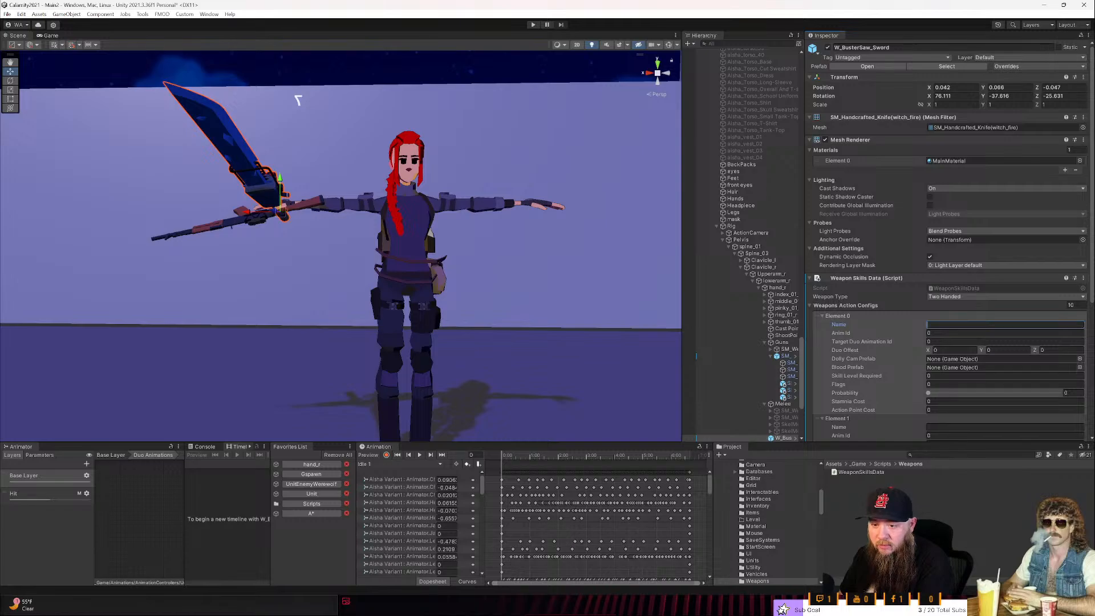
{"action": "type", "text": "m 1"}
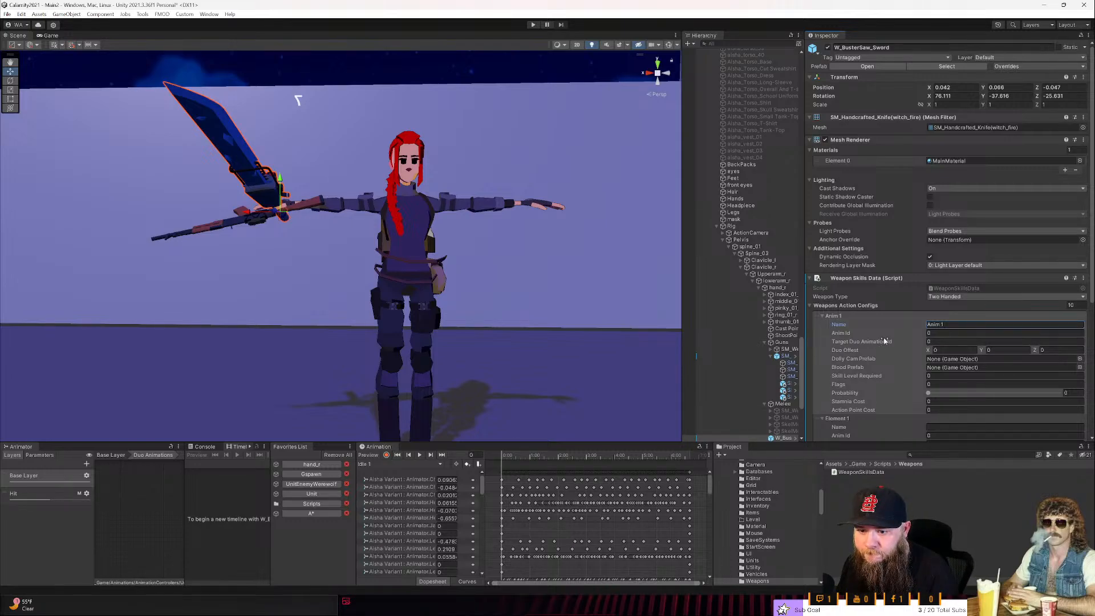
{"action": "left_click", "coordinate": [941, 326]}
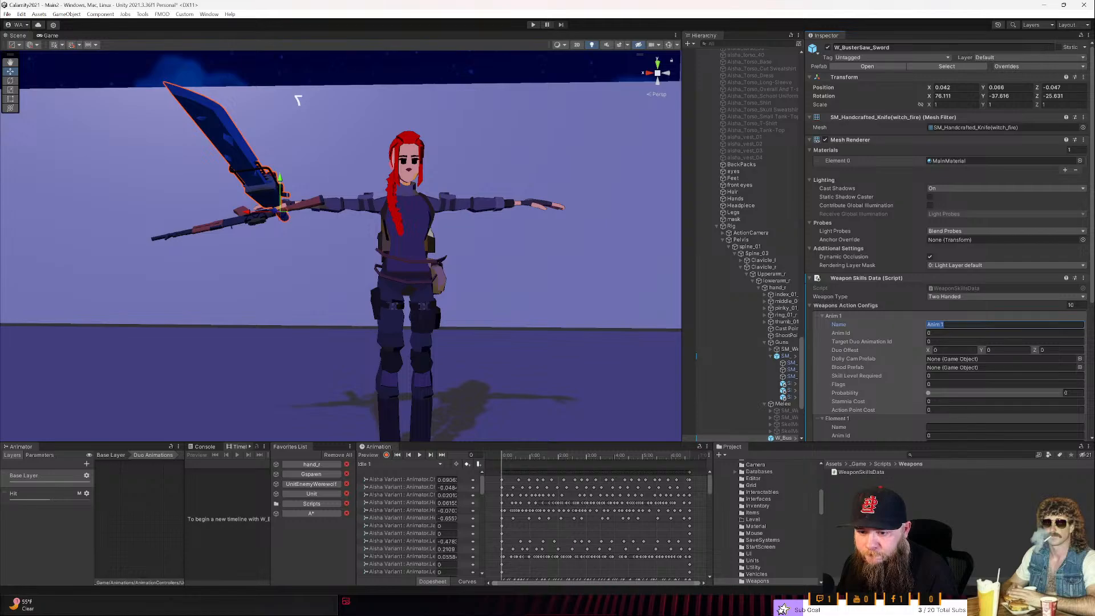
{"action": "left_click", "coordinate": [844, 317]}
{"action": "left_click", "coordinate": [840, 325]}
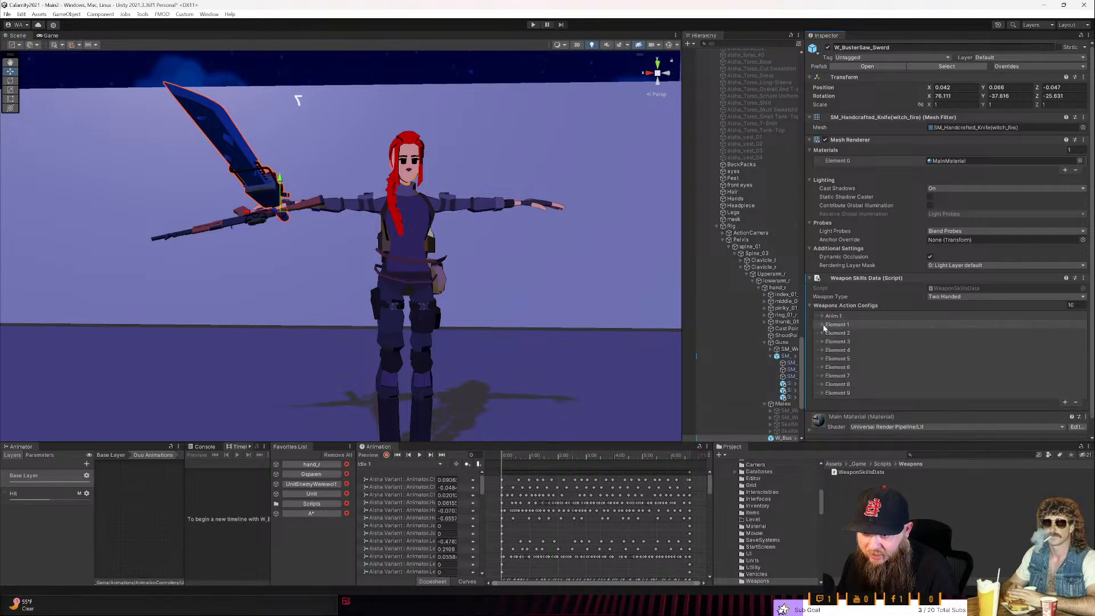
{"action": "left_click", "coordinate": [822, 325]}
{"action": "left_click", "coordinate": [822, 317]}
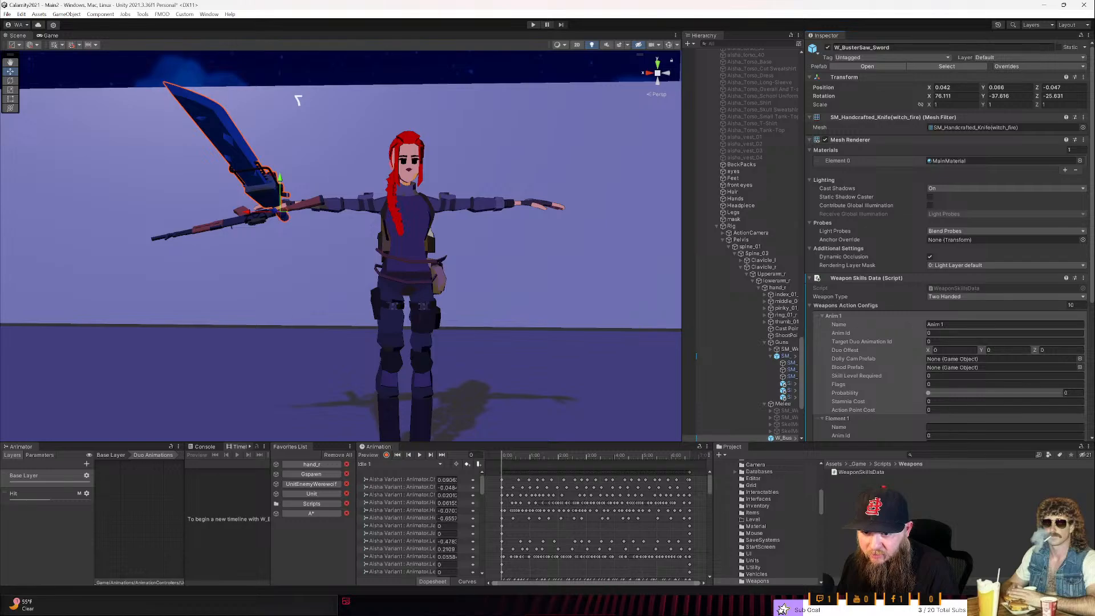
- Set the Anim 1 config's Anim Id to 1 and its Skill Level Required to 1
{"action": "left_click", "coordinate": [956, 334]}
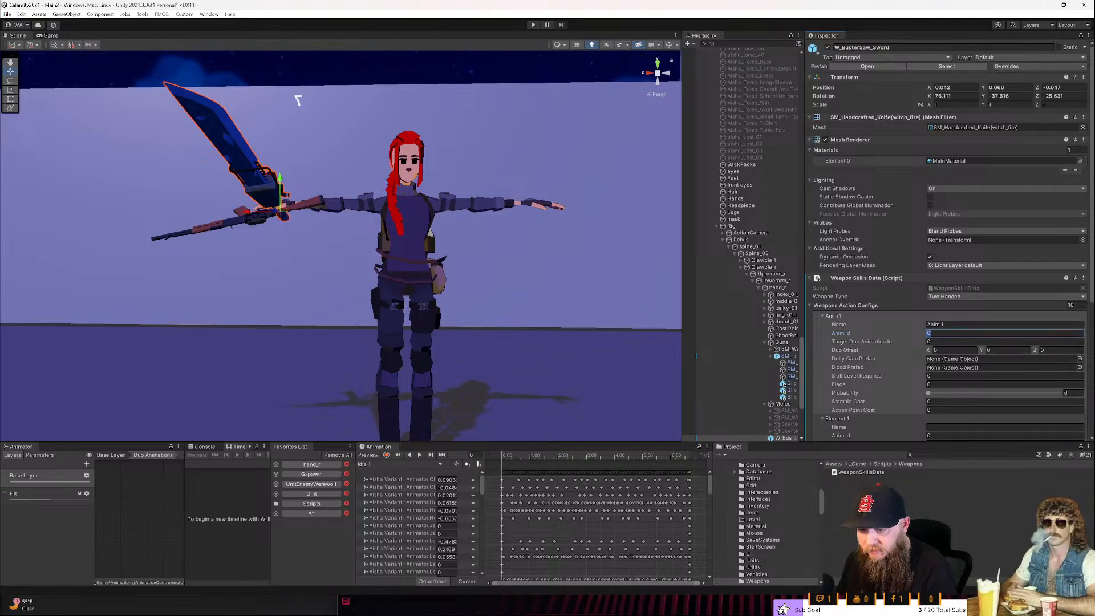
{"action": "type", "text": "1"}
{"action": "key", "text": "Tab"}
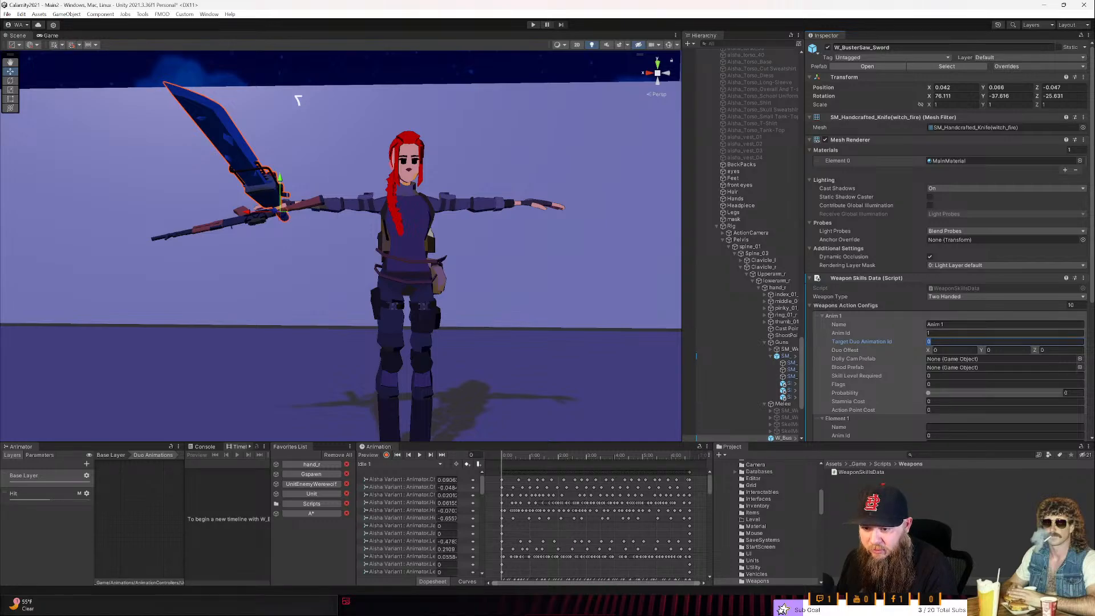
{"action": "key", "text": "Tab"}
{"action": "key", "text": "Tab"}
{"action": "key", "text": "Tab"}
{"action": "key", "text": "Tab"}
{"action": "key", "text": "Tab"}
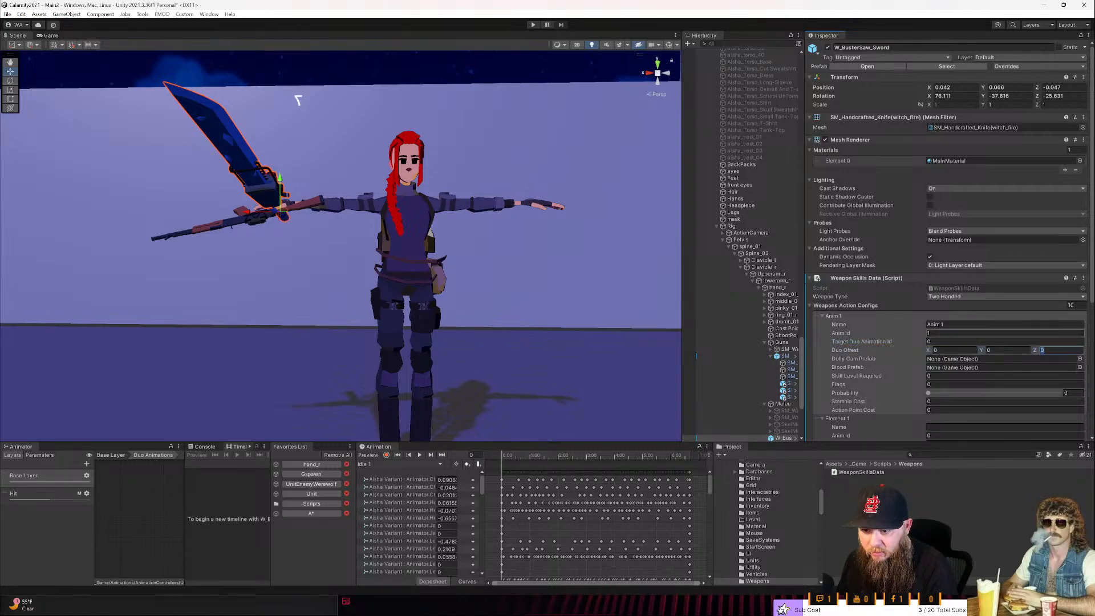
{"action": "key", "text": "Tab"}
{"action": "key", "text": "Tab"}
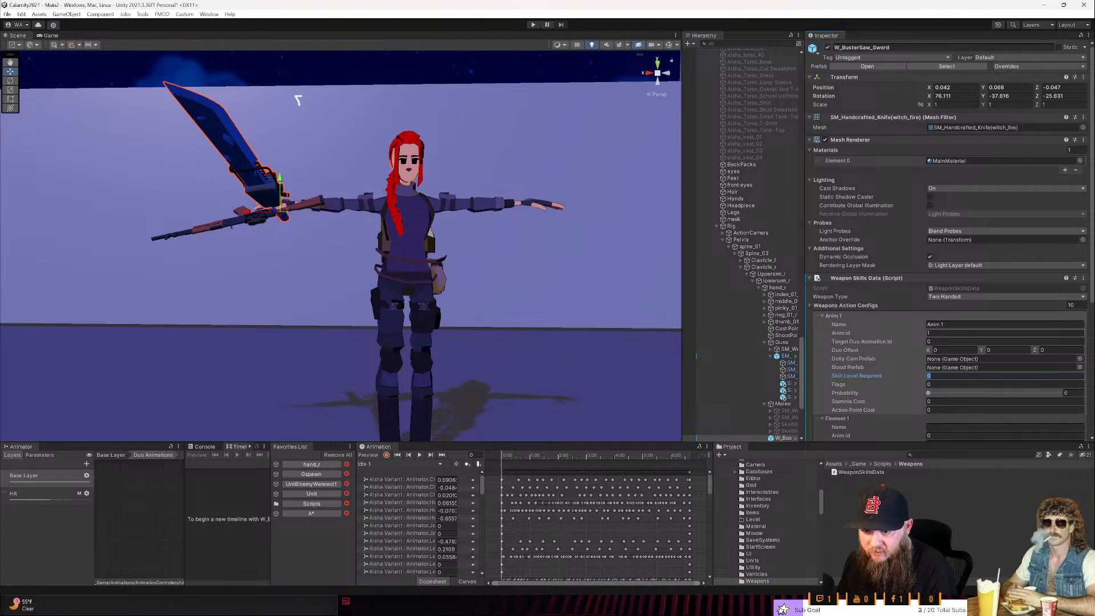
{"action": "key", "text": "Tab"}
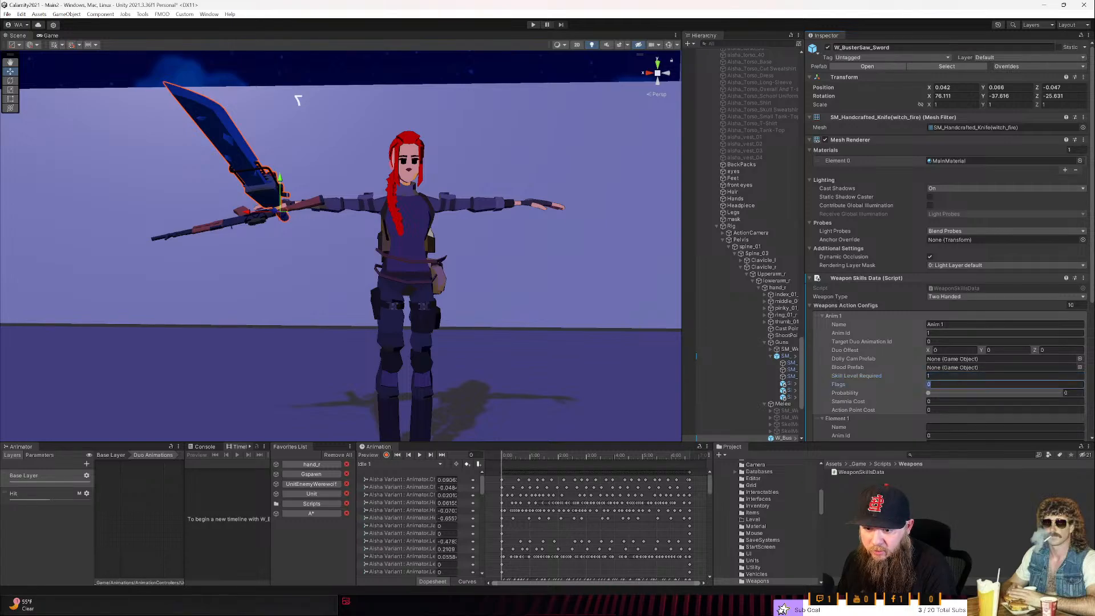
- Set the Probability of the Anim 1 config to 0.5
{"action": "key", "text": "Tab"}
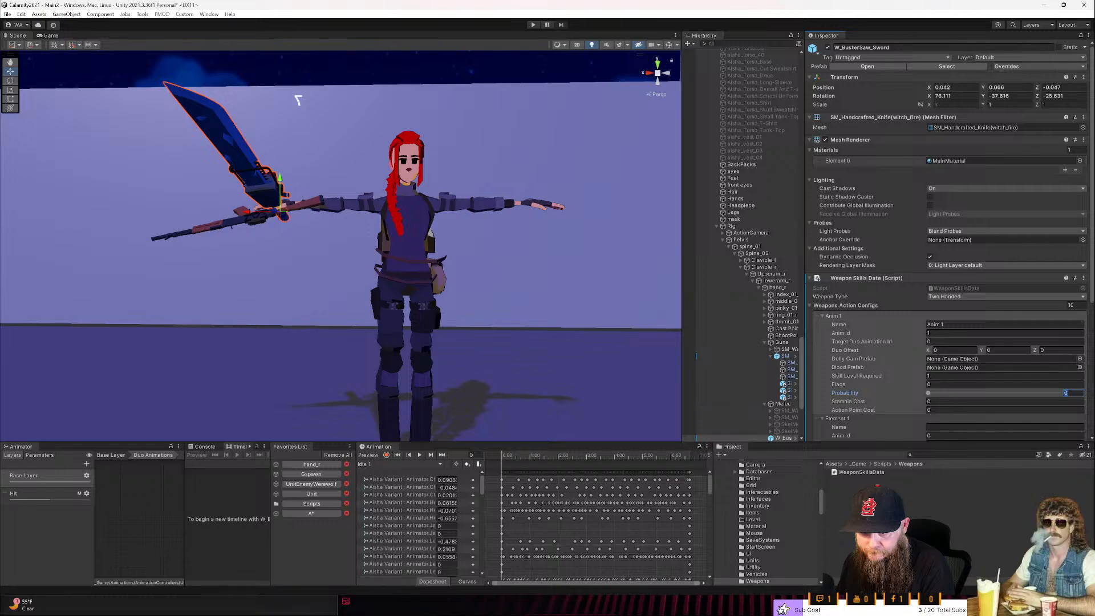
{"action": "type", "text": "50"}
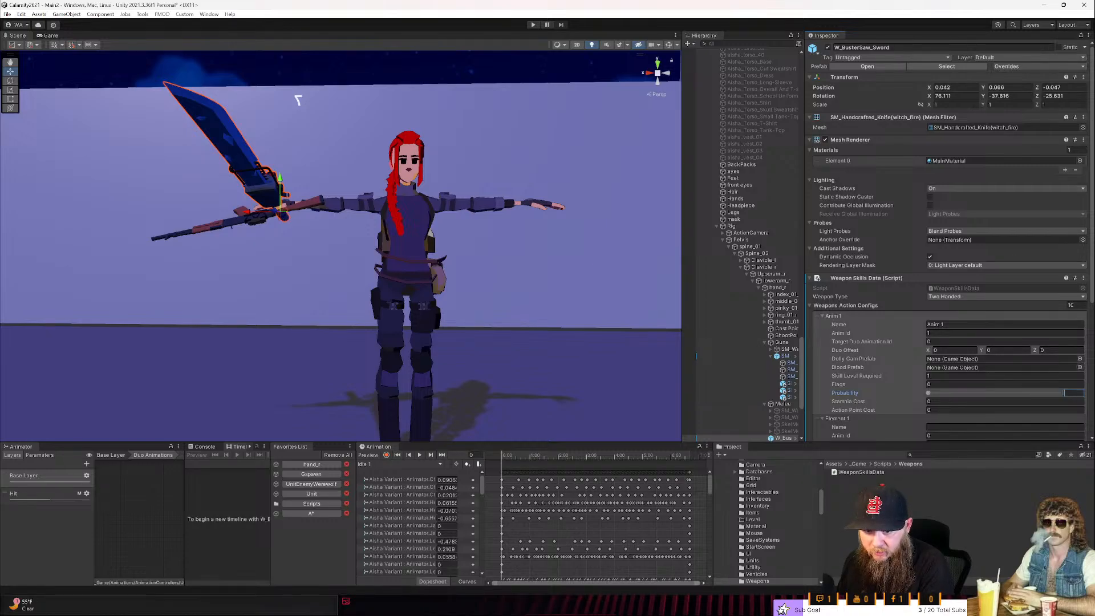
{"action": "key", "text": "BackSpace"}
{"action": "left_click", "coordinate": [959, 393]}
{"action": "left_click", "coordinate": [961, 401]}
{"action": "left_click", "coordinate": [1072, 393]}
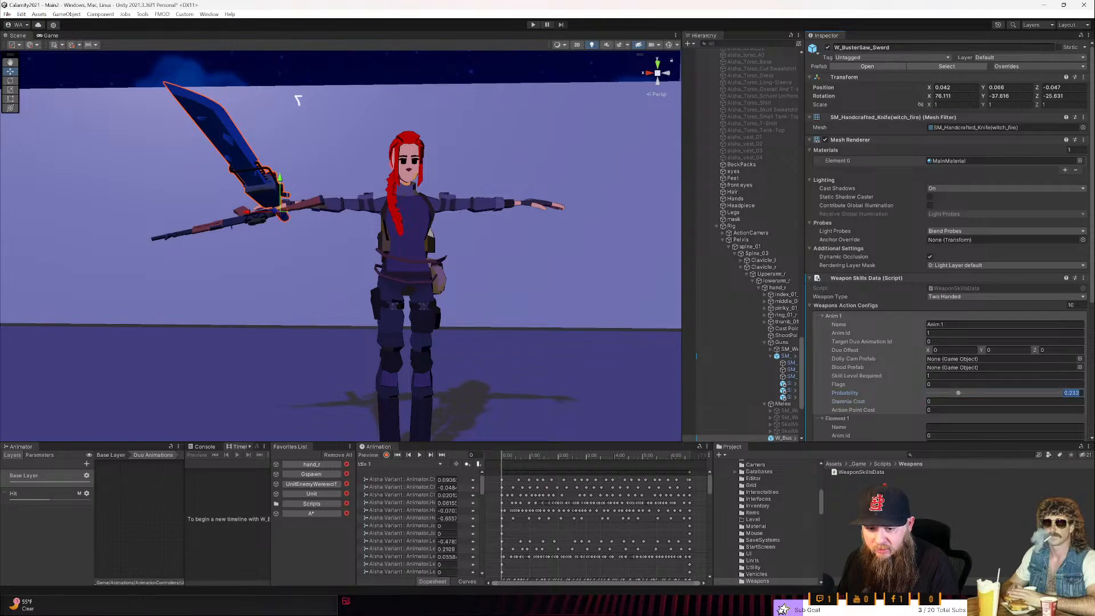
{"action": "type", "text": ".5"}
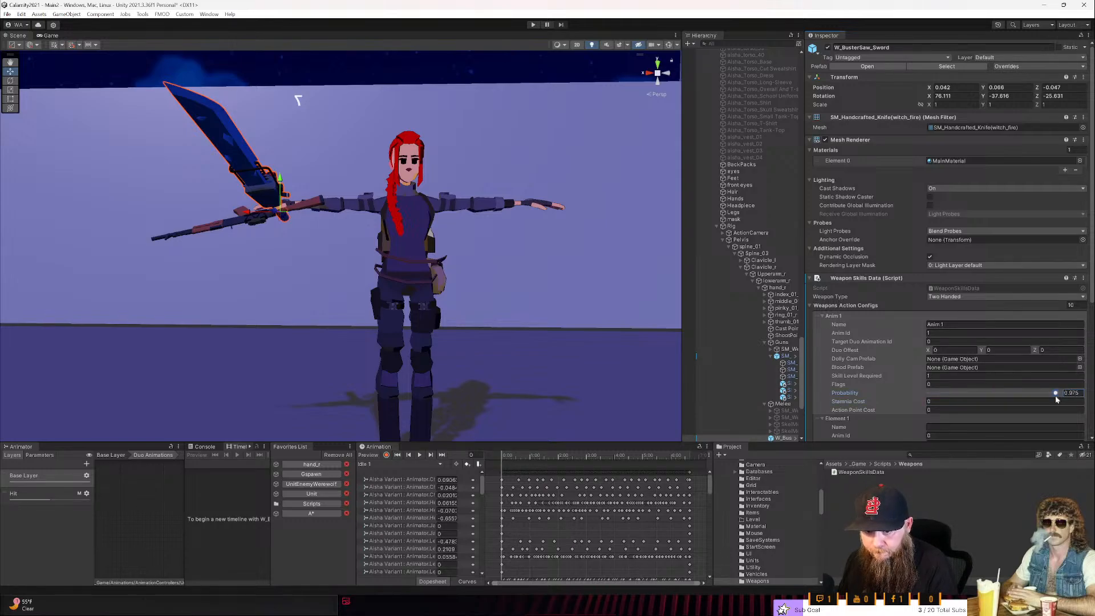
{"action": "left_click", "coordinate": [1061, 393]}
{"action": "left_click", "coordinate": [1070, 393]}
{"action": "type", "text": ".5"}
- Give the Anim 1 config a Stamnia Cost of 10 and an Action Point Cost of 1
{"action": "key", "text": "Tab"}
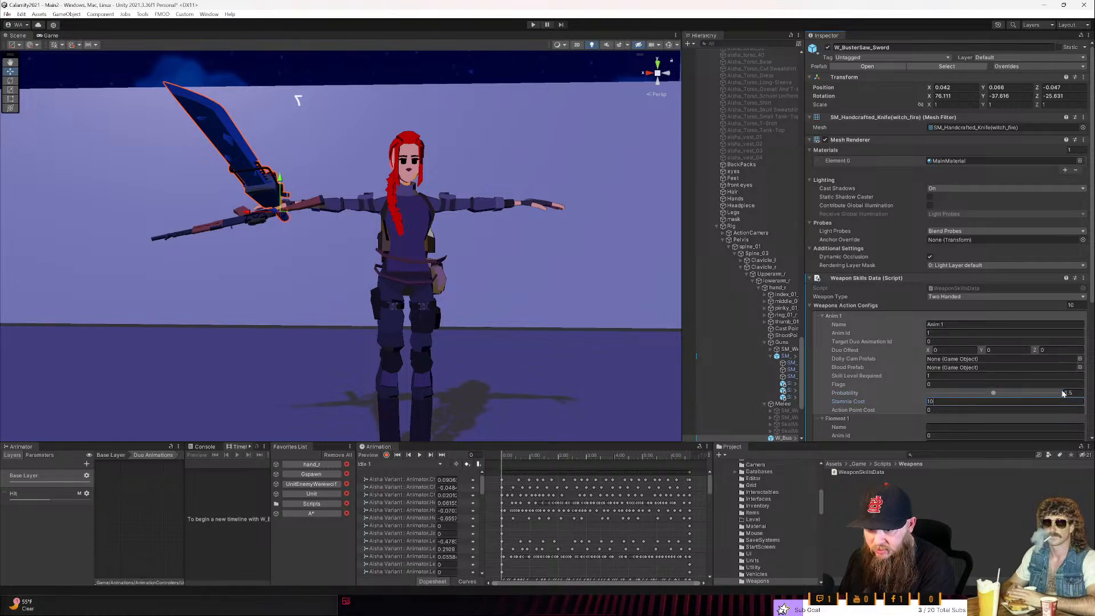
{"action": "key", "text": "Tab"}
{"action": "key", "text": "Return"}
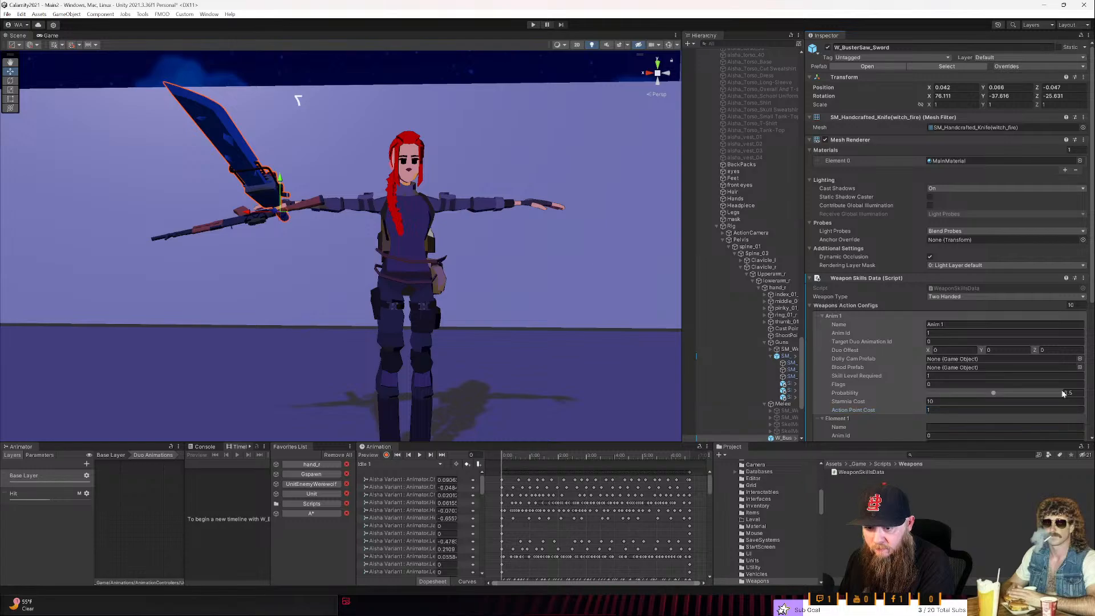
- Copy the Anim 1 config's values into Element 1 and rename that element Anim 2
{"action": "scroll", "coordinate": [929, 350], "scroll_direction": "down", "scroll_amount": 3}
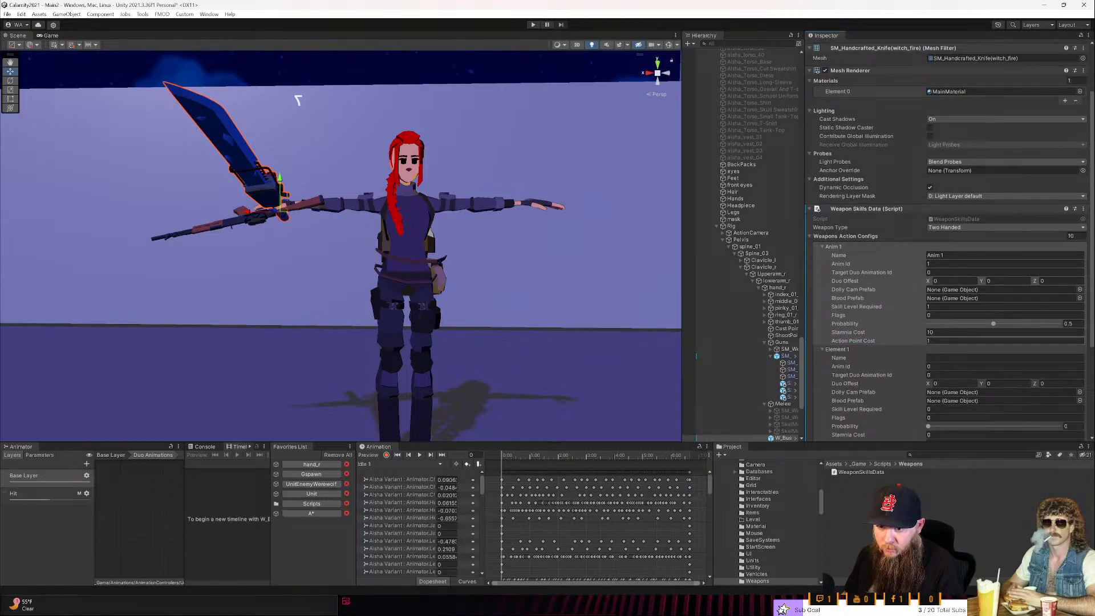
{"action": "right_click", "coordinate": [842, 246]}
{"action": "left_click", "coordinate": [859, 265]}
{"action": "right_click", "coordinate": [837, 349]}
{"action": "left_click", "coordinate": [849, 377]}
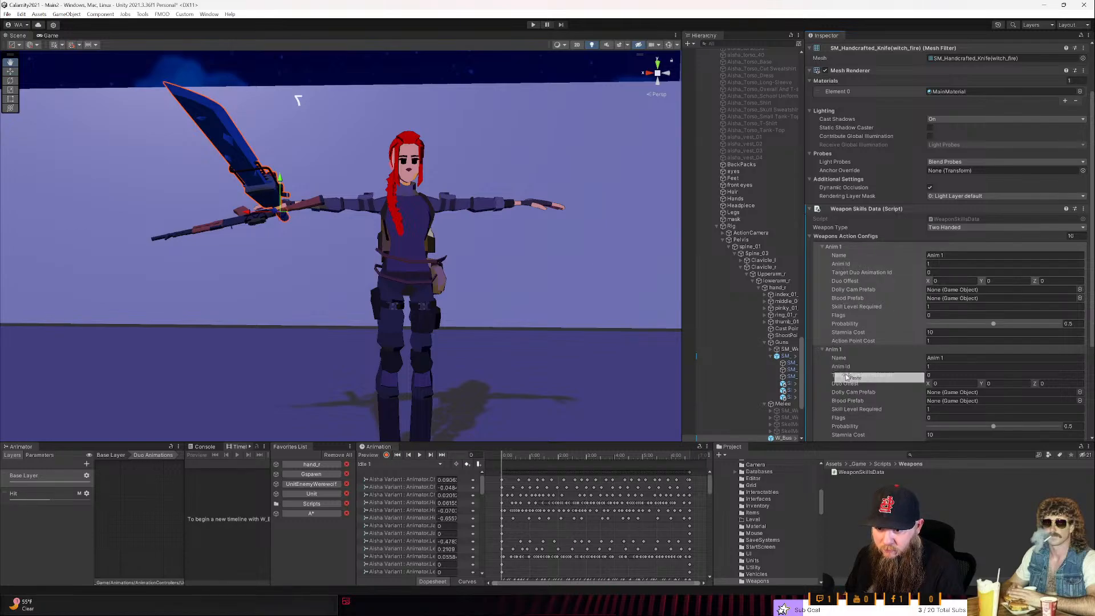
{"action": "scroll", "coordinate": [904, 368], "scroll_direction": "down", "scroll_amount": 1}
{"action": "scroll", "coordinate": [904, 367], "scroll_direction": "down", "scroll_amount": 1}
{"action": "left_click", "coordinate": [947, 311]}
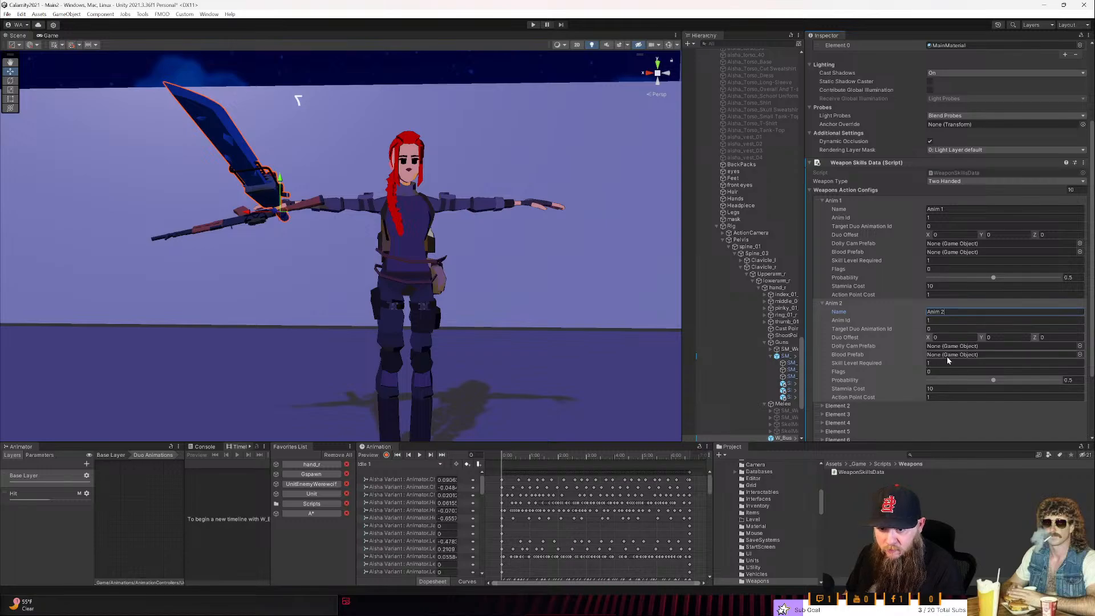
- Paste the copied Anim 1 values into Element 2 and rename that element Anim 3
{"action": "scroll", "coordinate": [836, 388], "scroll_direction": "down", "scroll_amount": 3}
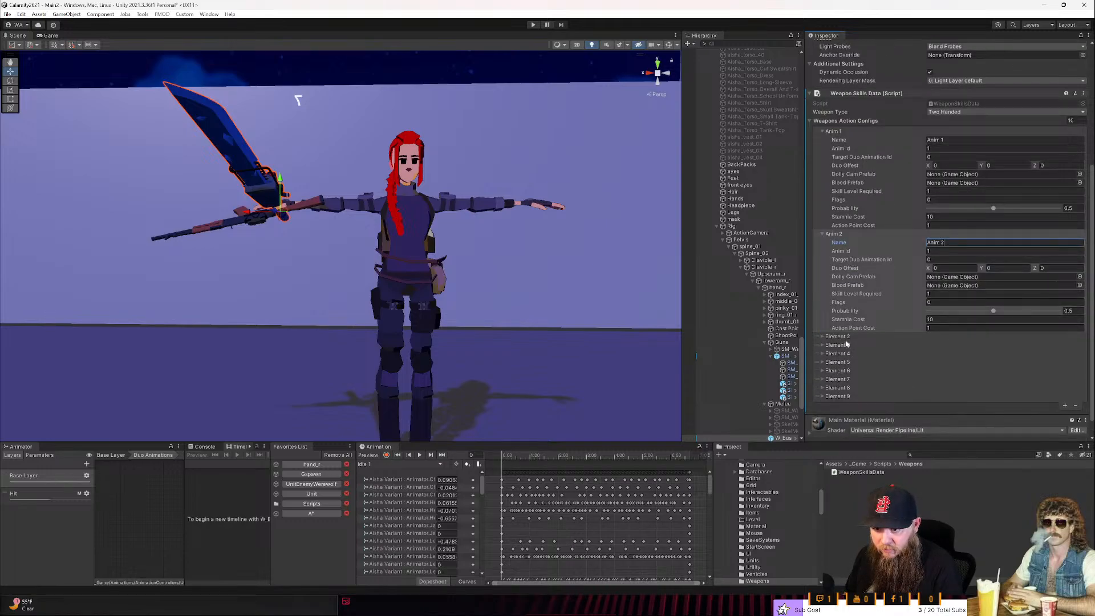
{"action": "left_click", "coordinate": [846, 337]}
{"action": "right_click", "coordinate": [846, 337]}
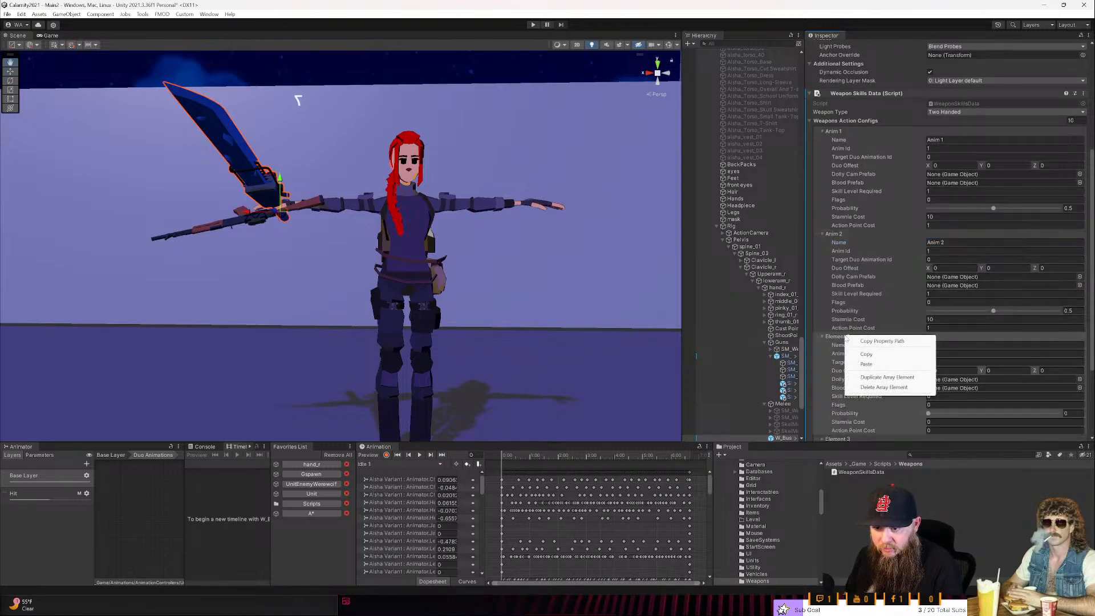
{"action": "left_click", "coordinate": [870, 363]}
{"action": "left_click", "coordinate": [954, 345]}
{"action": "type", "text": "Anim 3"}
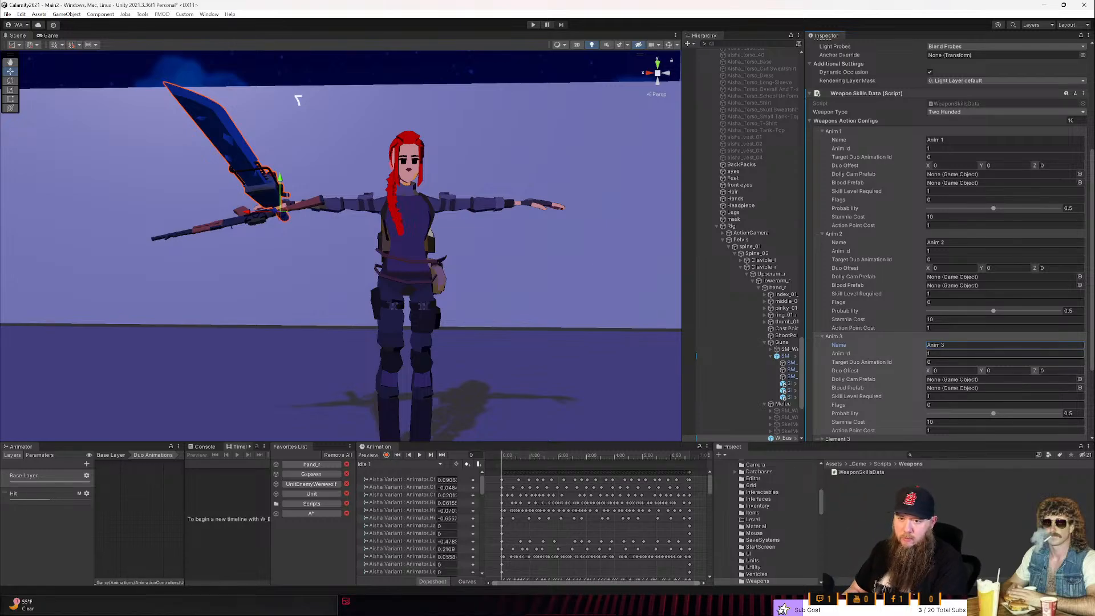
- Paste the copied Anim 1 values into each of the remaining action configs, Element 3 through Element 9
{"action": "left_click", "coordinate": [871, 336]}
{"action": "right_click", "coordinate": [868, 347]}
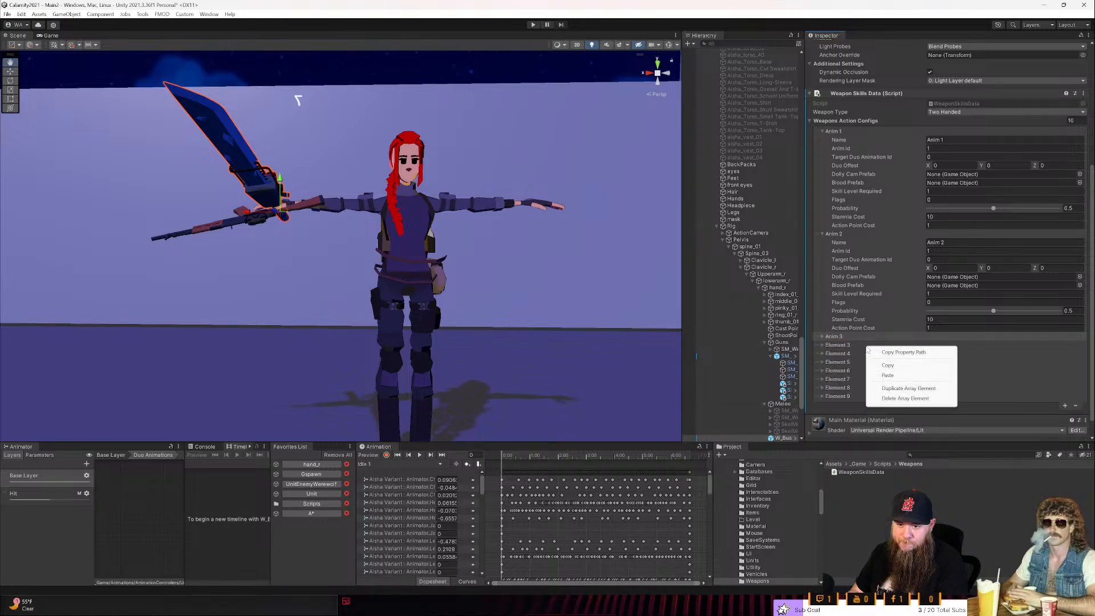
{"action": "left_click", "coordinate": [874, 376]}
{"action": "right_click", "coordinate": [848, 354]}
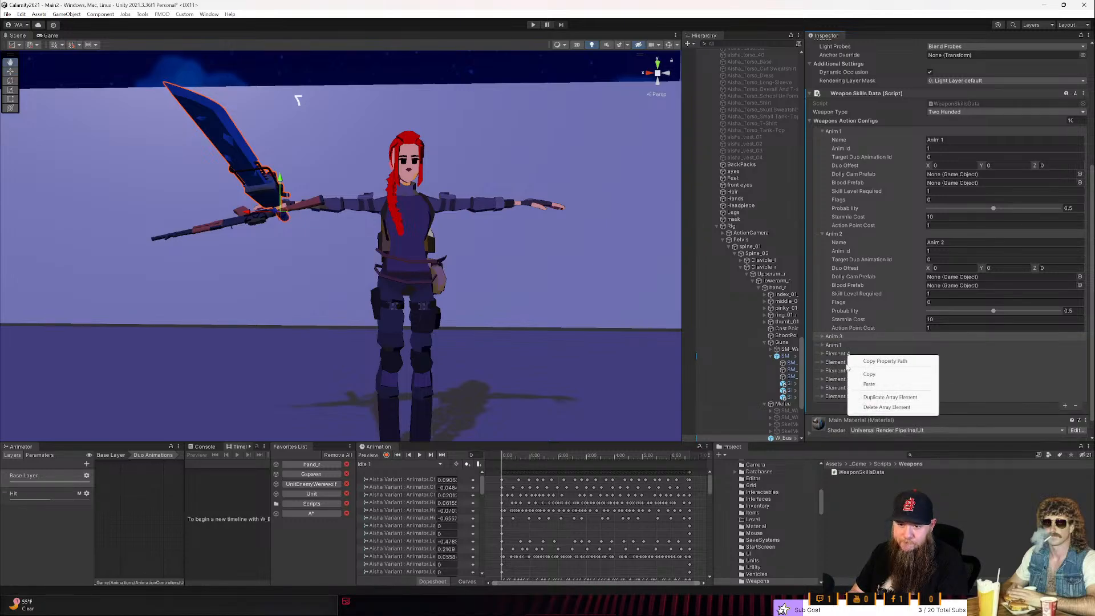
{"action": "left_click", "coordinate": [857, 385]}
{"action": "right_click", "coordinate": [848, 361]}
{"action": "left_click", "coordinate": [859, 391]}
{"action": "right_click", "coordinate": [853, 371]}
{"action": "left_click", "coordinate": [863, 397]}
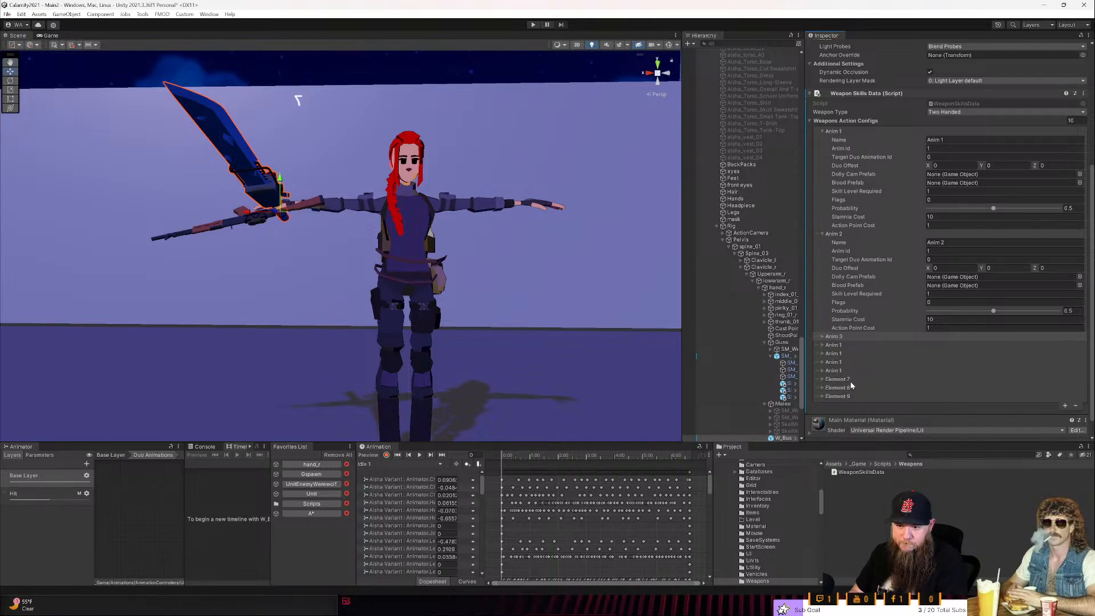
{"action": "right_click", "coordinate": [853, 381]}
{"action": "left_click", "coordinate": [872, 412]}
{"action": "right_click", "coordinate": [854, 388]}
{"action": "left_click", "coordinate": [862, 417]}
{"action": "right_click", "coordinate": [858, 394]}
{"action": "left_click", "coordinate": [866, 423]}
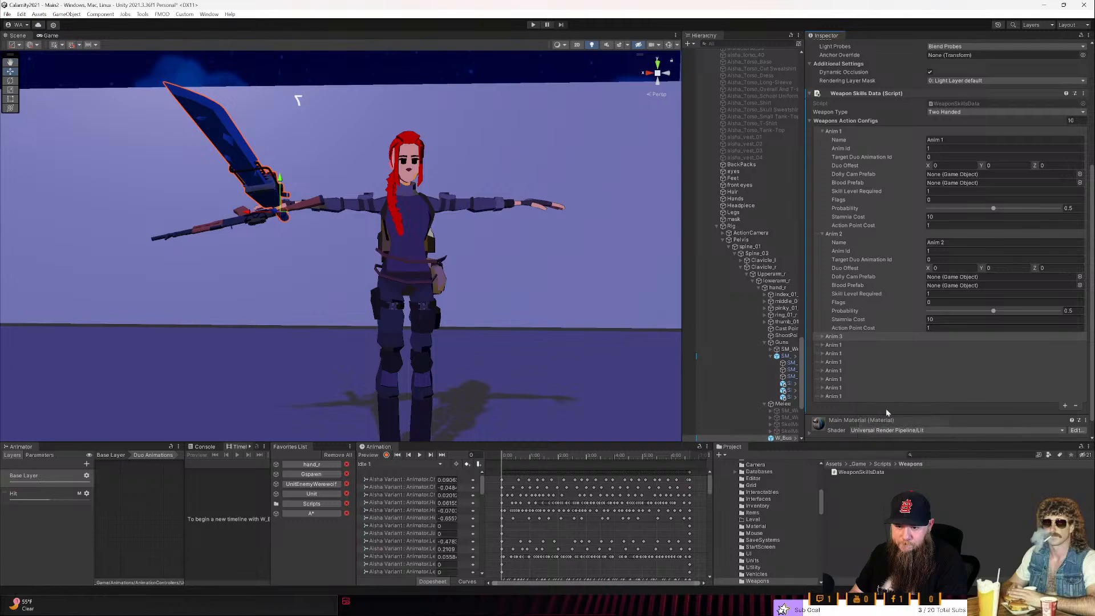
- Expand the Anim 3 config again and set the Anim 2 config's Anim Id to 2
{"action": "left_click", "coordinate": [941, 338]}
{"action": "left_click", "coordinate": [941, 344]}
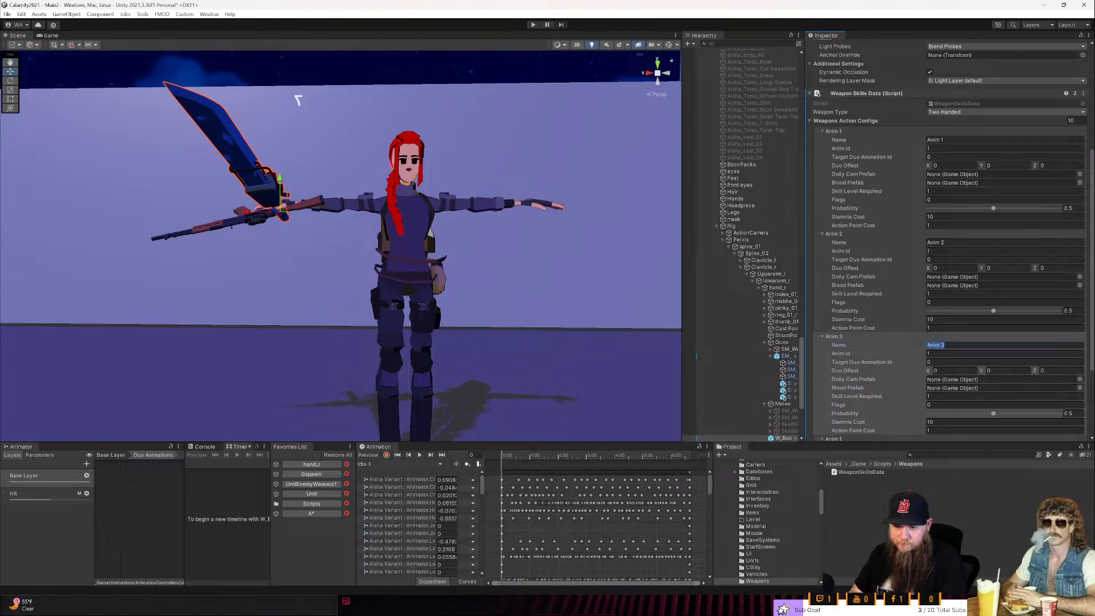
{"action": "key", "text": "Tab"}
{"action": "key", "text": "Tab"}
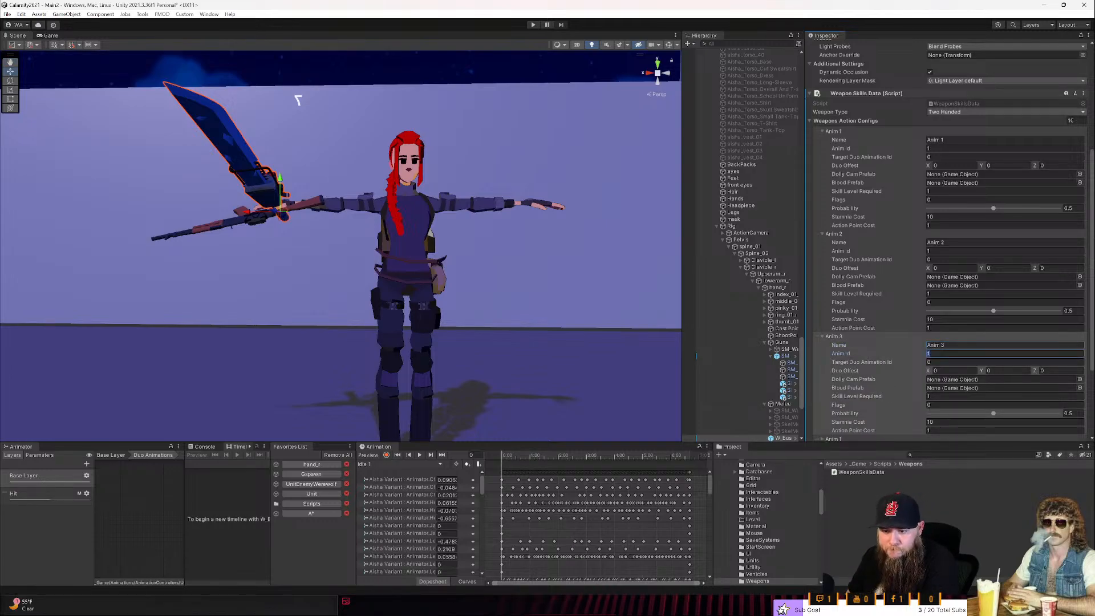
{"action": "scroll", "coordinate": [950, 346], "scroll_direction": "down", "scroll_amount": 3}
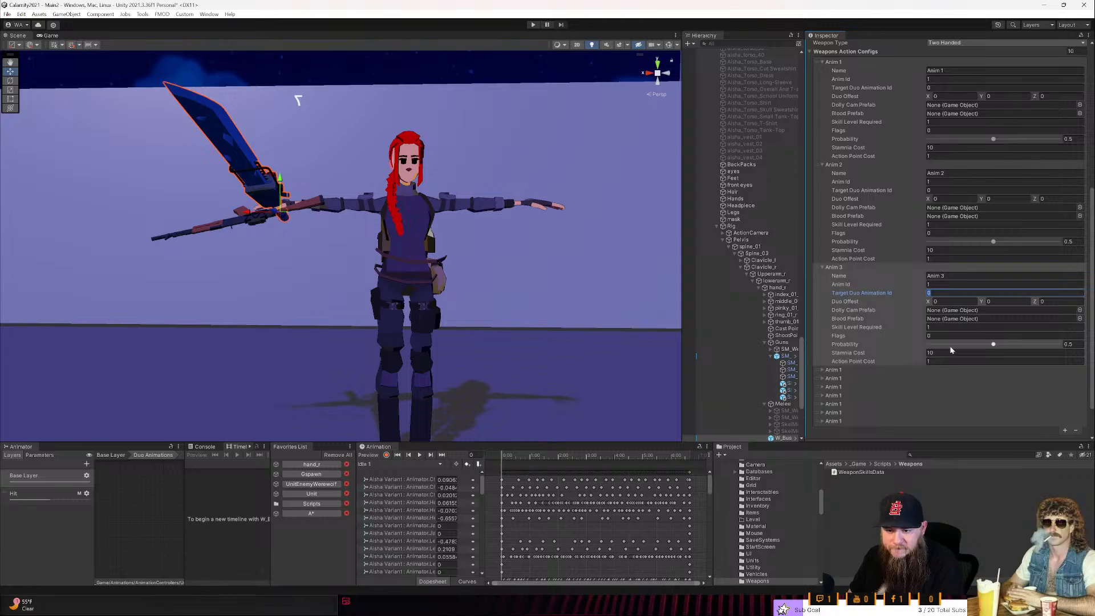
{"action": "left_click", "coordinate": [943, 183]}
{"action": "type", "text": "2"}
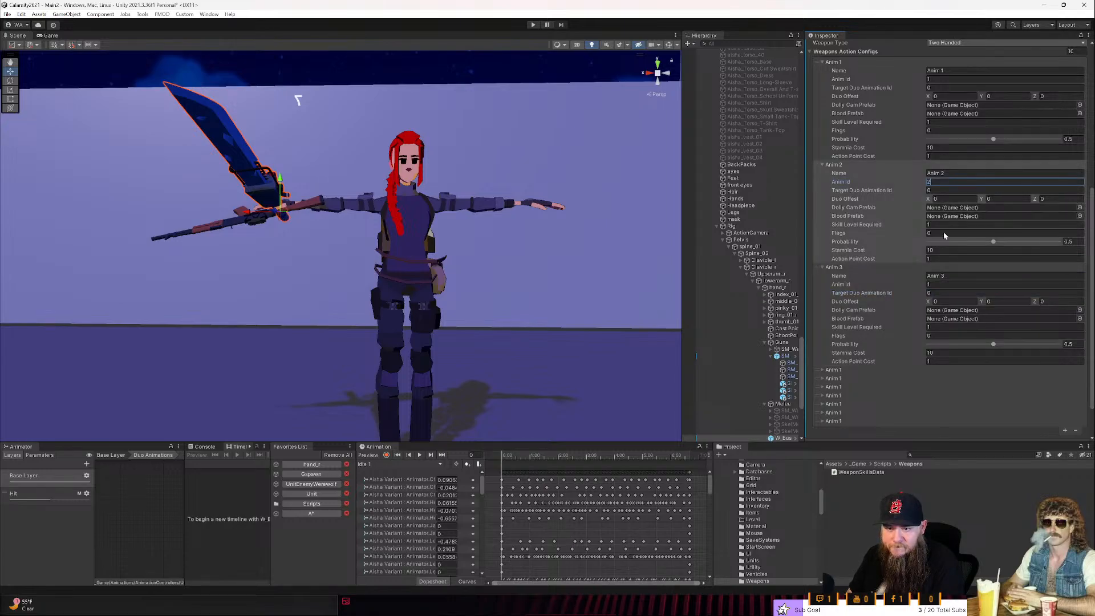
- Set the Anim 3 config's Anim Id to 3
{"action": "left_click", "coordinate": [938, 286]}
{"action": "type", "text": "3"}
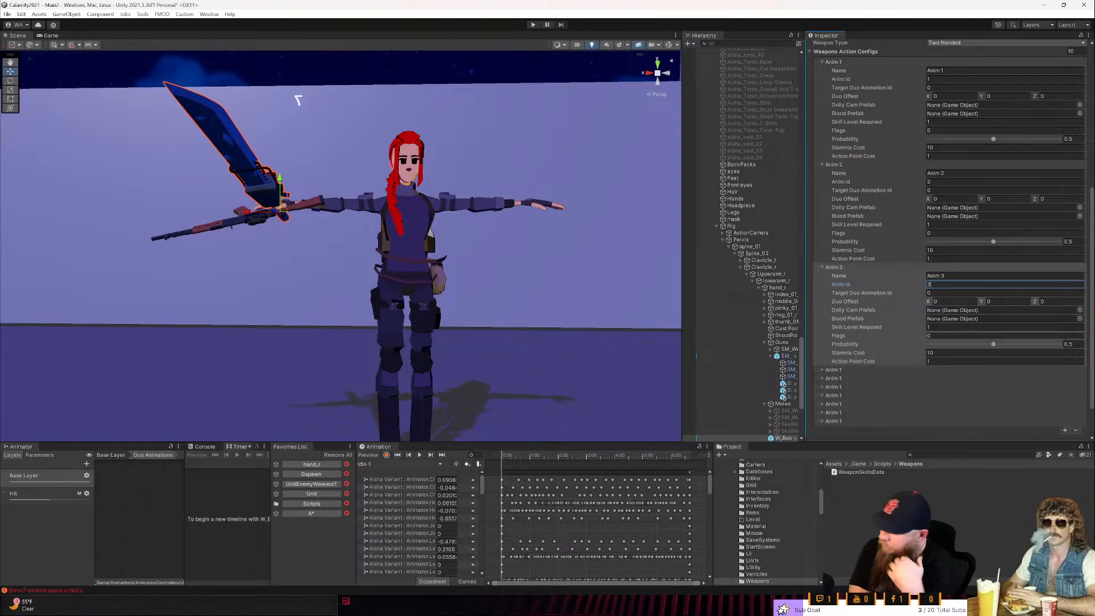
- Review the Weapon Skills Data component's weapon type and action configs, from Anim 1 through the end of the list
{"action": "scroll", "coordinate": [967, 291], "scroll_direction": "up", "scroll_amount": 2}
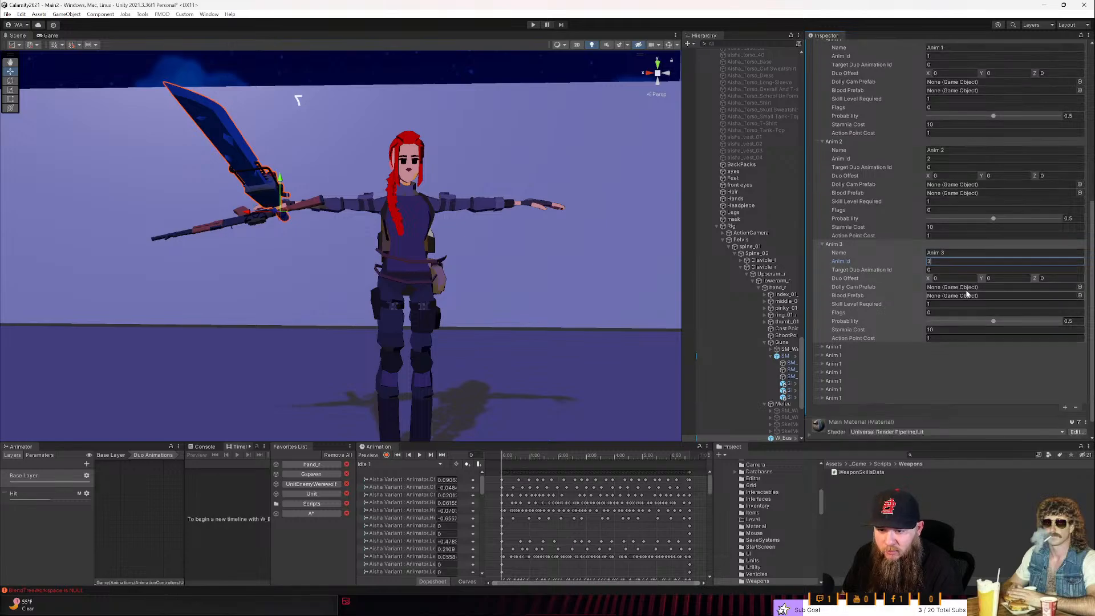
{"action": "scroll", "coordinate": [966, 290], "scroll_direction": "down", "scroll_amount": 3}
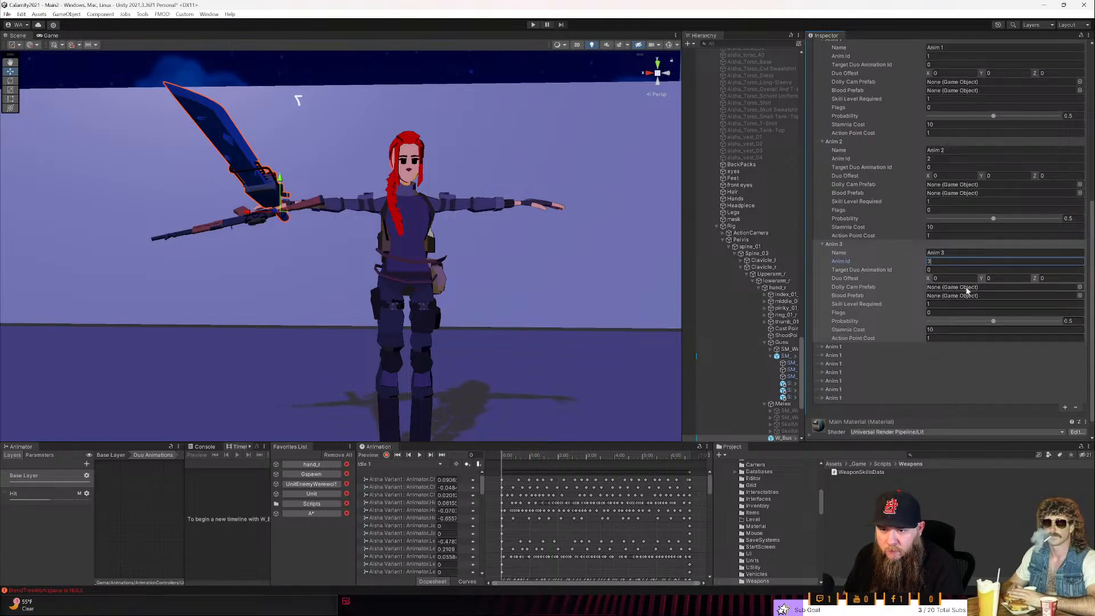
{"action": "scroll", "coordinate": [967, 291], "scroll_direction": "down", "scroll_amount": 1}
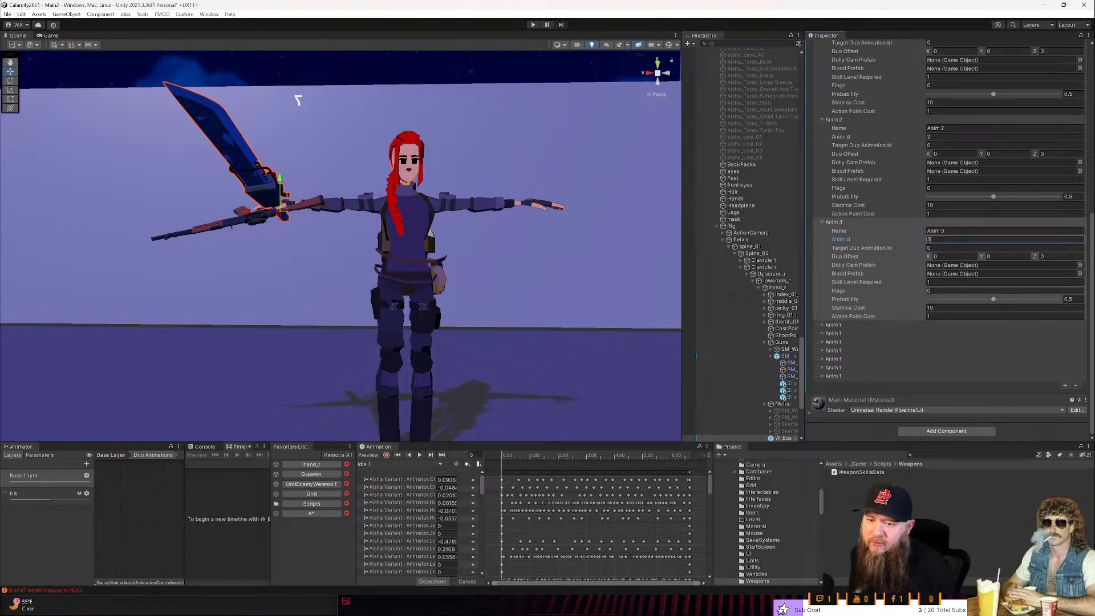
{"action": "scroll", "coordinate": [956, 355], "scroll_direction": "up", "scroll_amount": 5}
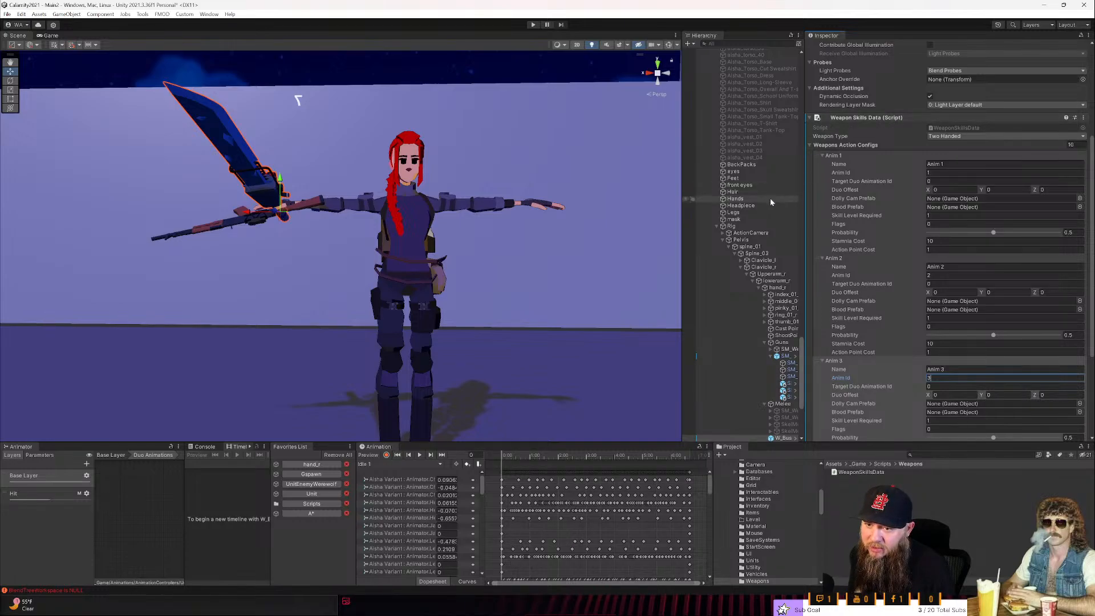
{"action": "scroll", "coordinate": [766, 229], "scroll_direction": "up", "scroll_amount": 3}
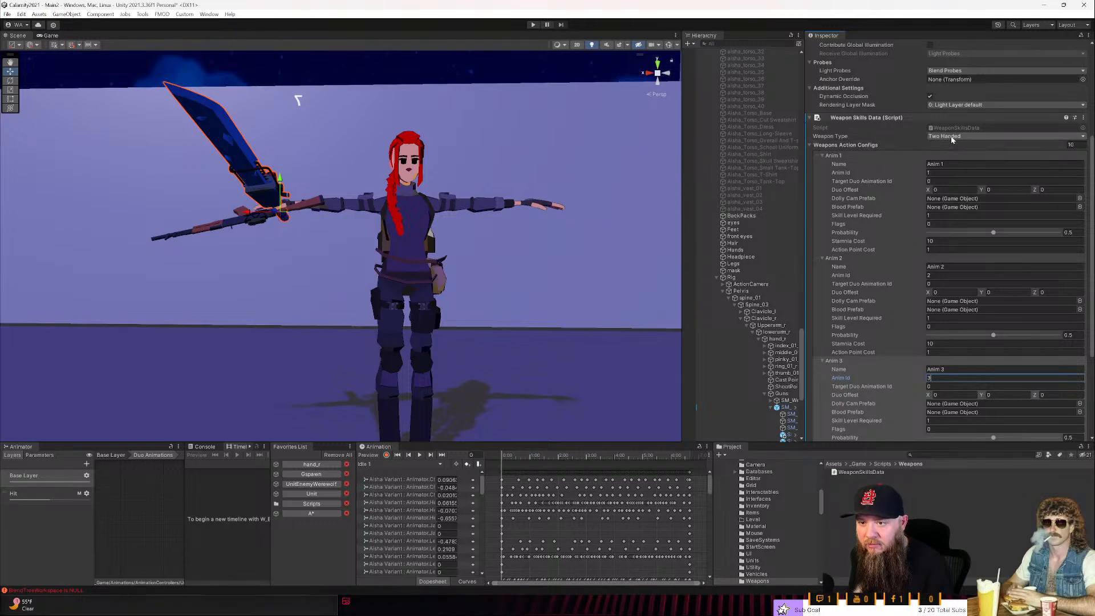
{"action": "scroll", "coordinate": [926, 185], "scroll_direction": "down", "scroll_amount": 2}
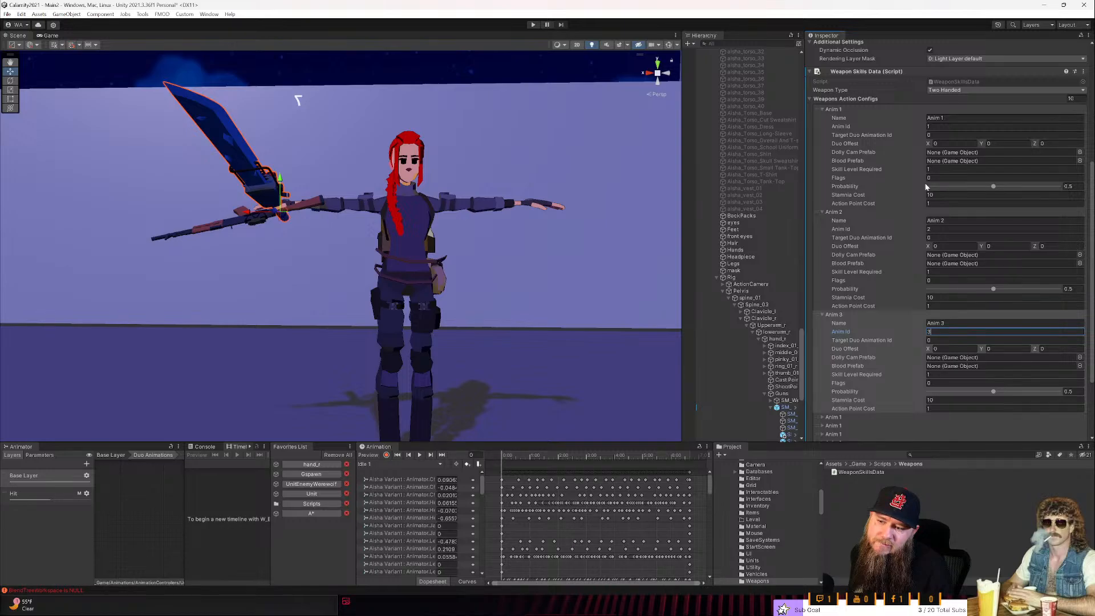
{"action": "scroll", "coordinate": [927, 187], "scroll_direction": "down", "scroll_amount": 1}
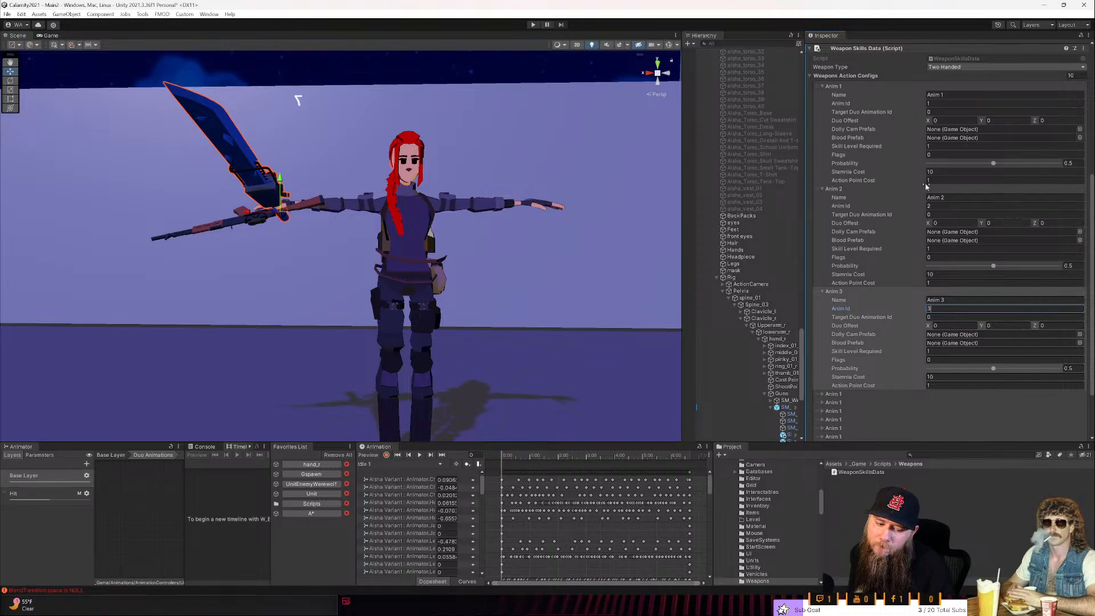
{"action": "scroll", "coordinate": [926, 187], "scroll_direction": "up", "scroll_amount": 1}
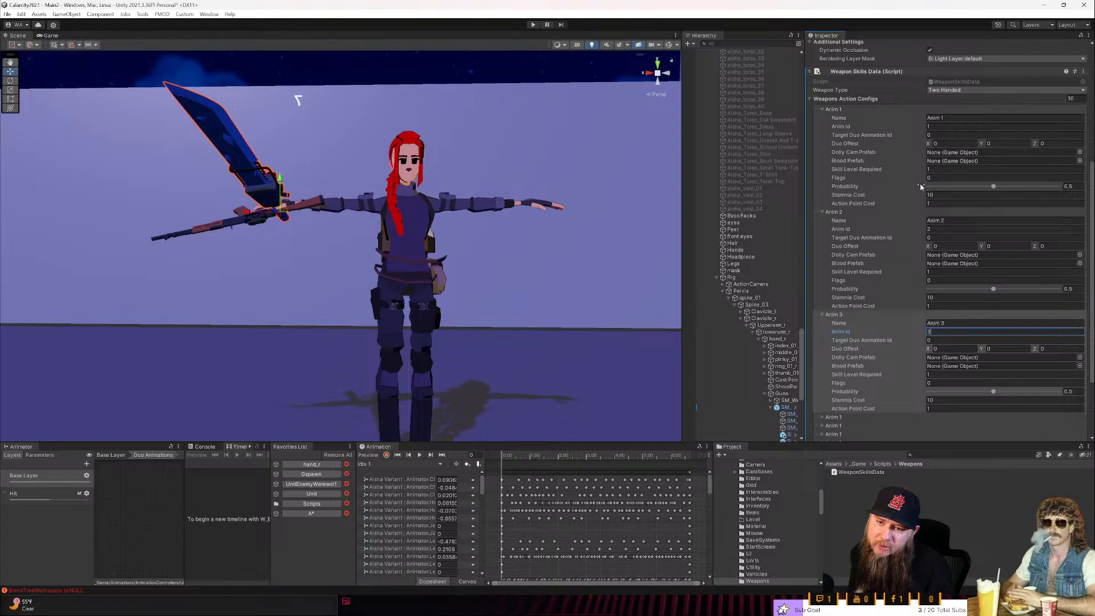
{"action": "scroll", "coordinate": [927, 186], "scroll_direction": "up", "scroll_amount": 2}
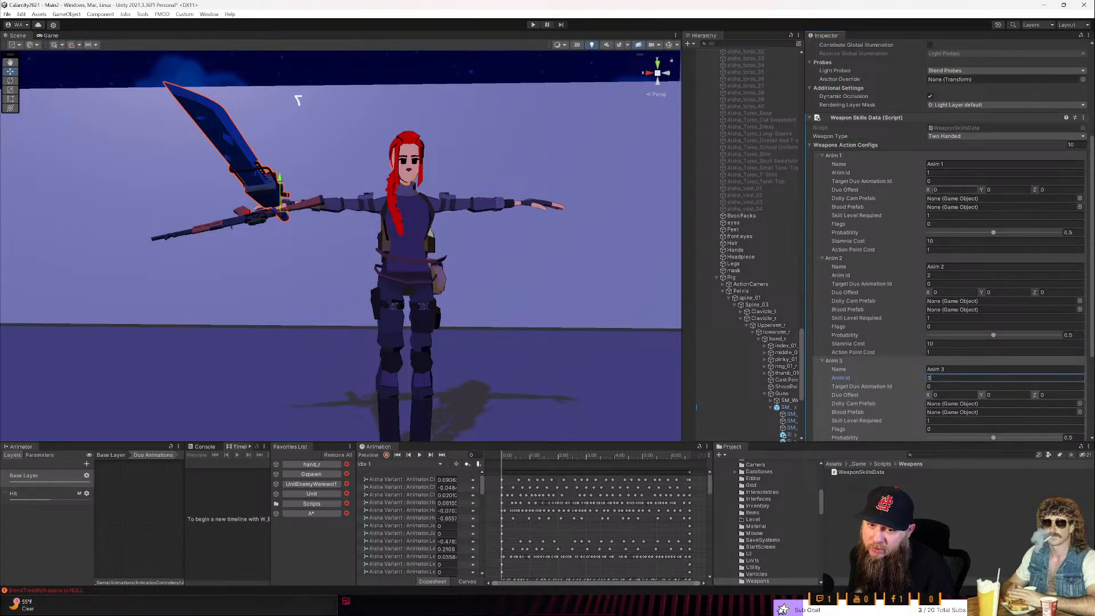
{"action": "scroll", "coordinate": [960, 254], "scroll_direction": "down", "scroll_amount": 2}
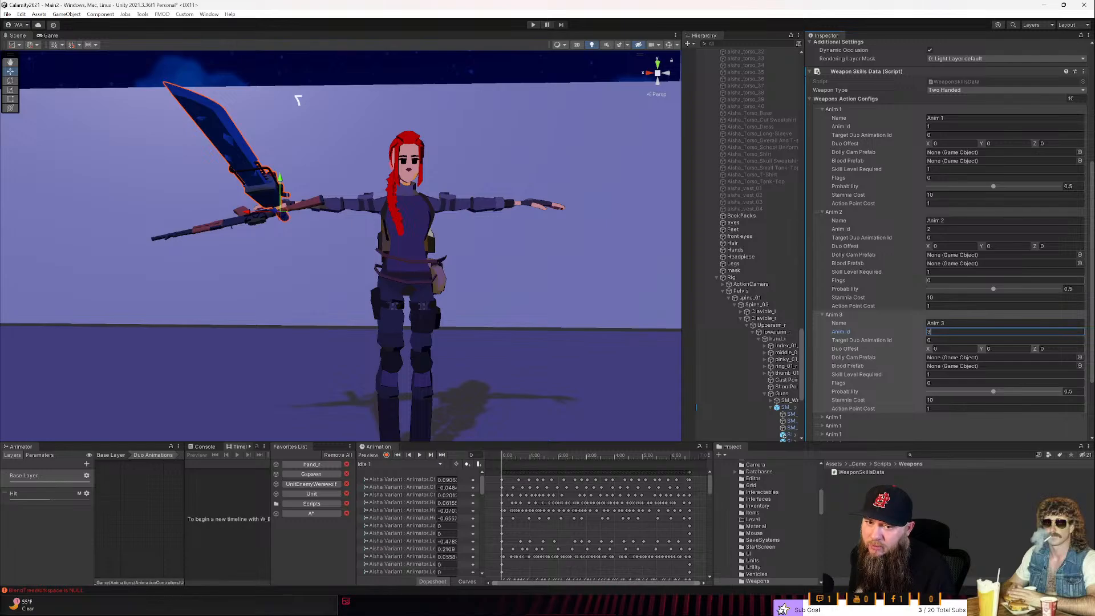
{"action": "scroll", "coordinate": [969, 328], "scroll_direction": "down", "scroll_amount": 2}
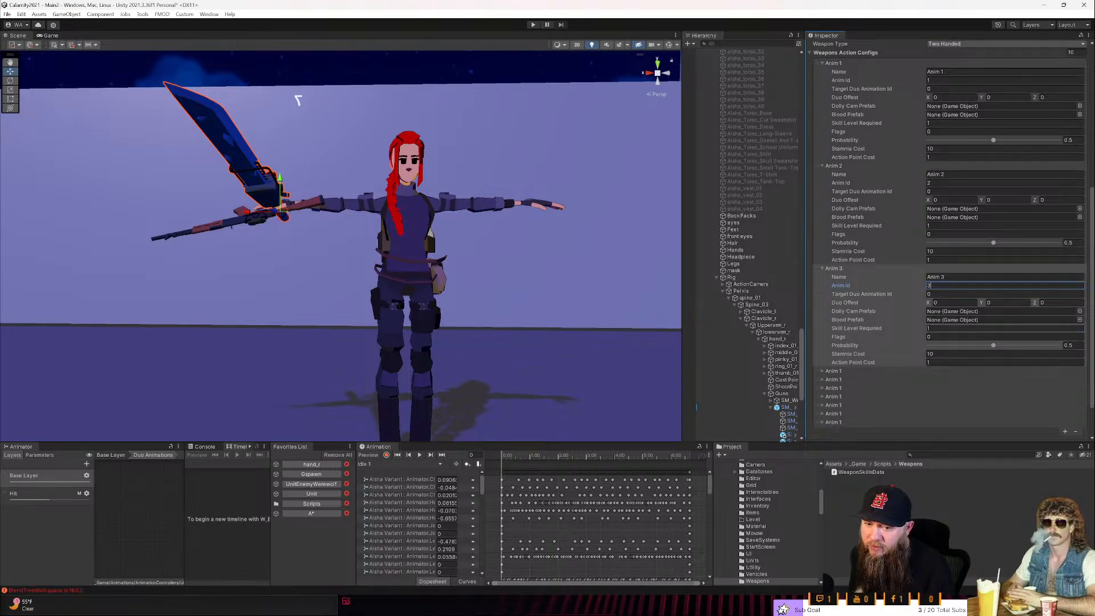
{"action": "scroll", "coordinate": [939, 332], "scroll_direction": "down", "scroll_amount": 2}
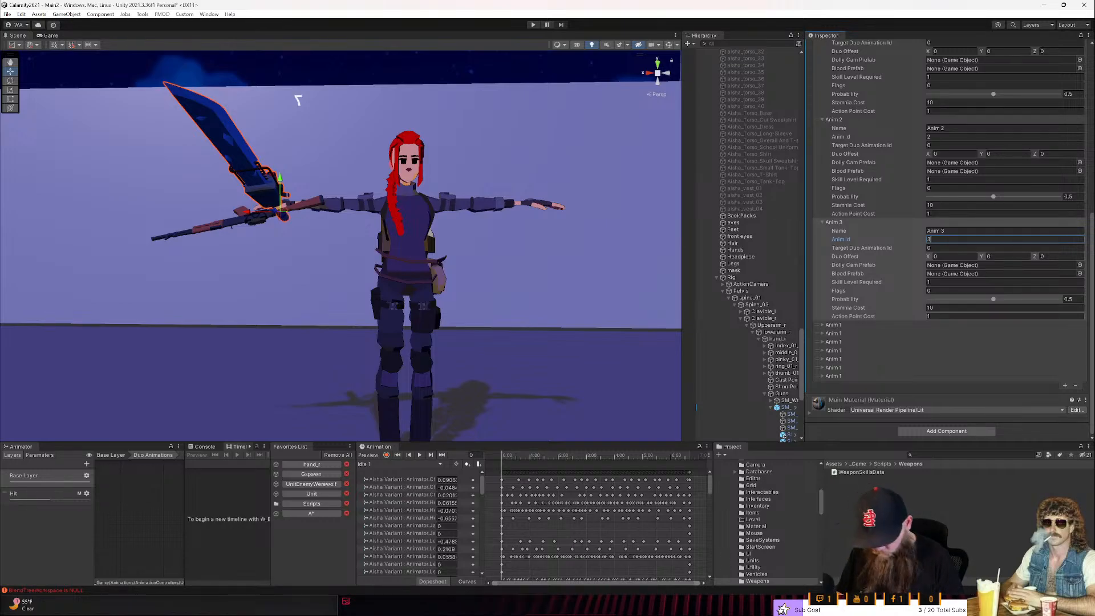
{"action": "type", "text": "+"}
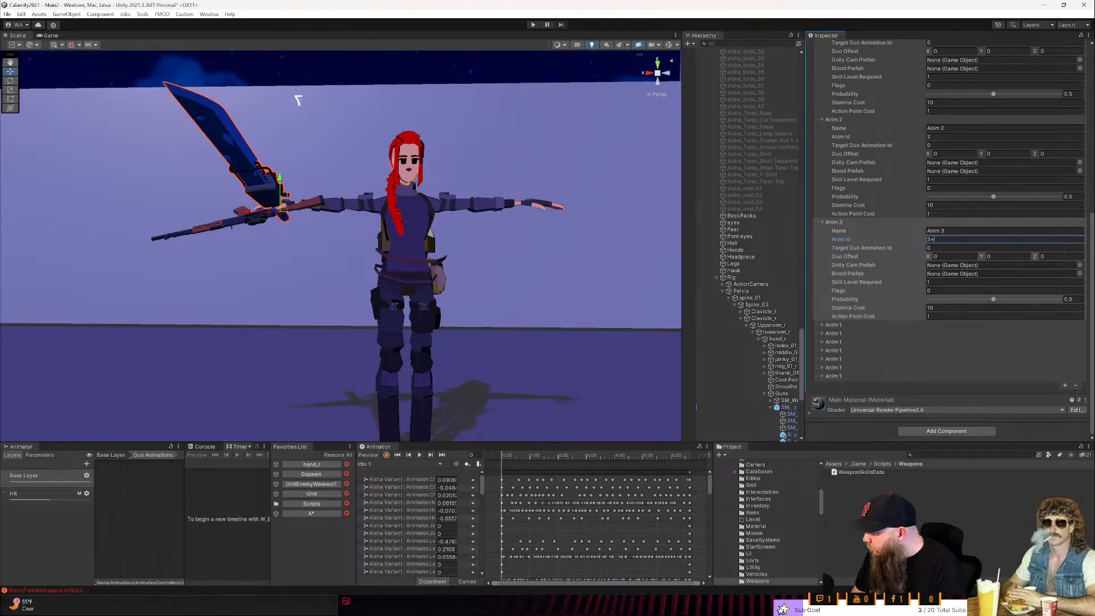
{"action": "key", "text": "BackSpace"}
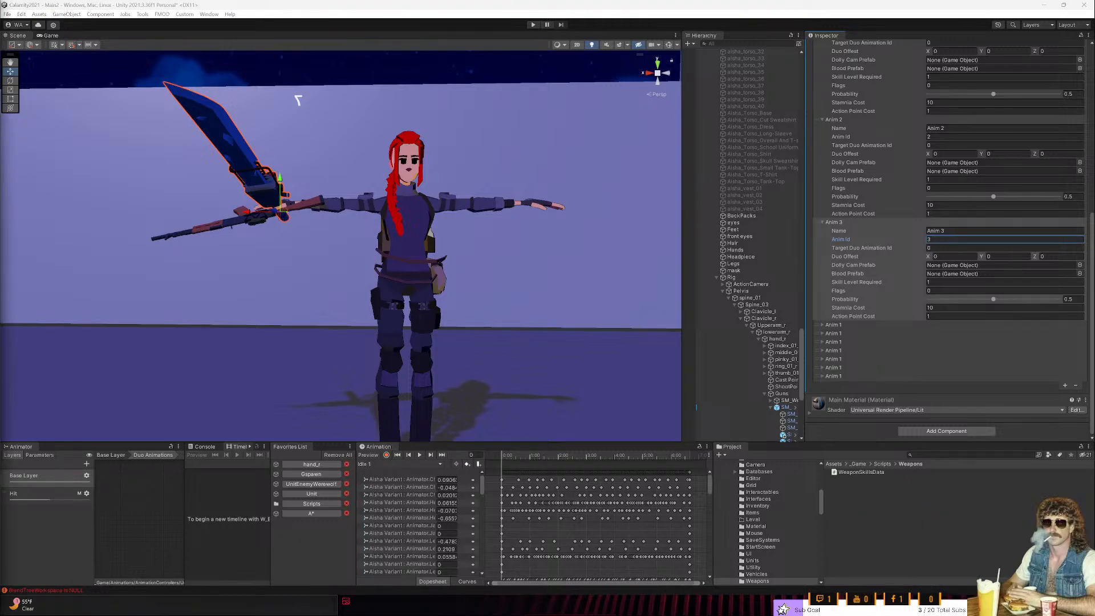
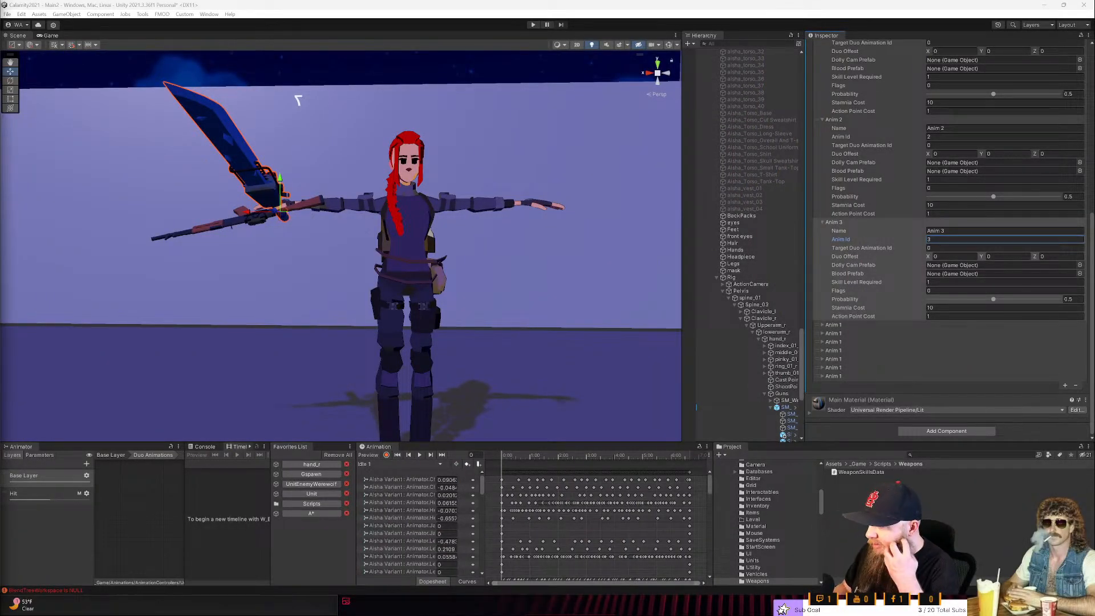
{"action": "right_click_drag", "start_coordinate": [192, 368], "coordinate": [346, 321]}
{"action": "key", "text": "a"}
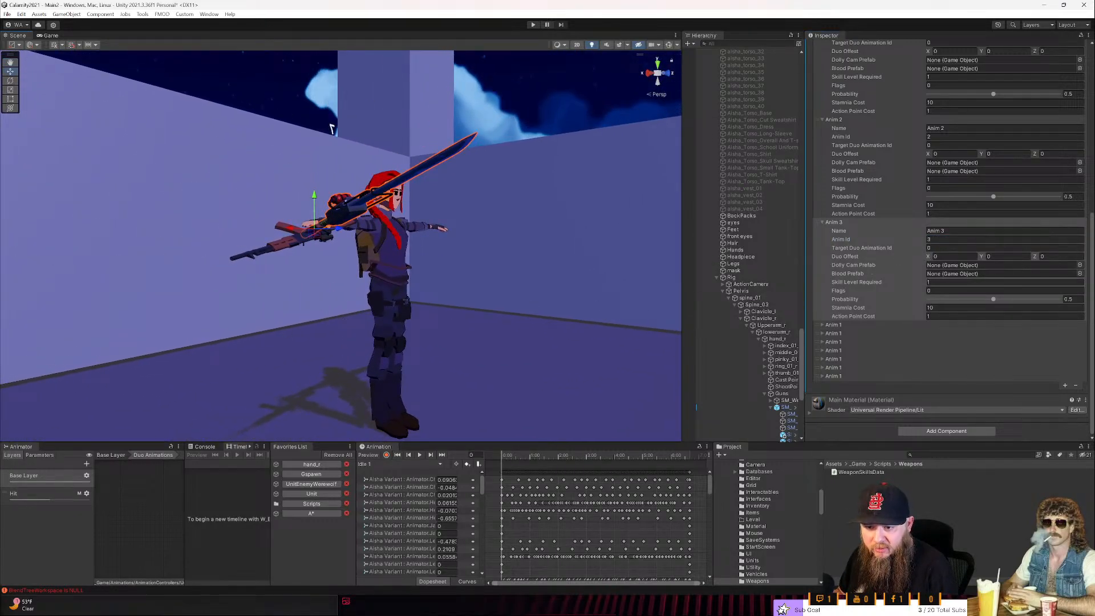
- Expand the fourth action config, name it Anim 4 and set its Anim Id to 4
{"action": "left_click", "coordinate": [878, 325]}
{"action": "left_click", "coordinate": [943, 333]}
{"action": "left_click", "coordinate": [945, 333]}
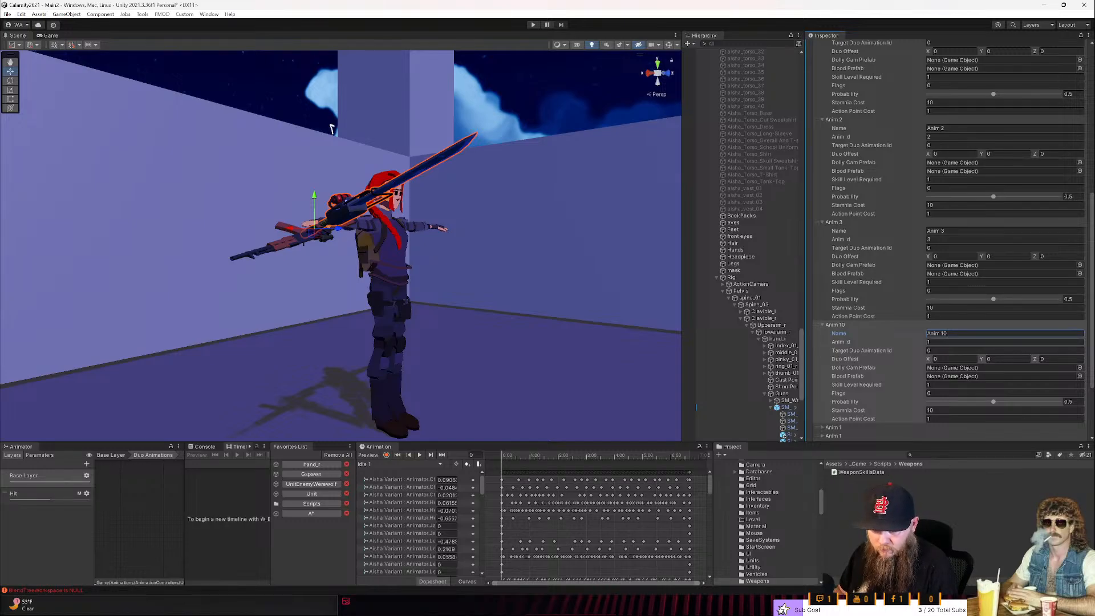
{"action": "double_click", "coordinate": [944, 333]}
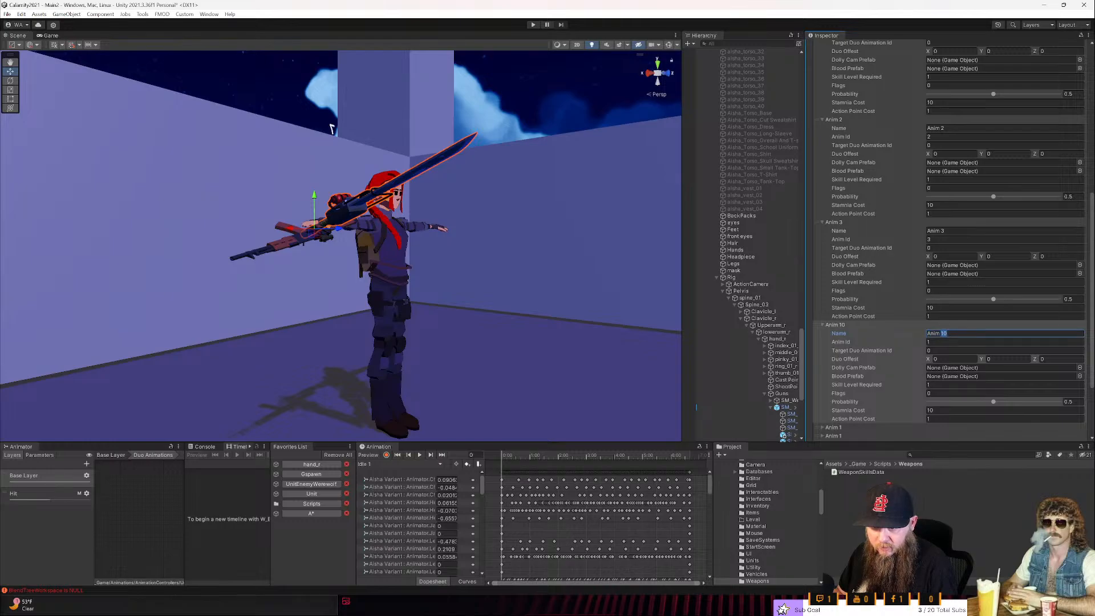
{"action": "type", "text": "4"}
{"action": "key", "text": "Tab"}
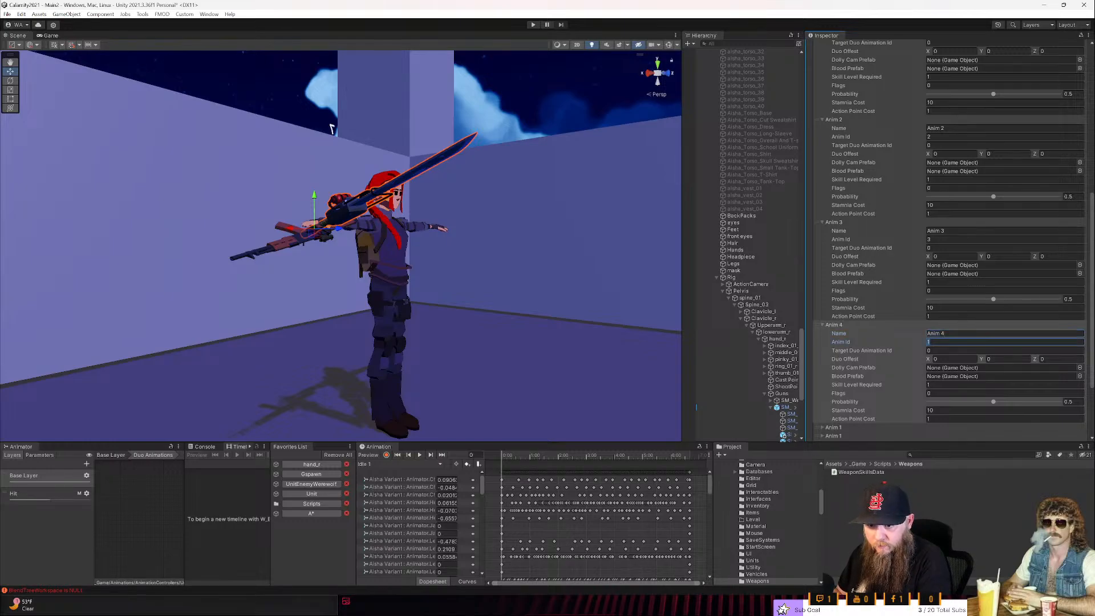
{"action": "type", "text": "4"}
{"action": "key", "text": "Tab"}
{"action": "key", "text": "Tab"}
{"action": "key", "text": "Tab"}
{"action": "key", "text": "Tab"}
{"action": "key", "text": "Tab"}
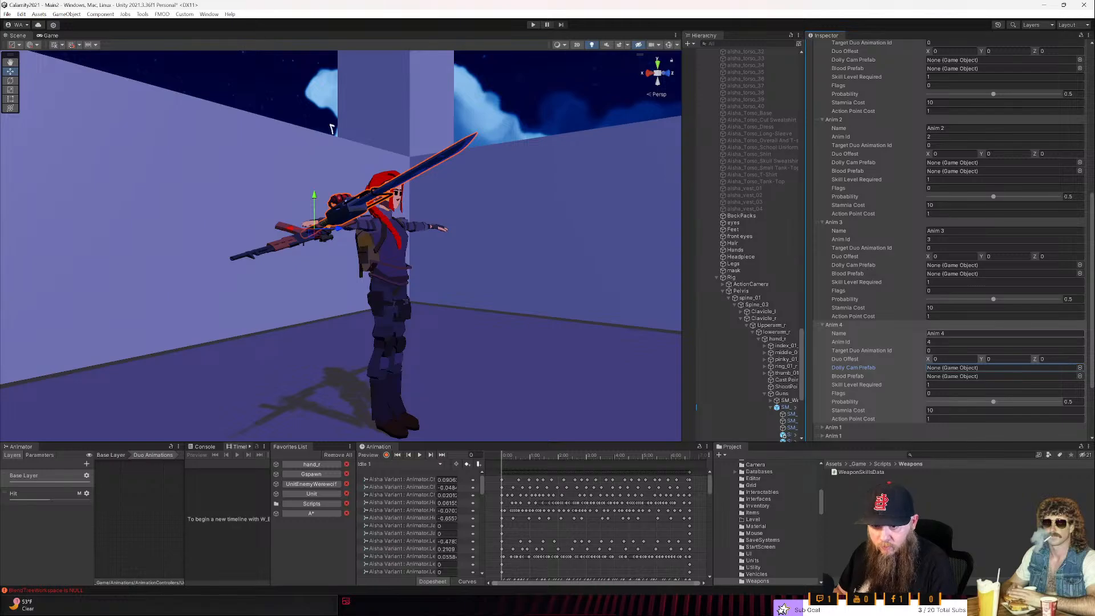
- Expand the fifth action config, name it Anim 5 and set its Anim Id to 5
{"action": "scroll", "coordinate": [860, 341], "scroll_direction": "down", "scroll_amount": 4}
{"action": "left_click", "coordinate": [845, 337]}
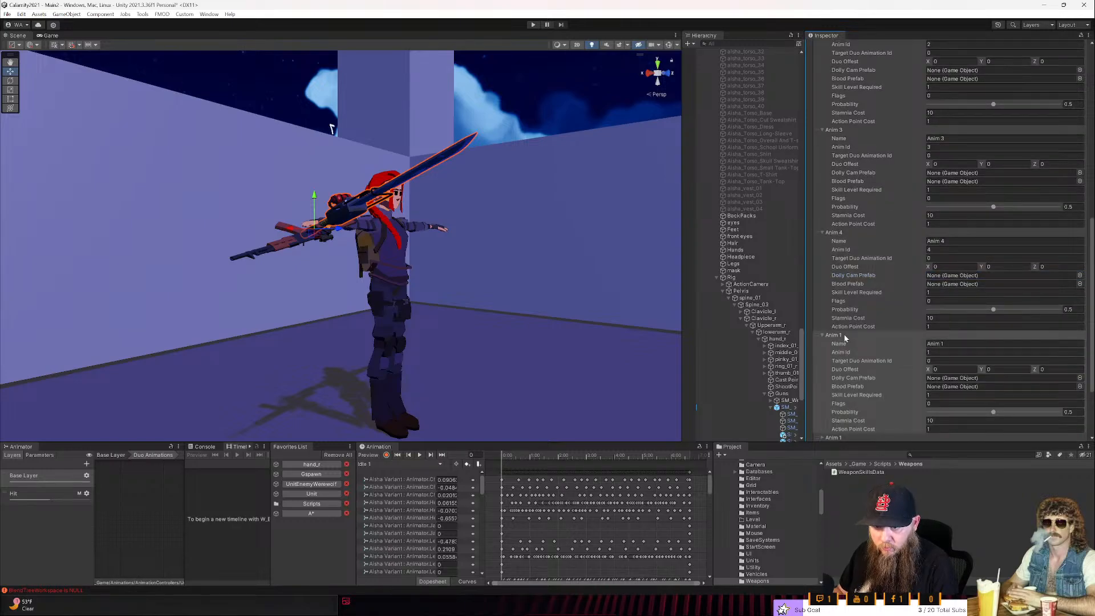
{"action": "scroll", "coordinate": [845, 338], "scroll_direction": "down", "scroll_amount": 3}
{"action": "left_click", "coordinate": [947, 275]}
{"action": "double_click", "coordinate": [943, 275]}
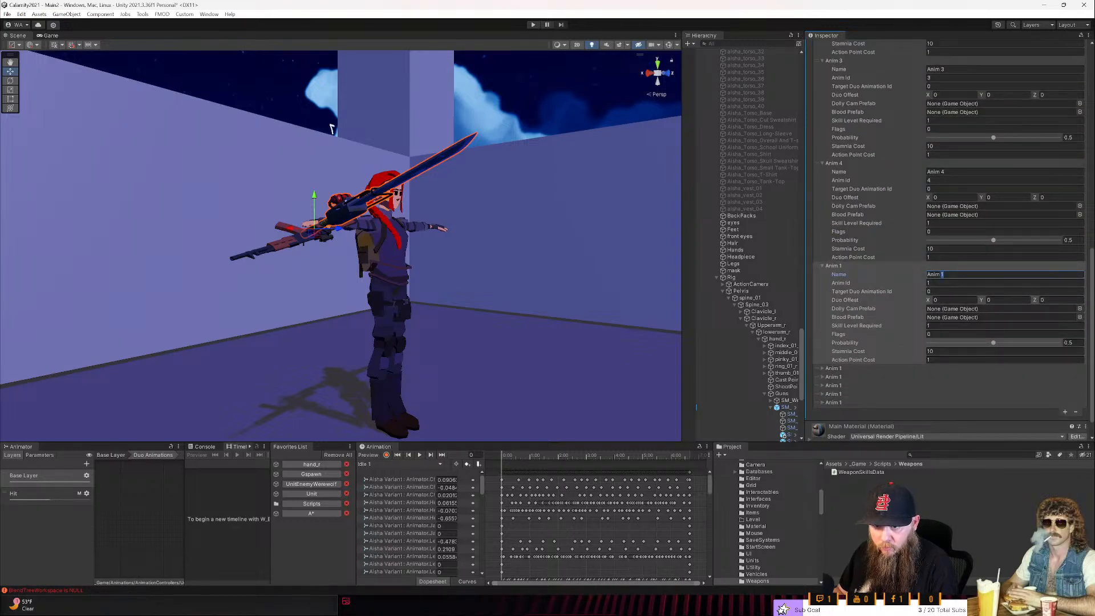
{"action": "type", "text": "5"}
{"action": "key", "text": "Tab"}
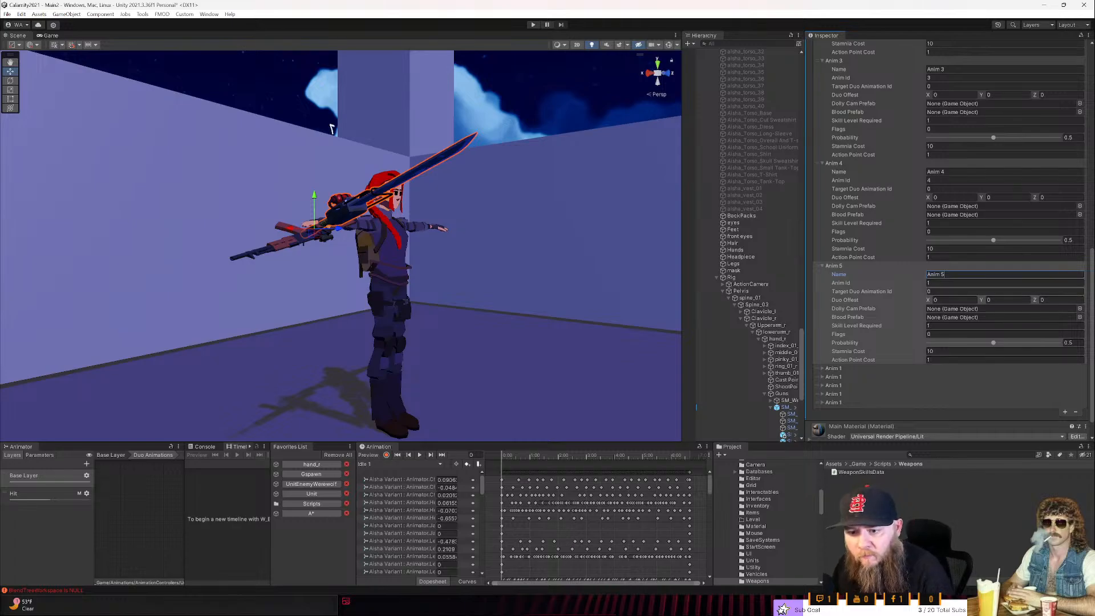
{"action": "type", "text": "5"}
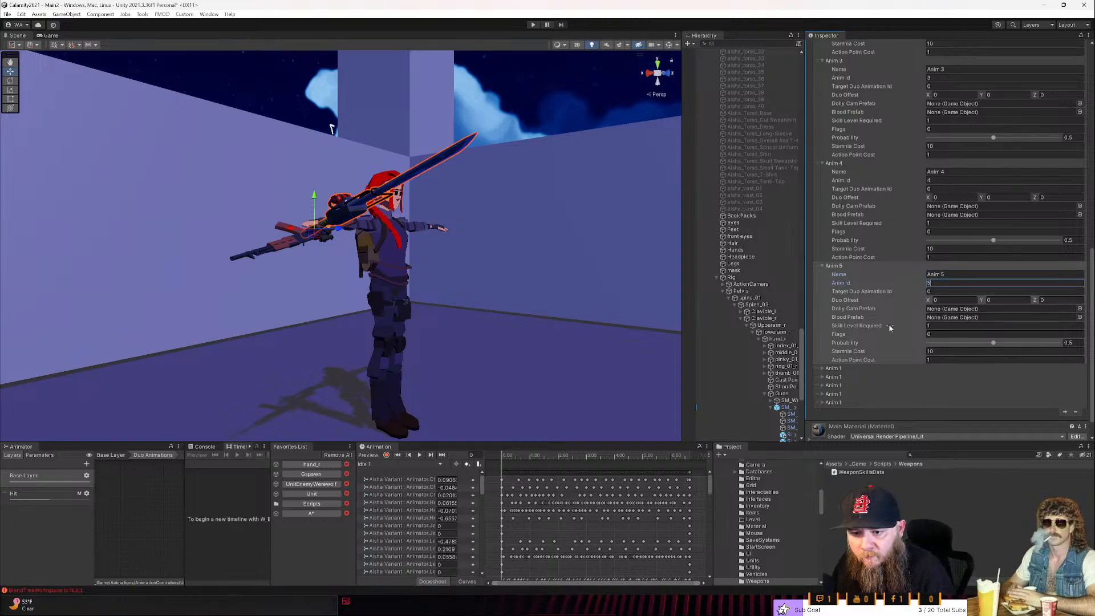
- Expand the sixth action config, name it Anim 6 and set its Anim Id to 6
{"action": "left_click", "coordinate": [853, 370]}
{"action": "left_click", "coordinate": [956, 378]}
{"action": "double_click", "coordinate": [942, 377]}
{"action": "type", "text": "6"}
{"action": "key", "text": "Tab"}
{"action": "type", "text": "6"}
- Expand the seventh action config, name it Anim 7 and set its Anim Id to 7
{"action": "scroll", "coordinate": [894, 389], "scroll_direction": "down", "scroll_amount": 2}
{"action": "scroll", "coordinate": [894, 389], "scroll_direction": "down", "scroll_amount": 2}
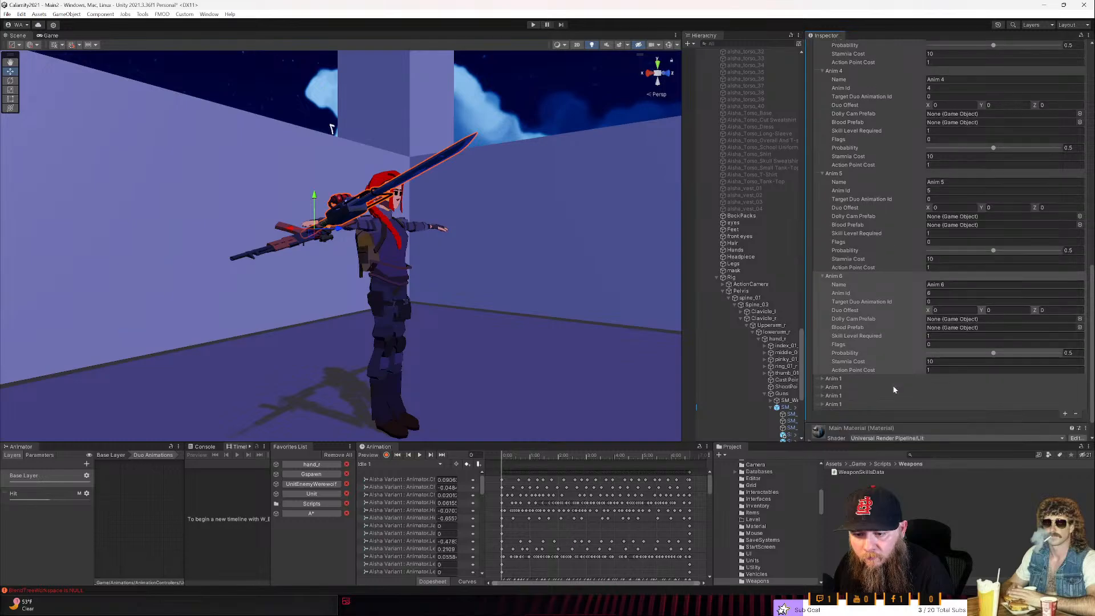
{"action": "left_click", "coordinate": [892, 379]}
{"action": "double_click", "coordinate": [943, 388]}
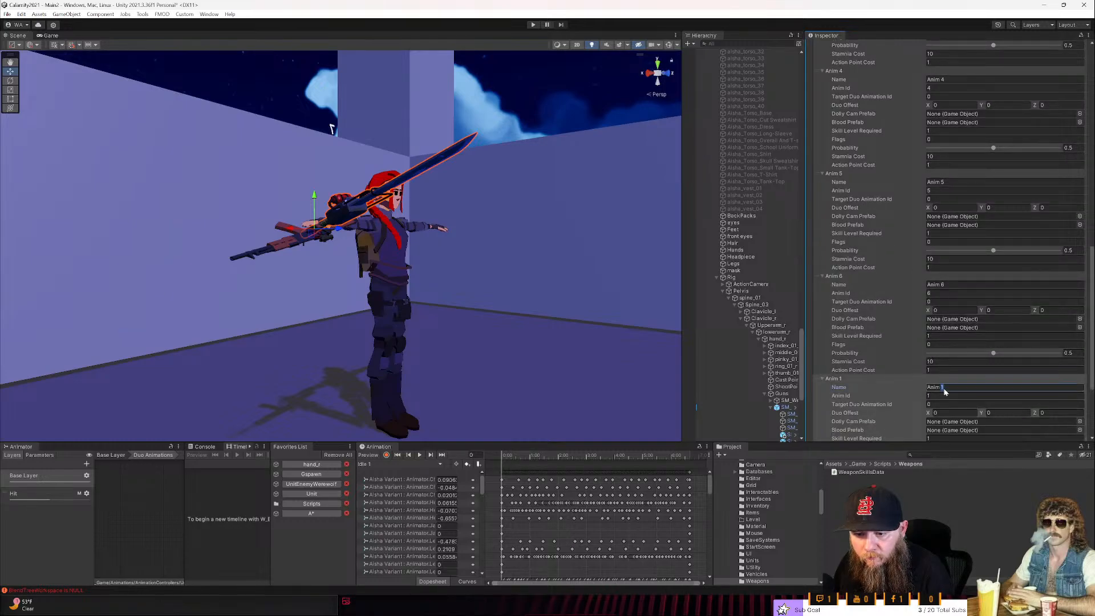
{"action": "type", "text": "7"}
{"action": "key", "text": "Tab"}
{"action": "scroll", "coordinate": [894, 390], "scroll_direction": "down", "scroll_amount": 2}
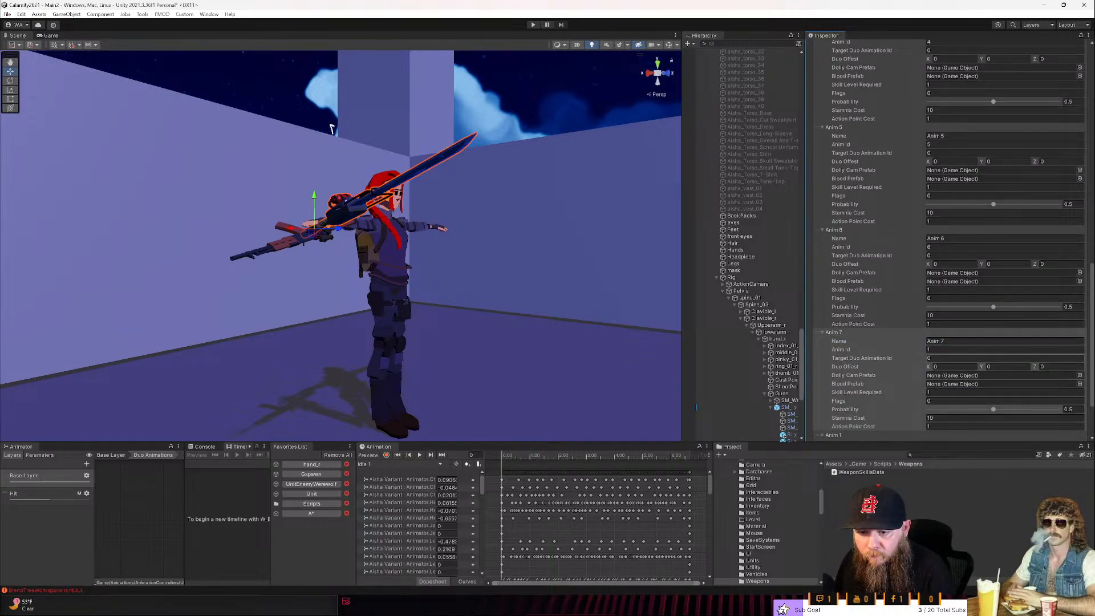
{"action": "scroll", "coordinate": [908, 373], "scroll_direction": "down", "scroll_amount": 3}
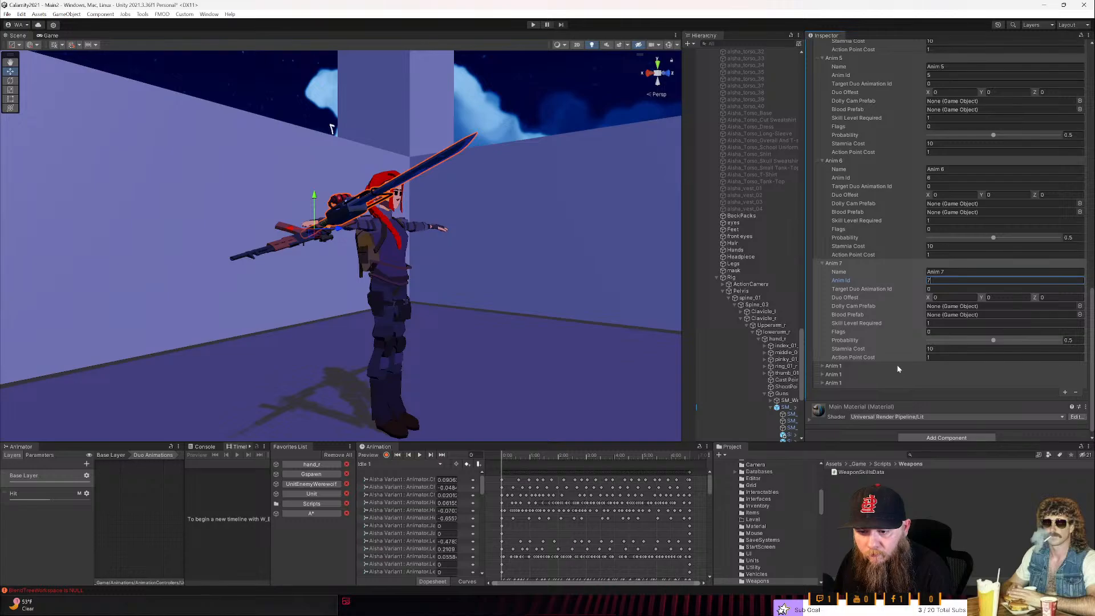
- Name the eighth and ninth action configs Anim 8 and Anim 9, and set the Anim 8 config's Anim Id to 8
{"action": "left_click", "coordinate": [897, 366]}
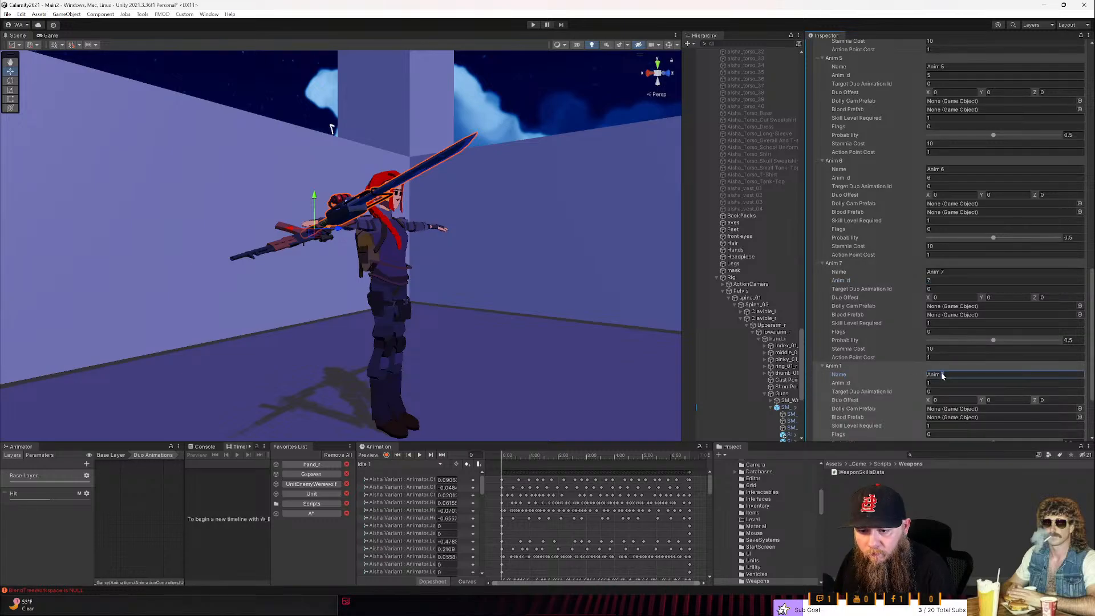
{"action": "type", "text": "8"}
{"action": "scroll", "coordinate": [940, 368], "scroll_direction": "down", "scroll_amount": 3}
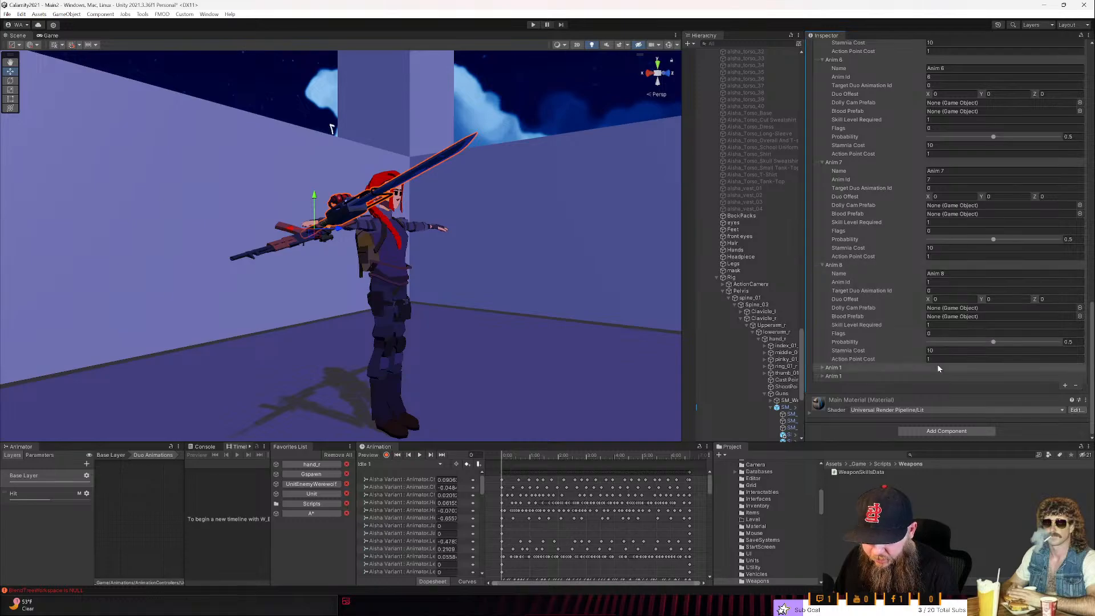
{"action": "left_click", "coordinate": [939, 367]}
{"action": "double_click", "coordinate": [943, 376]}
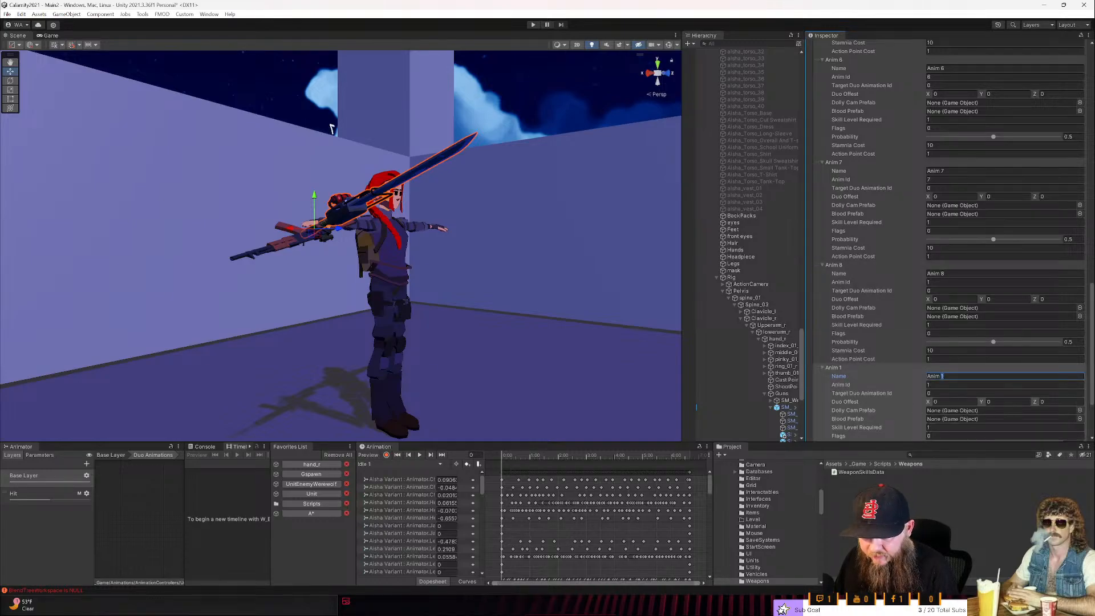
{"action": "key", "text": "Tab"}
{"action": "left_click", "coordinate": [939, 282]}
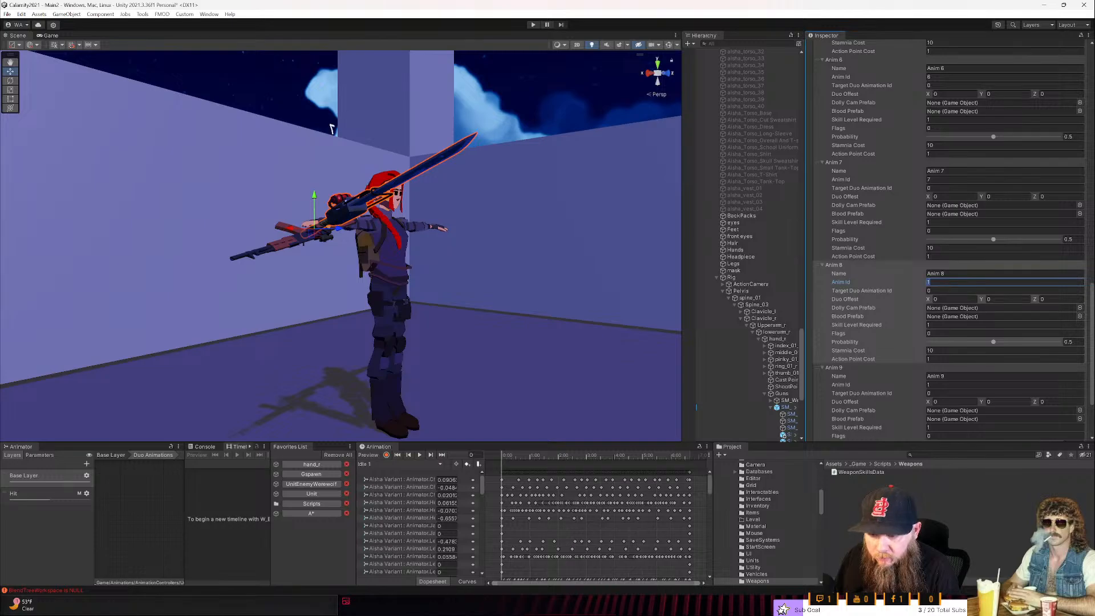
{"action": "type", "text": "8"}
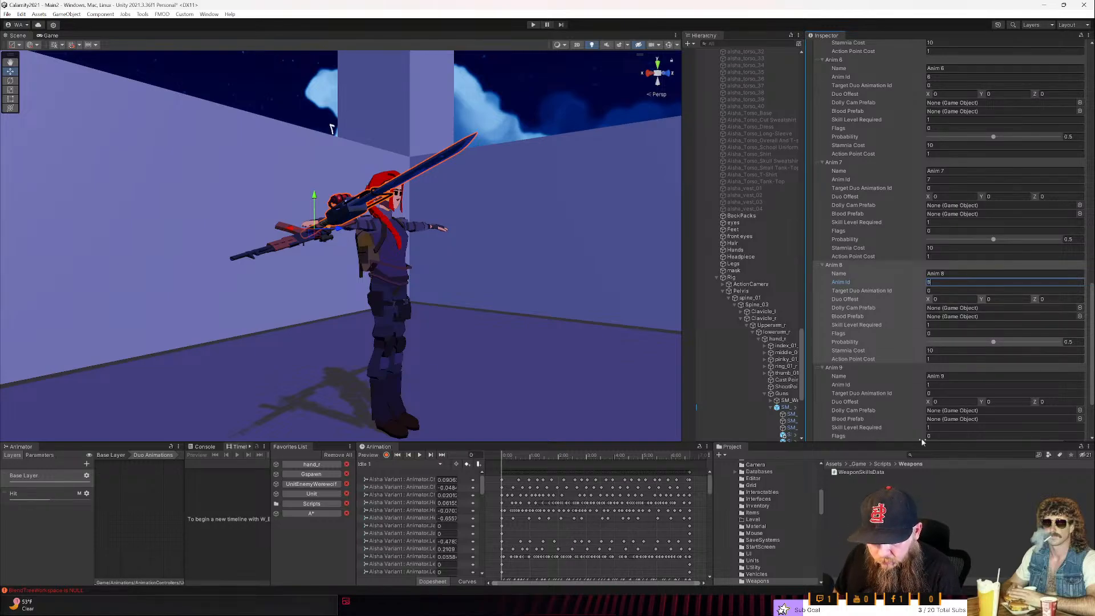
- Set the Anim 9 config's Anim Id to 9
{"action": "left_click", "coordinate": [944, 385]}
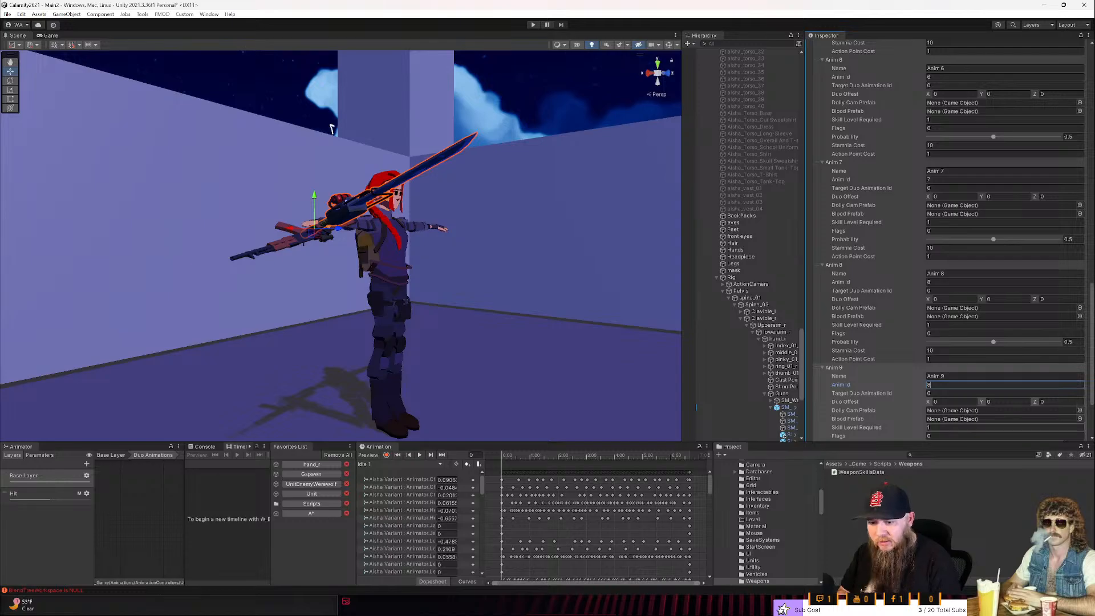
{"action": "scroll", "coordinate": [947, 240], "scroll_direction": "down", "scroll_amount": 3}
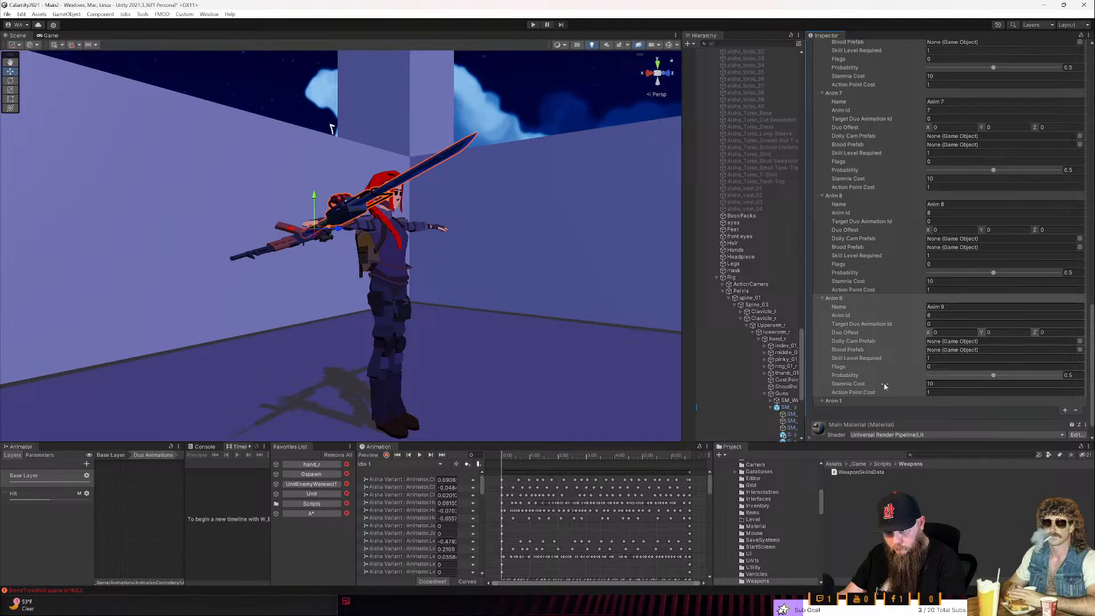
{"action": "left_click", "coordinate": [925, 315]}
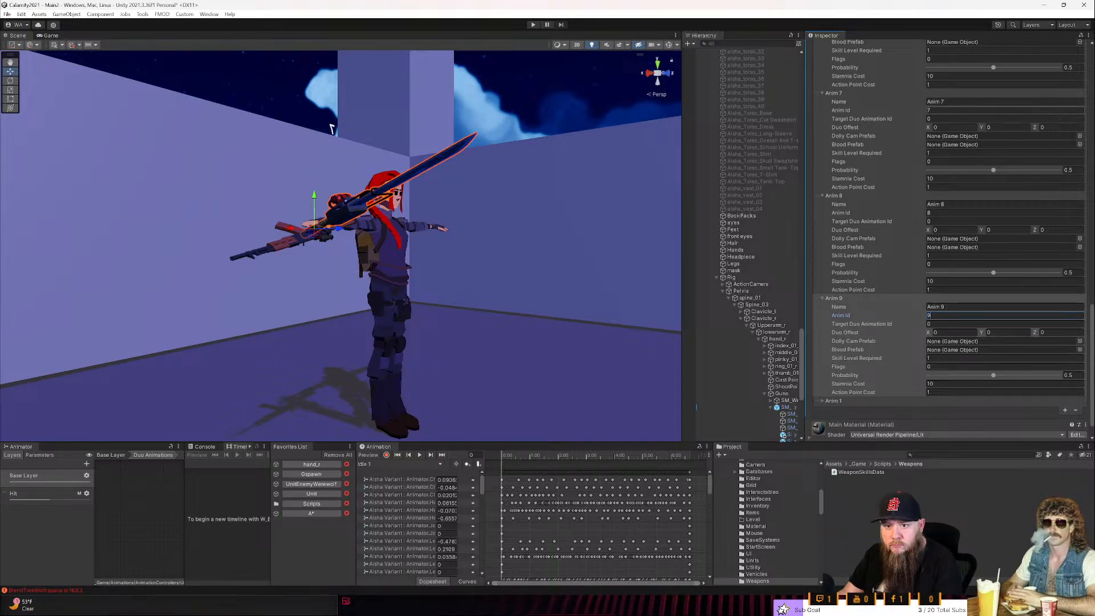
- Expand the last action config, name it Anim 10 and set its Anim Id to 10
{"action": "scroll", "coordinate": [883, 385], "scroll_direction": "down", "scroll_amount": 2}
{"action": "left_click", "coordinate": [883, 376]}
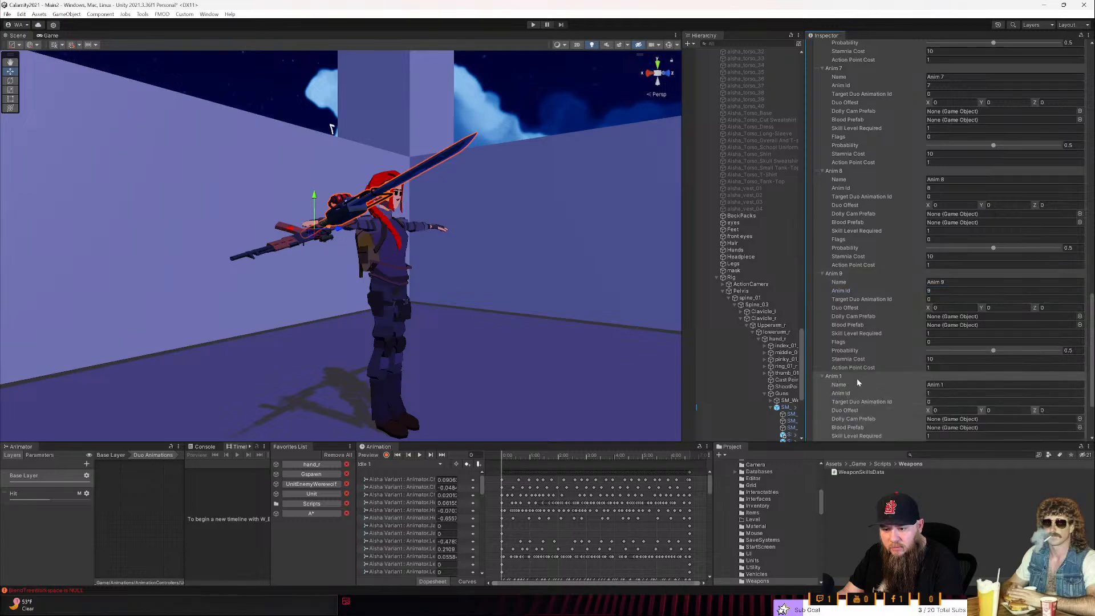
{"action": "left_click", "coordinate": [967, 385]}
{"action": "left_click", "coordinate": [945, 385]}
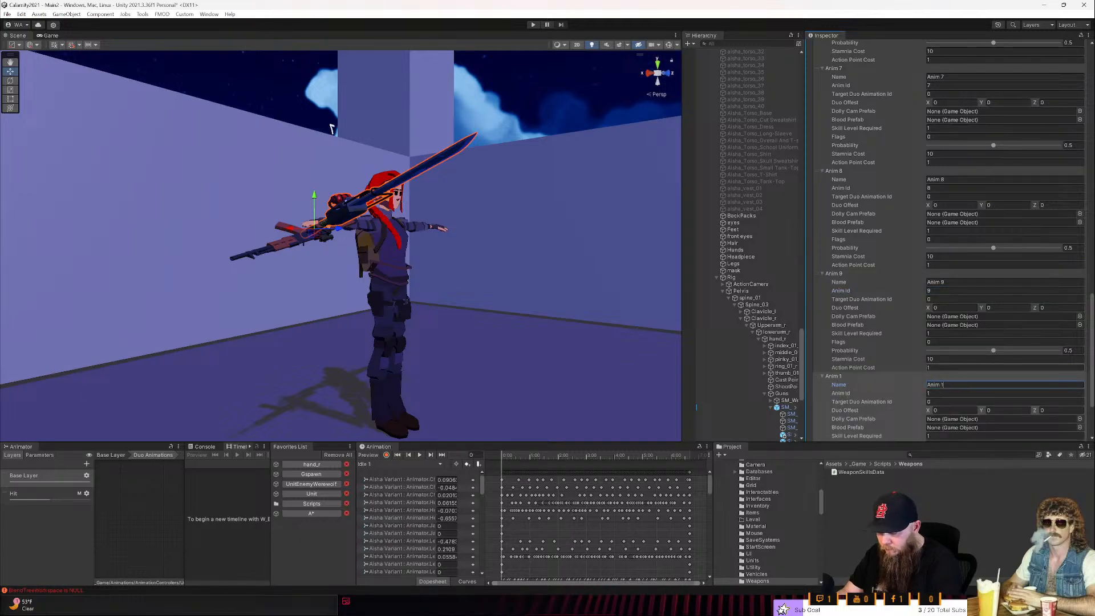
{"action": "type", "text": "0"}
{"action": "key", "text": "Tab"}
{"action": "key", "text": "Caps_Lock"}
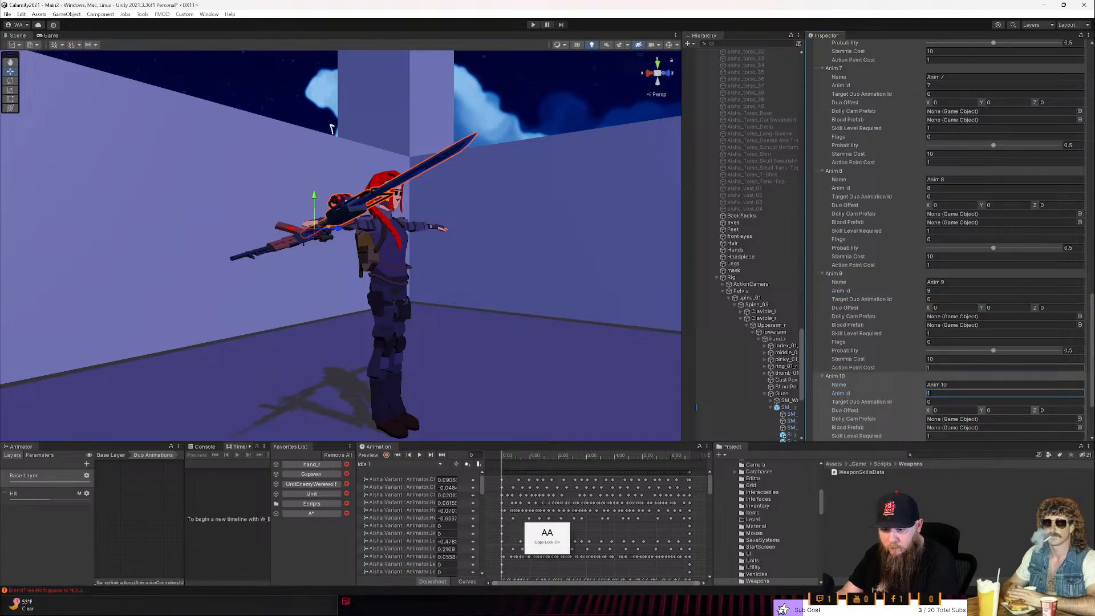
{"action": "type", "text": "10"}
{"action": "key", "text": "Caps_Lock"}
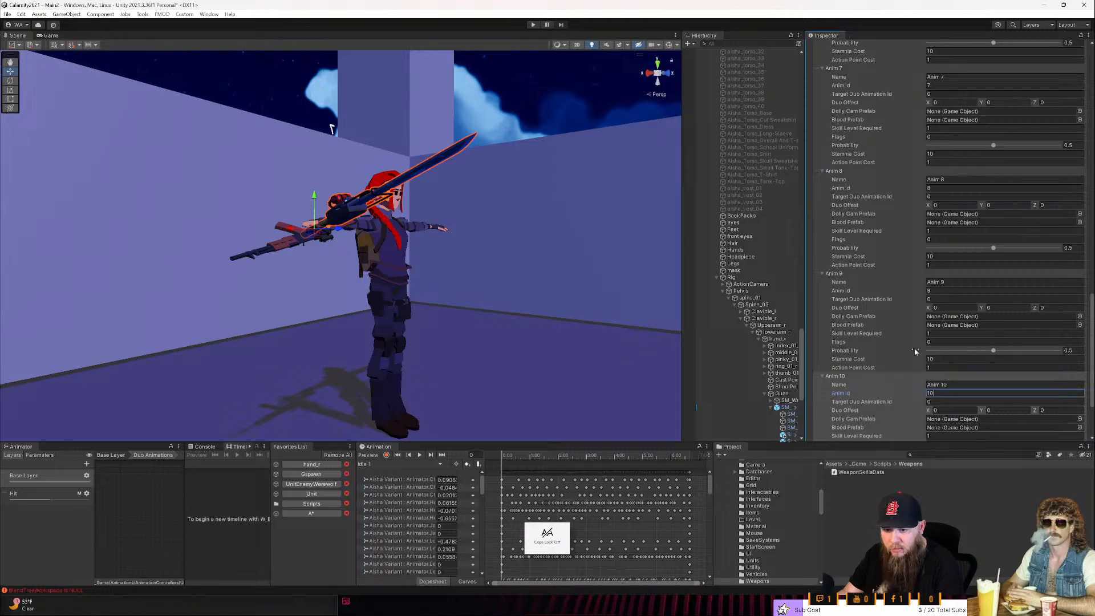
- Set the Anim 10 config's Probability to about 0.264, Stamina Cost to 30 and Action Point Cost to 2
{"action": "scroll", "coordinate": [946, 410], "scroll_direction": "down", "scroll_amount": 3}
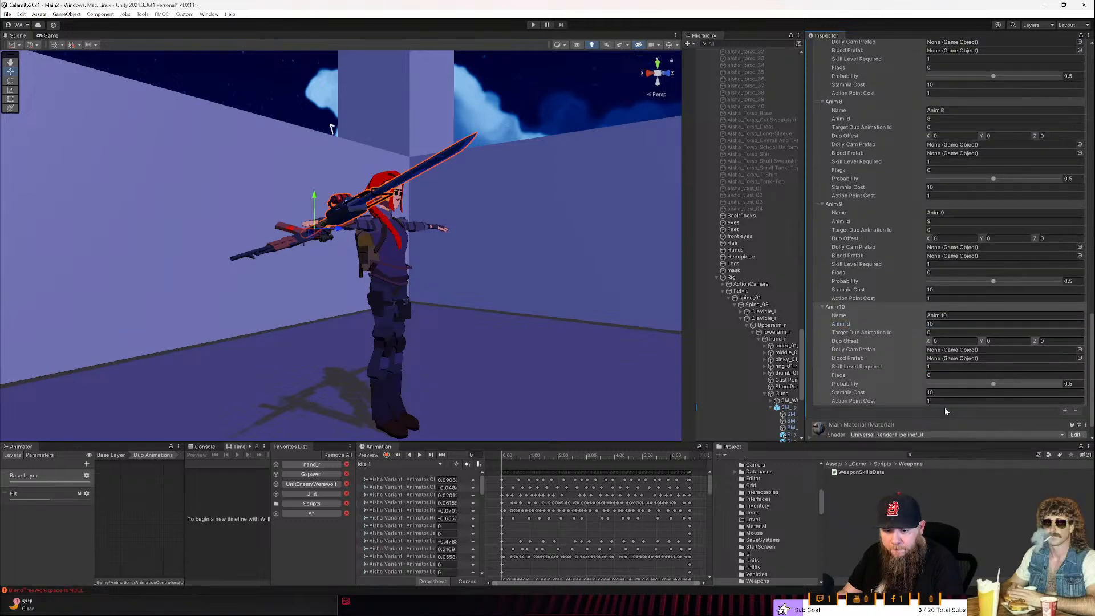
{"action": "scroll", "coordinate": [944, 410], "scroll_direction": "down", "scroll_amount": 1}
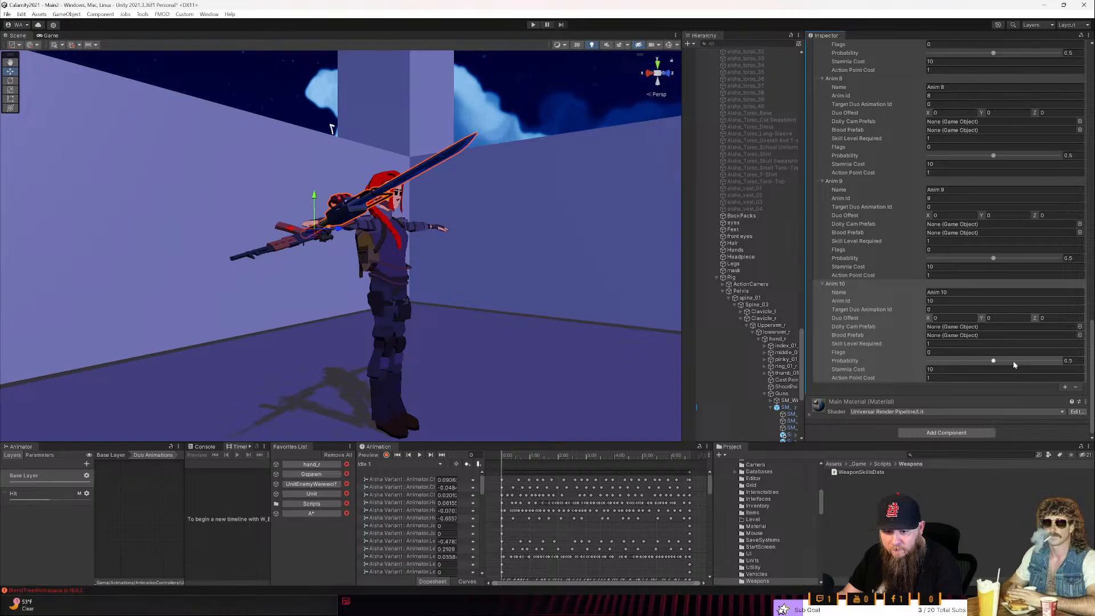
{"action": "left_click_drag", "start_coordinate": [997, 362], "coordinate": [964, 360]}
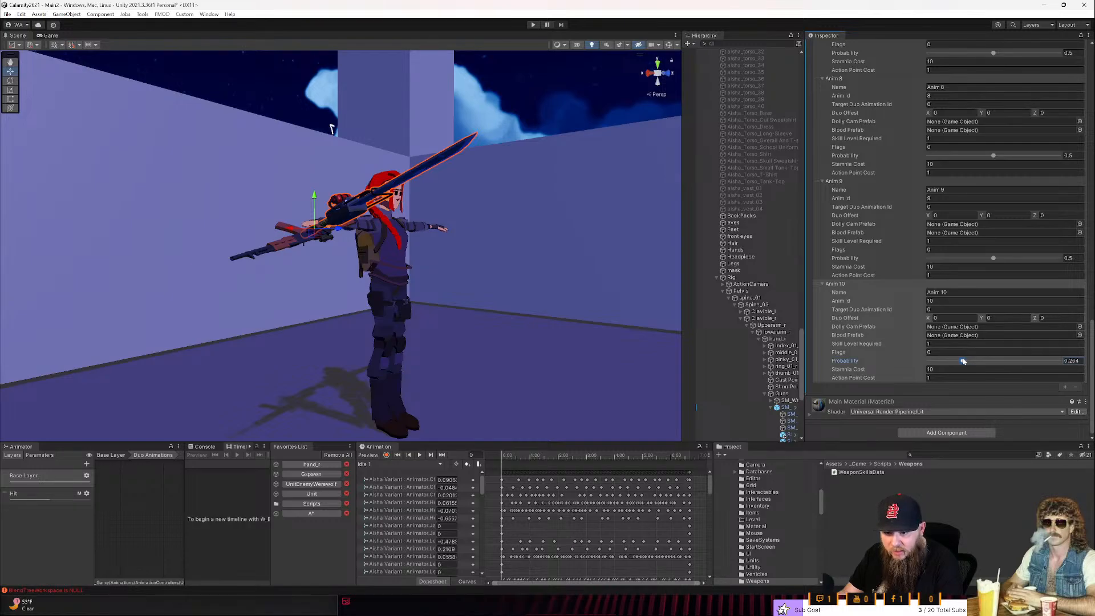
{"action": "left_click", "coordinate": [931, 368]}
{"action": "type", "text": "1"}
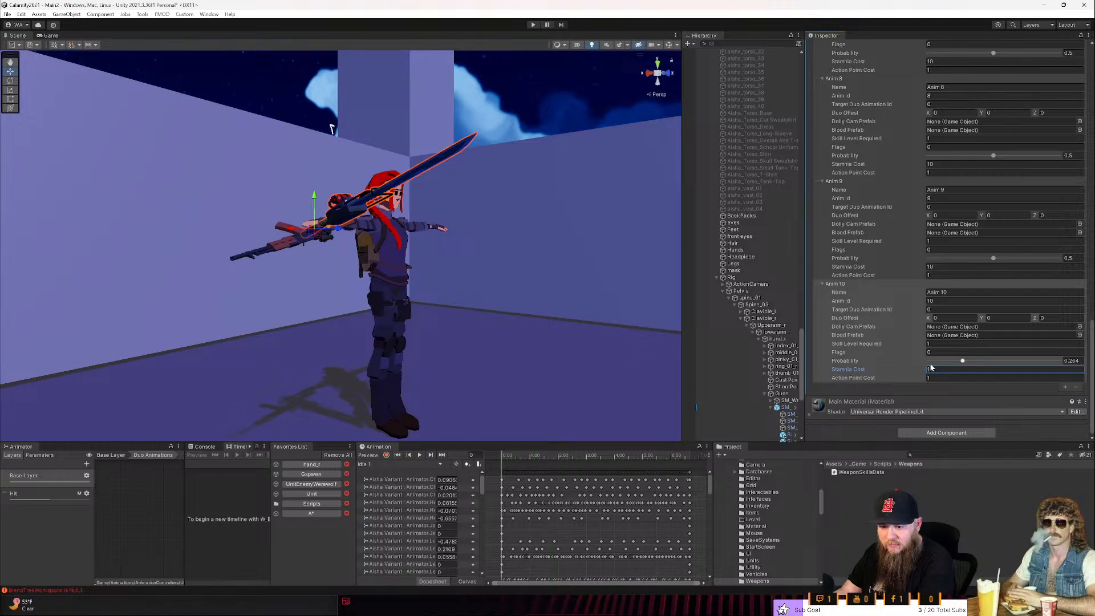
{"action": "type", "text": "30"}
{"action": "key", "text": "Tab"}
{"action": "key", "text": "shift+Tab"}
{"action": "key", "text": "shift+Tab"}
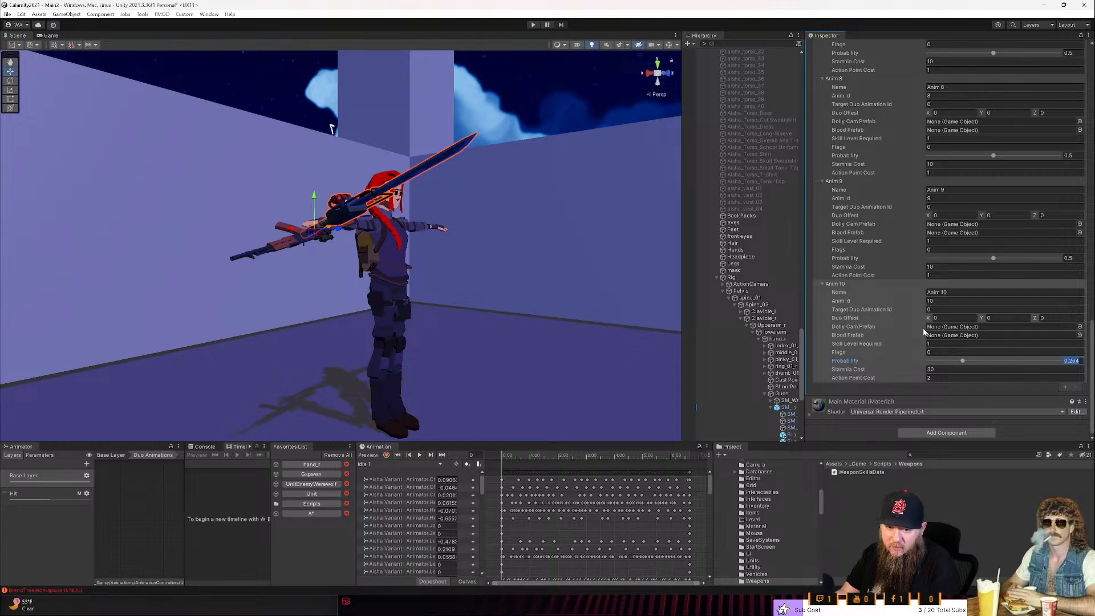
- Set the Anim 10 config's Skill Level Required to 10
{"action": "scroll", "coordinate": [925, 320], "scroll_direction": "up", "scroll_amount": 2}
{"action": "key", "text": "shift+Tab"}
{"action": "key", "text": "shift+Tab"}
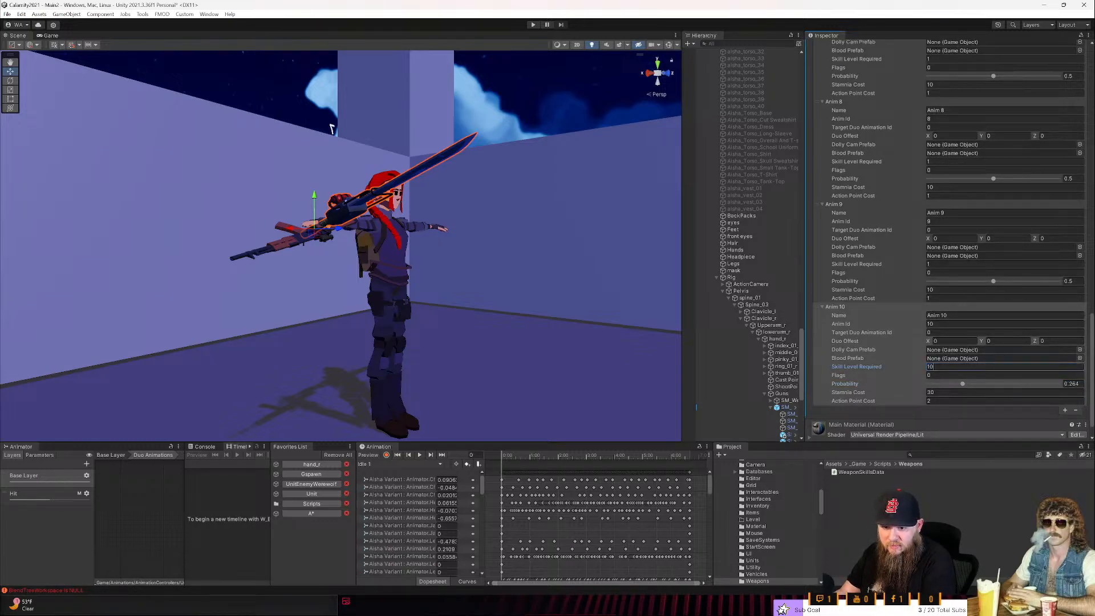
- Set Skill Level Required to 9 for the Anim 9 config, 8 for Anim 8 and 7 for Anim 7
{"action": "scroll", "coordinate": [935, 279], "scroll_direction": "up", "scroll_amount": 2}
{"action": "left_click", "coordinate": [938, 288]}
{"action": "type", "text": "9"}
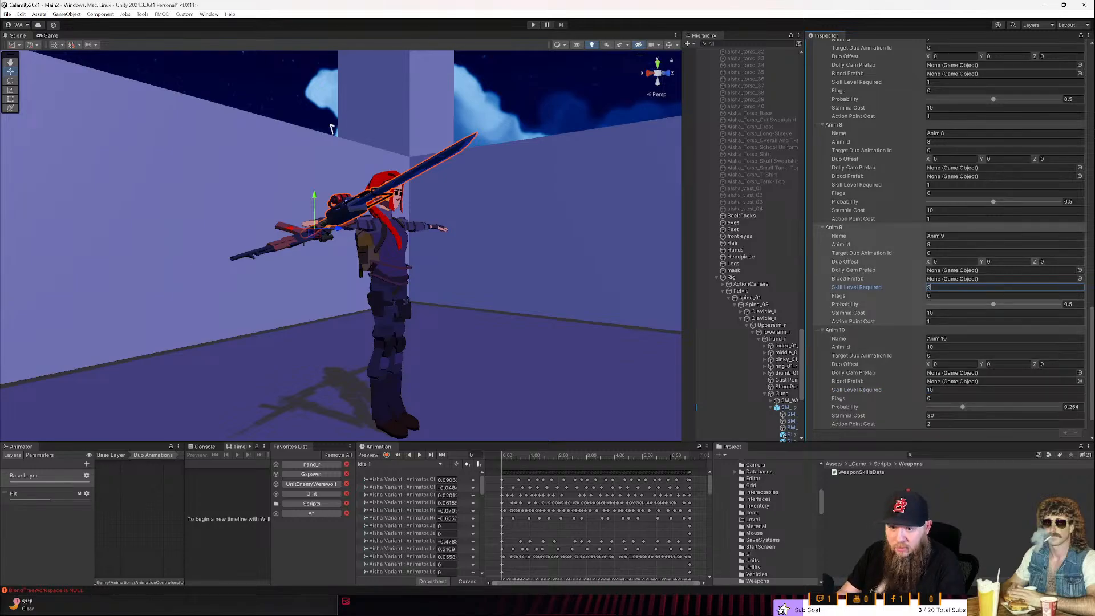
{"action": "scroll", "coordinate": [946, 264], "scroll_direction": "up", "scroll_amount": 2}
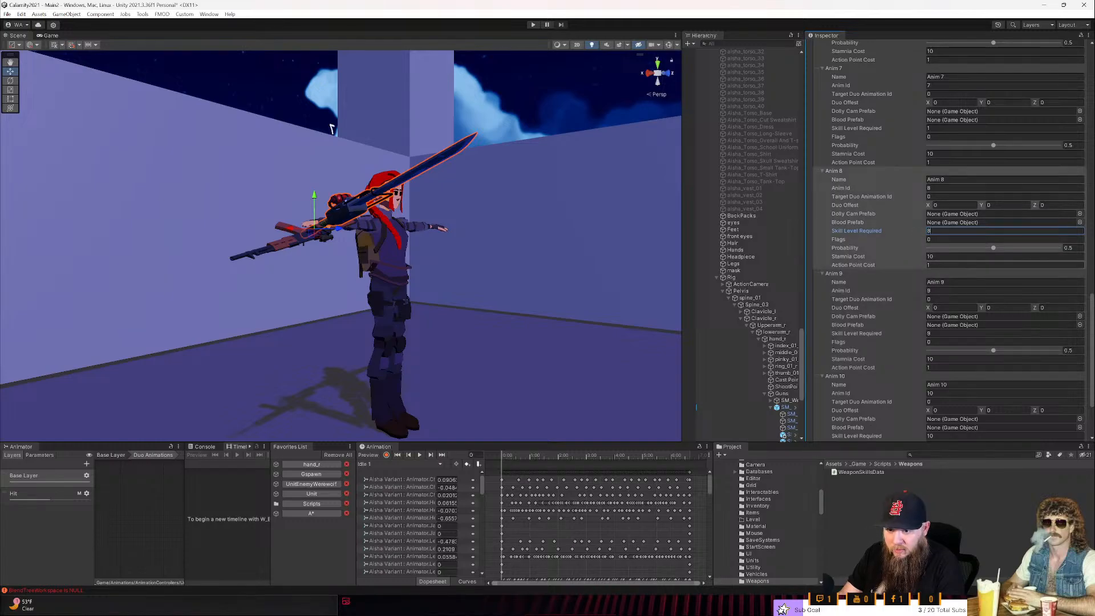
{"action": "scroll", "coordinate": [935, 231], "scroll_direction": "up", "scroll_amount": 2}
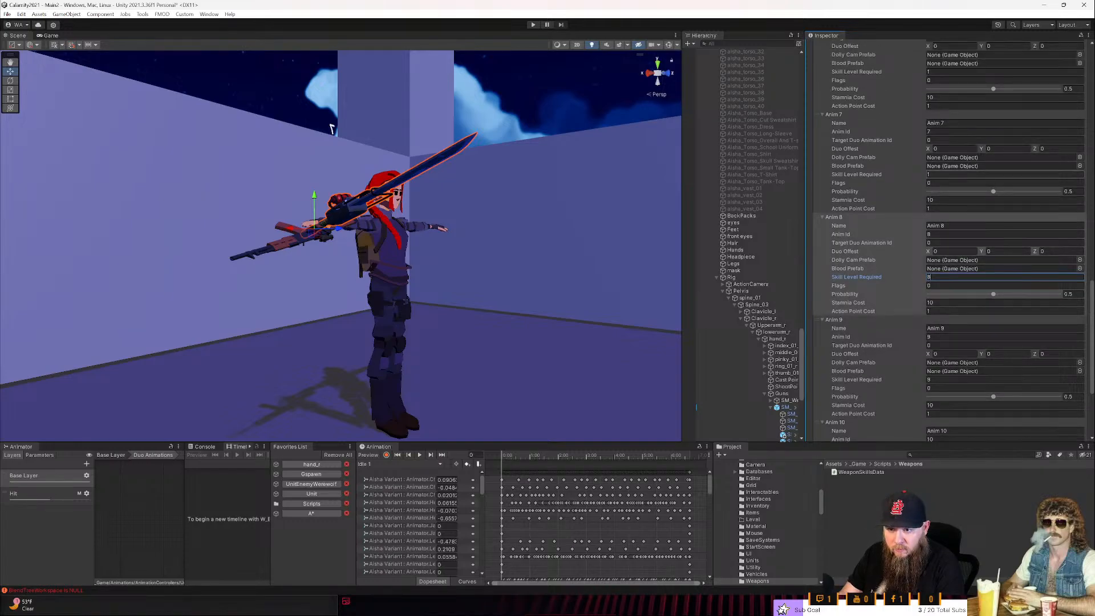
{"action": "left_click", "coordinate": [932, 175]}
{"action": "scroll", "coordinate": [918, 208], "scroll_direction": "up", "scroll_amount": 4}
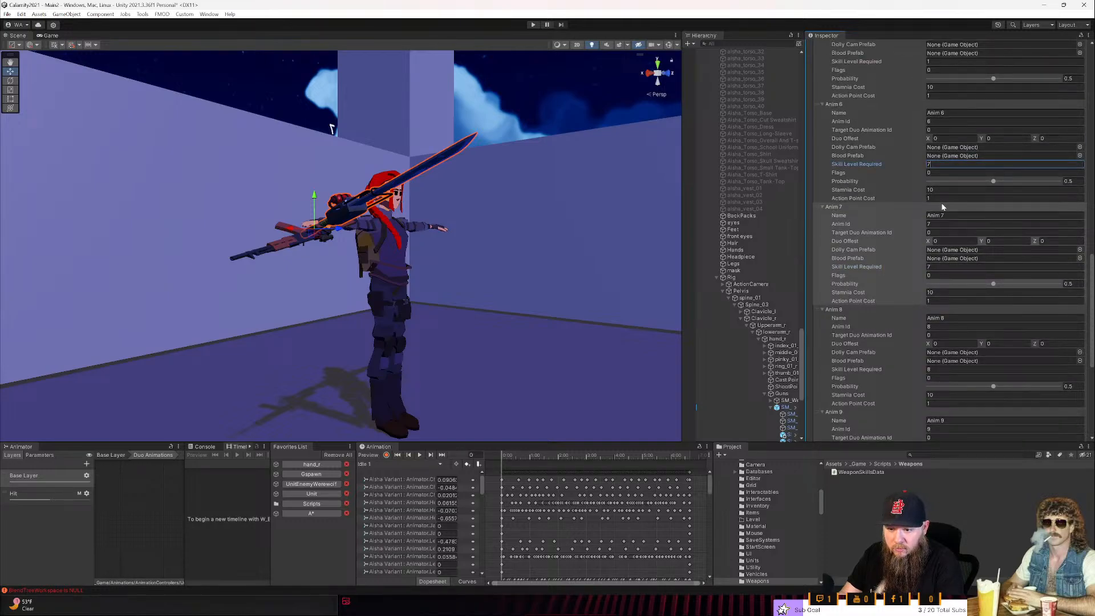
- Set Skill Level Required to 6 for the Anim 6 config, 5 for Anim 5 and 4 for Anim 4
{"action": "scroll", "coordinate": [942, 205], "scroll_direction": "up", "scroll_amount": 1}
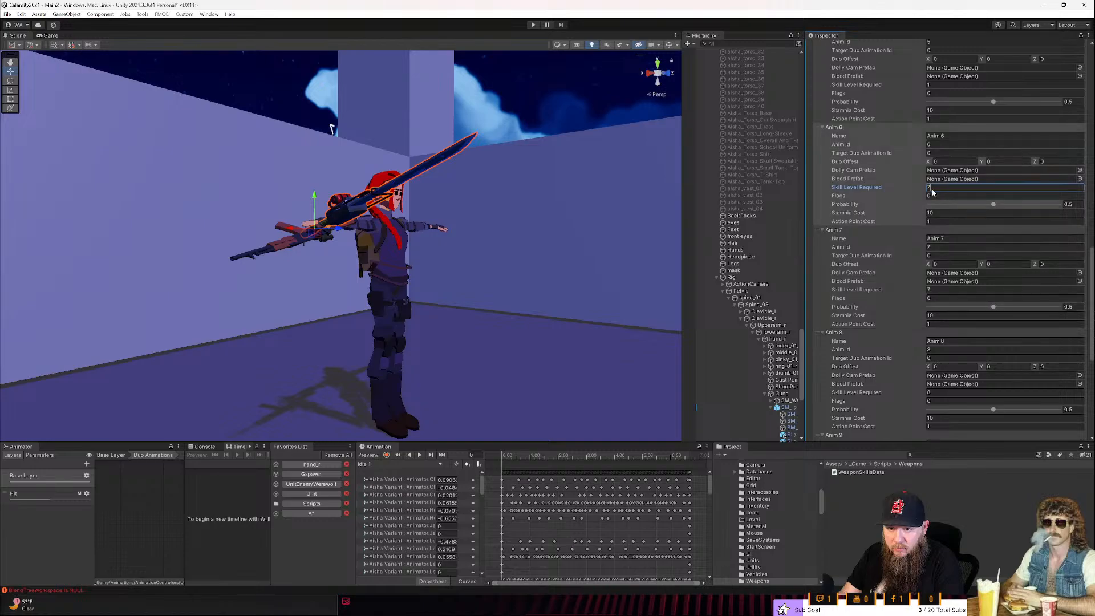
{"action": "type", "text": "6"}
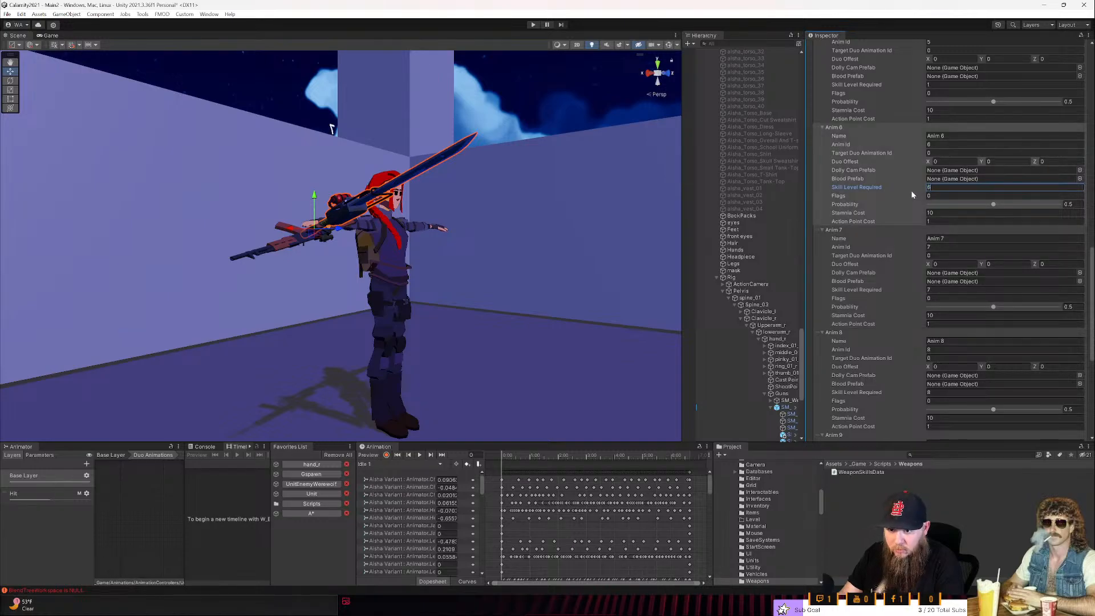
{"action": "scroll", "coordinate": [915, 191], "scroll_direction": "up", "scroll_amount": 4}
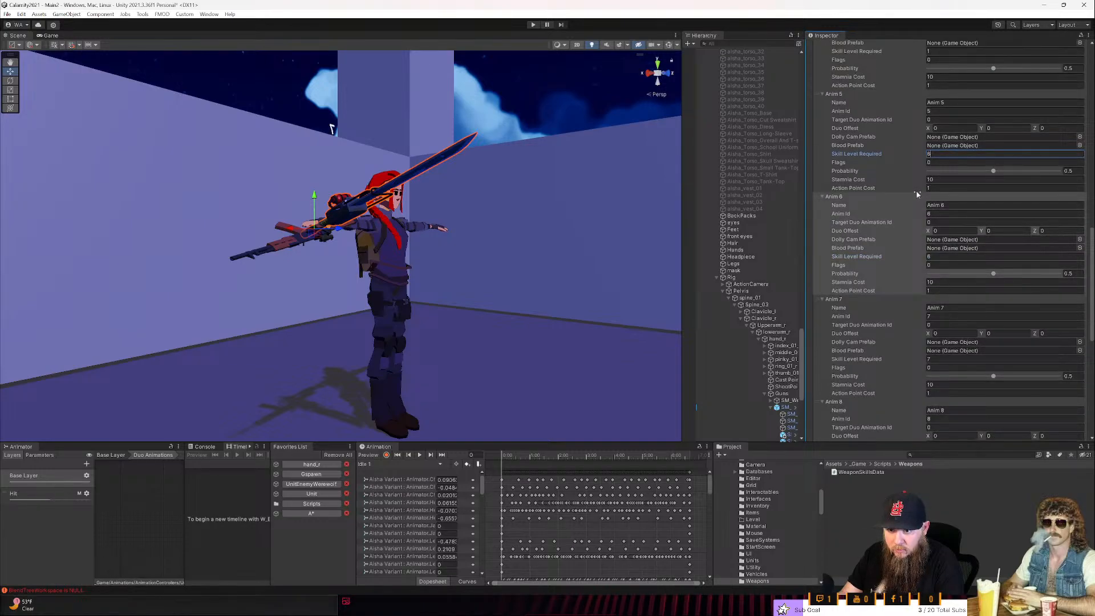
{"action": "left_click", "coordinate": [922, 180]}
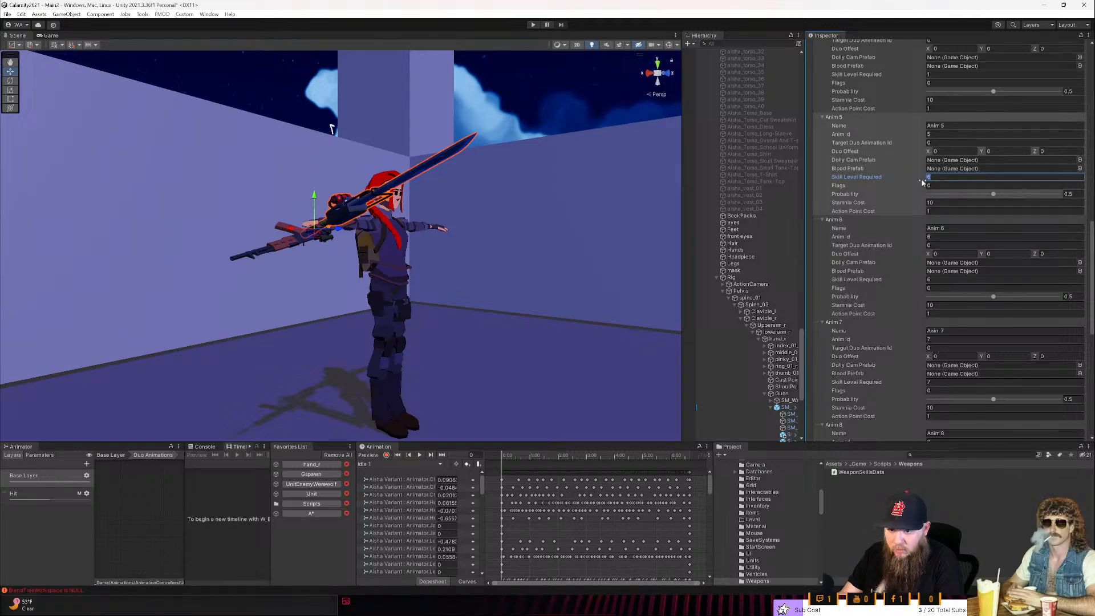
{"action": "scroll", "coordinate": [936, 174], "scroll_direction": "up", "scroll_amount": 5}
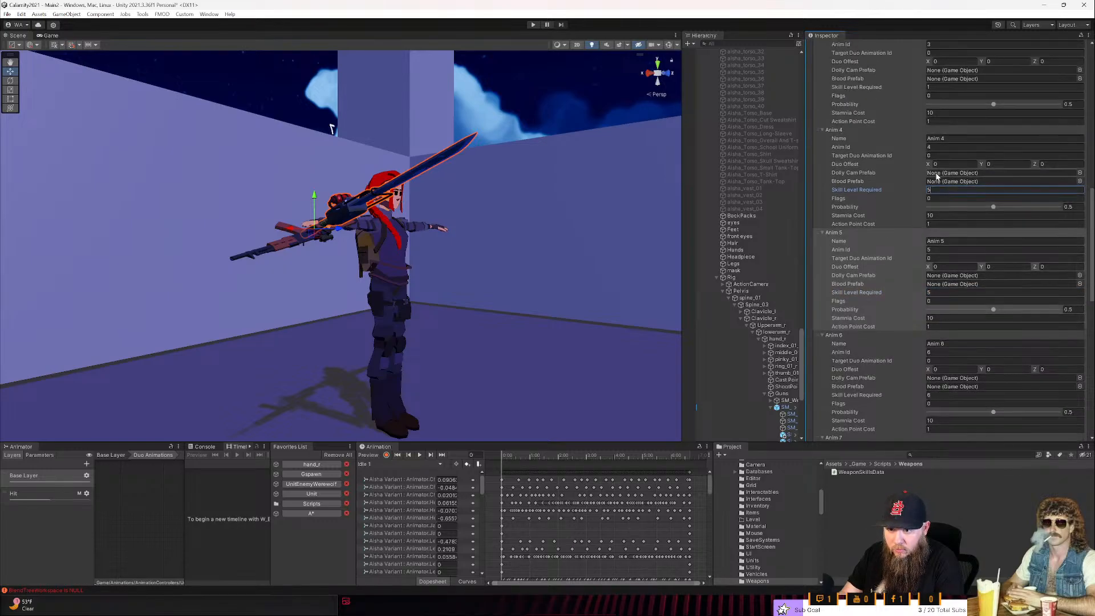
{"action": "left_click", "coordinate": [918, 192]}
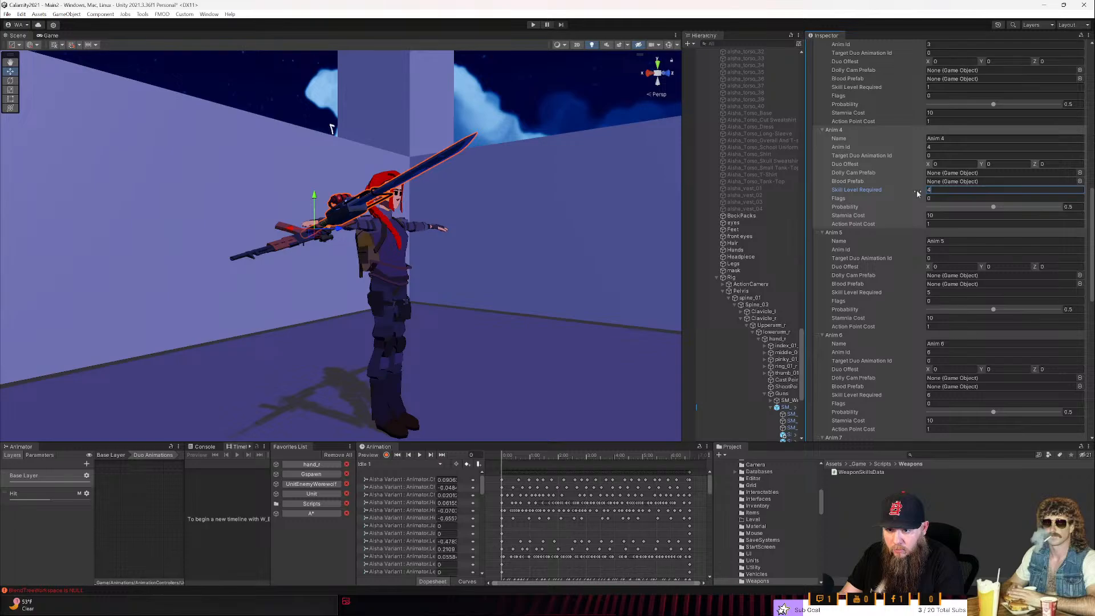
- Set Skill Level Required to 3 for the Anim 3 config and fill in the same value field for Anim 2
{"action": "scroll", "coordinate": [917, 193], "scroll_direction": "up", "scroll_amount": 2}
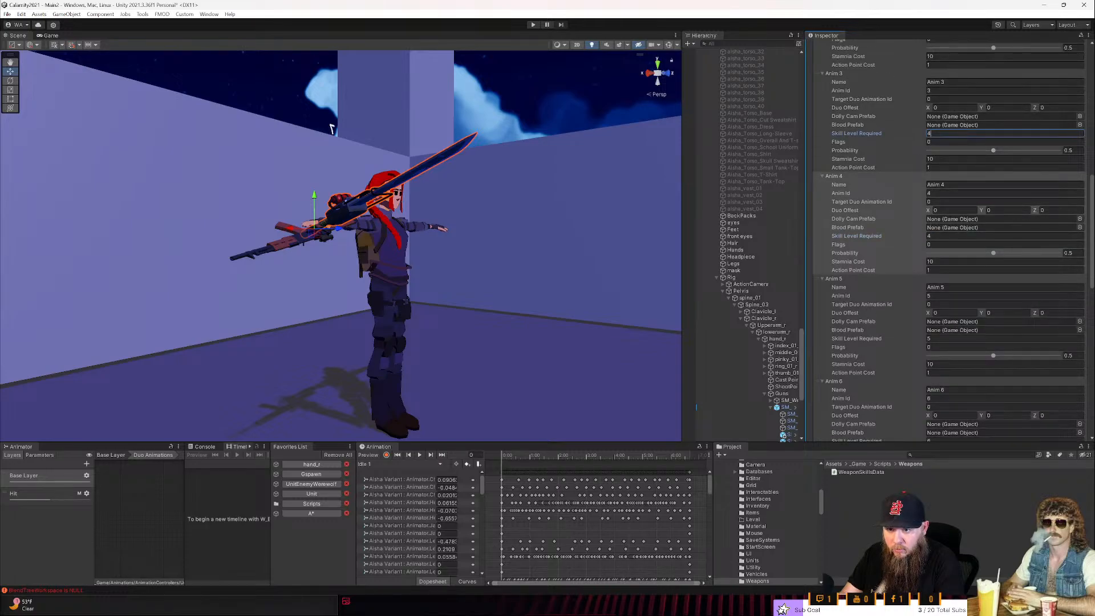
{"action": "left_click", "coordinate": [914, 136]}
{"action": "type", "text": "3"}
{"action": "scroll", "coordinate": [913, 148], "scroll_direction": "up", "scroll_amount": 6}
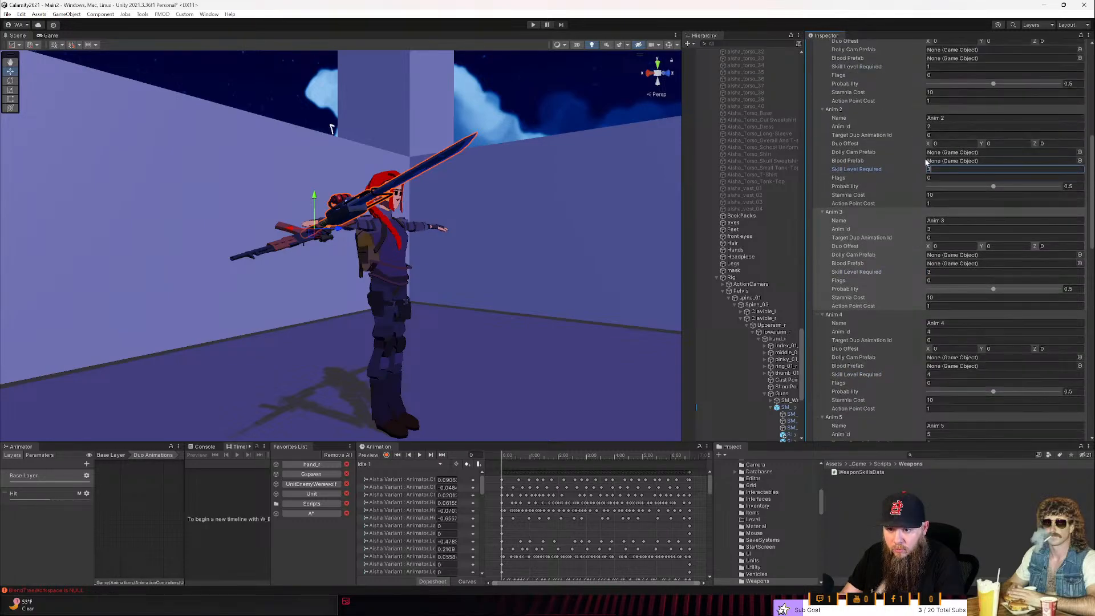
{"action": "left_click", "coordinate": [930, 169]}
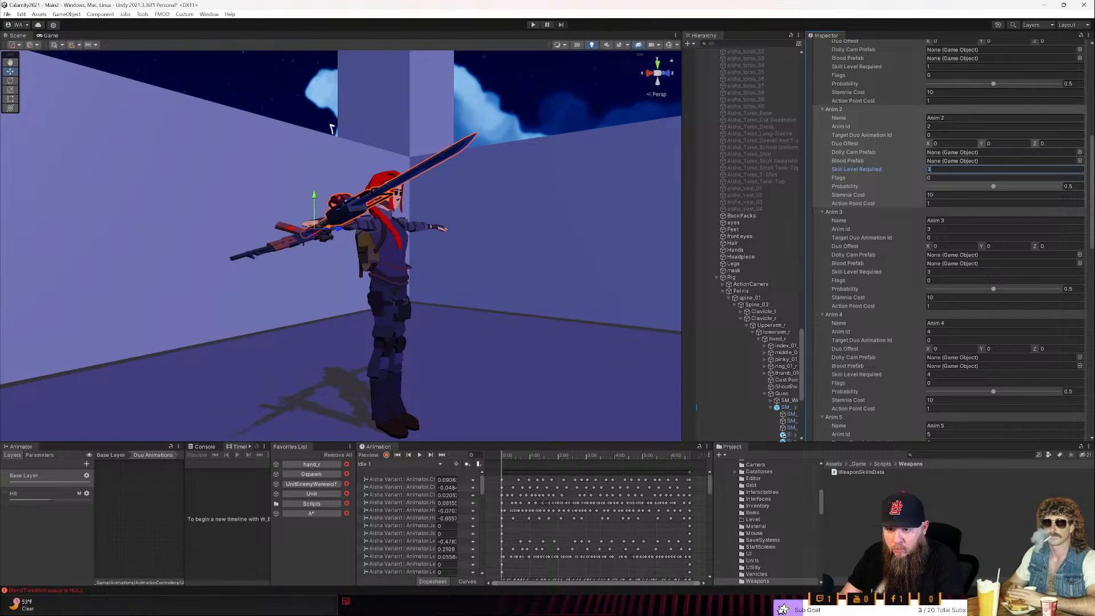
- Review the skill levels, probabilities and costs of all ten configs in the sword's Weapon Skills Data component
{"action": "scroll", "coordinate": [930, 183], "scroll_direction": "up", "scroll_amount": 4}
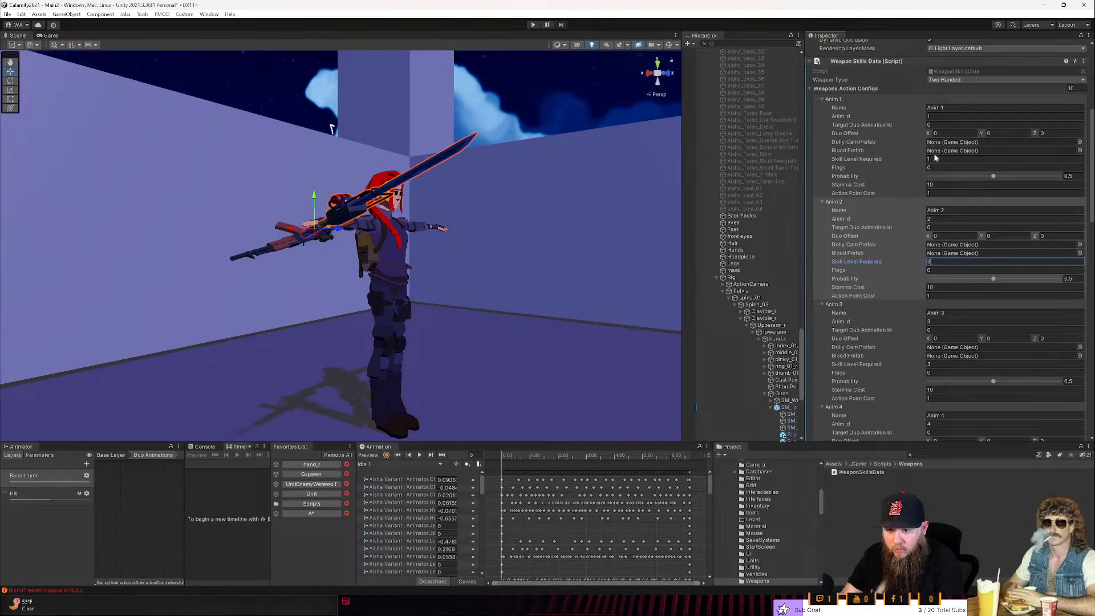
{"action": "scroll", "coordinate": [936, 158], "scroll_direction": "down", "scroll_amount": 4}
{"action": "scroll", "coordinate": [935, 158], "scroll_direction": "down", "scroll_amount": 3}
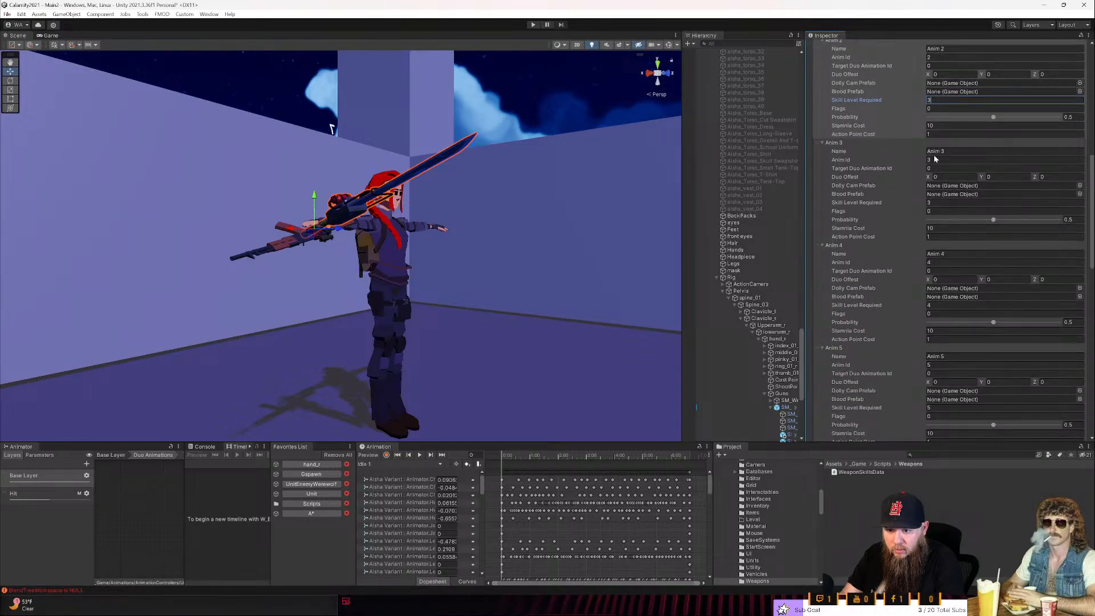
{"action": "scroll", "coordinate": [933, 155], "scroll_direction": "down", "scroll_amount": 3}
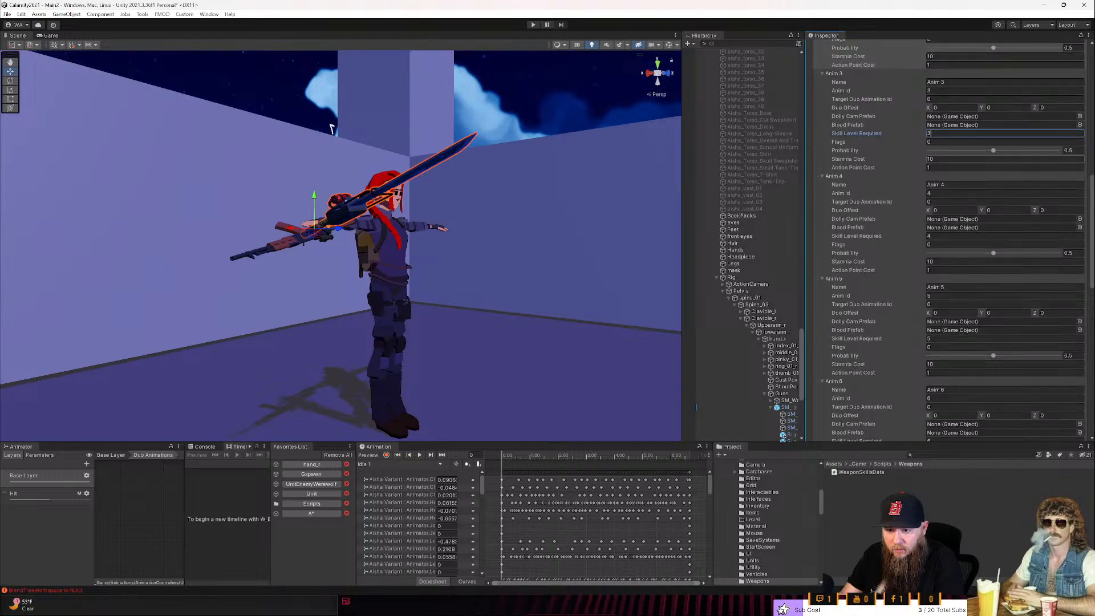
{"action": "scroll", "coordinate": [935, 160], "scroll_direction": "down", "scroll_amount": 3}
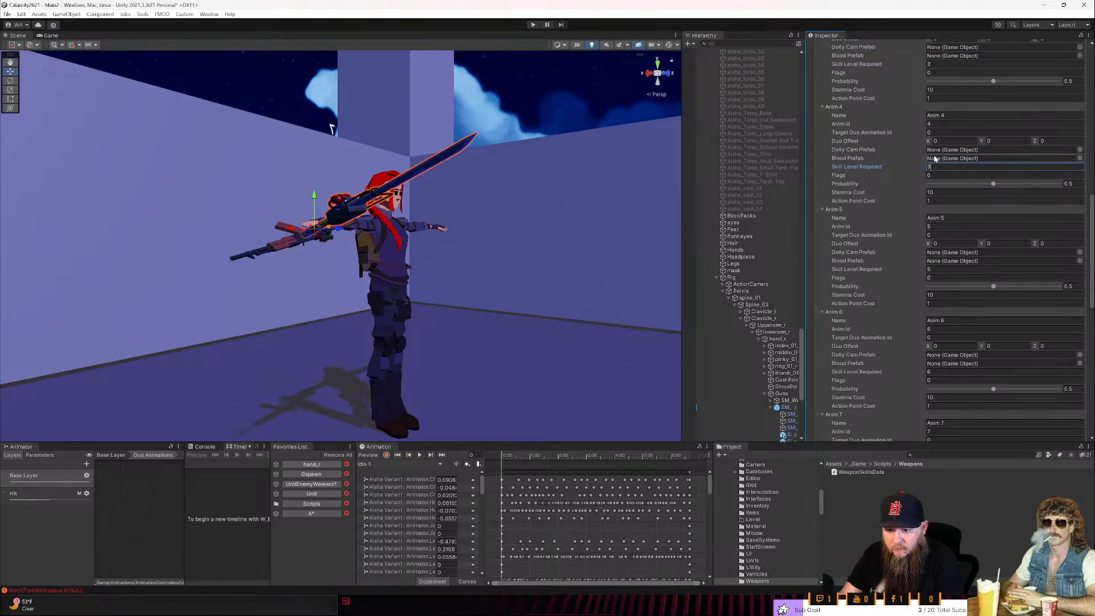
{"action": "scroll", "coordinate": [933, 155], "scroll_direction": "down", "scroll_amount": 3}
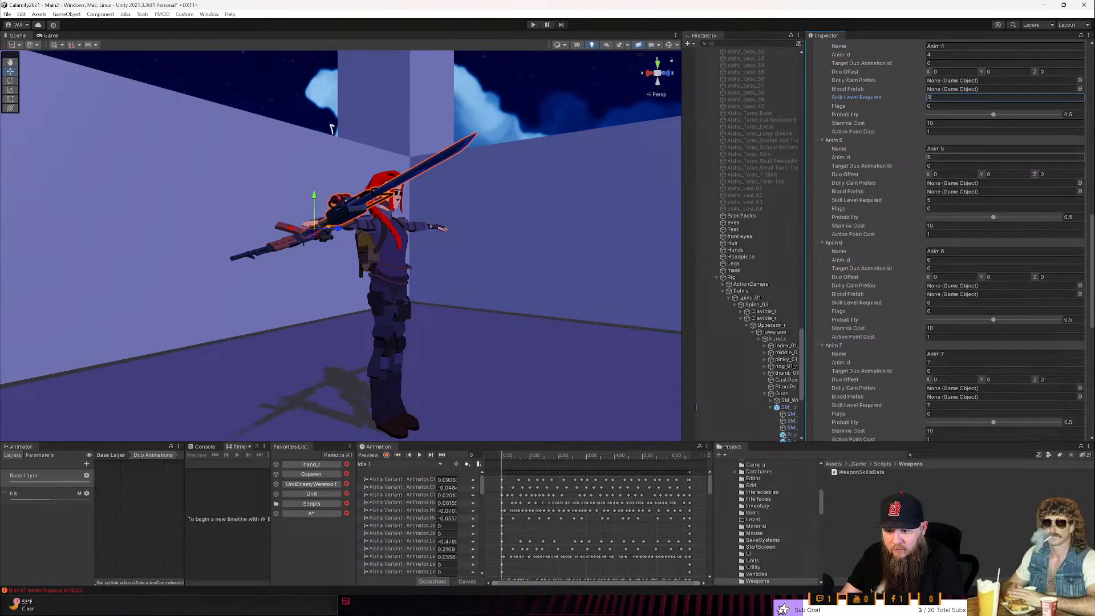
{"action": "scroll", "coordinate": [935, 158], "scroll_direction": "down", "scroll_amount": 10}
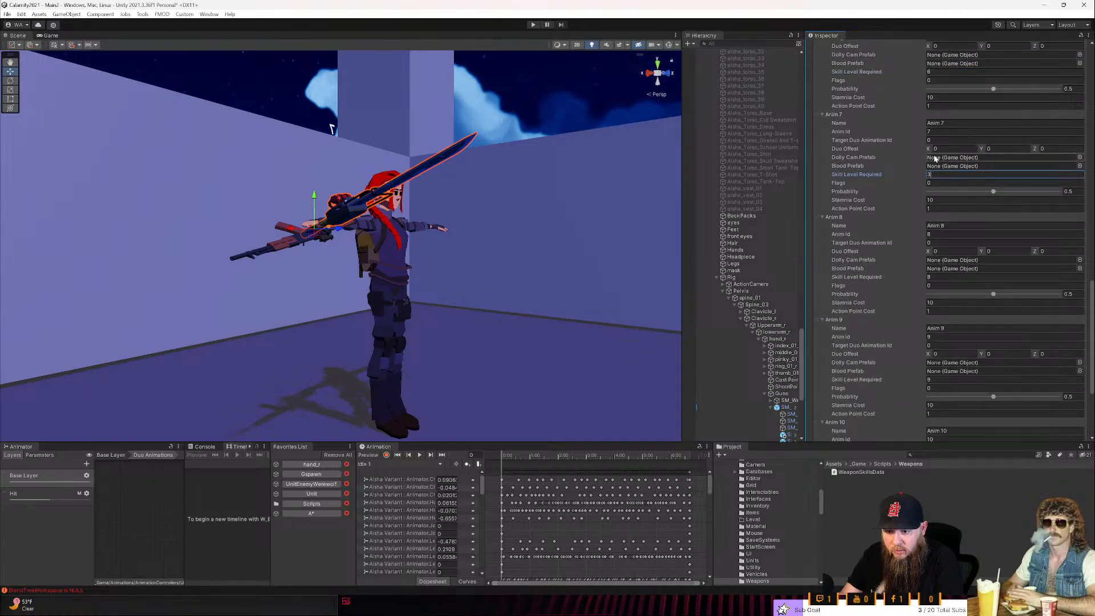
{"action": "scroll", "coordinate": [934, 157], "scroll_direction": "down", "scroll_amount": 6}
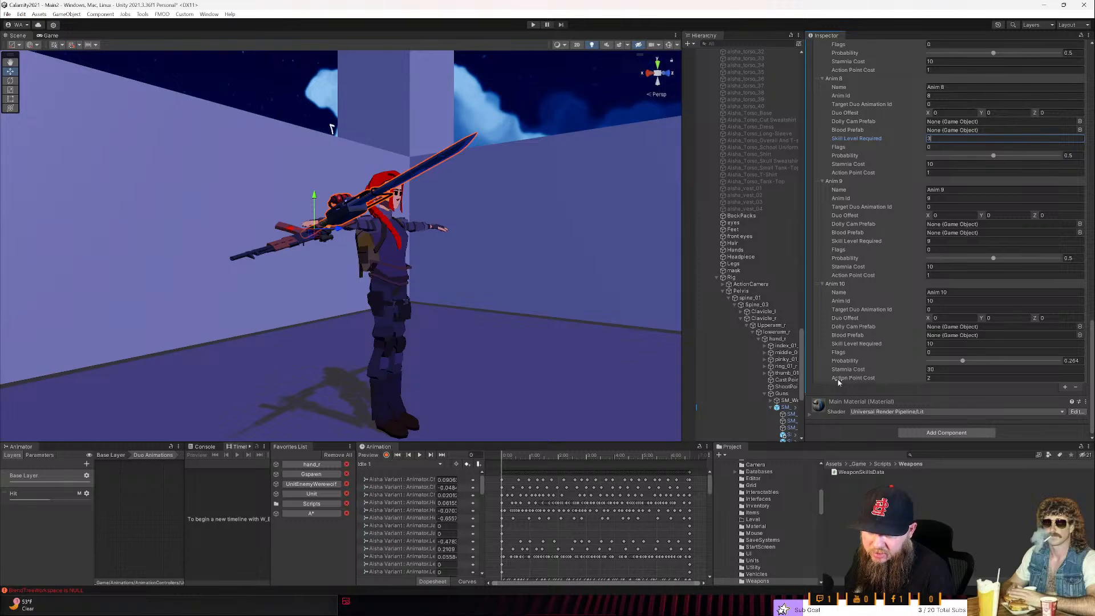
{"action": "scroll", "coordinate": [859, 368], "scroll_direction": "up", "scroll_amount": 1}
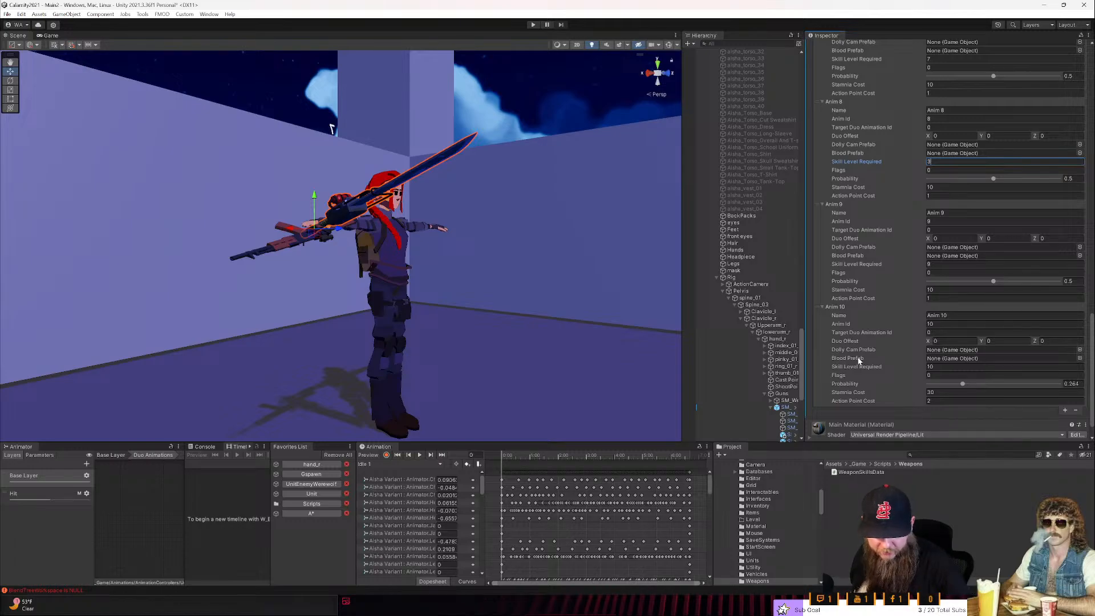
{"action": "scroll", "coordinate": [905, 248], "scroll_direction": "up", "scroll_amount": 5}
{"action": "scroll", "coordinate": [904, 257], "scroll_direction": "up", "scroll_amount": 10}
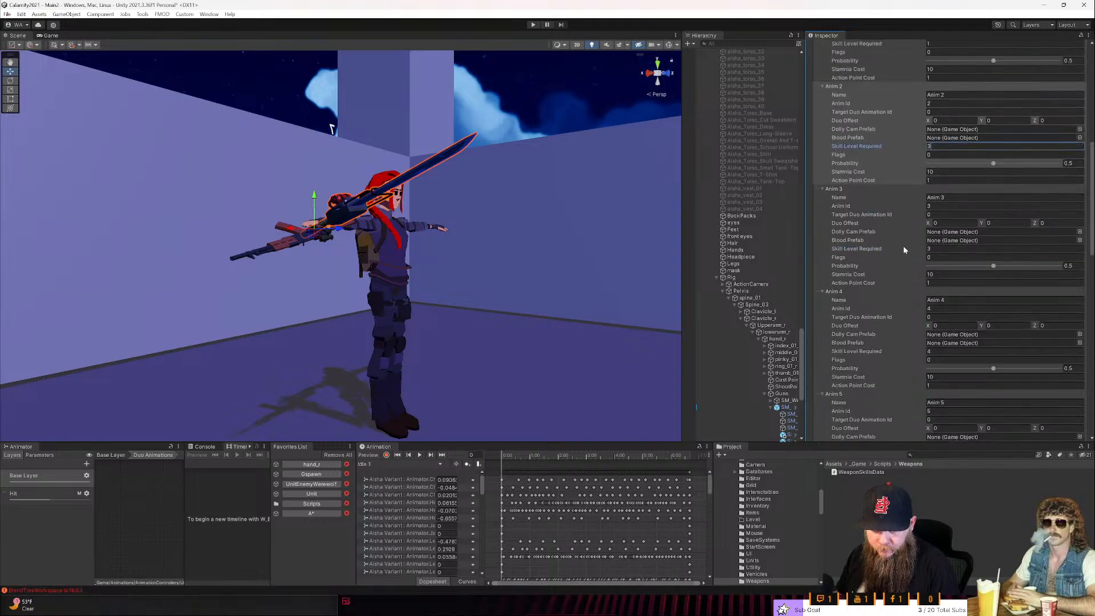
{"action": "scroll", "coordinate": [902, 248], "scroll_direction": "up", "scroll_amount": 2}
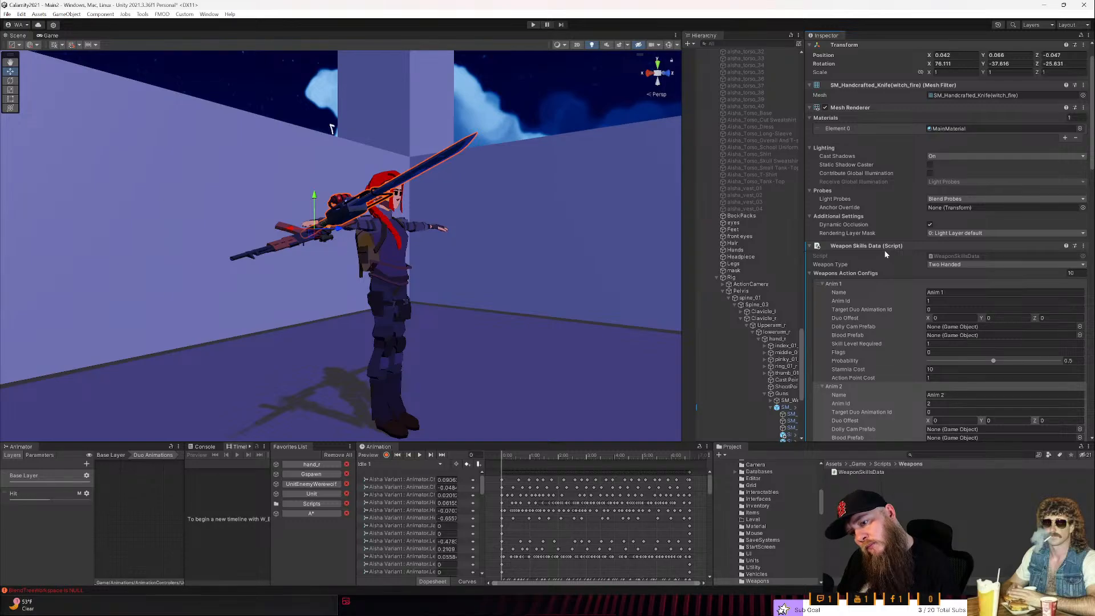
{"action": "scroll", "coordinate": [895, 287], "scroll_direction": "down", "scroll_amount": 2}
{"action": "scroll", "coordinate": [895, 286], "scroll_direction": "up", "scroll_amount": 3}
{"action": "scroll", "coordinate": [895, 287], "scroll_direction": "up", "scroll_amount": 1}
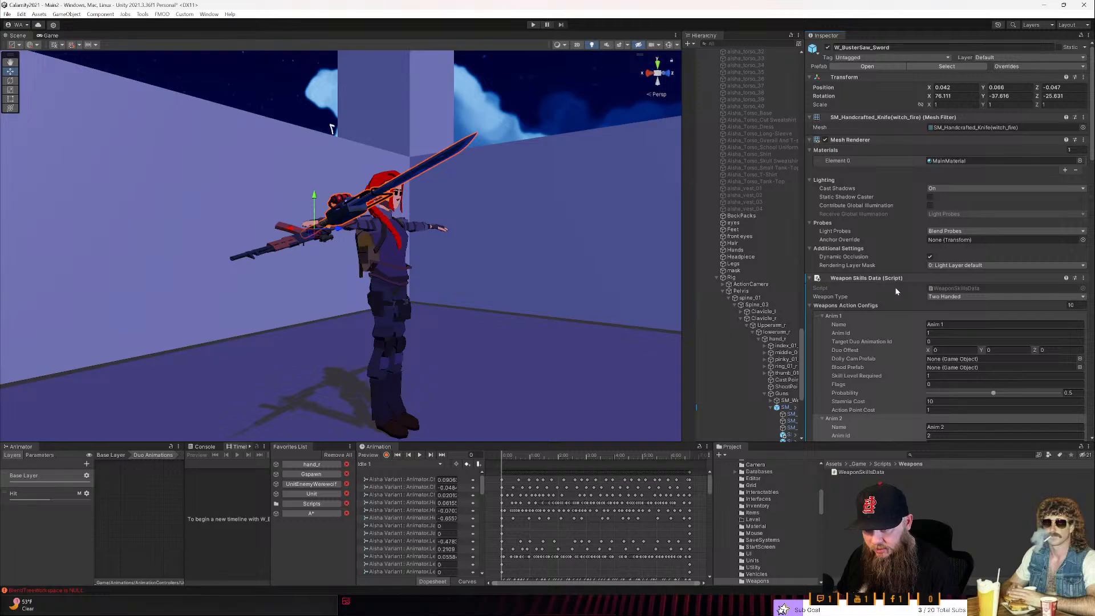
{"action": "scroll", "coordinate": [895, 286], "scroll_direction": "down", "scroll_amount": 3}
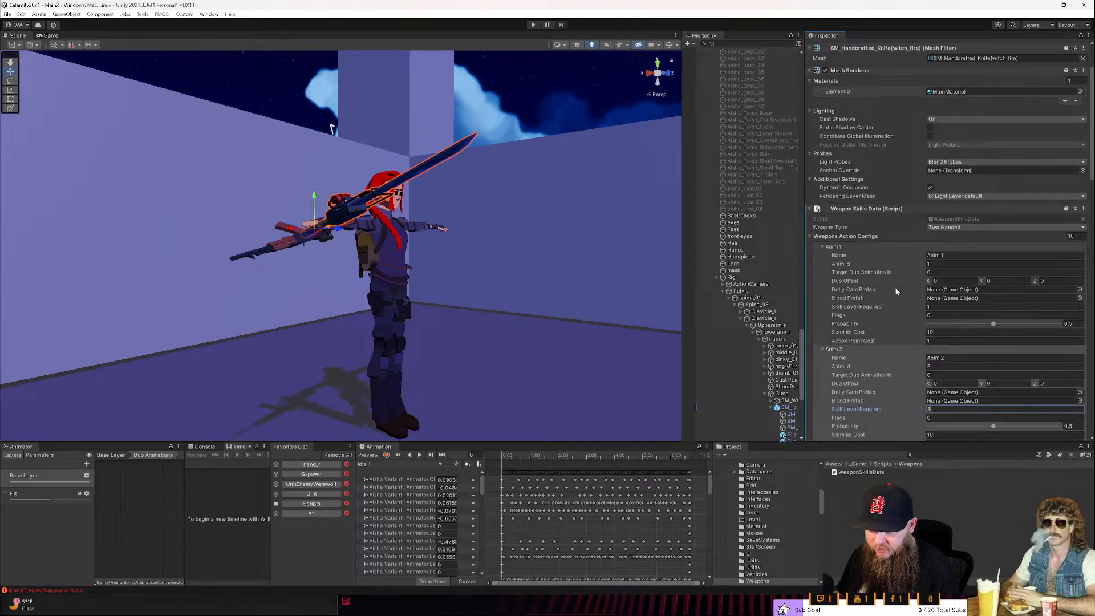
{"action": "scroll", "coordinate": [895, 286], "scroll_direction": "up", "scroll_amount": 3}
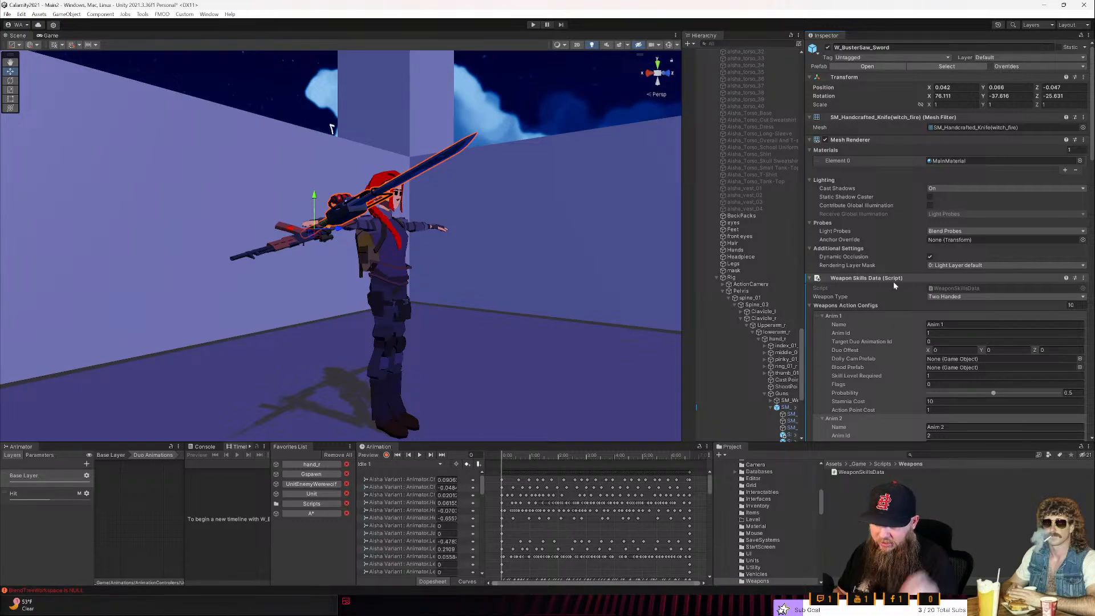
{"action": "left_click", "coordinate": [893, 281]}
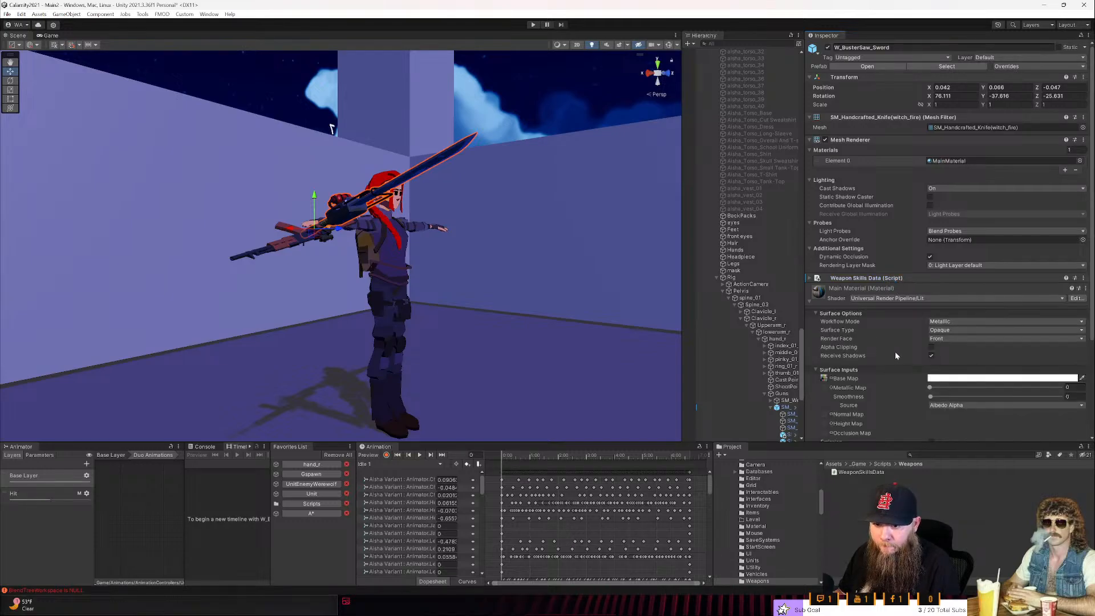
{"action": "scroll", "coordinate": [895, 351], "scroll_direction": "down", "scroll_amount": 2}
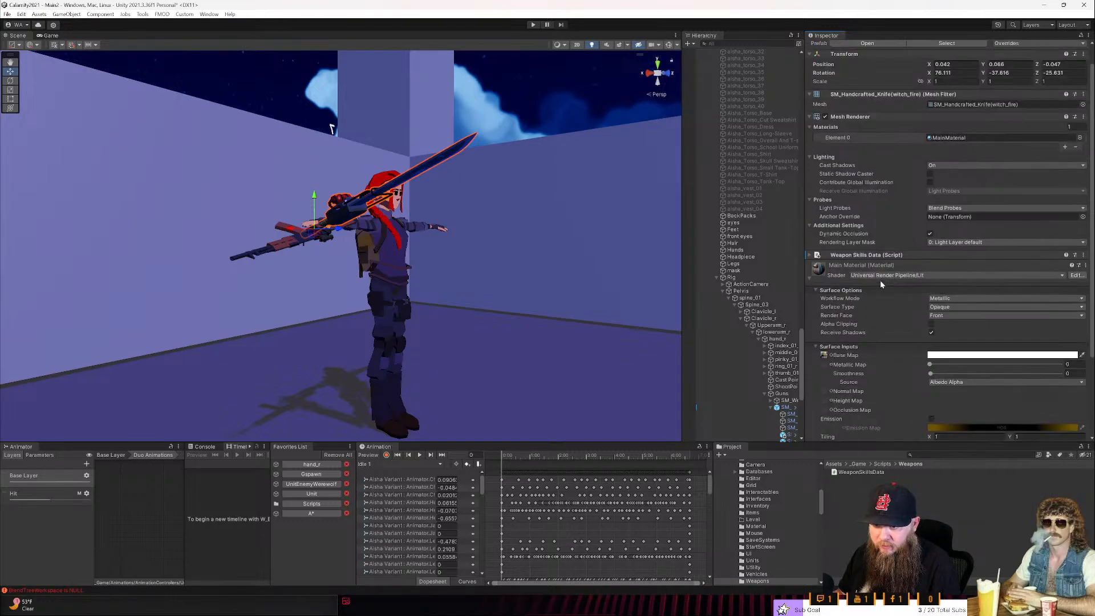
{"action": "left_click", "coordinate": [864, 256]}
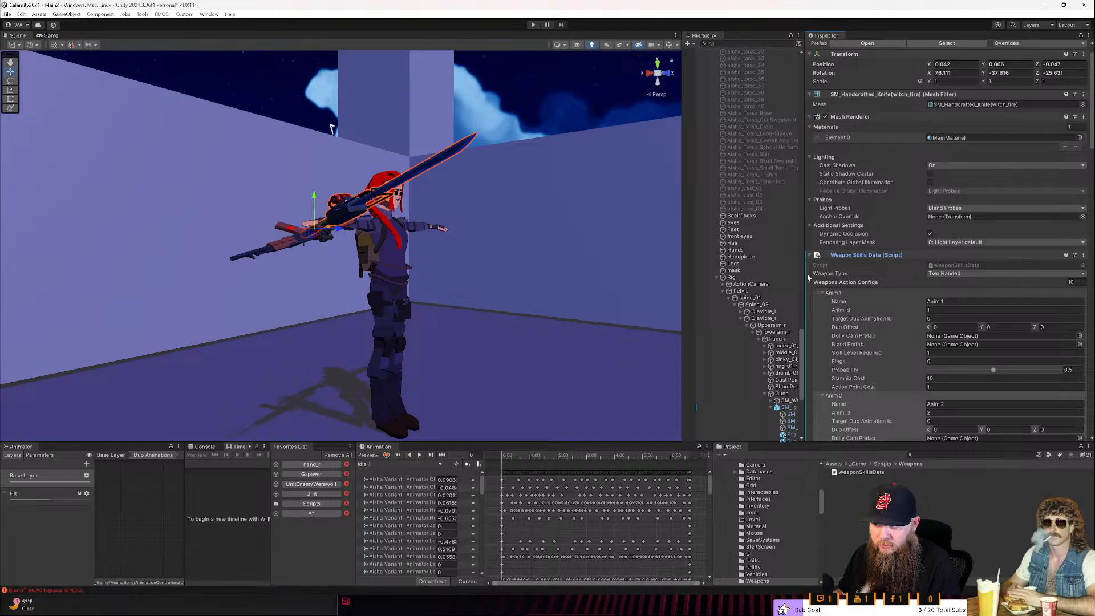
- Switch to the Rider code editor showing WeaponSkillsData.cs and maximize its window
{"action": "key", "text": "alt+Tab"}
{"action": "key", "text": "alt+Tab"}
{"action": "key", "text": "alt+Tab"}
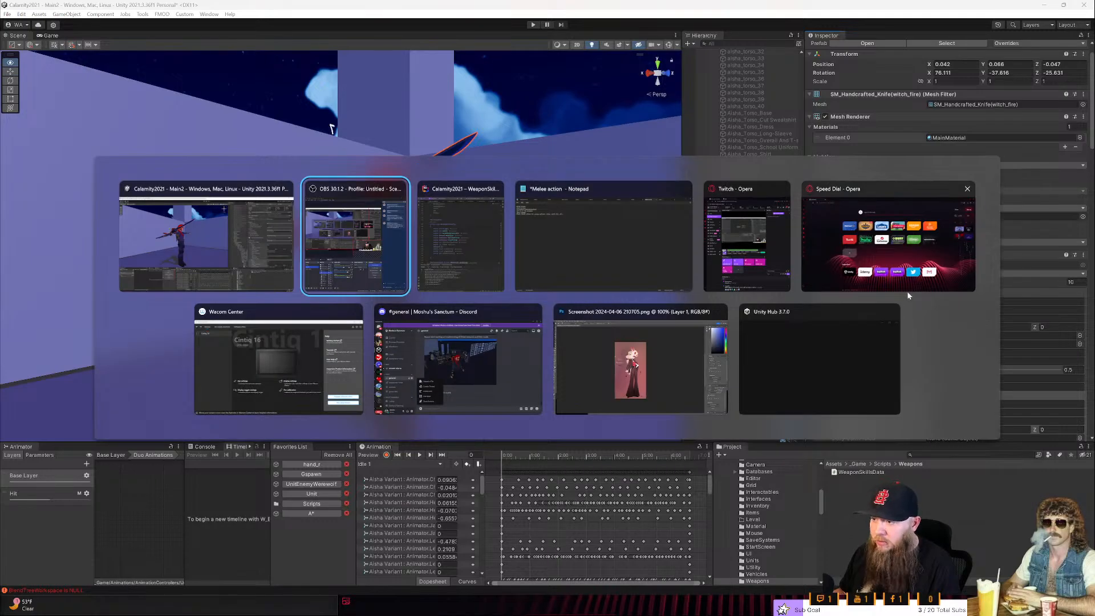
{"action": "key", "text": "alt+shift+Tab"}
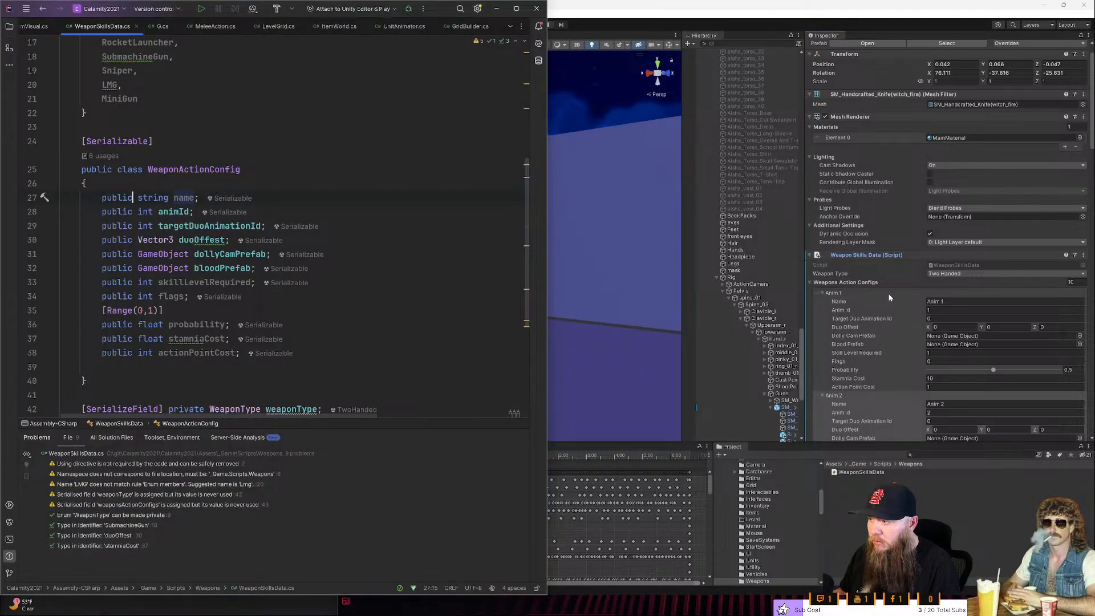
{"action": "key", "text": "super+Up"}
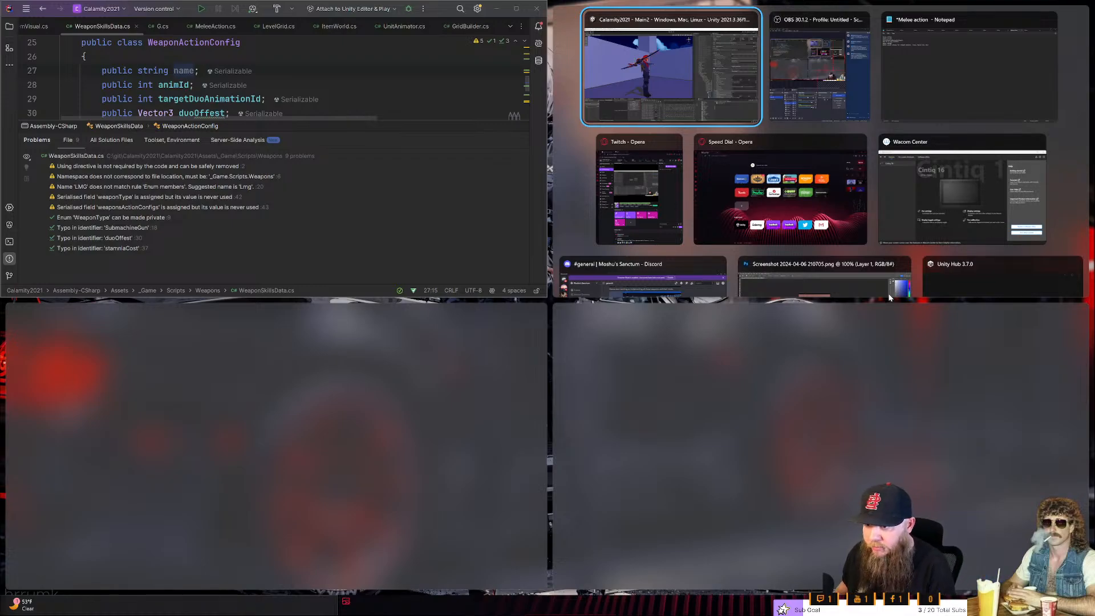
{"action": "left_click", "coordinate": [847, 355]}
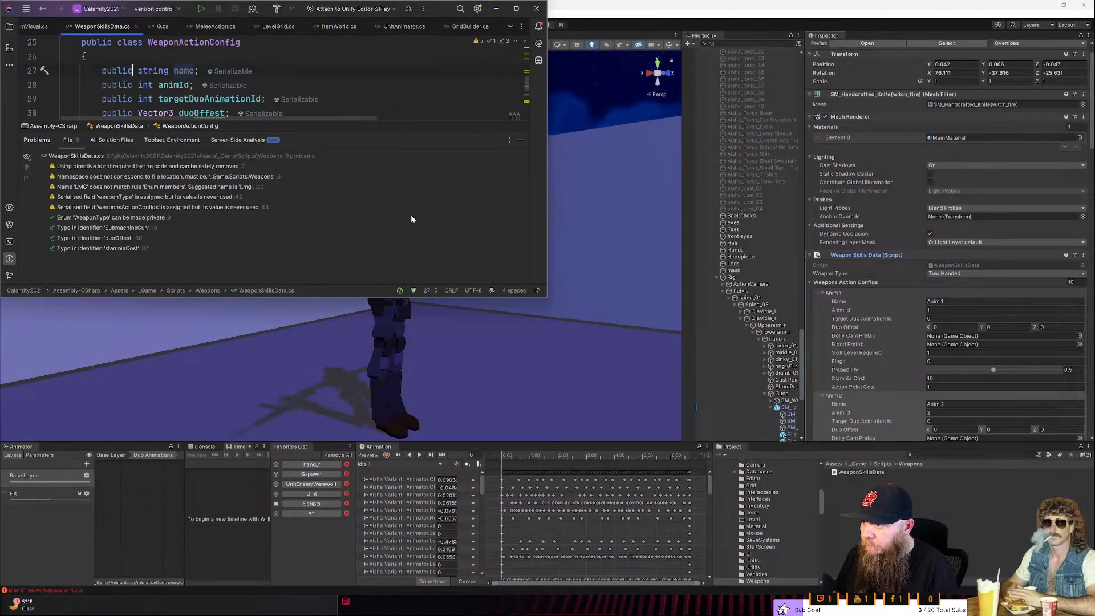
{"action": "left_click", "coordinate": [516, 9]}
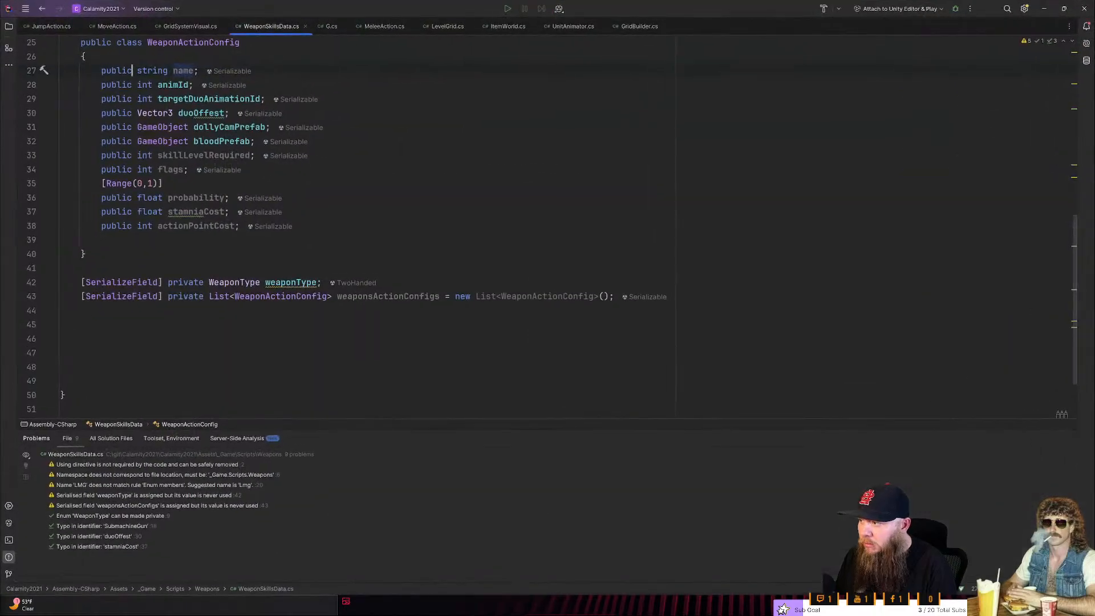
- Open MeleeAction.cs, follow the usage of CheckForDuoAnimation and go to the targetUnit assignment at the start of TakeAction
{"action": "scroll", "coordinate": [365, 228], "scroll_direction": "up", "scroll_amount": 3}
{"action": "key", "text": "ctrl+Tab"}
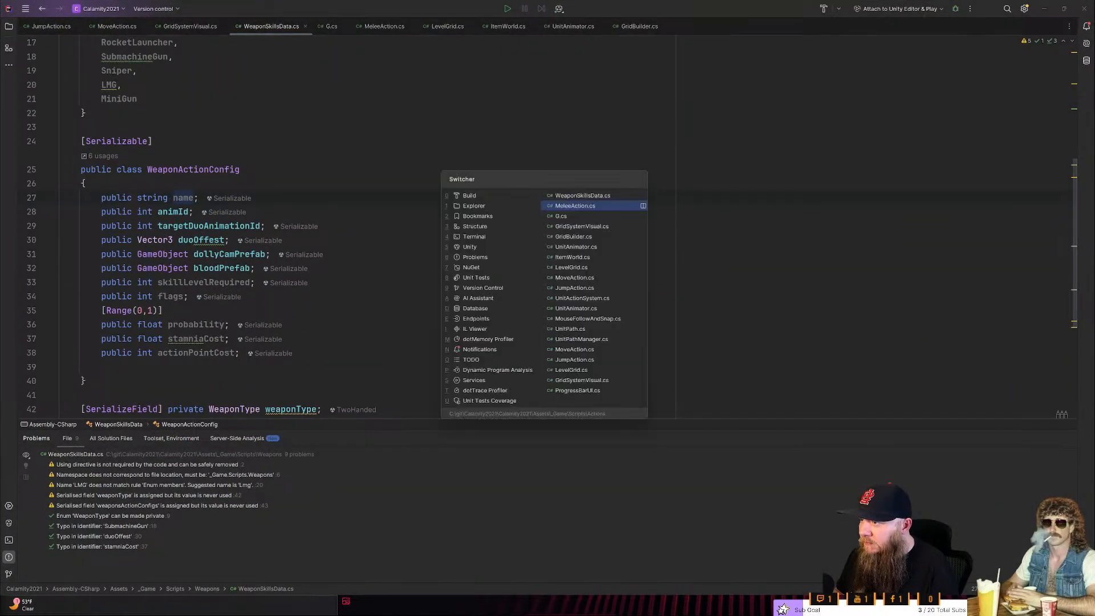
{"action": "scroll", "coordinate": [548, 227], "scroll_direction": "down", "scroll_amount": 3}
{"action": "scroll", "coordinate": [548, 227], "scroll_direction": "up", "scroll_amount": 3}
{"action": "scroll", "coordinate": [548, 227], "scroll_direction": "up", "scroll_amount": 5}
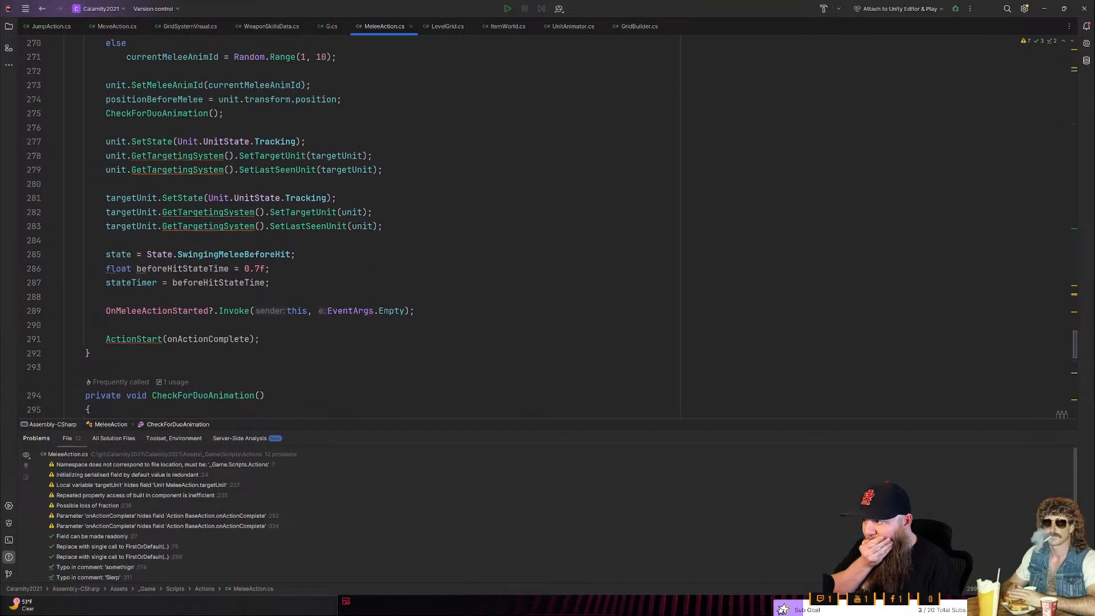
{"action": "scroll", "coordinate": [548, 227], "scroll_direction": "down", "scroll_amount": 2}
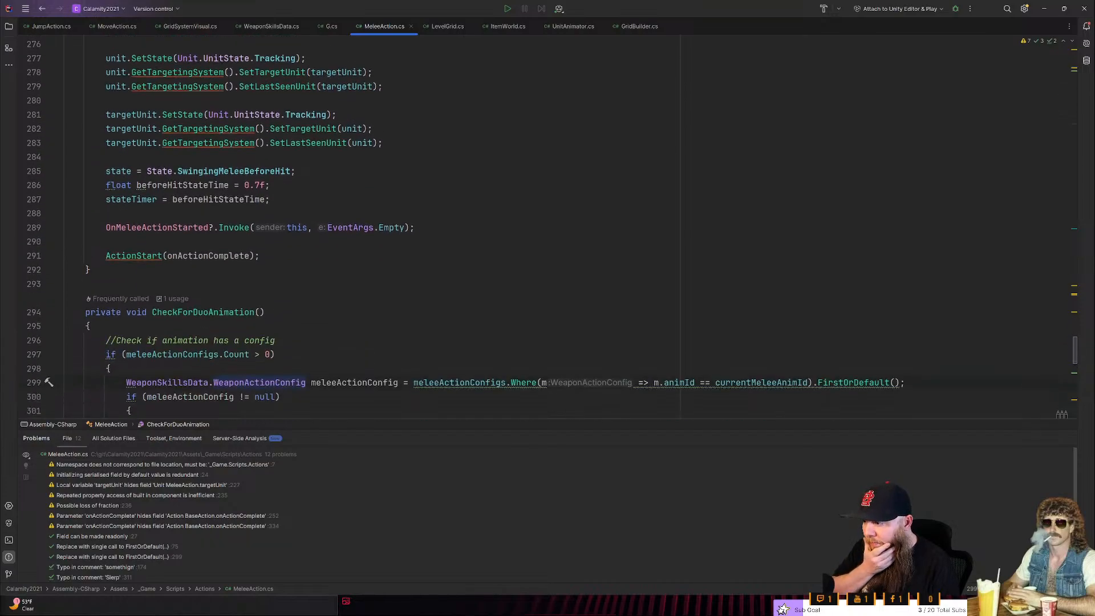
{"action": "left_click", "coordinate": [172, 297]}
{"action": "left_click", "coordinate": [184, 340]}
{"action": "scroll", "coordinate": [184, 340], "scroll_direction": "up", "scroll_amount": 8}
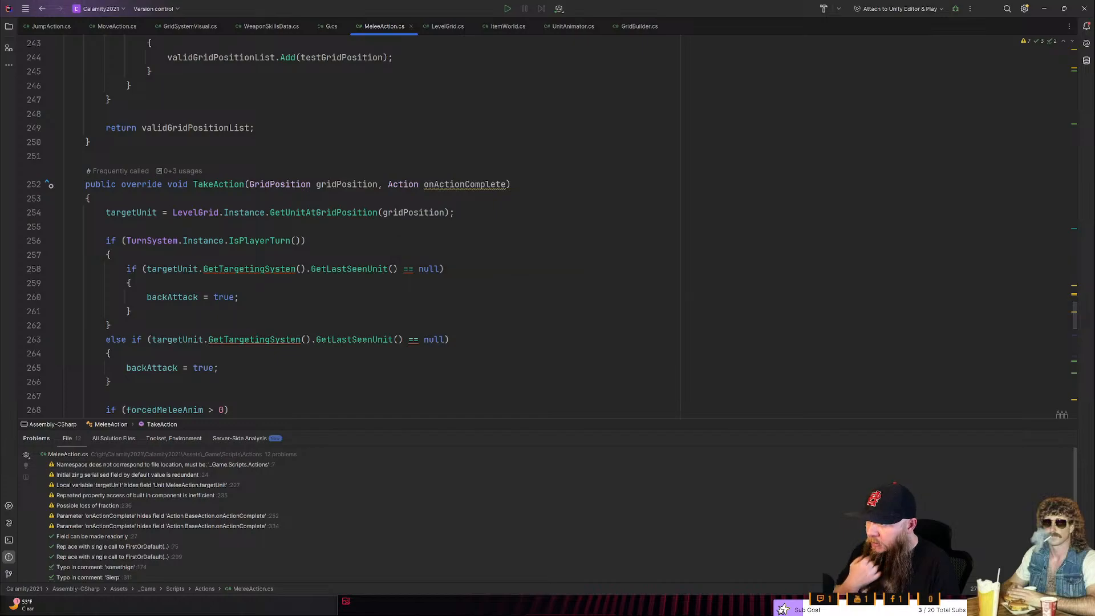
{"action": "left_click", "coordinate": [224, 212]}
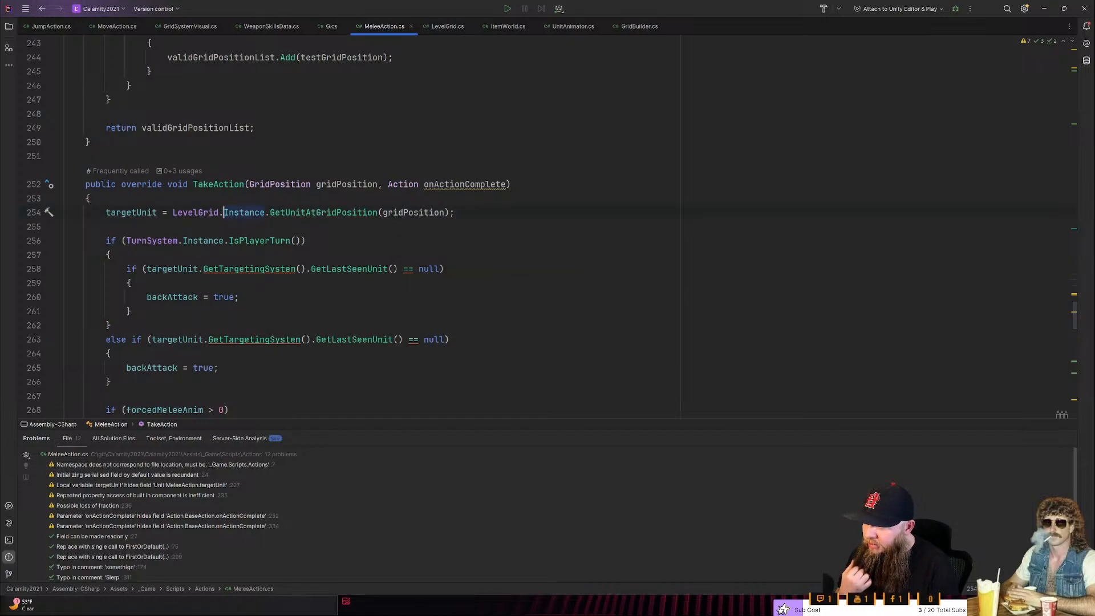
- Examine how TakeAction chooses currentMeleeAnimId and passes it to unit.SetMeleeAnimId
{"action": "scroll", "coordinate": [268, 227], "scroll_direction": "down", "scroll_amount": 2}
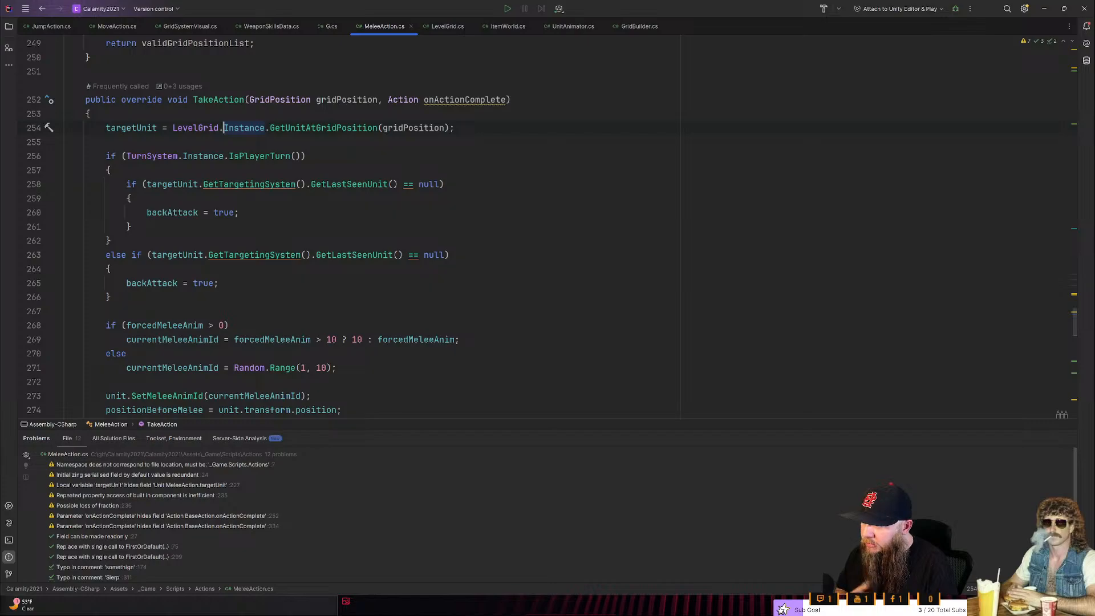
{"action": "scroll", "coordinate": [268, 227], "scroll_direction": "down", "scroll_amount": 1}
{"action": "scroll", "coordinate": [371, 228], "scroll_direction": "down", "scroll_amount": 1}
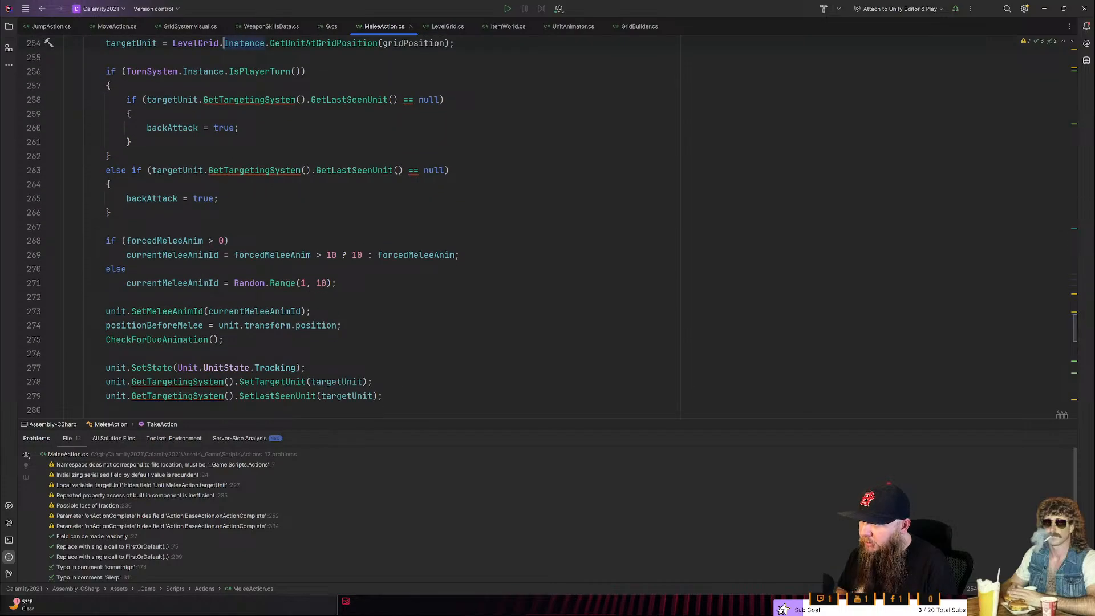
{"action": "scroll", "coordinate": [370, 229], "scroll_direction": "down", "scroll_amount": 2}
{"action": "scroll", "coordinate": [370, 228], "scroll_direction": "down", "scroll_amount": 1}
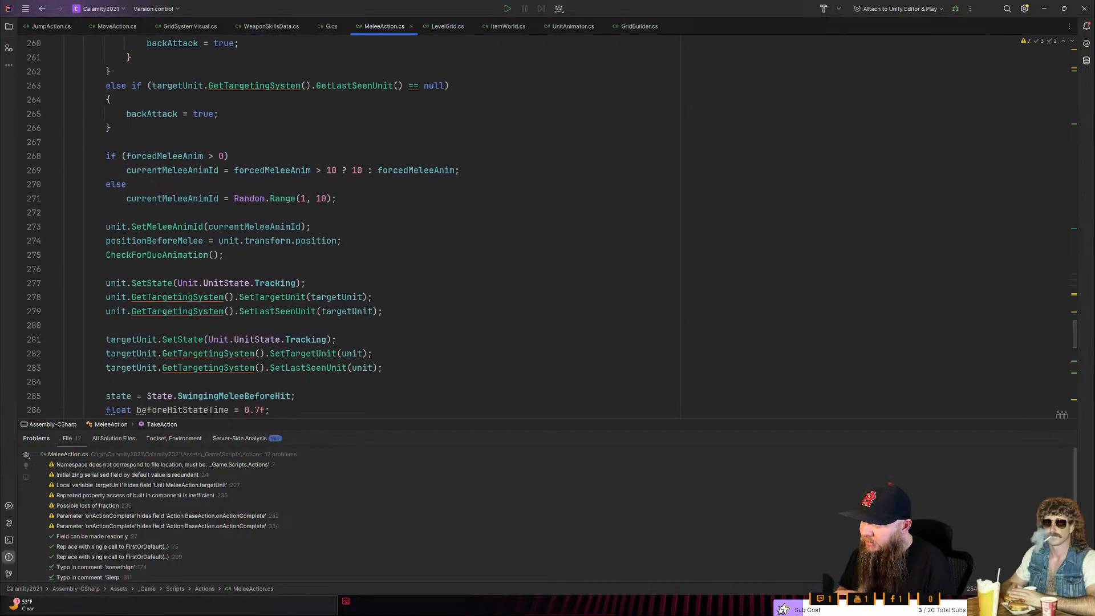
{"action": "mouse_move", "coordinate": [251, 199]}
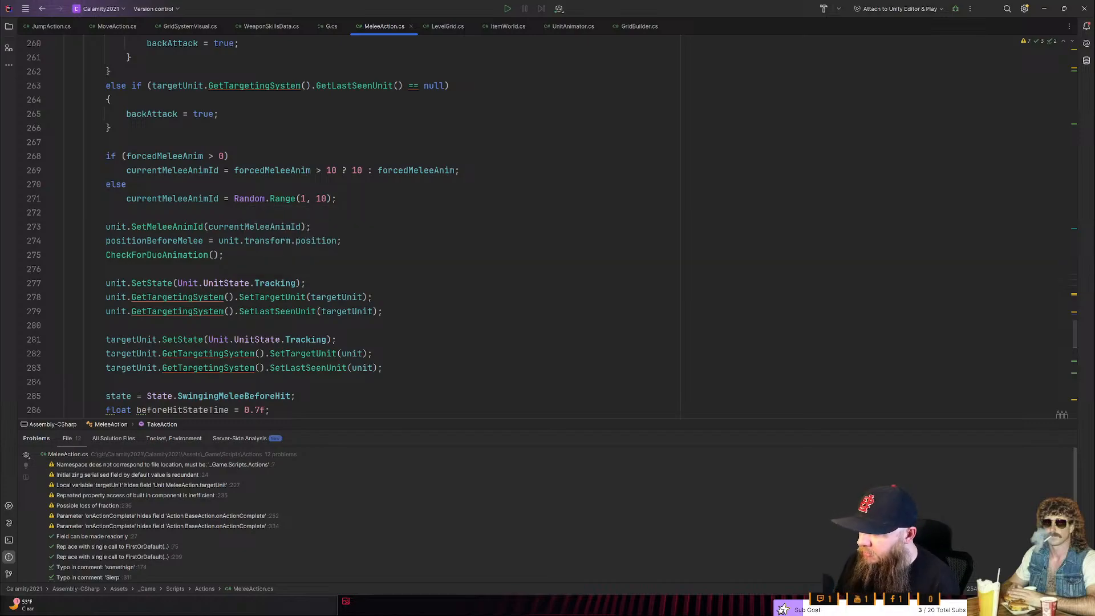
{"action": "scroll", "coordinate": [209, 113], "scroll_direction": "down", "scroll_amount": 1}
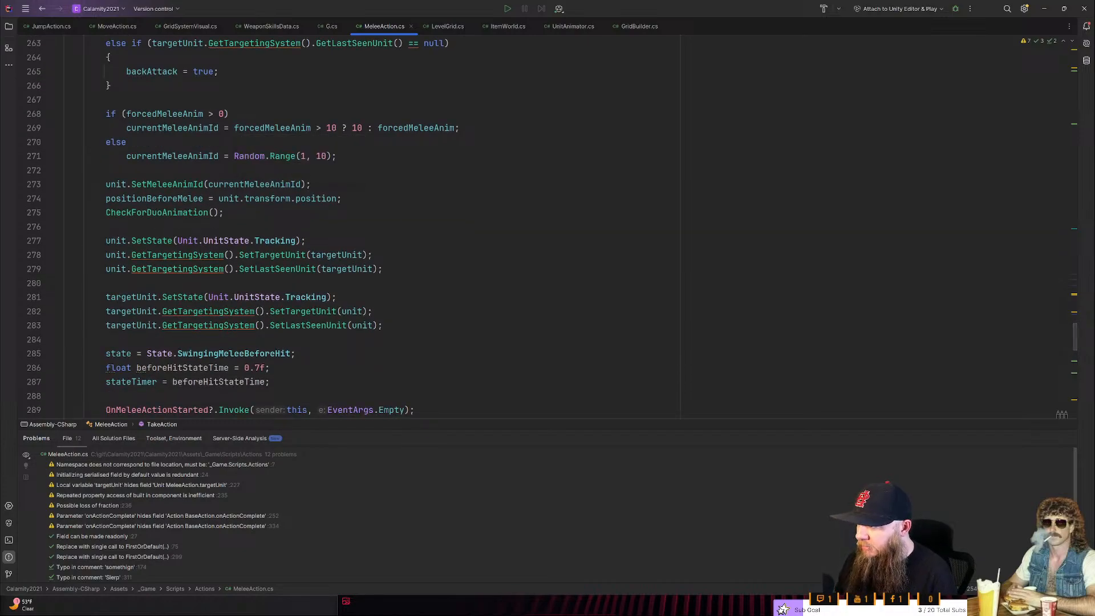
{"action": "left_click_drag", "start_coordinate": [209, 113], "coordinate": [65, 170]}
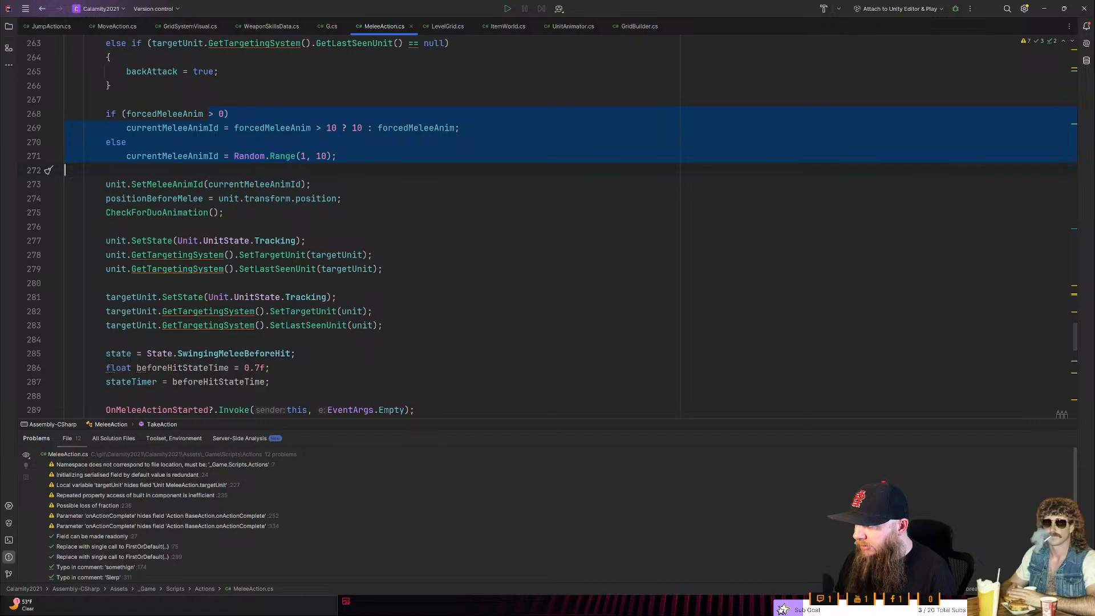
{"action": "left_click", "coordinate": [310, 183]}
{"action": "double_click", "coordinate": [181, 184]}
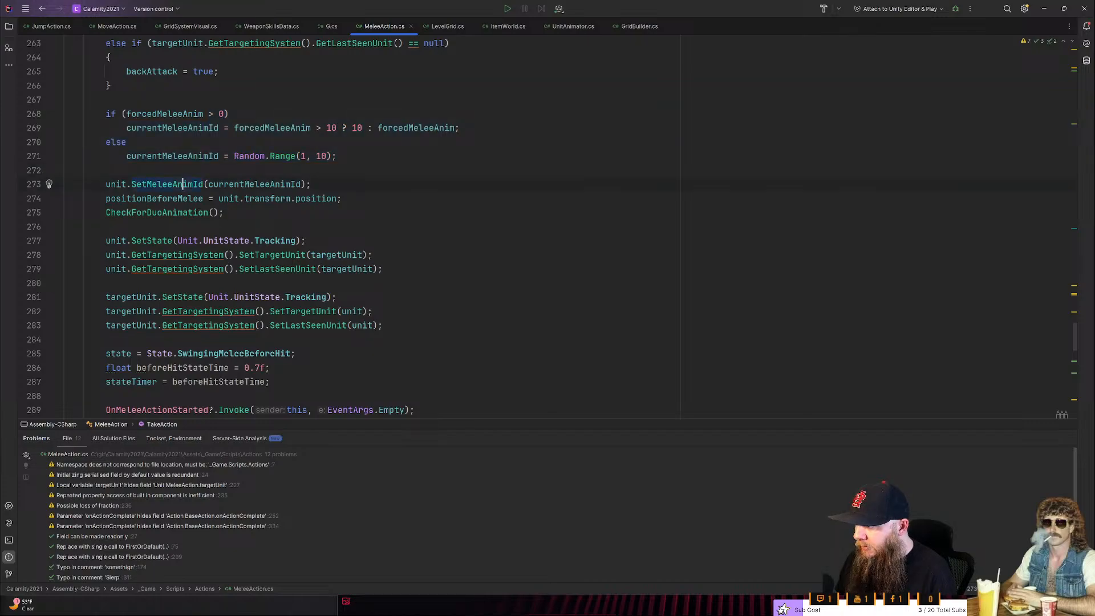
{"action": "double_click", "coordinate": [239, 185]}
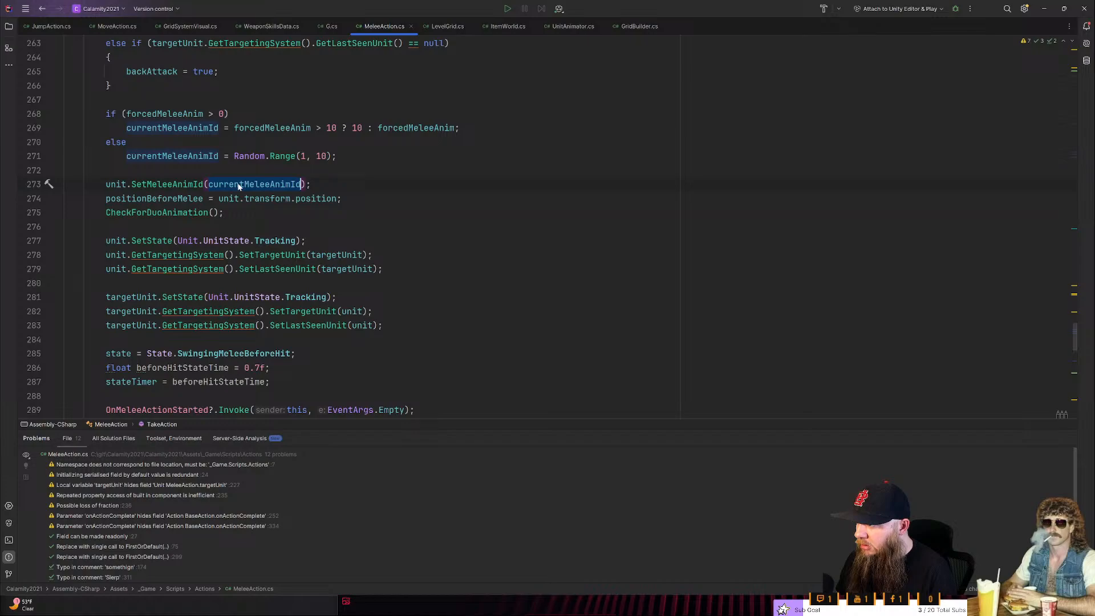
- Replace Random.Range(1, 10) in TakeAction's else branch with a call to GetMeleeAnimId()
{"action": "double_click", "coordinate": [282, 156]}
{"action": "left_click", "coordinate": [336, 156]}
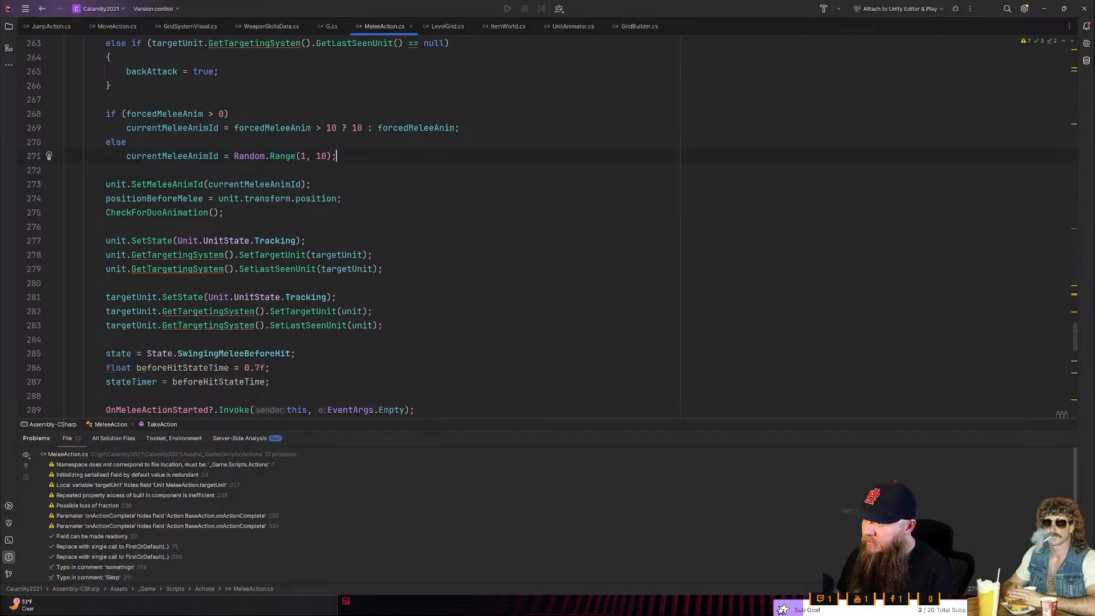
{"action": "key", "text": "ctrl+shift+Left"}
{"action": "key", "text": "ctrl+shift+Left"}
{"action": "key", "text": "ctrl+shift+Left"}
{"action": "key", "text": "ctrl+shift+Left"}
{"action": "key", "text": "ctrl+shift+Left"}
{"action": "key", "text": "ctrl+shift+Left"}
{"action": "key", "text": "ctrl+shift+Left"}
{"action": "key", "text": "ctrl+shift+Left"}
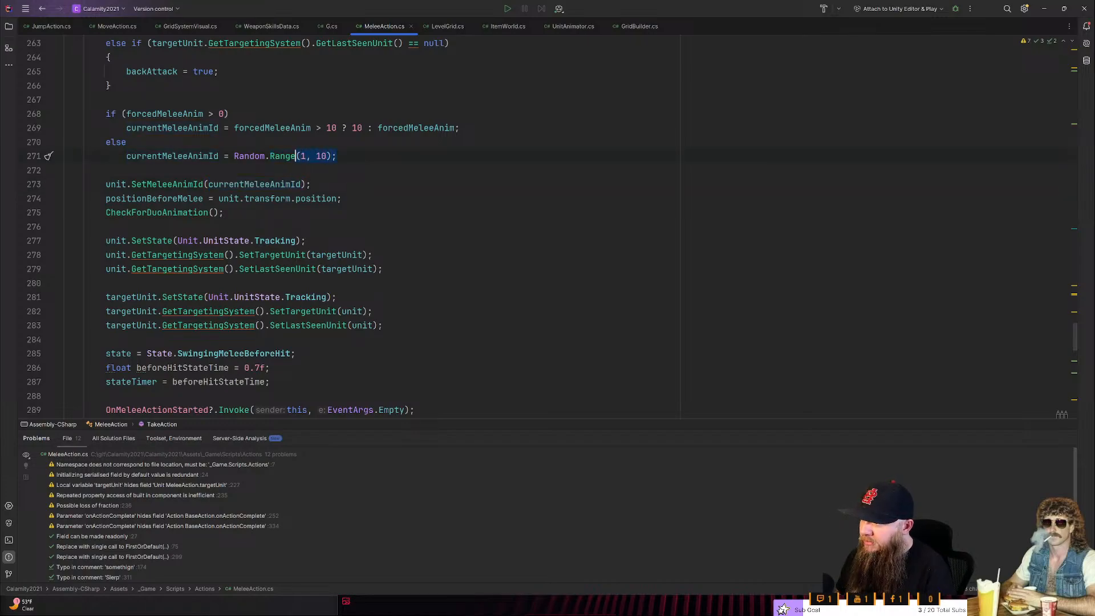
{"action": "key", "text": "ctrl+shift+Left"}
{"action": "key", "text": "Up"}
{"action": "key", "text": "Up"}
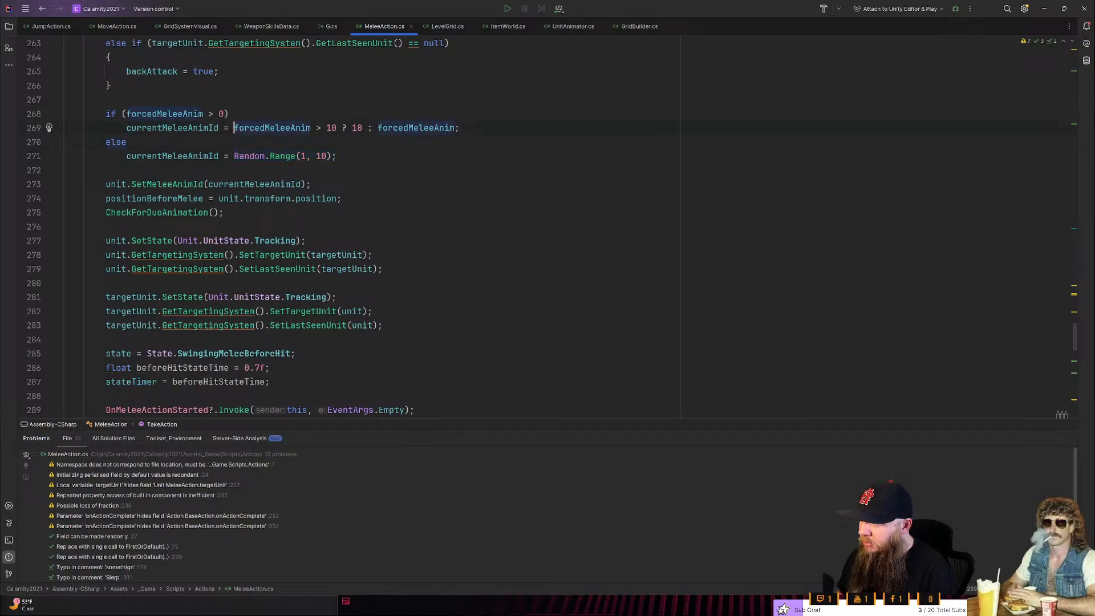
{"action": "key", "text": "Down"}
{"action": "key", "text": "Down"}
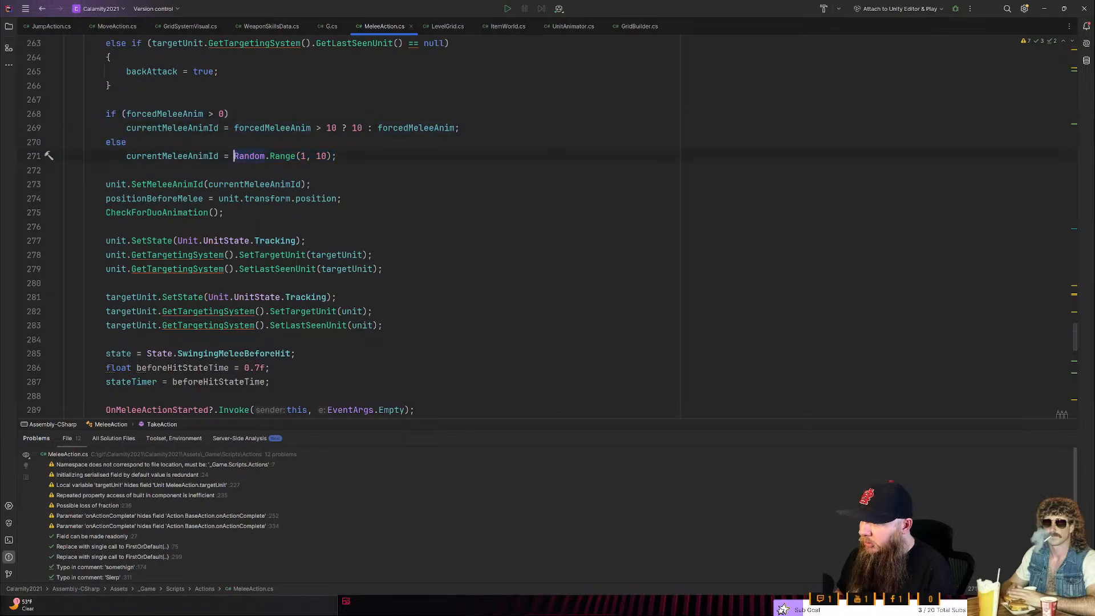
{"action": "key", "text": "ctrl+shift+Right"}
{"action": "key", "text": "ctrl+shift+Right"}
{"action": "key", "text": "ctrl+shift+Right"}
{"action": "key", "text": "ctrl+shift+Right"}
{"action": "key", "text": "ctrl+shift+Right"}
{"action": "key", "text": "ctrl+shift+Right"}
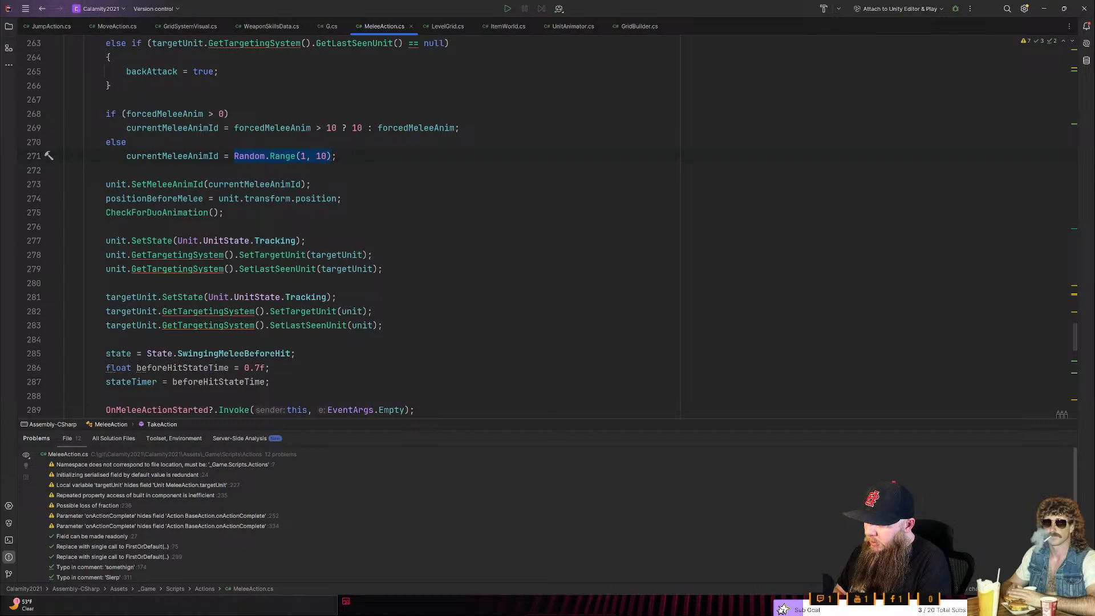
{"action": "type", "text": "GetMeleeAnimIdBy"}
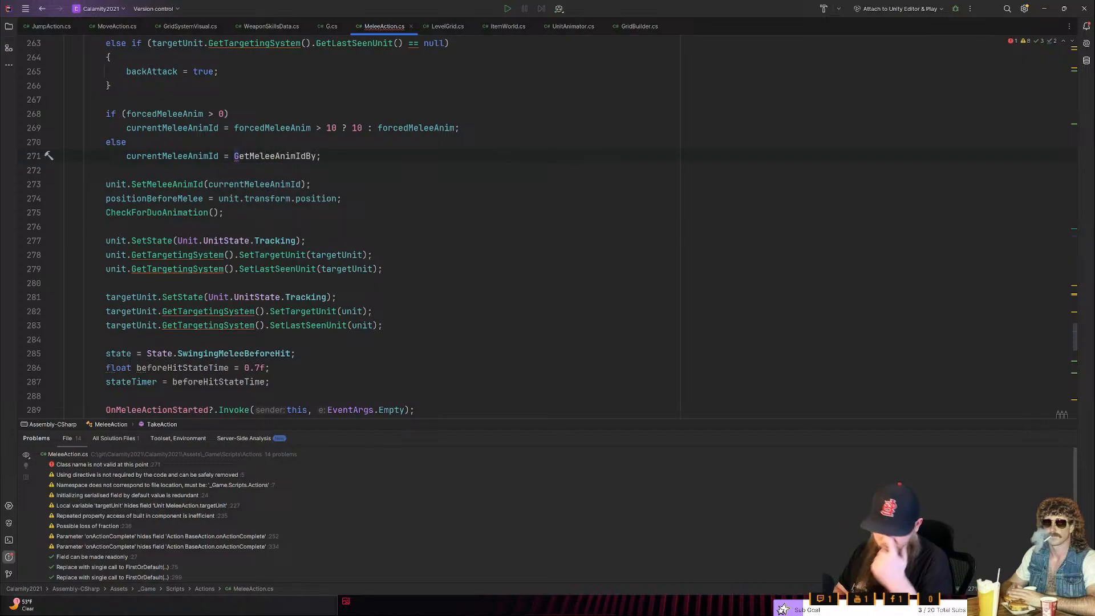
{"action": "key", "text": "BackSpace"}
{"action": "key", "text": "BackSpace"}
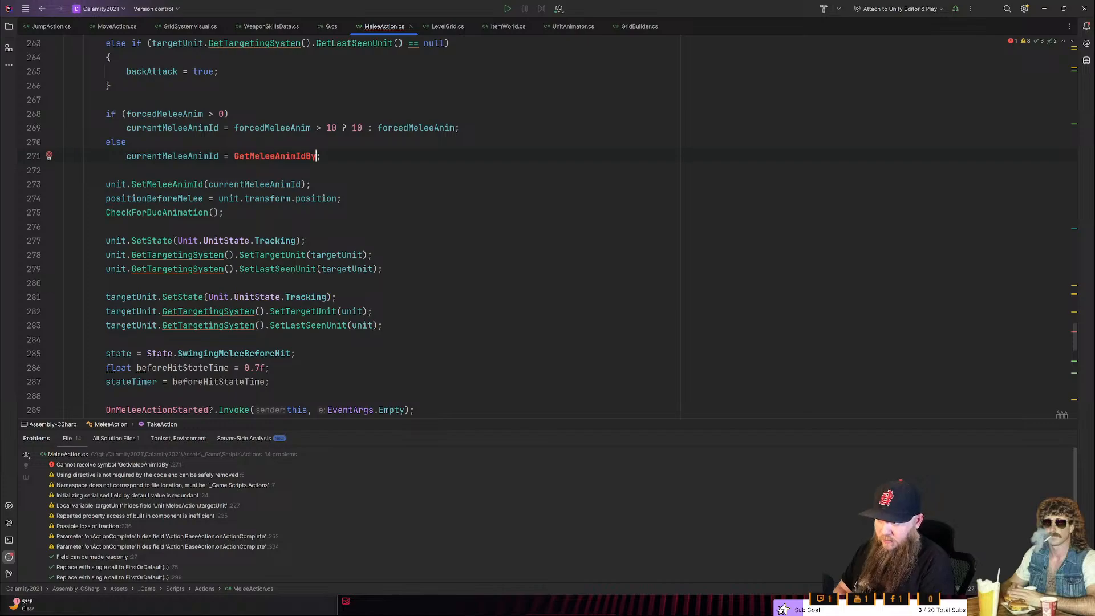
{"action": "type", "text": "F"}
{"action": "key", "text": "BackSpace"}
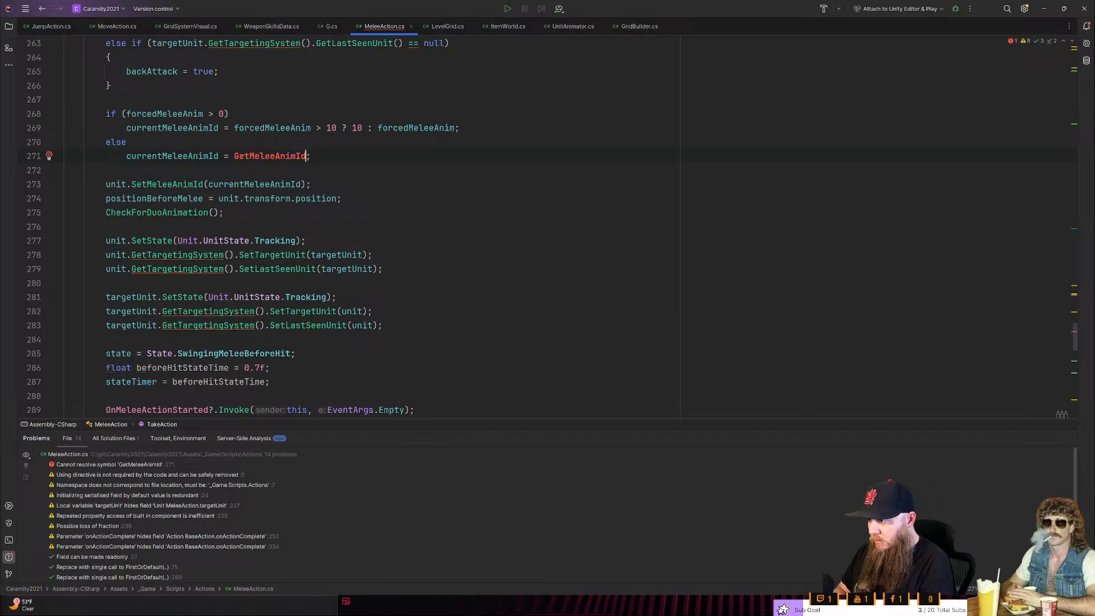
{"action": "type", "text": "()"}
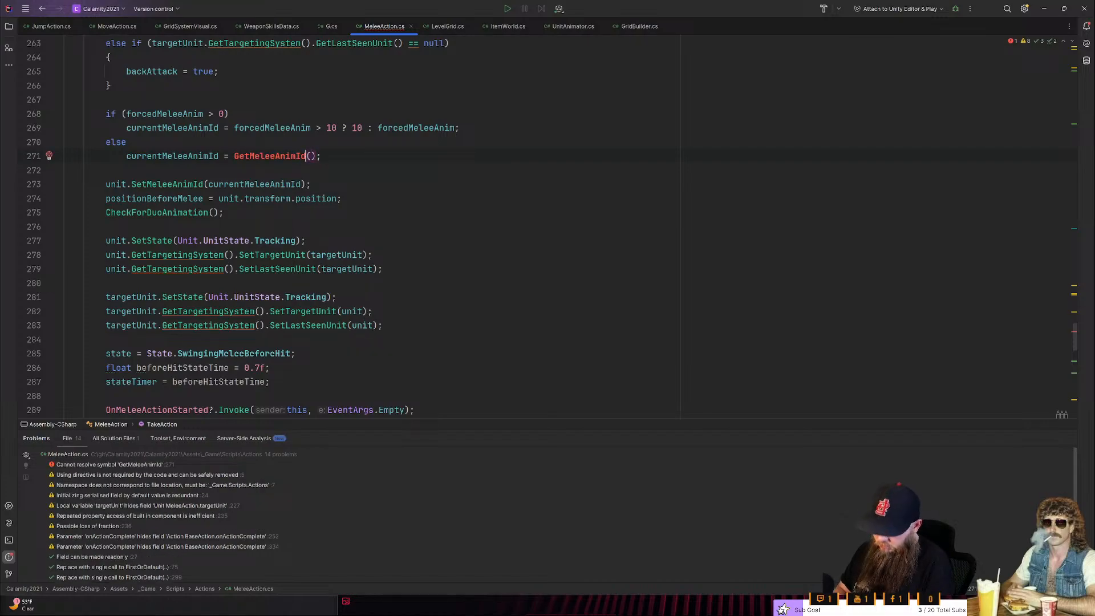
- Generate the private int GetMeleeAnimId method from its call and delete the NotImplementedException line from its body
{"action": "key", "text": "alt+Return"}
{"action": "key", "text": "Return"}
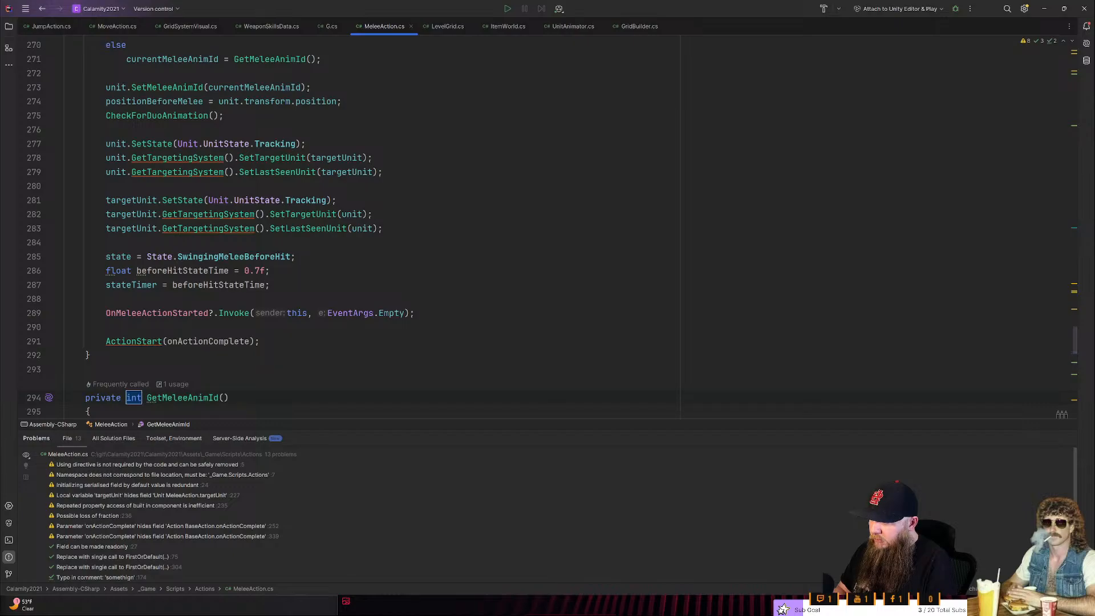
{"action": "scroll", "coordinate": [548, 228], "scroll_direction": "up", "scroll_amount": 4}
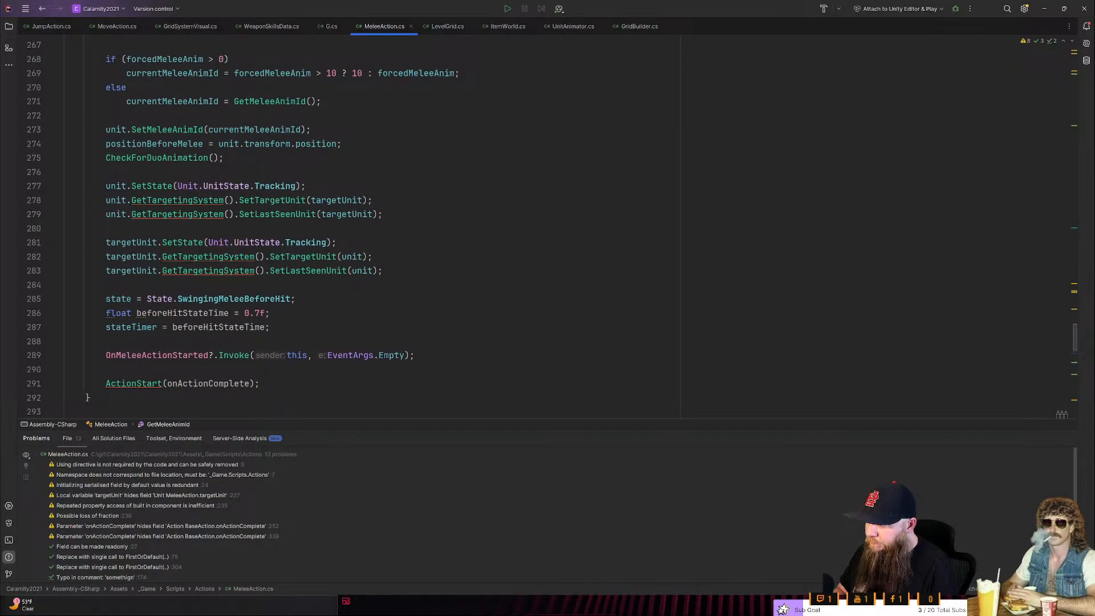
{"action": "scroll", "coordinate": [434, 250], "scroll_direction": "up", "scroll_amount": 6}
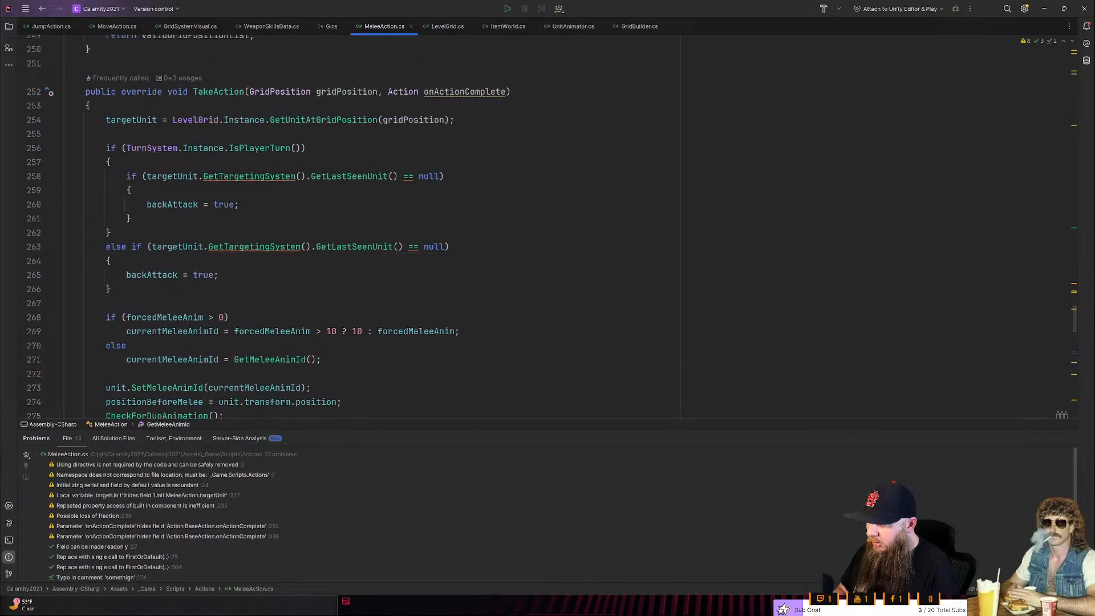
{"action": "scroll", "coordinate": [433, 228], "scroll_direction": "down", "scroll_amount": 15}
{"action": "scroll", "coordinate": [433, 228], "scroll_direction": "up", "scroll_amount": 4}
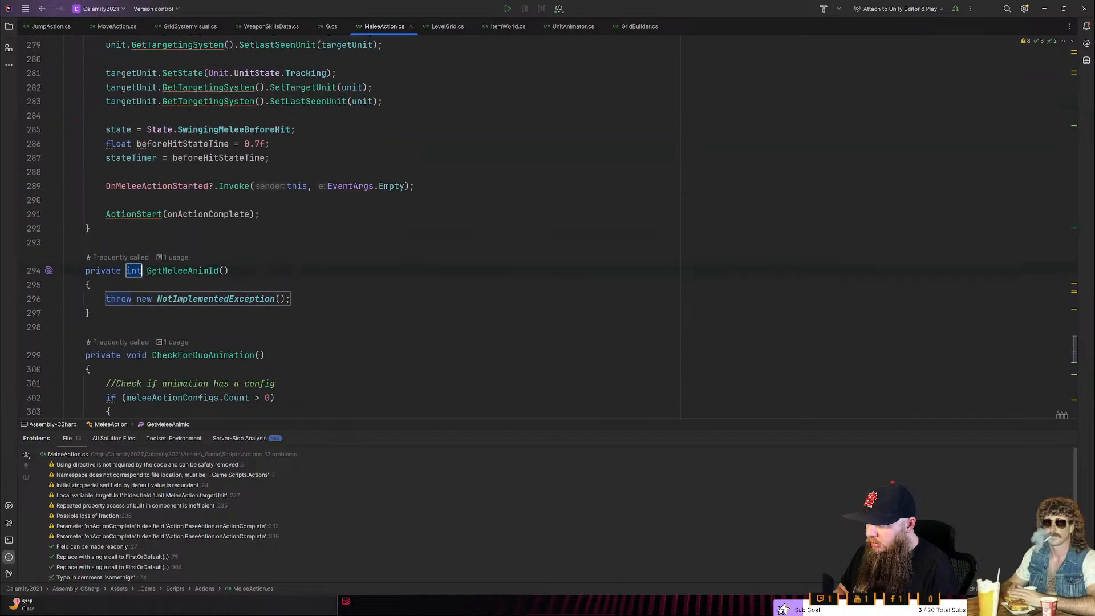
{"action": "scroll", "coordinate": [434, 228], "scroll_direction": "down", "scroll_amount": 2}
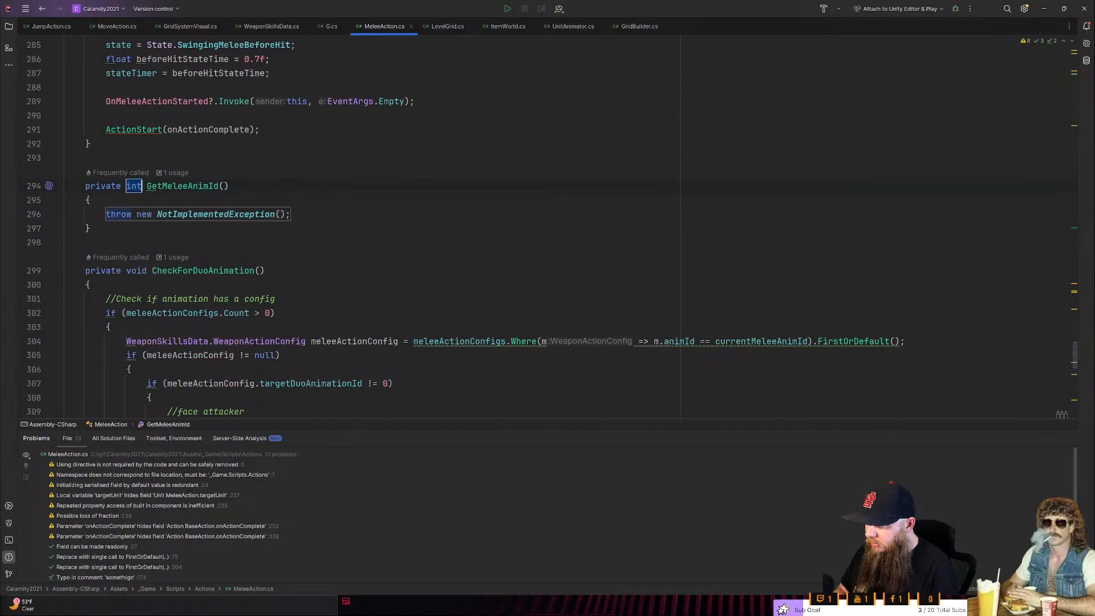
{"action": "left_click", "coordinate": [291, 215]}
{"action": "scroll", "coordinate": [433, 228], "scroll_direction": "up", "scroll_amount": 3}
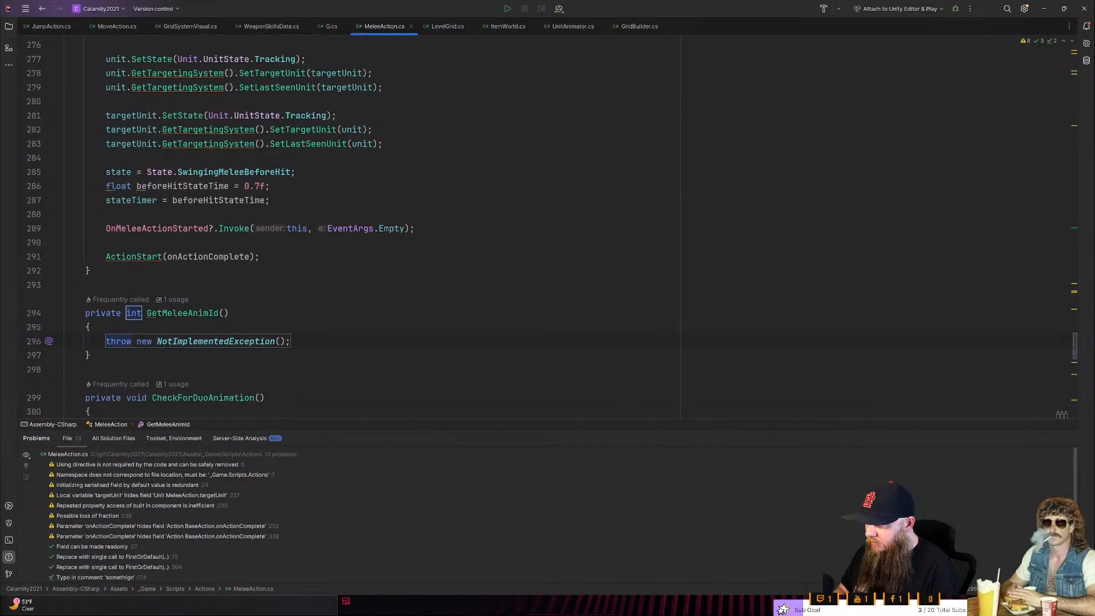
{"action": "key", "text": "shift+Home"}
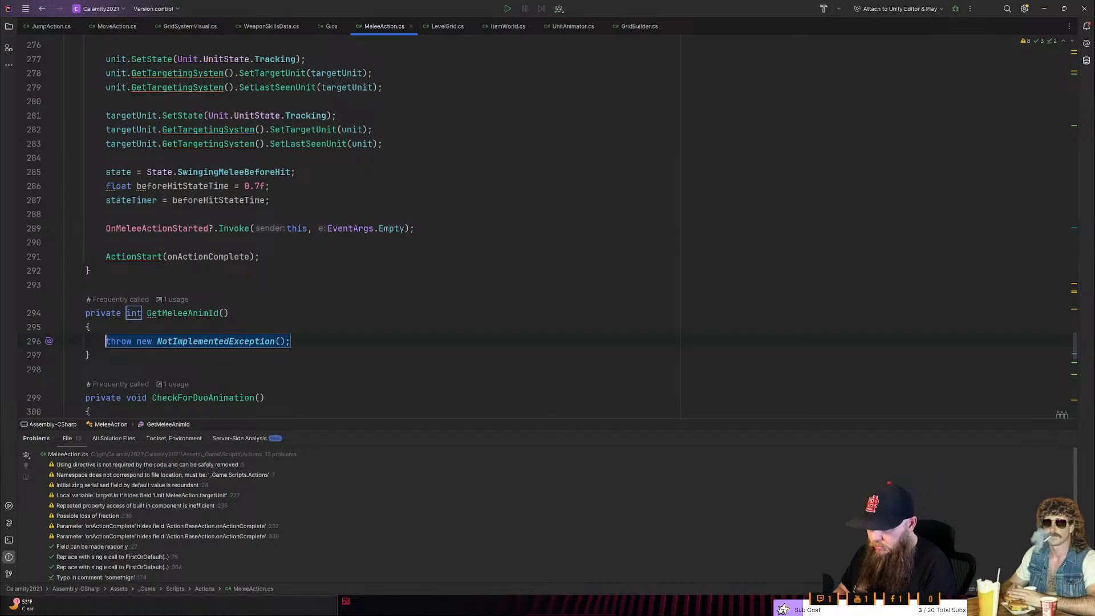
{"action": "key", "text": "BackSpace"}
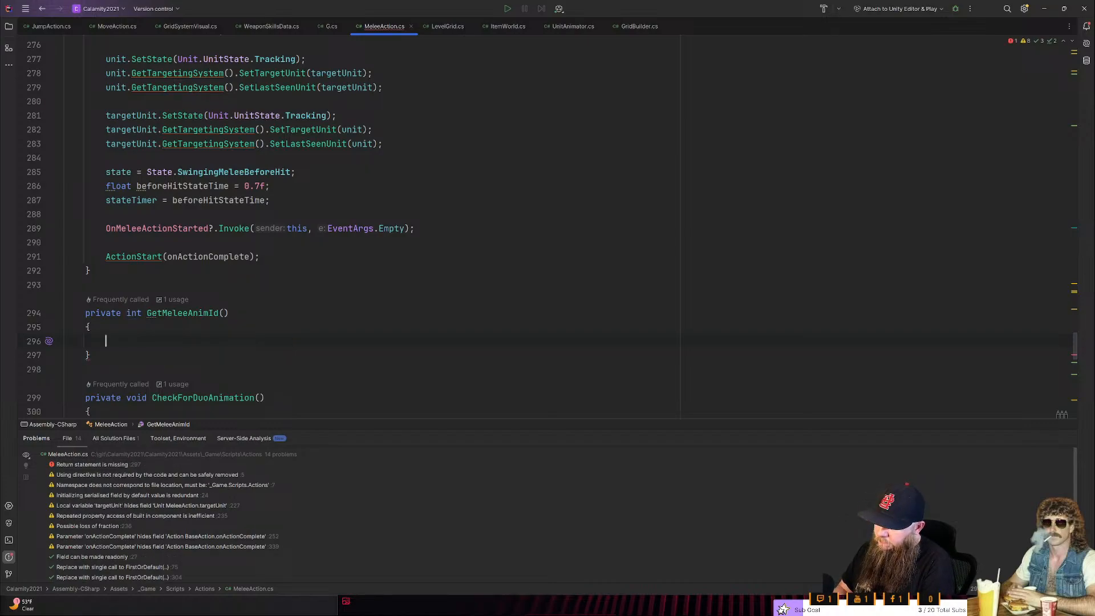
- In GetMeleeAnimId, declare var weapon = unit.GetUnitEquipment().GetMainHand(); as the first statement
{"action": "scroll", "coordinate": [552, 226], "scroll_direction": "up", "scroll_amount": 1}
{"action": "scroll", "coordinate": [552, 227], "scroll_direction": "up", "scroll_amount": 8}
{"action": "scroll", "coordinate": [552, 227], "scroll_direction": "down", "scroll_amount": 4}
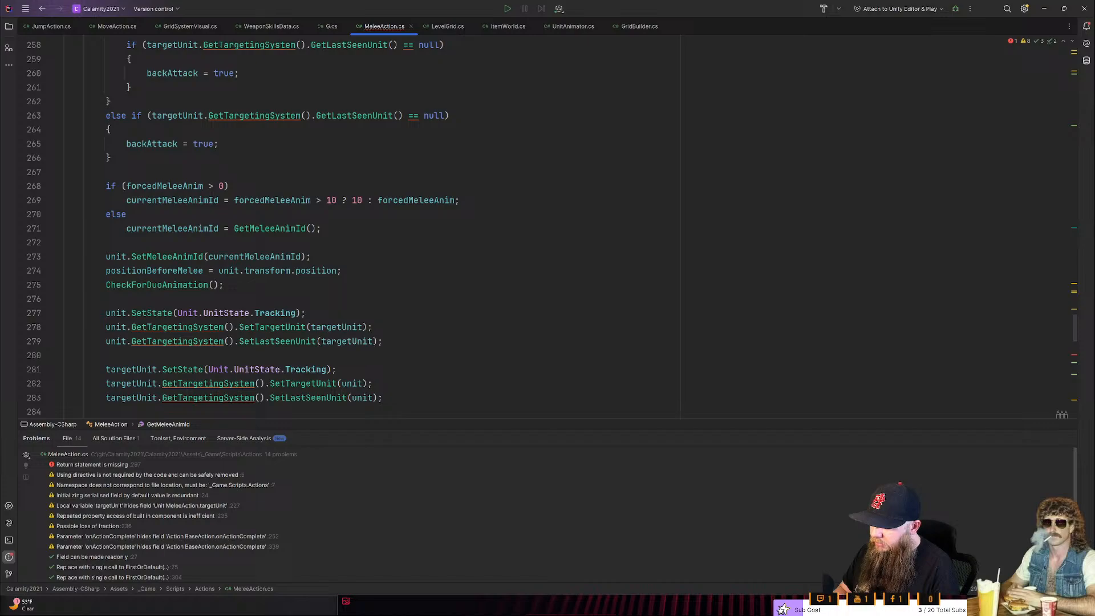
{"action": "scroll", "coordinate": [377, 245], "scroll_direction": "up", "scroll_amount": 3}
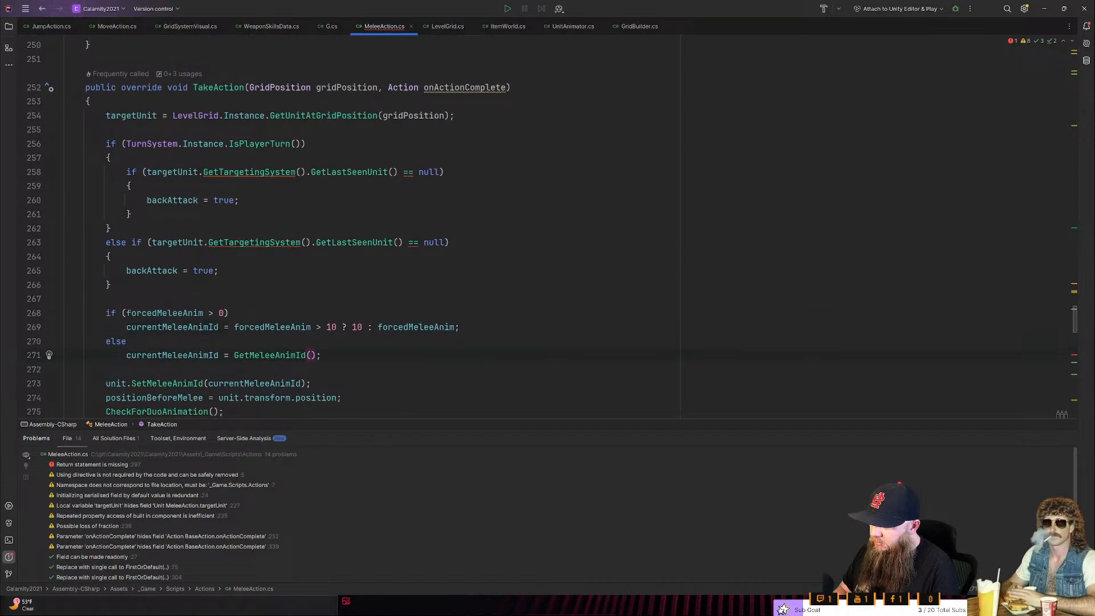
{"action": "scroll", "coordinate": [376, 251], "scroll_direction": "down", "scroll_amount": 10}
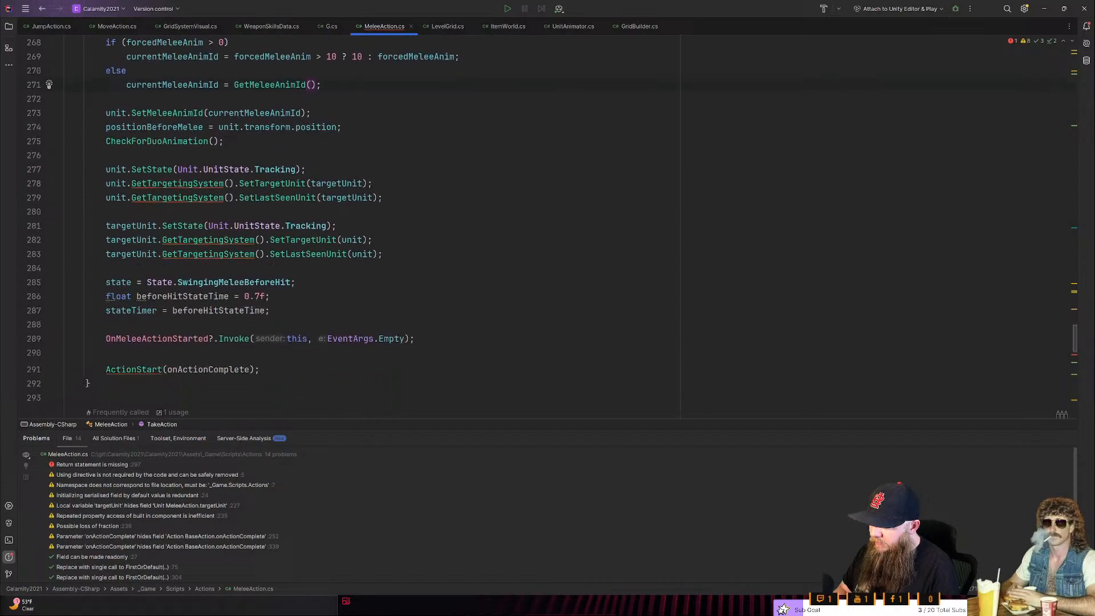
{"action": "left_click", "coordinate": [106, 257]}
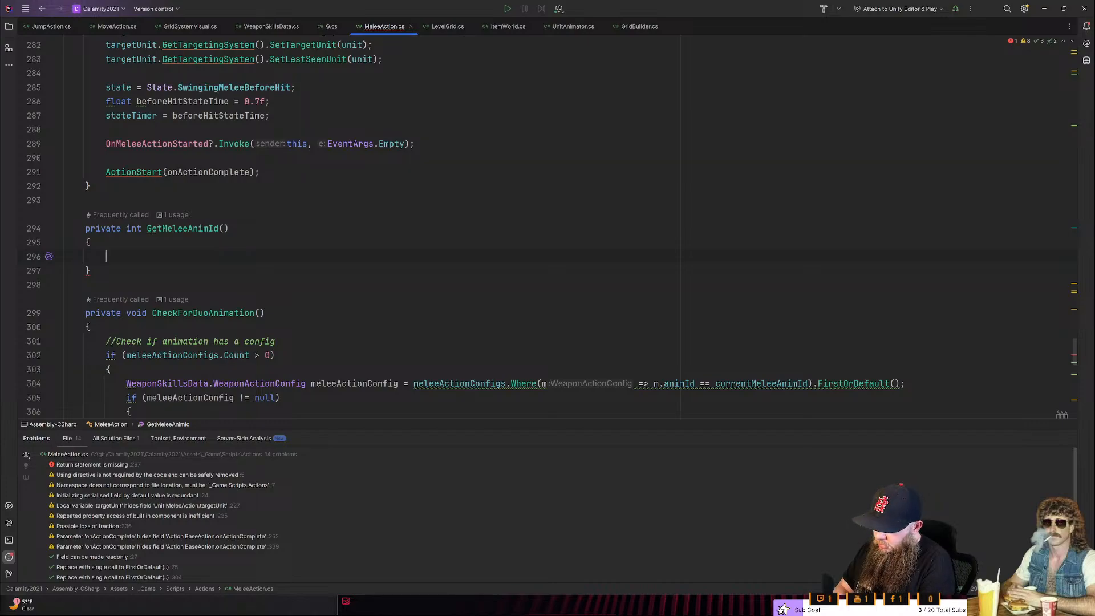
{"action": "type", "text": "var weapon = unit.g"}
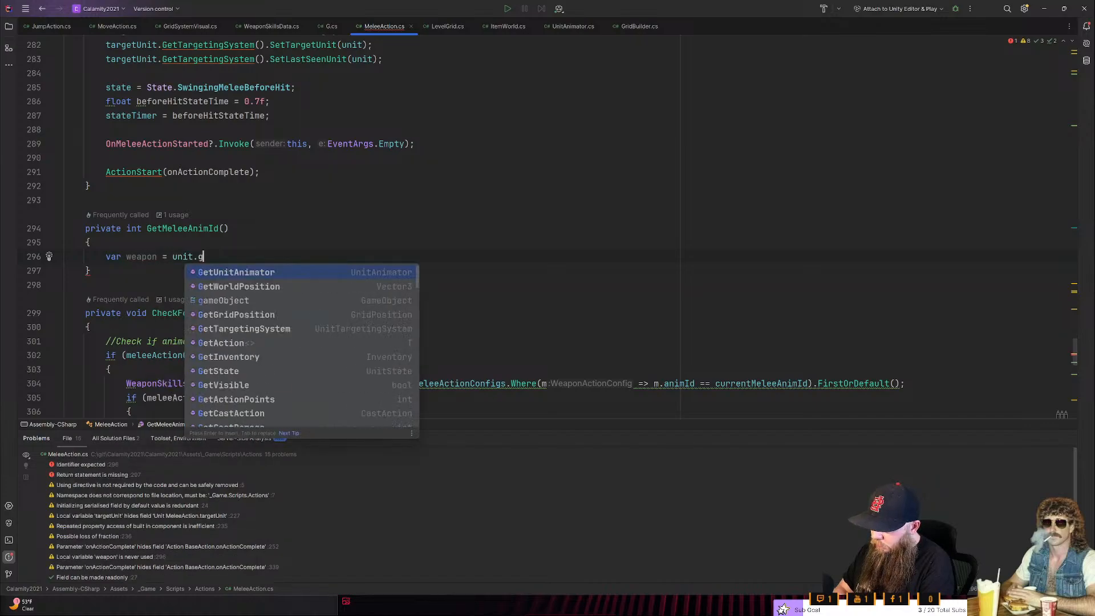
{"action": "type", "text": "etwe"}
{"action": "key", "text": "BackSpace"}
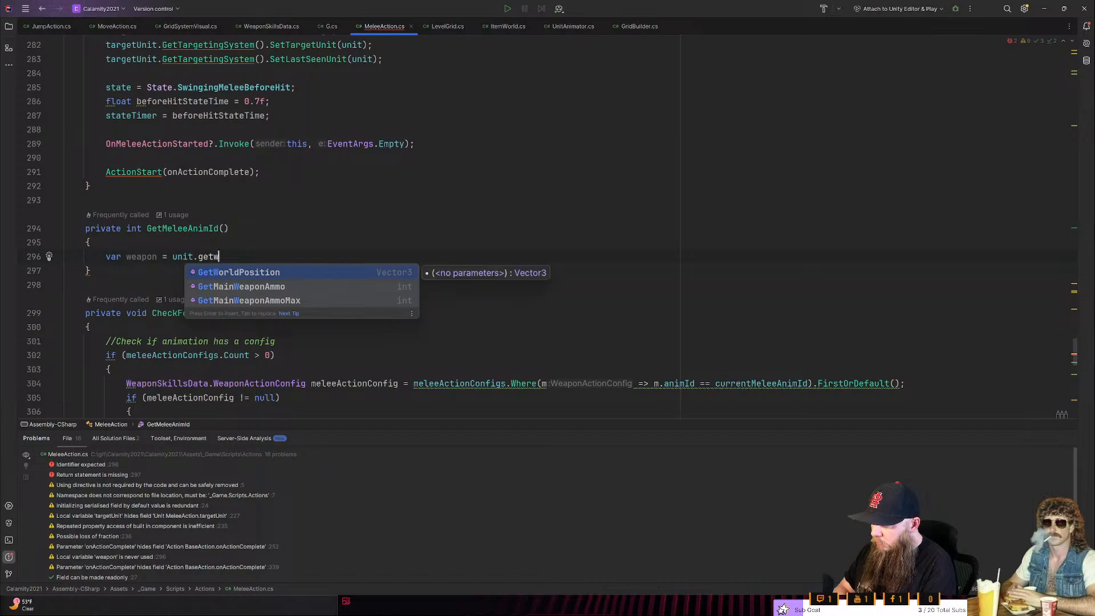
{"action": "key", "text": "BackSpace"}
{"action": "key", "text": "BackSpace"}
{"action": "key", "text": "BackSpace"}
{"action": "key", "text": "BackSpace"}
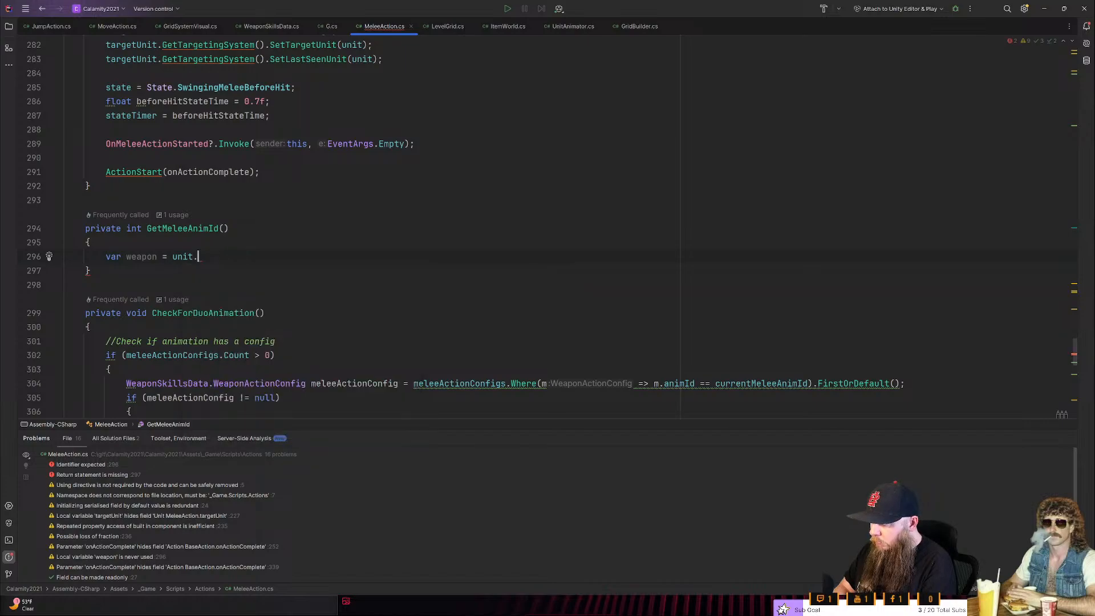
{"action": "type", "text": "equi"}
{"action": "key", "text": "Return"}
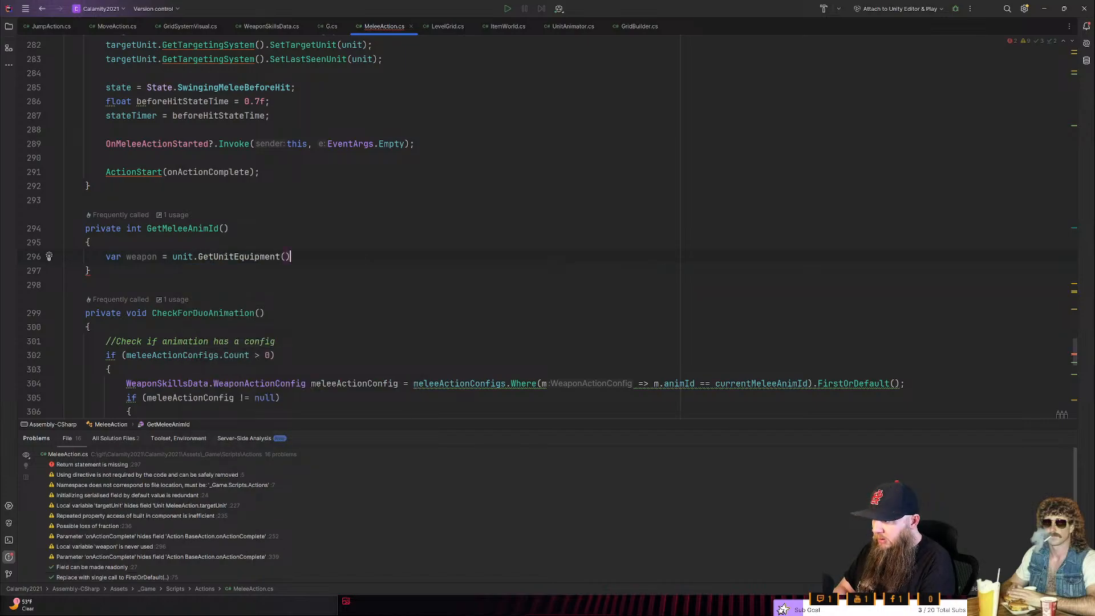
{"action": "type", "text": "."}
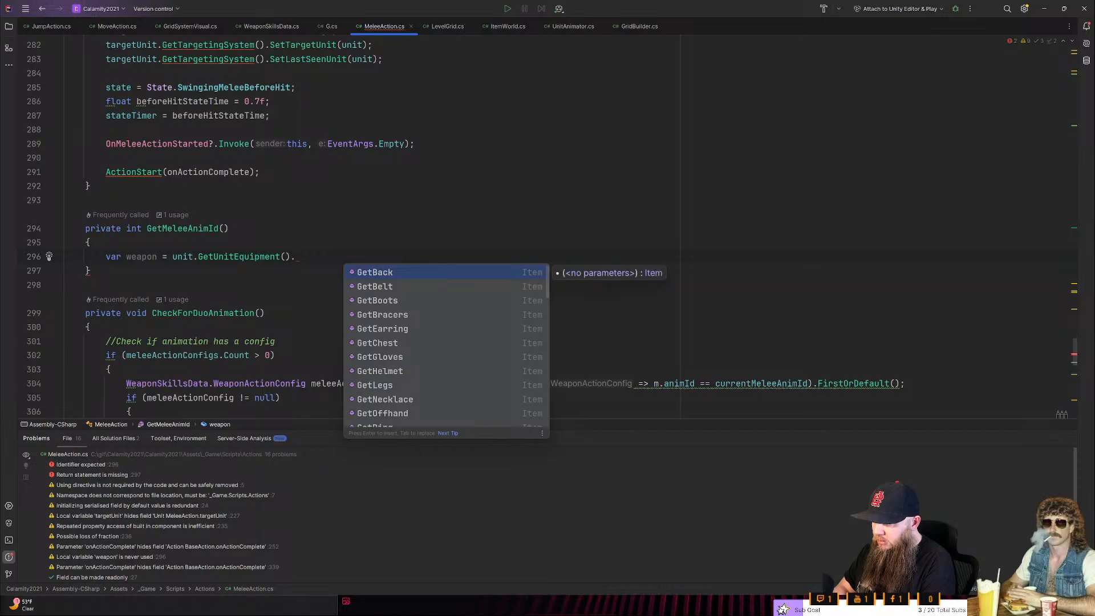
{"action": "type", "text": "getmai"}
{"action": "key", "text": "Return"}
{"action": "type", "text": "("}
{"action": "key", "text": "BackSpace"}
{"action": "type", "text": ";"}
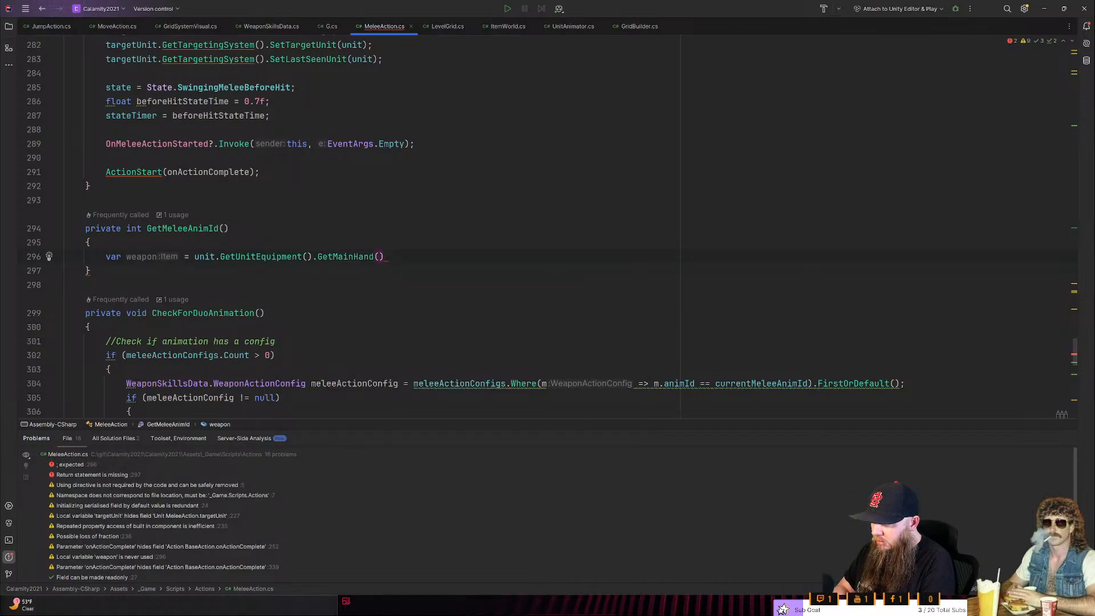
- Try to extend the weapon declaration in GetMeleeAnimId with .ItemInfo after GetMainHand()
{"action": "key", "text": "BackSpace"}
{"action": "type", "text": "."}
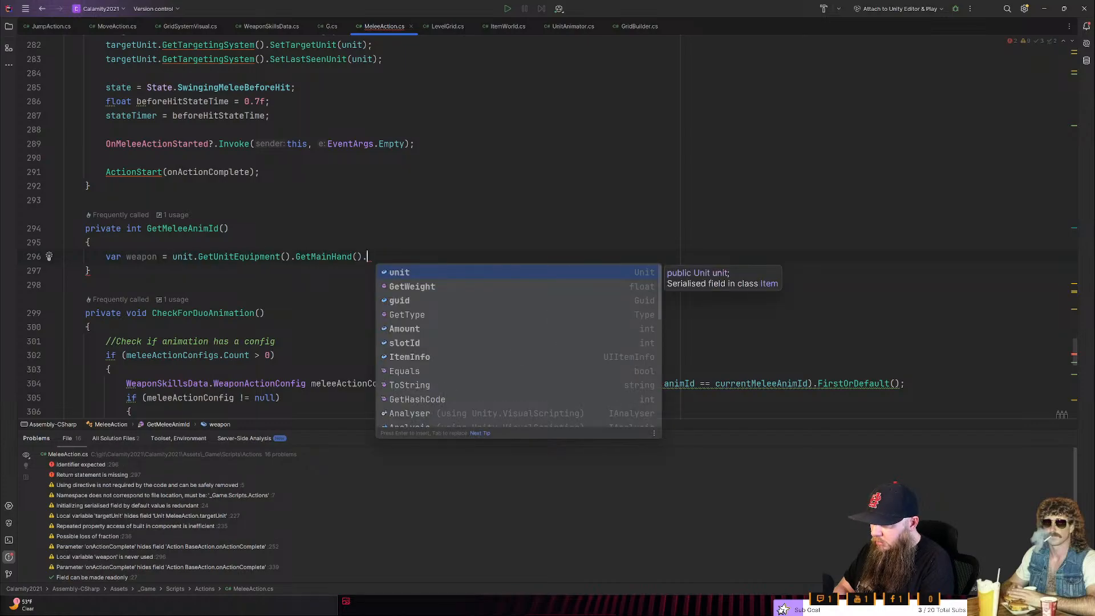
{"action": "type", "text": "ItemInfo."}
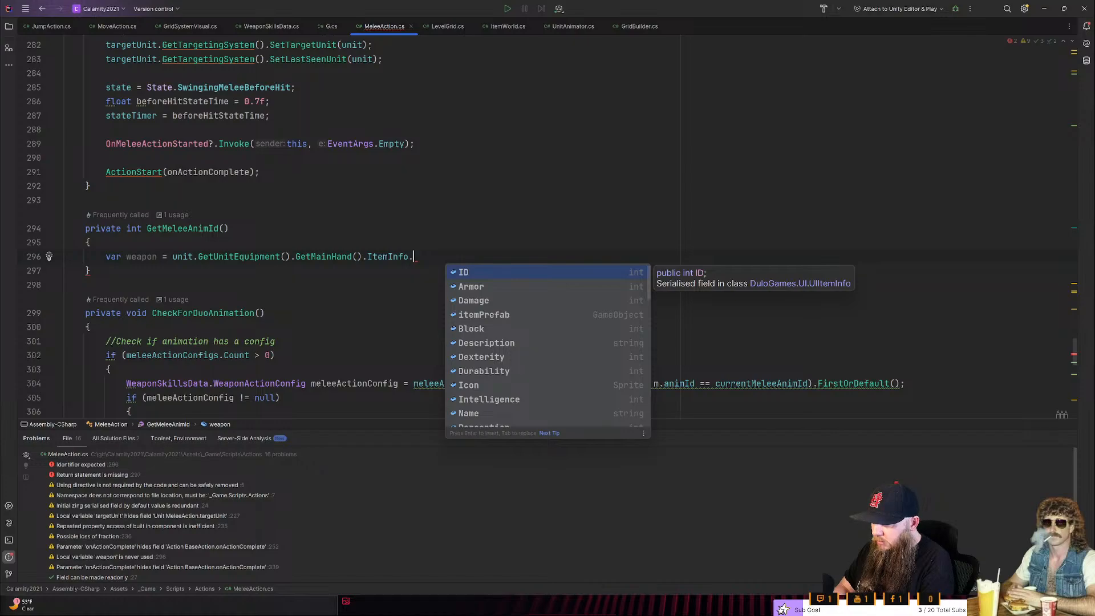
{"action": "key", "text": "BackSpace"}
{"action": "key", "text": "ctrl+BackSpace"}
{"action": "key", "text": "BackSpace"}
{"action": "type", "text": ";"}
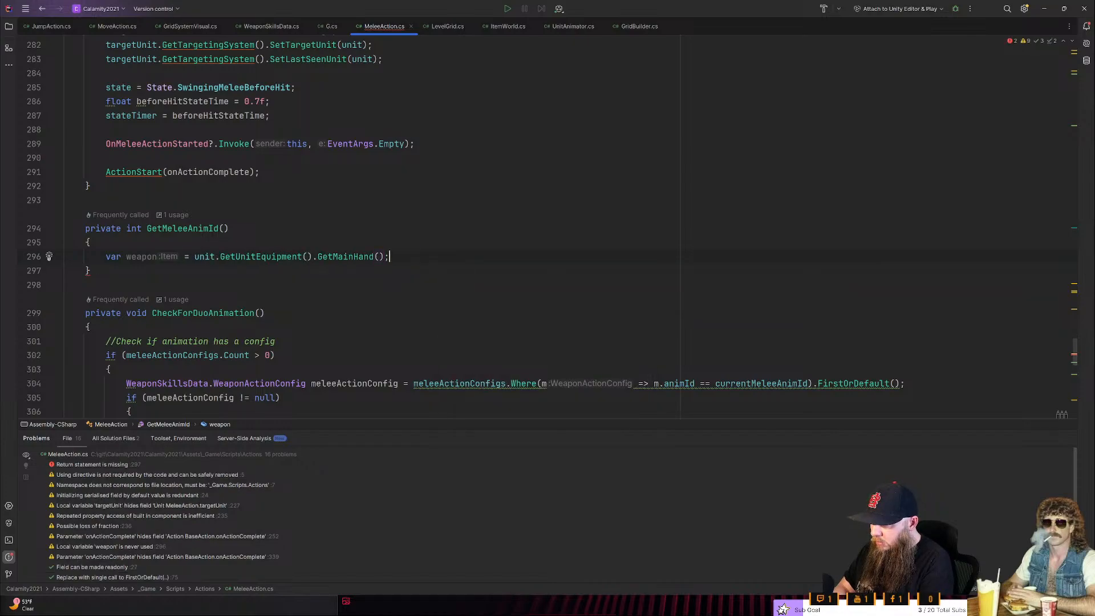
- Trace GetMainHand to its mainHand field in UnitEquipment and examine the fields and methods of its Item return type
{"action": "left_click", "coordinate": [354, 258], "text": "ctrl"}
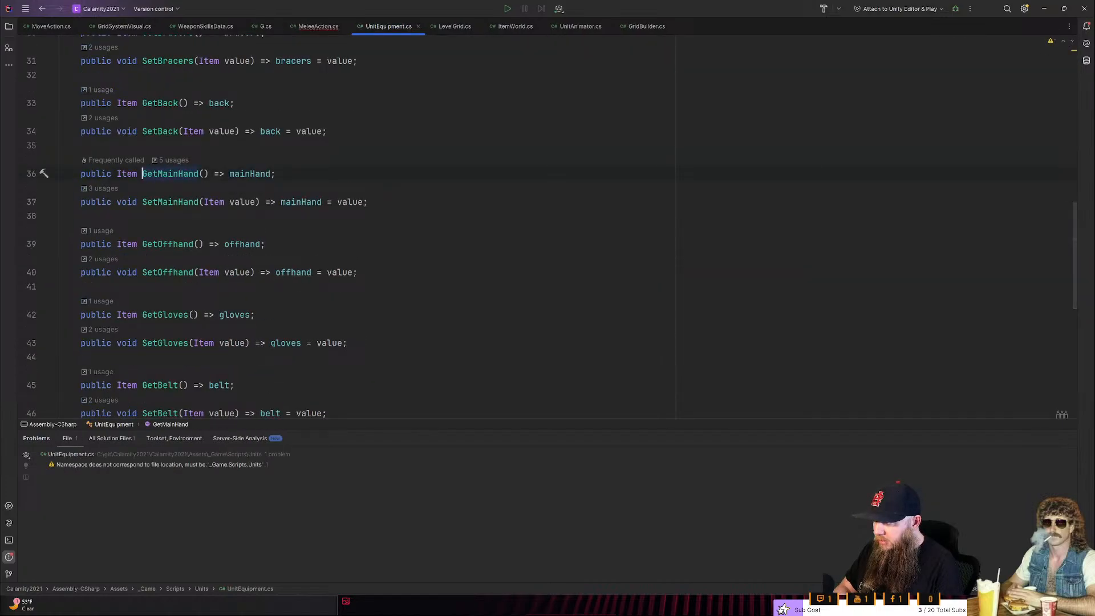
{"action": "left_click", "coordinate": [241, 173], "text": "ctrl"}
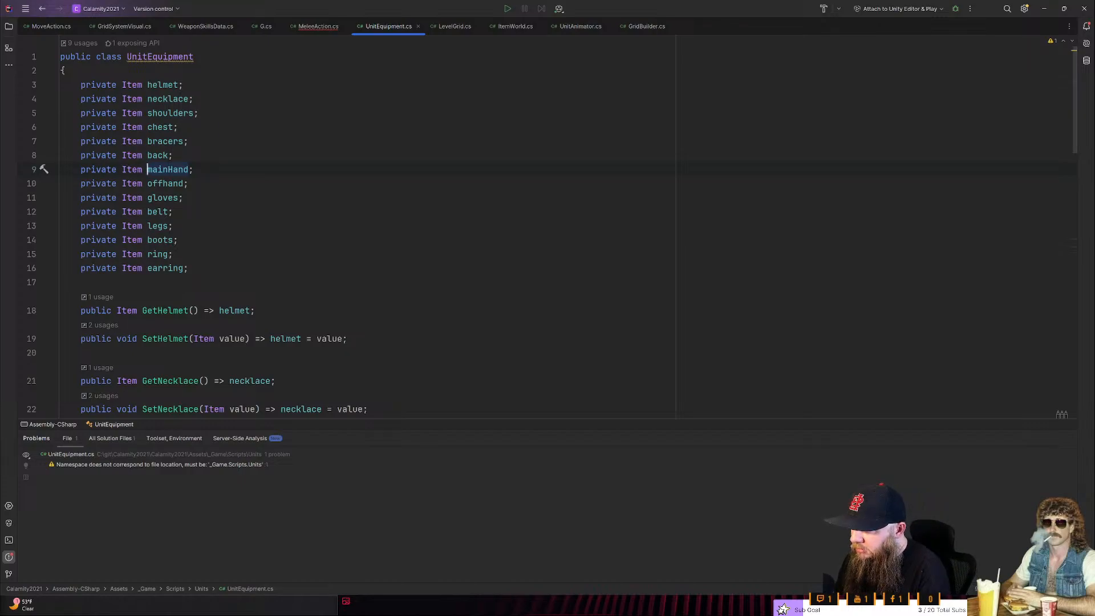
{"action": "key", "text": "ctrl+minus"}
{"action": "key", "text": "ctrl+minus"}
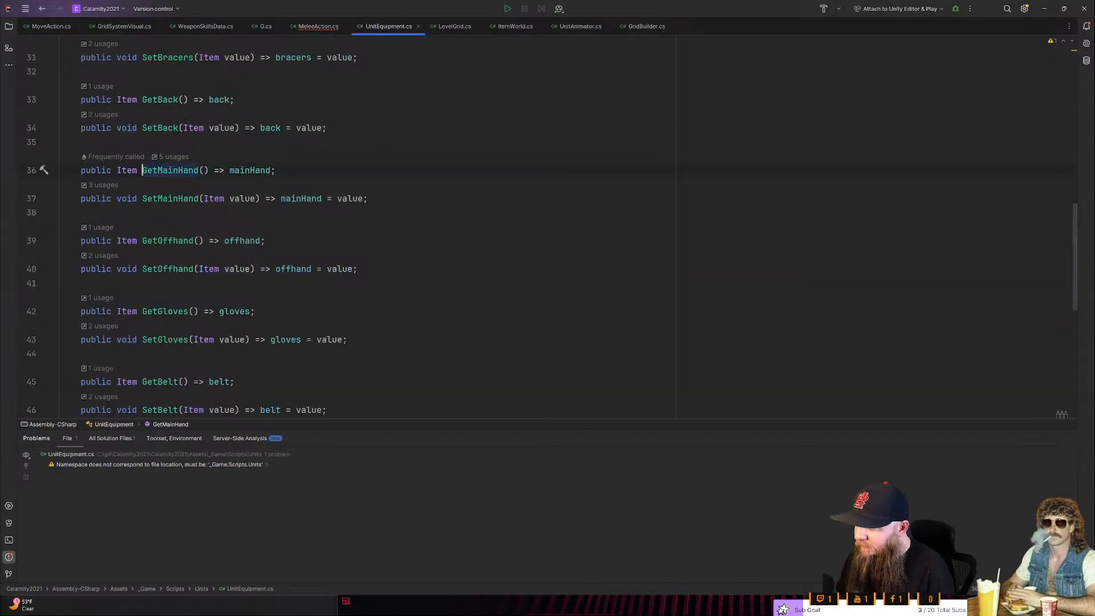
{"action": "left_click", "coordinate": [135, 171], "text": "ctrl"}
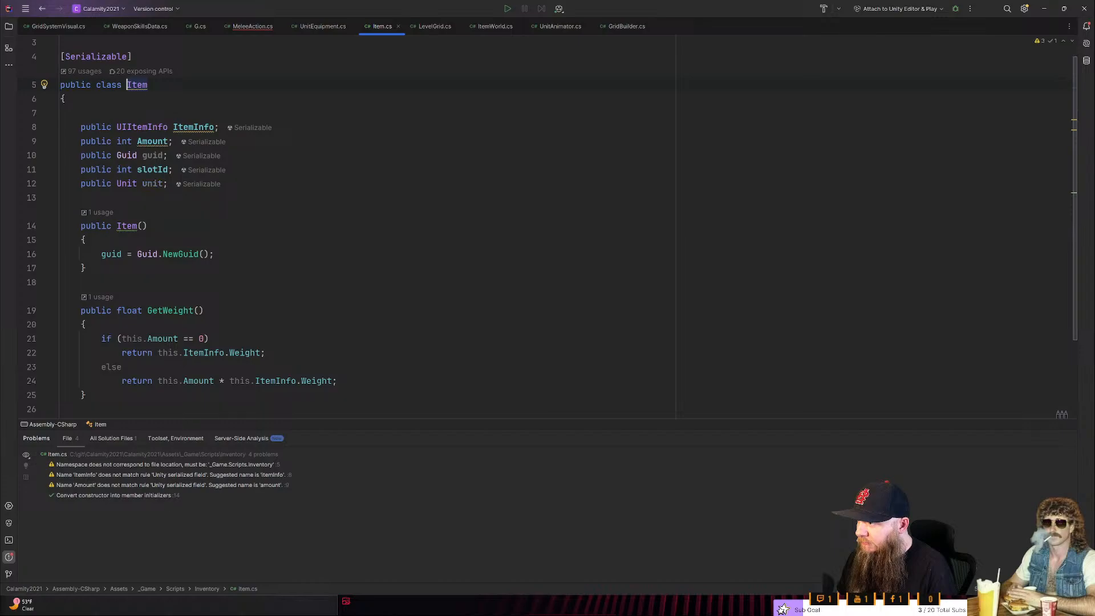
{"action": "scroll", "coordinate": [140, 173], "scroll_direction": "down", "scroll_amount": 1}
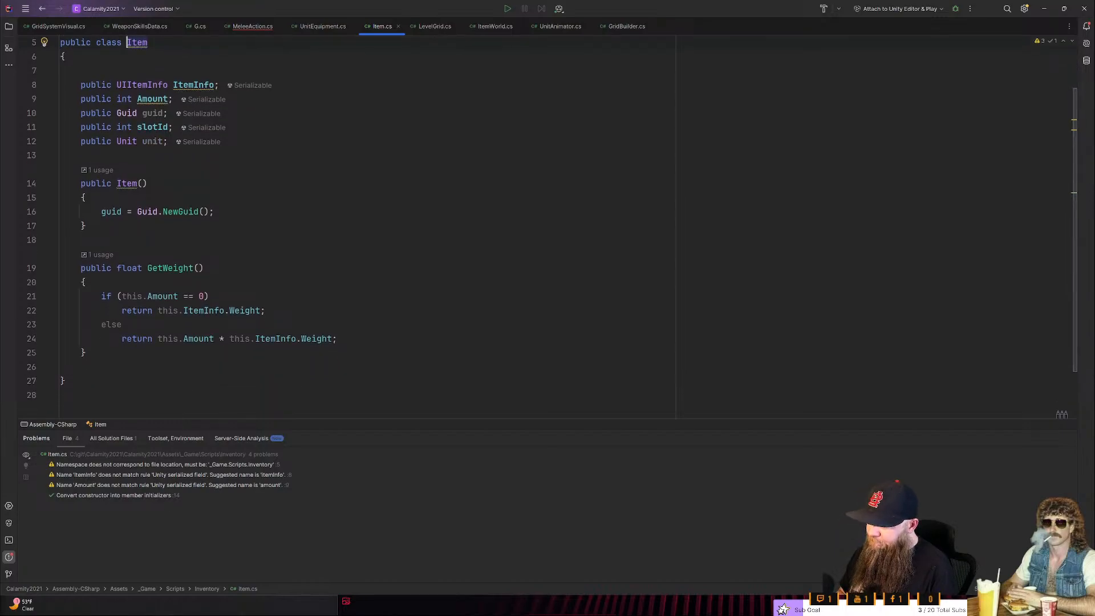
{"action": "scroll", "coordinate": [139, 173], "scroll_direction": "up", "scroll_amount": 1}
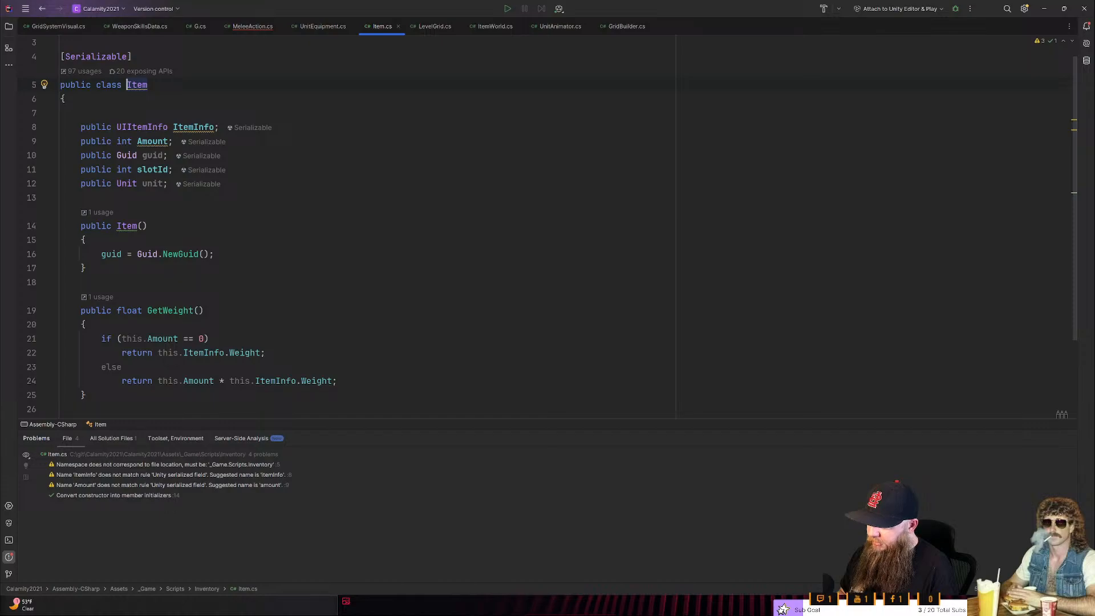
{"action": "left_click", "coordinate": [168, 183]}
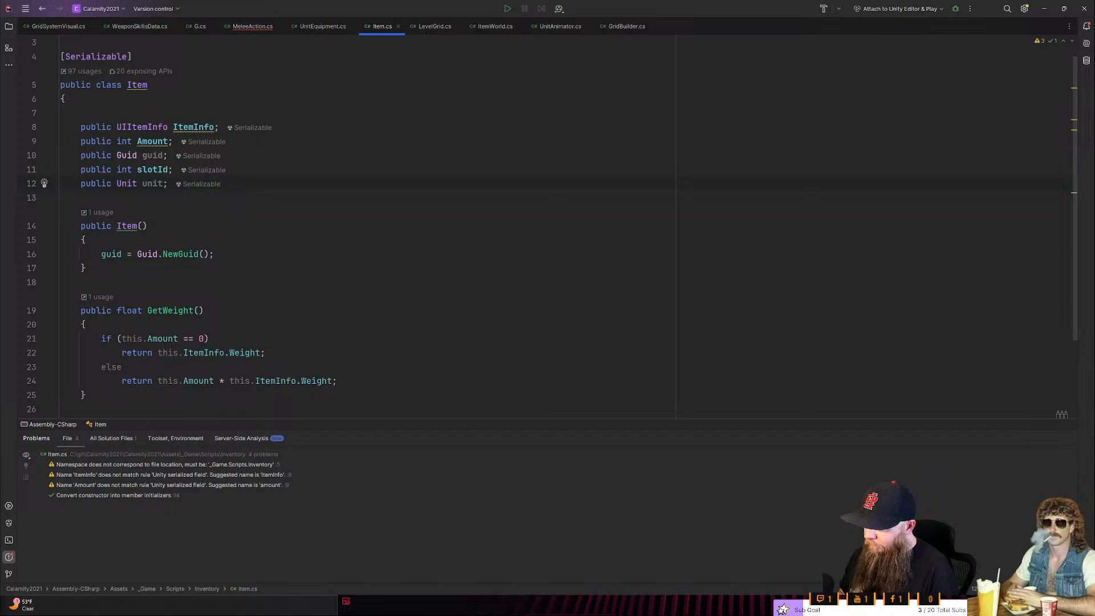
{"action": "scroll", "coordinate": [365, 228], "scroll_direction": "down", "scroll_amount": 1}
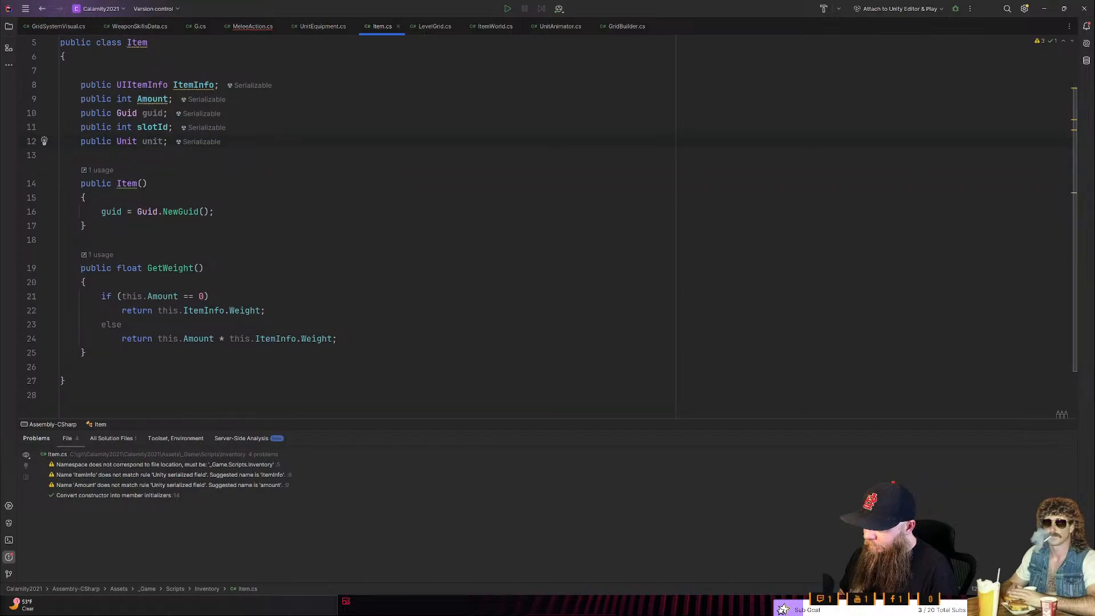
{"action": "scroll", "coordinate": [365, 228], "scroll_direction": "up", "scroll_amount": 1}
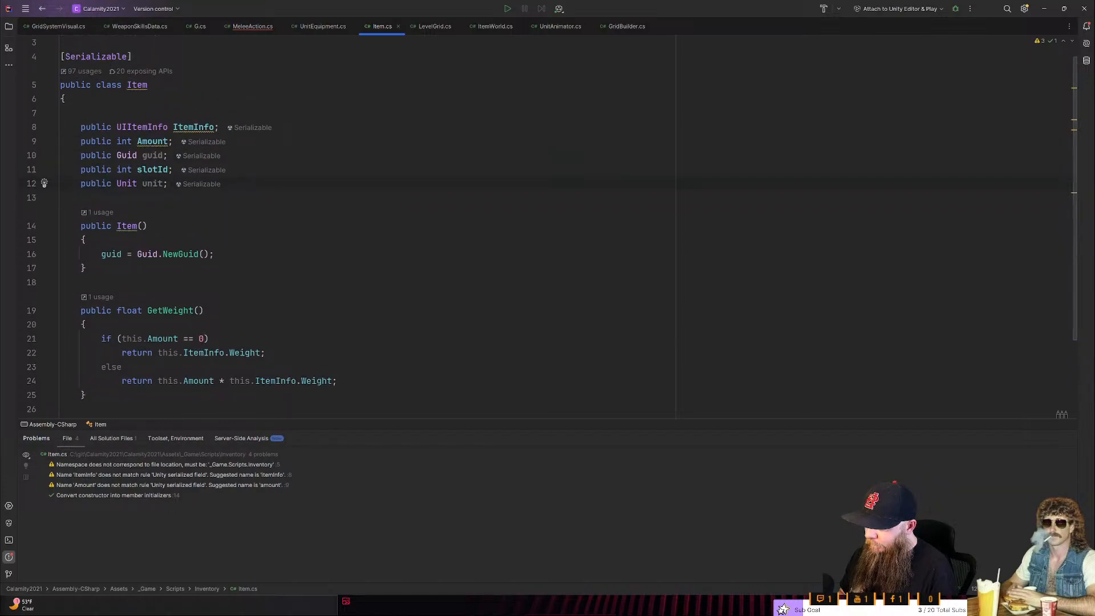
{"action": "scroll", "coordinate": [553, 219], "scroll_direction": "up", "scroll_amount": 1}
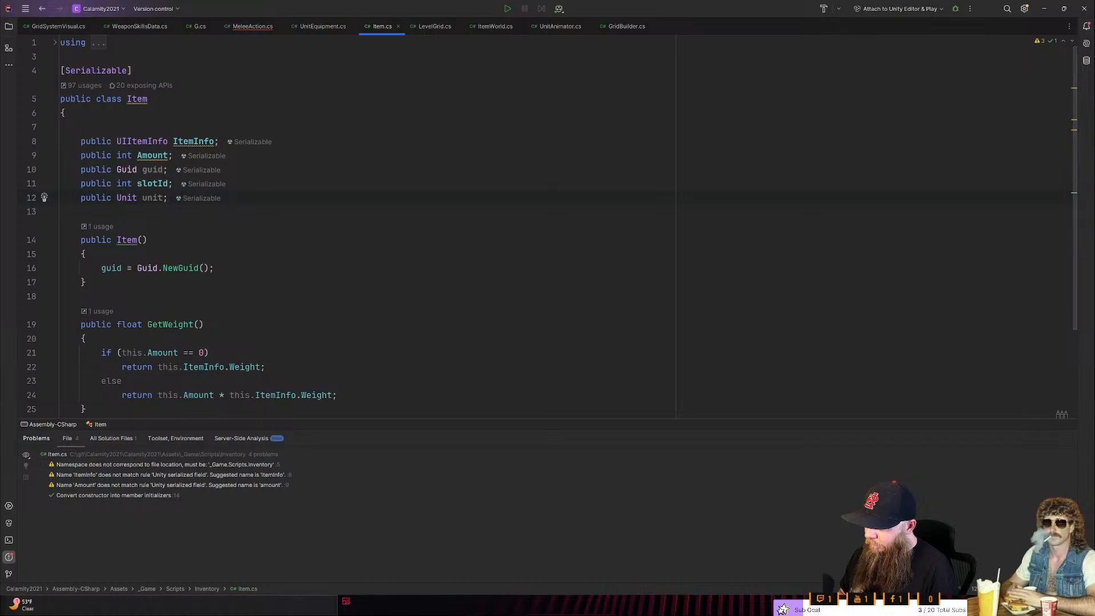
- Look through the UIItemInfo type behind Item's ItemInfo field and return to GetMeleeAnimId in MeleeAction.cs
{"action": "left_click", "coordinate": [194, 142], "text": "ctrl"}
{"action": "left_click", "coordinate": [194, 147], "text": "ctrl"}
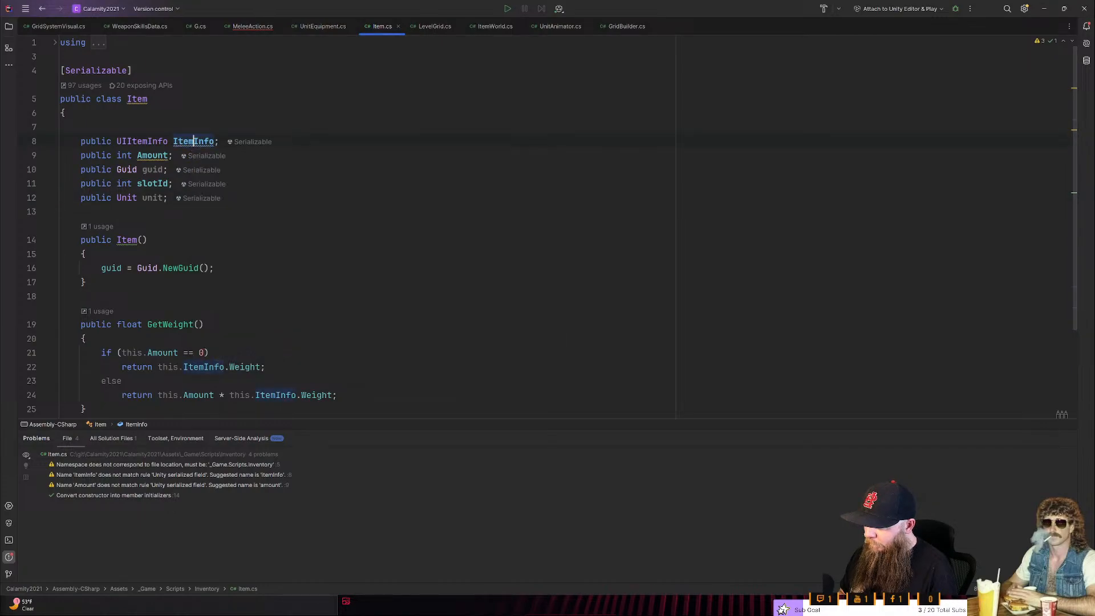
{"action": "left_click", "coordinate": [155, 143], "text": "ctrl"}
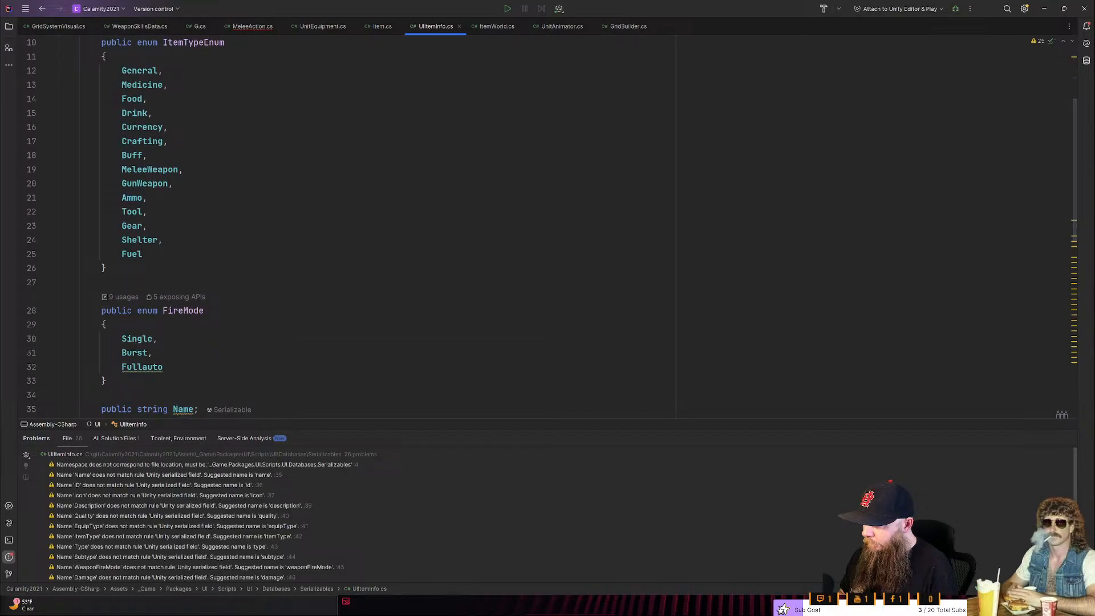
{"action": "scroll", "coordinate": [234, 210], "scroll_direction": "down", "scroll_amount": 5}
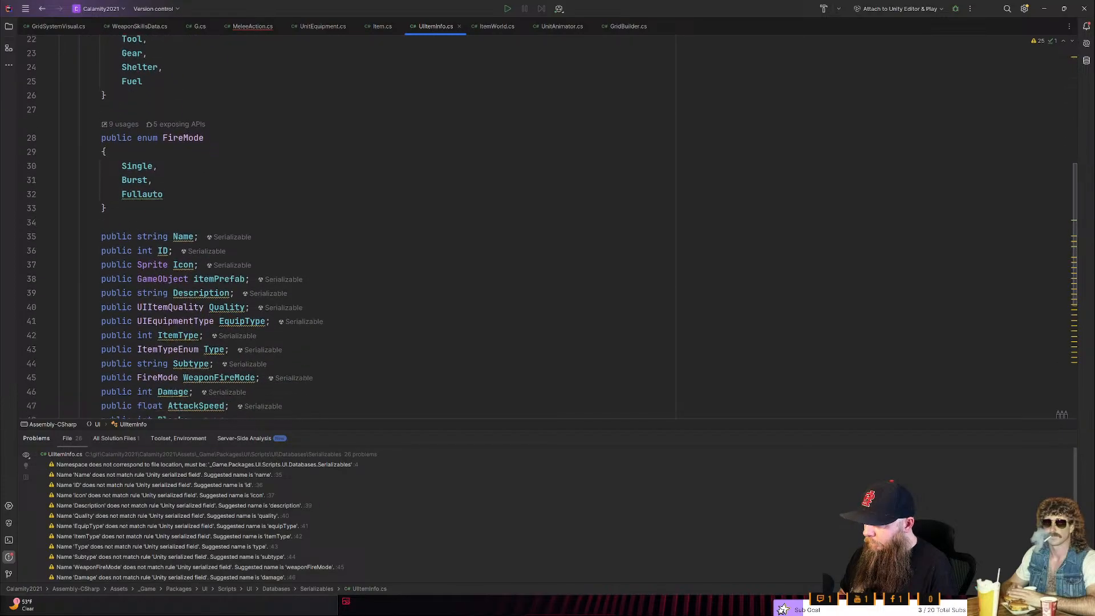
{"action": "scroll", "coordinate": [234, 209], "scroll_direction": "down", "scroll_amount": 2}
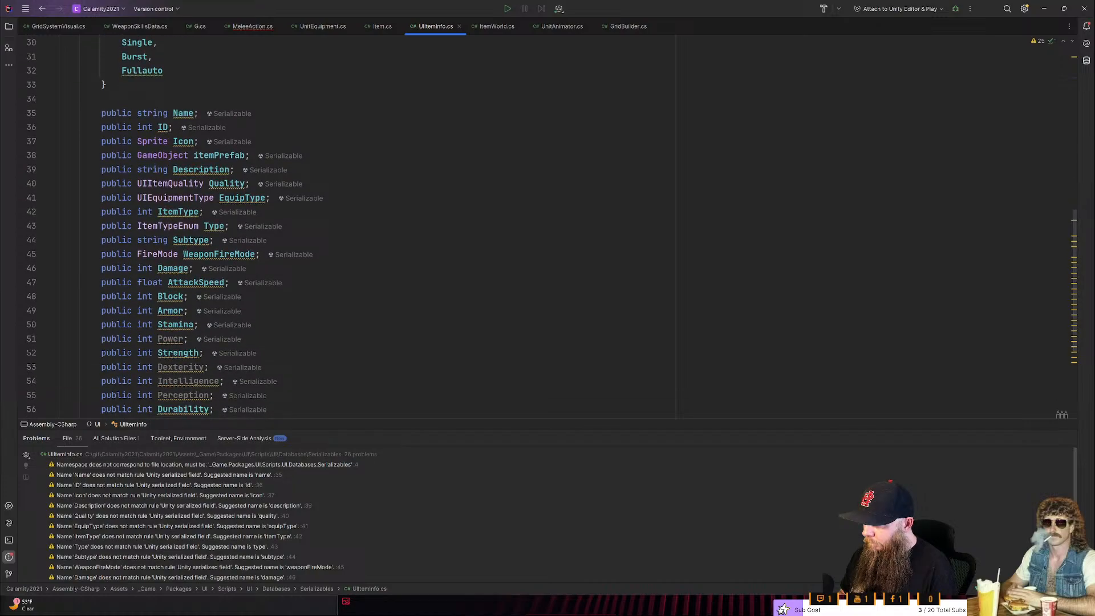
{"action": "scroll", "coordinate": [552, 227], "scroll_direction": "down", "scroll_amount": 1}
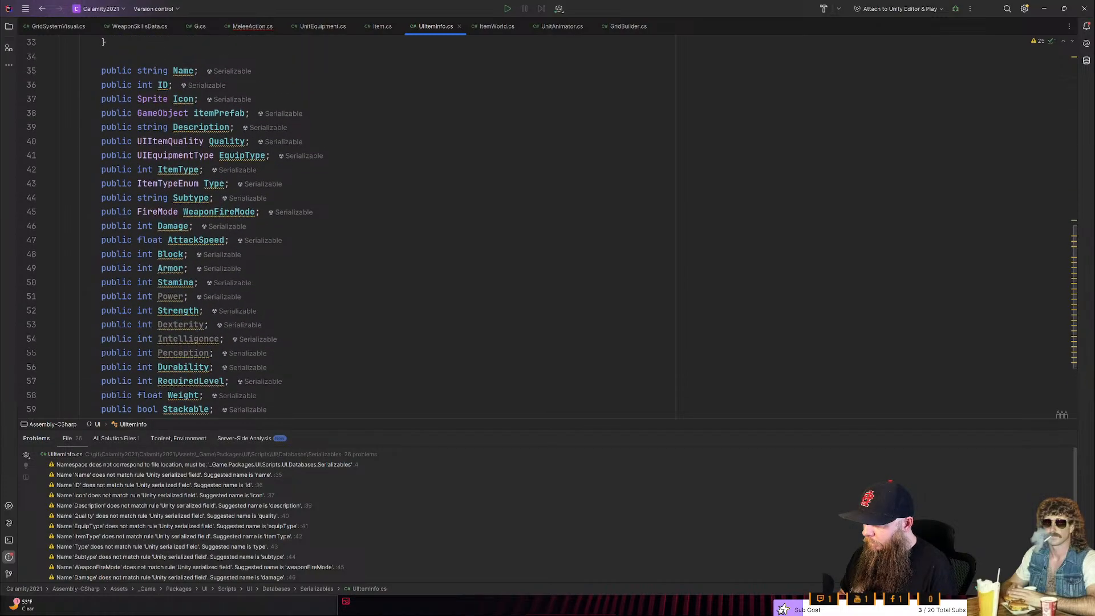
{"action": "scroll", "coordinate": [552, 227], "scroll_direction": "up", "scroll_amount": 10}
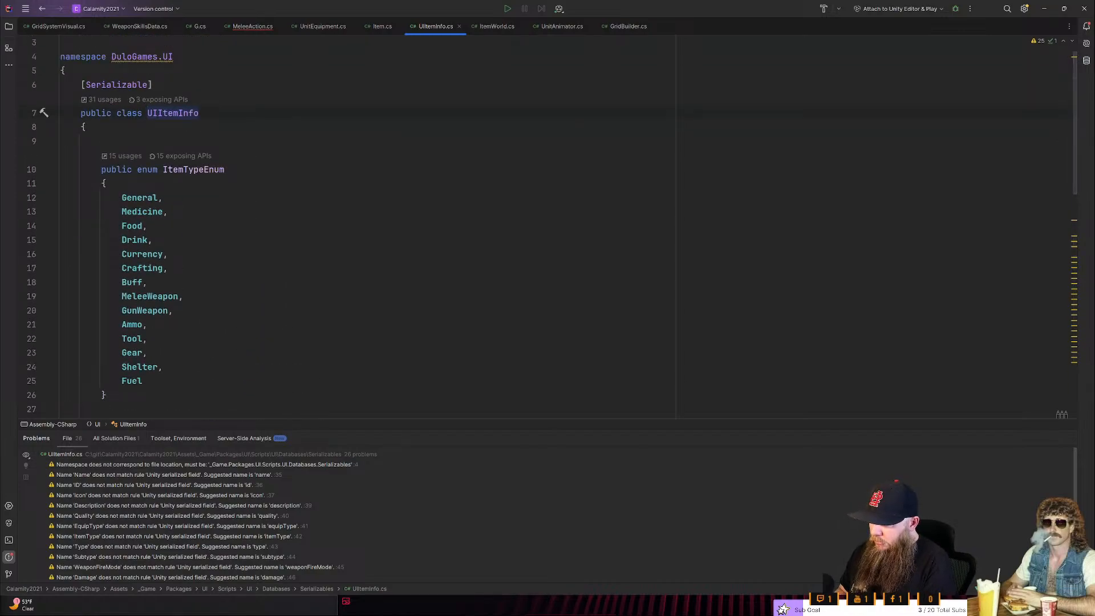
{"action": "key", "text": "ctrl+alt+Left"}
{"action": "left_click", "coordinate": [168, 198]}
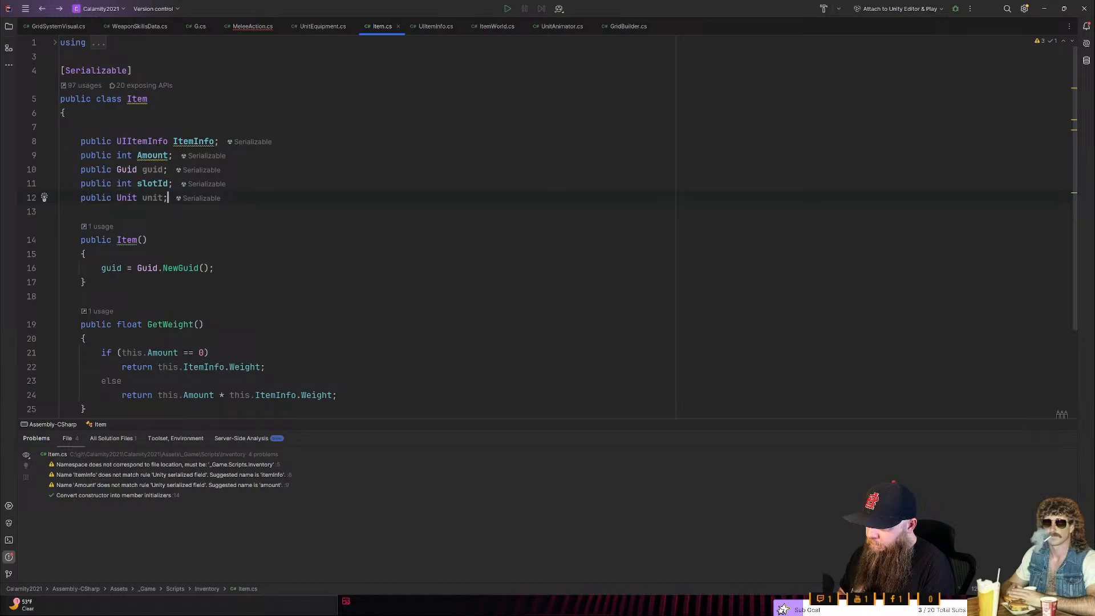
{"action": "scroll", "coordinate": [553, 219], "scroll_direction": "down", "scroll_amount": 1}
{"action": "key", "text": "ctrl+alt+Left"}
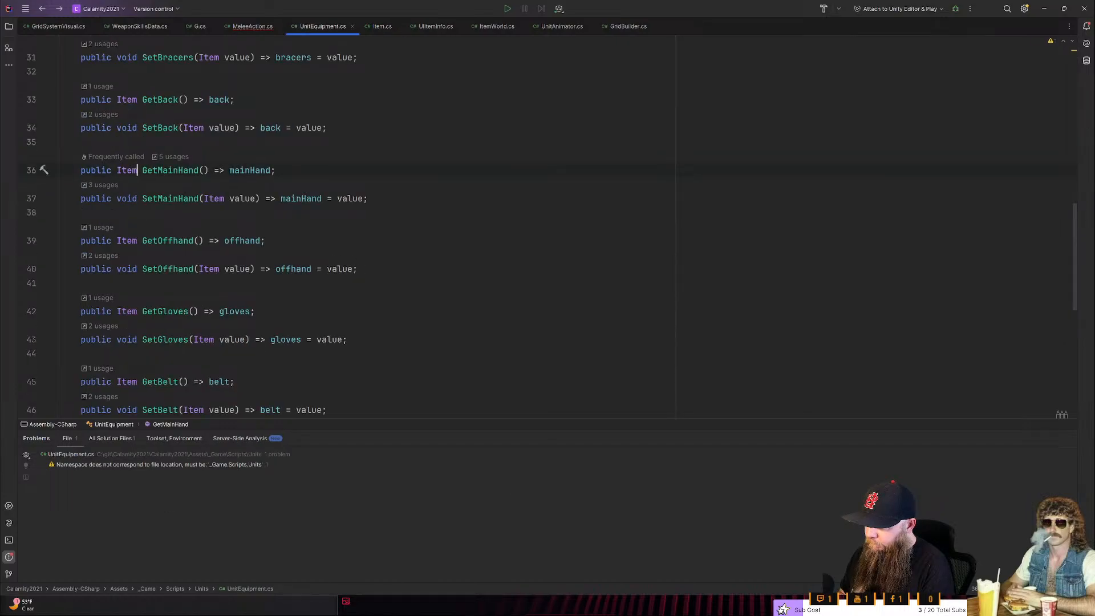
{"action": "key", "text": "ctrl+alt+Left"}
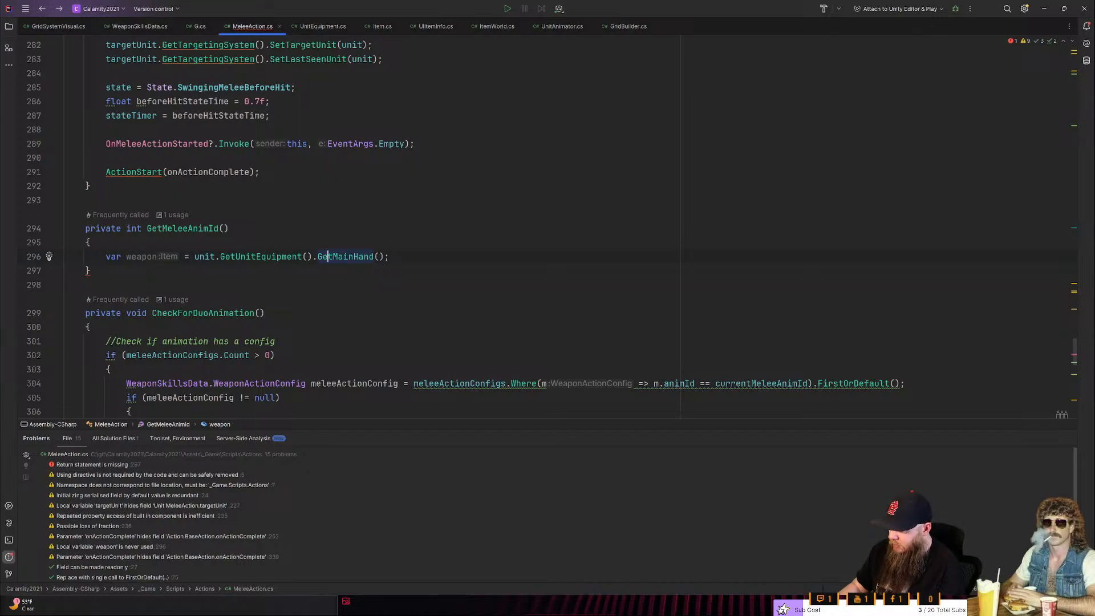
- Switch back to Item.cs and go to the declaration of the UIItemInfo class from there
{"action": "key", "text": "ctrl+Tab"}
{"action": "key", "text": "ctrl+Tab"}
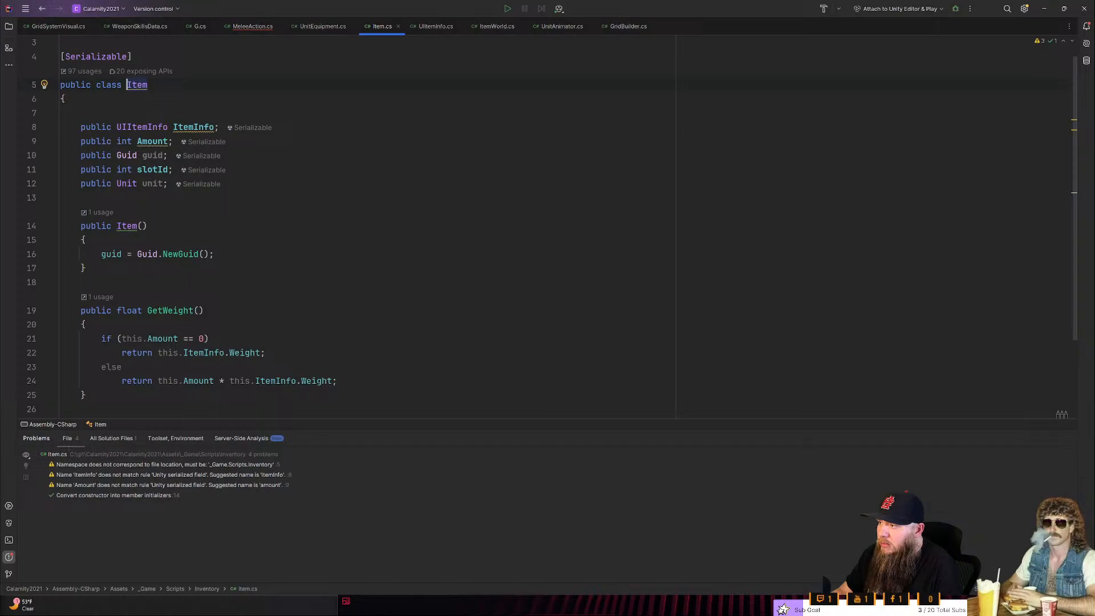
{"action": "key", "text": "ctrl+Tab"}
{"action": "key", "text": "ctrl+Tab"}
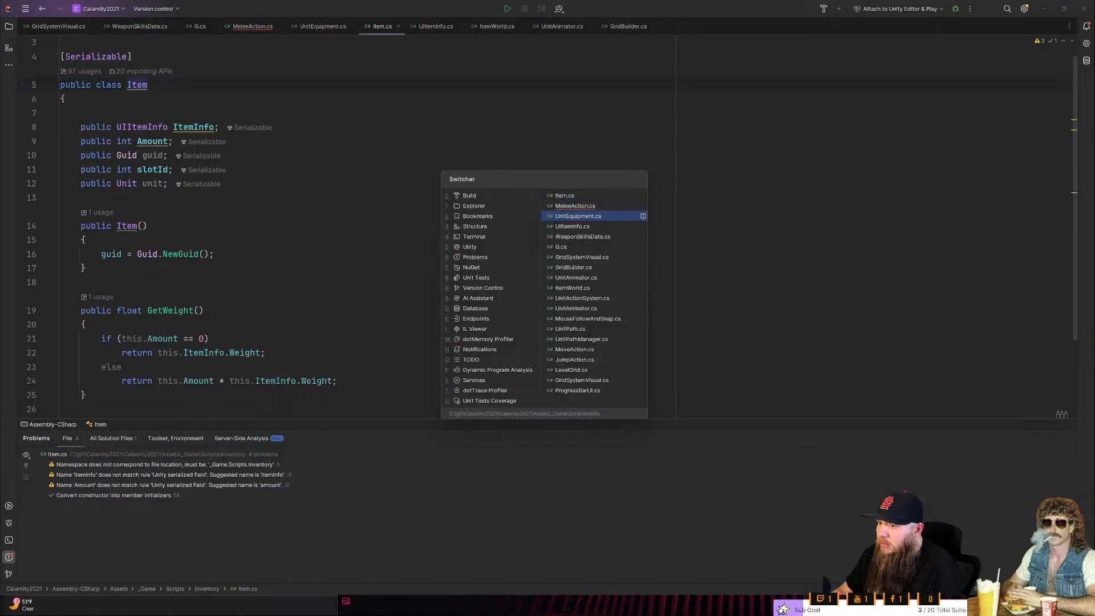
{"action": "key", "text": "Escape"}
{"action": "left_click", "coordinate": [136, 126], "text": "ctrl"}
- Examine UIItemInfo's ItemTypeEnum and FireMode enums and its full list of public fields from Name to Stackable
{"action": "scroll", "coordinate": [136, 126], "scroll_direction": "down", "scroll_amount": 7}
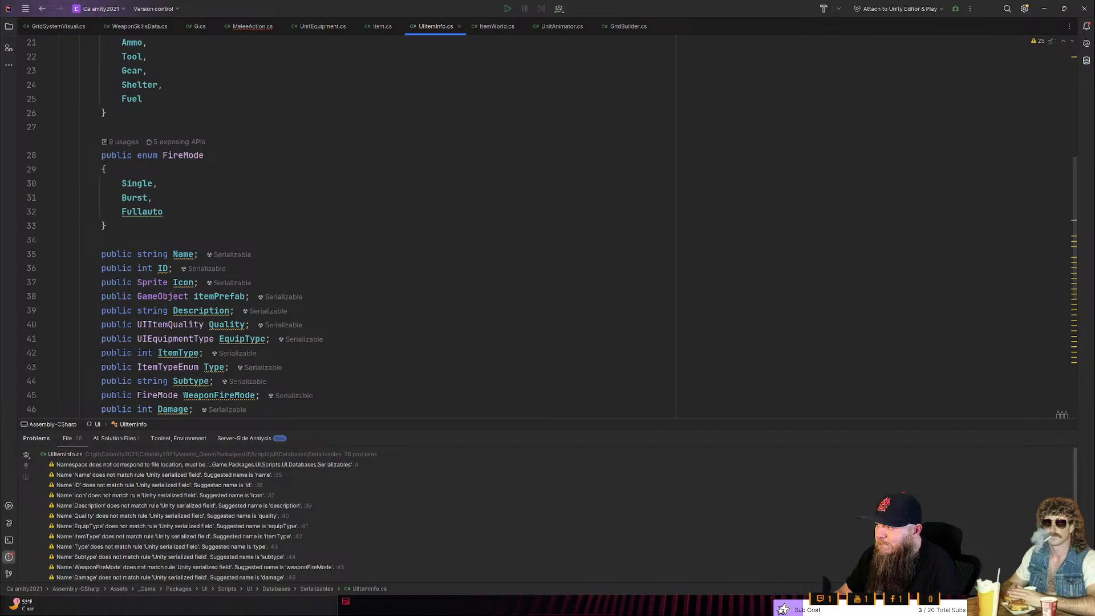
{"action": "scroll", "coordinate": [365, 228], "scroll_direction": "down", "scroll_amount": 2}
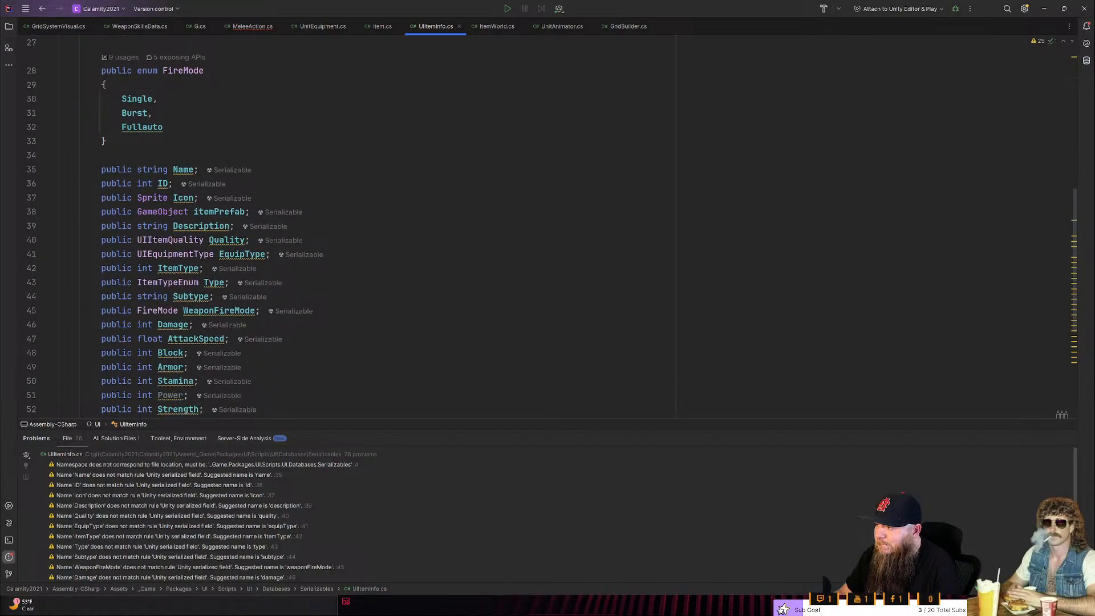
{"action": "scroll", "coordinate": [365, 228], "scroll_direction": "up", "scroll_amount": 9}
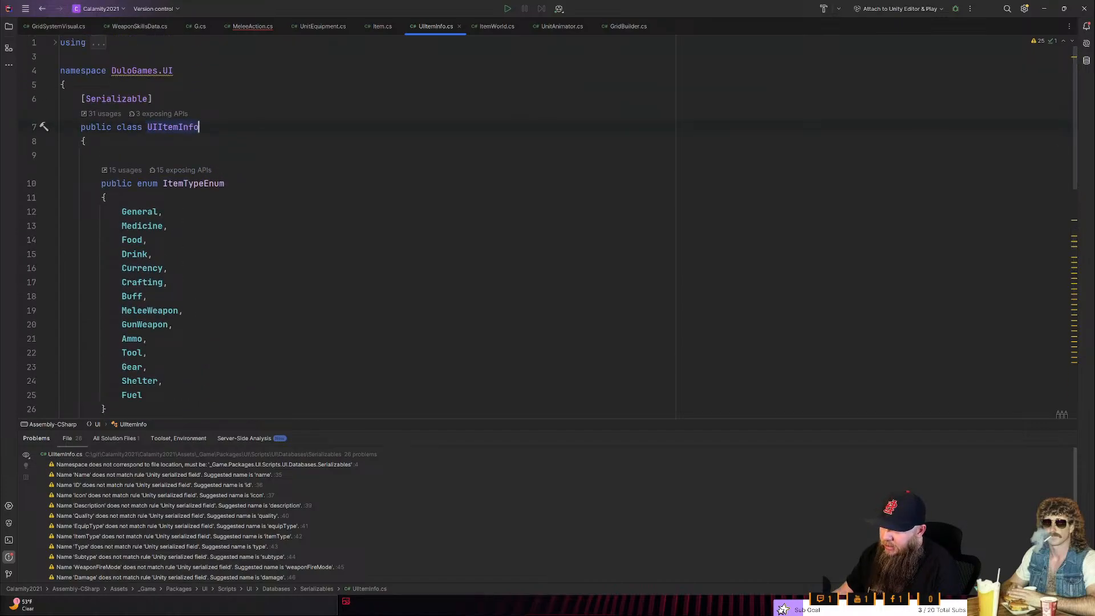
{"action": "scroll", "coordinate": [365, 228], "scroll_direction": "down", "scroll_amount": 5}
{"action": "scroll", "coordinate": [365, 228], "scroll_direction": "down", "scroll_amount": 3}
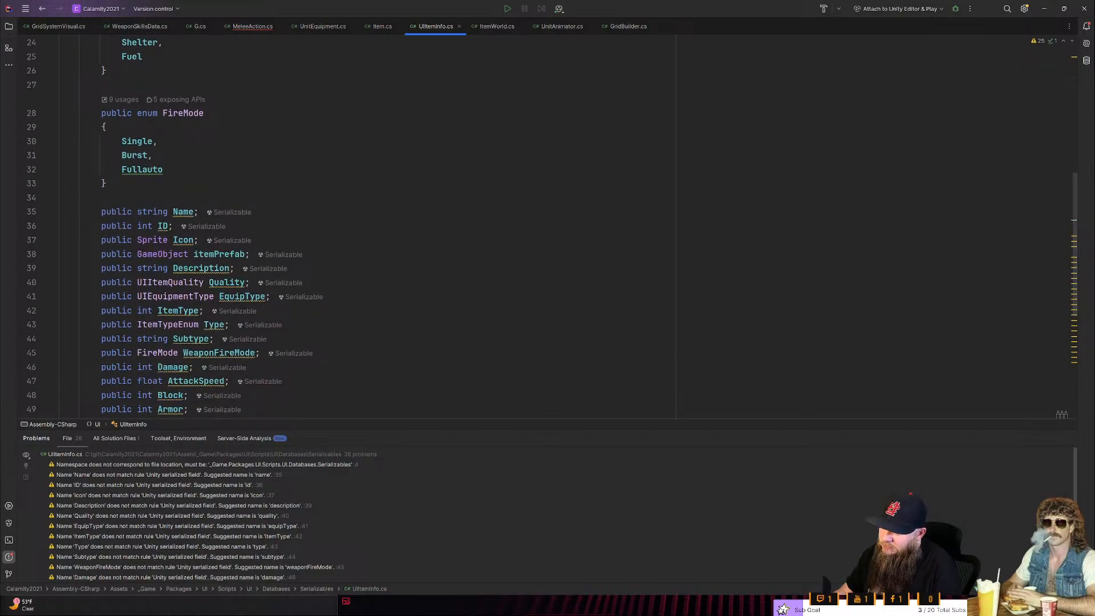
{"action": "scroll", "coordinate": [365, 228], "scroll_direction": "down", "scroll_amount": 2}
{"action": "scroll", "coordinate": [365, 228], "scroll_direction": "down", "scroll_amount": 2}
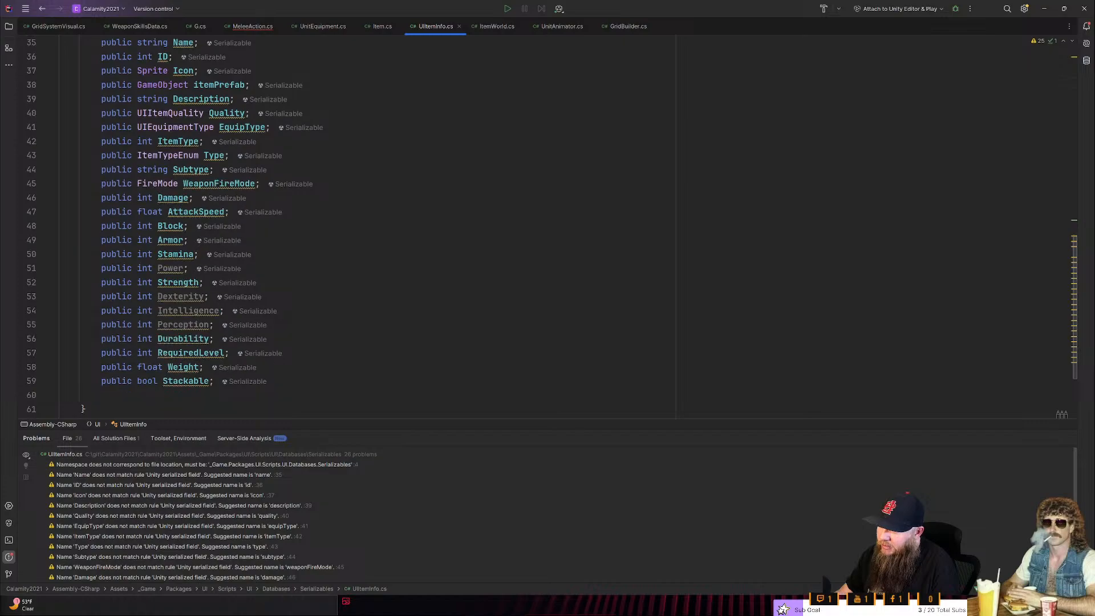
{"action": "scroll", "coordinate": [336, 231], "scroll_direction": "up", "scroll_amount": 1}
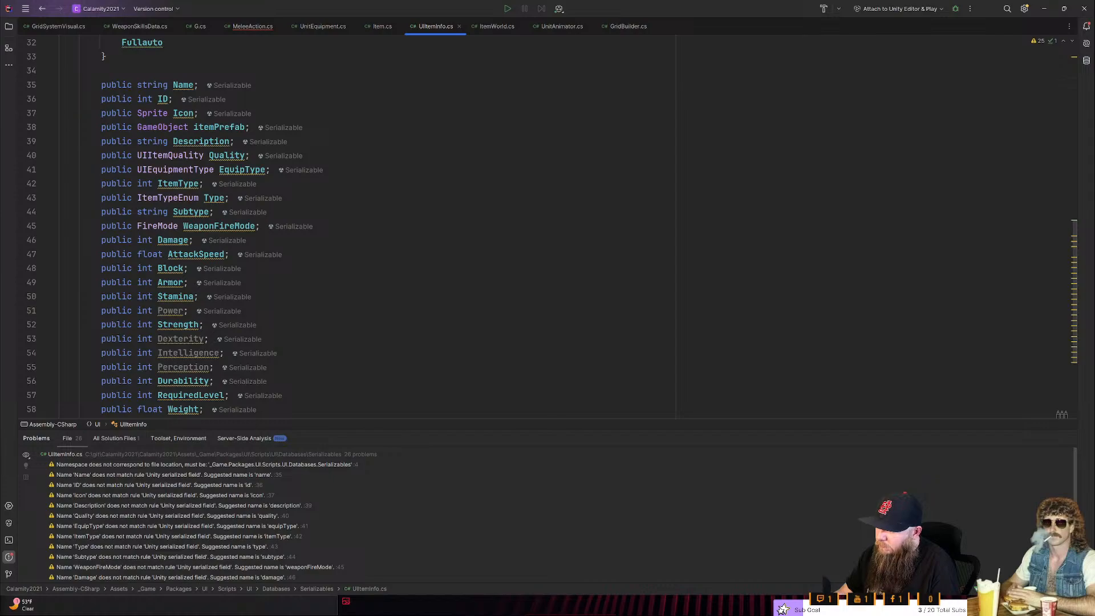
{"action": "scroll", "coordinate": [365, 228], "scroll_direction": "down", "scroll_amount": 1}
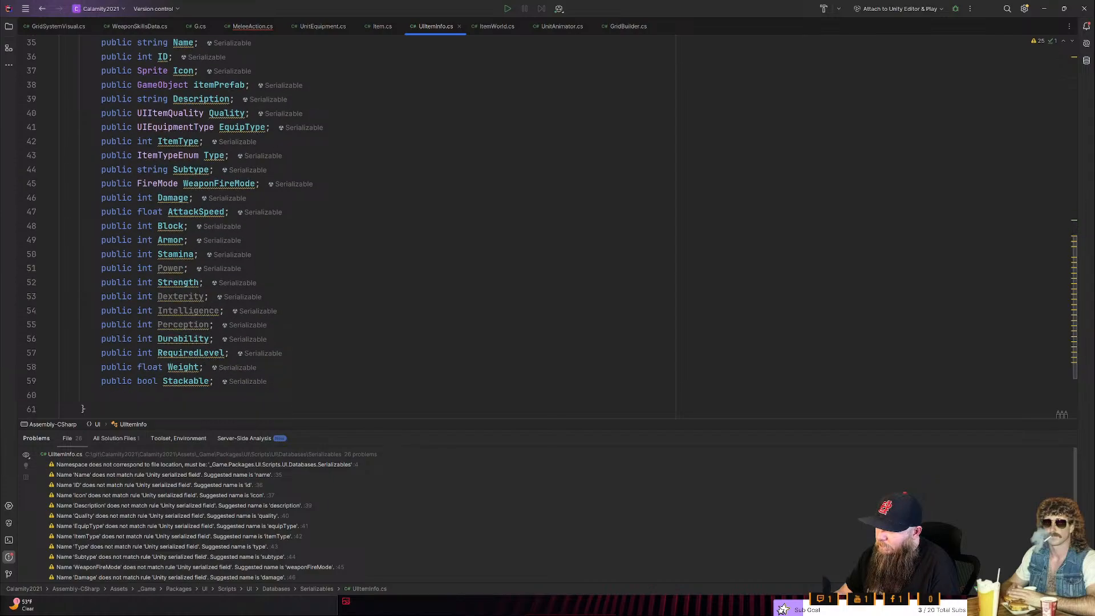
{"action": "scroll", "coordinate": [365, 228], "scroll_direction": "up", "scroll_amount": 7}
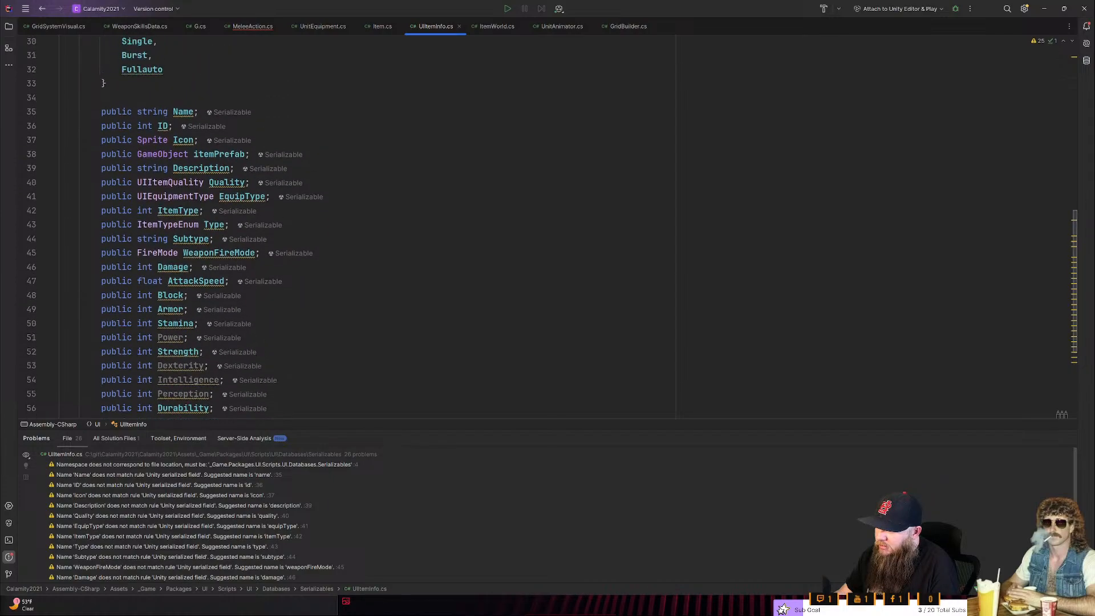
{"action": "scroll", "coordinate": [365, 228], "scroll_direction": "up", "scroll_amount": 2}
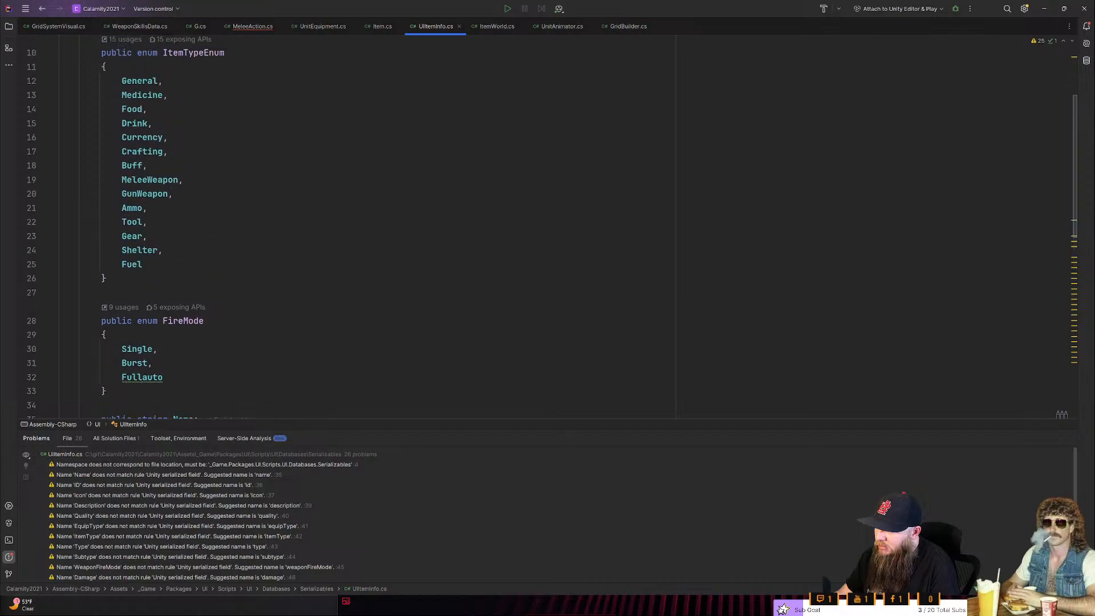
{"action": "scroll", "coordinate": [365, 228], "scroll_direction": "down", "scroll_amount": 2}
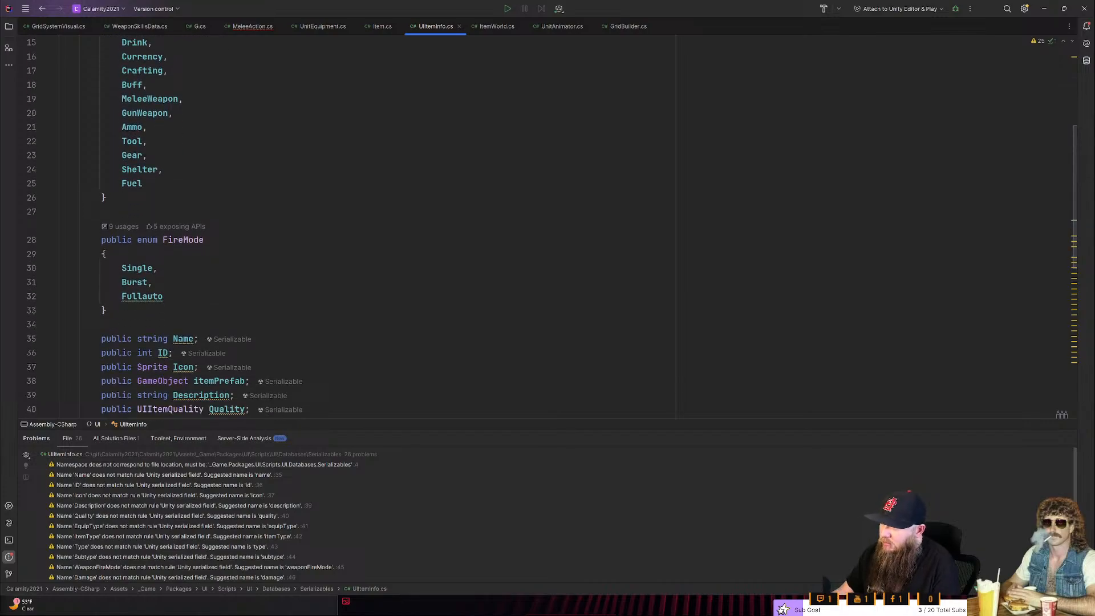
{"action": "scroll", "coordinate": [365, 228], "scroll_direction": "up", "scroll_amount": 3}
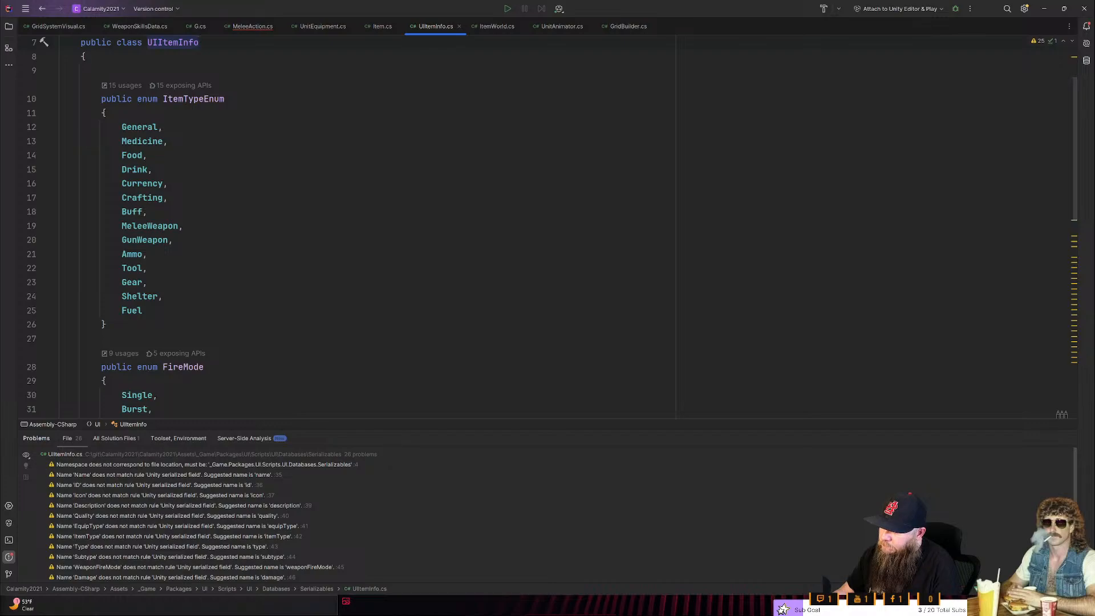
- Examine the MeleeWeapon entry of ItemTypeEnum and the ItemType field among UIItemInfo's public fields
{"action": "double_click", "coordinate": [168, 227]}
{"action": "scroll", "coordinate": [167, 226], "scroll_direction": "down", "scroll_amount": 1}
{"action": "scroll", "coordinate": [168, 227], "scroll_direction": "down", "scroll_amount": 4}
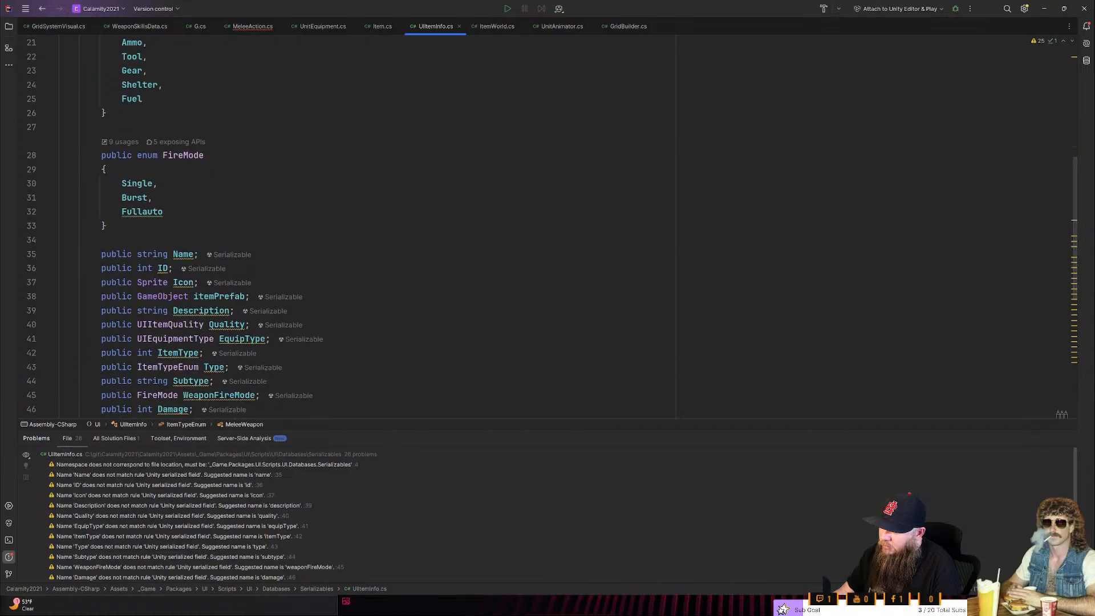
{"action": "scroll", "coordinate": [167, 226], "scroll_direction": "down", "scroll_amount": 2}
{"action": "left_click", "coordinate": [199, 268]}
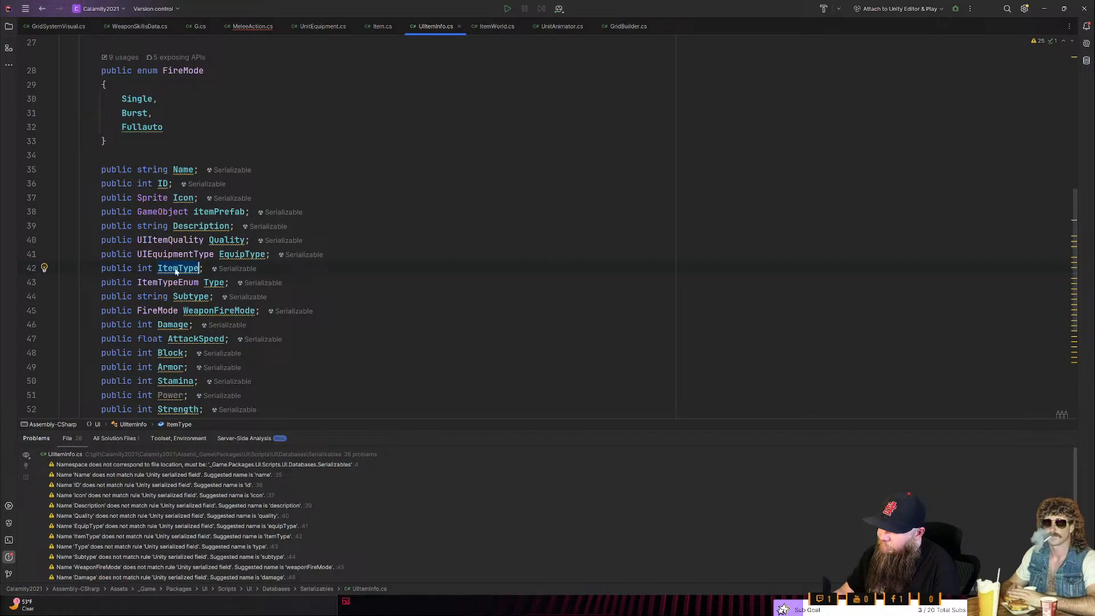
{"action": "mouse_move", "coordinate": [180, 266]}
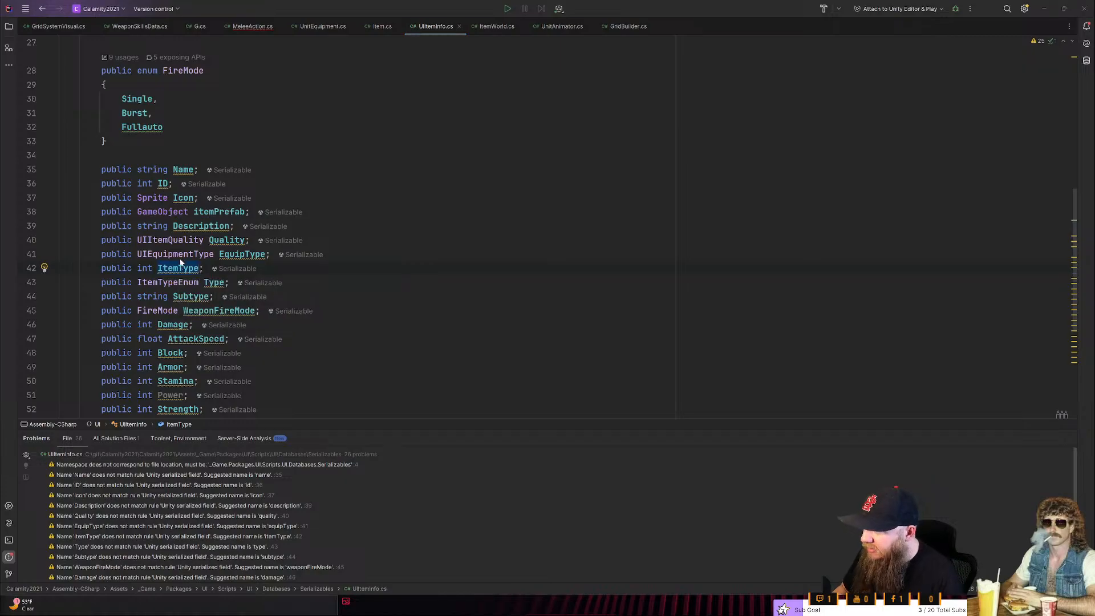
- Switch to Unity and inspect W_BusterSaw_Sword in the scene along with its Weapon Skills Data type and action configs
{"action": "key", "text": "alt+Tab"}
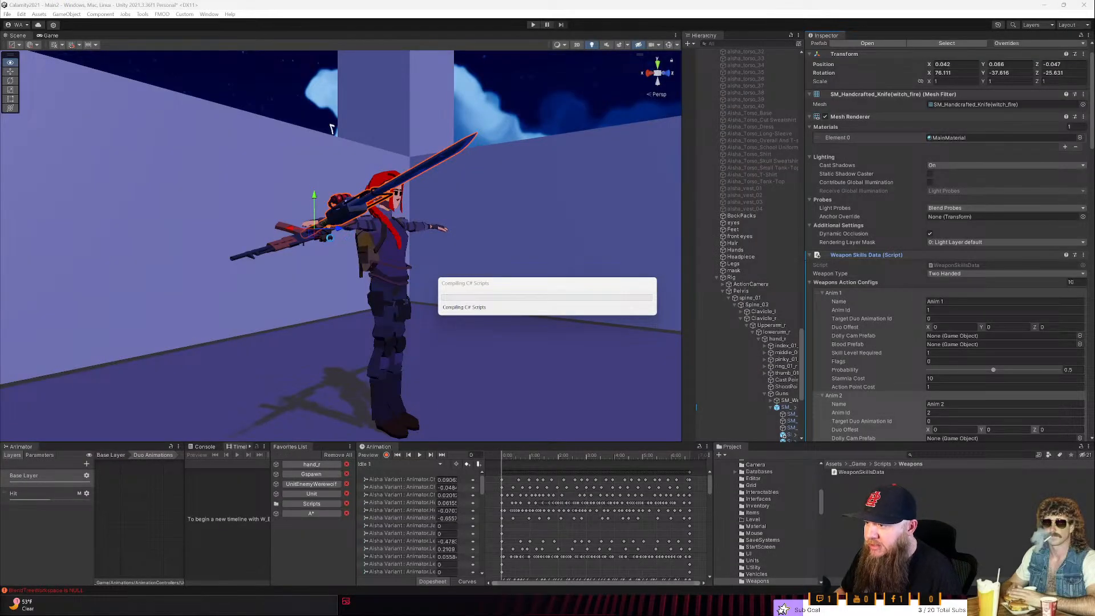
{"action": "key", "text": "w"}
{"action": "right_click_drag", "start_coordinate": [387, 197], "coordinate": [458, 178]}
{"action": "right_click_drag", "start_coordinate": [263, 206], "coordinate": [350, 207]}
{"action": "key", "text": "s"}
{"action": "key", "text": "w"}
{"action": "left_click", "coordinate": [885, 256]}
{"action": "left_click", "coordinate": [885, 256]}
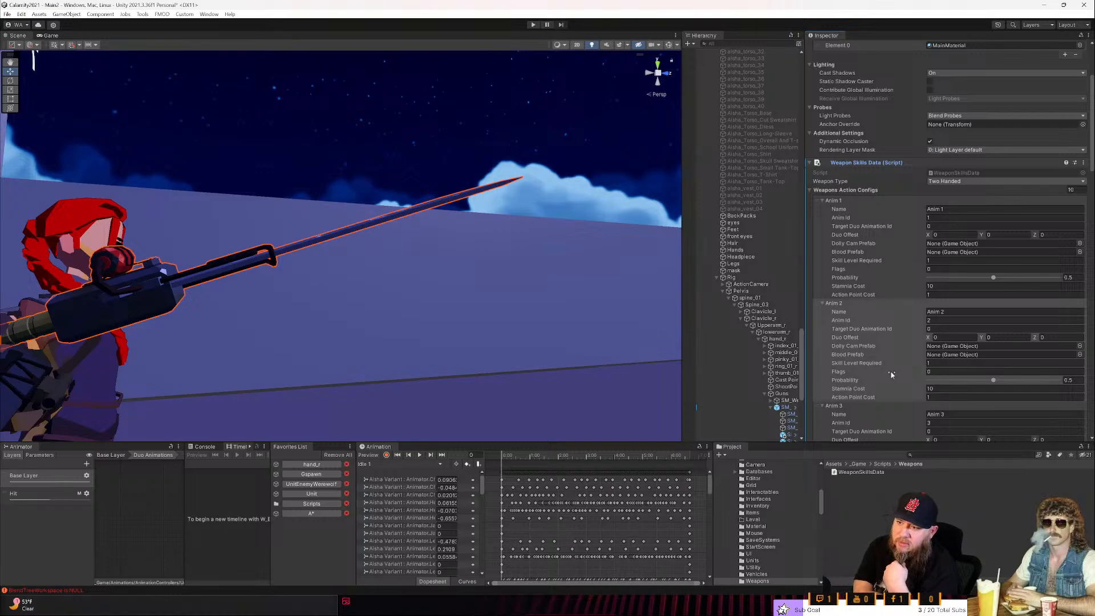
{"action": "scroll", "coordinate": [763, 298], "scroll_direction": "up", "scroll_amount": 5}
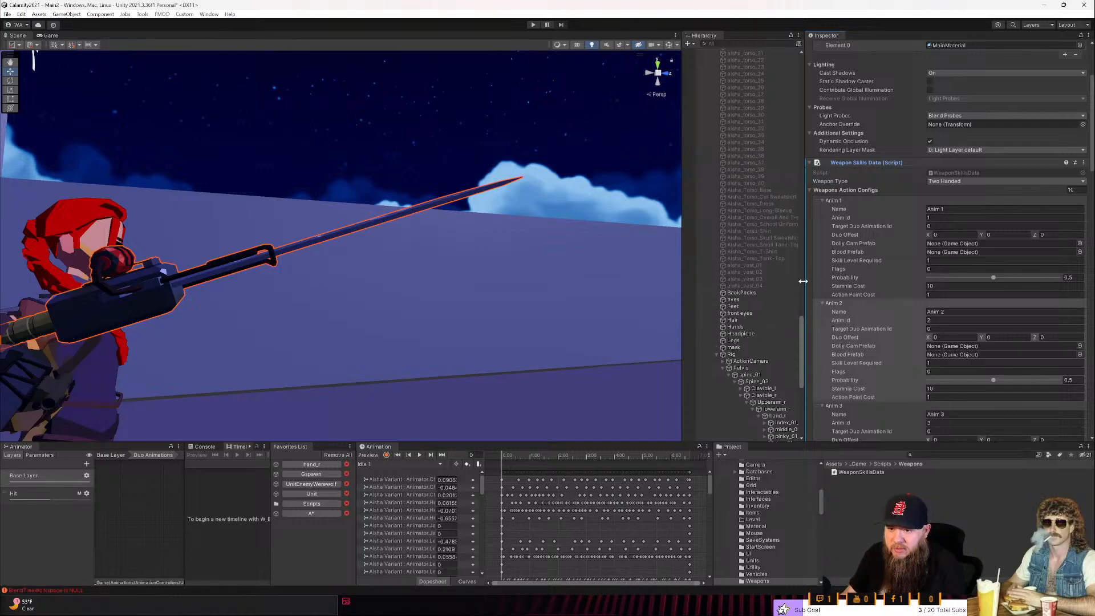
{"action": "scroll", "coordinate": [877, 238], "scroll_direction": "up", "scroll_amount": 4}
{"action": "scroll", "coordinate": [765, 132], "scroll_direction": "up", "scroll_amount": 4}
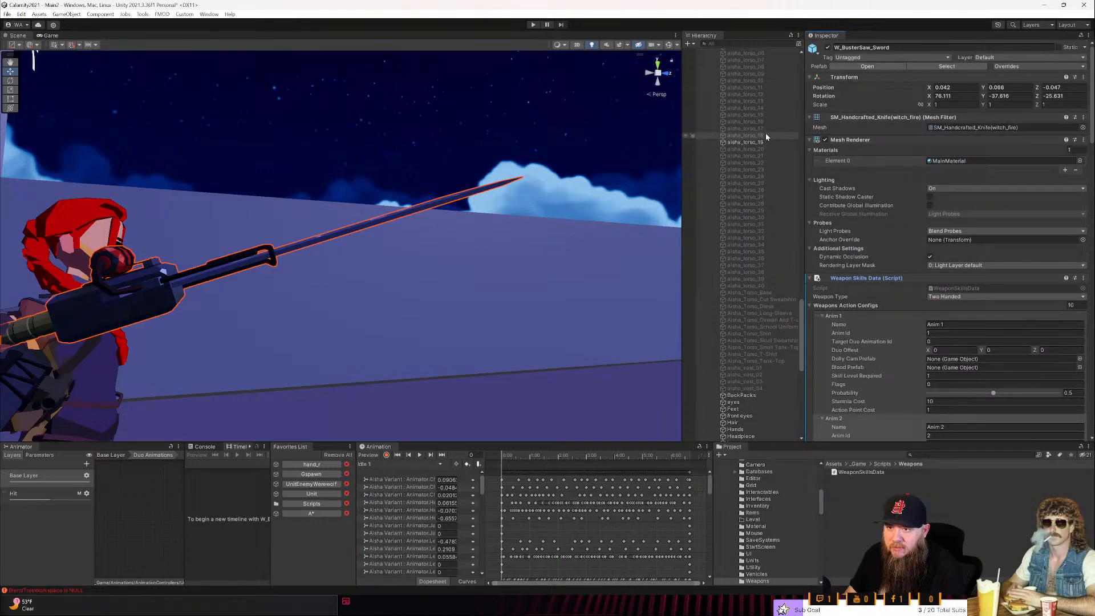
- Select the Unit object, find its Weapon Switcher component and open the WeaponSwitcher script for editing
{"action": "left_click", "coordinate": [298, 491]}
{"action": "scroll", "coordinate": [916, 326], "scroll_direction": "down", "scroll_amount": 12}
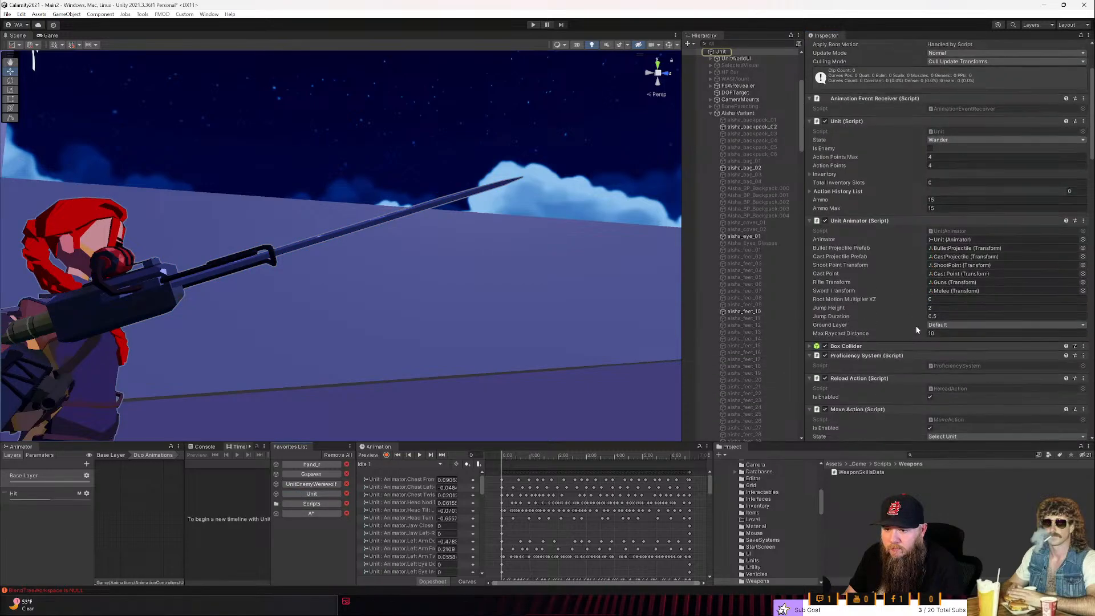
{"action": "scroll", "coordinate": [912, 315], "scroll_direction": "down", "scroll_amount": 10}
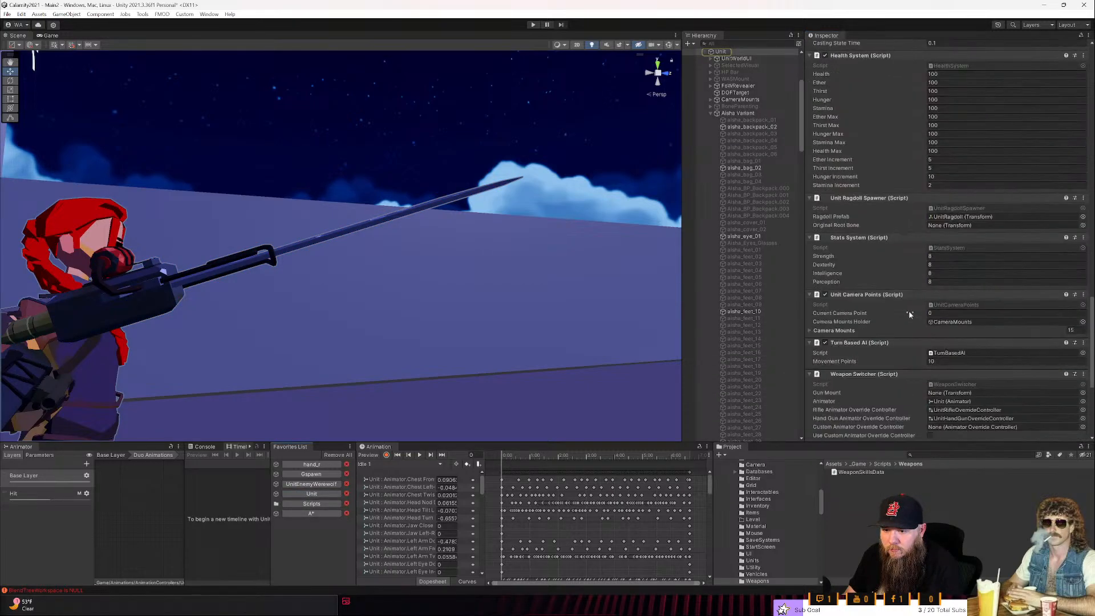
{"action": "scroll", "coordinate": [909, 313], "scroll_direction": "down", "scroll_amount": 8}
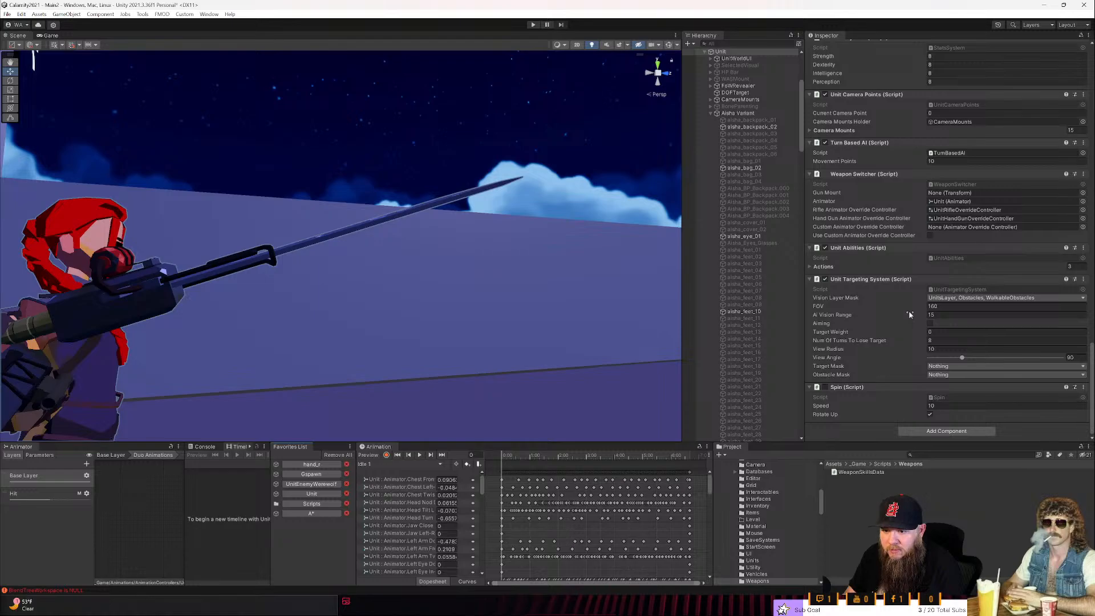
{"action": "scroll", "coordinate": [909, 313], "scroll_direction": "up", "scroll_amount": 6}
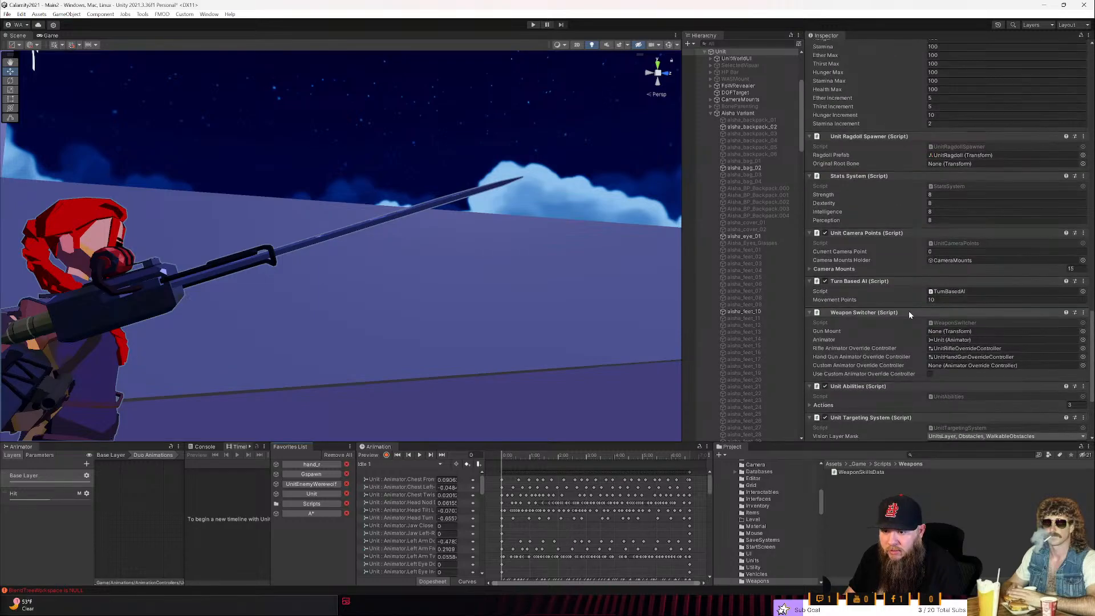
{"action": "double_click", "coordinate": [950, 323]}
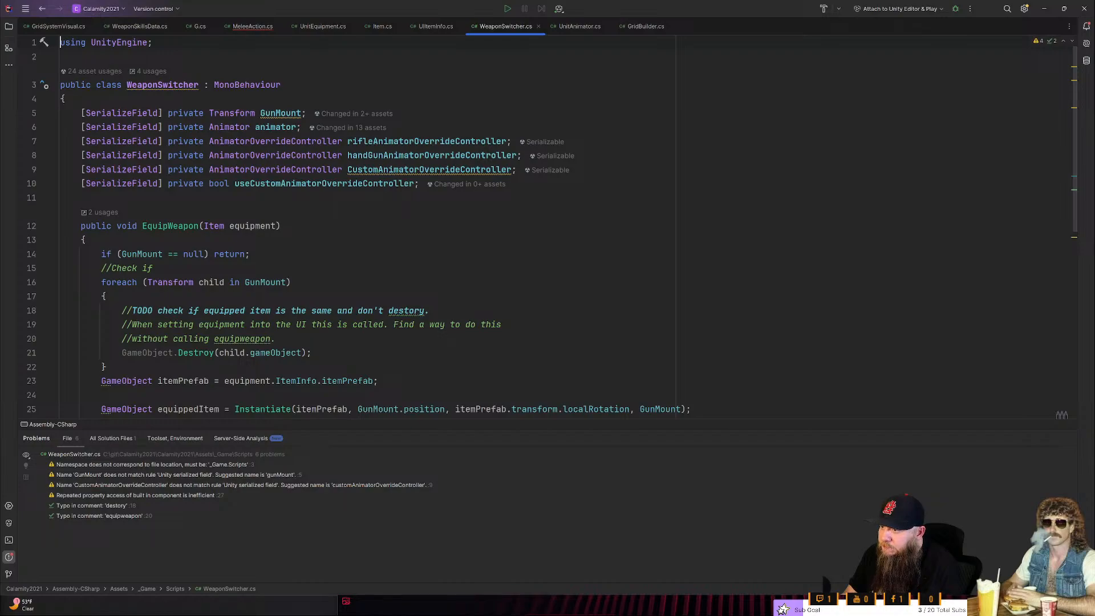
- Trace CustomAnimatorOverrideController through WeaponSwitcher.cs and check the Unit's custom animator override setting in Unity
{"action": "double_click", "coordinate": [409, 169]}
{"action": "scroll", "coordinate": [548, 228], "scroll_direction": "down", "scroll_amount": 5}
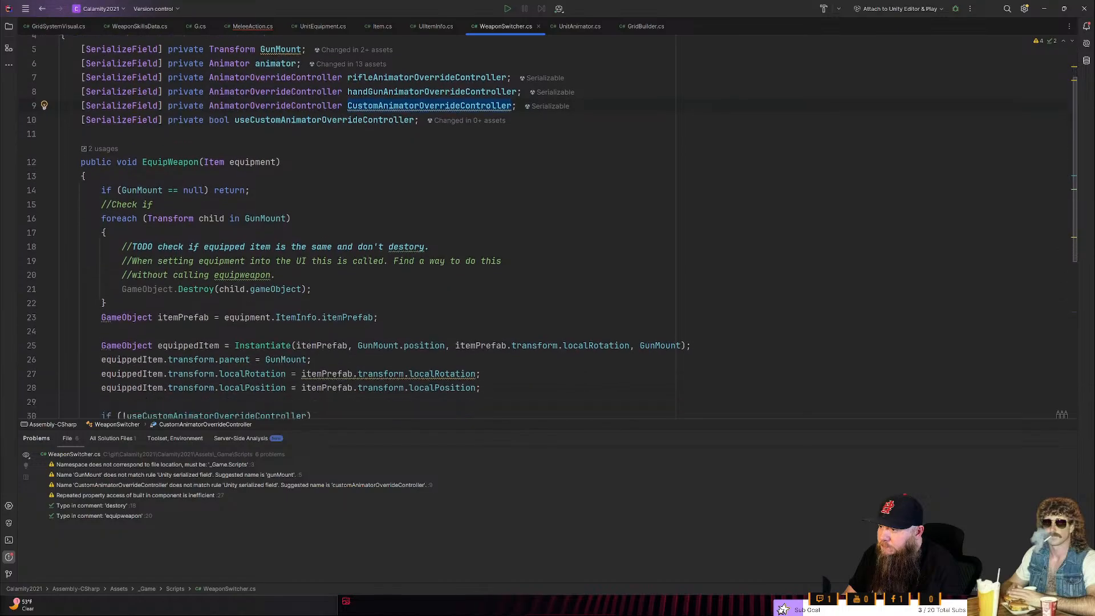
{"action": "scroll", "coordinate": [548, 228], "scroll_direction": "down", "scroll_amount": 3}
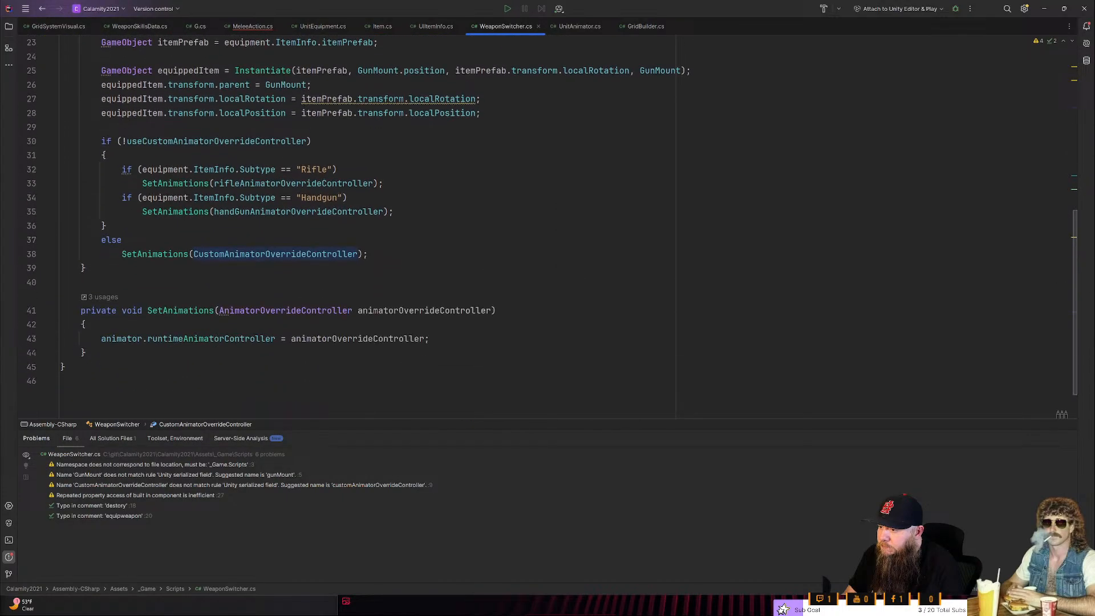
{"action": "scroll", "coordinate": [547, 228], "scroll_direction": "up", "scroll_amount": 3}
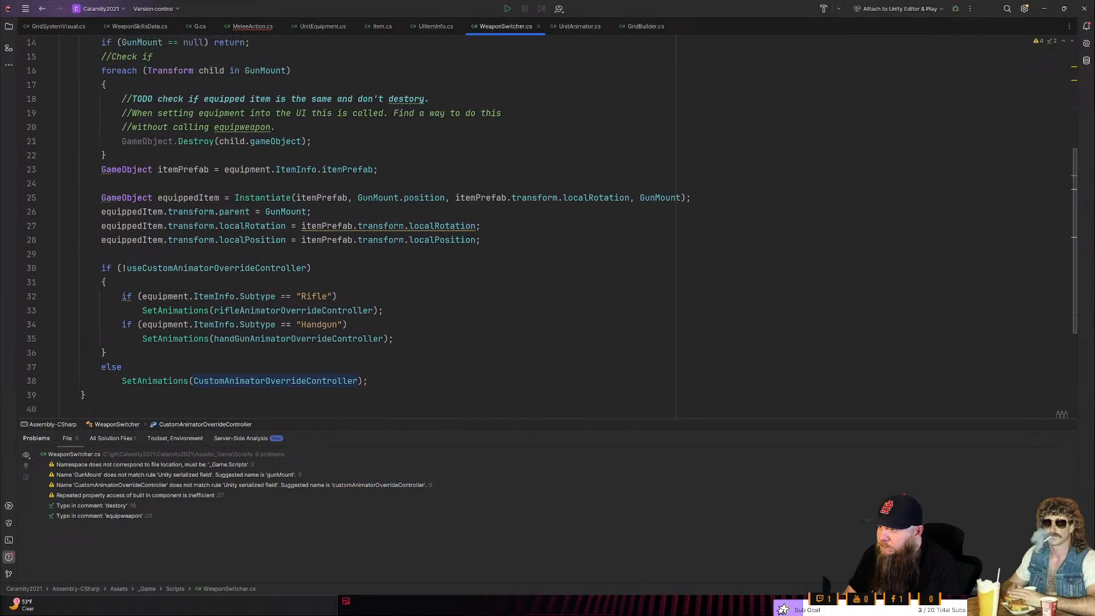
{"action": "key", "text": "alt+Tab"}
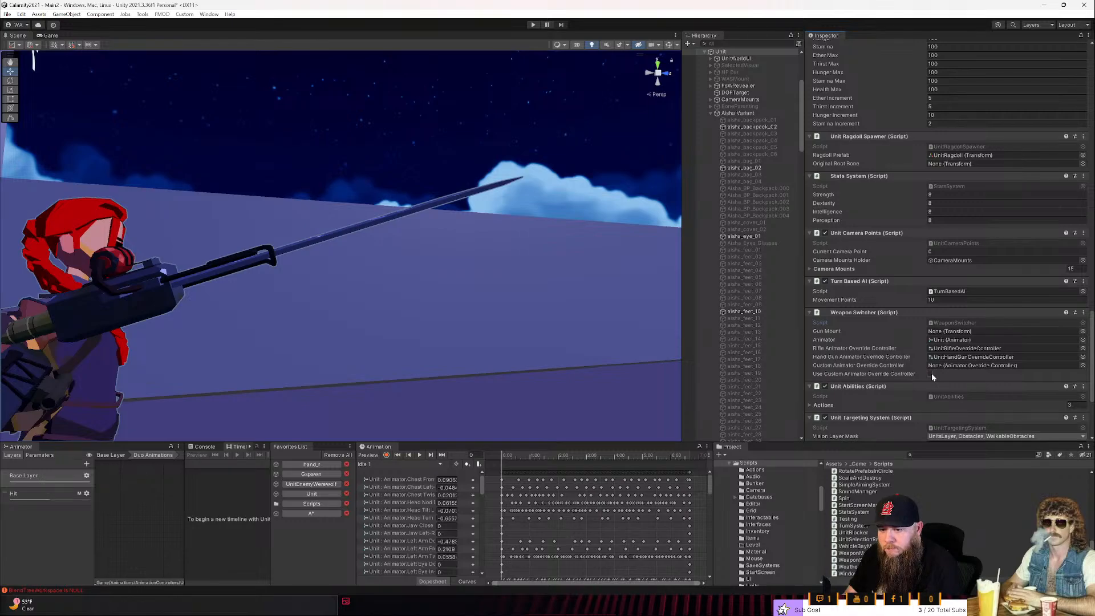
{"action": "key", "text": "alt+Tab"}
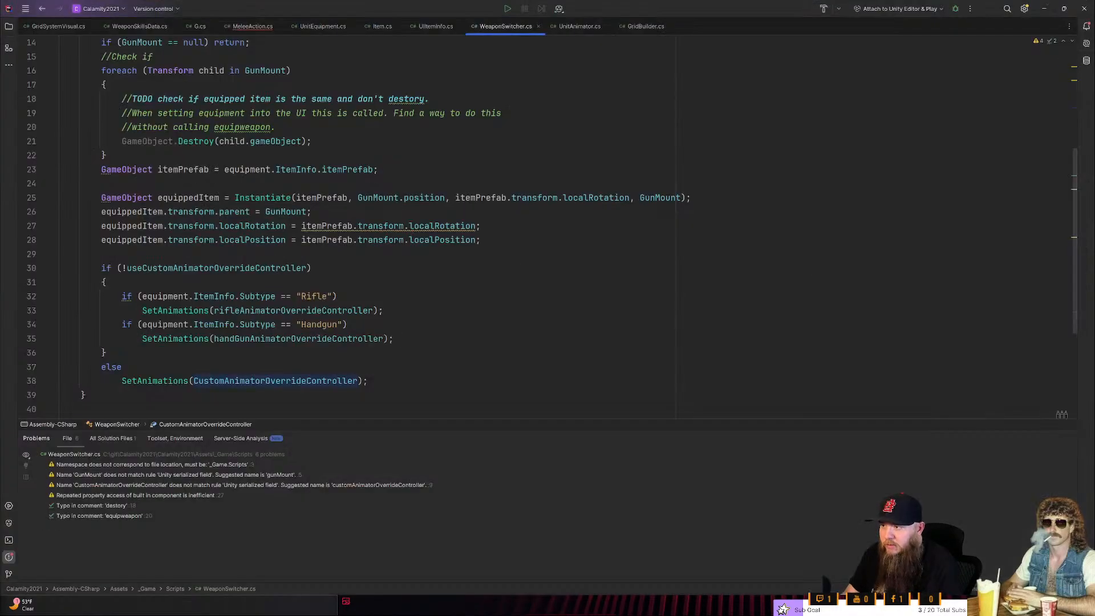
- Trace the handGunAnimatorOverrideController field from its declaration to its use in EquipWeapon
{"action": "scroll", "coordinate": [433, 182], "scroll_direction": "up", "scroll_amount": 1}
{"action": "left_click", "coordinate": [440, 141]}
{"action": "left_click_drag", "start_coordinate": [420, 142], "coordinate": [415, 155]}
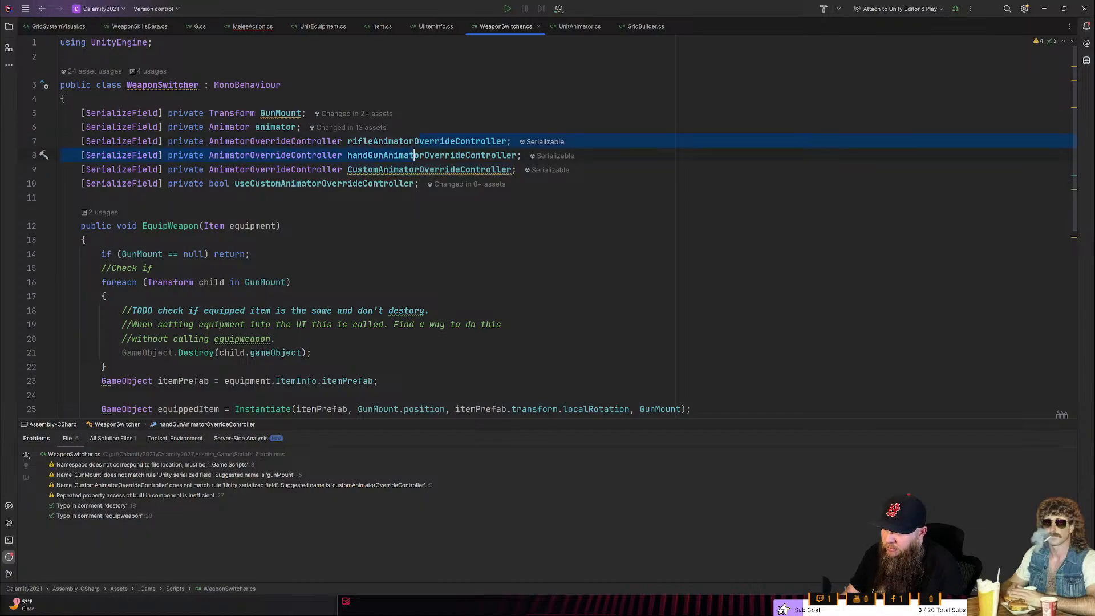
{"action": "double_click", "coordinate": [420, 155]}
{"action": "scroll", "coordinate": [419, 155], "scroll_direction": "down", "scroll_amount": 1}
{"action": "scroll", "coordinate": [420, 155], "scroll_direction": "down", "scroll_amount": 6}
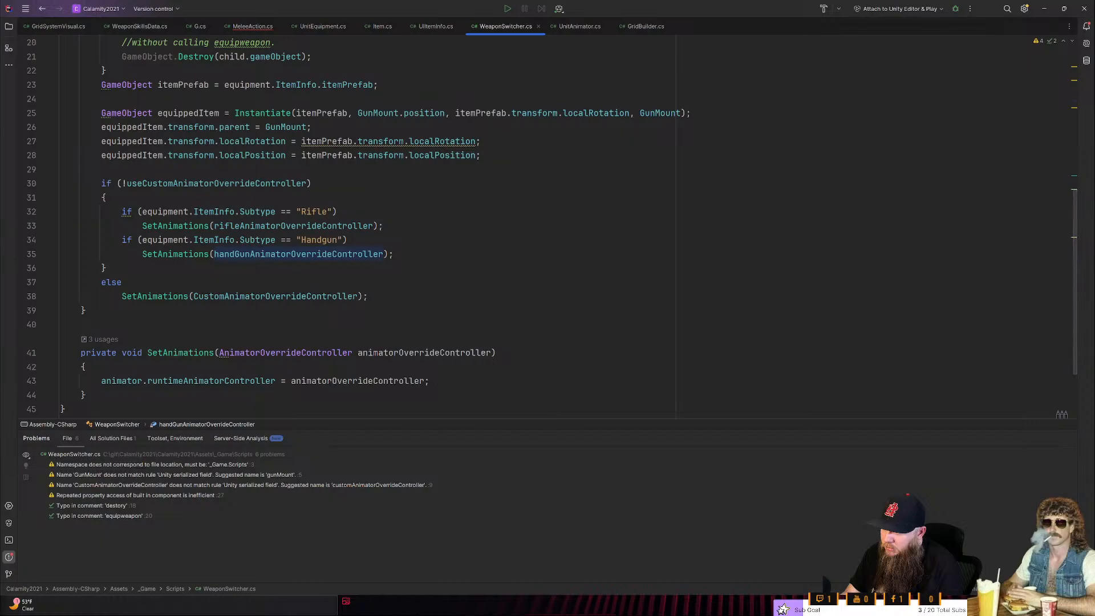
{"action": "scroll", "coordinate": [419, 155], "scroll_direction": "up", "scroll_amount": 1}
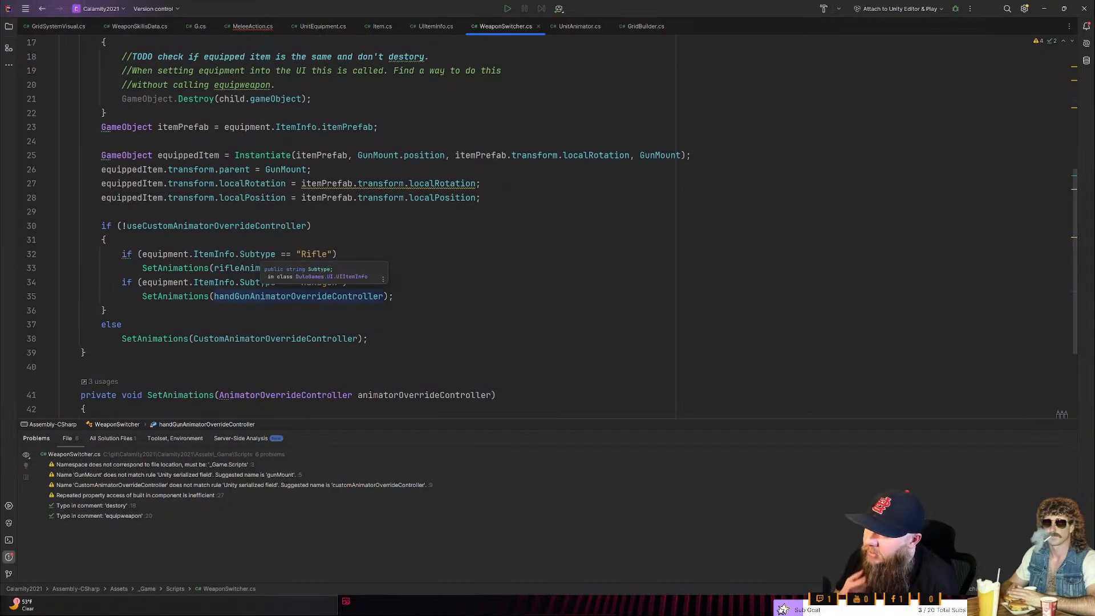
- Examine the ItemInfo.Subtype checks in EquipWeapon that choose between the rifle and handgun animator overrides
{"action": "double_click", "coordinate": [261, 255]}
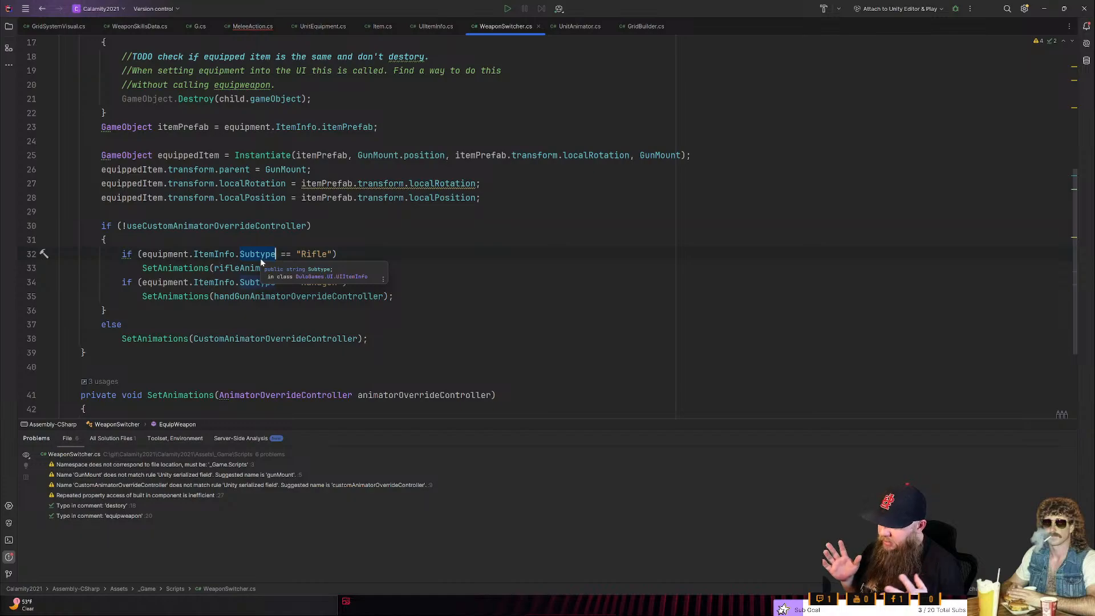
{"action": "key", "text": "Down"}
{"action": "key", "text": "Down"}
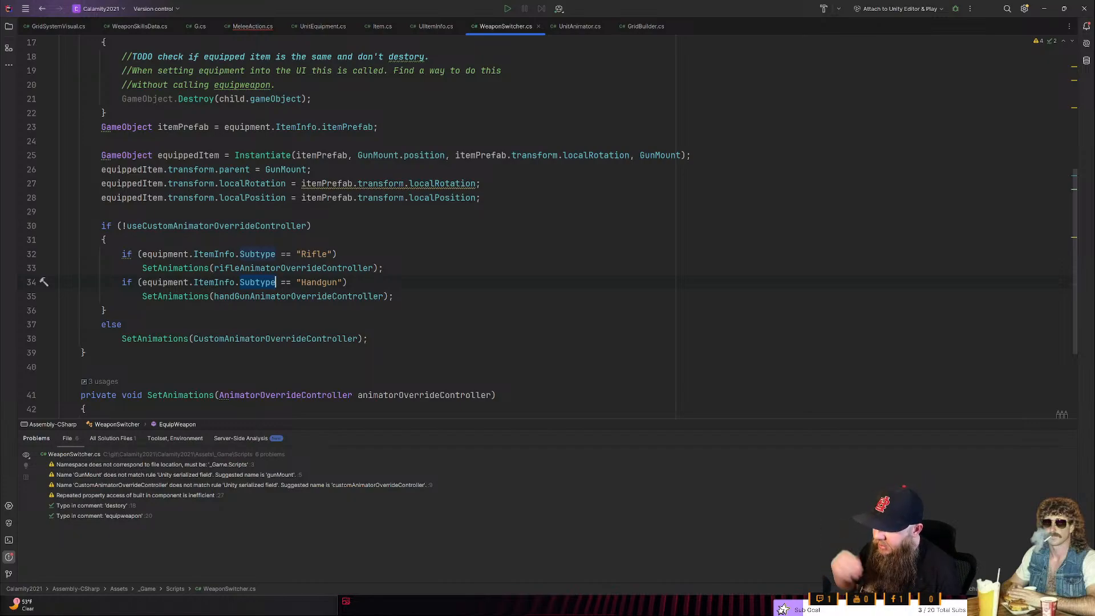
{"action": "left_click", "coordinate": [393, 296]}
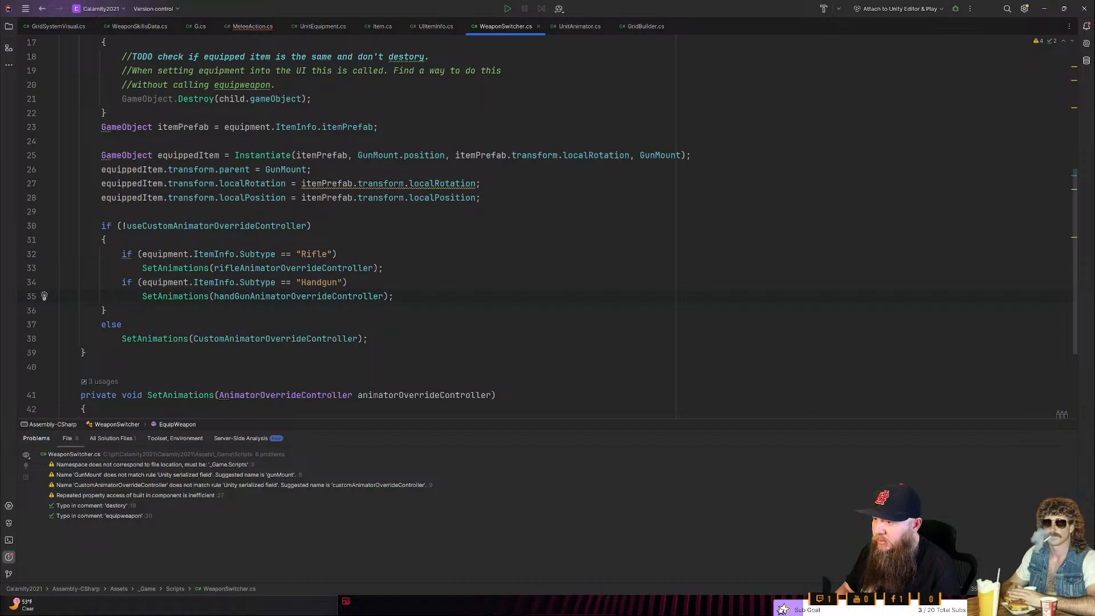
{"action": "key", "text": "shift+Up"}
{"action": "key", "text": "shift+Up"}
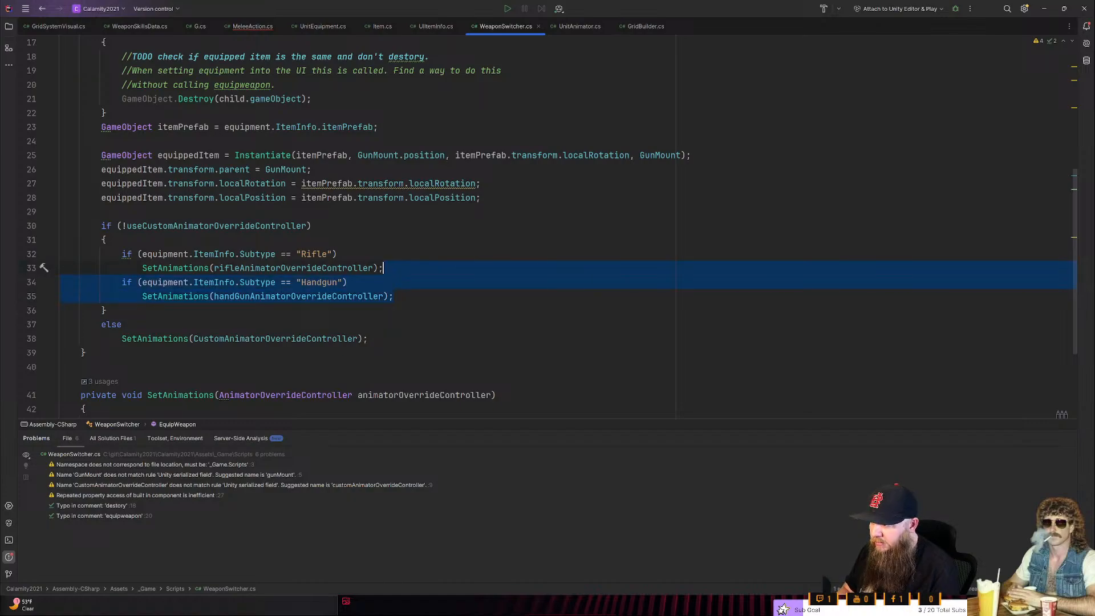
- Inspect the "Rifle" string compared with Subtype and go to Subtype's declaring class, UIItemInfo
{"action": "left_click", "coordinate": [332, 254]}
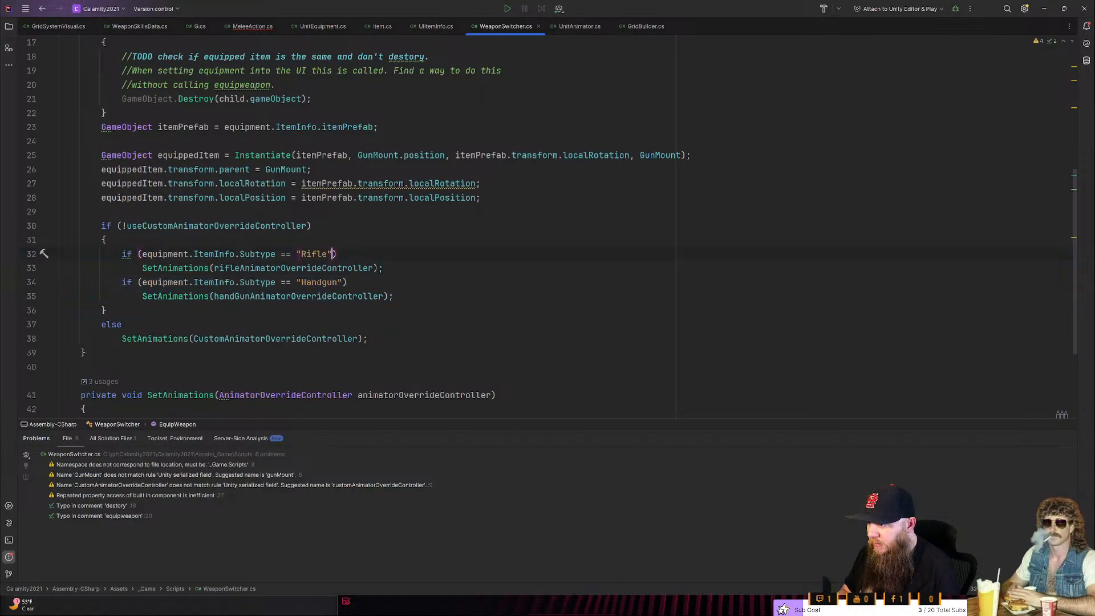
{"action": "key", "text": "ctrl+shift+Left"}
{"action": "key", "text": "ctrl+shift+Left"}
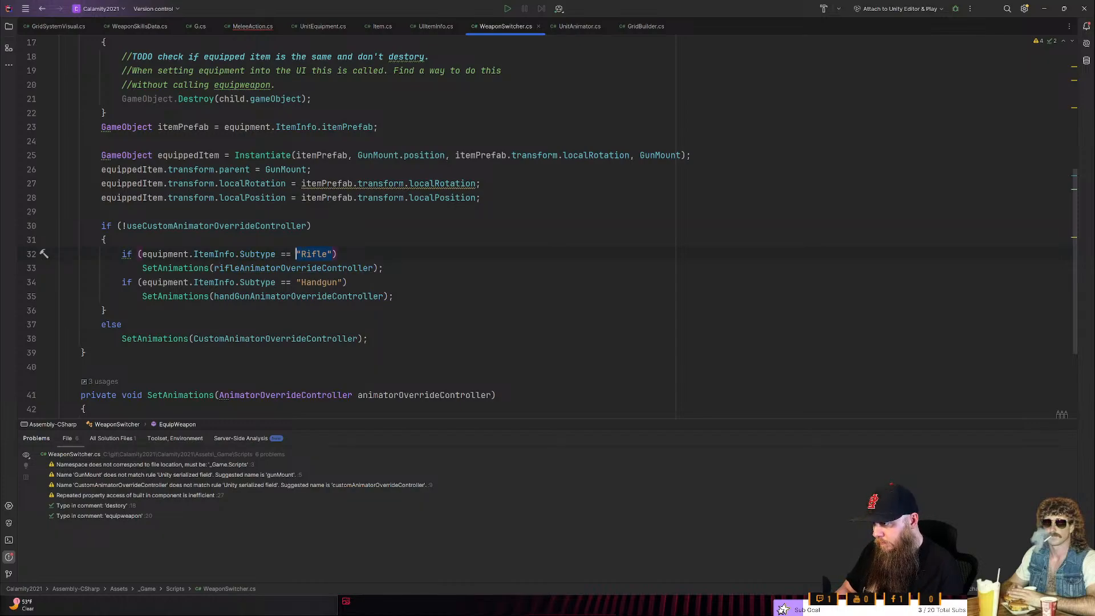
{"action": "left_click", "coordinate": [274, 255]}
{"action": "left_click_drag", "start_coordinate": [296, 255], "coordinate": [333, 254]}
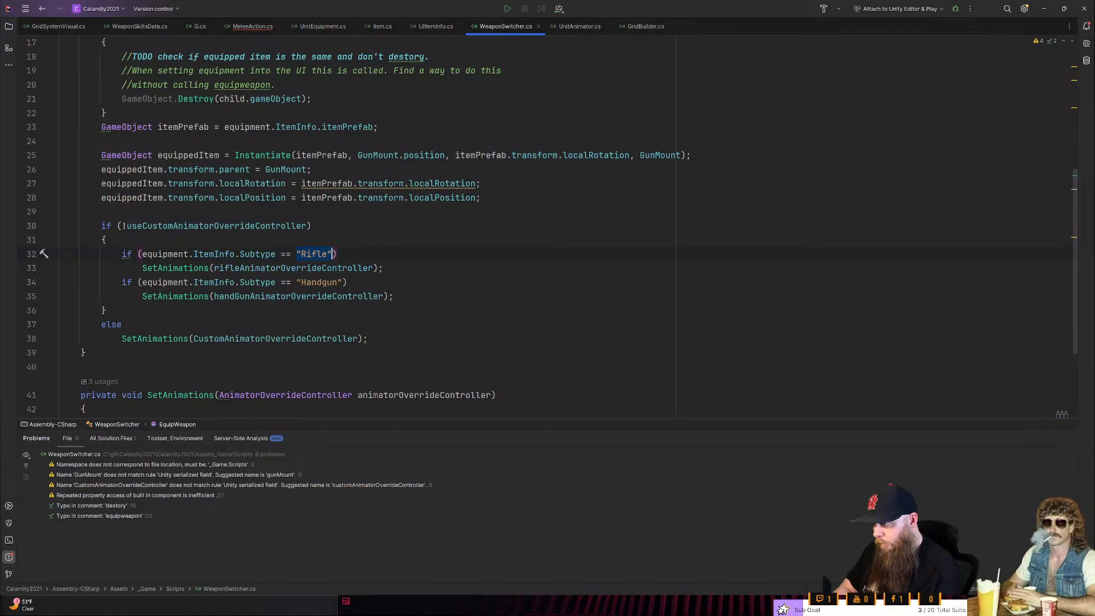
{"action": "left_click", "coordinate": [271, 254], "text": "ctrl"}
{"action": "scroll", "coordinate": [271, 255], "scroll_direction": "up", "scroll_amount": 8}
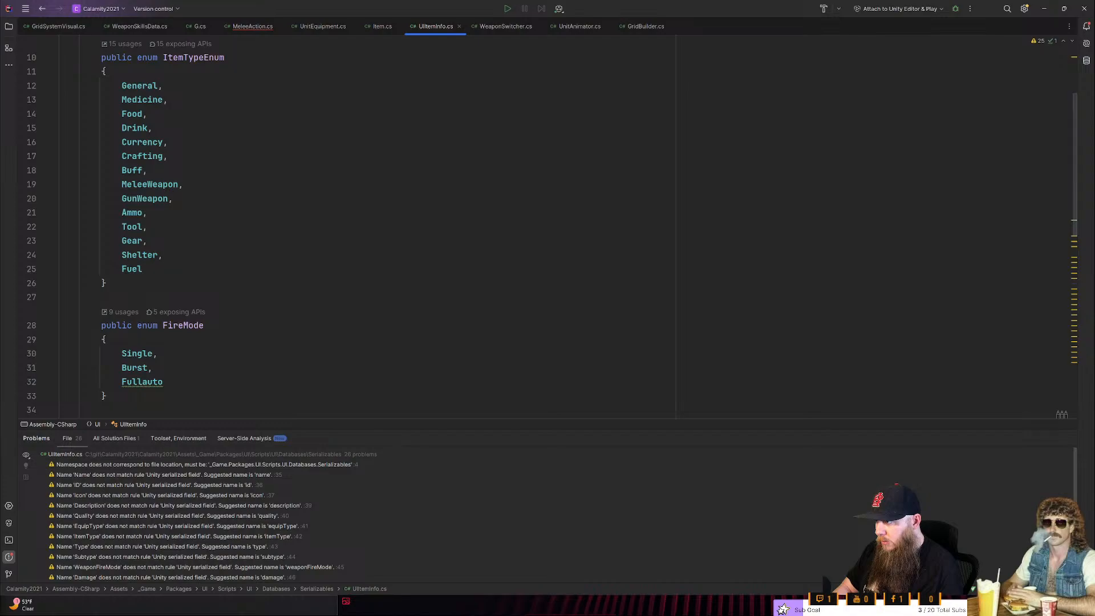
- Switch to WeaponSkillsData.cs and select the entire WeaponType enum, from its declaration to its closing brace
{"action": "key", "text": "ctrl+Tab"}
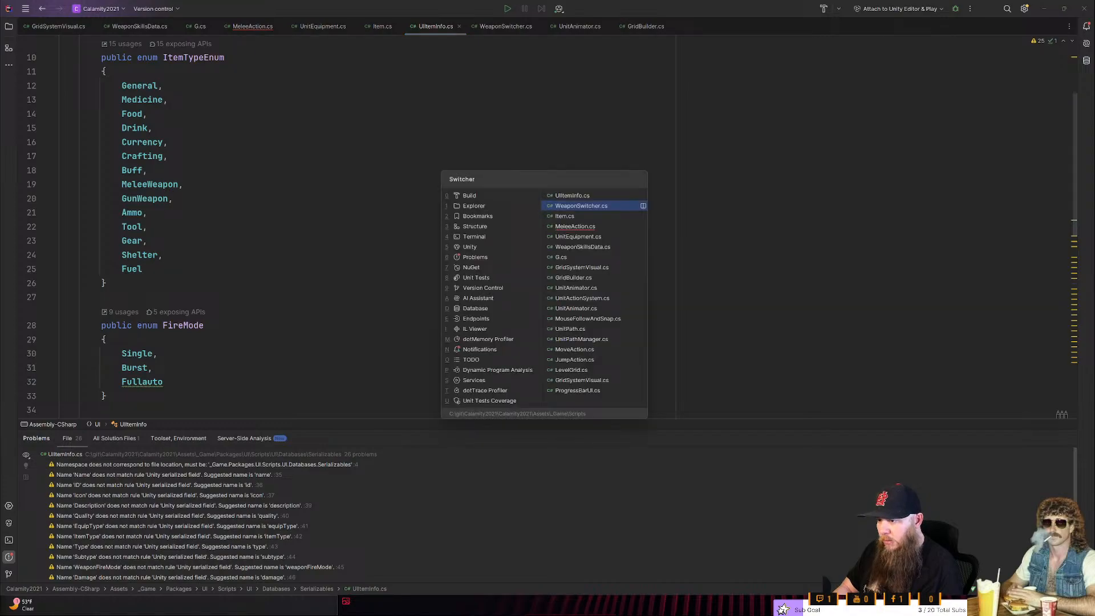
{"action": "key", "text": "ctrl+Tab"}
{"action": "key", "text": "ctrl+Tab"}
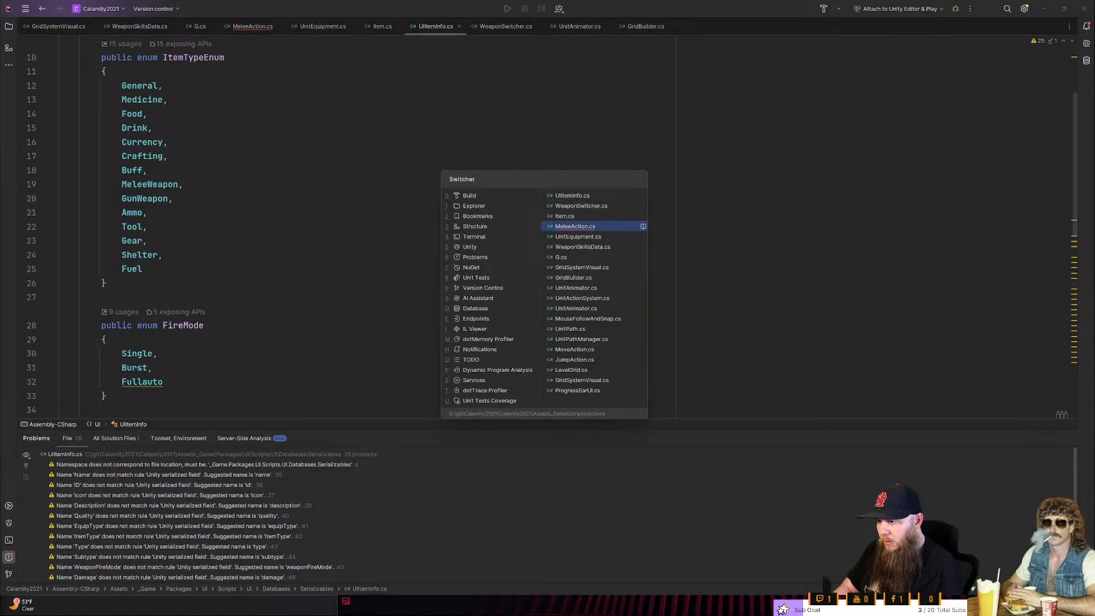
{"action": "key", "text": "ctrl+Tab"}
{"action": "key", "text": "ctrl+Tab"}
{"action": "scroll", "coordinate": [342, 228], "scroll_direction": "up", "scroll_amount": 5}
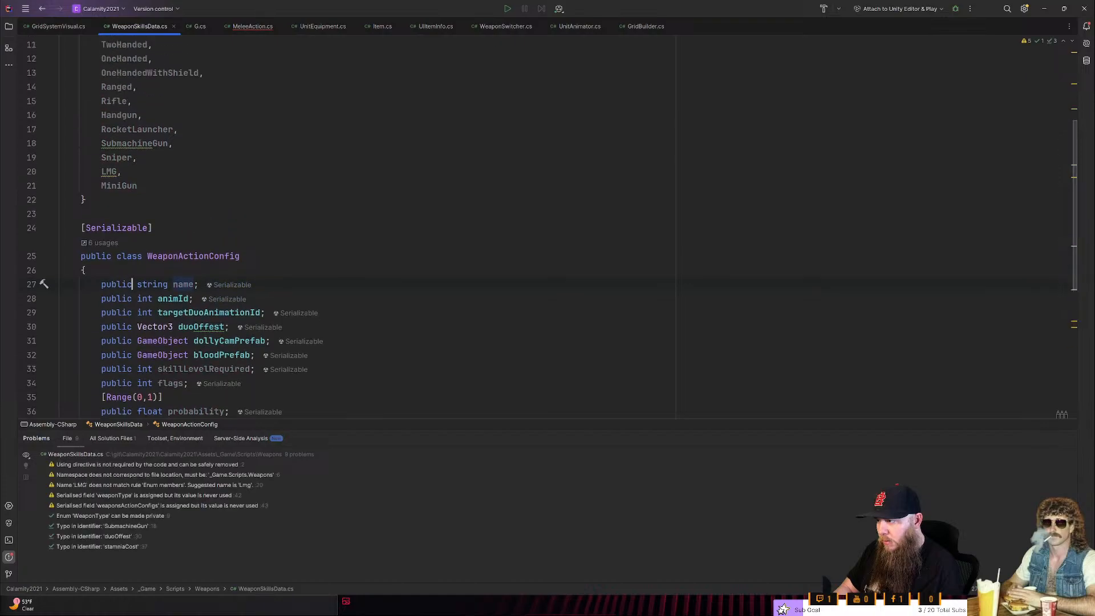
{"action": "left_click_drag", "start_coordinate": [86, 367], "coordinate": [6, 189]}
{"action": "key", "text": "ctrl+c"}
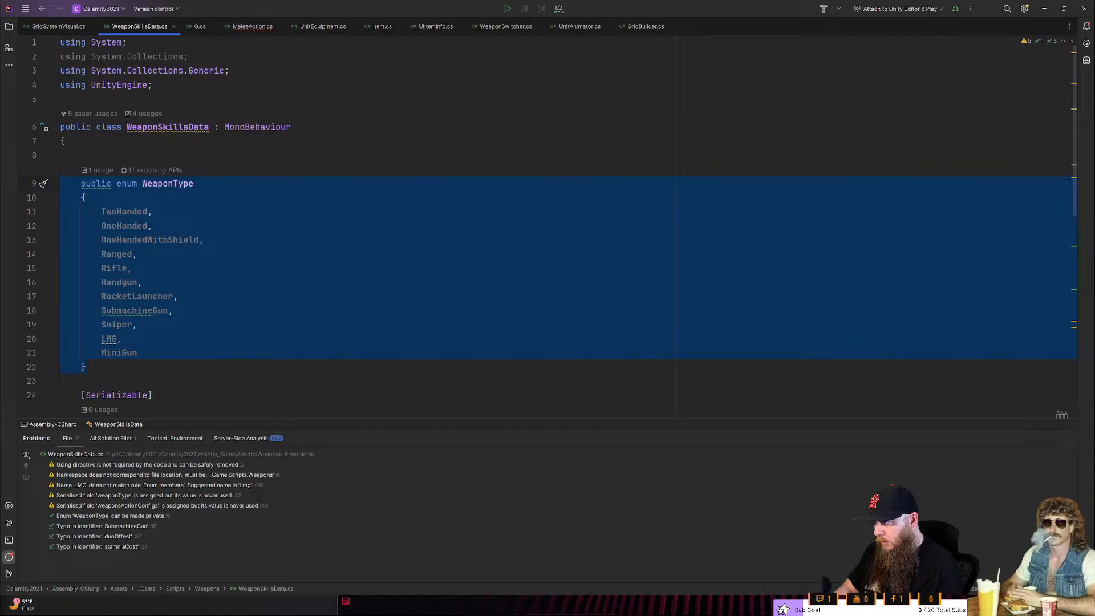
- Paste the copied WeaponType enum into UIItemInfo.cs, between the ItemTypeEnum and FireMode enums
{"action": "key", "text": "ctrl+Tab"}
{"action": "scroll", "coordinate": [548, 227], "scroll_direction": "down", "scroll_amount": 6}
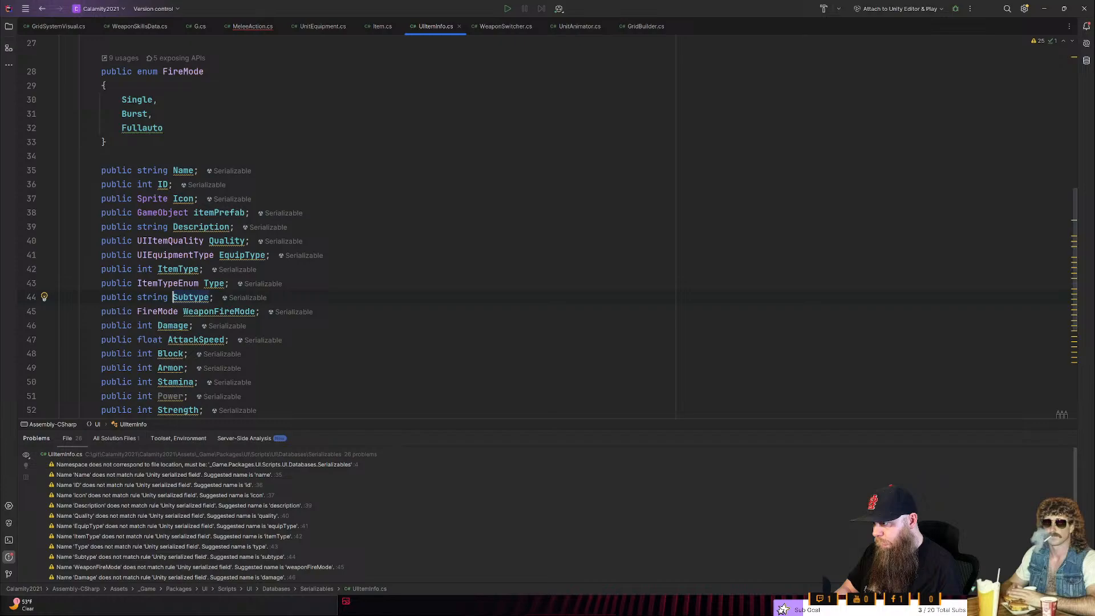
{"action": "scroll", "coordinate": [548, 226], "scroll_direction": "up", "scroll_amount": 1}
{"action": "scroll", "coordinate": [547, 226], "scroll_direction": "up", "scroll_amount": 6}
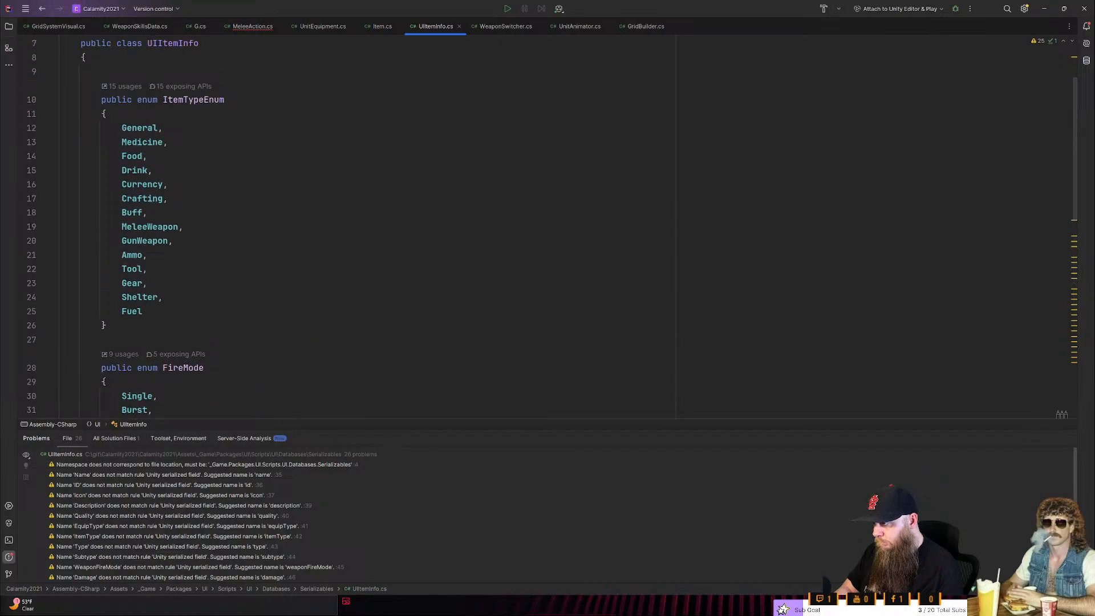
{"action": "scroll", "coordinate": [553, 226], "scroll_direction": "down", "scroll_amount": 1}
{"action": "left_click", "coordinate": [107, 283]}
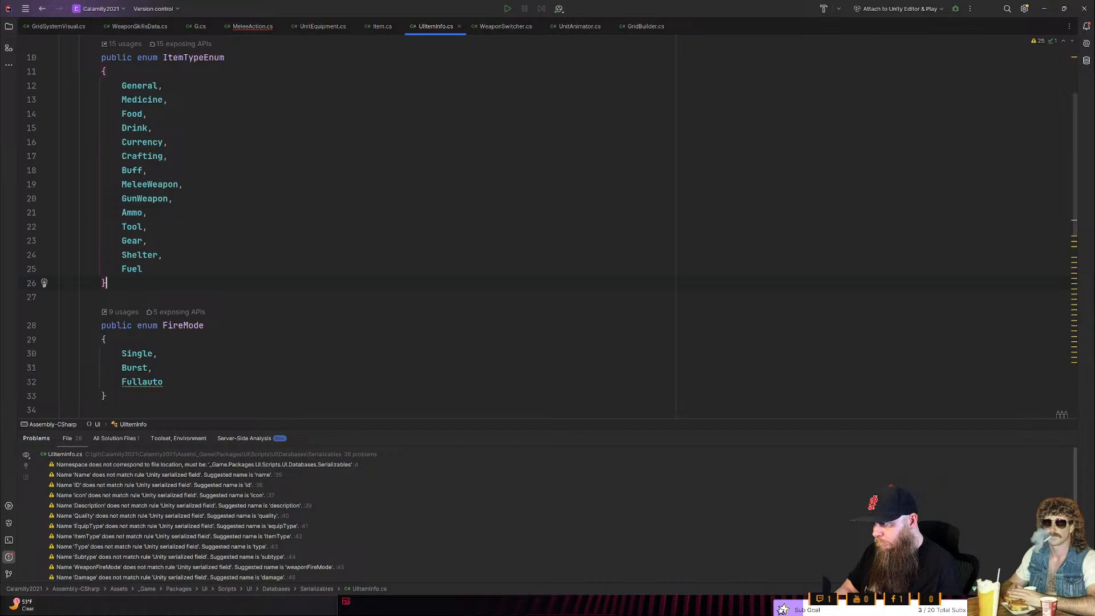
{"action": "key", "text": "Return"}
{"action": "key", "text": "Return"}
{"action": "key", "text": "ctrl+v"}
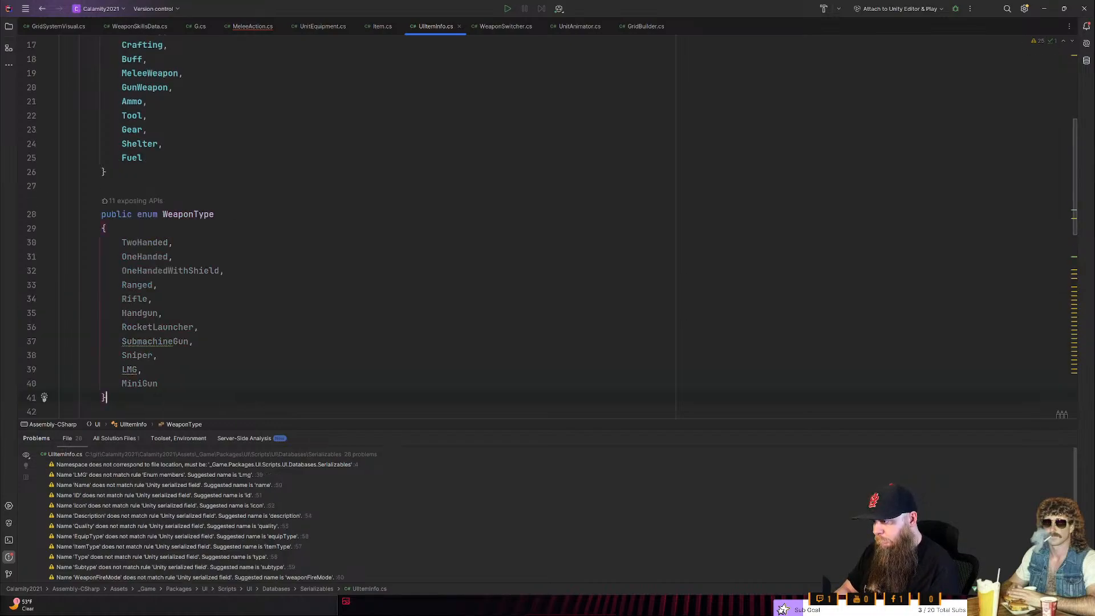
- Add a public string field named WeaponType directly below the Subtype field in UIItemInfo
{"action": "scroll", "coordinate": [552, 226], "scroll_direction": "down", "scroll_amount": 6}
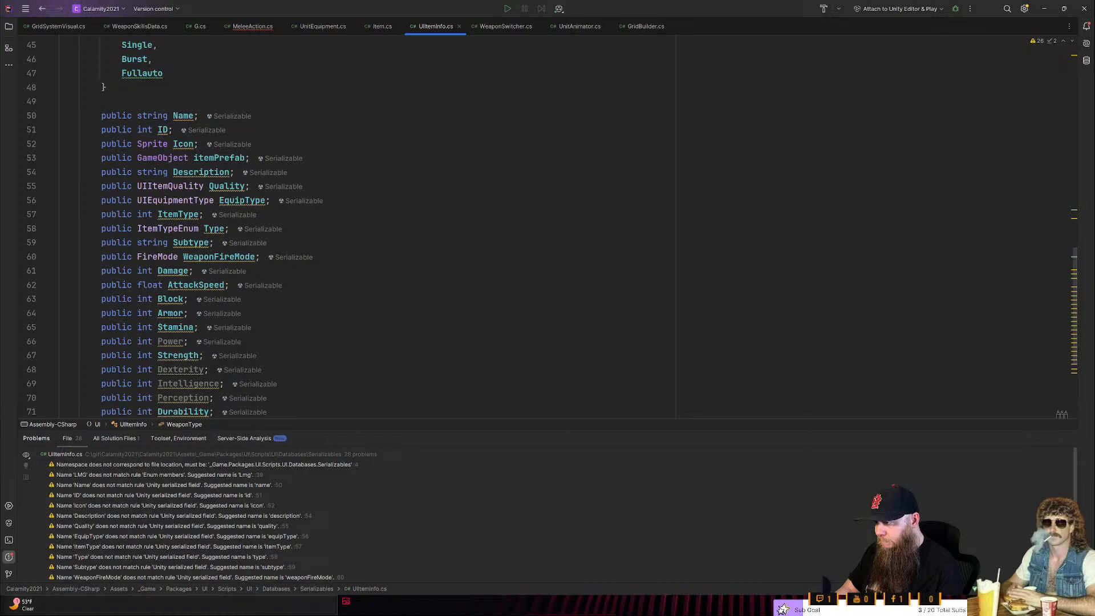
{"action": "scroll", "coordinate": [552, 226], "scroll_direction": "up", "scroll_amount": 2}
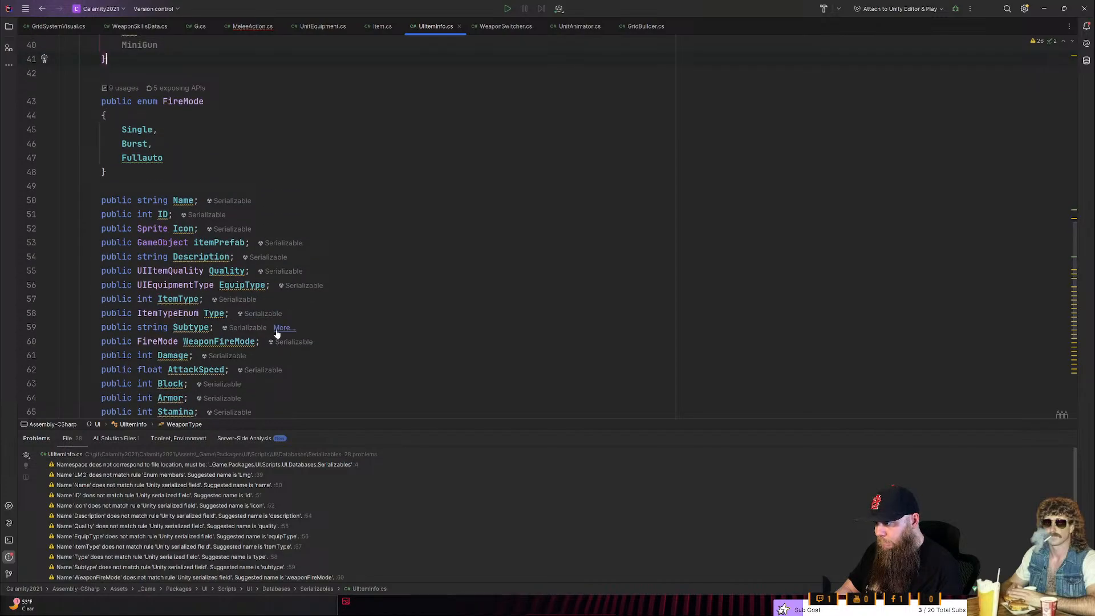
{"action": "left_click", "coordinate": [274, 329]}
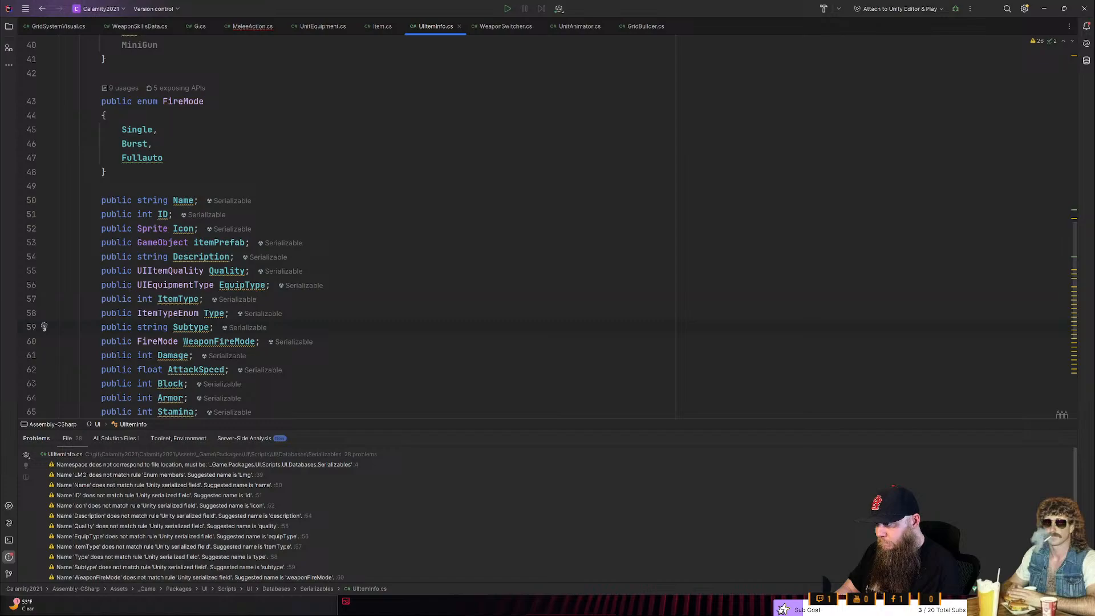
{"action": "key", "text": "Return"}
{"action": "type", "text": "public string WeaponTyhpe"}
{"action": "key", "text": "BackSpace"}
{"action": "key", "text": "BackSpace"}
{"action": "key", "text": "BackSpace"}
{"action": "type", "text": "pe;"}
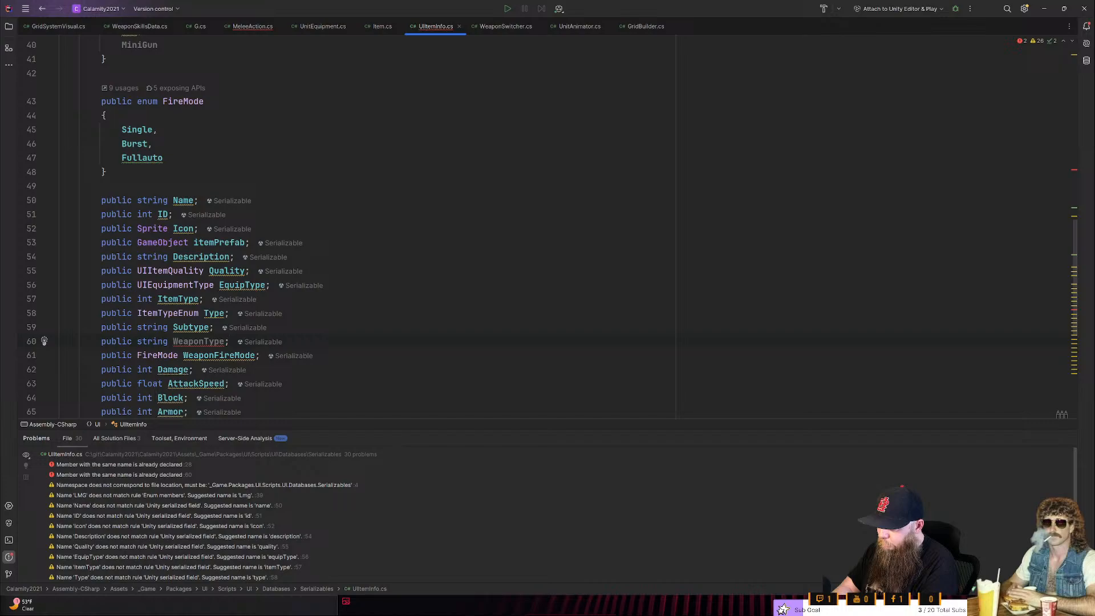
- Delete the whole WeaponType string field line below Subtype
{"action": "key", "text": "ctrl+shift+Left"}
{"action": "key", "text": "ctrl+shift+Left"}
{"action": "key", "text": "ctrl+shift+Left"}
{"action": "key", "text": "ctrl+shift+Left"}
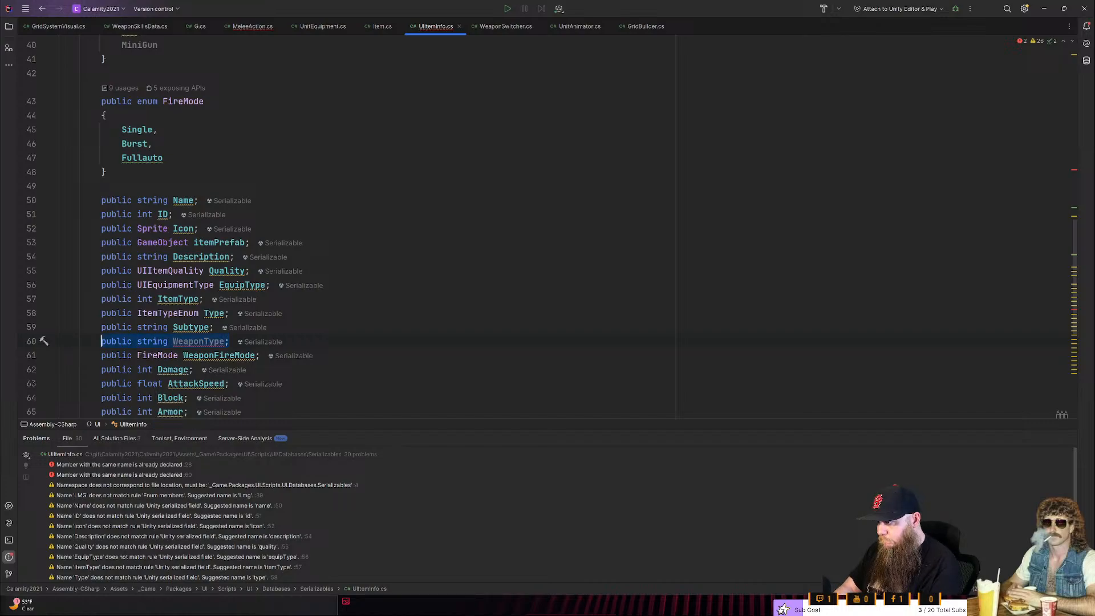
{"action": "key", "text": "BackSpace"}
{"action": "key", "text": "BackSpace"}
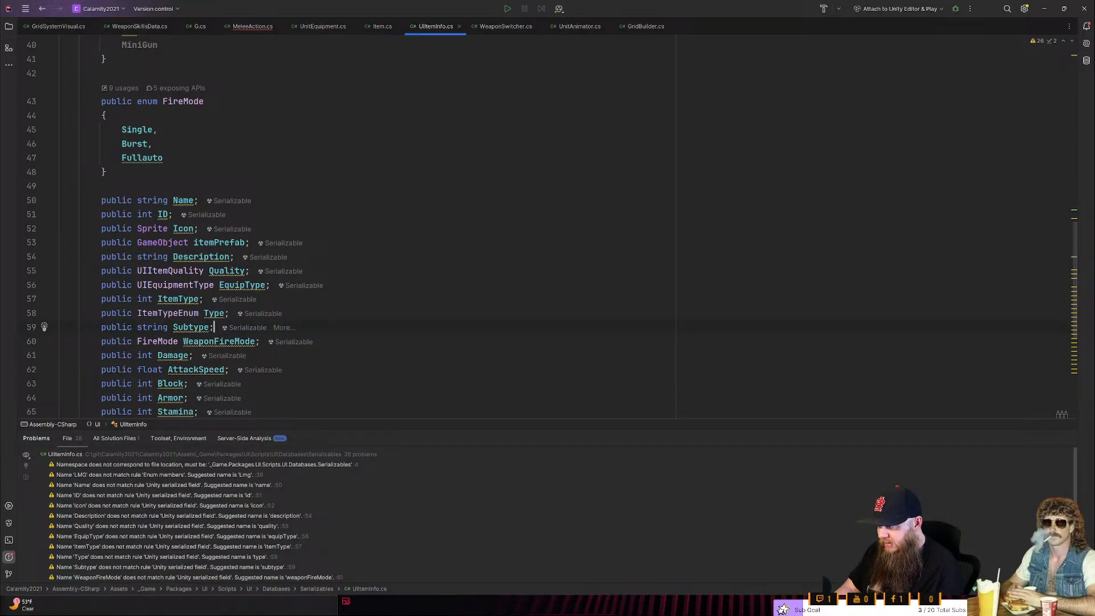
- Switch to WeaponSwitcher.cs and place the cursor at the end of the handgun SetAnimations call in EquipWeapon
{"action": "key", "text": "alt+Tab"}
{"action": "key", "text": "alt+Tab"}
{"action": "key", "text": "ctrl+Tab"}
{"action": "key", "text": "ctrl+Tab"}
{"action": "key", "text": "ctrl+Tab"}
{"action": "key", "text": "ctrl+Tab"}
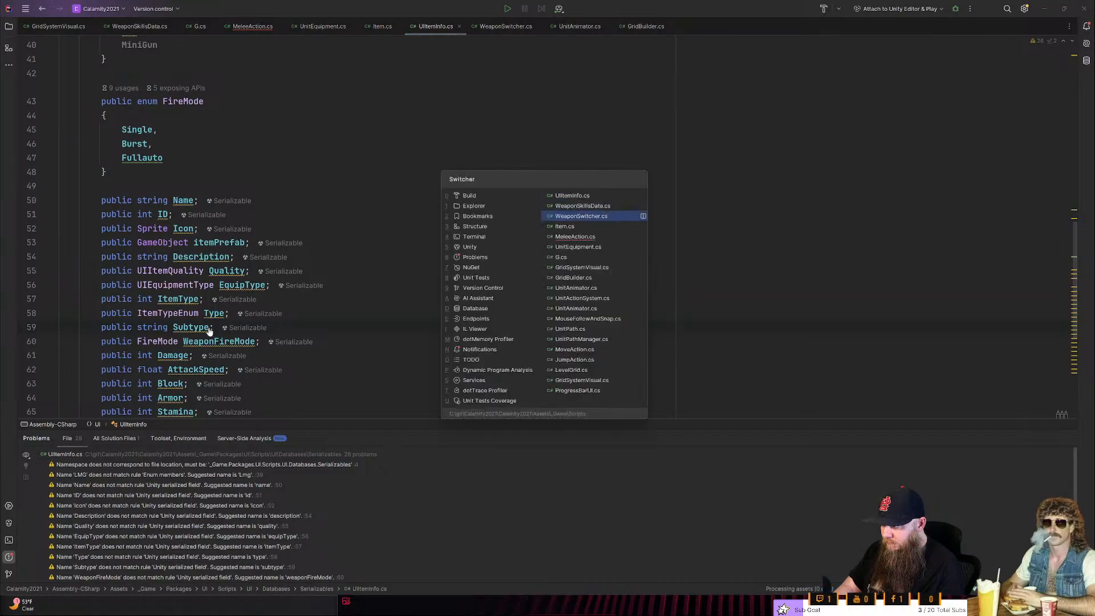
{"action": "key", "text": "Down"}
{"action": "key", "text": "Down"}
{"action": "key", "text": "Down"}
{"action": "key", "text": "End"}
{"action": "key", "text": "Up"}
{"action": "key", "text": "Left"}
{"action": "key", "text": "ctrl+shift+Left"}
{"action": "key", "text": "ctrl+shift+Left"}
{"action": "key", "text": "ctrl+shift+Left"}
{"action": "key", "text": "shift+Right"}
{"action": "key", "text": "Right"}
{"action": "key", "text": "Right"}
{"action": "key", "text": "Right"}
{"action": "key", "text": "Down"}
{"action": "key", "text": "End"}
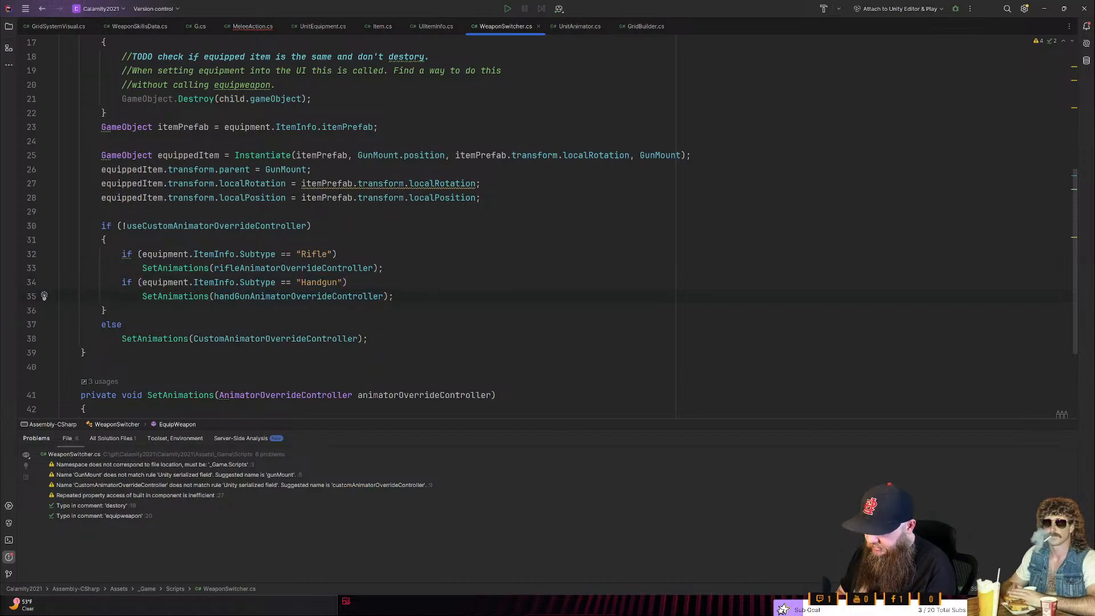
- Below the handgun branch, add an if condition checking that equipment.ItemInfo.Subtype equals "TwoHanded"
{"action": "key", "text": "Return"}
{"action": "type", "text": "if "}
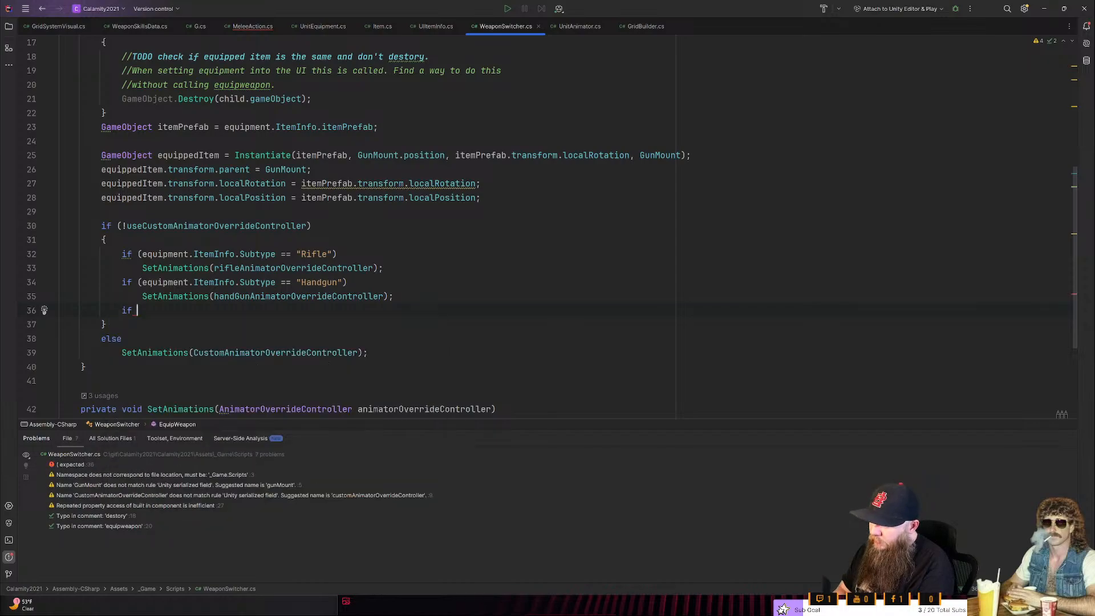
{"action": "type", "text": "(eq"}
{"action": "key", "text": "Return"}
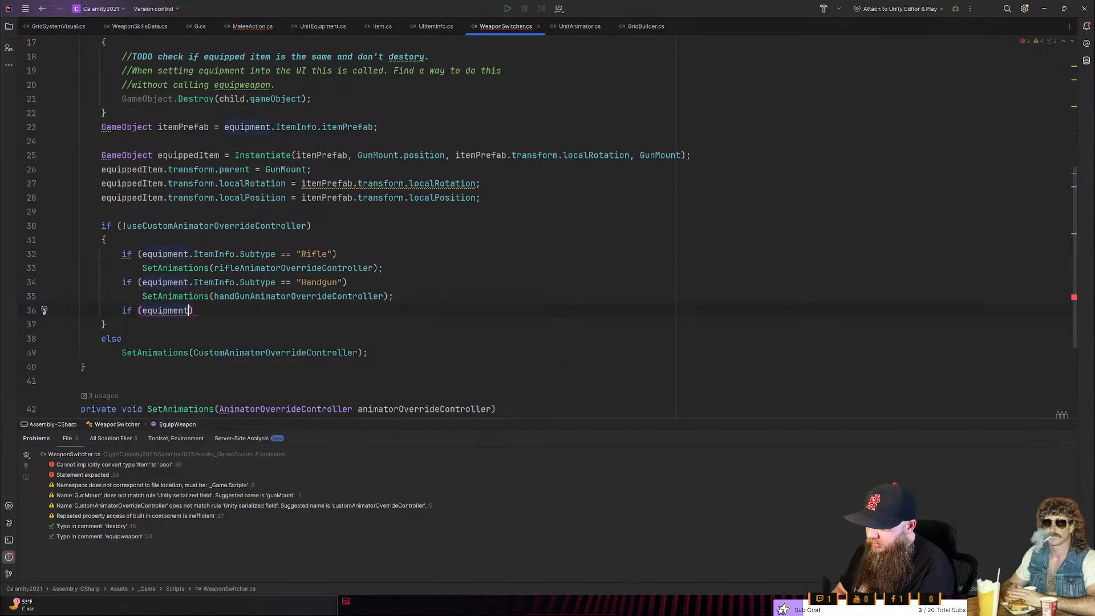
{"action": "type", "text": ".item"}
{"action": "key", "text": "Return"}
{"action": "type", "text": ".su"}
{"action": "key", "text": "Return"}
{"action": "type", "text": "== \"TwoH"}
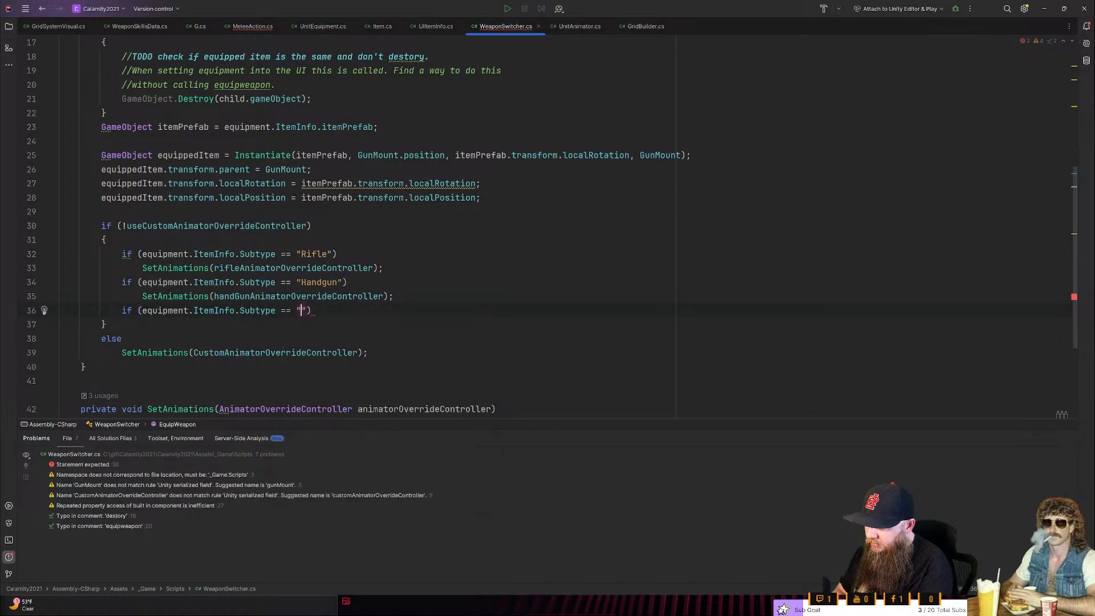
{"action": "type", "text": "anded"}
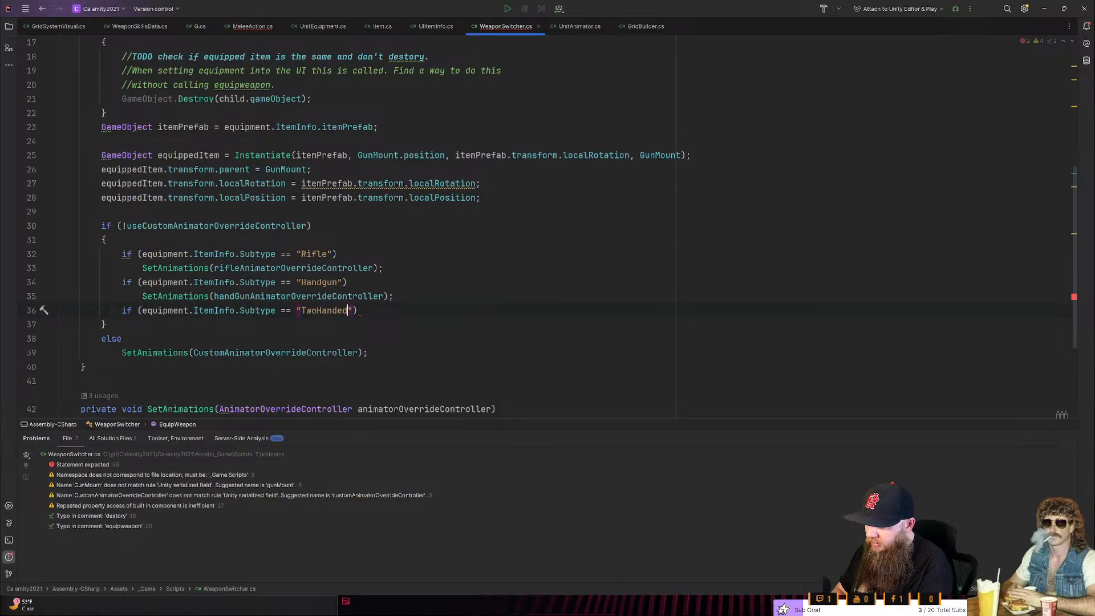
{"action": "key", "text": "End"}
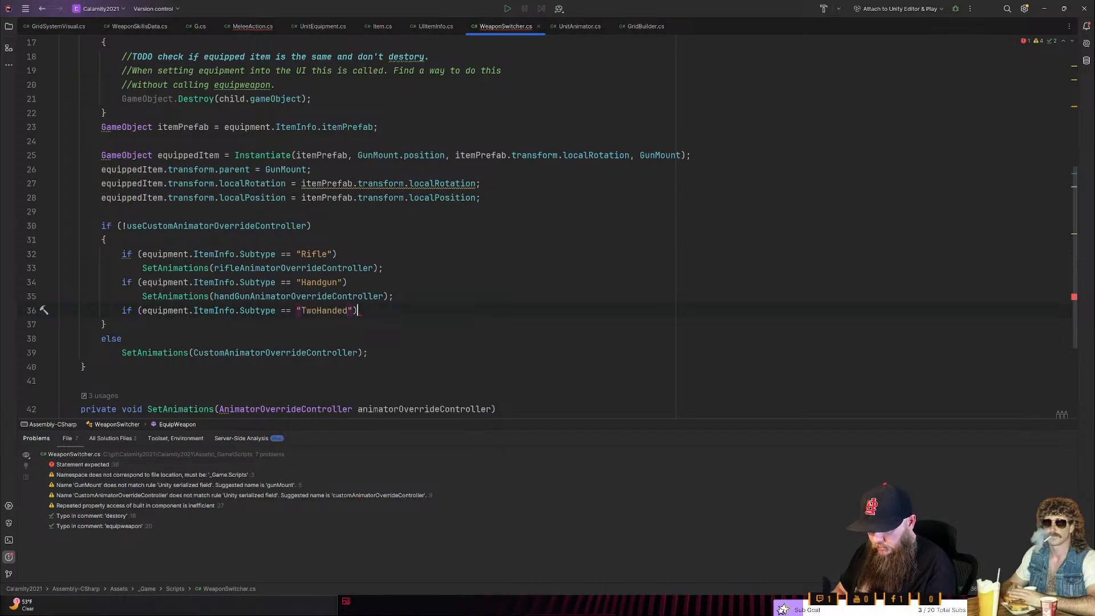
- Add a SetAnimations call with empty parentheses under the "TwoHanded" condition
{"action": "key", "text": "Return"}
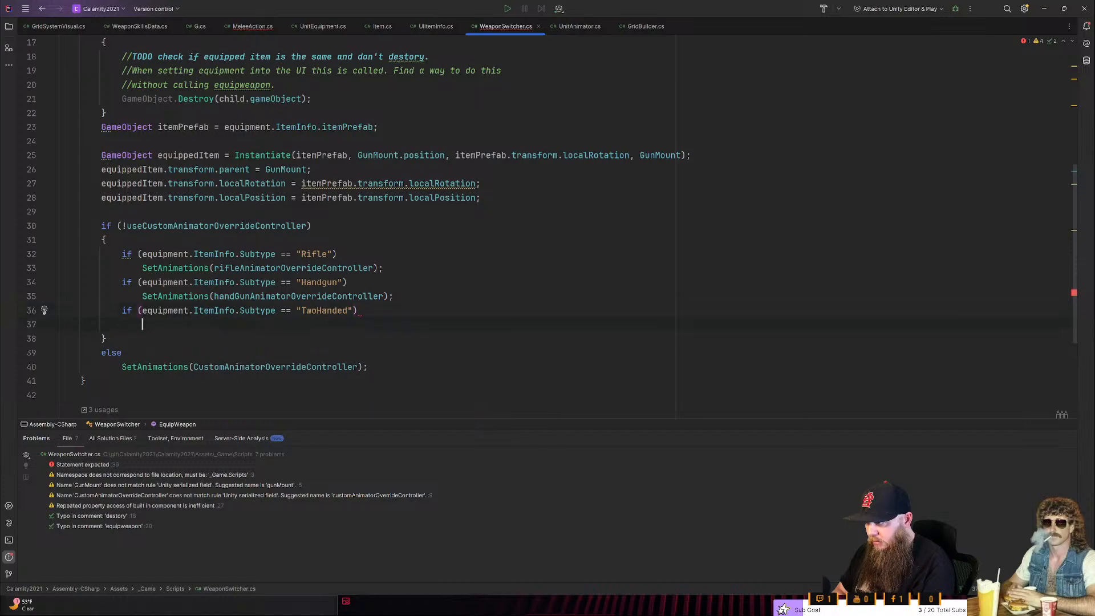
{"action": "type", "text": "SetAnimations"}
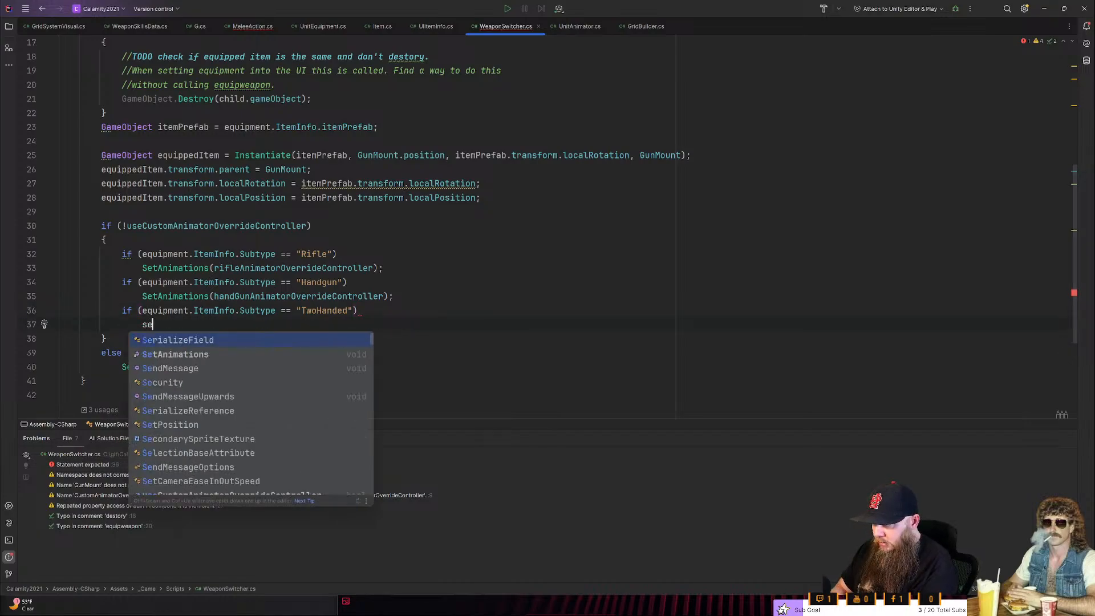
{"action": "key", "text": "Return"}
{"action": "type", "text": "(());"}
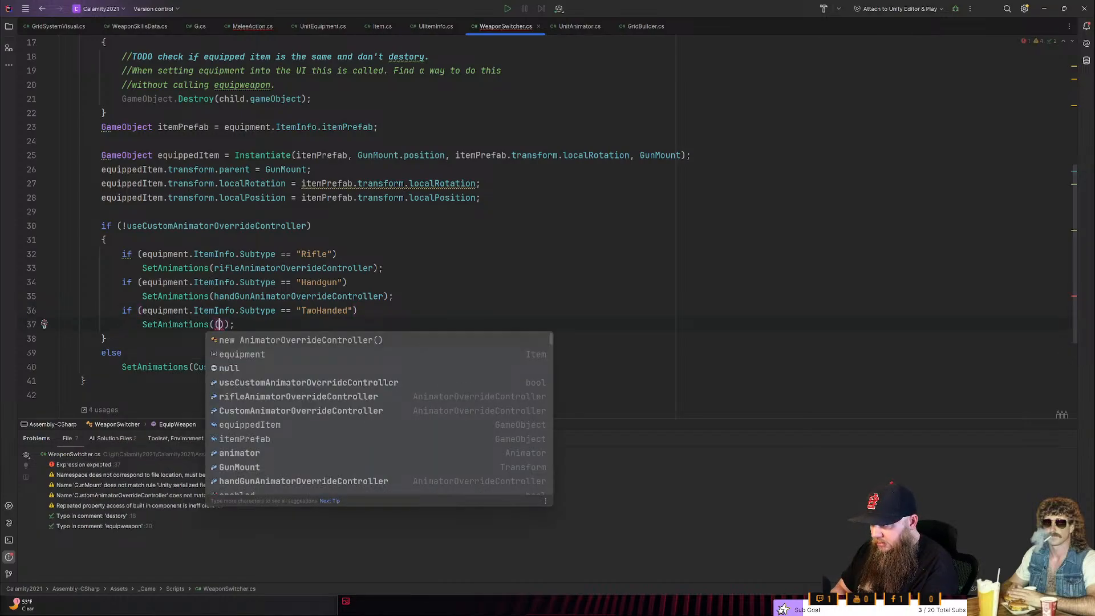
{"action": "key", "text": "BackSpace"}
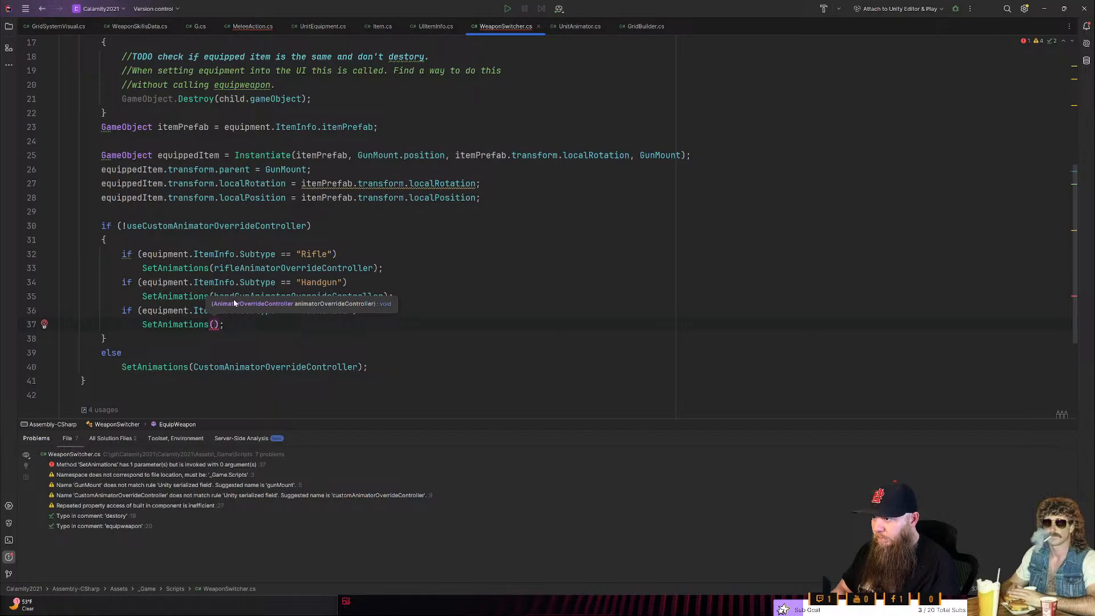
- Duplicate the serialized handGunAnimatorOverrideController field declaration on the line below it
{"action": "scroll", "coordinate": [234, 302], "scroll_direction": "up", "scroll_amount": 6}
{"action": "left_click", "coordinate": [521, 156]}
{"action": "key", "text": "shift+Up"}
{"action": "key", "text": "ctrl+c"}
{"action": "key", "text": "Down"}
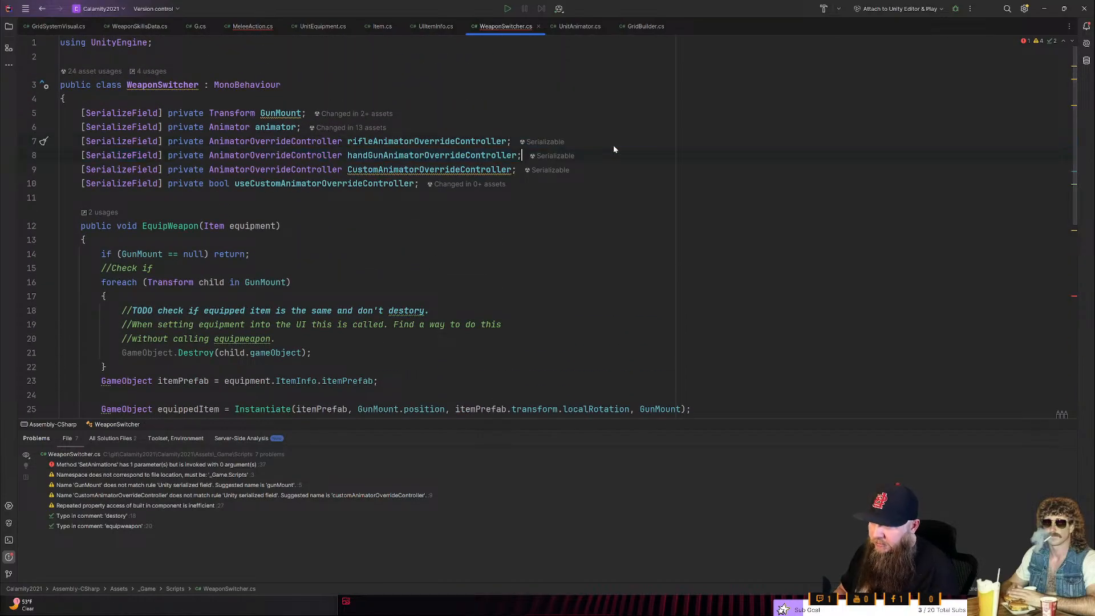
{"action": "key", "text": "ctrl+v"}
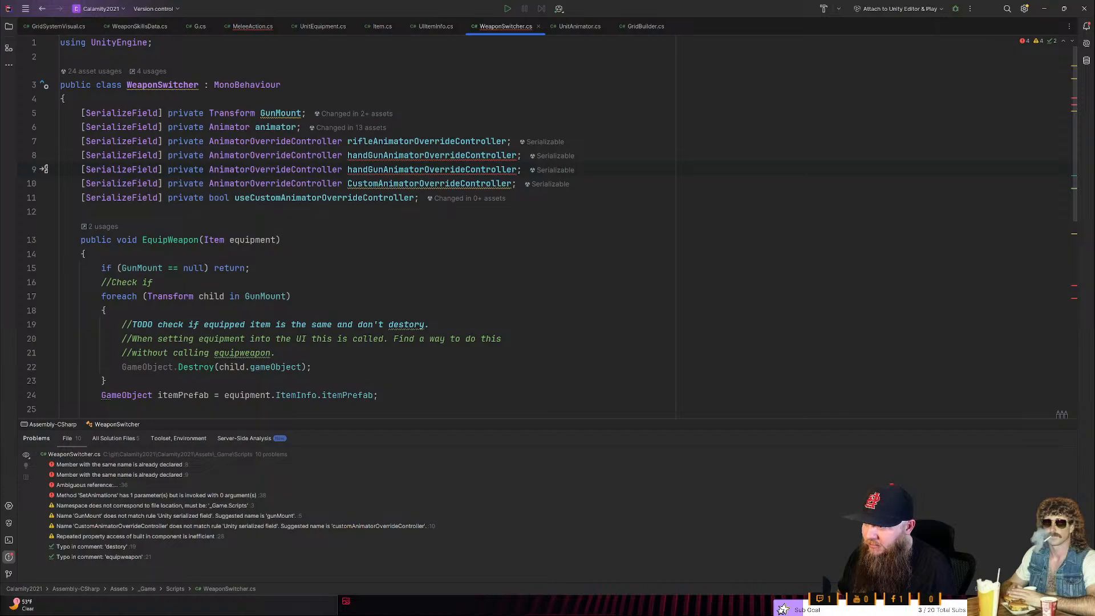
- Rename the duplicated field to twoHandedAnimatorOverrideController
{"action": "key", "text": "Left"}
{"action": "key", "text": "ctrl+Left"}
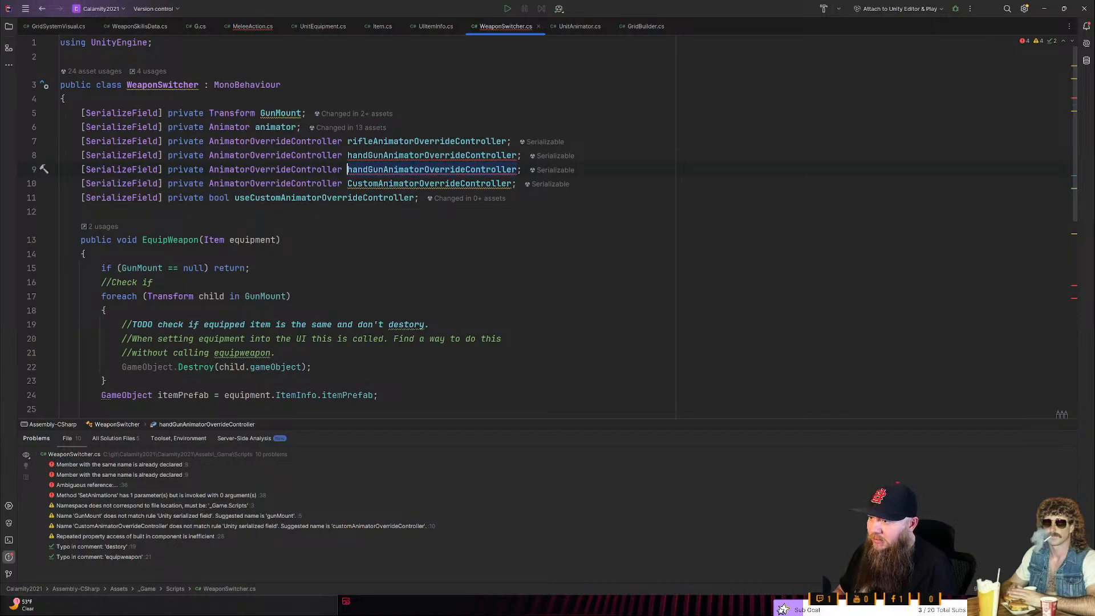
{"action": "key", "text": "Delete"}
{"action": "key", "text": "Delete"}
{"action": "key", "text": "Delete"}
{"action": "key", "text": "Delete"}
{"action": "key", "text": "Delete"}
{"action": "key", "text": "Delete"}
{"action": "key", "text": "Delete"}
{"action": "type", "text": "twoHanded"}
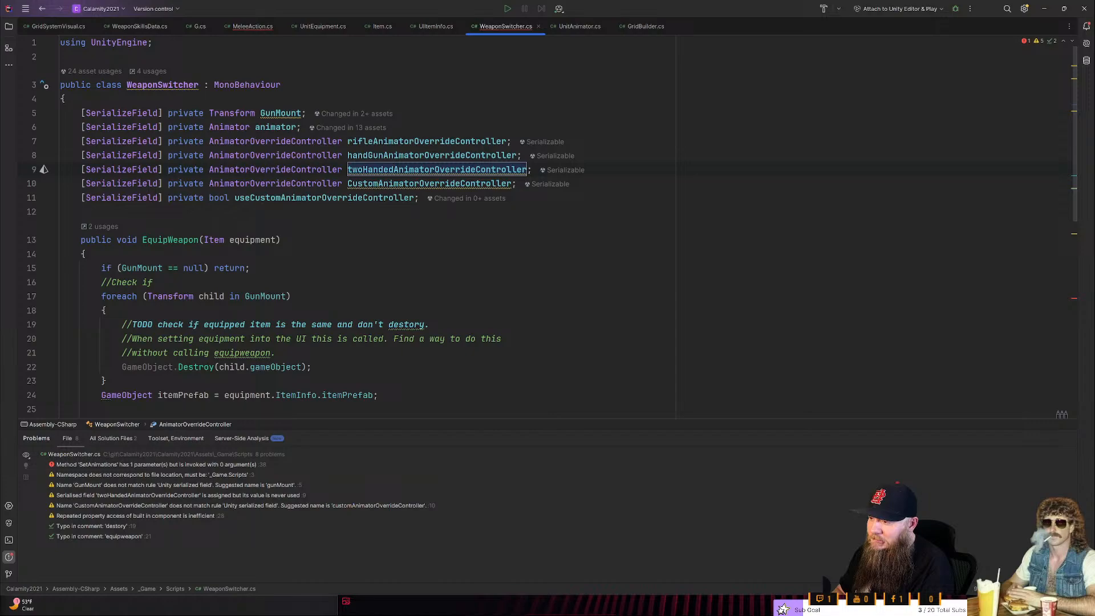
{"action": "key", "text": "Return"}
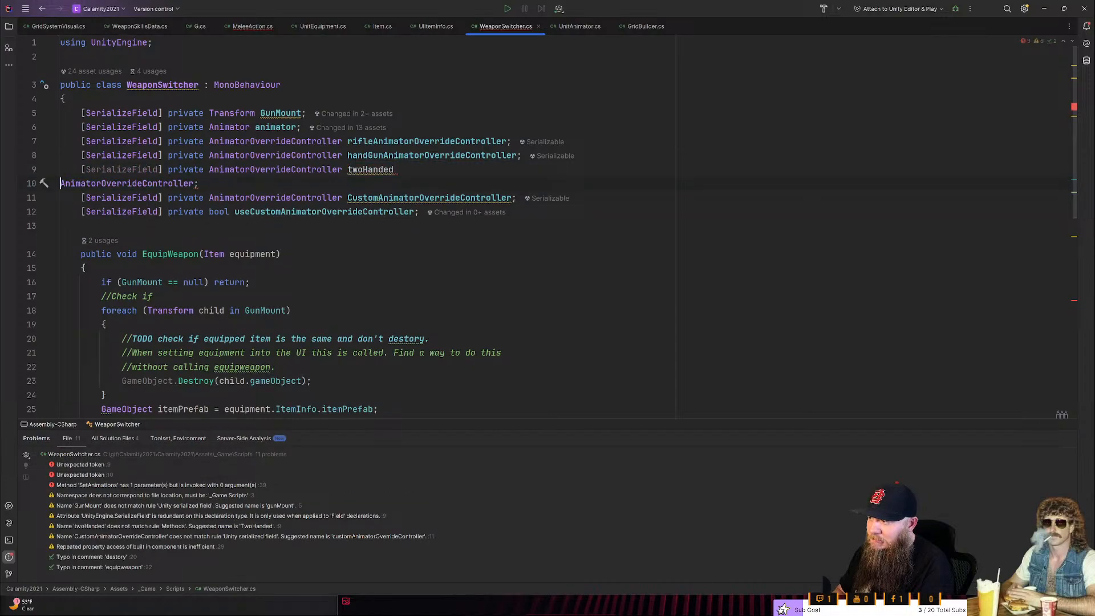
{"action": "key", "text": "BackSpace"}
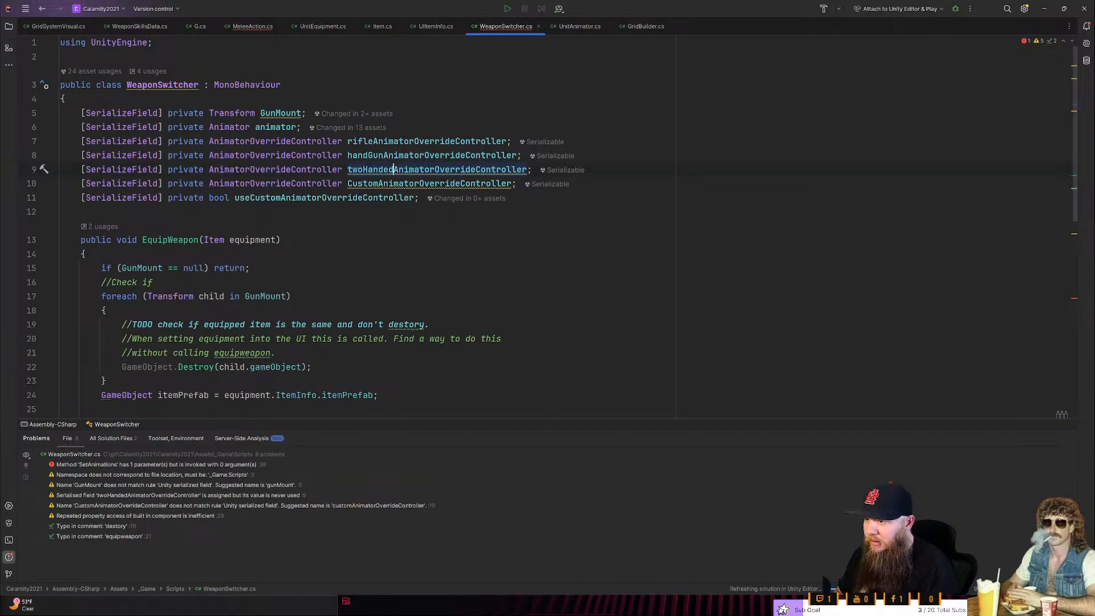
- Pass twoHandedAnimatorOverrideController as the argument of the SetAnimations call in the "TwoHanded" branch
{"action": "scroll", "coordinate": [365, 228], "scroll_direction": "down", "scroll_amount": 5}
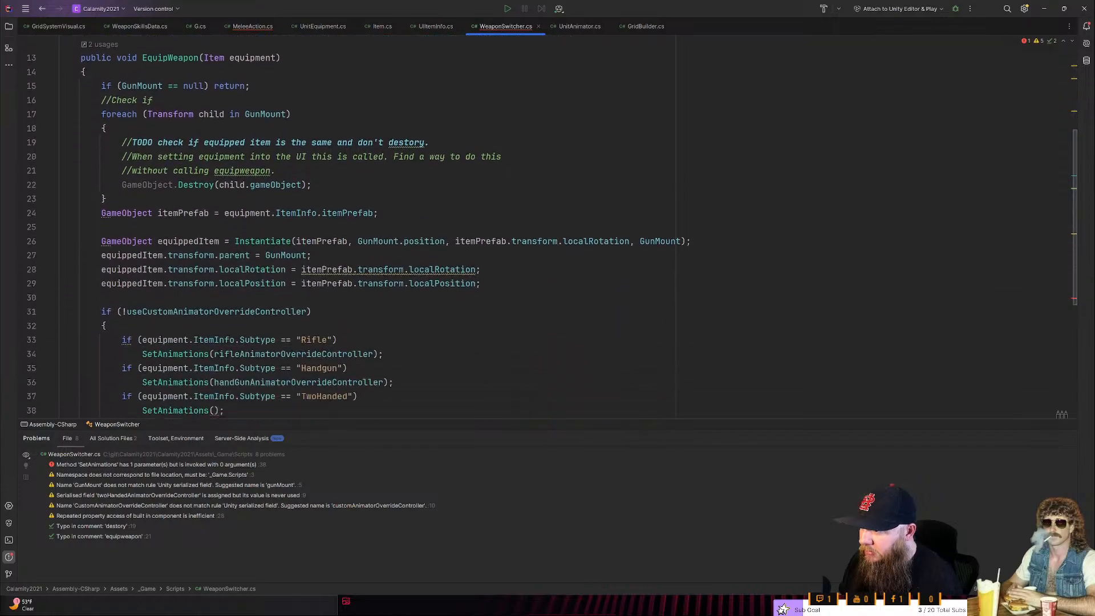
{"action": "left_click", "coordinate": [214, 339]}
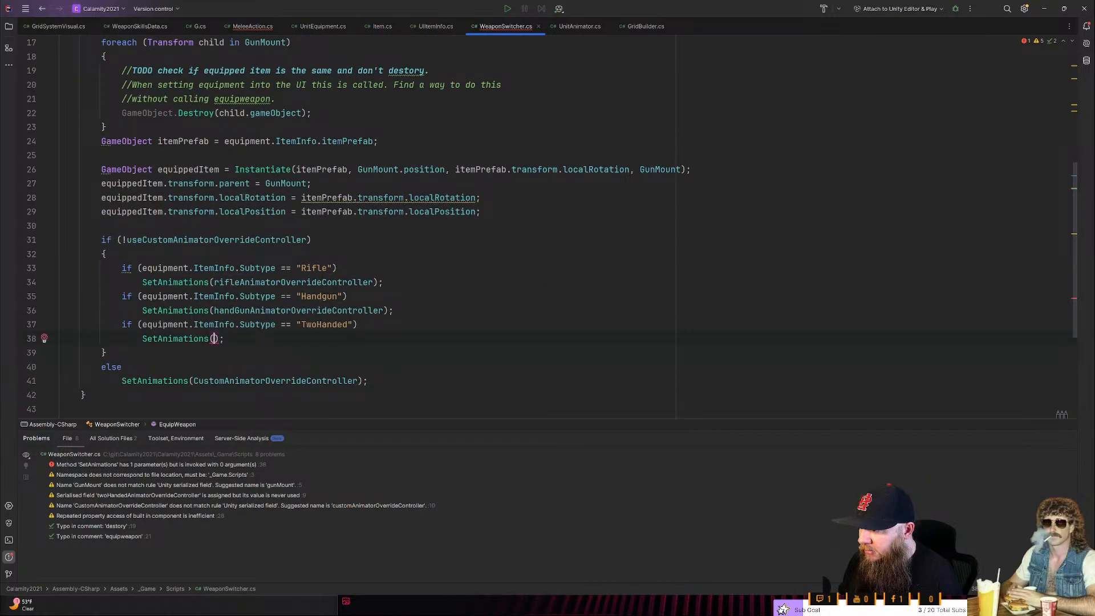
{"action": "type", "text": "twoHandedAnimatorOverrideController"}
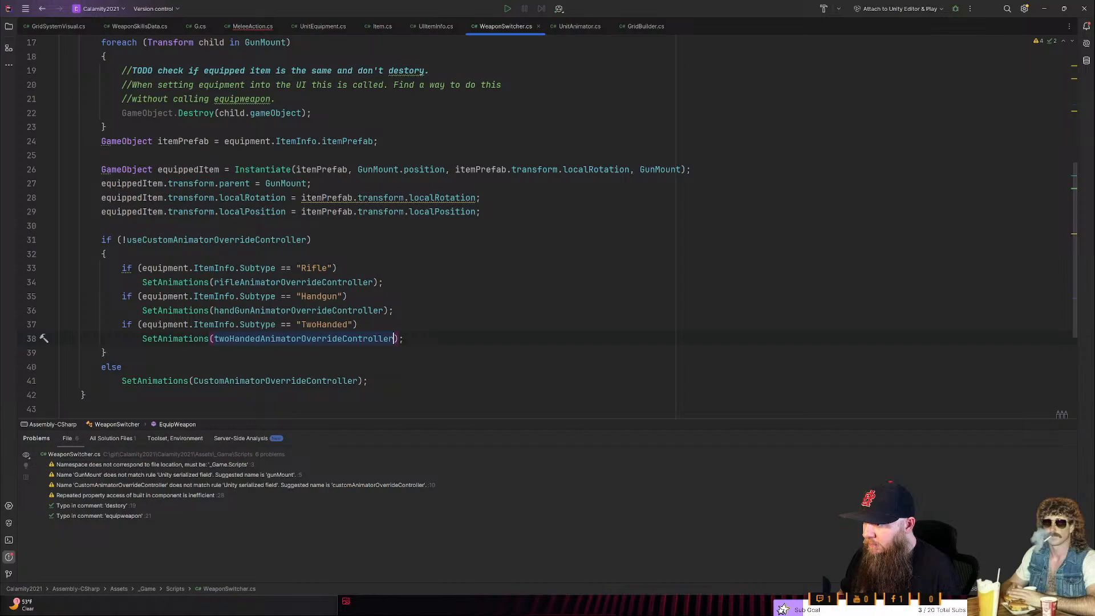
- Review WeaponSwitcher's serialized field declarations and the Subtype branches in EquipWeapon
{"action": "scroll", "coordinate": [548, 229], "scroll_direction": "up", "scroll_amount": 5}
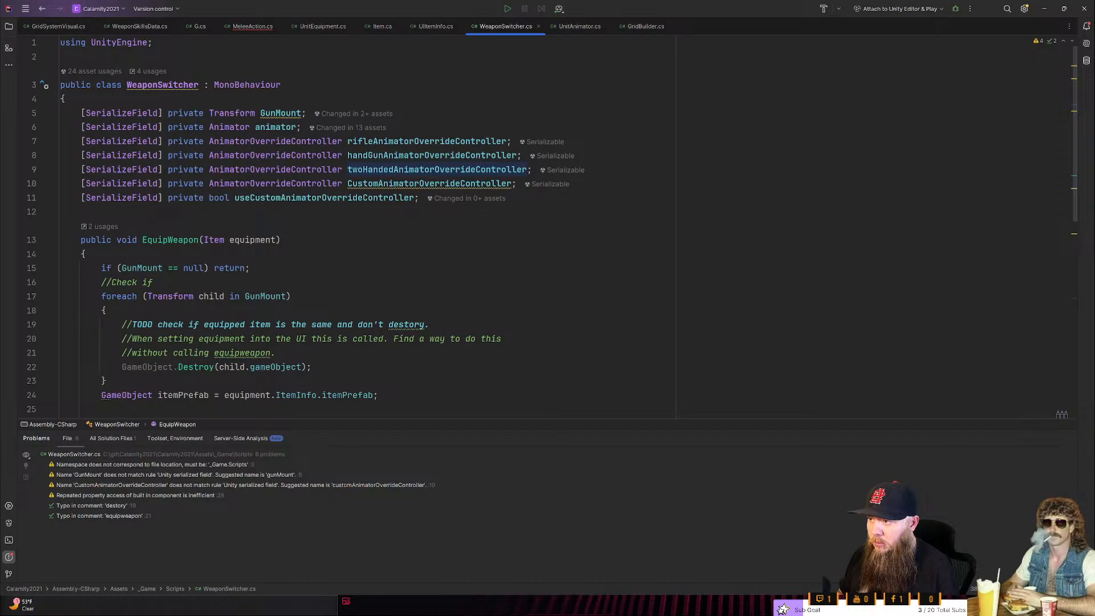
{"action": "scroll", "coordinate": [553, 228], "scroll_direction": "down", "scroll_amount": 3}
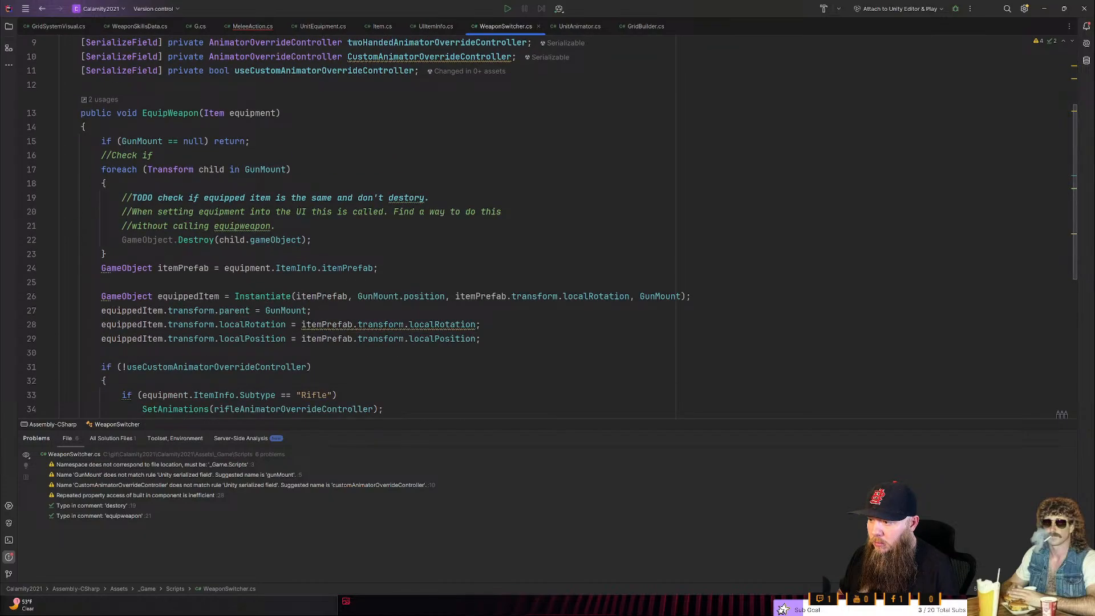
{"action": "scroll", "coordinate": [406, 200], "scroll_direction": "down", "scroll_amount": 2}
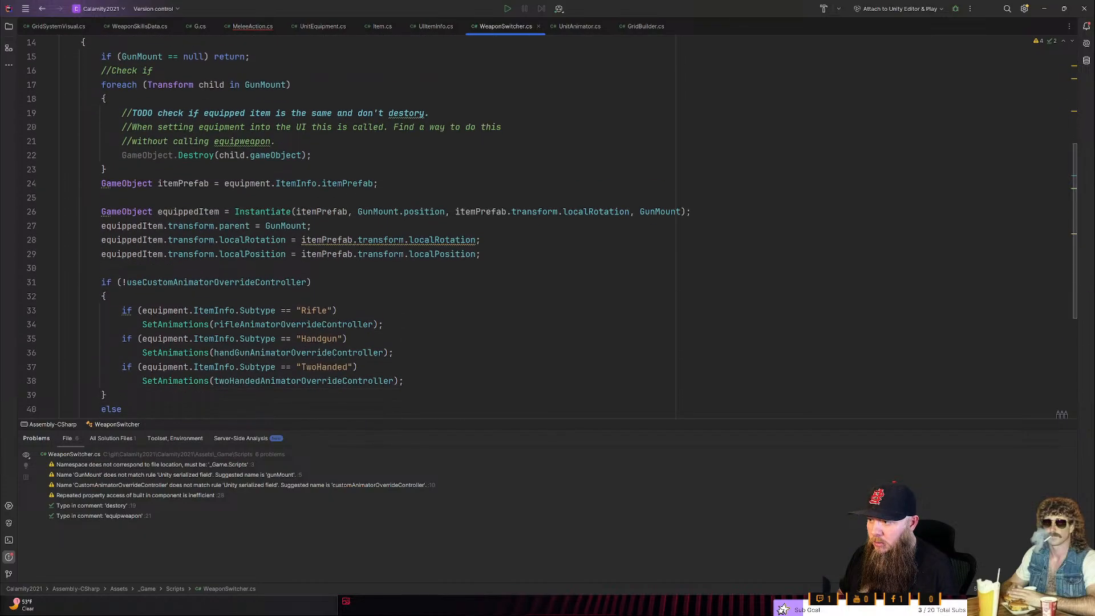
{"action": "scroll", "coordinate": [551, 228], "scroll_direction": "down", "scroll_amount": 2}
{"action": "scroll", "coordinate": [552, 228], "scroll_direction": "up", "scroll_amount": 7}
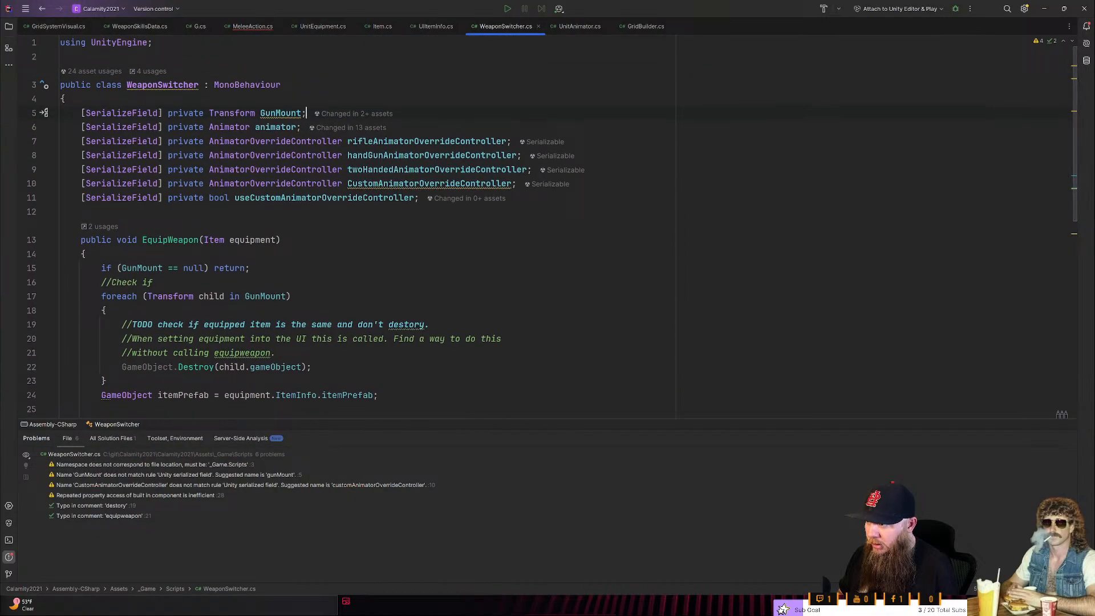
{"action": "scroll", "coordinate": [552, 228], "scroll_direction": "down", "scroll_amount": 4}
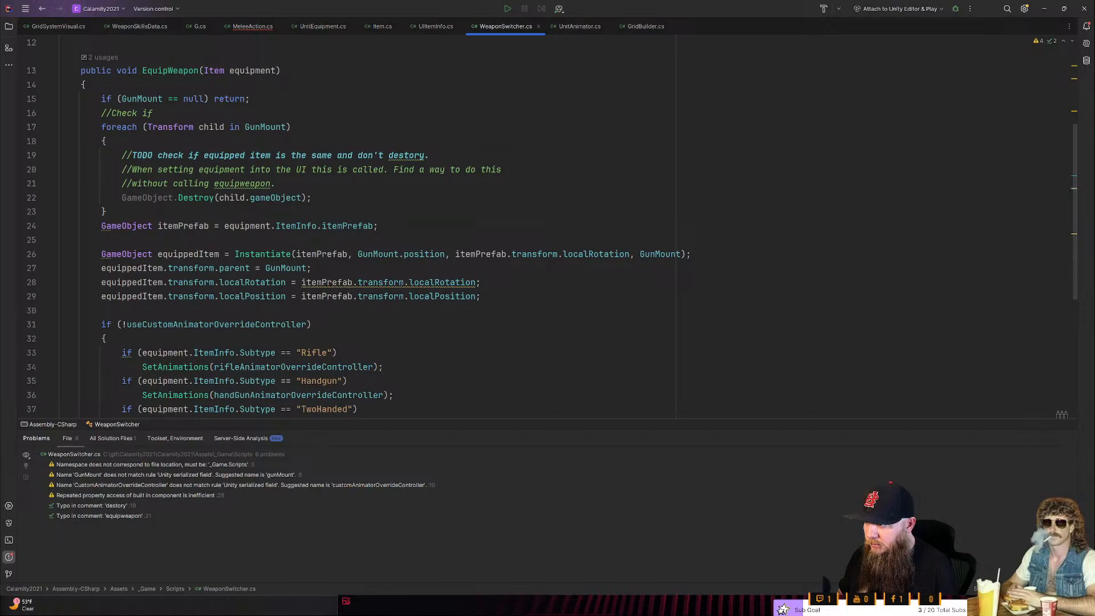
- Begin an equality condition on equipment.ItemInfo.ItemType above the "Rifle" check inside the !useCustomAnimatorOverrideController block
{"action": "scroll", "coordinate": [552, 228], "scroll_direction": "down", "scroll_amount": 3}
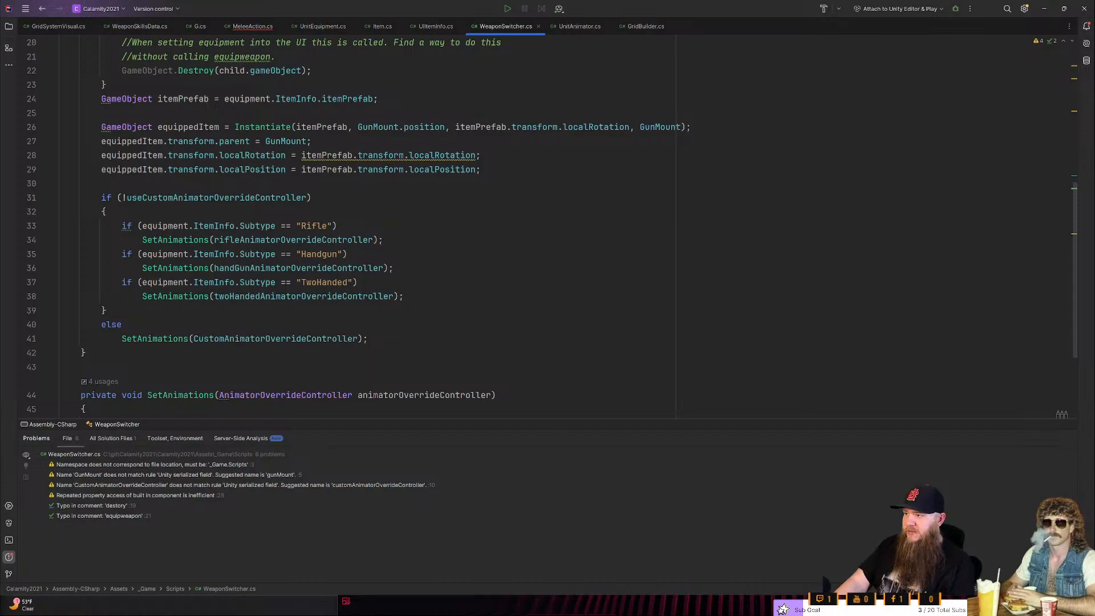
{"action": "scroll", "coordinate": [552, 228], "scroll_direction": "up", "scroll_amount": 1}
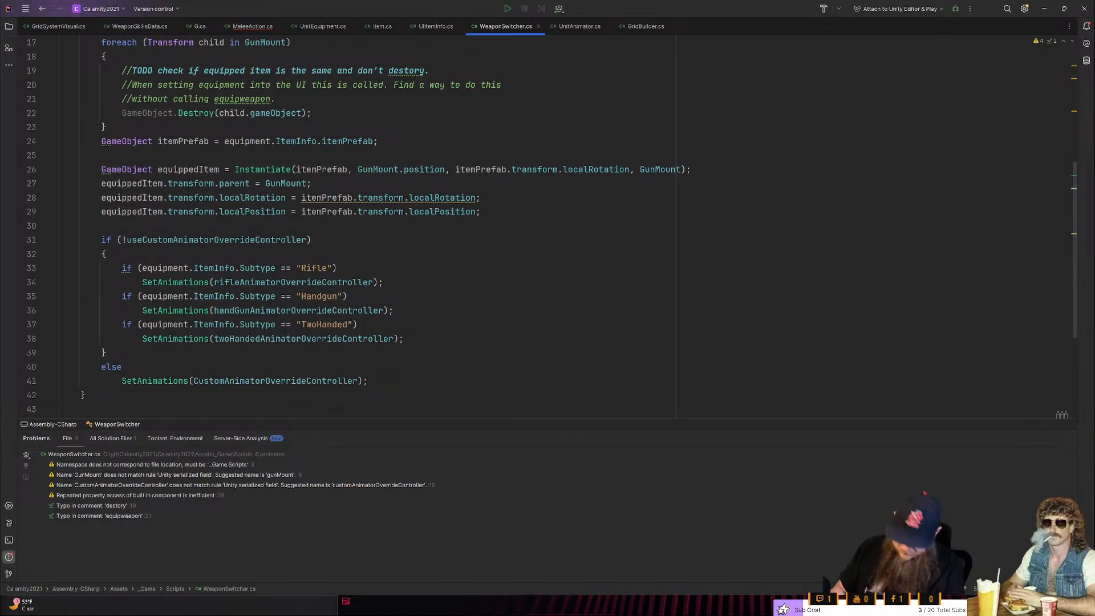
{"action": "left_click", "coordinate": [105, 254]}
{"action": "key", "text": "Return"}
{"action": "type", "text": "if ("}
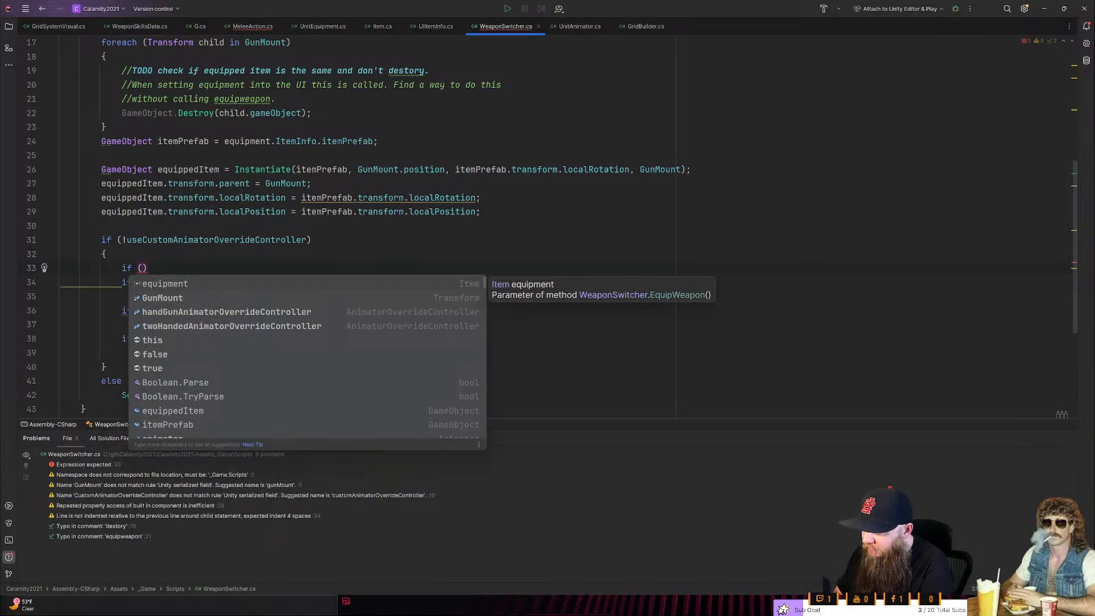
{"action": "key", "text": "Escape"}
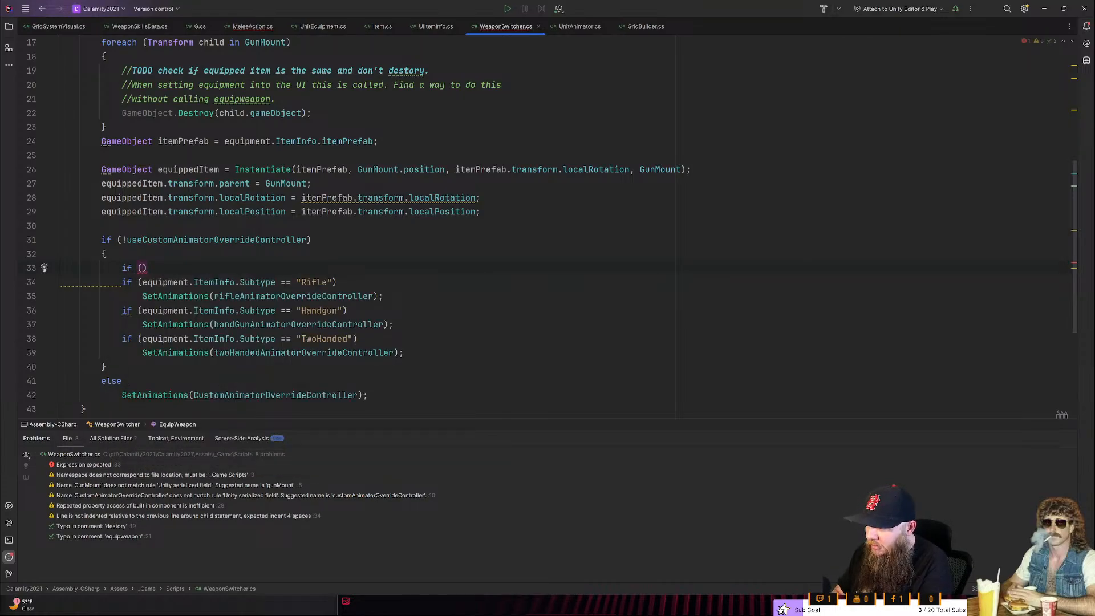
{"action": "type", "text": "equipment.ItemInfo"}
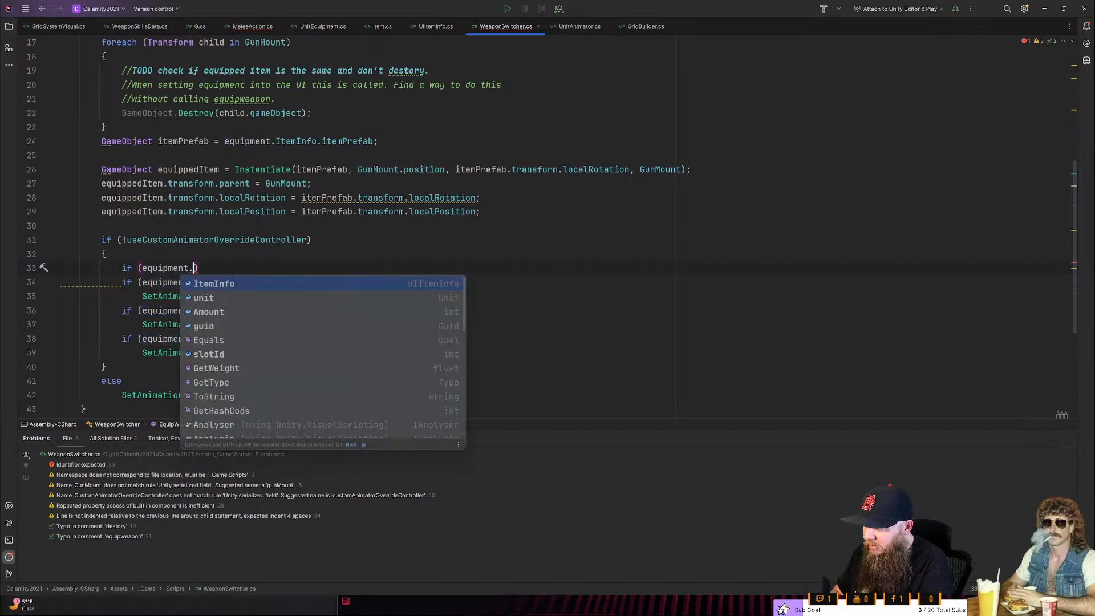
{"action": "type", "text": ".ty"}
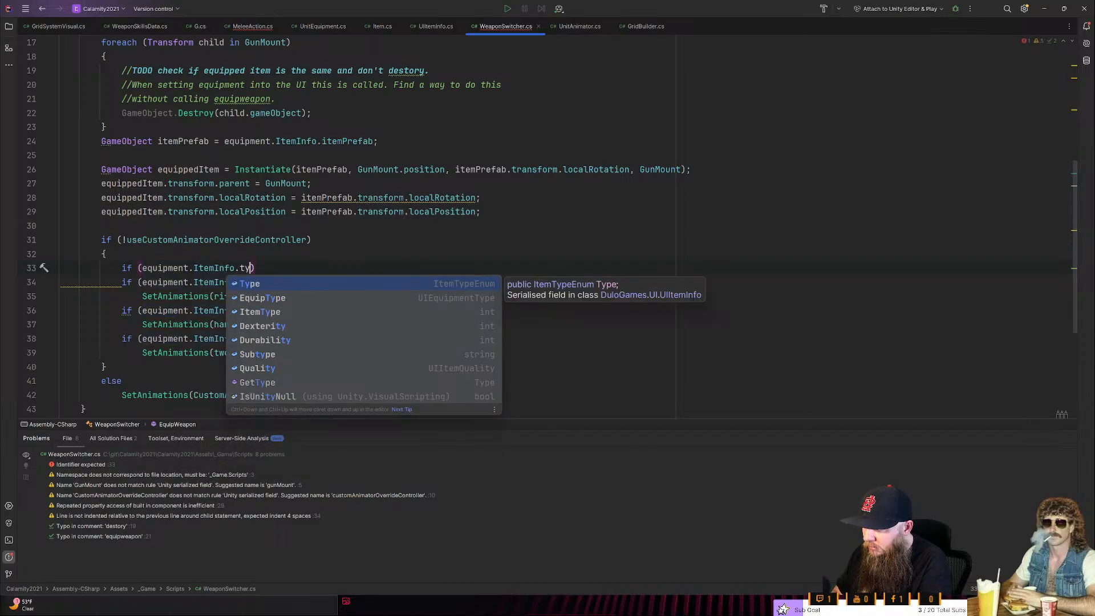
{"action": "key", "text": "BackSpace"}
{"action": "key", "text": "BackSpace"}
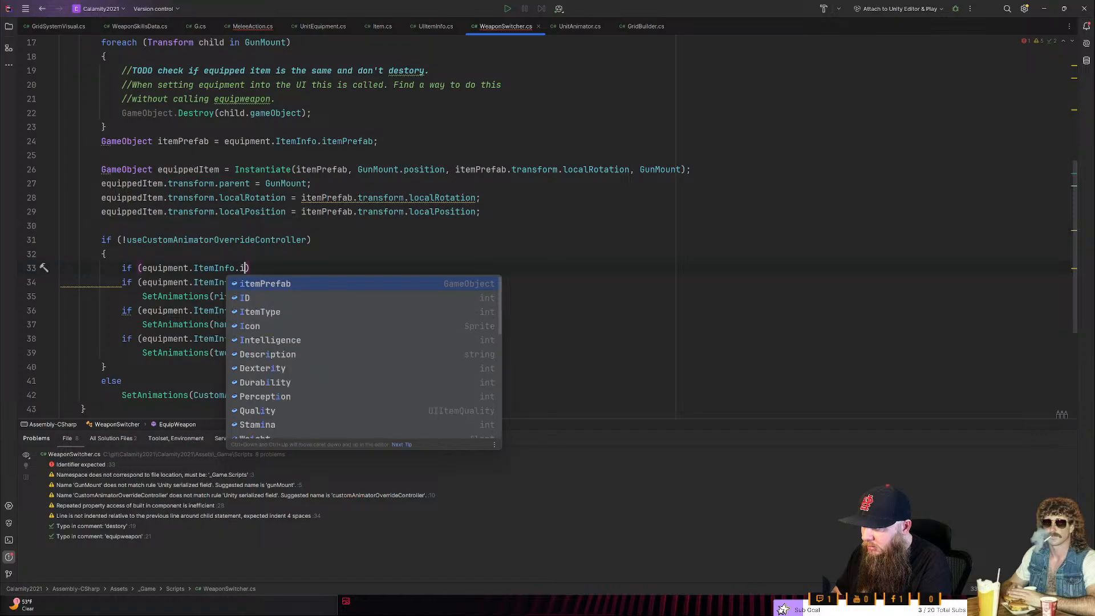
{"action": "type", "text": "item"}
{"action": "key", "text": "Return"}
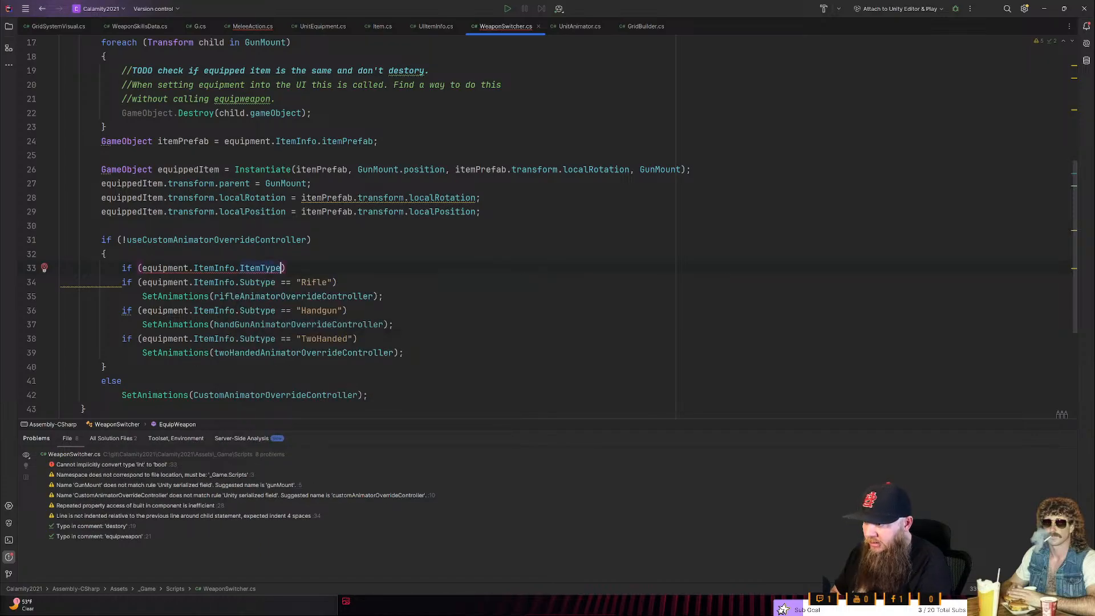
{"action": "type", "text": "== "}
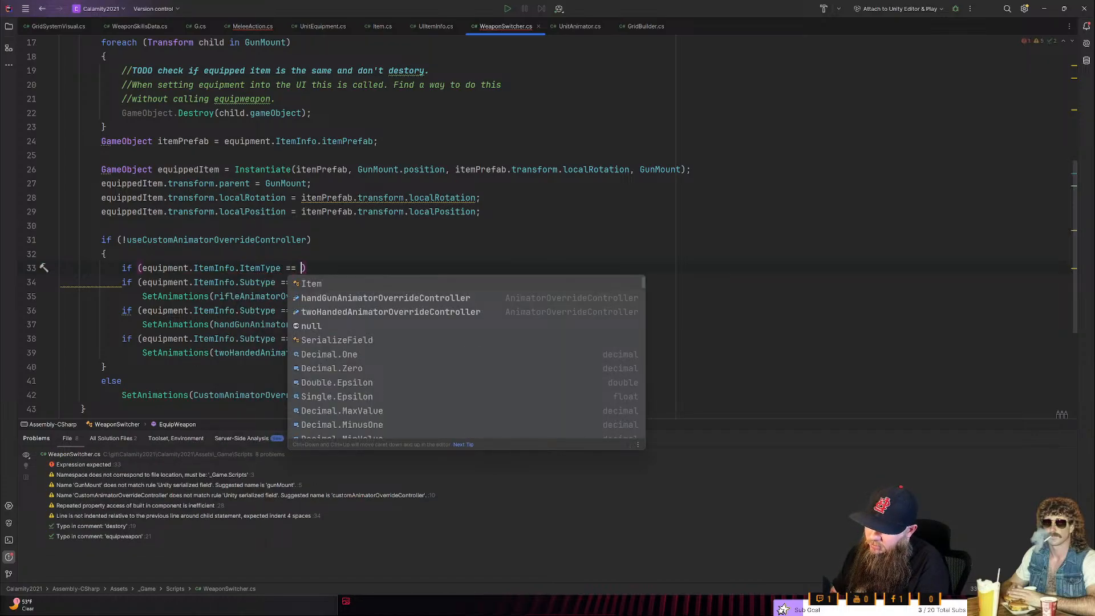
{"action": "type", "text": "i"}
{"action": "key", "text": "BackSpace"}
{"action": "key", "text": "Escape"}
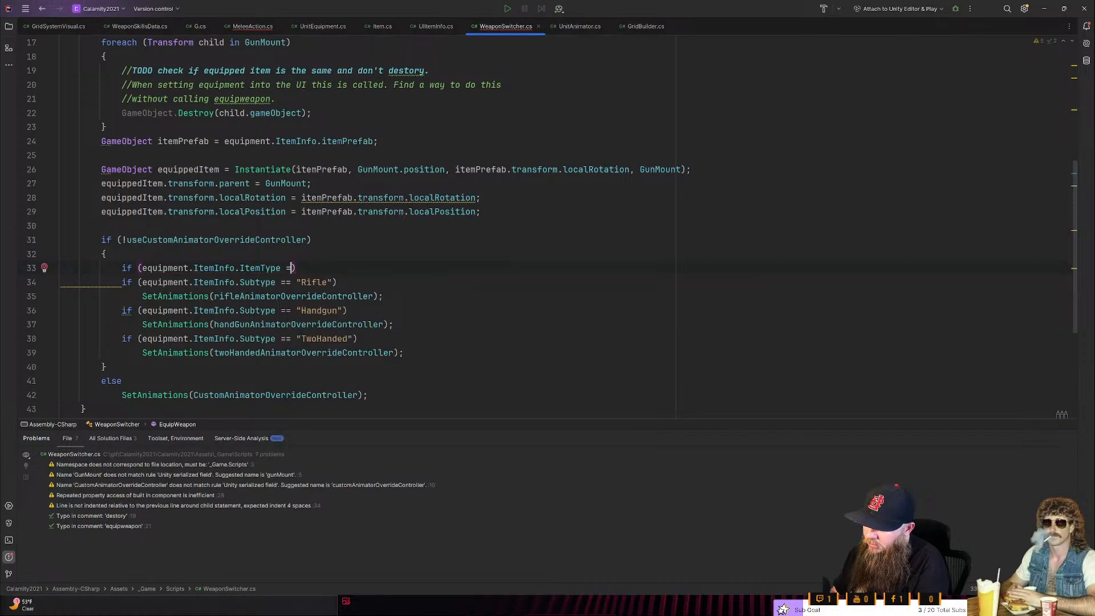
{"action": "key", "text": "ctrl+space"}
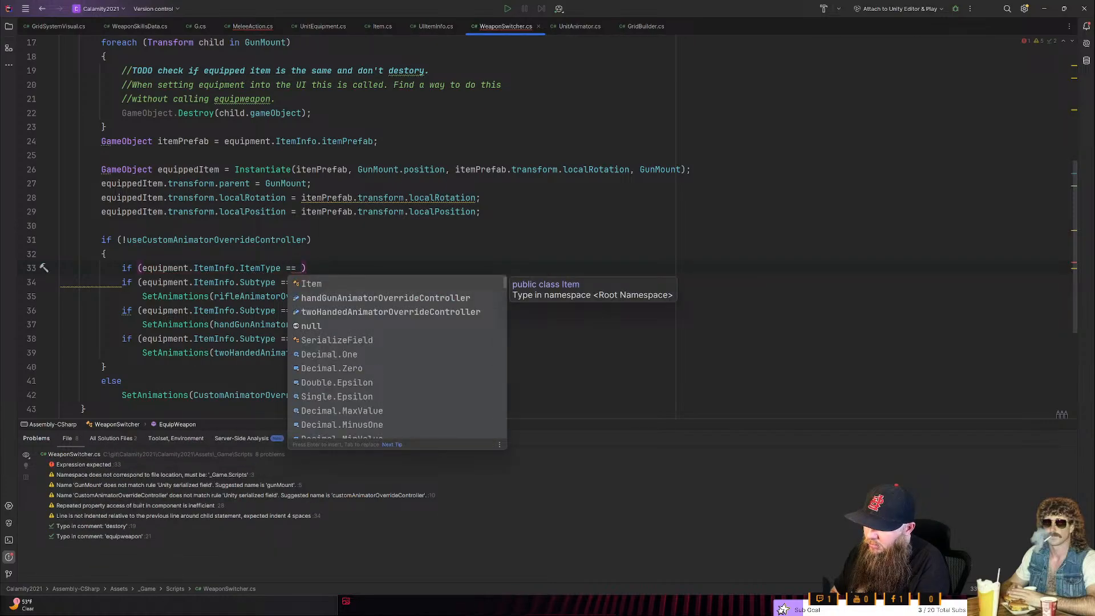
{"action": "key", "text": "Down"}
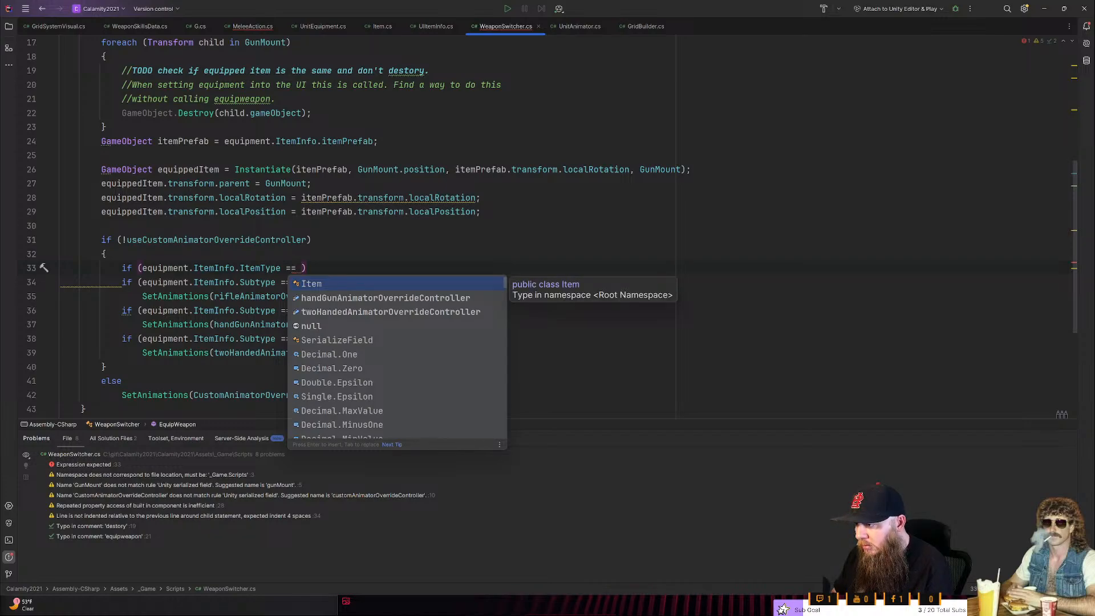
{"action": "type", "text": "ExampleScriptableObject.ItemData.ItemType."}
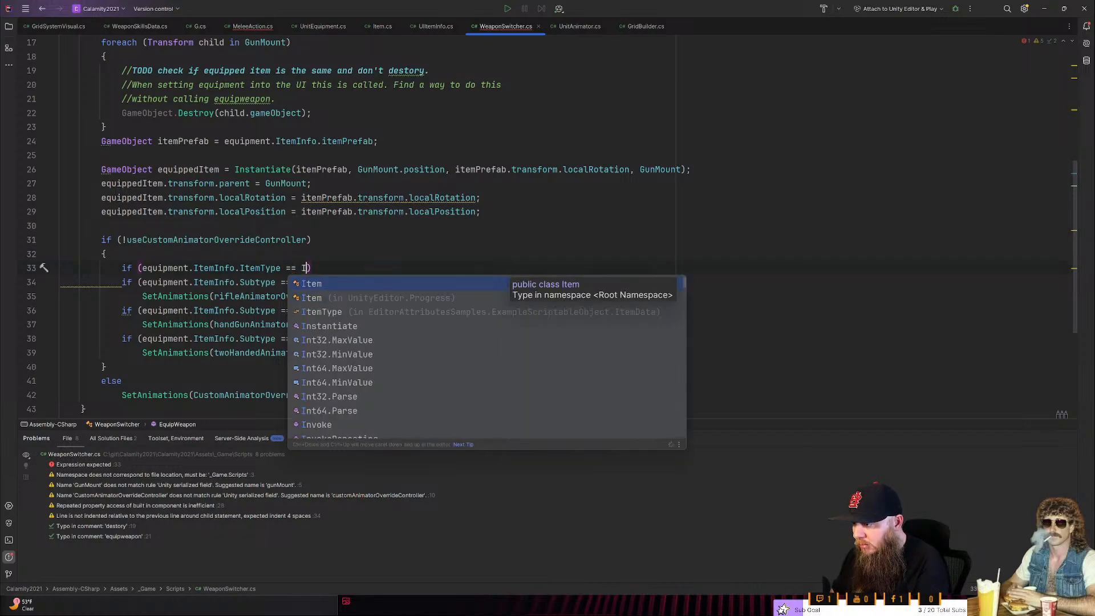
{"action": "key", "text": "BackSpace"}
{"action": "key", "text": "BackSpace"}
{"action": "key", "text": "BackSpace"}
{"action": "key", "text": "BackSpace"}
{"action": "key", "text": "BackSpace"}
{"action": "key", "text": "BackSpace"}
{"action": "key", "text": "BackSpace"}
{"action": "key", "text": "BackSpace"}
{"action": "key", "text": "BackSpace"}
{"action": "key", "text": "BackSpace"}
{"action": "key", "text": "BackSpace"}
{"action": "key", "text": "BackSpace"}
{"action": "key", "text": "BackSpace"}
{"action": "key", "text": "BackSpace"}
{"action": "key", "text": "BackSpace"}
{"action": "key", "text": "BackSpace"}
{"action": "key", "text": "BackSpace"}
{"action": "key", "text": "BackSpace"}
{"action": "key", "text": "BackSpace"}
{"action": "key", "text": "ctrl+BackSpace"}
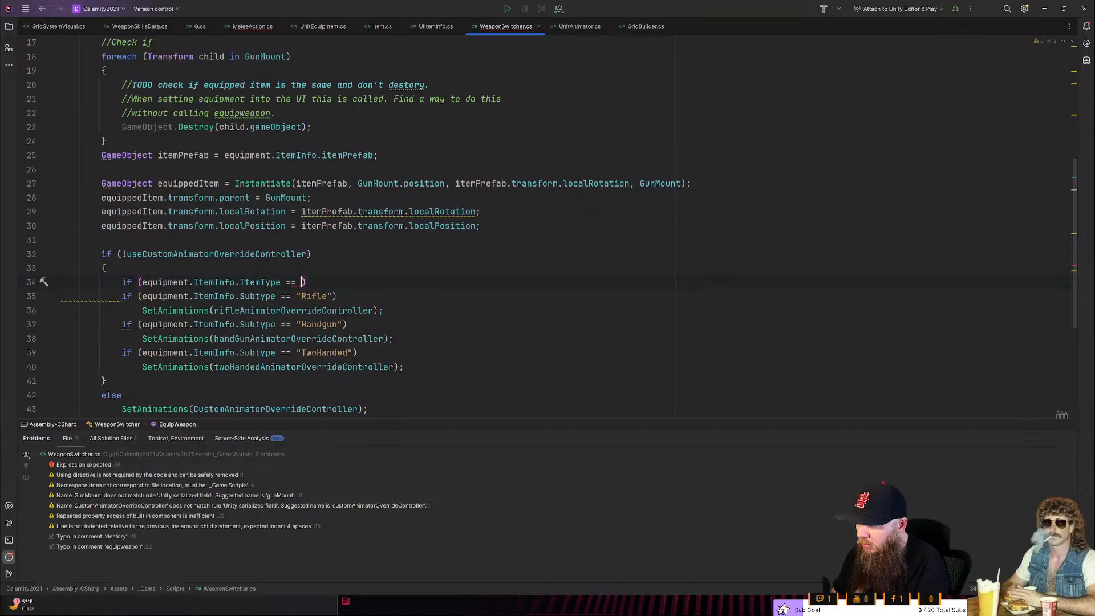
- Check ItemType's declaration in UIItemInfo, and make the unfinished WeaponSwitcher condition test equipment.ItemInfo.Type instead
{"action": "scroll", "coordinate": [365, 228], "scroll_direction": "up", "scroll_amount": 6}
{"action": "scroll", "coordinate": [365, 228], "scroll_direction": "down", "scroll_amount": 4}
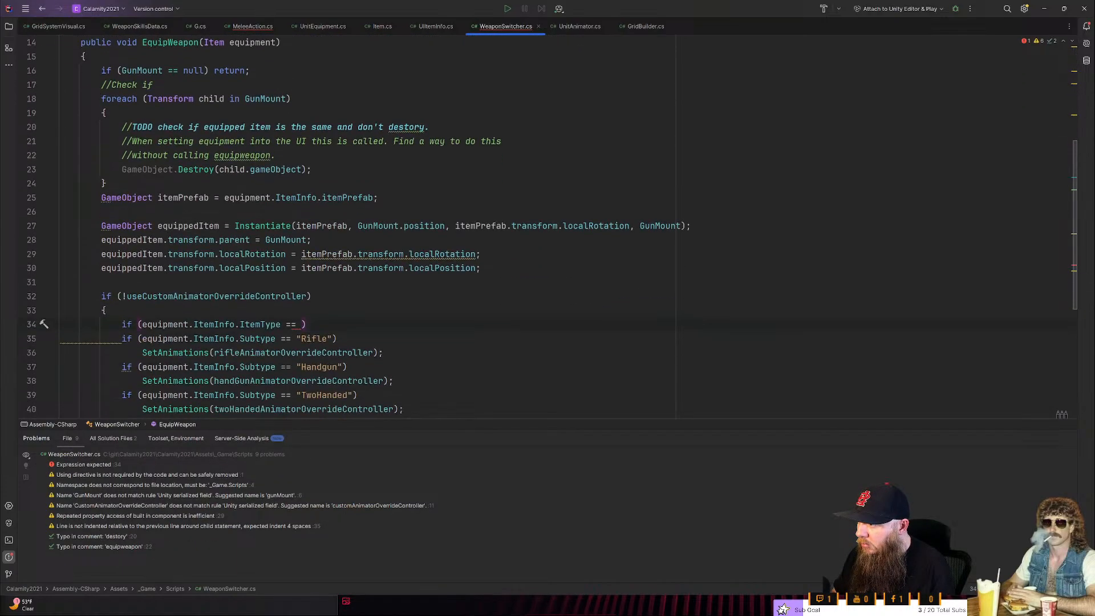
{"action": "left_click", "coordinate": [265, 324], "text": "ctrl"}
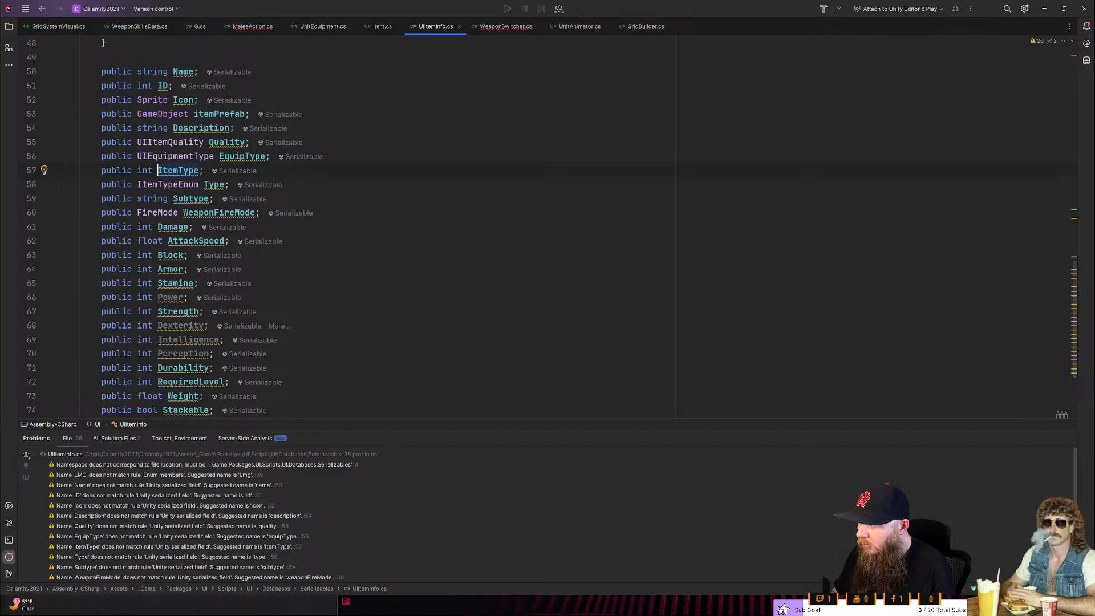
{"action": "scroll", "coordinate": [194, 325], "scroll_direction": "up", "scroll_amount": 2}
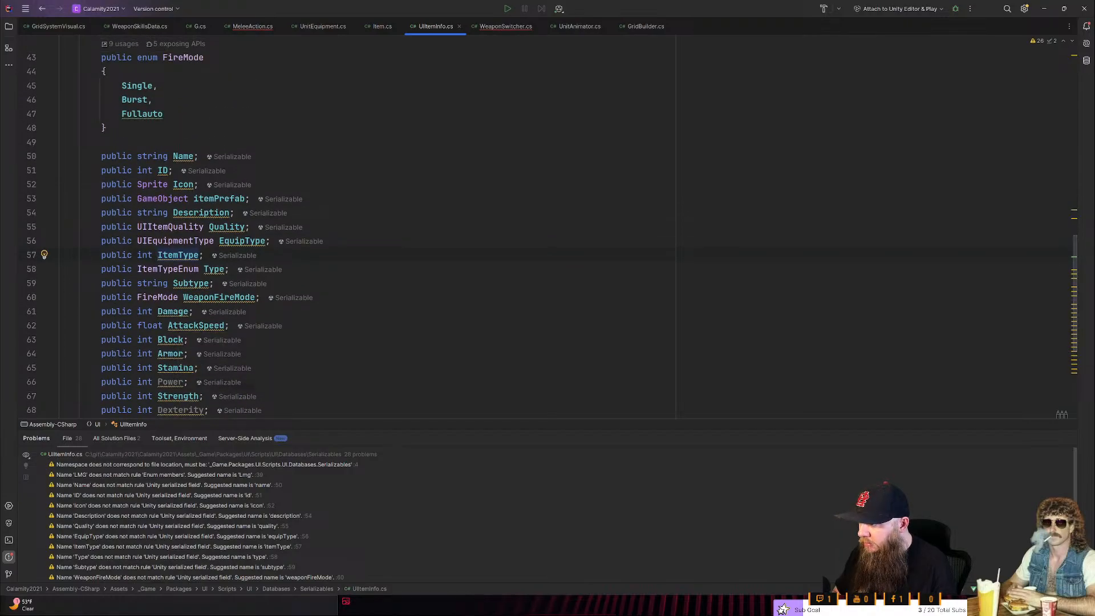
{"action": "key", "text": "ctrl+Tab"}
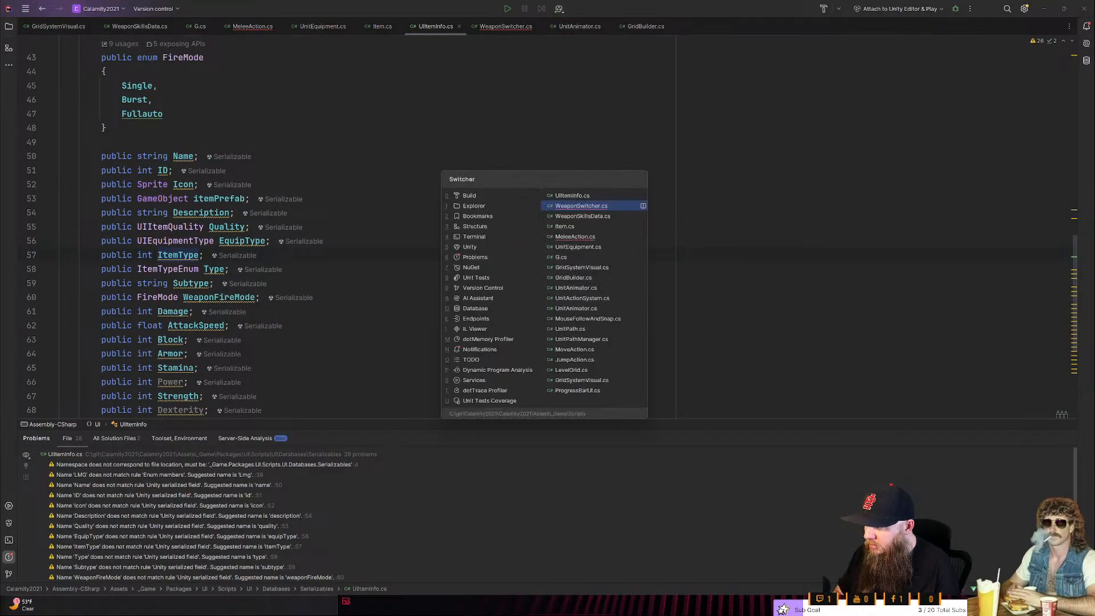
{"action": "double_click", "coordinate": [265, 324]}
{"action": "type", "text": "Type"}
{"action": "key", "text": "Return"}
{"action": "key", "text": "ctrl+Right"}
{"action": "key", "text": "Right"}
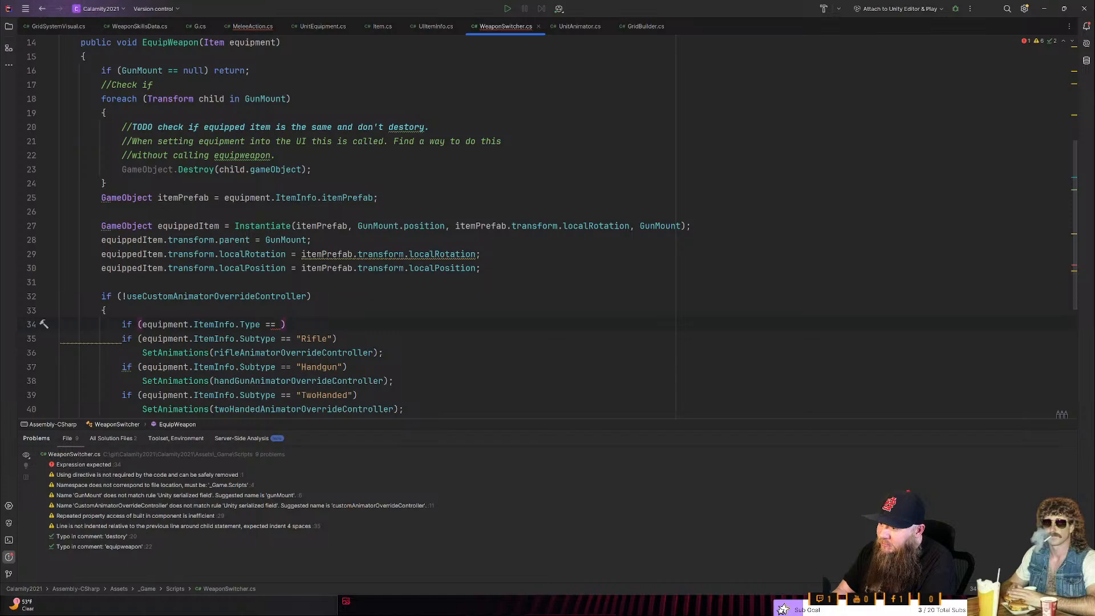
- Complete the condition by comparing the item type with UIItemInfo.ItemTypeEnum.GunWeapon
{"action": "key", "text": "ctrl+space"}
{"action": "key", "text": "Down"}
{"action": "key", "text": "Down"}
{"action": "key", "text": "Down"}
{"action": "key", "text": "Down"}
{"action": "key", "text": "Down"}
{"action": "key", "text": "Down"}
{"action": "key", "text": "Down"}
{"action": "key", "text": "Down"}
{"action": "key", "text": "Down"}
{"action": "key", "text": "Down"}
{"action": "key", "text": "Down"}
{"action": "key", "text": "Down"}
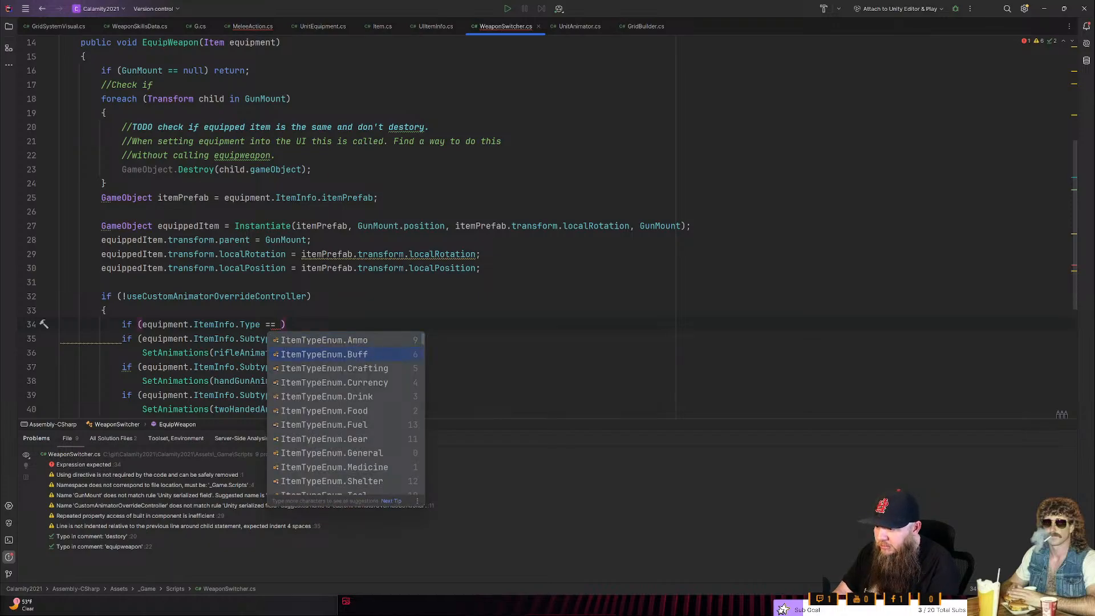
{"action": "key", "text": "Down"}
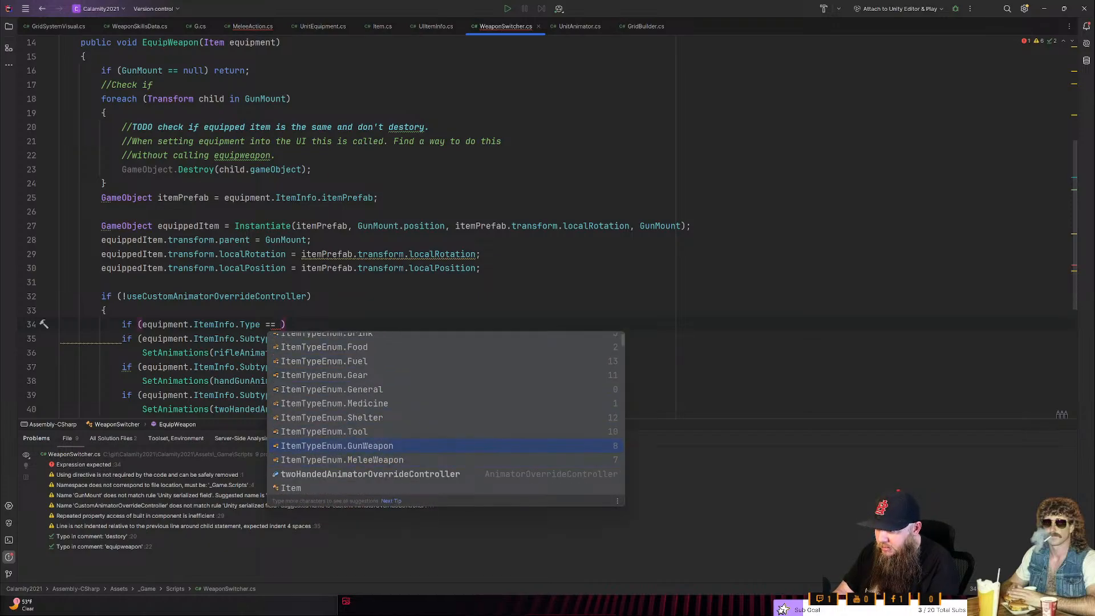
{"action": "key", "text": "Return"}
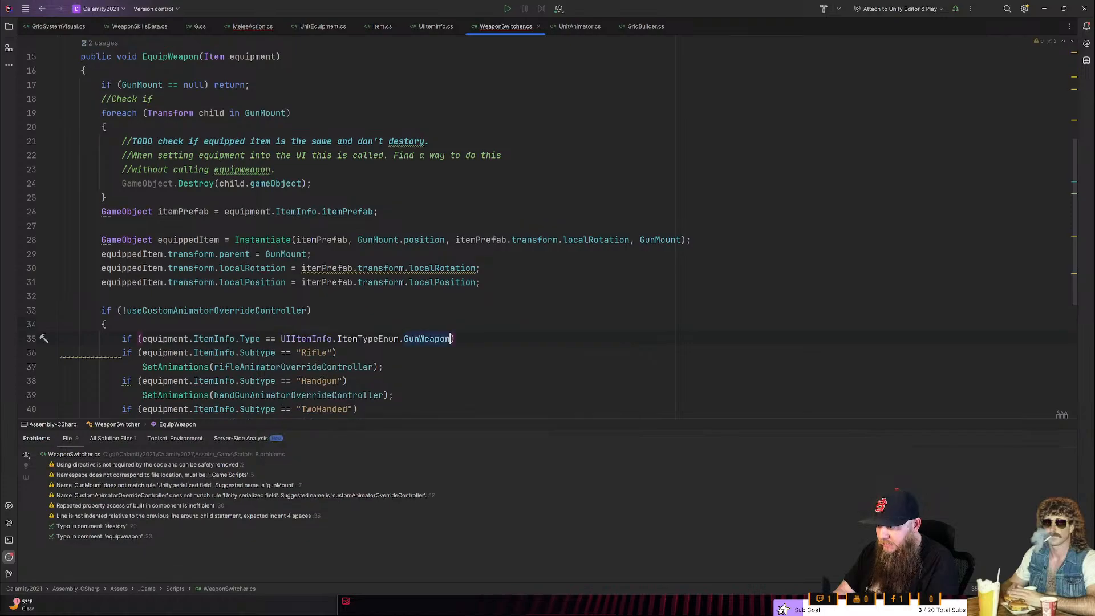
- Enclose the "Rifle" and "Handgun" subtype checks in a braced block under the GunWeapon condition
{"action": "key", "text": "Return"}
{"action": "type", "text": "{"}
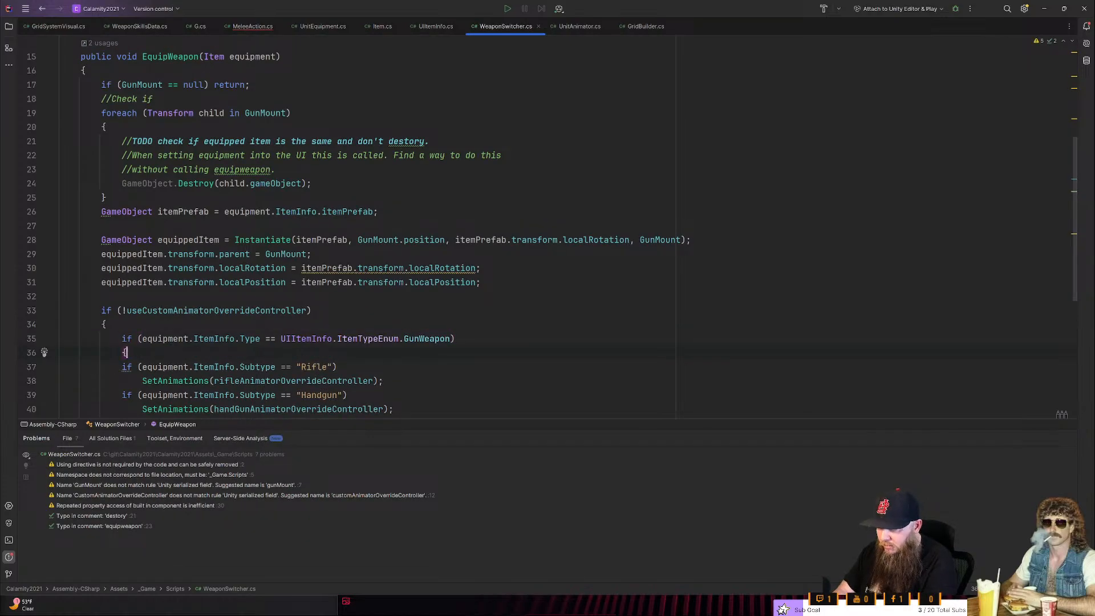
{"action": "key", "text": "Down"}
{"action": "key", "text": "Down"}
{"action": "key", "text": "Down"}
{"action": "key", "text": "Down"}
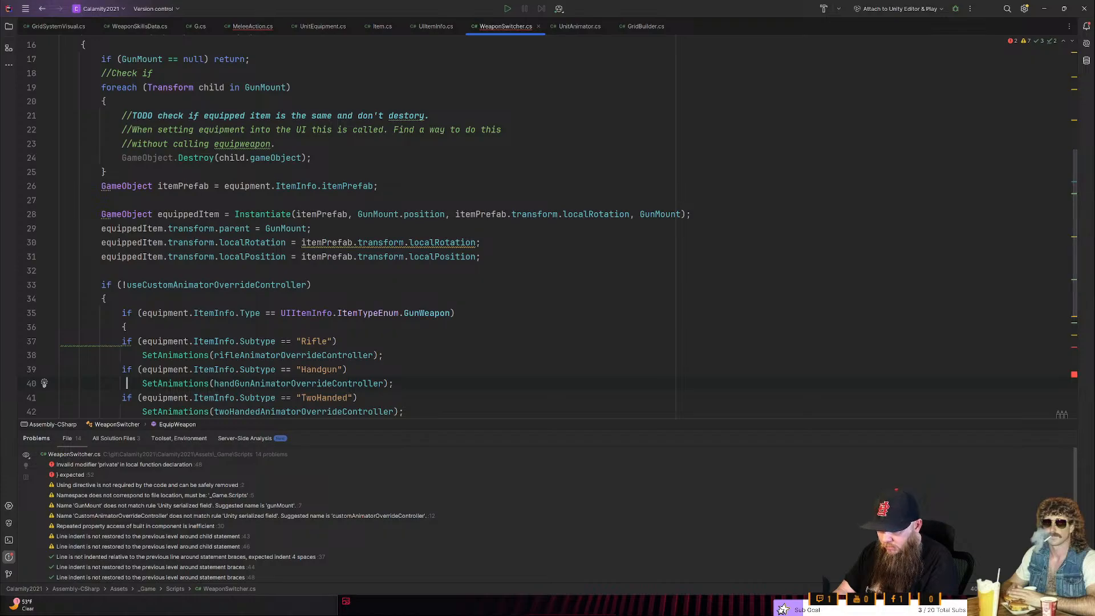
{"action": "key", "text": "Return"}
{"action": "type", "text": "}"}
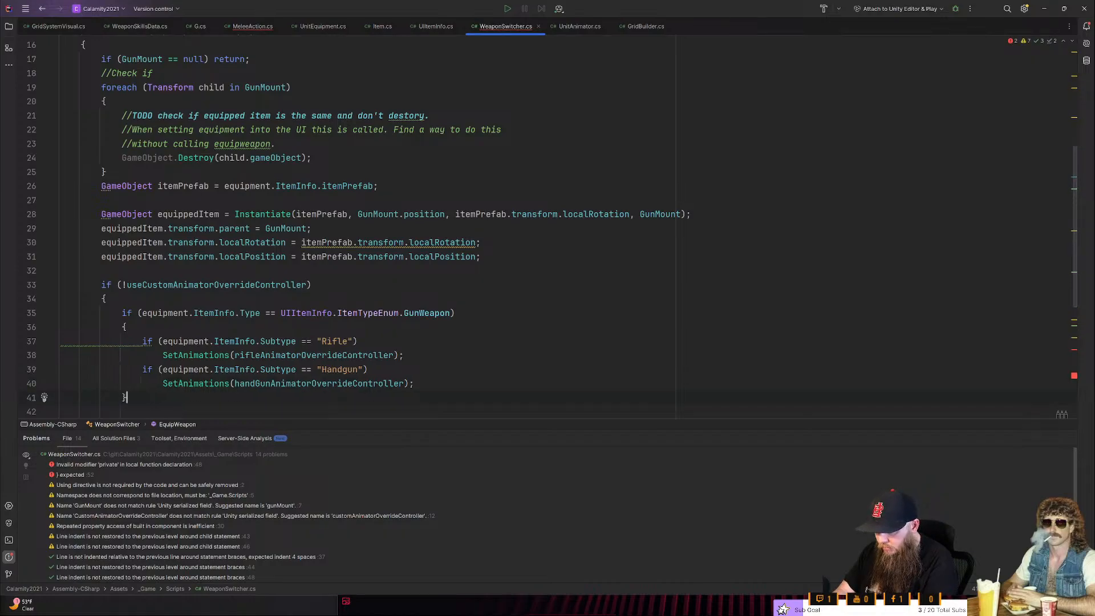
- Copy the GunWeapon condition with its opening brace to above the "TwoHanded" check, separated from the gun block by an empty line
{"action": "key", "text": "Up"}
{"action": "key", "text": "Up"}
{"action": "key", "text": "Up"}
{"action": "key", "text": "Up"}
{"action": "key", "text": "Up"}
{"action": "key", "text": "Up"}
{"action": "key", "text": "Down"}
{"action": "key", "text": "Down"}
{"action": "key", "text": "Down"}
{"action": "key", "text": "Down"}
{"action": "key", "text": "Down"}
{"action": "key", "text": "Down"}
{"action": "key", "text": "Down"}
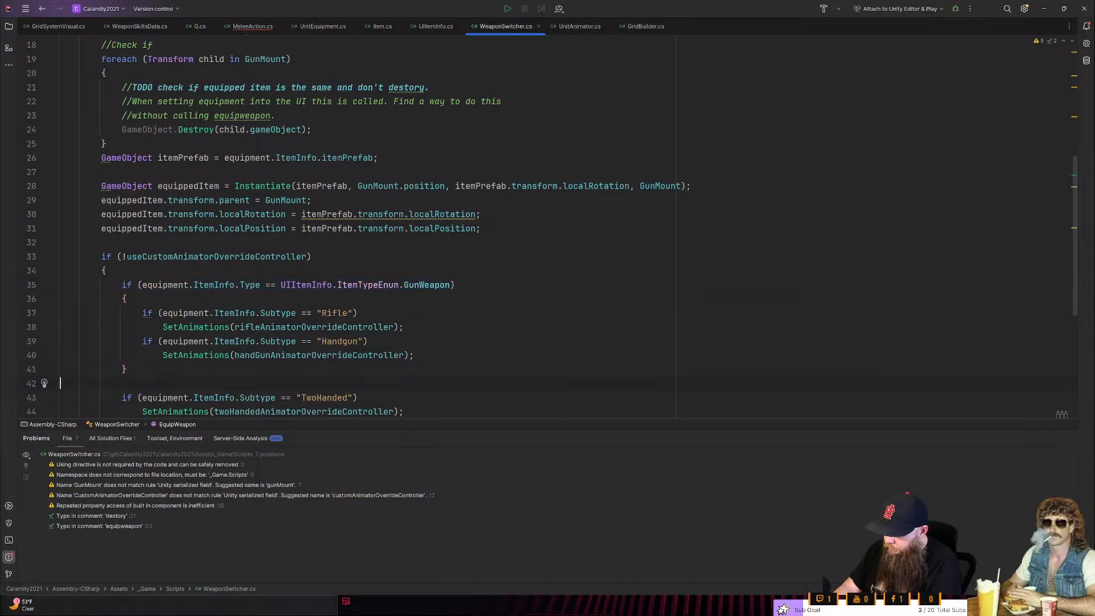
{"action": "type", "text": "if (equipment.ItemInfo.Type == UIItemInfo.ItemTypeEnum.GunWeapon) {"}
{"action": "key", "text": "Up"}
{"action": "key", "text": "Up"}
{"action": "key", "text": "Return"}
{"action": "key", "text": "Down"}
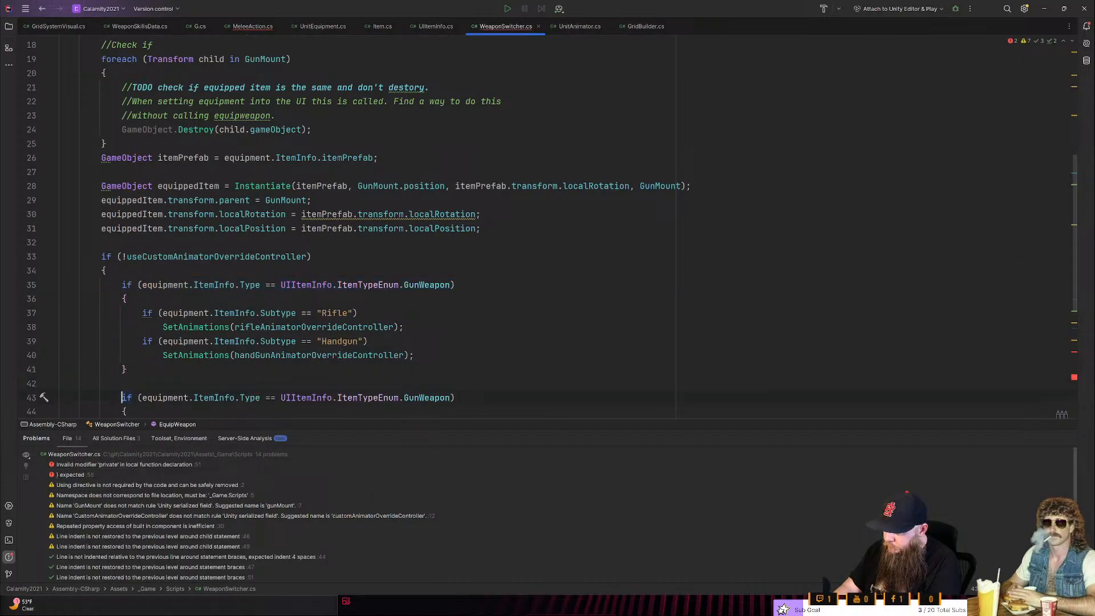
- Change the copied condition's enum value to MeleeWeapon
{"action": "key", "text": "End"}
{"action": "key", "text": "Left"}
{"action": "key", "text": "ctrl+shift+Left"}
{"action": "key", "text": "BackSpace"}
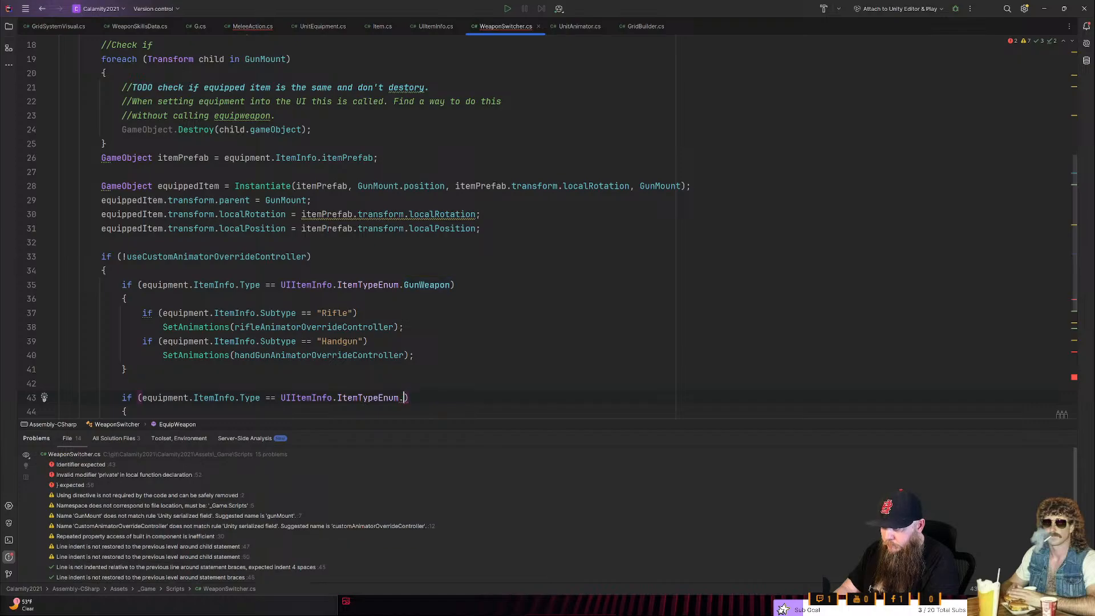
{"action": "type", "text": "Melee"}
{"action": "key", "text": "Return"}
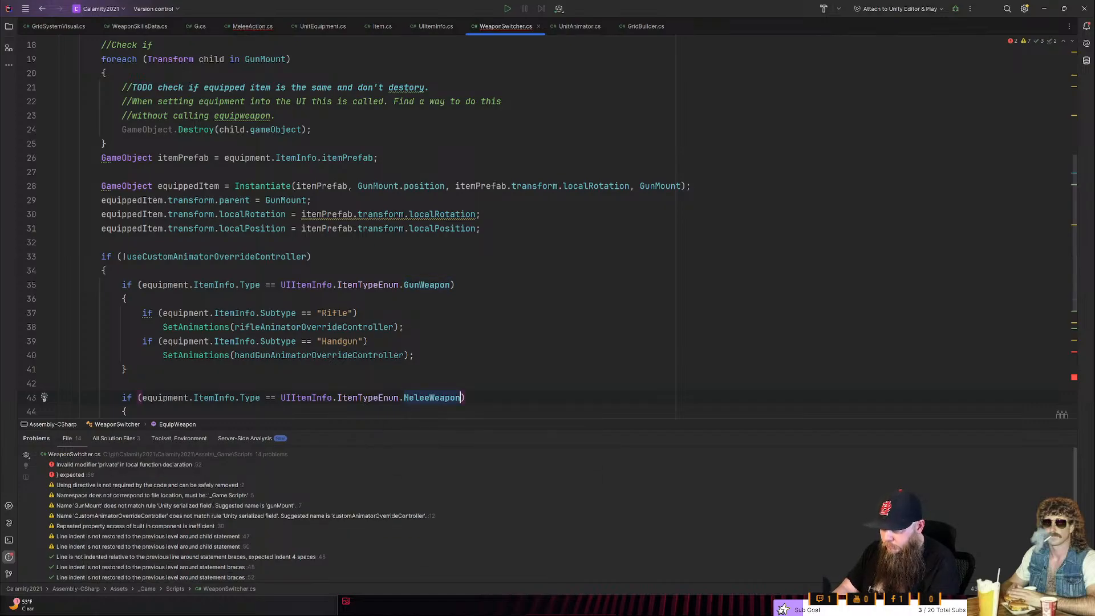
- Close the MeleeWeapon block with a brace below the "TwoHanded" check's SetAnimations call
{"action": "key", "text": "Down"}
{"action": "key", "text": "Down"}
{"action": "key", "text": "Down"}
{"action": "key", "text": "Return"}
{"action": "type", "text": "}"}
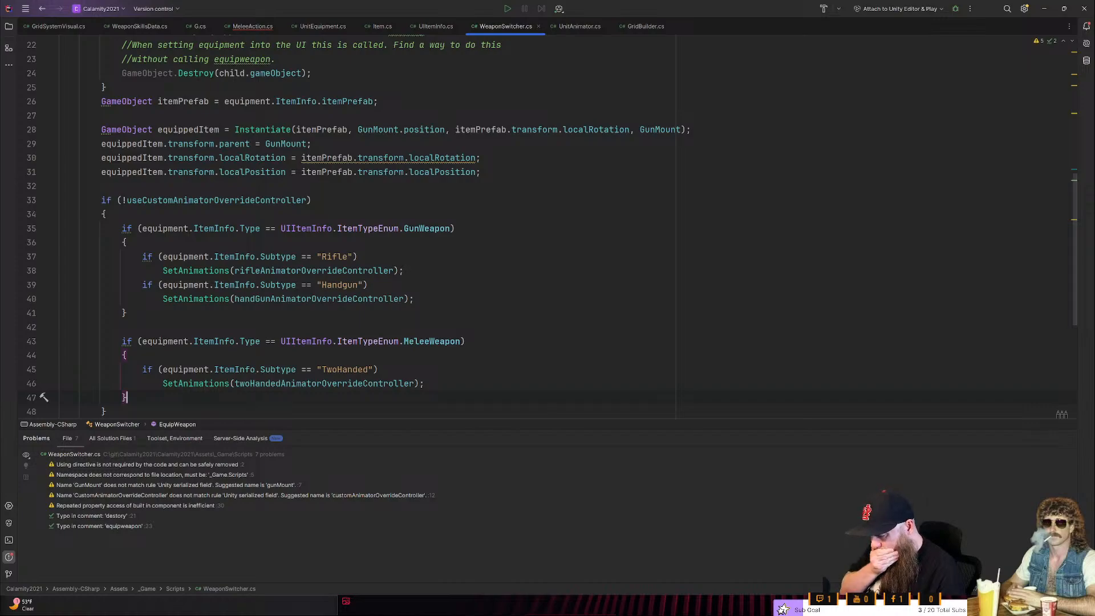
- Review the GunWeapon and MeleeWeapon blocks in EquipWeapon together with WeaponSwitcher's serialized animator fields
{"action": "scroll", "coordinate": [536, 228], "scroll_direction": "down", "scroll_amount": 3}
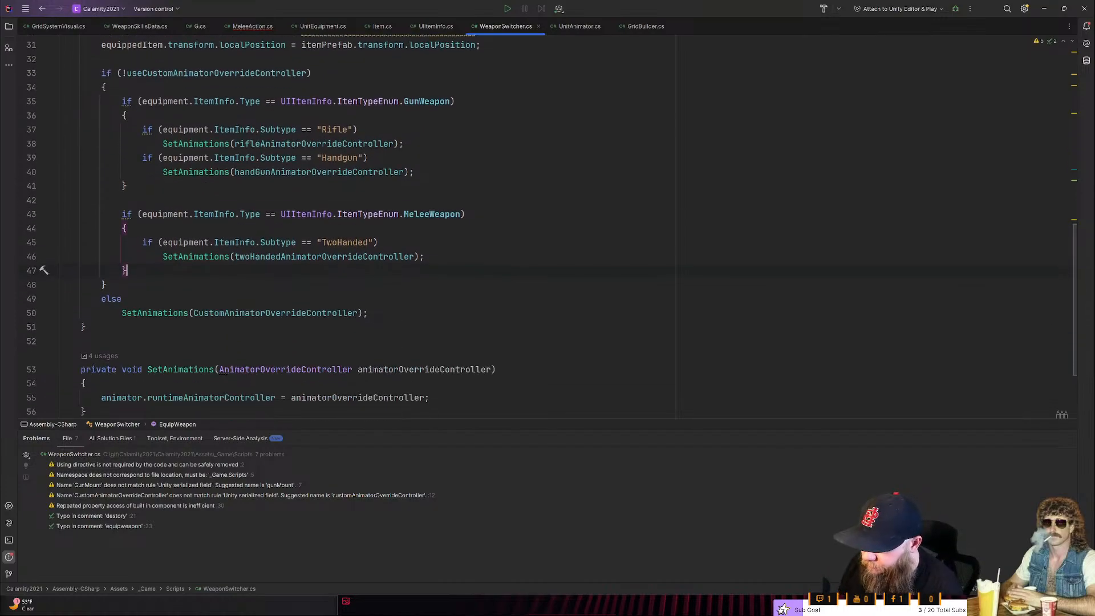
{"action": "scroll", "coordinate": [536, 228], "scroll_direction": "up", "scroll_amount": 1}
{"action": "left_click", "coordinate": [425, 299]}
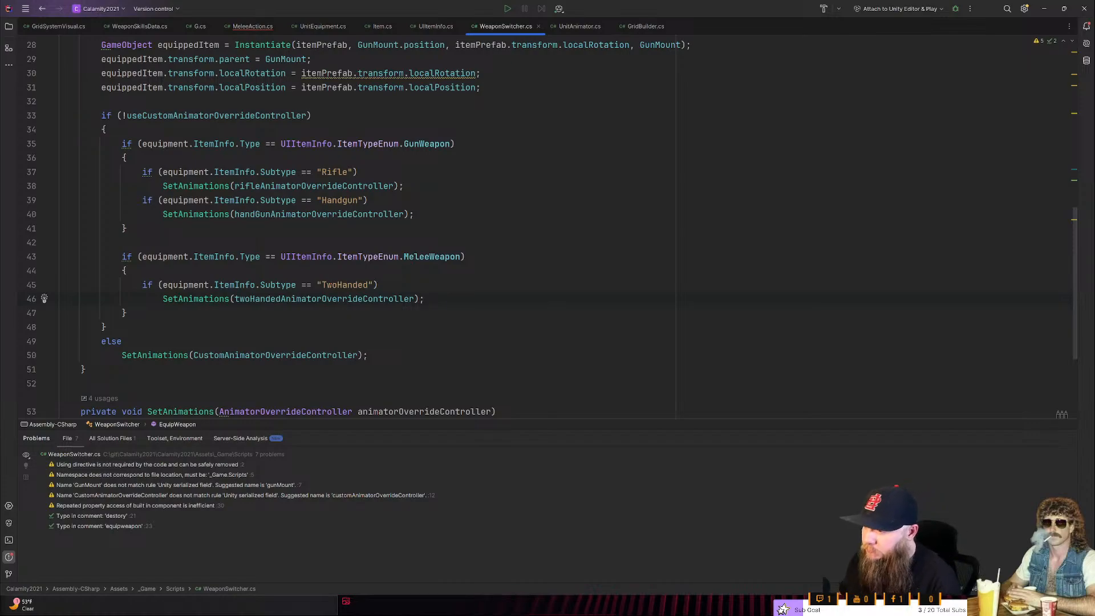
{"action": "scroll", "coordinate": [548, 228], "scroll_direction": "up", "scroll_amount": 2}
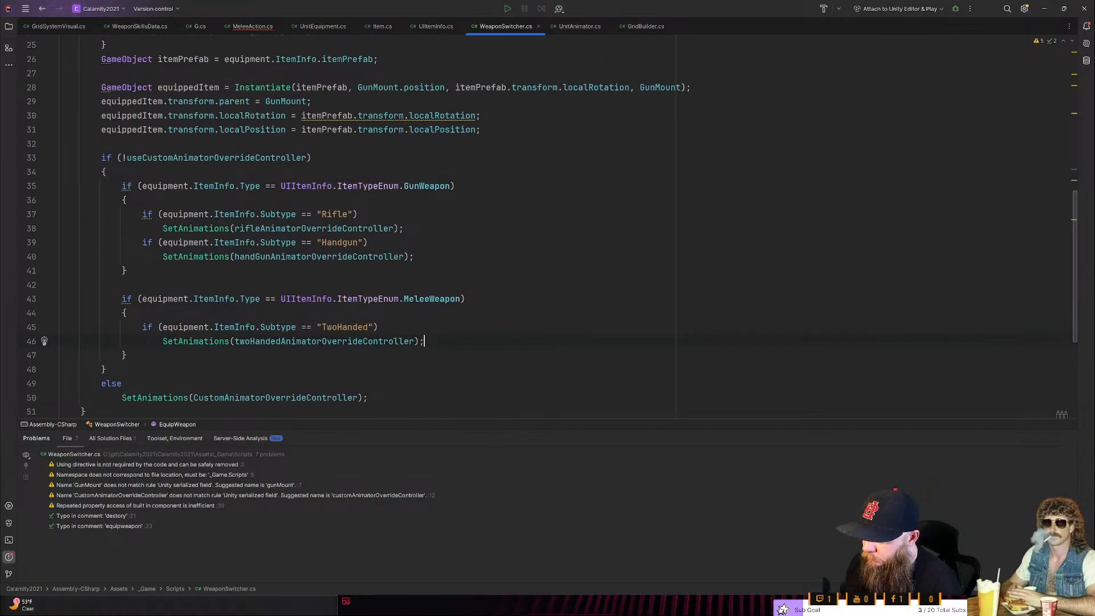
{"action": "scroll", "coordinate": [355, 226], "scroll_direction": "up", "scroll_amount": 6}
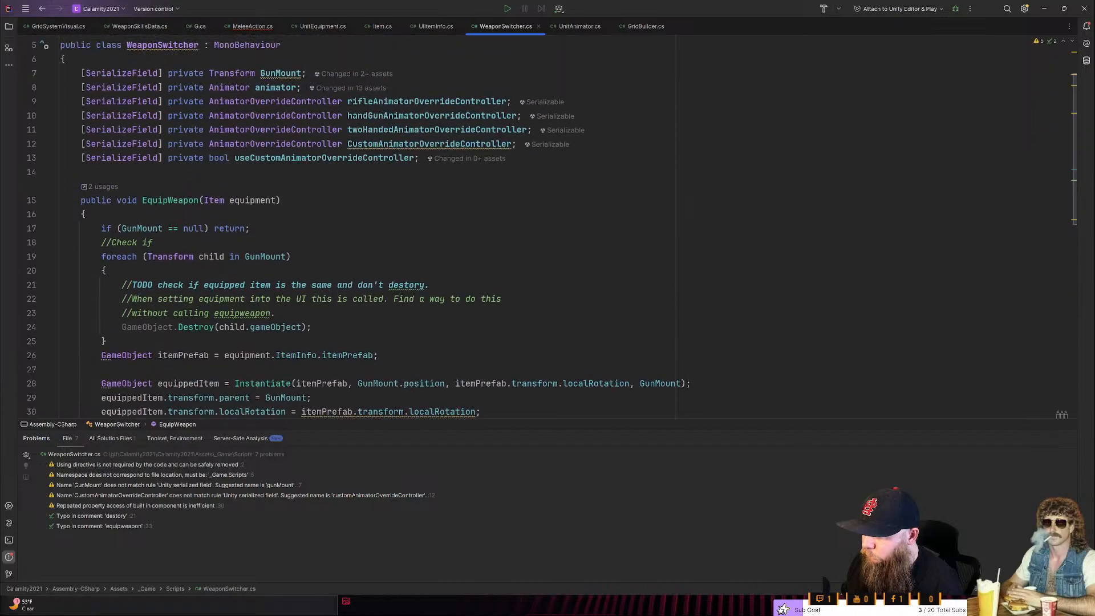
{"action": "scroll", "coordinate": [548, 228], "scroll_direction": "down", "scroll_amount": 3}
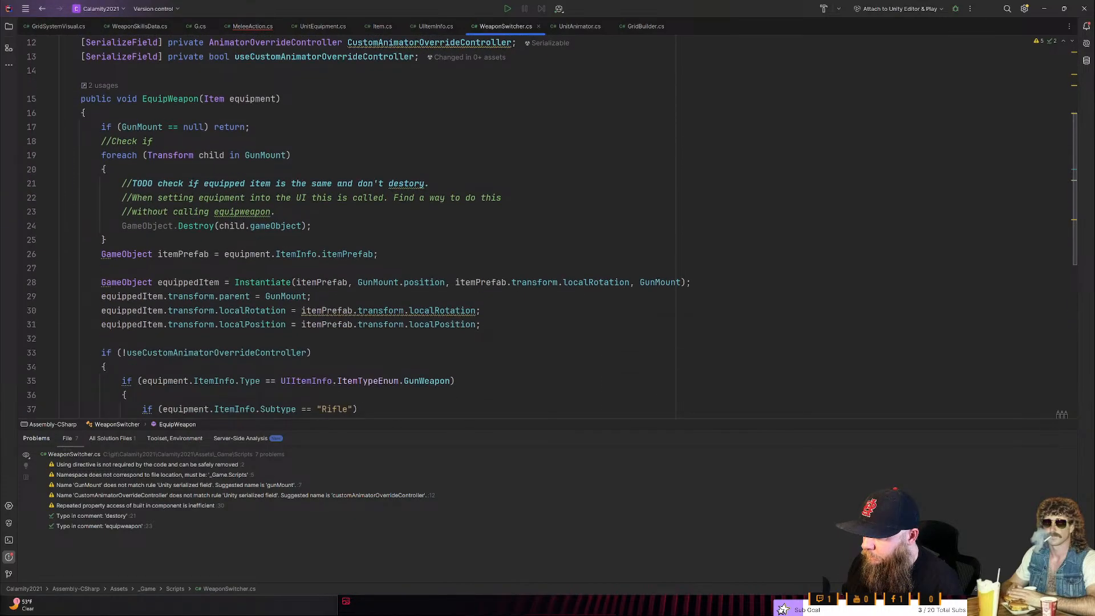
- Extract the animator override conditional at the end of EquipWeapon into a private method named SetAnimationOverrideController
{"action": "double_click", "coordinate": [383, 282]}
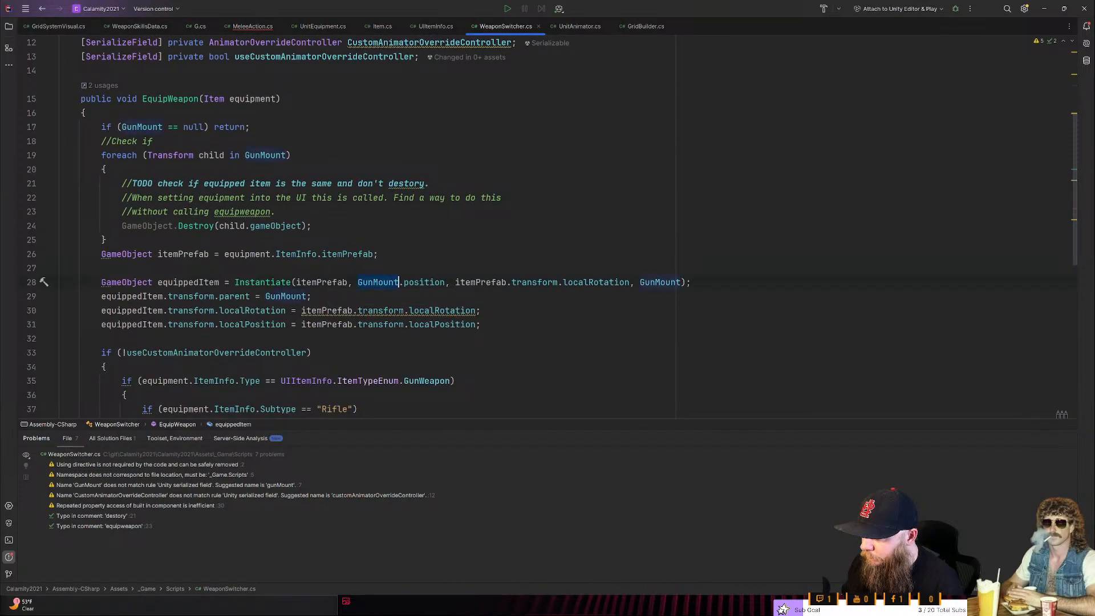
{"action": "mouse_move", "coordinate": [379, 284]}
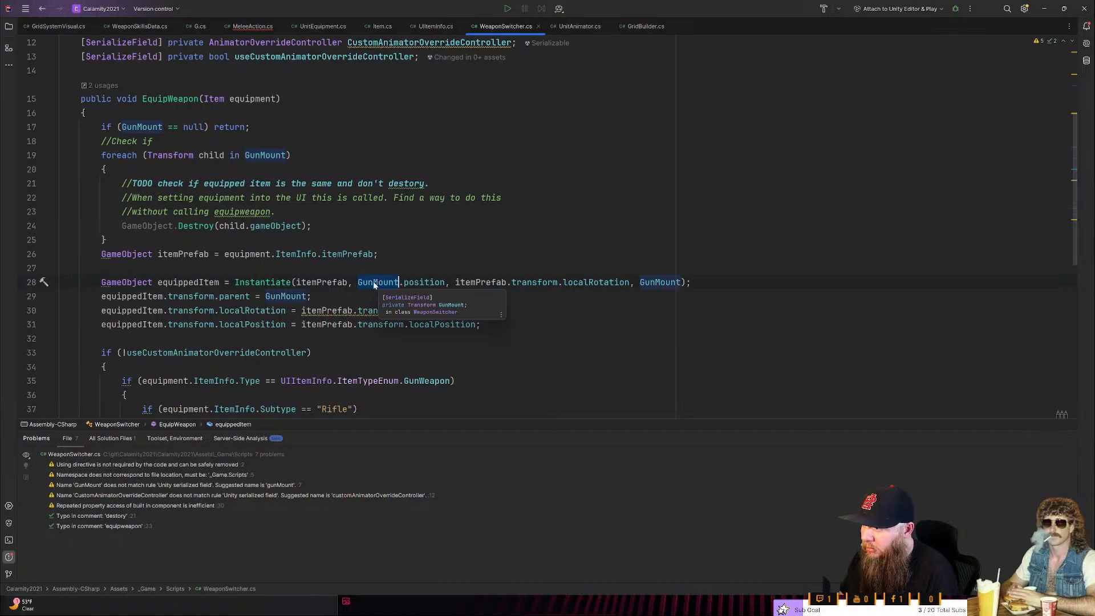
{"action": "scroll", "coordinate": [383, 283], "scroll_direction": "down", "scroll_amount": 2}
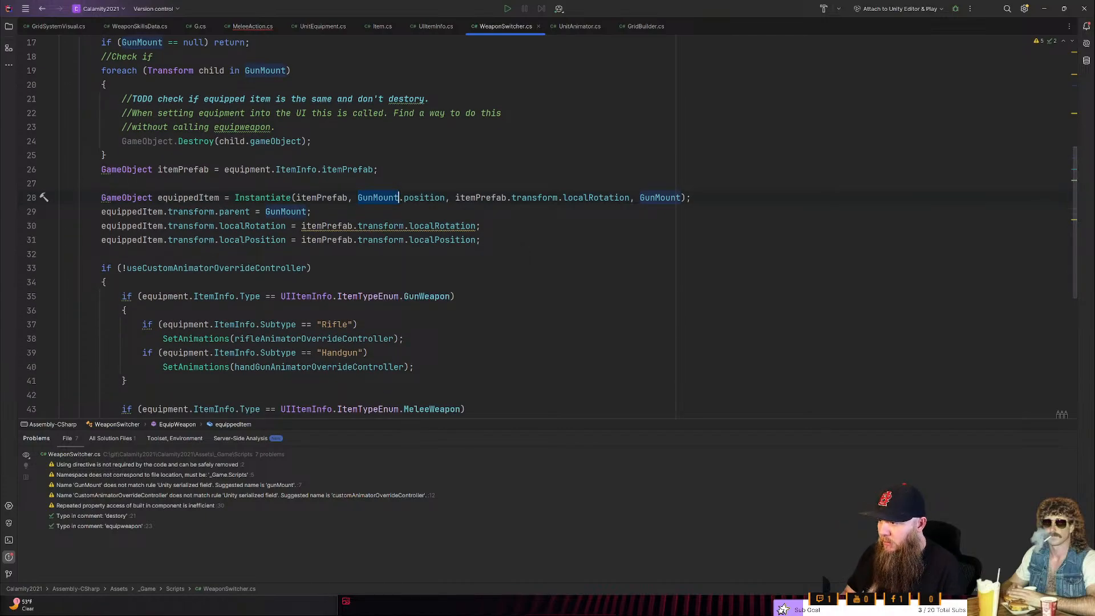
{"action": "scroll", "coordinate": [551, 226], "scroll_direction": "down", "scroll_amount": 3}
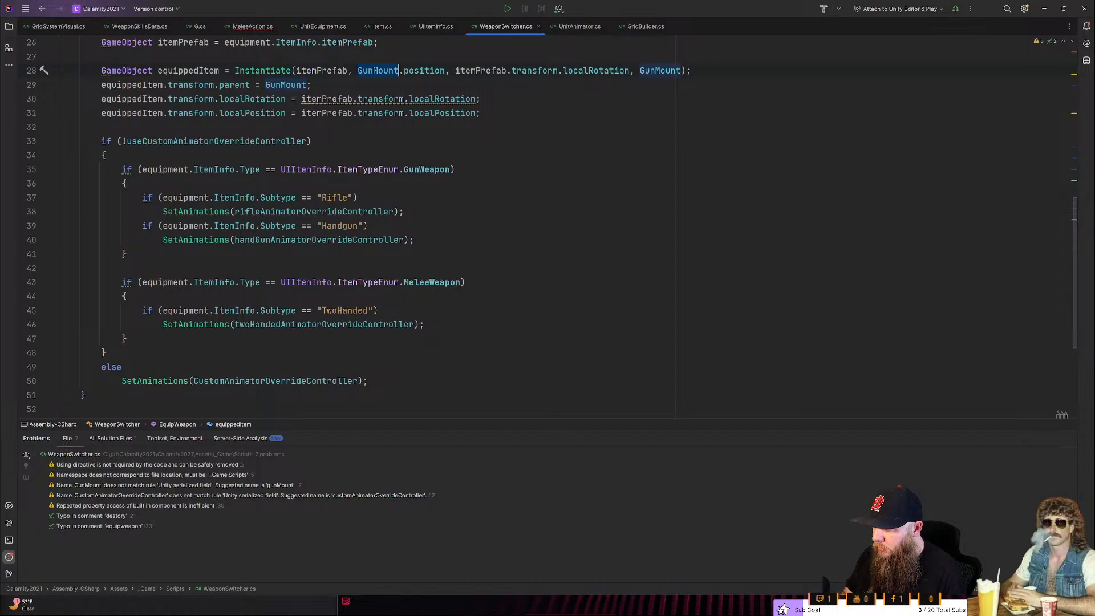
{"action": "scroll", "coordinate": [551, 226], "scroll_direction": "down", "scroll_amount": 2}
{"action": "left_click", "coordinate": [369, 297]}
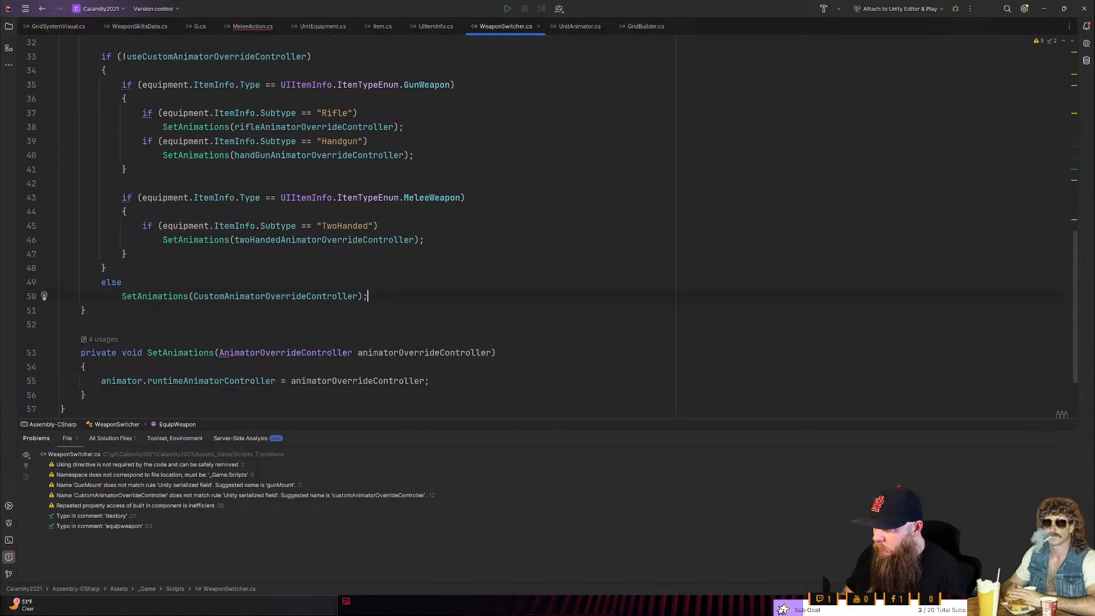
{"action": "key", "text": "shift+Up"}
{"action": "key", "text": "shift+Up"}
{"action": "key", "text": "shift+Up"}
{"action": "key", "text": "shift+Up"}
{"action": "key", "text": "shift+Up"}
{"action": "key", "text": "shift+Up"}
{"action": "key", "text": "shift+Up"}
{"action": "key", "text": "shift+Up"}
{"action": "key", "text": "shift+Up"}
{"action": "key", "text": "shift+Up"}
{"action": "key", "text": "shift+Up"}
{"action": "key", "text": "shift+Up"}
{"action": "key", "text": "shift+Up"}
{"action": "key", "text": "shift+Up"}
{"action": "key", "text": "shift+Up"}
{"action": "key", "text": "shift+Up"}
{"action": "key", "text": "shift+Up"}
{"action": "key", "text": "shift+Left"}
{"action": "key", "text": "shift+Home"}
{"action": "key", "text": "shift+Up"}
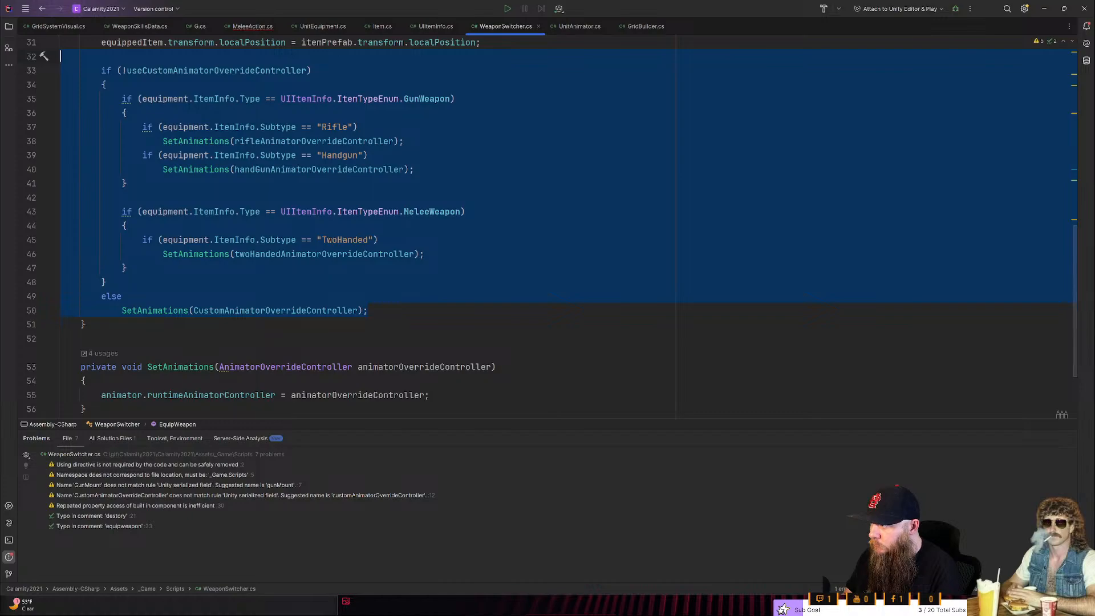
{"action": "key", "text": "alt+Return"}
{"action": "key", "text": "Return"}
{"action": "key", "text": "Return"}
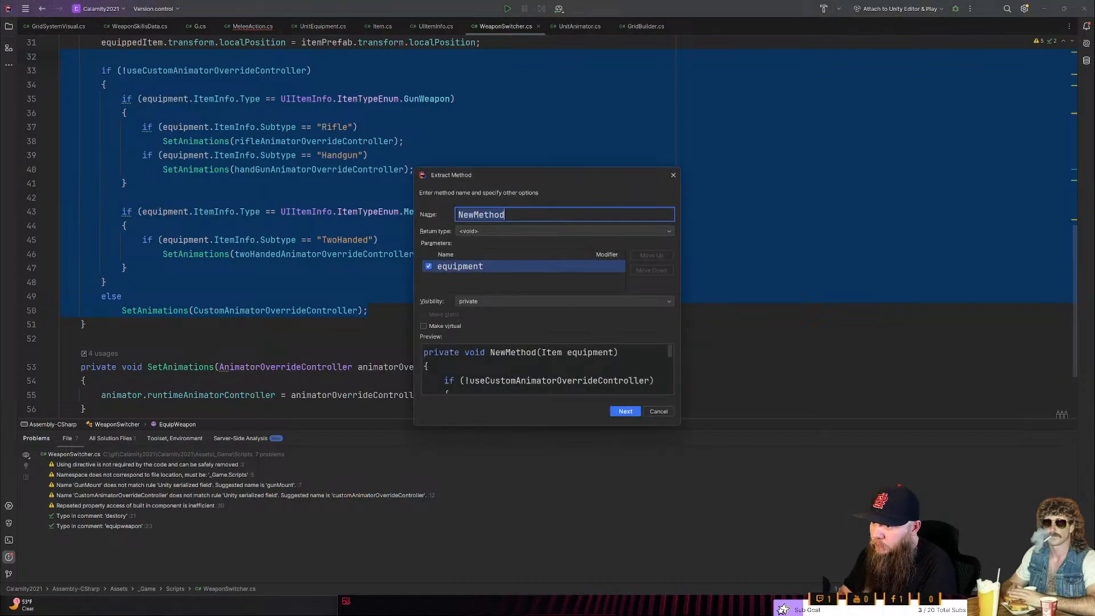
{"action": "type", "text": "SetAni"}
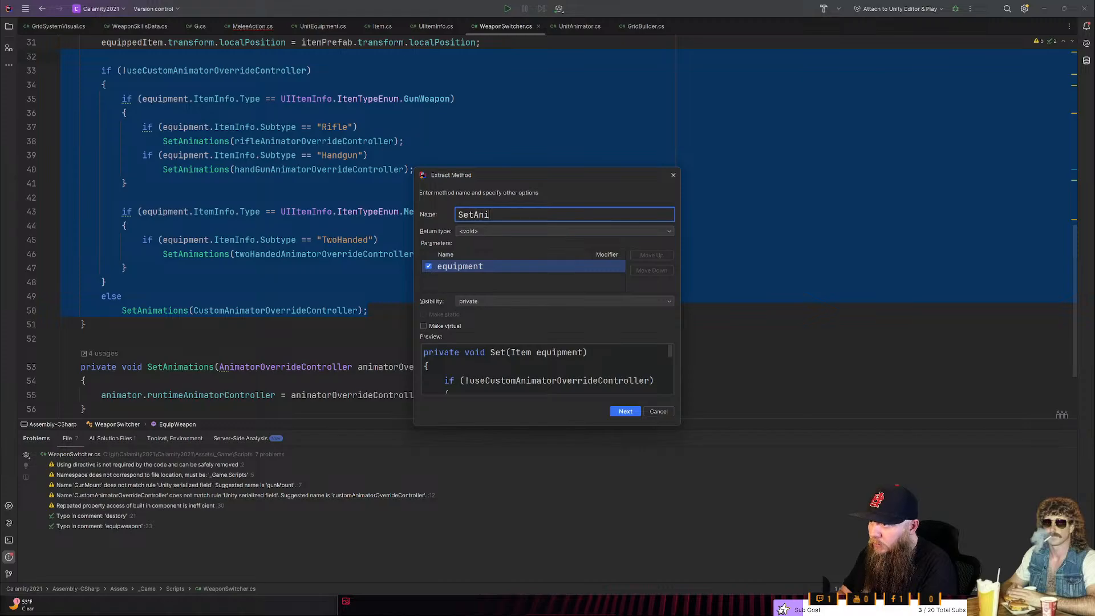
{"action": "type", "text": "mationOverri"}
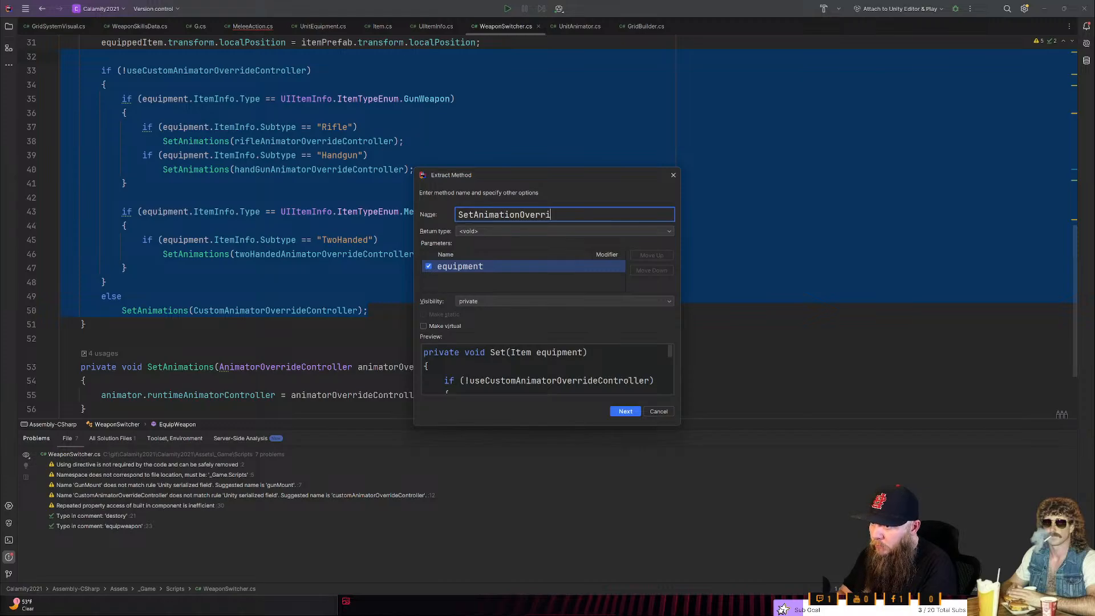
{"action": "type", "text": "deController"}
{"action": "key", "text": "Return"}
{"action": "scroll", "coordinate": [548, 228], "scroll_direction": "up", "scroll_amount": 5}
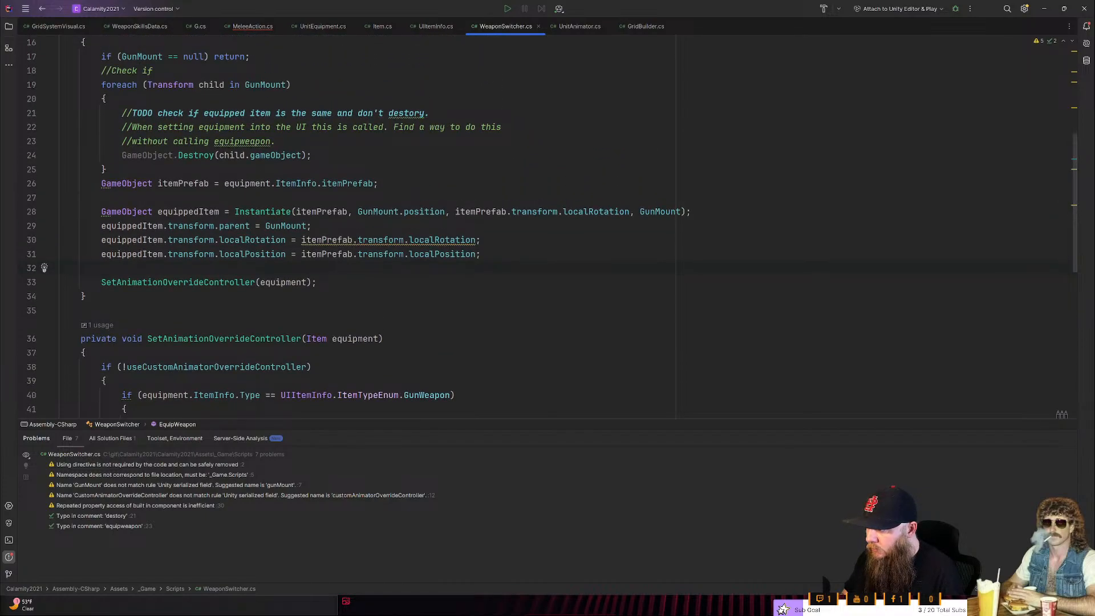
- Start a "bool isGun =" declaration below the itemPrefab assignment in EquipWeapon and paste the copied GunWeapon condition after it
{"action": "scroll", "coordinate": [547, 228], "scroll_direction": "down", "scroll_amount": 2}
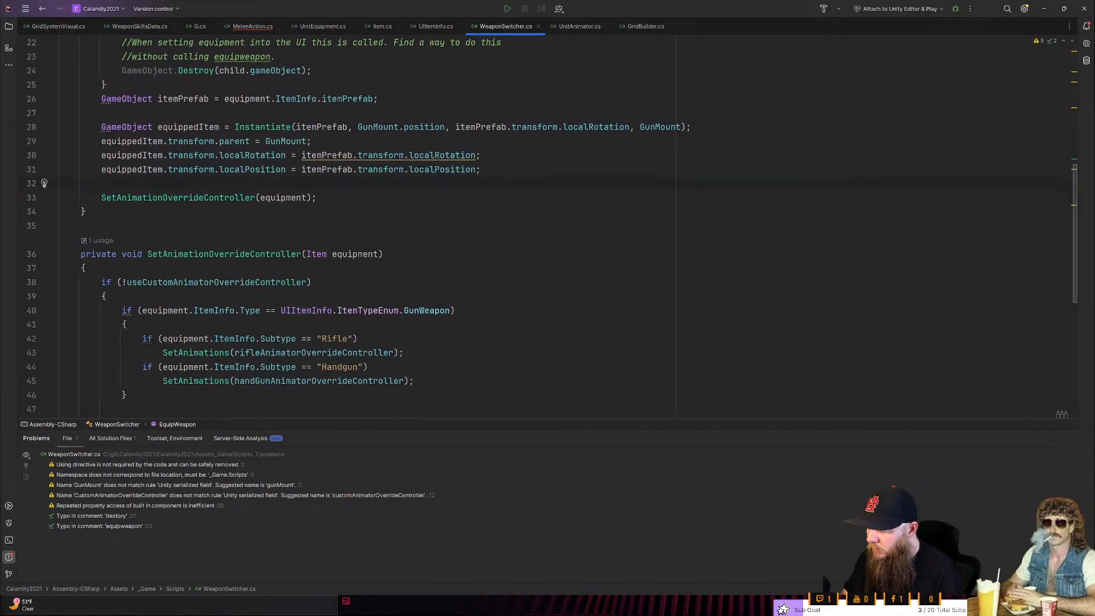
{"action": "left_click_drag", "start_coordinate": [127, 324], "coordinate": [61, 311]}
{"action": "key", "text": "ctrl+c"}
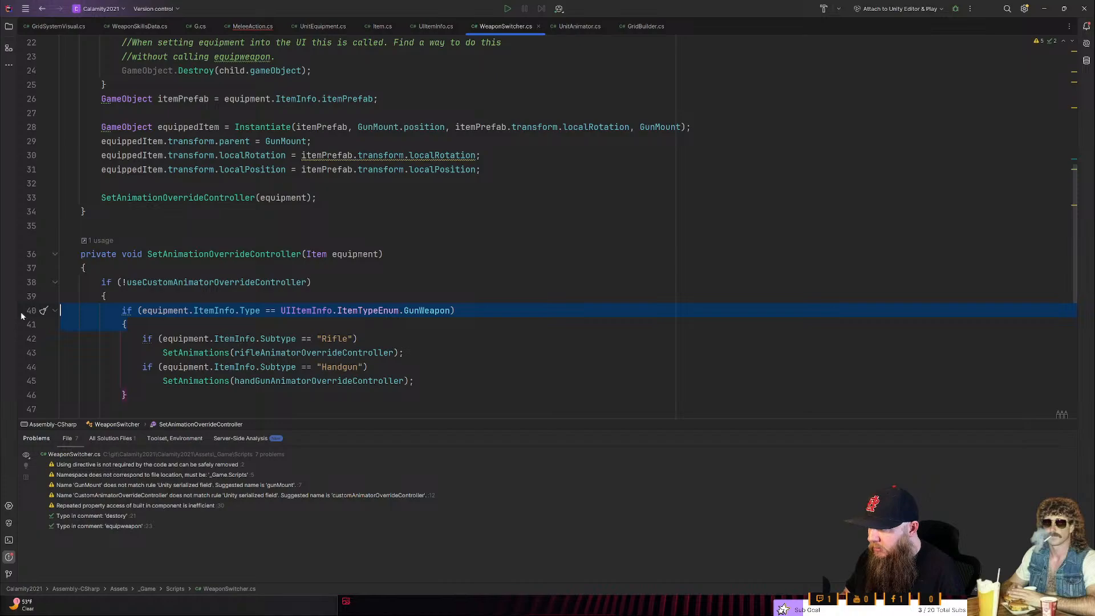
{"action": "scroll", "coordinate": [547, 228], "scroll_direction": "up", "scroll_amount": 3}
{"action": "left_click", "coordinate": [61, 240]}
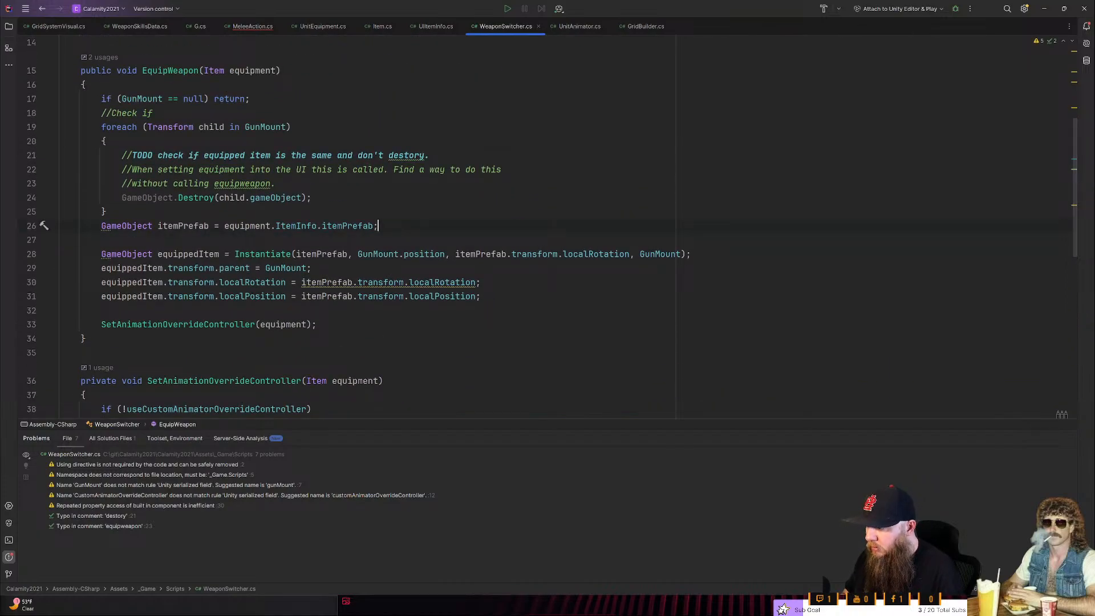
{"action": "key", "text": "Return"}
{"action": "key", "text": "Return"}
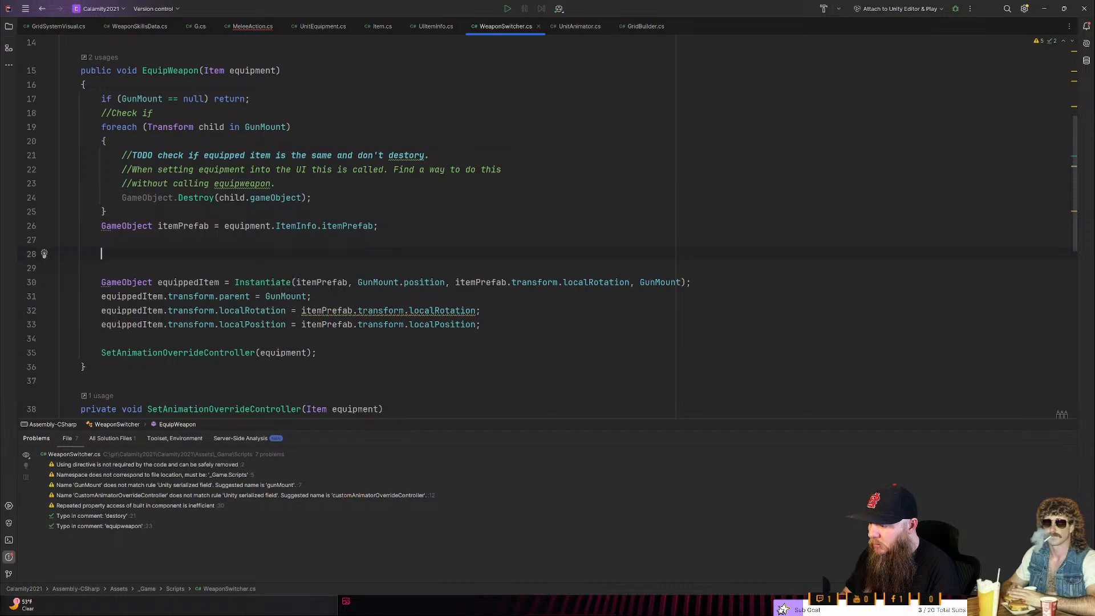
{"action": "type", "text": "bool "}
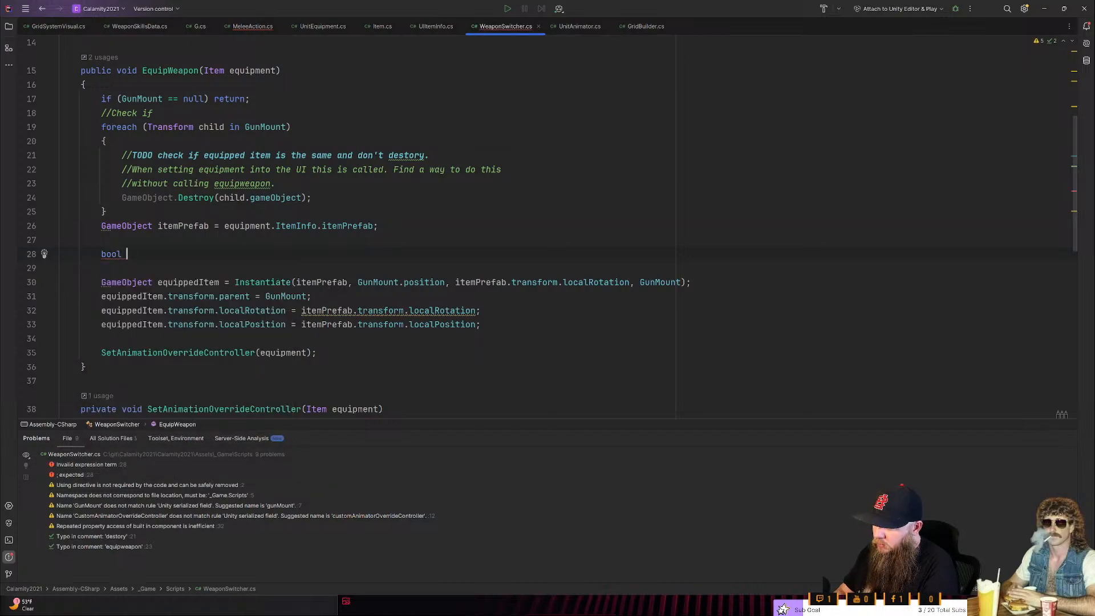
{"action": "type", "text": "isGun"}
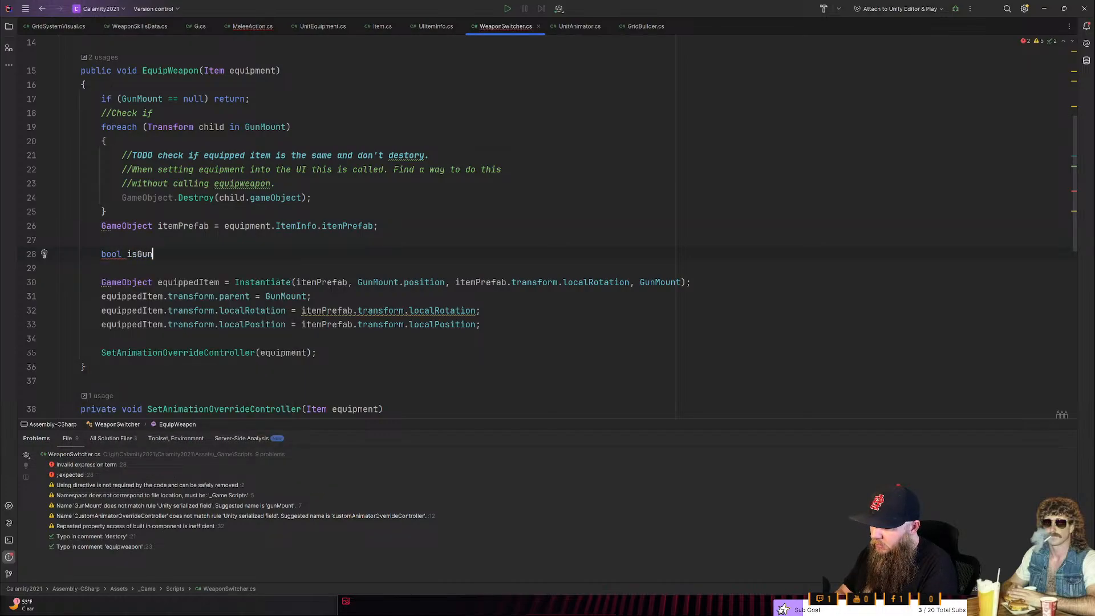
{"action": "type", "text": " ="}
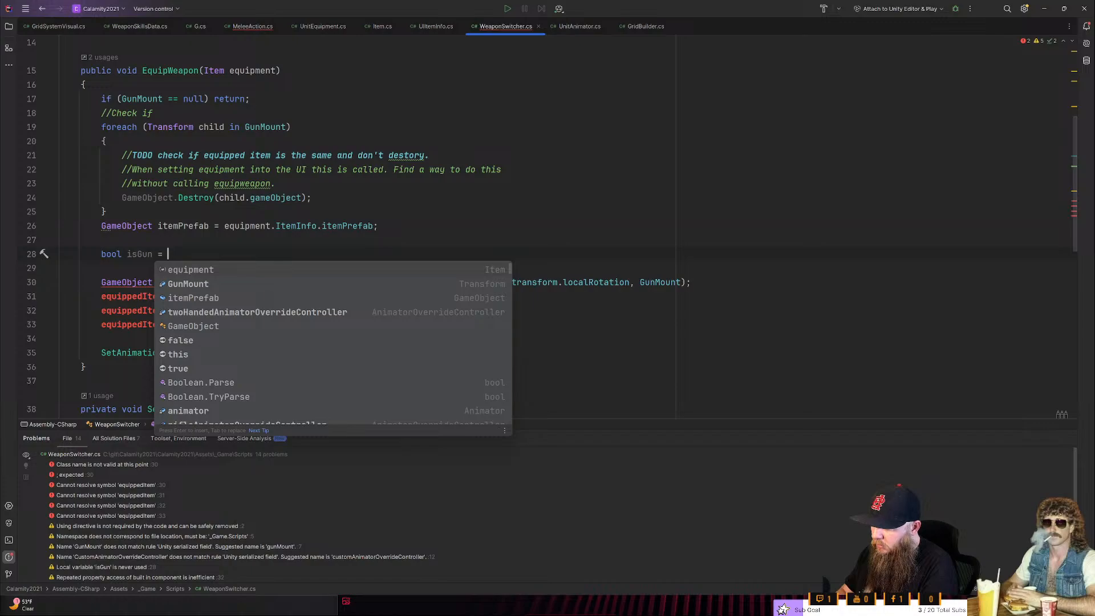
{"action": "key", "text": "ctrl+v"}
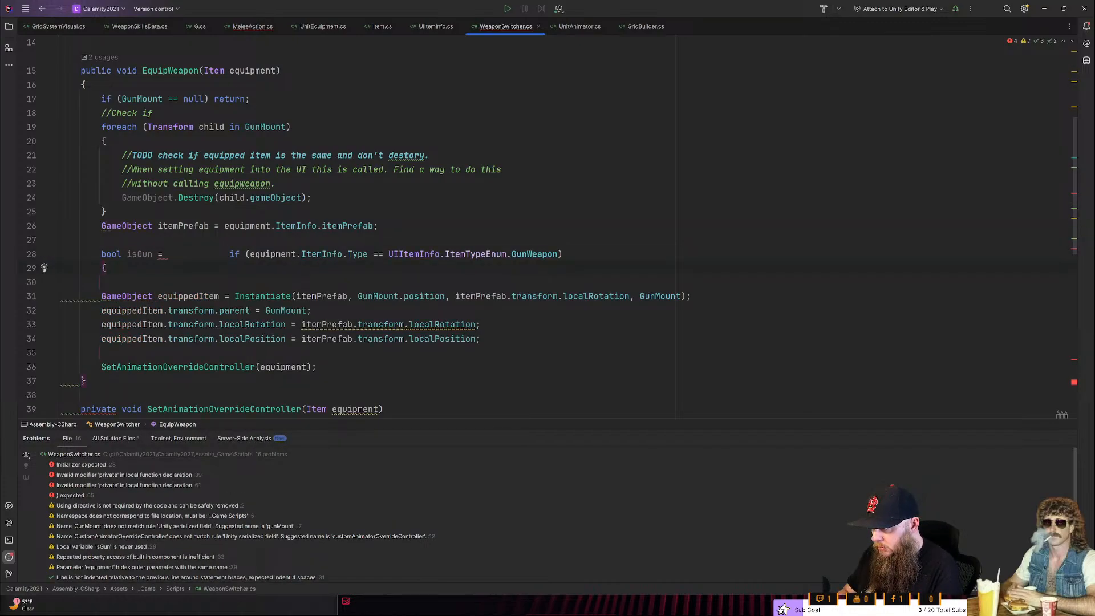
- Trim the pasted condition so isGun is assigned equipment.ItemInfo.Type == UIItemInfo.ItemTypeEnum.GunWeapon, ending with a semicolon
{"action": "key", "text": "BackSpace"}
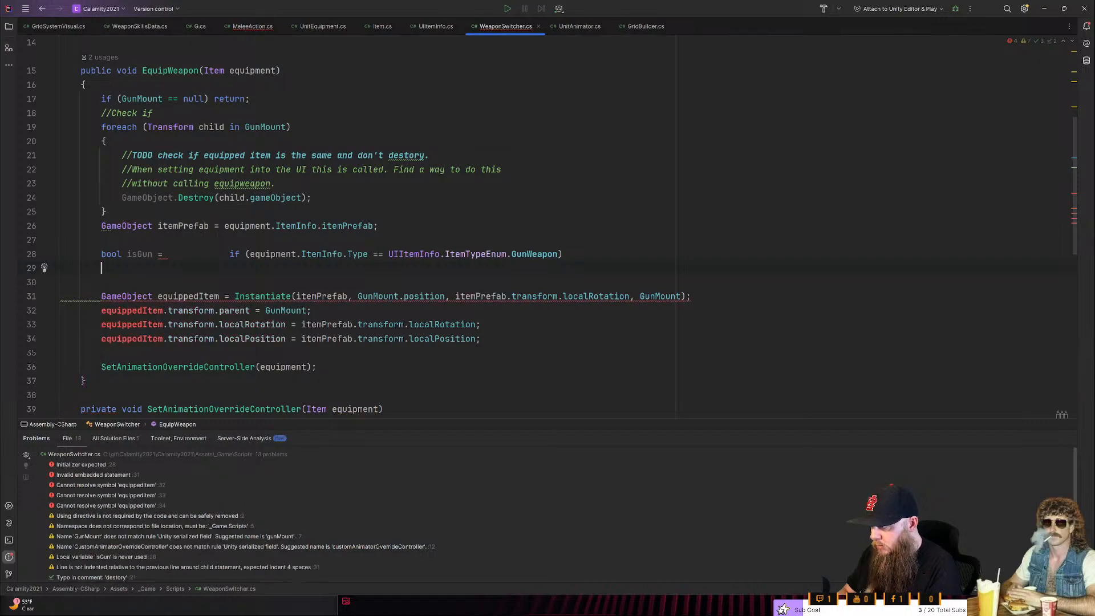
{"action": "key", "text": "BackSpace"}
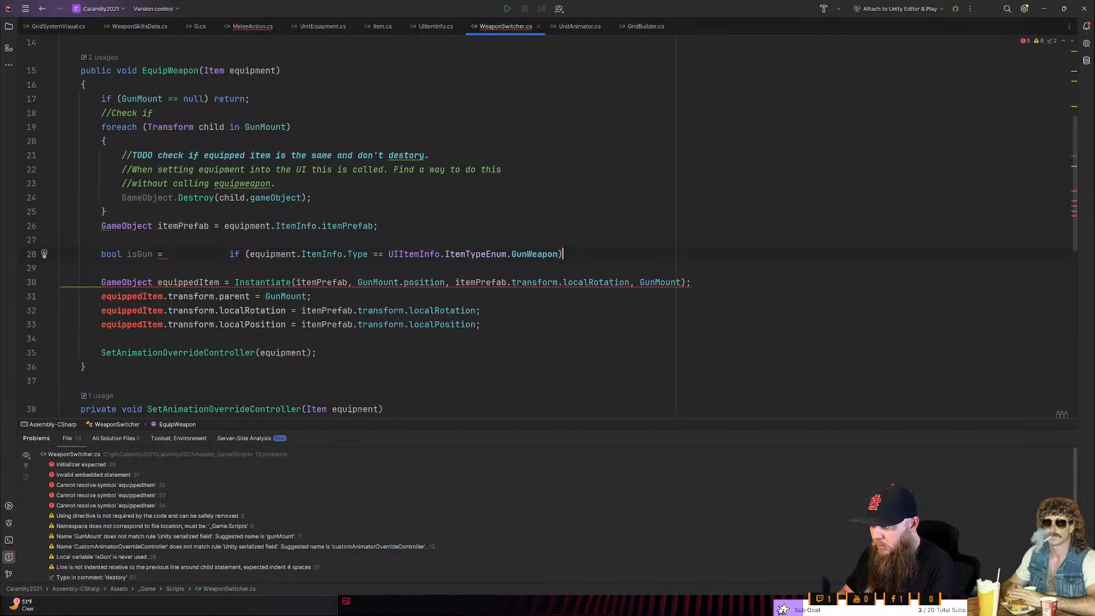
{"action": "key", "text": "BackSpace"}
{"action": "key", "text": "ctrl+Left"}
{"action": "key", "text": "ctrl+Left"}
{"action": "key", "text": "ctrl+Left"}
{"action": "key", "text": "ctrl+Left"}
{"action": "key", "text": "ctrl+Left"}
{"action": "key", "text": "ctrl+Left"}
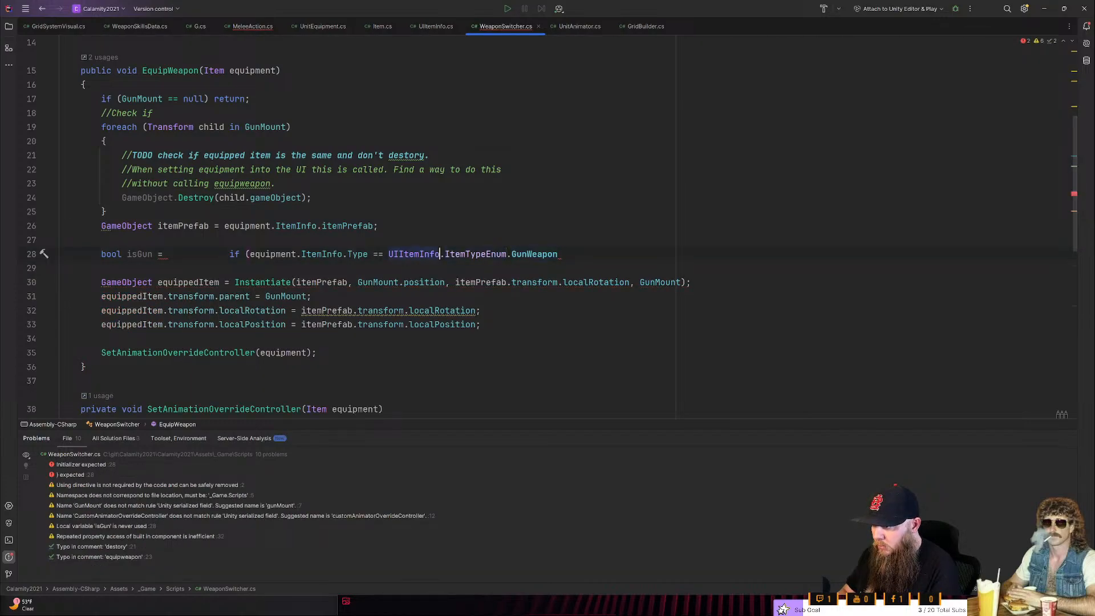
{"action": "key", "text": "ctrl+Left"}
{"action": "key", "text": "ctrl+Left"}
{"action": "key", "text": "ctrl+Left"}
{"action": "key", "text": "ctrl+Left"}
{"action": "key", "text": "ctrl+BackSpace"}
{"action": "key", "text": "ctrl+BackSpace"}
{"action": "key", "text": "ctrl+BackSpace"}
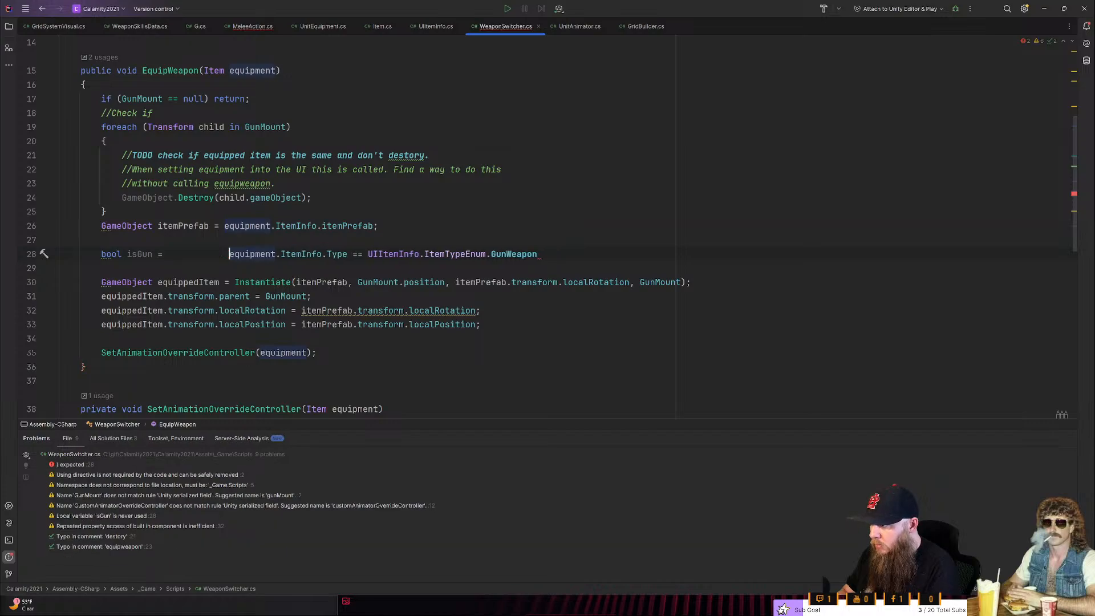
{"action": "type", "text": "= "}
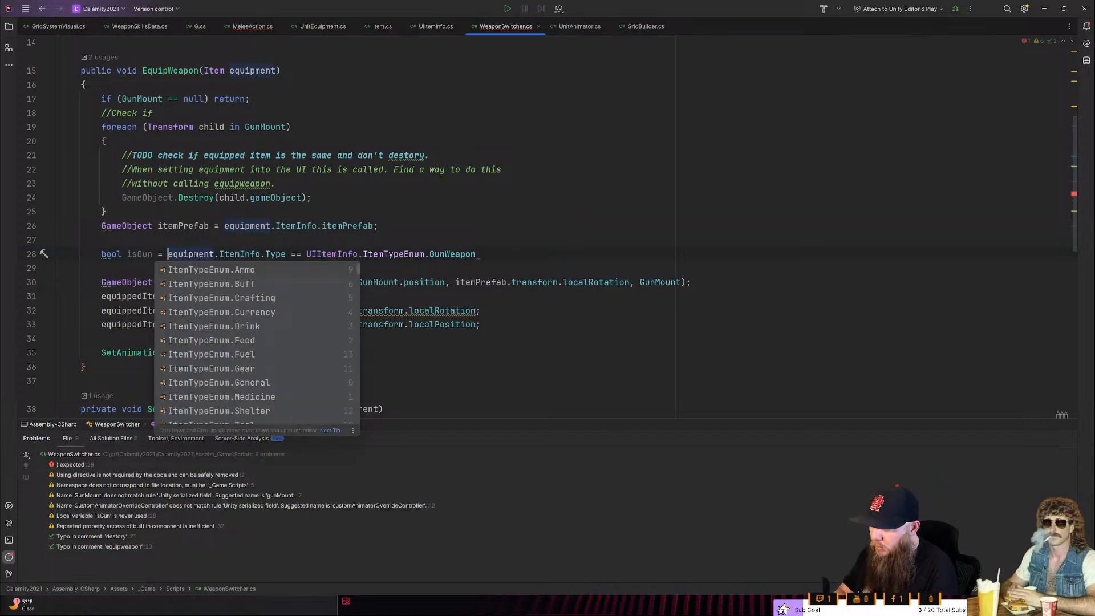
{"action": "type", "text": ";"}
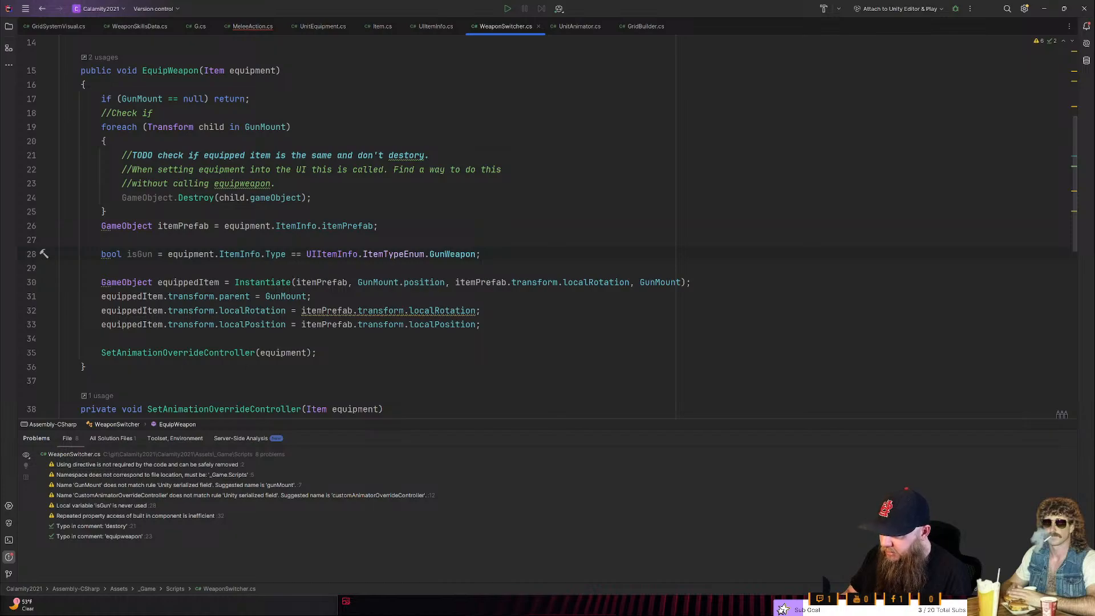
- Add a serialized private Transform field named MeleeMount below GunMount by duplicating the GunMount declaration
{"action": "left_click", "coordinate": [60, 268]}
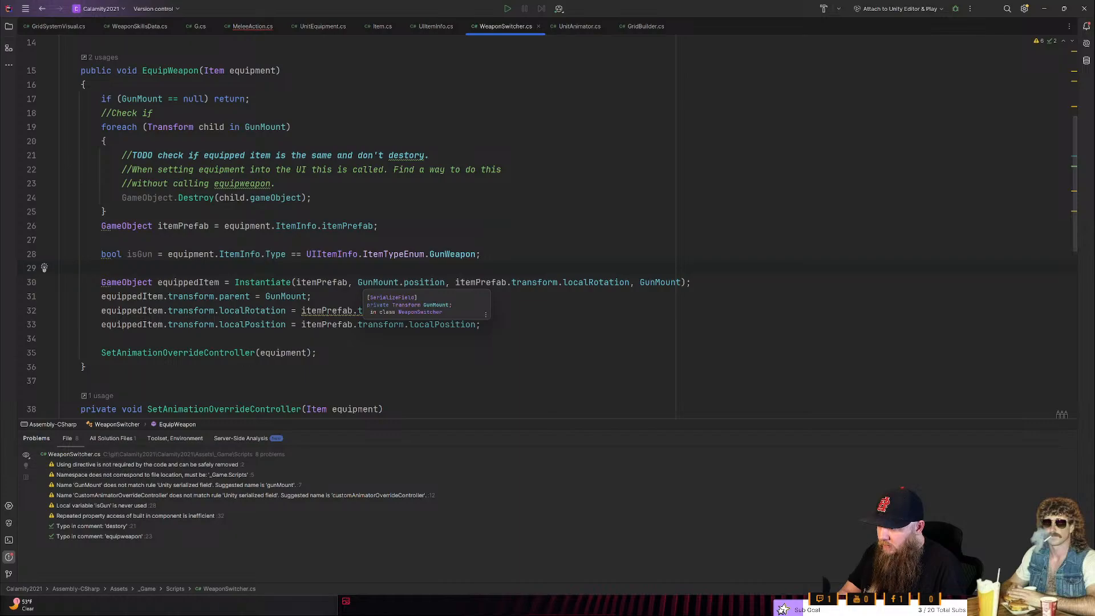
{"action": "scroll", "coordinate": [377, 282], "scroll_direction": "up", "scroll_amount": 5}
{"action": "left_click", "coordinate": [66, 127]}
{"action": "left_click", "coordinate": [306, 141]}
{"action": "key", "text": "shift+Home"}
{"action": "key", "text": "ctrl+c"}
{"action": "key", "text": "End"}
{"action": "key", "text": "Return"}
{"action": "key", "text": "ctrl+v"}
{"action": "key", "text": "Left"}
{"action": "key", "text": "ctrl+BackSpace"}
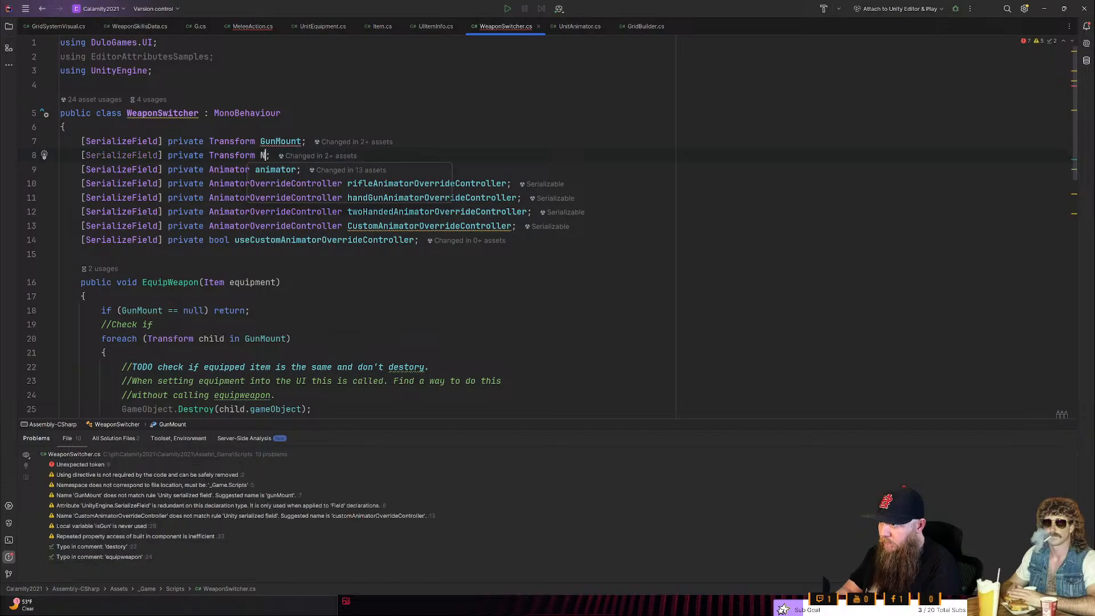
{"action": "type", "text": "MeleeMount"}
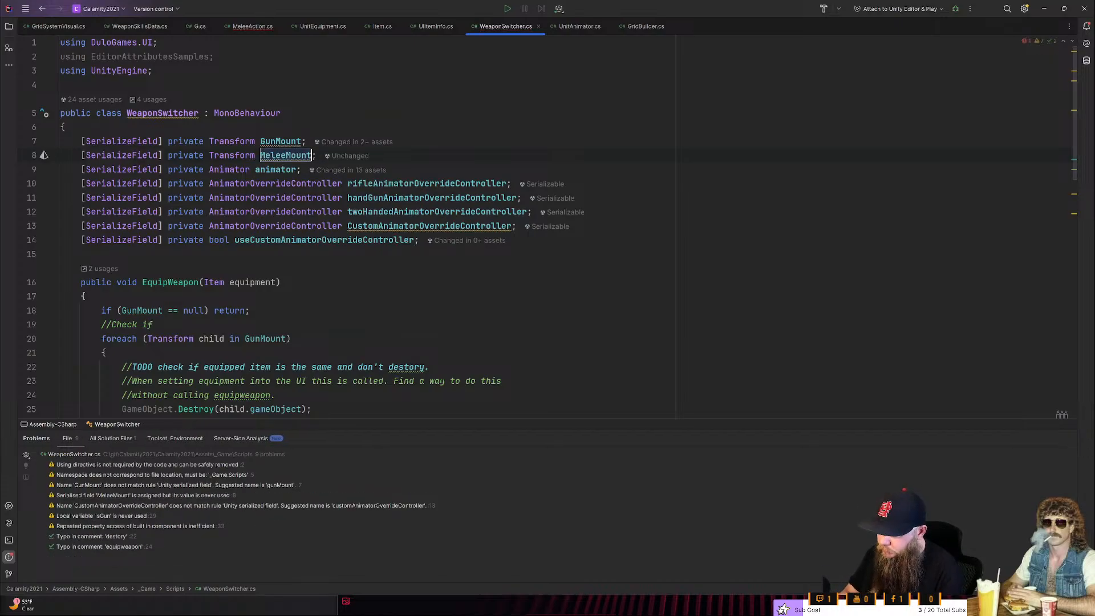
- Change the Instantiate call's position argument to isGun ? GunMount.position : MeleeMount.position
{"action": "scroll", "coordinate": [552, 227], "scroll_direction": "down", "scroll_amount": 5}
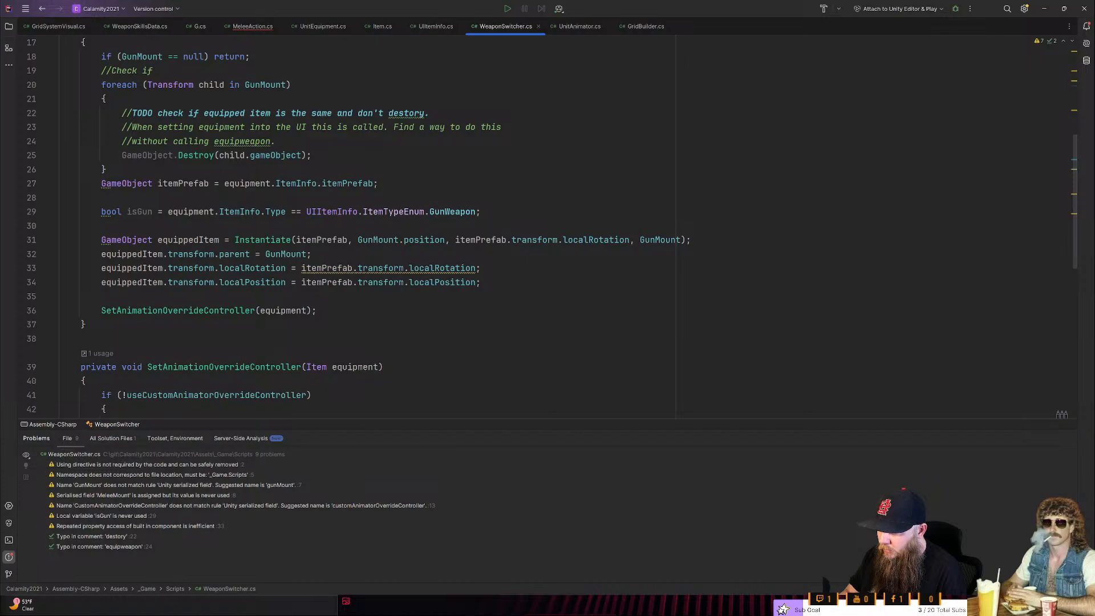
{"action": "left_click", "coordinate": [353, 240]}
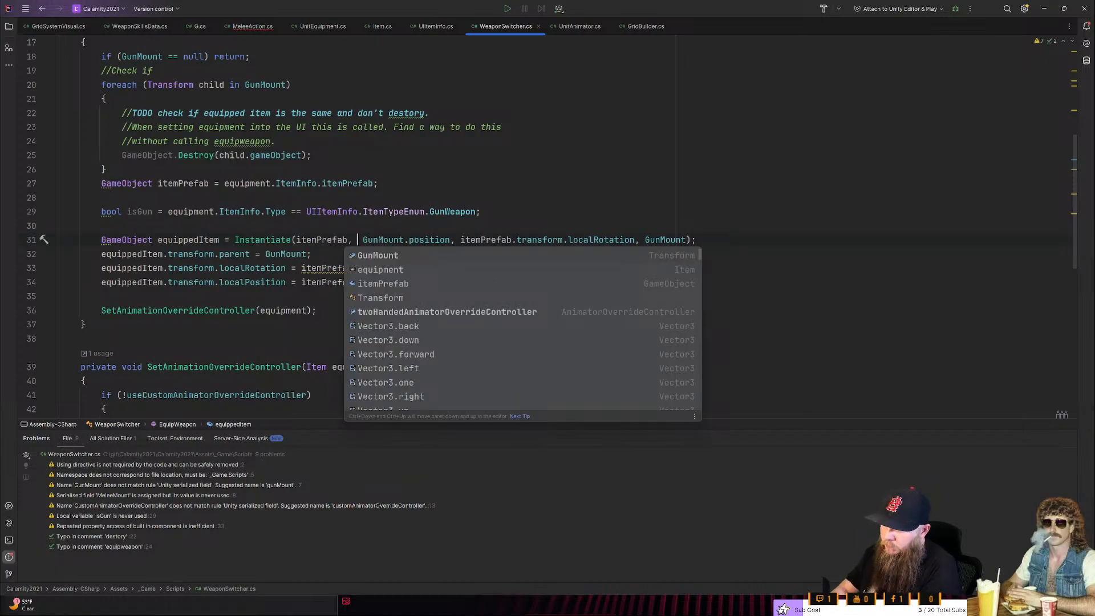
{"action": "type", "text": "isGun "}
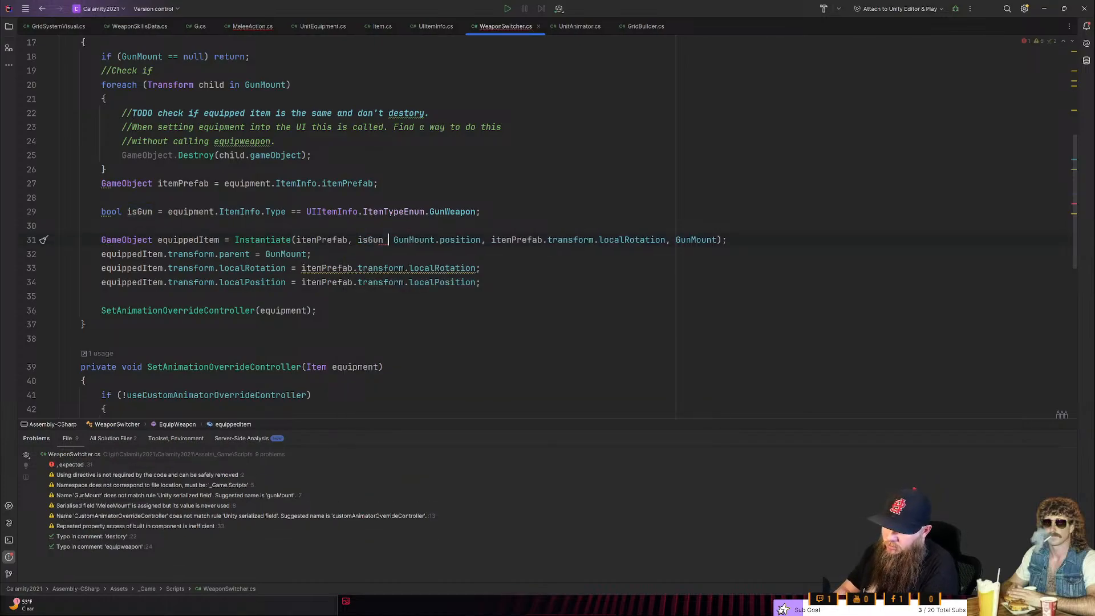
{"action": "type", "text": "?"}
{"action": "key", "text": "ctrl+Right"}
{"action": "key", "text": "ctrl+Right"}
{"action": "key", "text": "ctrl+Right"}
{"action": "type", "text": ": Mle"}
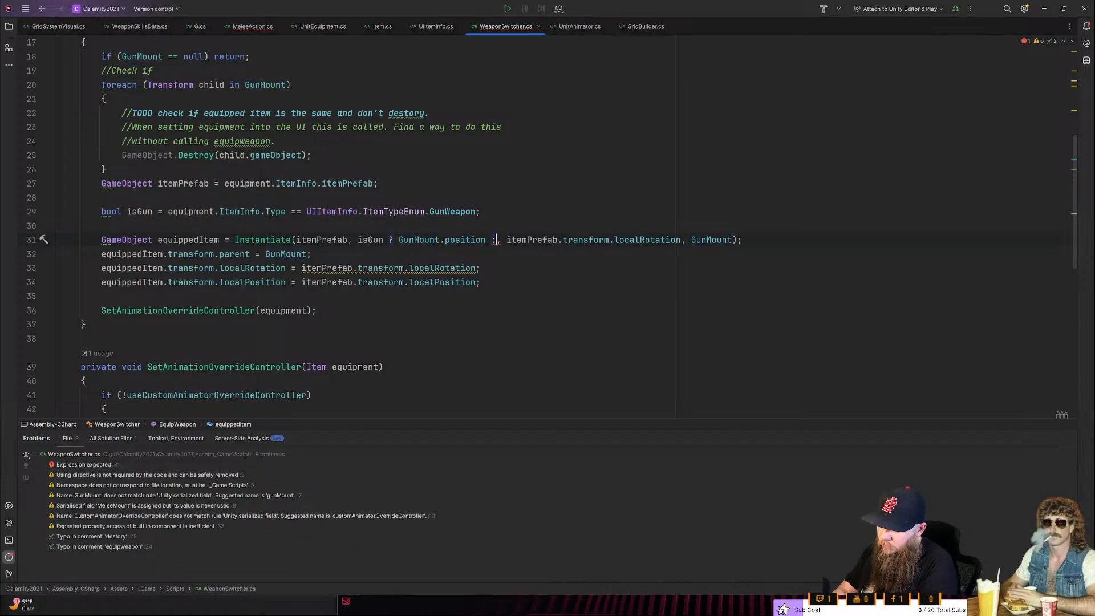
{"action": "key", "text": "BackSpace"}
{"action": "key", "text": "BackSpace"}
{"action": "type", "text": "eleeMount"}
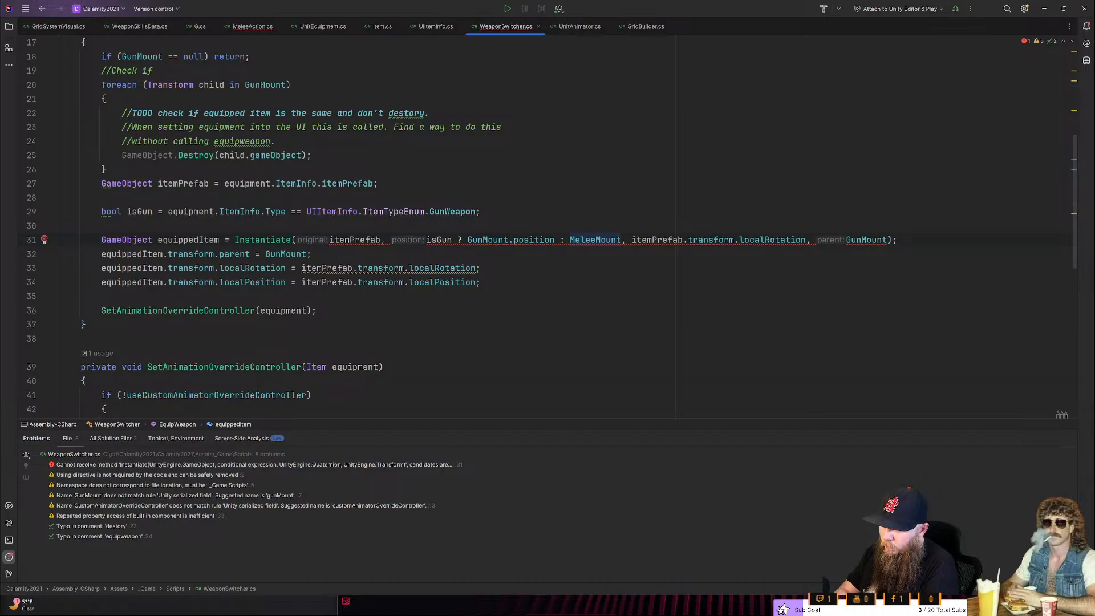
{"action": "left_click", "coordinate": [378, 184]}
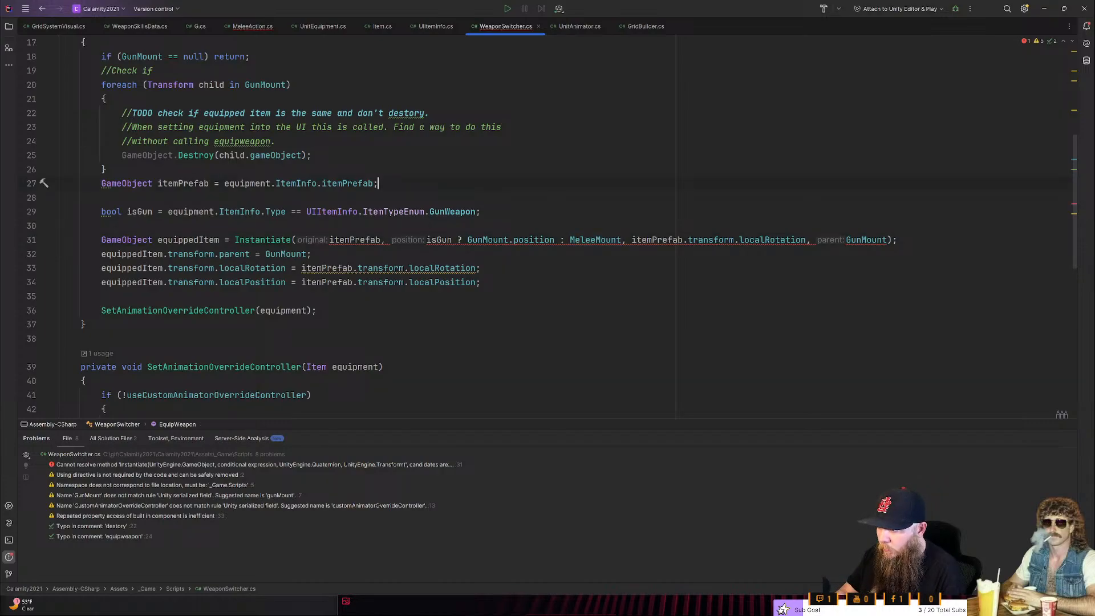
{"action": "left_click", "coordinate": [622, 241]}
{"action": "type", "text": ".position"}
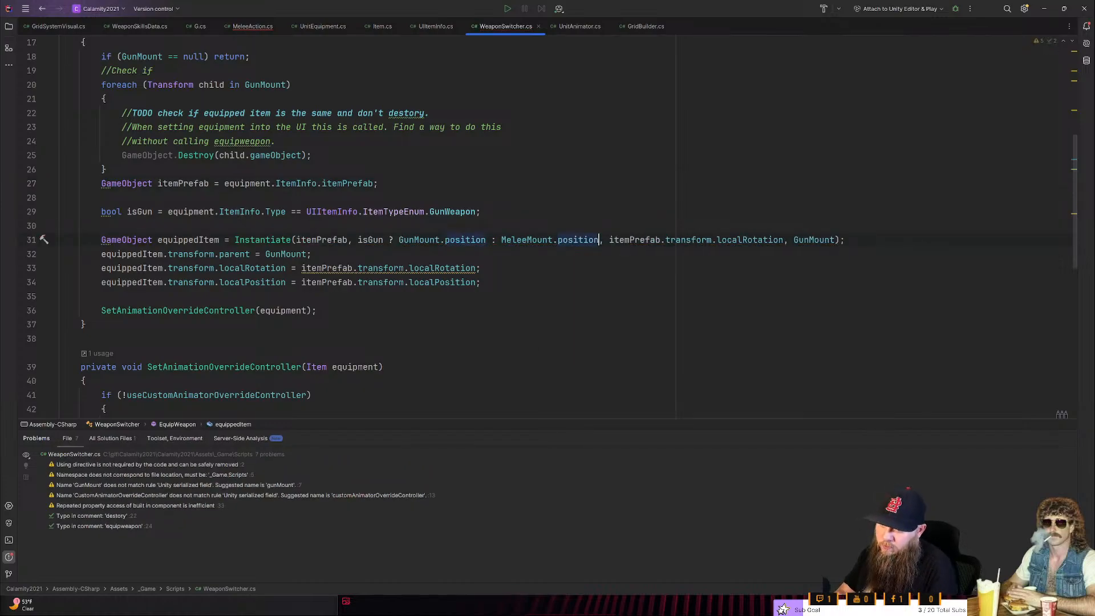
{"action": "left_click", "coordinate": [86, 325]}
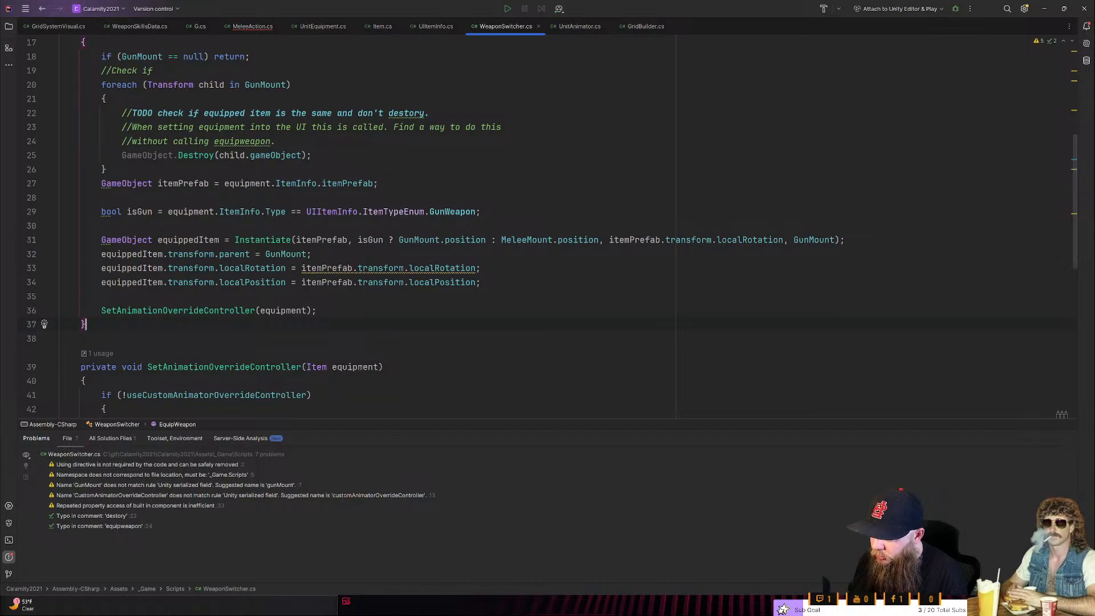
- Review the isGun and Instantiate lines in EquipWeapon against the gun and melee Subtype checks in SetAnimationOverrideController
{"action": "scroll", "coordinate": [457, 228], "scroll_direction": "up", "scroll_amount": 2}
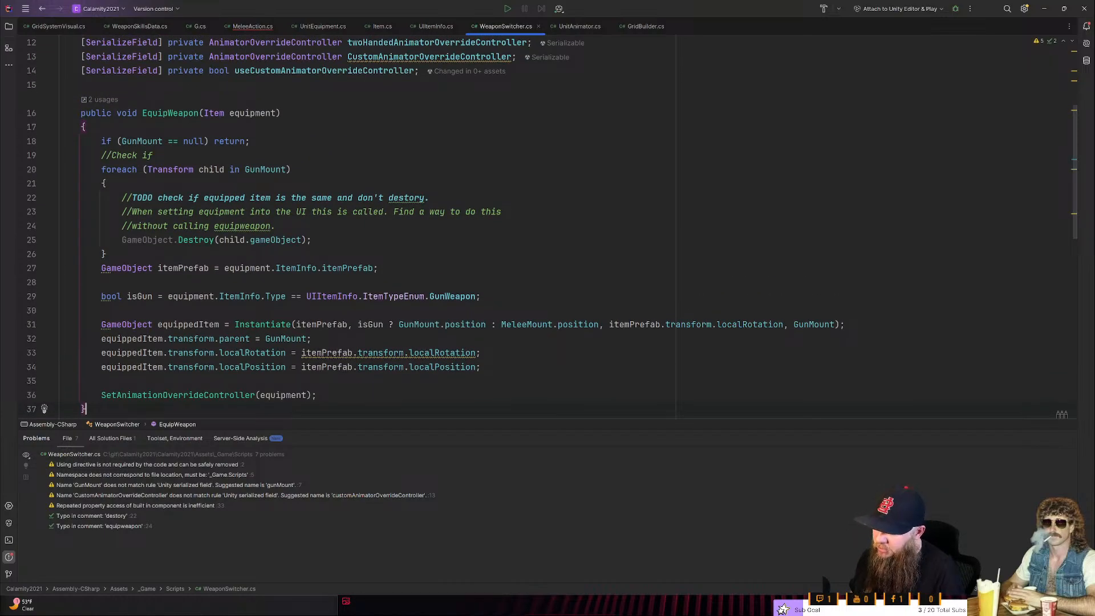
{"action": "mouse_move", "coordinate": [266, 325]}
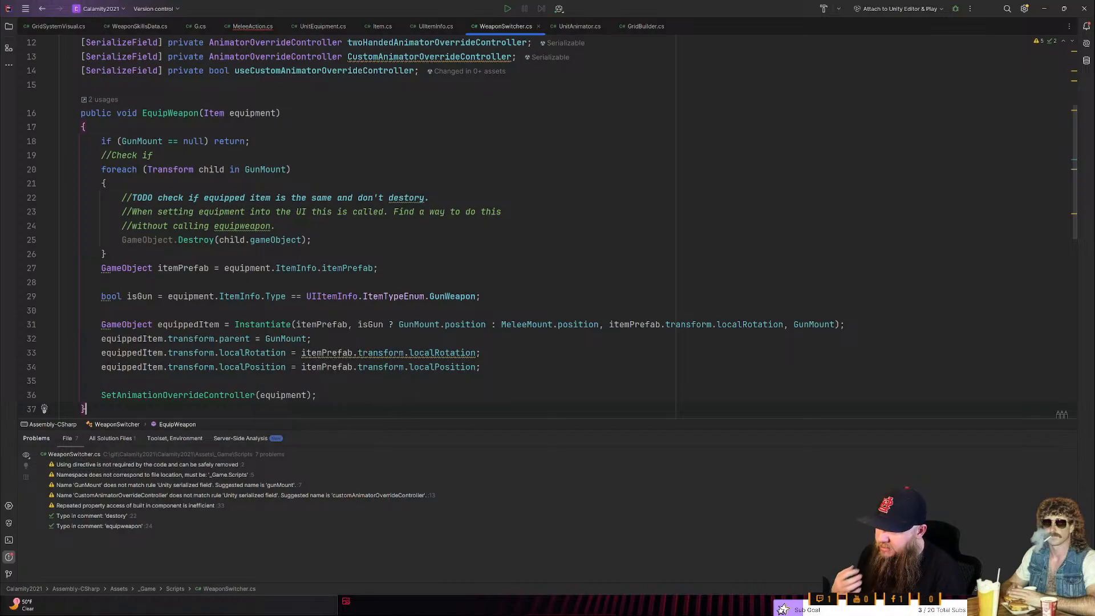
{"action": "left_click", "coordinate": [449, 296]}
{"action": "scroll", "coordinate": [449, 296], "scroll_direction": "down", "scroll_amount": 2}
{"action": "scroll", "coordinate": [449, 296], "scroll_direction": "down", "scroll_amount": 5}
{"action": "scroll", "coordinate": [448, 296], "scroll_direction": "down", "scroll_amount": 1}
{"action": "double_click", "coordinate": [374, 324]}
{"action": "left_click", "coordinate": [296, 311]}
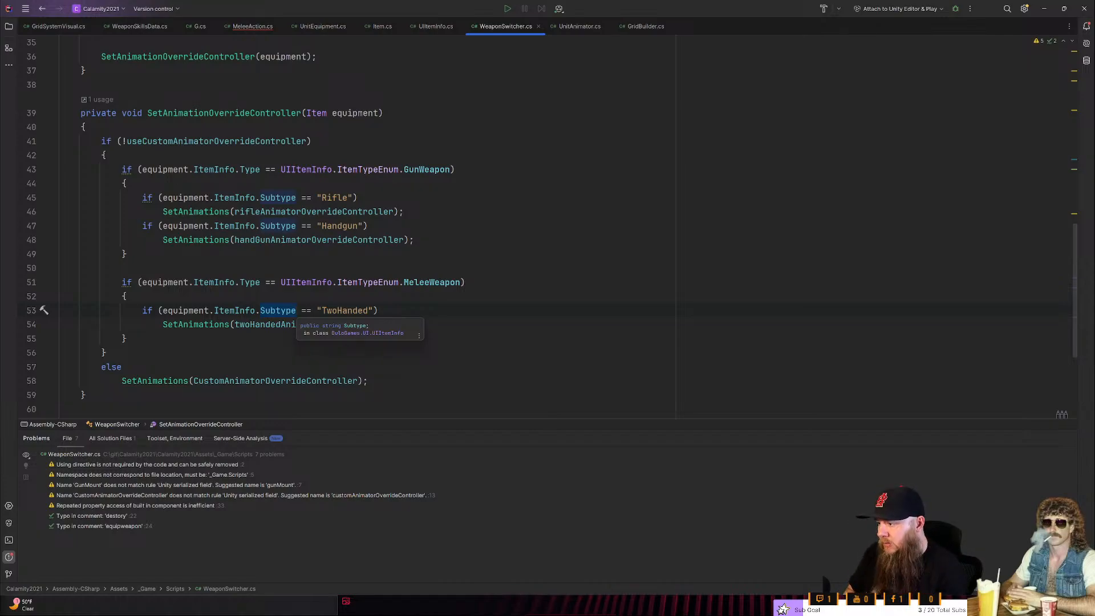
{"action": "scroll", "coordinate": [288, 313], "scroll_direction": "up", "scroll_amount": 6}
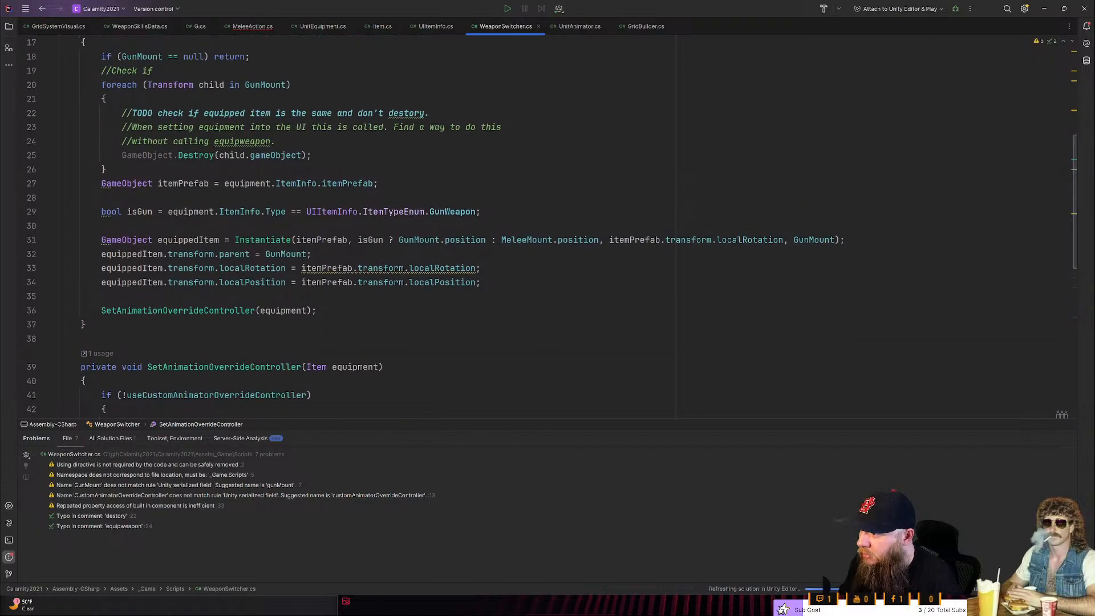
{"action": "scroll", "coordinate": [288, 314], "scroll_direction": "up", "scroll_amount": 3}
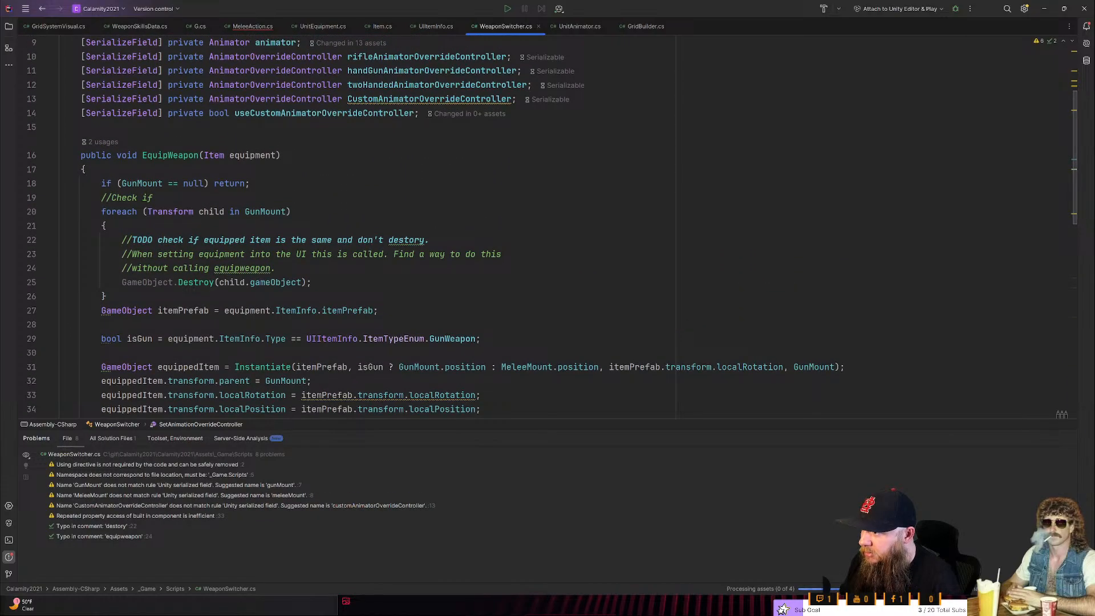
- Switch to Unity to check the Unit object's Weapon Switcher component fields, and return to the code editor
{"action": "left_click", "coordinate": [1044, 7]}
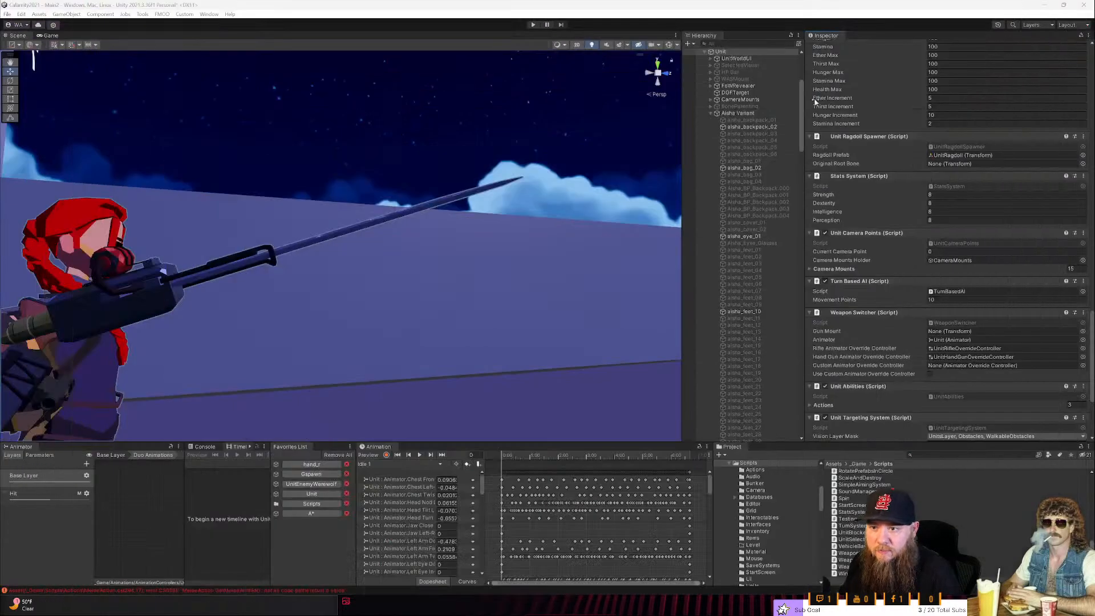
{"action": "scroll", "coordinate": [710, 114], "scroll_direction": "up", "scroll_amount": 5}
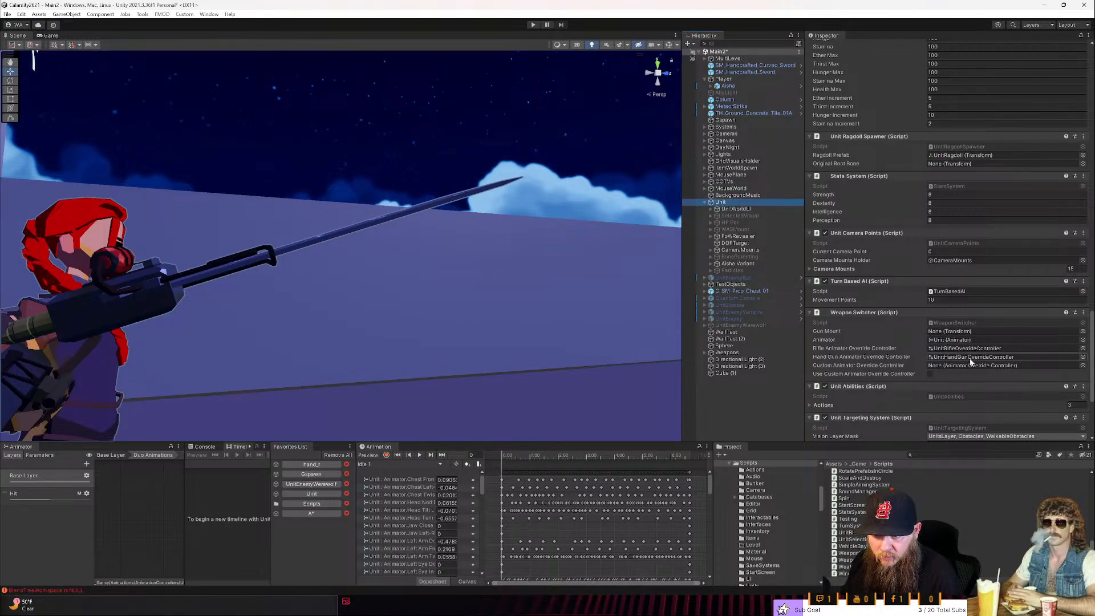
{"action": "key", "text": "alt+Tab"}
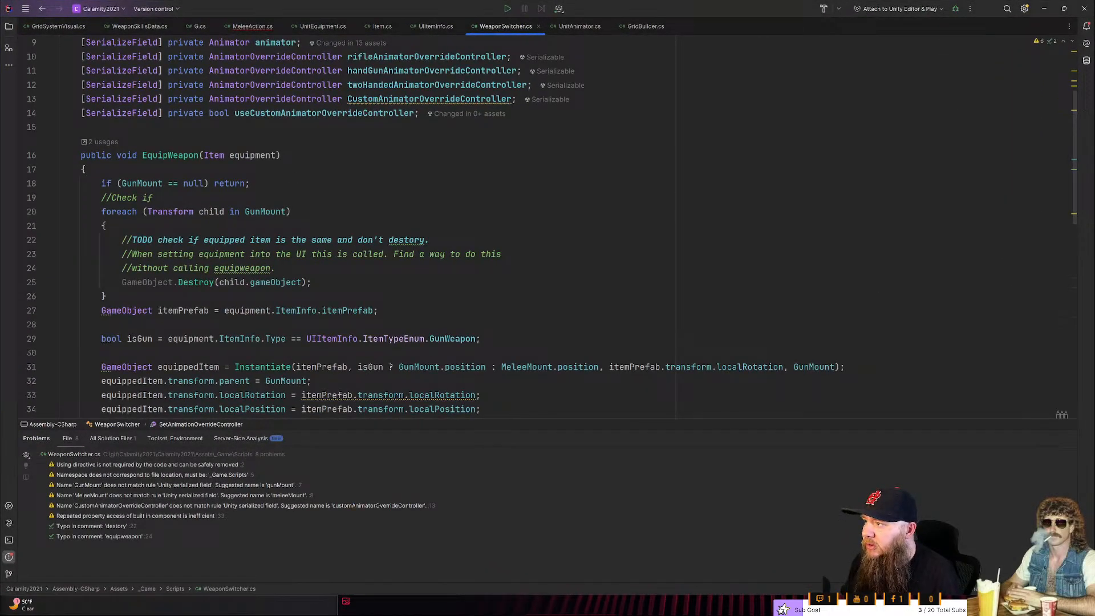
- Open MeleeAction.cs and locate the missing return statement error in GetMeleeAnimId, below the weapon assignment
{"action": "left_click", "coordinate": [254, 30]}
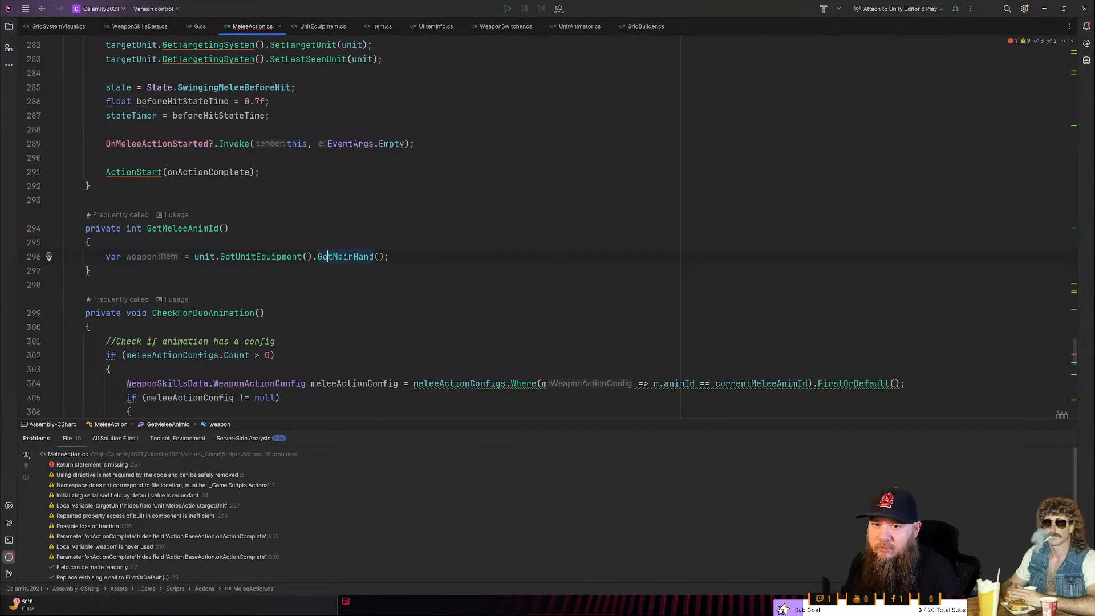
{"action": "left_click", "coordinate": [1008, 41]}
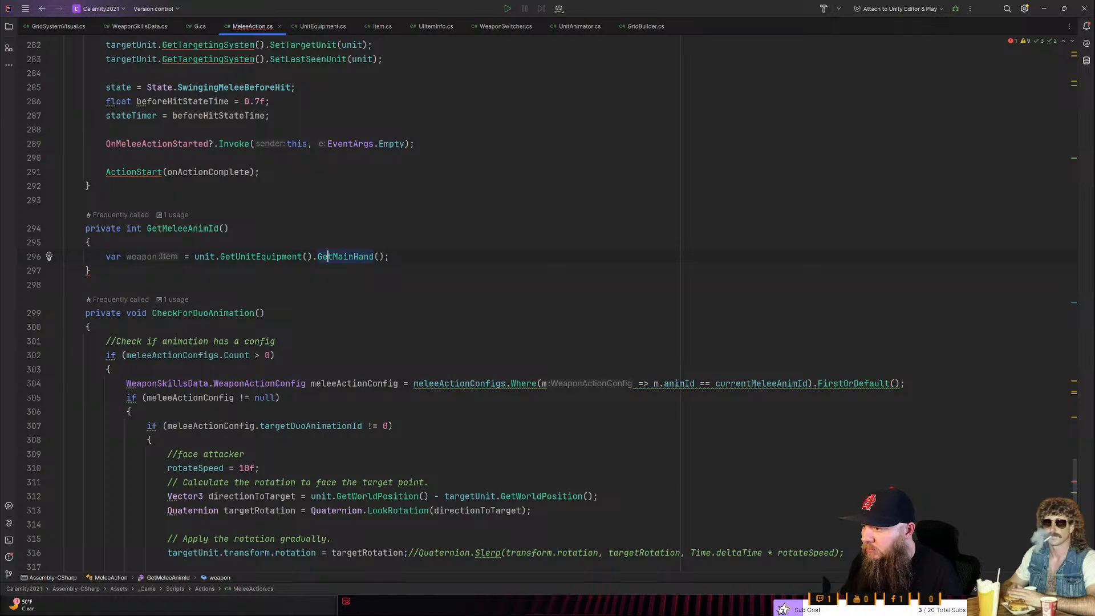
{"action": "left_click", "coordinate": [1013, 41]}
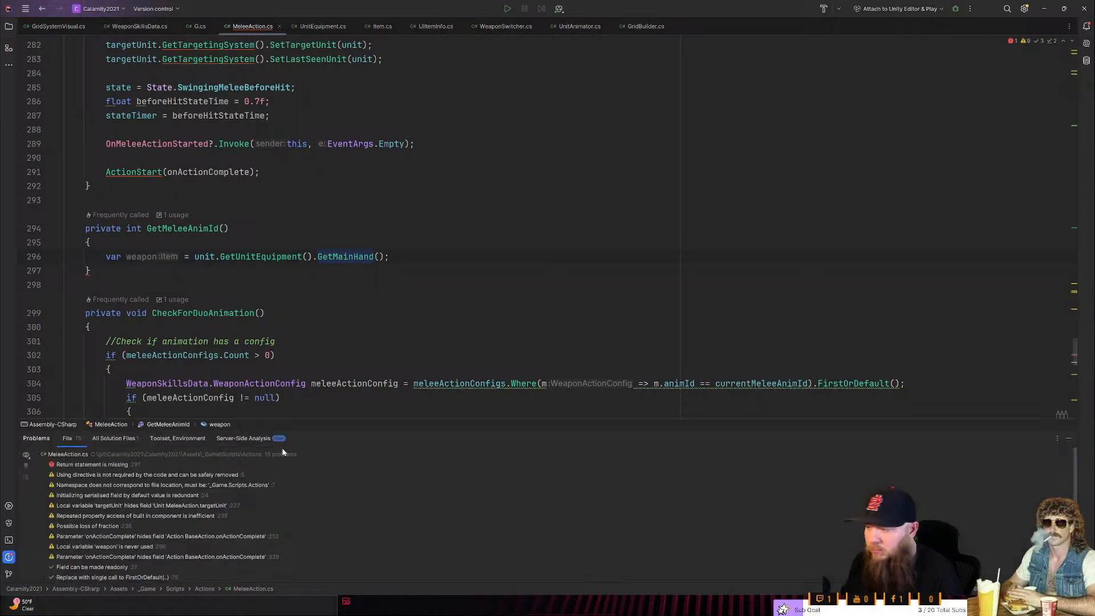
{"action": "left_click", "coordinate": [155, 464]}
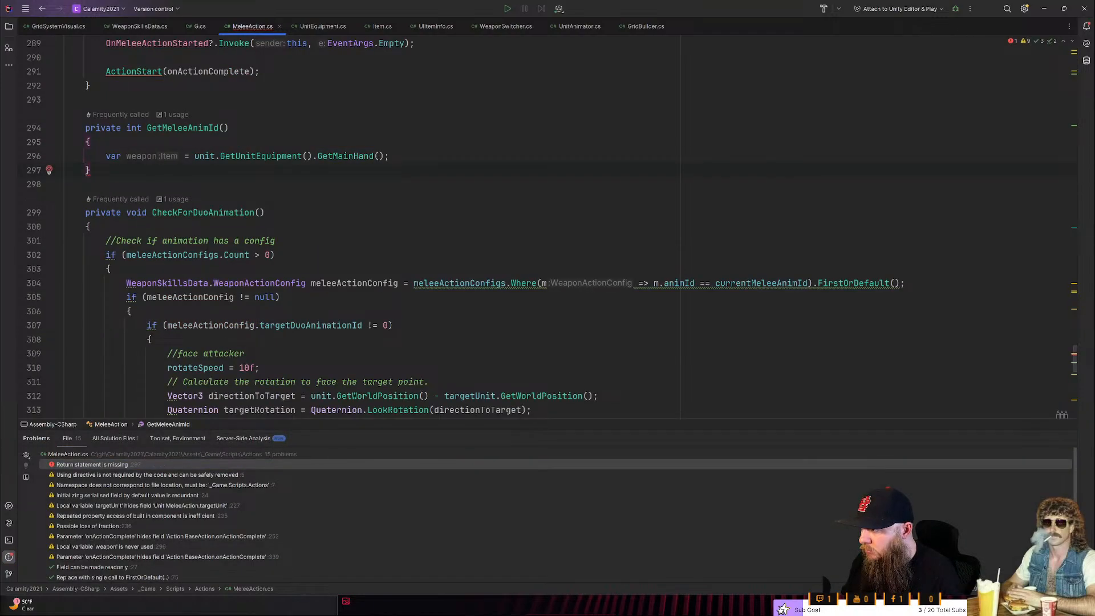
{"action": "left_click", "coordinate": [389, 157]}
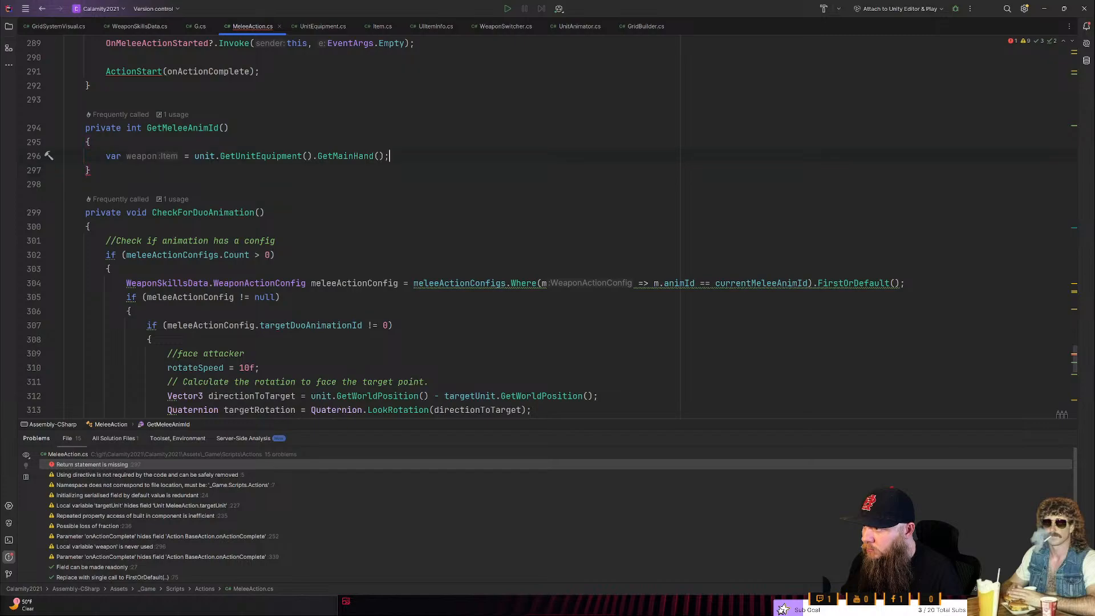
{"action": "scroll", "coordinate": [390, 156], "scroll_direction": "up", "scroll_amount": 3}
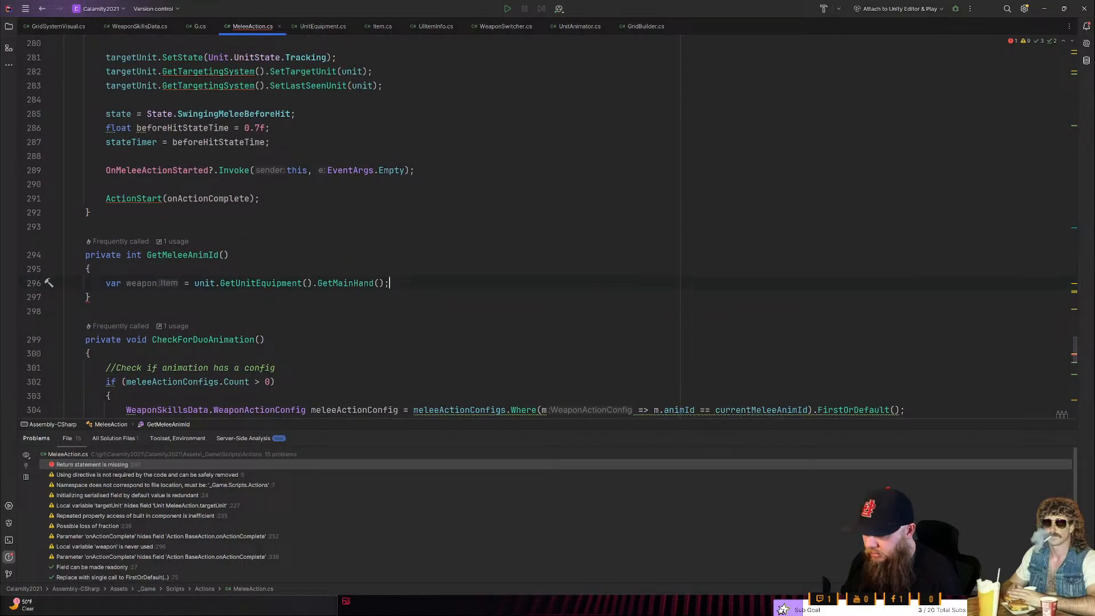
{"action": "key", "text": "Home"}
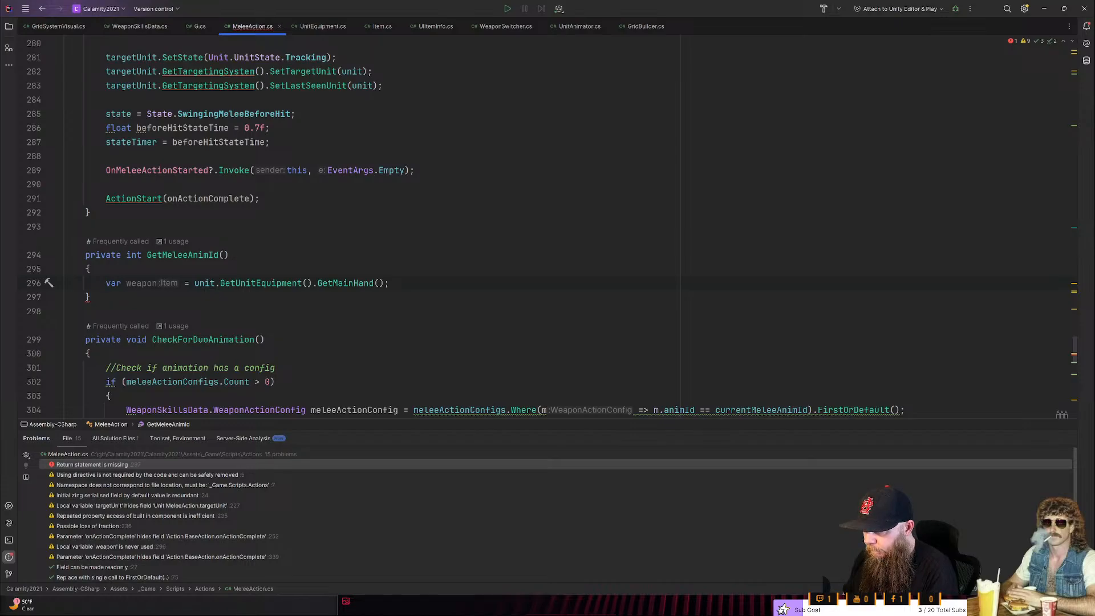
- Return to WeaponSwitcher.cs and examine the serialized mount fields and how EquipWeapon uses GunMount and MeleeMount
{"action": "key", "text": "alt+Tab"}
{"action": "key", "text": "alt+Tab"}
{"action": "left_click", "coordinate": [505, 26]}
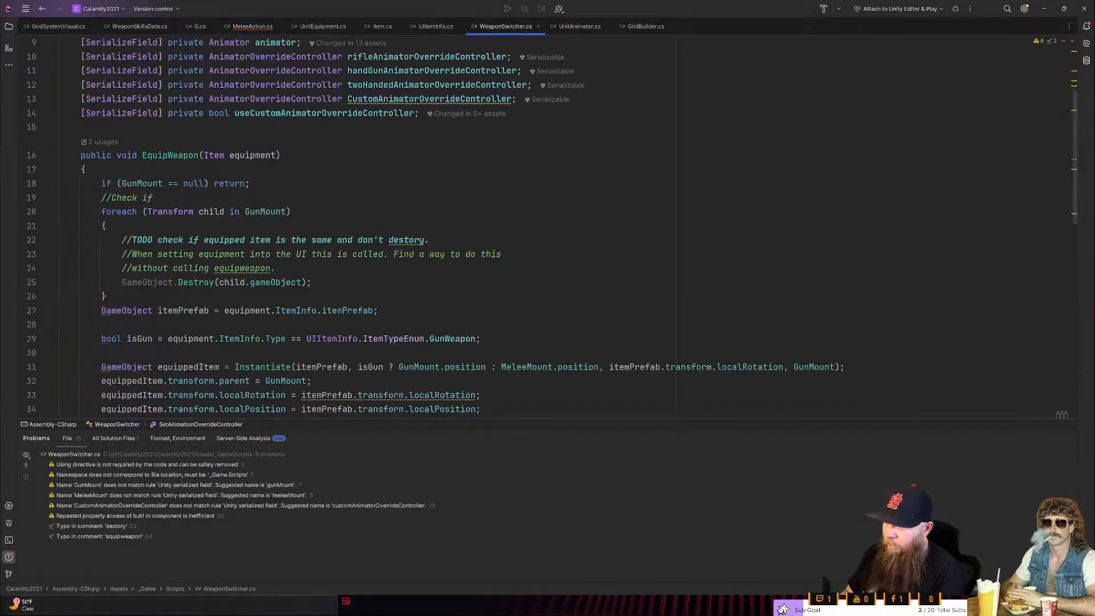
{"action": "scroll", "coordinate": [514, 228], "scroll_direction": "down", "scroll_amount": 3}
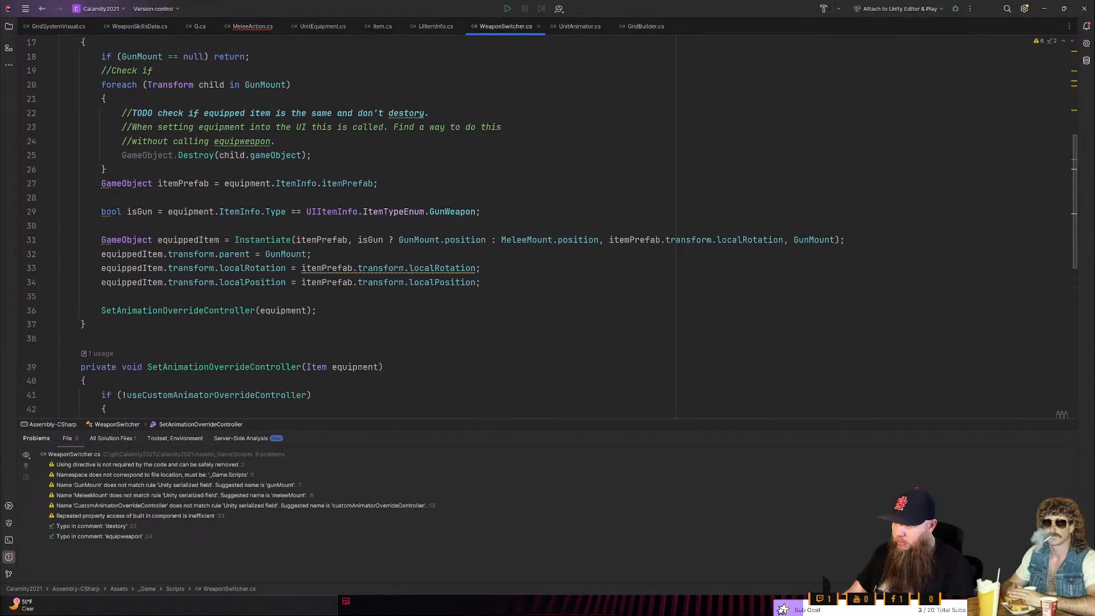
{"action": "scroll", "coordinate": [513, 228], "scroll_direction": "up", "scroll_amount": 1}
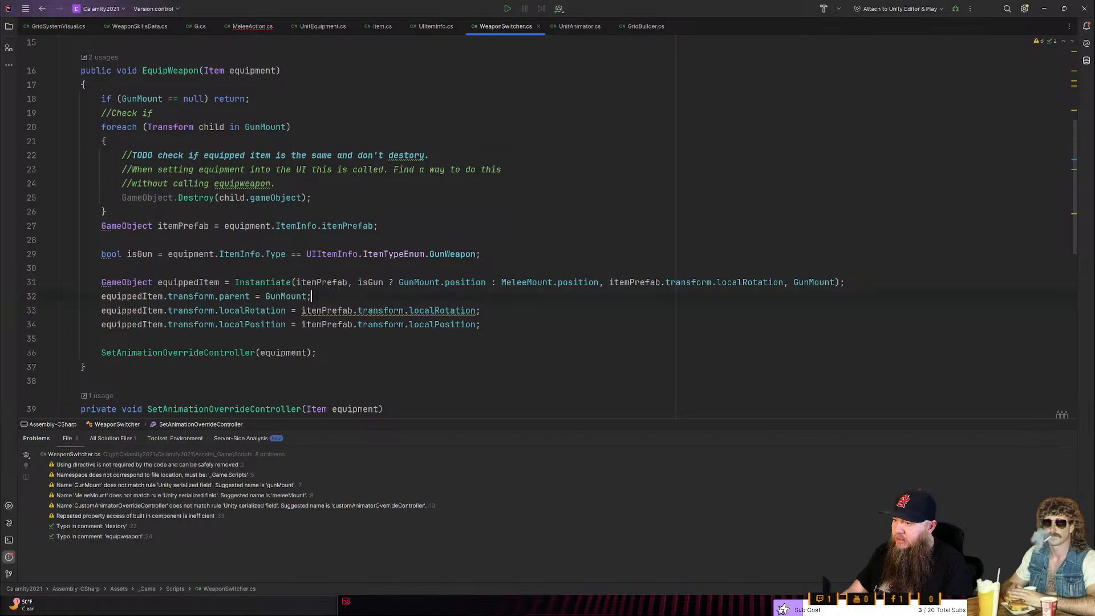
{"action": "left_click", "coordinate": [316, 353]}
{"action": "scroll", "coordinate": [513, 228], "scroll_direction": "up", "scroll_amount": 2}
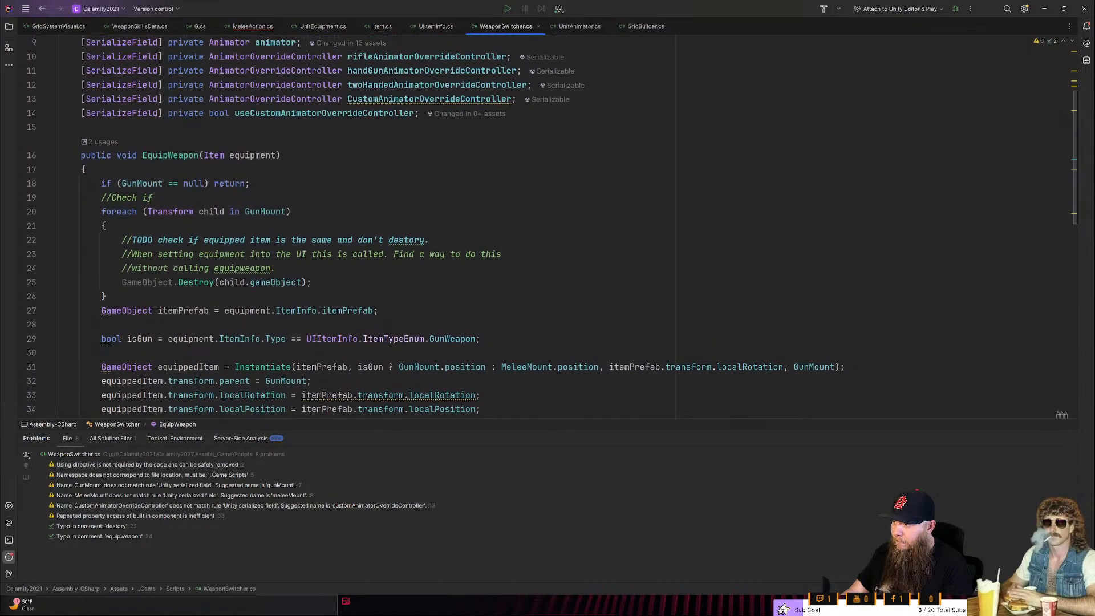
{"action": "scroll", "coordinate": [547, 228], "scroll_direction": "up", "scroll_amount": 3}
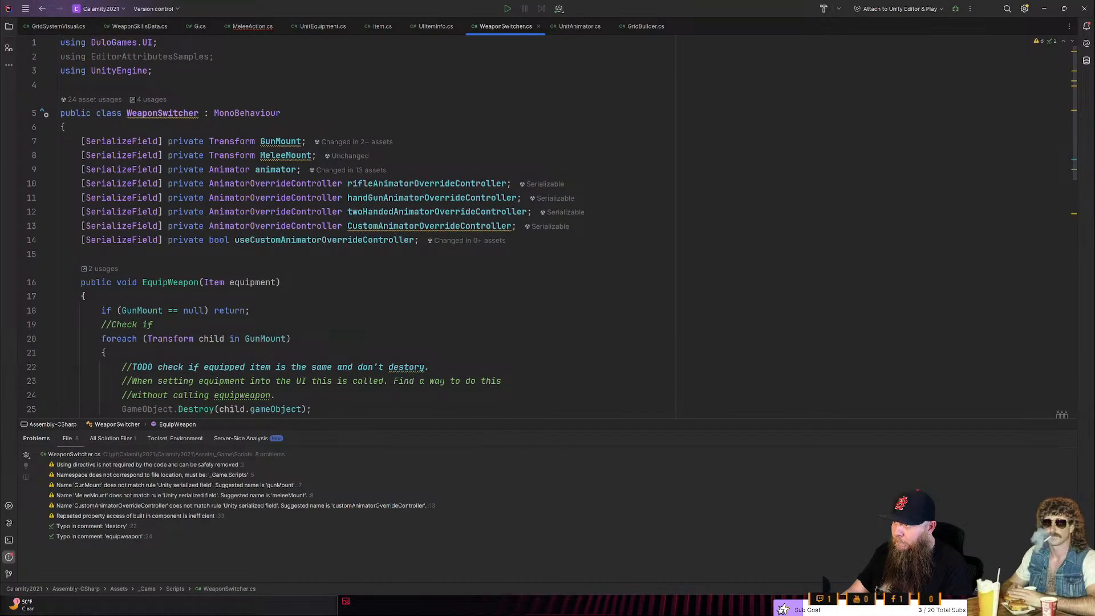
{"action": "scroll", "coordinate": [548, 228], "scroll_direction": "down", "scroll_amount": 6}
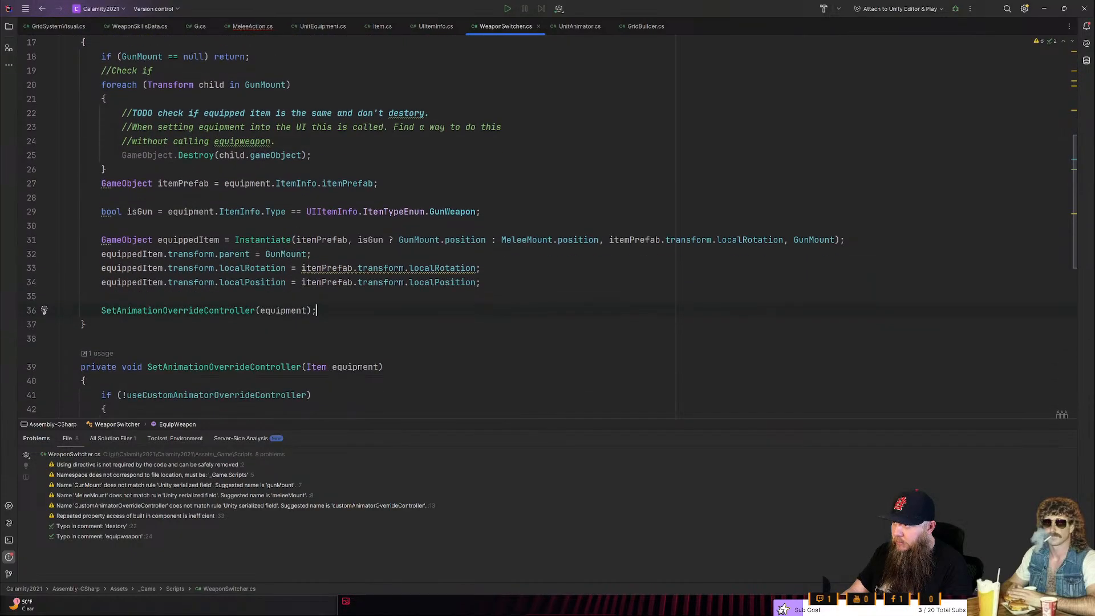
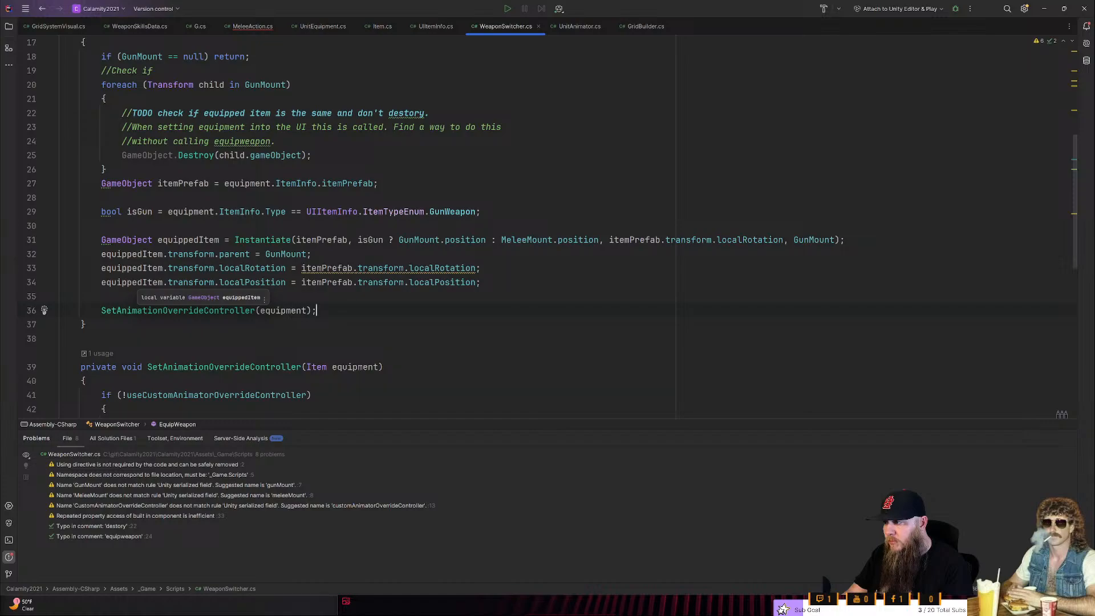
- Add the call equipment.unit.SetWeaponSkillData(); to EquipWeapon, directly above the SetAnimationOverrideController call
{"action": "left_click", "coordinate": [60, 296]}
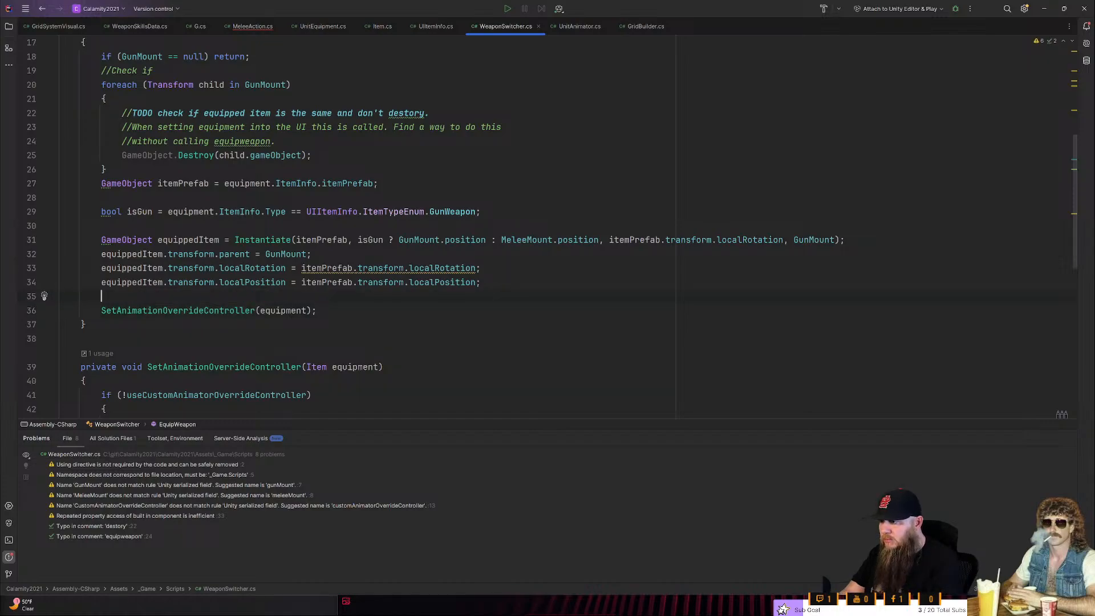
{"action": "type", "text": "equipment.uni"}
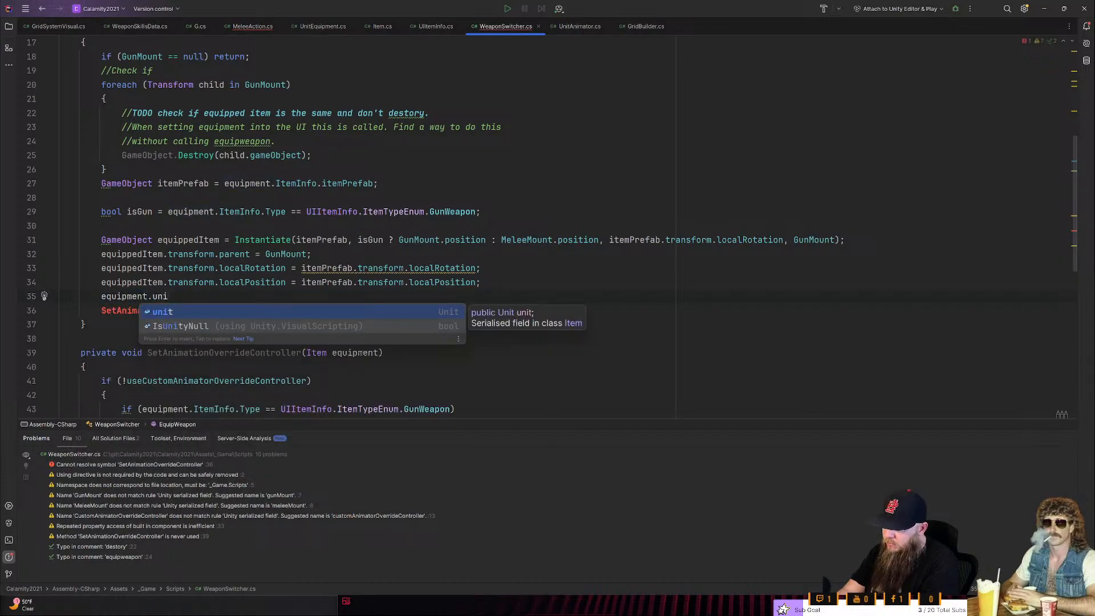
{"action": "key", "text": "Return"}
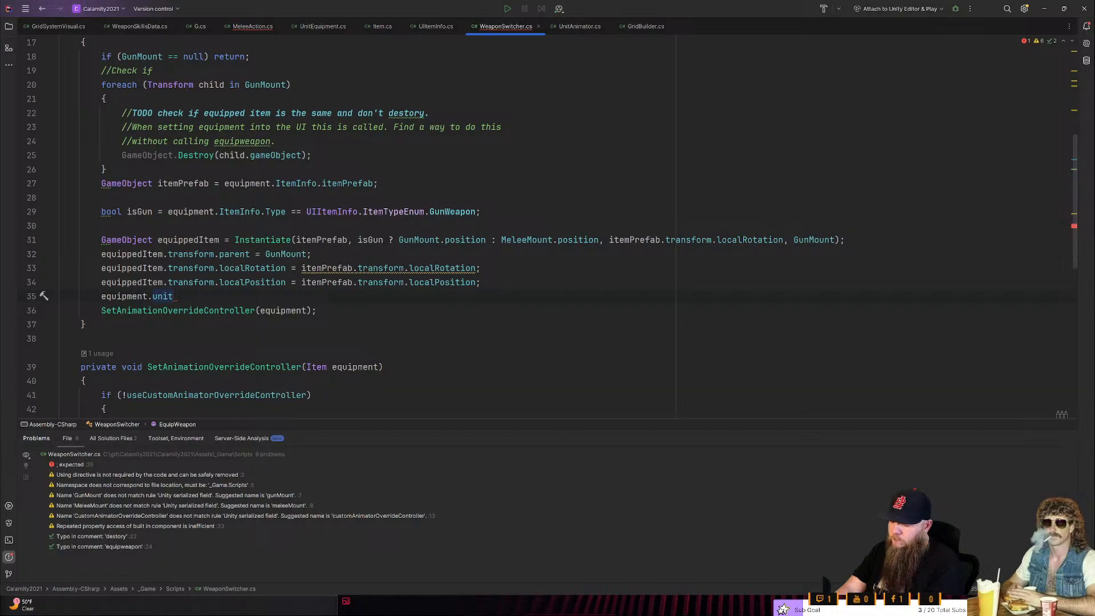
{"action": "type", "text": "."}
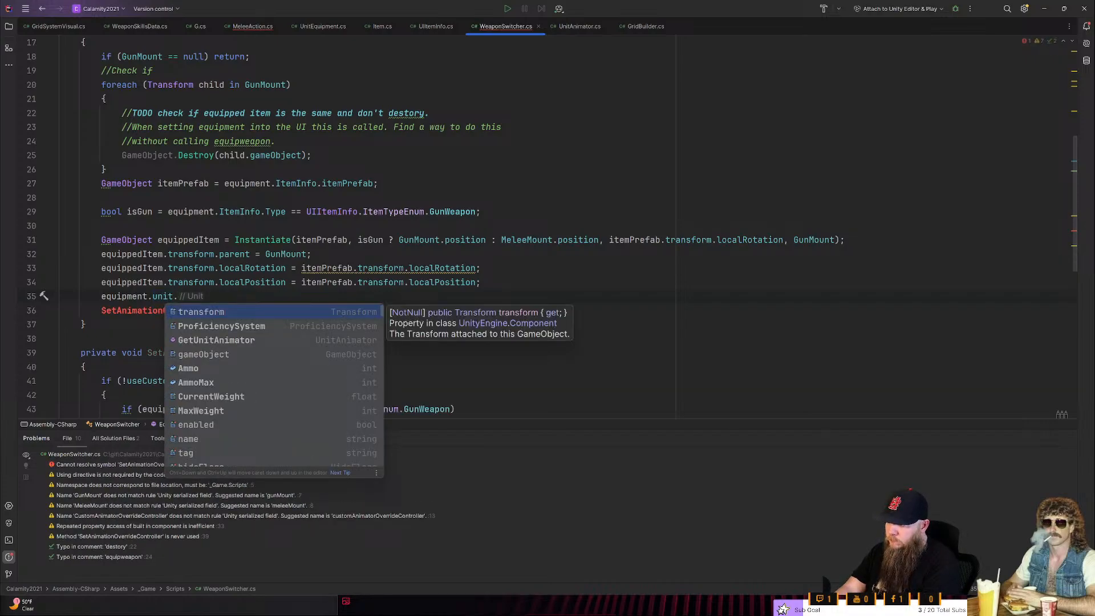
{"action": "type", "text": "Set"}
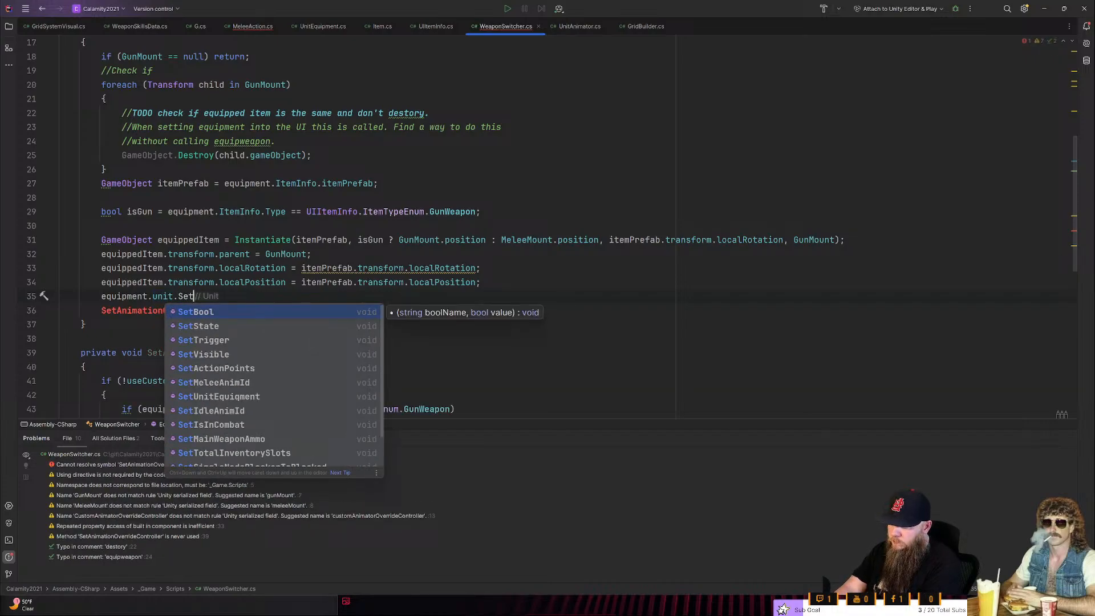
{"action": "type", "text": "We"}
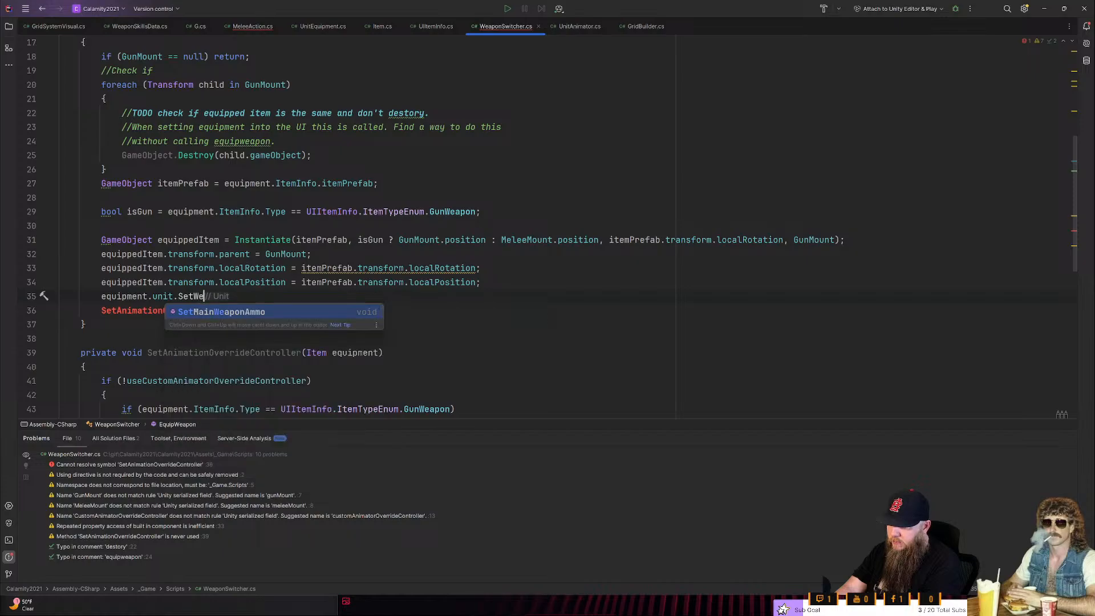
{"action": "type", "text": "aponSk"}
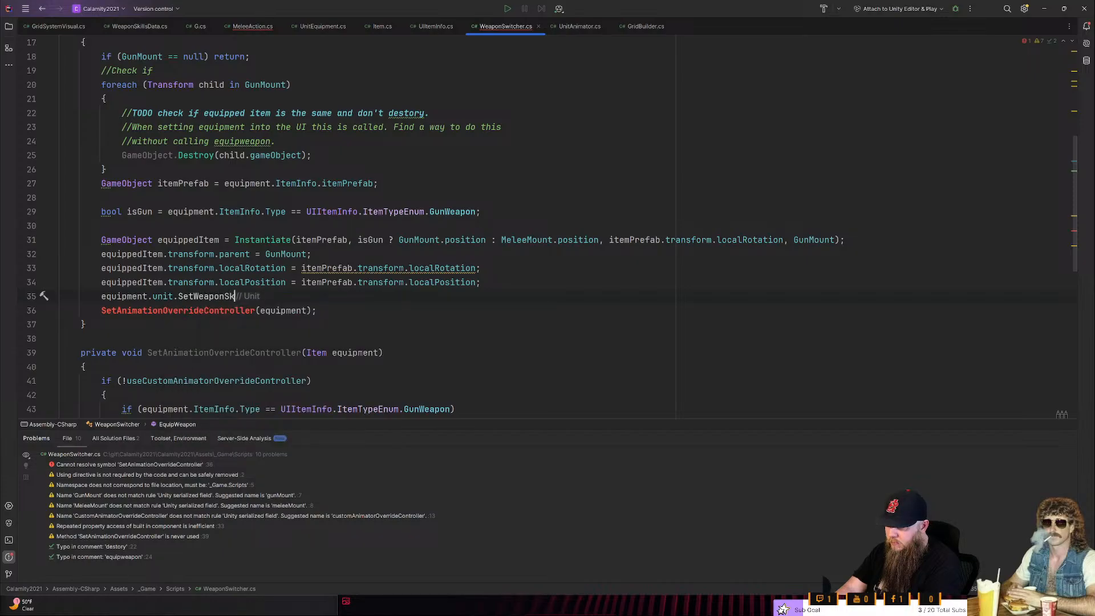
{"action": "type", "text": "illData();"}
{"action": "key", "text": "Left"}
{"action": "key", "text": "Left"}
{"action": "key", "text": "Left"}
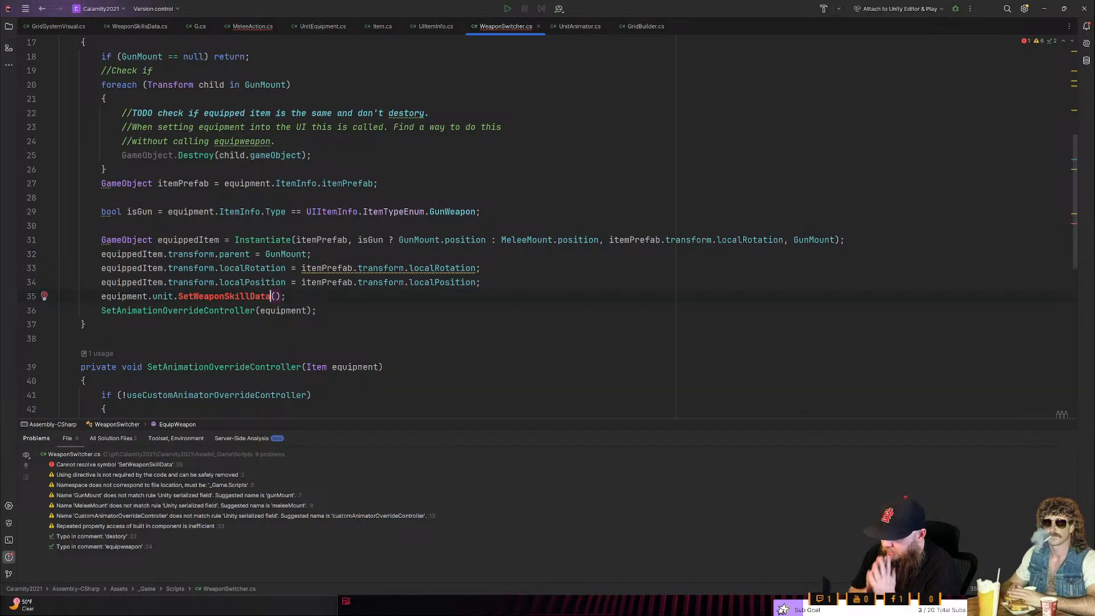
{"action": "key", "text": "ctrl+Tab"}
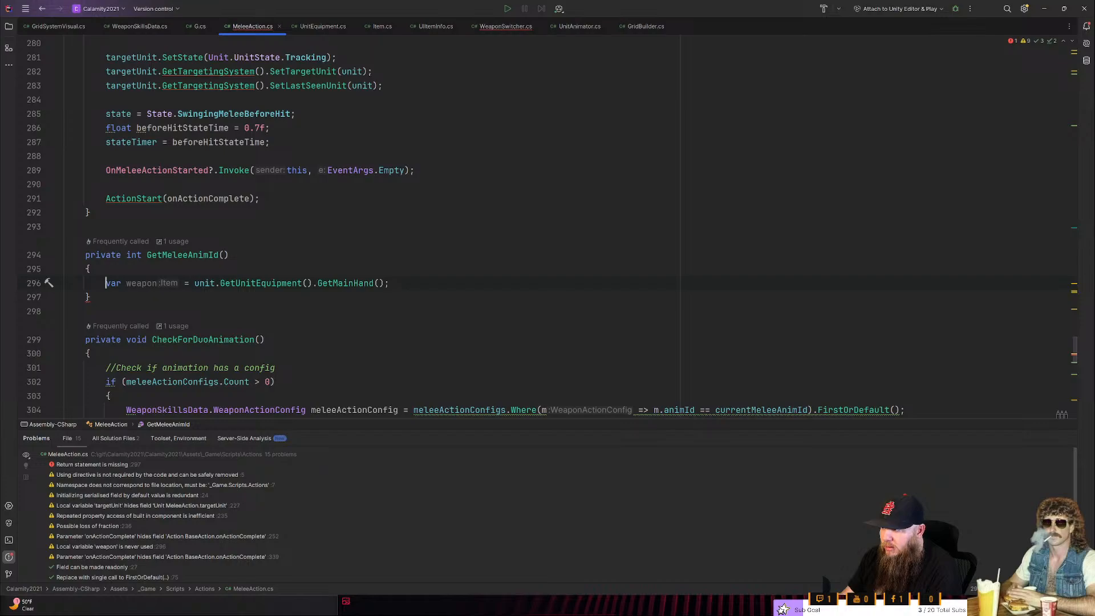
{"action": "key", "text": "ctrl+Tab"}
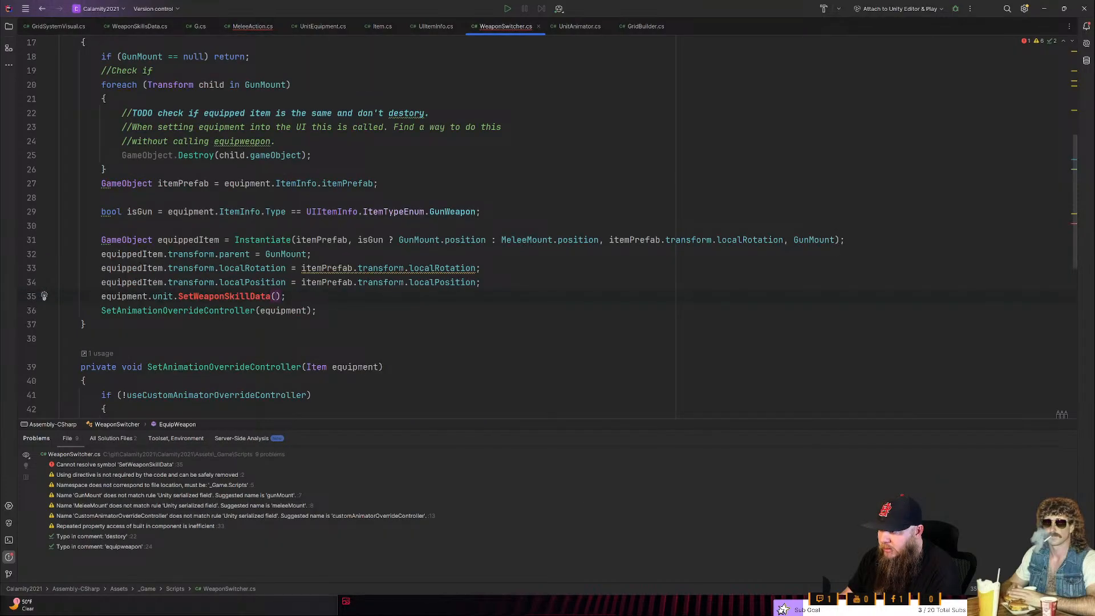
{"action": "key", "text": "alt+Return"}
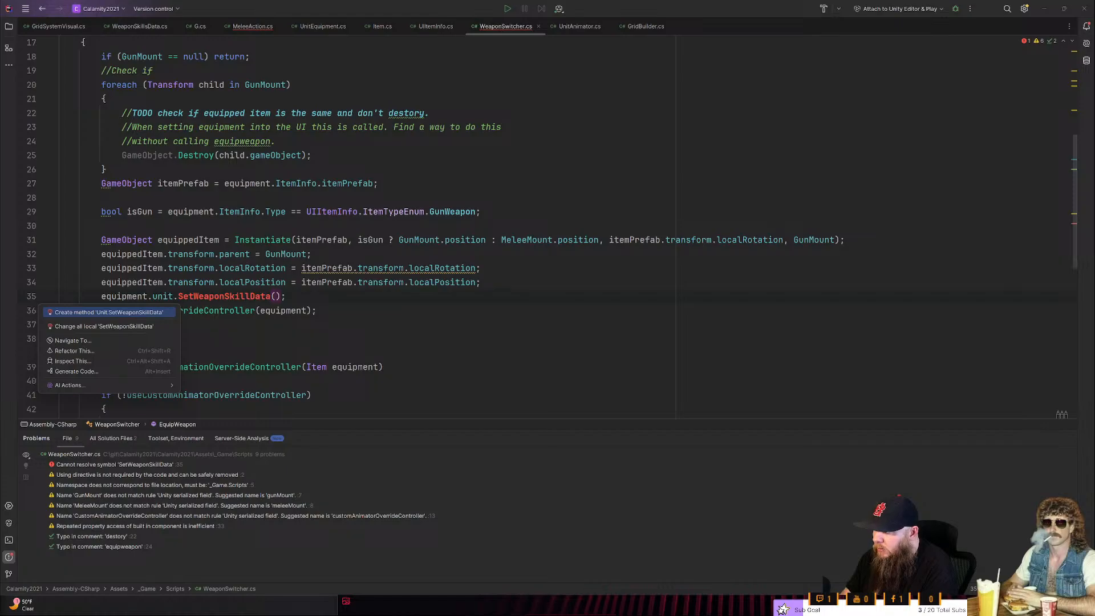
{"action": "key", "text": "Return"}
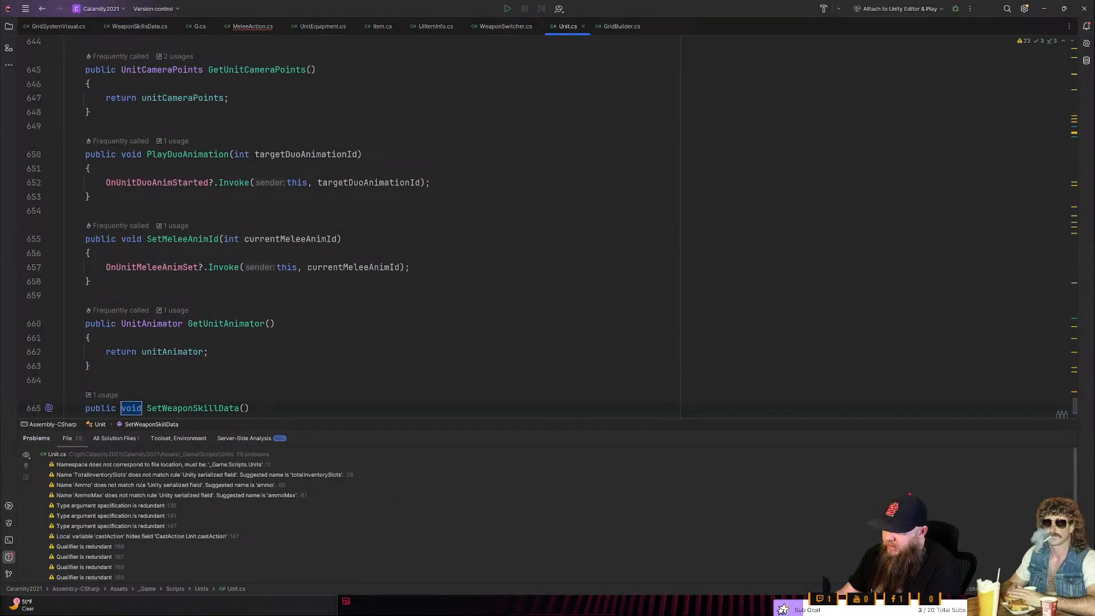
{"action": "key", "text": "Tab"}
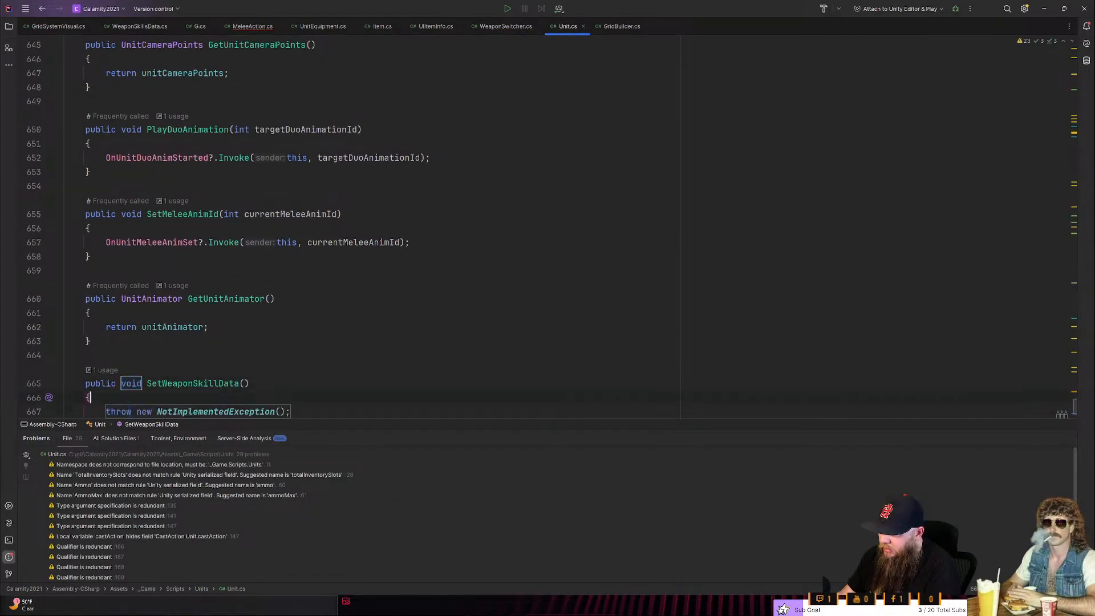
{"action": "key", "text": "End"}
{"action": "key", "text": "shift+Home"}
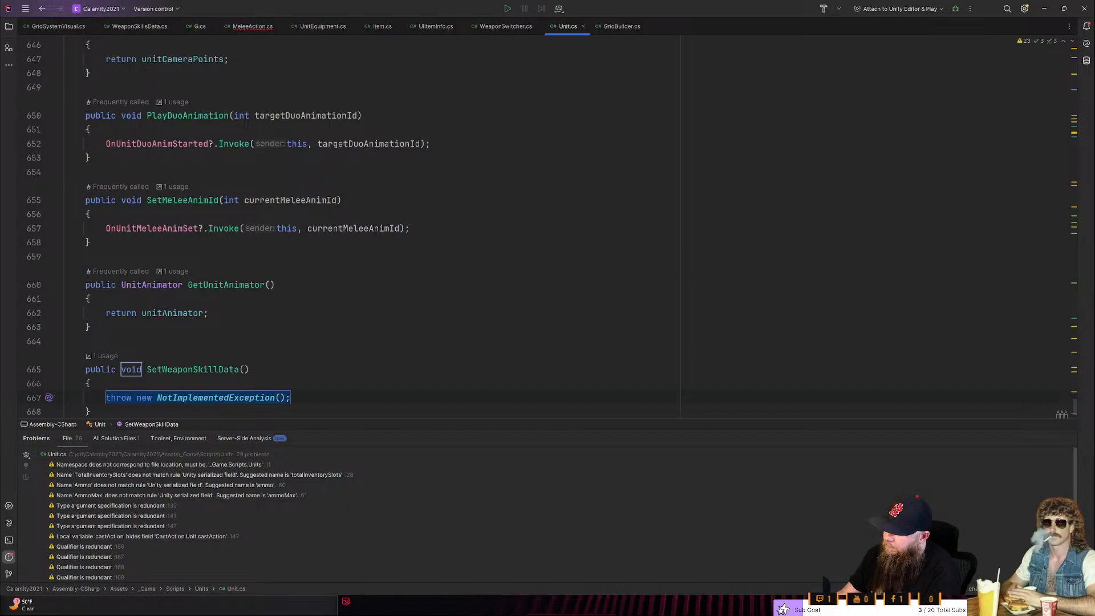
{"action": "key", "text": "ctrl+z"}
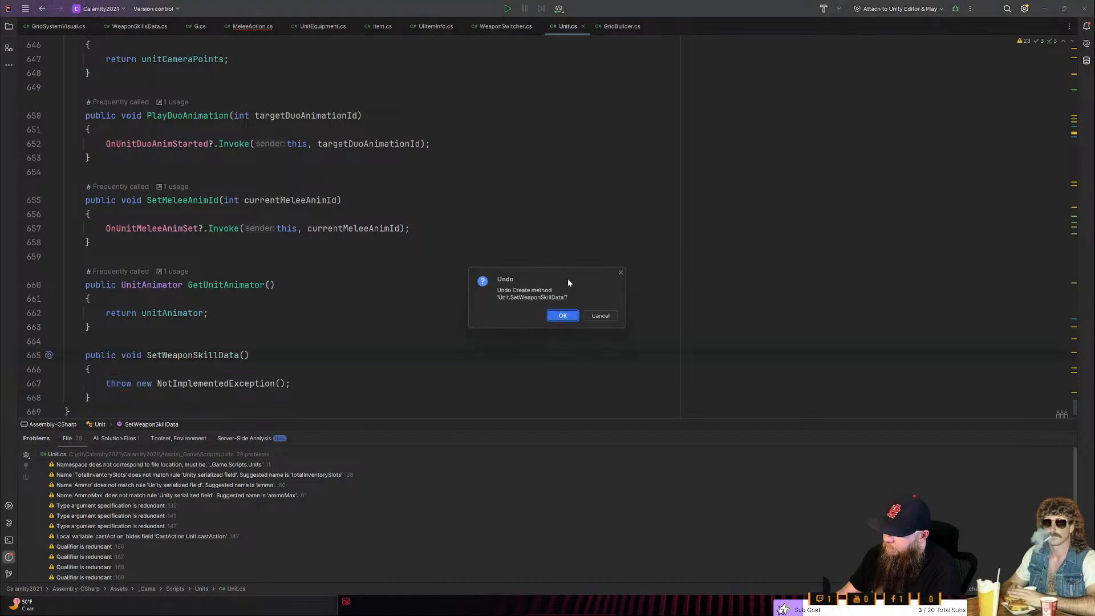
{"action": "key", "text": "Return"}
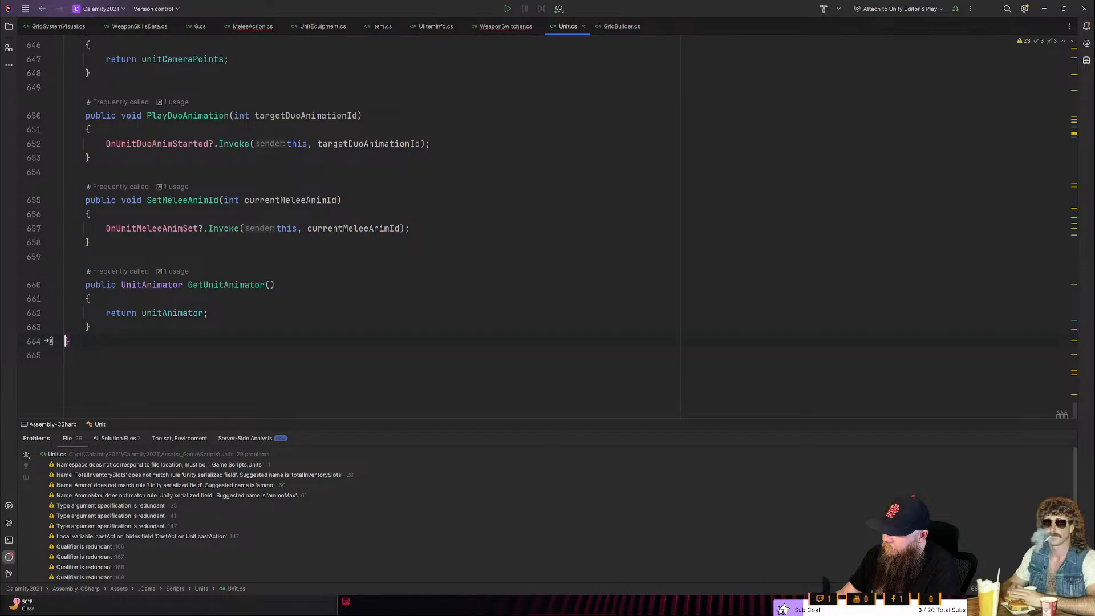
{"action": "key", "text": "ctrl+Tab"}
{"action": "key", "text": "Right"}
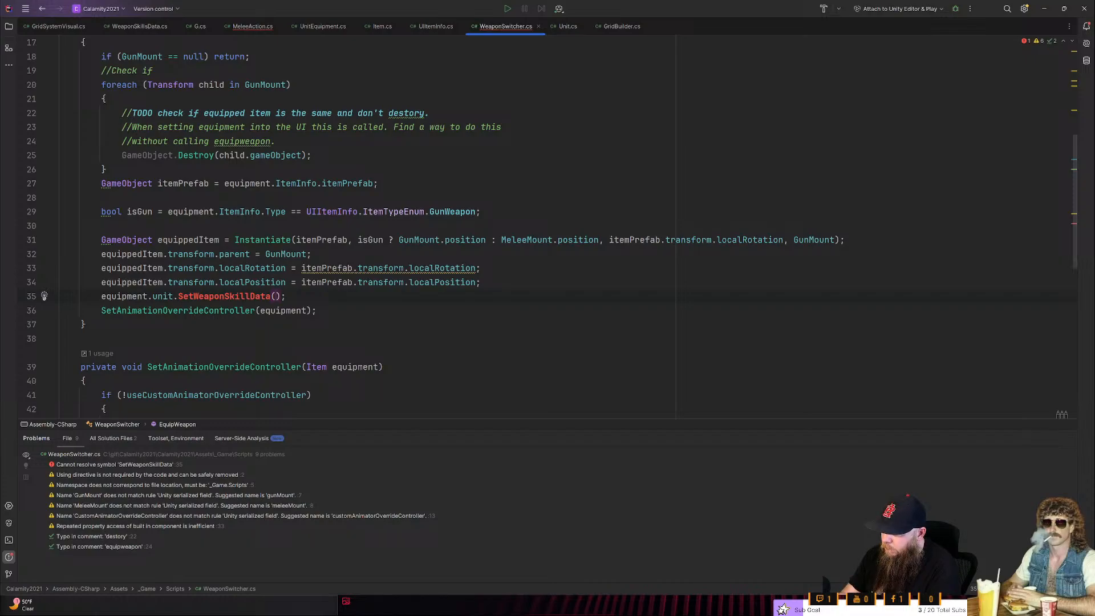
- Start an if statement on equippedItem in EquipWeapon, between the localPosition assignment and the SetWeaponSkillData call
{"action": "key", "text": "Up"}
{"action": "key", "text": "End"}
{"action": "key", "text": "Return"}
{"action": "key", "text": "Return"}
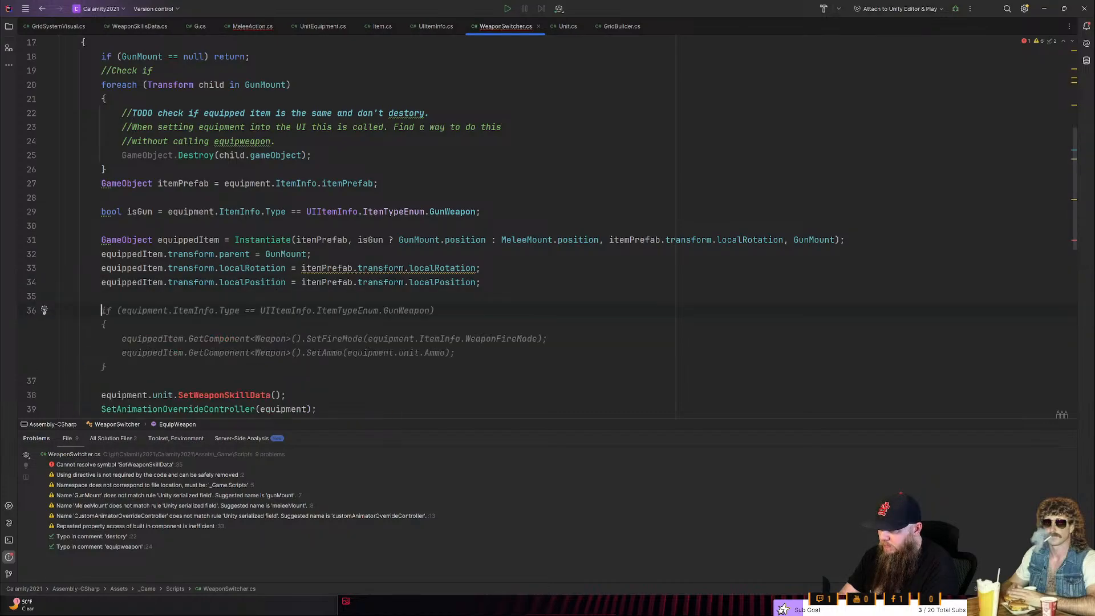
{"action": "type", "text": "if (tyr"}
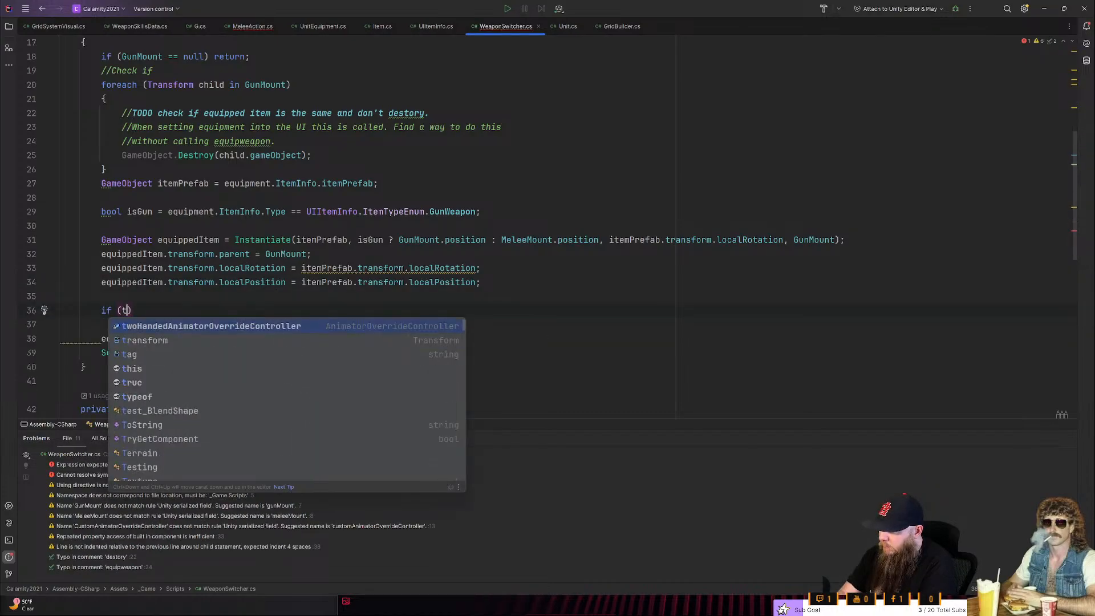
{"action": "key", "text": "BackSpace"}
{"action": "key", "text": "BackSpace"}
{"action": "key", "text": "BackSpace"}
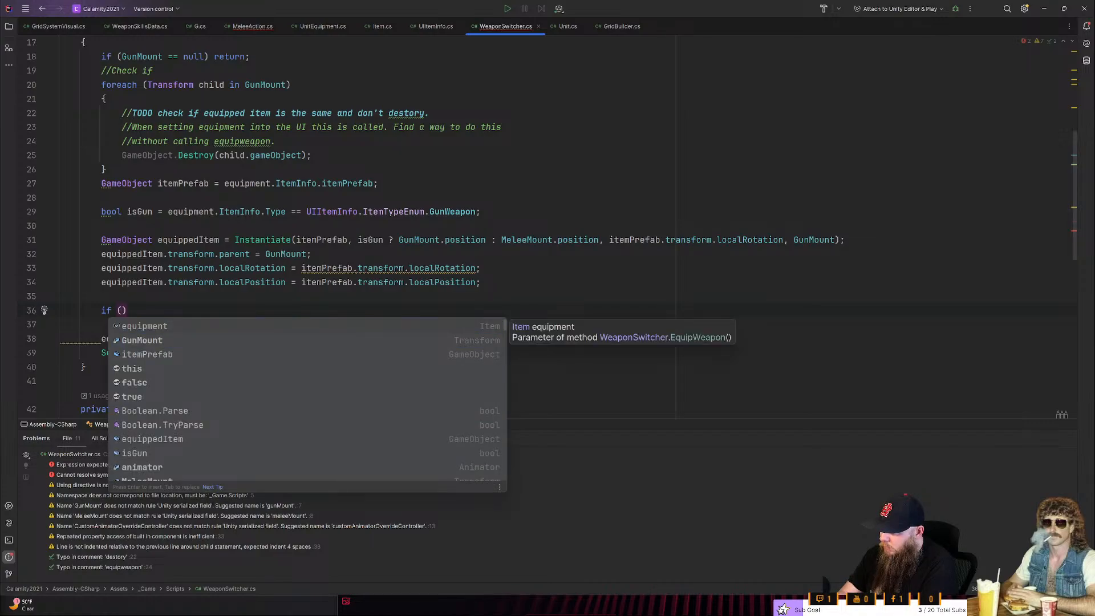
{"action": "type", "text": "equ"}
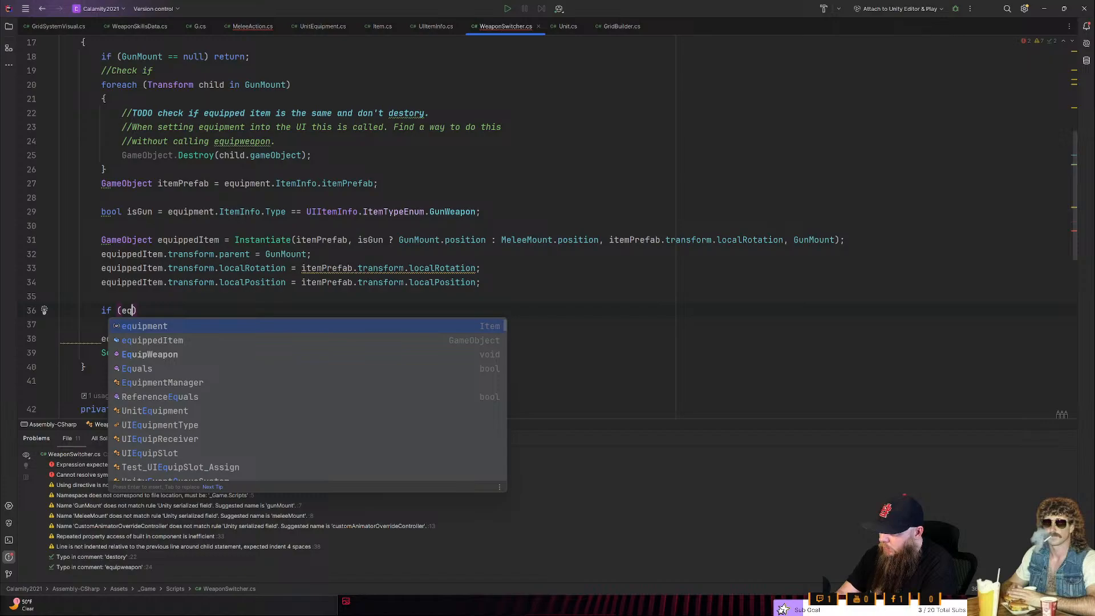
{"action": "type", "text": "ippedItem."}
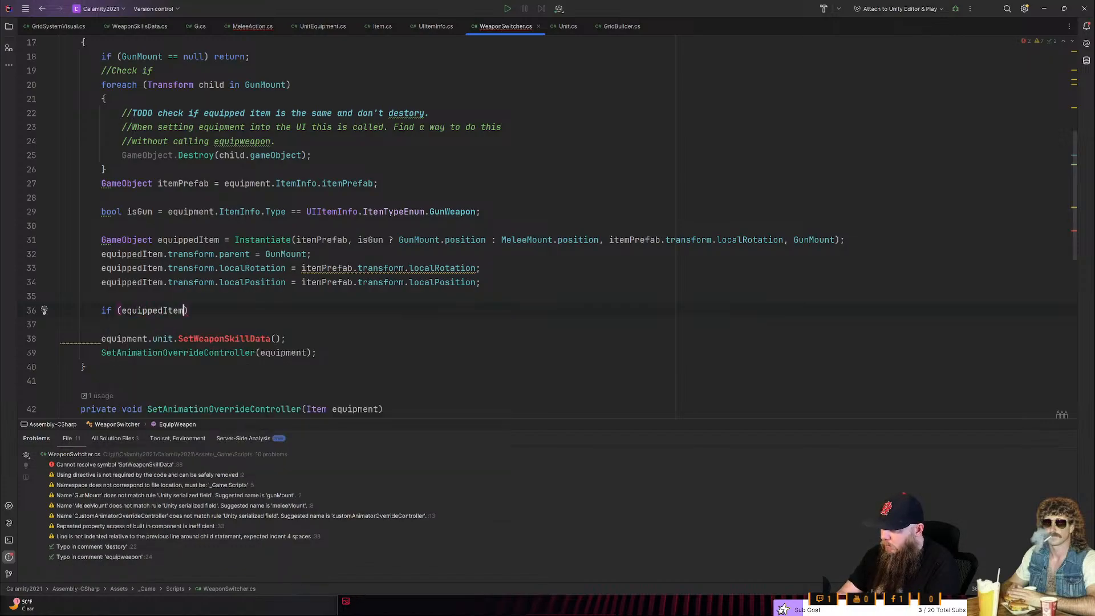
{"action": "type", "text": "get"}
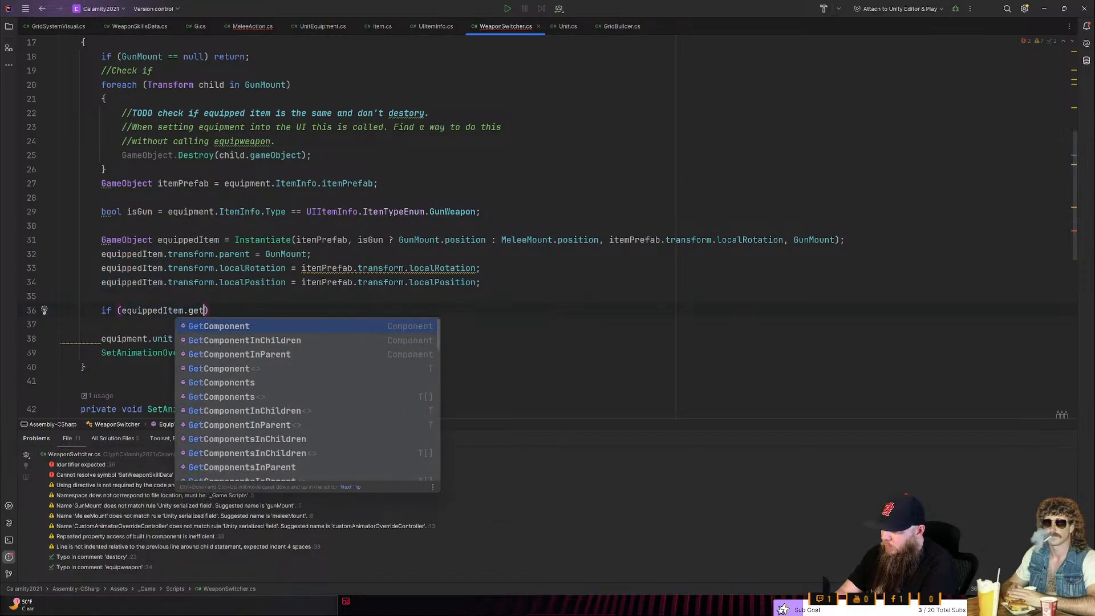
{"action": "key", "text": "BackSpace"}
{"action": "key", "text": "BackSpace"}
{"action": "key", "text": "BackSpace"}
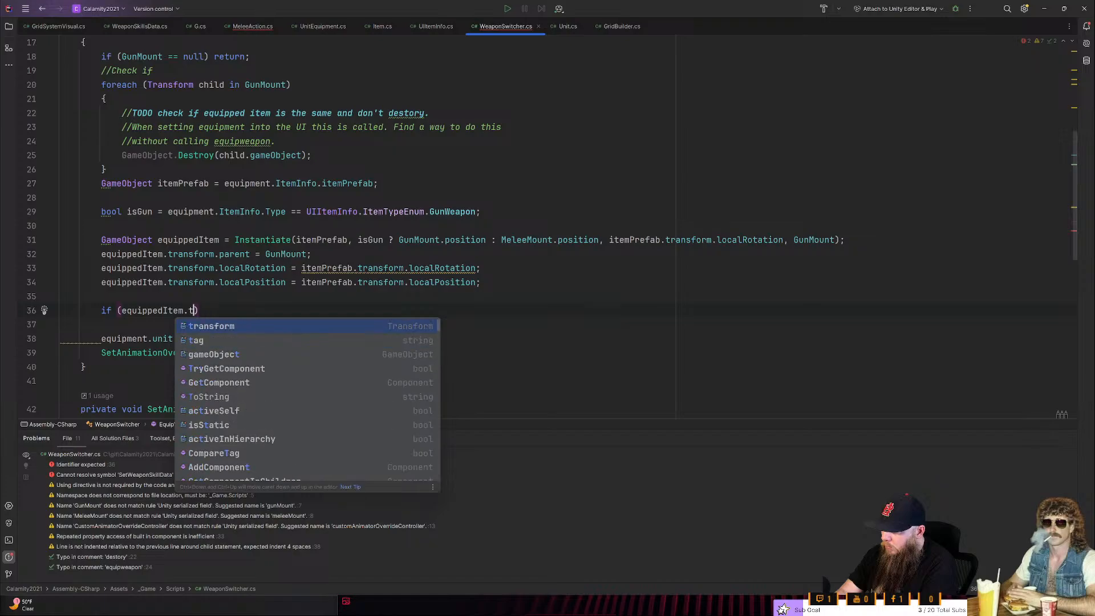
- Make the if condition call TryGetComponent with the type WeaponSkillsData on equippedItem
{"action": "type", "text": "try"}
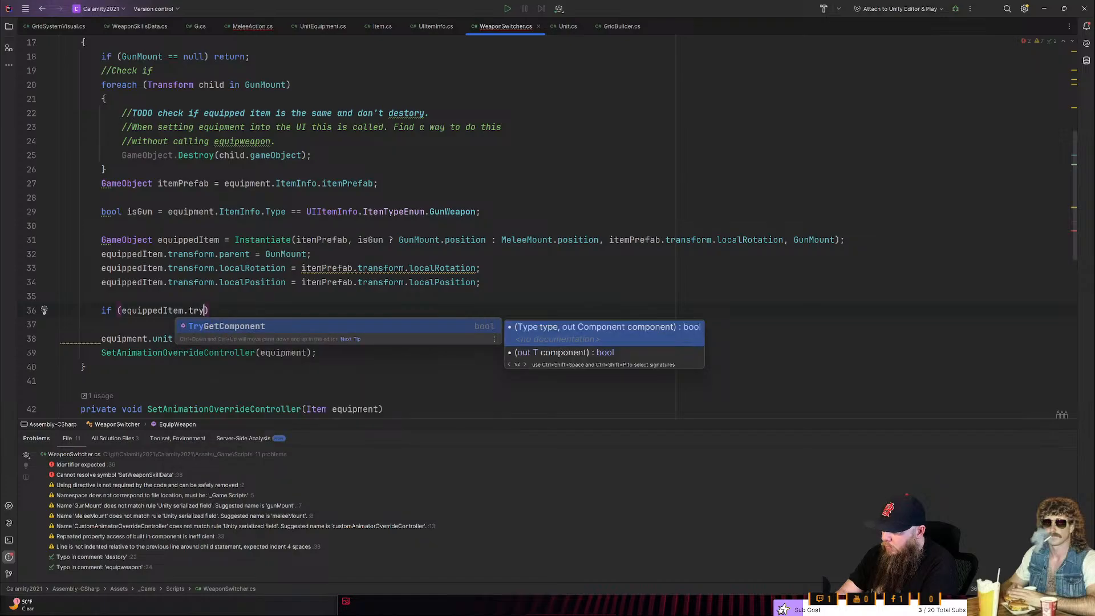
{"action": "key", "text": "Return"}
{"action": "key", "text": "BackSpace"}
{"action": "type", "text": "<"}
{"action": "type", "text": "Weapo"}
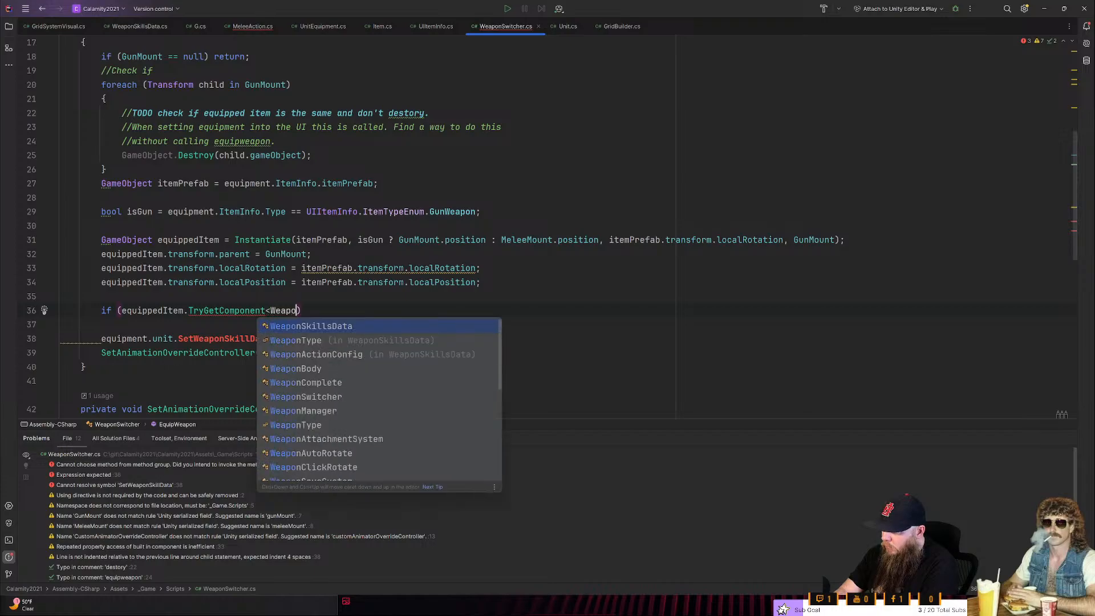
{"action": "key", "text": "Return"}
{"action": "type", "text": "("}
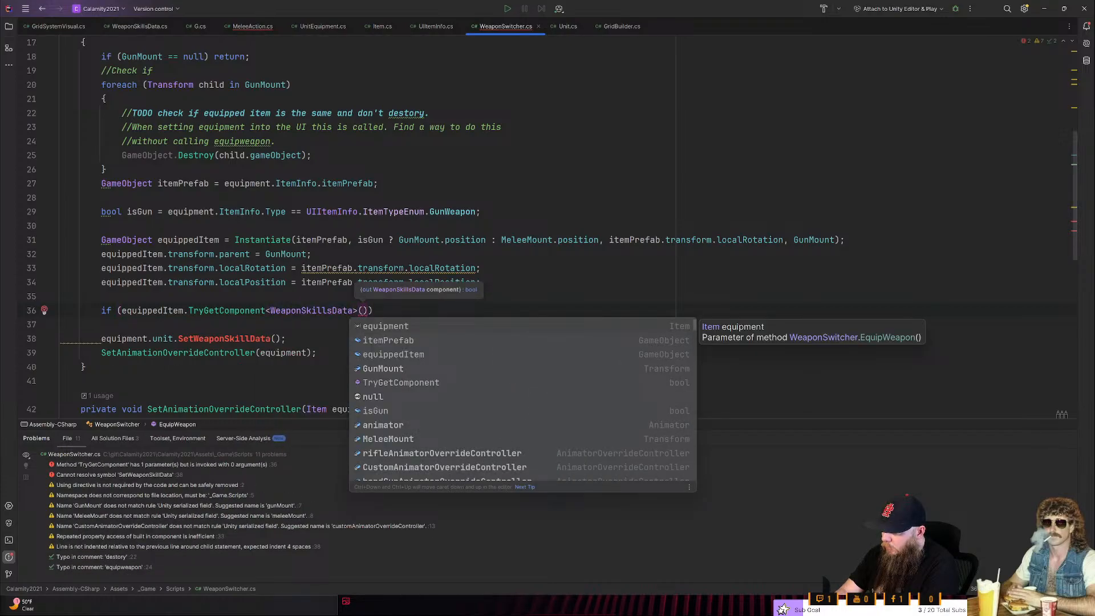
{"action": "type", "text": "out"}
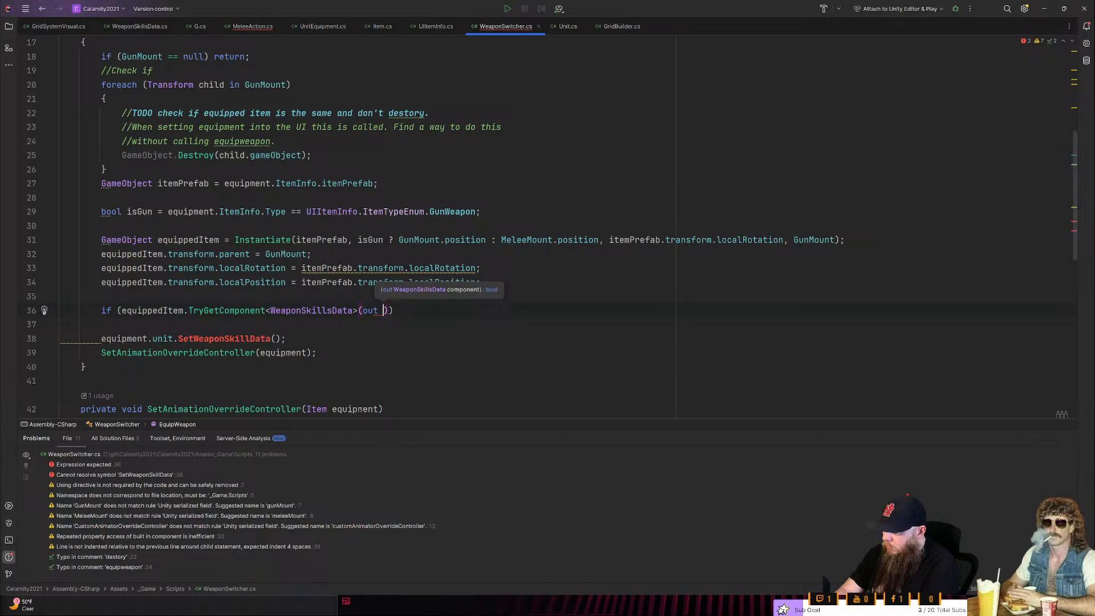
- Pass out skillData as the argument of the TryGetComponent call
{"action": "type", "text": "weap"}
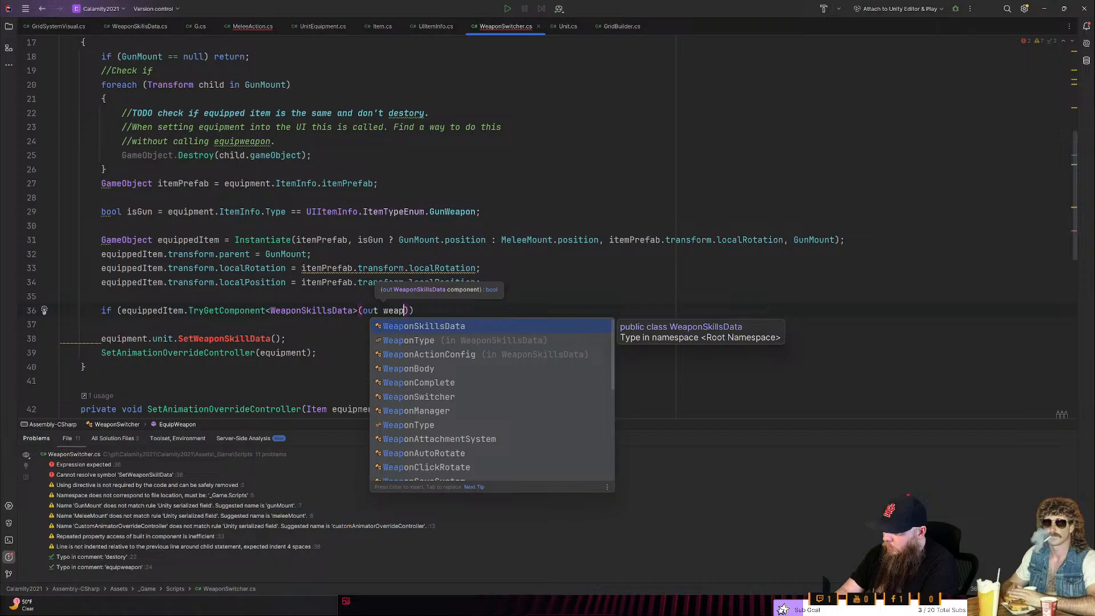
{"action": "key", "text": "BackSpace"}
{"action": "key", "text": "BackSpace"}
{"action": "key", "text": "BackSpace"}
{"action": "key", "text": "BackSpace"}
{"action": "type", "text": "skillData"}
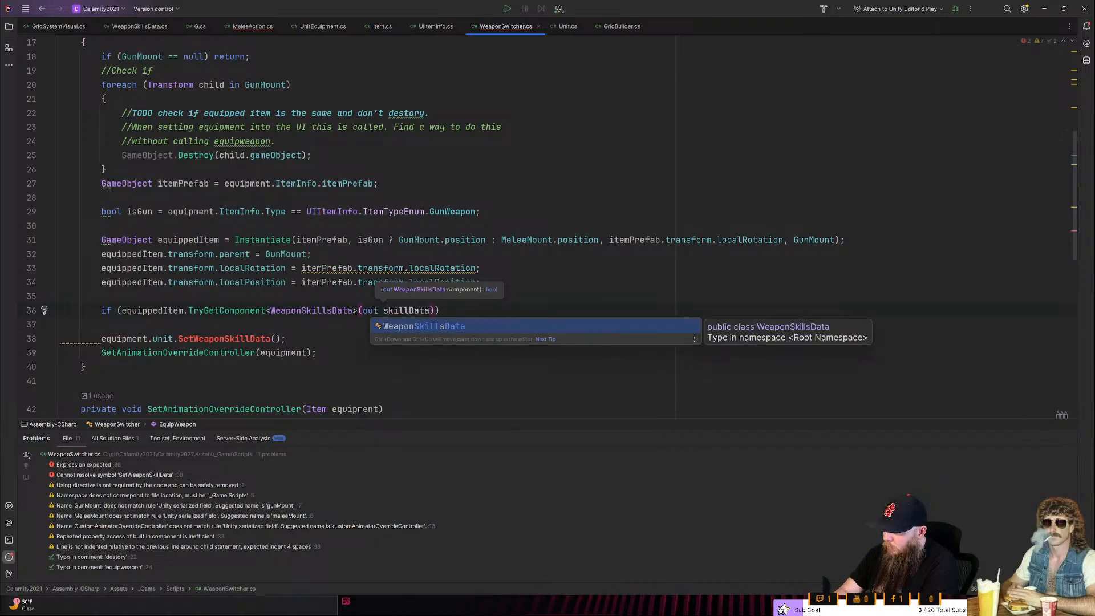
{"action": "key", "text": "End"}
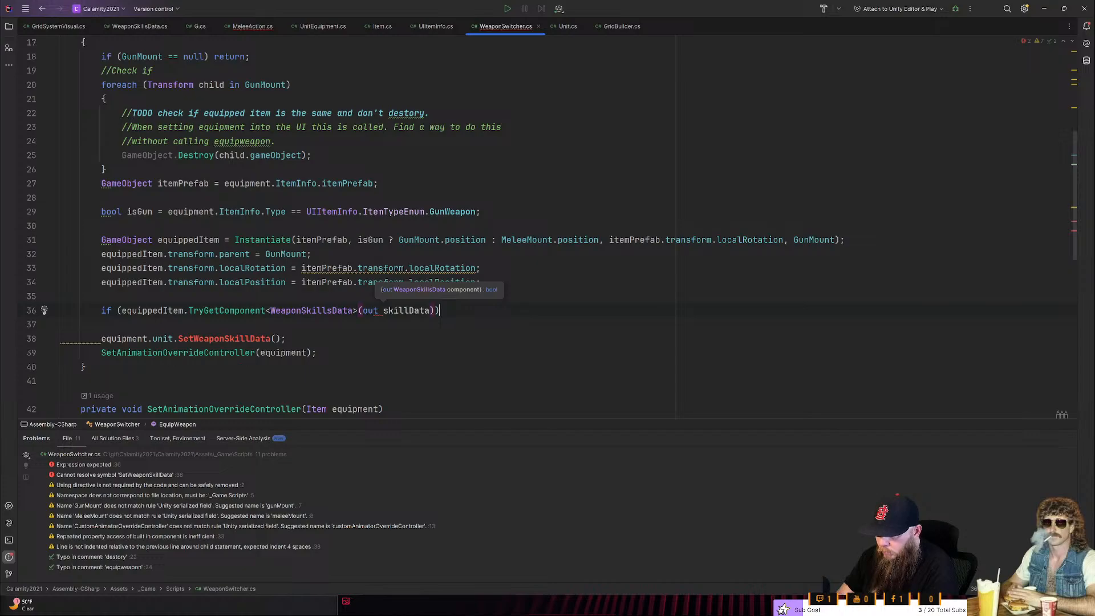
- Give the TryGetComponent if statement an empty braced body and place the cursor inside it
{"action": "key", "text": "Return"}
{"action": "type", "text": "{"}
{"action": "key", "text": "Return"}
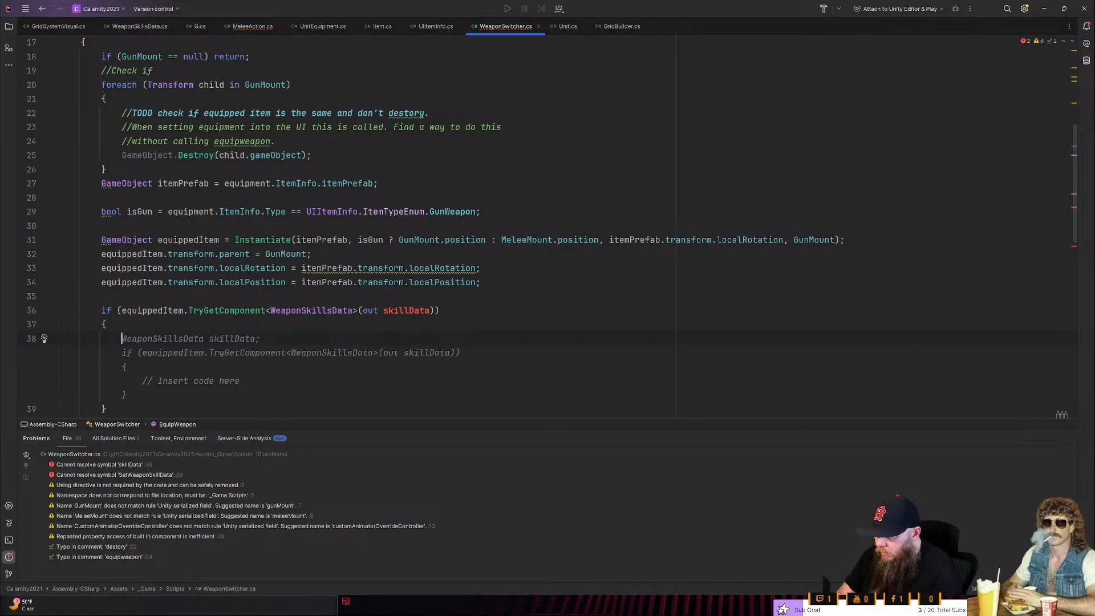
{"action": "left_click", "coordinate": [358, 311]}
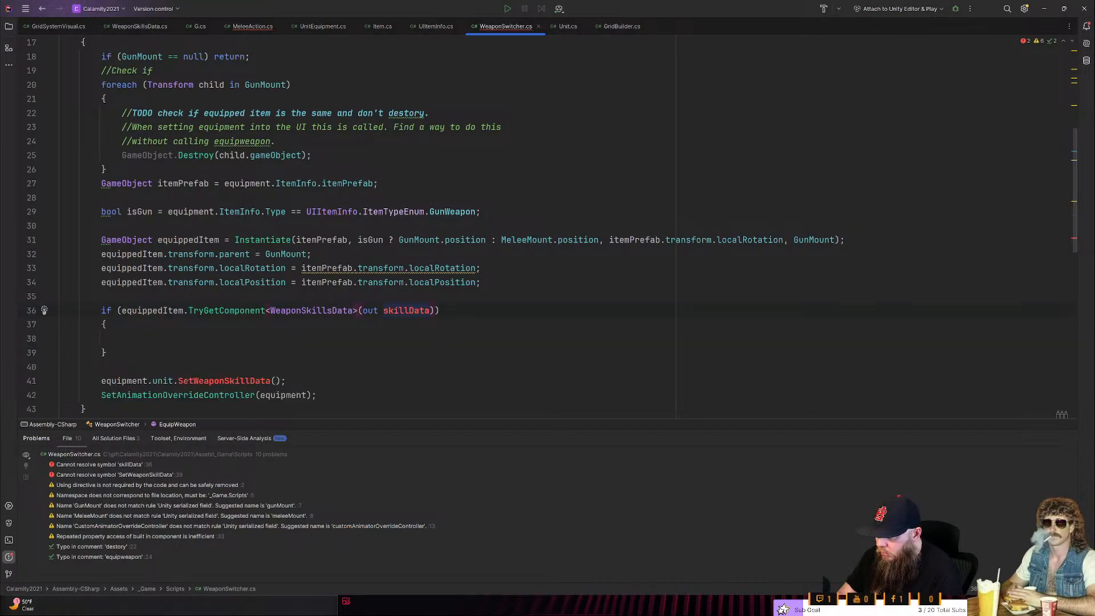
{"action": "mouse_move", "coordinate": [247, 311]}
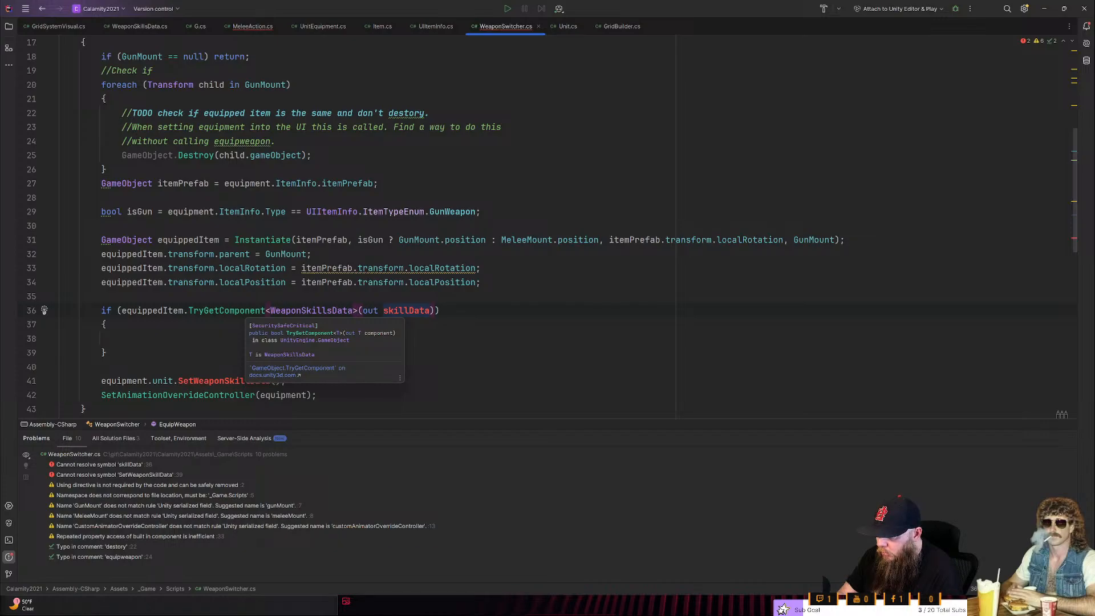
{"action": "left_click", "coordinate": [122, 339]}
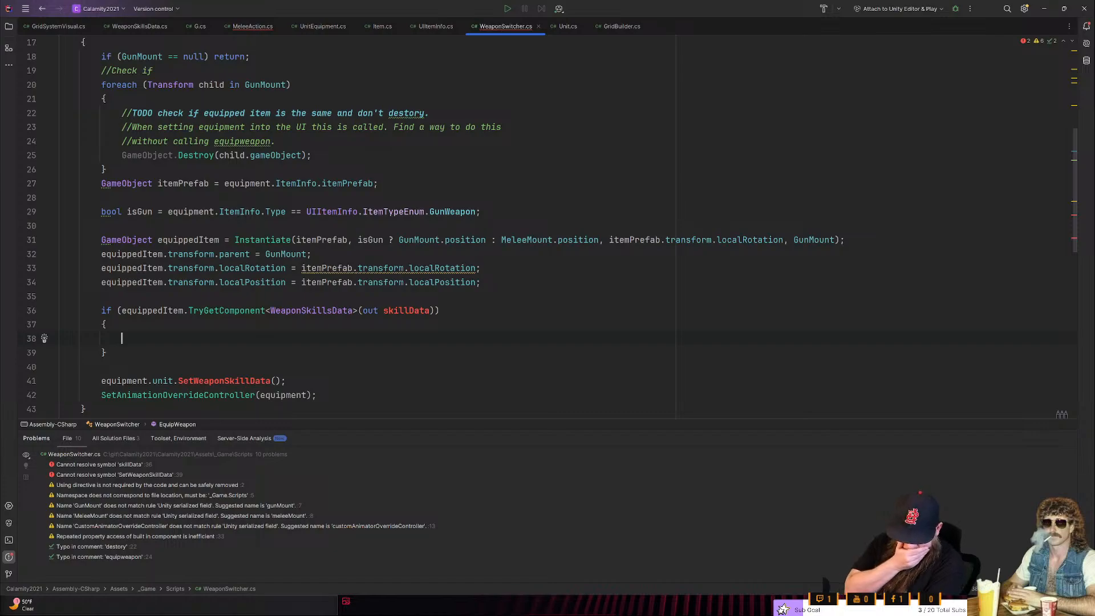
- Declare the TryGetComponent out argument with its type, as out WeaponSkillsData skillData
{"action": "key", "text": "Up"}
{"action": "key", "text": "Up"}
{"action": "key", "text": "End"}
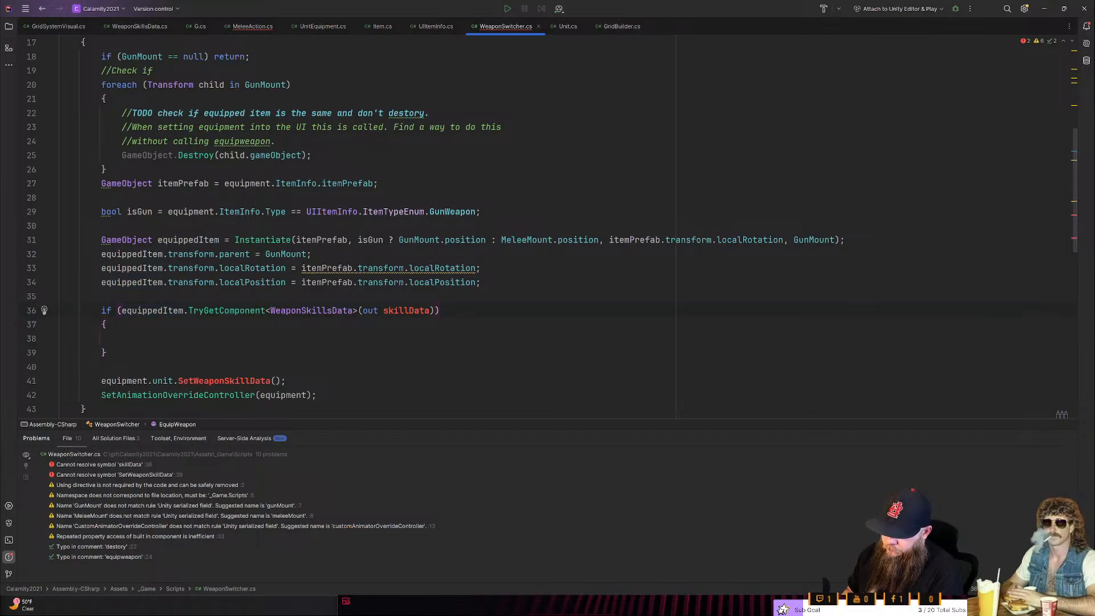
{"action": "left_click", "coordinate": [312, 311]}
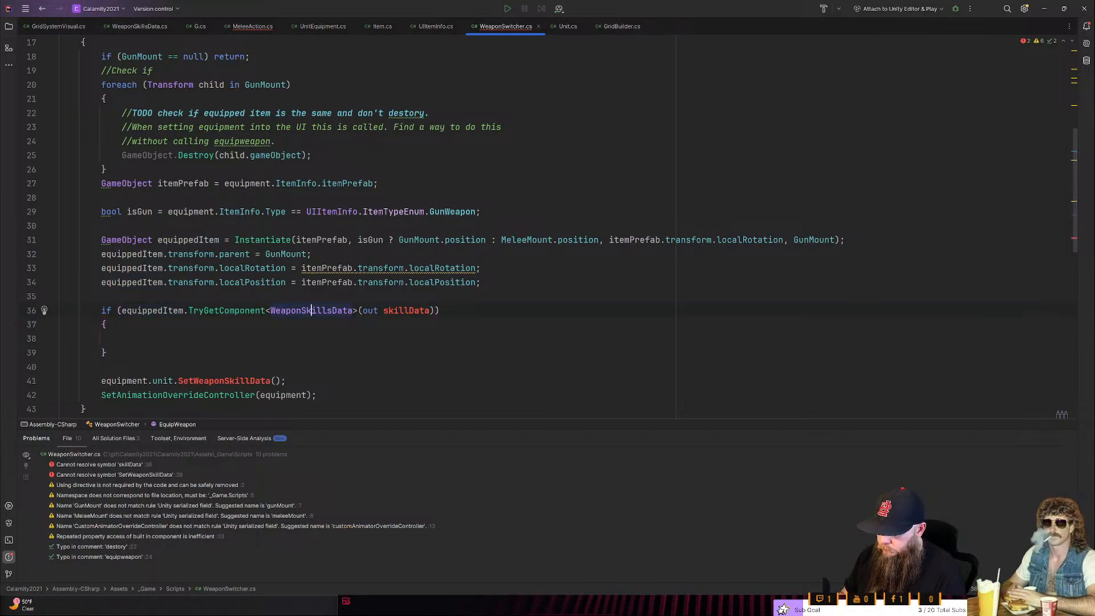
{"action": "double_click", "coordinate": [311, 310]}
{"action": "key", "text": "ctrl+c"}
{"action": "left_click", "coordinate": [383, 311]}
{"action": "key", "text": "ctrl+v"}
{"action": "key", "text": "Down"}
- Remove the redundant WeaponSkillsData type argument from the TryGetComponent call and return the cursor to the if body
{"action": "key", "text": "Down"}
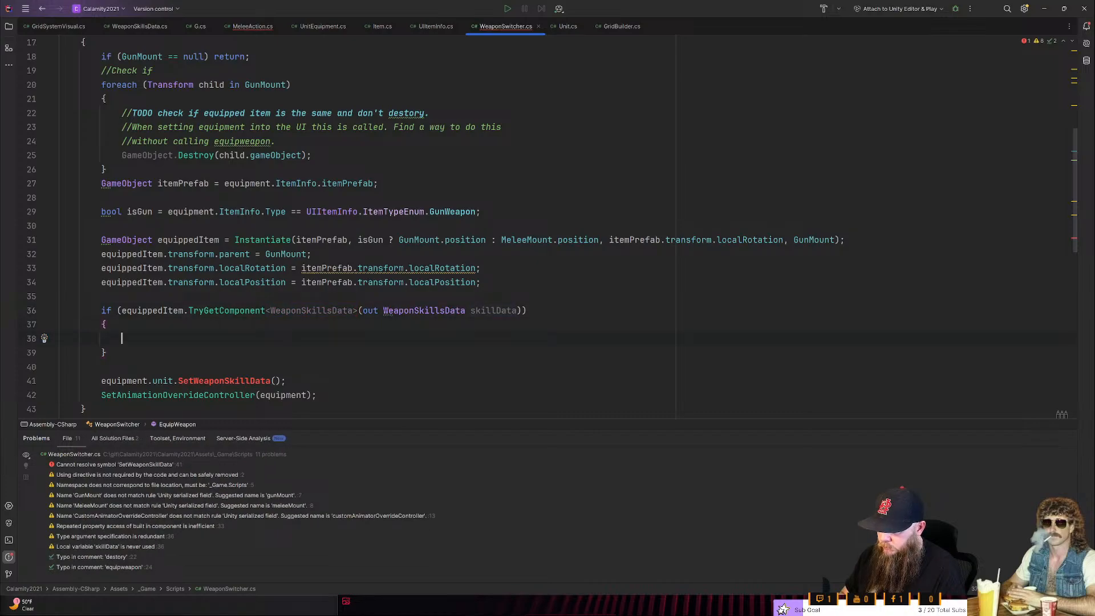
{"action": "key", "text": "Up"}
{"action": "key", "text": "Up"}
{"action": "key", "text": "Down"}
{"action": "key", "text": "Down"}
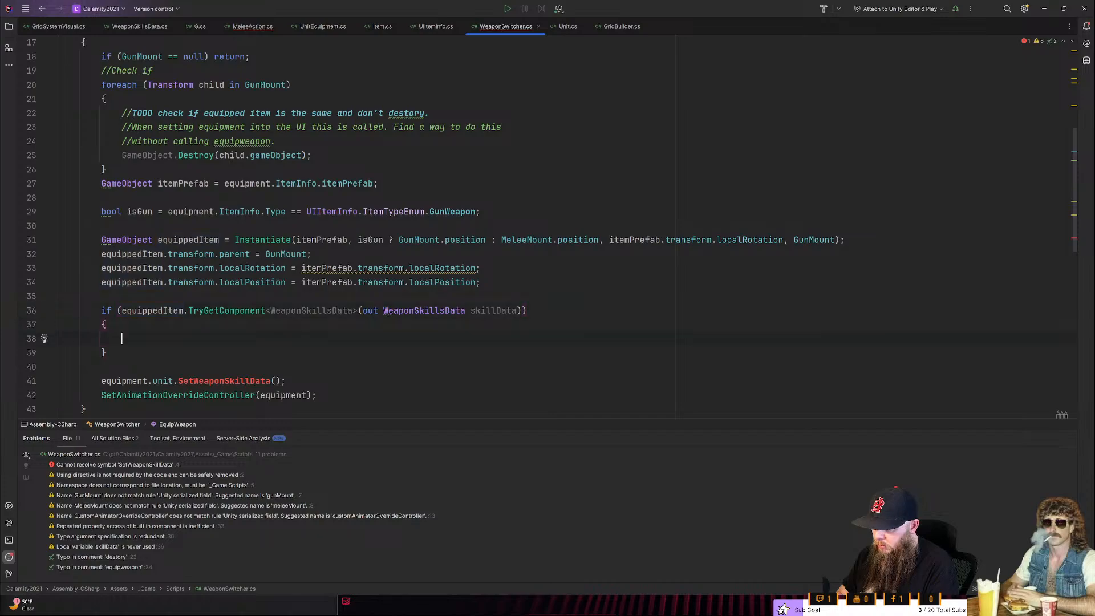
{"action": "key", "text": "Up"}
{"action": "key", "text": "Up"}
{"action": "key", "text": "ctrl+Right"}
{"action": "key", "text": "ctrl+Right"}
{"action": "key", "text": "ctrl+Right"}
{"action": "key", "text": "ctrl+Right"}
{"action": "key", "text": "alt+Return"}
{"action": "key", "text": "Return"}
{"action": "key", "text": "Down"}
{"action": "key", "text": "Down"}
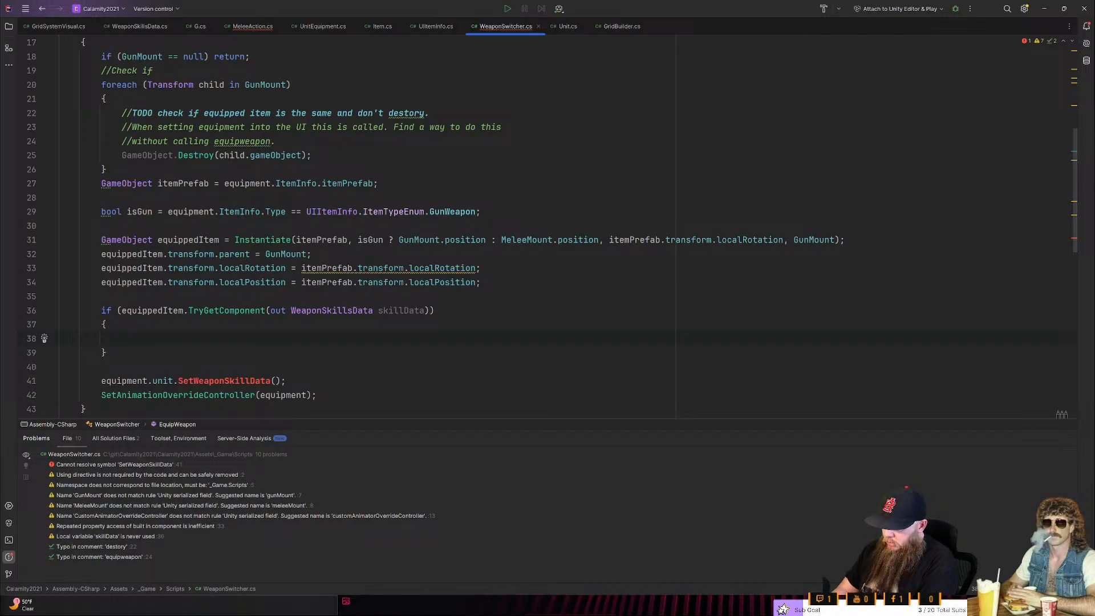
- Move the equipment.unit.SetWeaponSkillData() call from below the if statement into its empty body
{"action": "key", "text": "Down"}
{"action": "key", "text": "Down"}
{"action": "key", "text": "Down"}
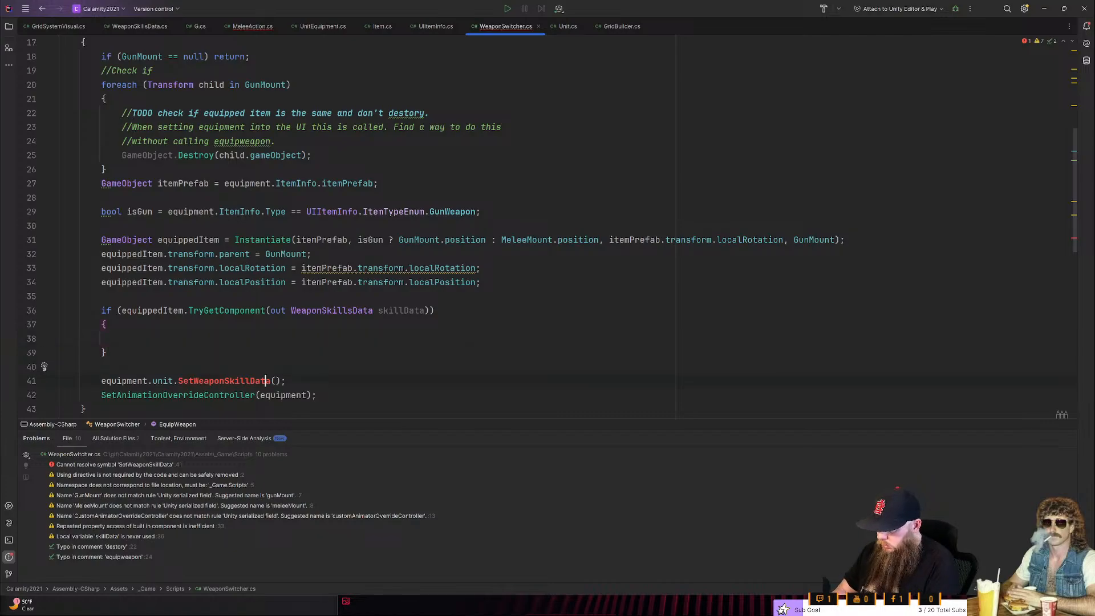
{"action": "key", "text": "shift+Home"}
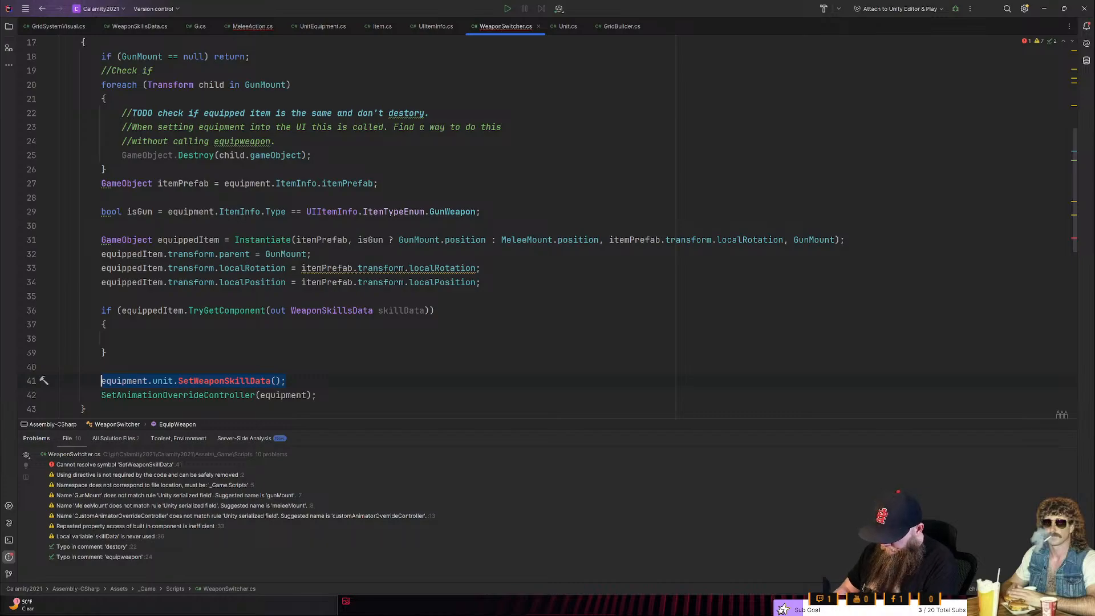
{"action": "key", "text": "ctrl+x"}
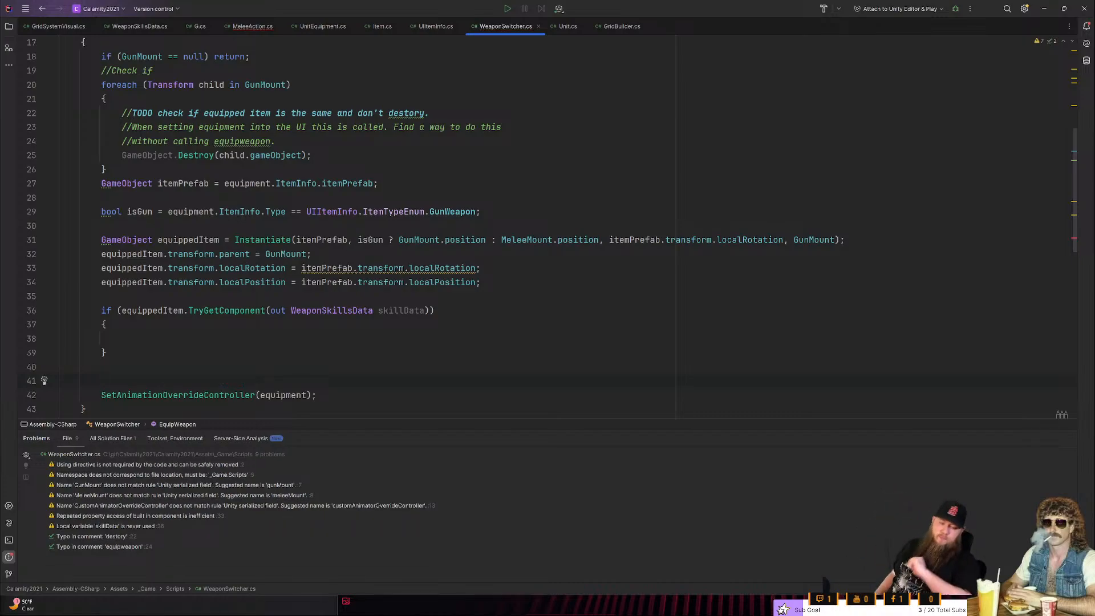
{"action": "left_click", "coordinate": [122, 338]}
{"action": "key", "text": "ctrl+v"}
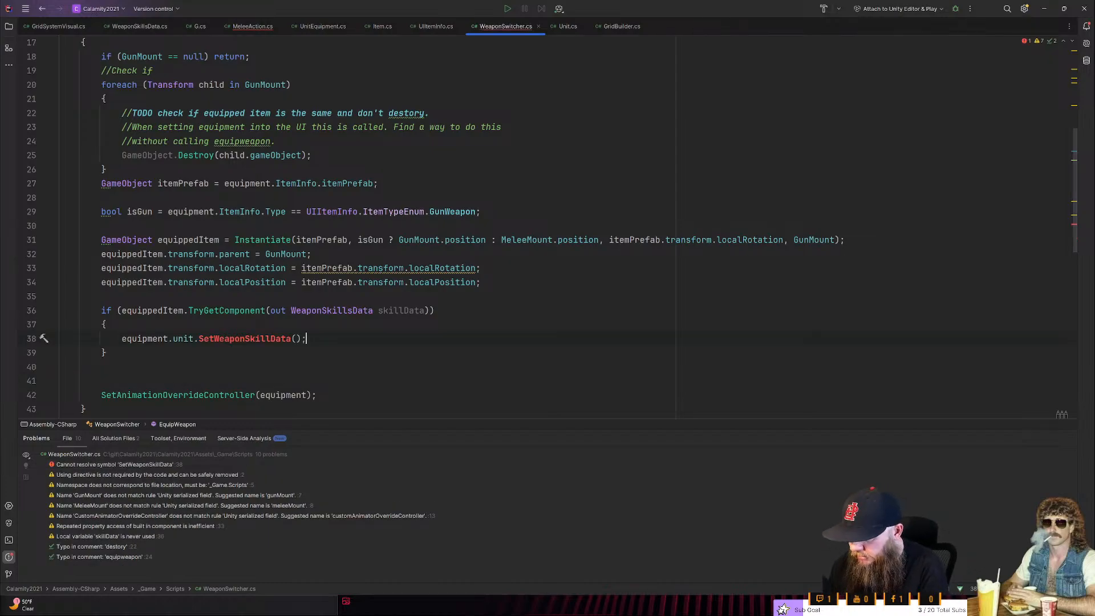
- Pass skillData as the argument of the SetWeaponSkillData call
{"action": "key", "text": "Left"}
{"action": "key", "text": "Left"}
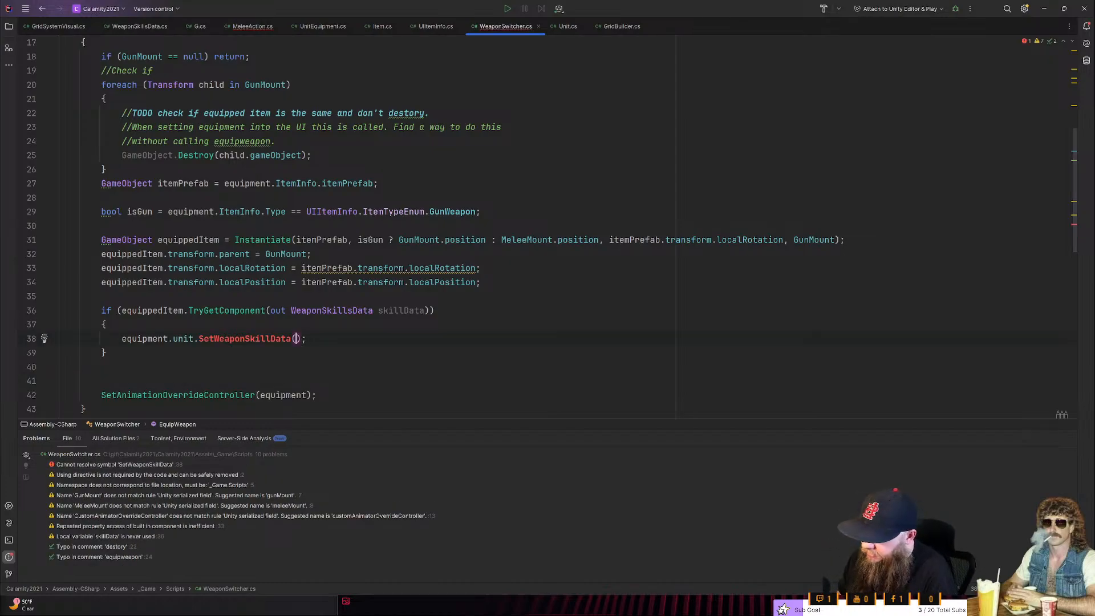
{"action": "type", "text": "skillData"}
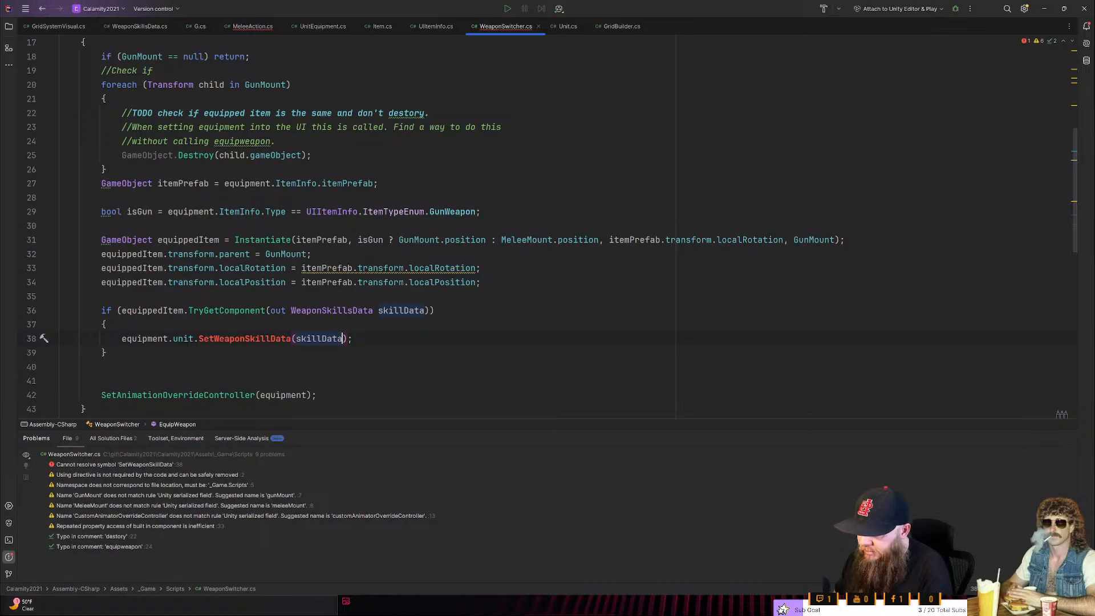
- Generate the missing SetWeaponSkillData method in Unit as public void, accepting the WeaponSkillsData skillData parameter
{"action": "left_click", "coordinate": [254, 340]}
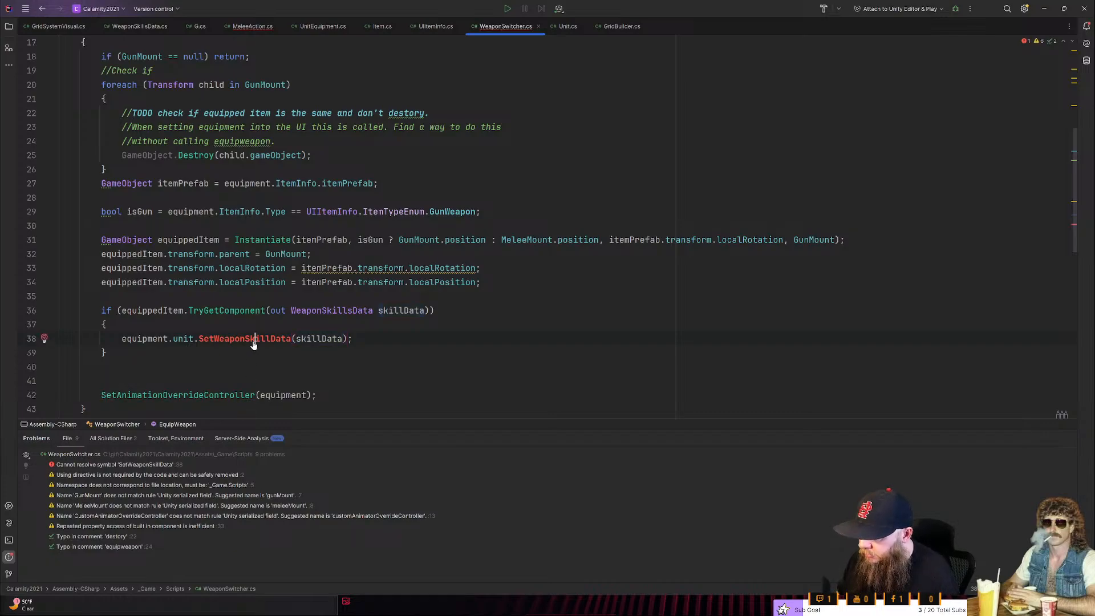
{"action": "key", "text": "alt+Return"}
{"action": "key", "text": "Return"}
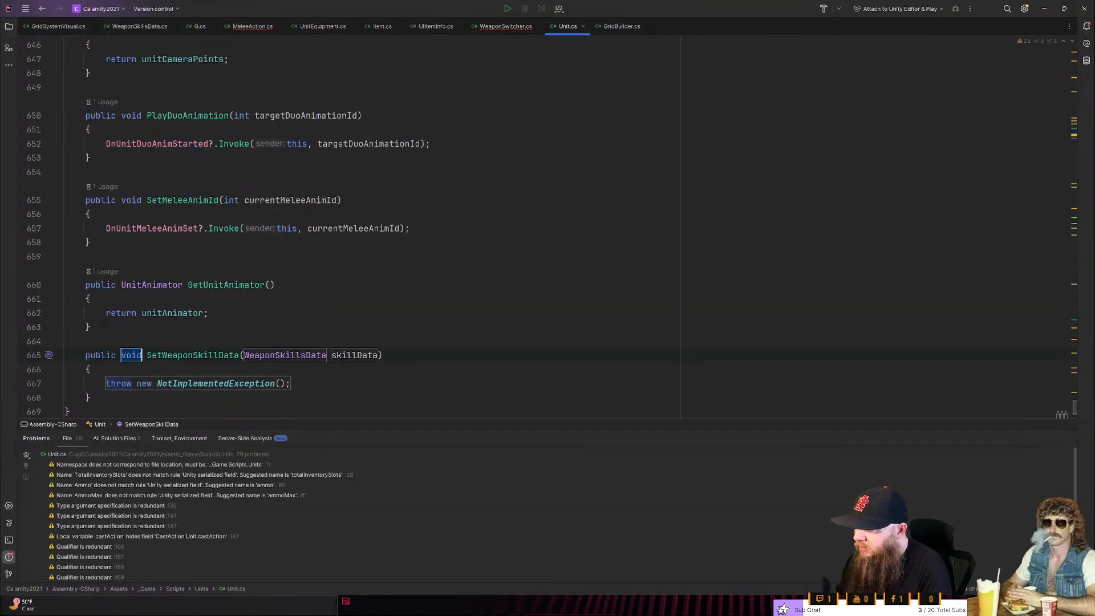
{"action": "key", "text": "Tab"}
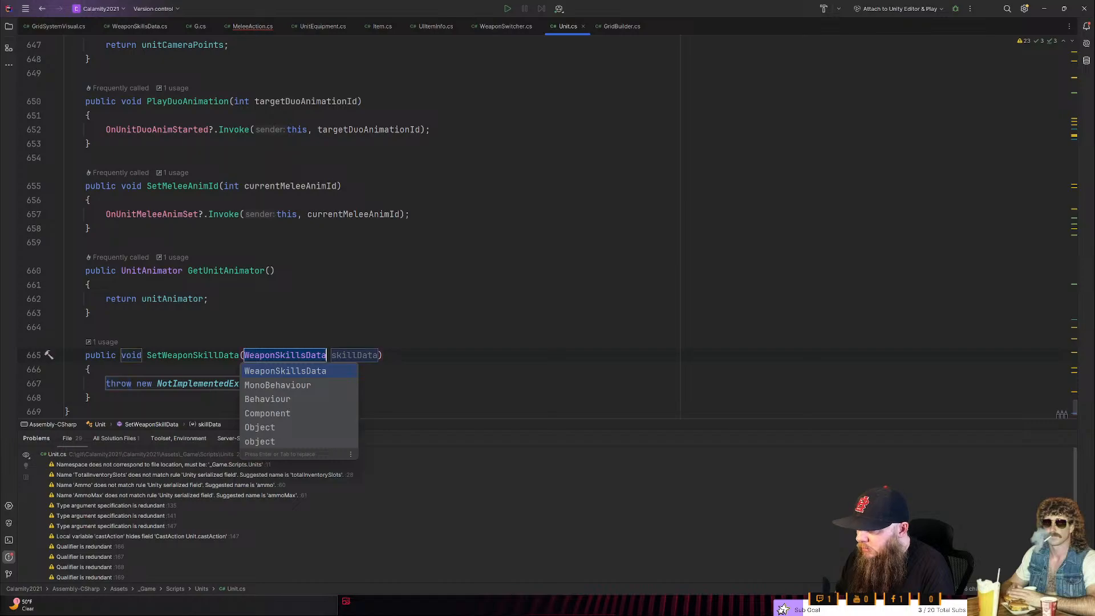
{"action": "key", "text": "Tab"}
{"action": "key", "text": "Tab"}
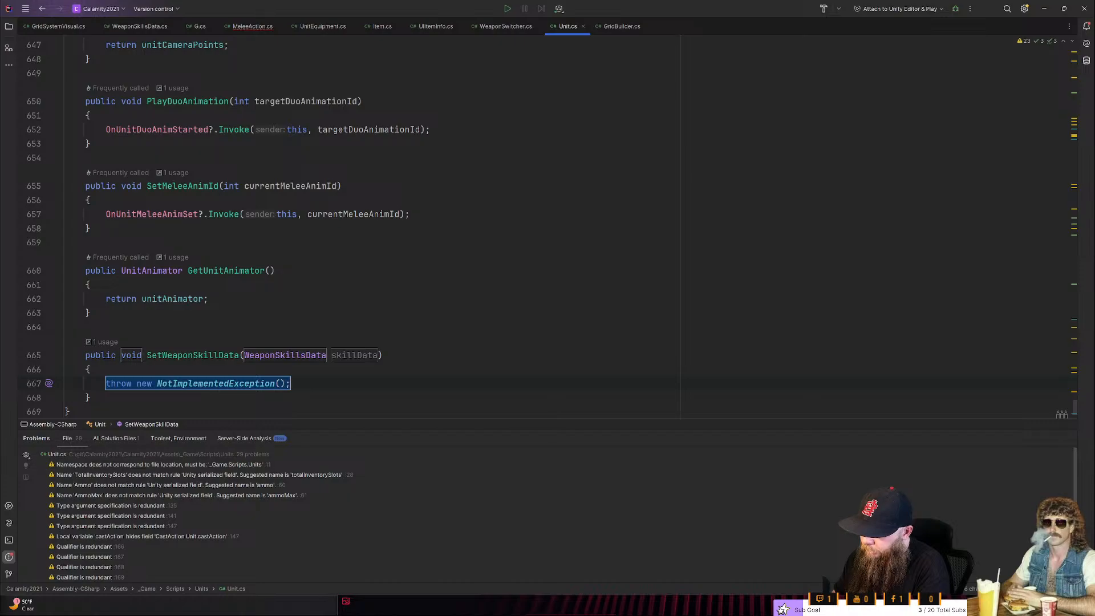
- Replace the placeholder exception in SetWeaponSkillData with the statement weaponSkillsData = skillData;
{"action": "type", "text": "WeaponSkillsData"}
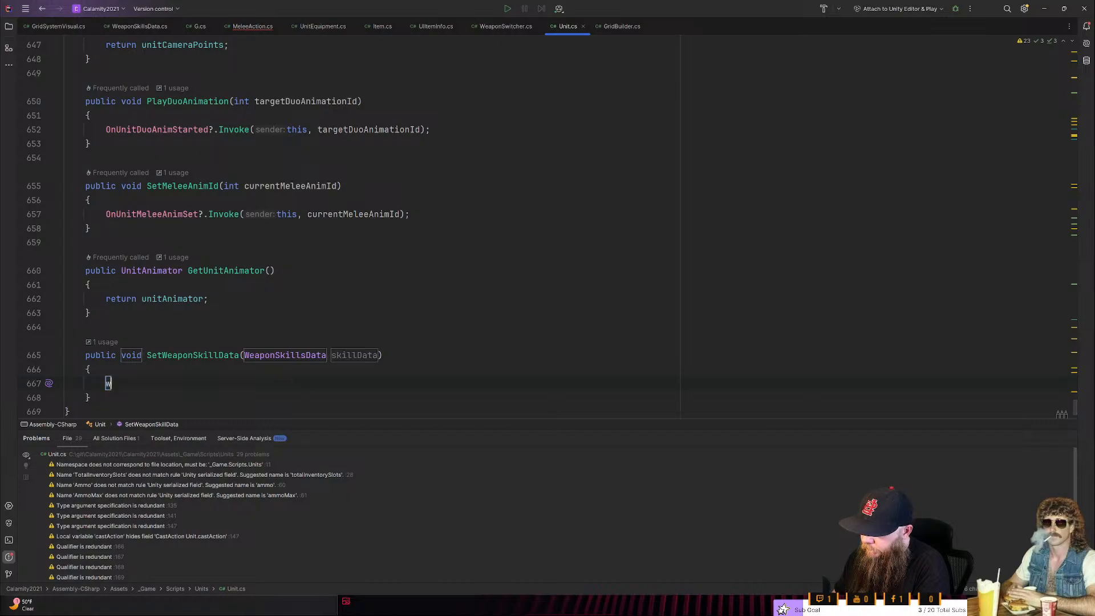
{"action": "key", "text": "Return"}
{"action": "key", "text": "Home"}
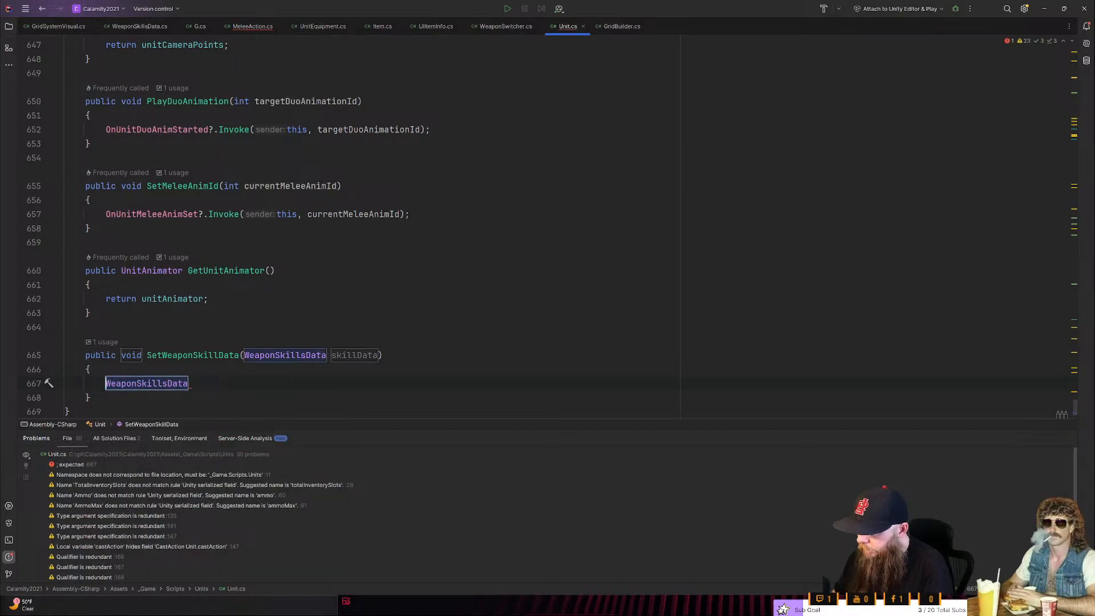
{"action": "key", "text": "Delete"}
{"action": "type", "text": "w"}
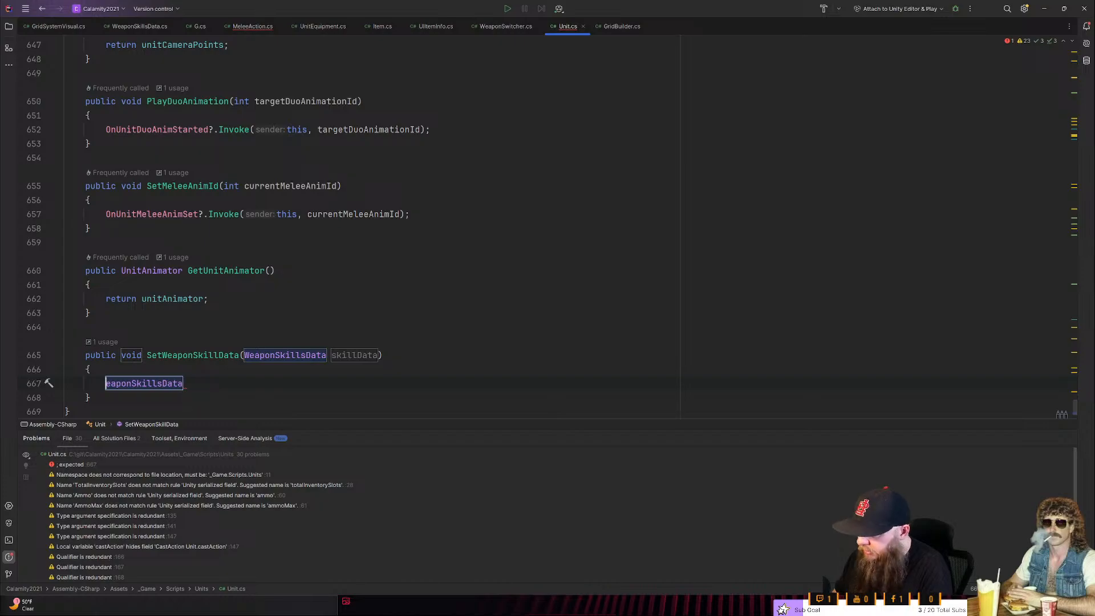
{"action": "key", "text": "Escape"}
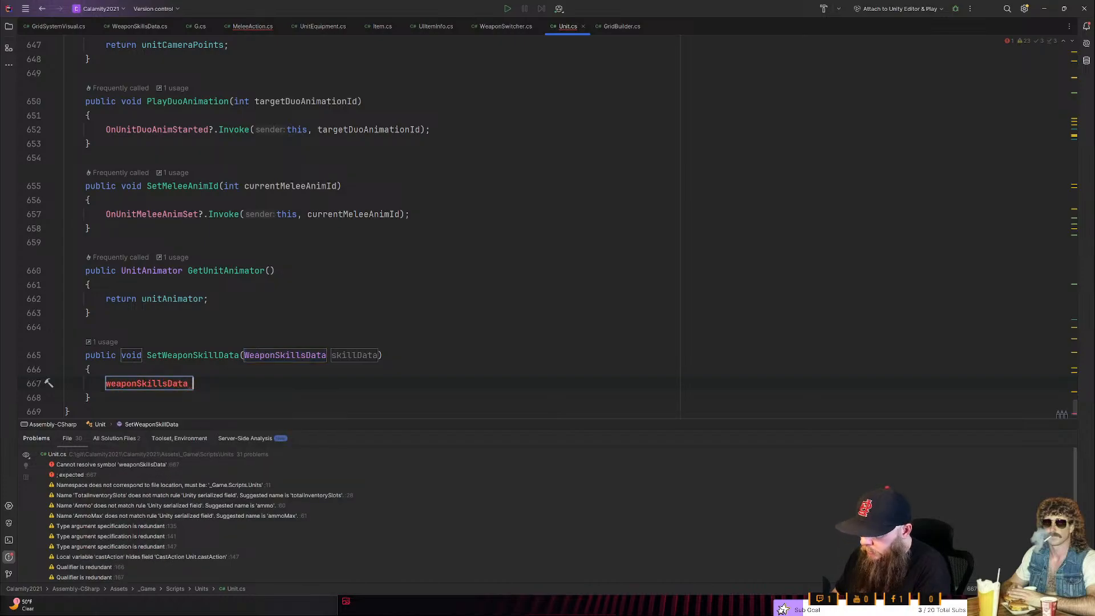
{"action": "key", "text": "End"}
{"action": "type", "text": "= this.sk"}
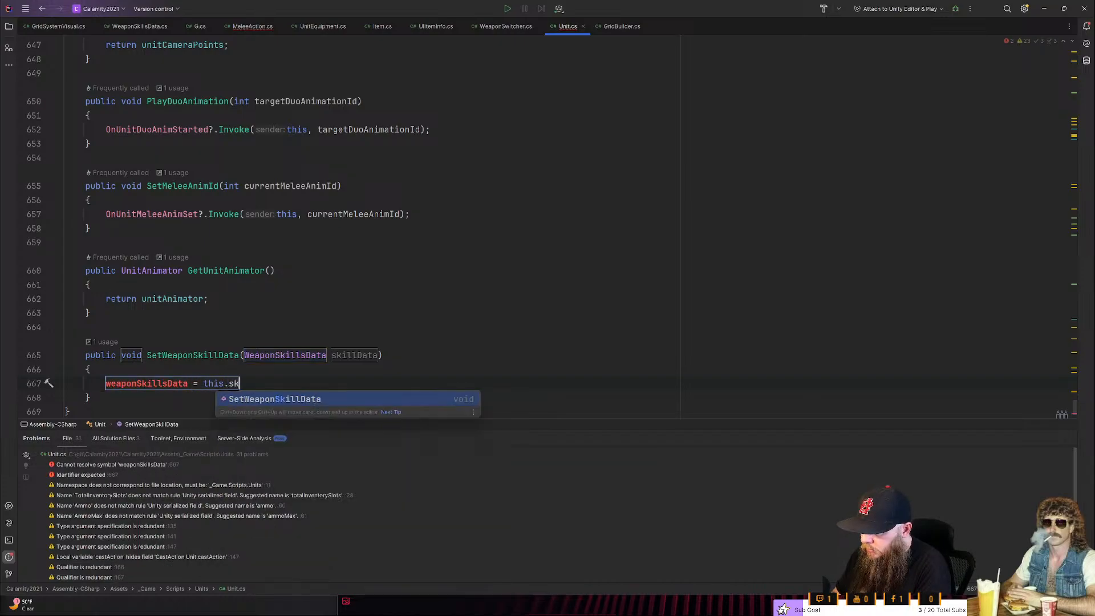
{"action": "key", "text": "BackSpace"}
{"action": "key", "text": "BackSpace"}
{"action": "key", "text": "BackSpace"}
{"action": "key", "text": "BackSpace"}
{"action": "key", "text": "BackSpace"}
{"action": "key", "text": "BackSpace"}
{"action": "key", "text": "BackSpace"}
{"action": "type", "text": "skil"}
{"action": "key", "text": "Return"}
{"action": "type", "text": ";"}
- Qualify weaponSkillsData with this. and generate the missing private WeaponSkillsData field for it in Unit
{"action": "key", "text": "ctrl+Left"}
{"action": "key", "text": "ctrl+Left"}
{"action": "key", "text": "ctrl+Left"}
{"action": "type", "text": "this."}
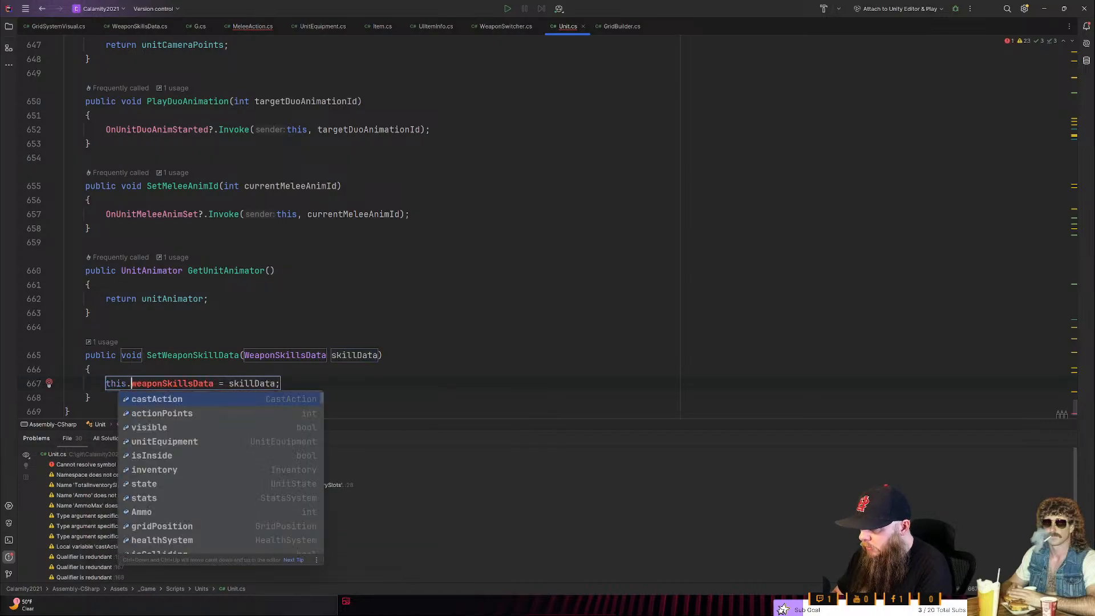
{"action": "key", "text": "Escape"}
{"action": "key", "text": "ctrl+t"}
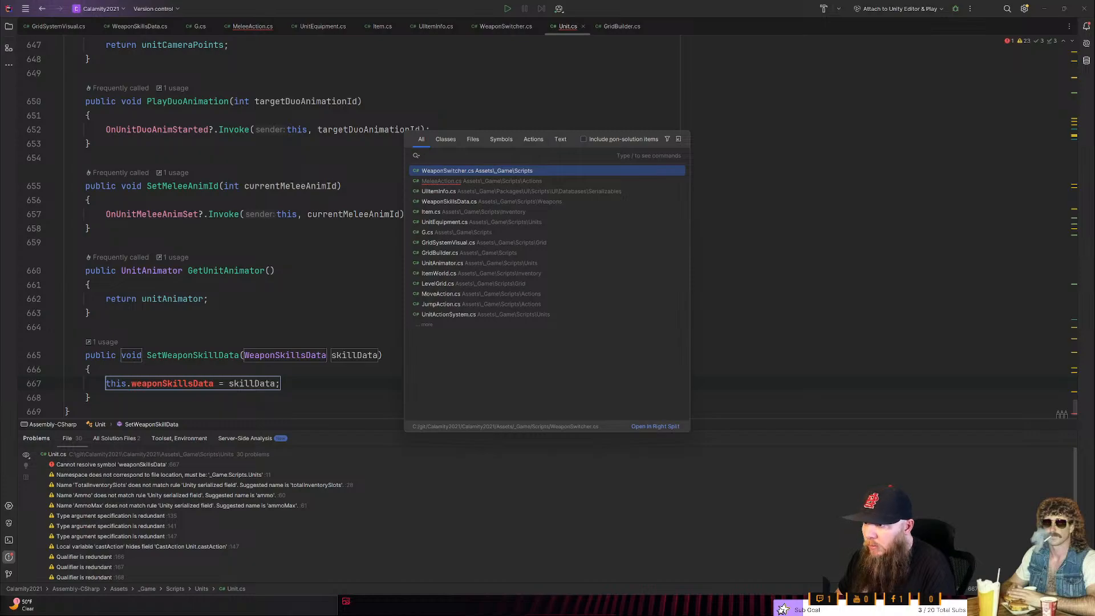
{"action": "key", "text": "Escape"}
{"action": "key", "text": "Right"}
{"action": "key", "text": "Right"}
{"action": "key", "text": "Right"}
{"action": "key", "text": "Right"}
{"action": "key", "text": "Right"}
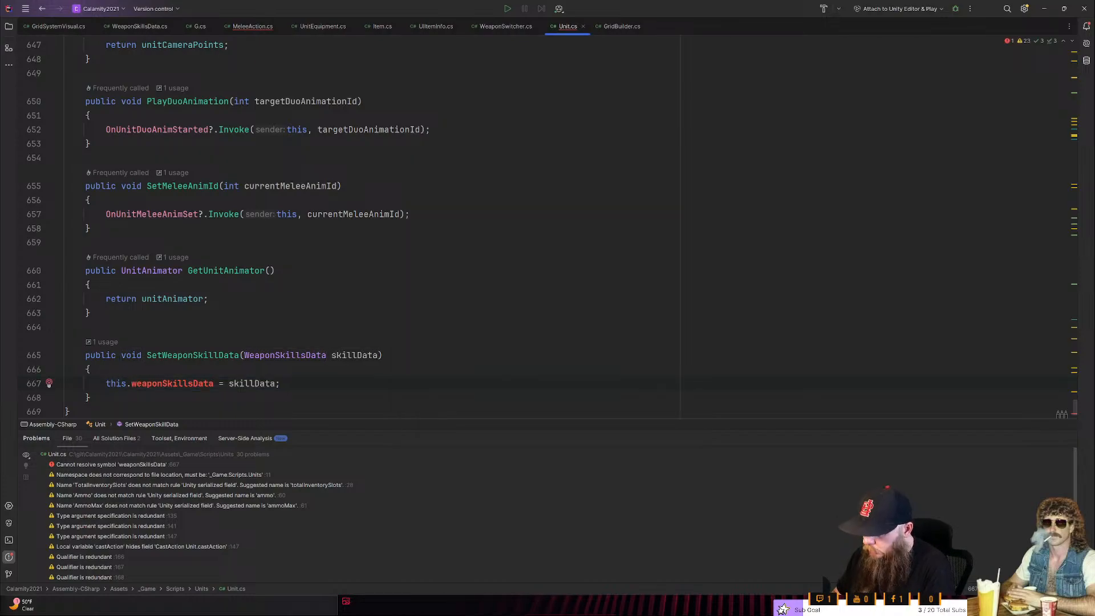
{"action": "key", "text": "alt+Return"}
{"action": "key", "text": "Return"}
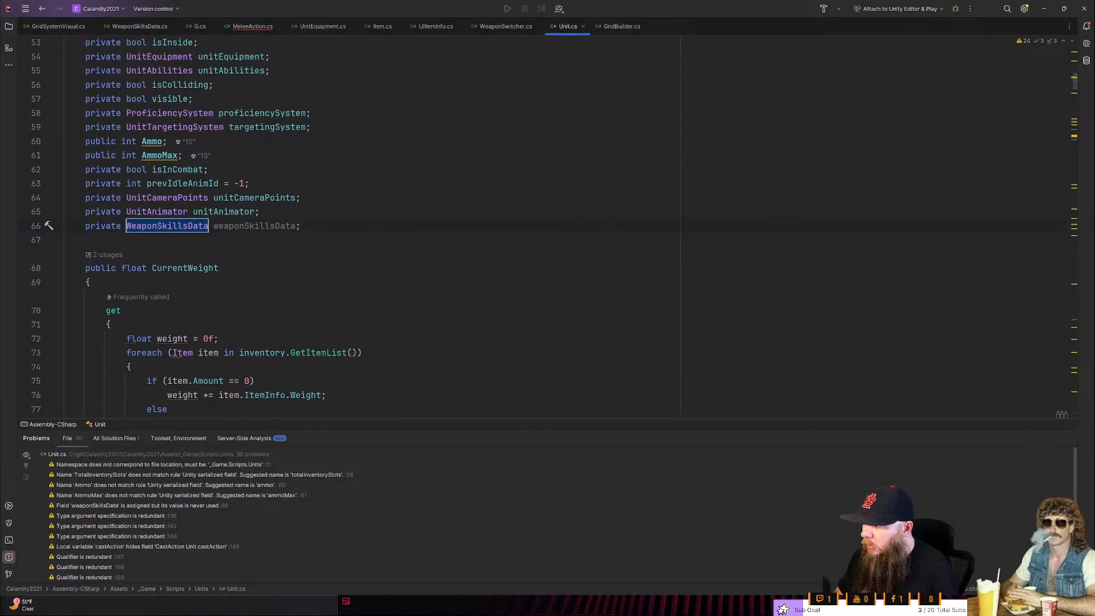
- Start a new public member below SetWeaponSkillData at the end of the Unit class
{"action": "scroll", "coordinate": [548, 227], "scroll_direction": "down", "scroll_amount": 2}
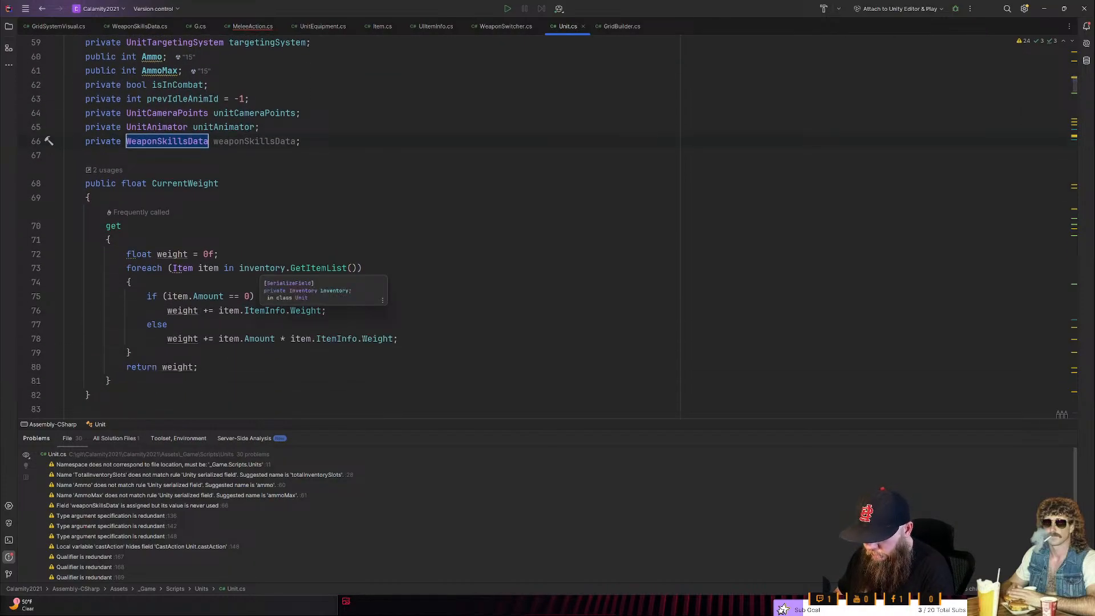
{"action": "key", "text": "ctrl+End"}
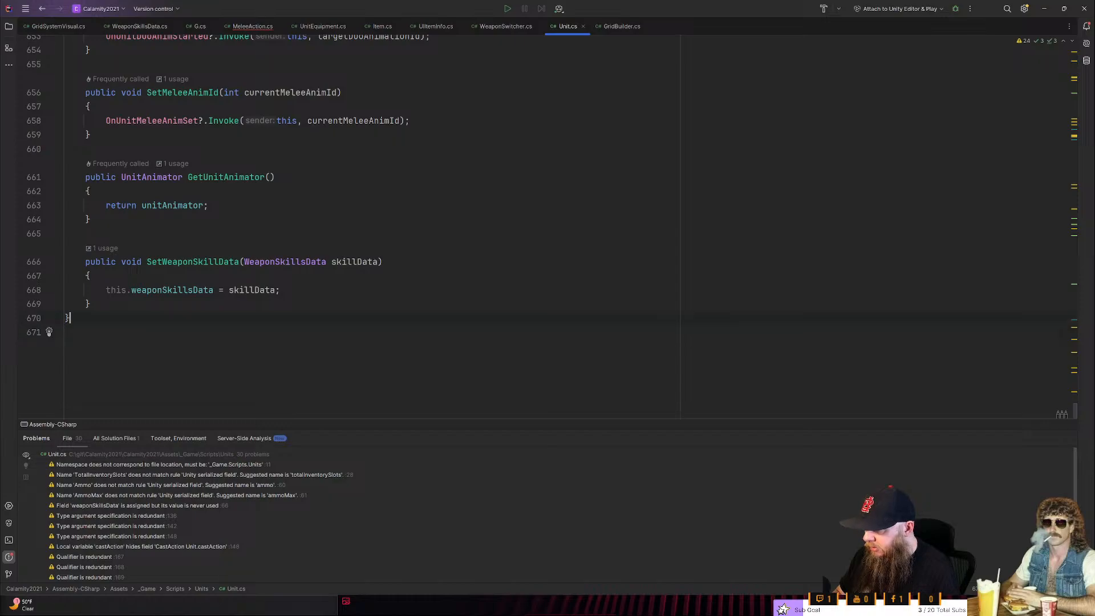
{"action": "key", "text": "Left"}
{"action": "key", "text": "Left"}
{"action": "key", "text": "Return"}
{"action": "key", "text": "Return"}
{"action": "type", "text": "public"}
{"action": "key", "text": "ctrl+BackSpace"}
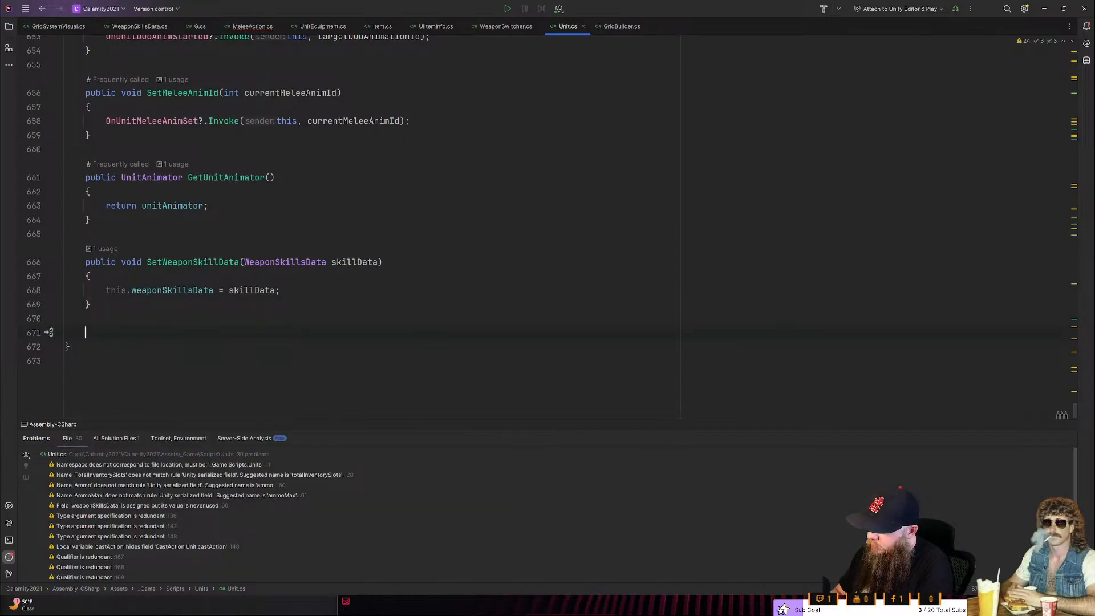
{"action": "type", "text": "public "}
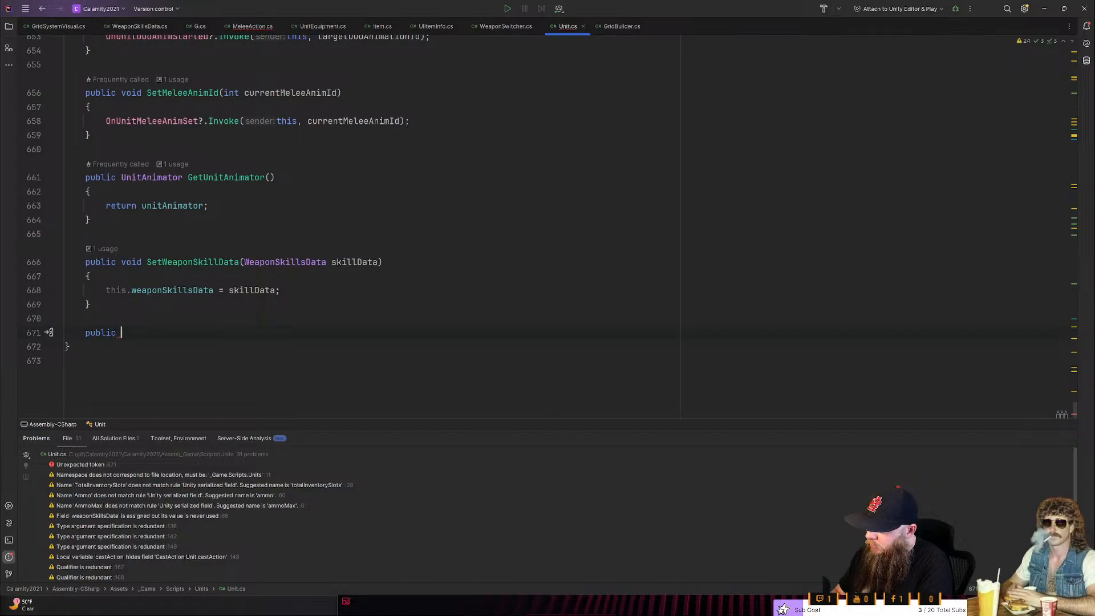
{"action": "type", "text": "weapo"}
- Declare the new public member as a parameterless GetWeaponSkillData method with return type WeaponSkillsData
{"action": "key", "text": "Return"}
{"action": "type", "text": "GetW"}
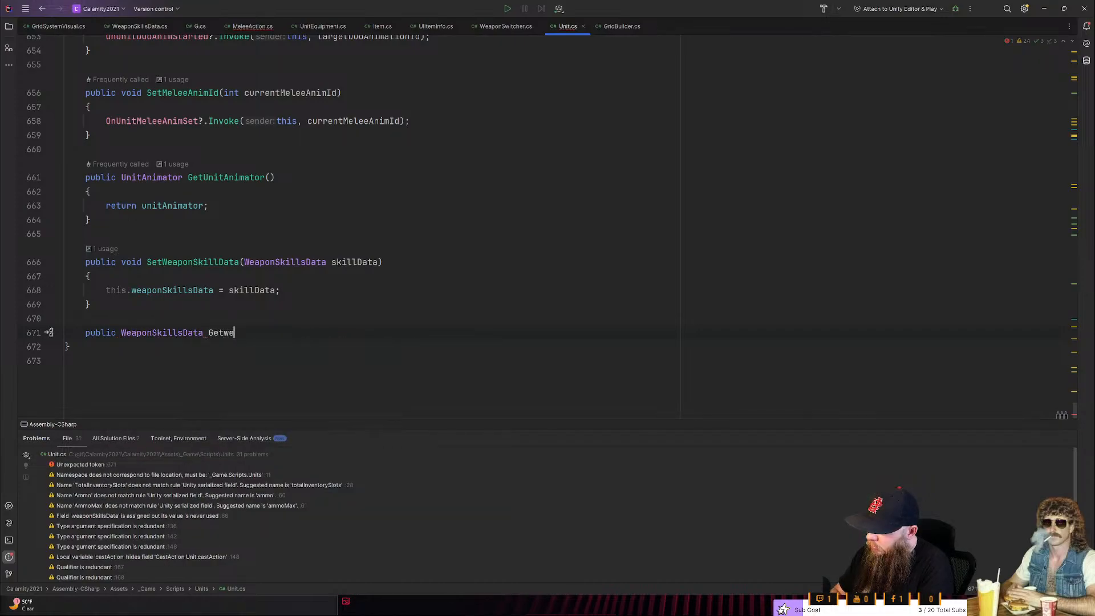
{"action": "type", "text": "eaponSkillData("}
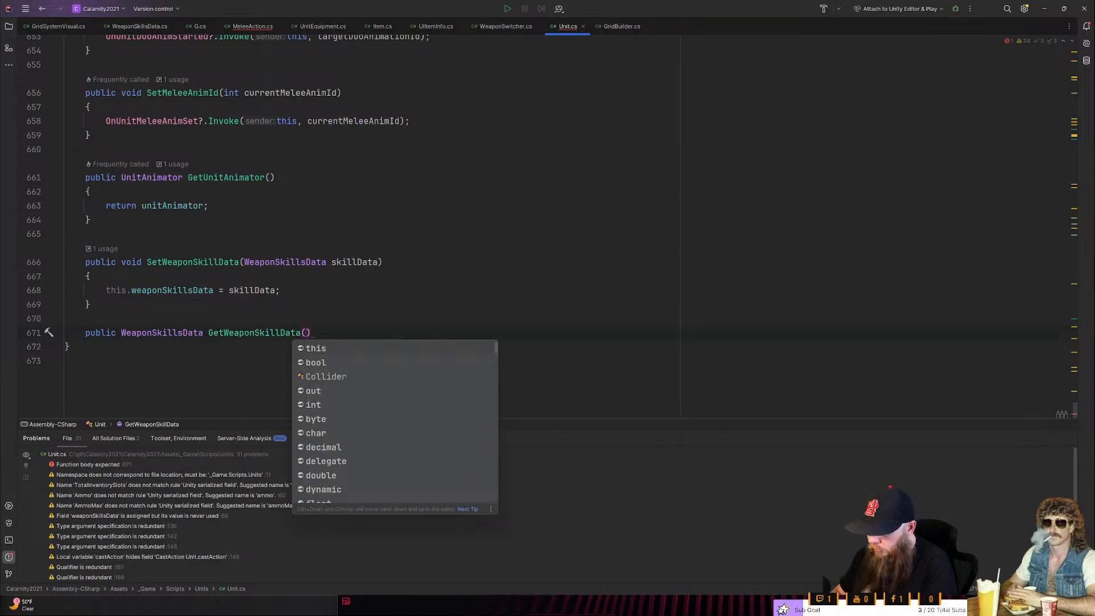
{"action": "type", "text": ")"}
- Give GetWeaponSkillData an expression body that returns weaponSkillsData
{"action": "key", "text": "Return"}
{"action": "key", "text": "Up"}
{"action": "key", "text": "End"}
{"action": "type", "text": "=> "}
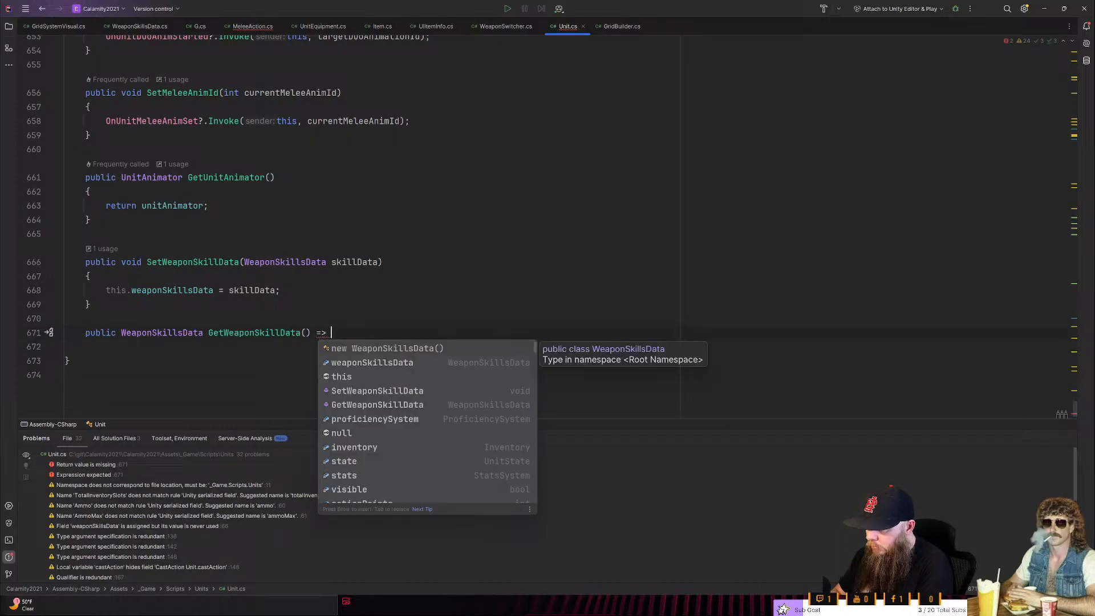
{"action": "type", "text": "we"}
{"action": "key", "text": "Return"}
{"action": "type", "text": ";"}
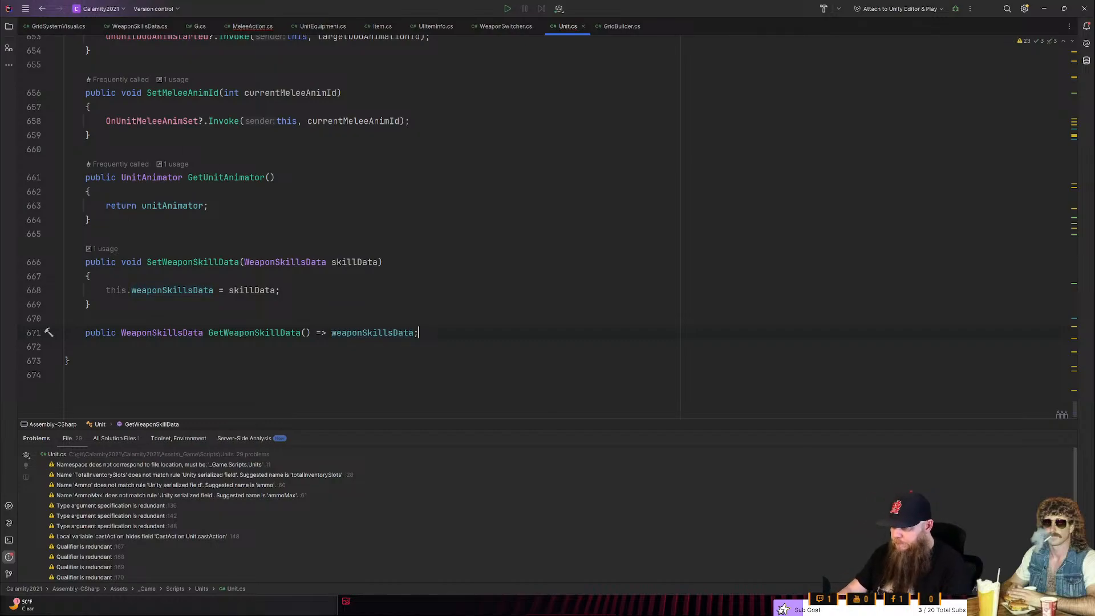
- Remove the this. qualifier from the assignment in SetWeaponSkillData and save the file
{"action": "double_click", "coordinate": [112, 291]}
{"action": "key", "text": "Delete"}
{"action": "key", "text": "Delete"}
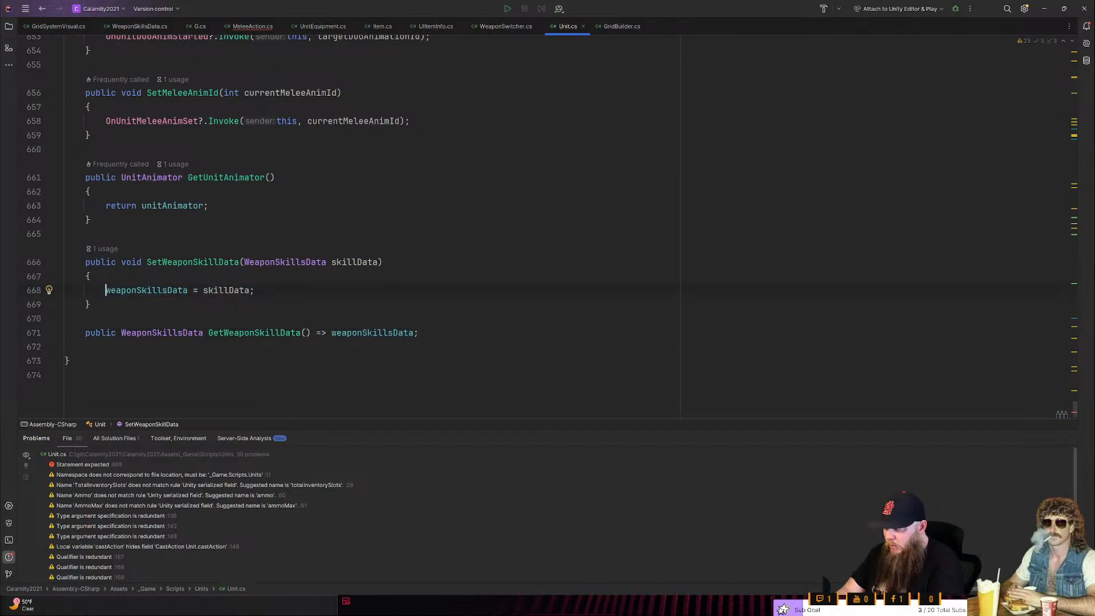
{"action": "left_click", "coordinate": [66, 347]}
{"action": "key", "text": "ctrl+s"}
- Replace the weapon variable line in MeleeAction's GetMeleeAnimId with WeaponSkillsData wsd = unit.GetWeaponSkillData();
{"action": "key", "text": "ctrl+Tab"}
{"action": "key", "text": "ctrl+Tab"}
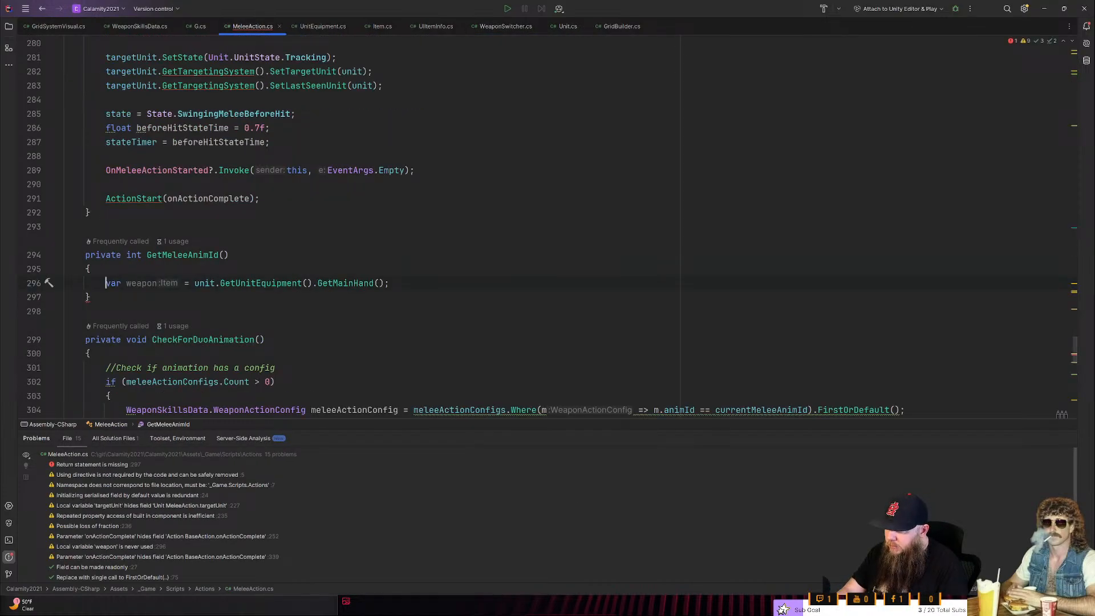
{"action": "key", "text": "End"}
{"action": "key", "text": "shift+Home"}
{"action": "type", "text": "WeaponSkillsData "}
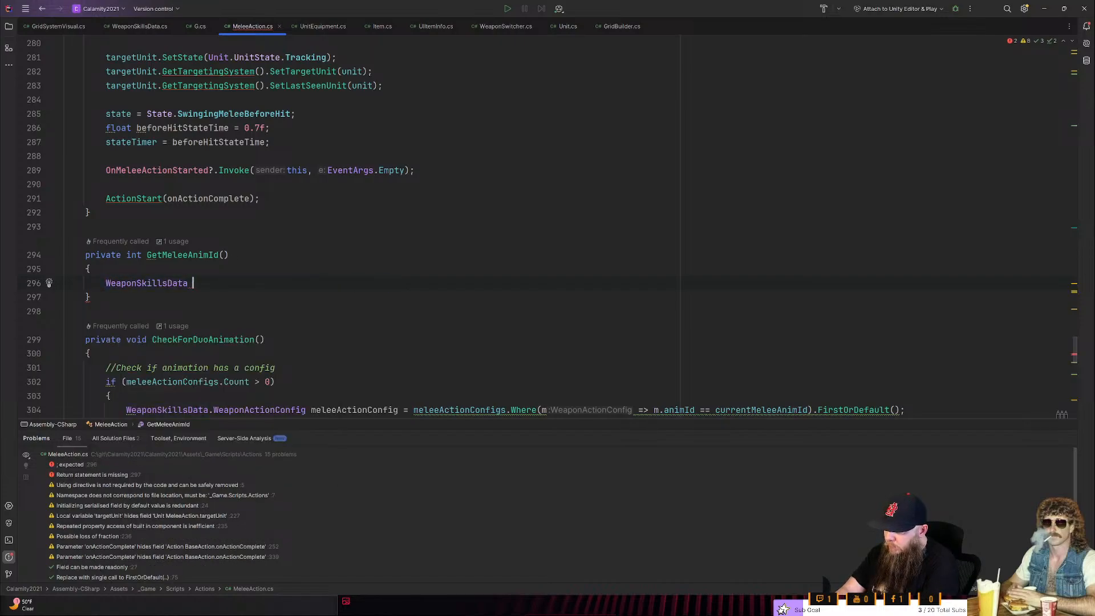
{"action": "type", "text": "wsd"}
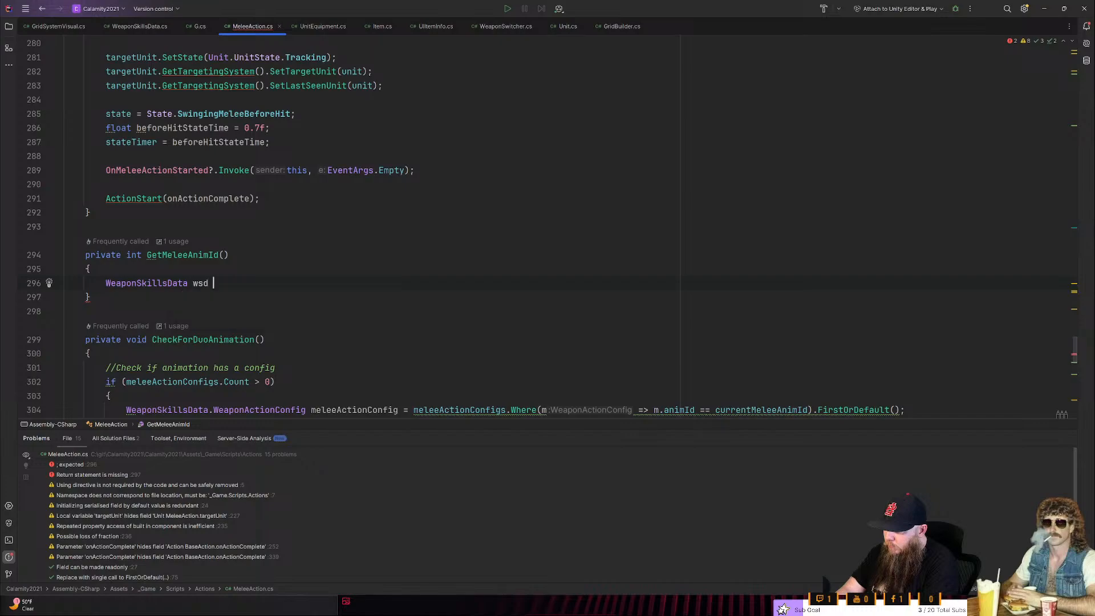
{"action": "type", "text": " = uni"}
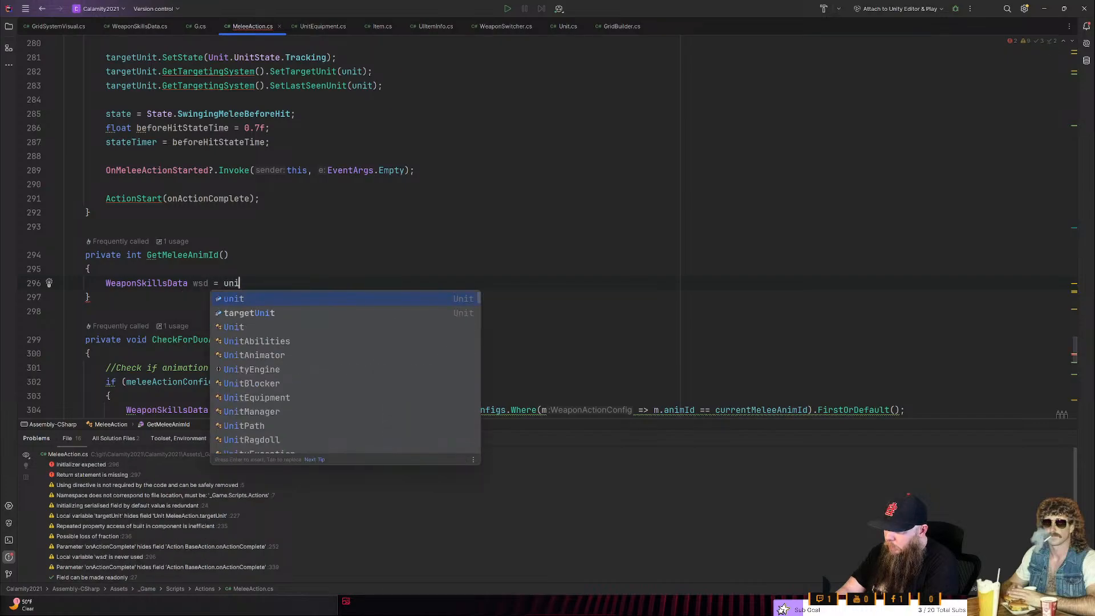
{"action": "type", "text": "t.getwe"}
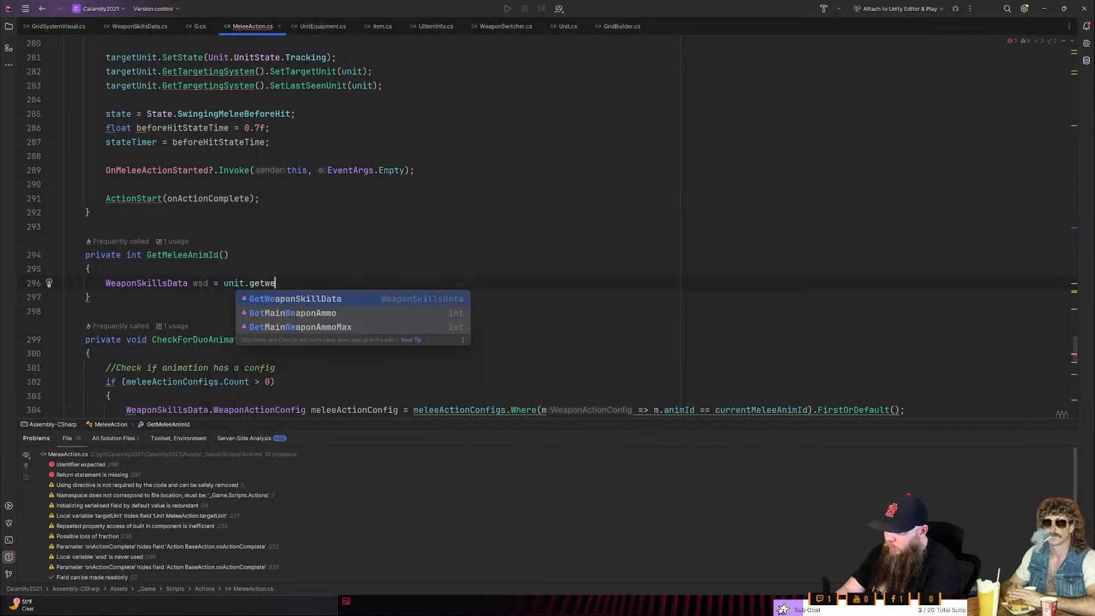
{"action": "key", "text": "Return"}
{"action": "type", "text": ";"}
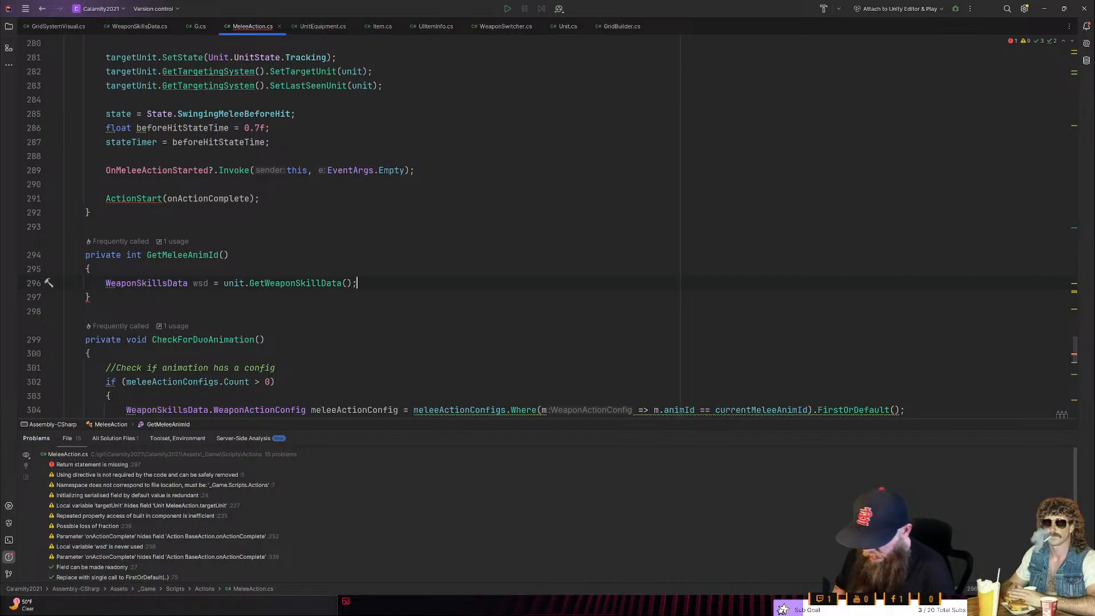
- Accept the suggested GetMeleeAnimId body that null-checks wsd, loops over meleeActionConfigs to return config.animId, and otherwise returns forcedMeleeAnim
{"action": "key", "text": "Return"}
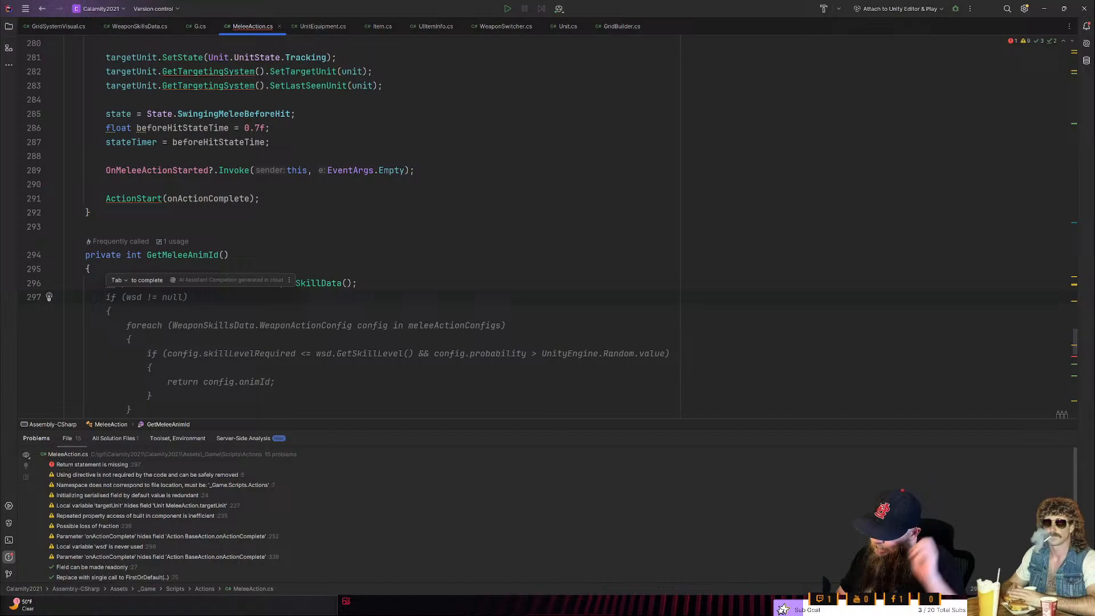
{"action": "key", "text": "Tab"}
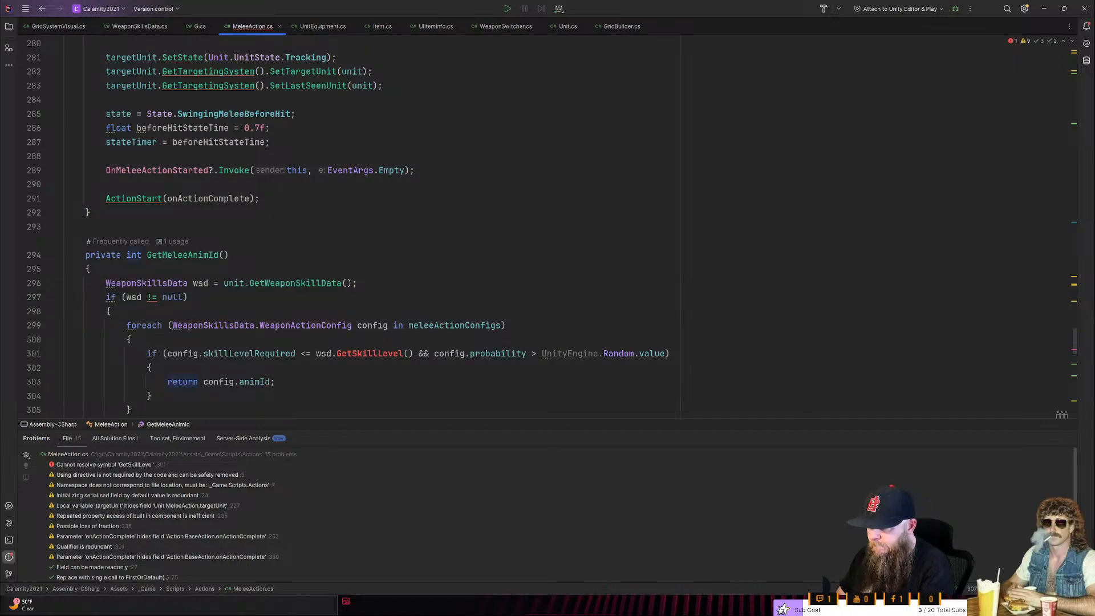
{"action": "scroll", "coordinate": [354, 226], "scroll_direction": "down", "scroll_amount": 1}
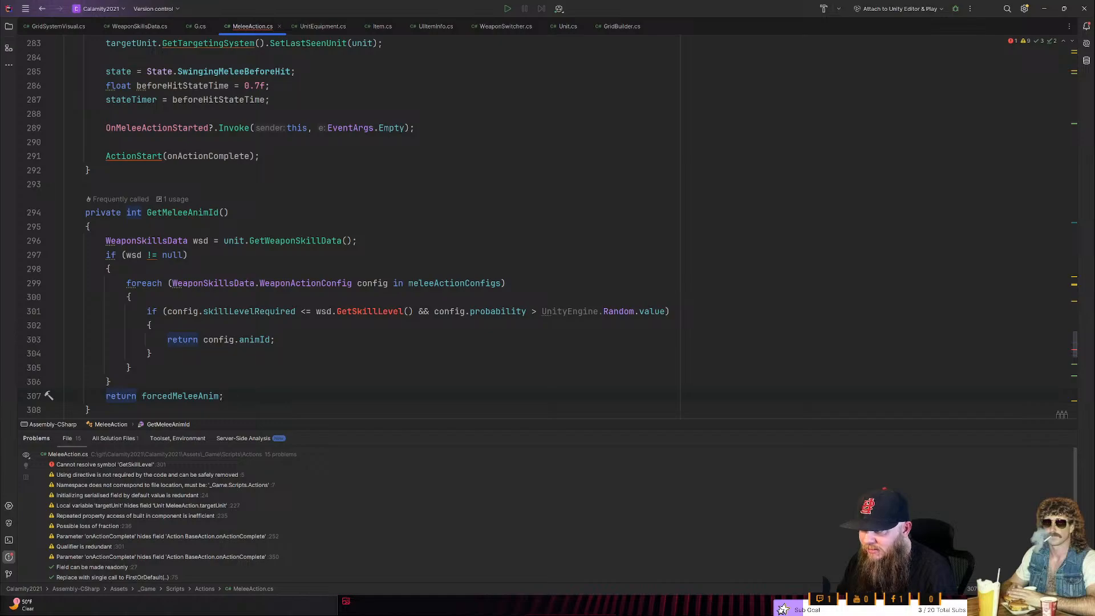
{"action": "scroll", "coordinate": [457, 312], "scroll_direction": "down", "scroll_amount": 1}
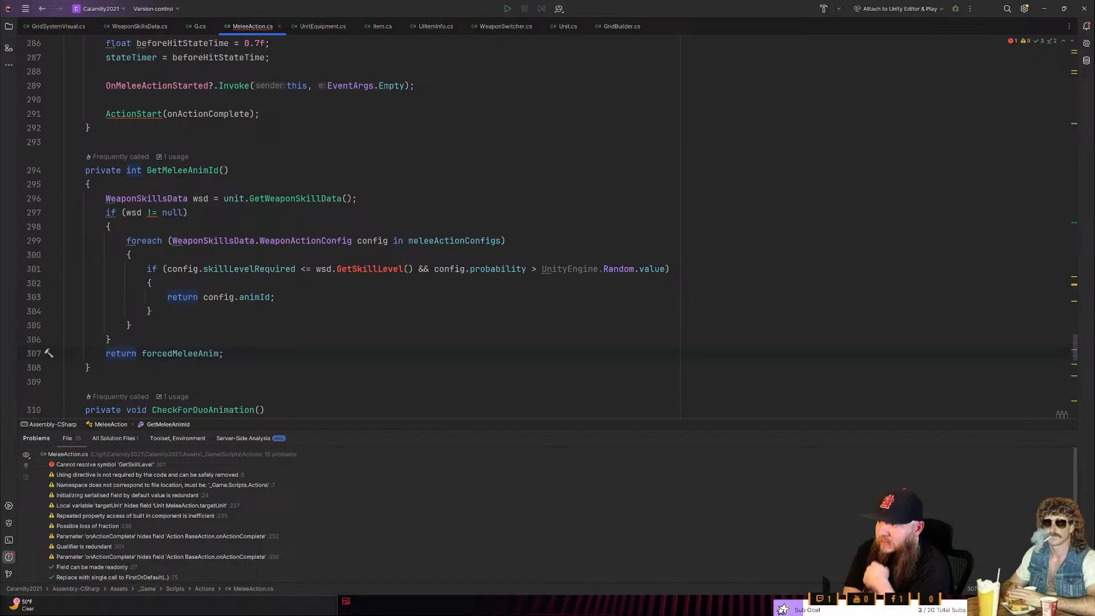
- Replace wsd.GetSkillLevel() in the loop's if condition with unit.GetStatsSystem()
{"action": "double_click", "coordinate": [321, 269]}
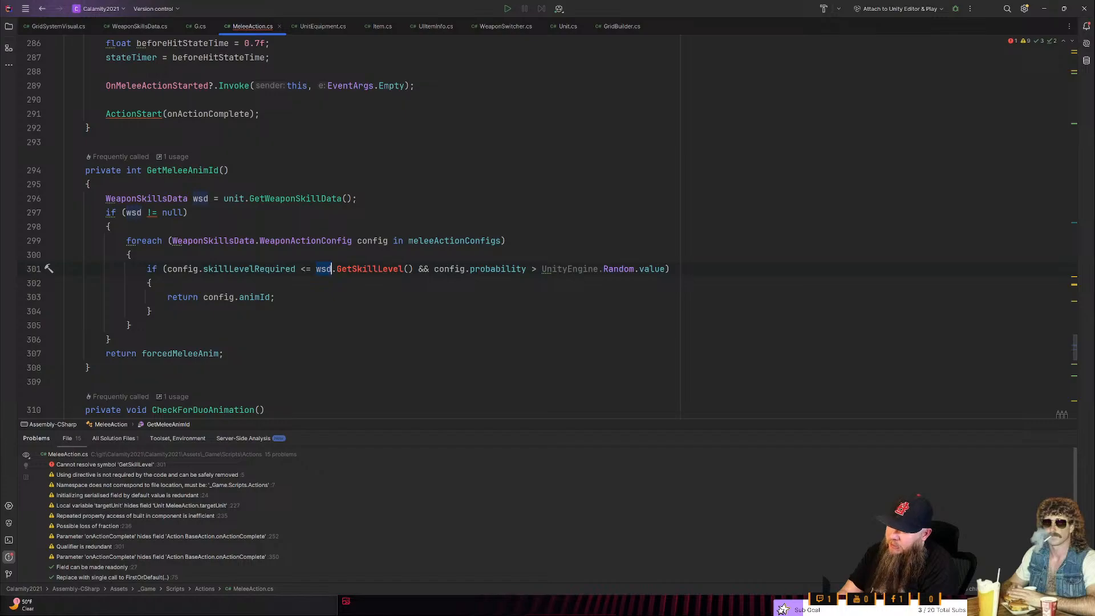
{"action": "key", "text": "ctrl+shift+Right"}
{"action": "key", "text": "ctrl+shift+Right"}
{"action": "key", "text": "ctrl+shift+Right"}
{"action": "key", "text": "ctrl+shift+Right"}
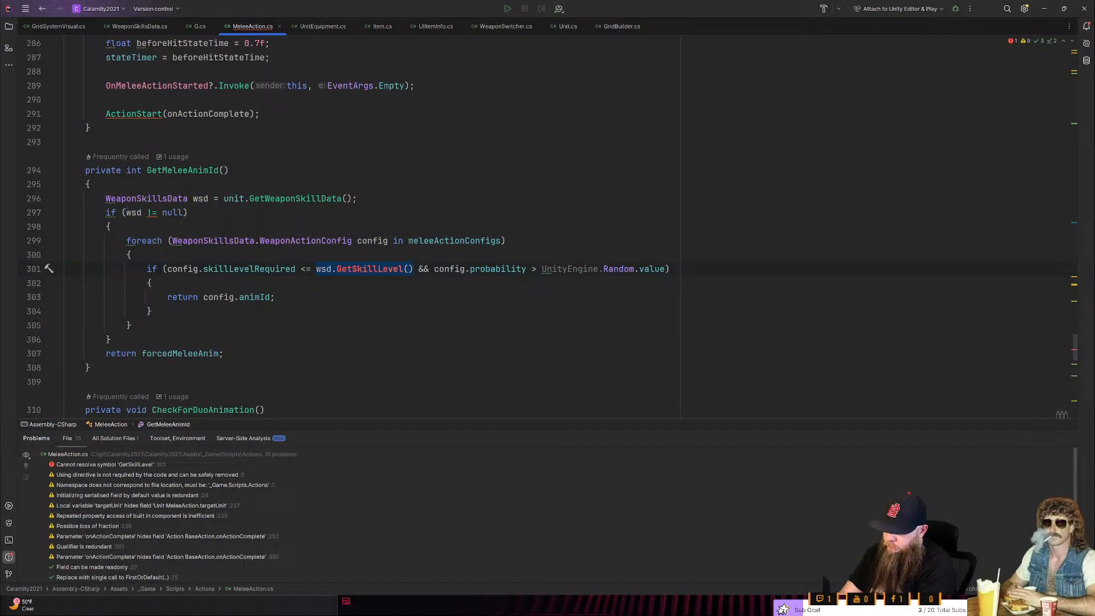
{"action": "type", "text": "unit.getsk"}
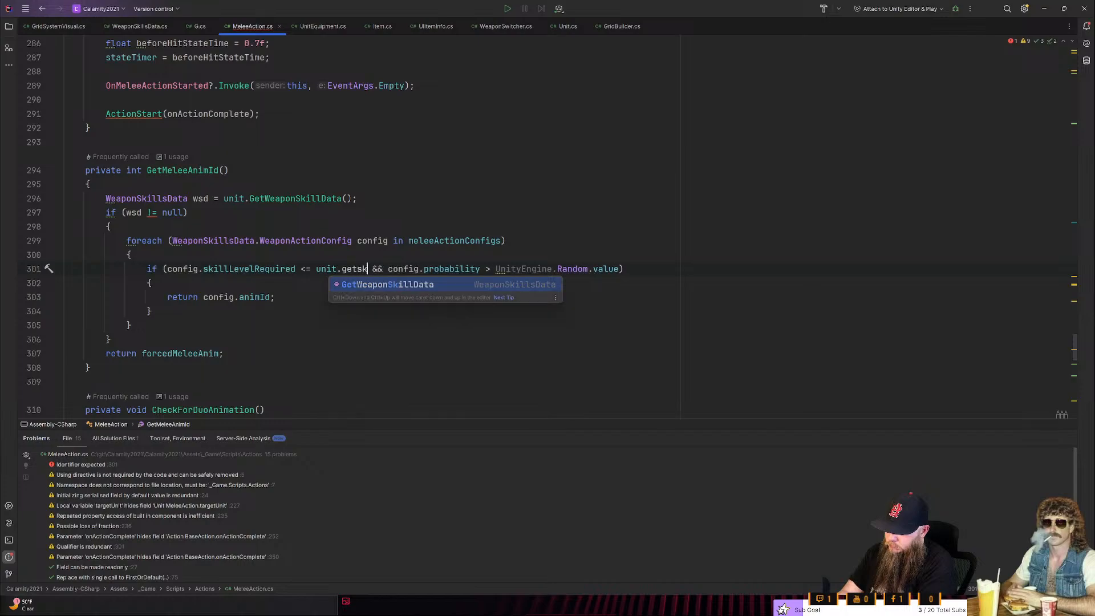
{"action": "key", "text": "BackSpace"}
{"action": "key", "text": "BackSpace"}
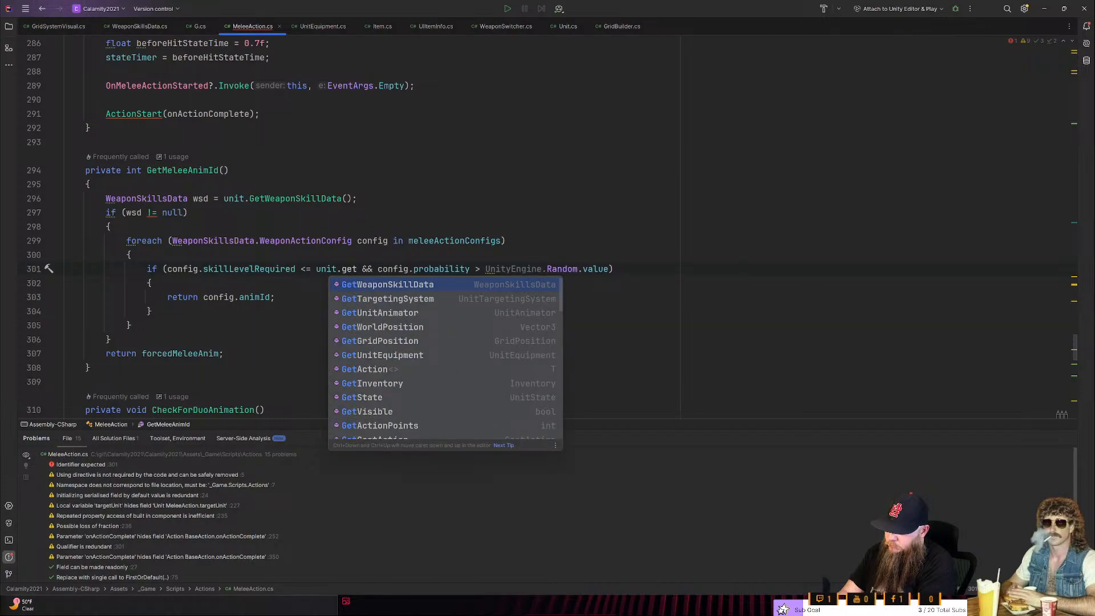
{"action": "key", "text": "BackSpace"}
{"action": "key", "text": "BackSpace"}
{"action": "key", "text": "BackSpace"}
{"action": "type", "text": "stat"}
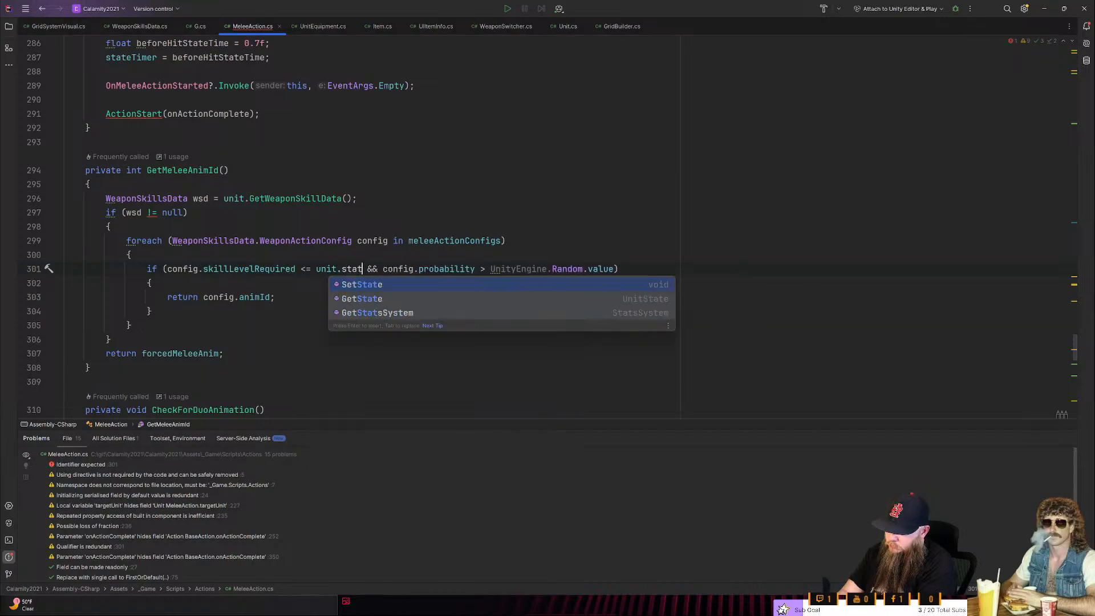
{"action": "key", "text": "Down"}
{"action": "key", "text": "Down"}
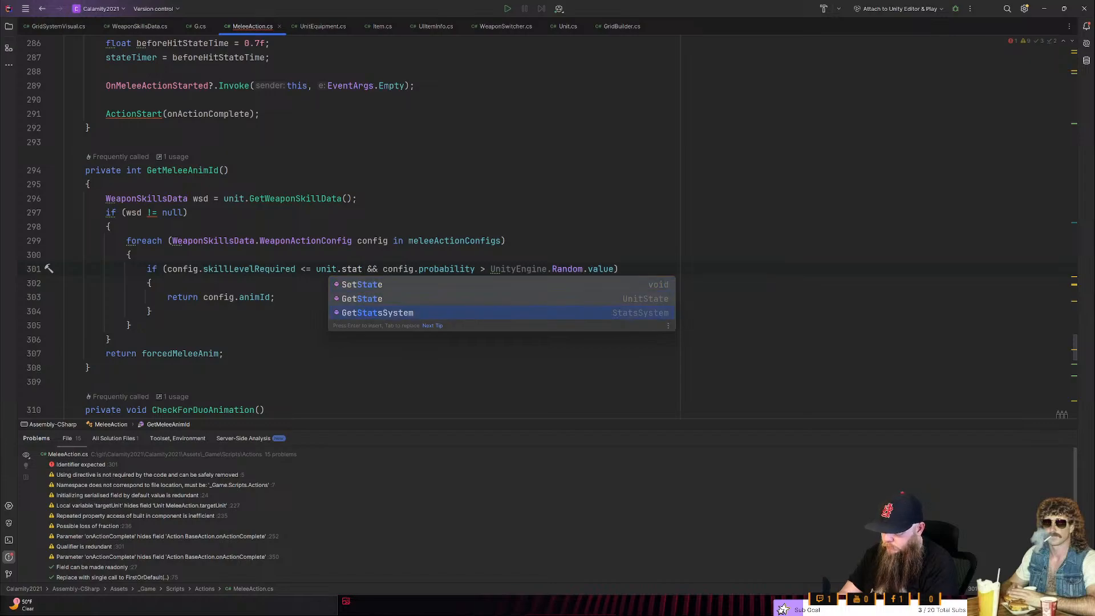
{"action": "key", "text": "Return"}
{"action": "type", "text": "."}
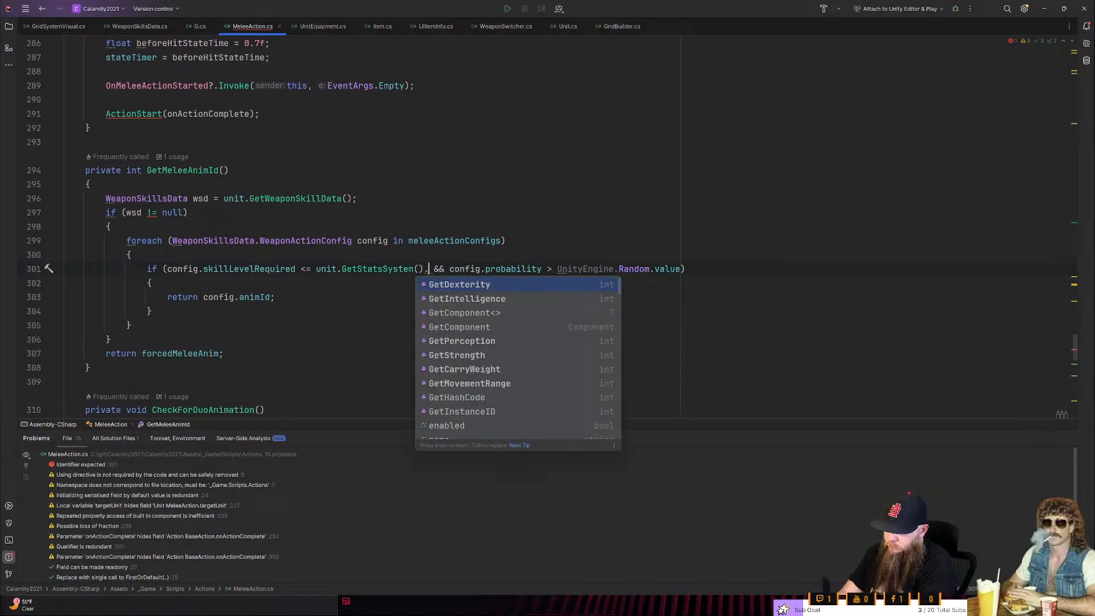
{"action": "type", "text": "get"}
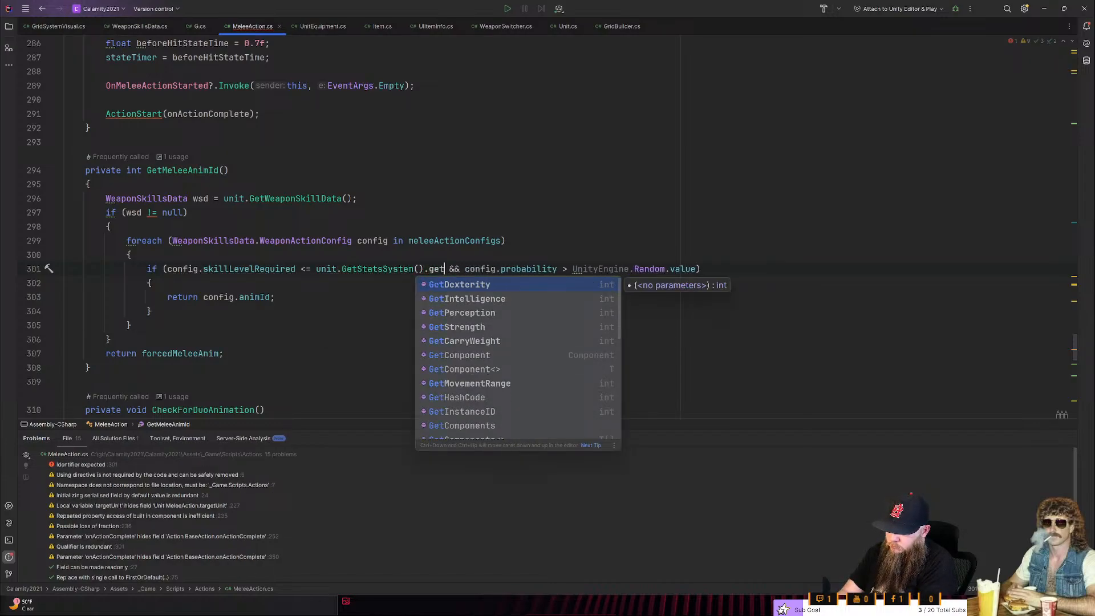
{"action": "type", "text": "we"}
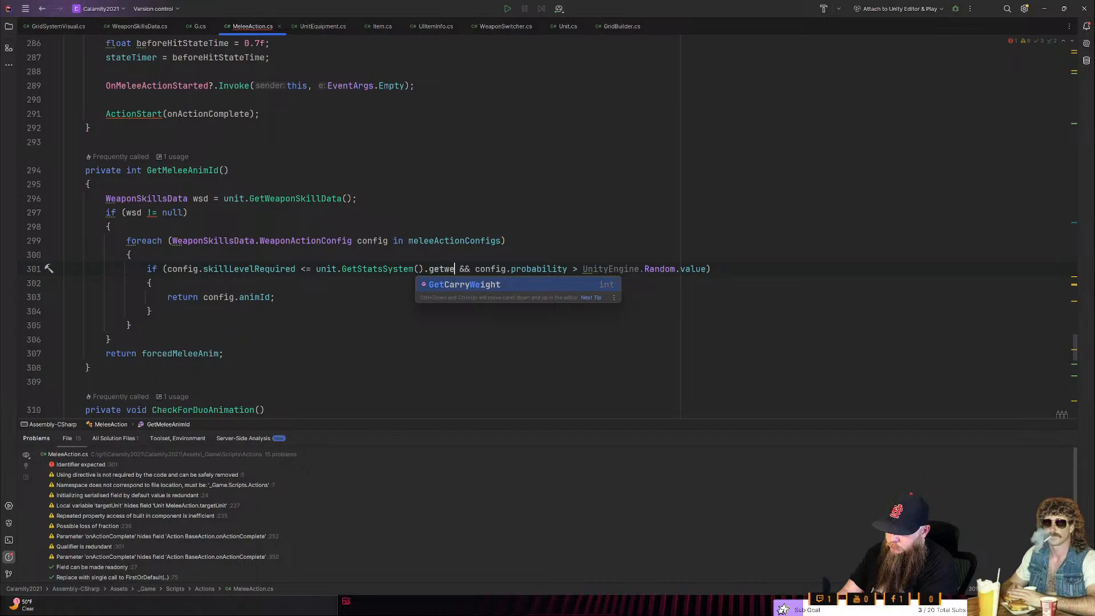
{"action": "key", "text": "BackSpace"}
{"action": "key", "text": "BackSpace"}
{"action": "key", "text": "BackSpace"}
{"action": "key", "text": "BackSpace"}
{"action": "key", "text": "BackSpace"}
{"action": "key", "text": "BackSpace"}
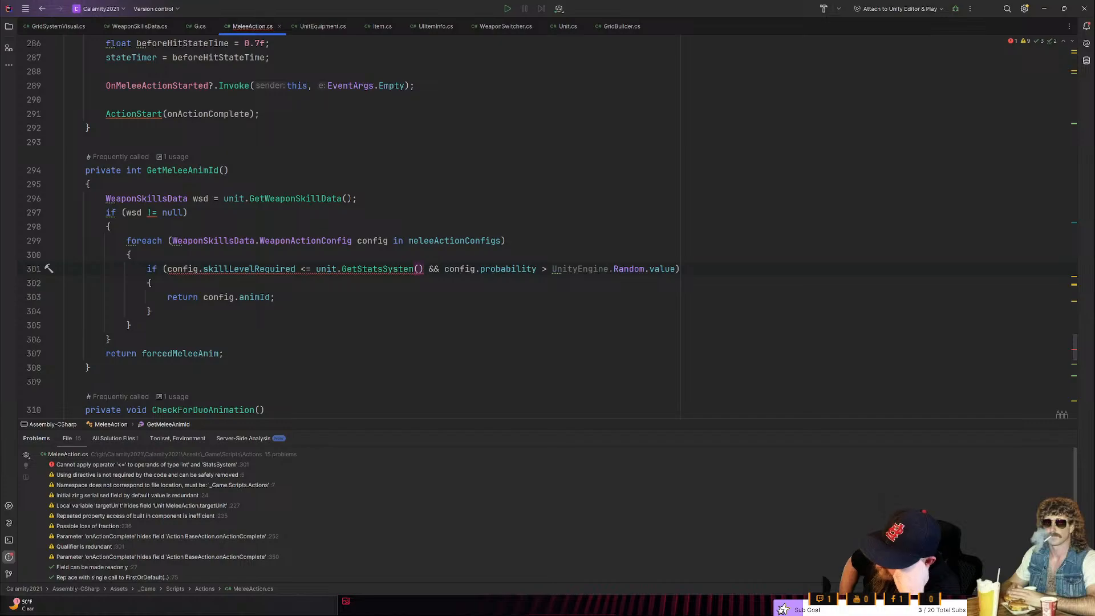
- Search the project for skill, inspect the hasSkill match in UnitAbilities.cs, and return to MeleeAction.cs
{"action": "key", "text": "shift"}
{"action": "key", "text": "shift"}
{"action": "type", "text": "skill"}
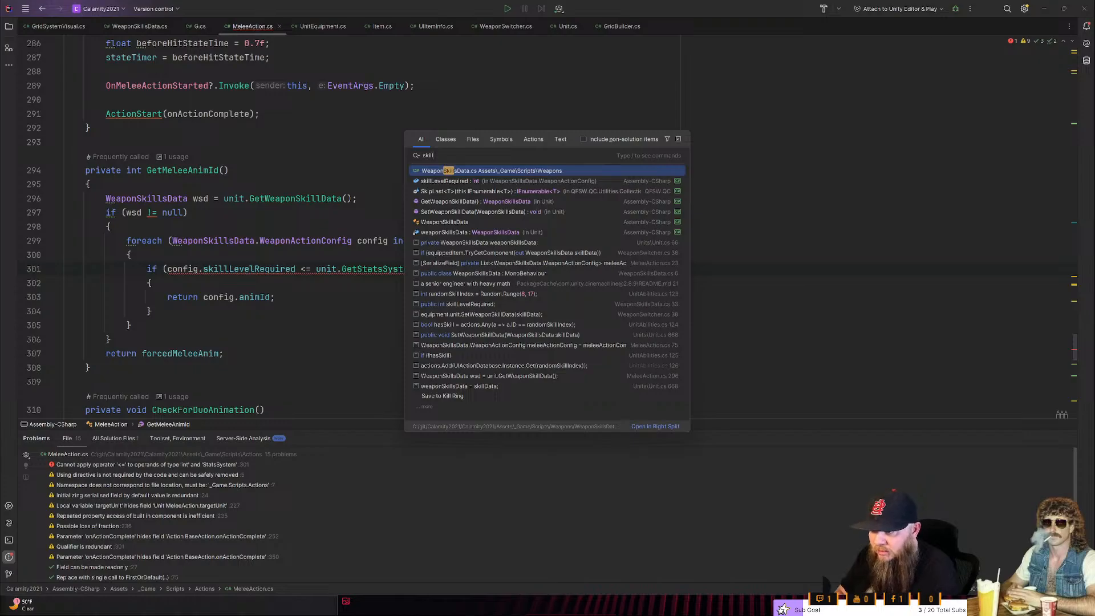
{"action": "left_click", "coordinate": [434, 324]}
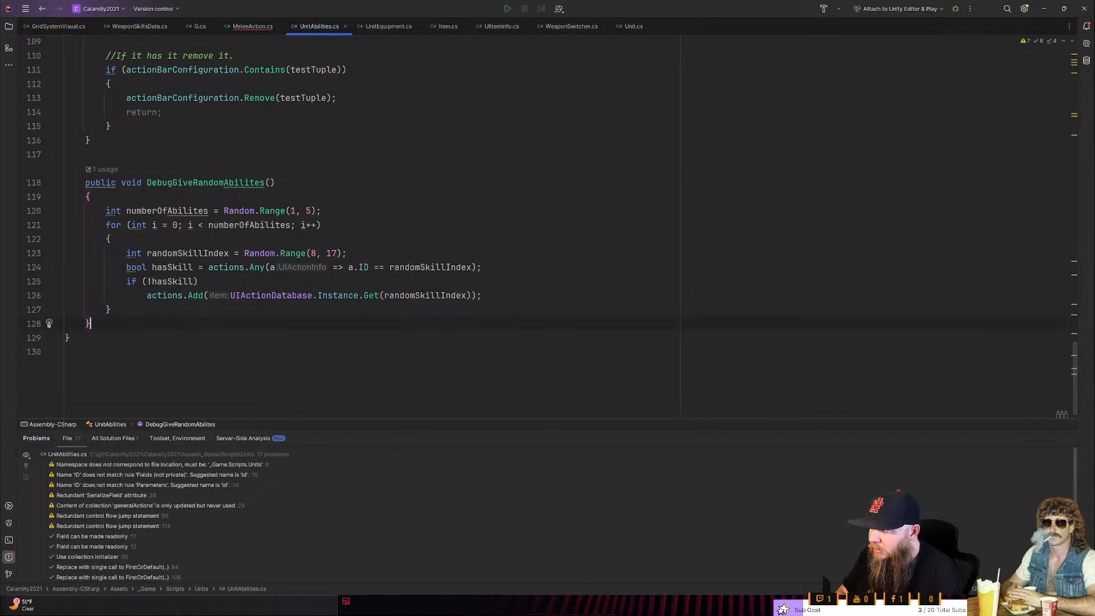
{"action": "scroll", "coordinate": [435, 326], "scroll_direction": "up", "scroll_amount": 3}
{"action": "scroll", "coordinate": [434, 229], "scroll_direction": "up", "scroll_amount": 4}
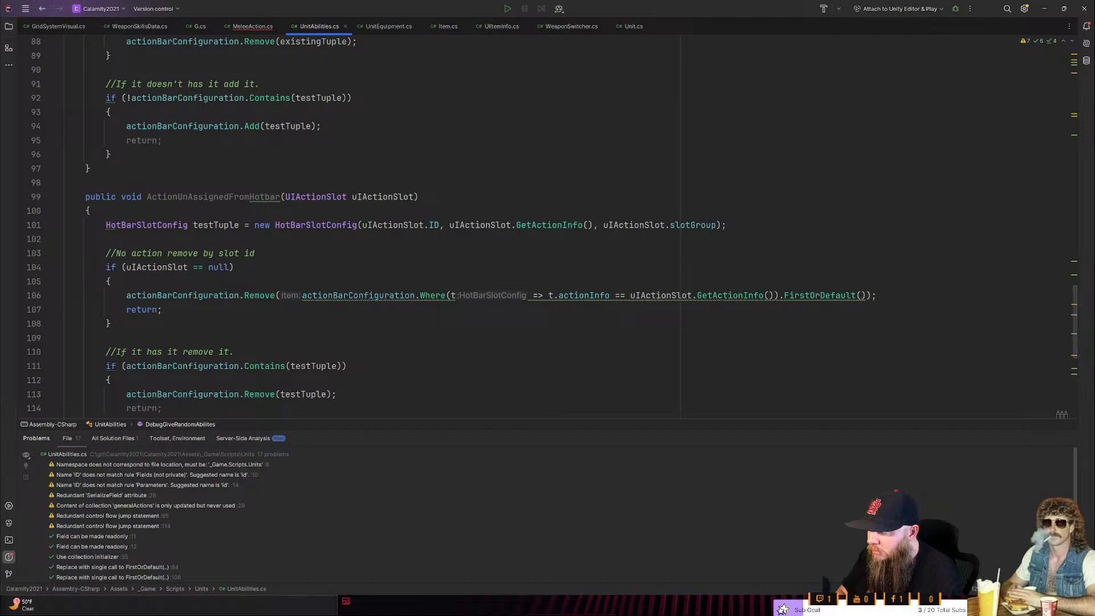
{"action": "scroll", "coordinate": [434, 228], "scroll_direction": "down", "scroll_amount": 7}
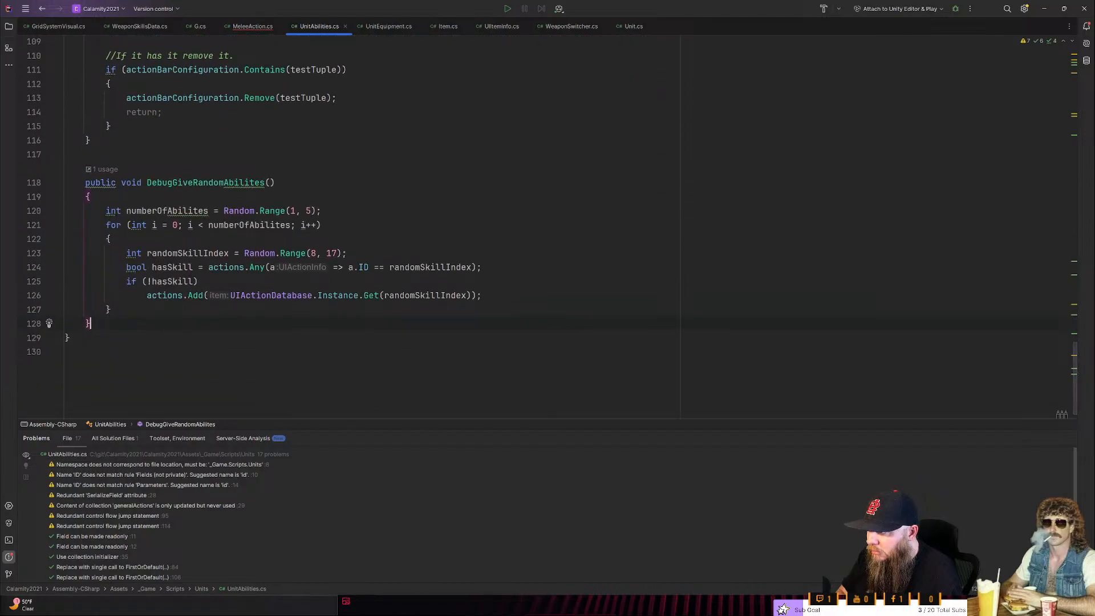
{"action": "key", "text": "ctrl+Tab"}
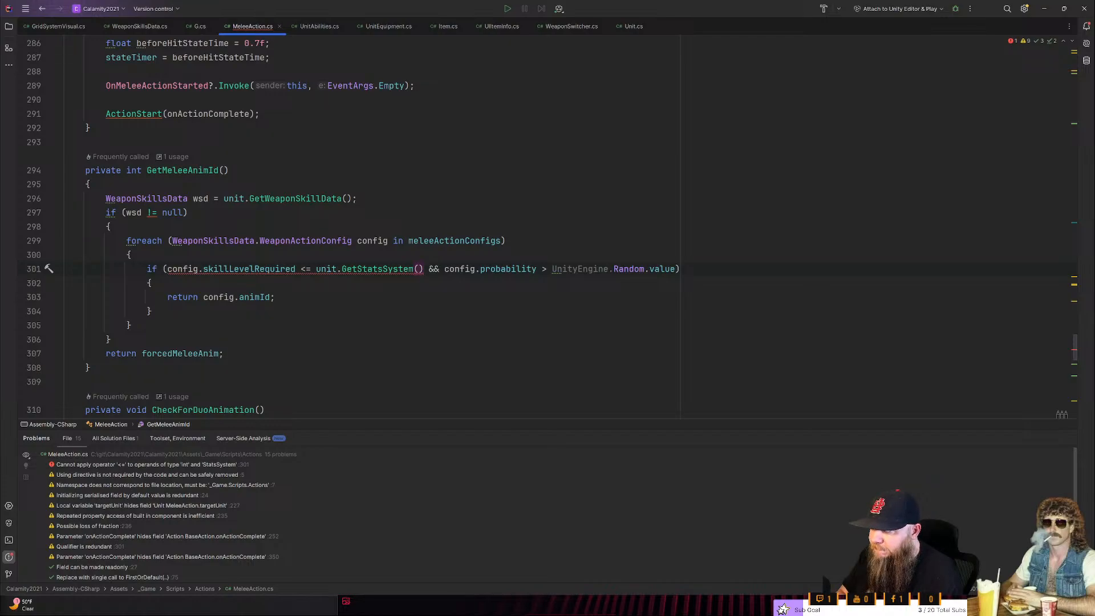
{"action": "left_click", "coordinate": [275, 297]}
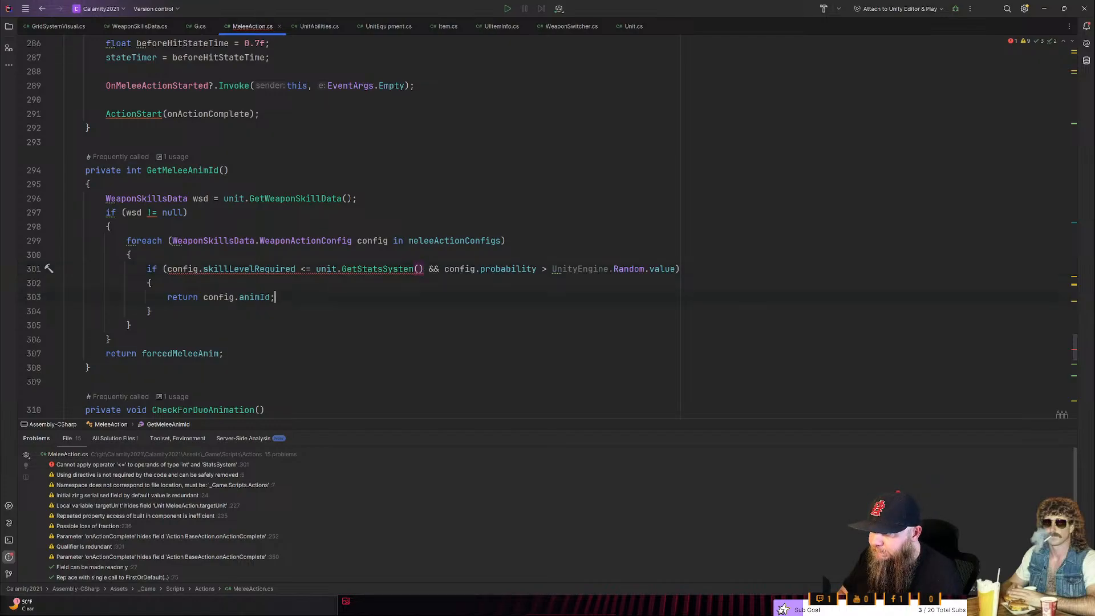
{"action": "scroll", "coordinate": [365, 228], "scroll_direction": "up", "scroll_amount": 2}
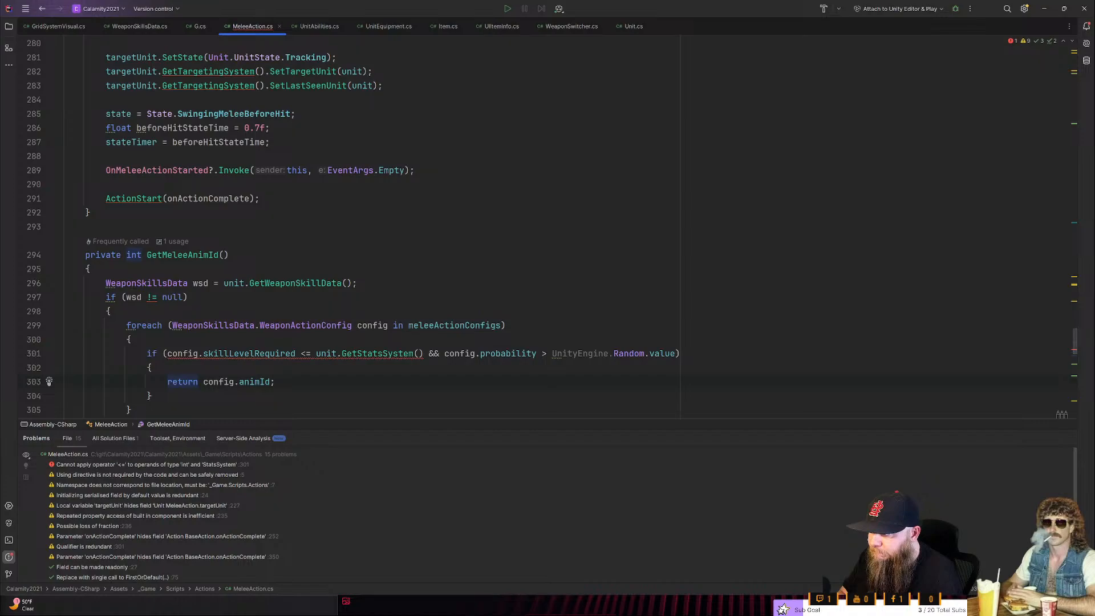
{"action": "scroll", "coordinate": [365, 228], "scroll_direction": "down", "scroll_amount": 1}
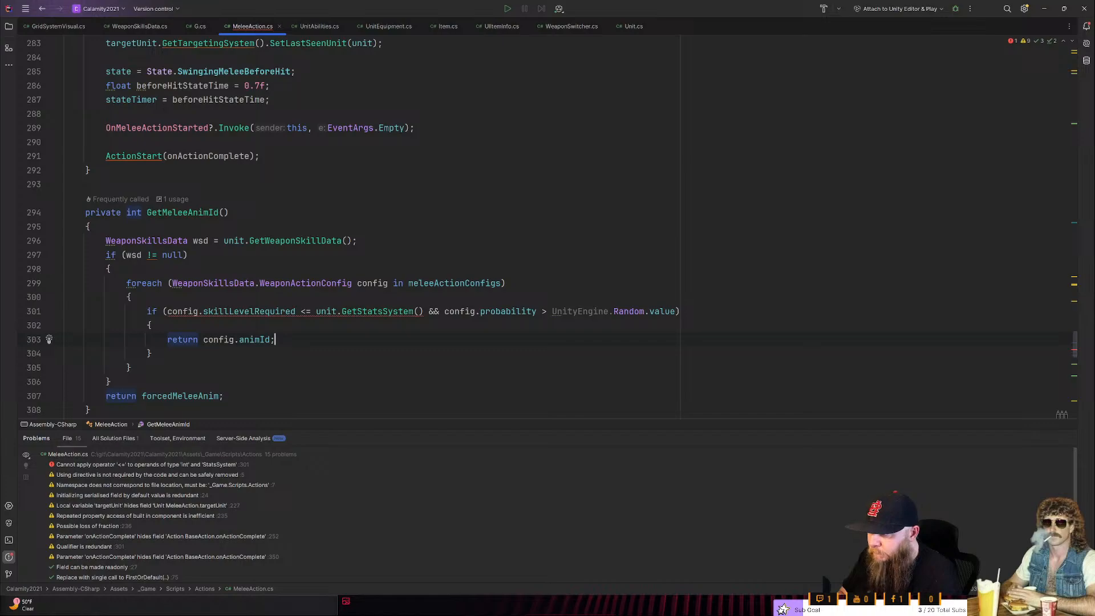
{"action": "key", "text": "alt+Tab"}
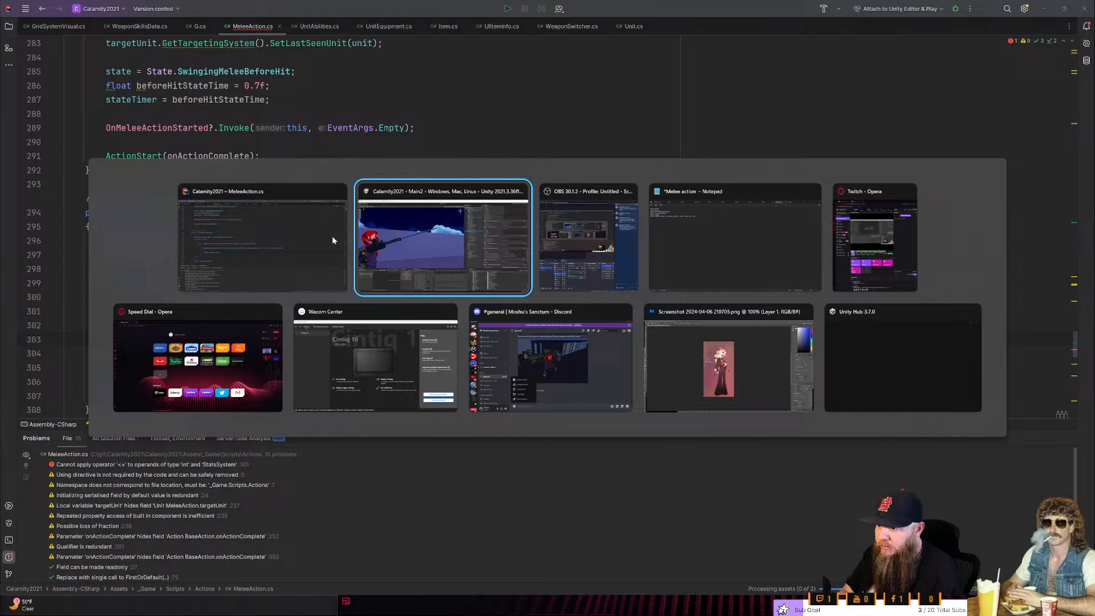
{"action": "left_click", "coordinate": [333, 240]}
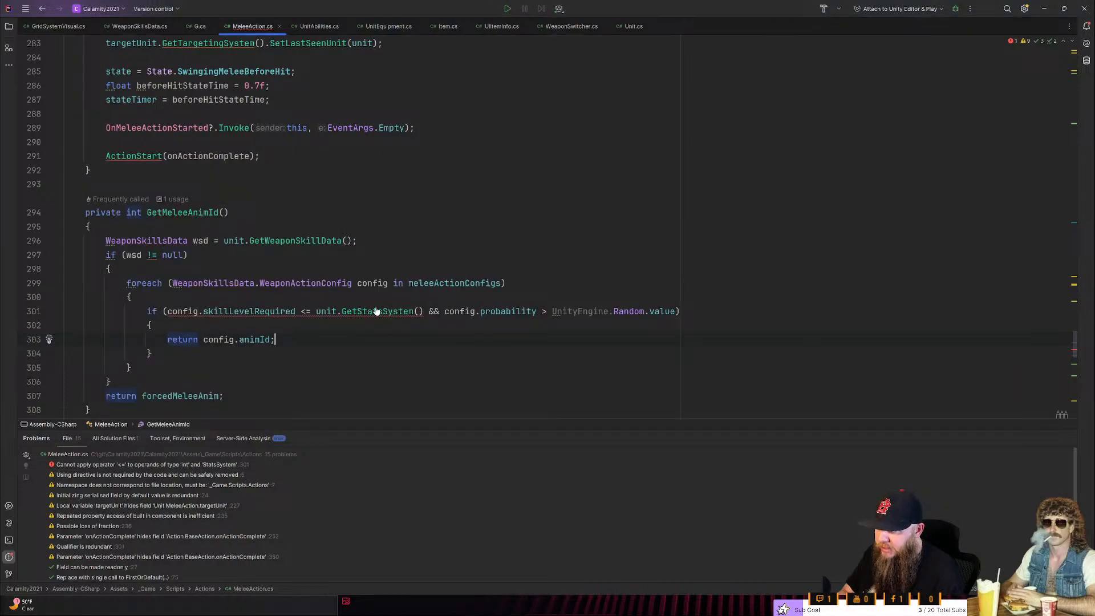
- Follow GetStatsSystem from MeleeAction's if condition to the StatsSystem class and look through its fields and methods
{"action": "double_click", "coordinate": [377, 312]}
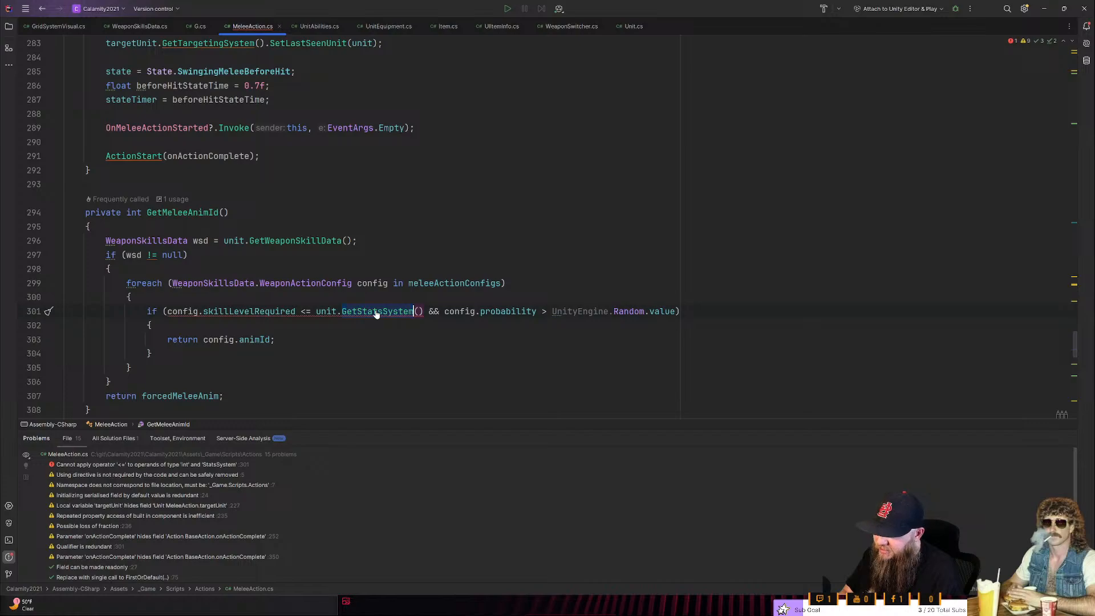
{"action": "left_click", "coordinate": [399, 313], "text": "ctrl"}
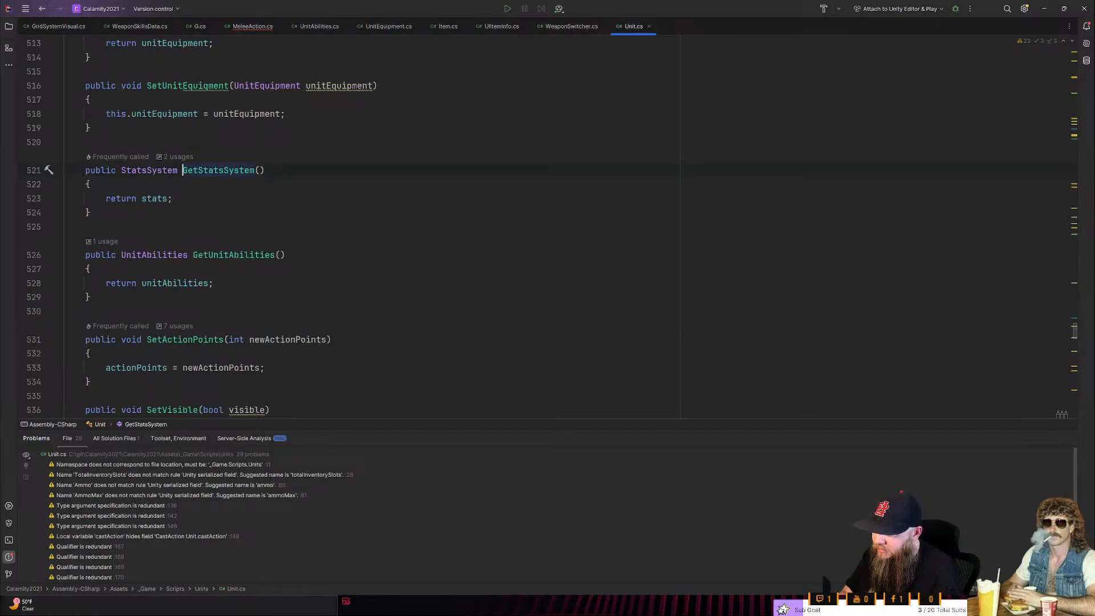
{"action": "left_click", "coordinate": [141, 170], "text": "ctrl"}
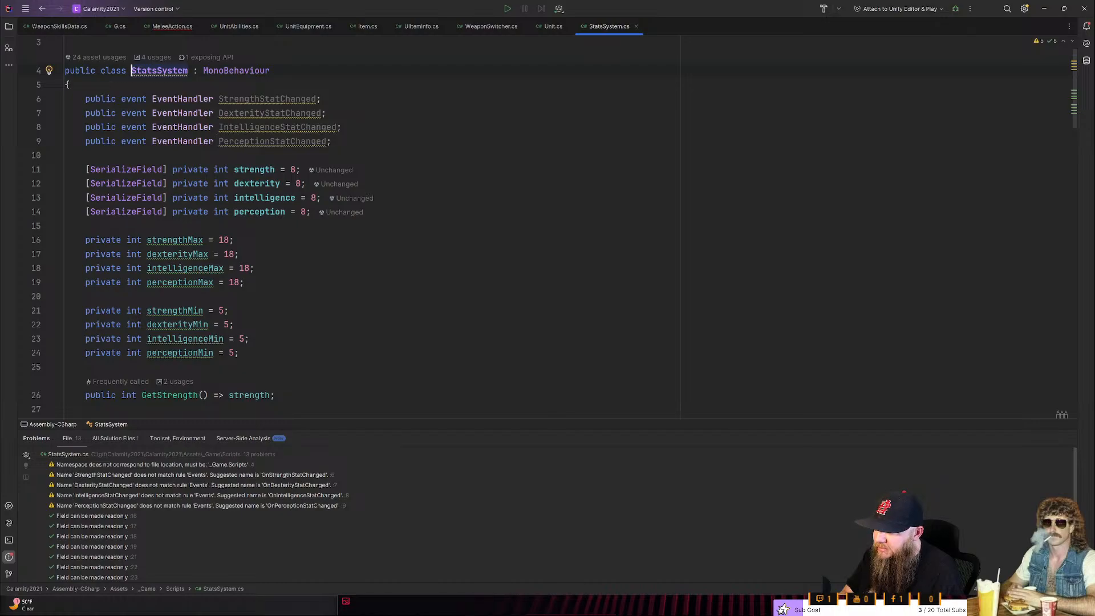
{"action": "scroll", "coordinate": [342, 222], "scroll_direction": "down", "scroll_amount": 8}
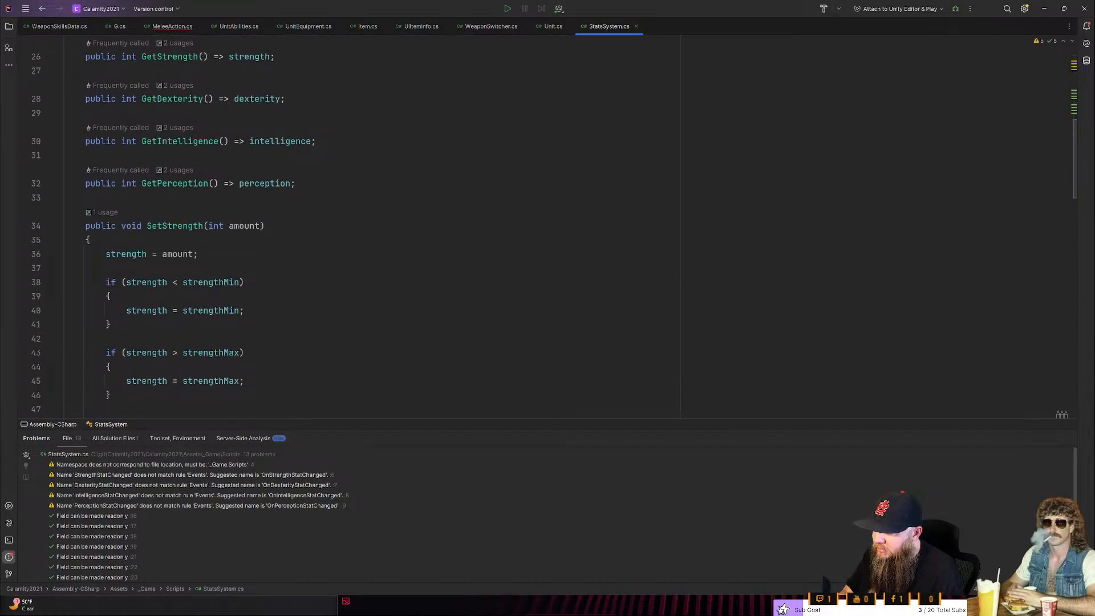
{"action": "scroll", "coordinate": [343, 222], "scroll_direction": "down", "scroll_amount": 5}
{"action": "scroll", "coordinate": [342, 223], "scroll_direction": "down", "scroll_amount": 7}
- Search StatsSystem.cs for level
{"action": "key", "text": "ctrl+f"}
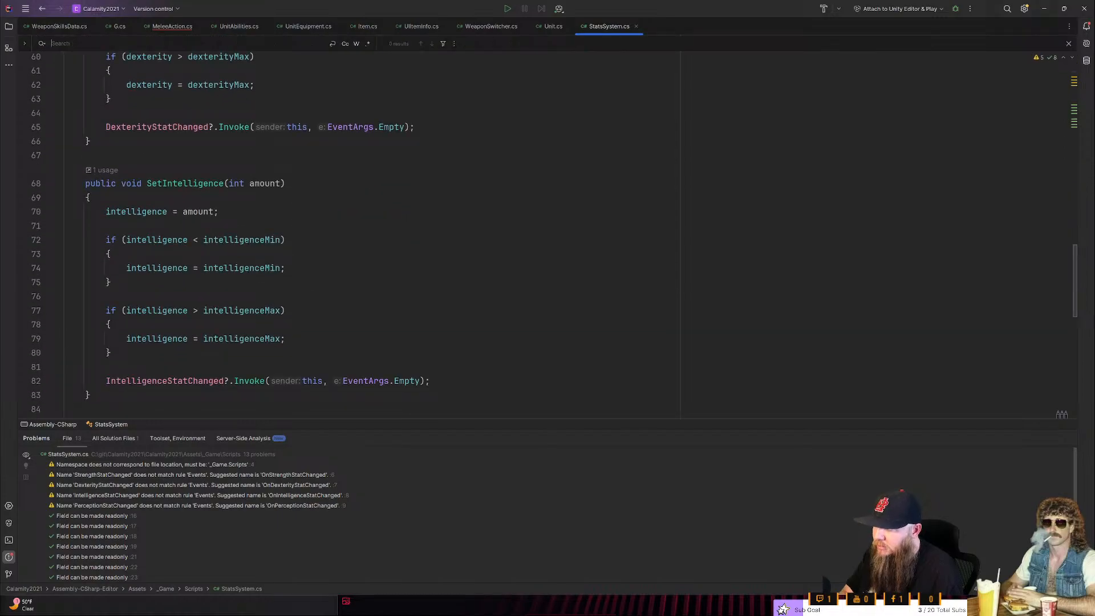
{"action": "type", "text": "keve"}
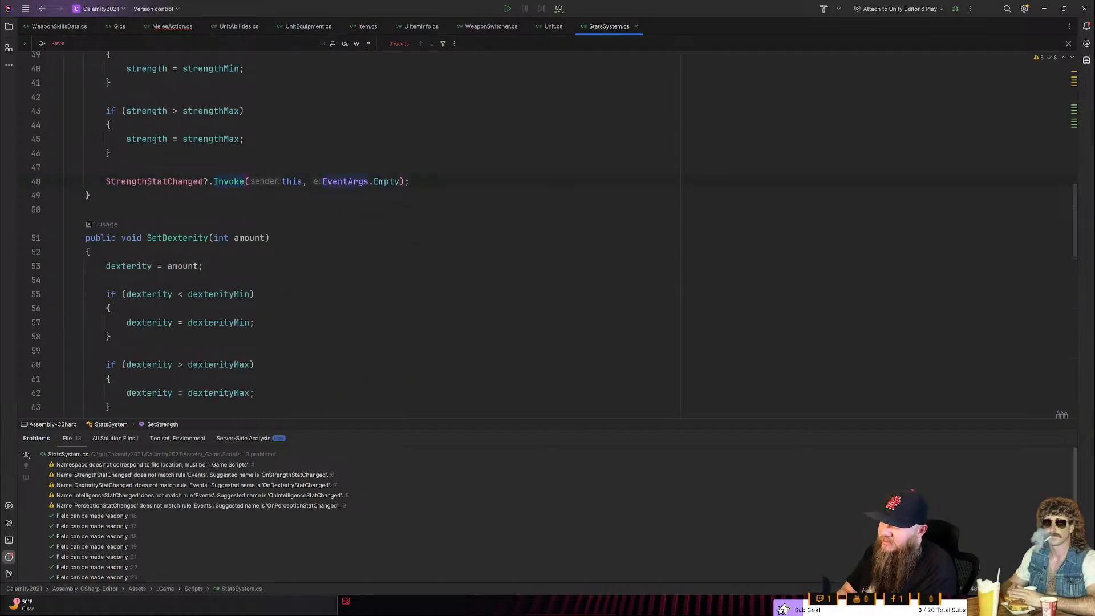
{"action": "key", "text": "BackSpace"}
{"action": "key", "text": "BackSpace"}
{"action": "key", "text": "BackSpace"}
{"action": "key", "text": "BackSpace"}
{"action": "type", "text": "level"}
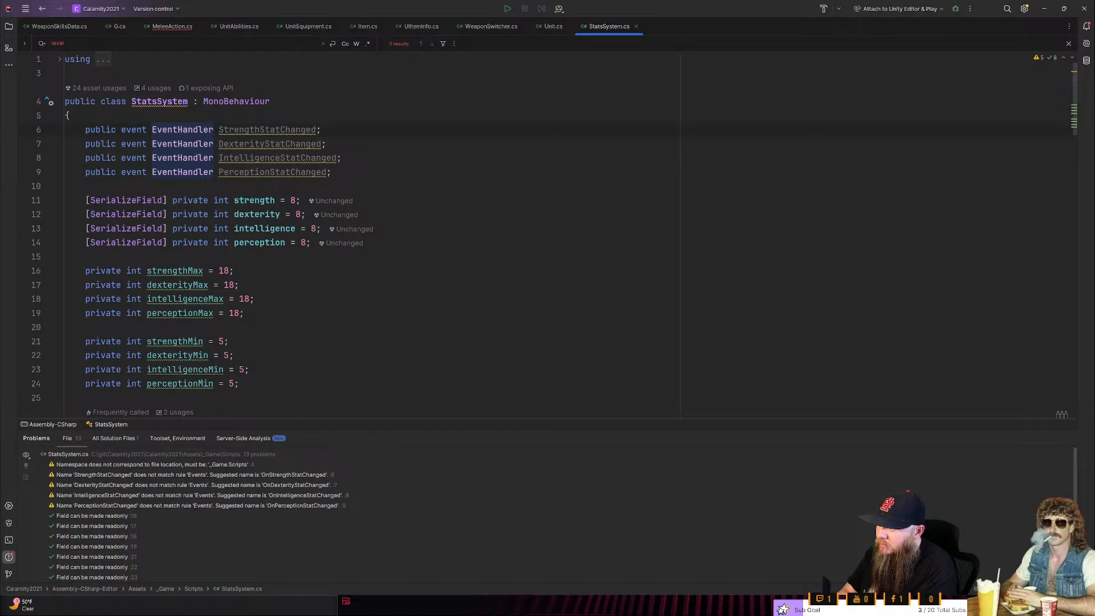
{"action": "key", "text": "alt+Tab"}
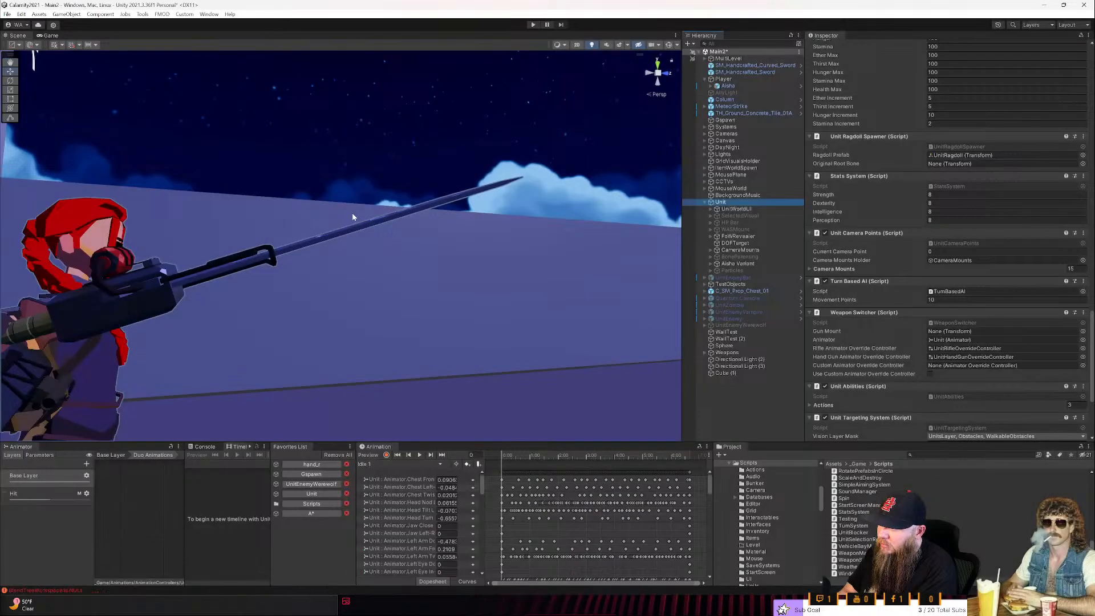
{"action": "key", "text": "alt+Tab"}
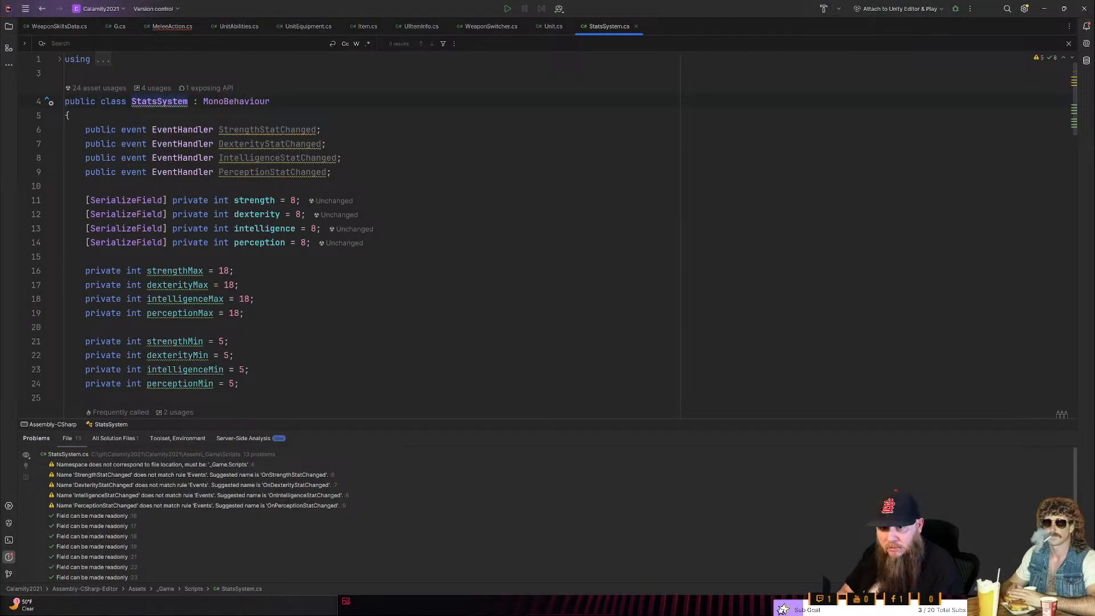
- Open the AI Assistant and check the SetWeaponSkillData call in WeaponSwitcher.cs
{"action": "left_click", "coordinate": [1086, 43]}
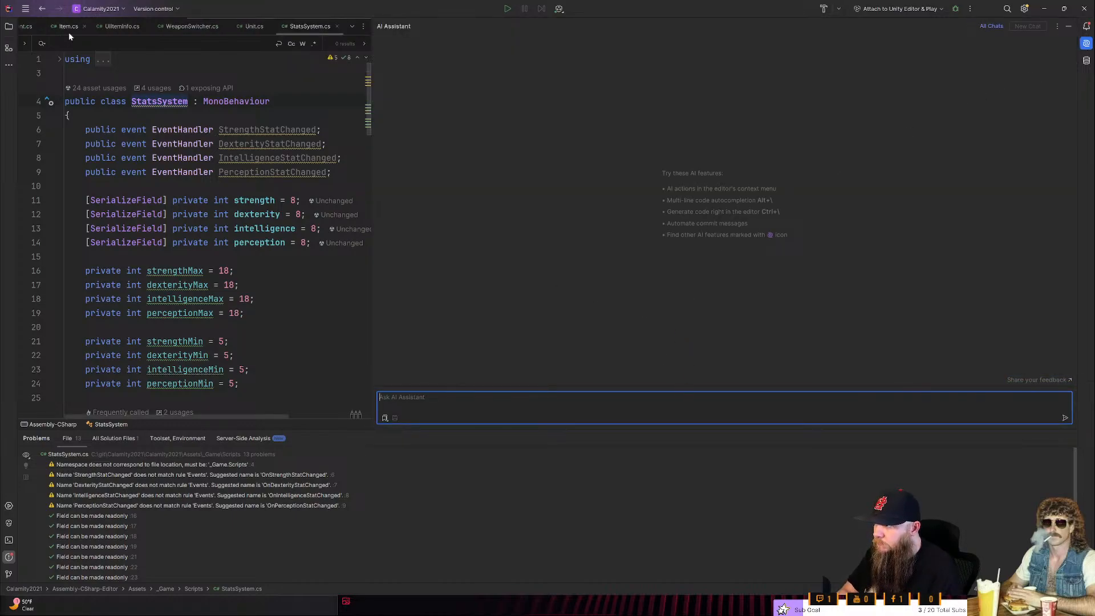
{"action": "left_click", "coordinate": [204, 30]}
{"action": "scroll", "coordinate": [255, 338], "scroll_direction": "down", "scroll_amount": 5}
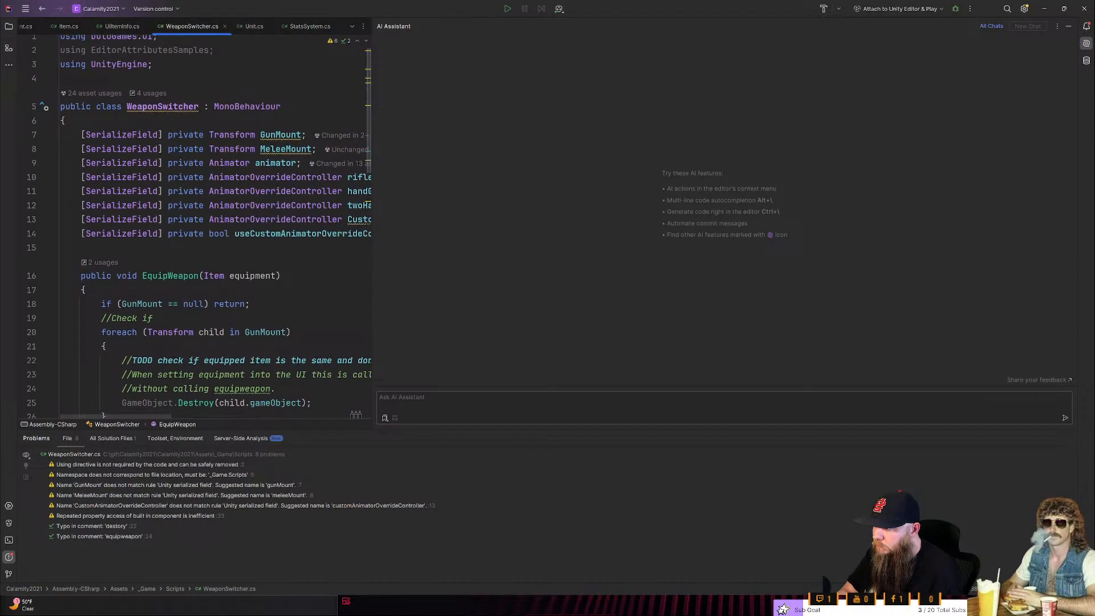
{"action": "left_click", "coordinate": [255, 338]}
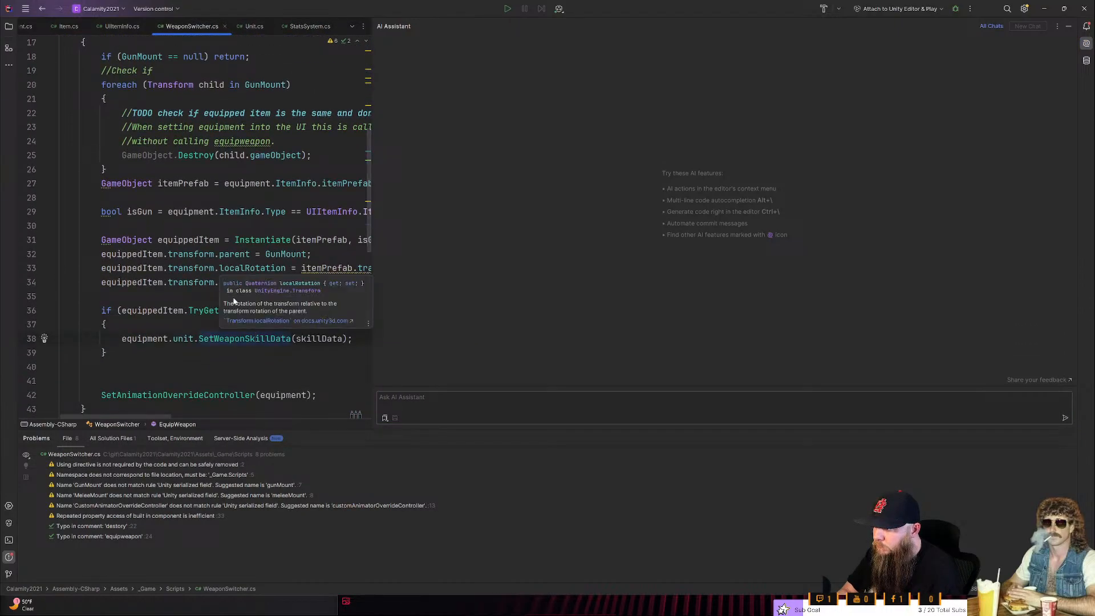
{"action": "mouse_move", "coordinate": [150, 416]}
{"action": "left_mouse_down"}
{"action": "mouse_move", "coordinate": [188, 417]}
{"action": "mouse_move", "coordinate": [150, 417]}
{"action": "left_mouse_up"}
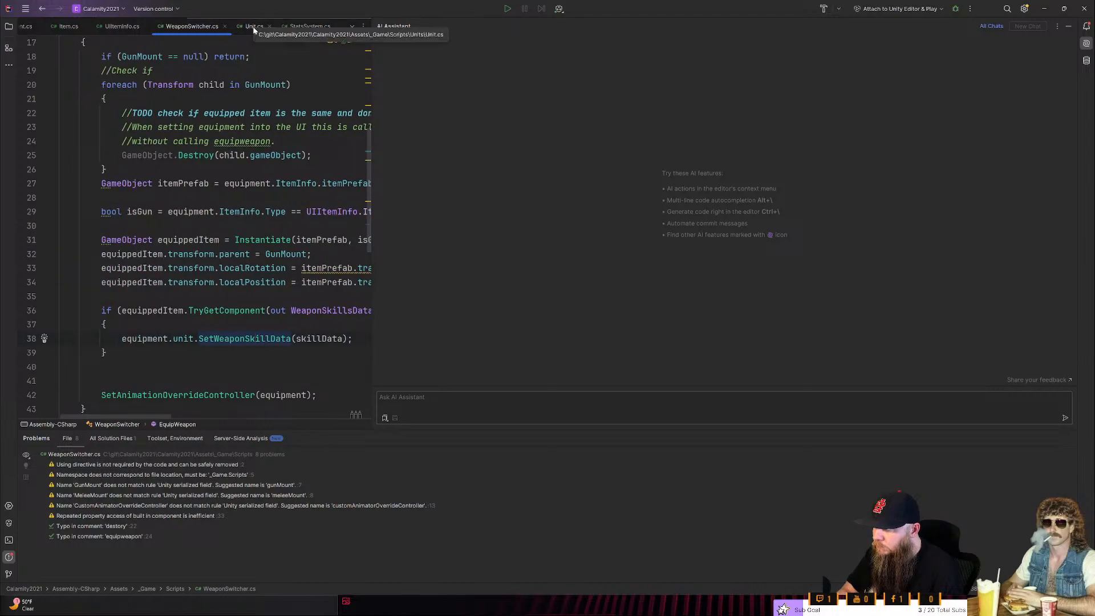
- Switch to WeaponSkillsData.cs and copy the whole WeaponType enum
{"action": "key", "text": "ctrl+Tab"}
{"action": "key", "text": "ctrl+Tab"}
{"action": "key", "text": "ctrl+Tab"}
{"action": "key", "text": "ctrl+Tab"}
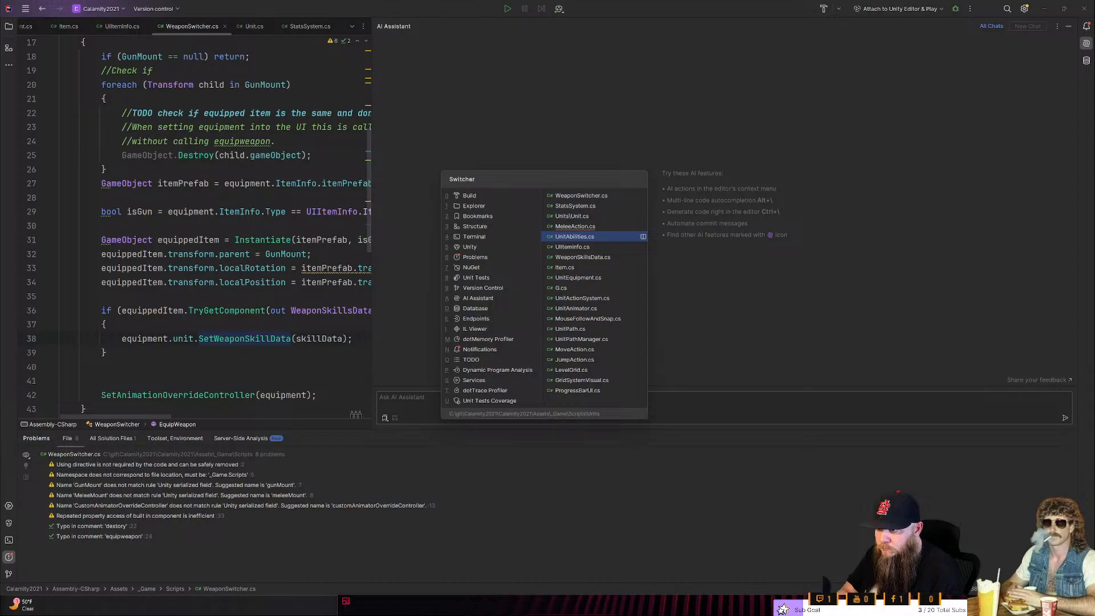
{"action": "key", "text": "ctrl+Tab"}
{"action": "key", "text": "ctrl+Tab"}
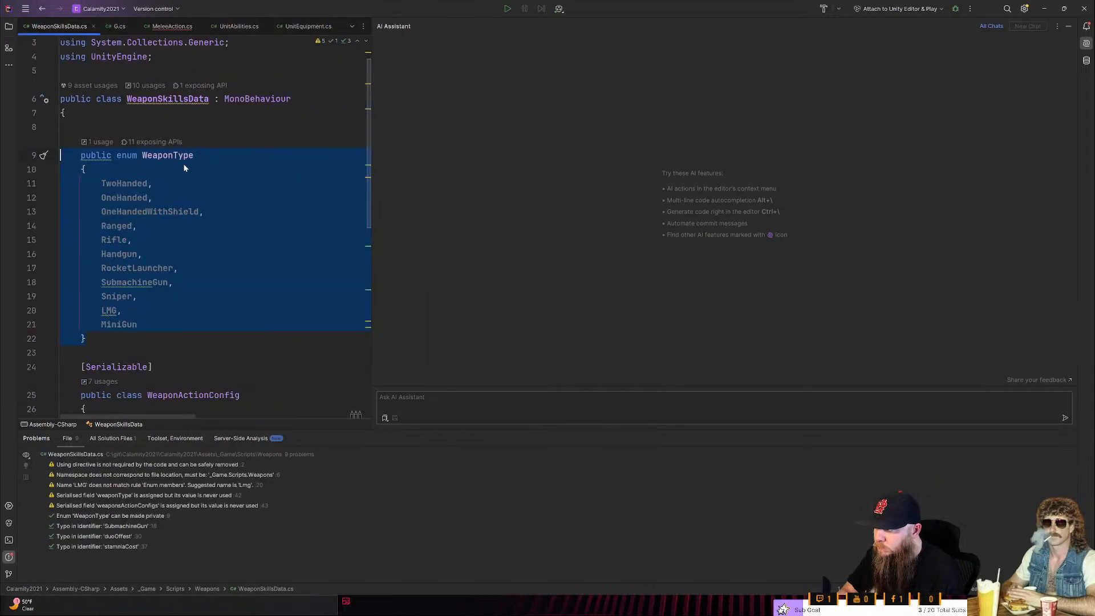
{"action": "left_click_drag", "start_coordinate": [59, 340], "coordinate": [38, 166]}
- Start an AI Assistant prompt with "Create a script"
{"action": "left_click", "coordinate": [539, 420]}
{"action": "type", "text": "Create"}
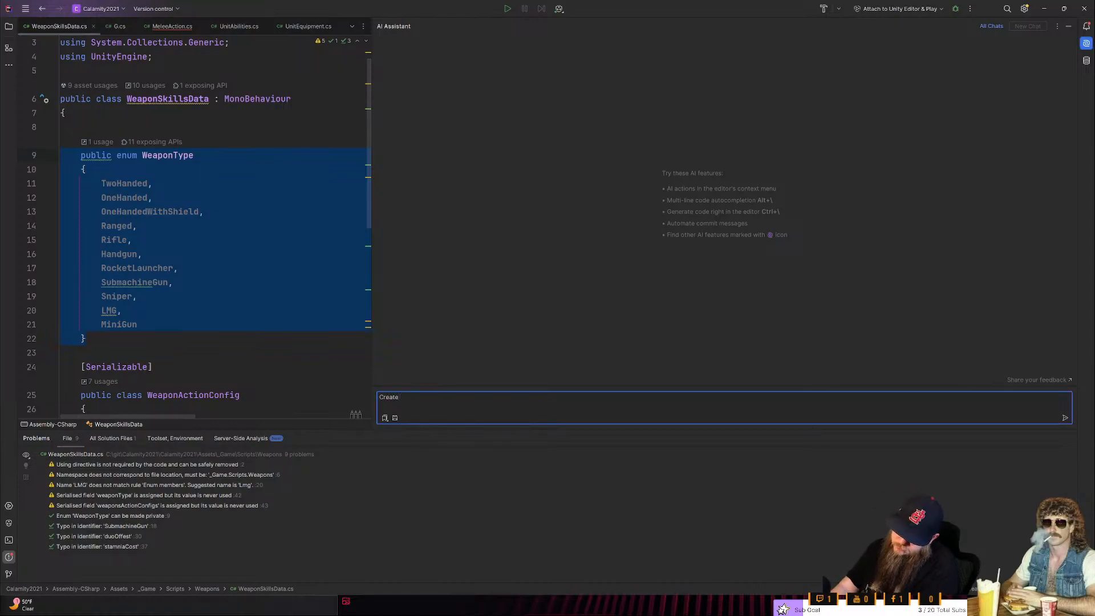
{"action": "type", "text": " a script "}
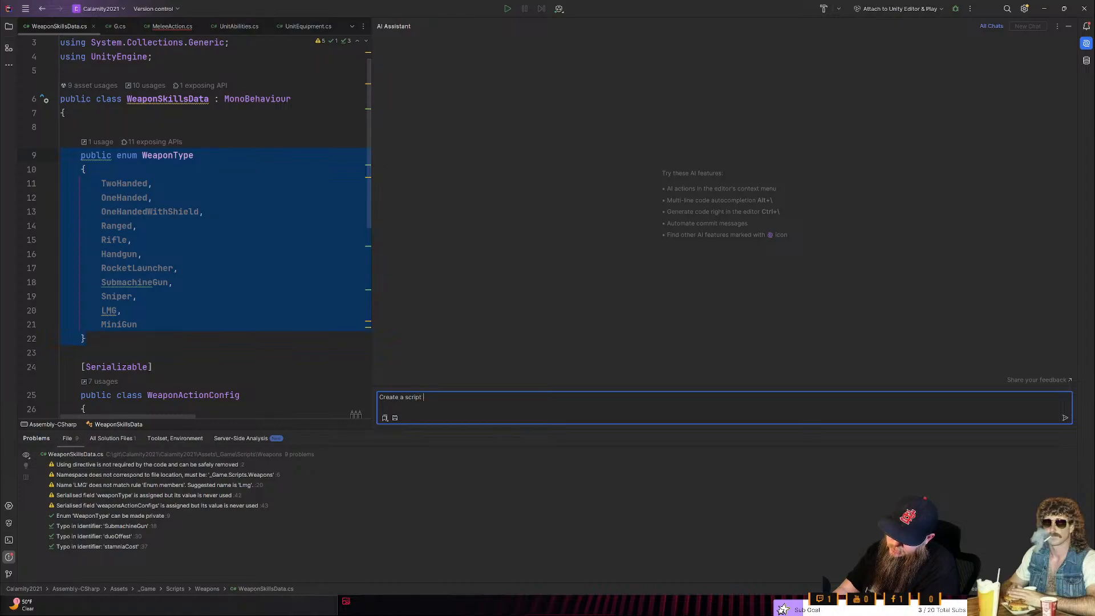
{"action": "type", "text": "will"}
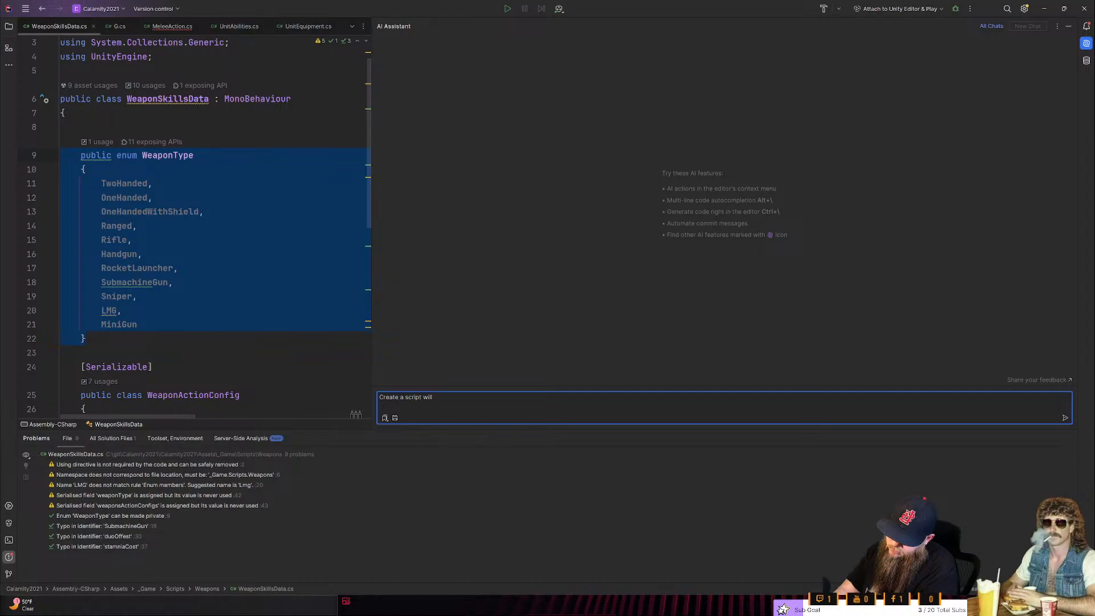
{"action": "key", "text": "ctrl+BackSpace"}
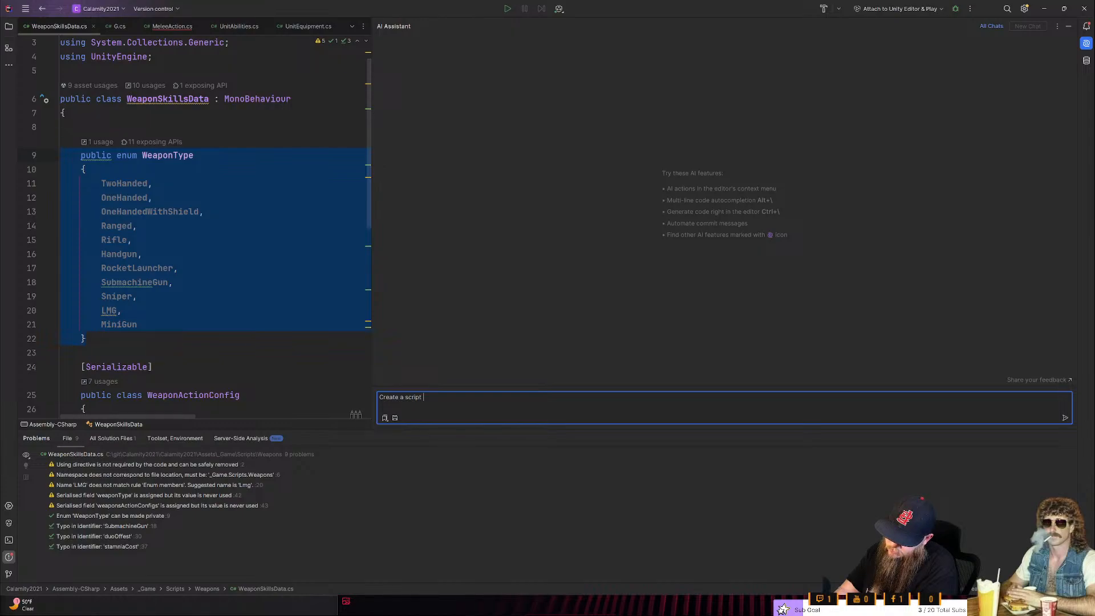
{"action": "type", "text": "store a"}
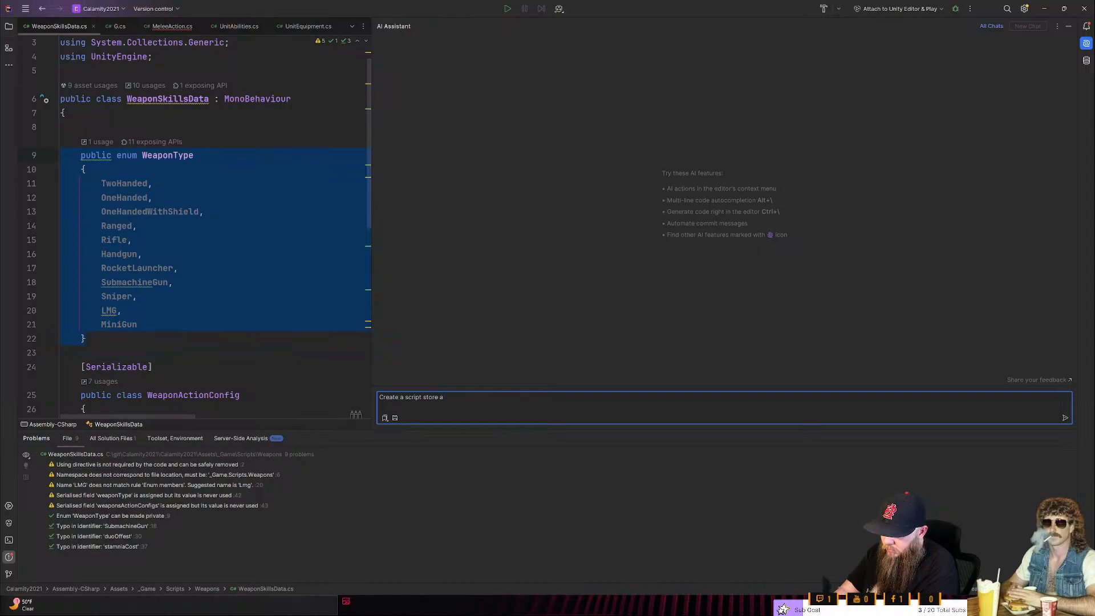
{"action": "type", "text": "players"}
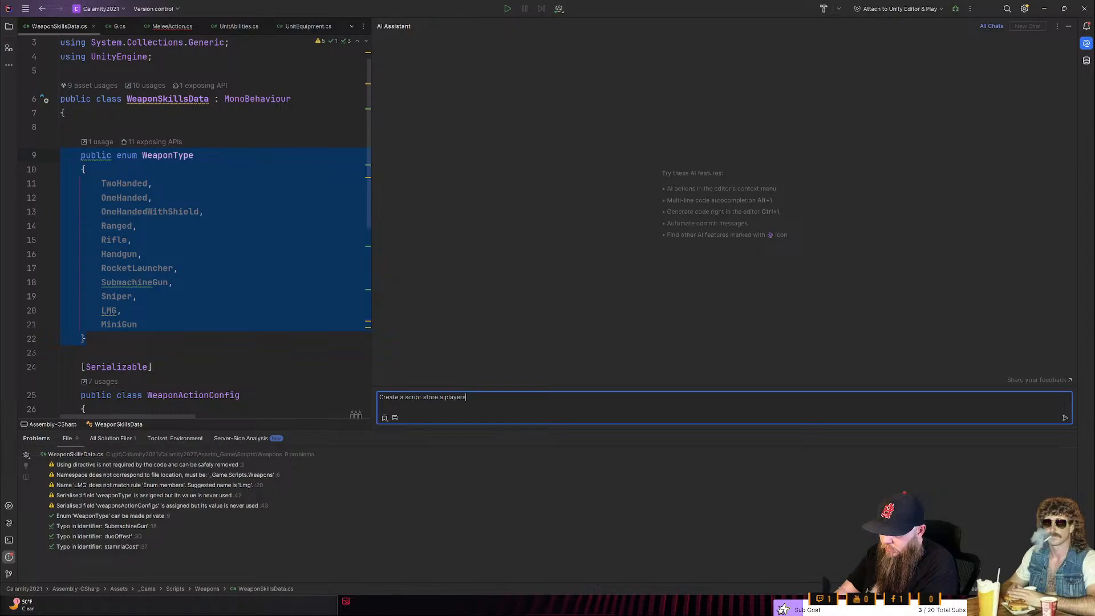
{"action": "type", "text": " skills."}
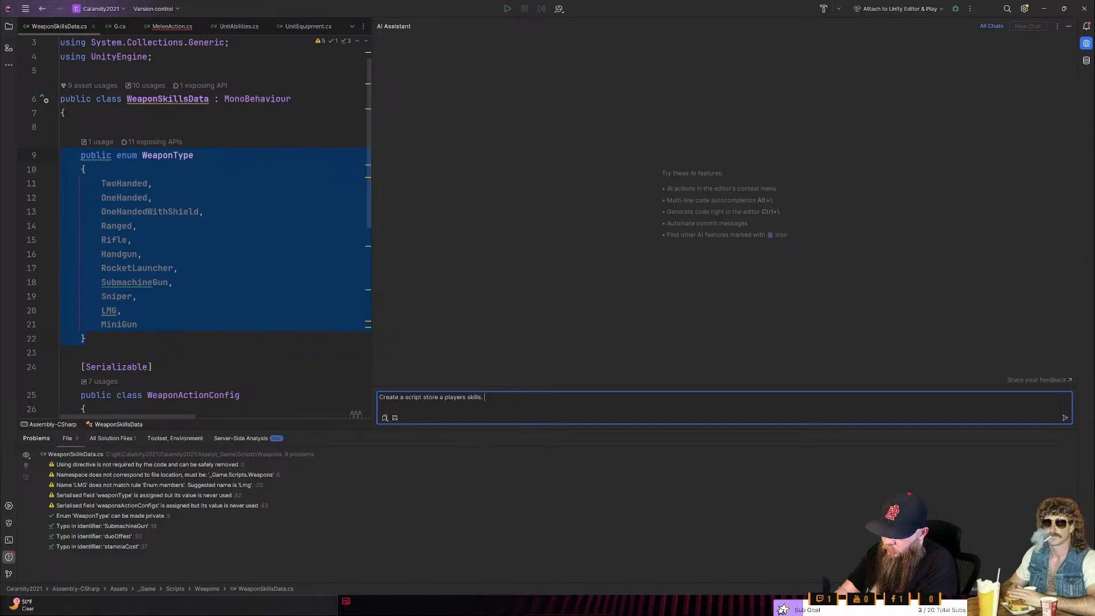
{"action": "key", "text": "BackSpace"}
{"action": "type", "text": "and"}
{"action": "key", "text": "ctrl+BackSpace"}
{"action": "key", "text": "ctrl+BackSpace"}
{"action": "key", "text": "ctrl+BackSpace"}
{"action": "key", "text": "ctrl+BackSpace"}
{"action": "key", "text": "ctrl+BackSpace"}
- Continue the prompt with "to manage player skills. It will add and remove levels for each skill."
{"action": "type", "text": "to manage player skills. "}
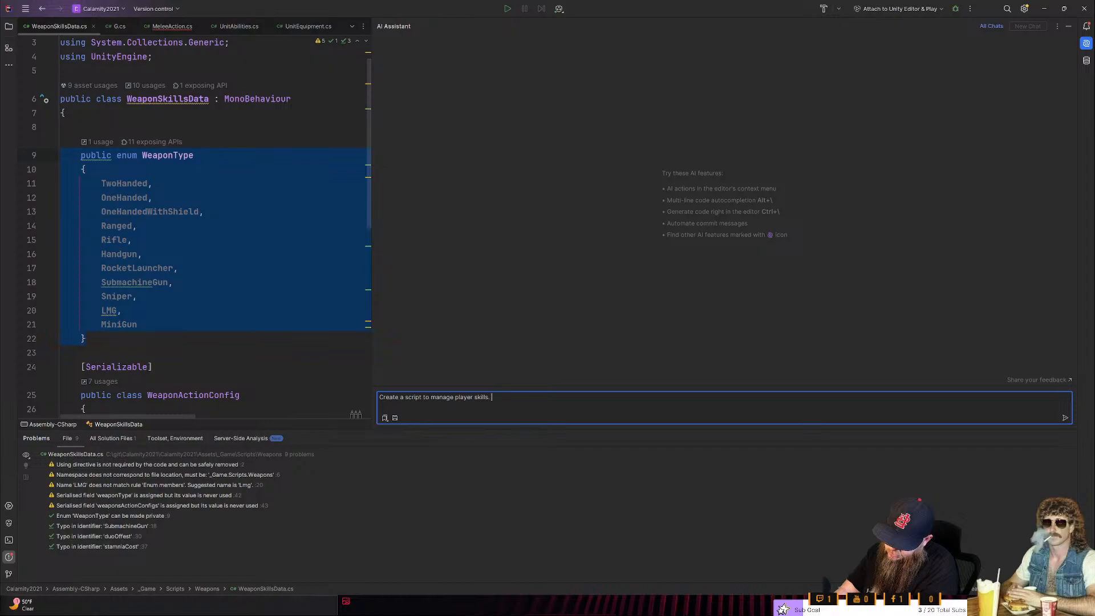
{"action": "type", "text": "It will"}
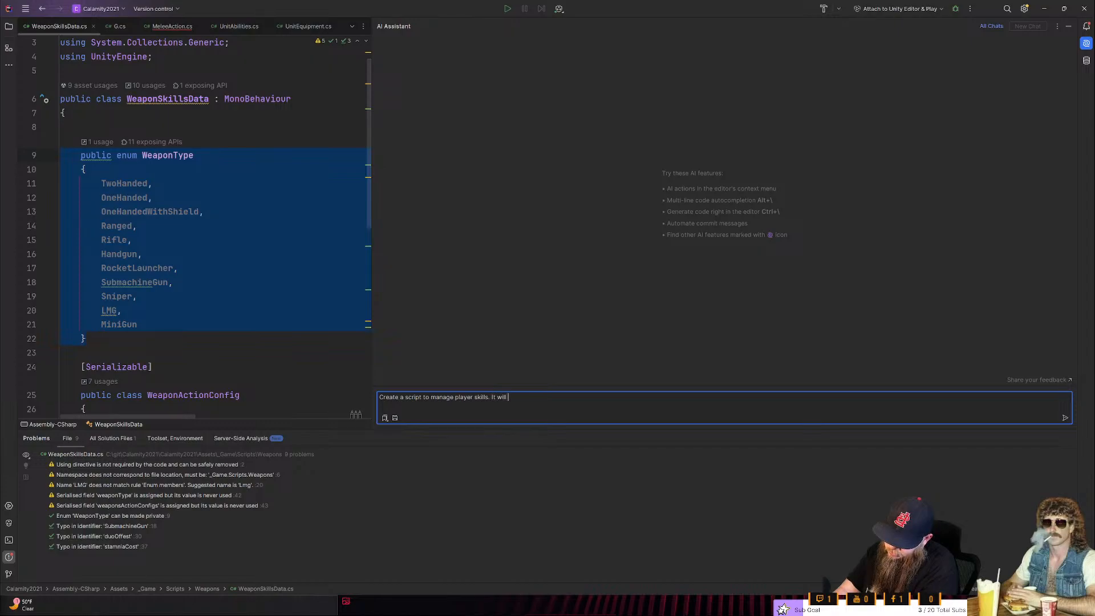
{"action": "type", "text": " add and removce"}
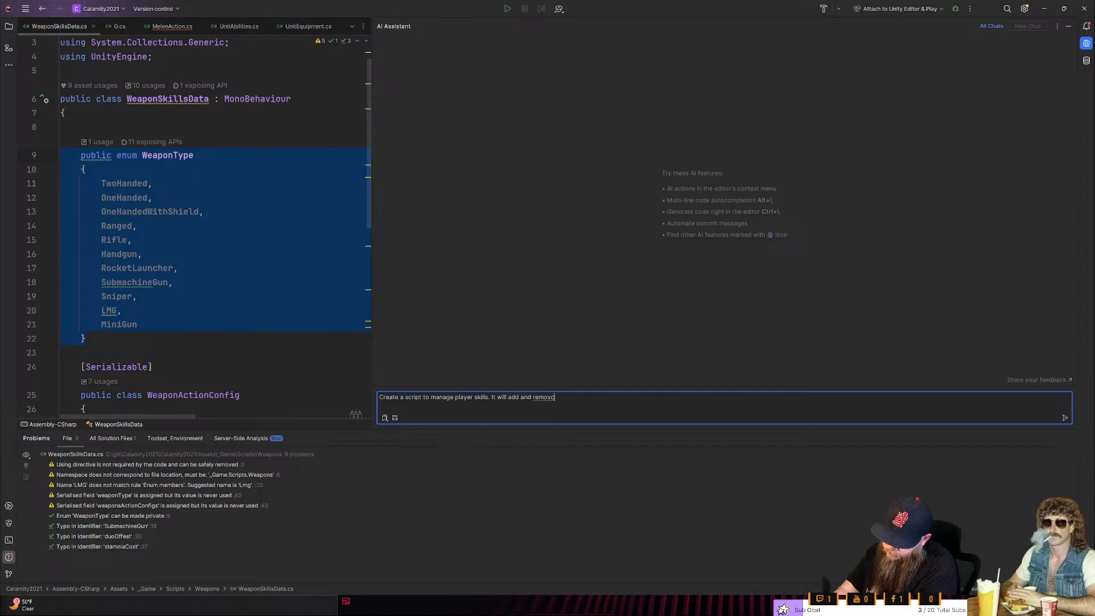
{"action": "key", "text": "BackSpace"}
{"action": "key", "text": "BackSpace"}
{"action": "type", "text": "e"}
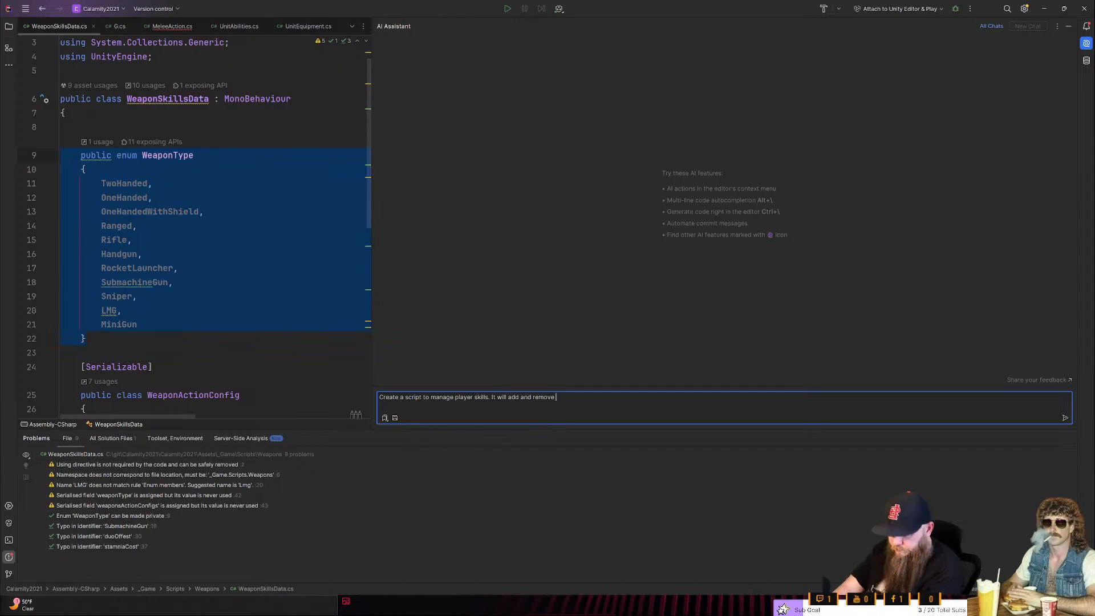
{"action": "type", "text": " levels for each skill. "}
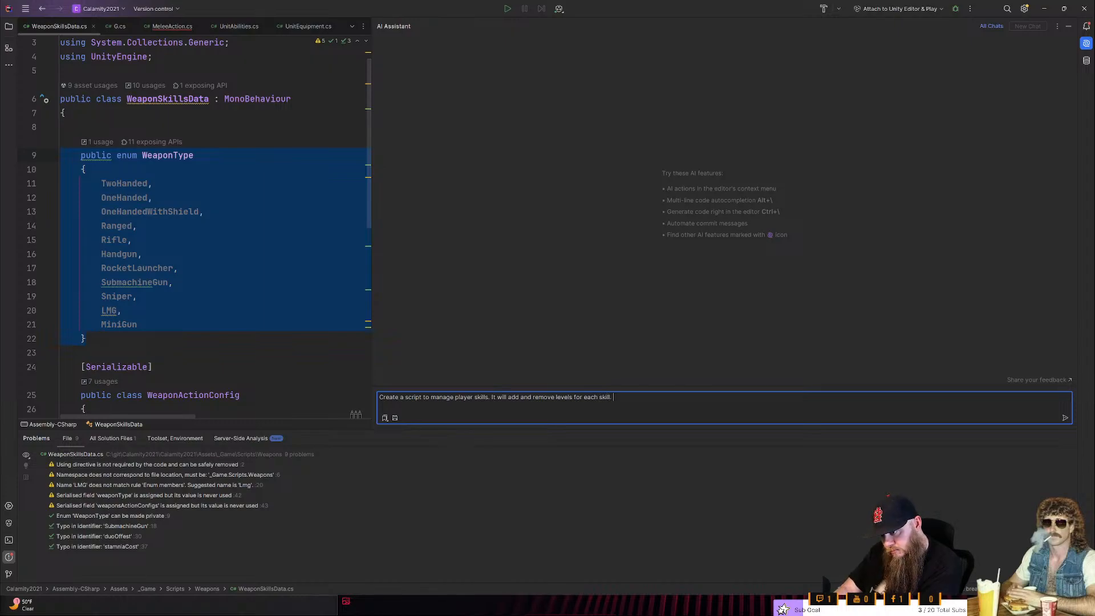
{"action": "type", "text": "It wil"}
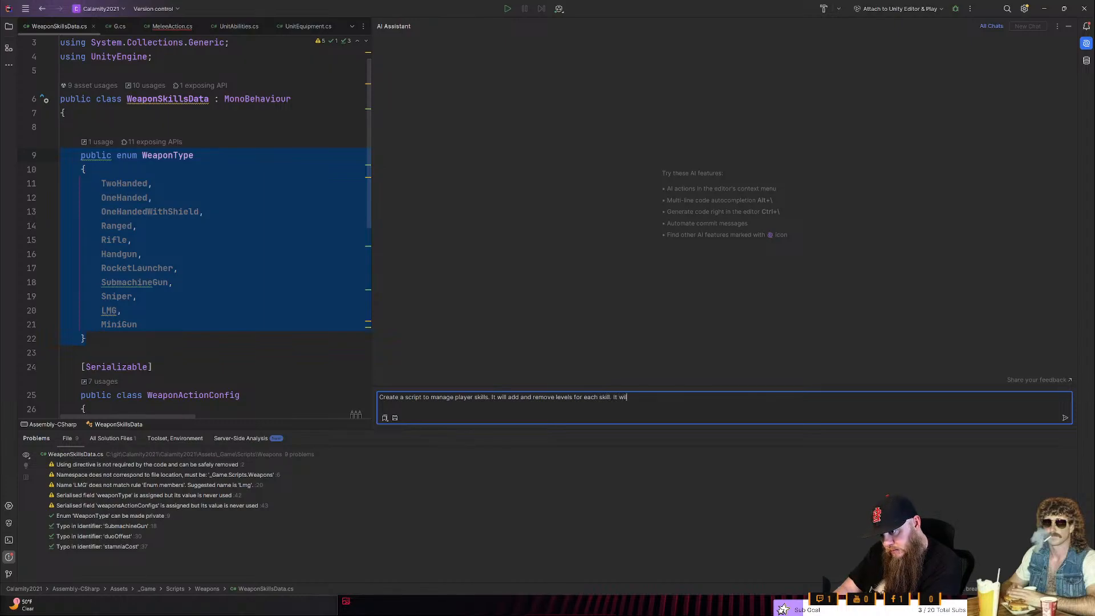
{"action": "type", "text": "l track experience "}
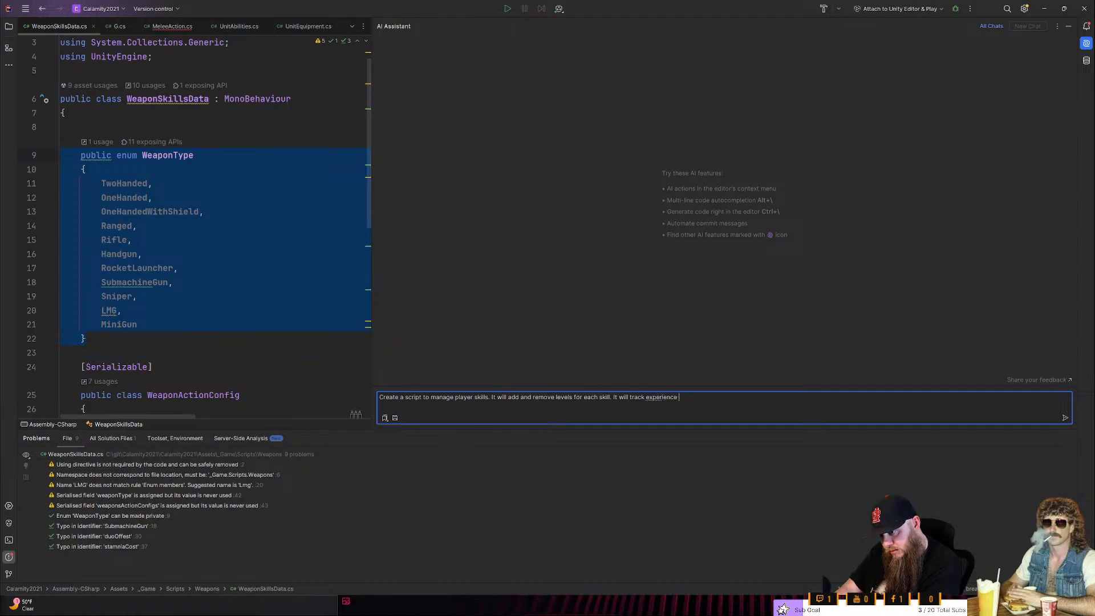
{"action": "type", "text": "gained and loss"}
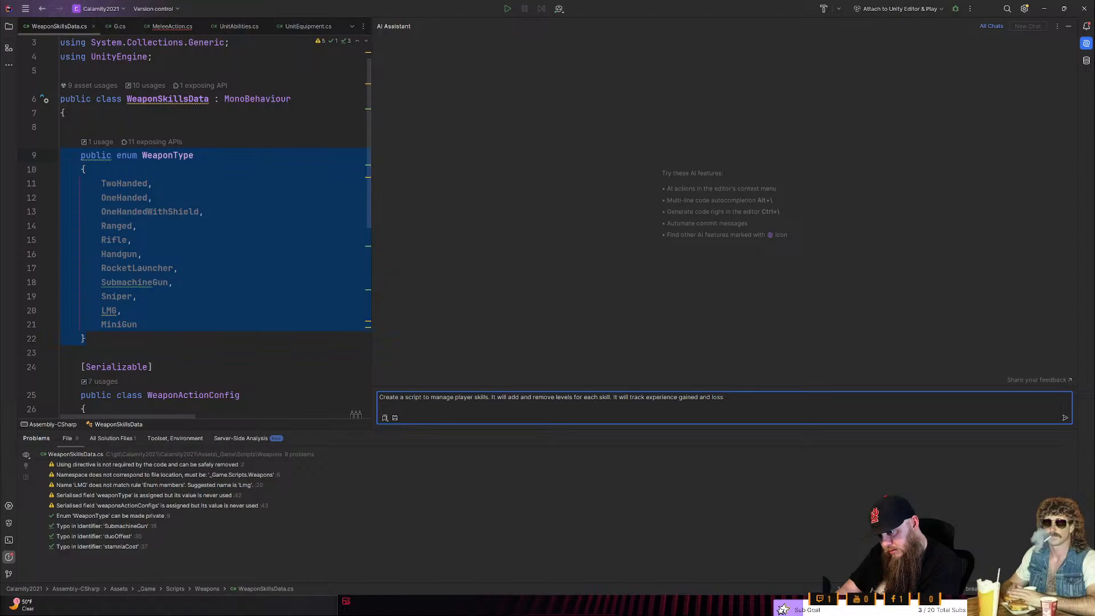
{"action": "key", "text": "ctrl+BackSpace"}
{"action": "key", "text": "ctrl+BackSpace"}
{"action": "key", "text": "ctrl+BackSpace"}
{"action": "key", "text": "ctrl+BackSpace"}
{"action": "key", "text": "ctrl+BackSpace"}
{"action": "key", "text": "ctrl+BackSpace"}
{"action": "key", "text": "ctrl+BackSpace"}
- Add "Allow you to apply experience to a skill." to the prompt and paste the copied WeaponType enum below it
{"action": "type", "text": "Allow you"}
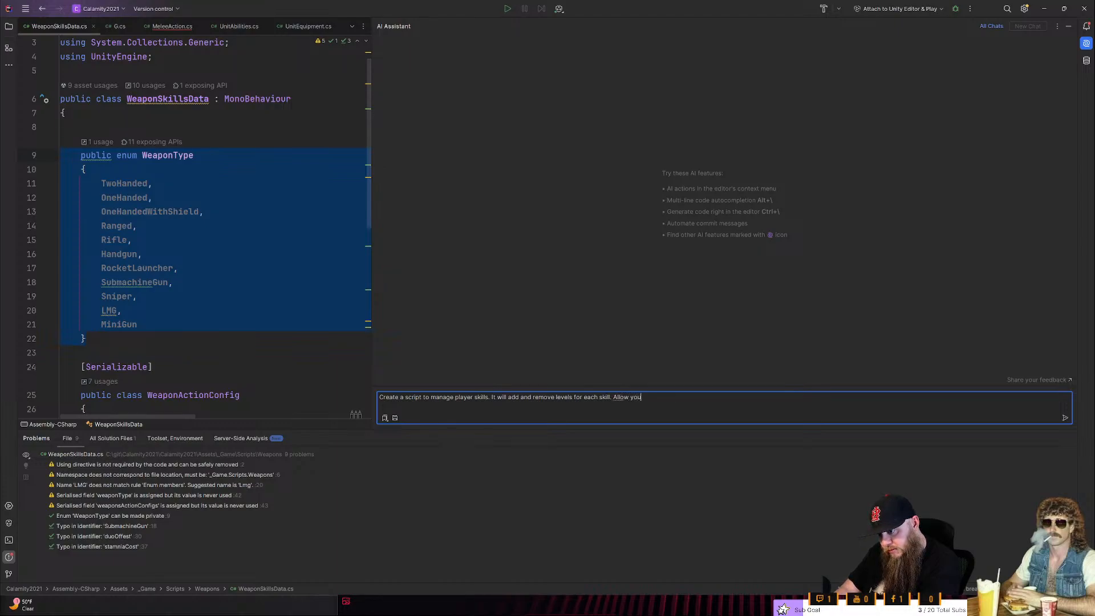
{"action": "type", "text": " to ap"}
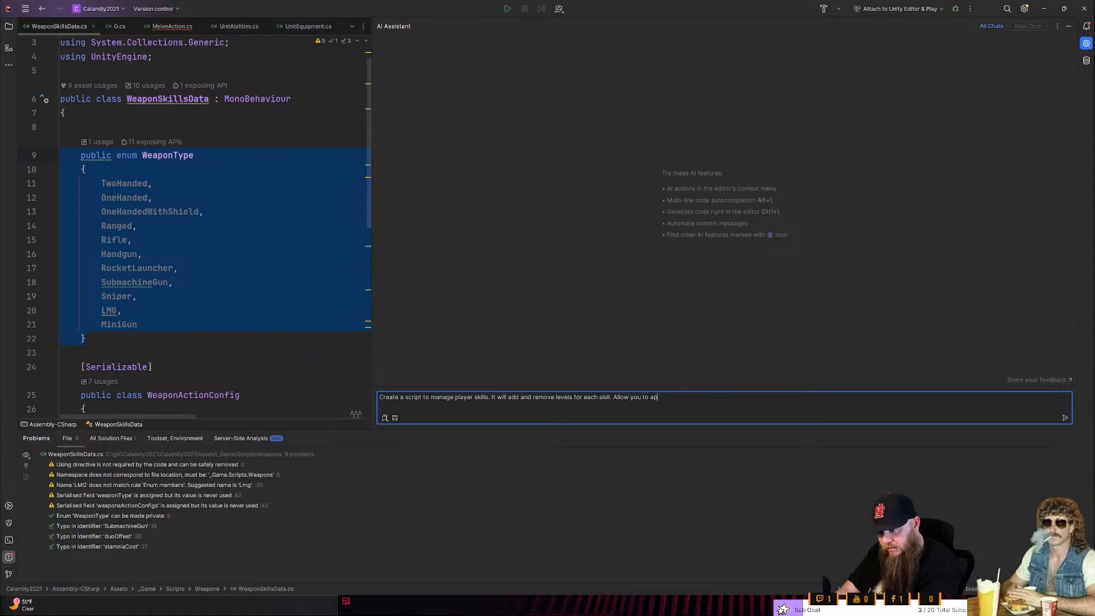
{"action": "type", "text": "ply experice"}
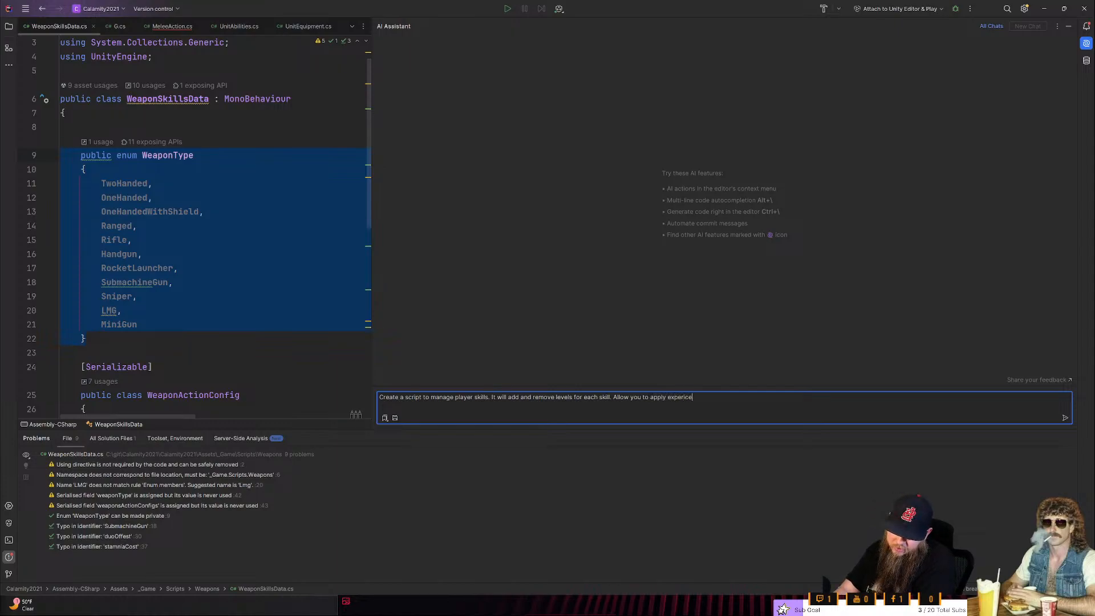
{"action": "key", "text": "BackSpace"}
{"action": "key", "text": "BackSpace"}
{"action": "type", "text": "n"}
{"action": "key", "text": "BackSpace"}
{"action": "type", "text": "ience to a skill."}
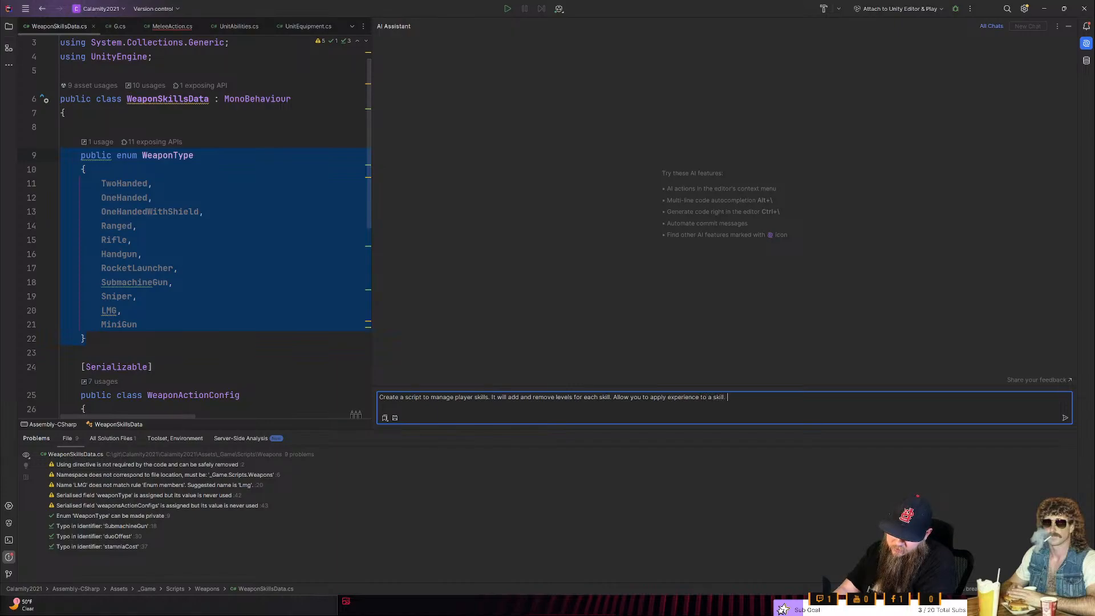
{"action": "type", "text": "```c# public enum WeaponType {     TwoHanded,     OneHanded,     OneHandedWithShield,     Ranged,     Rifle,     Handgun,     RocketLauncher,     SubmachineGun,     Sniper,     LMG,     MiniGun } ```"}
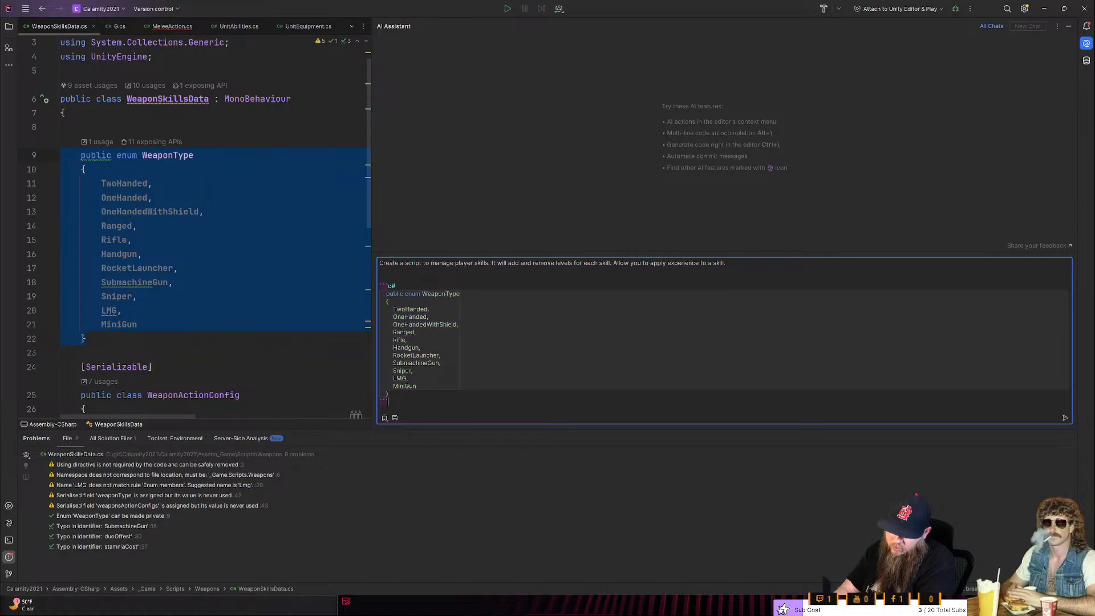
- Add "For each value in the weaponType enum create properties to track as a skill." above the pasted enum and send the prompt
{"action": "key", "text": "Up"}
{"action": "key", "text": "Up"}
{"action": "key", "text": "Up"}
{"action": "key", "text": "Up"}
{"action": "key", "text": "Up"}
{"action": "key", "text": "Up"}
{"action": "key", "text": "Up"}
{"action": "key", "text": "Up"}
{"action": "key", "text": "Up"}
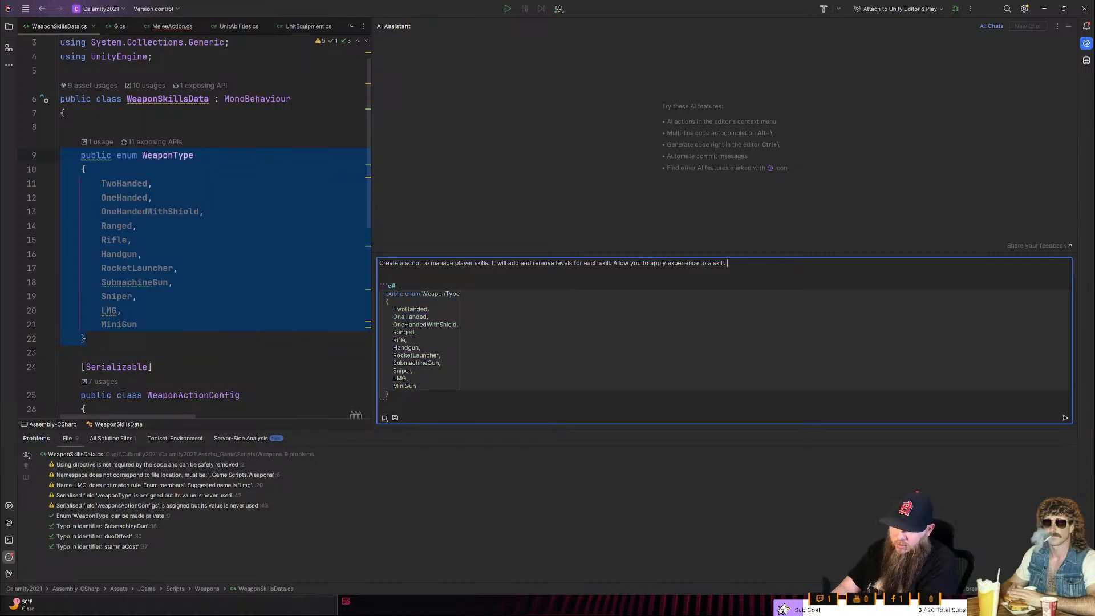
{"action": "type", "text": "For each value in the weaponType enum createa"}
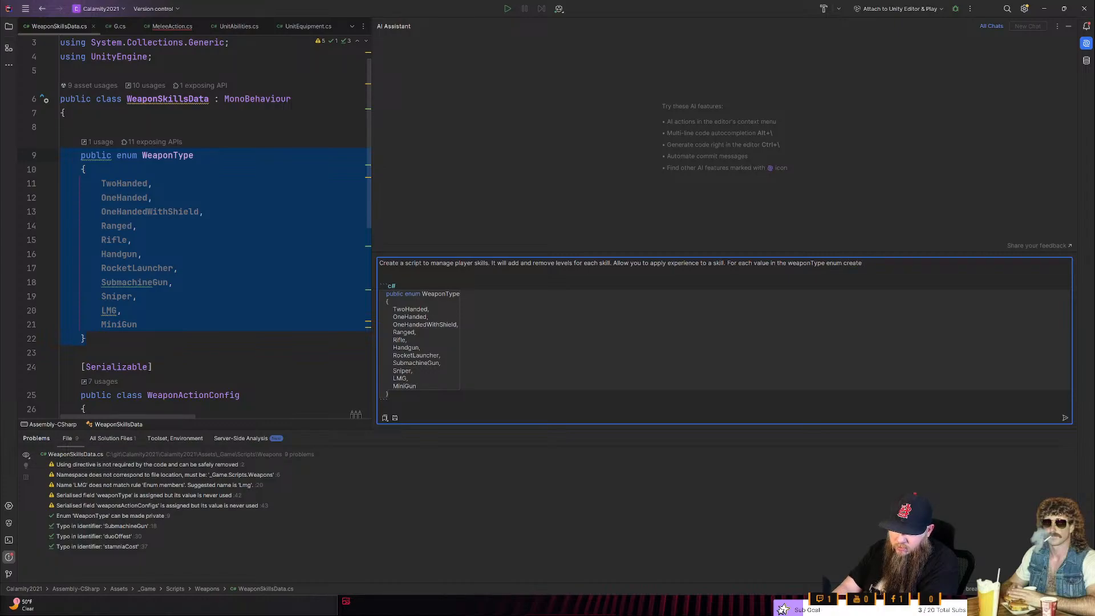
{"action": "type", "text": "properties to track as a skill."}
{"action": "key", "text": "Return"}
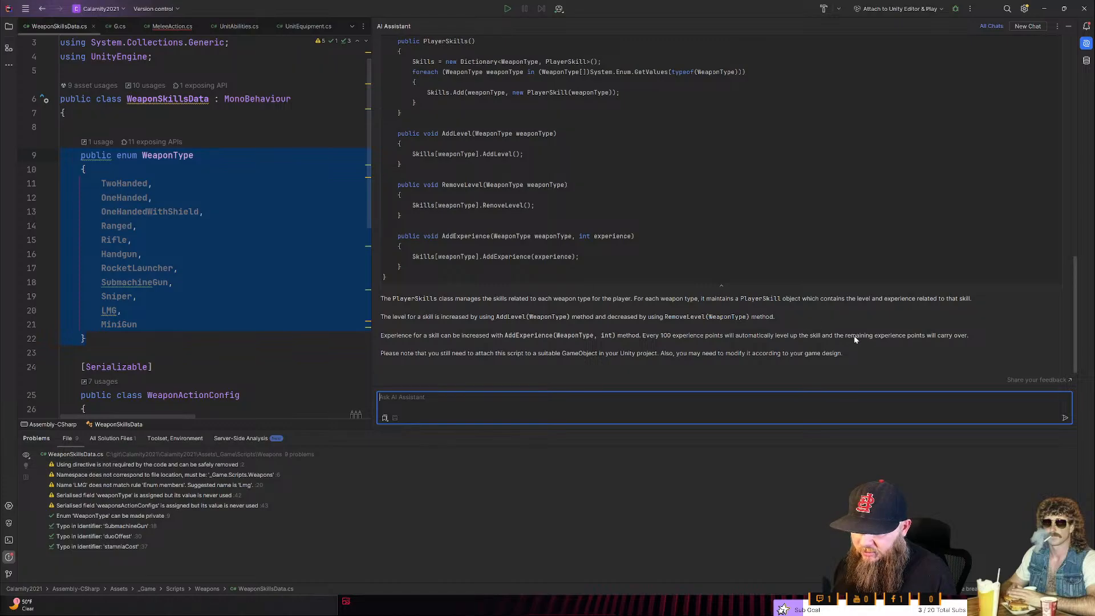
- Review the generated PlayerSkill and PlayerSkills classes in the AI Assistant's answer, including their level and experience methods
{"action": "left_click", "coordinate": [387, 277]}
{"action": "scroll", "coordinate": [721, 205], "scroll_direction": "up", "scroll_amount": 4}
{"action": "scroll", "coordinate": [721, 205], "scroll_direction": "up", "scroll_amount": 8}
{"action": "scroll", "coordinate": [721, 206], "scroll_direction": "up", "scroll_amount": 5}
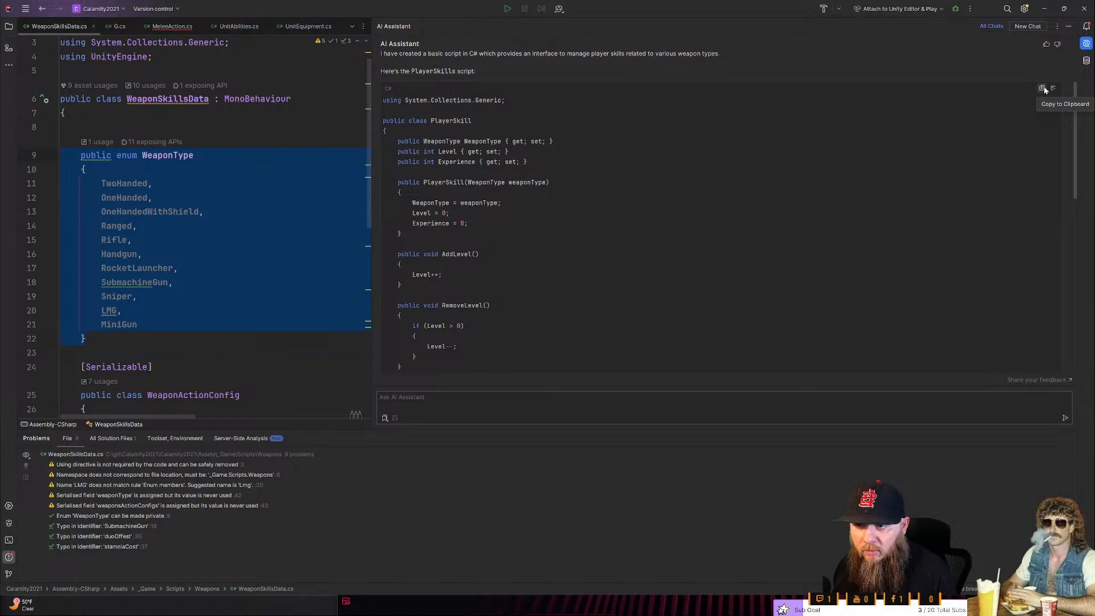
{"action": "scroll", "coordinate": [728, 204], "scroll_direction": "down", "scroll_amount": 4}
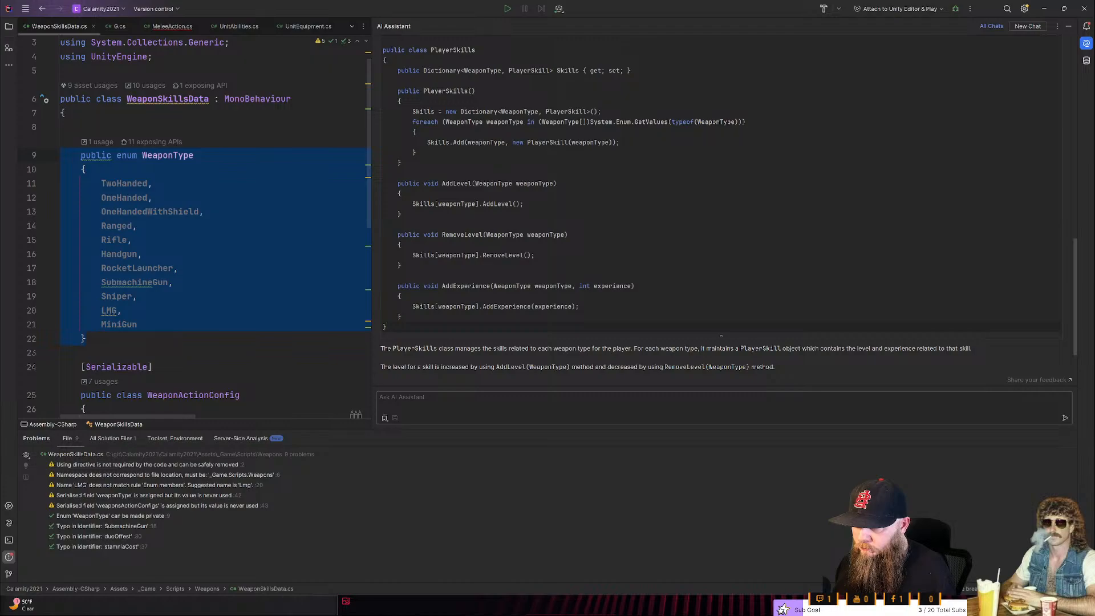
{"action": "scroll", "coordinate": [609, 286], "scroll_direction": "up", "scroll_amount": 5}
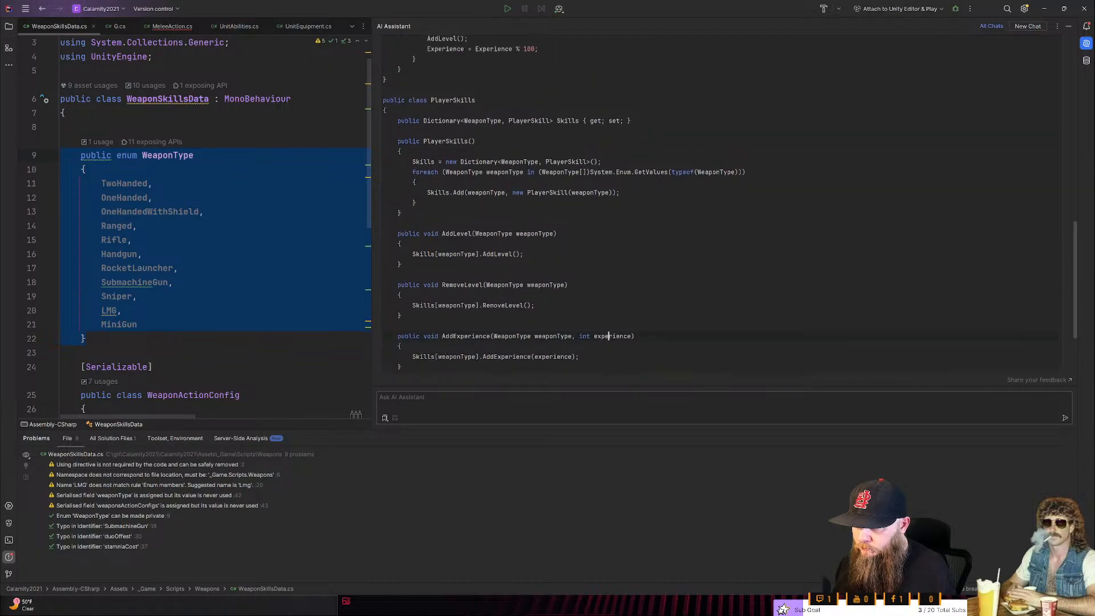
{"action": "scroll", "coordinate": [609, 285], "scroll_direction": "up", "scroll_amount": 4}
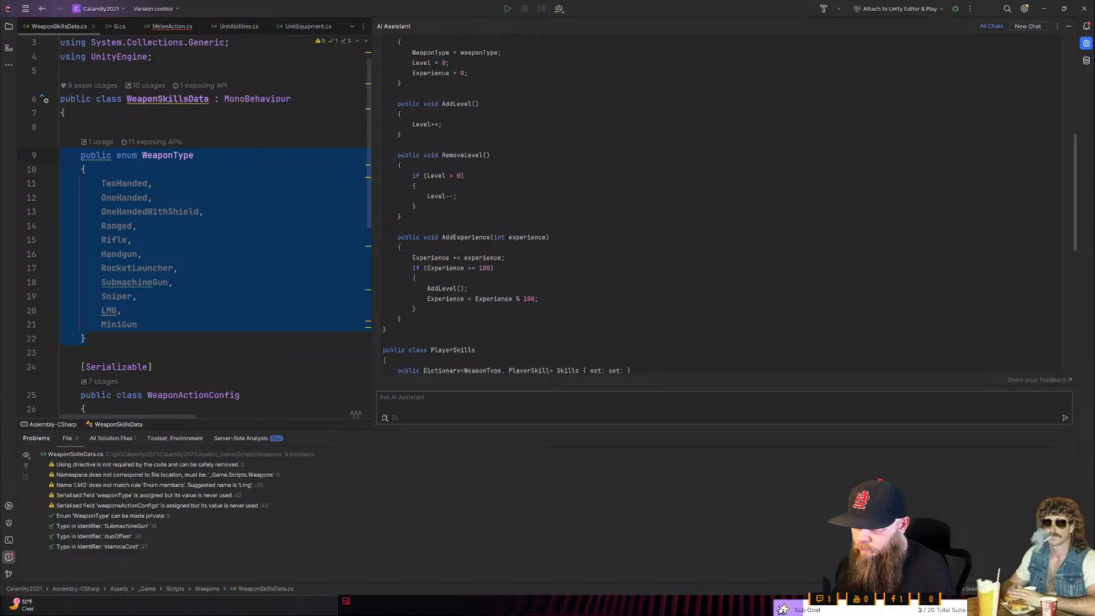
{"action": "scroll", "coordinate": [608, 228], "scroll_direction": "down", "scroll_amount": 4}
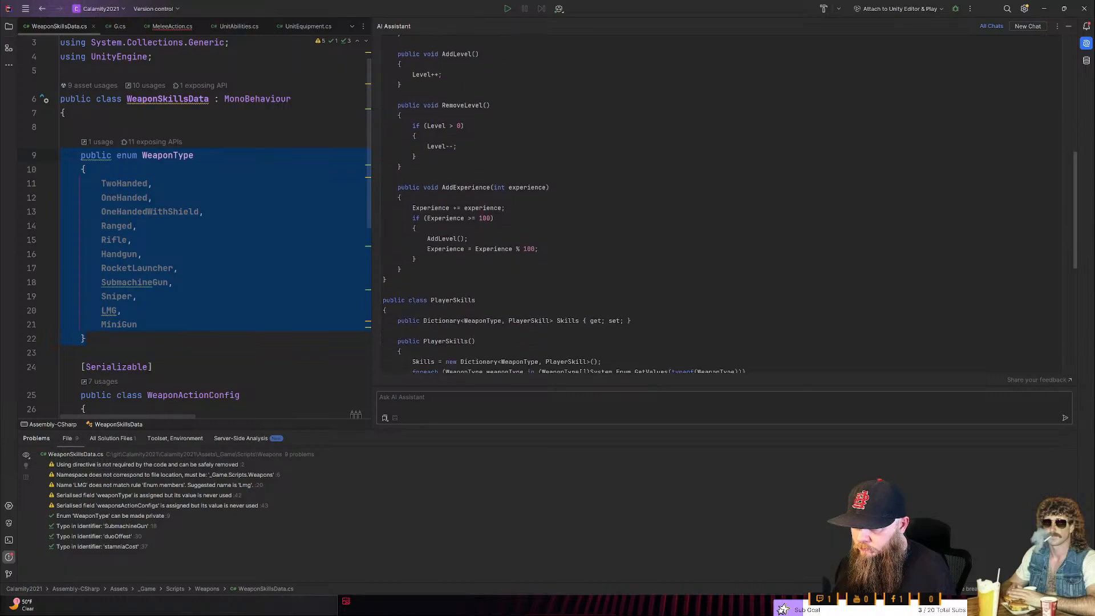
{"action": "scroll", "coordinate": [559, 204], "scroll_direction": "up", "scroll_amount": 7}
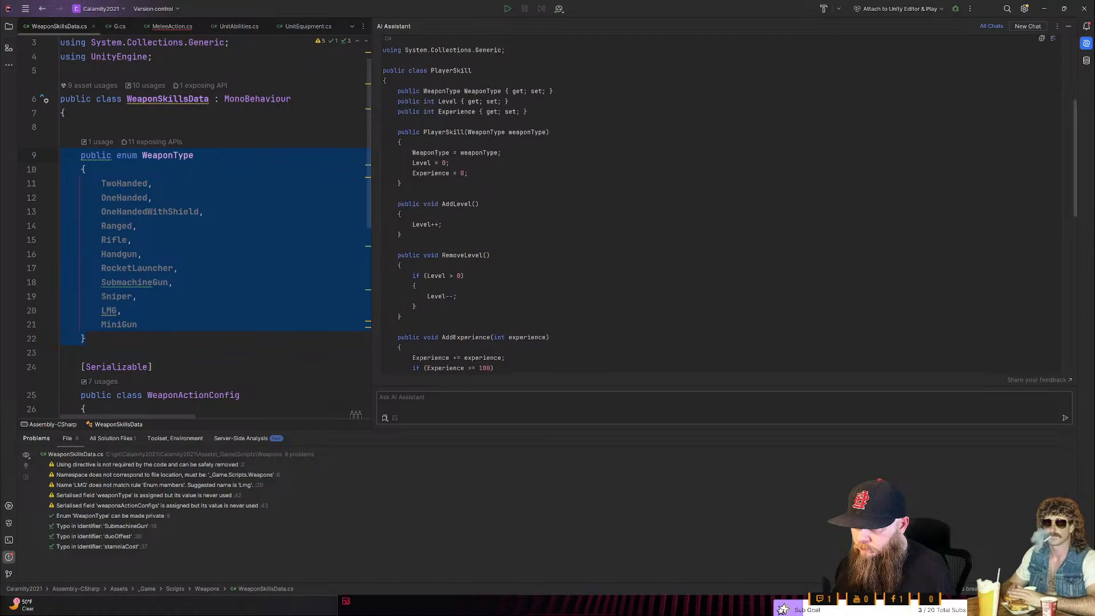
{"action": "scroll", "coordinate": [608, 206], "scroll_direction": "down", "scroll_amount": 4}
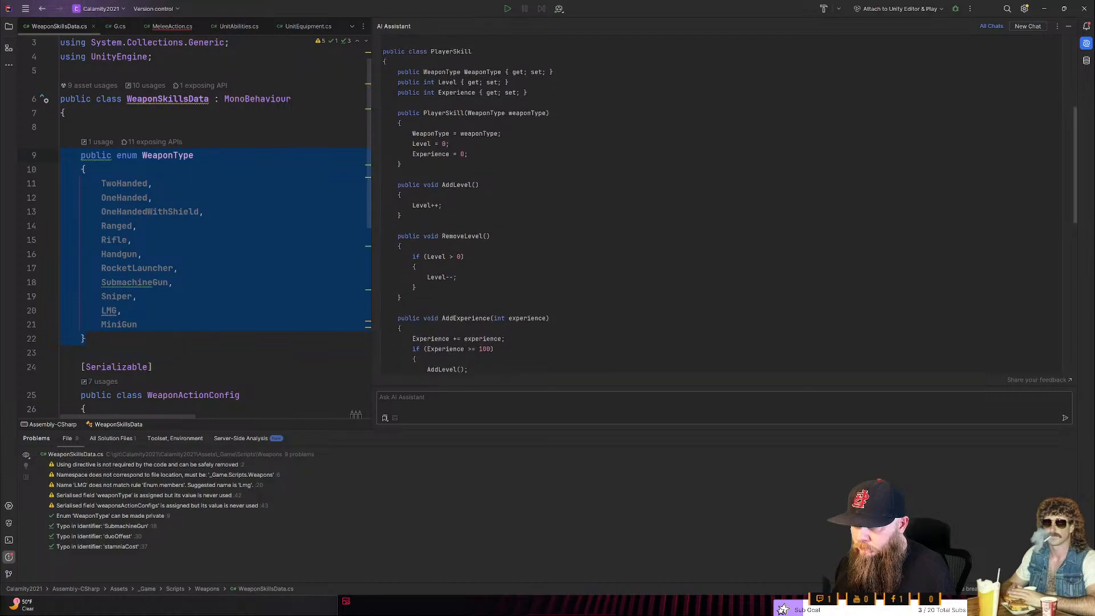
{"action": "scroll", "coordinate": [608, 205], "scroll_direction": "down", "scroll_amount": 1}
{"action": "scroll", "coordinate": [608, 206], "scroll_direction": "up", "scroll_amount": 1}
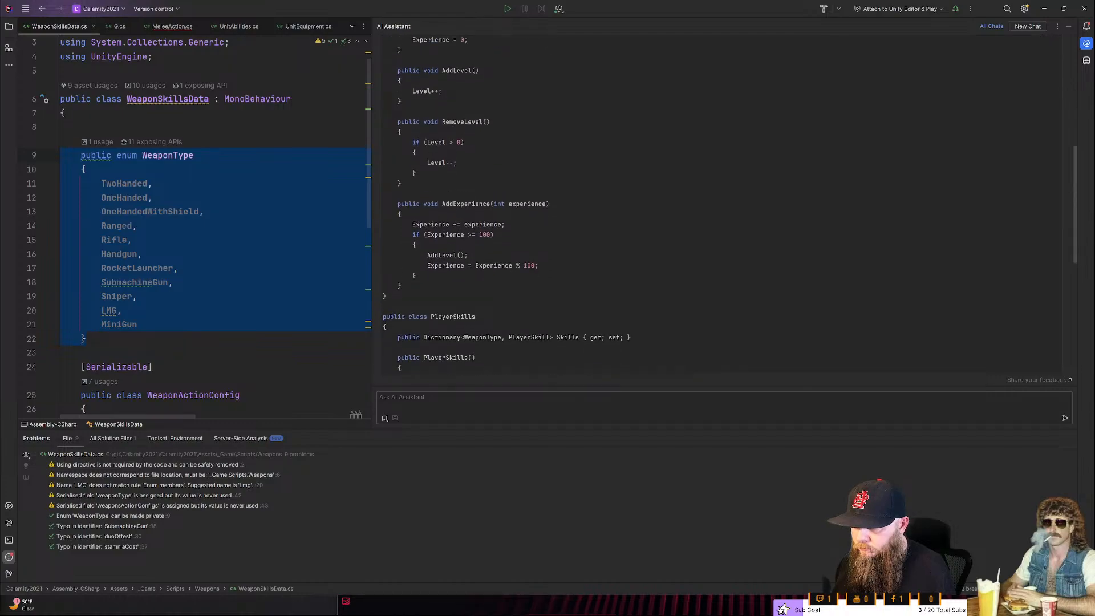
{"action": "scroll", "coordinate": [608, 206], "scroll_direction": "up", "scroll_amount": 4}
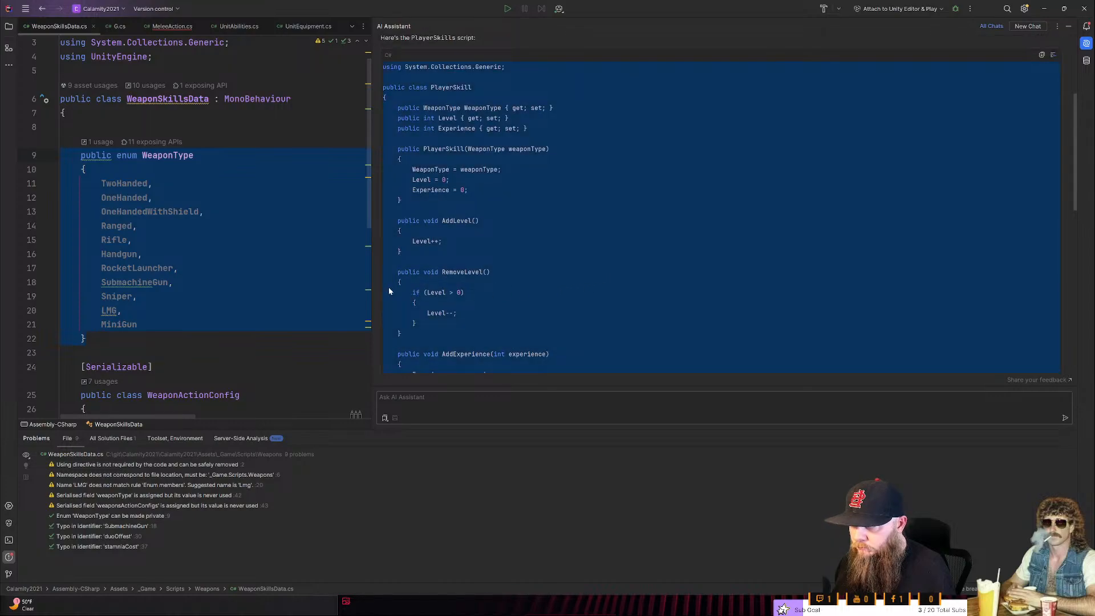
{"action": "left_click", "coordinate": [331, 280]}
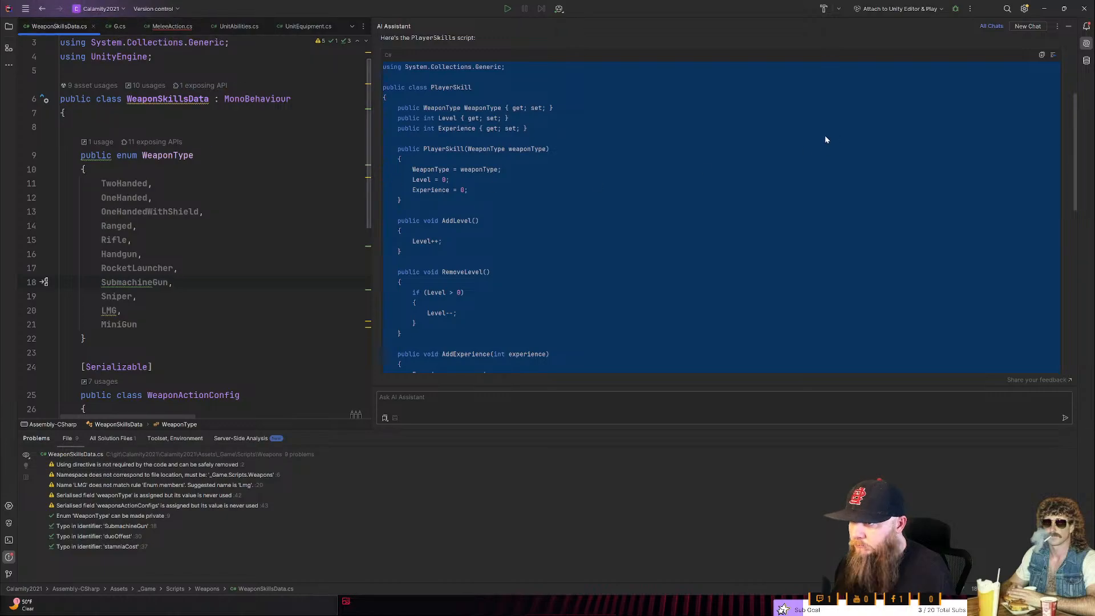
{"action": "scroll", "coordinate": [841, 194], "scroll_direction": "up", "scroll_amount": 2}
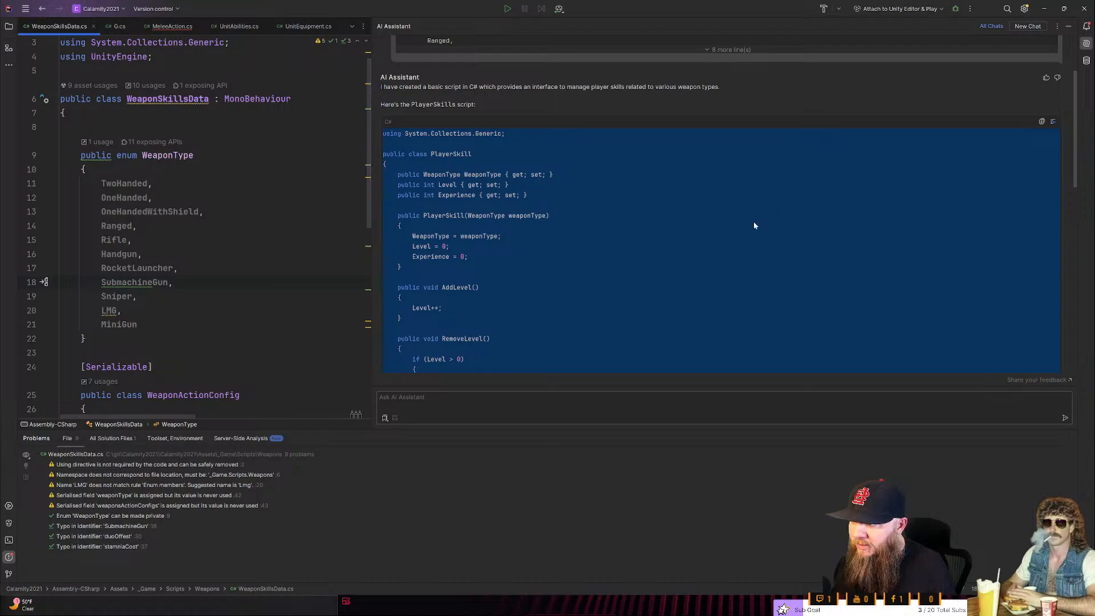
{"action": "scroll", "coordinate": [533, 246], "scroll_direction": "down", "scroll_amount": 3}
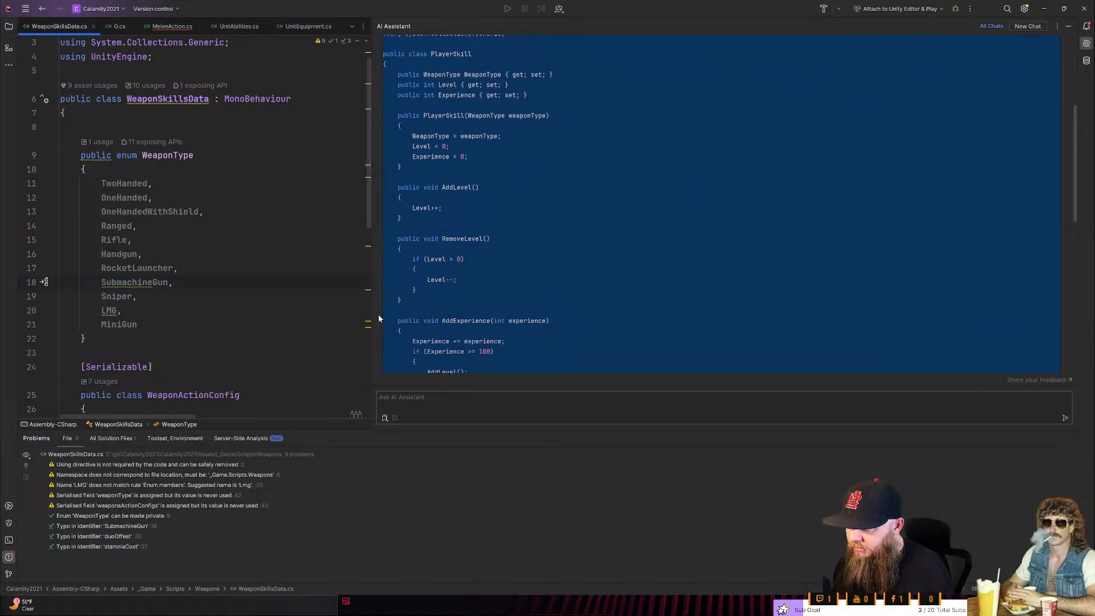
{"action": "scroll", "coordinate": [799, 265], "scroll_direction": "down", "scroll_amount": 3}
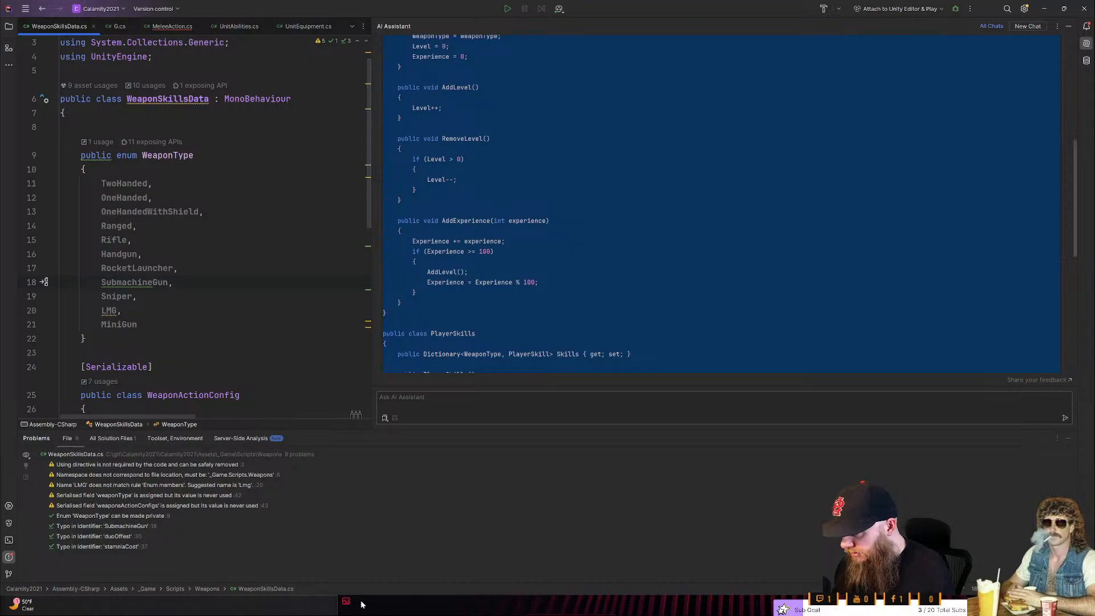
- Switch to Unity and create a folder named Skills inside the project's Scripts folder
{"action": "key", "text": "alt+Tab"}
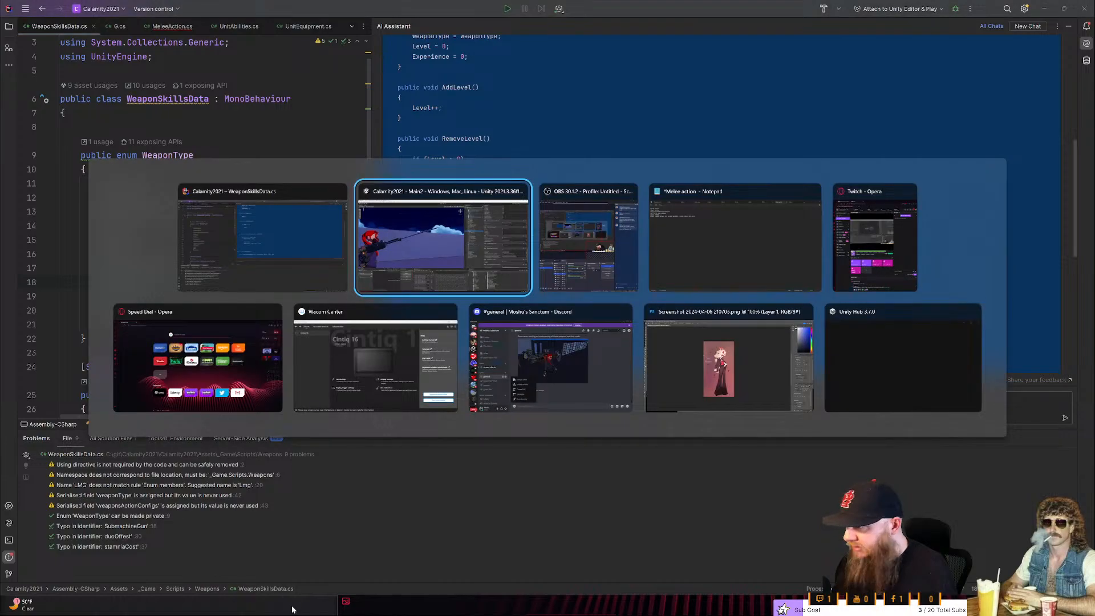
{"action": "scroll", "coordinate": [756, 514], "scroll_direction": "down", "scroll_amount": 3}
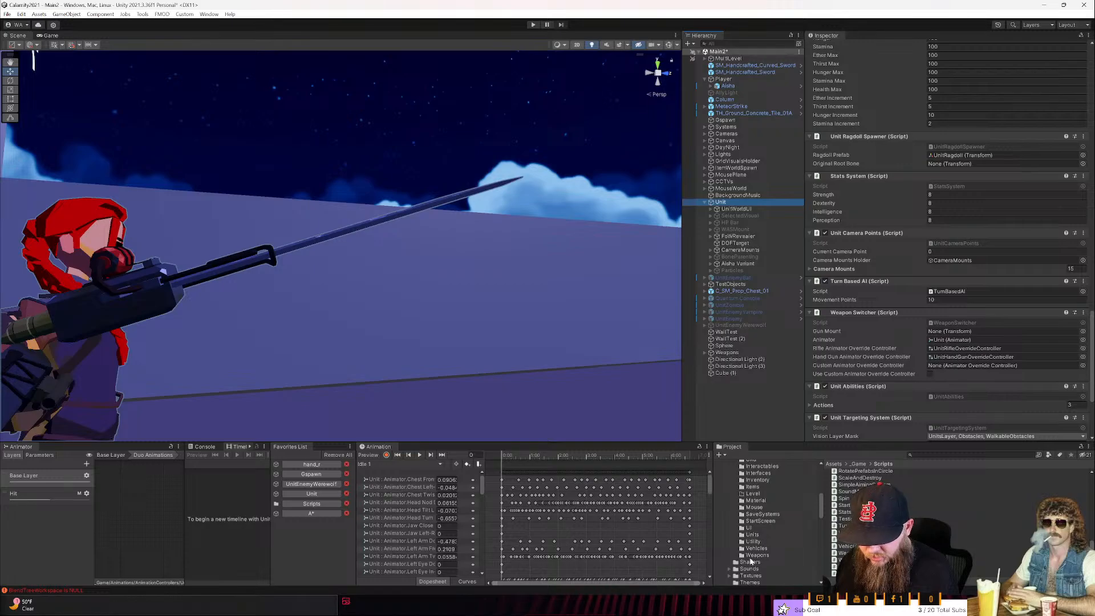
{"action": "scroll", "coordinate": [769, 522], "scroll_direction": "up", "scroll_amount": 3}
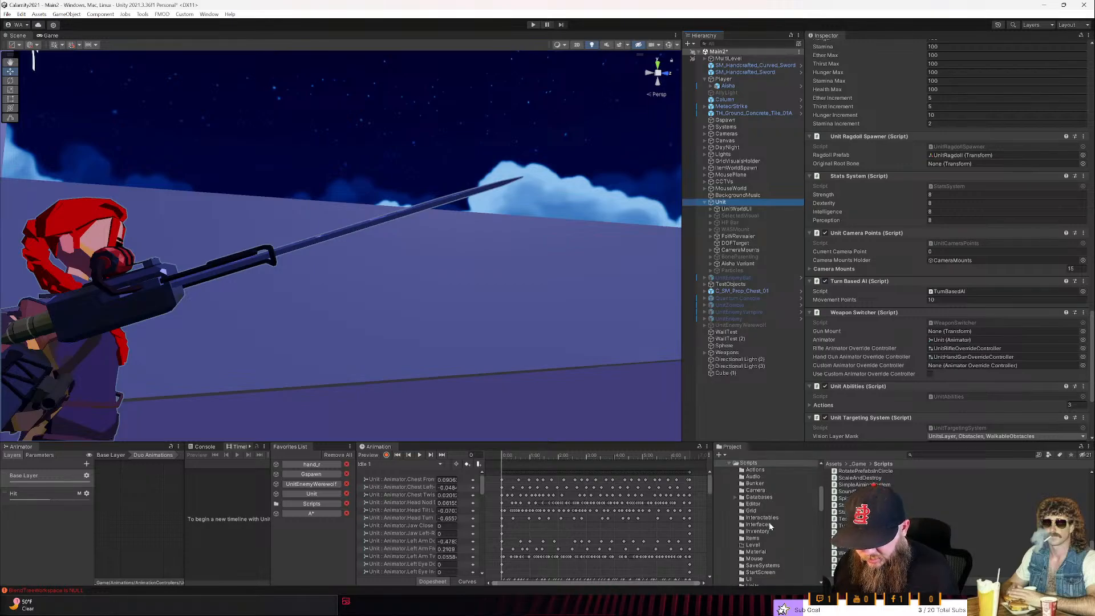
{"action": "scroll", "coordinate": [762, 540], "scroll_direction": "down", "scroll_amount": 2}
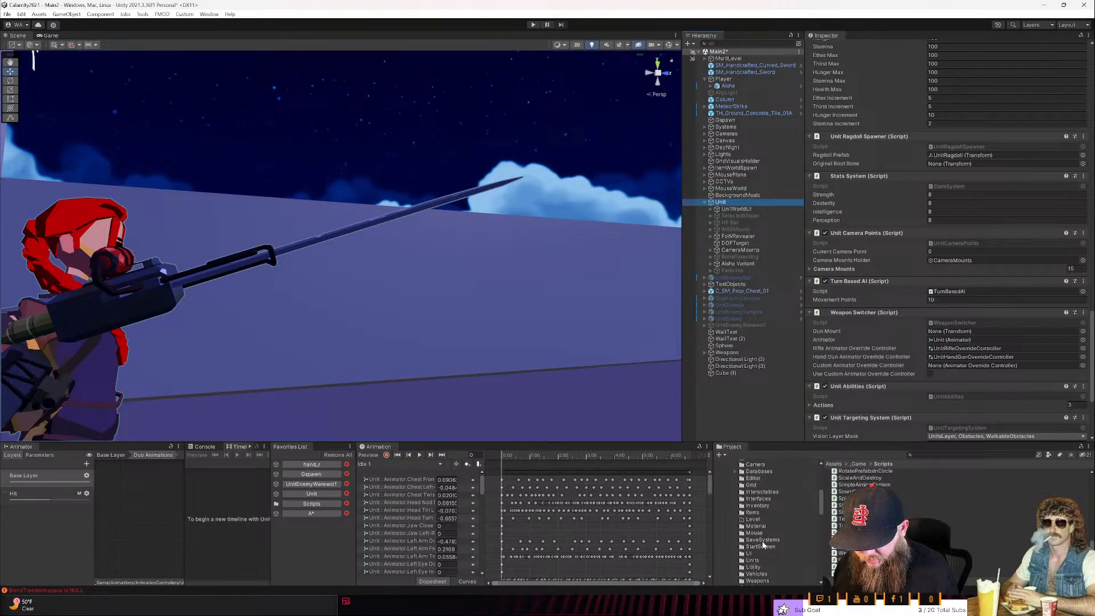
{"action": "scroll", "coordinate": [763, 545], "scroll_direction": "up", "scroll_amount": 3}
{"action": "right_click", "coordinate": [756, 490]}
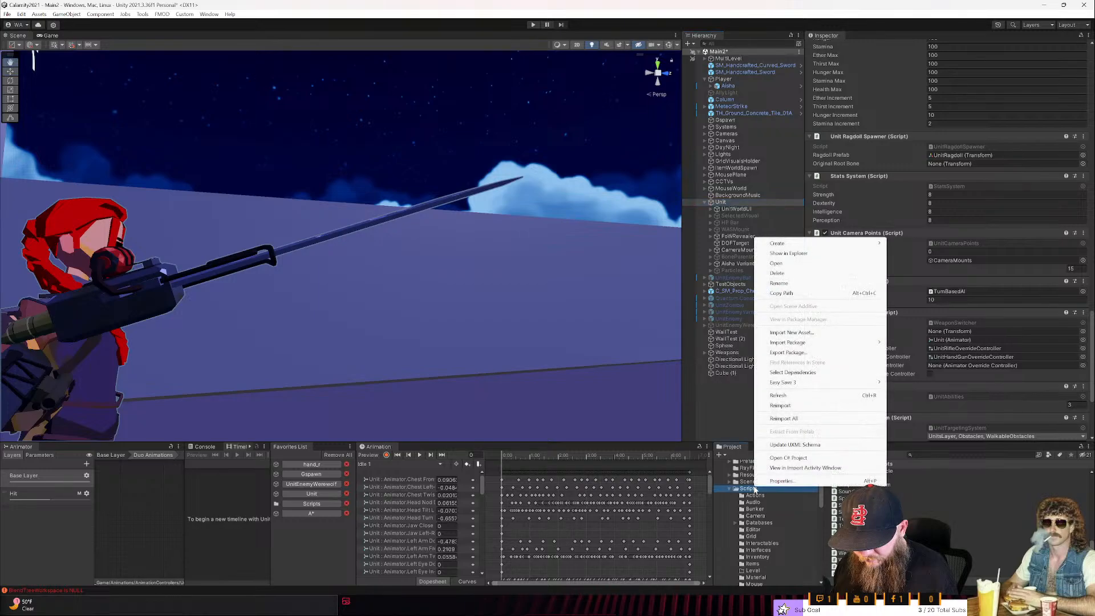
{"action": "mouse_move", "coordinate": [873, 244]}
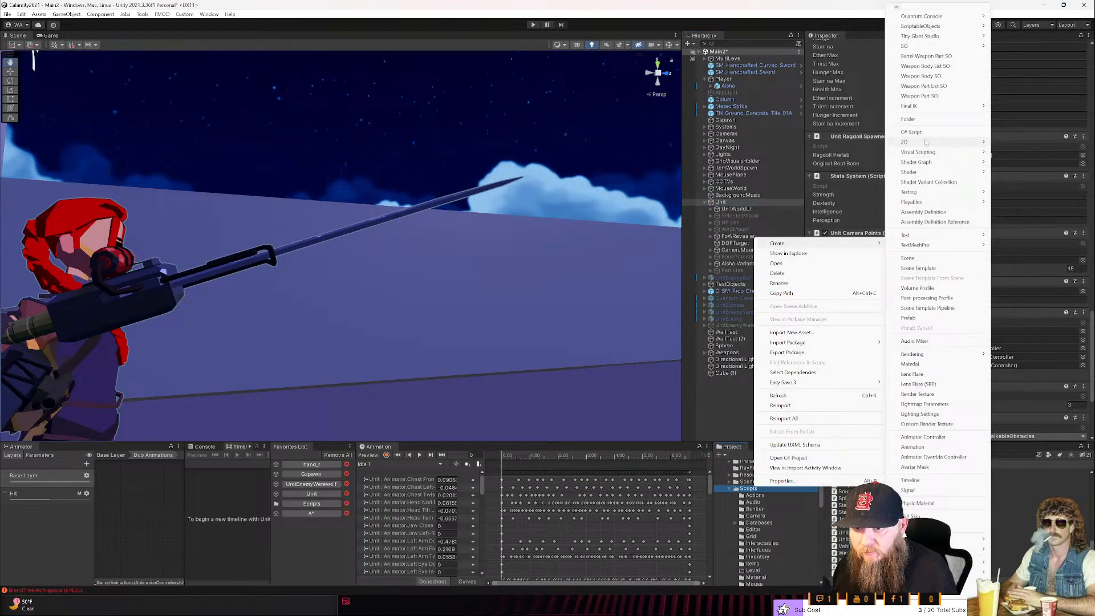
{"action": "left_click", "coordinate": [909, 120]}
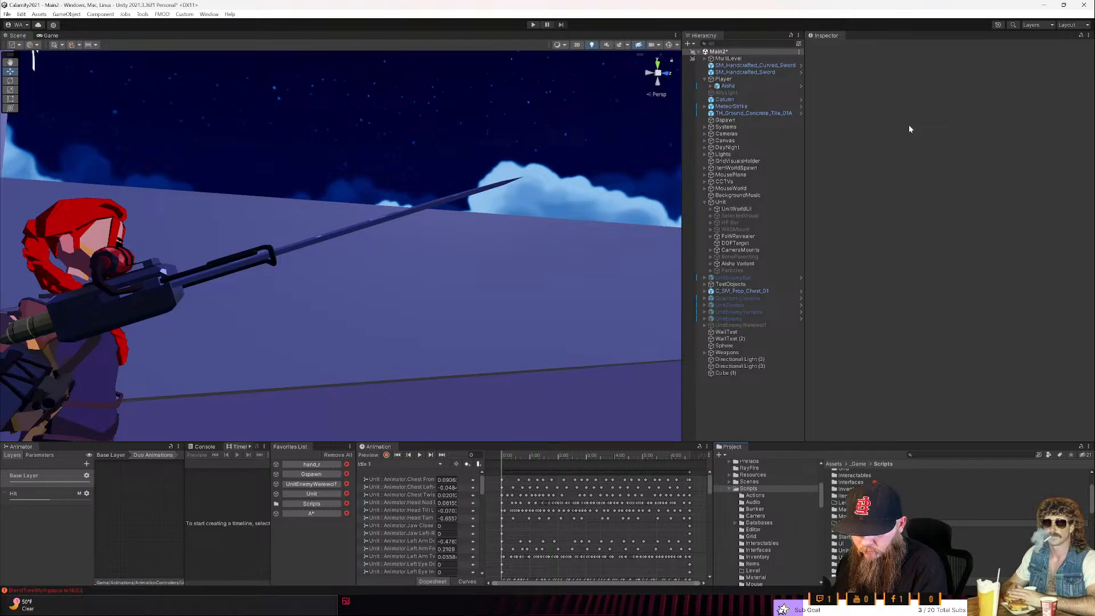
{"action": "key", "text": "Return"}
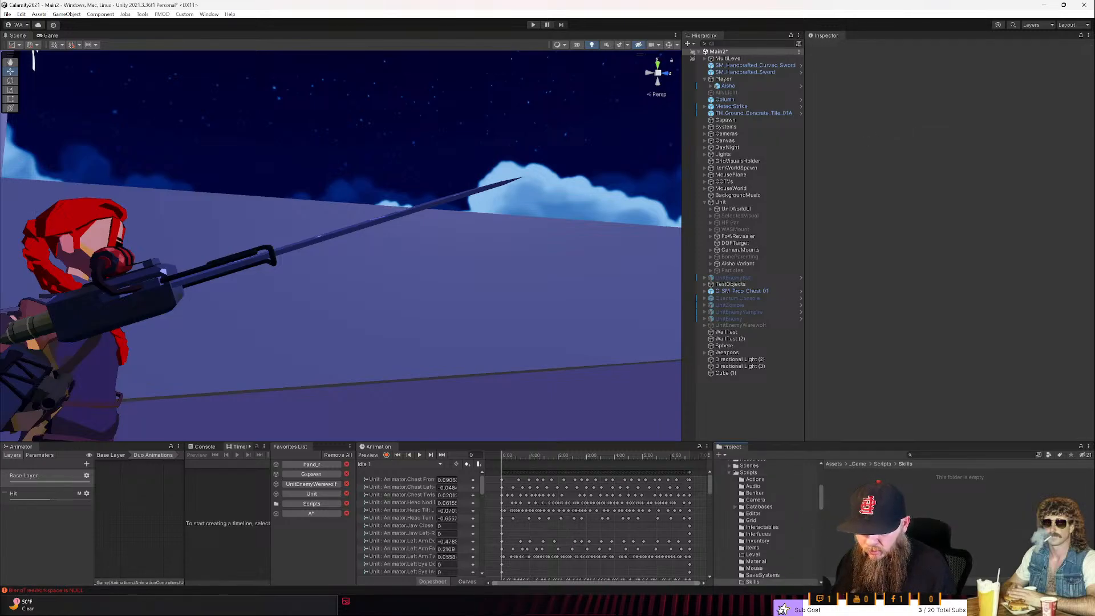
- Create a C# script named PlayerSkill in the Skills folder
{"action": "right_click", "coordinate": [868, 554]}
{"action": "mouse_move", "coordinate": [912, 312]}
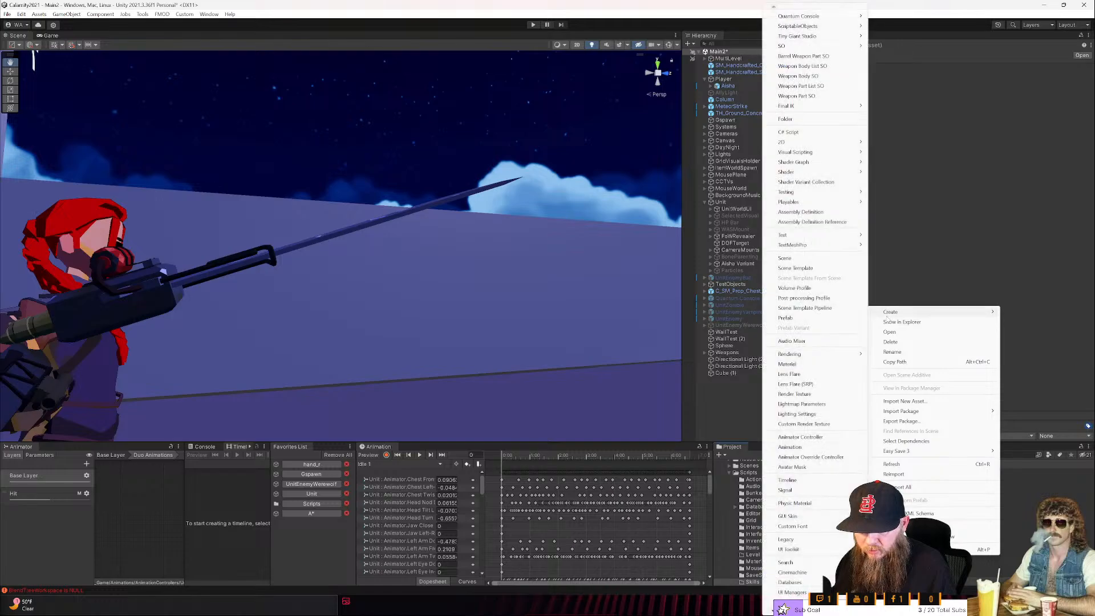
{"action": "left_click", "coordinate": [790, 132]}
{"action": "type", "text": "Pla"}
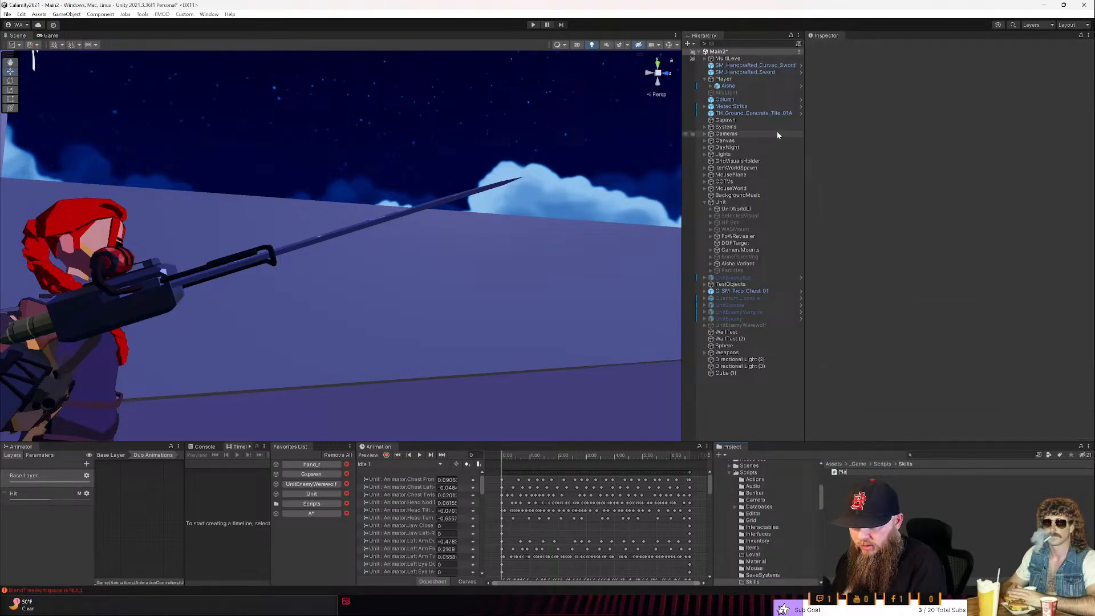
{"action": "type", "text": "yerSkill"}
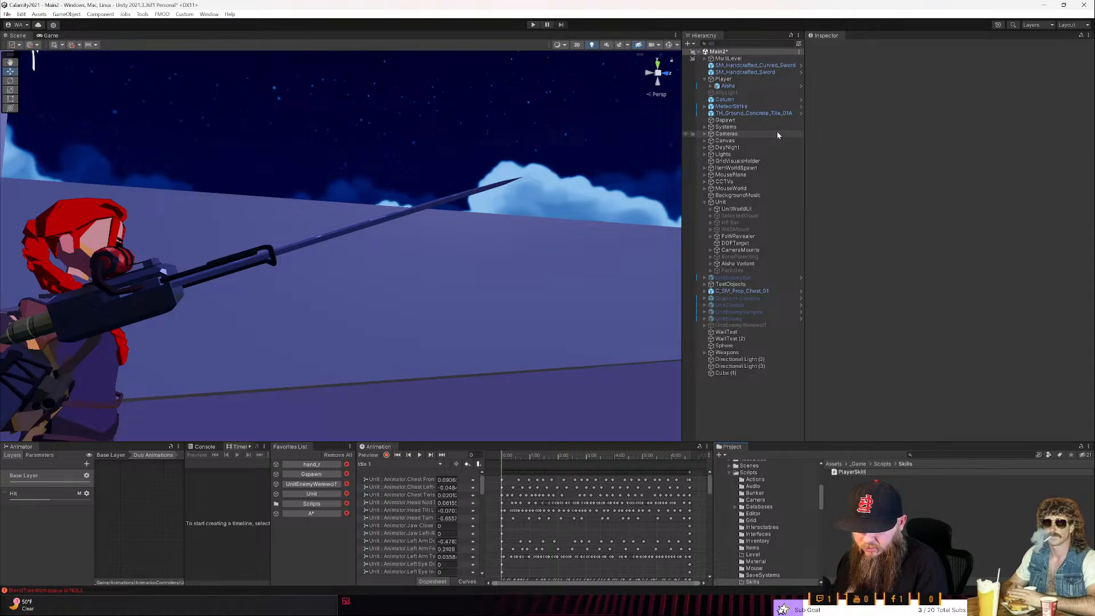
{"action": "key", "text": "Return"}
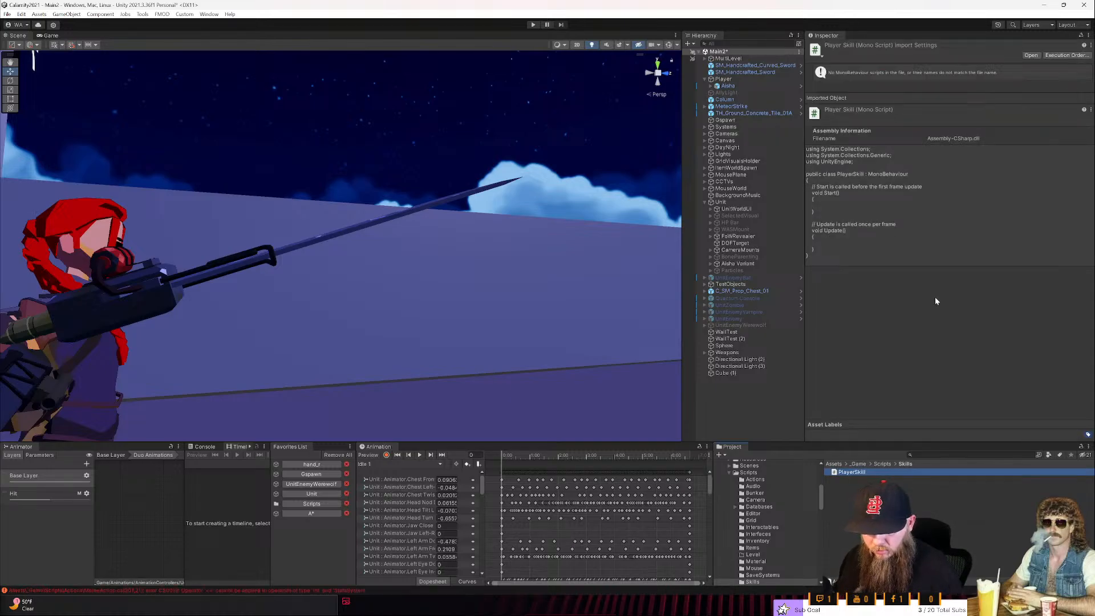
- Create a second C# script named PlayerSkills in the Skills folder
{"action": "right_click", "coordinate": [855, 514]}
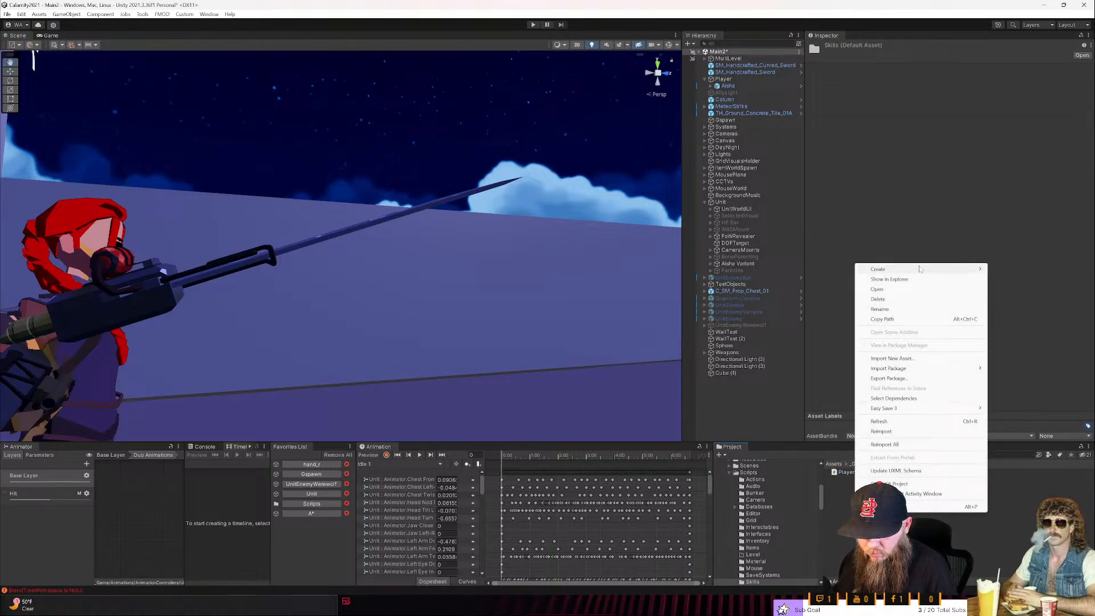
{"action": "mouse_move", "coordinate": [924, 269]}
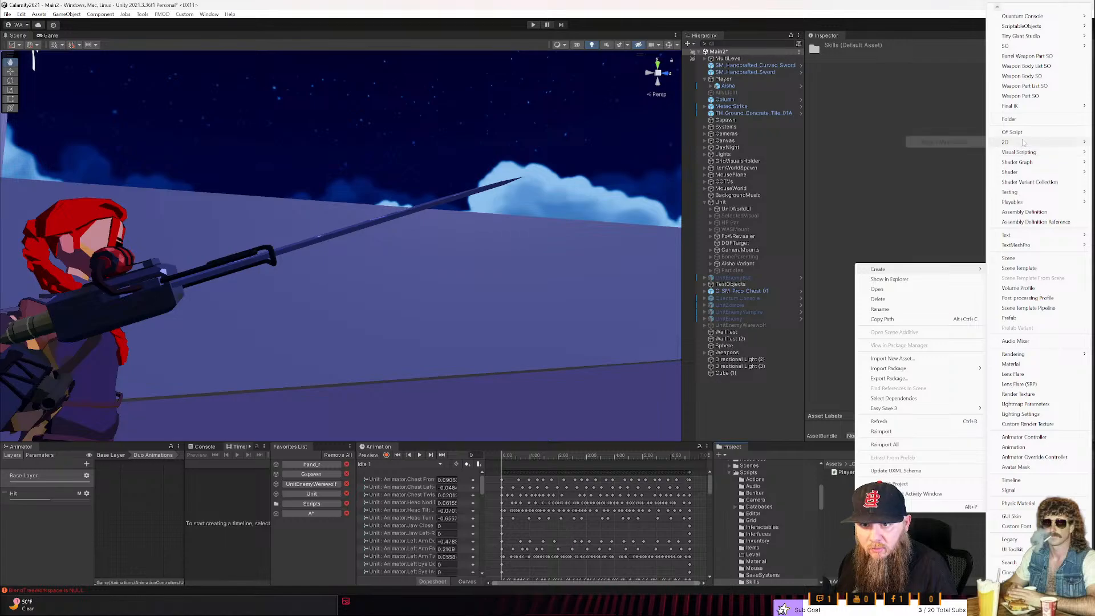
{"action": "left_click", "coordinate": [1012, 132]}
{"action": "type", "text": "PlayerSkil"}
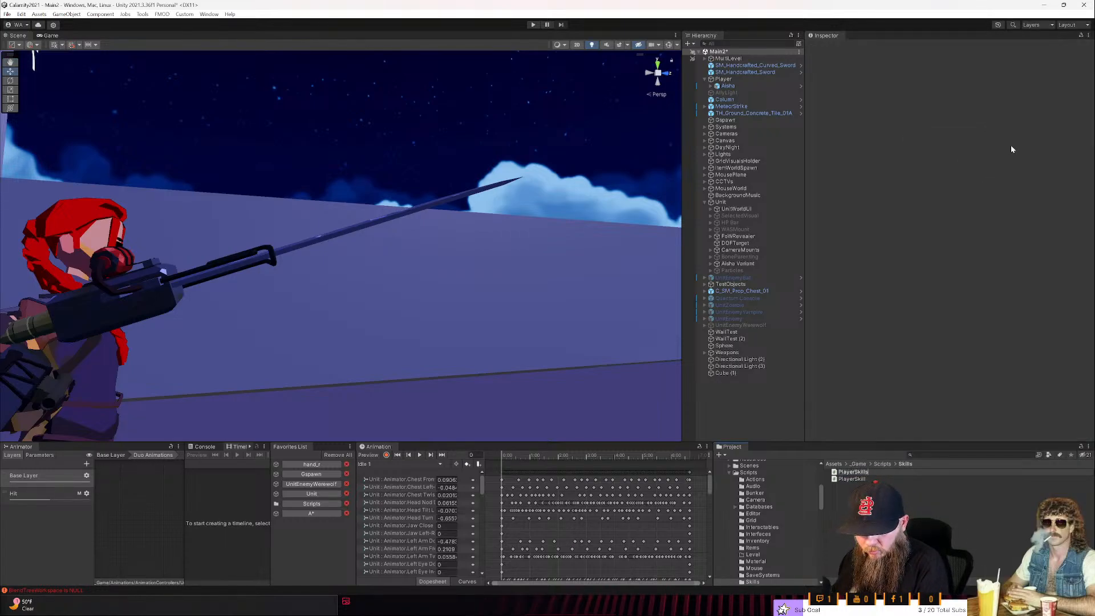
{"action": "type", "text": "ls"}
{"action": "key", "text": "Return"}
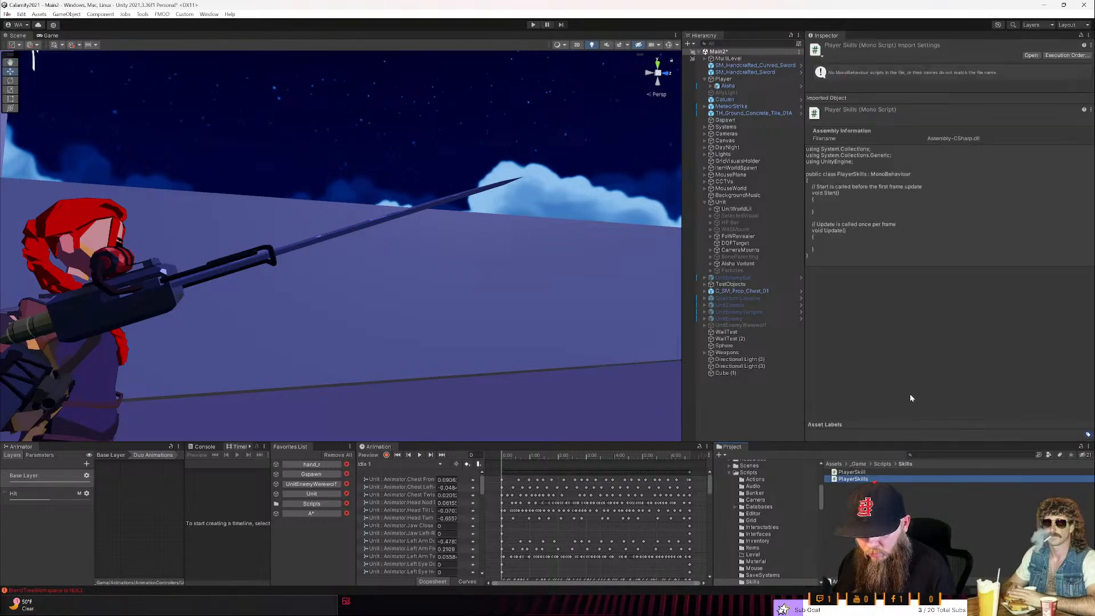
- Open the PlayerSkills script from Unity and replace its template class with the PlayerSkills class from the AI Assistant's answer
{"action": "double_click", "coordinate": [856, 478]}
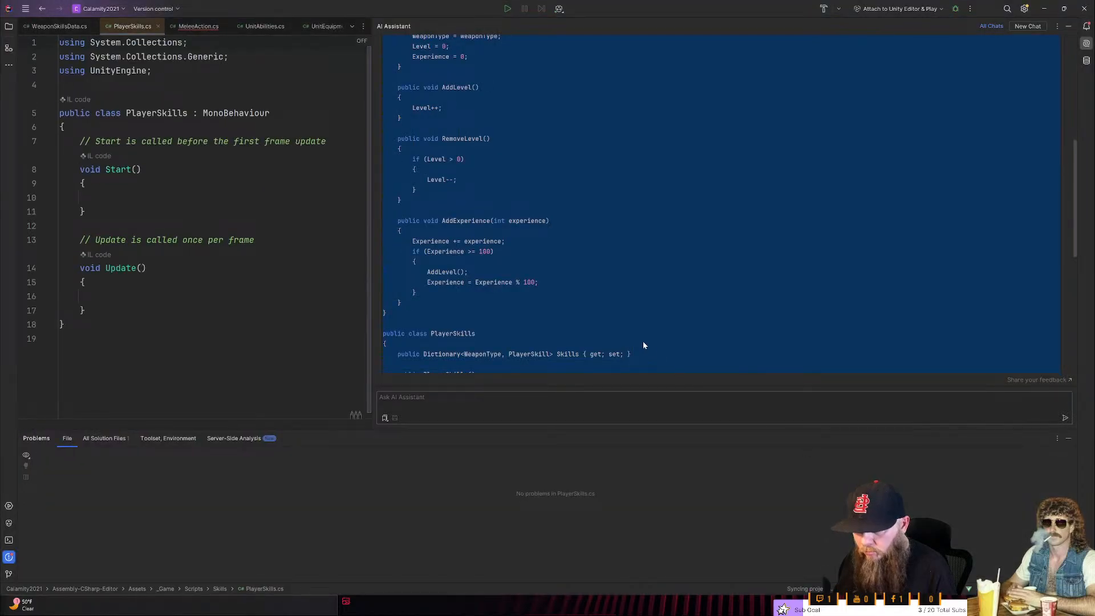
{"action": "left_click", "coordinate": [634, 338]}
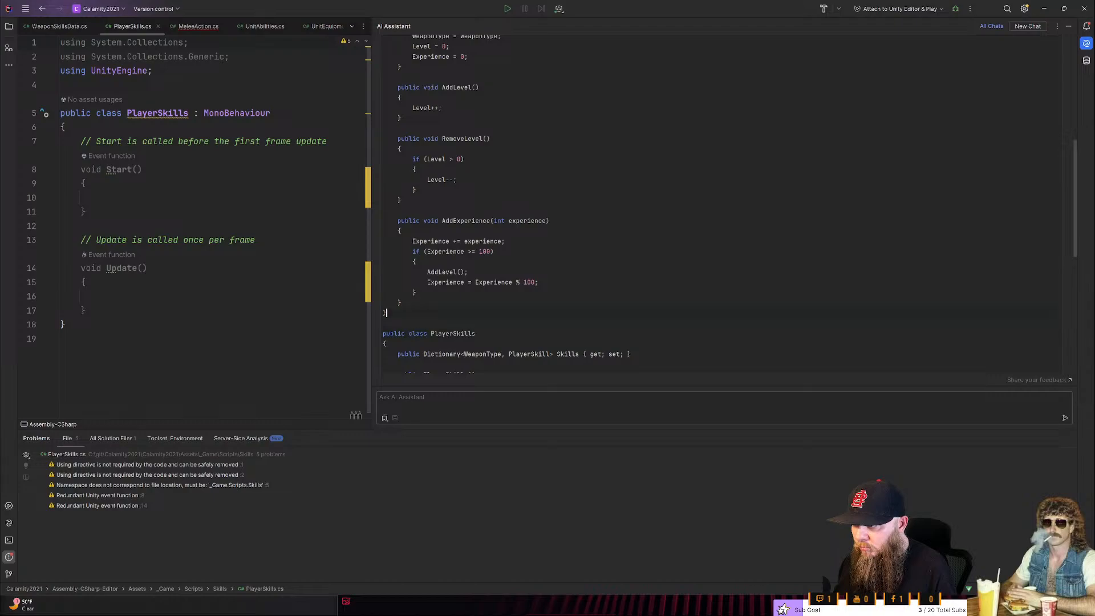
{"action": "left_click_drag", "start_coordinate": [383, 321], "coordinate": [621, 456]}
{"action": "scroll", "coordinate": [624, 359], "scroll_direction": "down", "scroll_amount": 6}
{"action": "left_click_drag", "start_coordinate": [386, 295], "coordinate": [385, 24]}
{"action": "key", "text": "ctrl+c"}
{"action": "scroll", "coordinate": [469, 138], "scroll_direction": "up", "scroll_amount": 1}
{"action": "scroll", "coordinate": [468, 139], "scroll_direction": "up", "scroll_amount": 1}
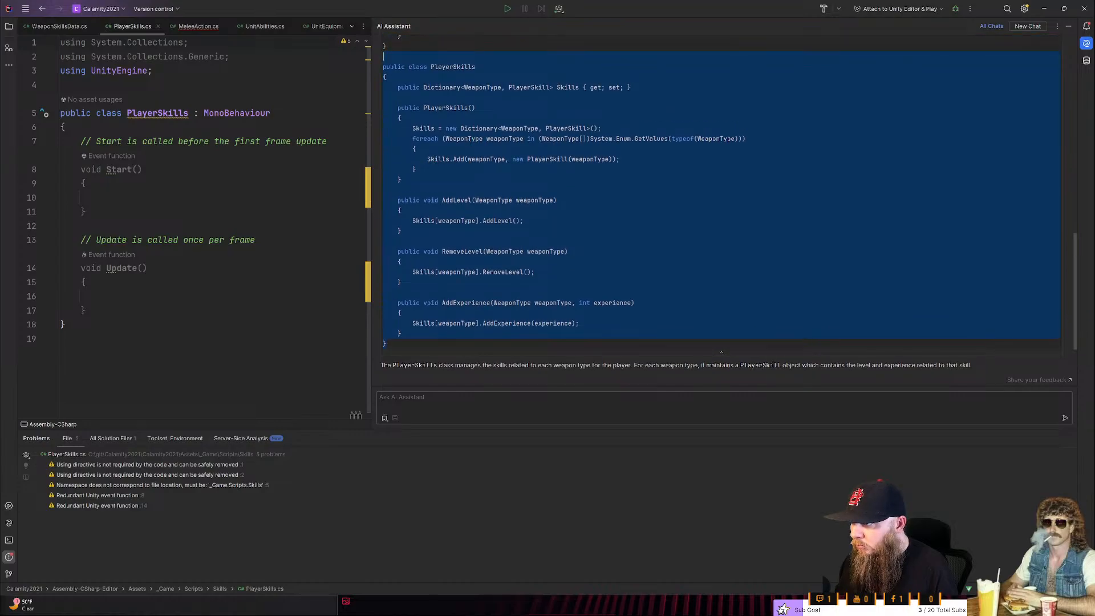
{"action": "left_click_drag", "start_coordinate": [64, 324], "coordinate": [61, 113]}
{"action": "key", "text": "ctrl+v"}
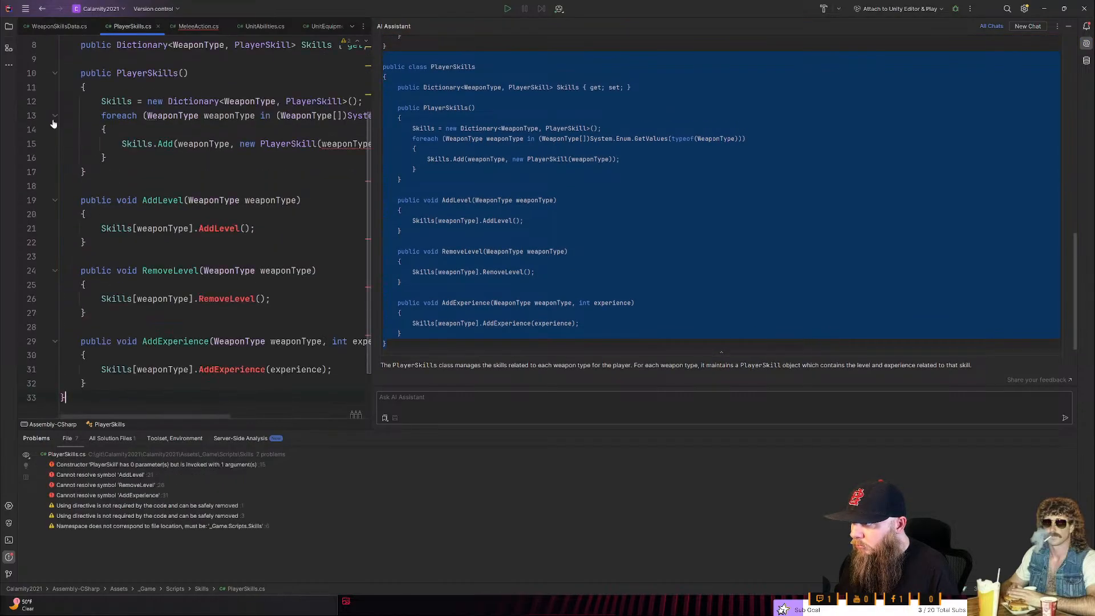
{"action": "scroll", "coordinate": [629, 299], "scroll_direction": "up", "scroll_amount": 6}
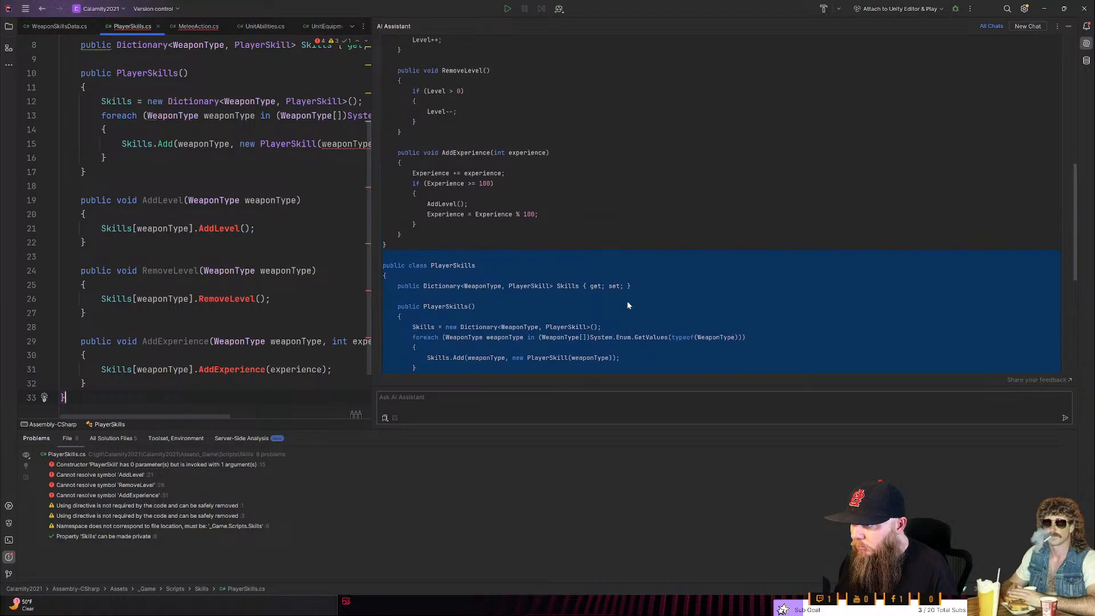
{"action": "left_click", "coordinate": [420, 255]}
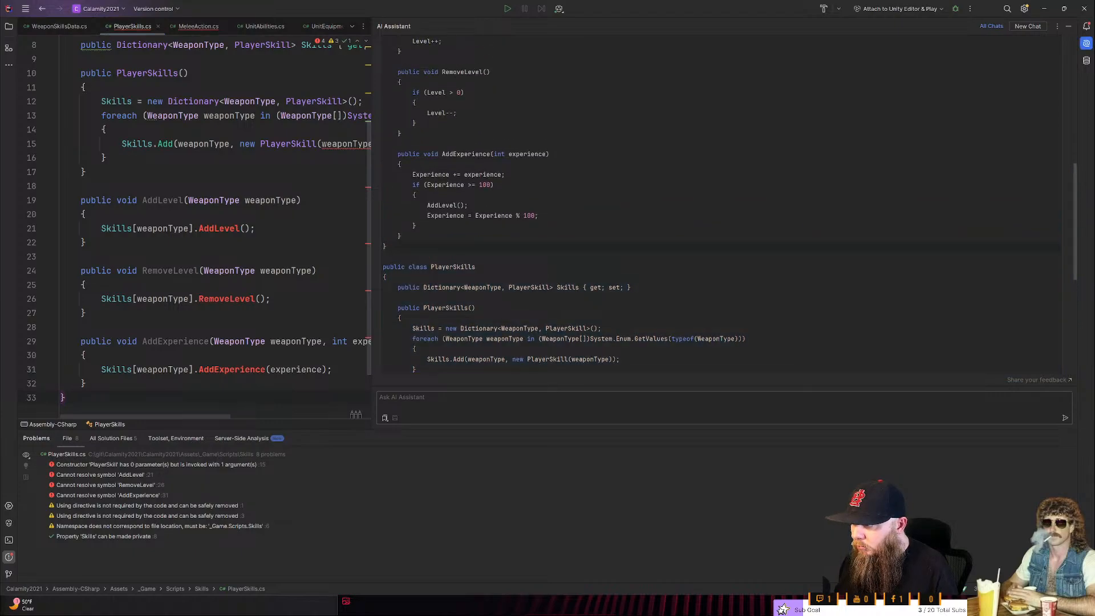
{"action": "scroll", "coordinate": [719, 206], "scroll_direction": "up", "scroll_amount": 2}
{"action": "scroll", "coordinate": [199, 228], "scroll_direction": "up", "scroll_amount": 3}
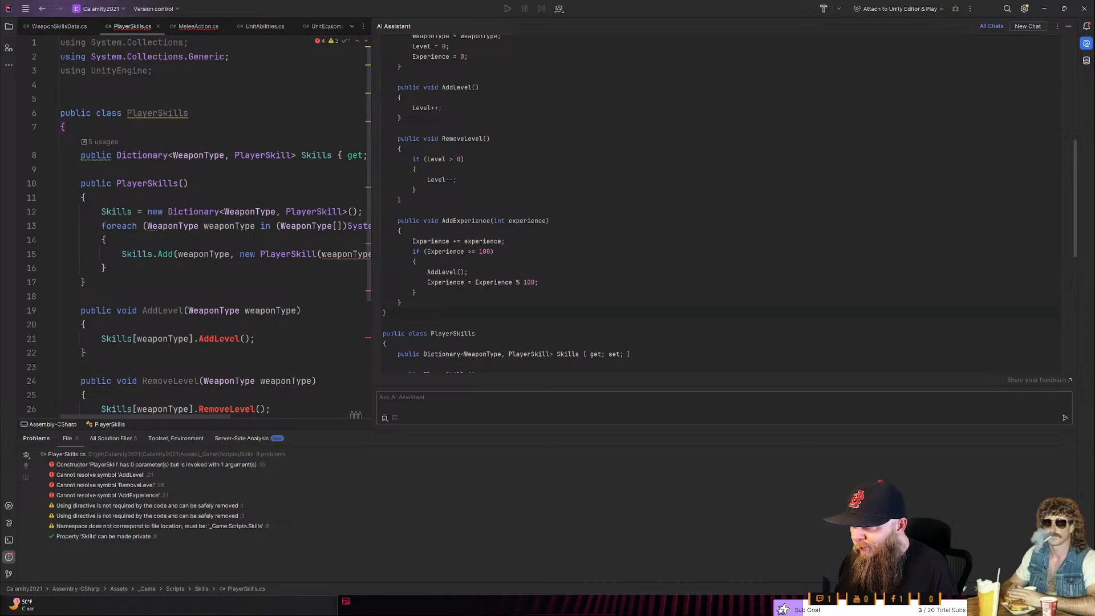
{"action": "mouse_move", "coordinate": [159, 114]}
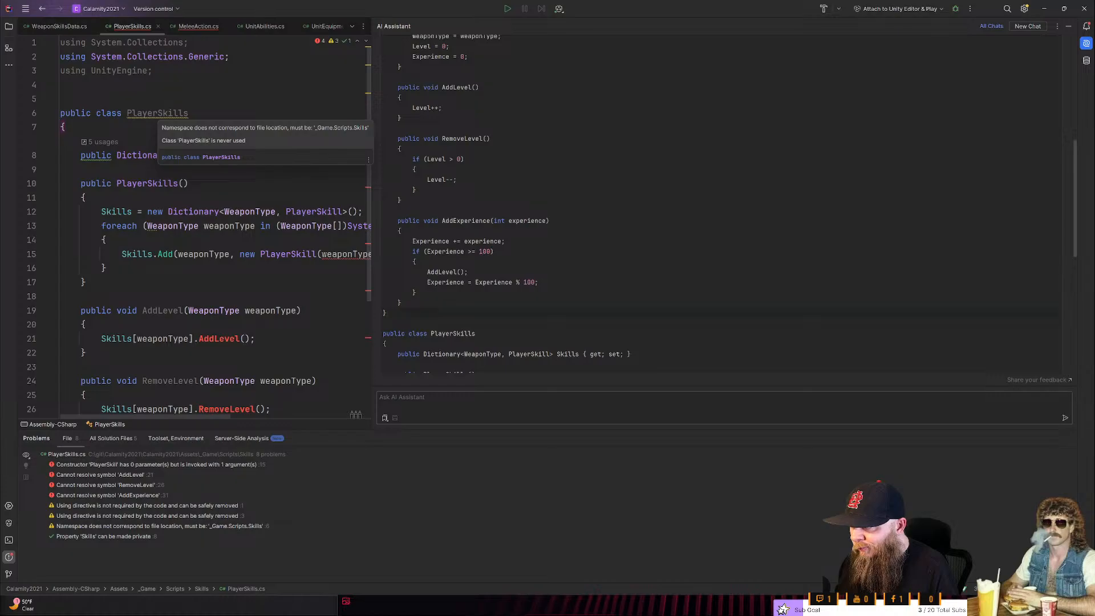
{"action": "left_click", "coordinate": [194, 184]}
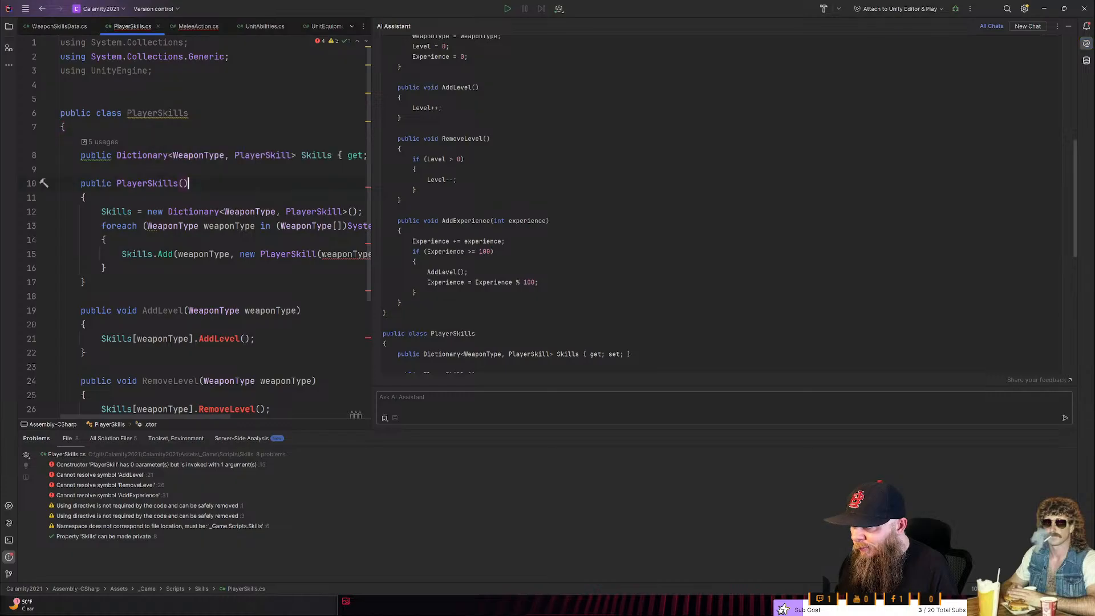
- Open the PlayerSkill script from Unity and replace its template class with the PlayerSkill class from the AI Assistant's answer
{"action": "key", "text": "alt+Tab"}
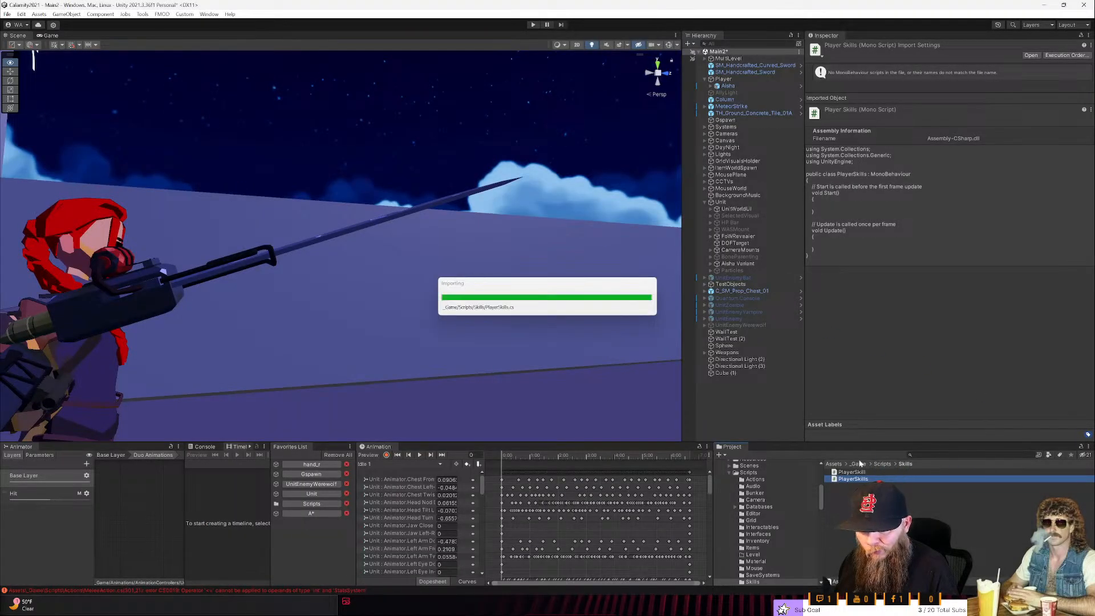
{"action": "double_click", "coordinate": [851, 472]}
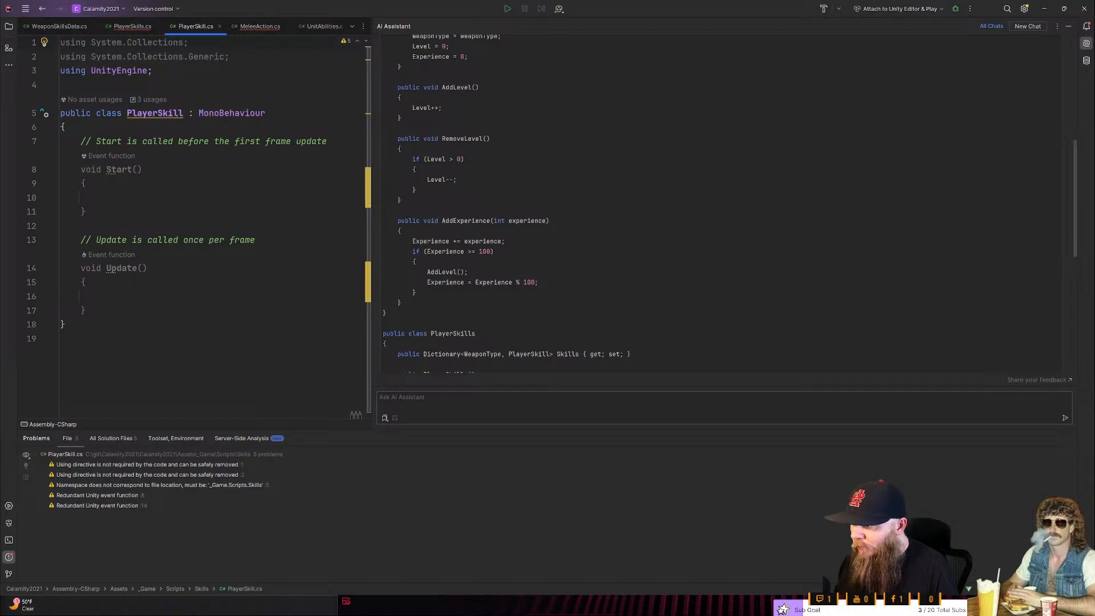
{"action": "left_click_drag", "start_coordinate": [384, 309], "coordinate": [377, 3]}
{"action": "scroll", "coordinate": [453, 166], "scroll_direction": "up", "scroll_amount": 3}
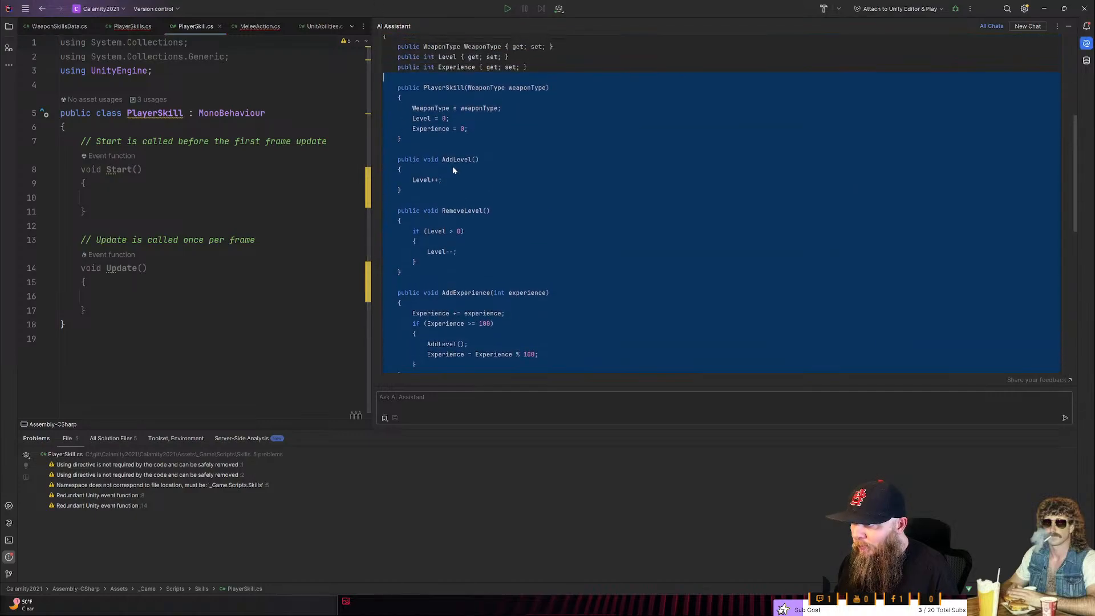
{"action": "scroll", "coordinate": [450, 174], "scroll_direction": "up", "scroll_amount": 2}
{"action": "key", "text": "shift+Up"}
{"action": "key", "text": "shift+Up"}
{"action": "key", "text": "shift+Up"}
{"action": "key", "text": "shift+Up"}
{"action": "key", "text": "shift+Up"}
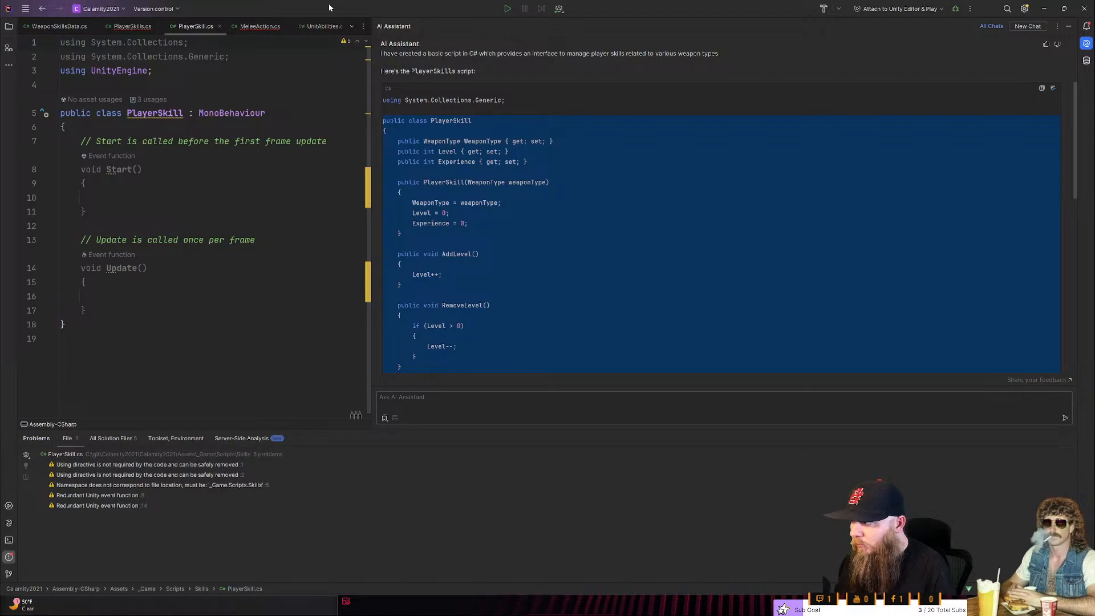
{"action": "key", "text": "ctrl+c"}
{"action": "left_click_drag", "start_coordinate": [62, 339], "coordinate": [21, 117]}
{"action": "key", "text": "ctrl+v"}
{"action": "scroll", "coordinate": [22, 117], "scroll_direction": "up", "scroll_amount": 5}
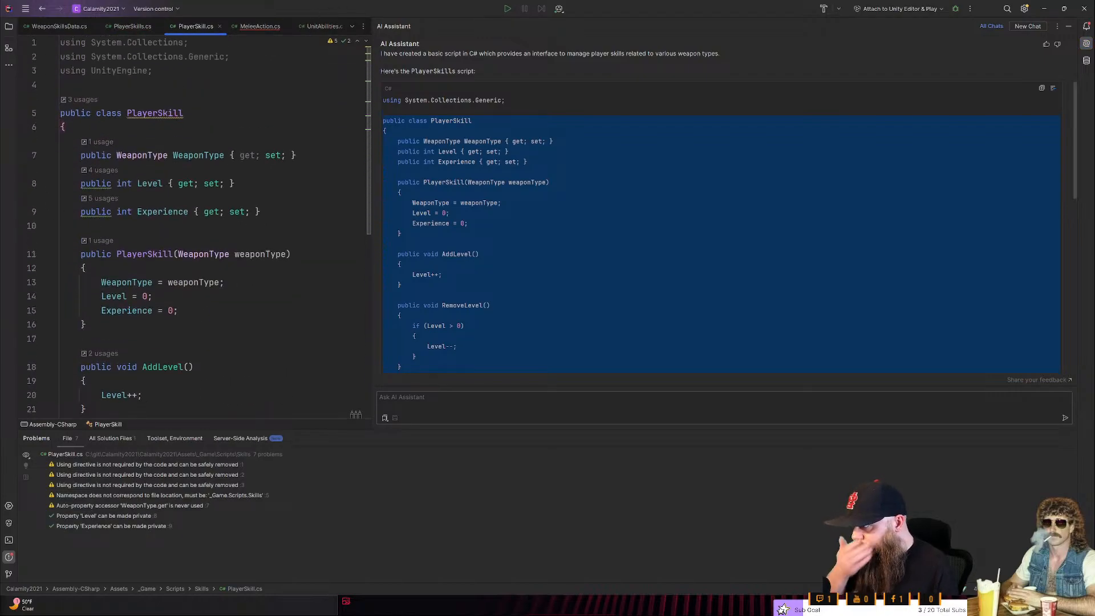
{"action": "scroll", "coordinate": [44, 398], "scroll_direction": "down", "scroll_amount": 5}
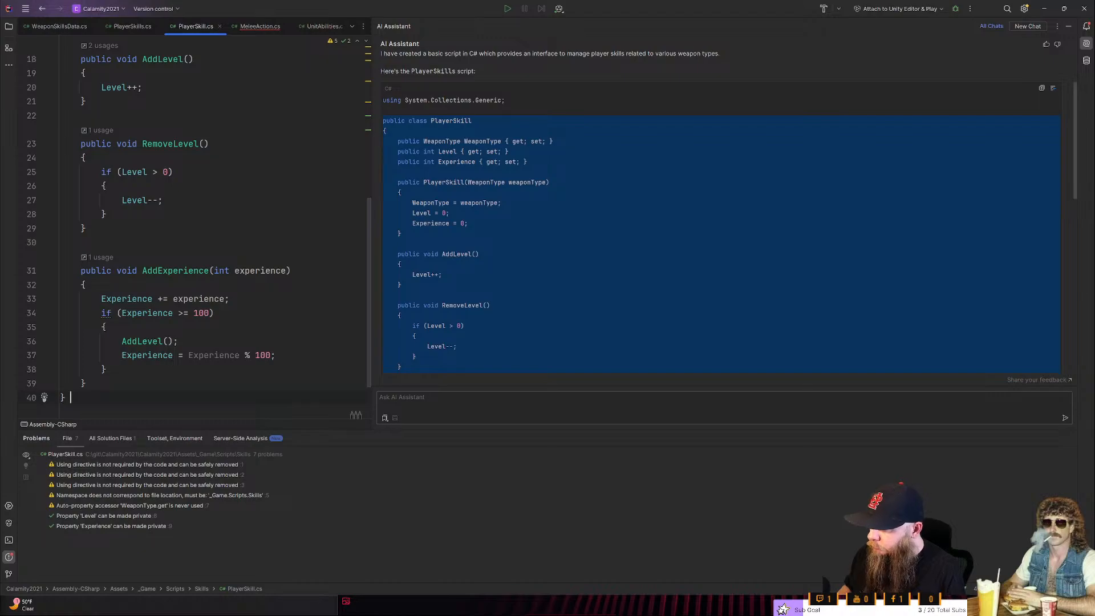
- Return to the PlayerSkills script and widen the code editor beside the AI Assistant so its long lines can be read
{"action": "key", "text": "ctrl+Tab"}
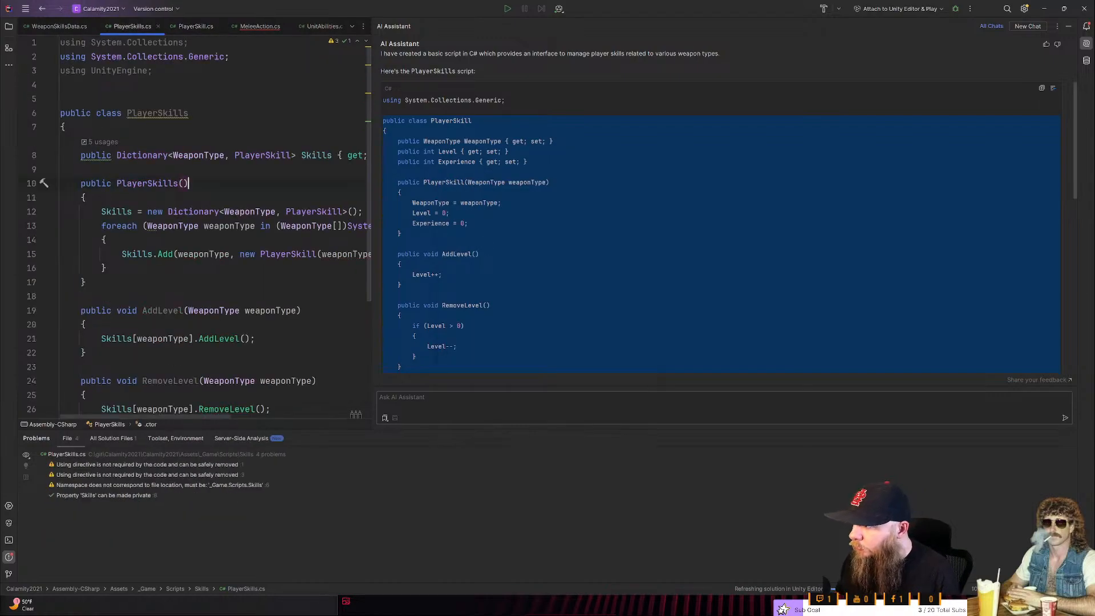
{"action": "left_click", "coordinate": [85, 282]}
{"action": "scroll", "coordinate": [199, 226], "scroll_direction": "down", "scroll_amount": 4}
{"action": "scroll", "coordinate": [198, 227], "scroll_direction": "up", "scroll_amount": 2}
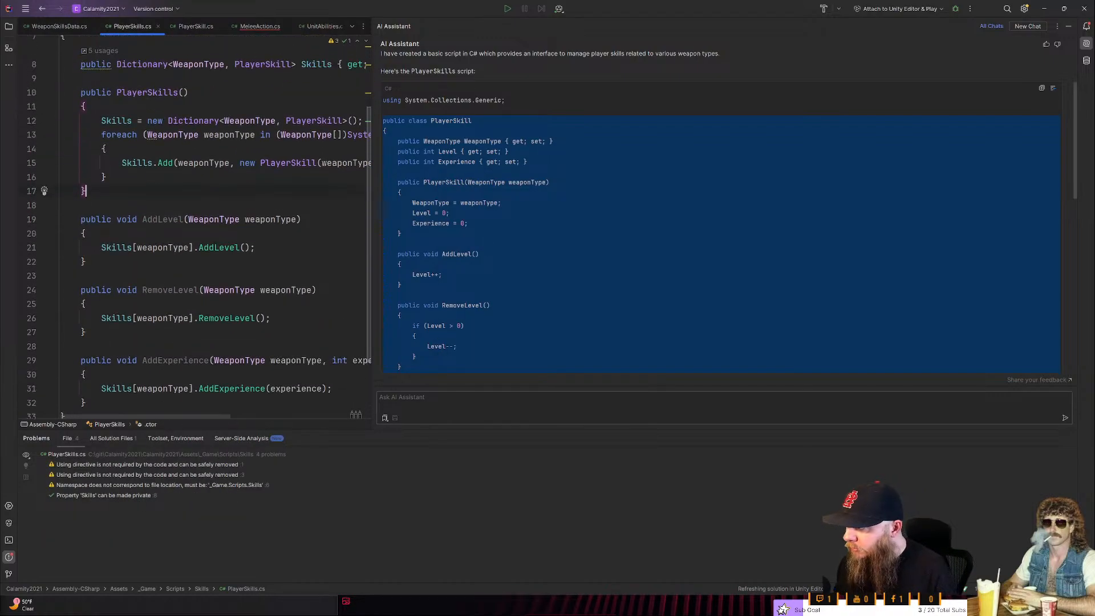
{"action": "scroll", "coordinate": [199, 226], "scroll_direction": "up", "scroll_amount": 2}
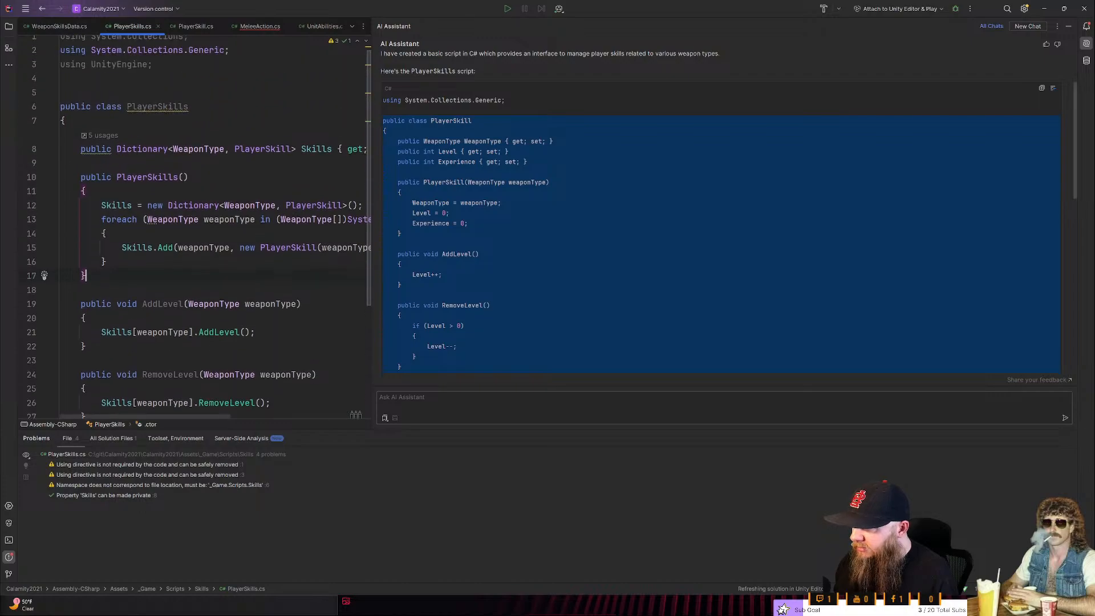
{"action": "scroll", "coordinate": [199, 227], "scroll_direction": "down", "scroll_amount": 2}
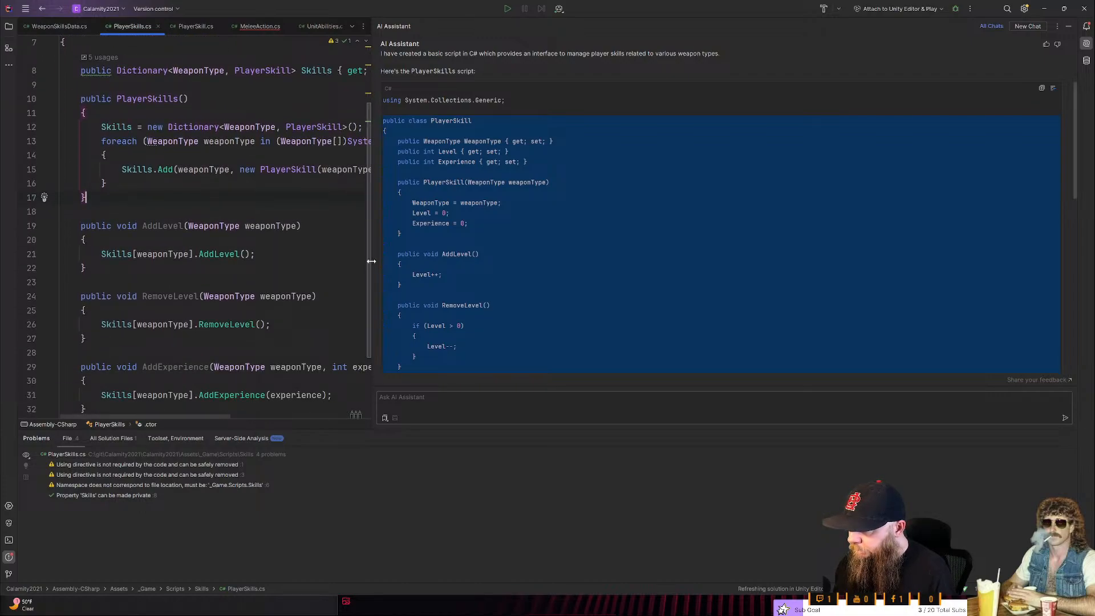
{"action": "left_click_drag", "start_coordinate": [372, 263], "coordinate": [597, 290]}
- Trace how the AddLevel, RemoveLevel and AddExperience methods in PlayerSkills call their counterparts in the PlayerSkill class
{"action": "left_click", "coordinate": [196, 26]}
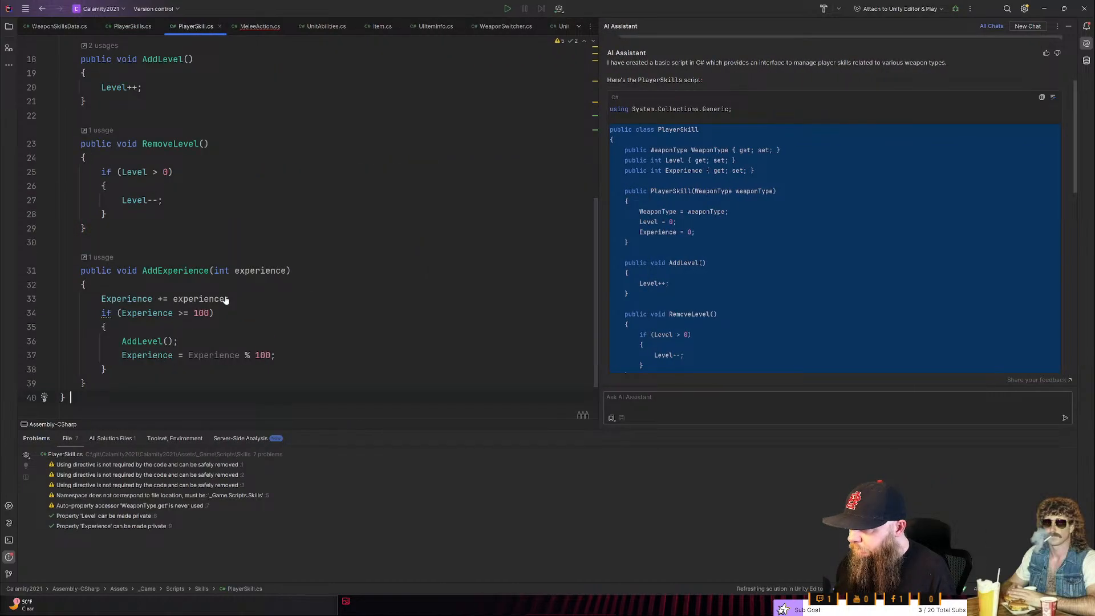
{"action": "left_click", "coordinate": [142, 341], "text": "ctrl"}
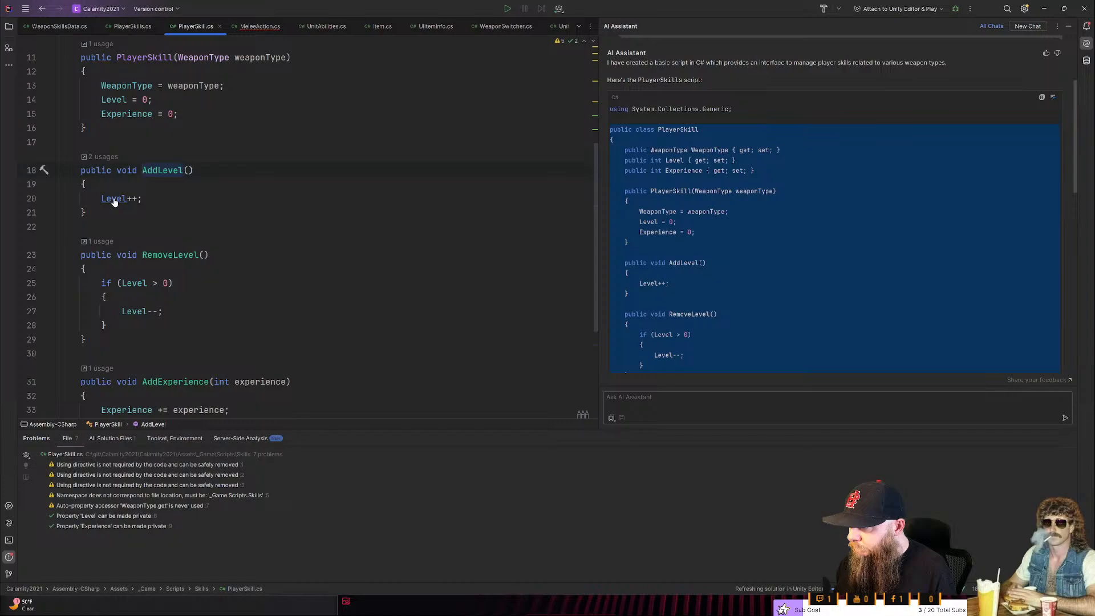
{"action": "key", "text": "ctrl+Tab"}
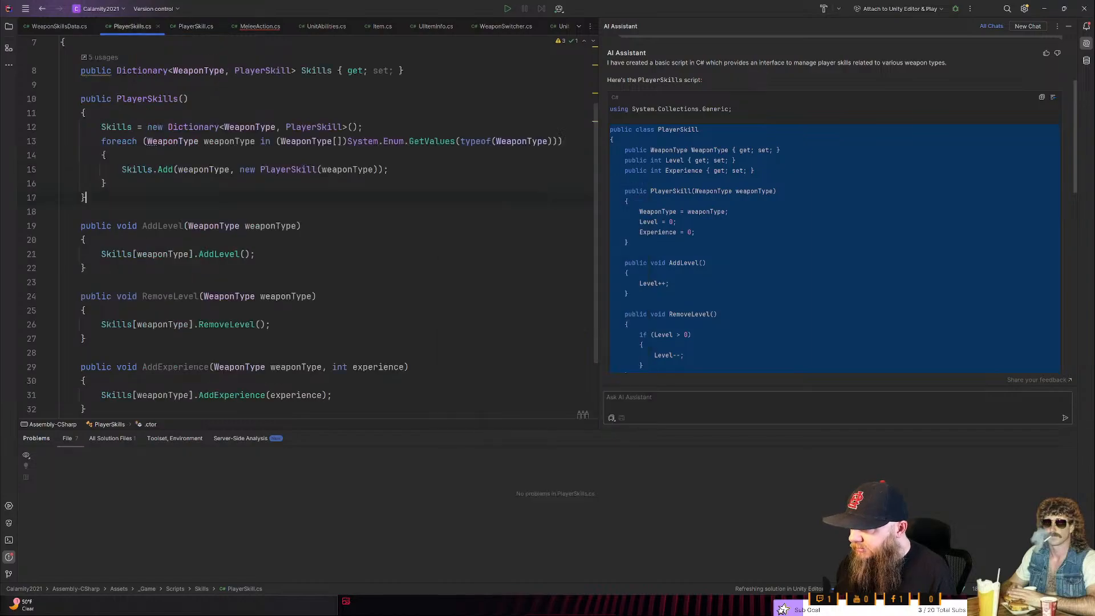
{"action": "scroll", "coordinate": [308, 228], "scroll_direction": "down", "scroll_amount": 3}
{"action": "left_click", "coordinate": [240, 304]}
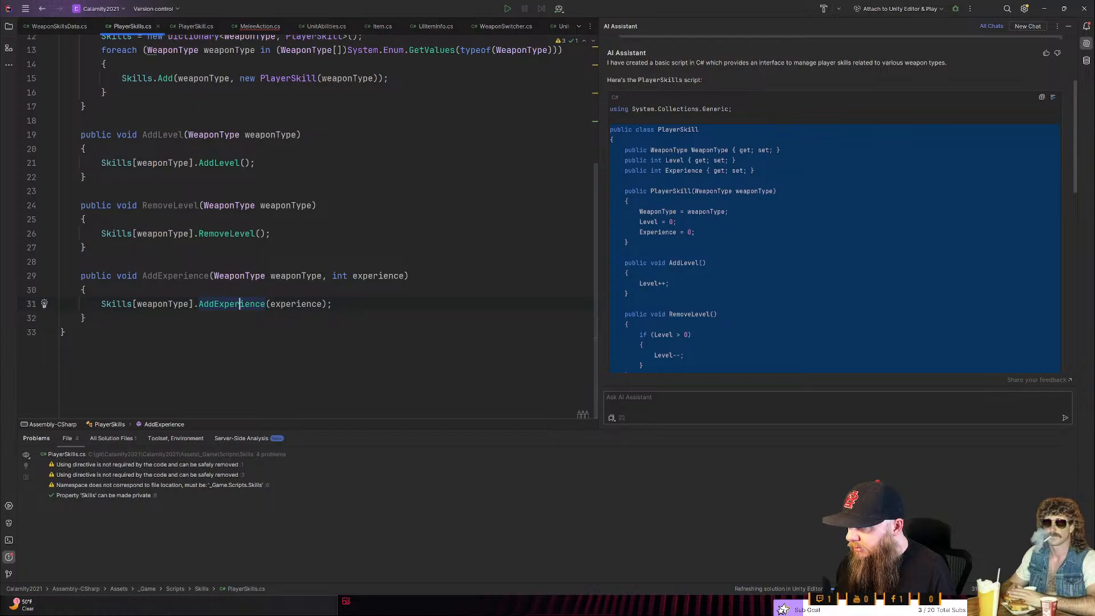
{"action": "scroll", "coordinate": [308, 228], "scroll_direction": "up", "scroll_amount": 3}
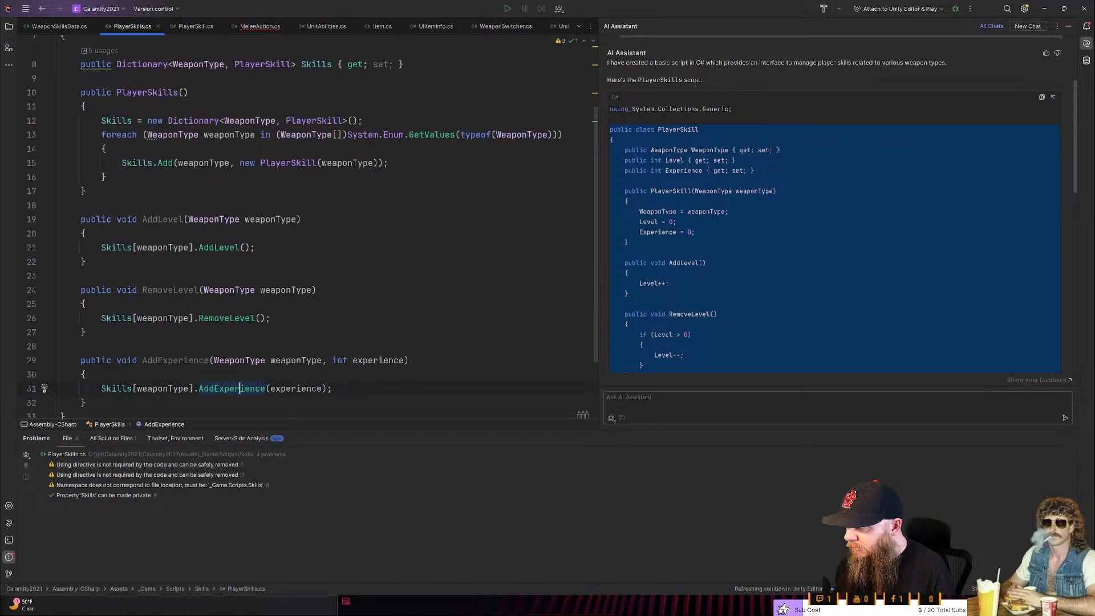
{"action": "left_click", "coordinate": [218, 247], "text": "ctrl"}
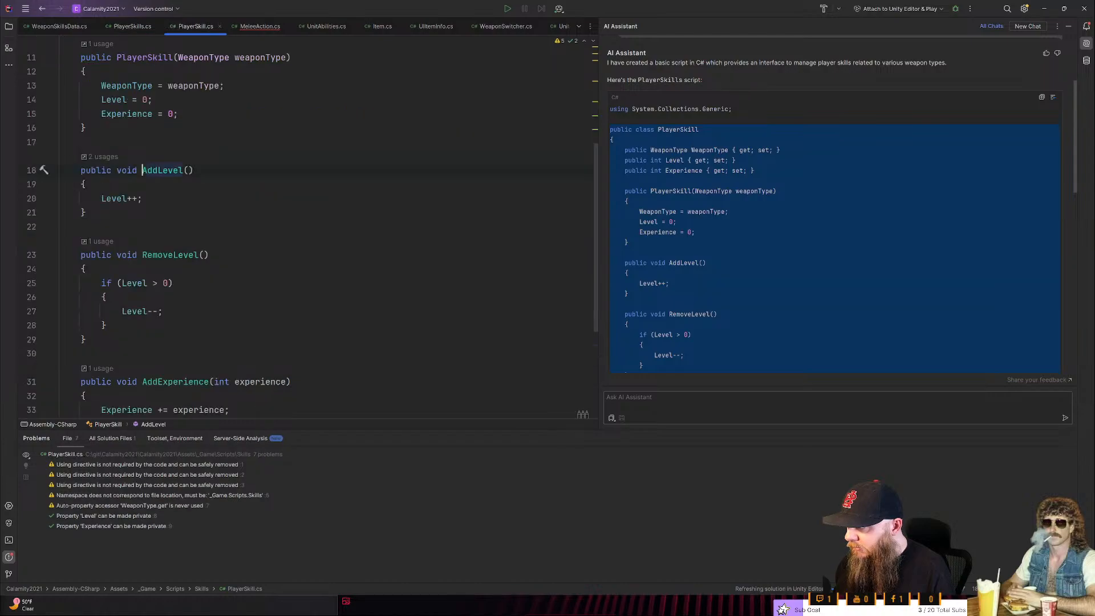
{"action": "key", "text": "ctrl+alt+Left"}
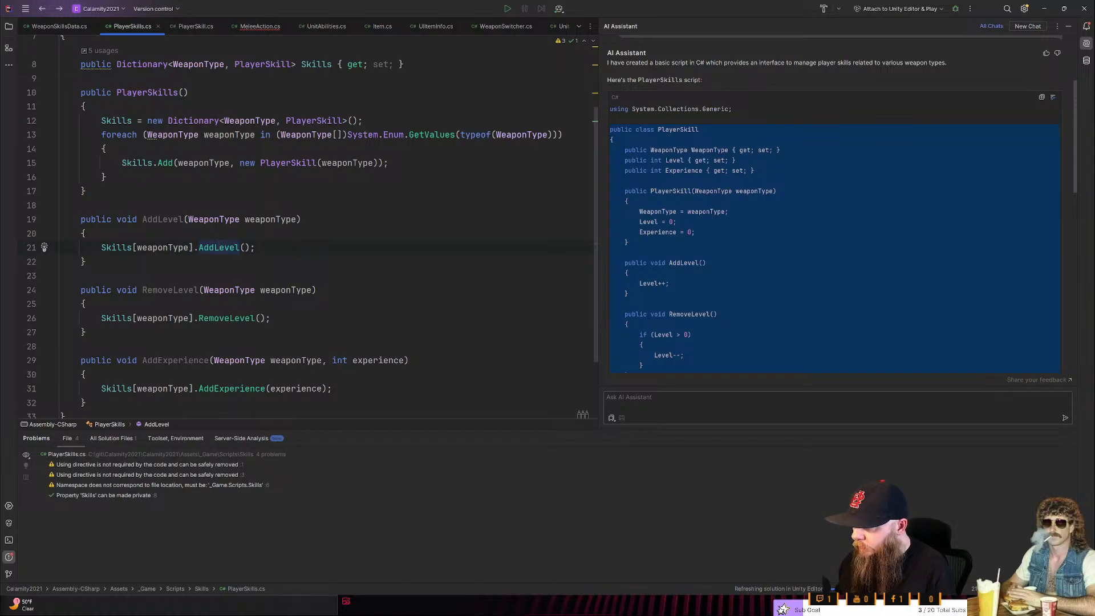
{"action": "scroll", "coordinate": [313, 227], "scroll_direction": "down", "scroll_amount": 2}
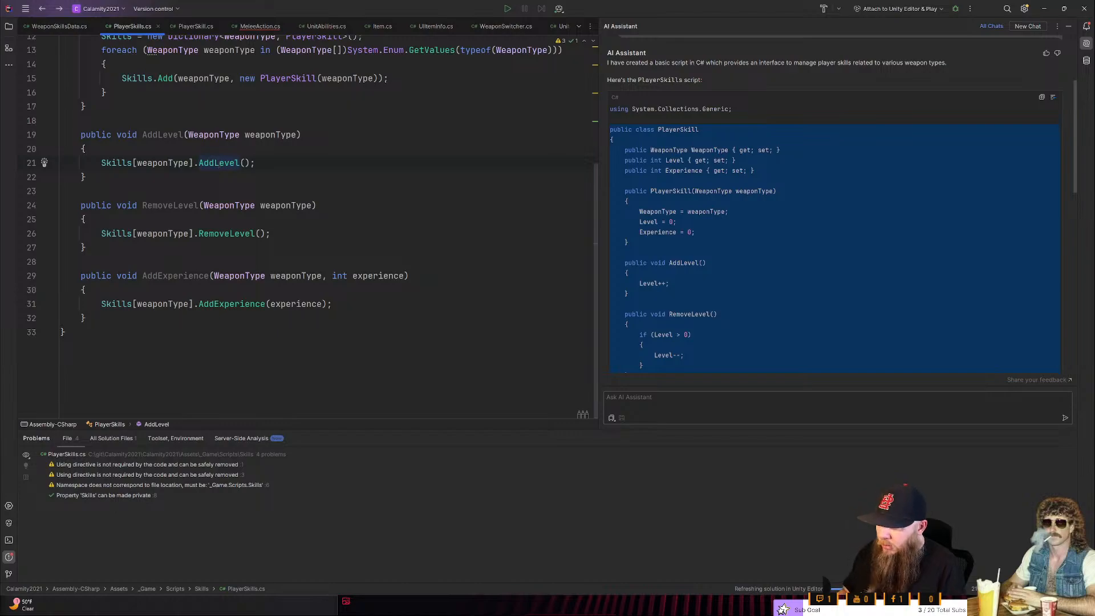
{"action": "scroll", "coordinate": [313, 226], "scroll_direction": "up", "scroll_amount": 4}
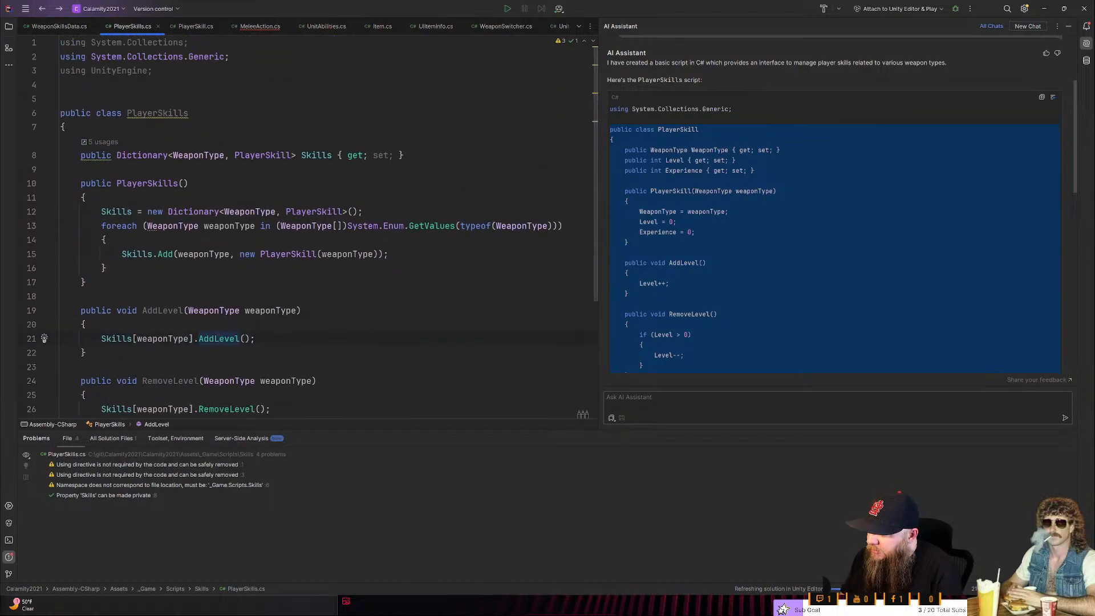
{"action": "key", "text": "ctrl+b"}
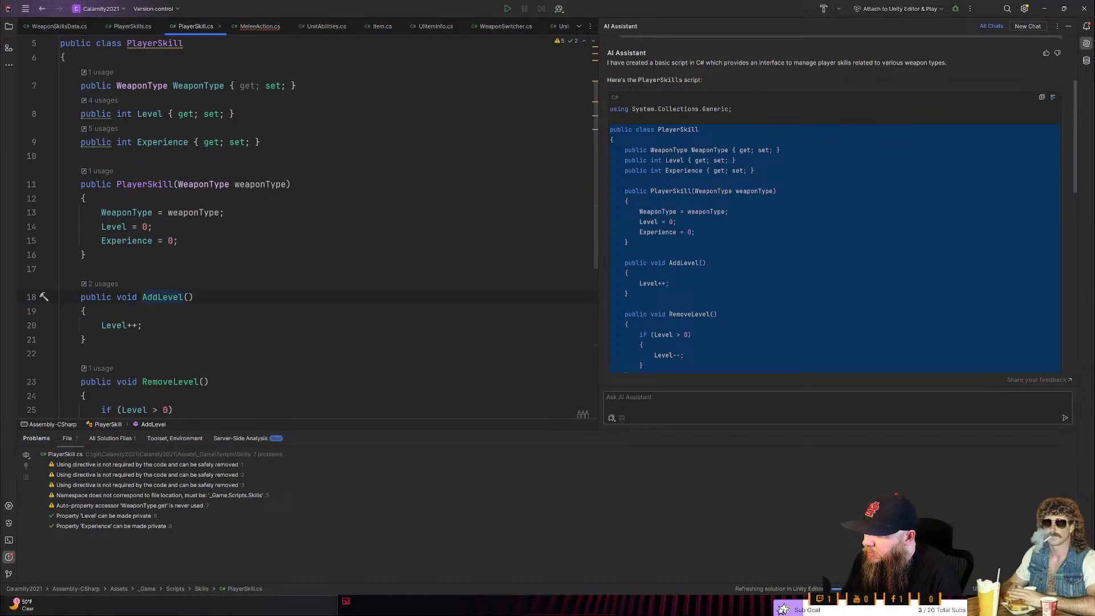
{"action": "key", "text": "ctrl+Tab"}
{"action": "scroll", "coordinate": [325, 223], "scroll_direction": "down", "scroll_amount": 2}
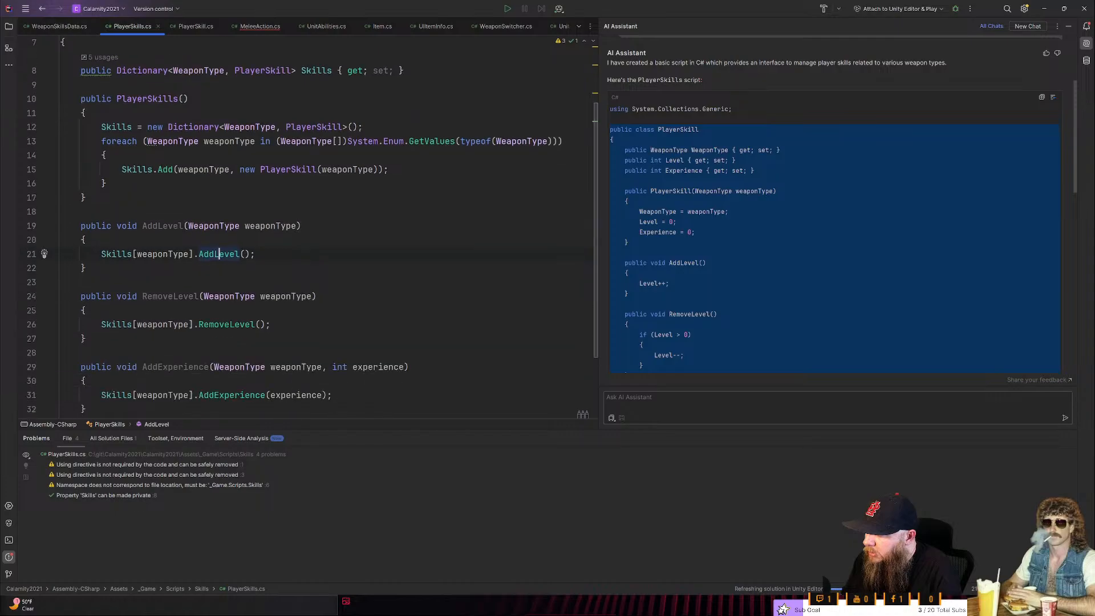
- Switch to Unity, select the Unit object and try to add the player skills script to it as a component
{"action": "key", "text": "alt+Tab"}
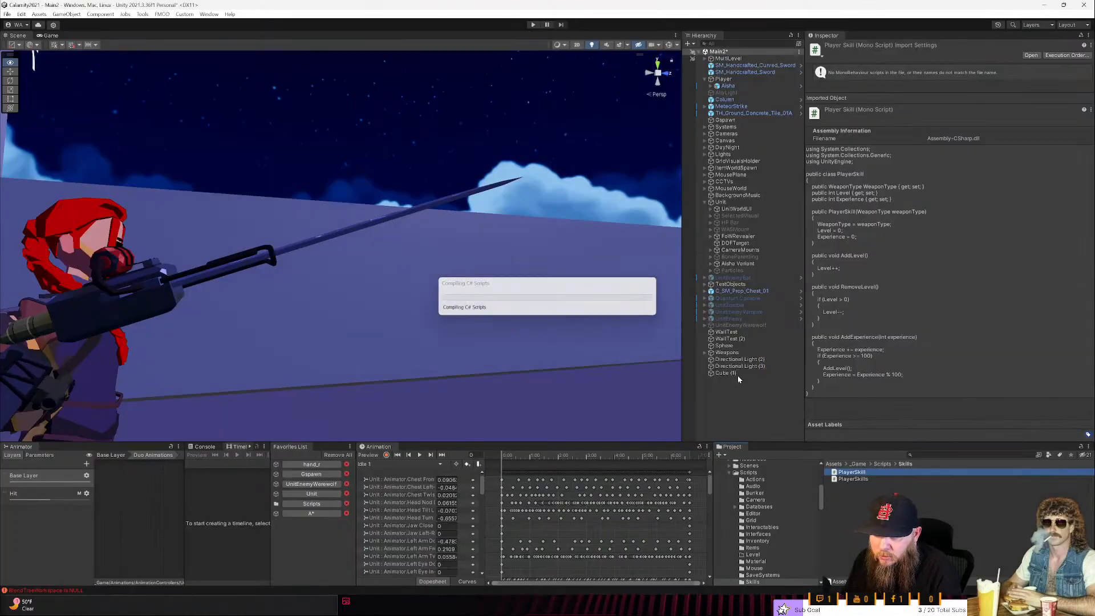
{"action": "left_click", "coordinate": [733, 203]}
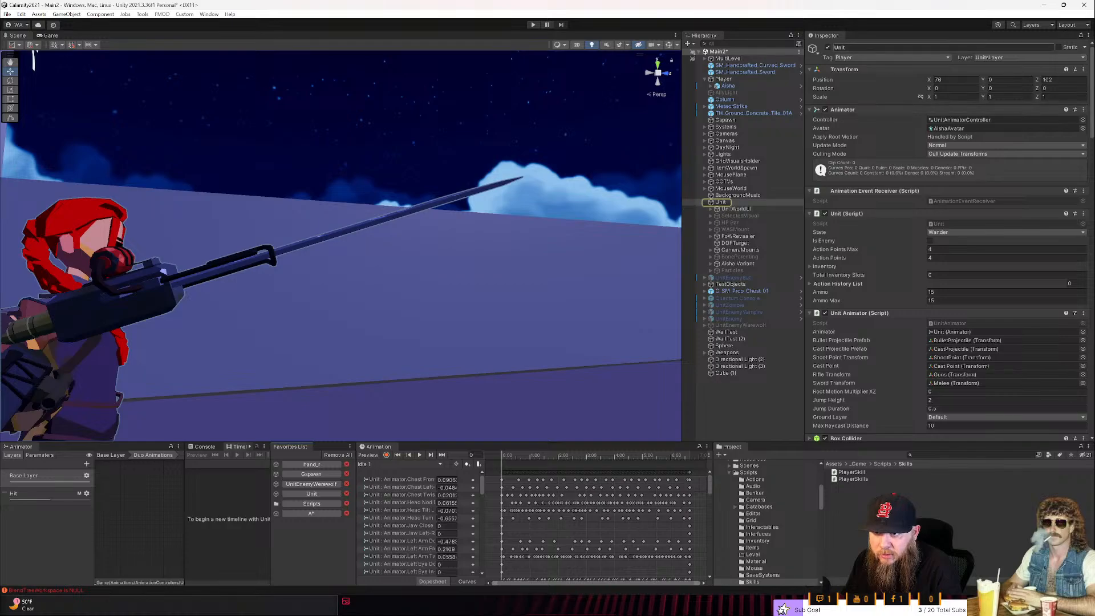
{"action": "scroll", "coordinate": [1087, 136], "scroll_direction": "down", "scroll_amount": 2}
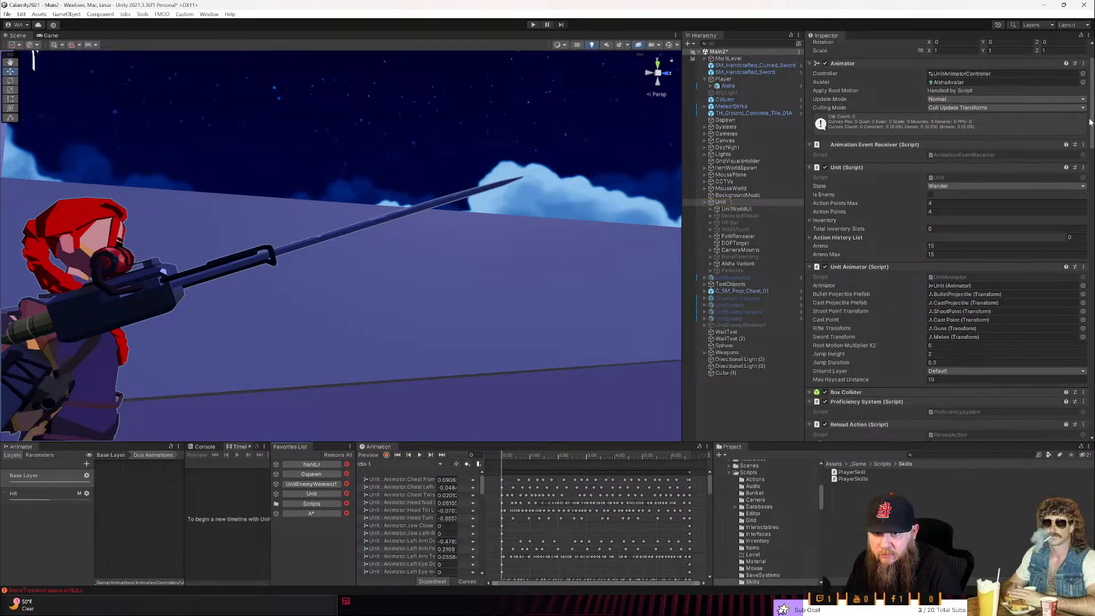
{"action": "scroll", "coordinate": [1090, 122], "scroll_direction": "down", "scroll_amount": 15}
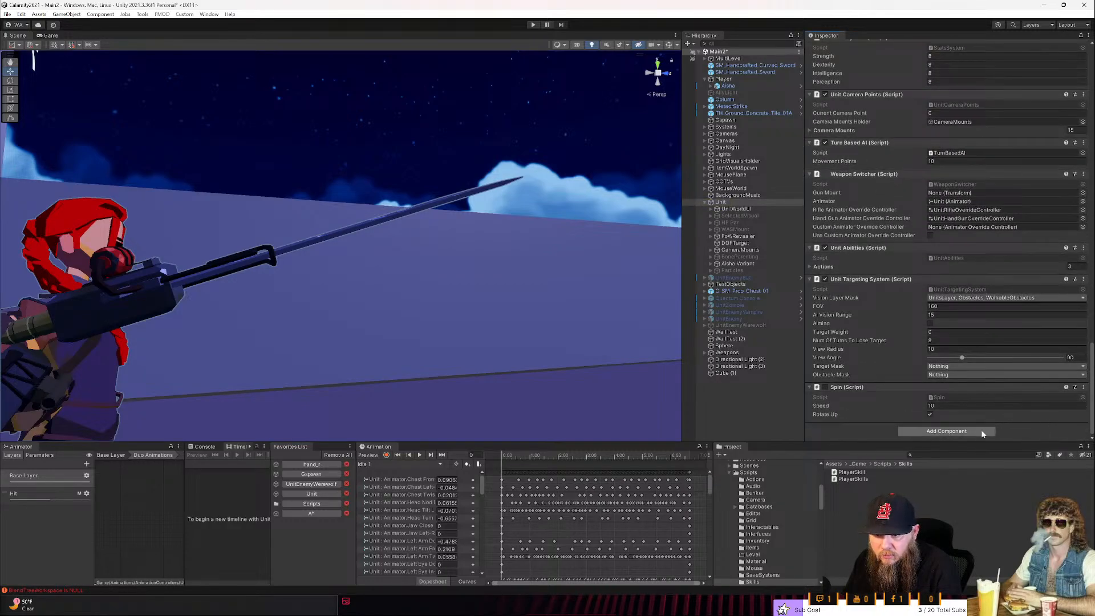
{"action": "left_click", "coordinate": [983, 432]}
{"action": "type", "text": "playersk"}
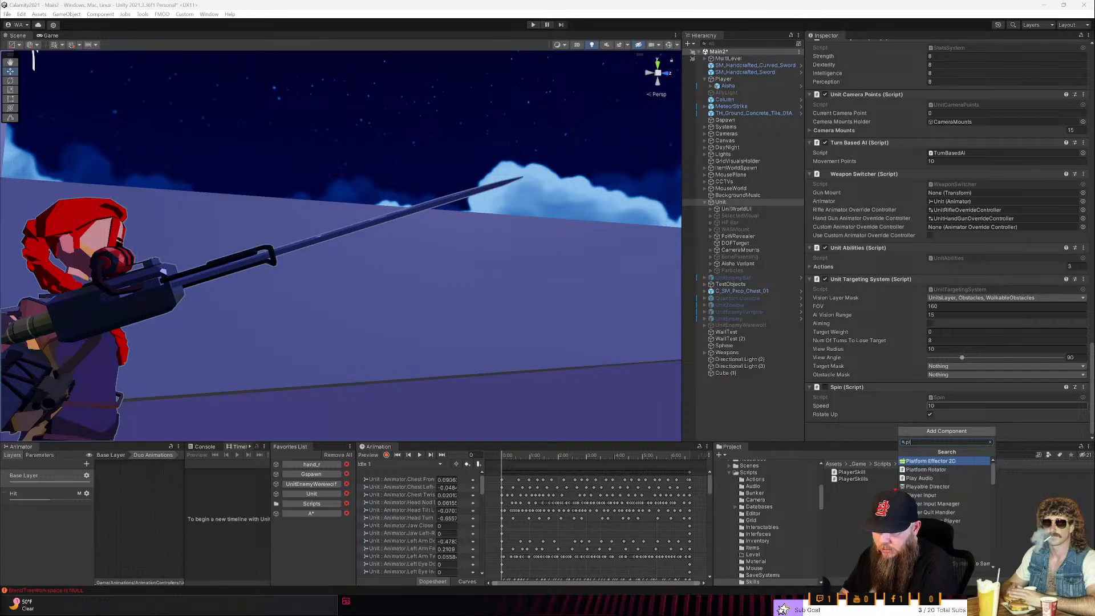
{"action": "key", "text": "BackSpace"}
{"action": "key", "text": "BackSpace"}
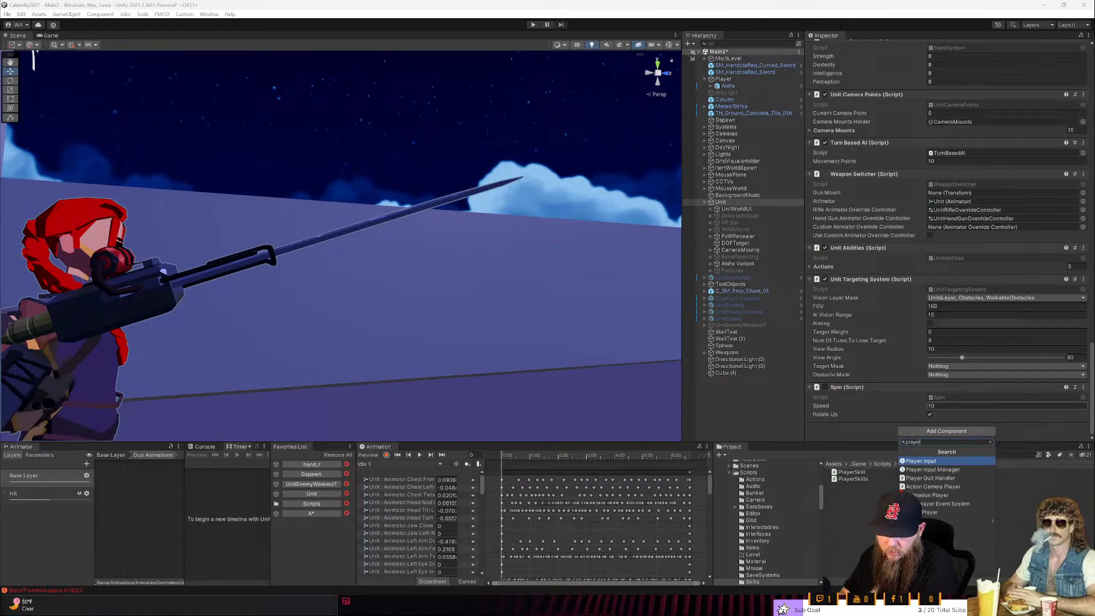
{"action": "key", "text": "BackSpace"}
{"action": "key", "text": "BackSpace"}
{"action": "key", "text": "BackSpace"}
{"action": "key", "text": "BackSpace"}
{"action": "key", "text": "BackSpace"}
{"action": "key", "text": "Escape"}
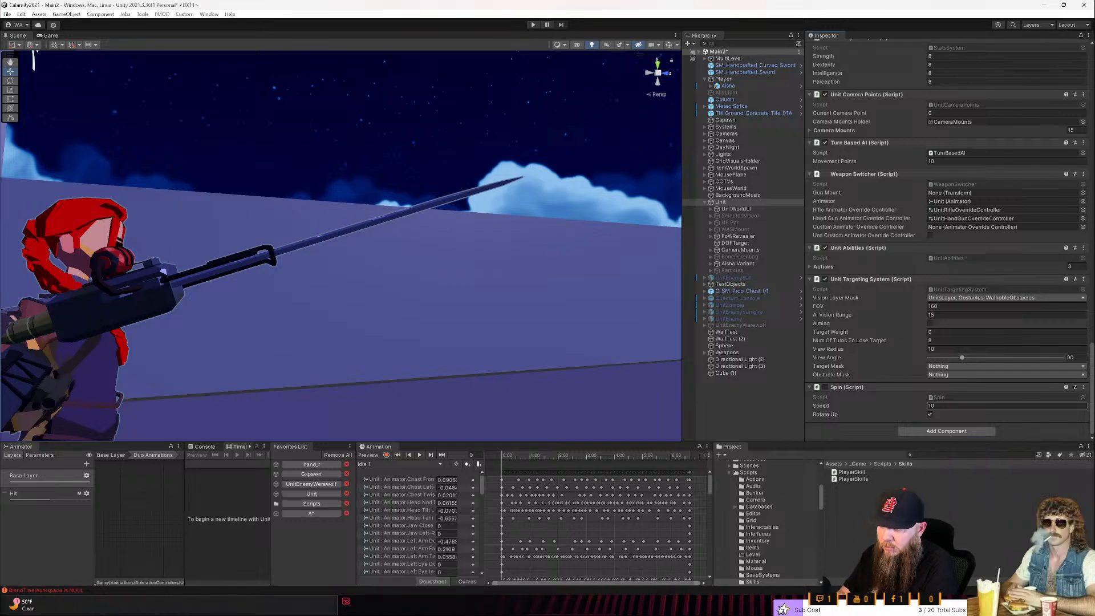
- In Rider's MeleeAction script, comment out the if block inside the foreach loop of the GetMeleeAnimId method
{"action": "key", "text": "alt+Tab"}
{"action": "left_click", "coordinate": [259, 26]}
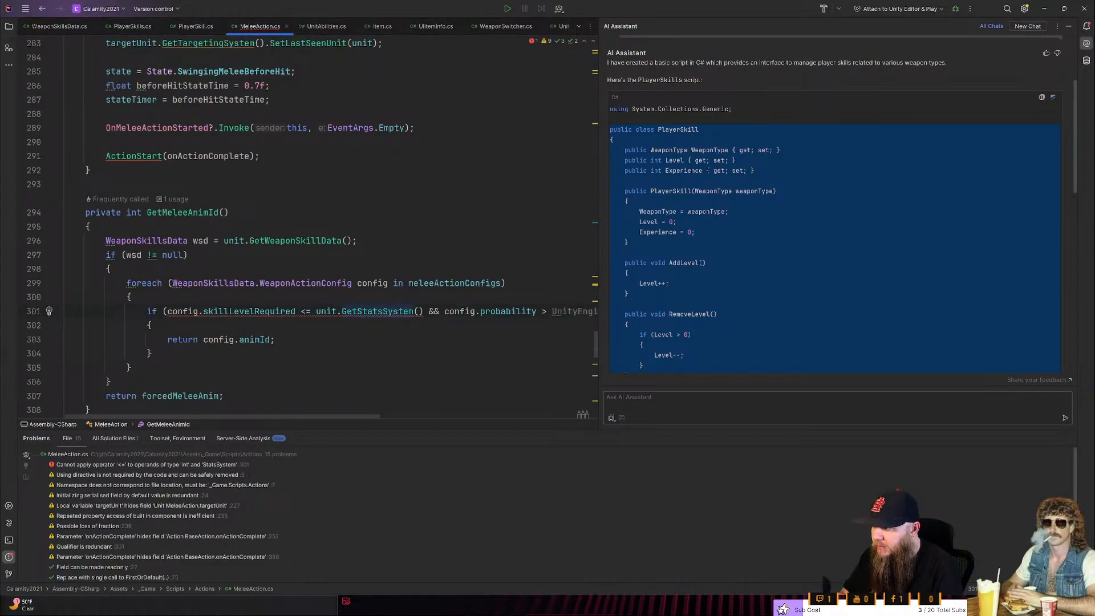
{"action": "left_click_drag", "start_coordinate": [152, 353], "coordinate": [65, 310]}
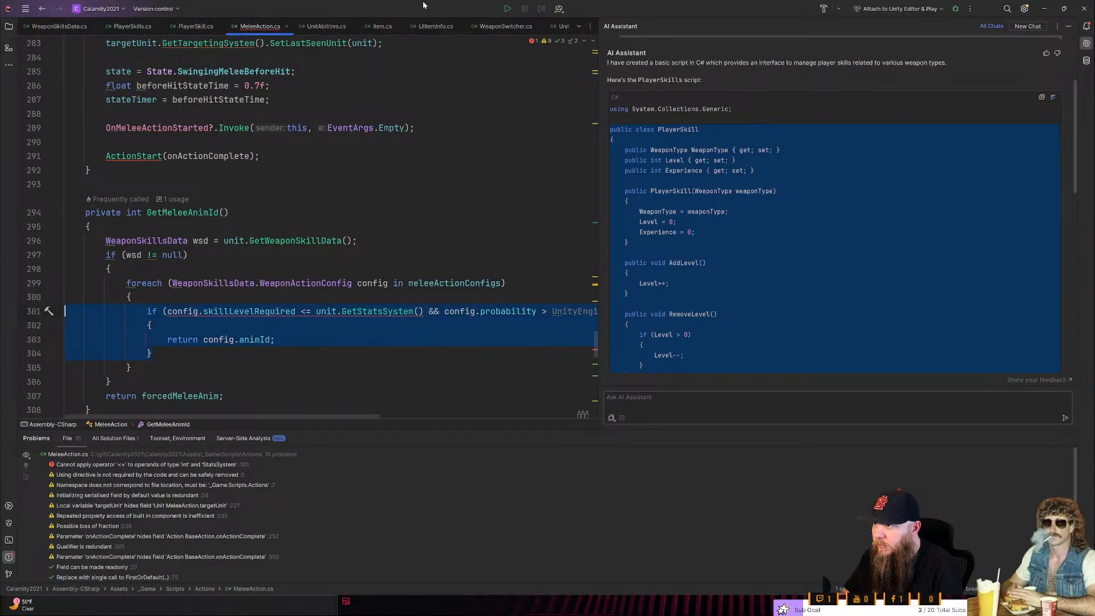
{"action": "left_click", "coordinate": [25, 9]}
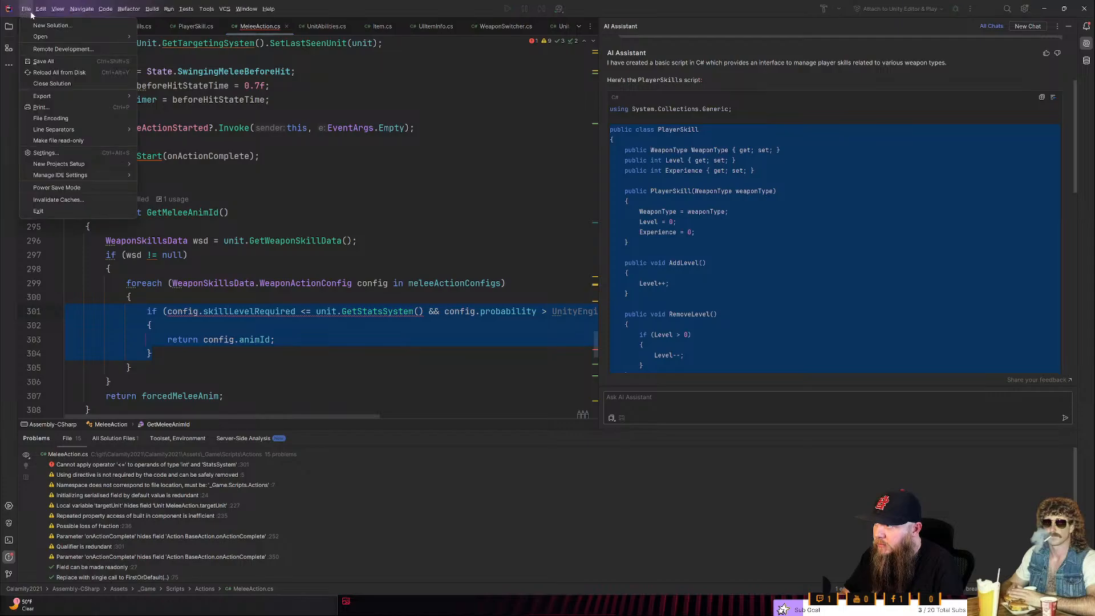
{"action": "mouse_move", "coordinate": [84, 20]}
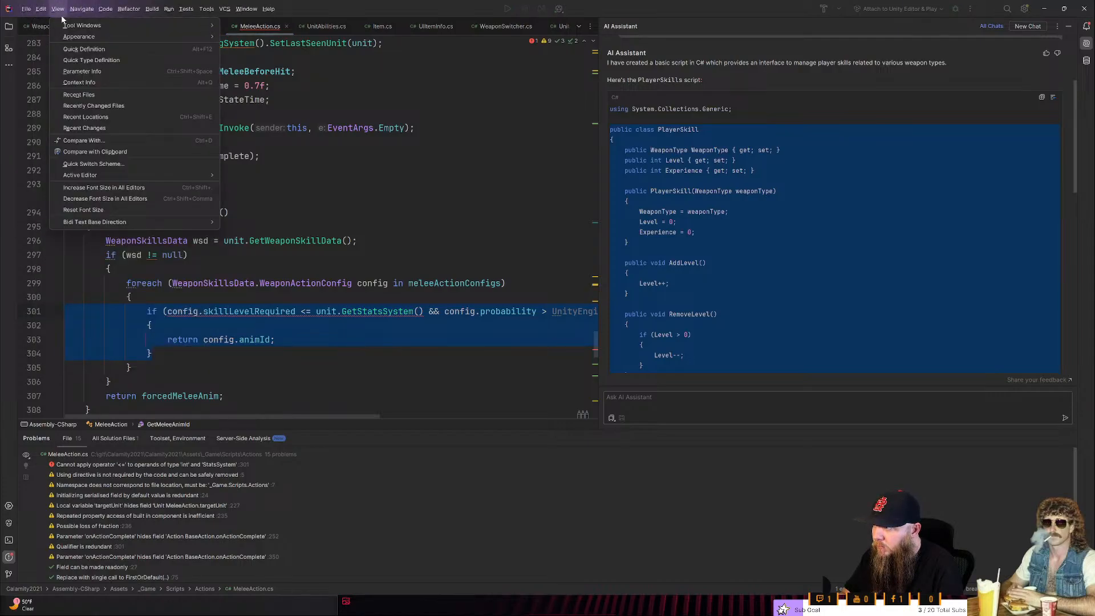
{"action": "left_click", "coordinate": [149, 312]}
{"action": "type", "text": "//"}
{"action": "key", "text": "Down"}
{"action": "key", "text": "Home"}
{"action": "type", "text": "//"}
{"action": "key", "text": "Down"}
{"action": "type", "text": "//"}
{"action": "key", "text": "Down"}
{"action": "key", "text": "Home"}
{"action": "type", "text": "//"}
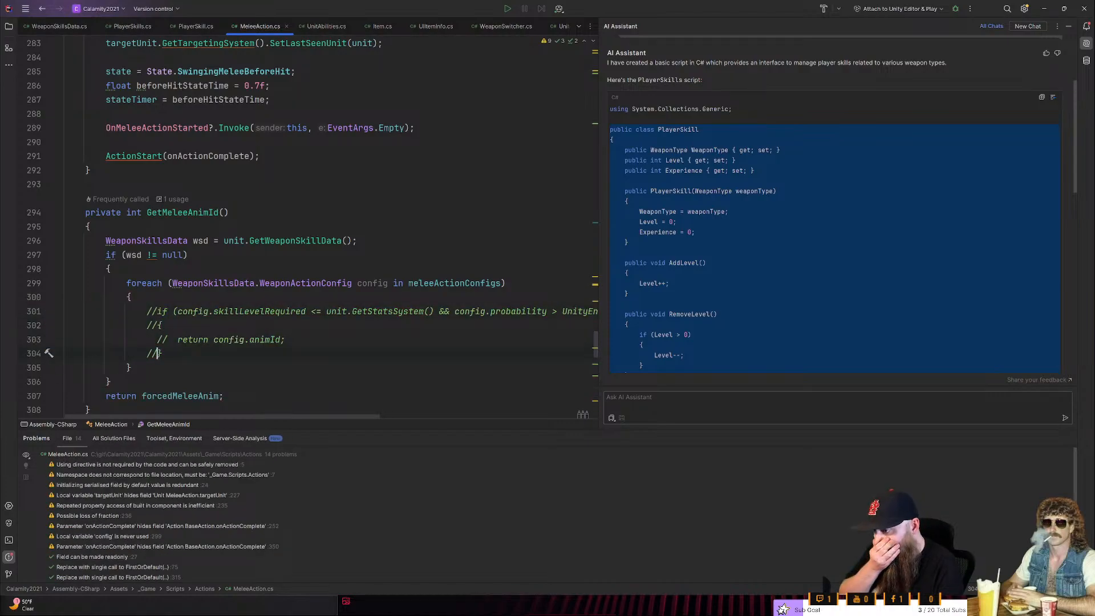
{"action": "key", "text": "Up"}
{"action": "key", "text": "Up"}
{"action": "key", "text": "Up"}
{"action": "key", "text": "Up"}
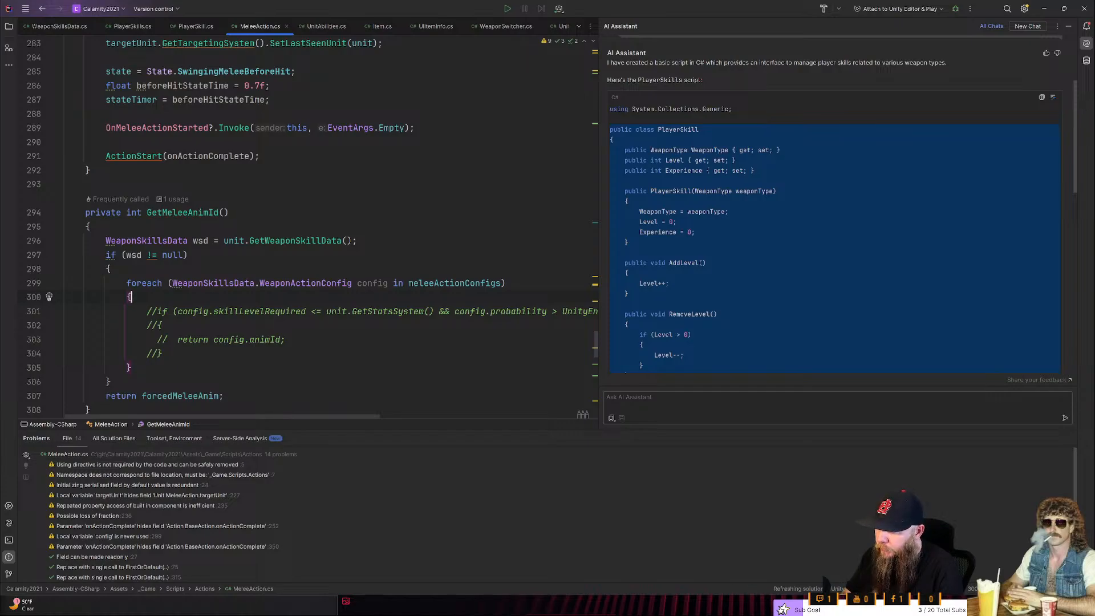
- Return to Unity and collapse the Melee Action Configs list in the Unit's Melee Action component
{"action": "key", "text": "alt+Tab"}
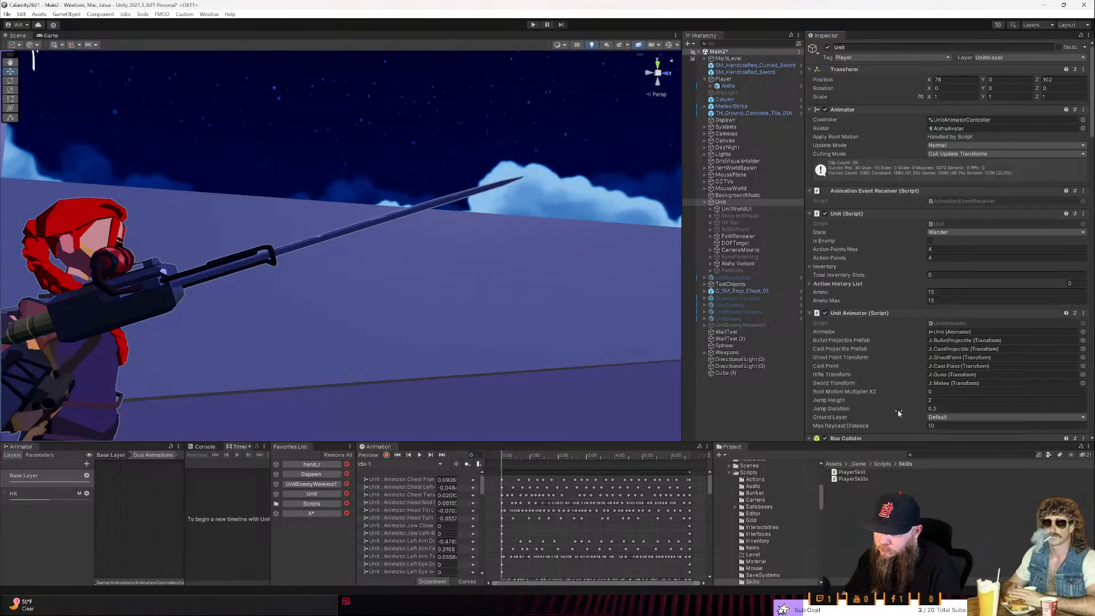
{"action": "scroll", "coordinate": [899, 413], "scroll_direction": "down", "scroll_amount": 15}
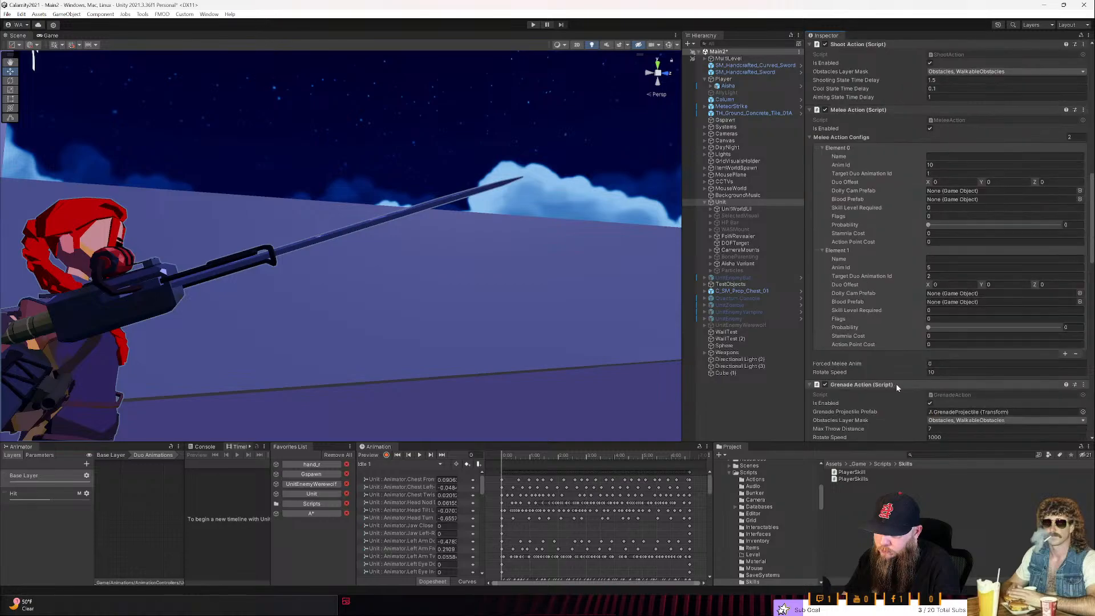
{"action": "left_click", "coordinate": [823, 137]}
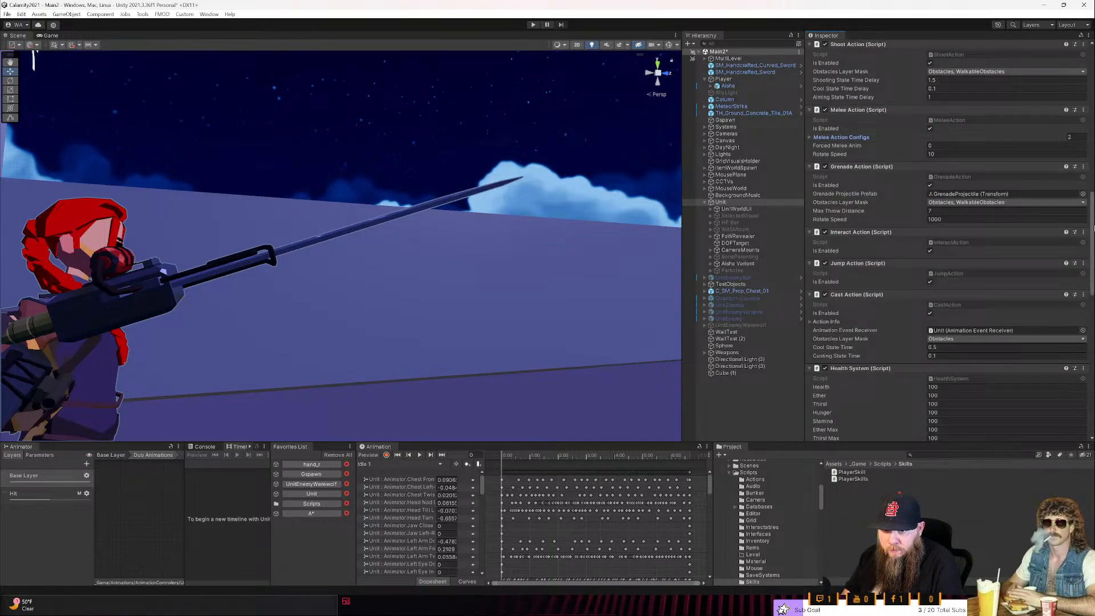
- Search the components that can be added to the Unit for the player skills script, also trying the term "skill"
{"action": "left_click_drag", "start_coordinate": [1094, 229], "coordinate": [1093, 378]}
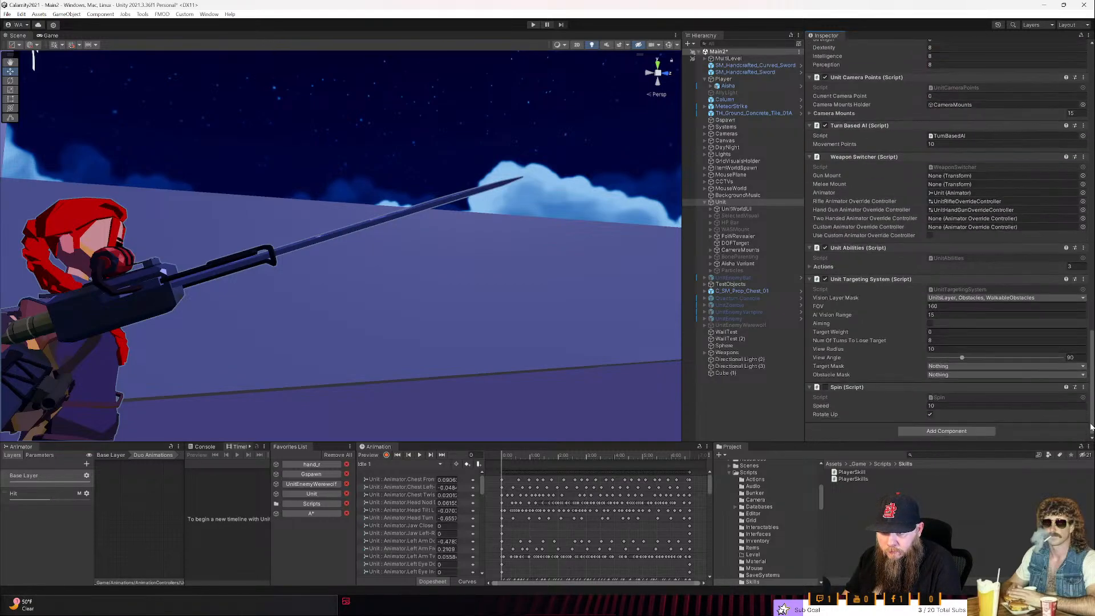
{"action": "left_click", "coordinate": [980, 433]}
{"action": "type", "text": "playersk"}
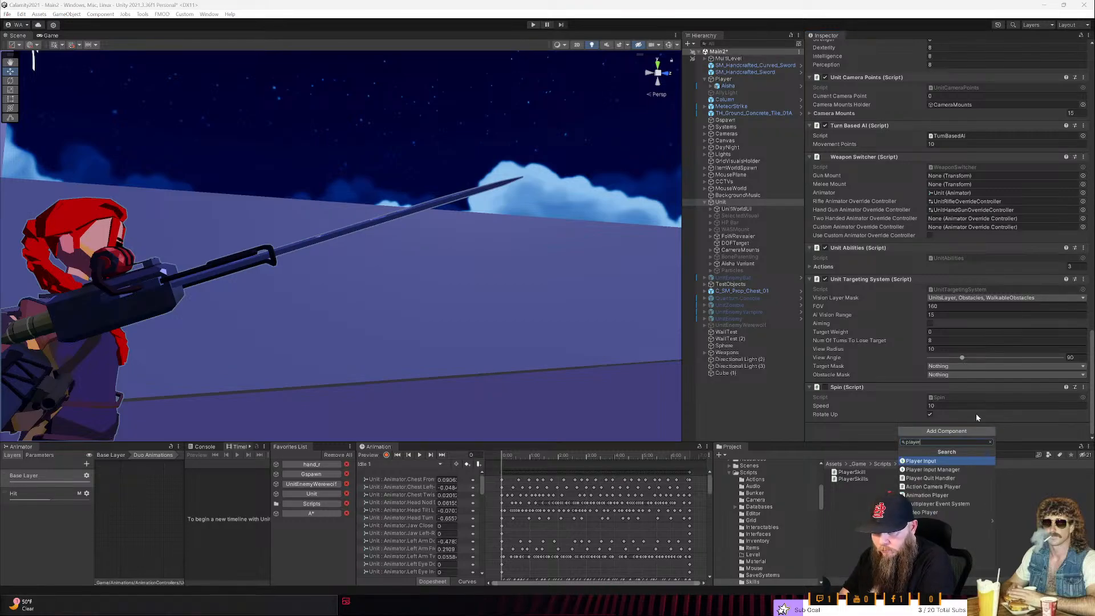
{"action": "key", "text": "BackSpace"}
{"action": "key", "text": "BackSpace"}
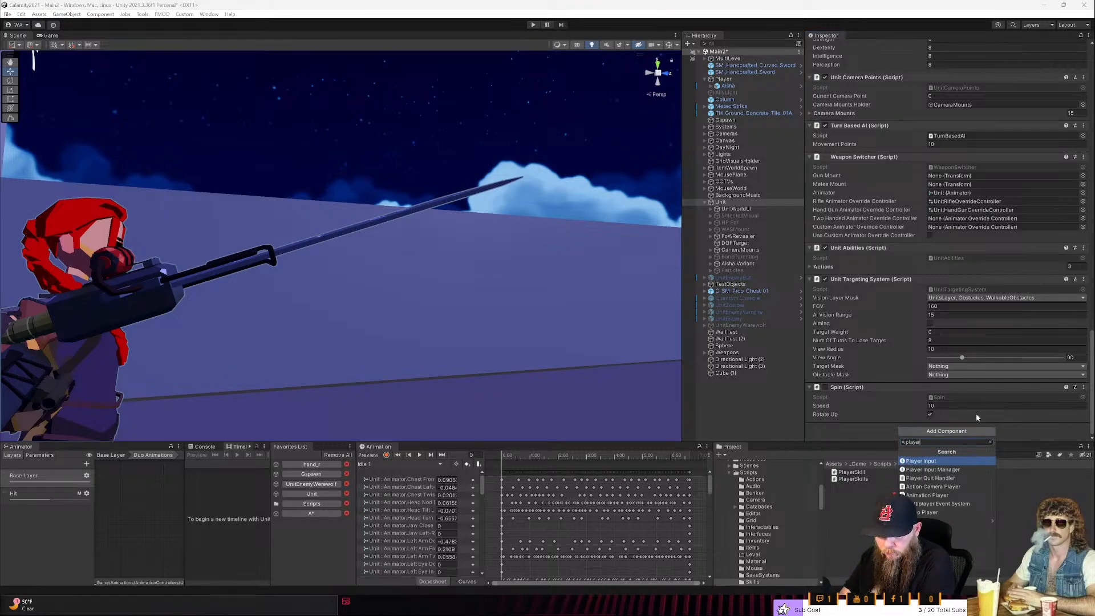
{"action": "key", "text": "BackSpace"}
{"action": "key", "text": "BackSpace"}
{"action": "key", "text": "BackSpace"}
{"action": "key", "text": "BackSpace"}
{"action": "key", "text": "BackSpace"}
{"action": "key", "text": "BackSpace"}
{"action": "type", "text": "skill"}
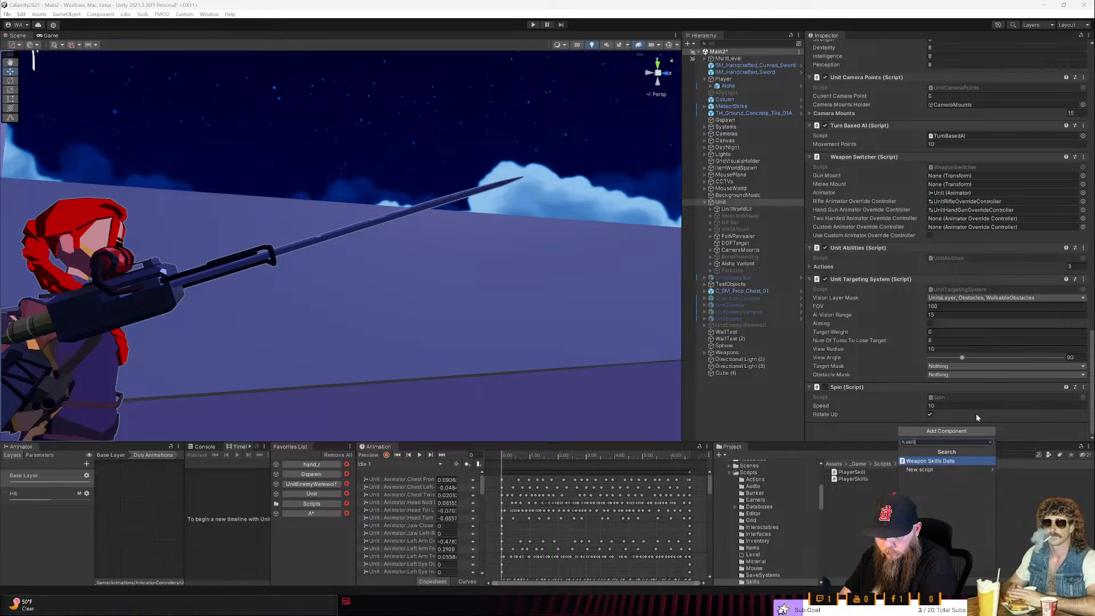
{"action": "key", "text": "Escape"}
- Switch back to Rider and examine the PlayerSkills script's class declaration, the usages of its Skills dictionary and its constructor
{"action": "key", "text": "alt+Tab"}
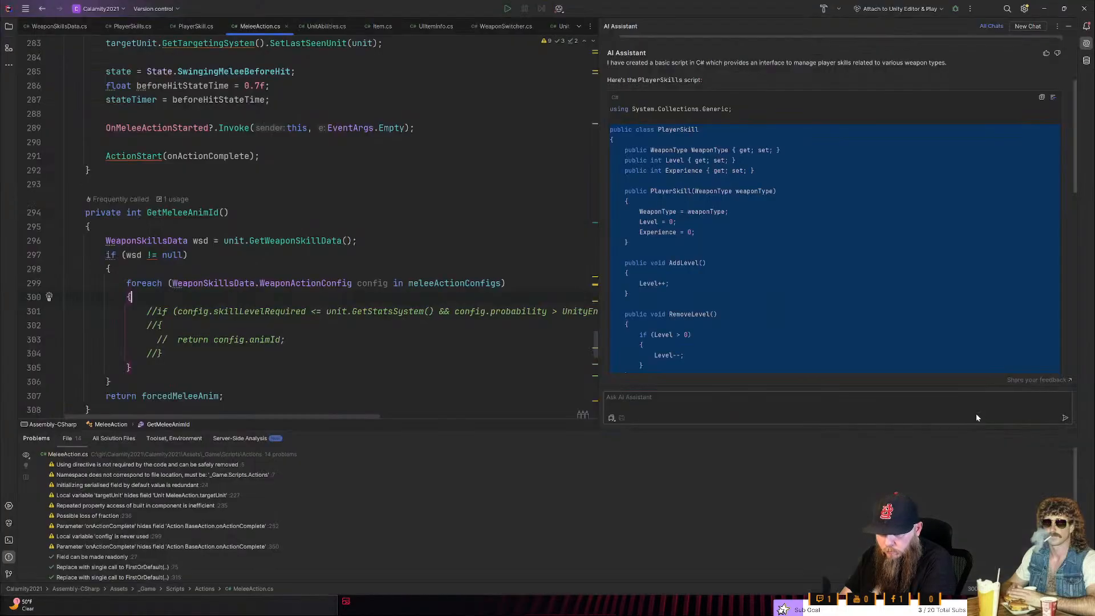
{"action": "scroll", "coordinate": [188, 342], "scroll_direction": "up", "scroll_amount": 3}
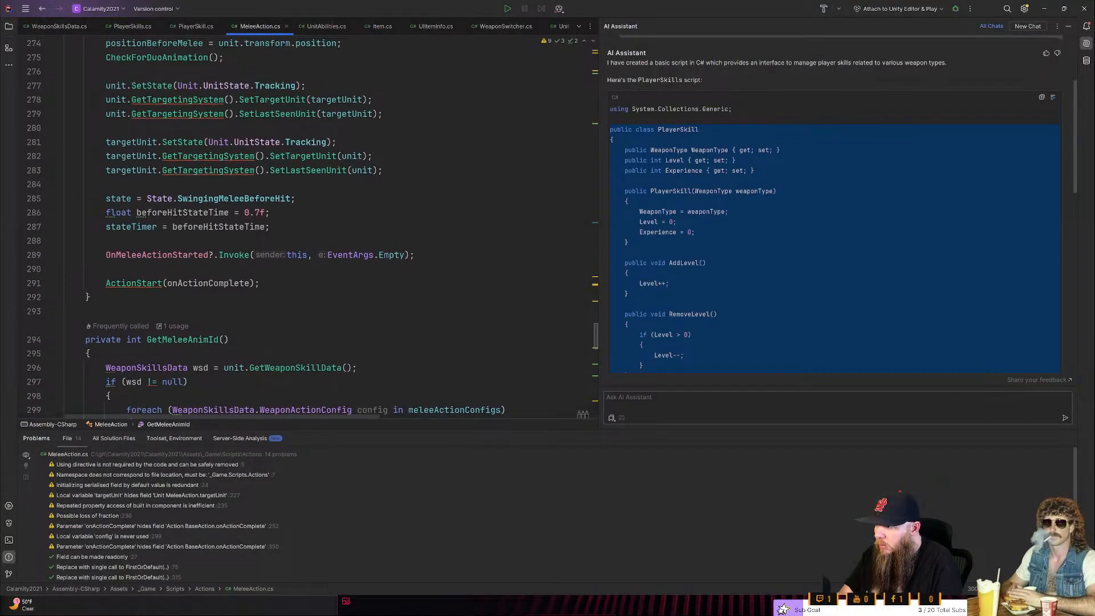
{"action": "scroll", "coordinate": [171, 340], "scroll_direction": "up", "scroll_amount": 9}
{"action": "left_click", "coordinate": [133, 27]}
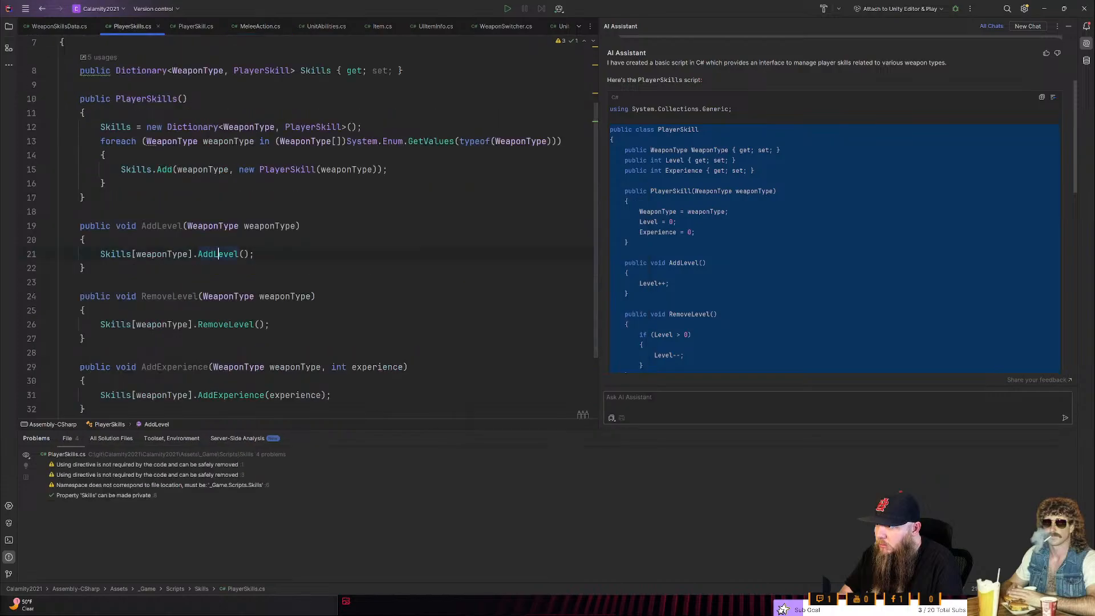
{"action": "scroll", "coordinate": [228, 199], "scroll_direction": "up", "scroll_amount": 2}
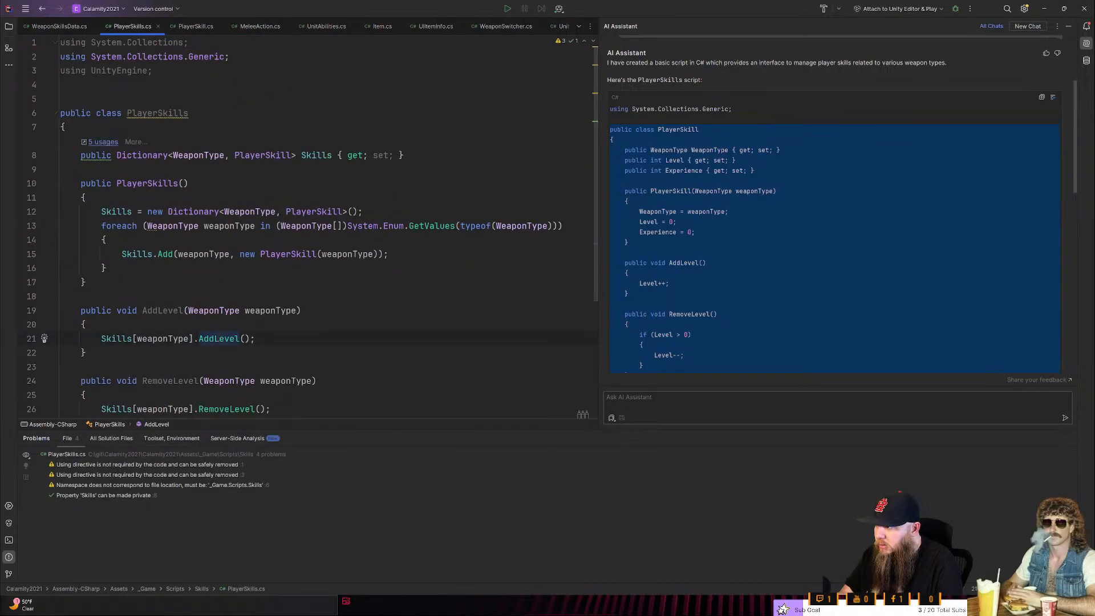
{"action": "left_click", "coordinate": [103, 142]}
{"action": "left_click", "coordinate": [113, 140]}
{"action": "left_click", "coordinate": [114, 141]}
{"action": "left_click", "coordinate": [163, 184]}
{"action": "left_click", "coordinate": [197, 24]}
{"action": "left_click", "coordinate": [199, 114]}
{"action": "scroll", "coordinate": [199, 114], "scroll_direction": "up", "scroll_amount": 2}
{"action": "left_click", "coordinate": [184, 113]}
{"action": "type", "text": ": "}
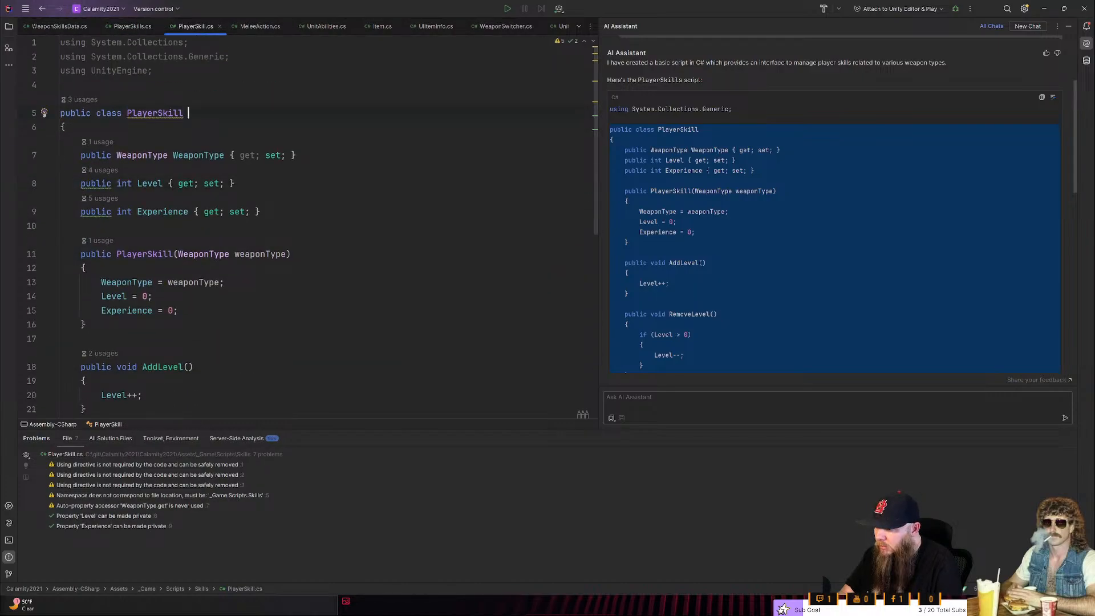
{"action": "type", "text": "MonoBehaviour"}
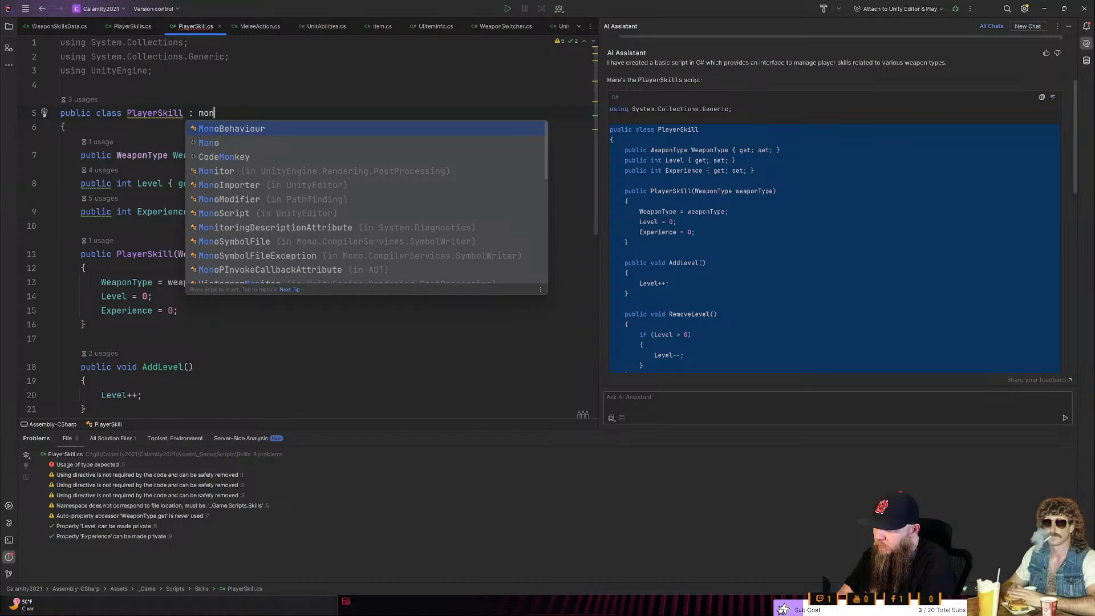
{"action": "key", "text": "ctrl+shift+Left"}
{"action": "key", "text": "ctrl+shift+Left"}
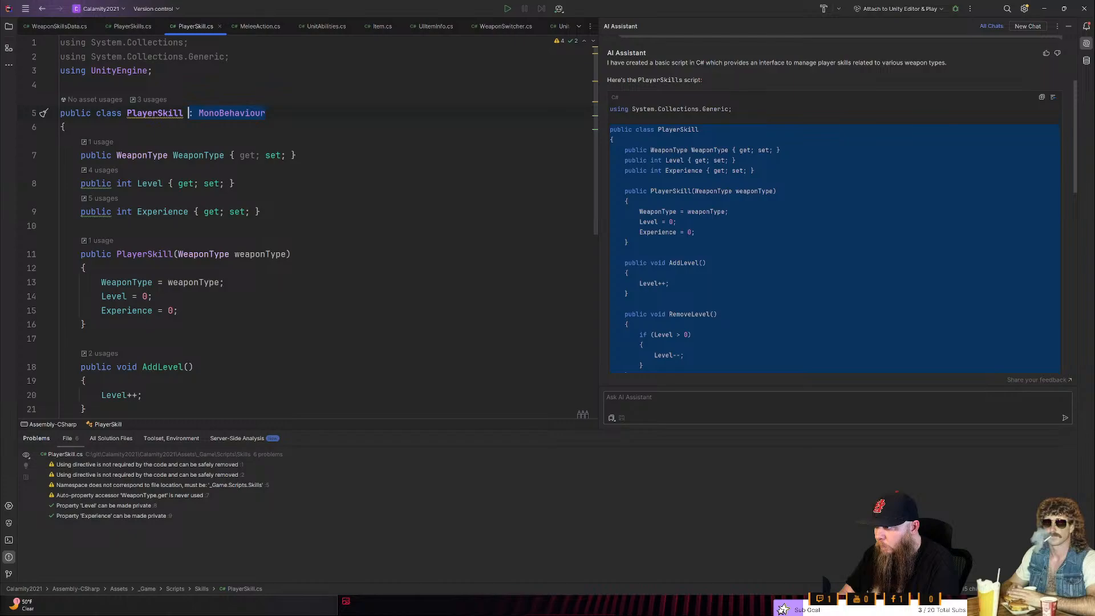
{"action": "key", "text": "BackSpace"}
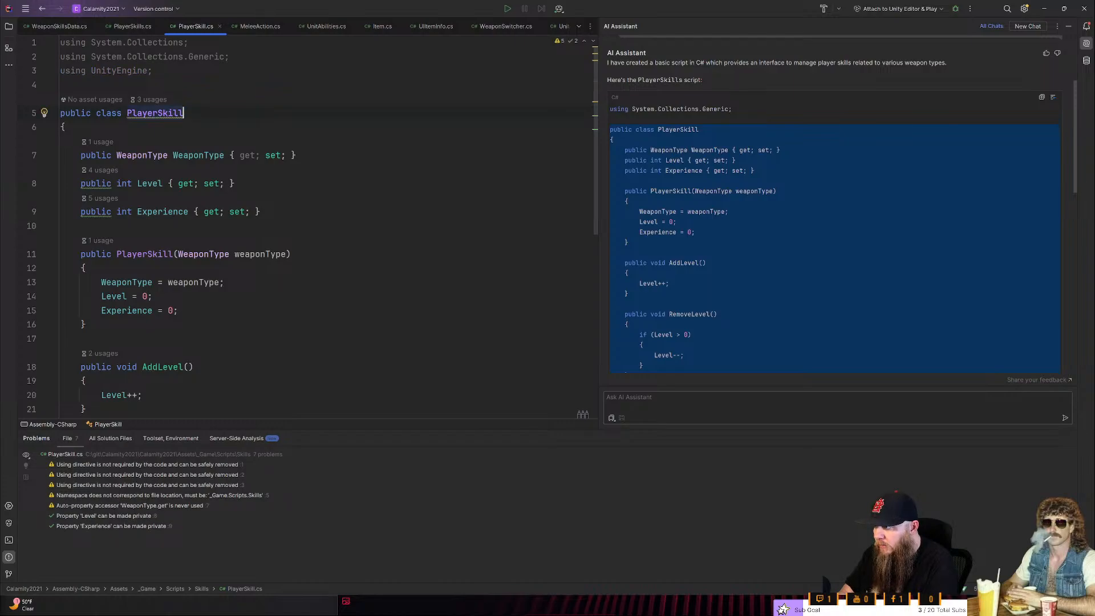
- Make the PlayerSkills class inherit from MonoBehaviour and review the rest of the script
{"action": "key", "text": "ctrl+Tab"}
{"action": "key", "text": "Up"}
{"action": "key", "text": "Up"}
{"action": "key", "text": "Up"}
{"action": "key", "text": "Up"}
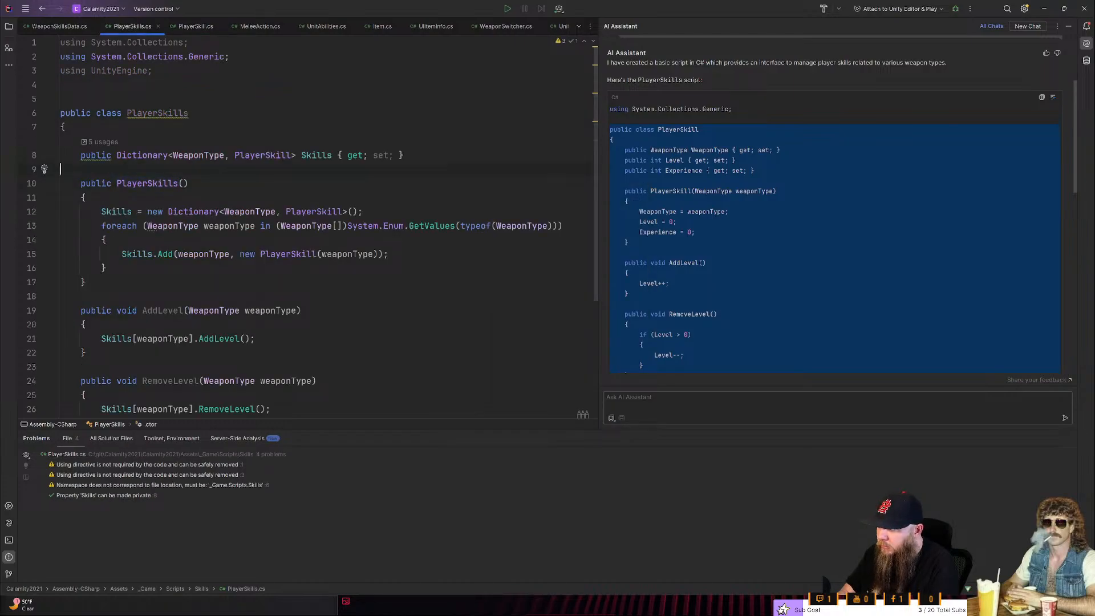
{"action": "key", "text": "End"}
{"action": "type", "text": ": MonoBehaviour"}
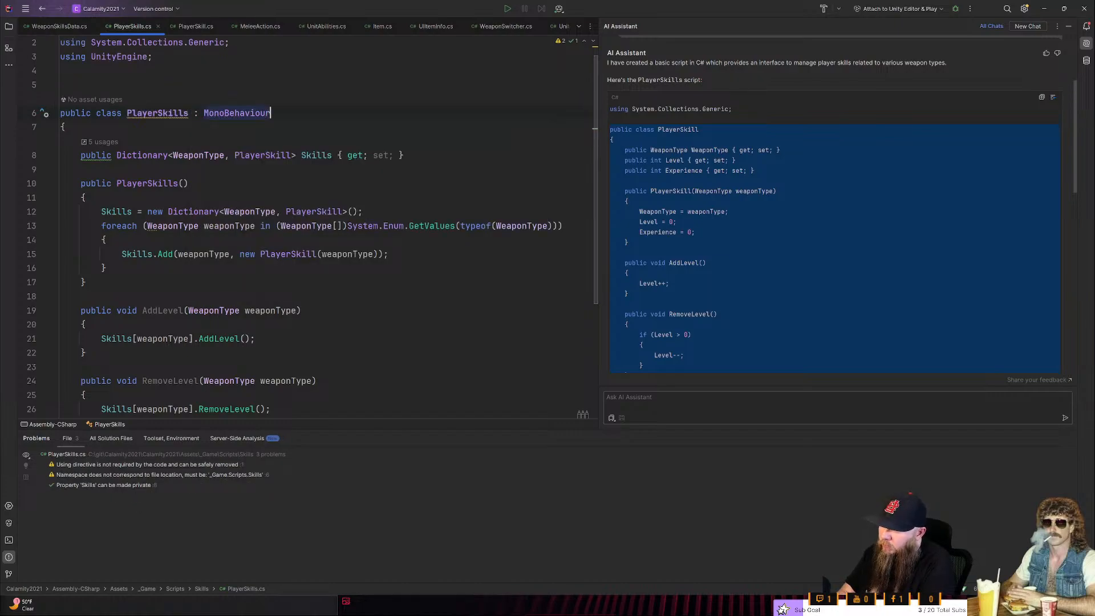
{"action": "scroll", "coordinate": [325, 223], "scroll_direction": "down", "scroll_amount": 3}
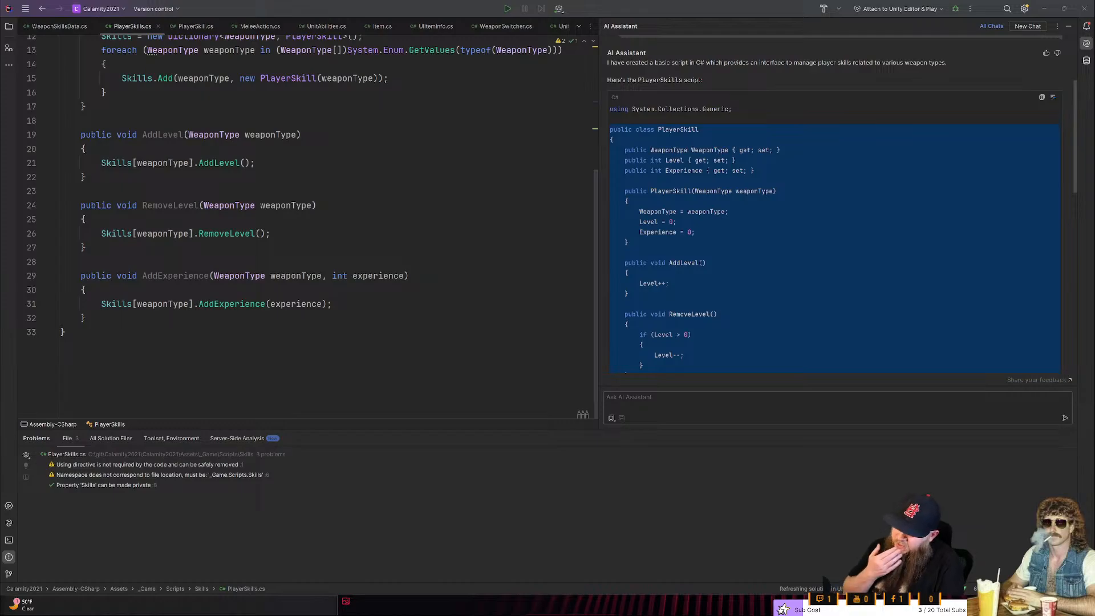
{"action": "scroll", "coordinate": [325, 223], "scroll_direction": "up", "scroll_amount": 3}
- Switch to Unity and collapse all of the Unit's components in the Inspector
{"action": "key", "text": "alt+Tab"}
{"action": "key", "text": "alt+Tab"}
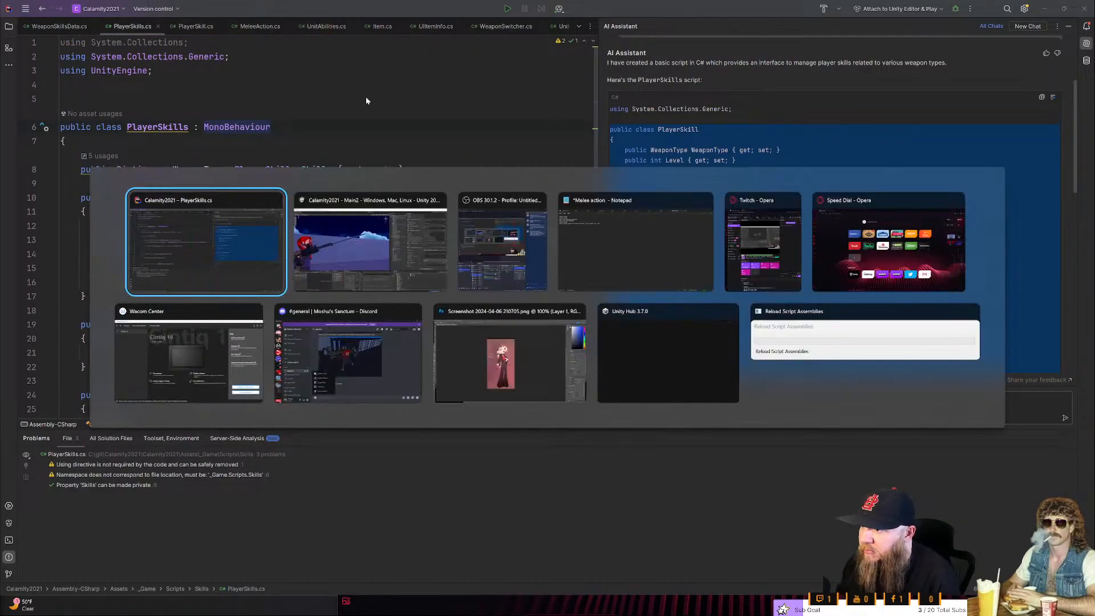
{"action": "key", "text": "alt+Tab"}
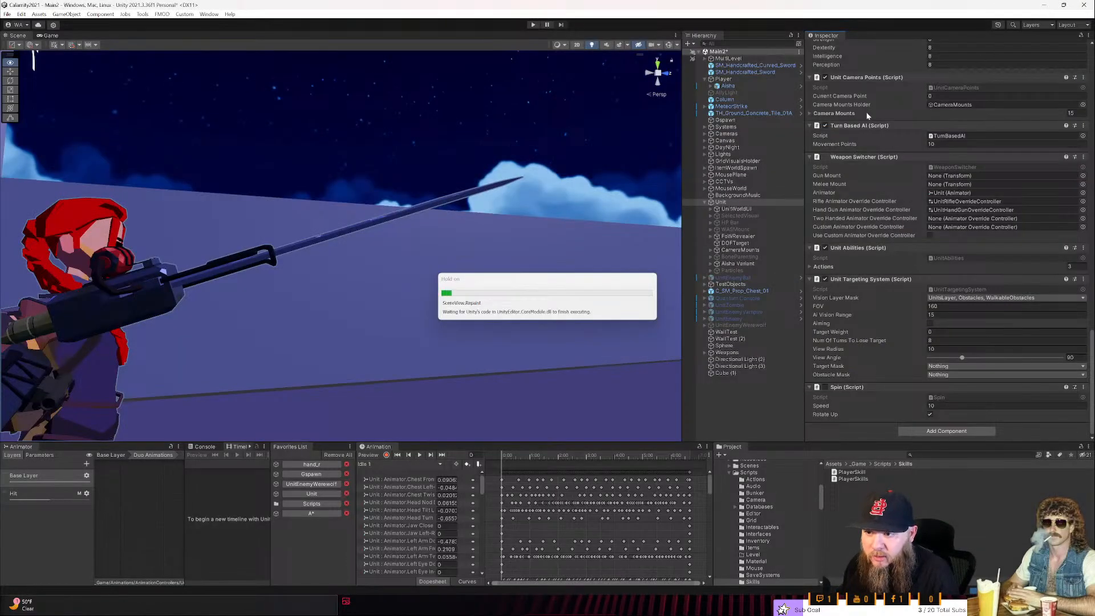
{"action": "scroll", "coordinate": [939, 378], "scroll_direction": "down", "scroll_amount": 3}
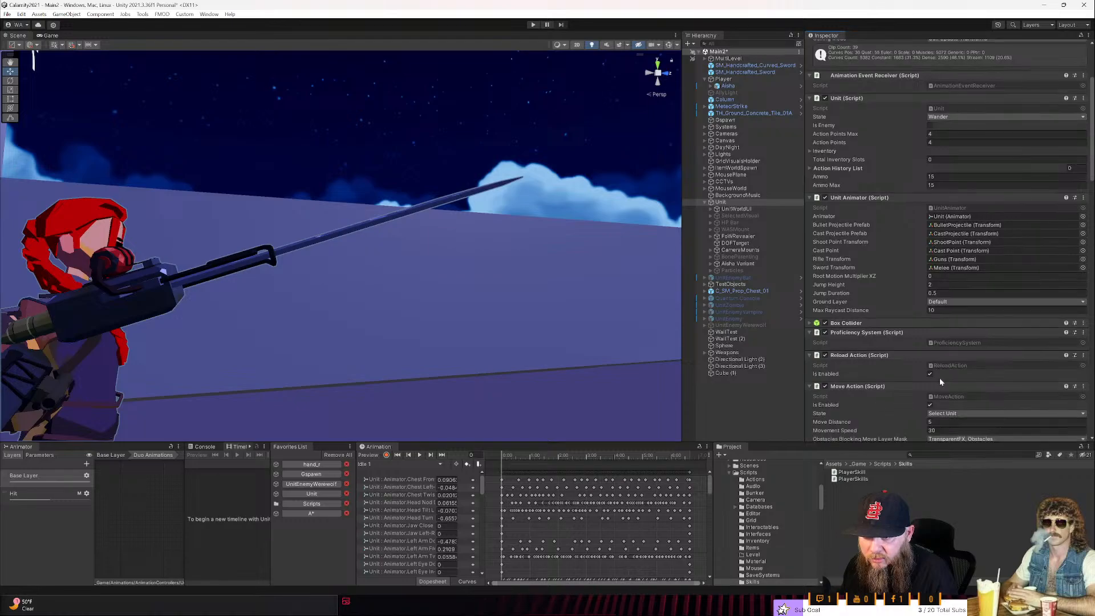
{"action": "right_click", "coordinate": [838, 36]}
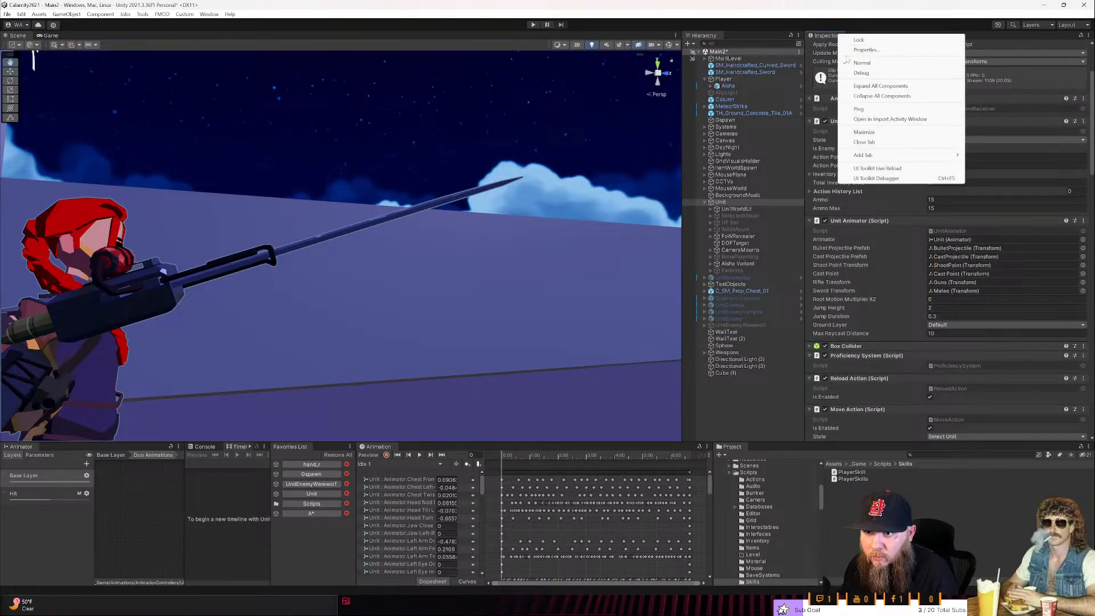
{"action": "left_click", "coordinate": [852, 88]}
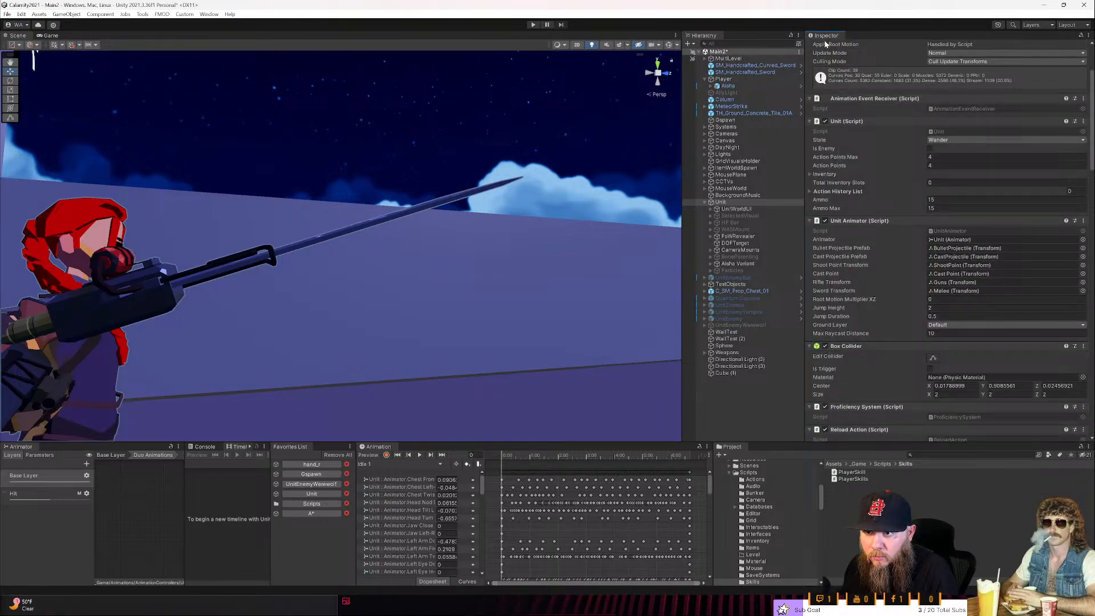
{"action": "right_click", "coordinate": [825, 40]}
{"action": "left_click", "coordinate": [856, 101]}
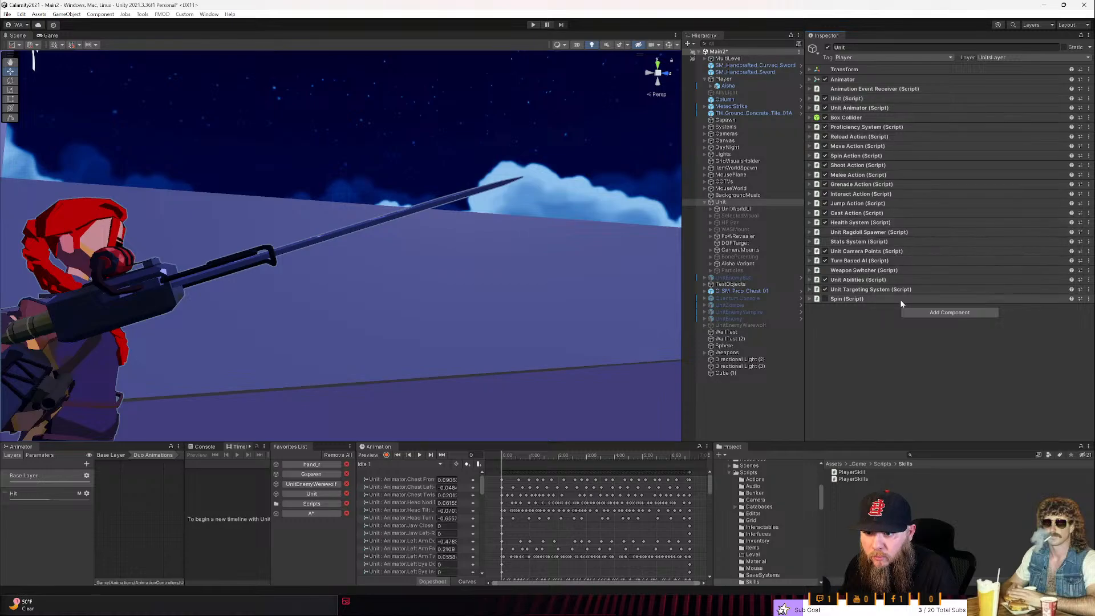
- Search the available components for "skill" and add the Player Skills script to the Unit
{"action": "left_click", "coordinate": [913, 312]}
{"action": "type", "text": "skill"}
{"action": "key", "text": "Return"}
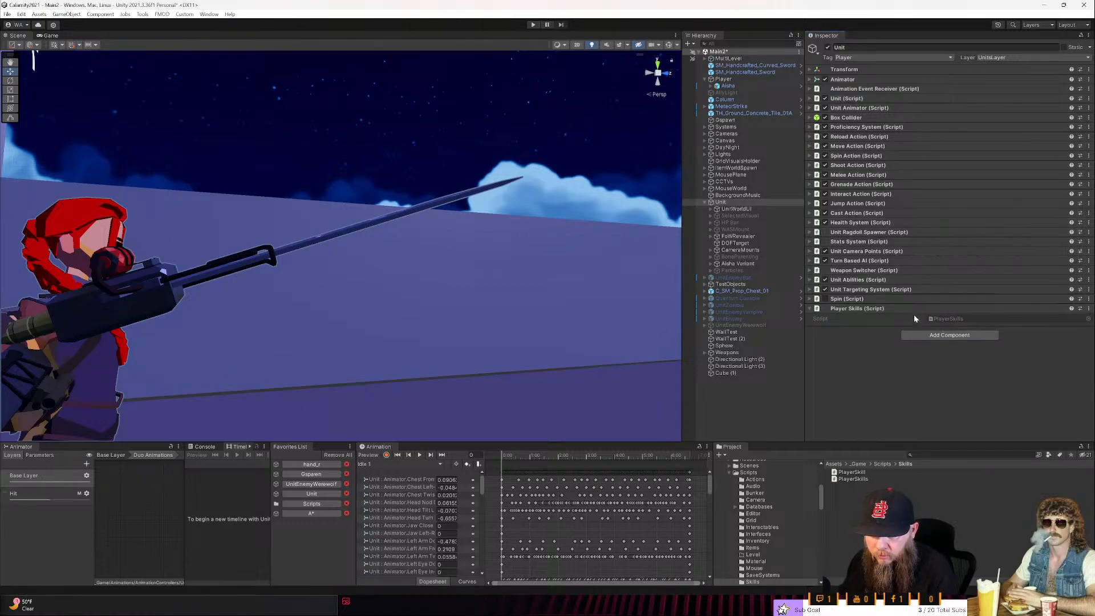
- Open the PlayerSkills script in Rider from the Unit's new component and select the whole Skills dictionary declaration
{"action": "left_click", "coordinate": [944, 320]}
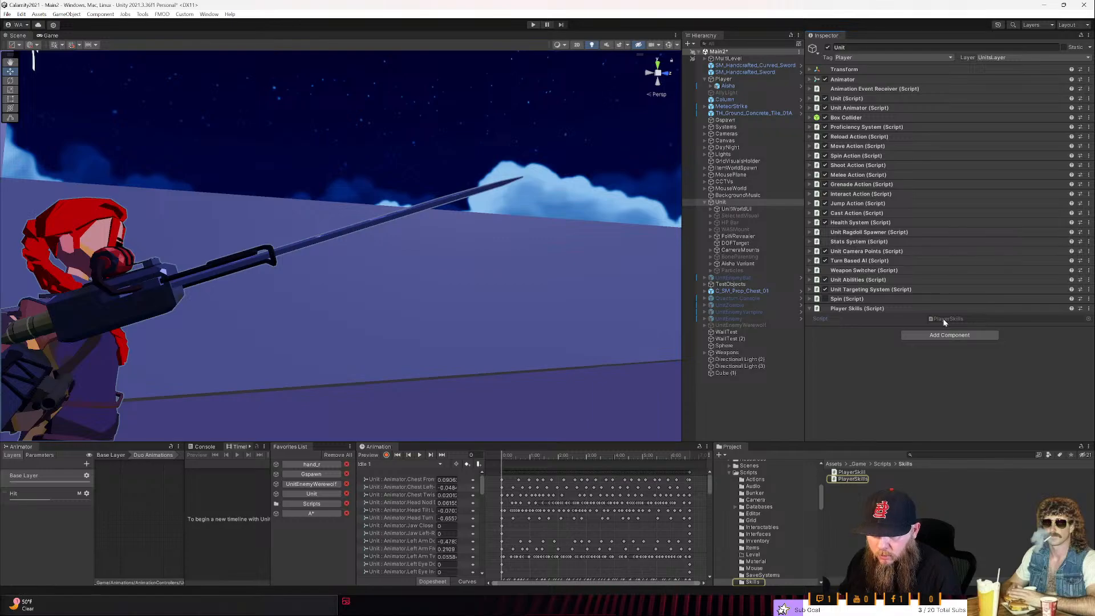
{"action": "double_click", "coordinate": [943, 318]}
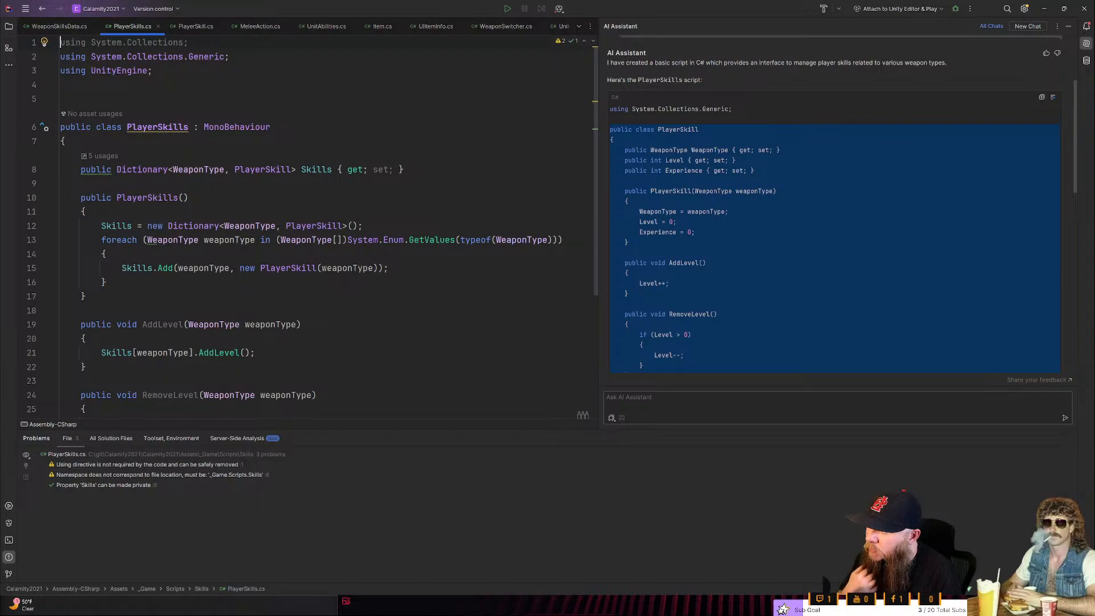
{"action": "left_click", "coordinate": [189, 169]}
{"action": "left_click", "coordinate": [193, 170]}
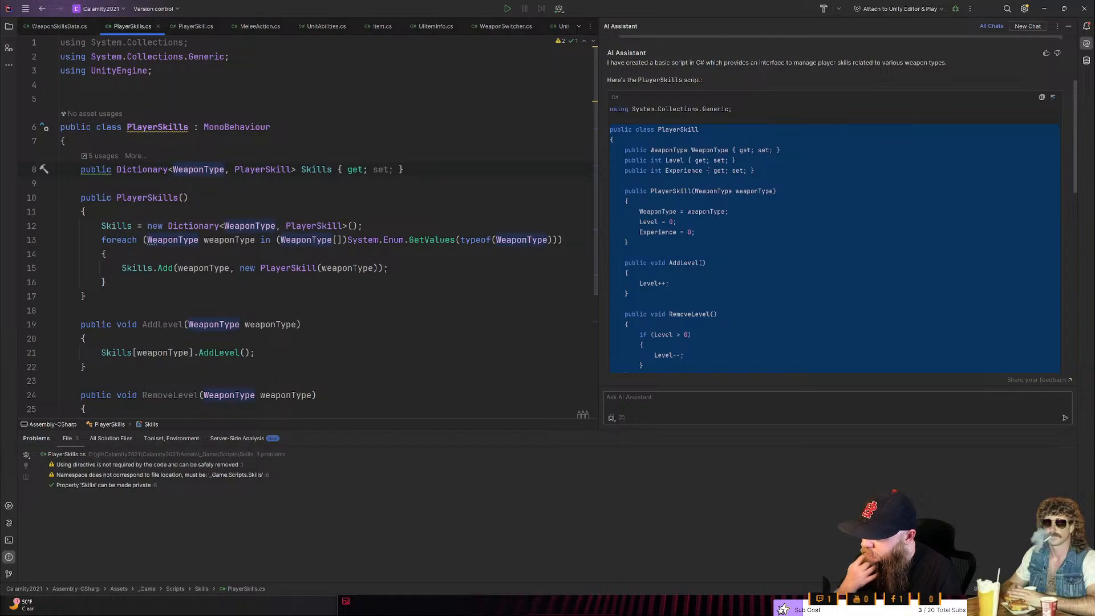
{"action": "double_click", "coordinate": [91, 170]}
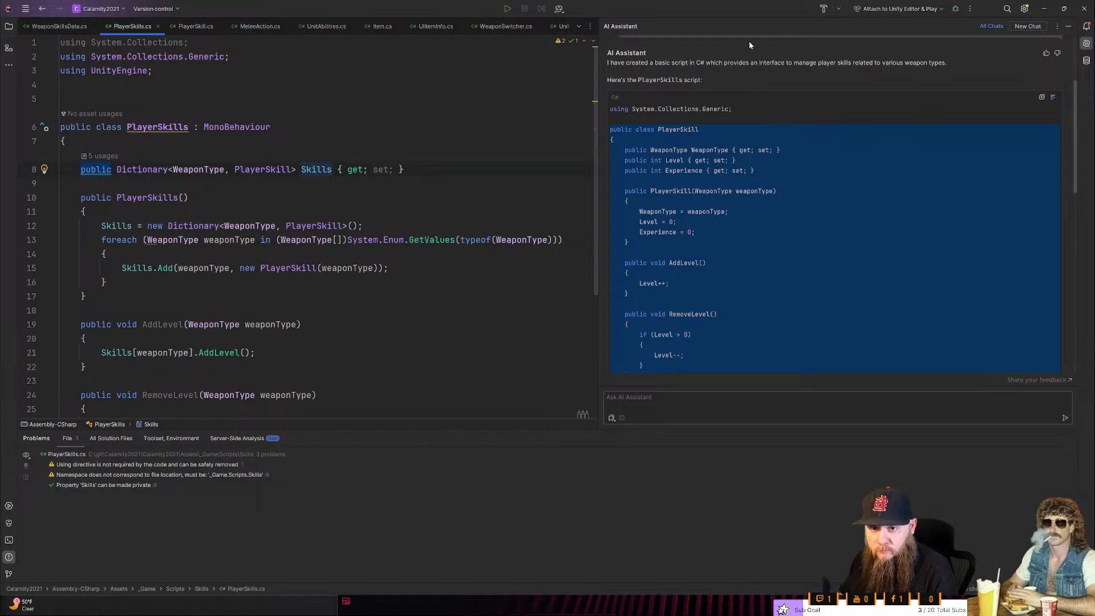
{"action": "left_click_drag", "start_coordinate": [408, 170], "coordinate": [71, 170]}
{"action": "left_click", "coordinate": [44, 170]}
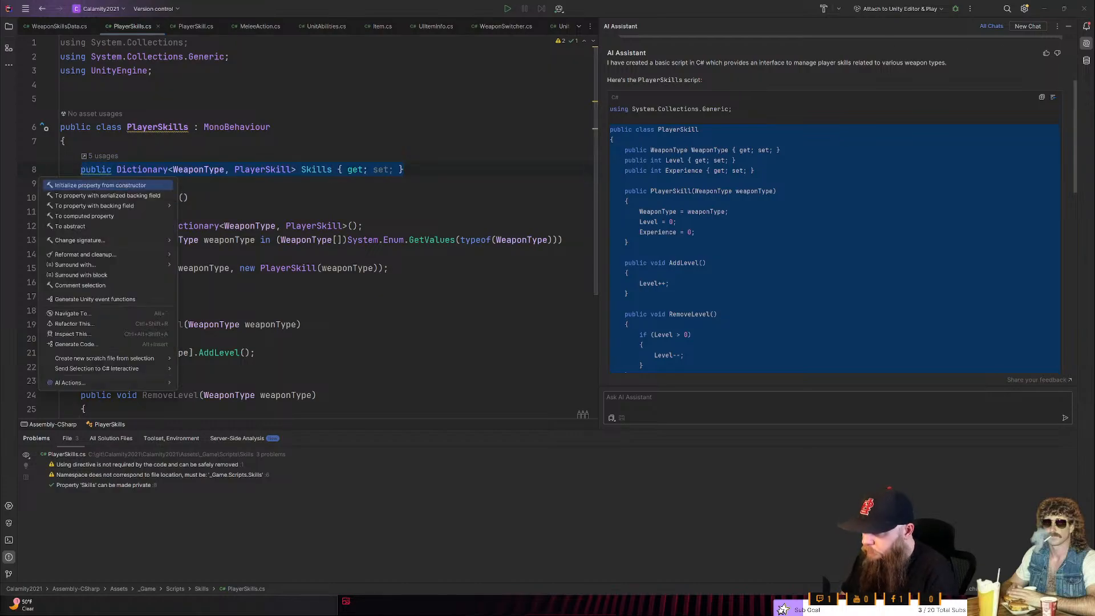
{"action": "mouse_move", "coordinate": [135, 384]}
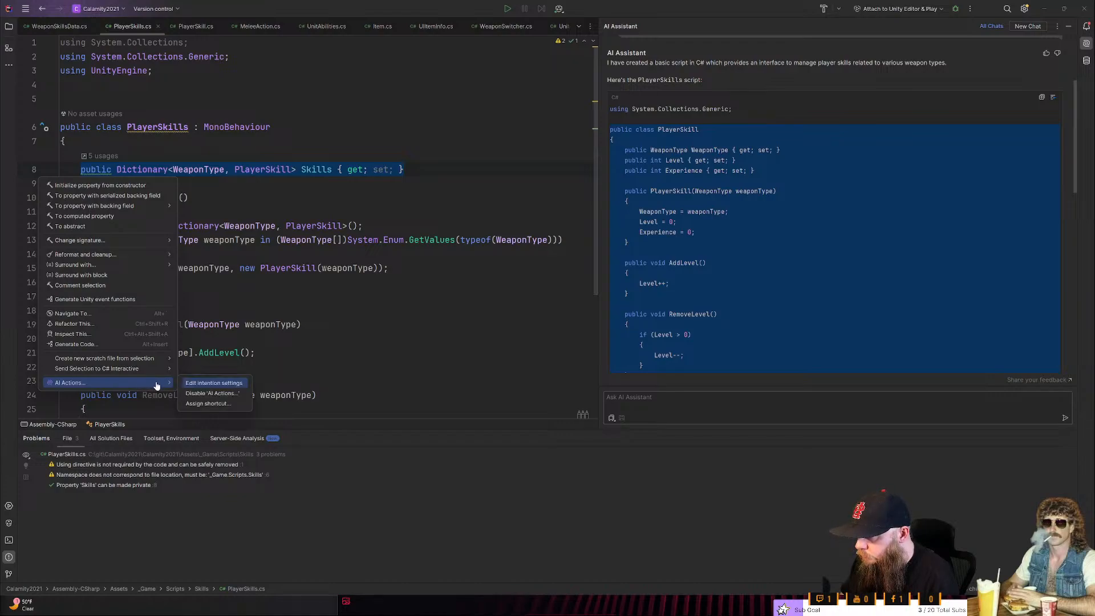
{"action": "left_click", "coordinate": [130, 344]}
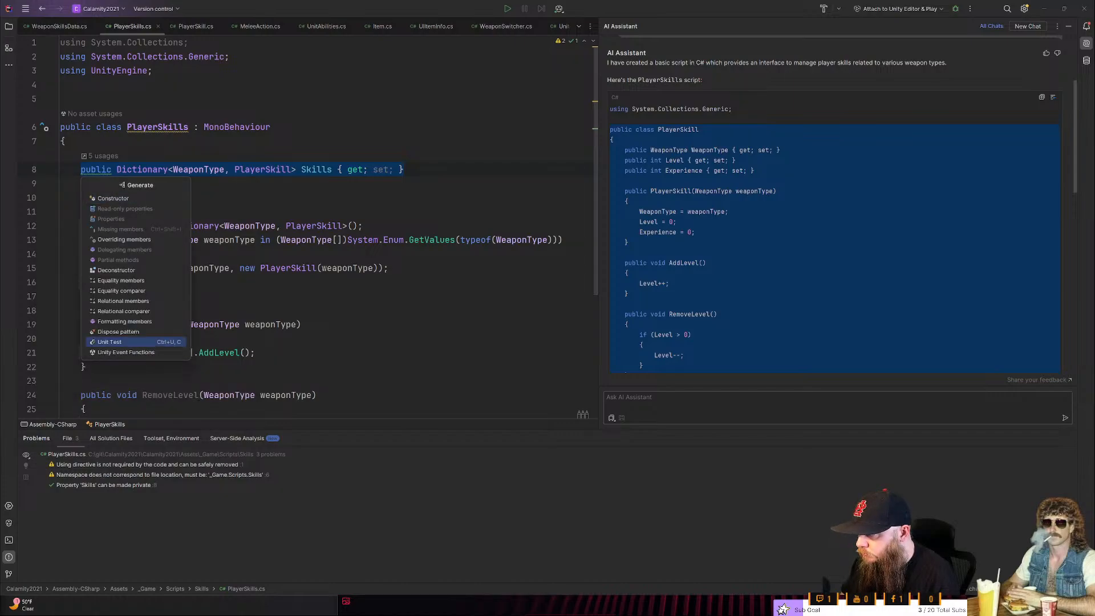
{"action": "key", "text": "Escape"}
- Start a new AI chat from the selected Skills declaration, asking "Make this serializable so I can see it in the inspector"
{"action": "right_click", "coordinate": [284, 170]}
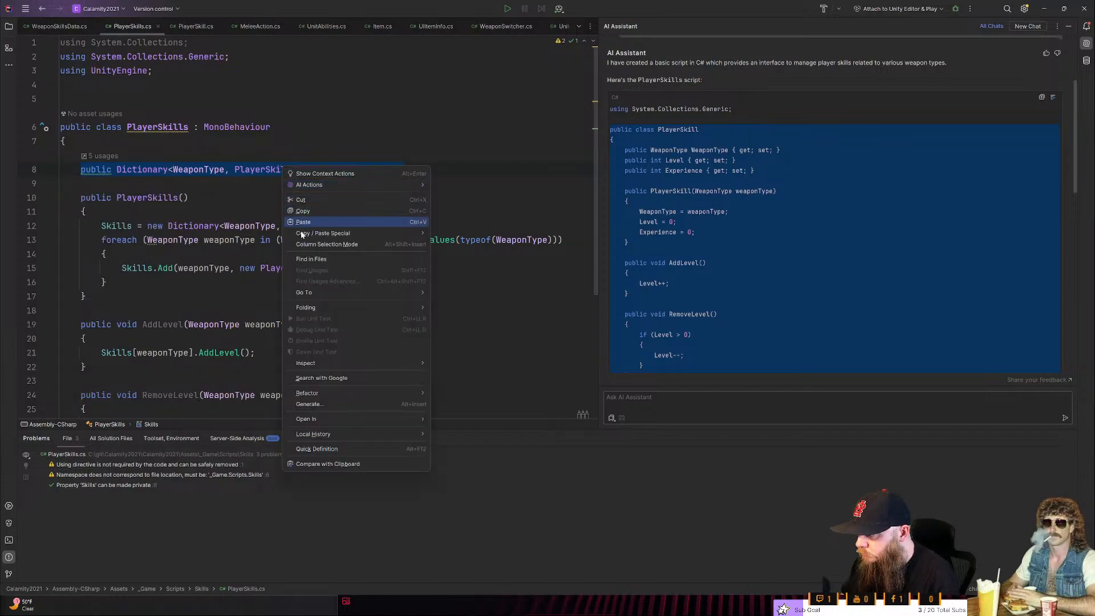
{"action": "mouse_move", "coordinate": [322, 187]}
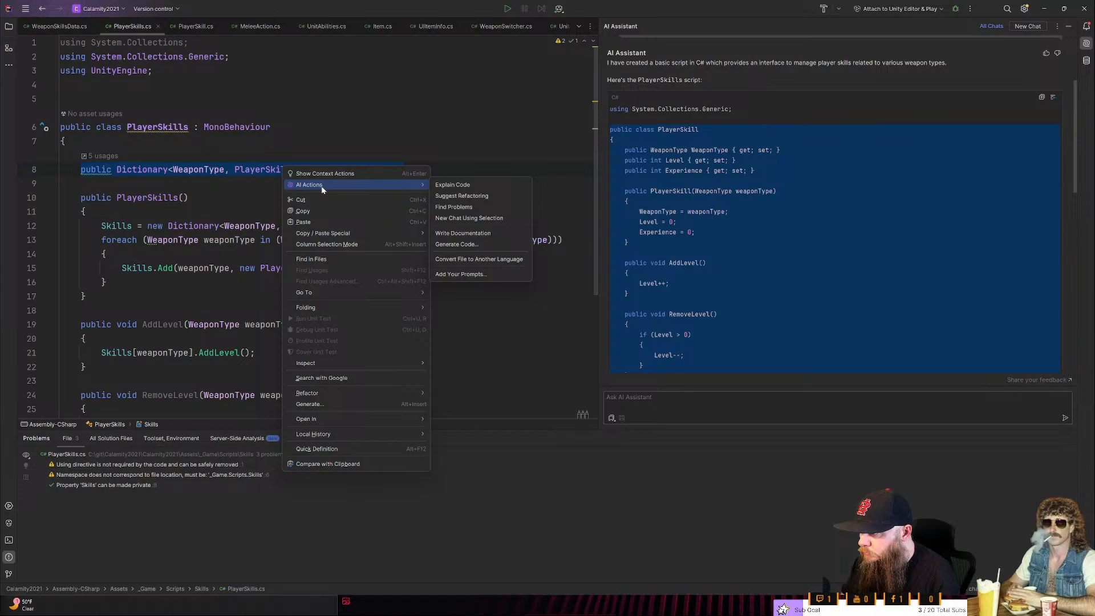
{"action": "left_click", "coordinate": [466, 219]}
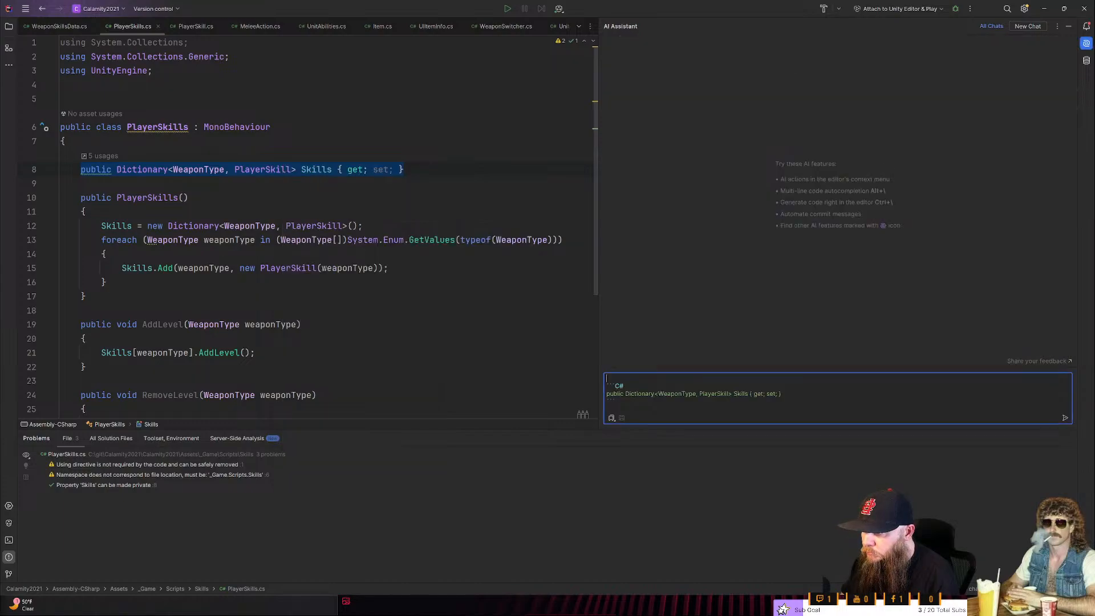
{"action": "type", "text": "Make this "}
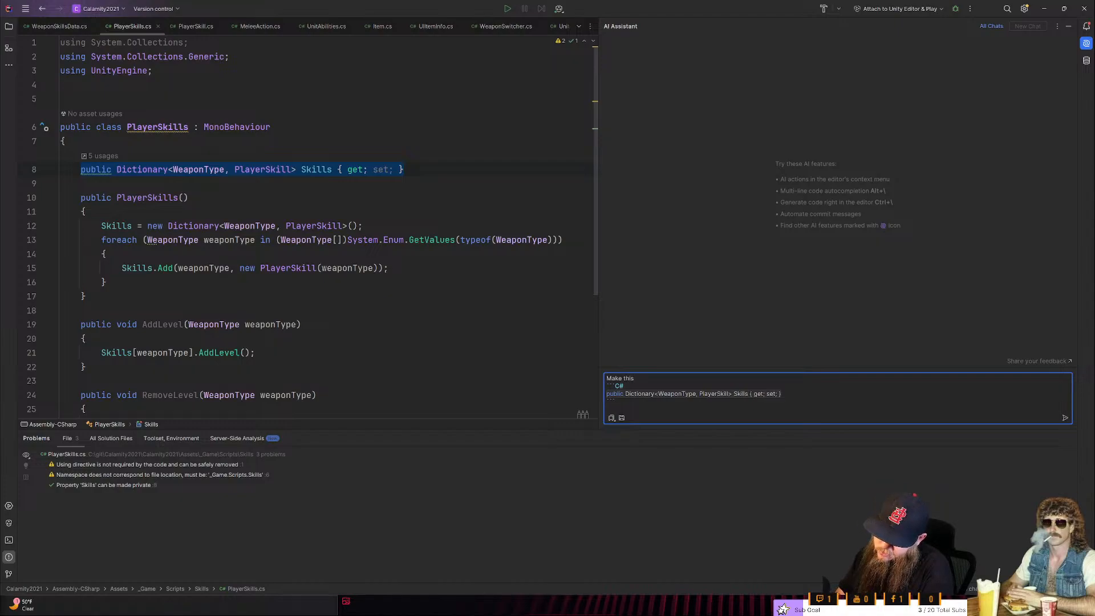
{"action": "type", "text": "ser"}
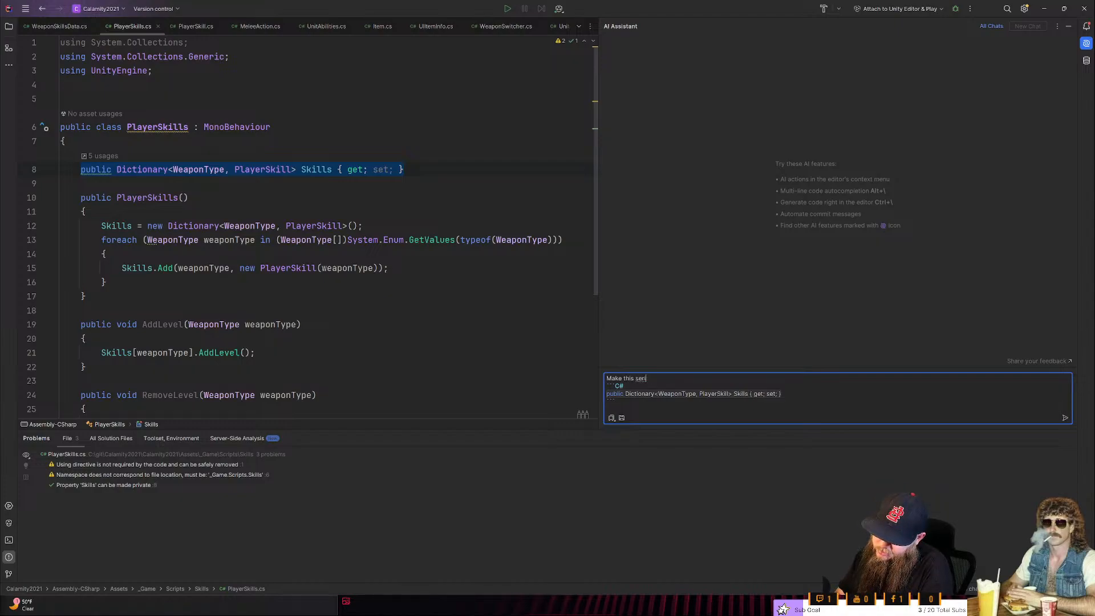
{"action": "type", "text": "ializable "}
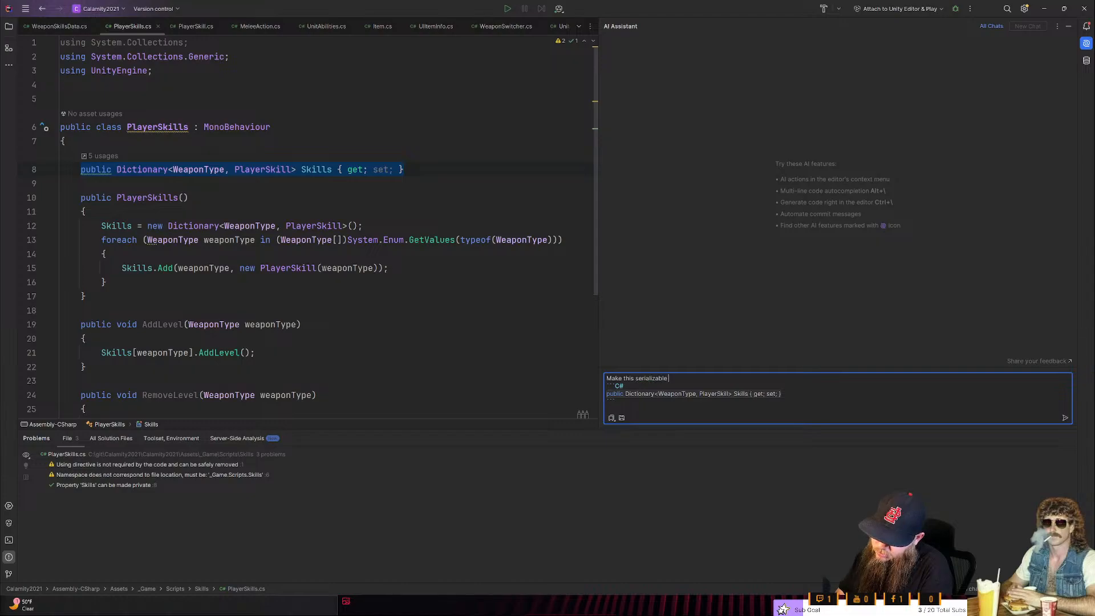
{"action": "type", "text": "so I c"}
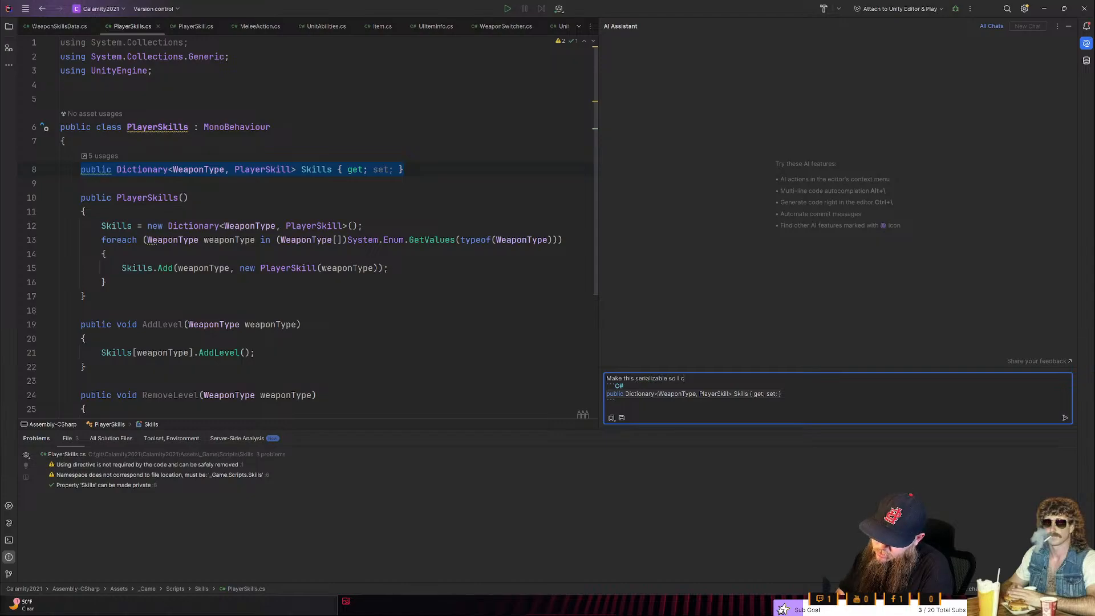
{"action": "type", "text": "an see it in the inspector"}
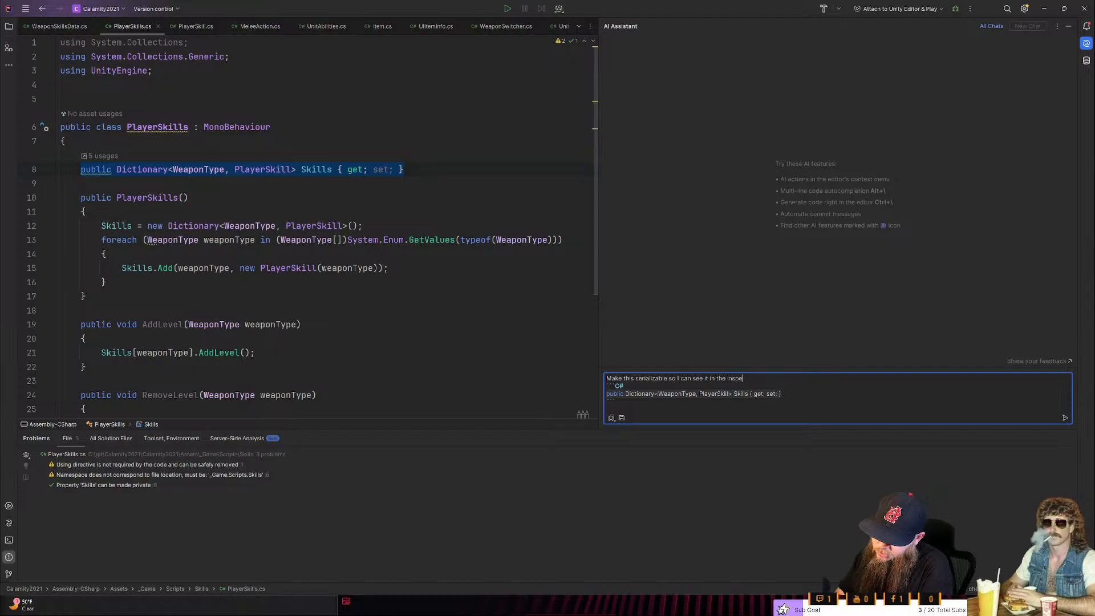
{"action": "key", "text": "Return"}
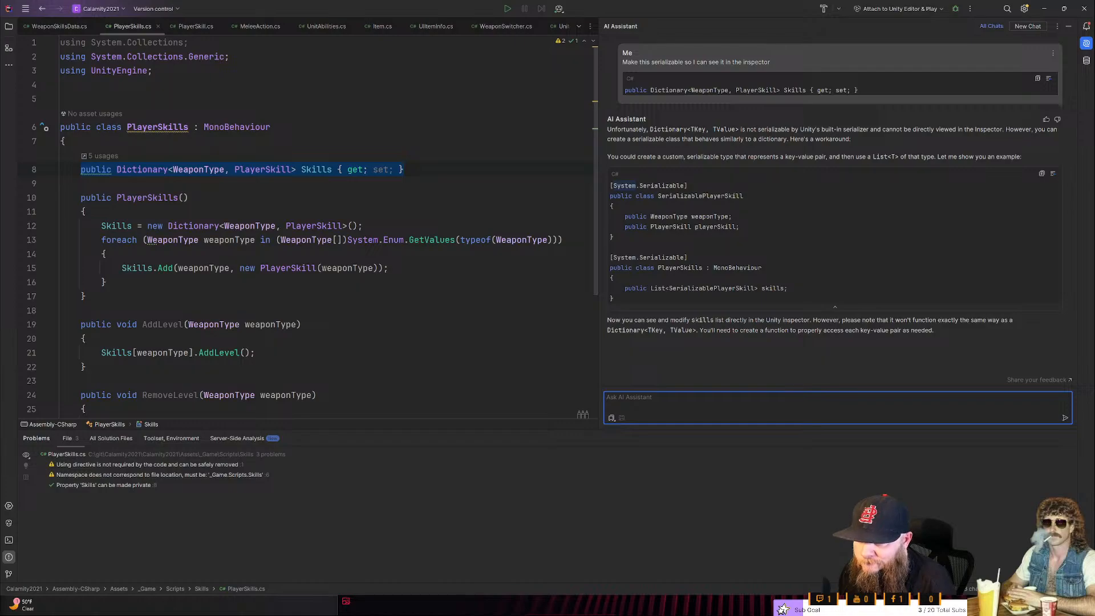
- Compare the AI-suggested SerializablePlayerSkill class with the constructor and level methods of the PlayerSkills script
{"action": "left_click_drag", "start_coordinate": [611, 236], "coordinate": [596, 195]}
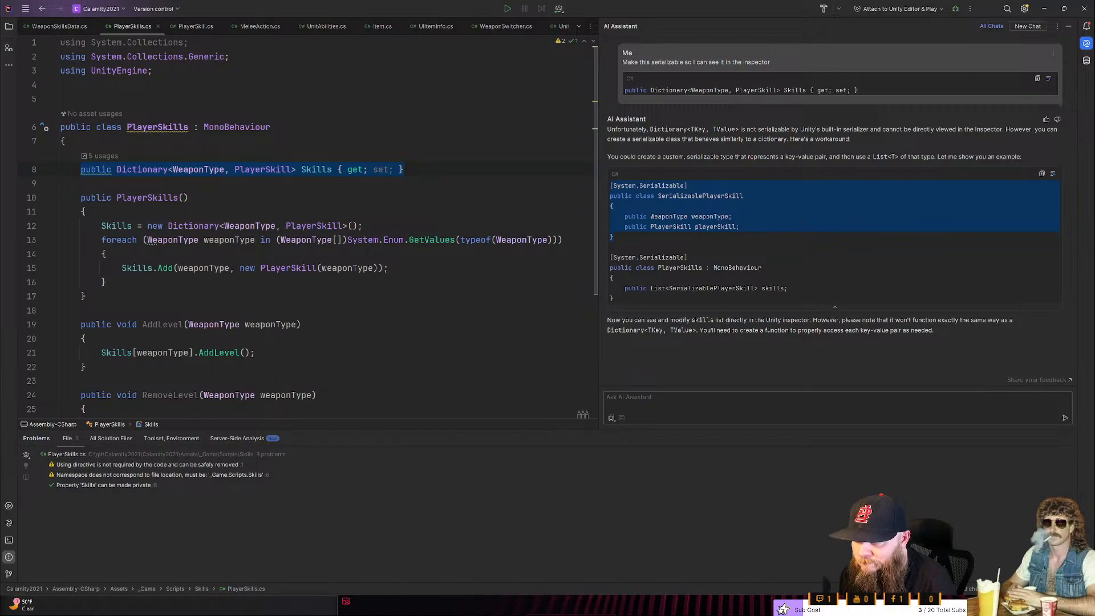
{"action": "left_click", "coordinate": [456, 239]}
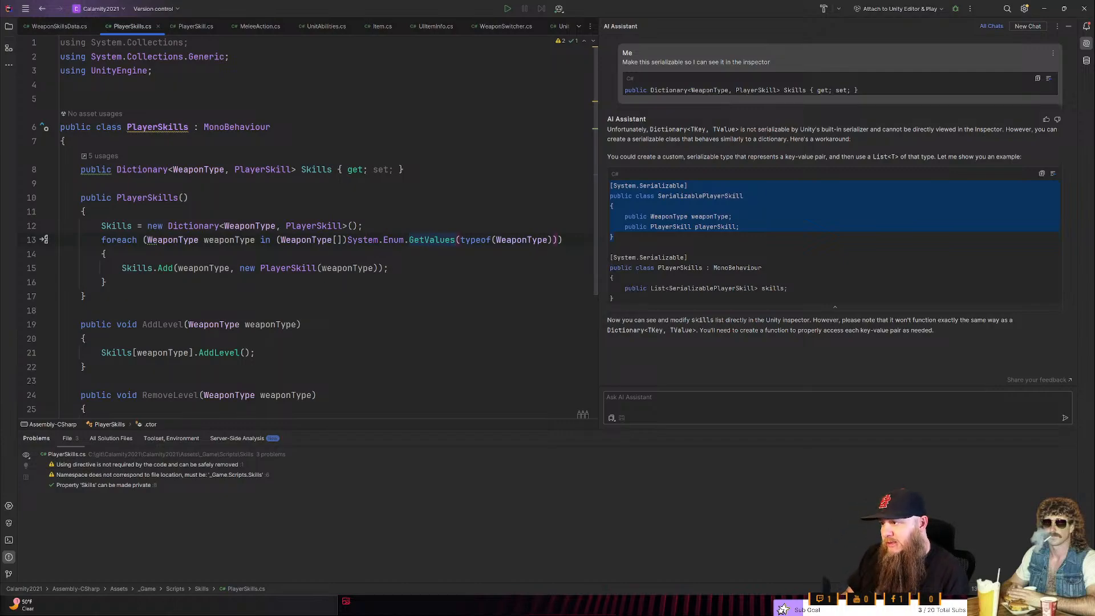
{"action": "left_click", "coordinate": [189, 198]}
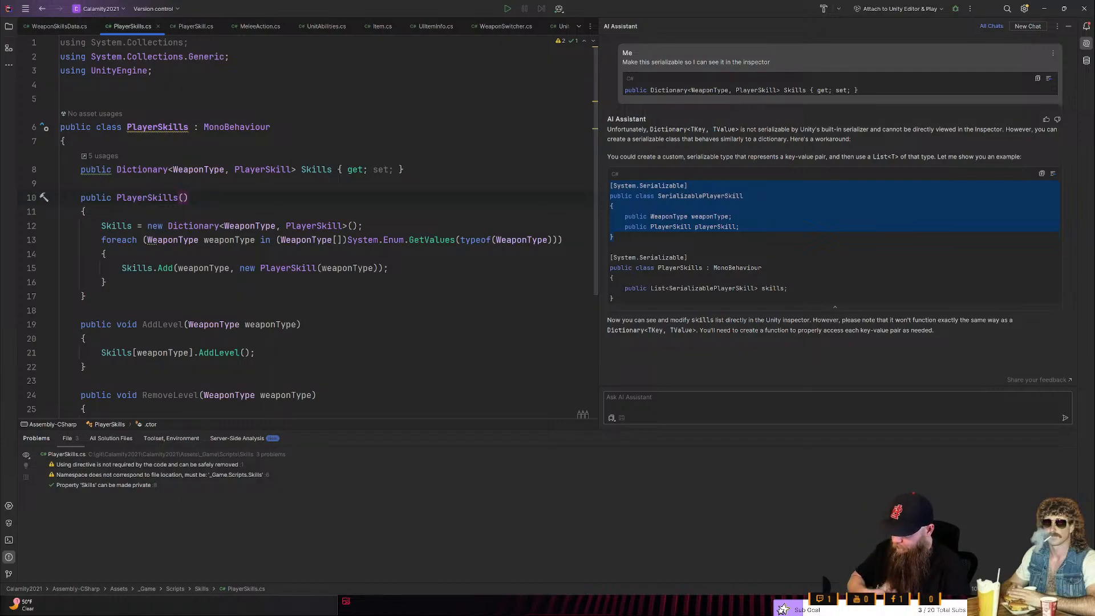
{"action": "left_click", "coordinate": [60, 310]}
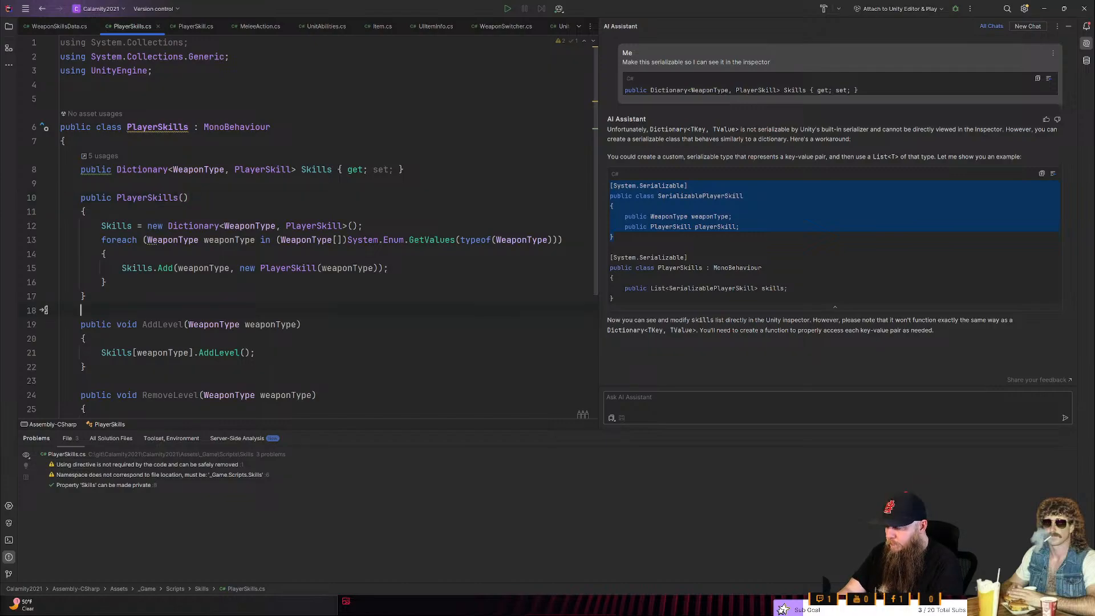
{"action": "scroll", "coordinate": [325, 229], "scroll_direction": "down", "scroll_amount": 3}
{"action": "scroll", "coordinate": [313, 216], "scroll_direction": "up", "scroll_amount": 3}
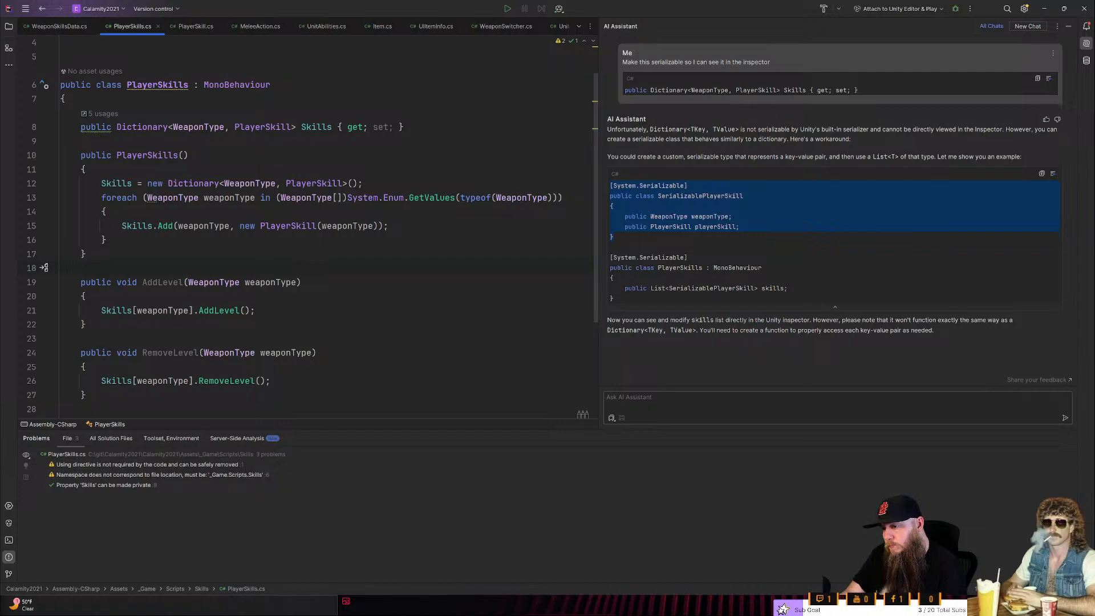
- Copy the System.Serializable SerializablePlayerSkill class from the AI answer into the start of the PlayerSkills class body
{"action": "triple_click", "coordinate": [308, 268]}
{"action": "left_click", "coordinate": [687, 185]}
{"action": "left_click_drag", "start_coordinate": [687, 185], "coordinate": [611, 186]}
{"action": "key", "text": "ctrl+c"}
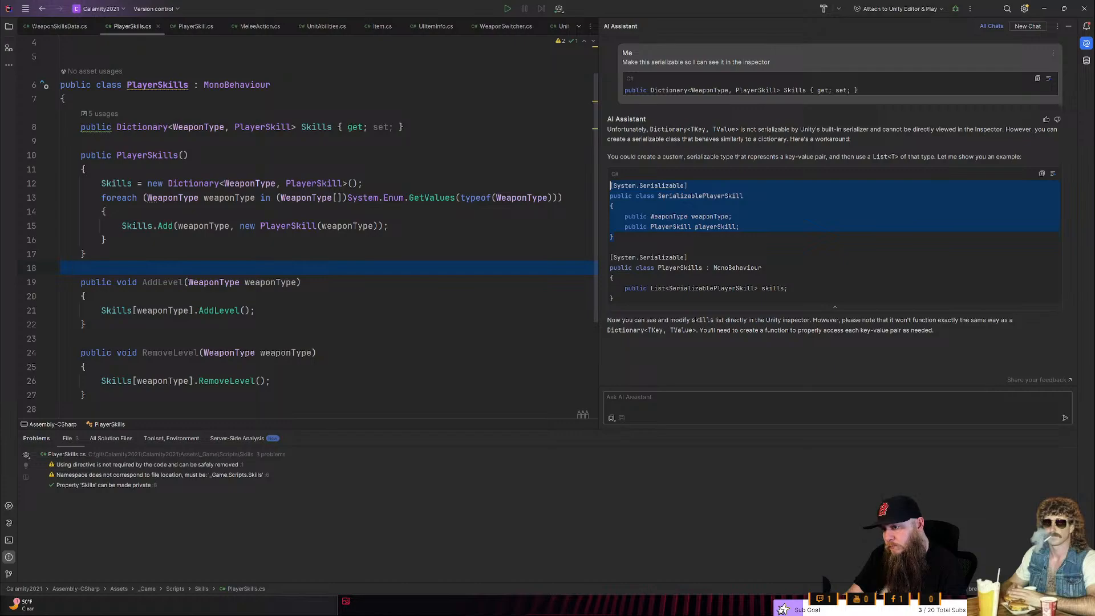
{"action": "scroll", "coordinate": [309, 228], "scroll_direction": "up", "scroll_amount": 1}
{"action": "left_click", "coordinate": [66, 140]}
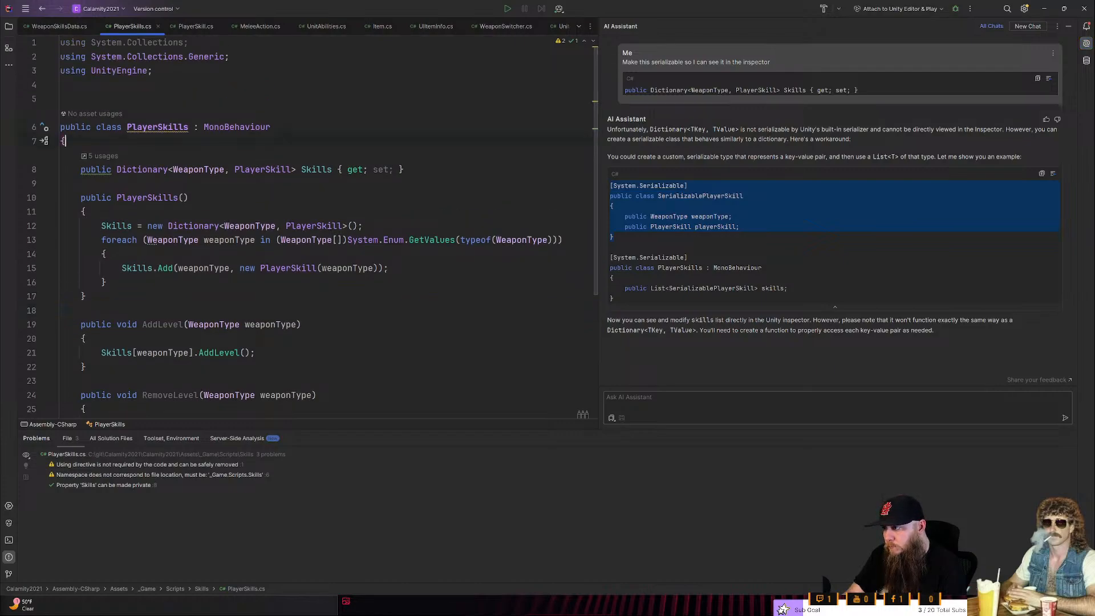
{"action": "key", "text": "Return"}
{"action": "key", "text": "Return"}
{"action": "key", "text": "ctrl+v"}
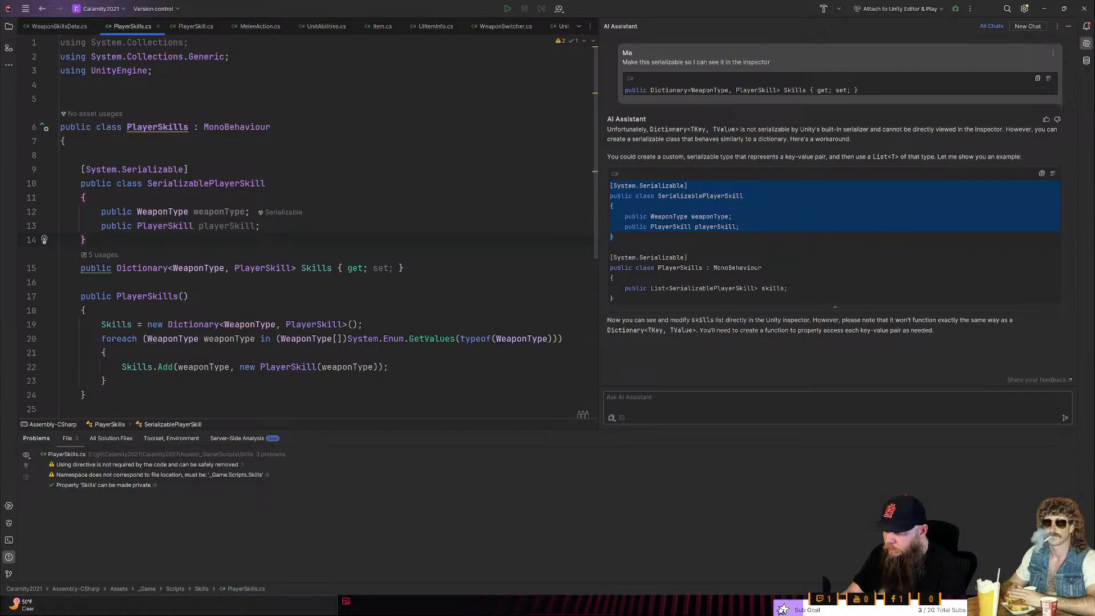
- Change the type of the Skills property from a dictionary to List<SerializablePlayerSkill>
{"action": "left_click_drag", "start_coordinate": [296, 268], "coordinate": [121, 268]}
{"action": "key", "text": "BackSpace"}
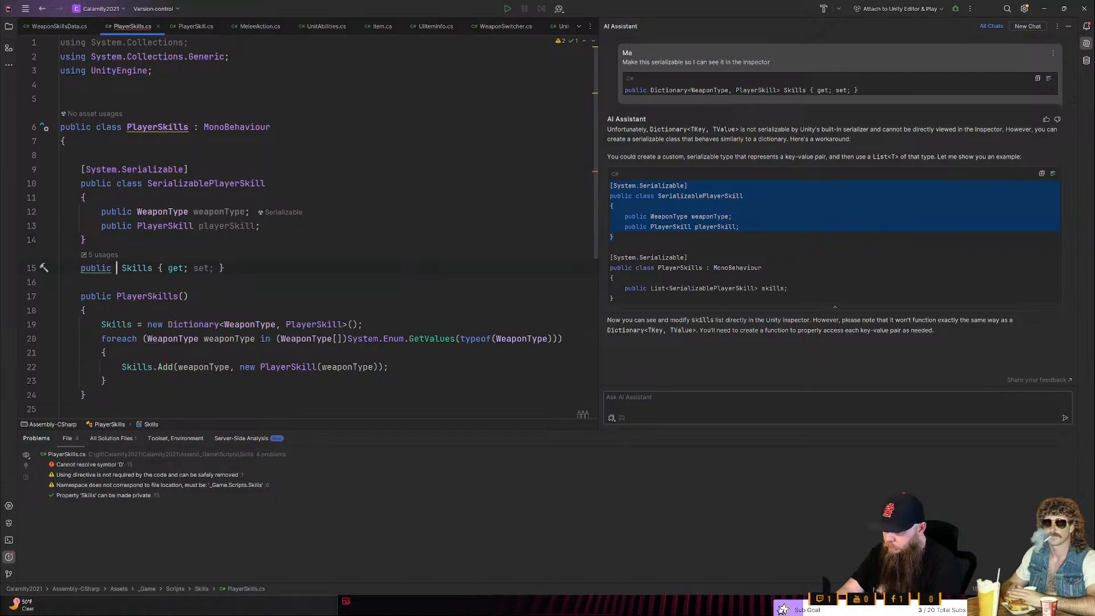
{"action": "key", "text": "Return"}
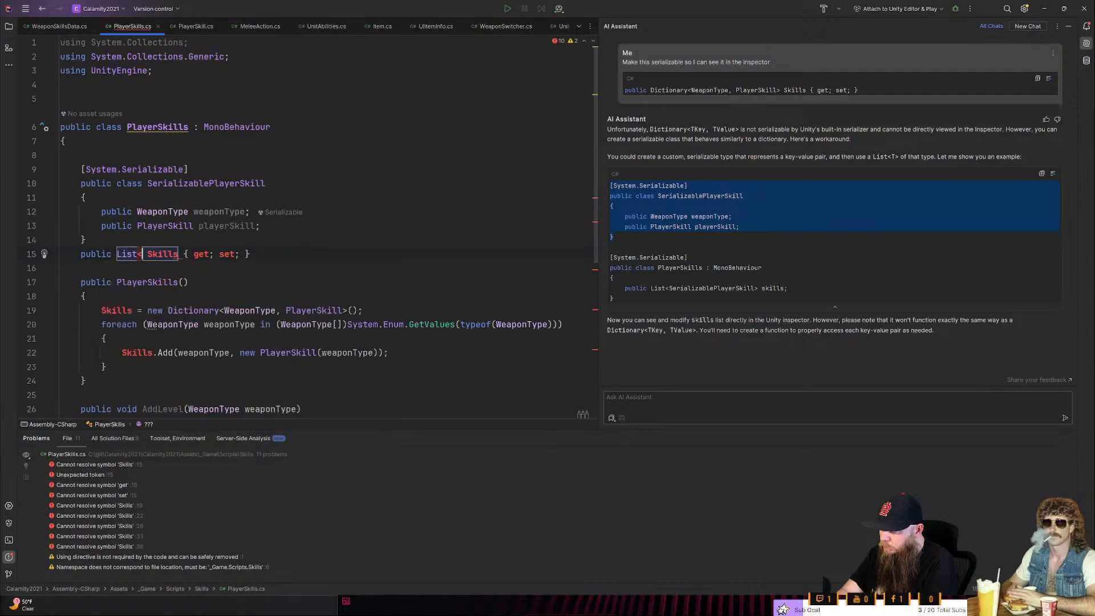
{"action": "type", "text": "ser"}
{"action": "key", "text": "Down"}
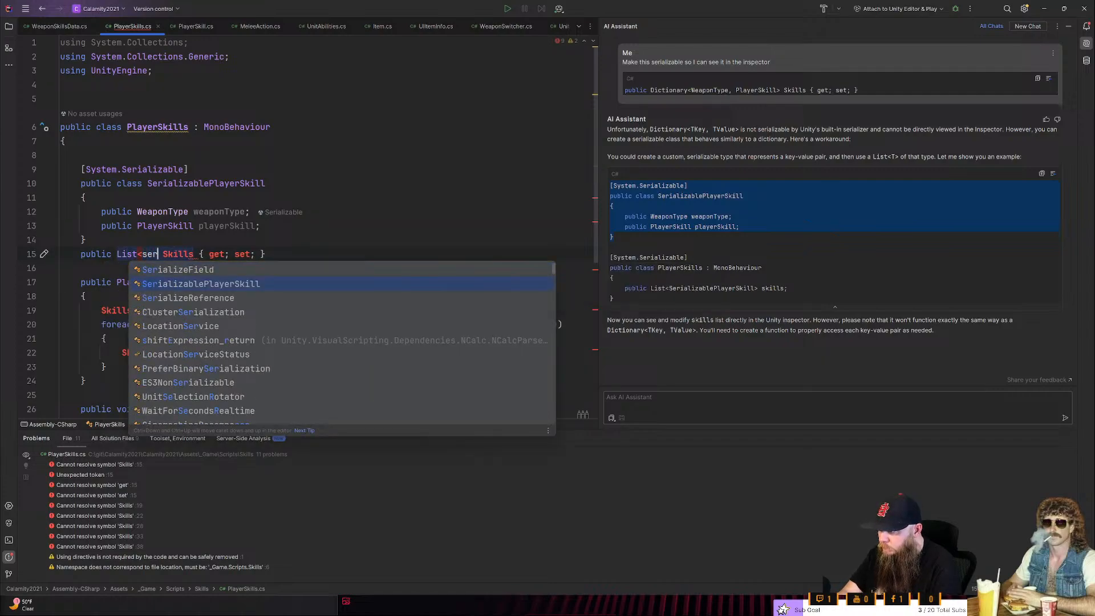
{"action": "key", "text": "Return"}
{"action": "type", "text": ">"}
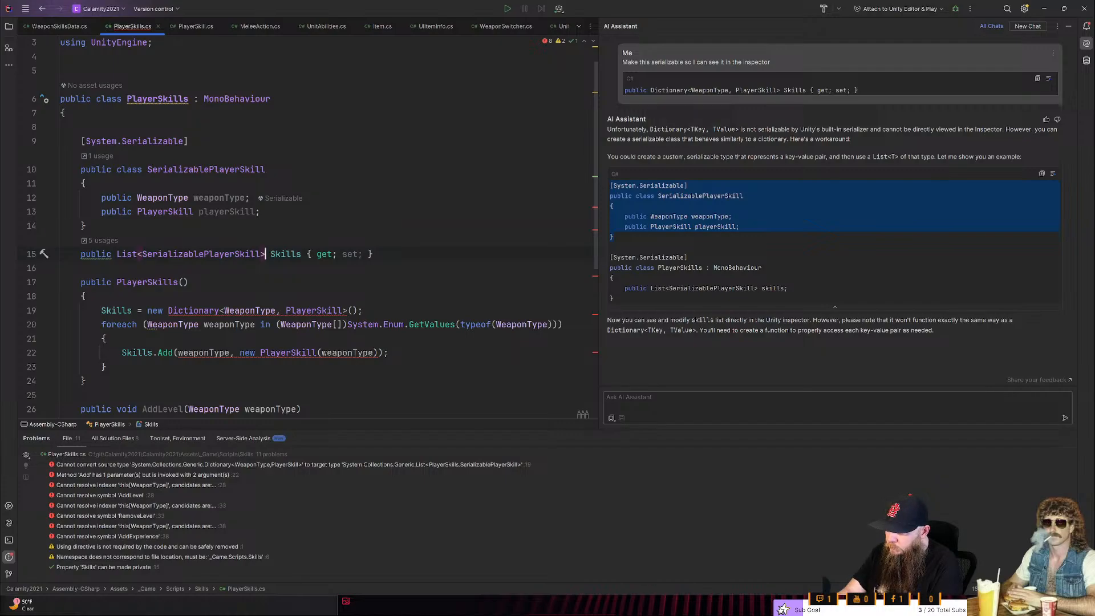
- Examine the PlayerSkills code from the serializable class and Skills list down to the constructor and level methods
{"action": "key", "text": "ctrl+Left"}
{"action": "key", "text": "ctrl+Left"}
{"action": "key", "text": "ctrl+Left"}
{"action": "key", "text": "ctrl+Left"}
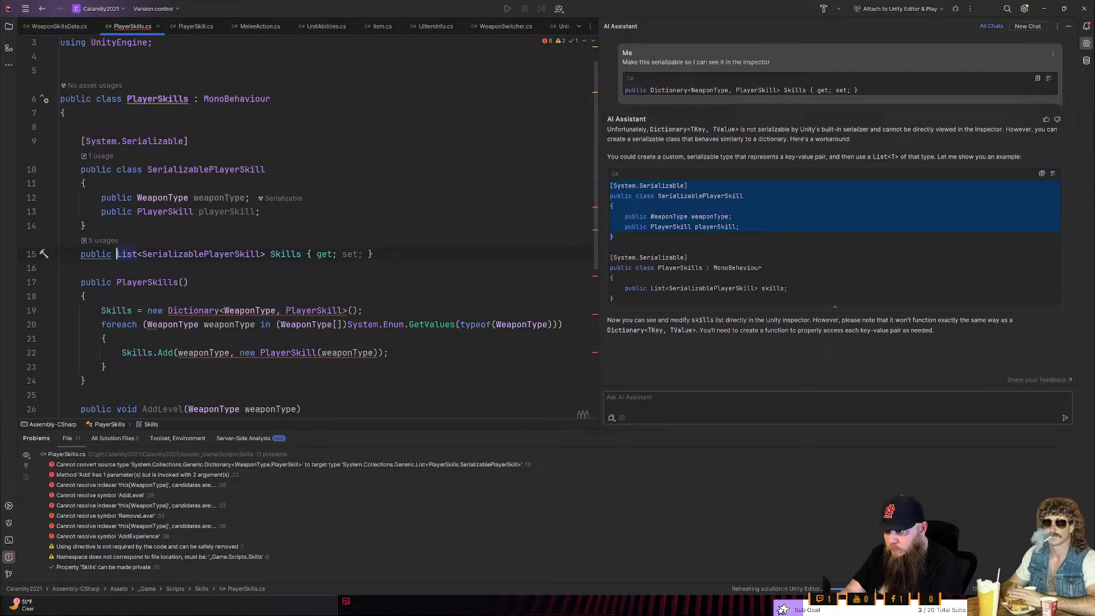
{"action": "key", "text": "Up"}
{"action": "key", "text": "Up"}
{"action": "key", "text": "Up"}
{"action": "key", "text": "Up"}
{"action": "key", "text": "Up"}
{"action": "key", "text": "Up"}
{"action": "key", "text": "Up"}
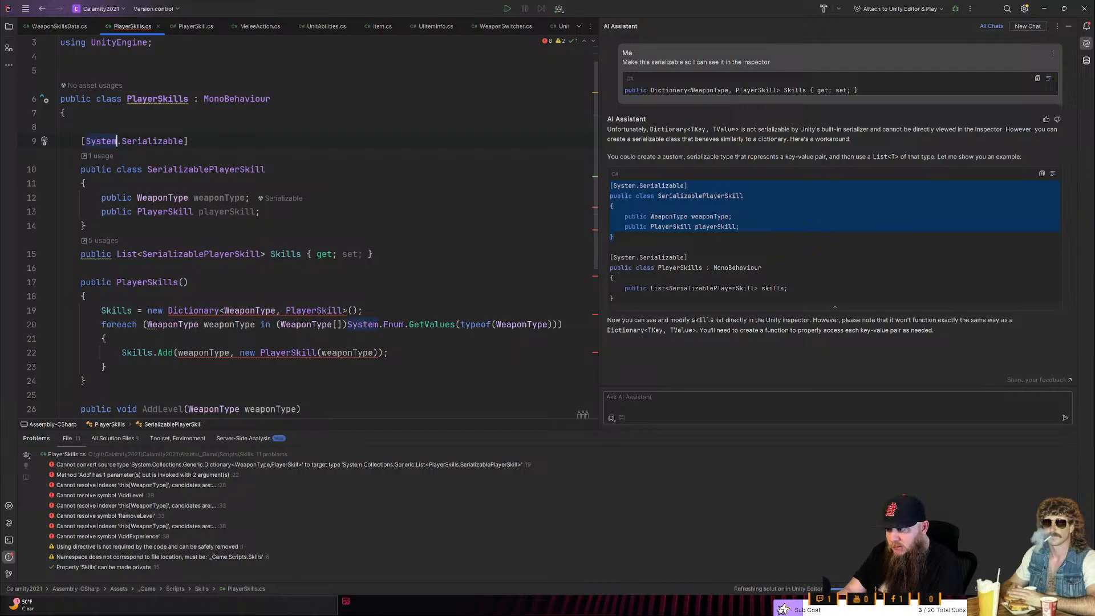
{"action": "scroll", "coordinate": [308, 228], "scroll_direction": "down", "scroll_amount": 4}
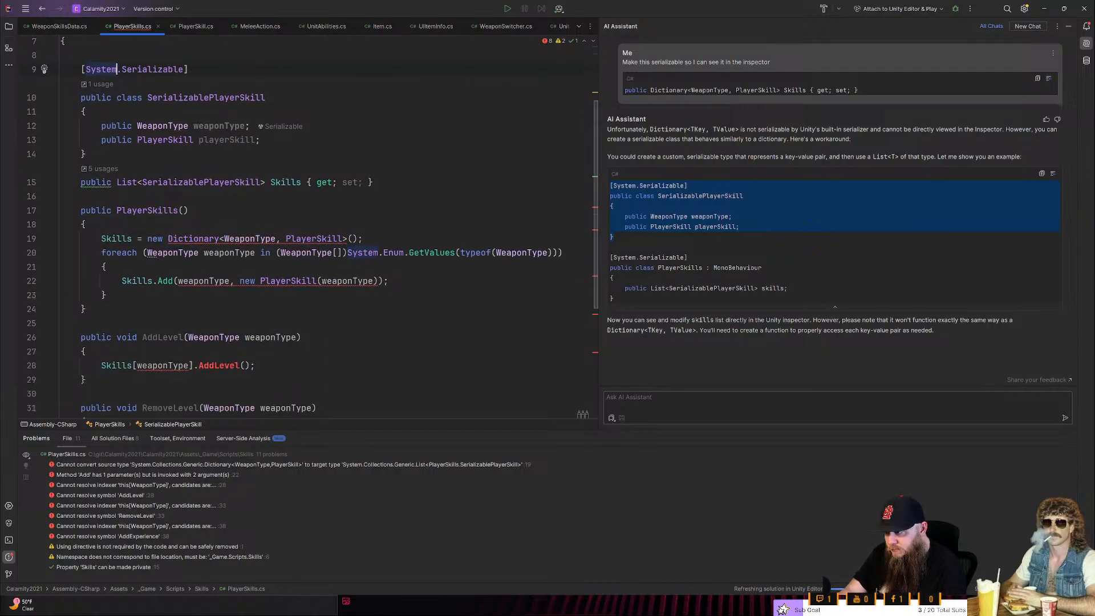
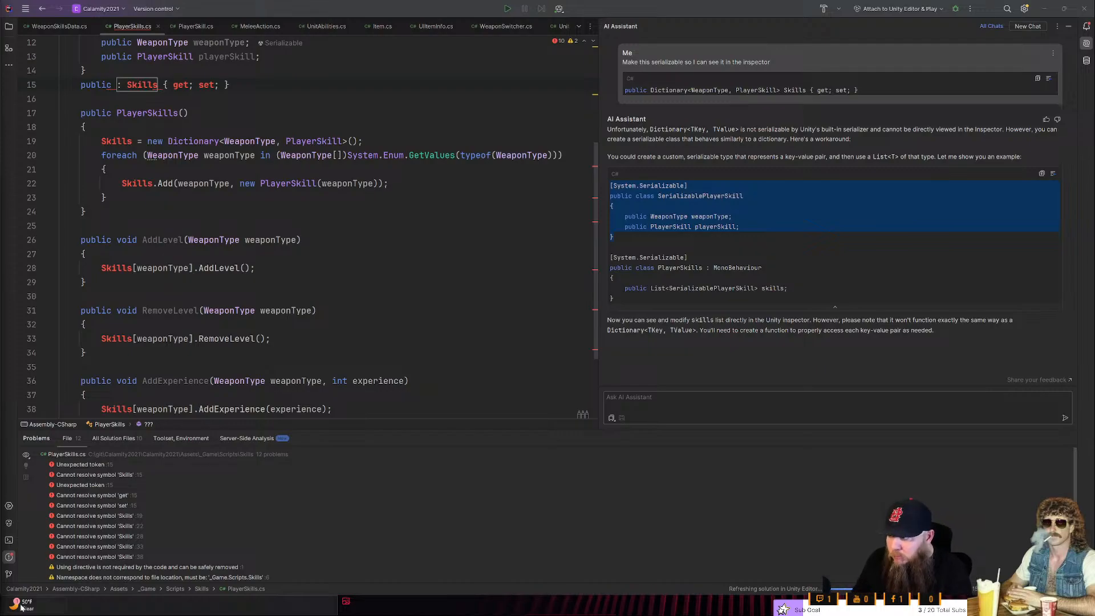
- Undo the latest edits to the Skills declaration that removed its Dictionary<WeaponType, PlayerSkill> type
{"action": "left_click", "coordinate": [269, 435]}
{"action": "left_click", "coordinate": [266, 380]}
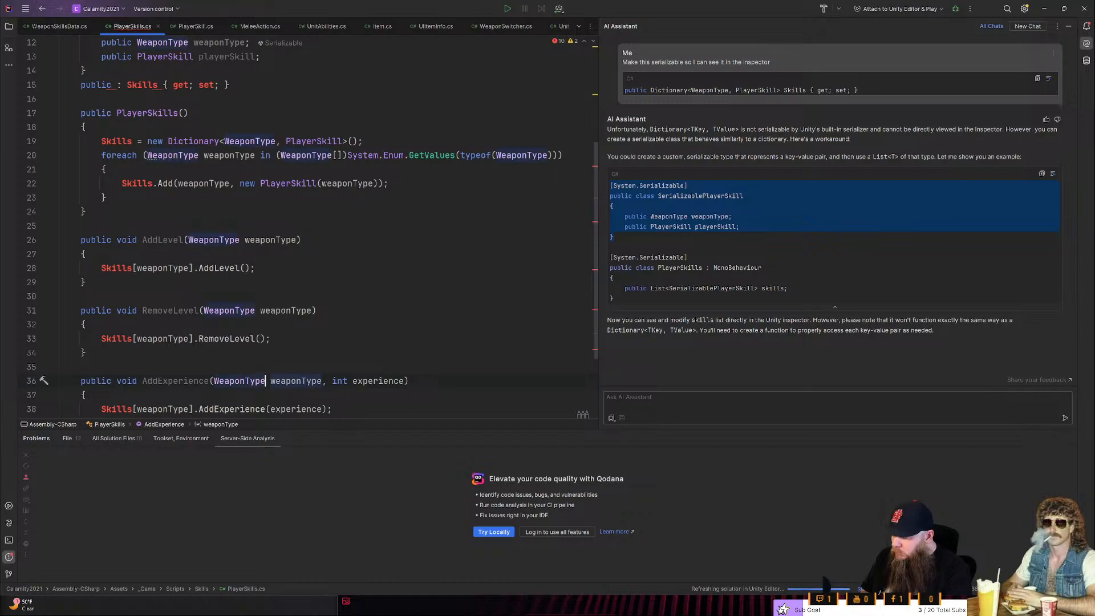
{"action": "key", "text": "ctrl+z"}
{"action": "key", "text": "ctrl+z"}
{"action": "key", "text": "ctrl+z"}
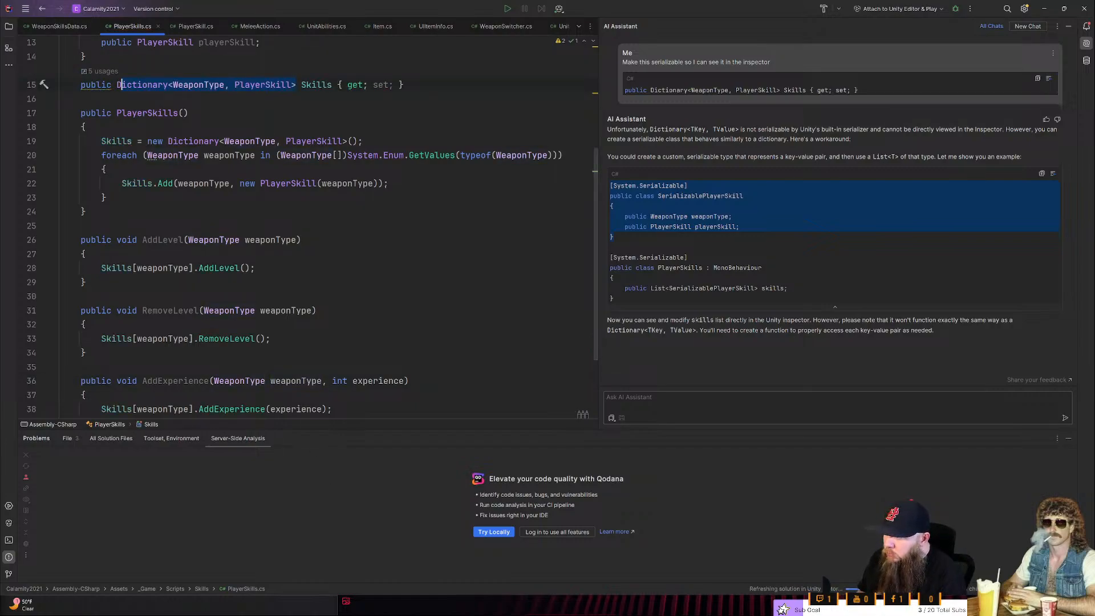
- Copy the entire PlayerSkills.cs code into the AI Assistant prompt, leaving room to write ahead of the code
{"action": "key", "text": "ctrl+a"}
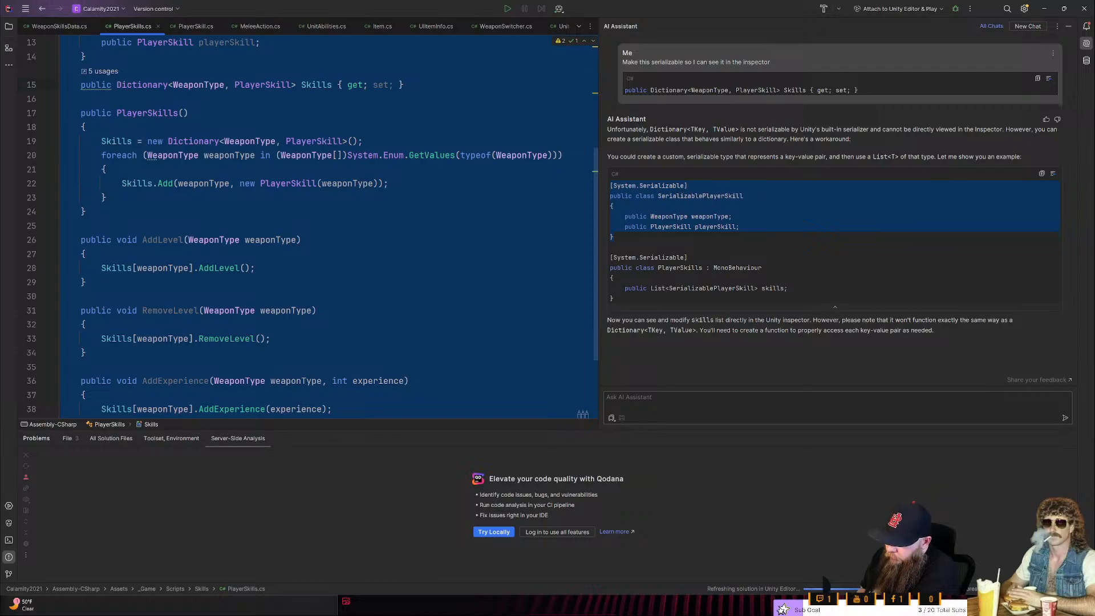
{"action": "left_click", "coordinate": [837, 398]}
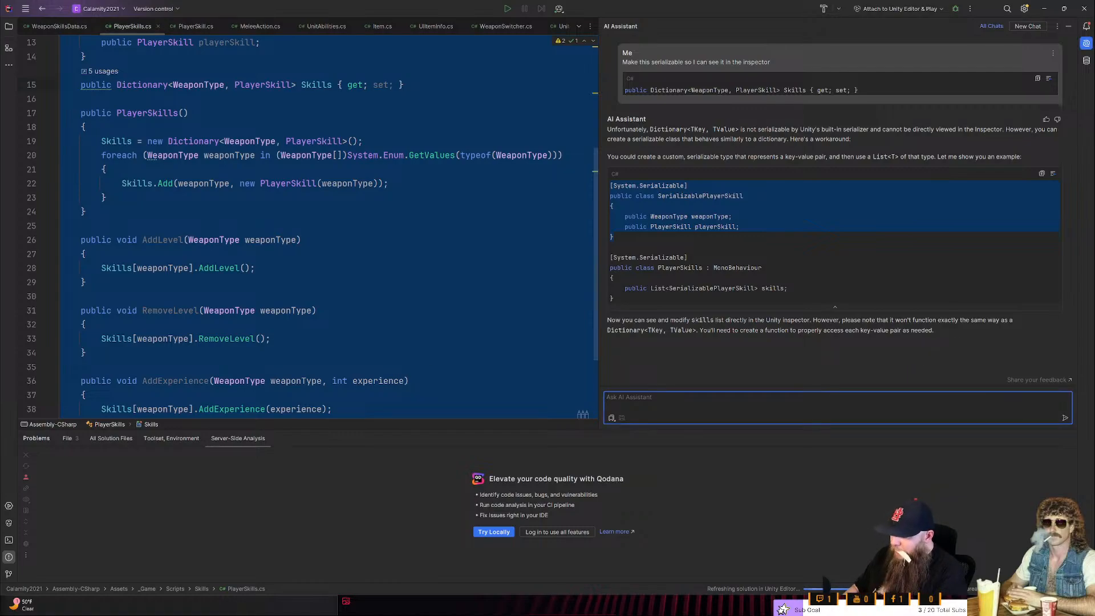
{"action": "key", "text": "ctrl+v"}
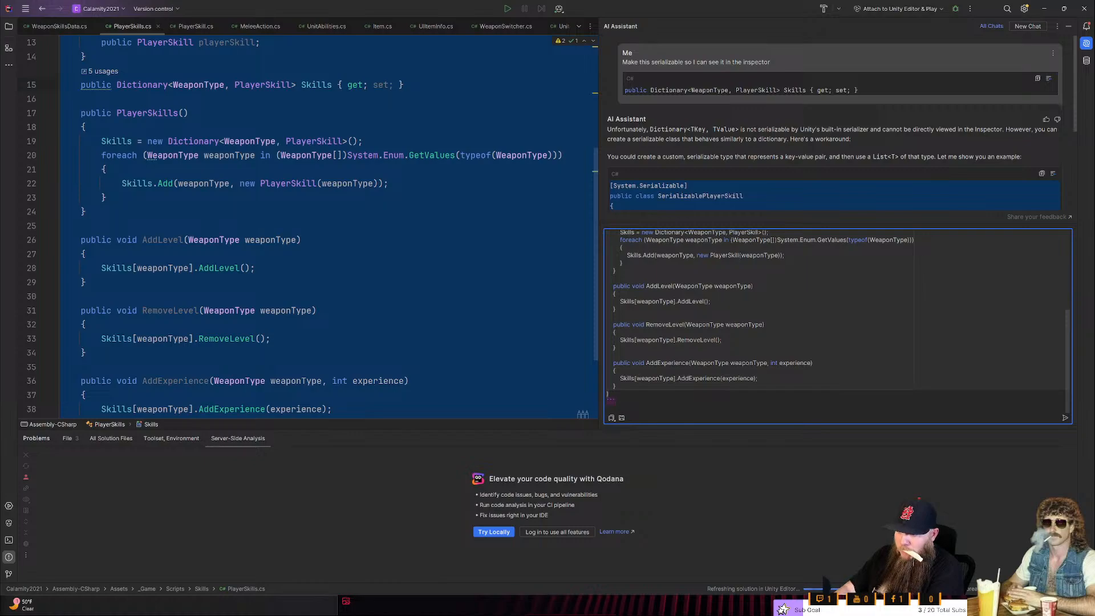
{"action": "key", "text": "ctrl+Home"}
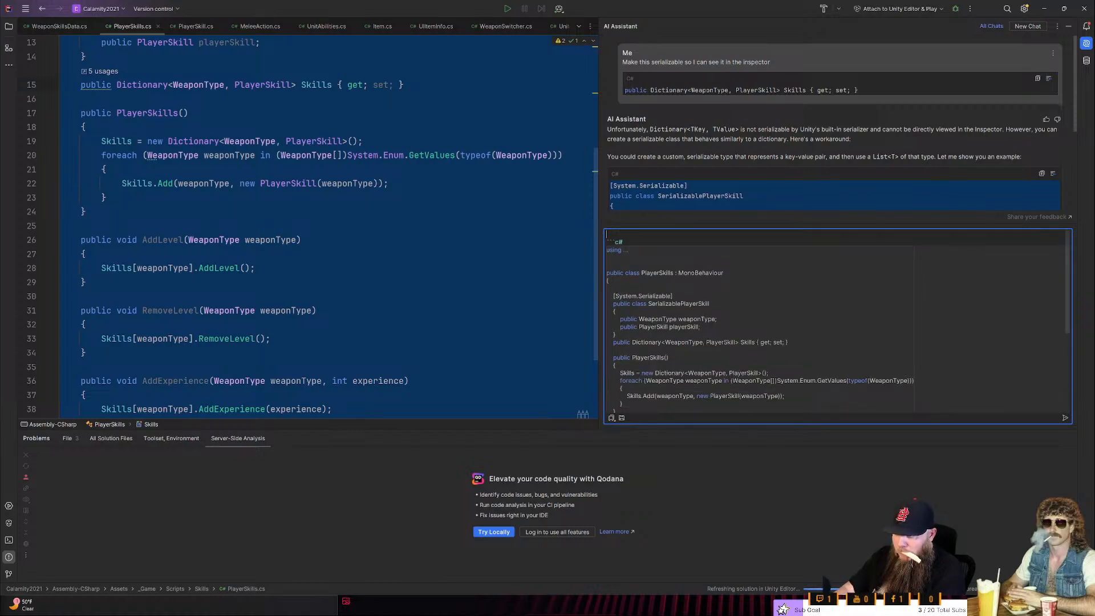
- Add the request "Instead of a dictonary use a list" above the code and send it to the AI Assistant
{"action": "type", "text": "Instead "}
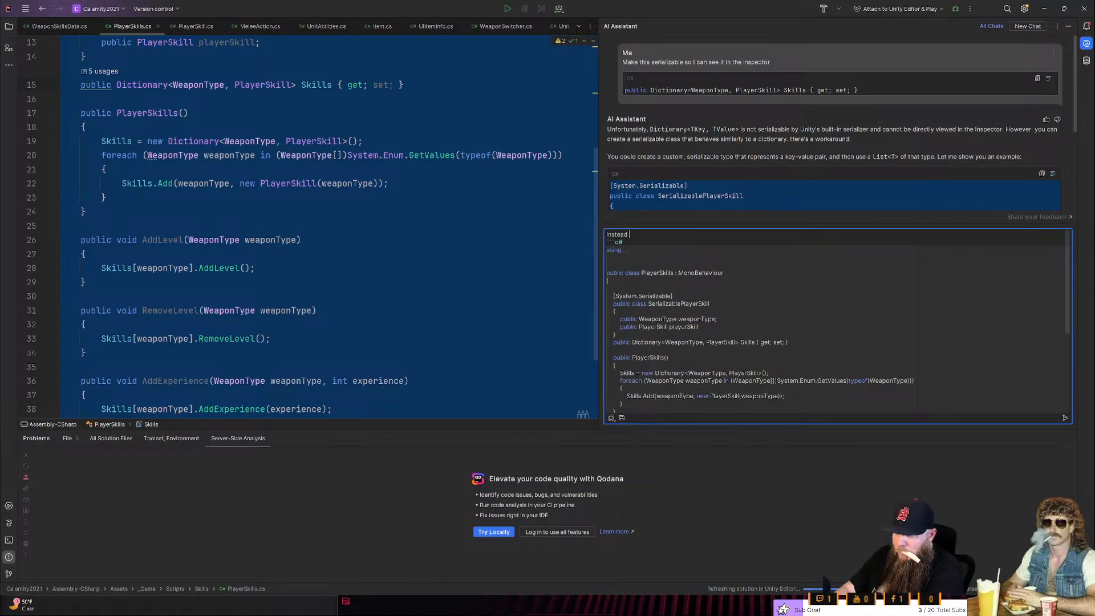
{"action": "type", "text": "of a dicto"}
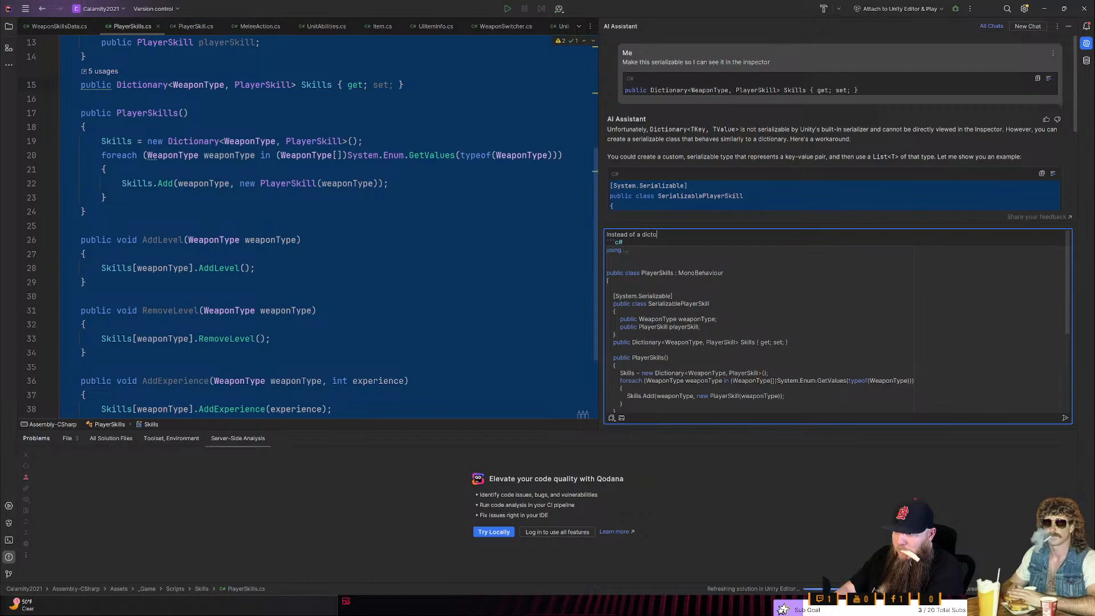
{"action": "key", "text": "BackSpace"}
{"action": "type", "text": "n"}
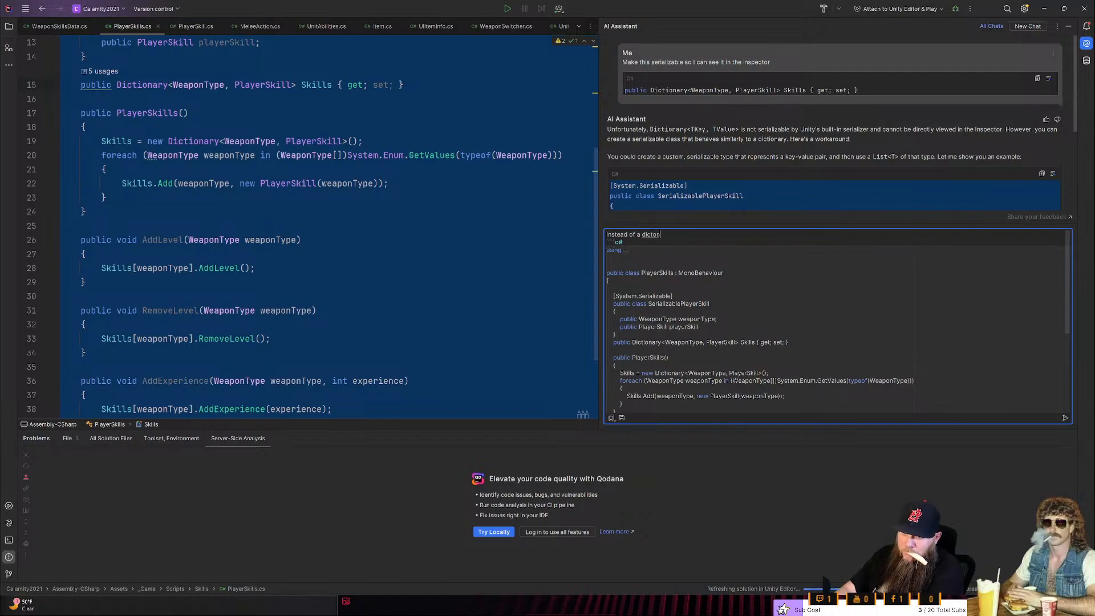
{"action": "type", "text": "ary use a list"}
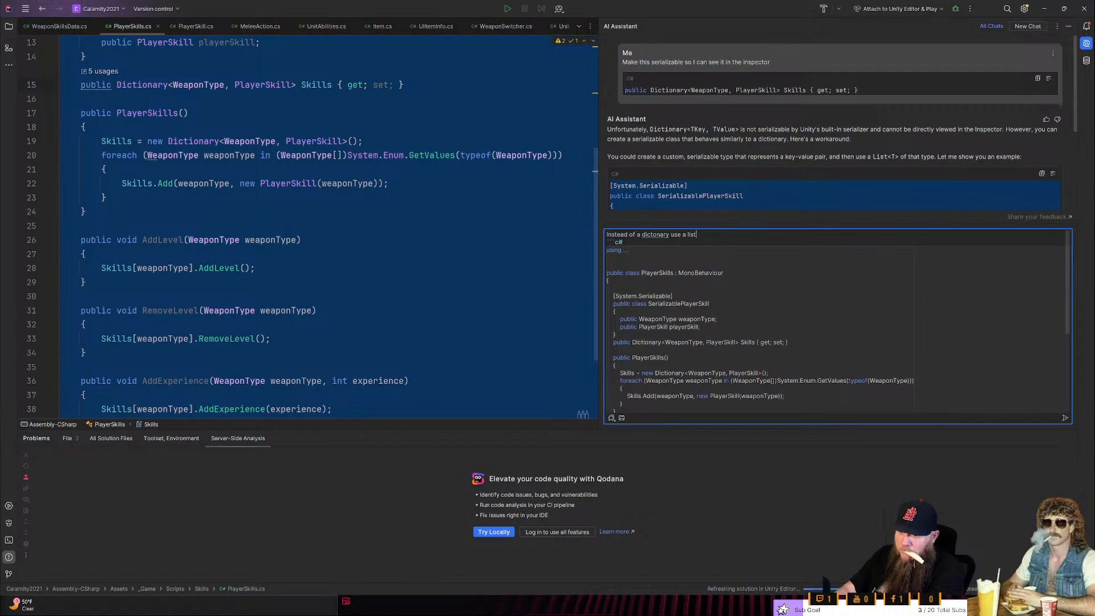
{"action": "right_click", "coordinate": [660, 235]}
{"action": "left_click", "coordinate": [642, 233]}
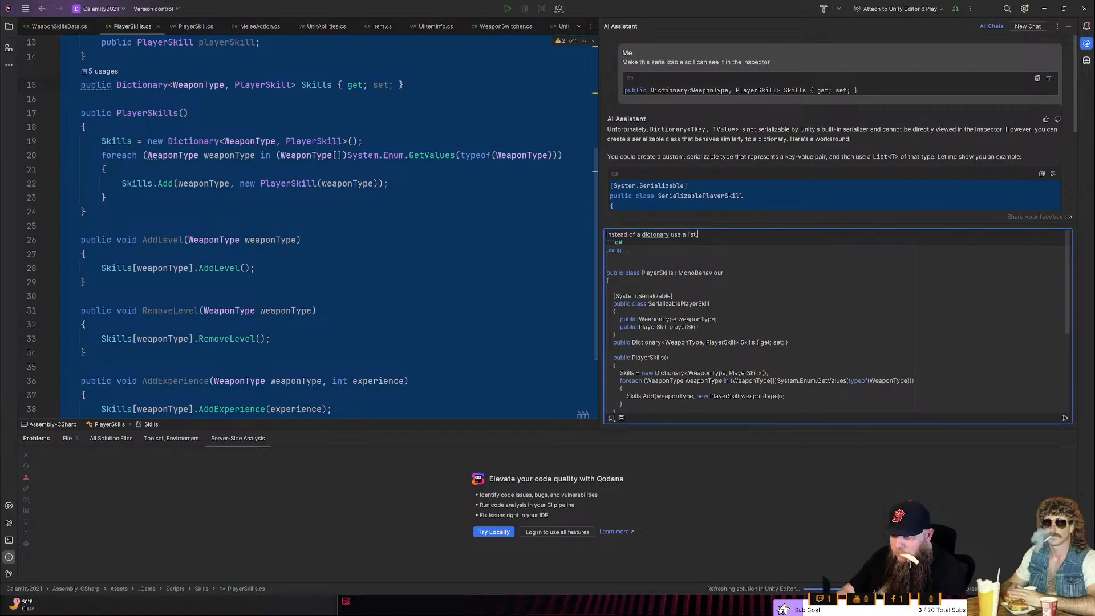
{"action": "key", "text": "Return"}
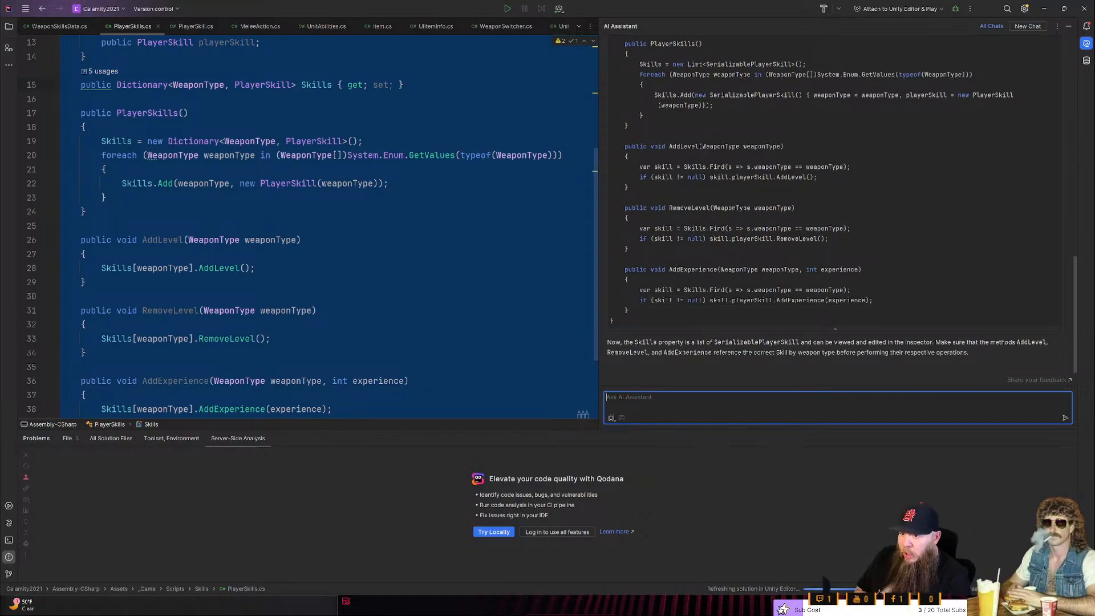
- Replace the whole content of PlayerSkills.cs with the list-based code from the AI Assistant's answer
{"action": "scroll", "coordinate": [839, 205], "scroll_direction": "up", "scroll_amount": 5}
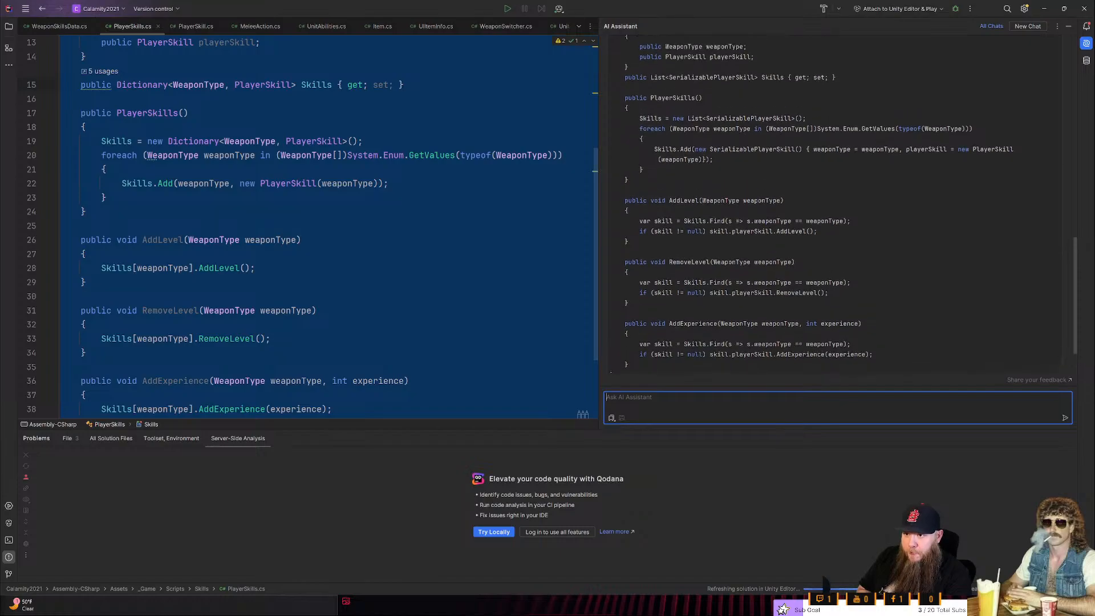
{"action": "scroll", "coordinate": [839, 205], "scroll_direction": "up", "scroll_amount": 2}
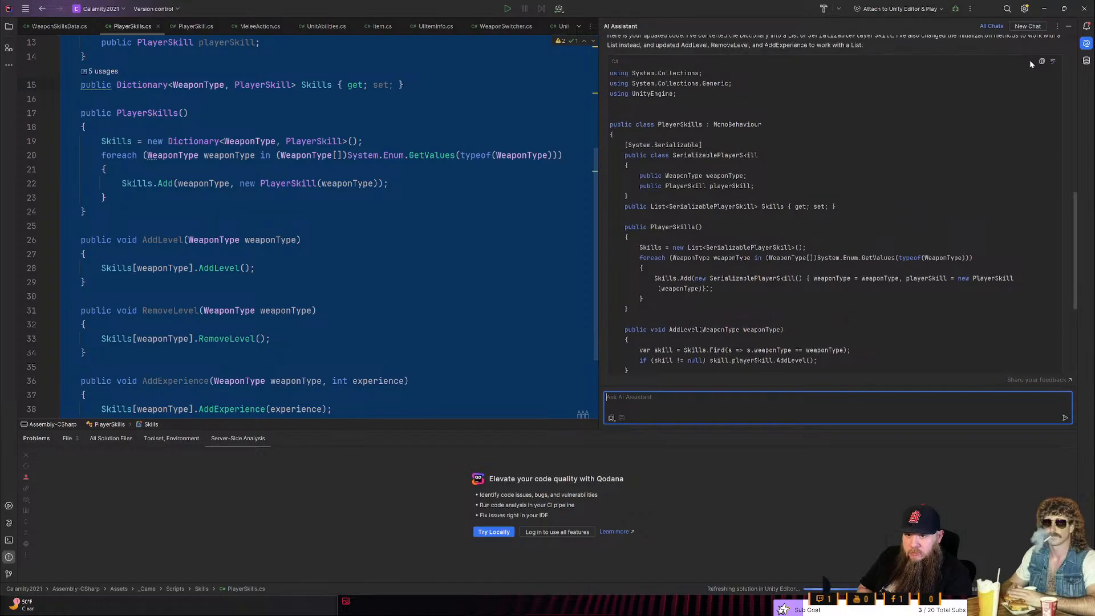
{"action": "left_click", "coordinate": [159, 255]}
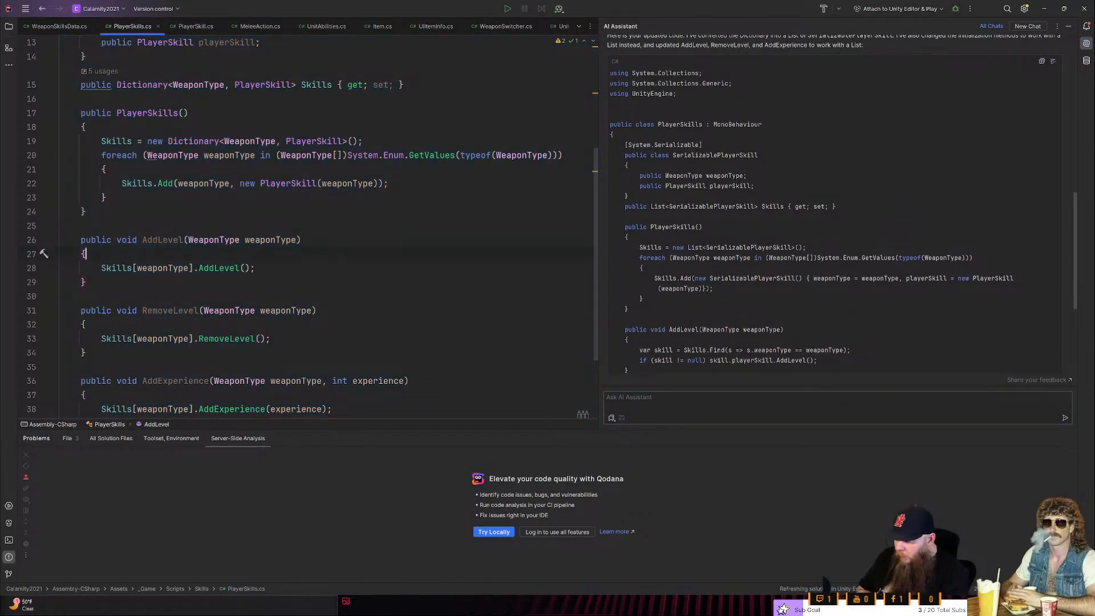
{"action": "key", "text": "ctrl+a"}
{"action": "key", "text": "ctrl+v"}
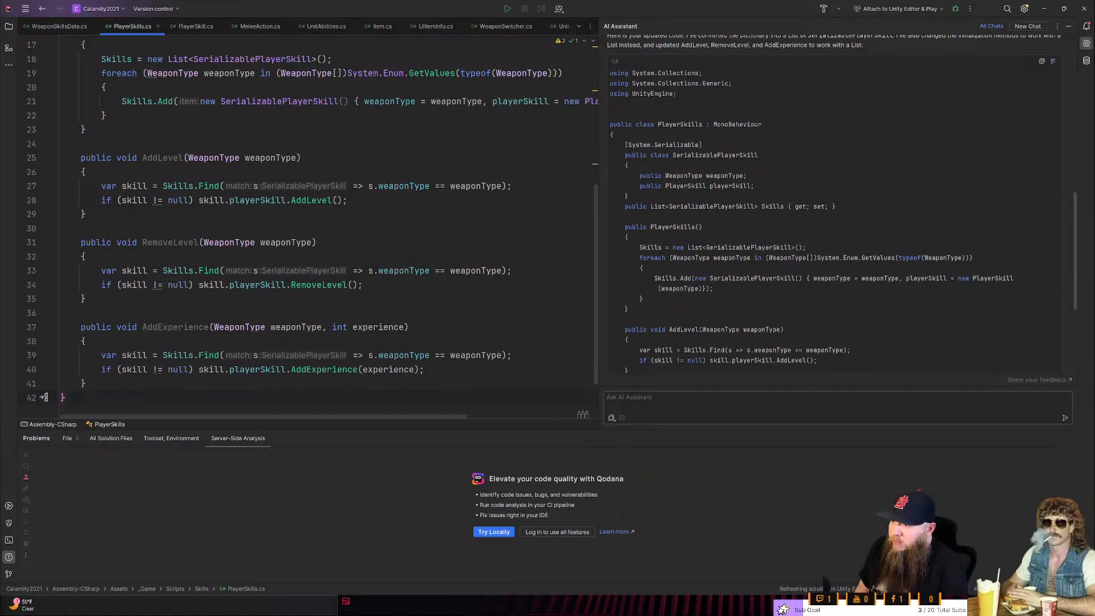
{"action": "scroll", "coordinate": [308, 245], "scroll_direction": "down", "scroll_amount": 2}
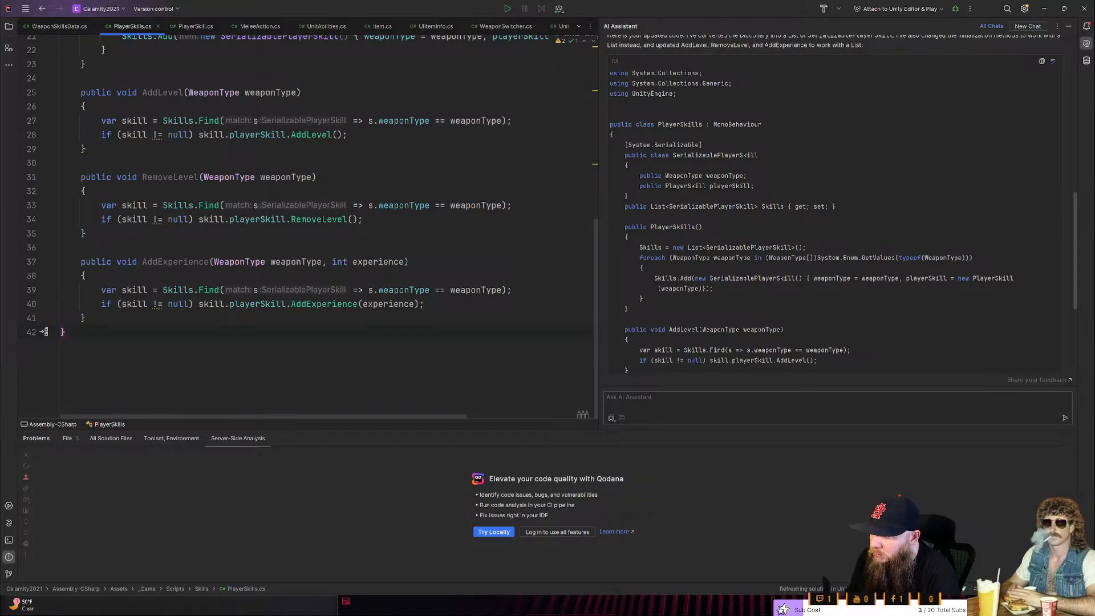
{"action": "scroll", "coordinate": [308, 228], "scroll_direction": "up", "scroll_amount": 8}
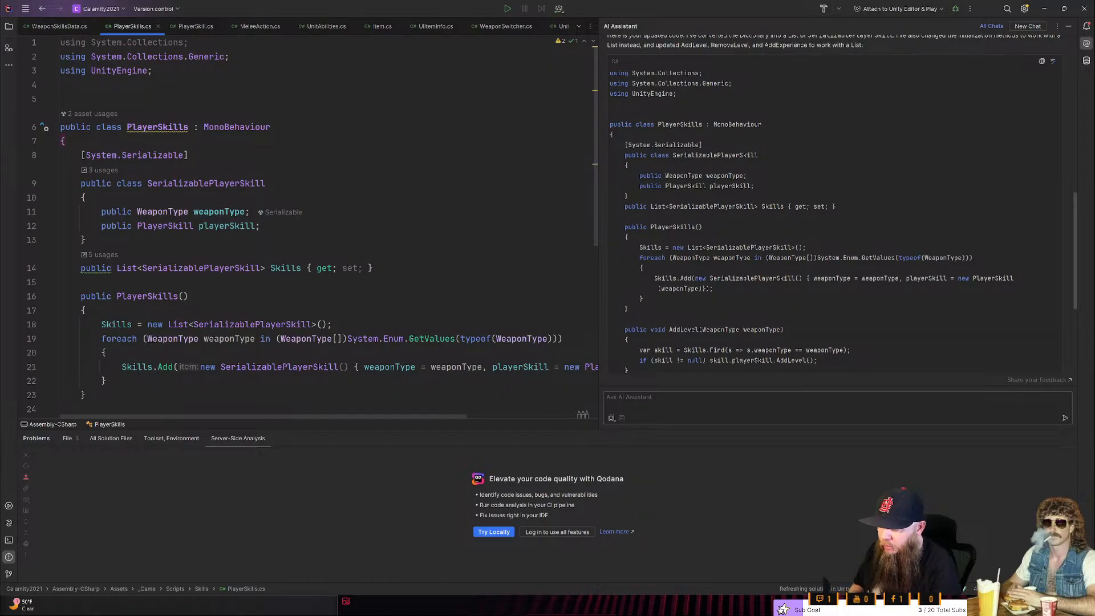
- Switch to Unity and check the Unit object's Player Skills component in the Inspector against the script
{"action": "left_click", "coordinate": [1043, 9]}
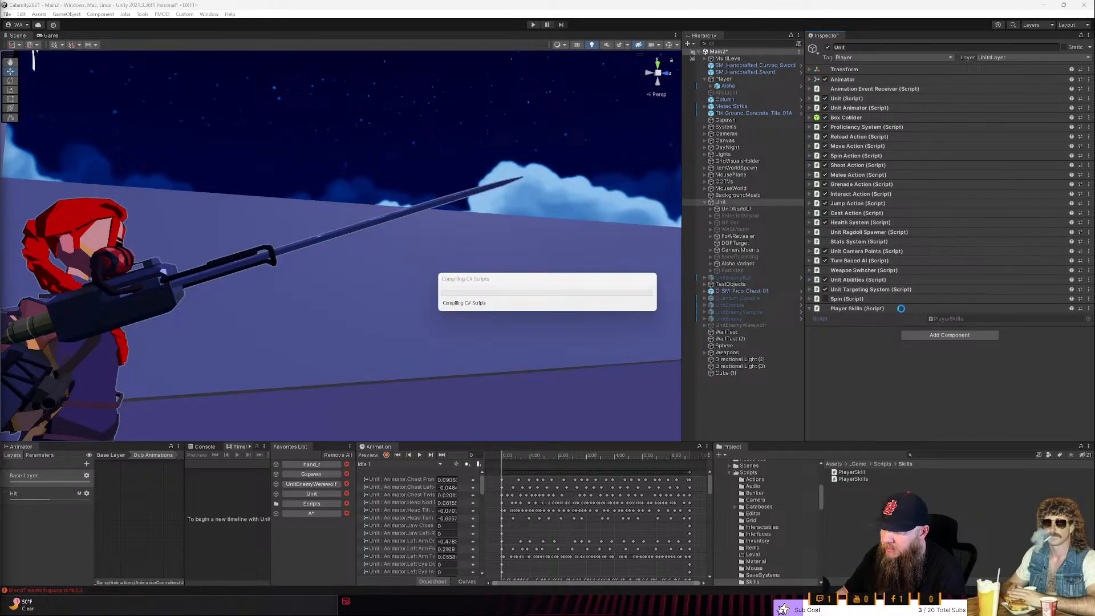
{"action": "key", "text": "alt+Tab"}
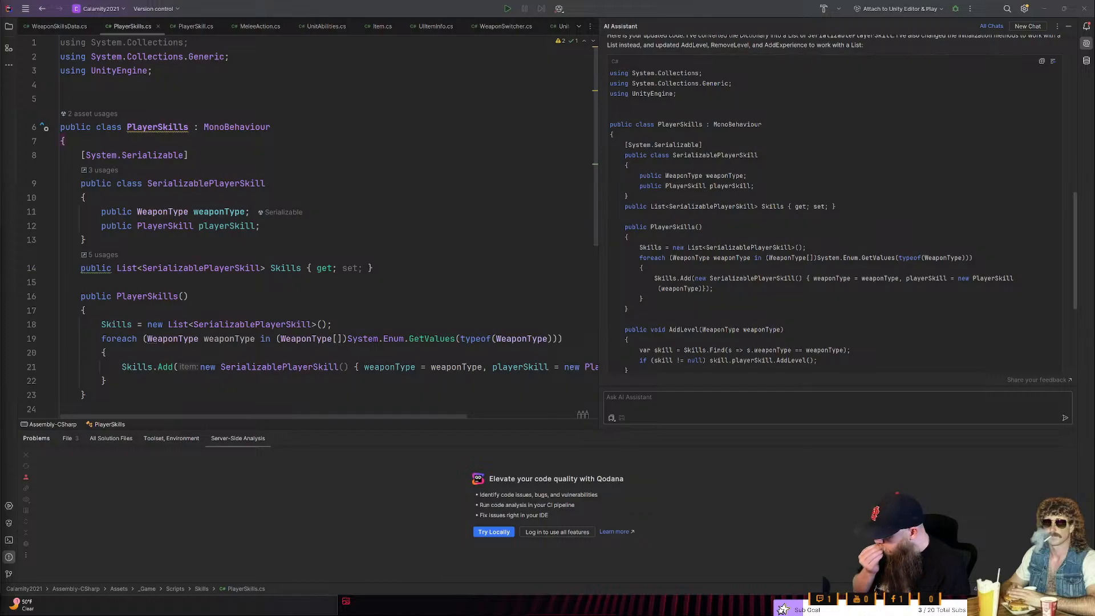
{"action": "key", "text": "alt+Tab"}
{"action": "key", "text": "Caps_Lock"}
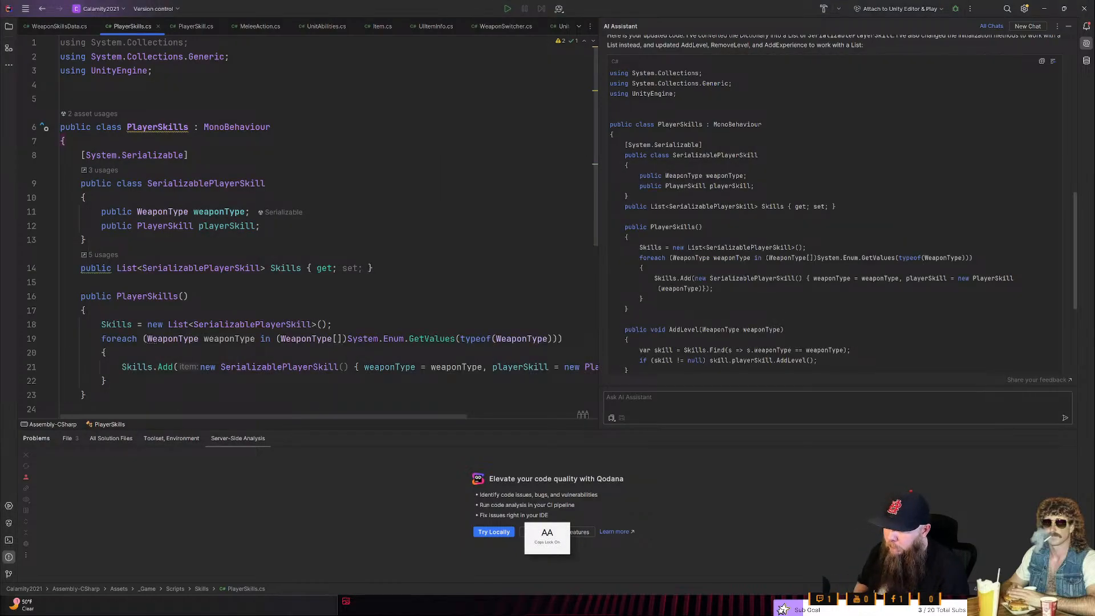
{"action": "key", "text": "alt+Tab"}
{"action": "key", "text": "alt+Tab"}
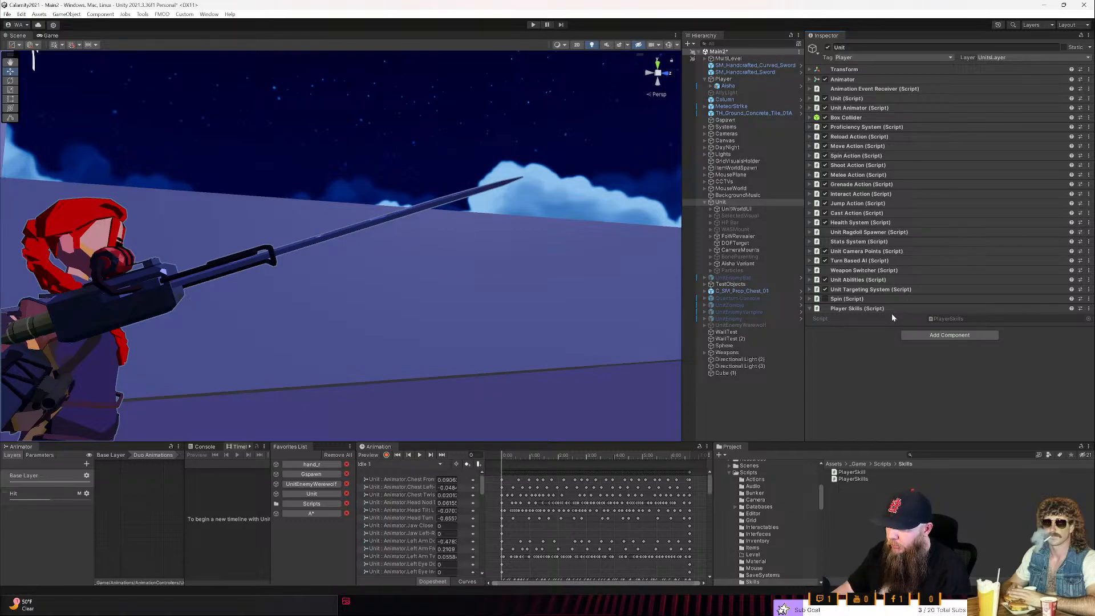
{"action": "key", "text": "alt+Tab"}
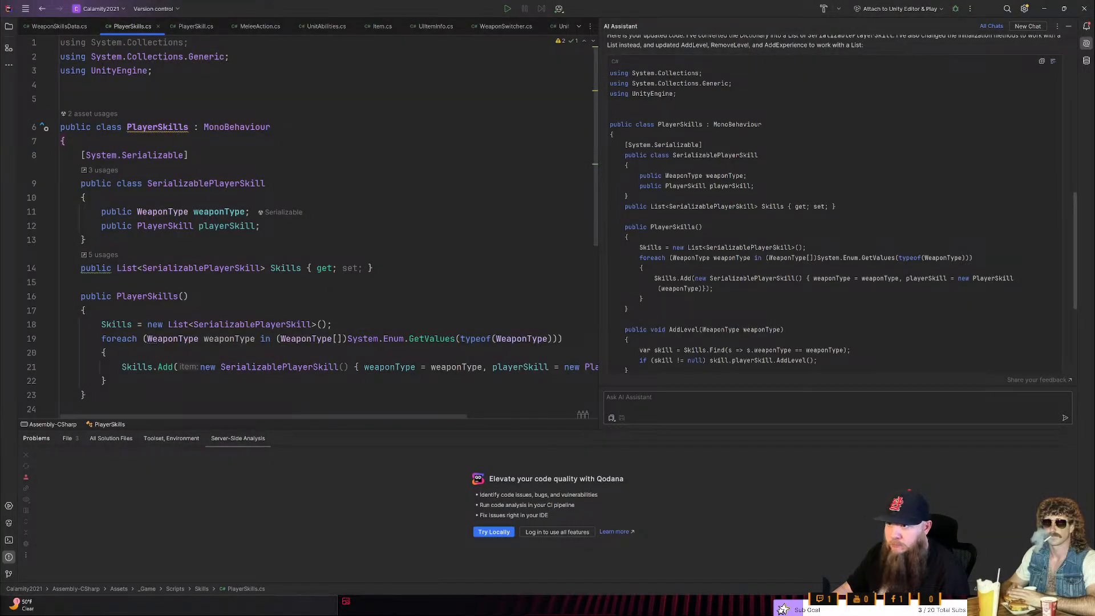
{"action": "key", "text": "alt+Tab"}
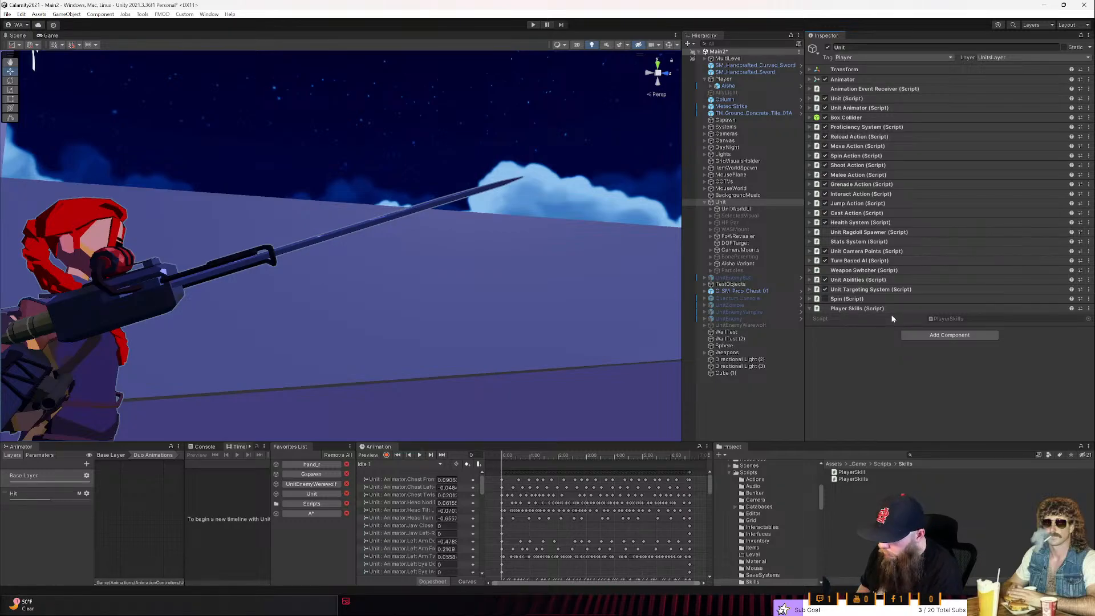
- Back in Rider, turn the Skills property into a plain public field by replacing its get/set accessors with a semicolon
{"action": "key", "text": "alt+Tab"}
{"action": "double_click", "coordinate": [92, 268]}
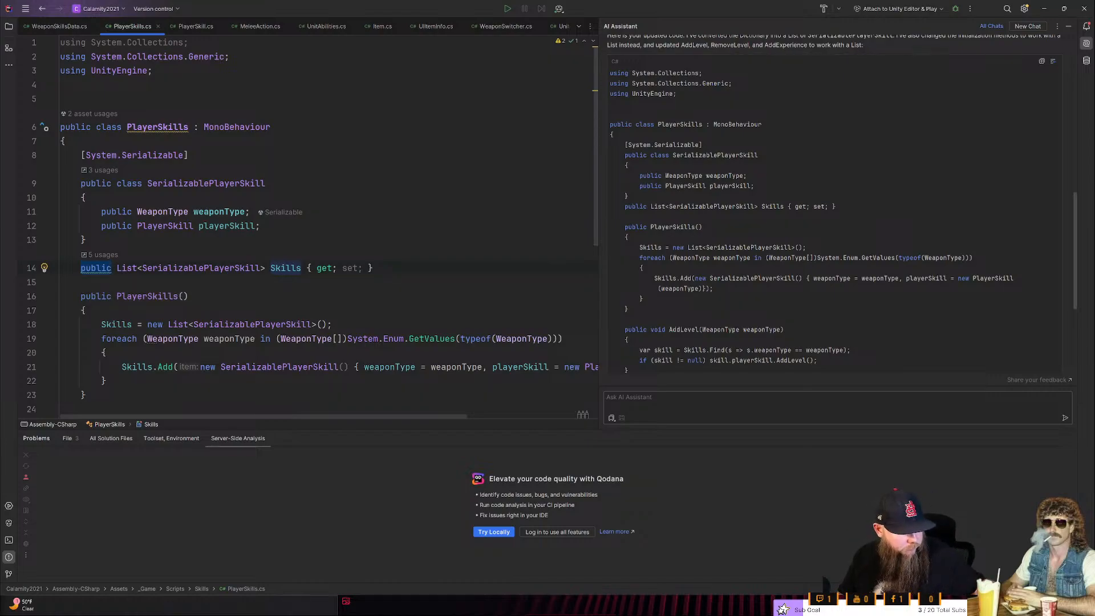
{"action": "left_click", "coordinate": [306, 268]}
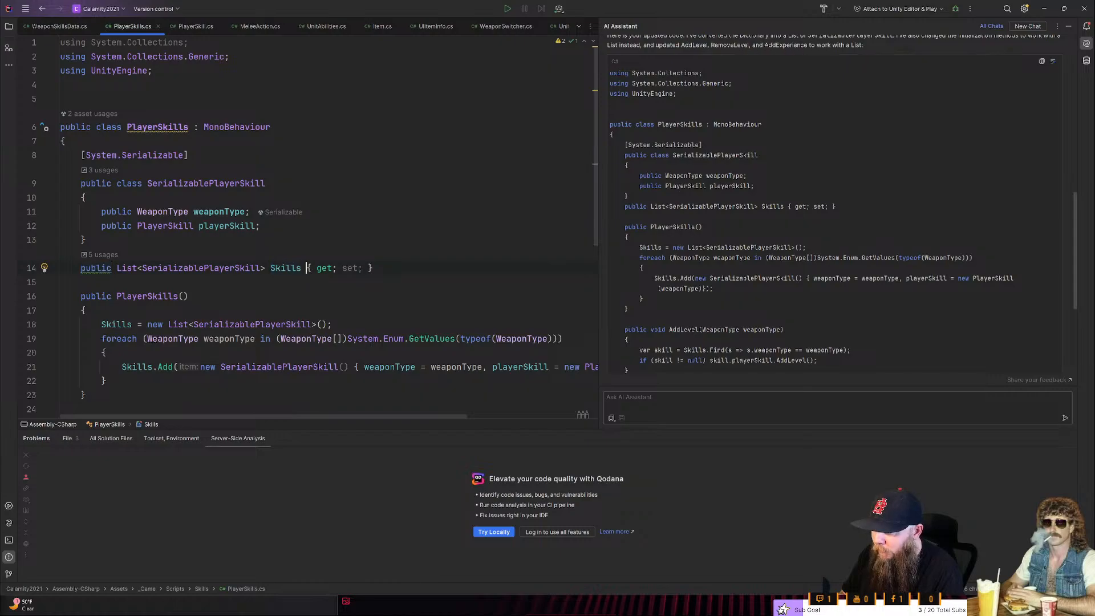
{"action": "key", "text": "shift+End"}
{"action": "key", "text": "BackSpace"}
{"action": "type", "text": ";"}
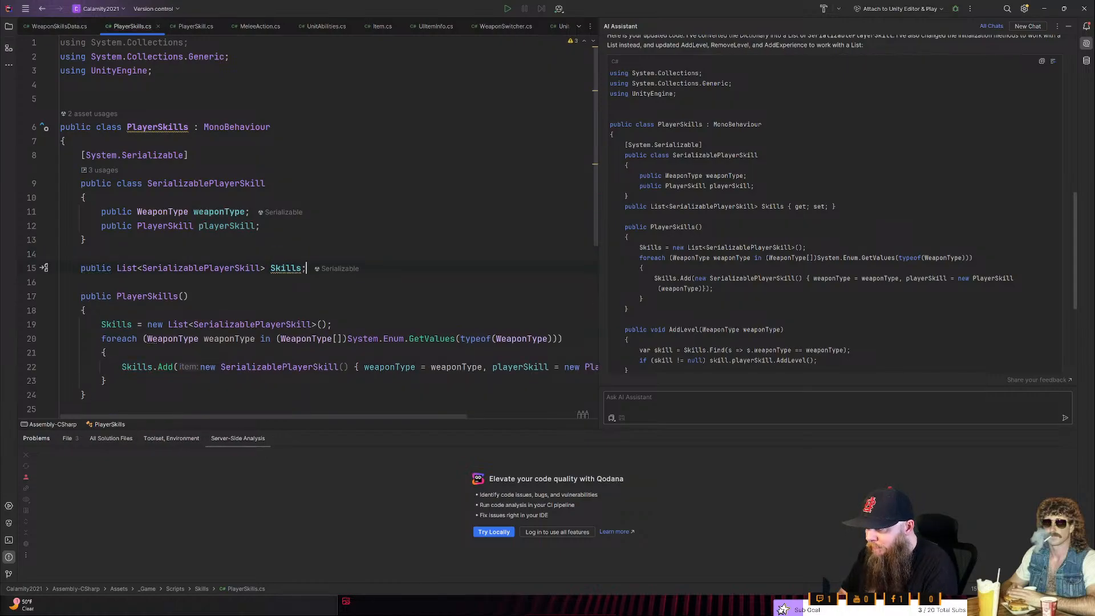
- Insert a private Start() event function below the Skills field and clear its NotImplementedException line
{"action": "key", "text": "Down"}
{"action": "key", "text": "Down"}
{"action": "key", "text": "Up"}
{"action": "key", "text": "Return"}
{"action": "key", "text": "Return"}
{"action": "type", "text": "STAR"}
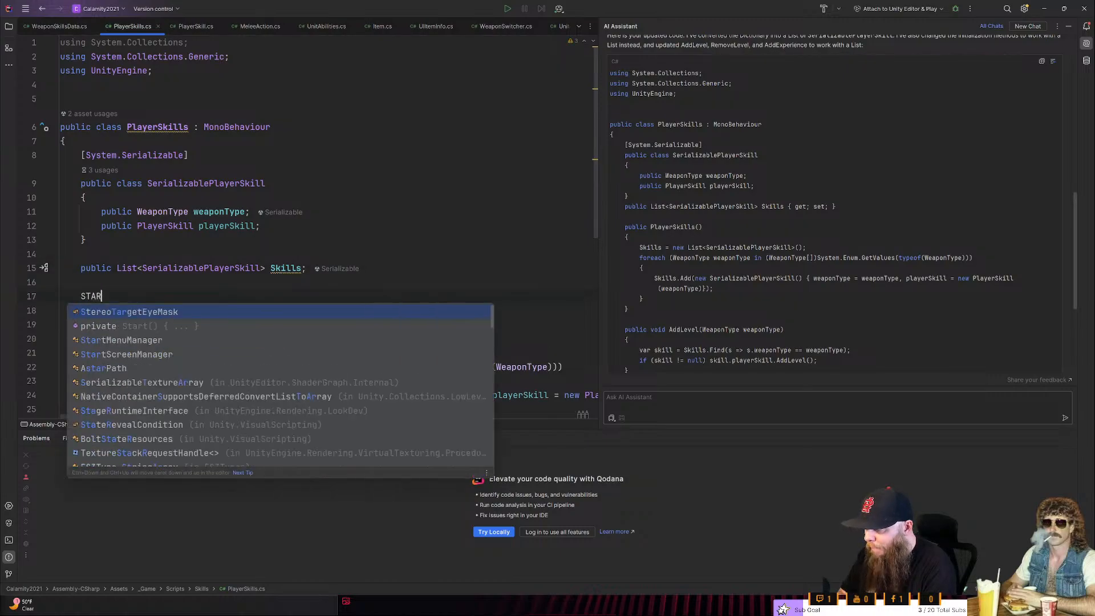
{"action": "type", "text": "T"}
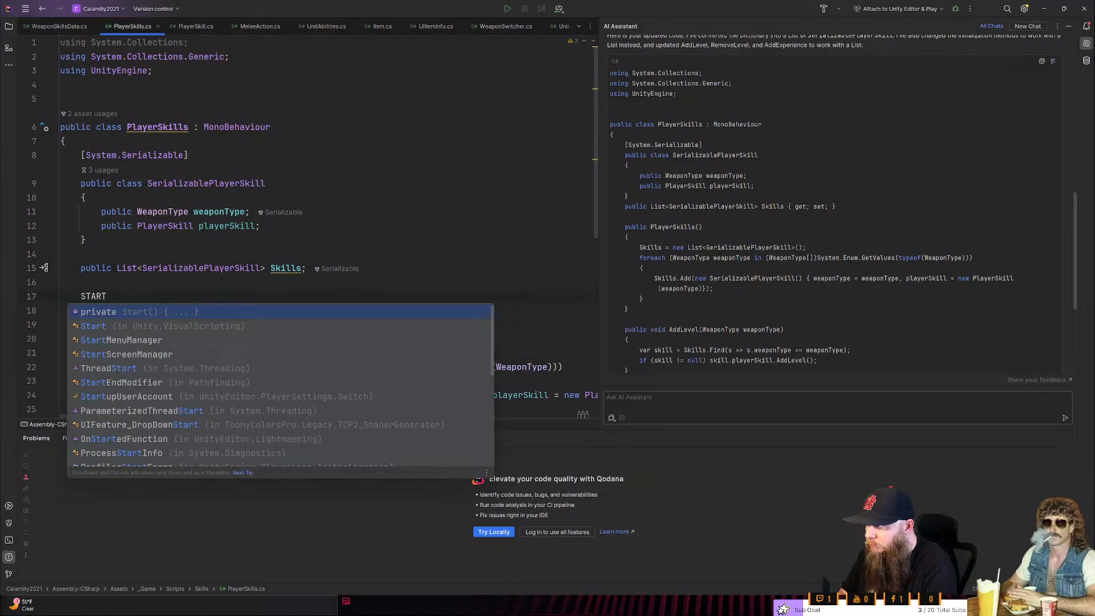
{"action": "key", "text": "ctrl+BackSpace"}
{"action": "type", "text": "START"}
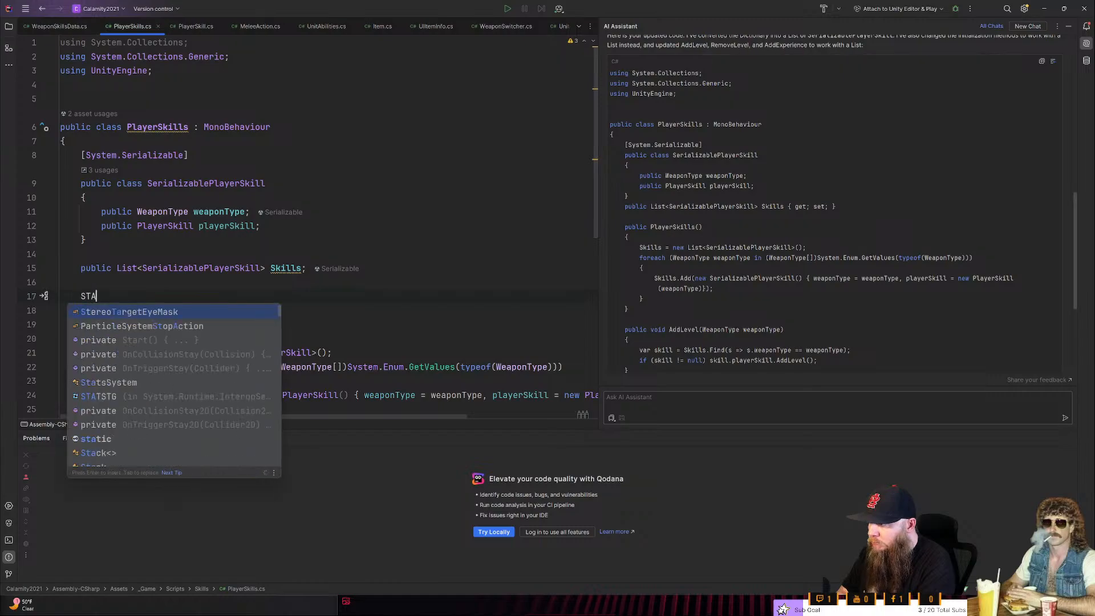
{"action": "key", "text": "Return"}
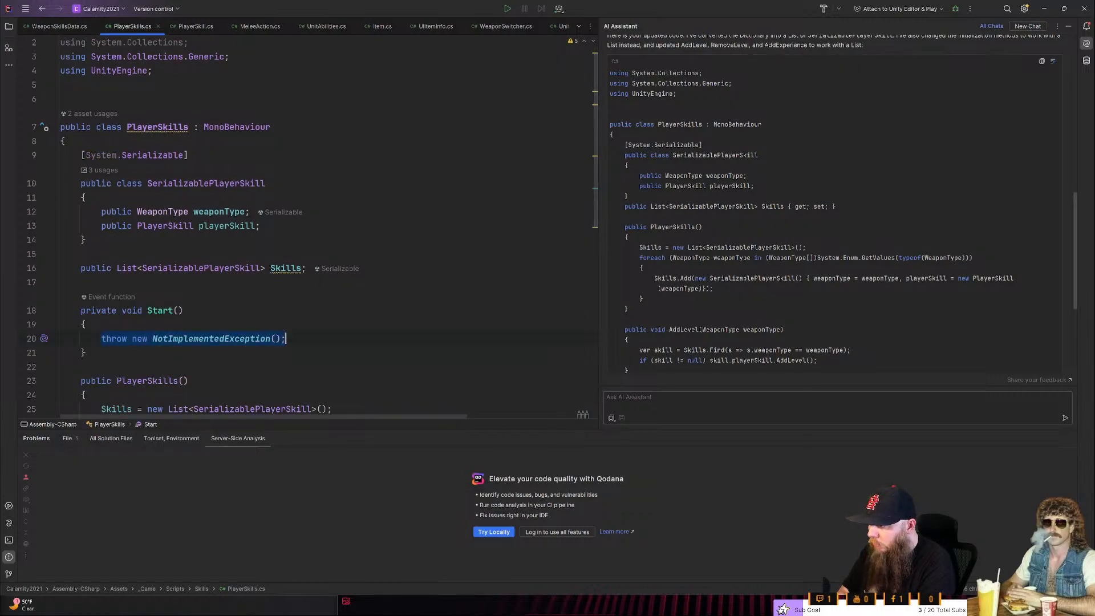
{"action": "key", "text": "BackSpace"}
- Move the Skills list initialization and the WeaponType foreach loop from the PlayerSkills constructor into Start()
{"action": "scroll", "coordinate": [320, 228], "scroll_direction": "down", "scroll_amount": 3}
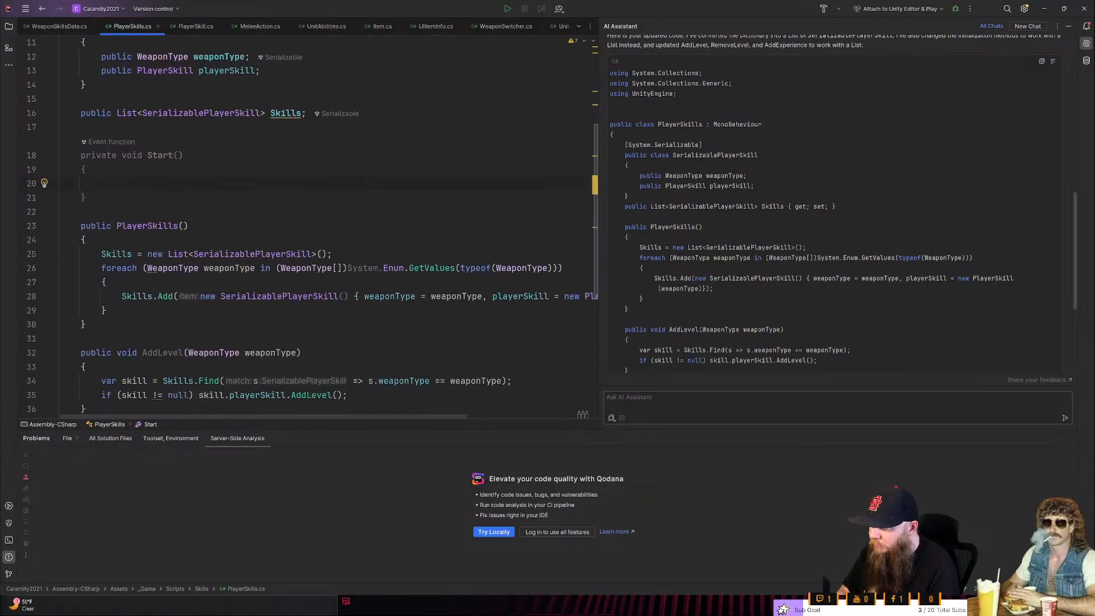
{"action": "left_click_drag", "start_coordinate": [106, 311], "coordinate": [101, 254]}
{"action": "key", "text": "ctrl+x"}
{"action": "left_click", "coordinate": [124, 187]}
{"action": "key", "text": "ctrl+v"}
- Delete the empty PlayerSkills() constructor and the leftover blank line between Start() and AddLevel
{"action": "left_click_drag", "start_coordinate": [91, 324], "coordinate": [62, 268]}
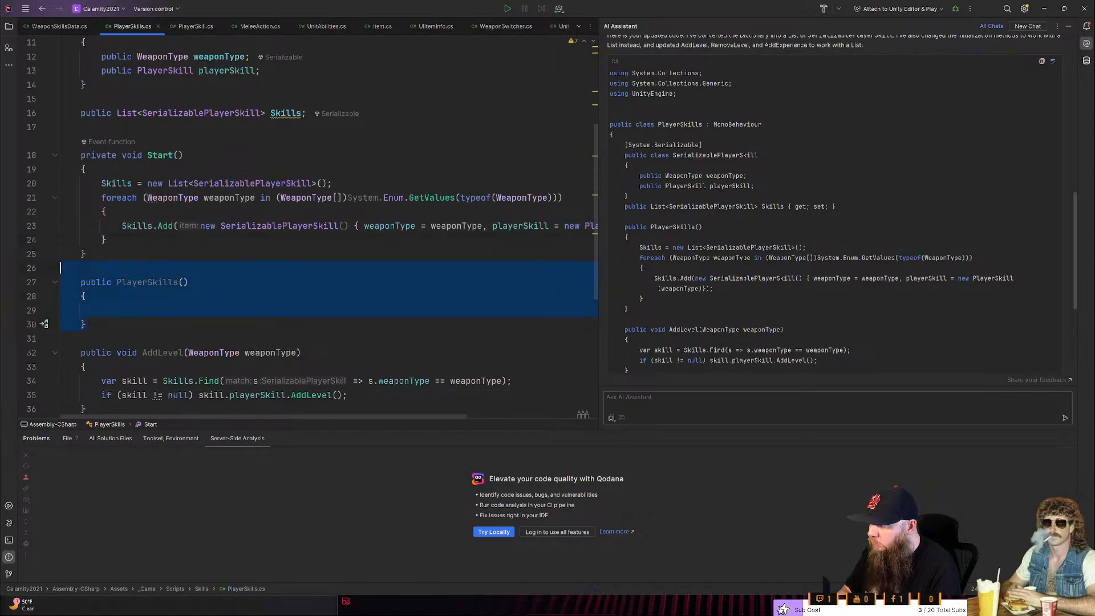
{"action": "key", "text": "Delete"}
{"action": "key", "text": "BackSpace"}
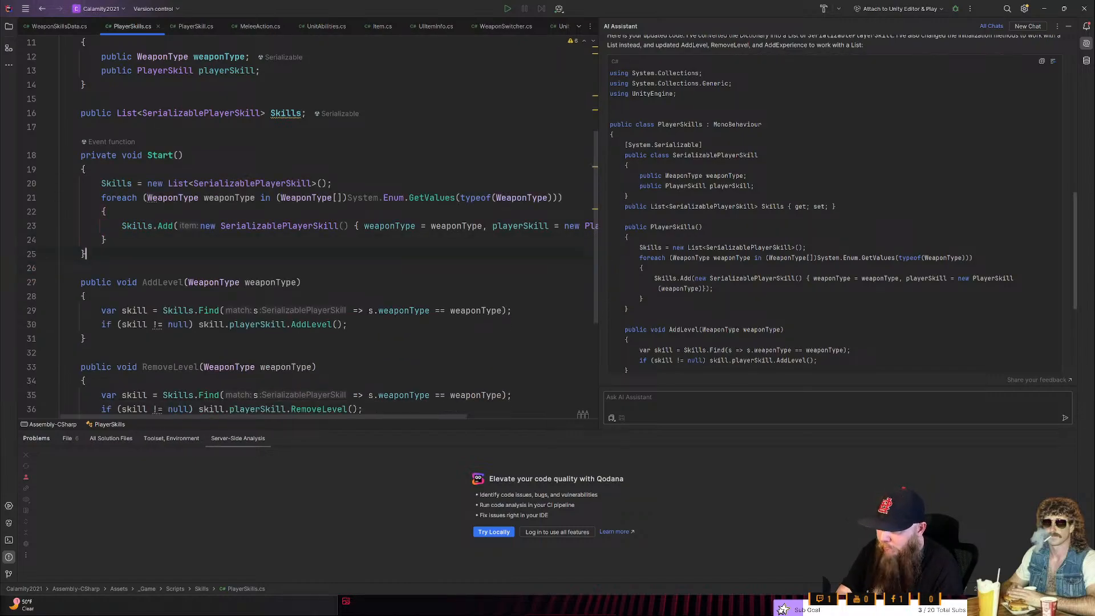
{"action": "scroll", "coordinate": [320, 228], "scroll_direction": "up", "scroll_amount": 3}
{"action": "scroll", "coordinate": [319, 228], "scroll_direction": "down", "scroll_amount": 5}
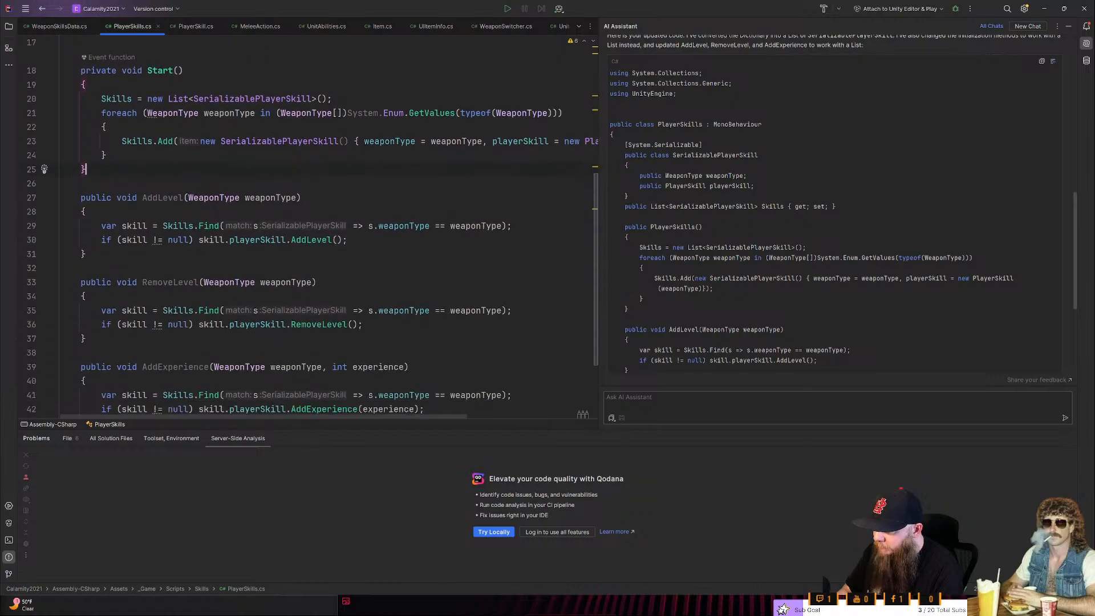
- Switch to Unity, run the game and expand the Unit's Skills list with both of its elements in the Player Skills component
{"action": "scroll", "coordinate": [320, 228], "scroll_direction": "up", "scroll_amount": 4}
{"action": "scroll", "coordinate": [319, 228], "scroll_direction": "up", "scroll_amount": 3}
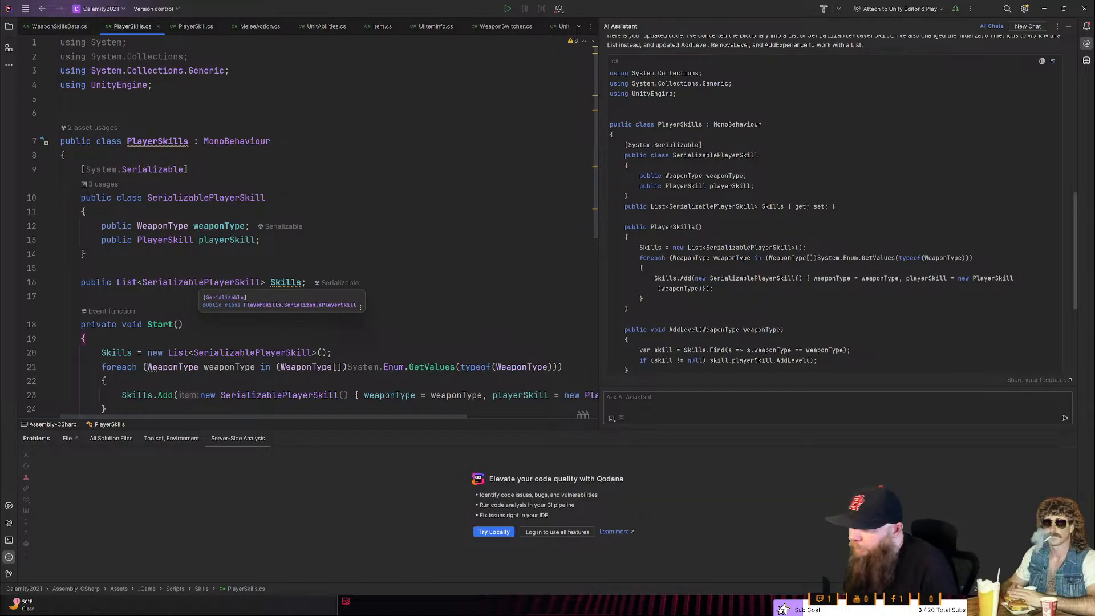
{"action": "key", "text": "alt+Tab"}
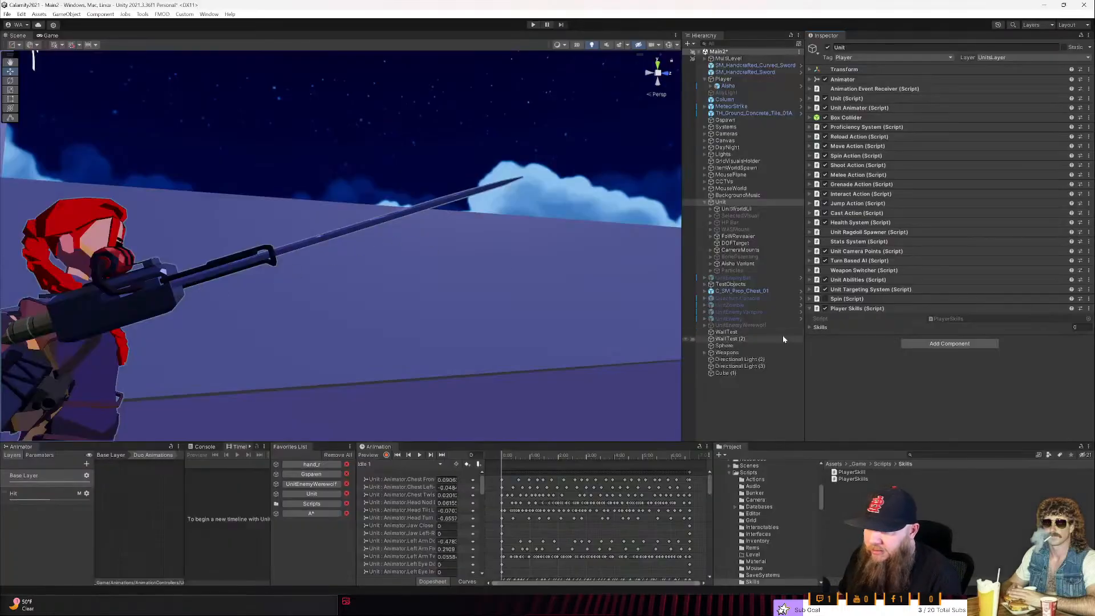
{"action": "left_click", "coordinate": [811, 328]}
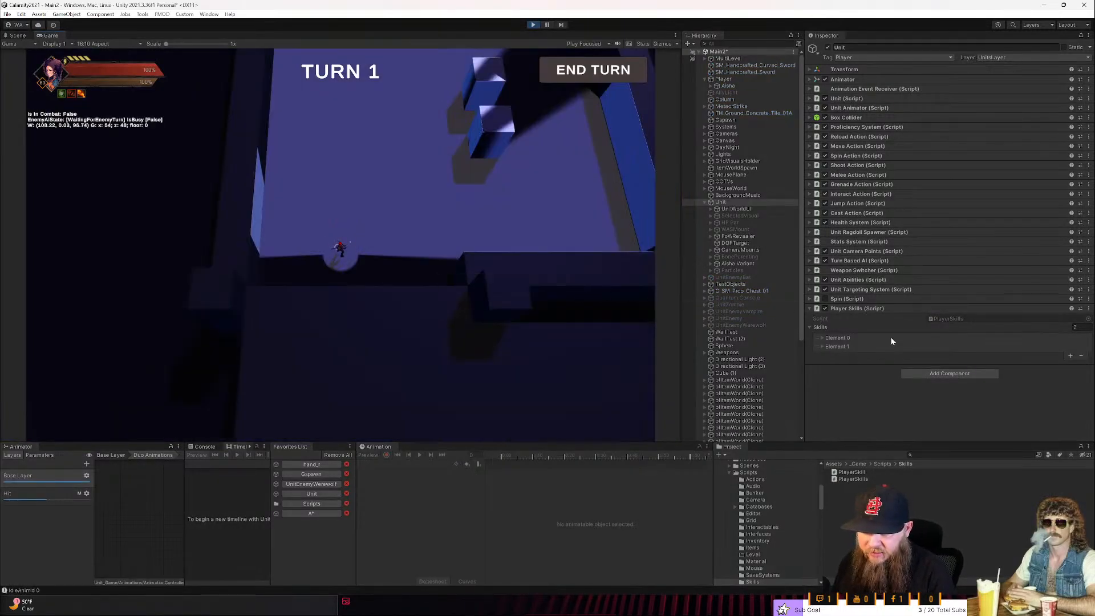
{"action": "left_click", "coordinate": [822, 338]}
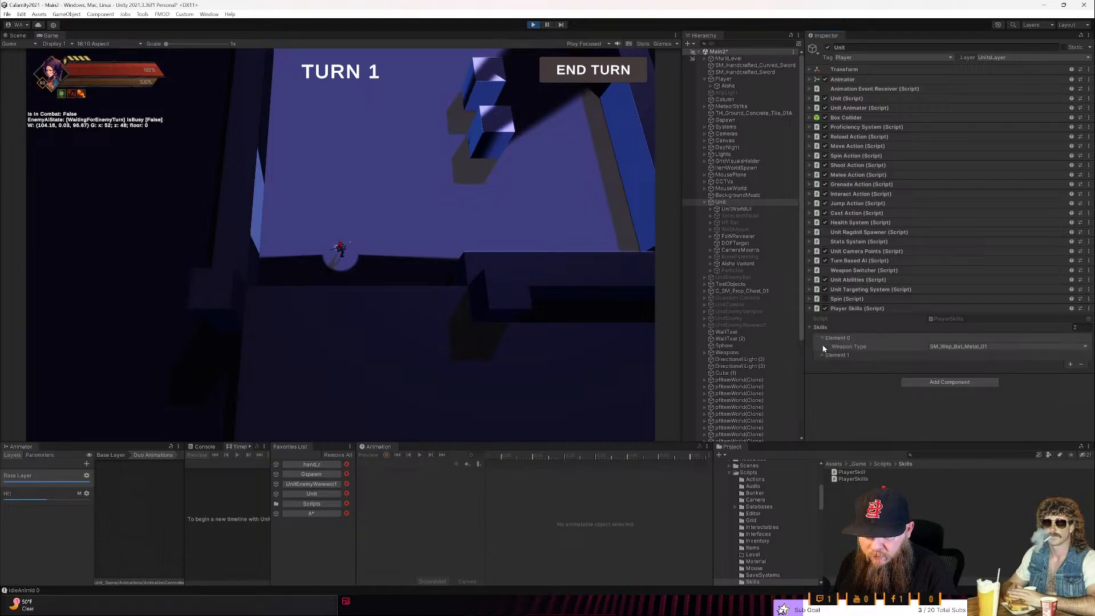
{"action": "left_click", "coordinate": [823, 355]}
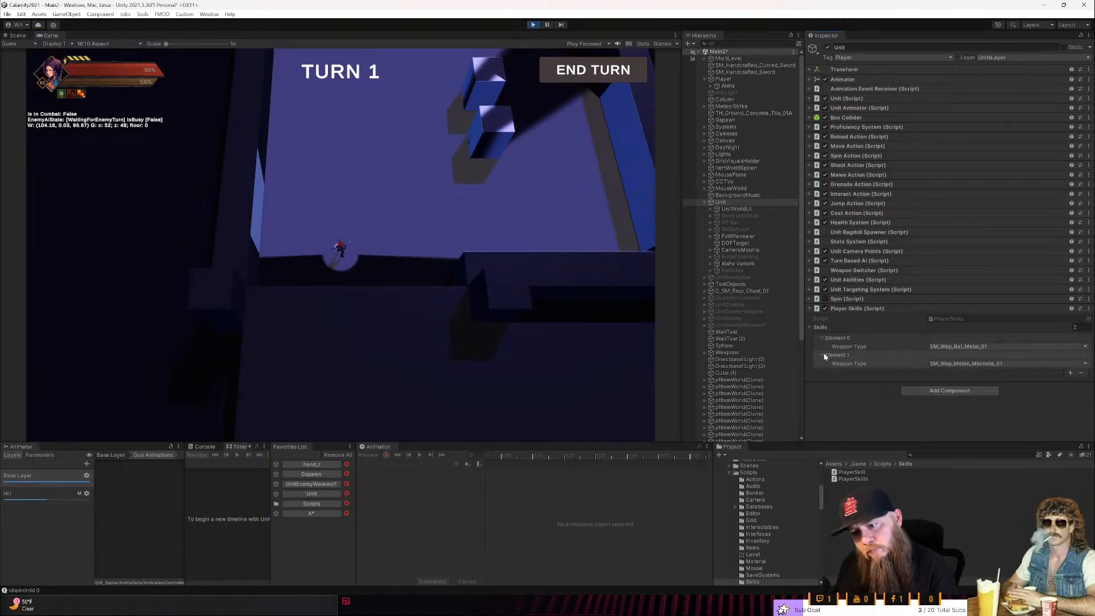
- Compare the PlayerSkills code in Rider with the running game in Unity and check the Weapon Type options of Element 0
{"action": "key", "text": "alt+Tab"}
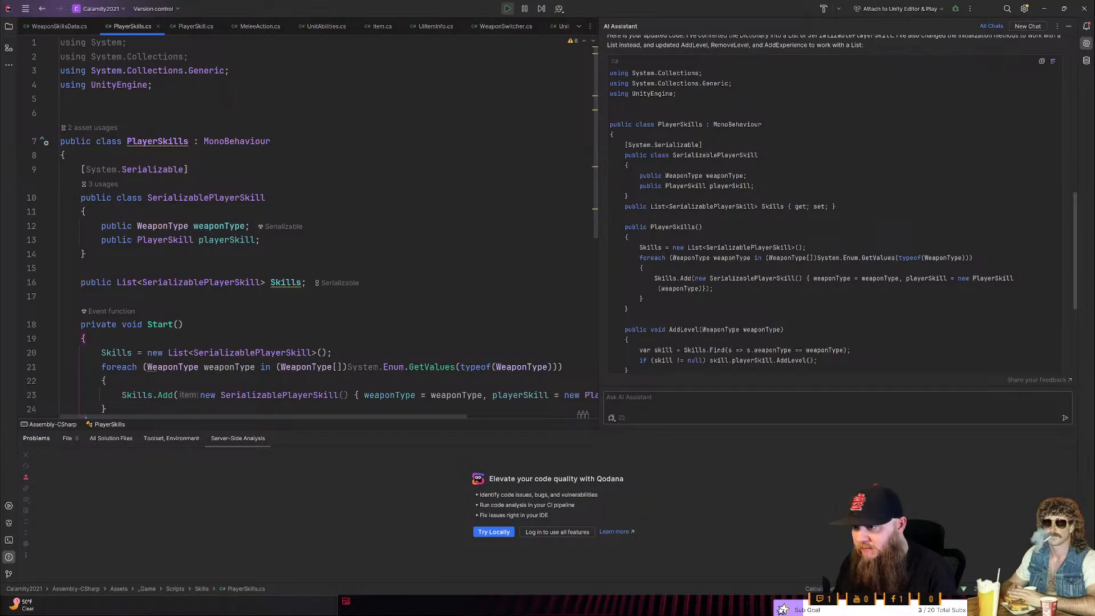
{"action": "scroll", "coordinate": [314, 229], "scroll_direction": "down", "scroll_amount": 2}
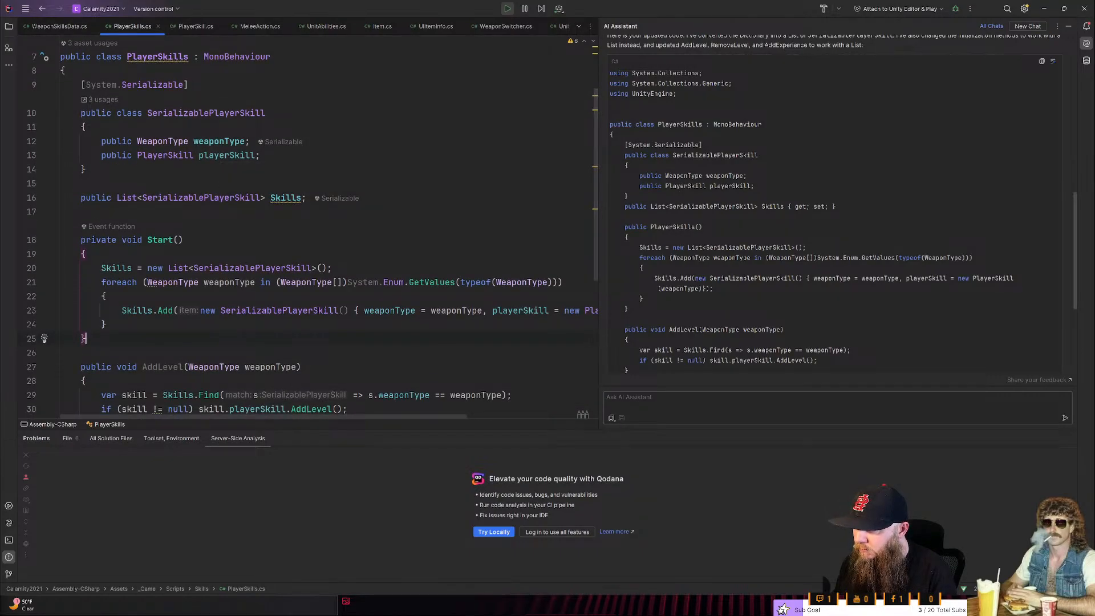
{"action": "key", "text": "alt+Tab"}
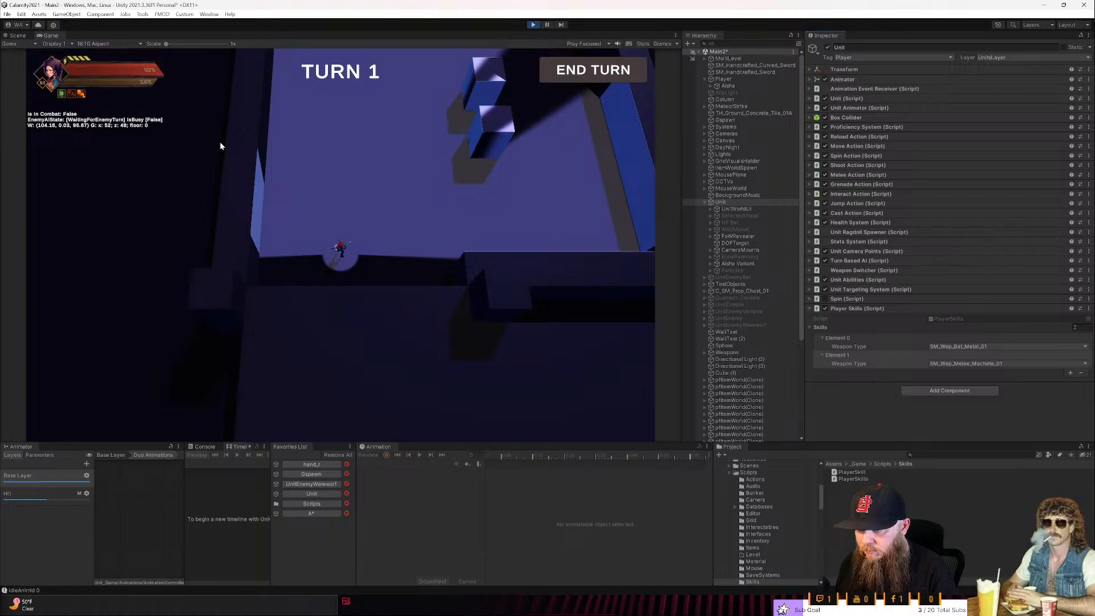
{"action": "left_click", "coordinate": [970, 347]}
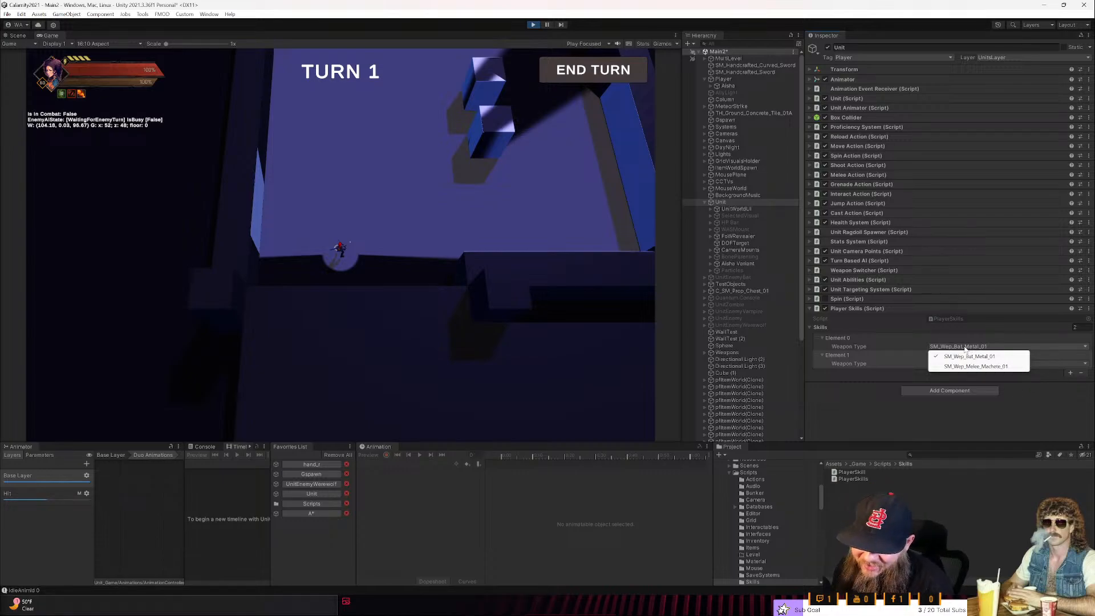
{"action": "left_click", "coordinate": [253, 281]}
- Walk the unit to several spots around the level in the running game and stop play mode
{"action": "middle_click_drag", "start_coordinate": [252, 281], "coordinate": [463, 282]}
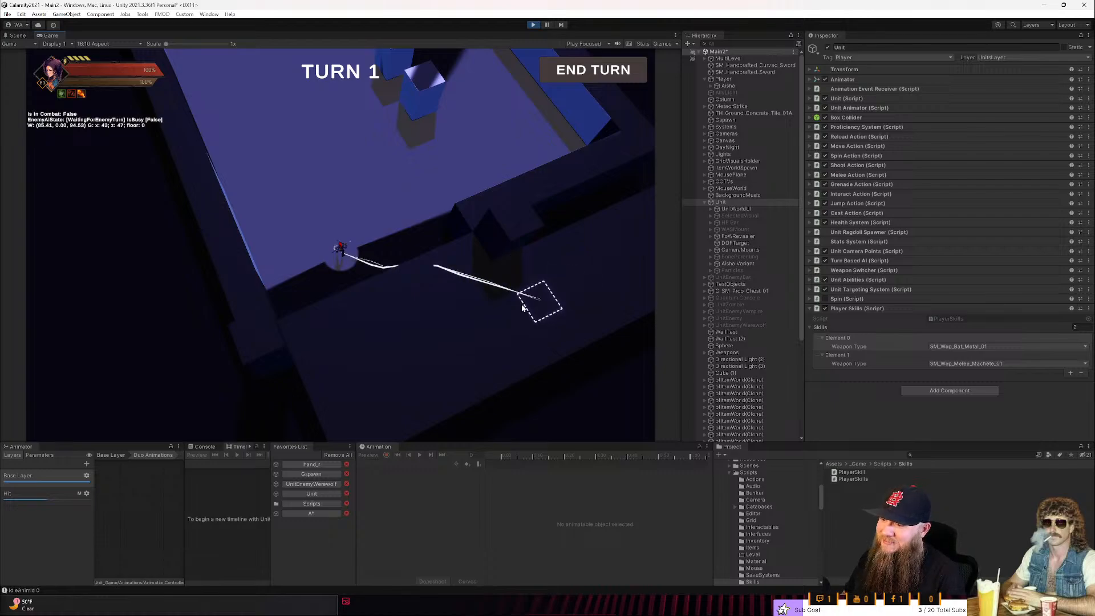
{"action": "left_click", "coordinate": [522, 307]}
{"action": "left_click", "coordinate": [570, 127]}
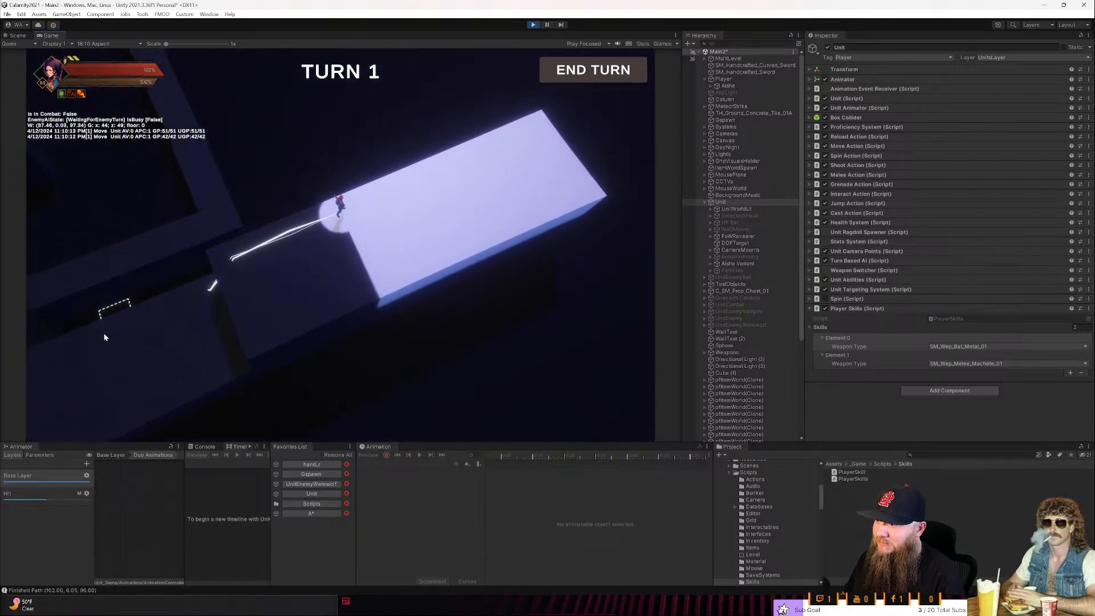
{"action": "left_click", "coordinate": [118, 383]}
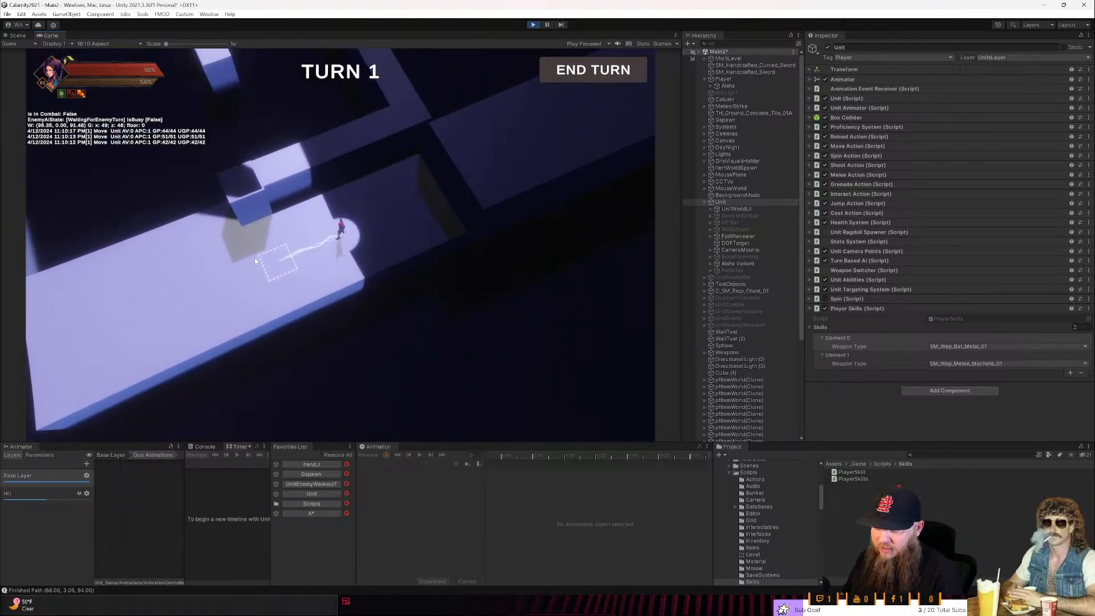
{"action": "left_click", "coordinate": [170, 174]}
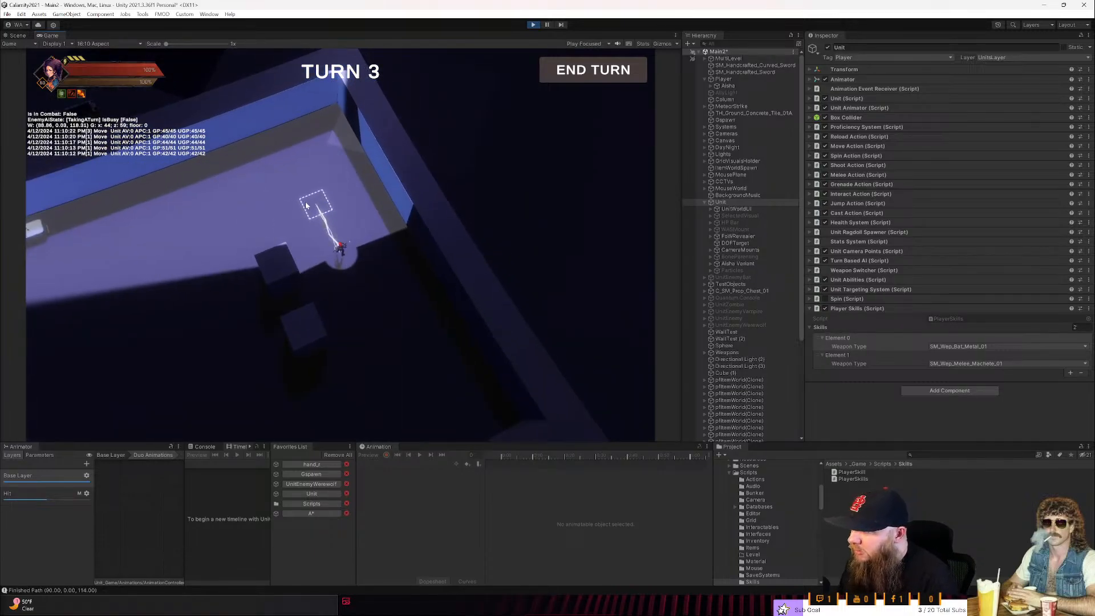
{"action": "left_click", "coordinate": [534, 26]}
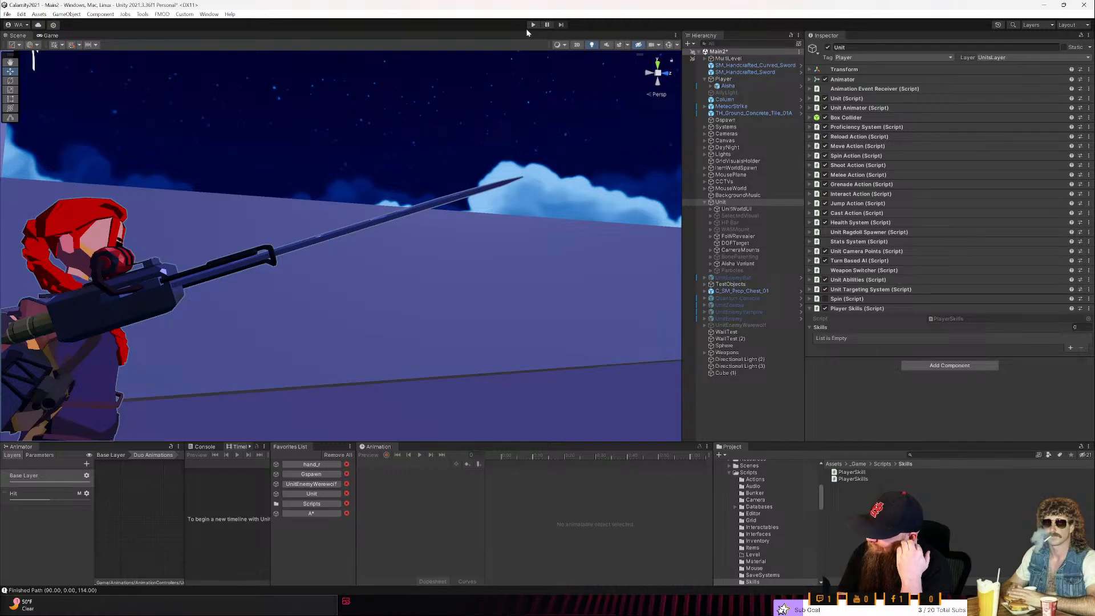
- Back in Rider, examine the weaponType field in SerializablePlayerSkill and go to the declaration of the WeaponType enum
{"action": "key", "text": "alt+Tab"}
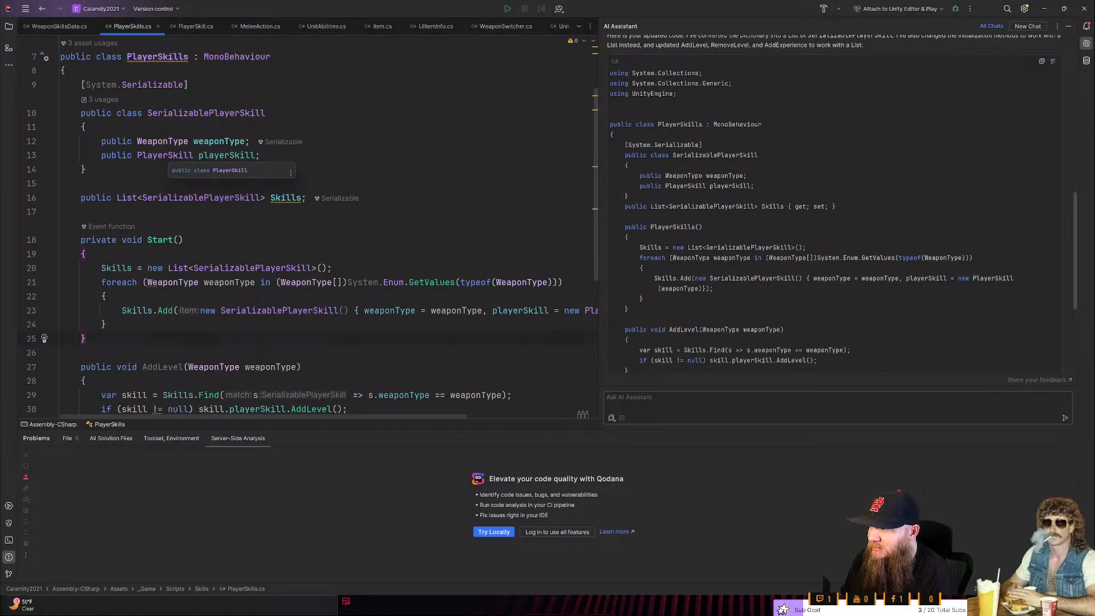
{"action": "scroll", "coordinate": [314, 228], "scroll_direction": "down", "scroll_amount": 3}
{"action": "scroll", "coordinate": [314, 228], "scroll_direction": "up", "scroll_amount": 2}
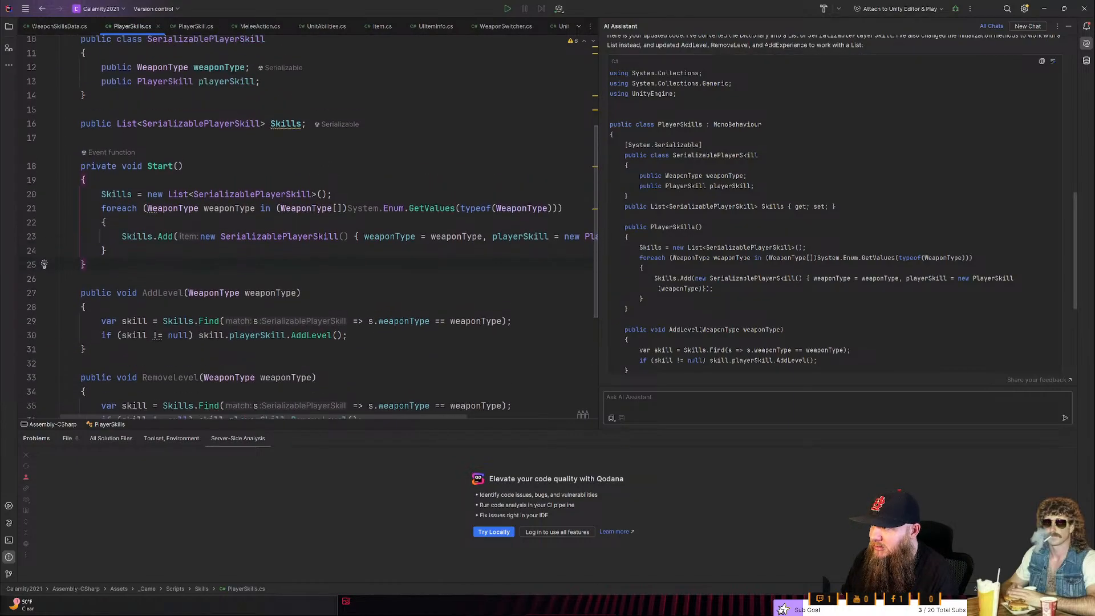
{"action": "double_click", "coordinate": [220, 100]}
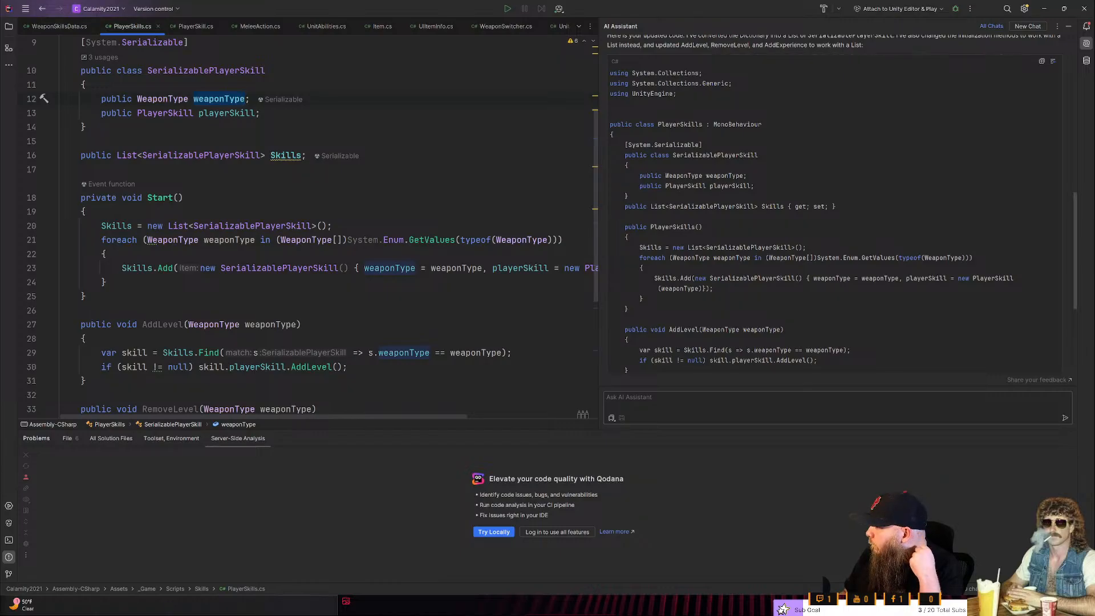
{"action": "key", "text": "alt+Tab"}
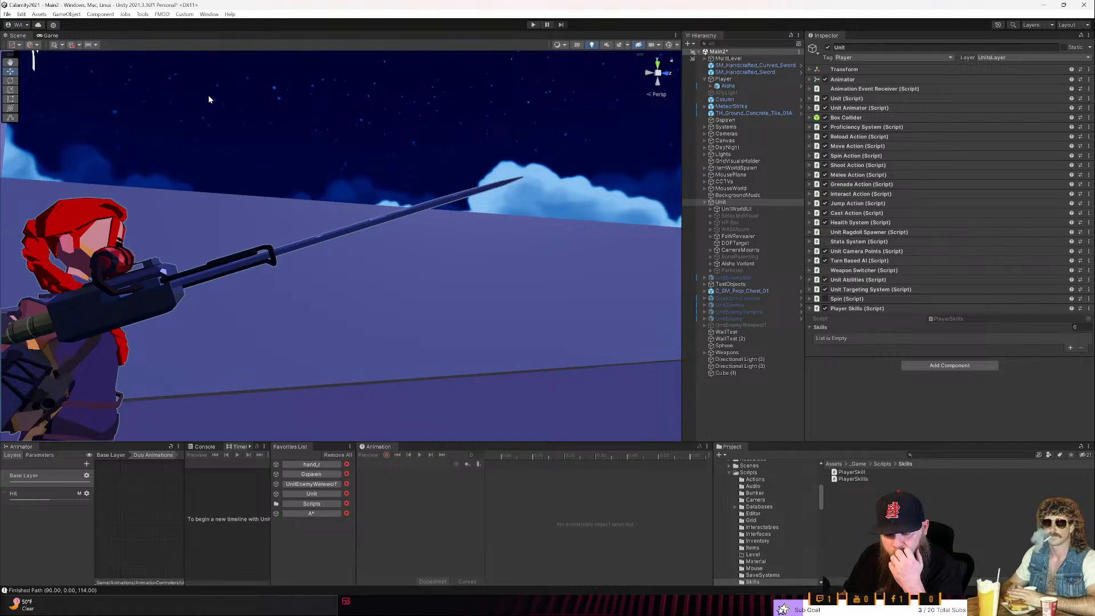
{"action": "key", "text": "alt+Tab"}
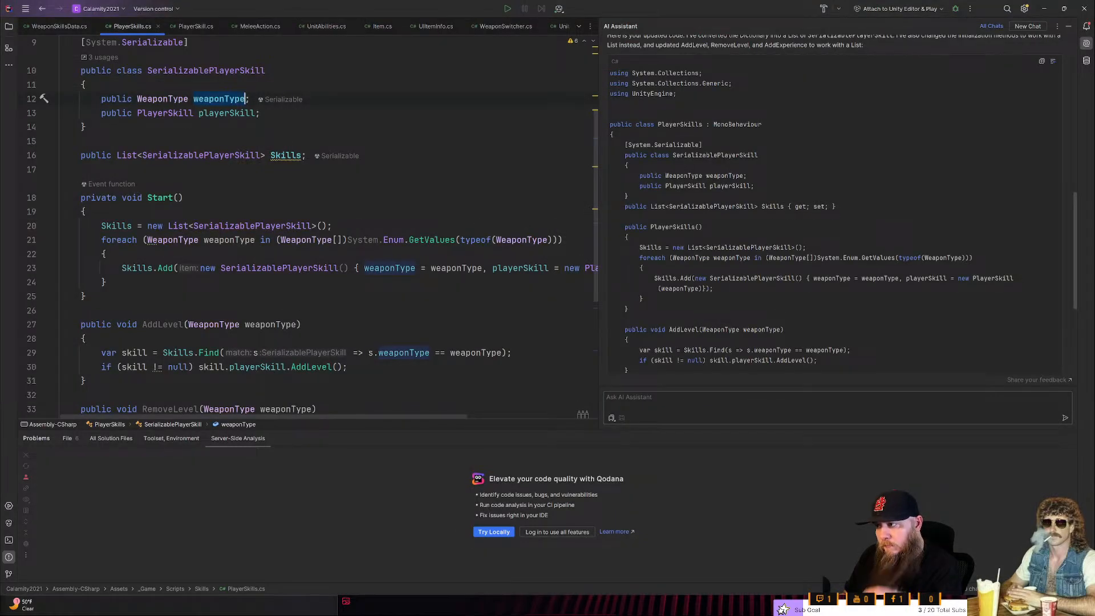
{"action": "left_click", "coordinate": [147, 100]}
{"action": "double_click", "coordinate": [147, 99]}
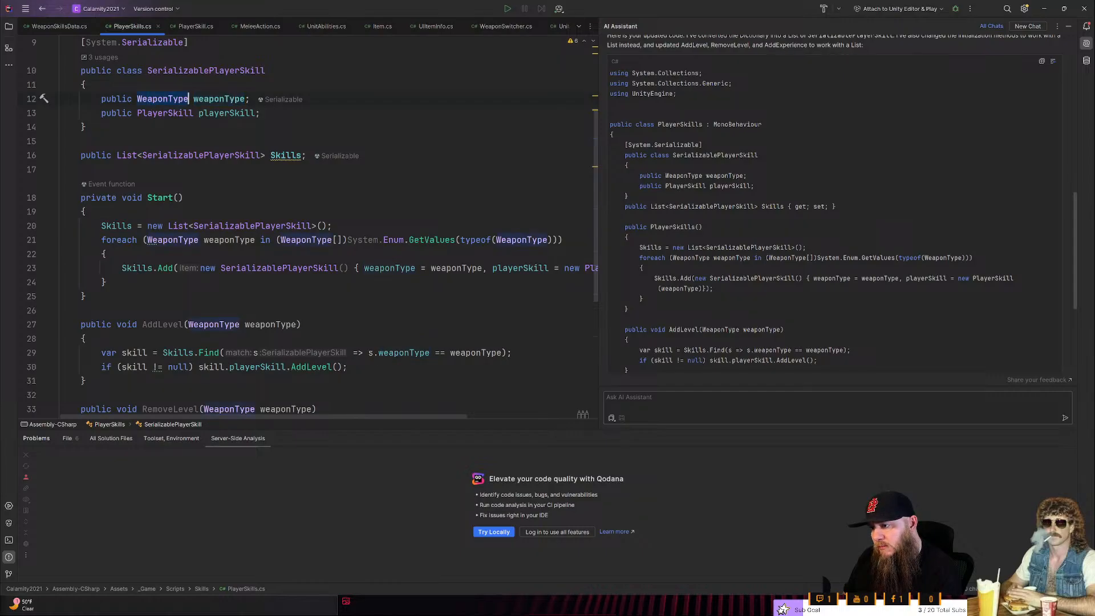
{"action": "left_click", "coordinate": [521, 239], "text": "ctrl"}
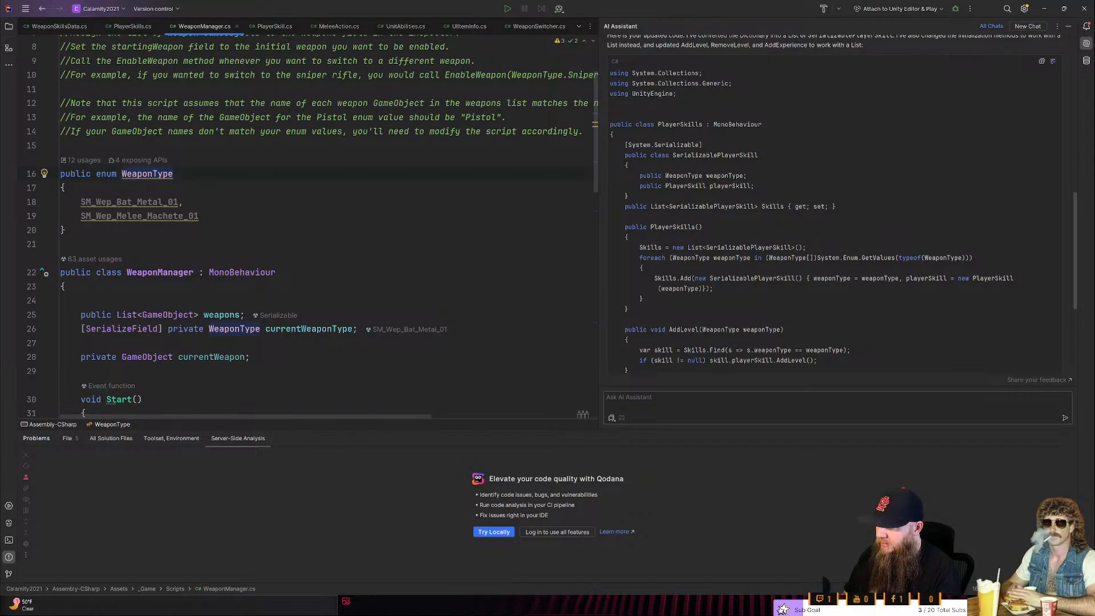
- Read through WeaponManager.cs, examining the WeaponType enum values and how EnableWeapon and SetCurrentWeaponType use them
{"action": "scroll", "coordinate": [313, 226], "scroll_direction": "up", "scroll_amount": 2}
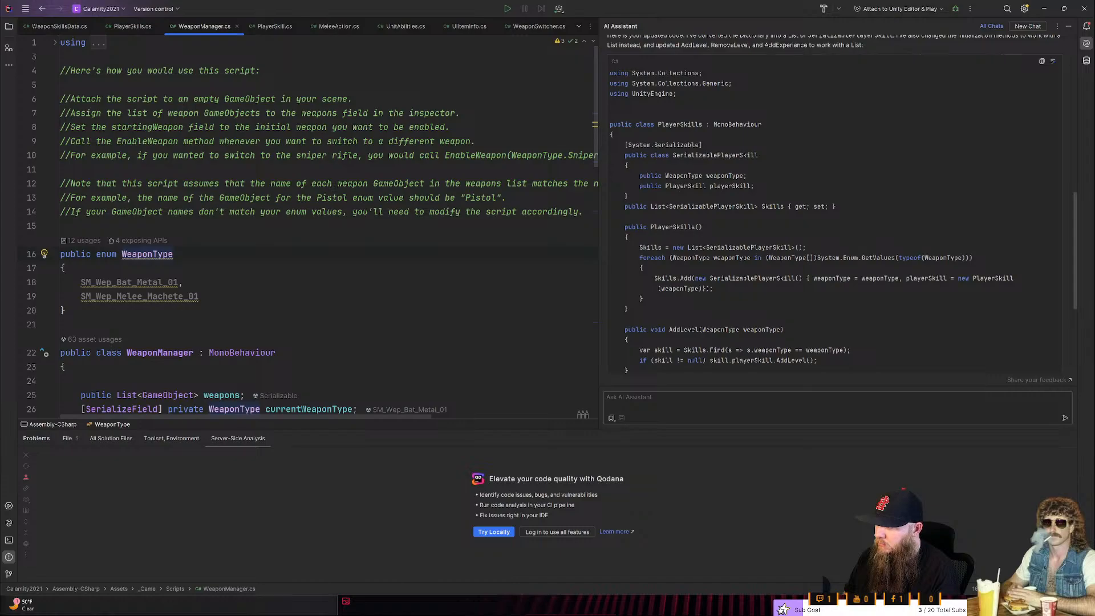
{"action": "left_click", "coordinate": [178, 283]}
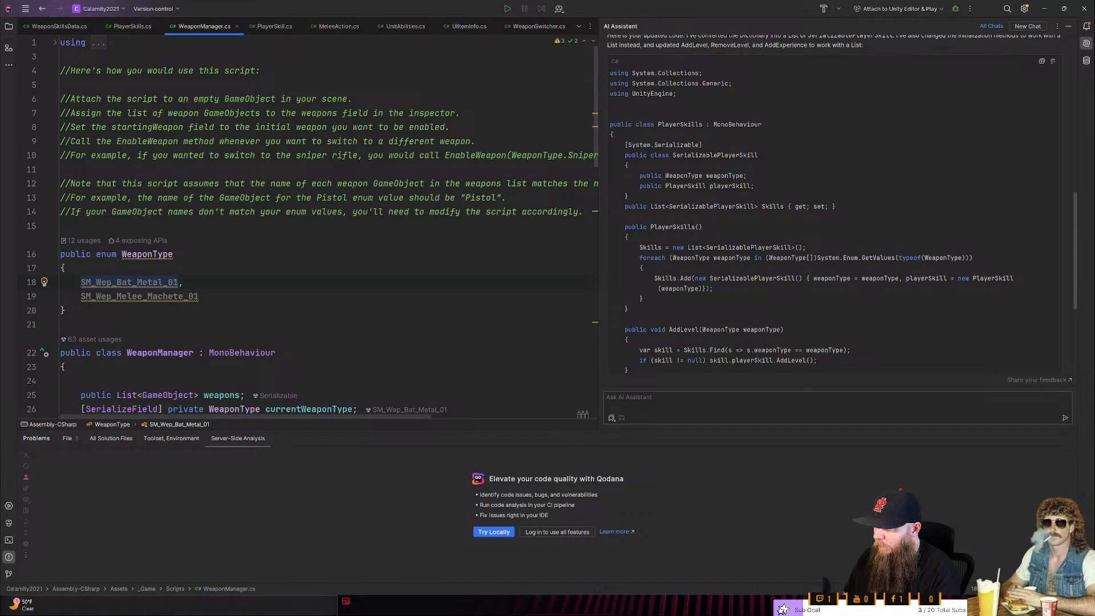
{"action": "scroll", "coordinate": [329, 227], "scroll_direction": "down", "scroll_amount": 7}
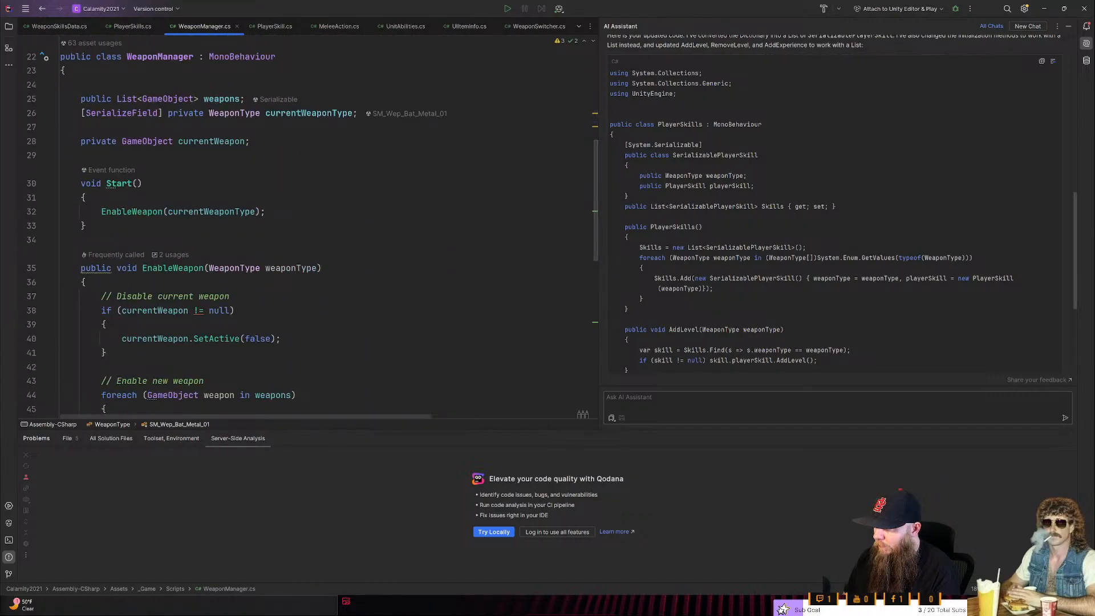
{"action": "scroll", "coordinate": [329, 226], "scroll_direction": "down", "scroll_amount": 5}
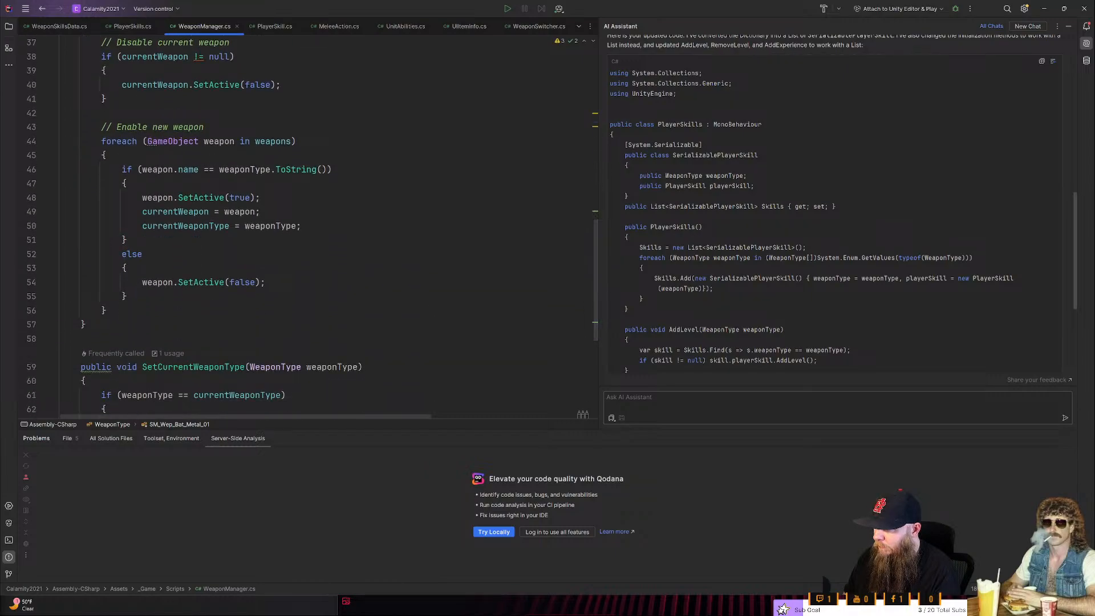
{"action": "scroll", "coordinate": [312, 226], "scroll_direction": "down", "scroll_amount": 2}
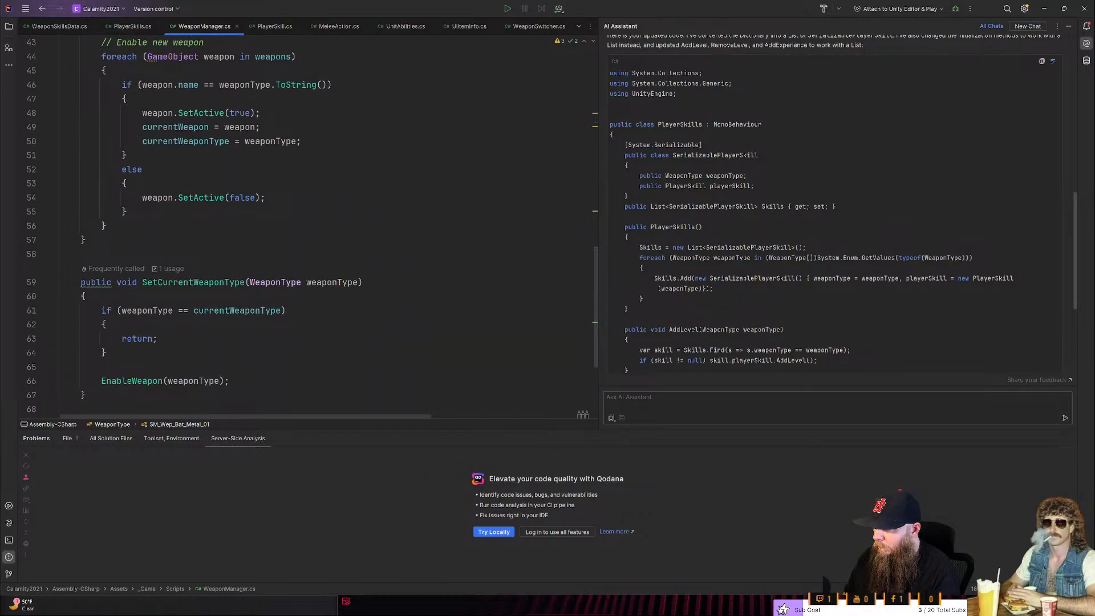
{"action": "scroll", "coordinate": [312, 227], "scroll_direction": "down", "scroll_amount": 2}
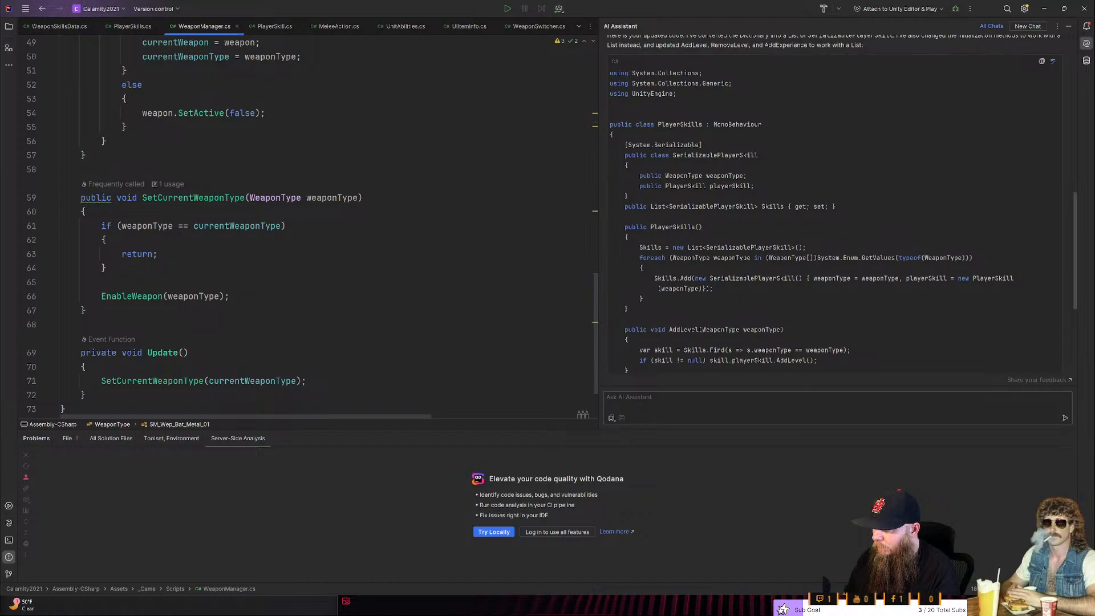
{"action": "scroll", "coordinate": [312, 227], "scroll_direction": "down", "scroll_amount": 2}
{"action": "scroll", "coordinate": [312, 227], "scroll_direction": "up", "scroll_amount": 14}
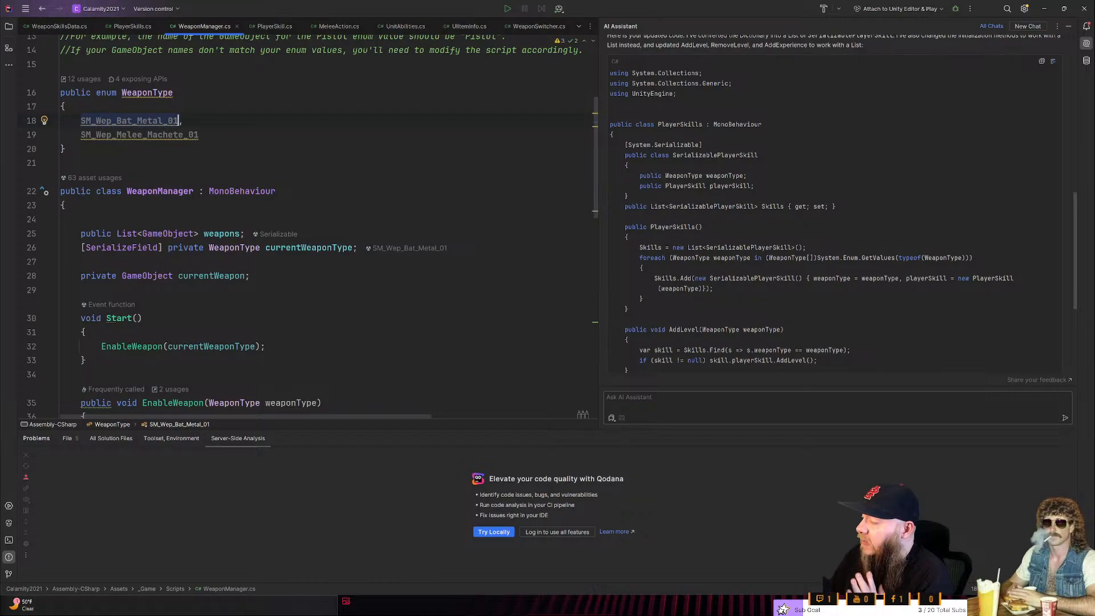
- Return to PlayerSkills.cs and review the SerializablePlayerSkill class, the Skills list and the Start() loop
{"action": "mouse_move", "coordinate": [133, 234]}
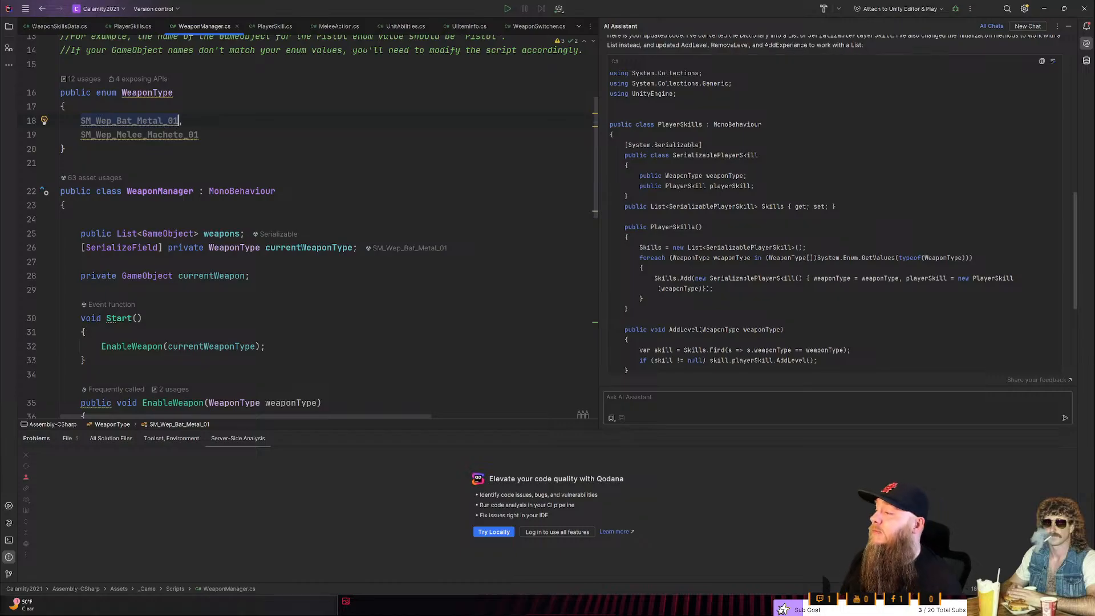
{"action": "left_click", "coordinate": [132, 26]}
{"action": "key", "text": "alt+Tab"}
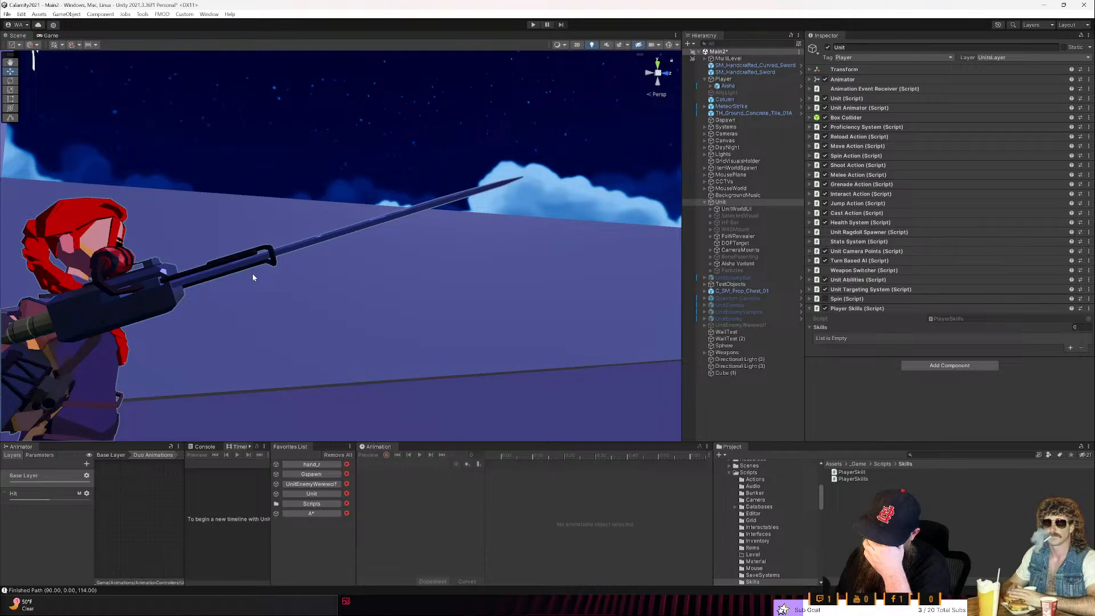
{"action": "key", "text": "alt+Tab"}
{"action": "scroll", "coordinate": [252, 273], "scroll_direction": "up", "scroll_amount": 1}
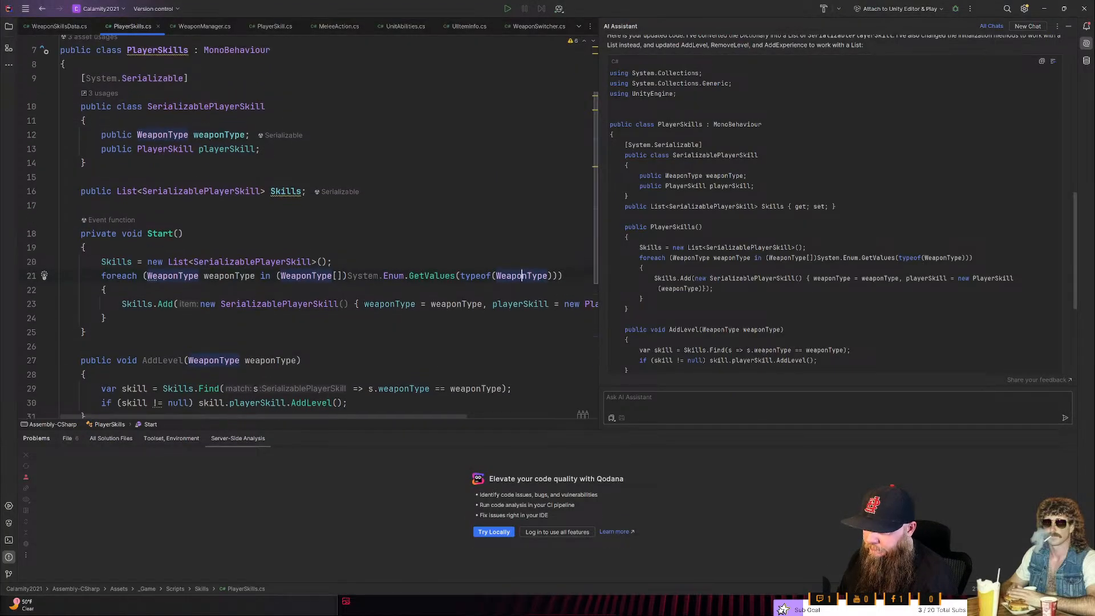
{"action": "scroll", "coordinate": [313, 228], "scroll_direction": "up", "scroll_amount": 2}
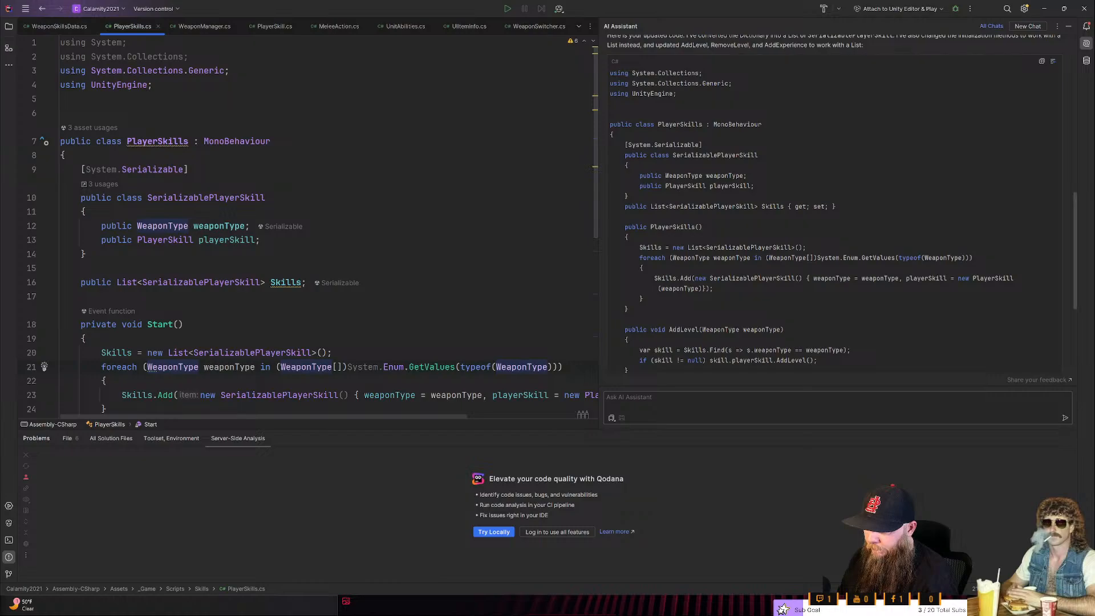
{"action": "scroll", "coordinate": [313, 227], "scroll_direction": "down", "scroll_amount": 3}
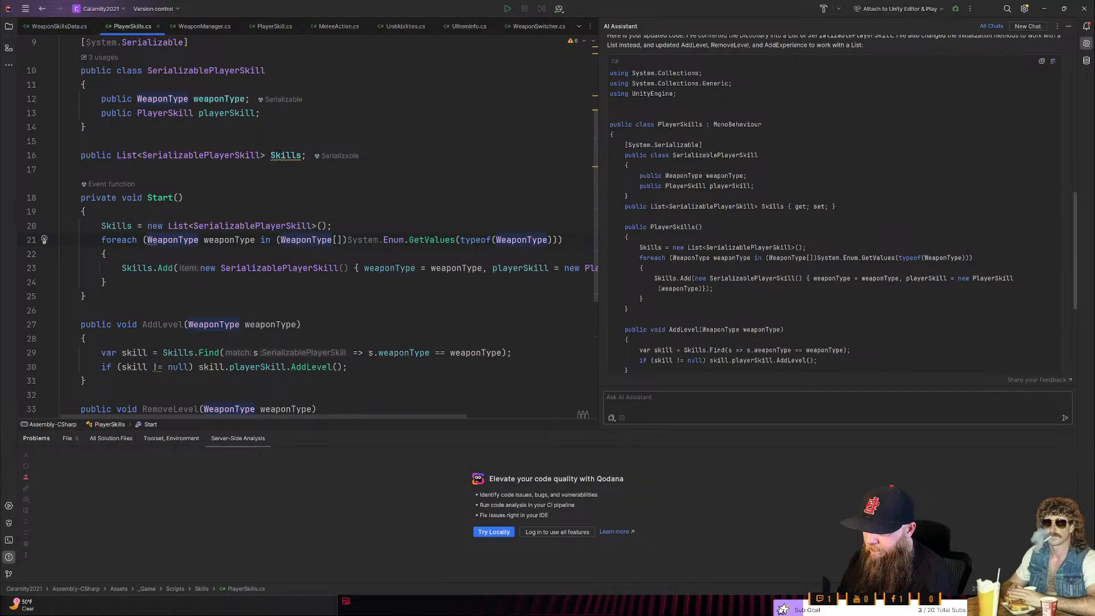
- Switch to Unity and examine the Unit character and its held weapons from several sides in the Scene view
{"action": "key", "text": "alt+Tab"}
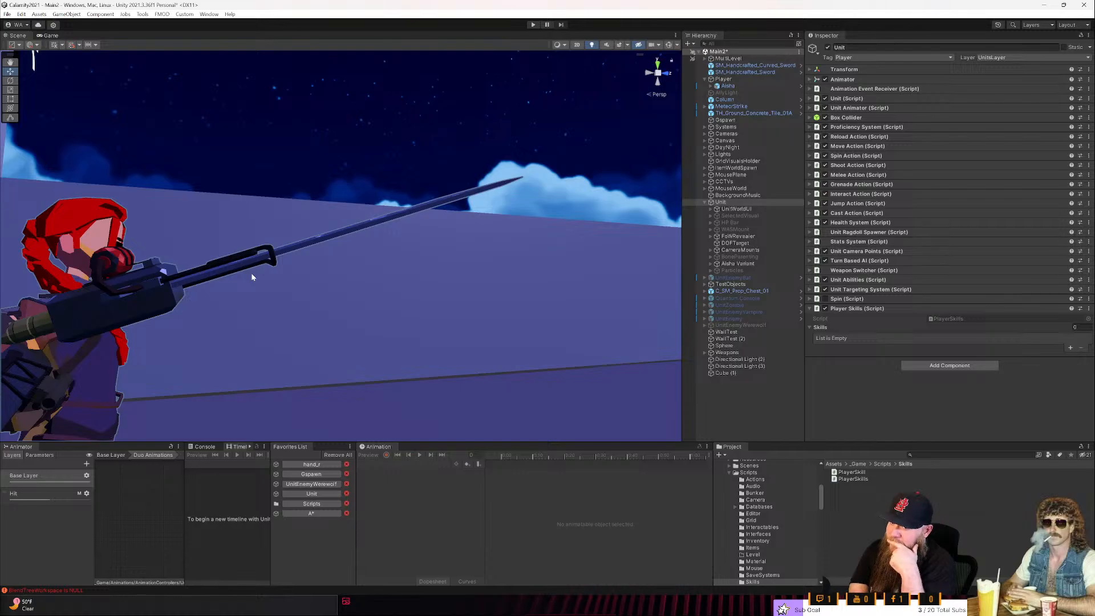
{"action": "left_click_drag", "start_coordinate": [195, 221], "coordinate": [385, 286], "text": "alt"}
{"action": "right_click_drag", "start_coordinate": [385, 286], "coordinate": [374, 289]}
{"action": "key", "text": "d"}
{"action": "key", "text": "w"}
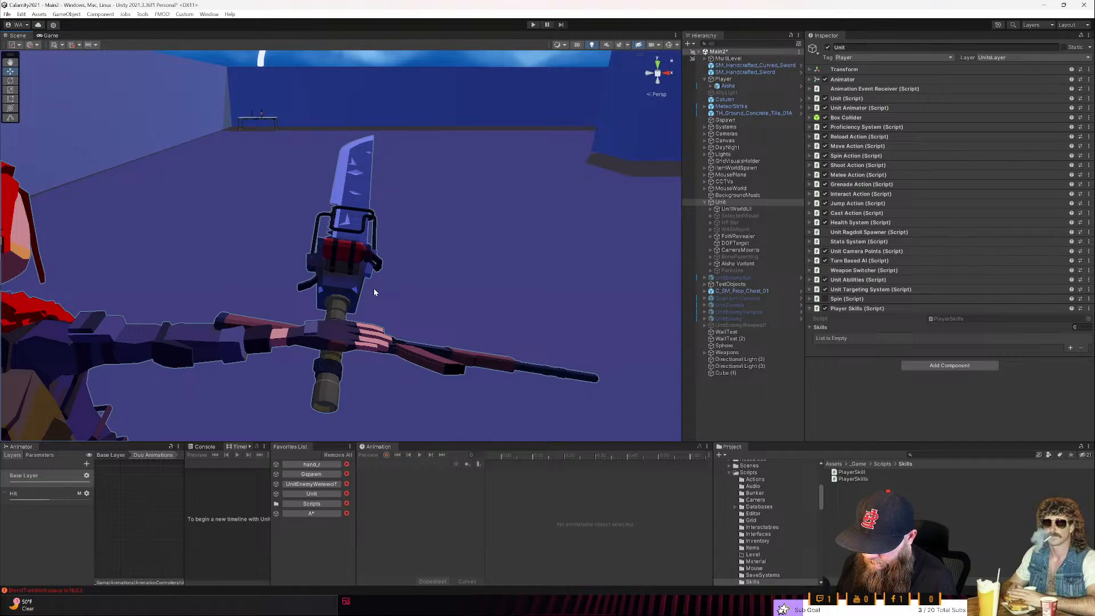
{"action": "left_click_drag", "start_coordinate": [374, 289], "coordinate": [237, 280], "text": "alt"}
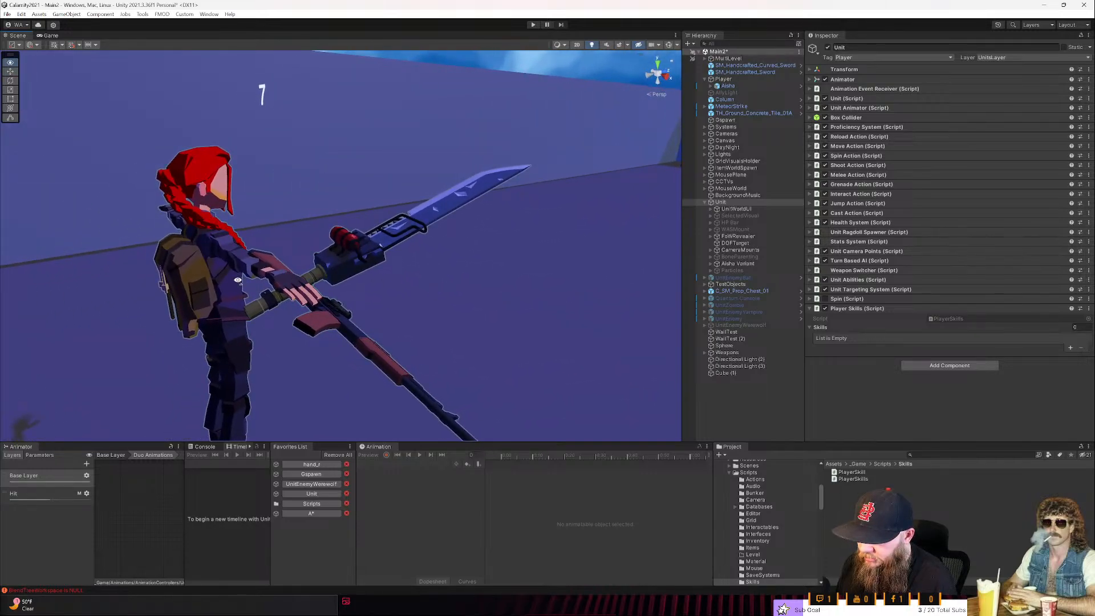
{"action": "left_click_drag", "start_coordinate": [238, 280], "coordinate": [193, 277], "text": "alt"}
{"action": "mouse_move", "coordinate": [172, 276]}
{"action": "right_mouse_down"}
{"action": "mouse_move", "coordinate": [145, 279]}
{"action": "mouse_move", "coordinate": [187, 284]}
{"action": "right_mouse_up"}
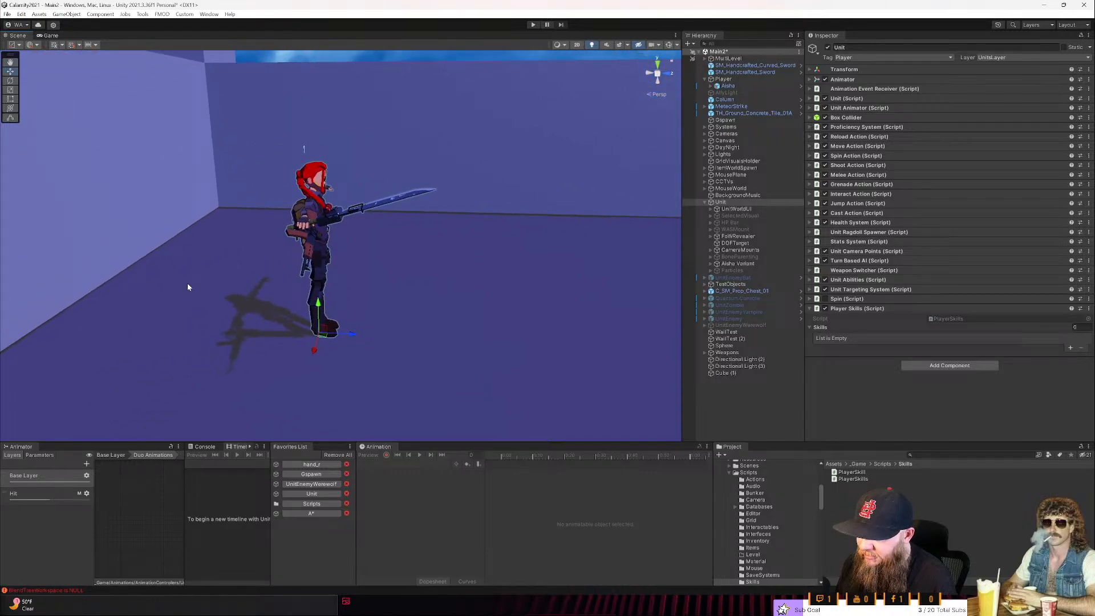